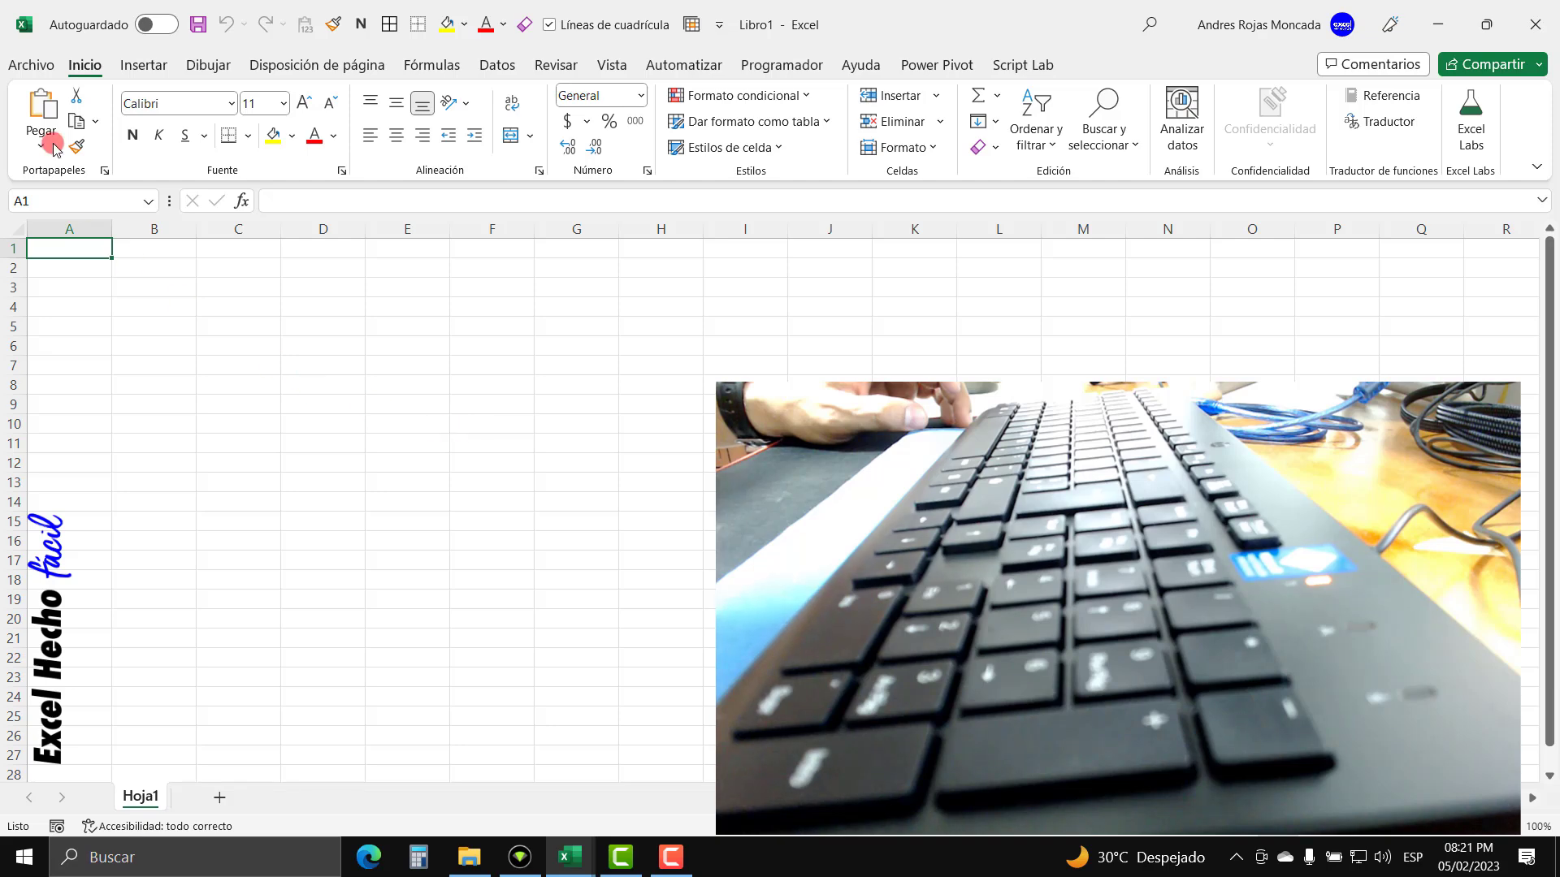
Start Save As and browse to the desktop's Proyecto calculadora folder
{"action": "left_click", "coordinate": [43, 68]}
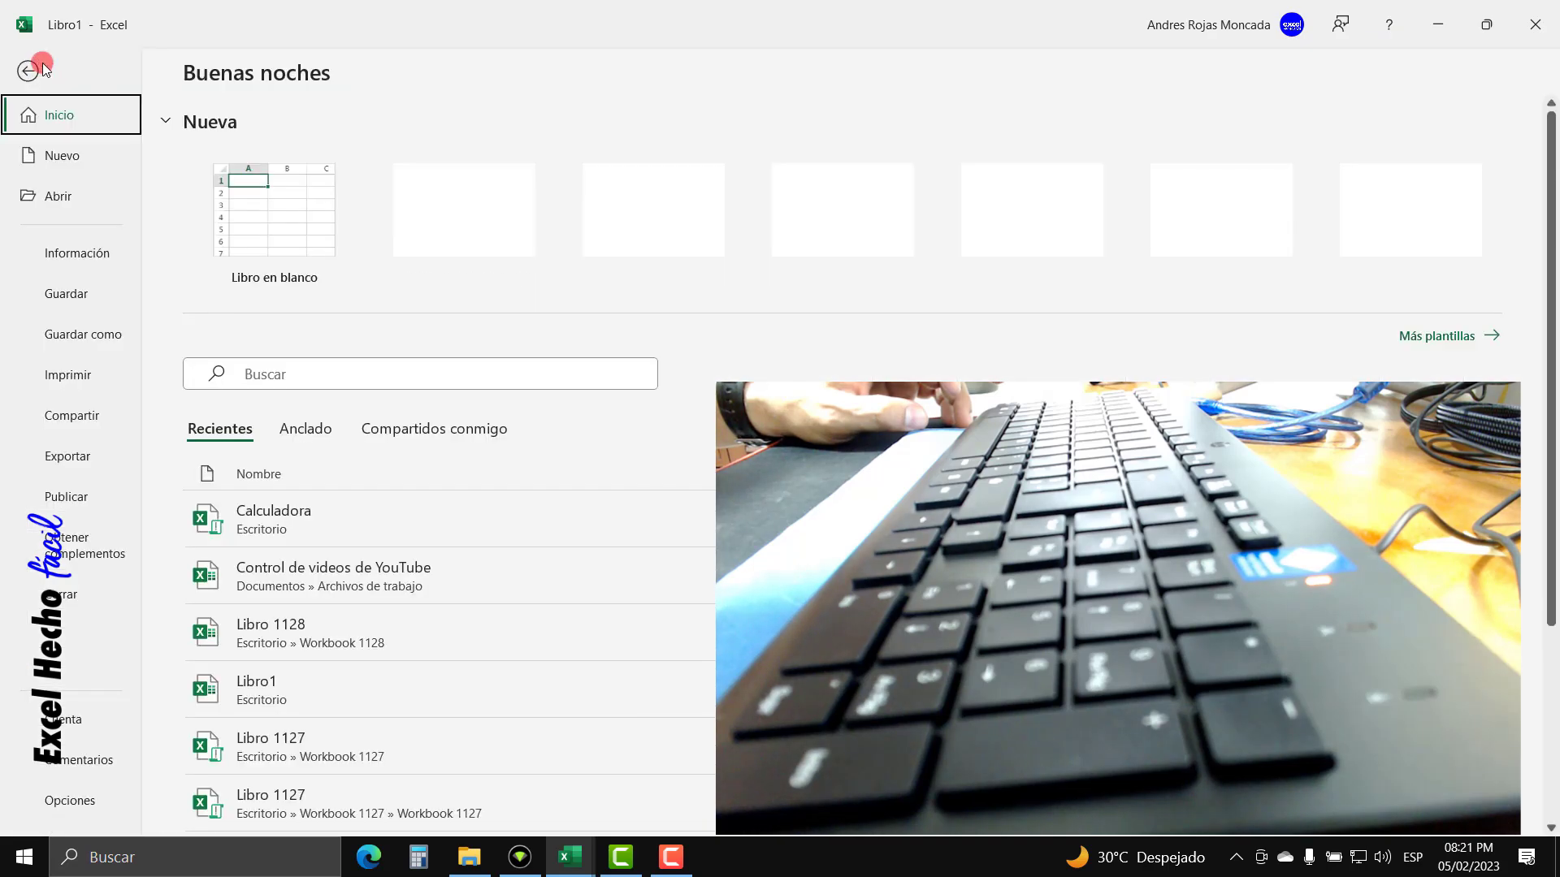
{"action": "left_click", "coordinate": [110, 333]}
{"action": "left_click", "coordinate": [230, 478]}
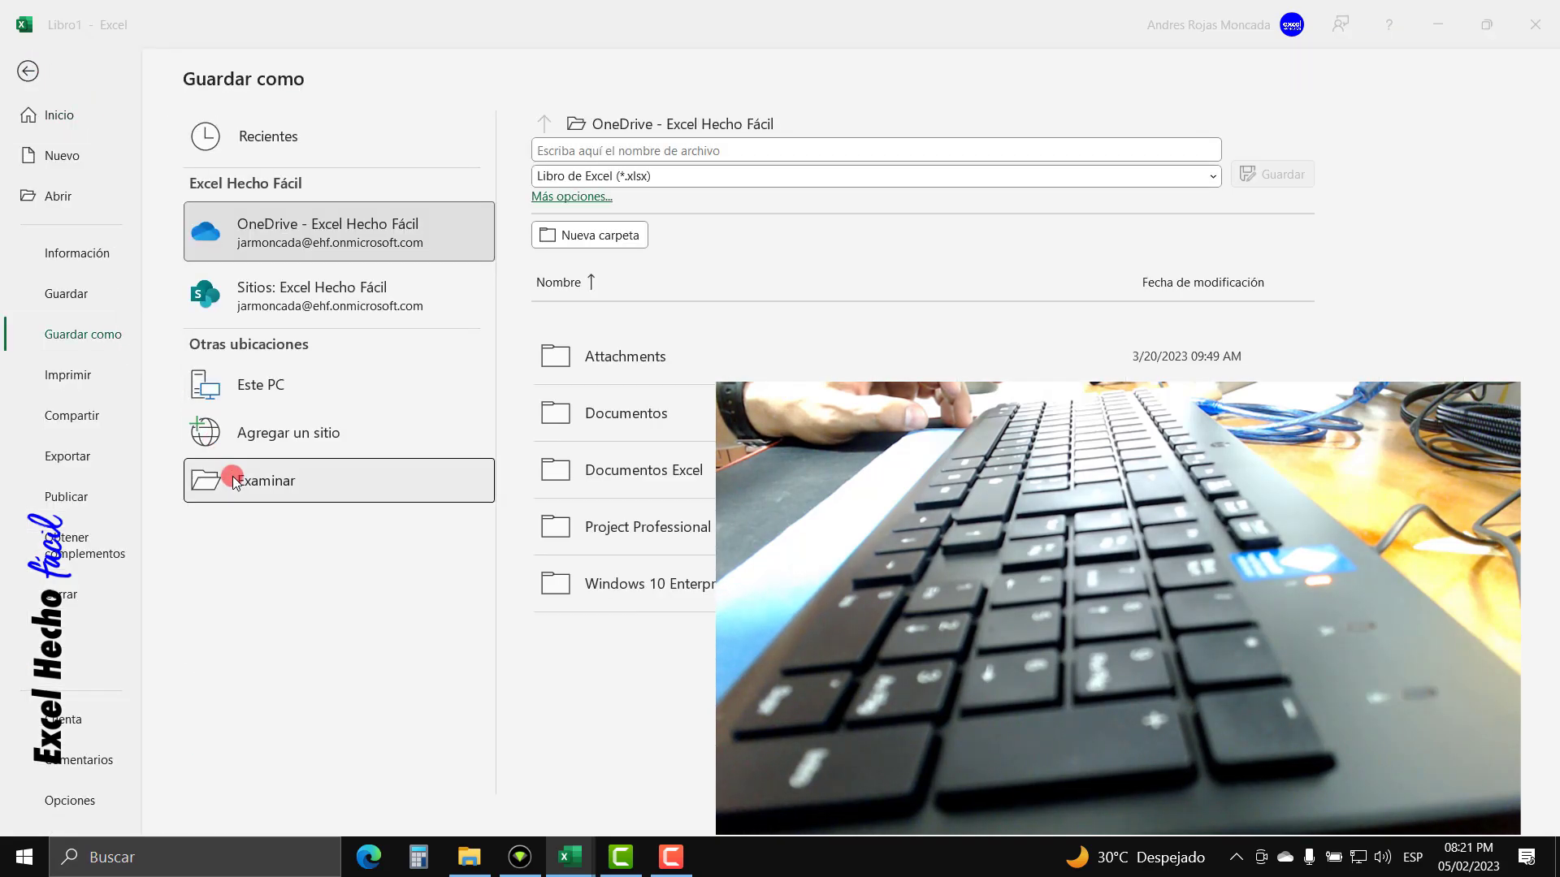
{"action": "left_click", "coordinate": [98, 203]}
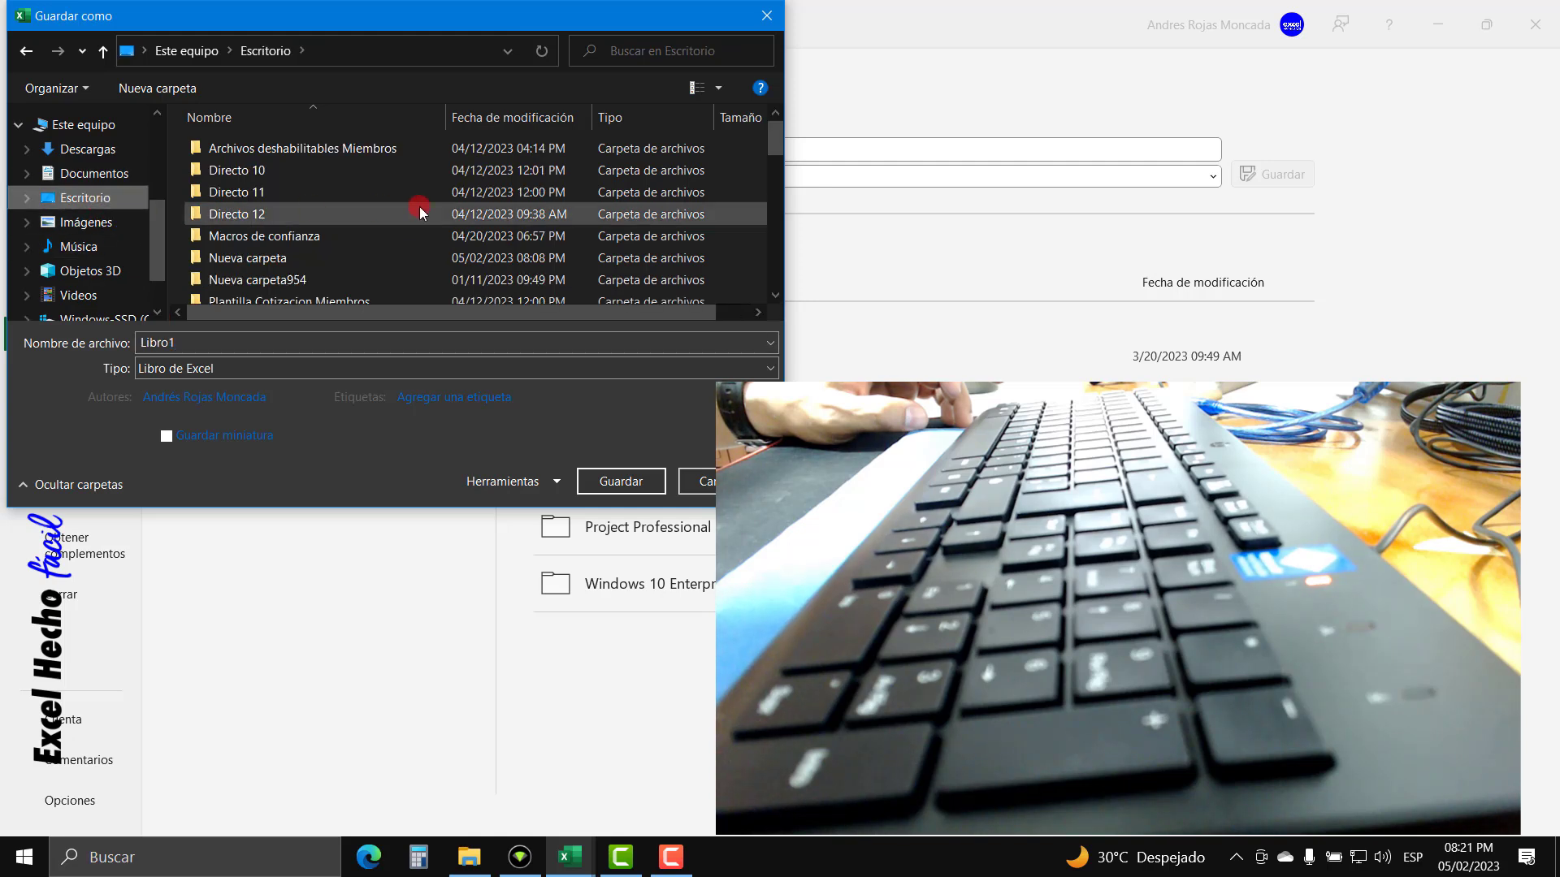
{"action": "left_click_drag", "start_coordinate": [774, 140], "coordinate": [774, 165]}
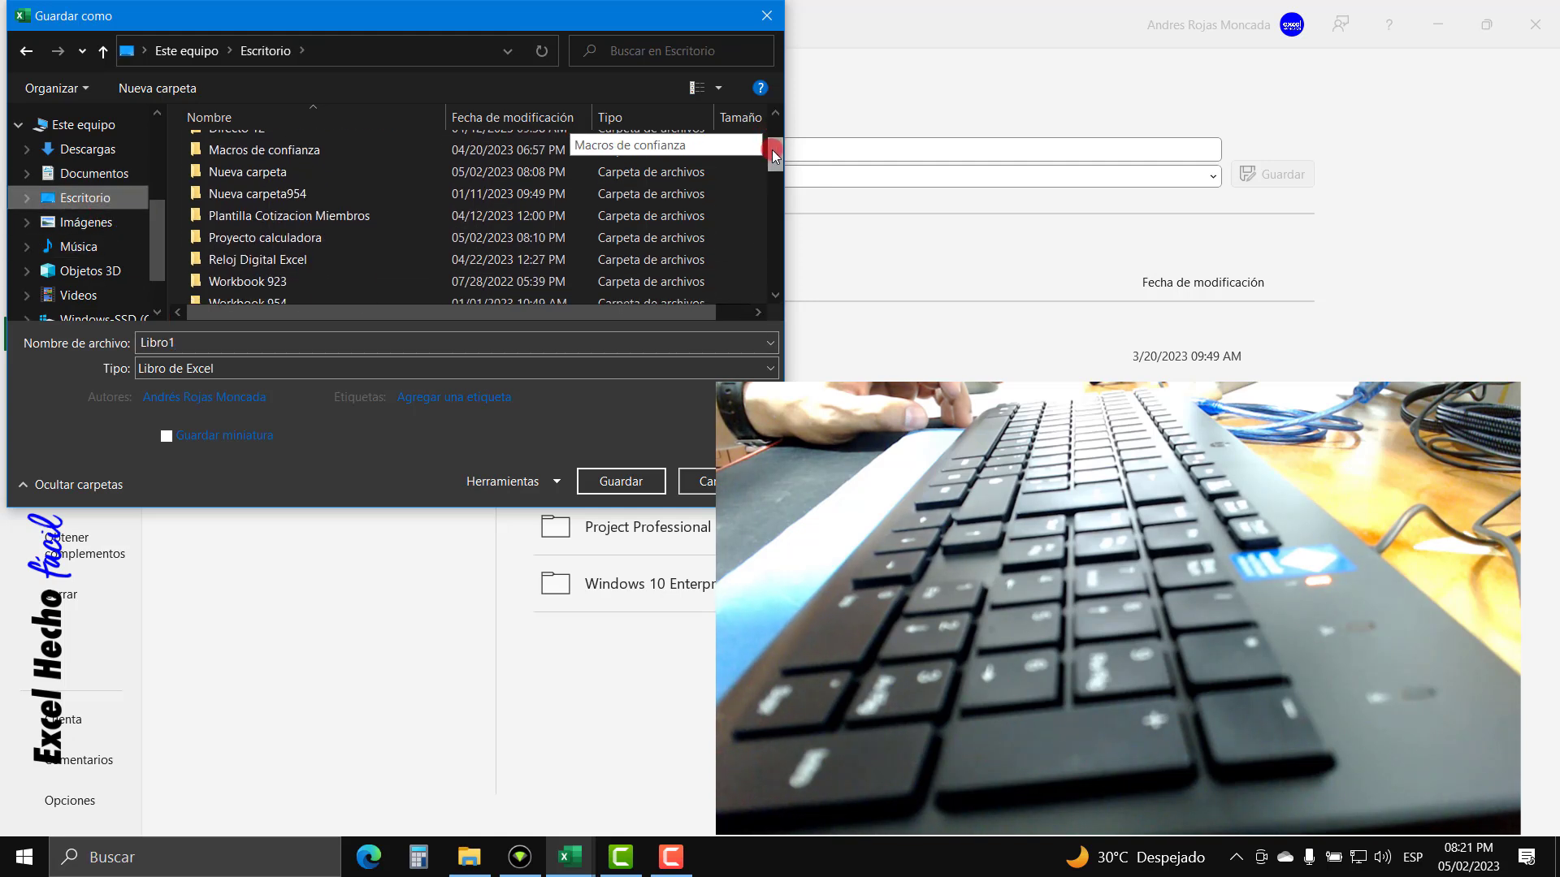
{"action": "double_click", "coordinate": [271, 194]}
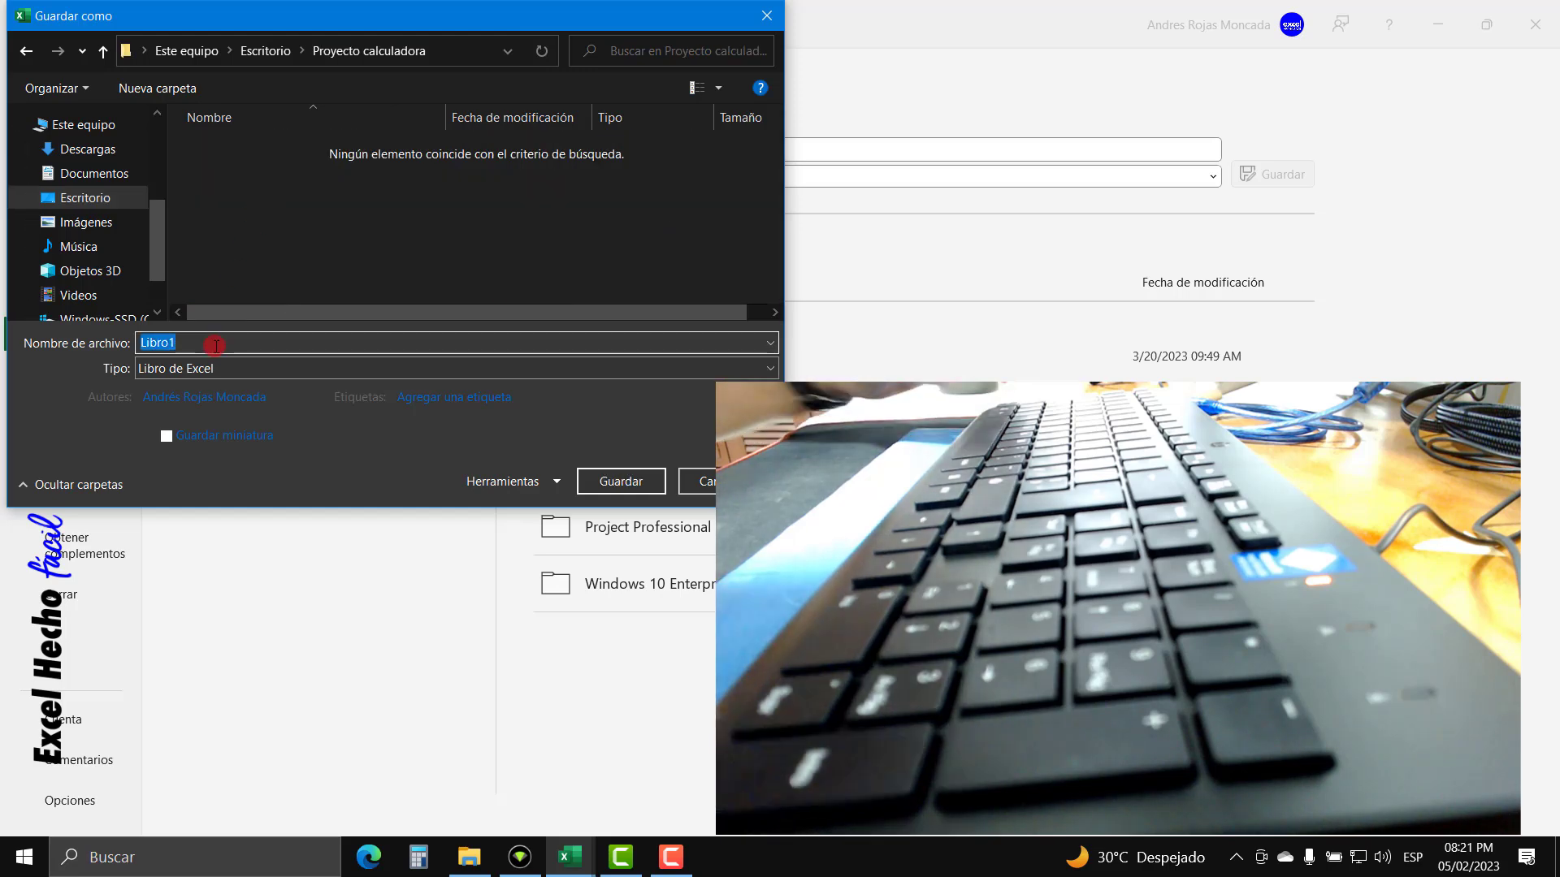
Name the file Calculadora and save it as a macro-enabled workbook
{"action": "type", "text": "Calcu"}
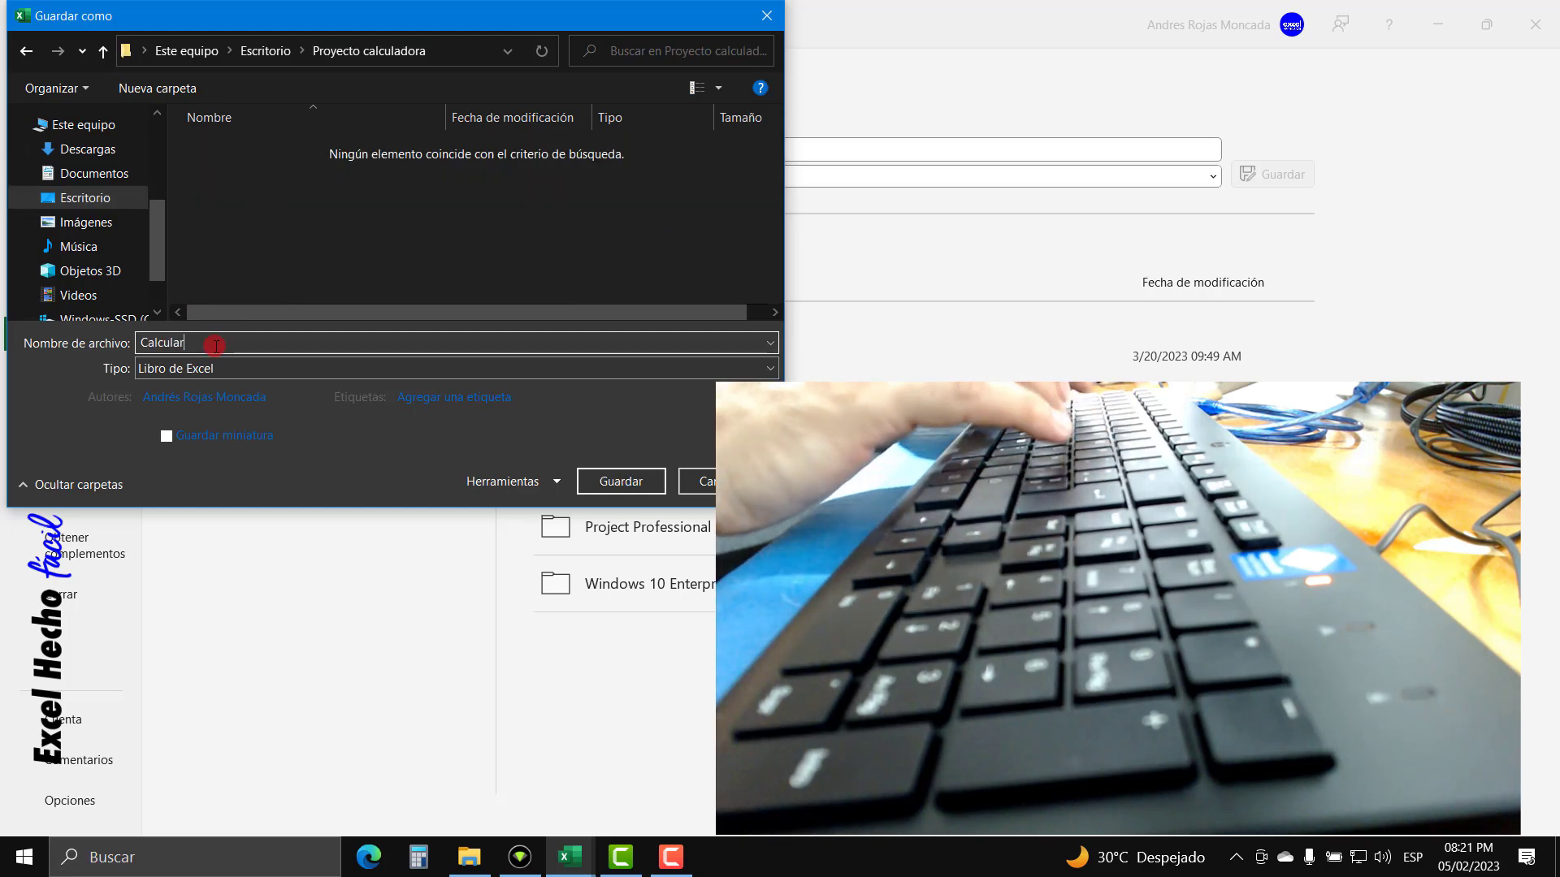
{"action": "type", "text": "lar"}
{"action": "key", "text": "BackSpace"}
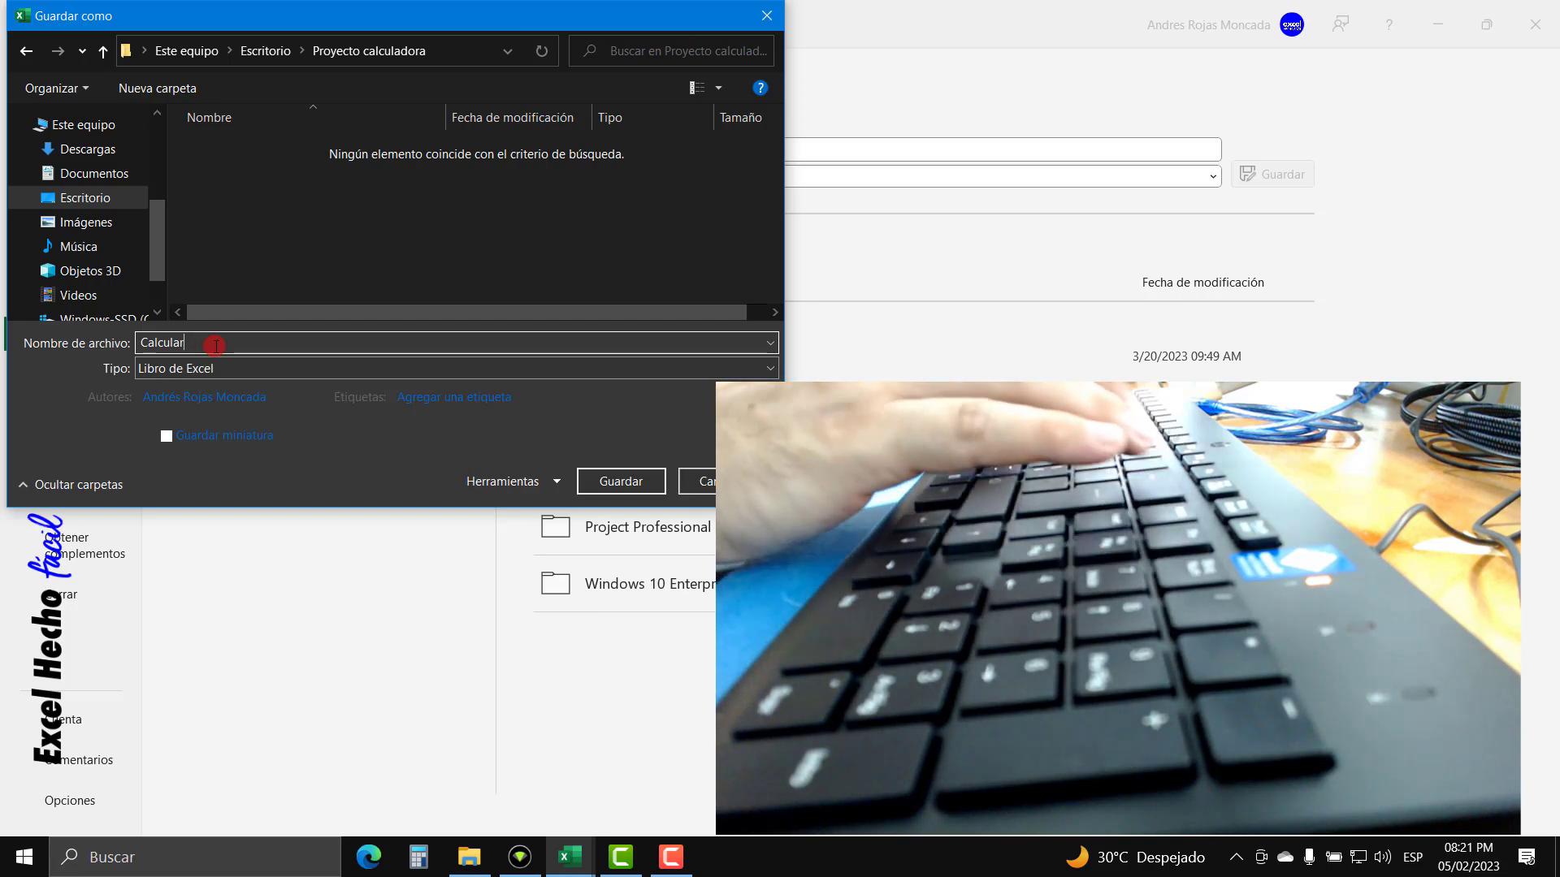
{"action": "type", "text": "dora"}
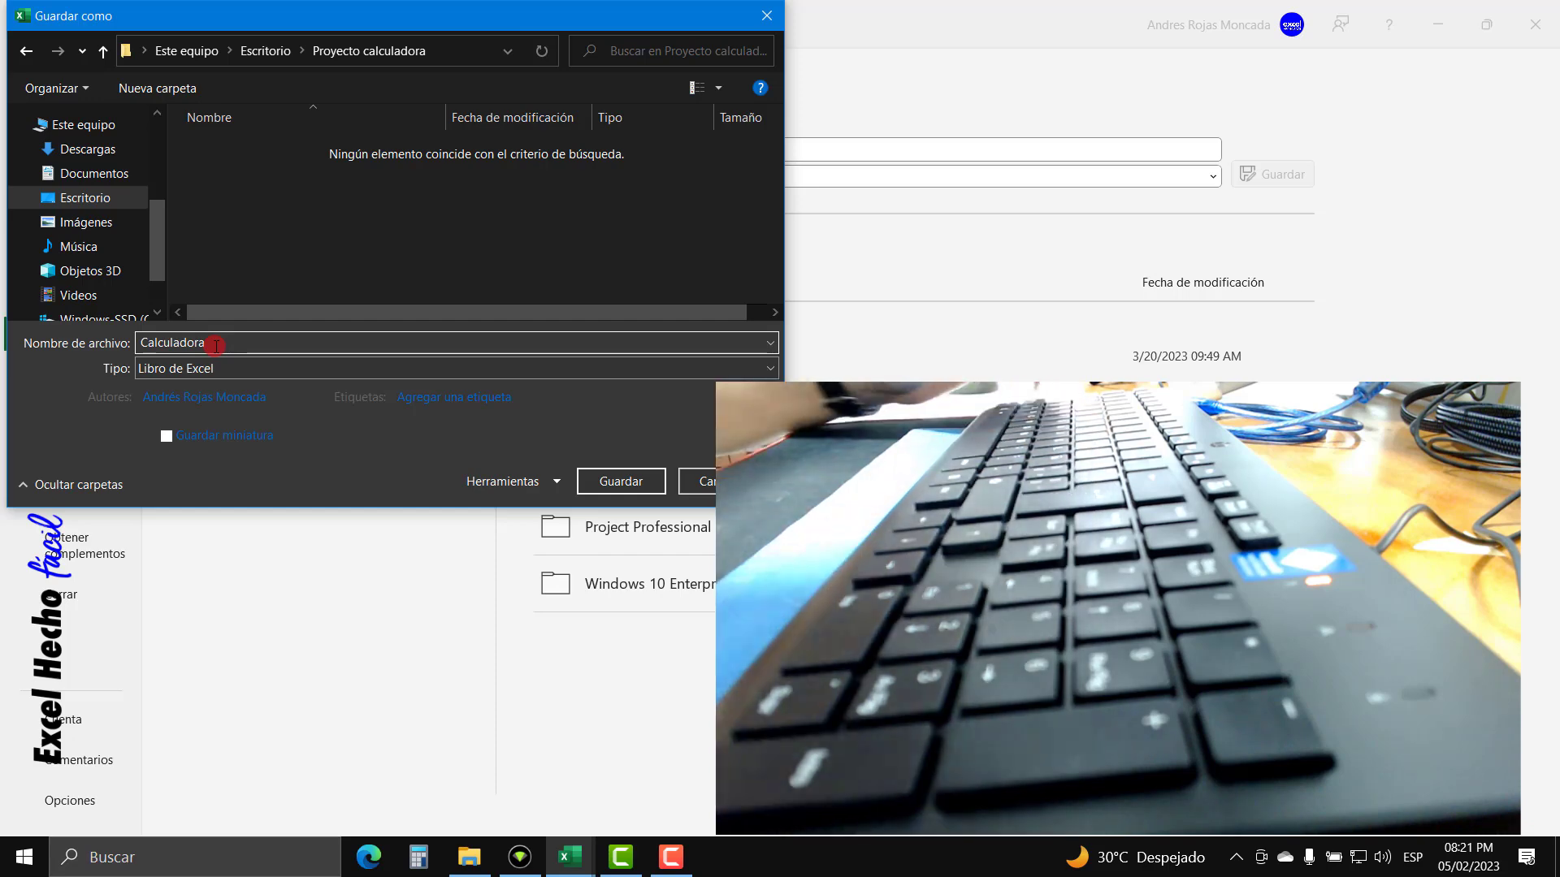
{"action": "left_click", "coordinate": [196, 371]}
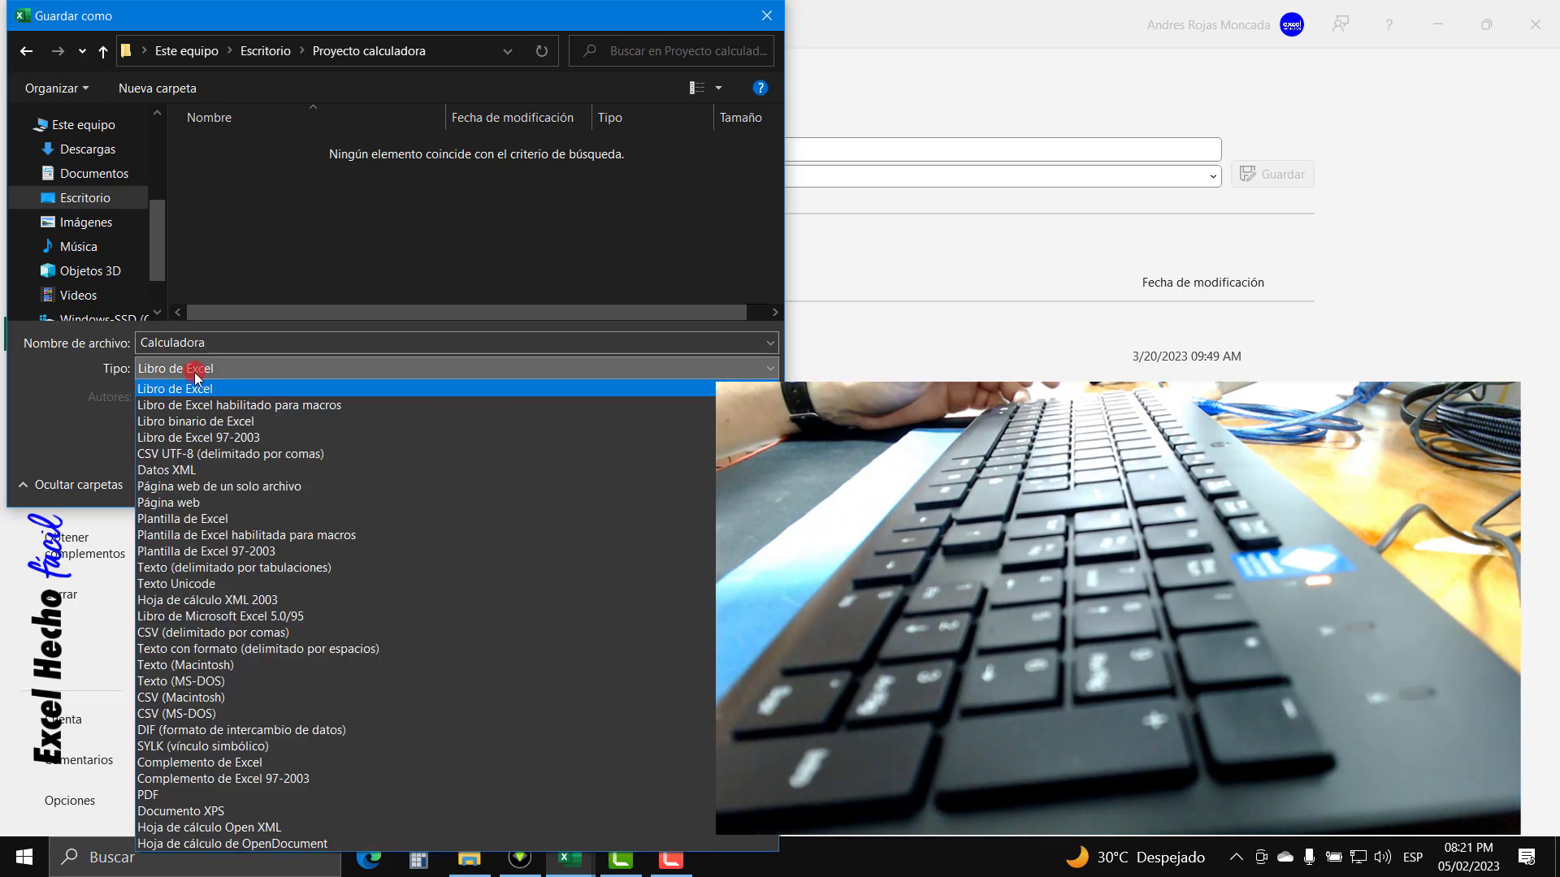
{"action": "left_click", "coordinate": [193, 404]}
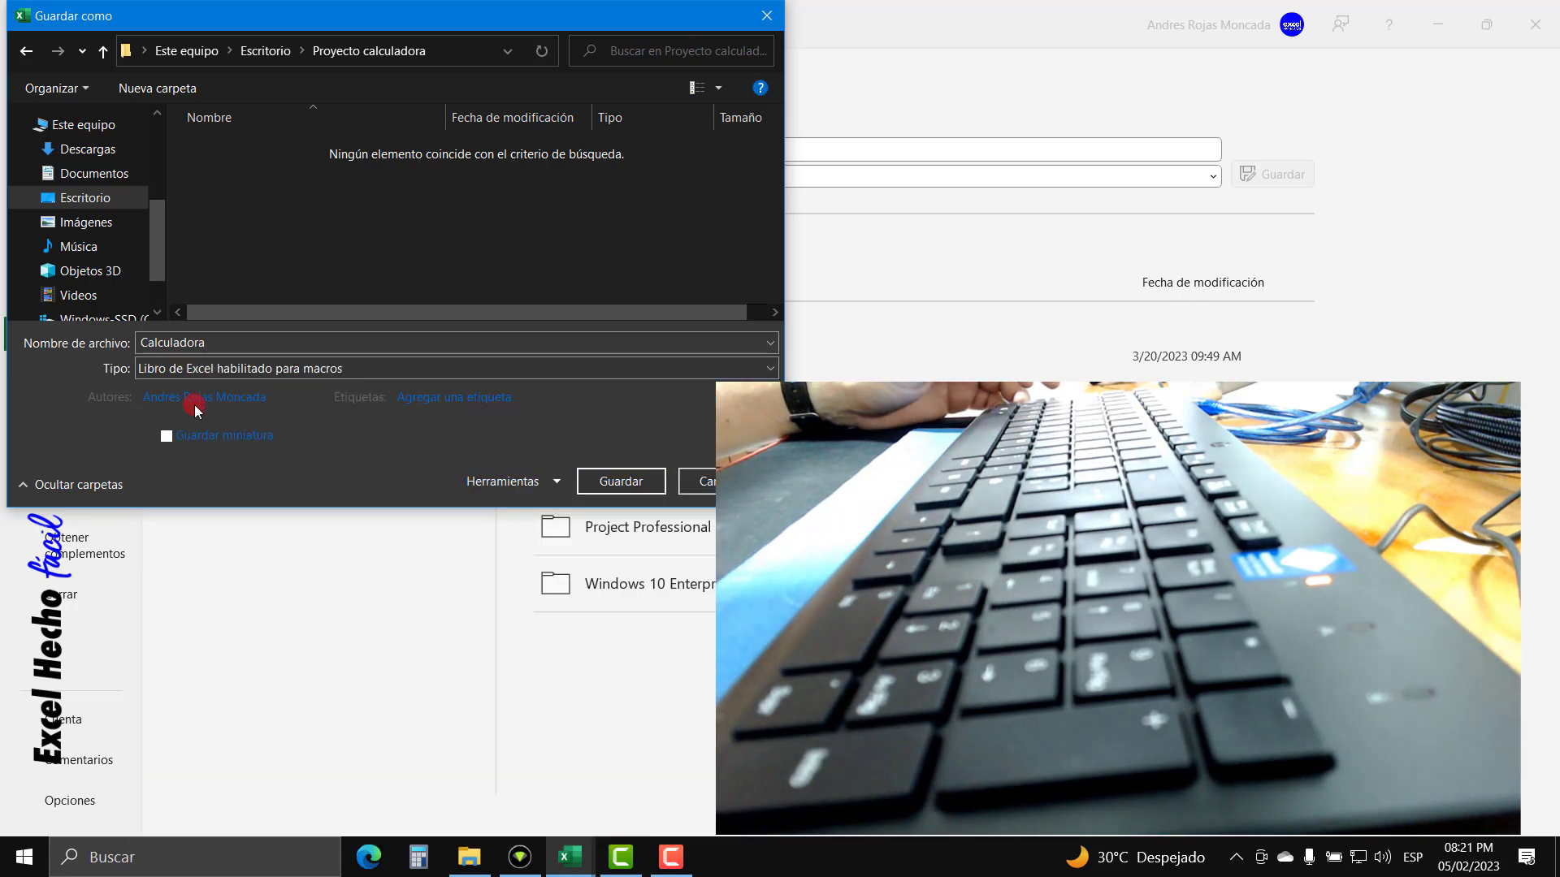
{"action": "left_click", "coordinate": [617, 479]}
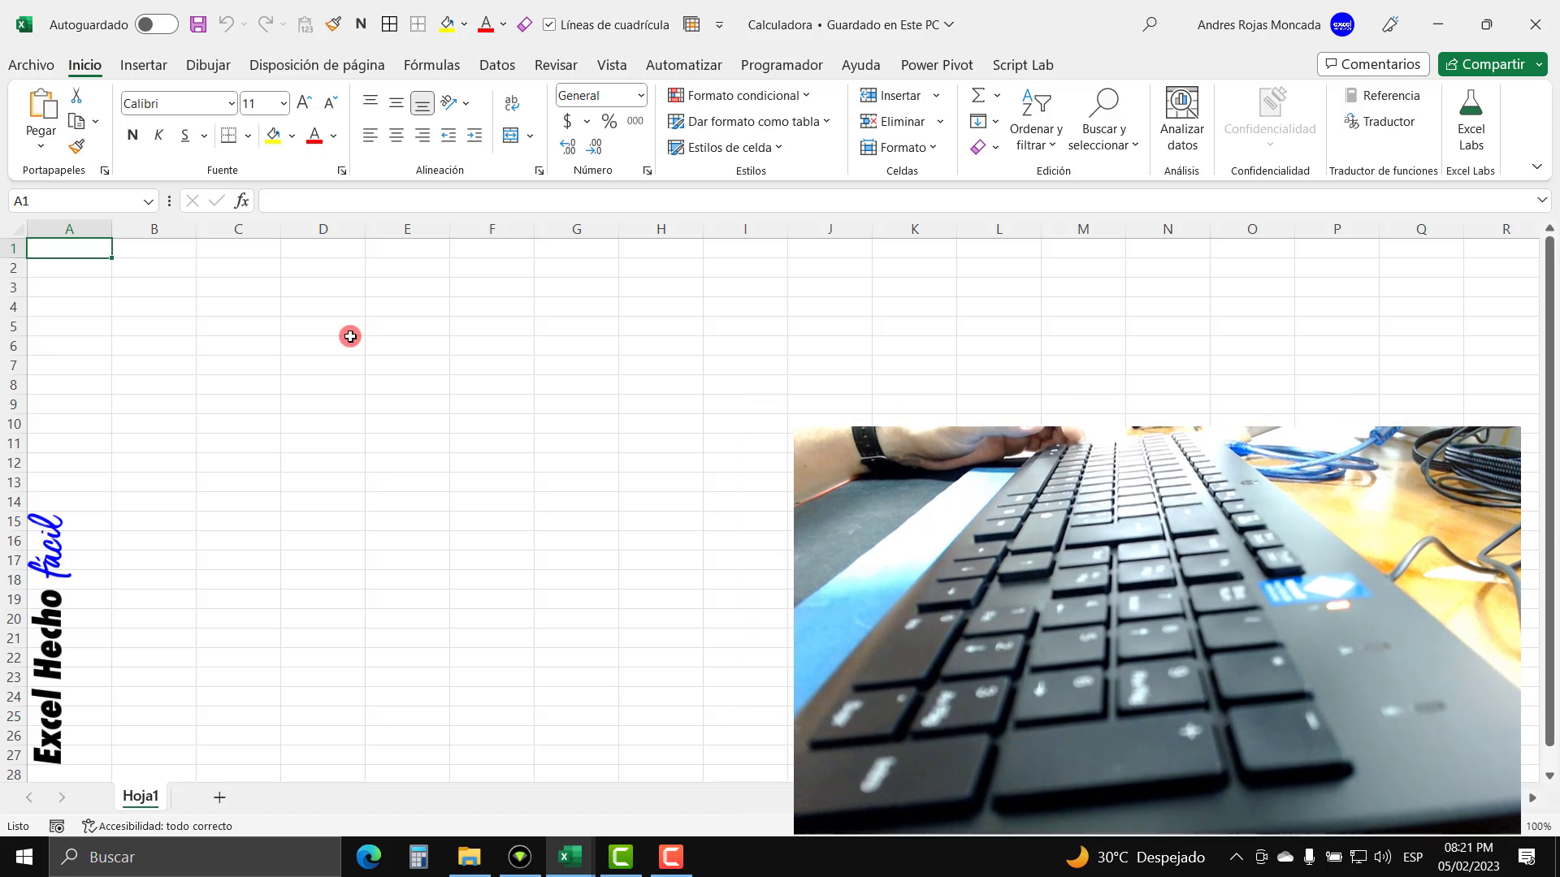
Set column A's width to 4
{"action": "right_click", "coordinate": [87, 226]}
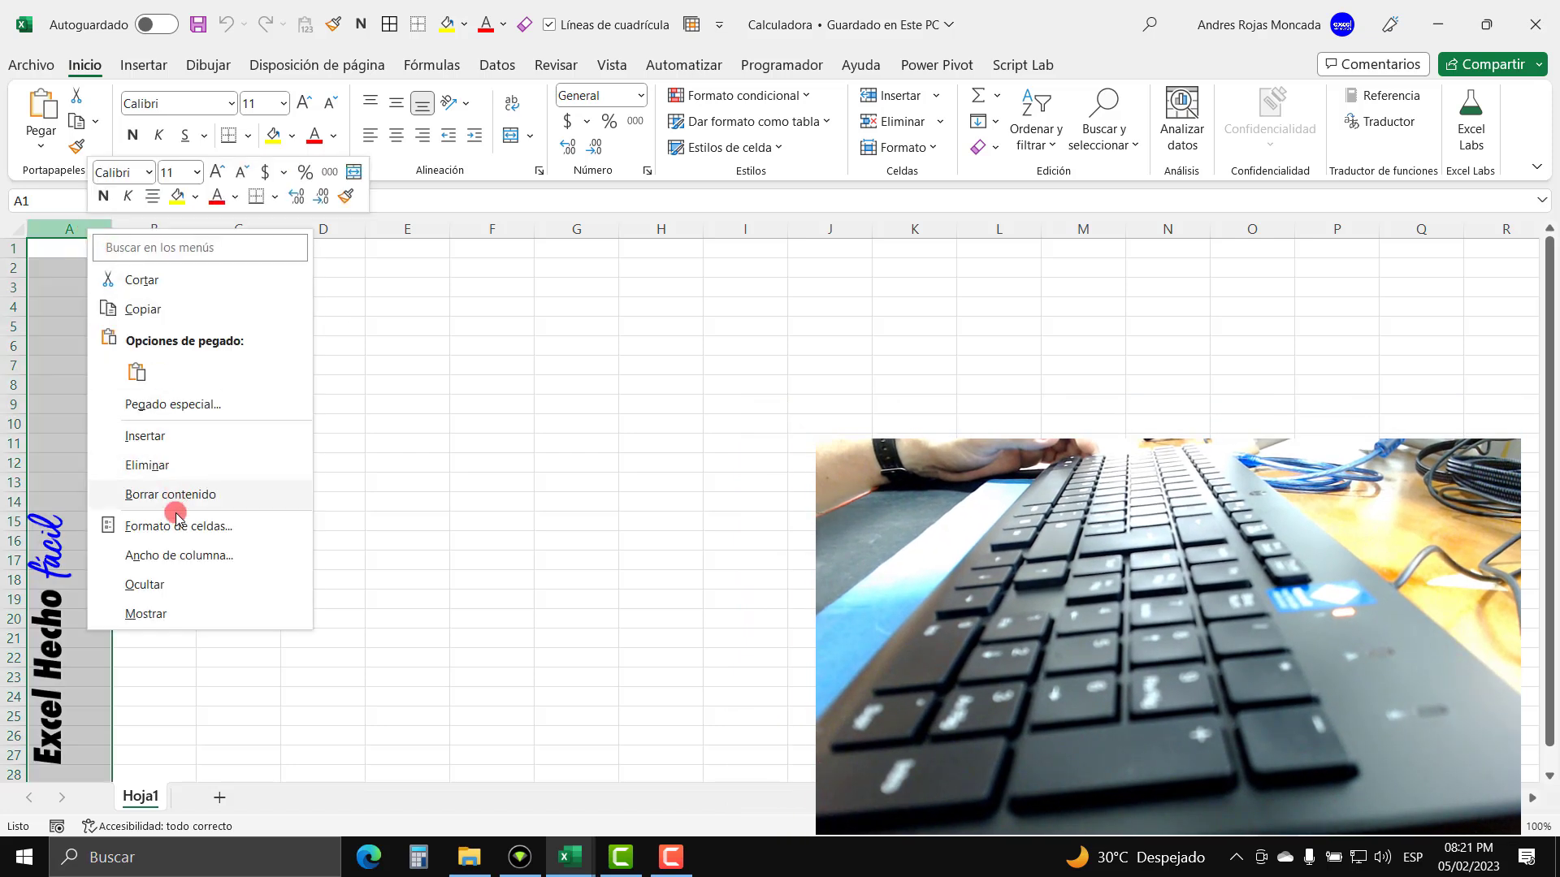
{"action": "left_click", "coordinate": [174, 563]}
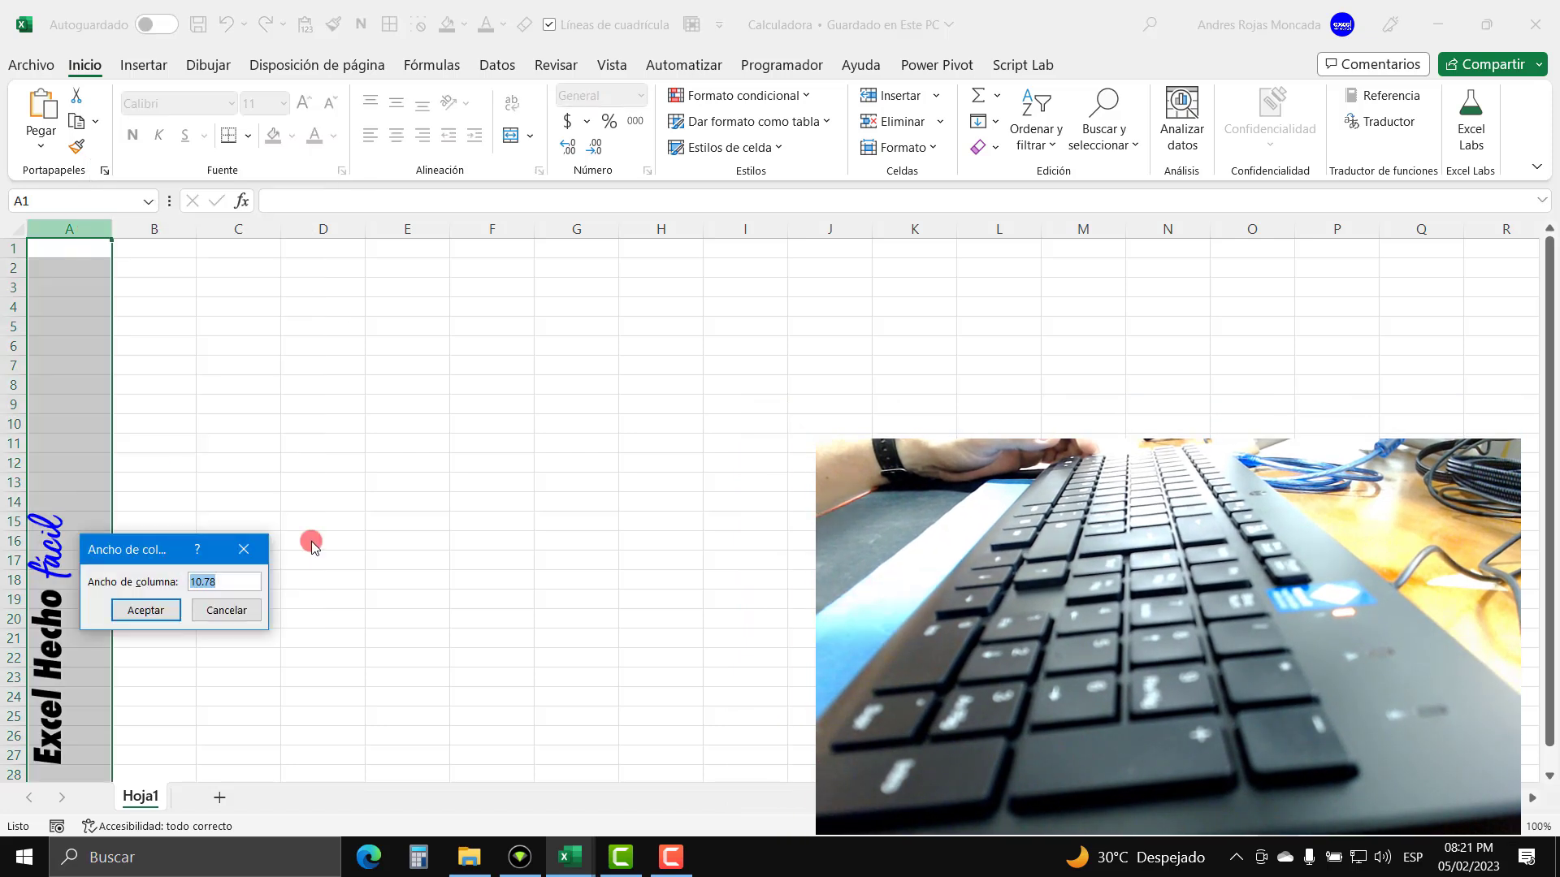
{"action": "type", "text": "4"}
{"action": "key", "text": "Return"}
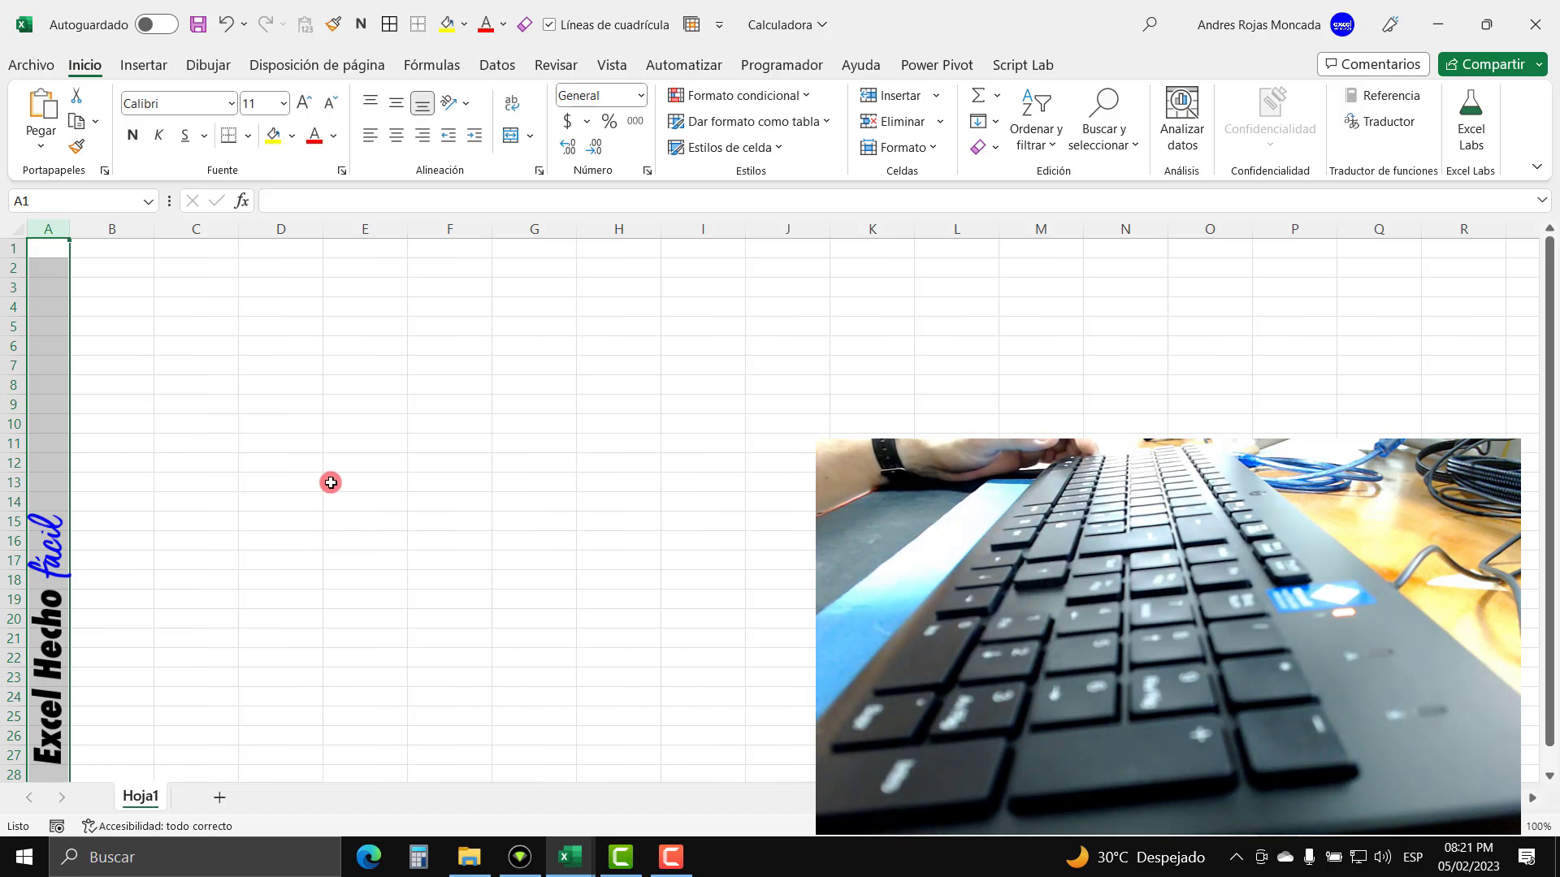
Set column F's width to 5, then select cell B3
{"action": "right_click", "coordinate": [439, 225]}
{"action": "left_click", "coordinate": [544, 556]}
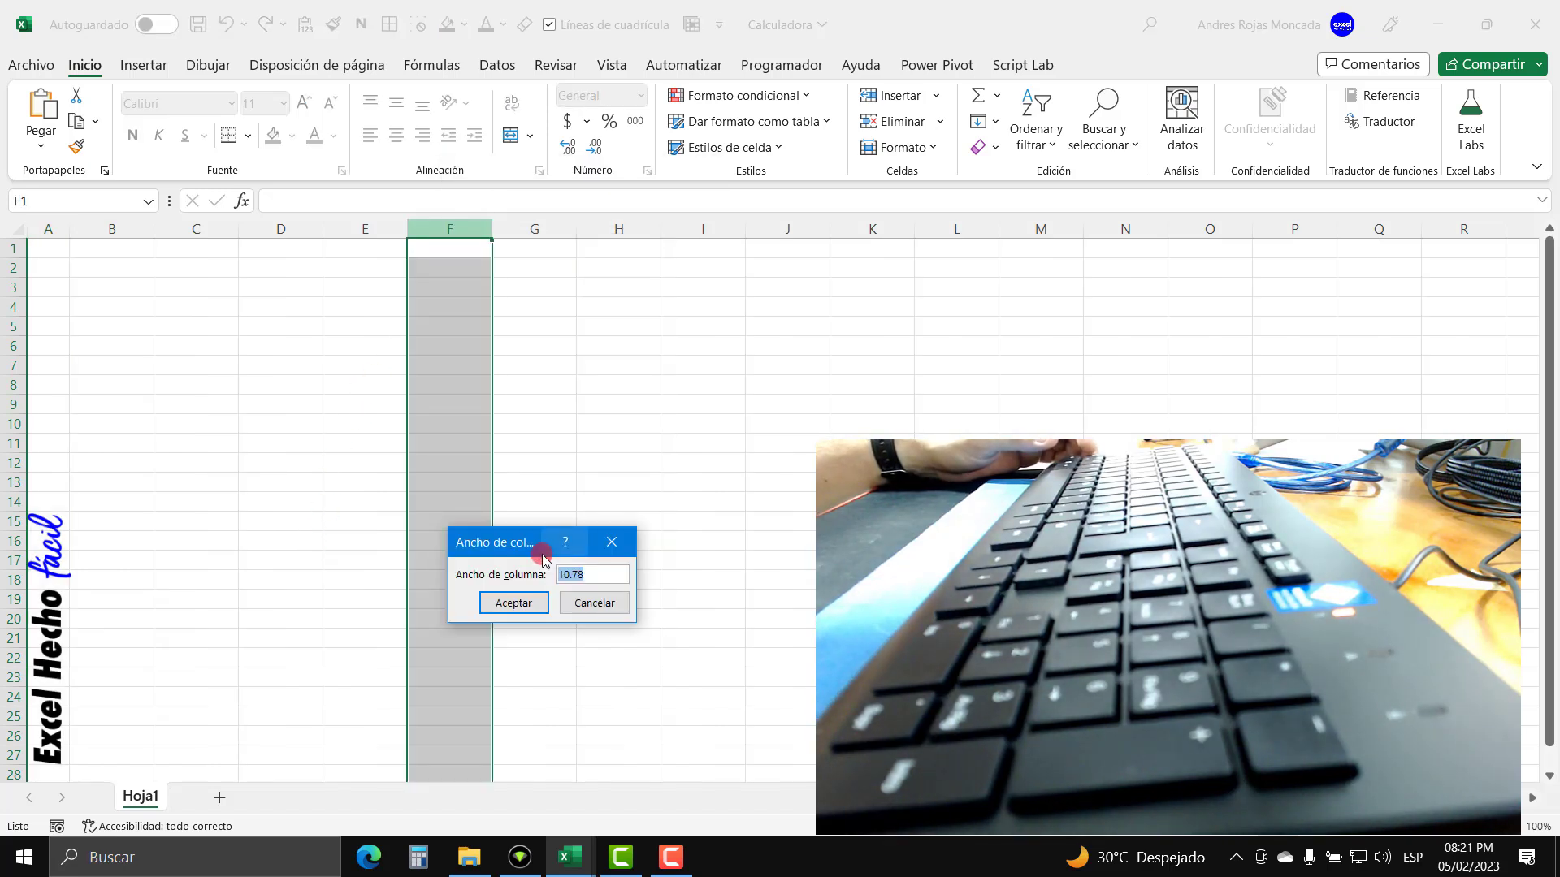
{"action": "type", "text": "5"}
{"action": "key", "text": "Return"}
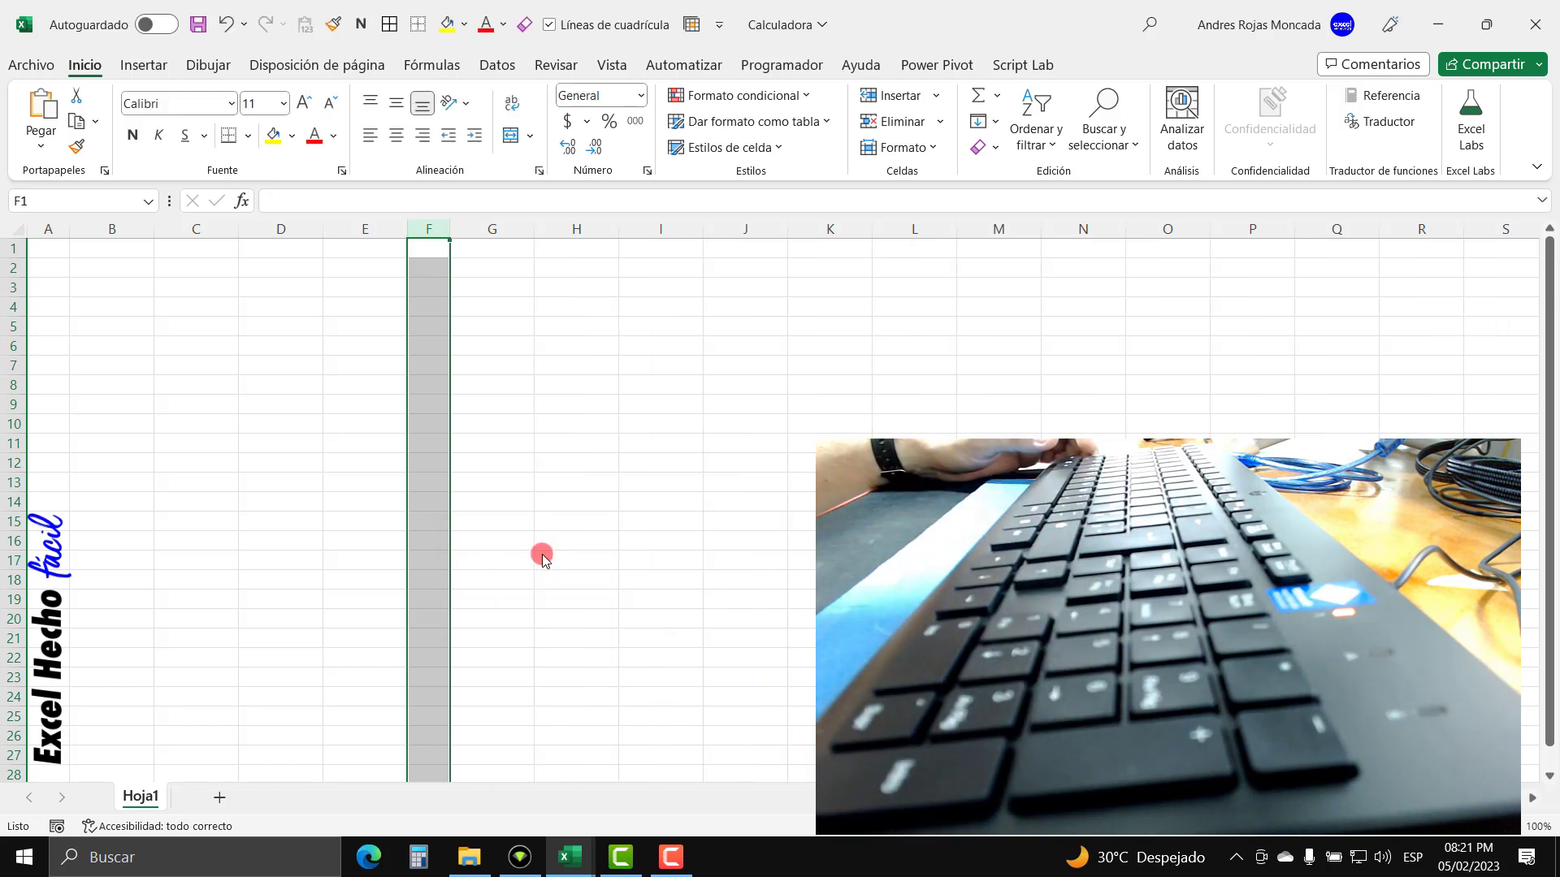
{"action": "left_click", "coordinate": [116, 289]}
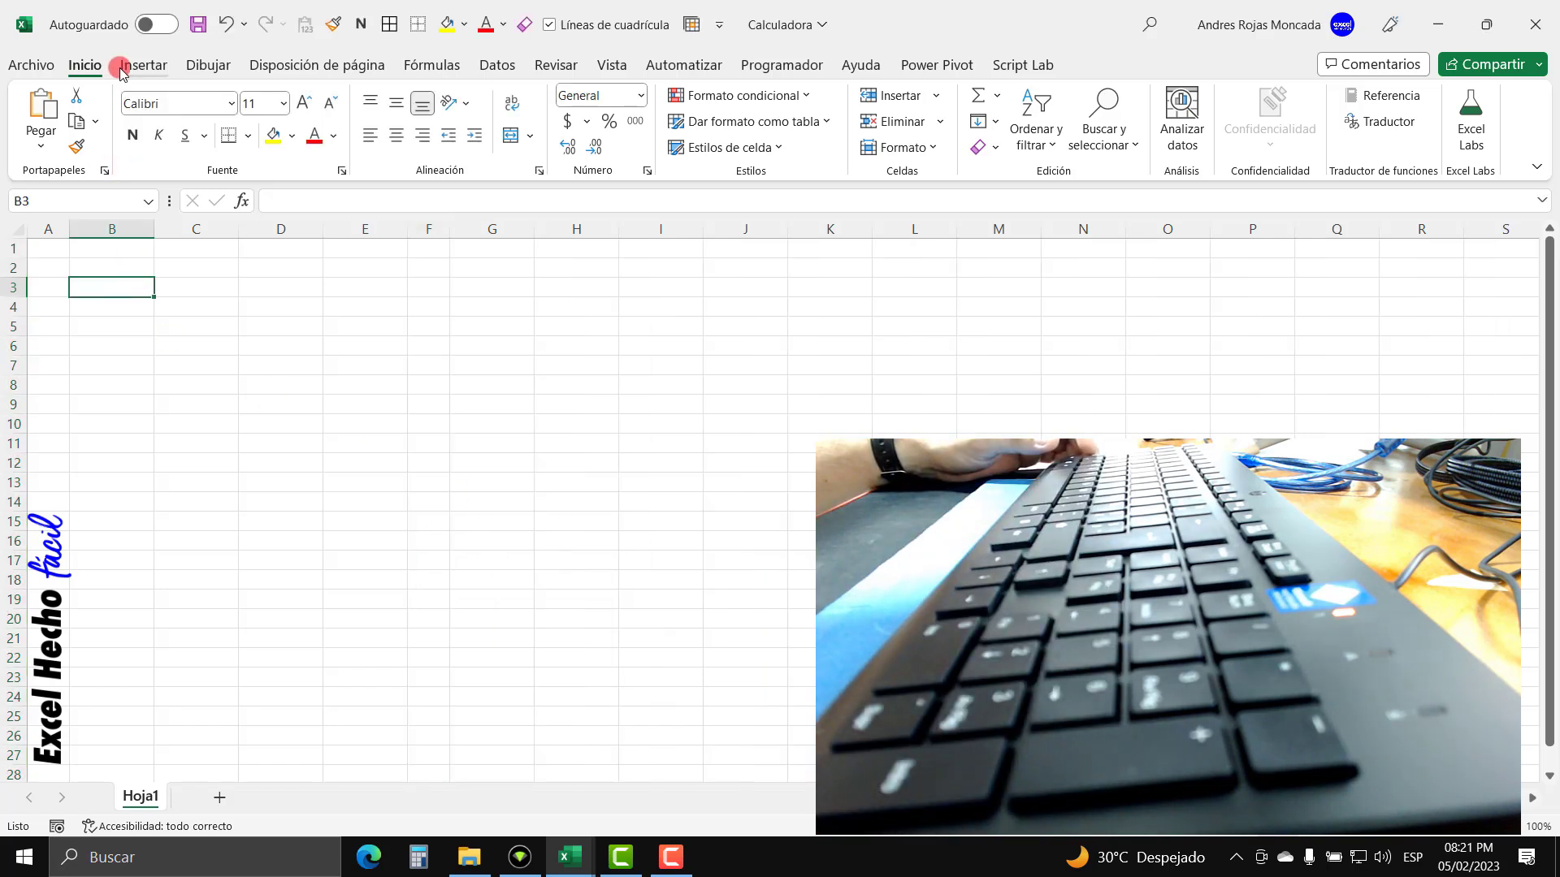
Apply a different theme colour palette from Page Layout > Colors
{"action": "left_click", "coordinate": [301, 67]}
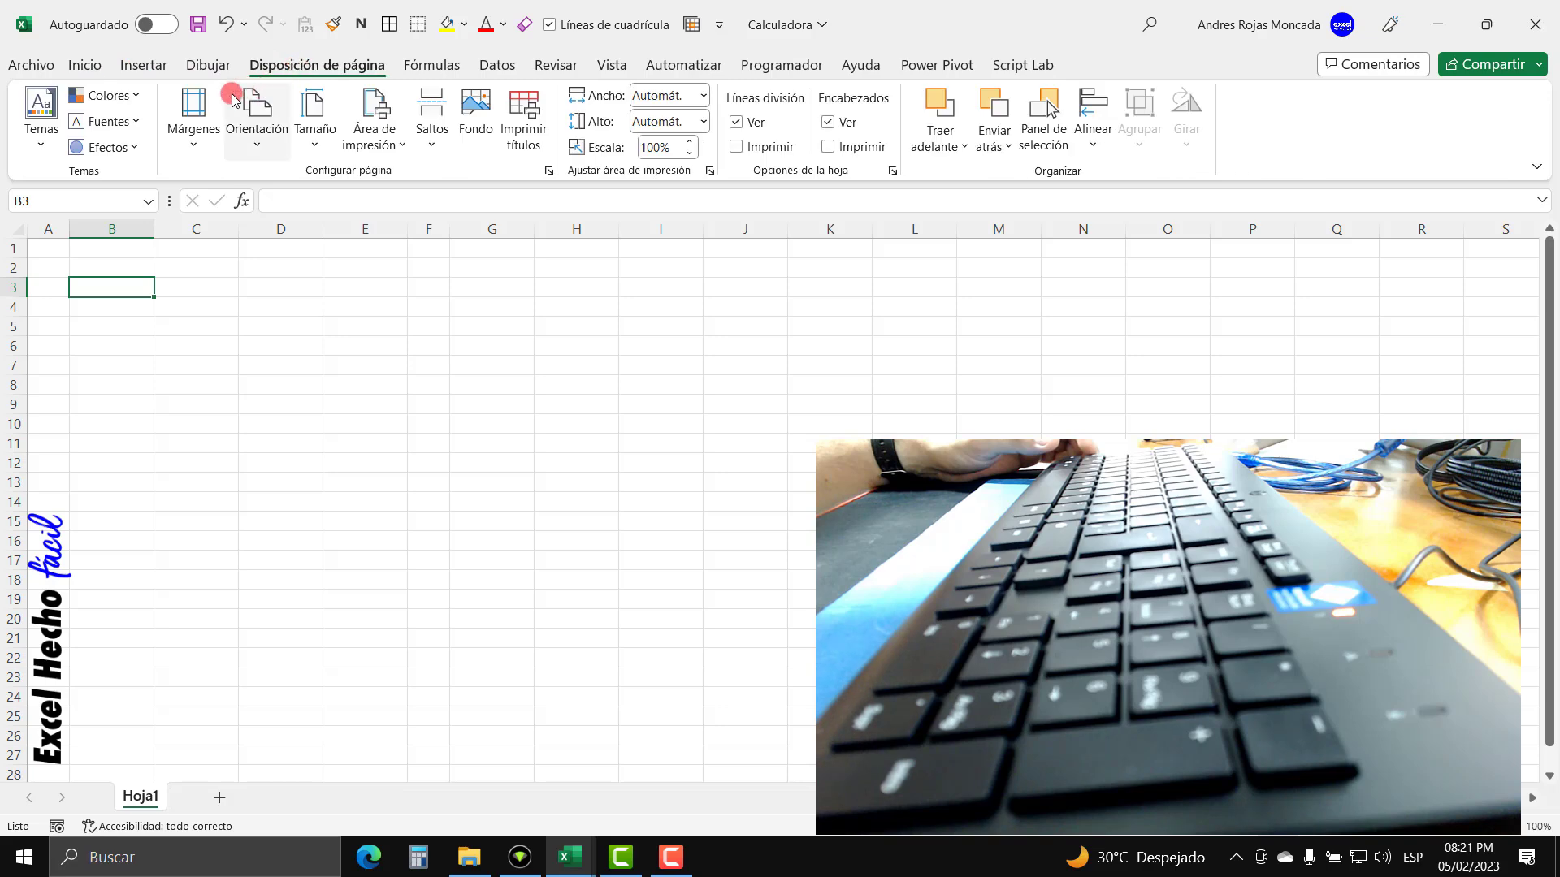
{"action": "left_click", "coordinate": [106, 95]}
{"action": "left_click", "coordinate": [166, 178]}
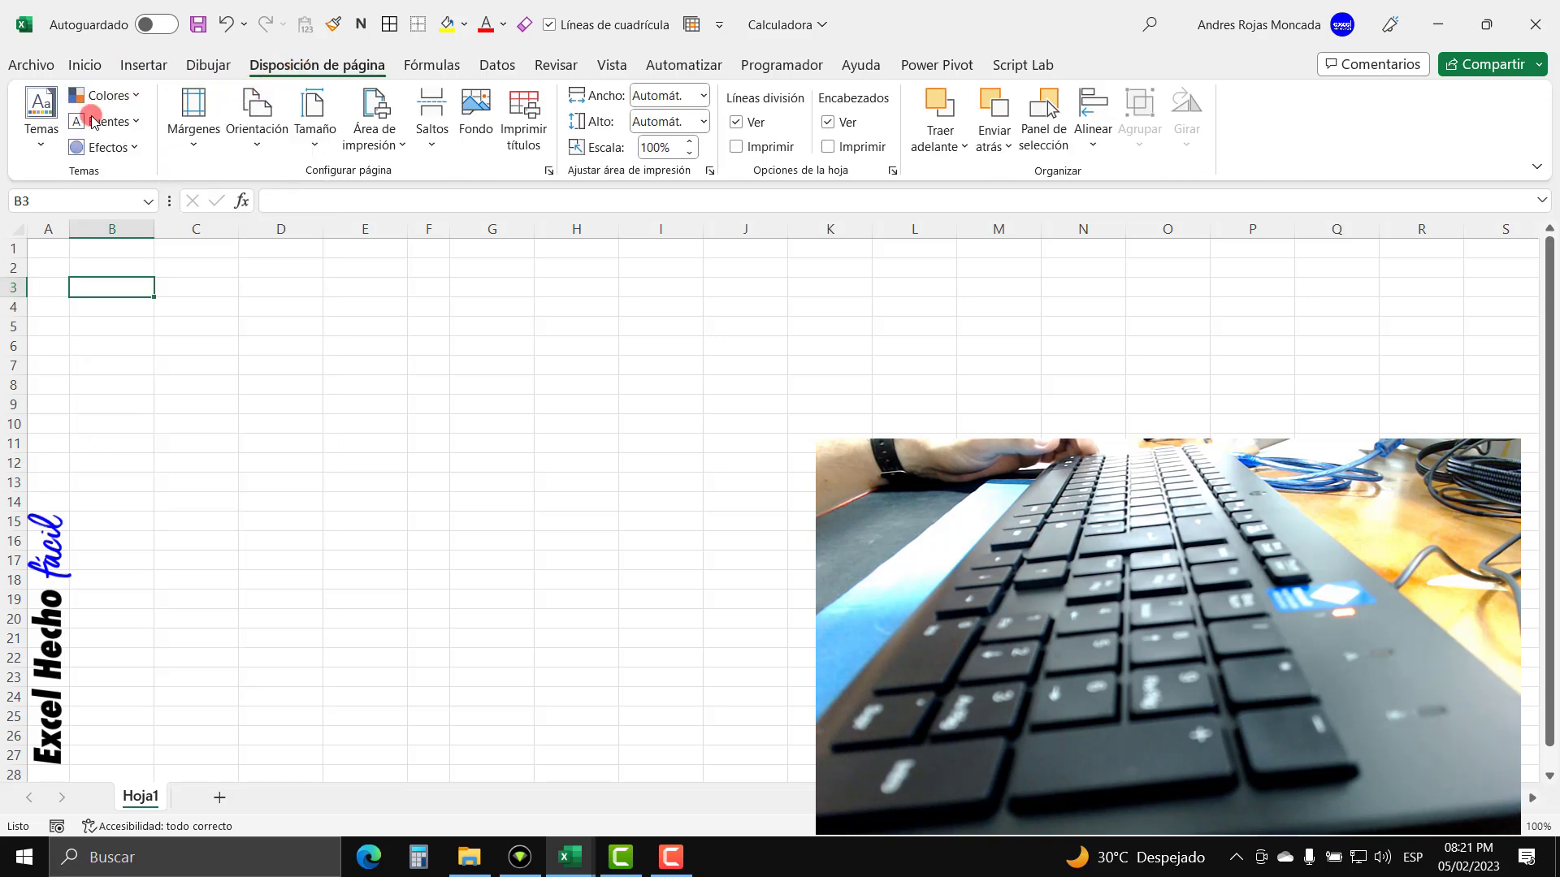
{"action": "left_click", "coordinate": [76, 66]}
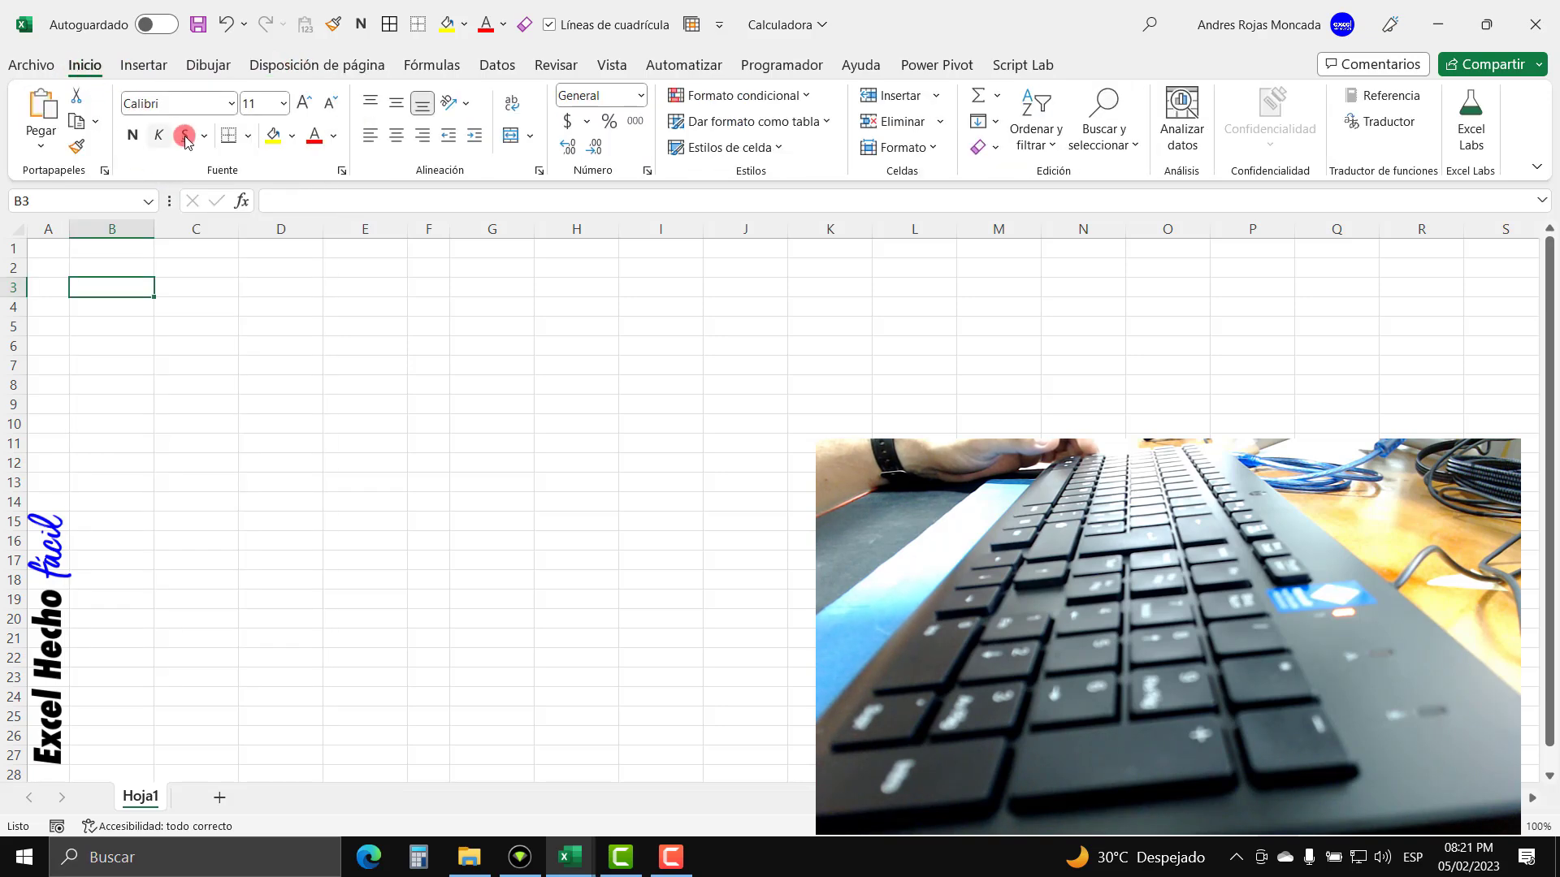
Draw a rounded rectangle from about C5 to E17
{"action": "left_click", "coordinate": [155, 65]}
{"action": "left_click", "coordinate": [244, 122]}
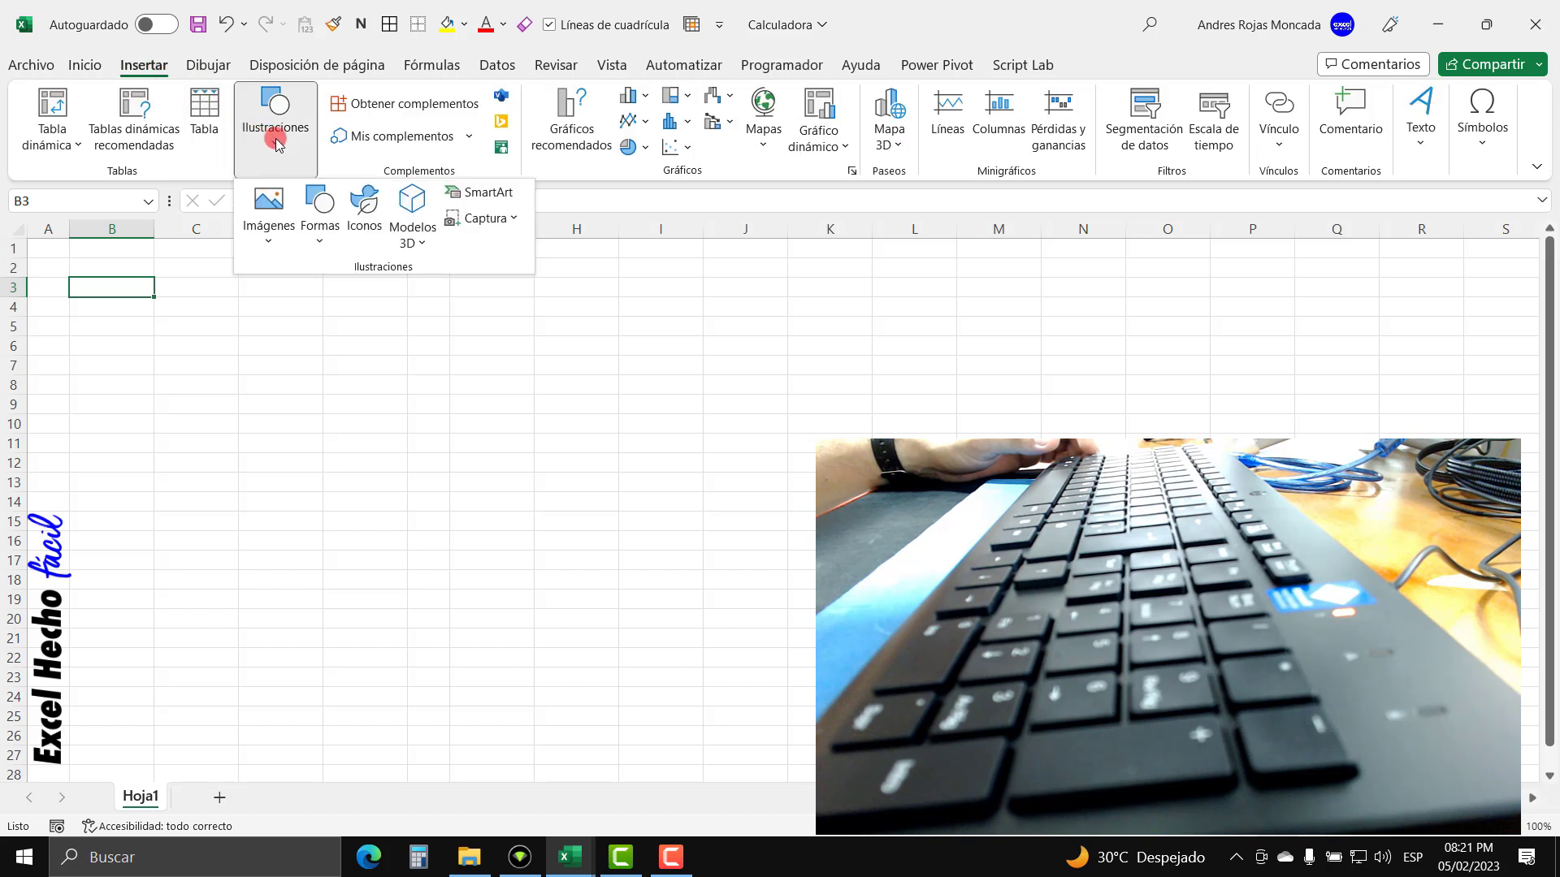
{"action": "left_click", "coordinate": [306, 235]}
{"action": "left_click", "coordinate": [406, 302]}
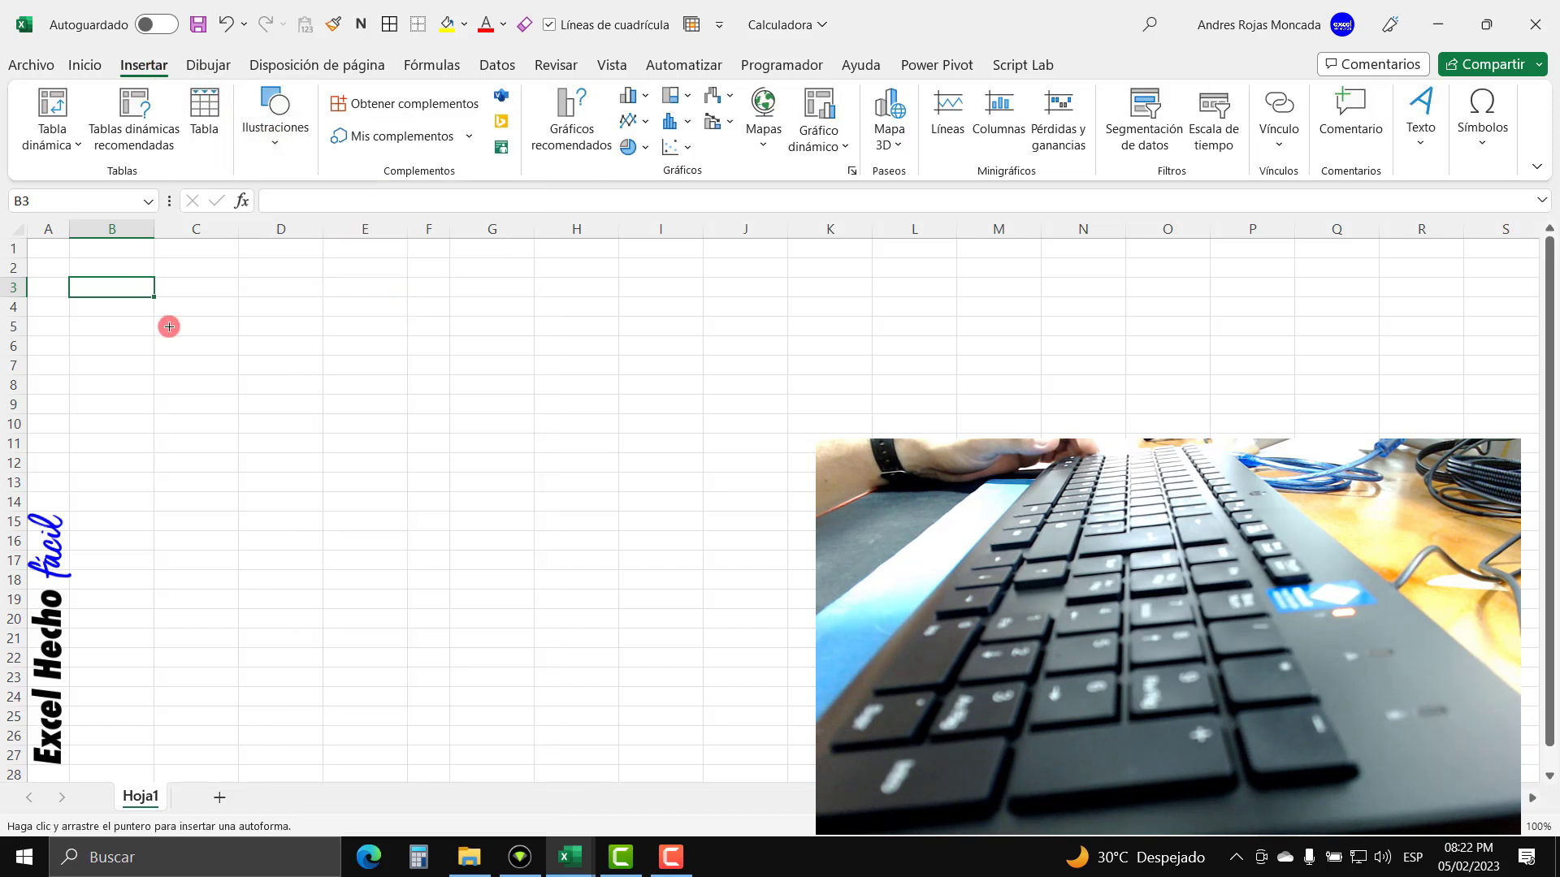
{"action": "left_click_drag", "start_coordinate": [154, 326], "coordinate": [402, 559]}
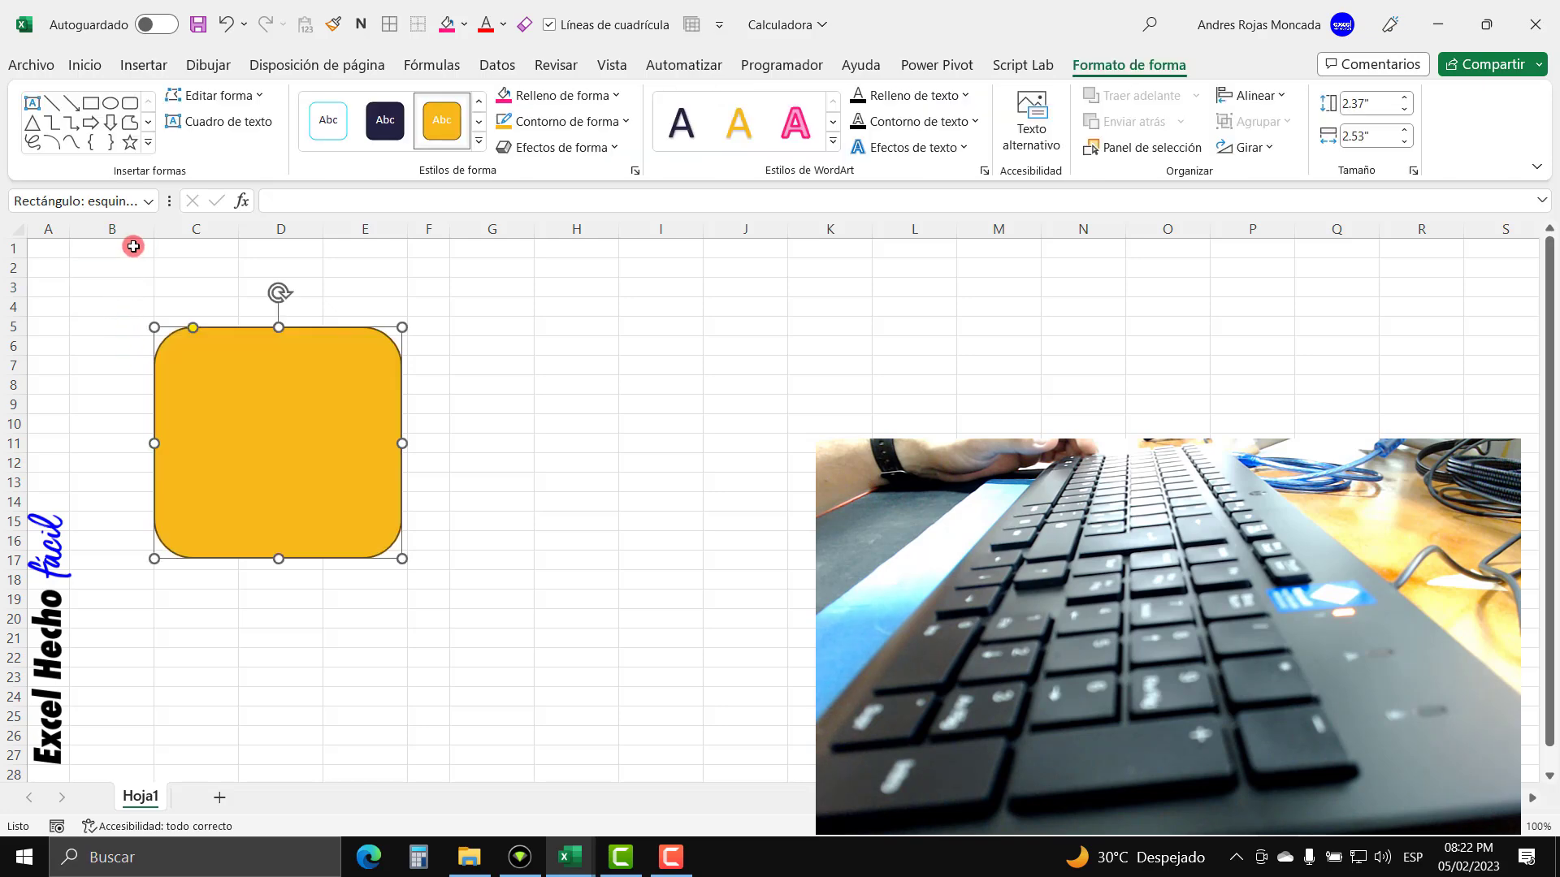
{"action": "left_click", "coordinate": [133, 247]}
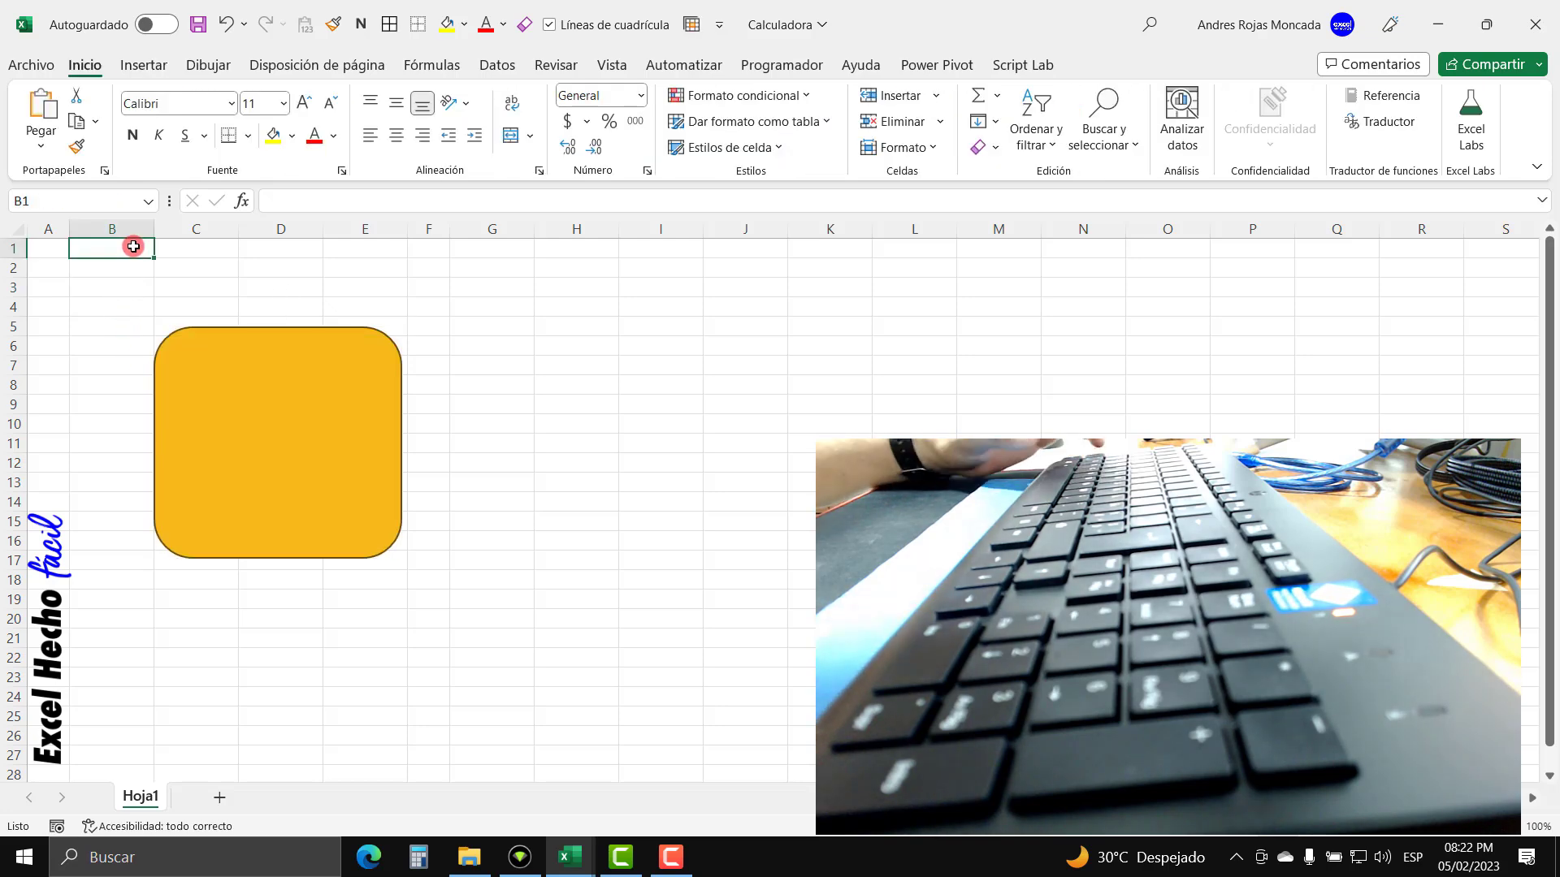
Stretch the rectangle over columns B–E, rows 3–27, and square its corners
{"action": "left_click", "coordinate": [198, 371]}
{"action": "left_click_drag", "start_coordinate": [145, 446], "coordinate": [68, 444]}
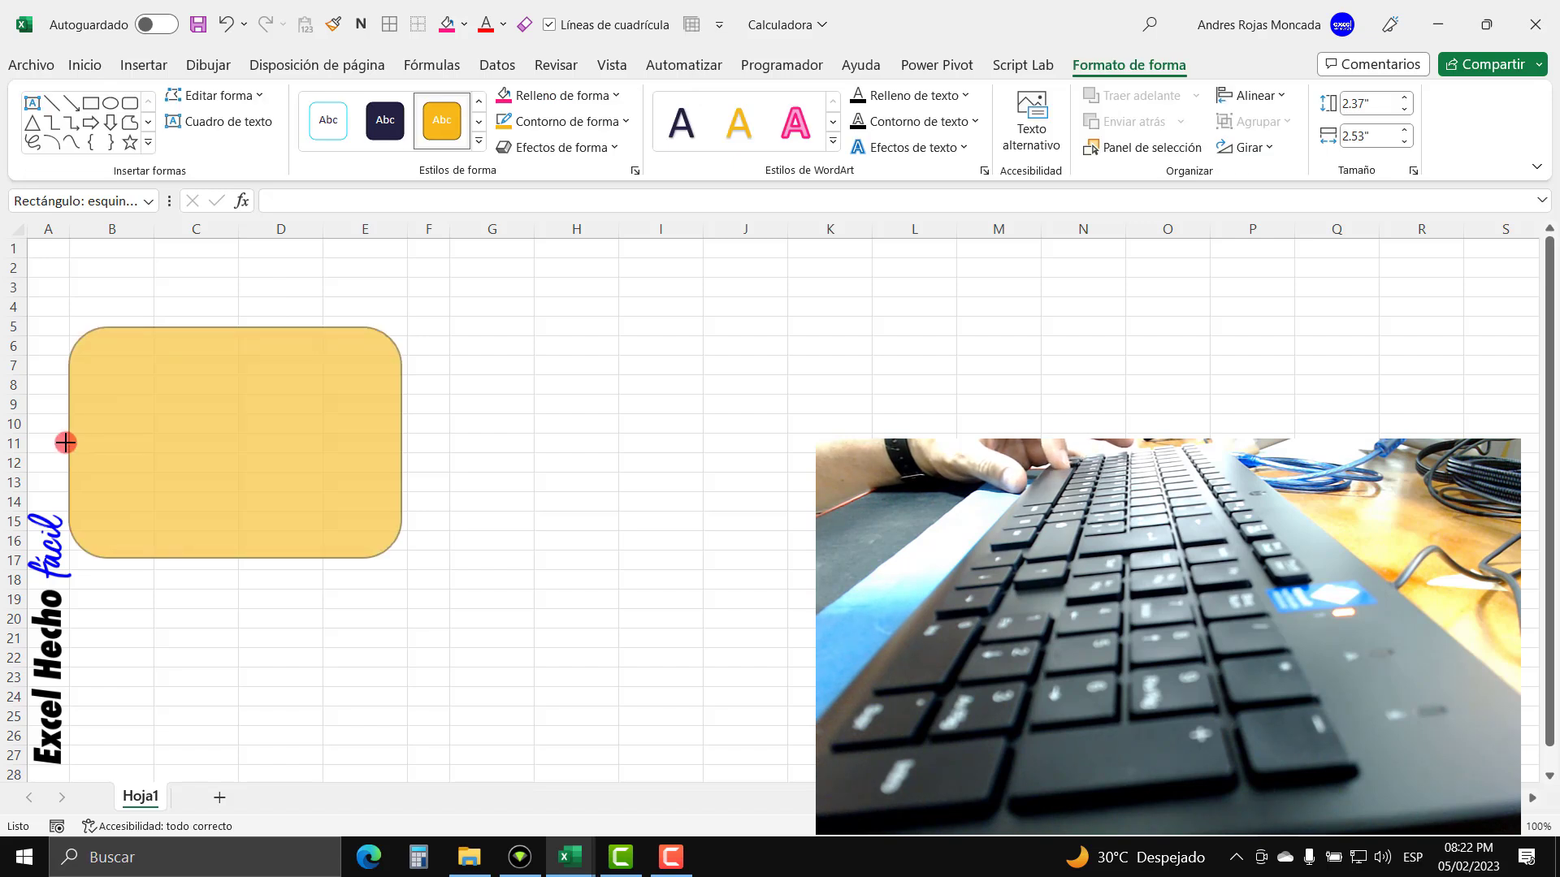
{"action": "left_click_drag", "start_coordinate": [237, 327], "coordinate": [235, 277]}
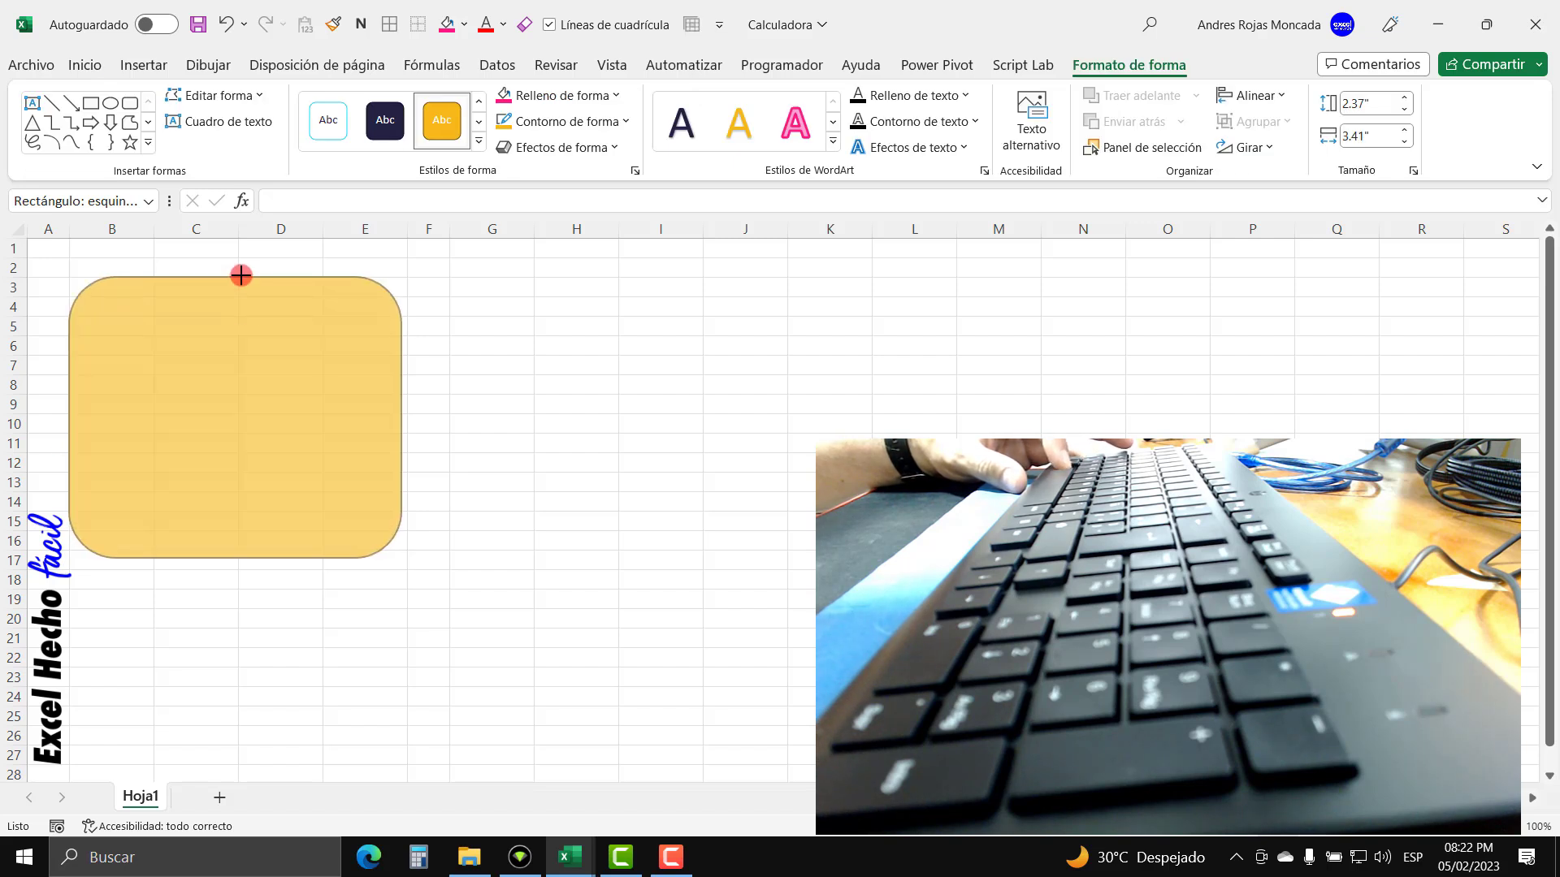
{"action": "left_click_drag", "start_coordinate": [403, 420], "coordinate": [408, 419]}
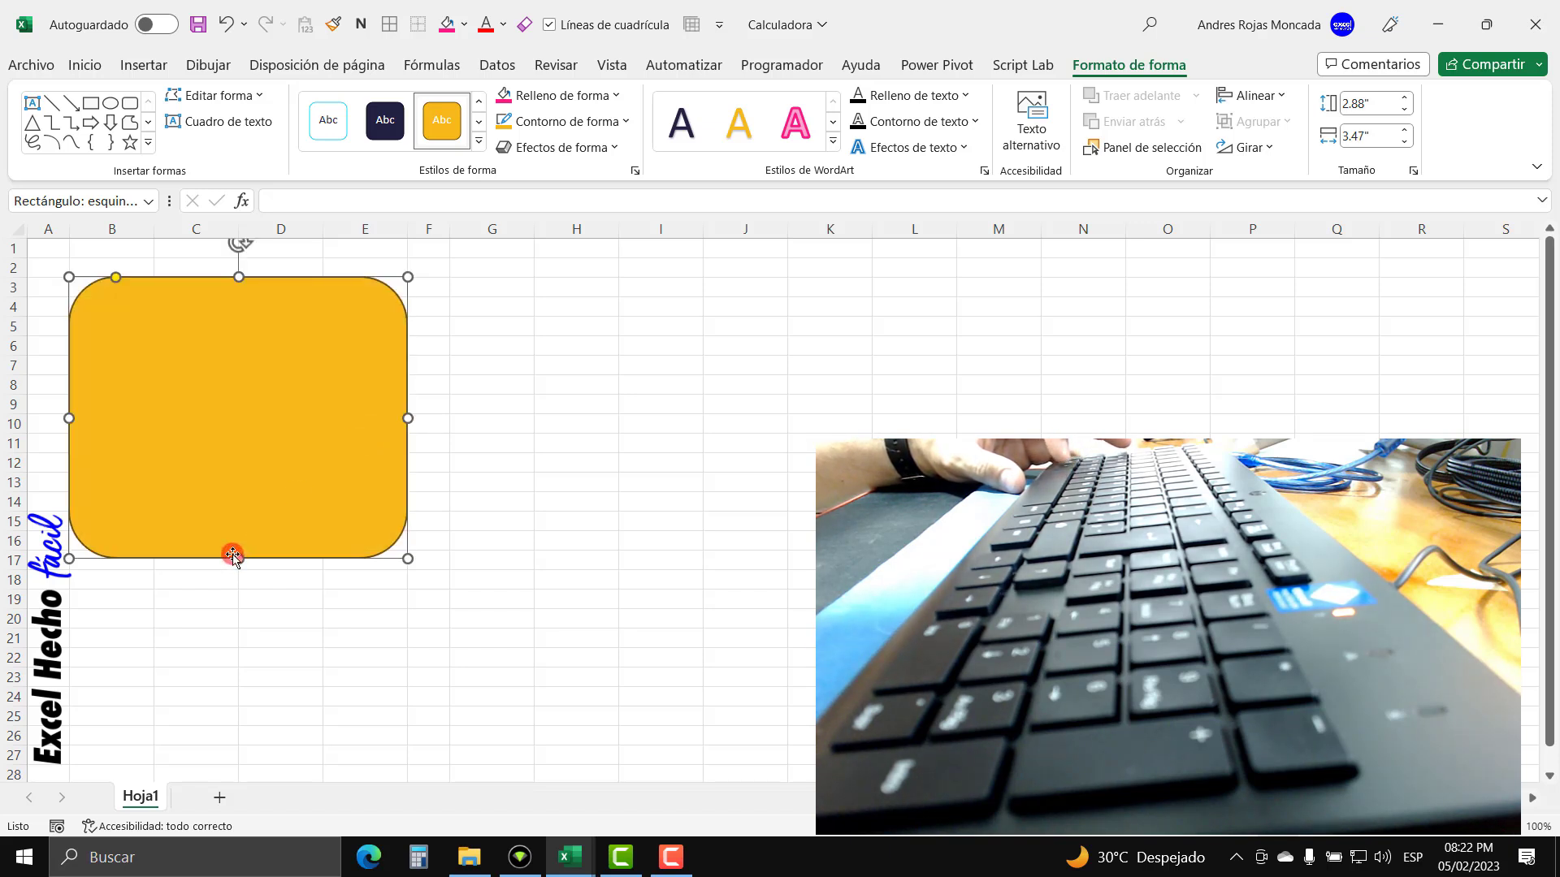
{"action": "left_click_drag", "start_coordinate": [239, 578], "coordinate": [229, 765]}
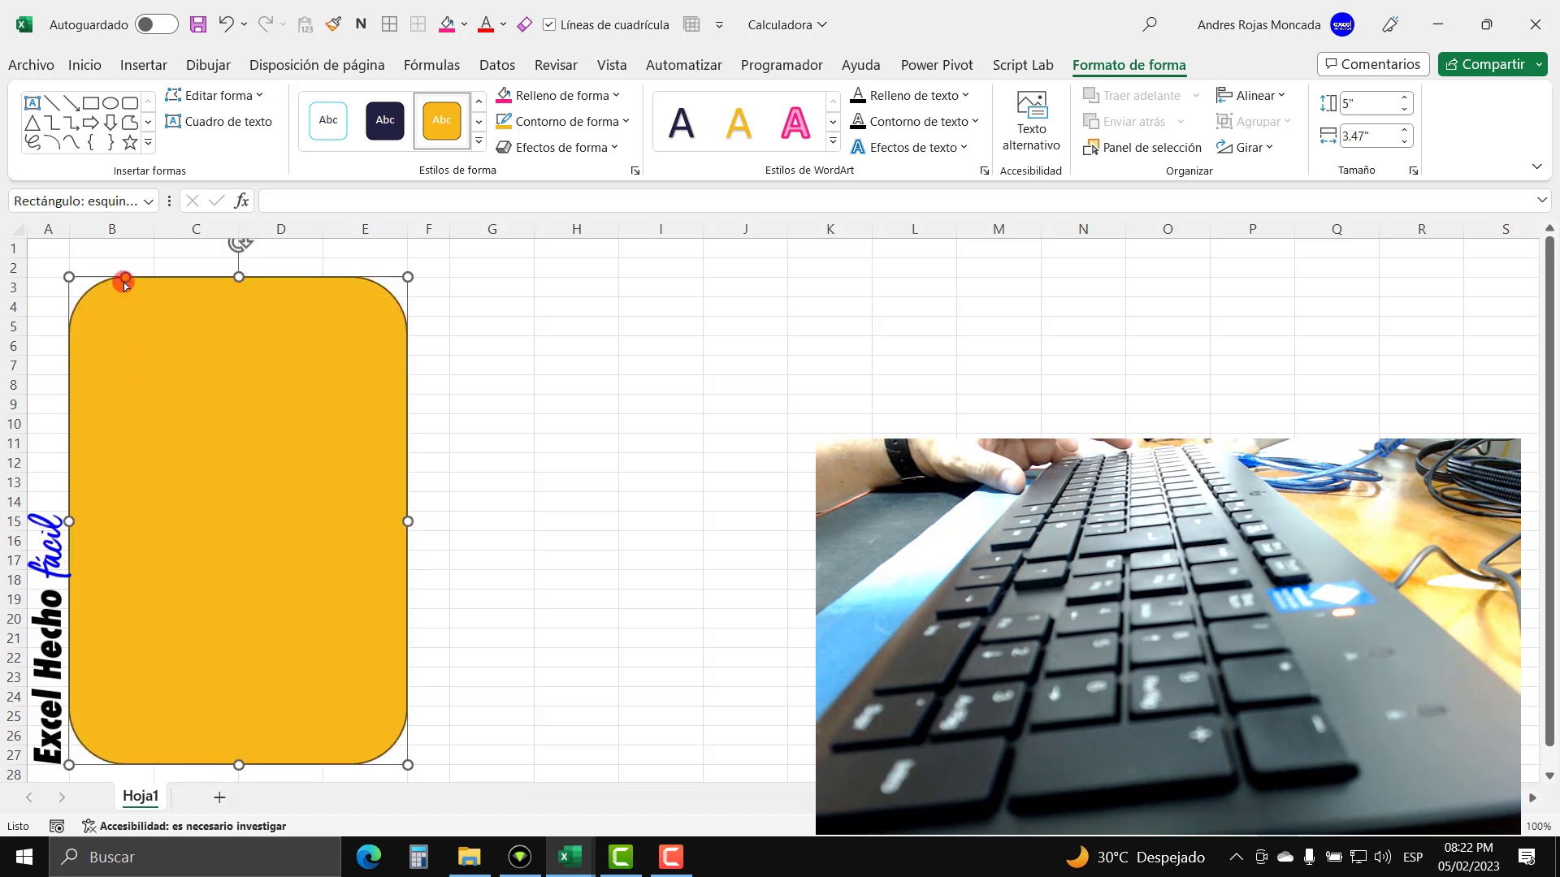
{"action": "left_click_drag", "start_coordinate": [126, 282], "coordinate": [86, 282]}
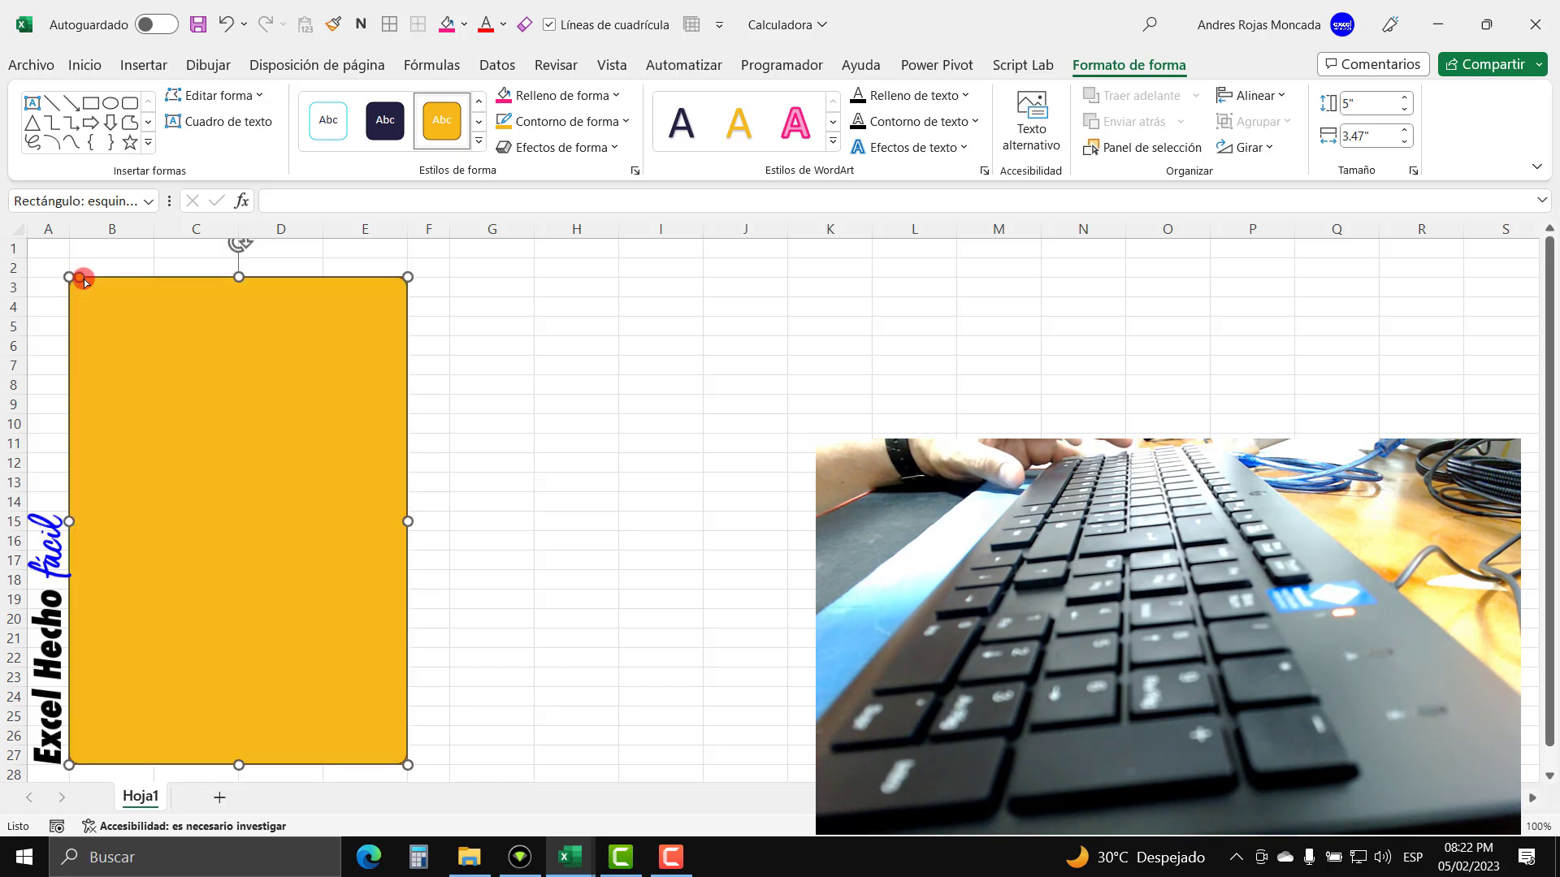
Outline the orange rectangle in dark grey, leaving its fill unchanged
{"action": "left_click", "coordinate": [610, 121]}
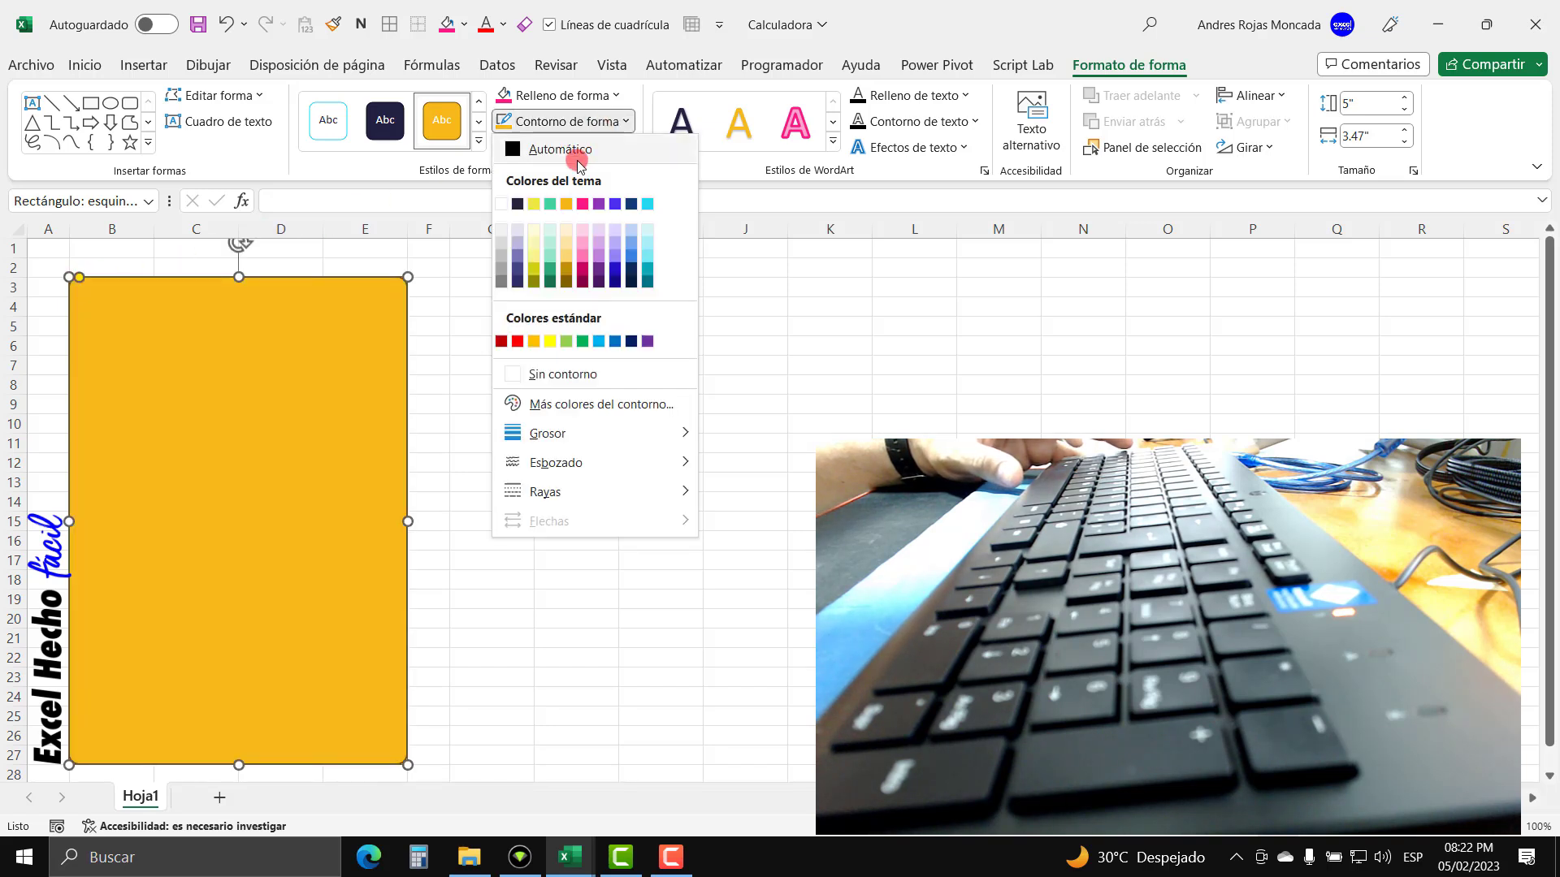
{"action": "left_click", "coordinate": [498, 280]}
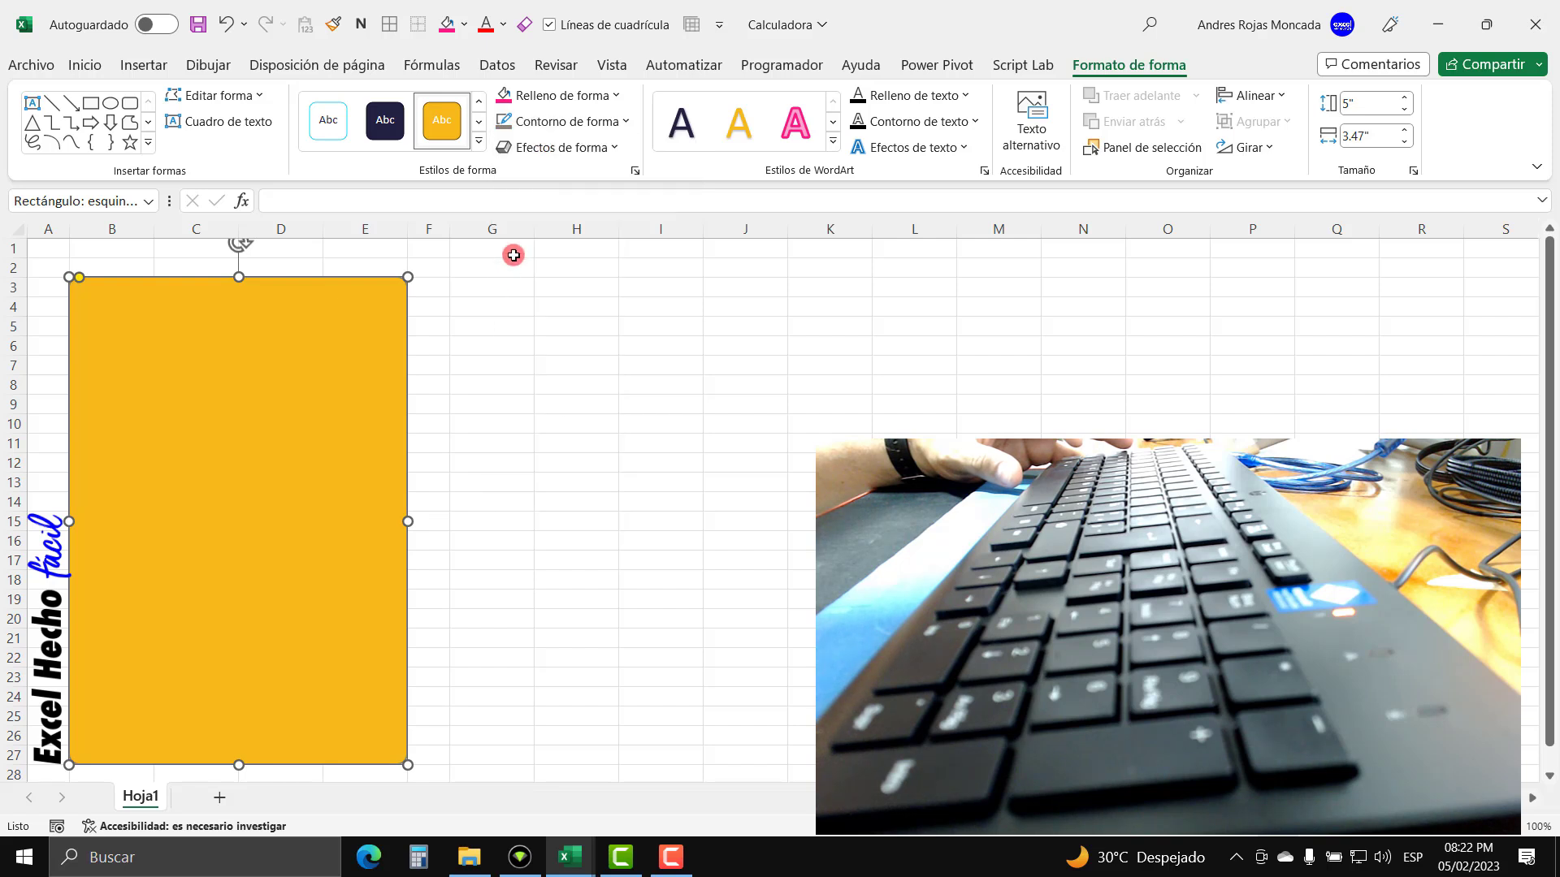
{"action": "left_click", "coordinate": [555, 97]}
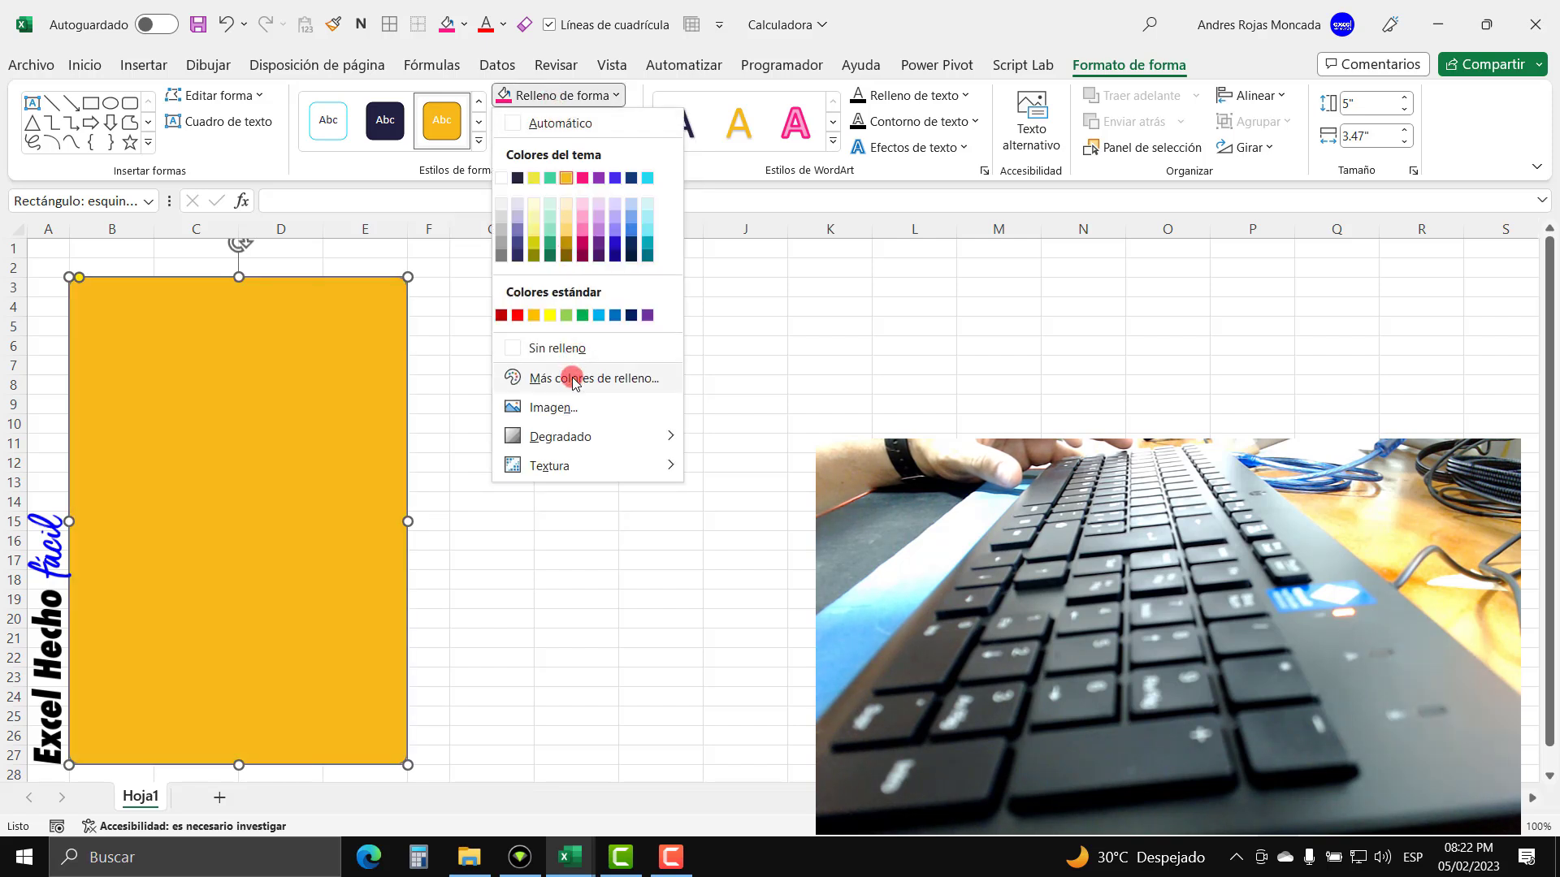
{"action": "left_click", "coordinate": [572, 378]}
{"action": "left_click_drag", "start_coordinate": [644, 96], "coordinate": [579, 278]}
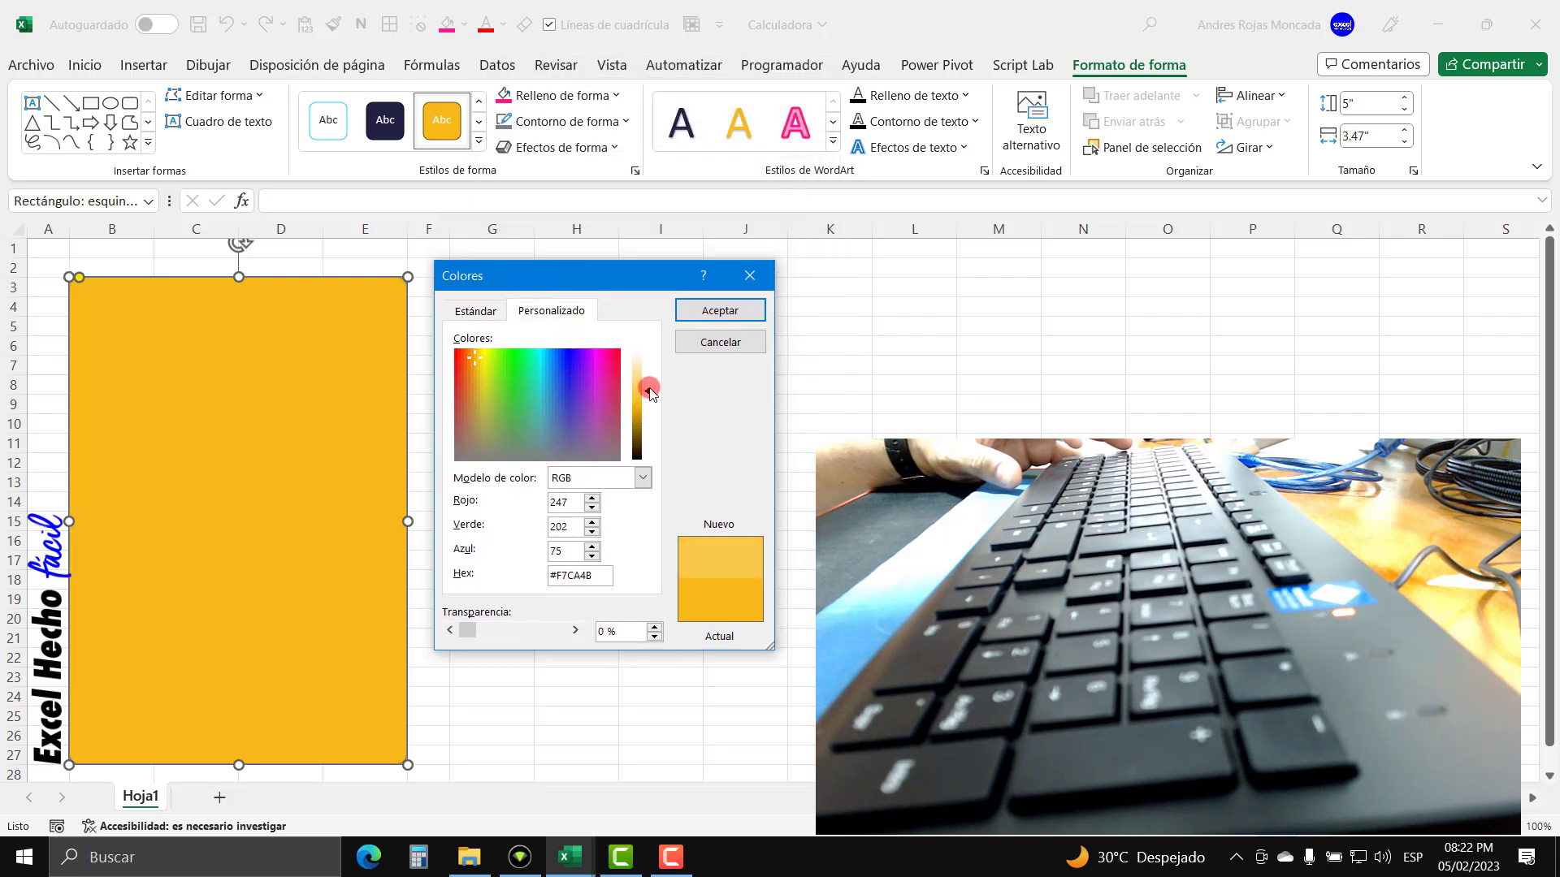
{"action": "left_click_drag", "start_coordinate": [644, 406], "coordinate": [643, 383]}
{"action": "left_click", "coordinate": [749, 275]}
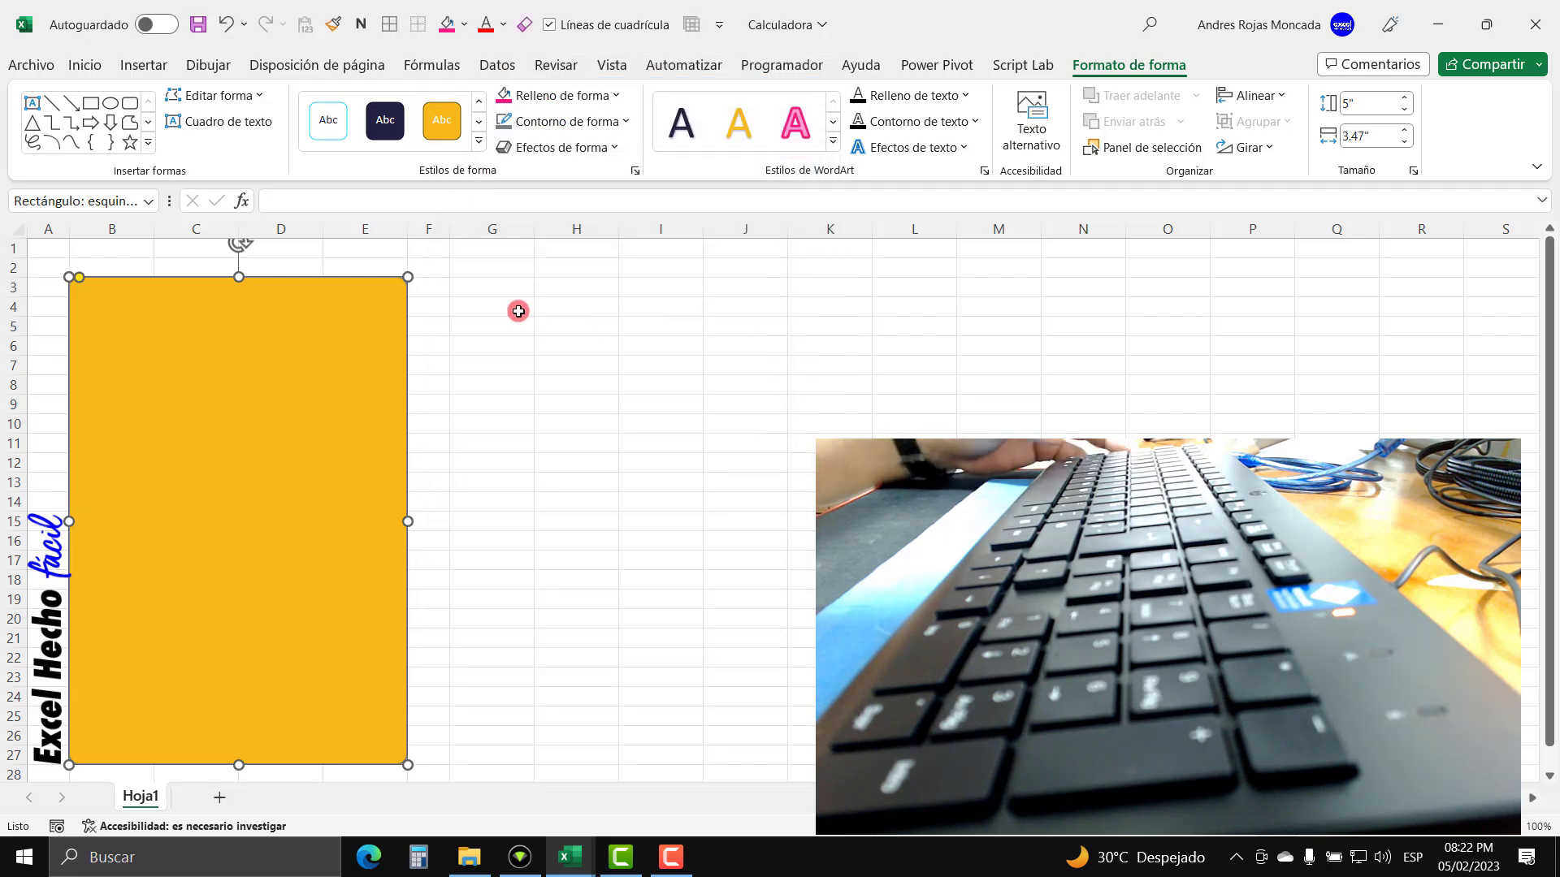
{"action": "key", "text": "alt"}
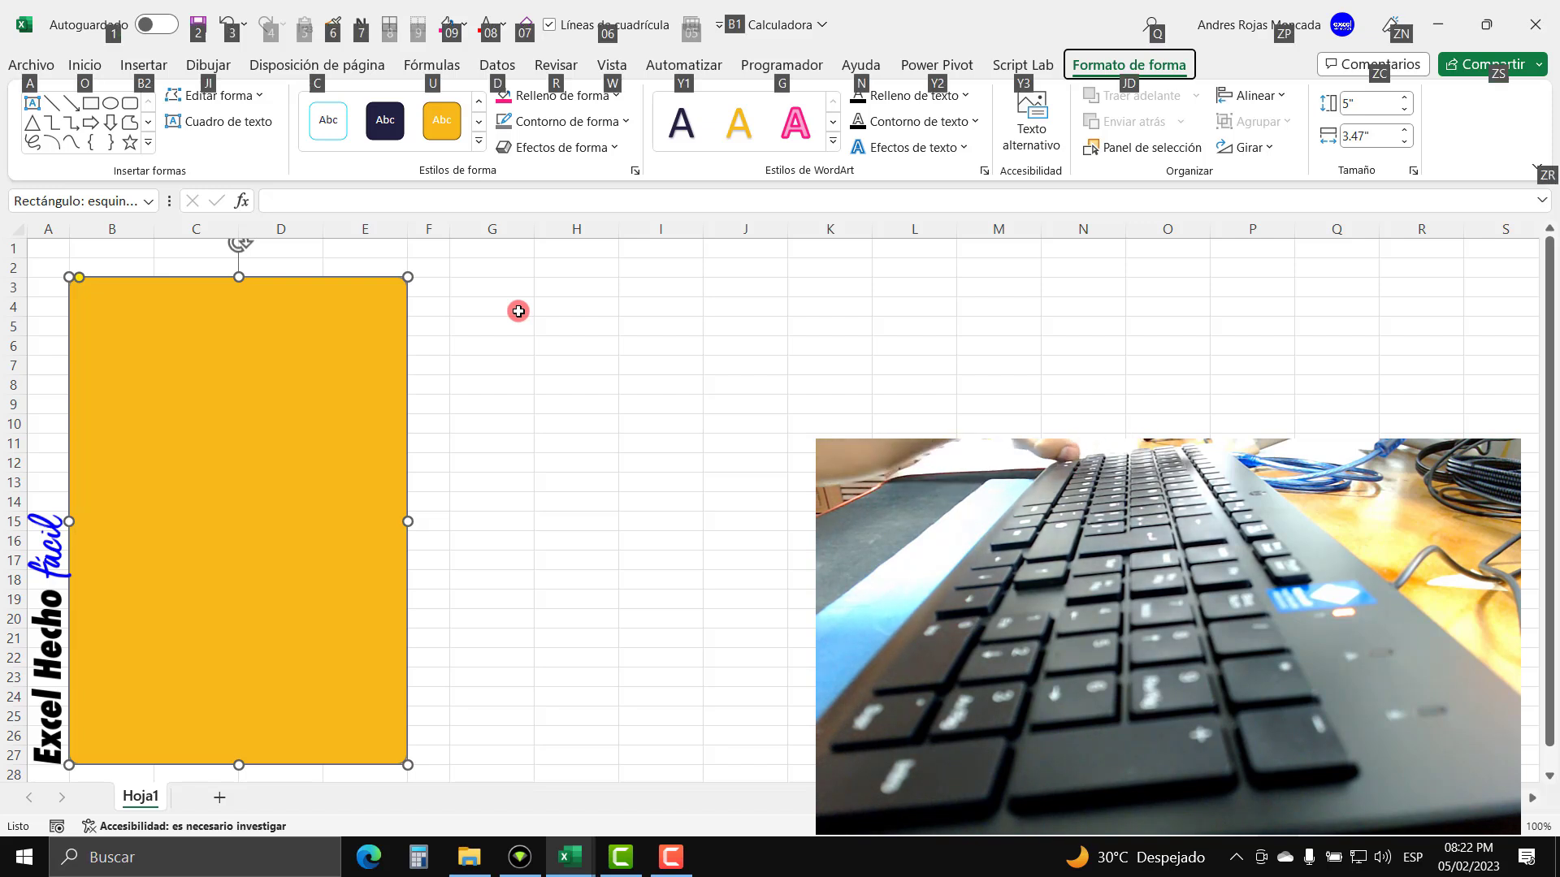
{"action": "key", "text": "Escape"}
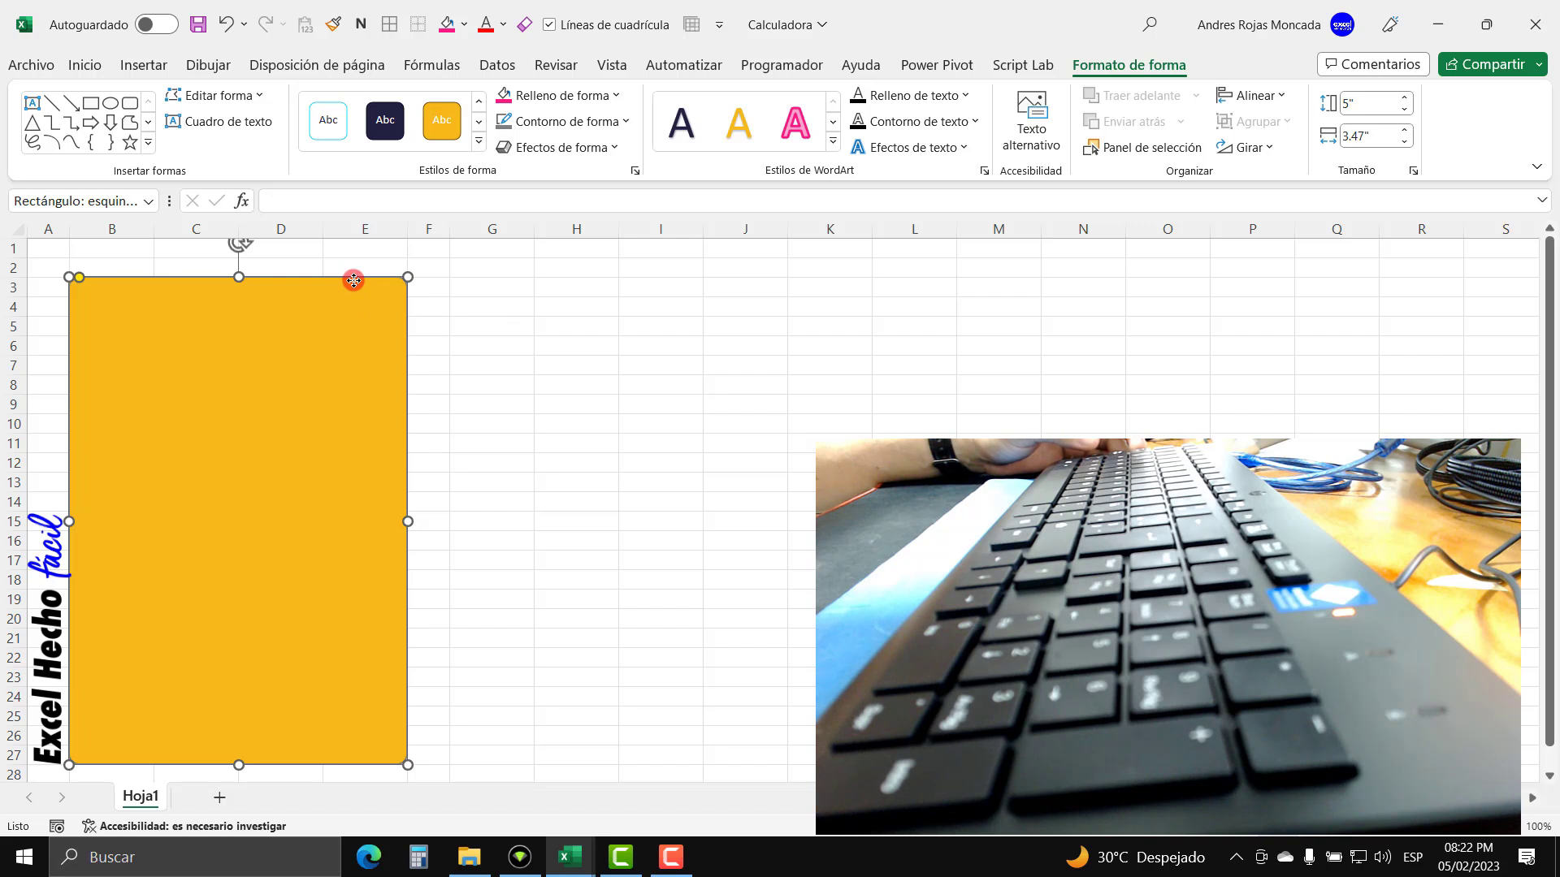
Give the rectangle a radial gradient fill from the bottom-left using a blue preset
{"action": "key", "text": "ctrl+1"}
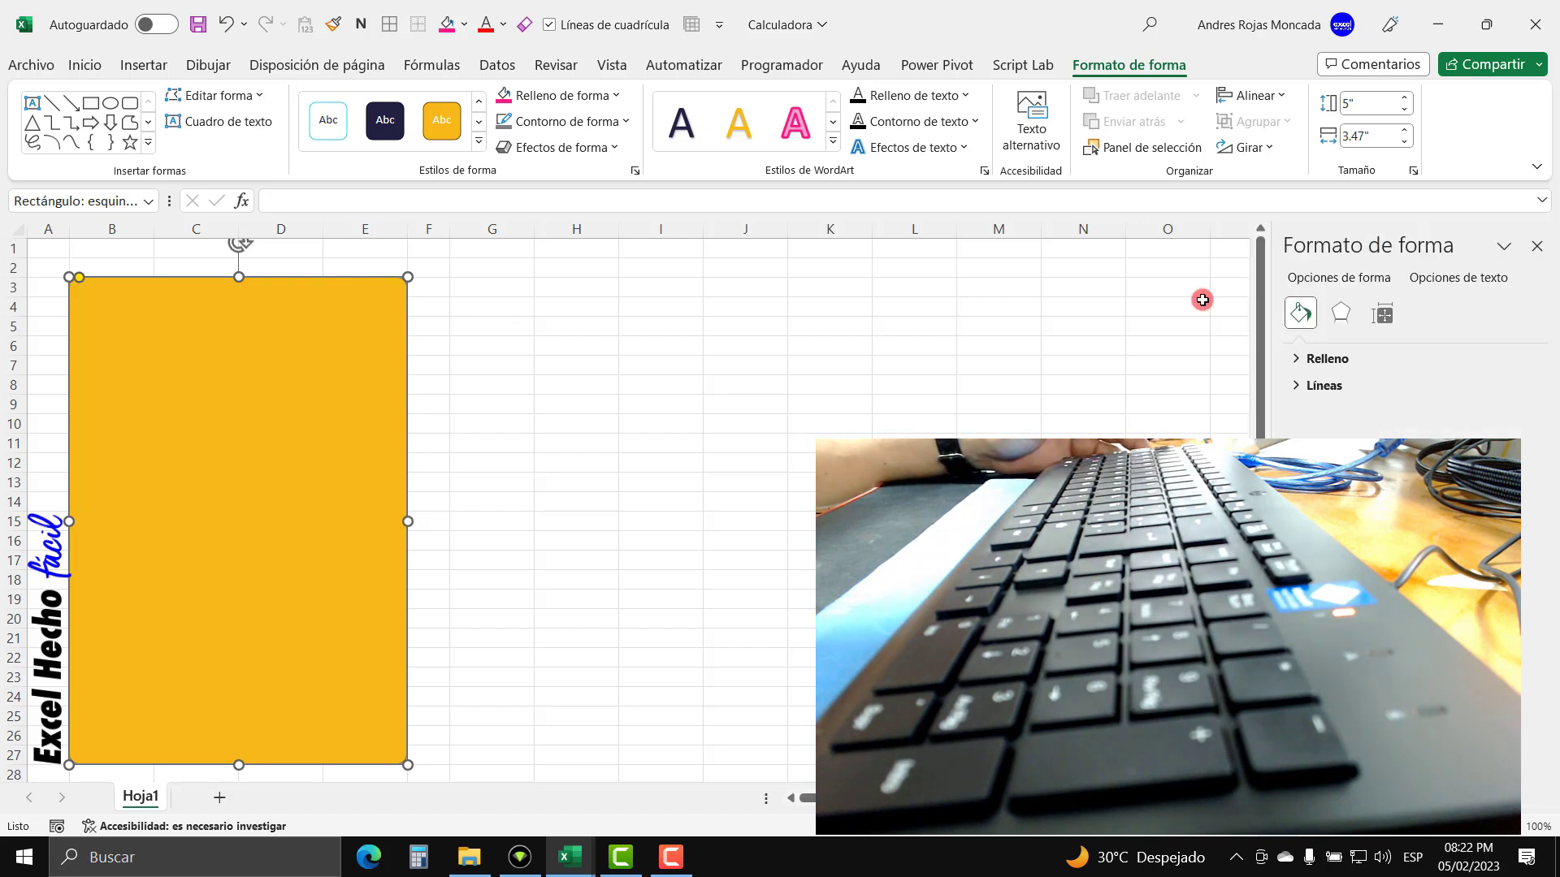
{"action": "left_click_drag", "start_coordinate": [1334, 246], "coordinate": [586, 276]}
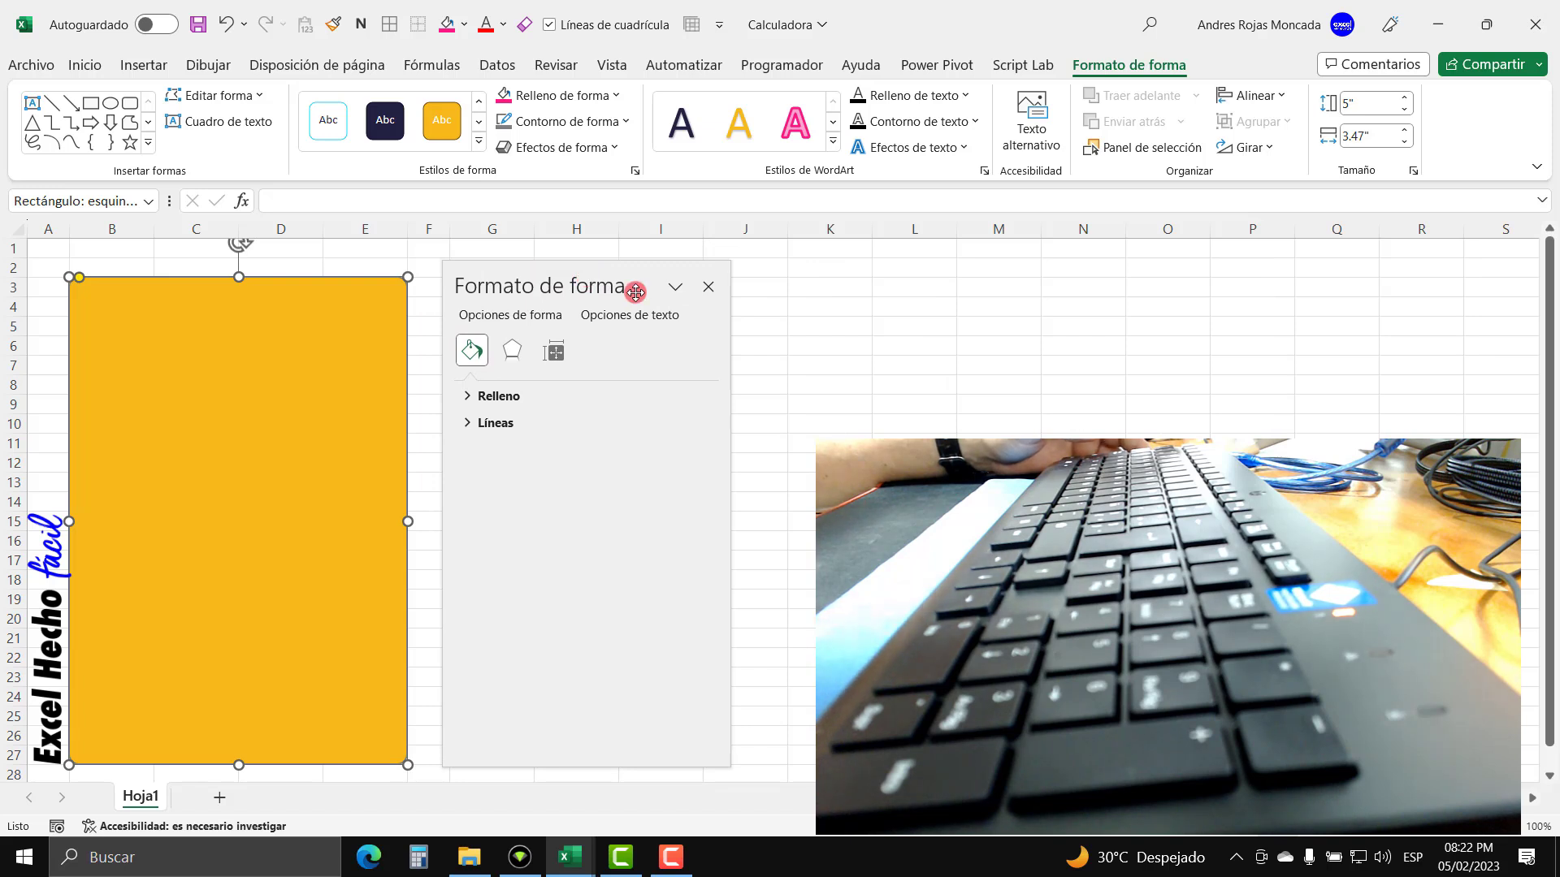
{"action": "left_click", "coordinate": [467, 396]}
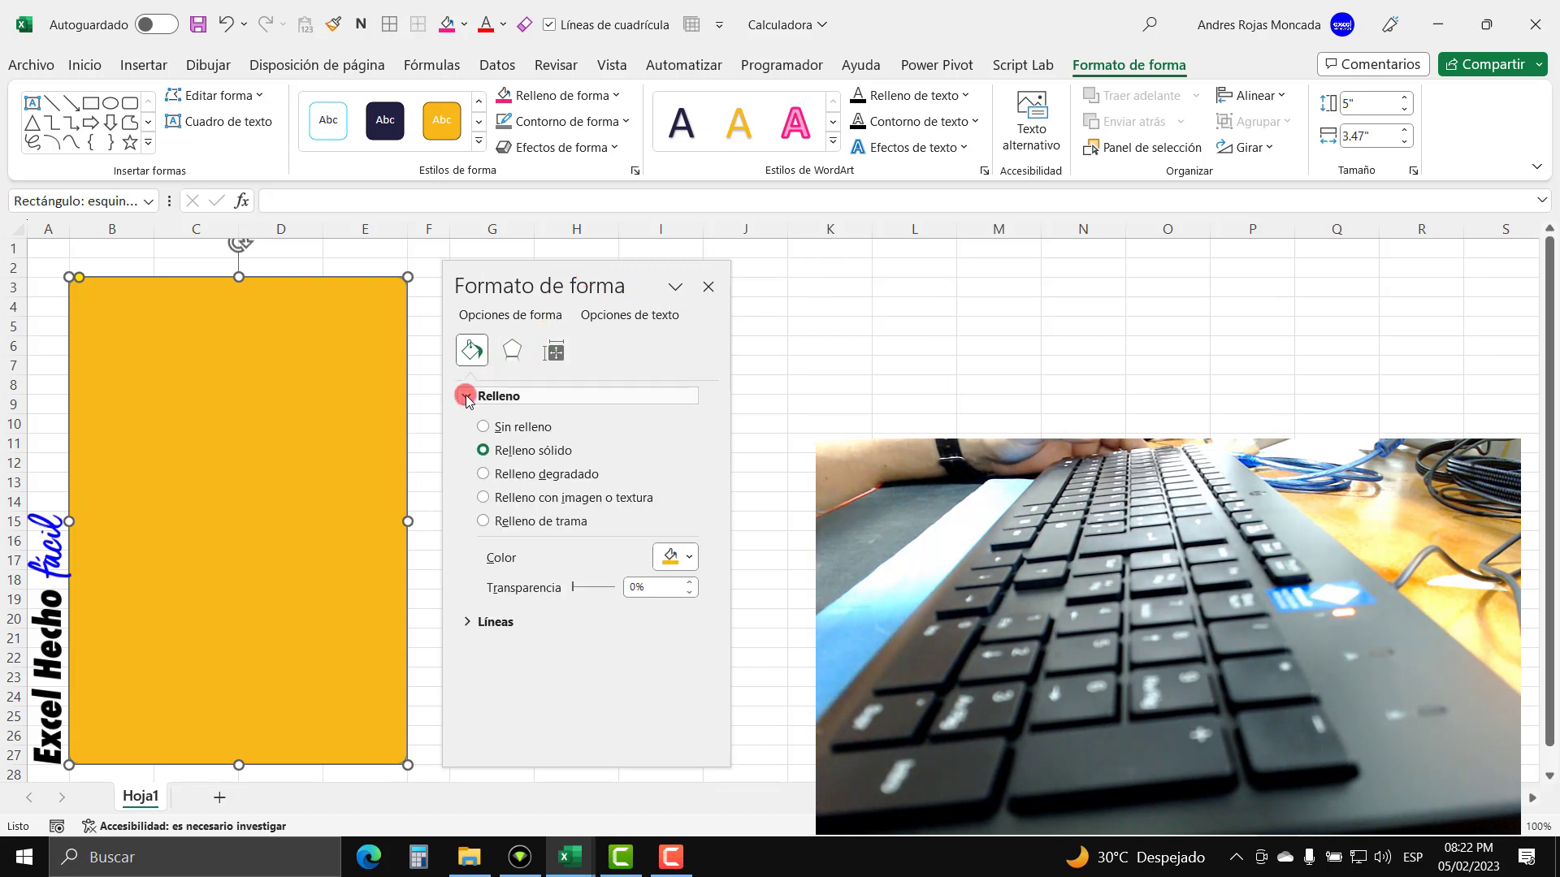
{"action": "left_click", "coordinate": [496, 475]}
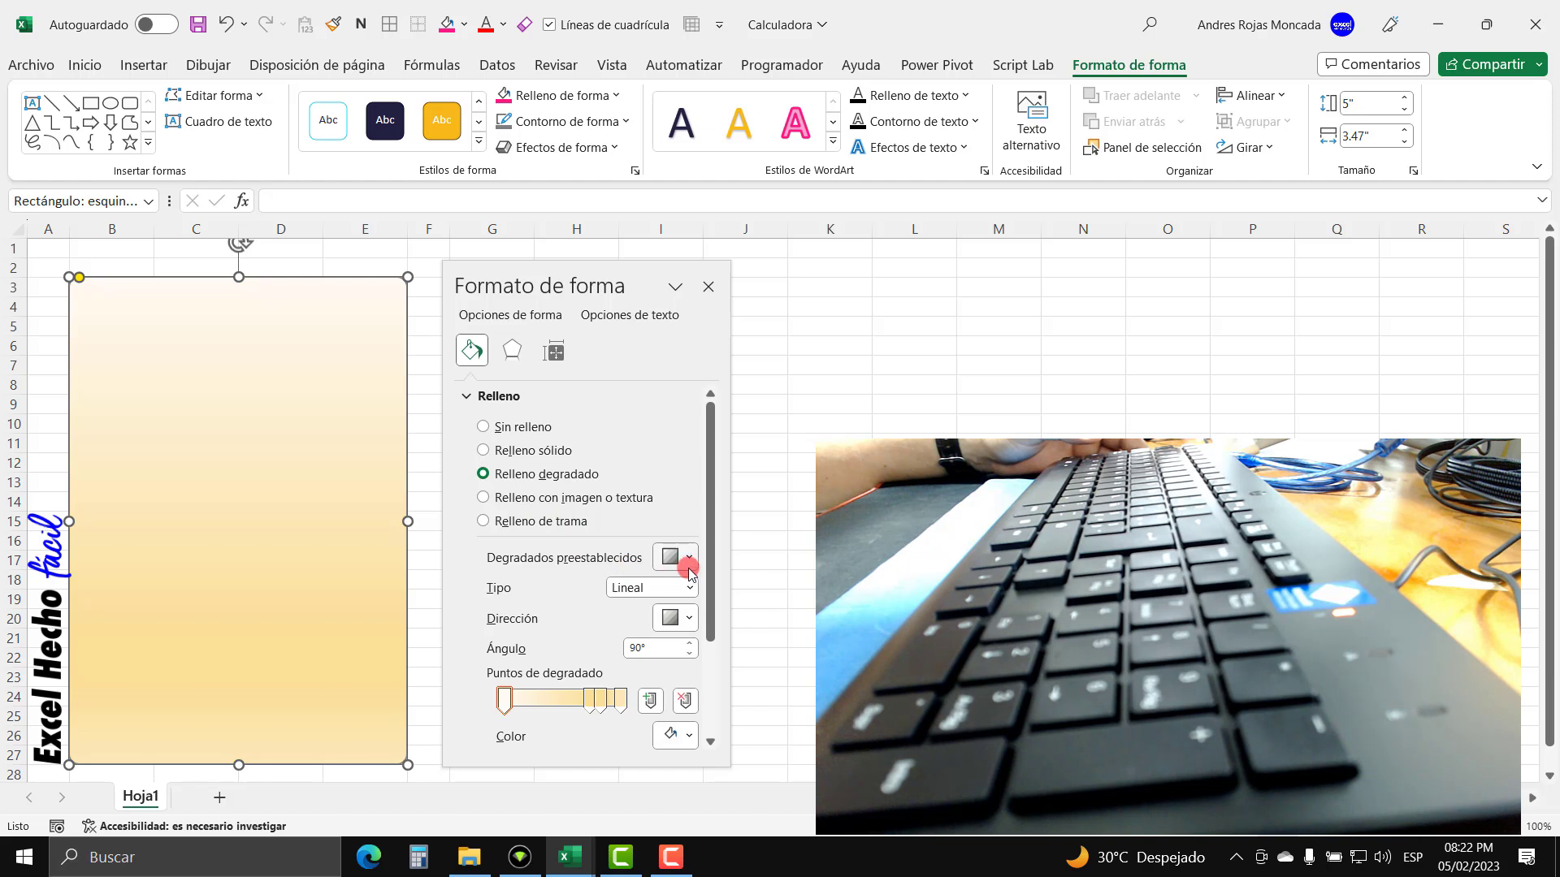
{"action": "left_click_drag", "start_coordinate": [711, 560], "coordinate": [712, 630]}
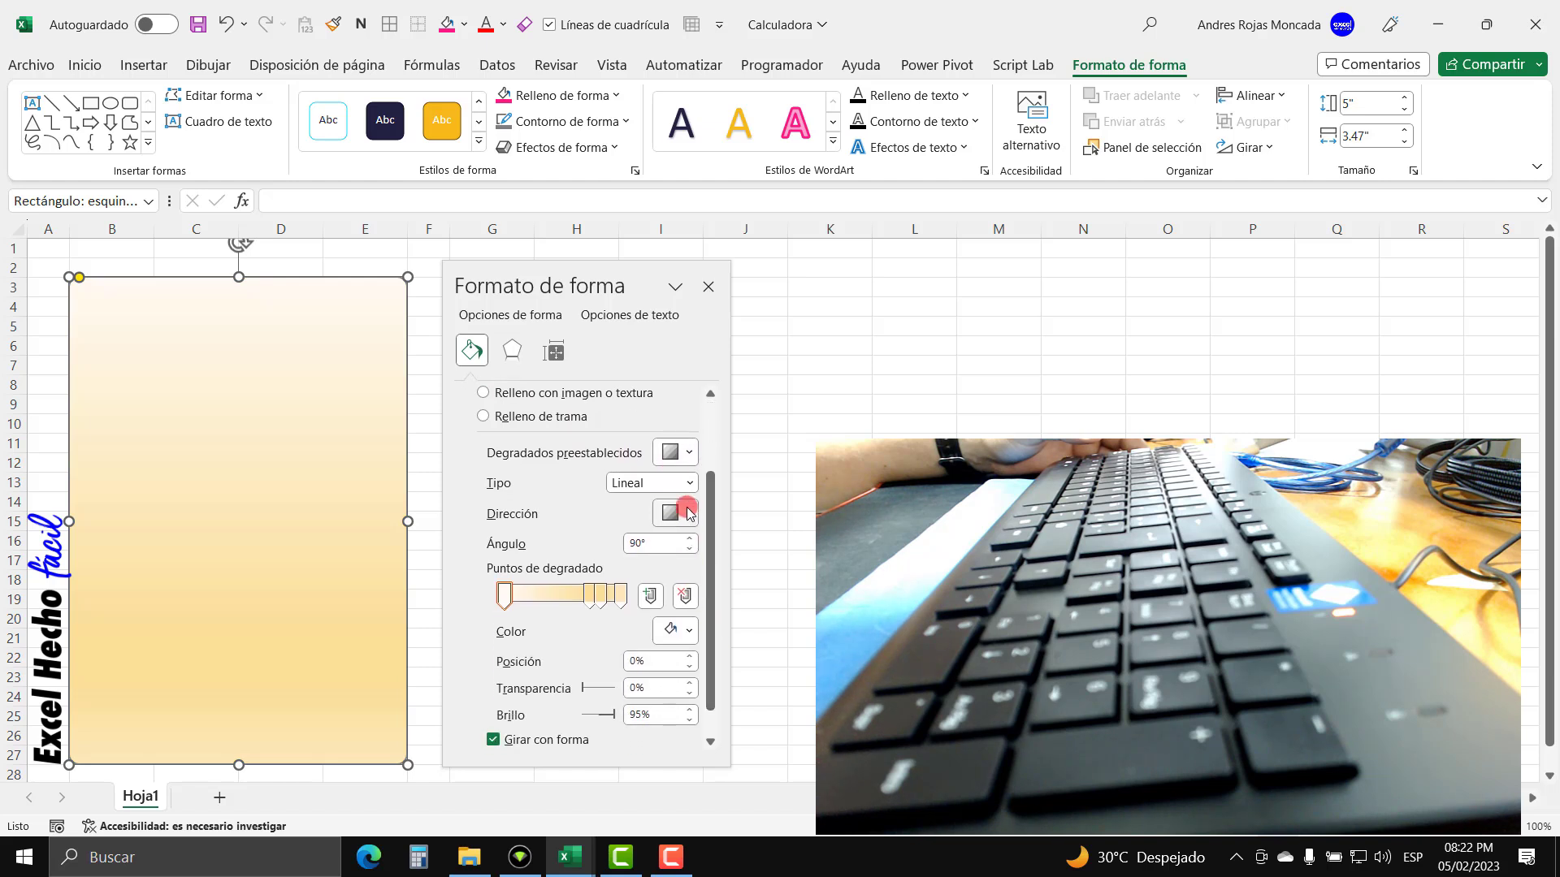
{"action": "left_click", "coordinate": [690, 484]}
{"action": "left_click", "coordinate": [626, 524]}
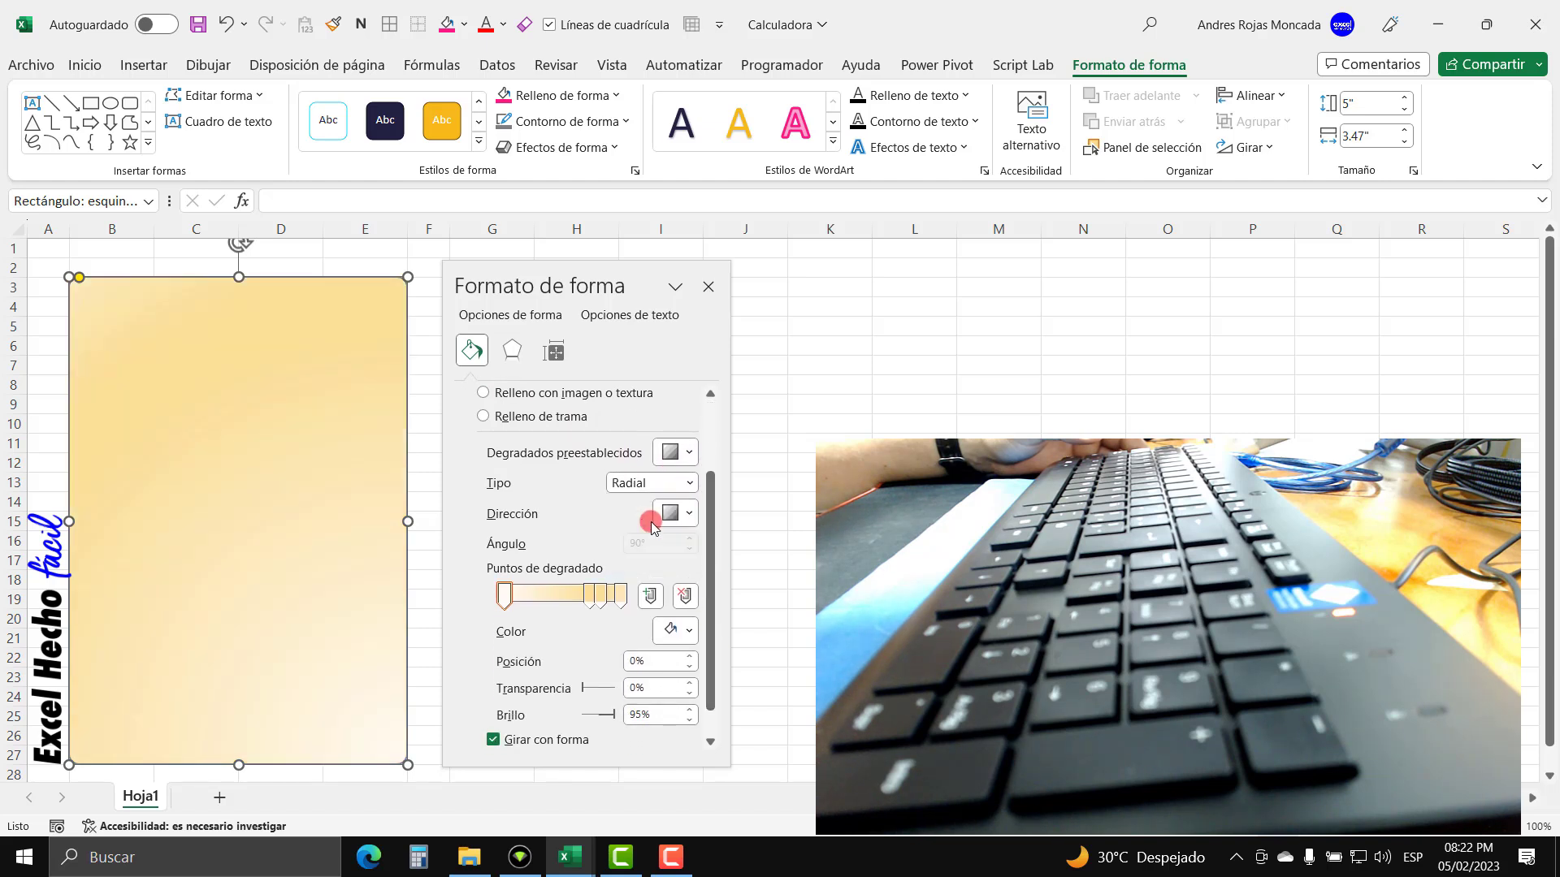
{"action": "left_click", "coordinate": [689, 517]}
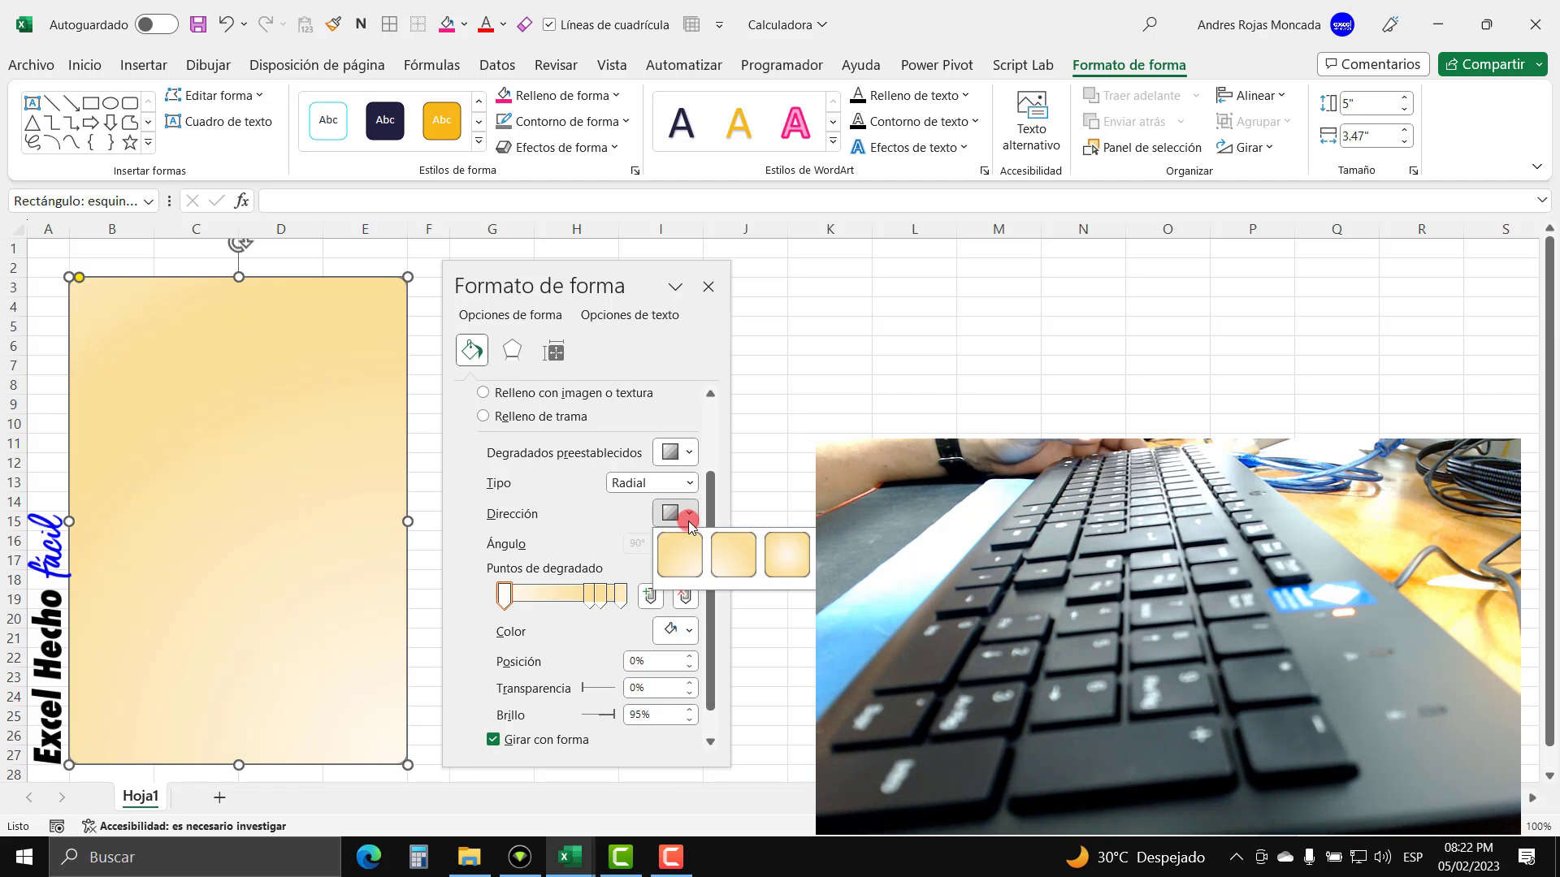
{"action": "left_click", "coordinate": [734, 555]}
{"action": "left_click", "coordinate": [685, 456]}
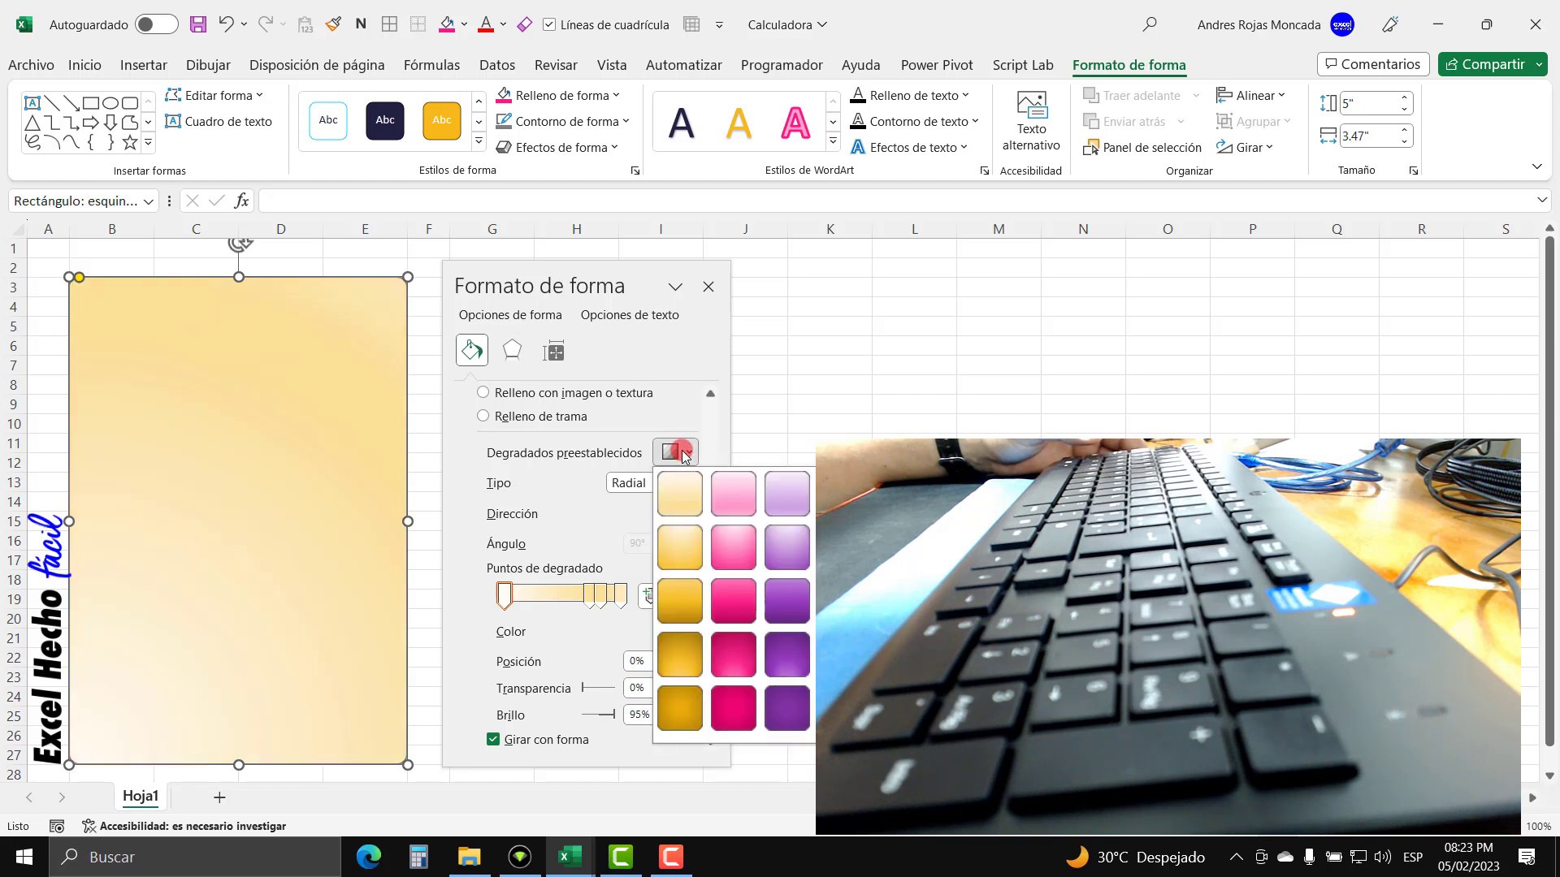
{"action": "left_click", "coordinate": [821, 547]}
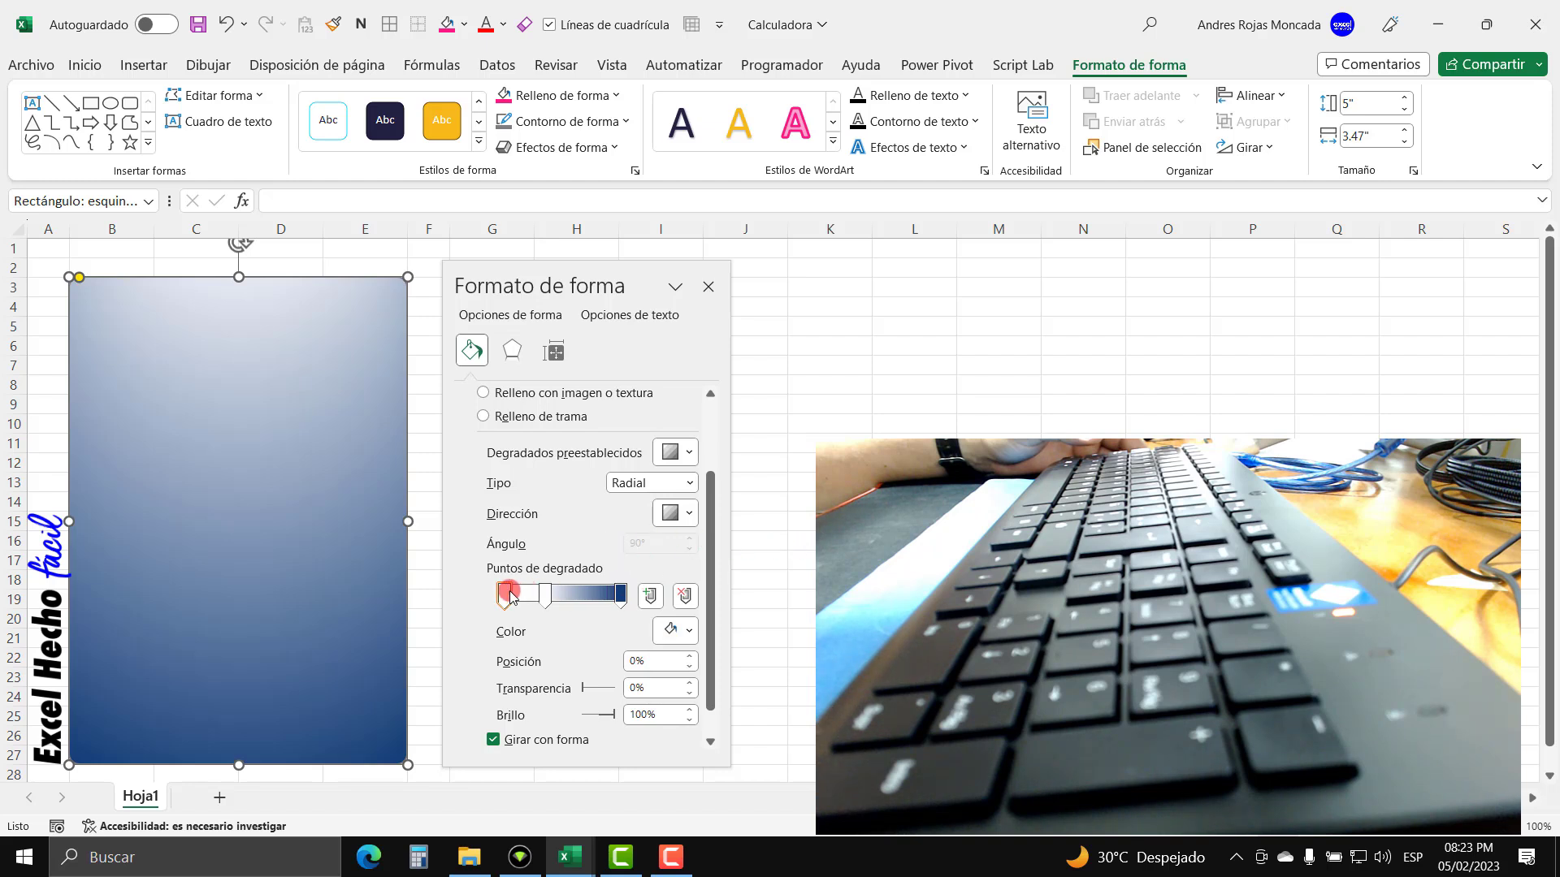
Set the gradient stops to white, green at 36%, and dark navy
{"action": "left_click", "coordinate": [687, 633]}
{"action": "left_click", "coordinate": [662, 441]}
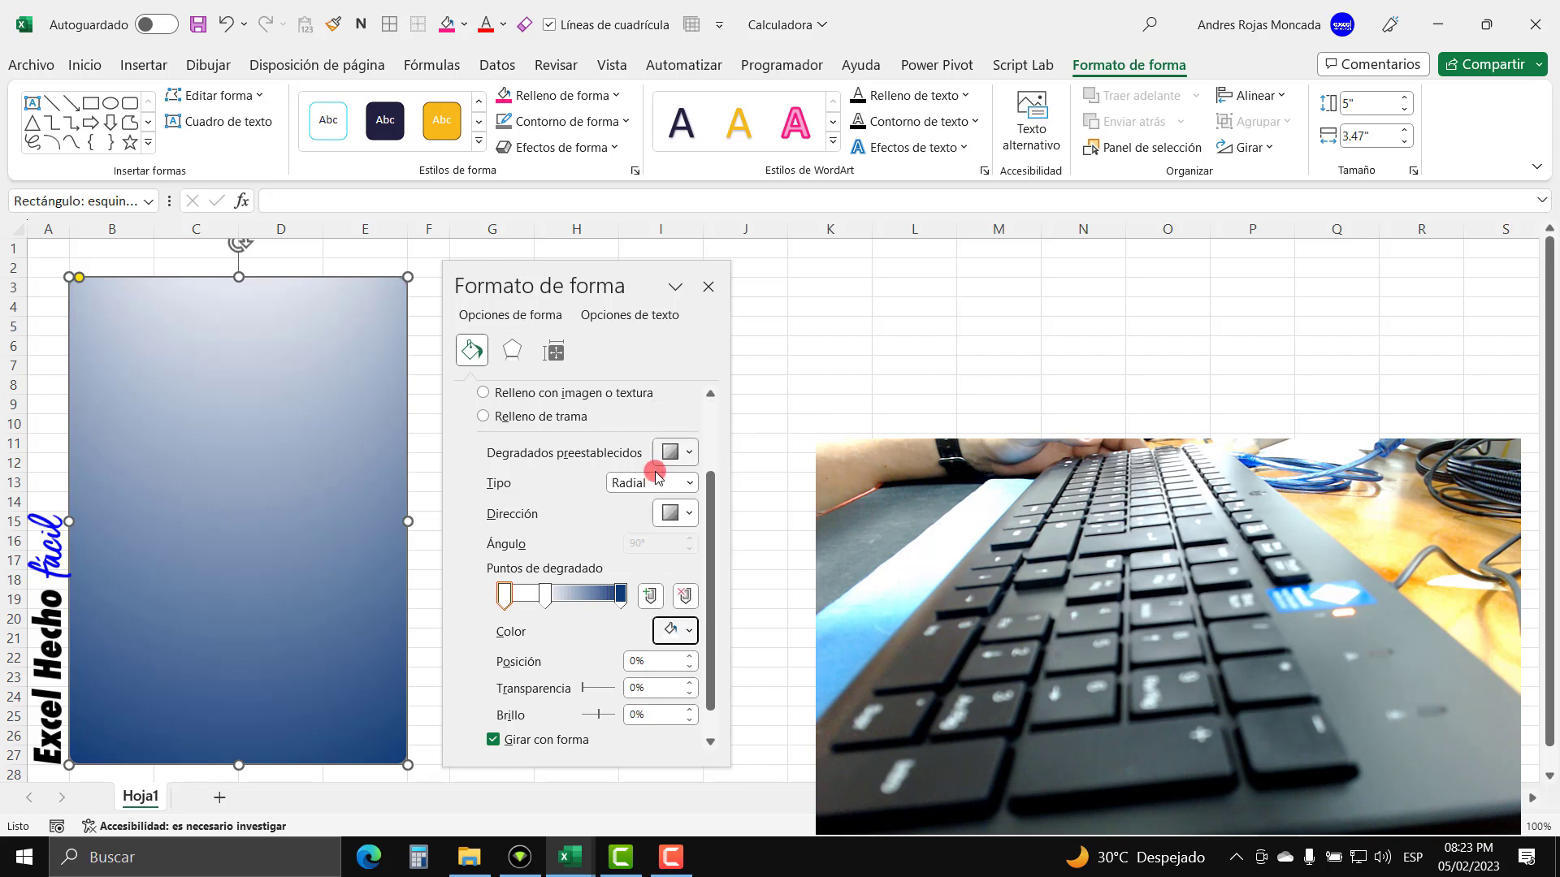
{"action": "left_click", "coordinate": [546, 595]}
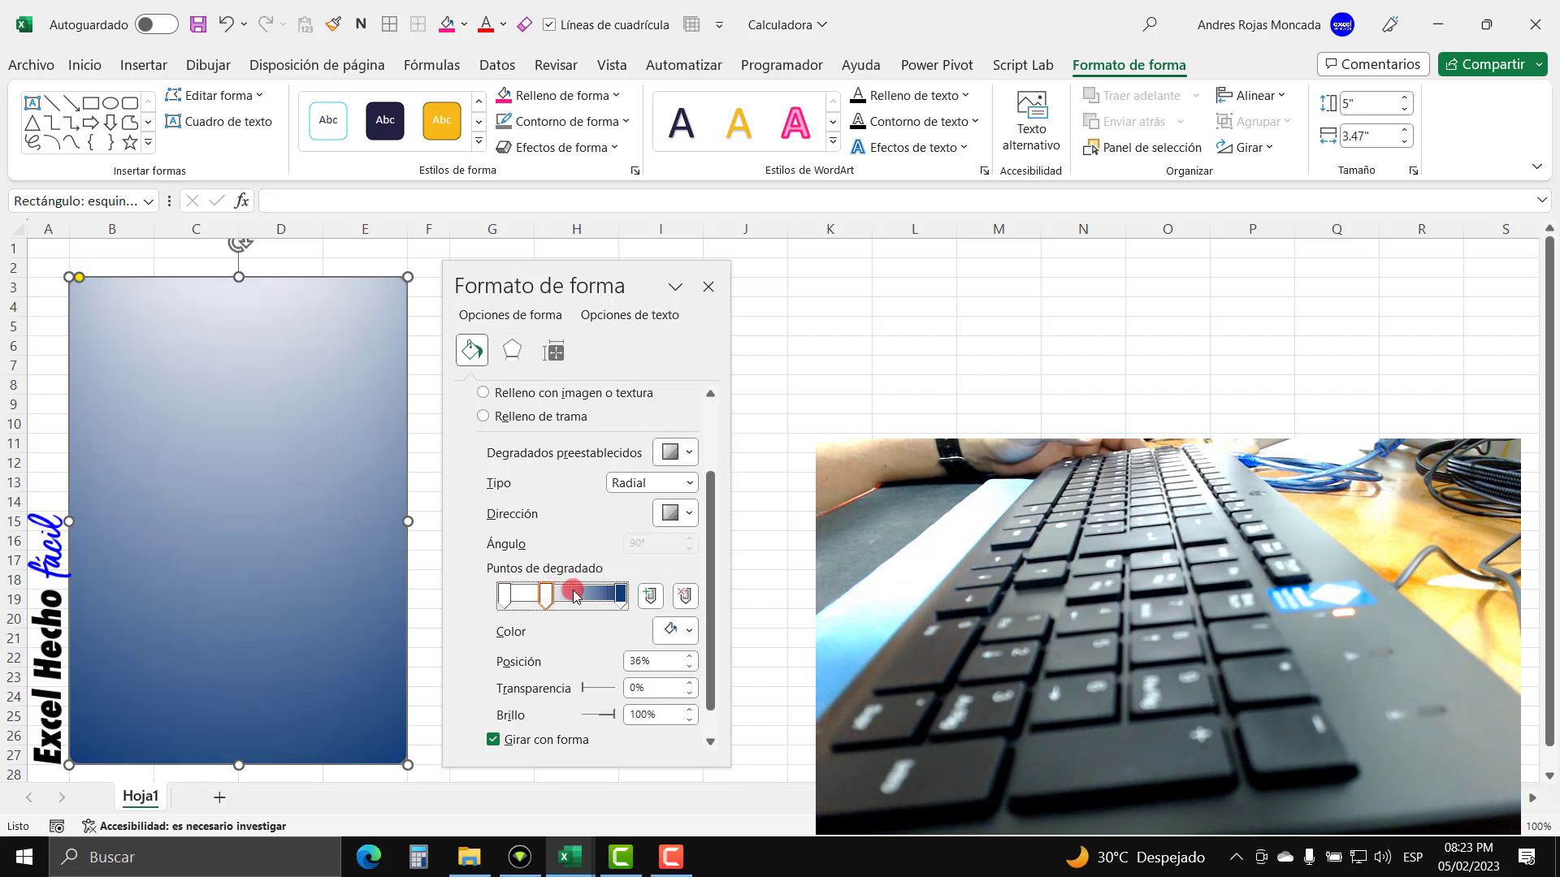
{"action": "left_click", "coordinate": [684, 597]}
{"action": "left_click", "coordinate": [690, 629]}
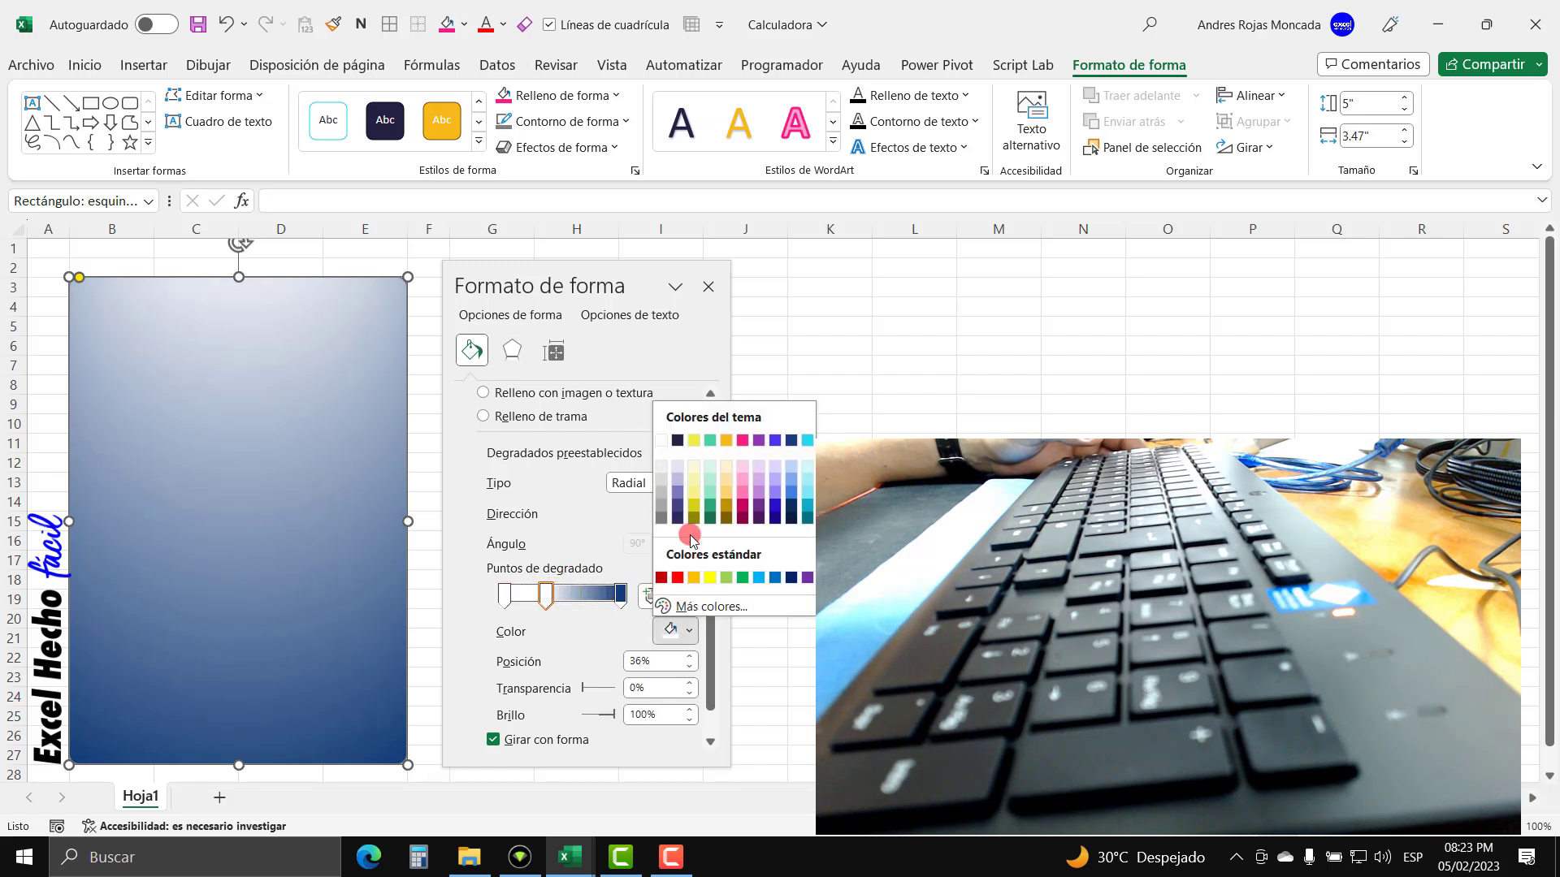
{"action": "left_click", "coordinate": [712, 441]}
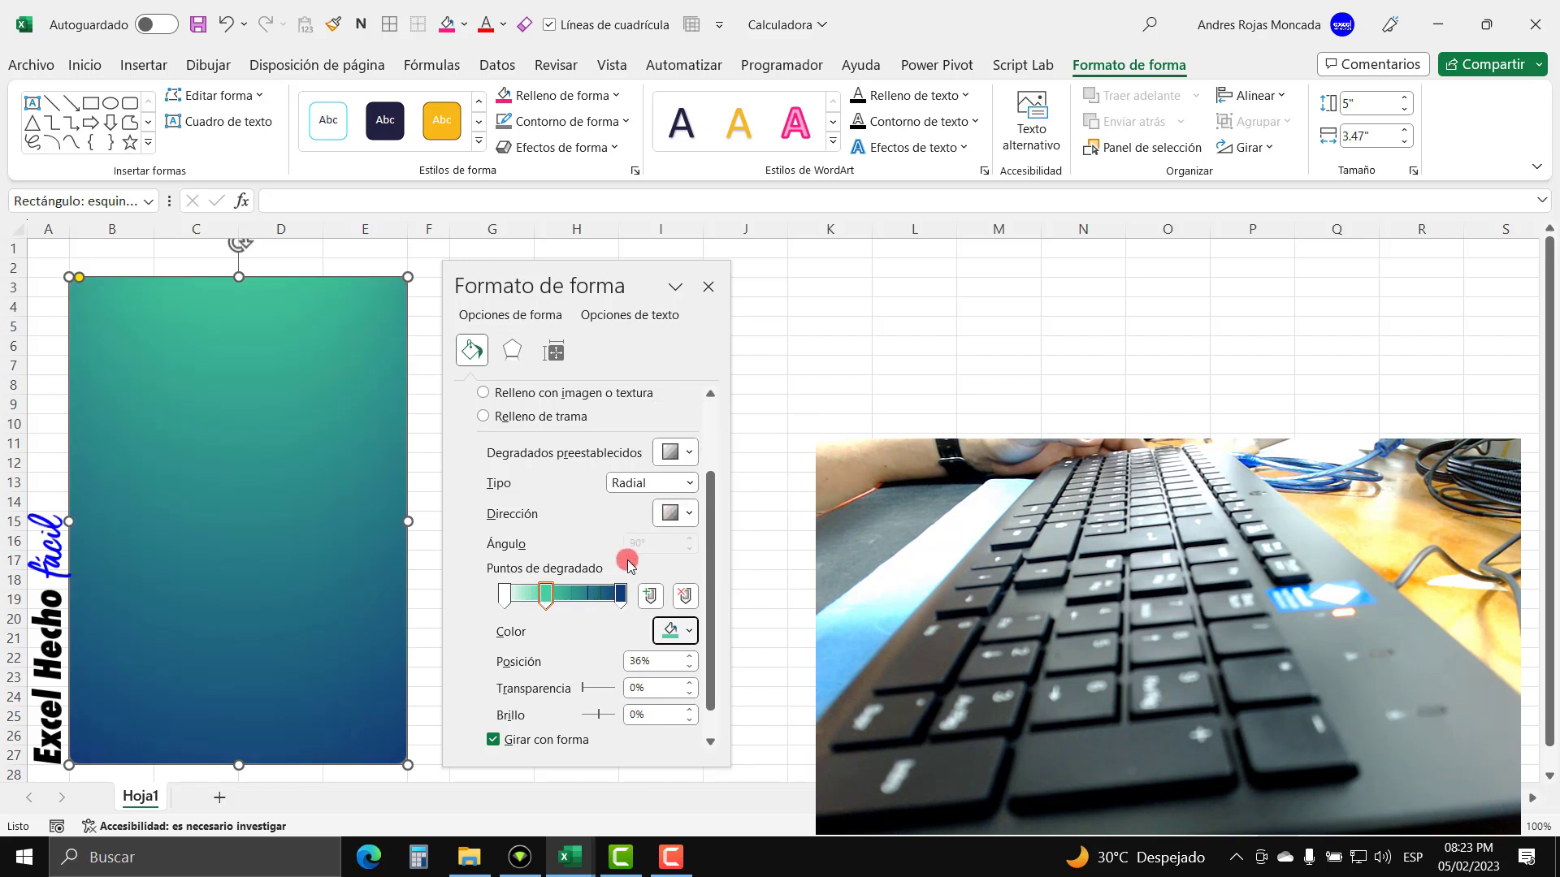
{"action": "left_click", "coordinate": [687, 632]}
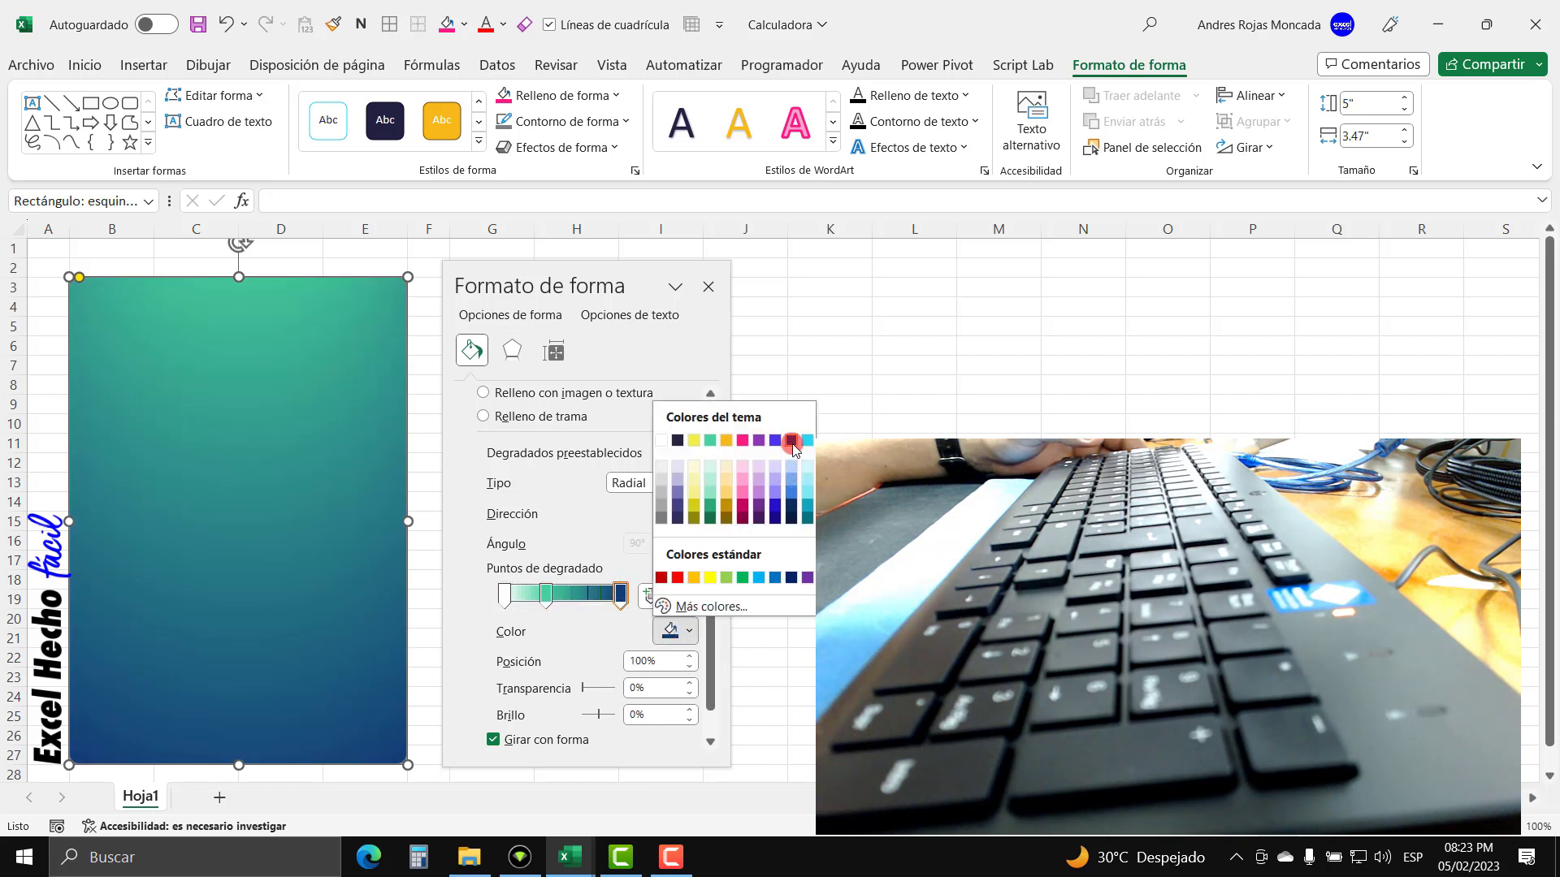
{"action": "left_click", "coordinate": [696, 441]}
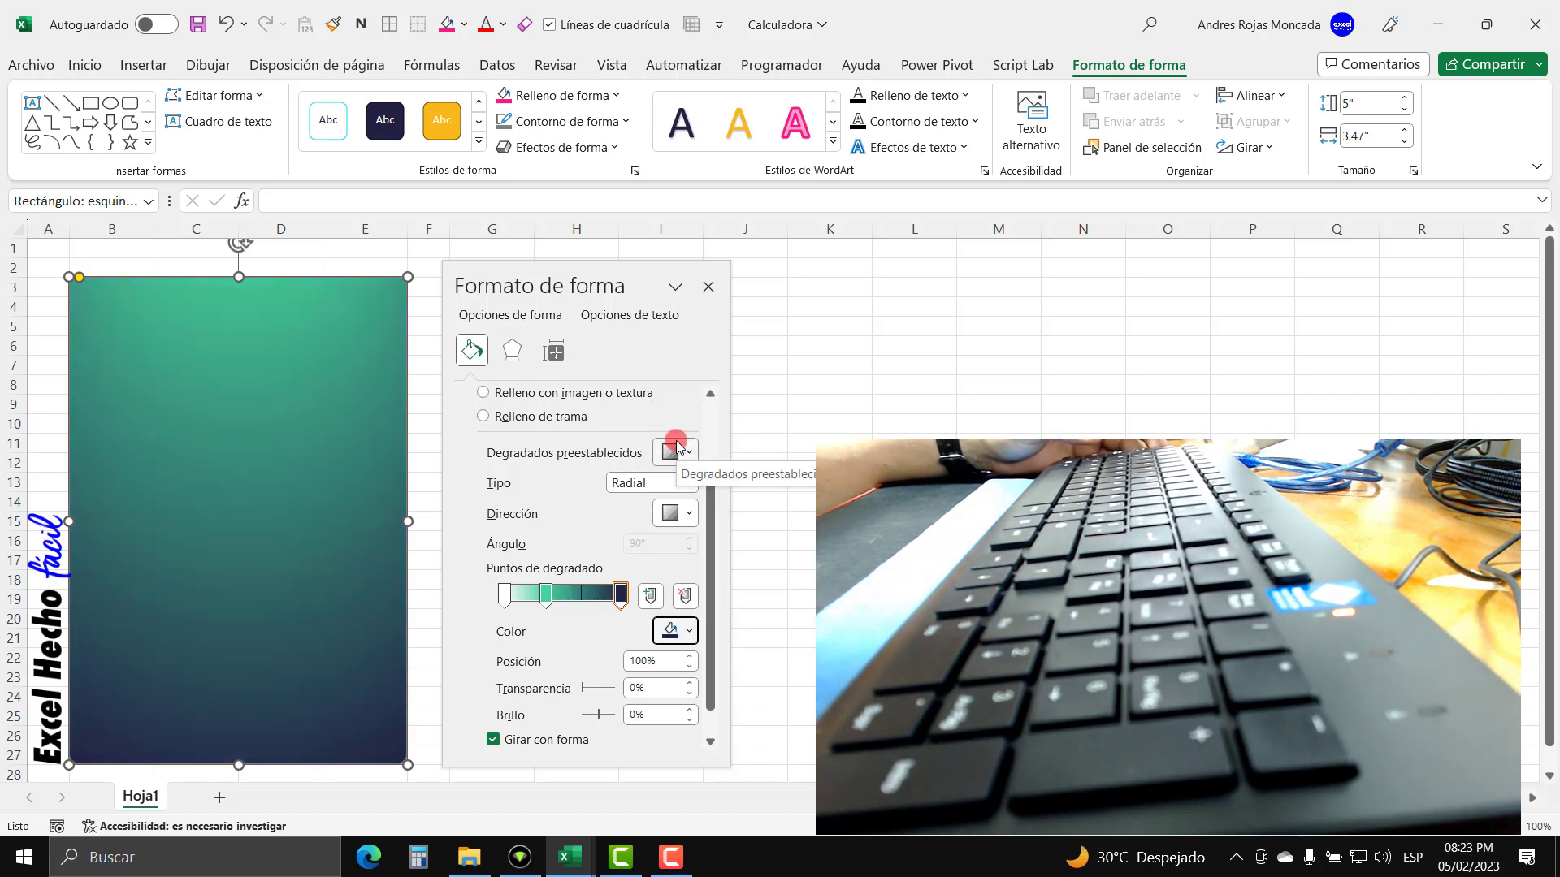
Draw a wide rounded rectangle near the top of the gradient body
{"action": "left_click", "coordinate": [708, 285]}
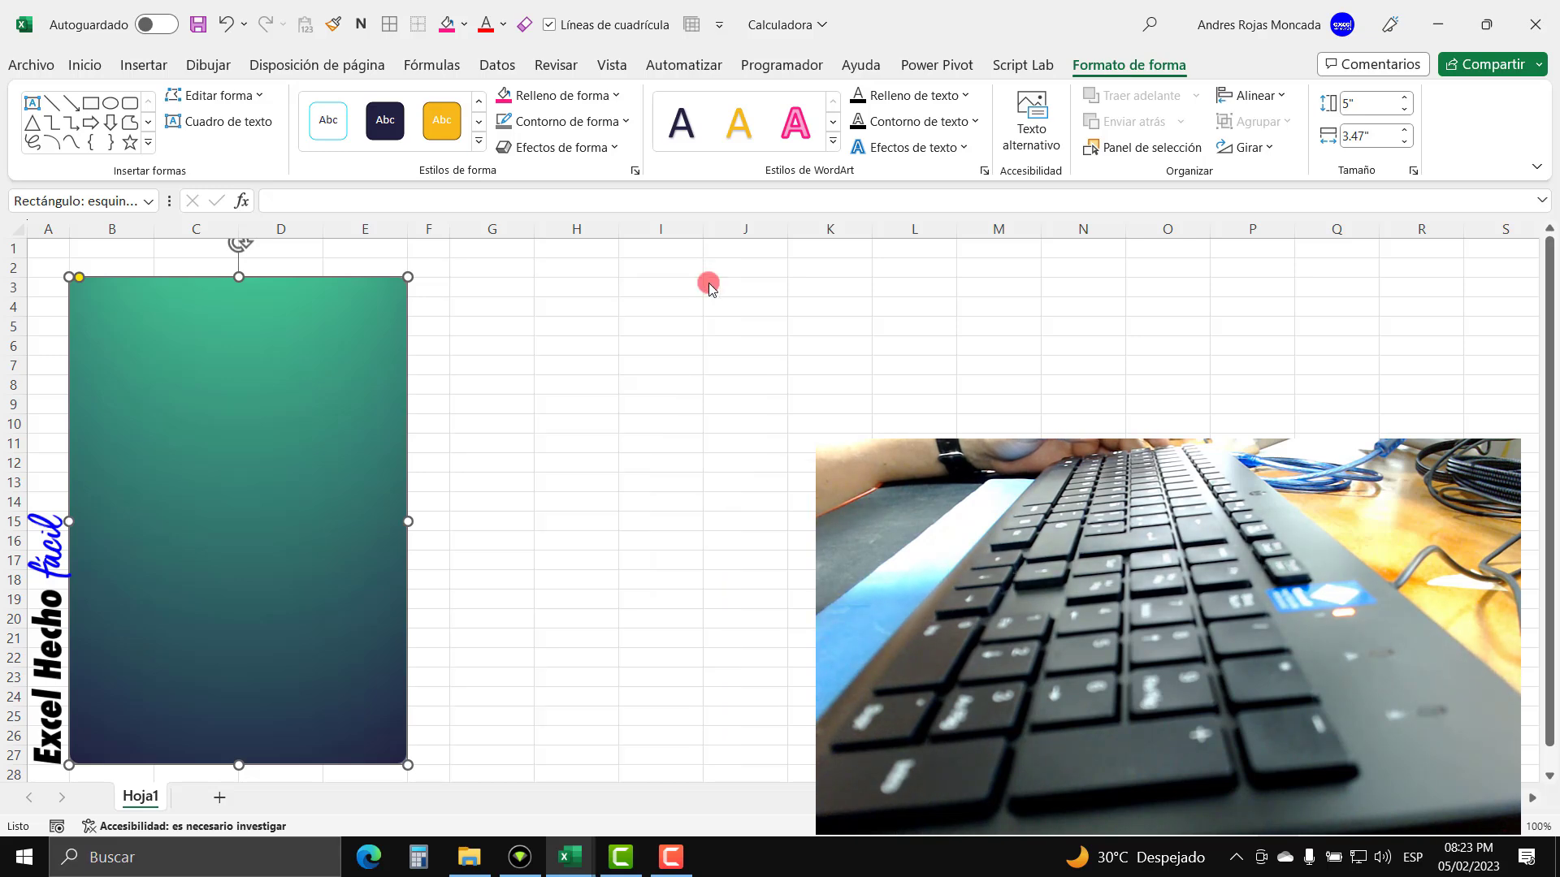
{"action": "key", "text": "Escape"}
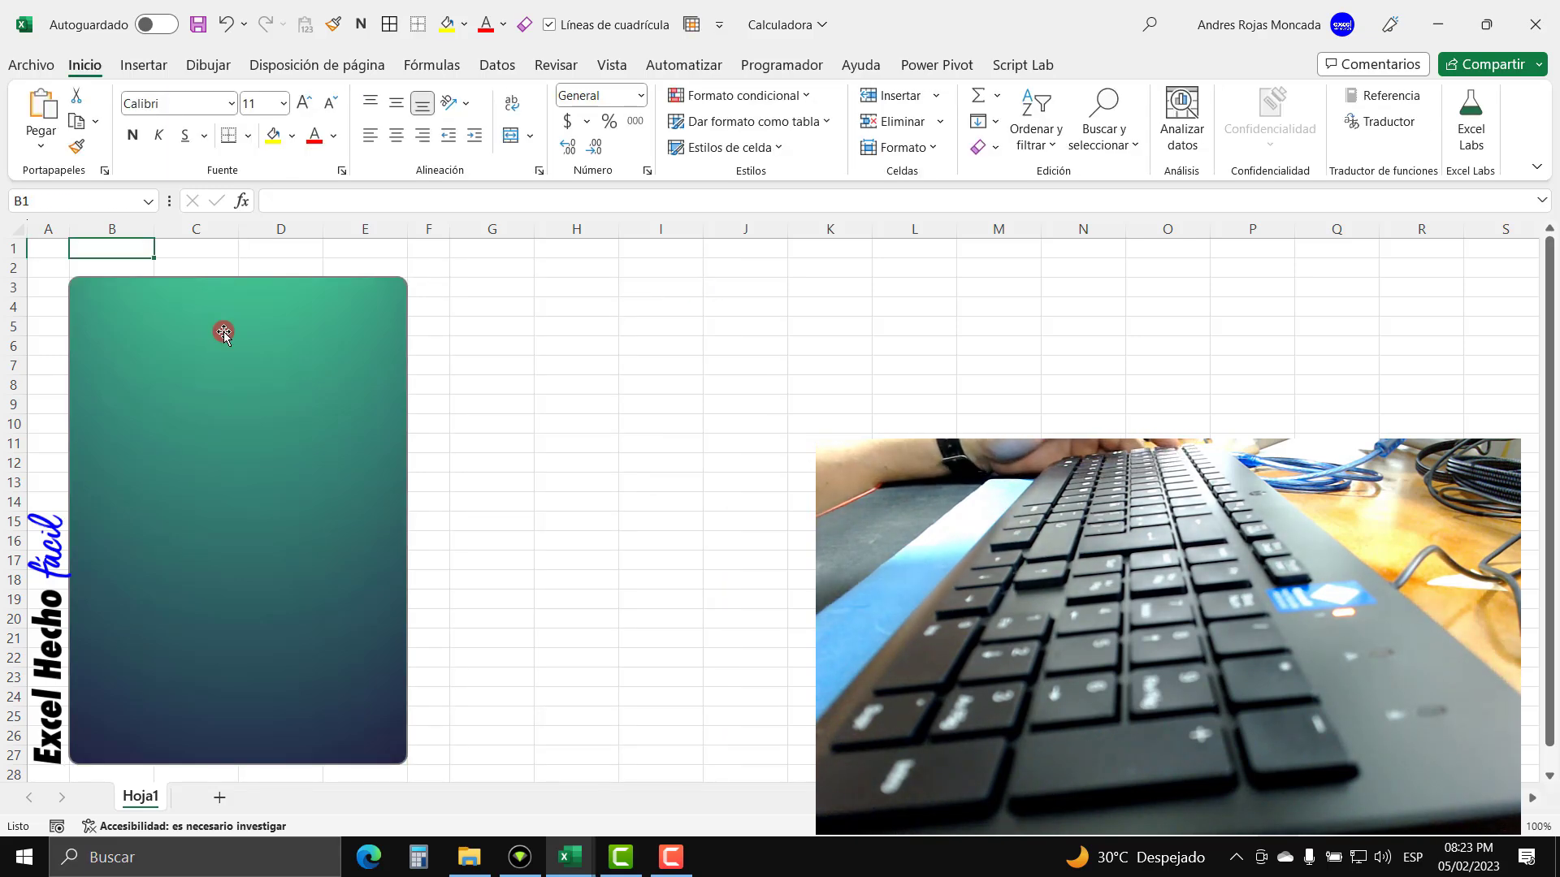
{"action": "left_click", "coordinate": [144, 65]}
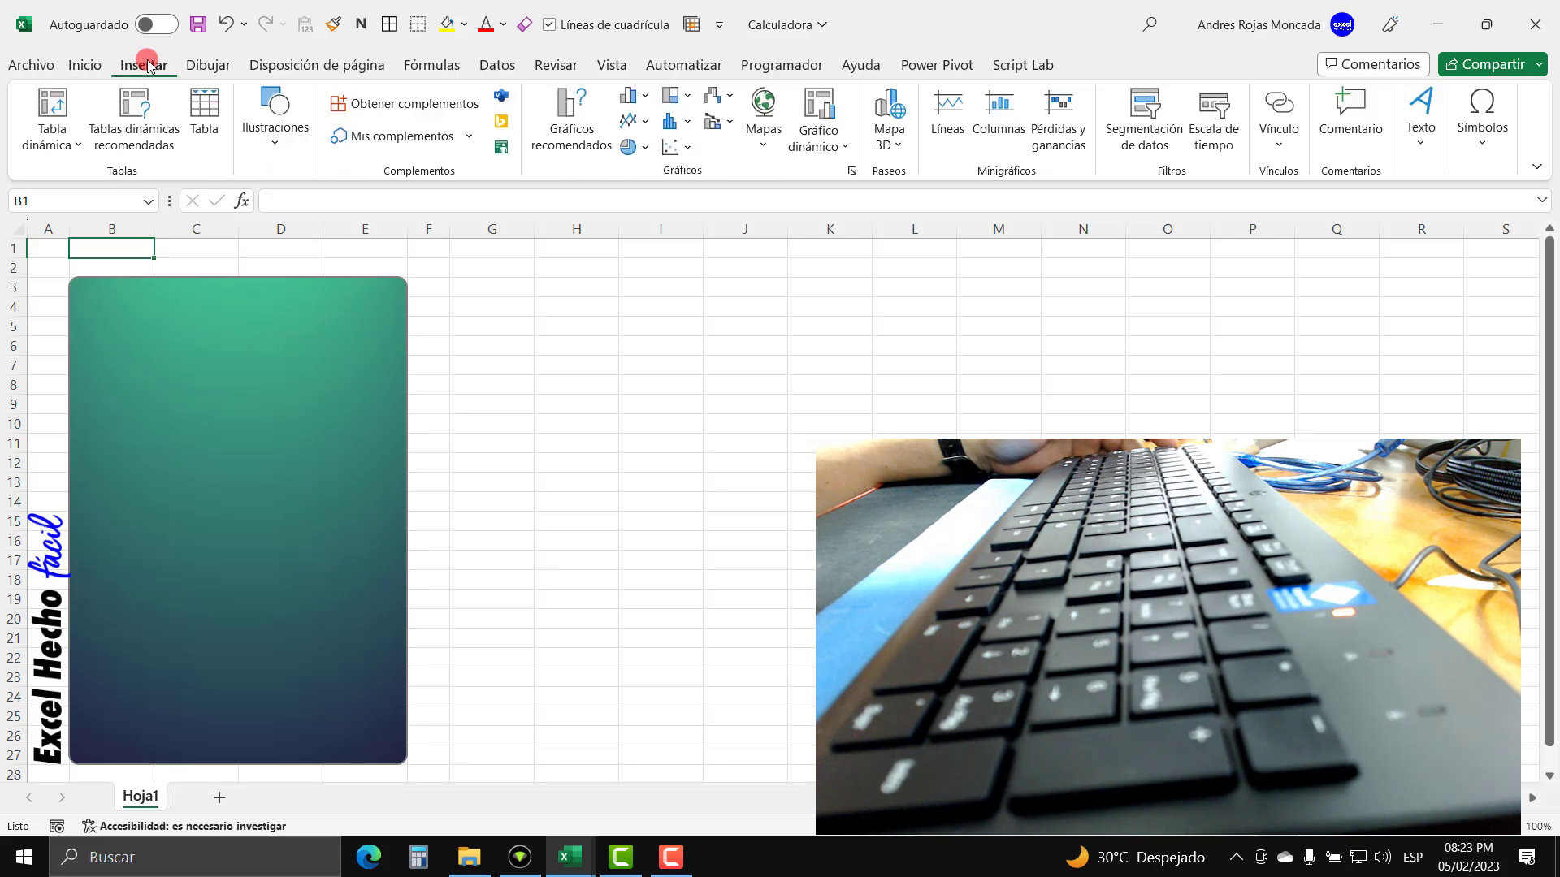
{"action": "left_click", "coordinate": [274, 130]}
{"action": "left_click", "coordinate": [321, 213]}
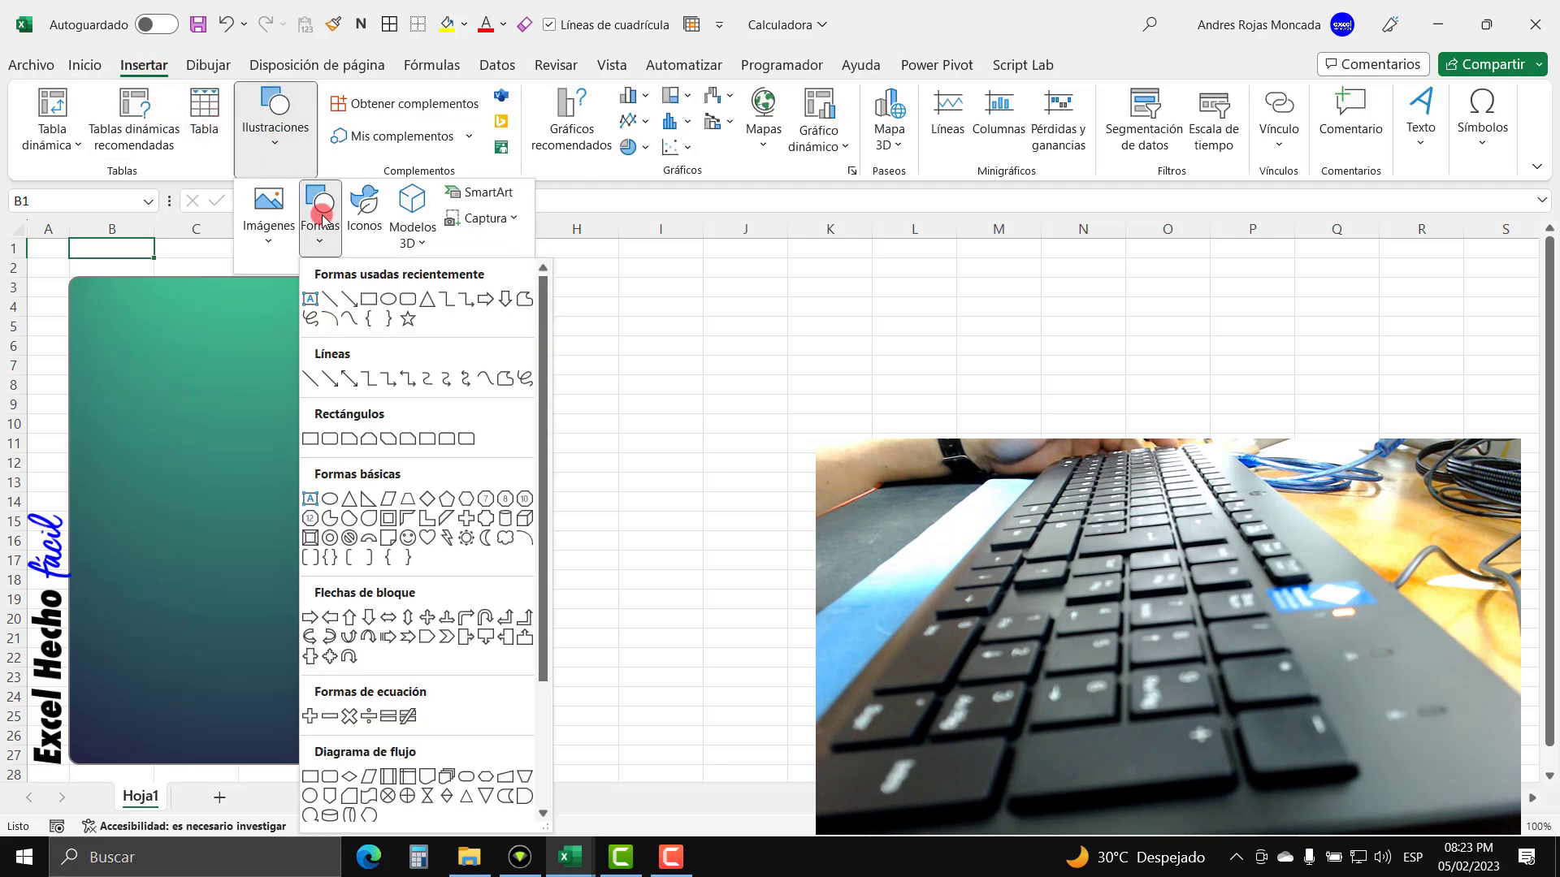
{"action": "left_click", "coordinate": [405, 302]}
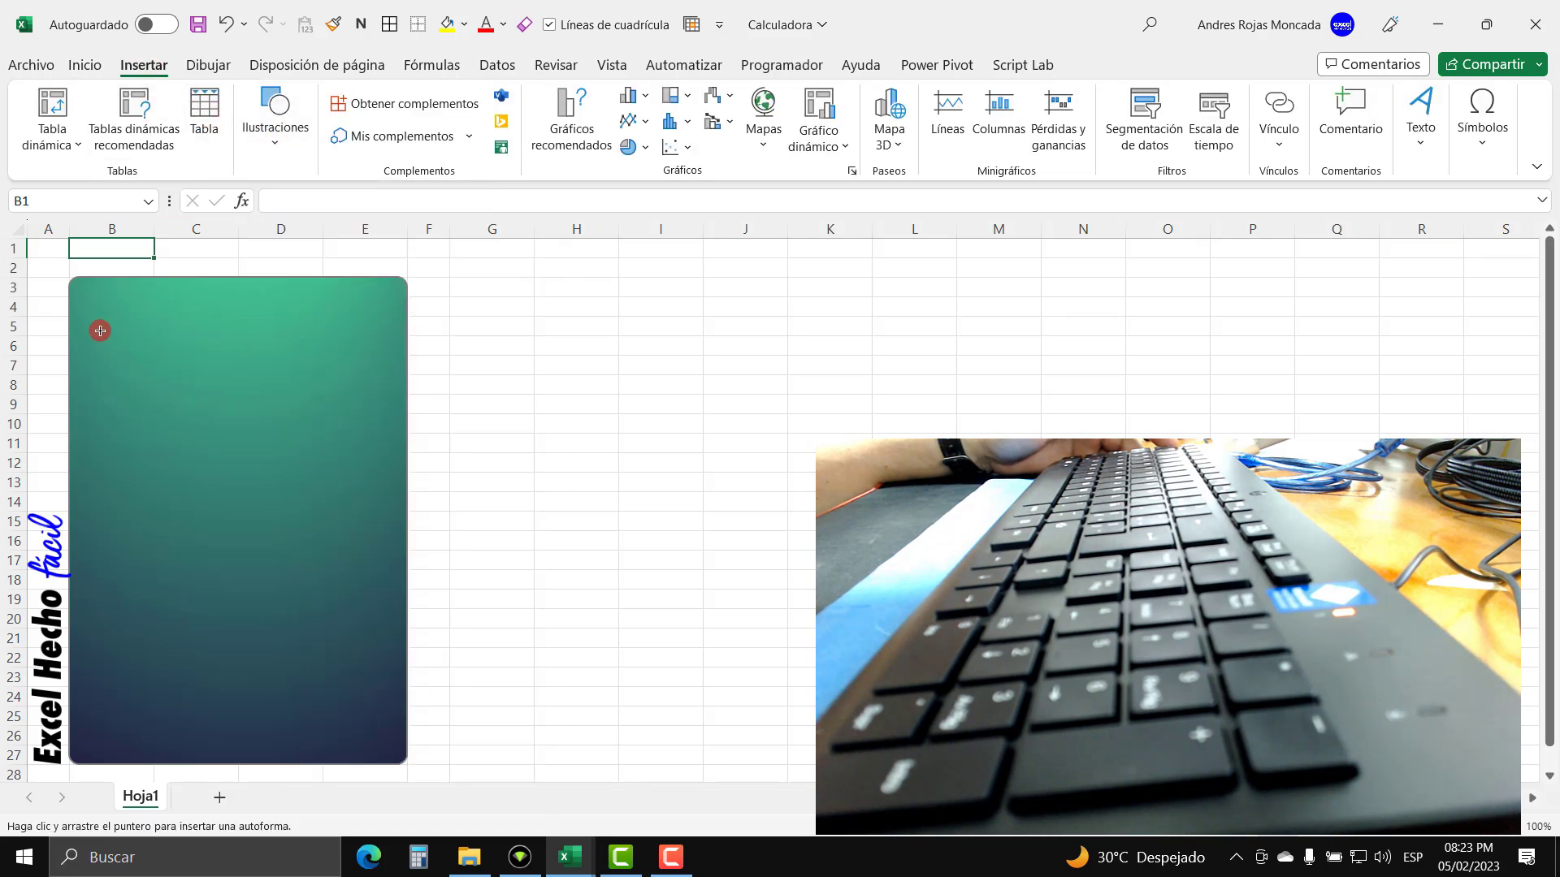
{"action": "left_click_drag", "start_coordinate": [173, 358], "coordinate": [384, 394]}
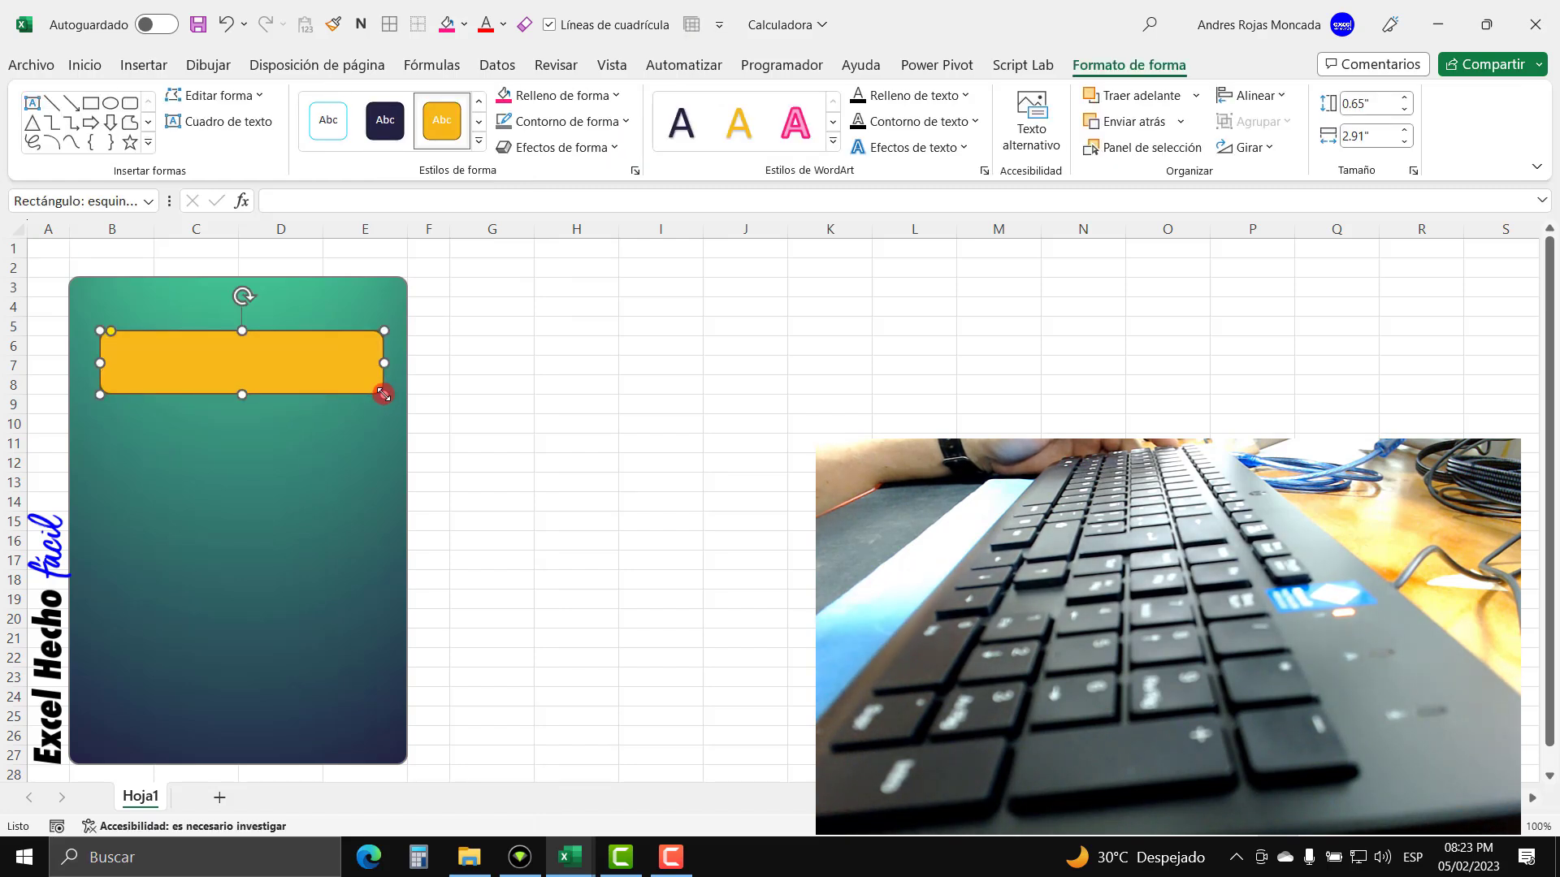
Make the display 0.8" tall and move it to the body's top-left
{"action": "left_click", "coordinate": [1120, 121]}
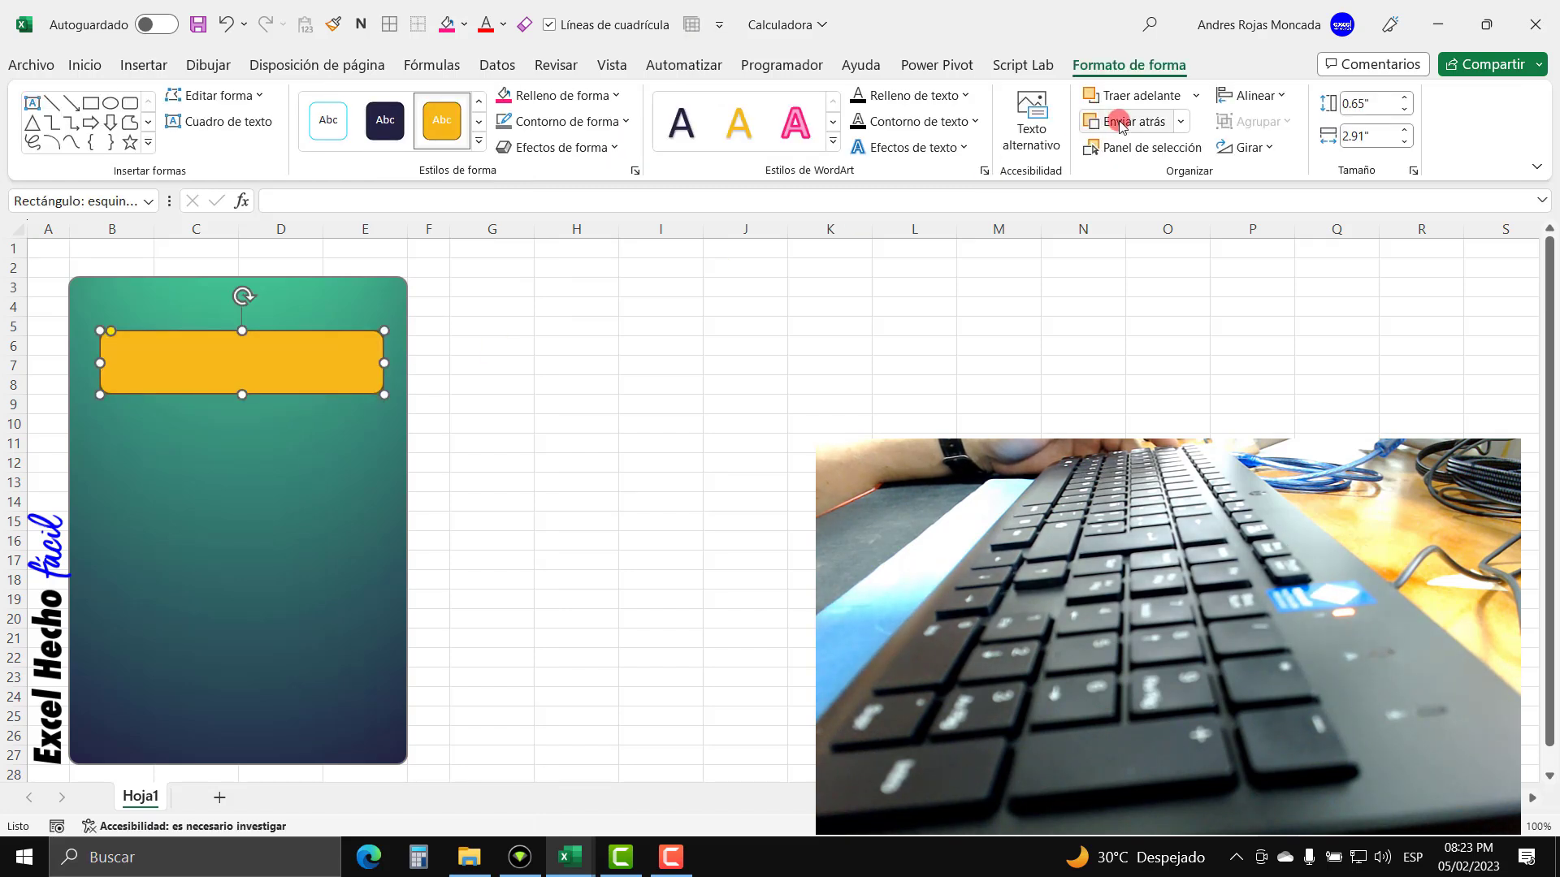
{"action": "left_click", "coordinate": [1407, 99]}
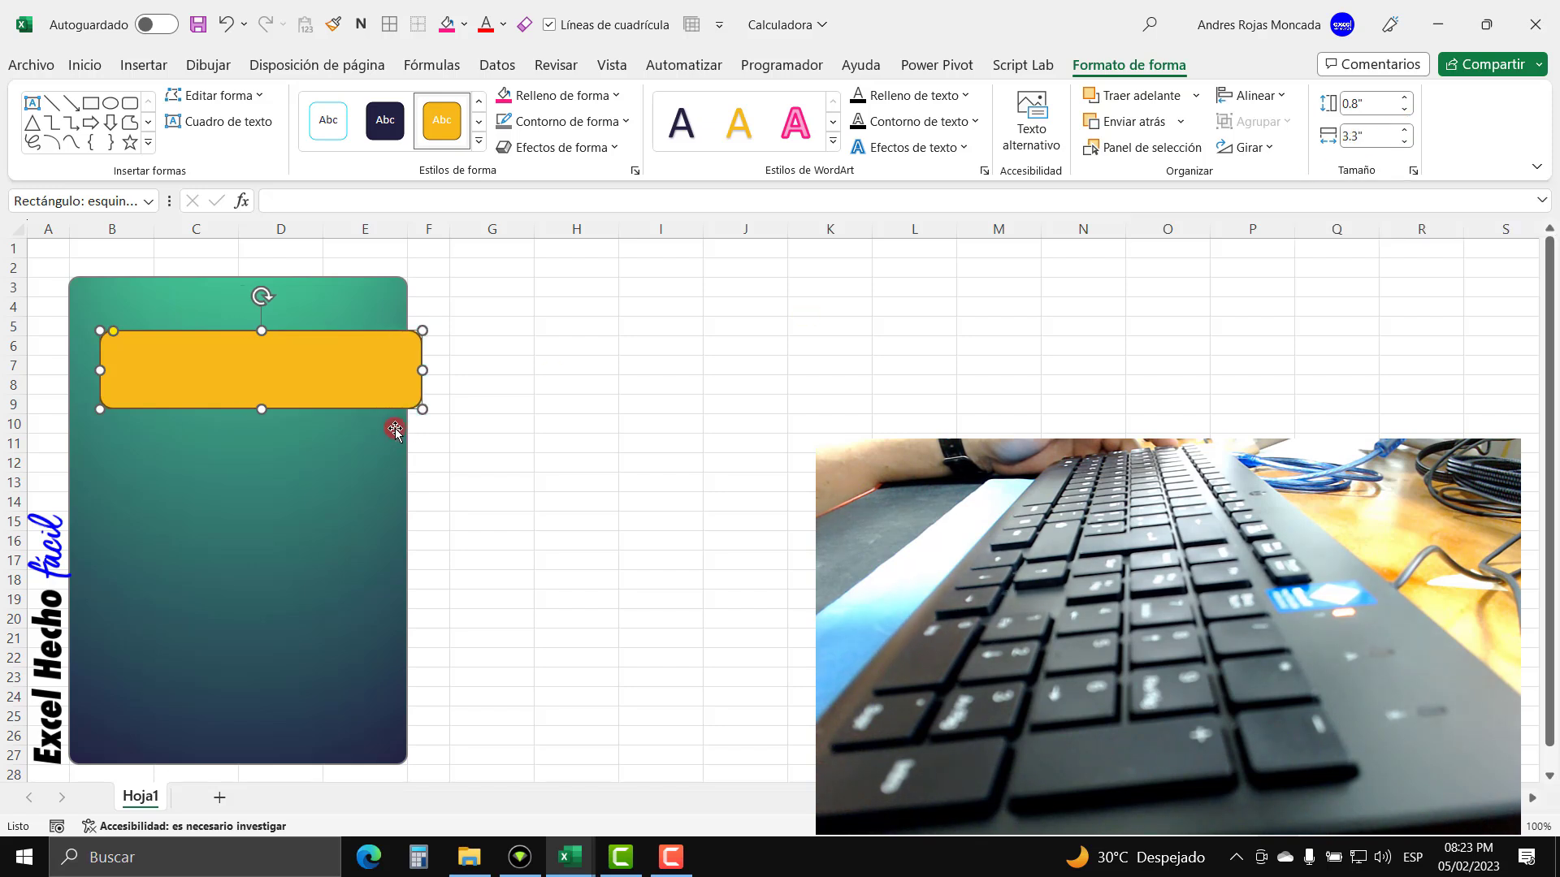
{"action": "left_click", "coordinate": [338, 348]}
{"action": "left_click_drag", "start_coordinate": [331, 329], "coordinate": [294, 295]}
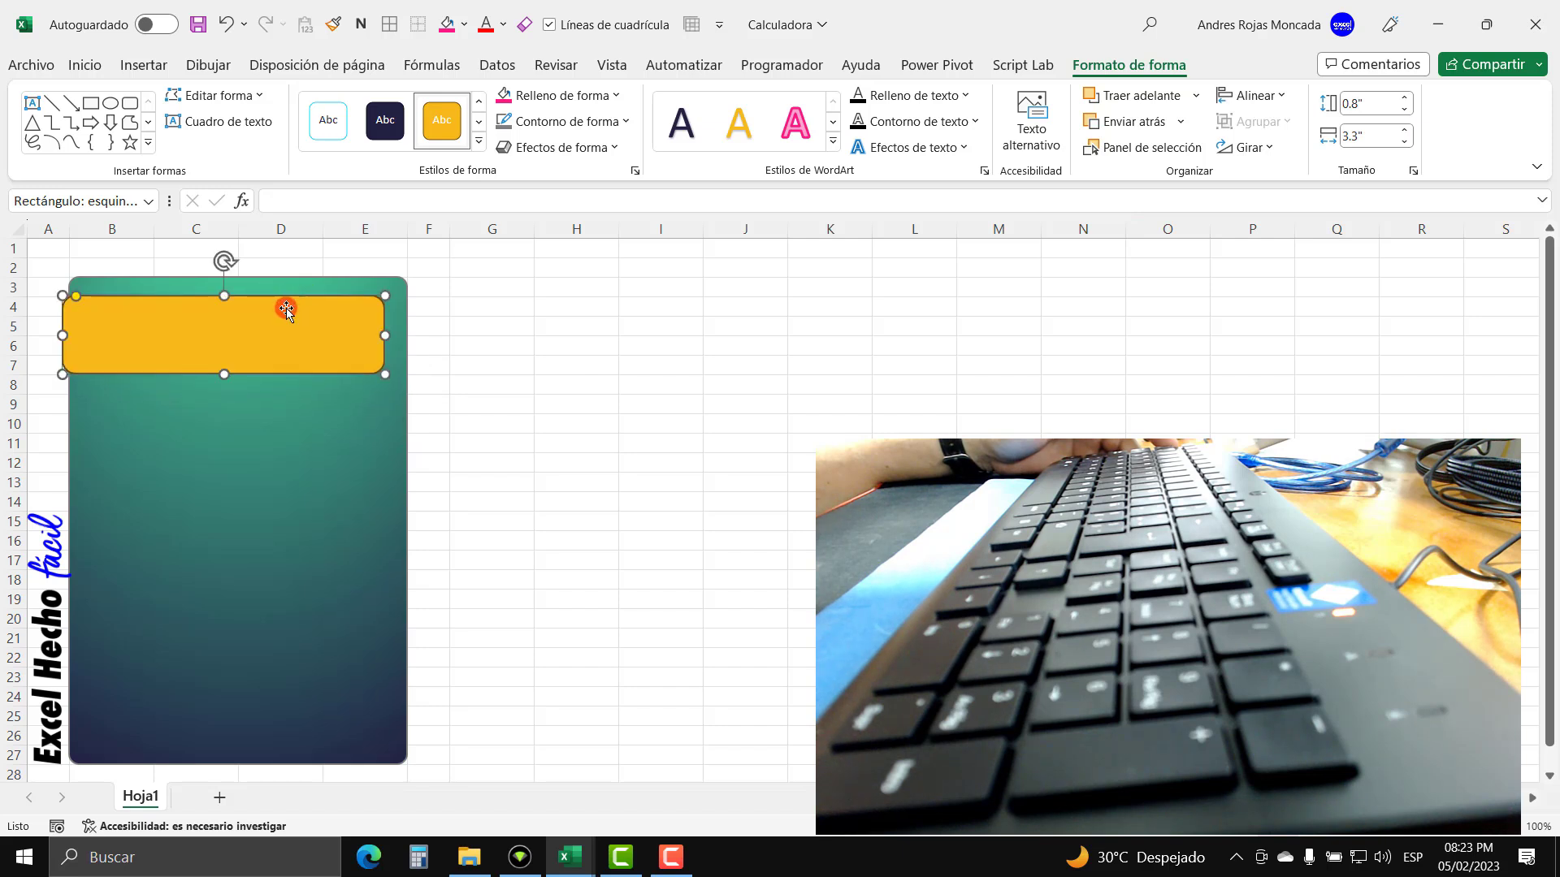
Centre the orange display bar horizontally within the gradient body
{"action": "left_click", "coordinate": [286, 485], "text": "ctrl"}
{"action": "left_click", "coordinate": [1127, 71]}
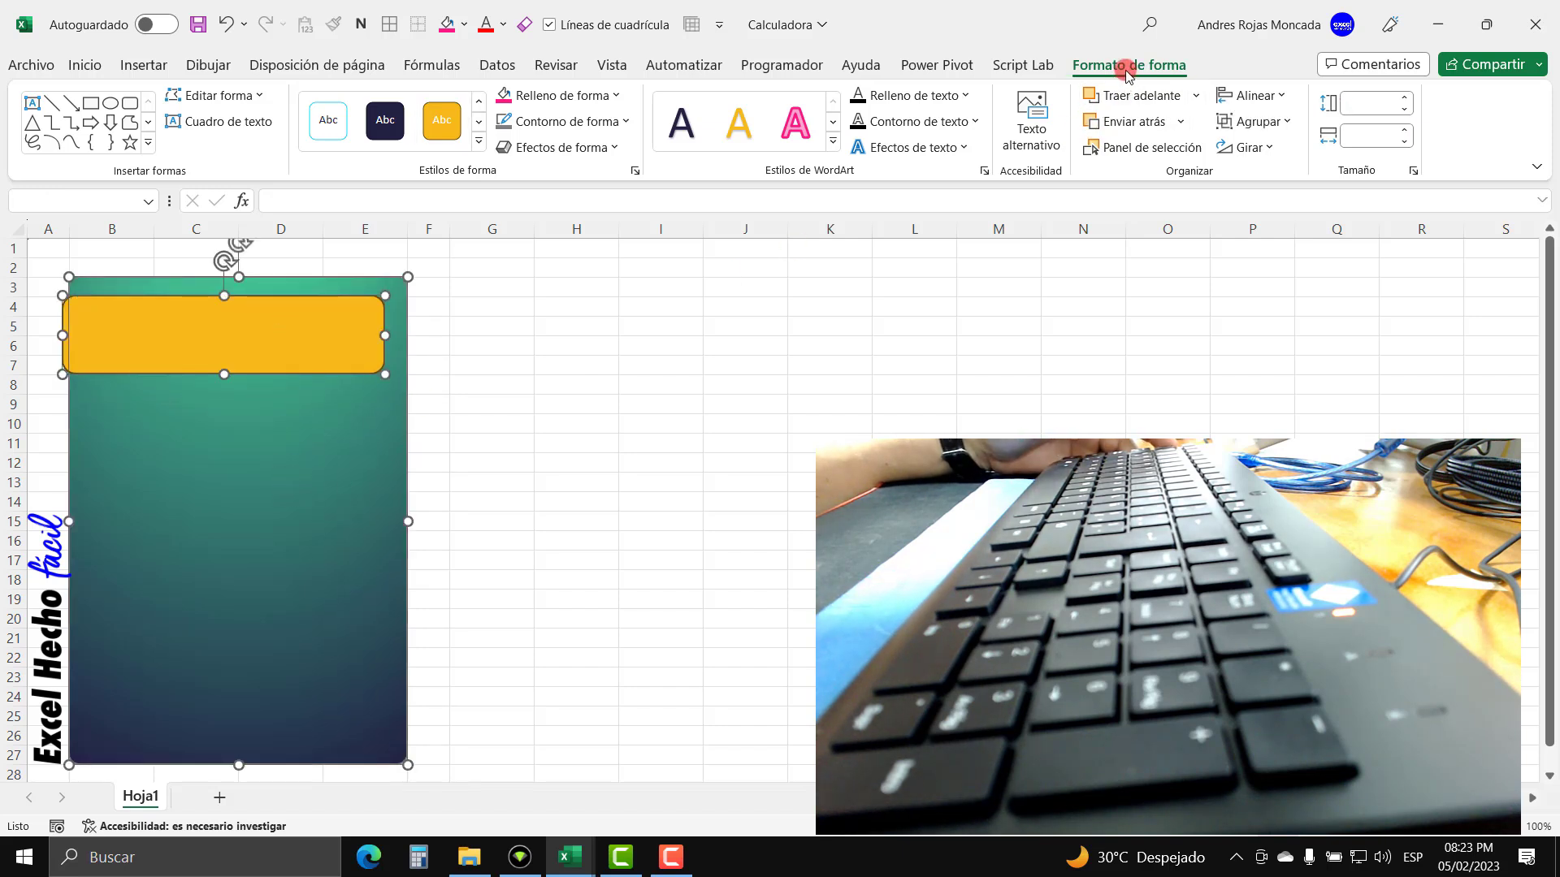
{"action": "left_click", "coordinate": [1250, 95]}
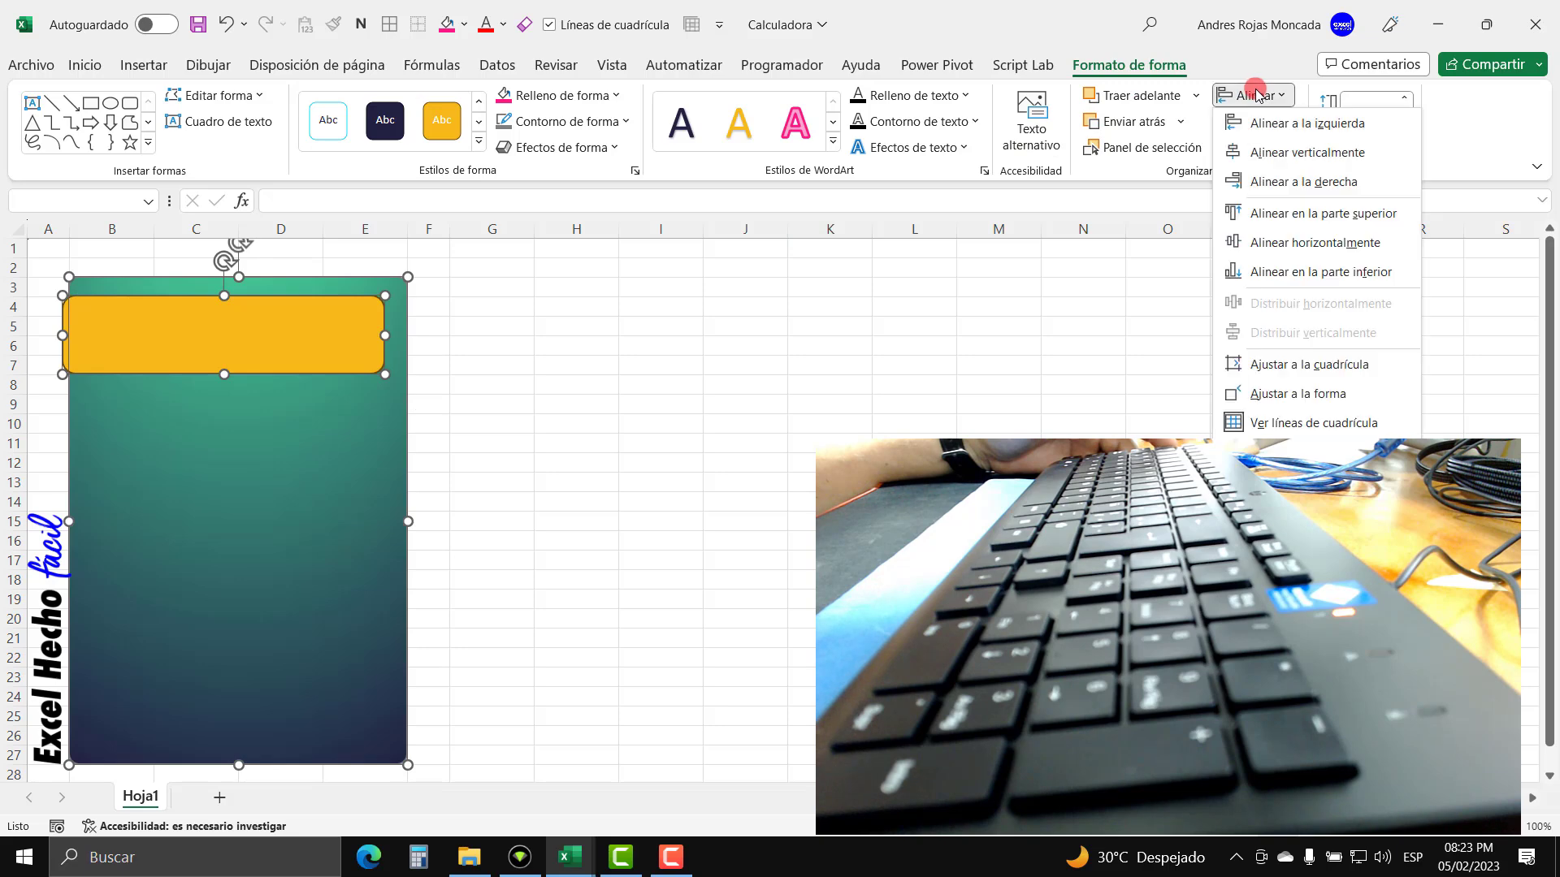
{"action": "left_click", "coordinate": [1273, 154]}
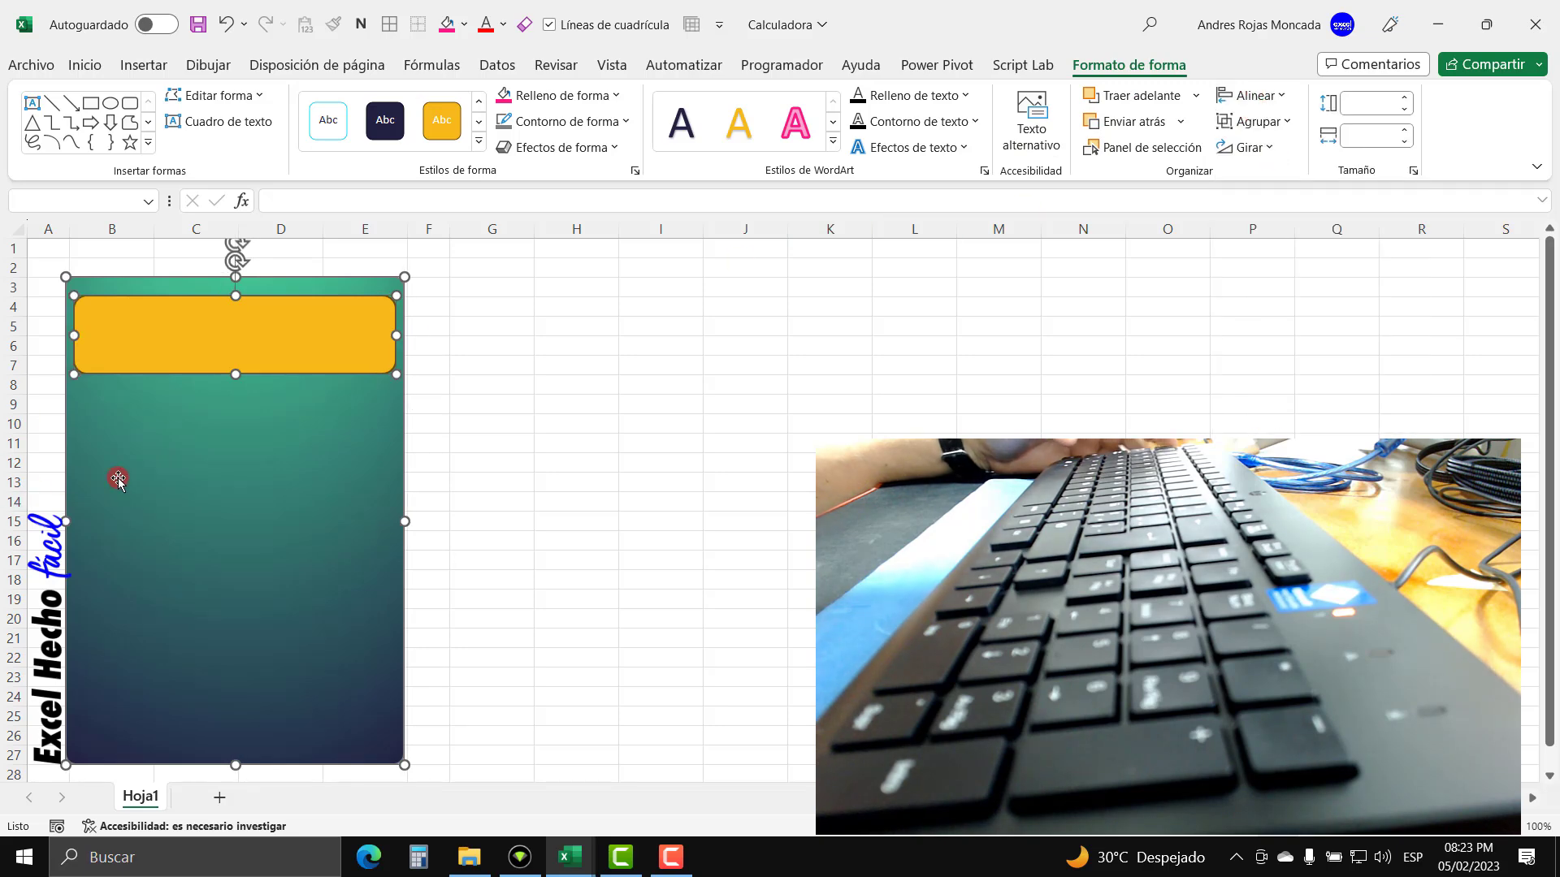
{"action": "key", "text": "ctrl+z"}
{"action": "key", "text": "Escape"}
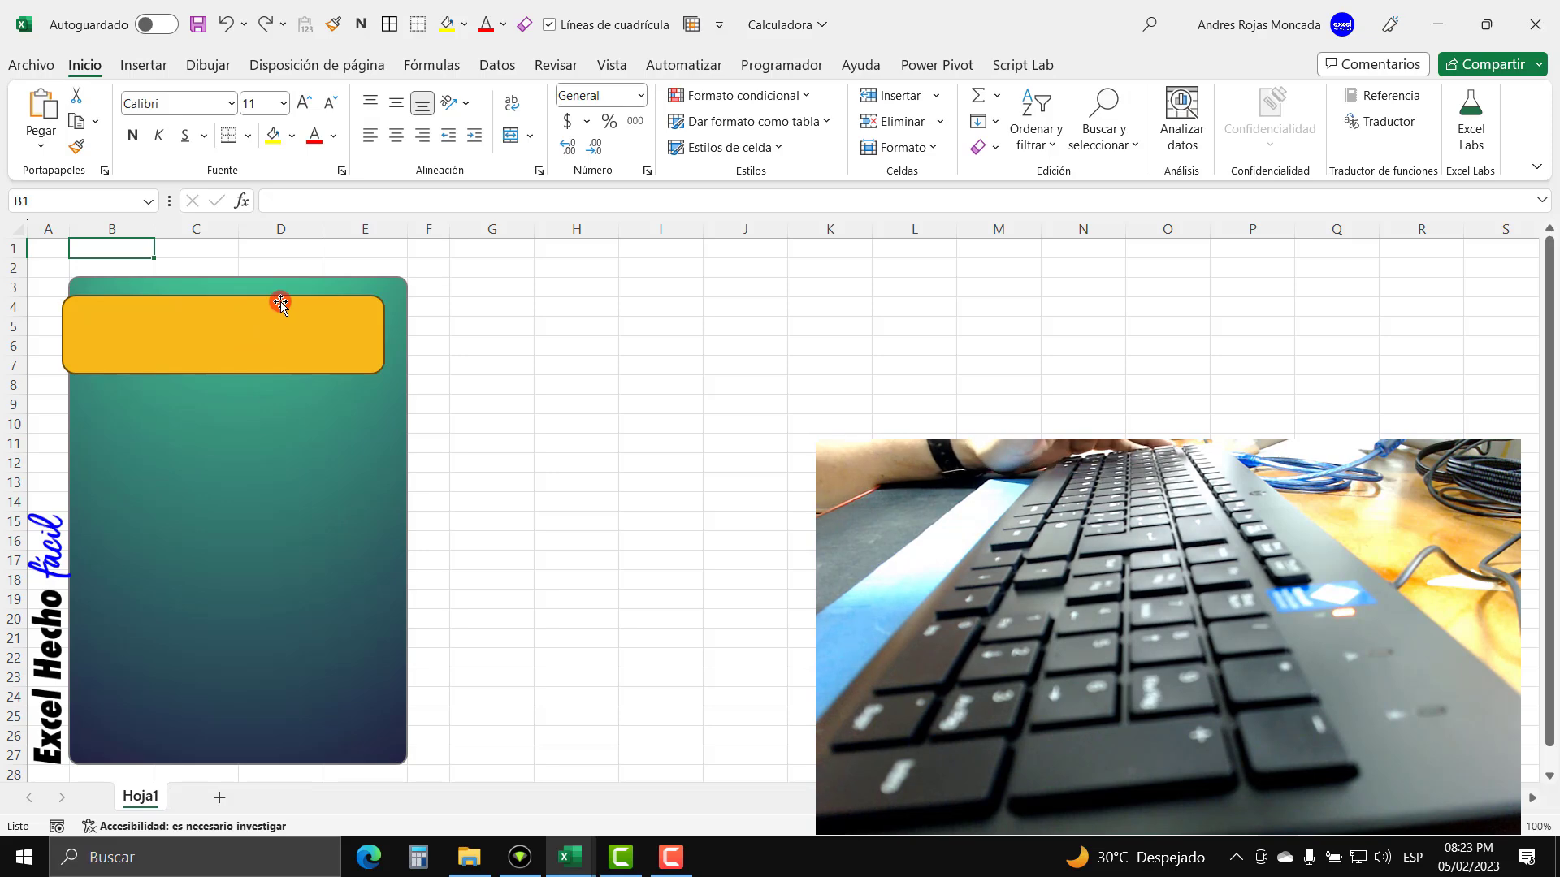
{"action": "left_click_drag", "start_coordinate": [286, 299], "coordinate": [290, 303]}
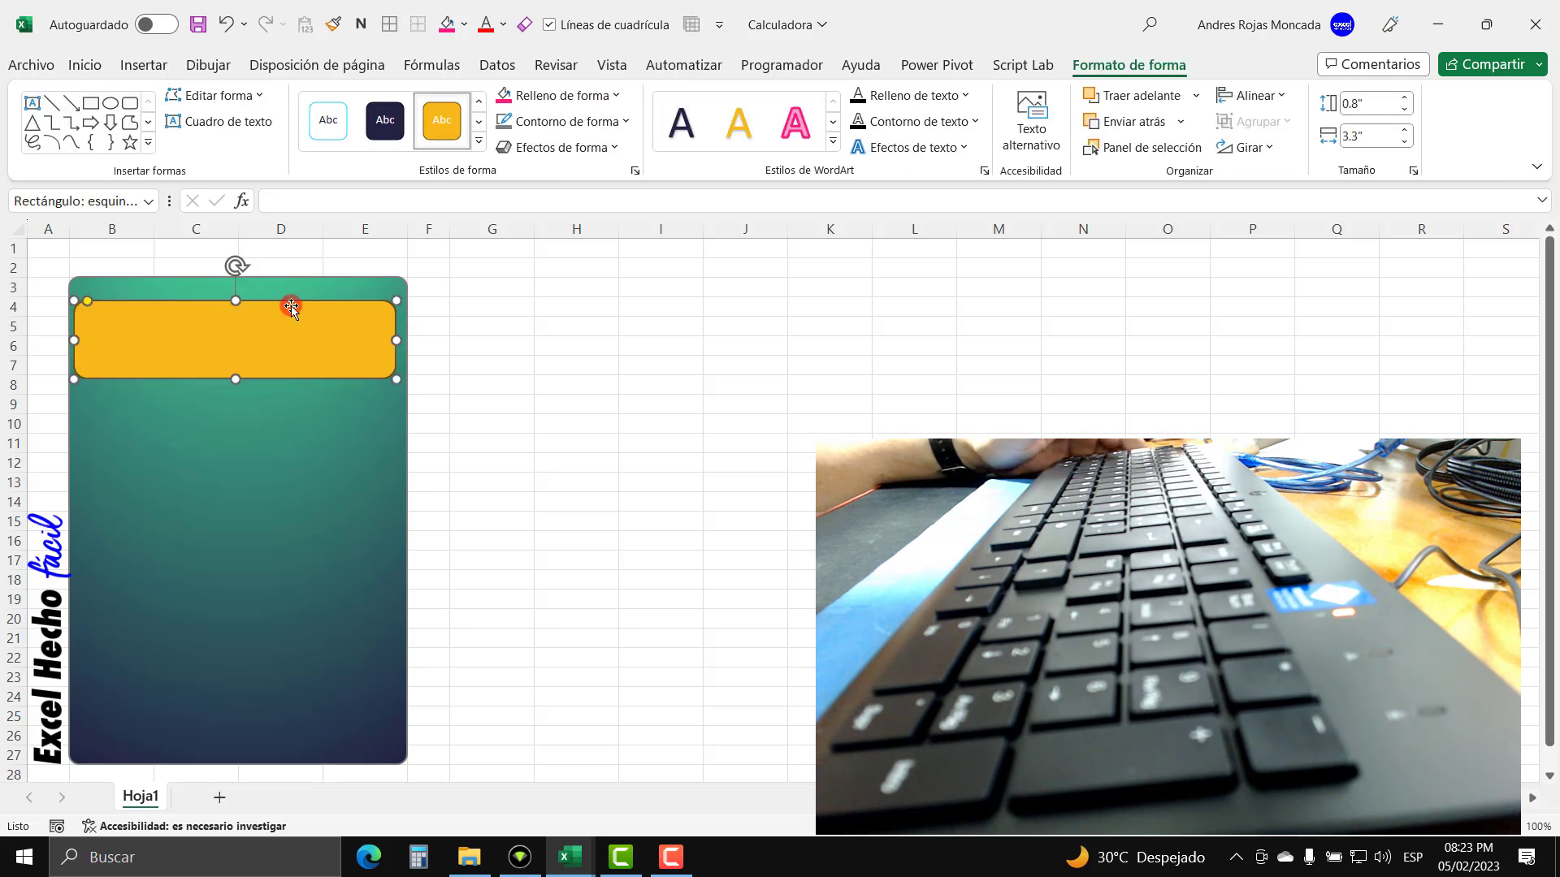
{"action": "left_click", "coordinate": [290, 480], "text": "shift"}
{"action": "left_click", "coordinate": [1255, 97]}
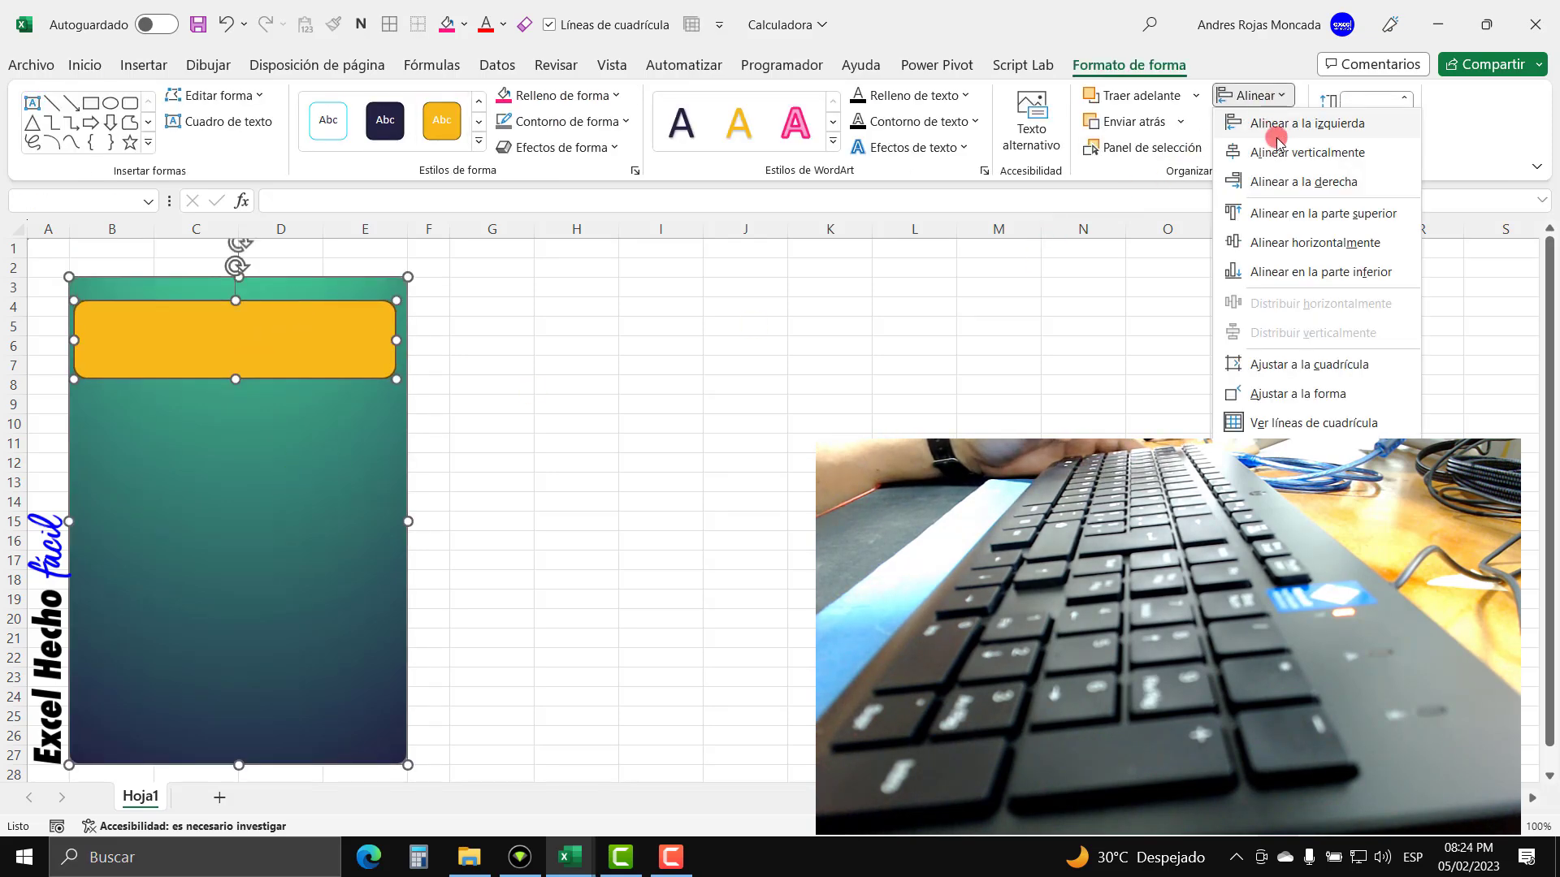
{"action": "left_click", "coordinate": [1275, 150]}
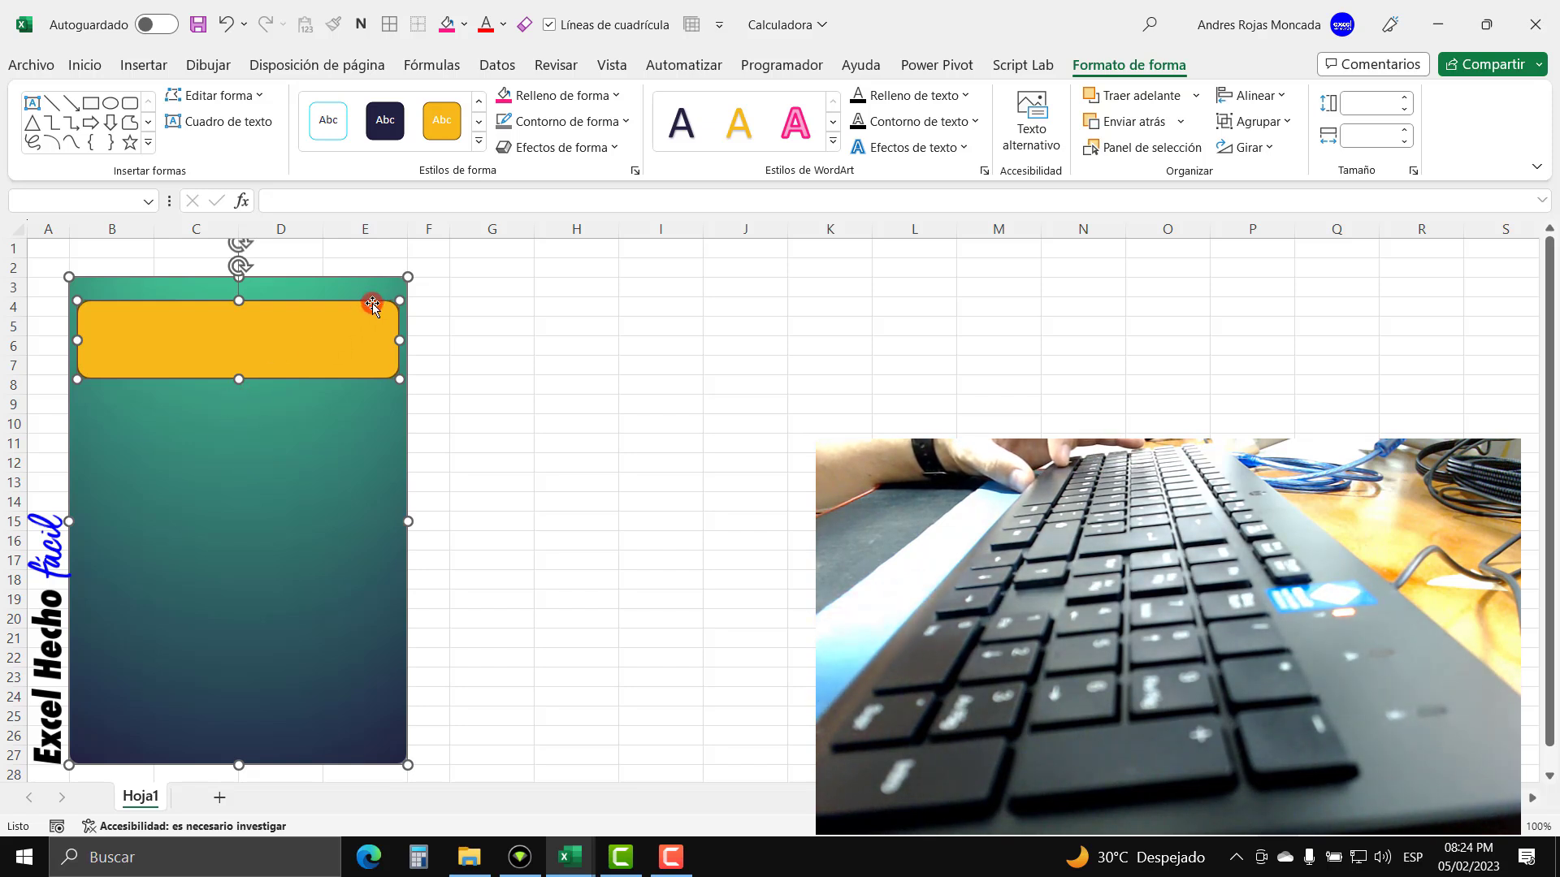
{"action": "left_click_drag", "start_coordinate": [372, 305], "coordinate": [369, 323]}
{"action": "key", "text": "ctrl+z"}
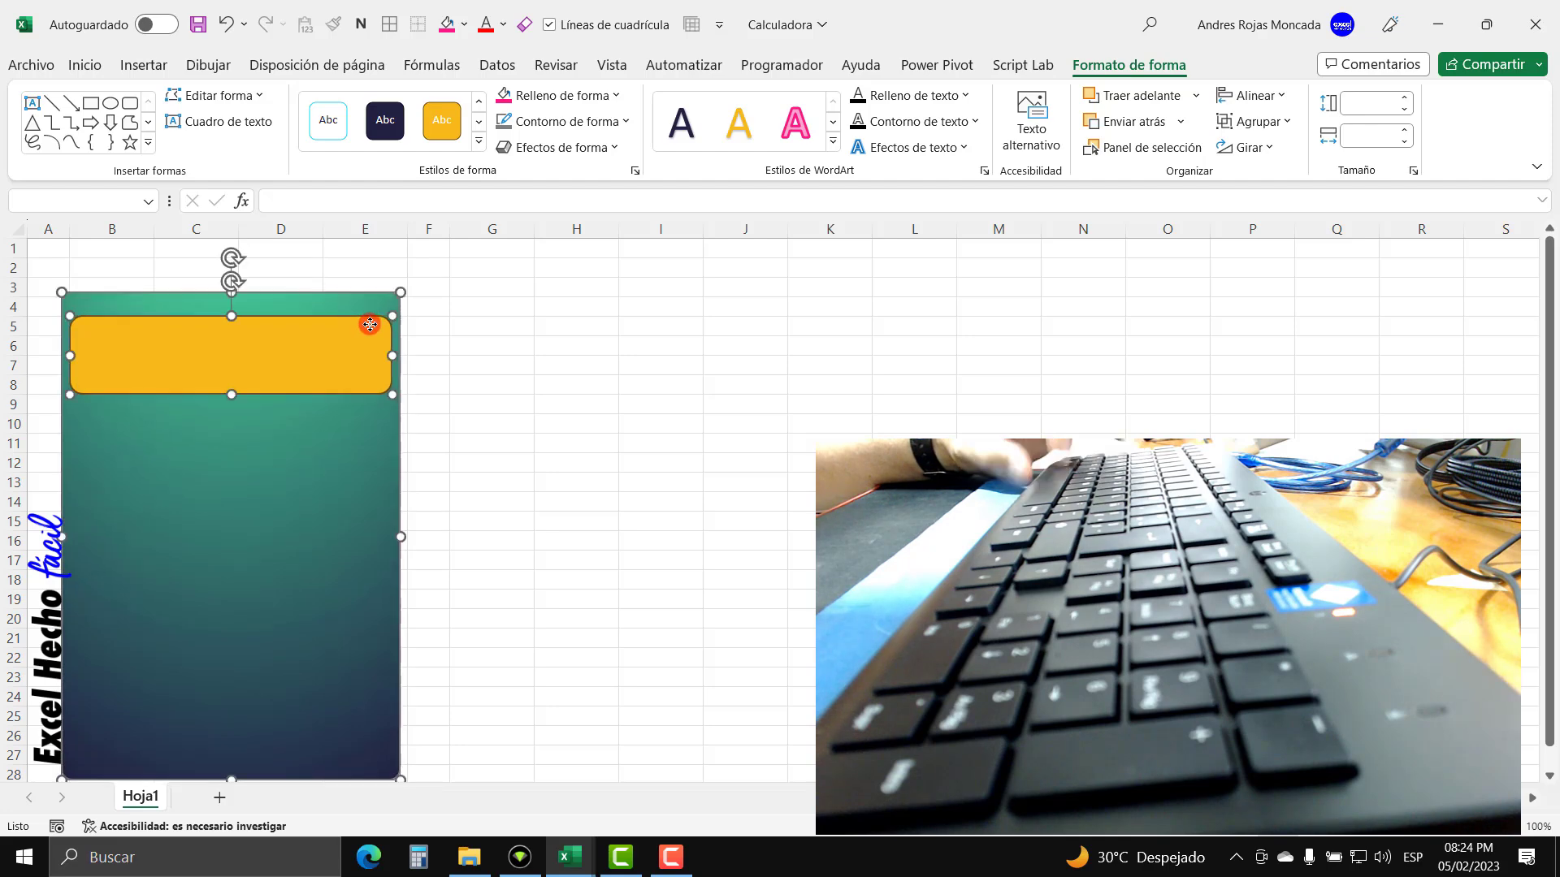
{"action": "key", "text": "Escape"}
Set the display bar's height to 0.8 inches
{"action": "left_click", "coordinate": [367, 320]}
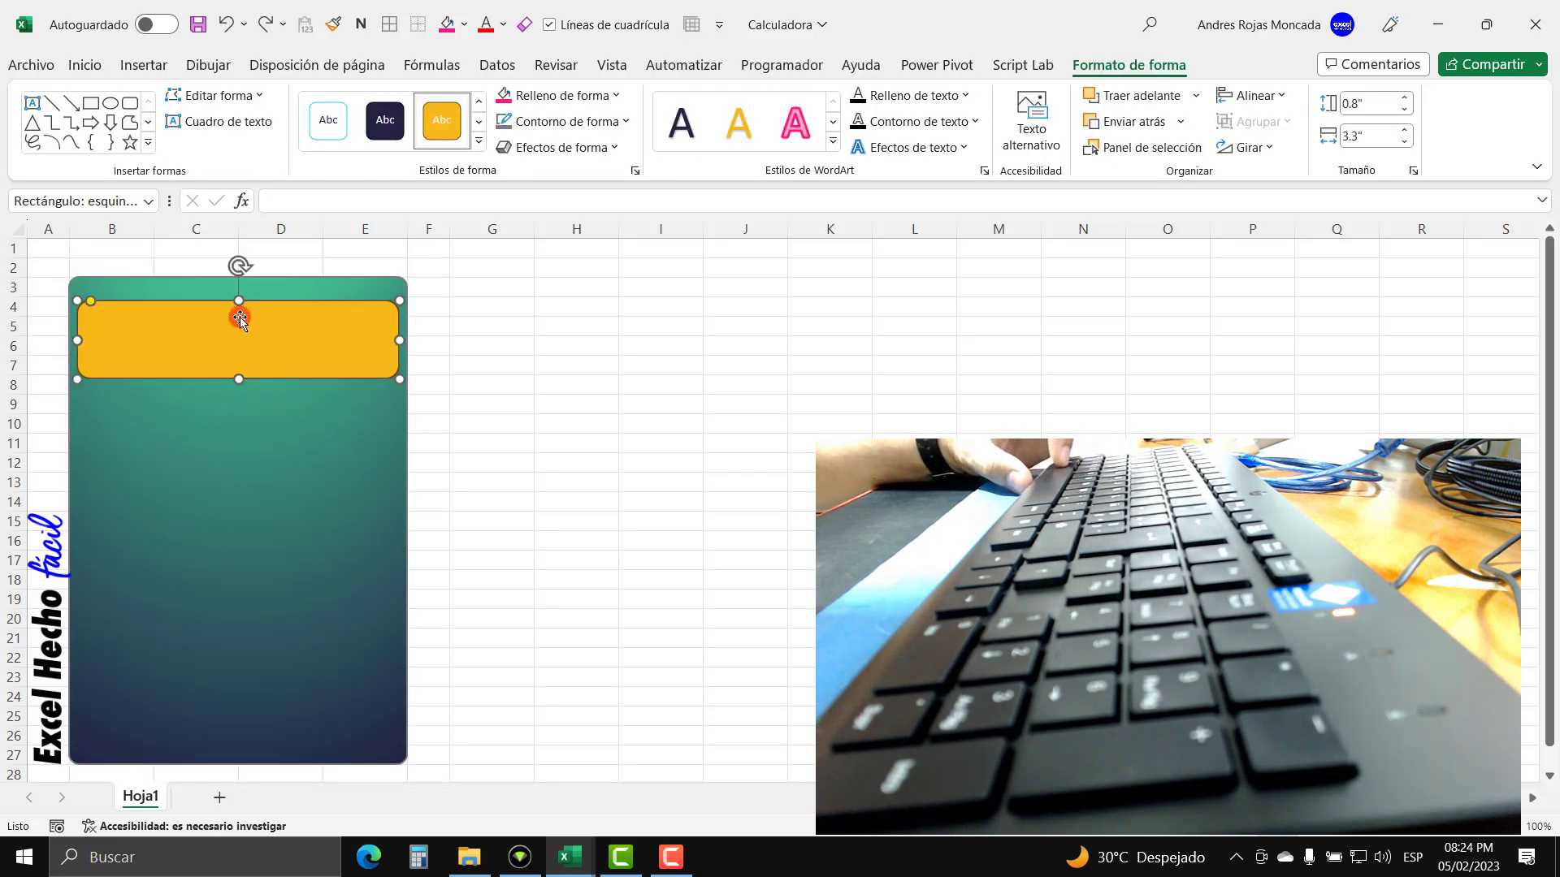
{"action": "left_click_drag", "start_coordinate": [238, 303], "coordinate": [239, 318]}
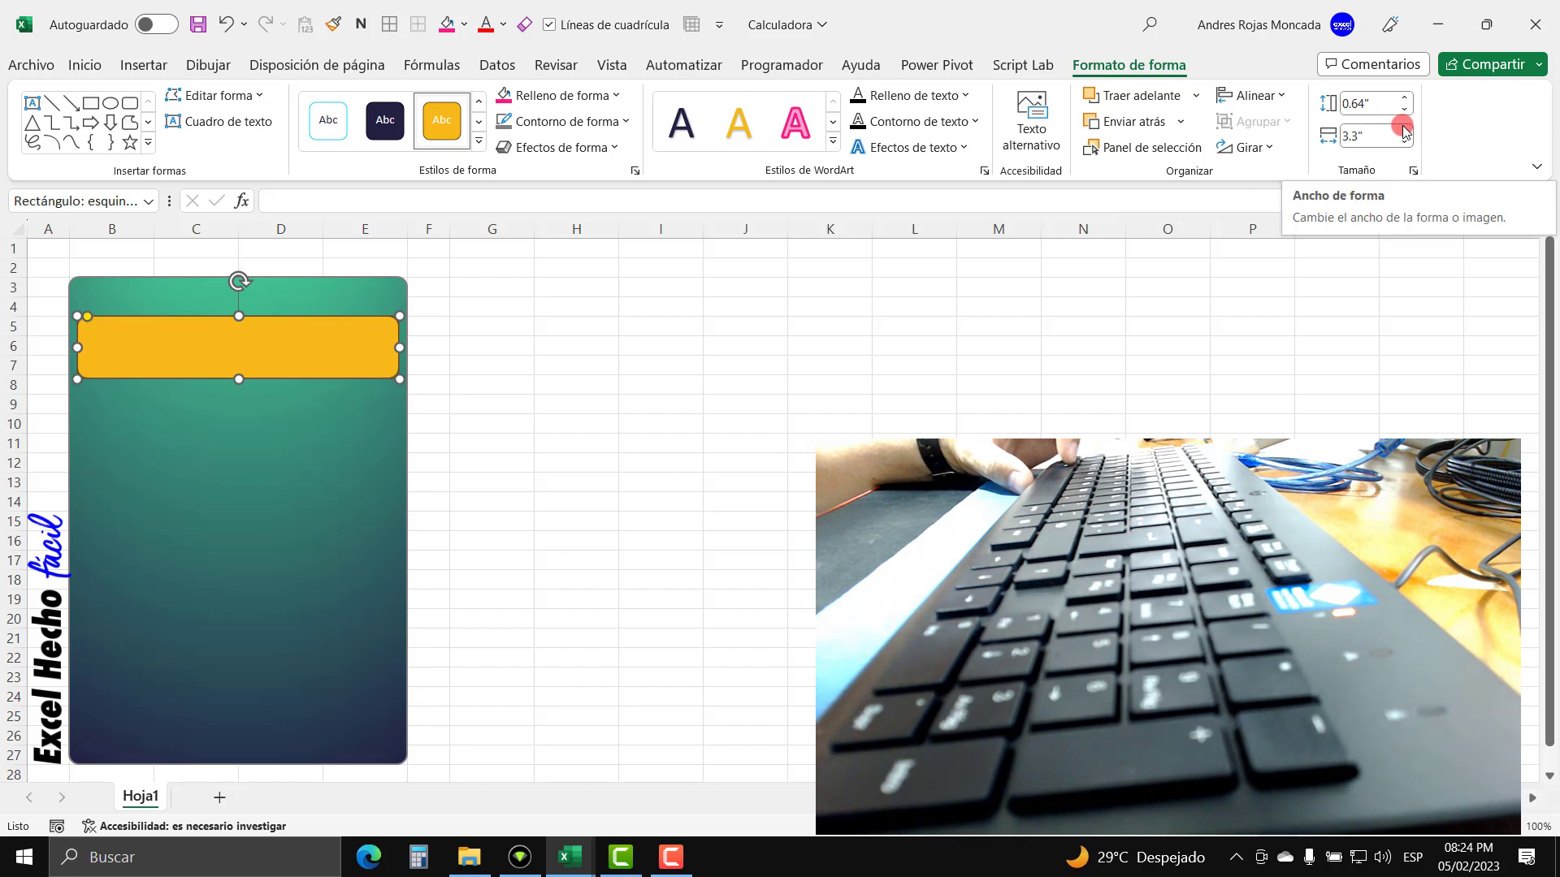
{"action": "left_click", "coordinate": [1405, 99]}
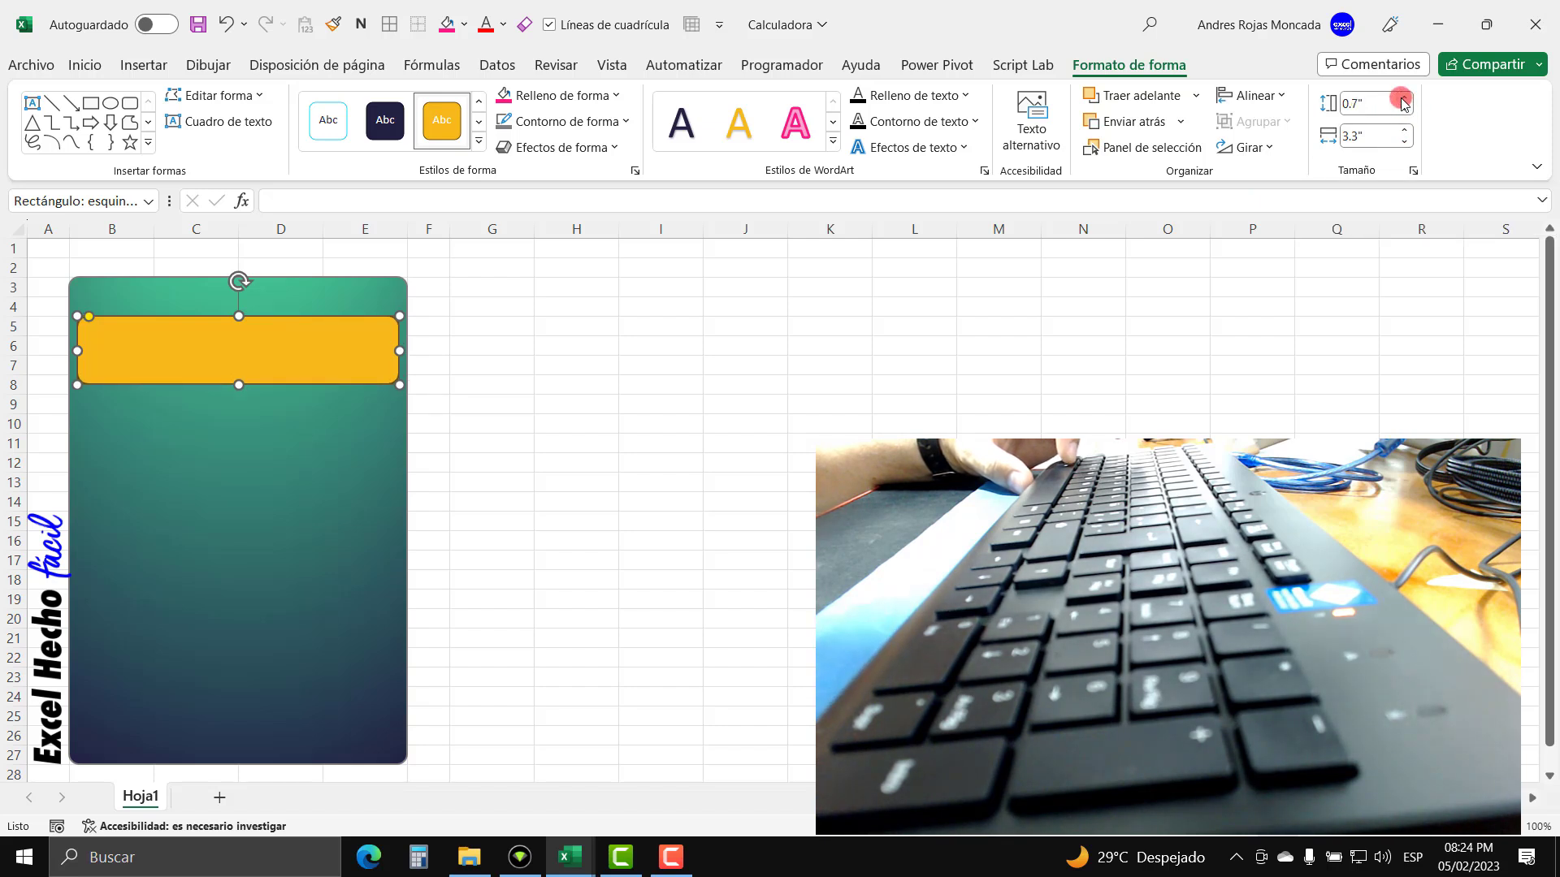
{"action": "left_click", "coordinate": [1404, 100]}
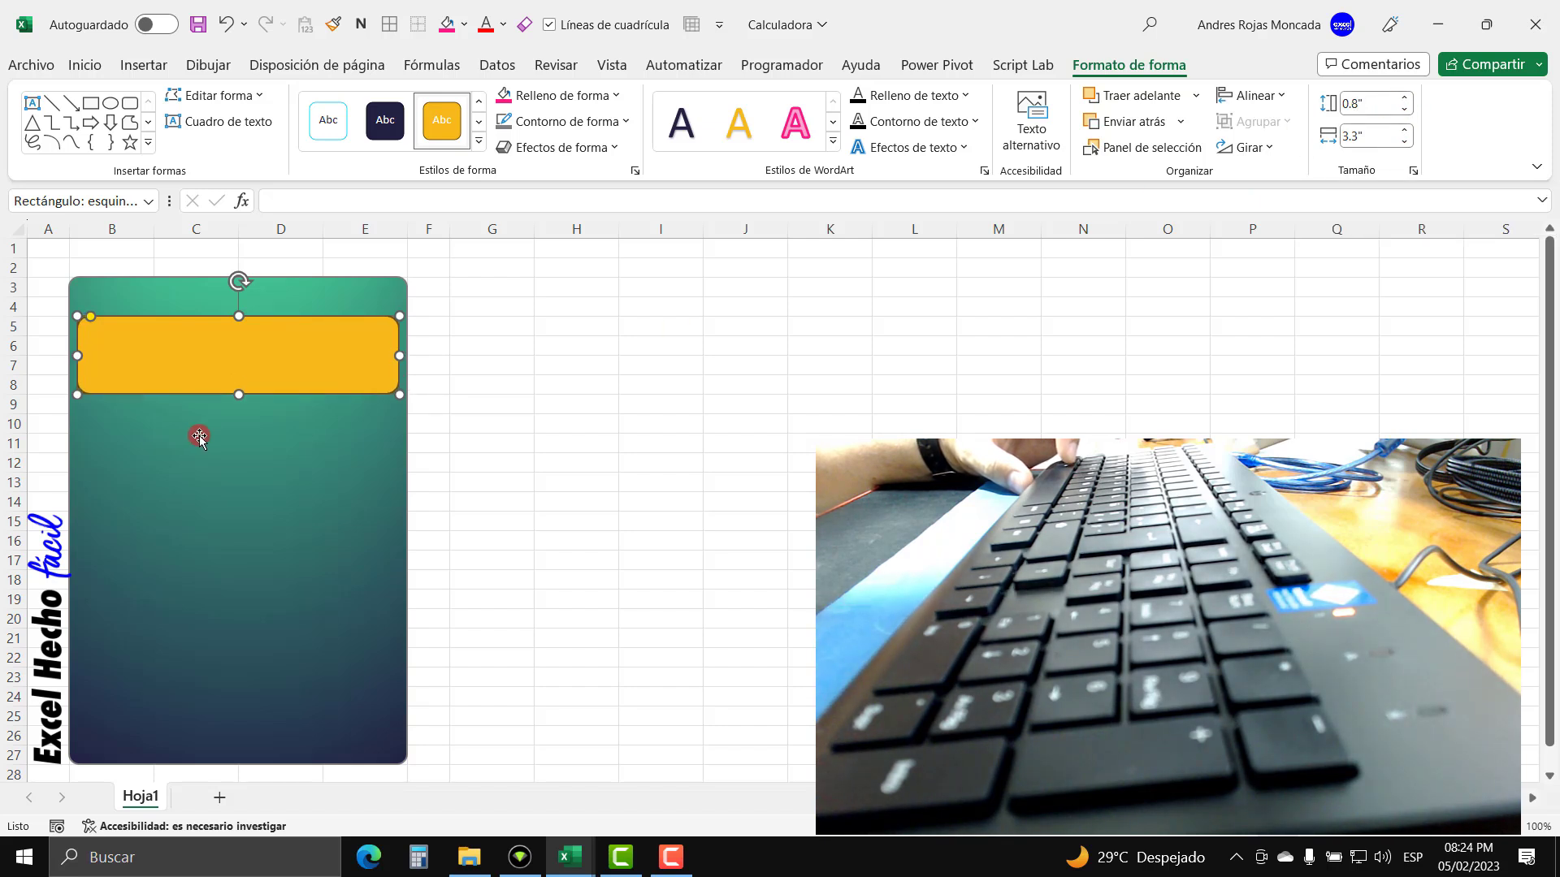
{"action": "left_click_drag", "start_coordinate": [240, 398], "coordinate": [245, 398]}
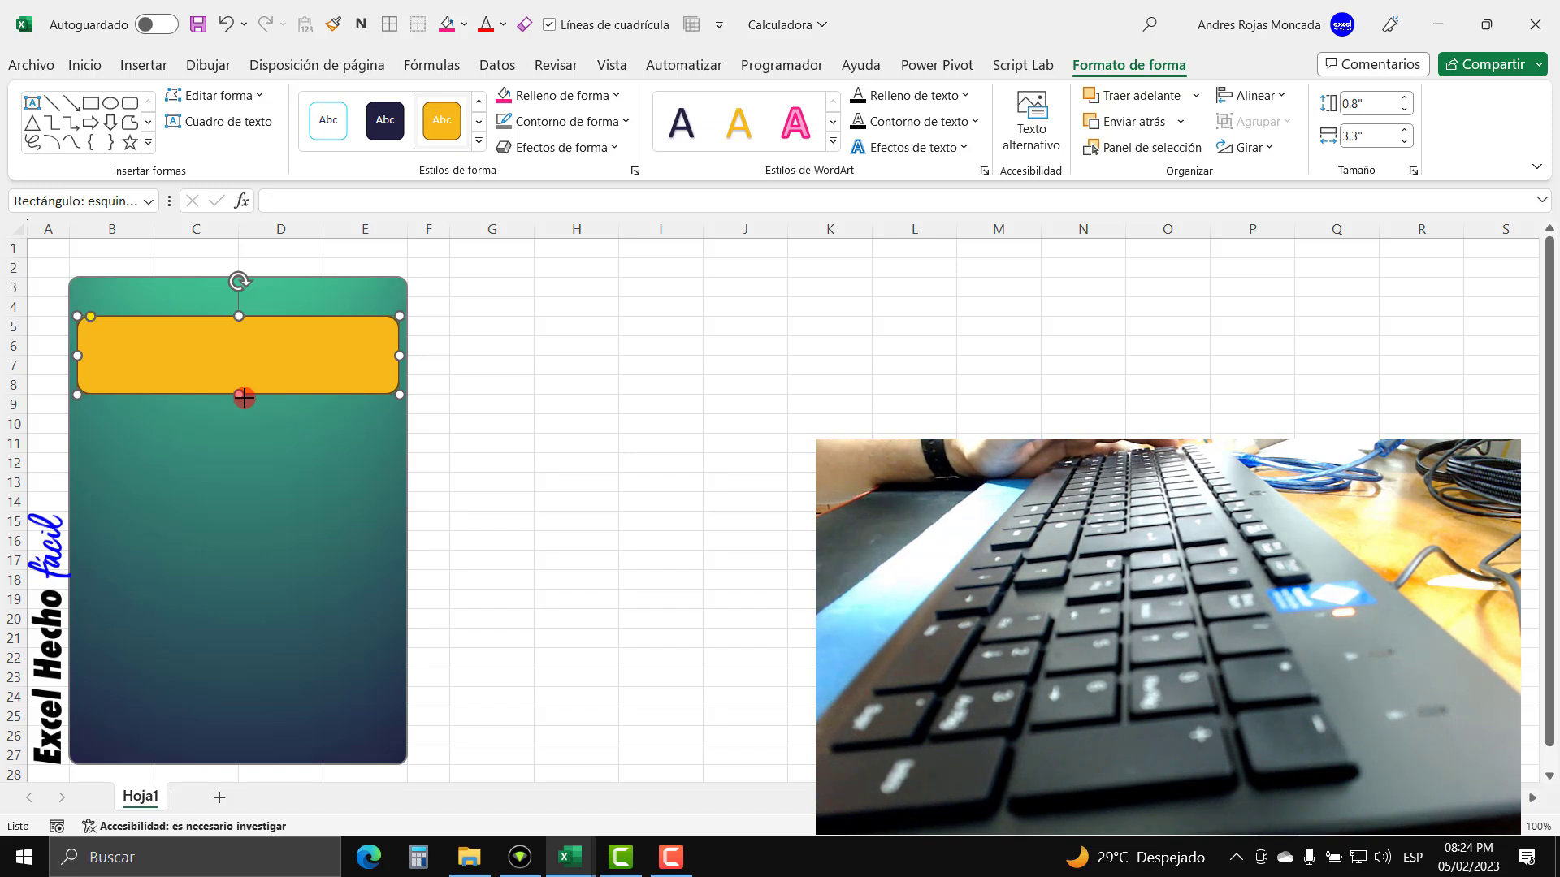
Fill the display bar with light grey
{"action": "left_click", "coordinate": [561, 95]}
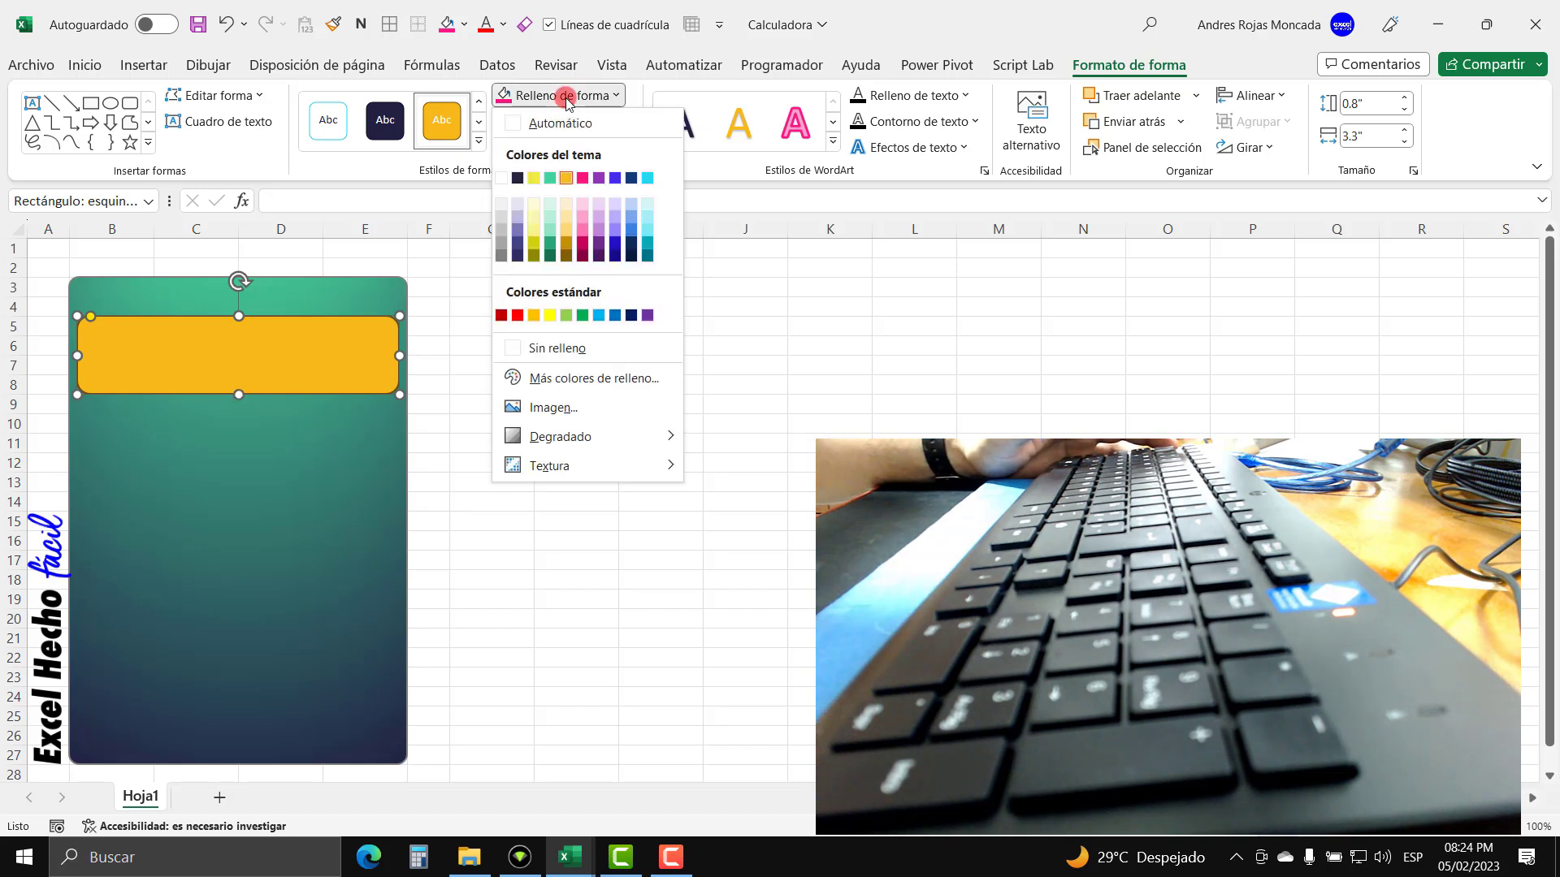
{"action": "left_click", "coordinate": [502, 179]}
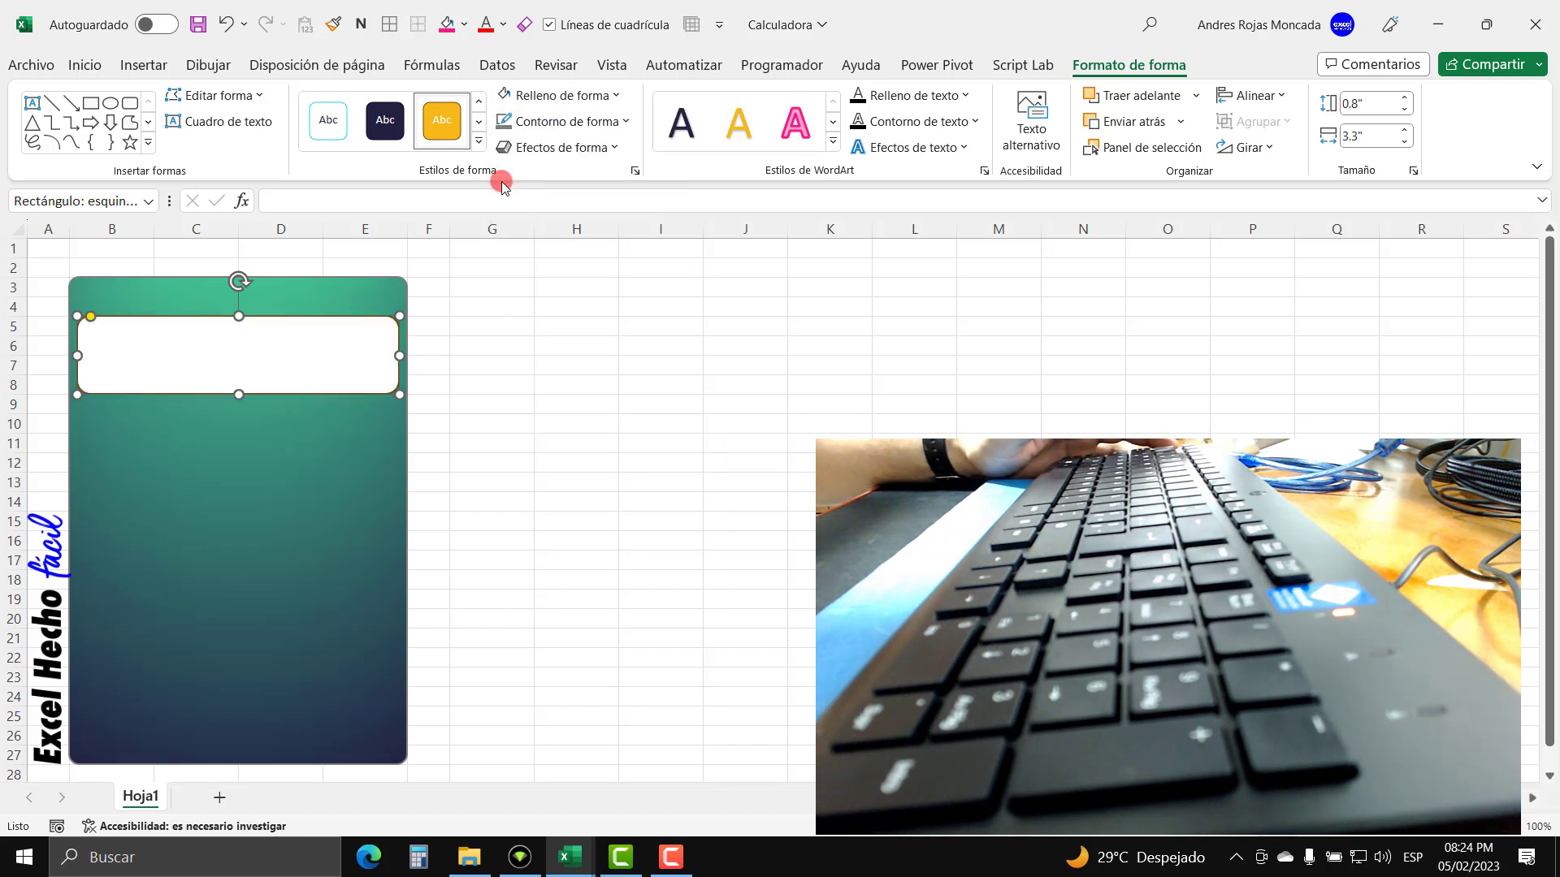
{"action": "left_click", "coordinate": [557, 101]}
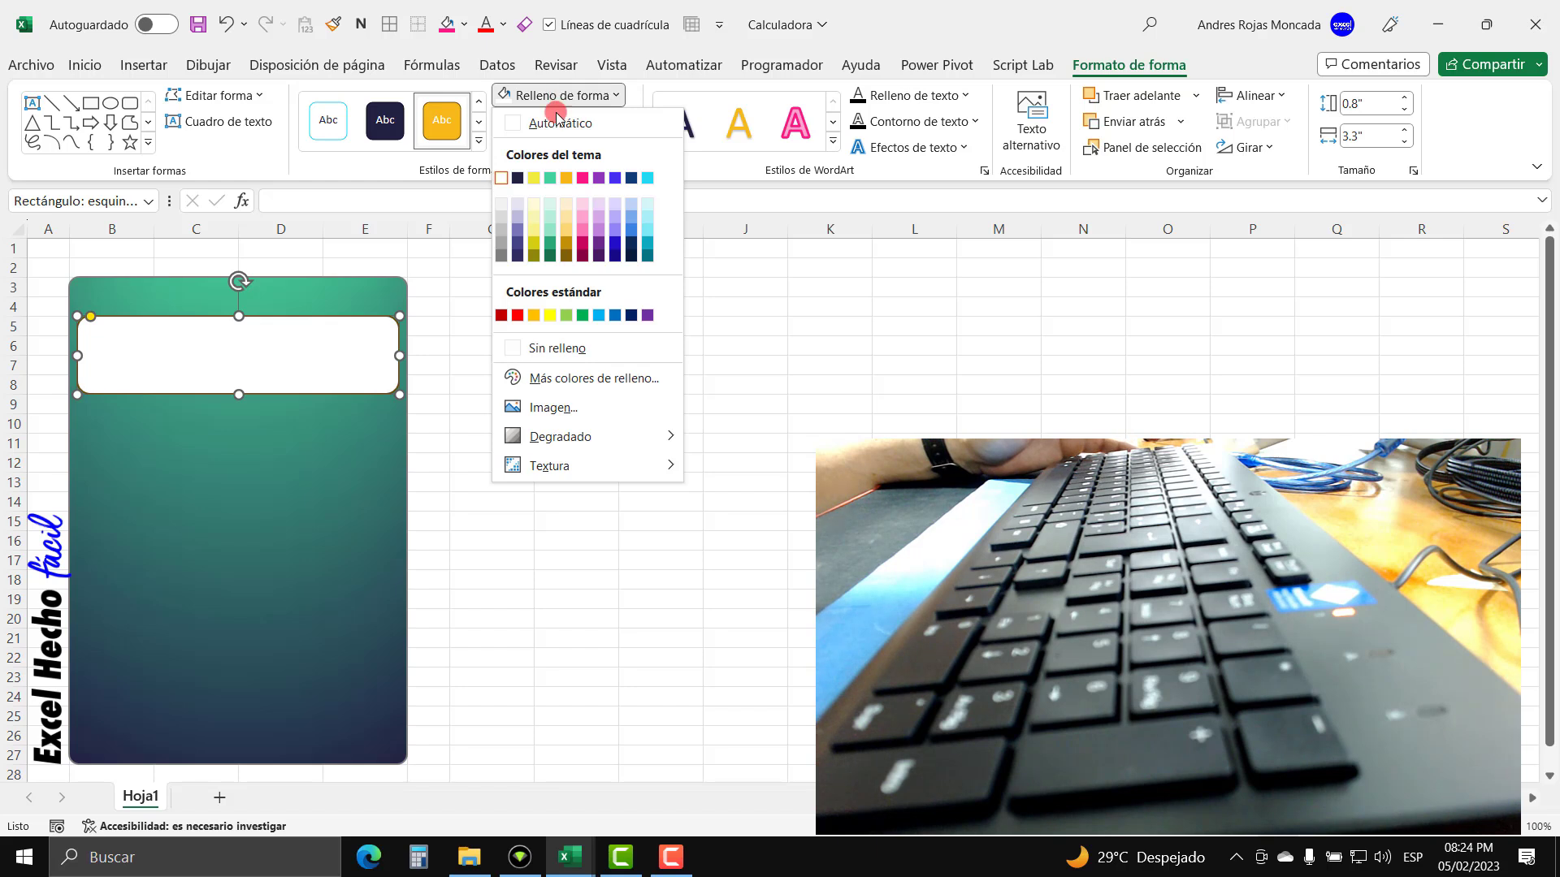
{"action": "left_click", "coordinate": [501, 208]}
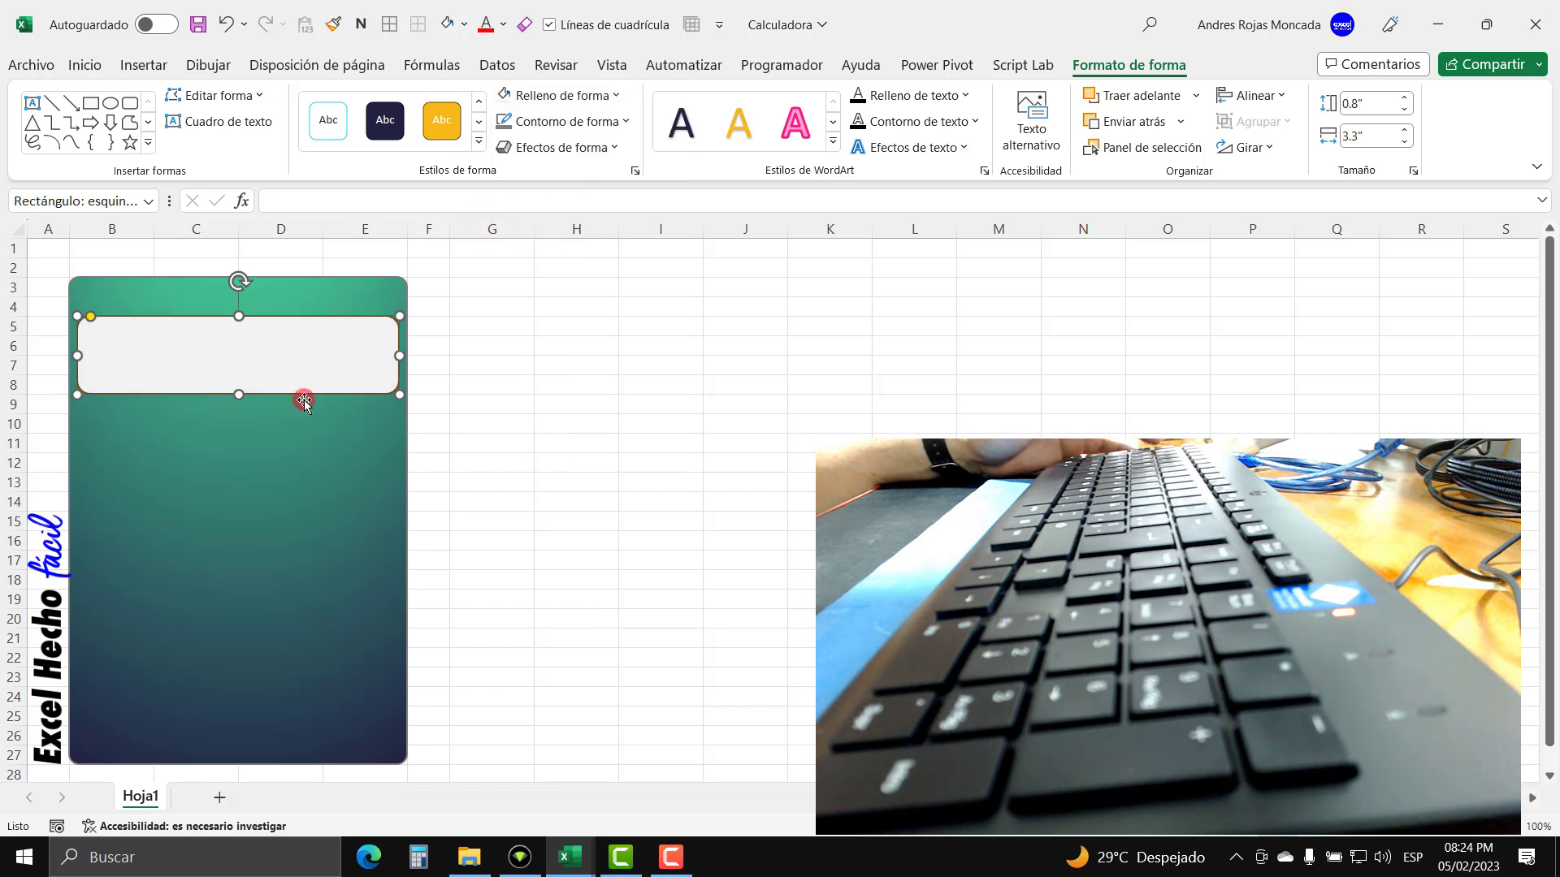
Add a 9 × 6 pt bevel to the display bar's top and bottom
{"action": "key", "text": "ctrl+1"}
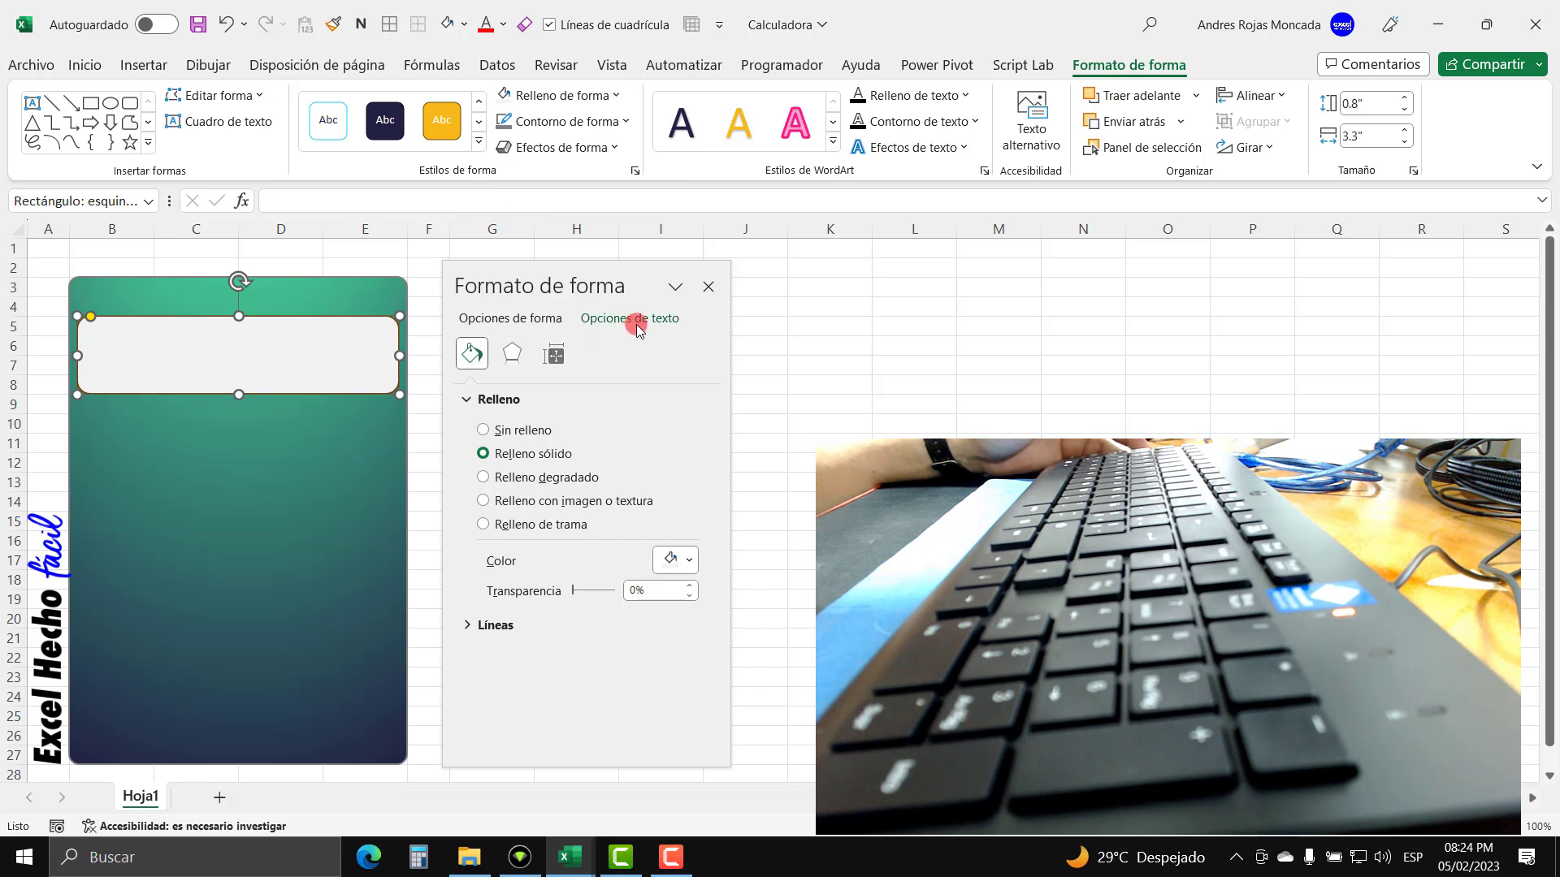
{"action": "left_click", "coordinate": [515, 356]}
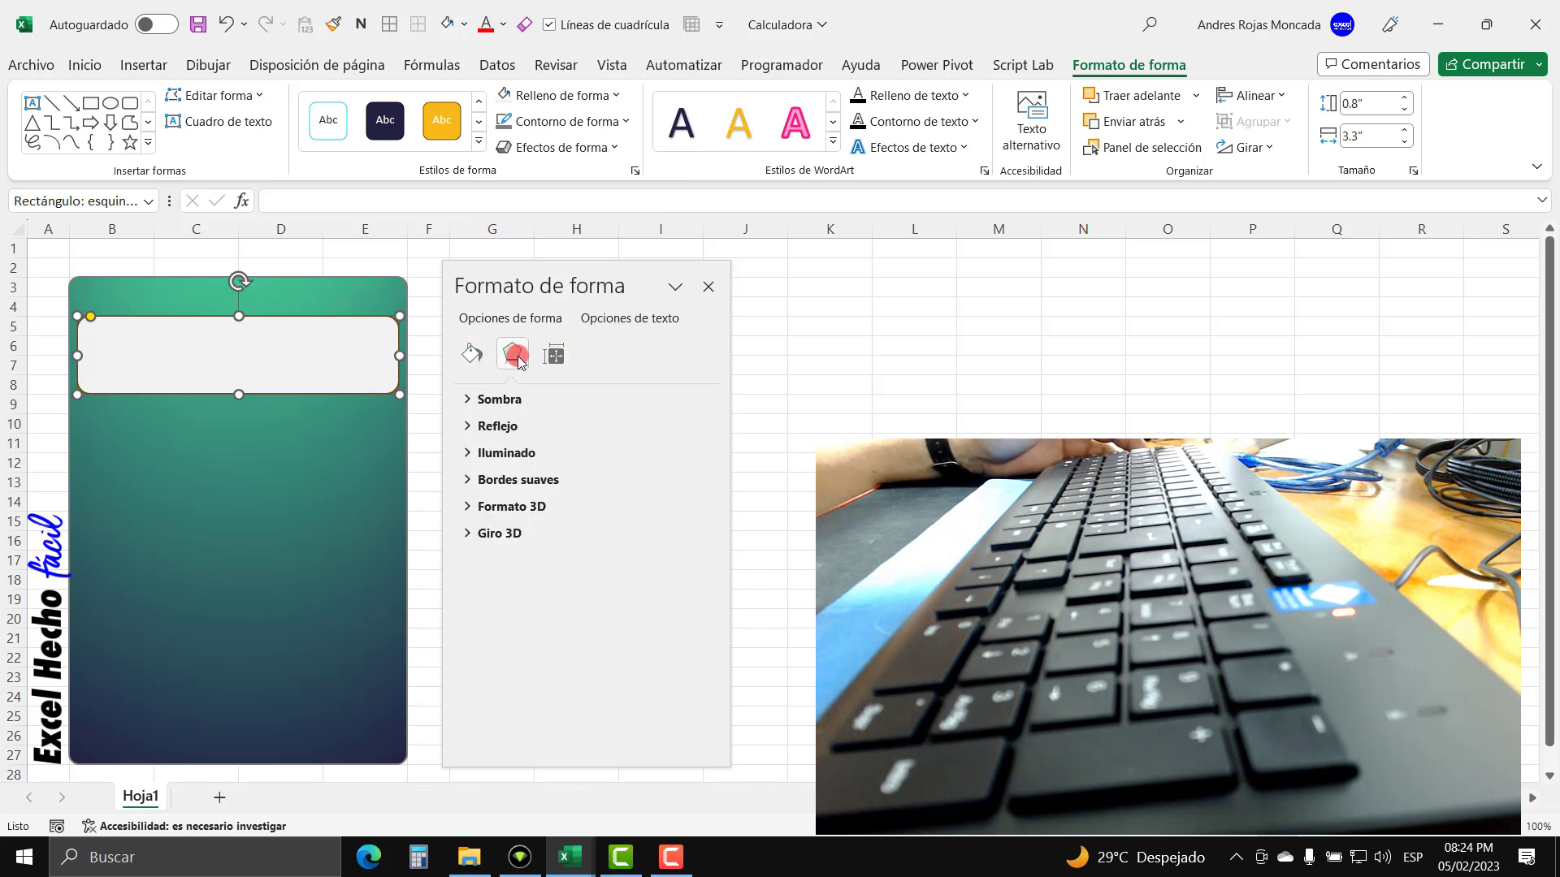
{"action": "left_click", "coordinate": [469, 507]}
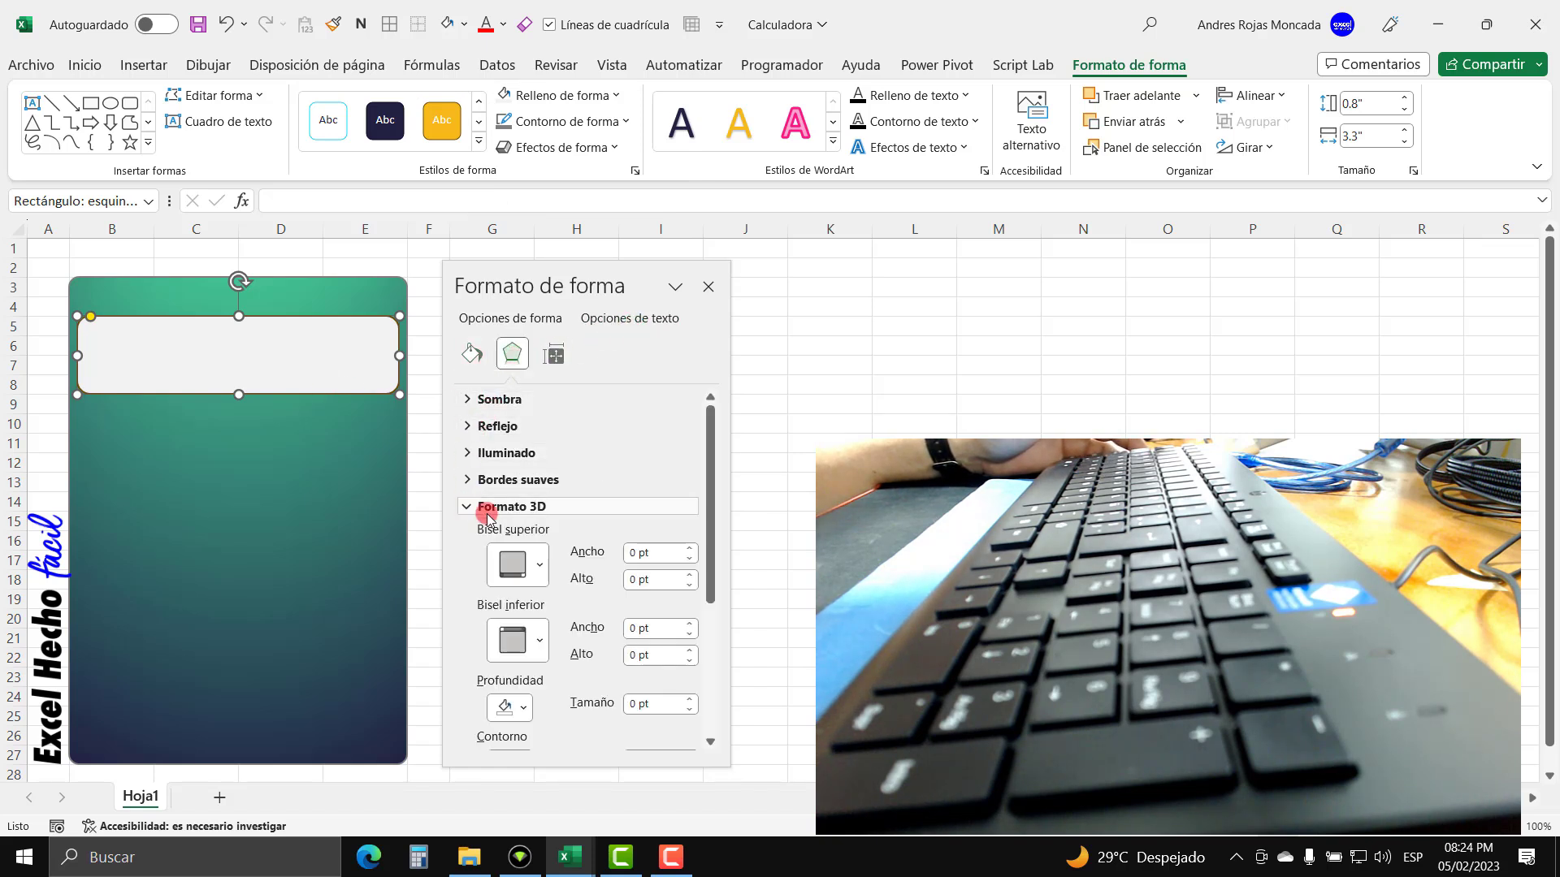
{"action": "left_click", "coordinate": [536, 566]}
{"action": "left_click", "coordinate": [634, 506]}
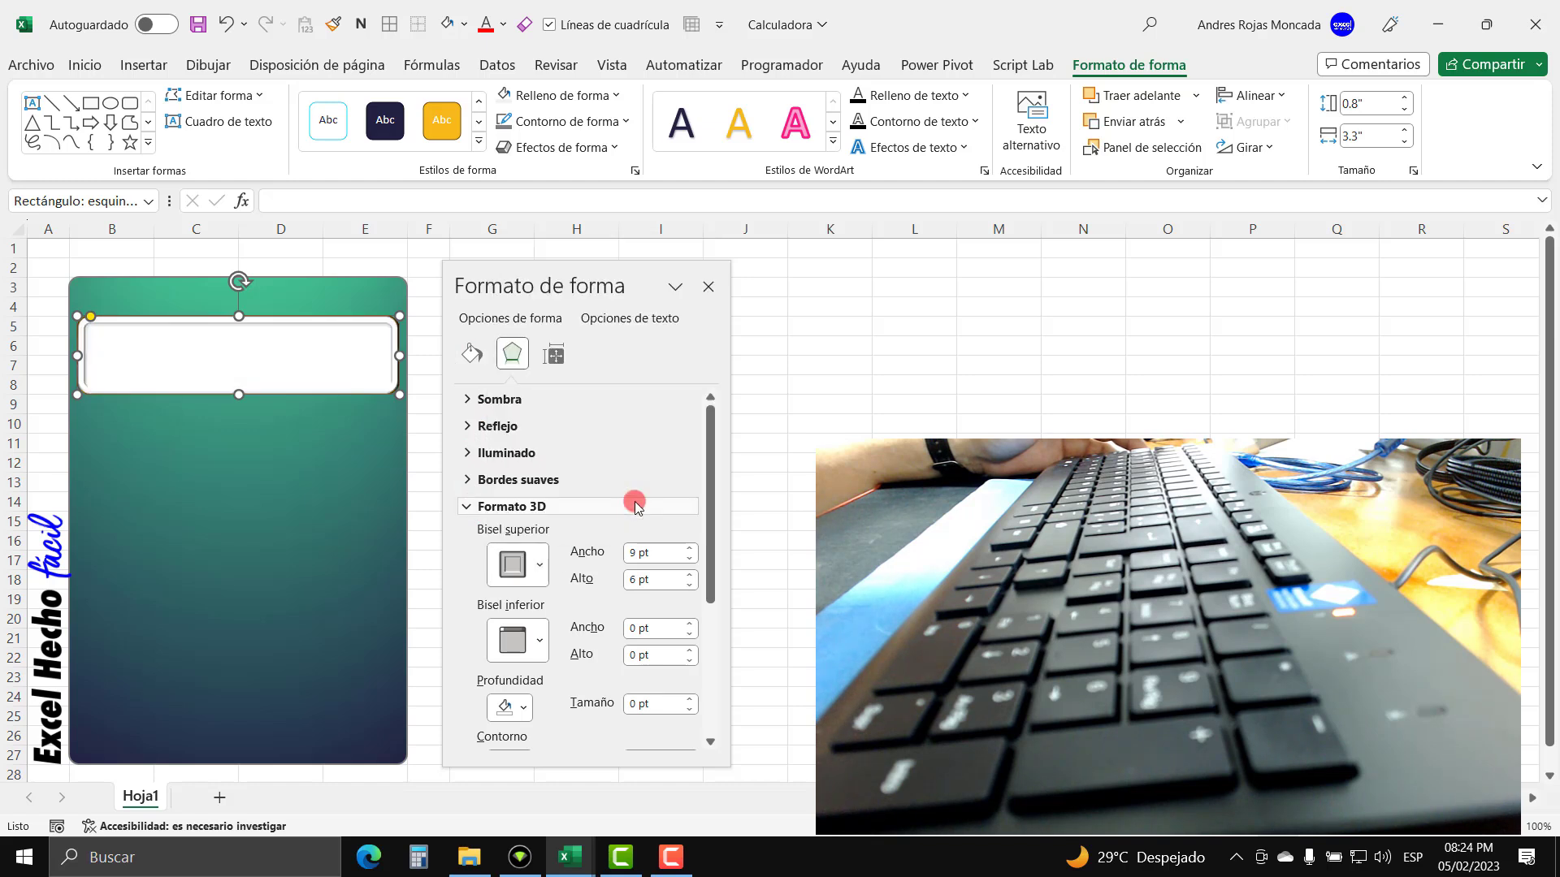
{"action": "left_click", "coordinate": [518, 640]}
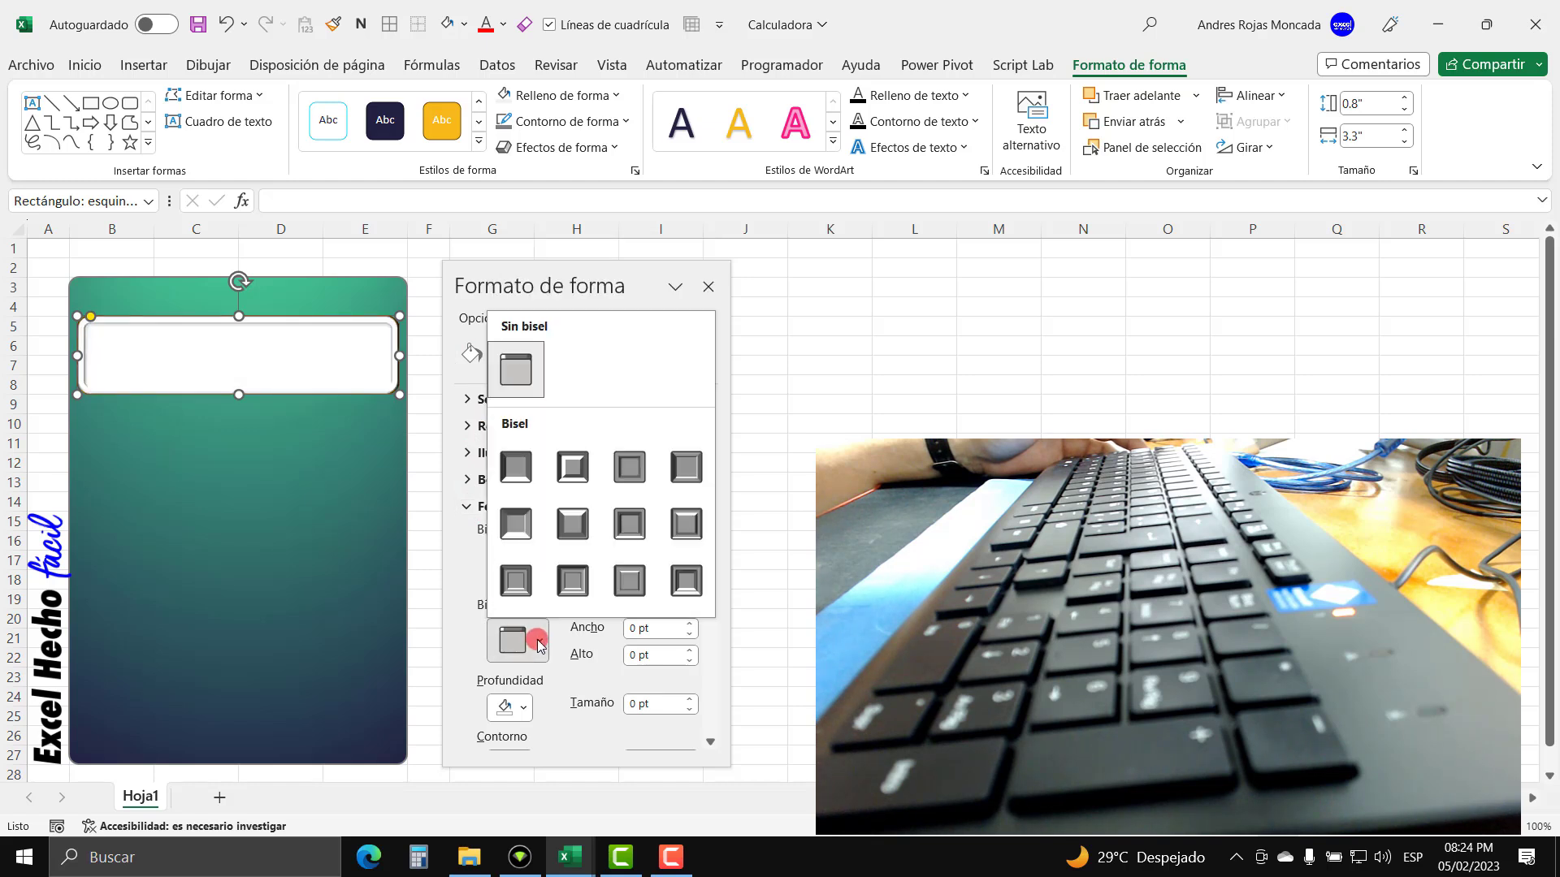
{"action": "left_click", "coordinate": [634, 582]}
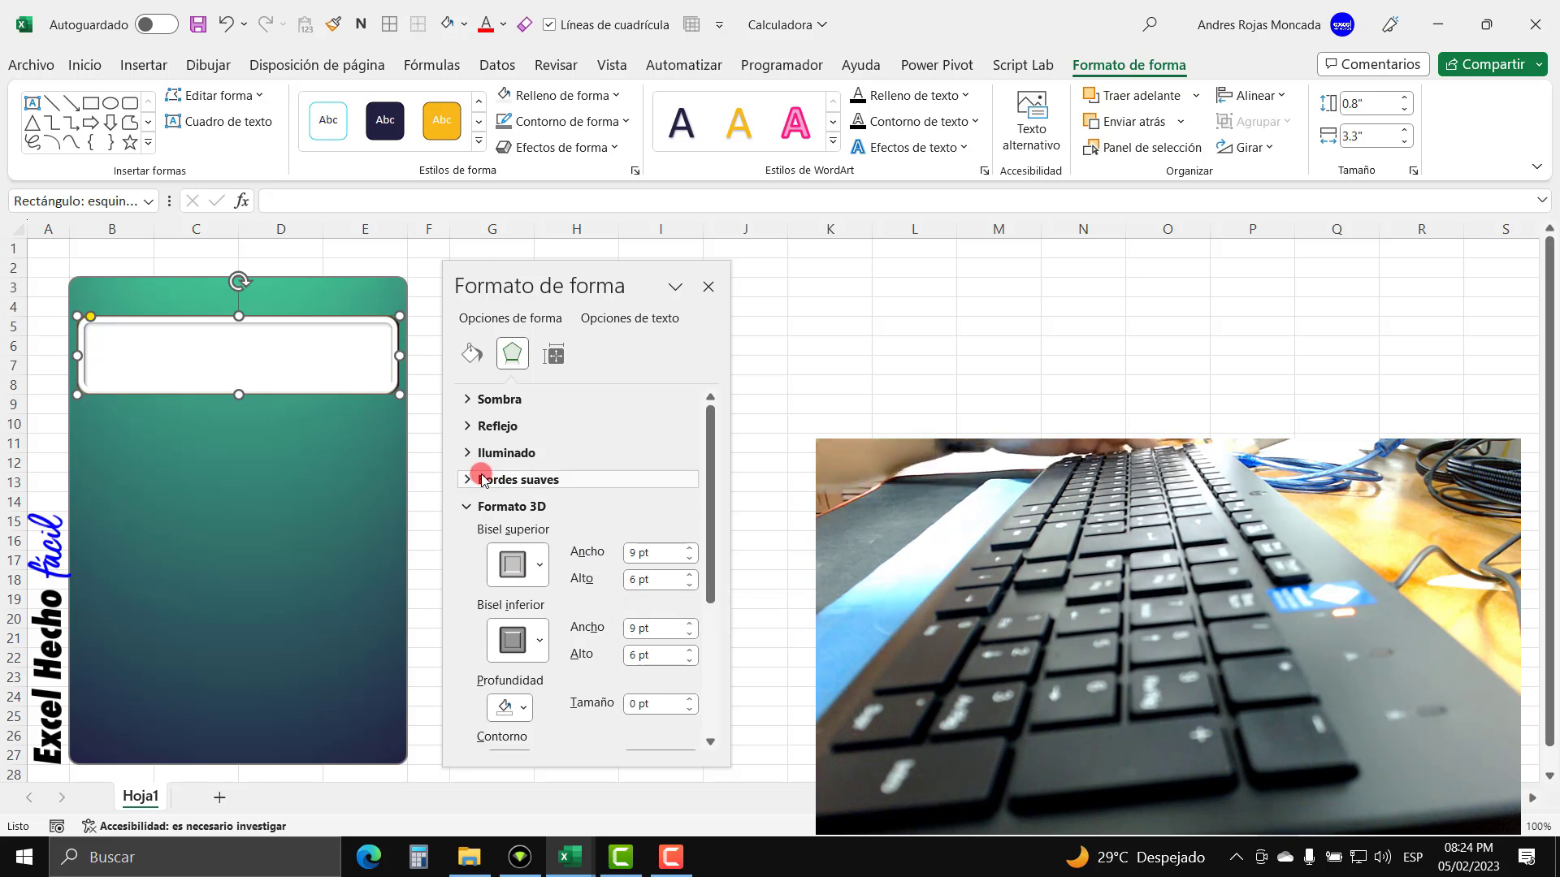
{"action": "key", "text": "Escape"}
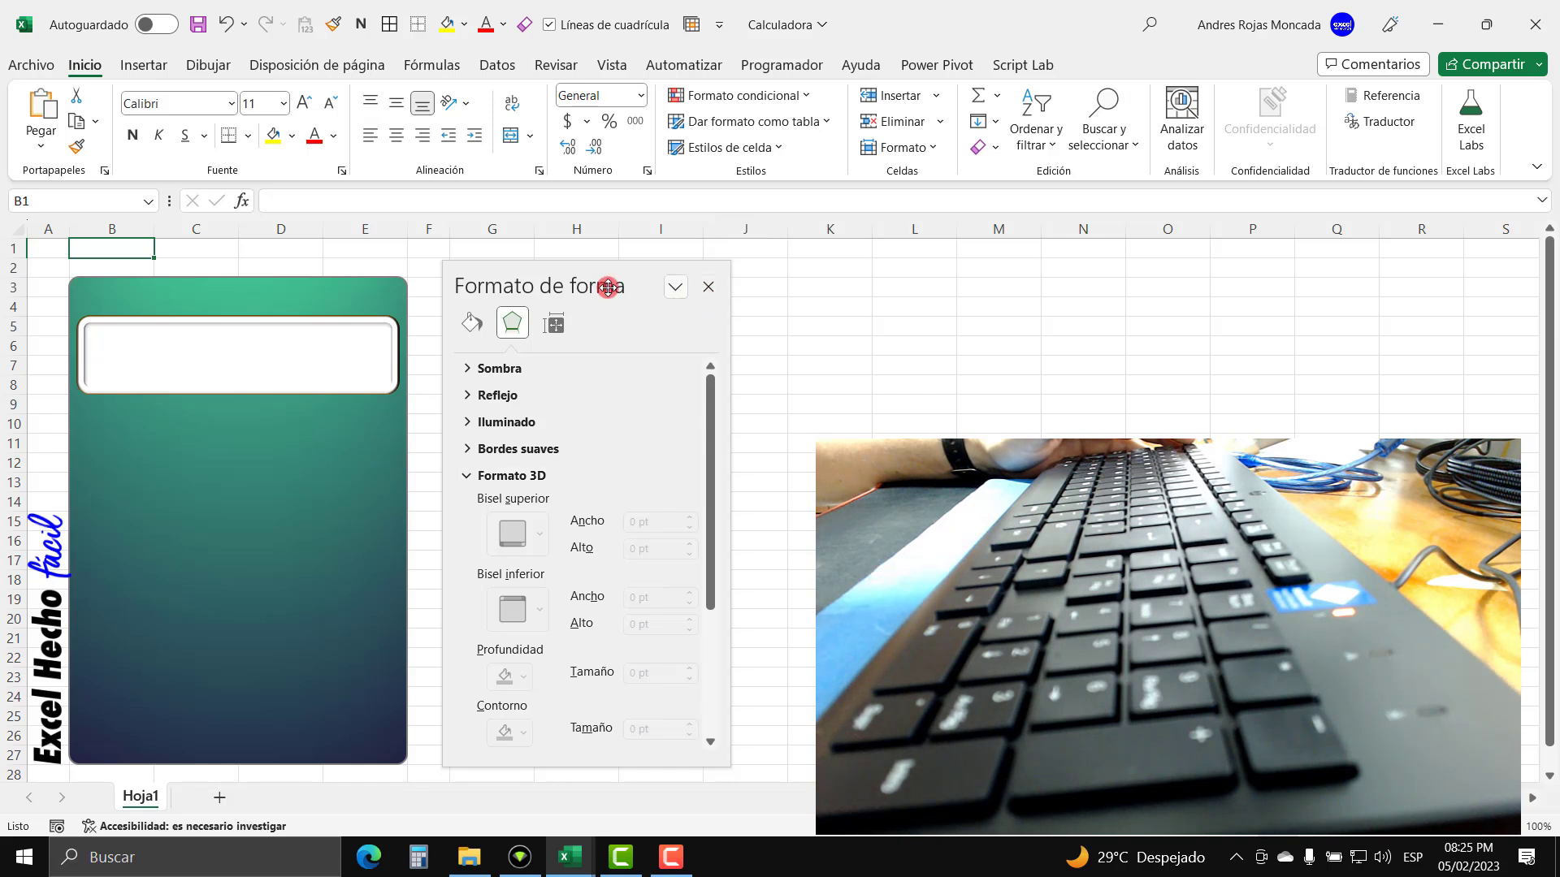
Add a text box across columns F–K reading 'Excel Hecho Fácil'
{"action": "left_click_drag", "start_coordinate": [607, 288], "coordinate": [1555, 248]}
{"action": "left_click", "coordinate": [1536, 248]}
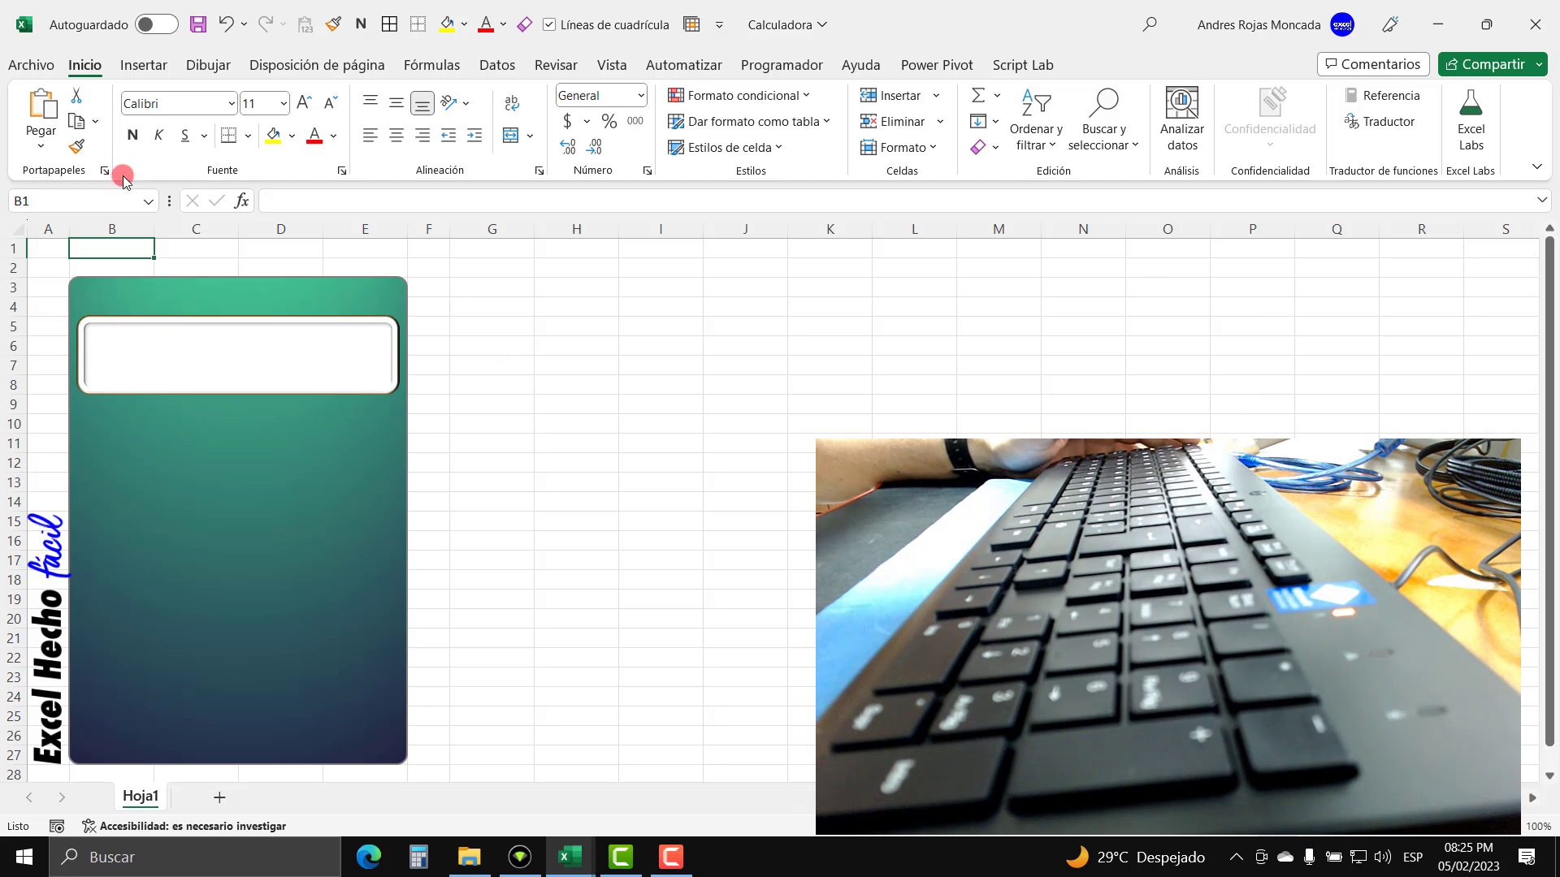
{"action": "left_click", "coordinate": [133, 60]}
{"action": "left_click", "coordinate": [268, 151]}
{"action": "left_click", "coordinate": [305, 242]}
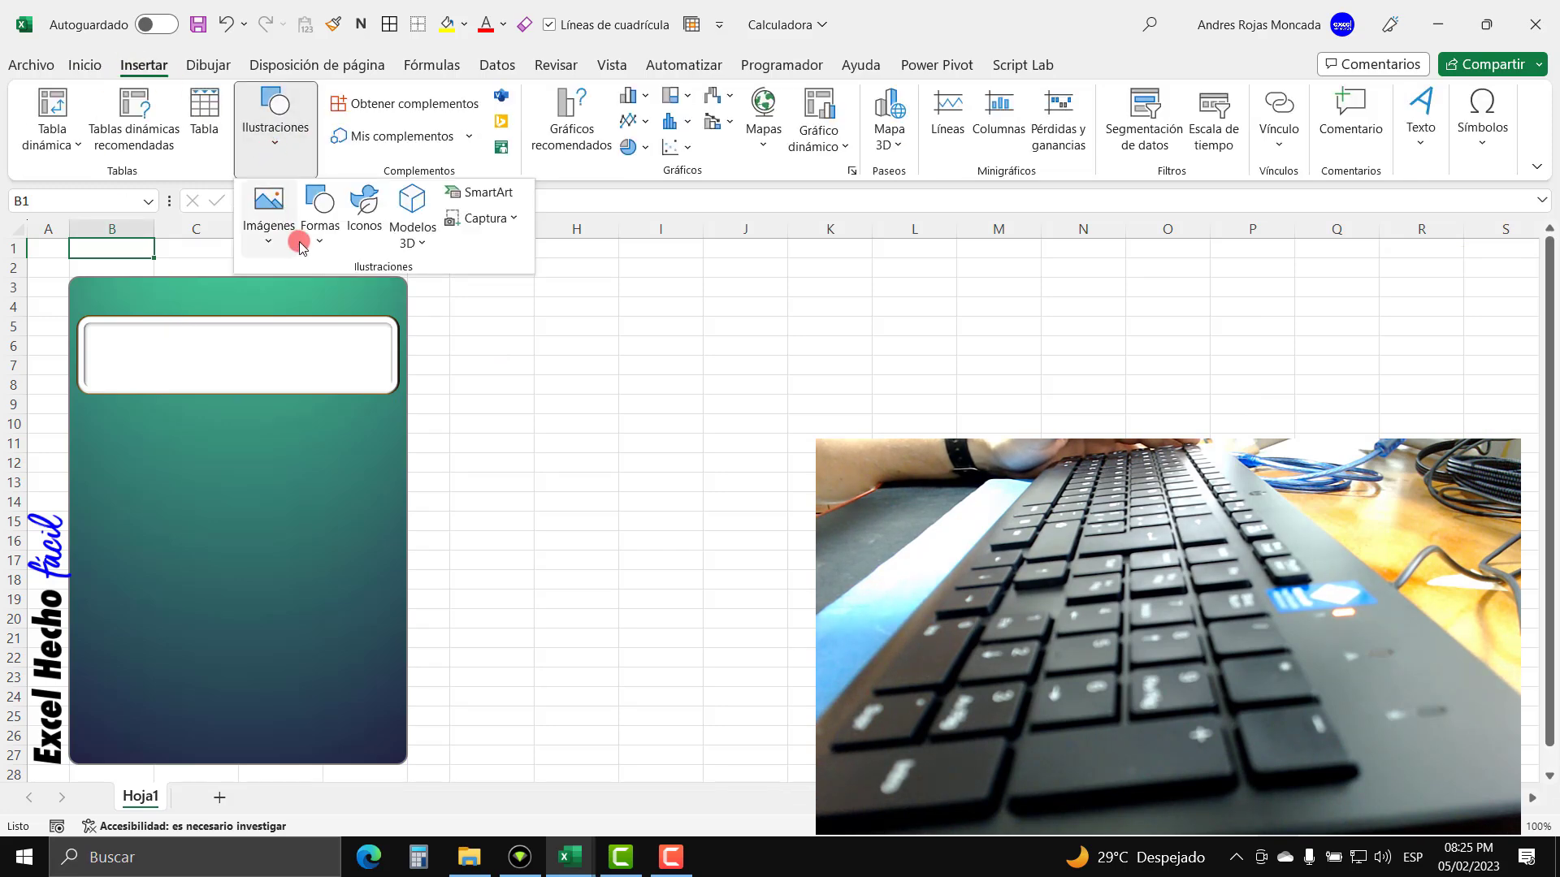
{"action": "left_click", "coordinate": [311, 299]}
{"action": "left_click_drag", "start_coordinate": [435, 323], "coordinate": [853, 388]}
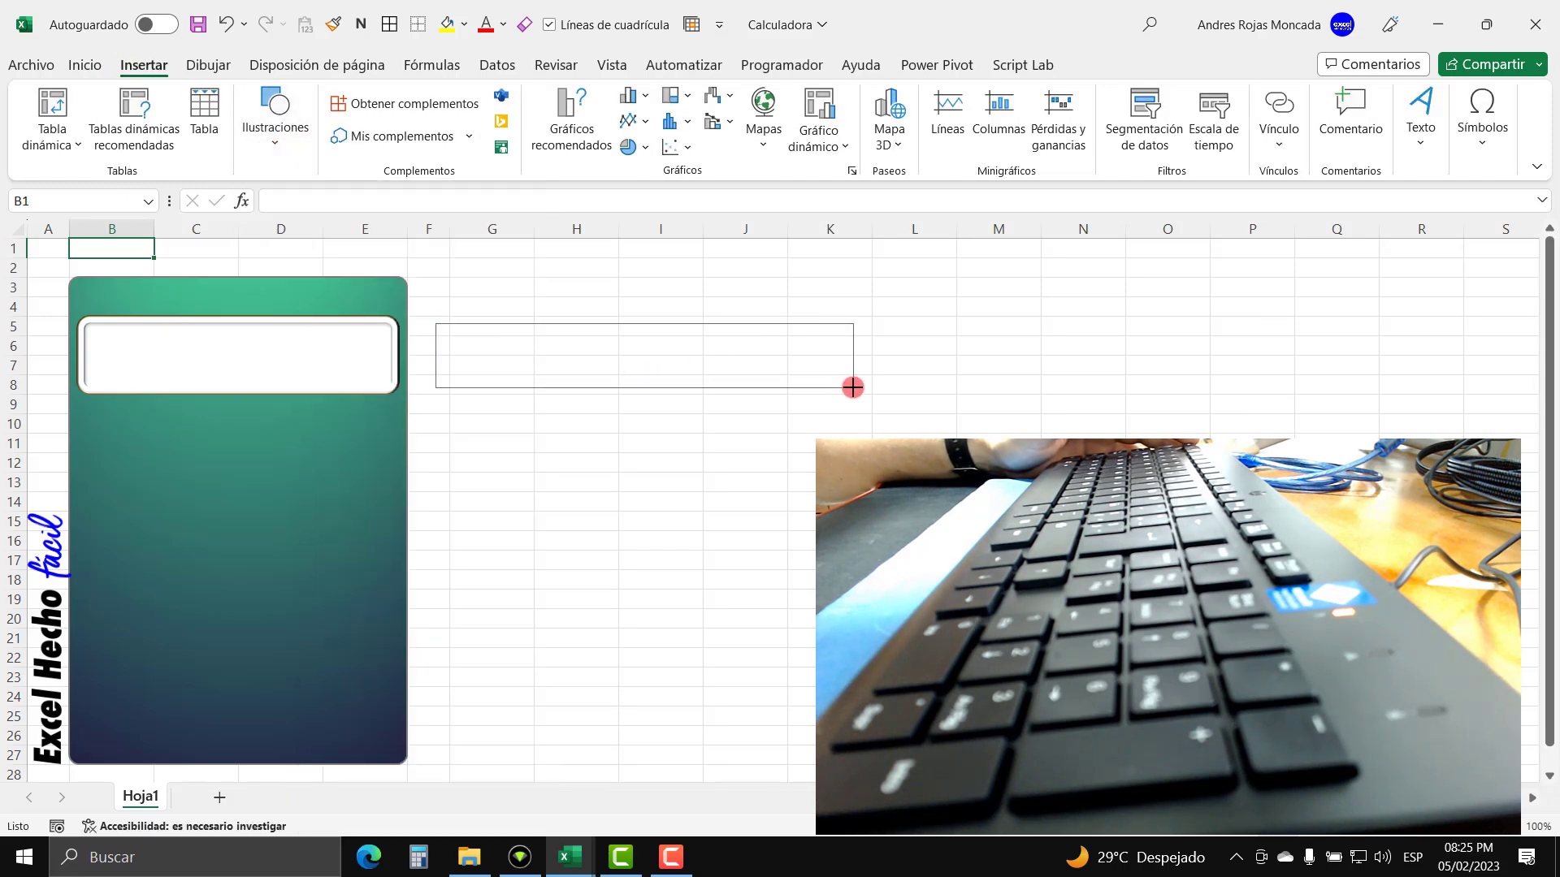
{"action": "type", "text": "Ex"}
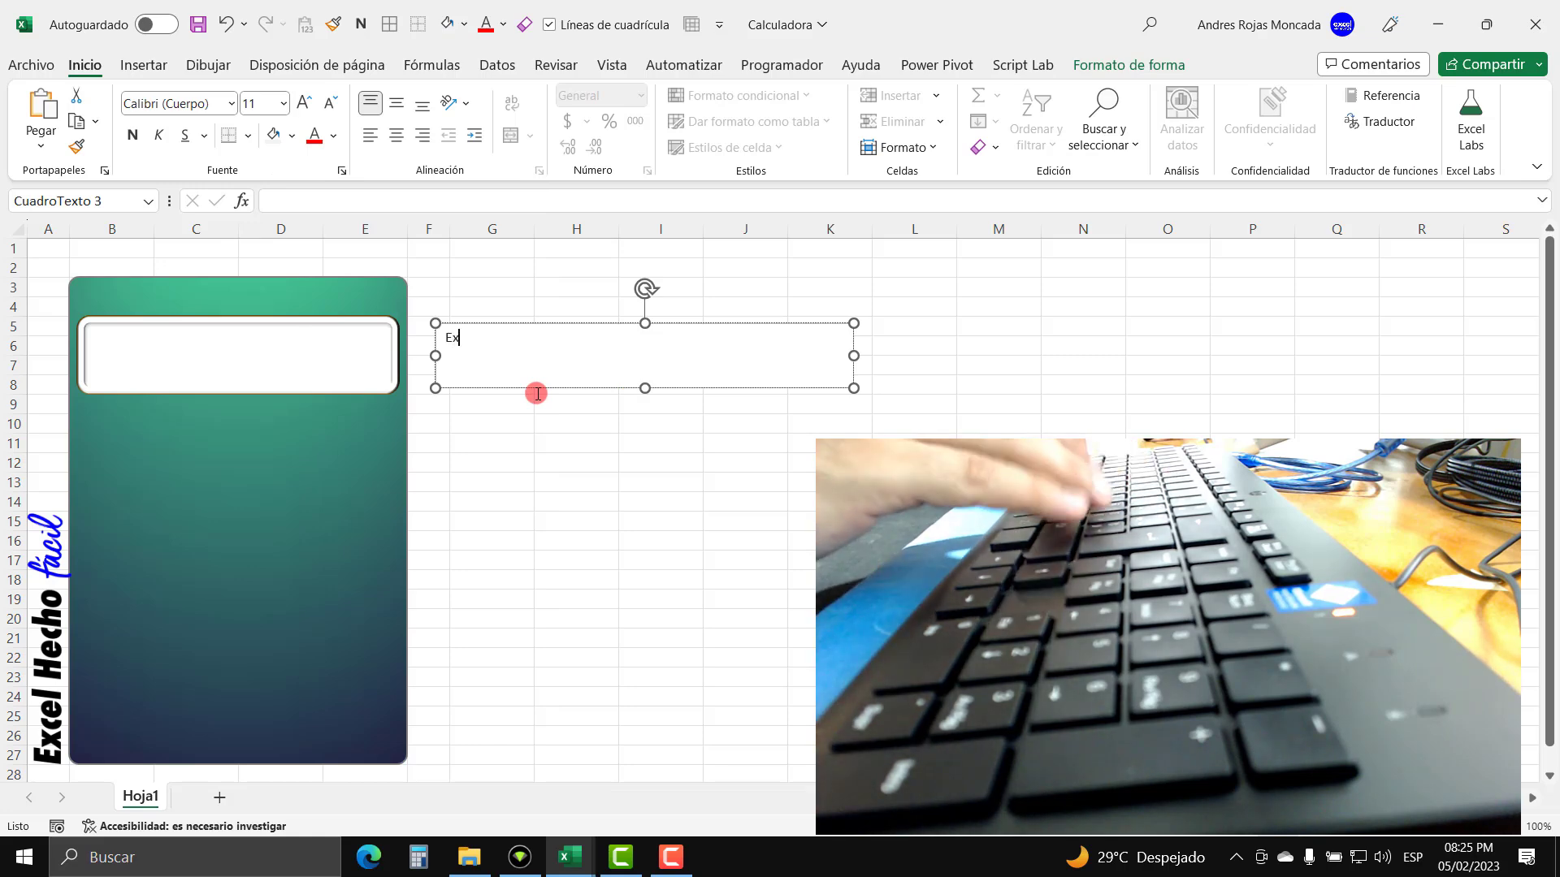
{"action": "type", "text": "cel Hecho"}
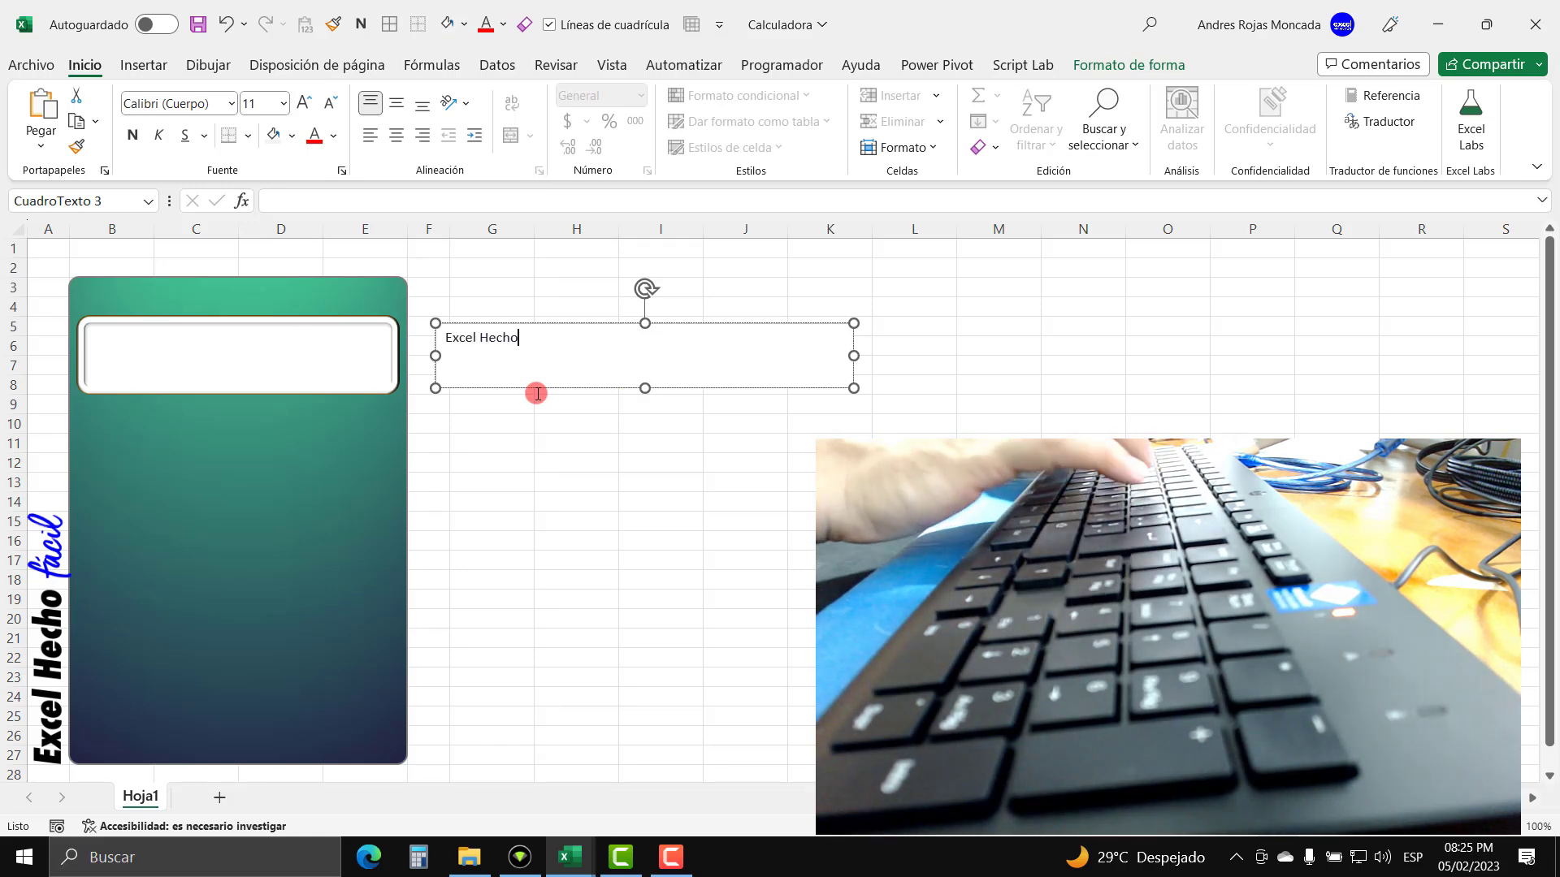
{"action": "type", "text": " Fácil"}
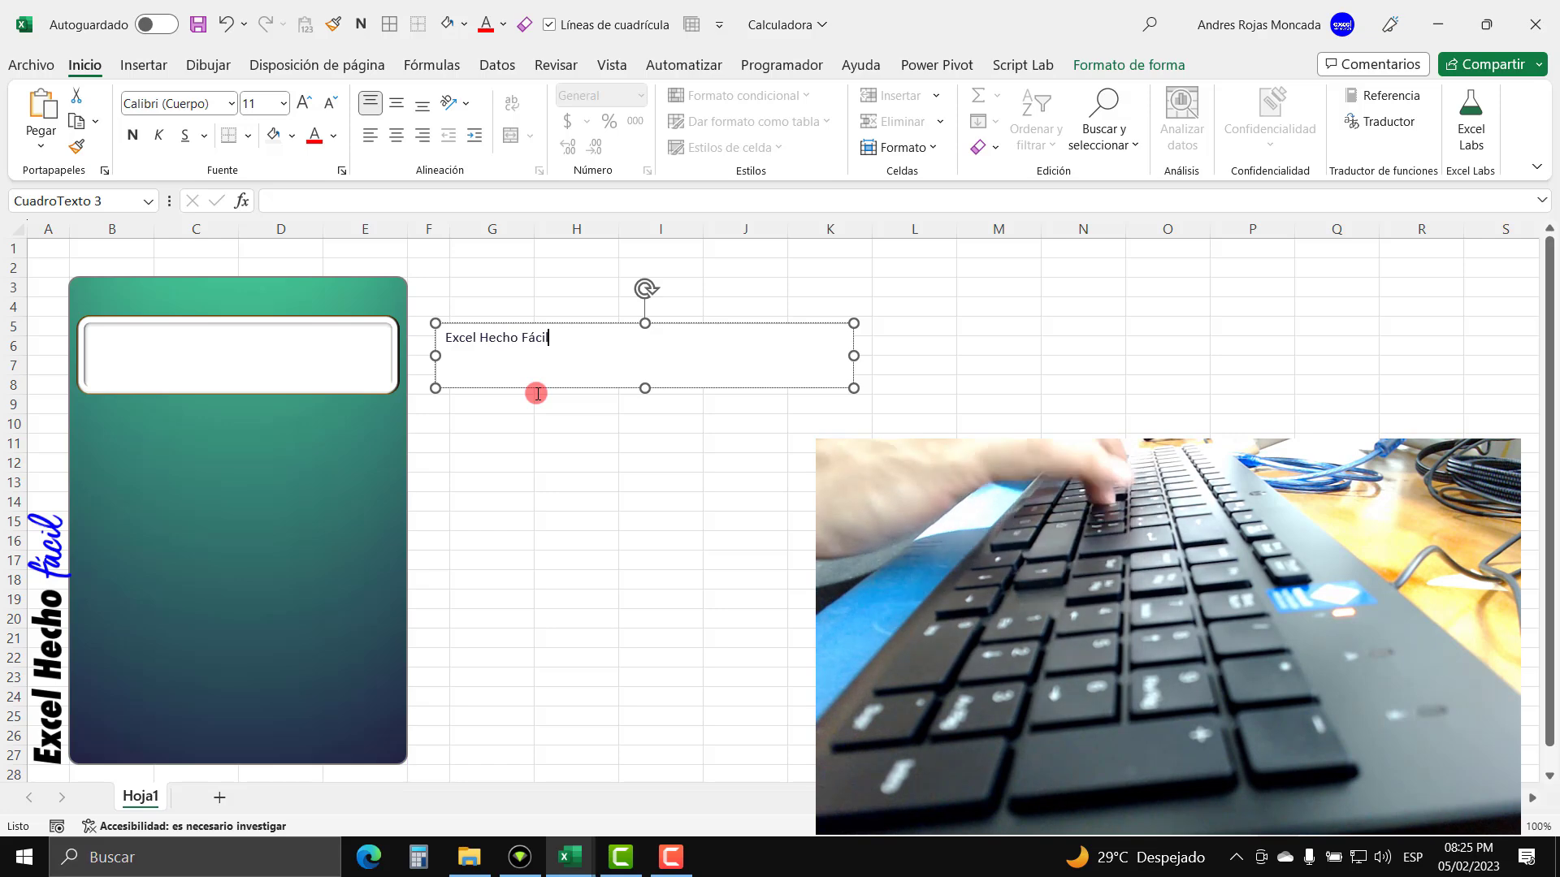
{"action": "key", "text": "Escape"}
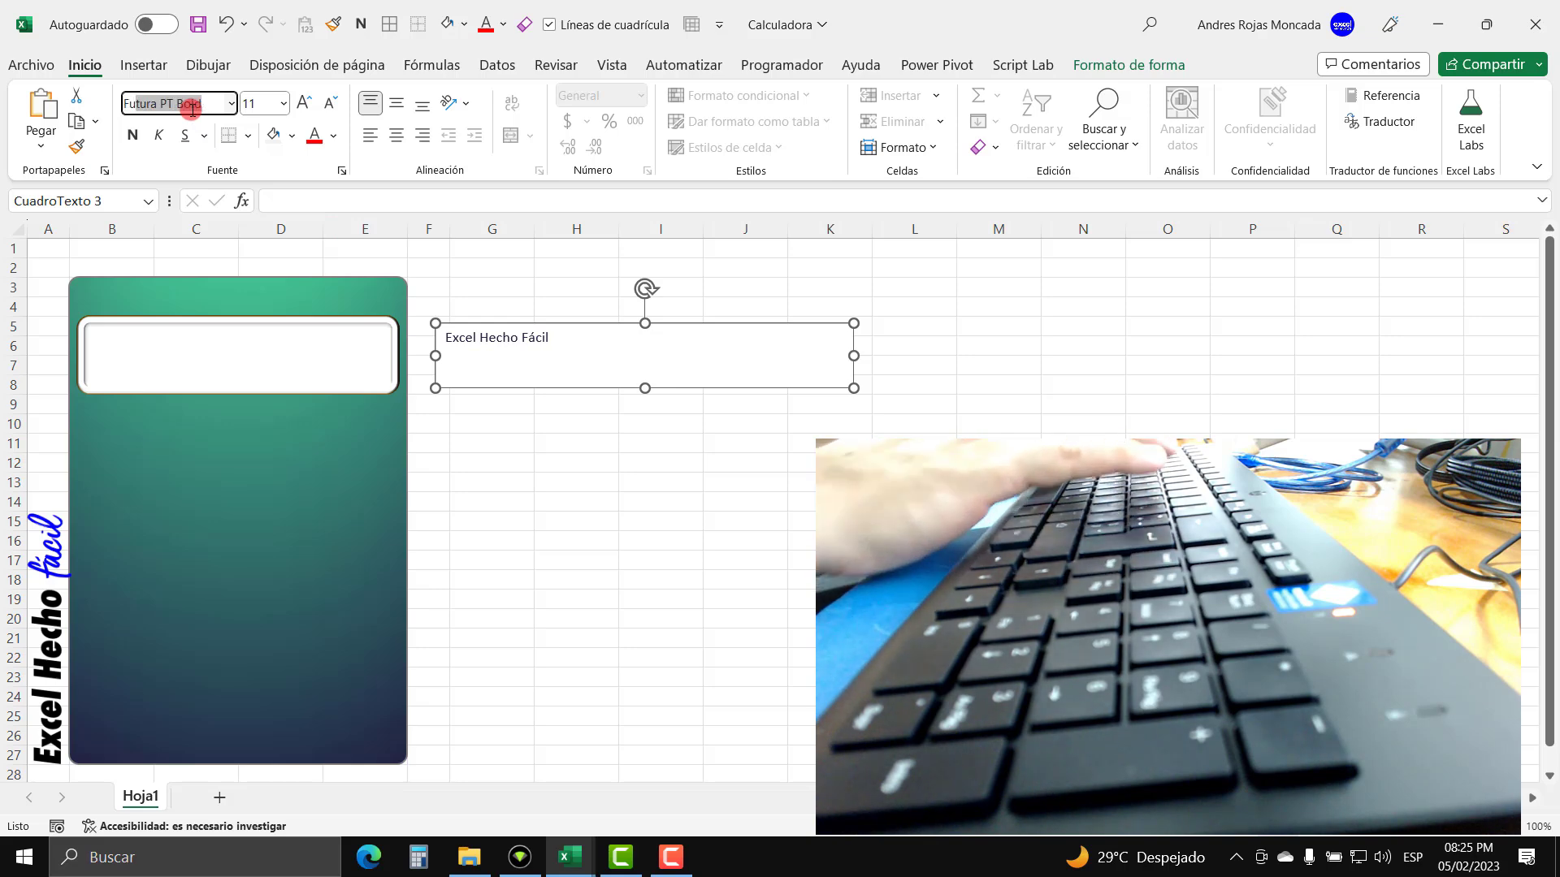
Set the title text's font to Open Sans ExtraBold
{"action": "type", "text": "Fu"}
{"action": "key", "text": "BackSpace"}
{"action": "key", "text": "BackSpace"}
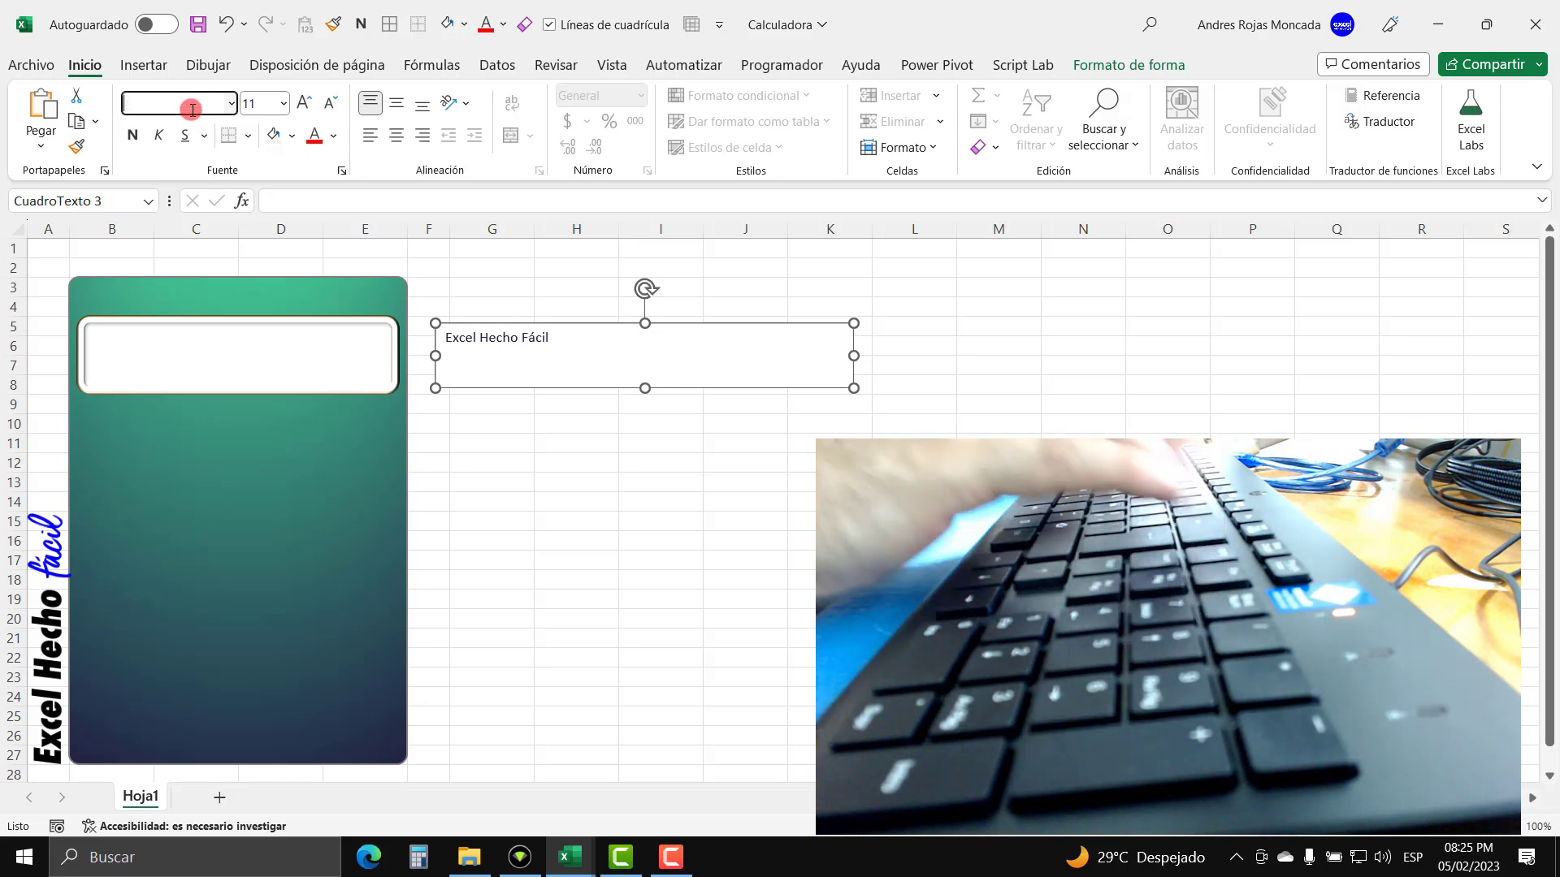
{"action": "type", "text": "Open Sana"}
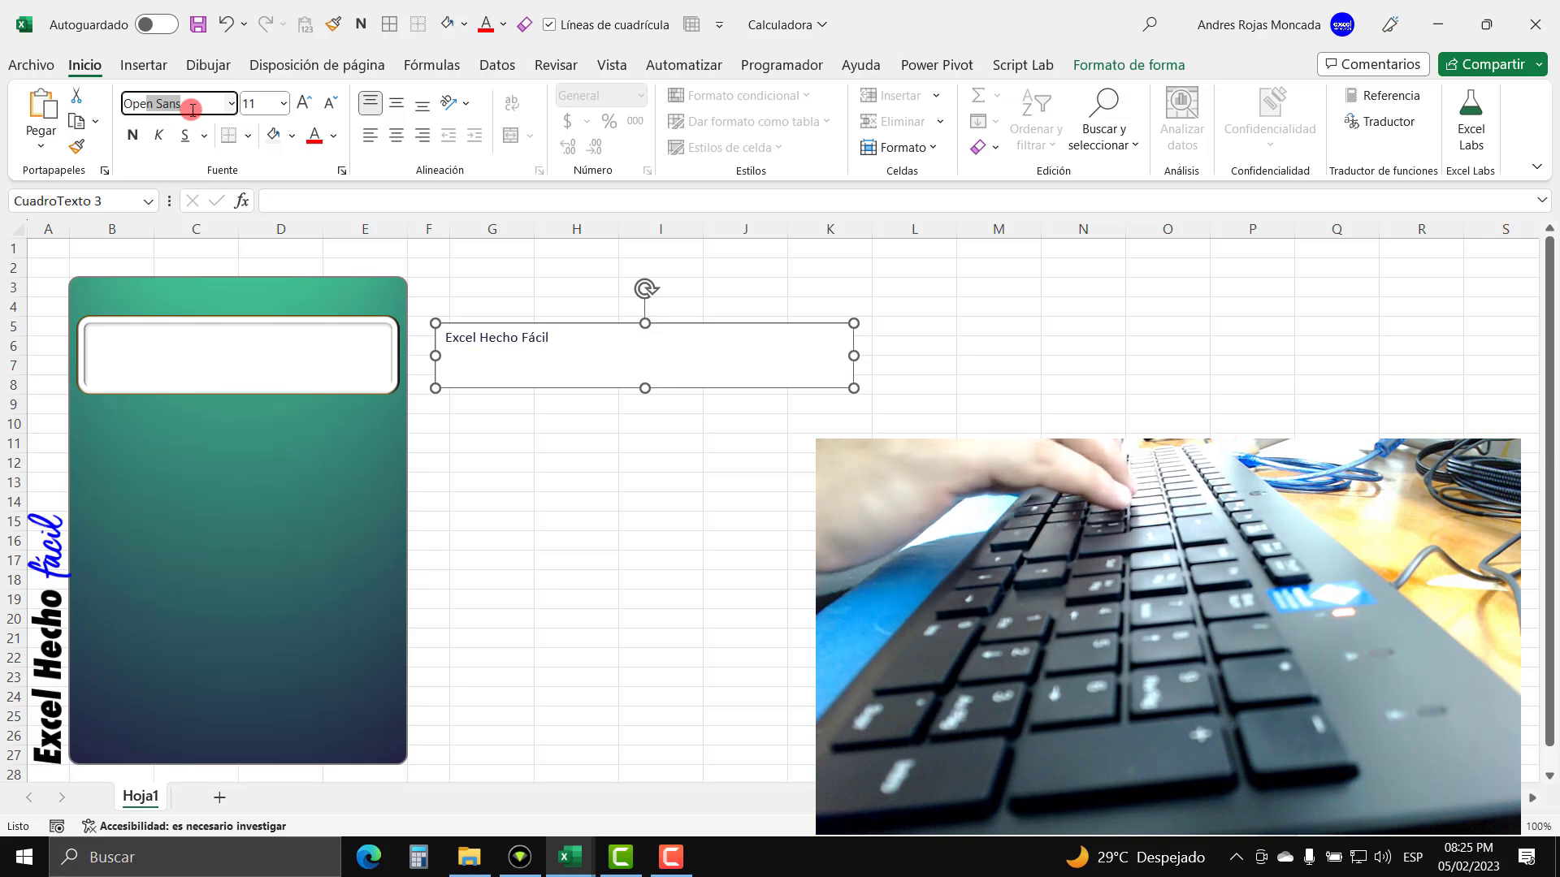
{"action": "key", "text": "BackSpace"}
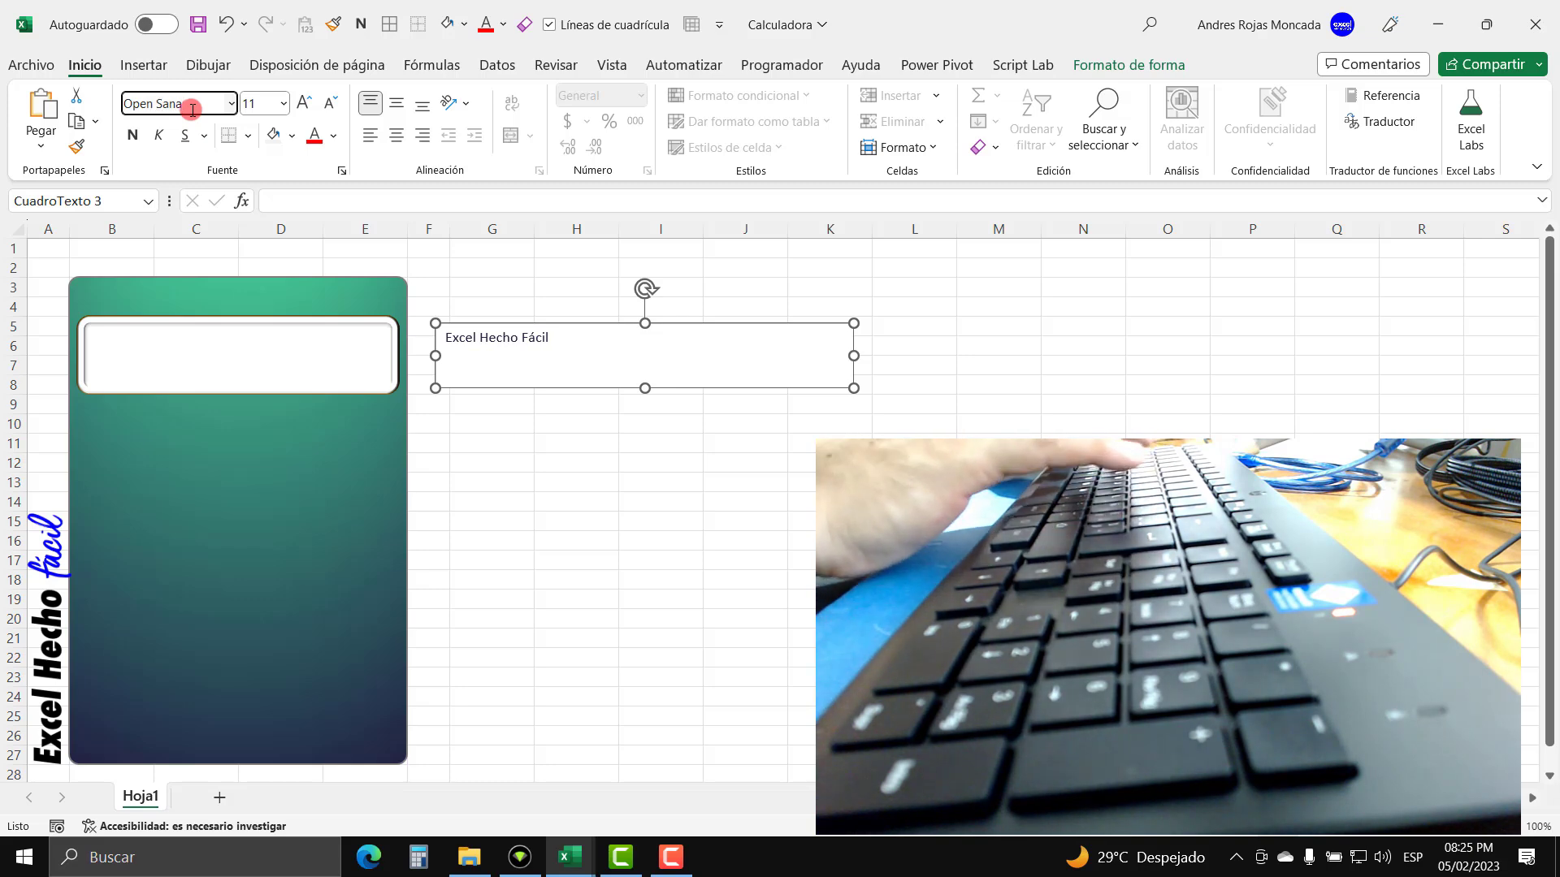
{"action": "type", "text": "s ExtraBc"}
{"action": "key", "text": "Return"}
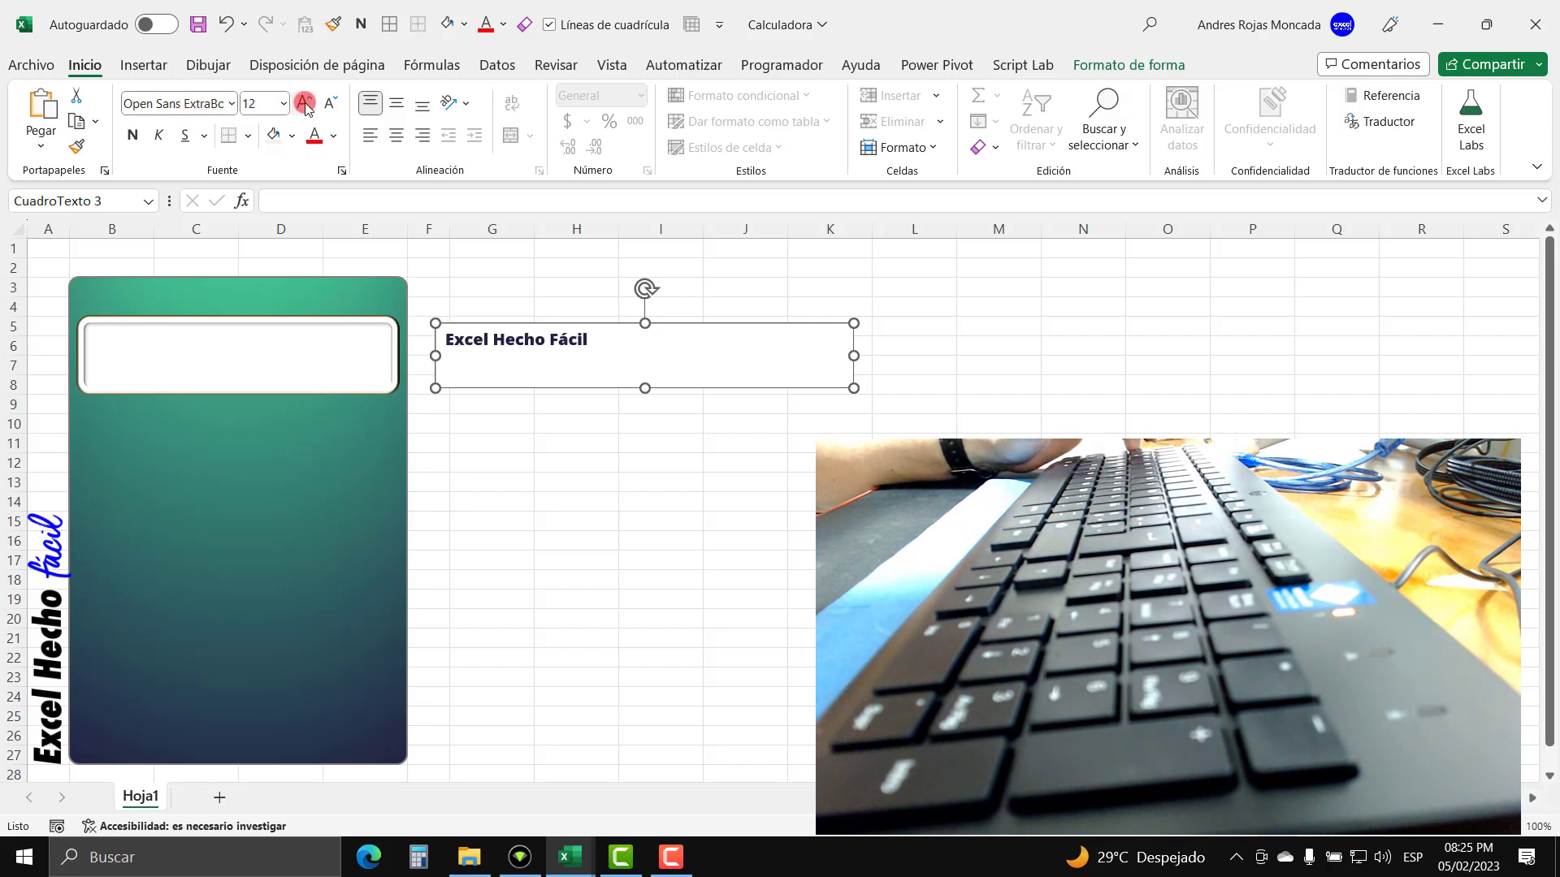
Shrink the title box to its text, middle-left aligned, at the calculator's top-left
{"action": "left_click_drag", "start_coordinate": [644, 390], "coordinate": [646, 359]}
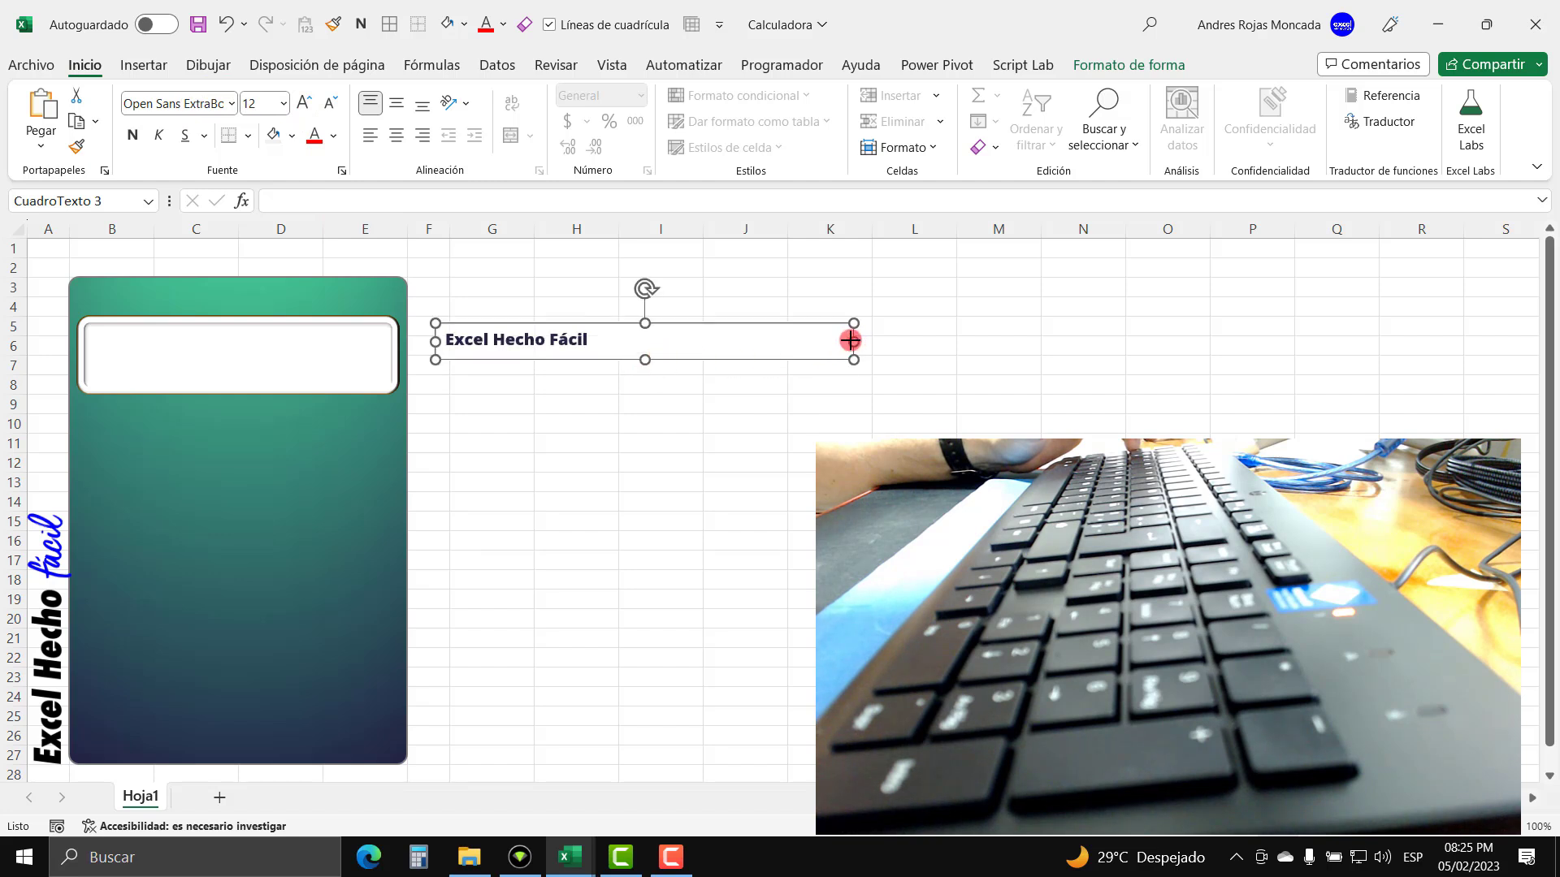
{"action": "mouse_move", "coordinate": [851, 341]}
{"action": "left_mouse_down"}
{"action": "mouse_move", "coordinate": [630, 334]}
{"action": "mouse_move", "coordinate": [645, 334]}
{"action": "left_mouse_up"}
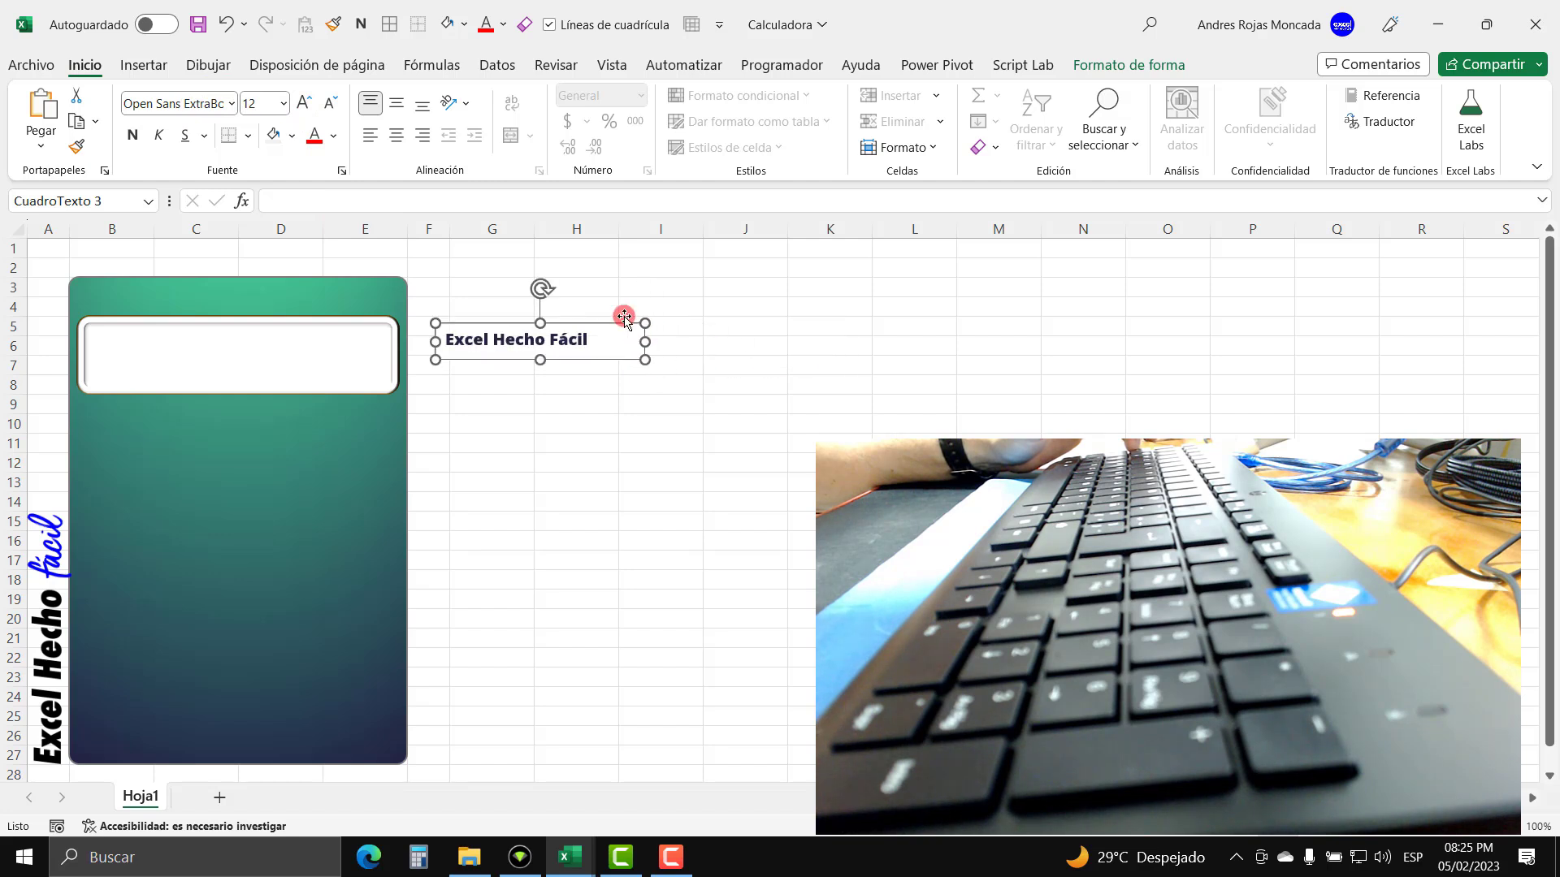
{"action": "left_click", "coordinate": [398, 101]}
{"action": "left_click", "coordinate": [400, 140]}
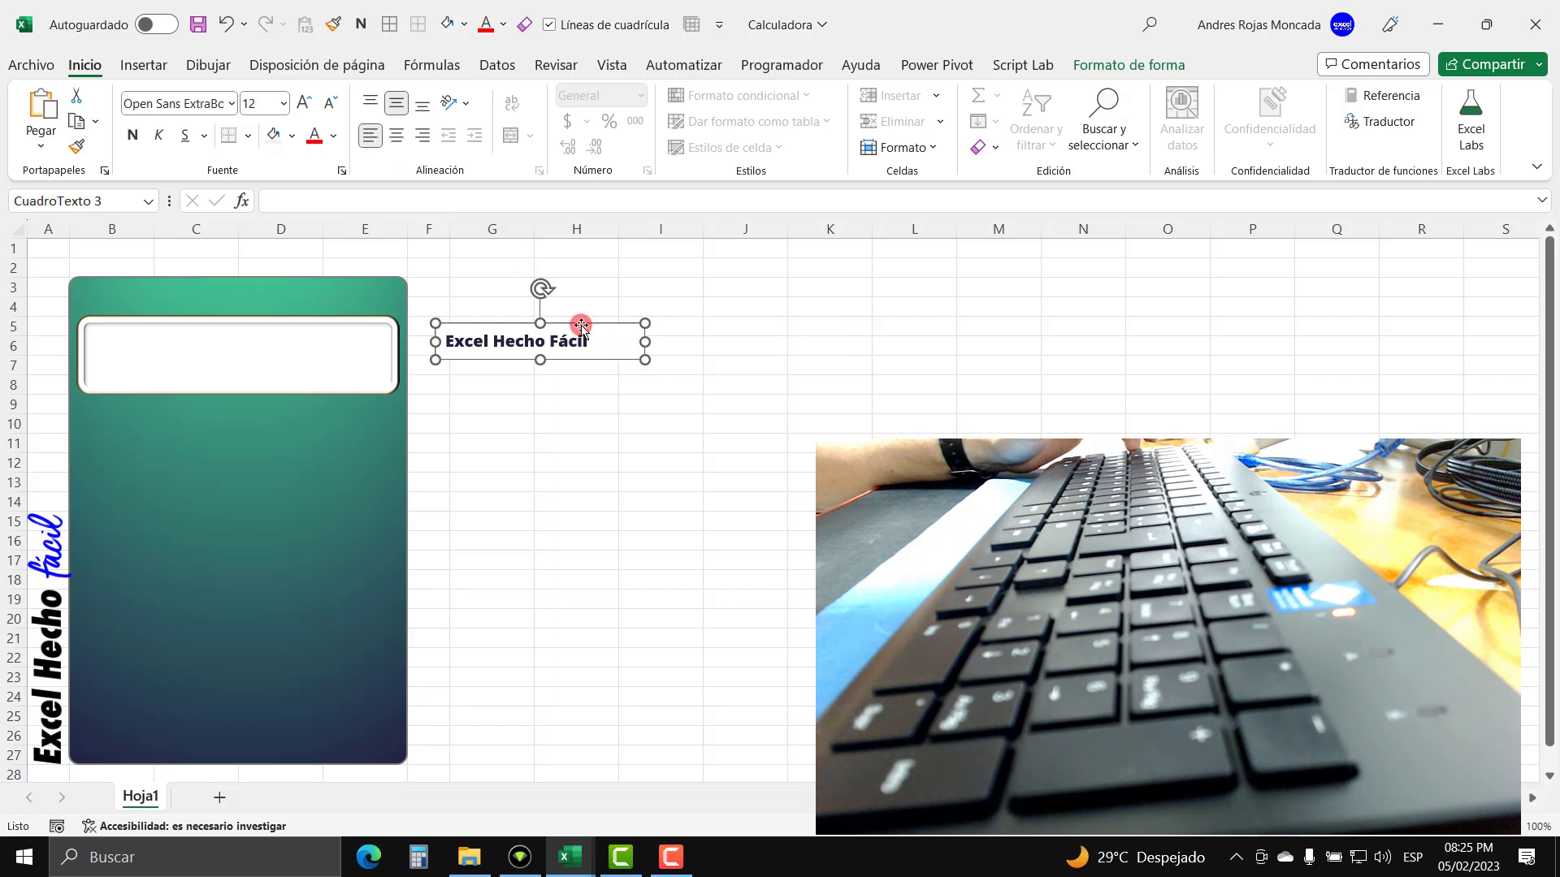
{"action": "left_click_drag", "start_coordinate": [568, 323], "coordinate": [227, 280]}
Remove the title box's fill and outline
{"action": "left_click", "coordinate": [1129, 65]}
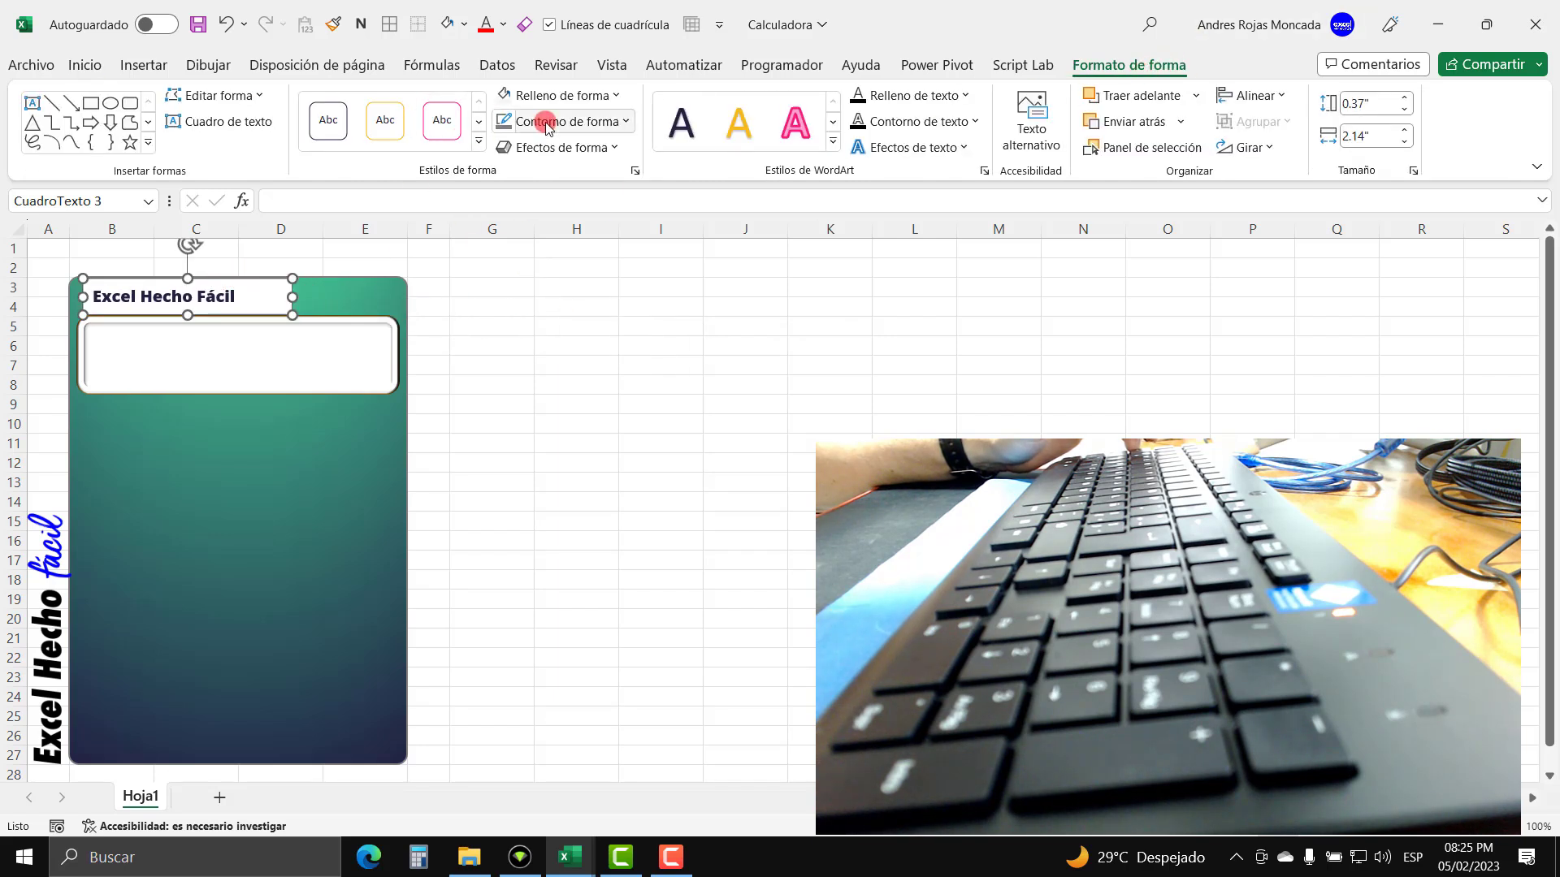
{"action": "left_click", "coordinate": [551, 98]}
{"action": "left_click", "coordinate": [559, 345]}
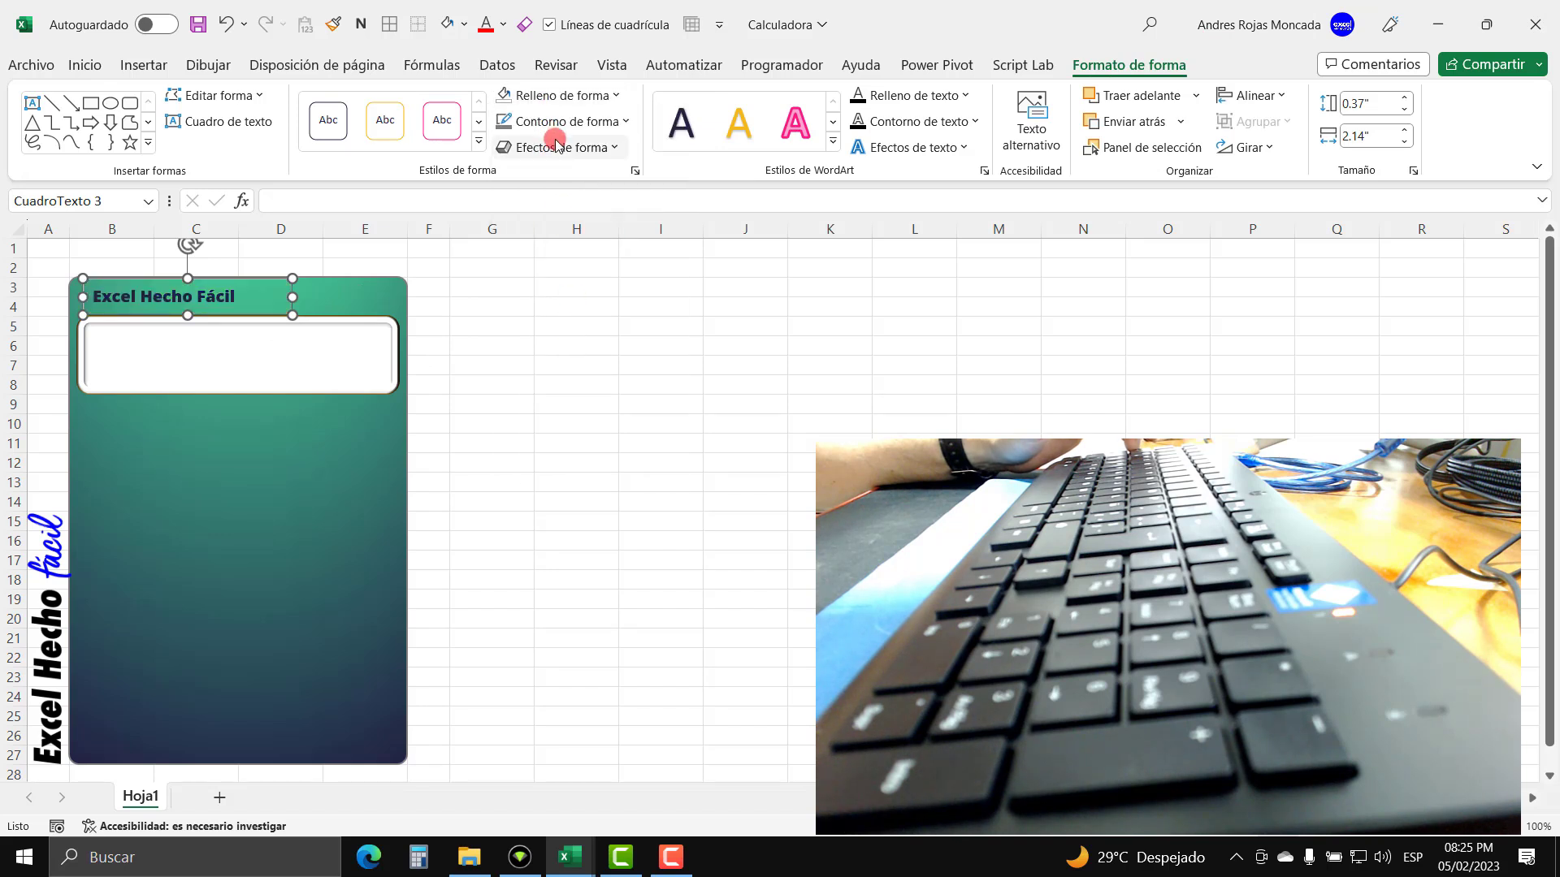
{"action": "left_click", "coordinate": [559, 129]}
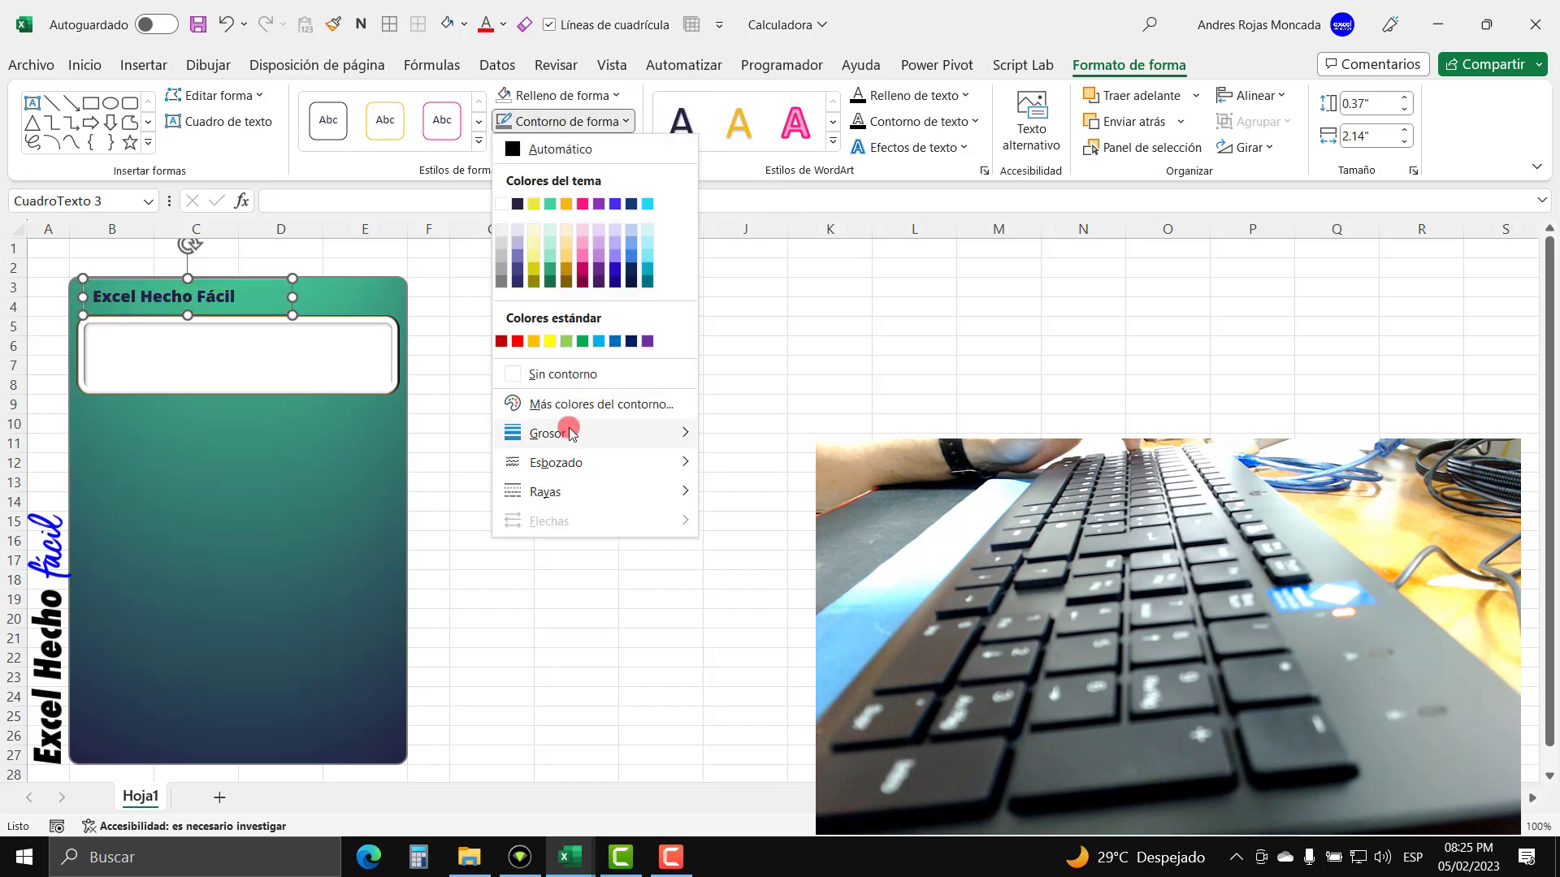
{"action": "left_click", "coordinate": [517, 371]}
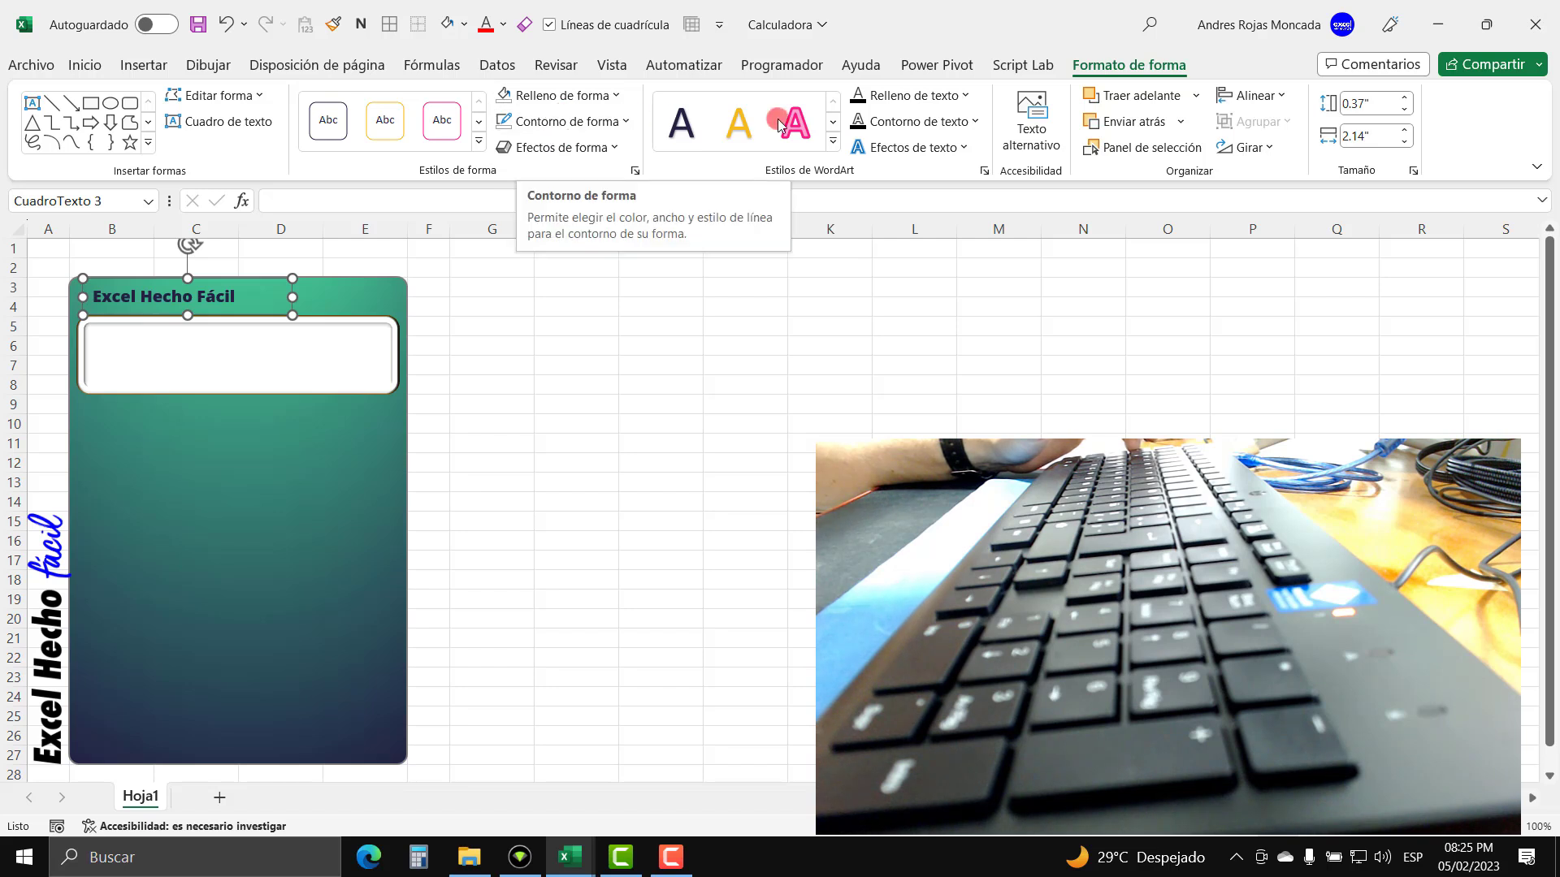
{"action": "left_click", "coordinate": [869, 95]}
Give the title lettering an outer shadow with 5% transparency, 2 pt blur and 5 pt distance
{"action": "left_click", "coordinate": [855, 178]}
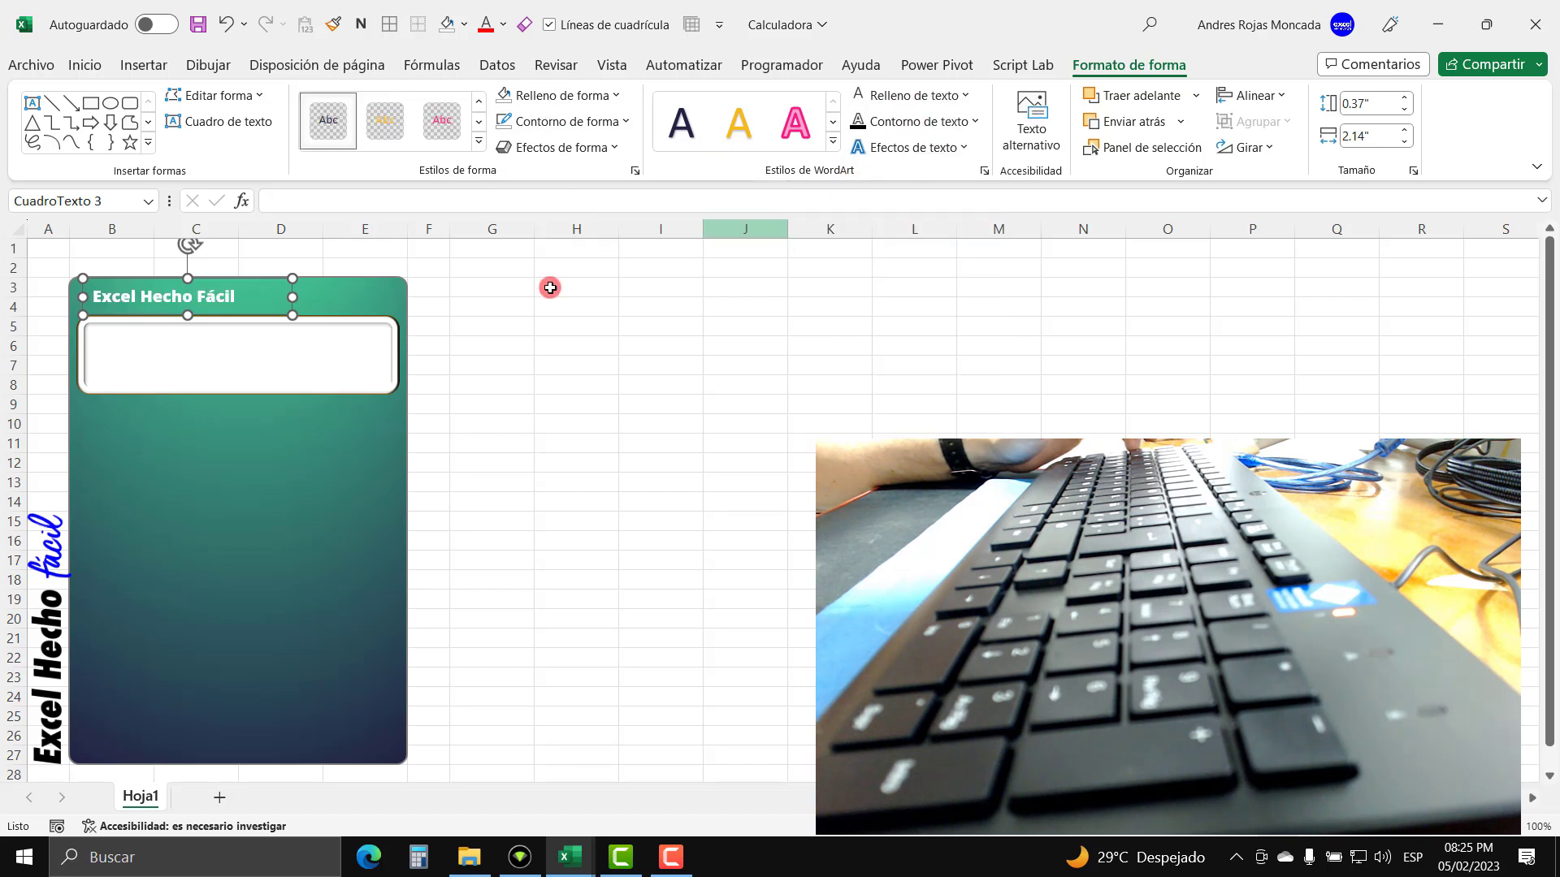
{"action": "key", "text": "ctrl+1"}
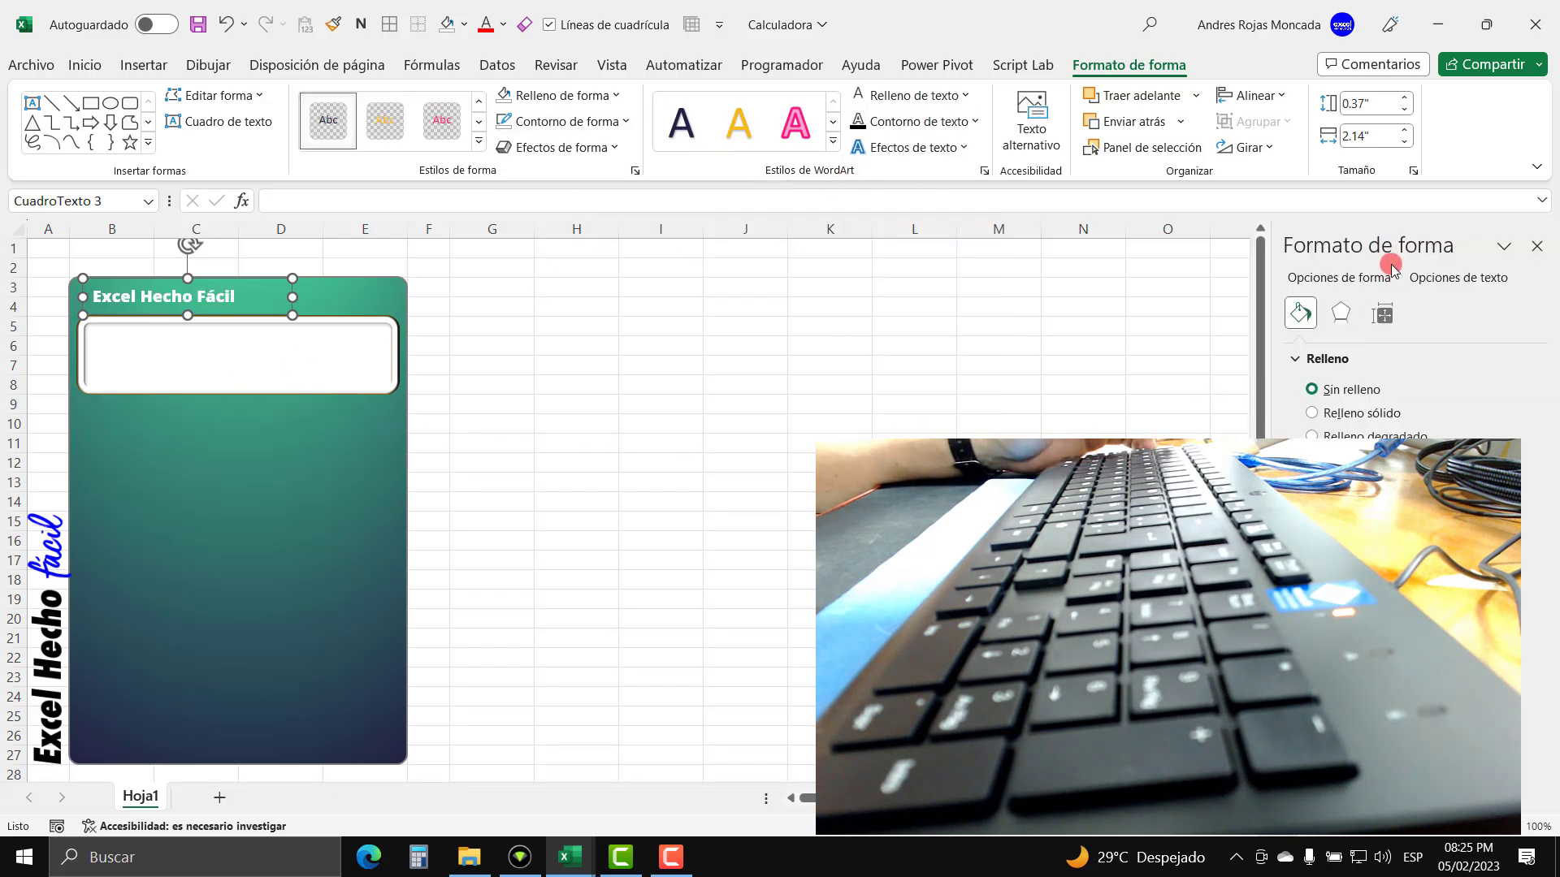
{"action": "left_click_drag", "start_coordinate": [1207, 259], "coordinate": [582, 256]}
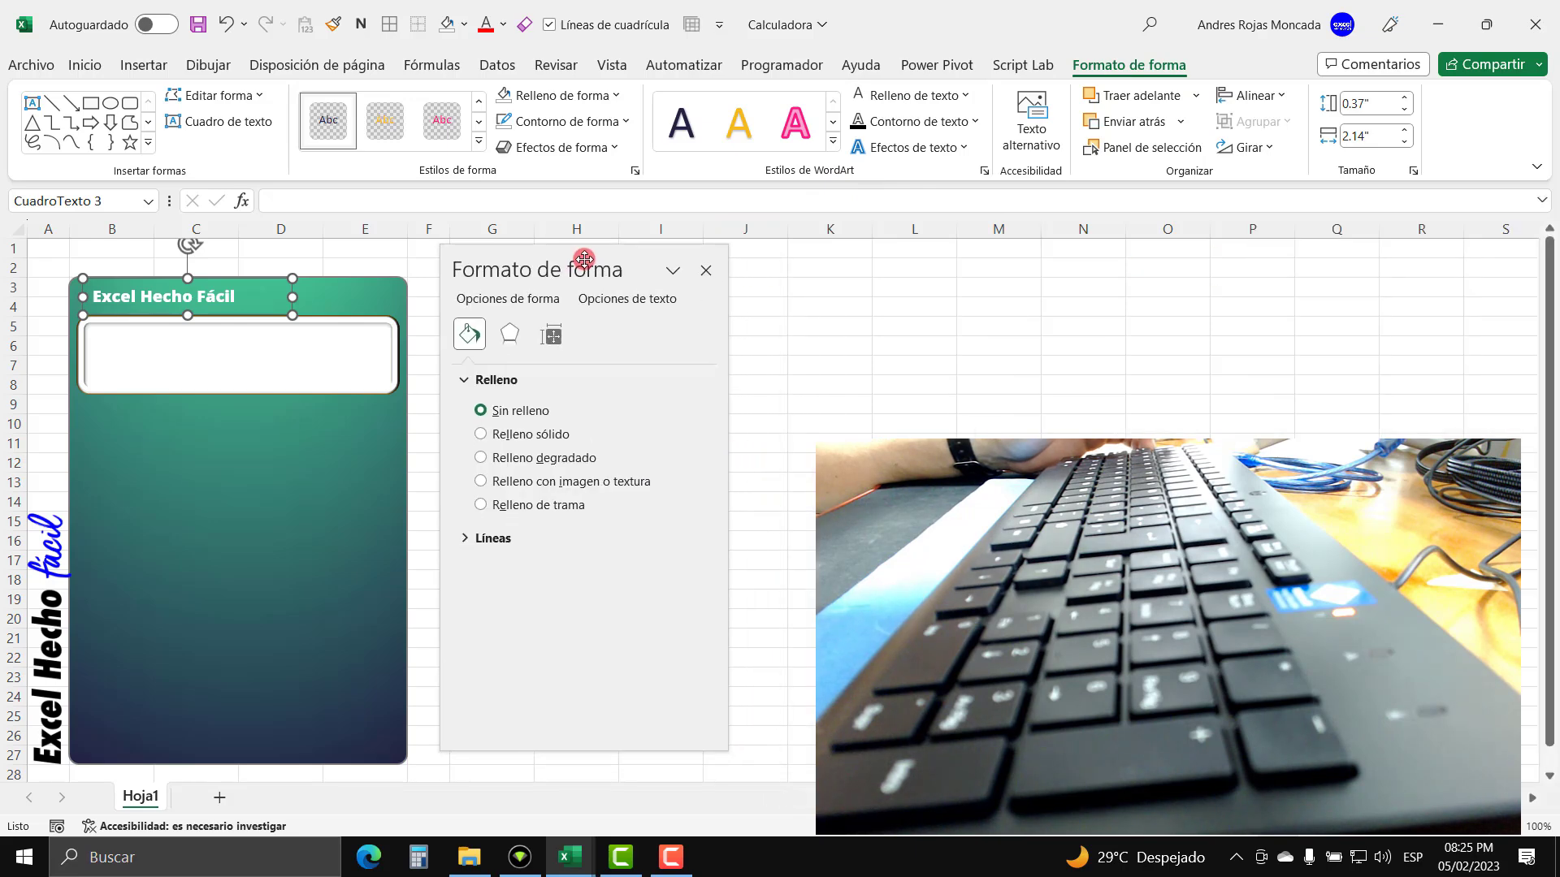
{"action": "left_click", "coordinate": [615, 301]}
{"action": "left_click", "coordinate": [510, 333]}
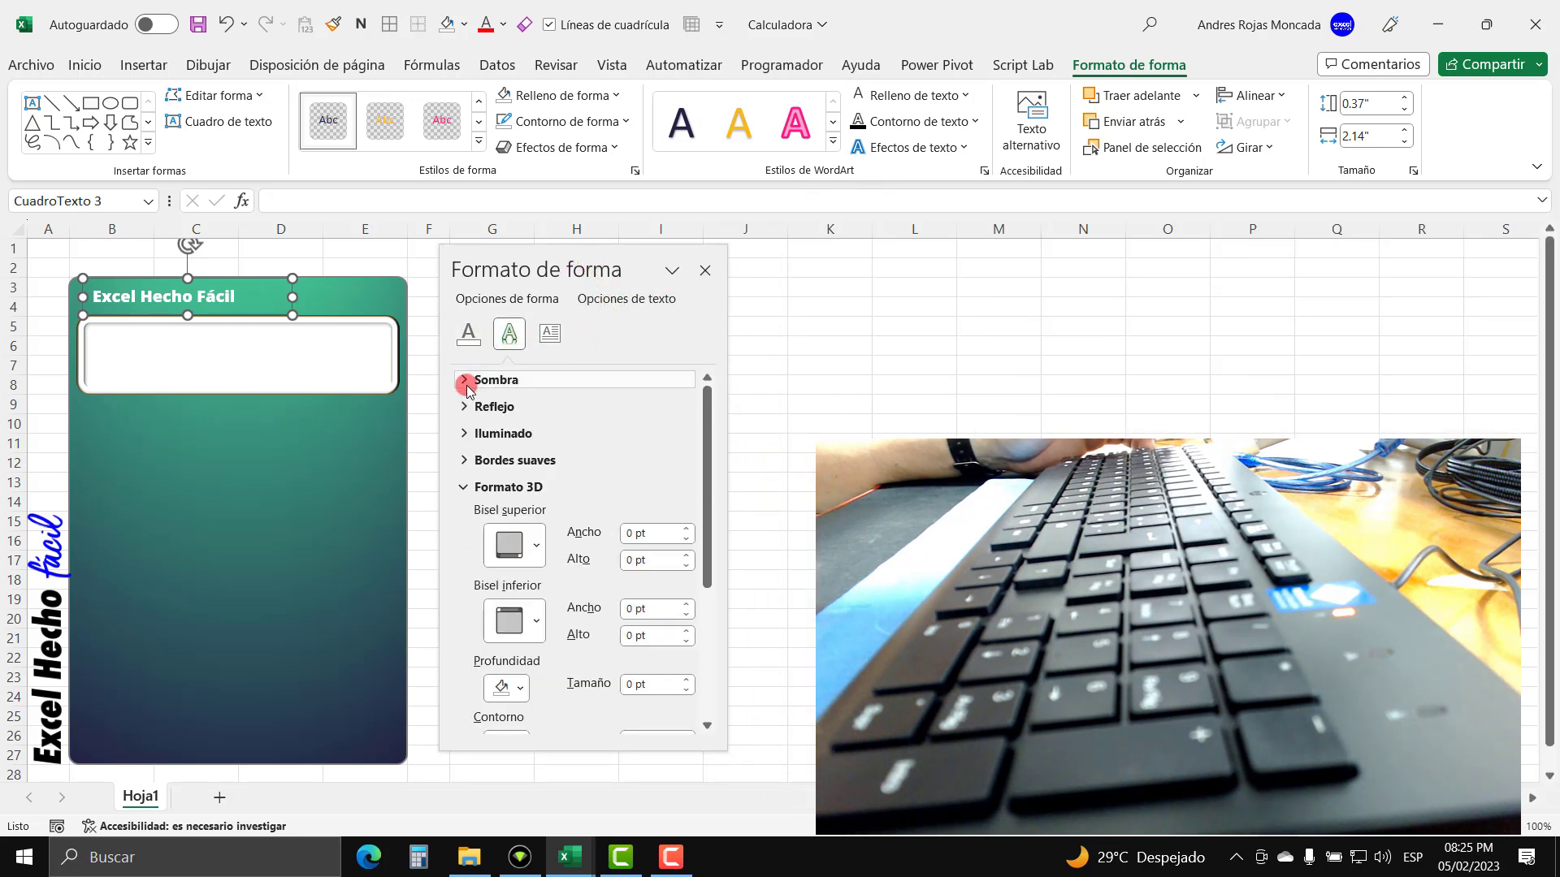
{"action": "left_click", "coordinate": [469, 379]}
{"action": "left_click", "coordinate": [664, 410]}
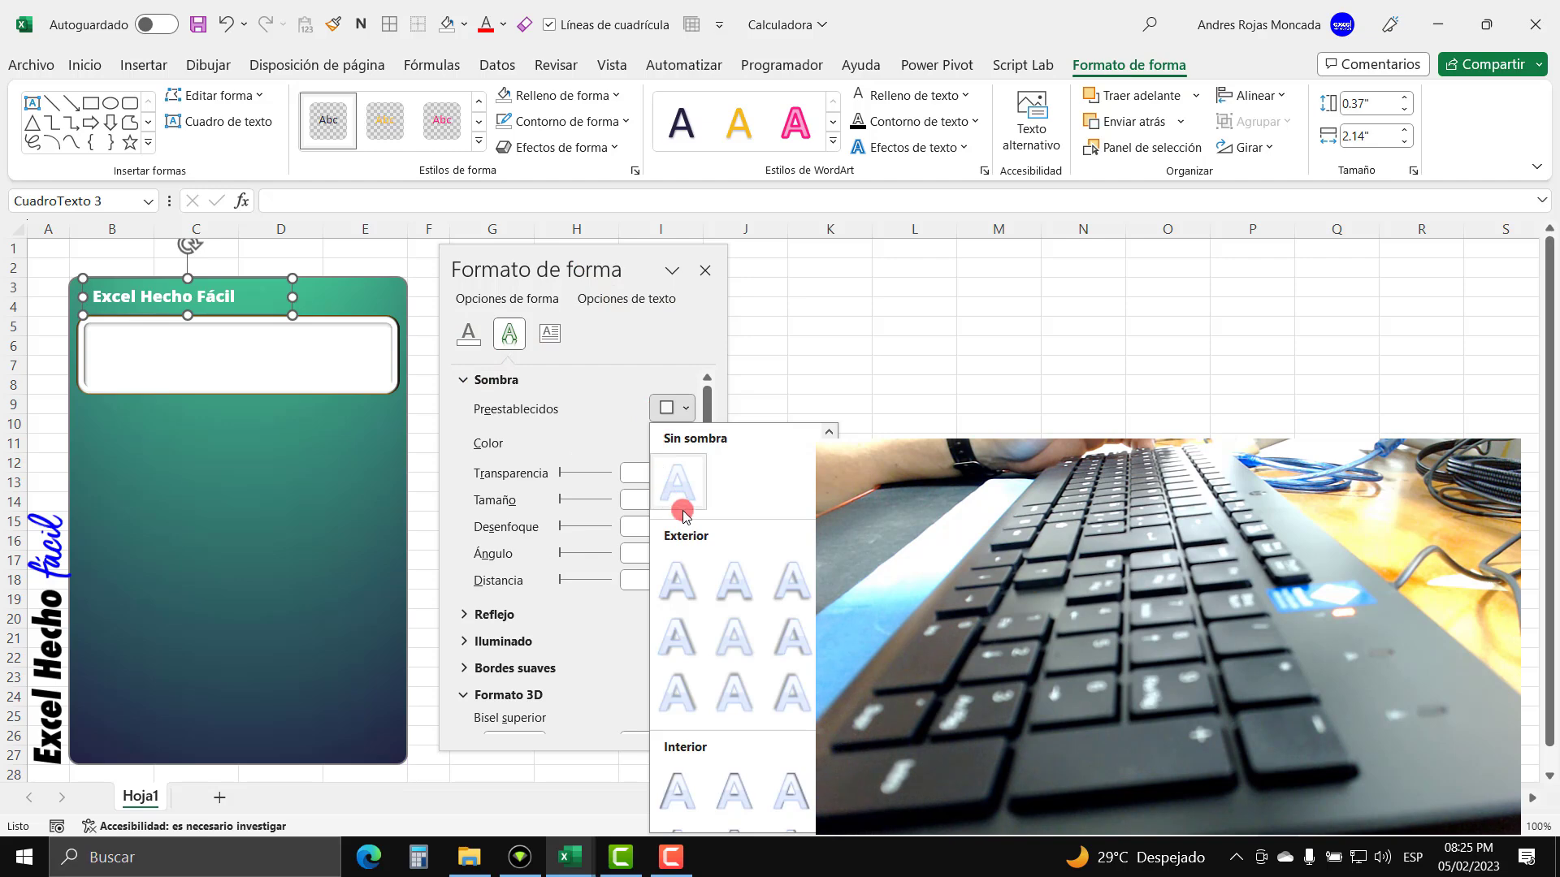
{"action": "left_click", "coordinate": [693, 572]}
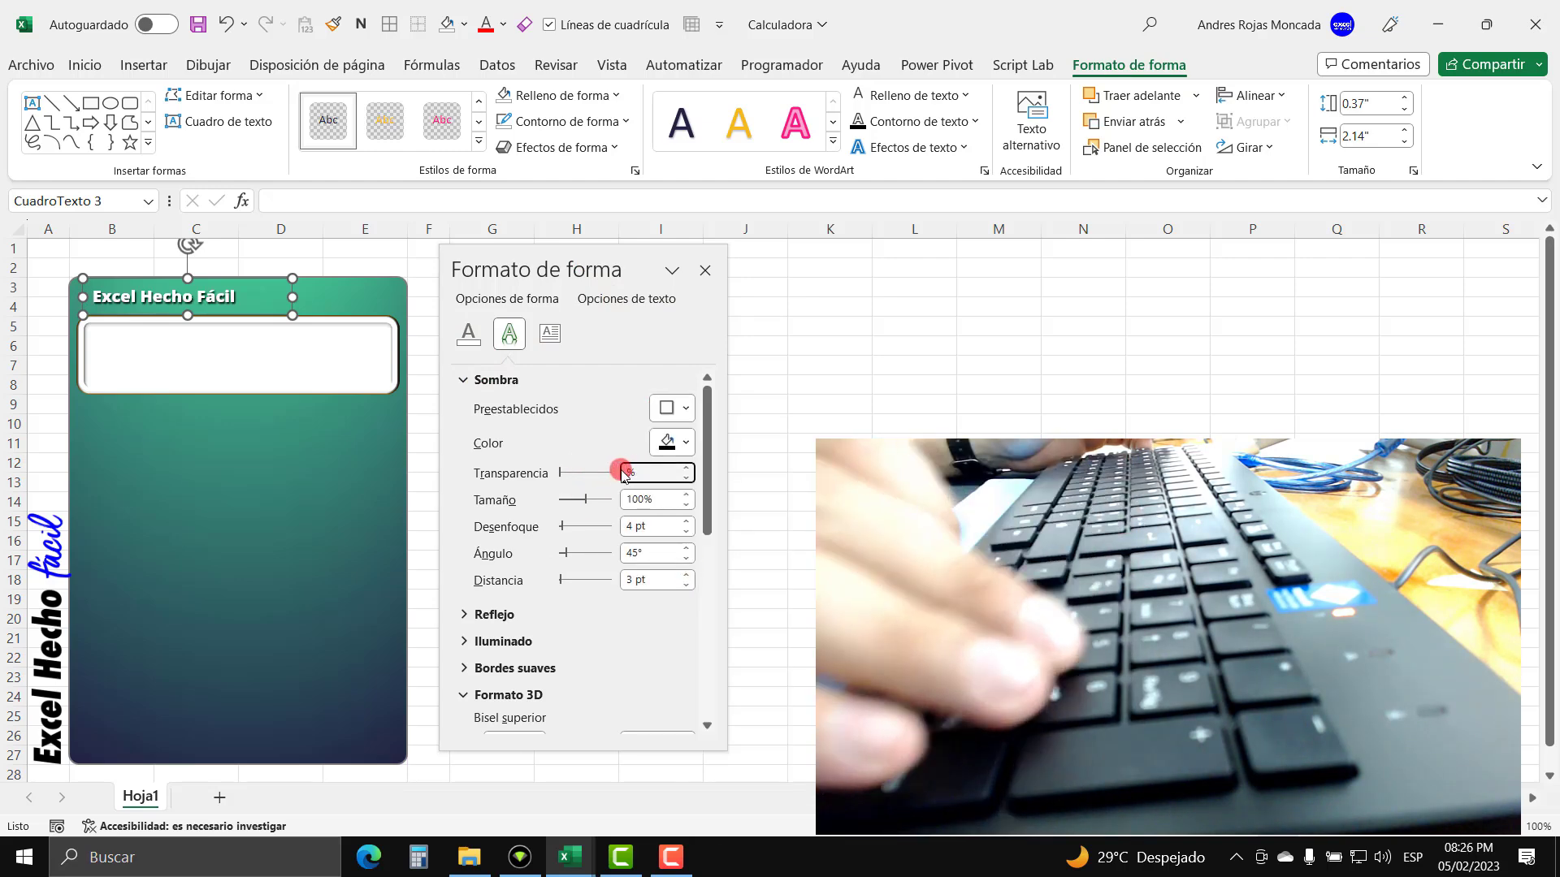
{"action": "type", "text": "5"}
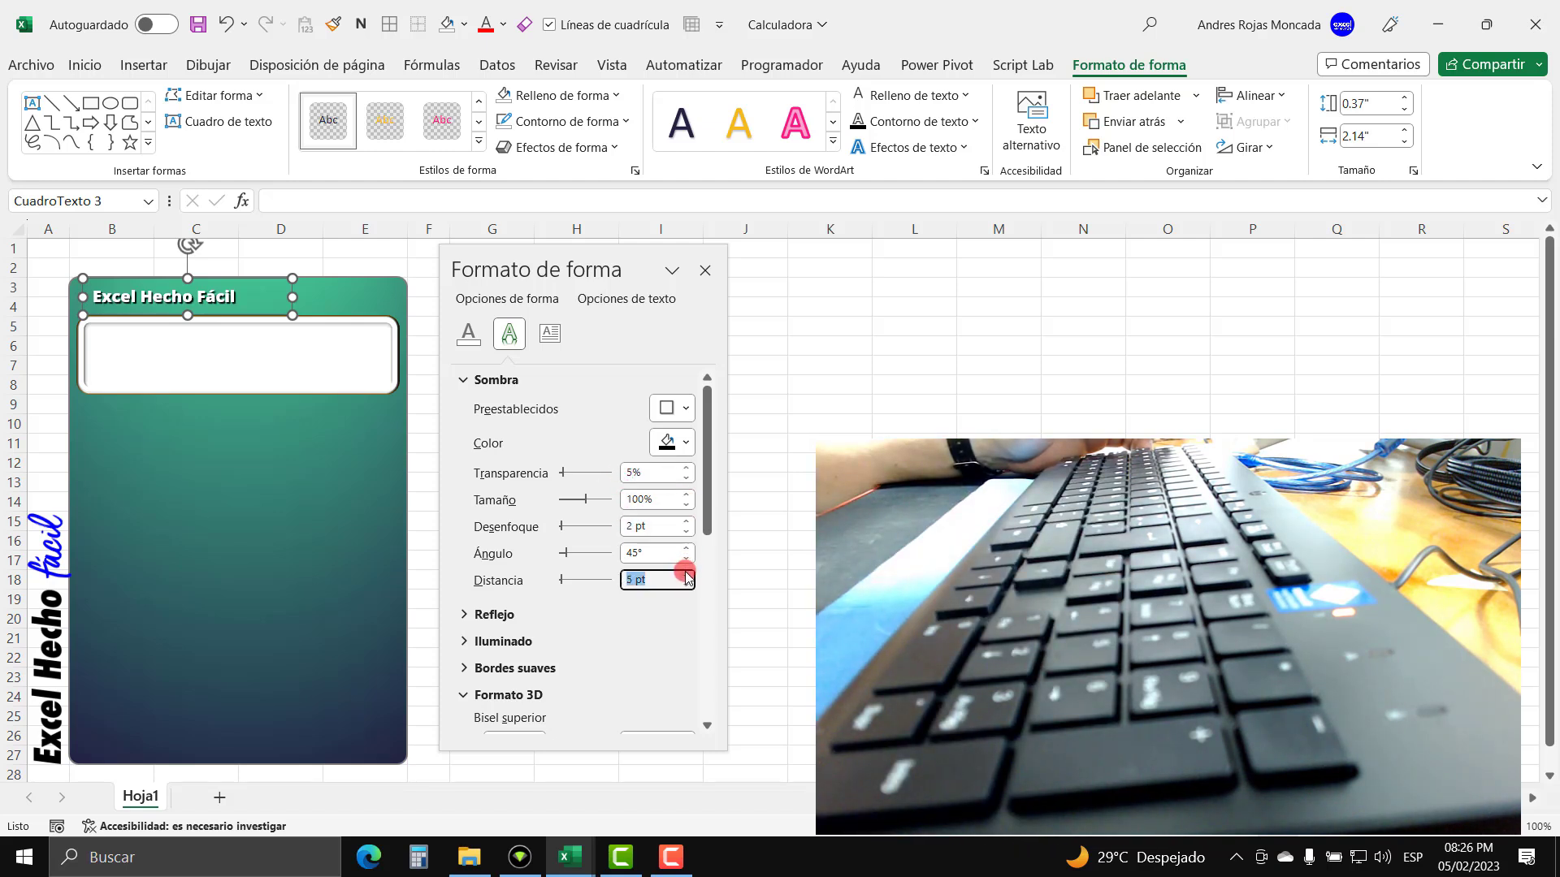
Nudge the title box slightly to the left
{"action": "left_click", "coordinate": [705, 269]}
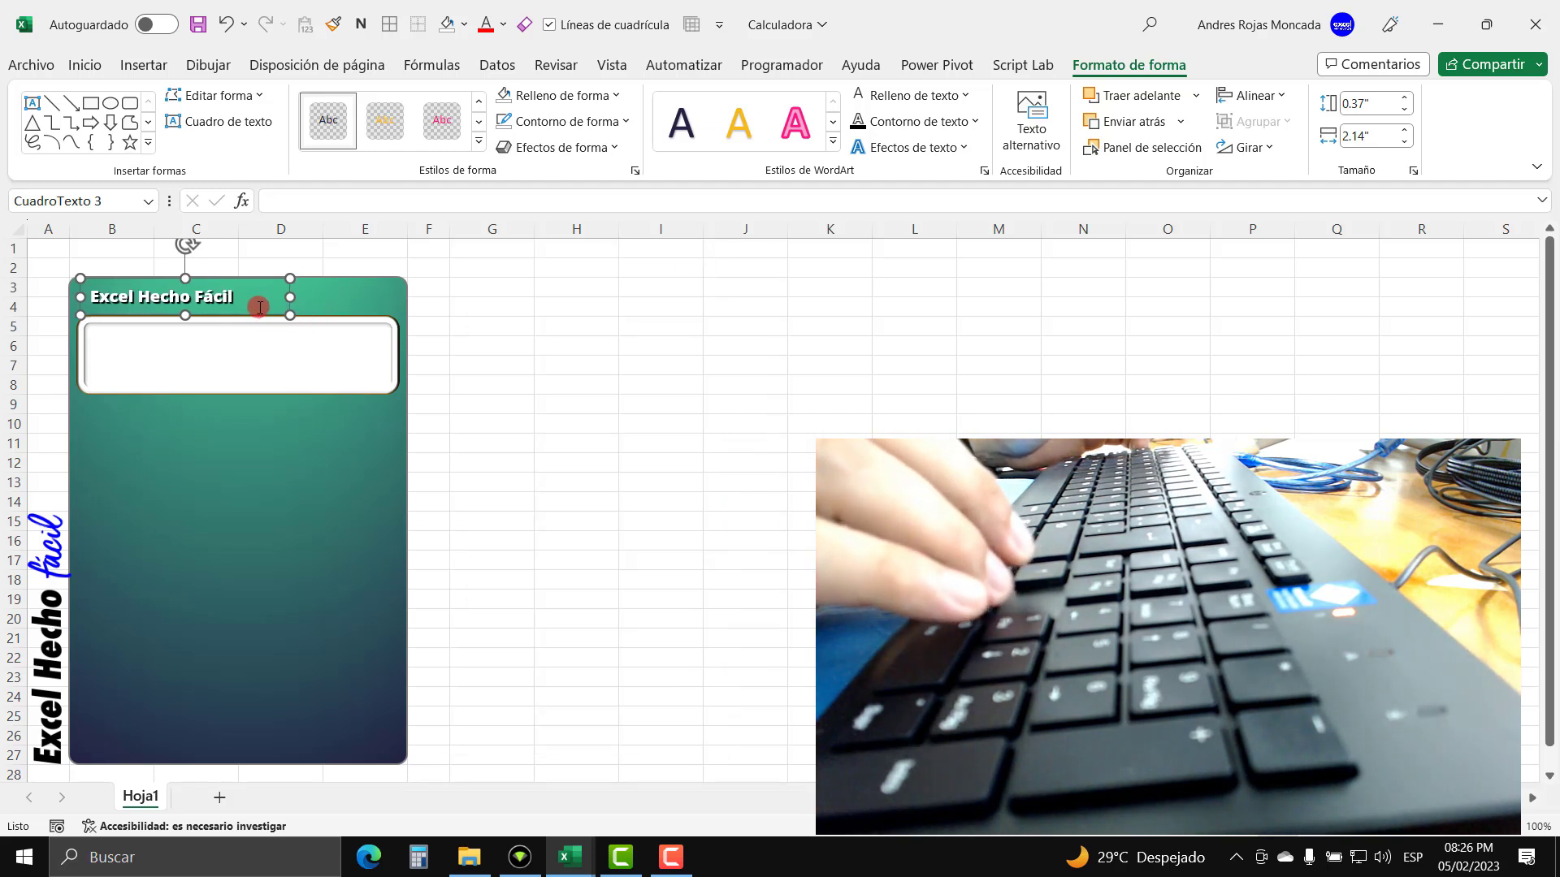
{"action": "key", "text": "Left"}
{"action": "key", "text": "Left"}
{"action": "key", "text": "Left"}
{"action": "key", "text": "Left"}
{"action": "key", "text": "Left"}
{"action": "key", "text": "Left"}
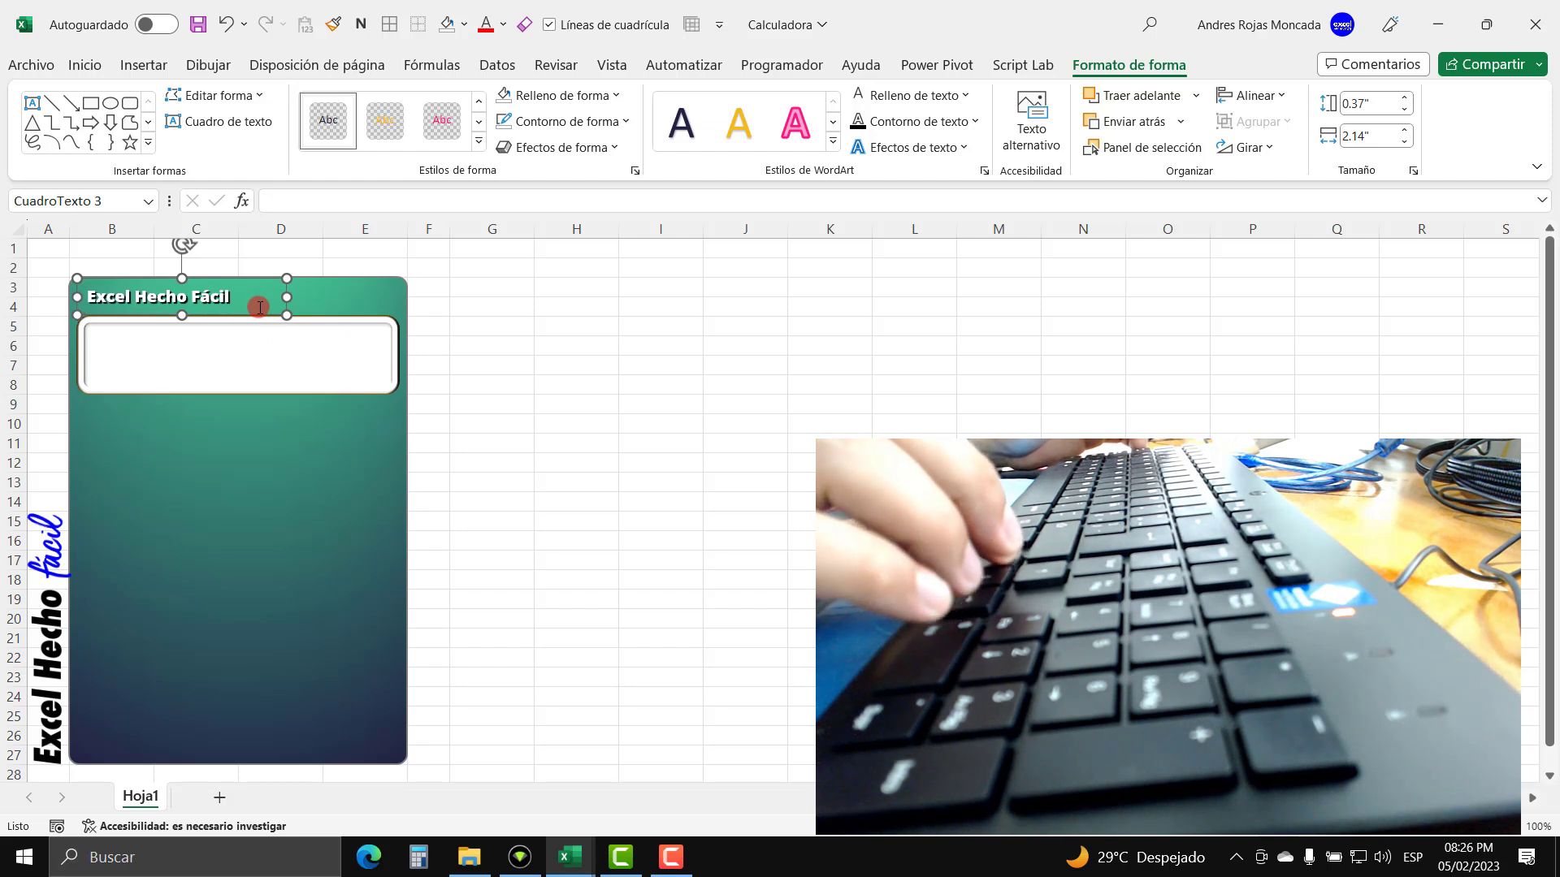
{"action": "key", "text": "Left"}
{"action": "key", "text": "Left"}
{"action": "key", "text": "Left"}
{"action": "key", "text": "Right"}
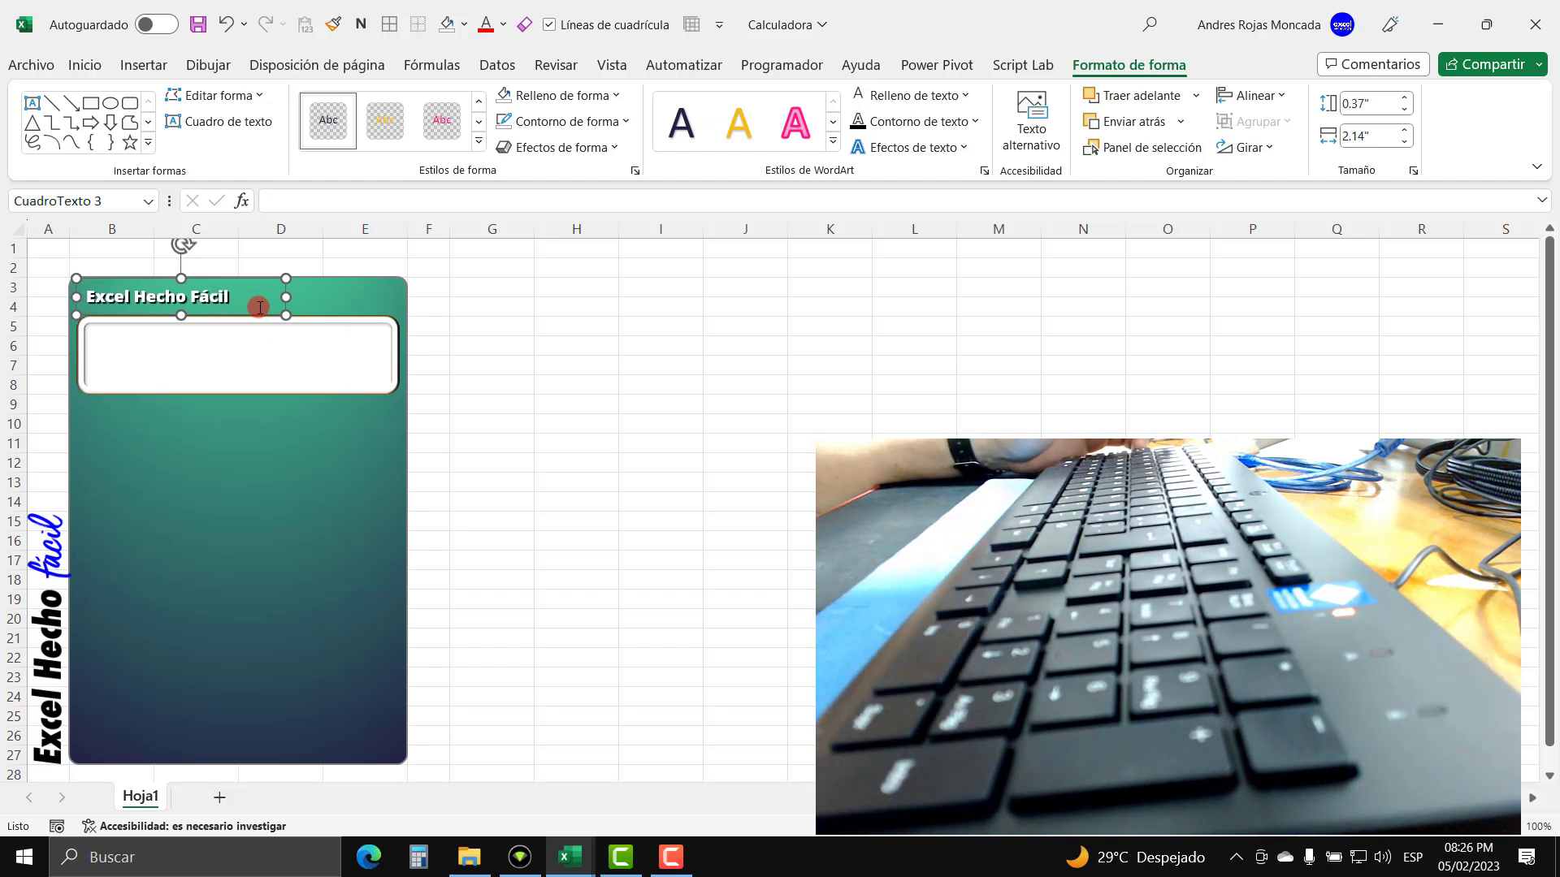
Set the title's font size to 13, after trying 14
{"action": "left_click", "coordinate": [84, 73]}
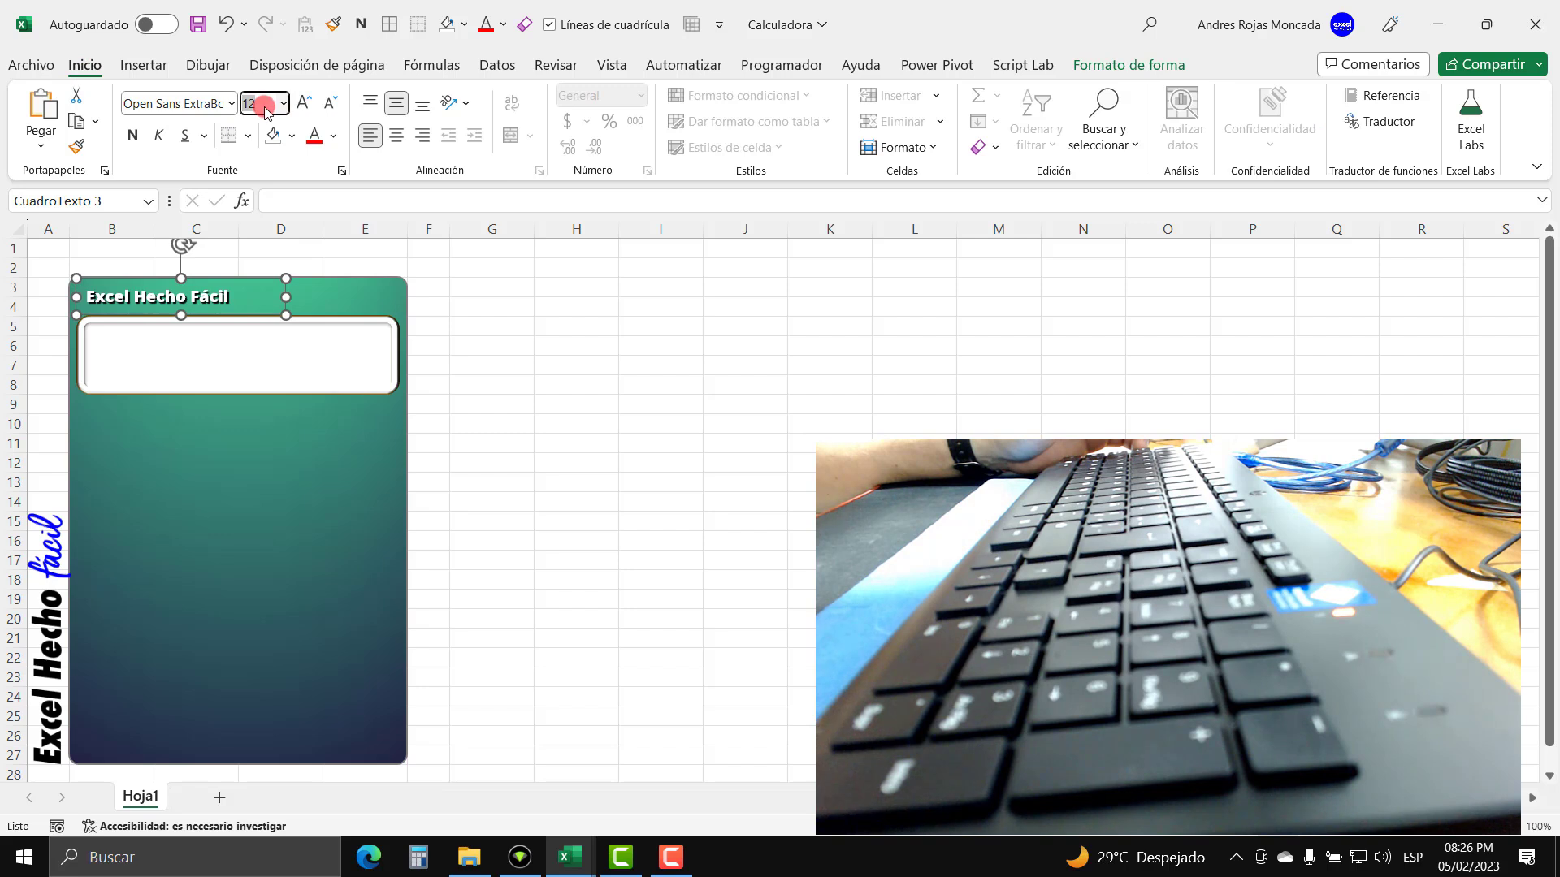
{"action": "type", "text": "14"}
{"action": "key", "text": "Return"}
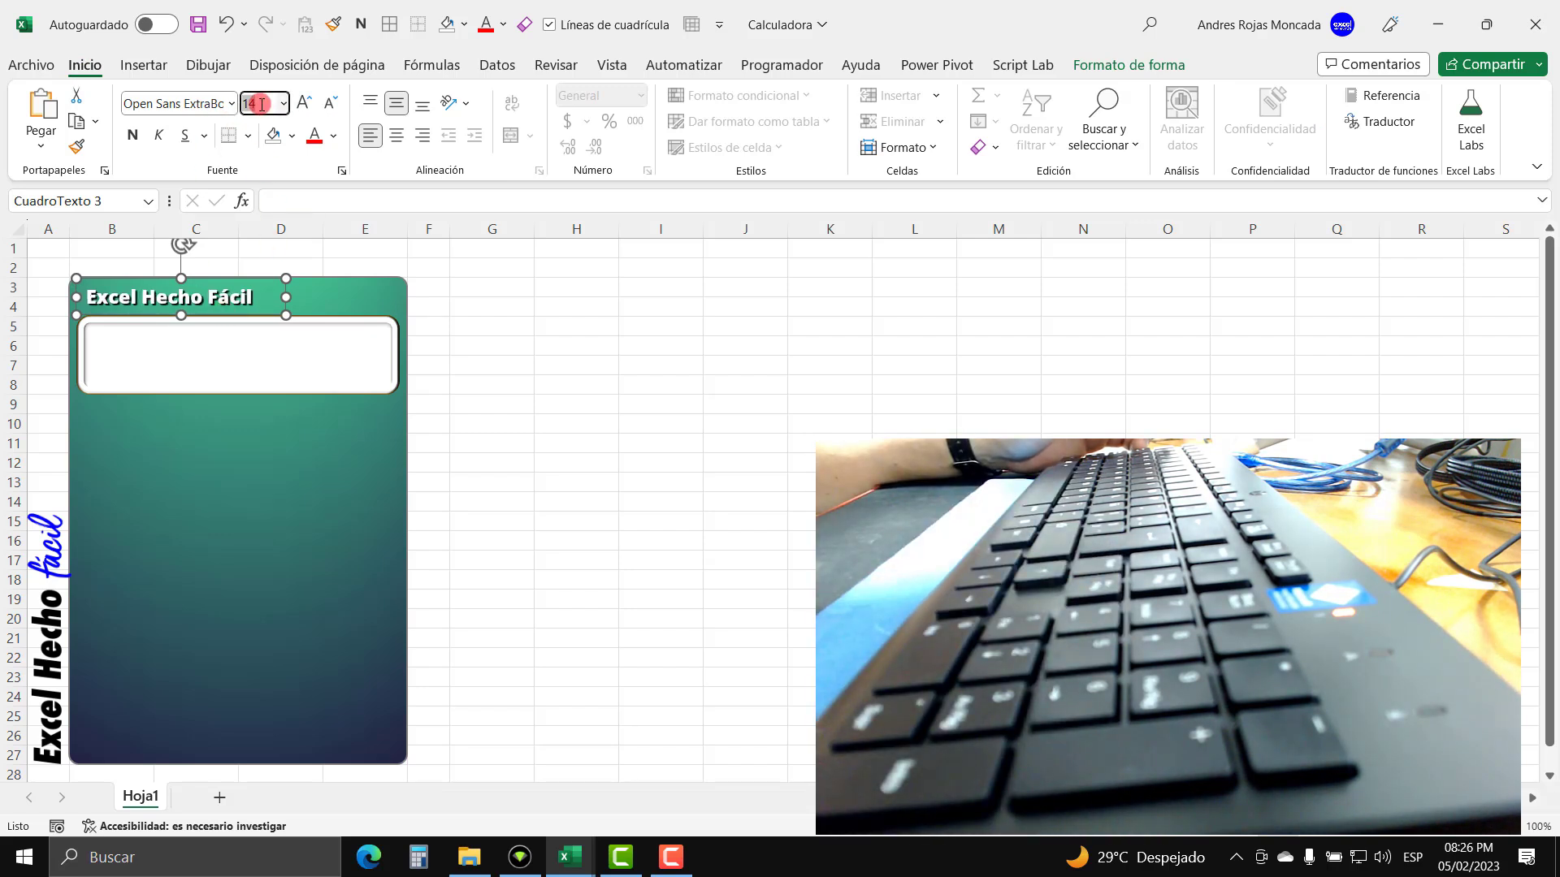
{"action": "type", "text": "13"}
{"action": "key", "text": "Return"}
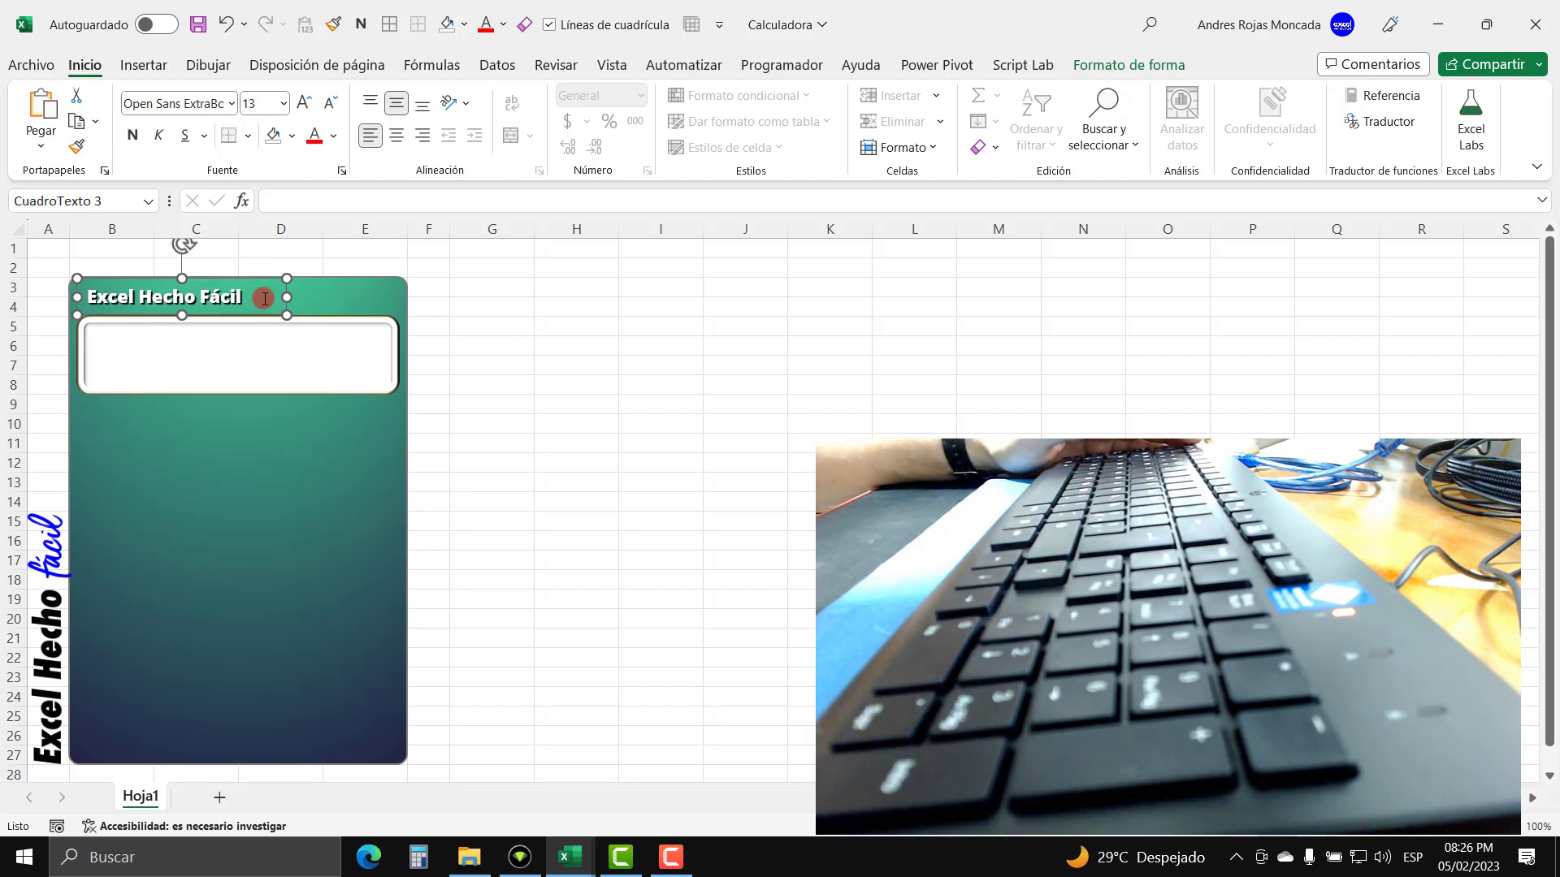
Raise the title shadow's blur to 5 pt
{"action": "double_click", "coordinate": [298, 311]}
{"action": "left_click", "coordinate": [599, 299]}
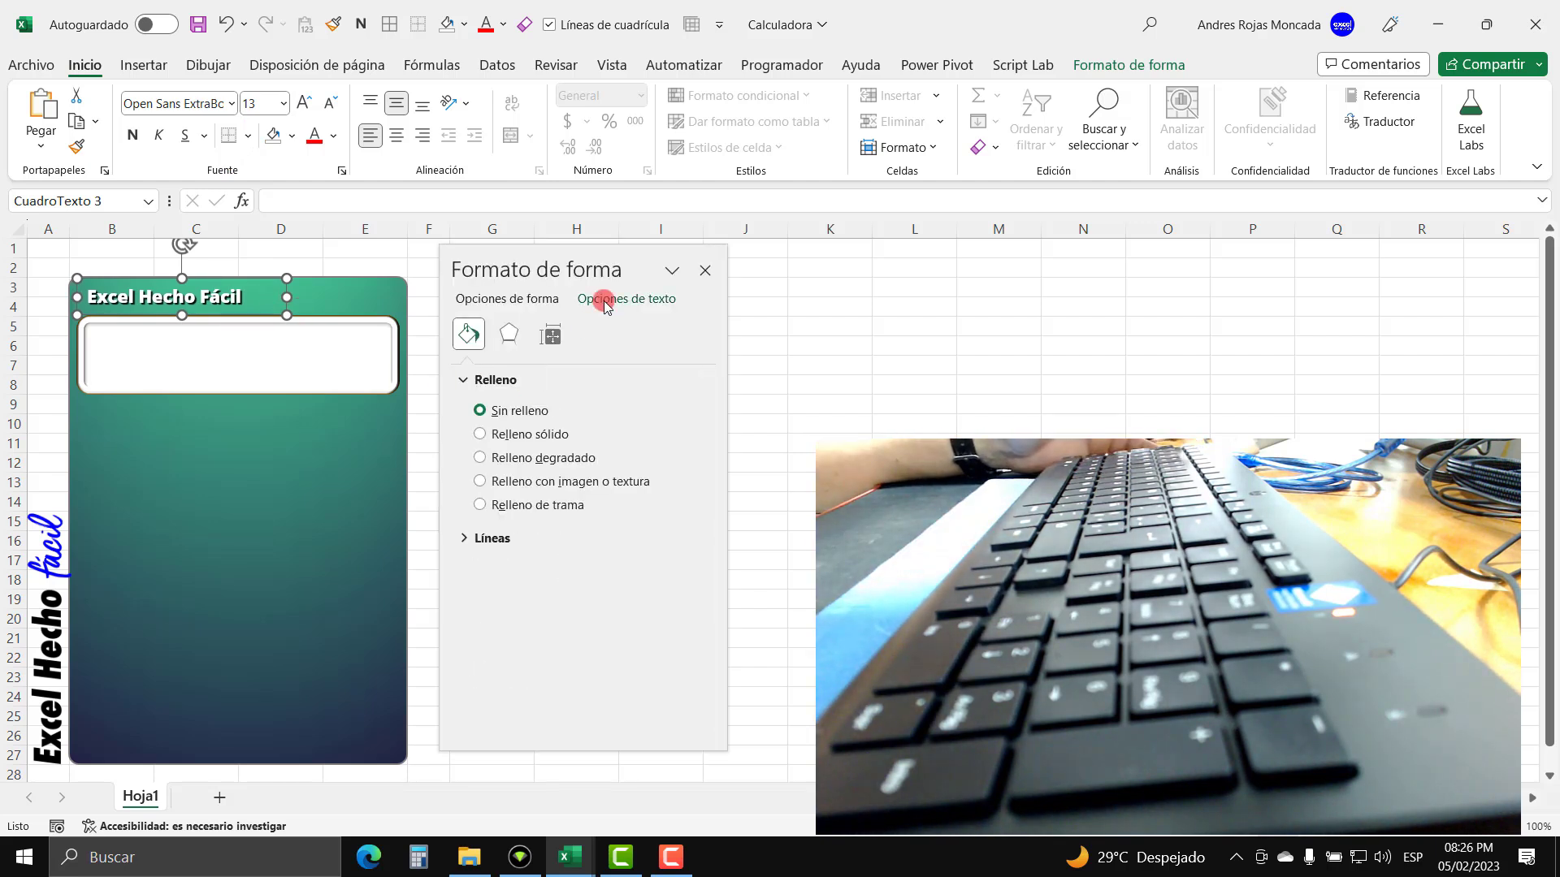
{"action": "left_click", "coordinate": [512, 333]}
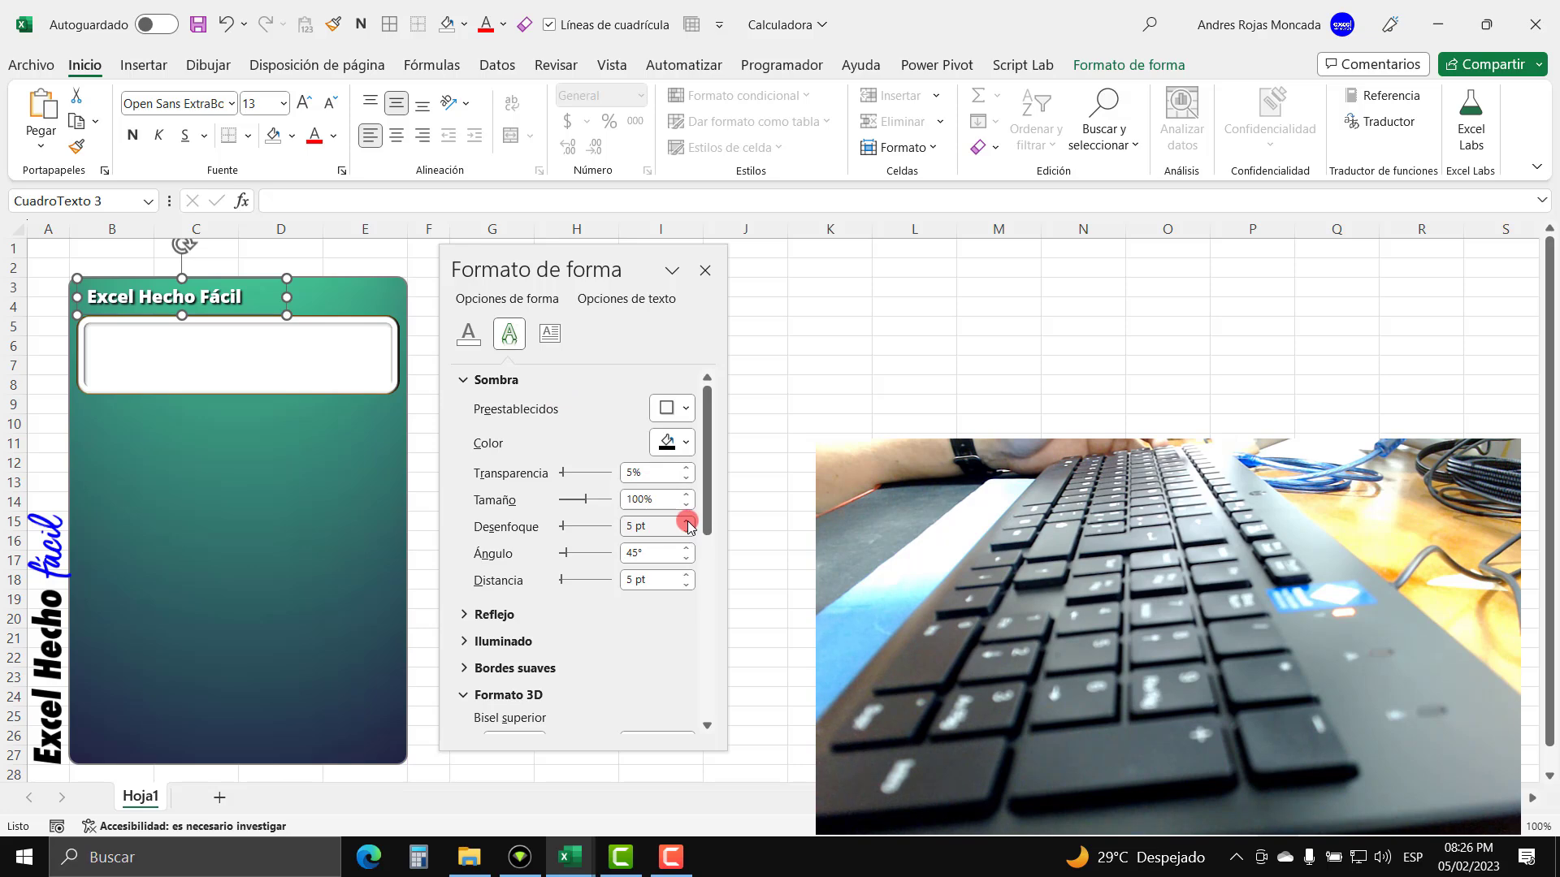
{"action": "left_click", "coordinate": [704, 270]}
{"action": "key", "text": "Escape"}
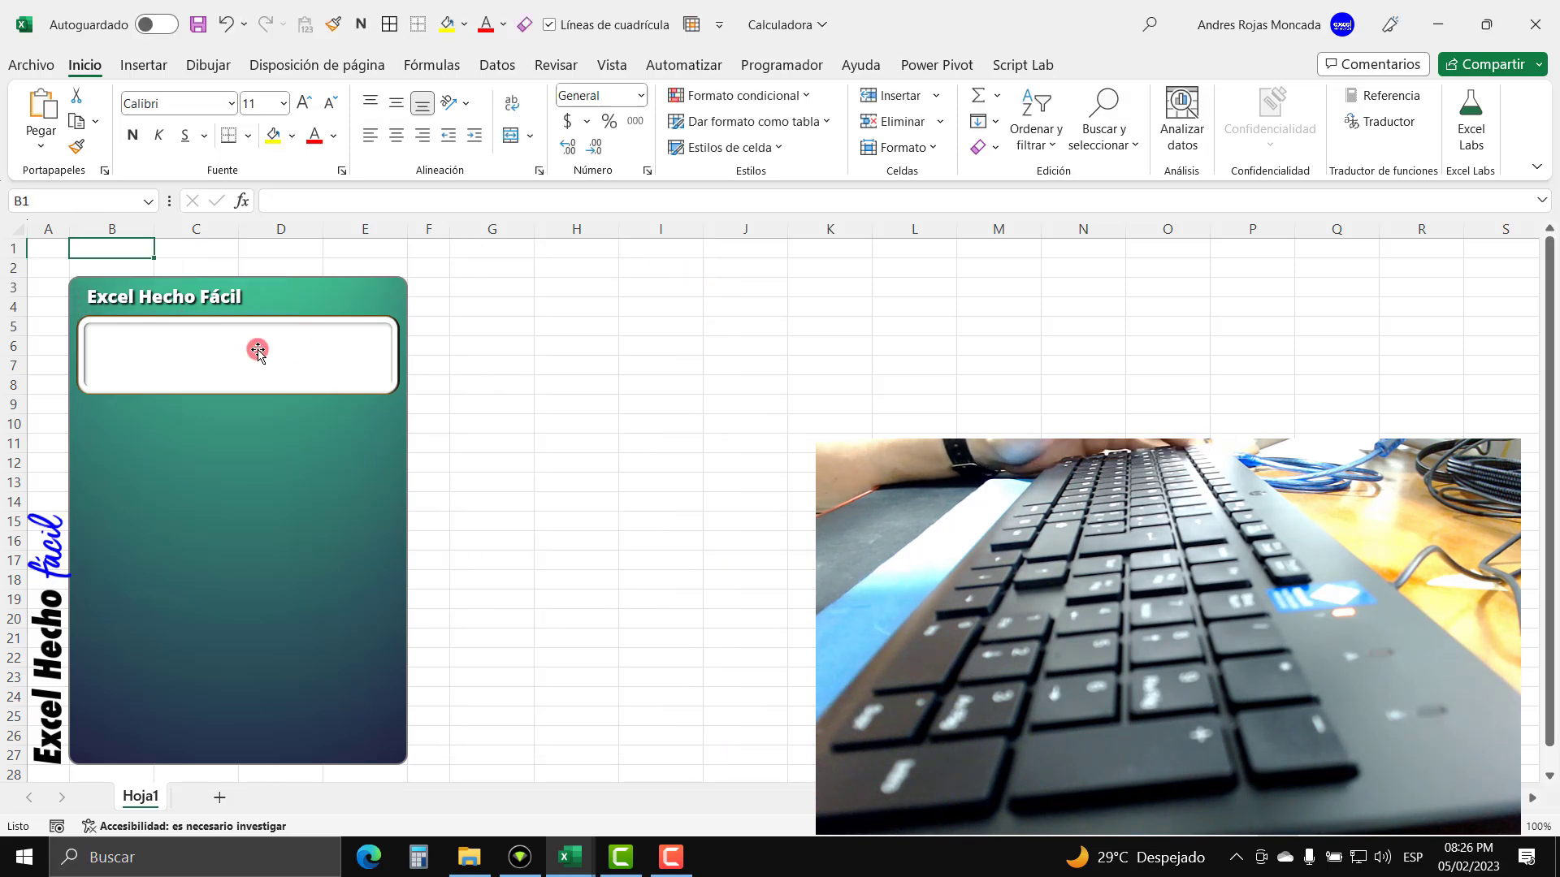
Draw a new text box below the calculator display
{"action": "left_click", "coordinate": [138, 72]}
{"action": "left_click", "coordinate": [274, 134]}
{"action": "left_click", "coordinate": [320, 221]}
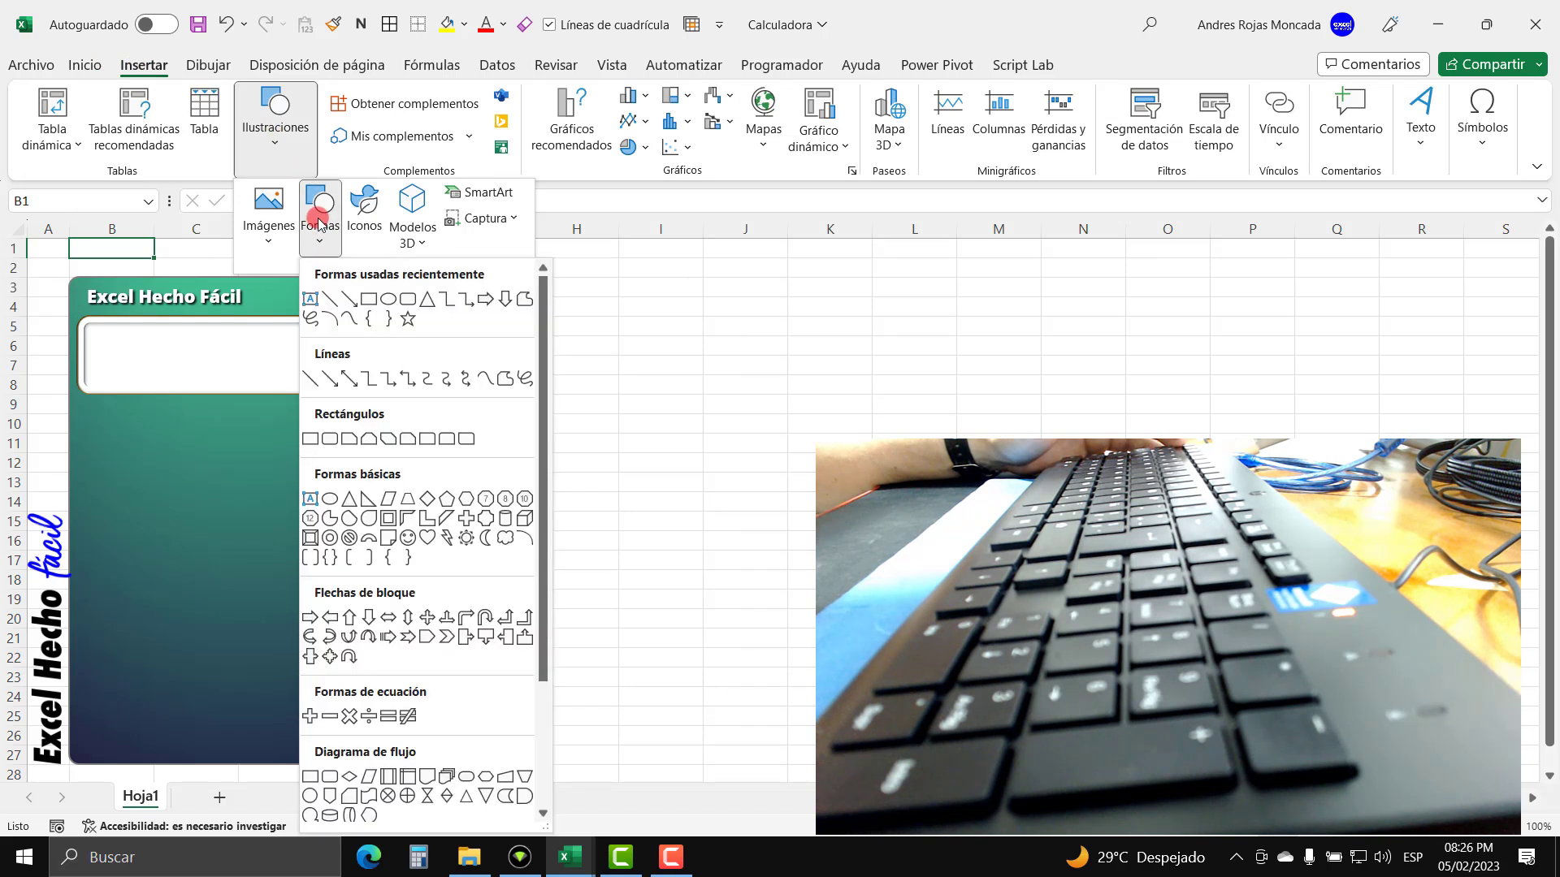
{"action": "left_click", "coordinate": [311, 299]}
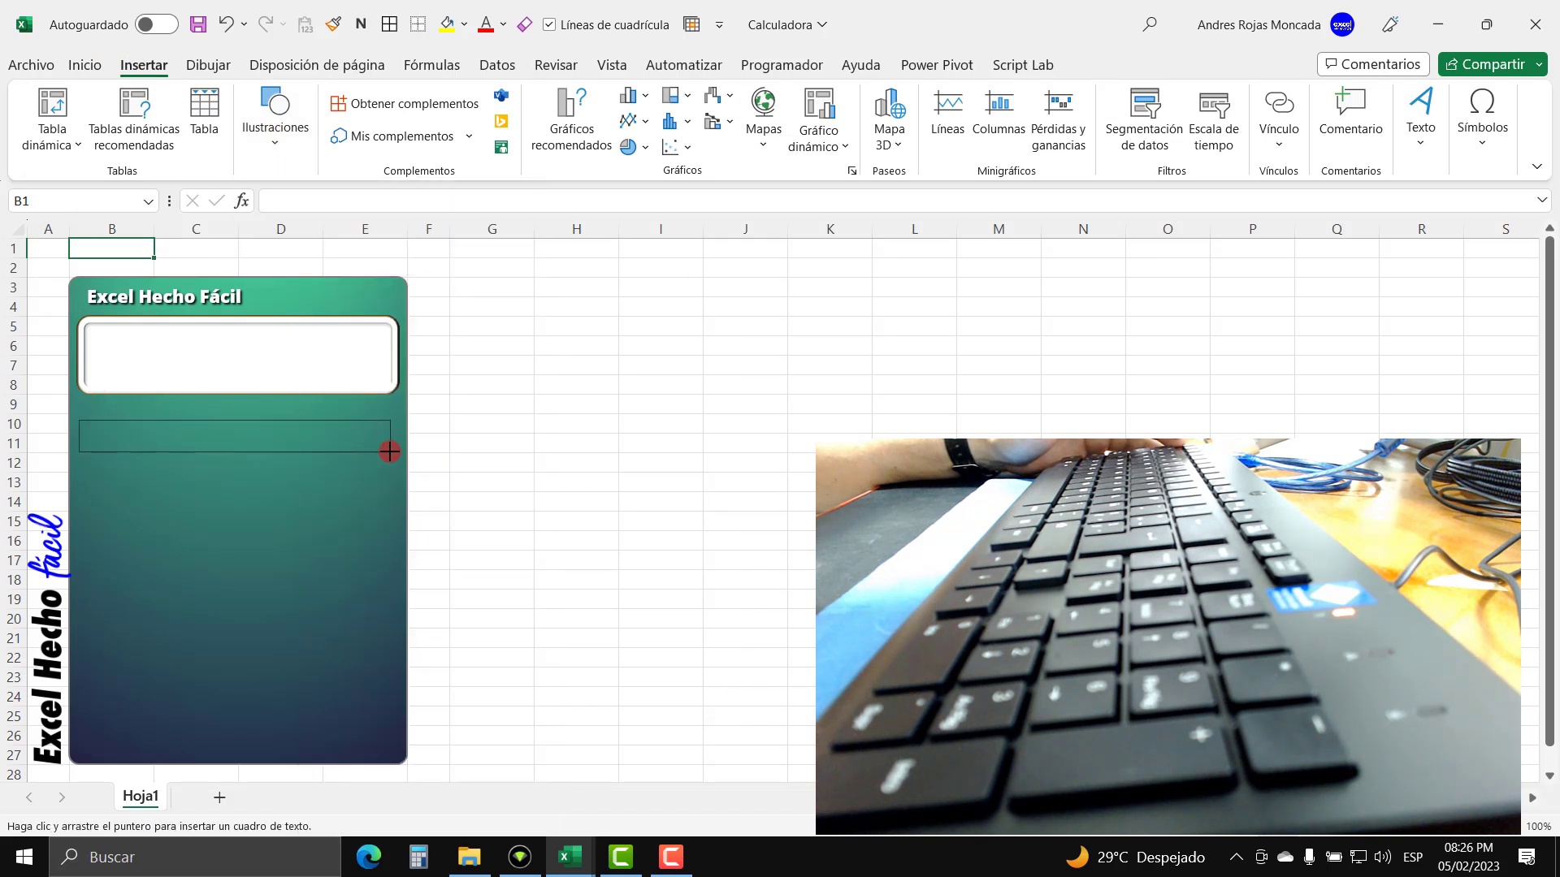
{"action": "left_click_drag", "start_coordinate": [390, 452], "coordinate": [389, 452]}
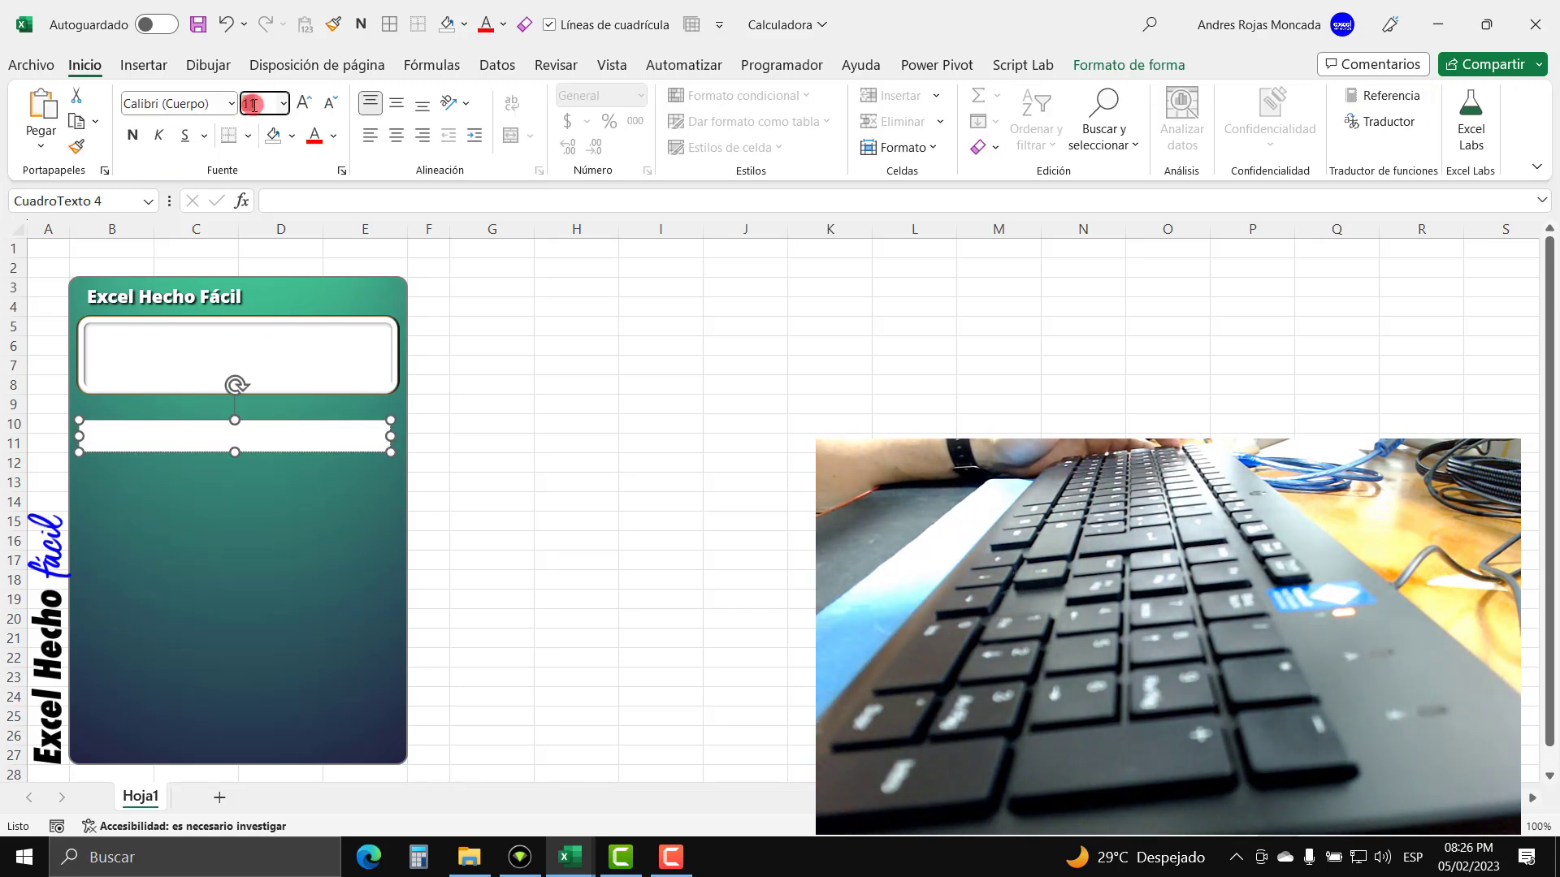
Type 000 in the box using Open Sans ExtraBold at size 25
{"action": "type", "text": "25"}
{"action": "key", "text": "Return"}
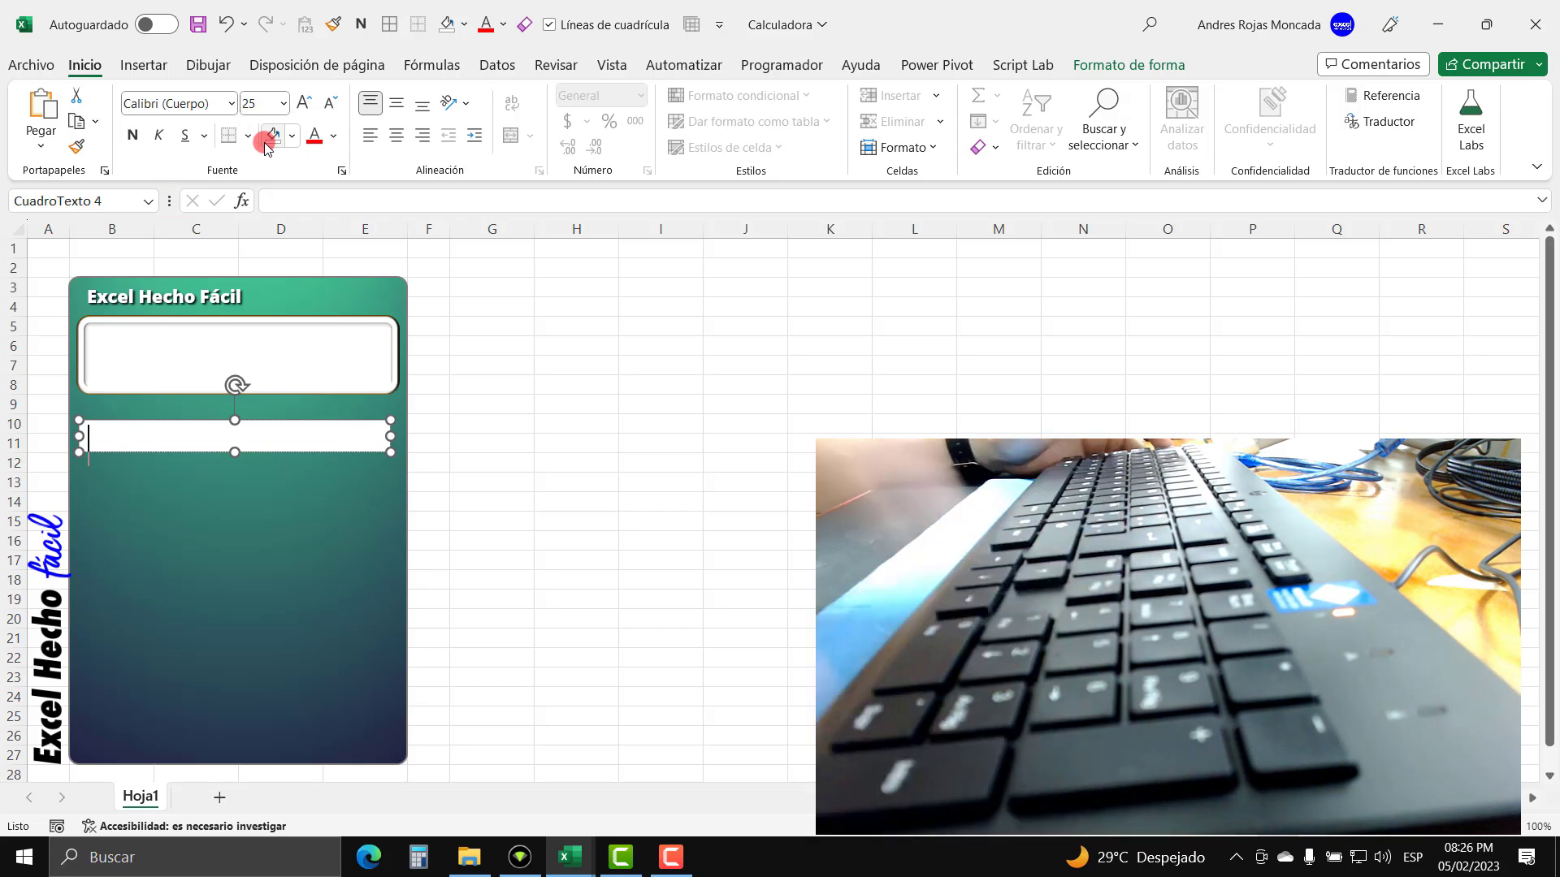
{"action": "left_click", "coordinate": [216, 100]}
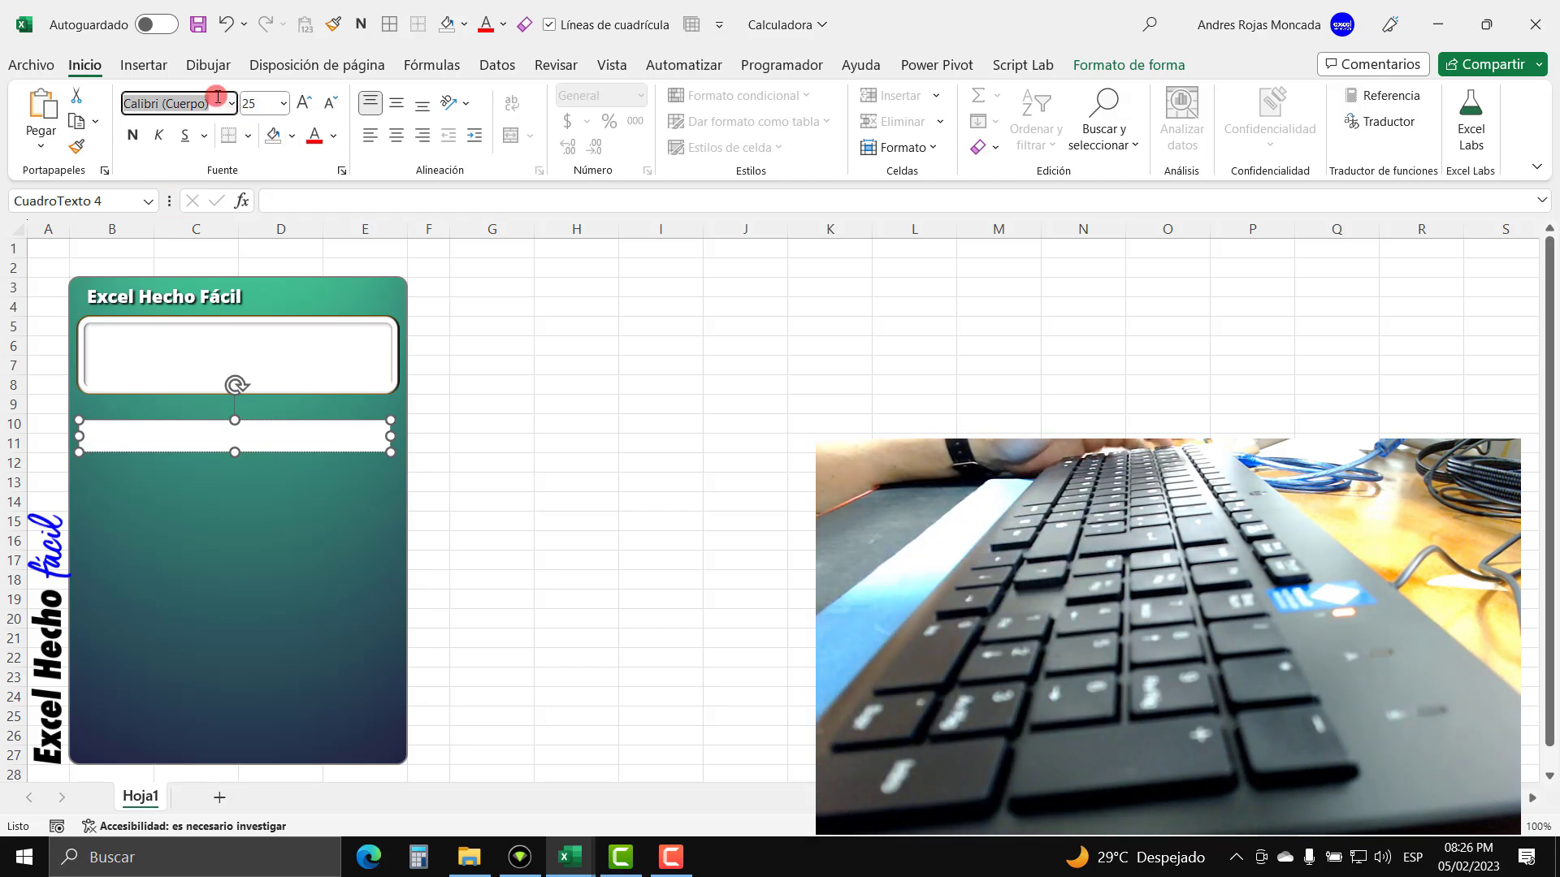
{"action": "type", "text": "Open Sans ExtraBold"}
{"action": "key", "text": "Return"}
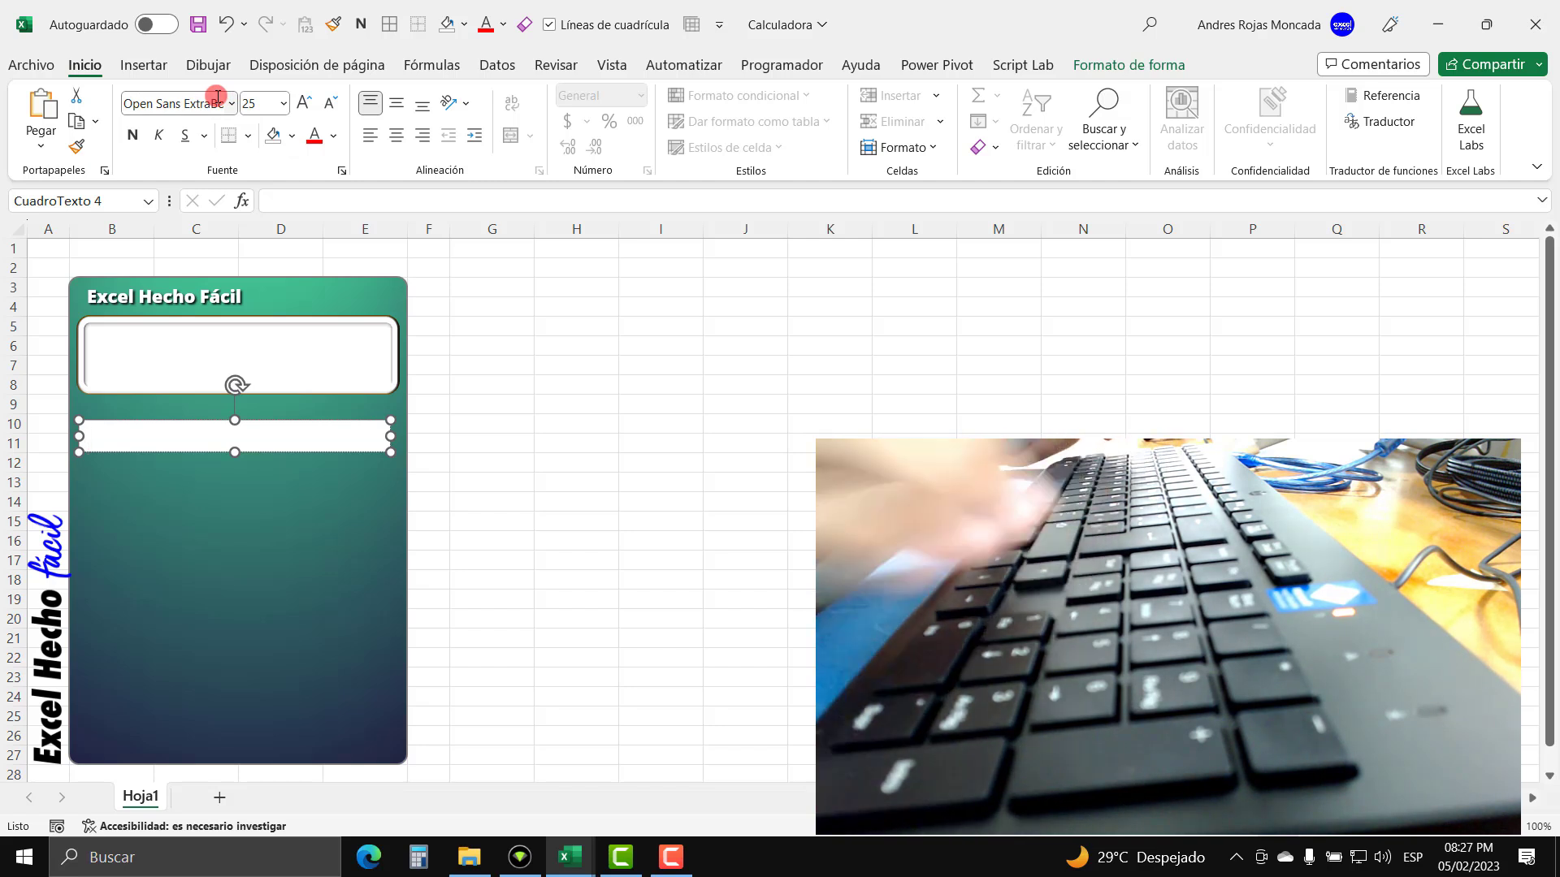
{"action": "type", "text": "000"}
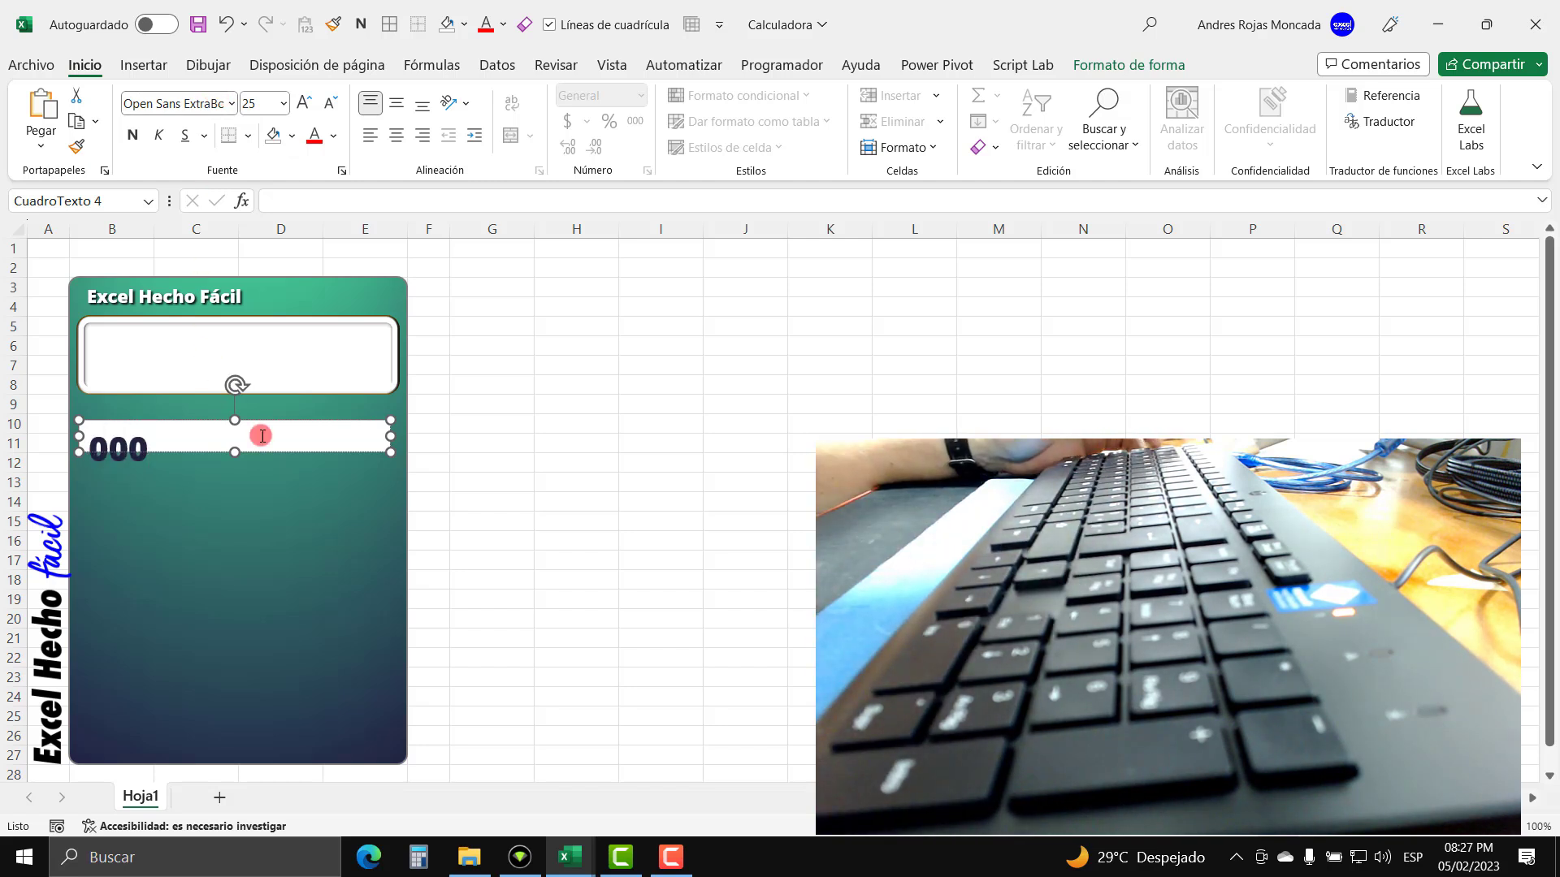
Make the 000 box taller and set its width to 3.15"
{"action": "left_click", "coordinate": [242, 461]}
{"action": "left_click_drag", "start_coordinate": [235, 454], "coordinate": [234, 471]}
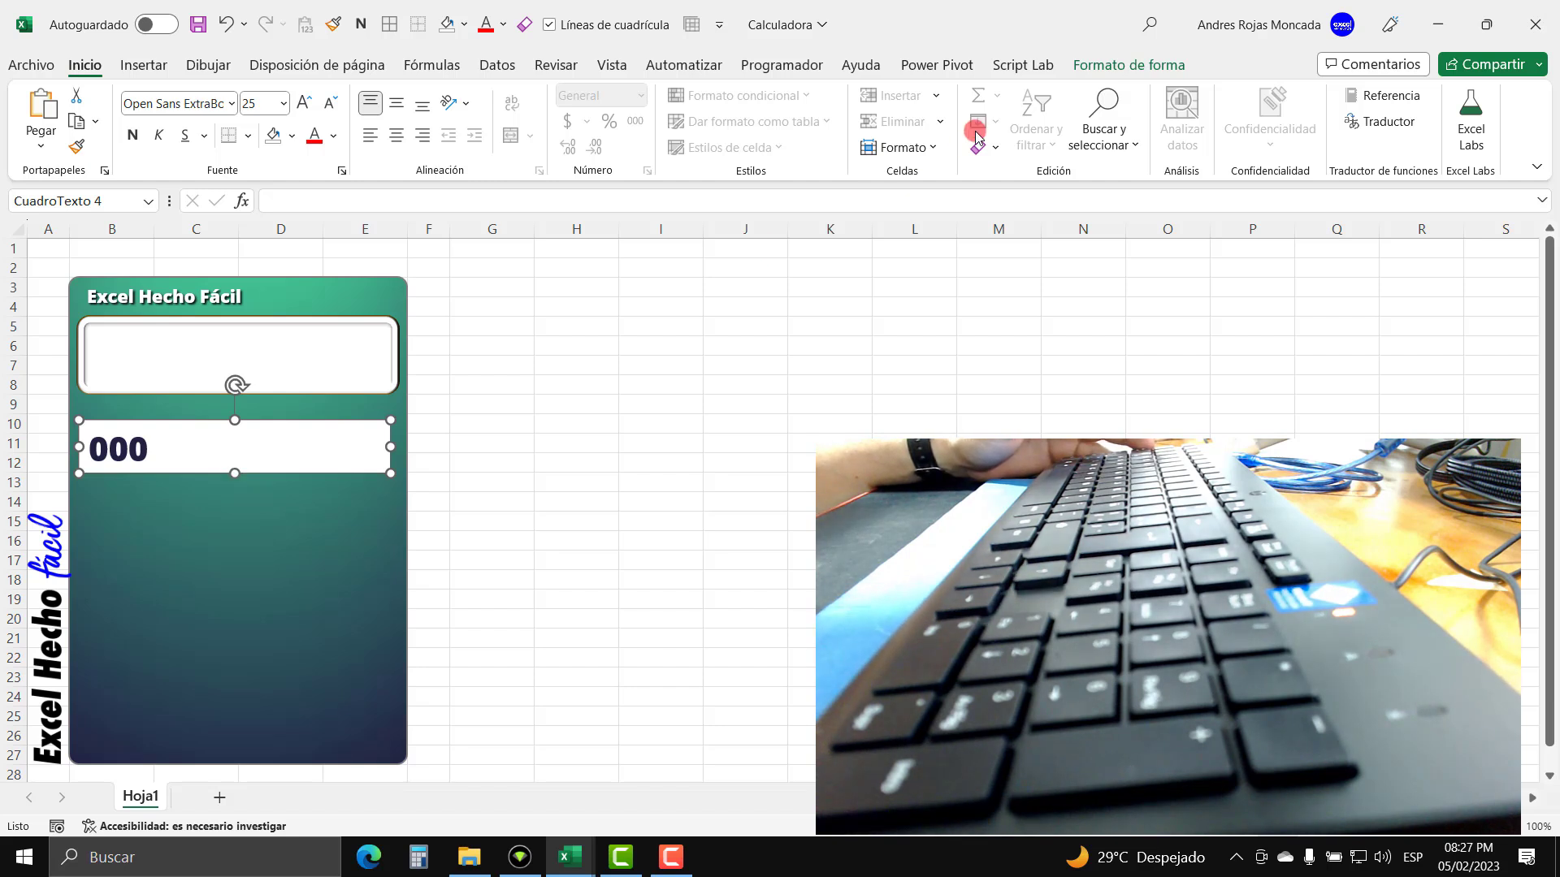
{"action": "left_click", "coordinate": [1091, 75]}
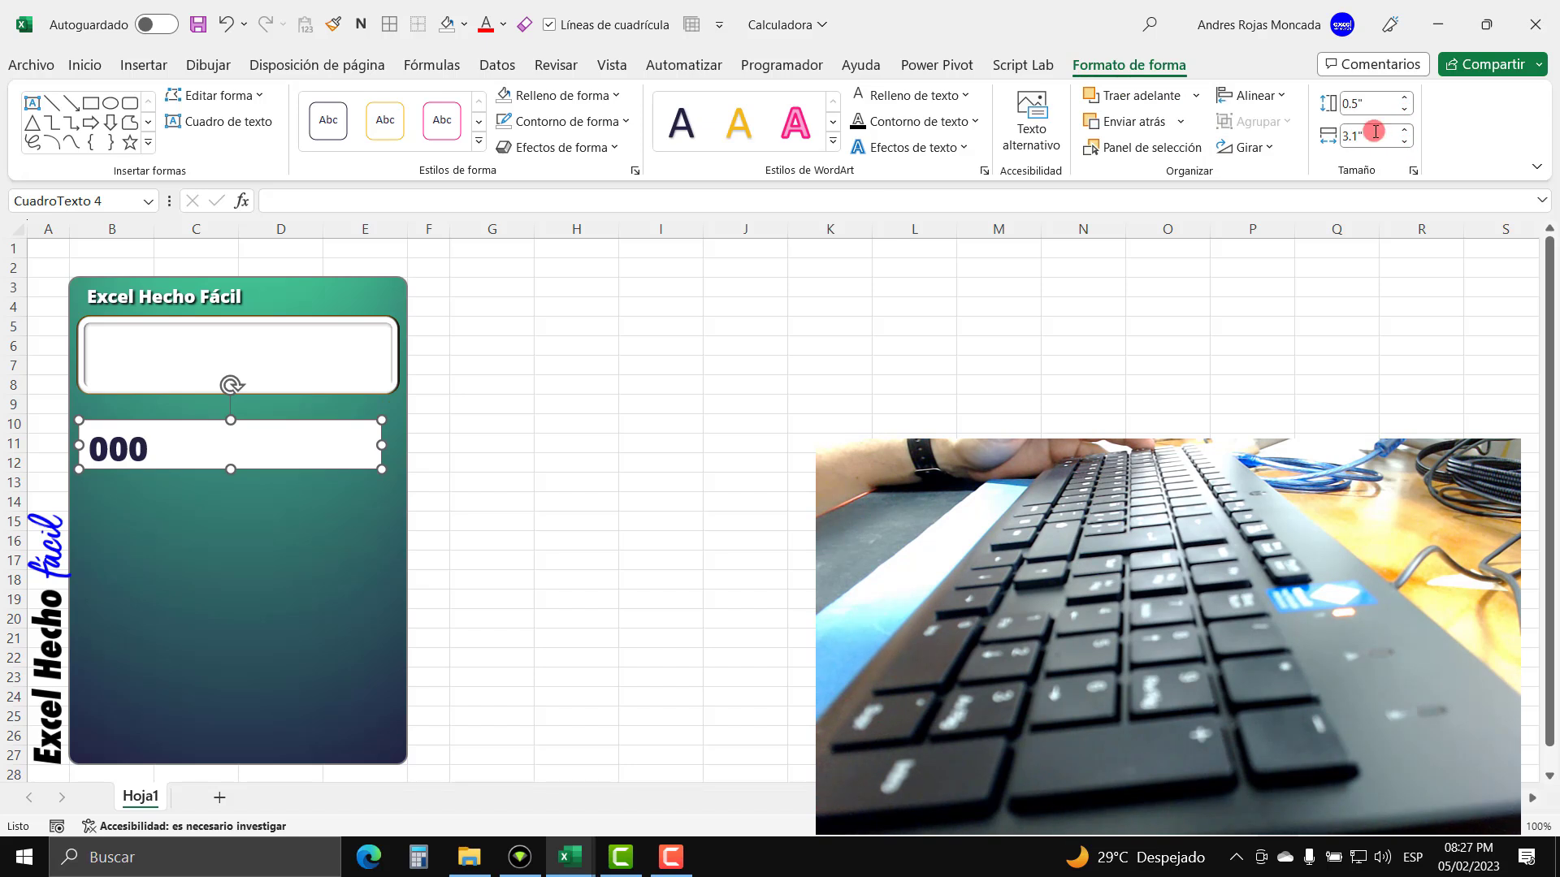
{"action": "type", "text": "3.15"}
{"action": "key", "text": "Return"}
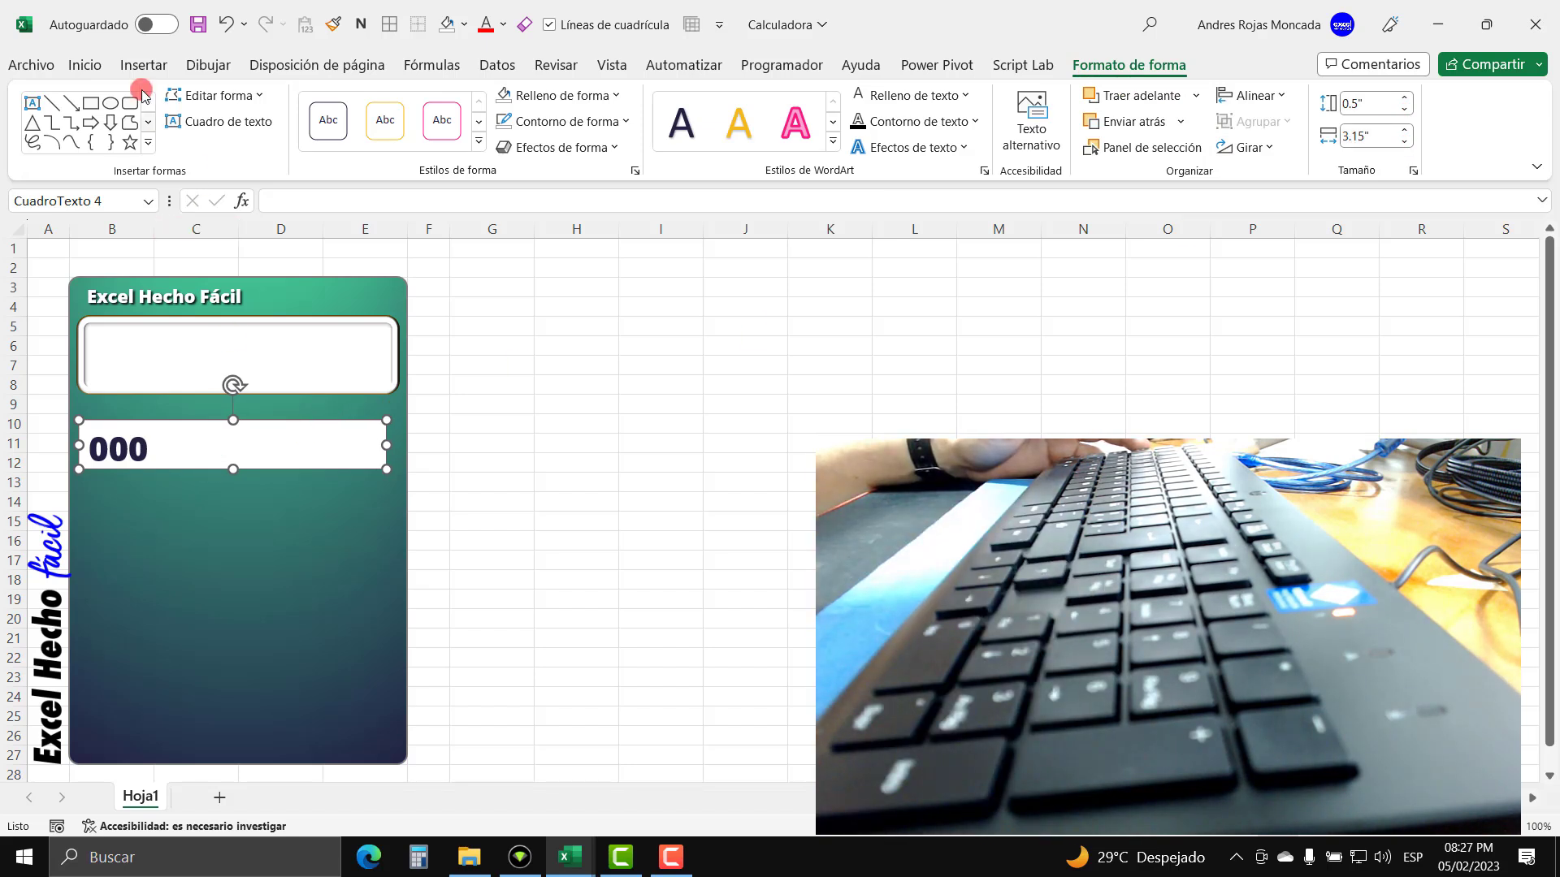
Right-align the 000 text and move the box into the display area
{"action": "left_click", "coordinate": [81, 69]}
{"action": "left_click", "coordinate": [396, 138]}
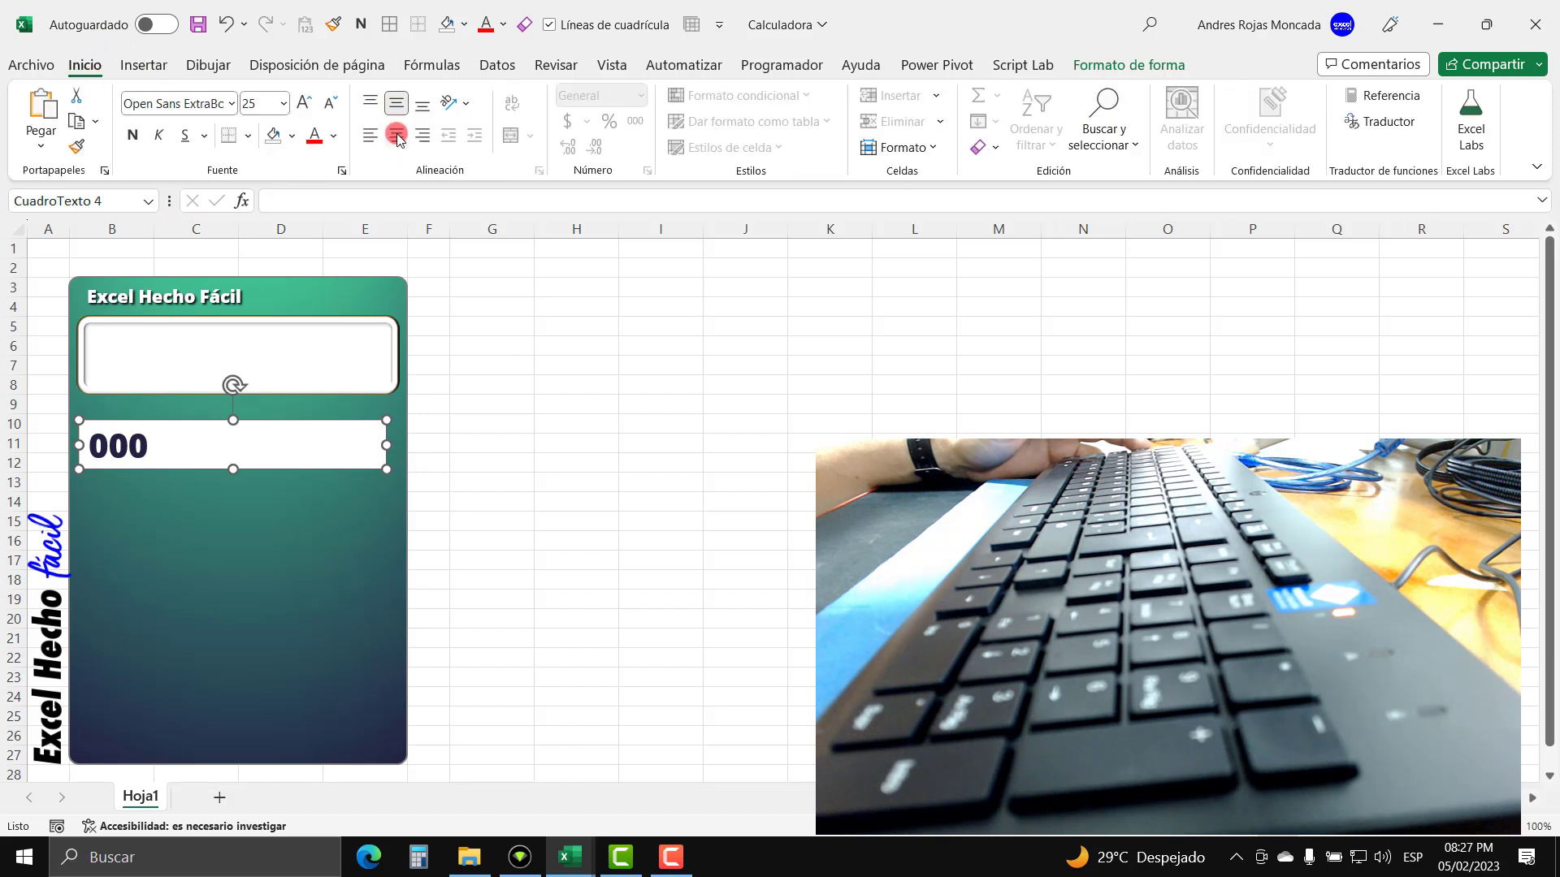
{"action": "left_click", "coordinate": [422, 134]}
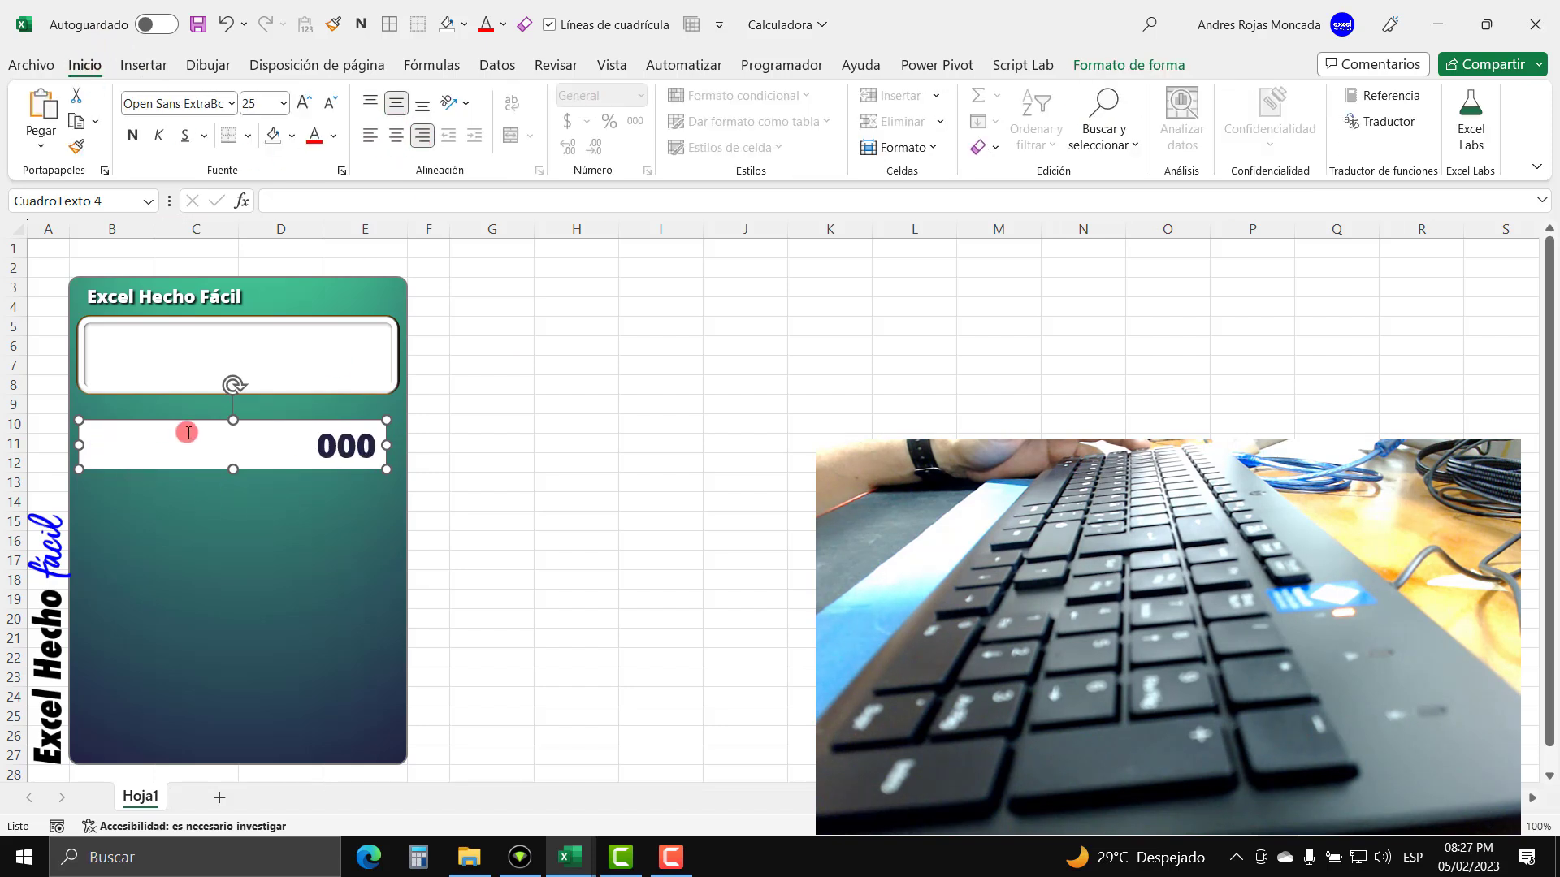
{"action": "left_click_drag", "start_coordinate": [187, 422], "coordinate": [191, 333]}
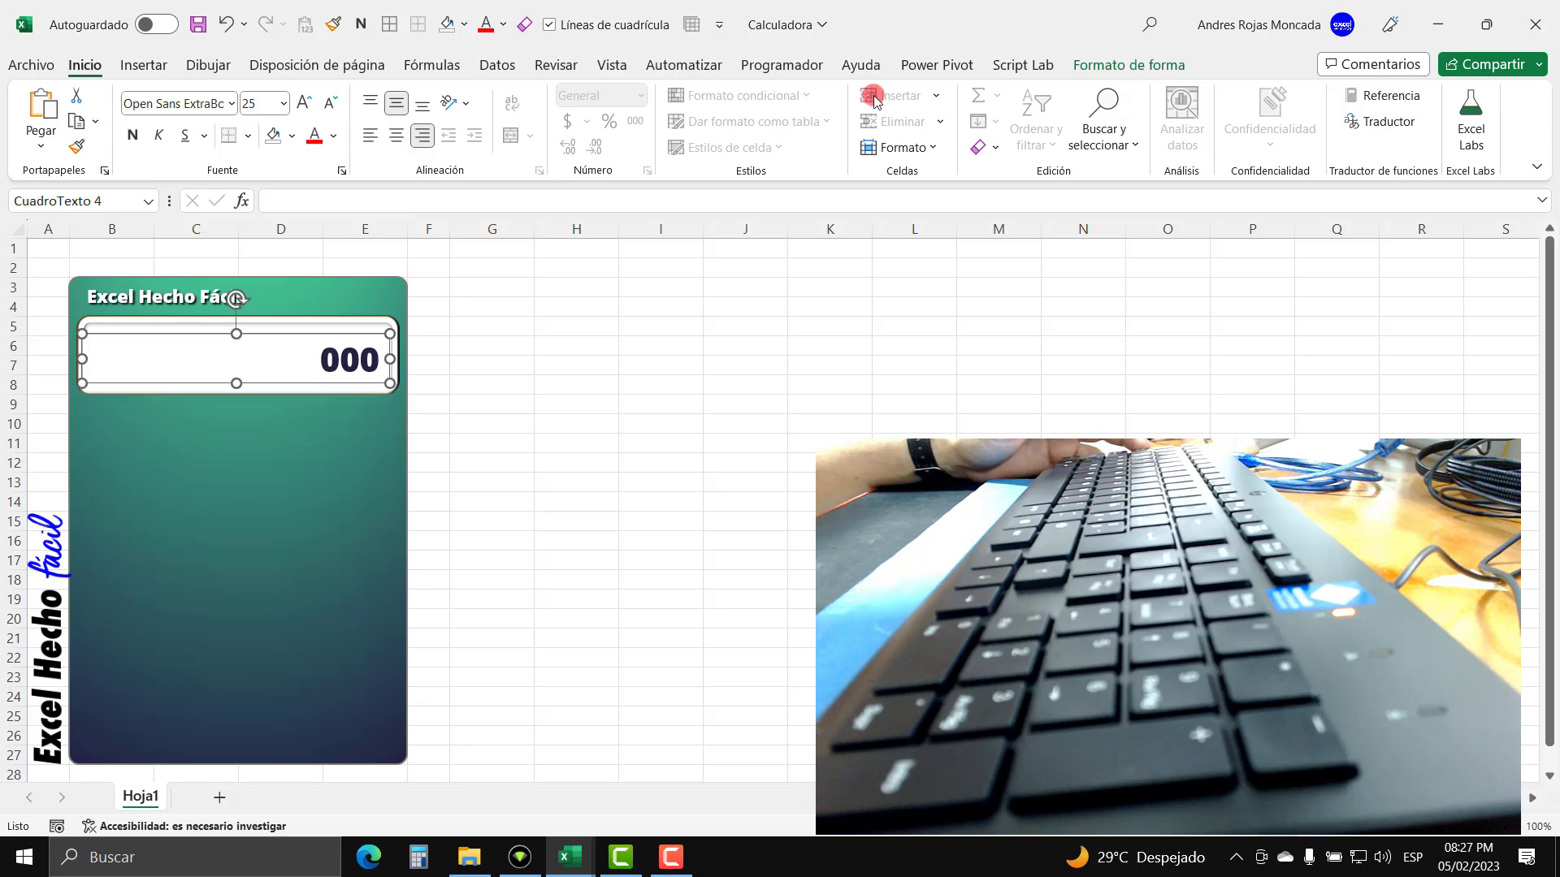
Set the 000 box to no fill and no outline
{"action": "left_click", "coordinate": [1101, 64]}
{"action": "left_click", "coordinate": [555, 96]}
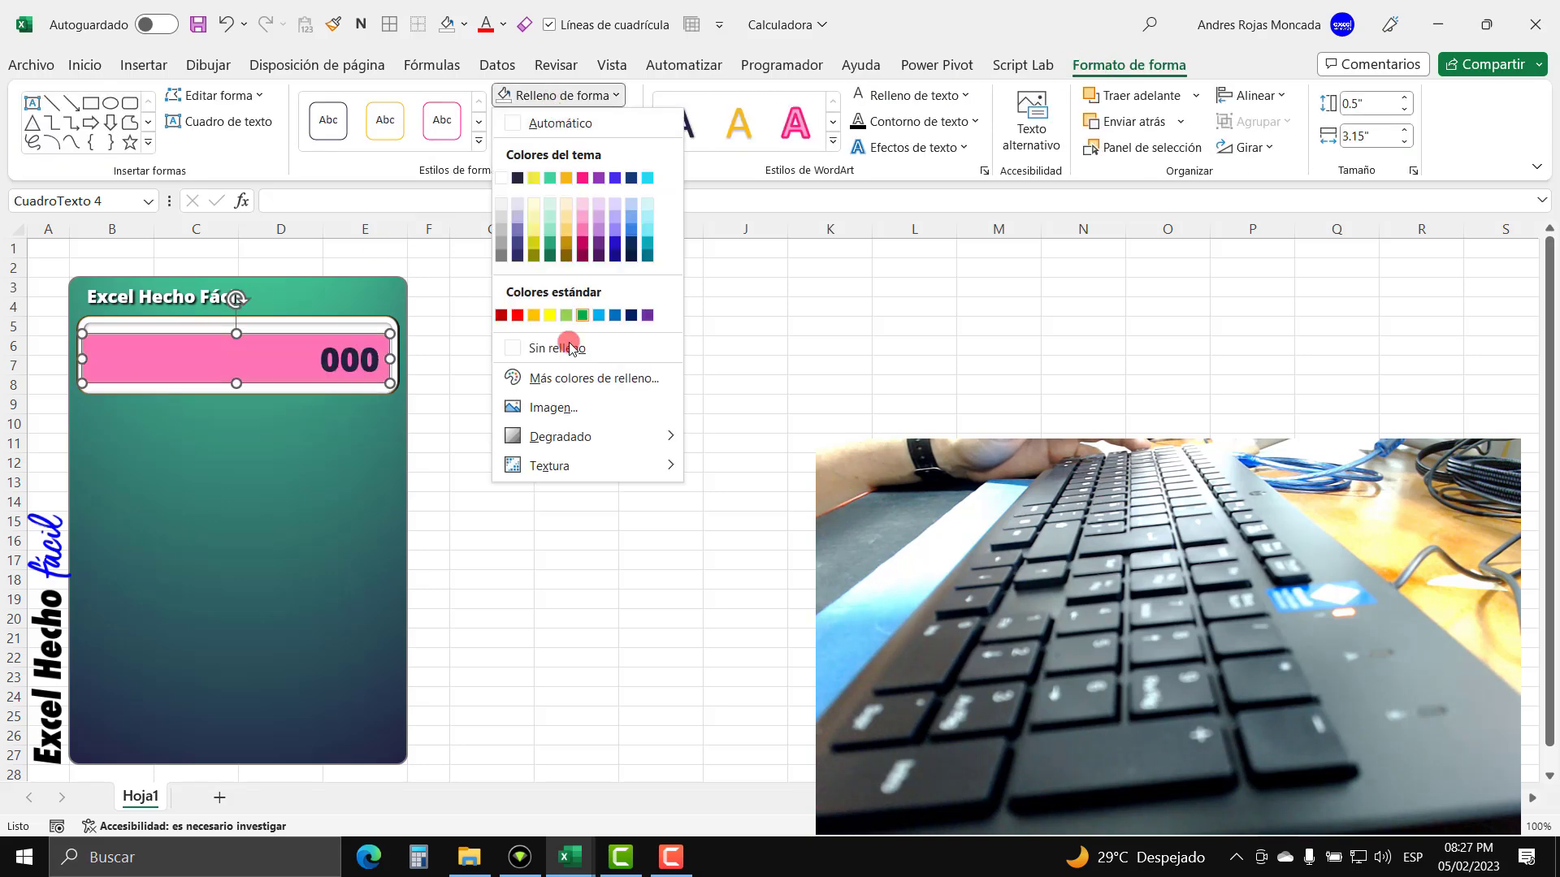
{"action": "left_click", "coordinate": [544, 348]}
{"action": "left_click", "coordinate": [564, 121]}
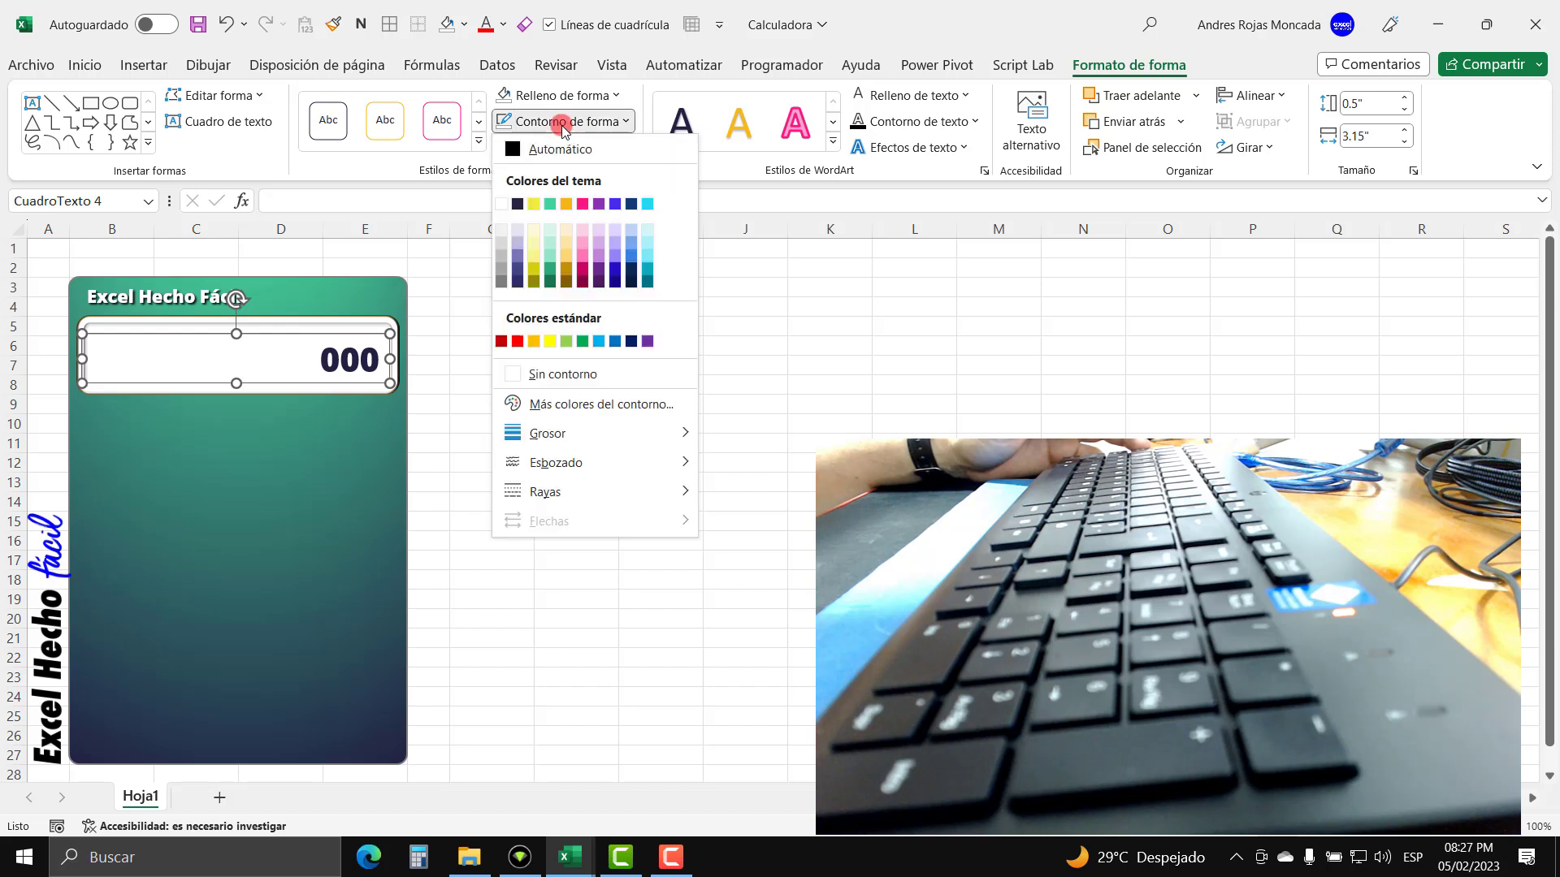
{"action": "left_click", "coordinate": [560, 374]}
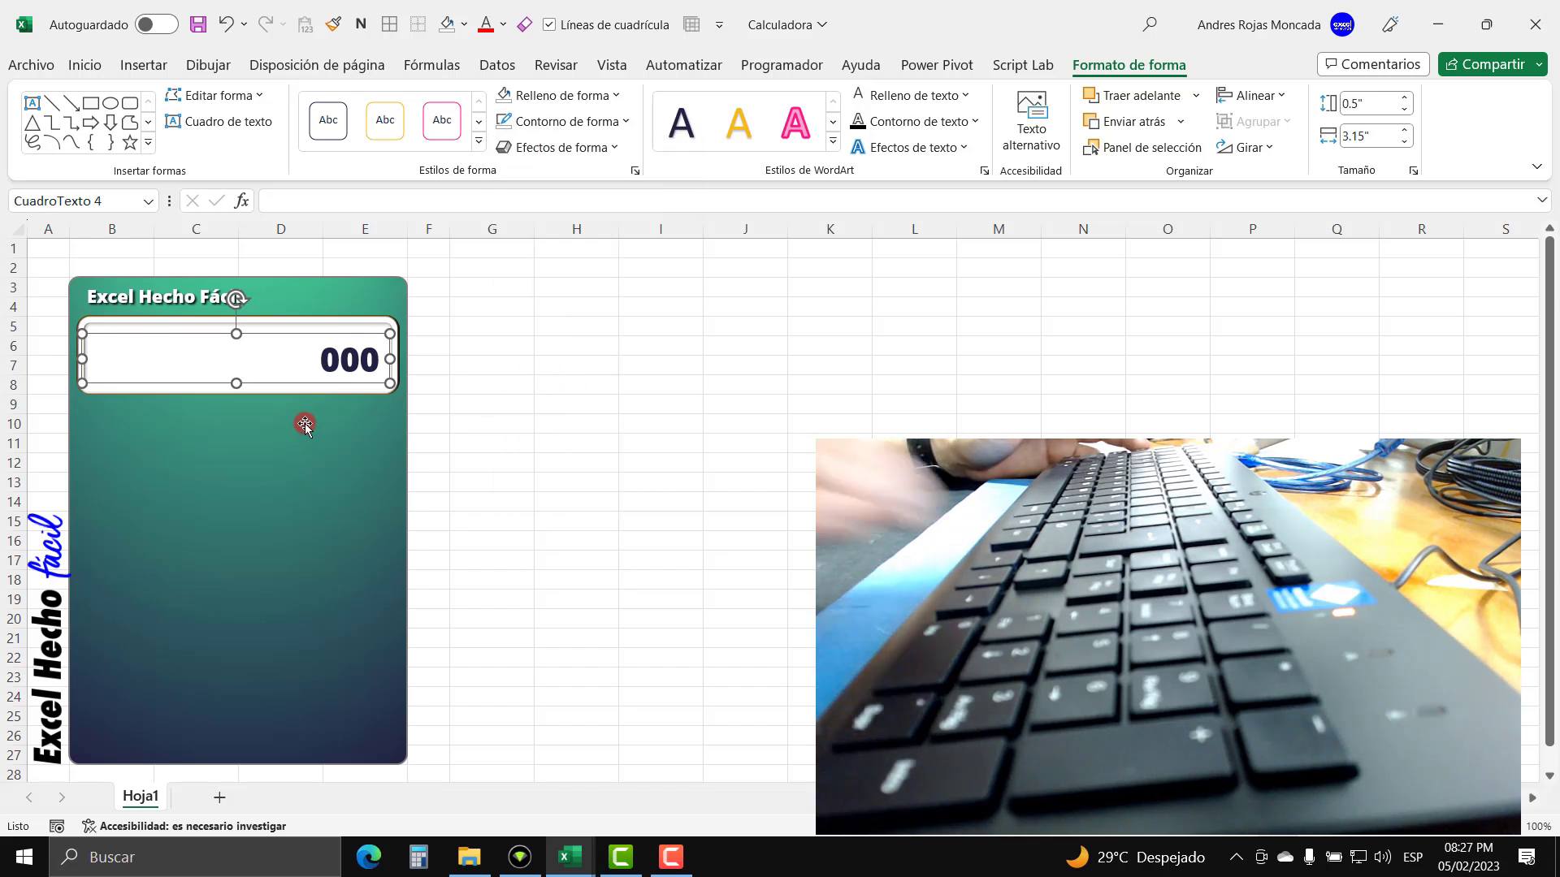
Nudge the 000 box into its final spot at the right of the display
{"action": "key", "text": "Down"}
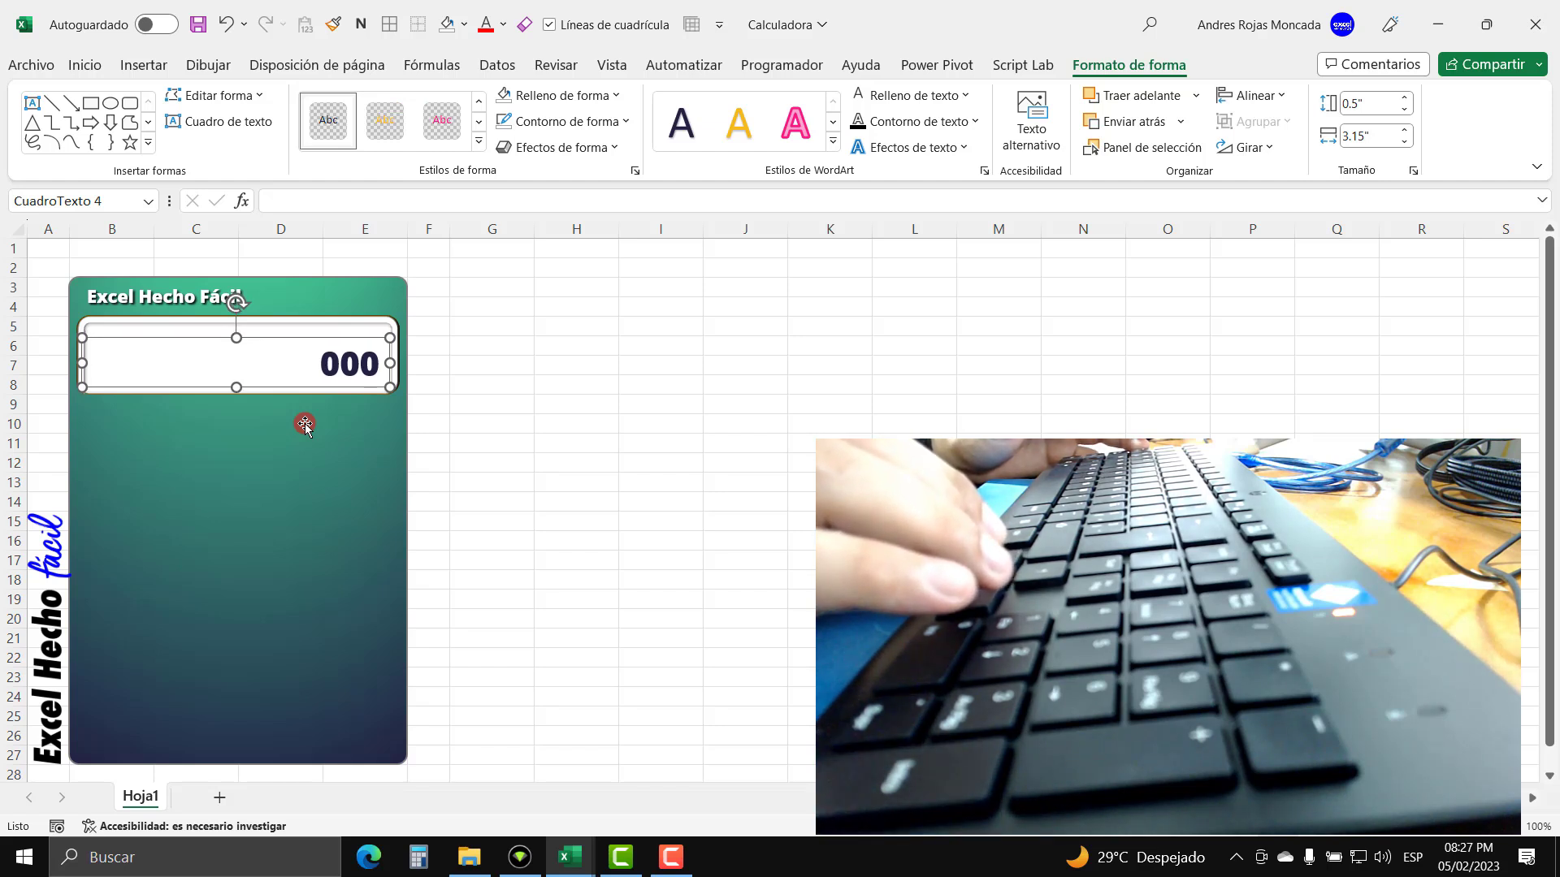
{"action": "key", "text": "Up"}
{"action": "key", "text": "Right"}
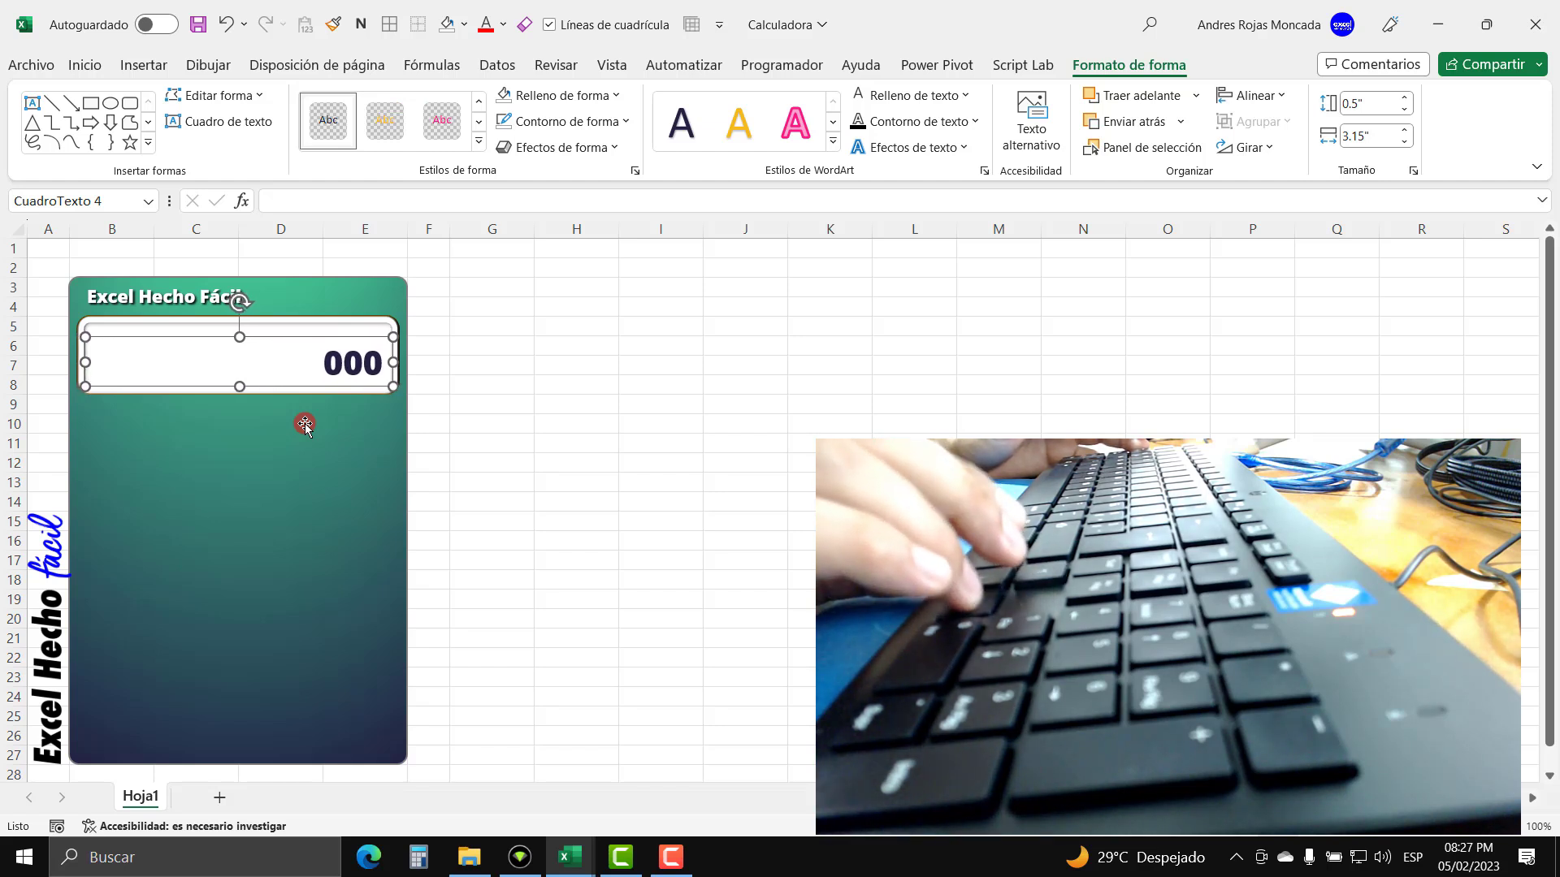
{"action": "key", "text": "Right"}
{"action": "key", "text": "Right"}
{"action": "key", "text": "Right"}
{"action": "key", "text": "Left"}
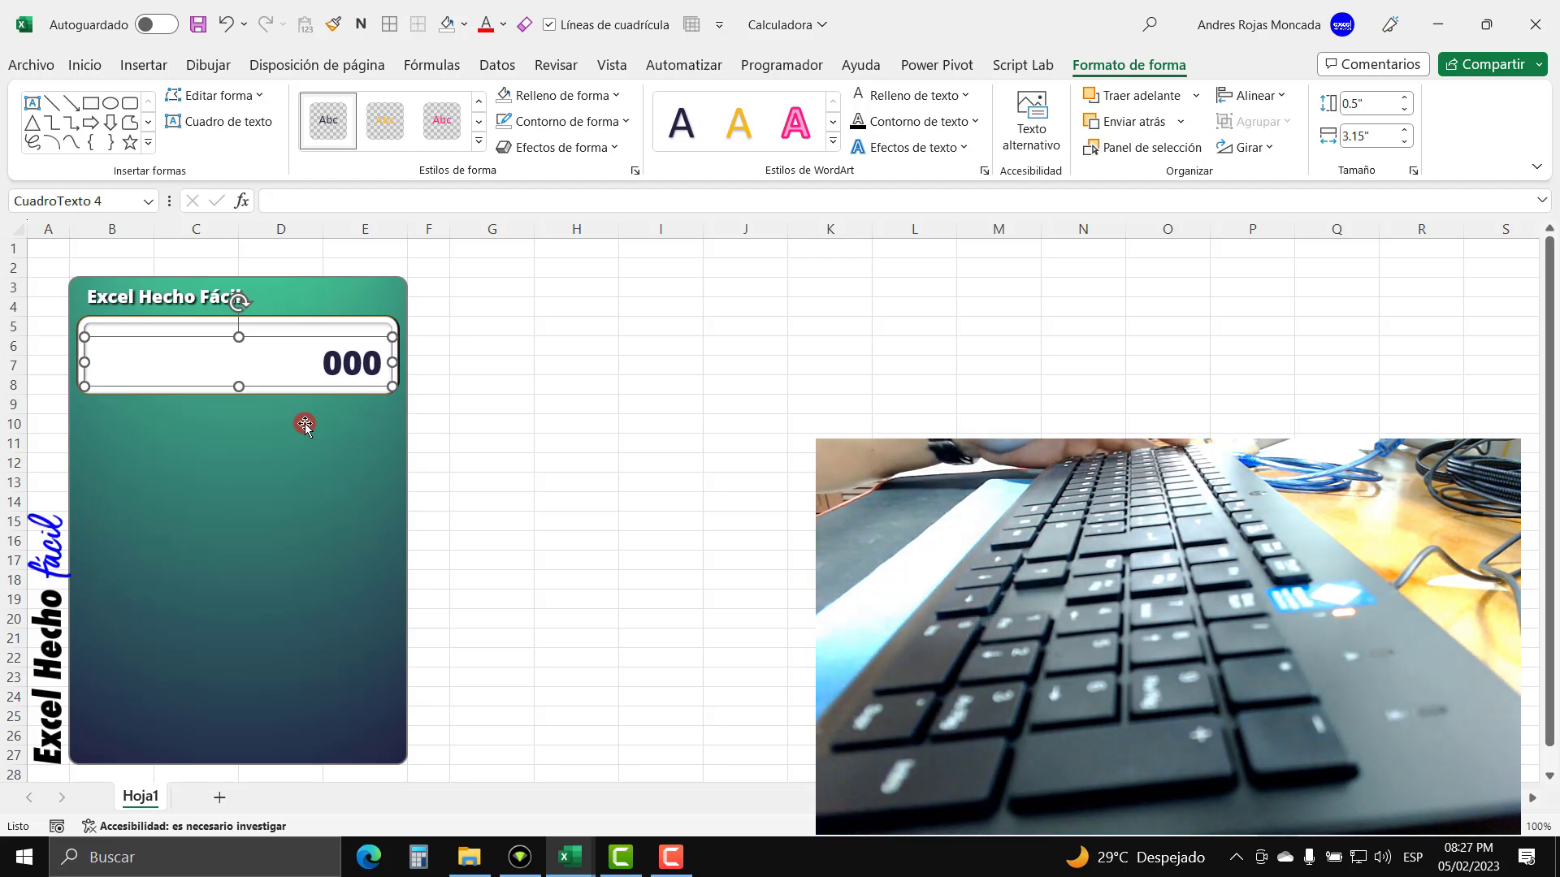
{"action": "key", "text": "Escape"}
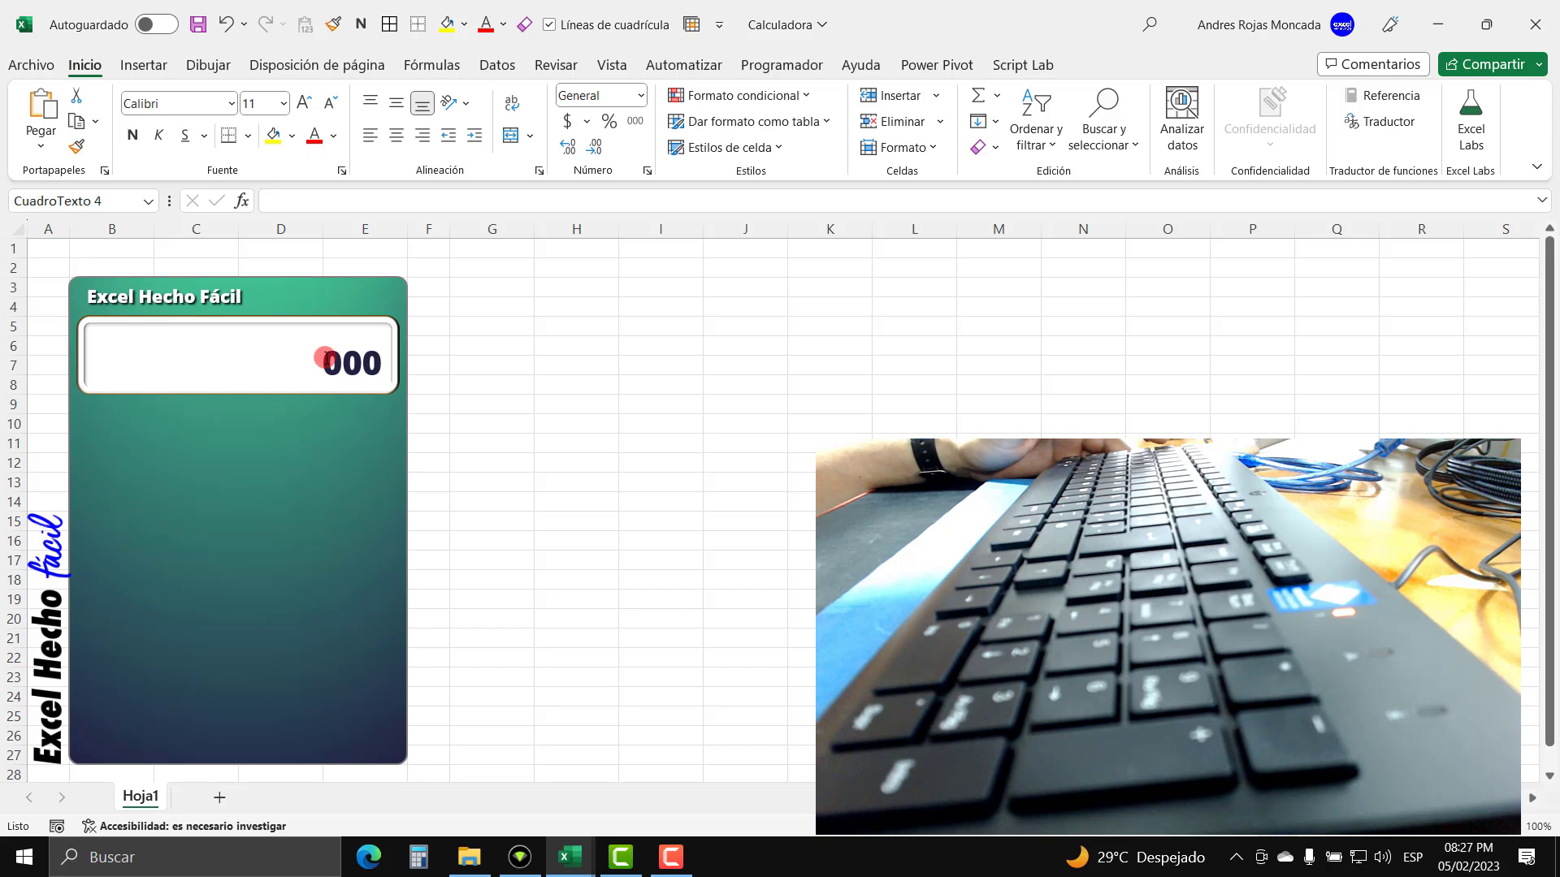
{"action": "left_click", "coordinate": [325, 360]}
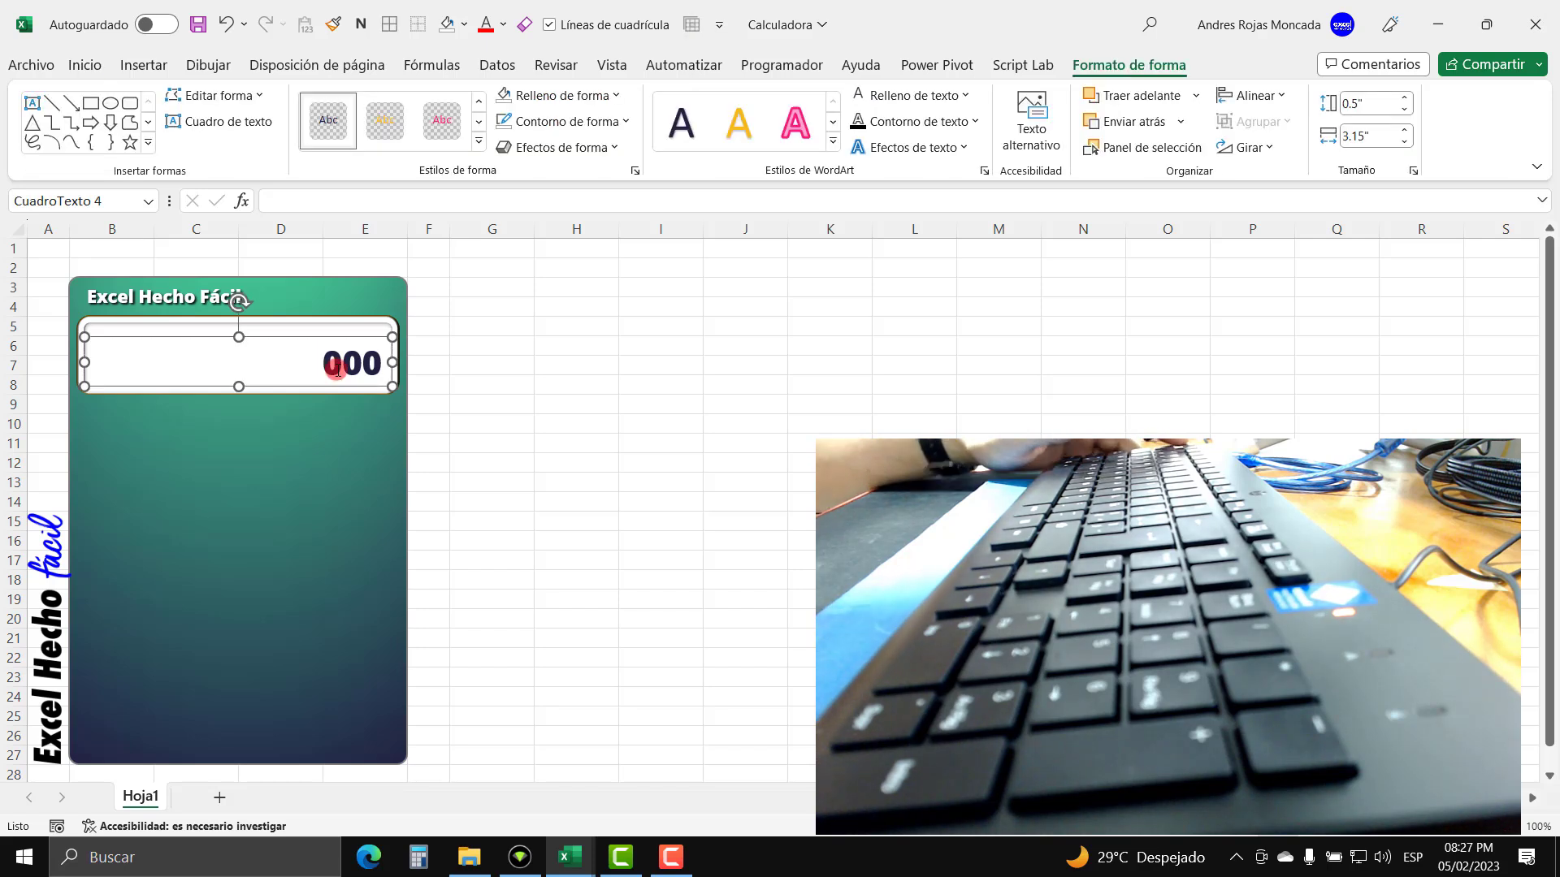
Name the 000 text box Pantalla_1 in the Name Box
{"action": "left_click", "coordinate": [118, 200]}
{"action": "type", "text": "P"}
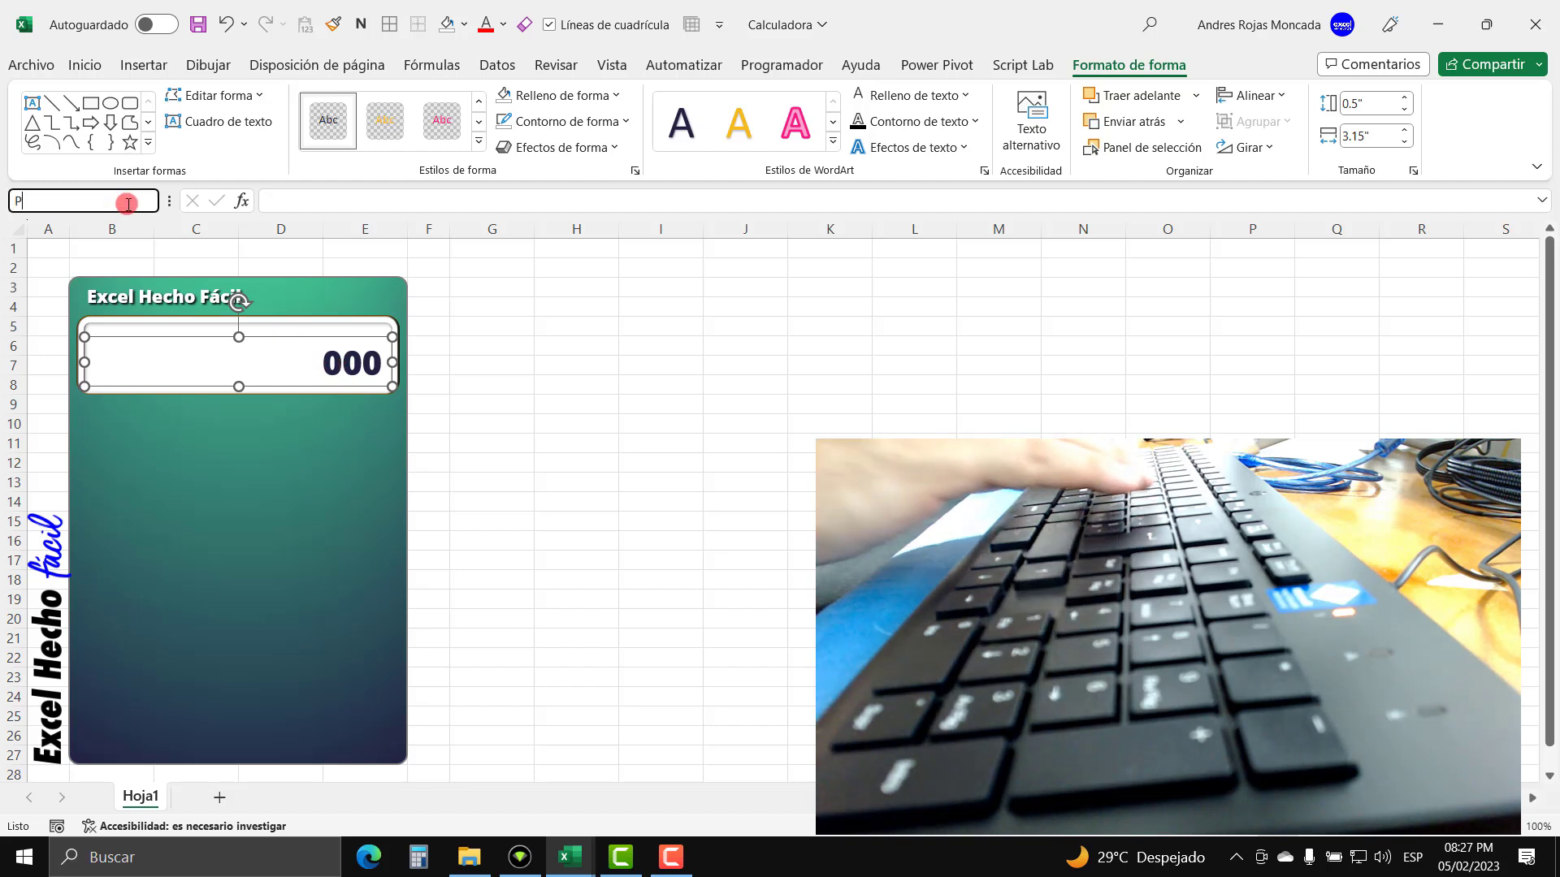
{"action": "type", "text": "antall"}
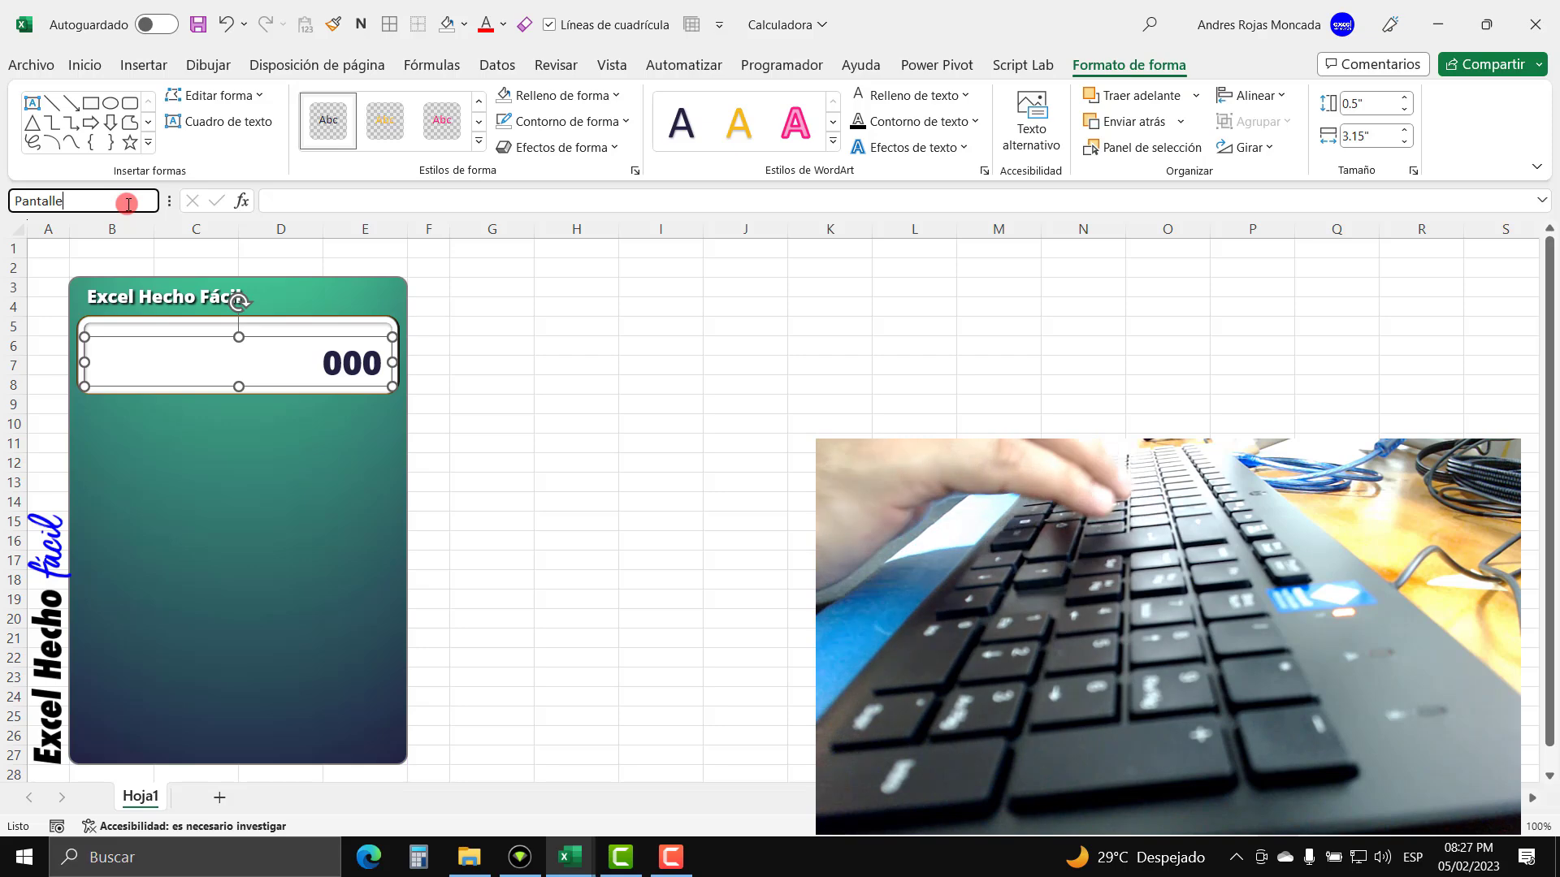
{"action": "type", "text": "a_"}
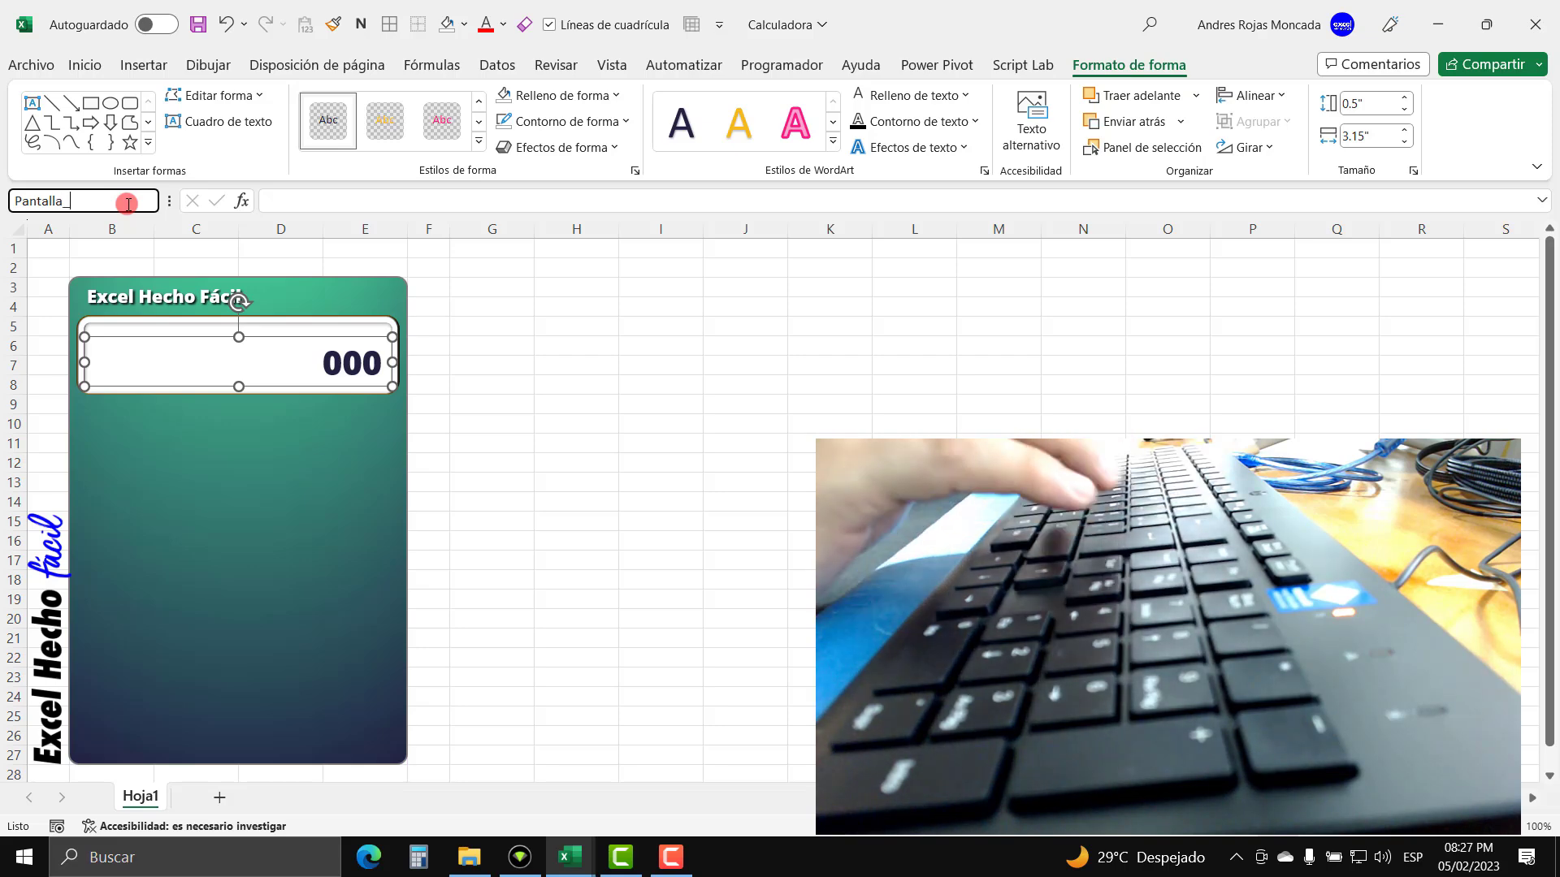
{"action": "type", "text": "1"}
{"action": "key", "text": "Return"}
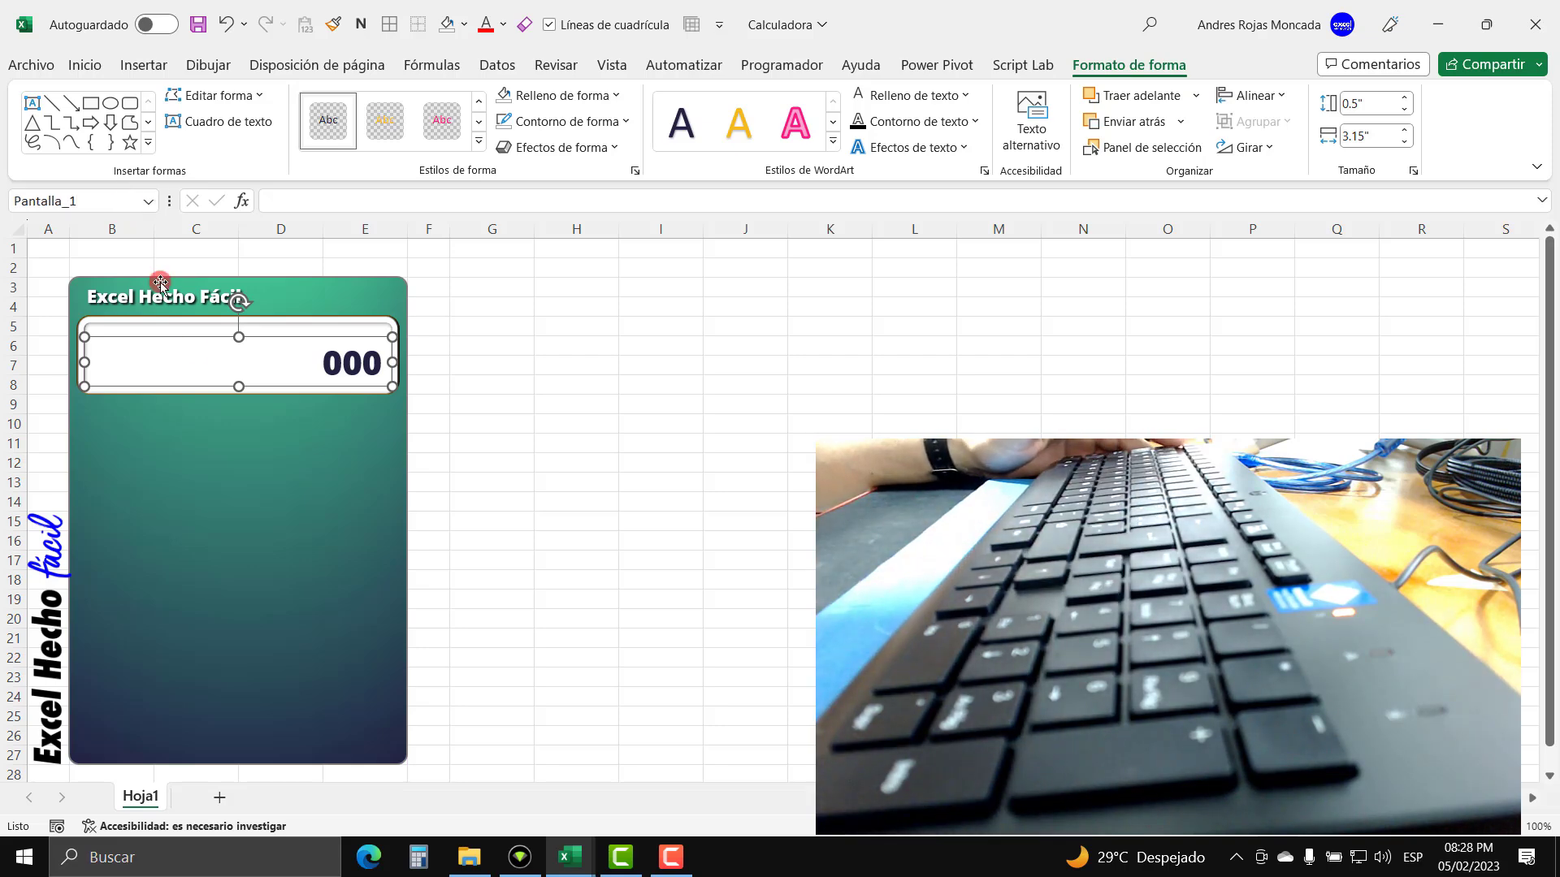
Duplicate the Pantalla_1 text box with Ctrl+D
{"action": "key", "text": "Escape"}
{"action": "left_click", "coordinate": [340, 365]}
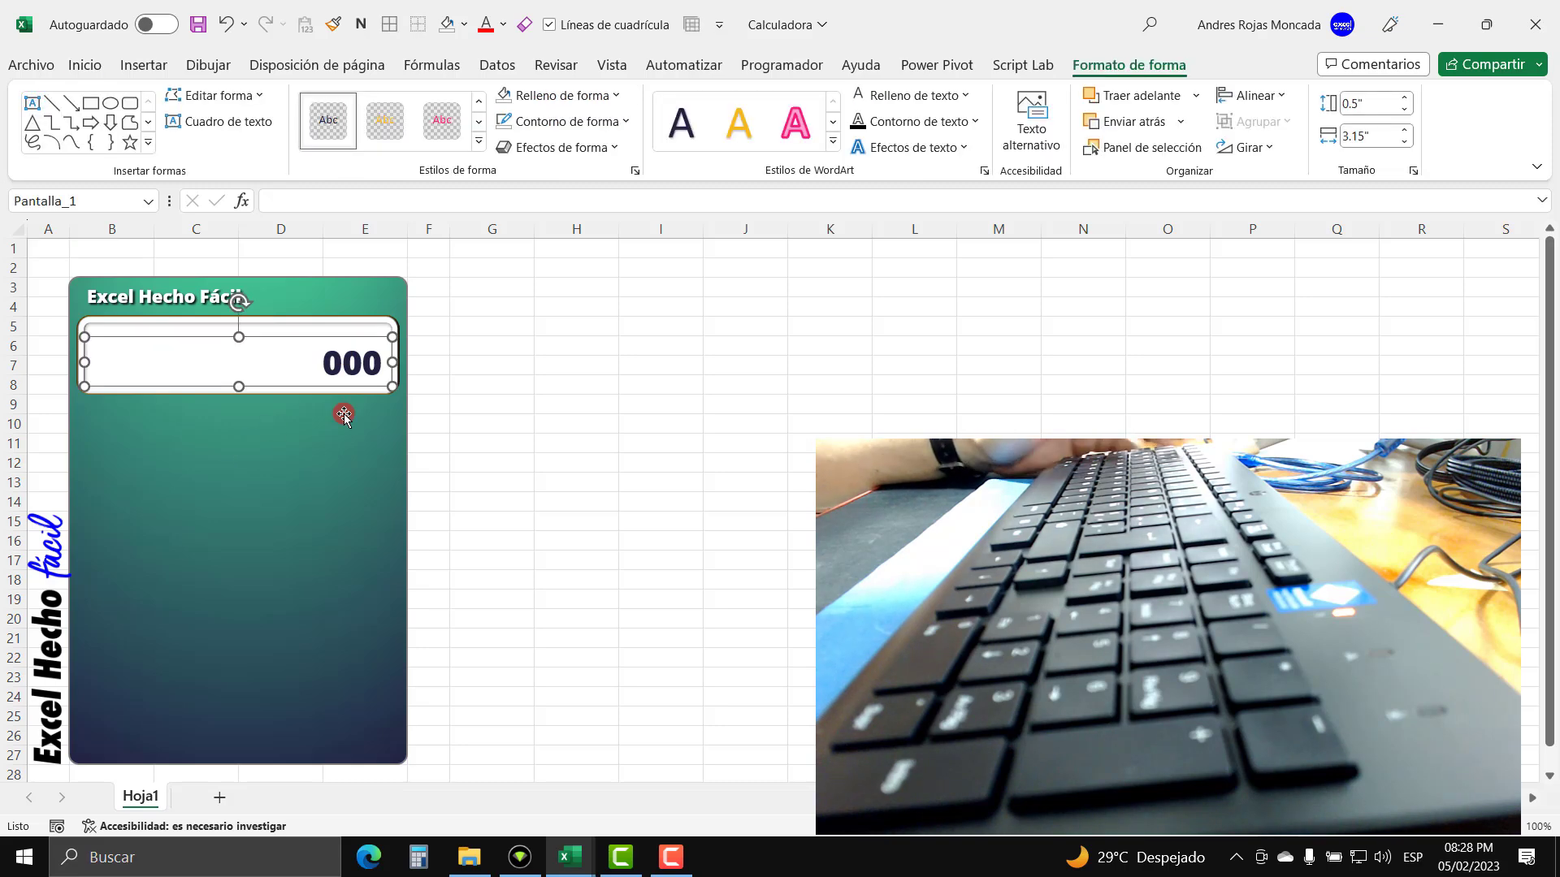
{"action": "key", "text": "ctrl+d"}
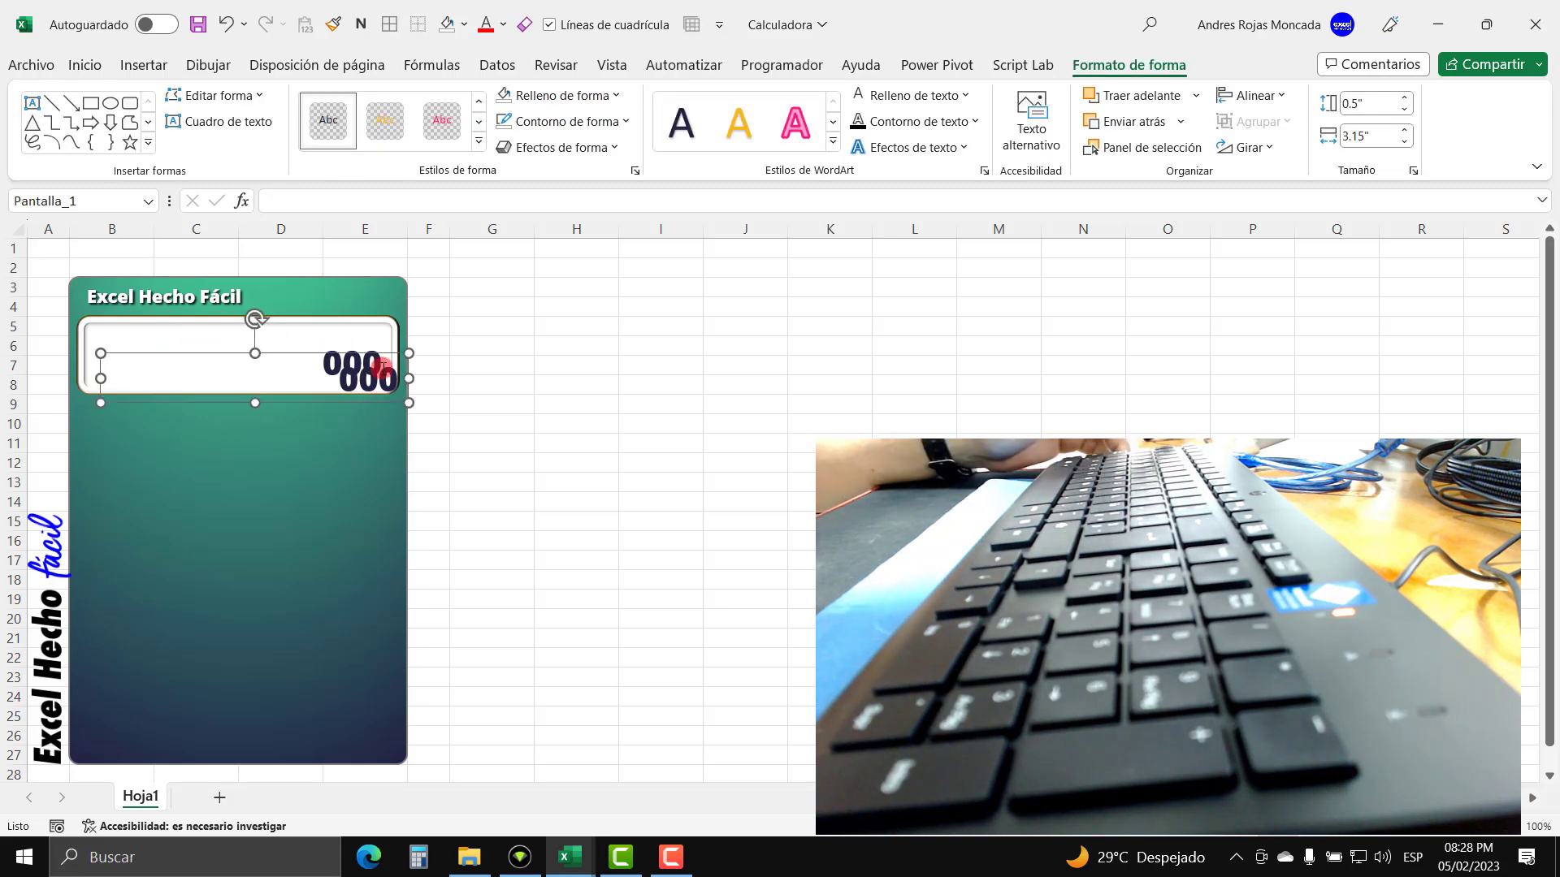
Move the copy above the original and make it font size 15, 3.1" wide
{"action": "left_click_drag", "start_coordinate": [386, 355], "coordinate": [370, 305]}
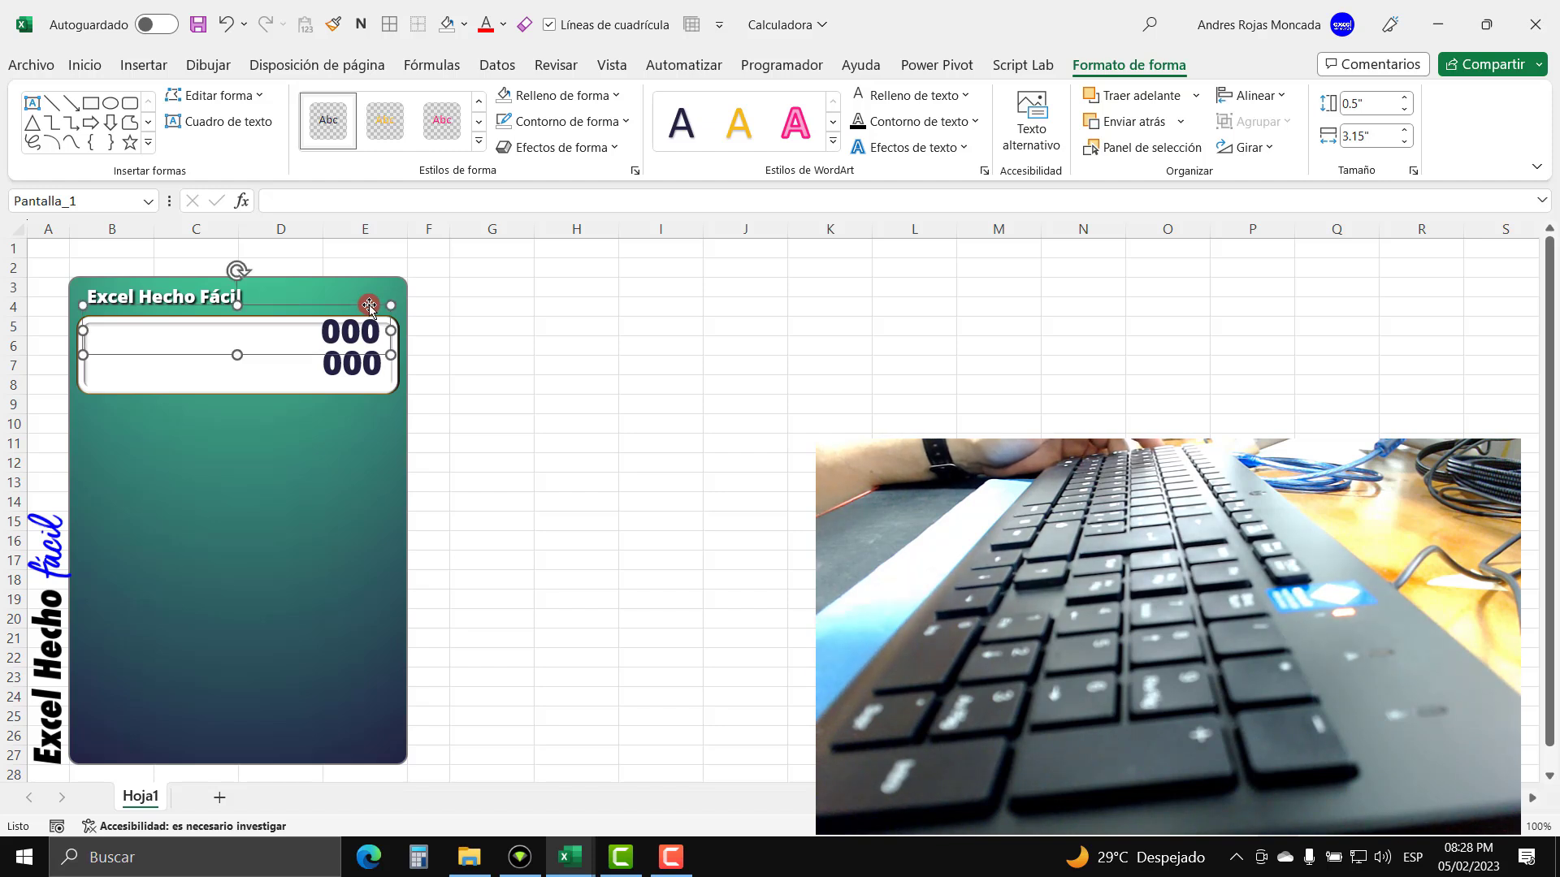
{"action": "left_click", "coordinate": [88, 71]}
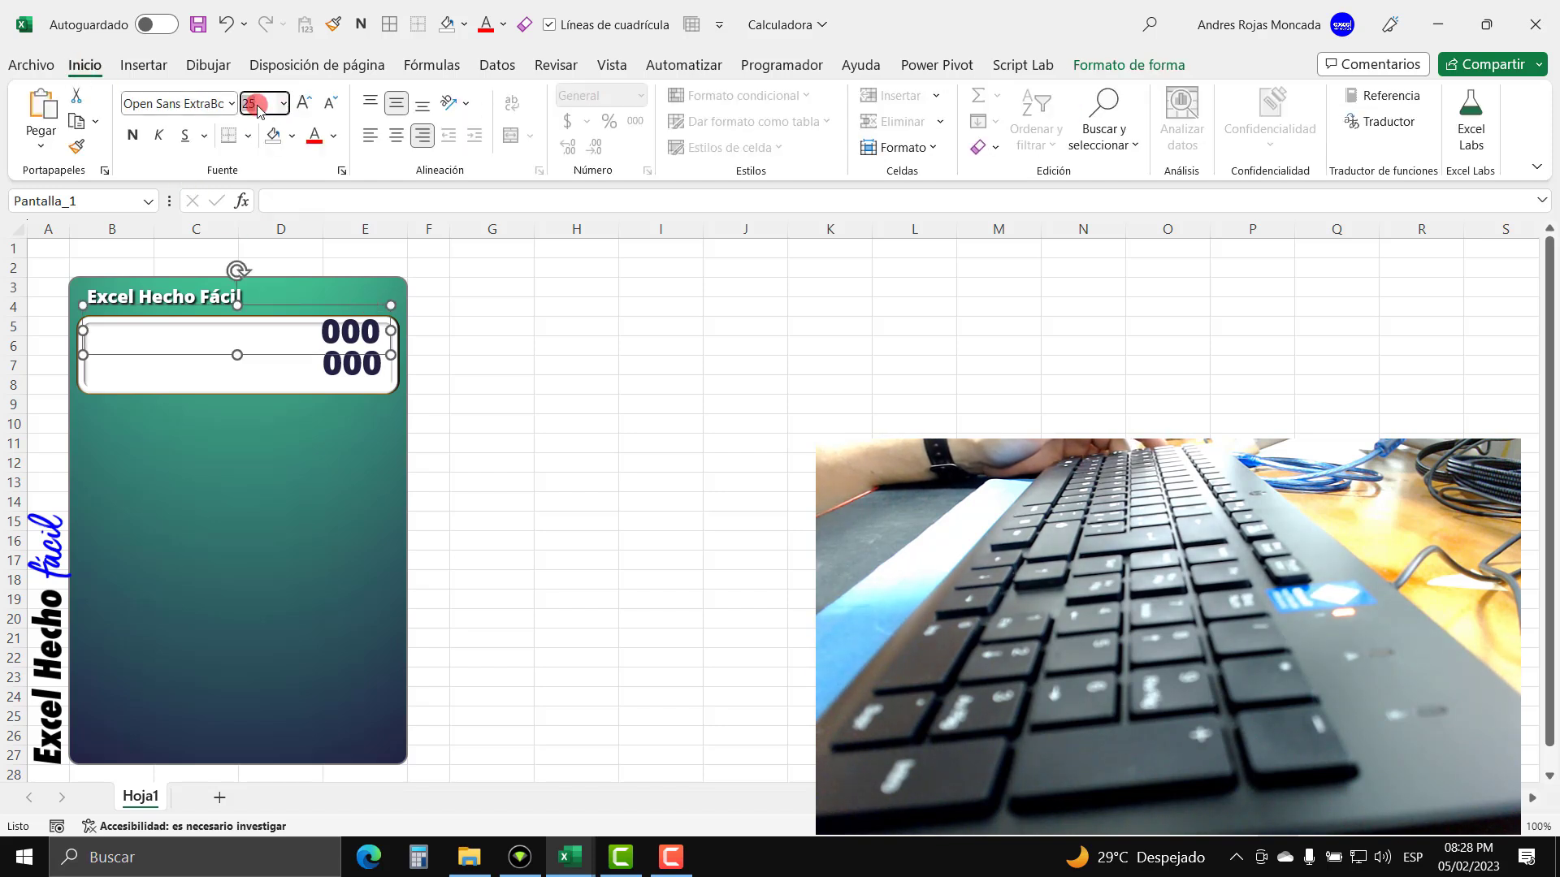
{"action": "type", "text": "15"}
{"action": "key", "text": "Return"}
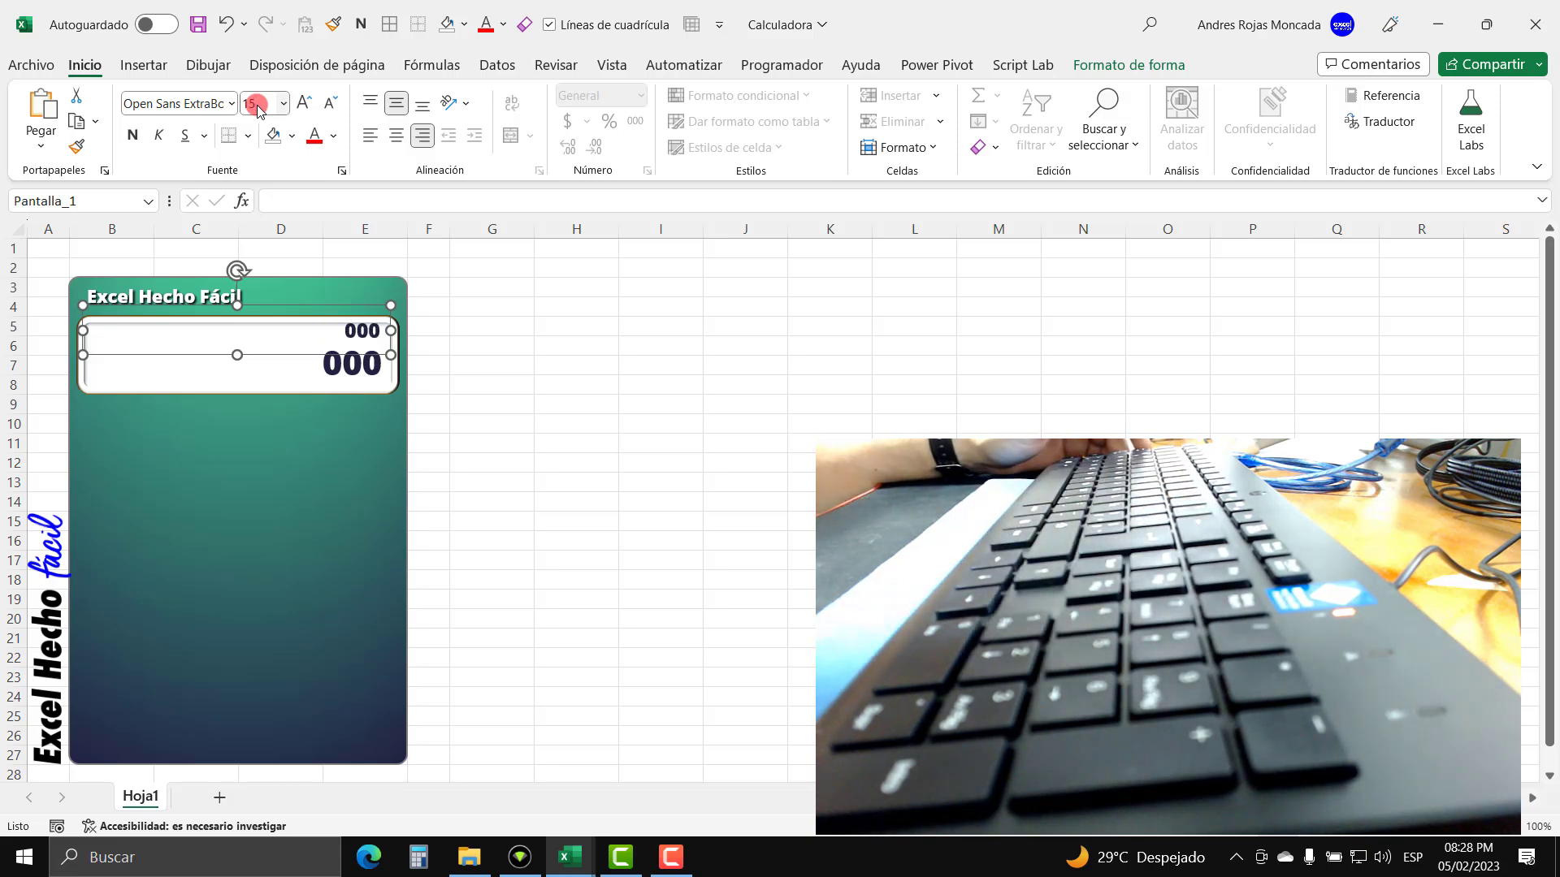
{"action": "left_click", "coordinate": [1159, 71]}
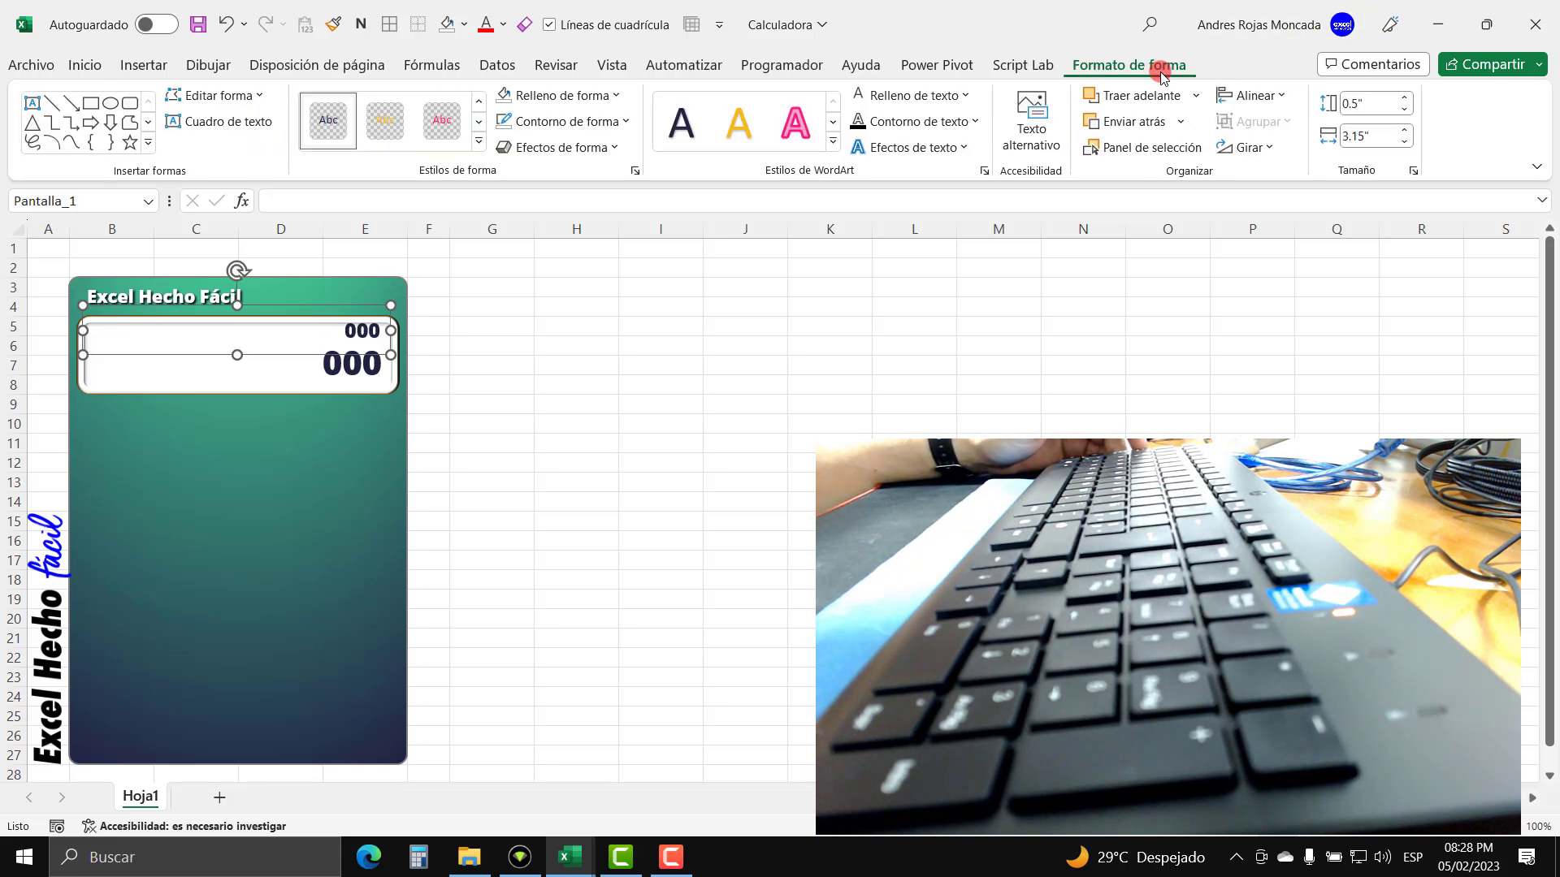
{"action": "double_click", "coordinate": [1385, 138]}
{"action": "type", "text": "3.1"}
{"action": "key", "text": "Return"}
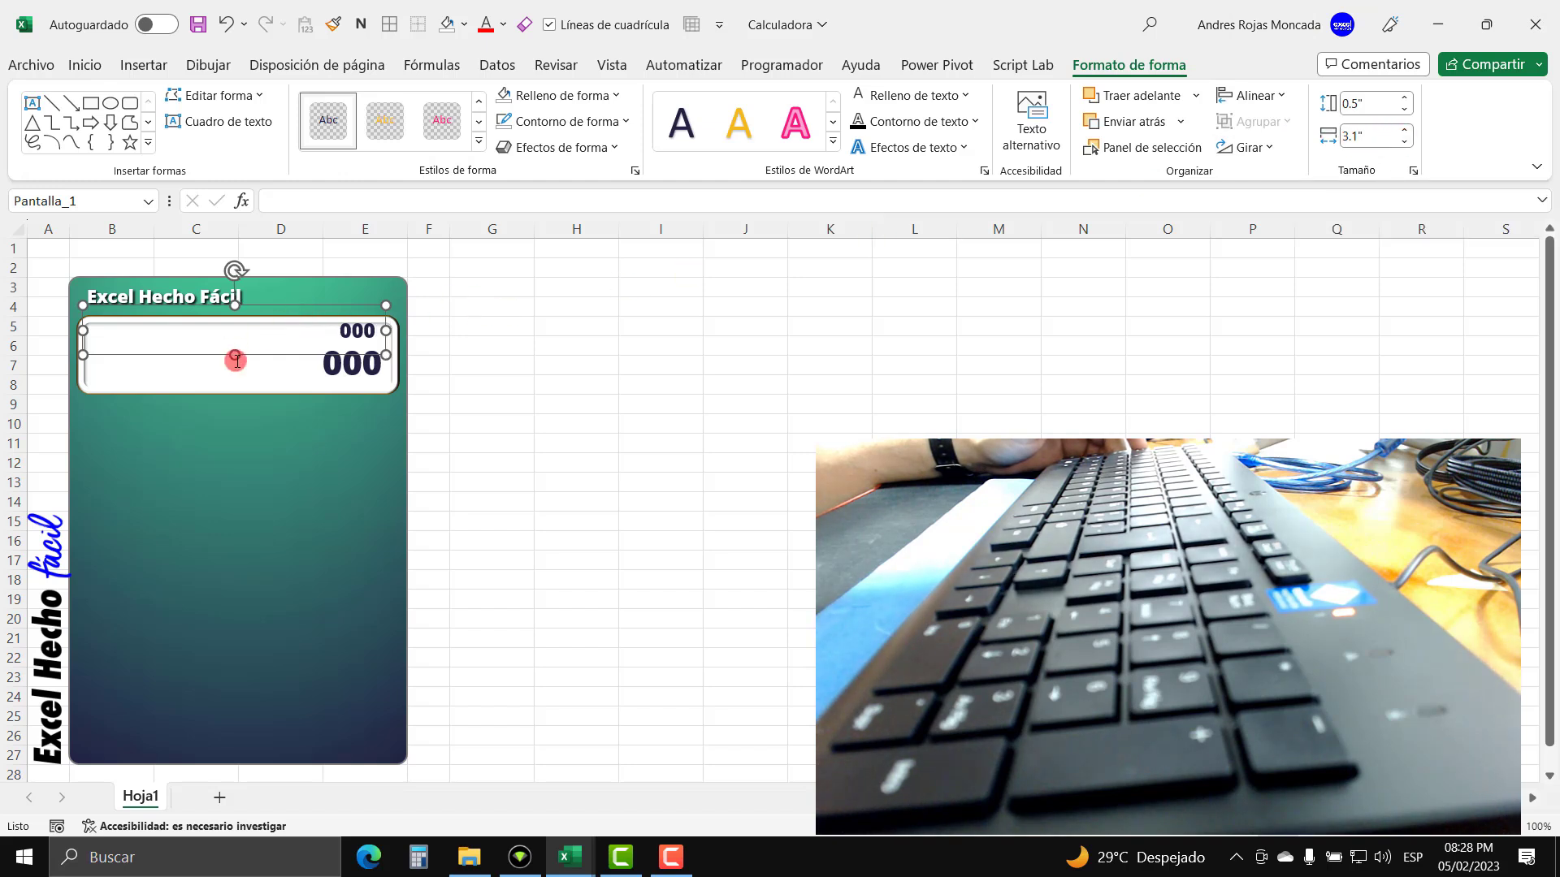
Fine-tune the small 000 readout's position above the large one
{"action": "left_click_drag", "start_coordinate": [315, 309], "coordinate": [314, 313]}
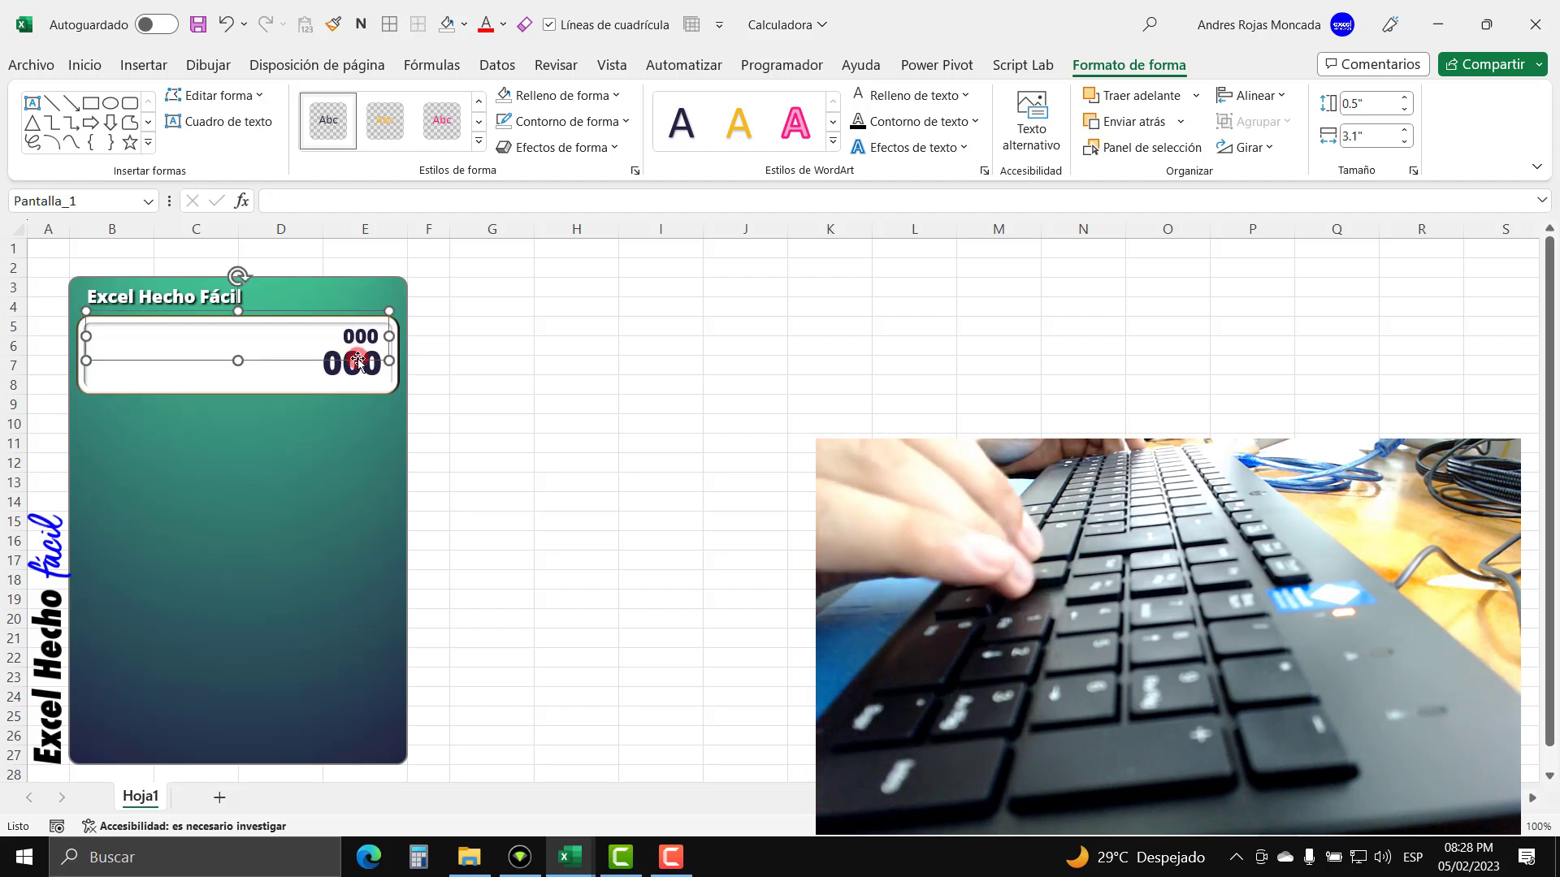
{"action": "key", "text": "Left"}
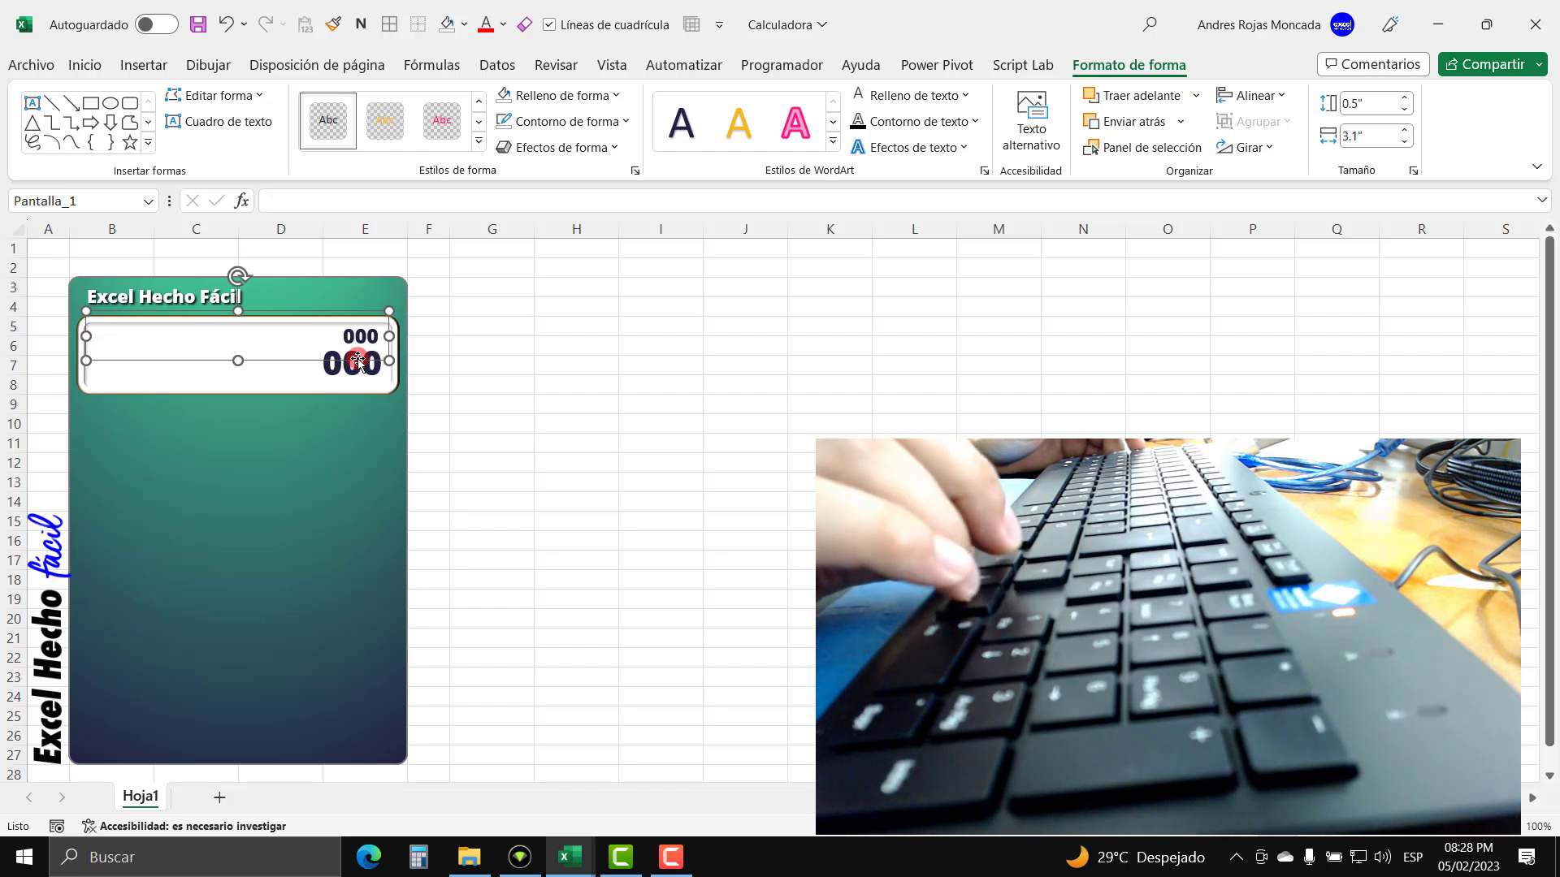
{"action": "key", "text": "Right"}
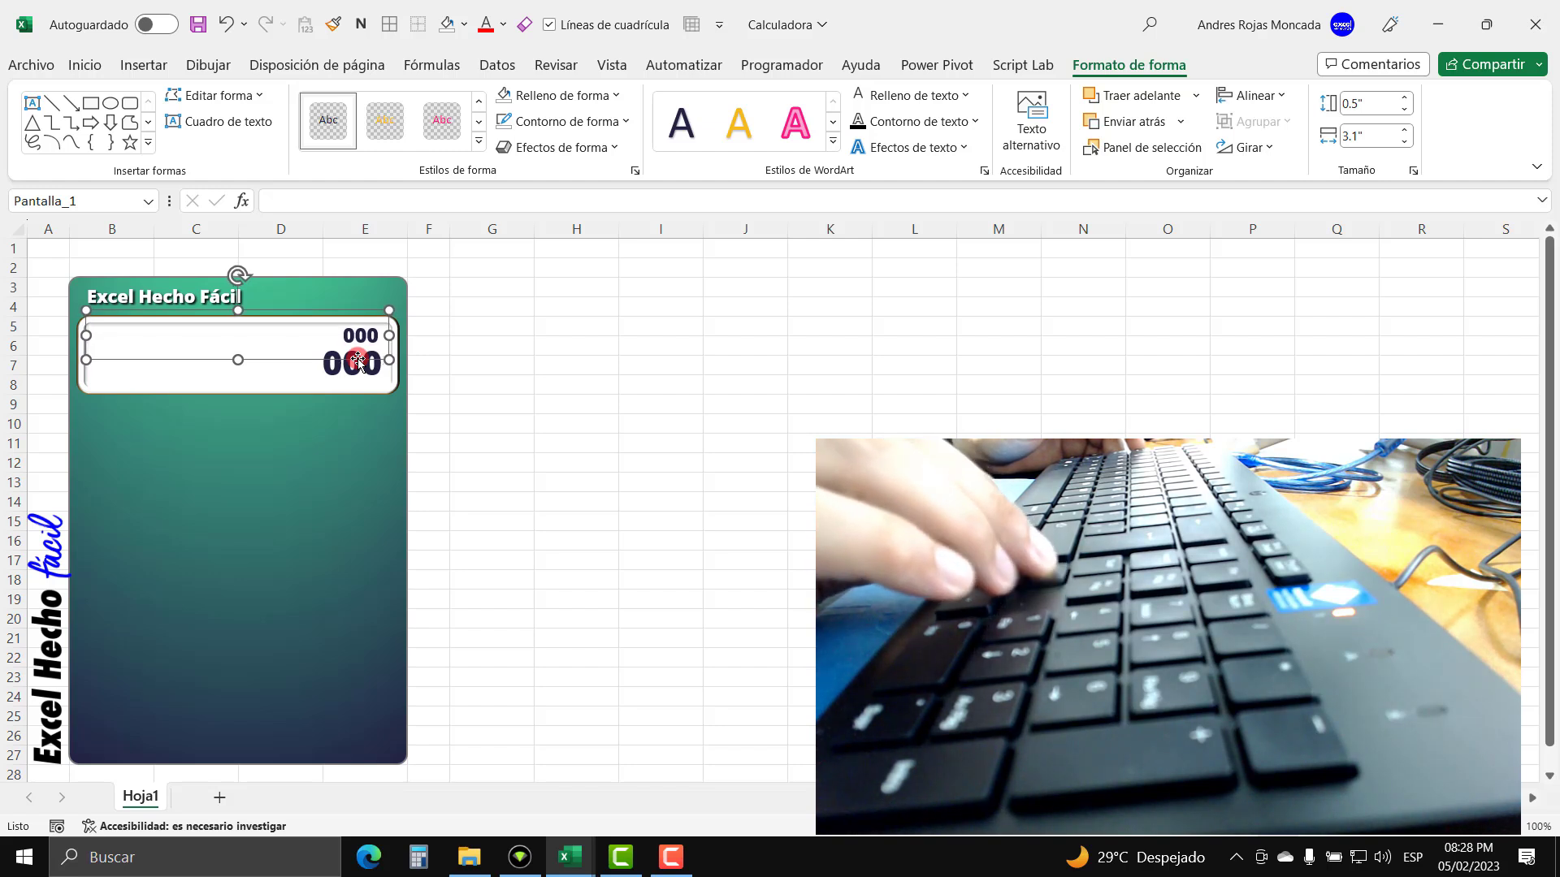
{"action": "key", "text": "Up"}
{"action": "key", "text": "Down"}
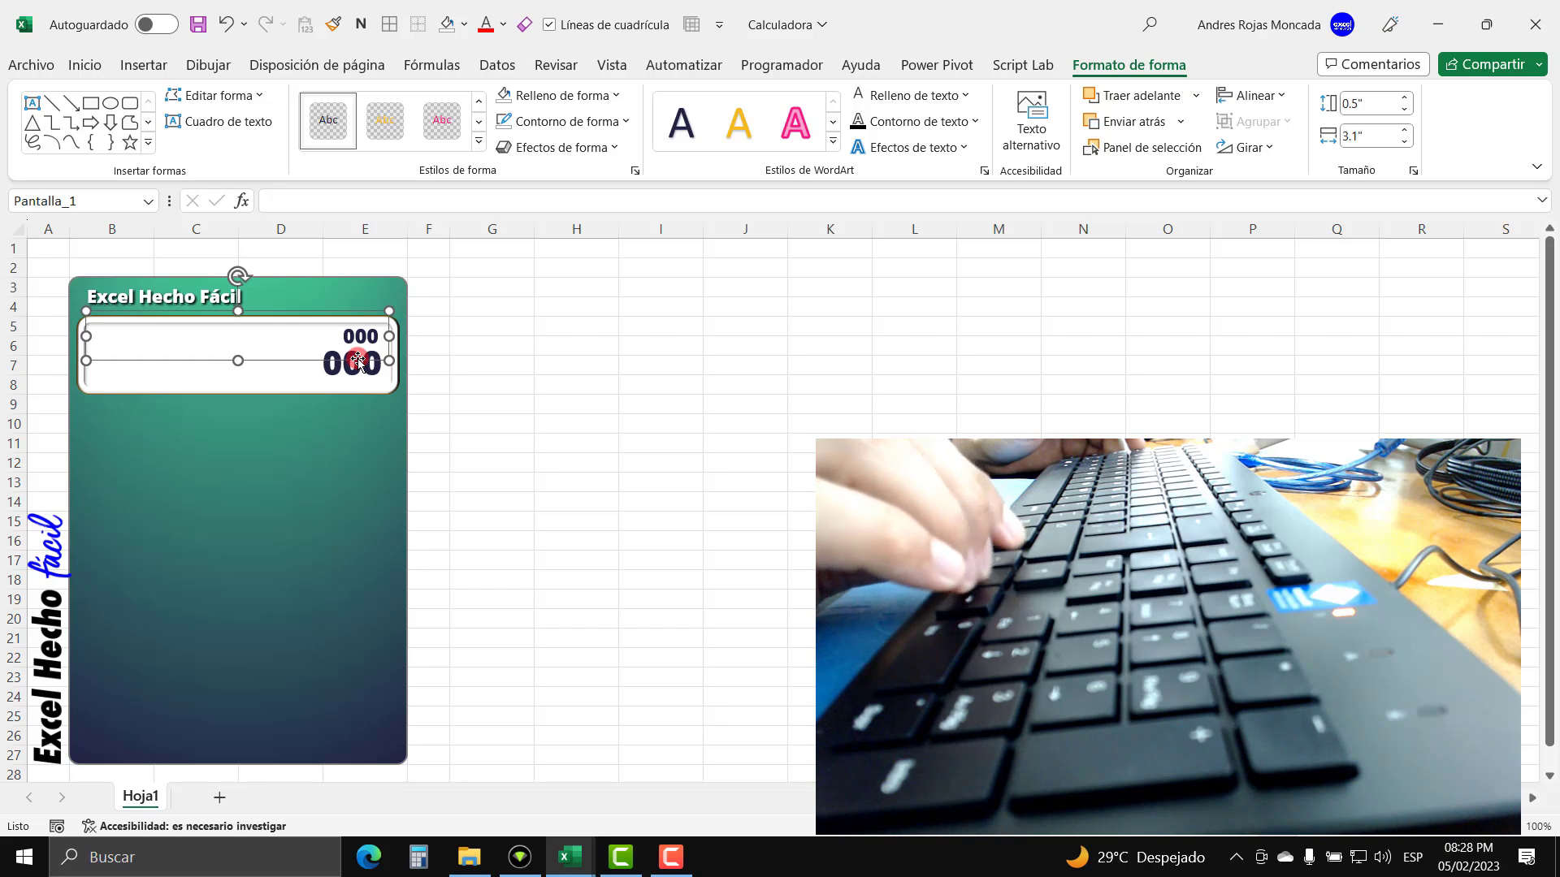
{"action": "key", "text": "Escape"}
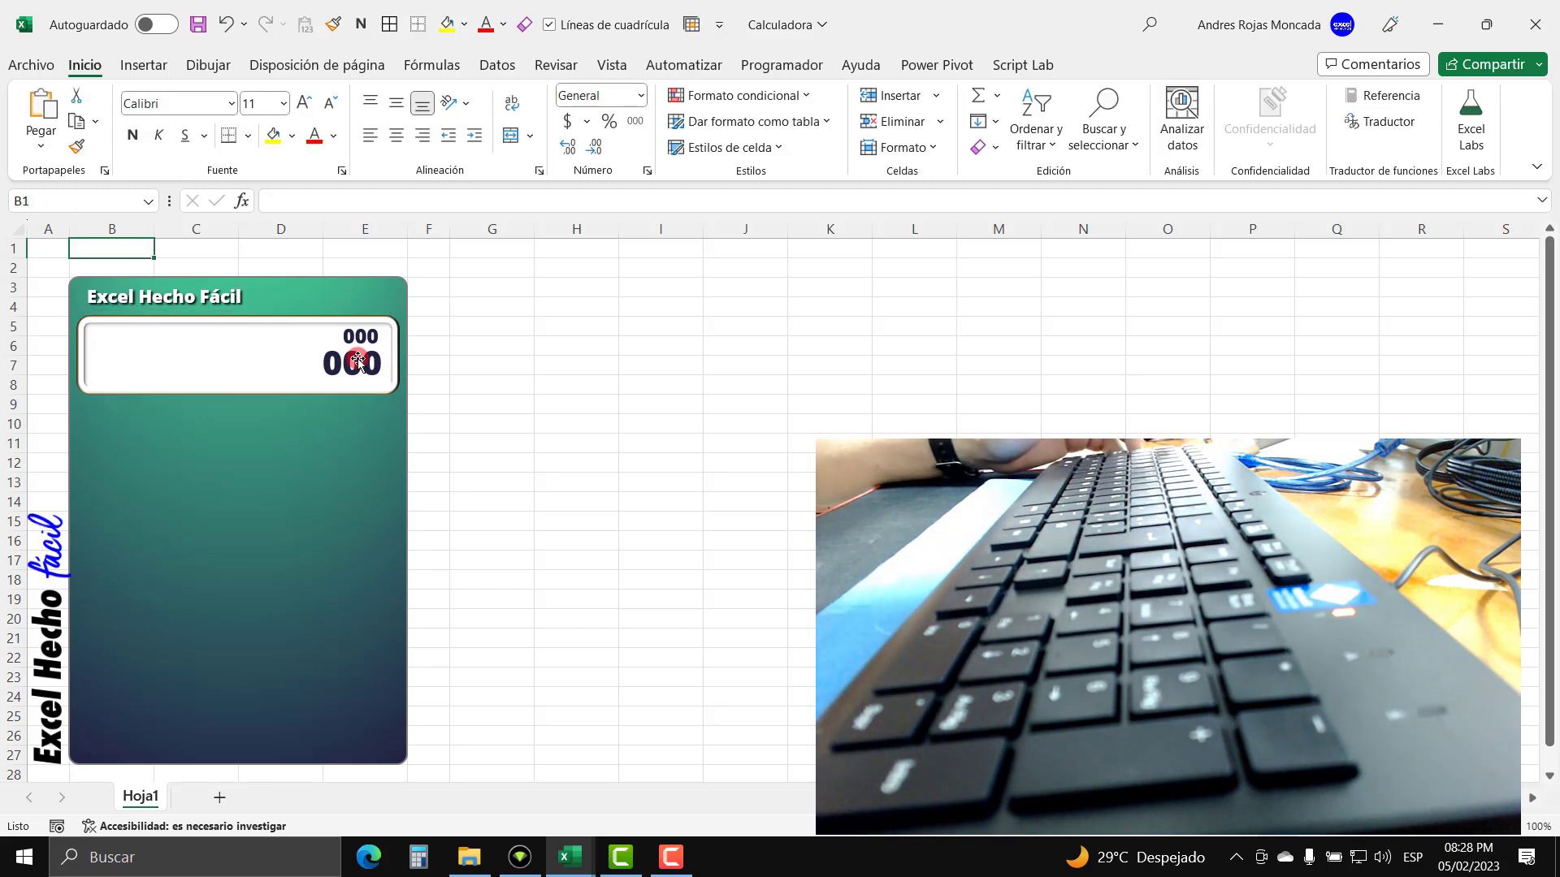
{"action": "left_click", "coordinate": [361, 340]}
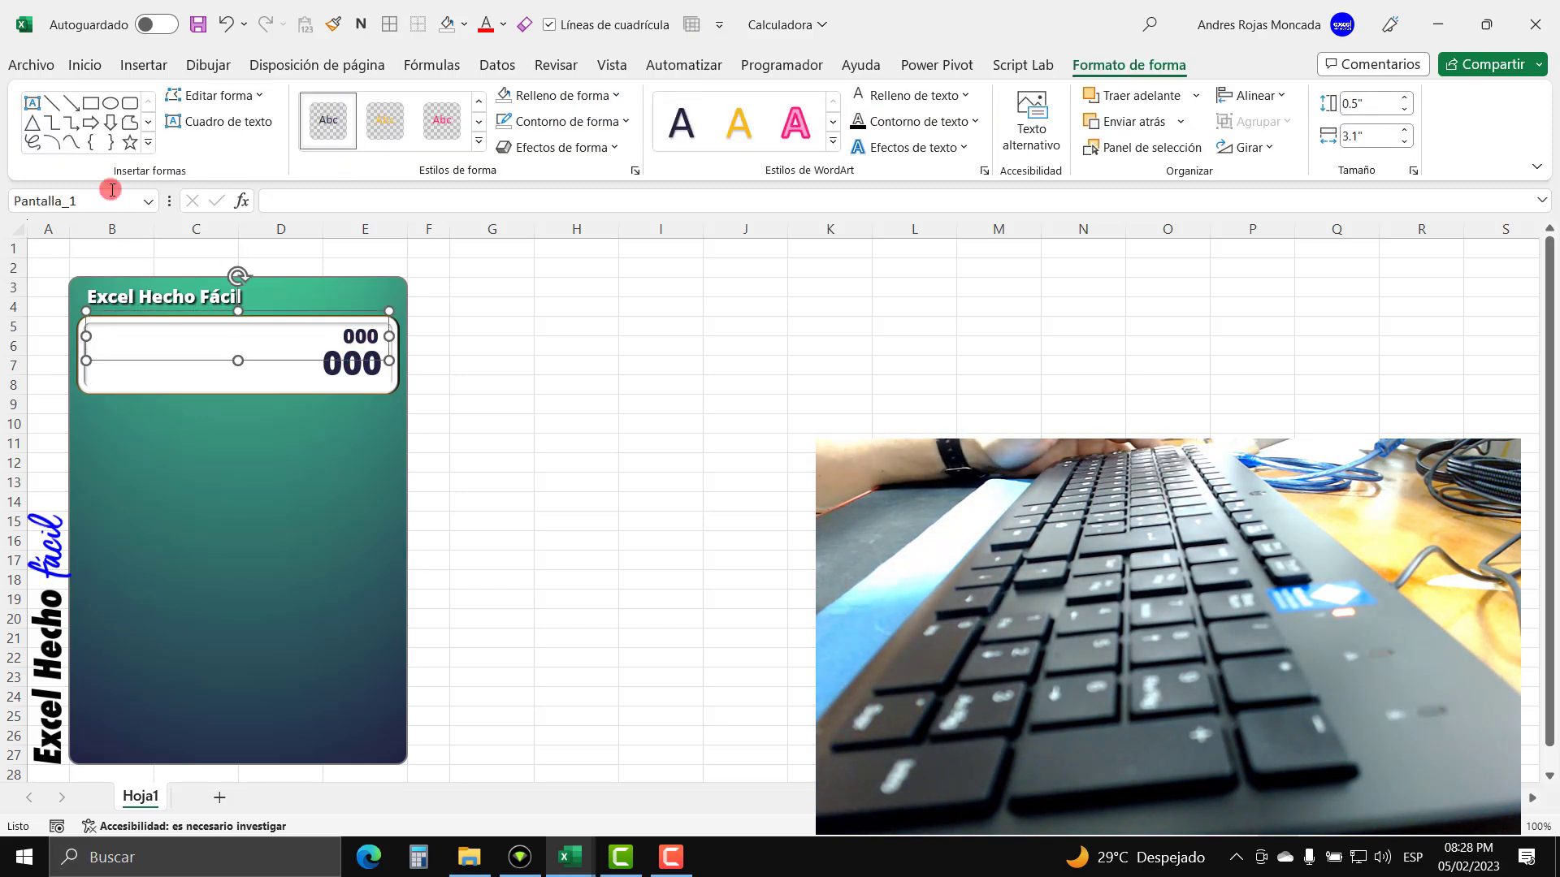
Name the upper 000 readout Pantalla_2
{"action": "left_click", "coordinate": [88, 200]}
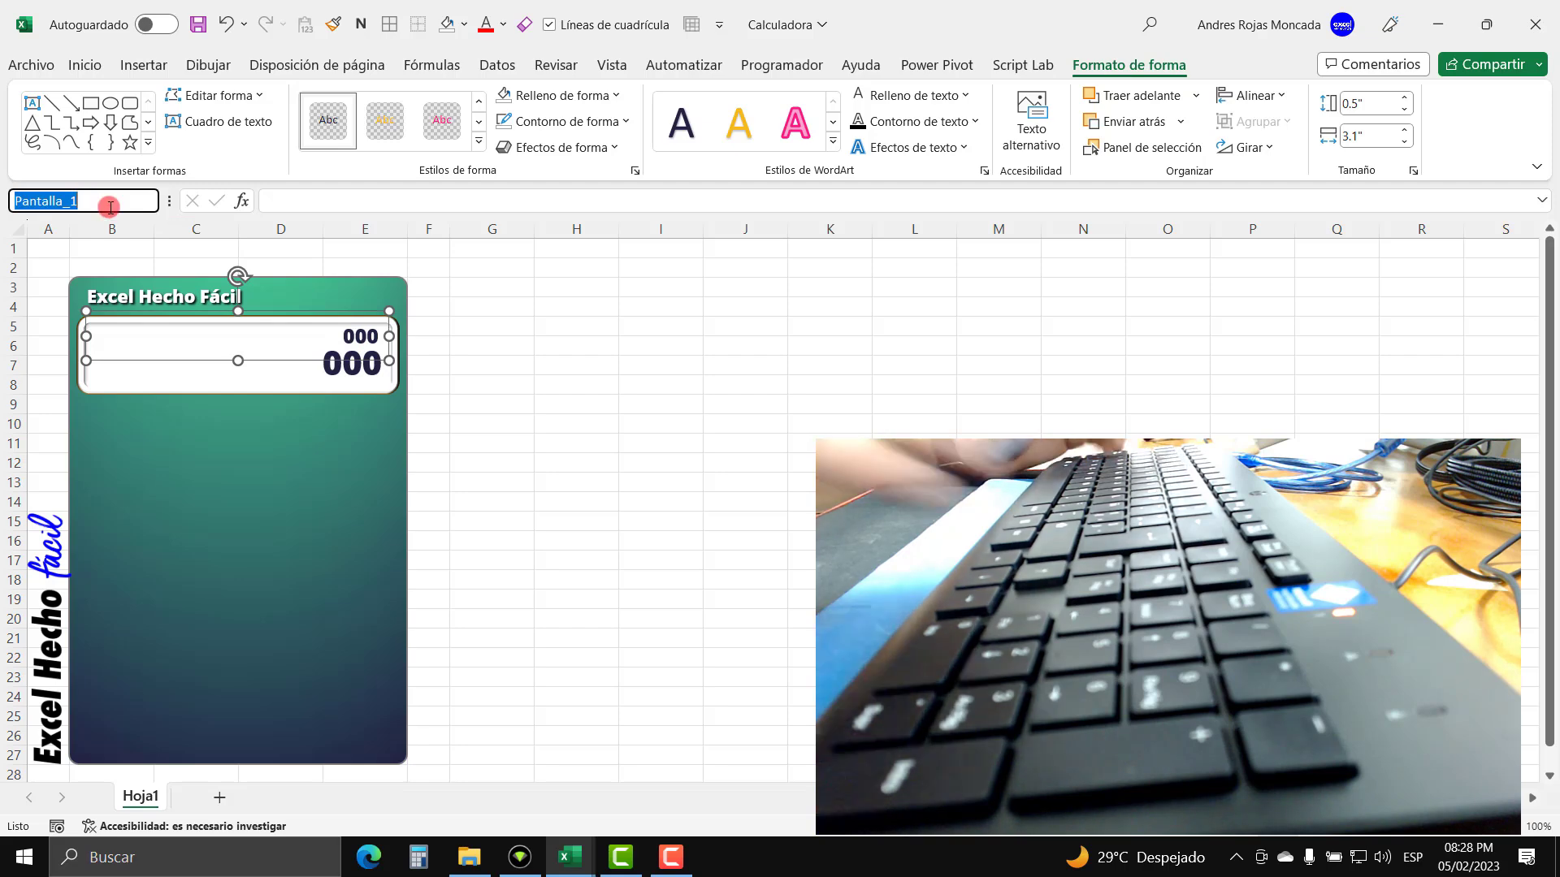
{"action": "type", "text": "Pantal"}
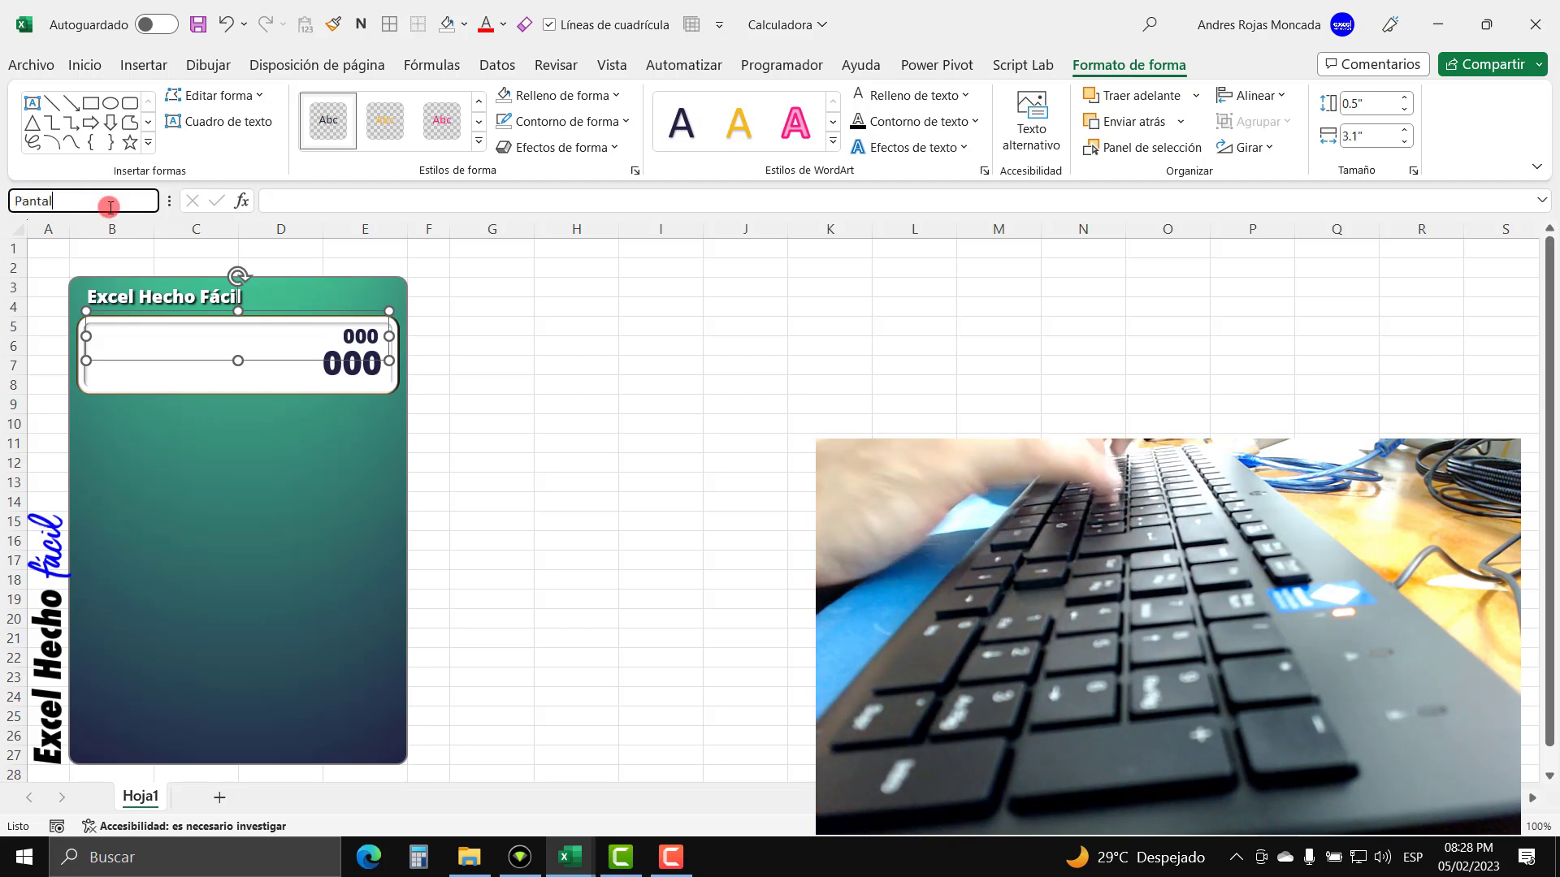
{"action": "type", "text": "la_2"}
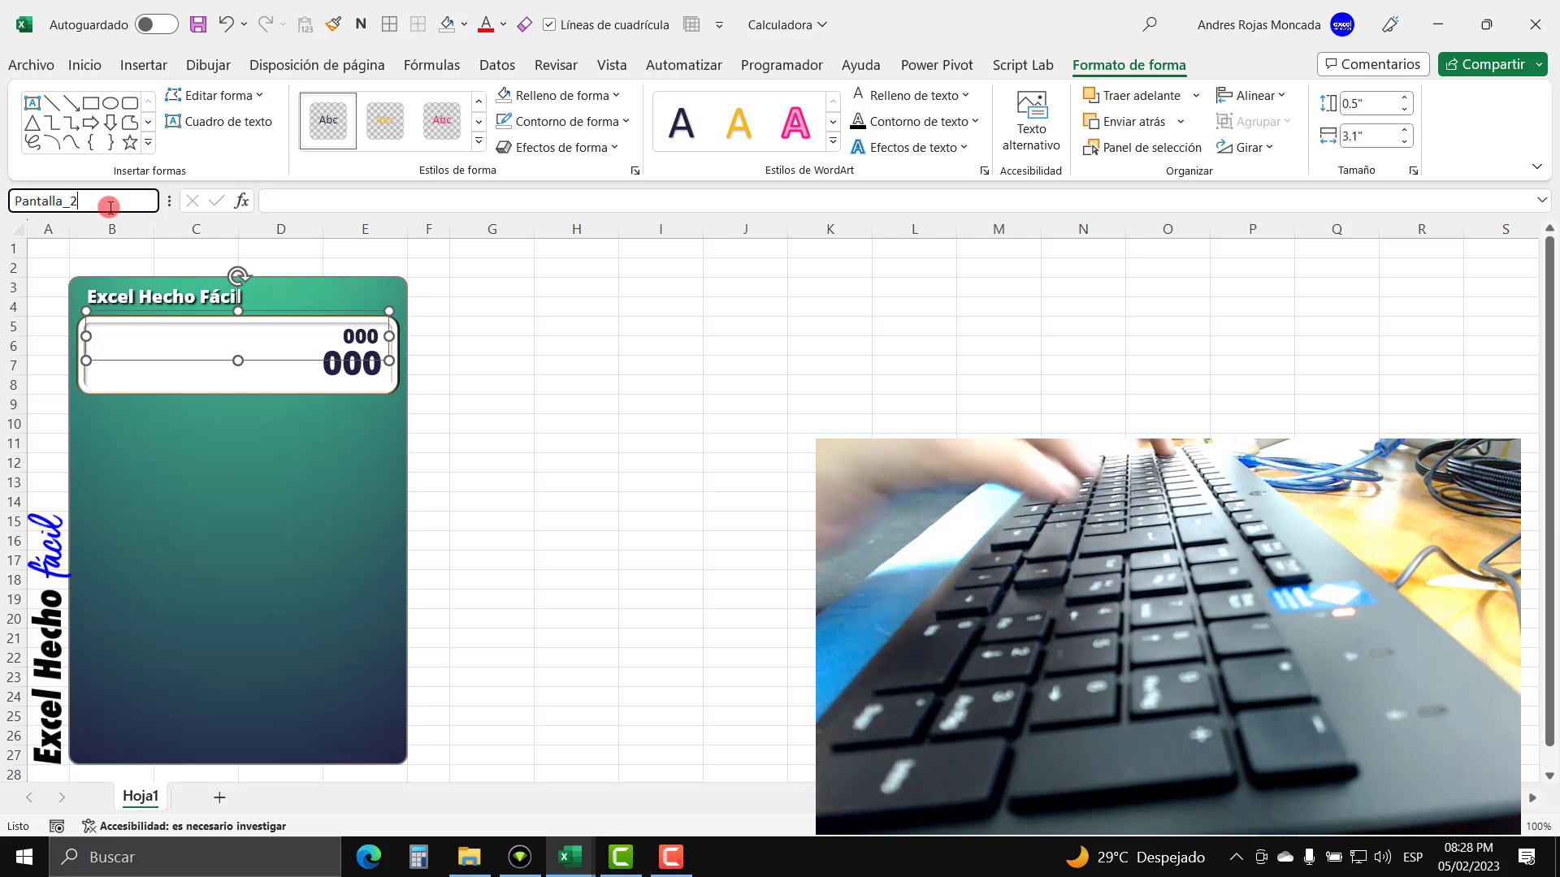
{"action": "key", "text": "Return"}
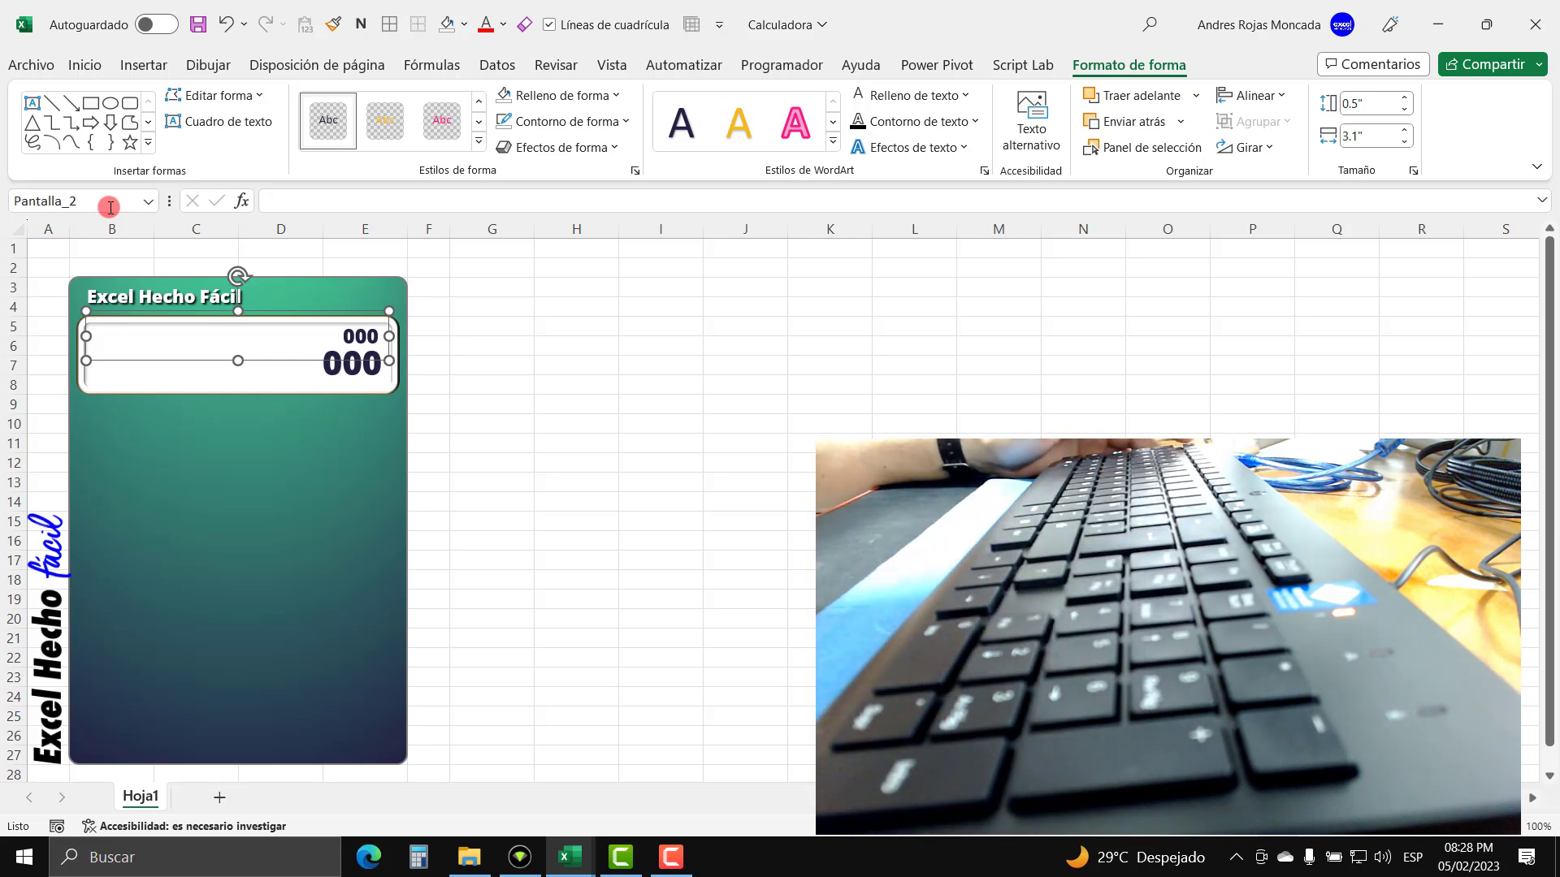
{"action": "key", "text": "Escape"}
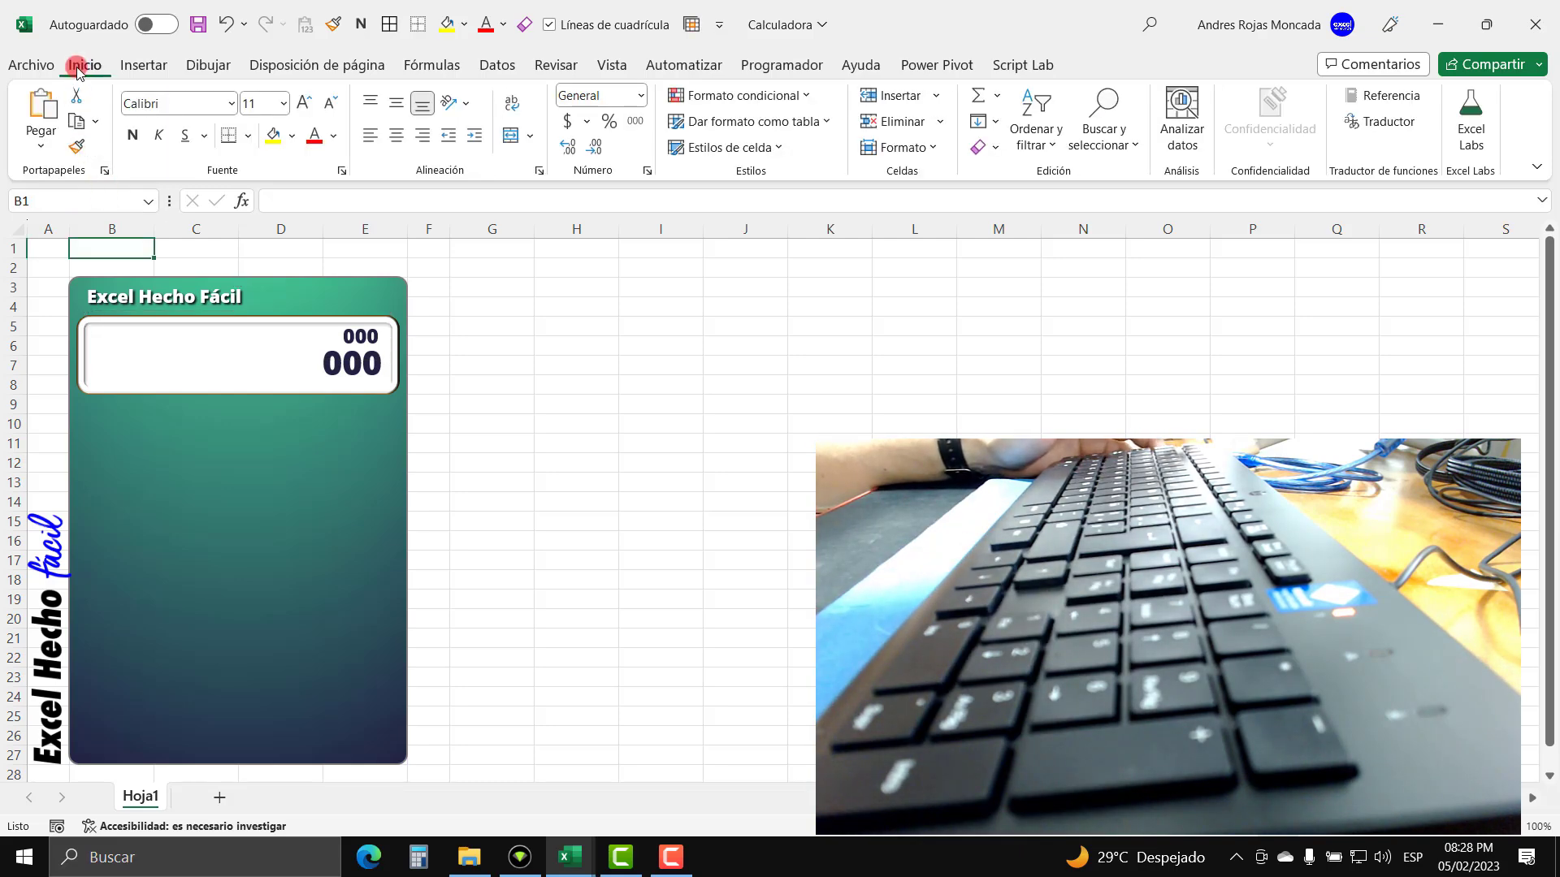
Pick the rounded rectangle from the Insert shapes gallery
{"action": "left_click", "coordinate": [146, 65]}
{"action": "left_click", "coordinate": [275, 130]}
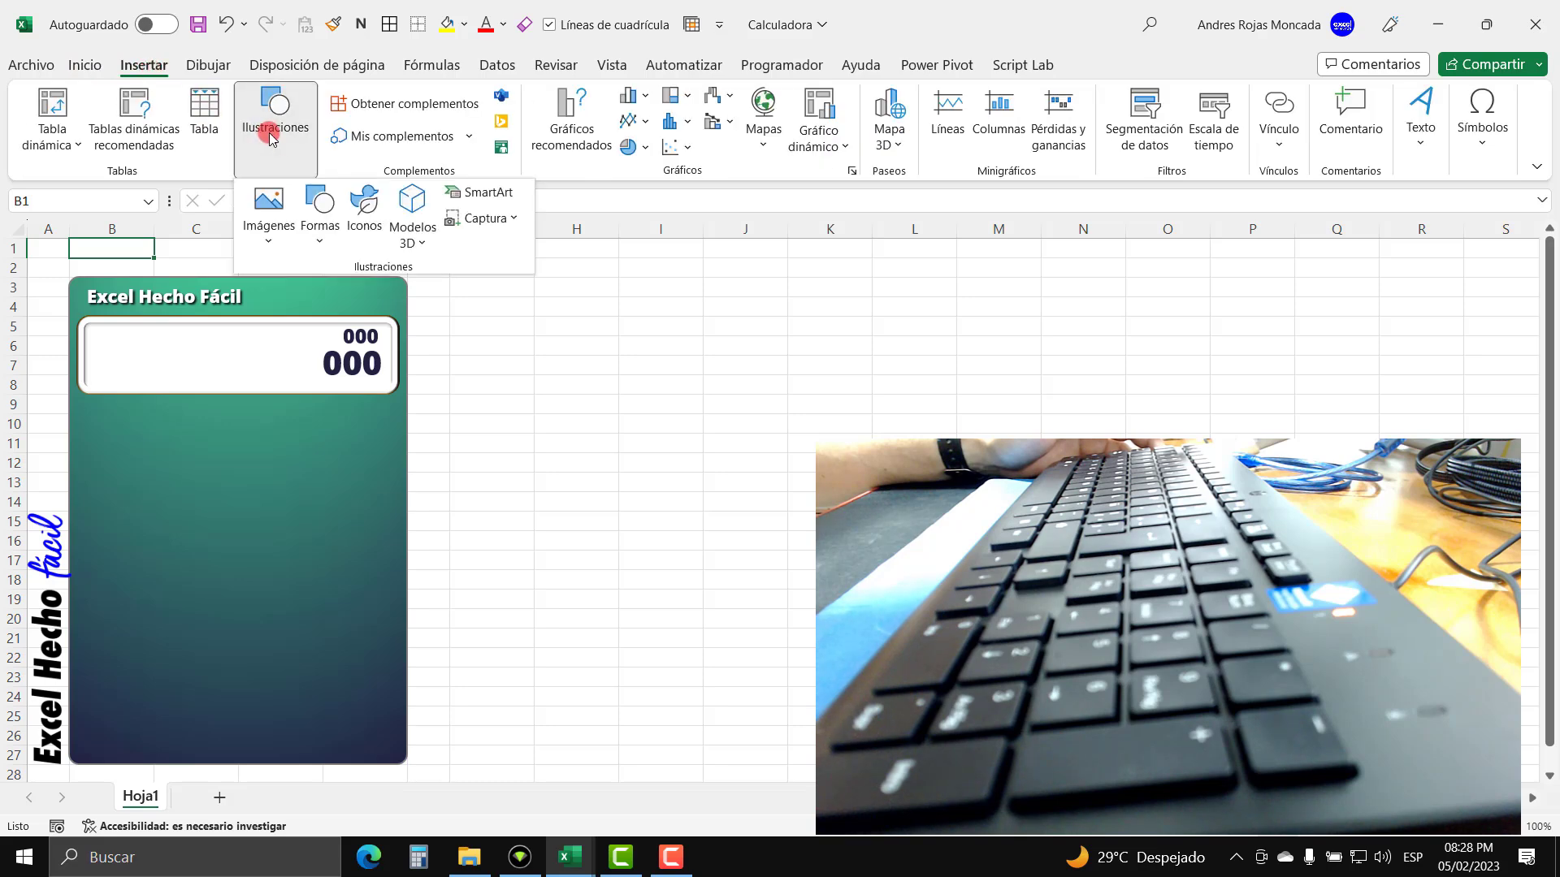
{"action": "left_click", "coordinate": [321, 227]}
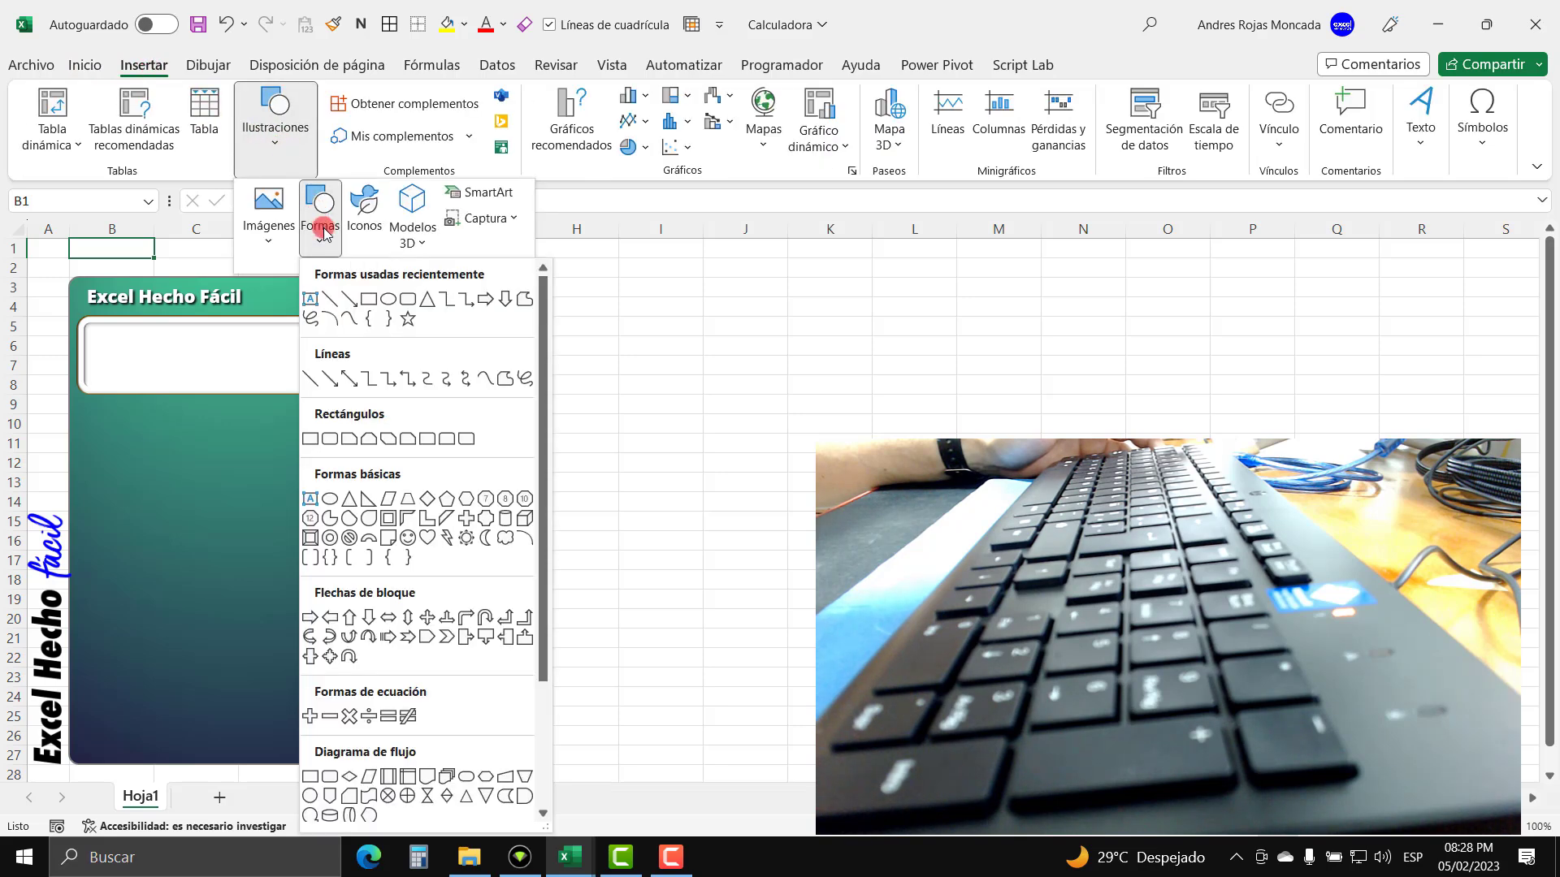
{"action": "left_click", "coordinate": [406, 302]}
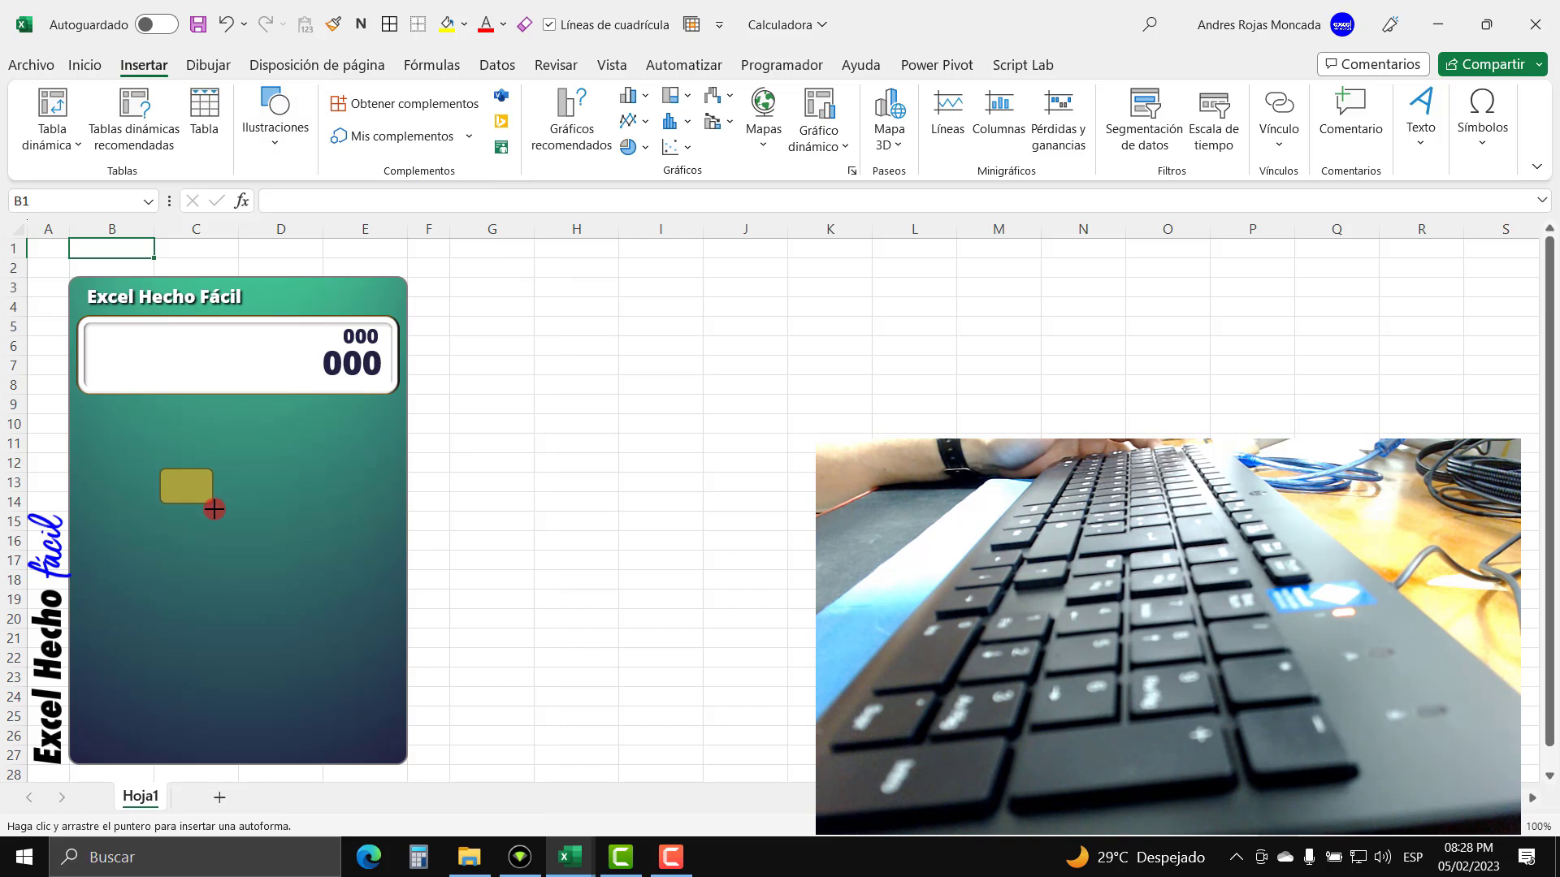
Draw a rounded rectangle below the display and size it 0.55" by 0.55"
{"action": "mouse_move", "coordinate": [213, 525]}
{"action": "left_mouse_down"}
{"action": "mouse_move", "coordinate": [250, 533]}
{"action": "mouse_move", "coordinate": [249, 547]}
{"action": "left_mouse_up"}
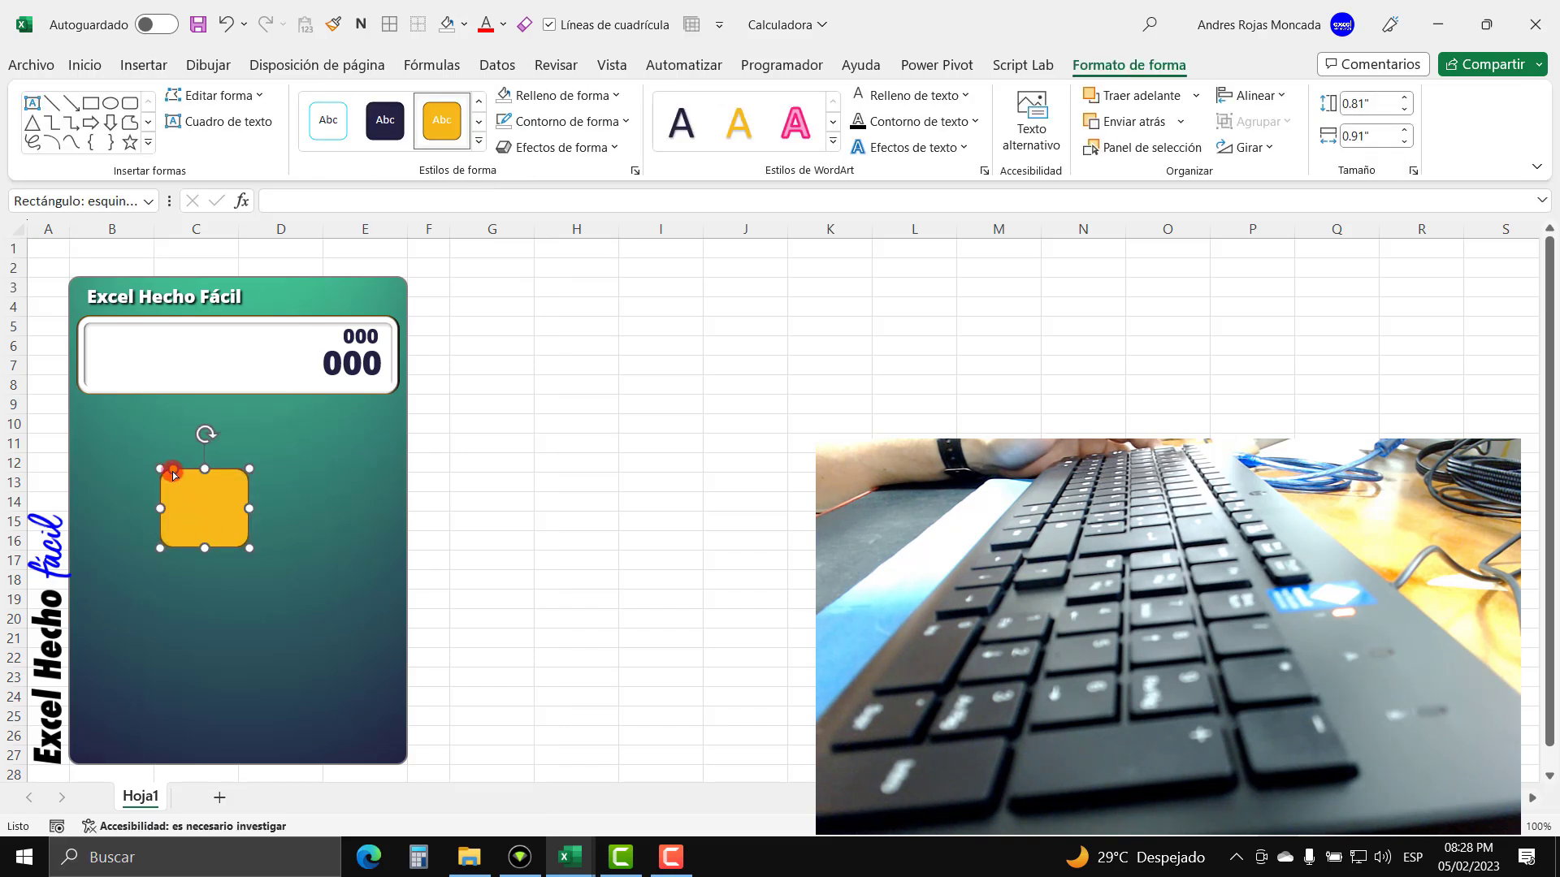
{"action": "left_click_drag", "start_coordinate": [173, 474], "coordinate": [168, 469]}
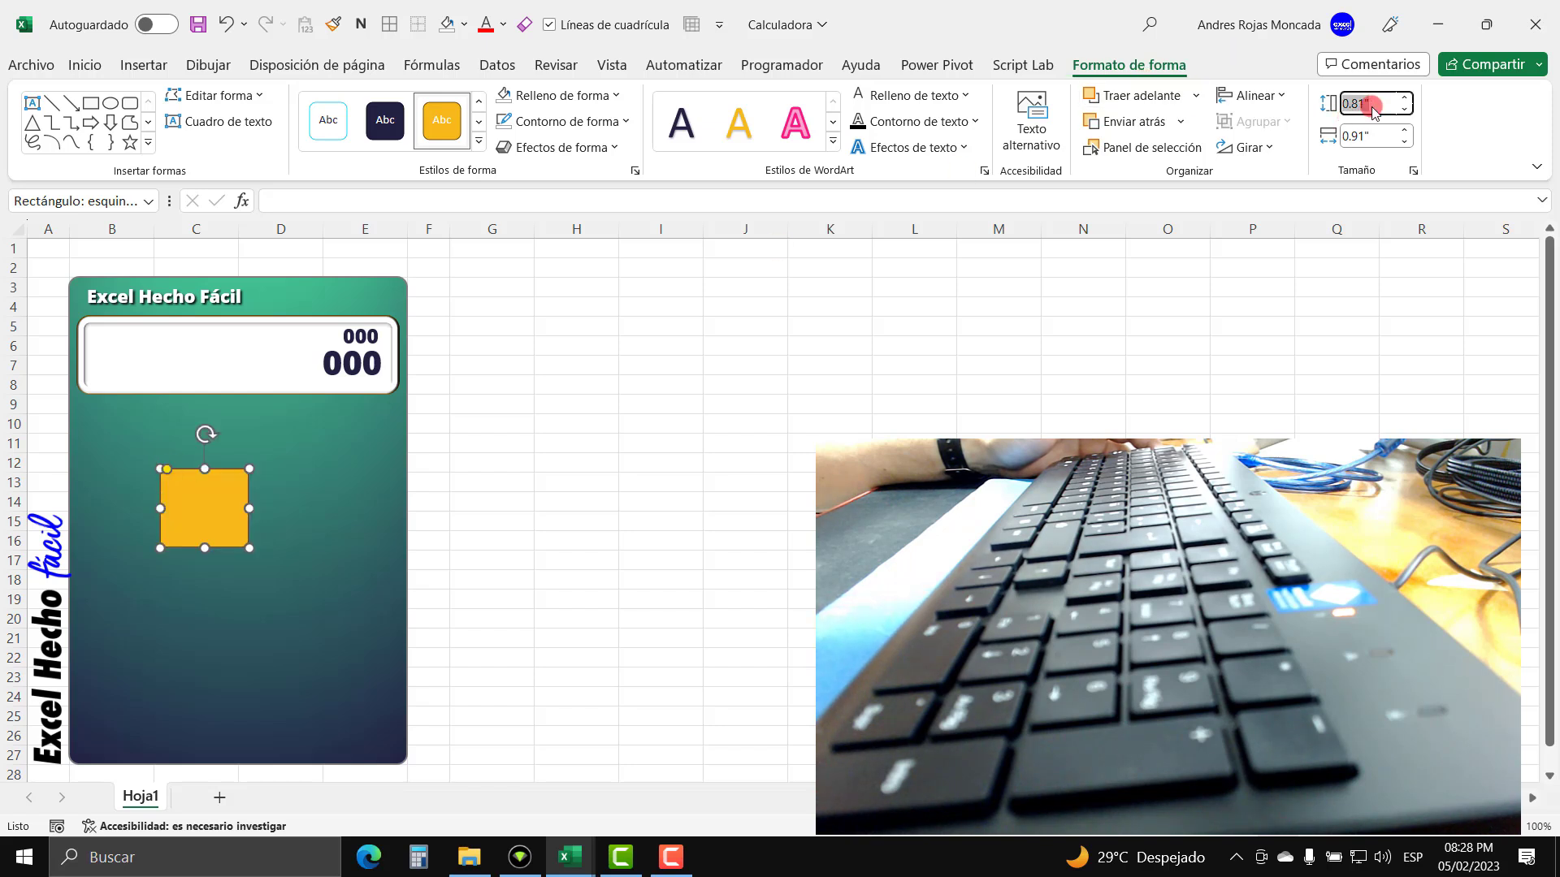
{"action": "type", "text": "0.55"}
{"action": "key", "text": "Return"}
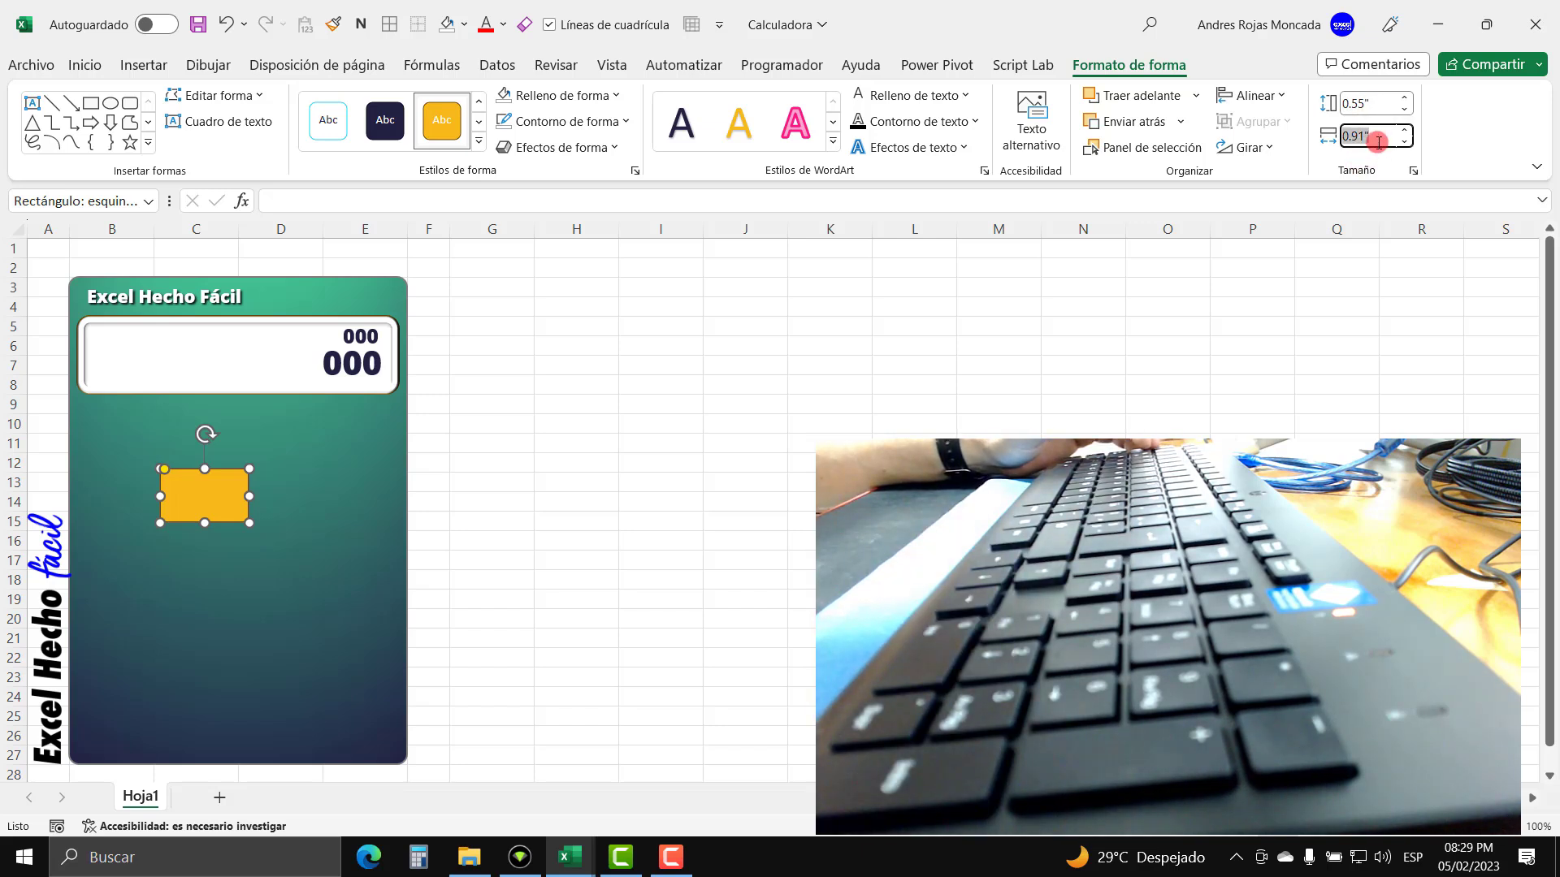
{"action": "type", "text": "0.55"}
{"action": "key", "text": "Return"}
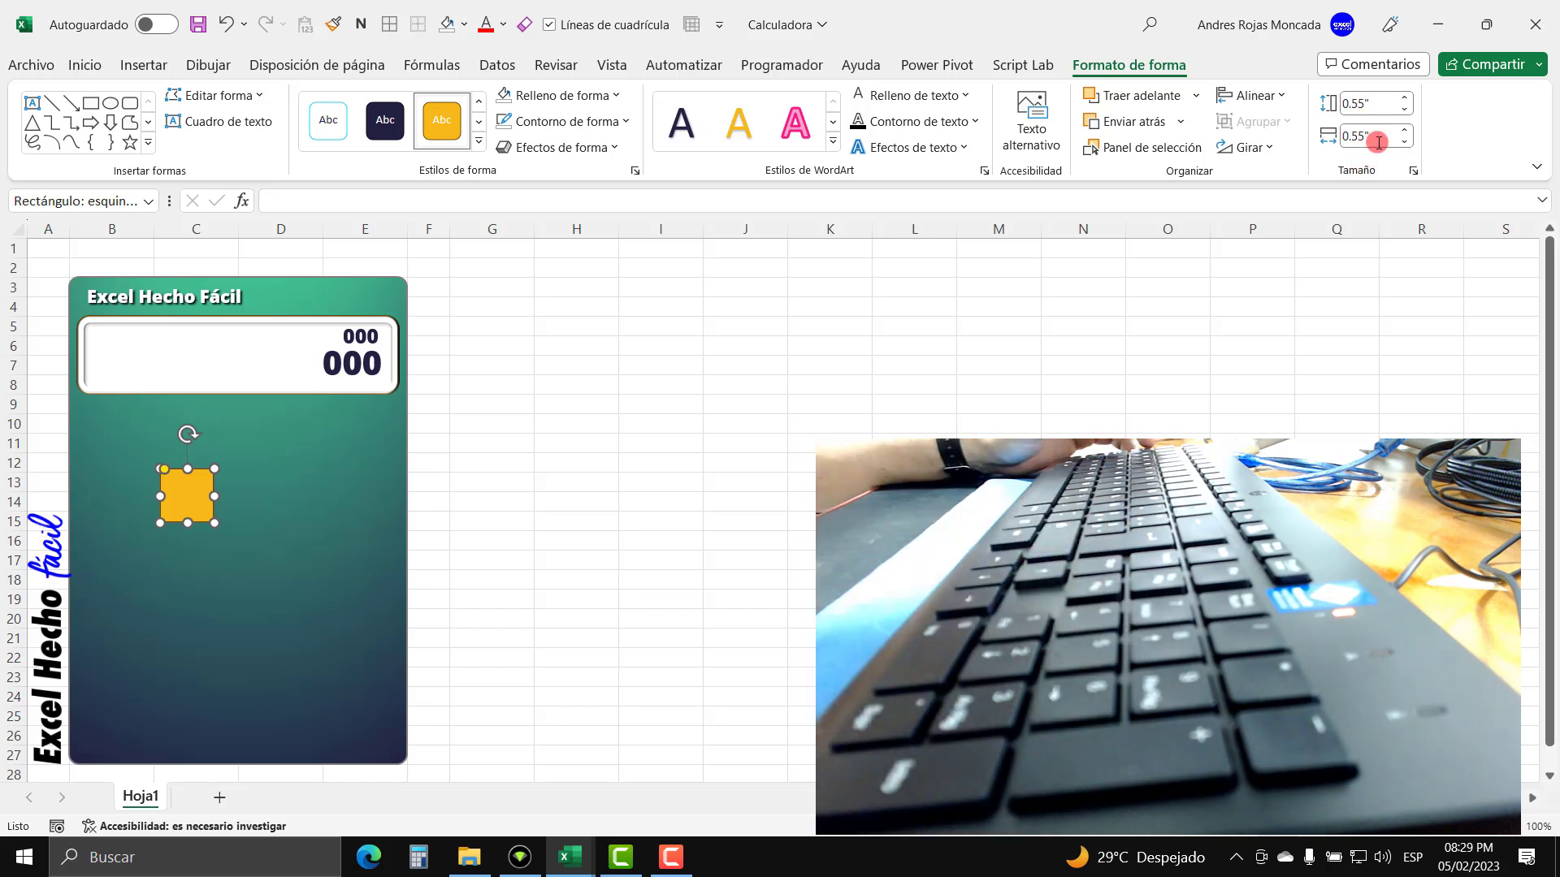
Give the first button square a white fill and open Formato de forma
{"action": "left_click", "coordinate": [567, 96]}
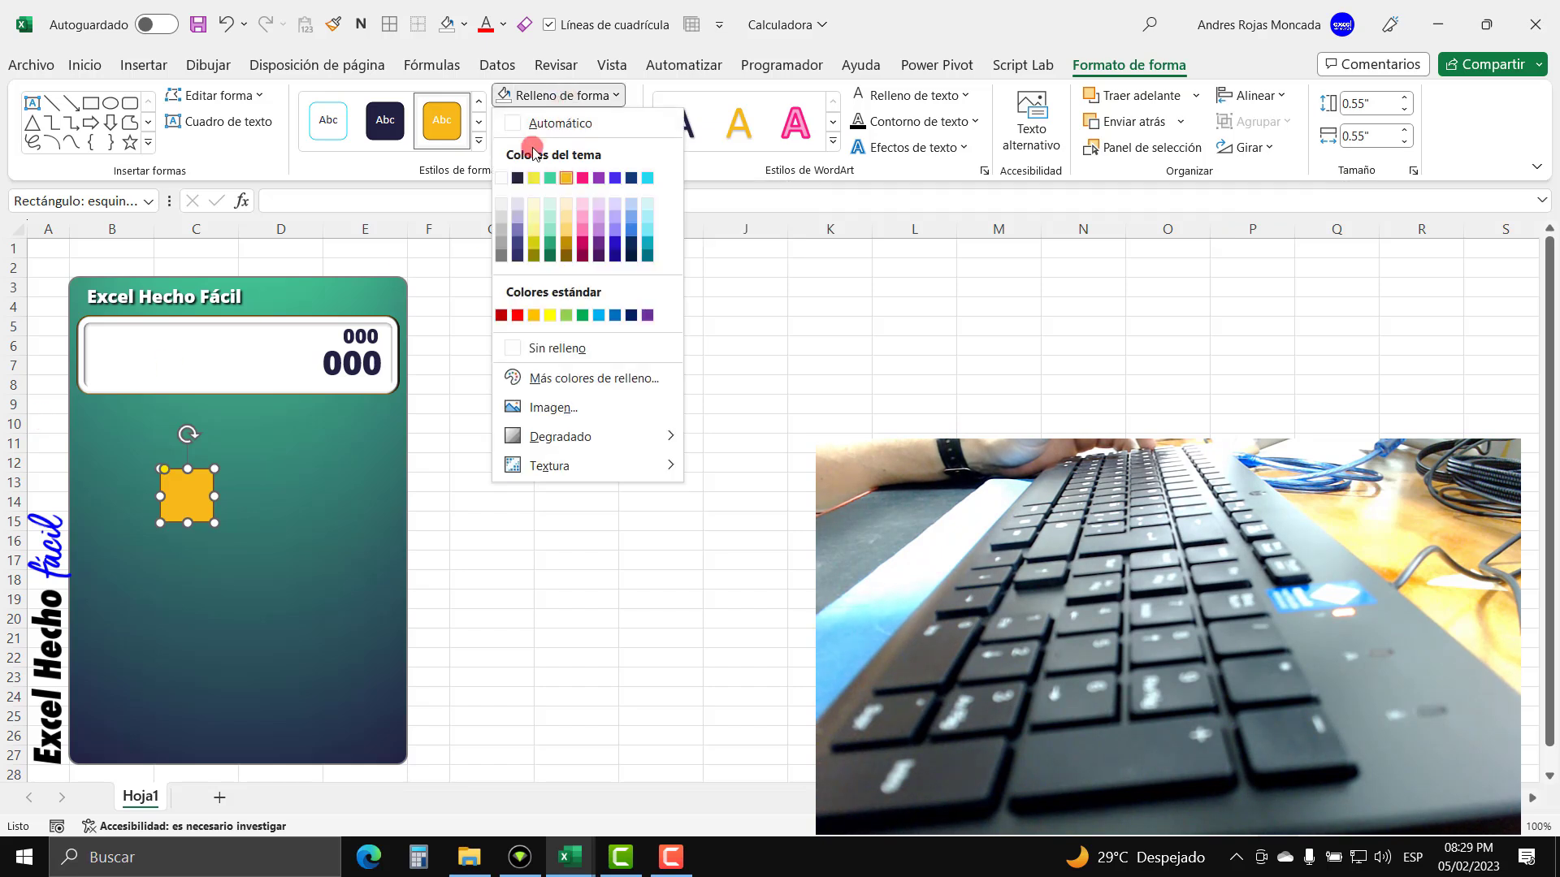
{"action": "left_click", "coordinate": [501, 178]}
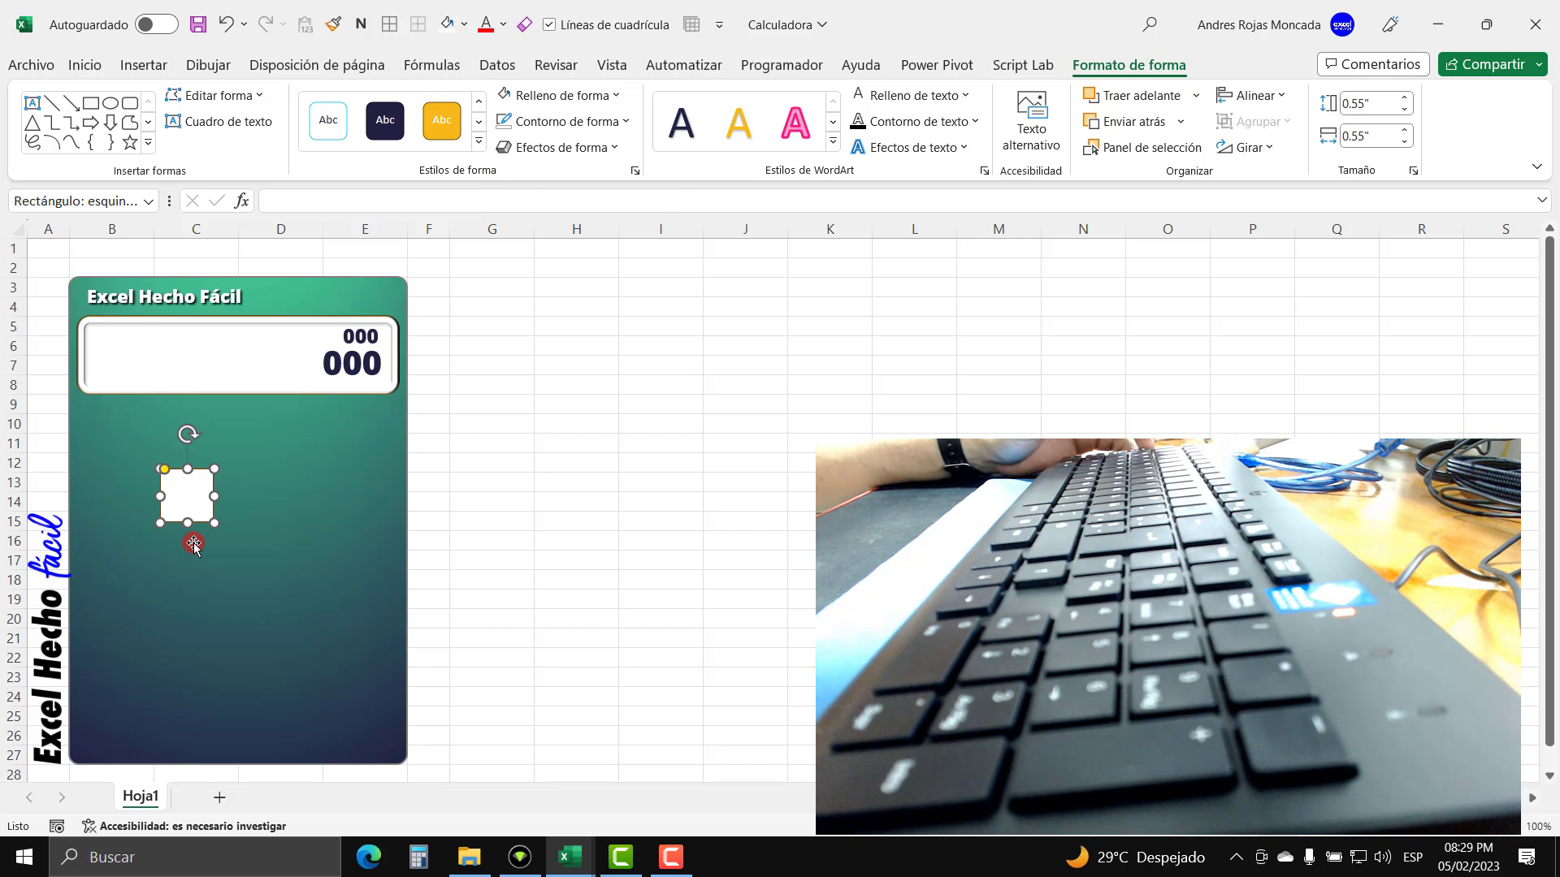
{"action": "key", "text": "ctrl+1"}
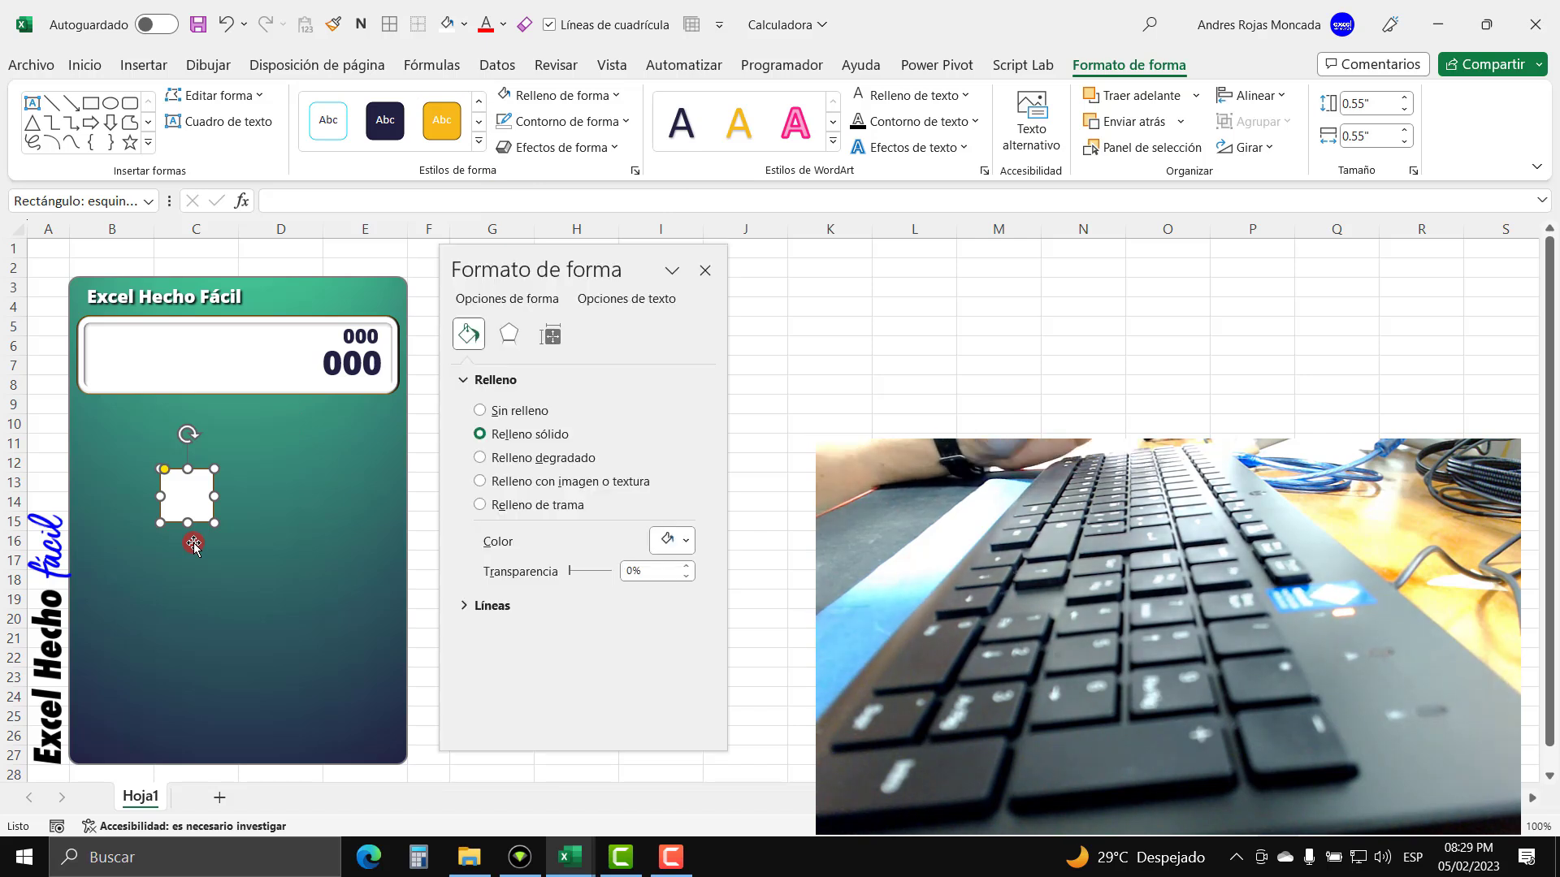
Apply the first outer shadow preset to the white square
{"action": "left_click", "coordinate": [505, 335]}
{"action": "left_click", "coordinate": [463, 382]}
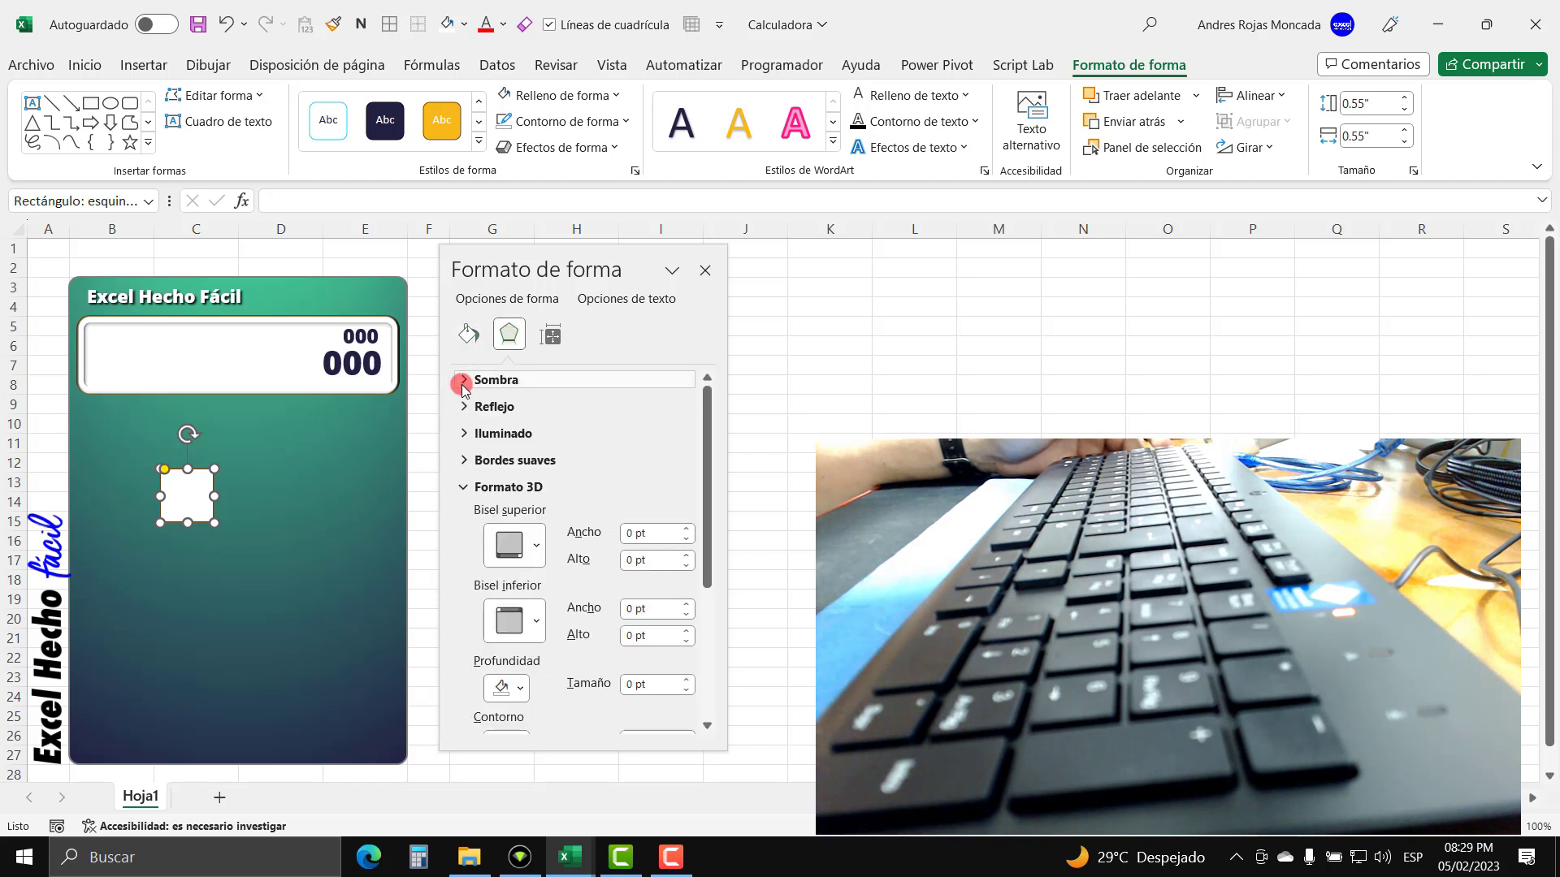
{"action": "left_click", "coordinate": [463, 382]}
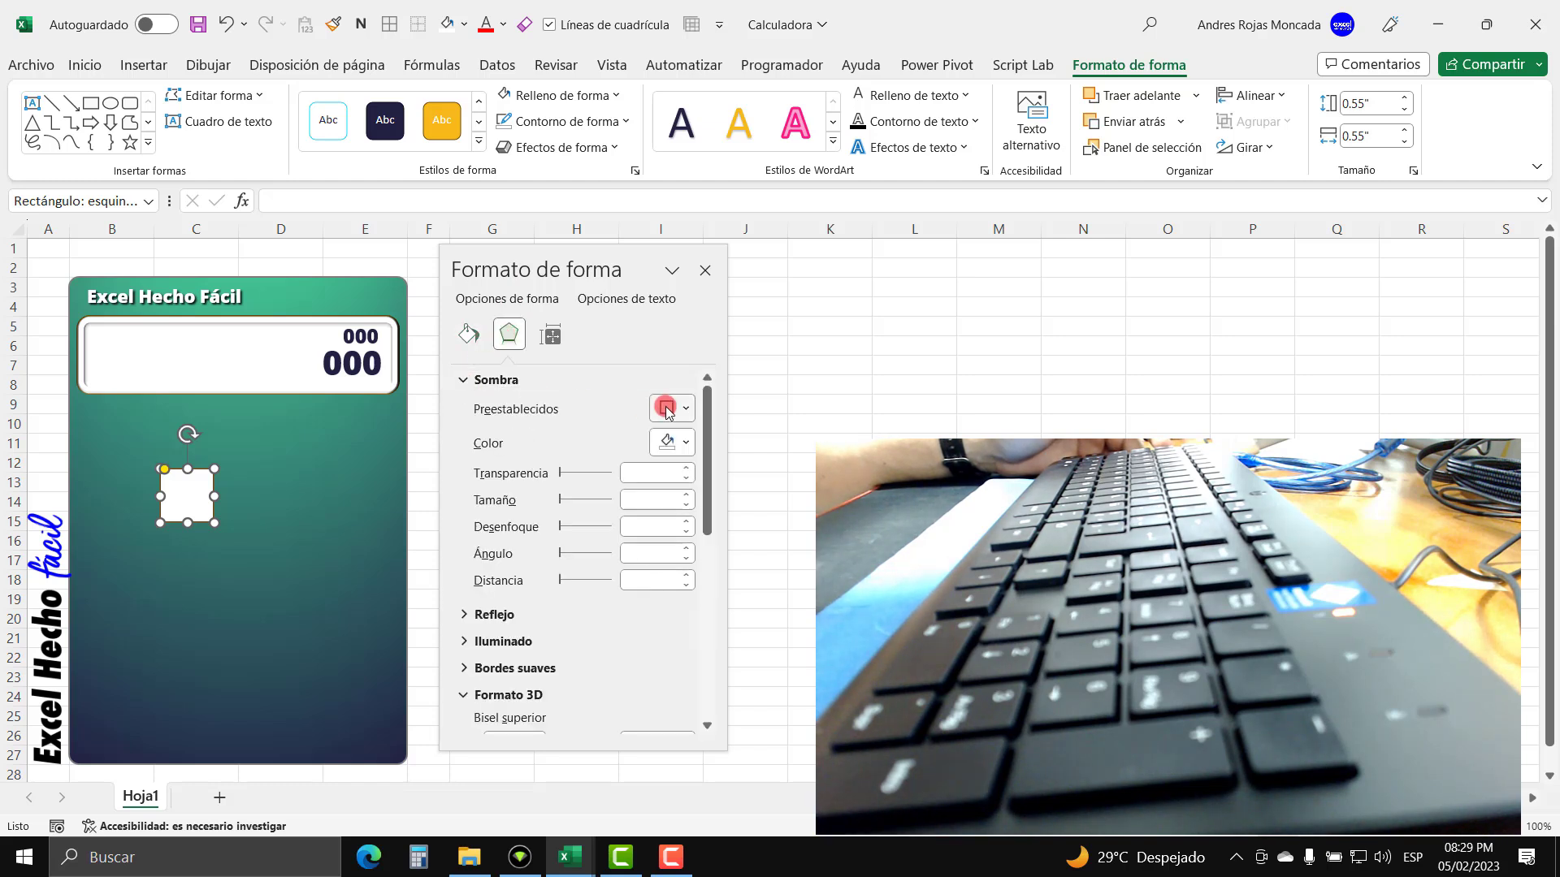
{"action": "left_click", "coordinate": [662, 408]}
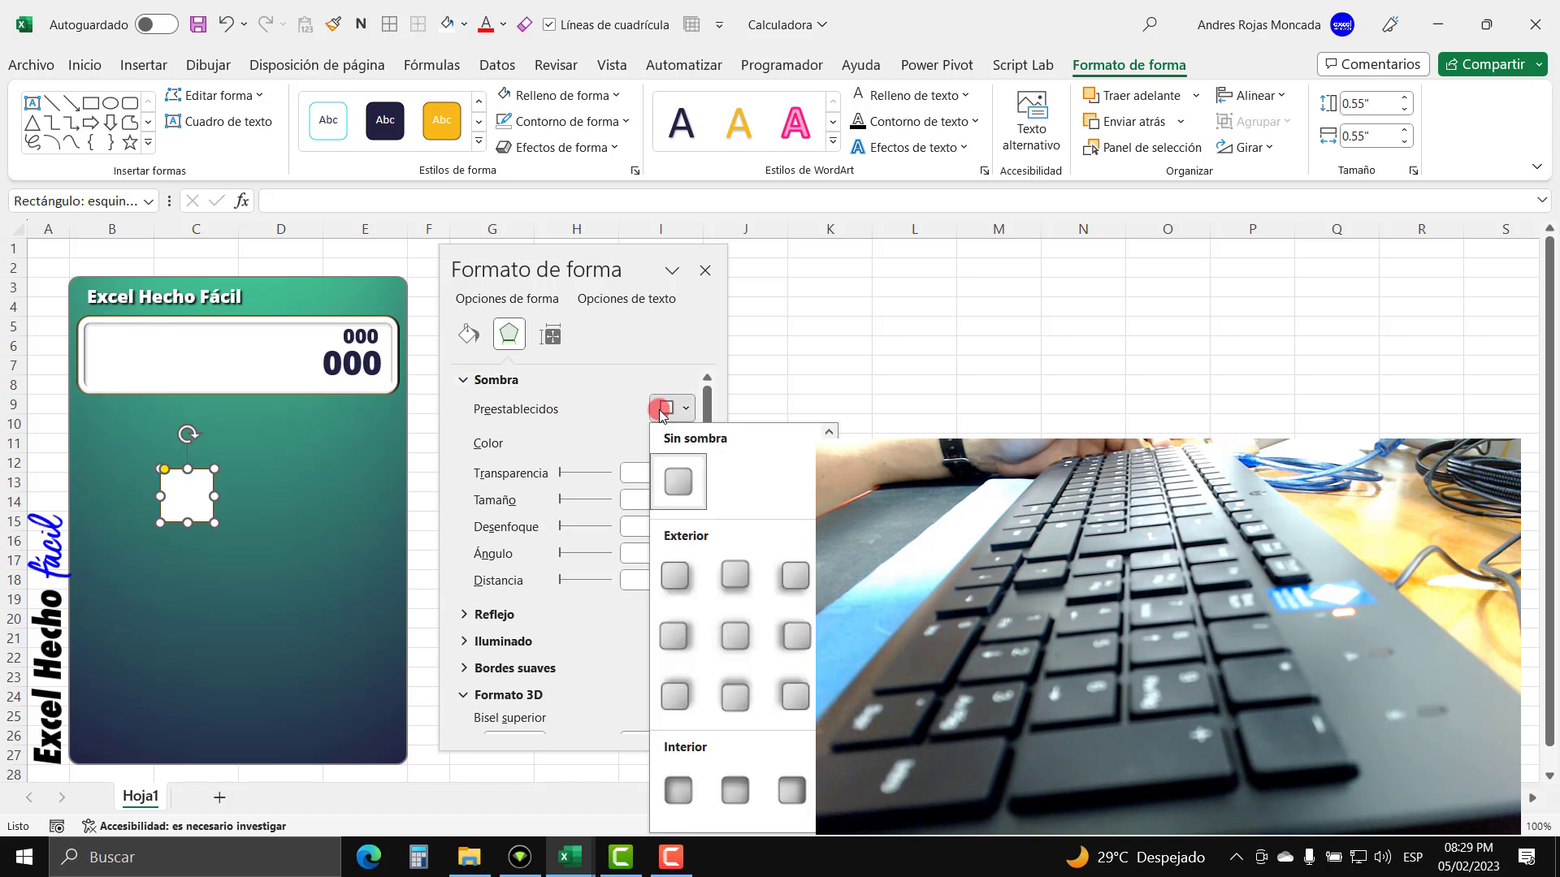
{"action": "left_click", "coordinate": [672, 580]}
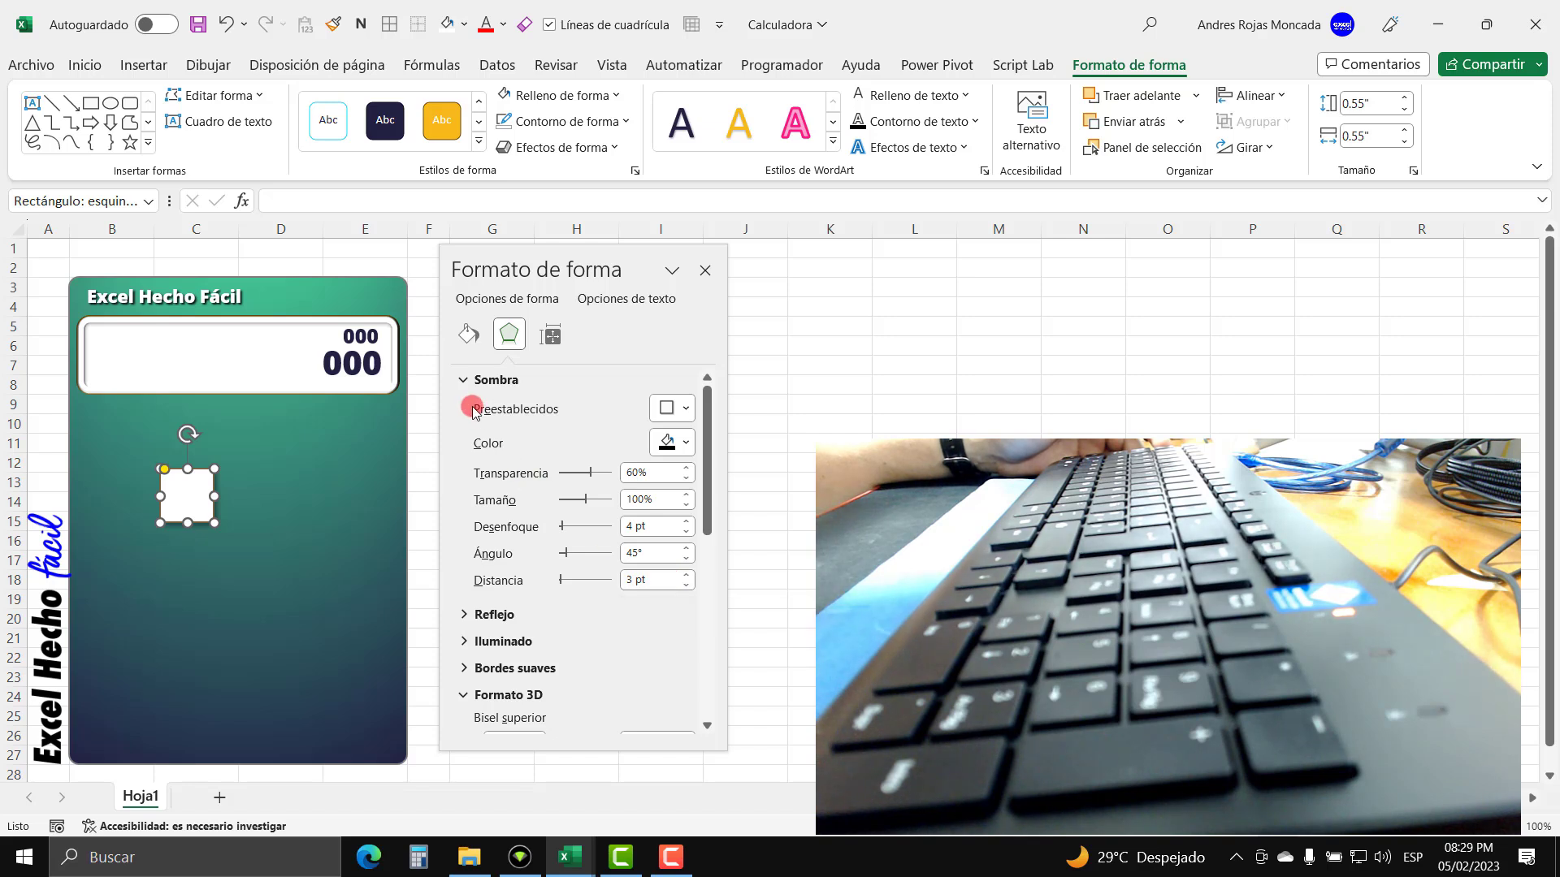
{"action": "left_click", "coordinate": [464, 381]}
Change the square's outline to a theme colour
{"action": "left_click", "coordinate": [468, 334]}
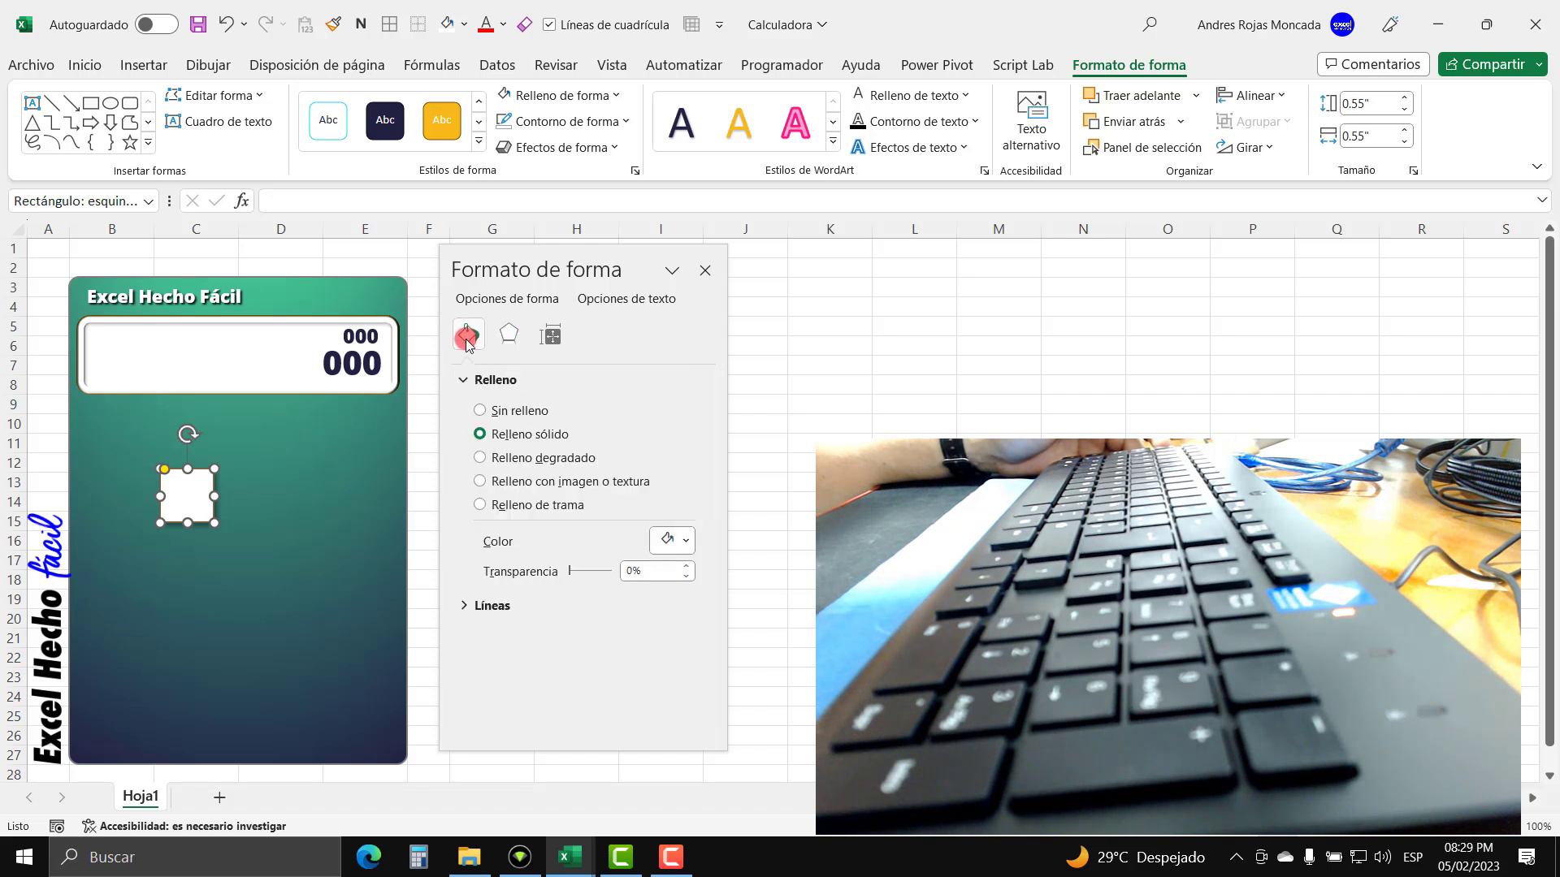
{"action": "left_click", "coordinate": [463, 381]}
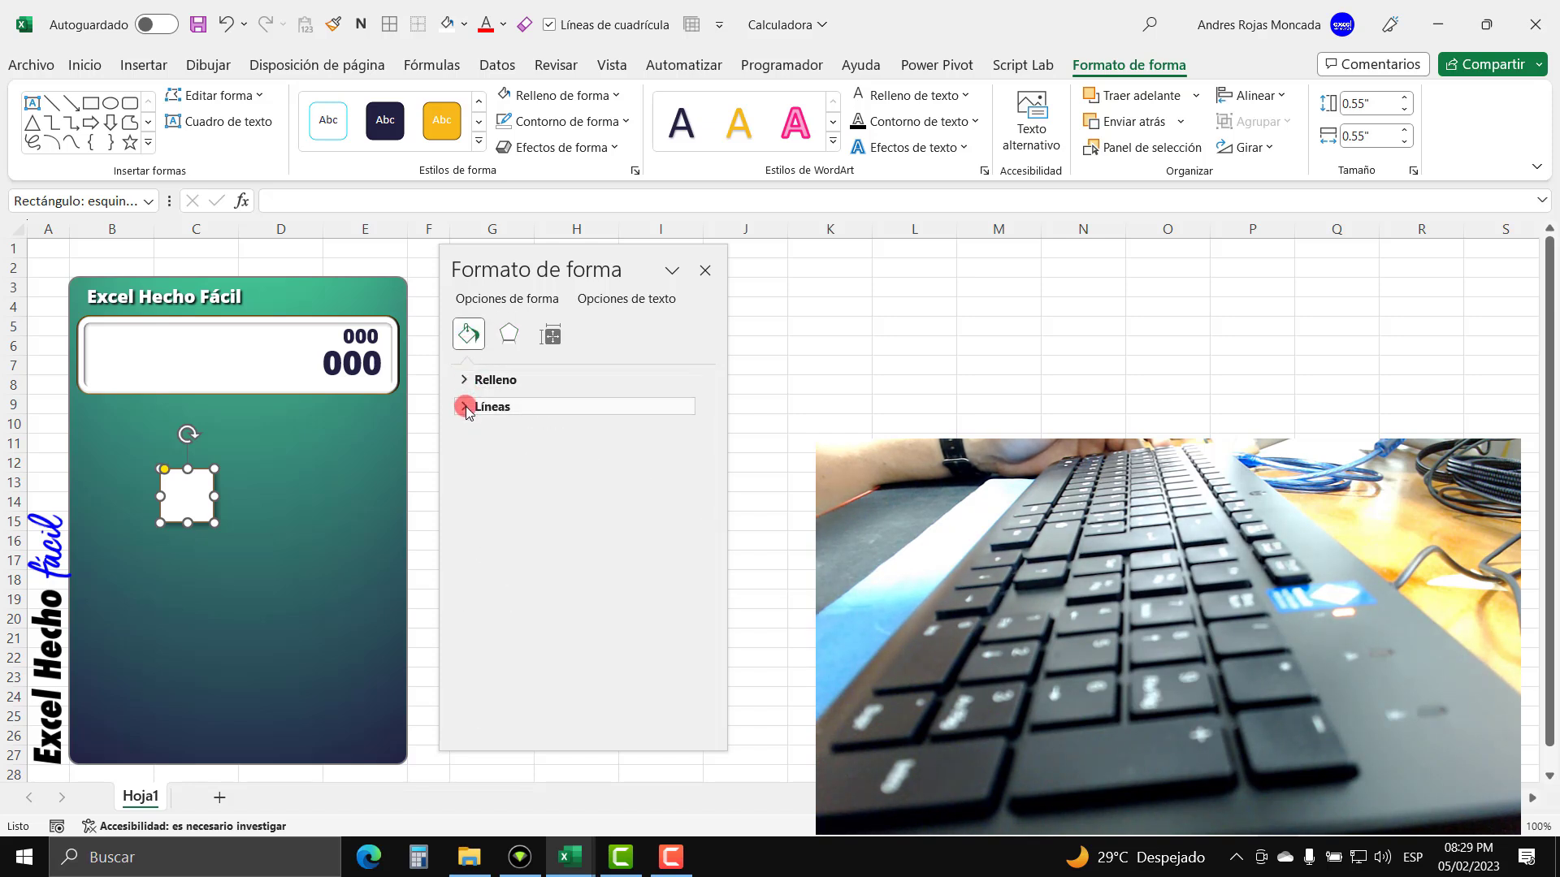
{"action": "left_click", "coordinate": [465, 407]}
{"action": "left_click", "coordinate": [672, 520]}
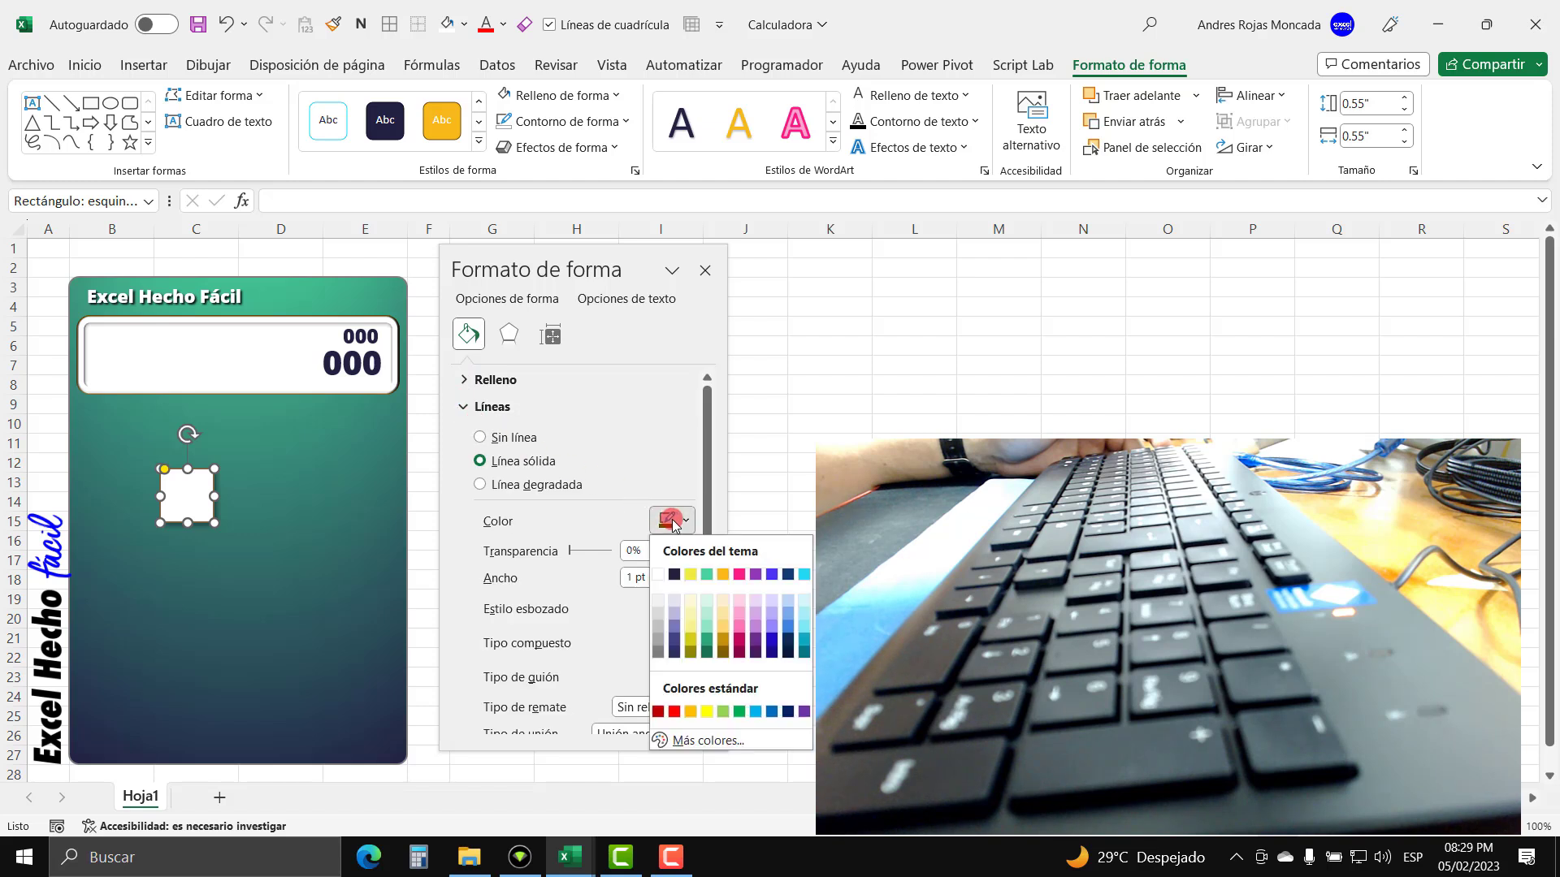
{"action": "left_click", "coordinate": [710, 578]}
{"action": "left_click", "coordinate": [466, 407]}
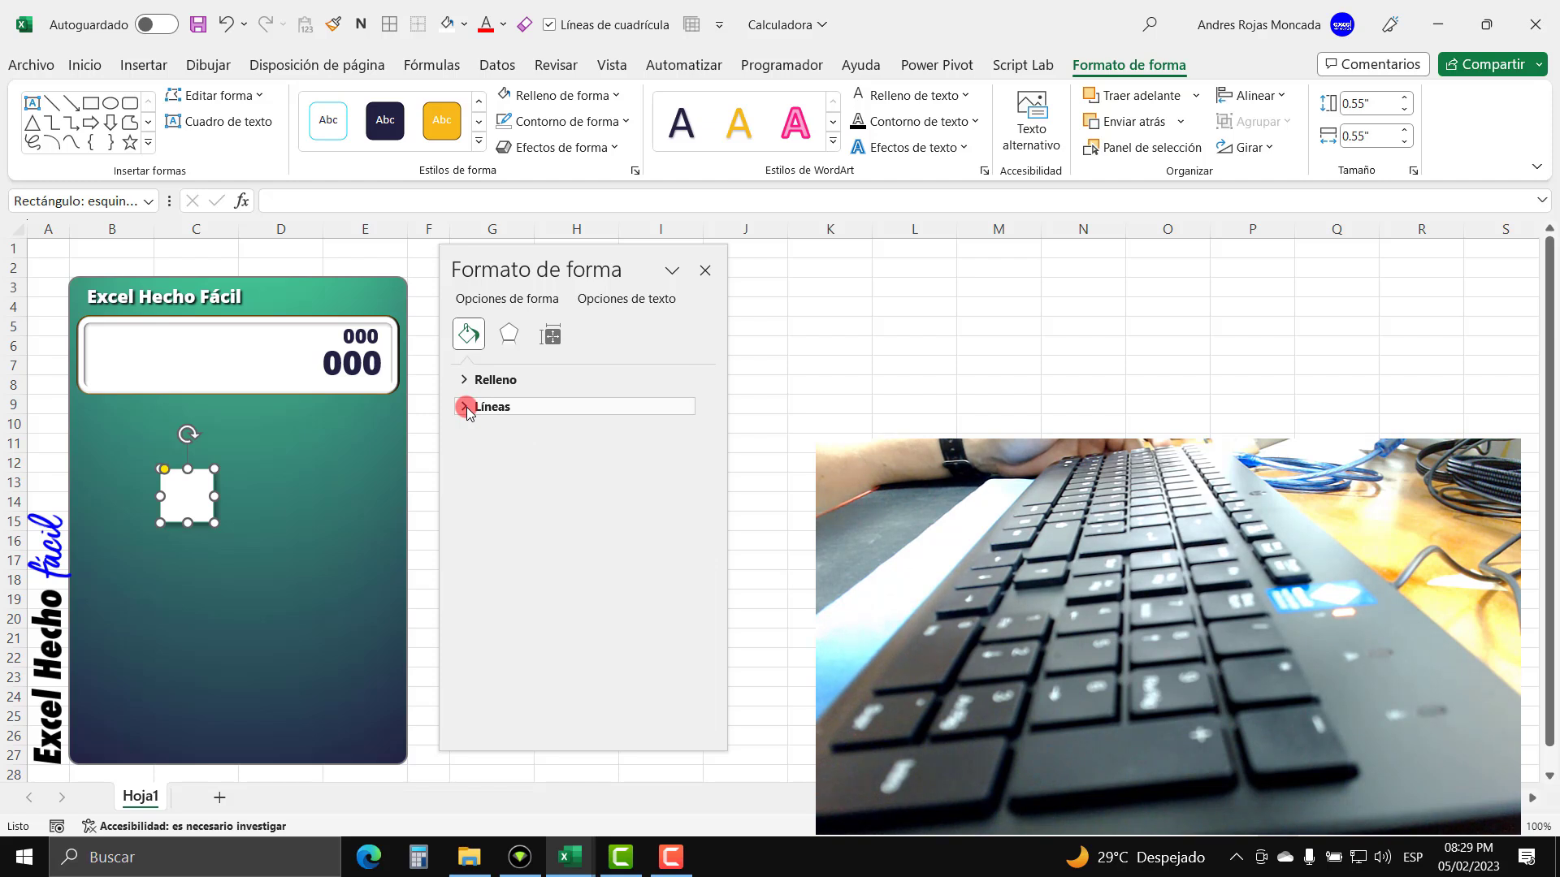
Apply the first top bevel preset, 6 pt by 6 pt, to the square
{"action": "left_click", "coordinate": [504, 343]}
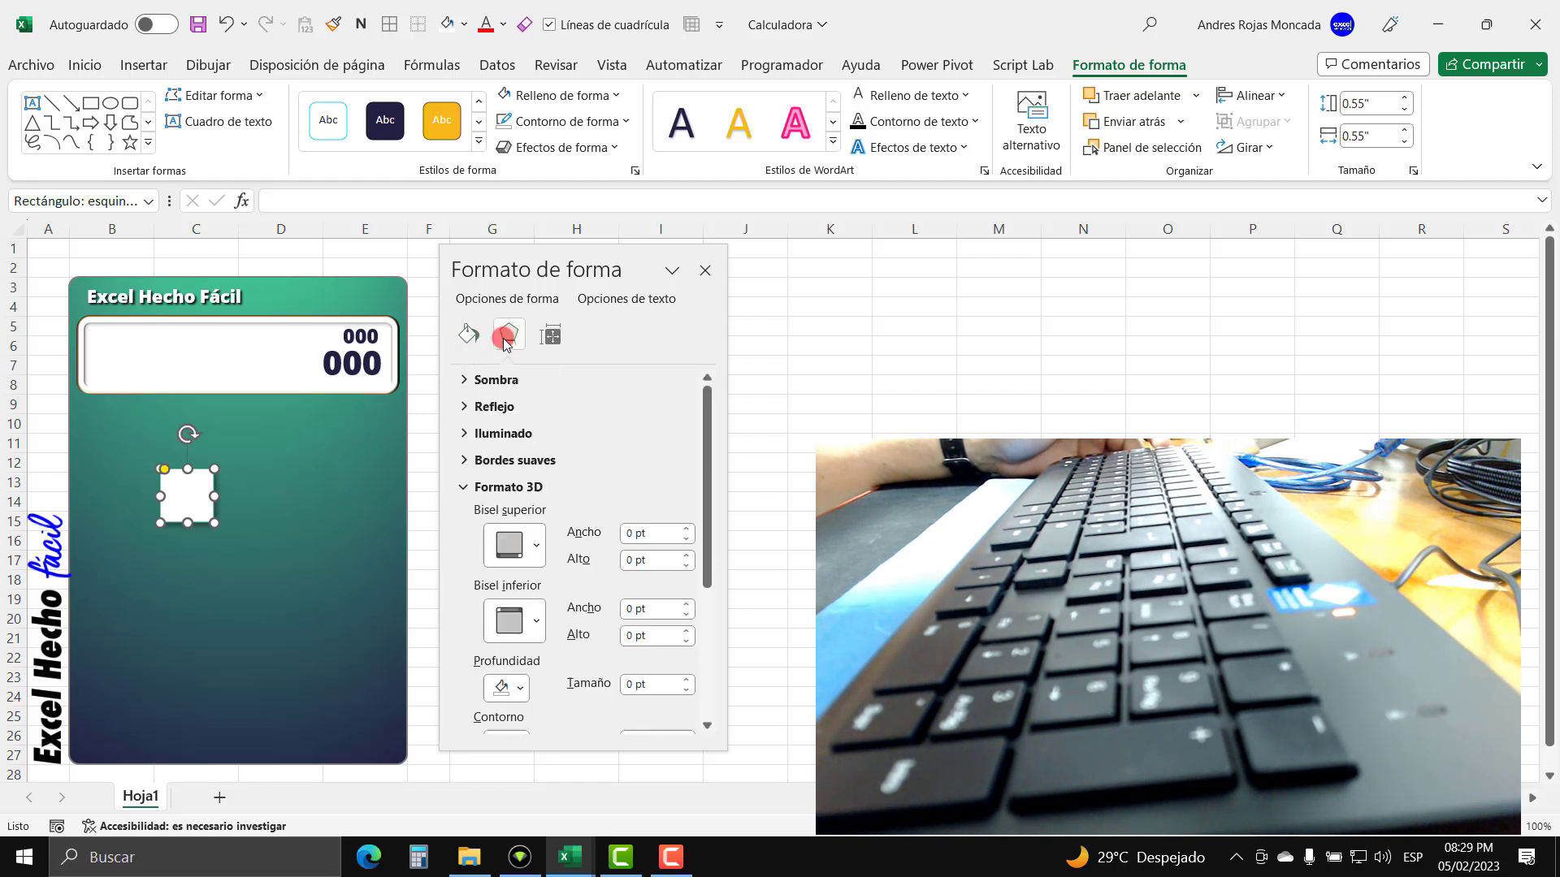
{"action": "left_click", "coordinate": [524, 549]}
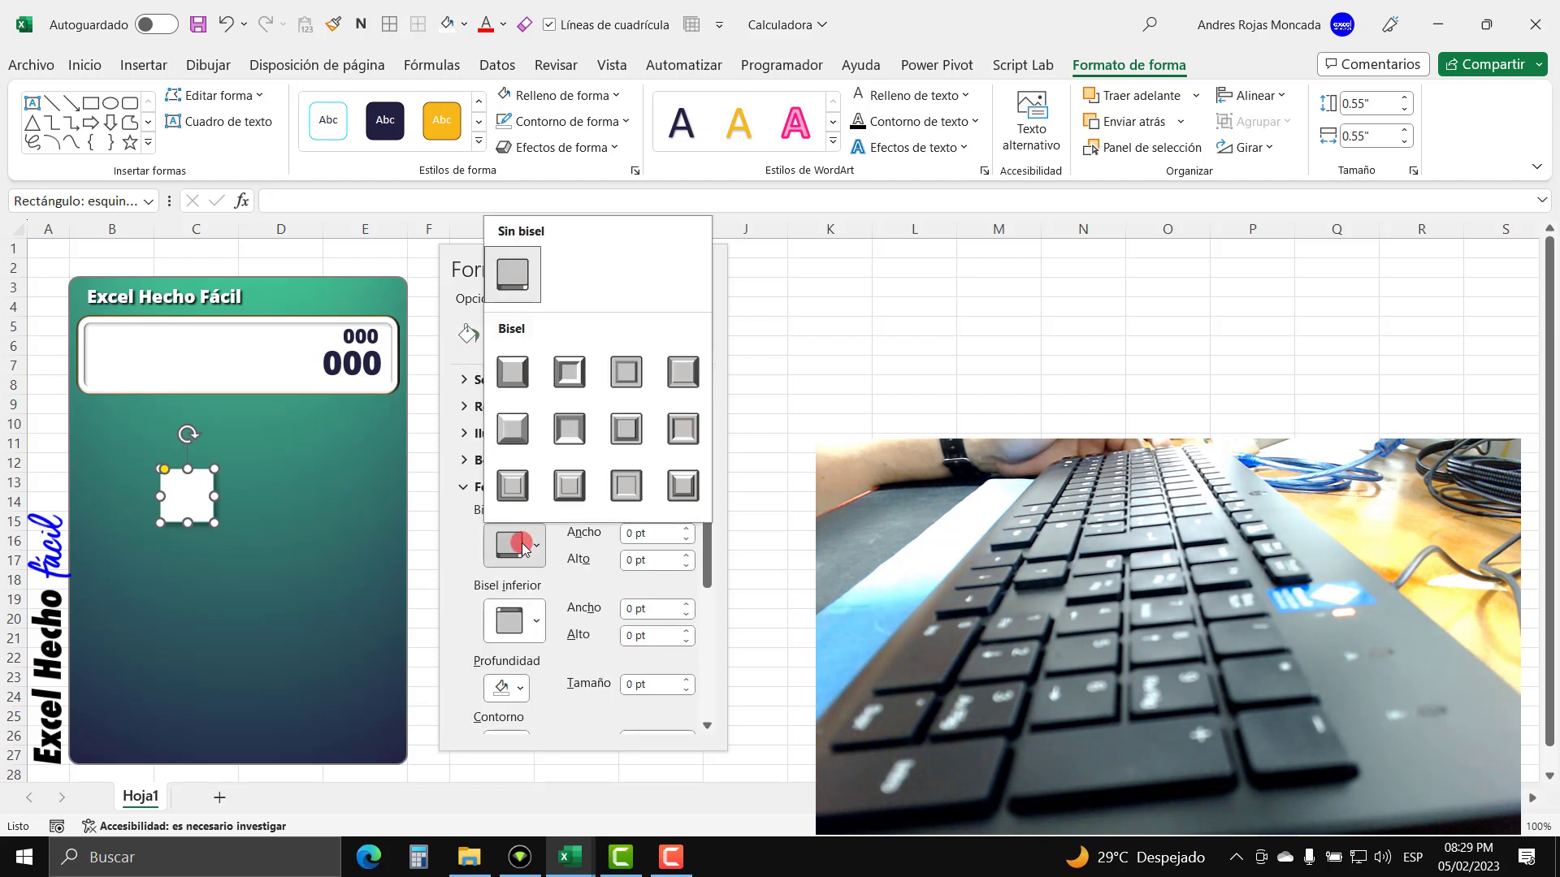
{"action": "left_click", "coordinate": [511, 373]}
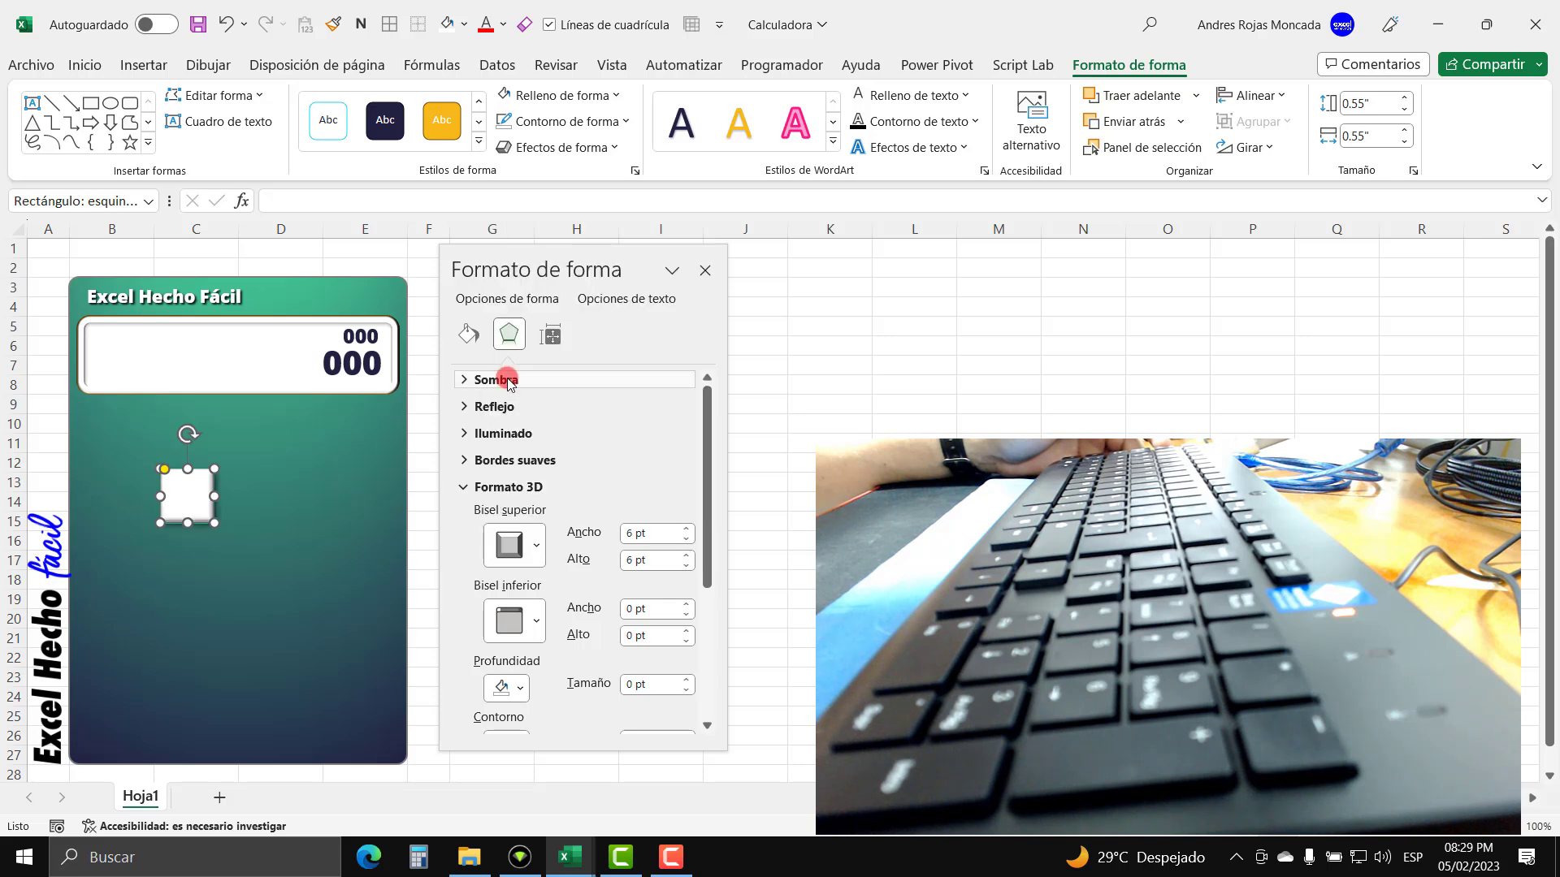
{"action": "key", "text": "Escape"}
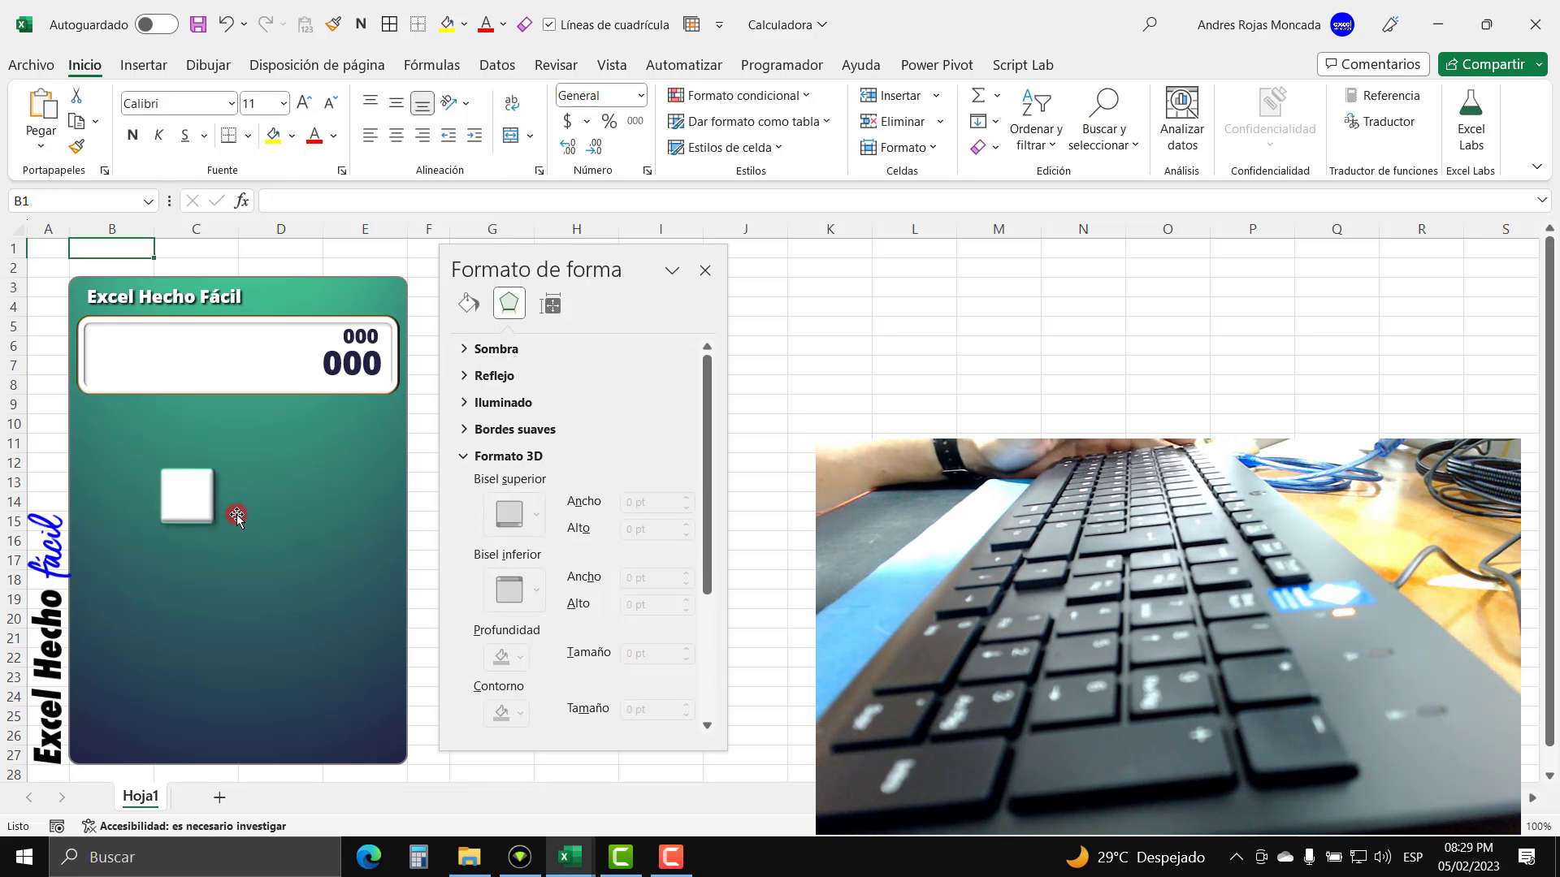
{"action": "left_click", "coordinate": [212, 491]}
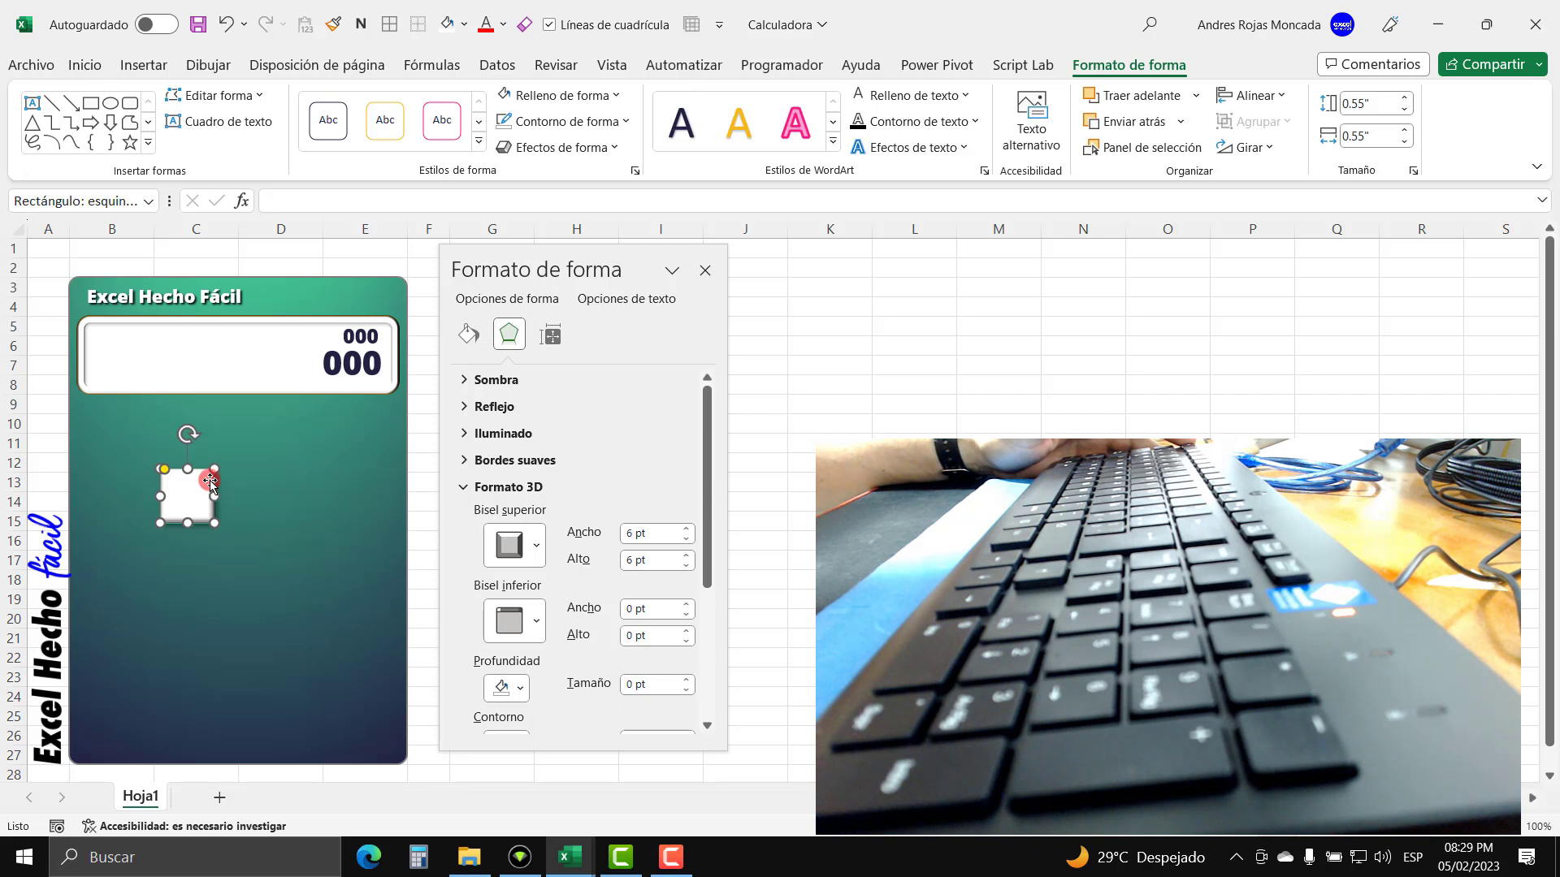
Move the white button square just under the display, duplicate it with Ctrl+D, and place one copy at the body's right side
{"action": "left_click_drag", "start_coordinate": [210, 482], "coordinate": [125, 424]}
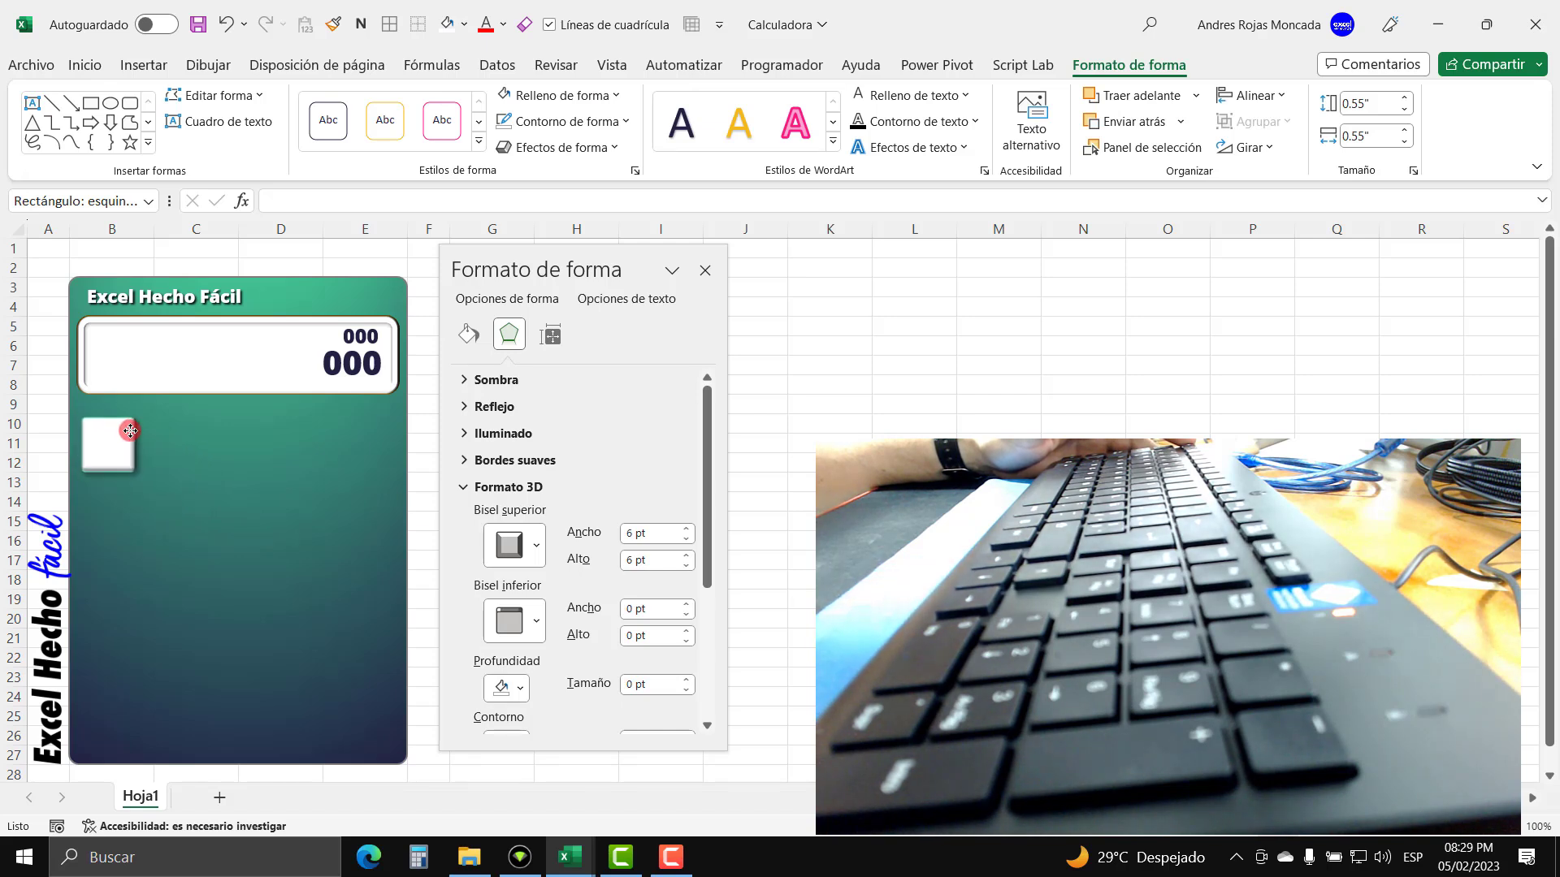
{"action": "left_click", "coordinate": [130, 430]}
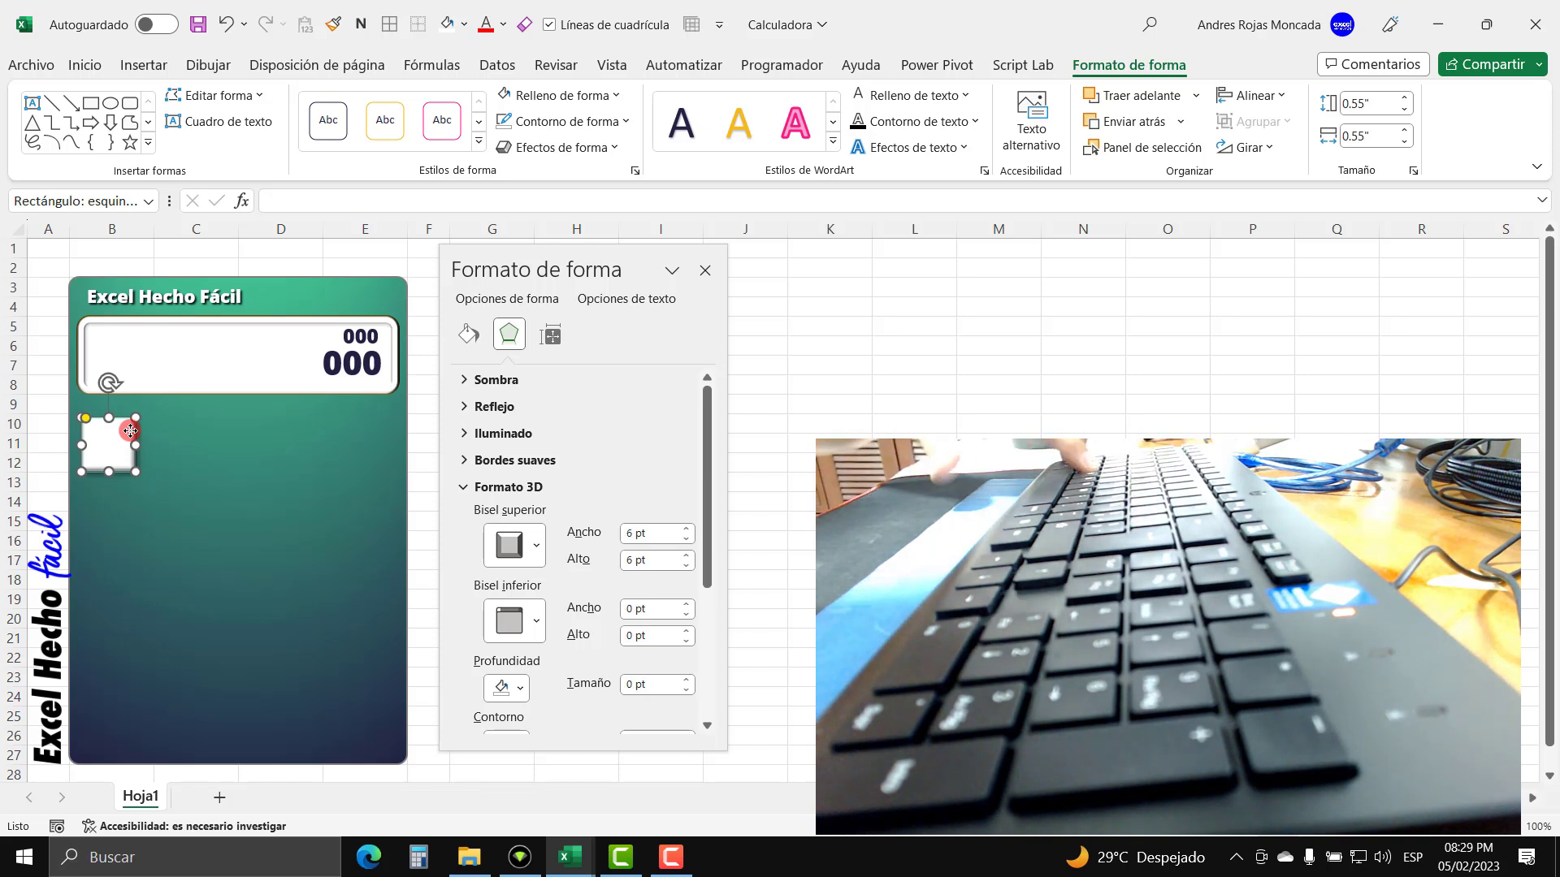
{"action": "key", "text": "ctrl+d"}
{"action": "key", "text": "ctrl+d"}
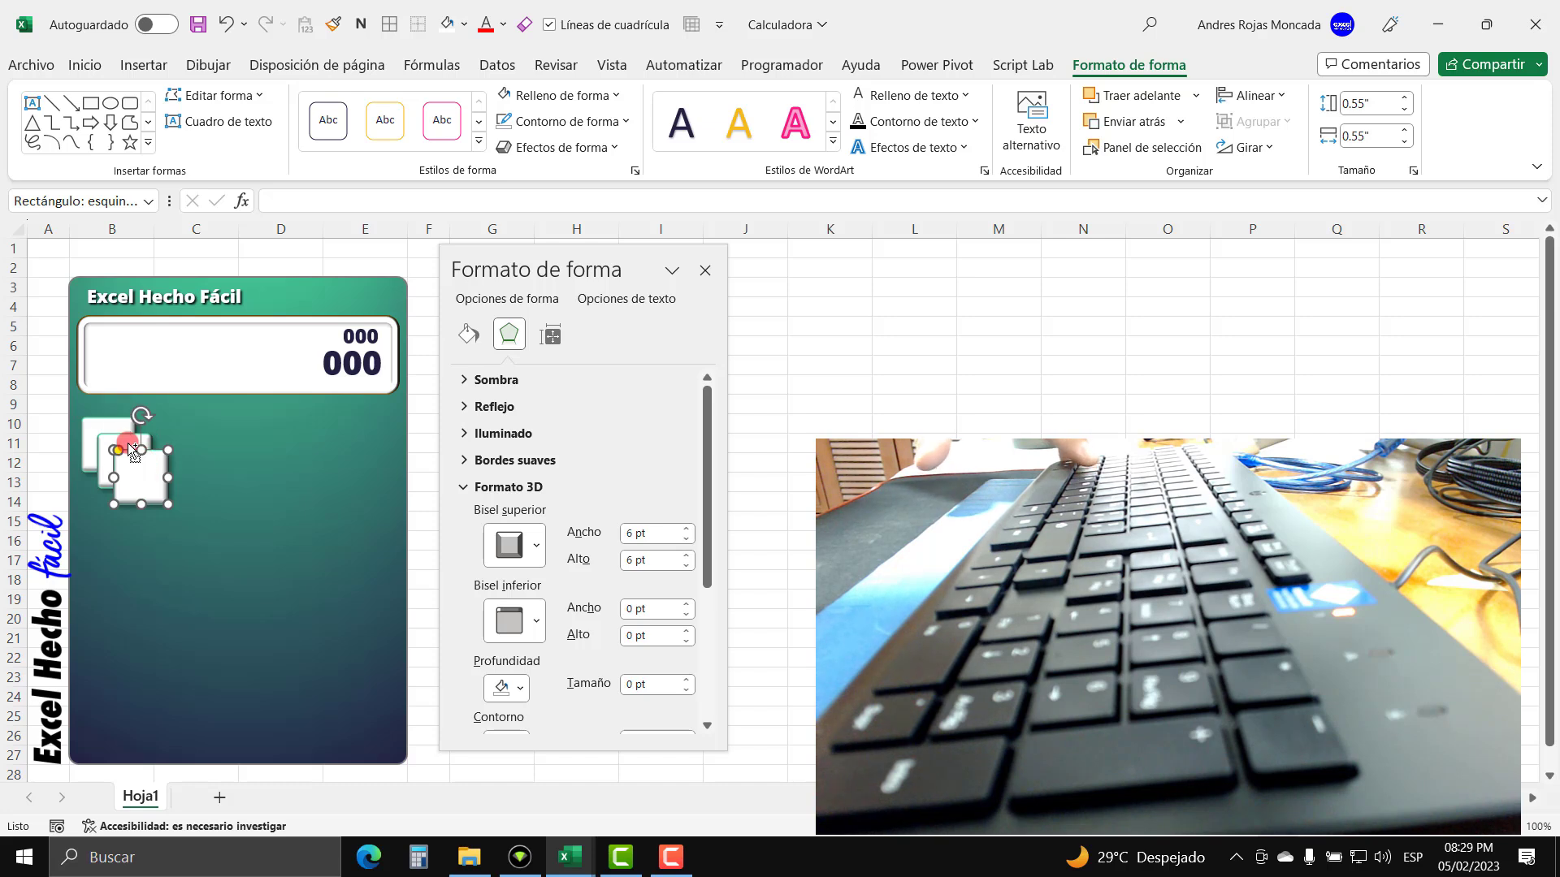
{"action": "key", "text": "ctrl+d"}
{"action": "key", "text": "ctrl+d"}
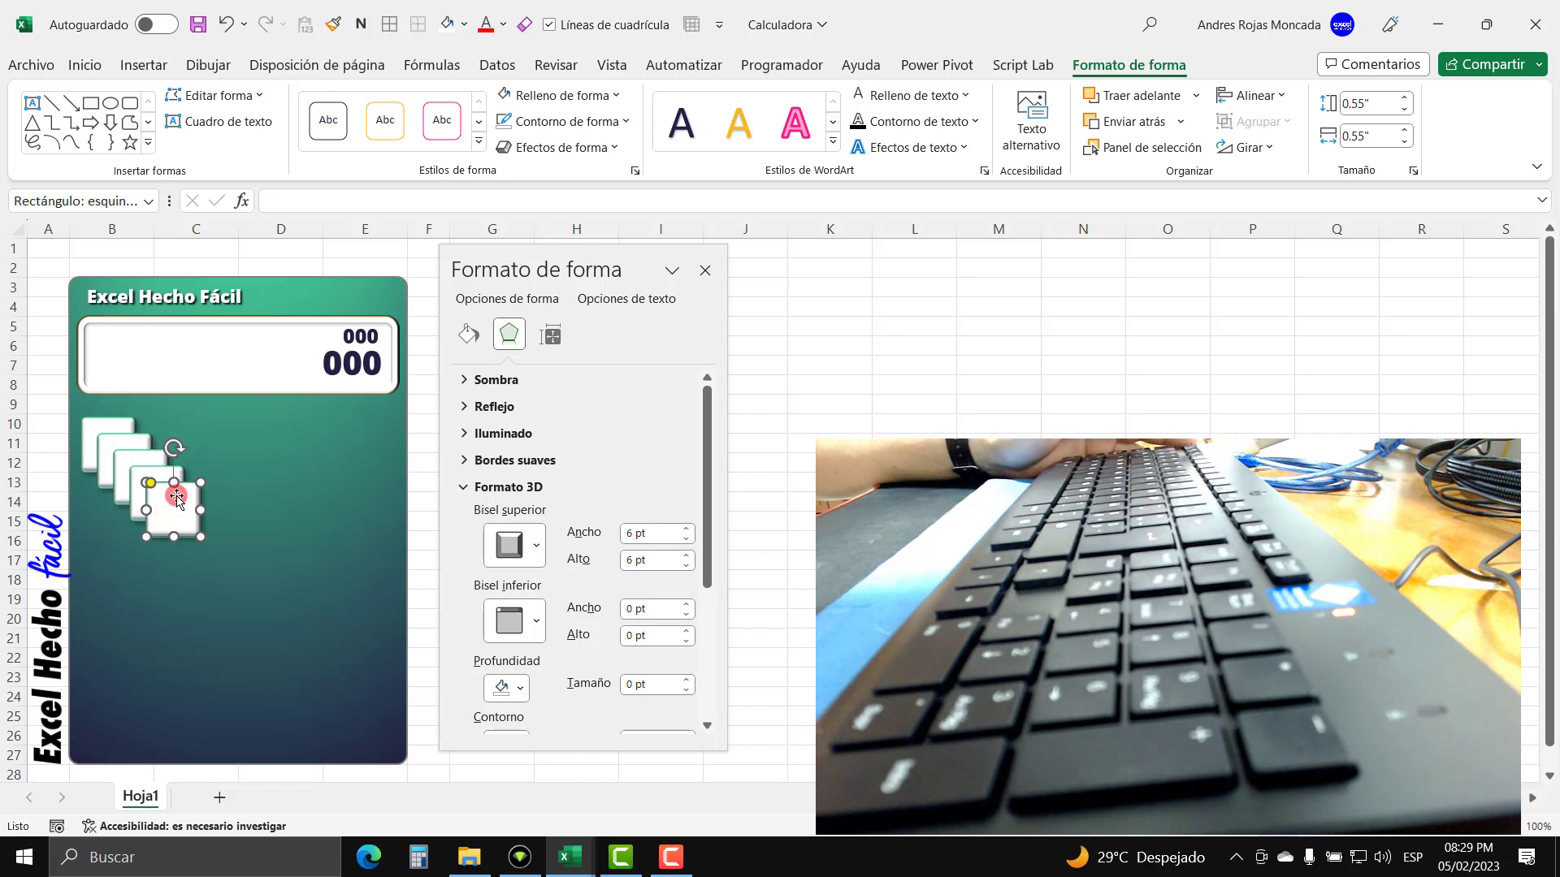
{"action": "mouse_move", "coordinate": [182, 490]}
{"action": "left_mouse_down"}
{"action": "mouse_move", "coordinate": [372, 419]}
{"action": "mouse_move", "coordinate": [359, 430]}
{"action": "left_mouse_up"}
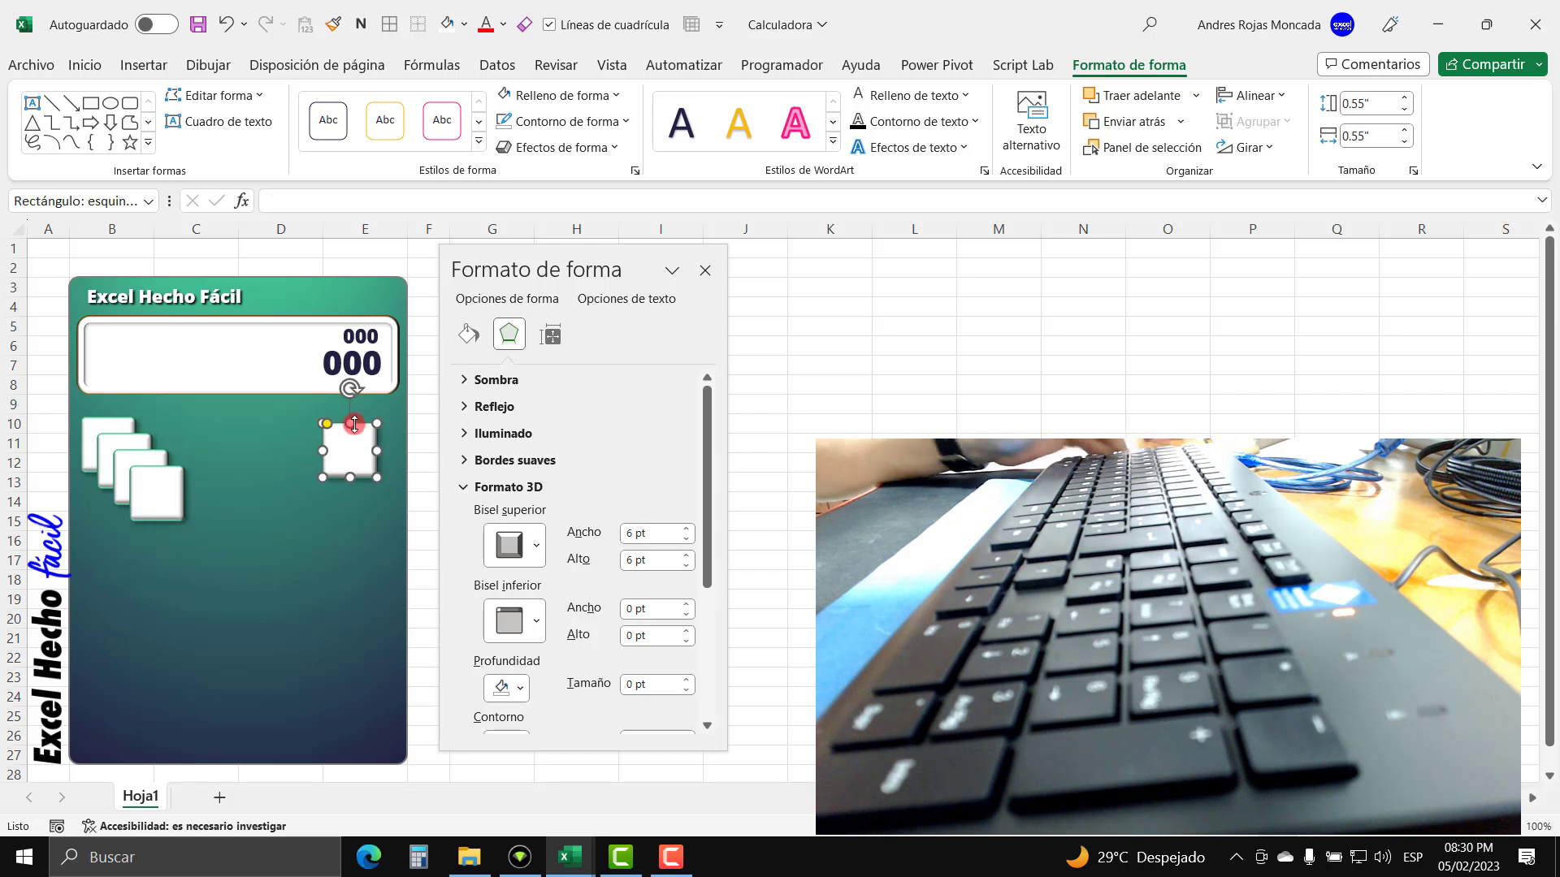
Align the right button square with the display's right edge using Alinear a la derecha
{"action": "left_click", "coordinate": [151, 320], "text": "ctrl"}
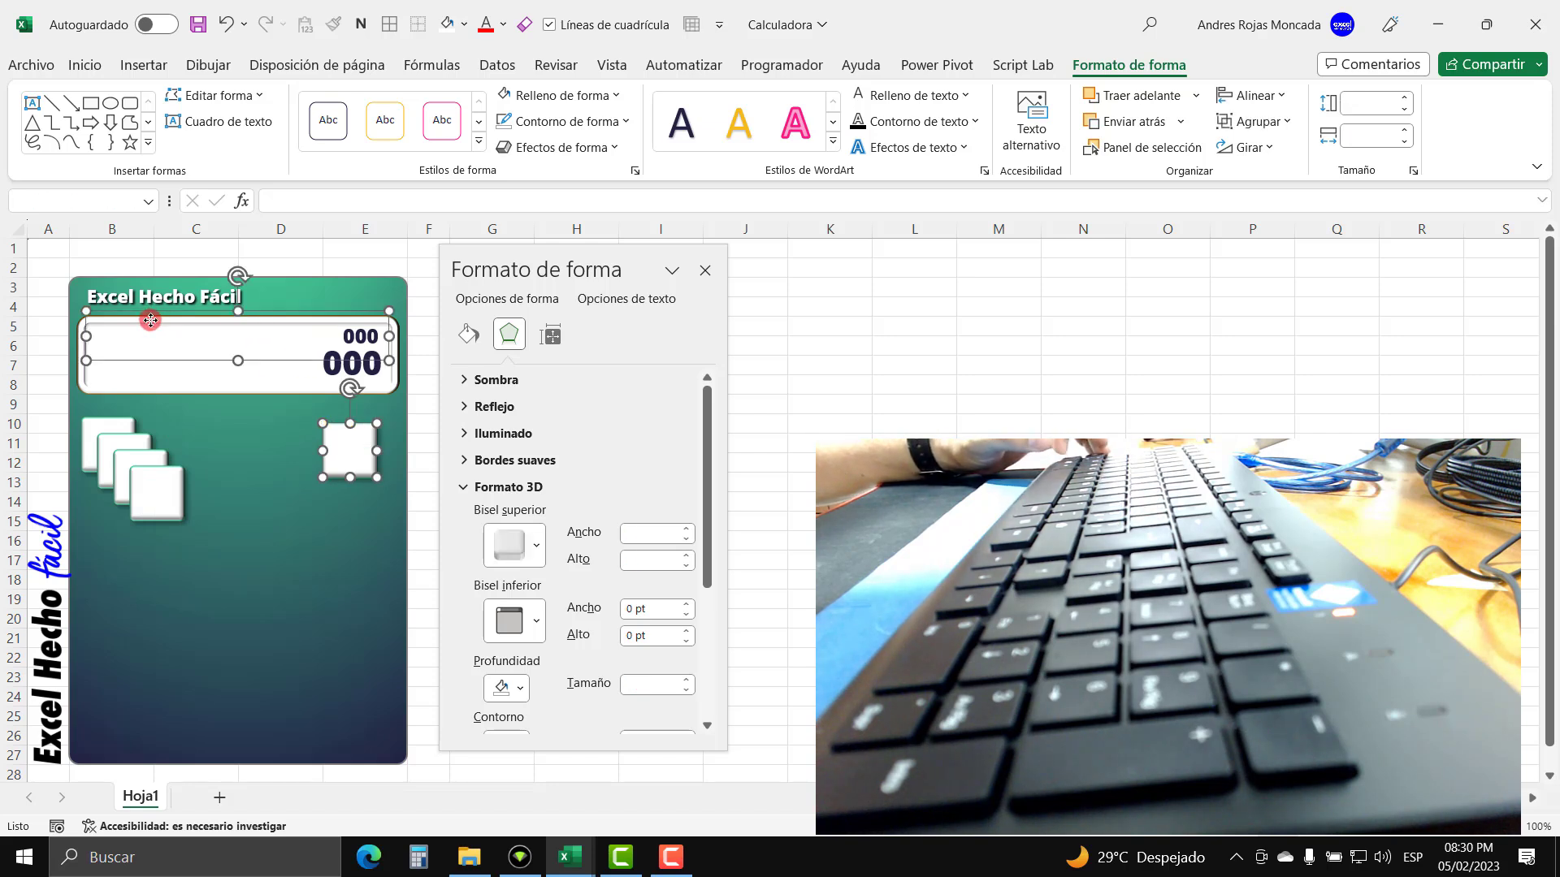
{"action": "left_click", "coordinate": [395, 392]}
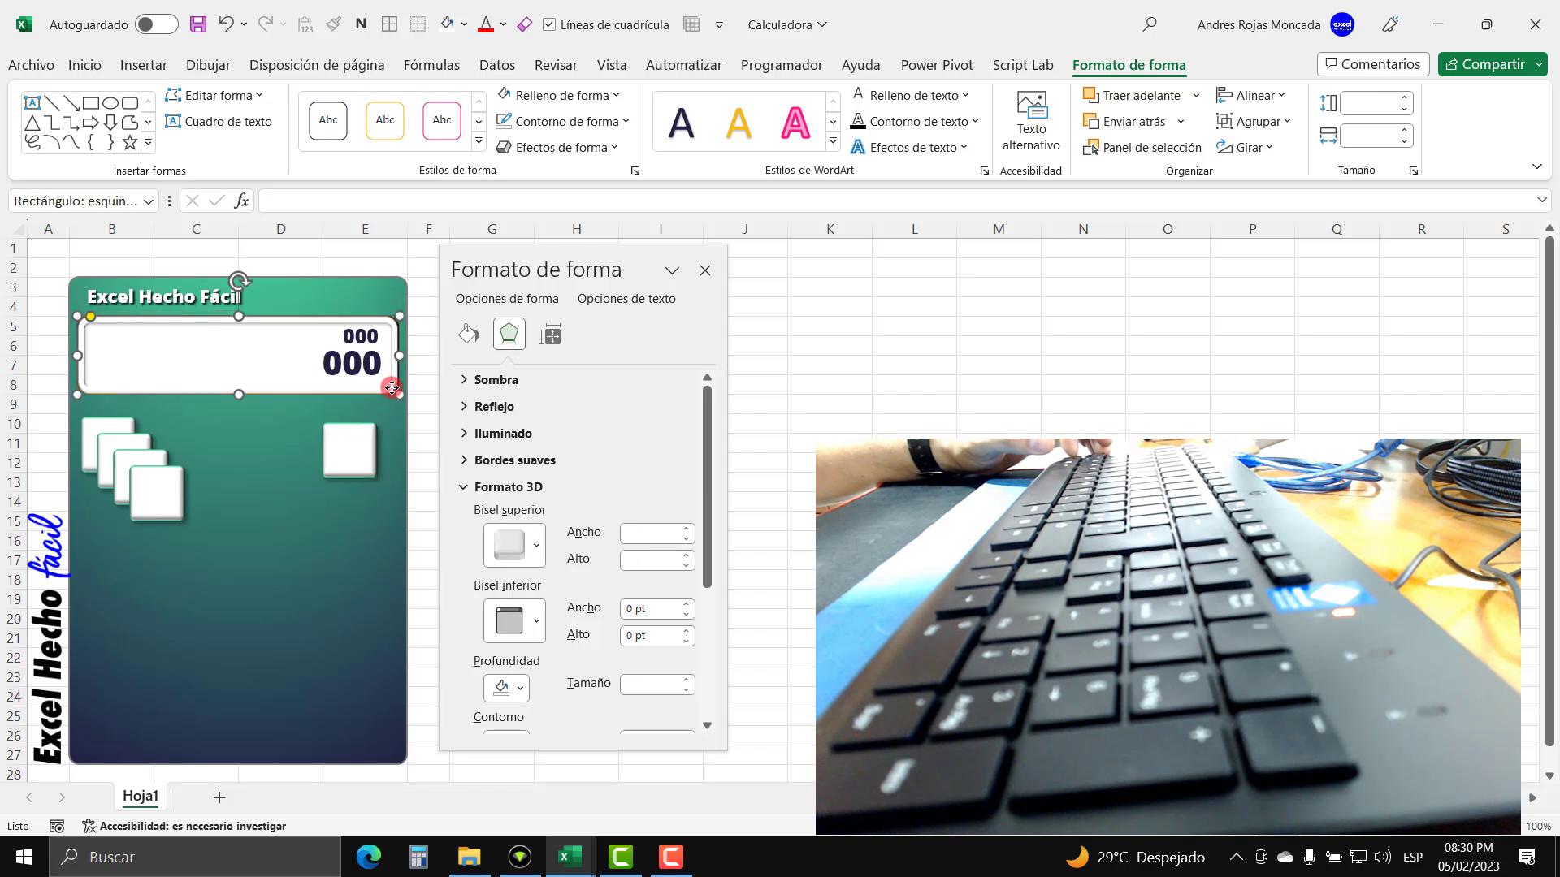
{"action": "left_click", "coordinate": [350, 447], "text": "ctrl"}
{"action": "left_click", "coordinate": [1255, 95]}
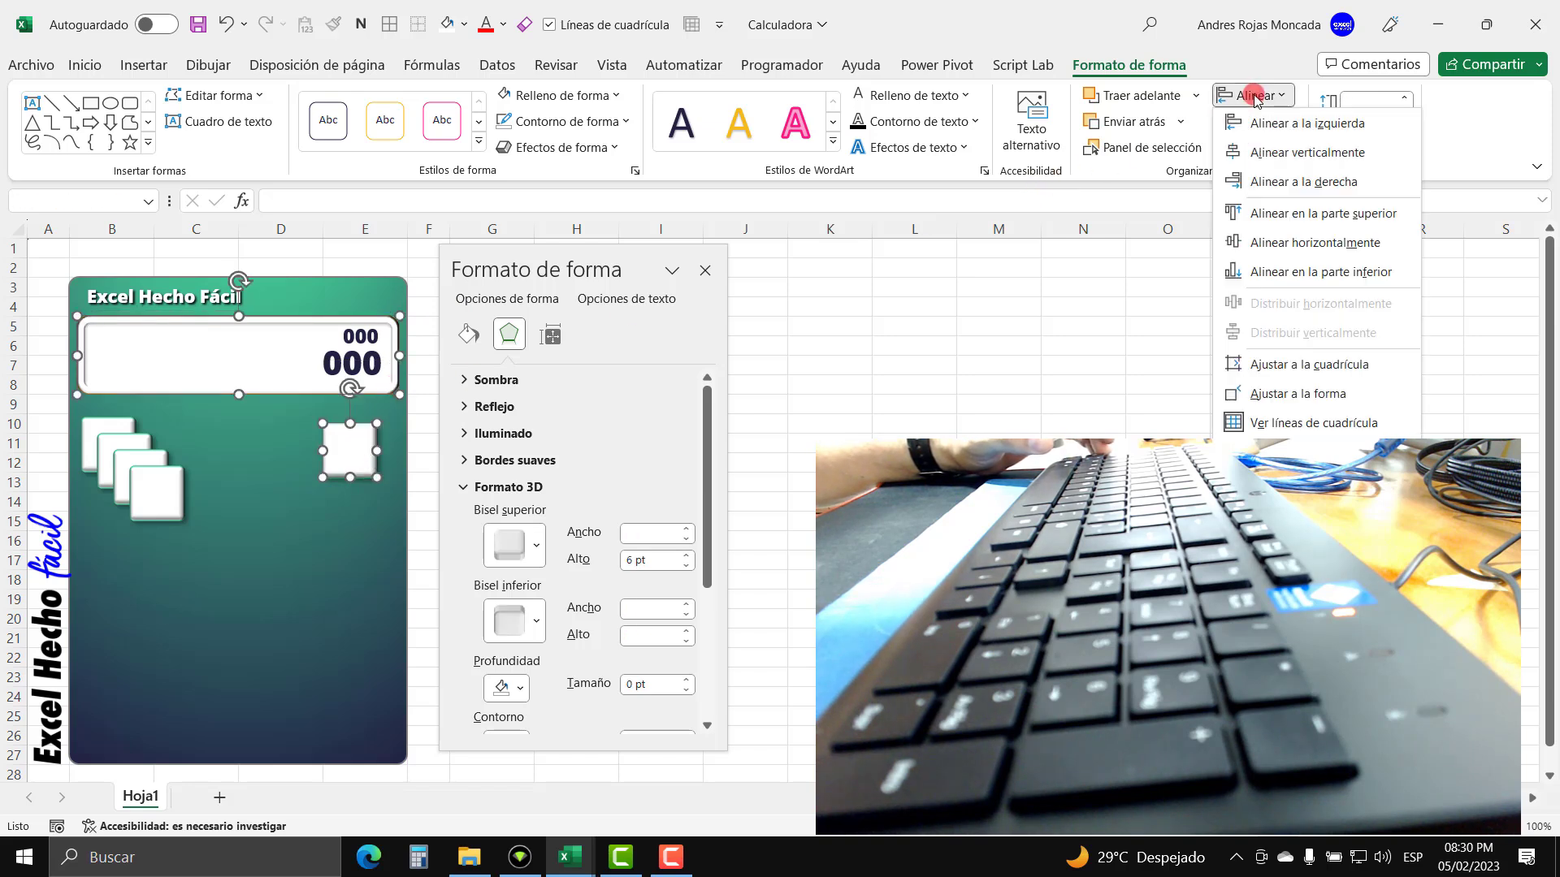
{"action": "left_click", "coordinate": [1272, 190]}
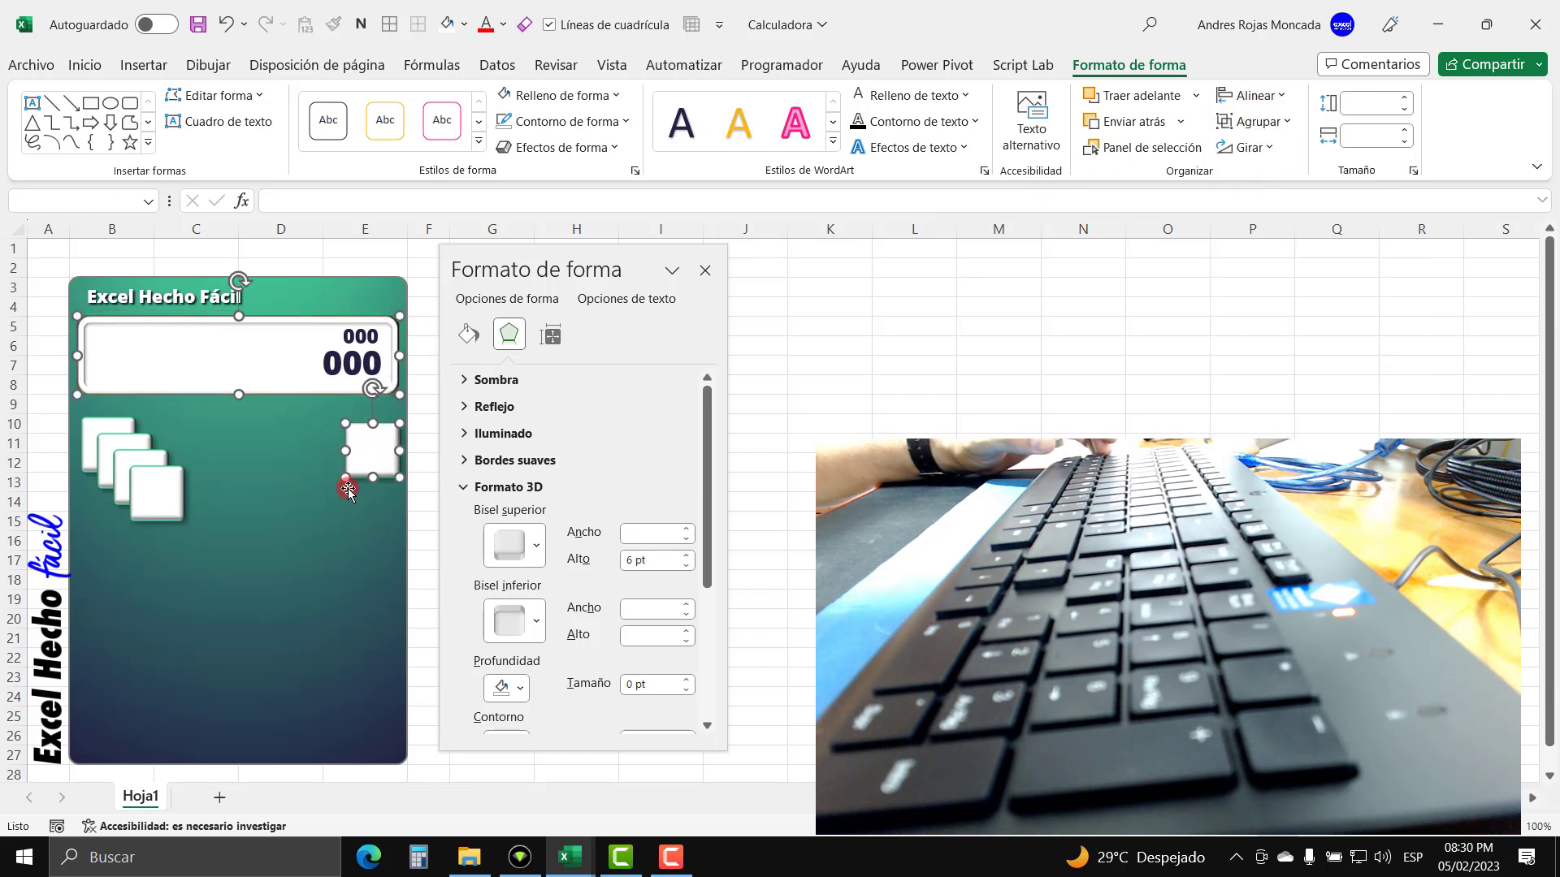
Align the left button square with the display's left edge using Alinear a la izquierda
{"action": "left_click", "coordinate": [106, 421]}
{"action": "left_click", "coordinate": [81, 331], "text": "shift"}
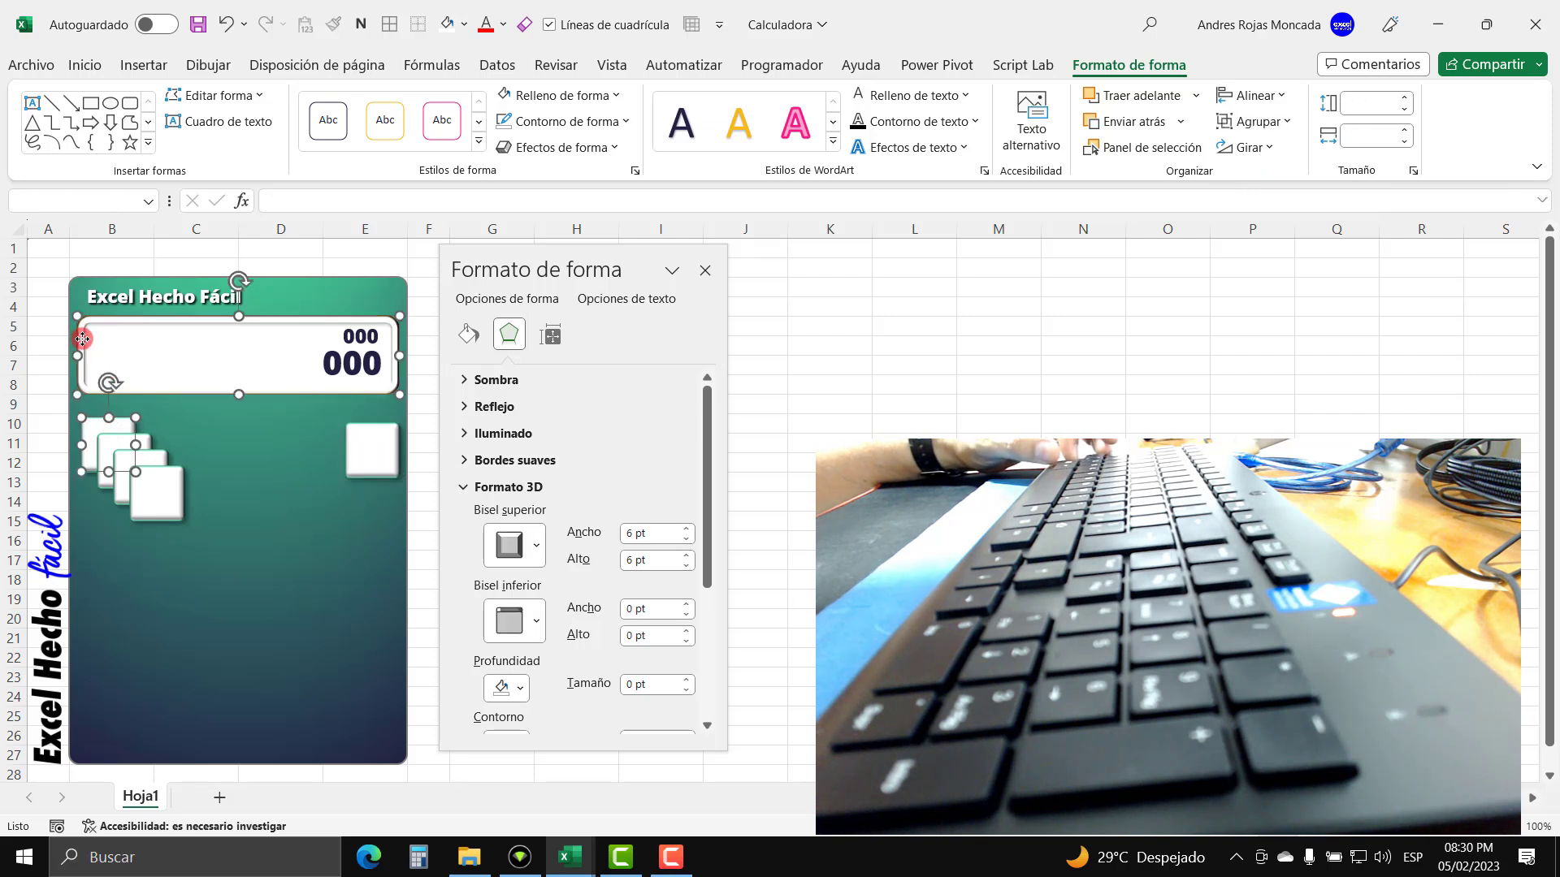
{"action": "left_click", "coordinate": [1255, 95]}
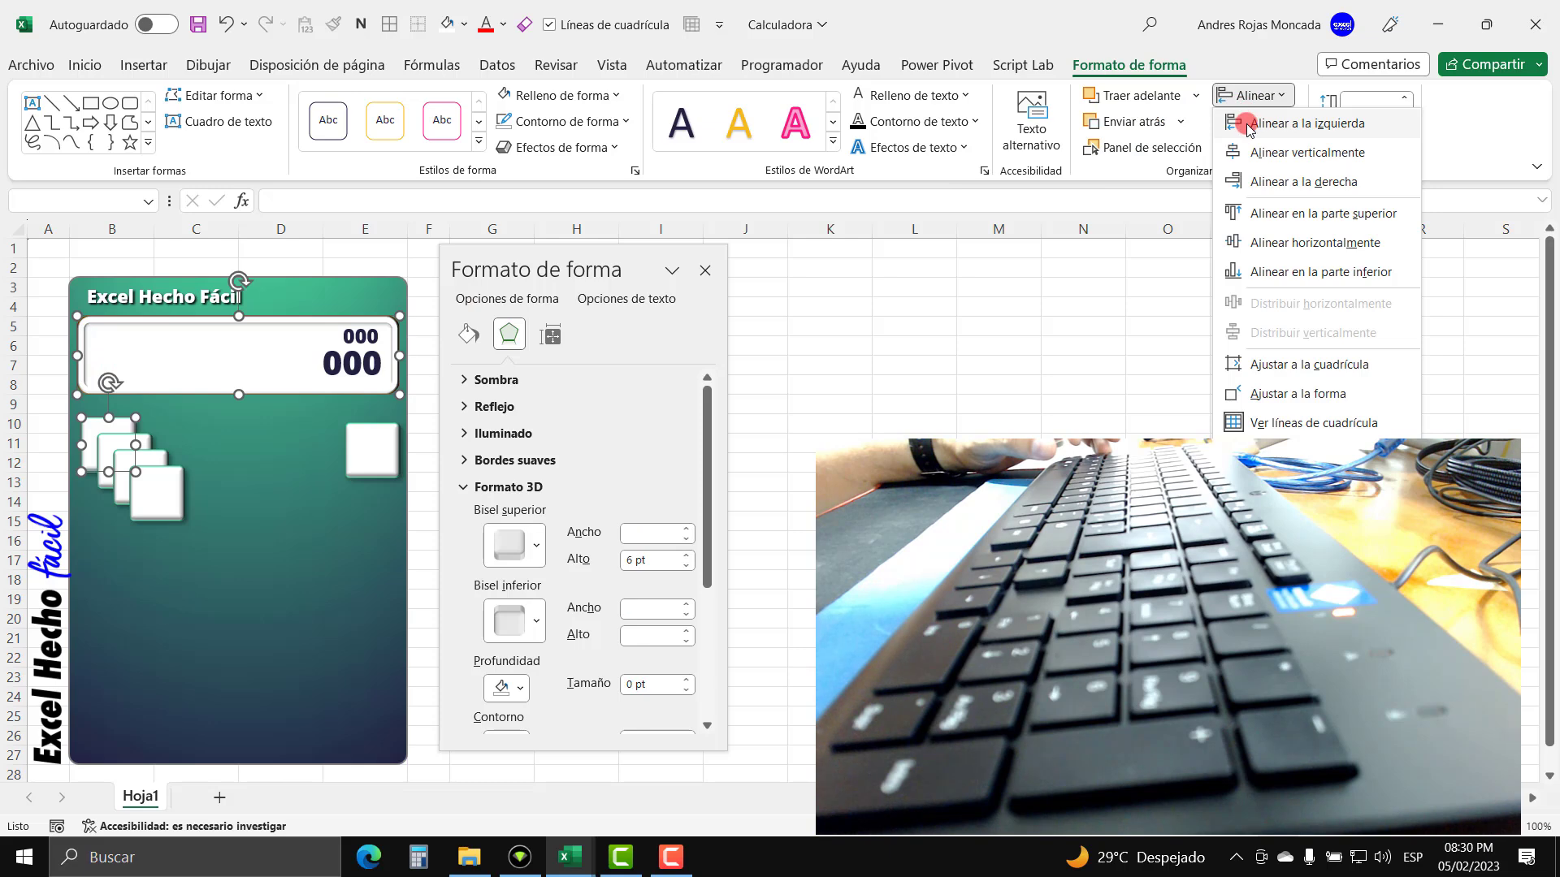
{"action": "left_click", "coordinate": [1291, 127]}
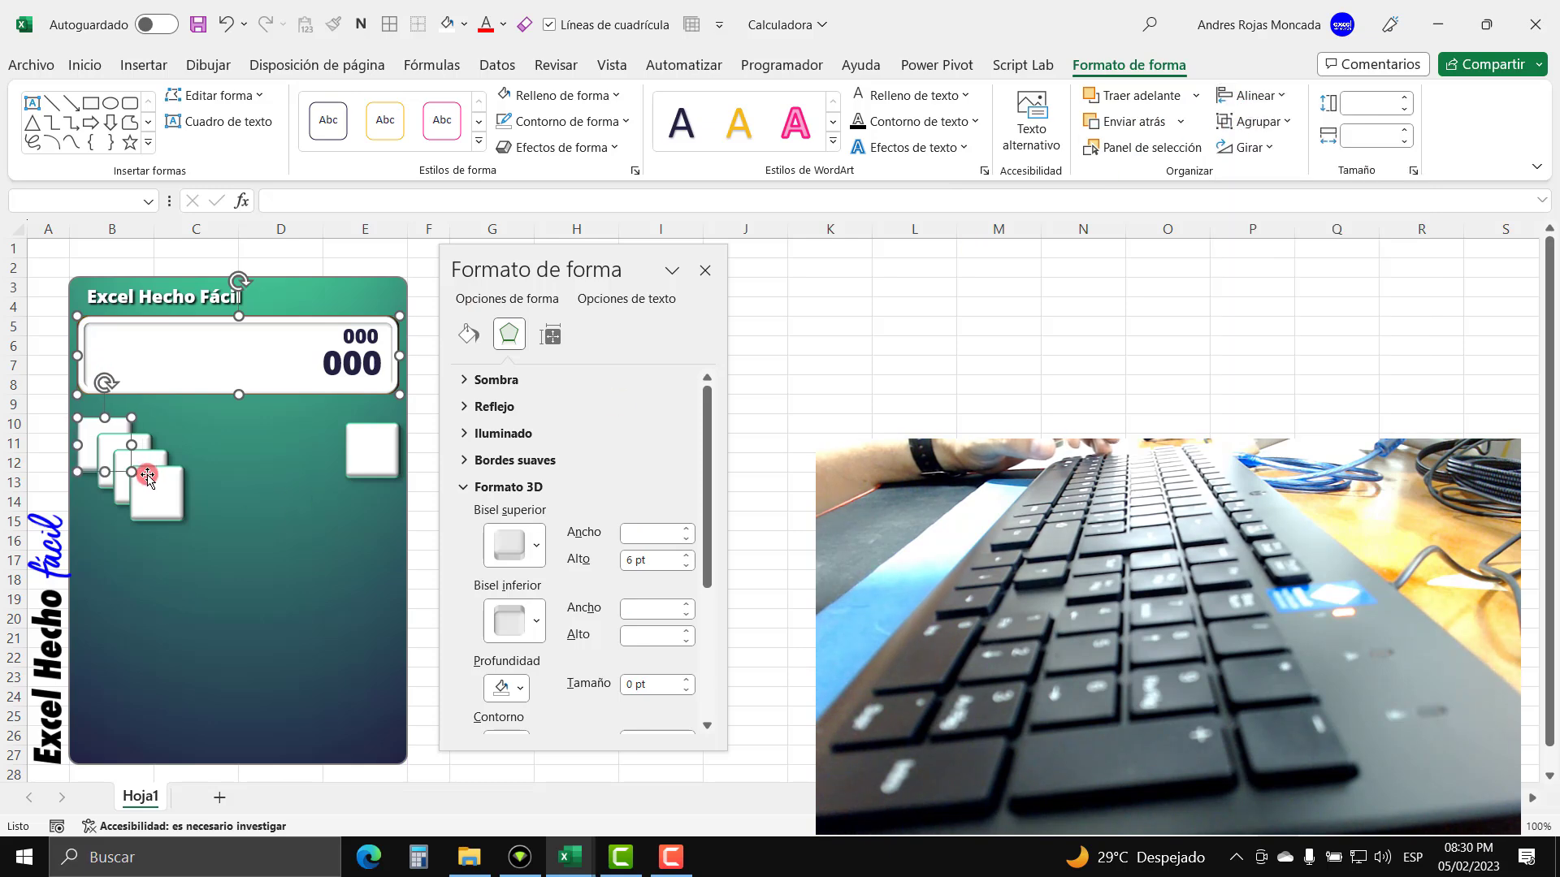
Select all five button squares together and bring up the Alinear options
{"action": "key", "text": "Escape"}
{"action": "left_click", "coordinate": [118, 435]}
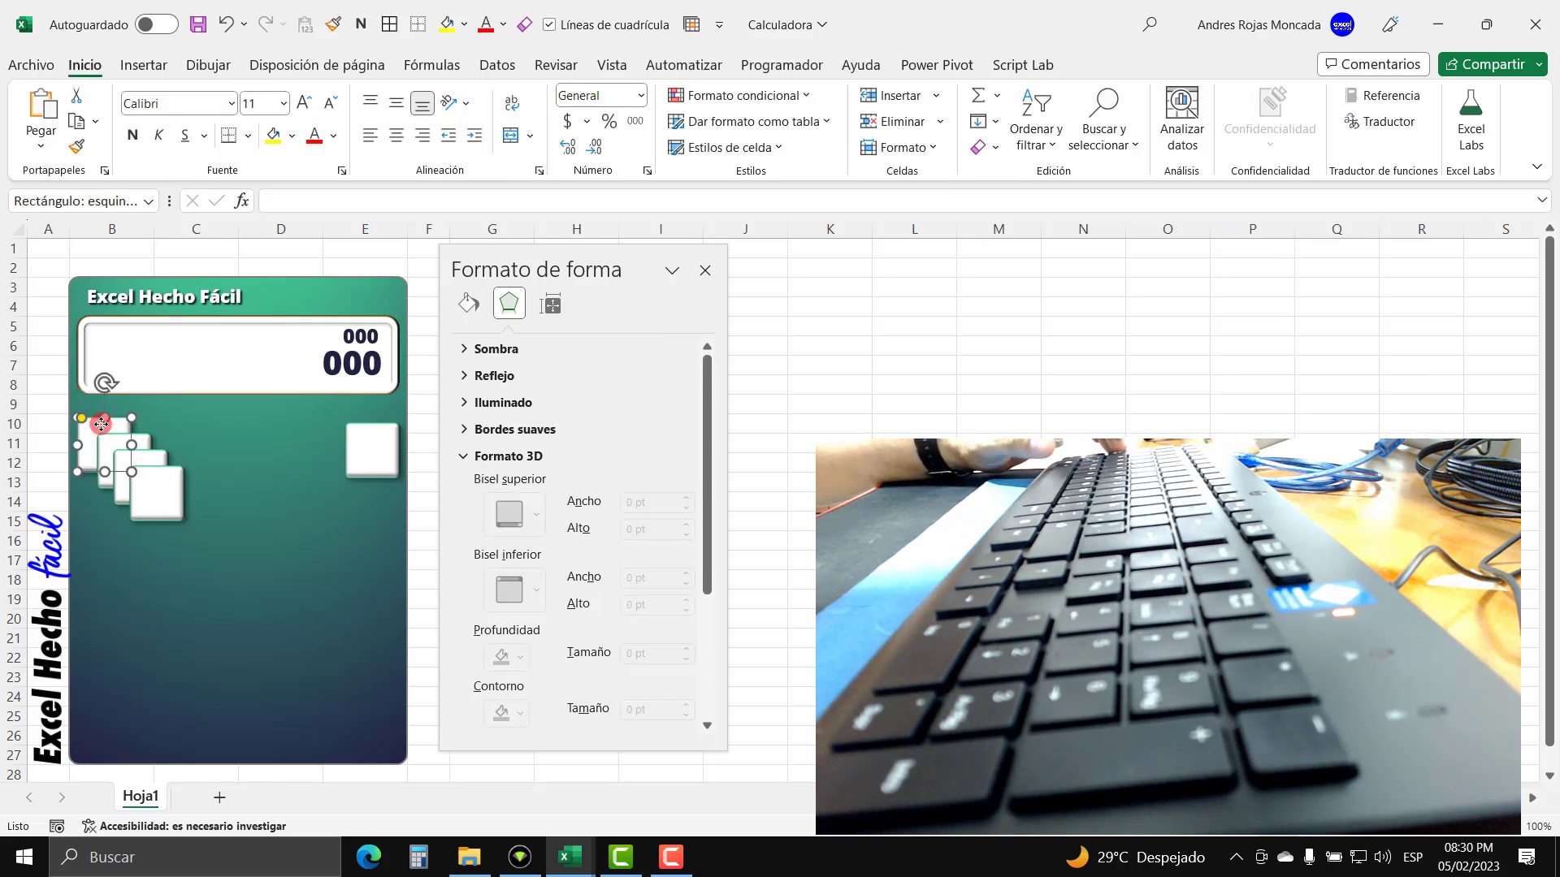
{"action": "left_click", "coordinate": [139, 444], "text": "shift"}
{"action": "left_click", "coordinate": [181, 509], "text": "shift"}
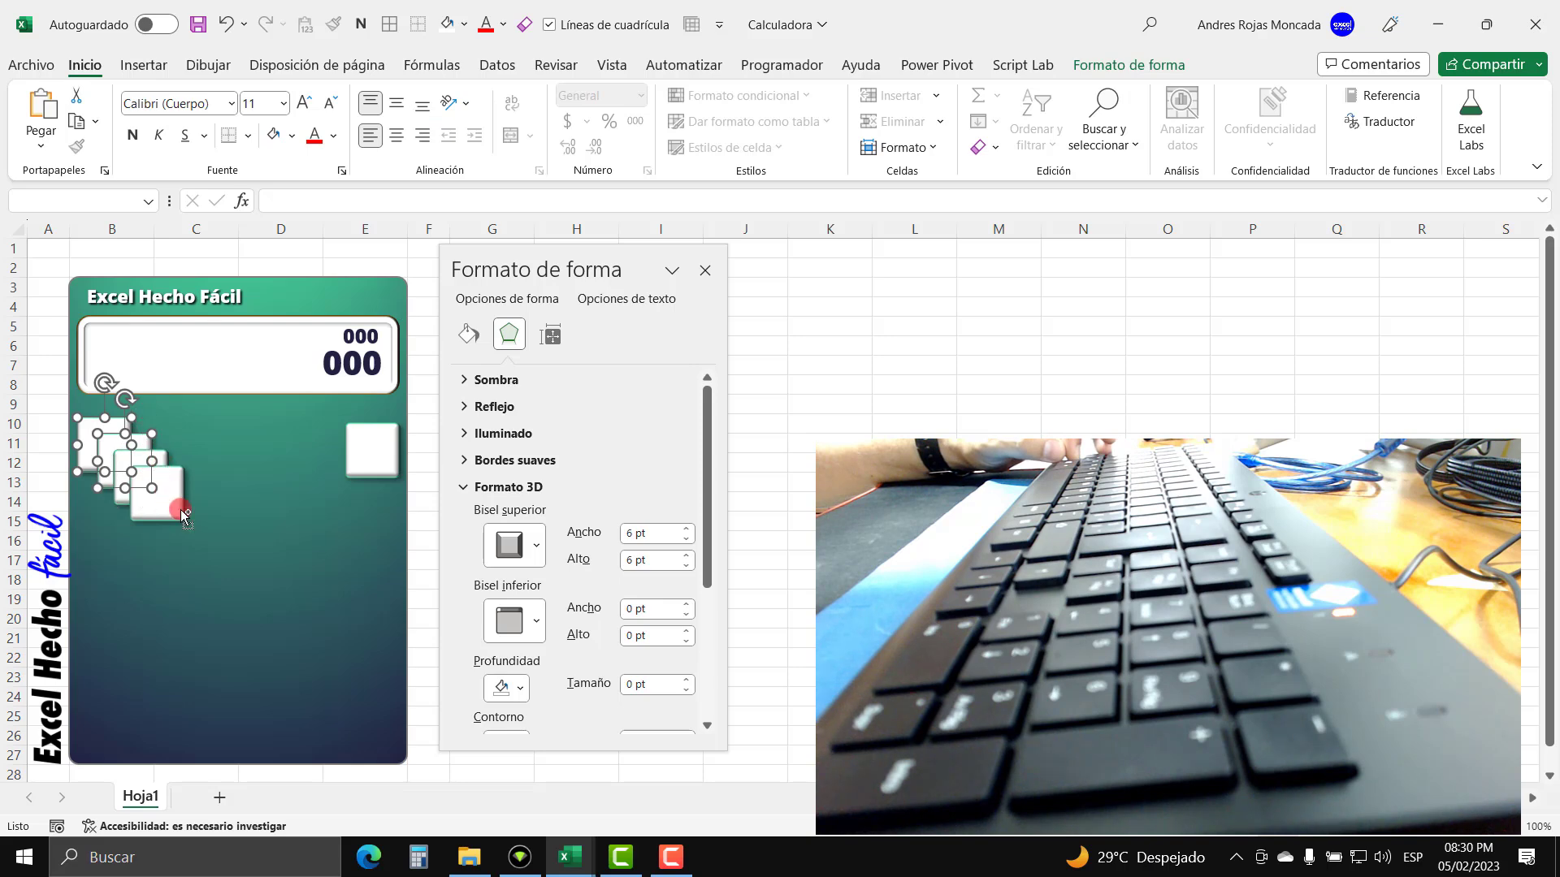
{"action": "left_click", "coordinate": [385, 470], "text": "shift"}
{"action": "left_click", "coordinate": [1128, 64]}
{"action": "left_click", "coordinate": [1273, 95]}
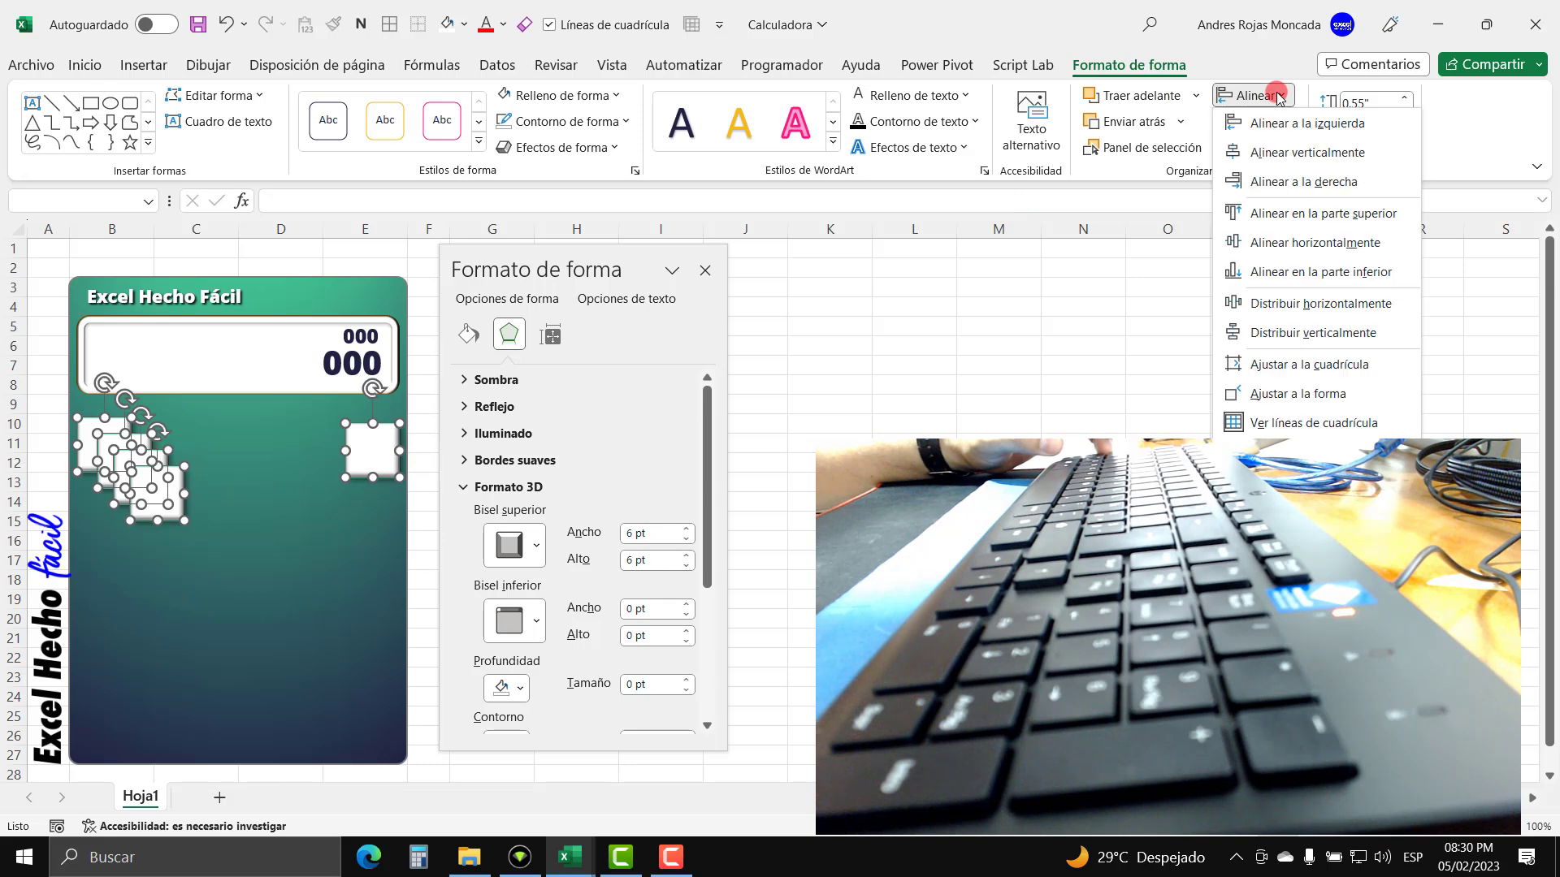
Line the five buttons up horizontally, distribute them evenly, and nudge the row up toward the display
{"action": "left_click", "coordinate": [1278, 250]}
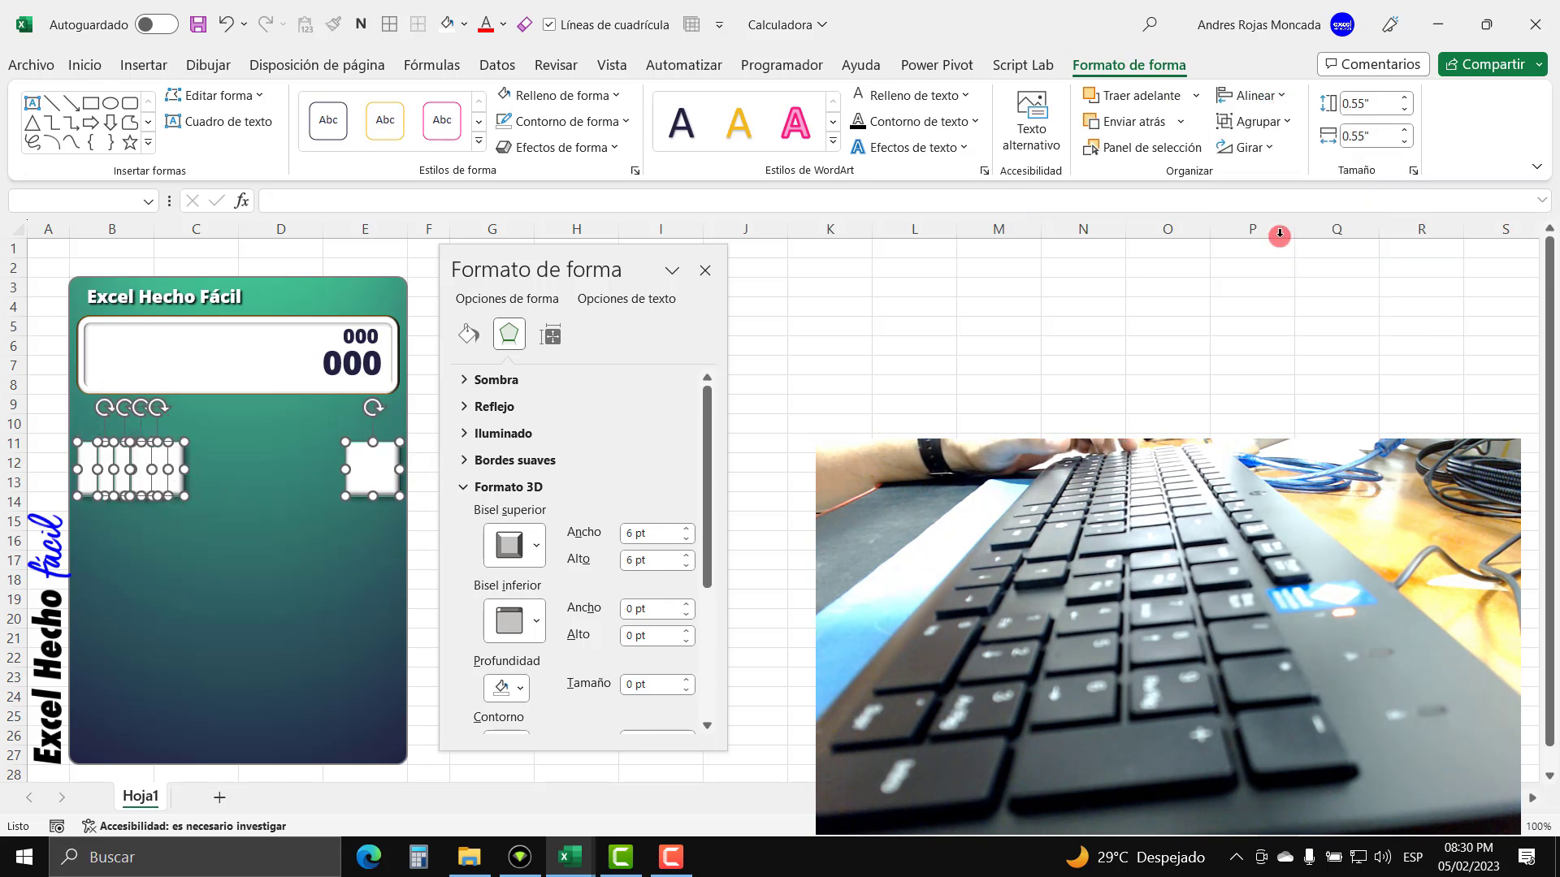
{"action": "left_click", "coordinate": [1255, 96]}
{"action": "left_click", "coordinate": [1278, 306]}
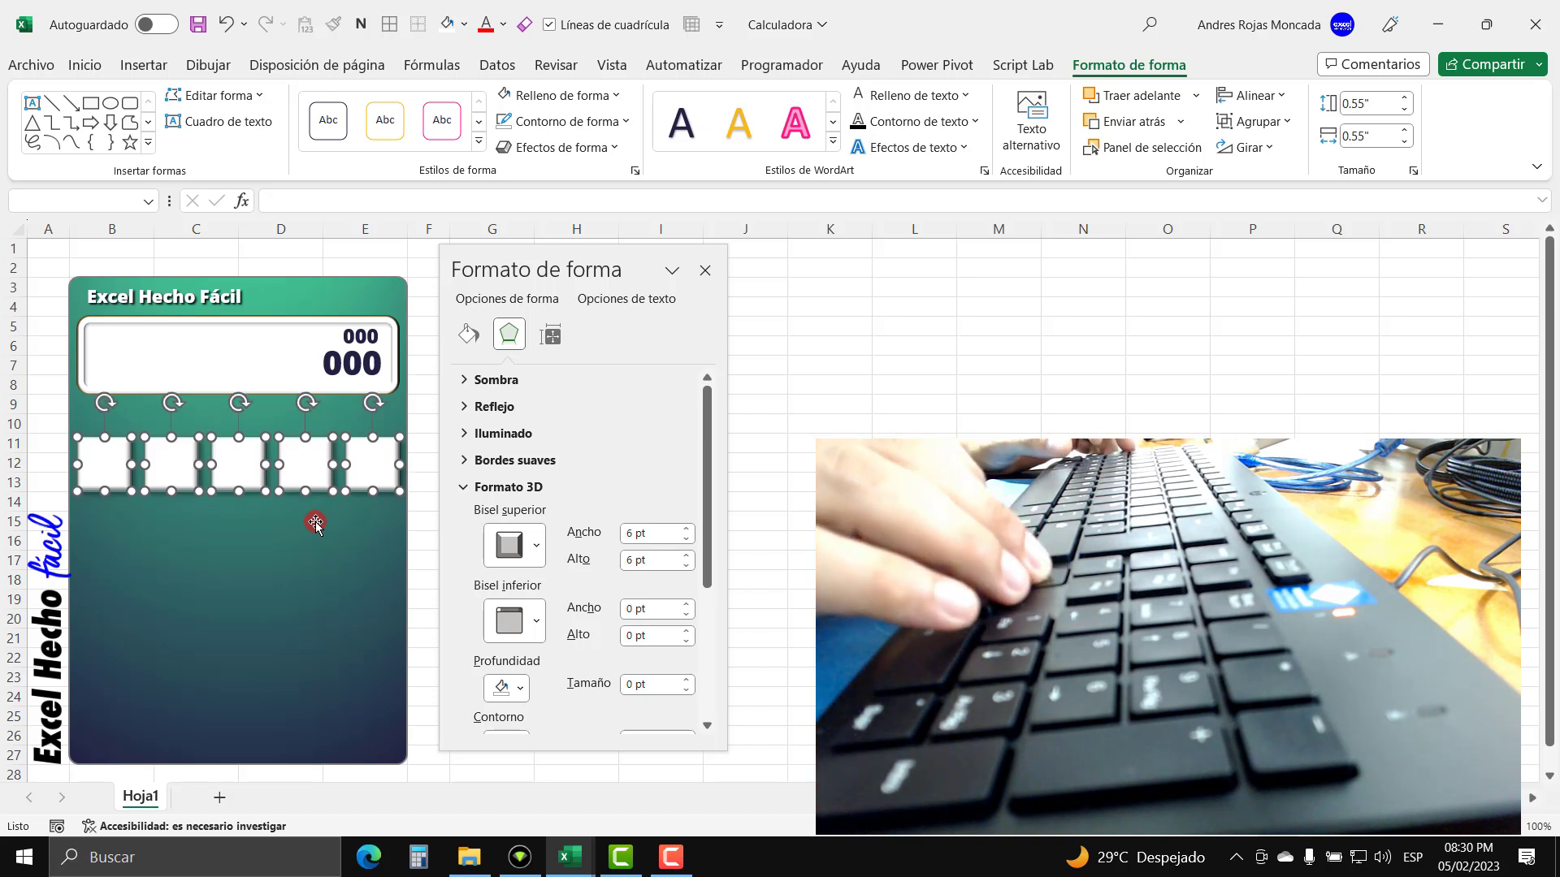
{"action": "key", "text": "Up"}
{"action": "key", "text": "Up"}
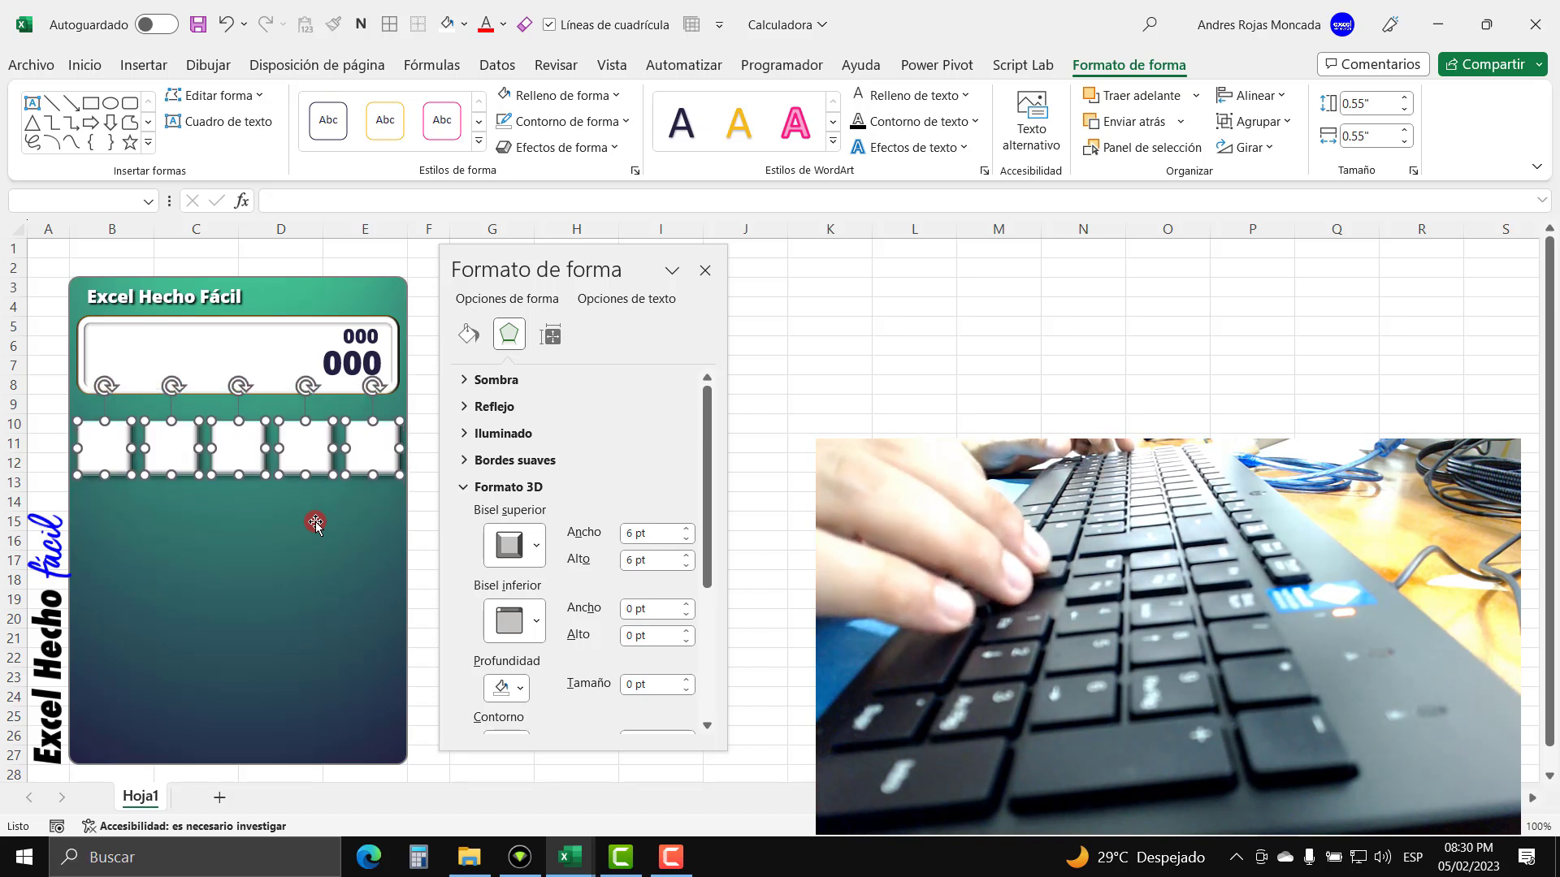
{"action": "key", "text": "Up"}
{"action": "key", "text": "Up"}
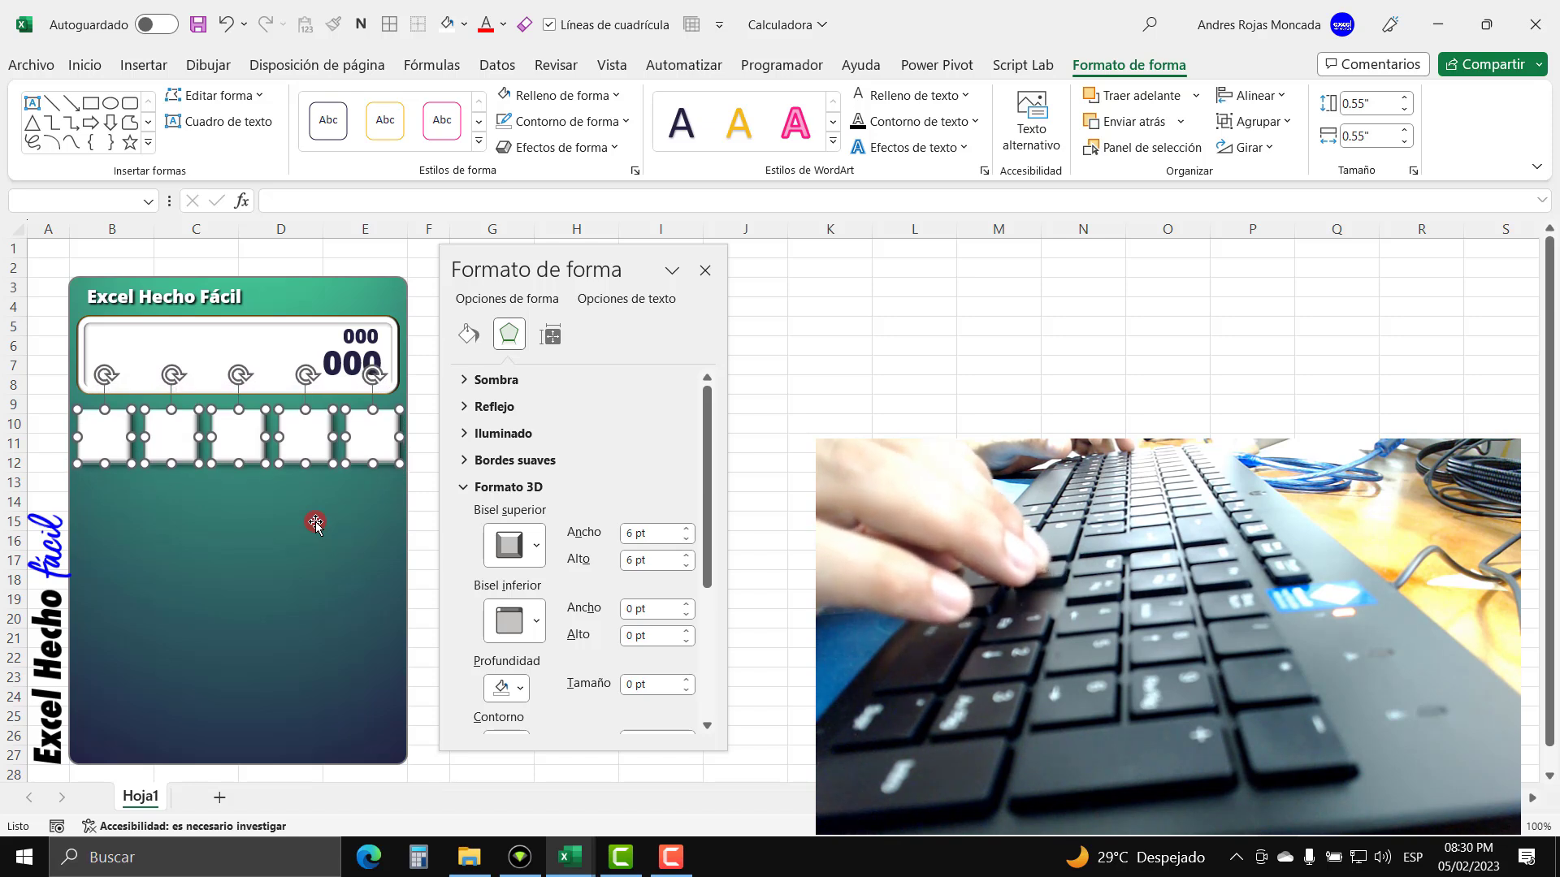
Duplicate the button row, place the copy below, and group it as the second row
{"action": "key", "text": "ctrl+d"}
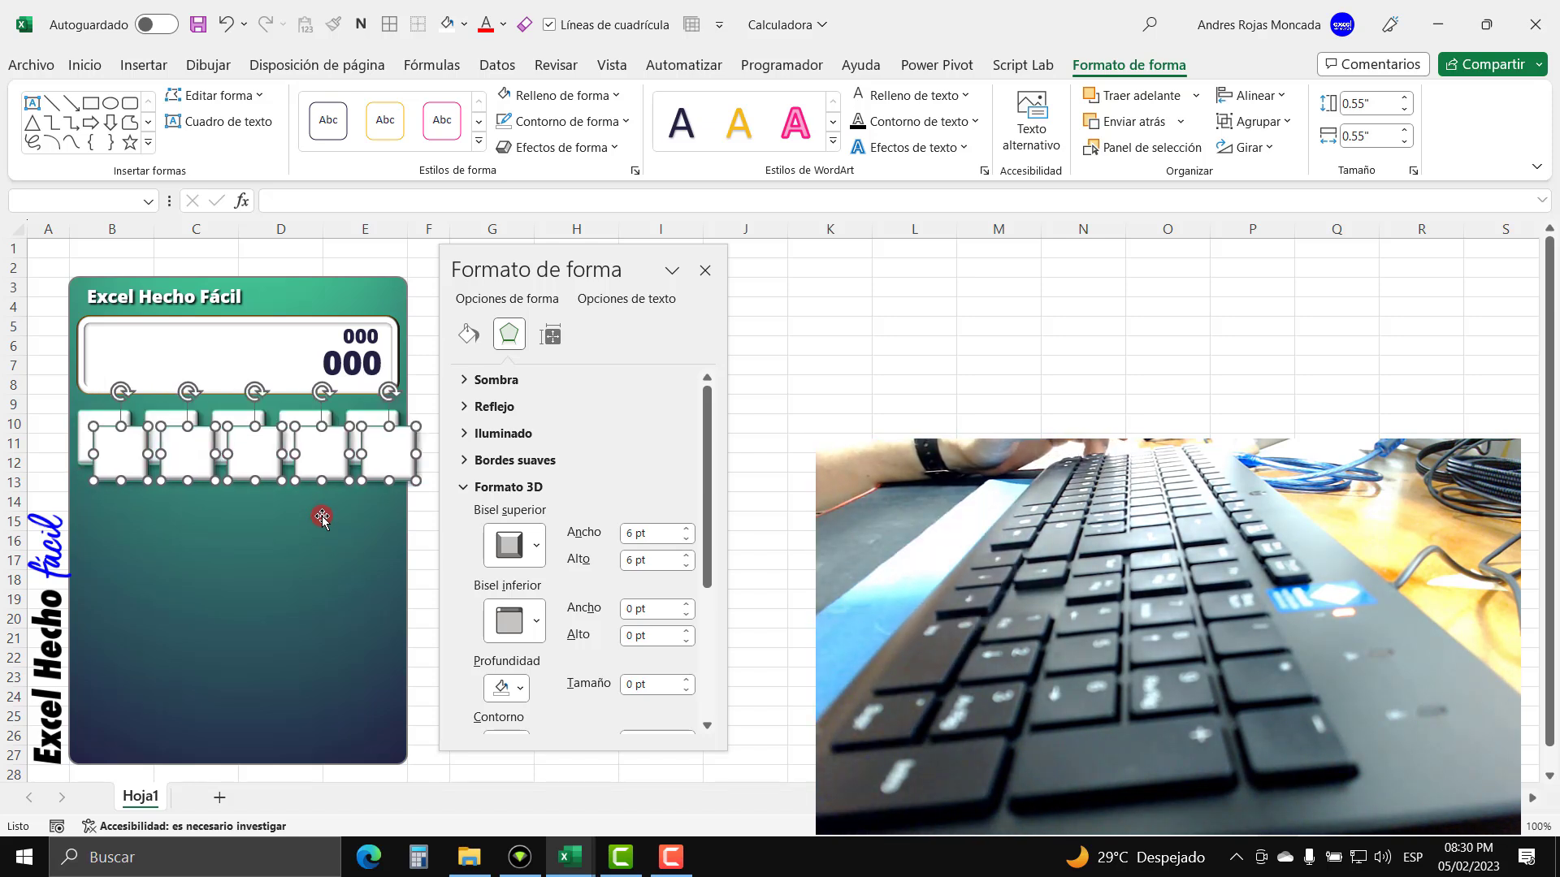
{"action": "left_click_drag", "start_coordinate": [368, 437], "coordinate": [356, 477]}
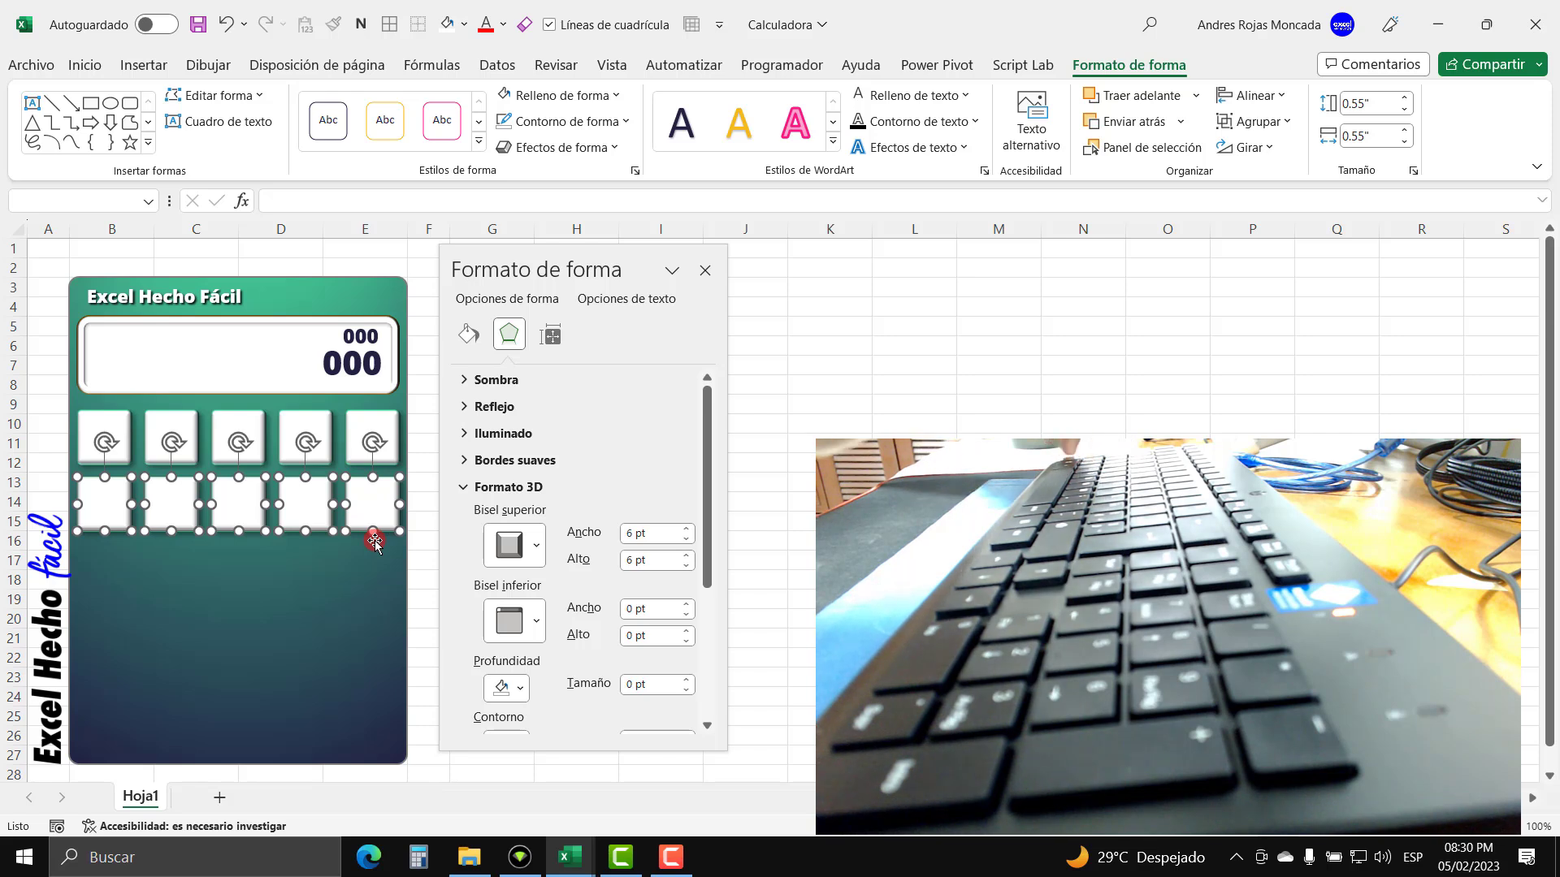
{"action": "left_click", "coordinate": [1274, 122]}
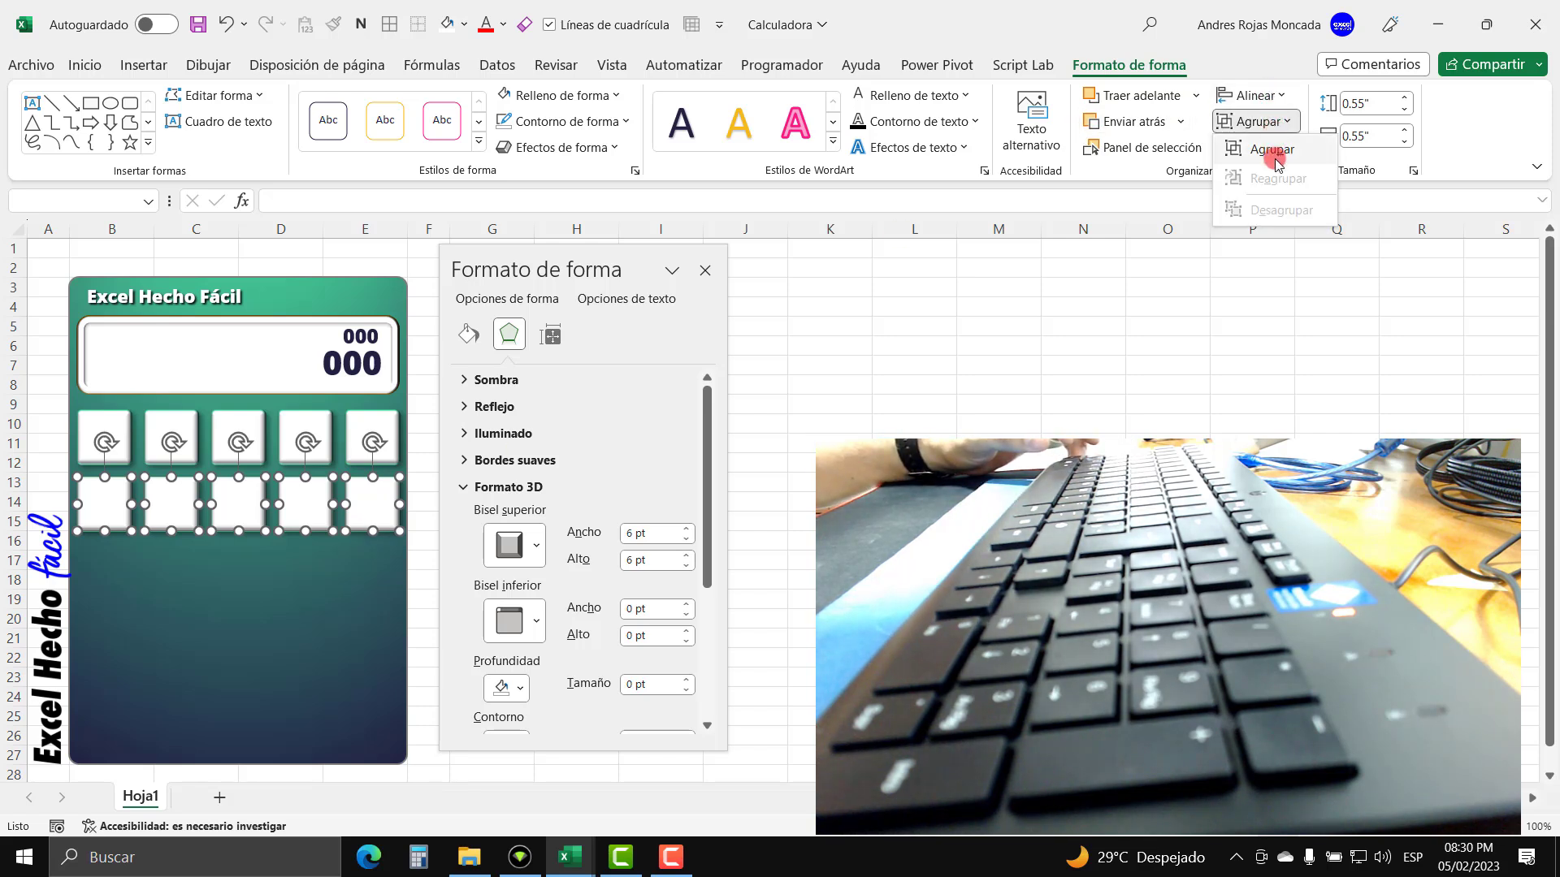
{"action": "left_click", "coordinate": [1264, 145]}
Group the five top-row buttons into one unit
{"action": "left_click", "coordinate": [101, 443]}
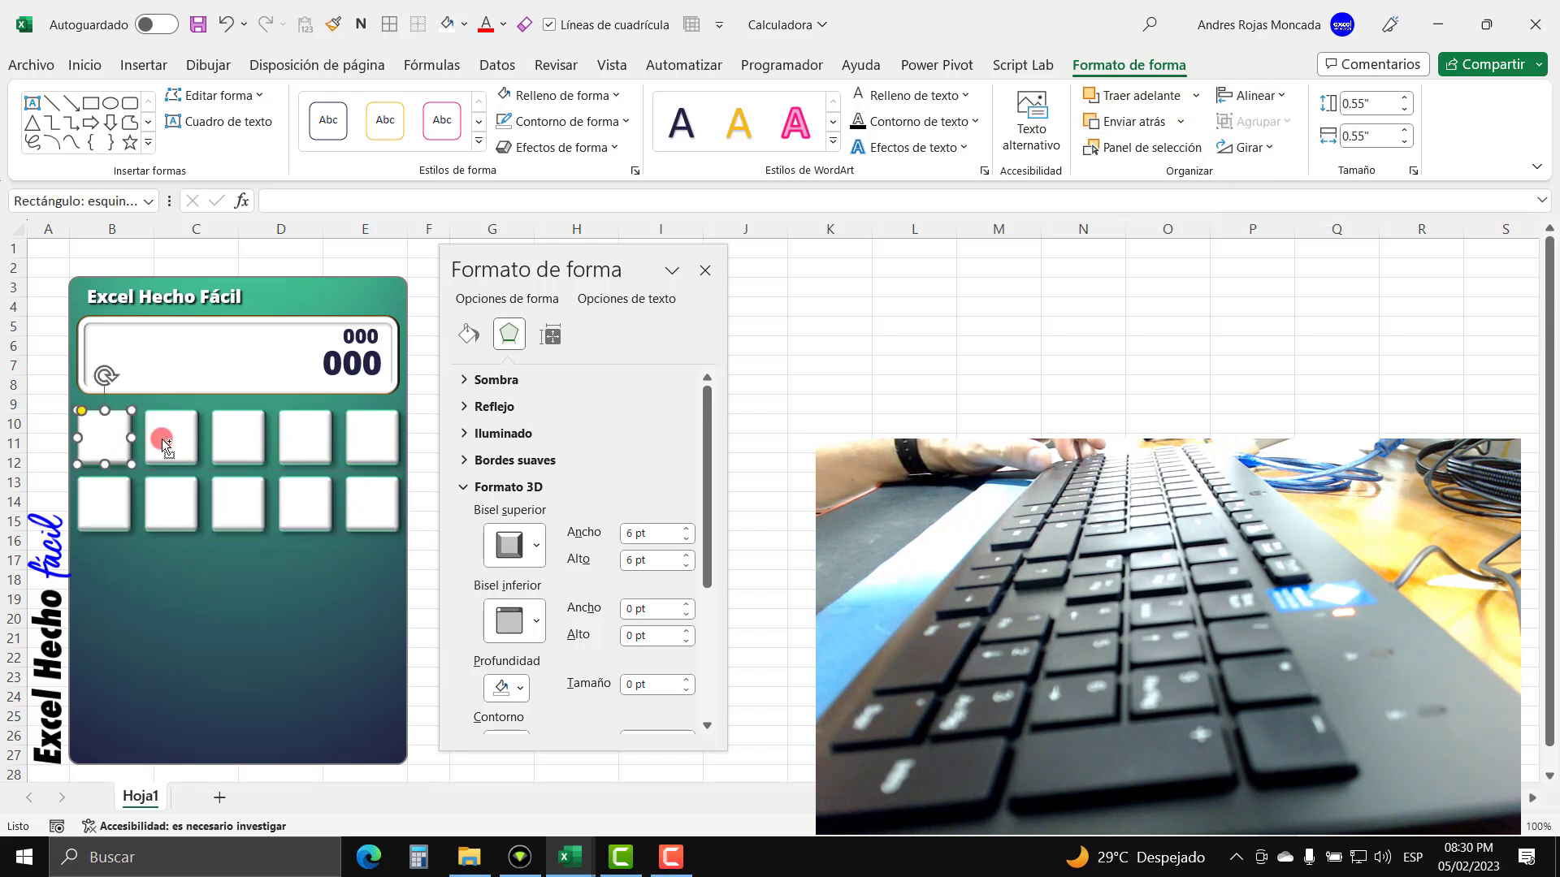
{"action": "left_click", "coordinate": [172, 438], "text": "ctrl"}
{"action": "left_click", "coordinate": [241, 441], "text": "ctrl"}
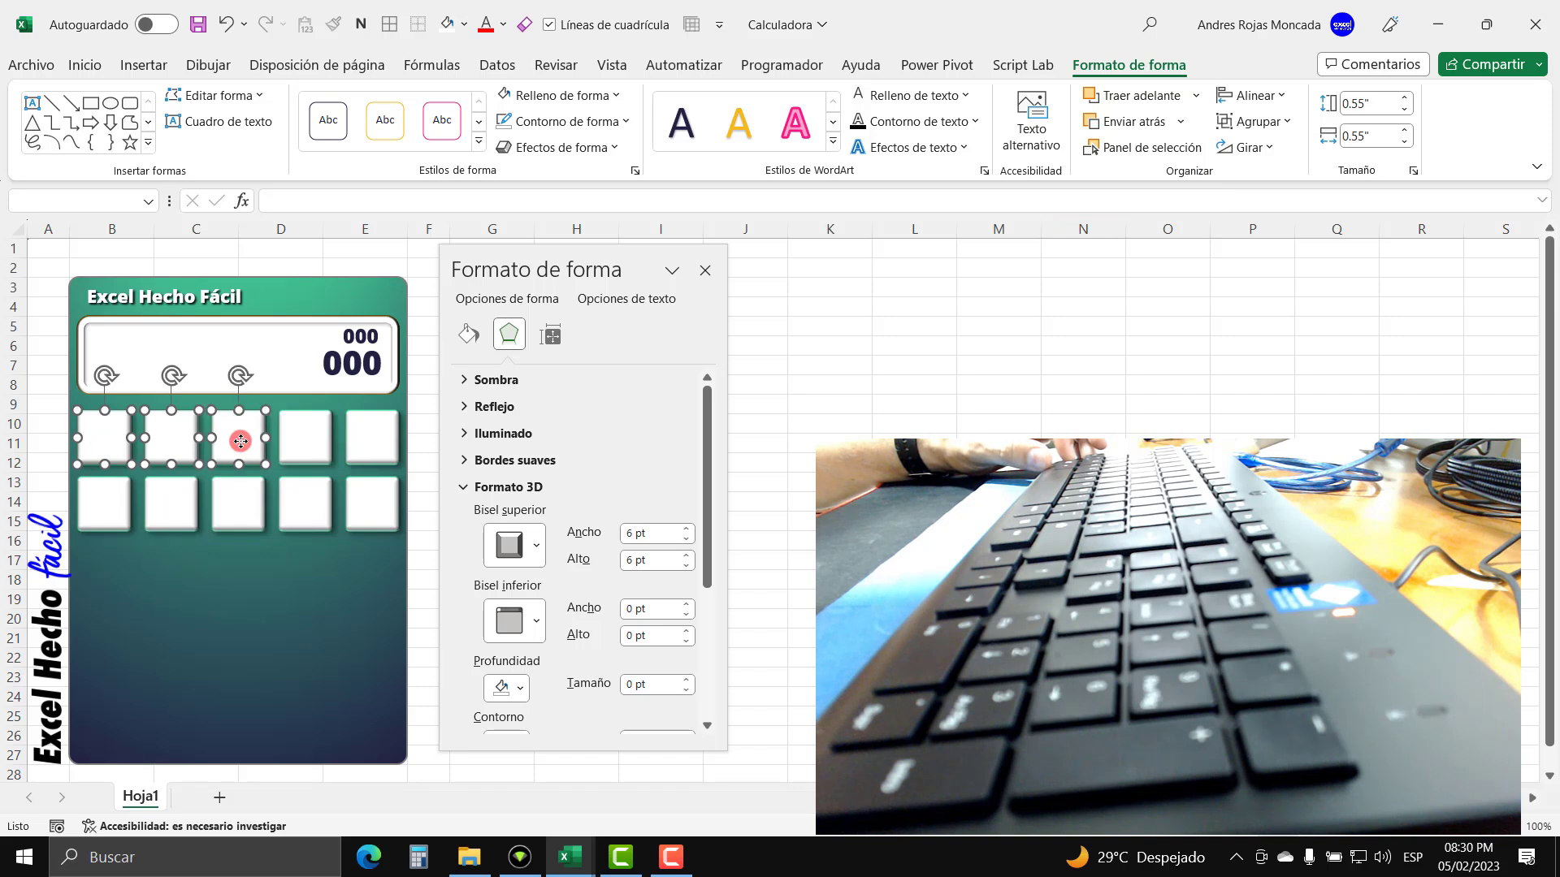
{"action": "left_click", "coordinate": [1264, 122]}
{"action": "left_click", "coordinate": [1264, 146]}
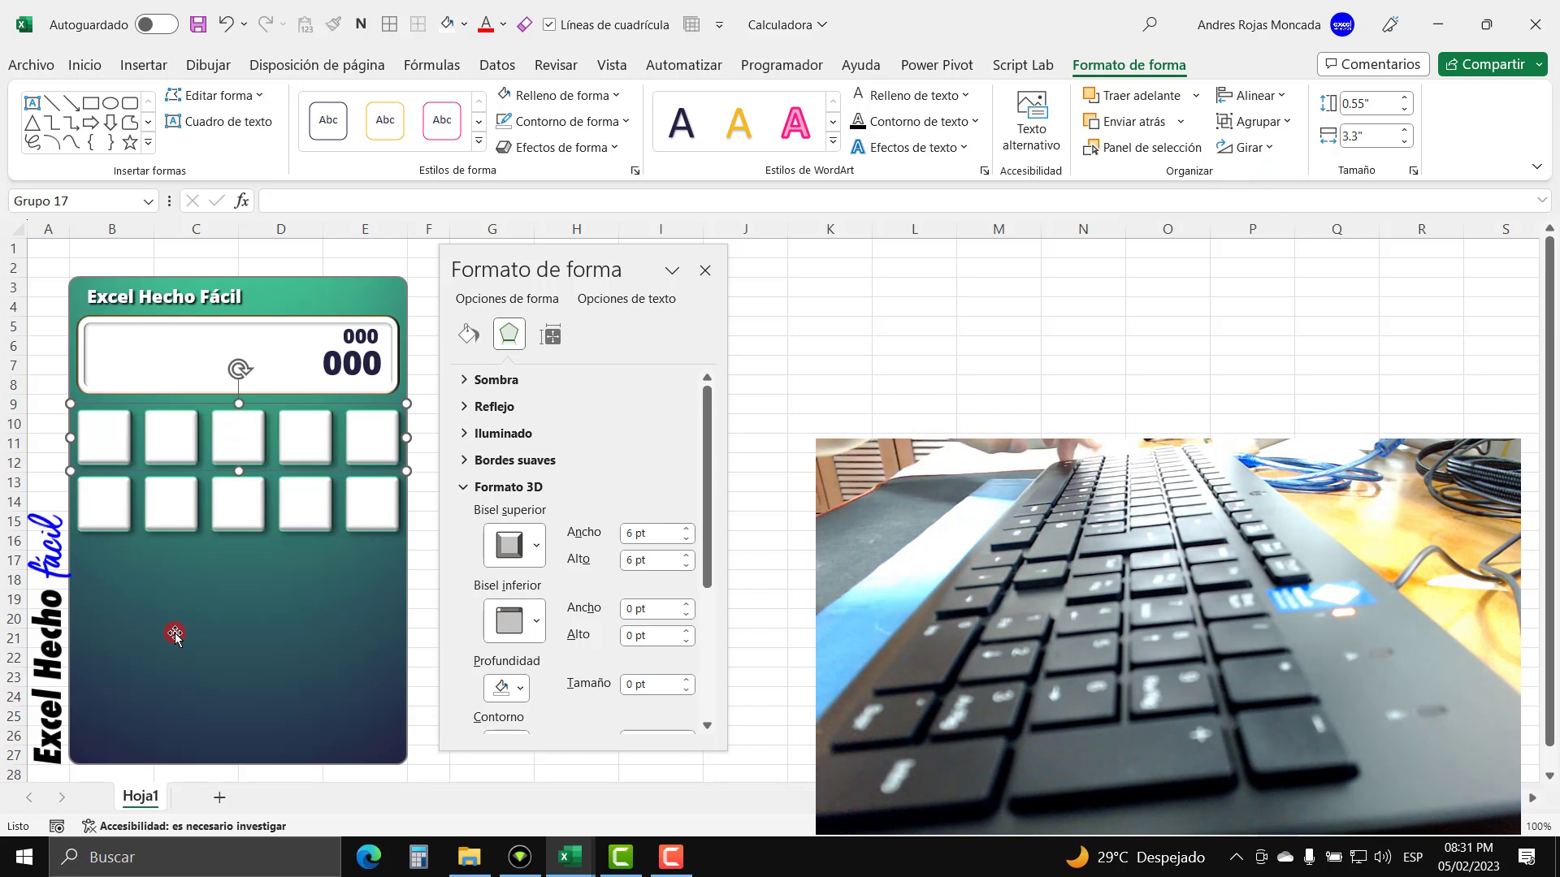
Duplicate the top button row and move the copy down as a third row
{"action": "key", "text": "ctrl+d"}
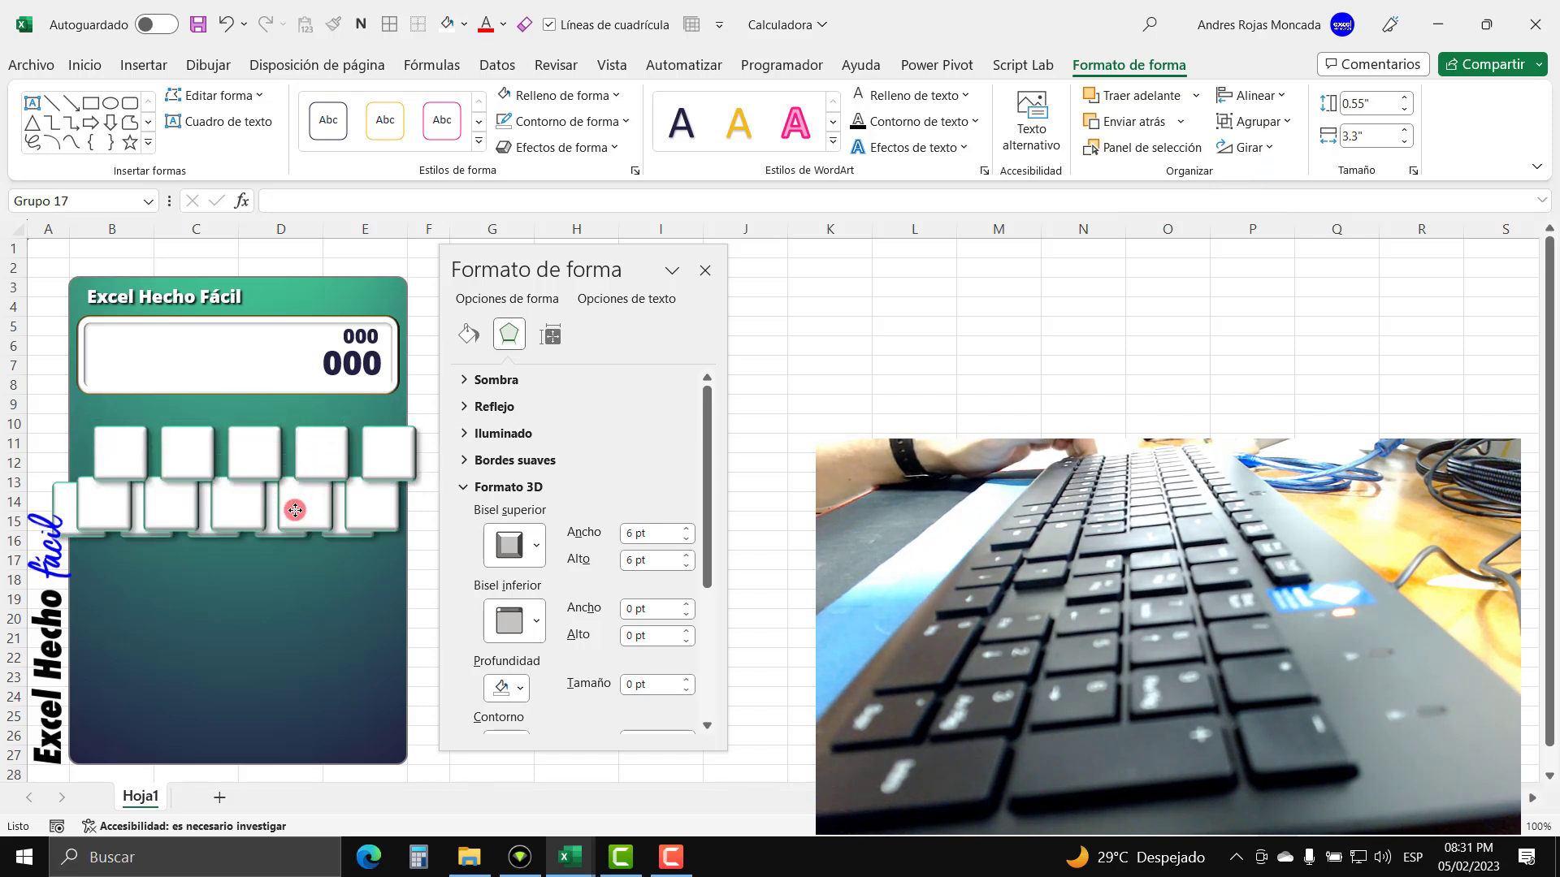
{"action": "left_click_drag", "start_coordinate": [322, 423], "coordinate": [317, 559]}
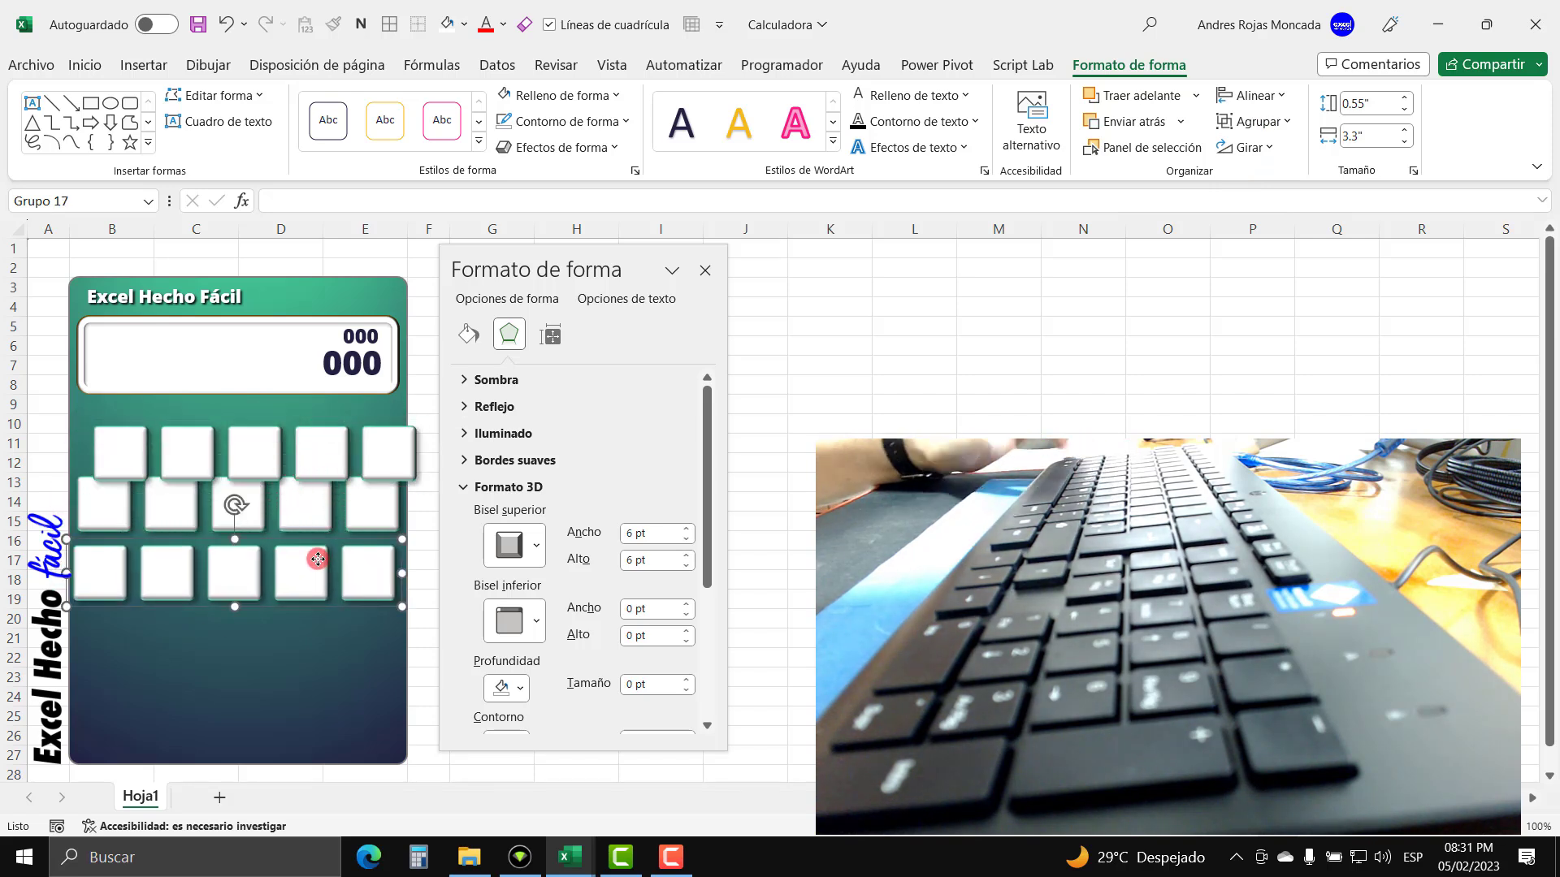
{"action": "key", "text": "ctrl+z"}
{"action": "left_click", "coordinate": [329, 456]}
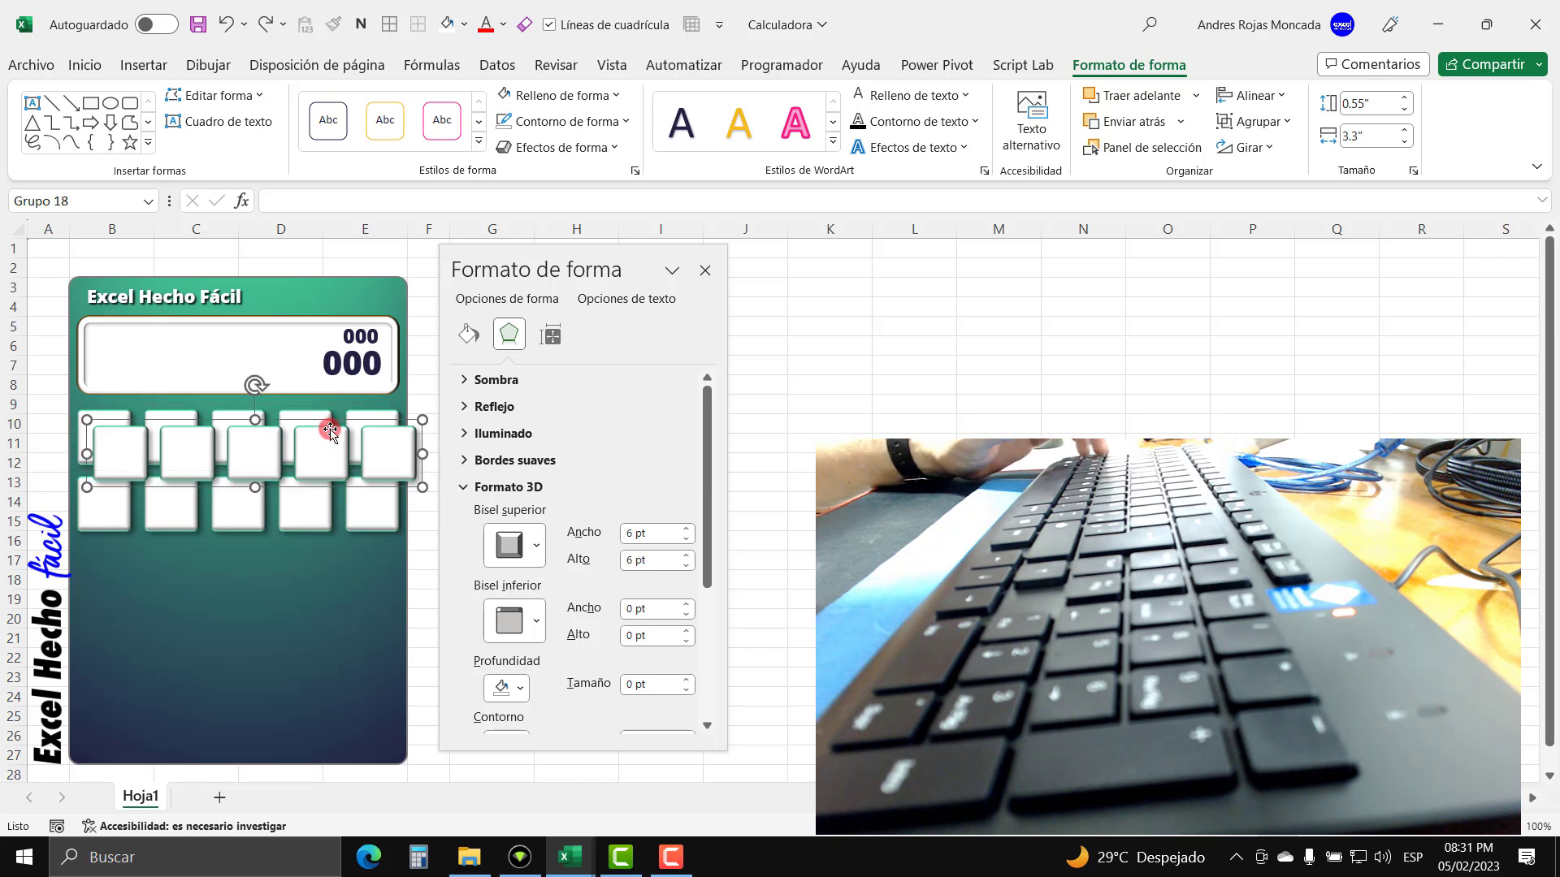
{"action": "left_click_drag", "start_coordinate": [330, 431], "coordinate": [312, 545]}
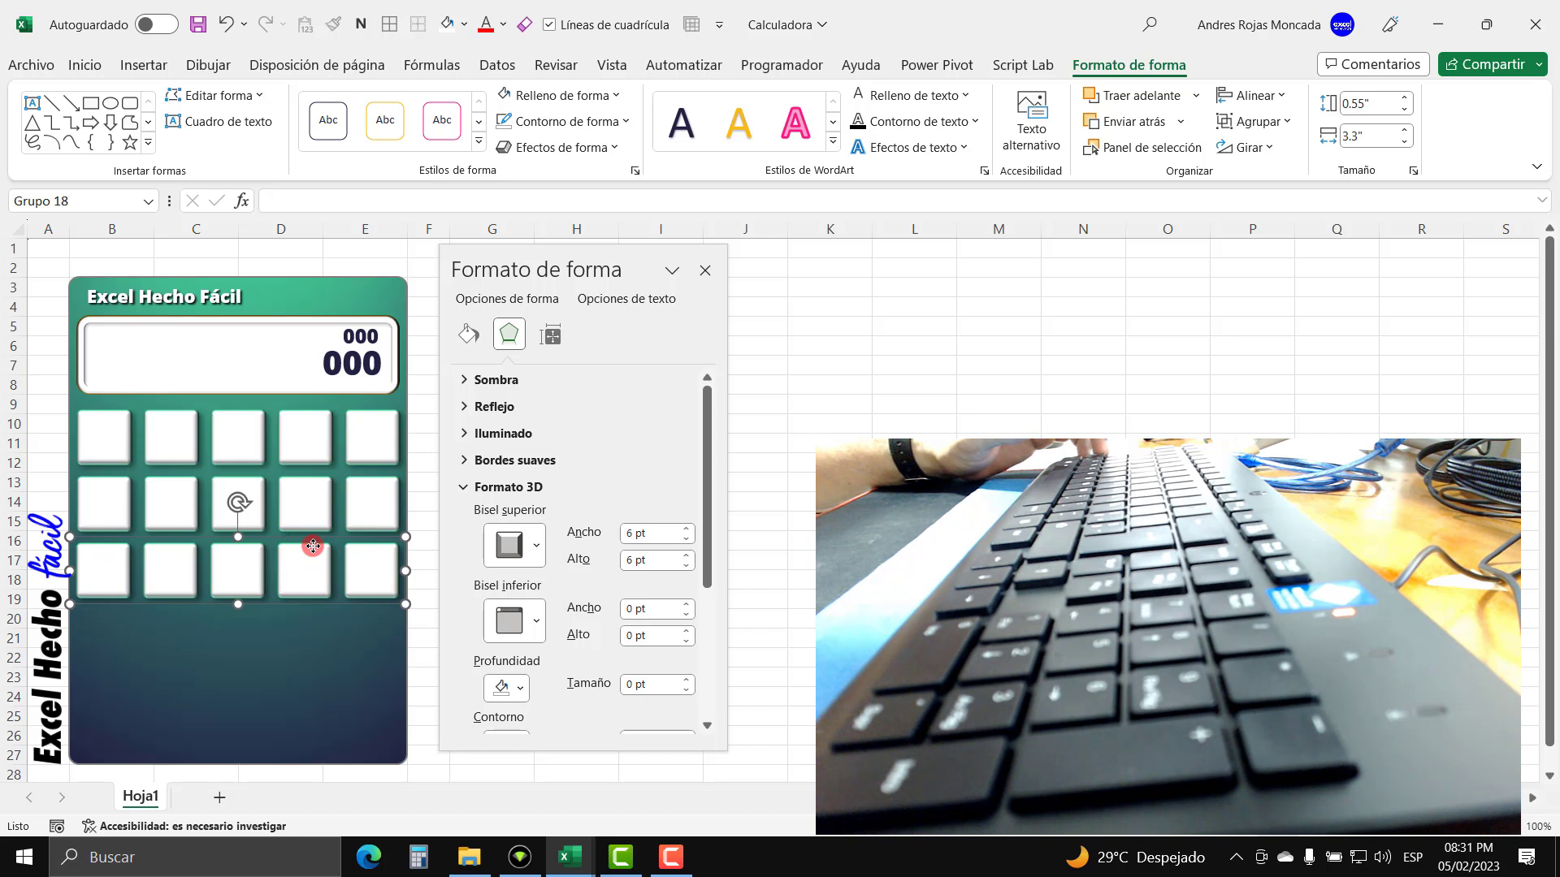
Duplicate the rows again to form a fourth and fifth row below
{"action": "key", "text": "ctrl+d"}
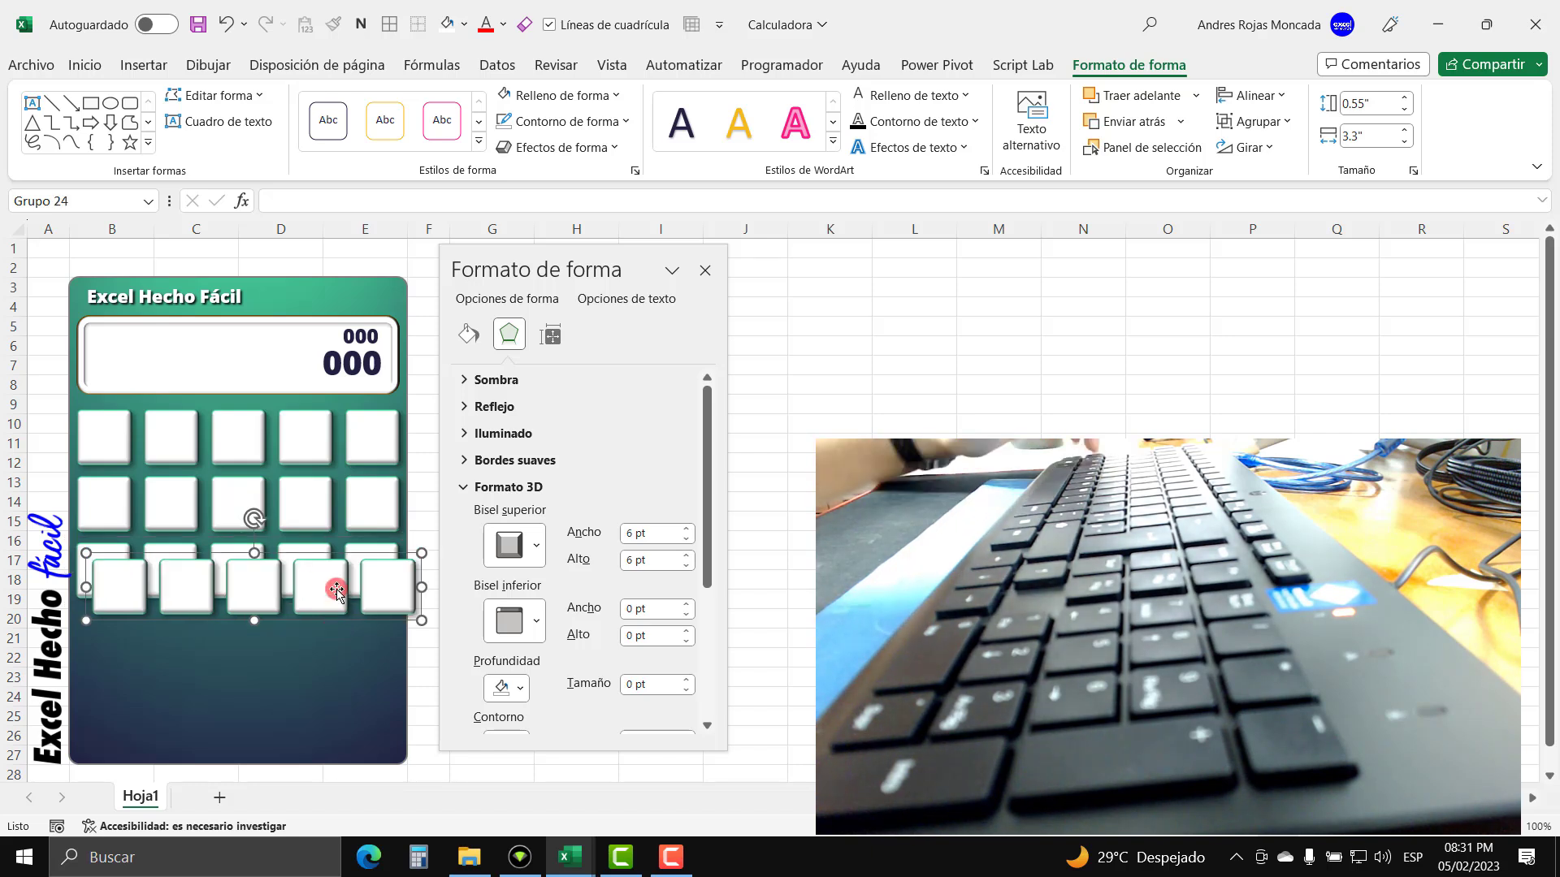
{"action": "left_click_drag", "start_coordinate": [337, 592], "coordinate": [307, 614]}
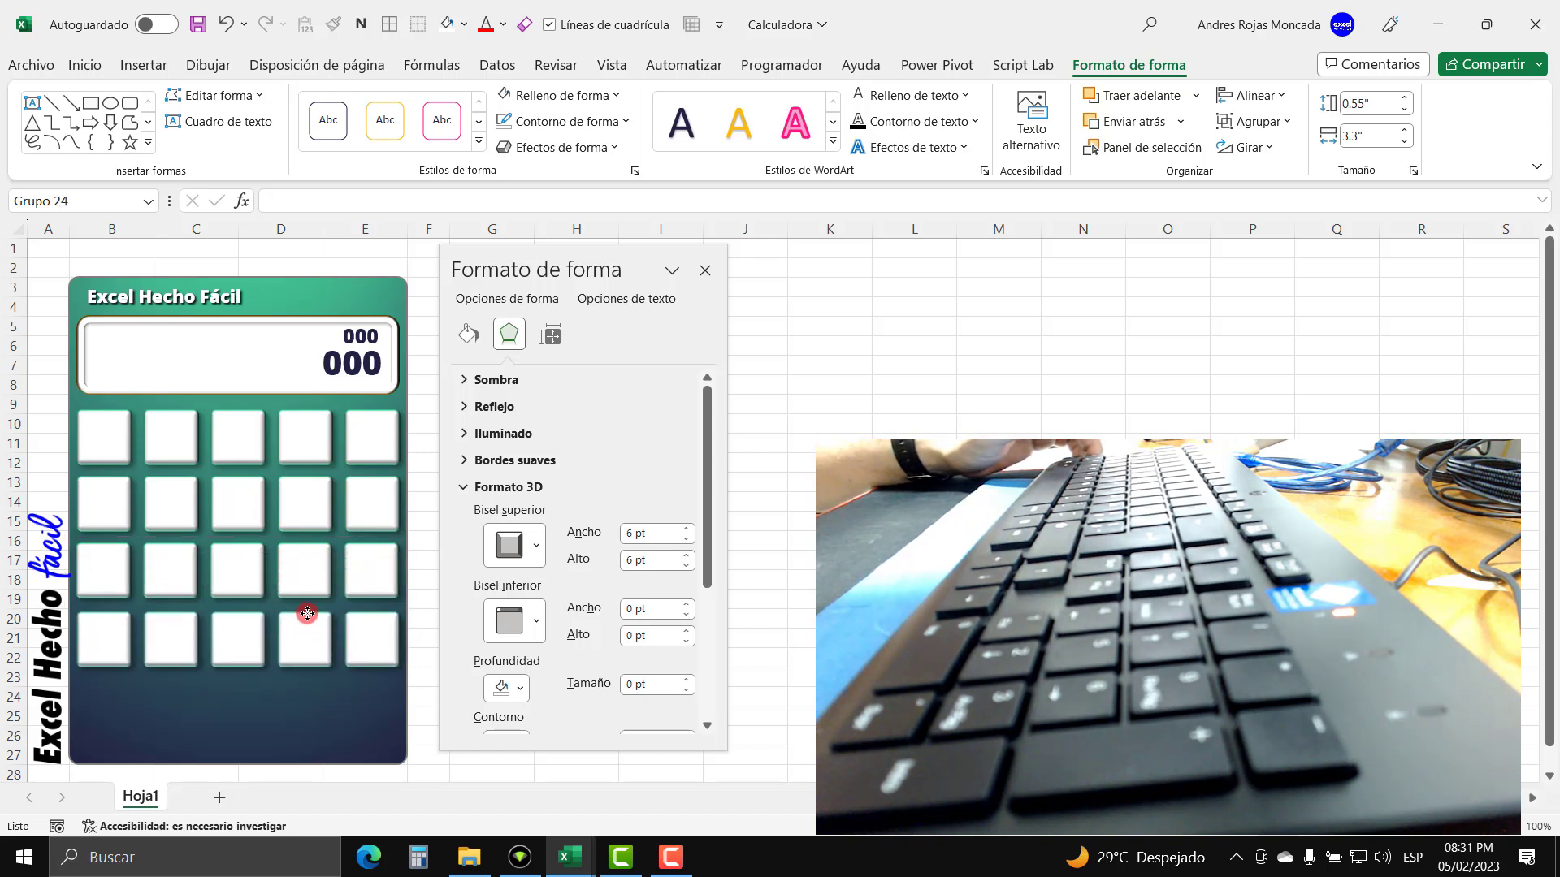
{"action": "key", "text": "ctrl+d"}
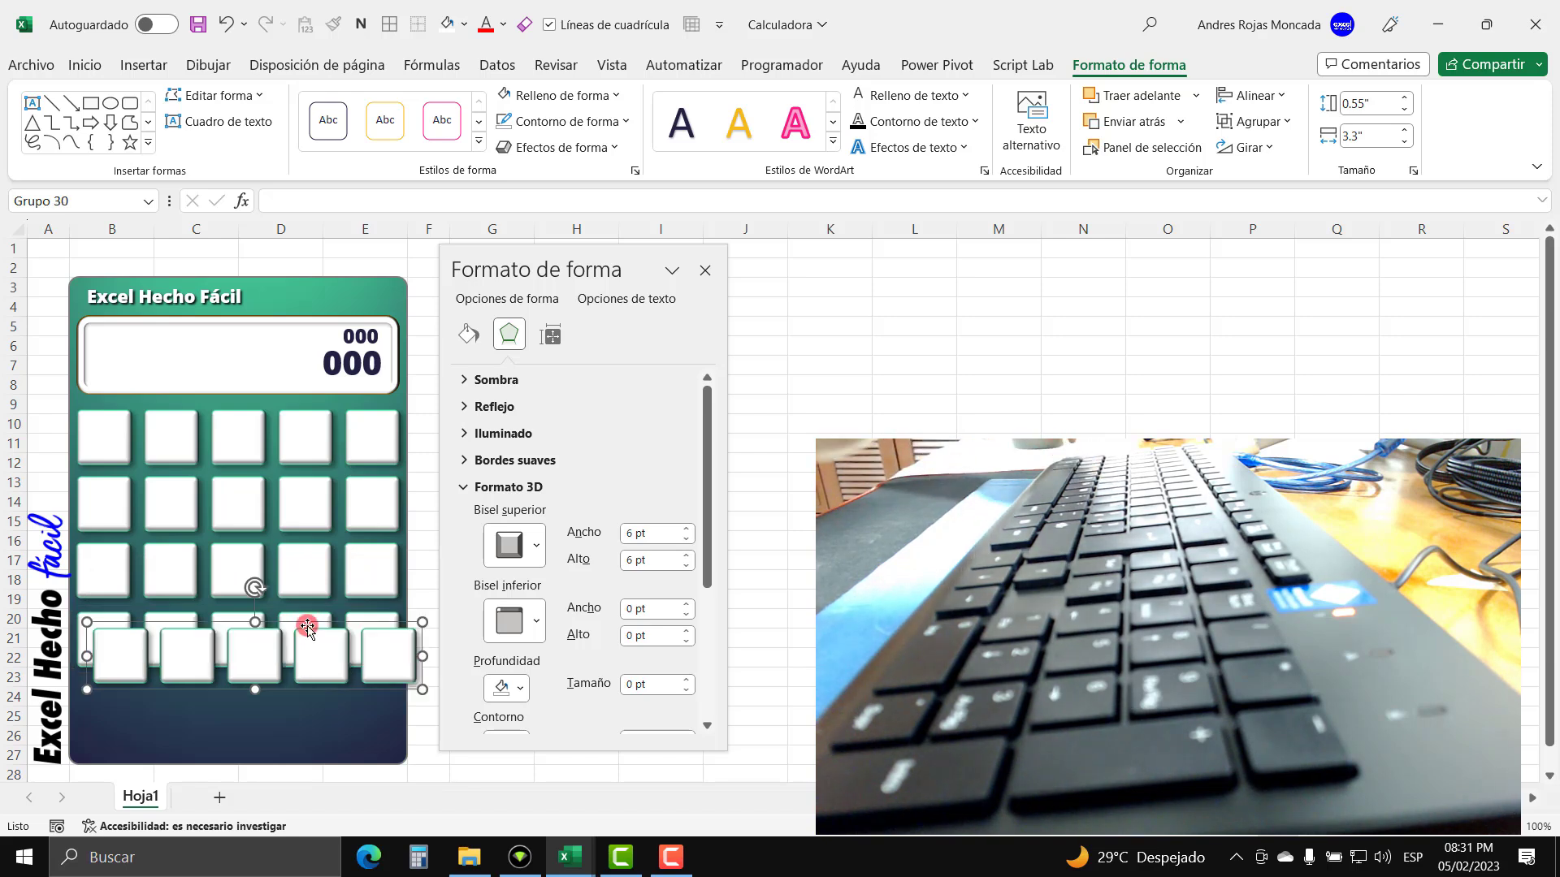
{"action": "left_click_drag", "start_coordinate": [316, 660], "coordinate": [303, 698]}
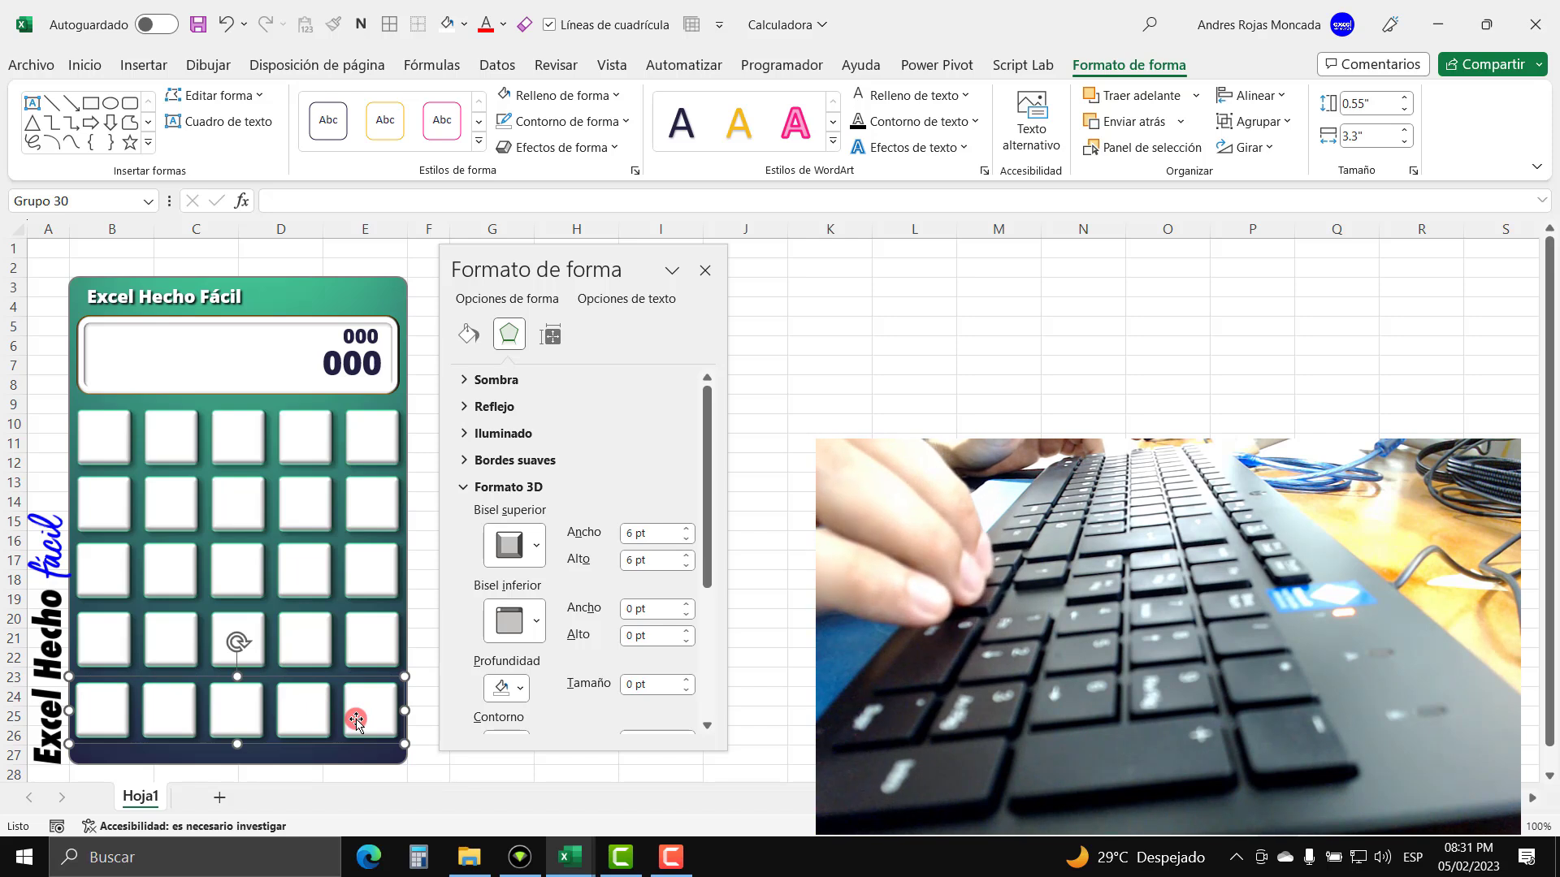
Nudge the bottom button row with arrow keys so it sits neatly near the lower edge
{"action": "key", "text": "Down"}
{"action": "key", "text": "Down"}
{"action": "key", "text": "Down"}
{"action": "key", "text": "Down"}
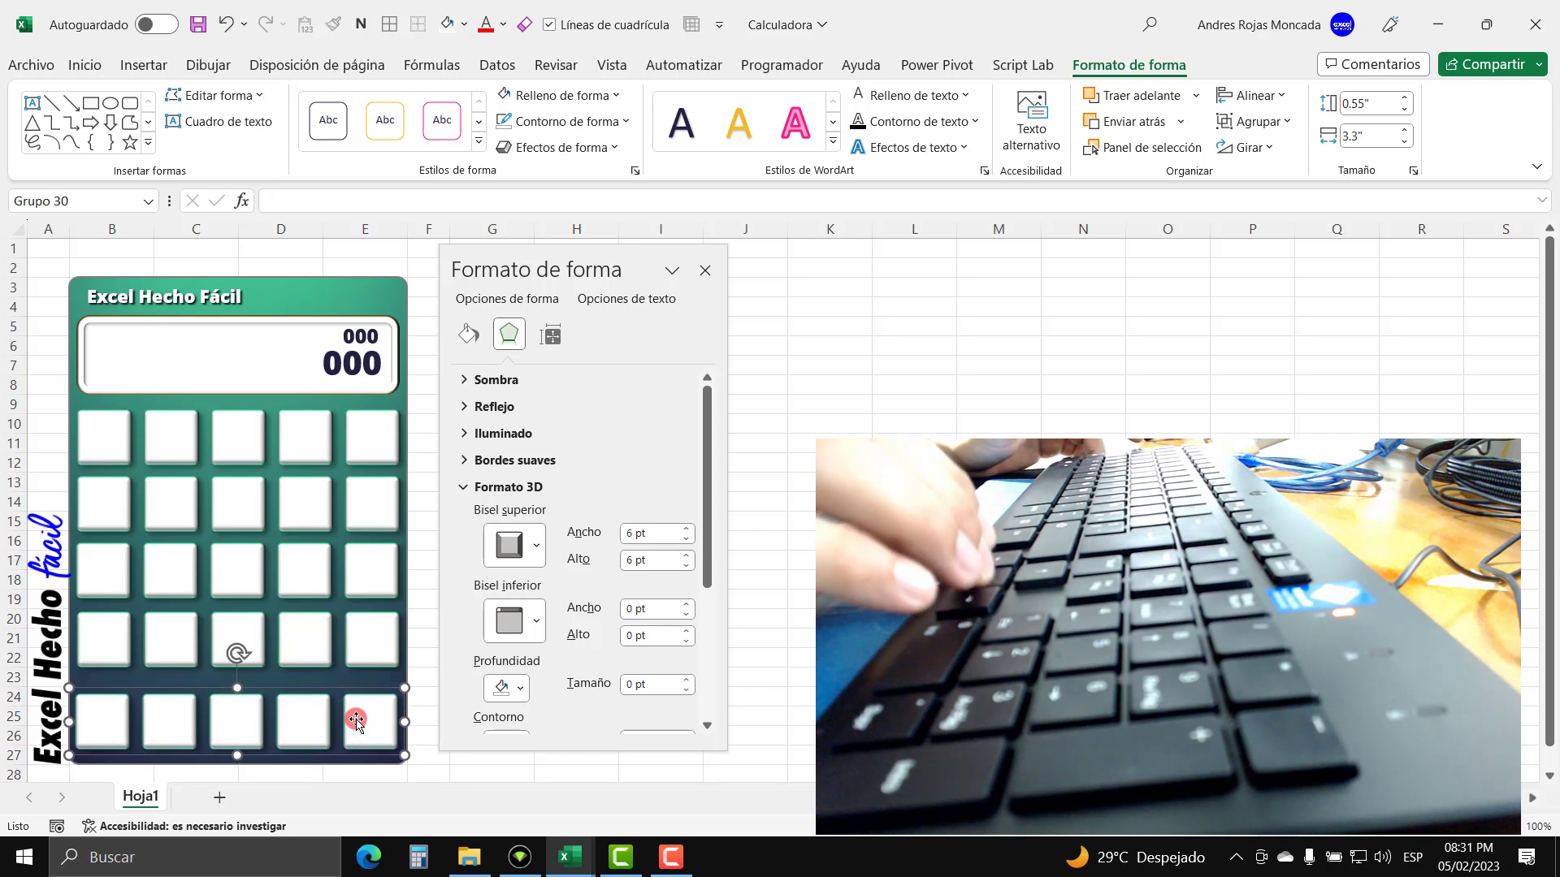
{"action": "key", "text": "Down"}
{"action": "key", "text": "Up"}
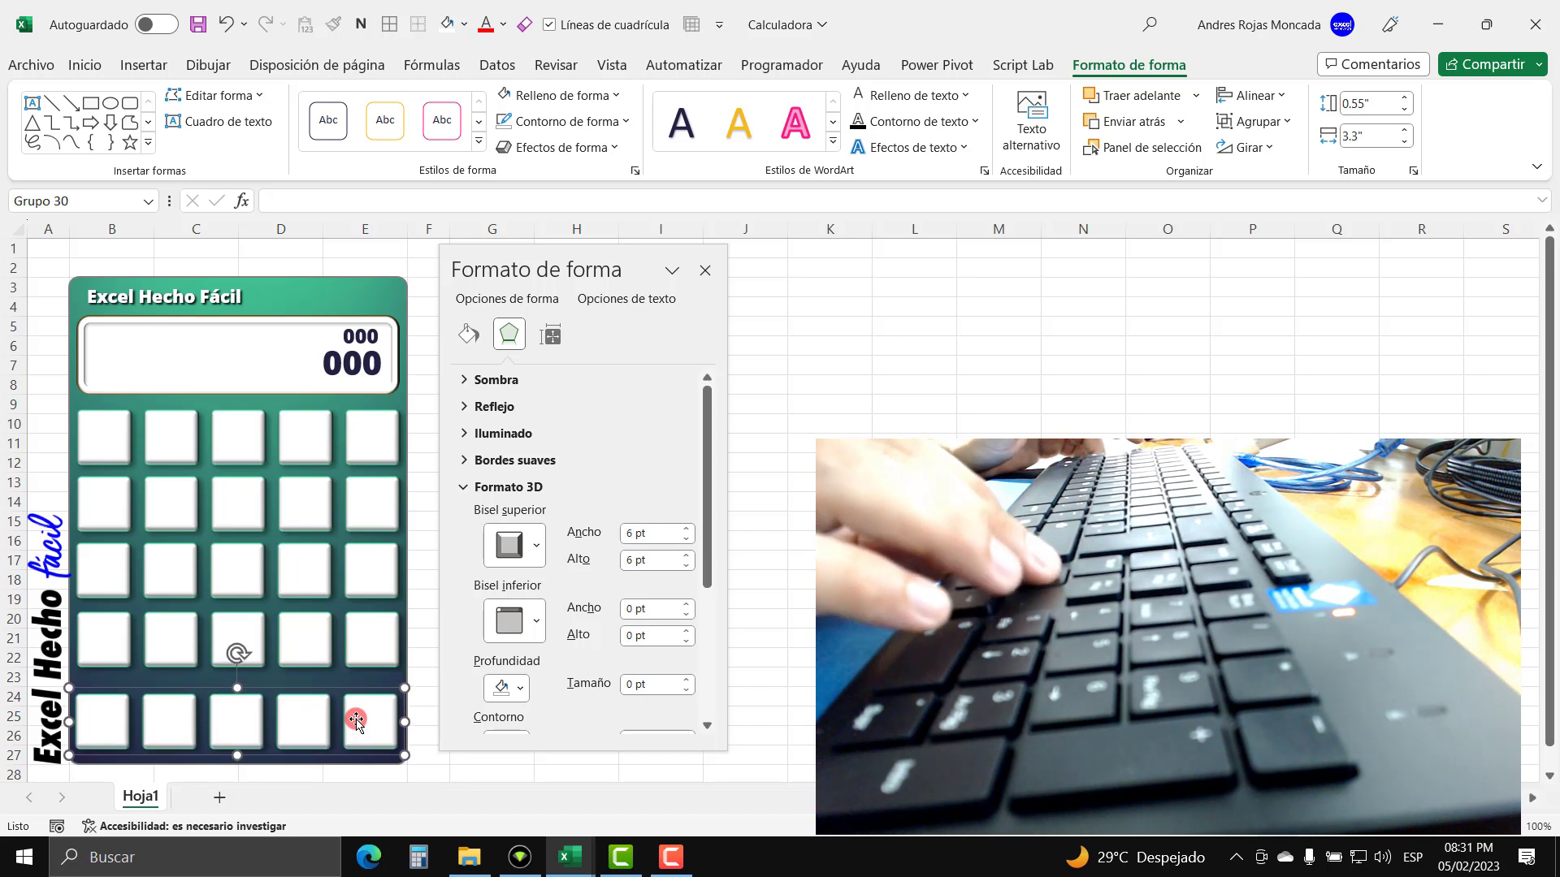
{"action": "key", "text": "Up"}
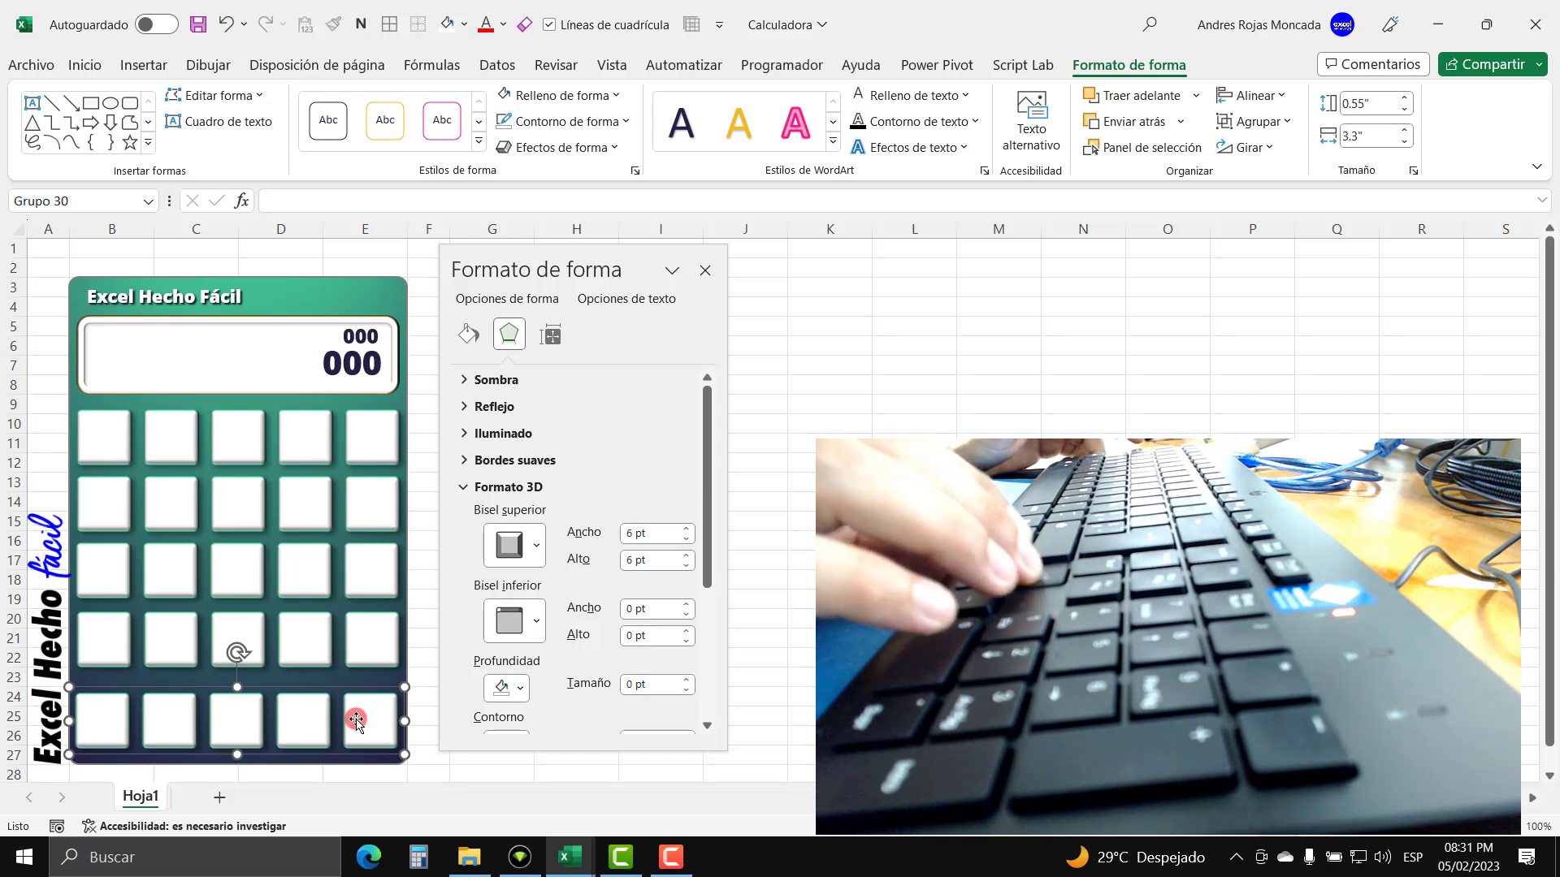
{"action": "key", "text": "Right"}
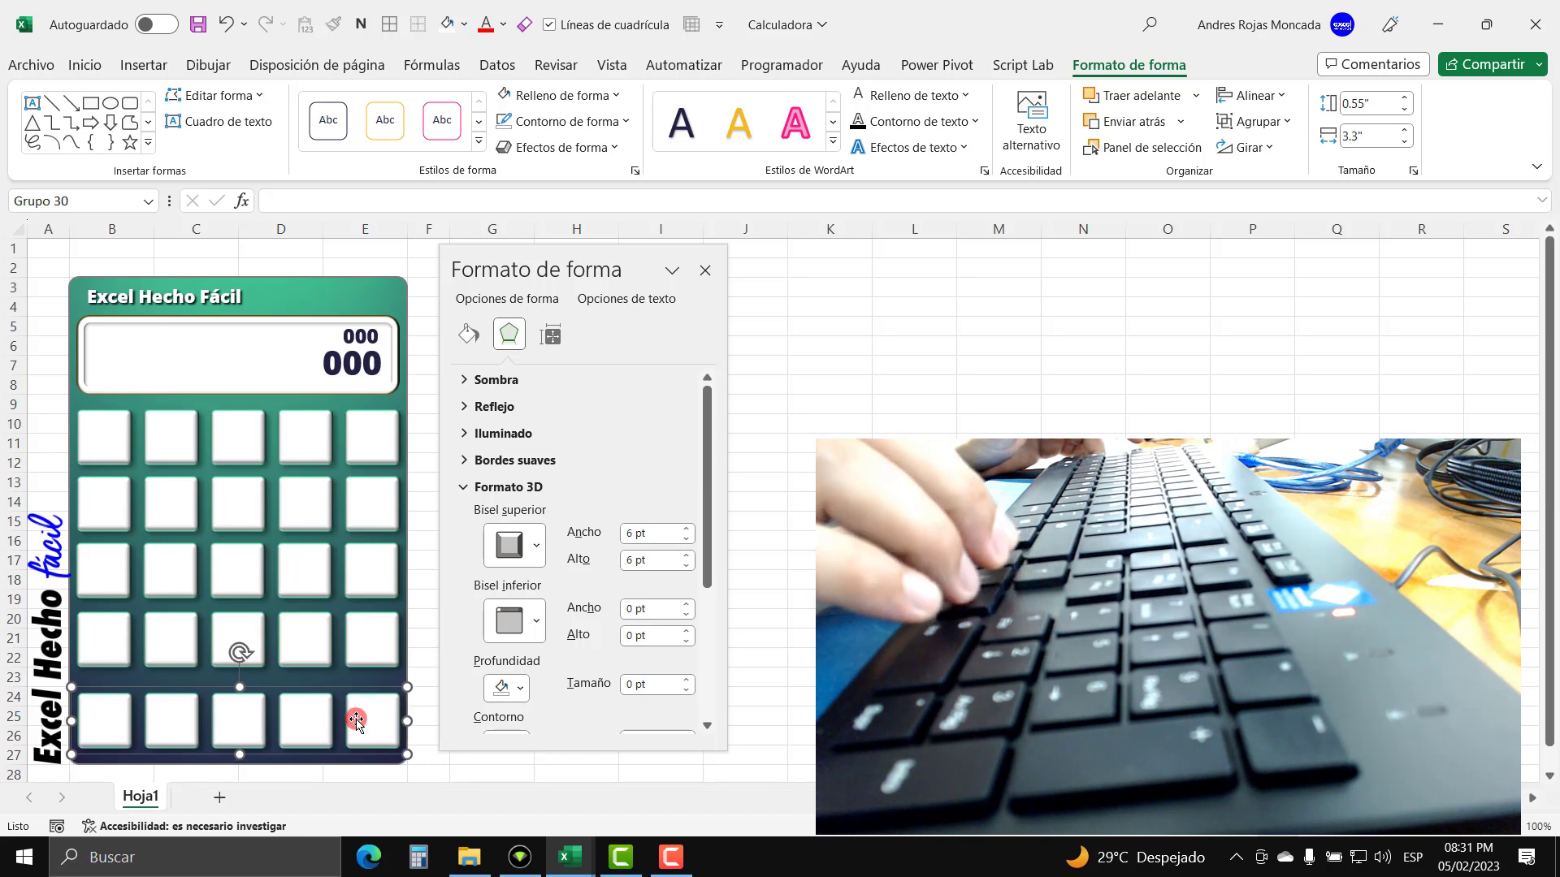
{"action": "key", "text": "Right"}
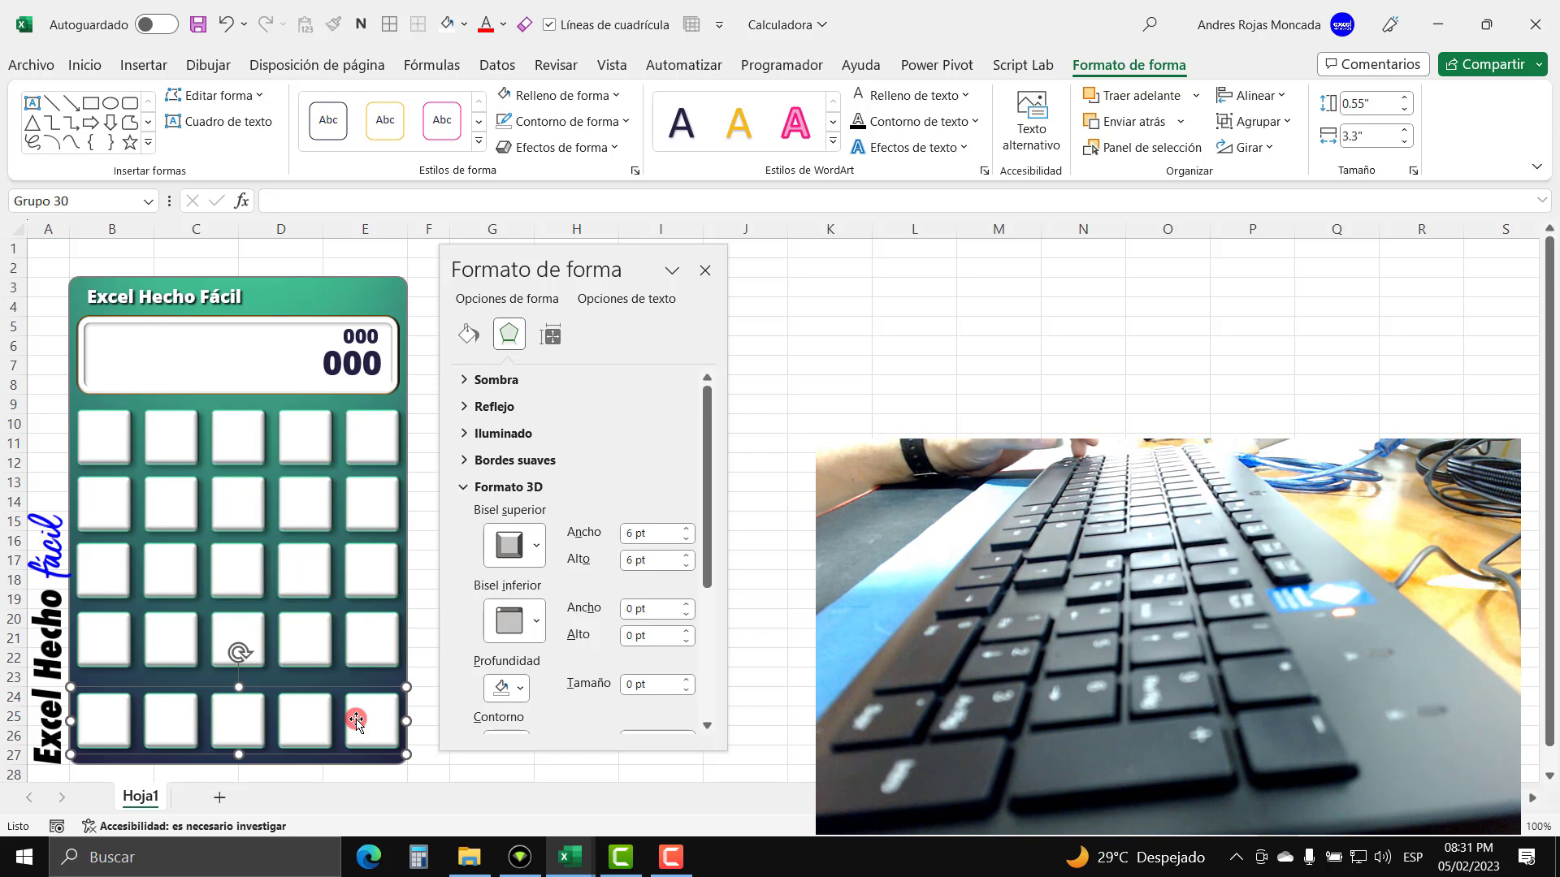
Center the top and bottom button rows across the calculator body
{"action": "left_click", "coordinate": [246, 434]}
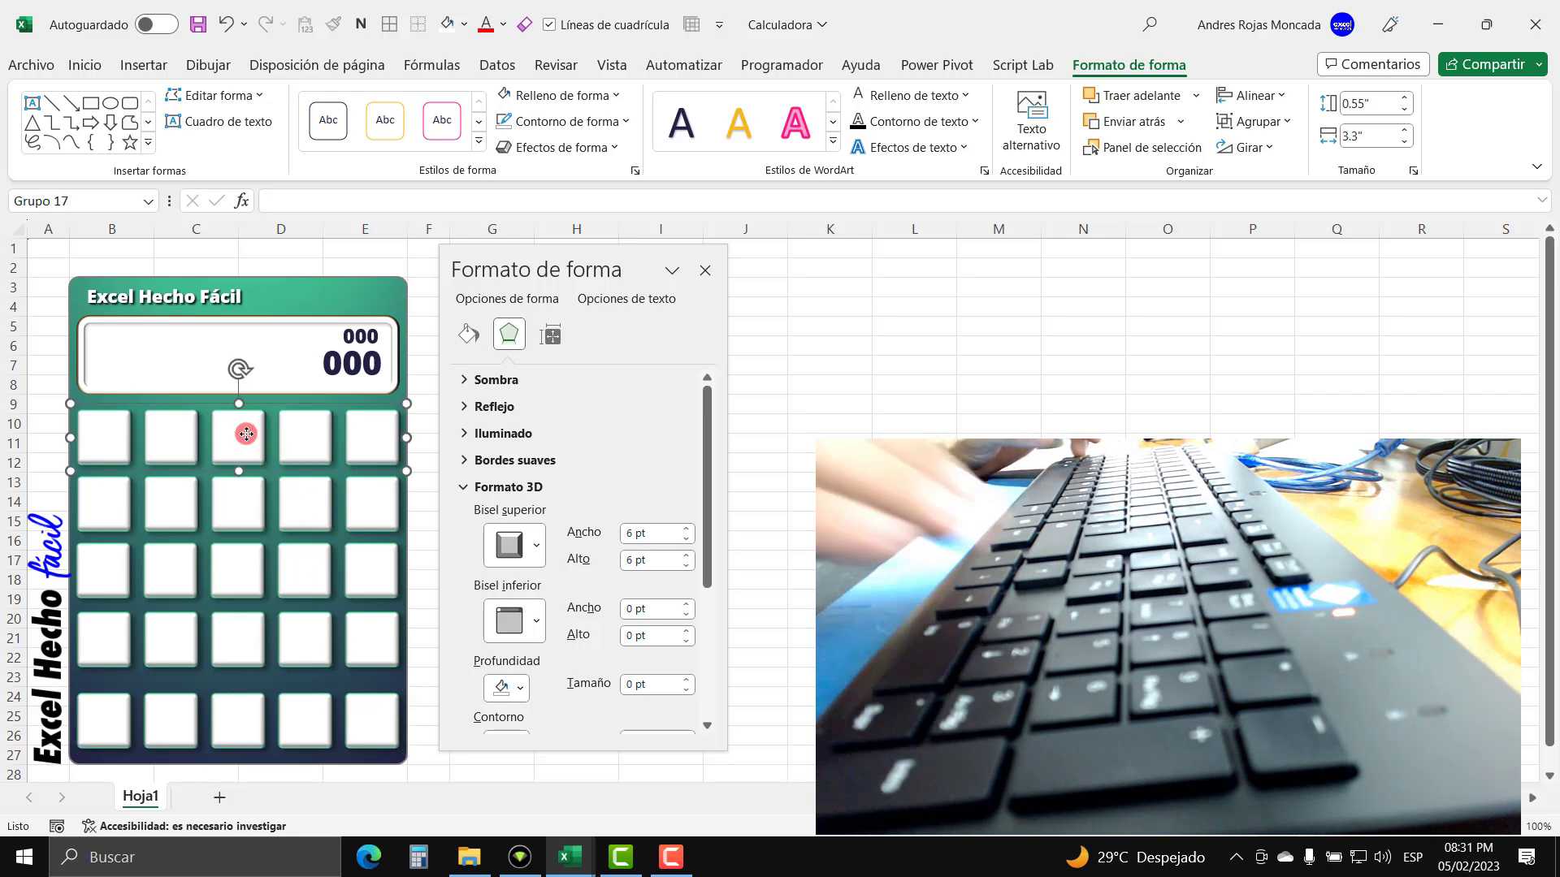
{"action": "key", "text": "Up"}
{"action": "key", "text": "Up"}
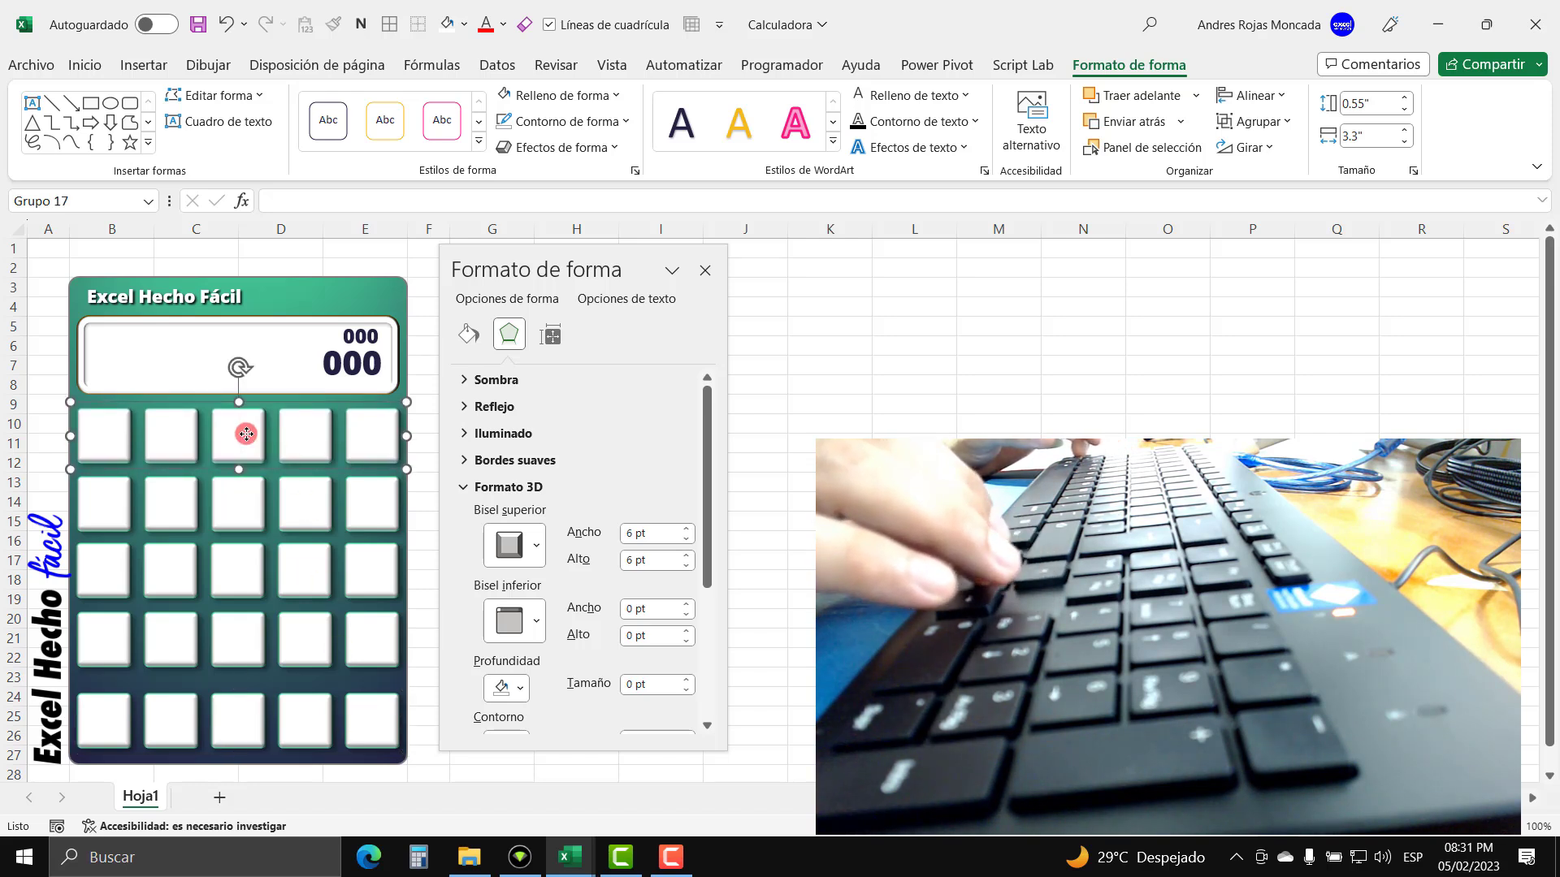
{"action": "key", "text": "Down"}
{"action": "key", "text": "Down"}
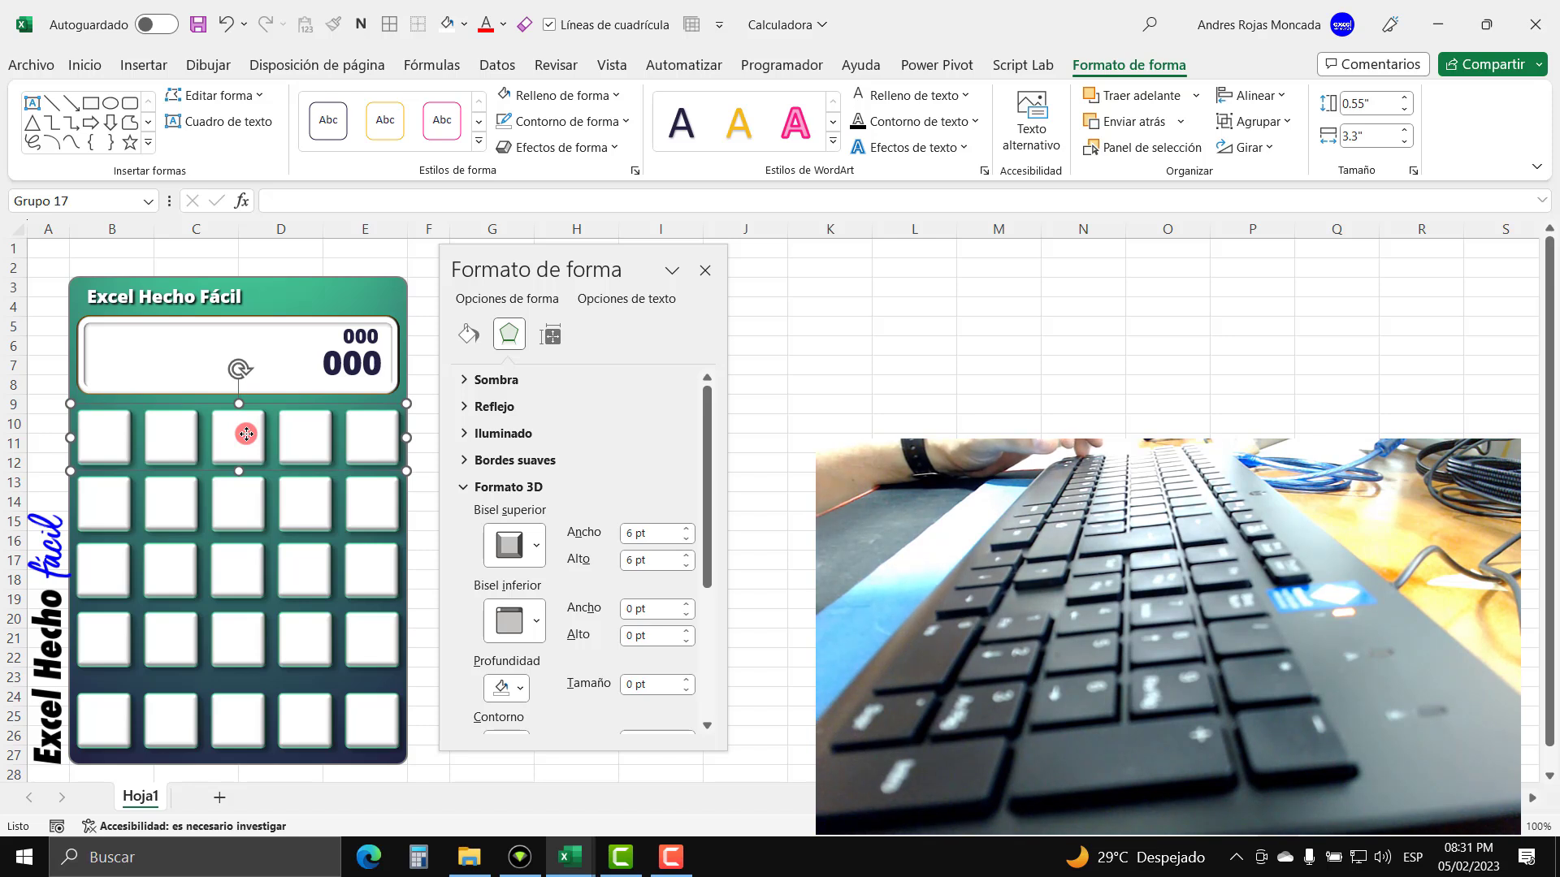
{"action": "left_click", "coordinate": [398, 283], "text": "ctrl"}
{"action": "left_click", "coordinate": [1256, 95]}
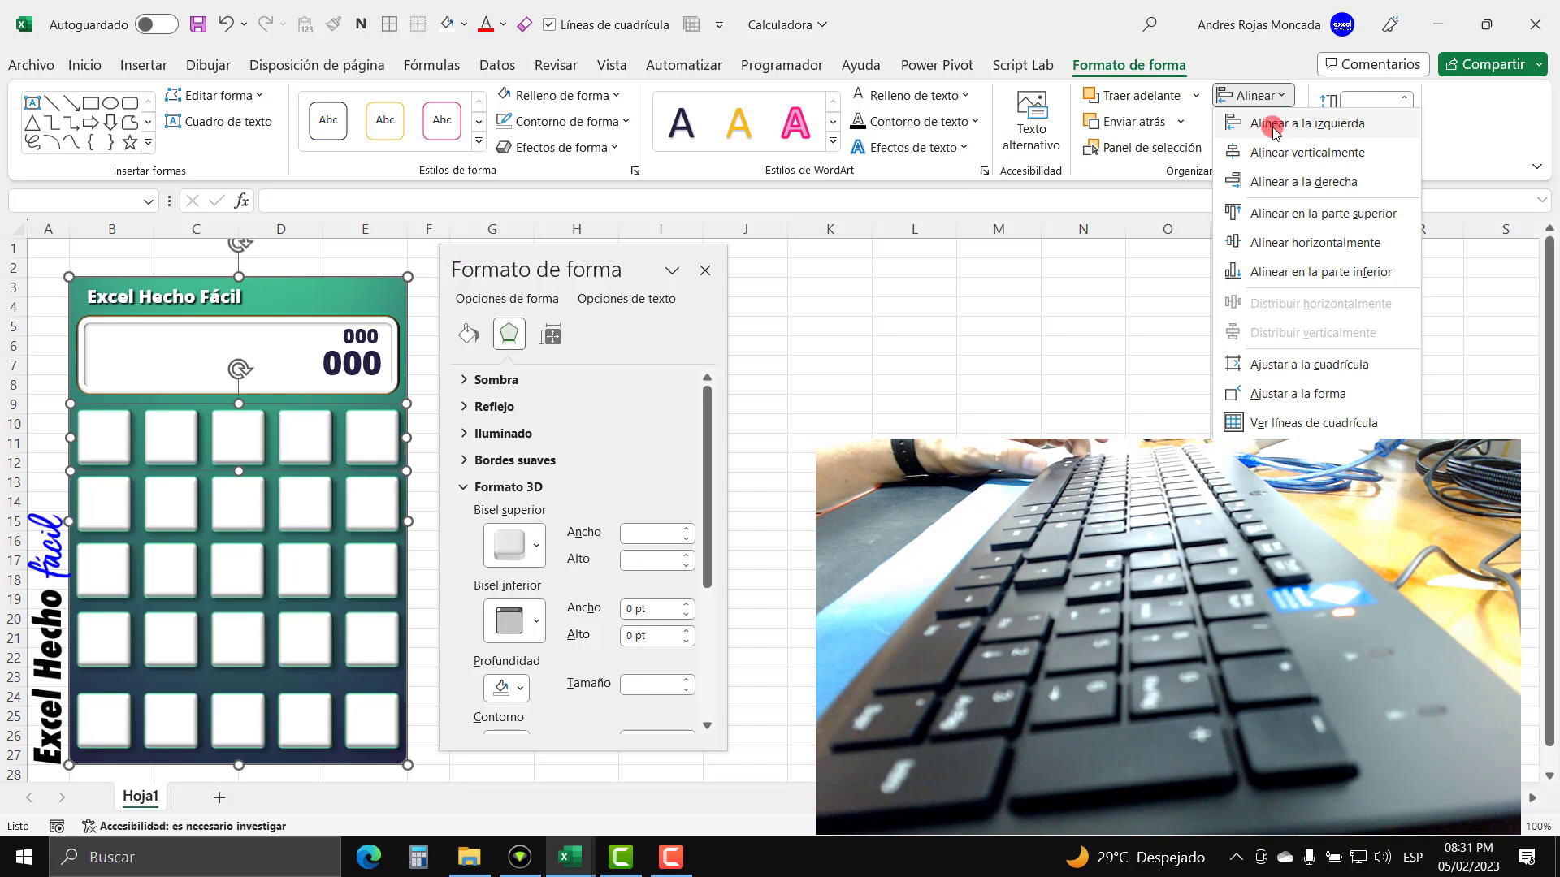
{"action": "left_click", "coordinate": [1270, 155]}
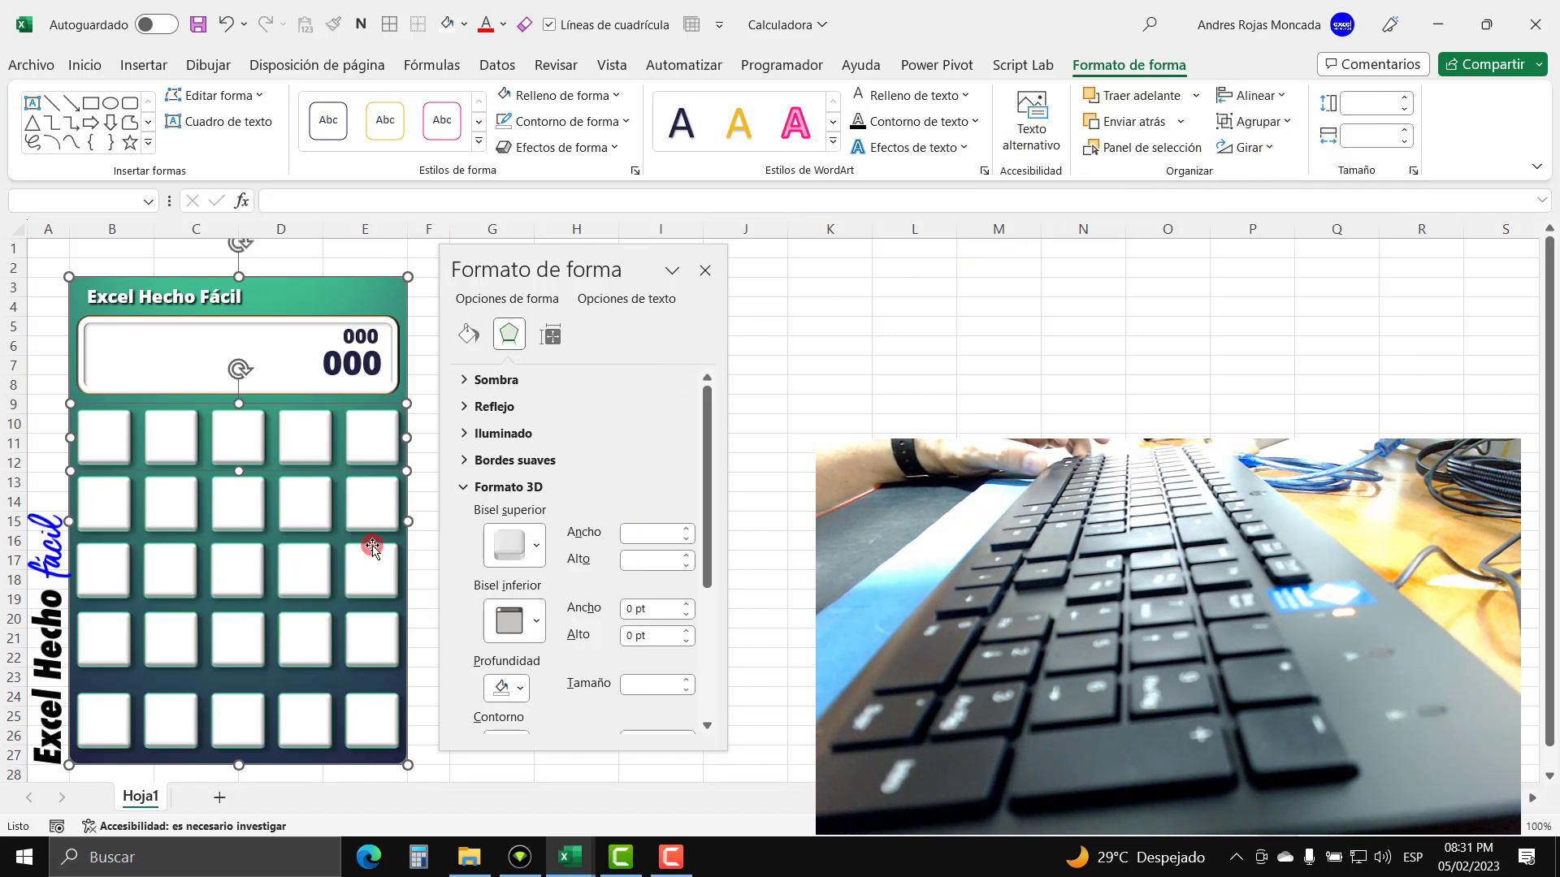
{"action": "left_click", "coordinate": [373, 712]}
{"action": "left_click", "coordinate": [371, 281], "text": "ctrl"}
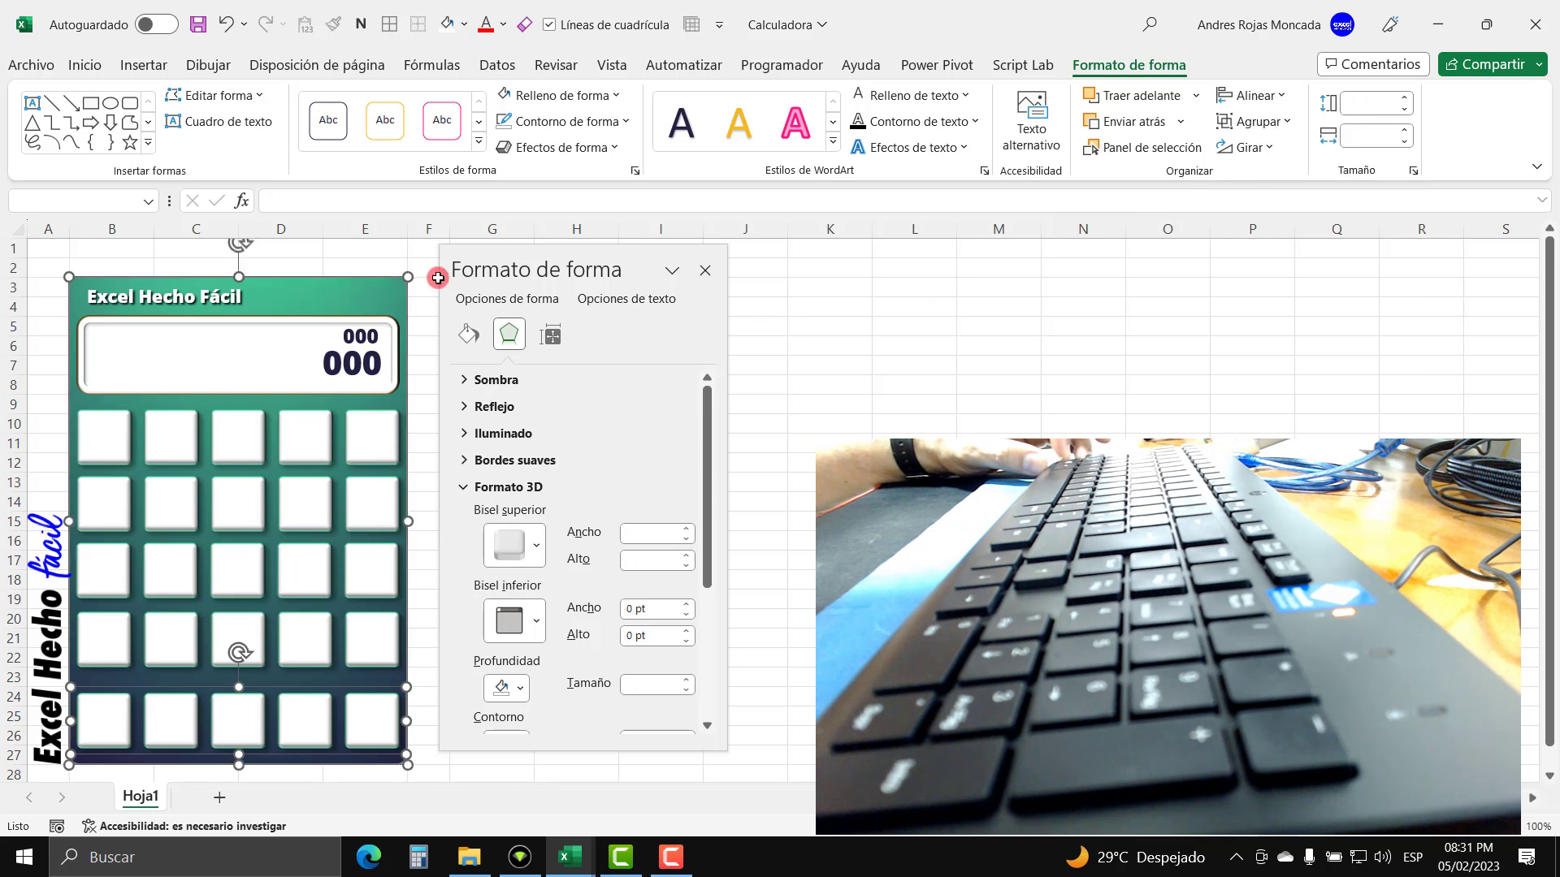
{"action": "left_click", "coordinate": [1251, 95]}
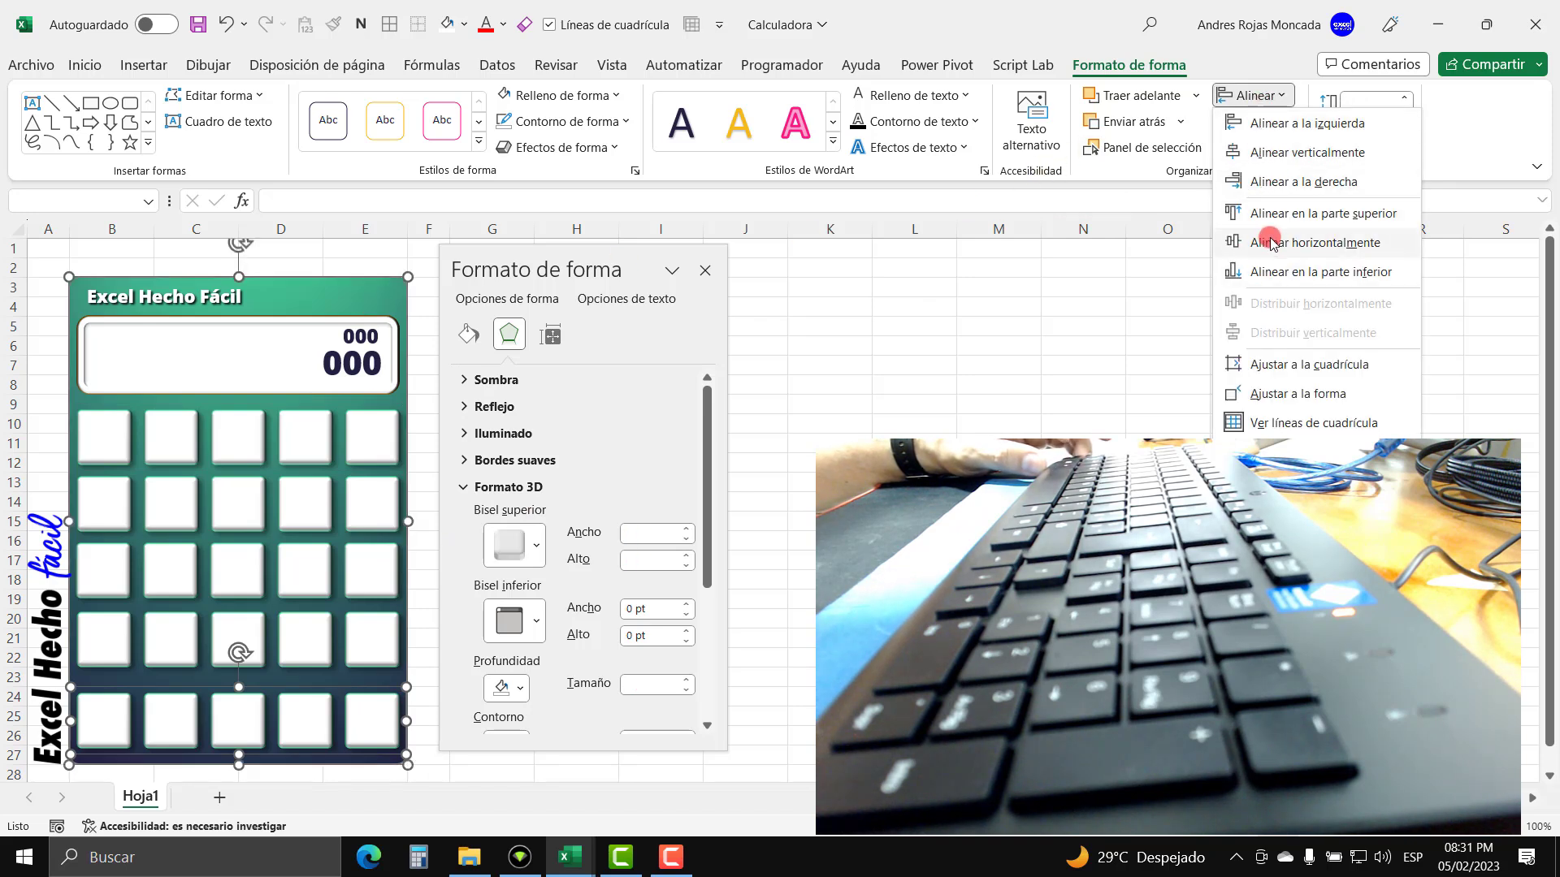
{"action": "left_click", "coordinate": [1260, 152]}
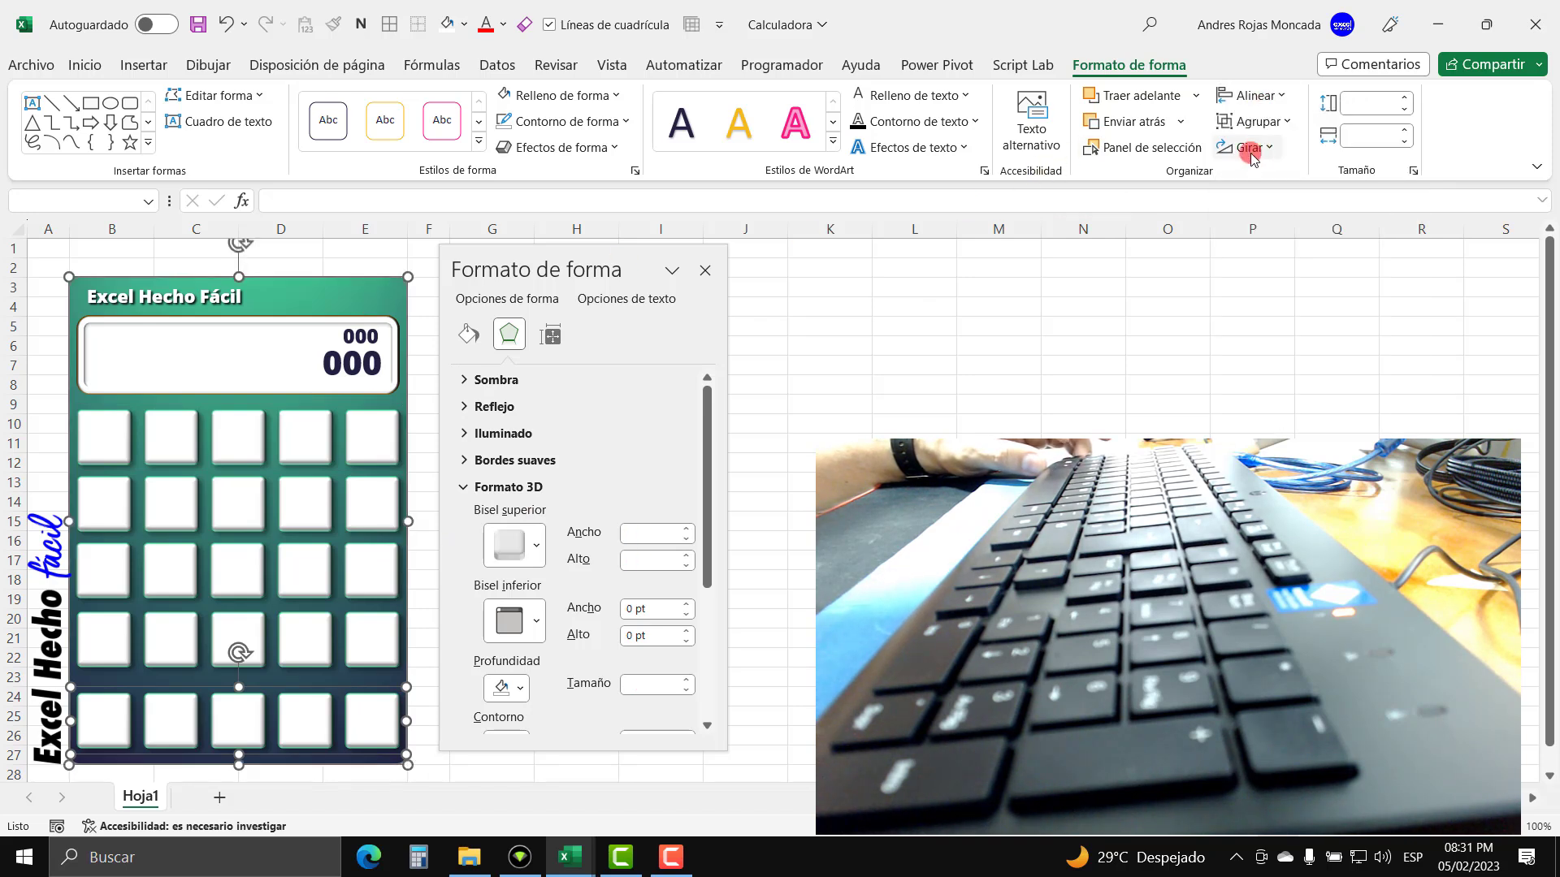
Distribute all five button rows vertically with equal spacing using Distribuir verticalmente
{"action": "left_click", "coordinate": [309, 658], "text": "ctrl"}
{"action": "left_click", "coordinate": [306, 436], "text": "ctrl"}
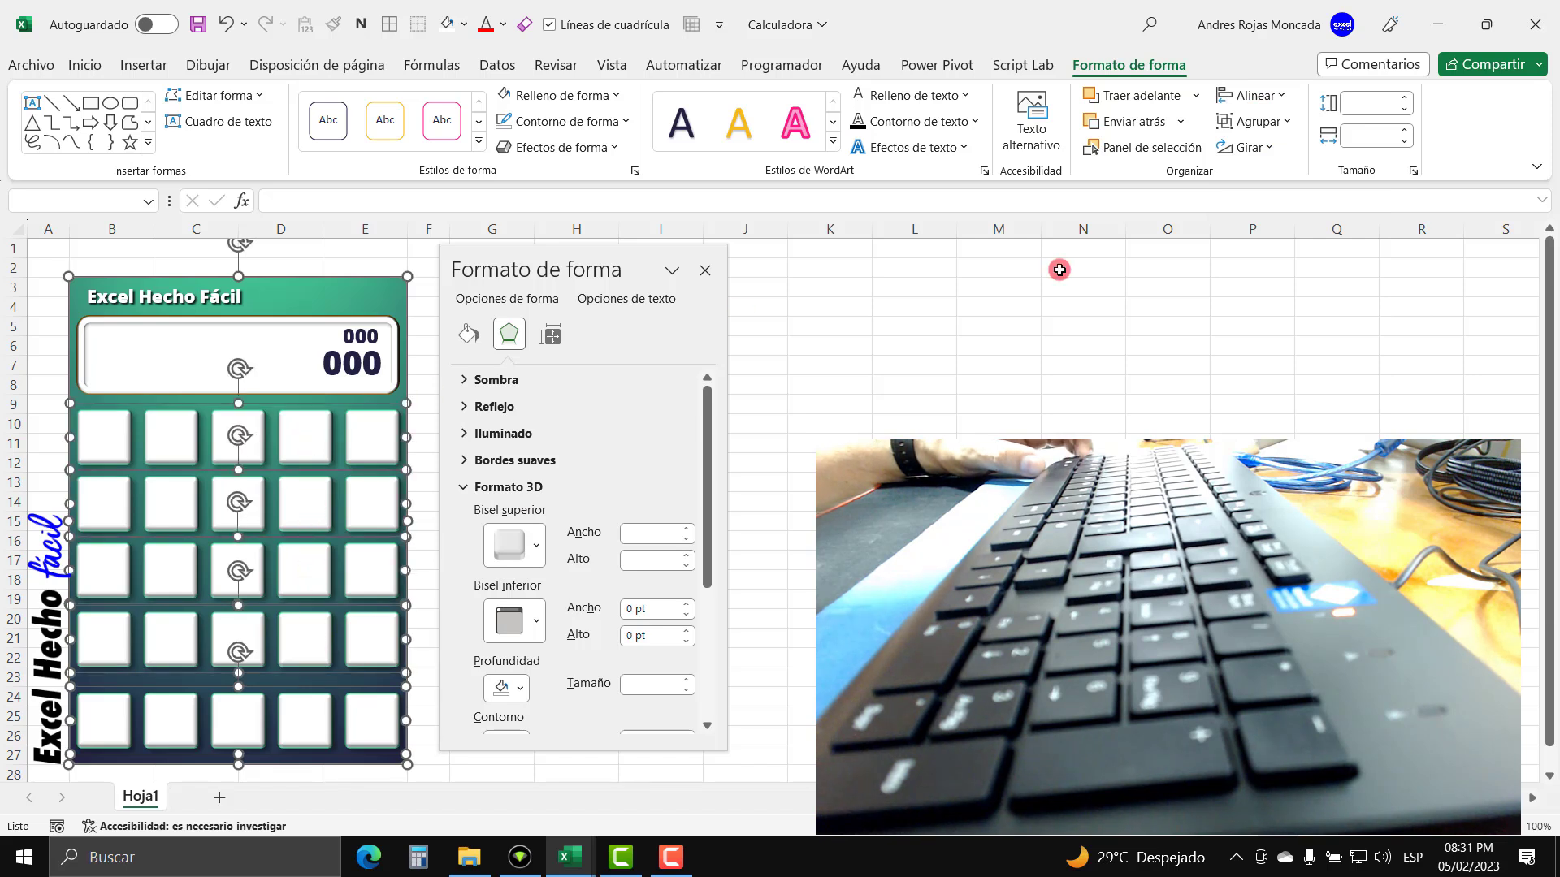
{"action": "left_click", "coordinate": [1265, 102]}
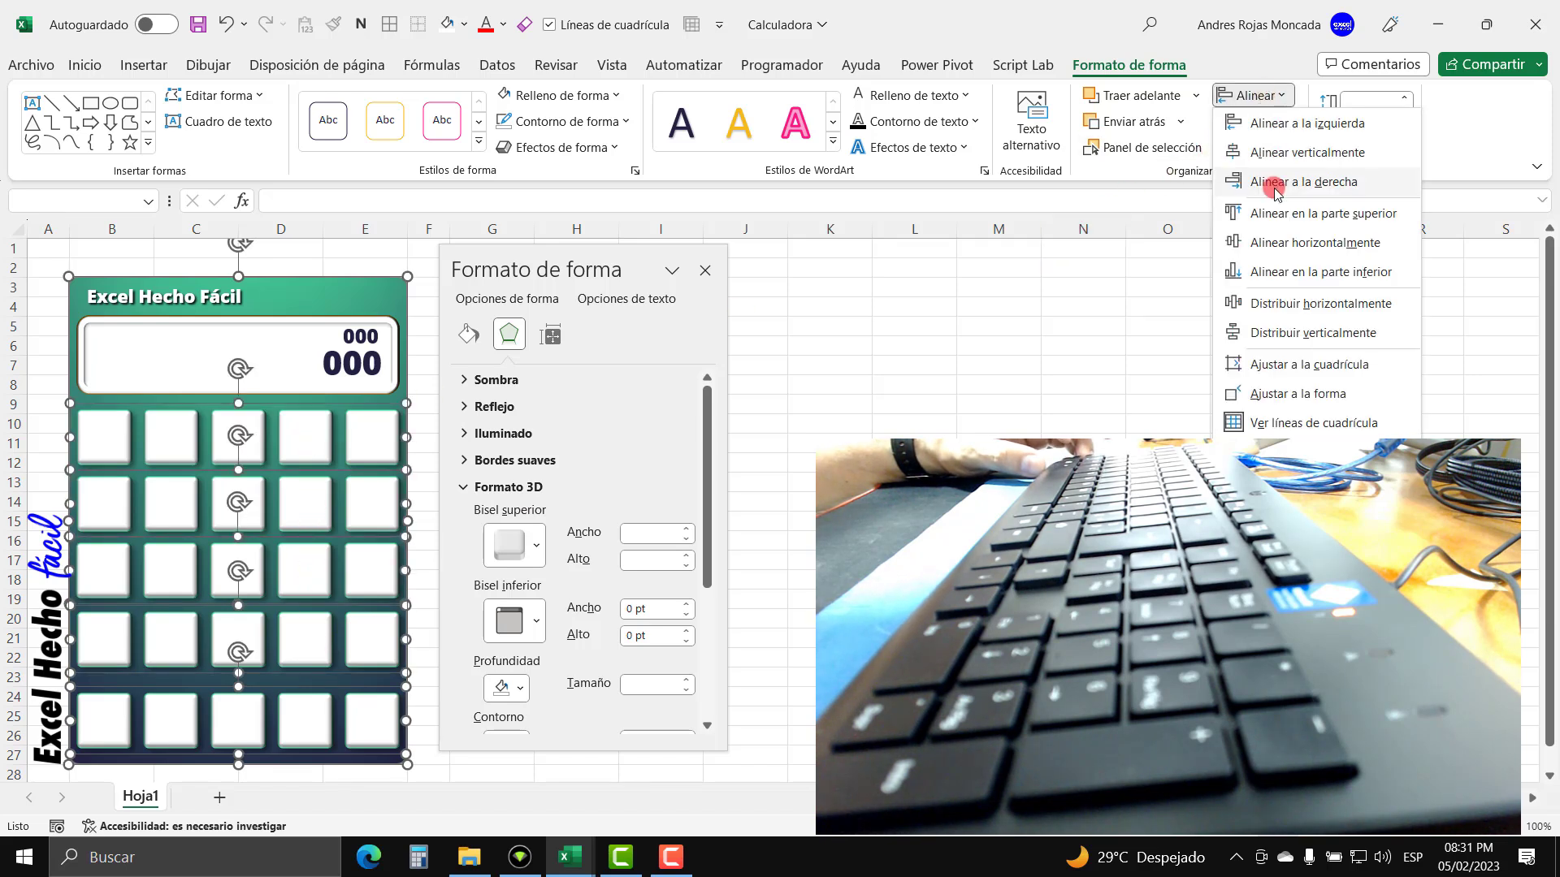
{"action": "left_click", "coordinate": [1265, 342]}
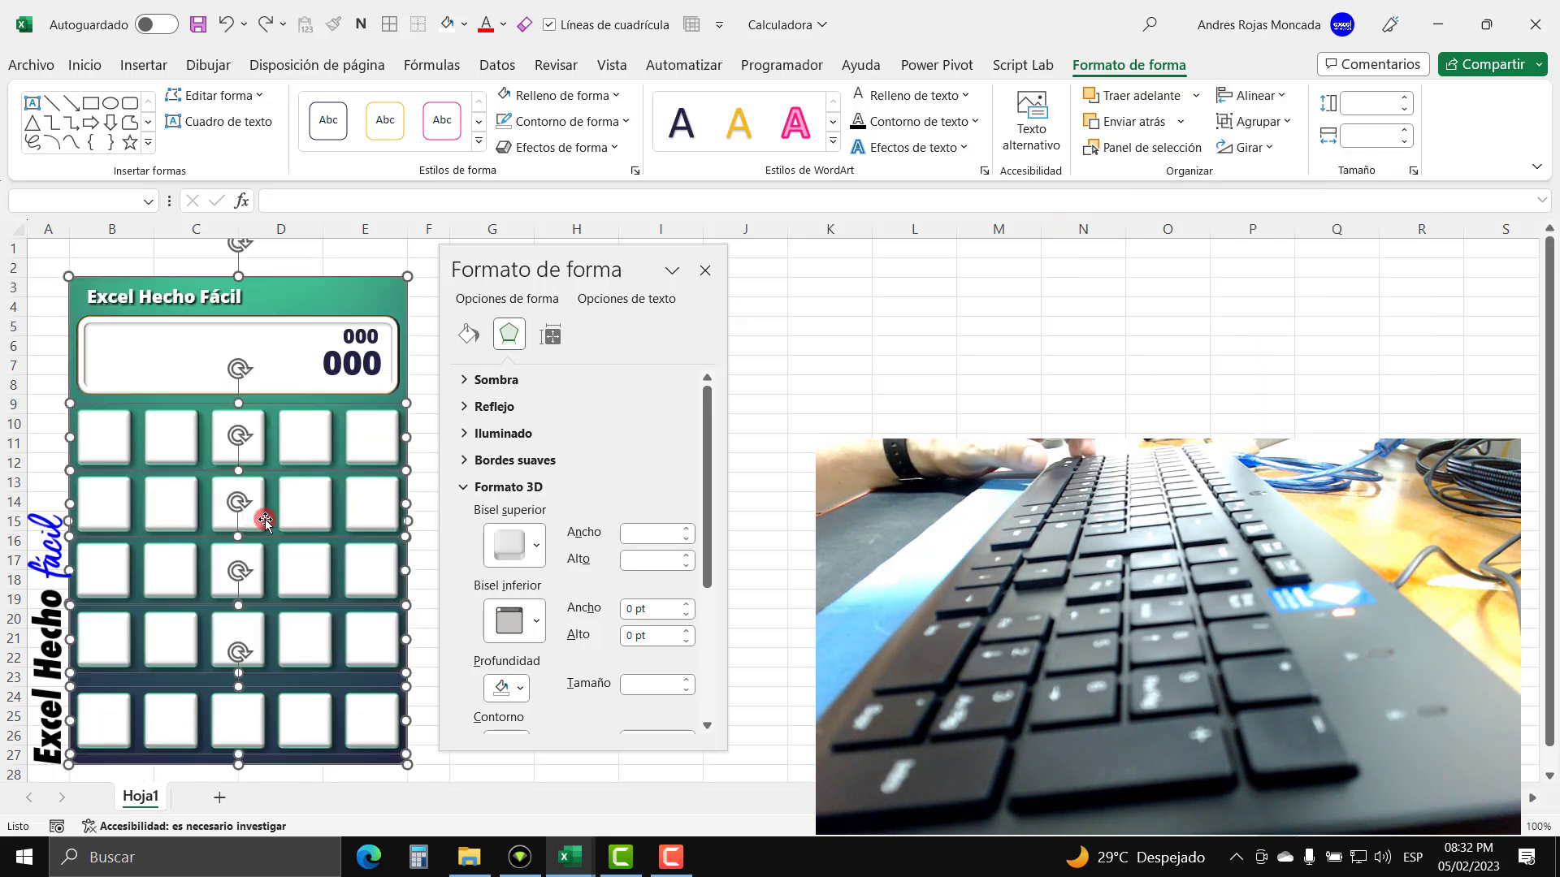
{"action": "left_click", "coordinate": [372, 290], "text": "ctrl"}
{"action": "left_click", "coordinate": [1265, 96]}
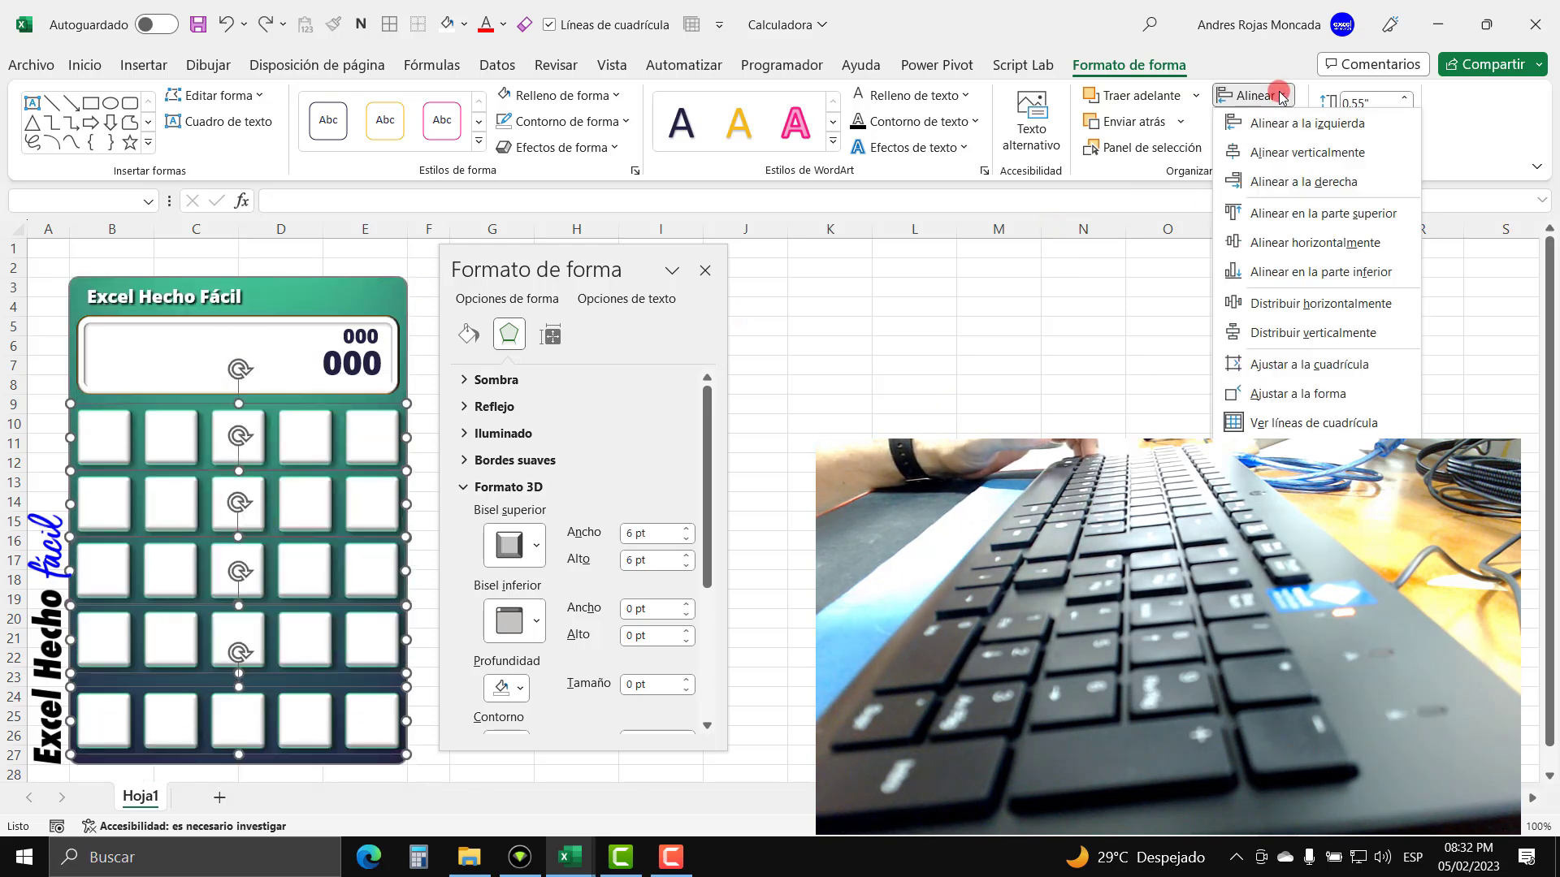
{"action": "left_click", "coordinate": [1265, 333]}
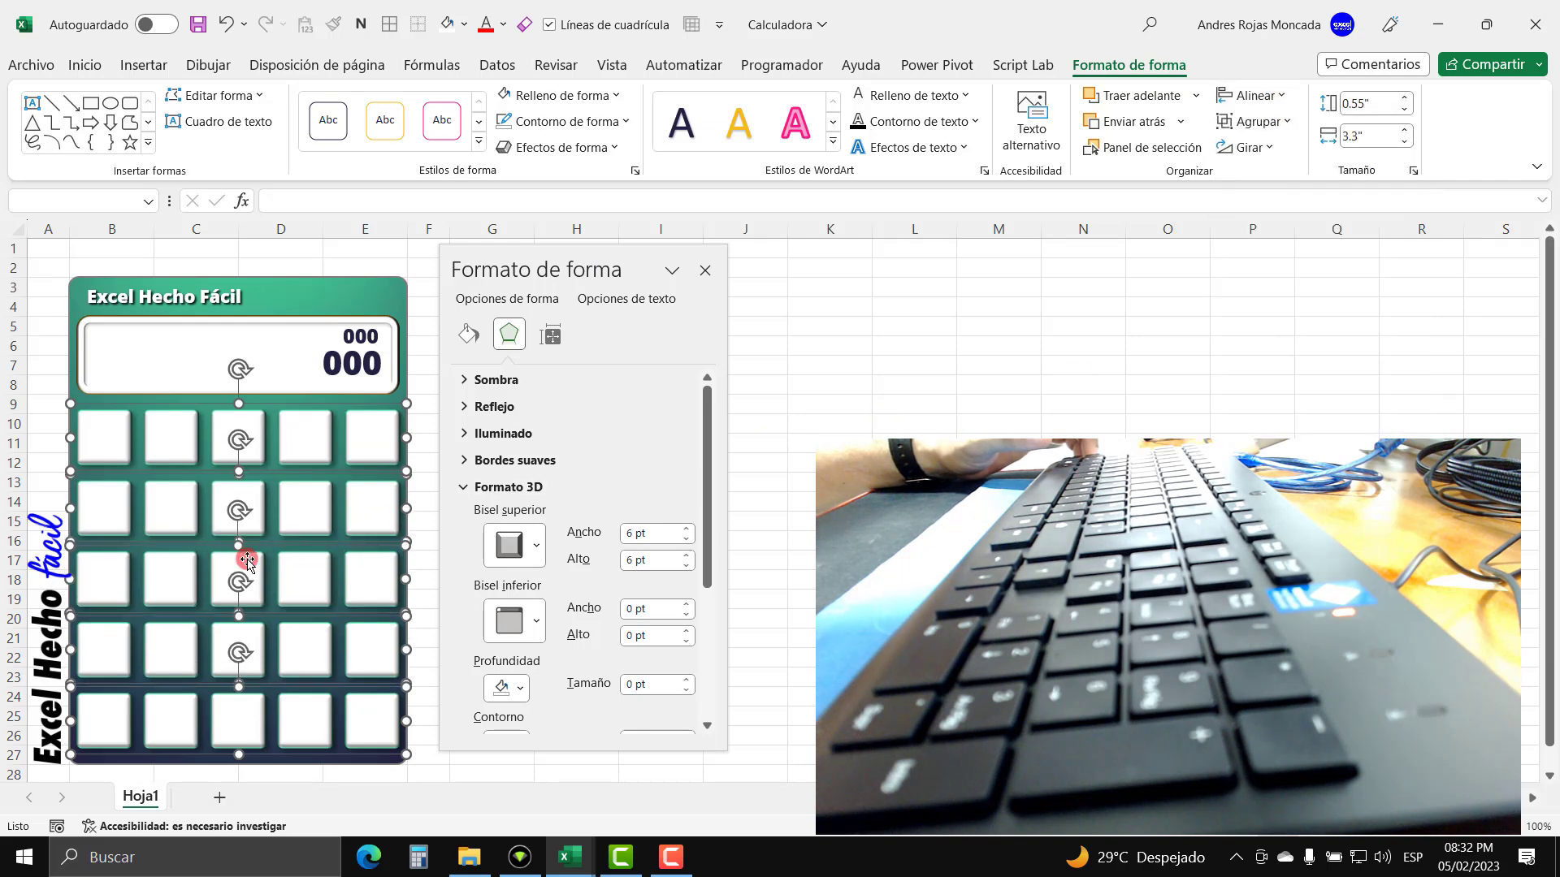
{"action": "key", "text": "Escape"}
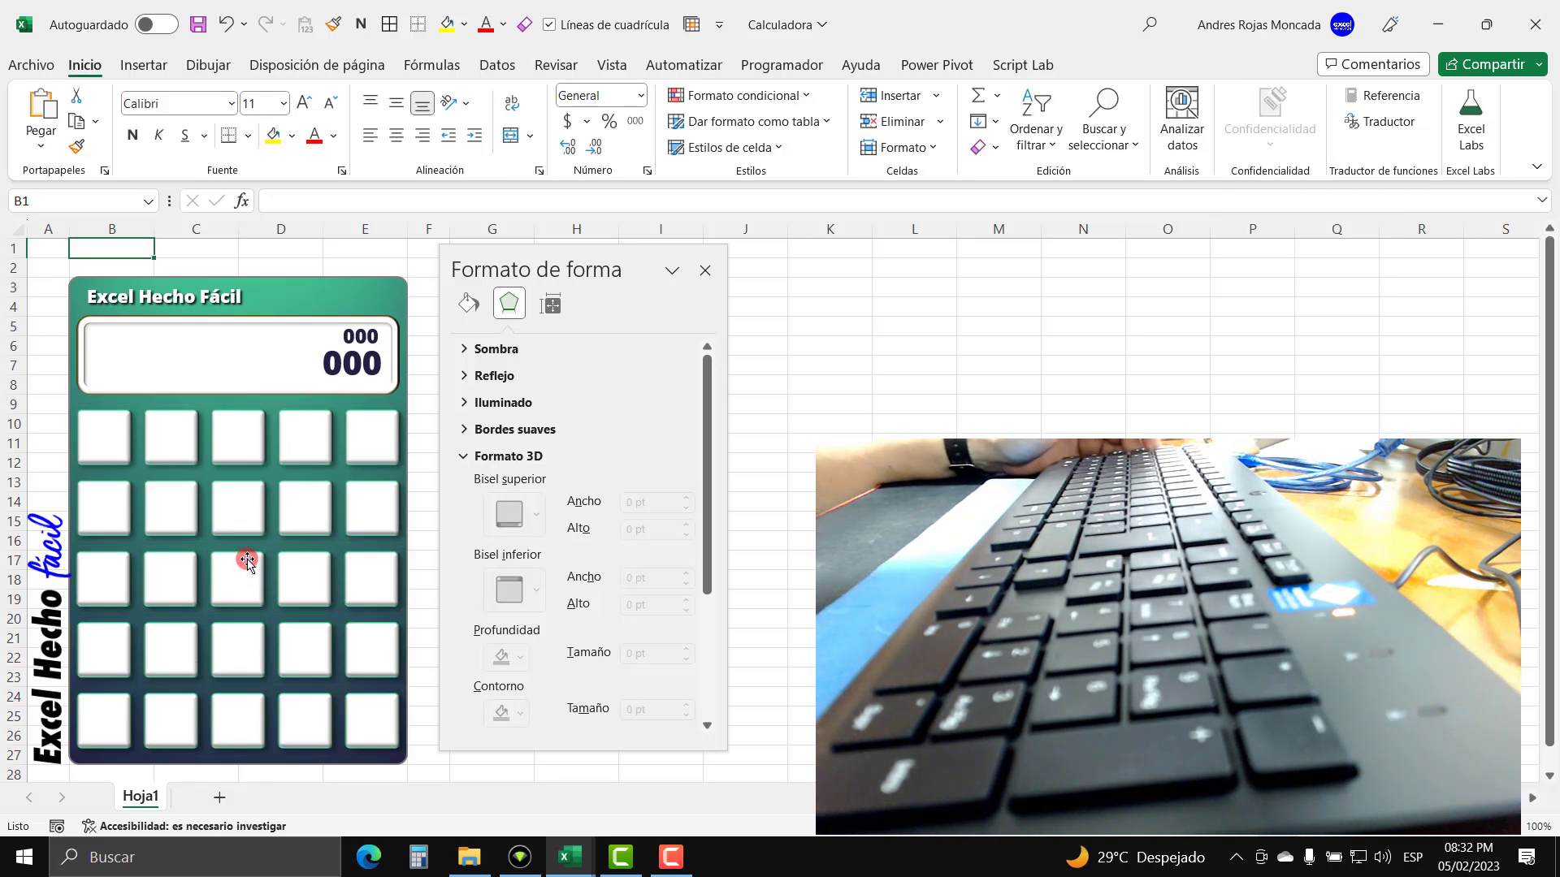
Select all the button row groups and ungroup them with Desagrupar
{"action": "left_click", "coordinate": [96, 445]}
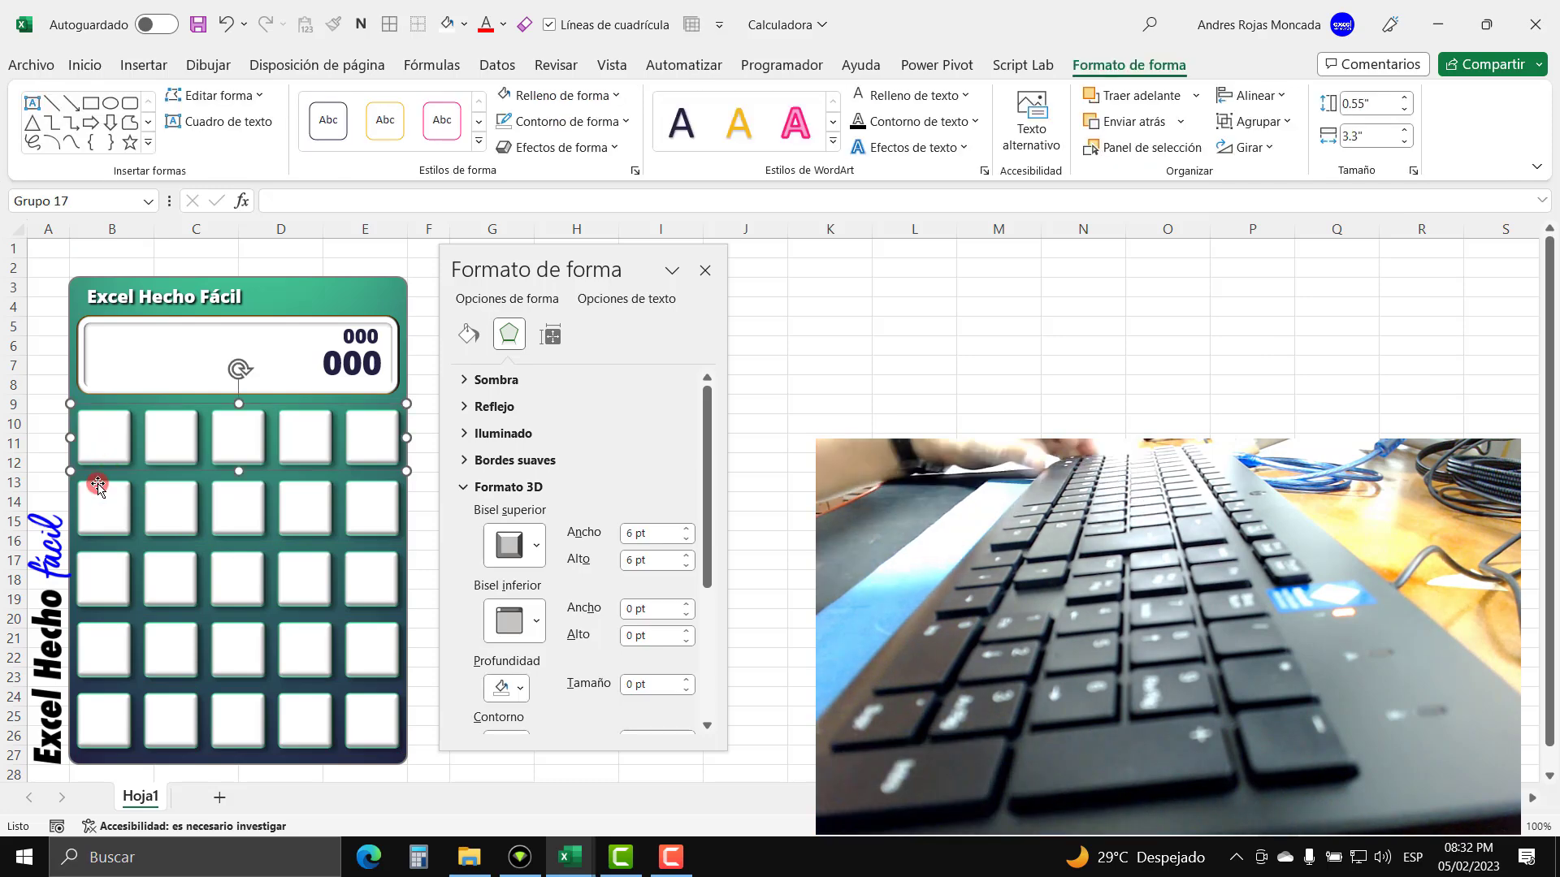
{"action": "left_click", "coordinate": [104, 533], "text": "ctrl"}
{"action": "left_click", "coordinate": [112, 704], "text": "ctrl"}
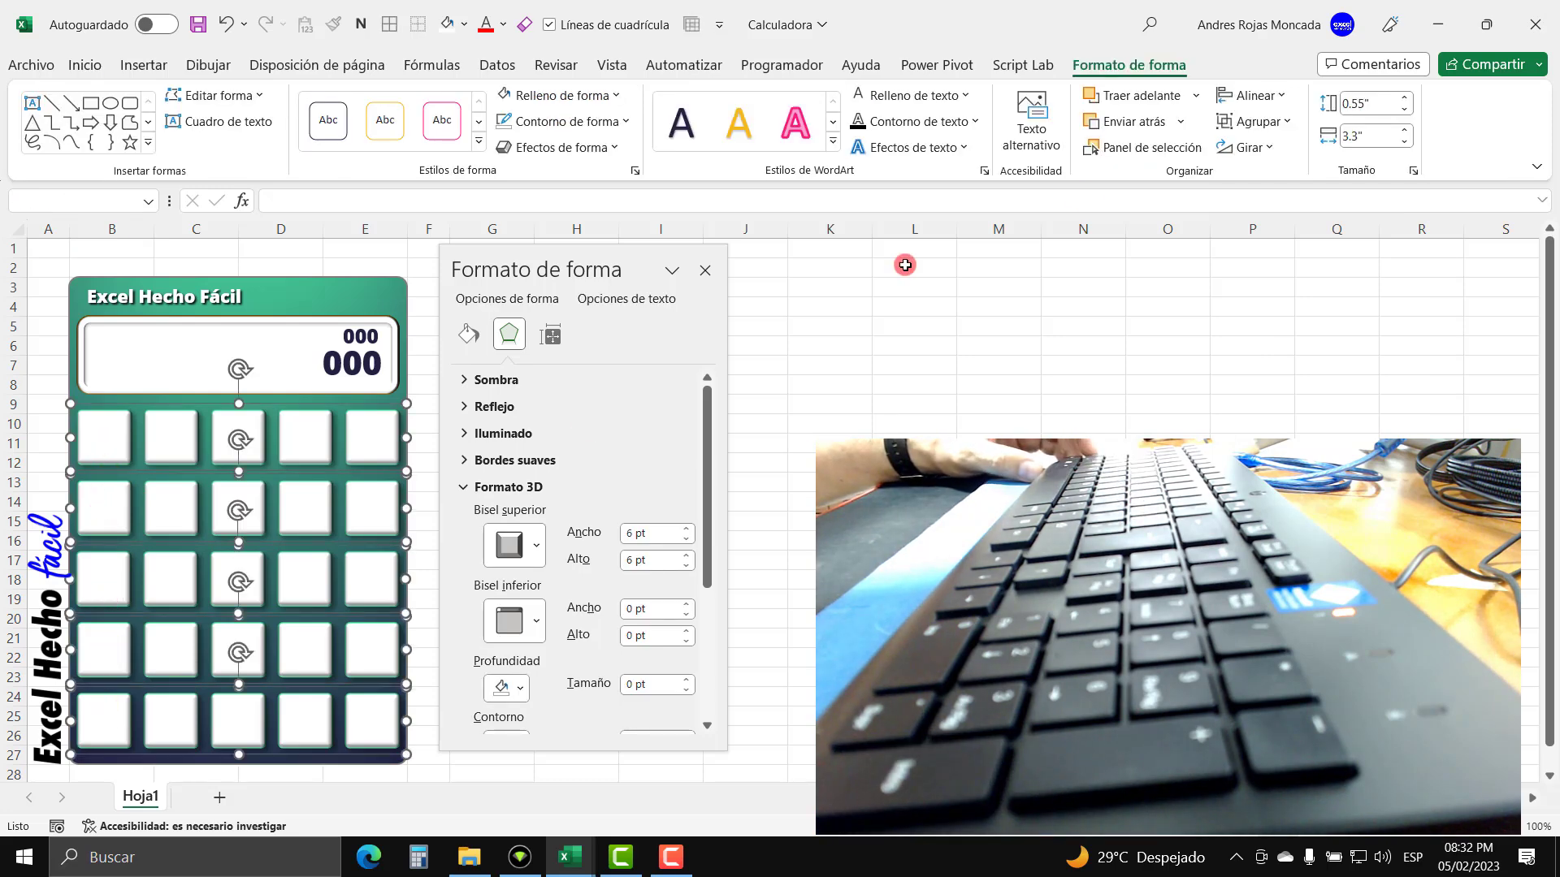
{"action": "left_click", "coordinate": [1282, 122]}
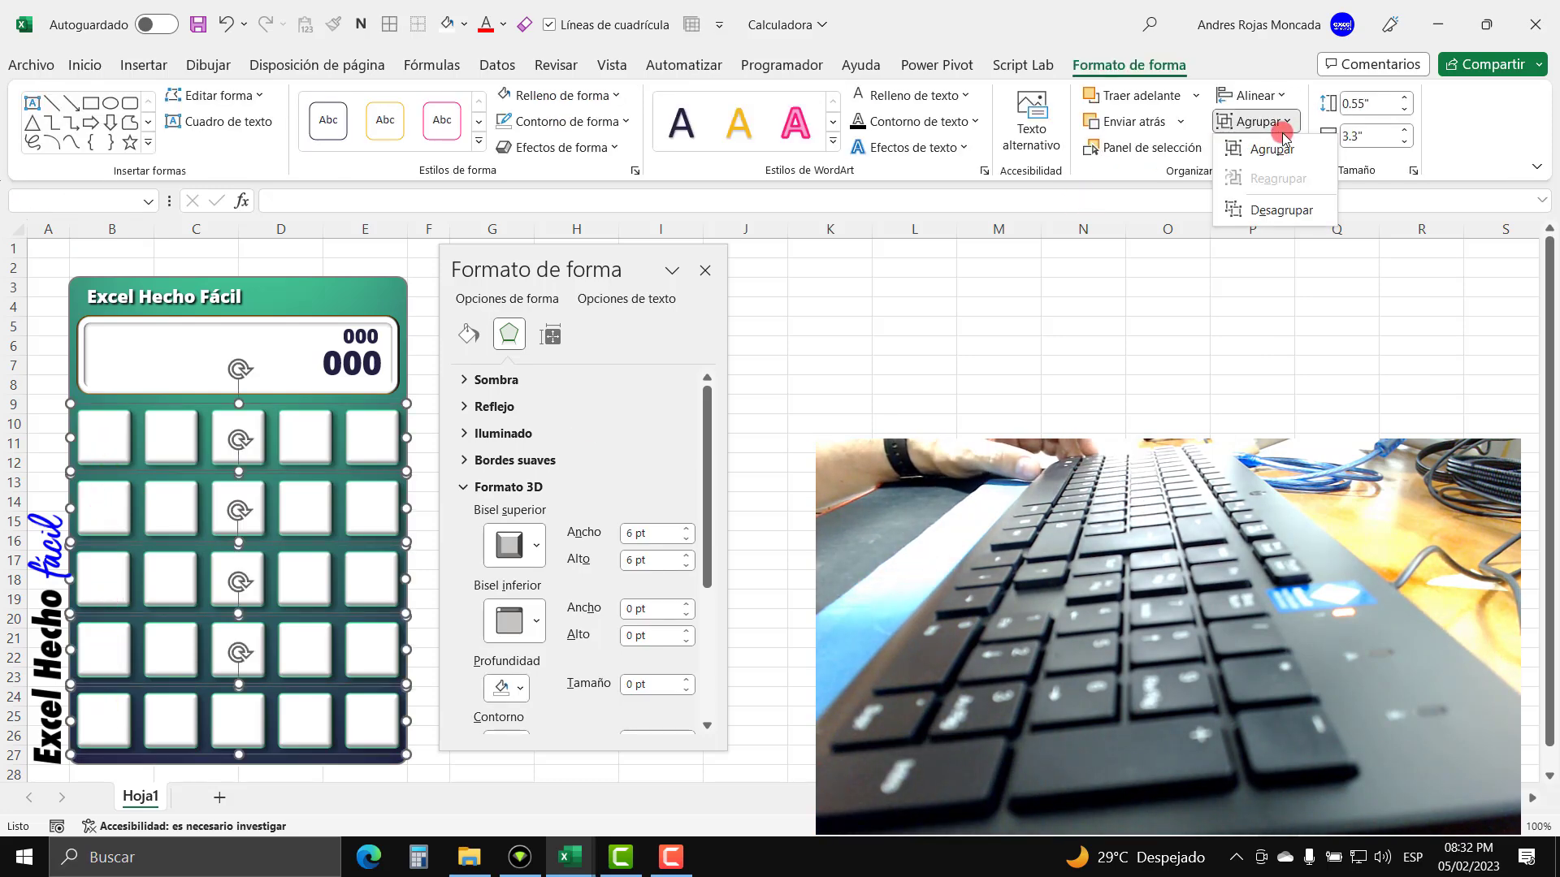
{"action": "left_click", "coordinate": [1280, 211]}
Select the two top-left buttons and the first button of the second row individually
{"action": "left_click", "coordinate": [118, 650]}
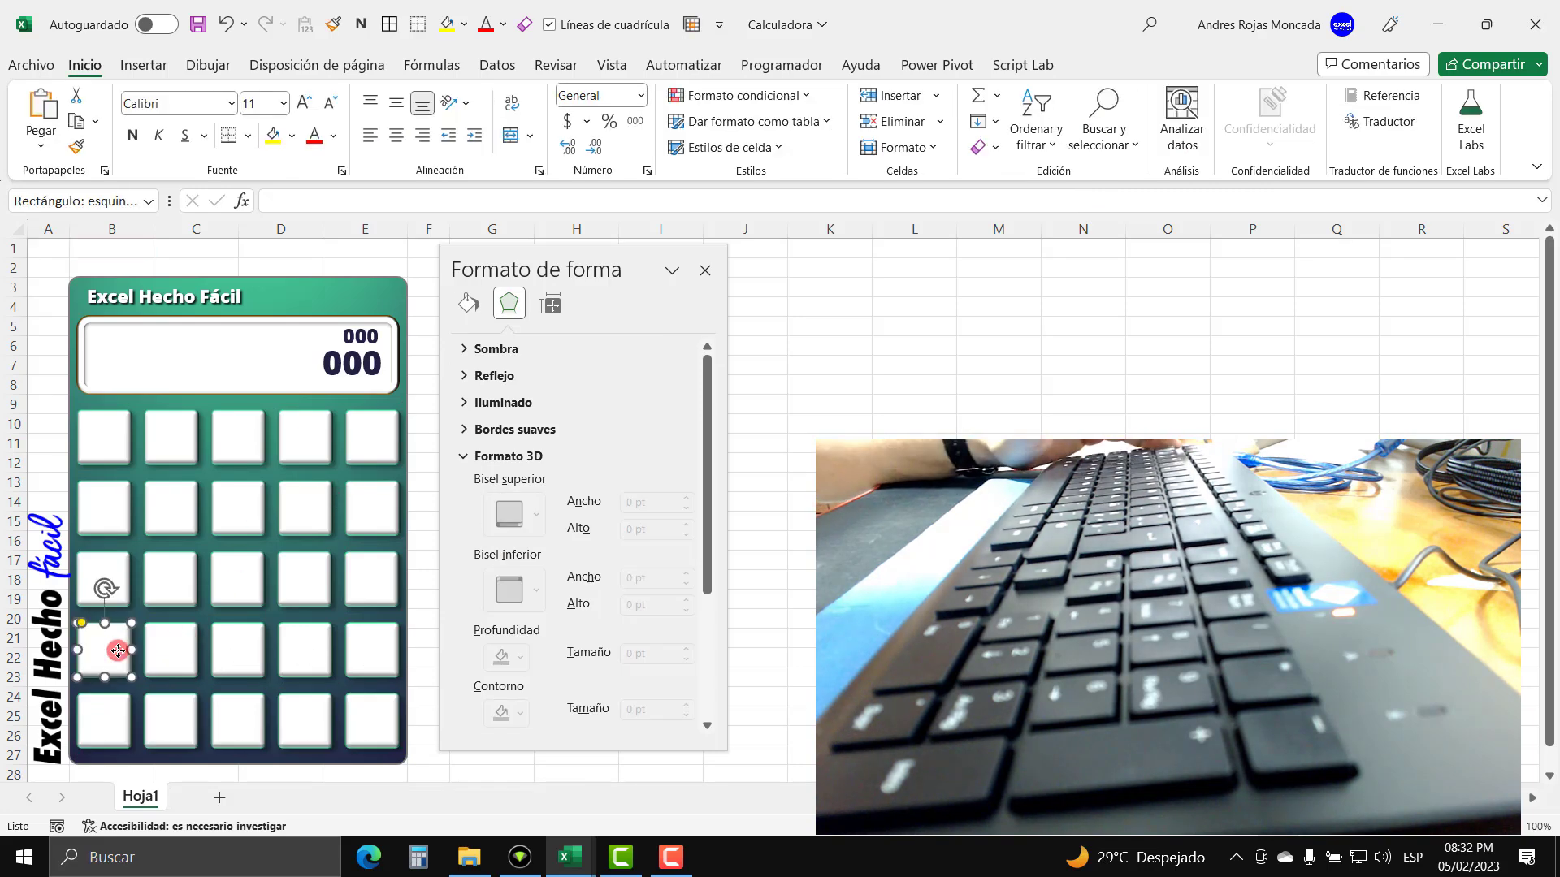
{"action": "left_click", "coordinate": [104, 436]}
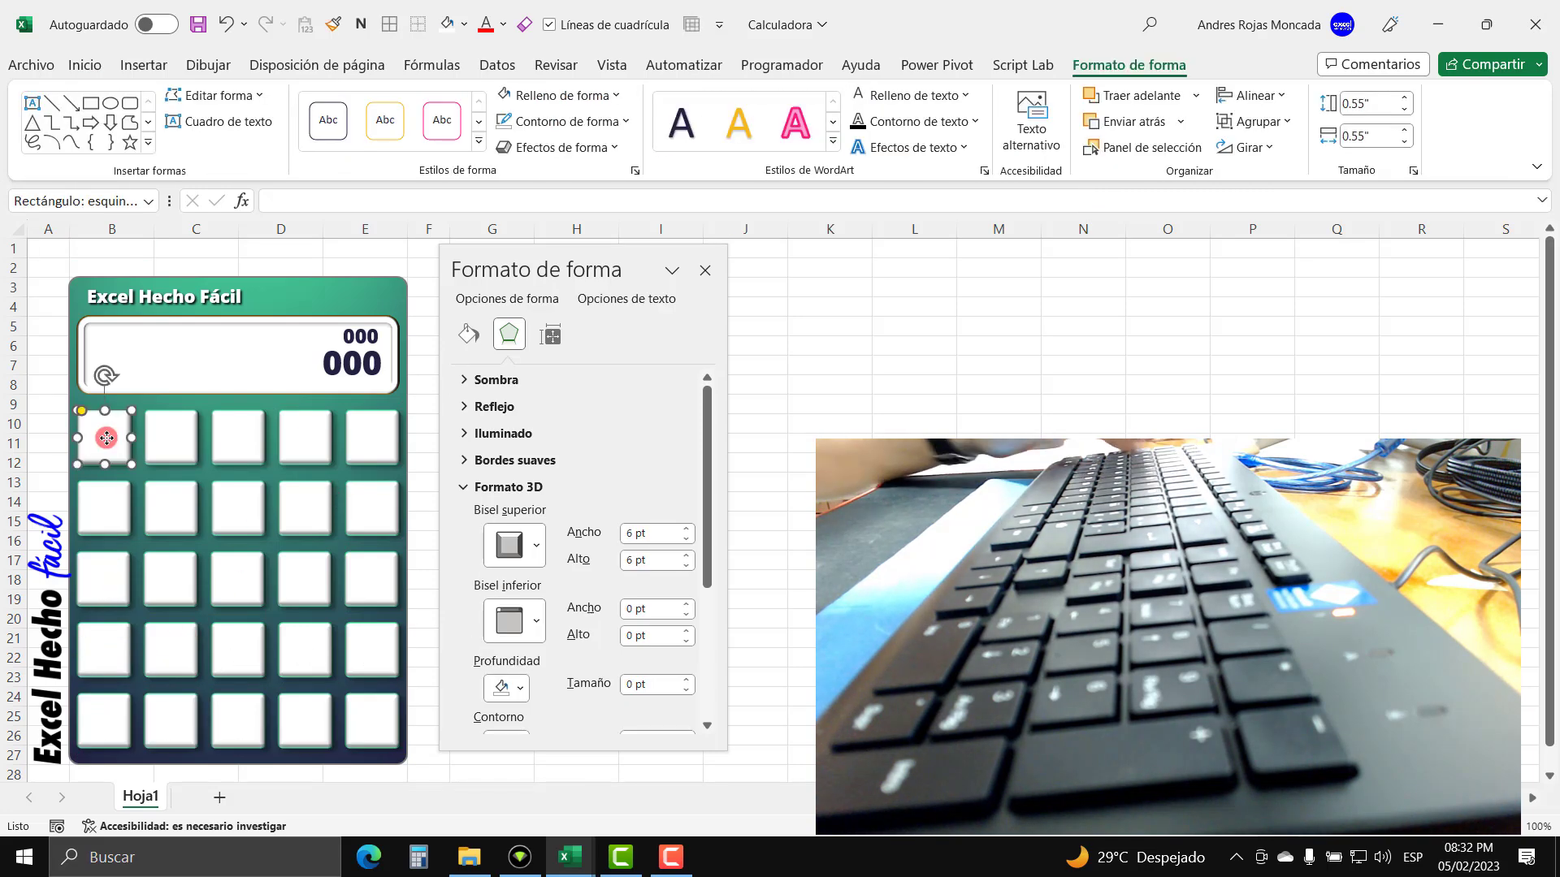
{"action": "left_click", "coordinate": [165, 438], "text": "ctrl"}
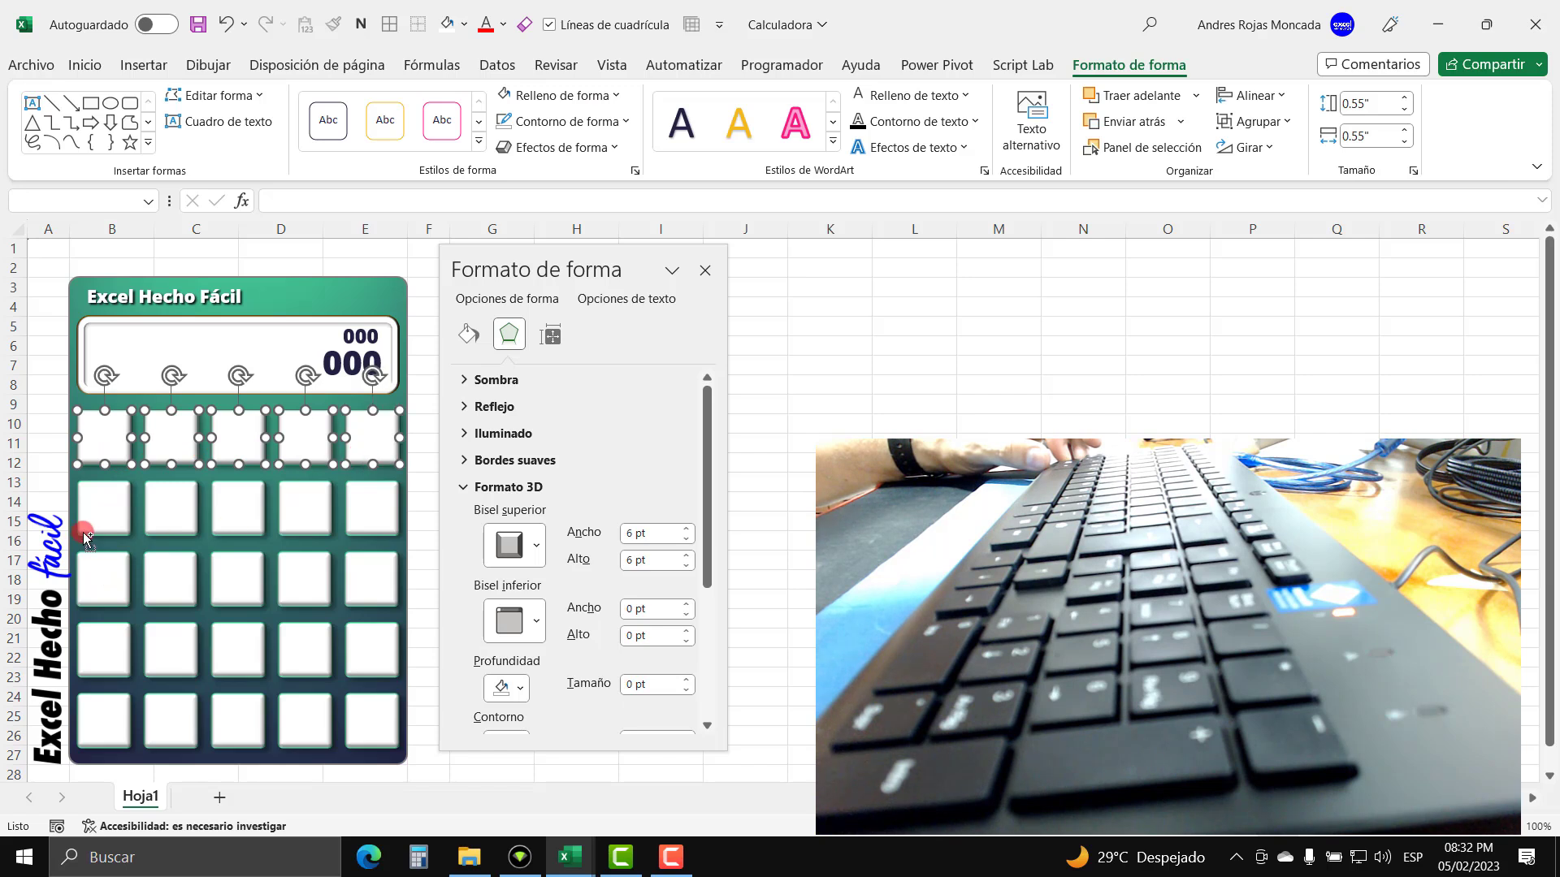
{"action": "left_click", "coordinate": [130, 520], "text": "ctrl"}
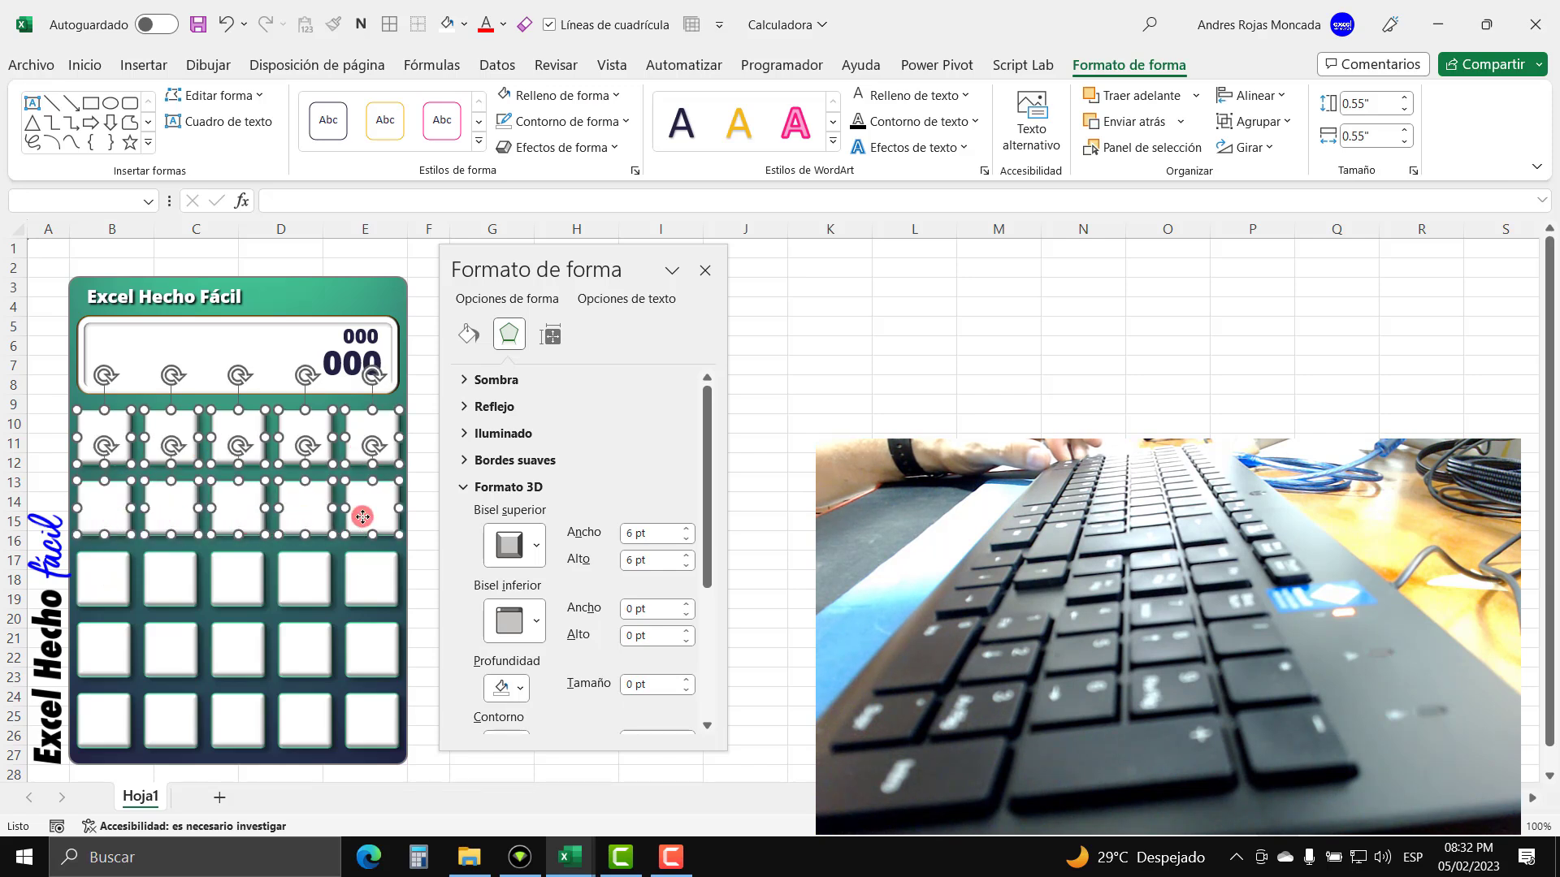
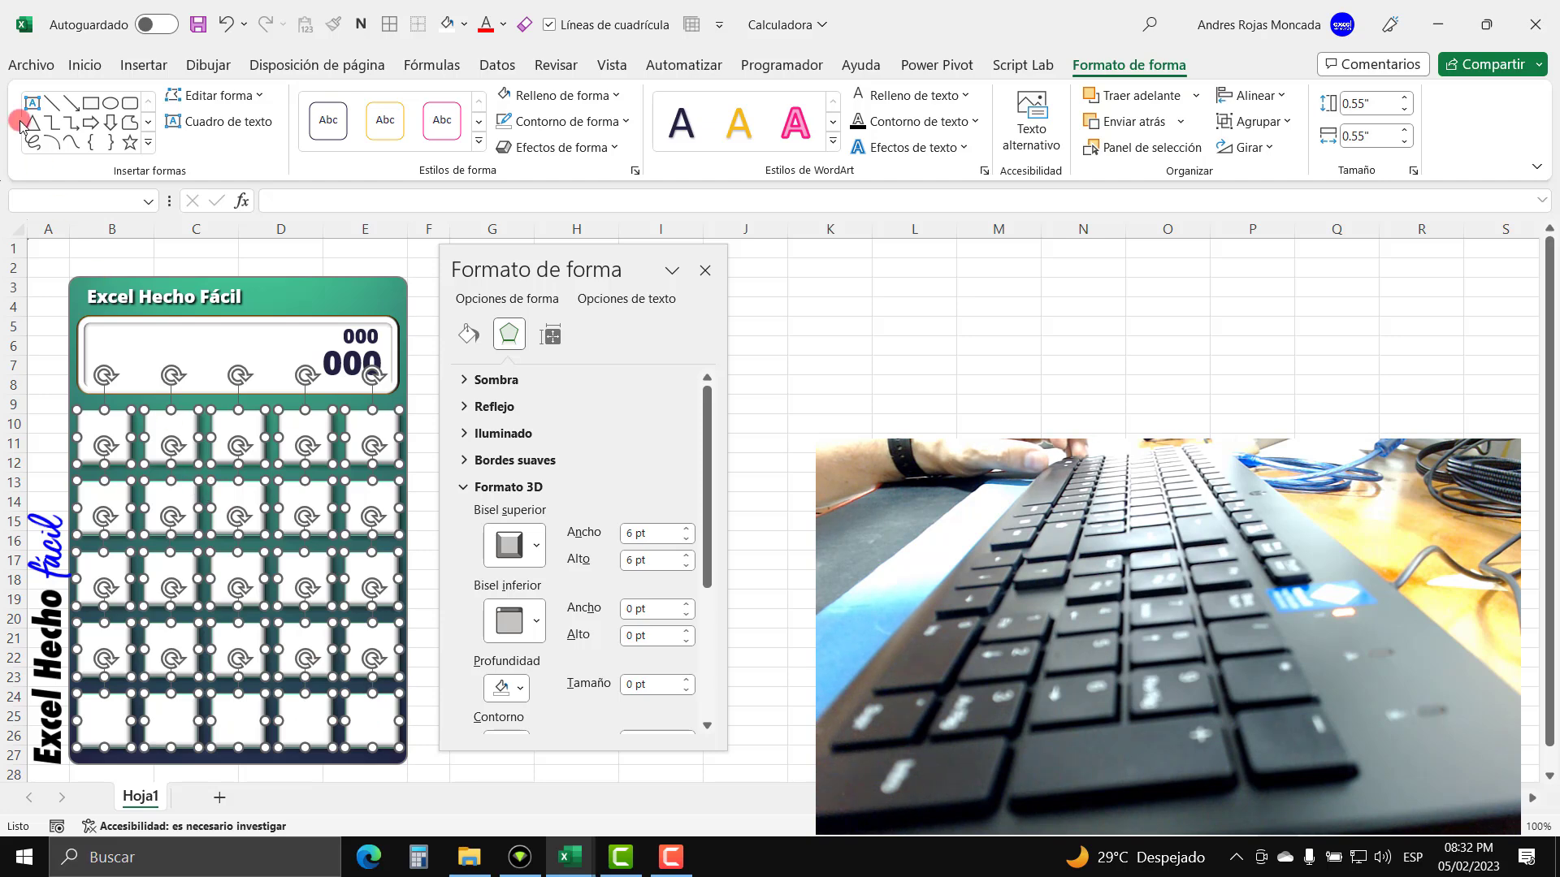
Give the selected keys' labels the Open Sans ExtraBold font at size 12, then deselect them
{"action": "left_click", "coordinate": [78, 68]}
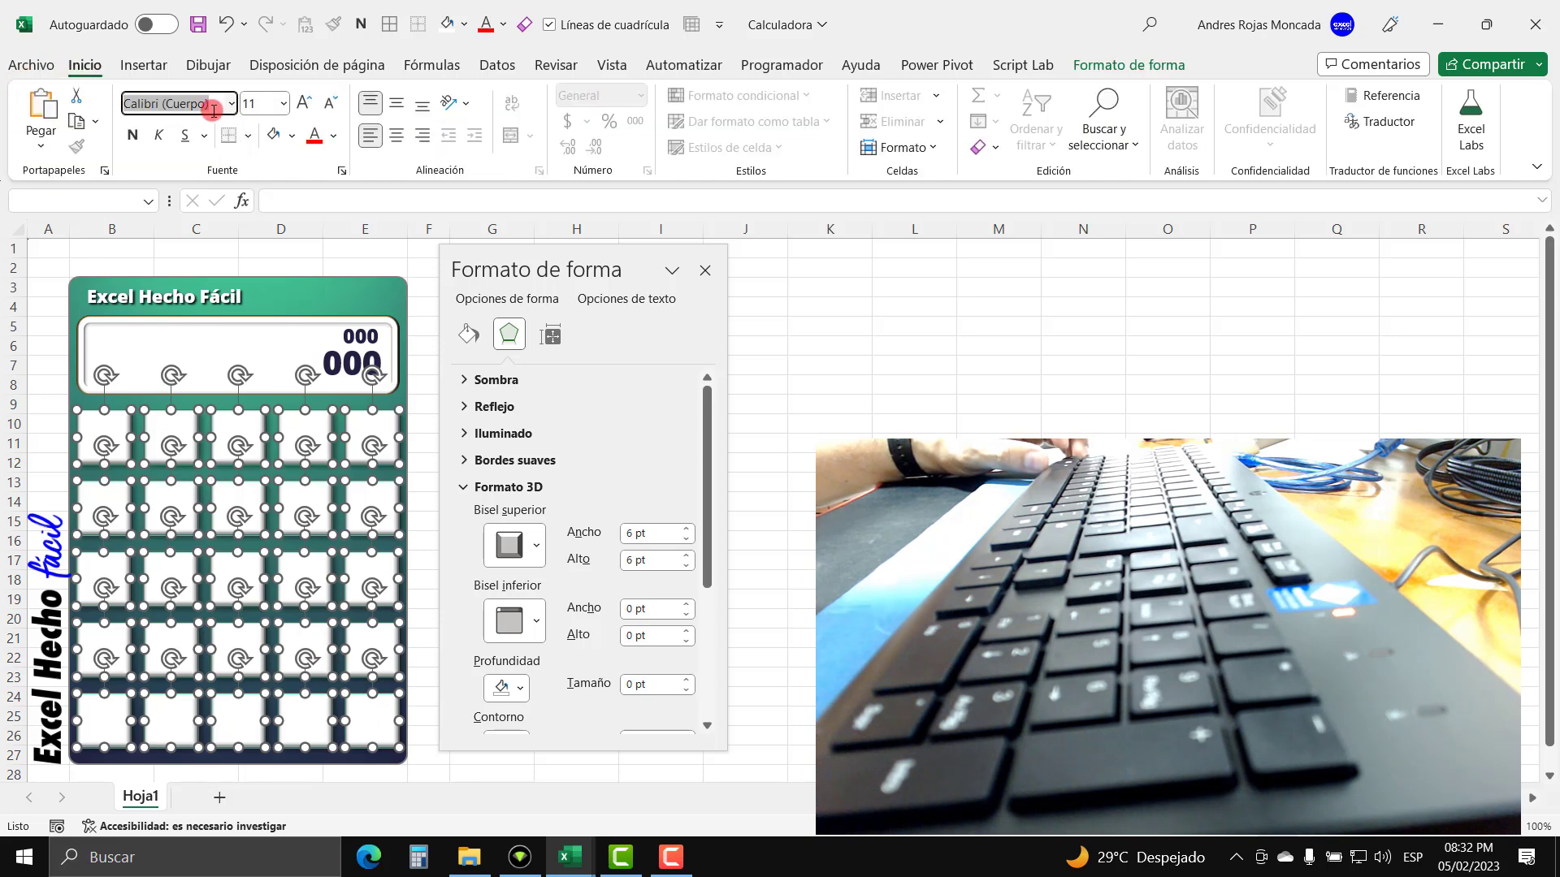
{"action": "type", "text": "open"}
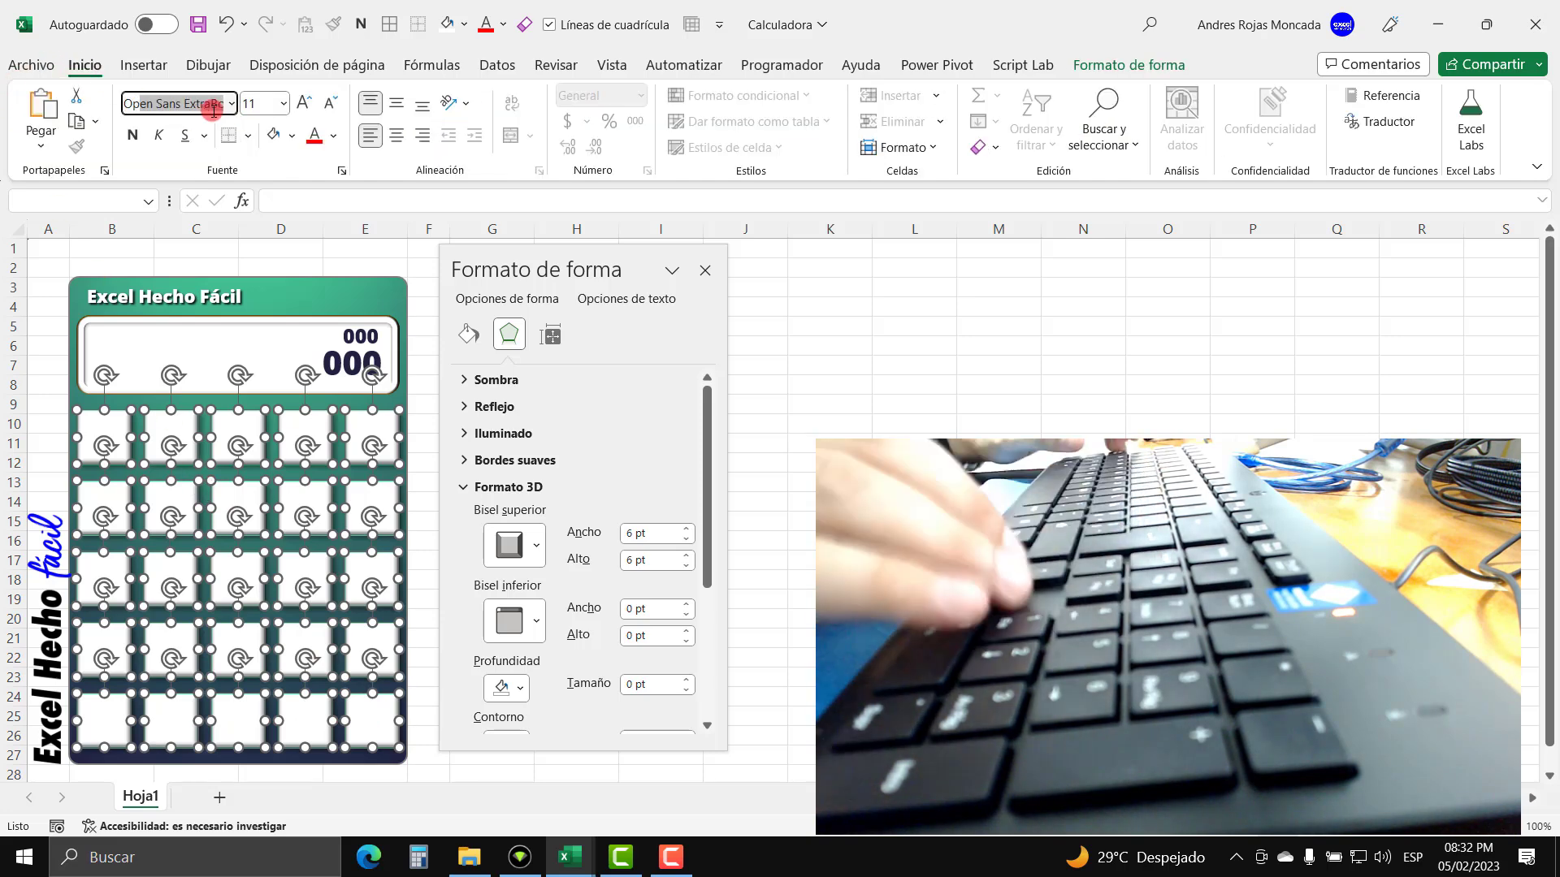
{"action": "key", "text": "Return"}
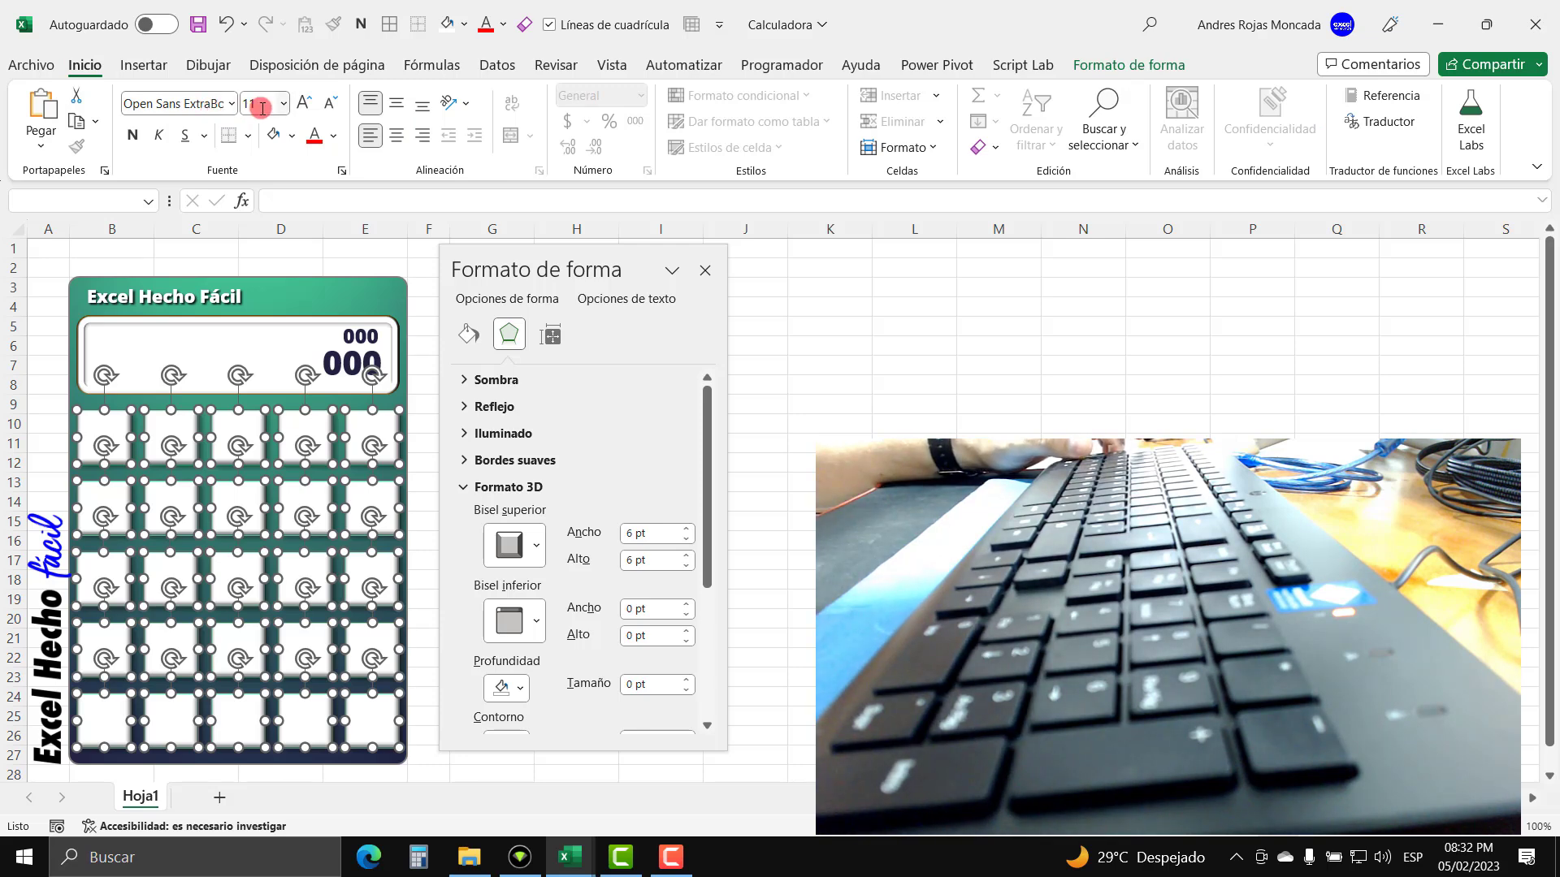
{"action": "type", "text": "12"}
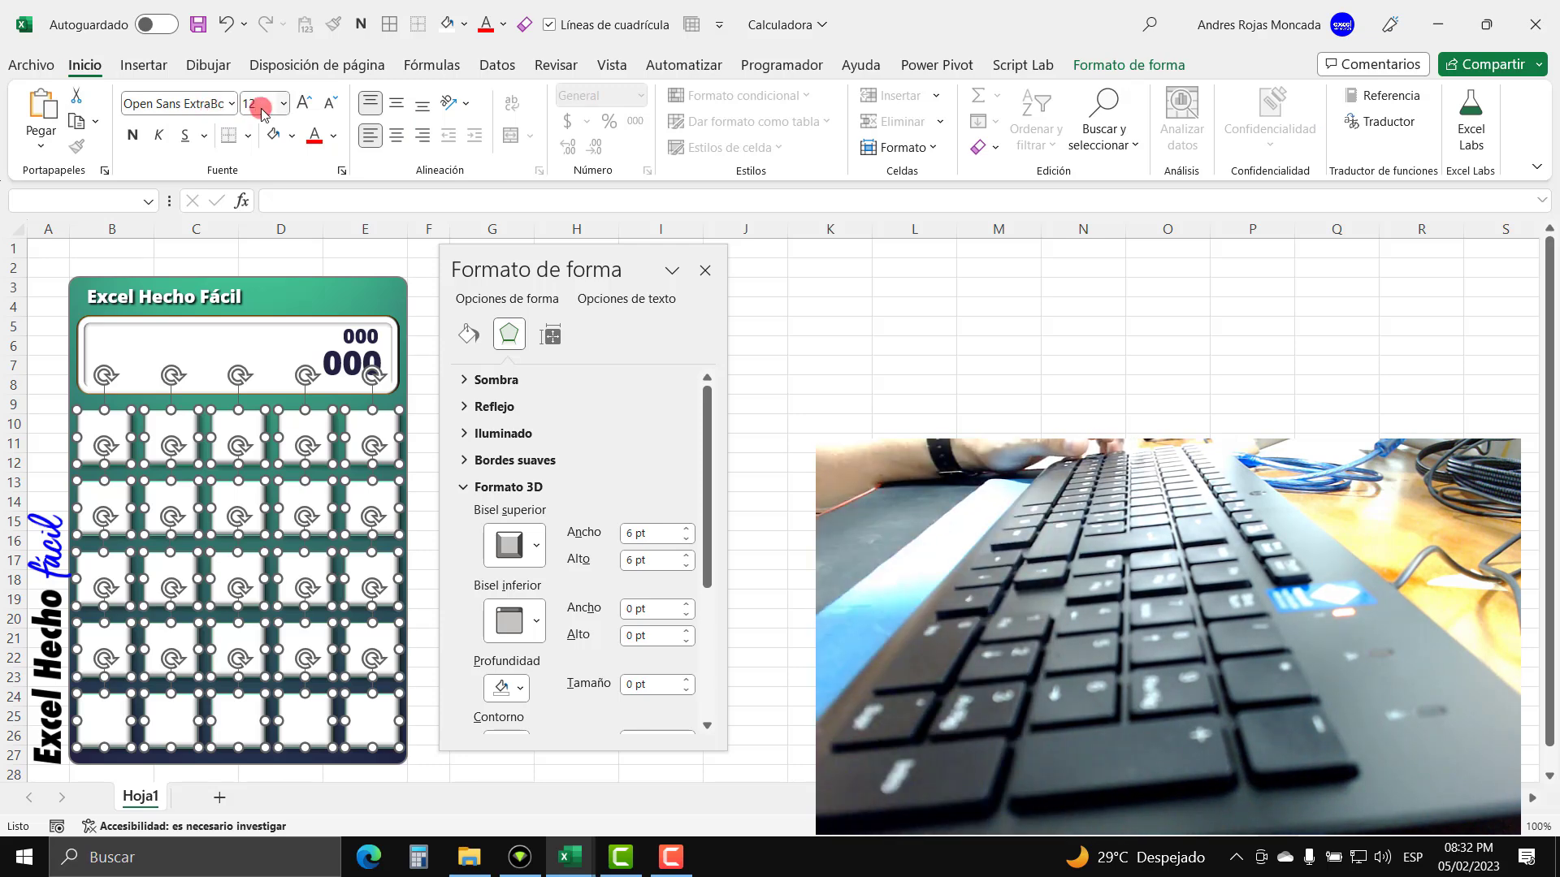
{"action": "key", "text": "Return"}
{"action": "key", "text": "Escape"}
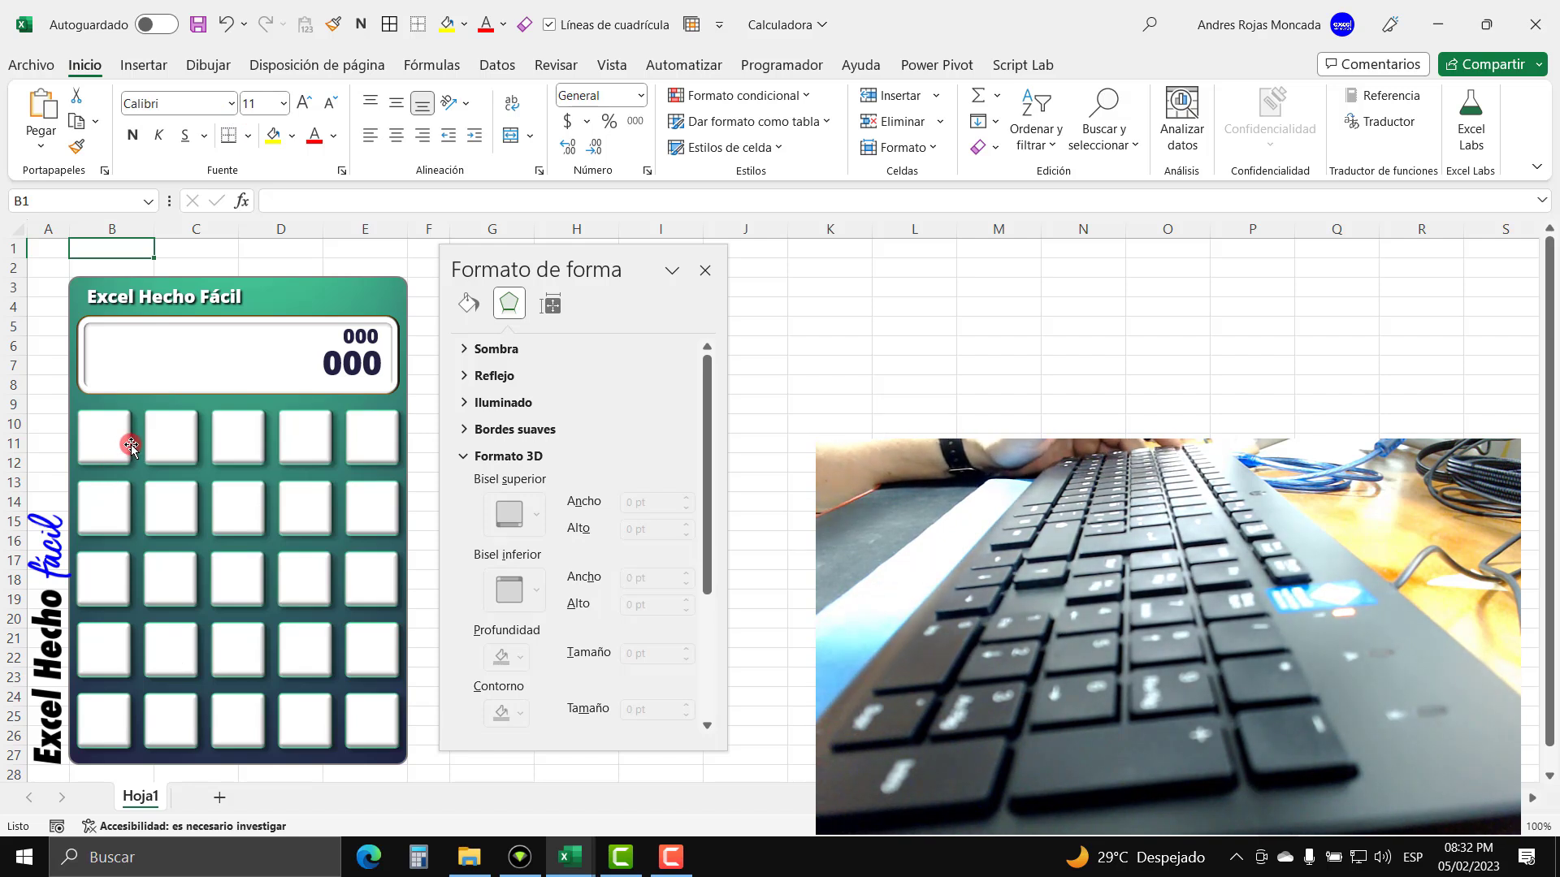
Widen the first calculator key across the second key's space and delete the redundant key
{"action": "left_click", "coordinate": [154, 439]}
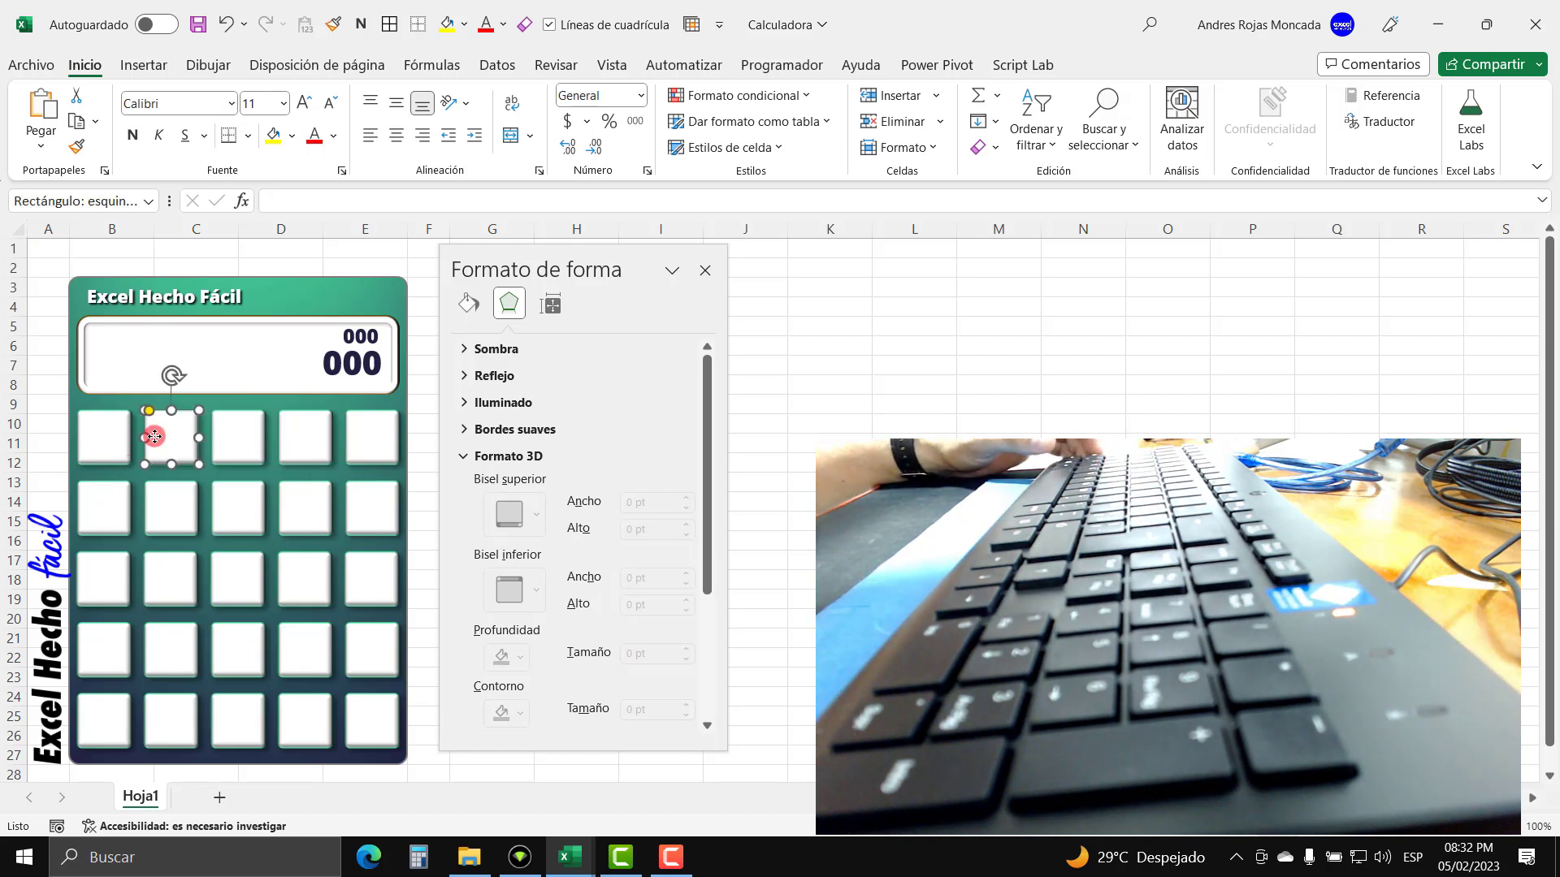
{"action": "left_click", "coordinate": [1079, 71]}
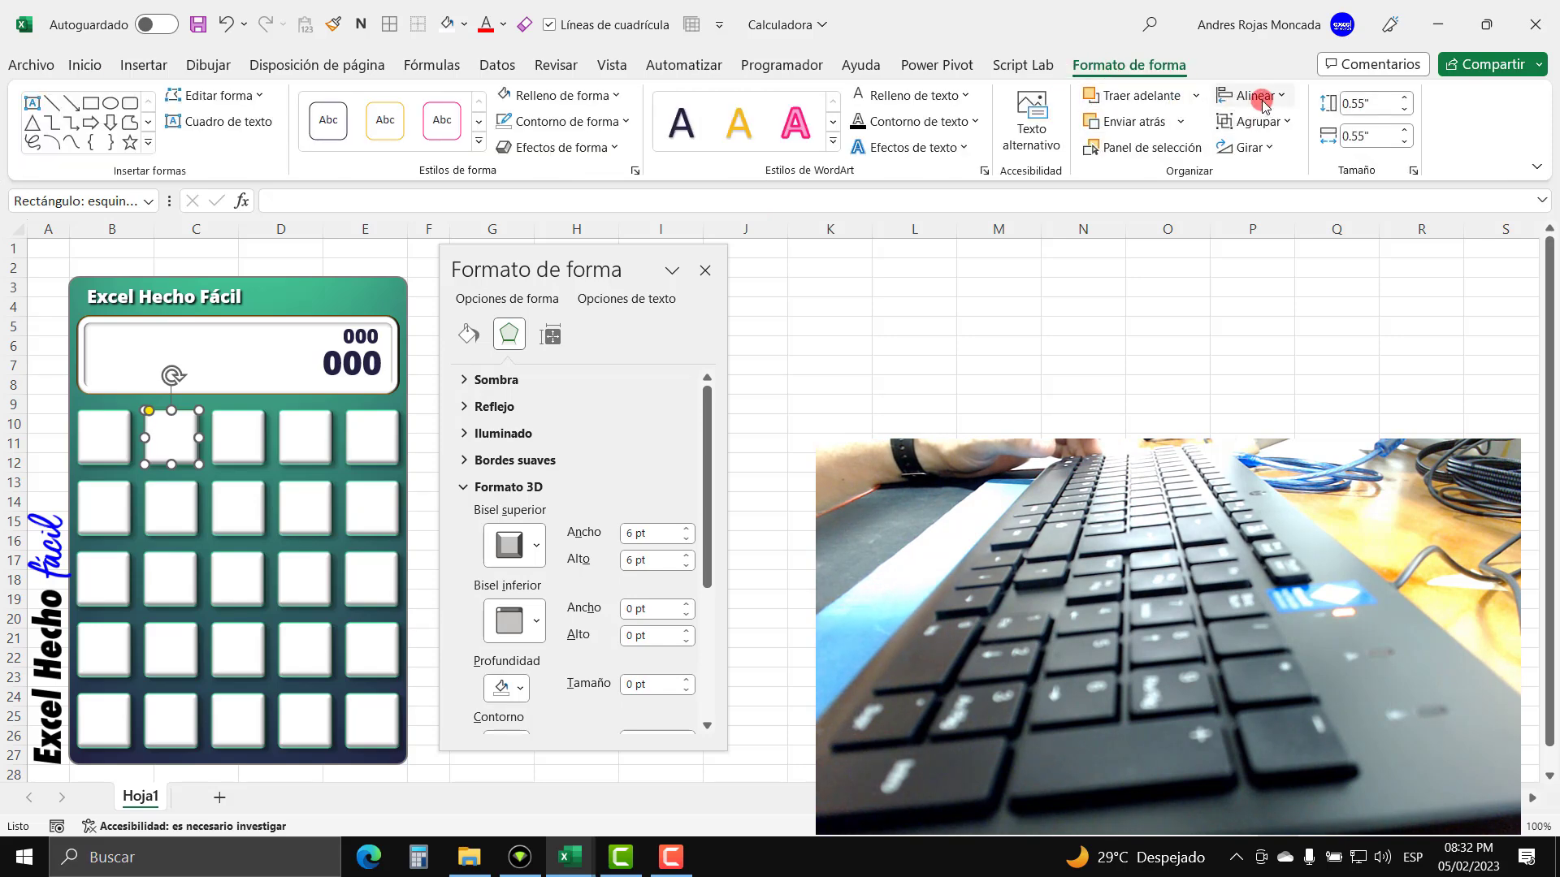
{"action": "left_click", "coordinate": [1197, 96]}
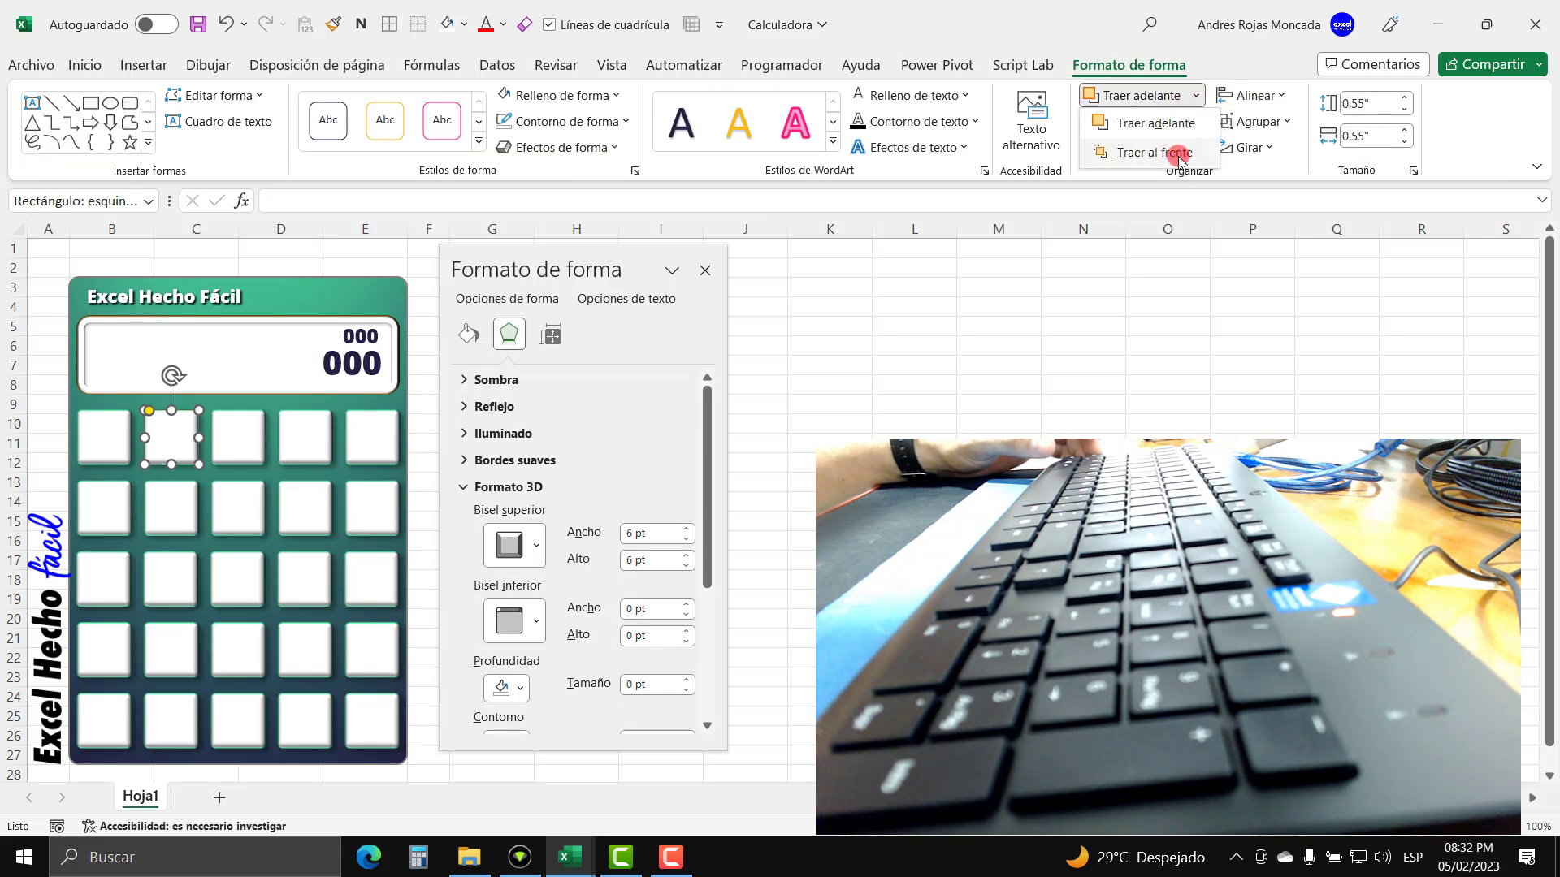
{"action": "left_click", "coordinate": [1177, 153]}
{"action": "left_click", "coordinate": [120, 449]}
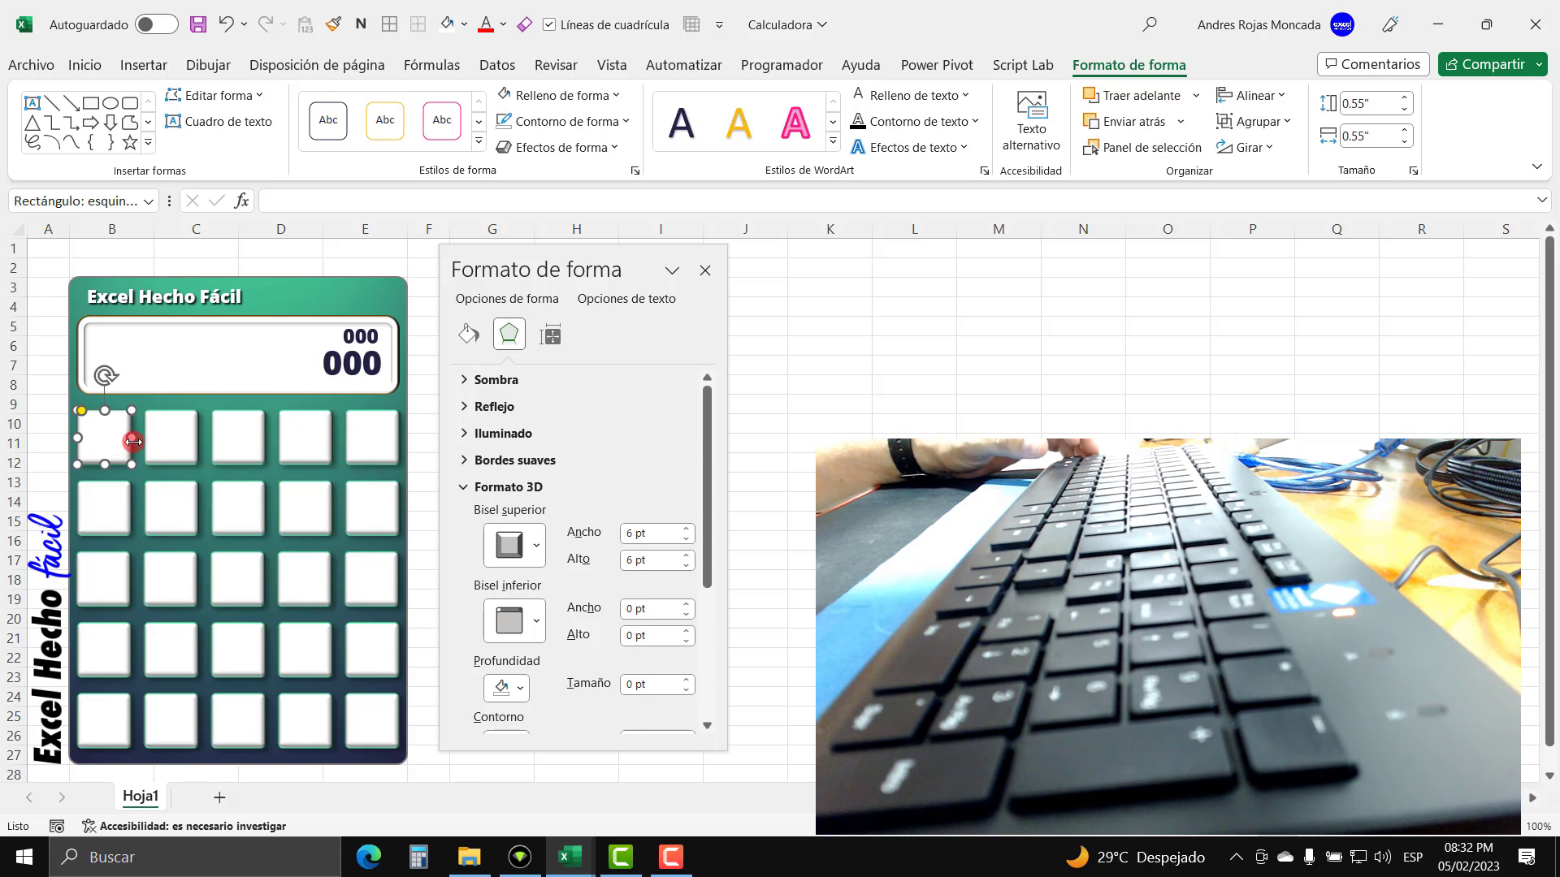
{"action": "left_click_drag", "start_coordinate": [132, 441], "coordinate": [197, 437]}
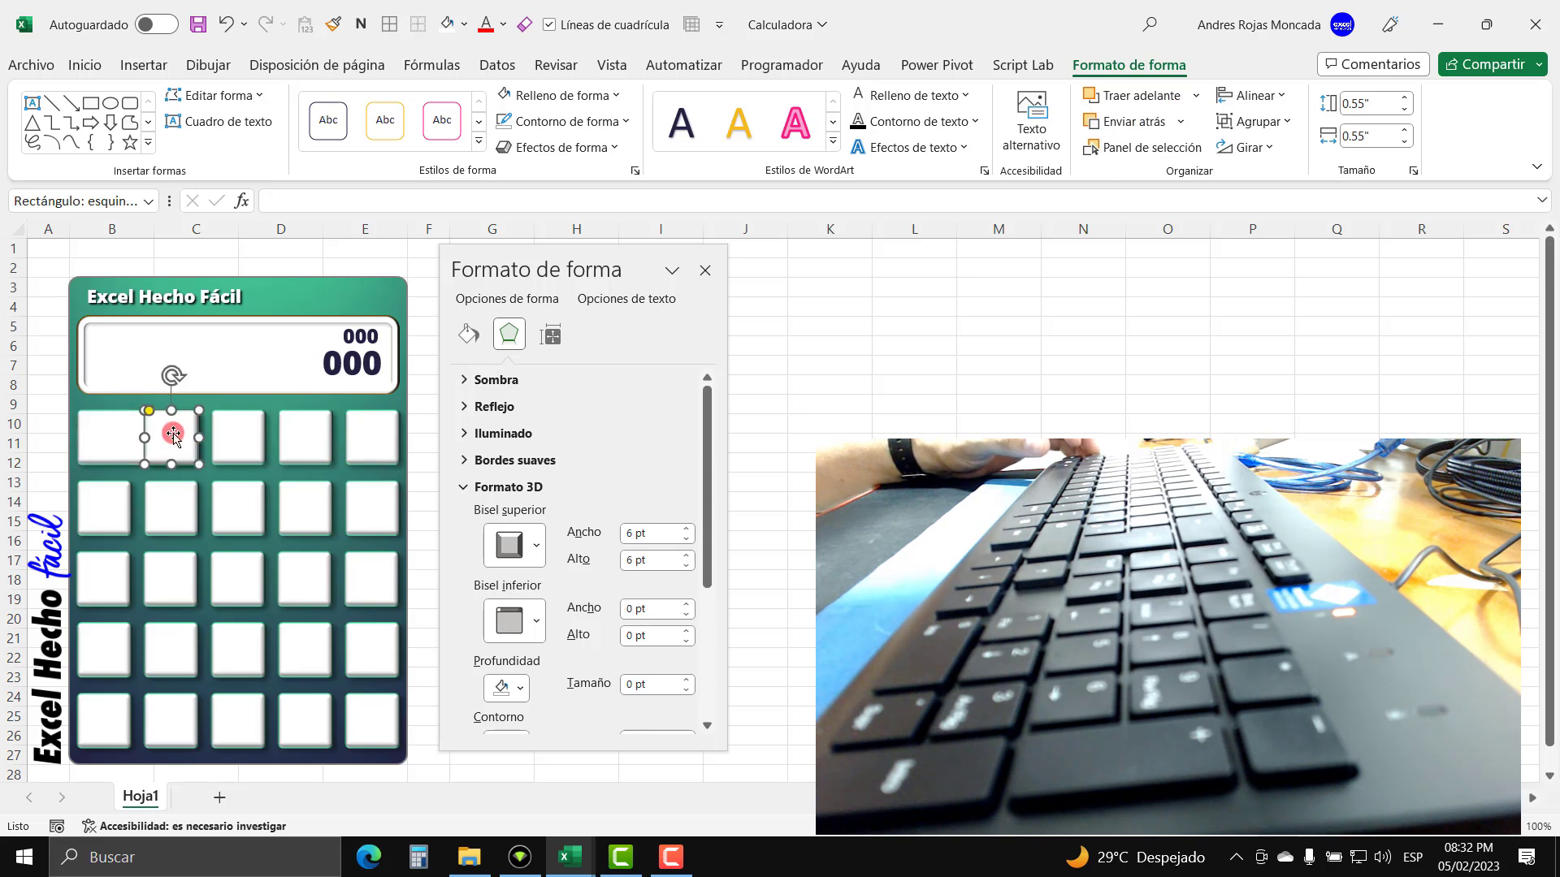
{"action": "key", "text": "Delete"}
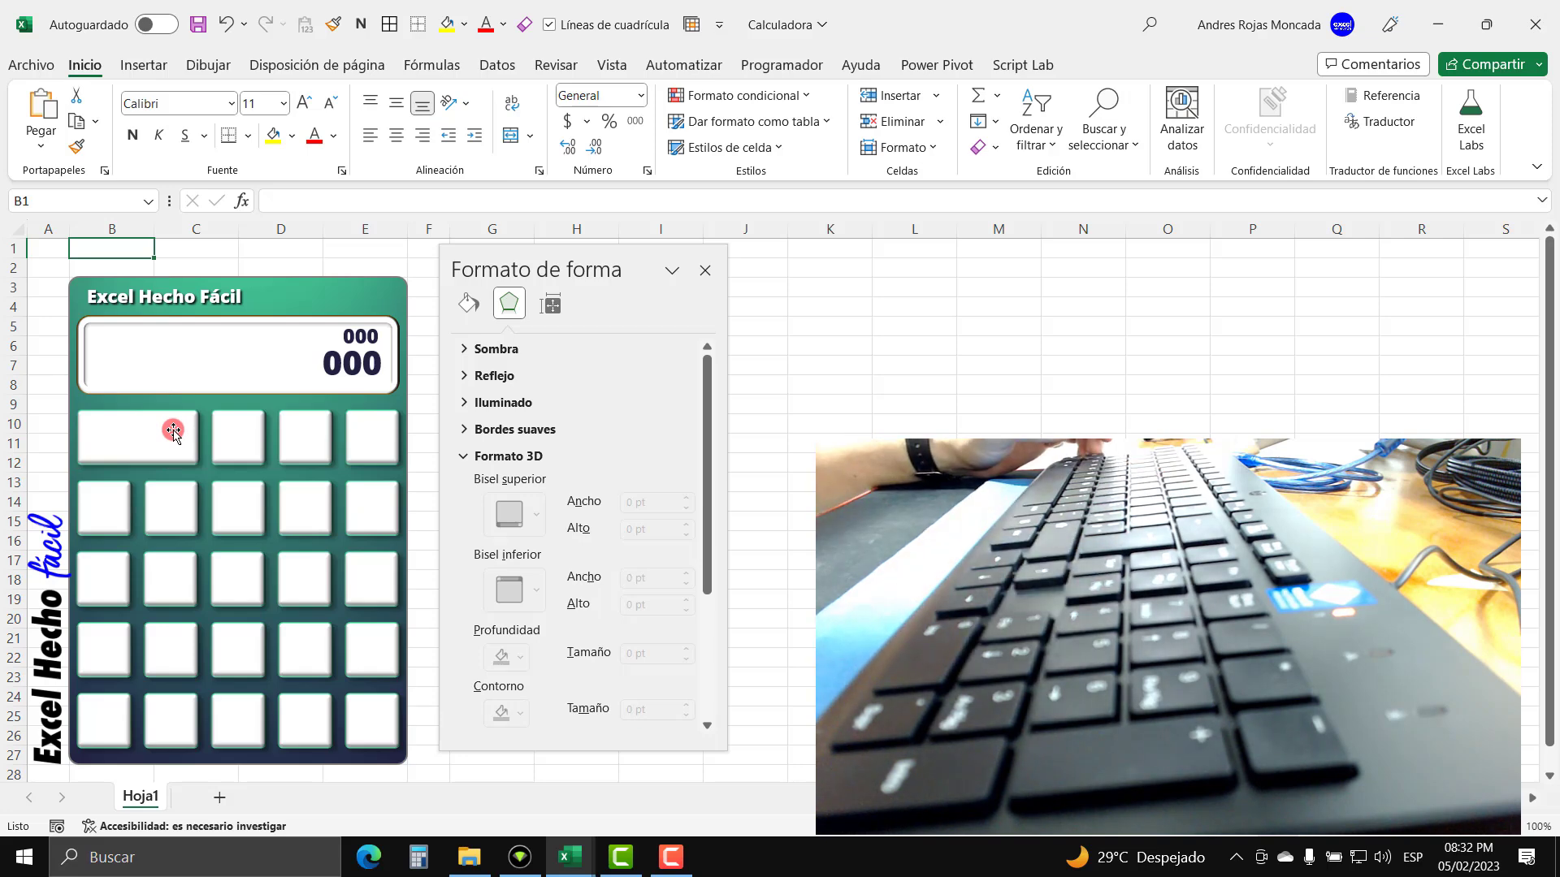
Stretch the right-column key in rows 20–22 into one tall key, then start editing the wide key's text
{"action": "left_click", "coordinate": [358, 658]}
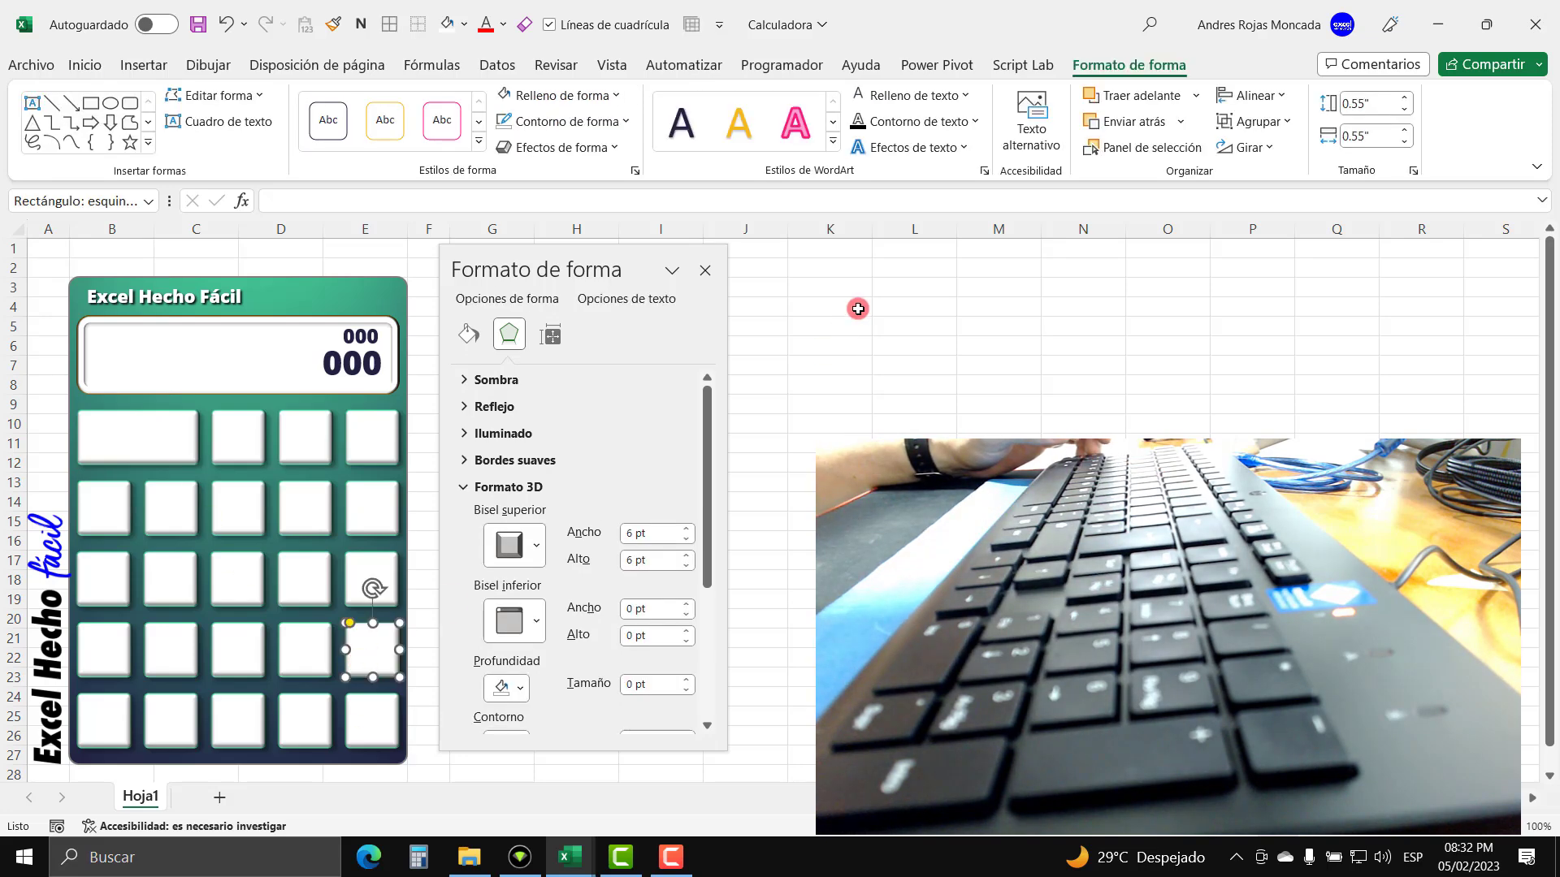
{"action": "left_click", "coordinate": [1197, 98]}
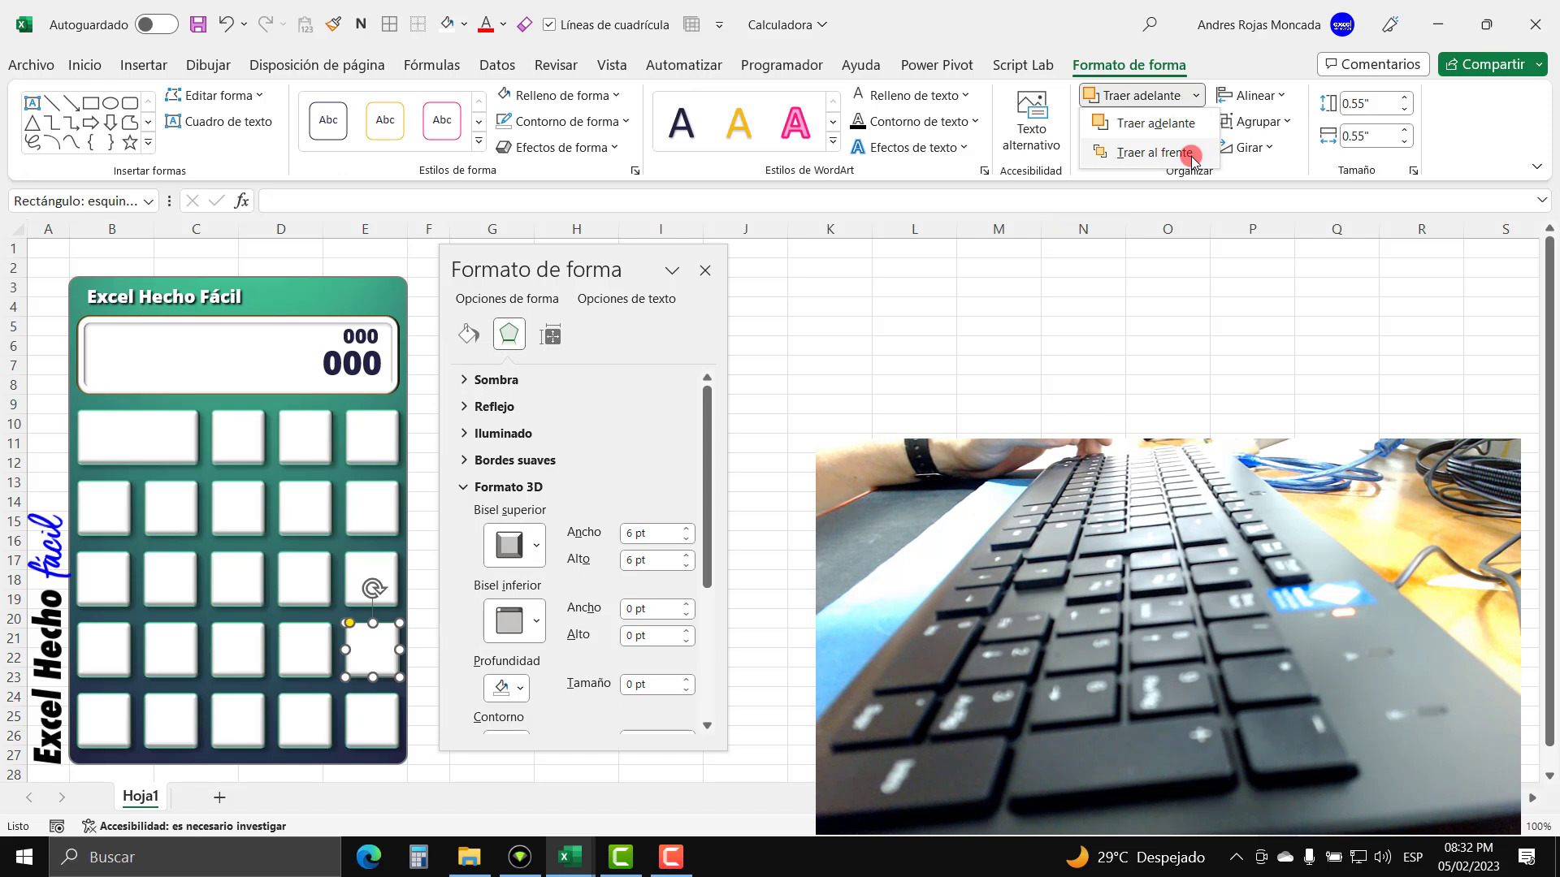
{"action": "left_click", "coordinate": [1192, 154]}
{"action": "mouse_move", "coordinate": [391, 636]}
{"action": "left_mouse_down"}
{"action": "mouse_move", "coordinate": [390, 707]}
{"action": "mouse_move", "coordinate": [385, 625]}
{"action": "left_mouse_up"}
{"action": "key", "text": "Escape"}
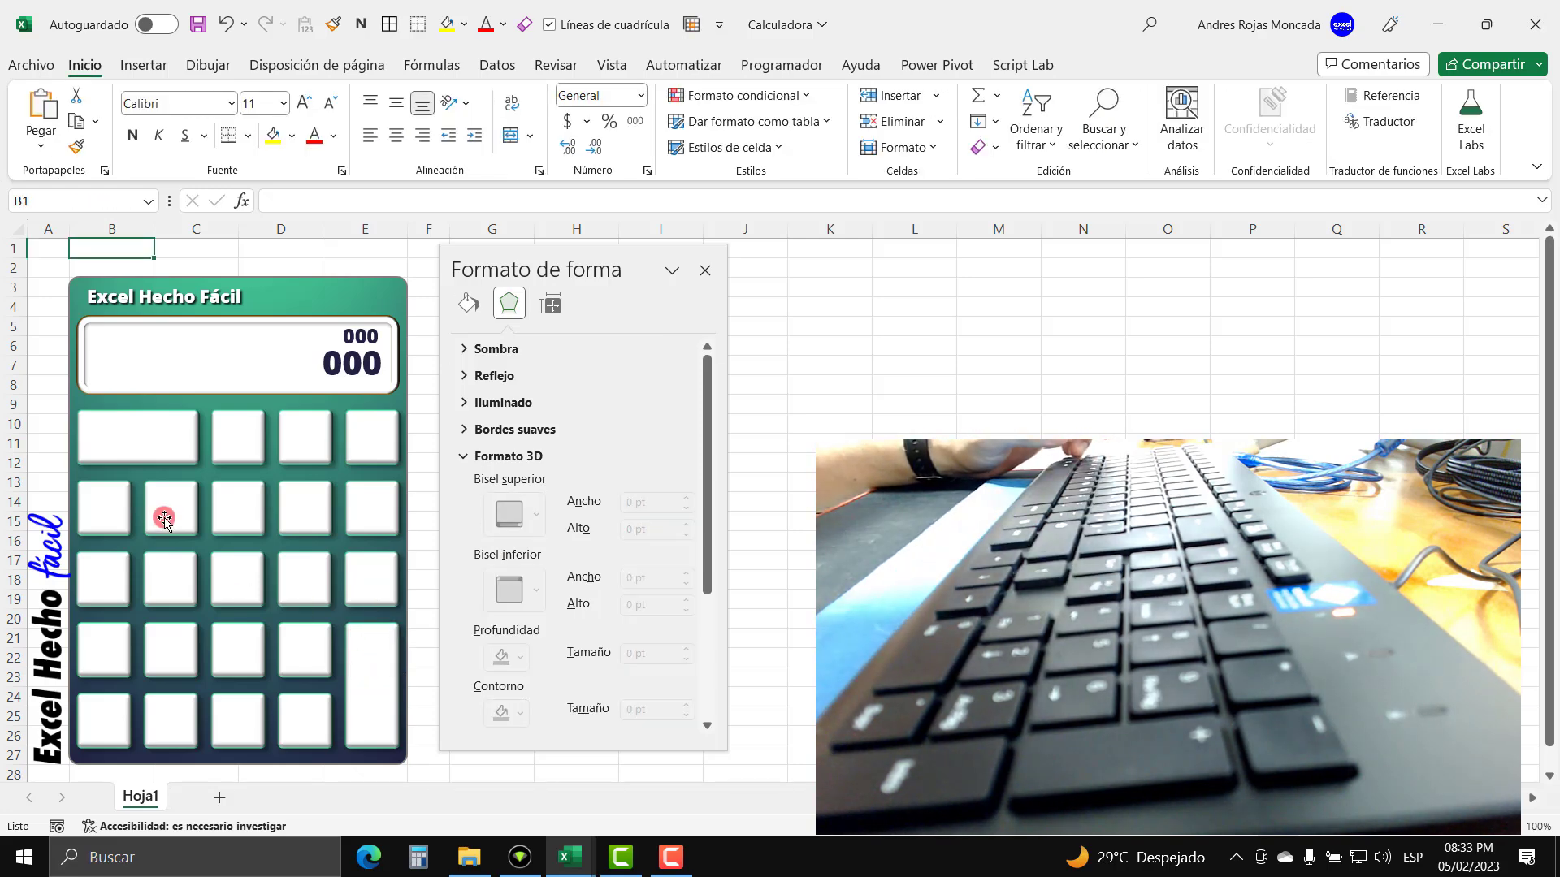
{"action": "left_click", "coordinate": [89, 438]}
{"action": "right_click", "coordinate": [114, 450]}
{"action": "mouse_move", "coordinate": [177, 512]}
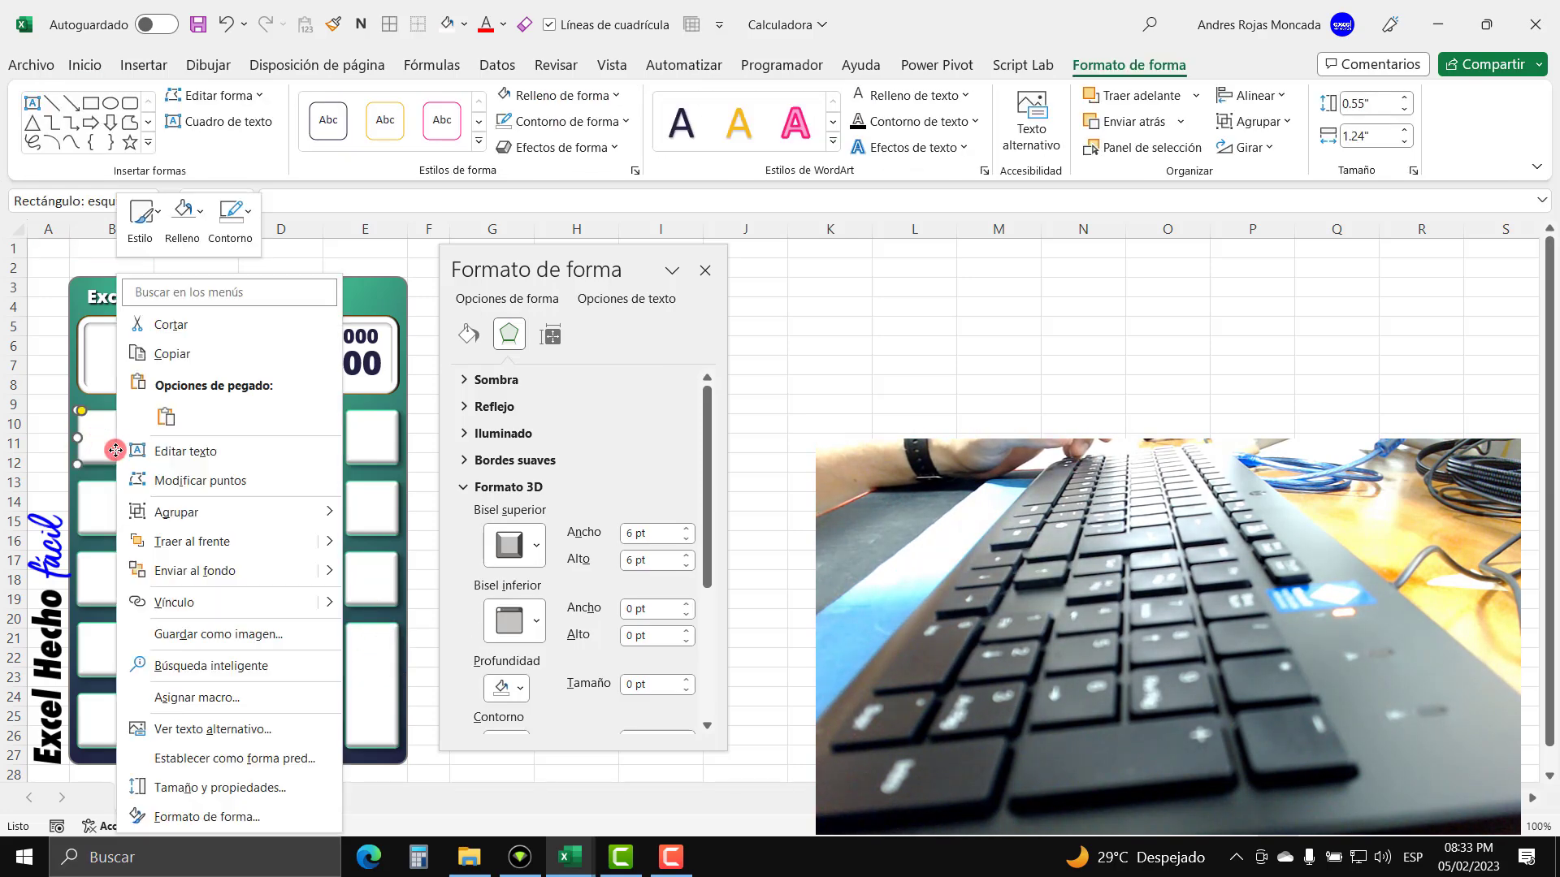
{"action": "left_click", "coordinate": [182, 453]}
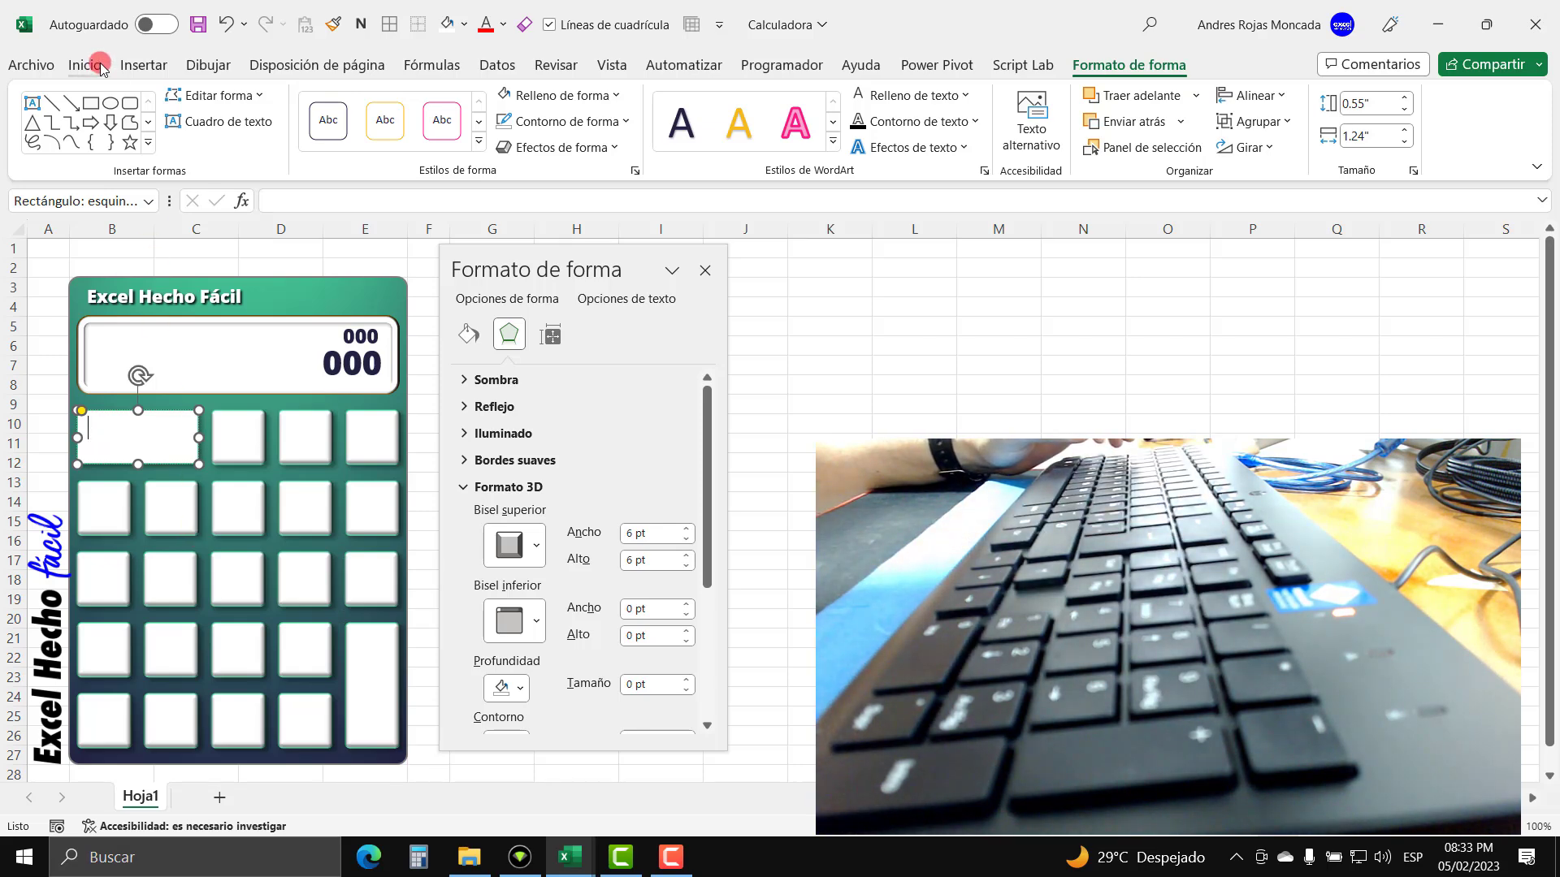
Type 'Memory Recall' in black text on two lines on the wide key
{"action": "left_click", "coordinate": [101, 68]}
{"action": "left_click", "coordinate": [333, 138]}
{"action": "left_click", "coordinate": [314, 319]}
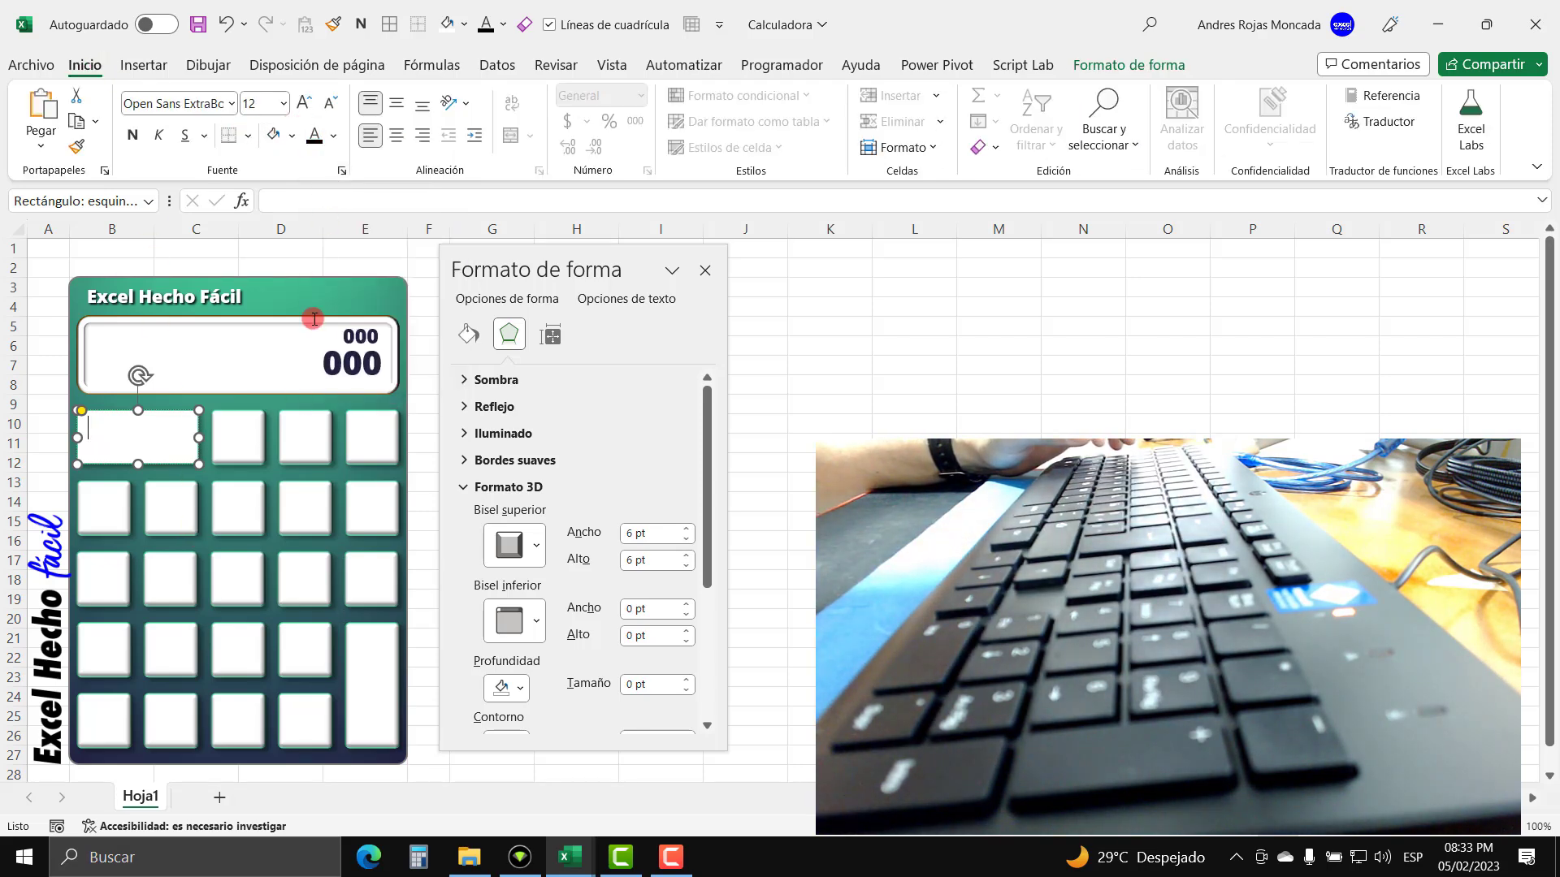
{"action": "type", "text": "Me"}
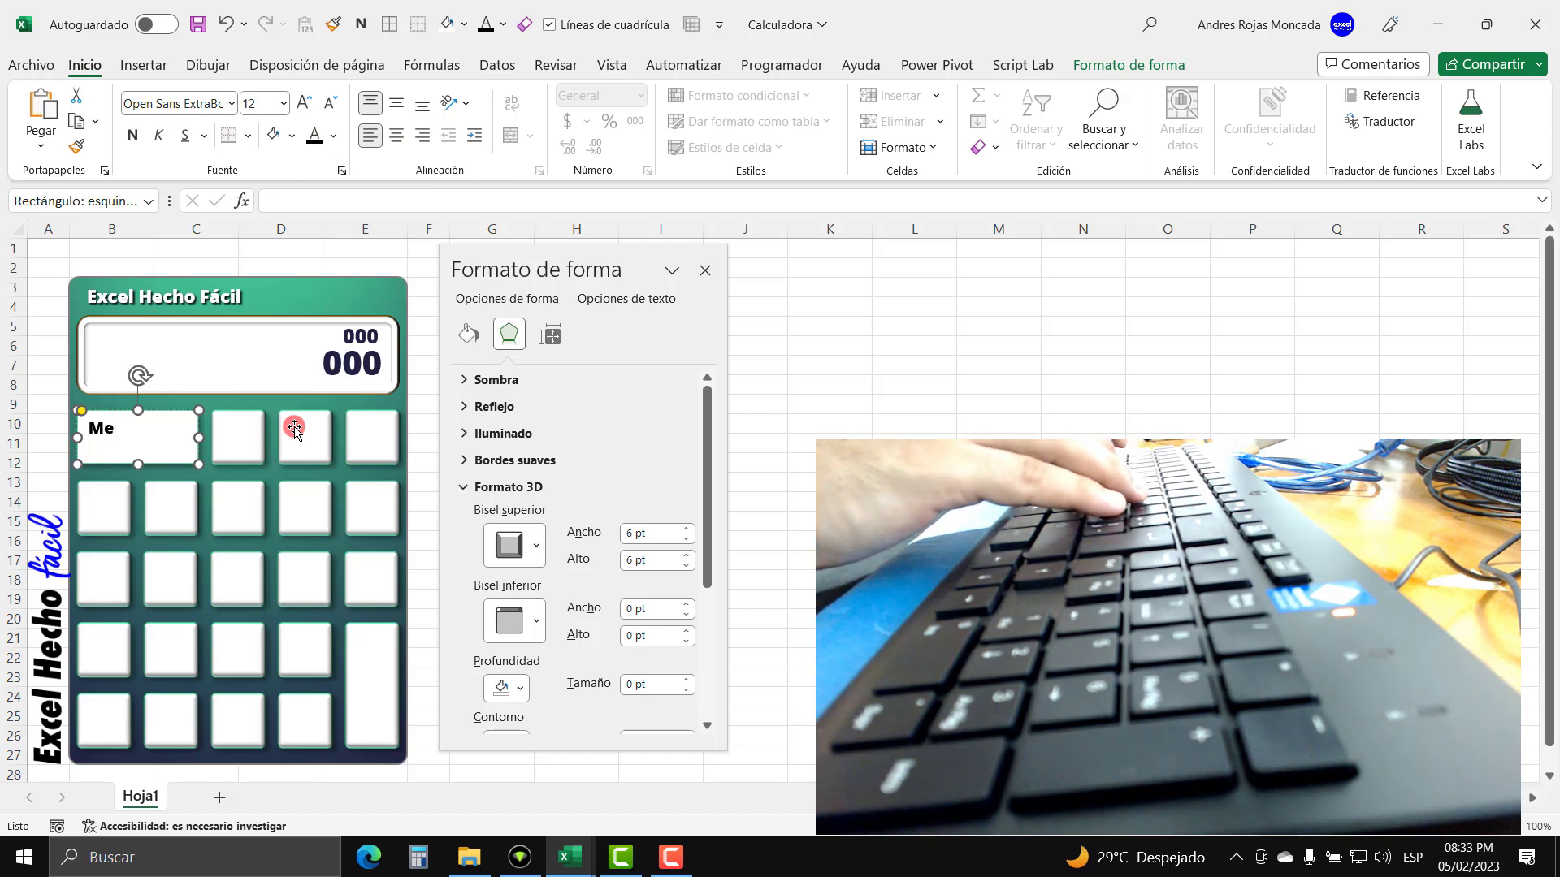
{"action": "type", "text": "mory"}
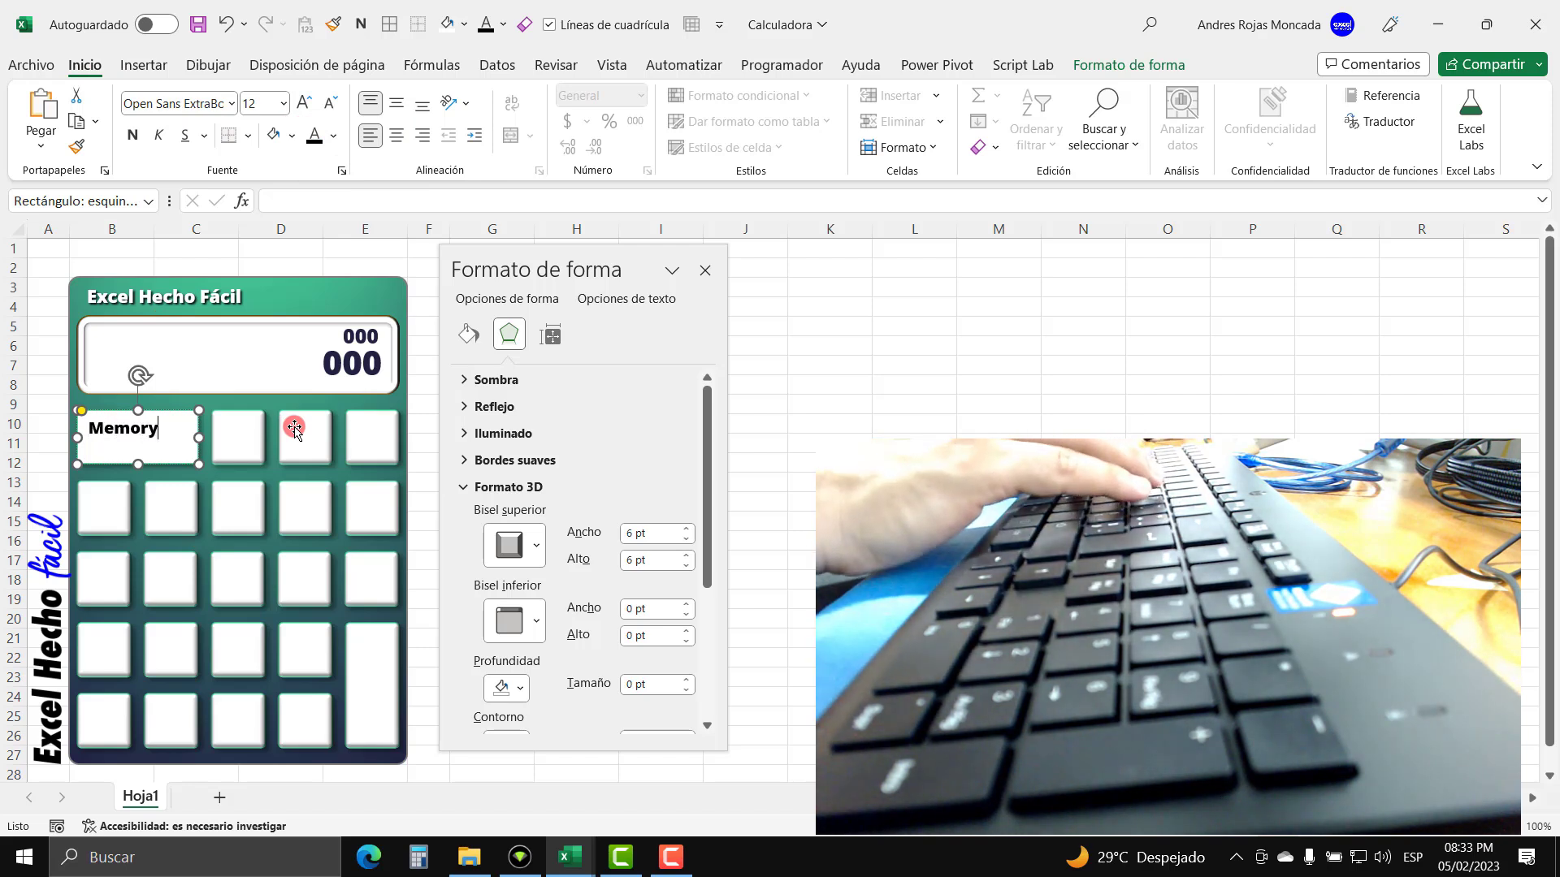
{"action": "type", "text": " R"}
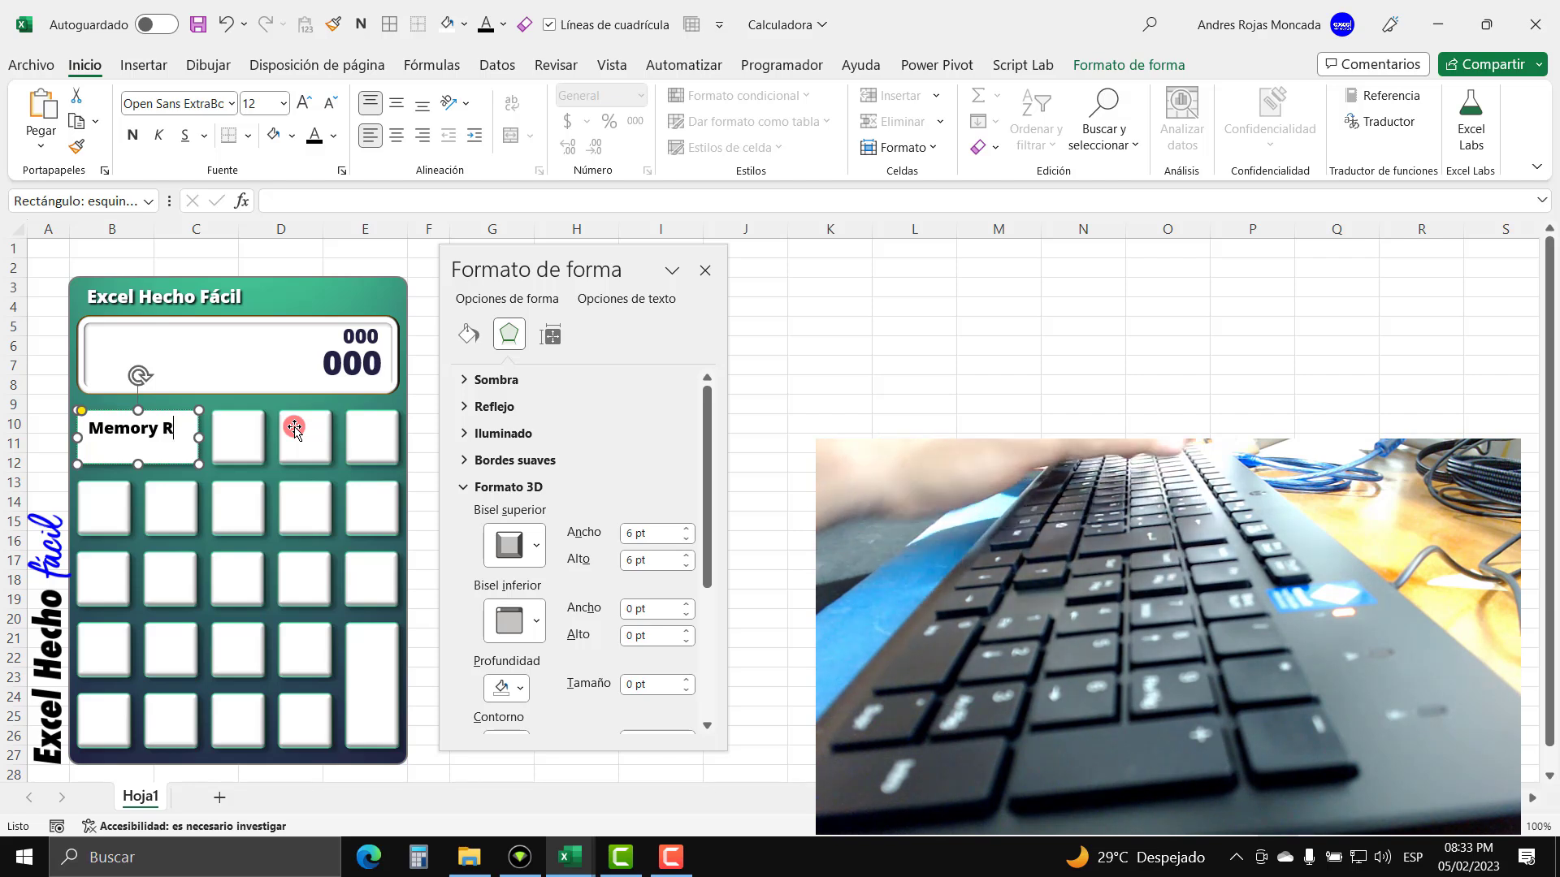
{"action": "type", "text": "ecall"}
{"action": "key", "text": "BackSpace"}
{"action": "key", "text": "BackSpace"}
{"action": "key", "text": "BackSpace"}
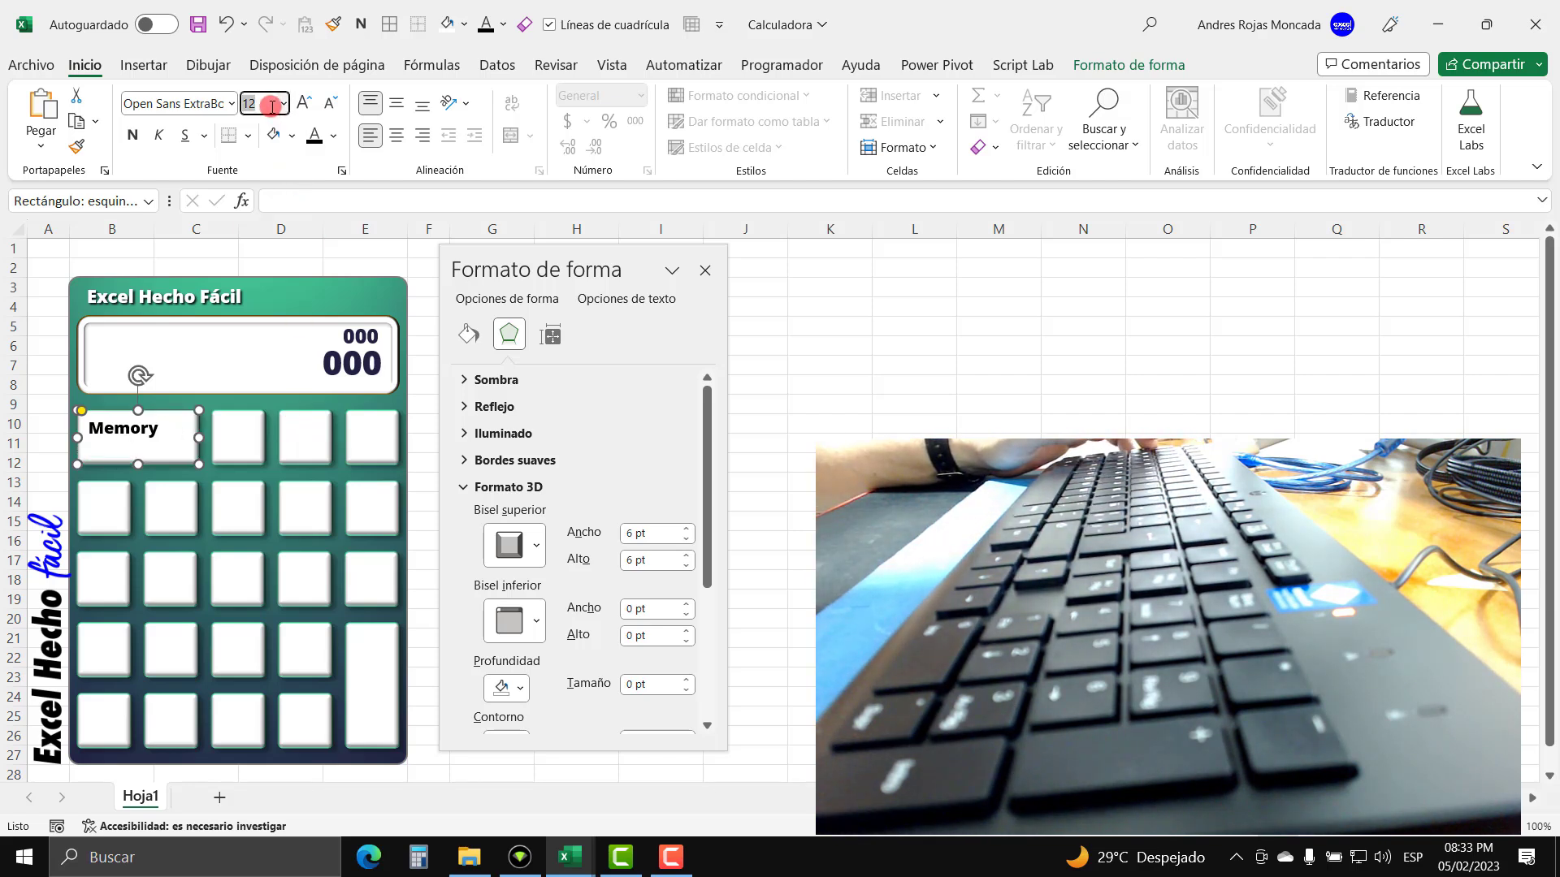
Centre the label horizontally and vertically and set its font size to 11
{"action": "type", "text": "10"}
{"action": "key", "text": "Return"}
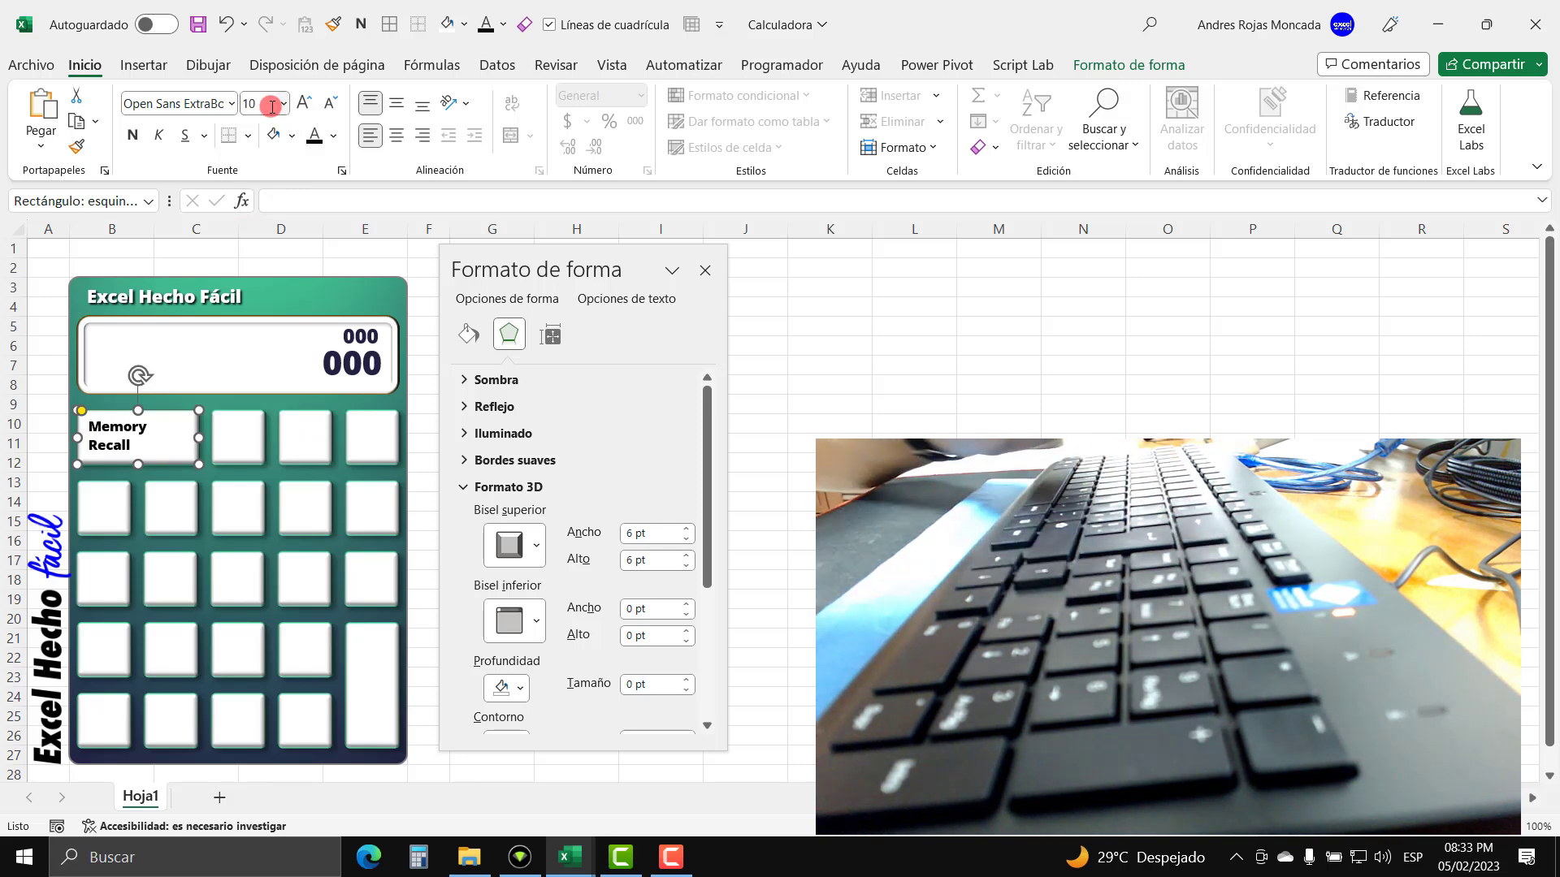
{"action": "left_click", "coordinate": [291, 108]}
{"action": "left_click", "coordinate": [397, 135]}
{"action": "left_click", "coordinate": [397, 104]}
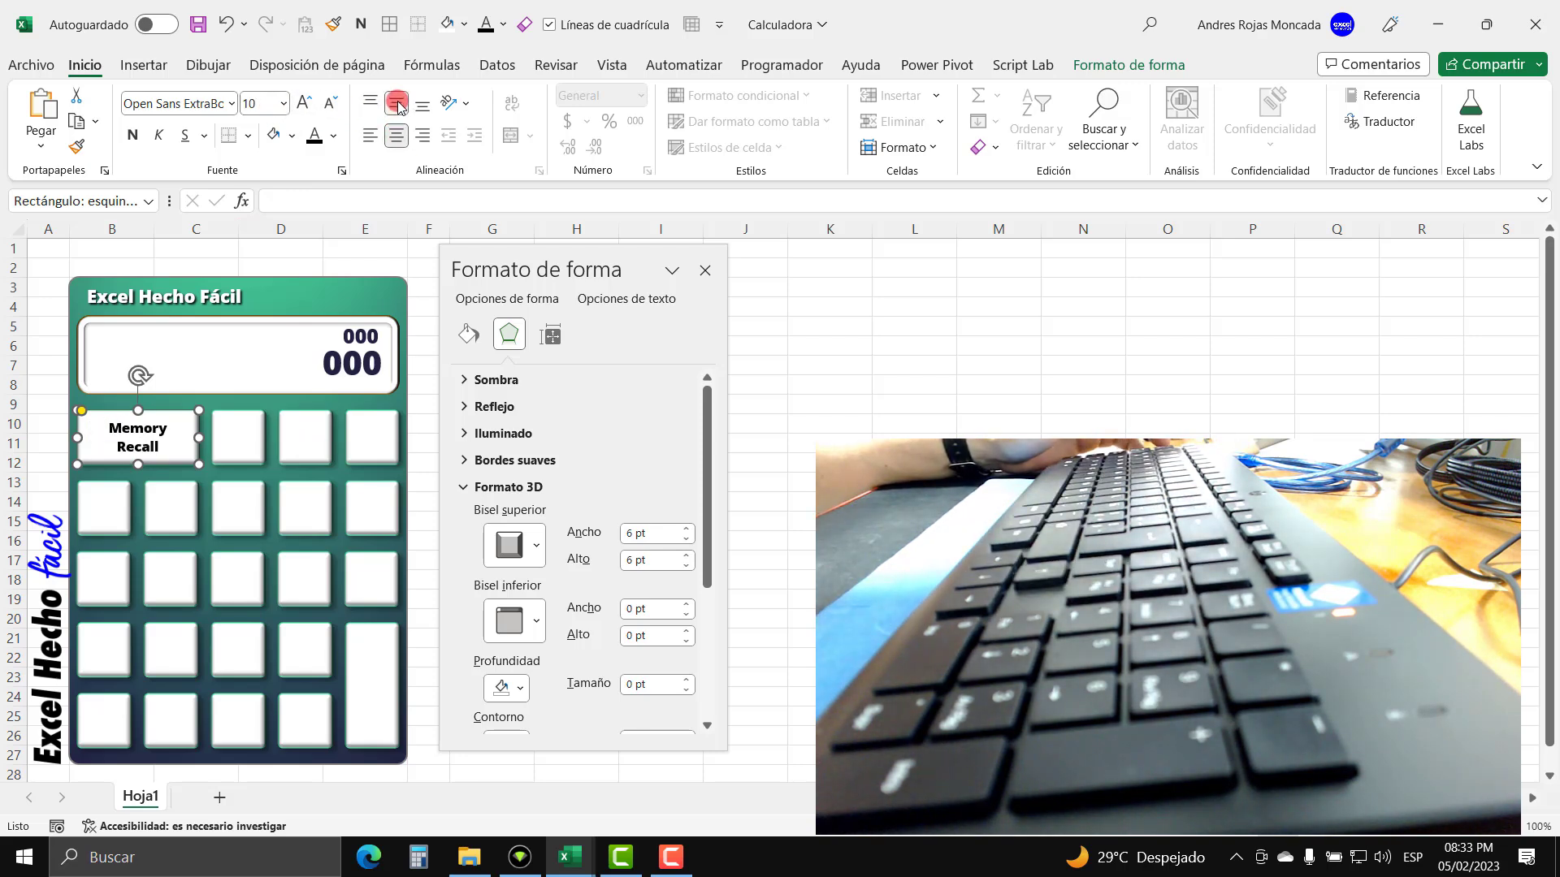
{"action": "type", "text": "11"}
{"action": "key", "text": "Return"}
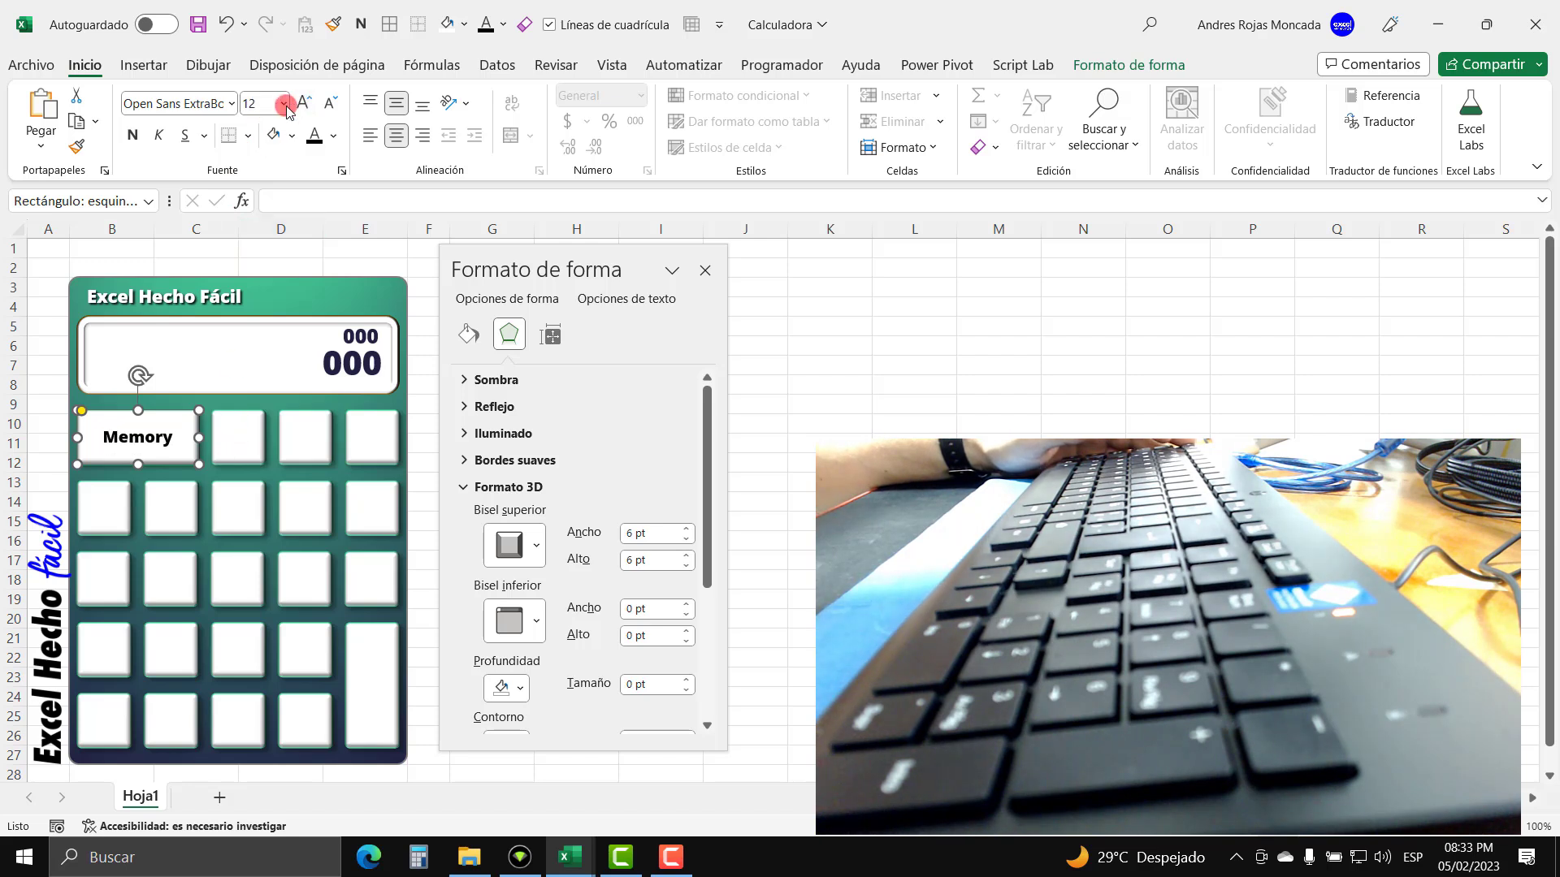
Copy the Memory Recall key's style onto the next blank key and label it M- at size 15
{"action": "left_click", "coordinate": [251, 433]}
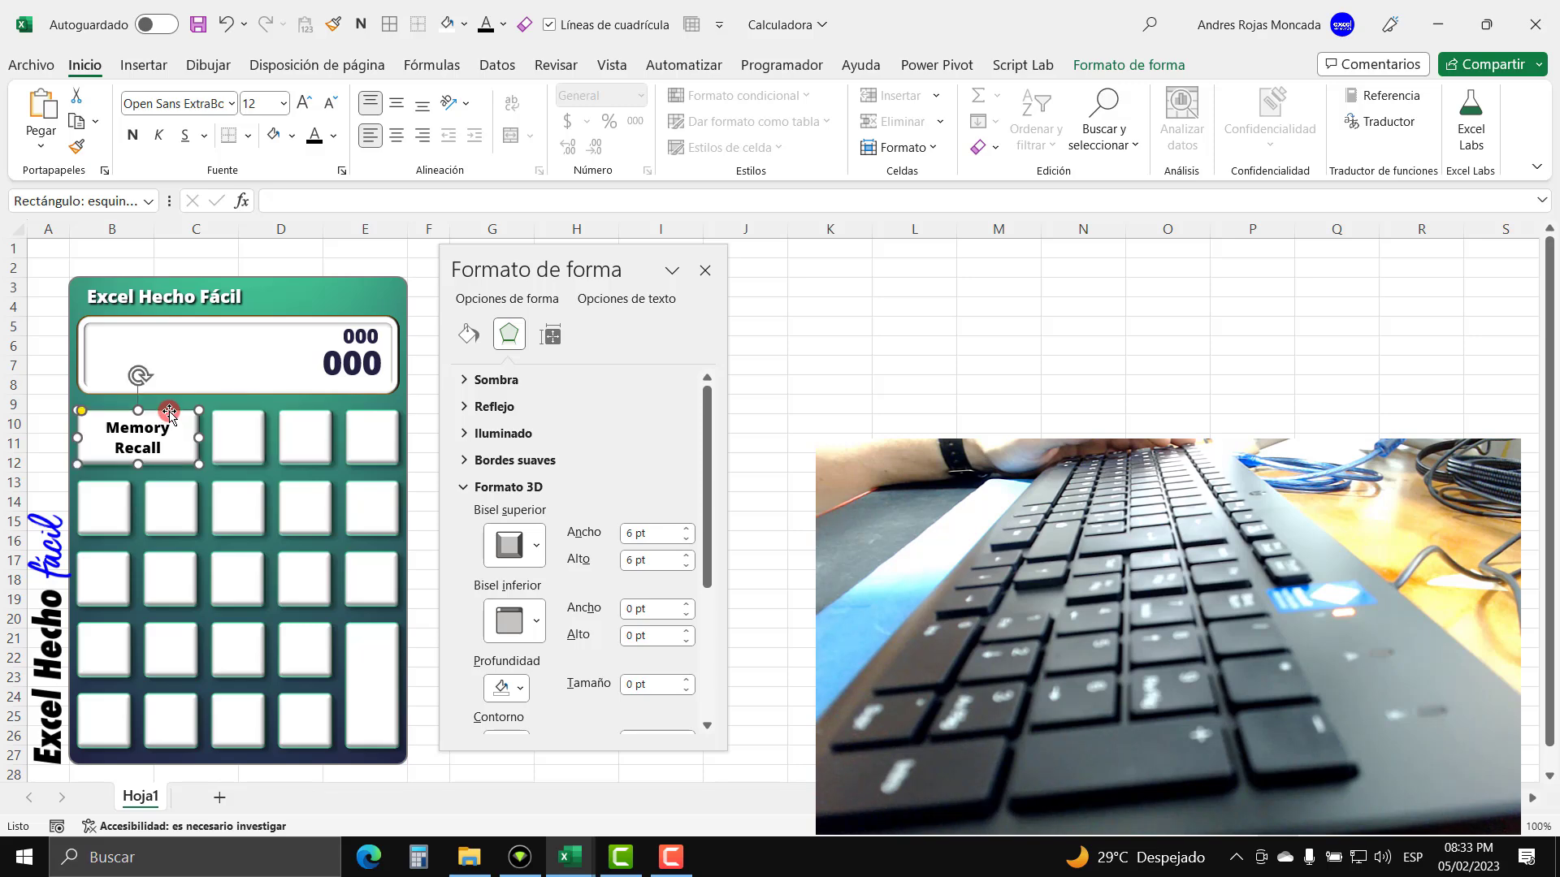
{"action": "left_click", "coordinate": [77, 146]}
{"action": "left_click", "coordinate": [241, 436]}
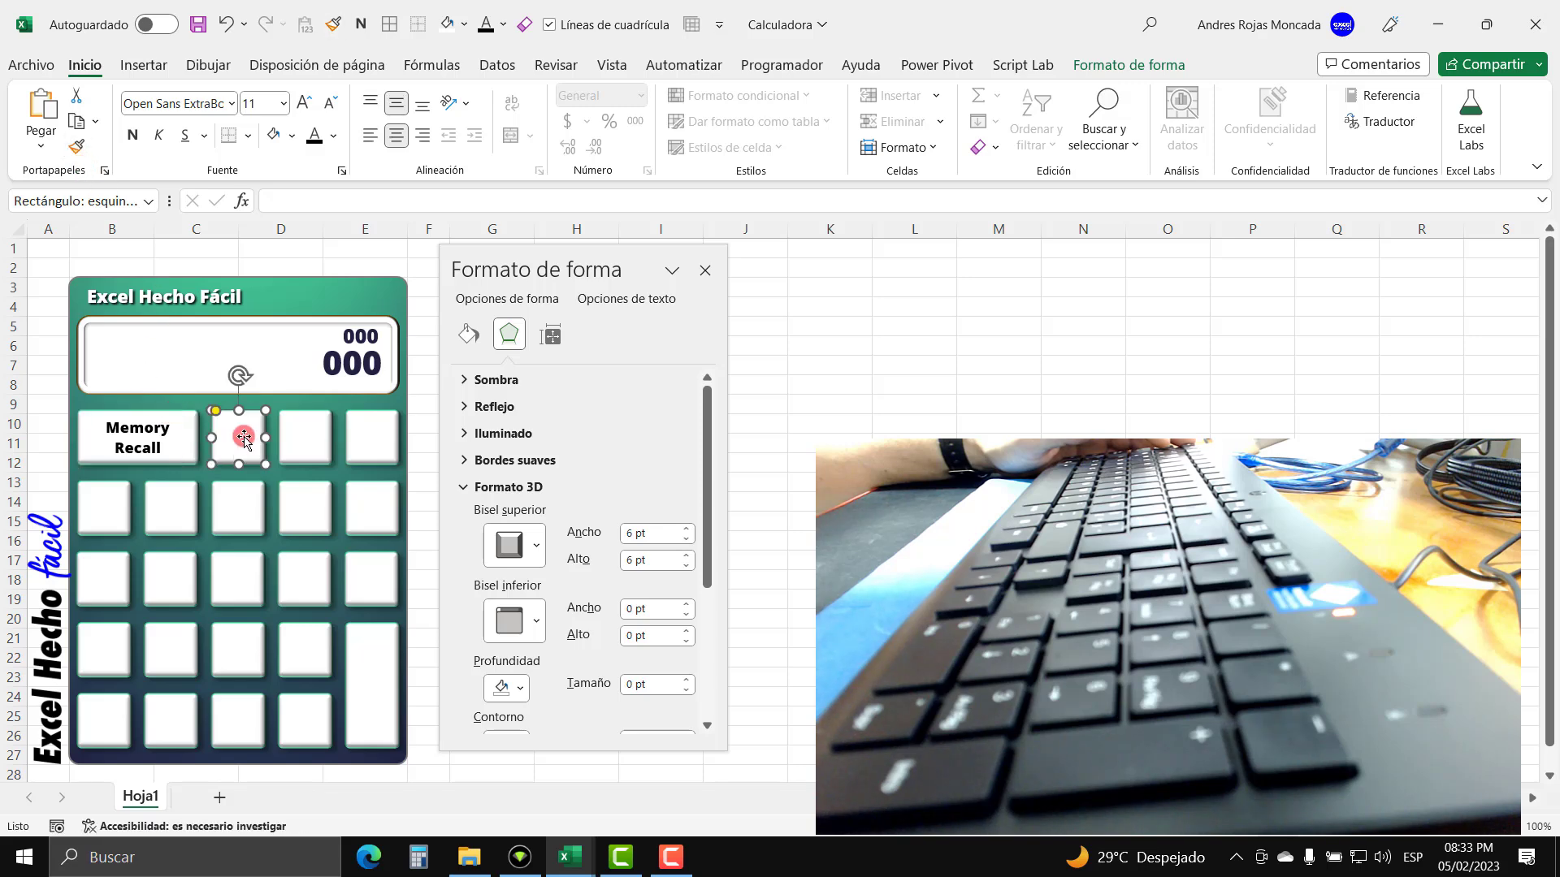
{"action": "right_click", "coordinate": [243, 436]}
{"action": "left_click", "coordinate": [306, 456]}
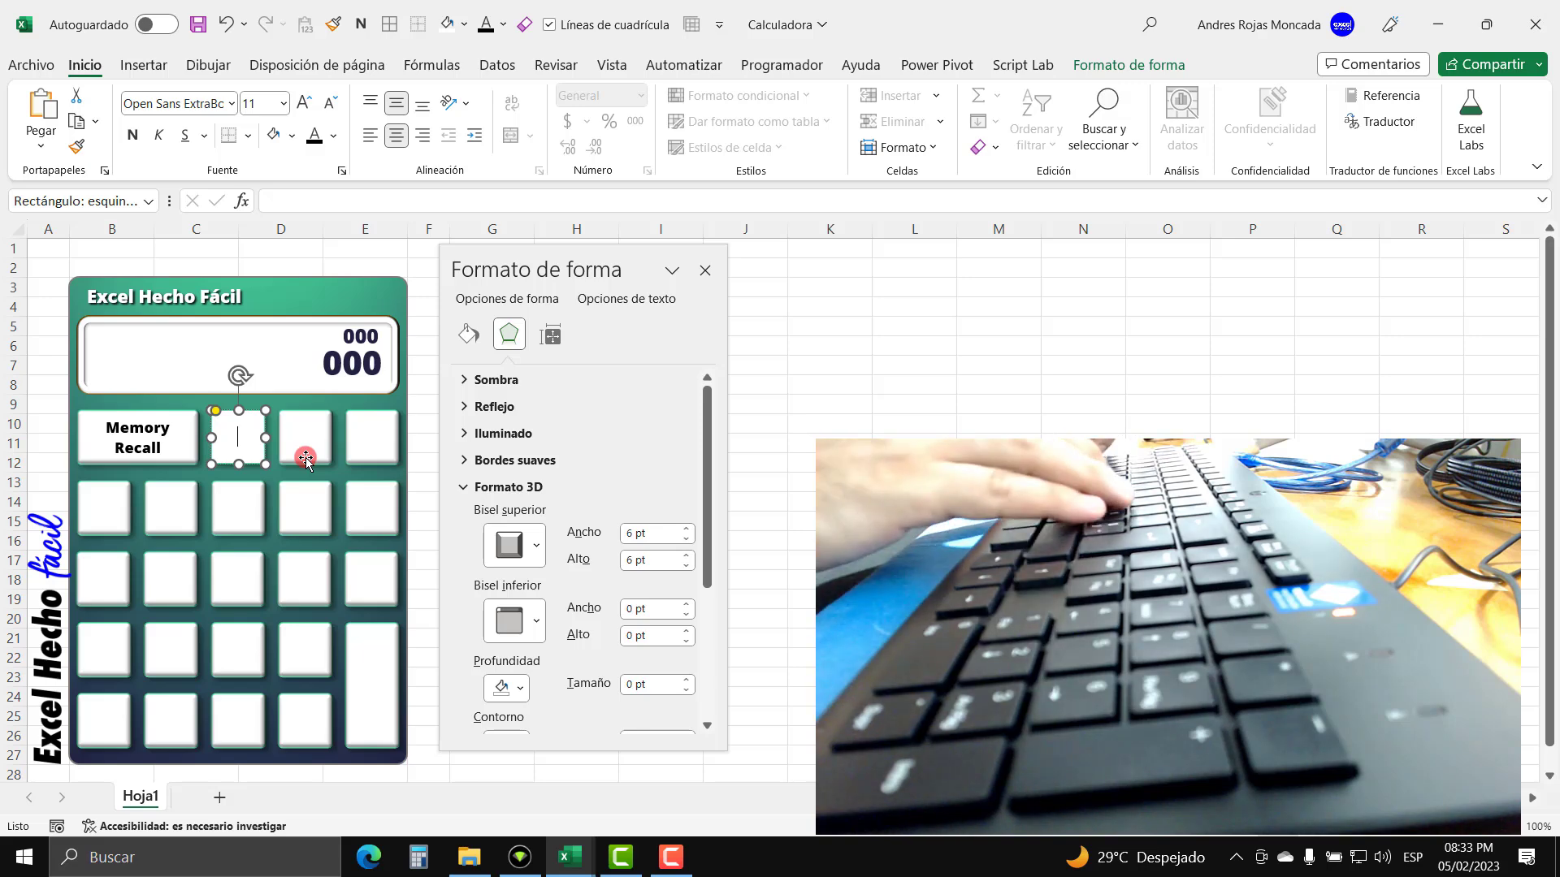
{"action": "type", "text": "M-"}
{"action": "key", "text": "Escape"}
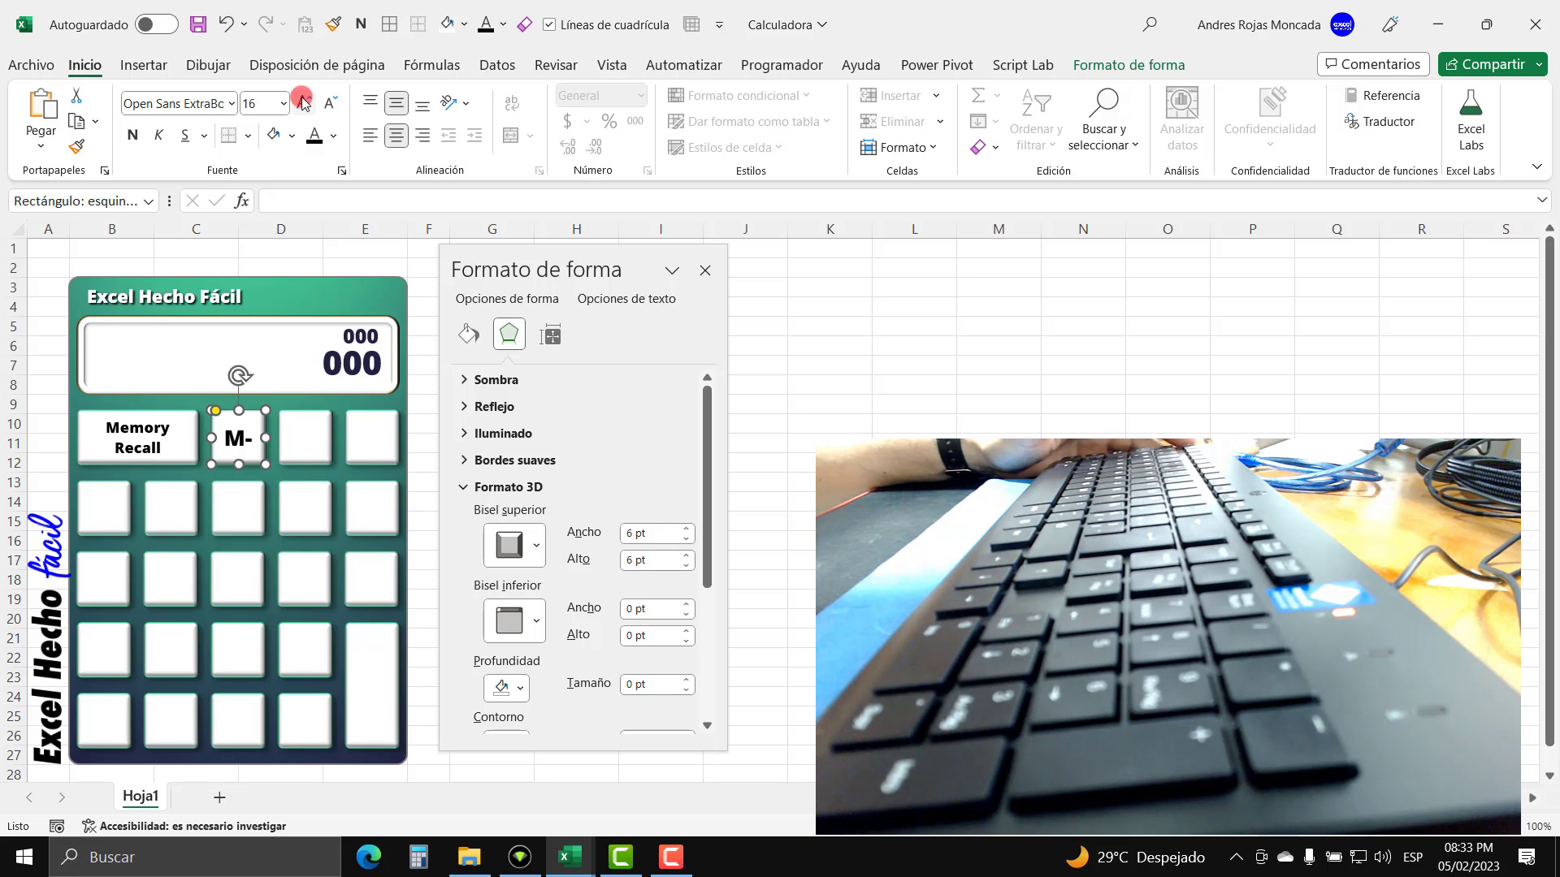
{"action": "type", "text": "15"}
{"action": "key", "text": "Return"}
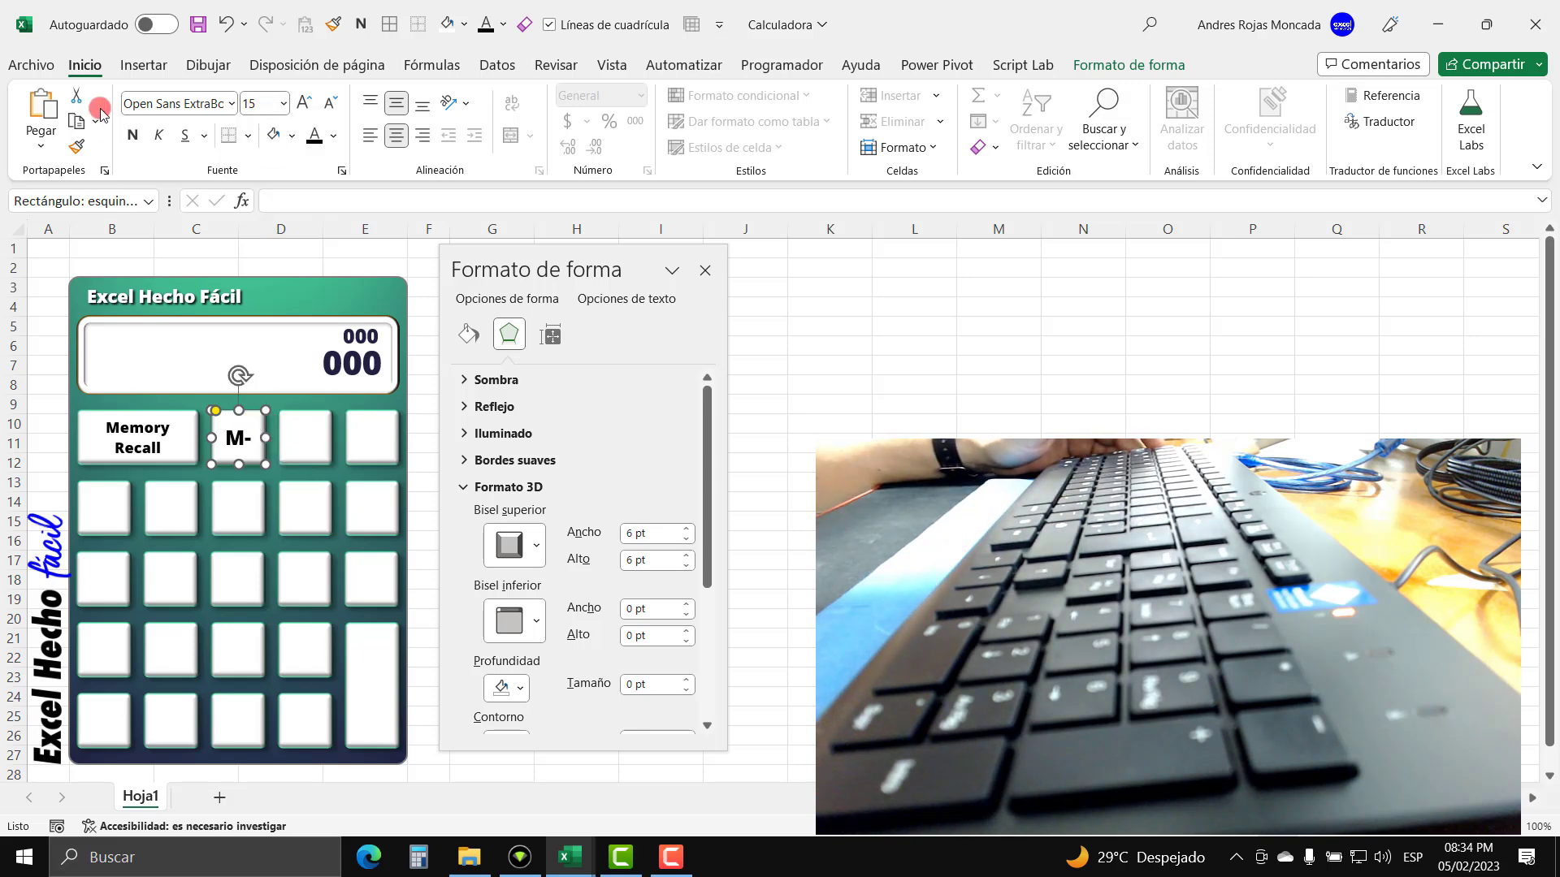
Paint M-'s style onto the following blank key and label it M+
{"action": "left_click", "coordinate": [79, 149]}
{"action": "left_click", "coordinate": [315, 416]}
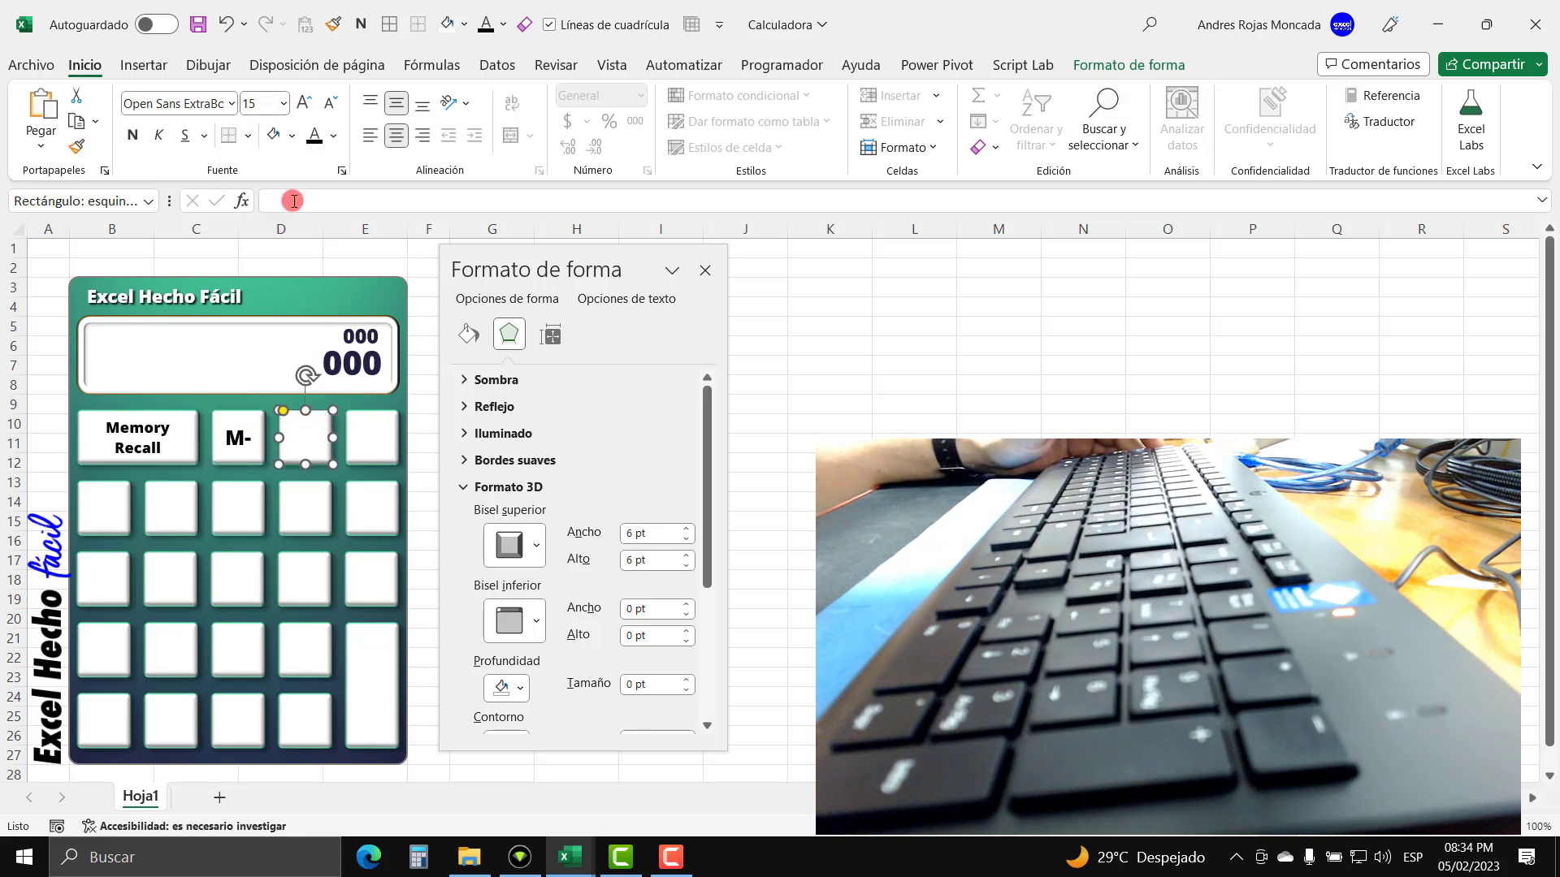
{"action": "right_click", "coordinate": [323, 436]}
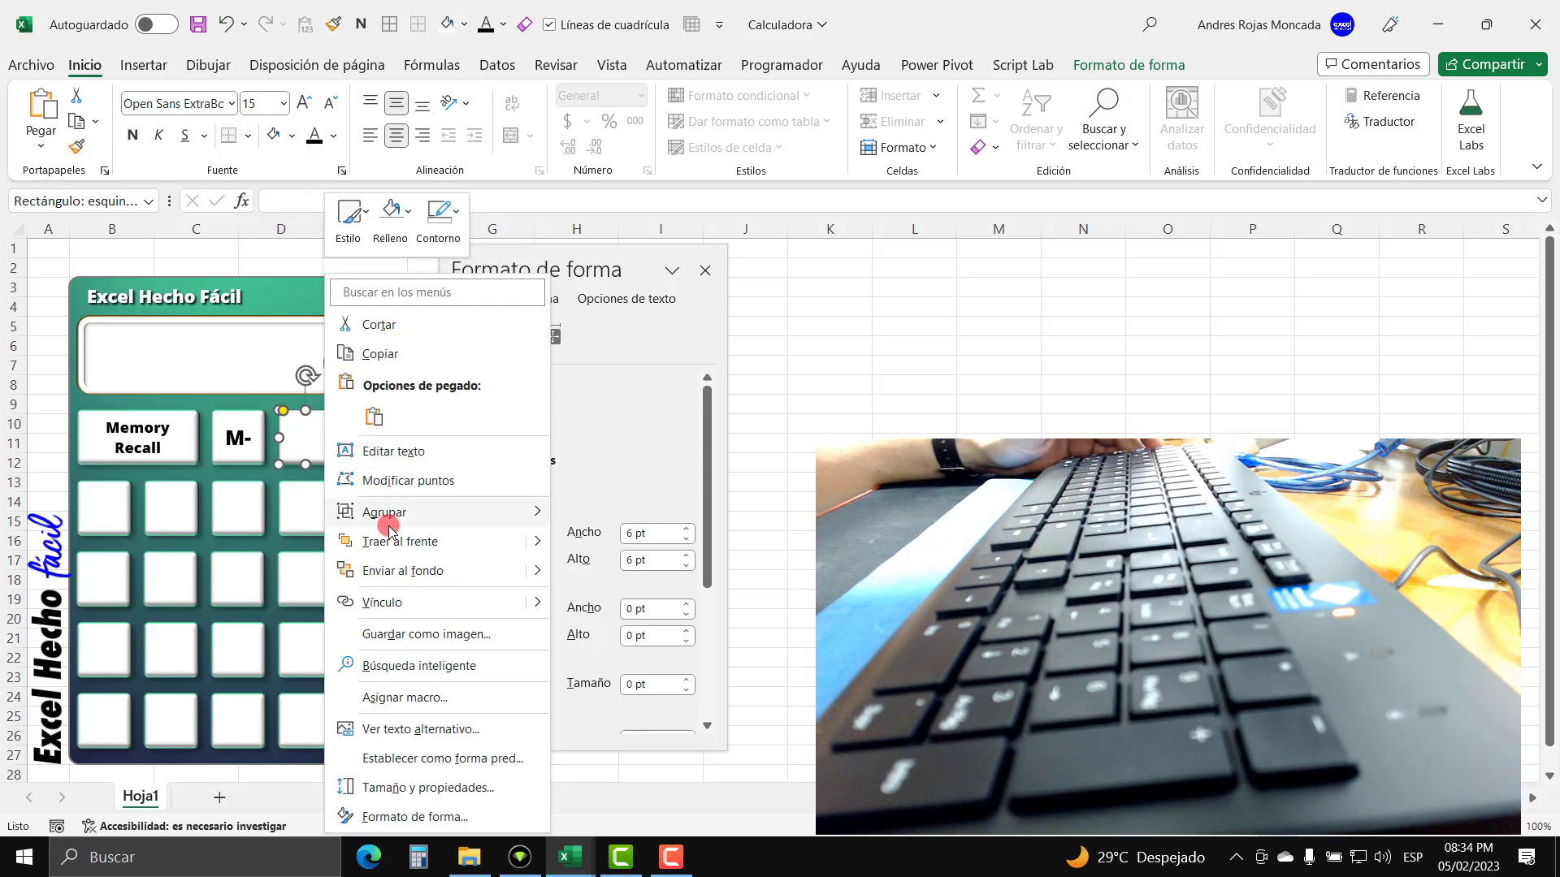
{"action": "left_click", "coordinate": [390, 449]}
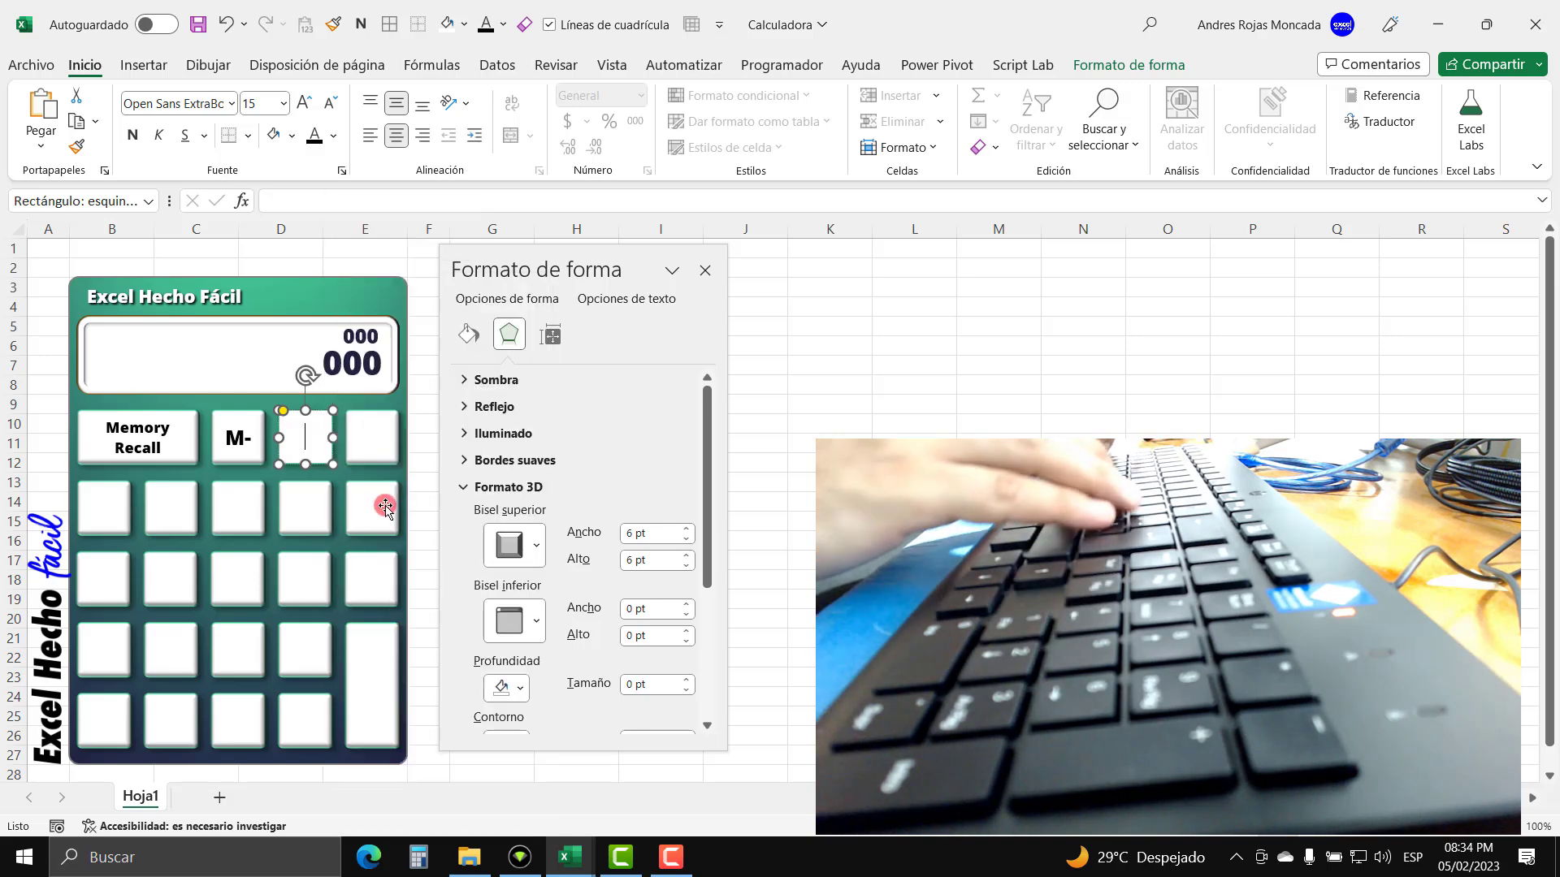
{"action": "type", "text": "M"}
{"action": "type", "text": "+"}
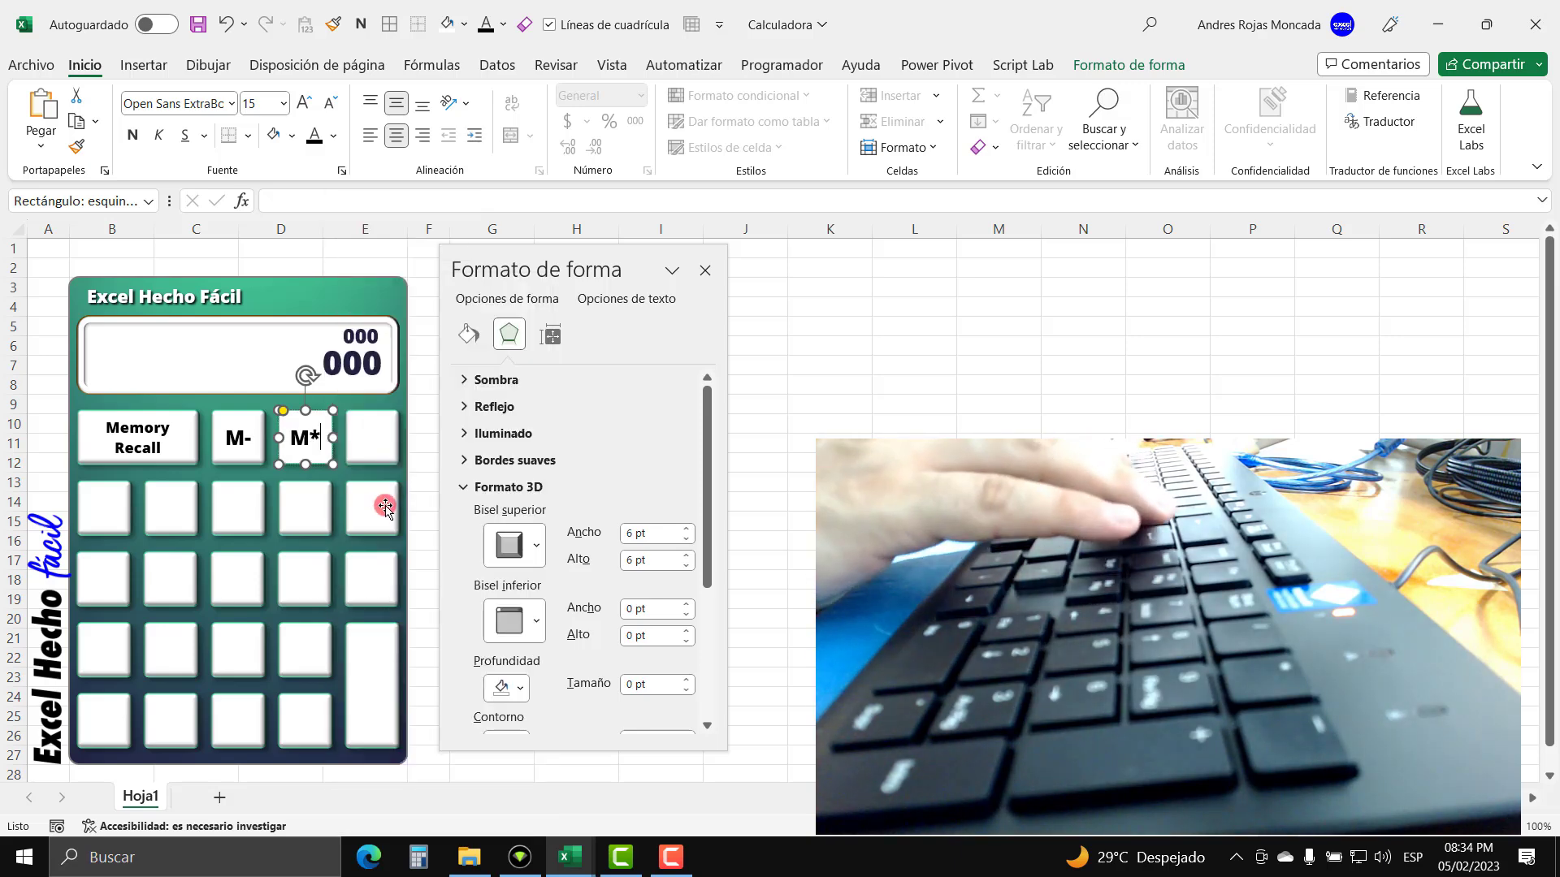
{"action": "key", "text": "BackSpace"}
{"action": "type", "text": "+"}
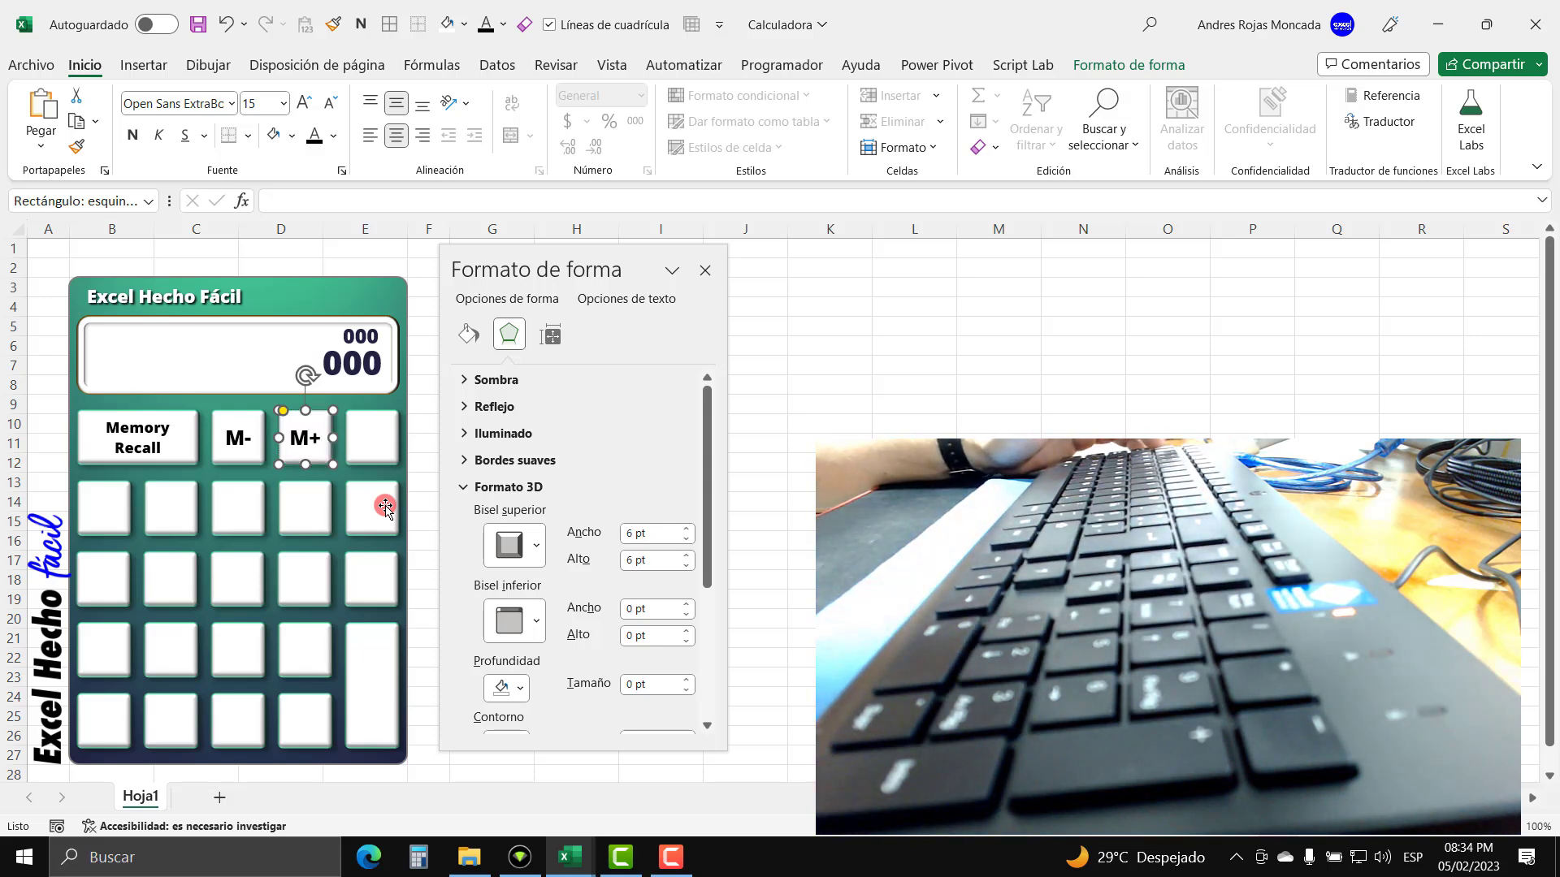
{"action": "left_click", "coordinate": [299, 438]}
Style the top-right key like M+ and label it with a ÷ symbol at size 25
{"action": "left_click", "coordinate": [76, 146]}
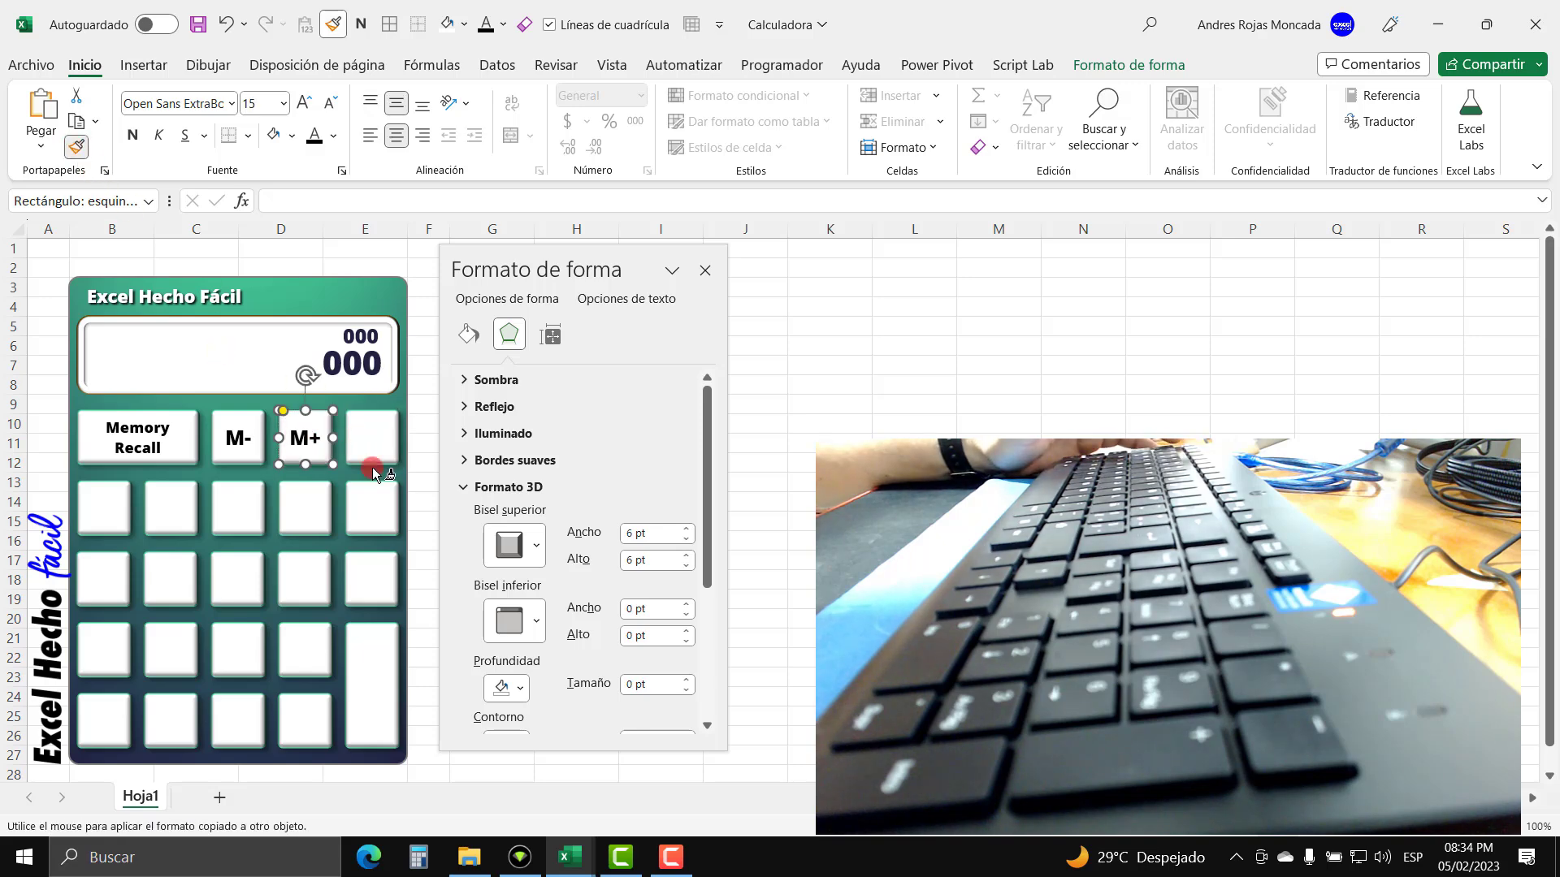
{"action": "left_click", "coordinate": [363, 436]}
{"action": "right_click", "coordinate": [363, 434]}
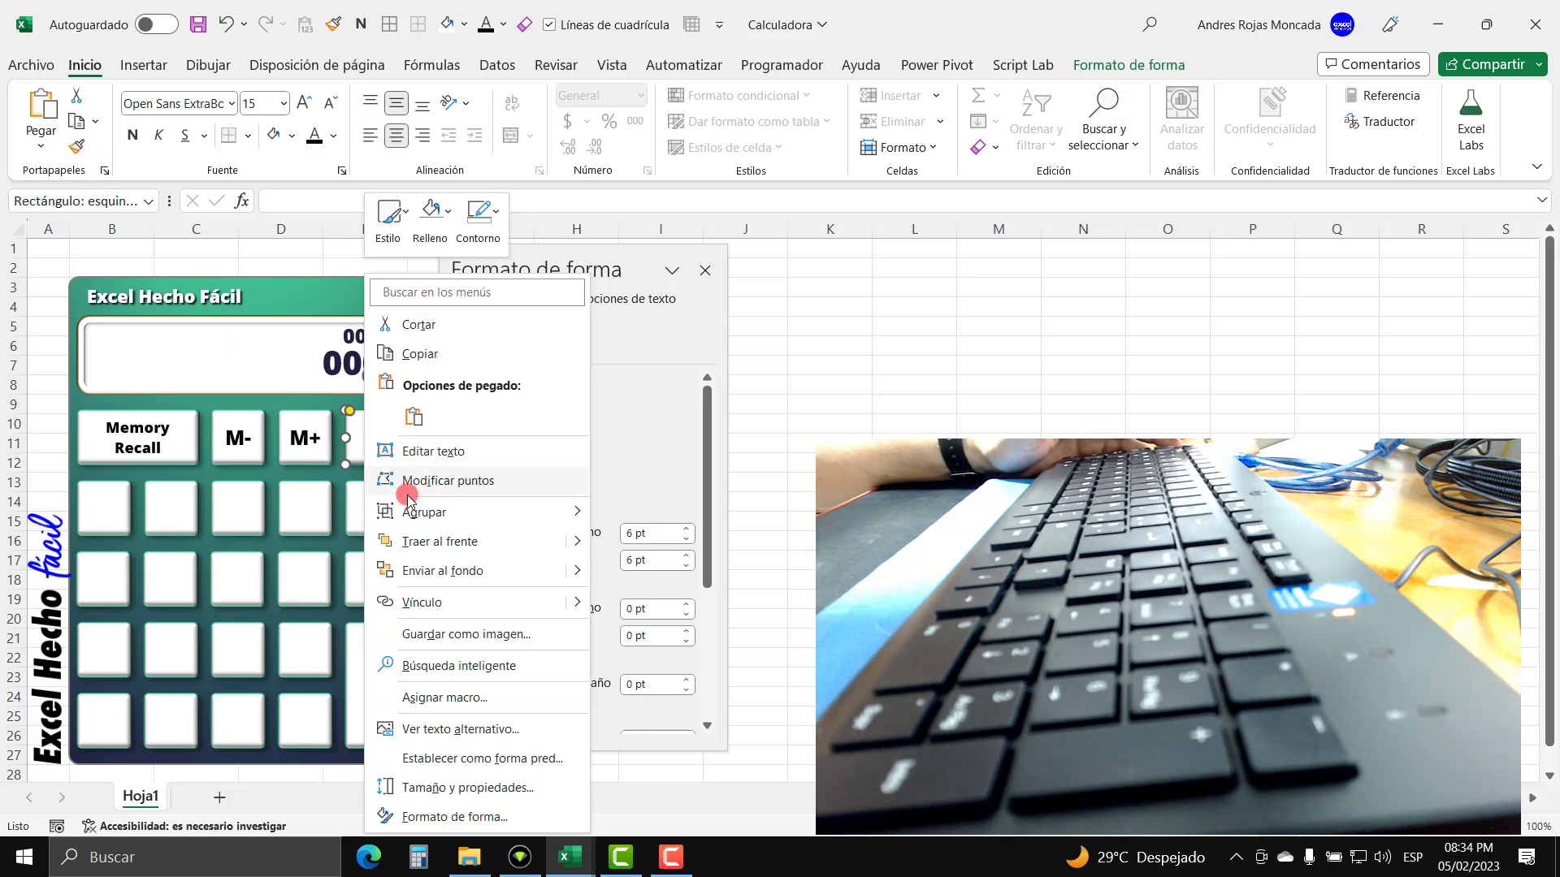
{"action": "left_click", "coordinate": [402, 449]}
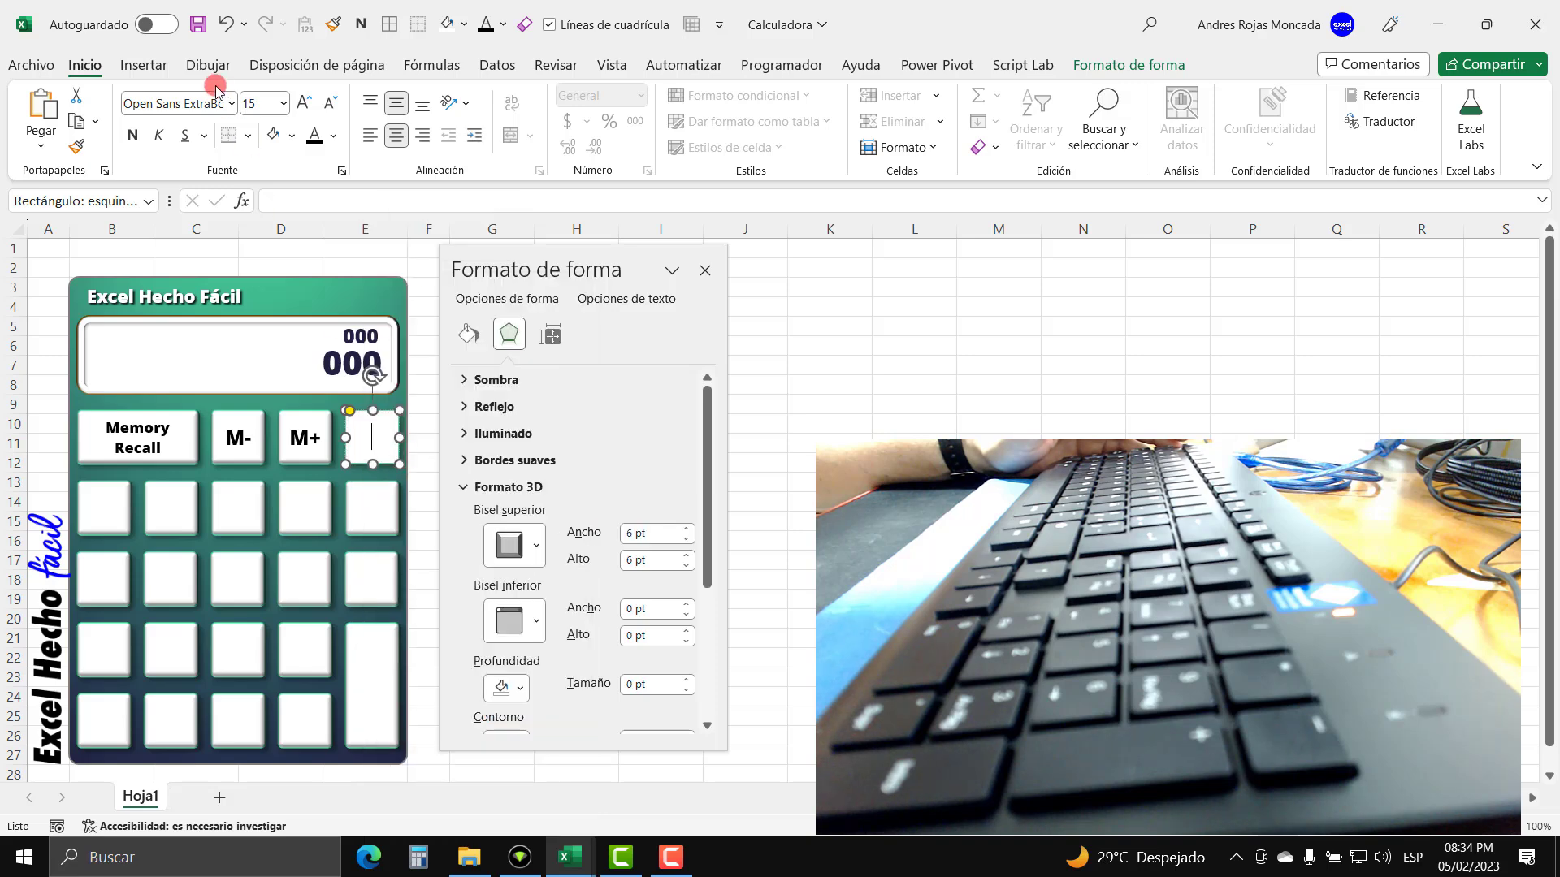
{"action": "left_click", "coordinate": [171, 68]}
{"action": "left_click", "coordinate": [1502, 144]}
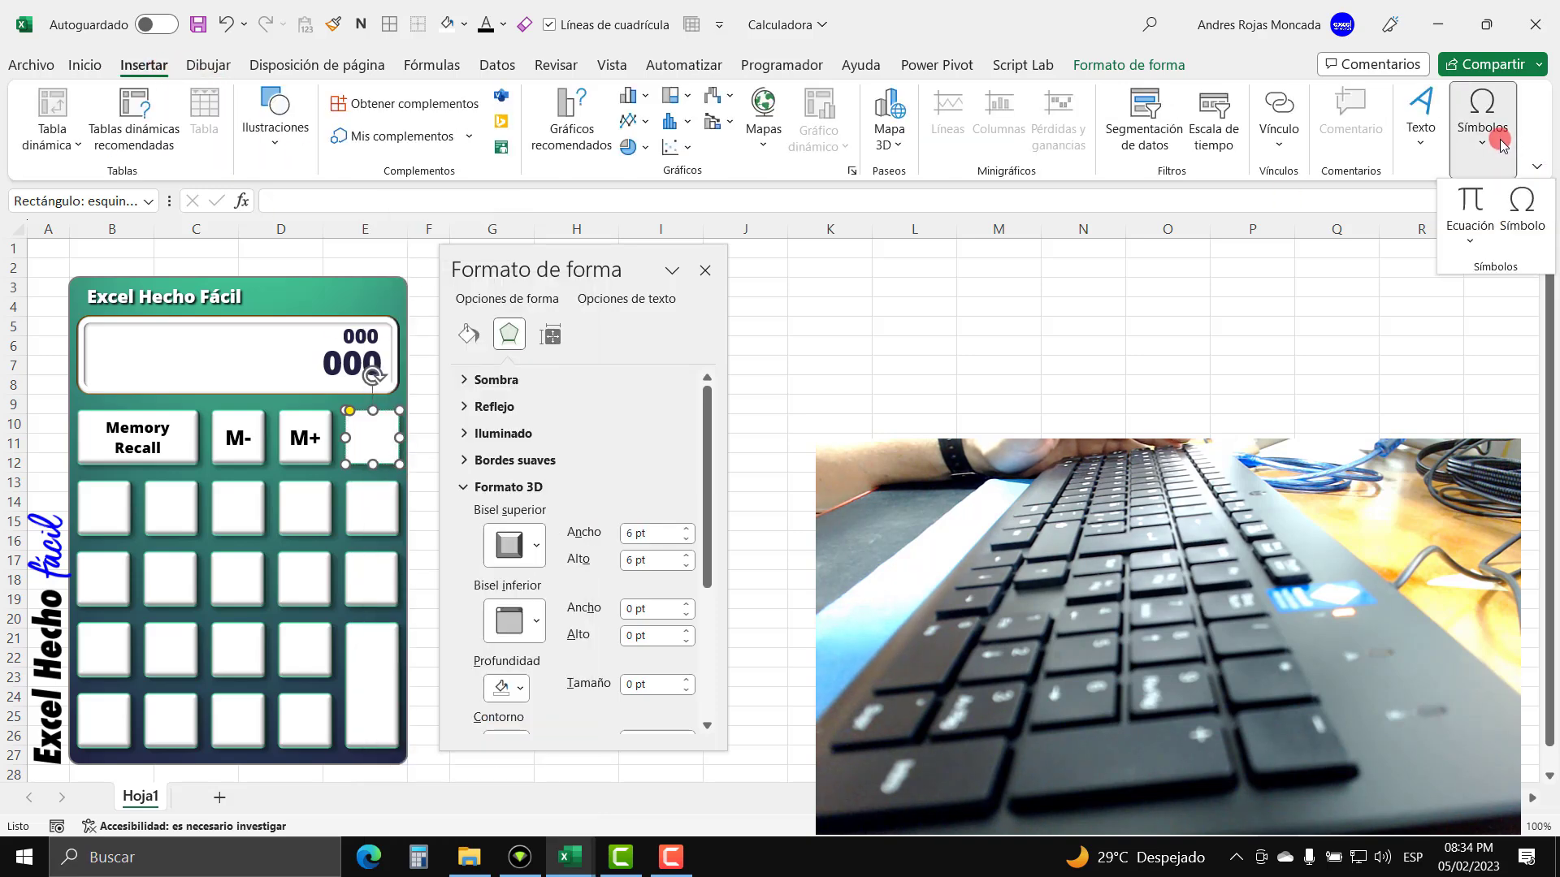
{"action": "left_click", "coordinate": [1512, 215]}
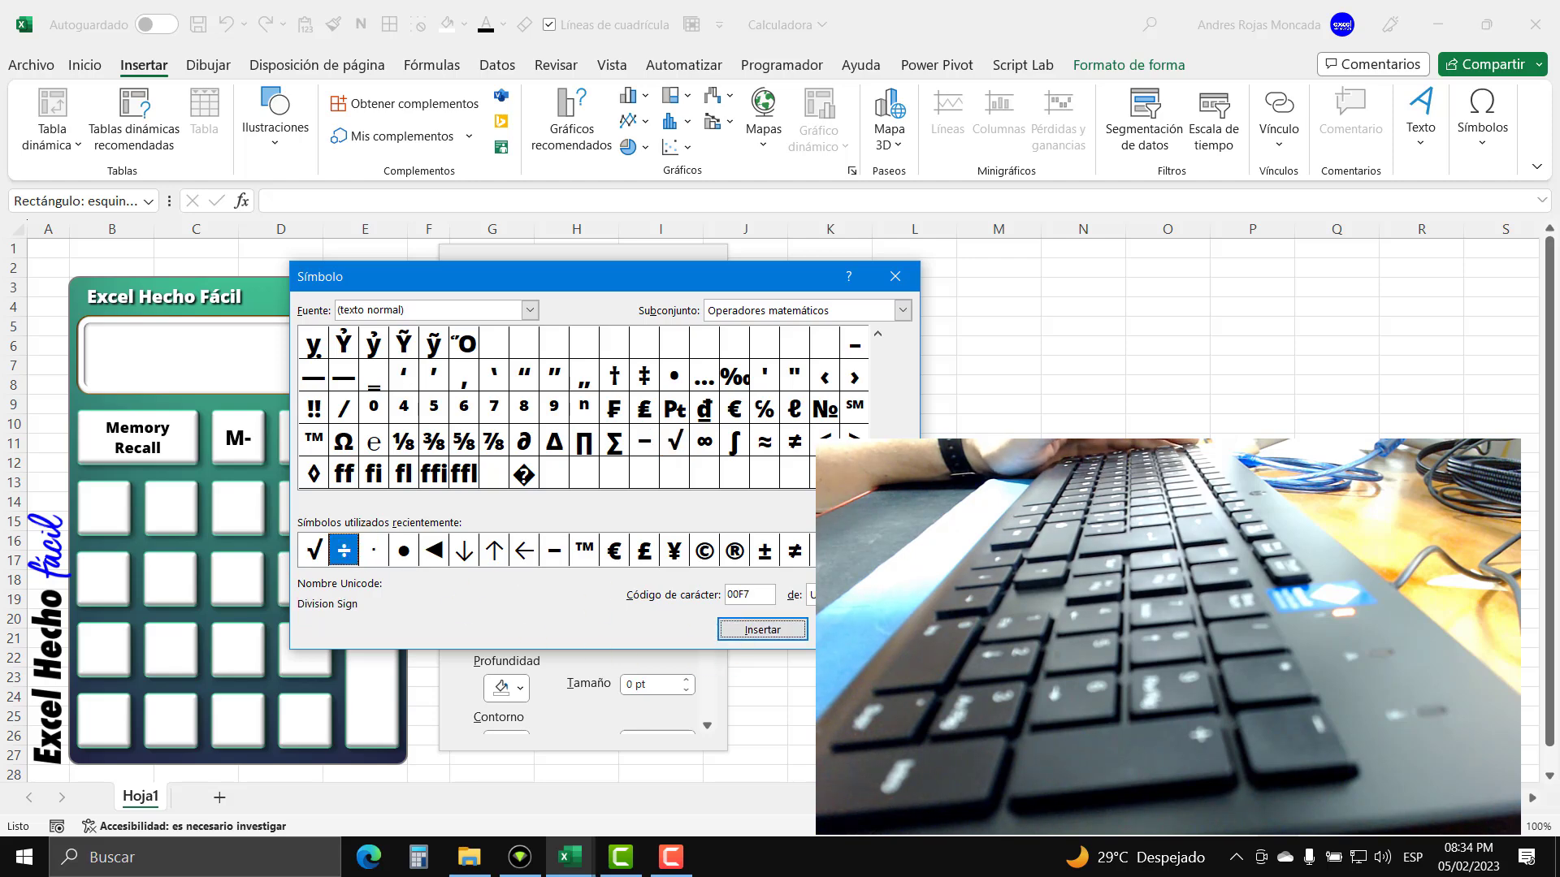
{"action": "key", "text": "Return"}
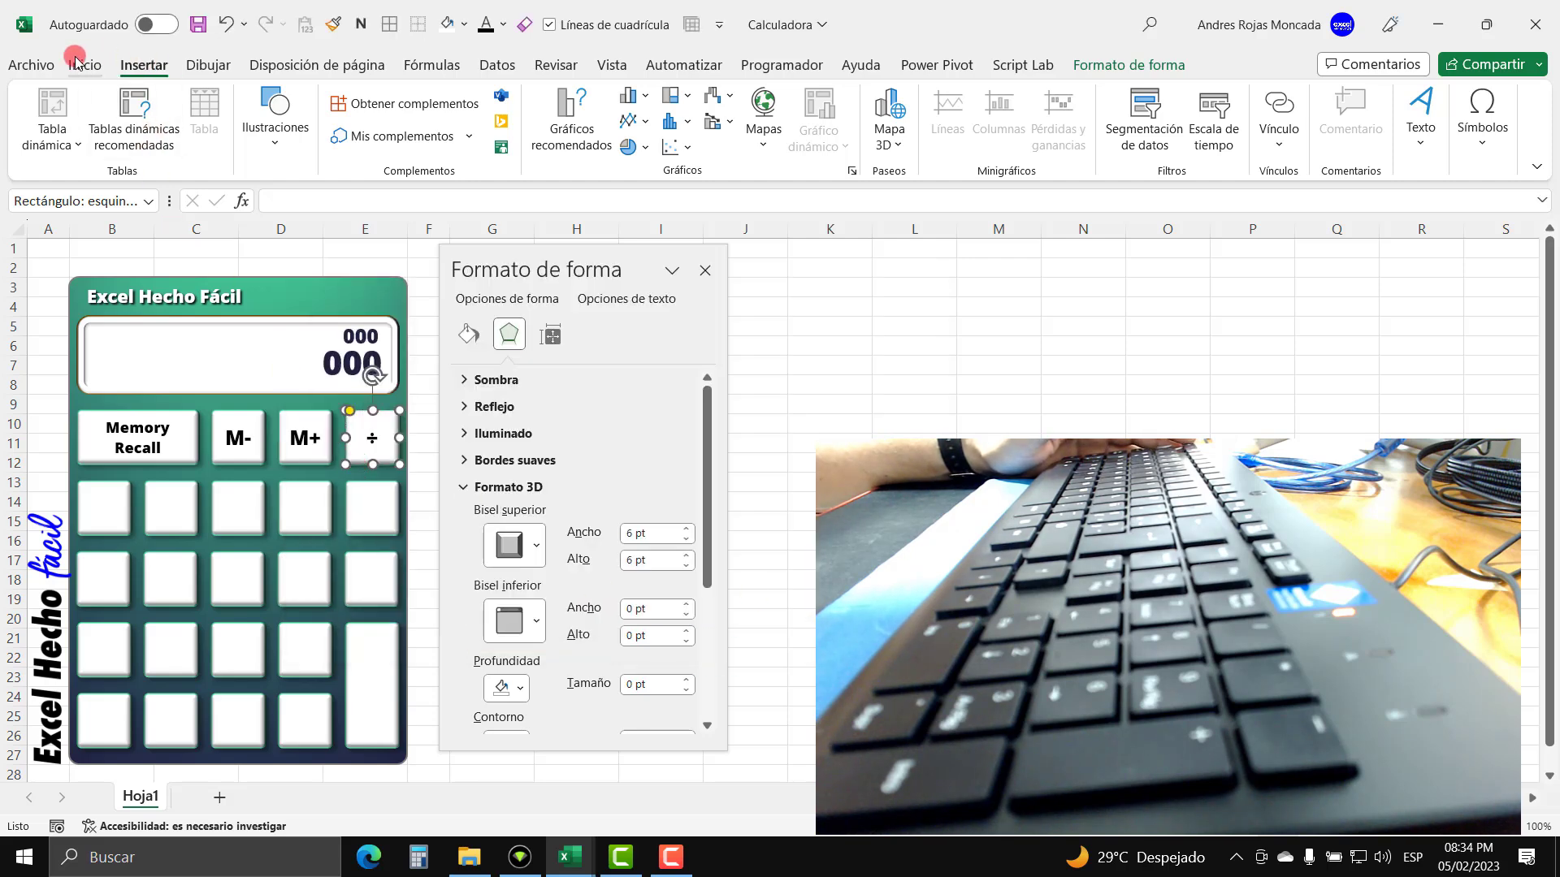
{"action": "left_click", "coordinate": [81, 64]}
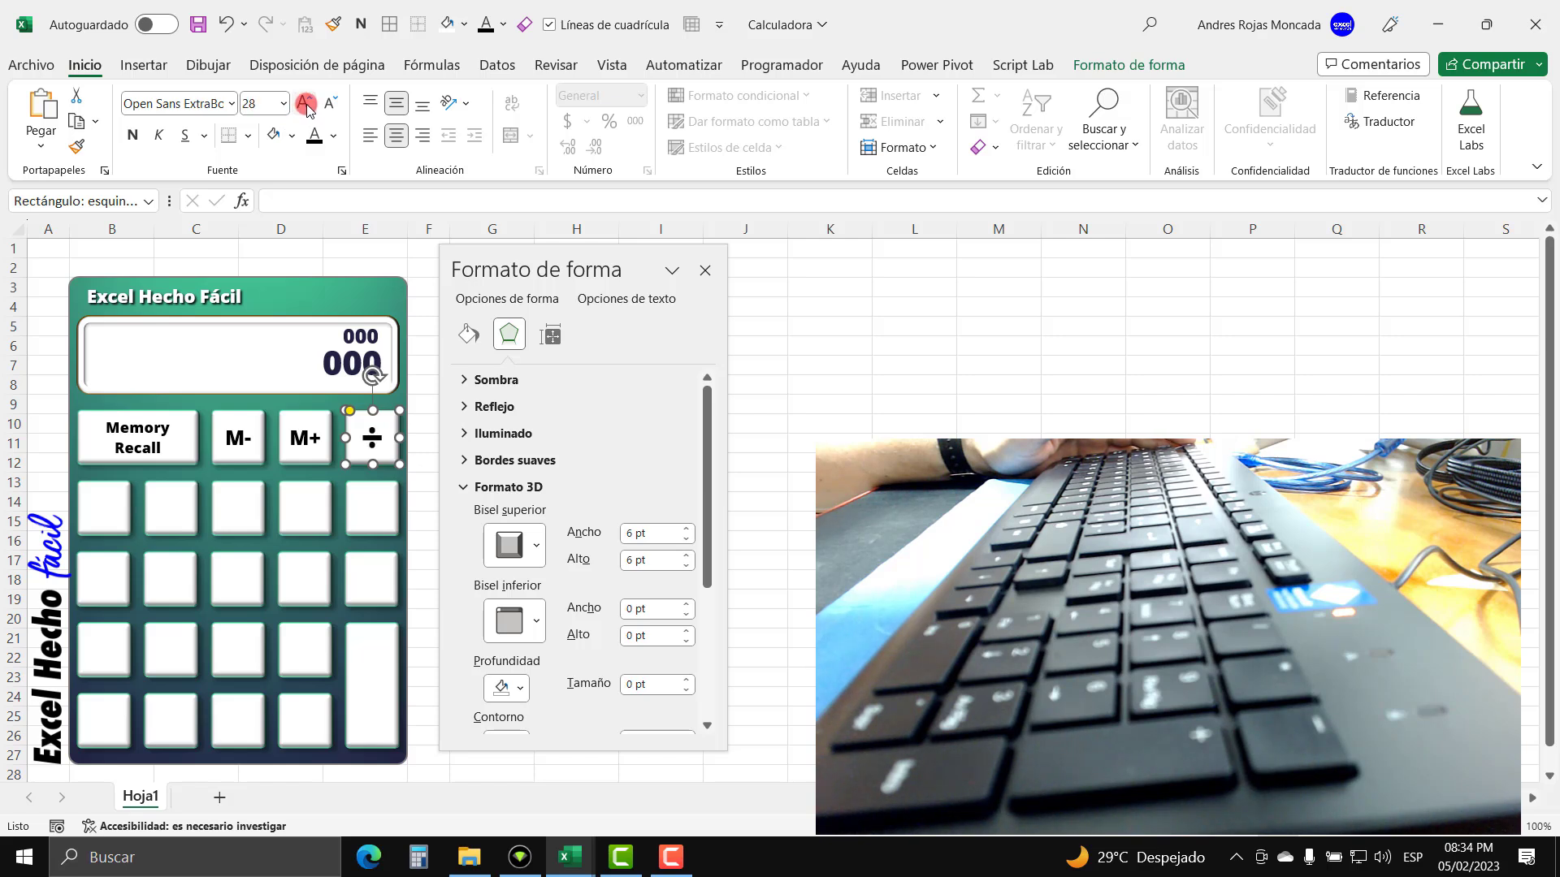
{"action": "type", "text": "25"}
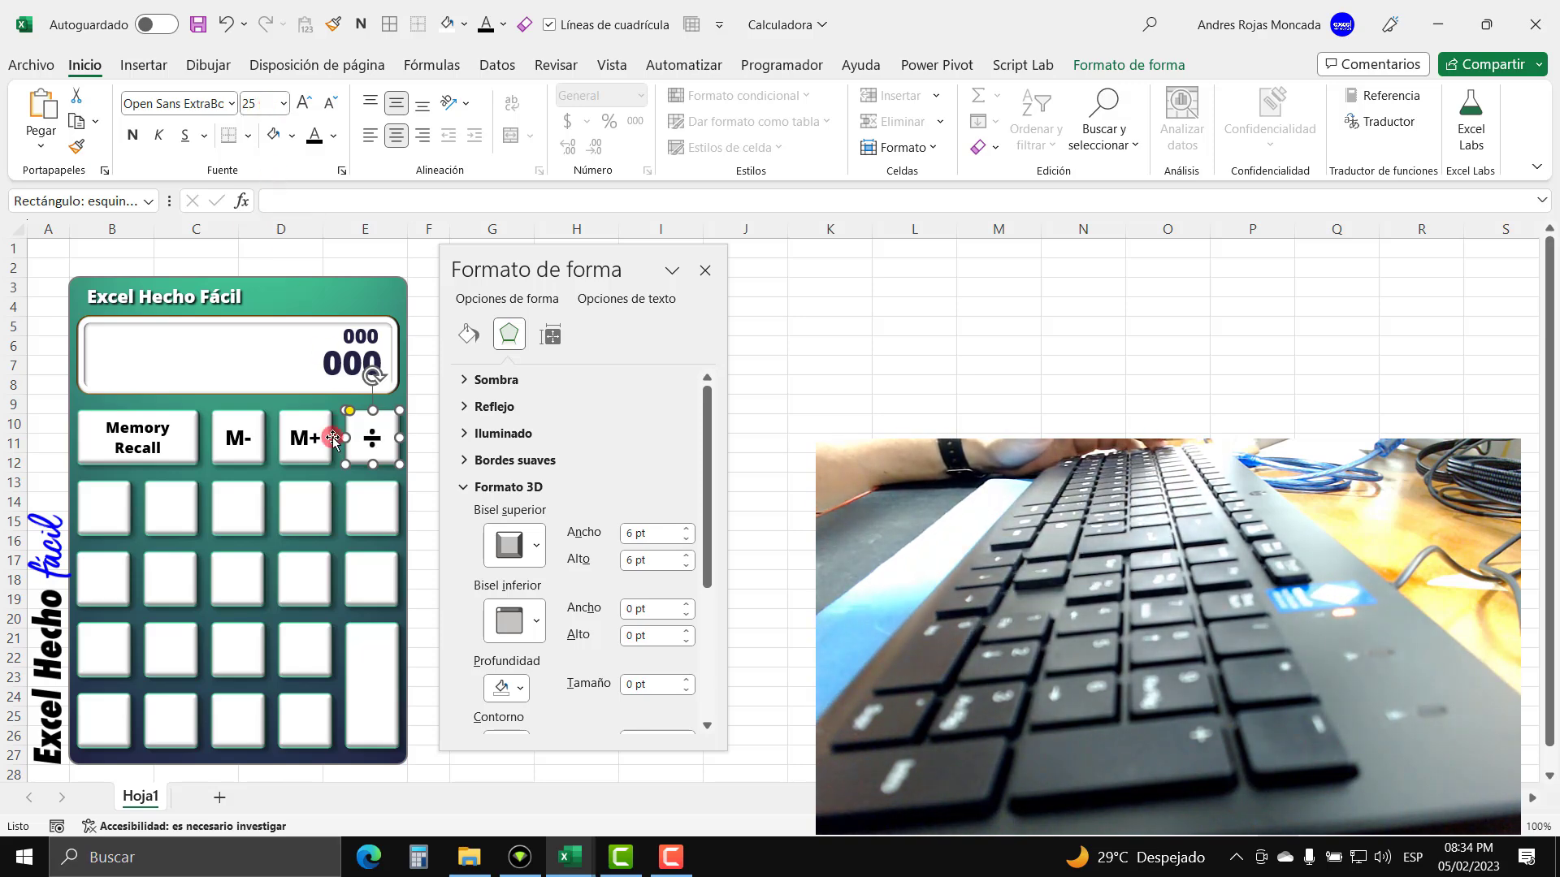
Copy the ÷ key's style onto the right-column keys below it, including the tall key
{"action": "left_click", "coordinate": [384, 506]}
{"action": "left_click", "coordinate": [395, 421]}
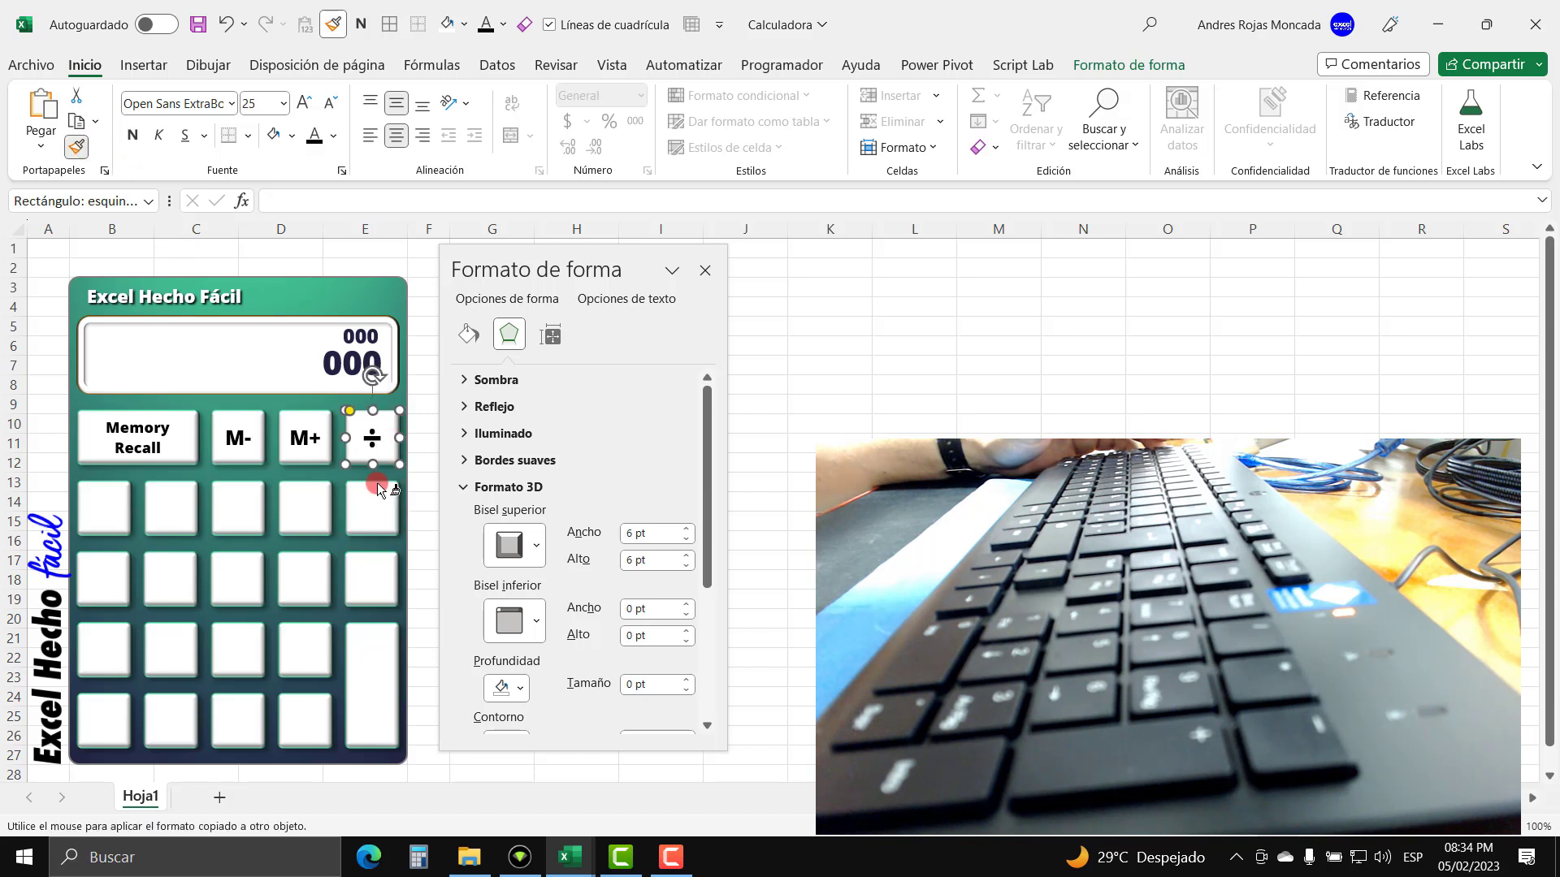
{"action": "left_click", "coordinate": [383, 504]}
{"action": "left_click", "coordinate": [387, 583]}
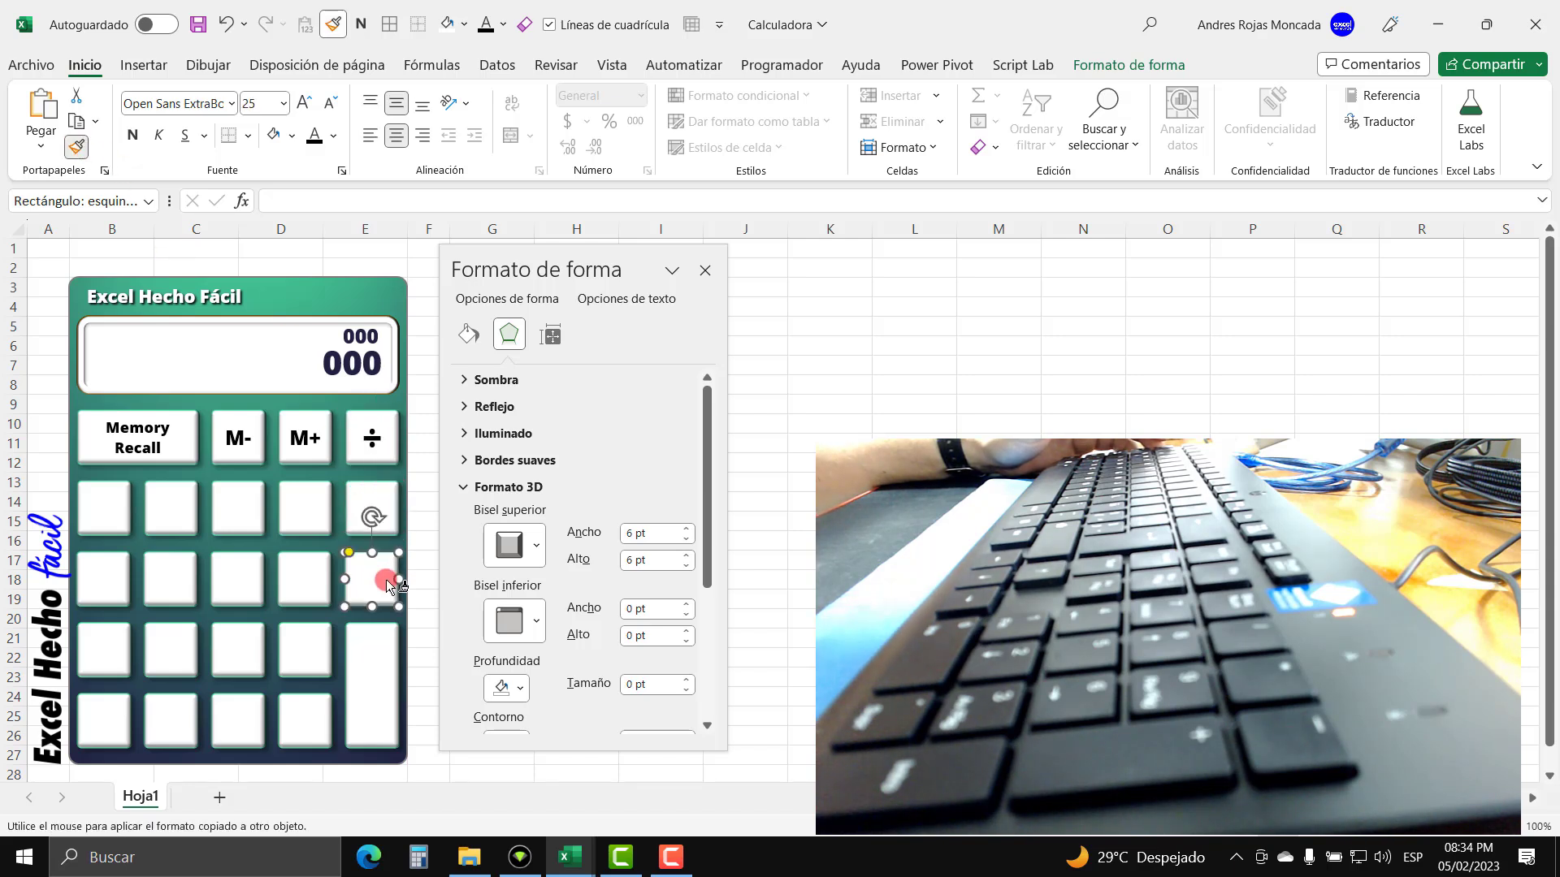
{"action": "left_click", "coordinate": [367, 658]}
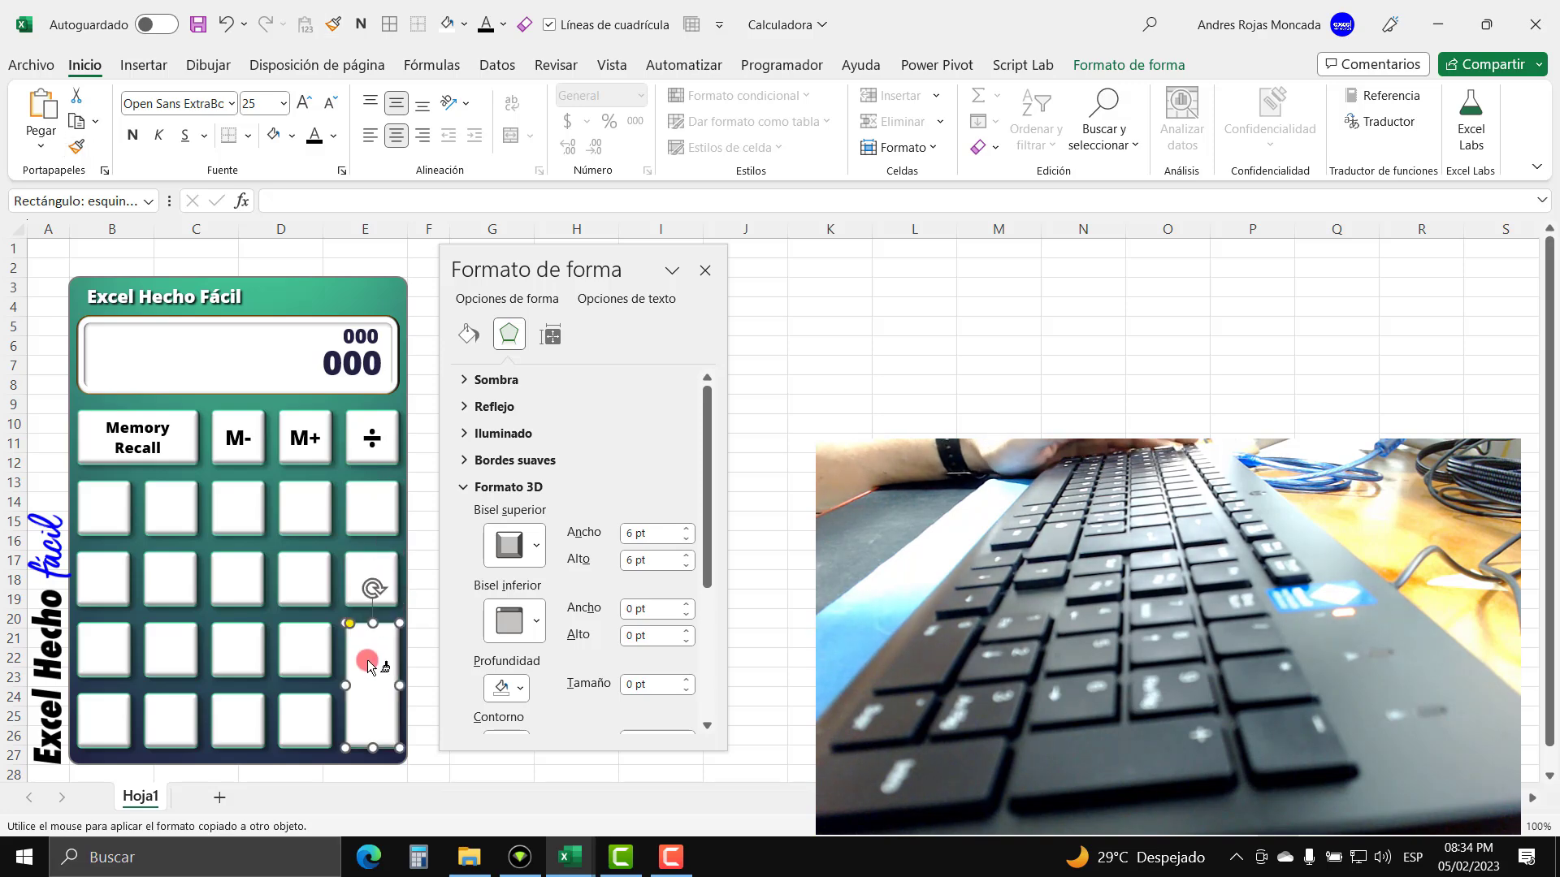
{"action": "left_click", "coordinate": [356, 502]}
{"action": "right_click", "coordinate": [358, 510]}
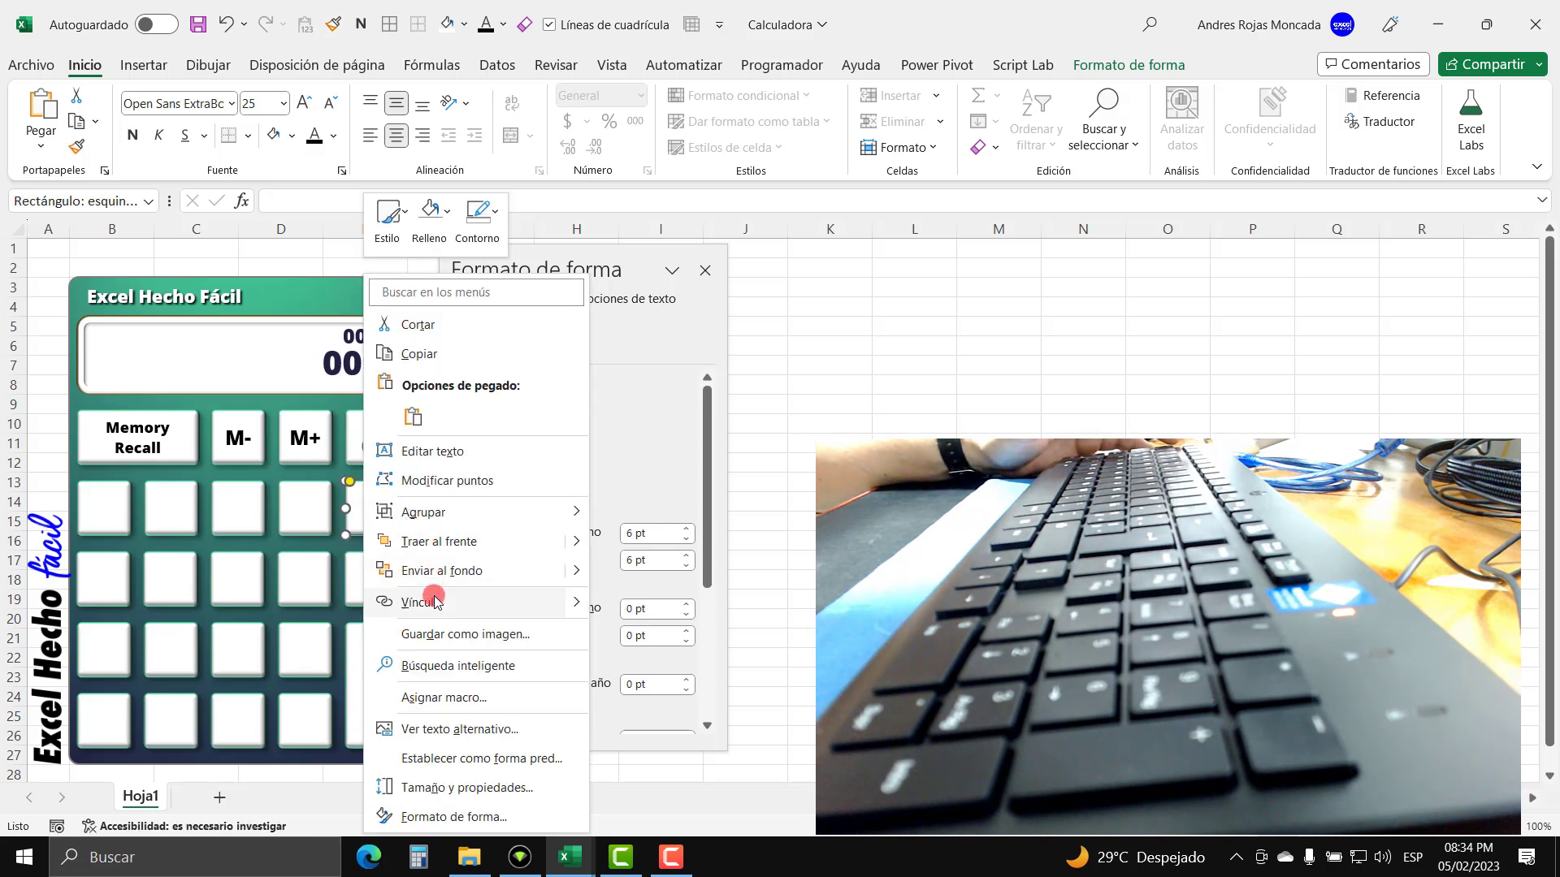
{"action": "key", "text": "Escape"}
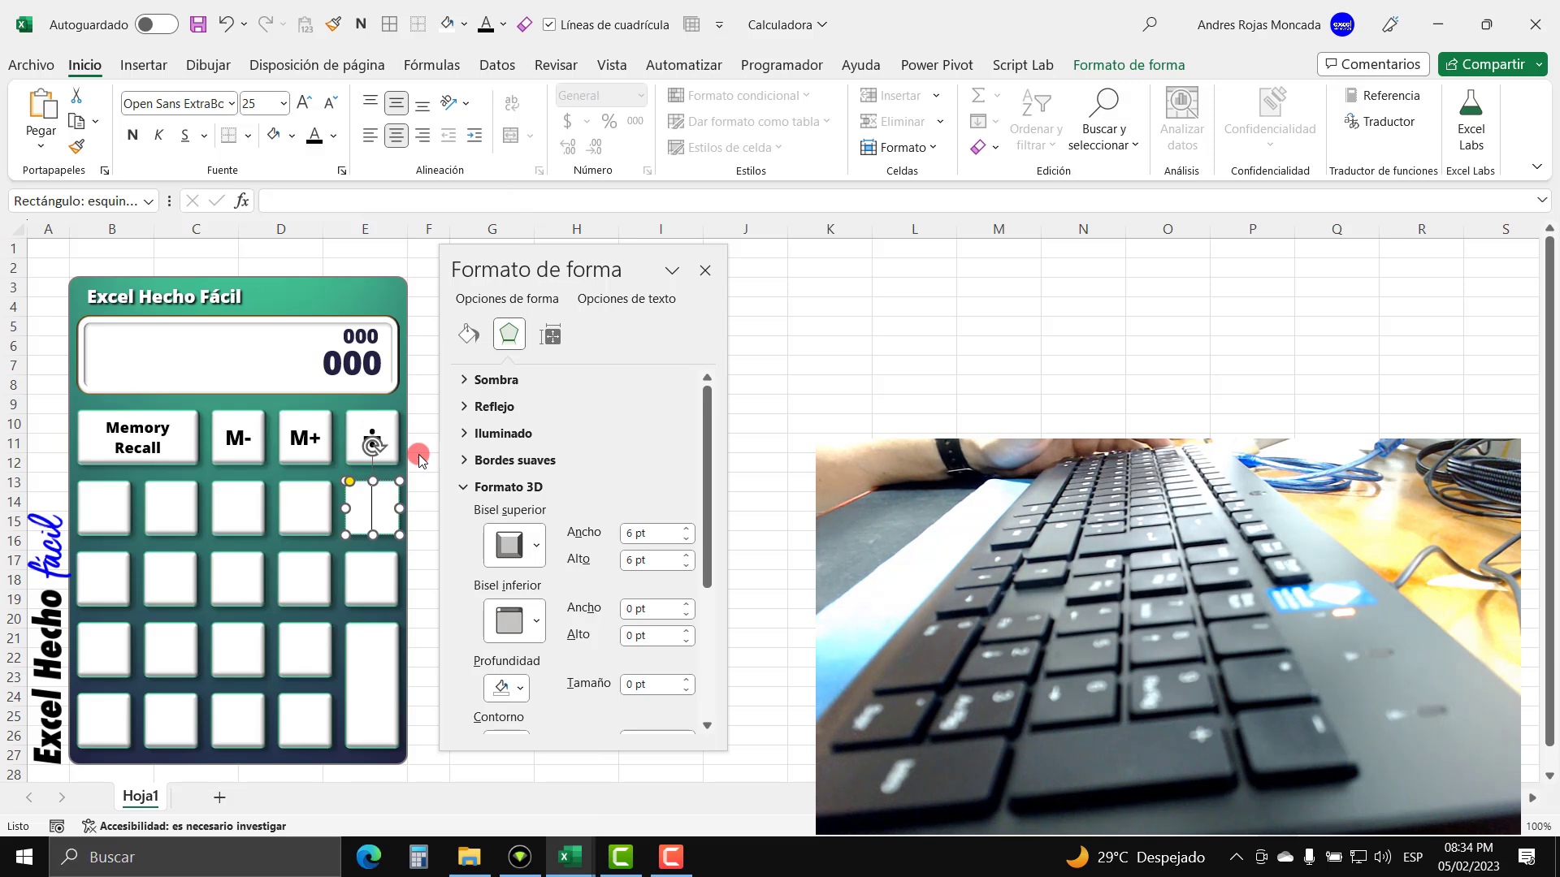
Label the three keys below ÷ as X, - and +, with + on the tall key
{"action": "type", "text": "X"}
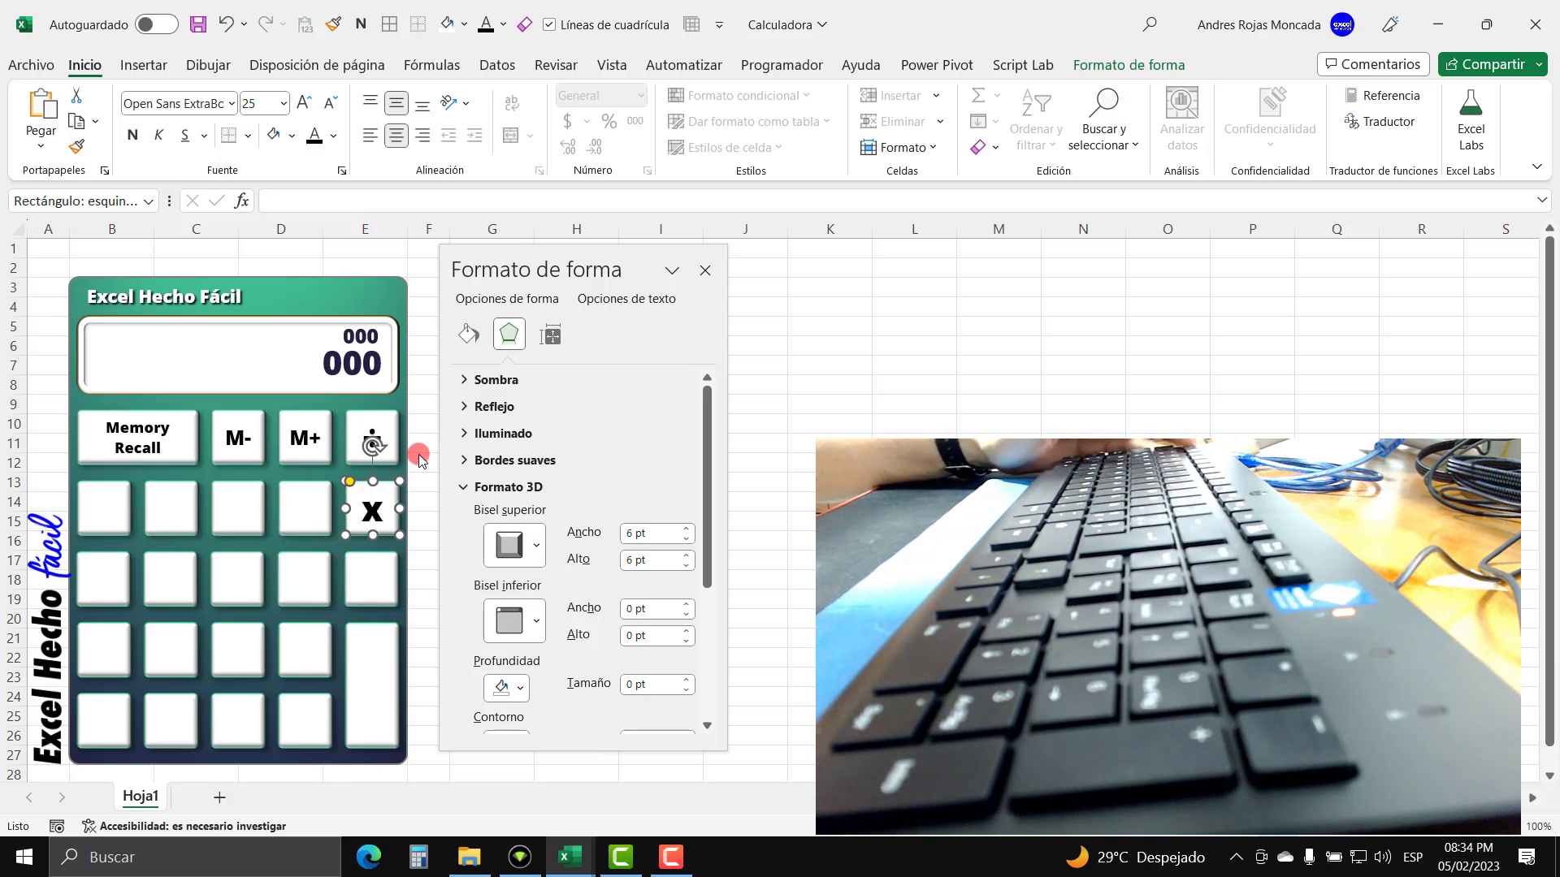
{"action": "right_click", "coordinate": [383, 572]}
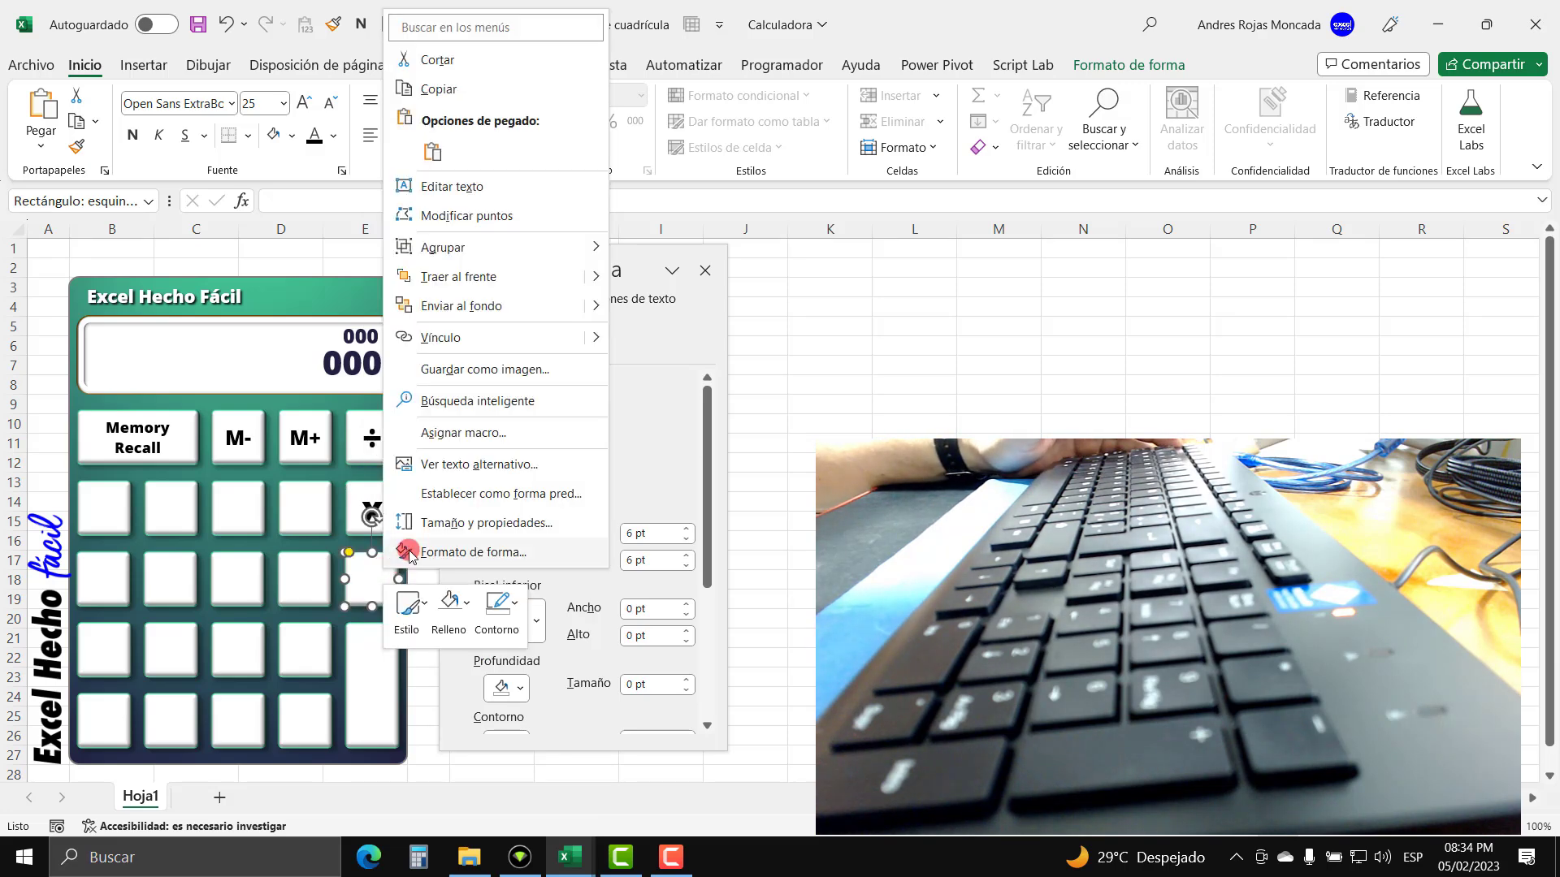
{"action": "left_click", "coordinate": [453, 186]}
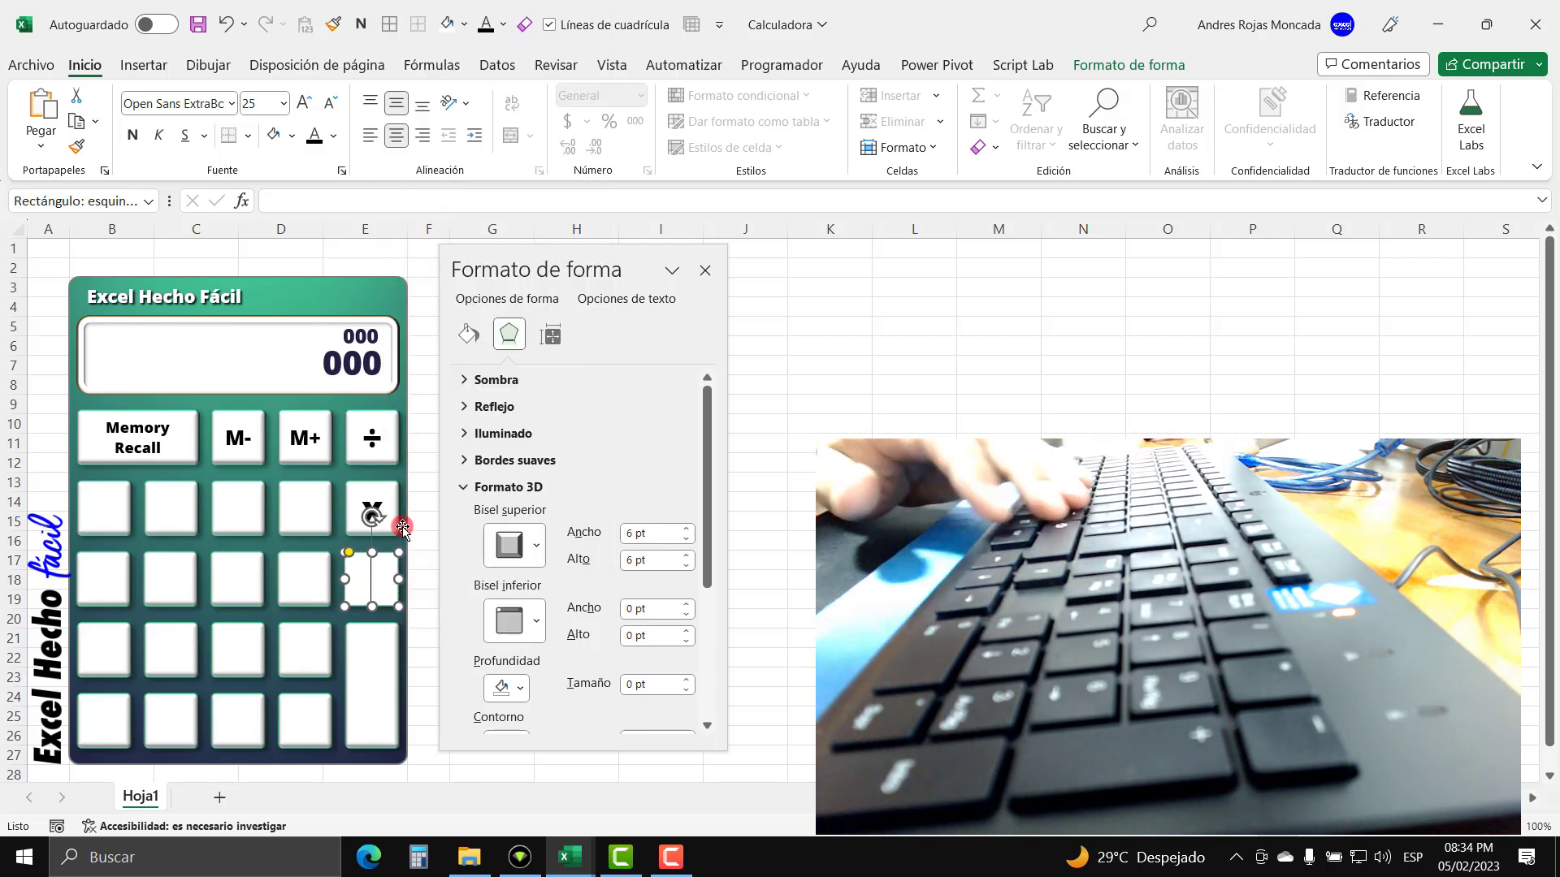
{"action": "type", "text": "-"}
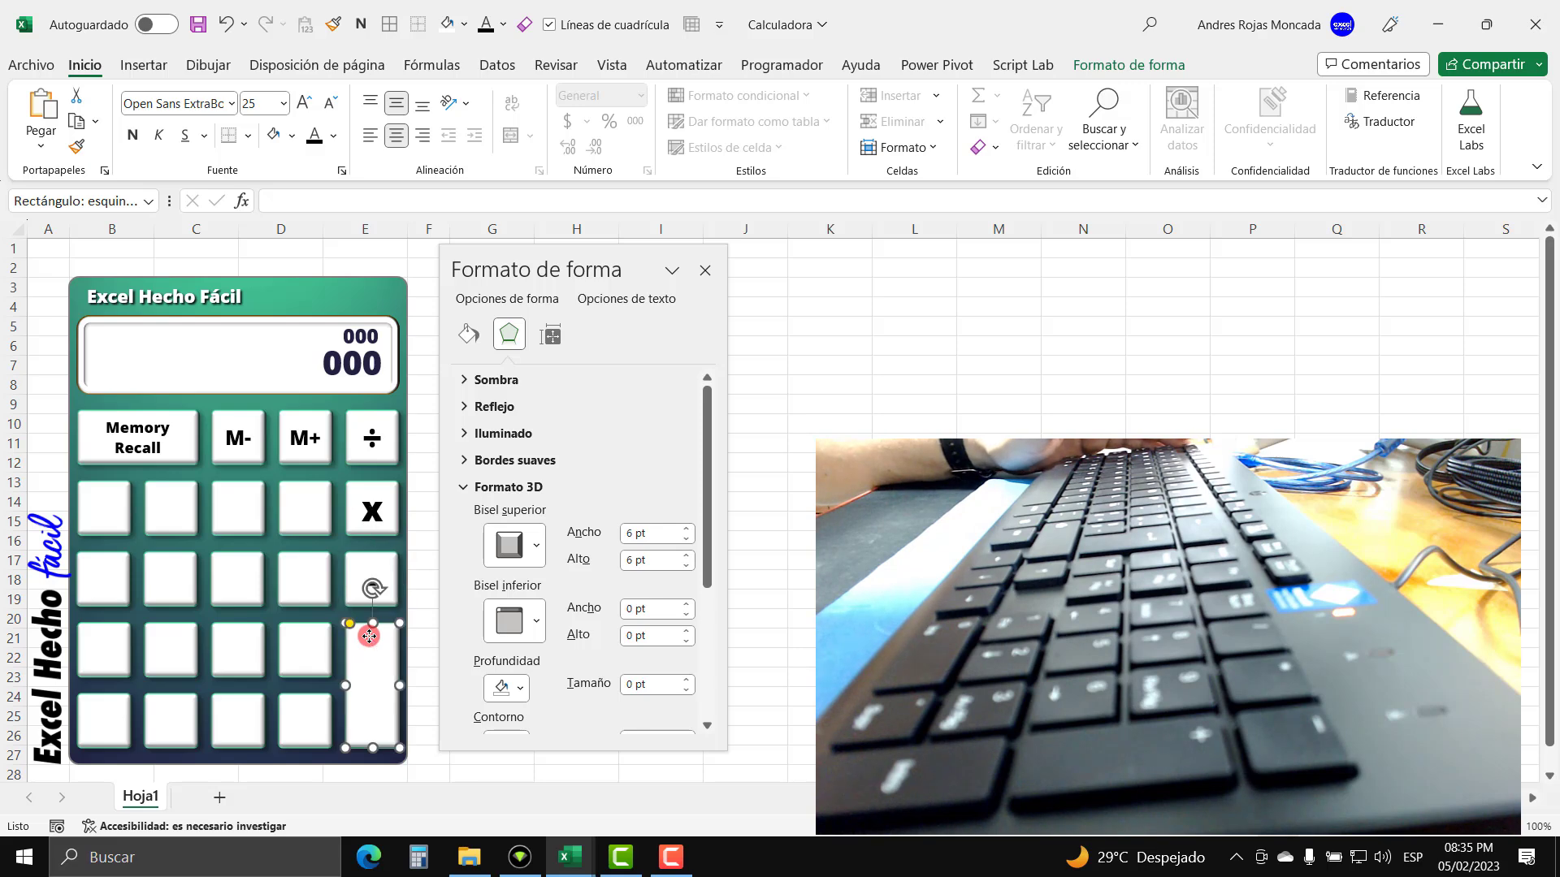
{"action": "right_click", "coordinate": [369, 636]}
{"action": "left_click", "coordinate": [451, 253]}
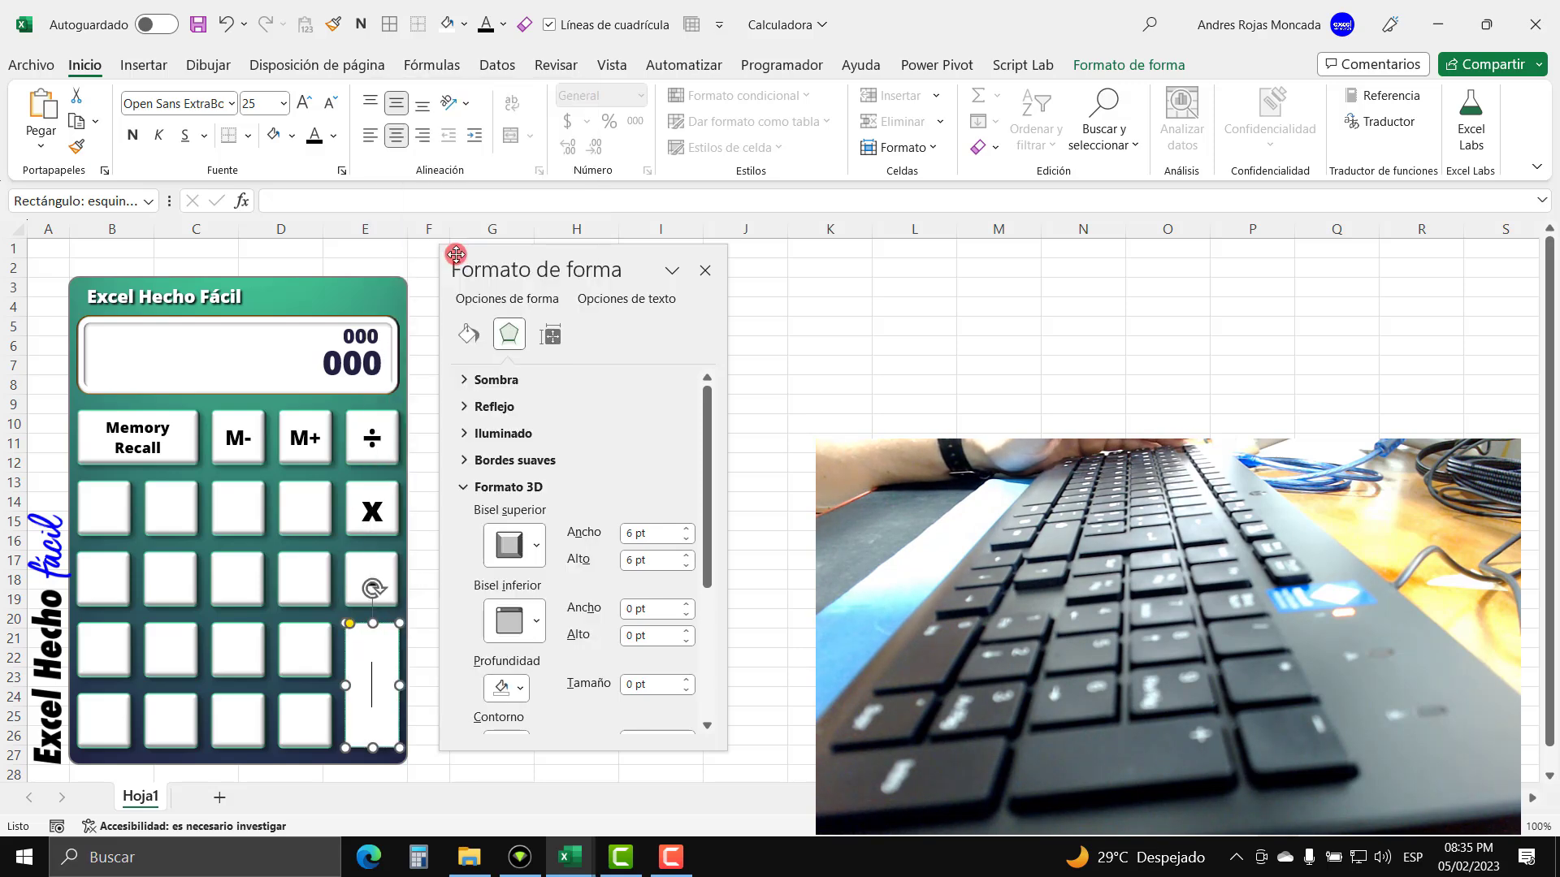
{"action": "type", "text": "+"}
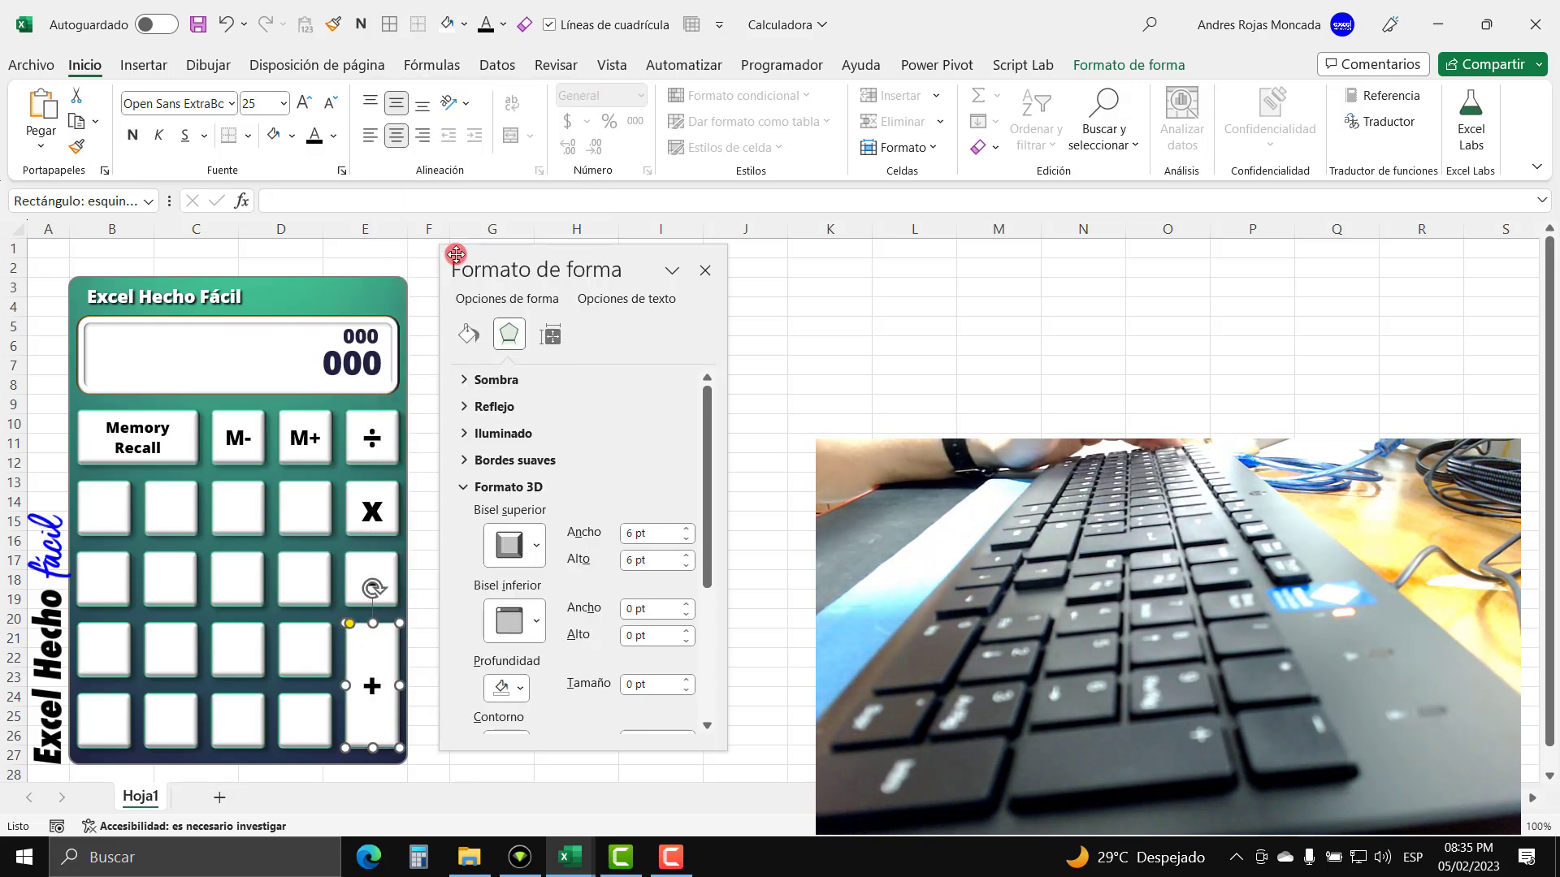
{"action": "left_click", "coordinate": [112, 505]}
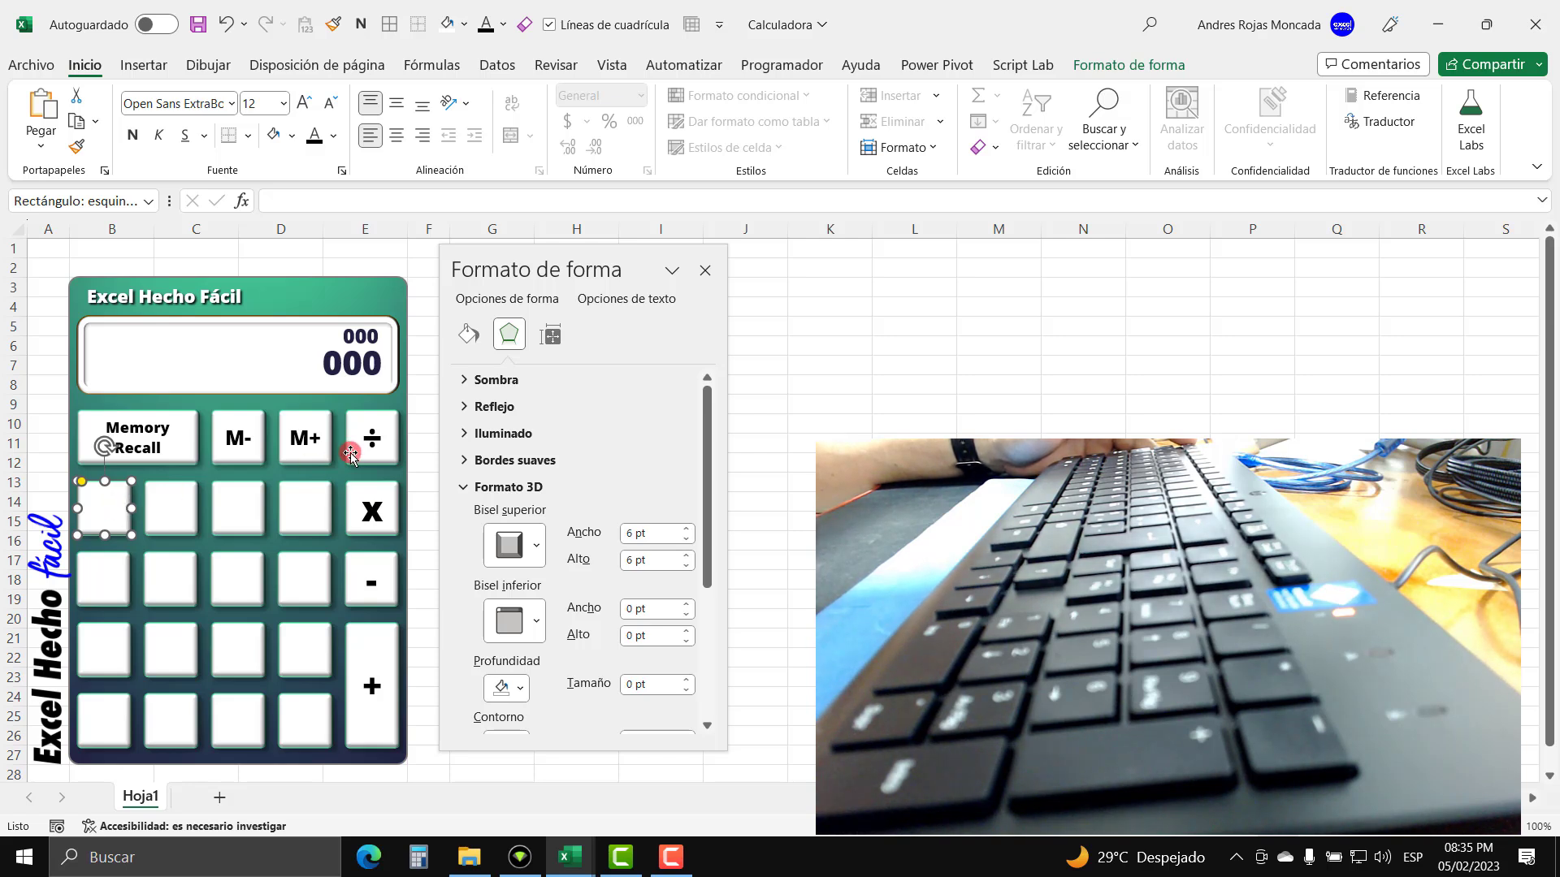
Paint the M+ key's style onto the four left-column keys below Memory Recall
{"action": "left_click", "coordinate": [320, 448]}
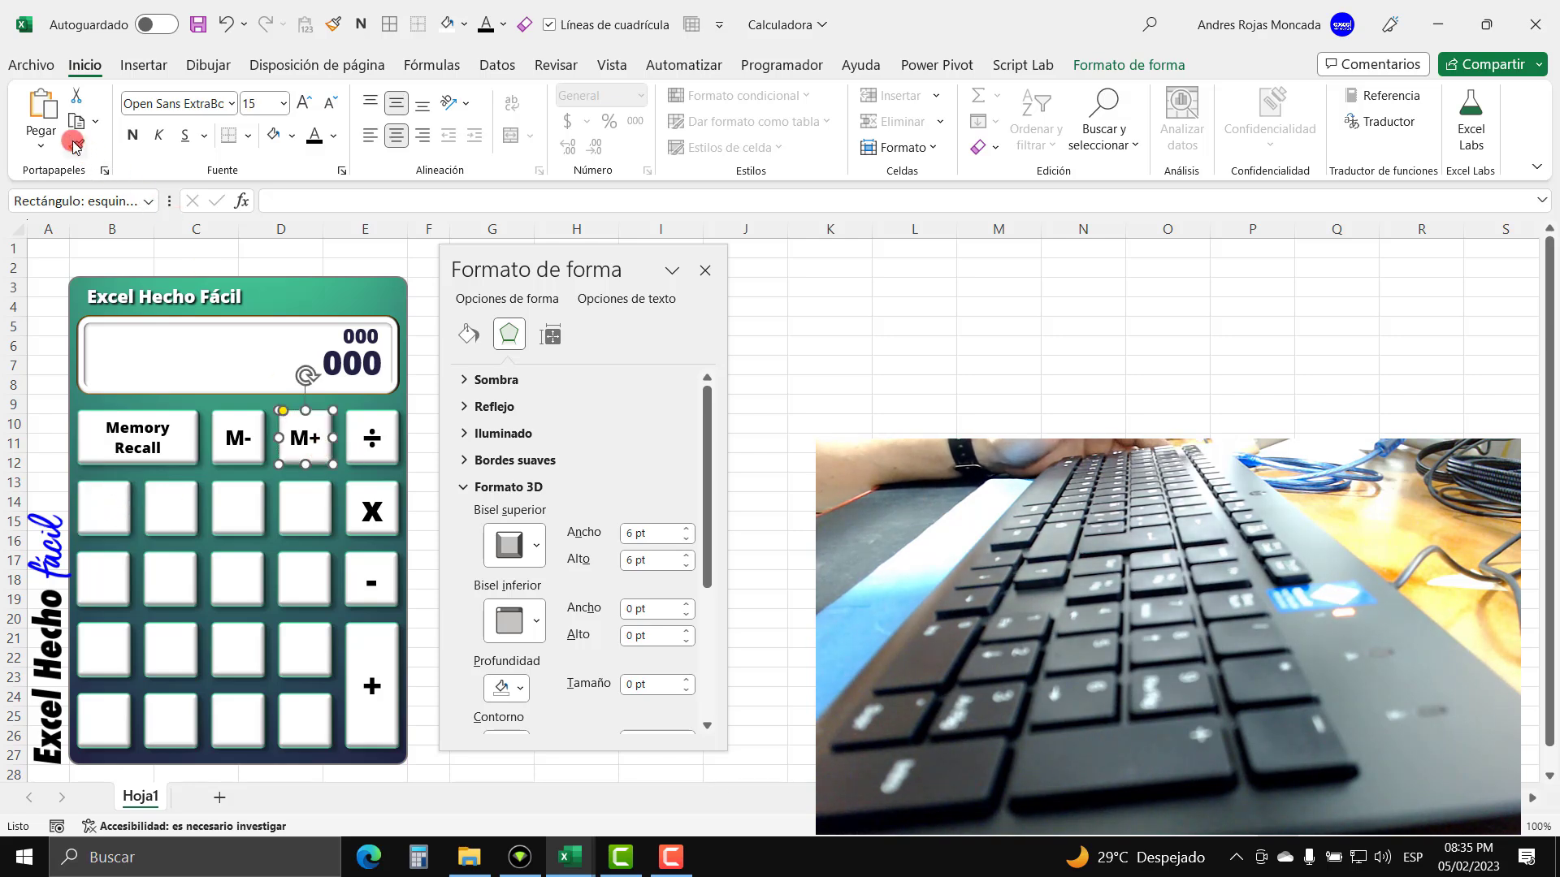
{"action": "left_click", "coordinate": [99, 509]}
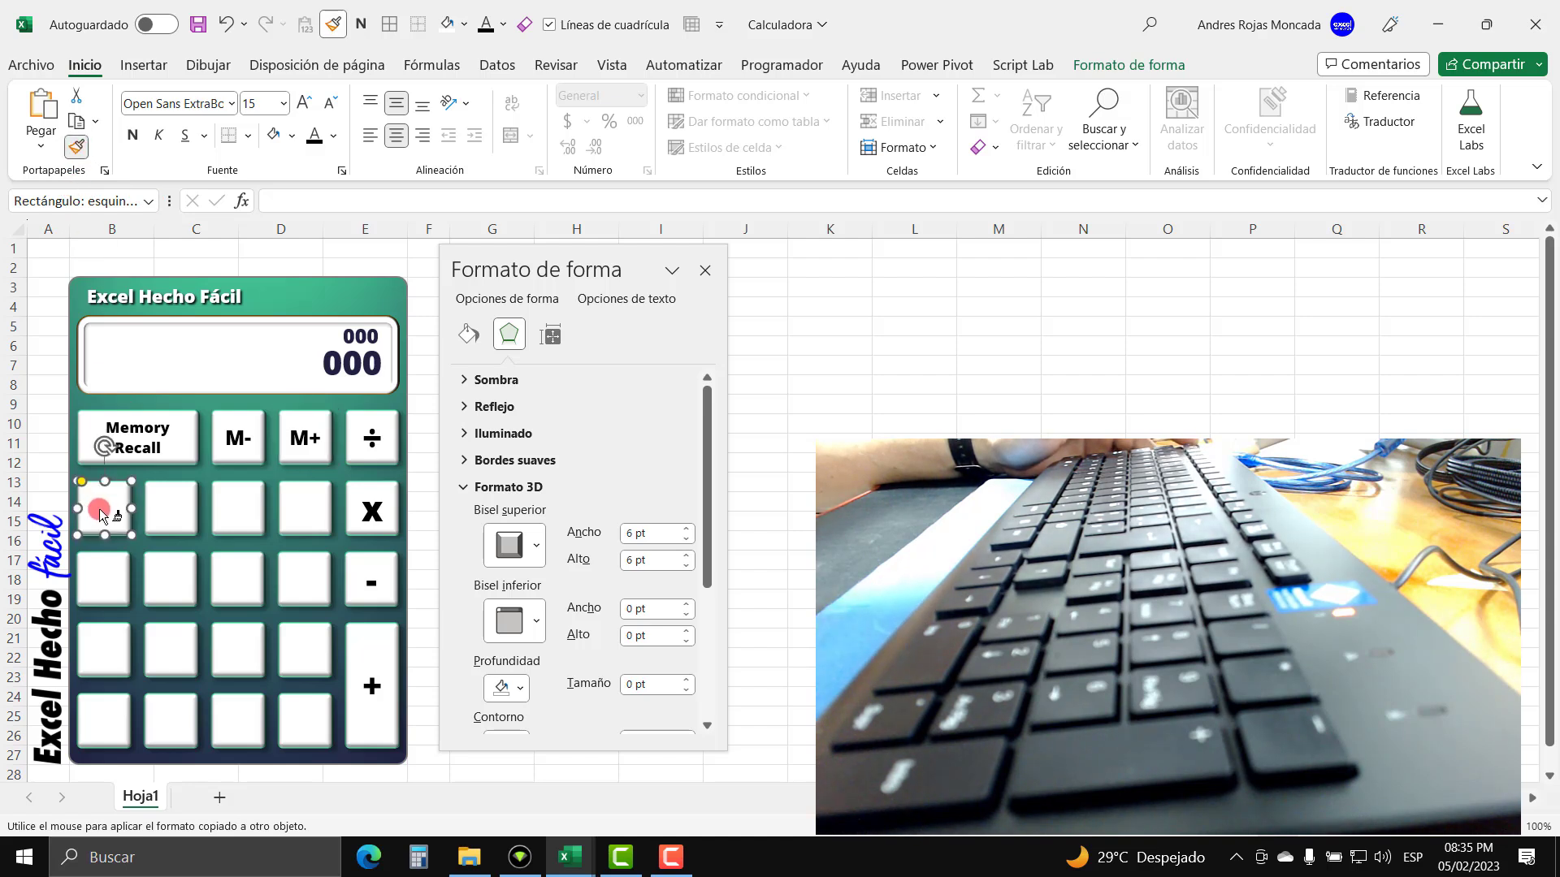
{"action": "left_click", "coordinate": [102, 579]}
{"action": "left_click", "coordinate": [102, 649]}
{"action": "left_click", "coordinate": [104, 720]}
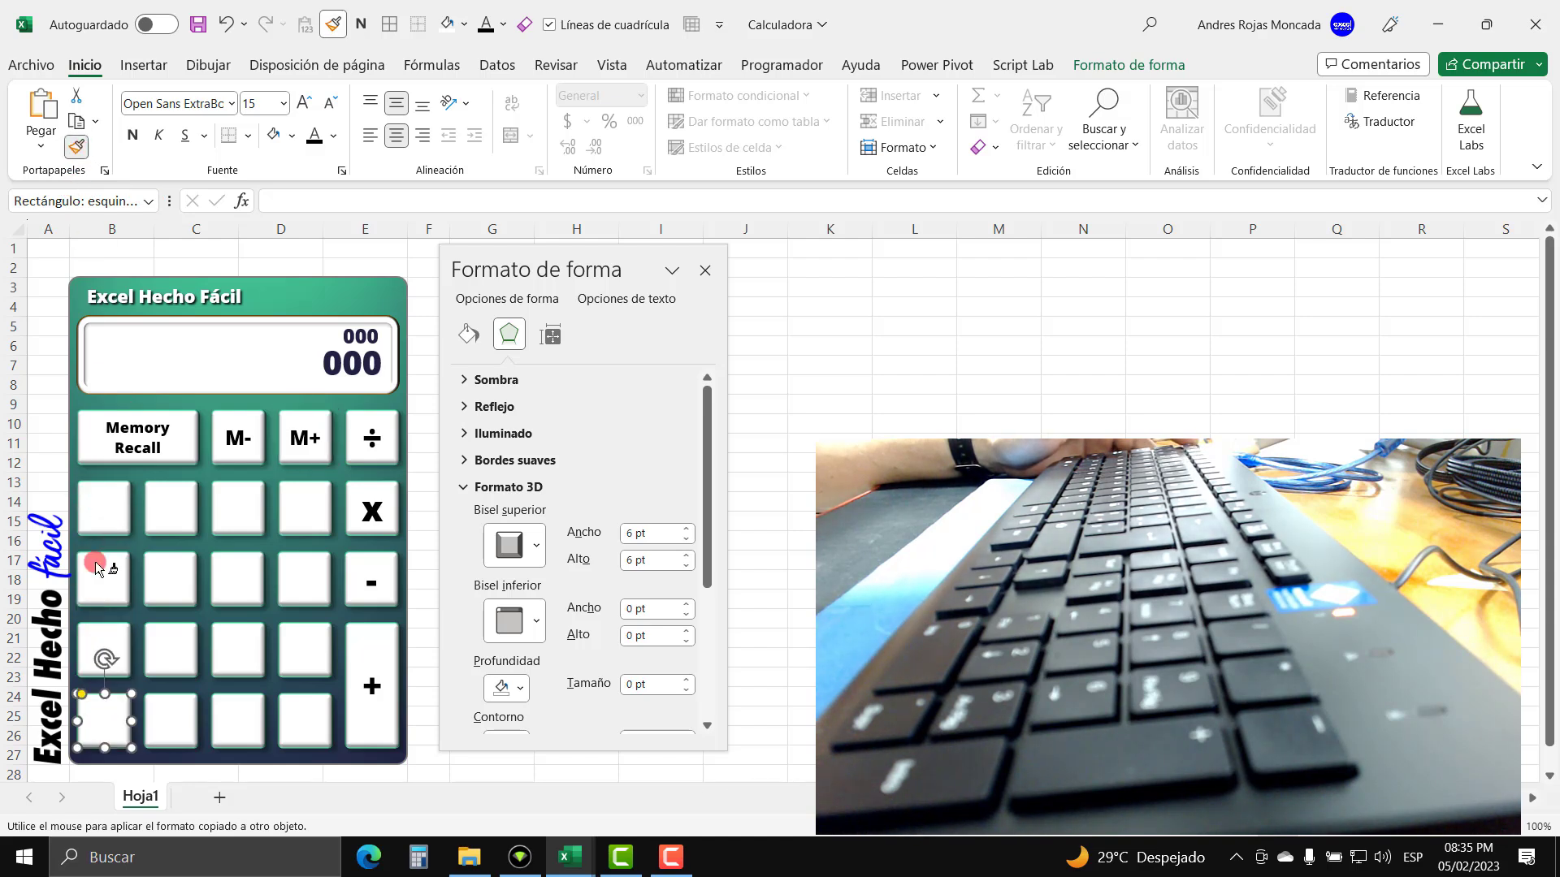
Label the first left-column key % at font size 20
{"action": "left_click", "coordinate": [104, 508]}
{"action": "right_click", "coordinate": [110, 512]}
{"action": "left_click", "coordinate": [176, 416]}
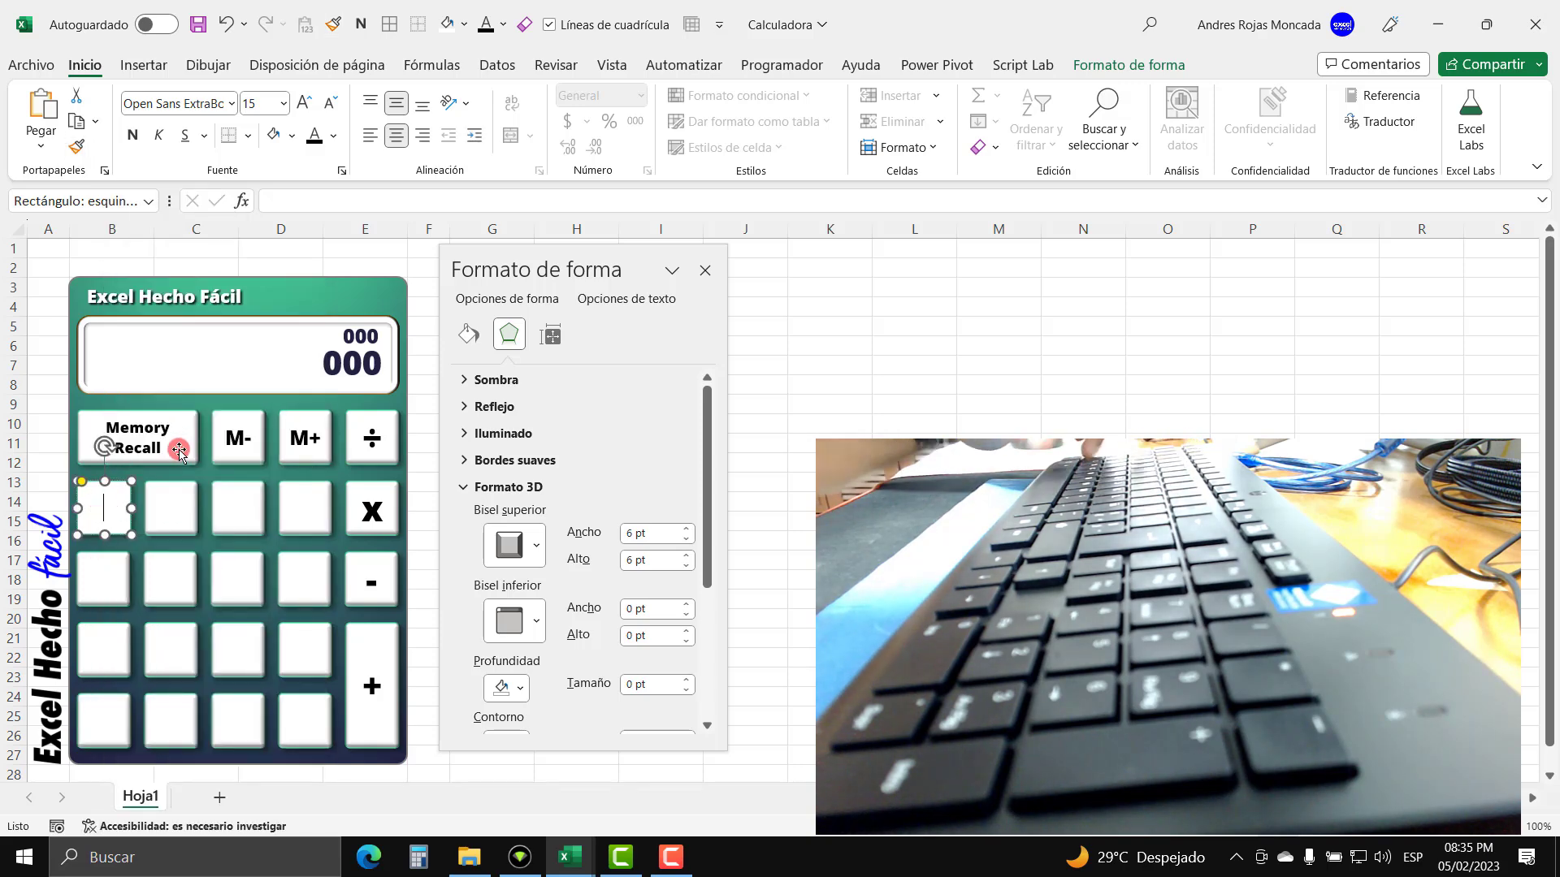
{"action": "type", "text": "%"}
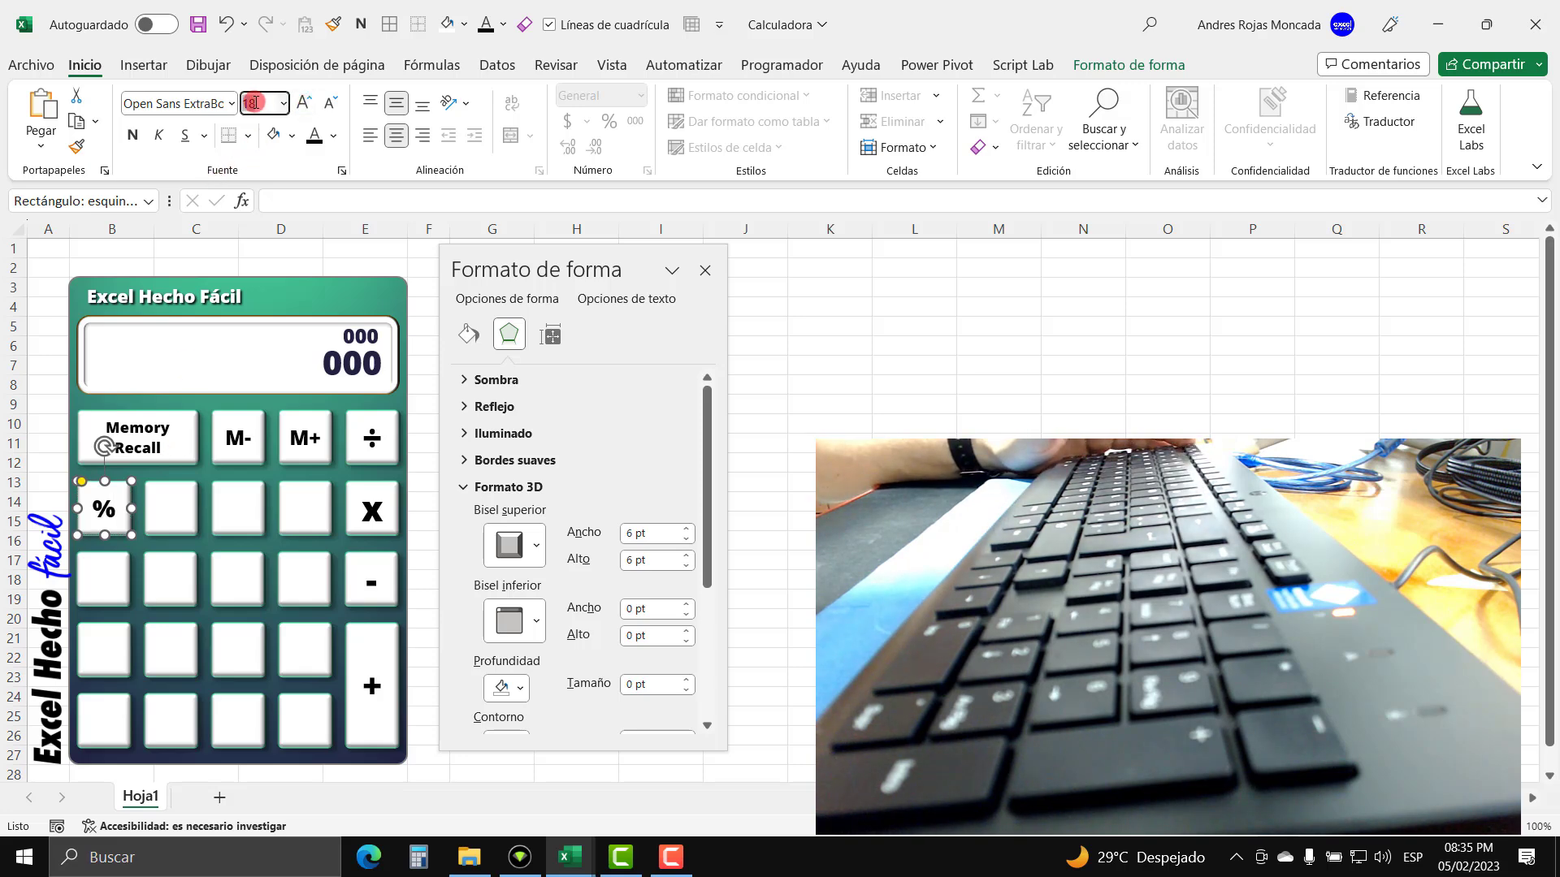
{"action": "type", "text": "20"}
{"action": "key", "text": "Return"}
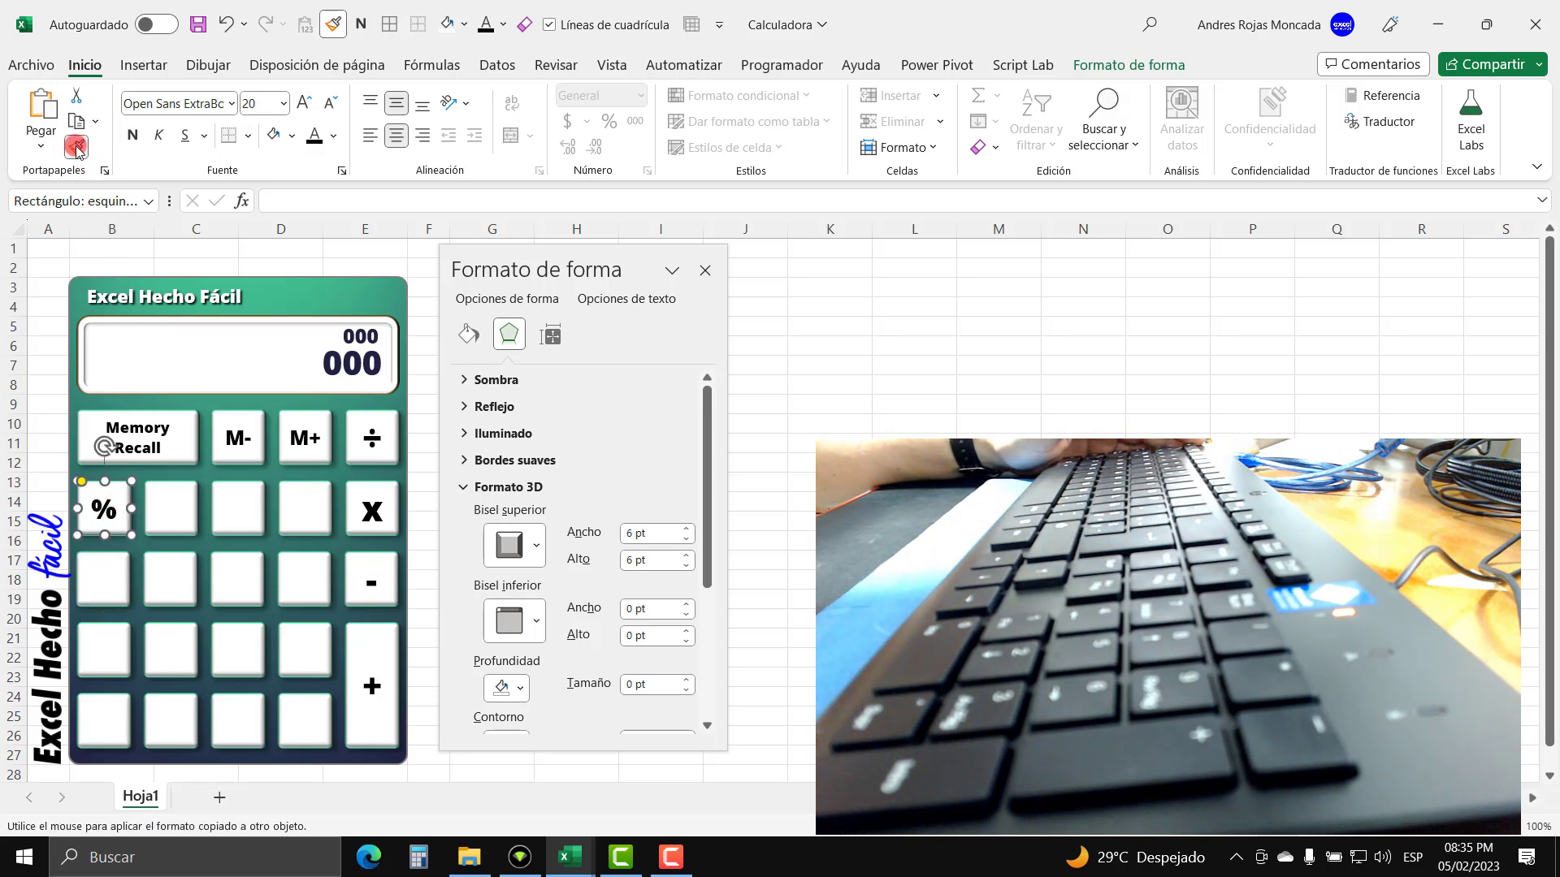
Copy the % key's formatting onto the blank left-column keys below it
{"action": "left_click", "coordinate": [107, 573]}
{"action": "left_click", "coordinate": [101, 729]}
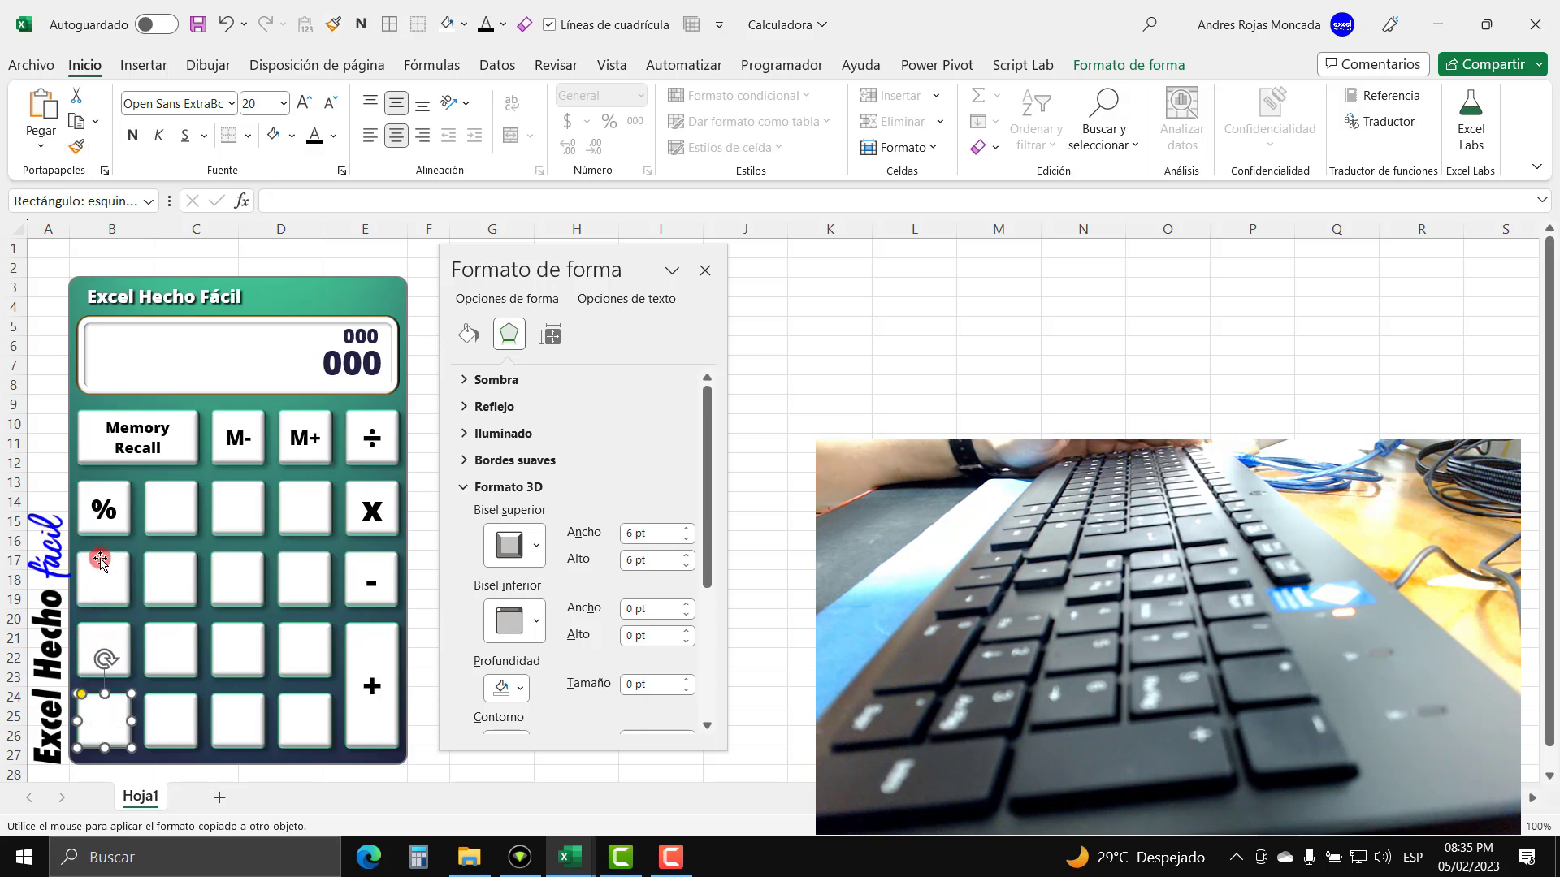
{"action": "left_click", "coordinate": [99, 589]}
{"action": "right_click", "coordinate": [101, 600]}
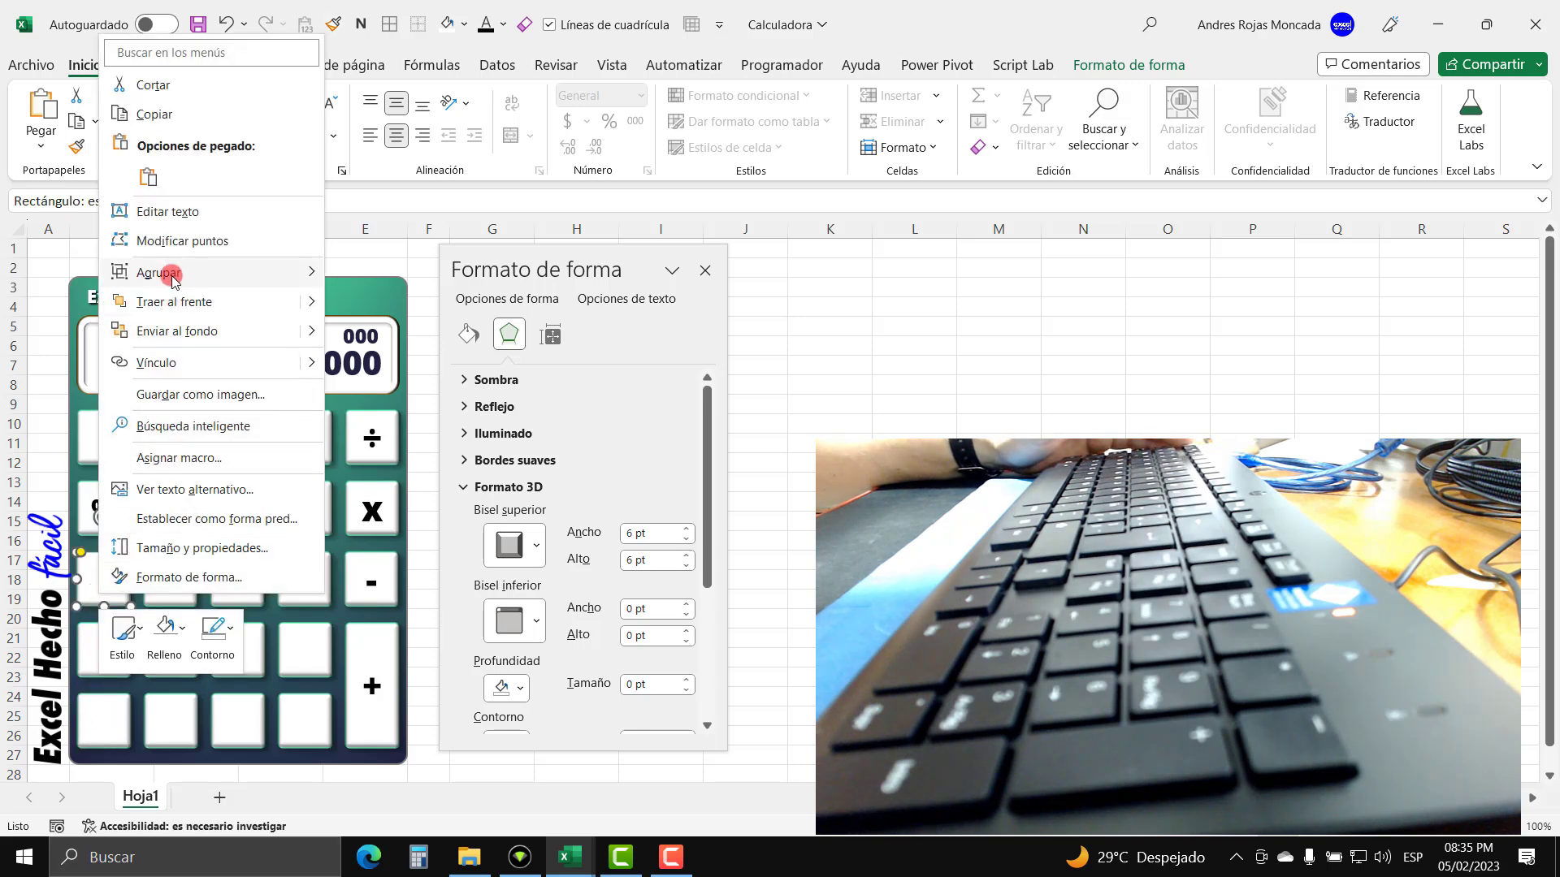
{"action": "left_click", "coordinate": [174, 212]}
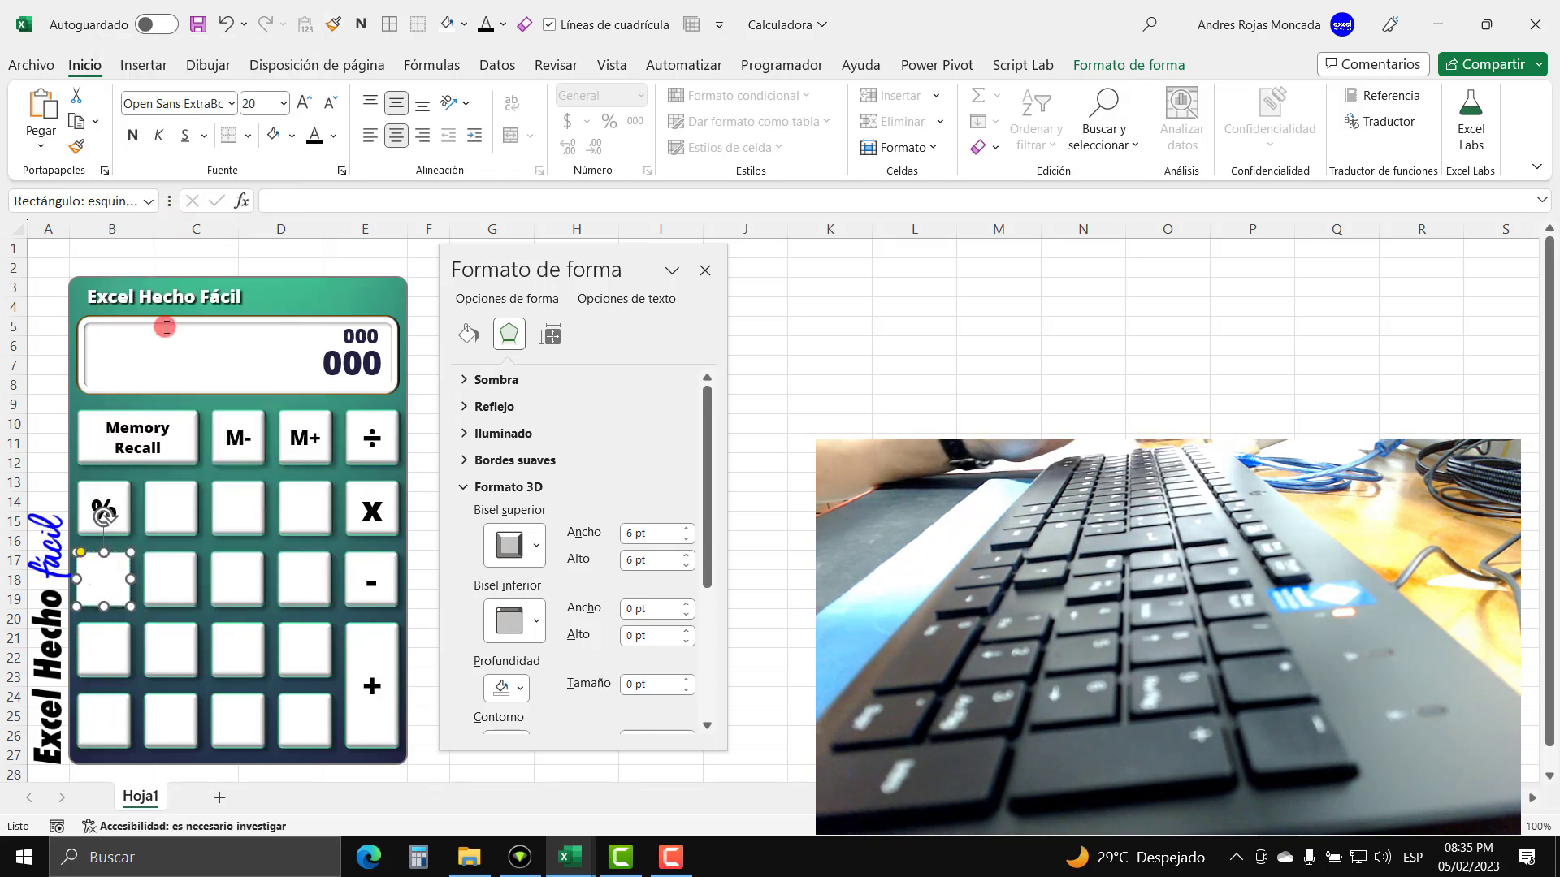
Insert the square root sign √ as the label of the key below %
{"action": "left_click", "coordinate": [117, 66]}
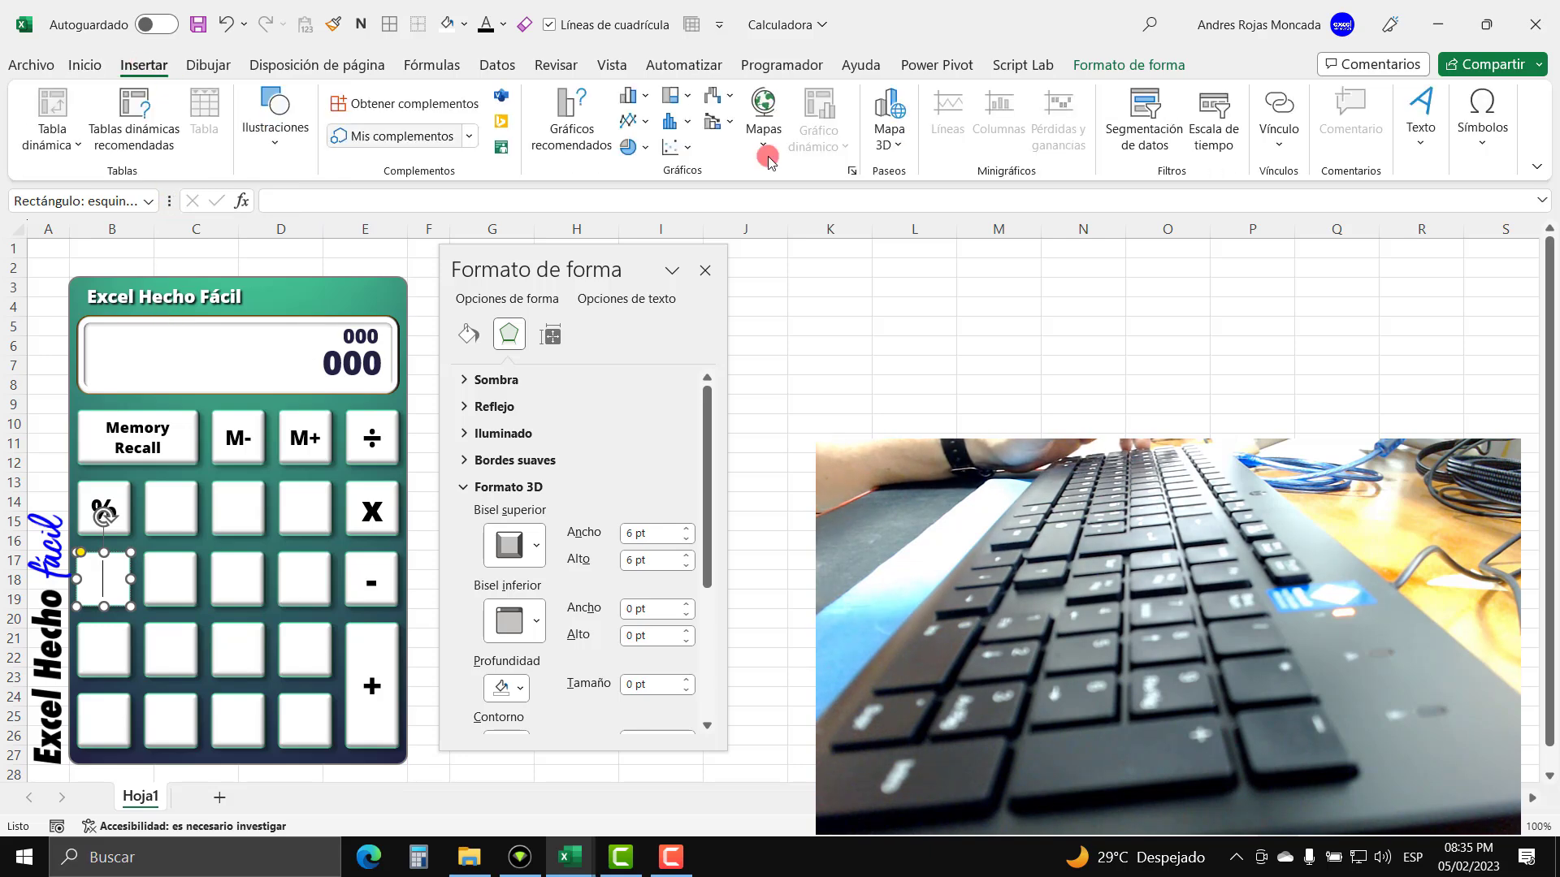
{"action": "left_click", "coordinate": [1482, 122]}
{"action": "left_click", "coordinate": [1516, 213]}
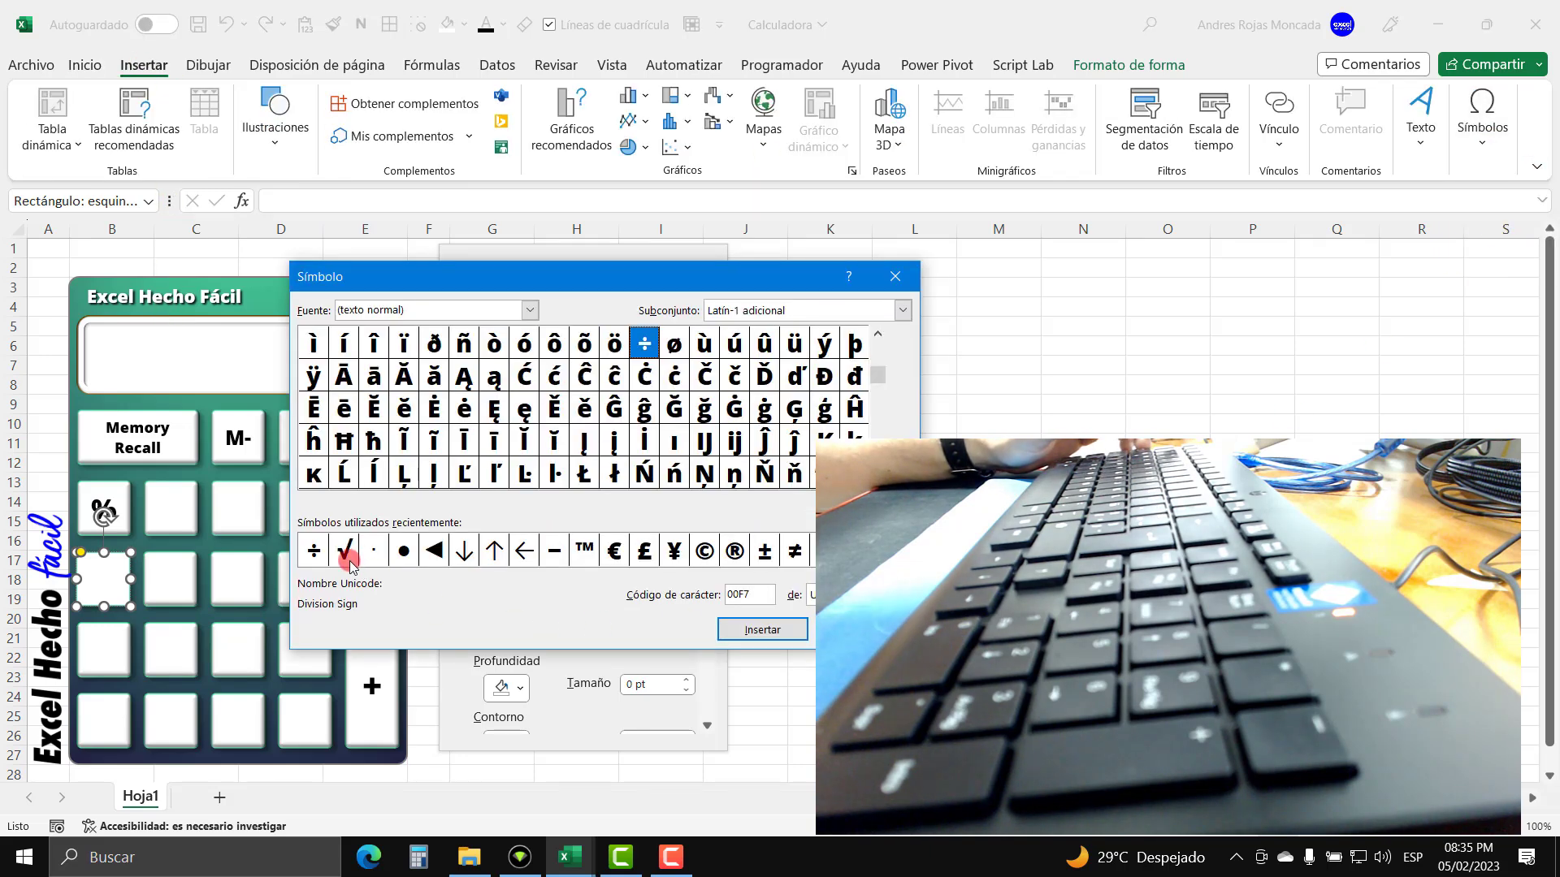
{"action": "left_click", "coordinate": [786, 636]}
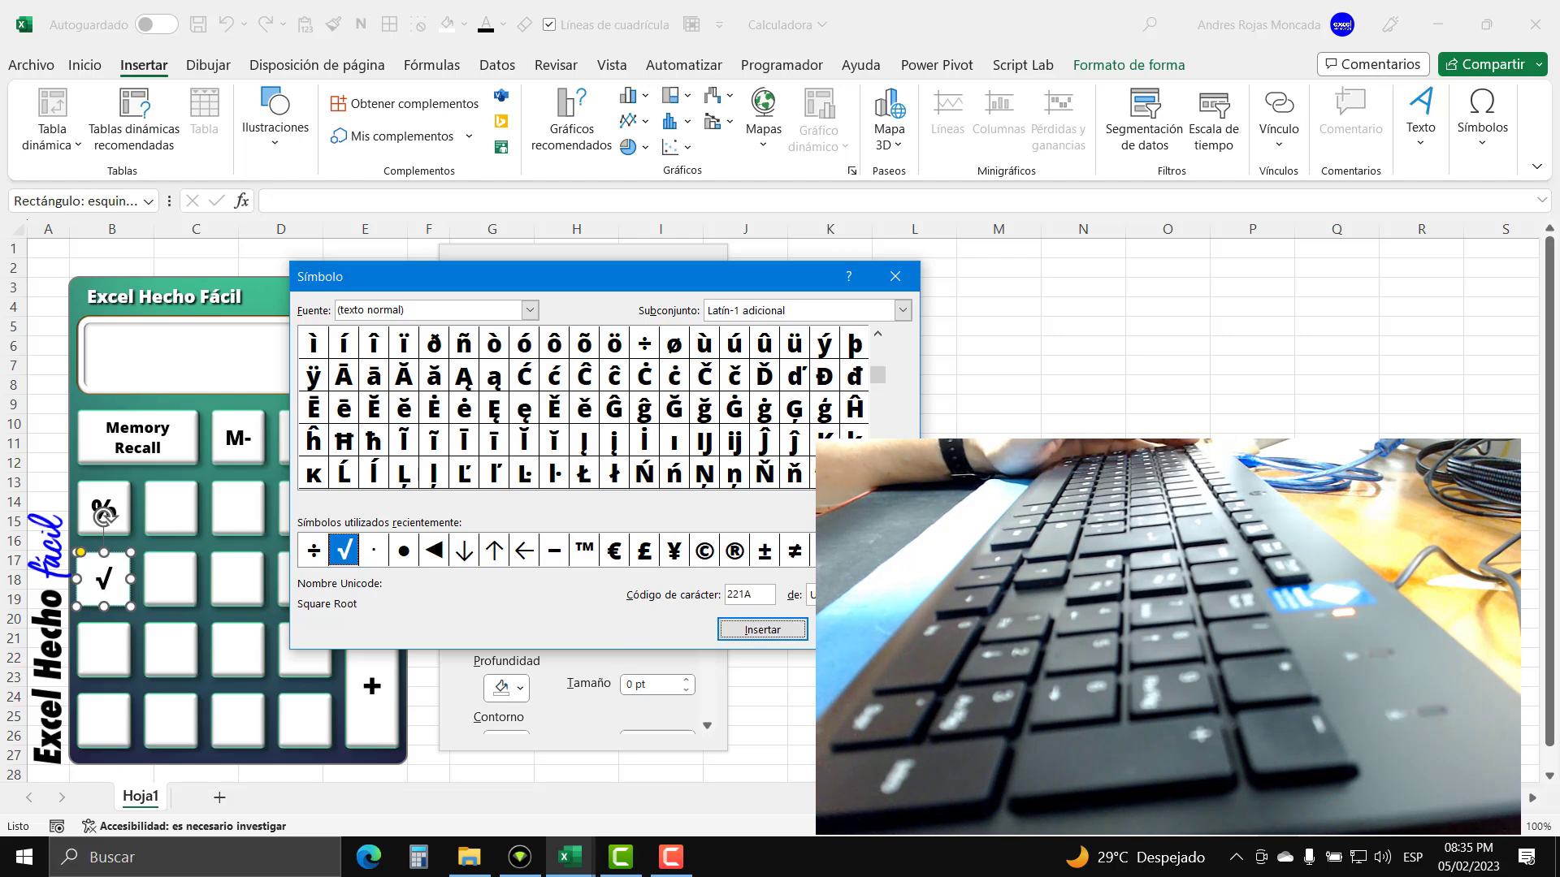
{"action": "key", "text": "Escape"}
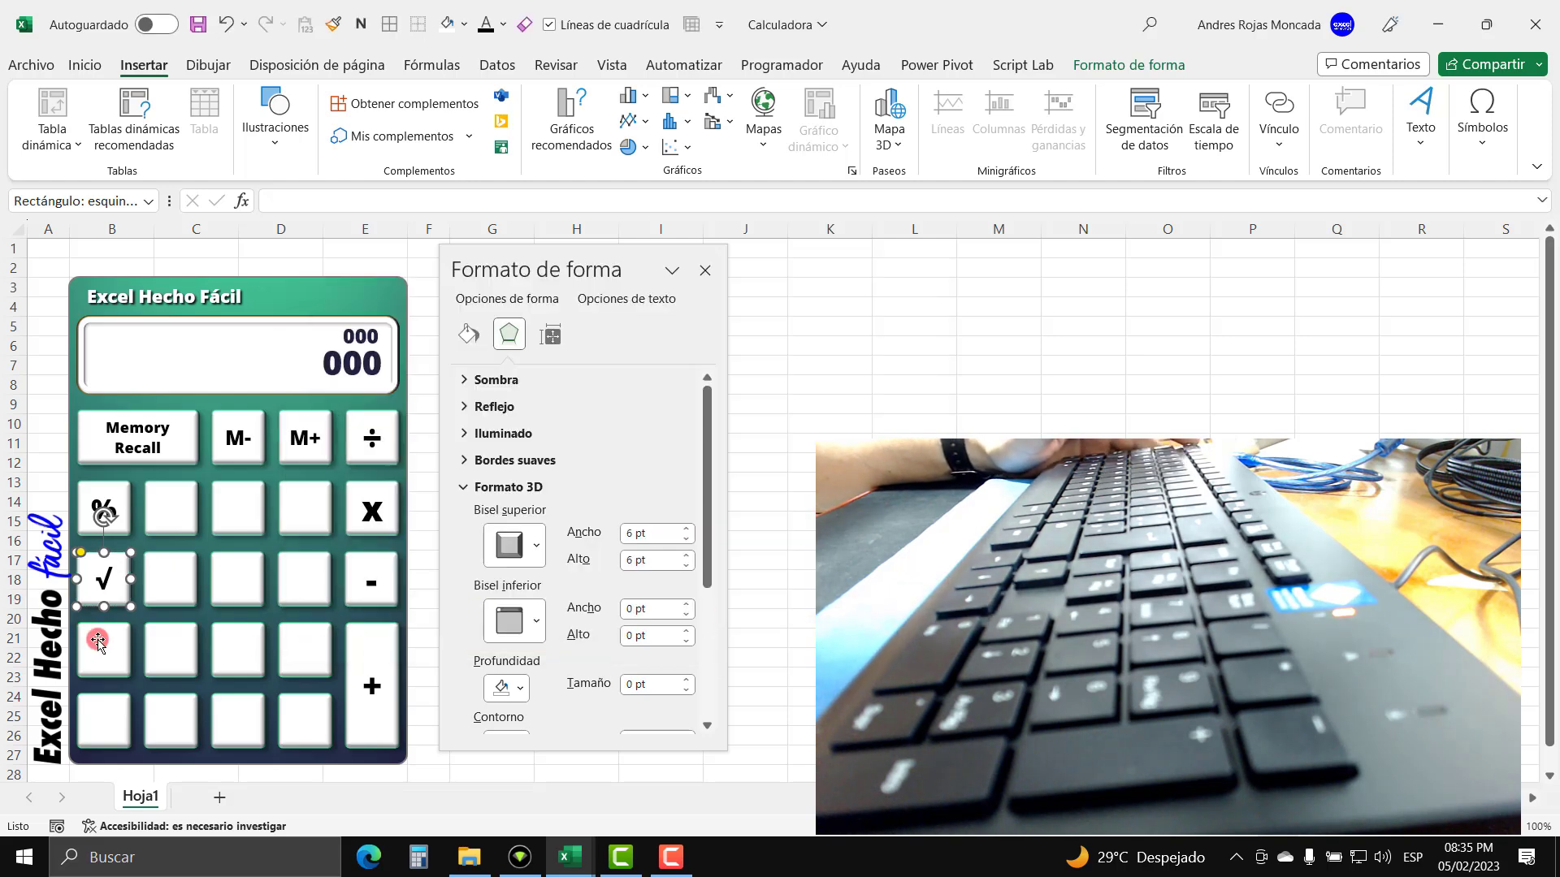
Label the next two left-column keys C and AC, with AC at font size 15
{"action": "right_click", "coordinate": [110, 650]}
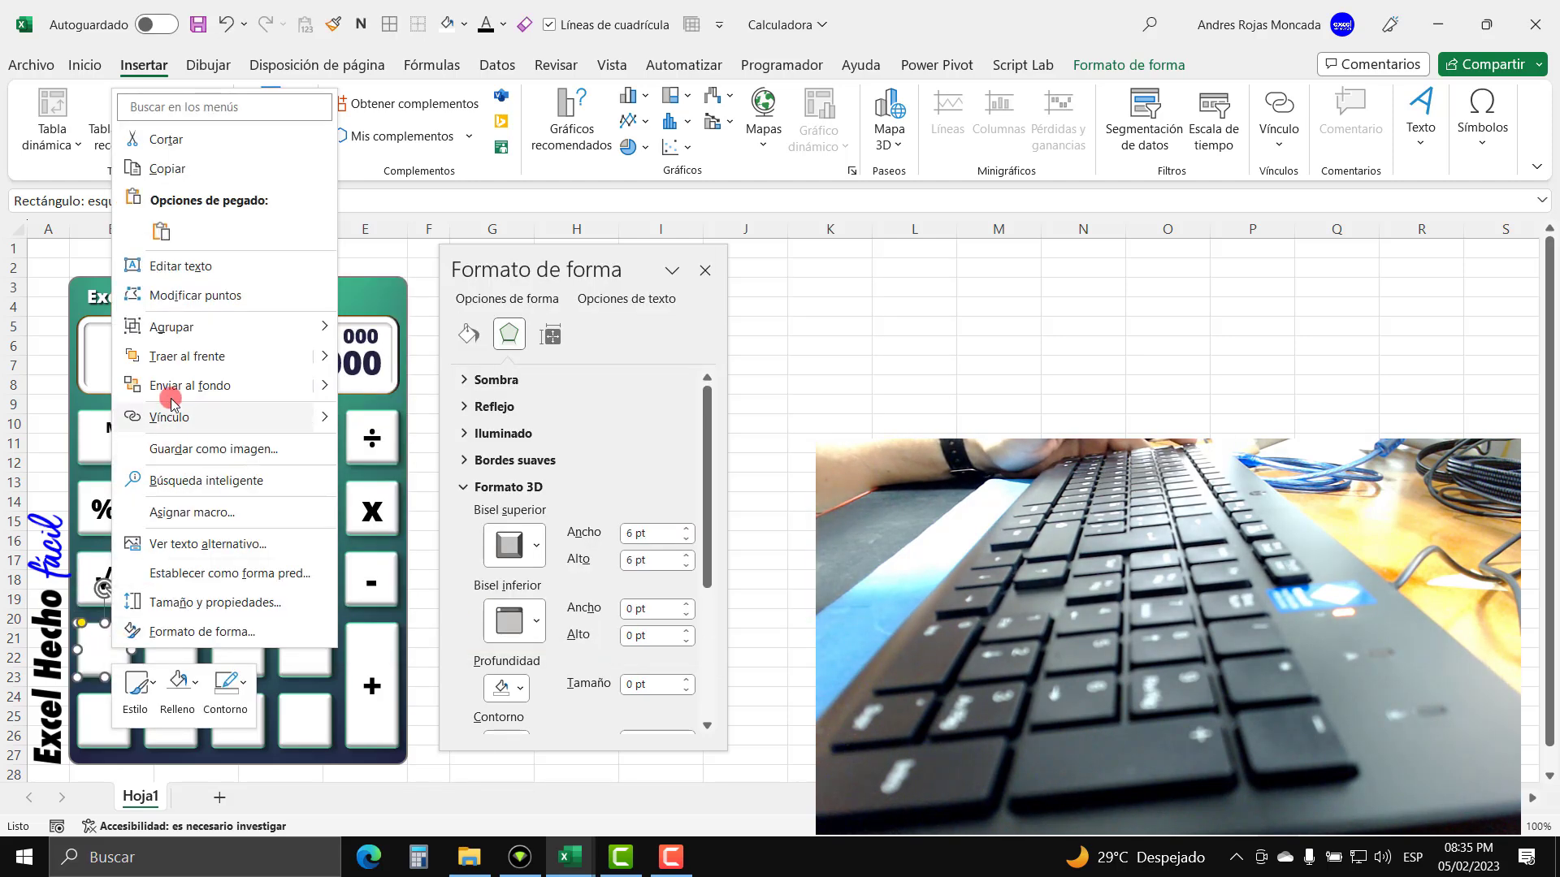
{"action": "left_click", "coordinate": [156, 261]}
{"action": "type", "text": "C"}
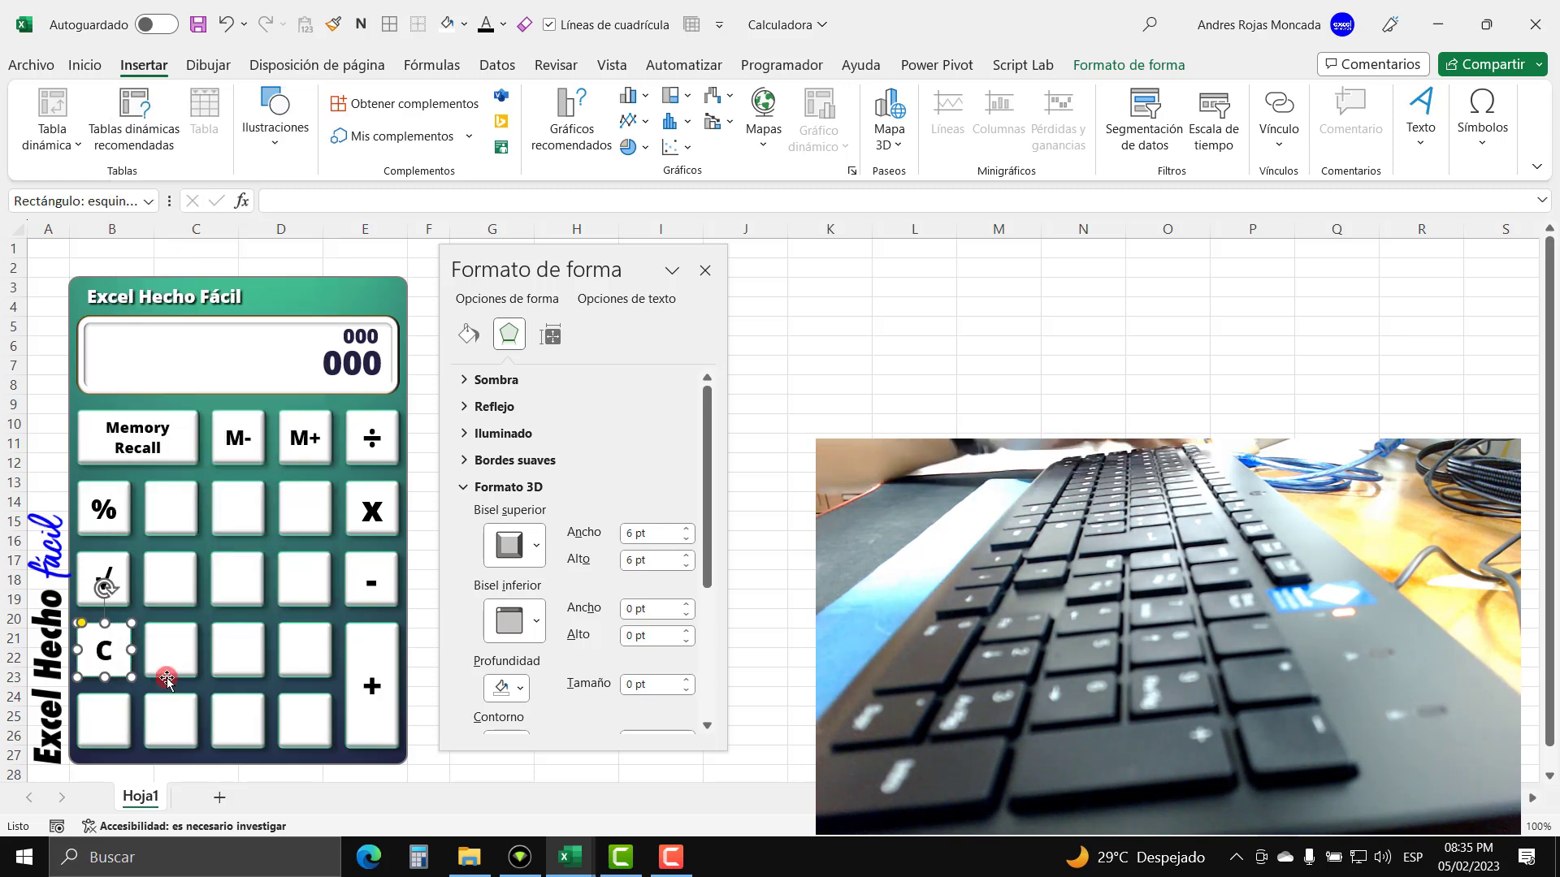
{"action": "right_click", "coordinate": [118, 706]}
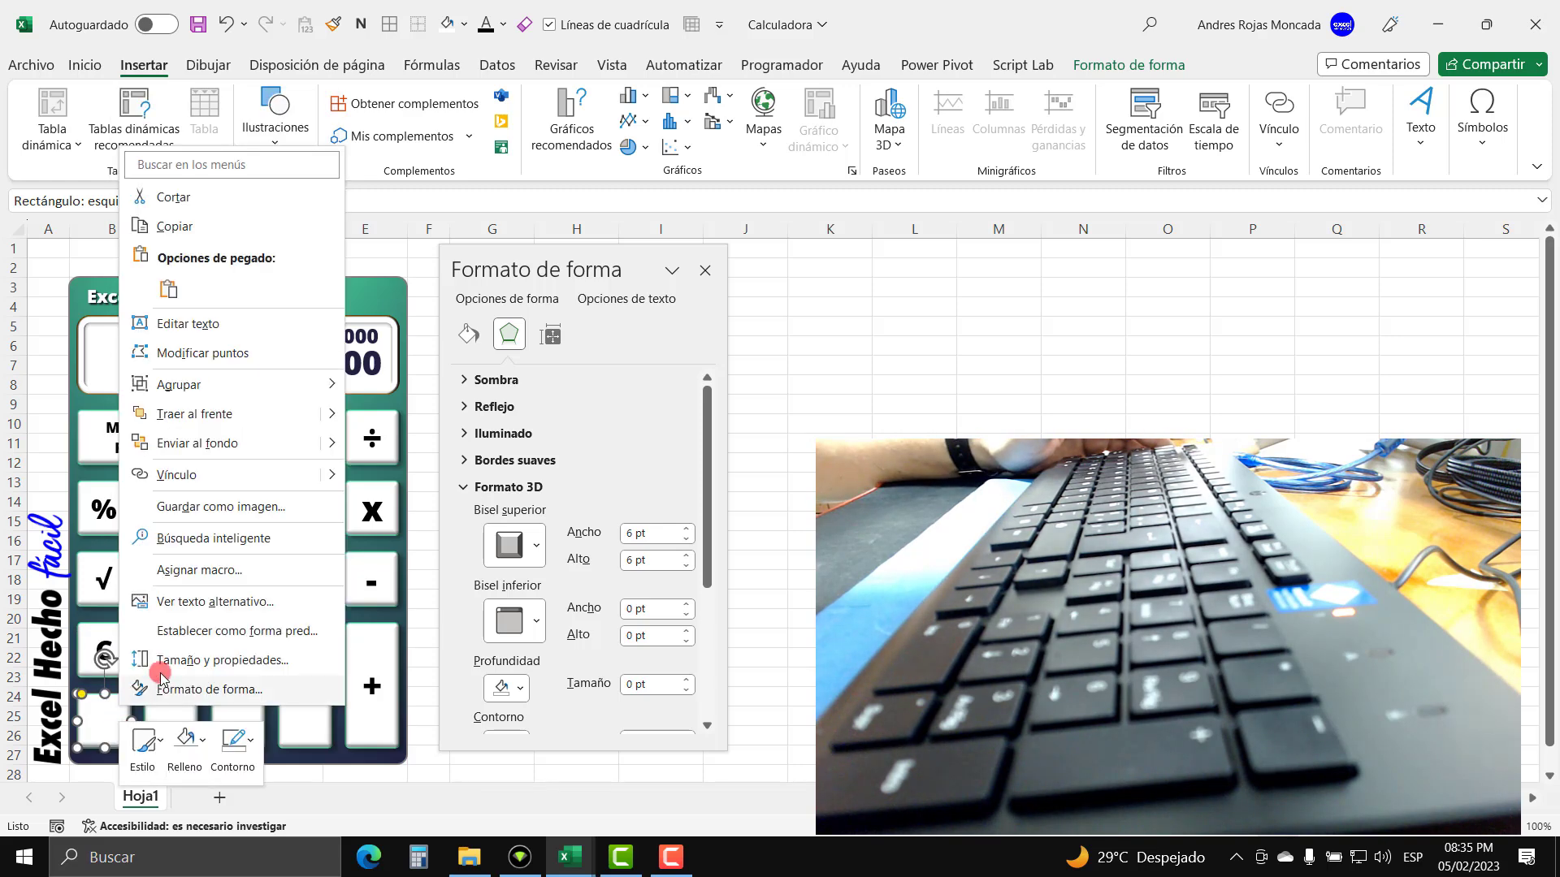
{"action": "left_click", "coordinate": [192, 323]}
{"action": "type", "text": "A"}
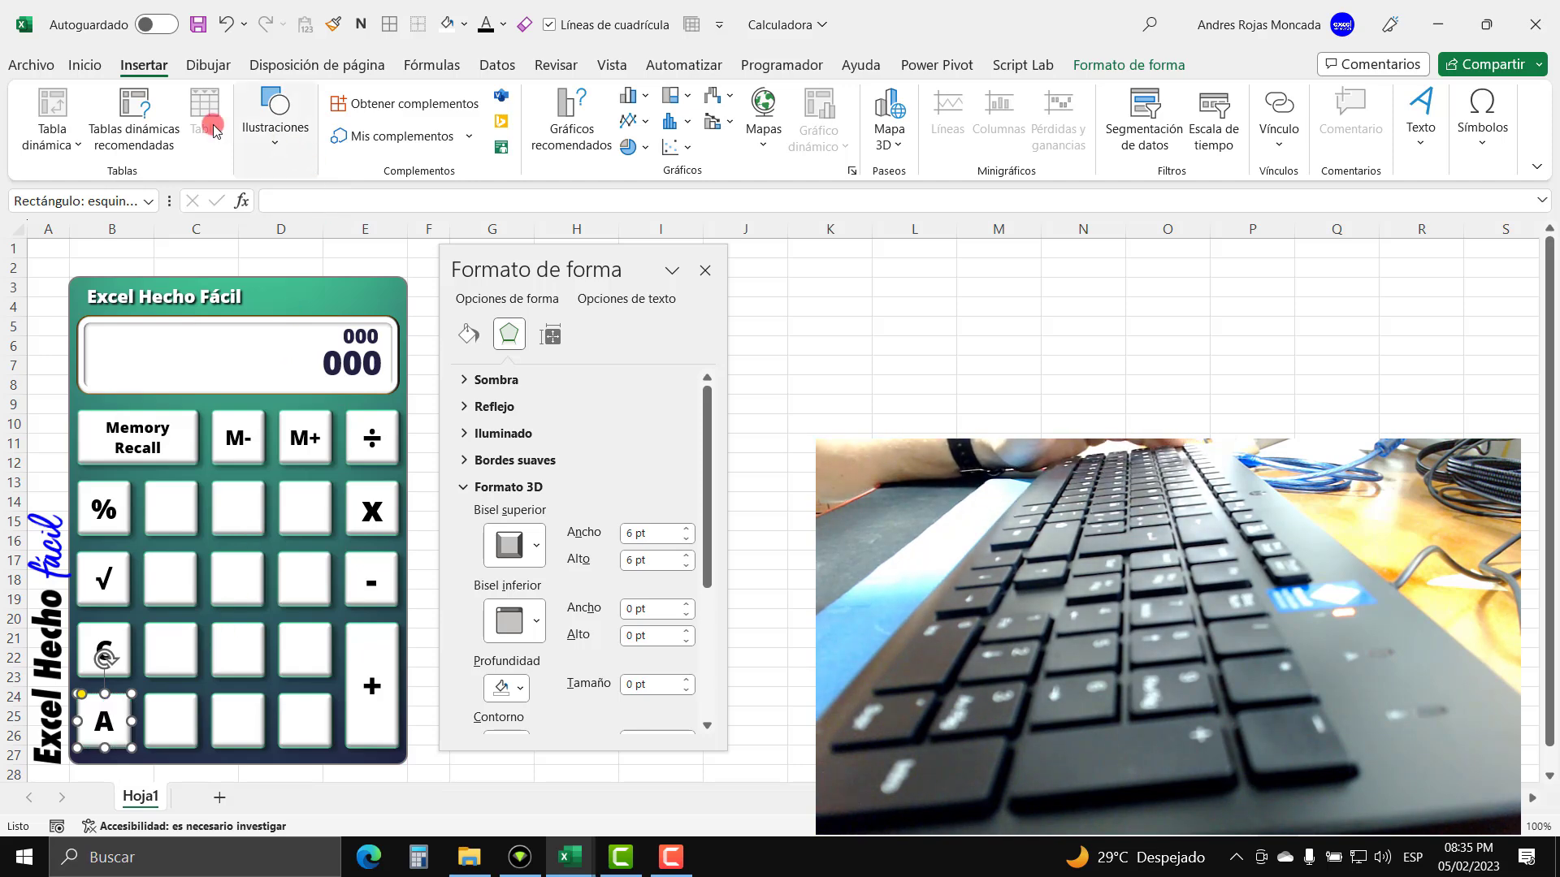
{"action": "left_click", "coordinate": [85, 65]}
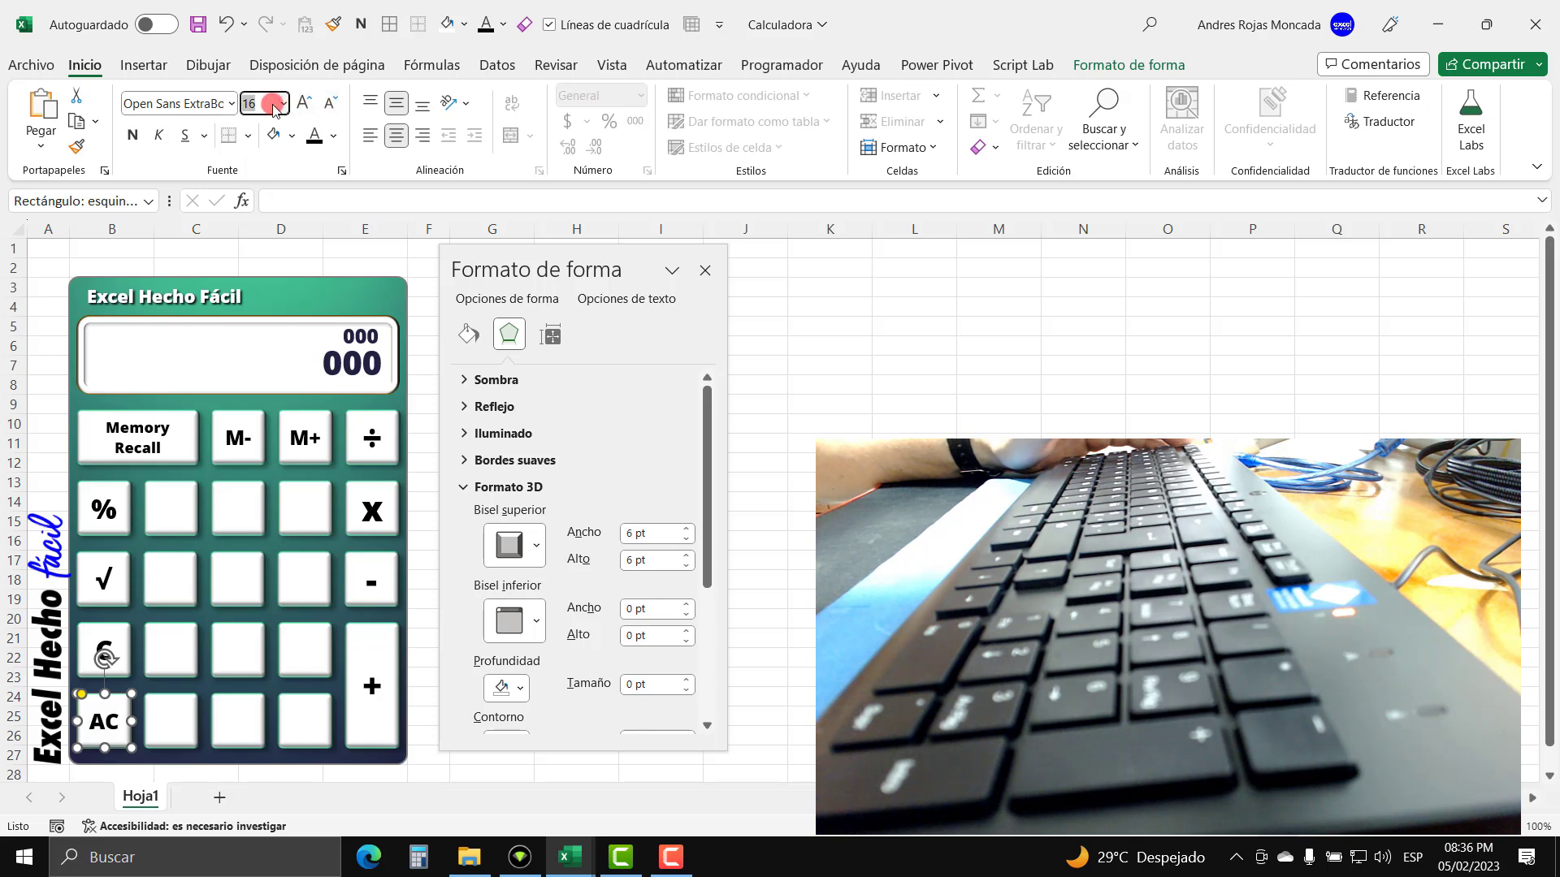
{"action": "type", "text": "15"}
{"action": "key", "text": "Return"}
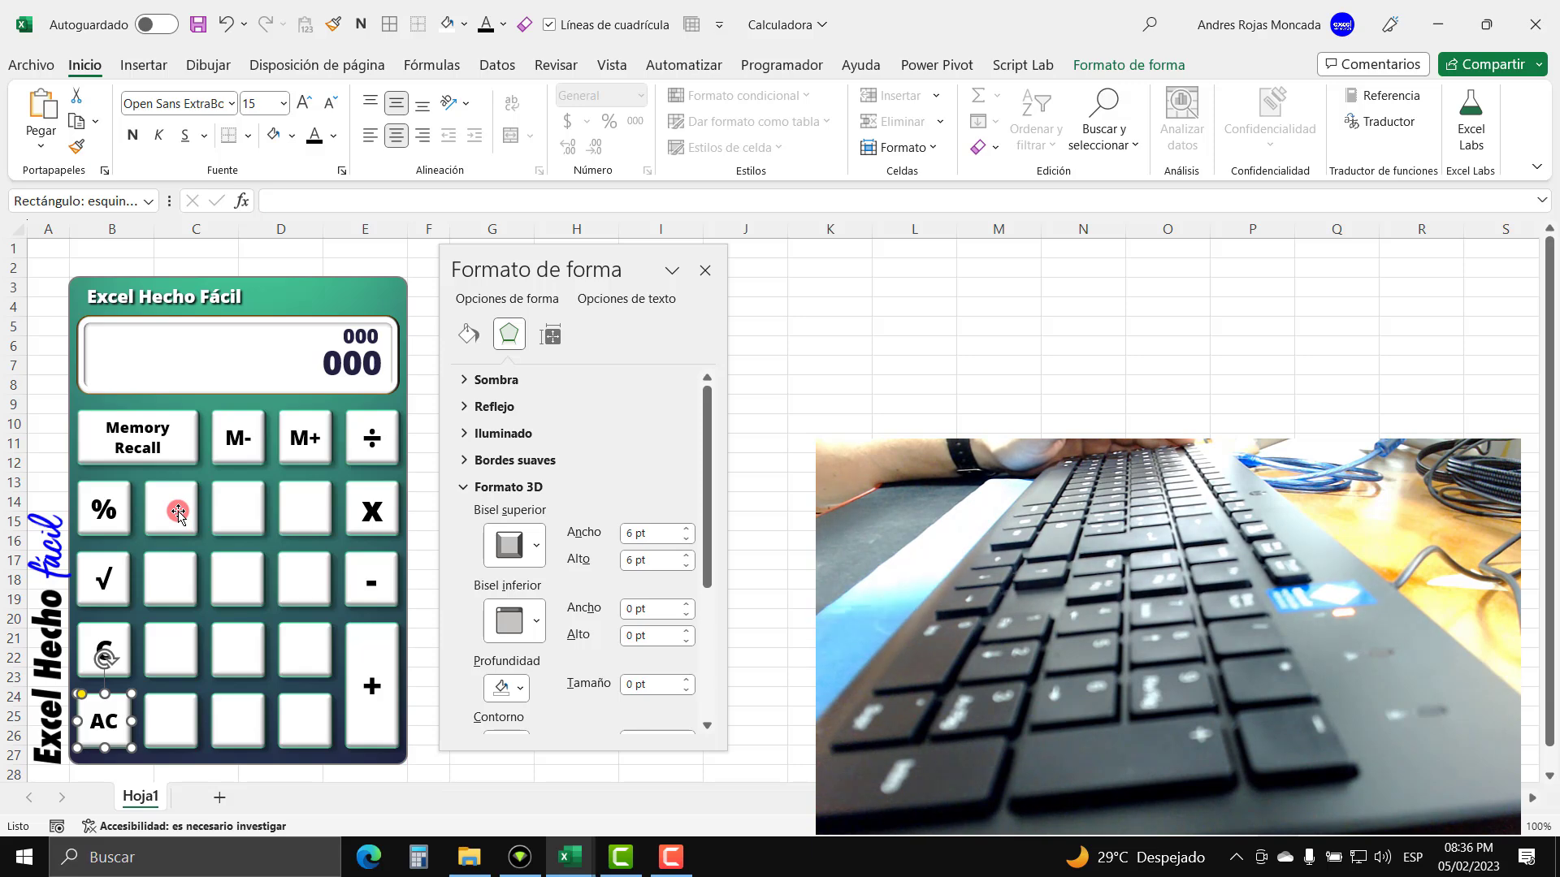
Copy the M- key's formatting onto the 7 key and the blank keys below it
{"action": "left_click", "coordinate": [178, 510]}
{"action": "right_click", "coordinate": [178, 510]}
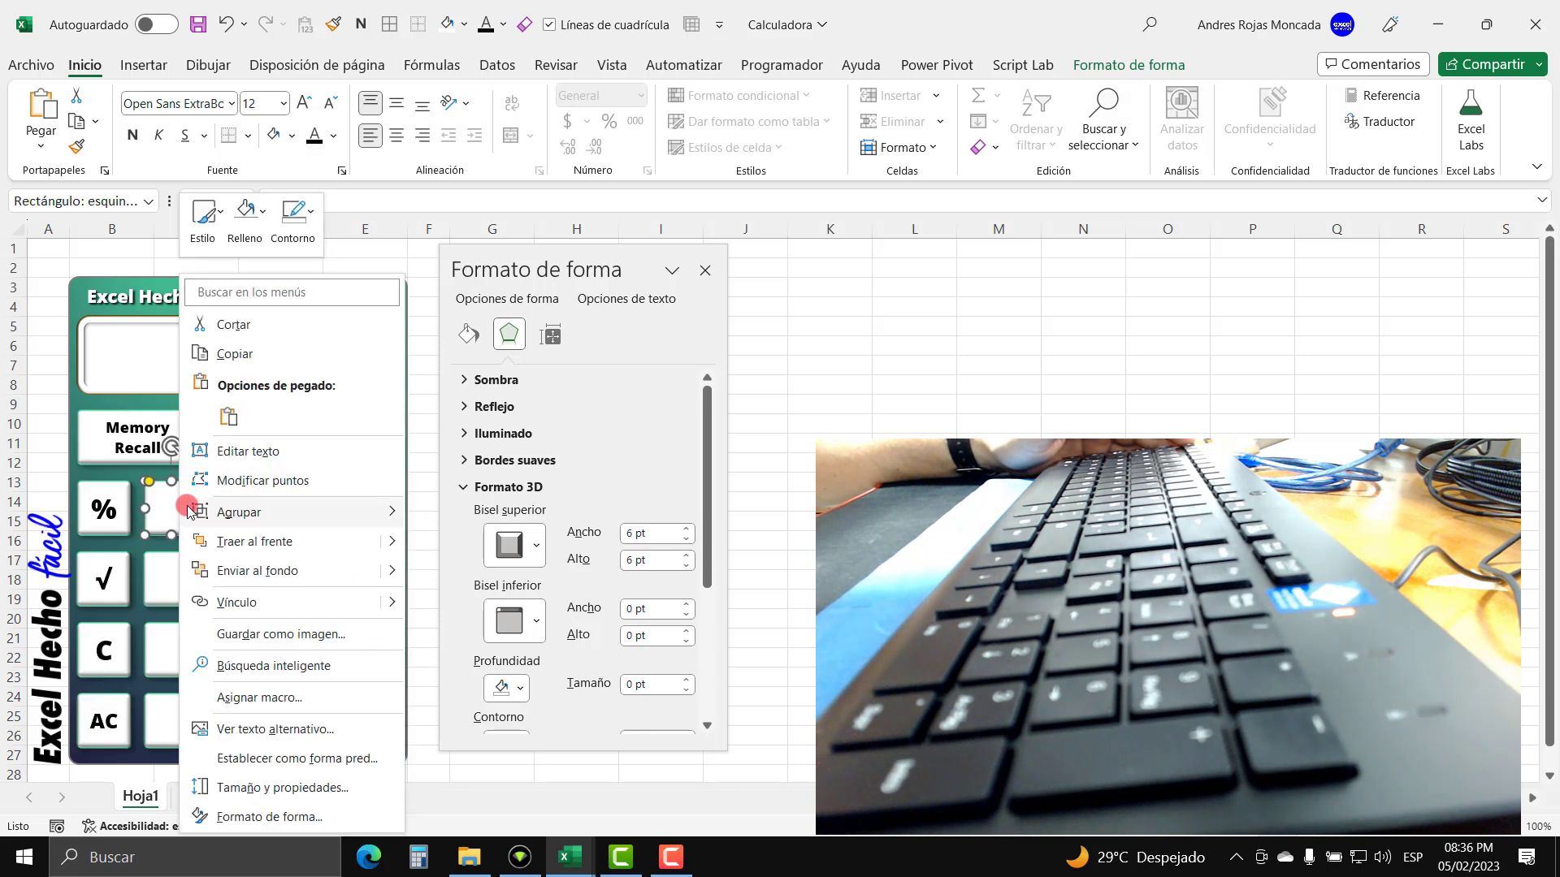
{"action": "left_click", "coordinate": [231, 451]}
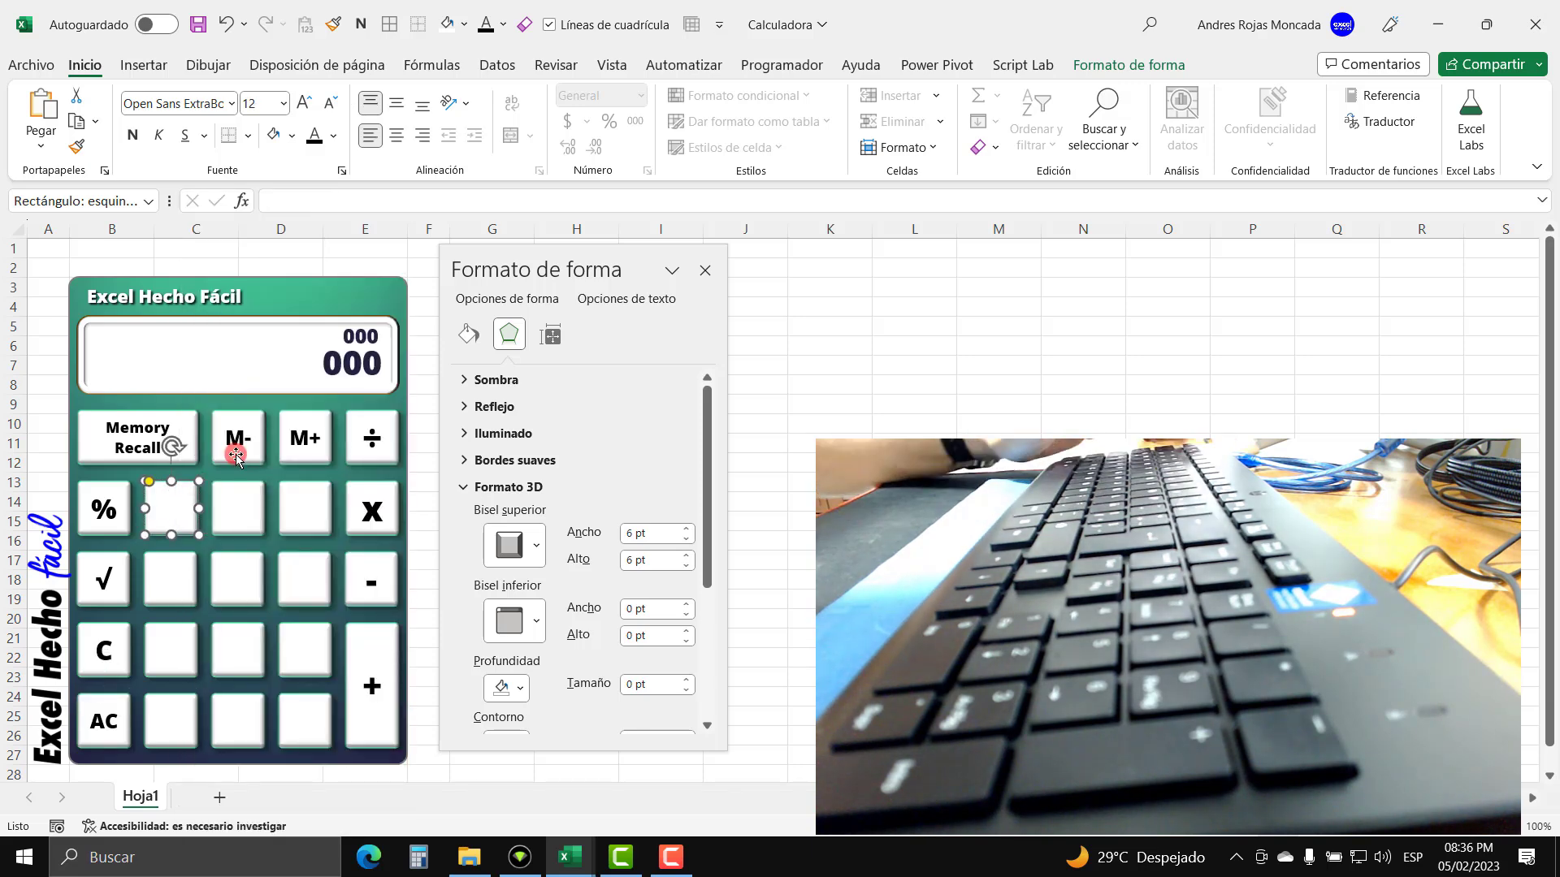
{"action": "left_click", "coordinate": [236, 453]}
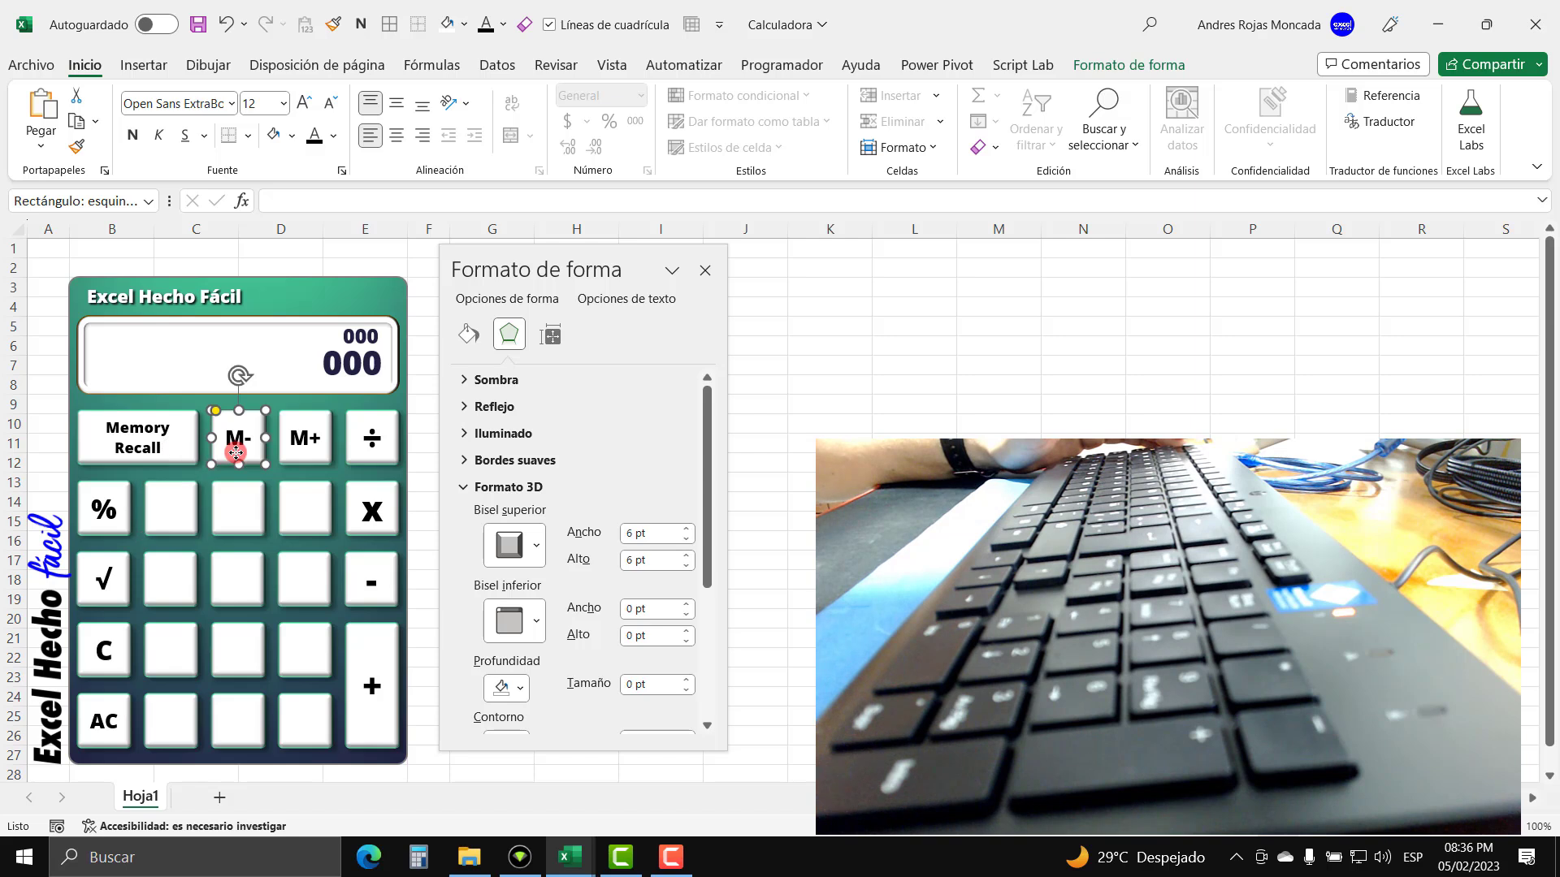
{"action": "left_click", "coordinate": [188, 493]}
{"action": "type", "text": "7"}
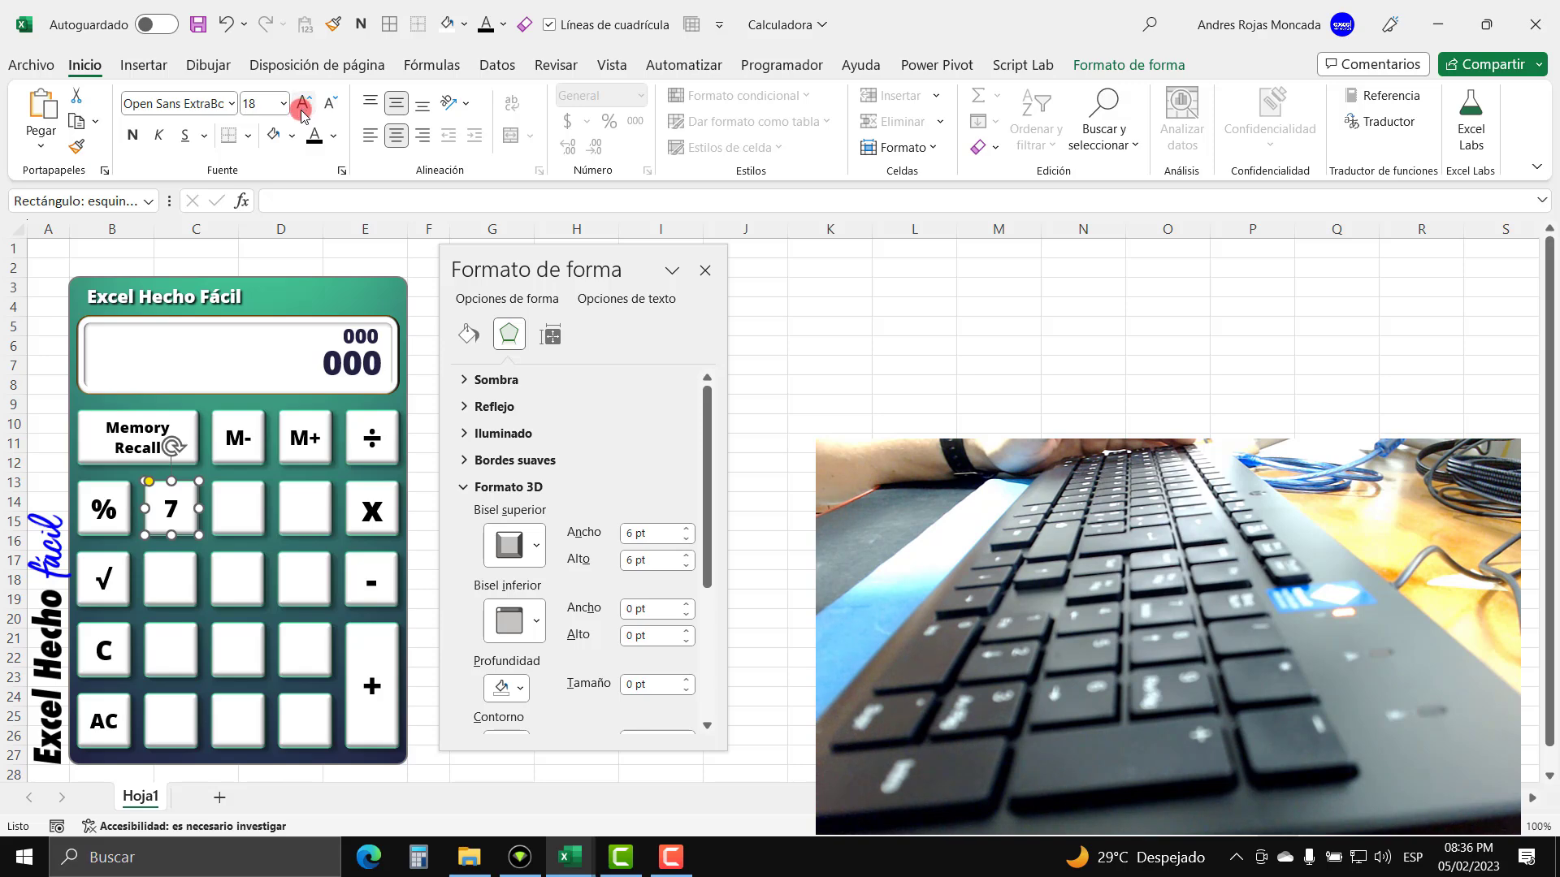
{"action": "key", "text": "Escape"}
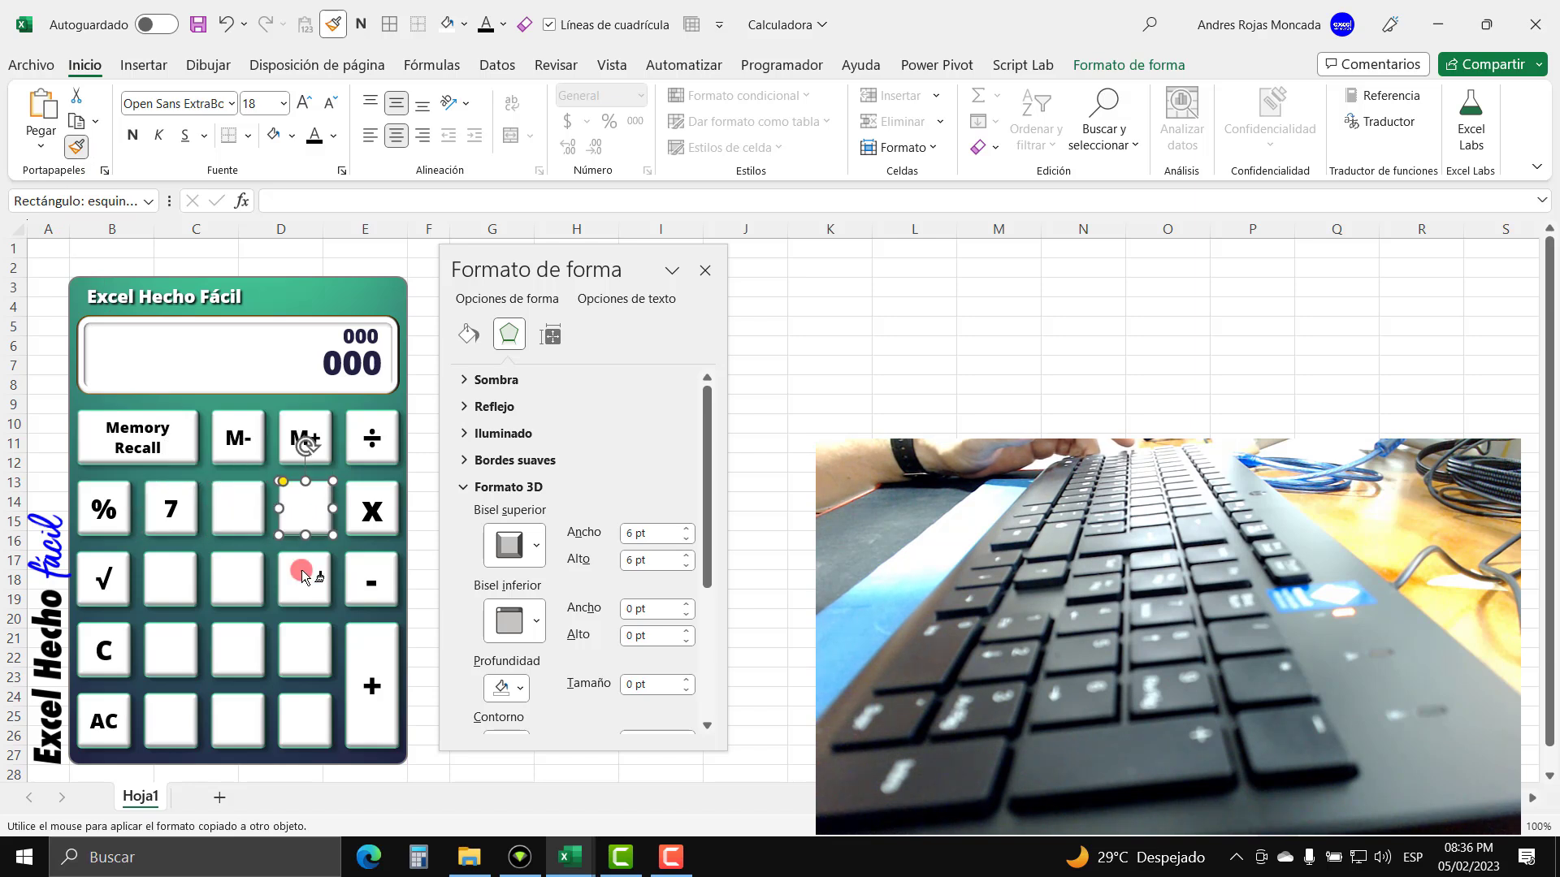
{"action": "left_click", "coordinate": [231, 576]}
{"action": "left_click", "coordinate": [173, 579]}
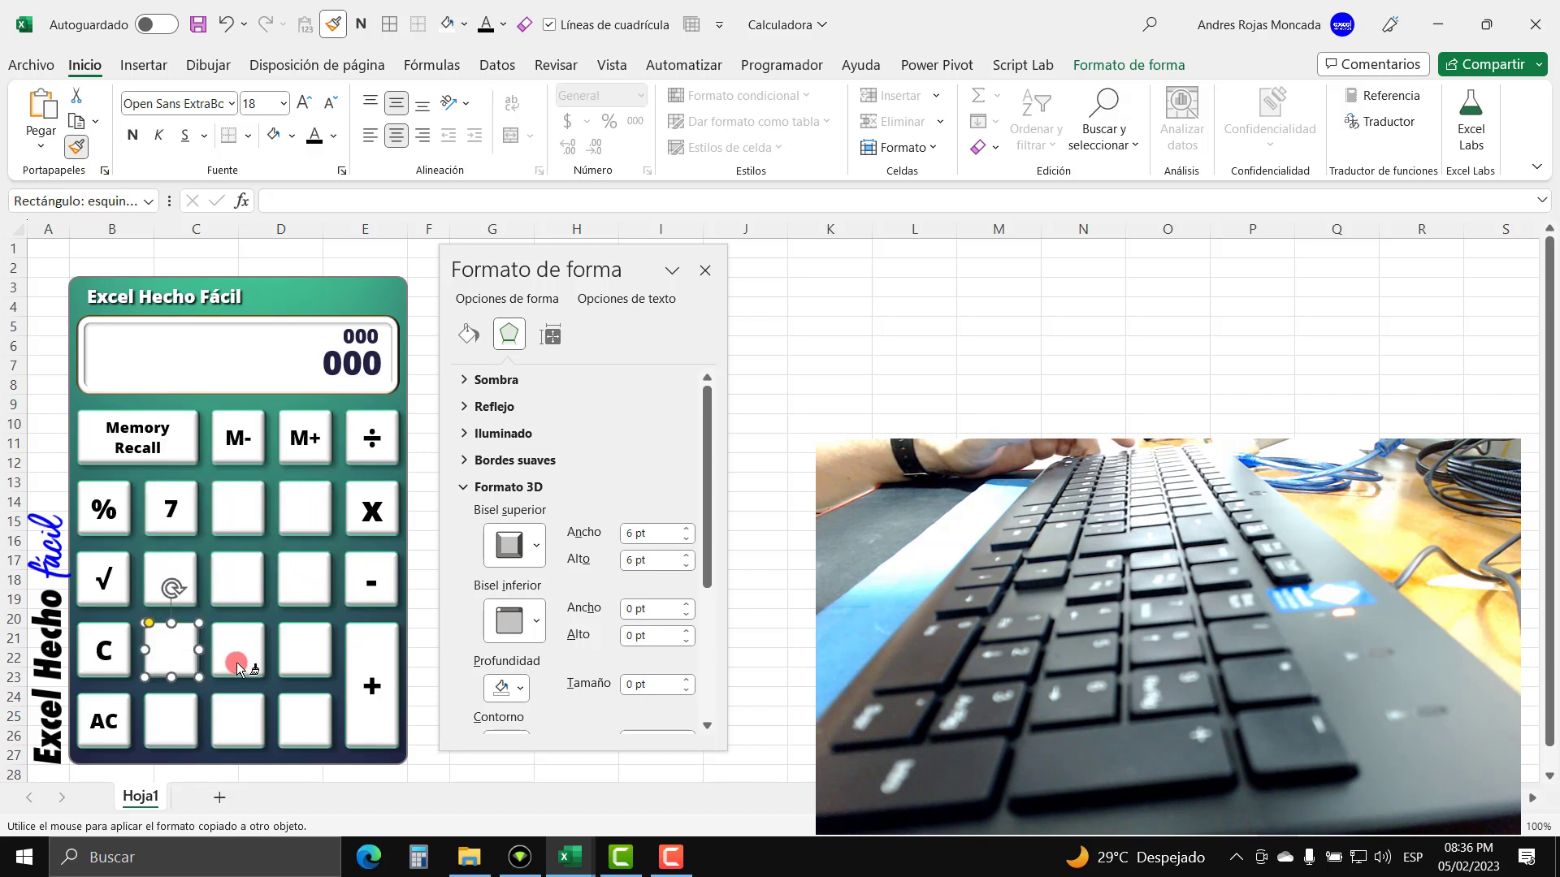
{"action": "left_click", "coordinate": [301, 718]}
{"action": "left_click", "coordinate": [237, 720]}
{"action": "left_click", "coordinate": [171, 720]}
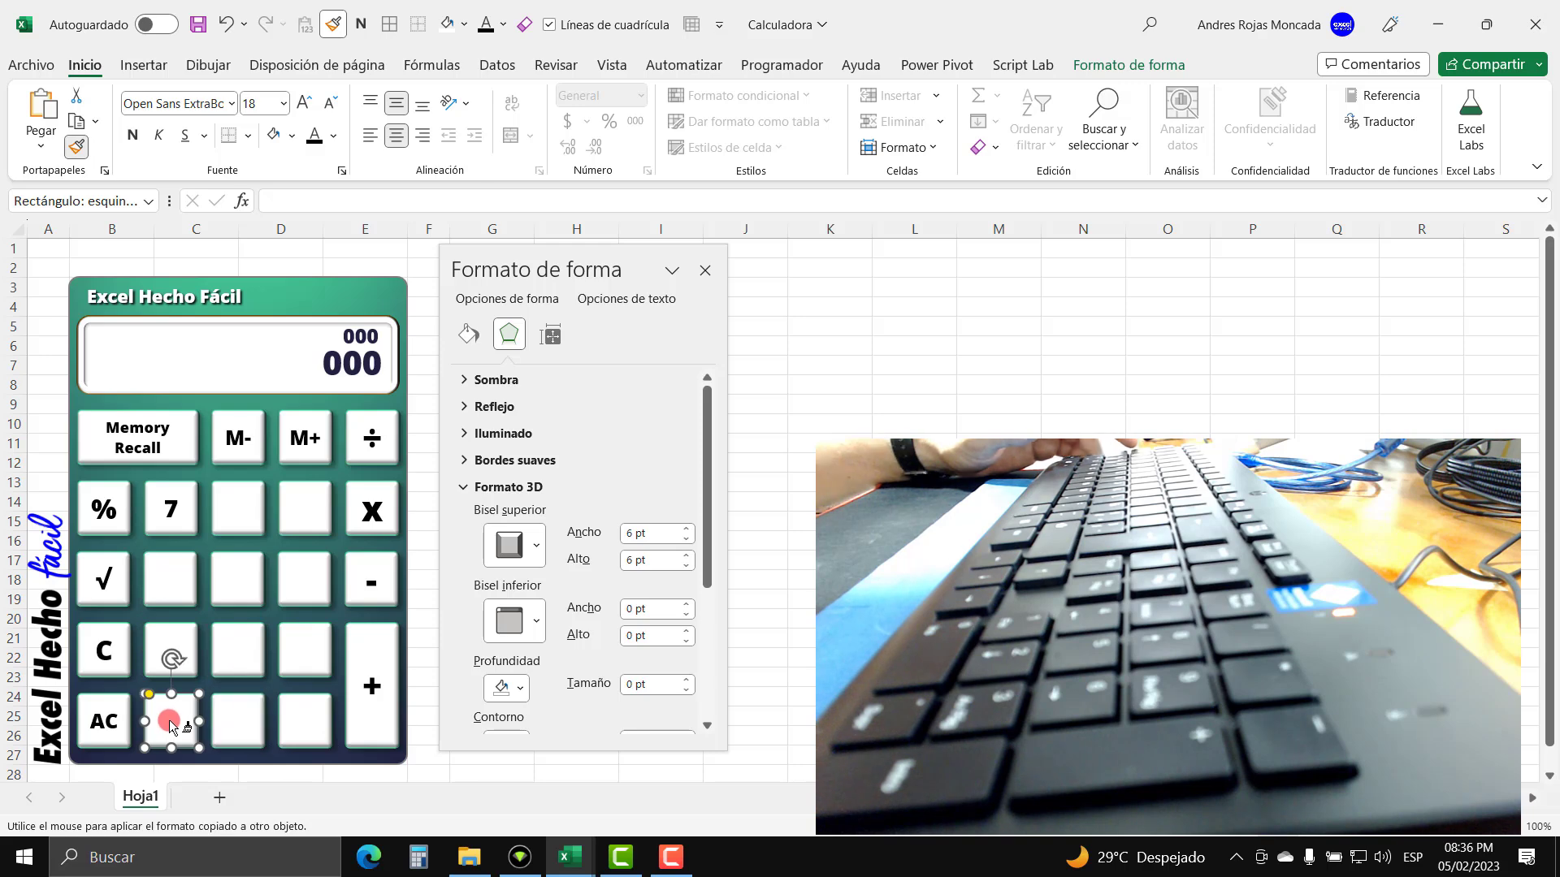
Label the two blank keys beside the 7 as 8 and 9
{"action": "left_click", "coordinate": [238, 508]}
{"action": "right_click", "coordinate": [239, 510]}
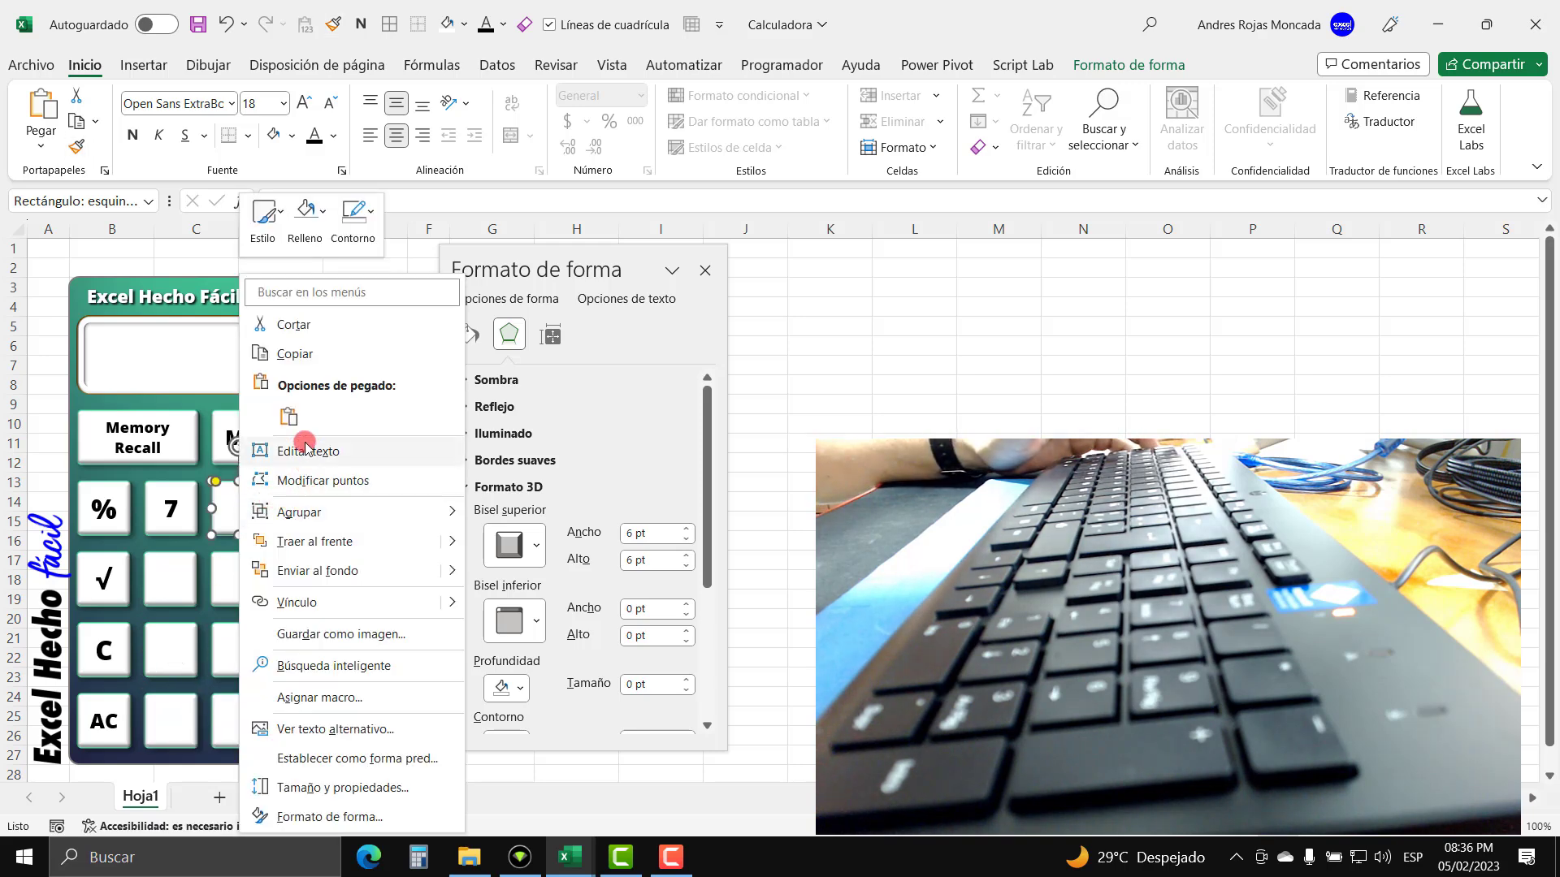
{"action": "left_click", "coordinate": [307, 445]}
{"action": "type", "text": "8"}
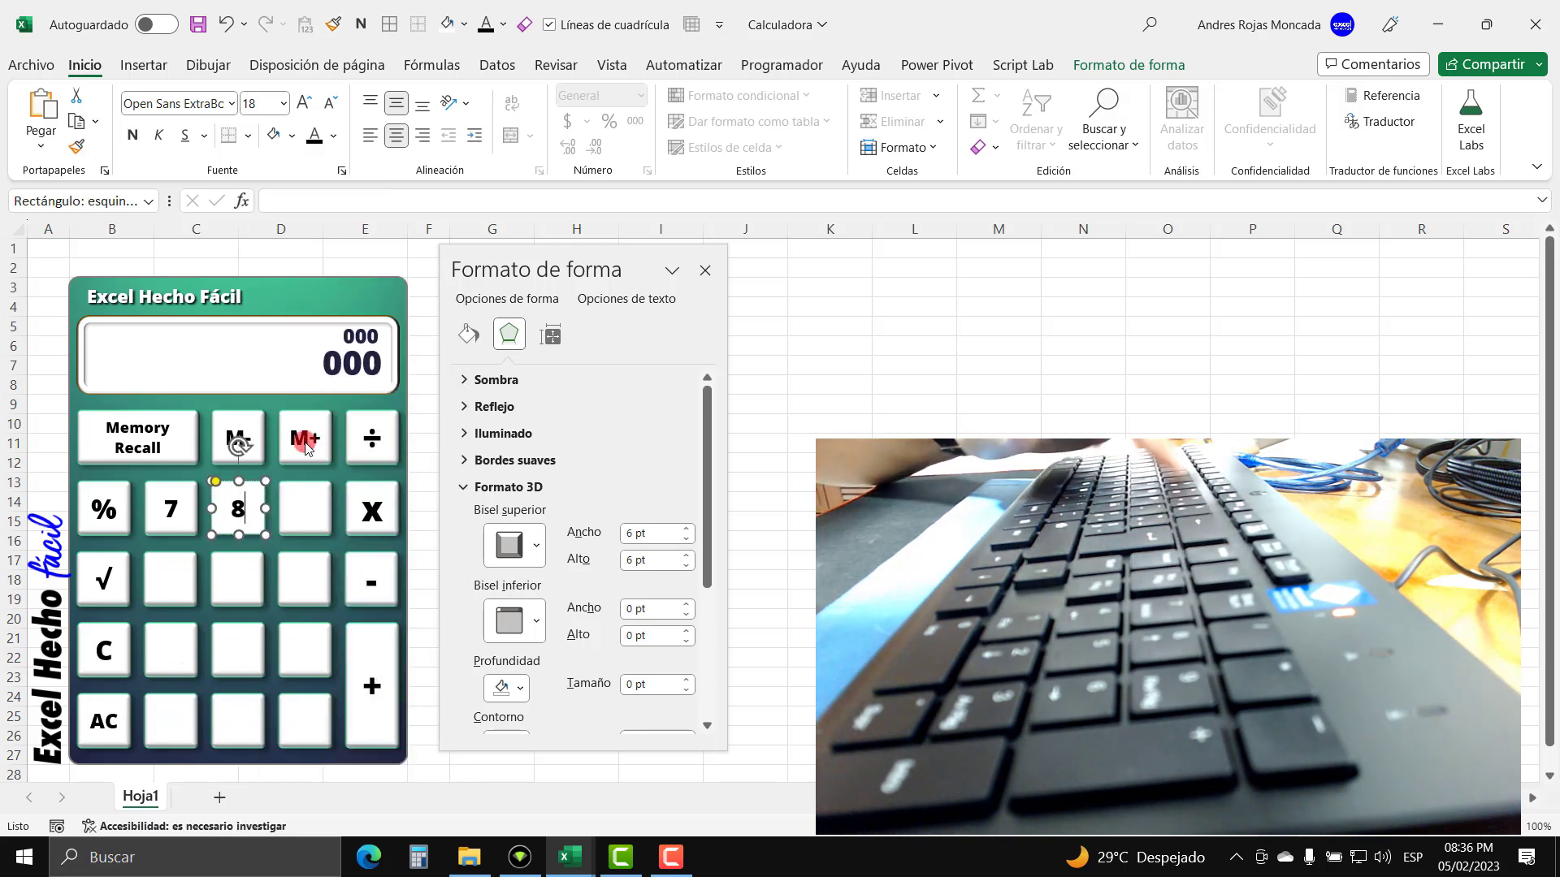
{"action": "left_click", "coordinate": [317, 514]}
{"action": "right_click", "coordinate": [316, 514]}
{"action": "left_click", "coordinate": [369, 449]}
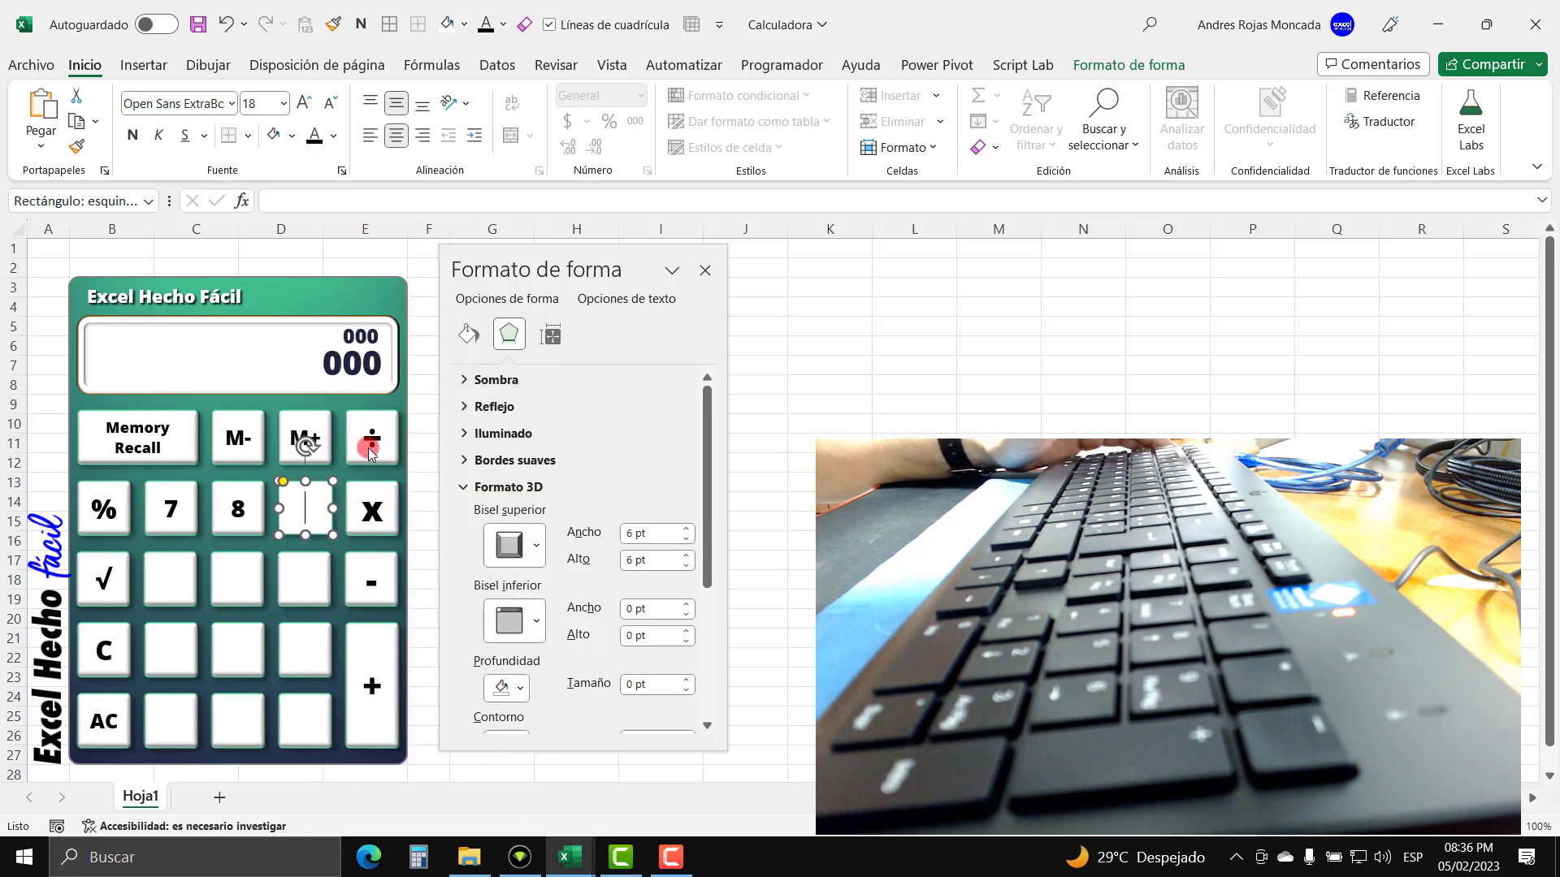
{"action": "type", "text": "9"}
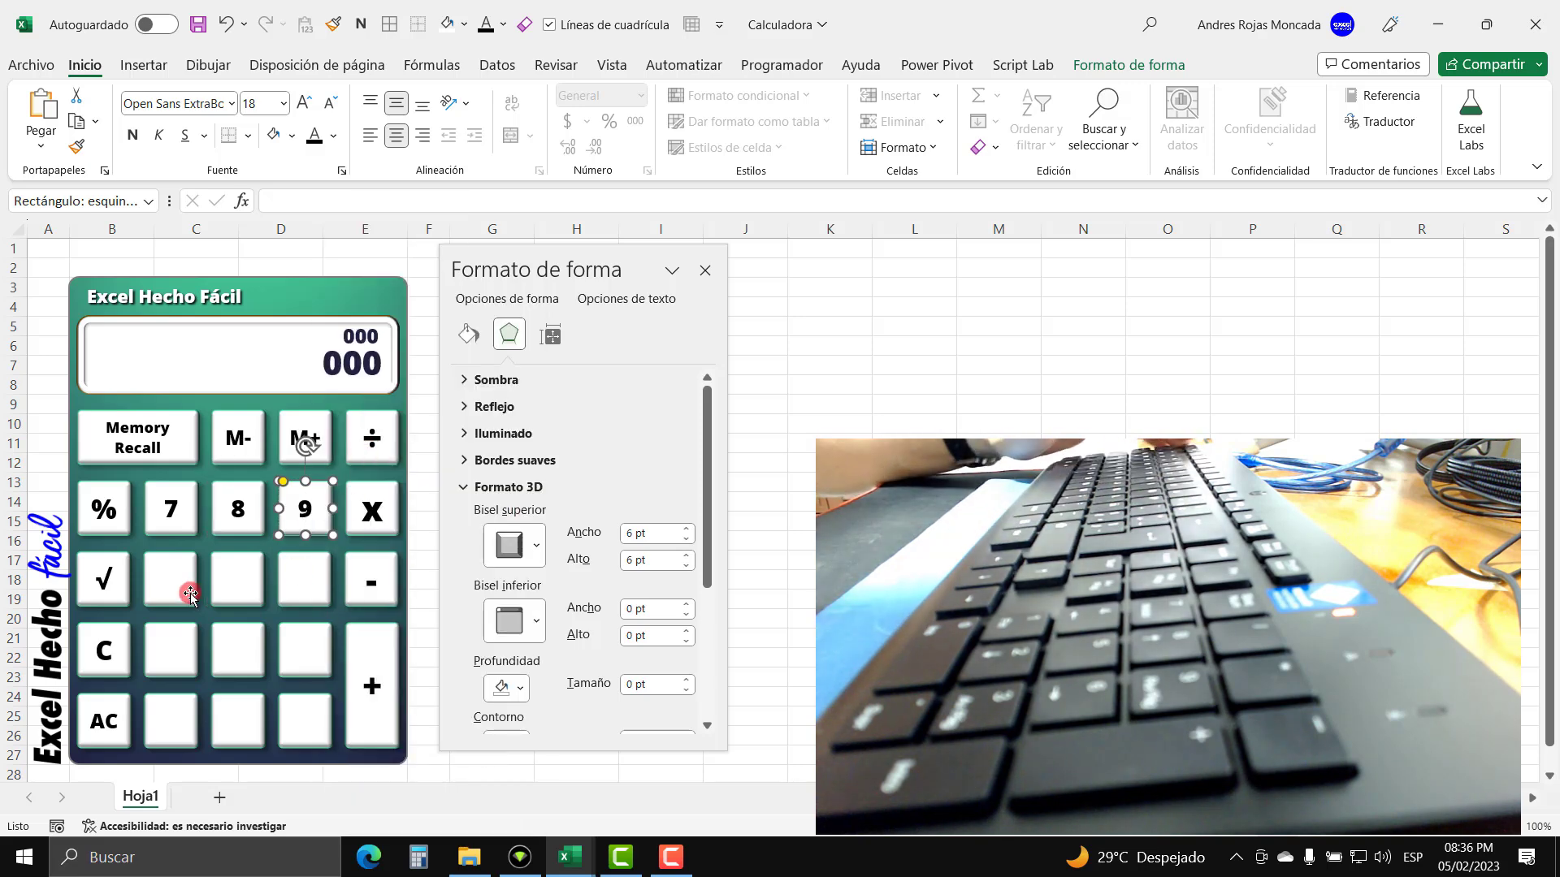
Label the second row of keys 4, 5 and 6
{"action": "right_click", "coordinate": [190, 593]}
{"action": "left_click", "coordinate": [238, 209]}
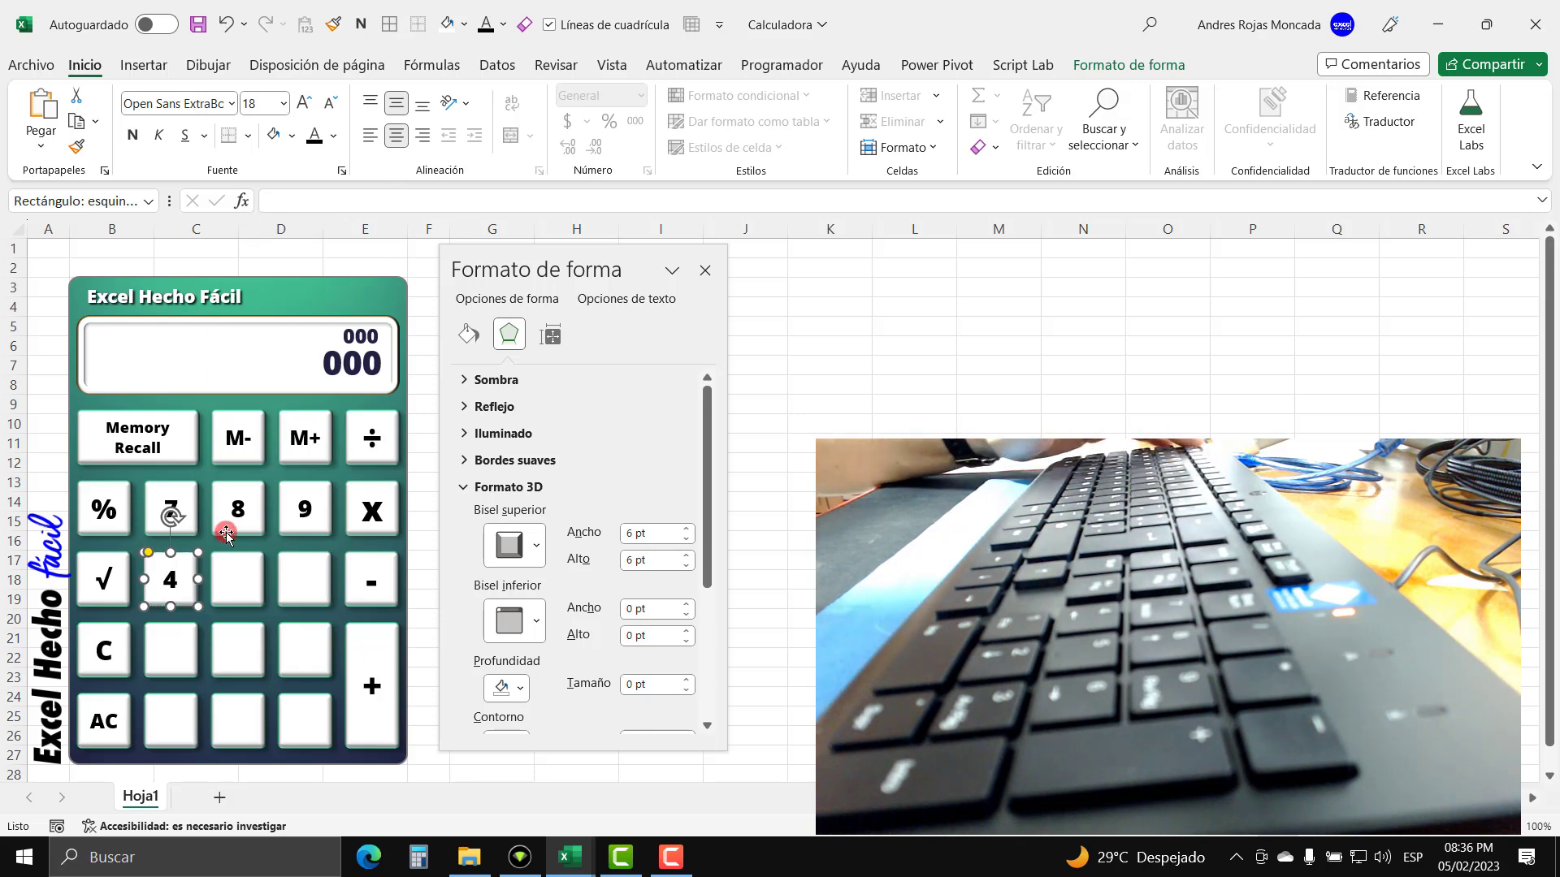
{"action": "type", "text": "4"}
{"action": "left_click", "coordinate": [227, 564]}
{"action": "right_click", "coordinate": [227, 564]}
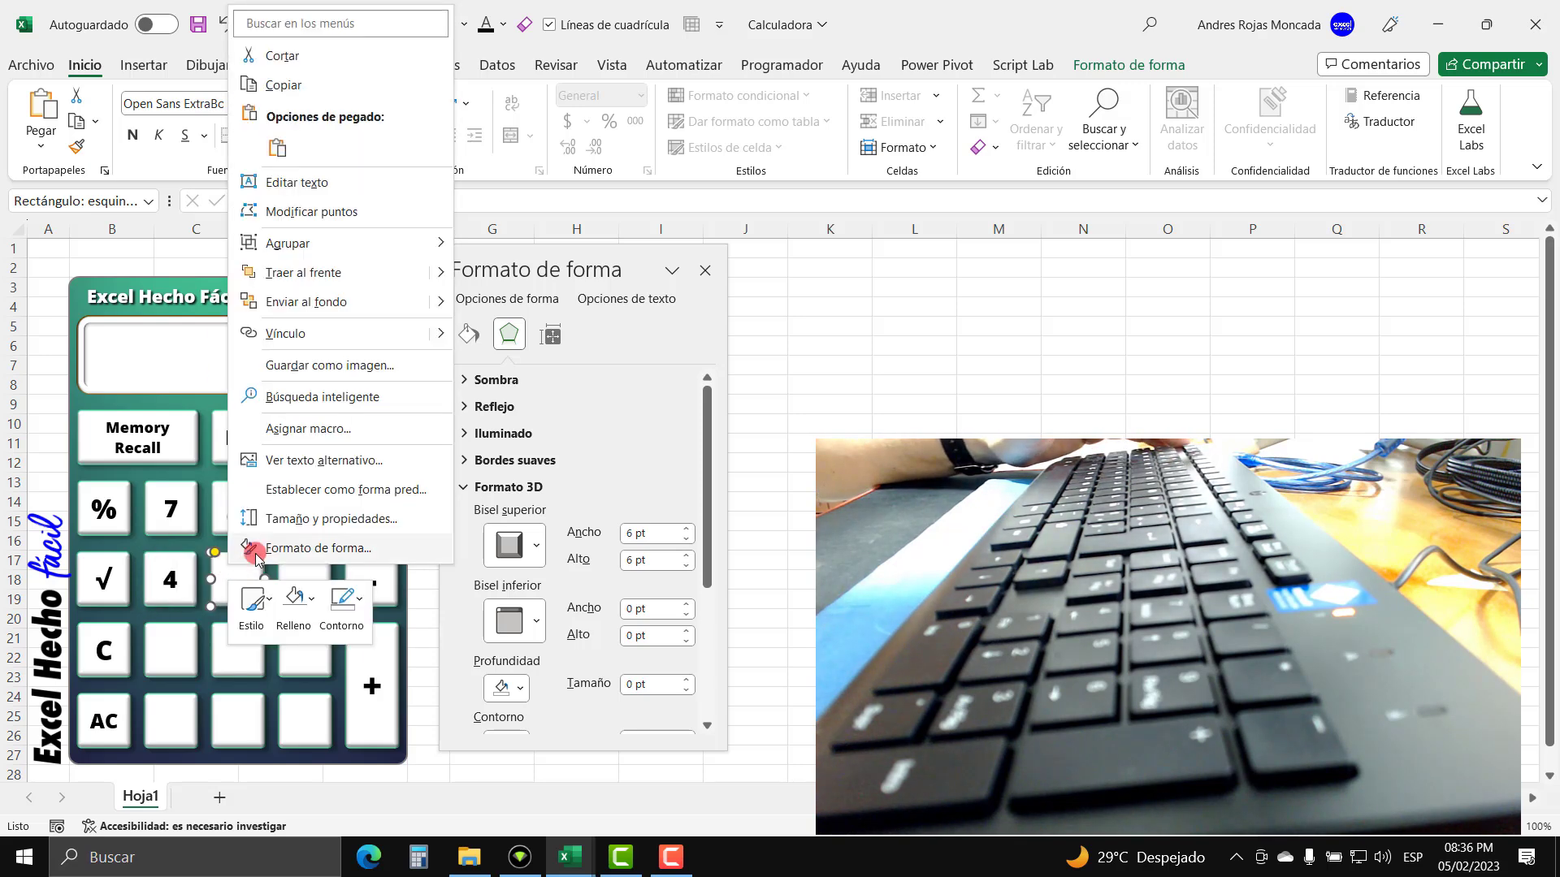
{"action": "left_click", "coordinate": [297, 180]}
{"action": "type", "text": "5"}
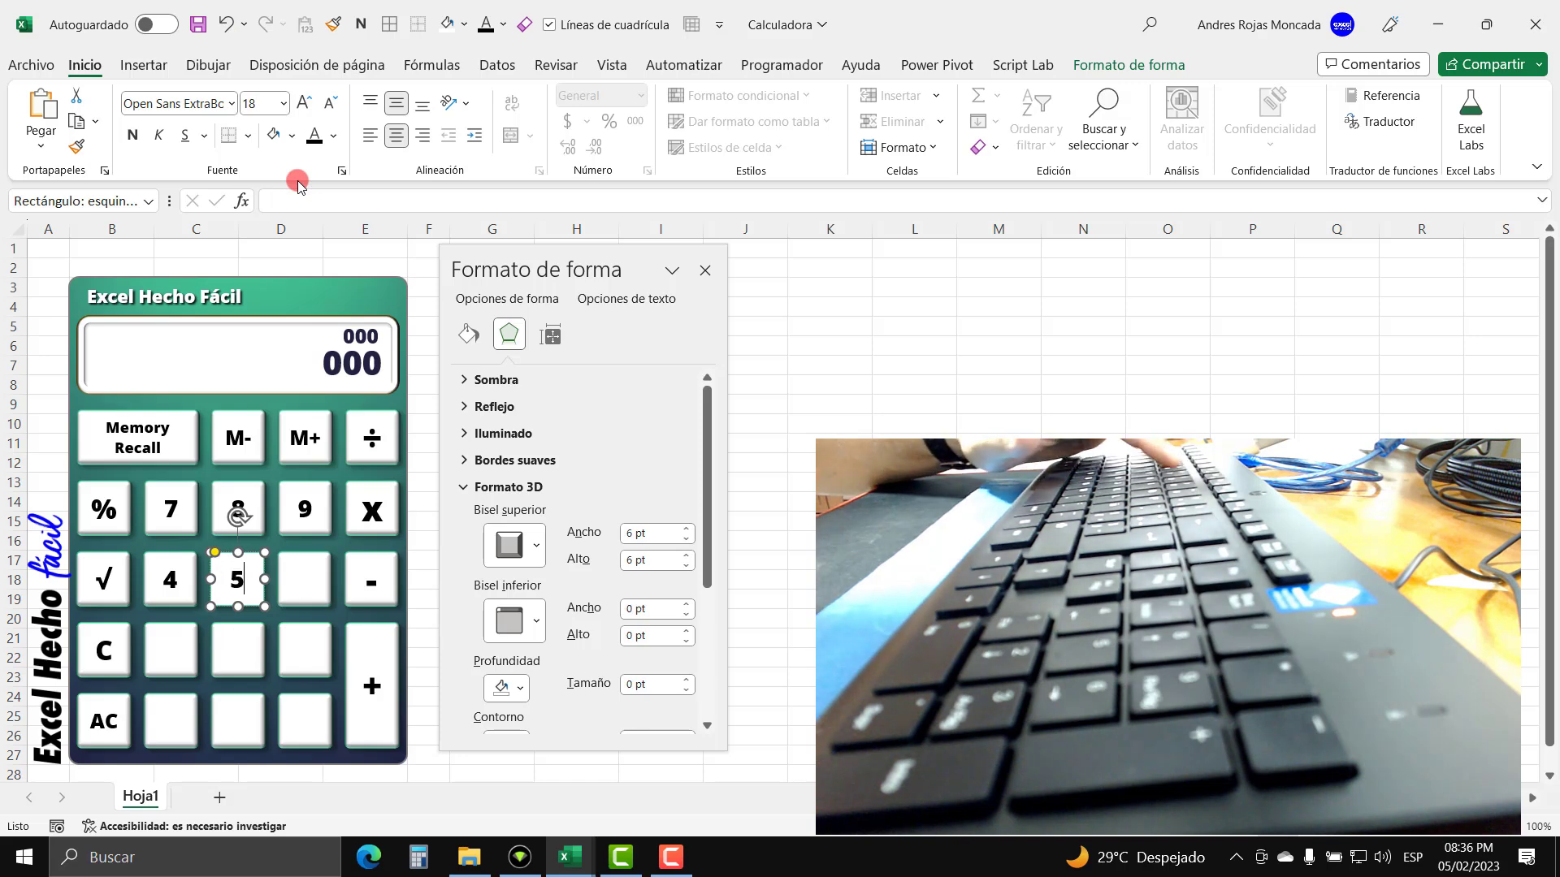
{"action": "right_click", "coordinate": [314, 568]}
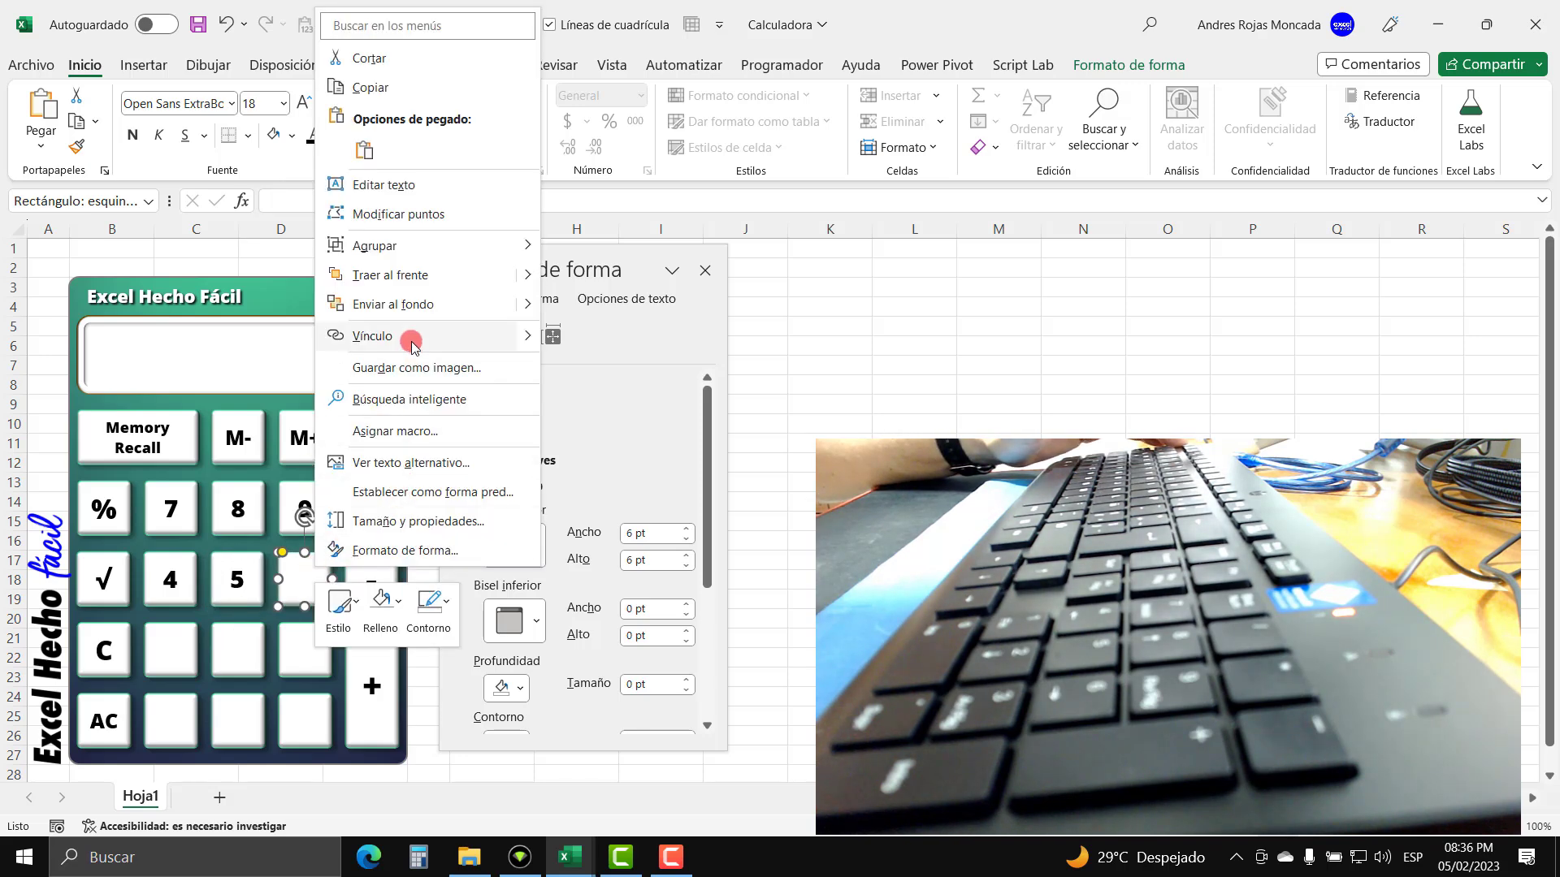
{"action": "left_click", "coordinate": [398, 184]}
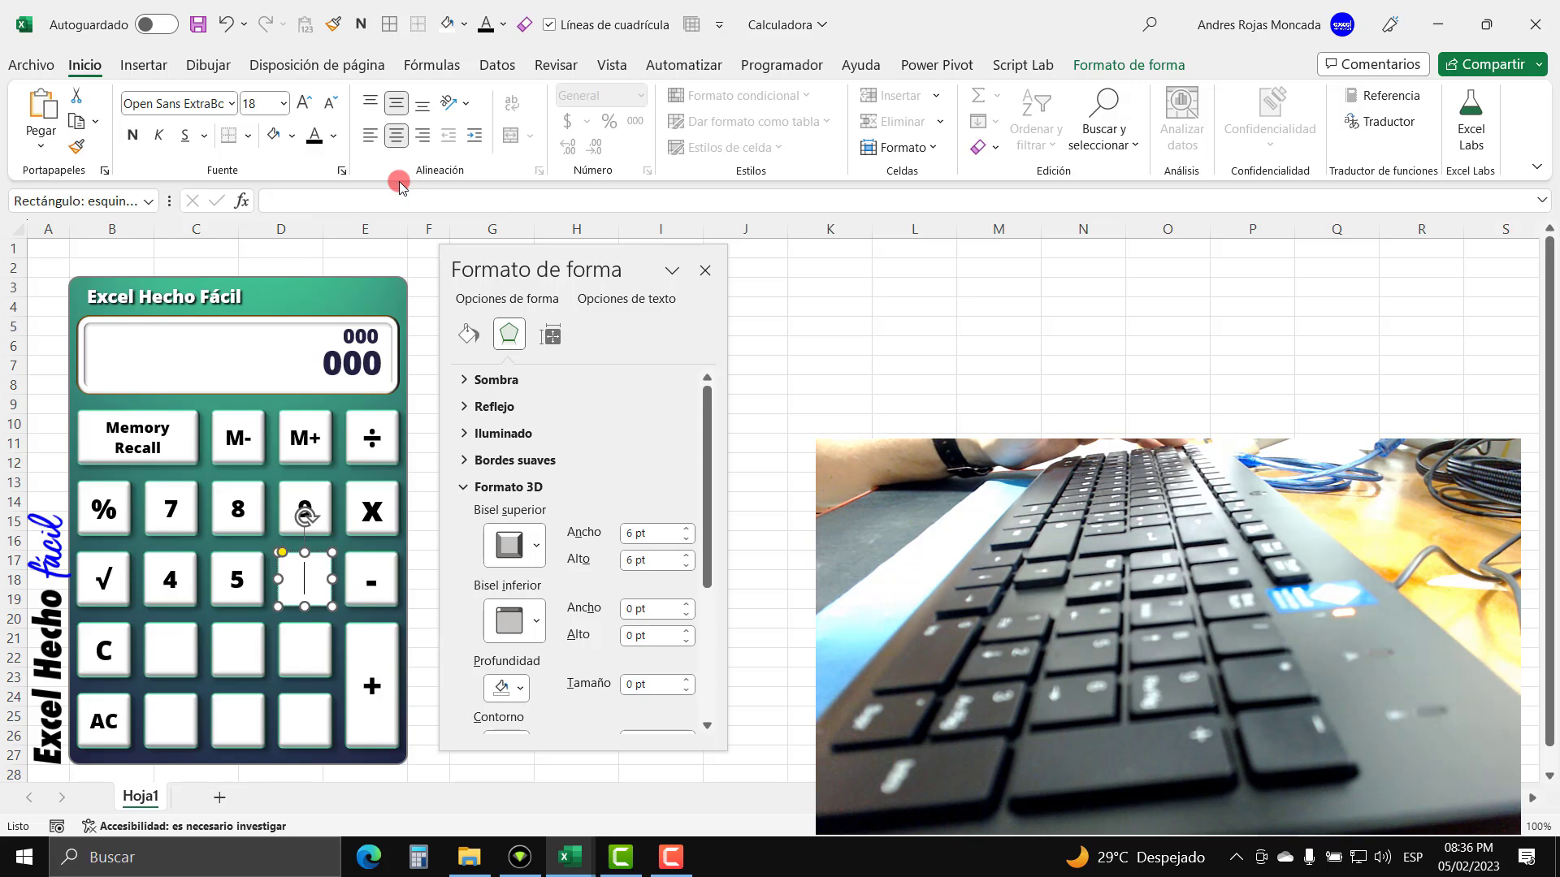
{"action": "type", "text": "6"}
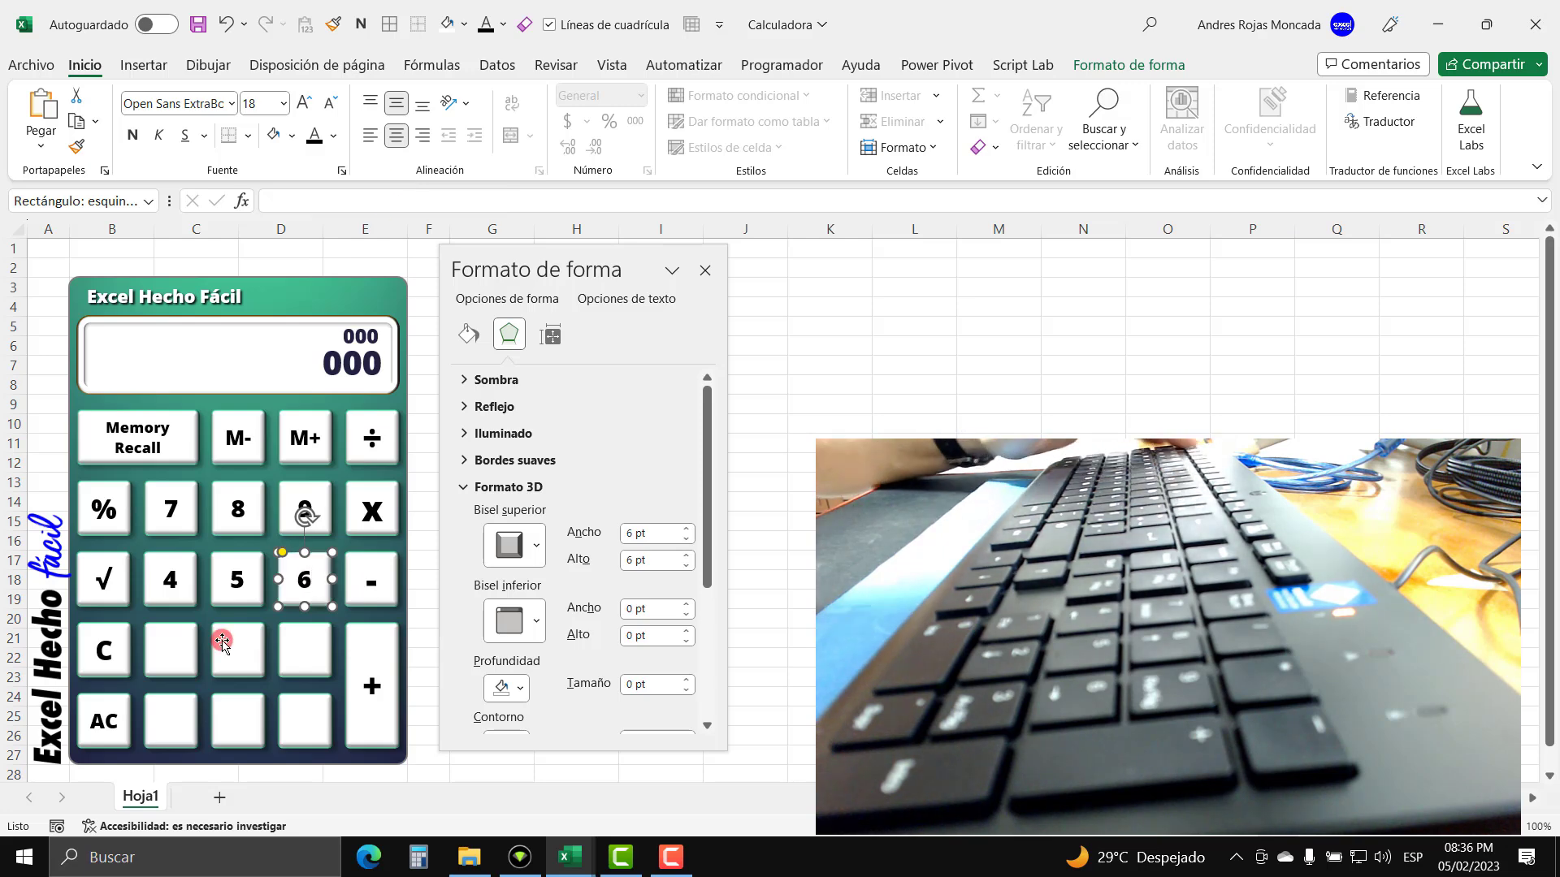
Label the third row of keys 1, 2 and 3
{"action": "left_click", "coordinate": [172, 650]}
{"action": "right_click", "coordinate": [172, 650]}
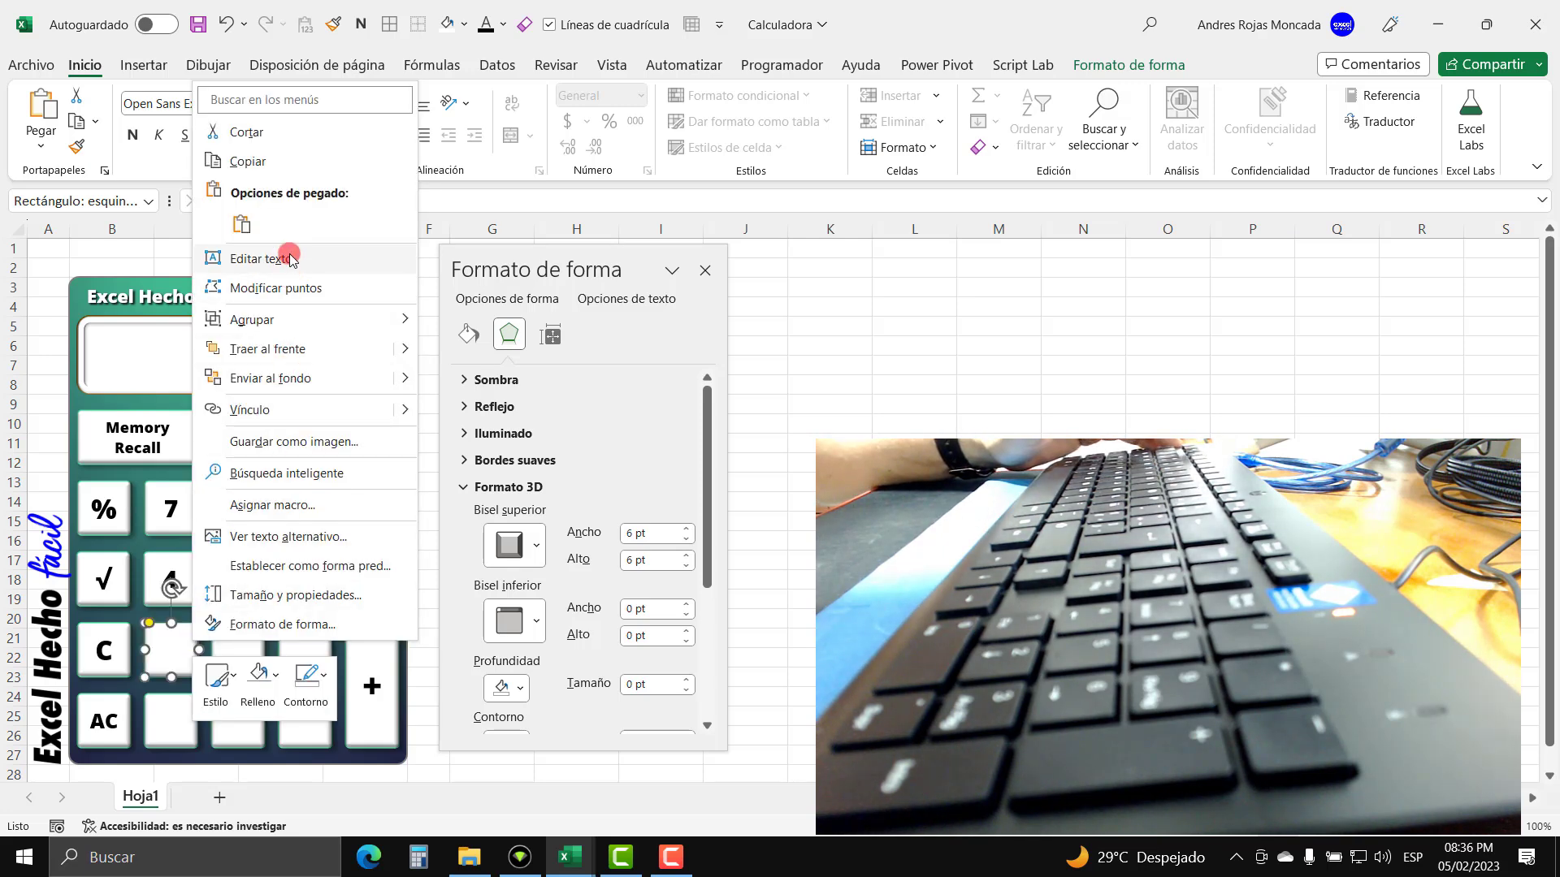
{"action": "left_click", "coordinate": [286, 254]}
{"action": "type", "text": "1"}
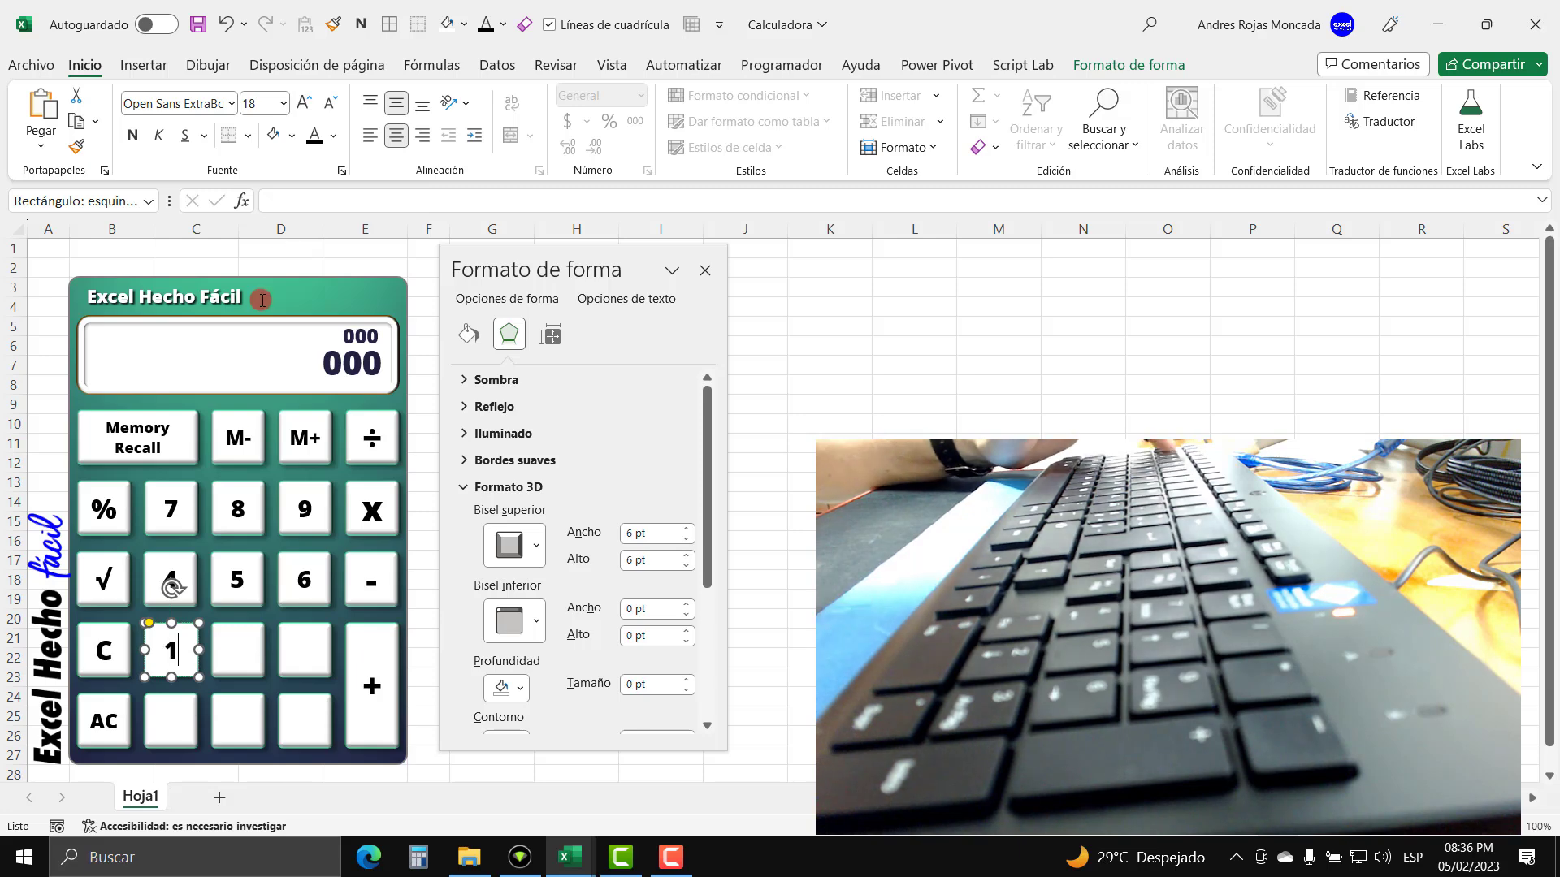
{"action": "left_click", "coordinate": [233, 648]}
{"action": "right_click", "coordinate": [233, 648]}
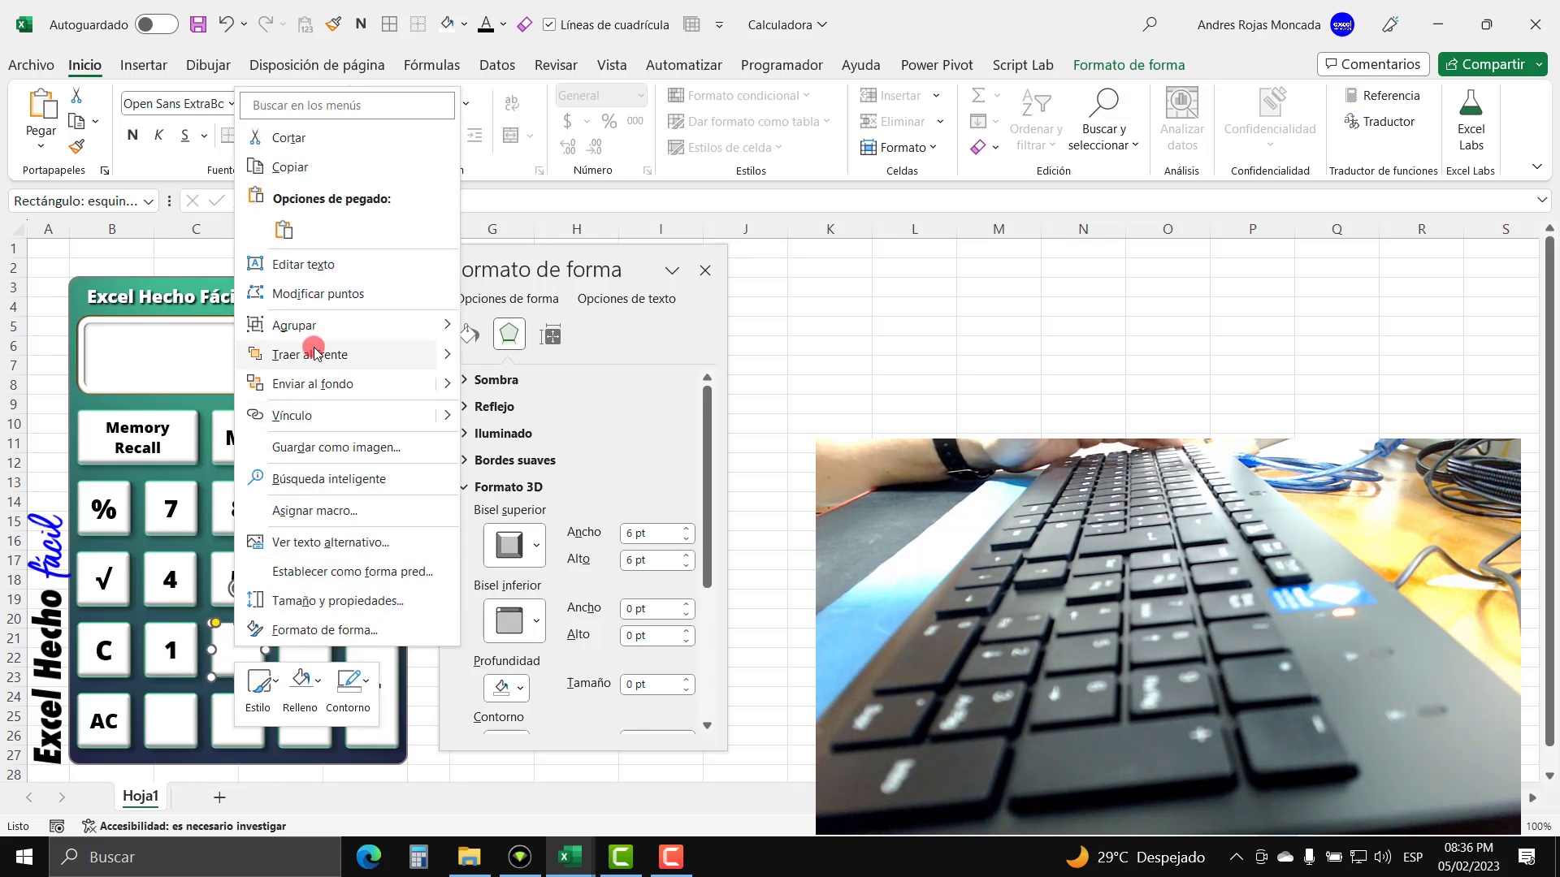
{"action": "left_click", "coordinate": [314, 267]}
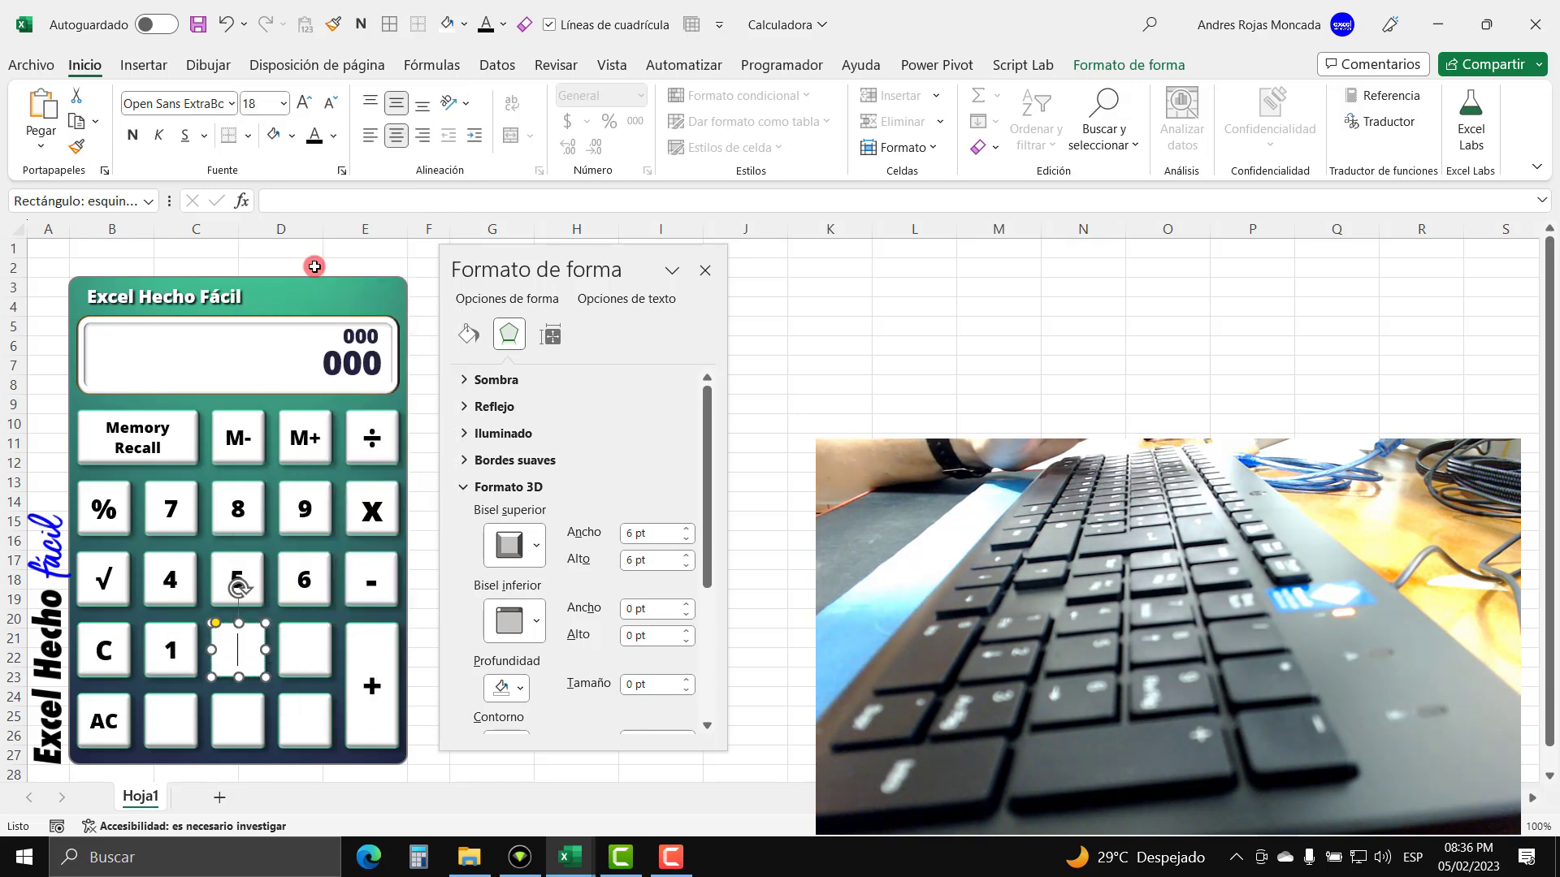
{"action": "type", "text": "2"}
{"action": "right_click", "coordinate": [315, 652]}
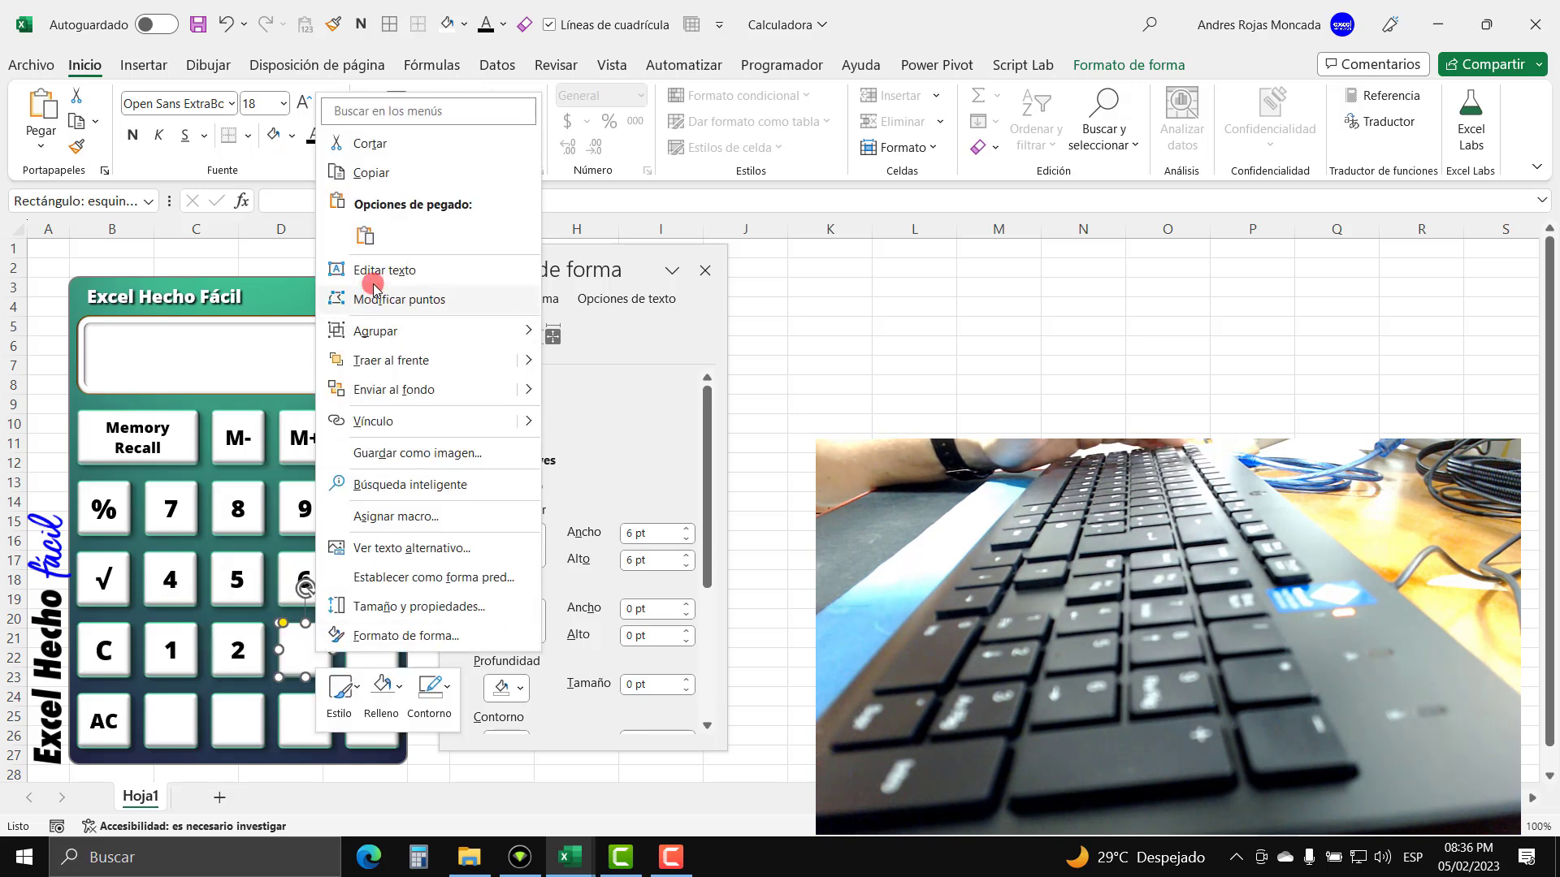
{"action": "left_click", "coordinate": [366, 269]}
{"action": "type", "text": "3"}
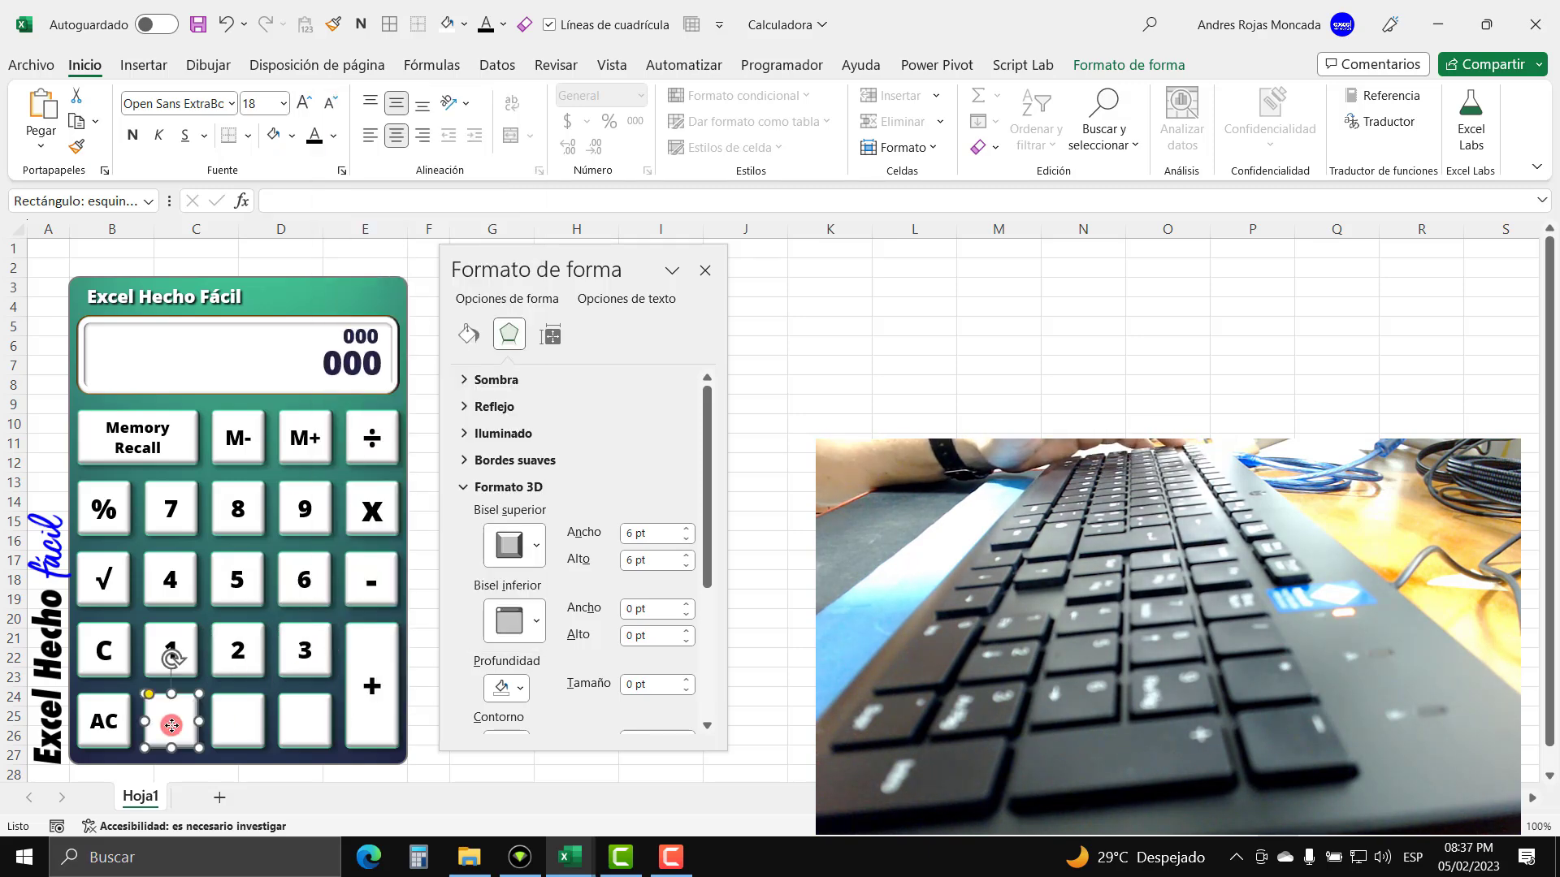
Label the bottom-row keys 0, the decimal point and =, then deselect
{"action": "right_click", "coordinate": [170, 725]}
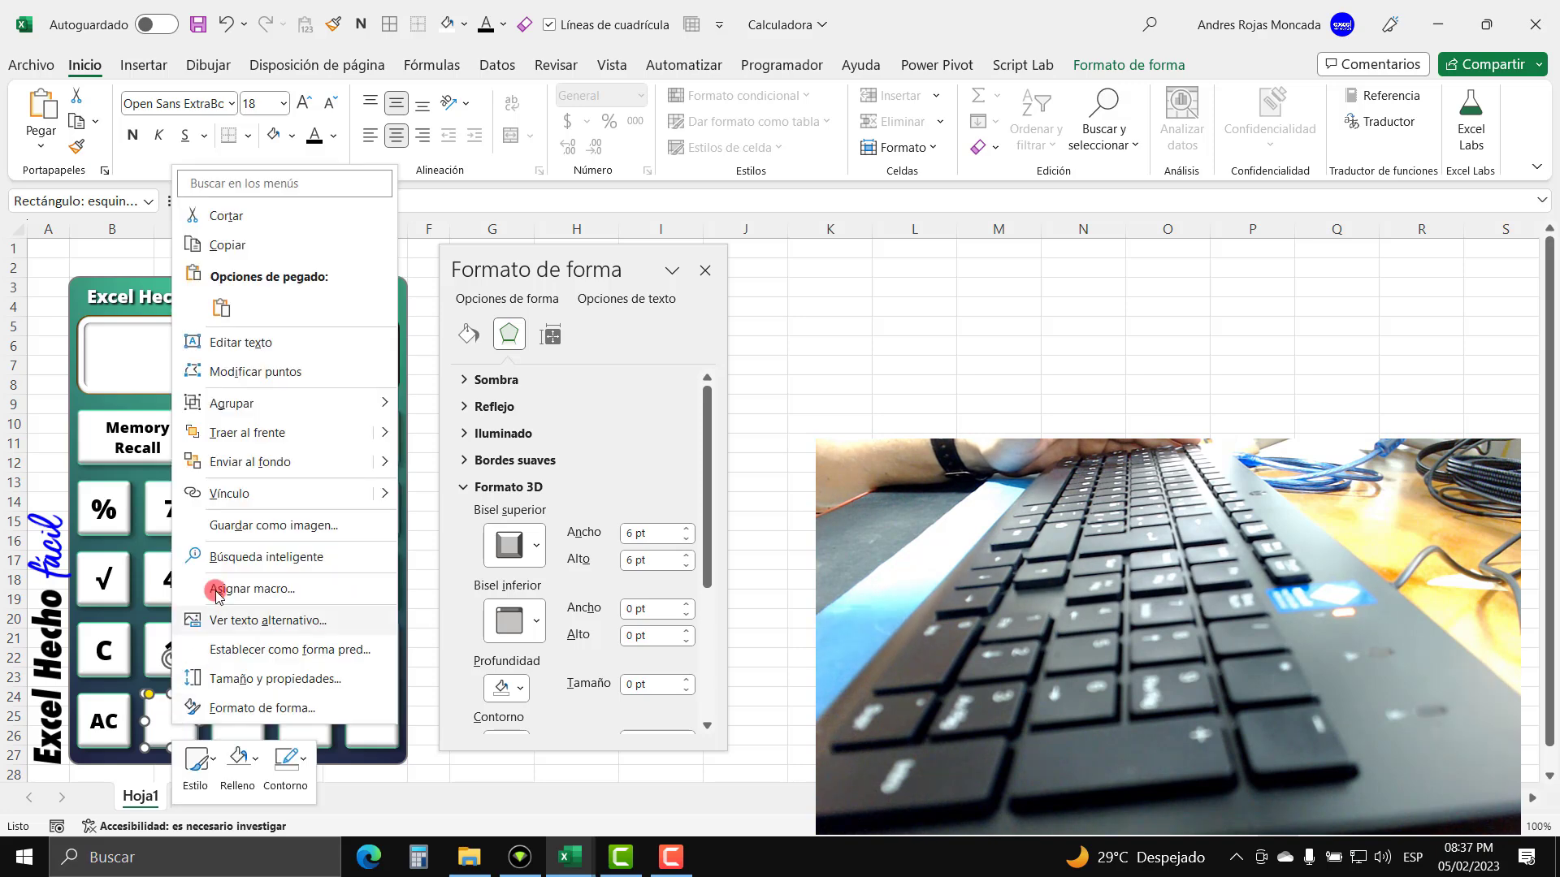
{"action": "left_click", "coordinate": [249, 340]}
{"action": "type", "text": "0"}
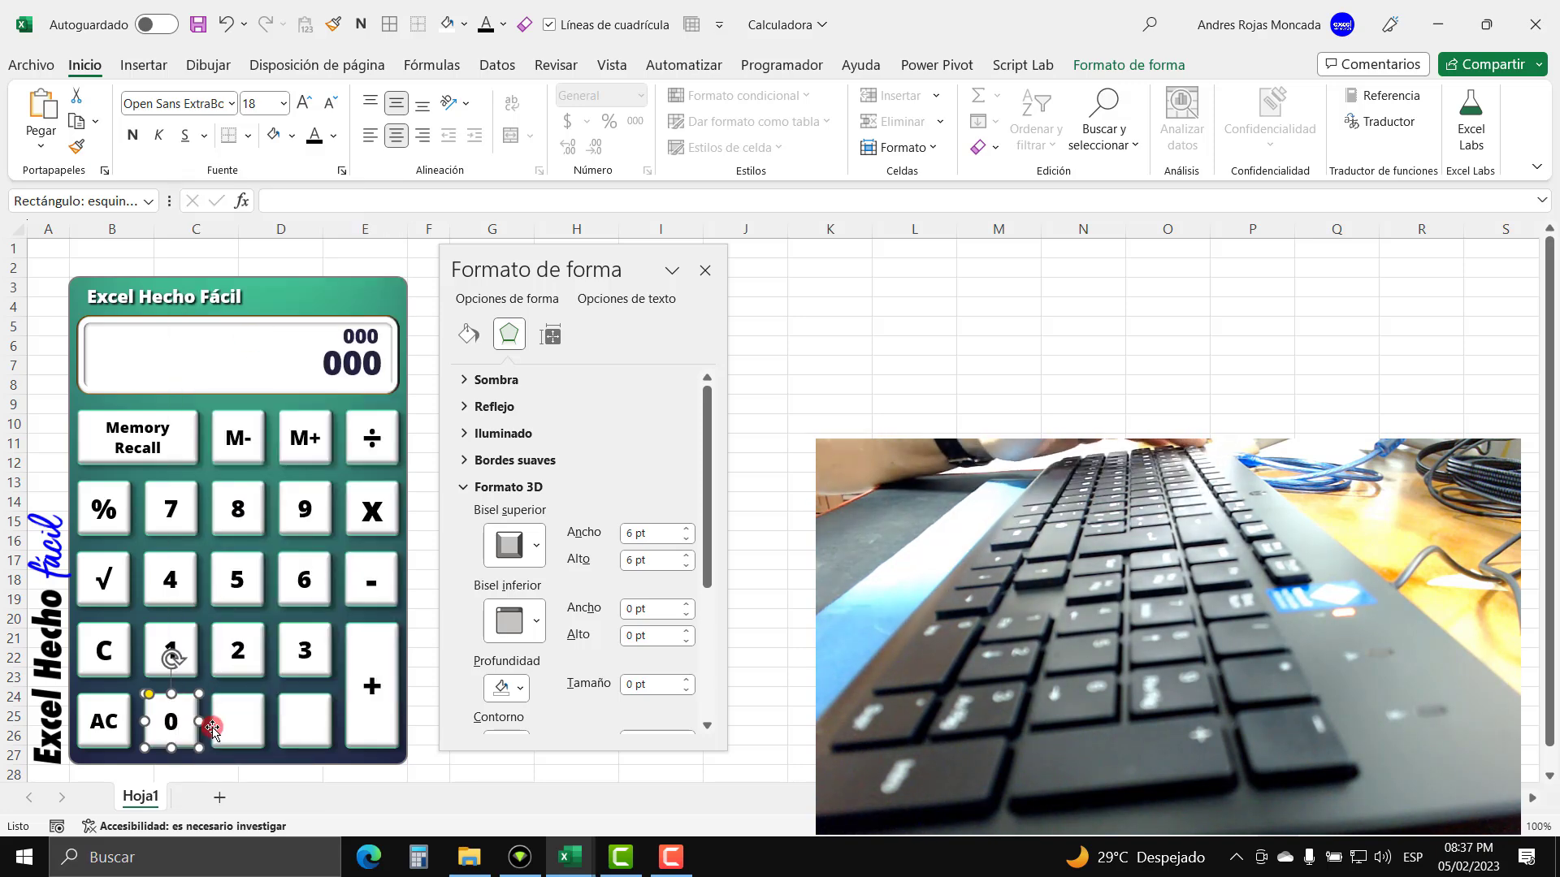
{"action": "right_click", "coordinate": [233, 723]}
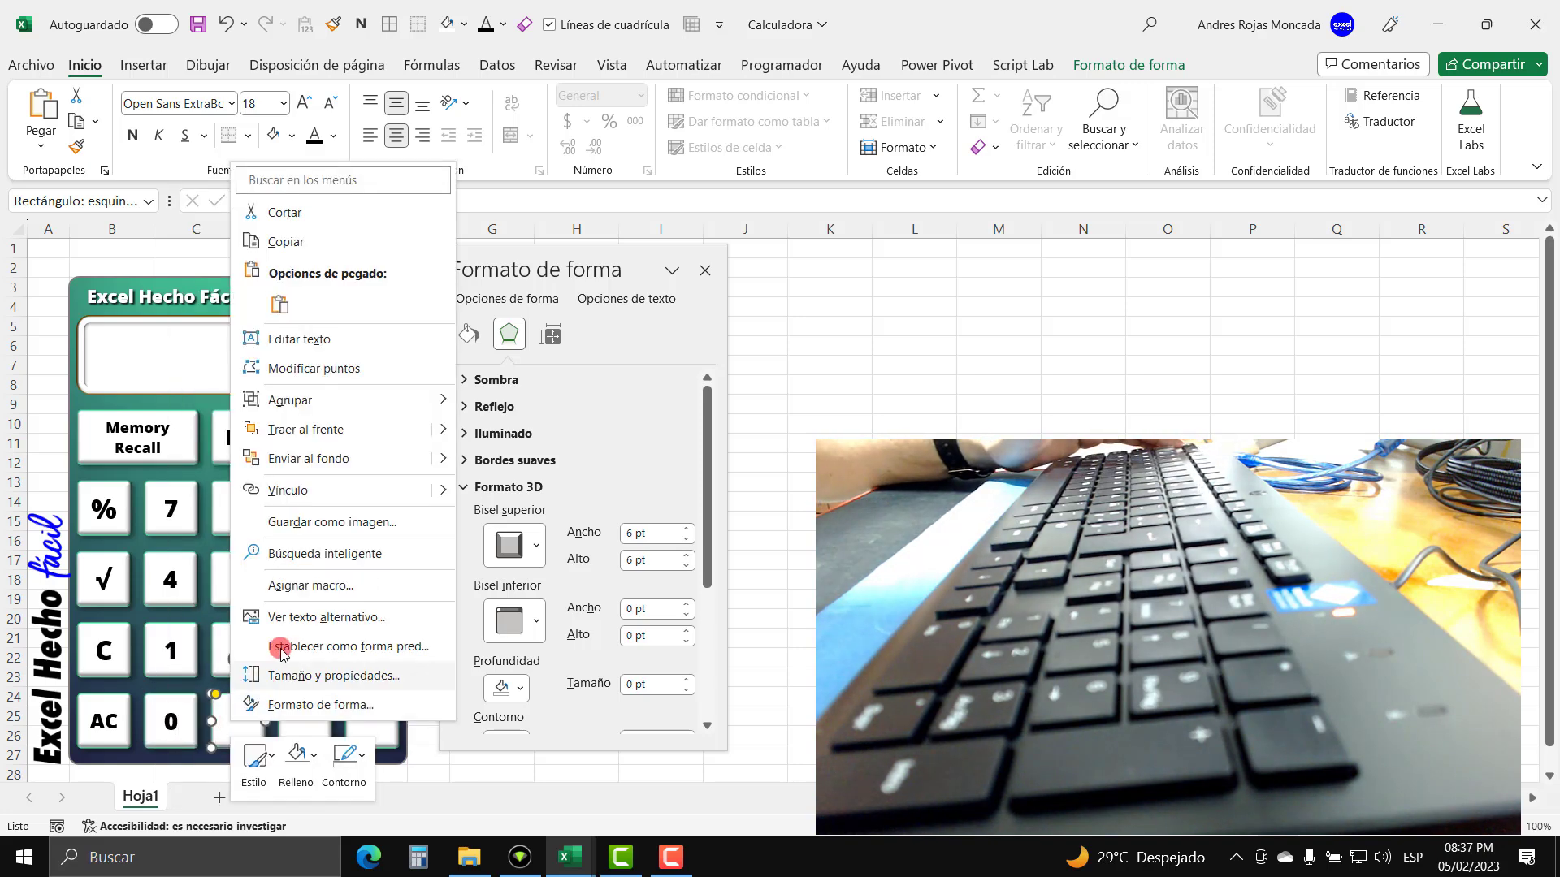
{"action": "left_click", "coordinate": [313, 339]}
{"action": "type", "text": "."}
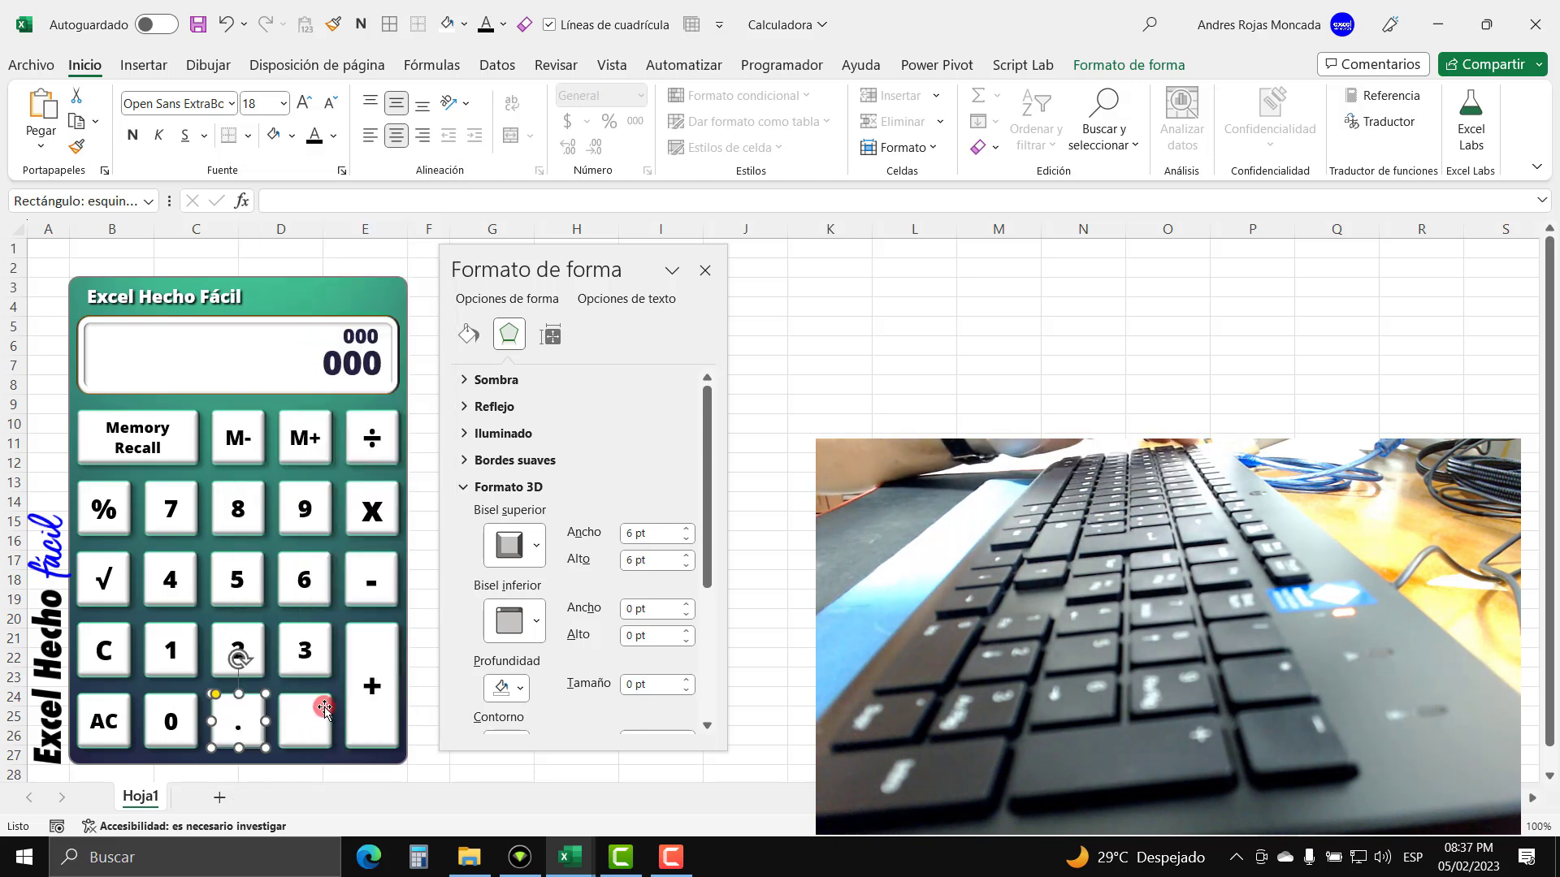
{"action": "right_click", "coordinate": [326, 703]}
{"action": "left_click", "coordinate": [411, 319]}
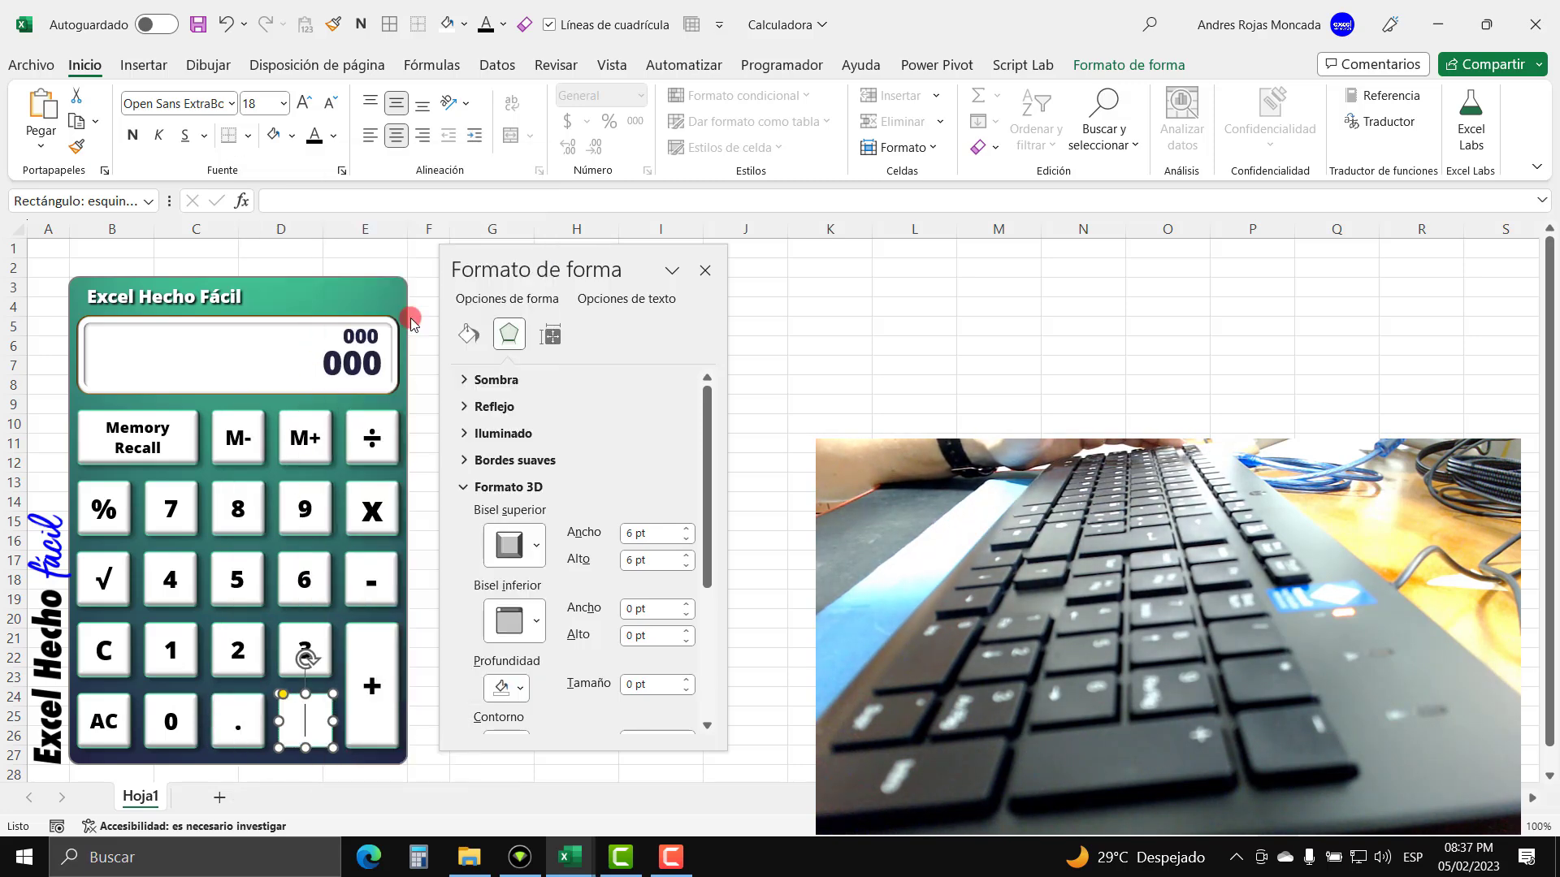
{"action": "type", "text": "="}
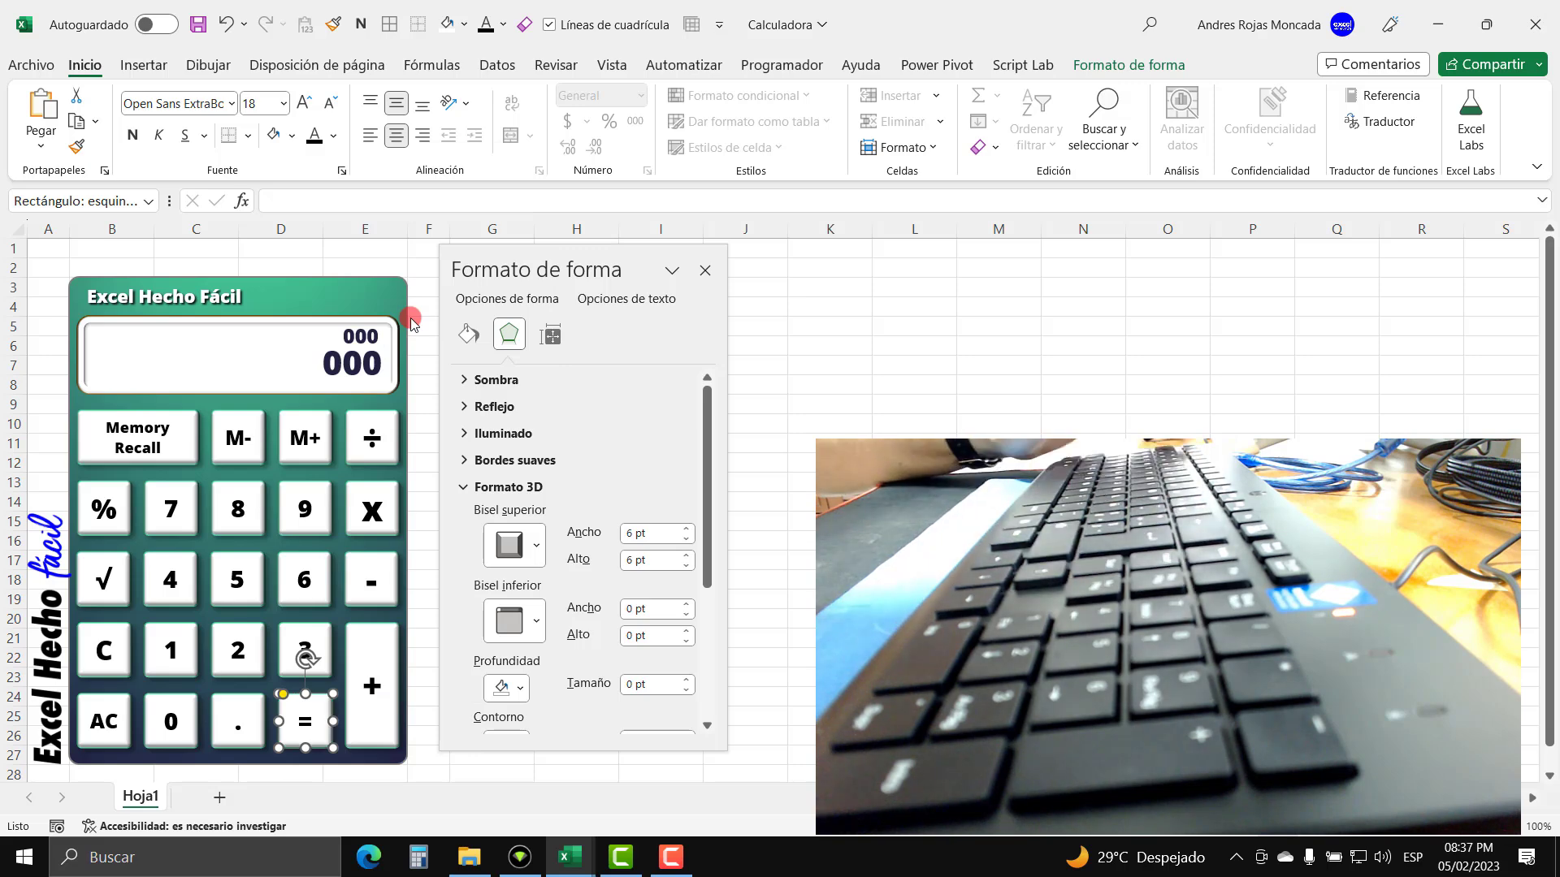
{"action": "key", "text": "Escape"}
{"action": "key", "text": "Escape"}
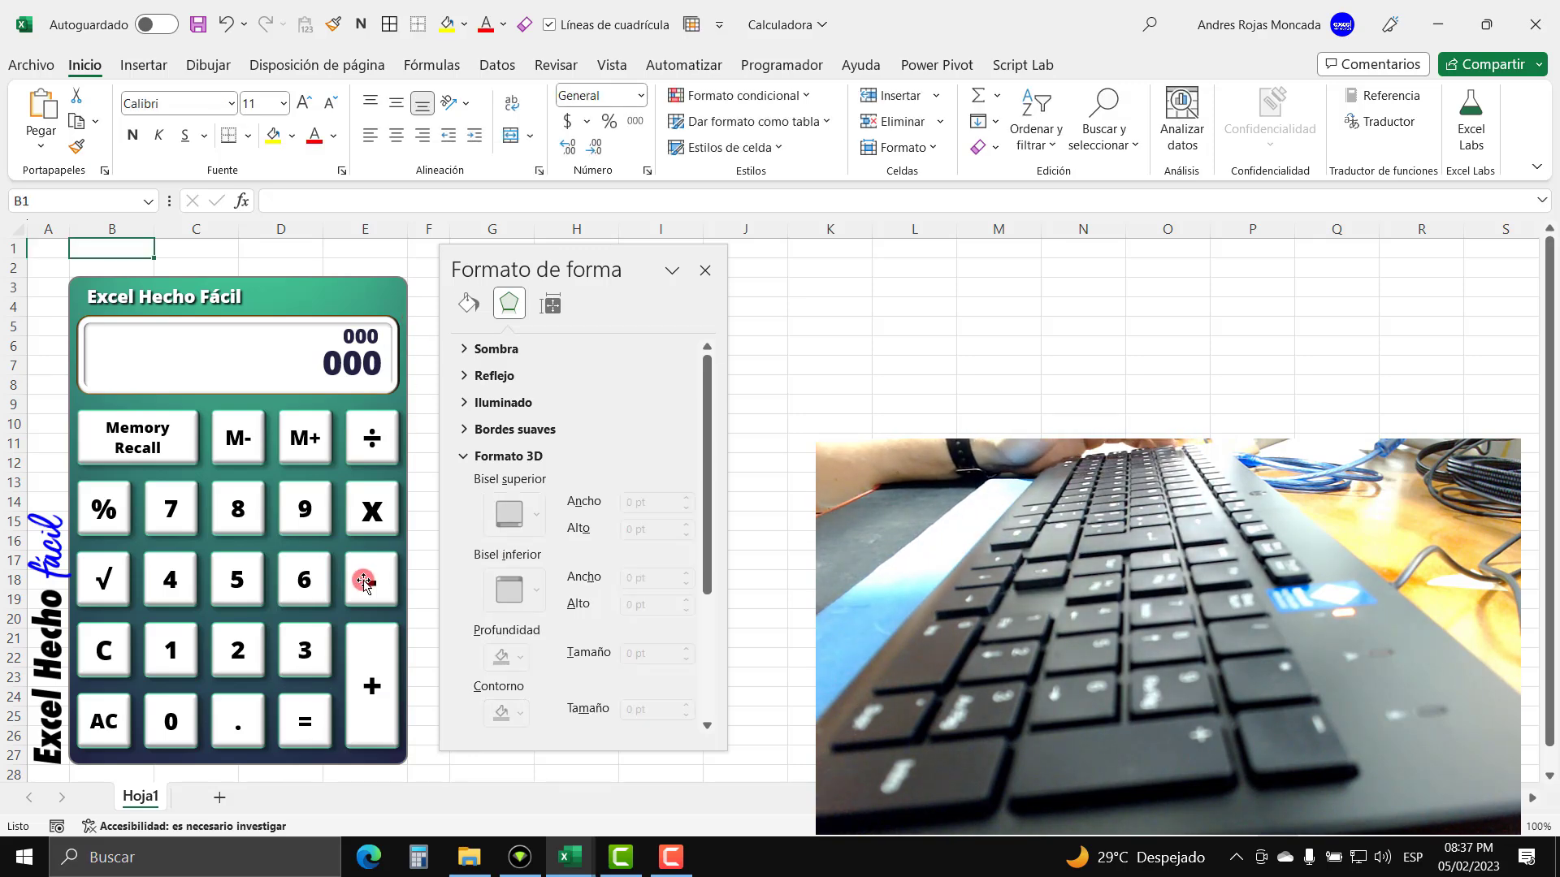
Select and deselect the calculator display and its upper line to check them
{"action": "left_click", "coordinate": [364, 373]}
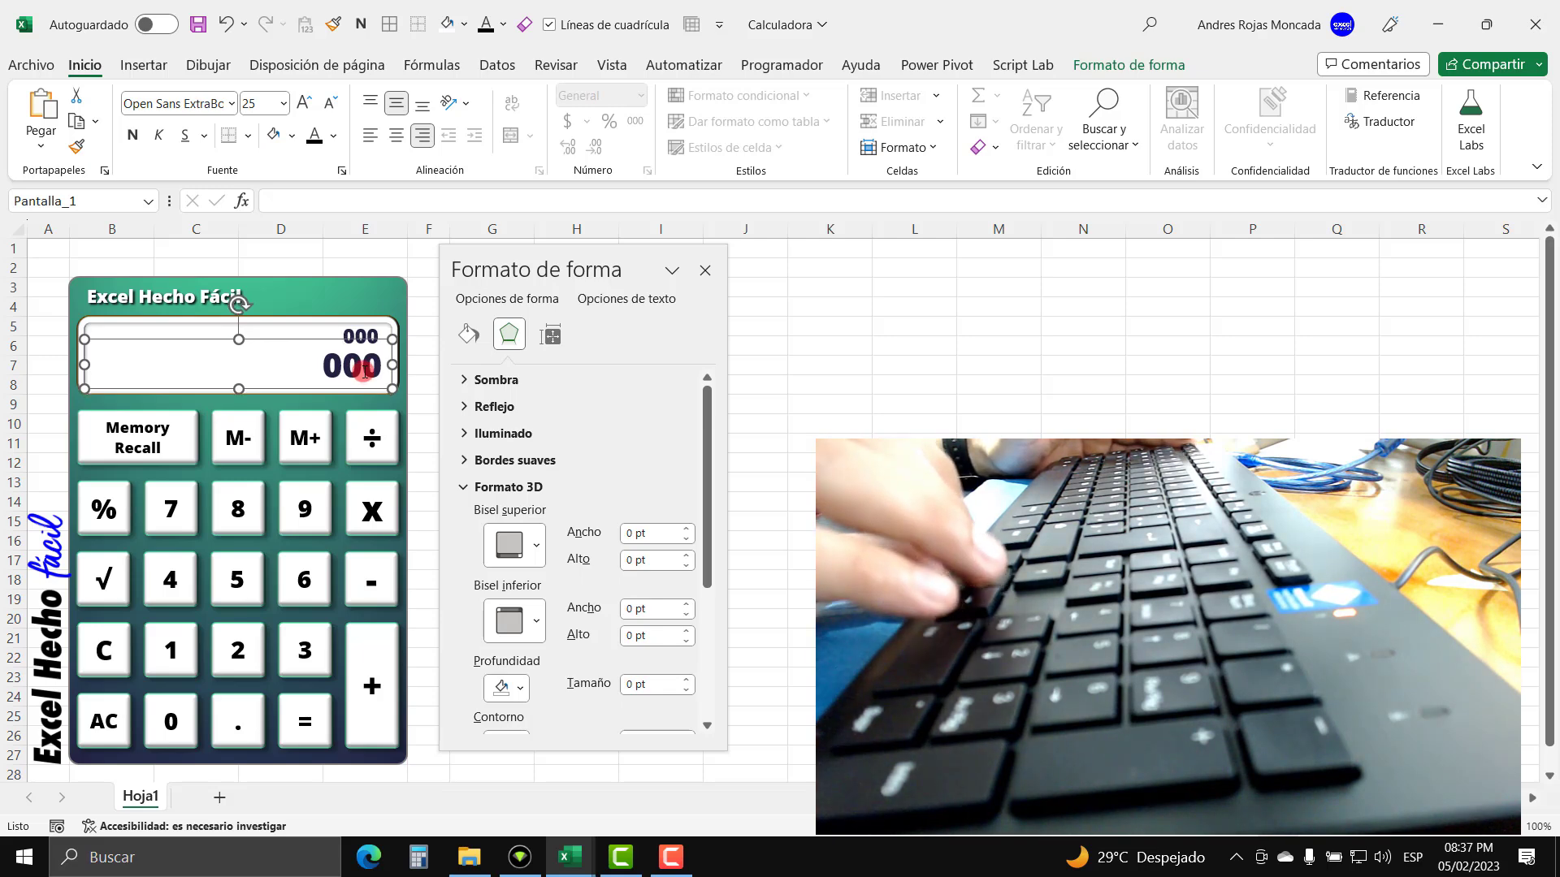
{"action": "key", "text": "Escape"}
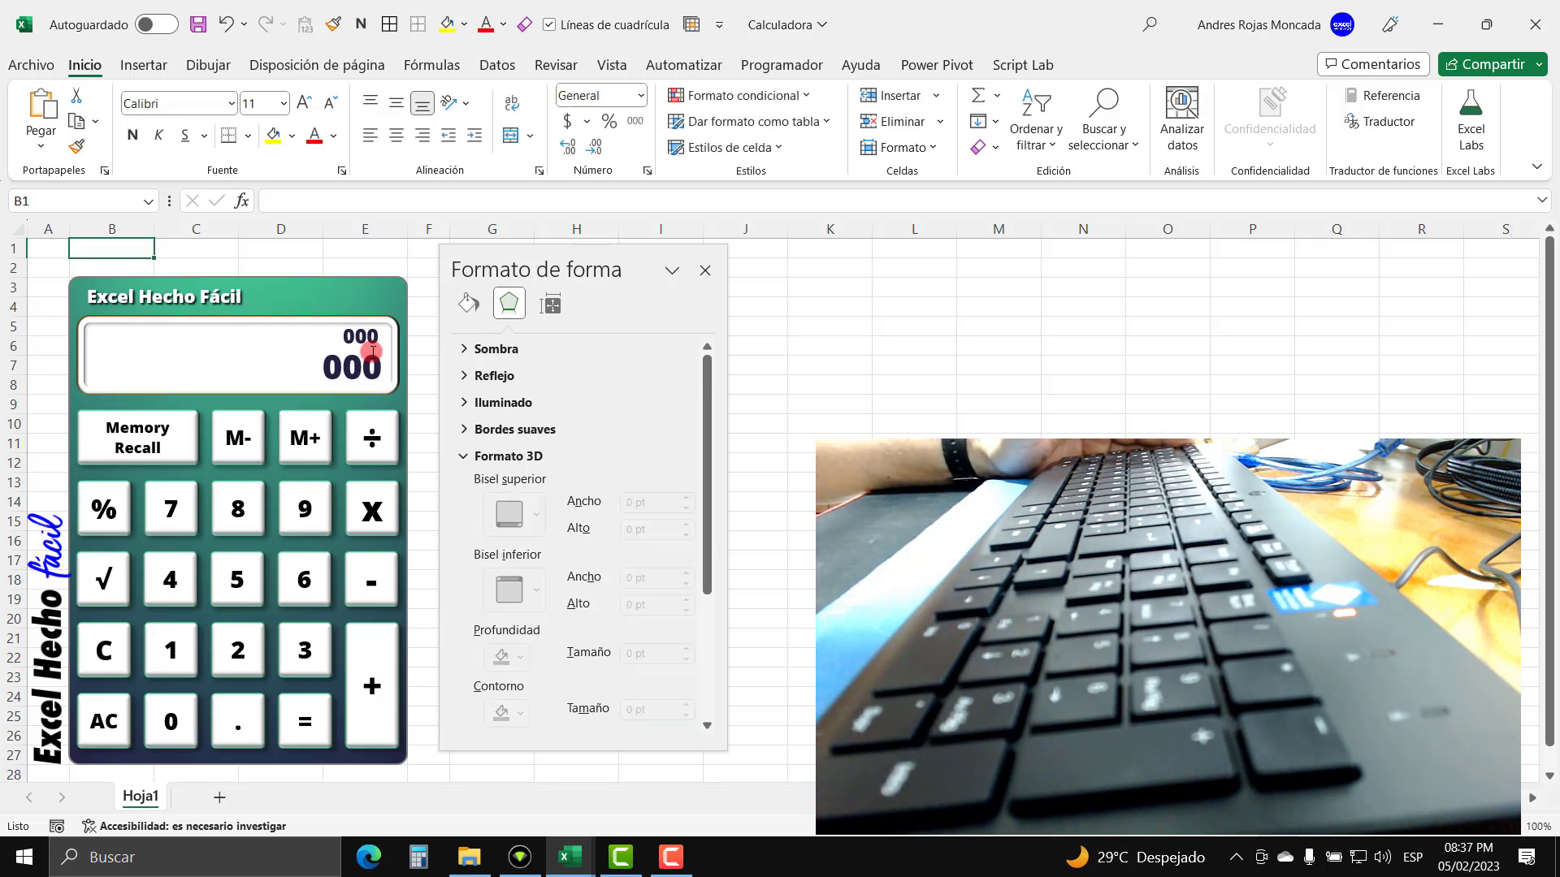
{"action": "left_click", "coordinate": [375, 340]}
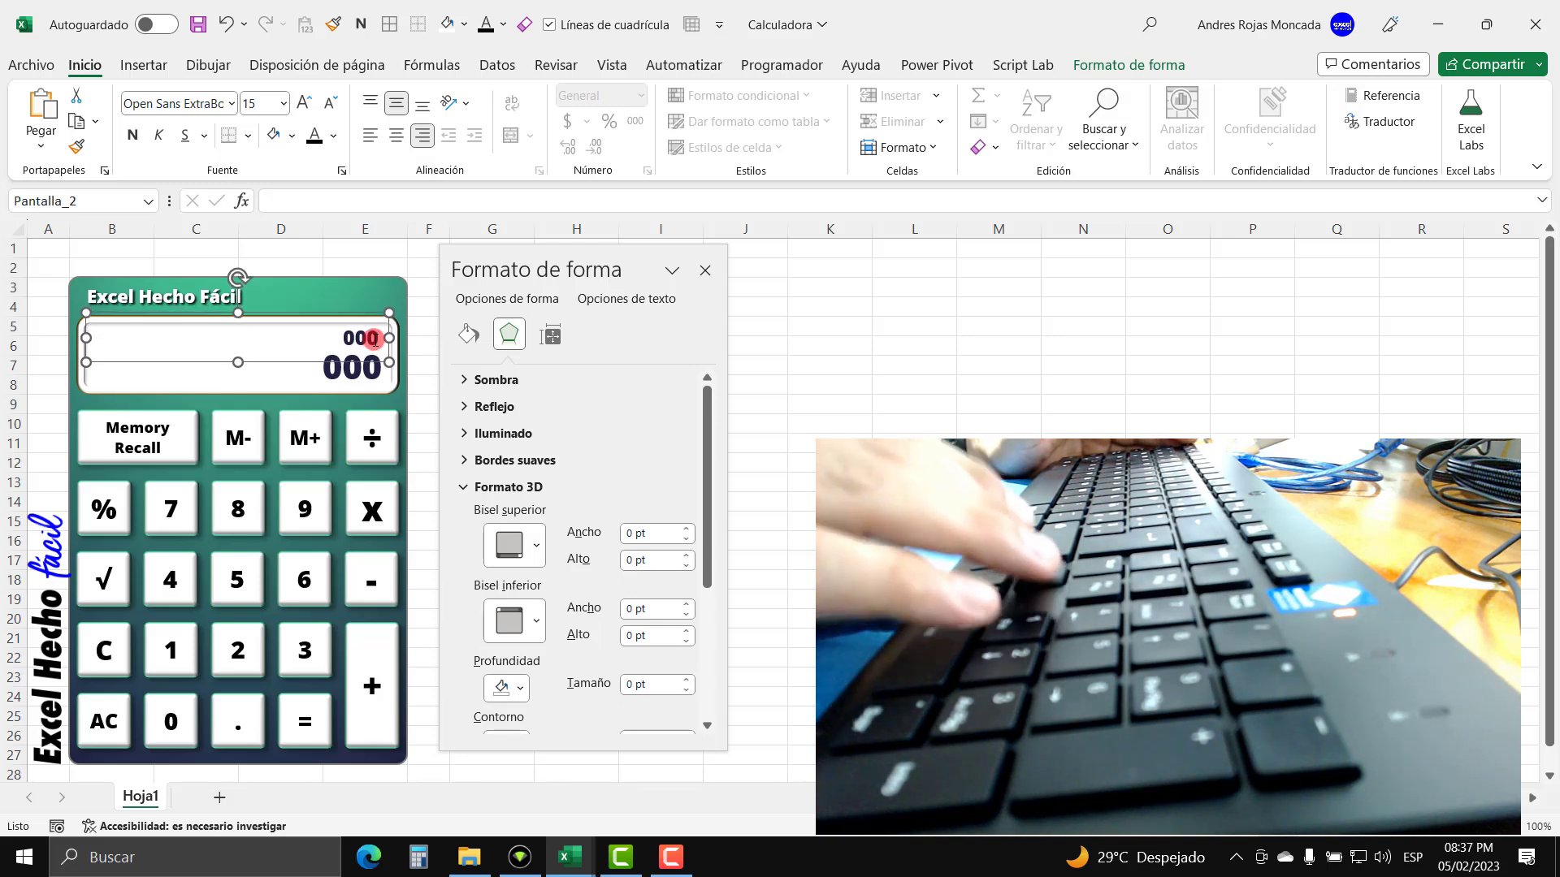
{"action": "key", "text": "Escape"}
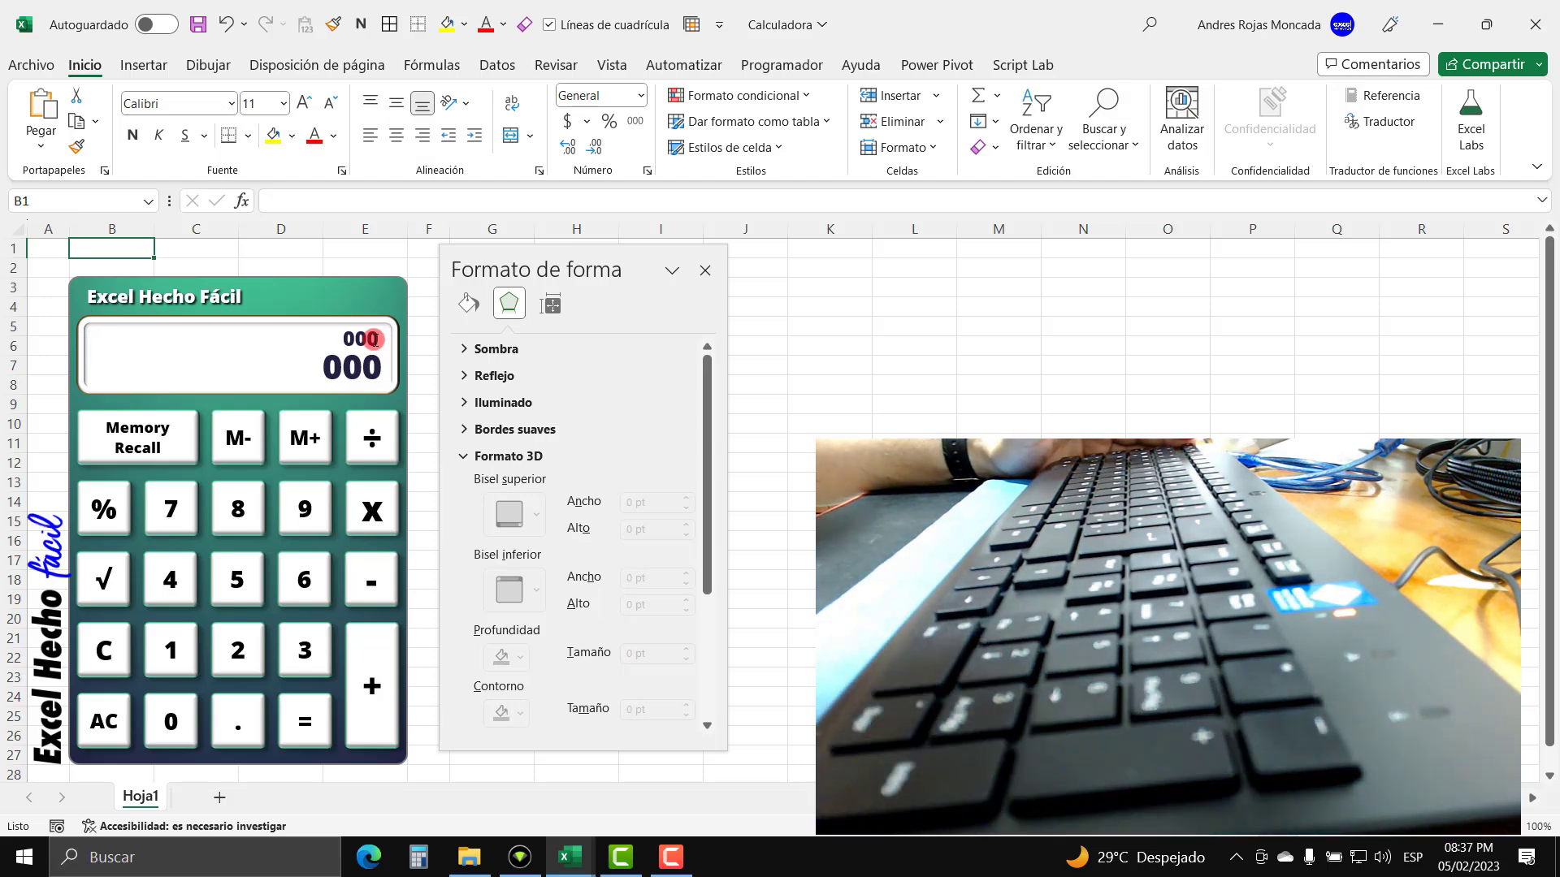
Close the Formato de forma pane and hide the worksheet gridlines
{"action": "left_click_drag", "start_coordinate": [582, 262], "coordinate": [1552, 244]}
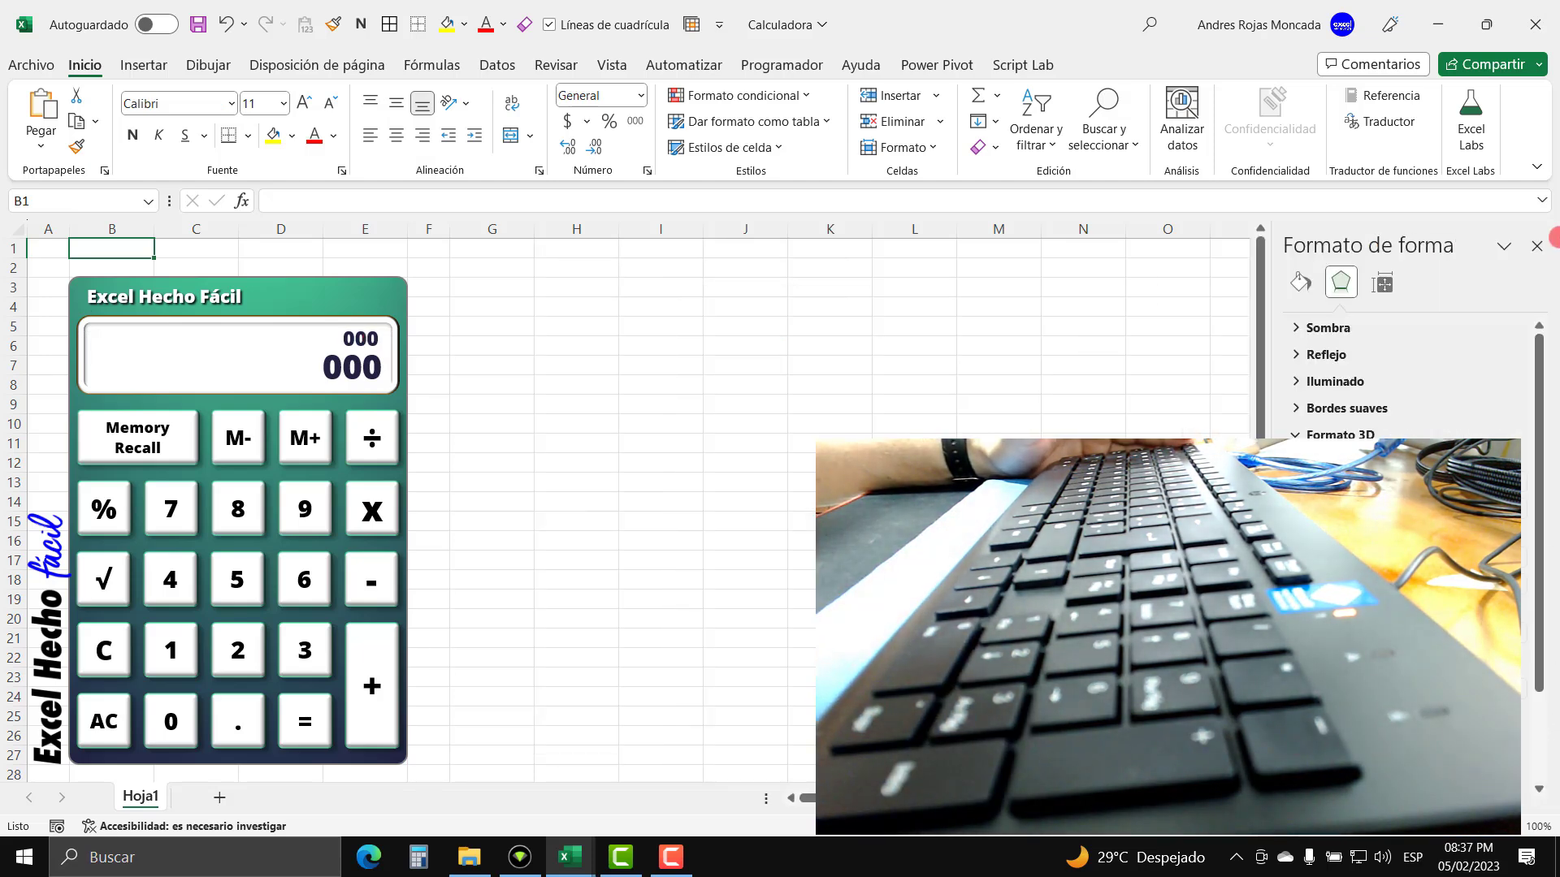
{"action": "left_click", "coordinate": [1536, 246]}
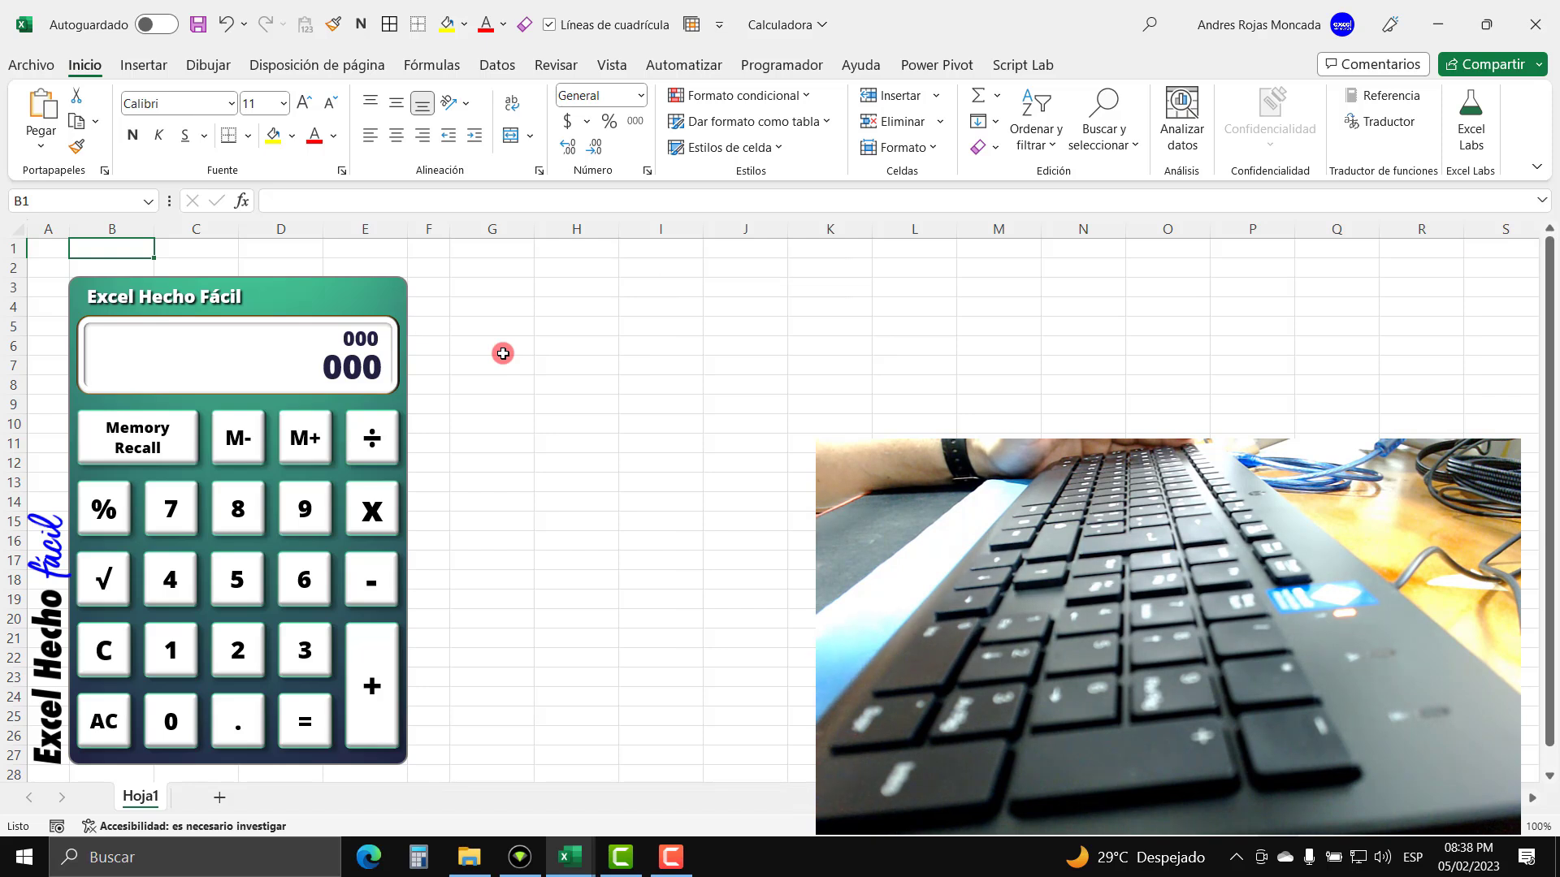
{"action": "left_click", "coordinate": [547, 25]}
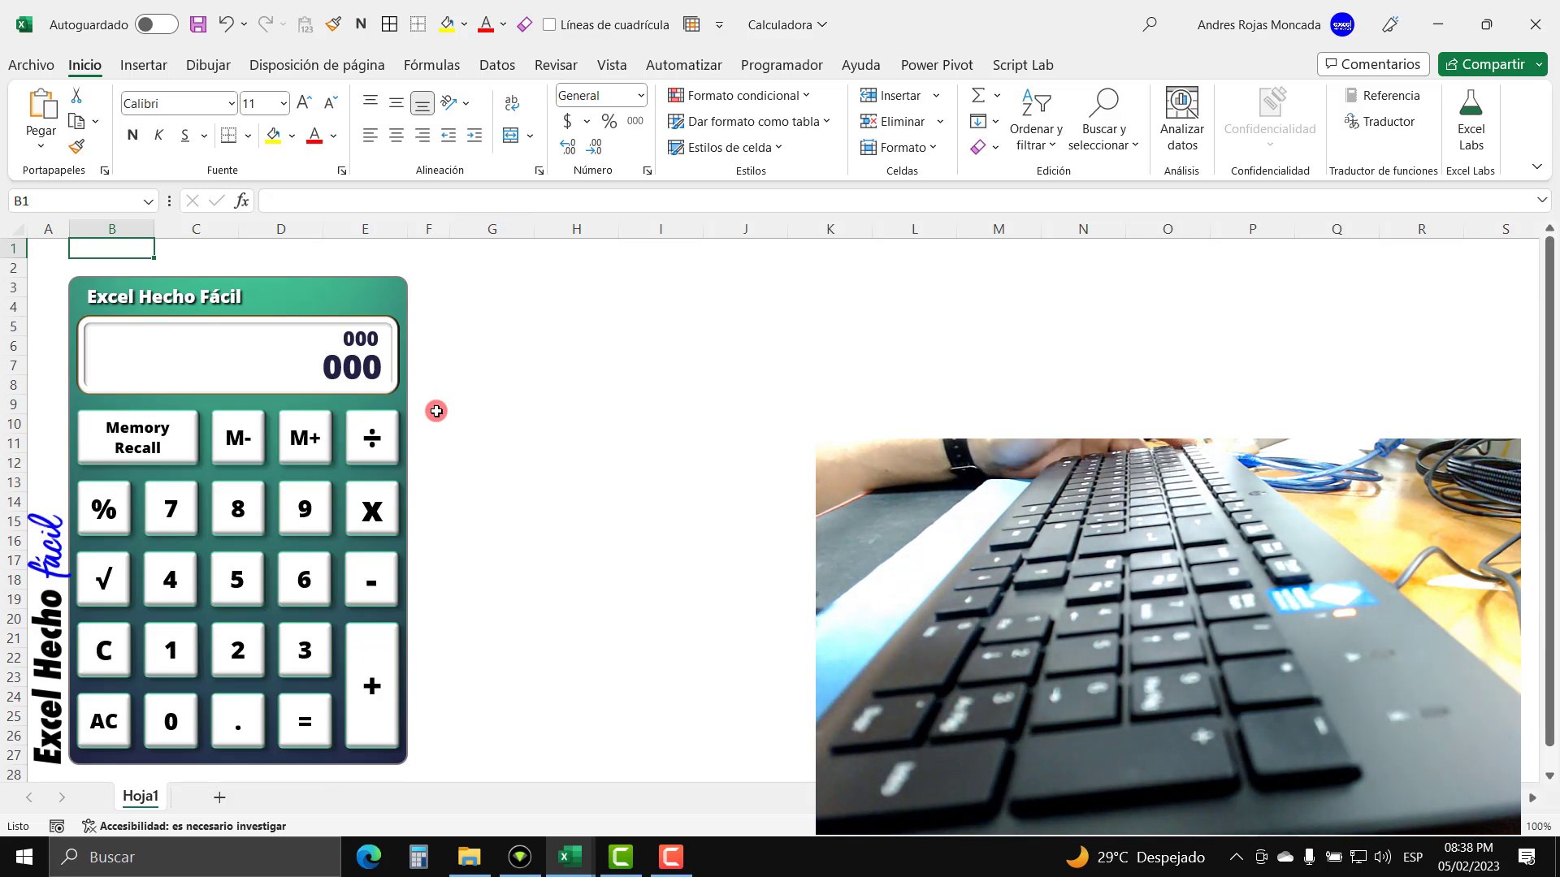
Snap Excel to the left half and the VBA editor to the right half
{"action": "key", "text": "alt+F11"}
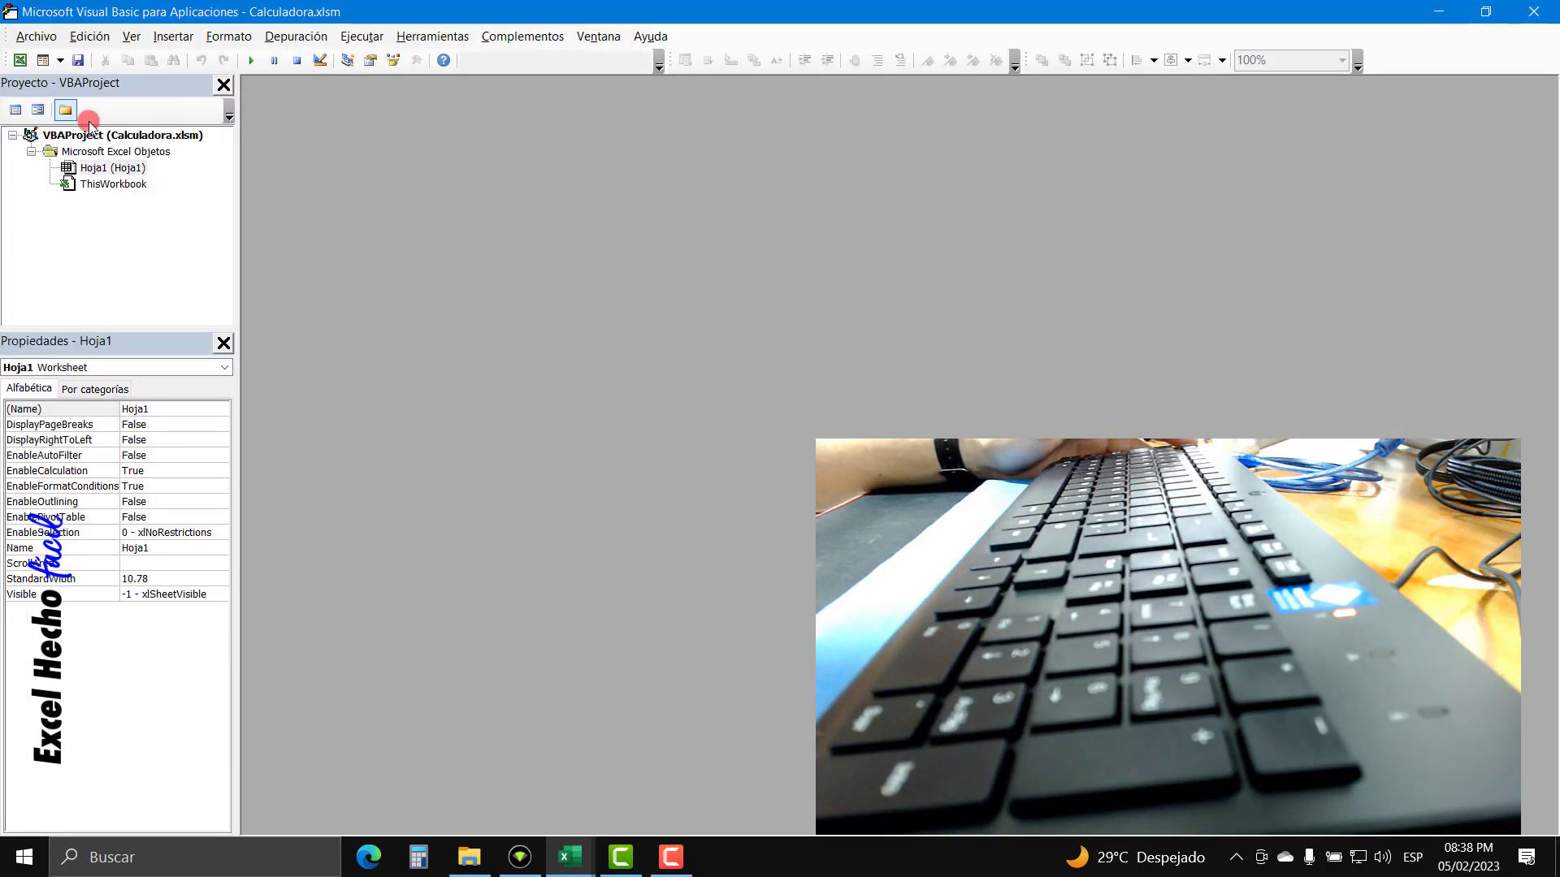
{"action": "left_click", "coordinate": [18, 62]}
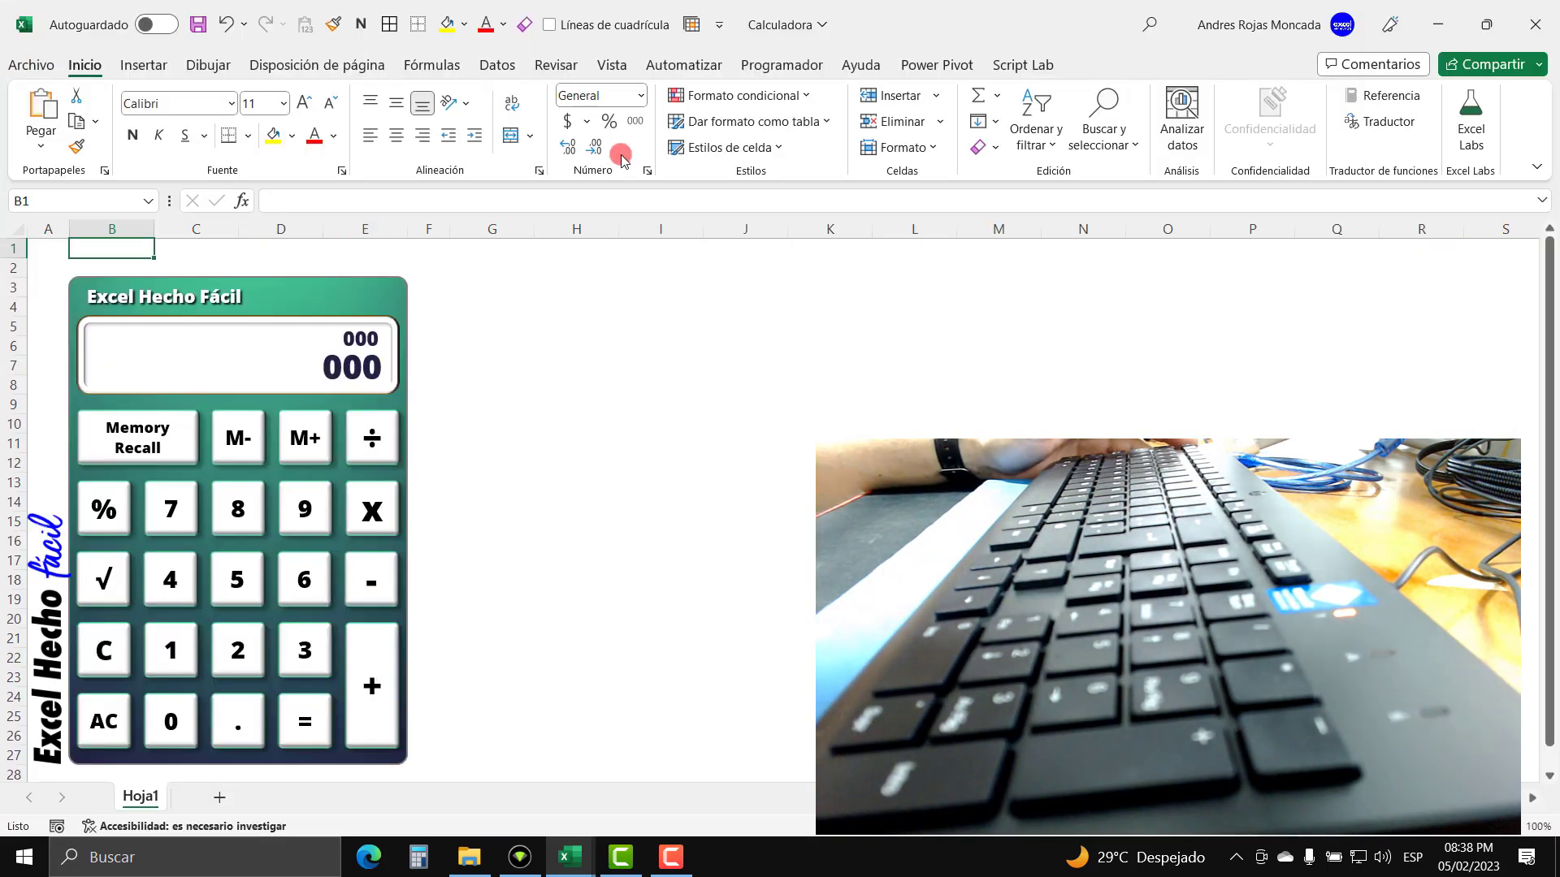
{"action": "left_click_drag", "start_coordinate": [972, 21], "coordinate": [42, 21]}
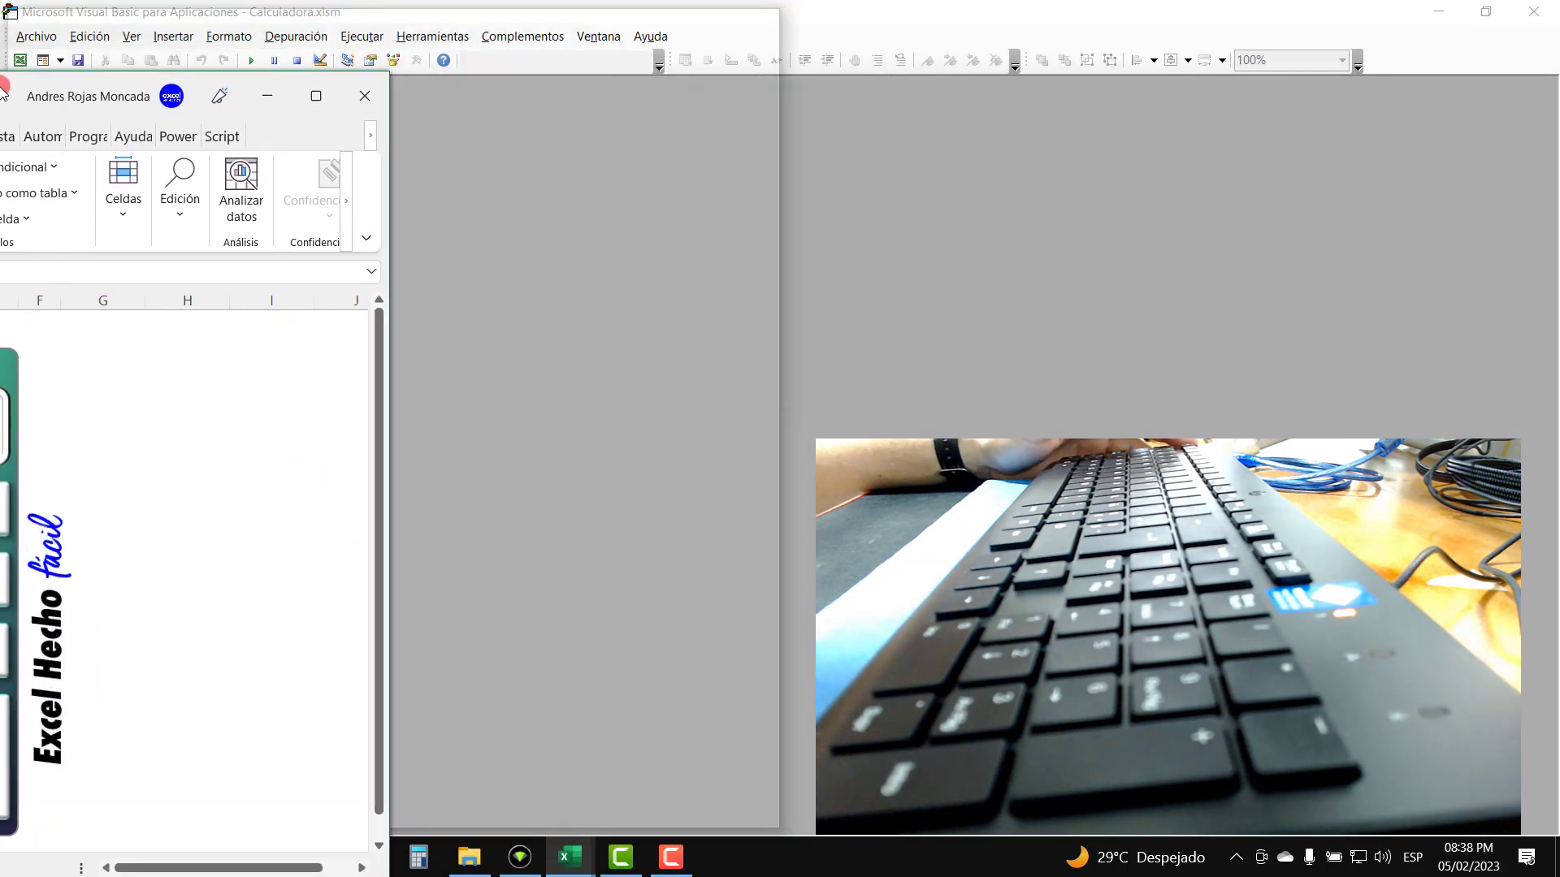
{"action": "left_click_drag", "start_coordinate": [42, 22], "coordinate": [3, 85]}
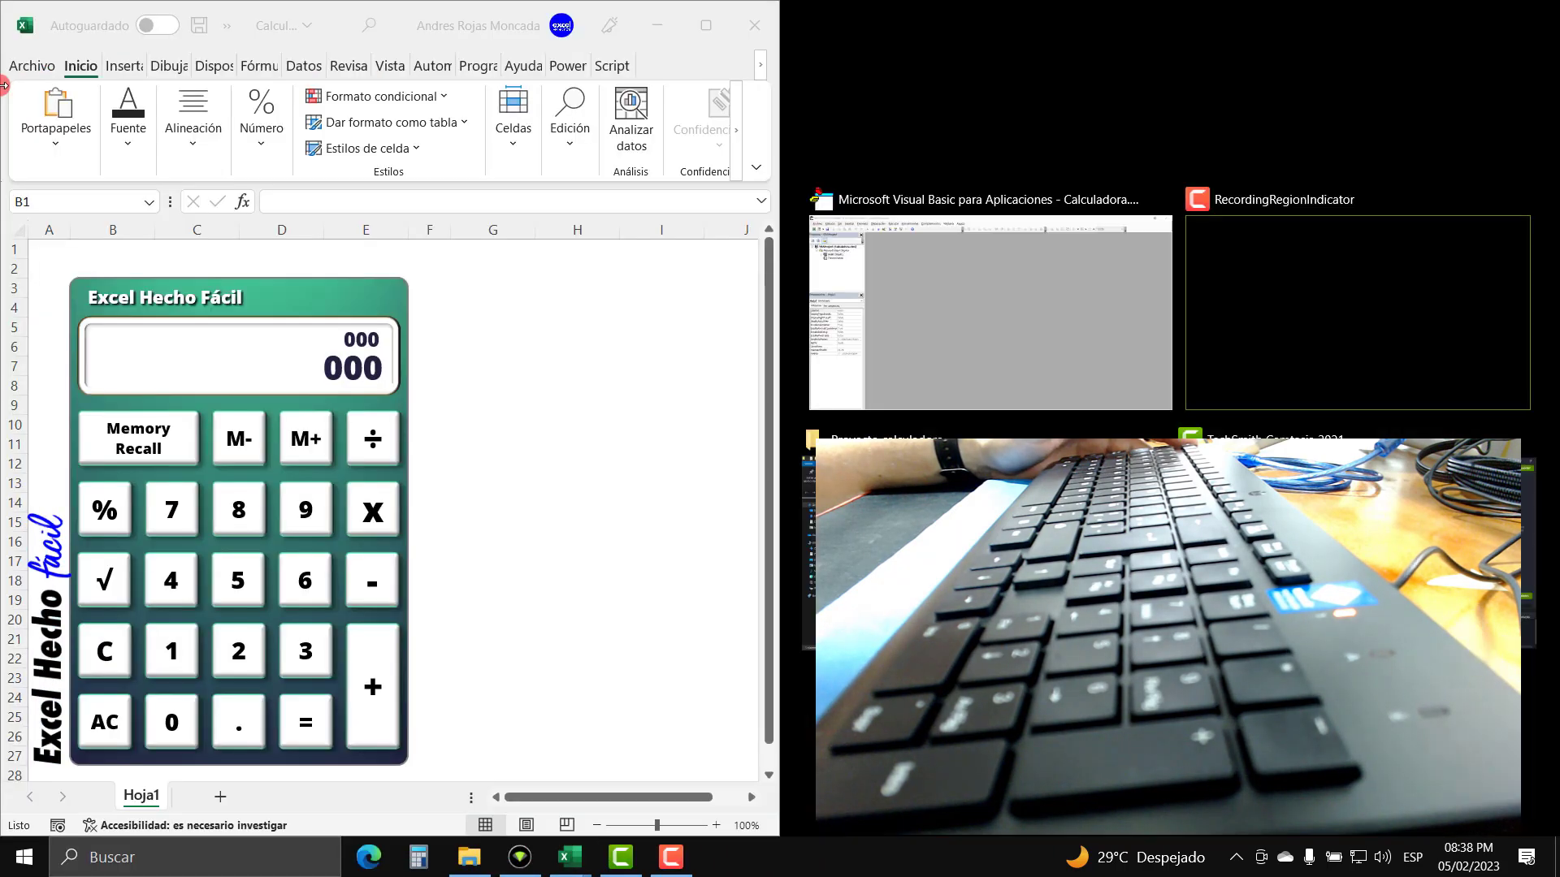
{"action": "left_click", "coordinate": [1001, 327]}
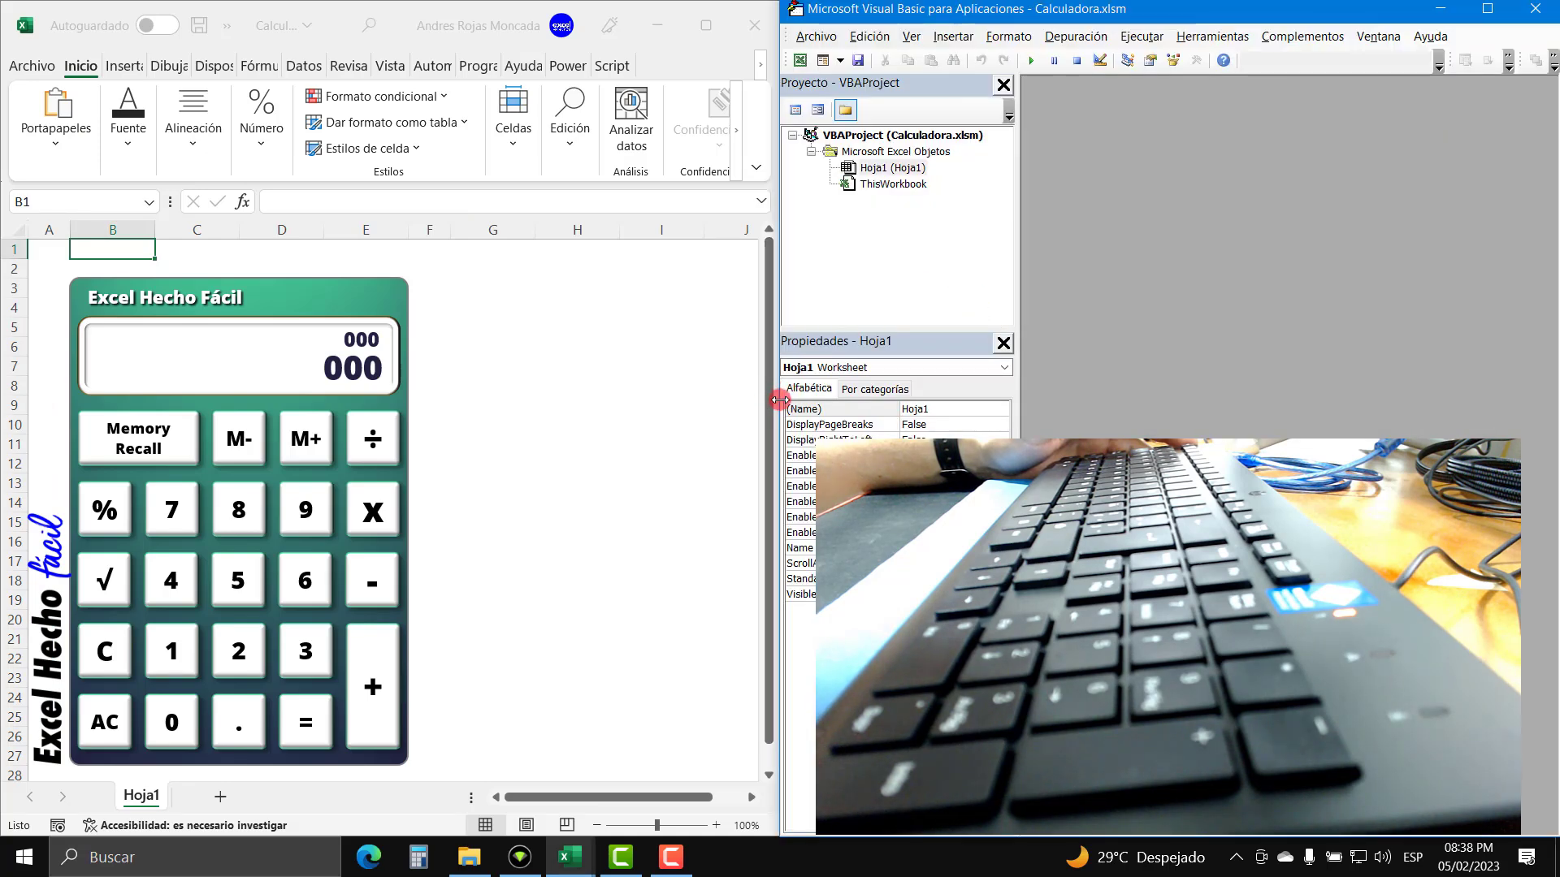
{"action": "left_click_drag", "start_coordinate": [777, 401], "coordinate": [778, 406]}
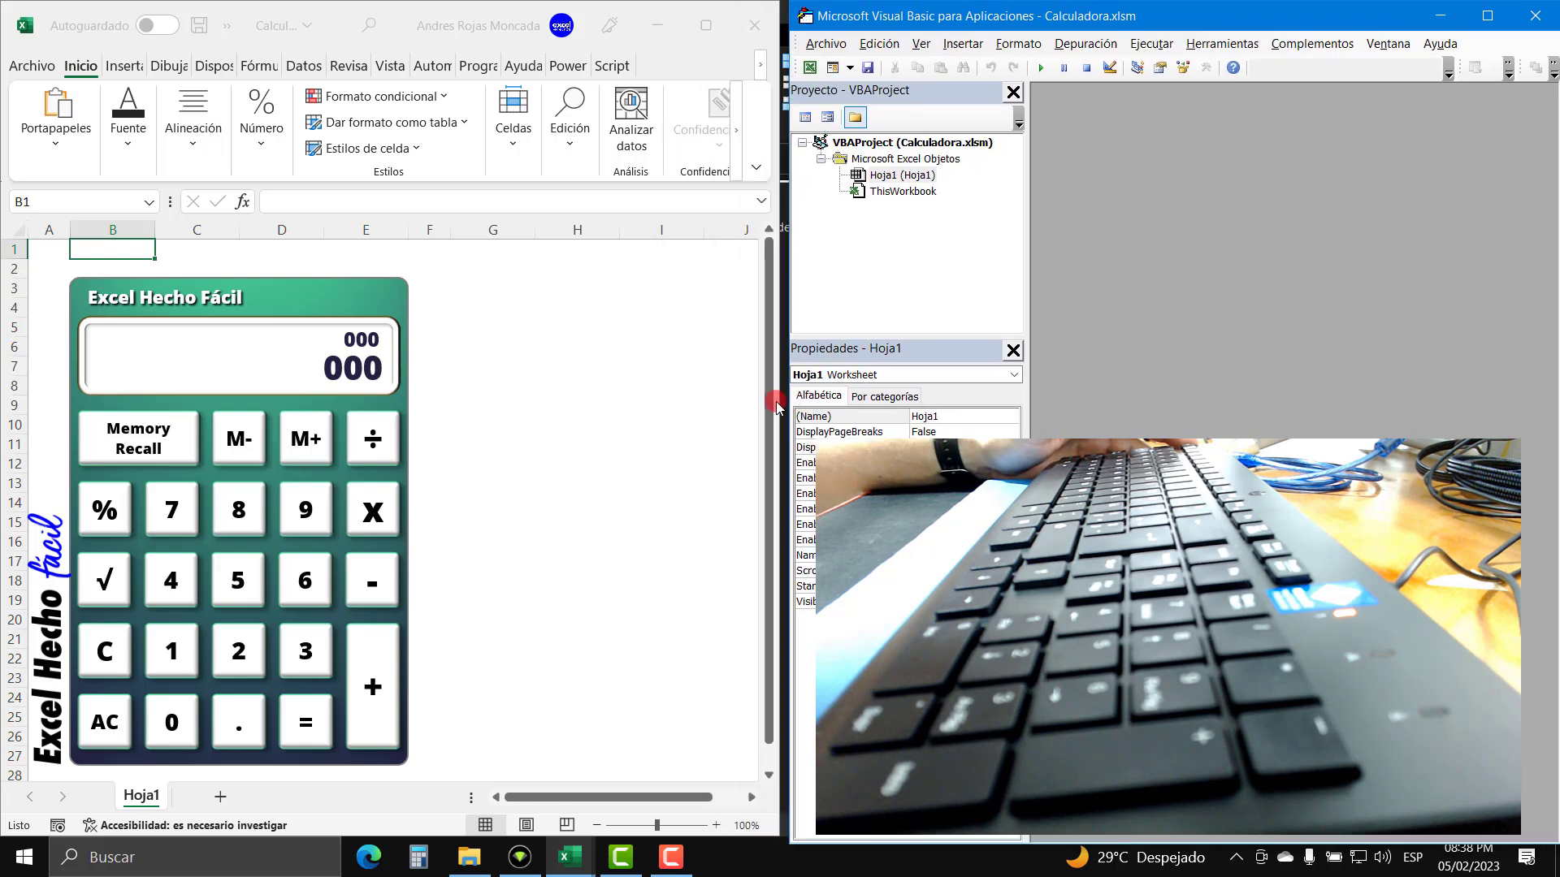
{"action": "double_click", "coordinate": [685, 28]}
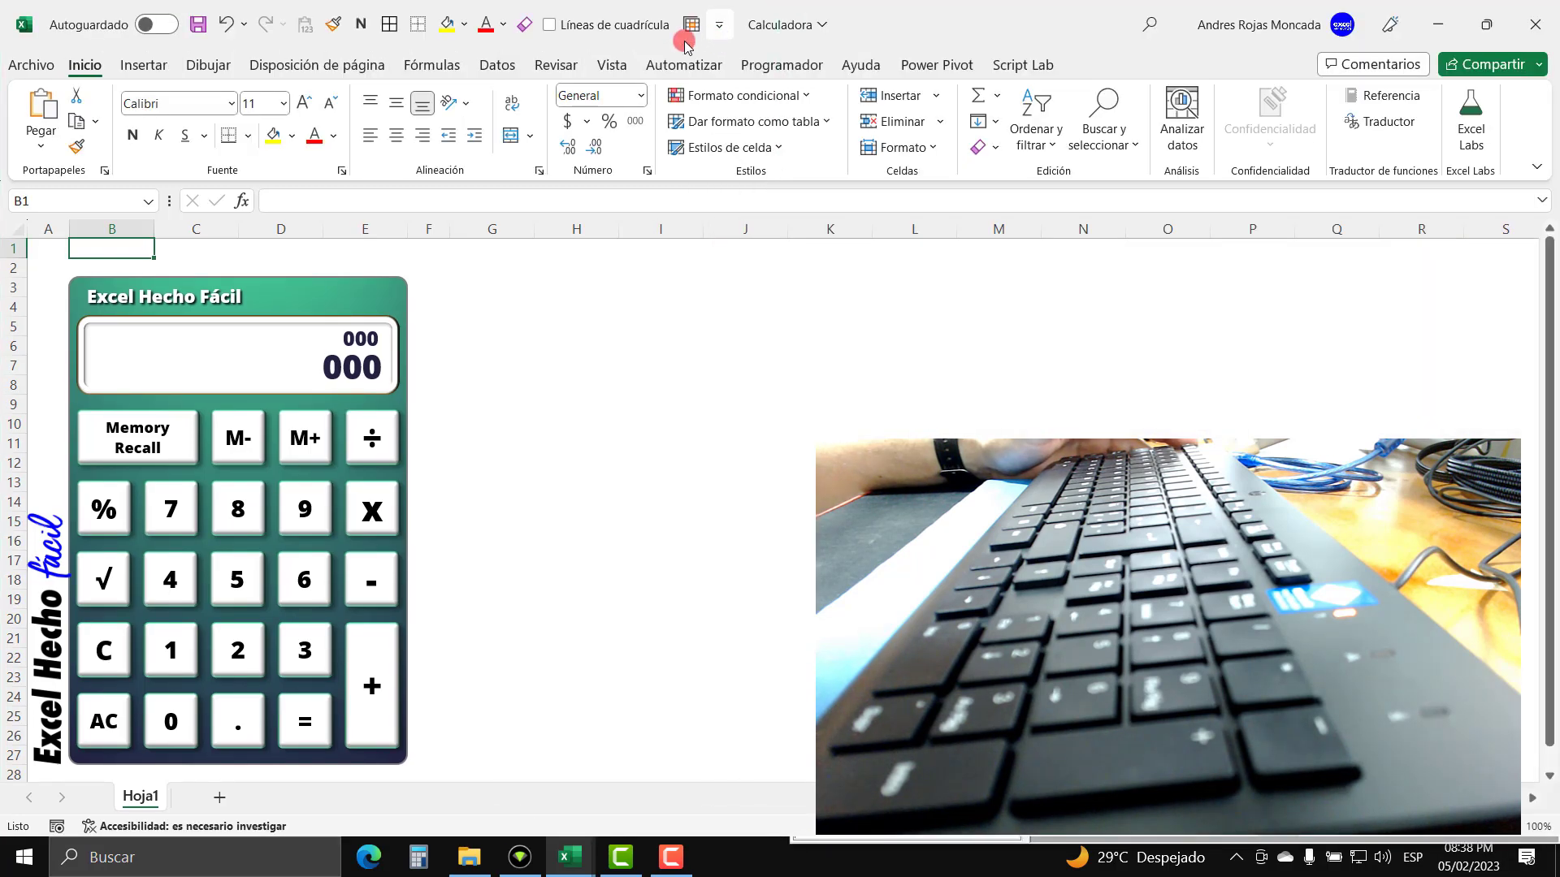
{"action": "left_click_drag", "start_coordinate": [911, 24], "coordinate": [1, 45]}
{"action": "left_click", "coordinate": [982, 309]}
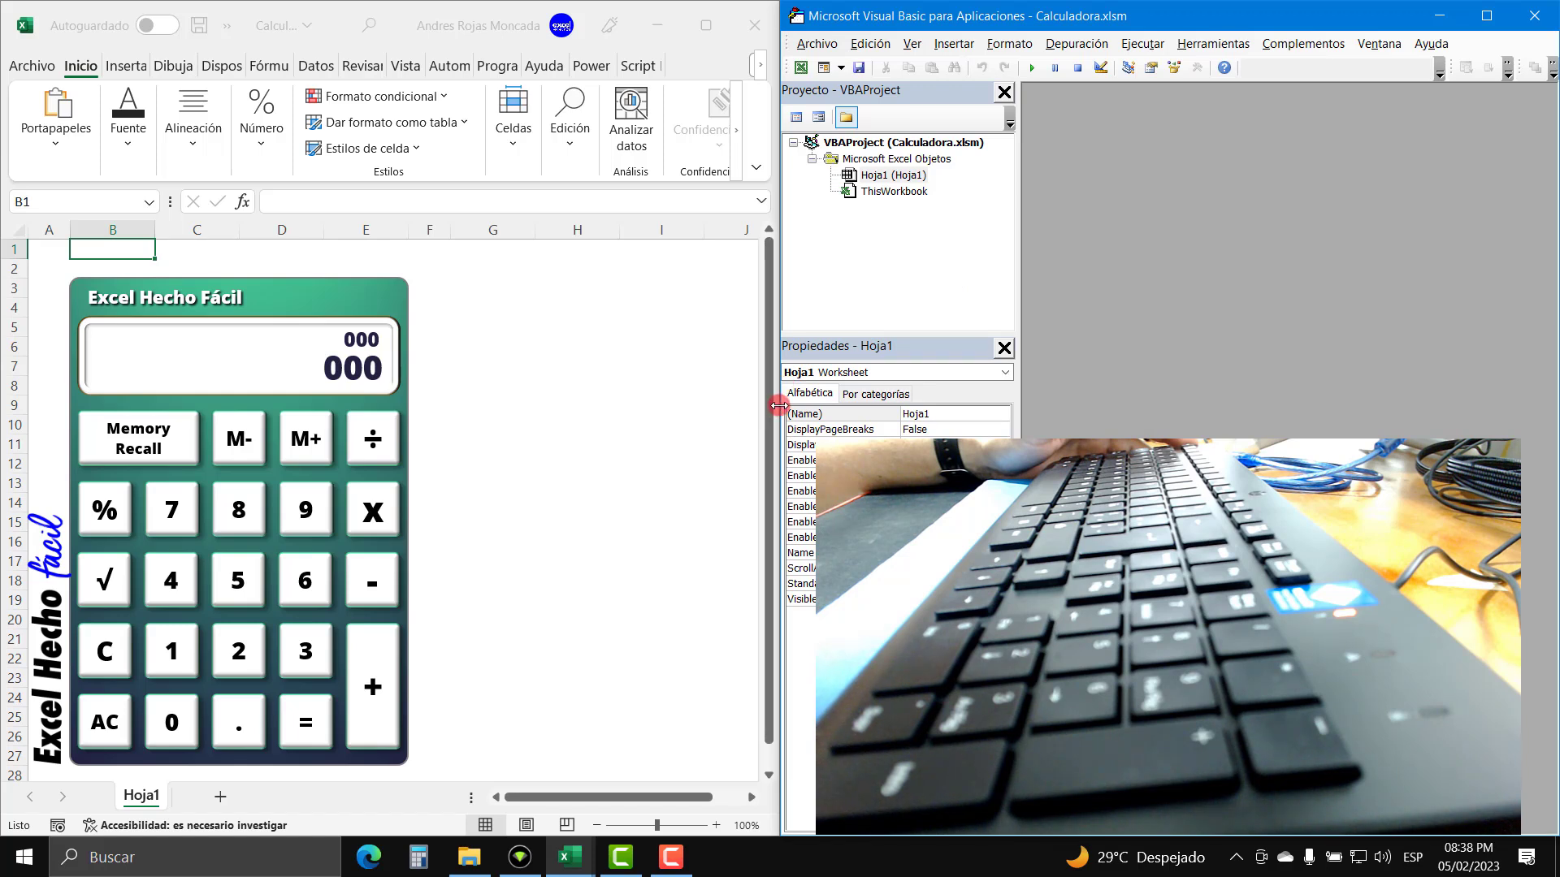
{"action": "left_click_drag", "start_coordinate": [779, 405], "coordinate": [816, 405]}
Narrow the Excel window and widen the VBA editor over the freed space
{"action": "left_click", "coordinate": [700, 26]}
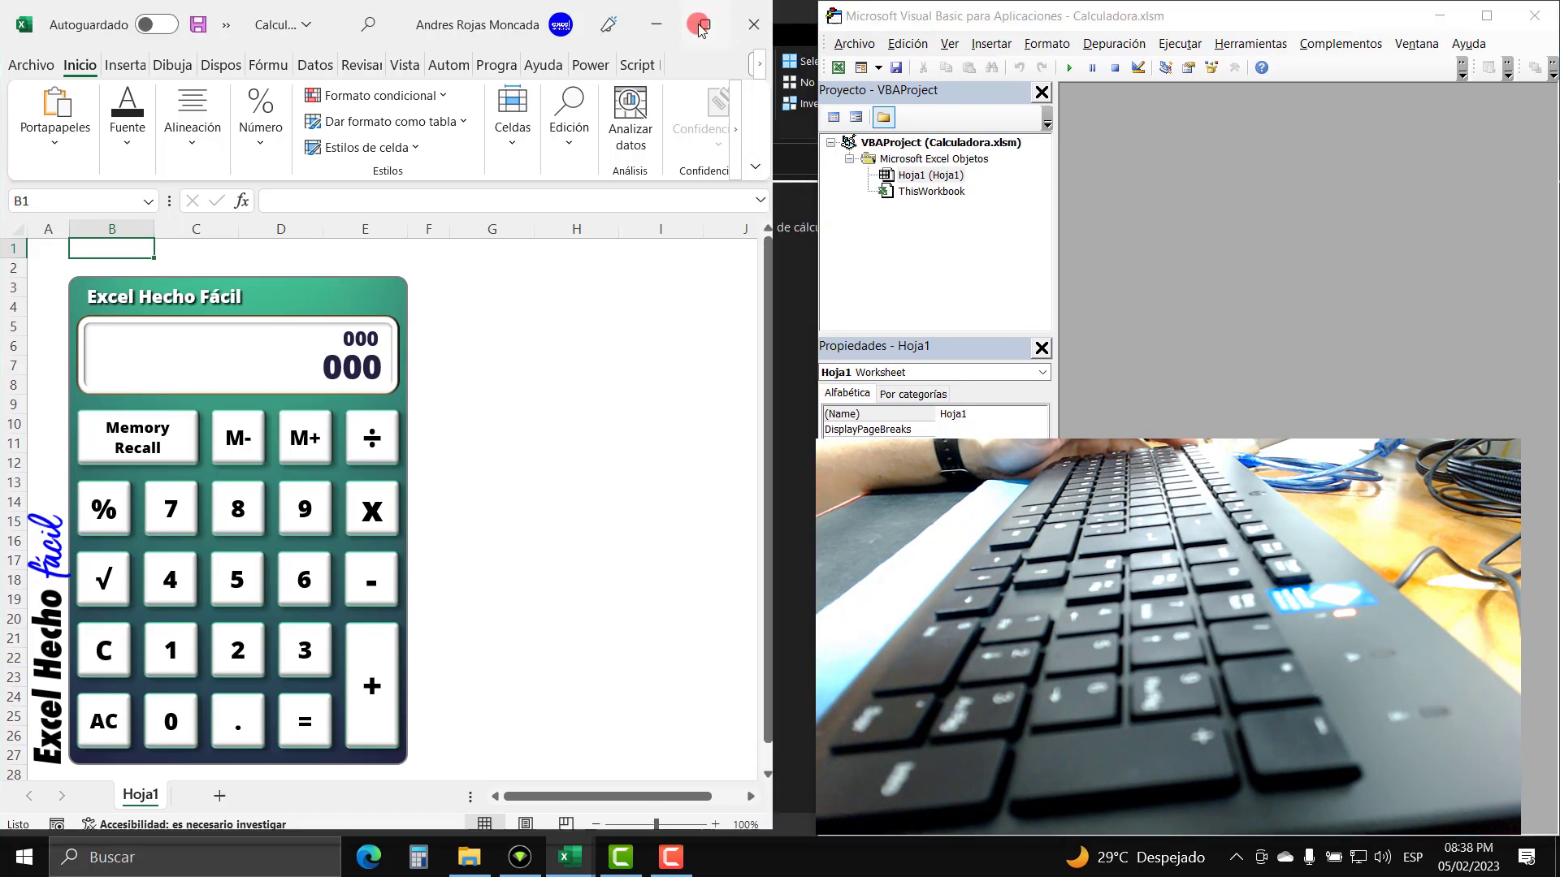
{"action": "left_click_drag", "start_coordinate": [700, 25], "coordinate": [3, 20]}
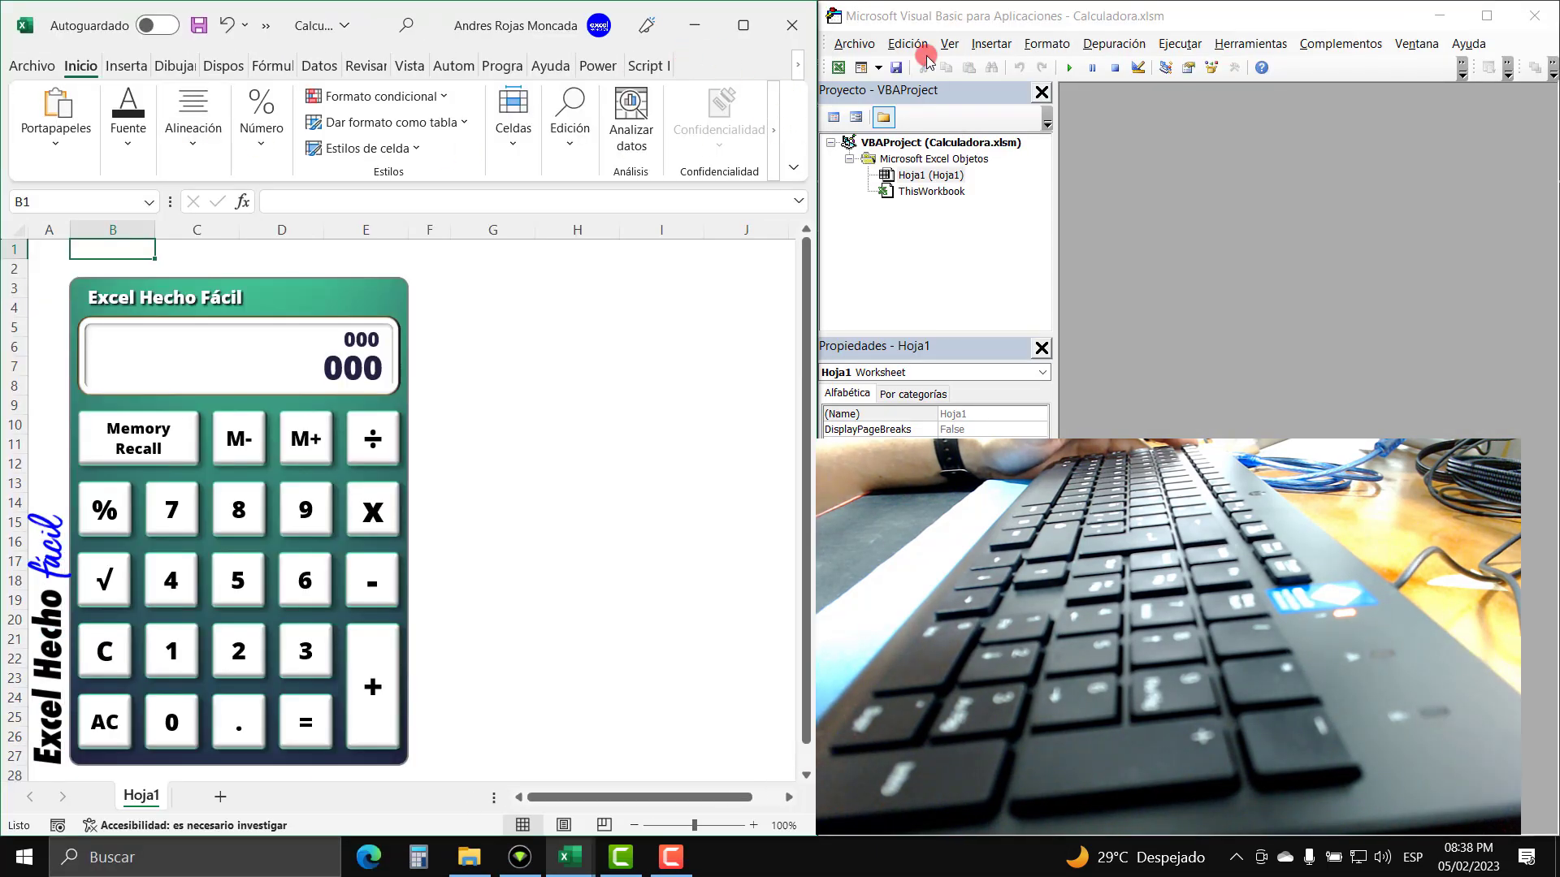
{"action": "left_click", "coordinate": [745, 32]}
{"action": "left_click_drag", "start_coordinate": [910, 43], "coordinate": [1, 24]}
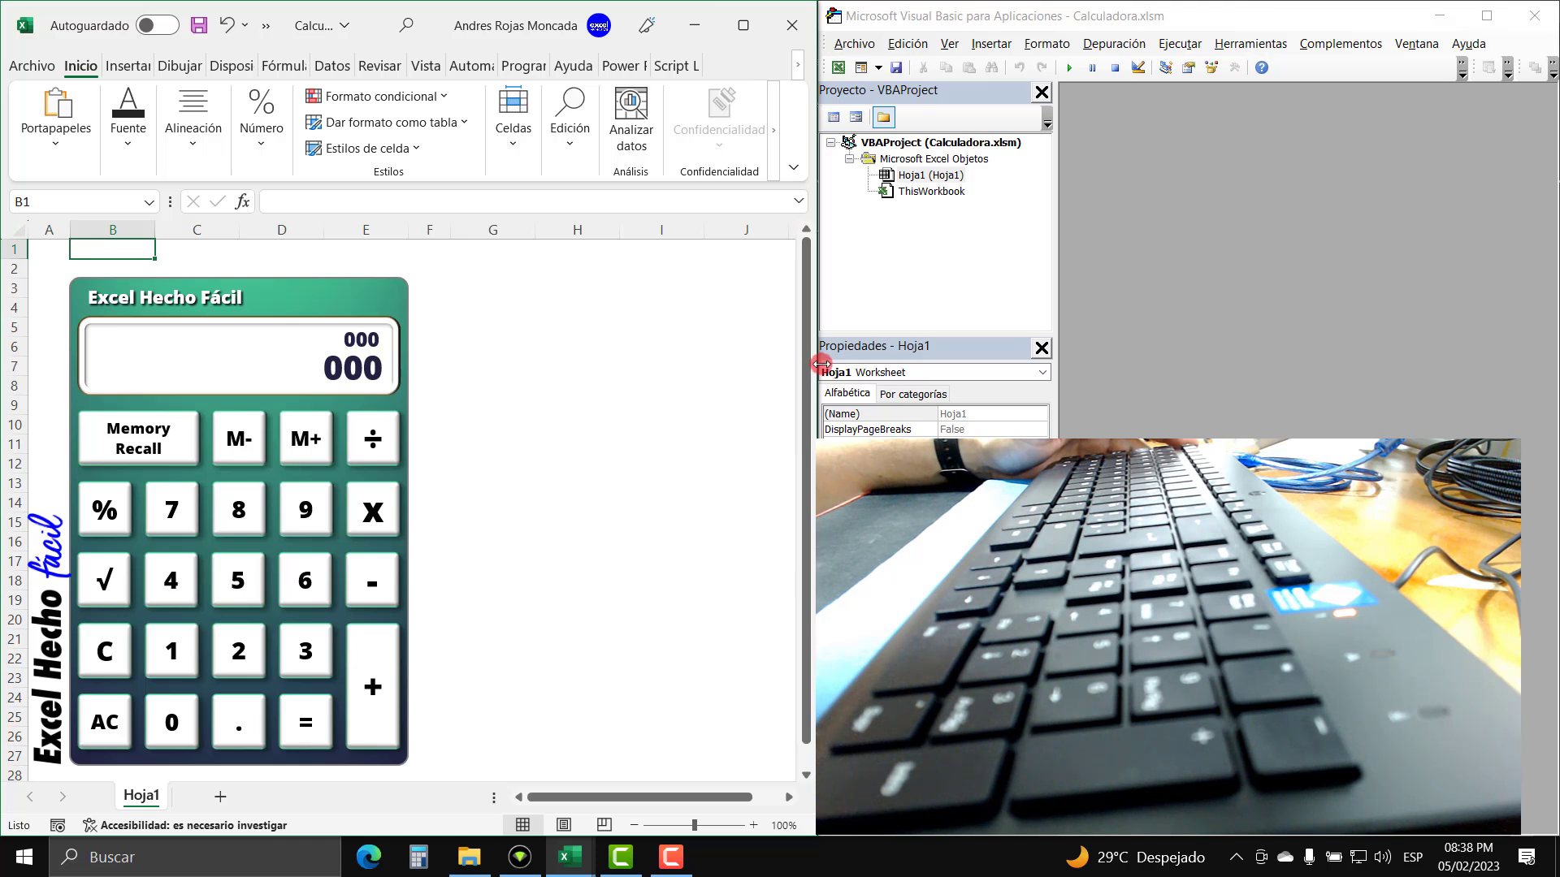
{"action": "left_click_drag", "start_coordinate": [821, 364], "coordinate": [482, 363]}
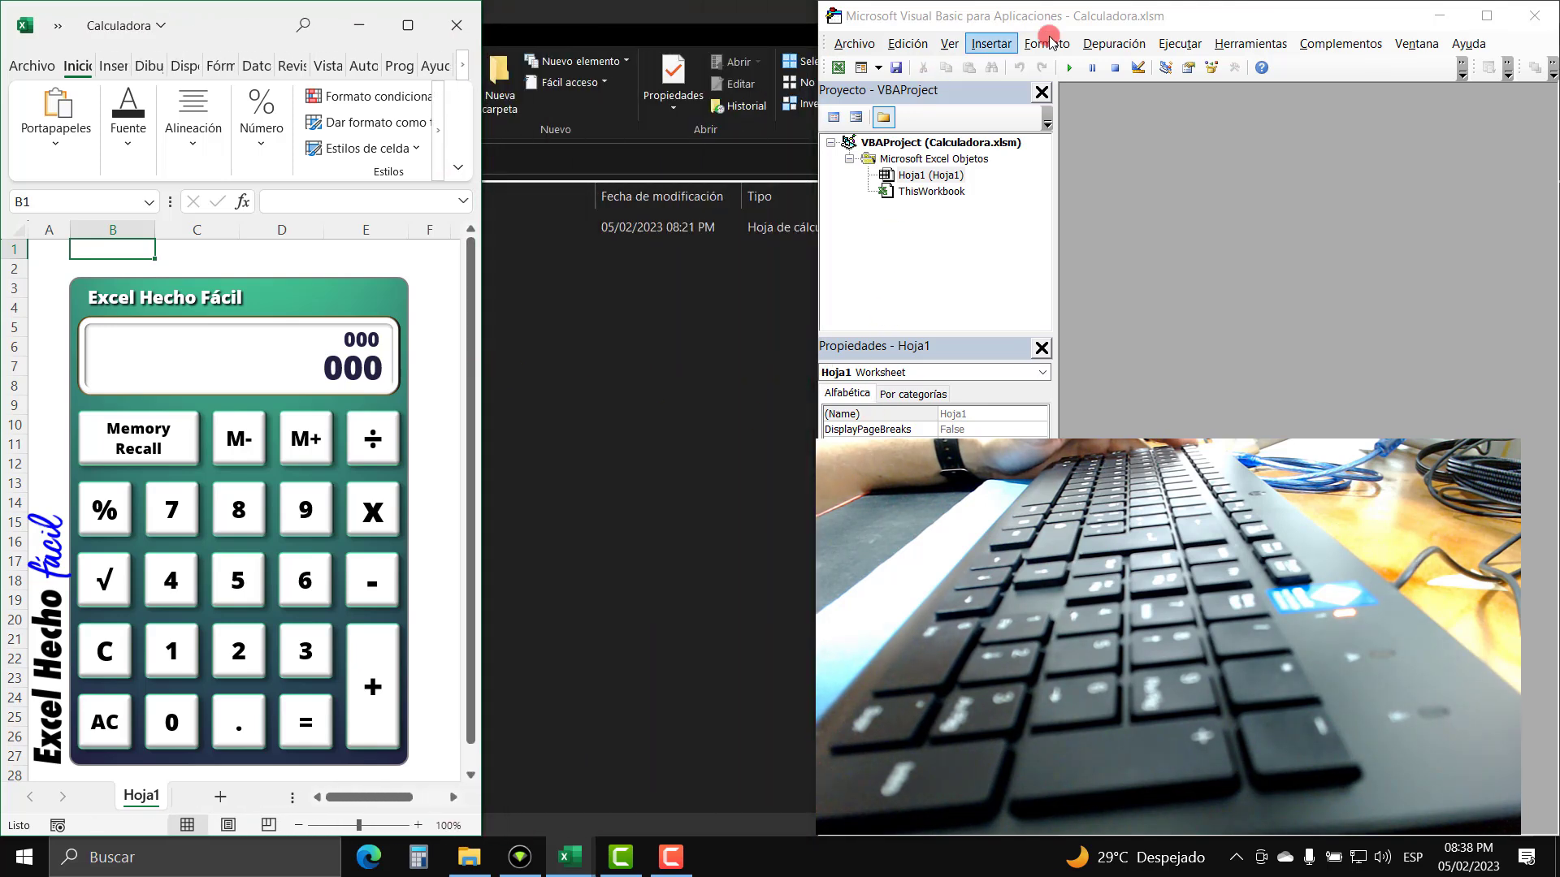
{"action": "left_click", "coordinate": [1251, 39]}
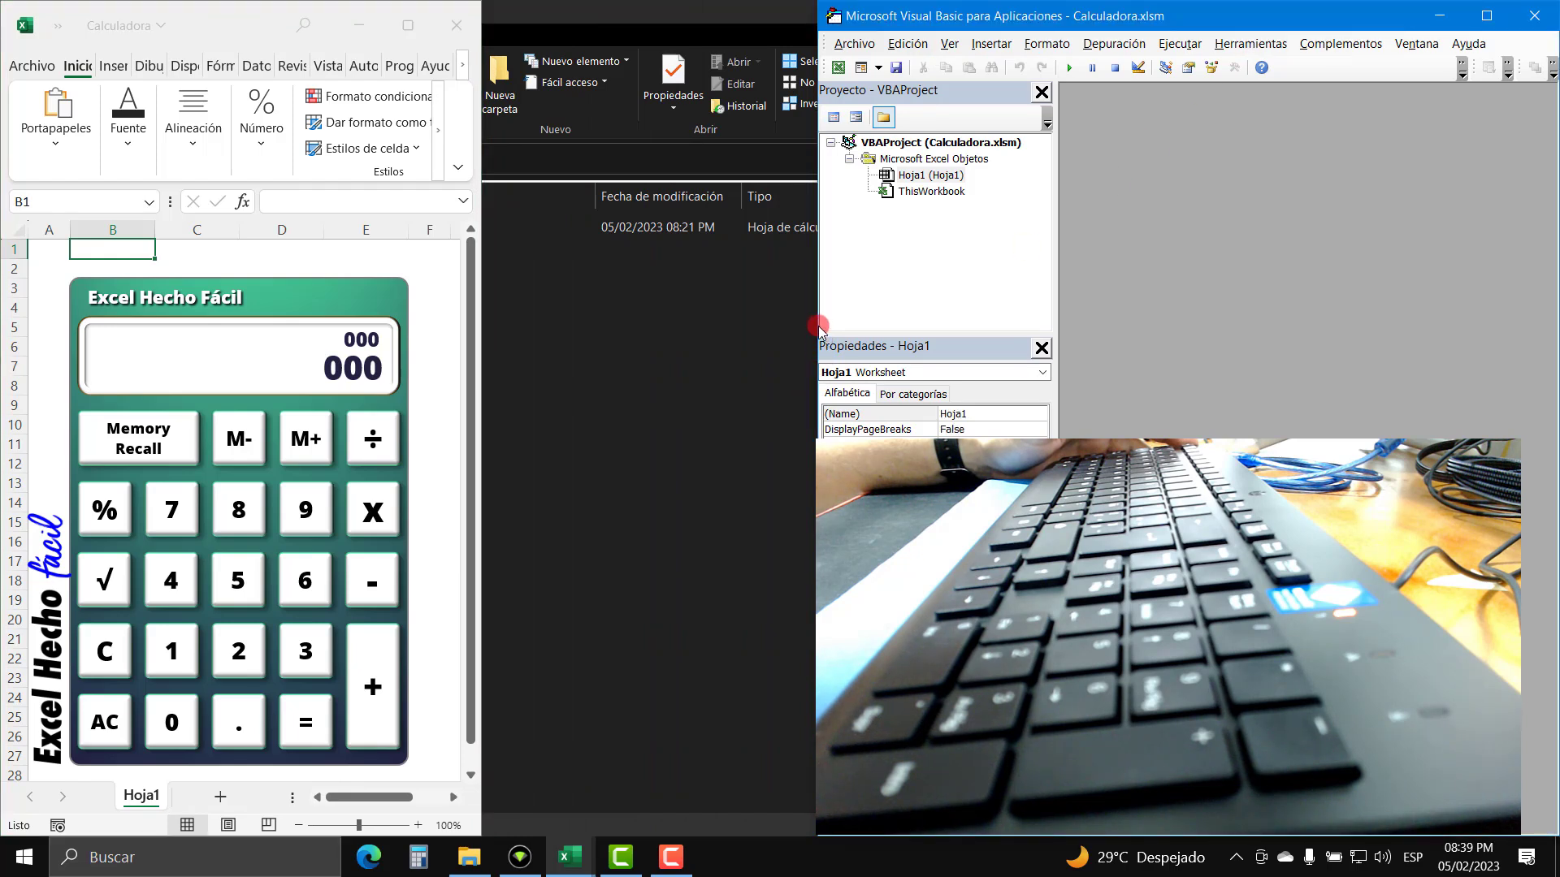
{"action": "left_click_drag", "start_coordinate": [817, 325], "coordinate": [478, 332]}
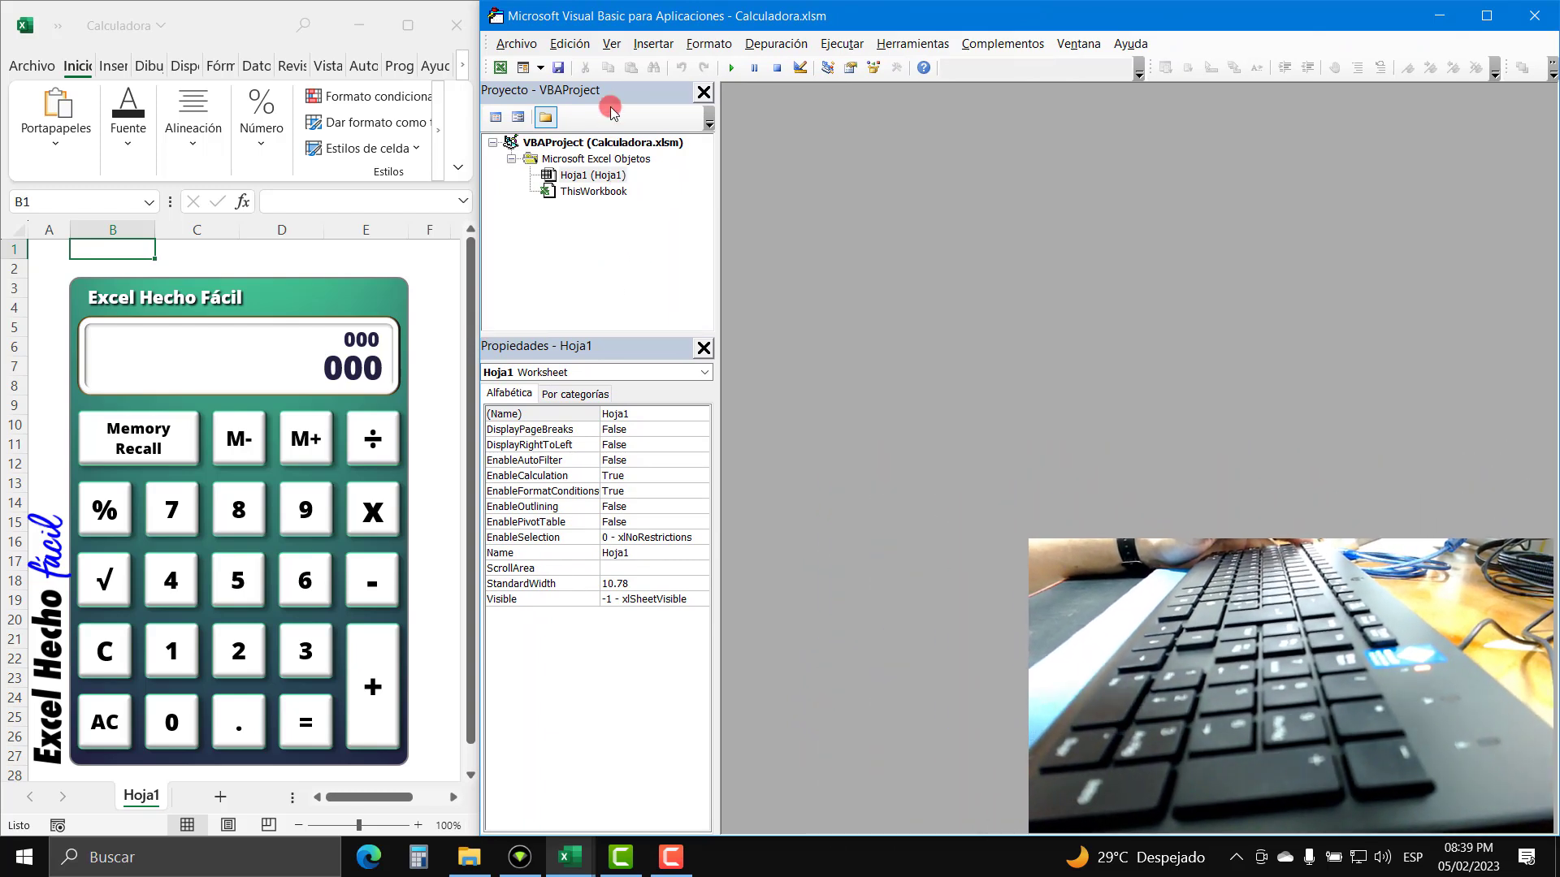
Insert a new module and rename it from Módulo1 to MiModulo in Properties
{"action": "left_click", "coordinate": [653, 44]}
{"action": "left_click", "coordinate": [682, 108]}
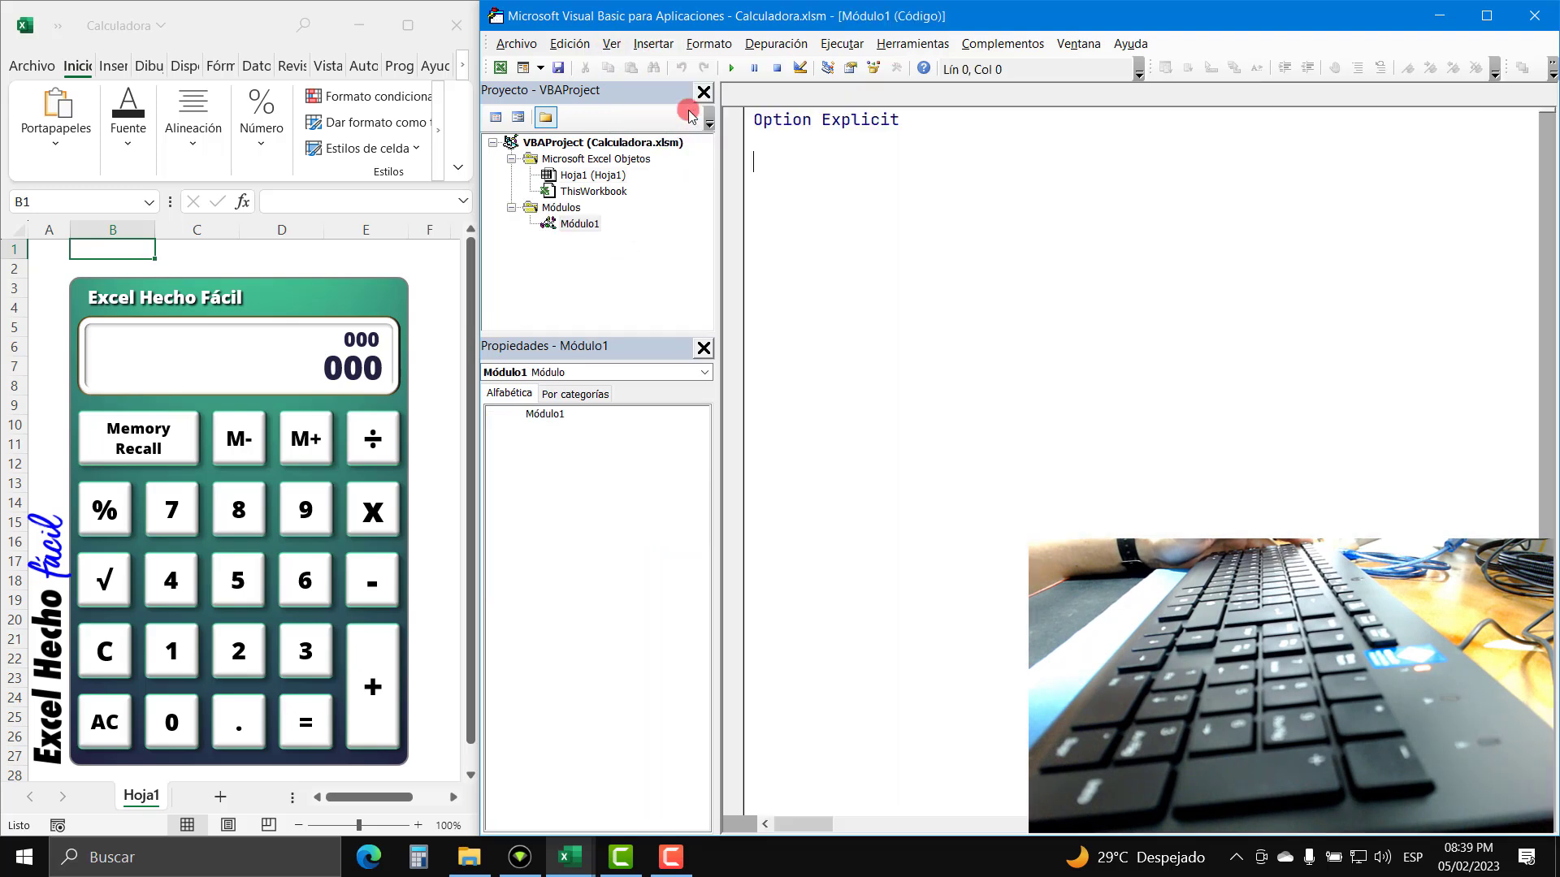
{"action": "left_click", "coordinate": [502, 415]}
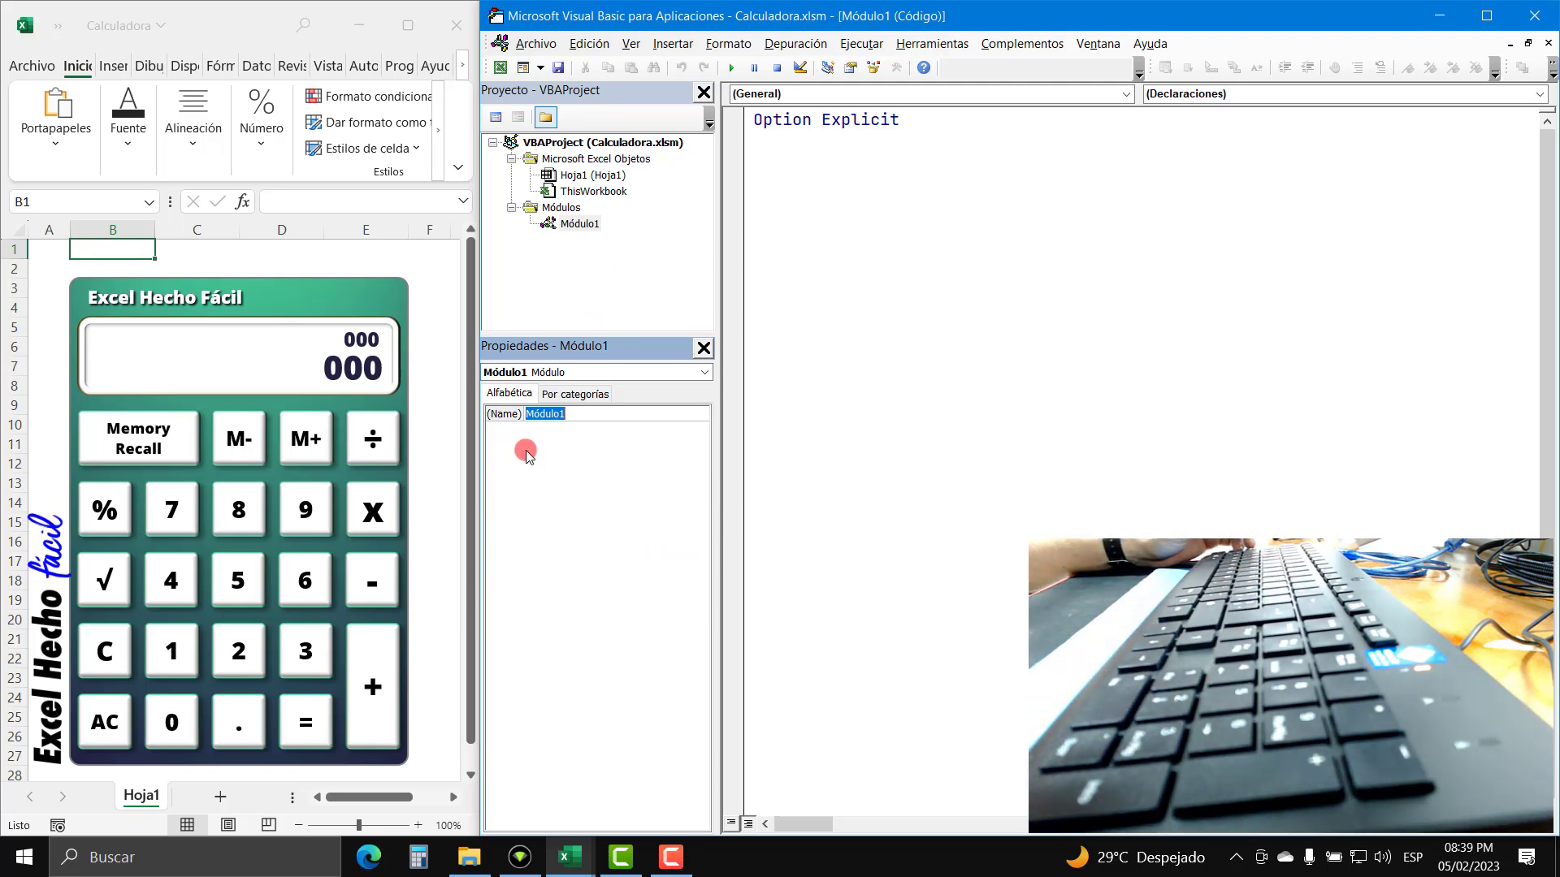
{"action": "type", "text": "M"}
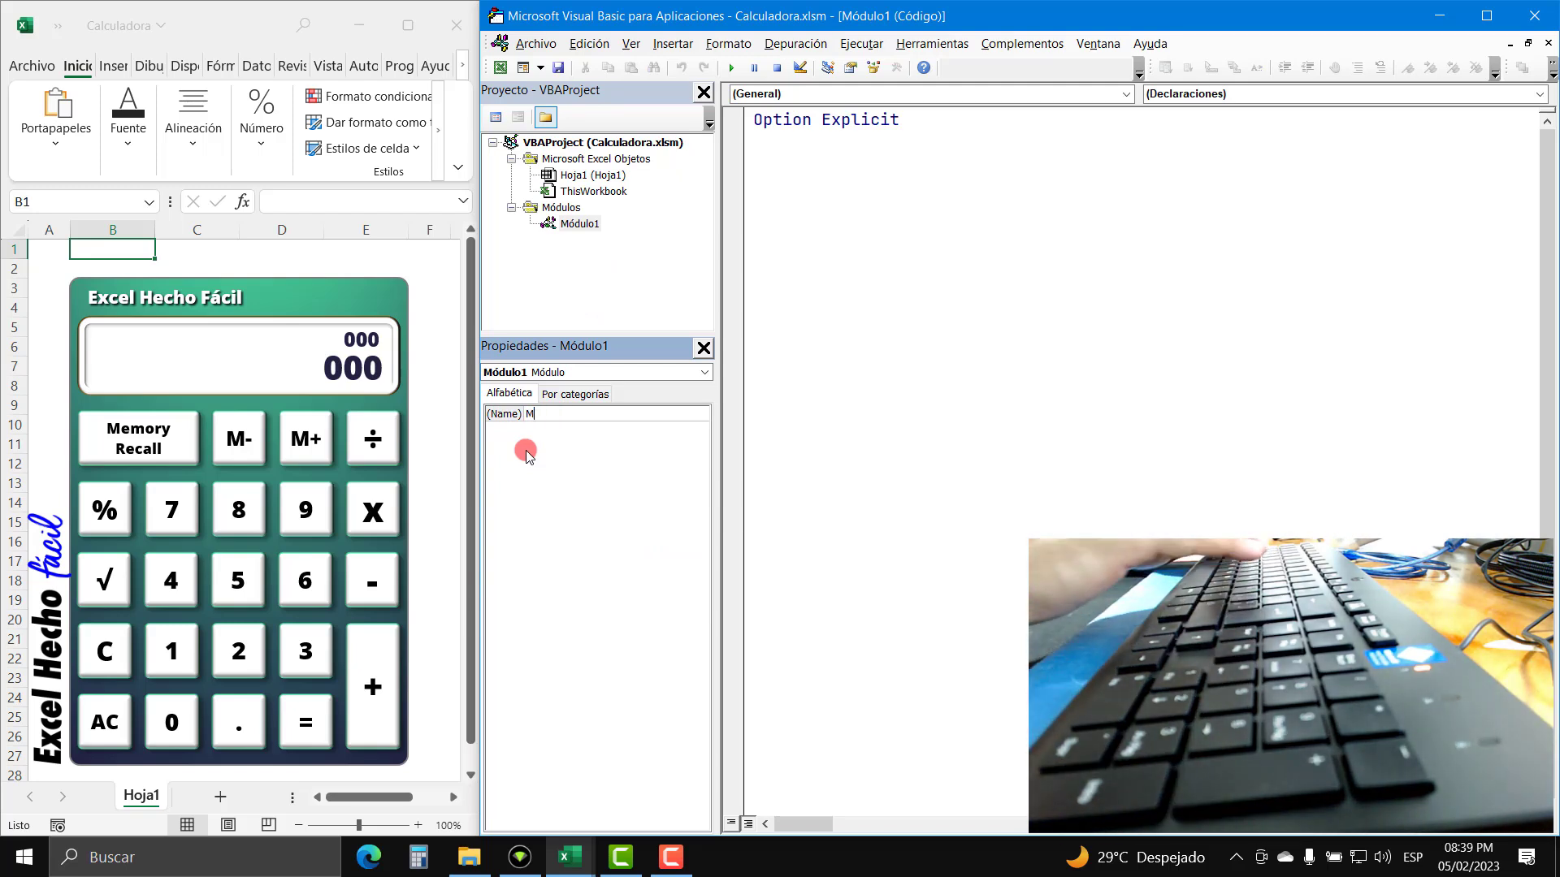
{"action": "type", "text": "iModulo"}
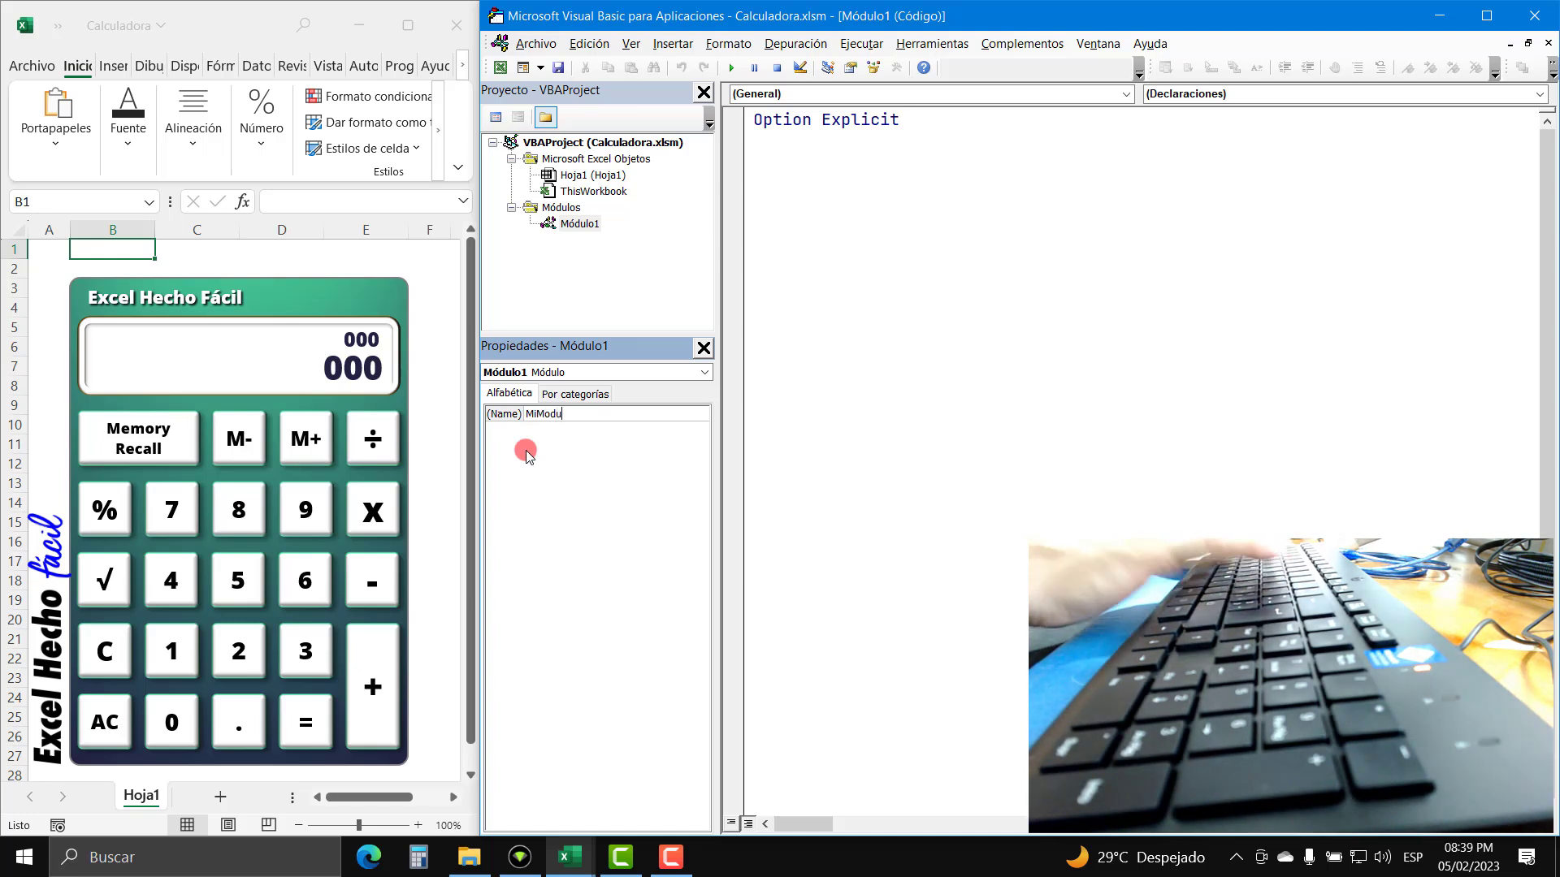
{"action": "key", "text": "Return"}
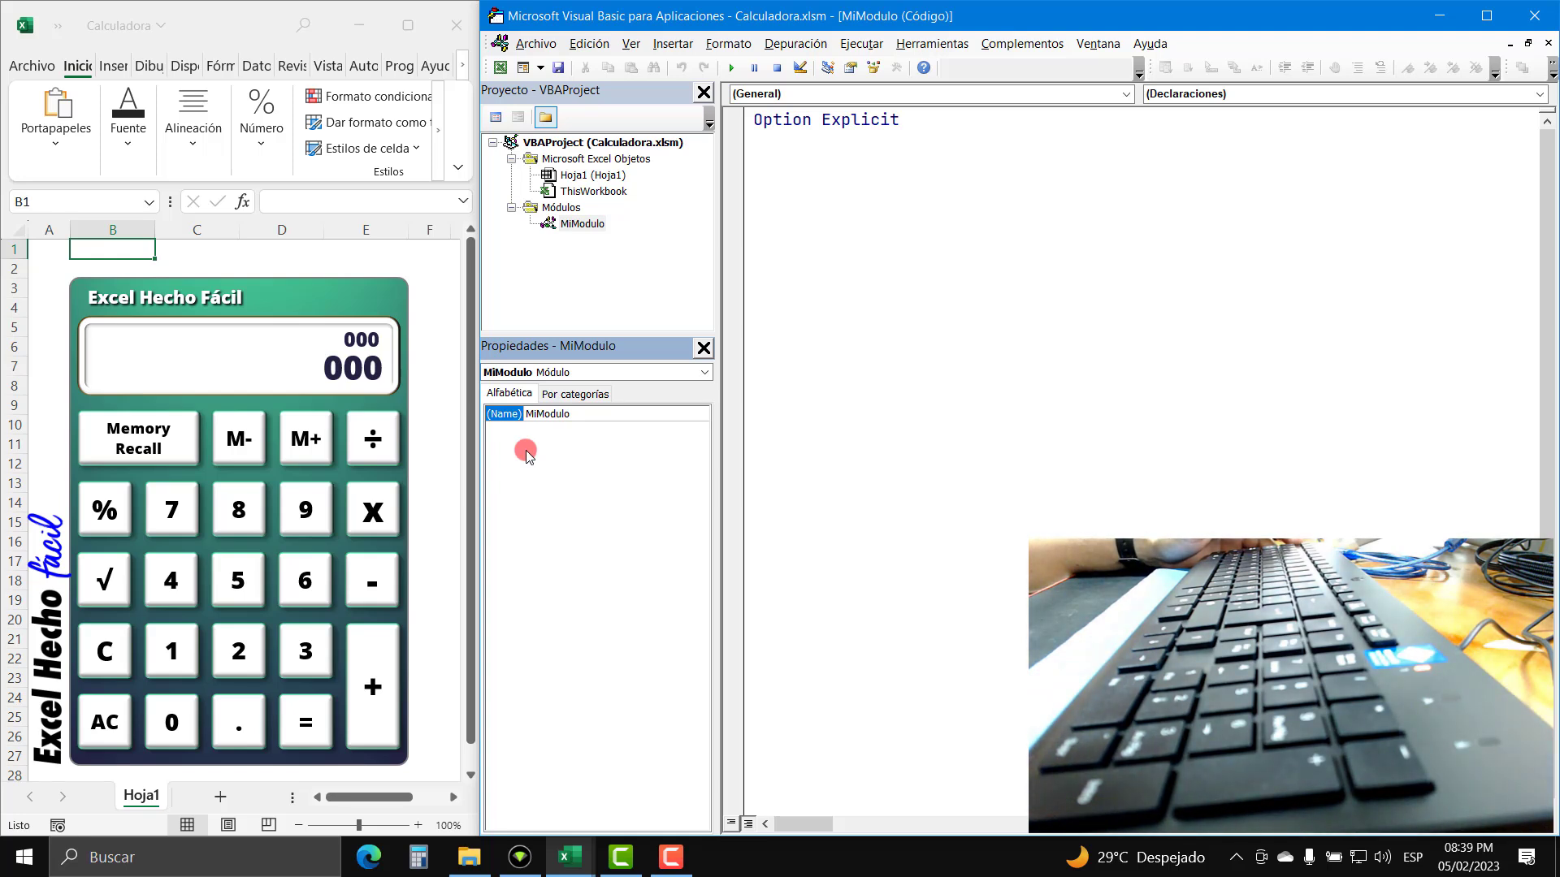
{"action": "left_click", "coordinate": [793, 135]}
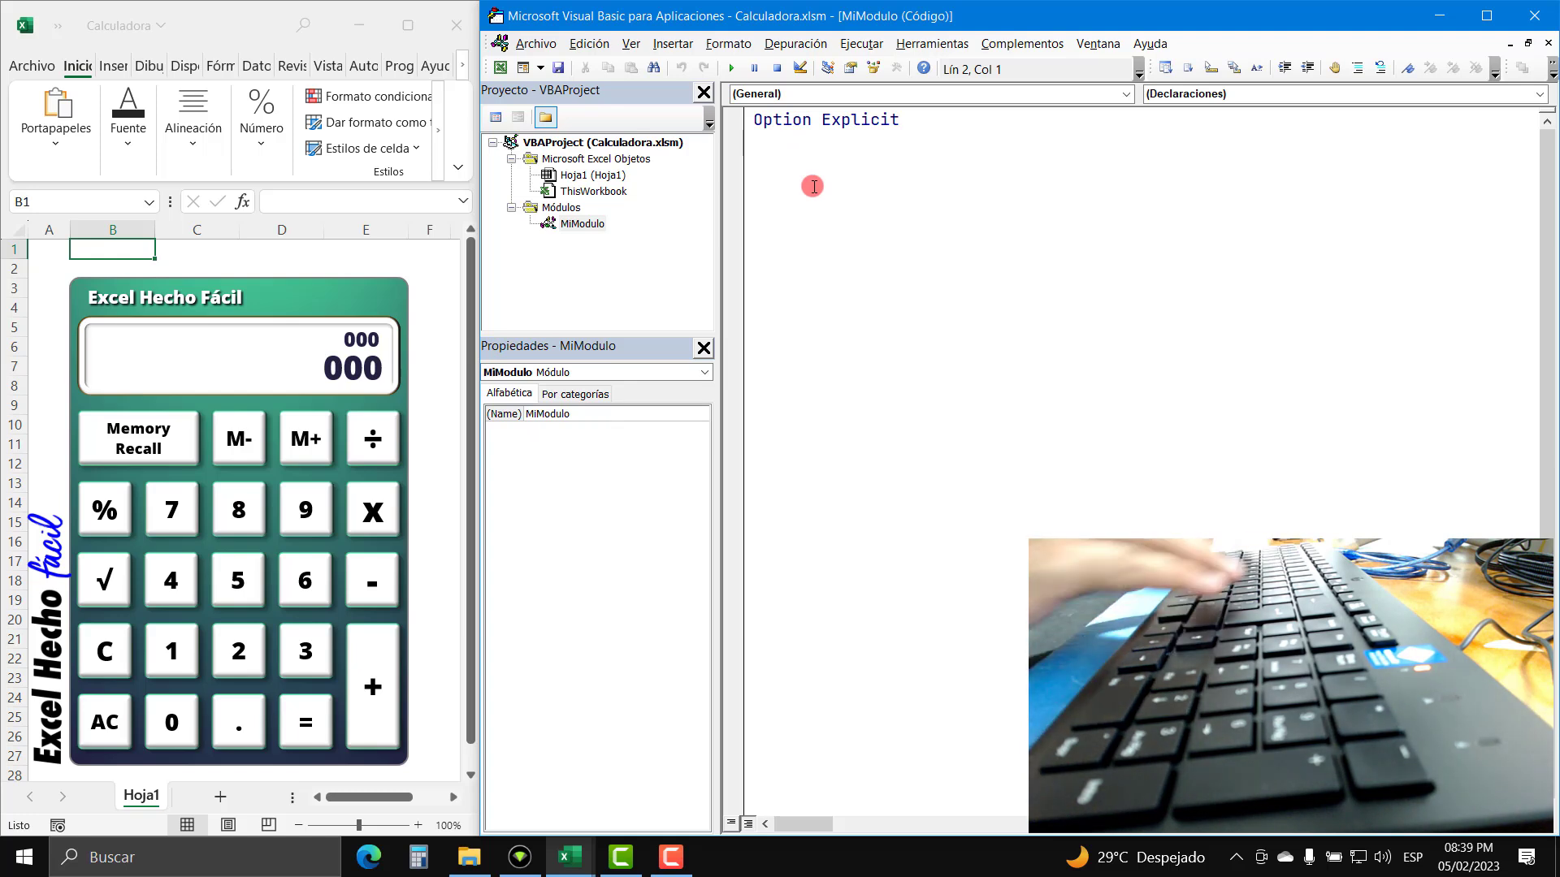
Declare Memoria1, Memoria2 and MemoriaOperador as Public String variables
{"action": "type", "text": "p"}
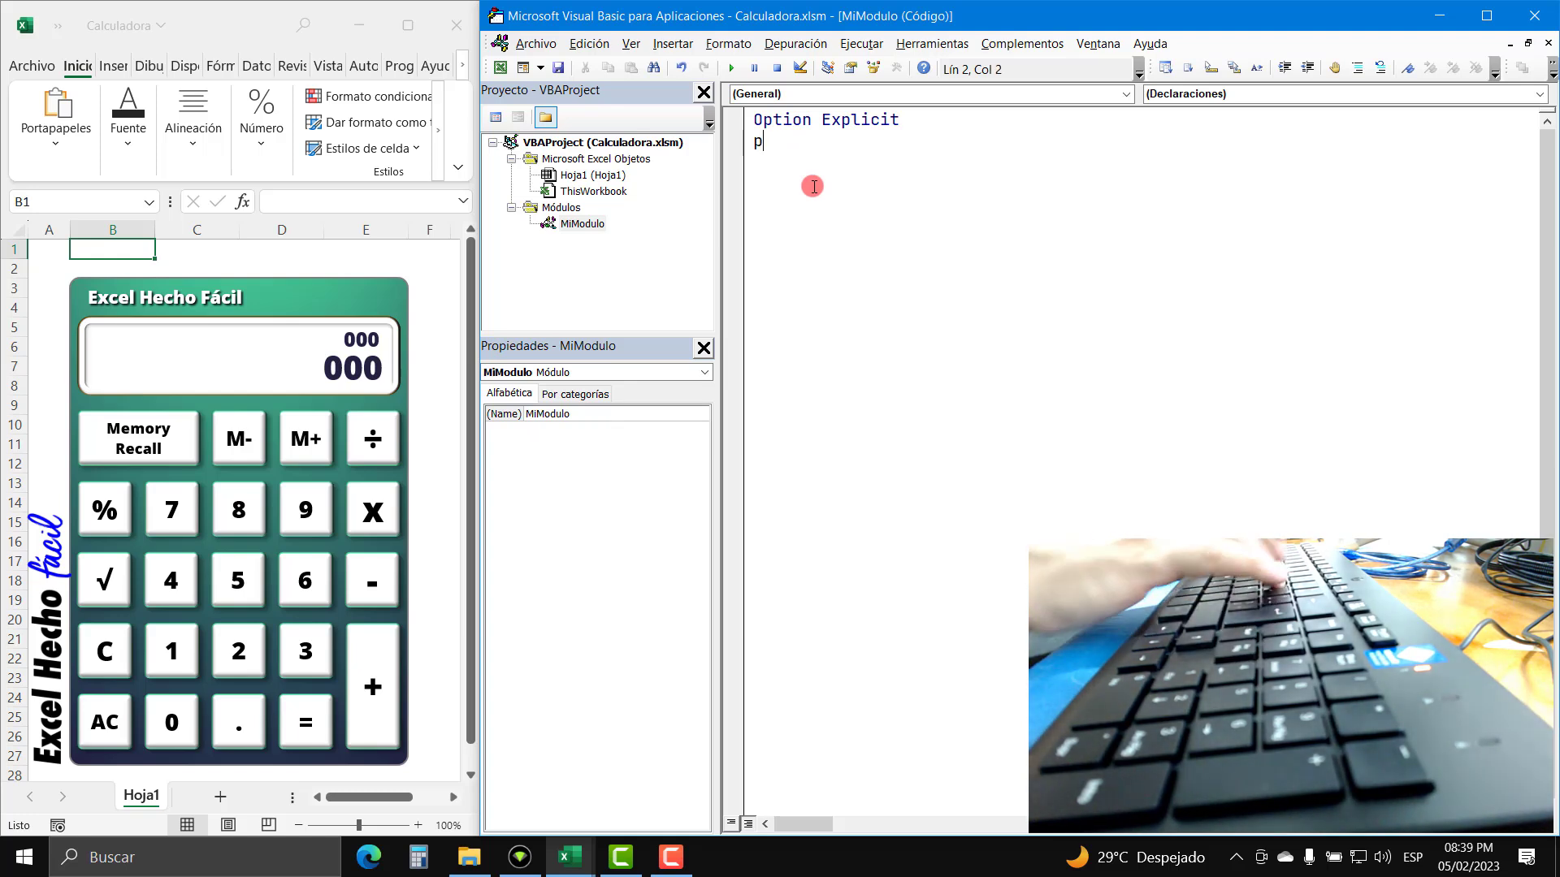
{"action": "type", "text": "ubli"}
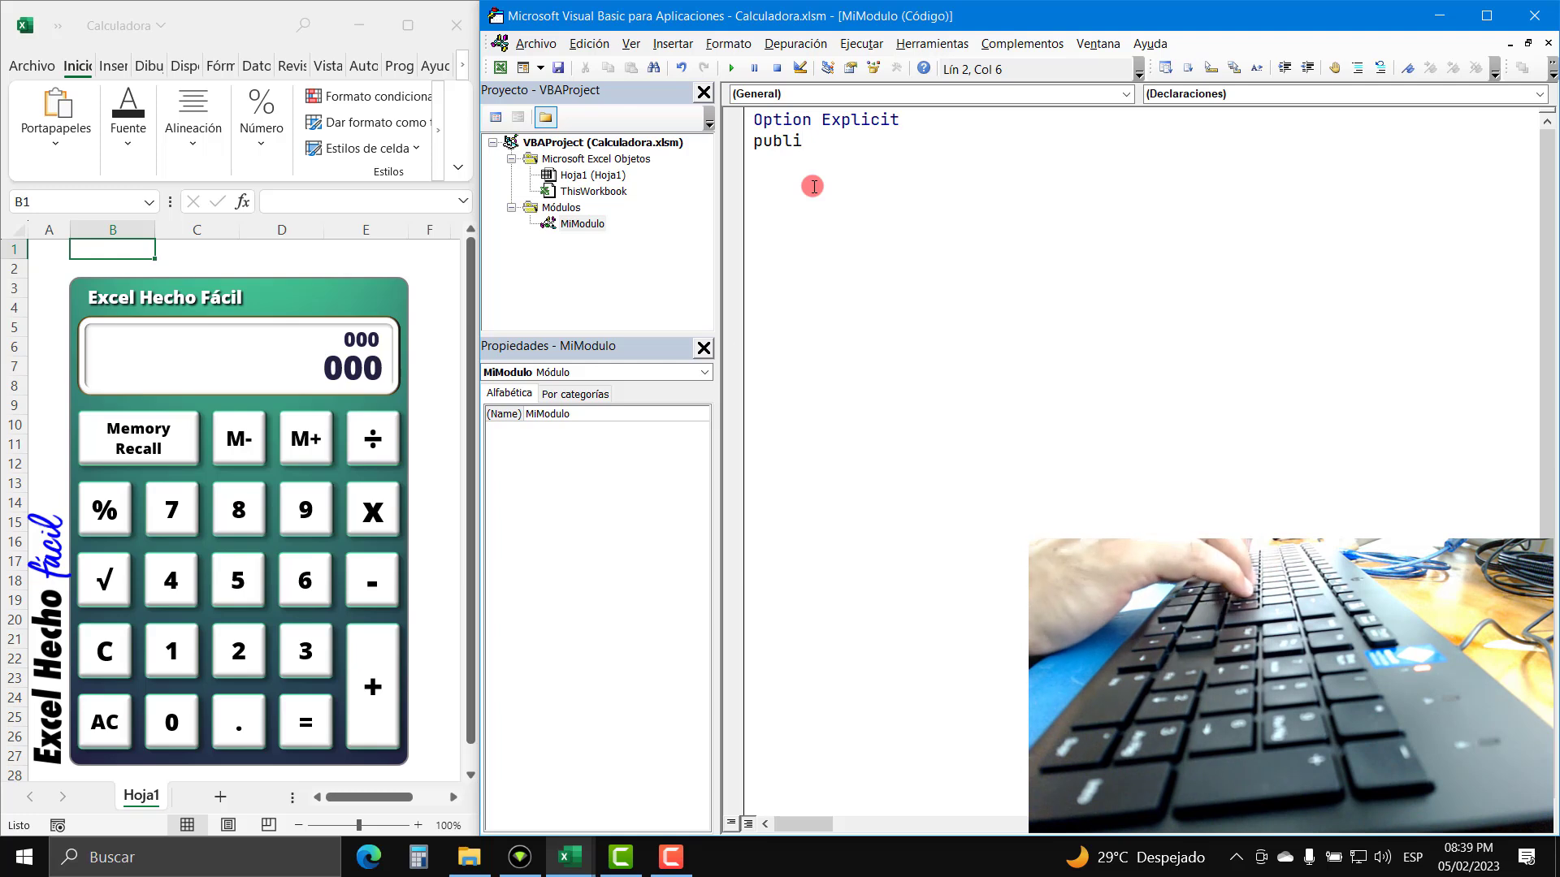
{"action": "type", "text": "c Memoria1"}
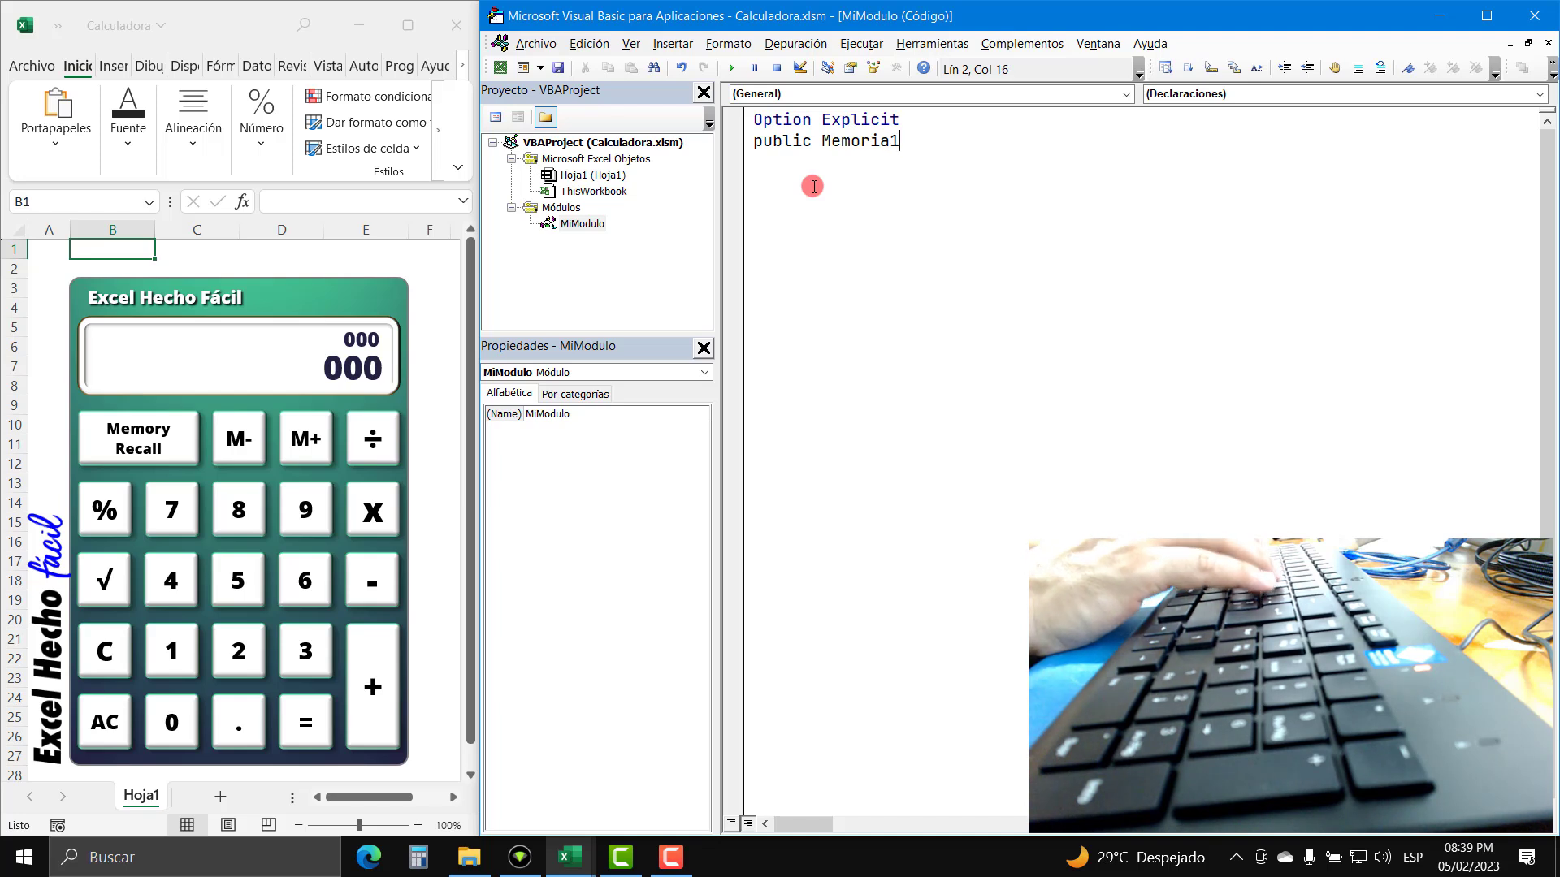
{"action": "type", "text": " str"}
{"action": "key", "text": "Tab"}
{"action": "key", "text": "Return"}
{"action": "type", "text": "pou"}
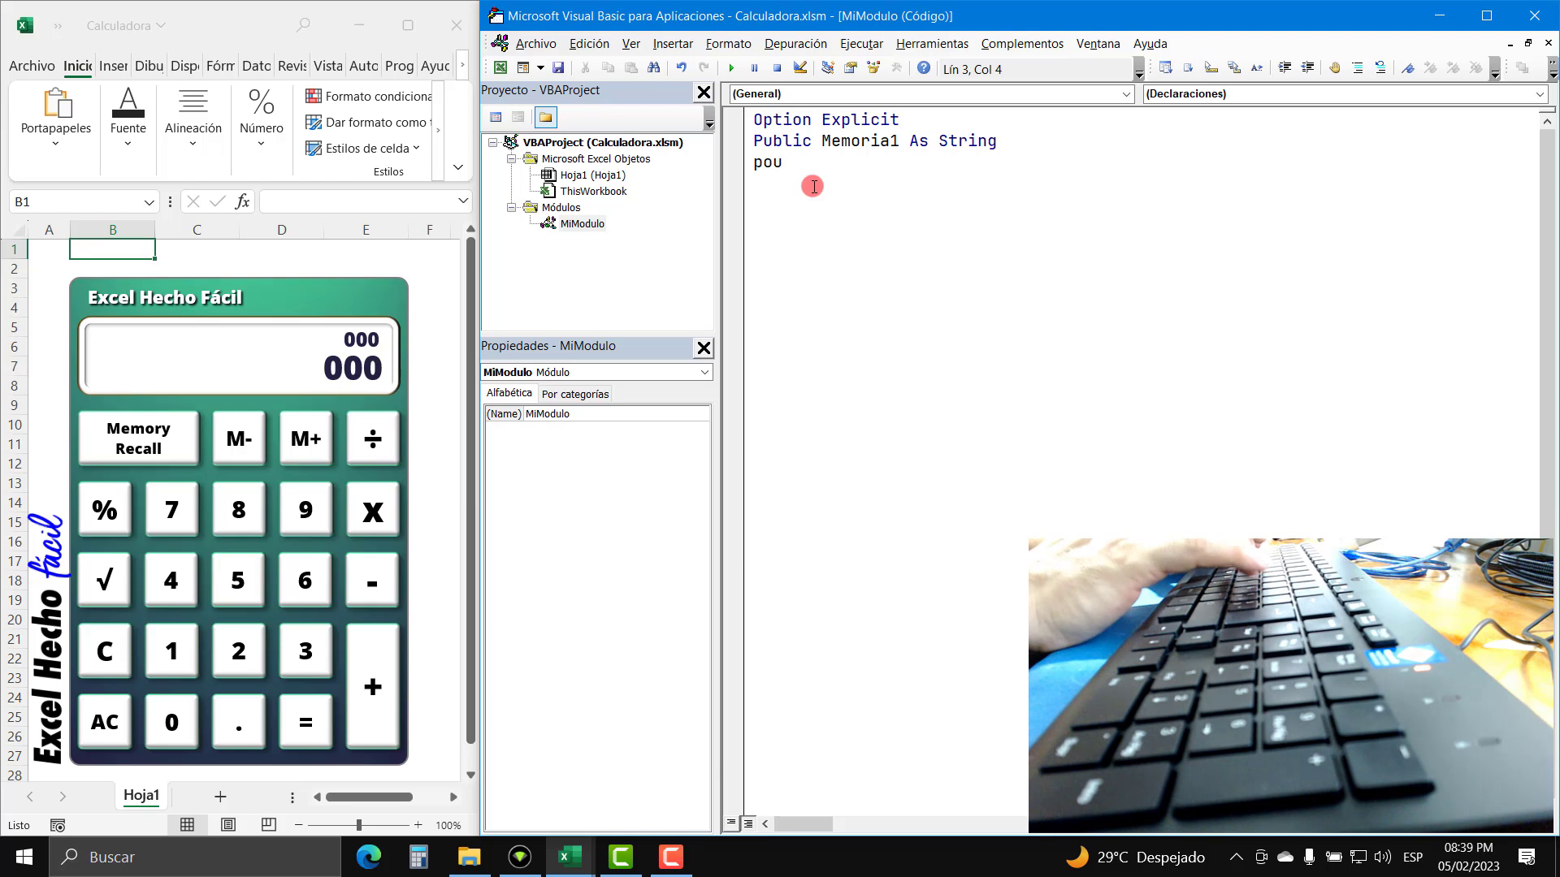
{"action": "key", "text": "BackSpace"}
{"action": "key", "text": "BackSpace"}
{"action": "type", "text": "u"}
{"action": "type", "text": "c Memoria"}
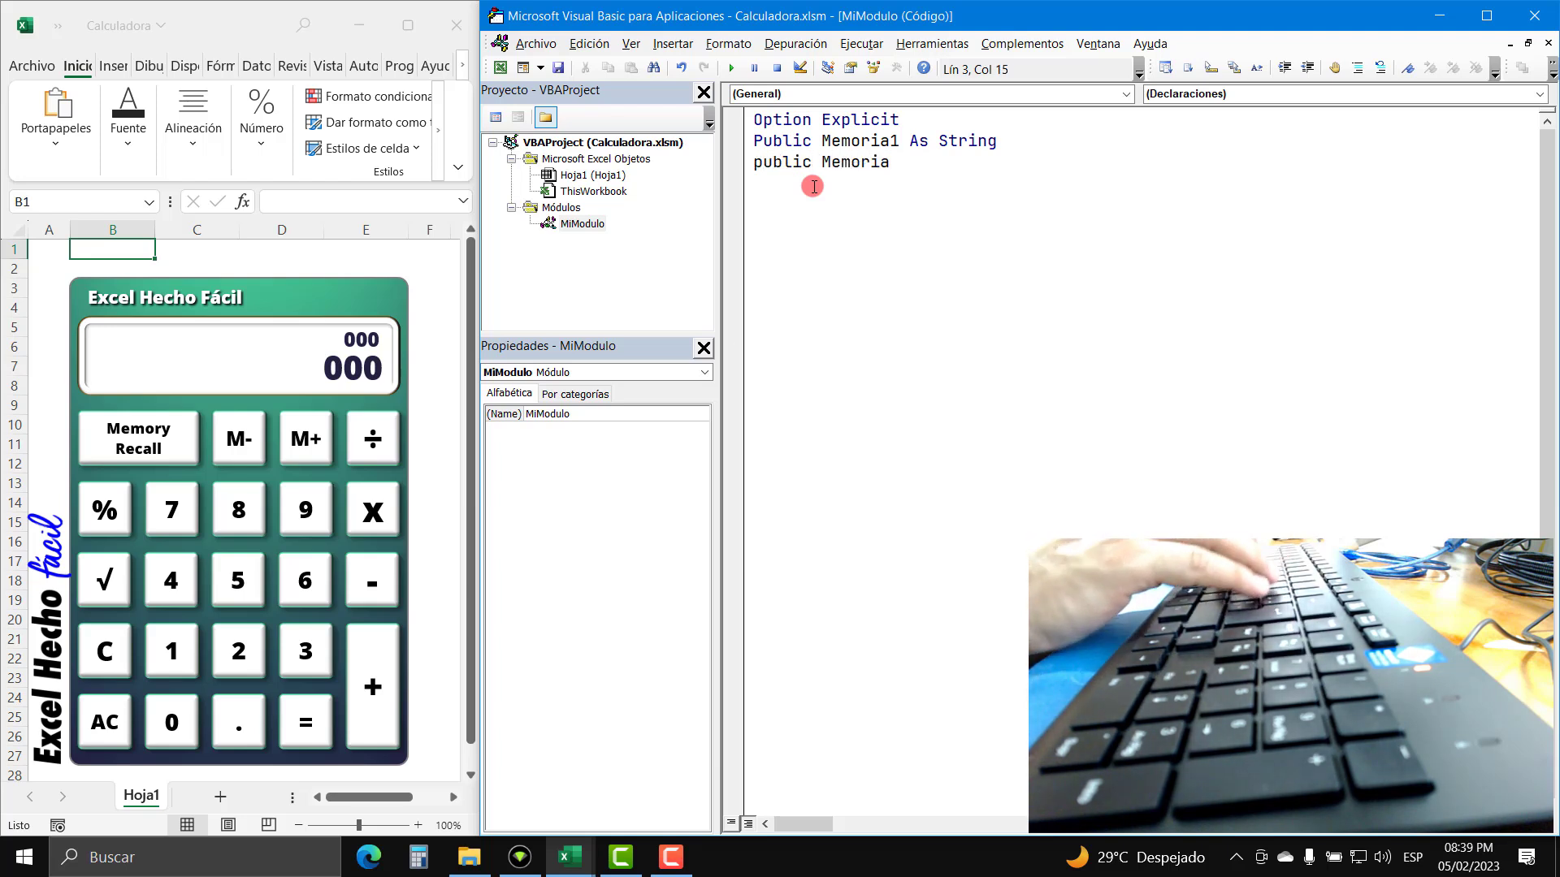
{"action": "type", "text": " str"}
{"action": "key", "text": "Return"}
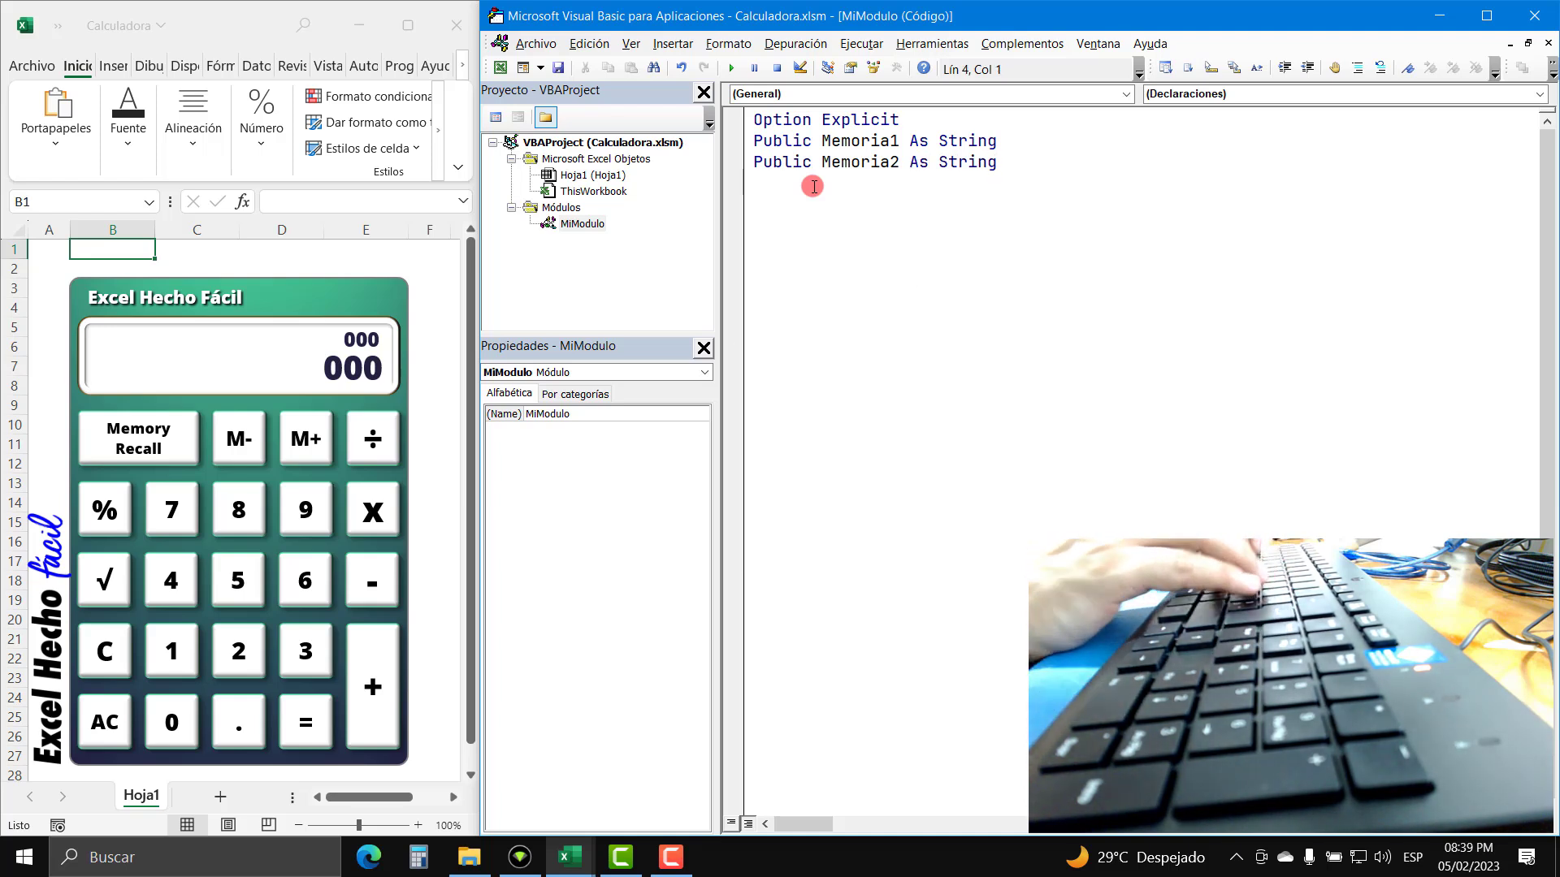
{"action": "type", "text": "public"}
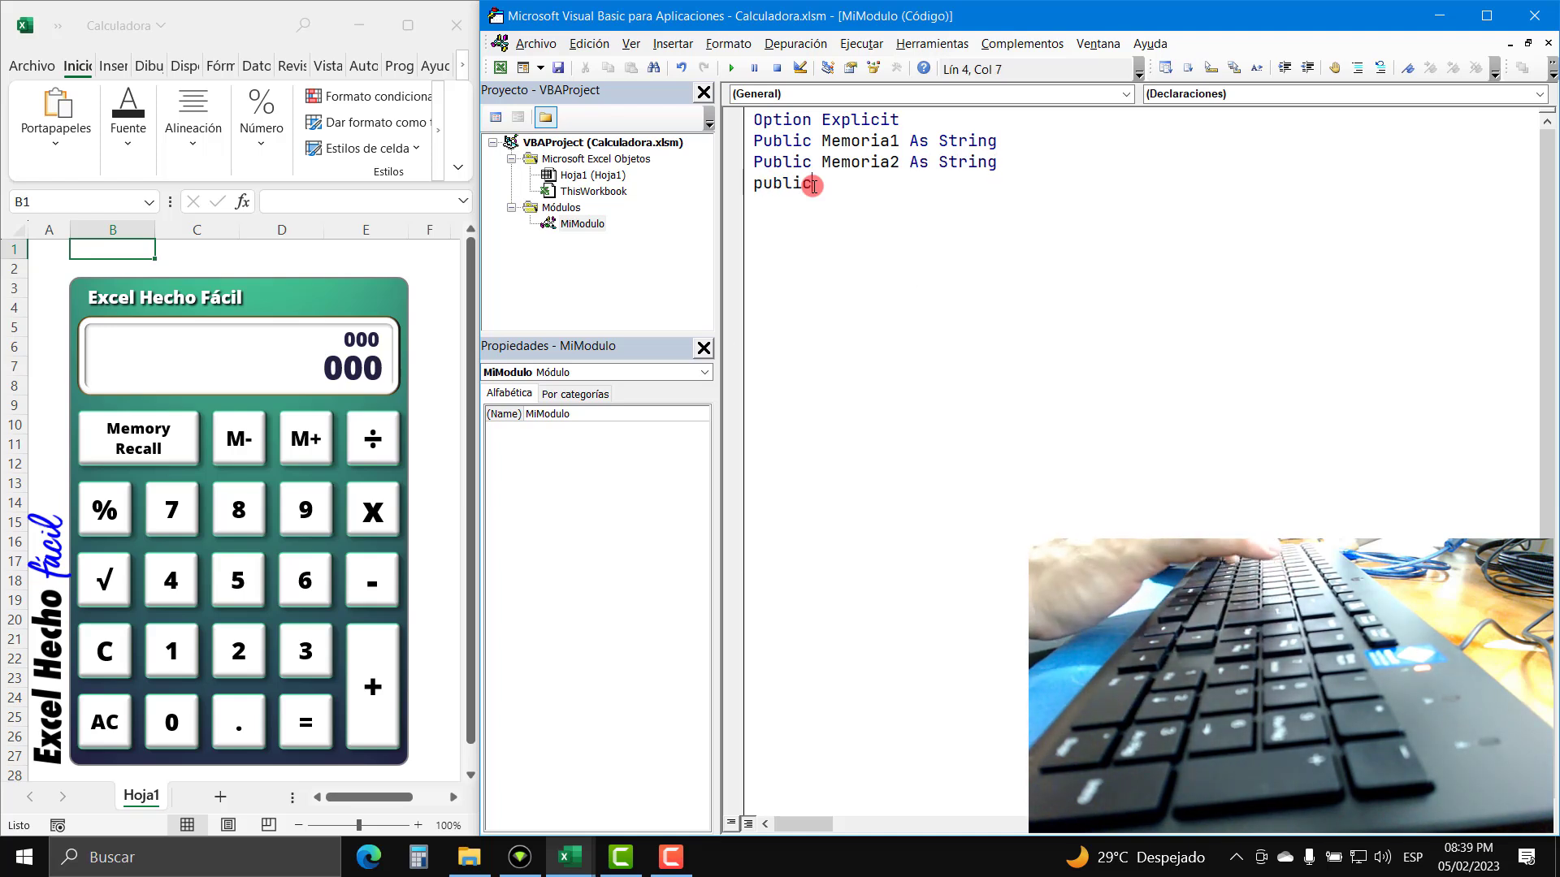
{"action": "type", "text": " Mem"}
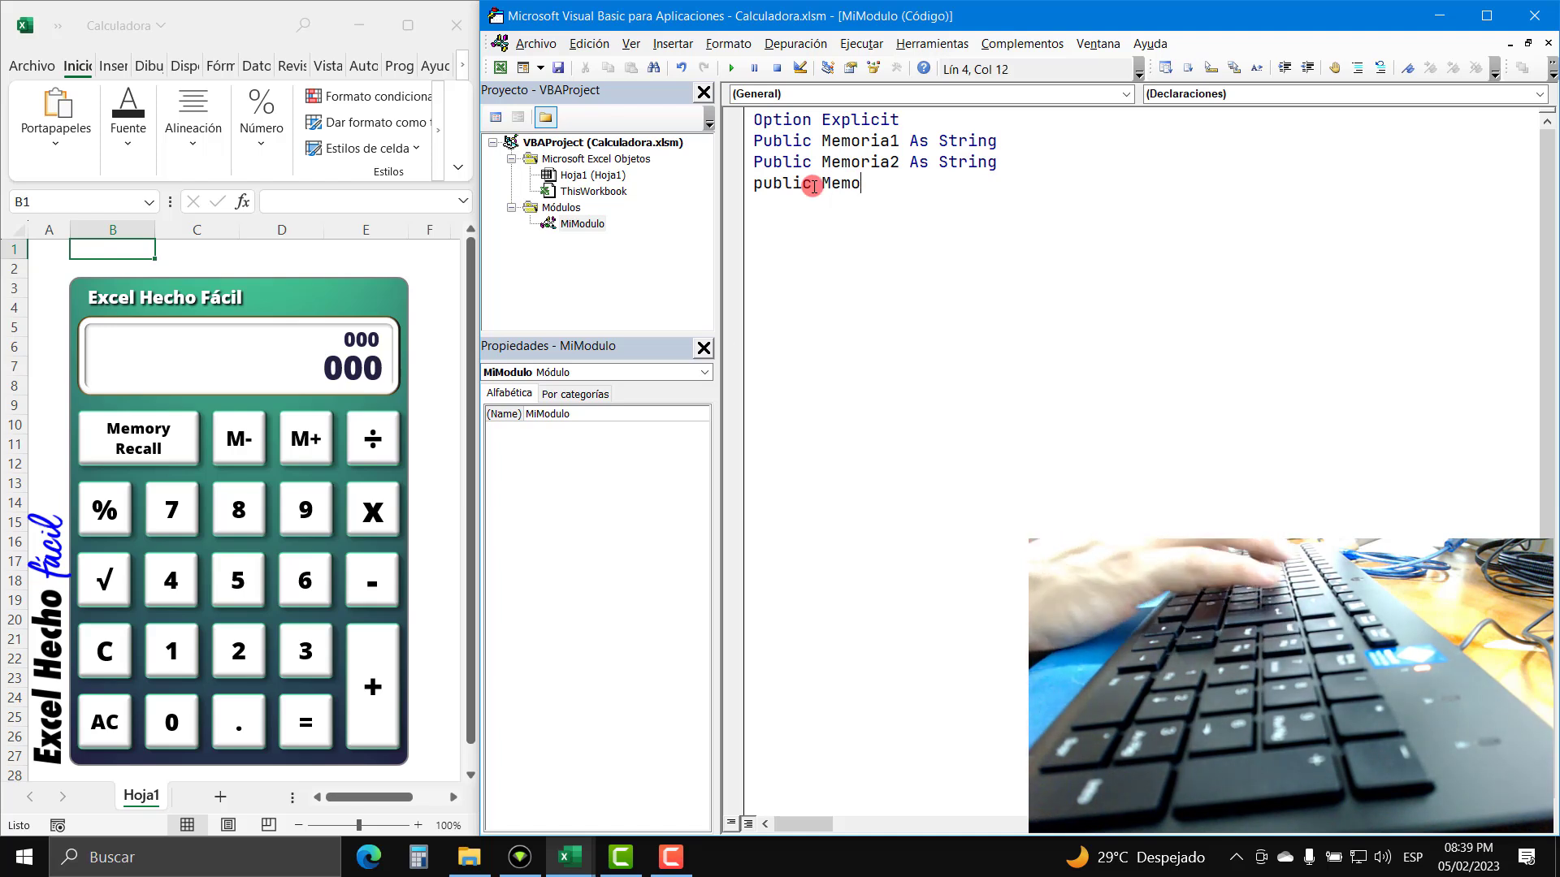
{"action": "type", "text": "o"}
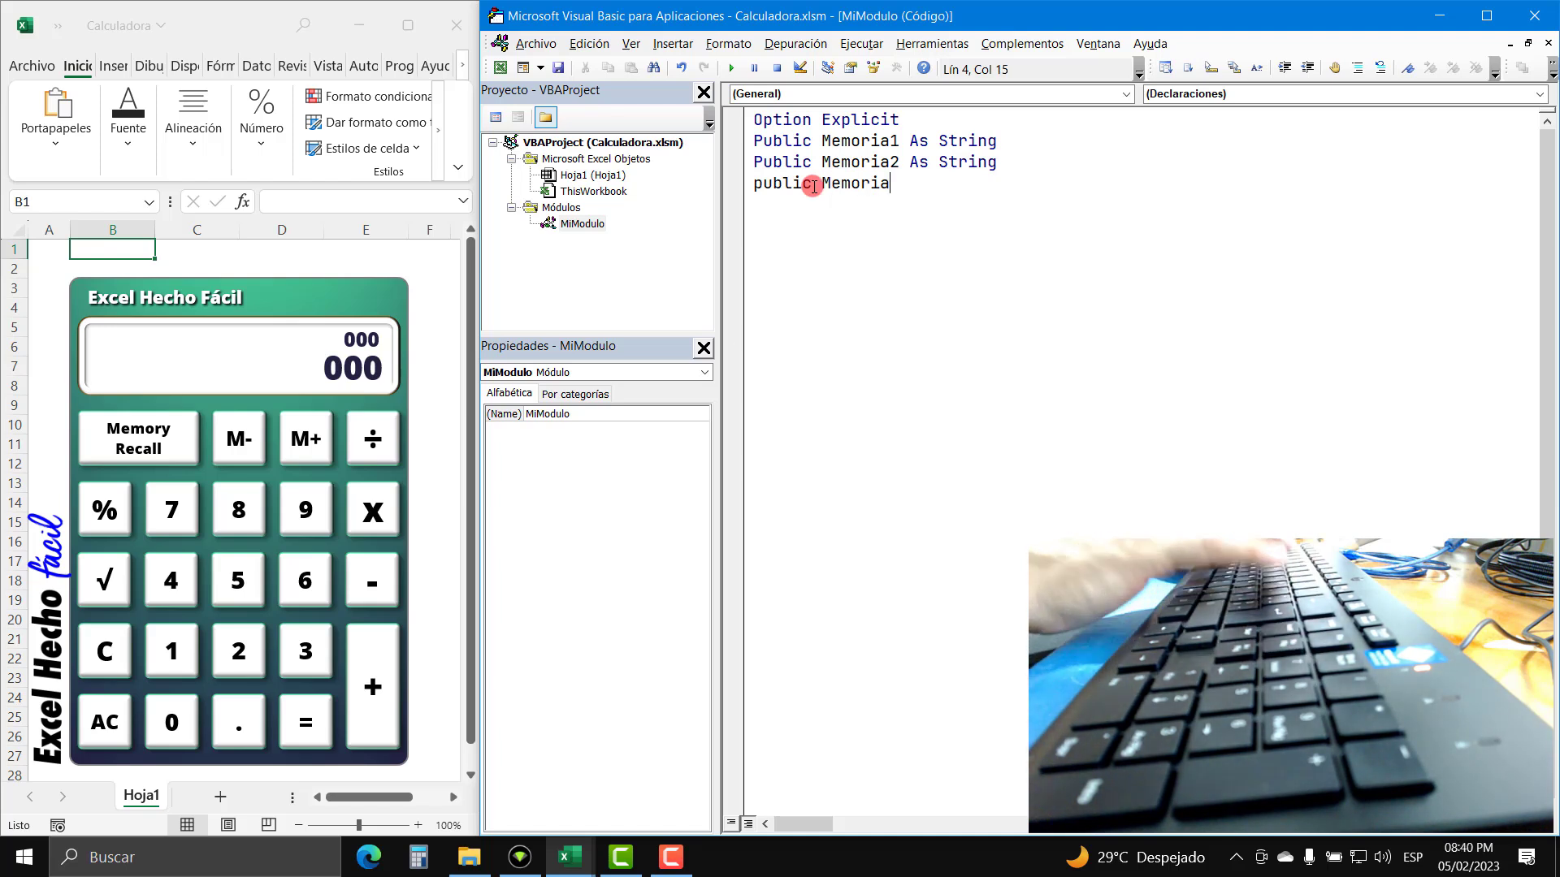
{"action": "type", "text": "Operador"}
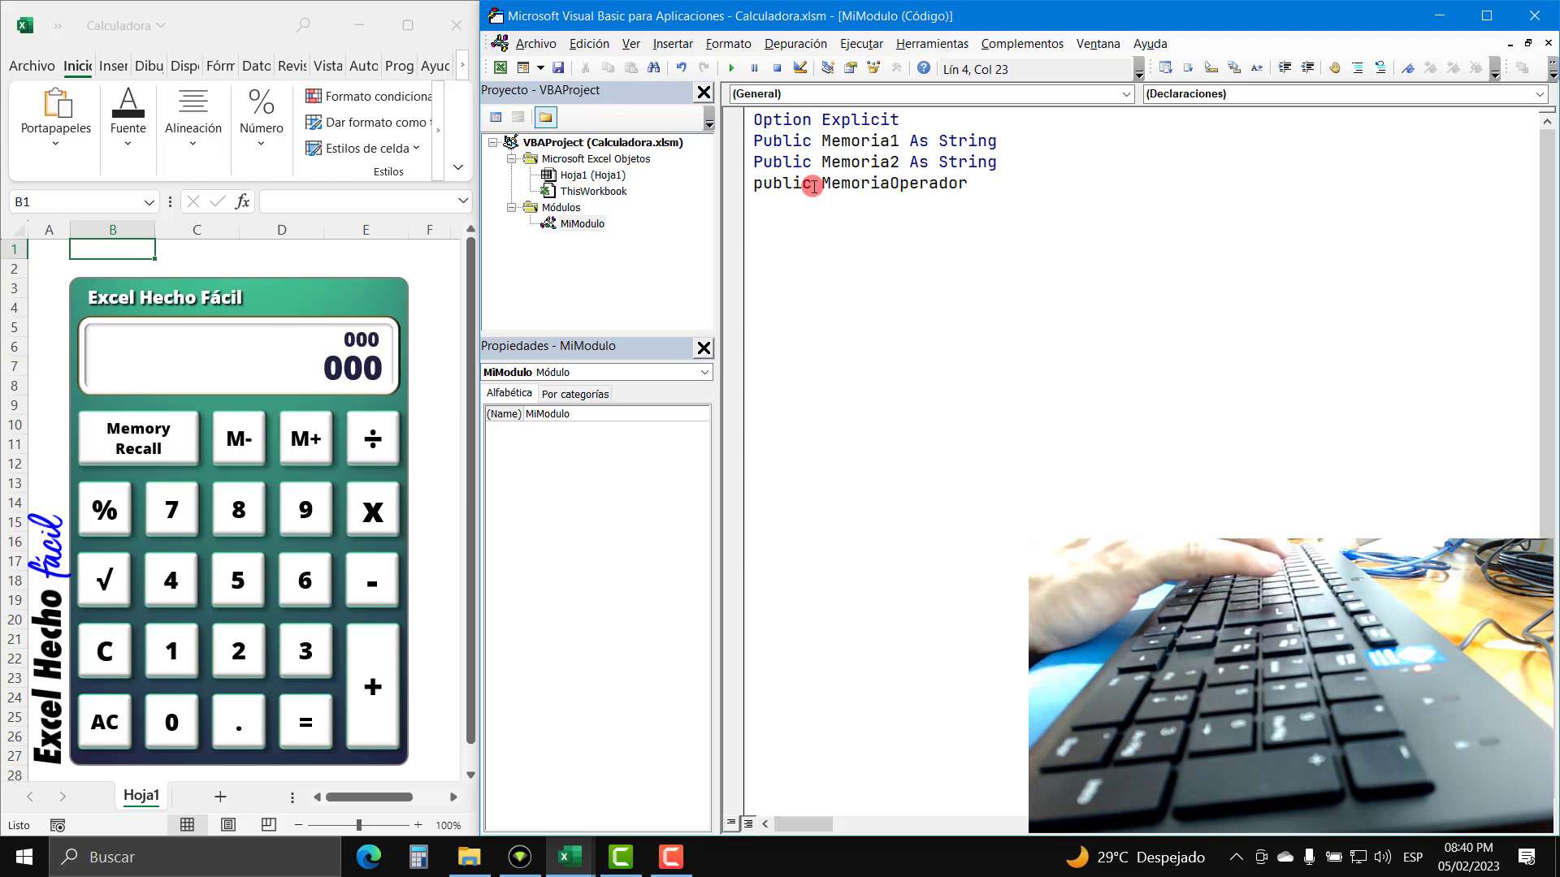
{"action": "type", "text": " as string"}
{"action": "key", "text": "Return"}
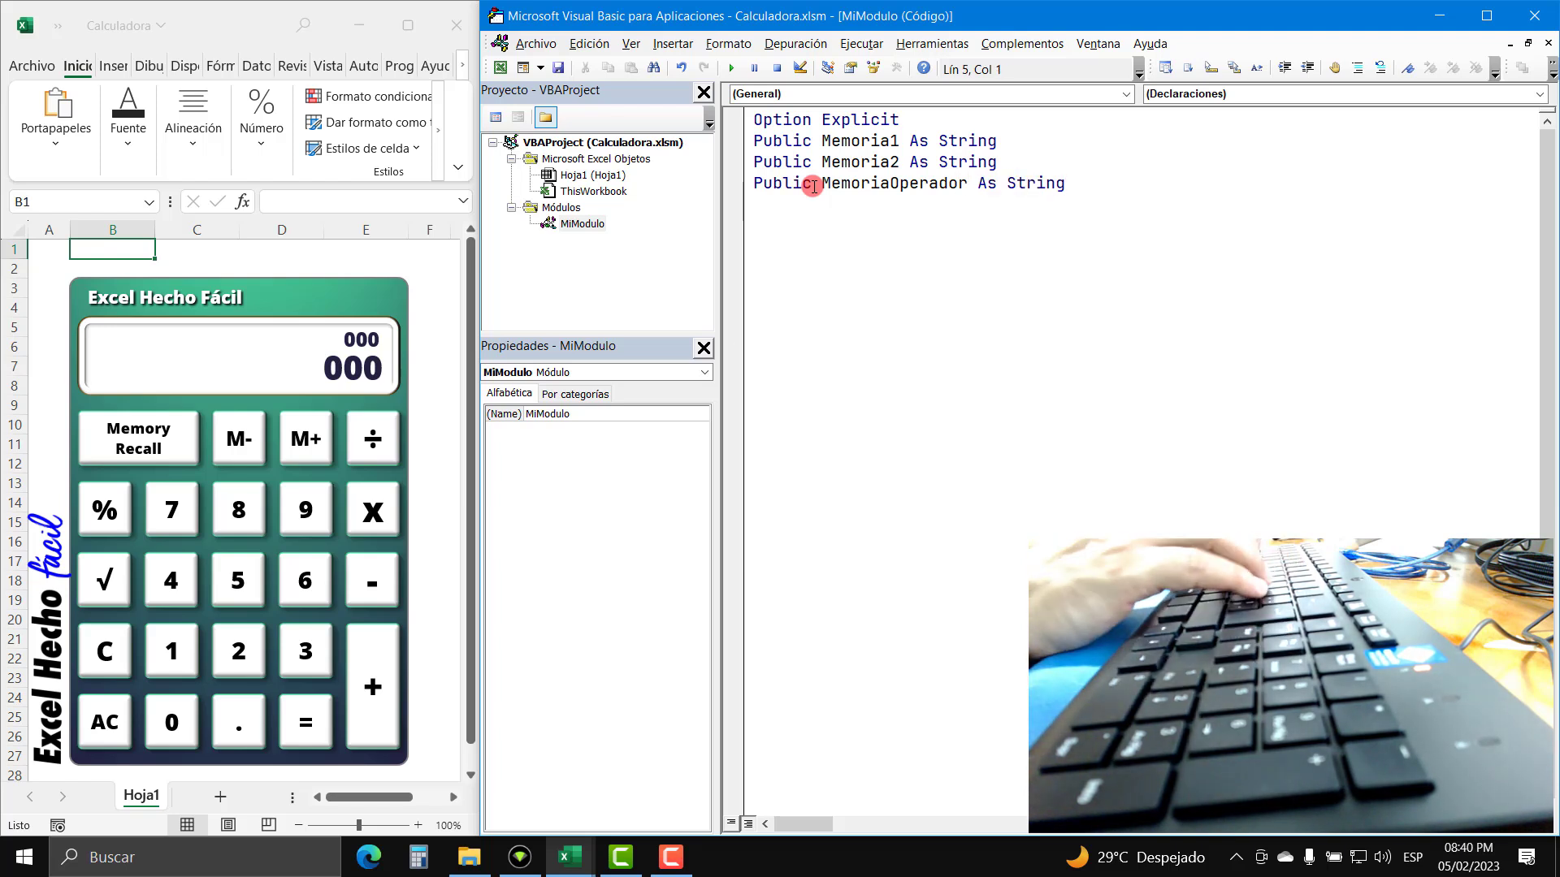
Declare Public MemoriaResultado, switching its type from Double to Variant
{"action": "type", "text": "Publi"}
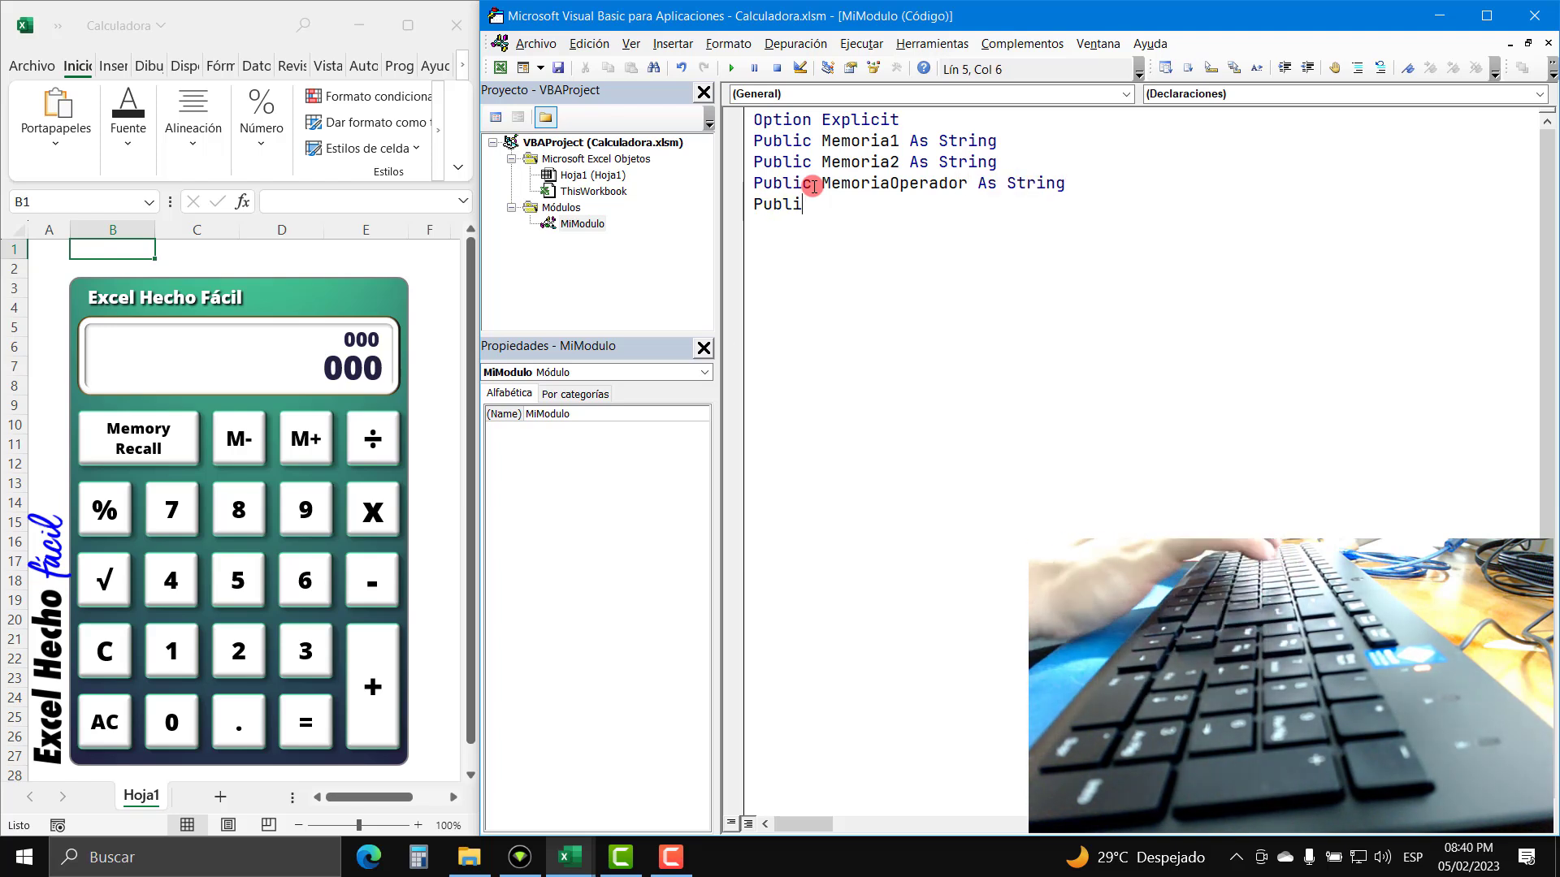
{"action": "type", "text": " memo"}
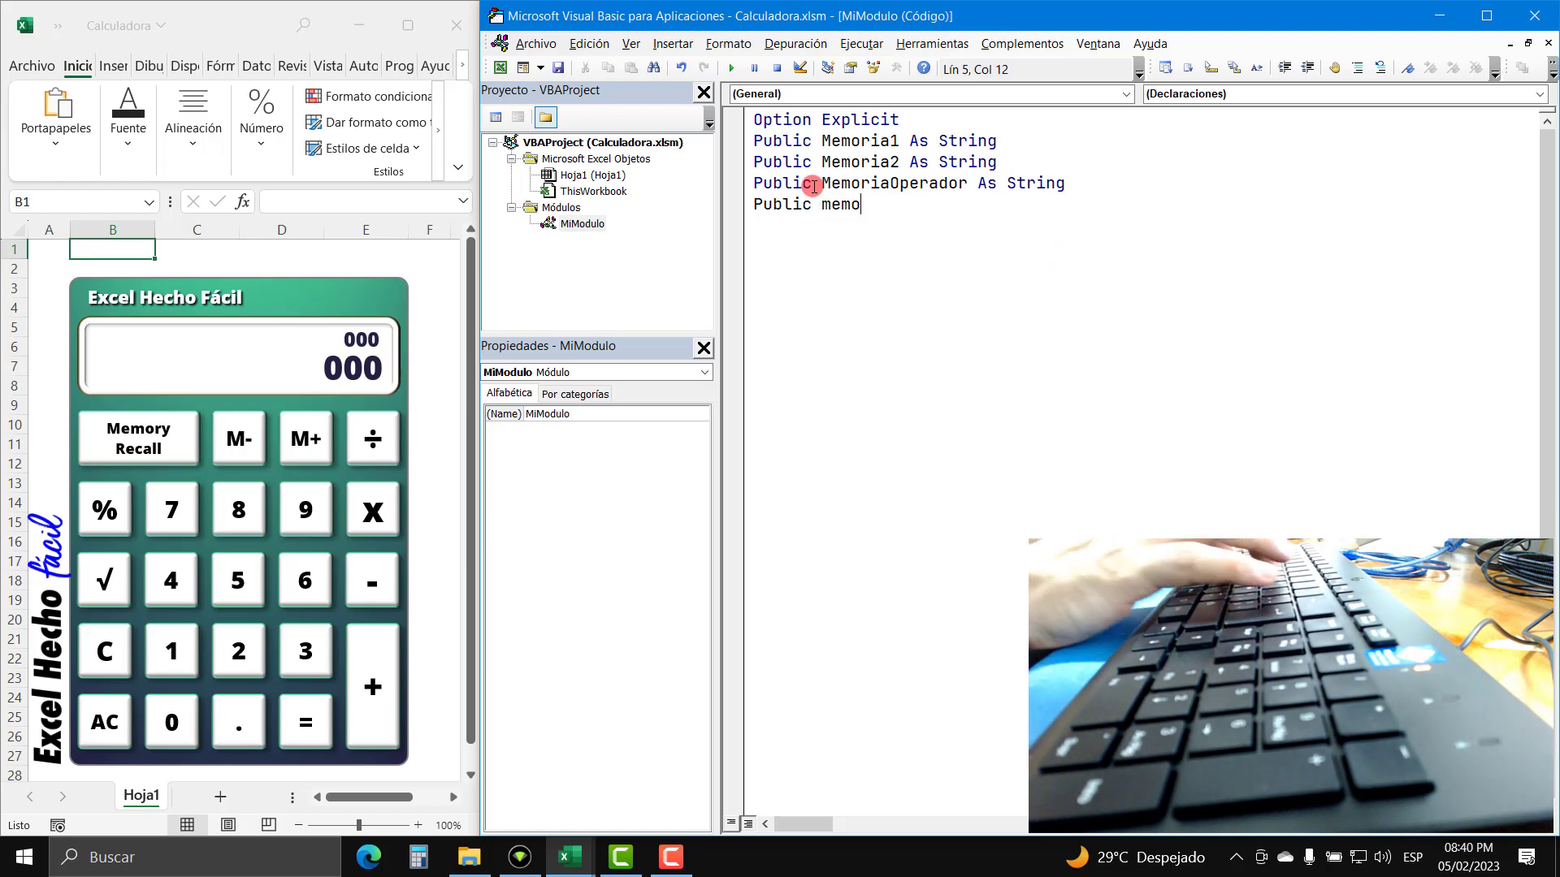
{"action": "type", "text": "r"}
{"action": "key", "text": "BackSpace"}
{"action": "key", "text": "BackSpace"}
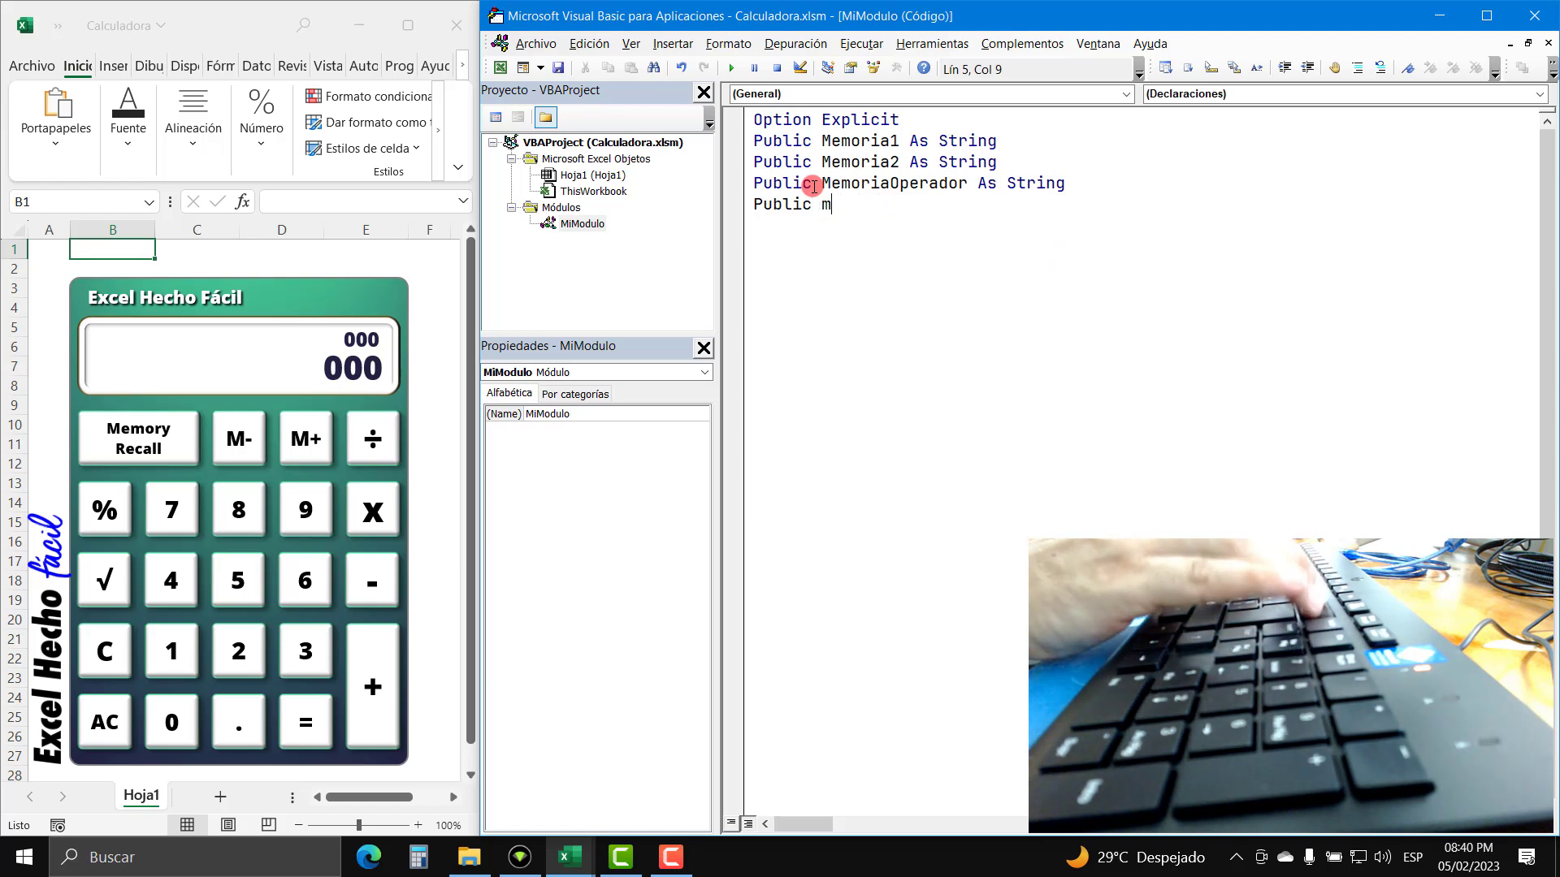
{"action": "key", "text": "BackSpace"}
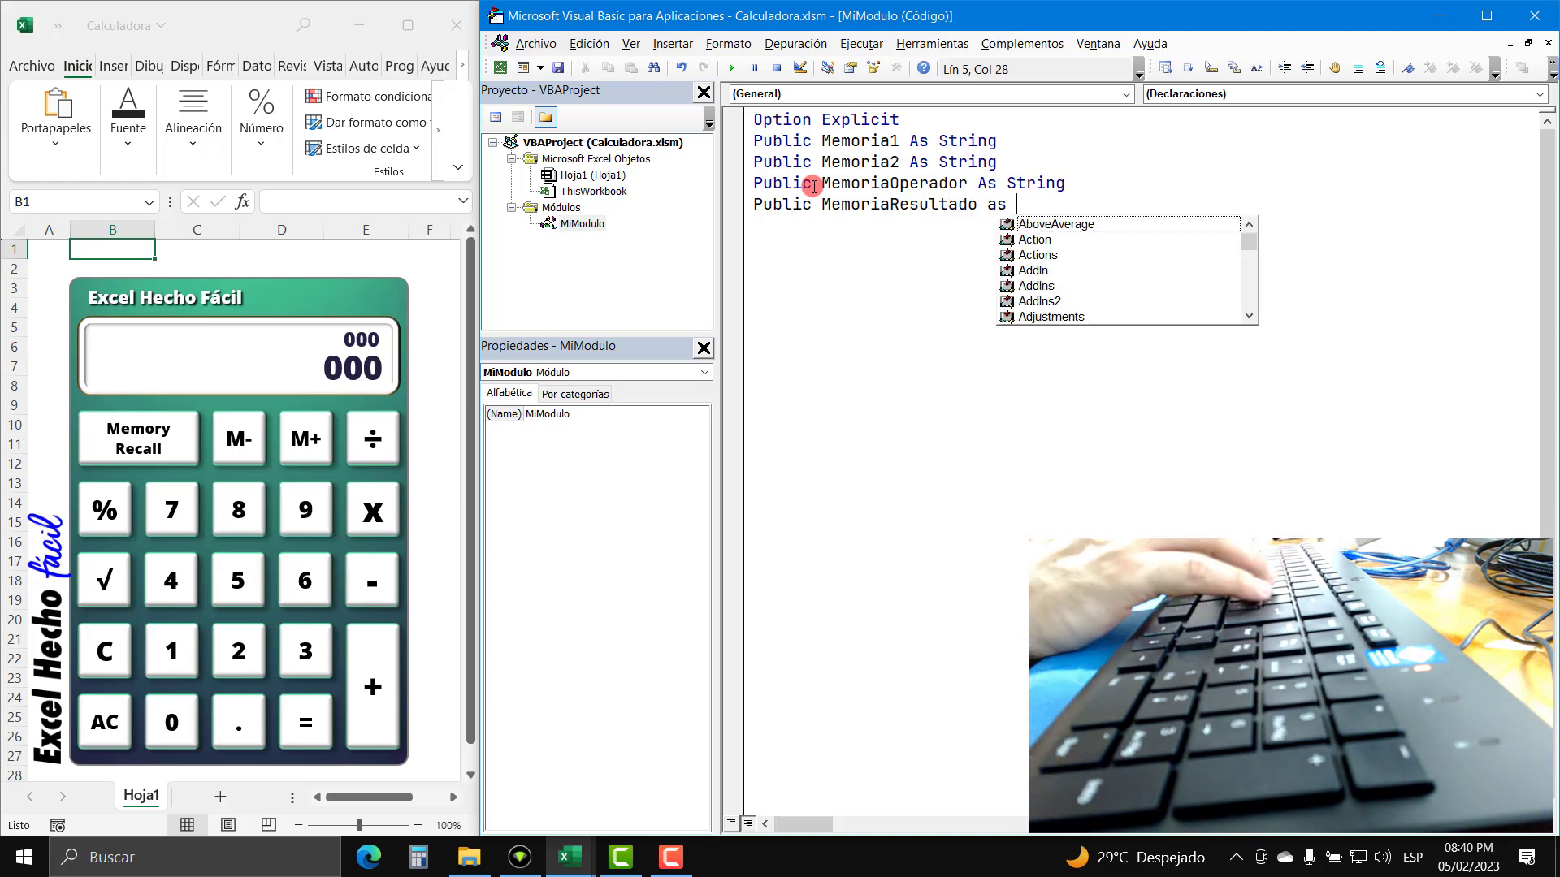
{"action": "type", "text": "dou"}
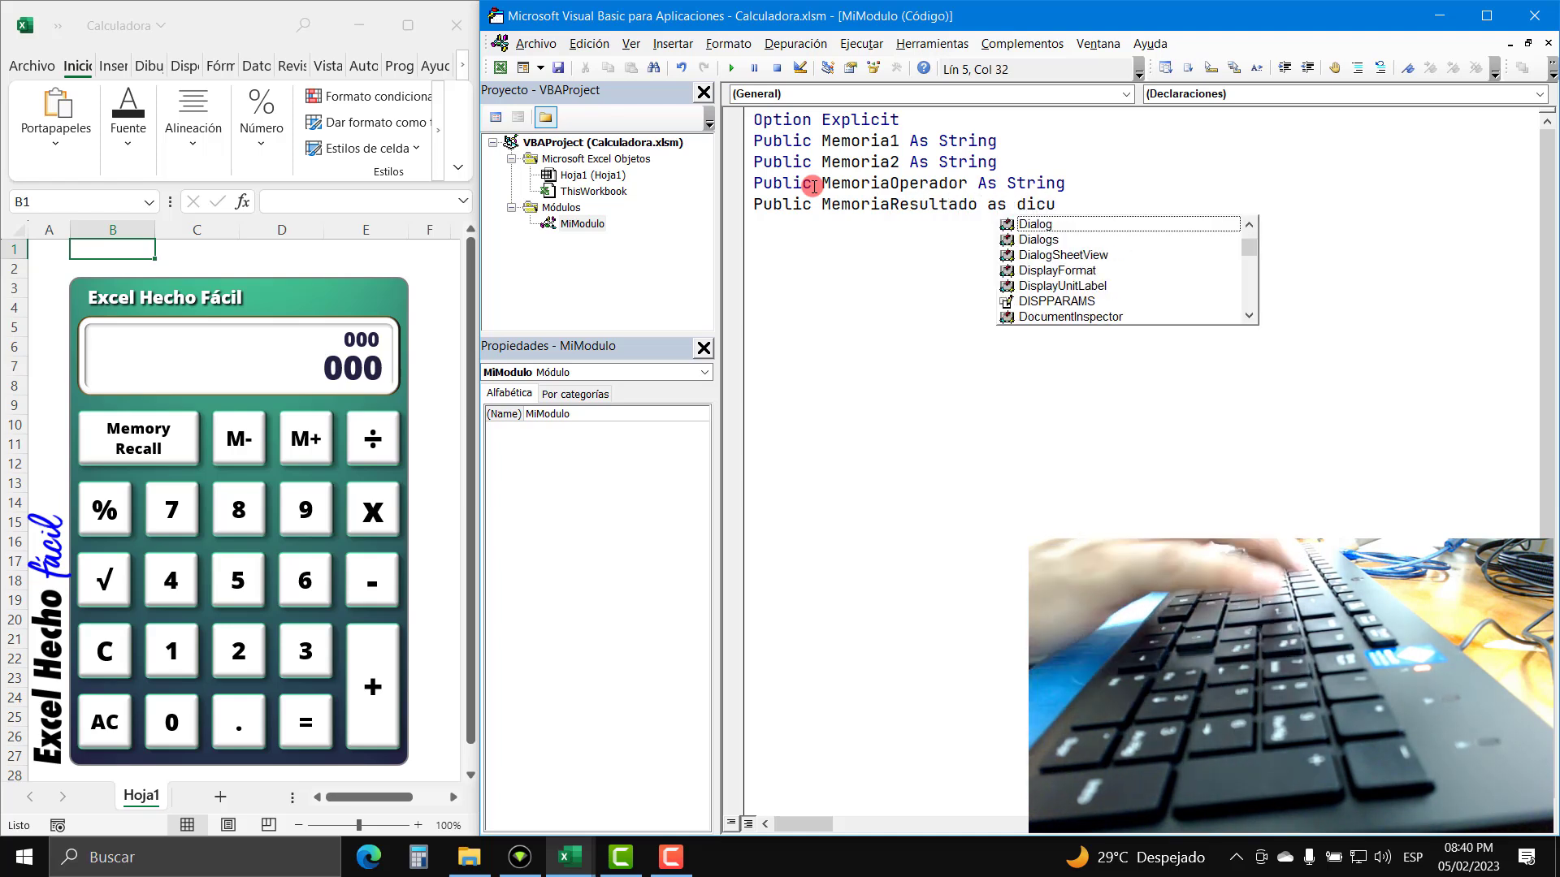
{"action": "key", "text": "BackSpace"}
{"action": "key", "text": "BackSpace"}
{"action": "type", "text": "ou"}
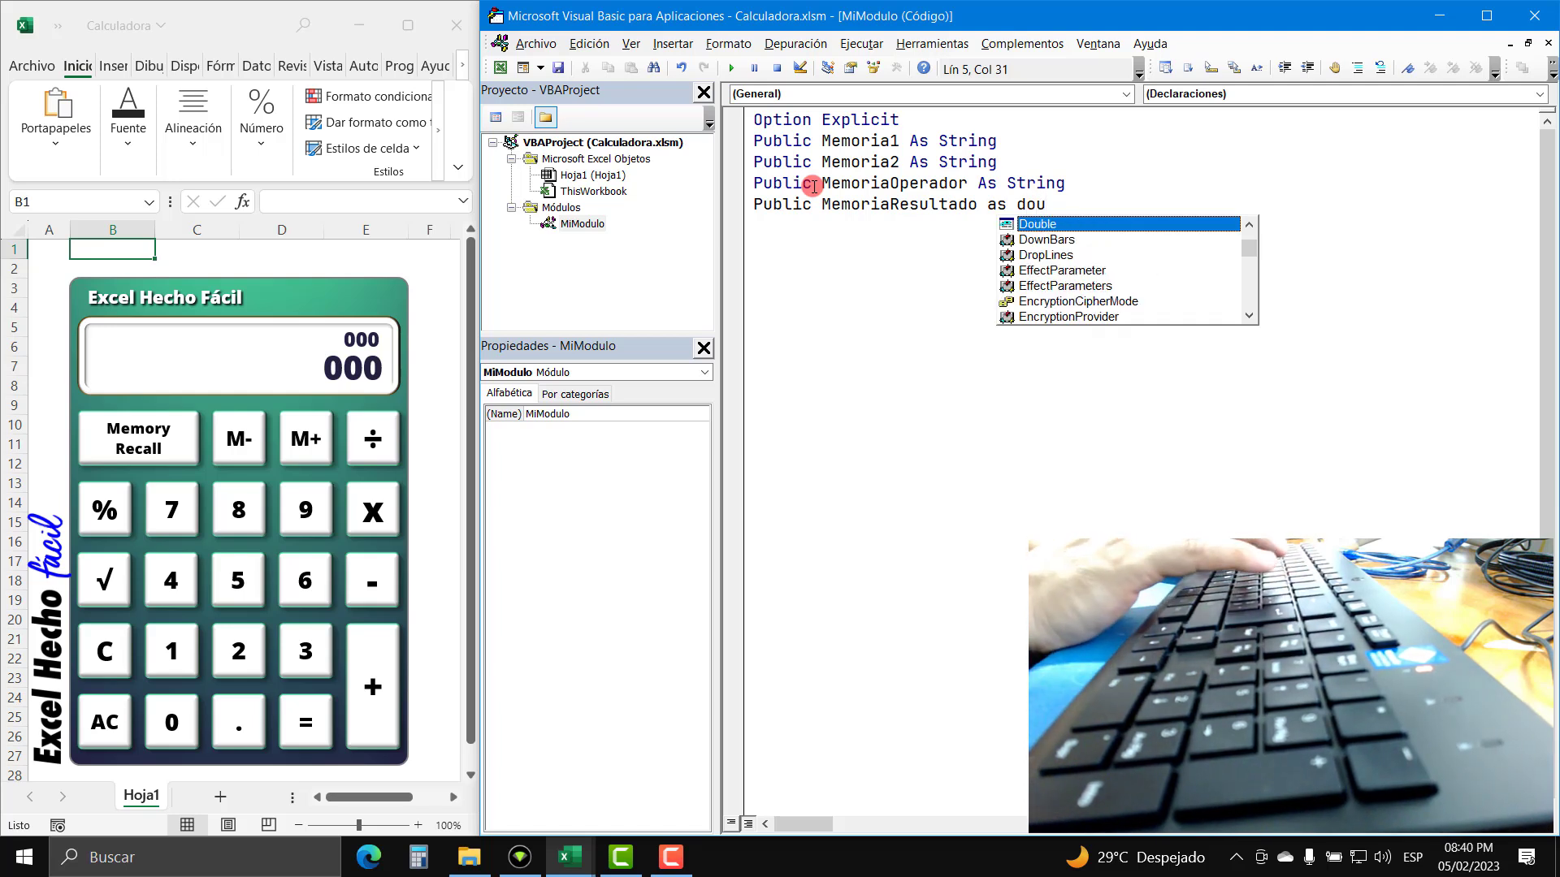
{"action": "key", "text": "Tab"}
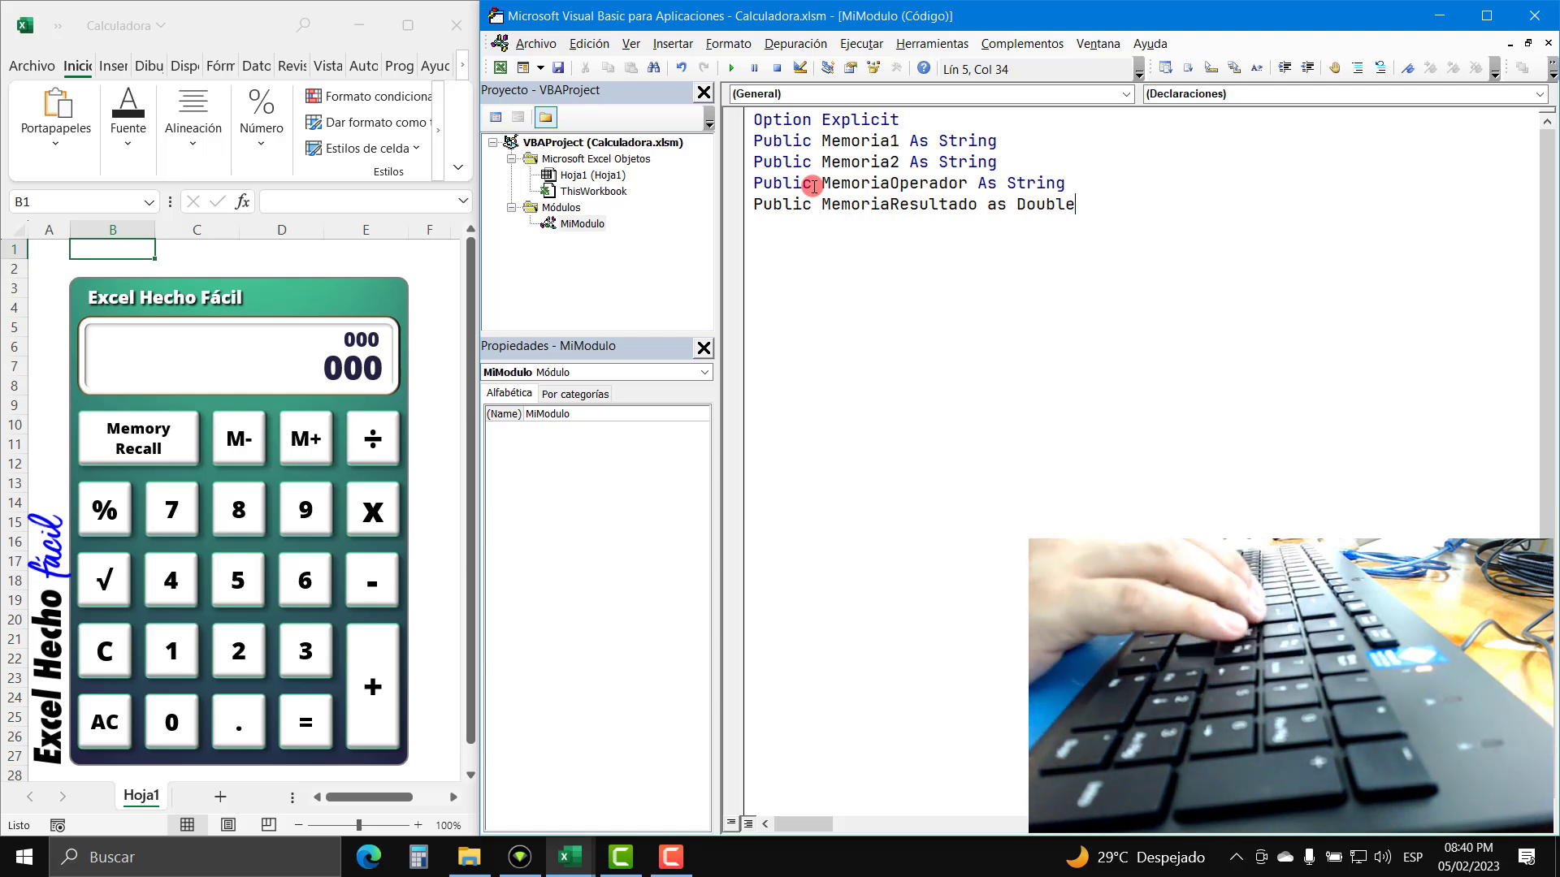
{"action": "key", "text": "Return"}
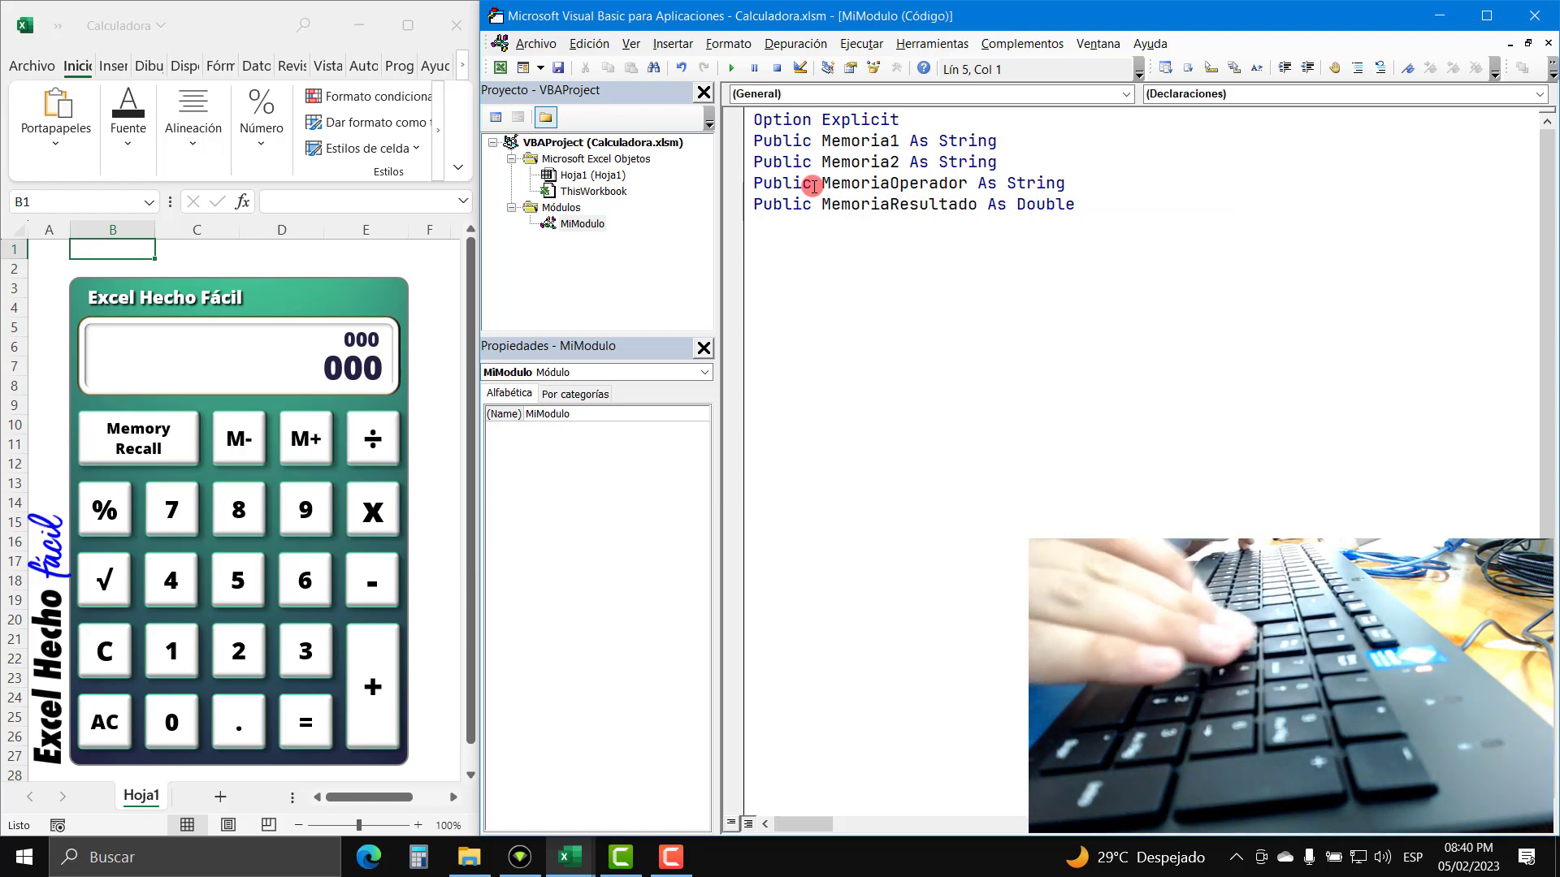
{"action": "key", "text": "BackSpace"}
{"action": "key", "text": "BackSpace"}
{"action": "key", "text": "BackSpace"}
{"action": "key", "text": "BackSpace"}
{"action": "key", "text": "BackSpace"}
{"action": "key", "text": "BackSpace"}
{"action": "key", "text": "BackSpace"}
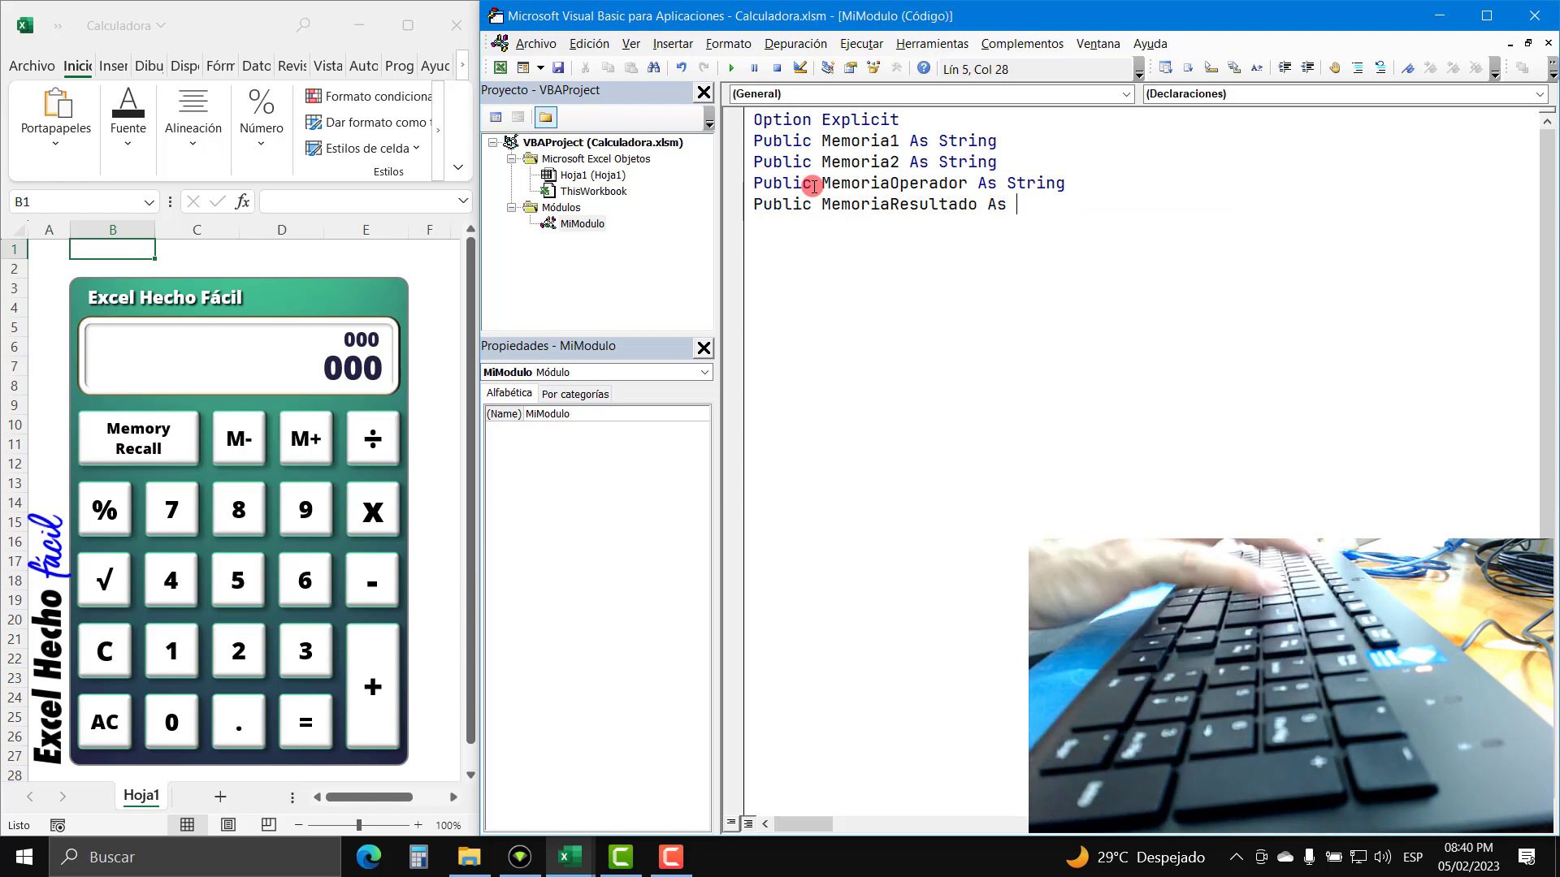
{"action": "type", "text": "varia"}
{"action": "key", "text": "Return"}
{"action": "key", "text": "Return"}
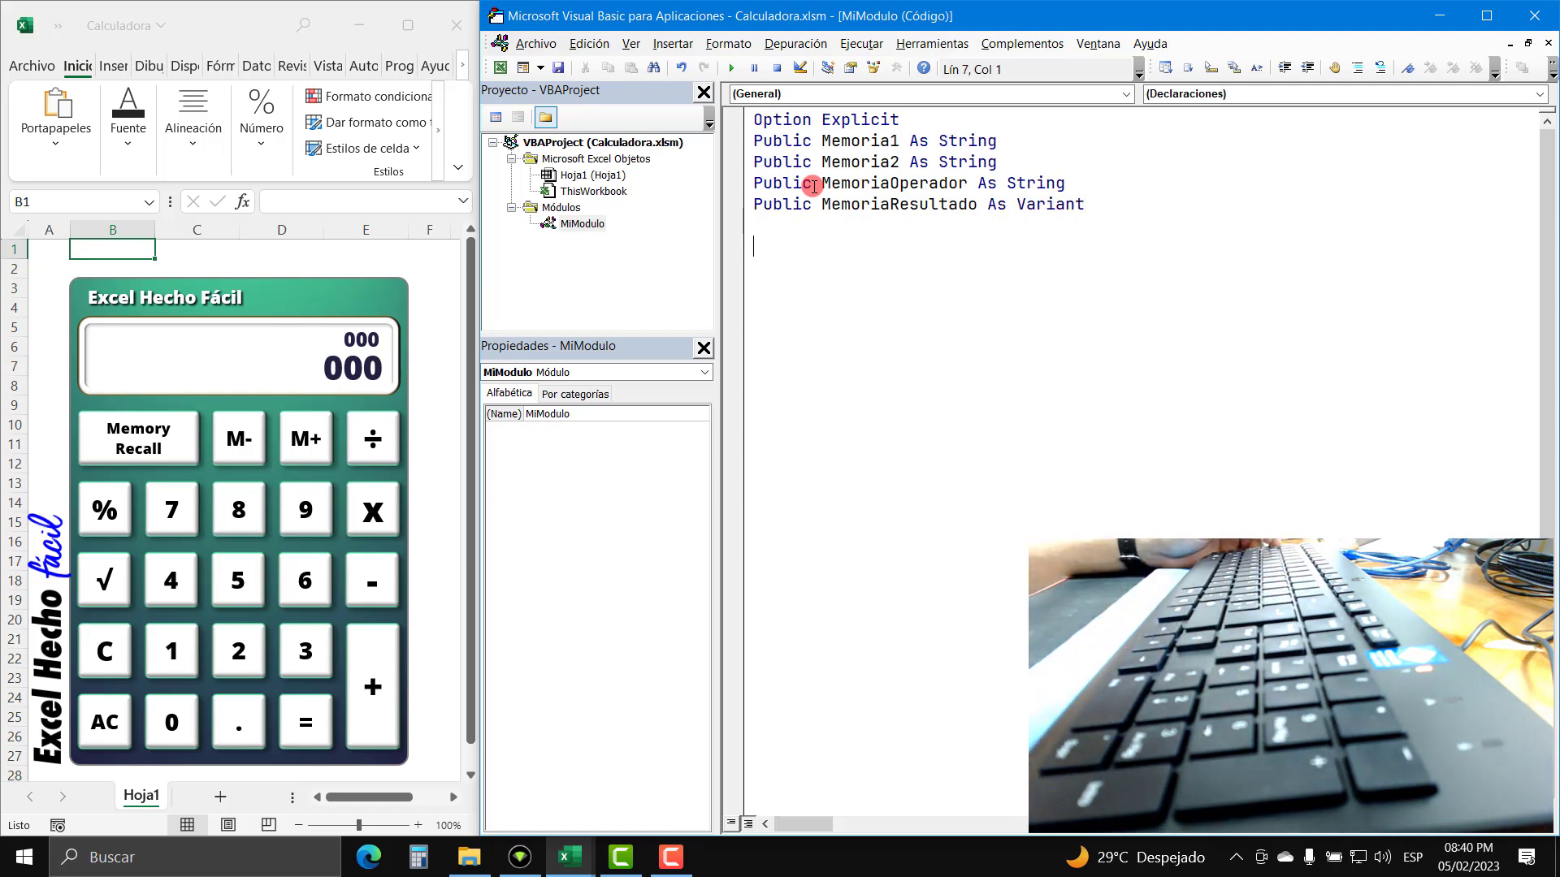
Enter the header Sub EjecutarCalculo(Caracter As String) so VBA adds End Sub
{"action": "type", "text": "s"}
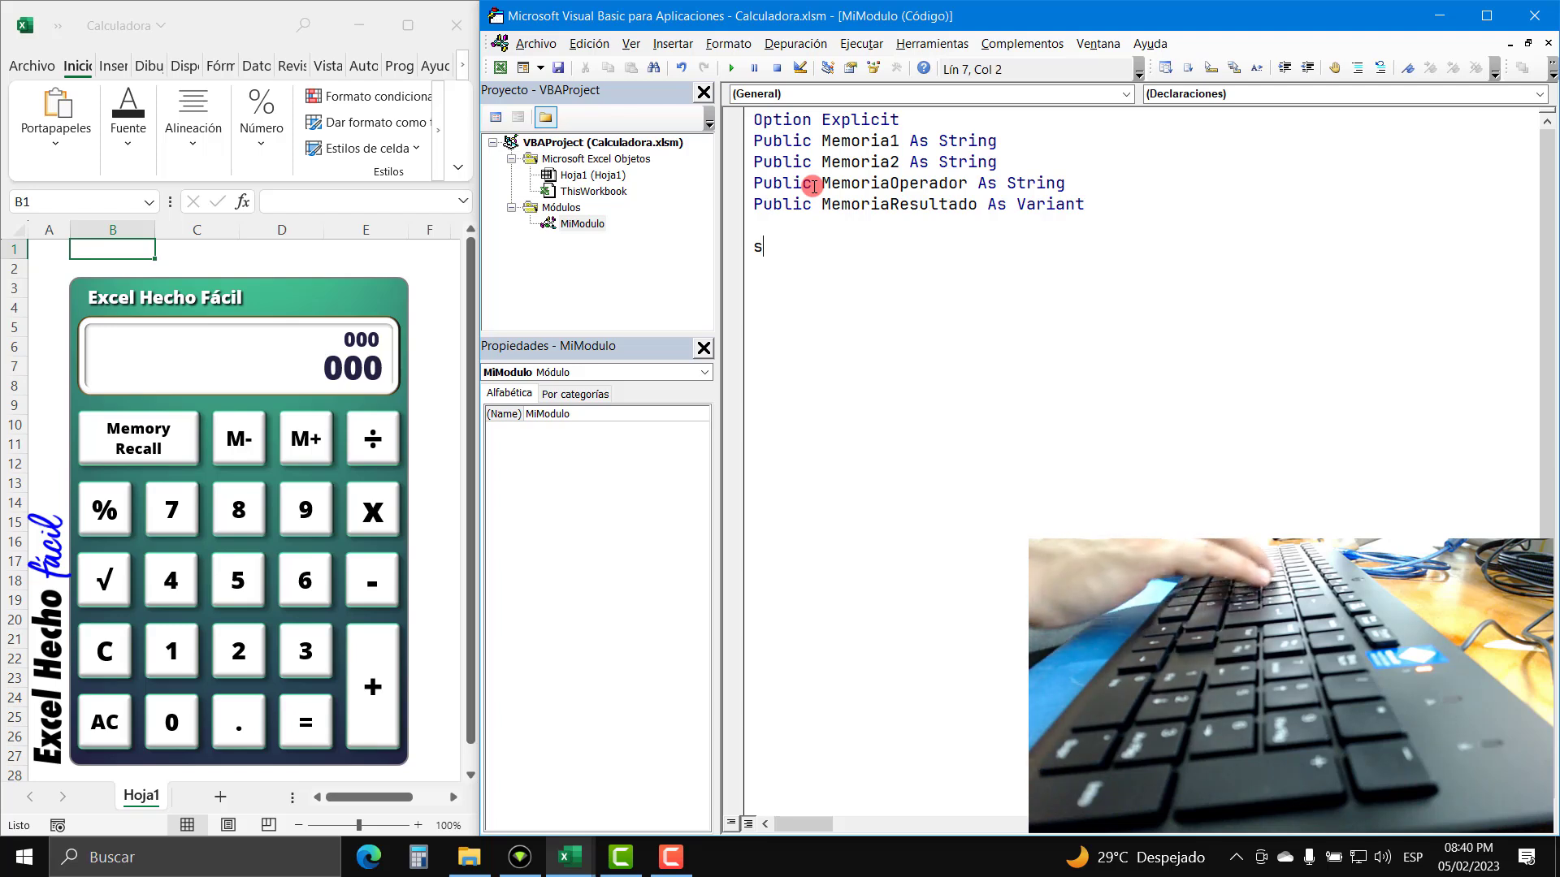
{"action": "type", "text": "ub Eej"}
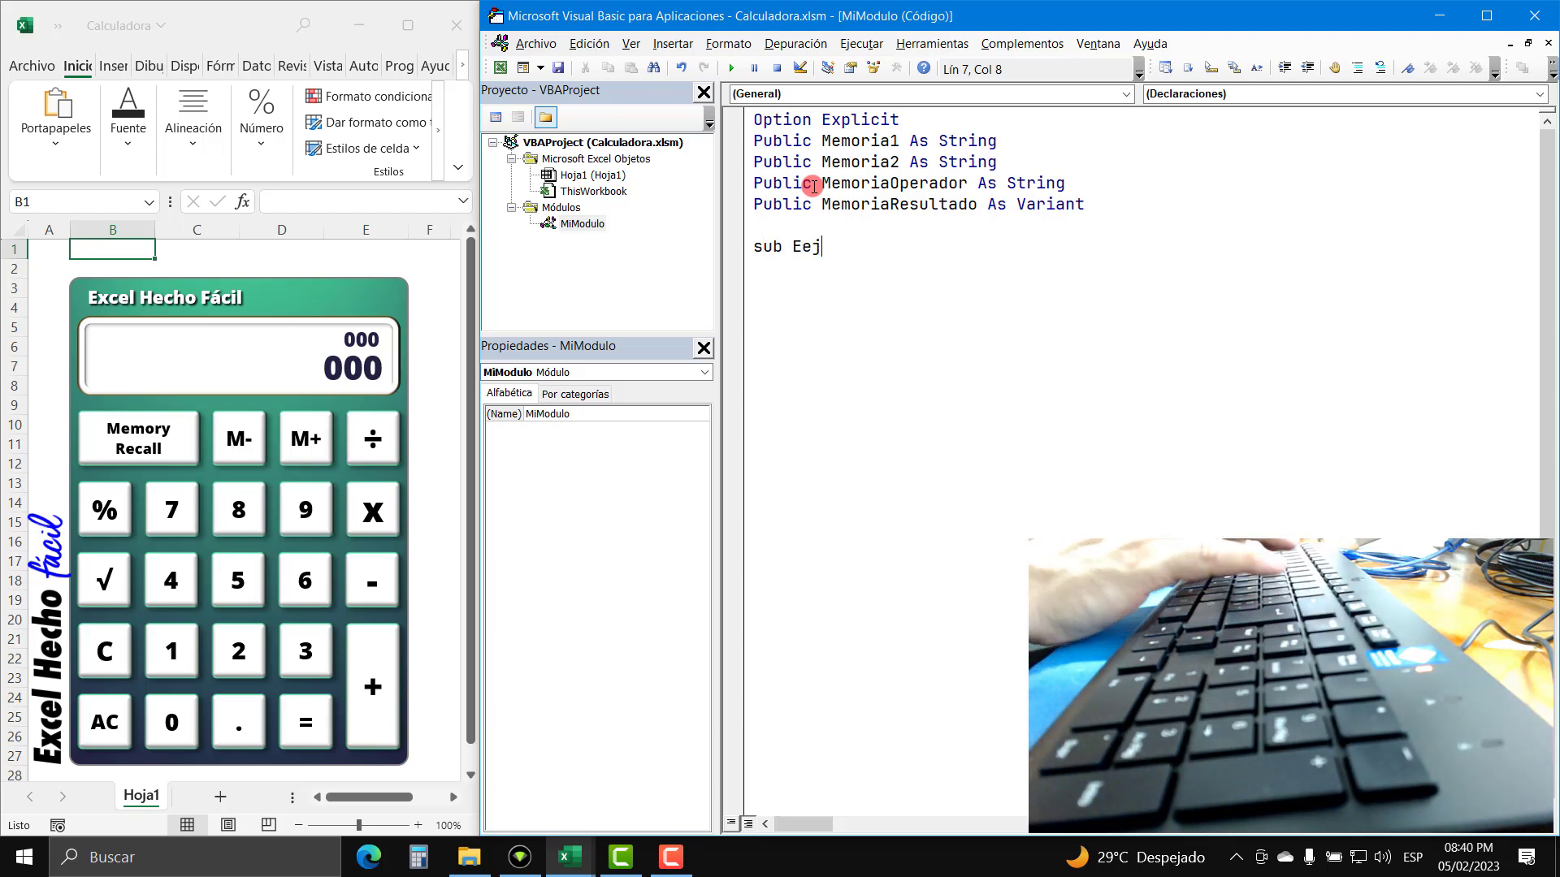
{"action": "key", "text": "BackSpace"}
{"action": "key", "text": "BackSpace"}
{"action": "type", "text": "jecut"}
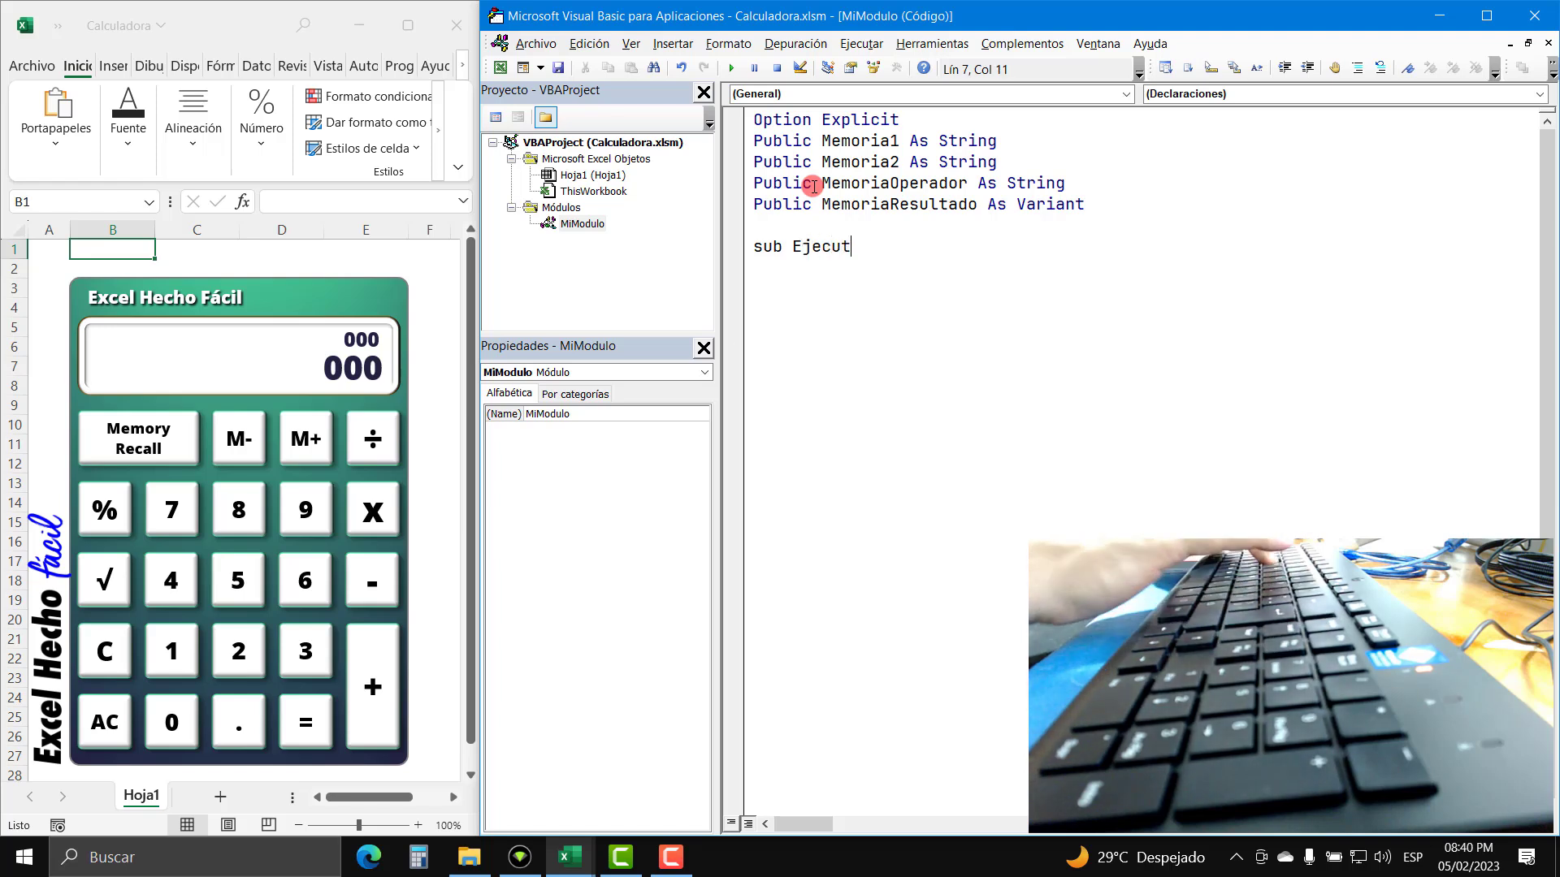
{"action": "type", "text": "arCalcu"}
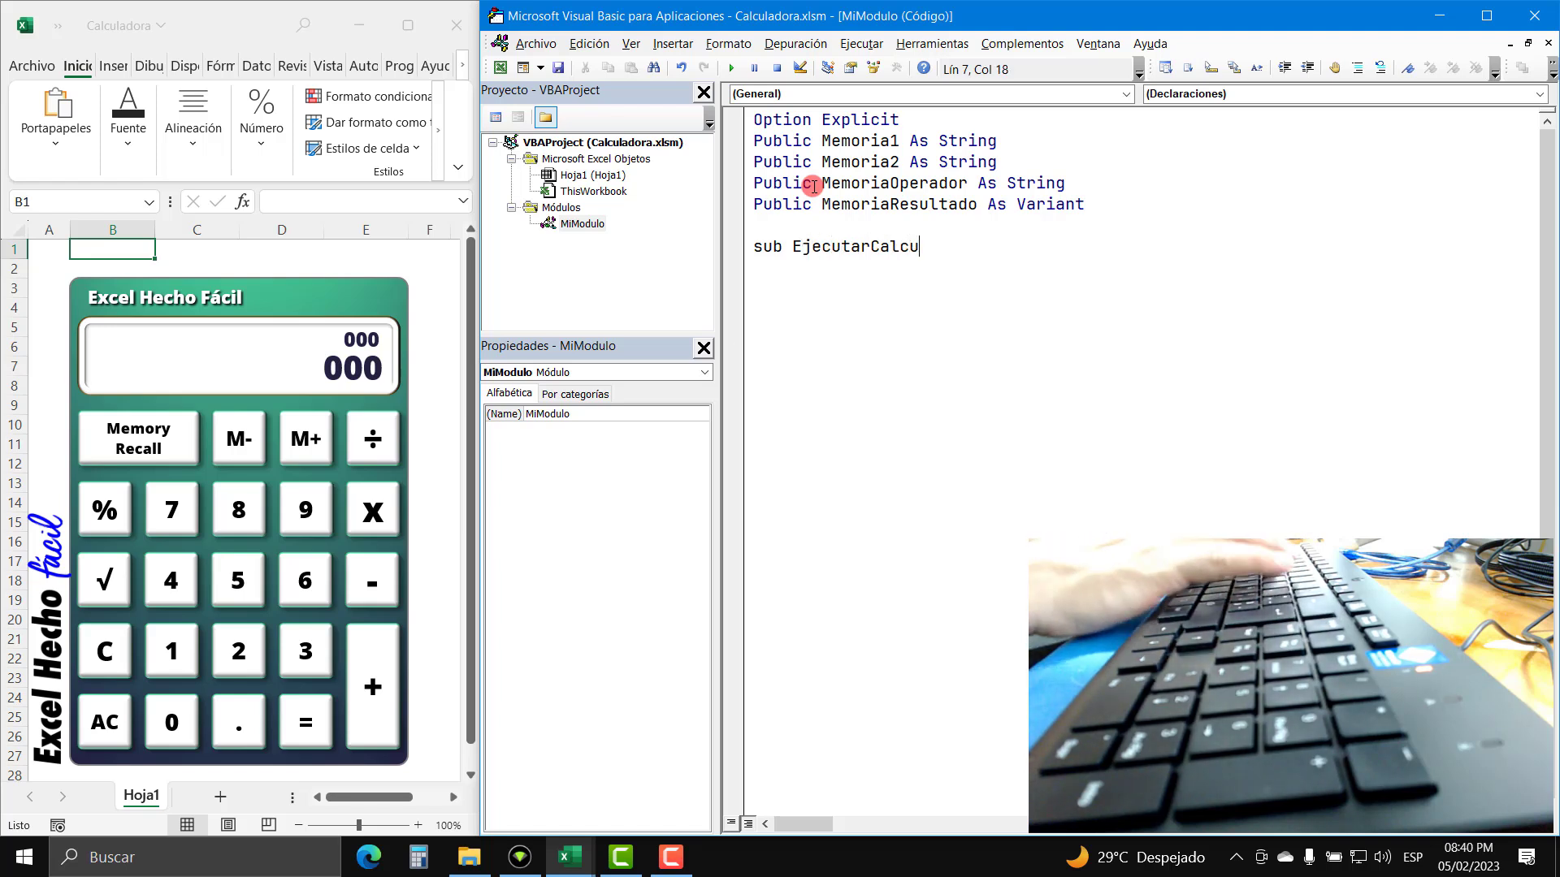
{"action": "type", "text": "("}
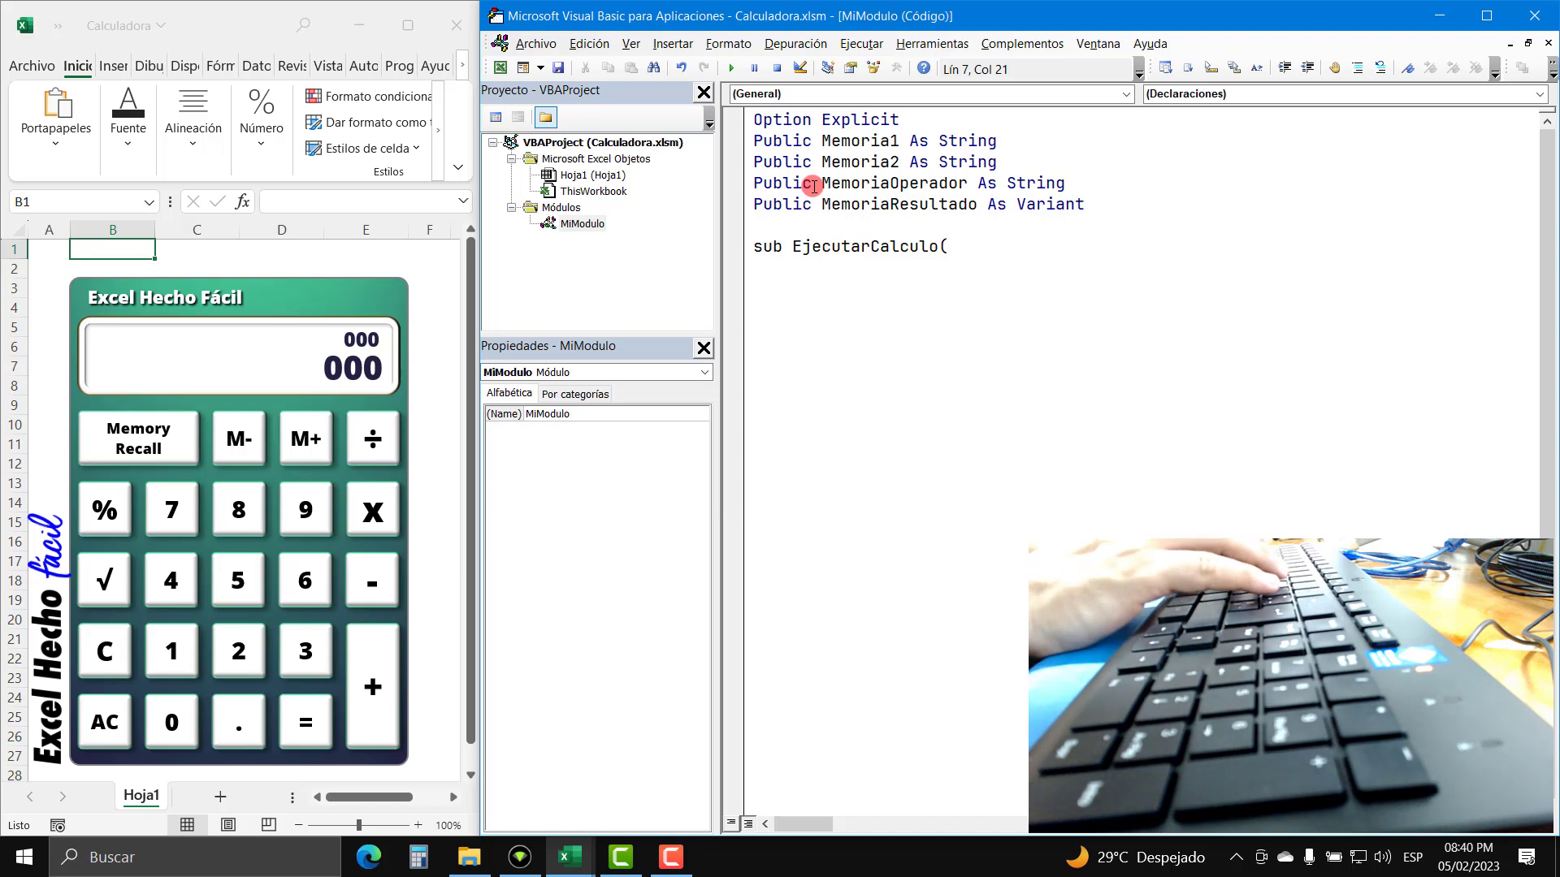
{"action": "type", "text": "racter"}
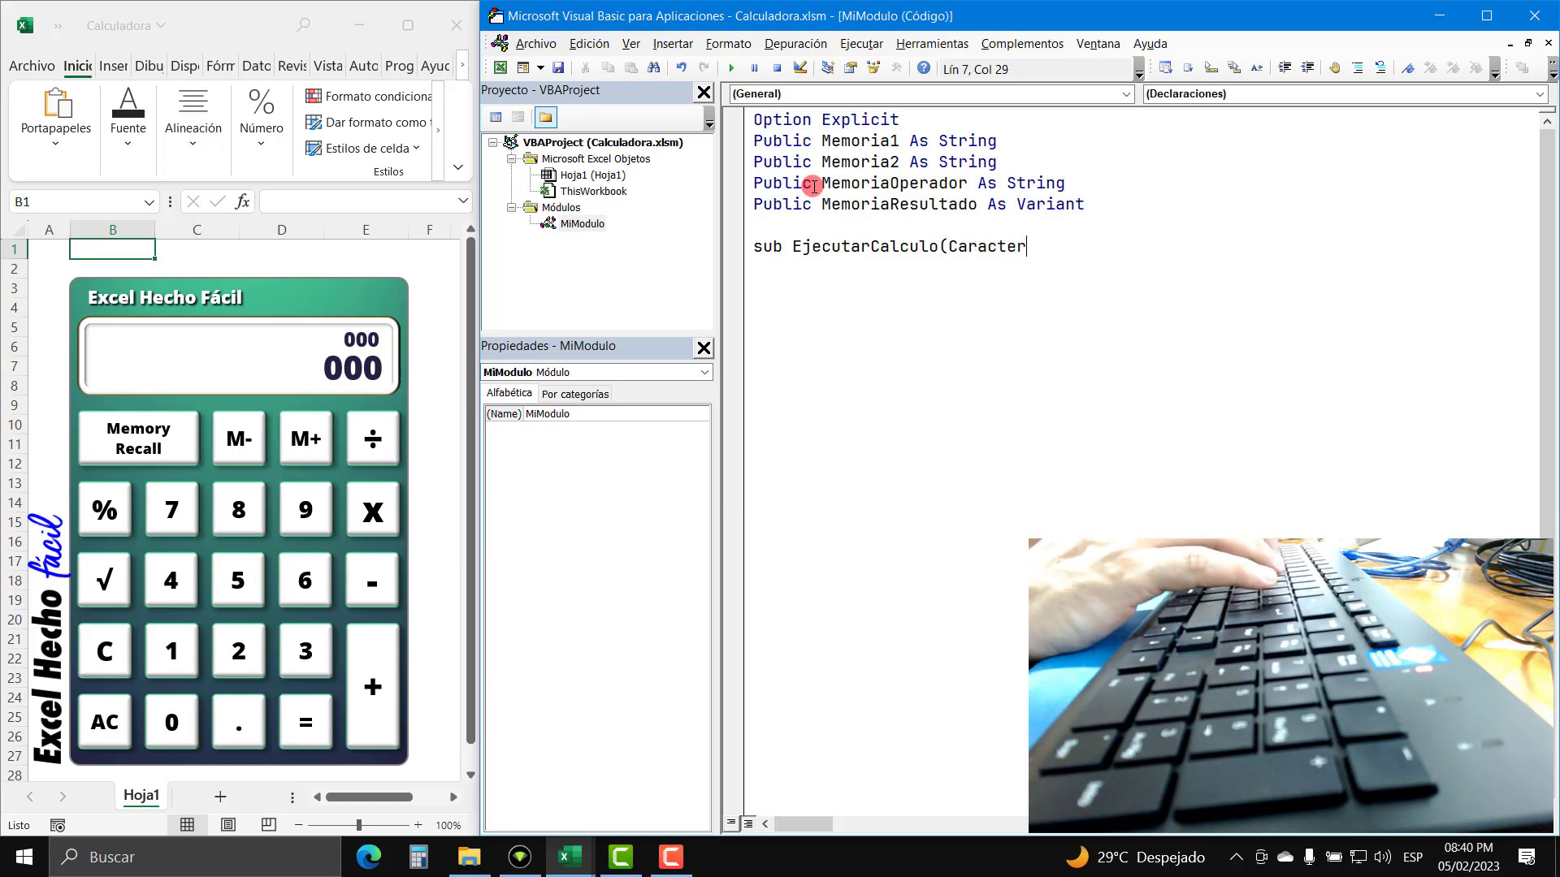
{"action": "type", "text": " a"}
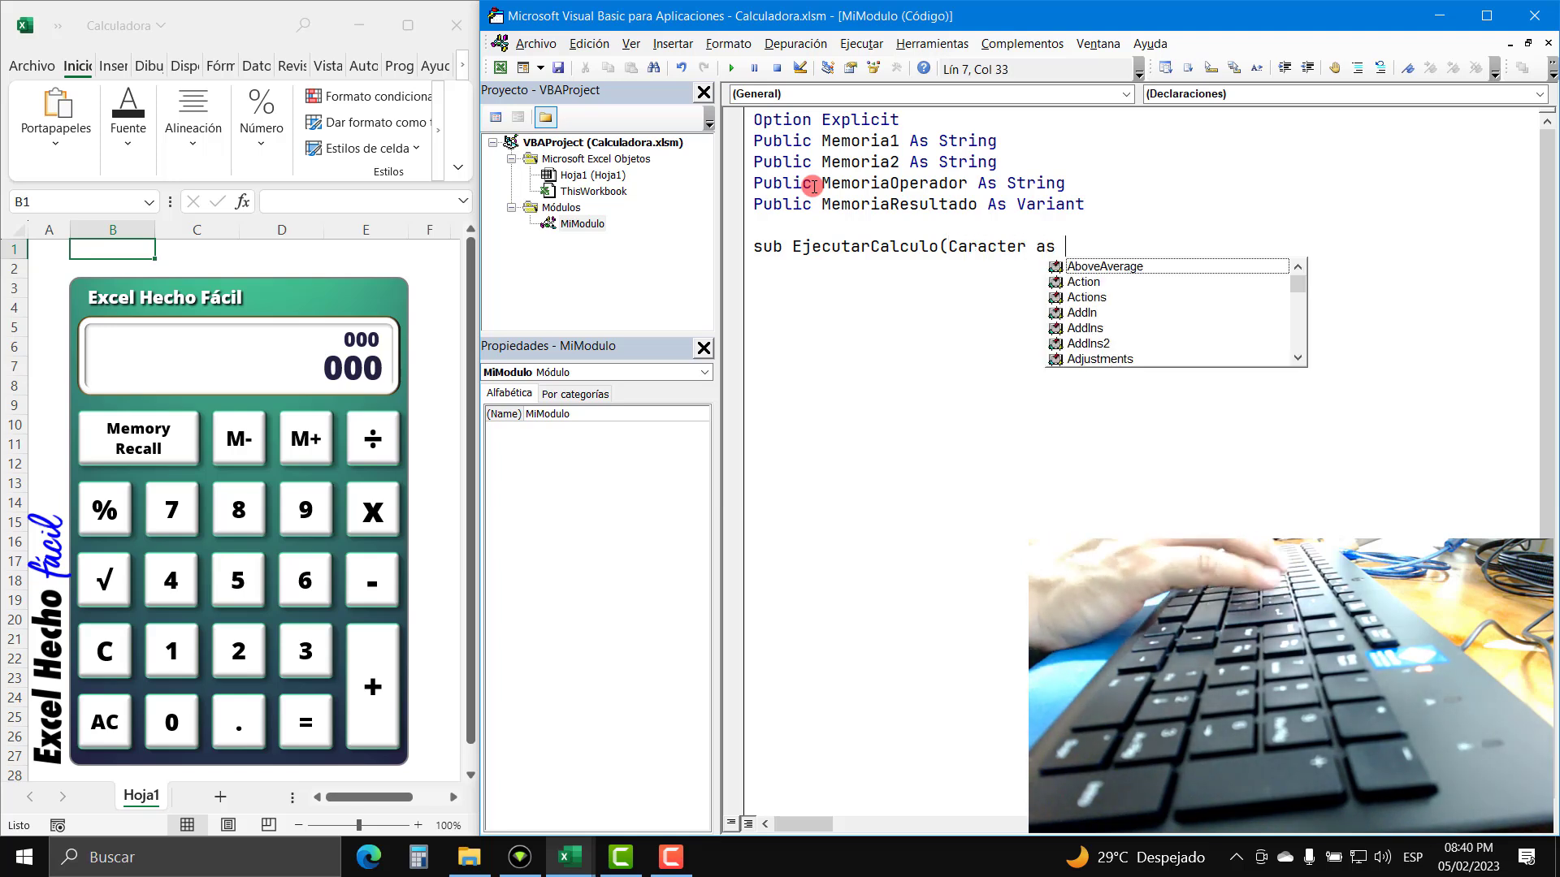
{"action": "type", "text": " strin"}
{"action": "key", "text": "Tab"}
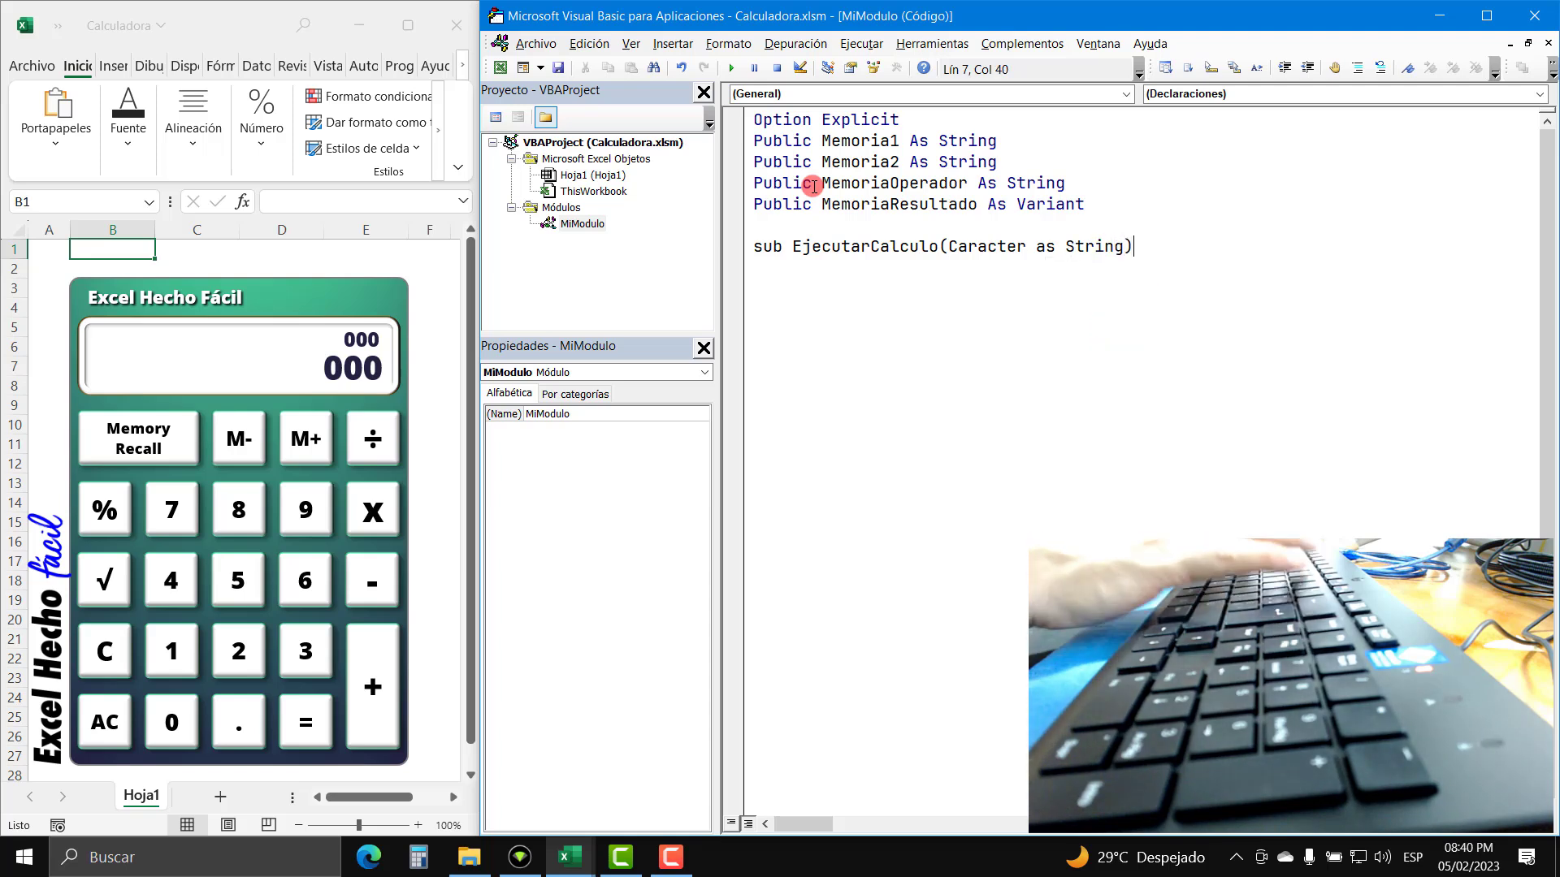
{"action": "type", "text": ")"}
{"action": "key", "text": "Return"}
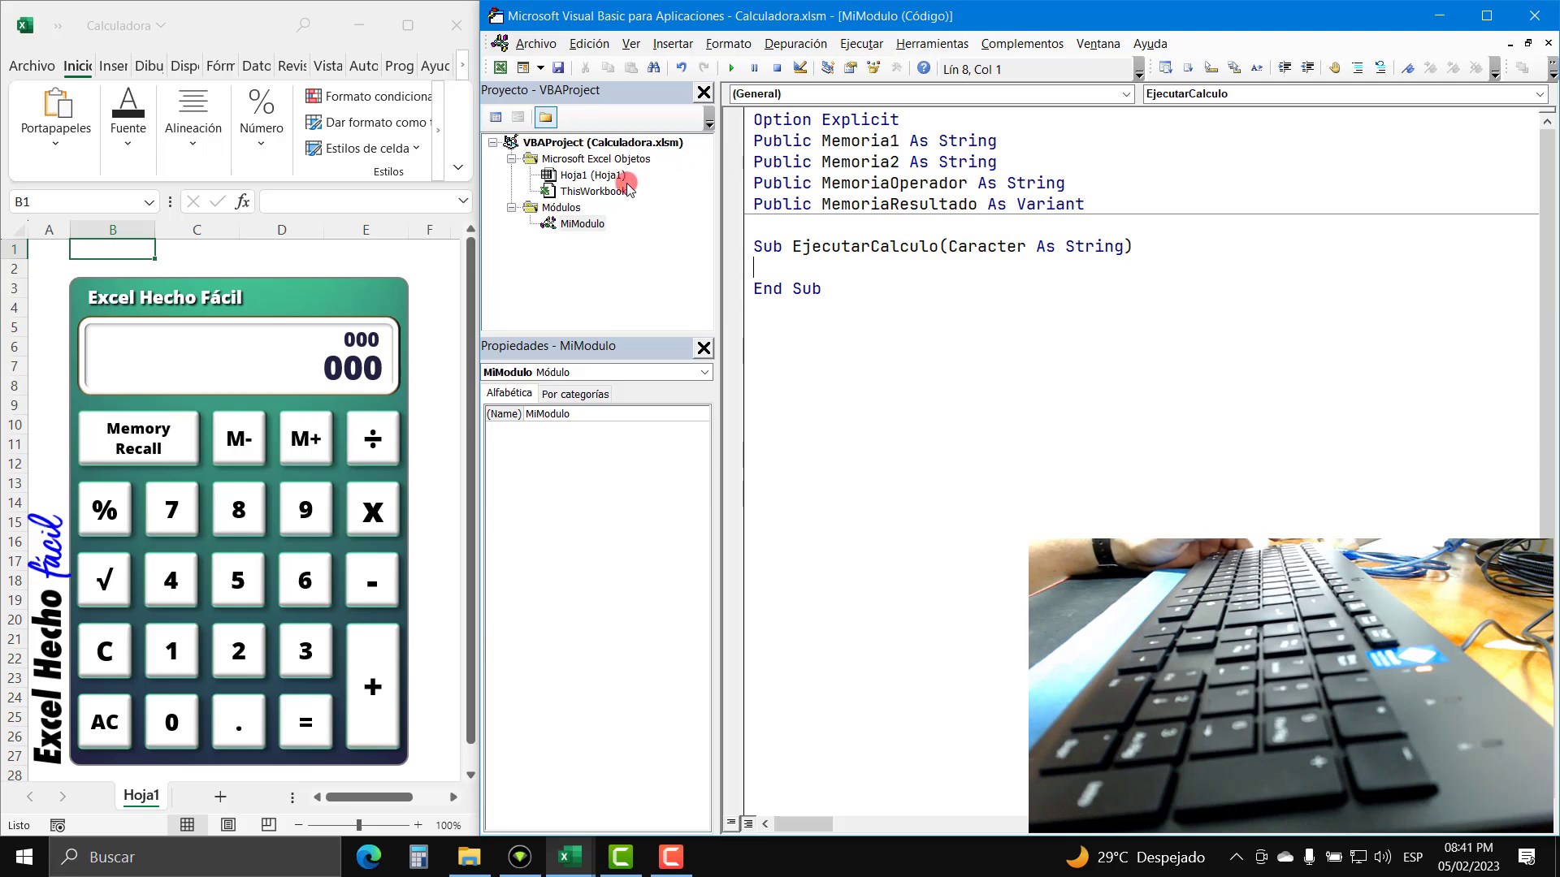
Create Workbook_Open in ThisWorkbook and set Memoria1 to "" inside it
{"action": "double_click", "coordinate": [601, 191]}
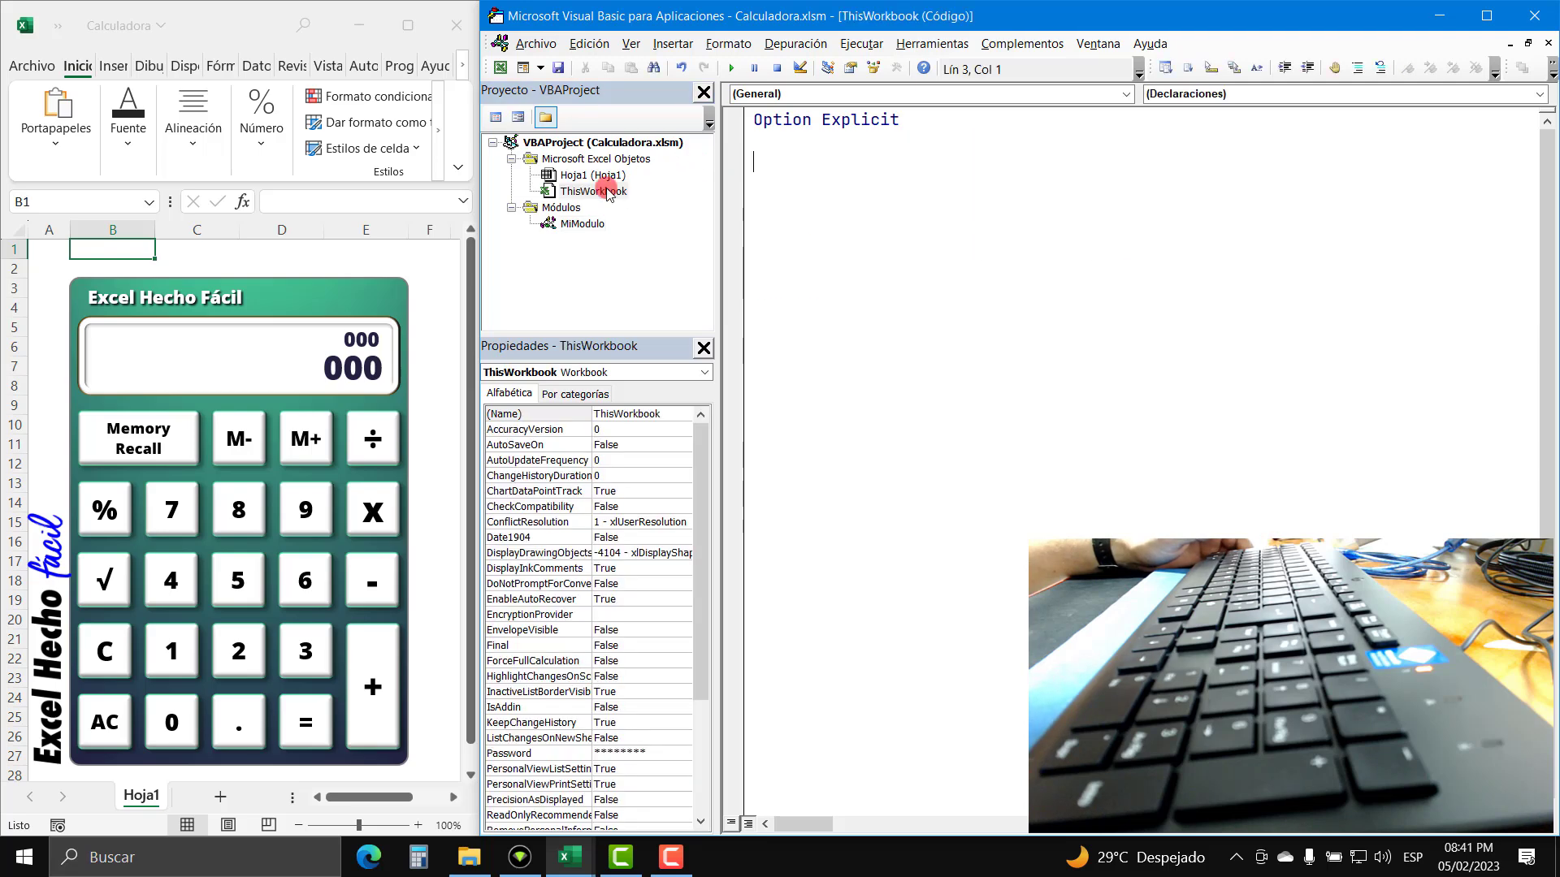
{"action": "left_click", "coordinate": [1127, 94]}
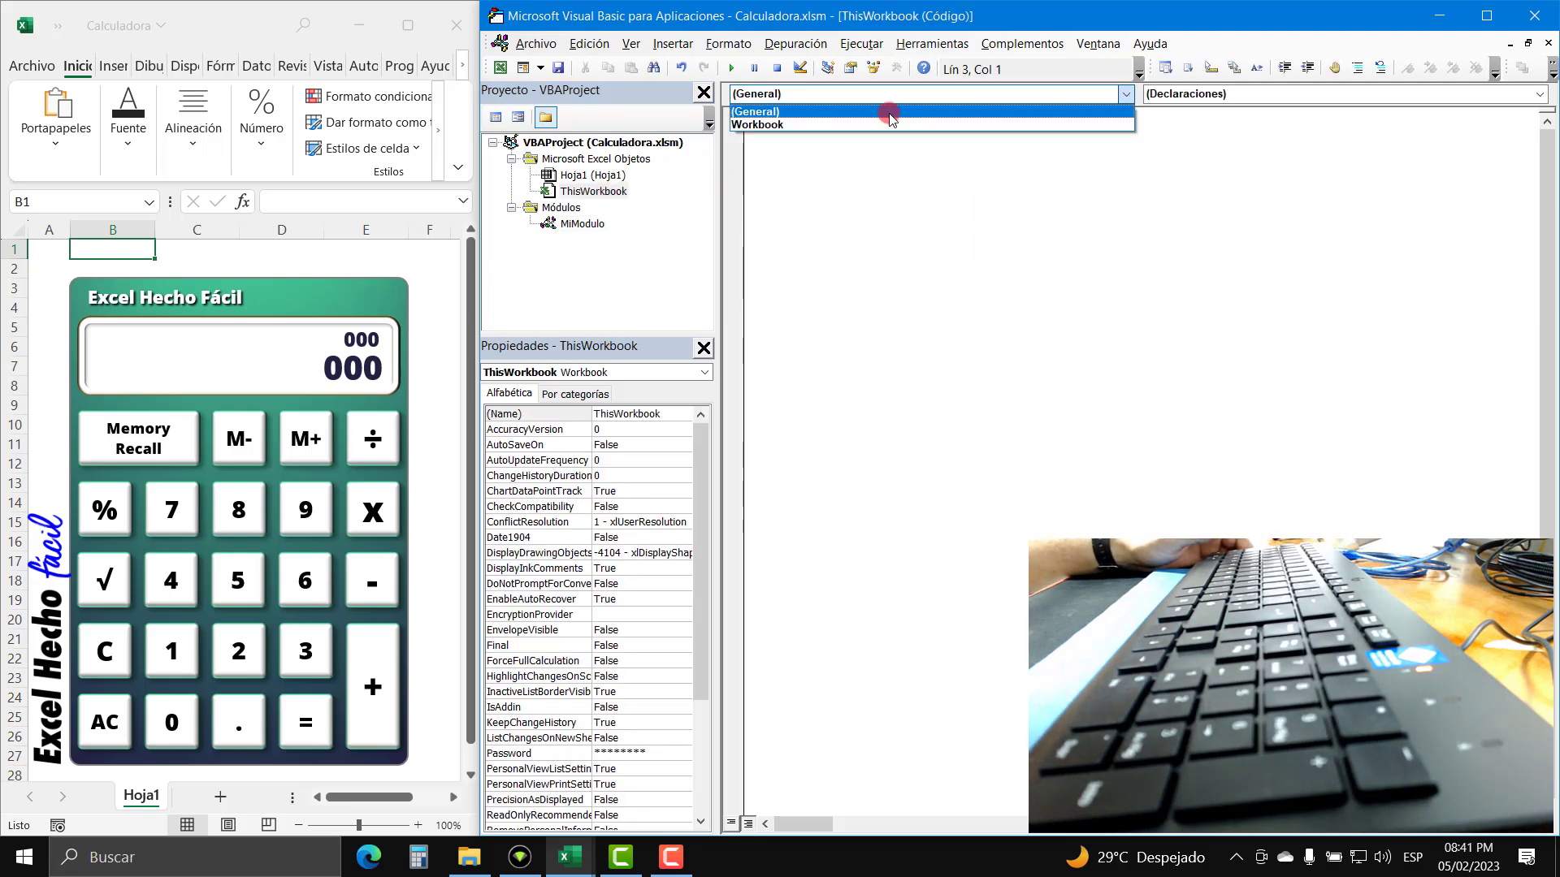
{"action": "left_click", "coordinate": [777, 125]}
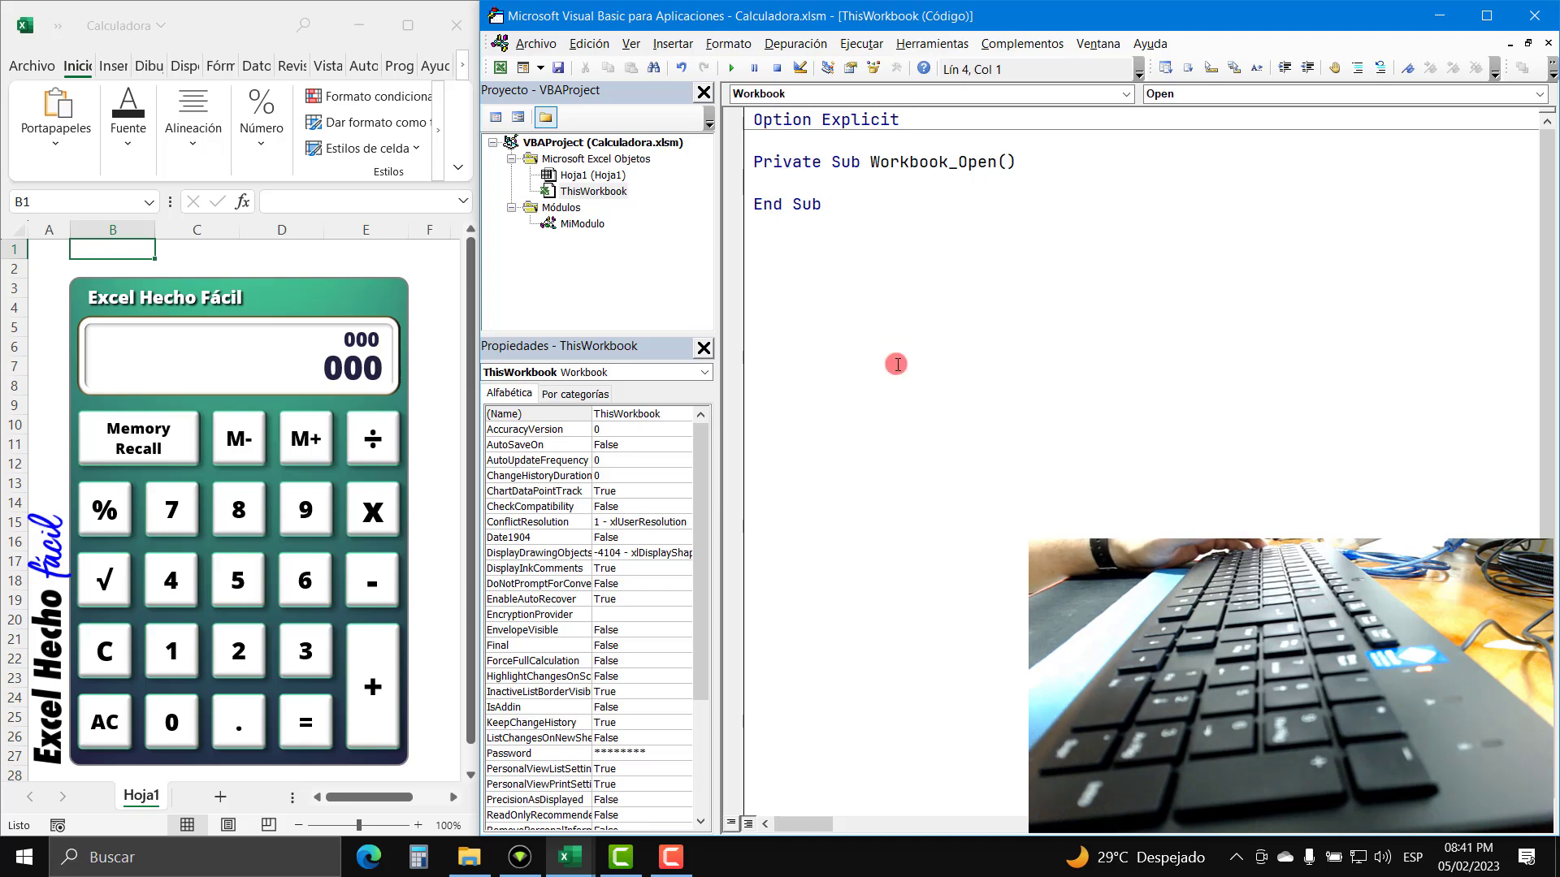
{"action": "type", "text": "memo"}
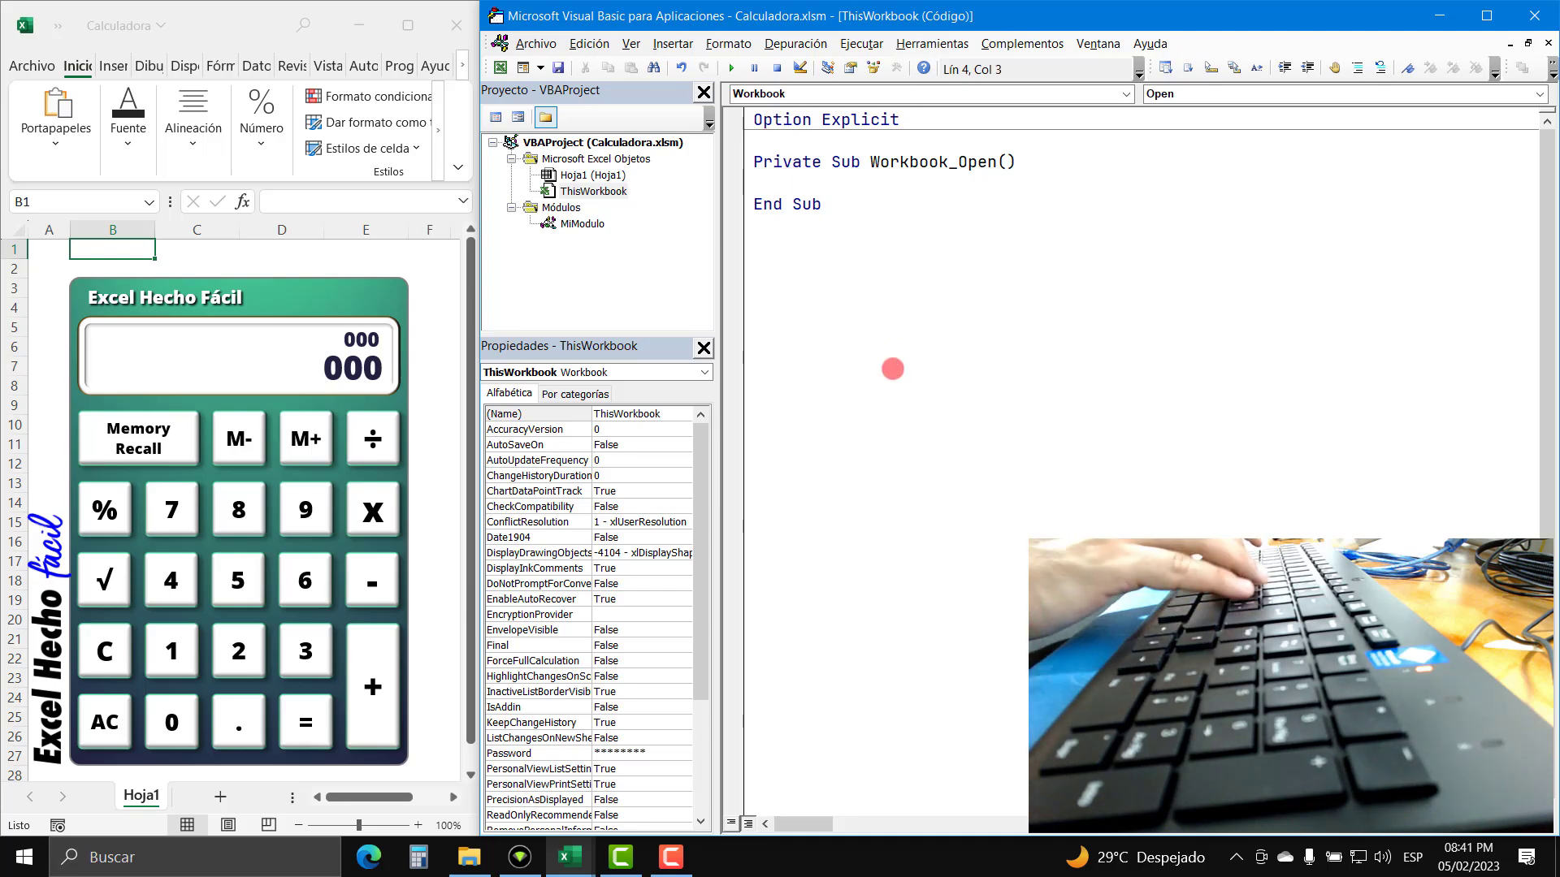
{"action": "type", "text": "ria"}
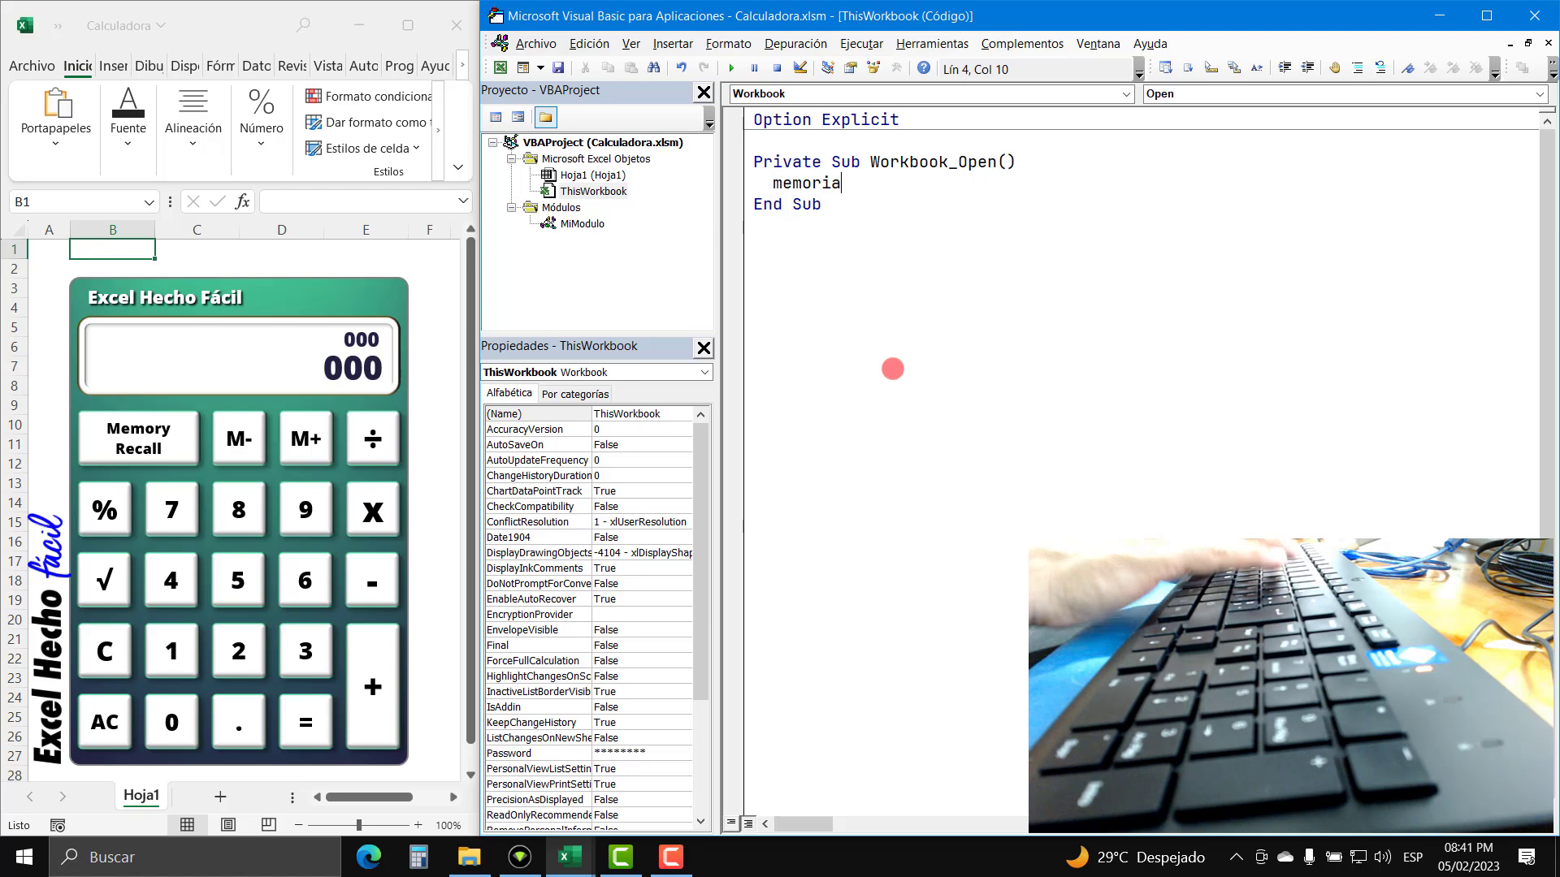
{"action": "type", "text": "1 ="}
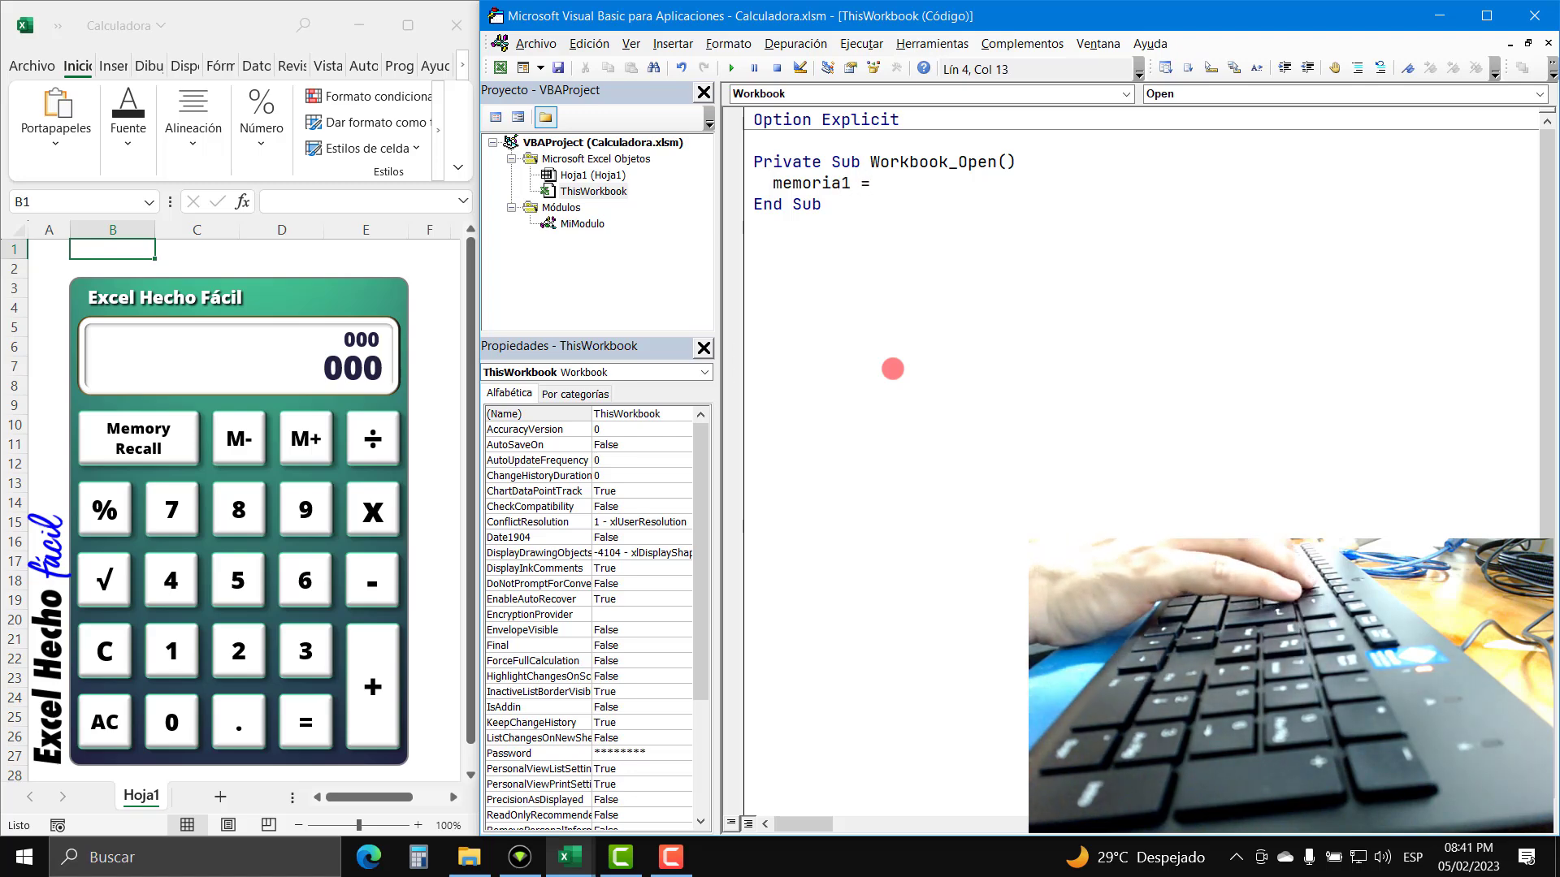
{"action": "type", "text": " ="}
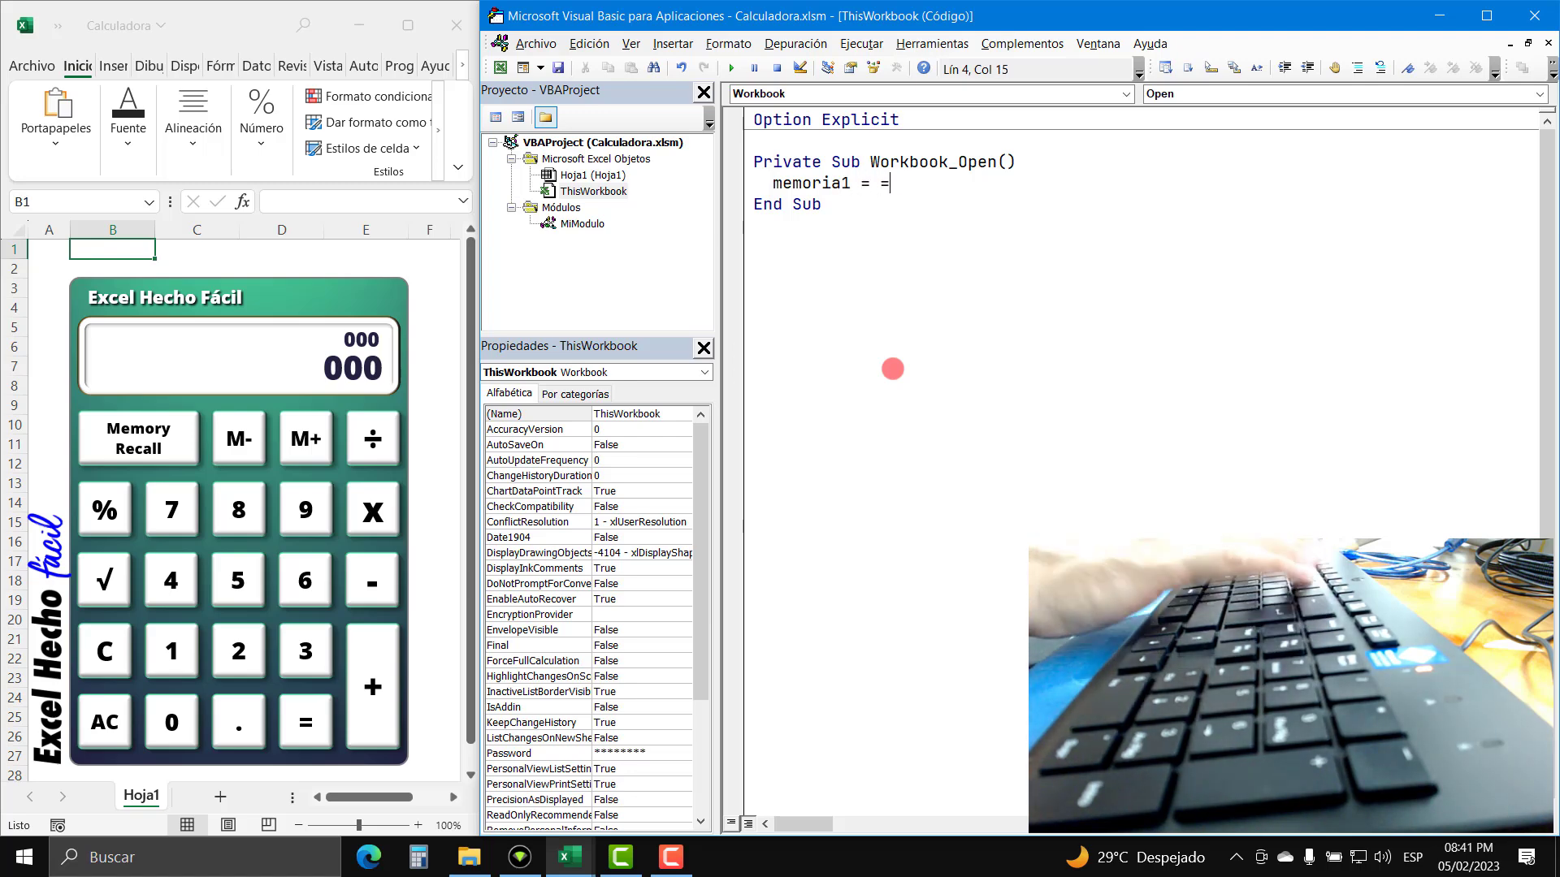
{"action": "key", "text": "BackSpace"}
{"action": "type", "text": "\"\""}
{"action": "key", "text": "Return"}
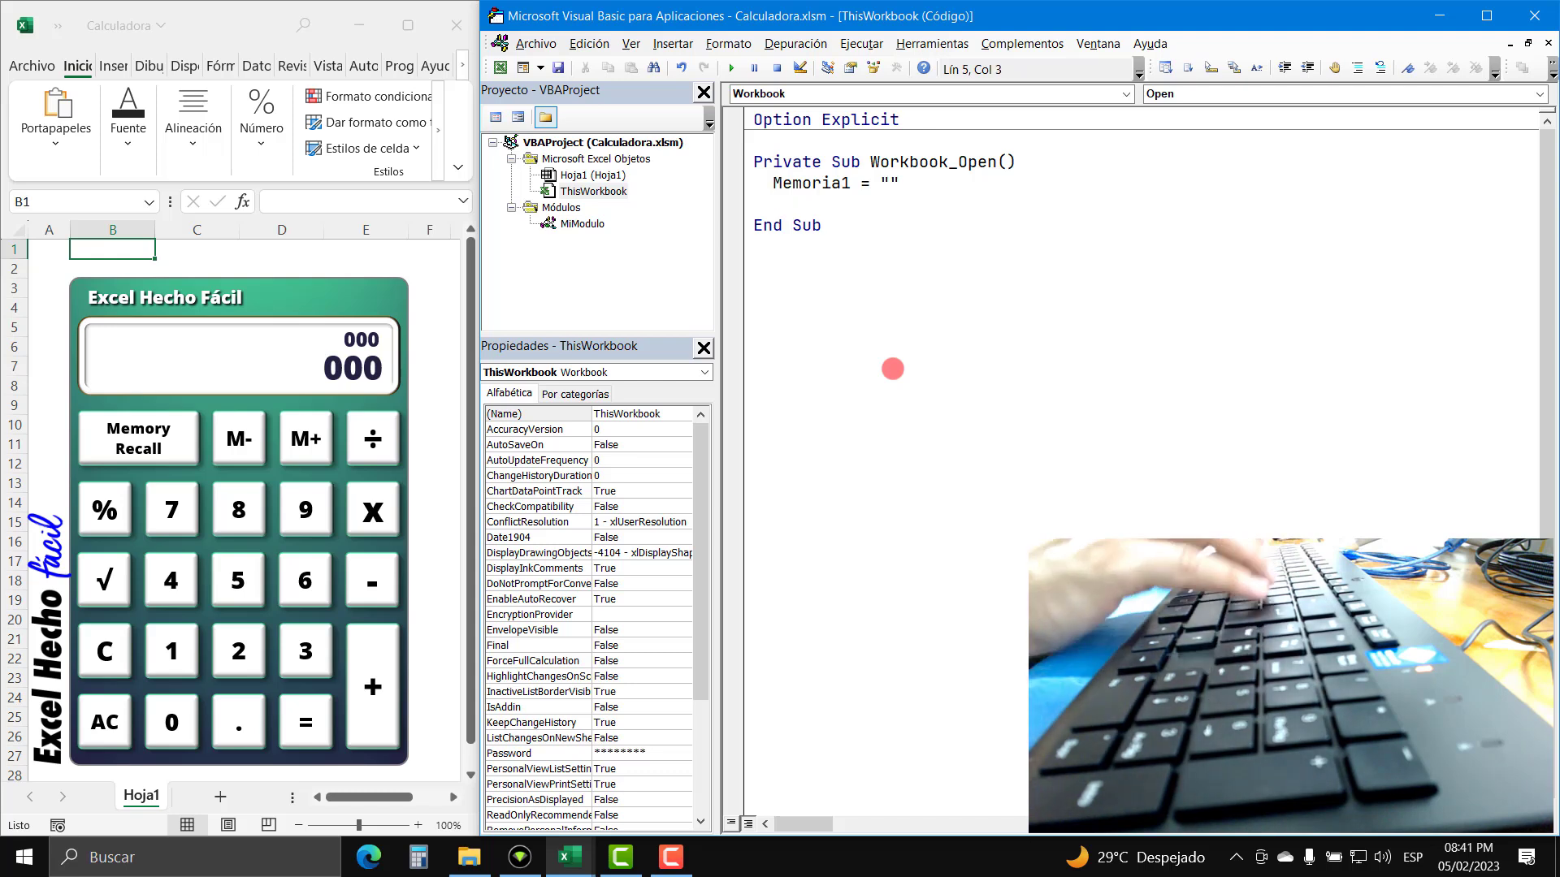
Set Memoria2 and MemoriaOperador to "" and MemoriaResultado to 0
{"action": "type", "text": "Memoria2 = "}
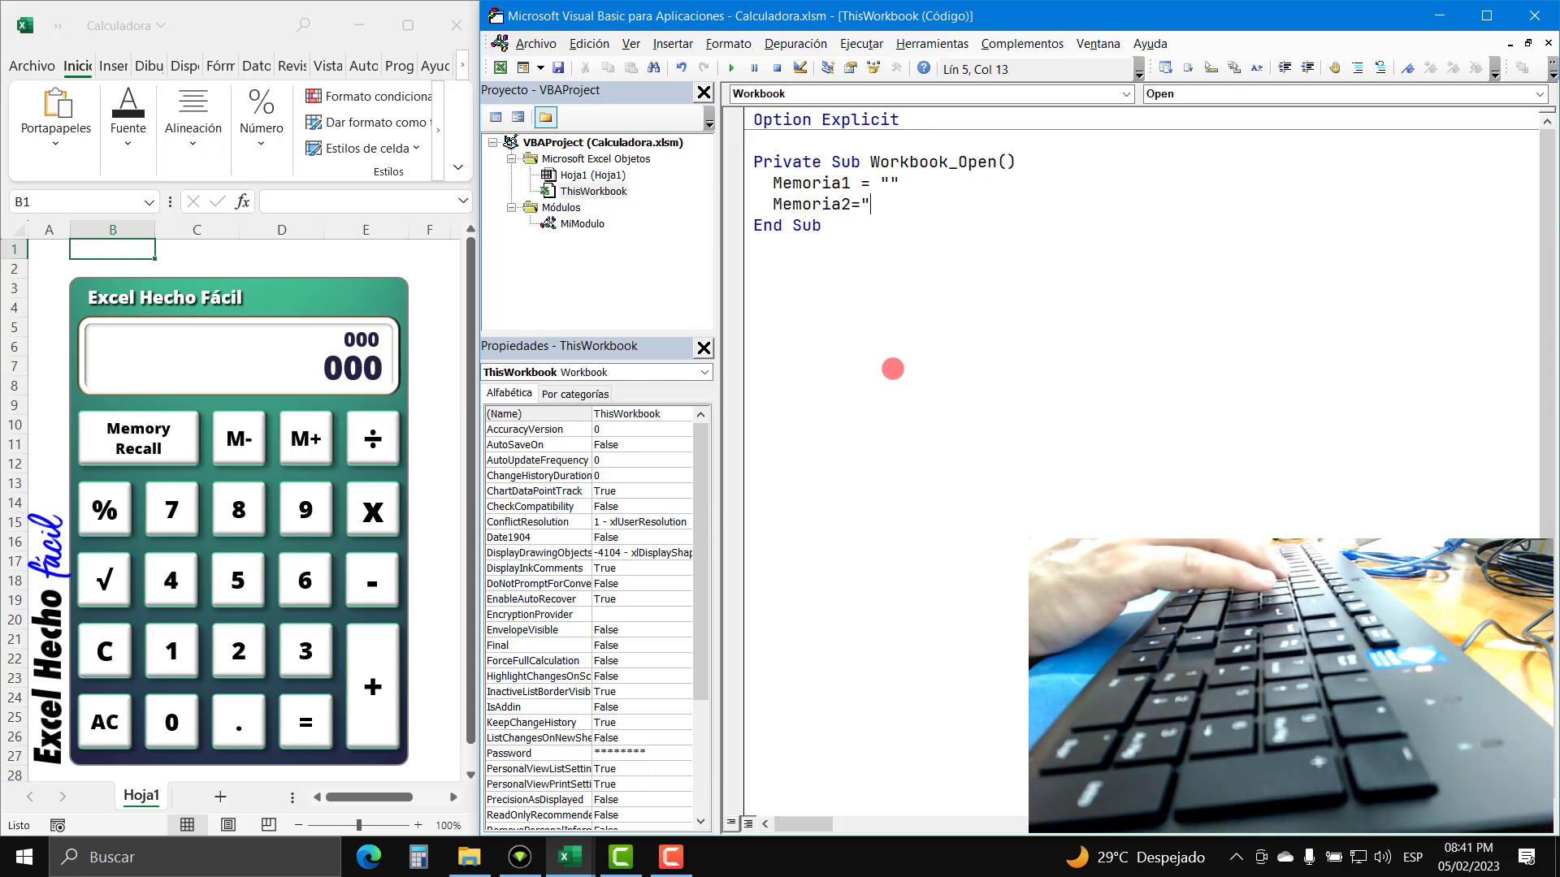
{"action": "type", "text": "\""}
{"action": "key", "text": "Return"}
{"action": "type", "text": "Memoria"}
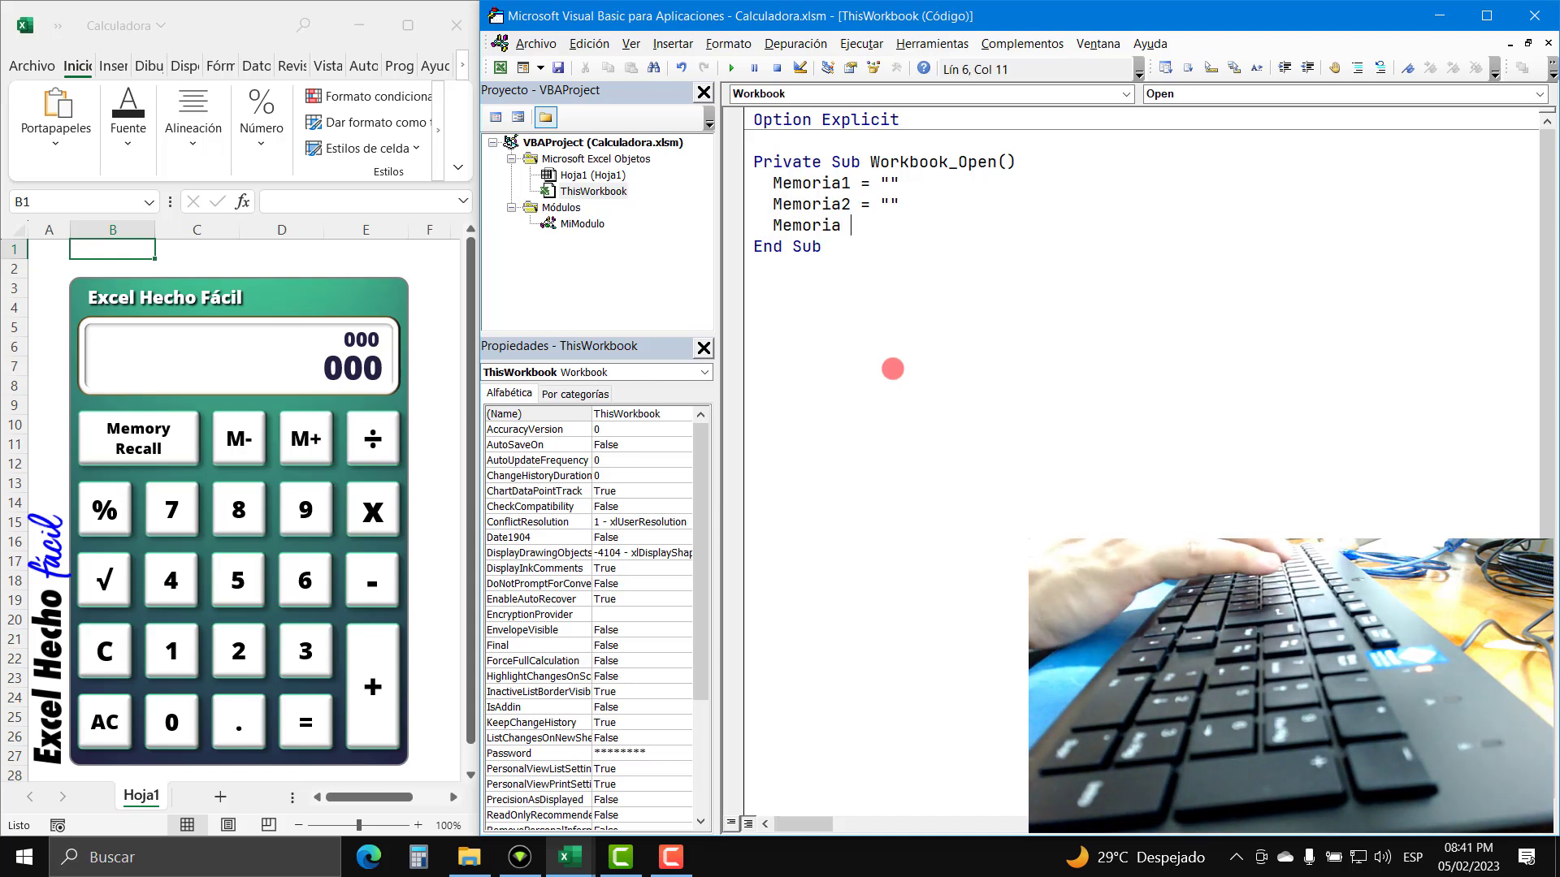
{"action": "key", "text": "BackSpace"}
{"action": "type", "text": "operador =\""}
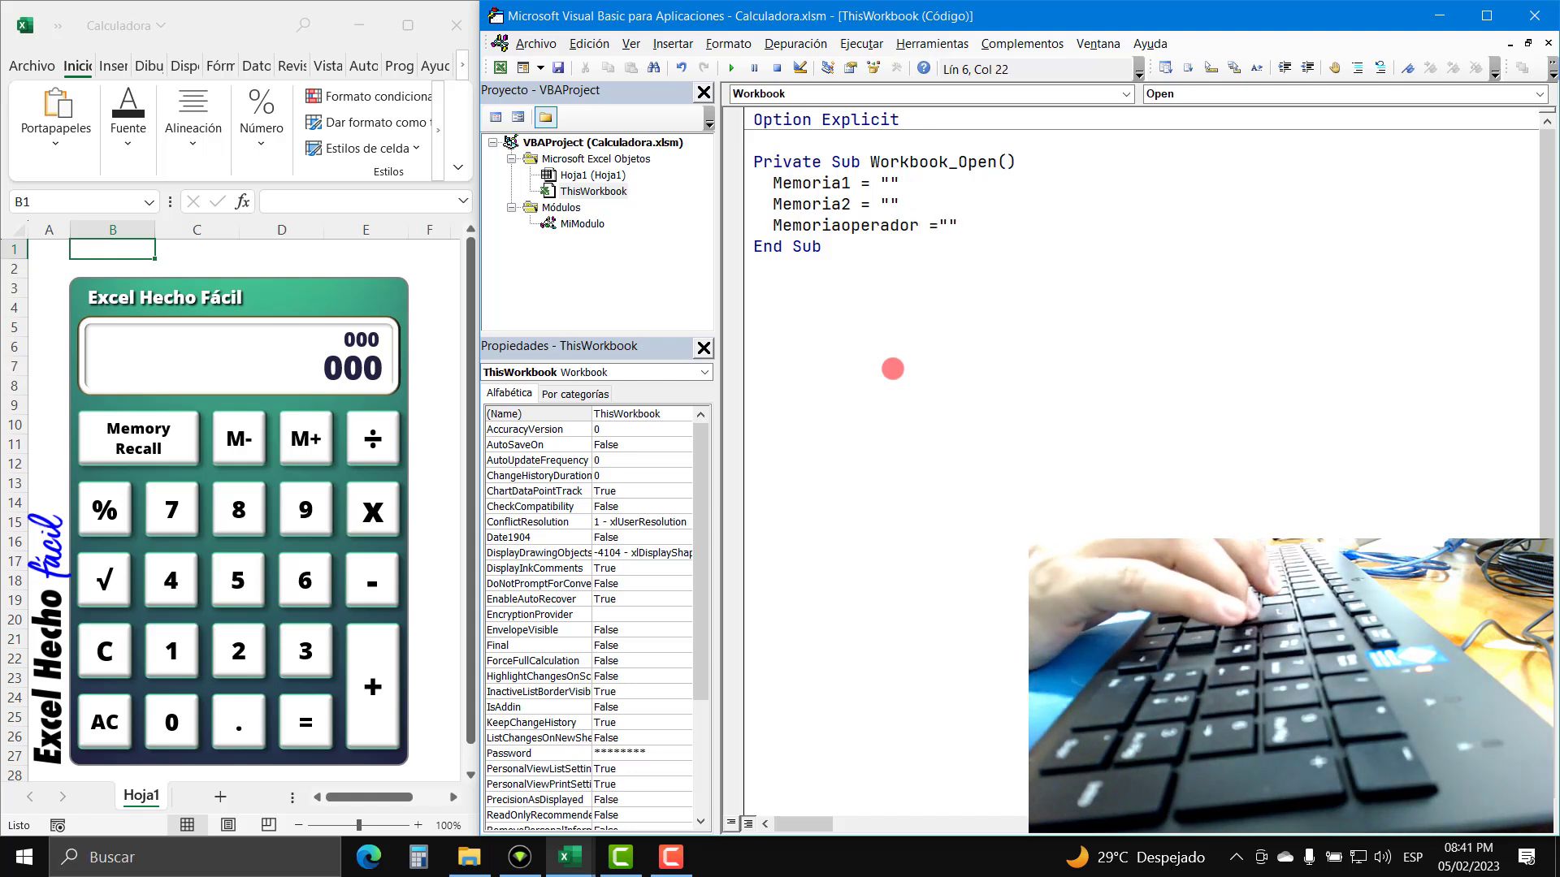
{"action": "key", "text": "Return"}
{"action": "type", "text": "MemoriaRes"}
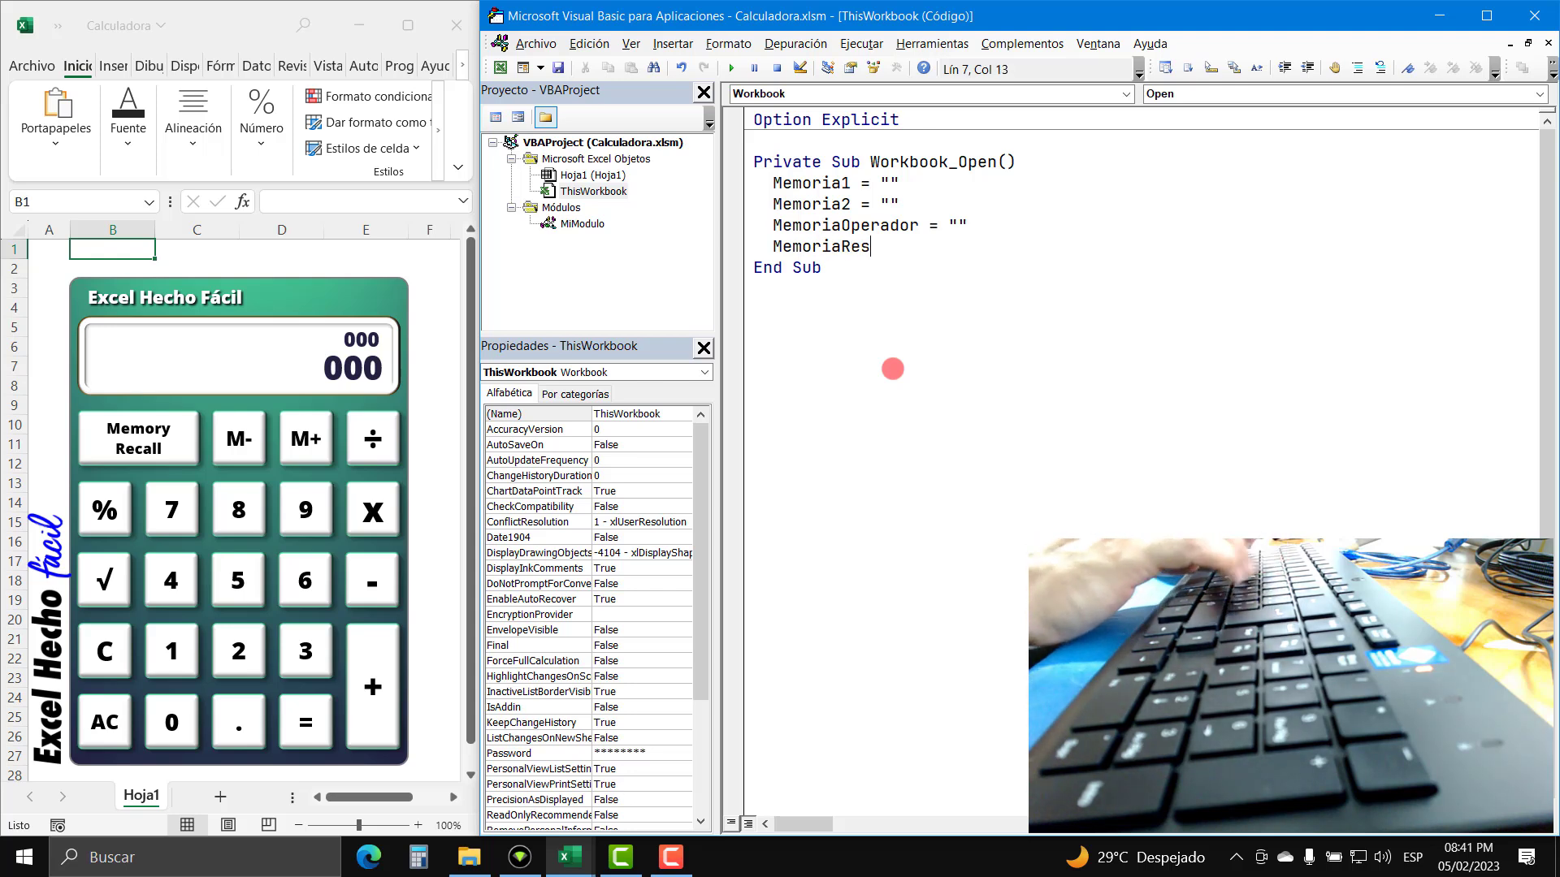
{"action": "type", "text": "ultado"}
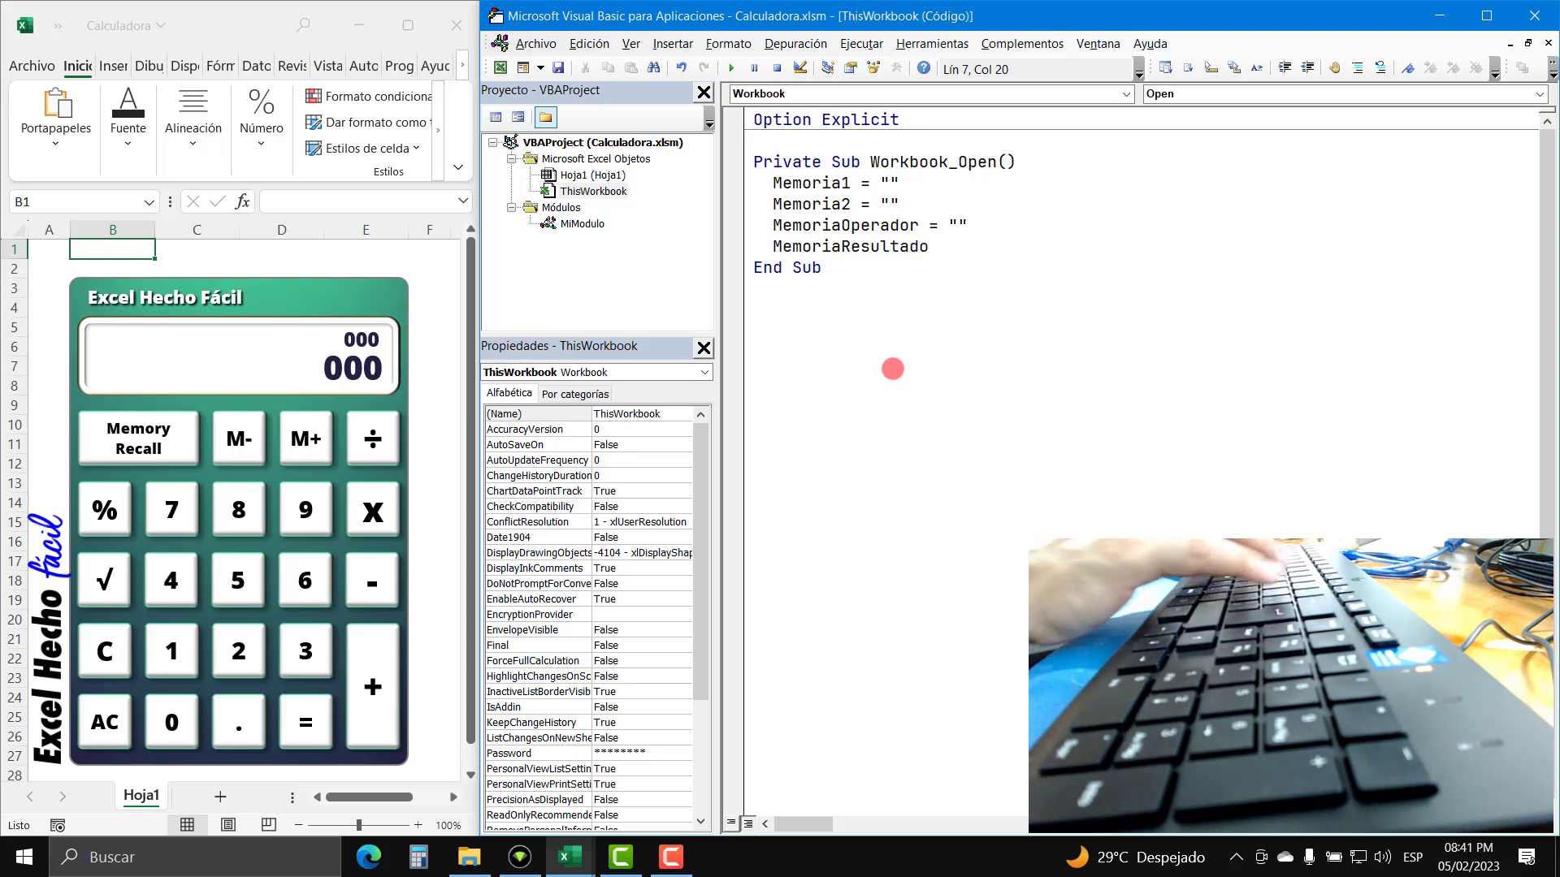
{"action": "type", "text": " = 0"}
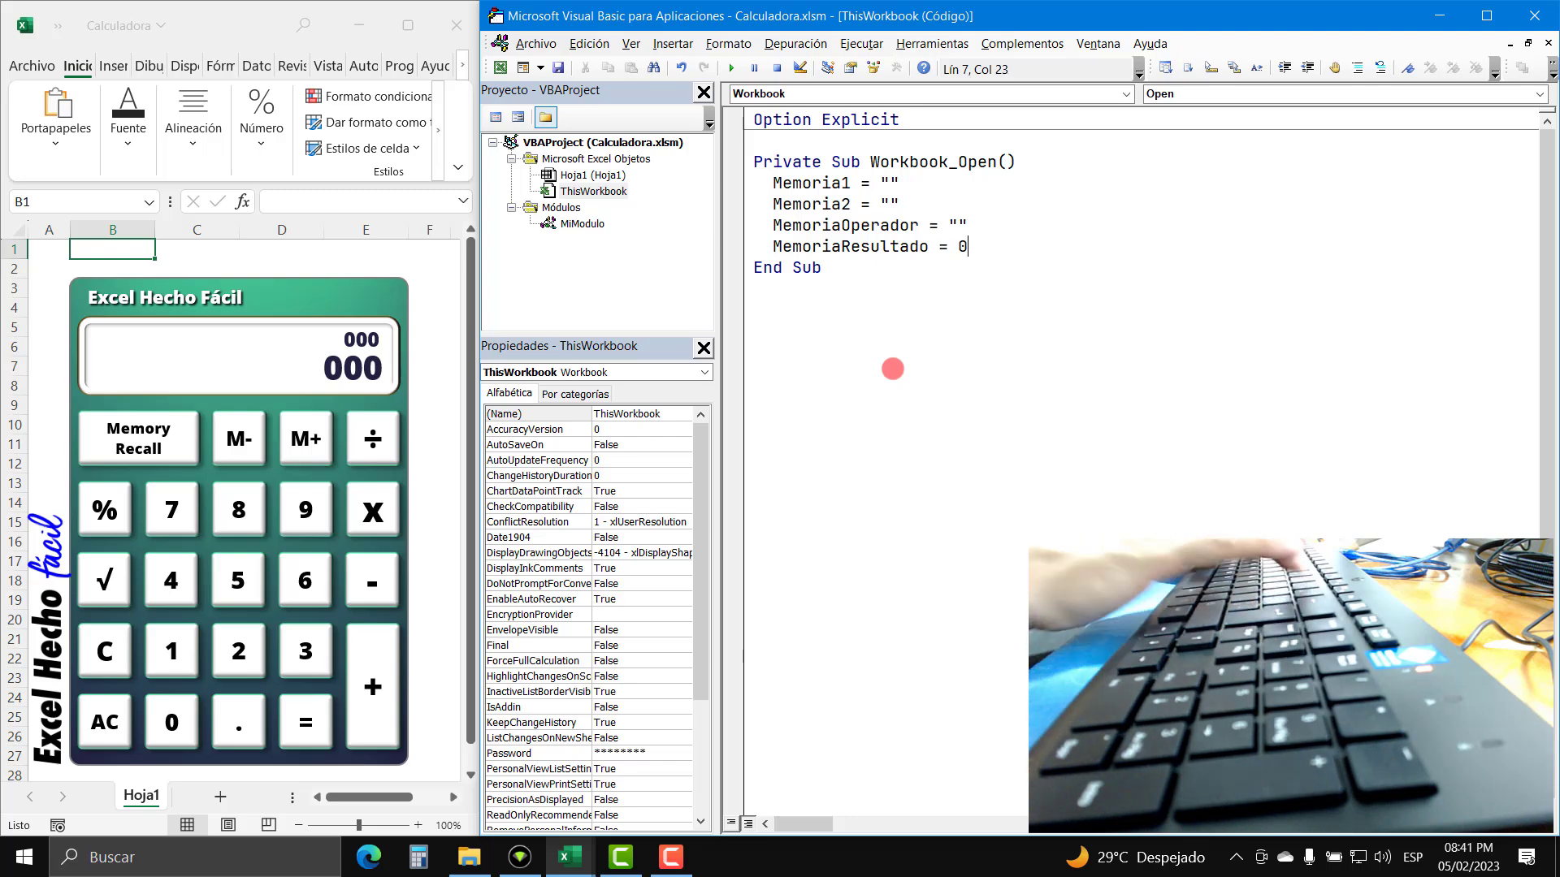
{"action": "key", "text": "Return"}
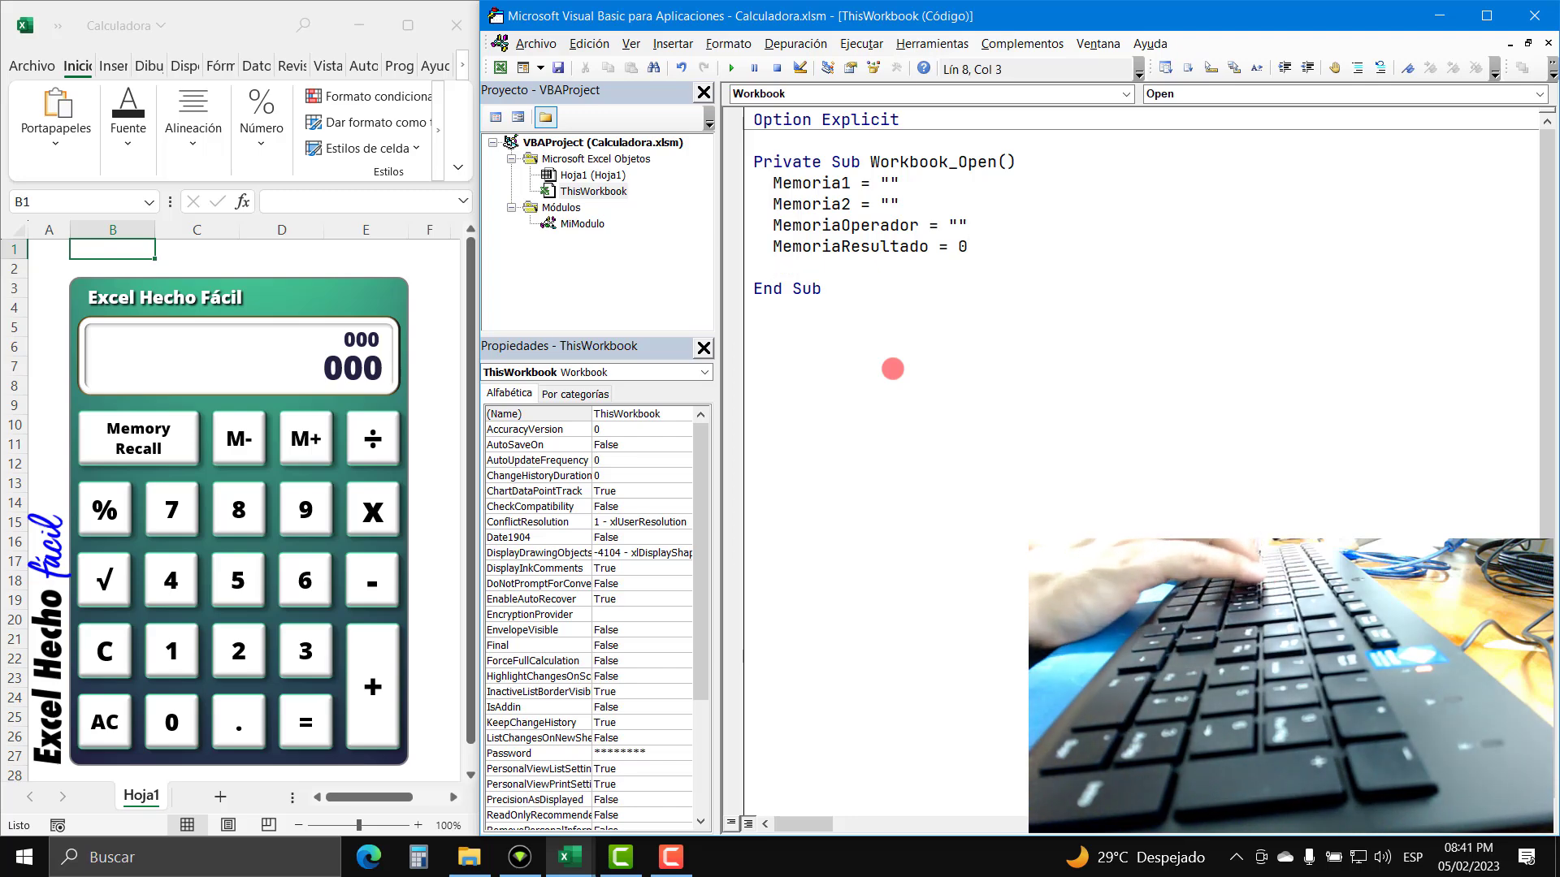
Add the line Hoja1.Shapes("").TextFrame2.TextRange.Text = Val("0") to Workbook_Open
{"action": "type", "text": "hoja1."}
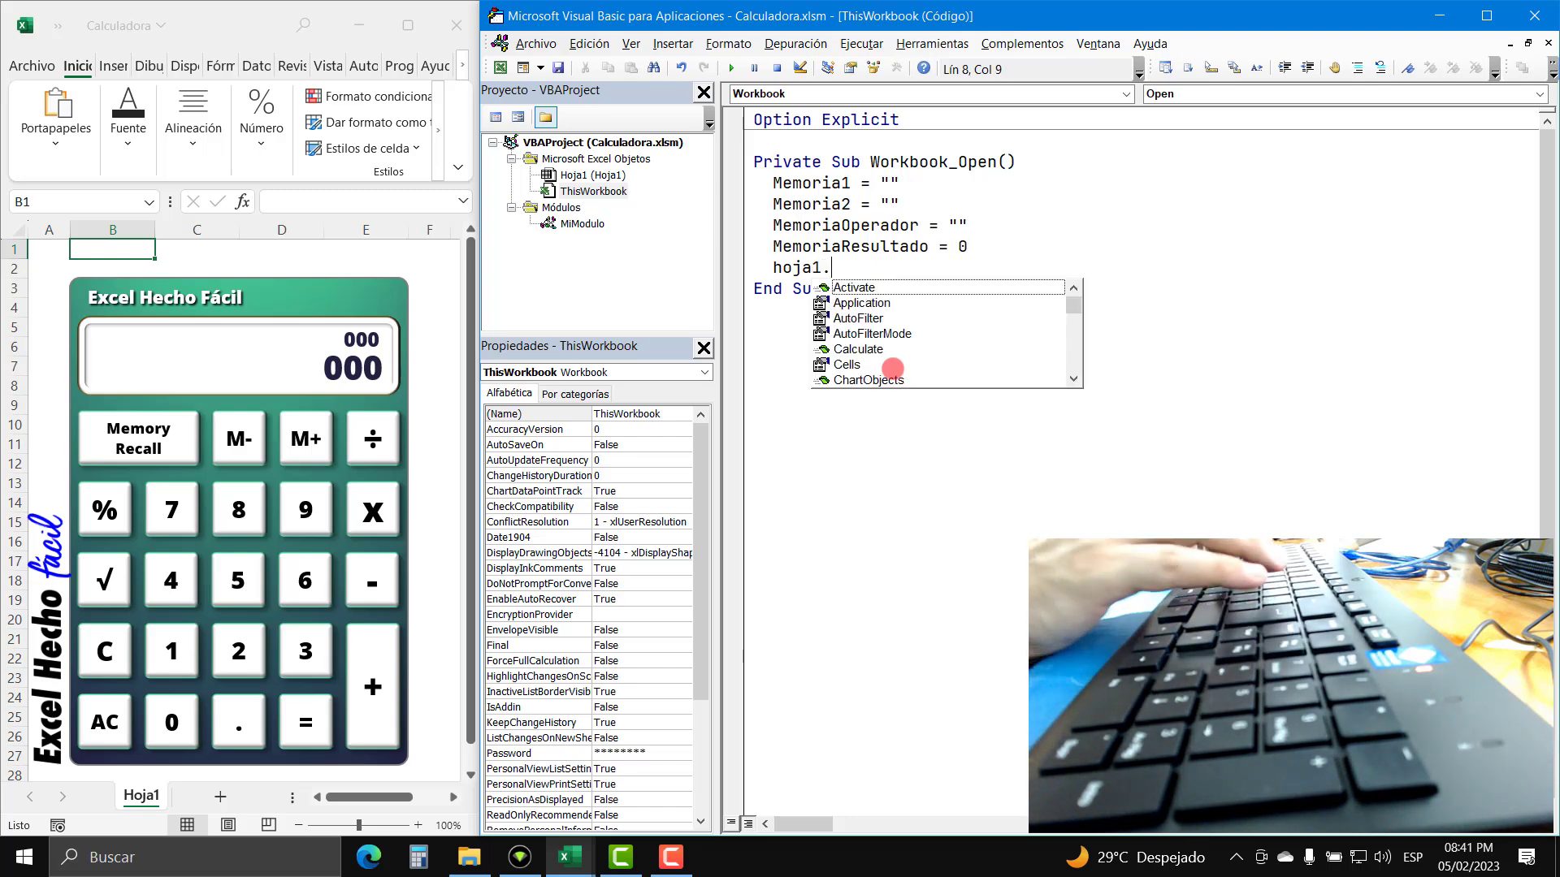
{"action": "type", "text": "sha"}
{"action": "key", "text": "Tab"}
{"action": "type", "text": "("}
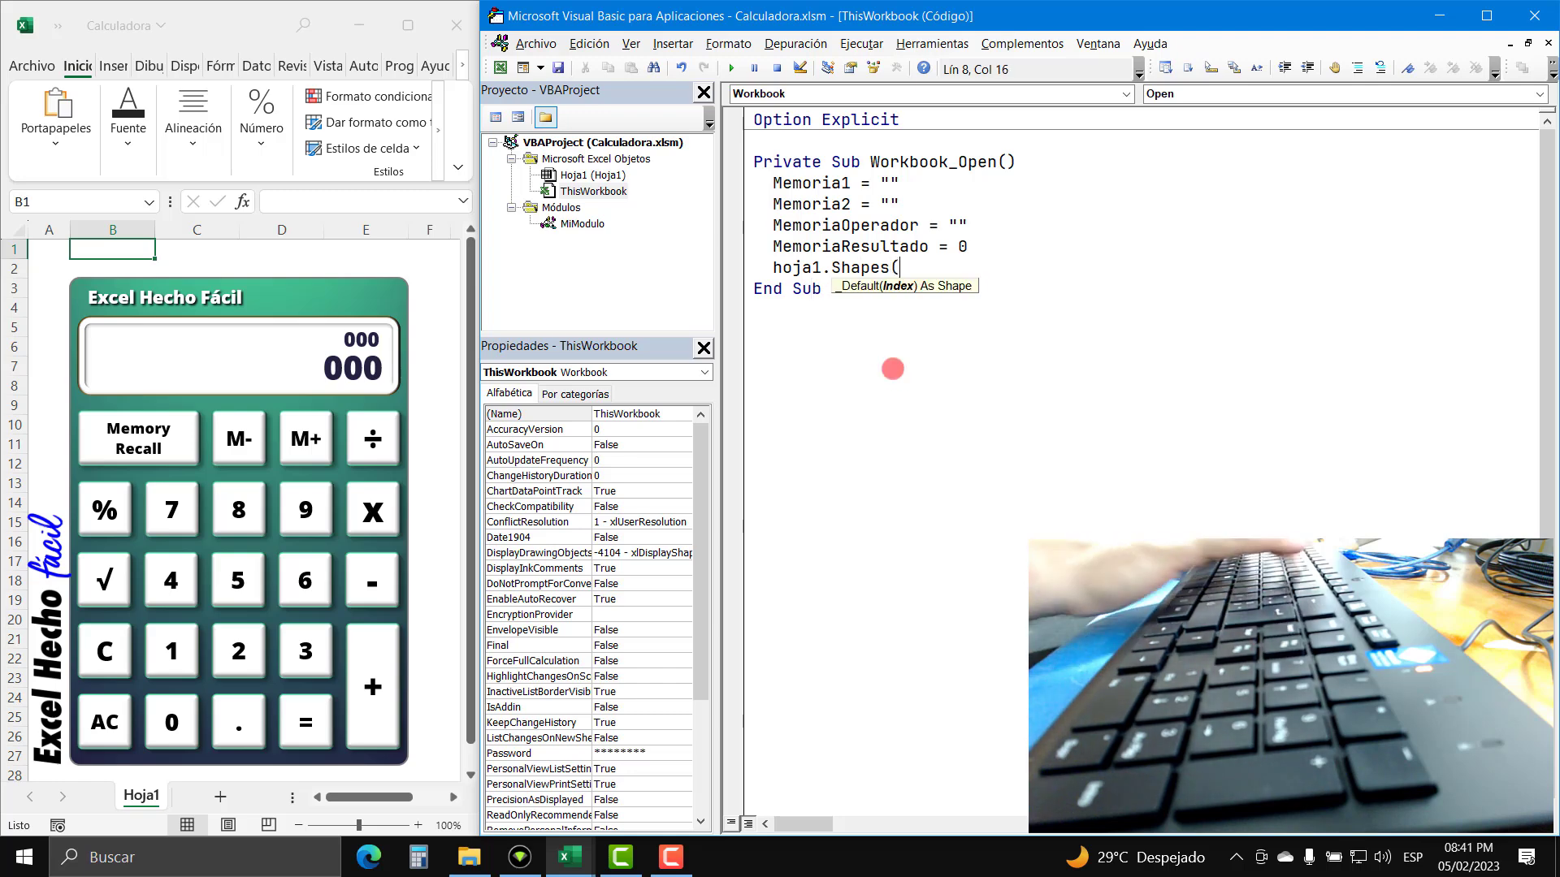
{"action": "type", "text": ")"}
{"action": "key", "text": "Left"}
{"action": "type", "text": "\"\""}
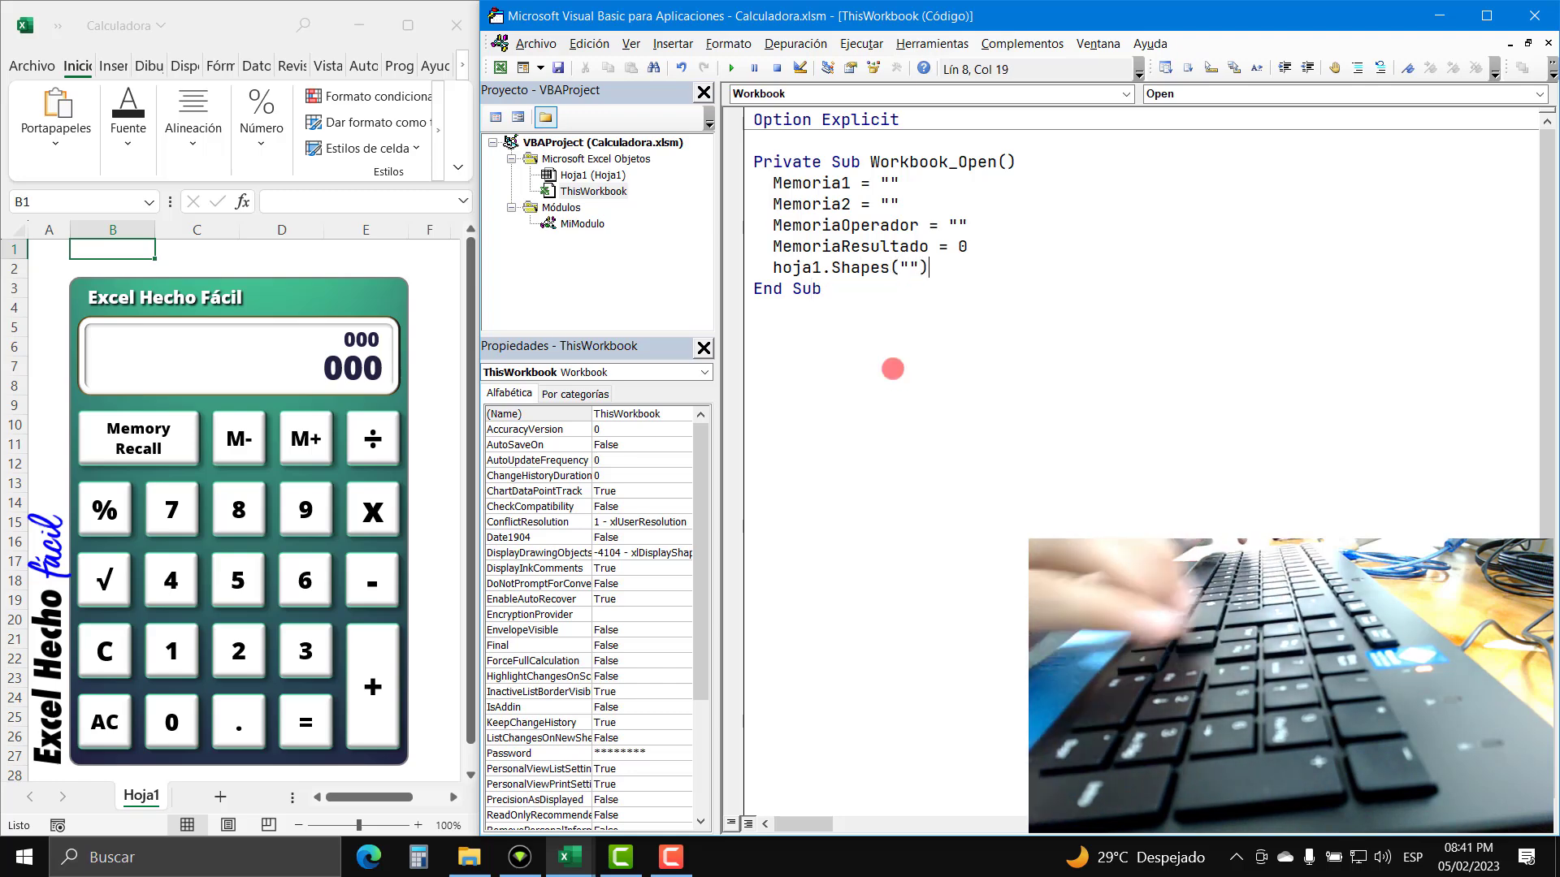
{"action": "key", "text": "Right"}
{"action": "type", "text": ".te"}
{"action": "key", "text": "Down"}
{"action": "key", "text": "Down"}
{"action": "key", "text": "Tab"}
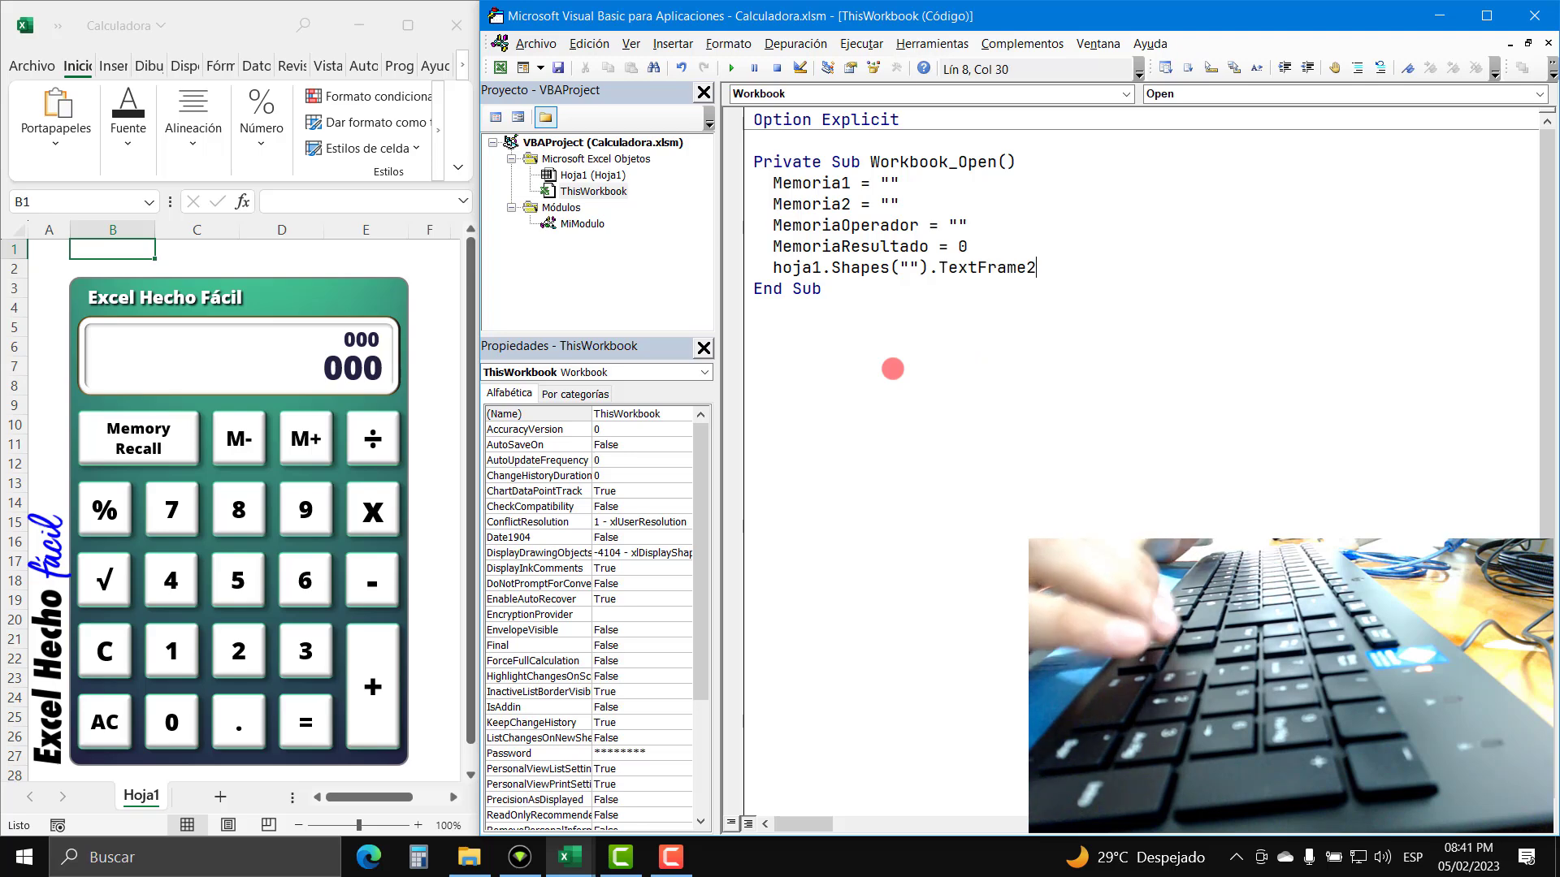
{"action": "type", "text": ".te"}
{"action": "key", "text": "Tab"}
{"action": "type", "text": "."}
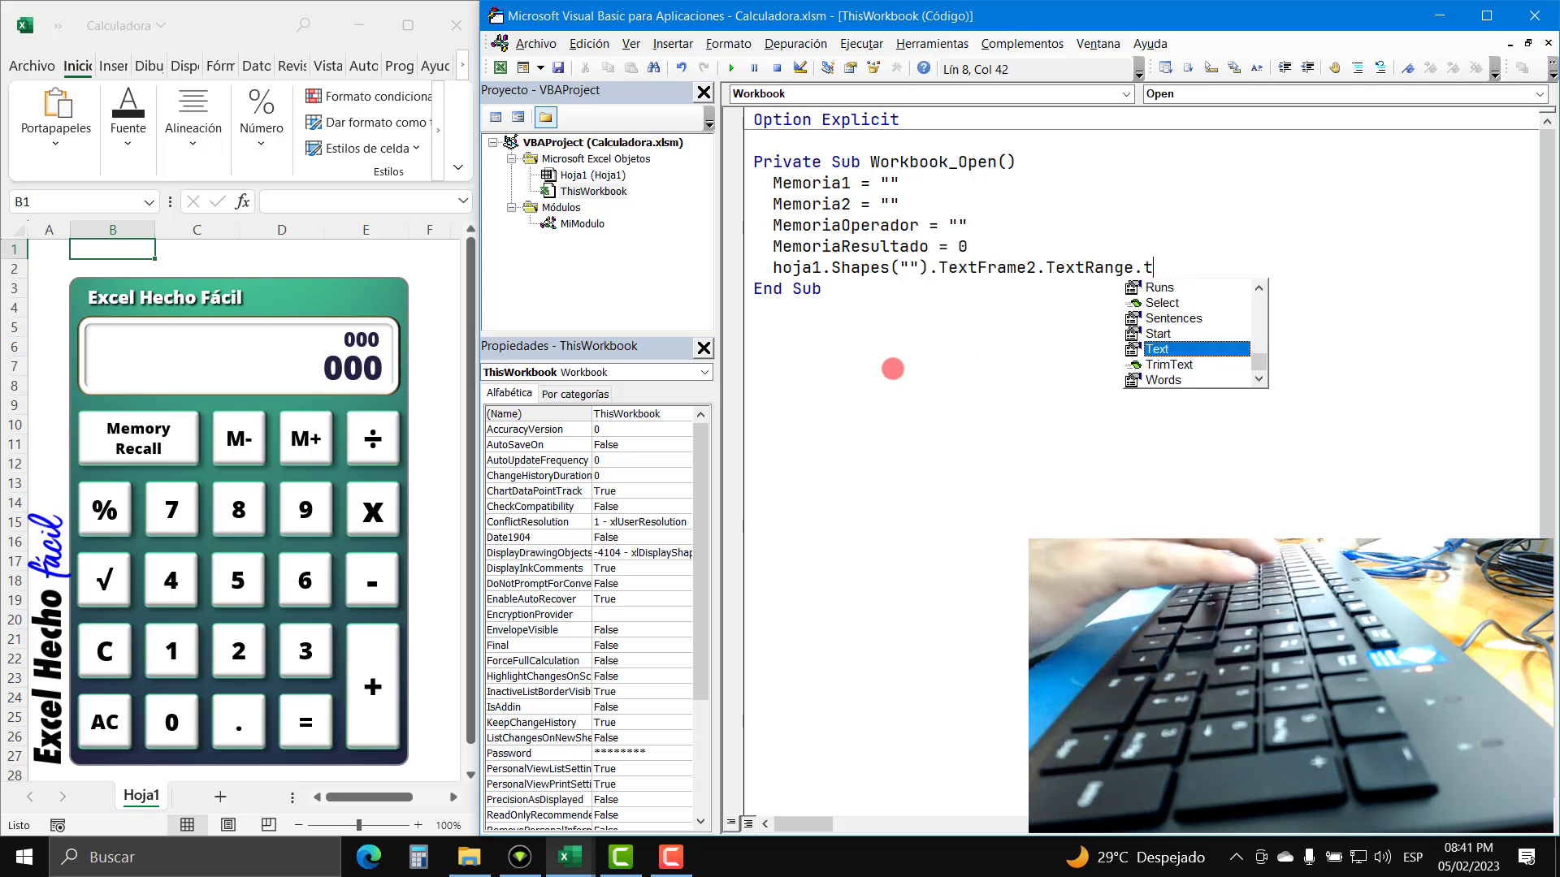
{"action": "type", "text": "te"}
{"action": "key", "text": "Tab"}
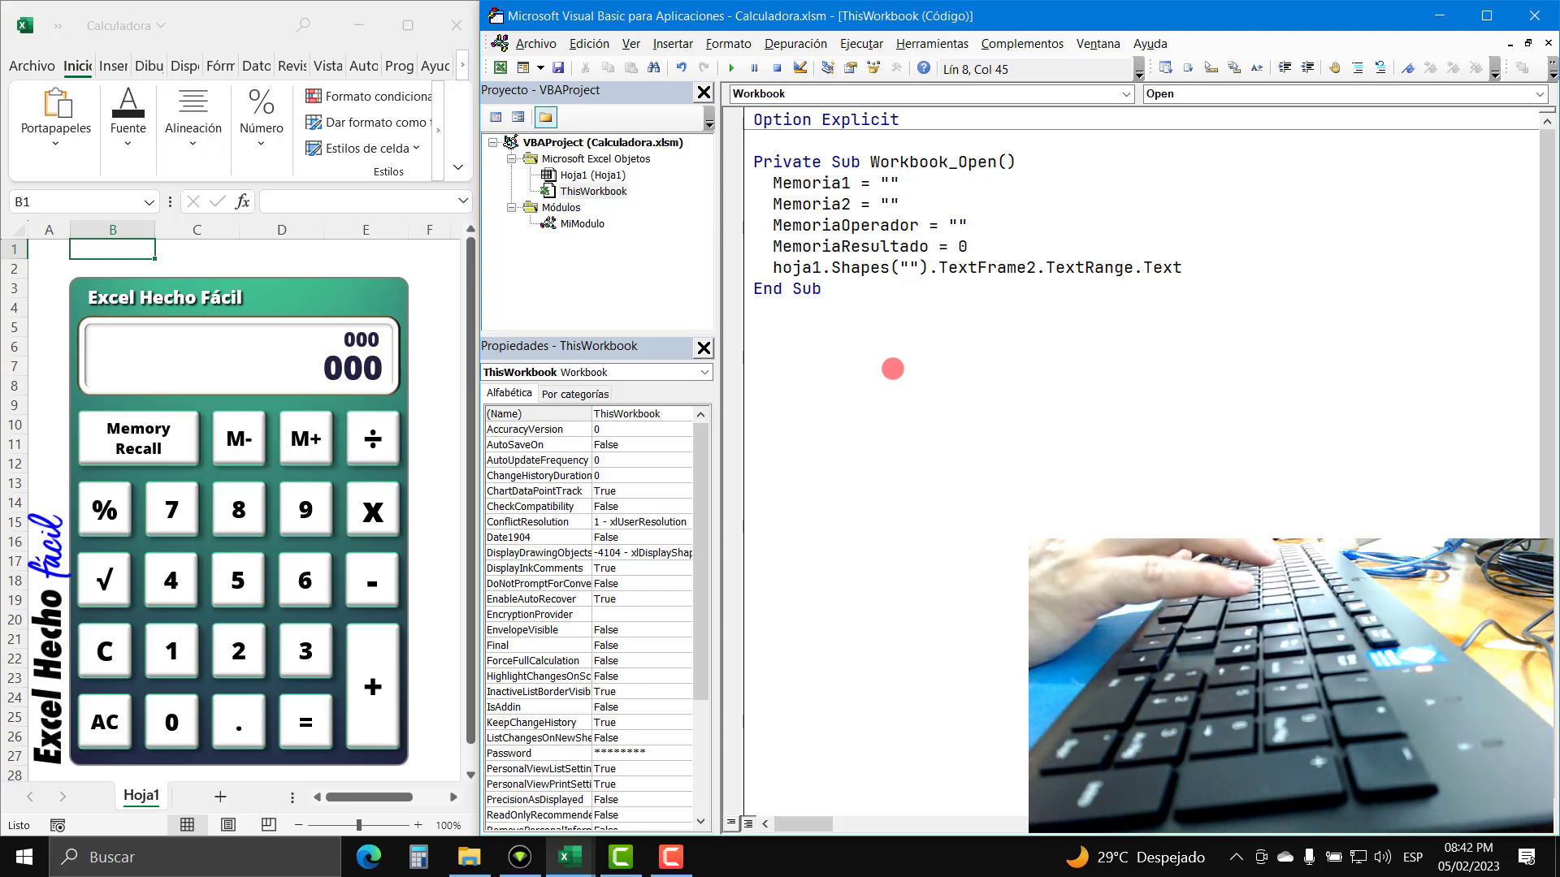
{"action": "key", "text": "BackSpace"}
{"action": "type", "text": "= Val"}
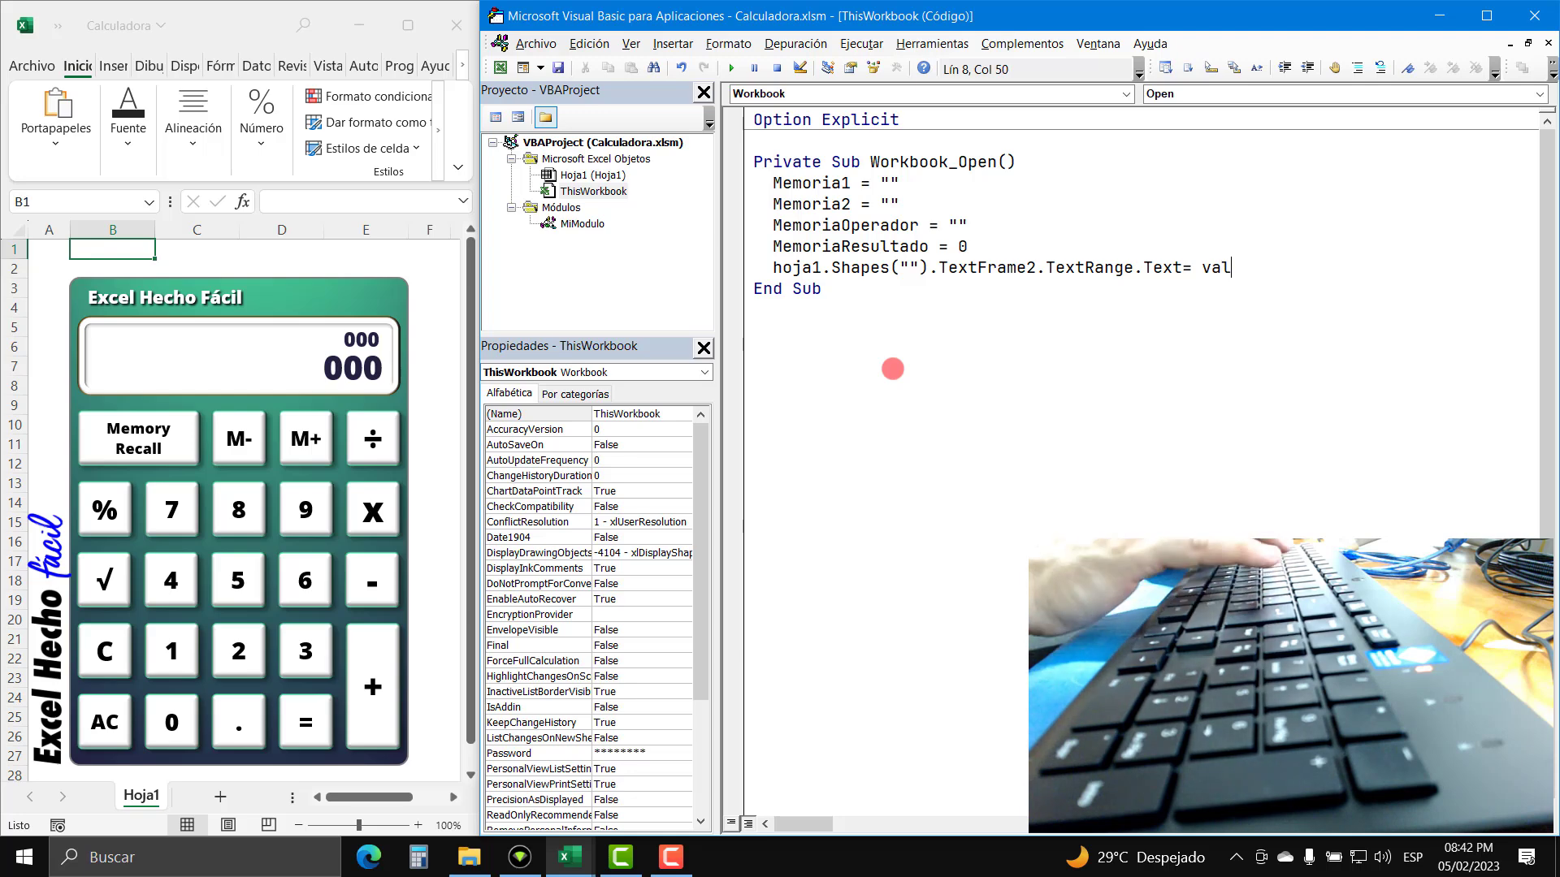
{"action": "type", "text": "(\""}
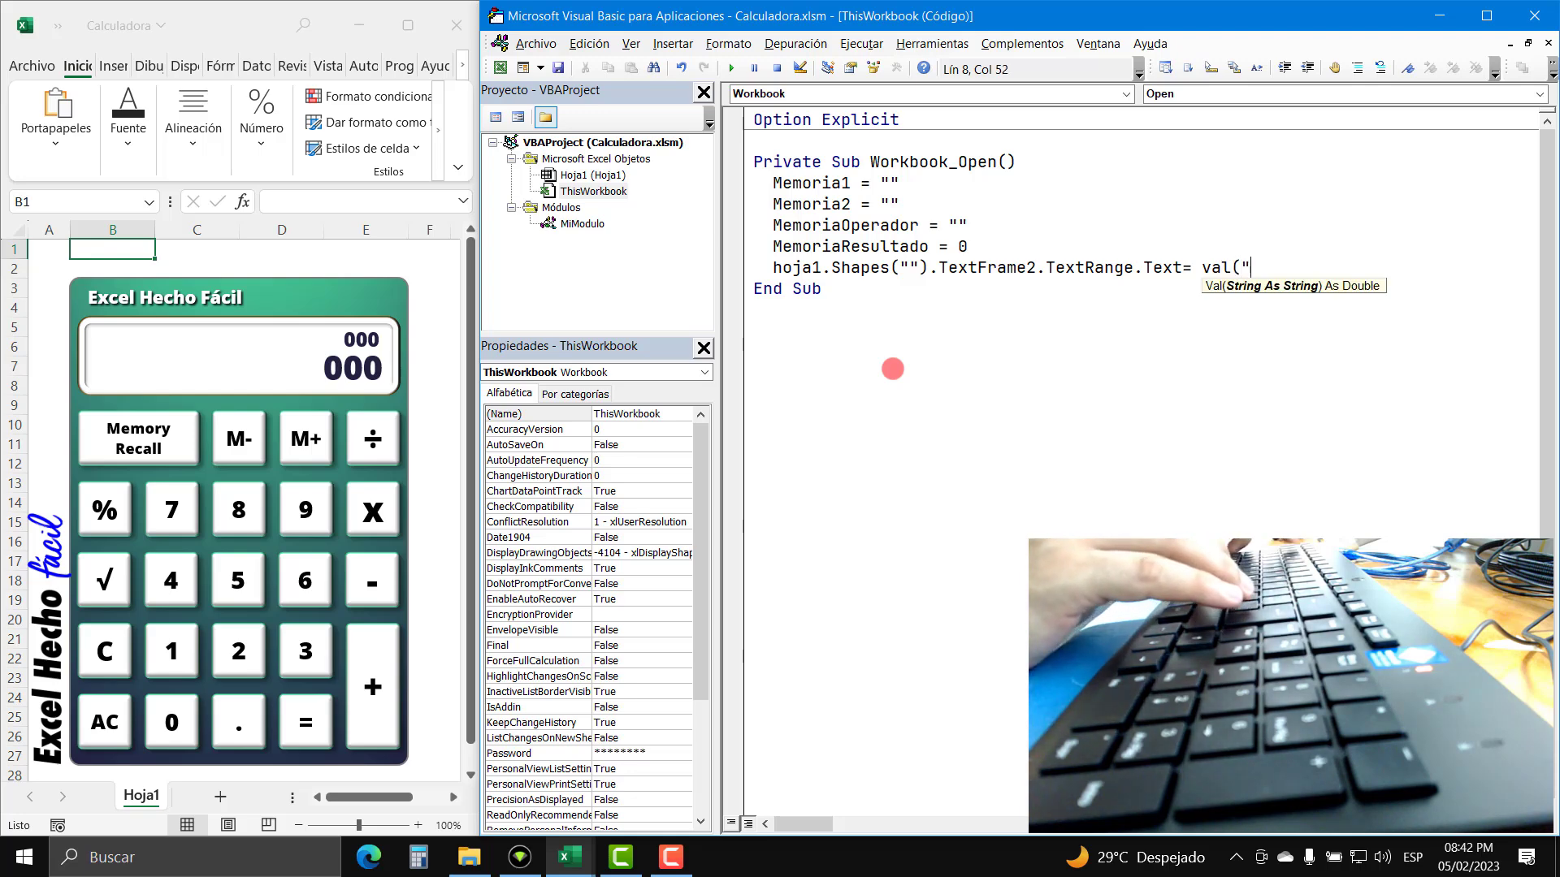
{"action": "type", "text": "0\")"}
{"action": "key", "text": "Return"}
{"action": "type", "text": "hoja1"}
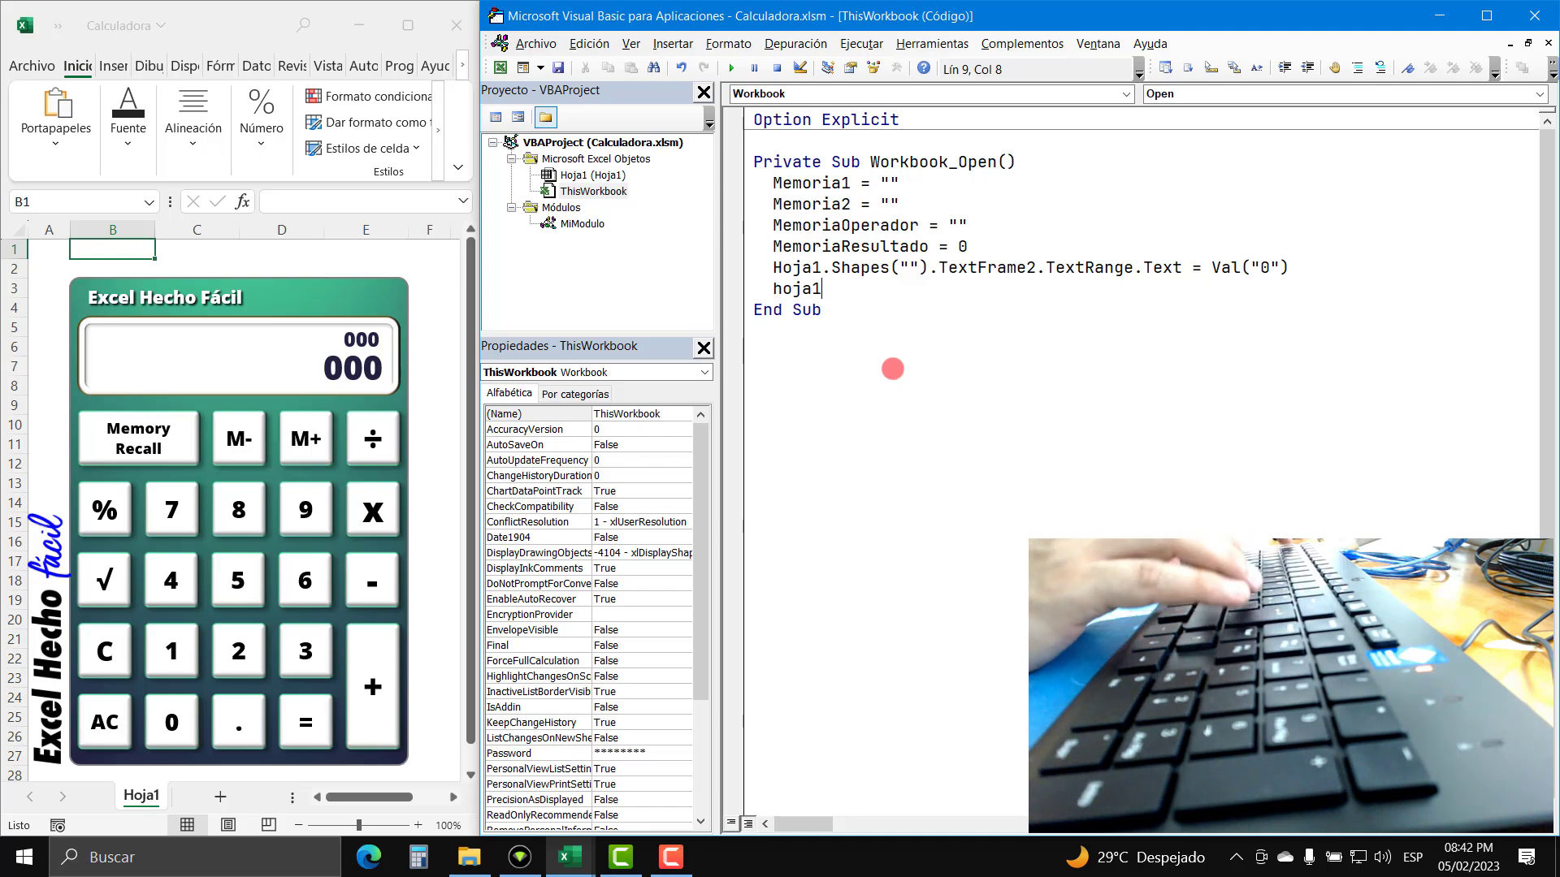
Add a second line setting Hoja1.Shapes("").TextFrame2.TextRange.Text to an empty string ""
{"action": "type", "text": ".sha"}
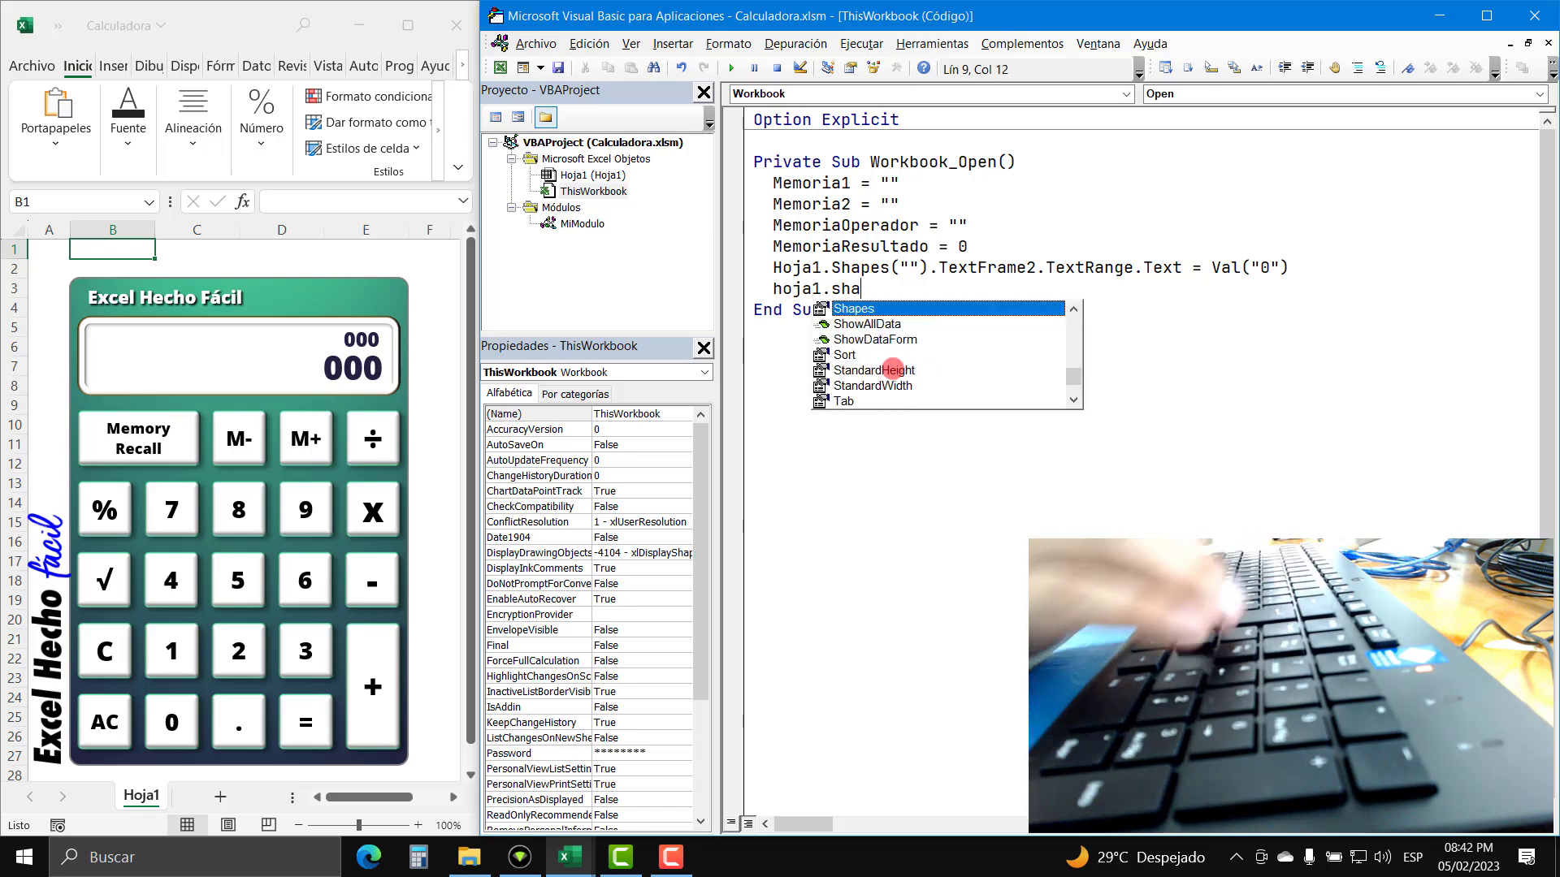
{"action": "key", "text": "Tab"}
{"action": "type", "text": "("}
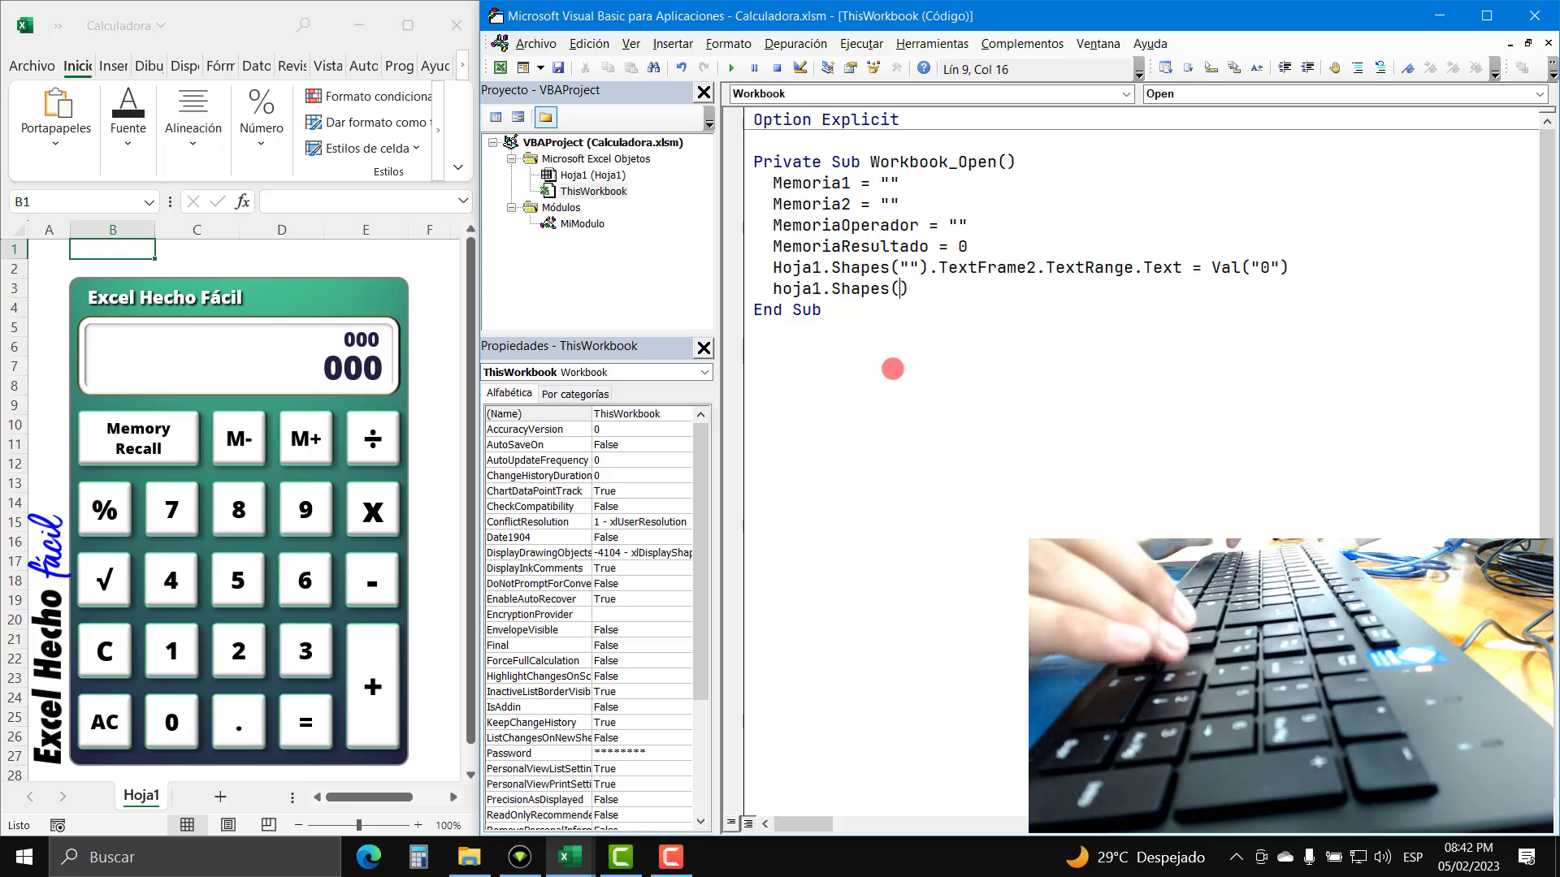
{"action": "type", "text": "\"\").Tex"}
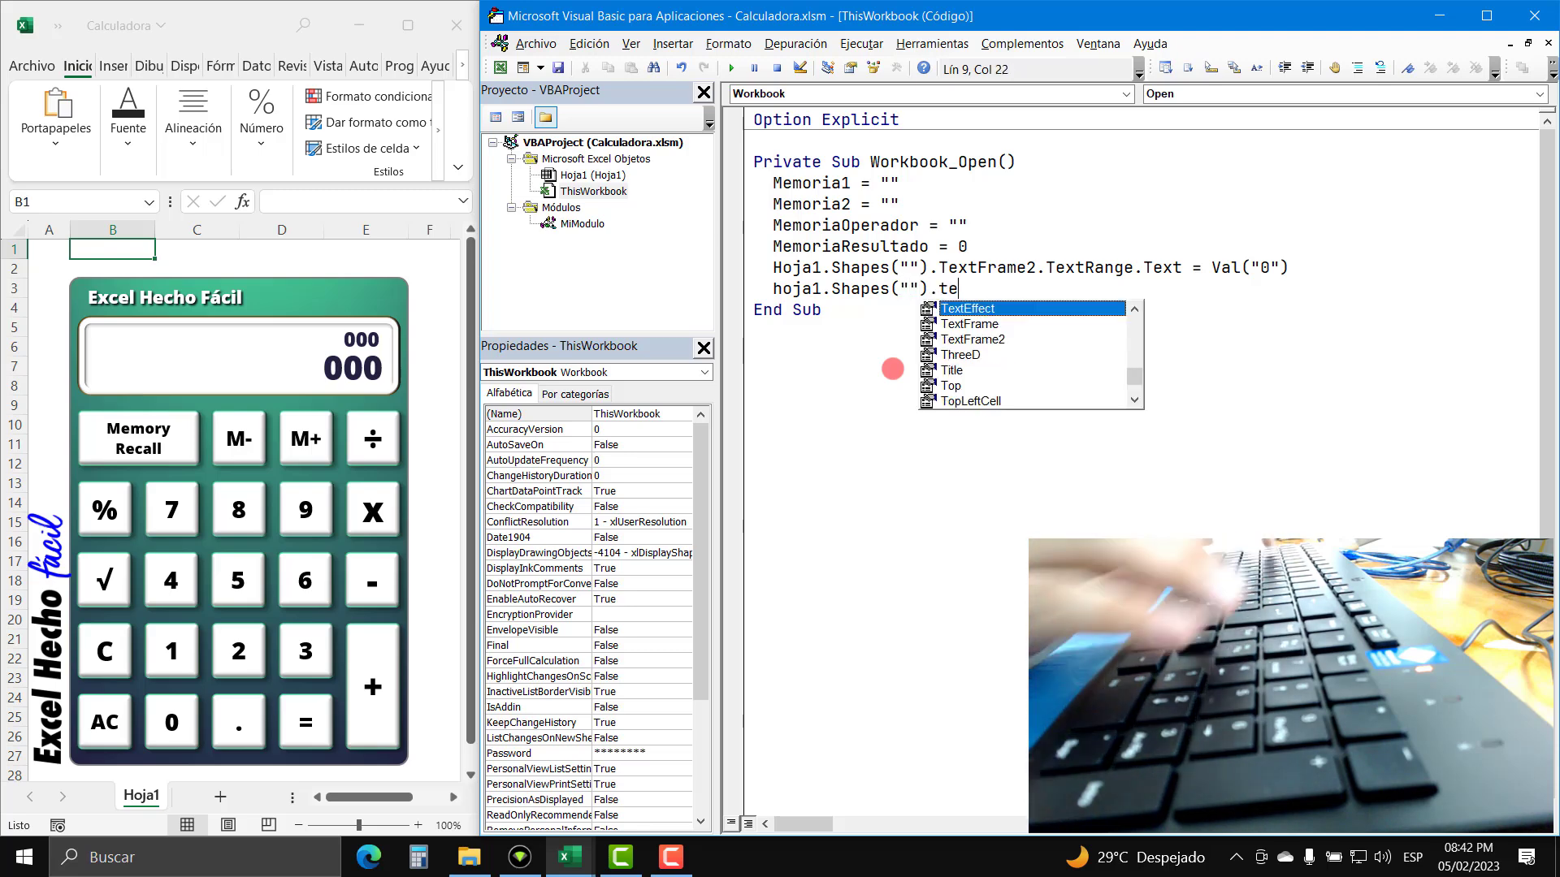
{"action": "type", "text": "tEffec"}
{"action": "key", "text": "BackSpace"}
{"action": "key", "text": "BackSpace"}
{"action": "key", "text": "BackSpace"}
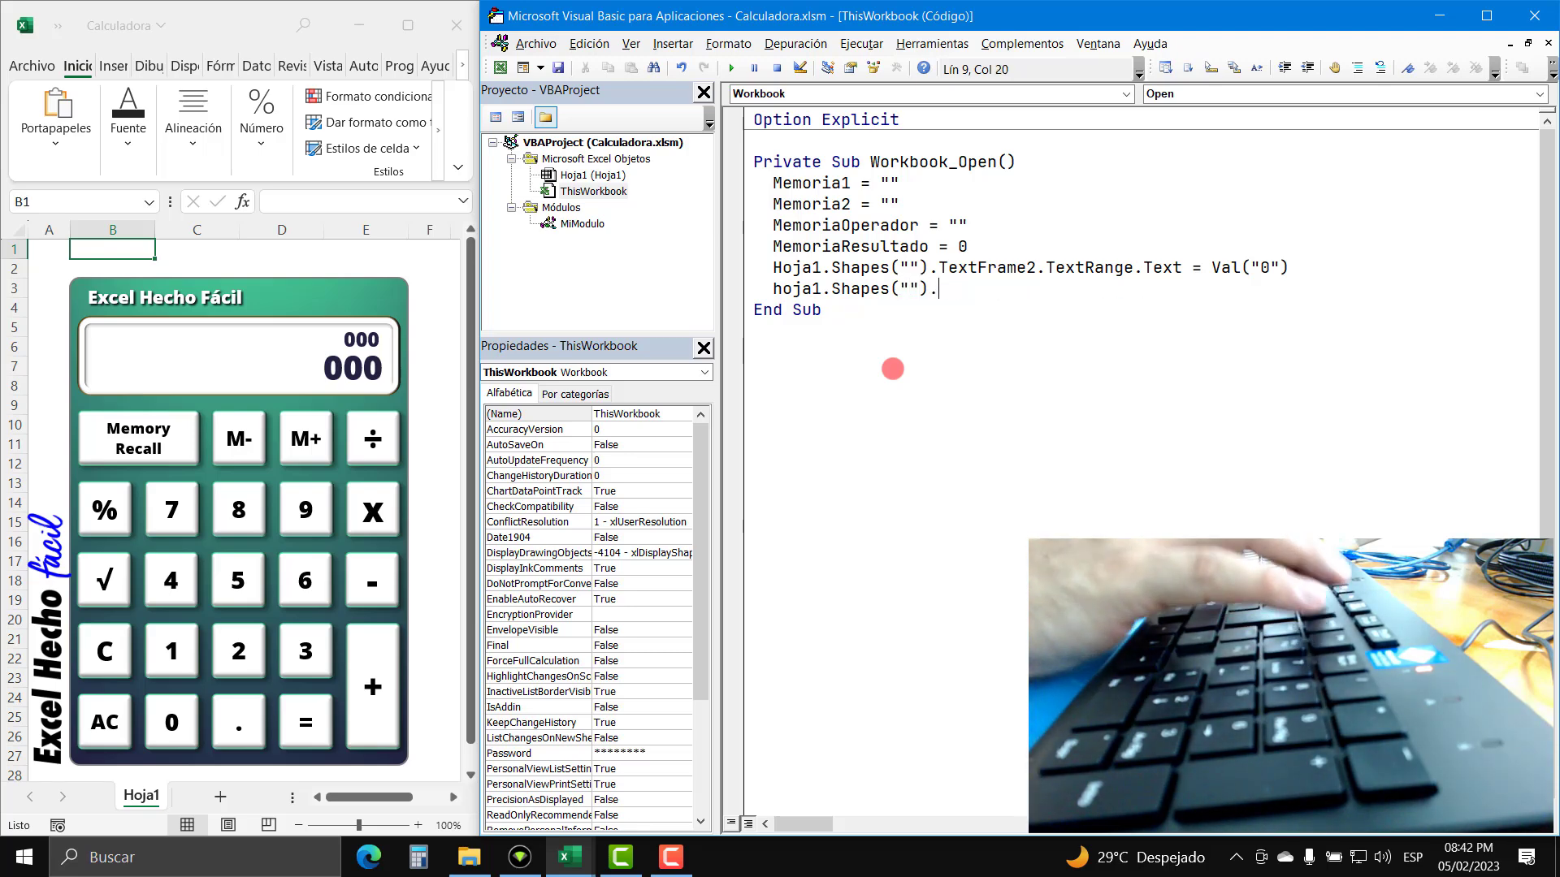
{"action": "type", "text": "tex"}
{"action": "key", "text": "Down"}
{"action": "key", "text": "Down"}
{"action": "key", "text": "Tab"}
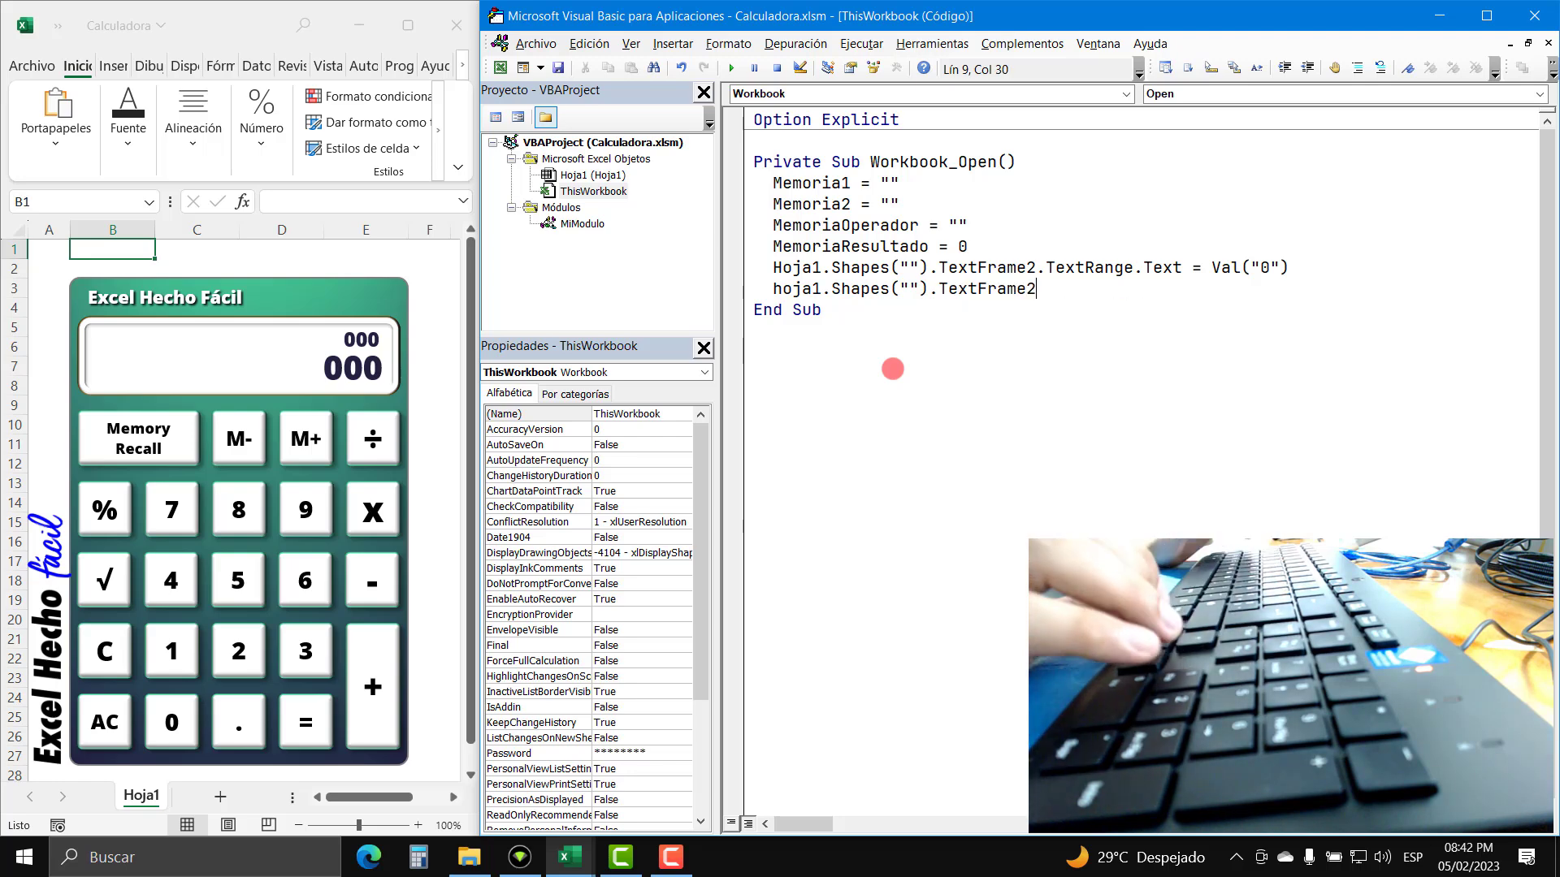
{"action": "type", "text": ".te"}
{"action": "key", "text": "Tab"}
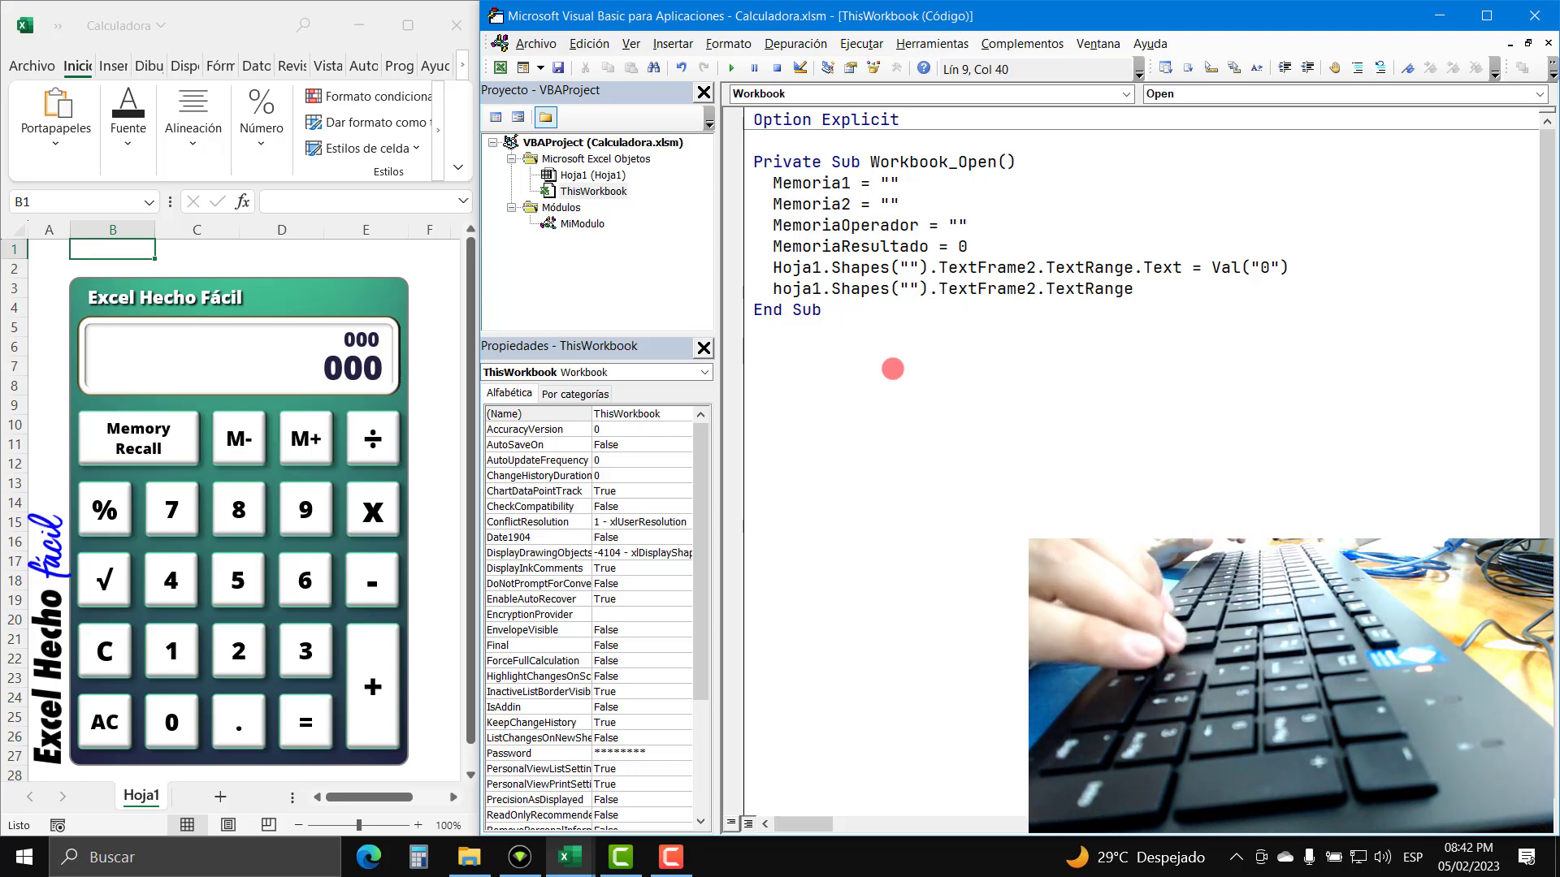
{"action": "type", "text": ".te"}
{"action": "key", "text": "Tab"}
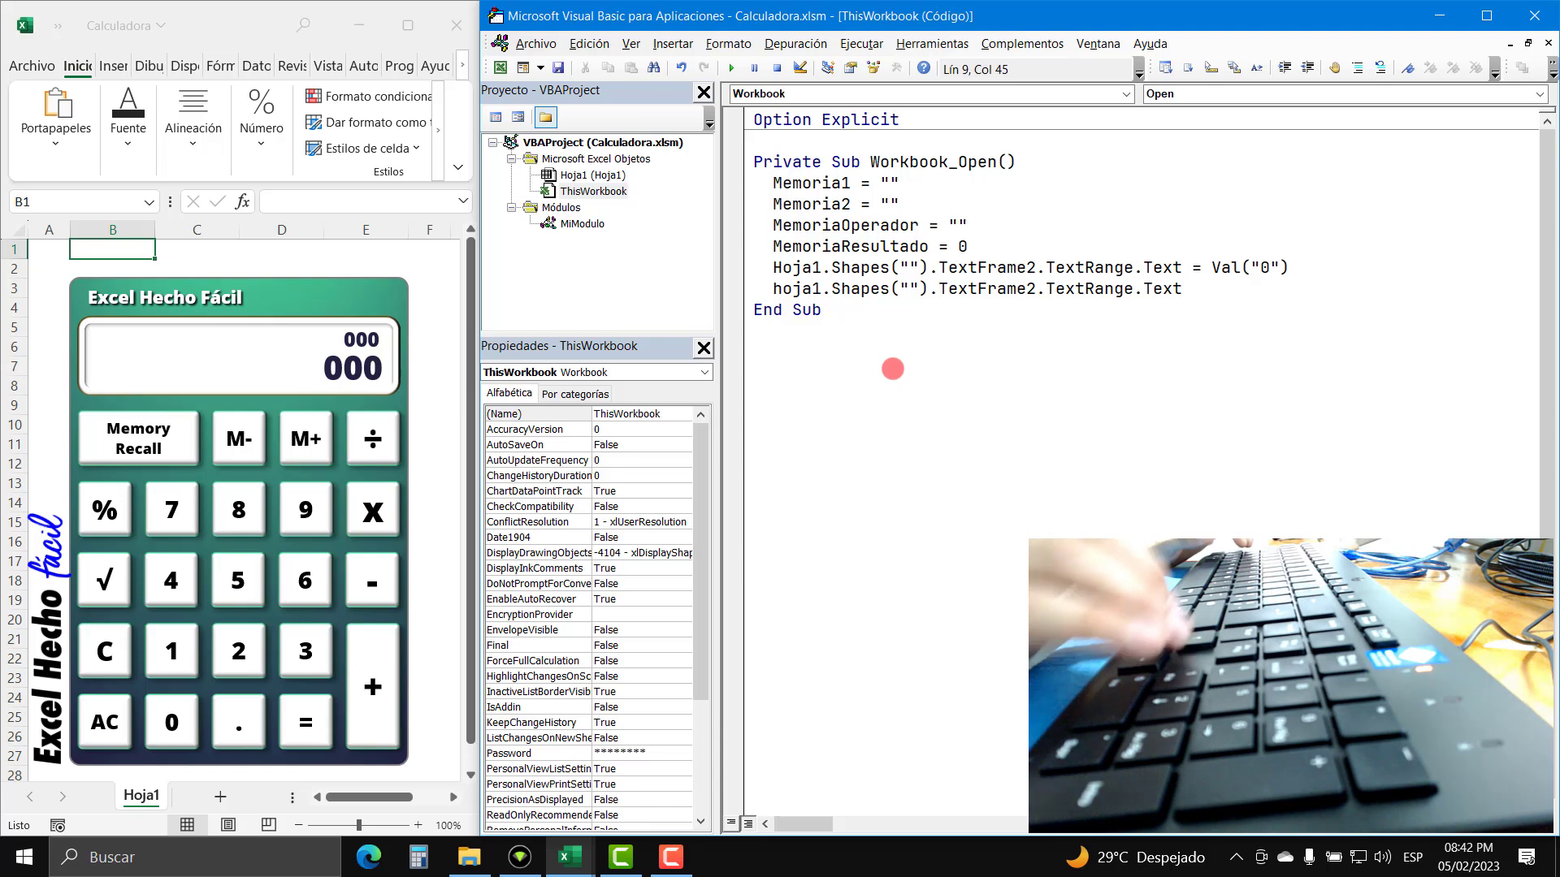
{"action": "type", "text": "= \"\""}
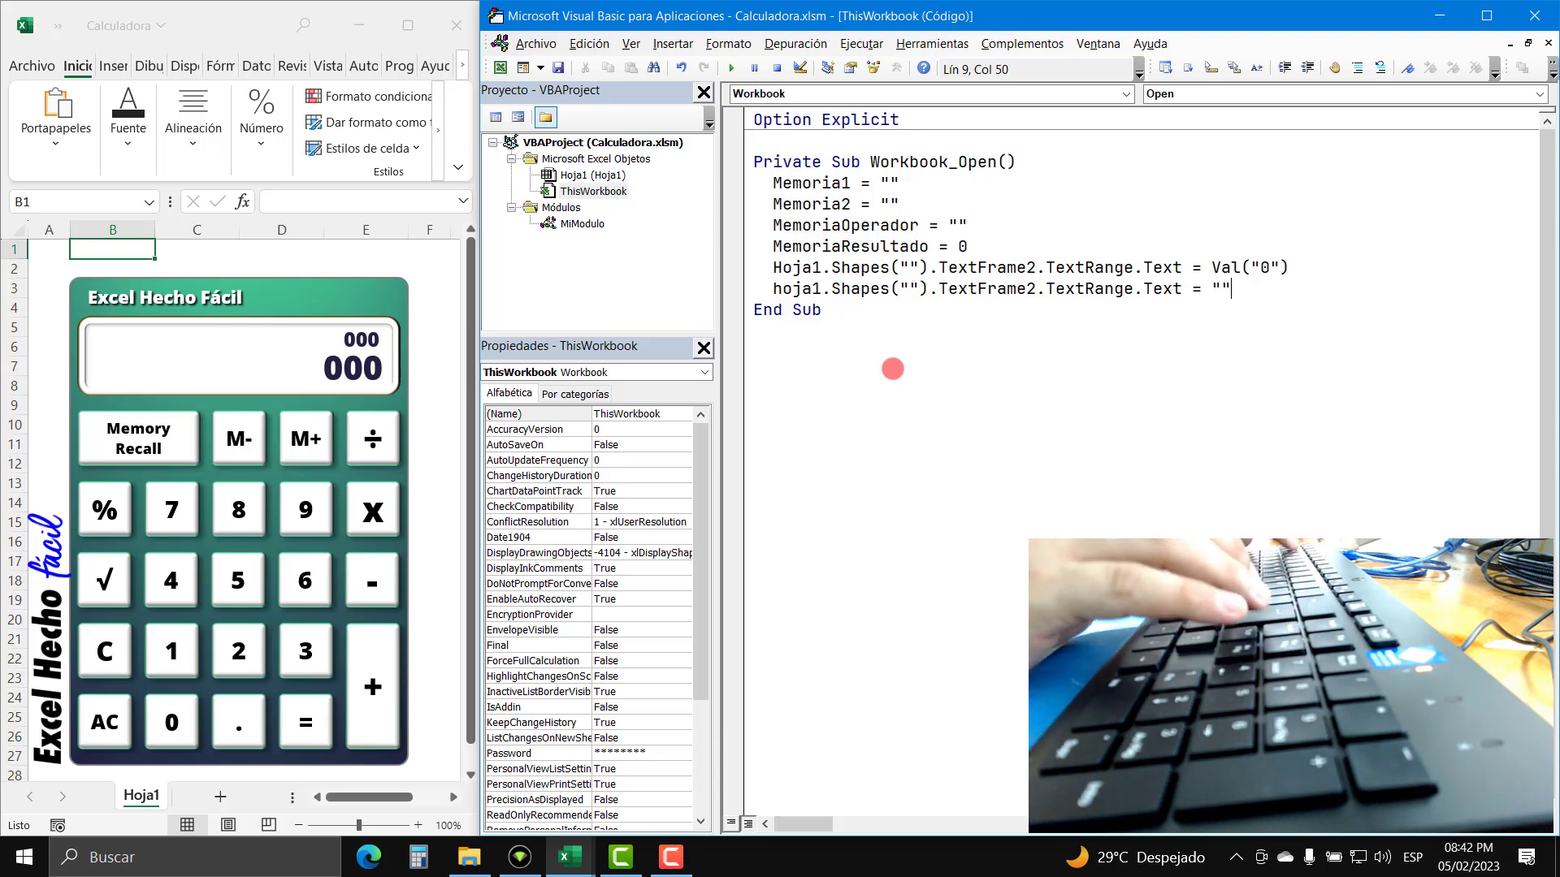
{"action": "key", "text": "Down"}
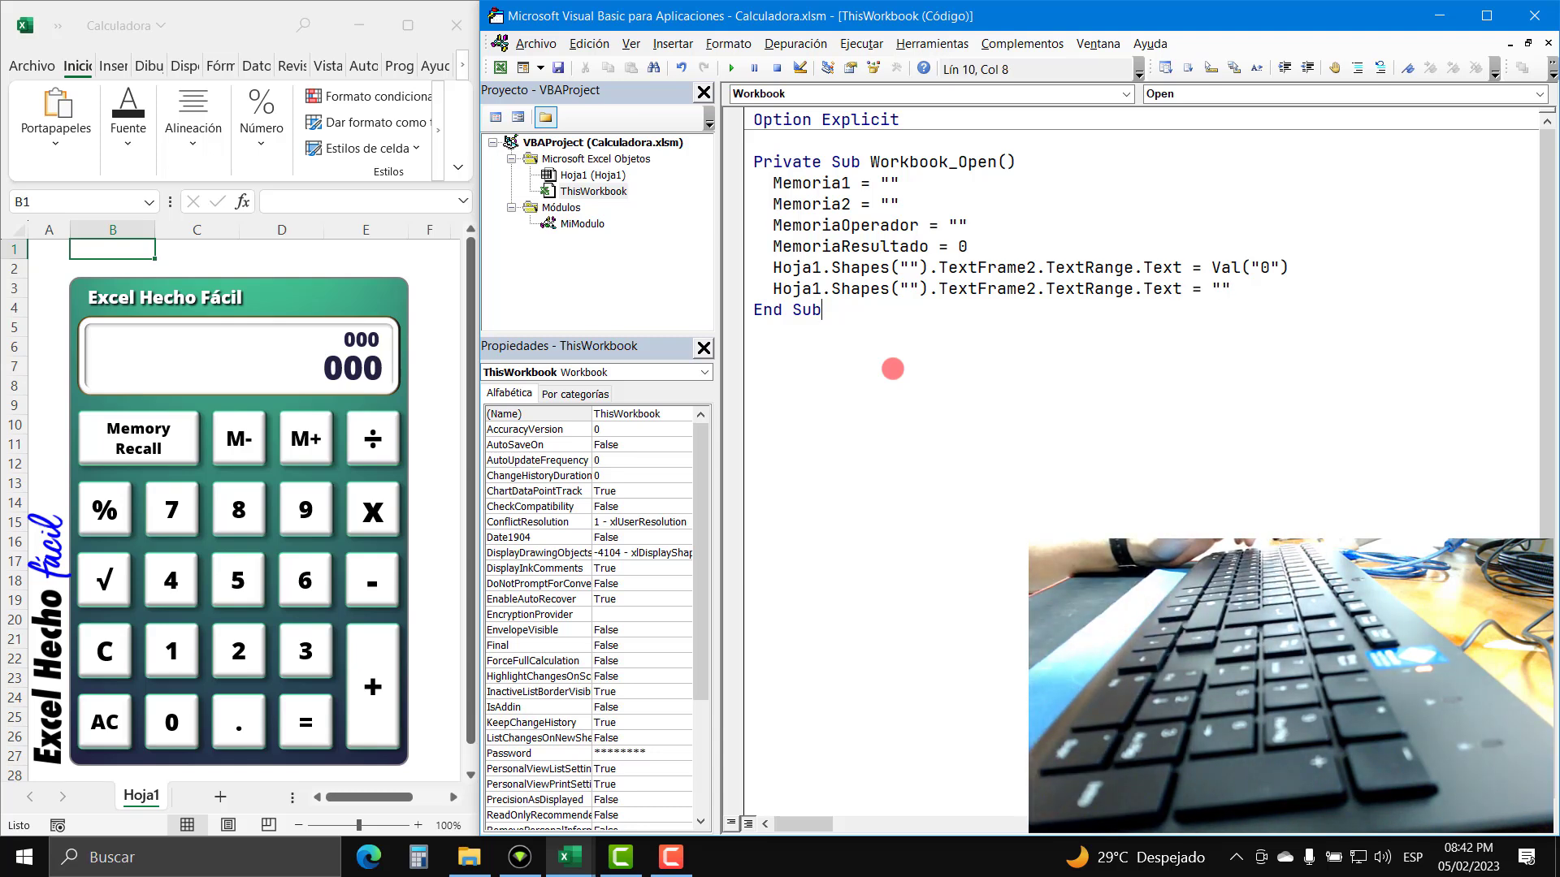
Copy the main display shape's name Pantalla_1 into the first Shapes("") line
{"action": "left_click", "coordinate": [252, 25]}
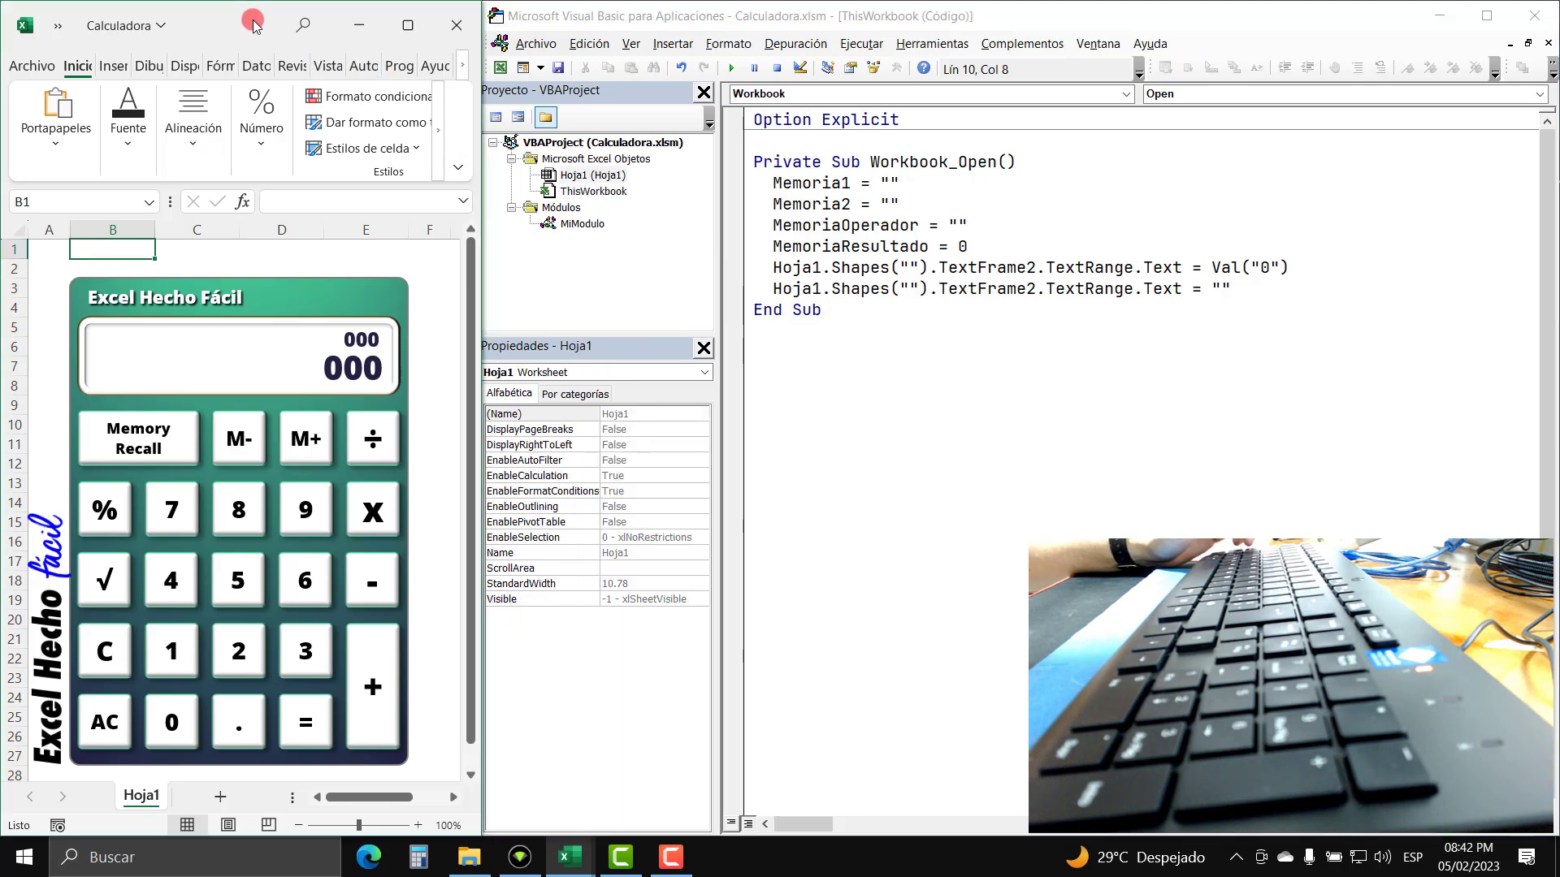
{"action": "left_click", "coordinate": [309, 359]}
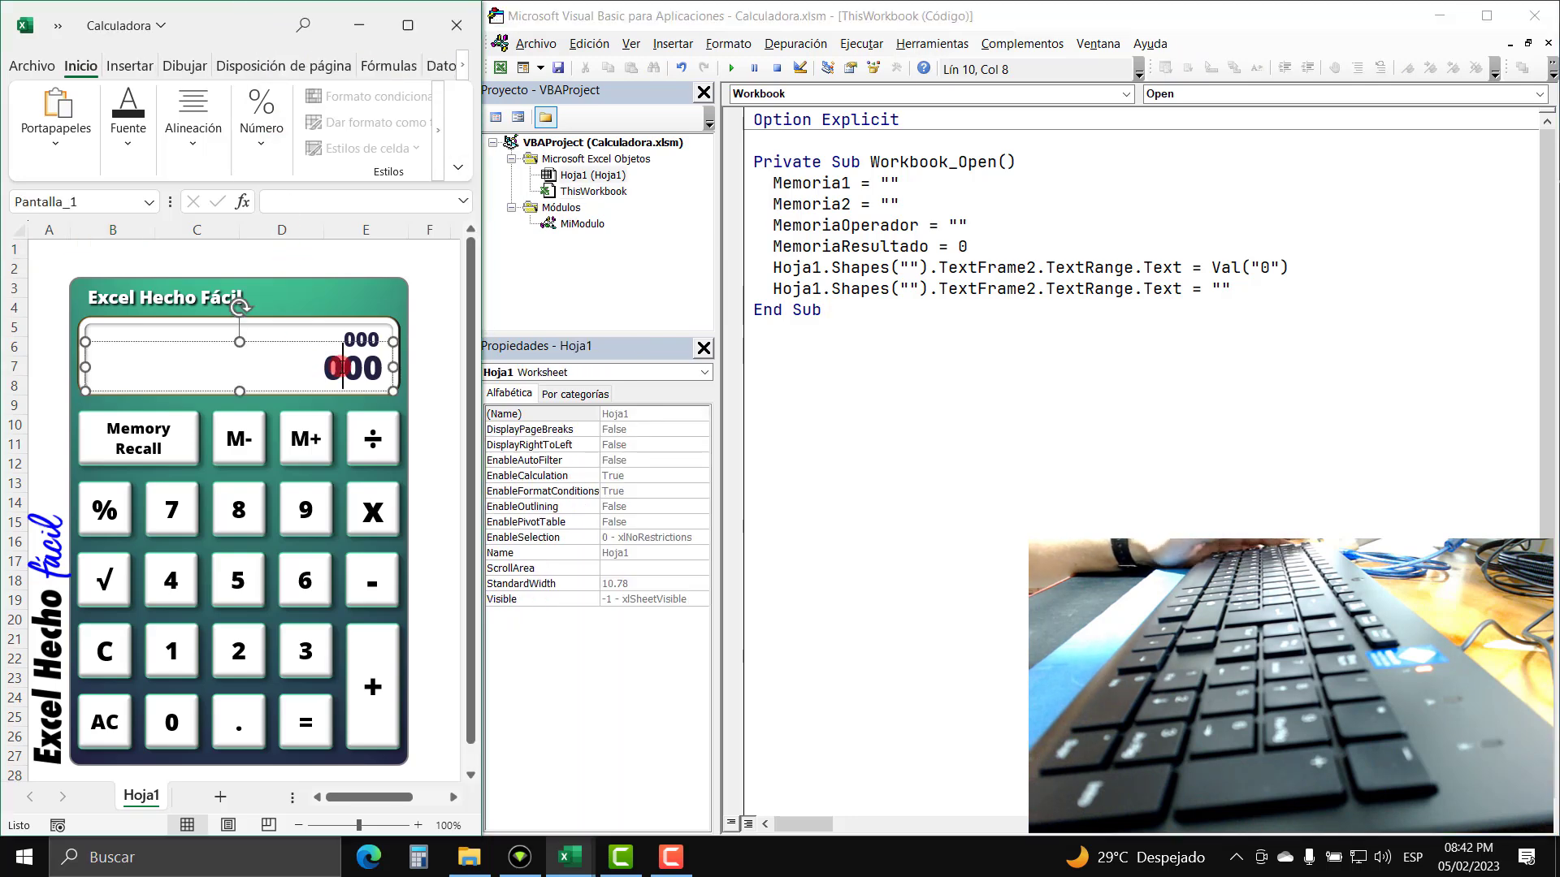
{"action": "left_click", "coordinate": [64, 207]}
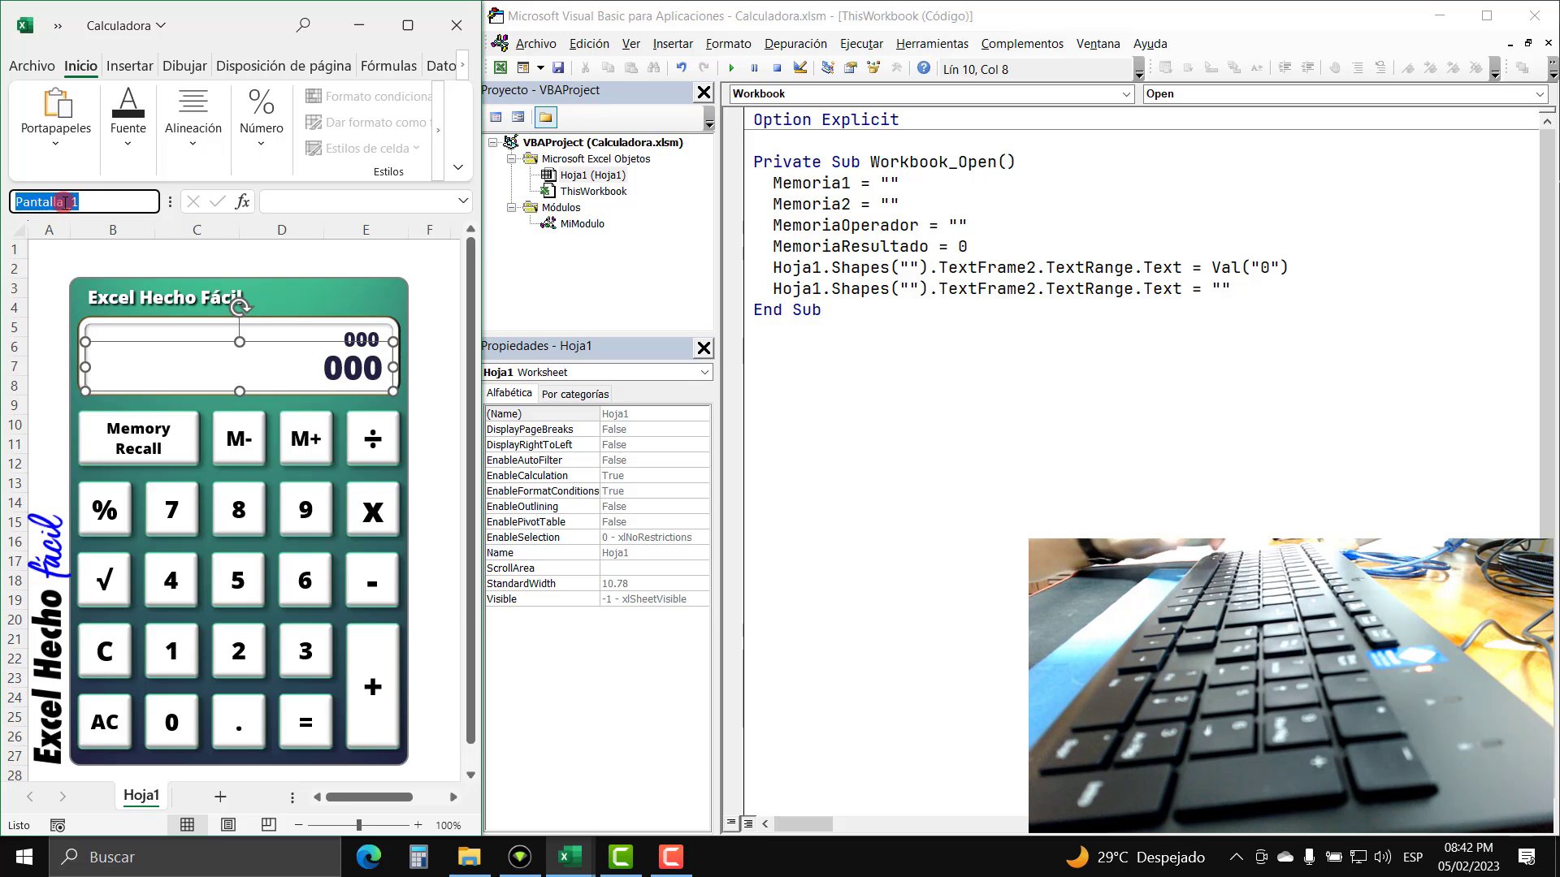
{"action": "left_click", "coordinate": [65, 203]}
{"action": "left_click", "coordinate": [912, 267]}
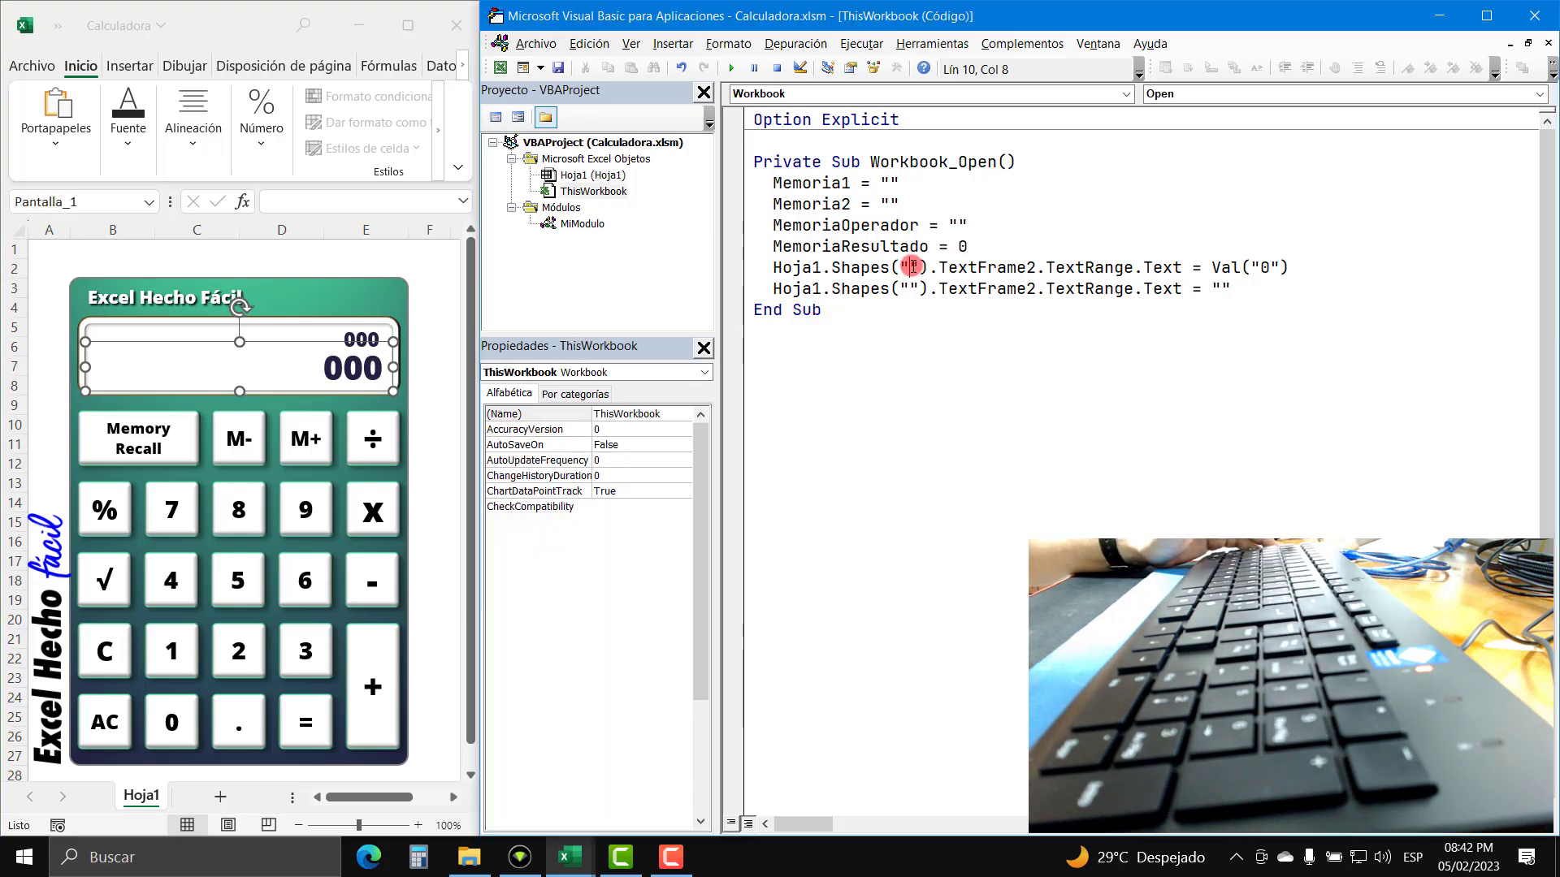
{"action": "type", "text": "Pantalla_1"}
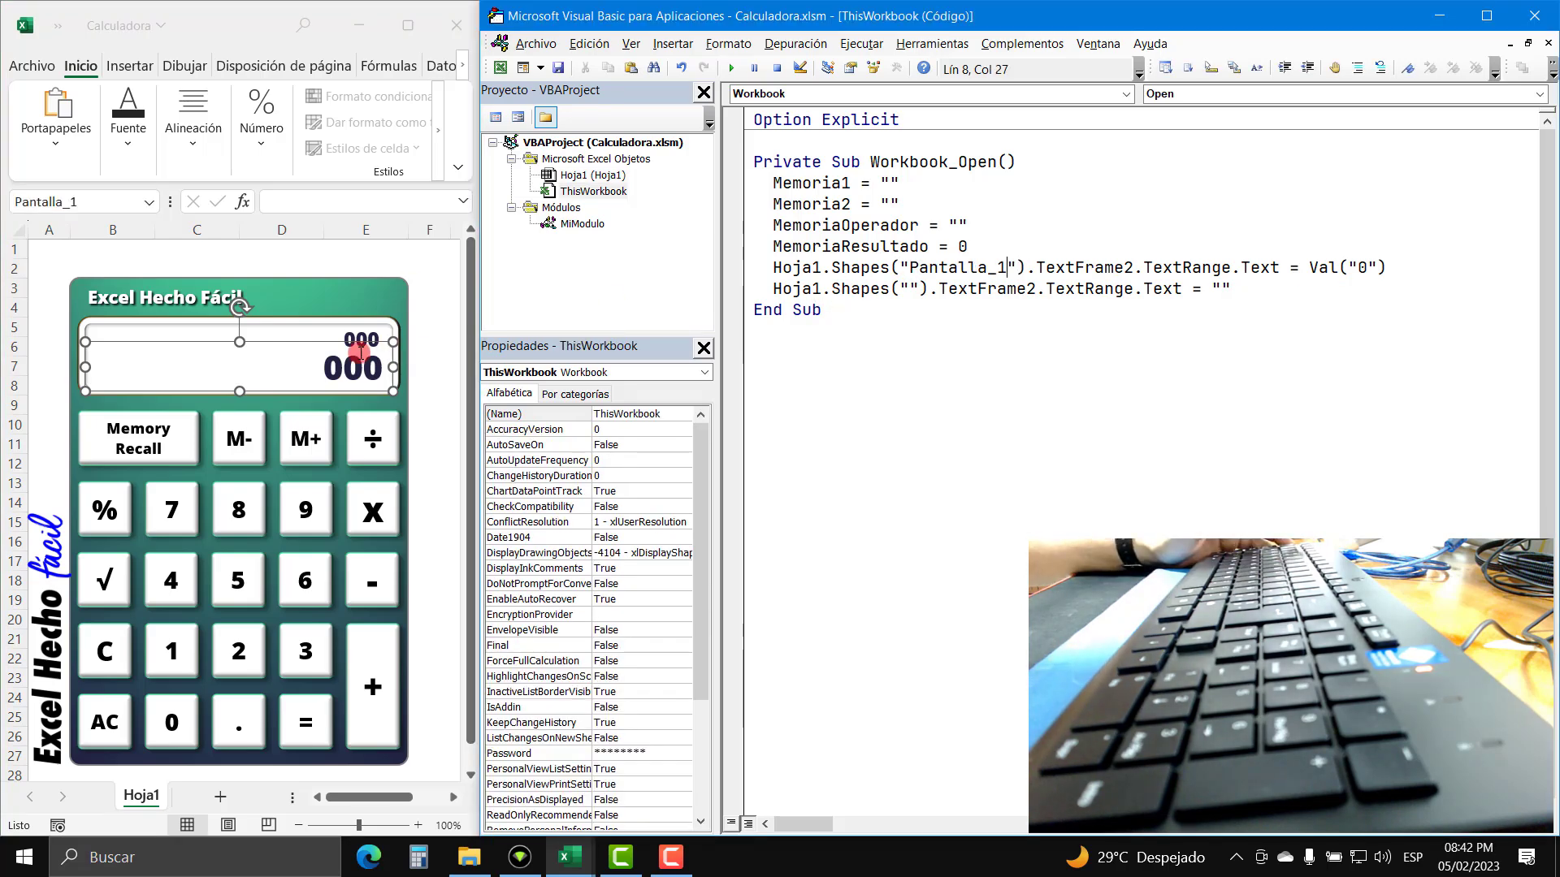
Fill the second Shapes("") line with the other display shape's name, Pantalla_2
{"action": "left_click", "coordinate": [316, 333]}
{"action": "left_click", "coordinate": [109, 203]}
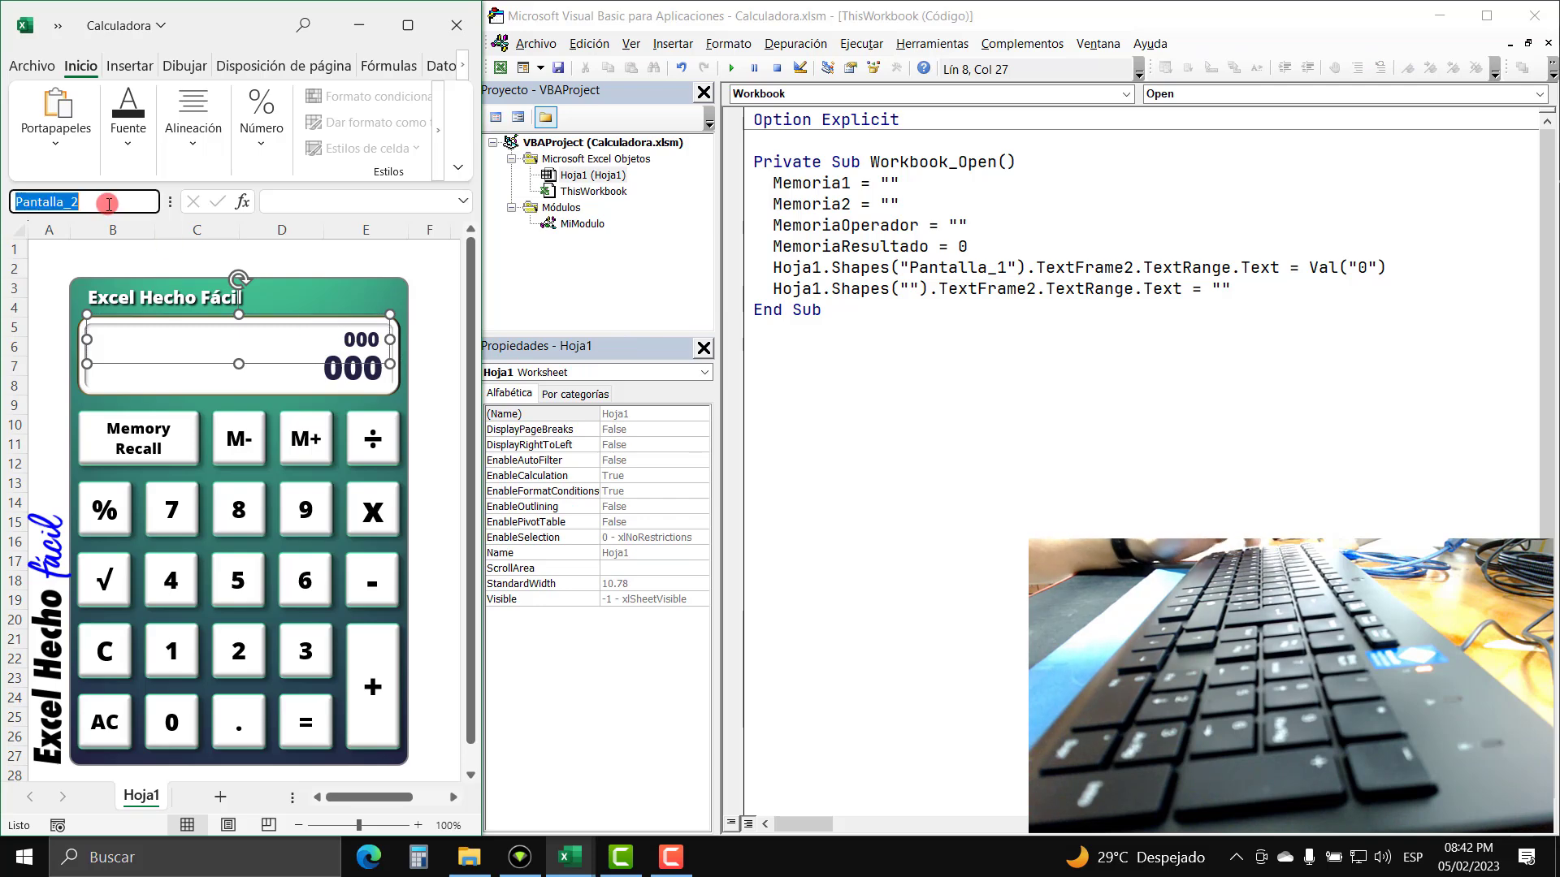
{"action": "left_click", "coordinate": [910, 290]}
{"action": "type", "text": "Pantalla_2"}
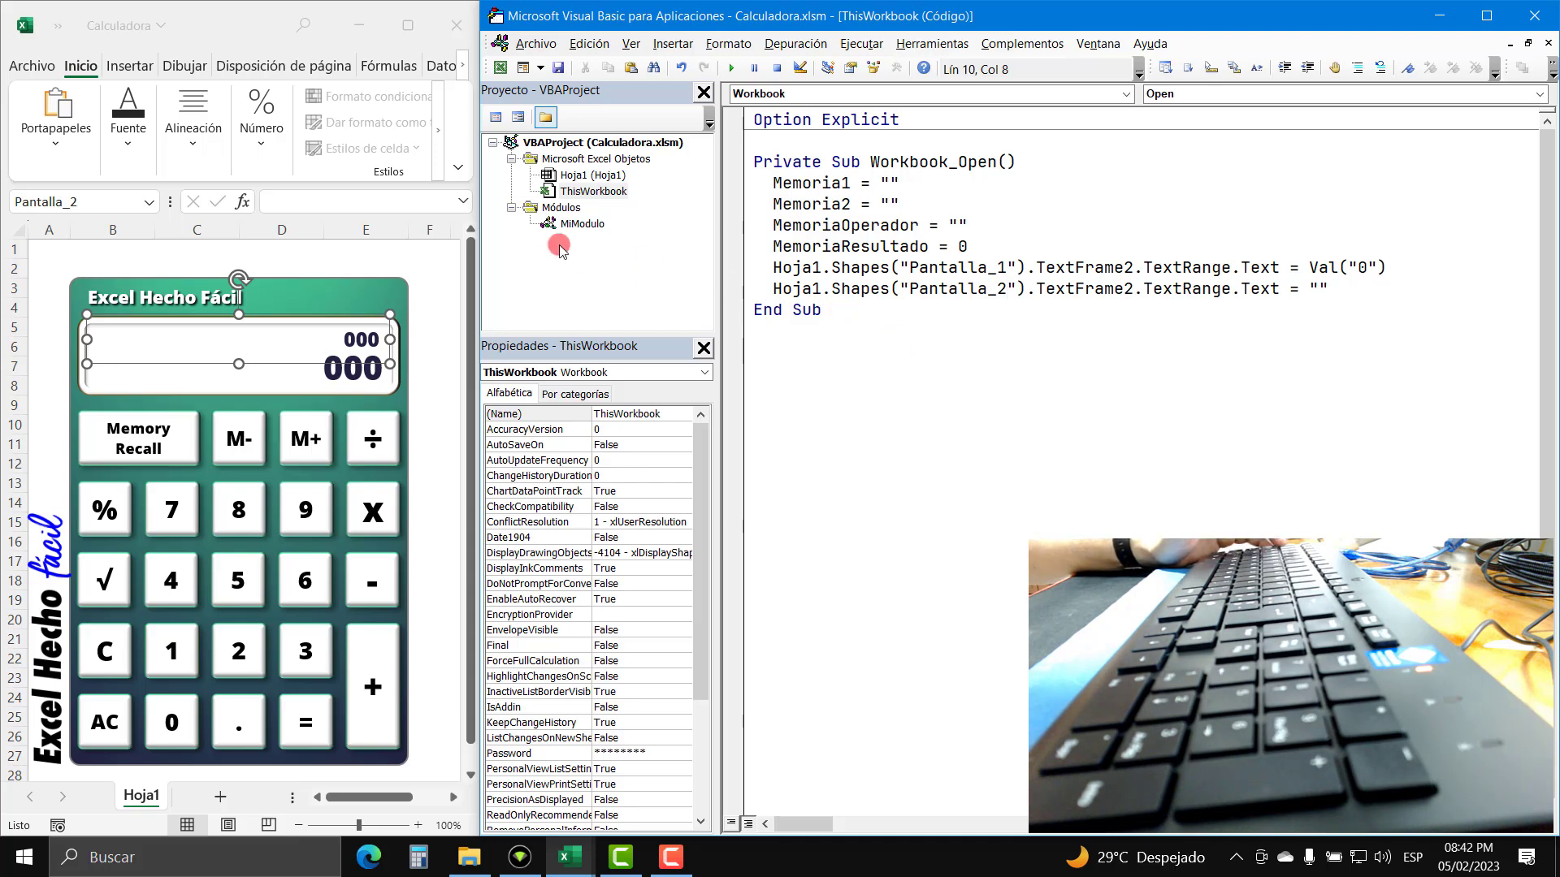
Open MiModulo's code, widen the editor, and add a blank line below EjecutarCalculo
{"action": "double_click", "coordinate": [580, 224]}
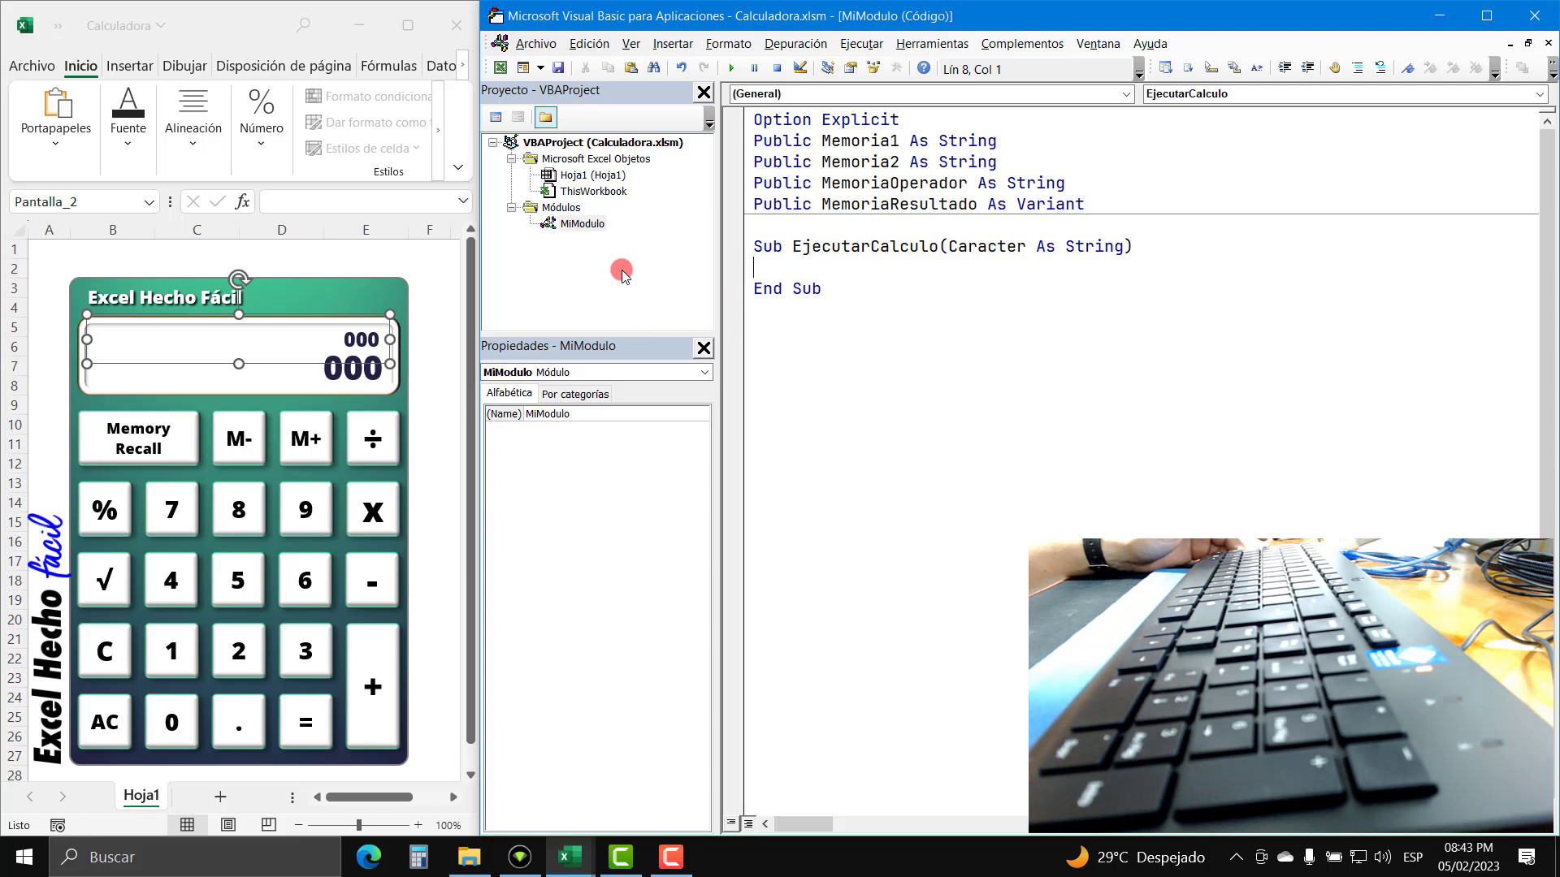
{"action": "left_click_drag", "start_coordinate": [716, 284], "coordinate": [478, 281]}
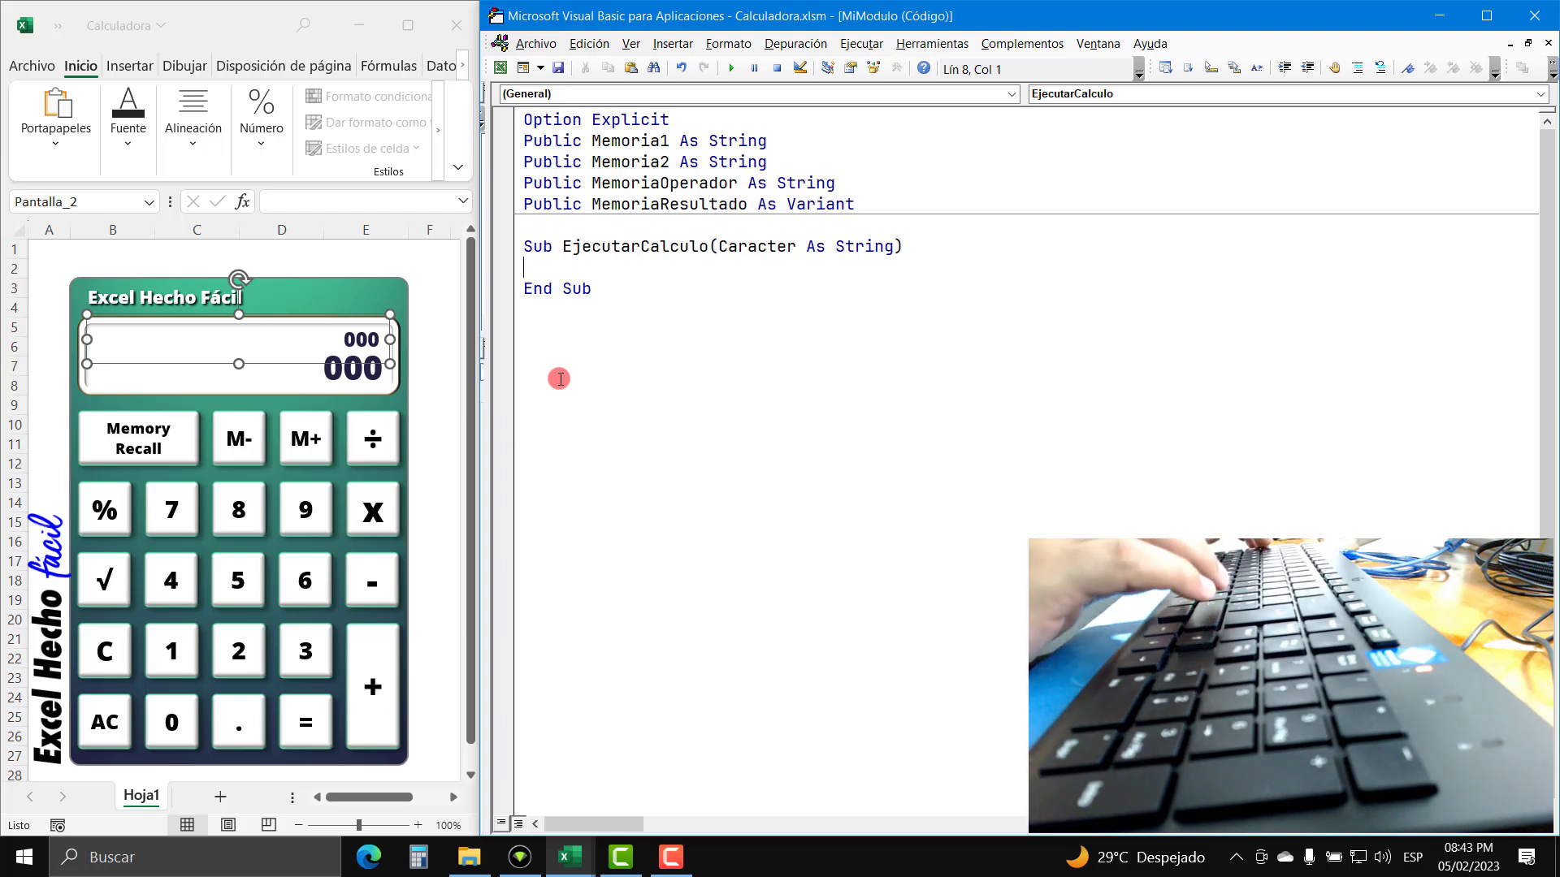
{"action": "key", "text": "Down"}
{"action": "key", "text": "Down"}
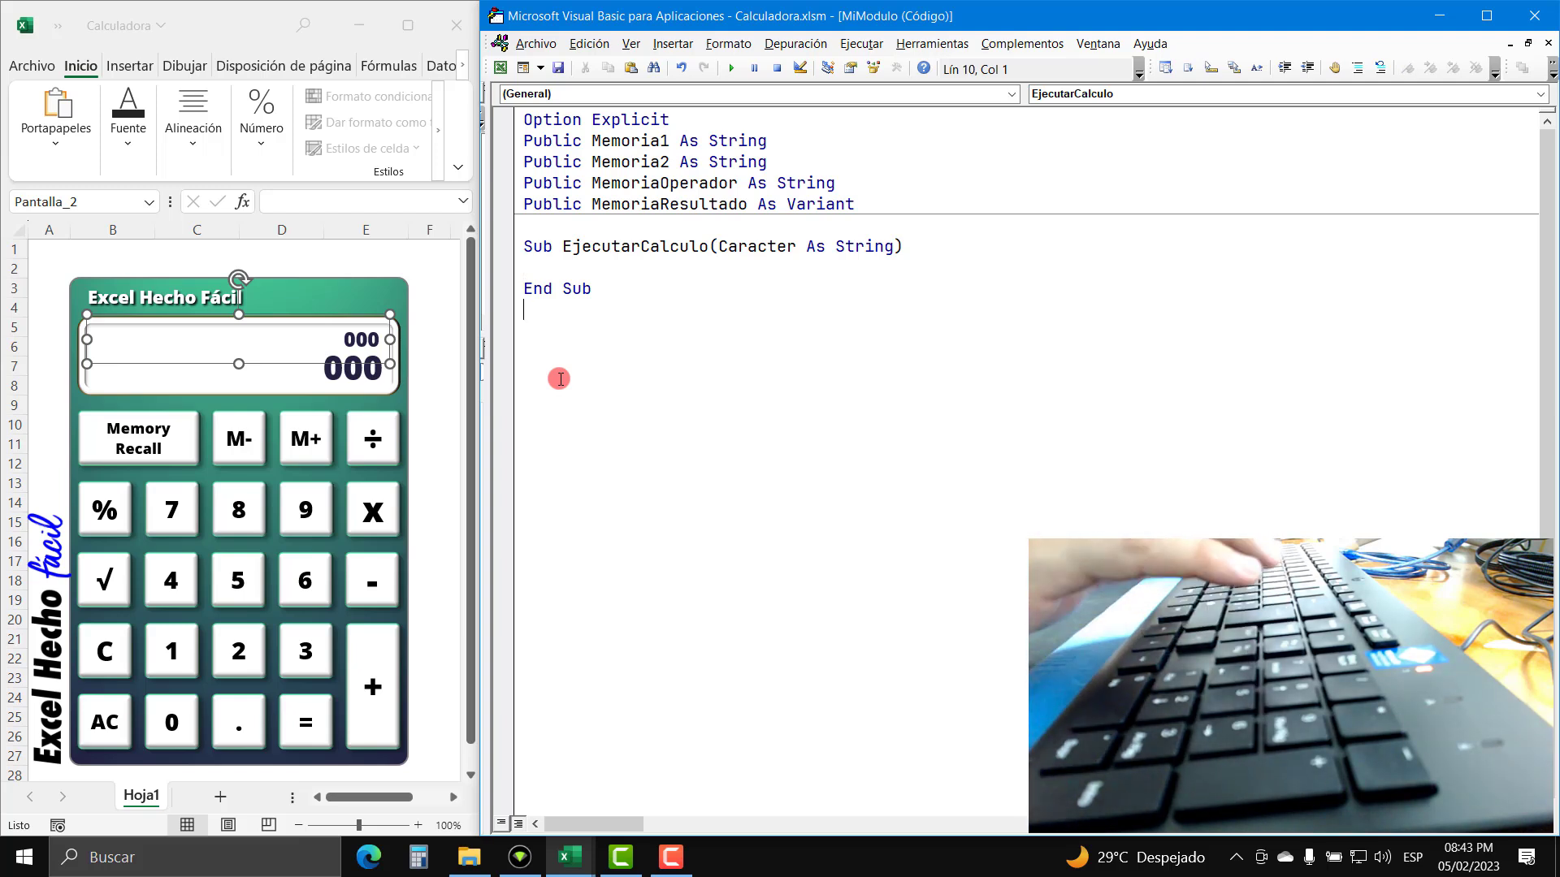
{"action": "key", "text": "Down"}
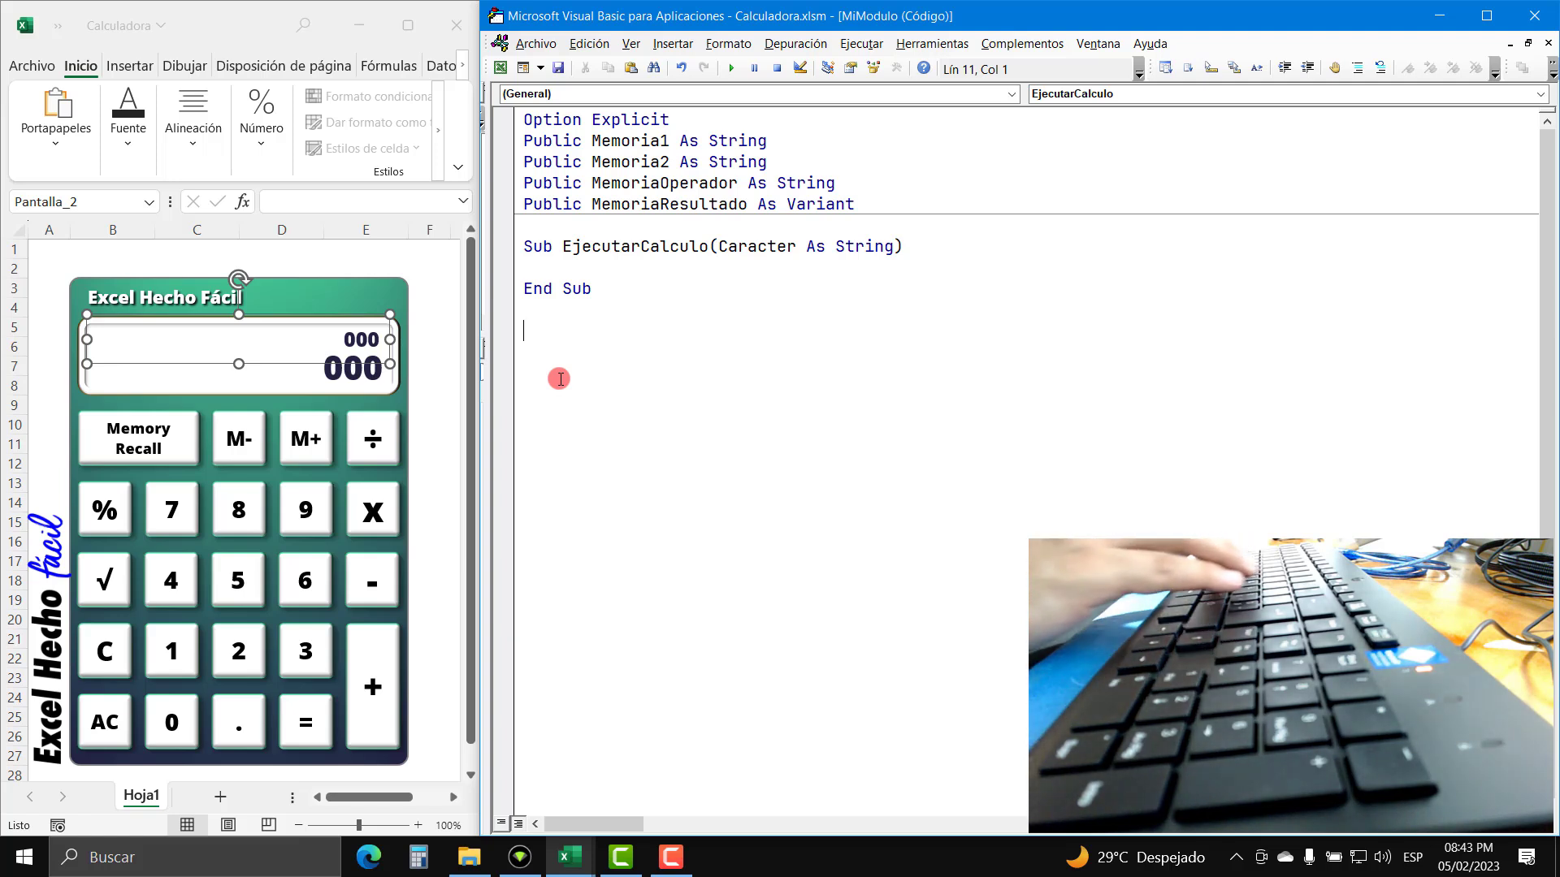
Write Sub Caracter1 calling MiModulo.EjecutarCalculo("1"), then begin selecting the procedure
{"action": "type", "text": "ub Caracter1"}
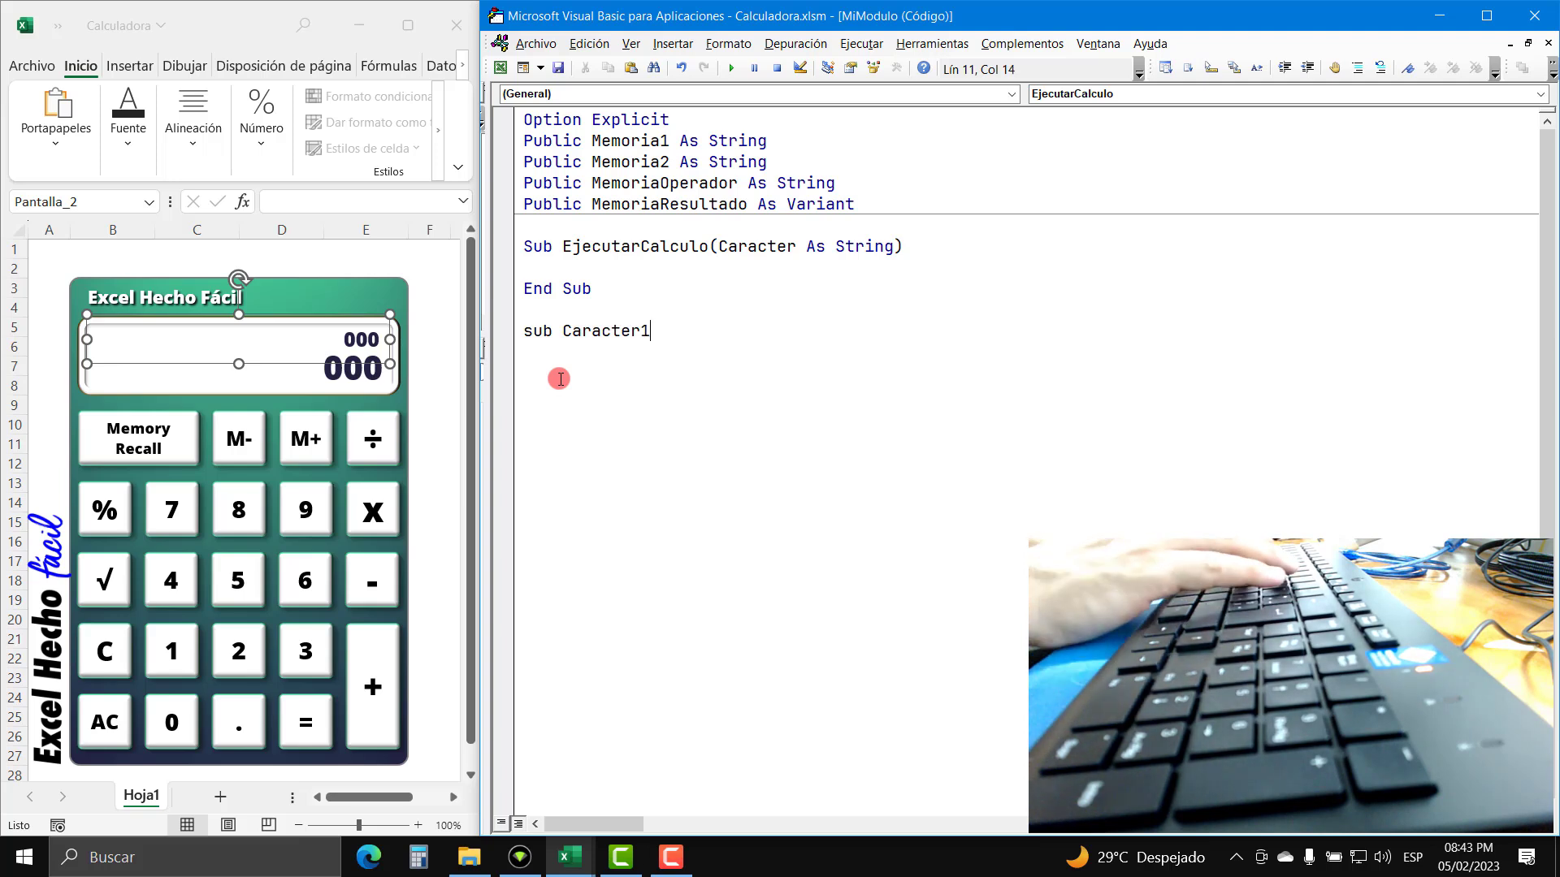
{"action": "type", "text": "()"}
{"action": "key", "text": "Return"}
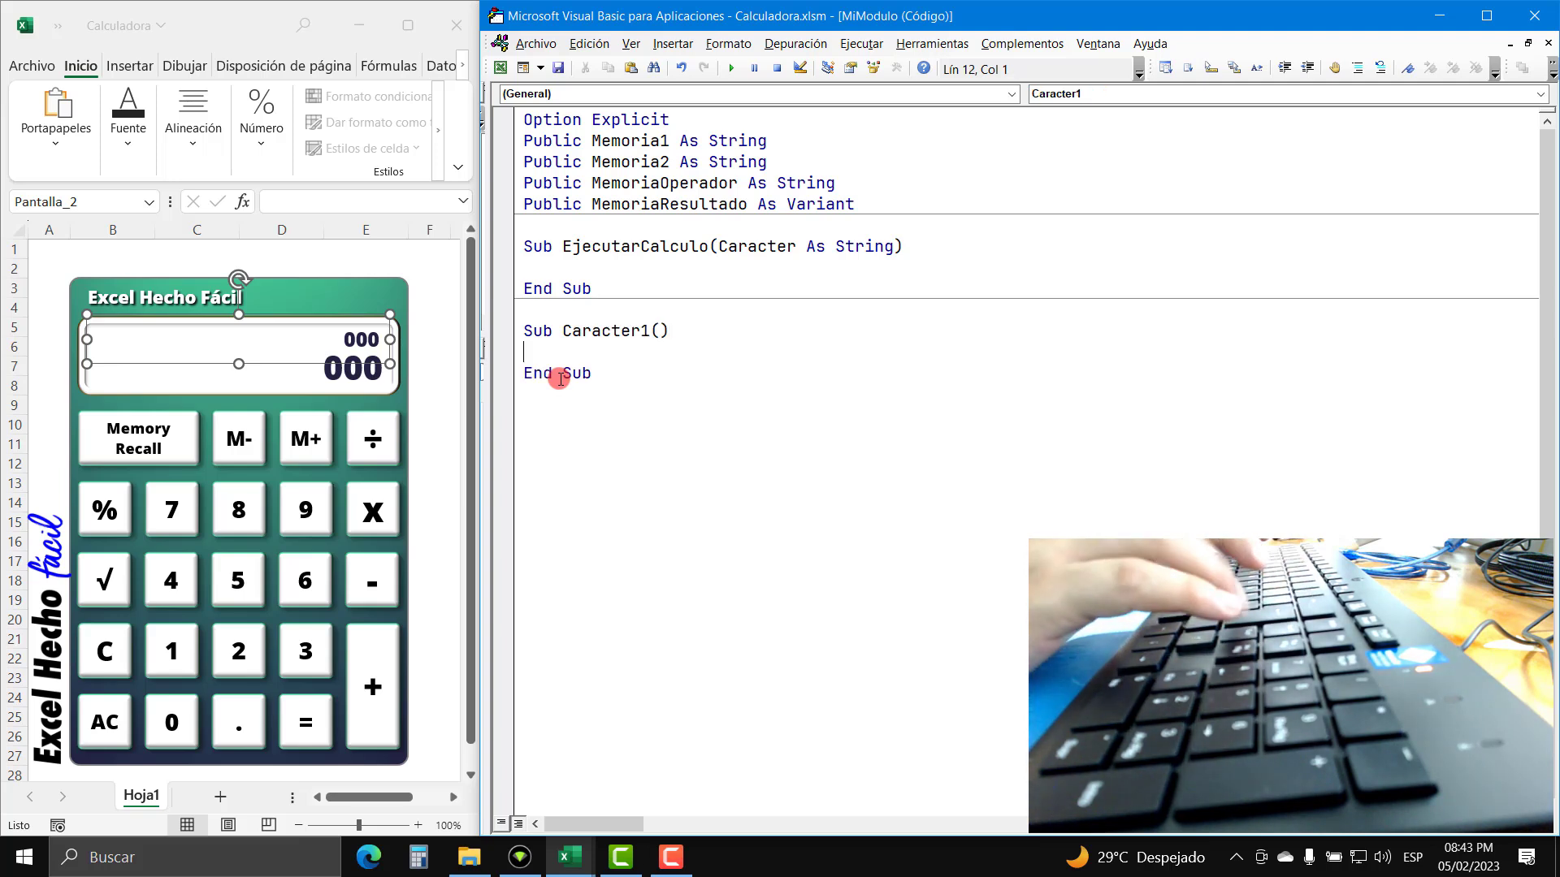
{"action": "type", "text": "call"}
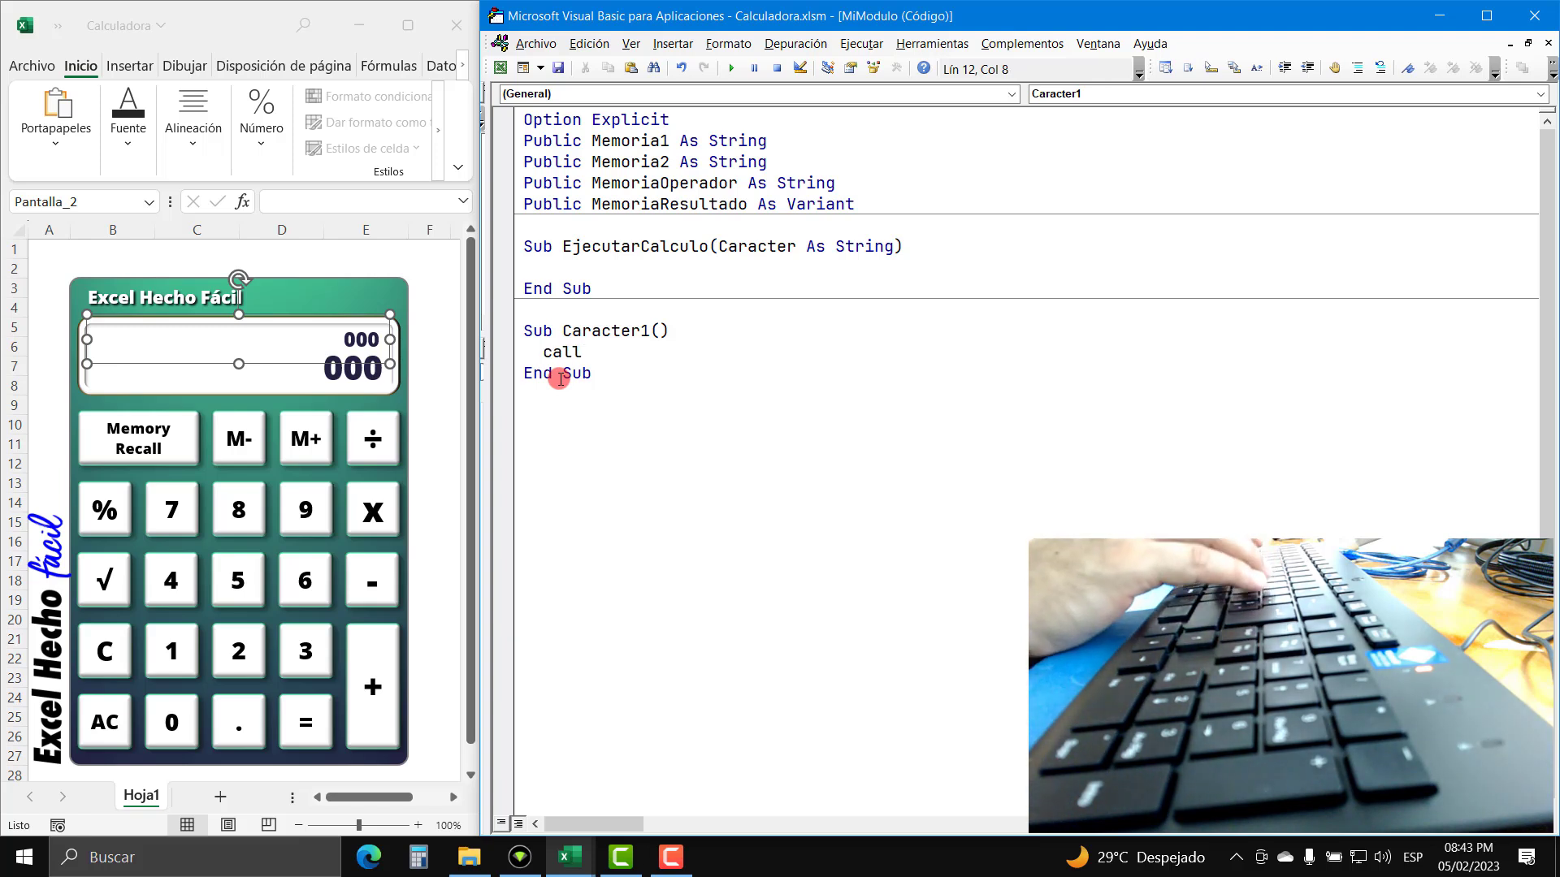
{"action": "type", "text": " mimodulo."}
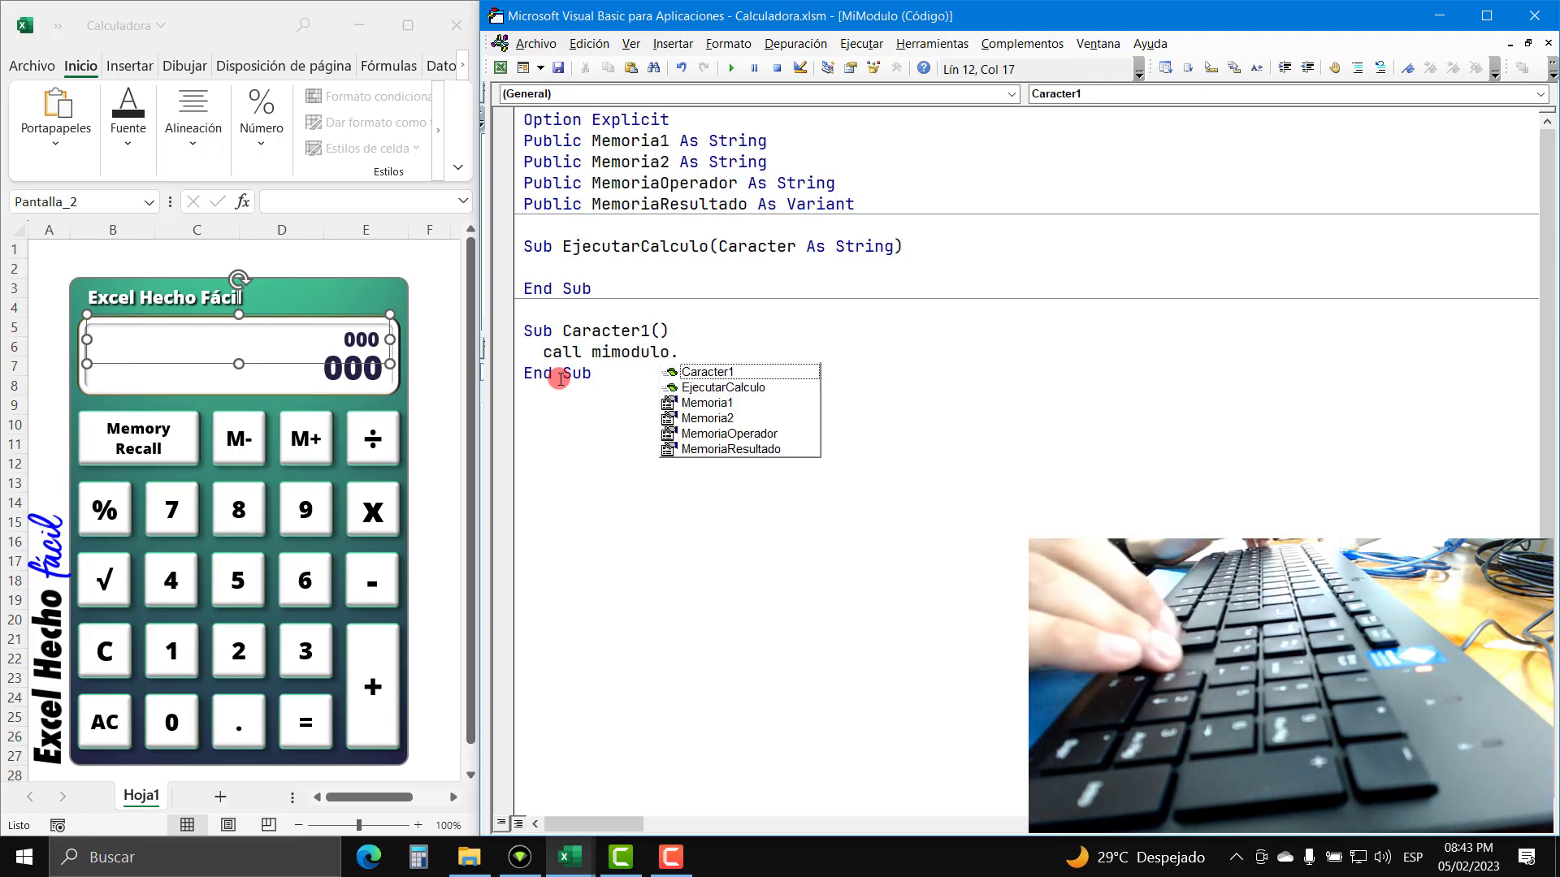
{"action": "key", "text": "Down"}
{"action": "key", "text": "Down"}
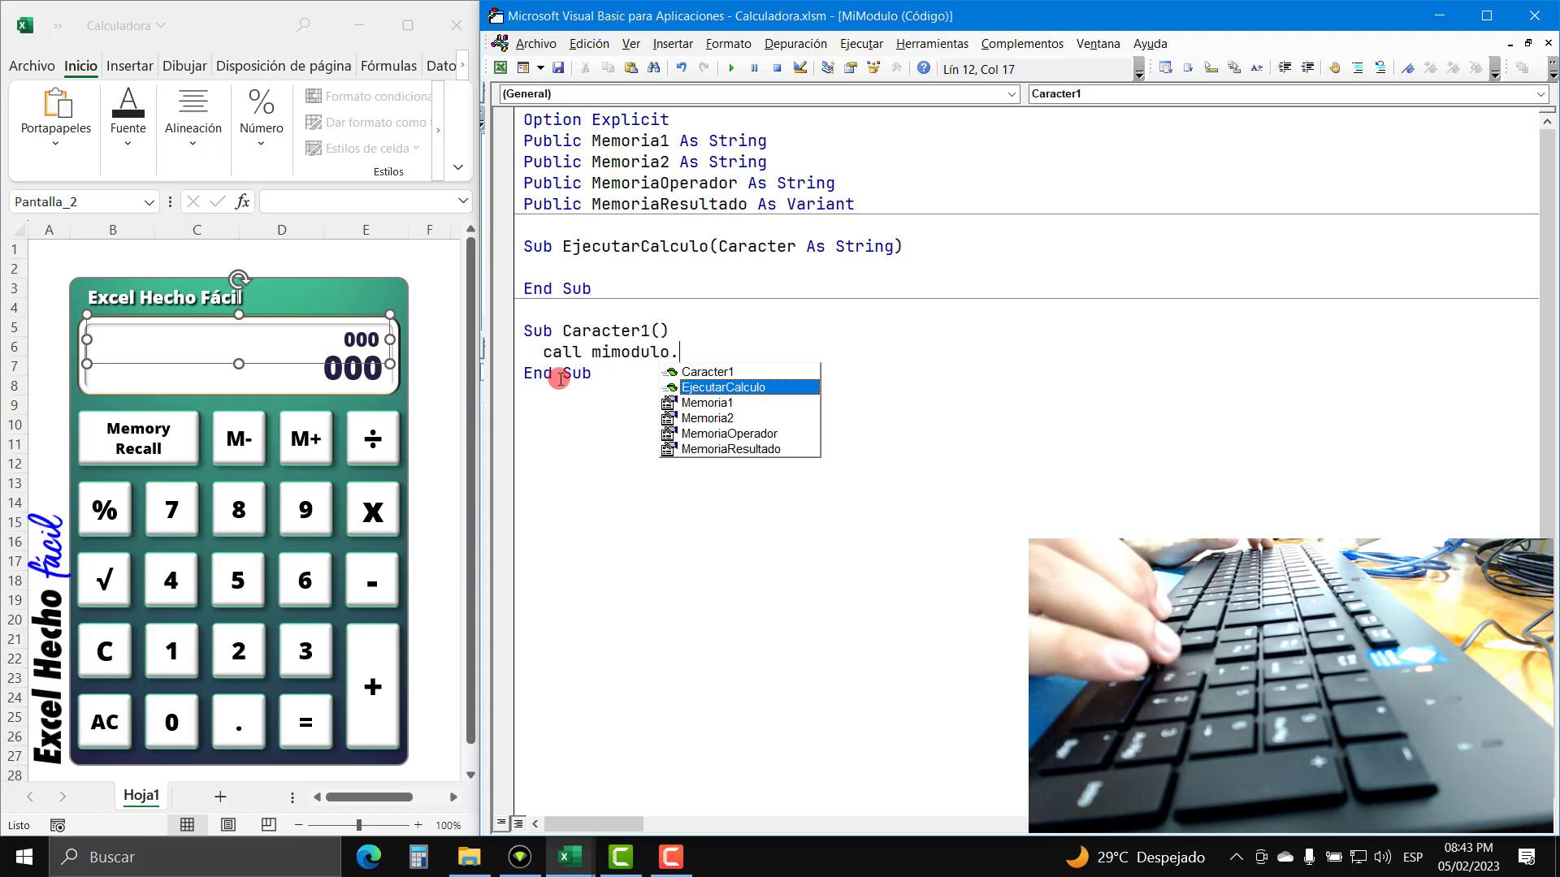
{"action": "key", "text": "Tab"}
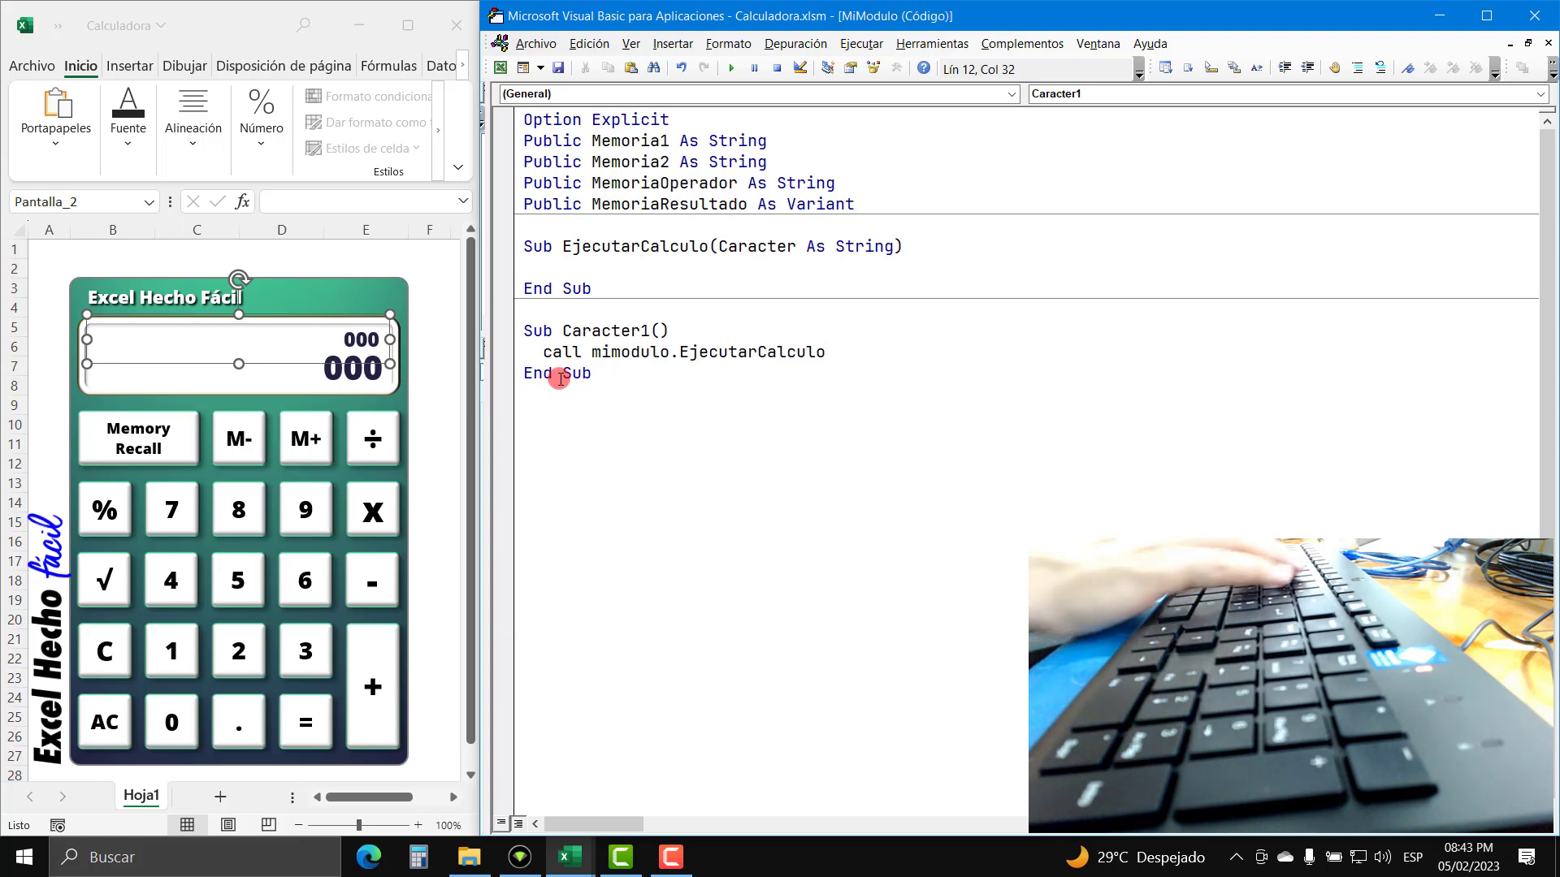
{"action": "type", "text": "(\""}
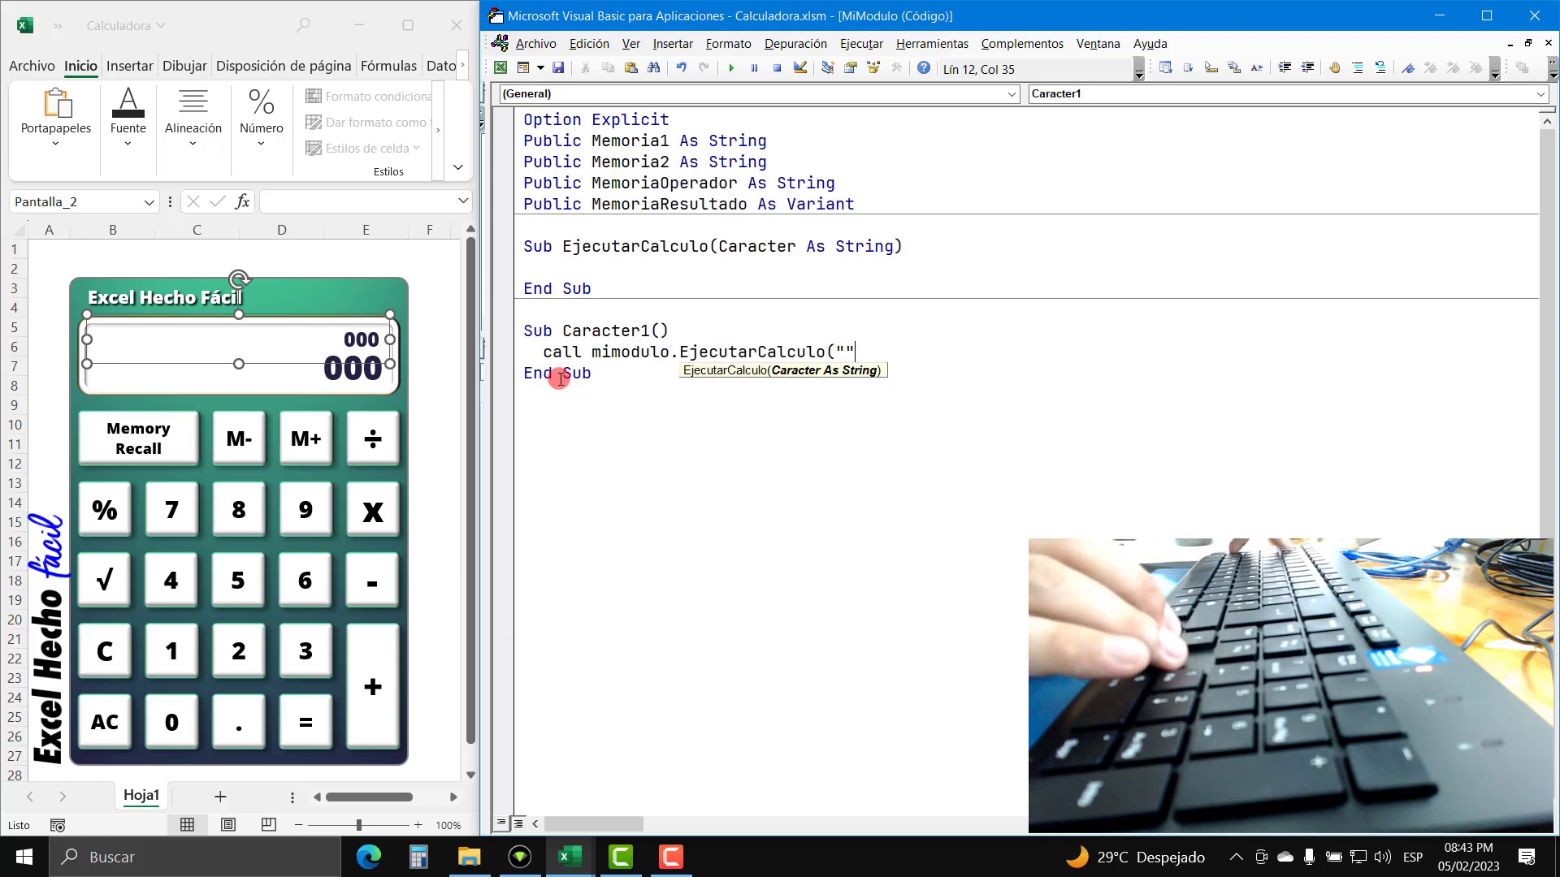
{"action": "type", "text": "1\")"}
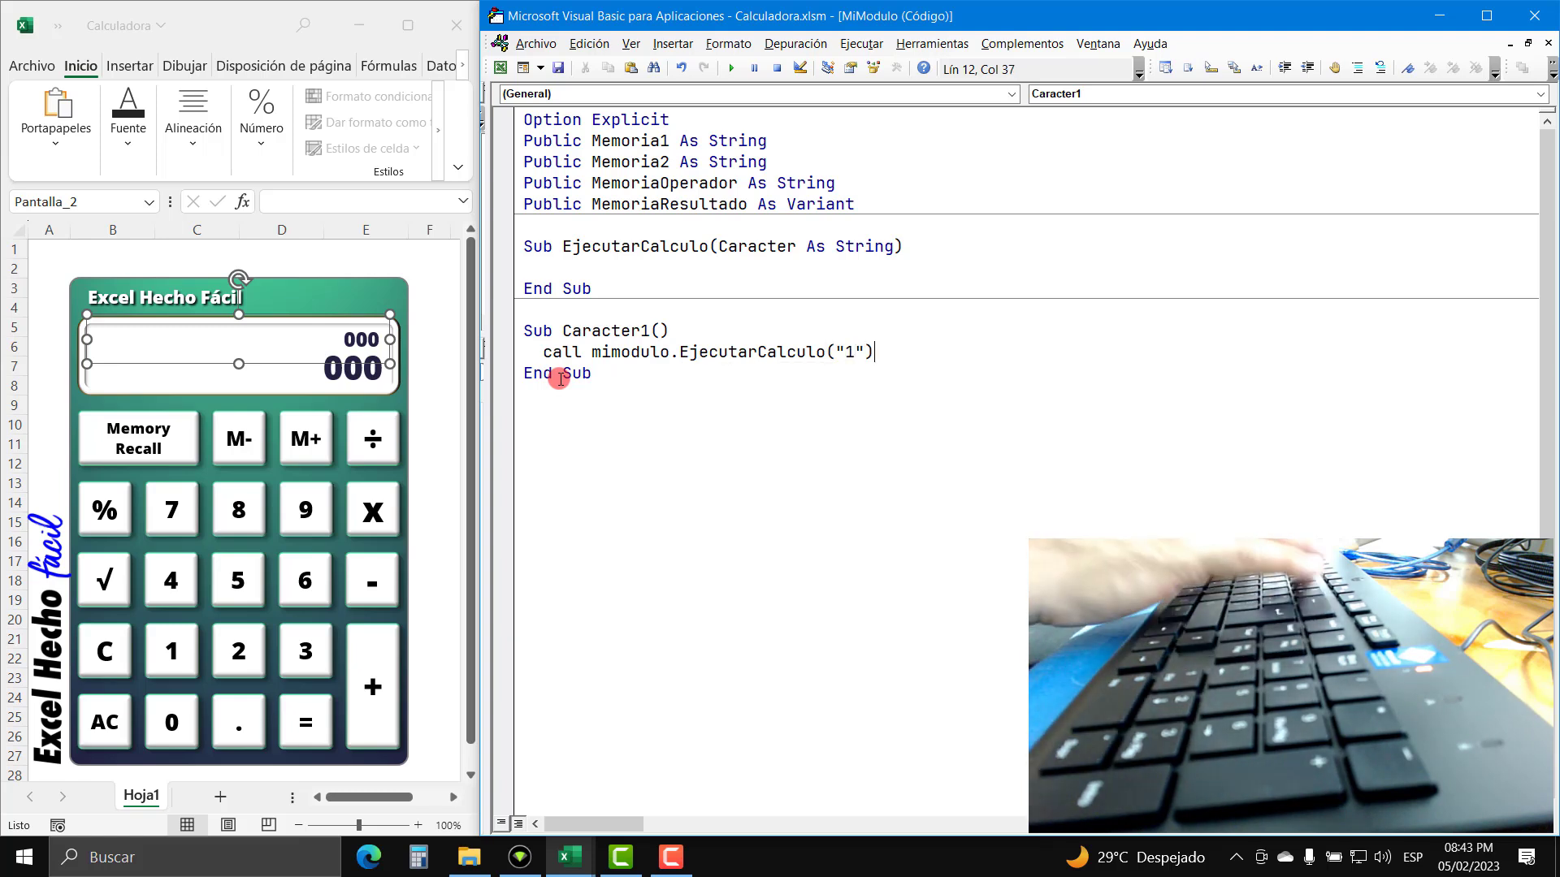
{"action": "key", "text": "Down"}
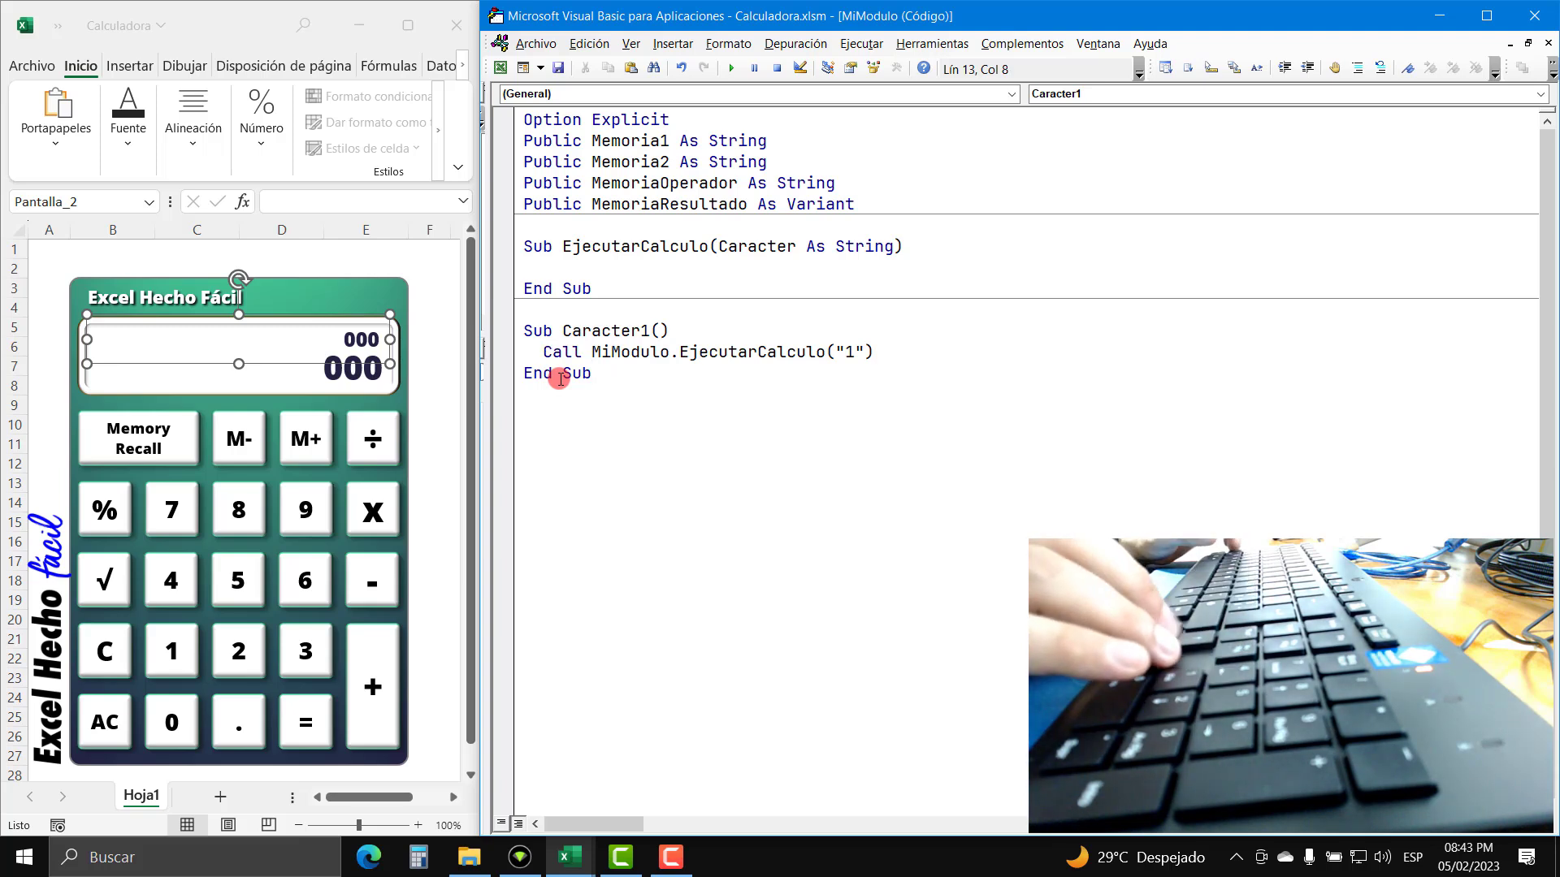
{"action": "key", "text": "shift+Up"}
{"action": "key", "text": "shift+Up"}
{"action": "key", "text": "shift+End"}
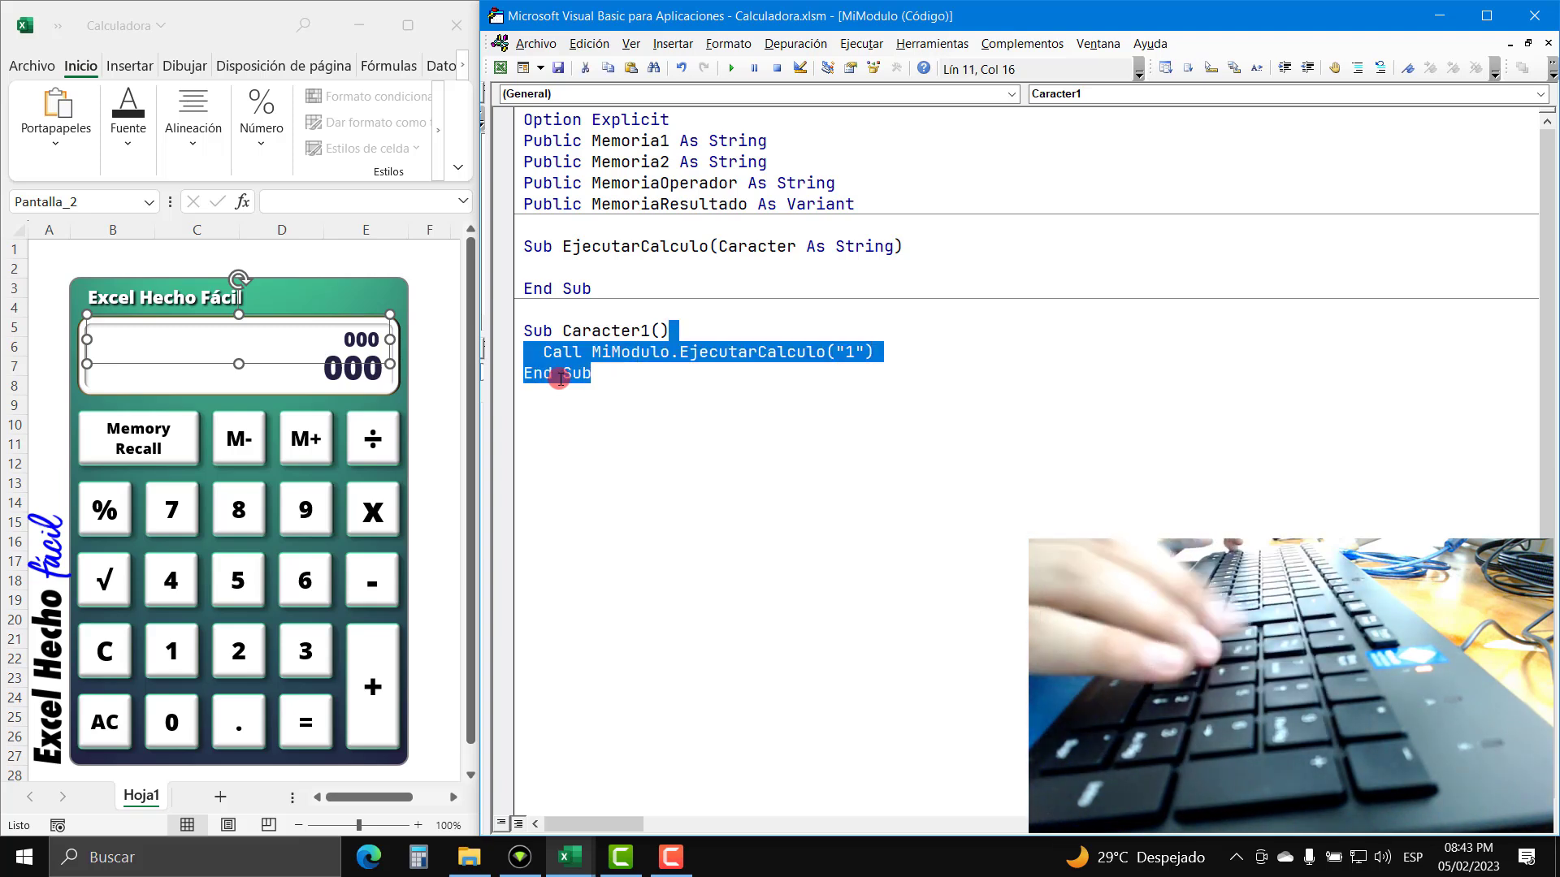
Copy Caracter1 and paste a duplicate renamed Caracter2 with argument "2"
{"action": "key", "text": "shift+Home"}
{"action": "key", "text": "ctrl+c"}
{"action": "key", "text": "End"}
{"action": "key", "text": "Return"}
{"action": "key", "text": "Return"}
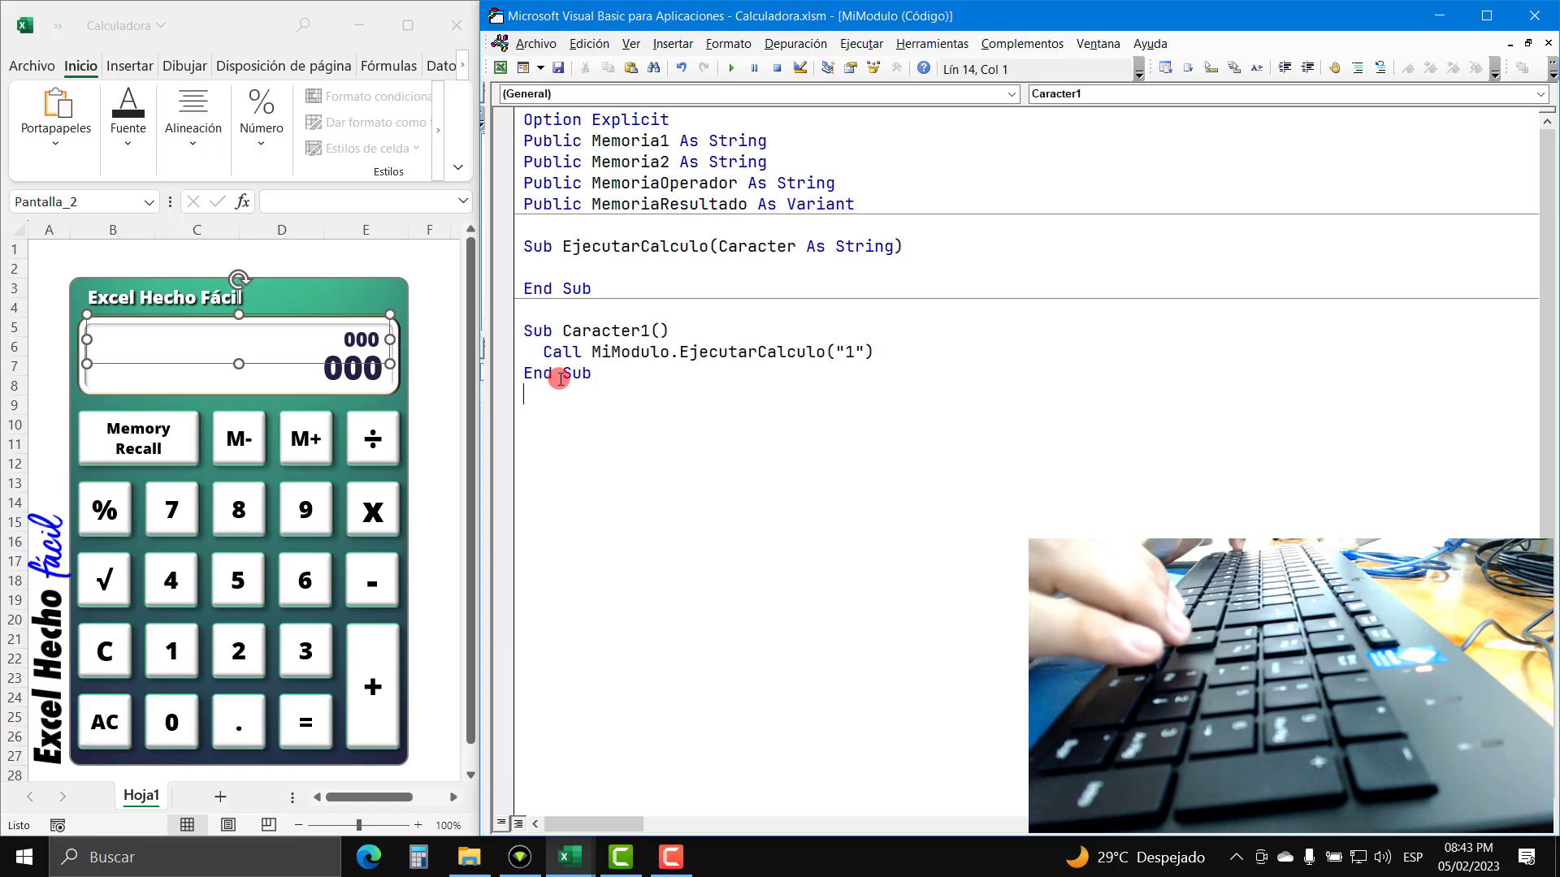
{"action": "key", "text": "ctrl+v"}
{"action": "key", "text": "Up"}
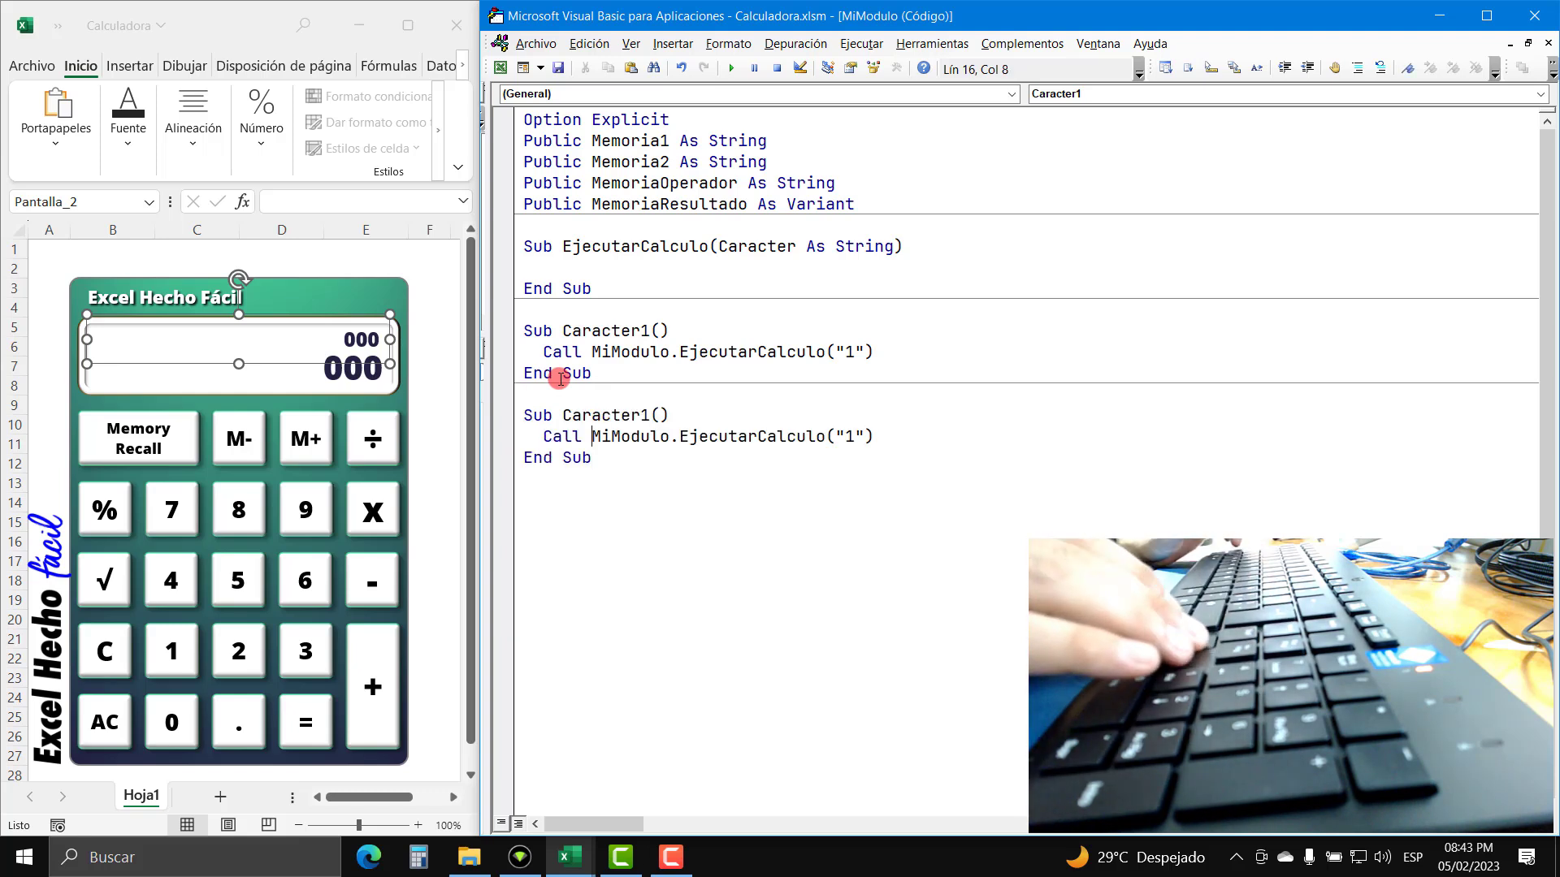
{"action": "key", "text": "BackSpace"}
{"action": "type", "text": "2"}
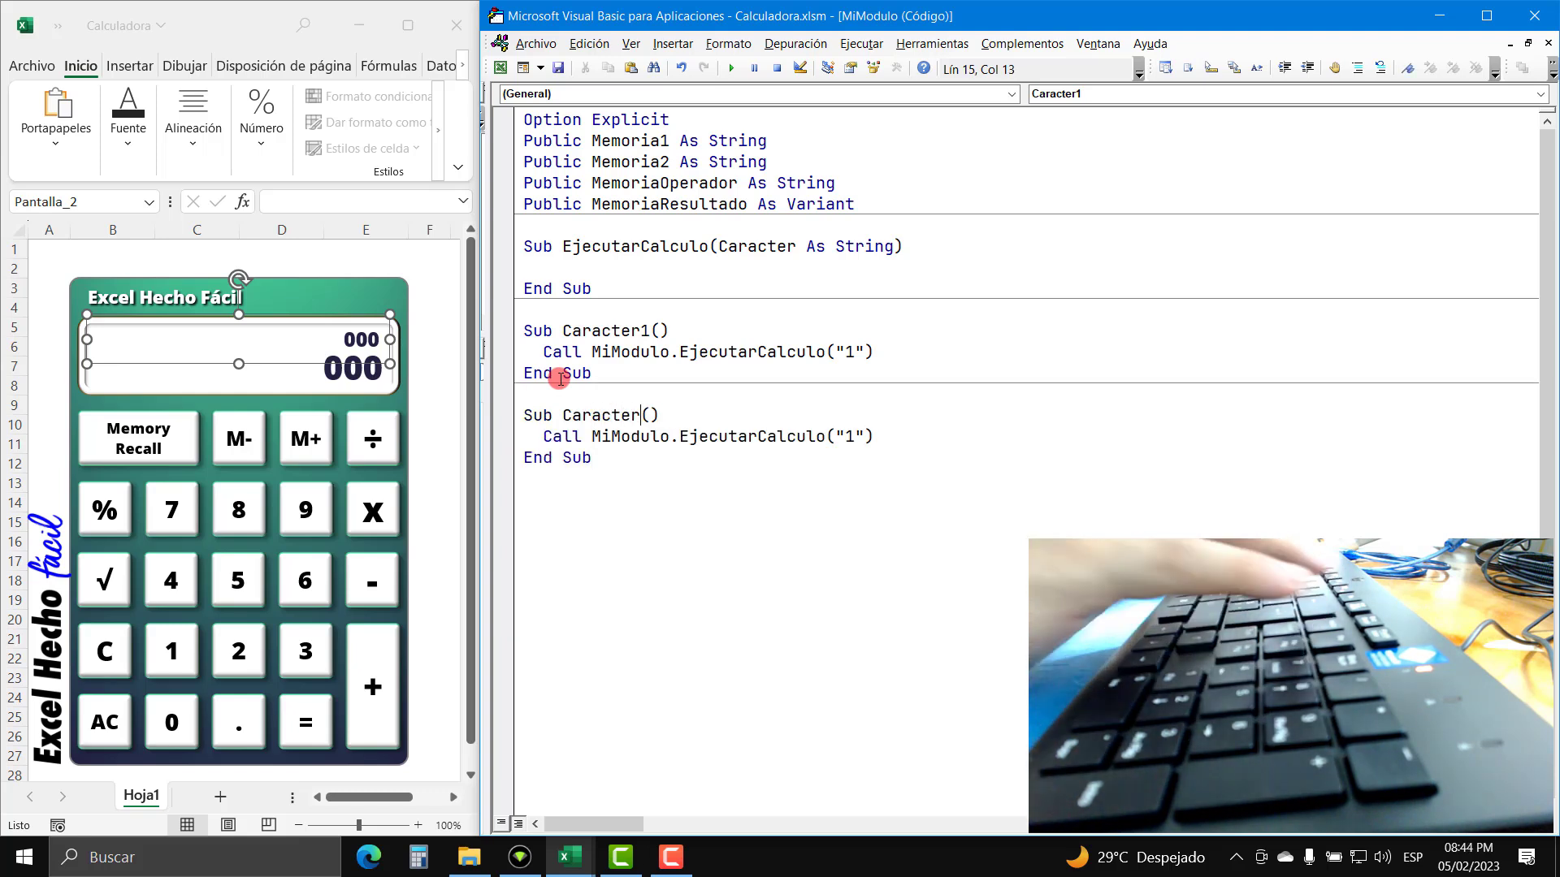
{"action": "key", "text": "End"}
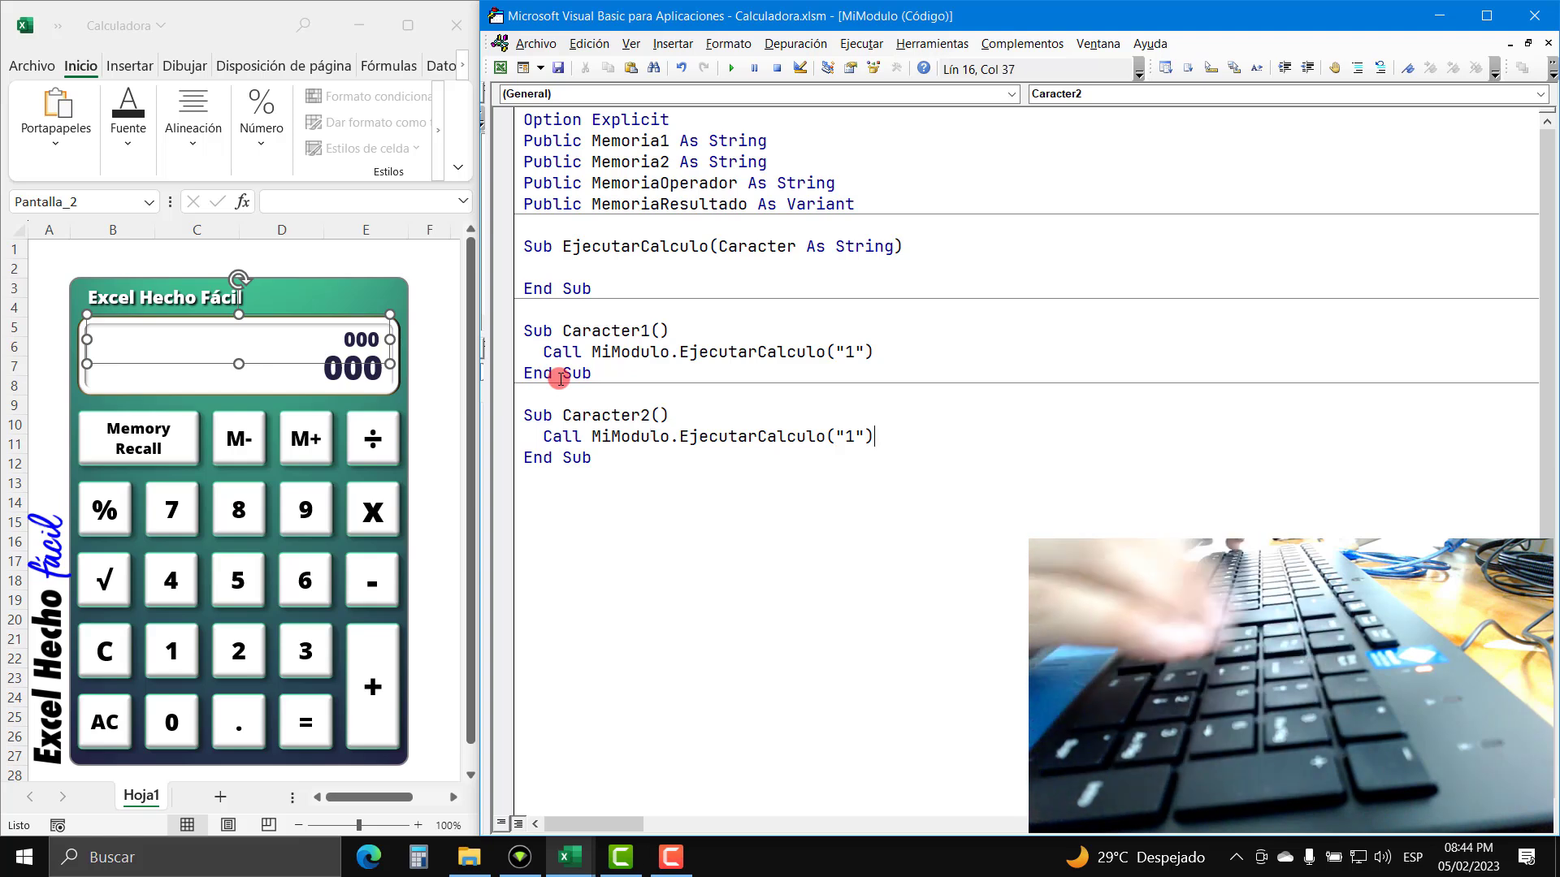
{"action": "key", "text": "BackSpace"}
{"action": "type", "text": "2"}
{"action": "key", "text": "Down"}
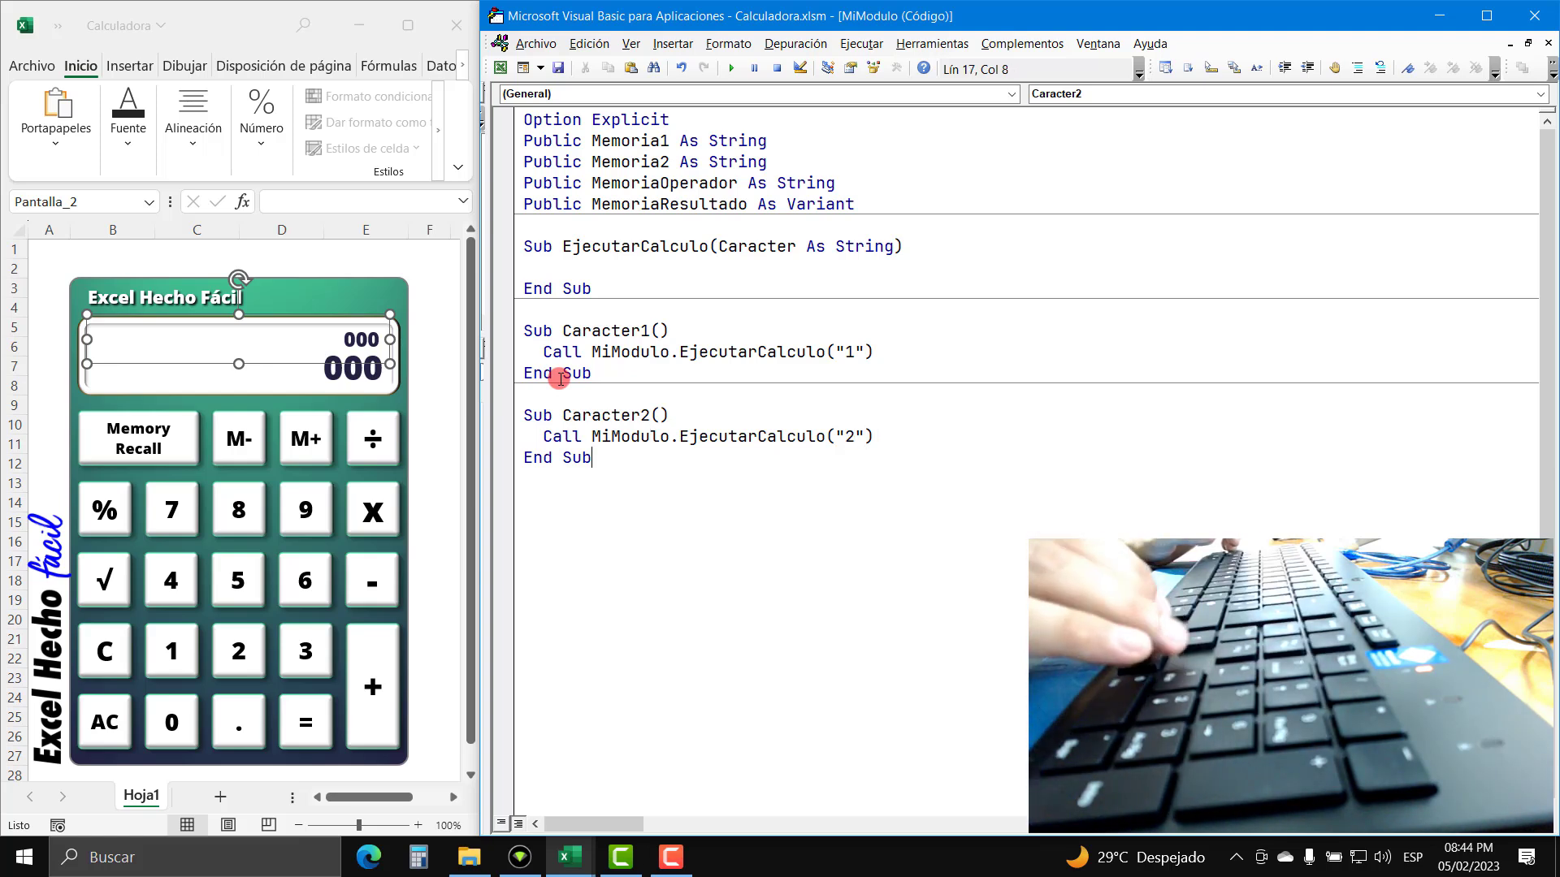
Paste another copy as Caracter3 with argument "3", removing a stray blank line
{"action": "key", "text": "ctrl+v"}
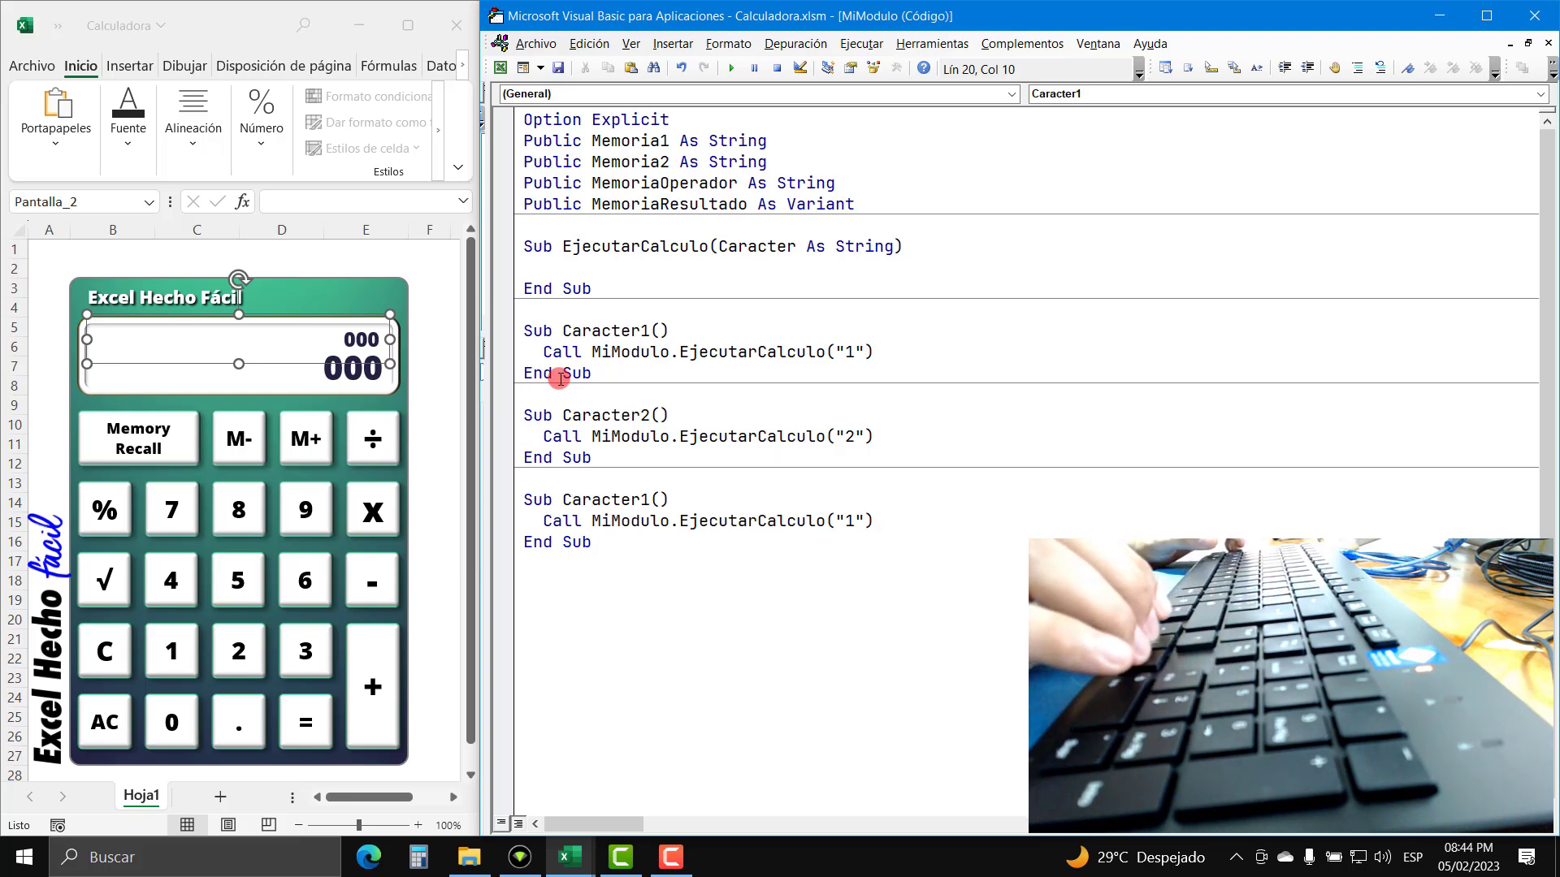
{"action": "key", "text": "BackSpace"}
{"action": "type", "text": "3"}
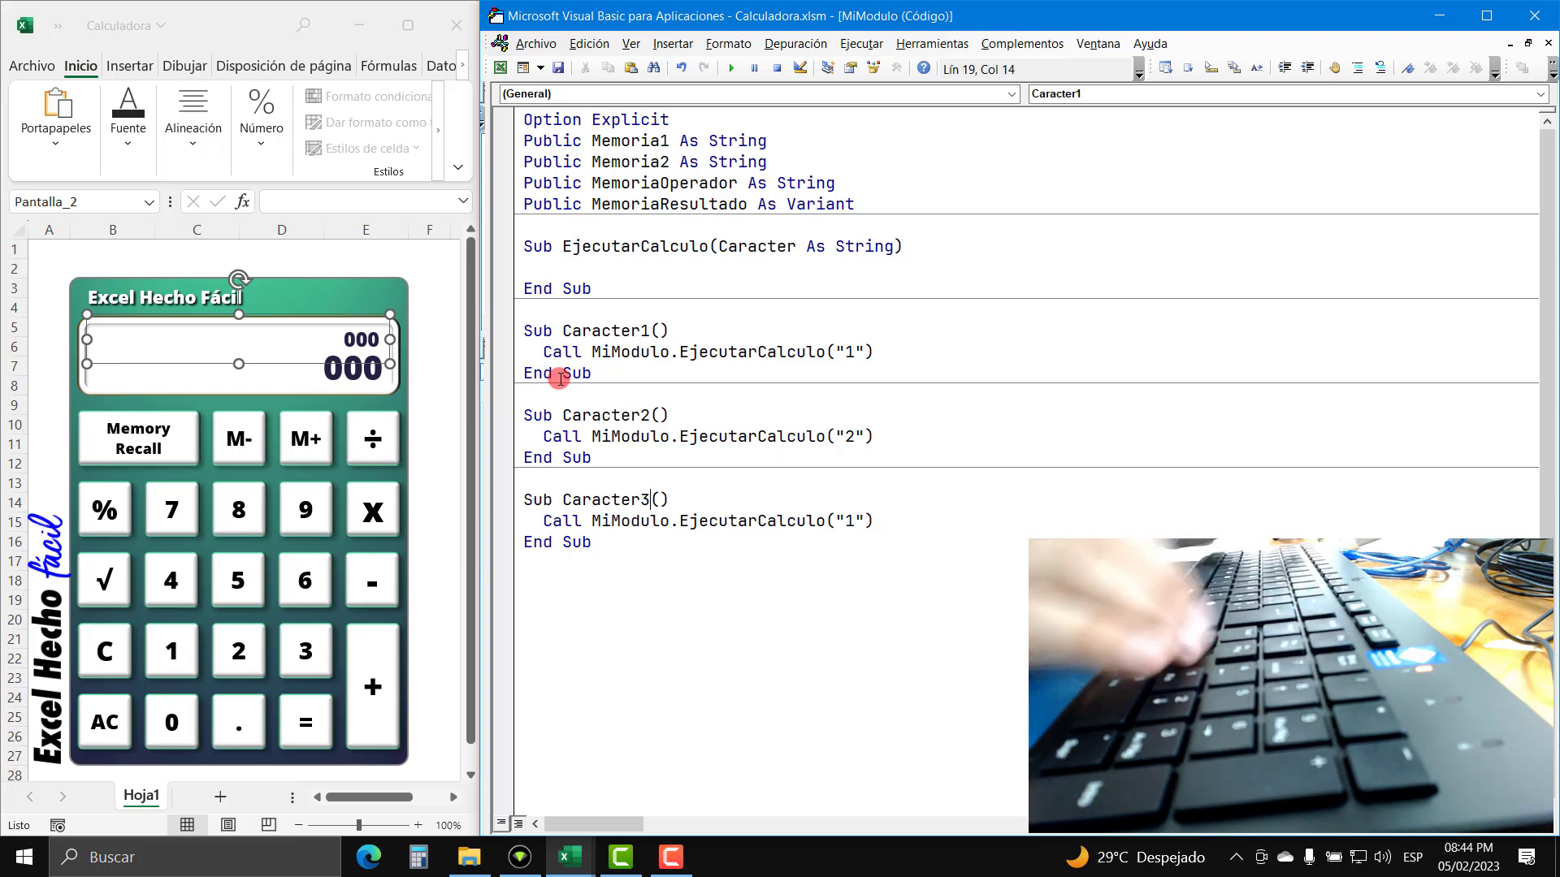
{"action": "key", "text": "End"}
{"action": "key", "text": "Left"}
{"action": "key", "text": "Left"}
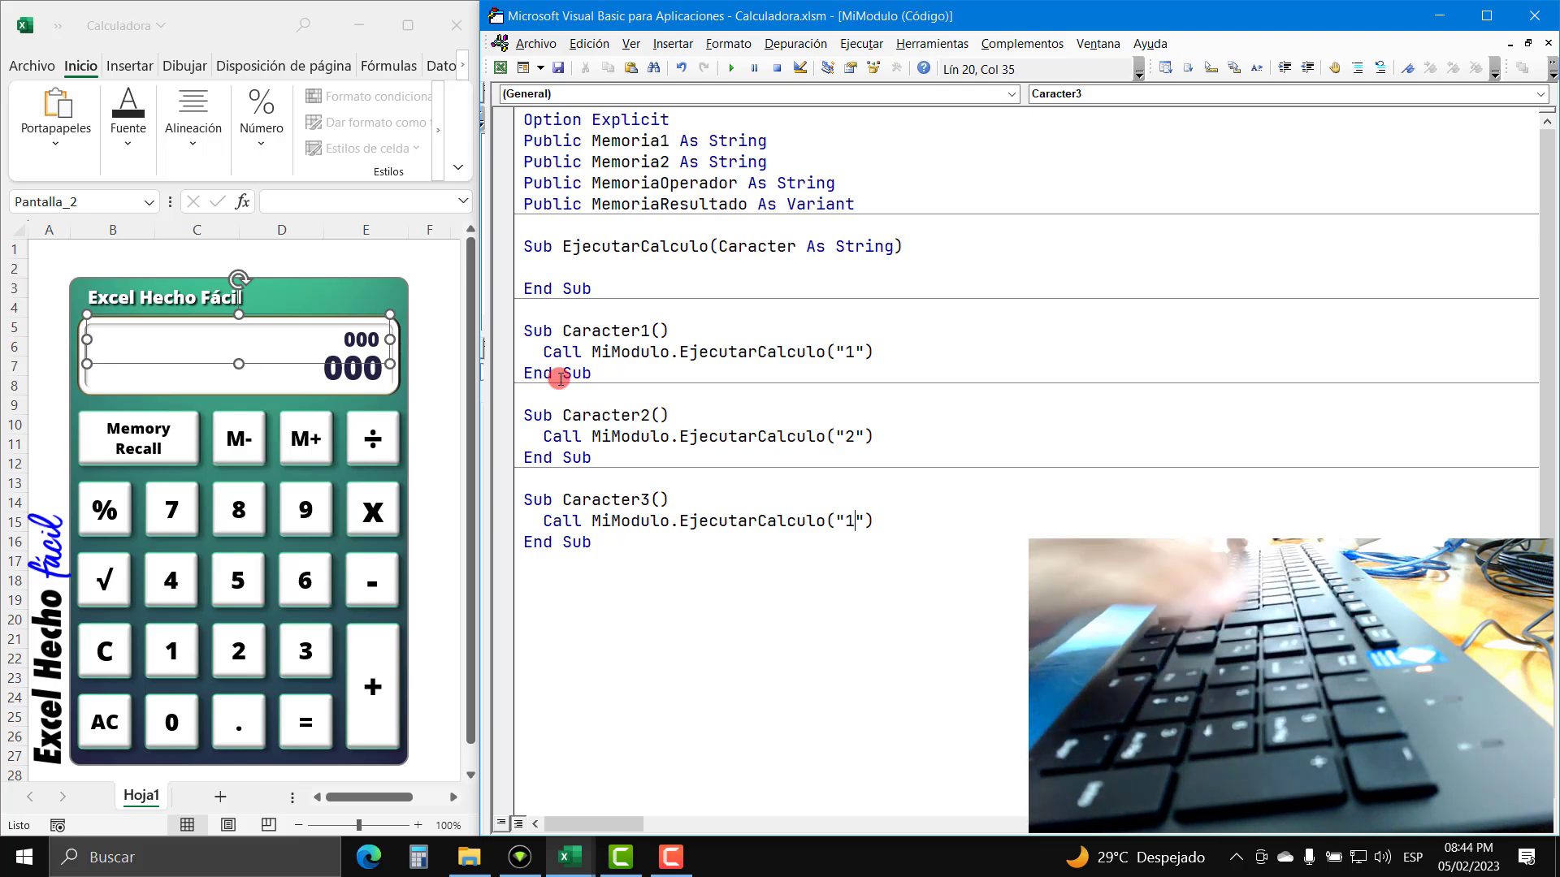
{"action": "key", "text": "BackSpace"}
{"action": "type", "text": "3"}
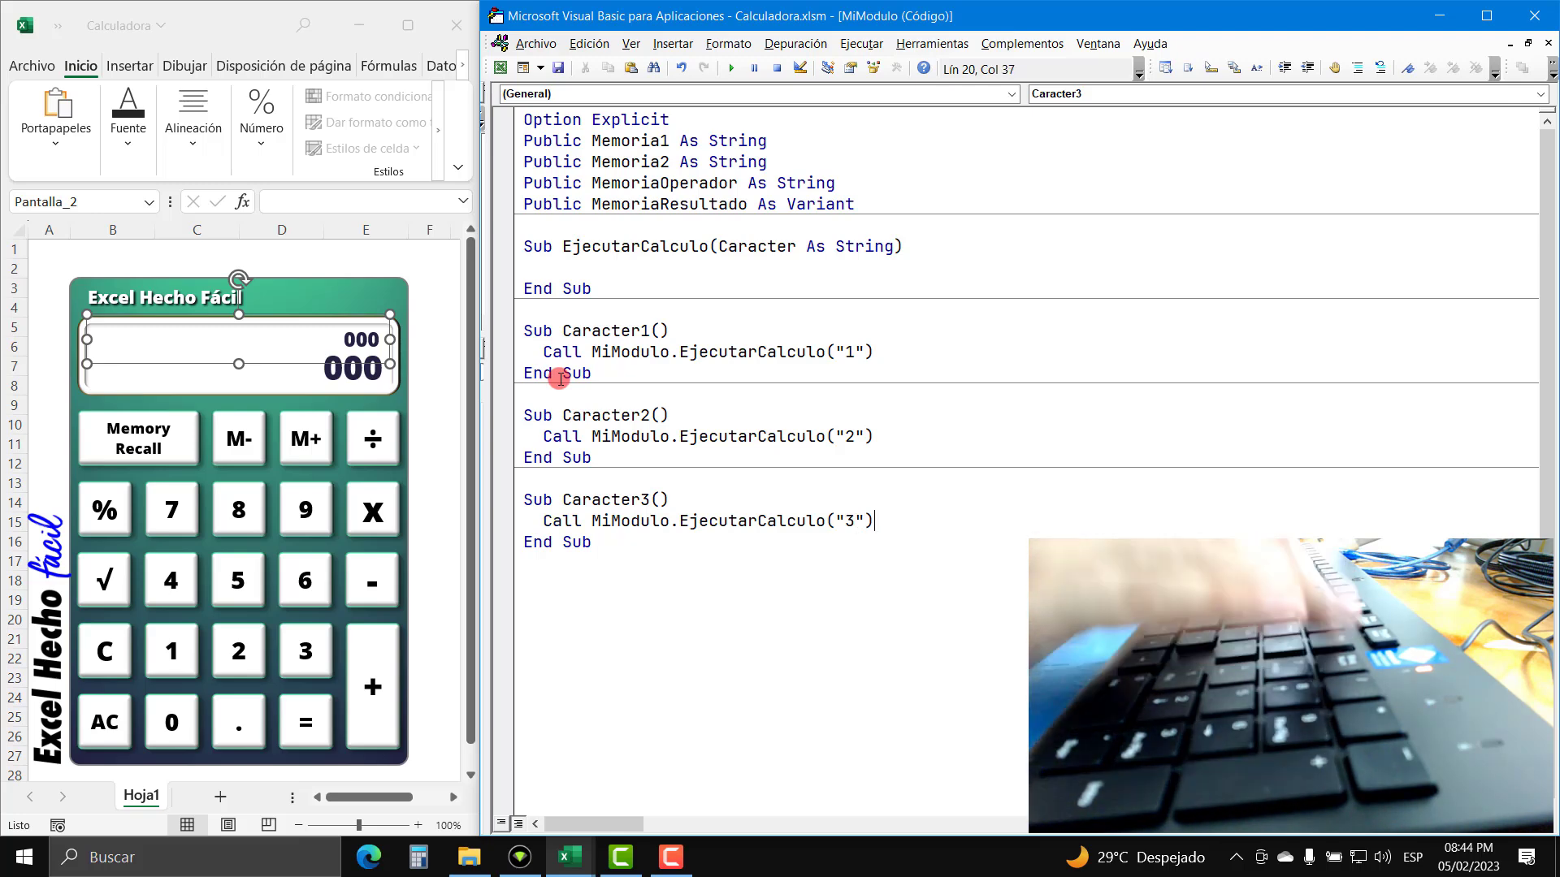
{"action": "key", "text": "End"}
{"action": "key", "text": "Return"}
{"action": "key", "text": "BackSpace"}
{"action": "key", "text": "Delete"}
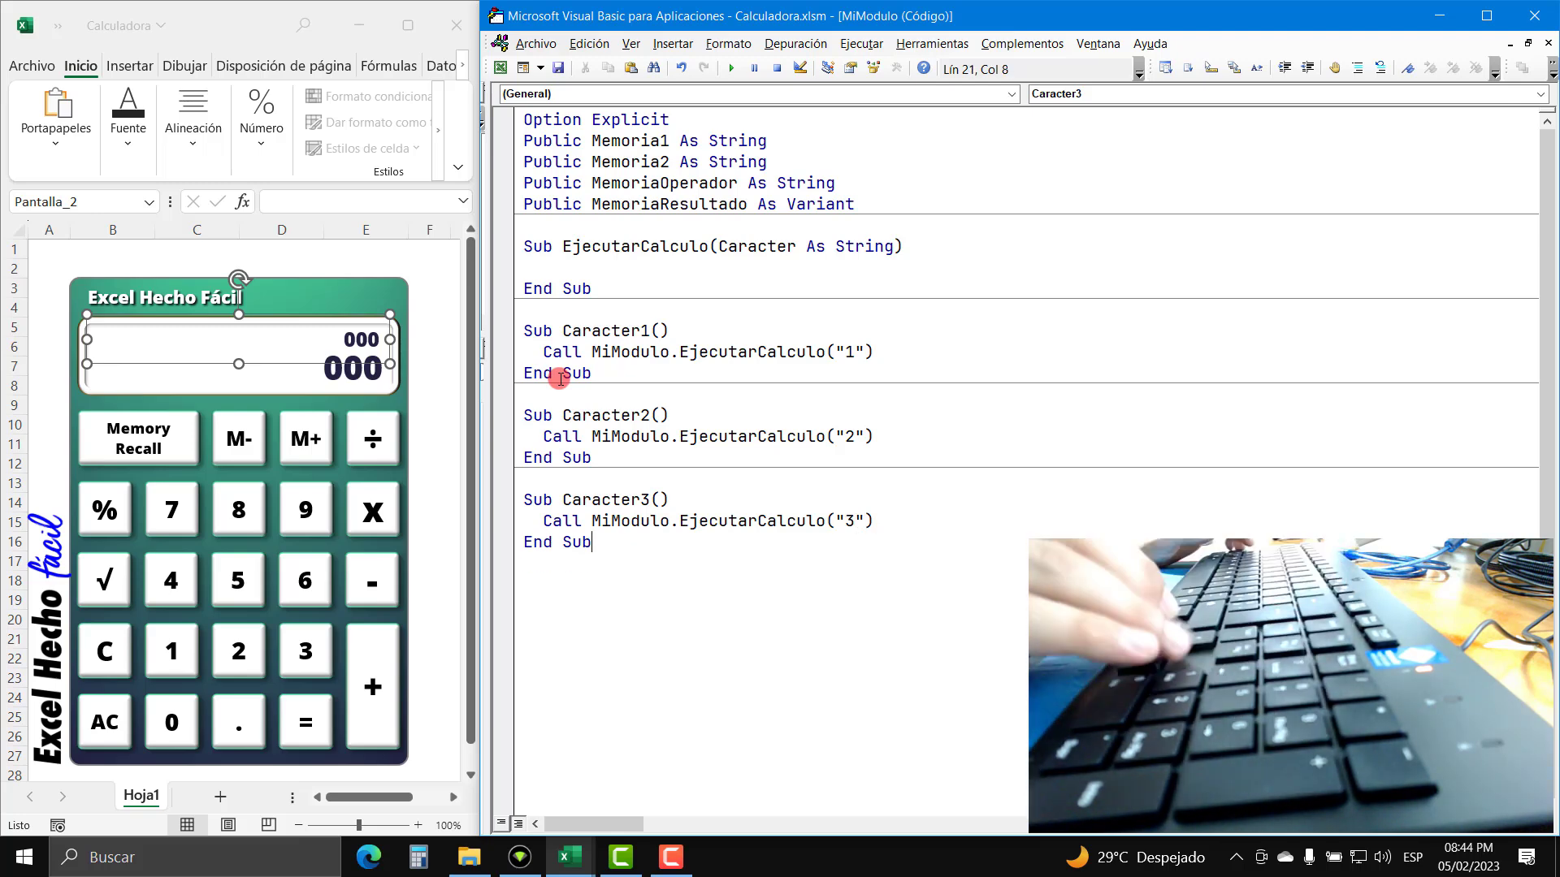
{"action": "key", "text": "Down"}
{"action": "key", "text": "Down"}
Paste another copy as Caracter4 with argument "4"
{"action": "type", "text": "Sub Caracter1()   Call MiModulo.EjecutarCalculo(\"1\") End Sub"}
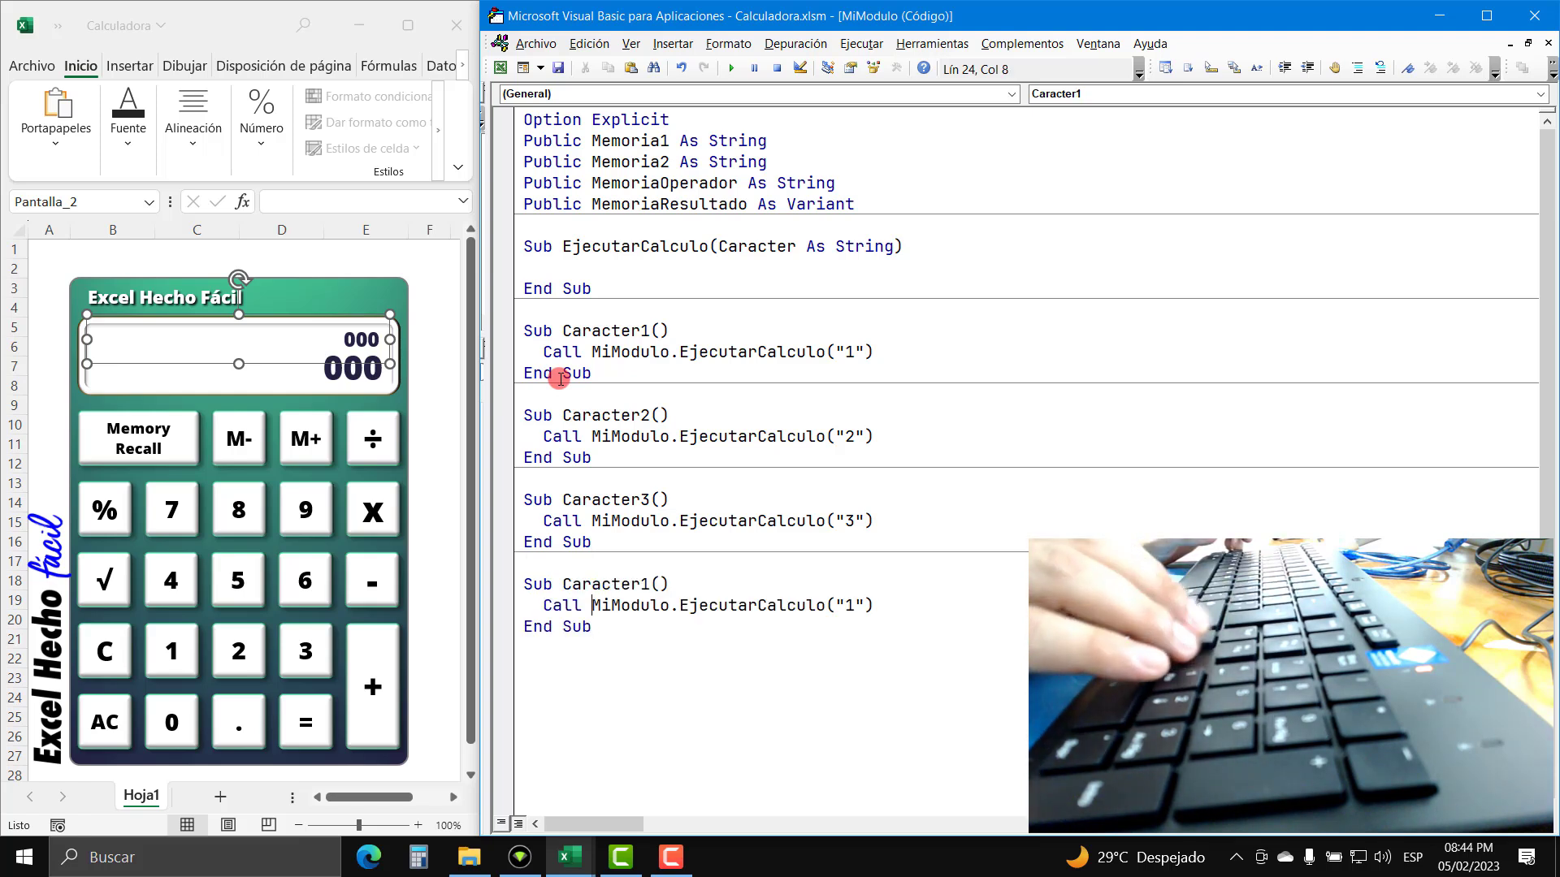
{"action": "key", "text": "End"}
{"action": "key", "text": "Left"}
{"action": "key", "text": "Left"}
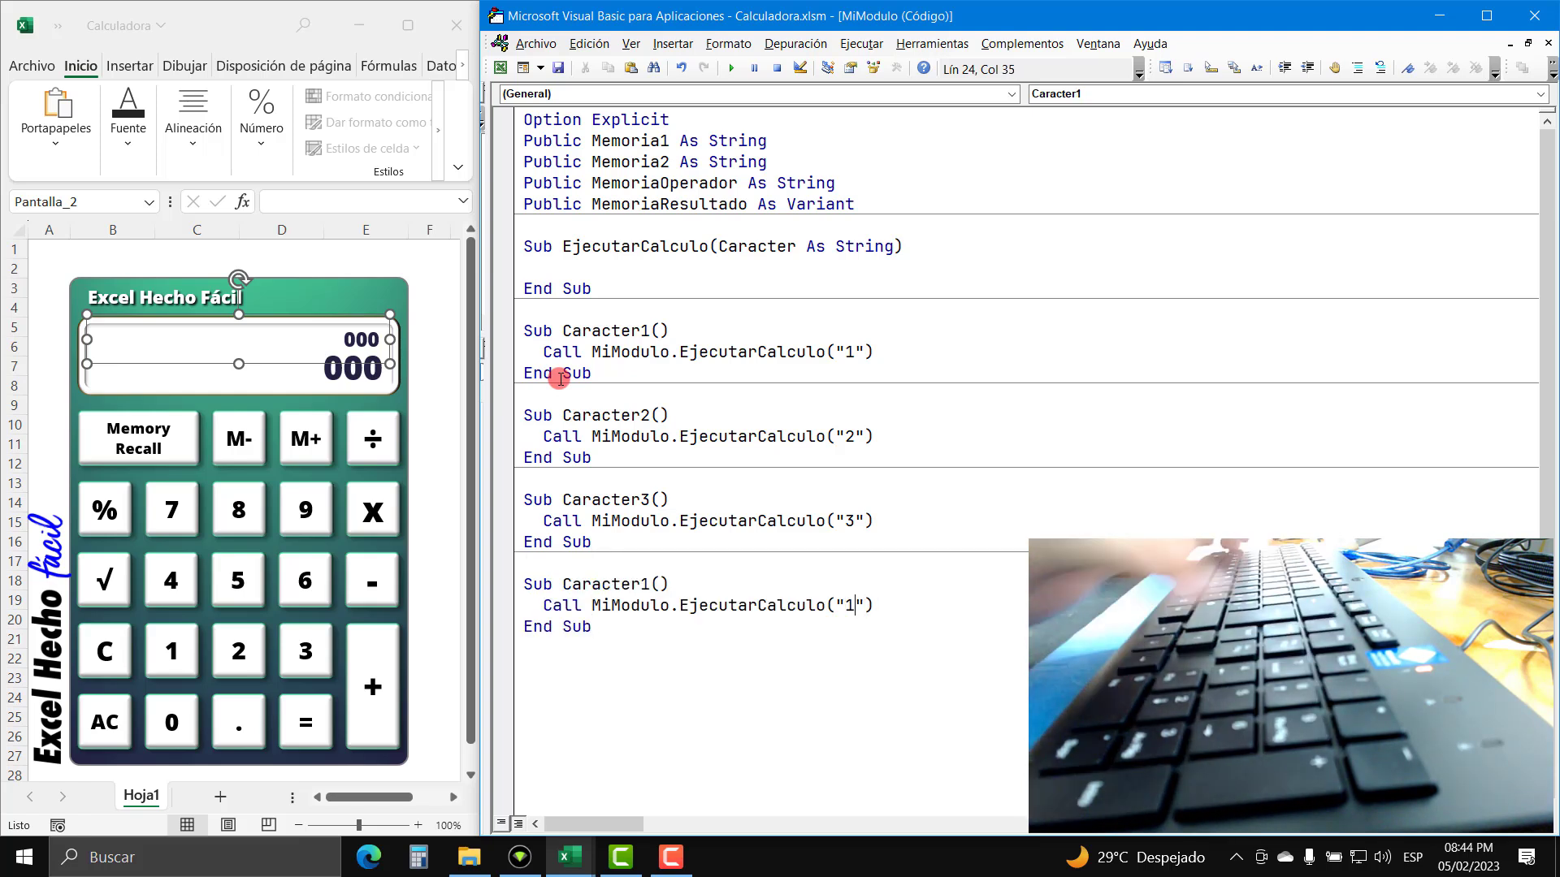
{"action": "key", "text": "BackSpace"}
{"action": "type", "text": "4"}
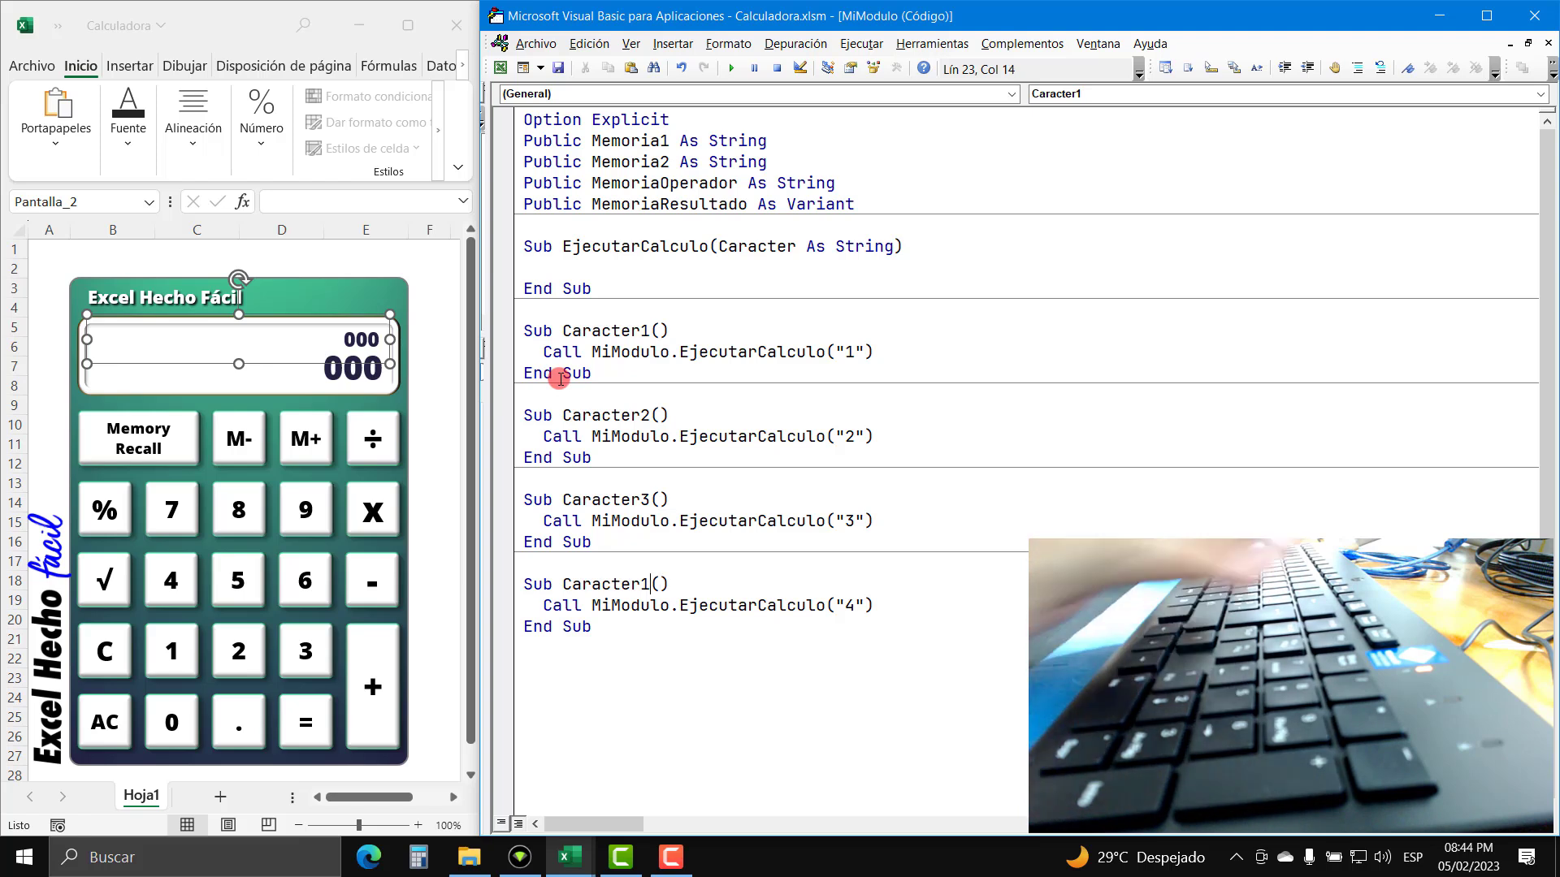
{"action": "key", "text": "Left"}
{"action": "key", "text": "BackSpace"}
{"action": "type", "text": "4"}
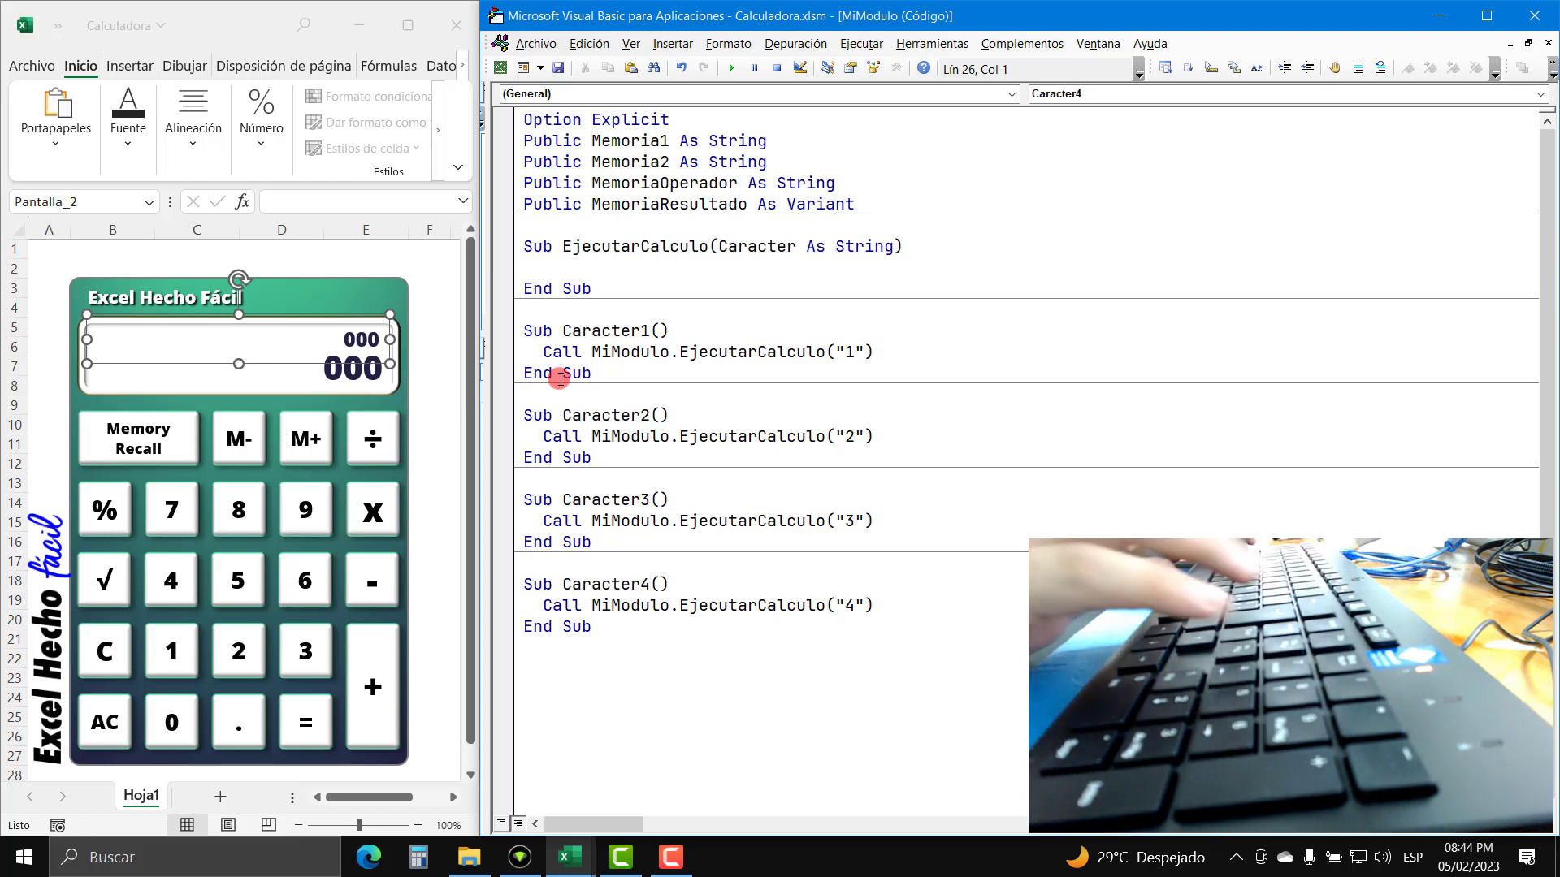
Rename the next pasted copy Caracter5, clear its argument digit, and paste one more Caracter1 copy
{"action": "type", "text": "Sub Caracter1()   Call MiModulo.EjecutarCalculo(\"1\") End Sub"}
{"action": "key", "text": "Up"}
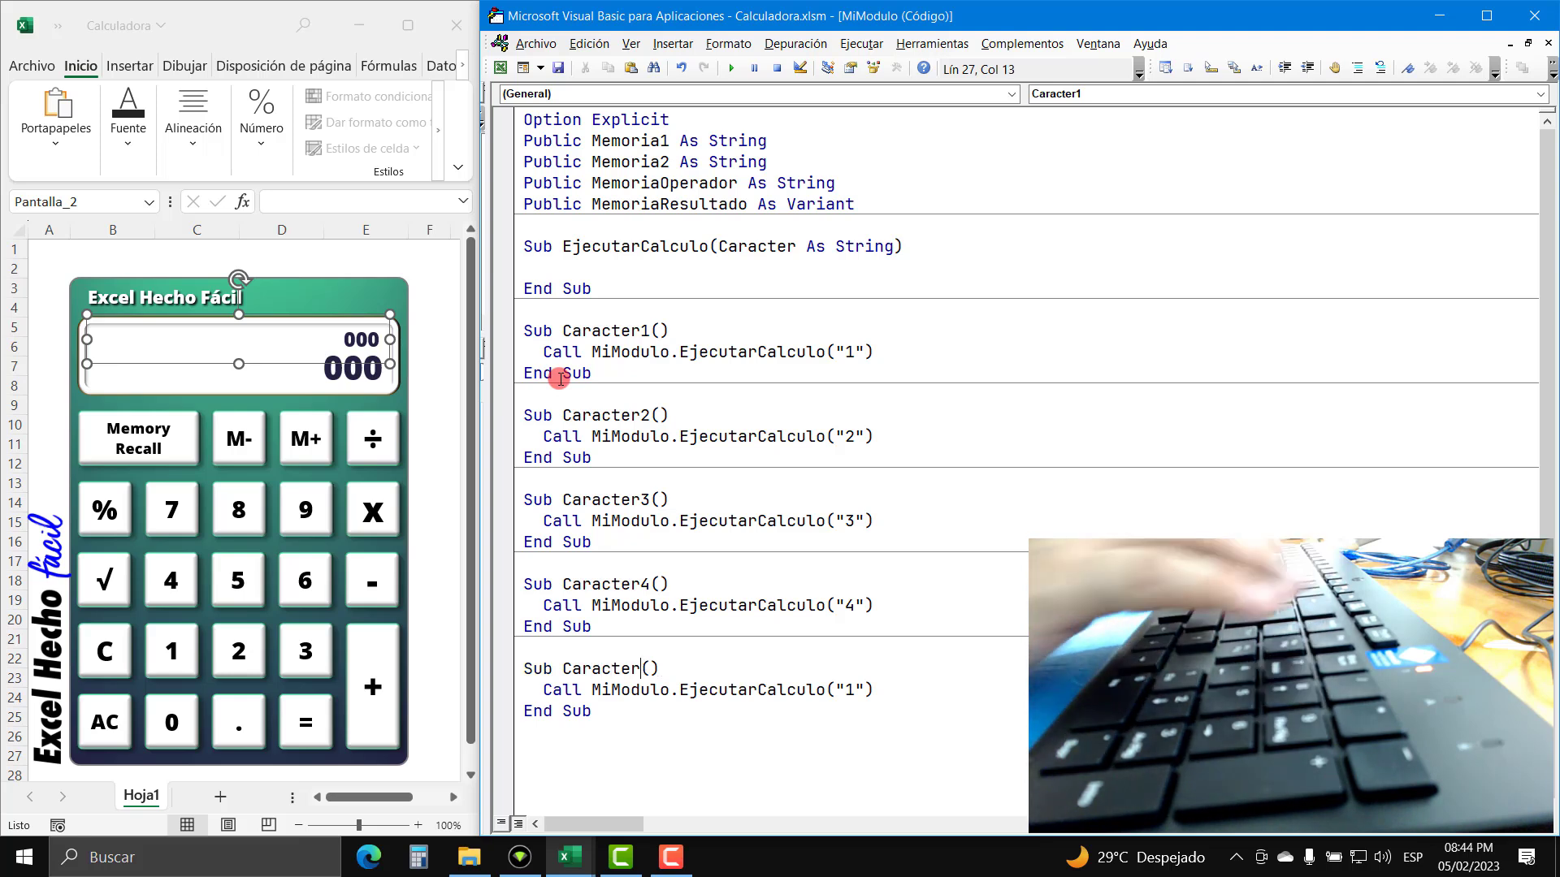
{"action": "key", "text": "BackSpace"}
{"action": "type", "text": "5"}
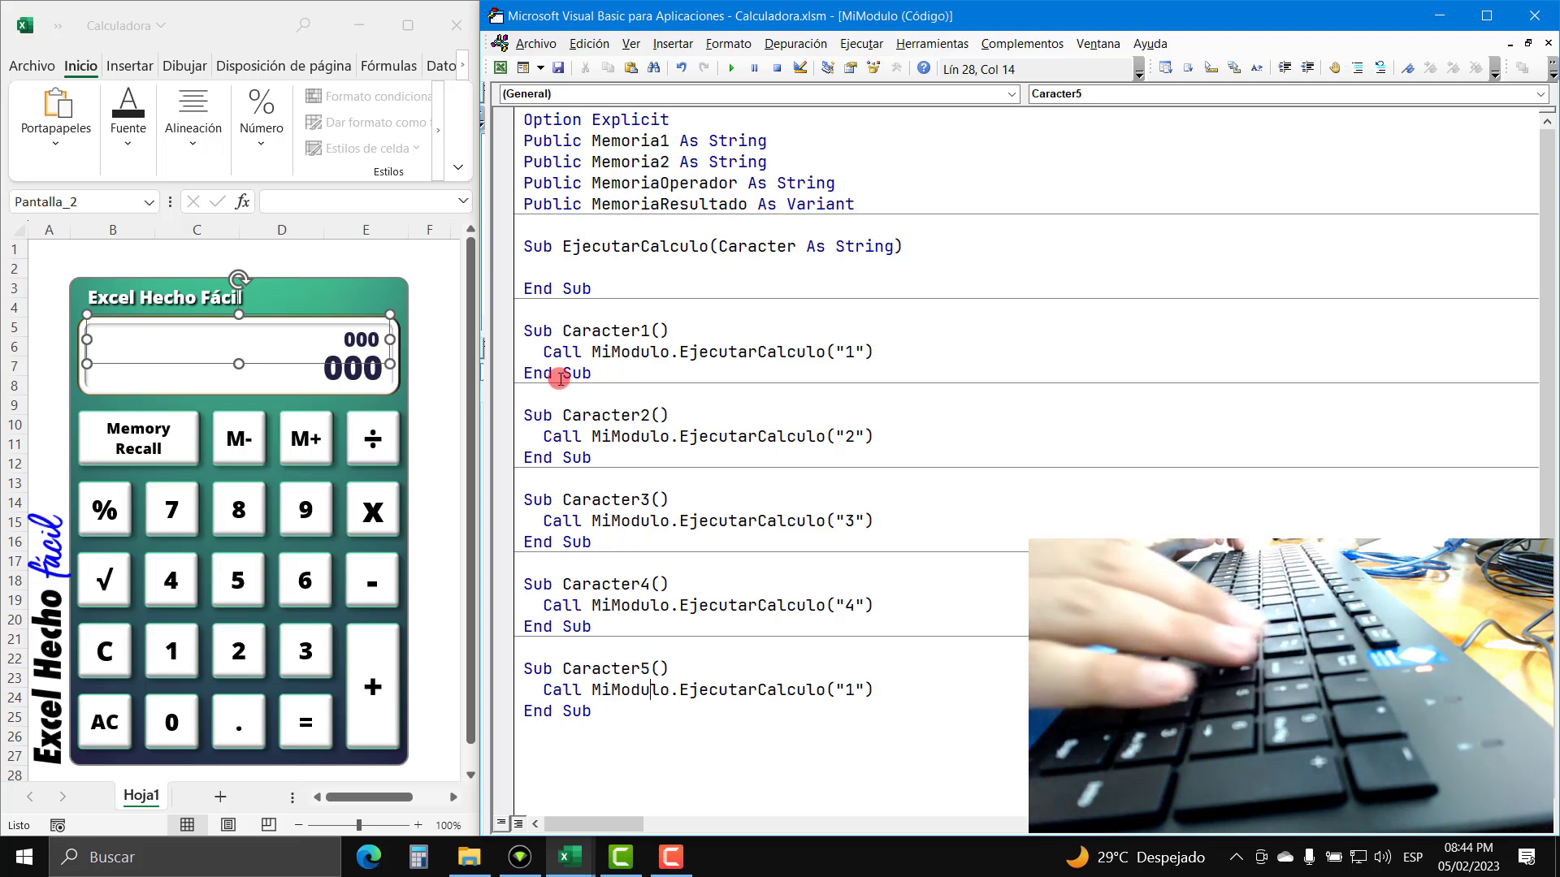
{"action": "key", "text": "End"}
{"action": "key", "text": "Left"}
{"action": "key", "text": "Left"}
{"action": "key", "text": "BackSpace"}
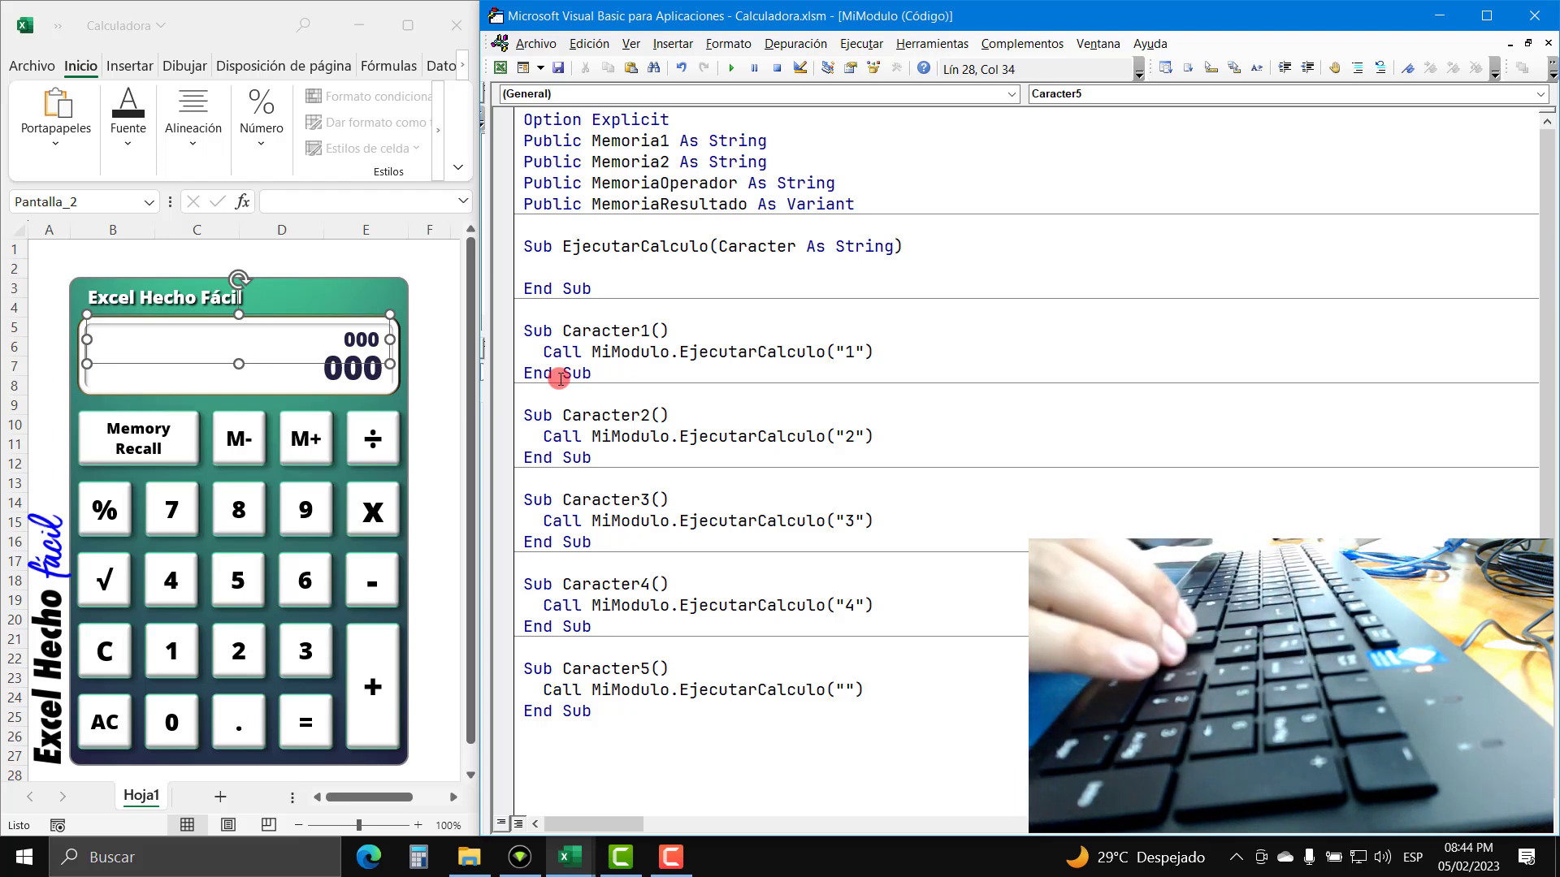
{"action": "type", "text": "Sub Caracter1()   Call MiModulo.EjecutarCalculo(\"1\") End Sub"}
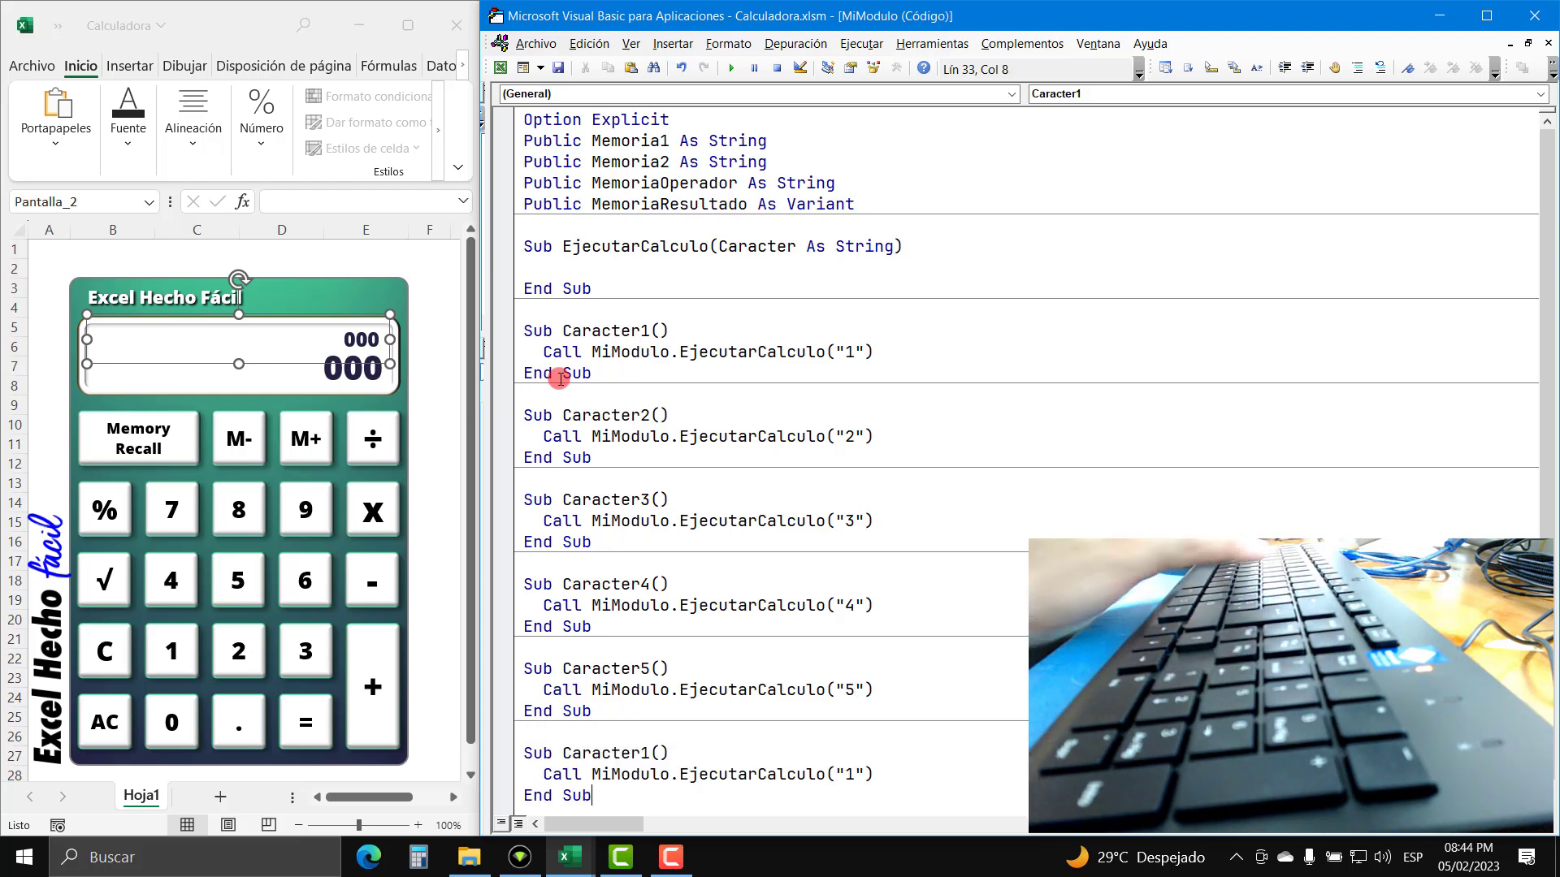
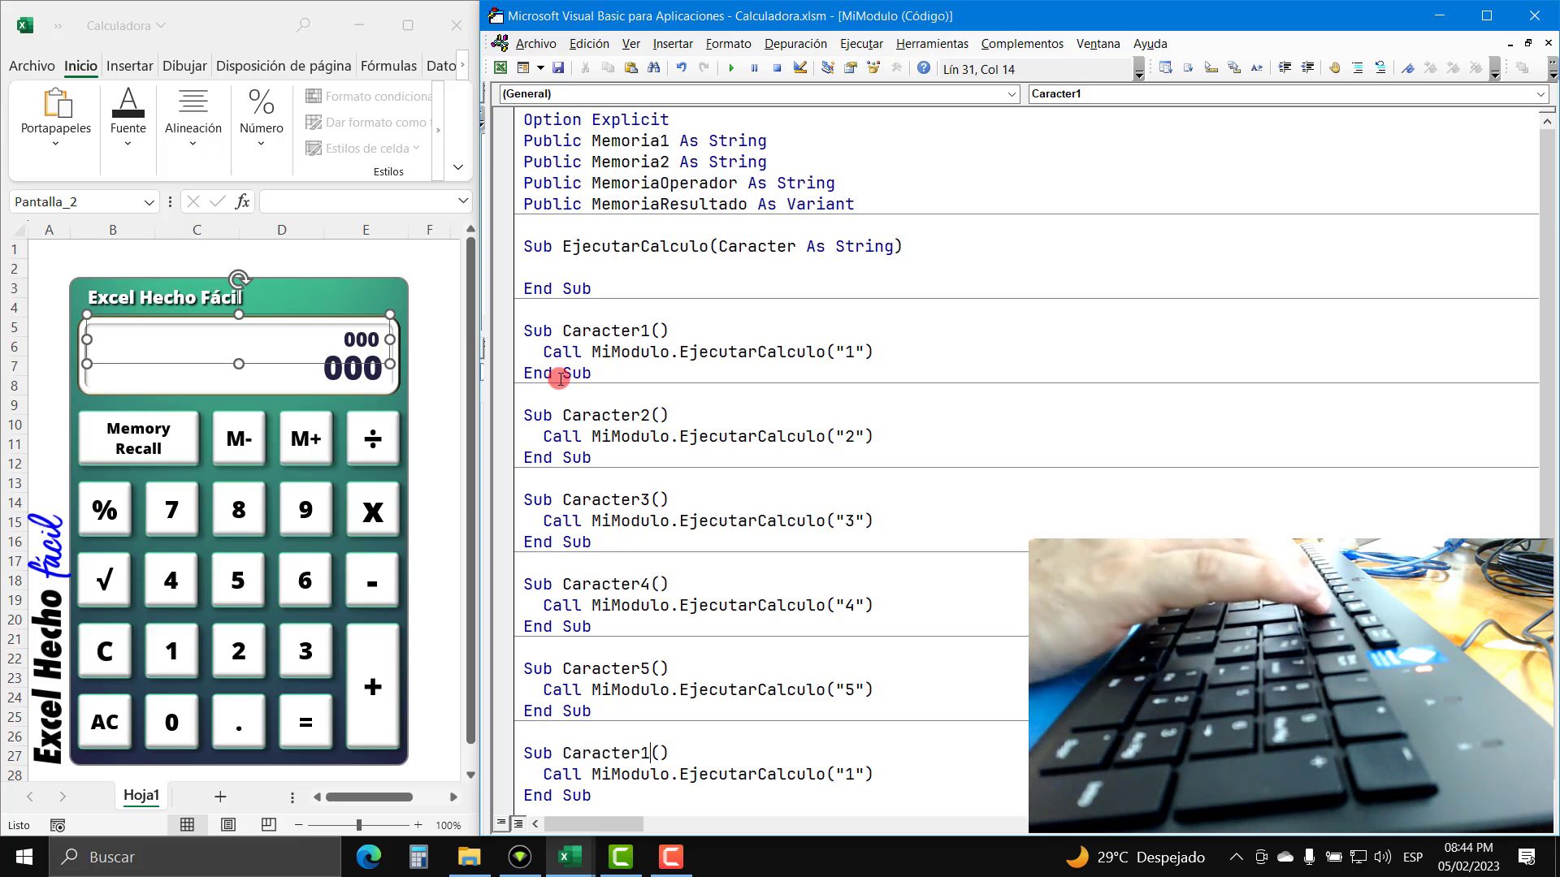
Rename the copied sub to Caracter6 and change its EjecutarCalculo argument to "6"
{"action": "key", "text": "BackSpace"}
{"action": "type", "text": "5"}
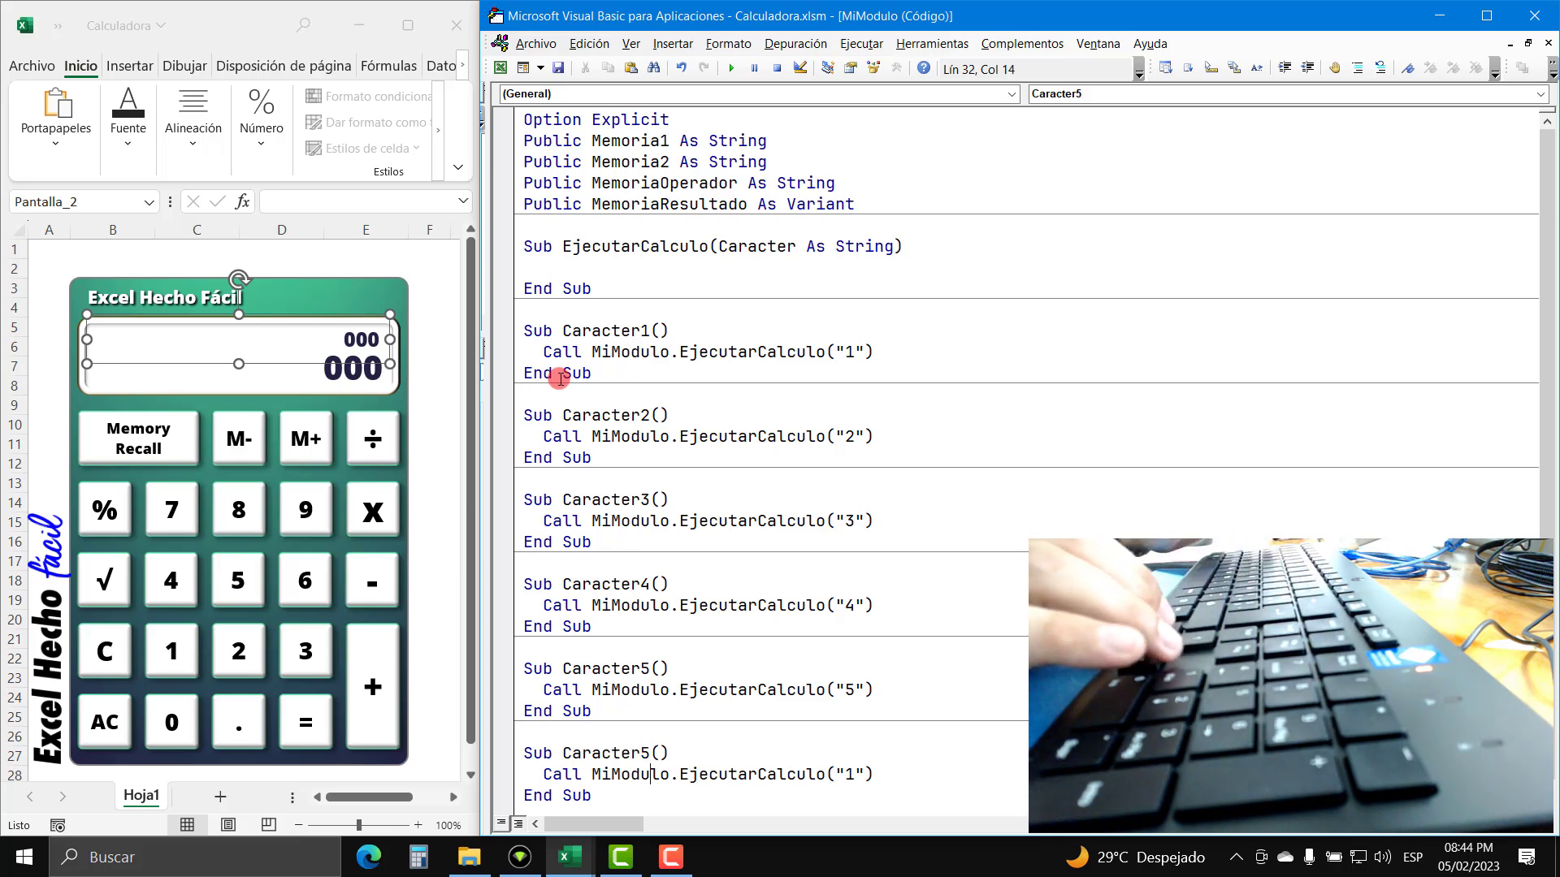
{"action": "key", "text": "Down"}
{"action": "key", "text": "Up"}
{"action": "key", "text": "BackSpace"}
{"action": "type", "text": "6"}
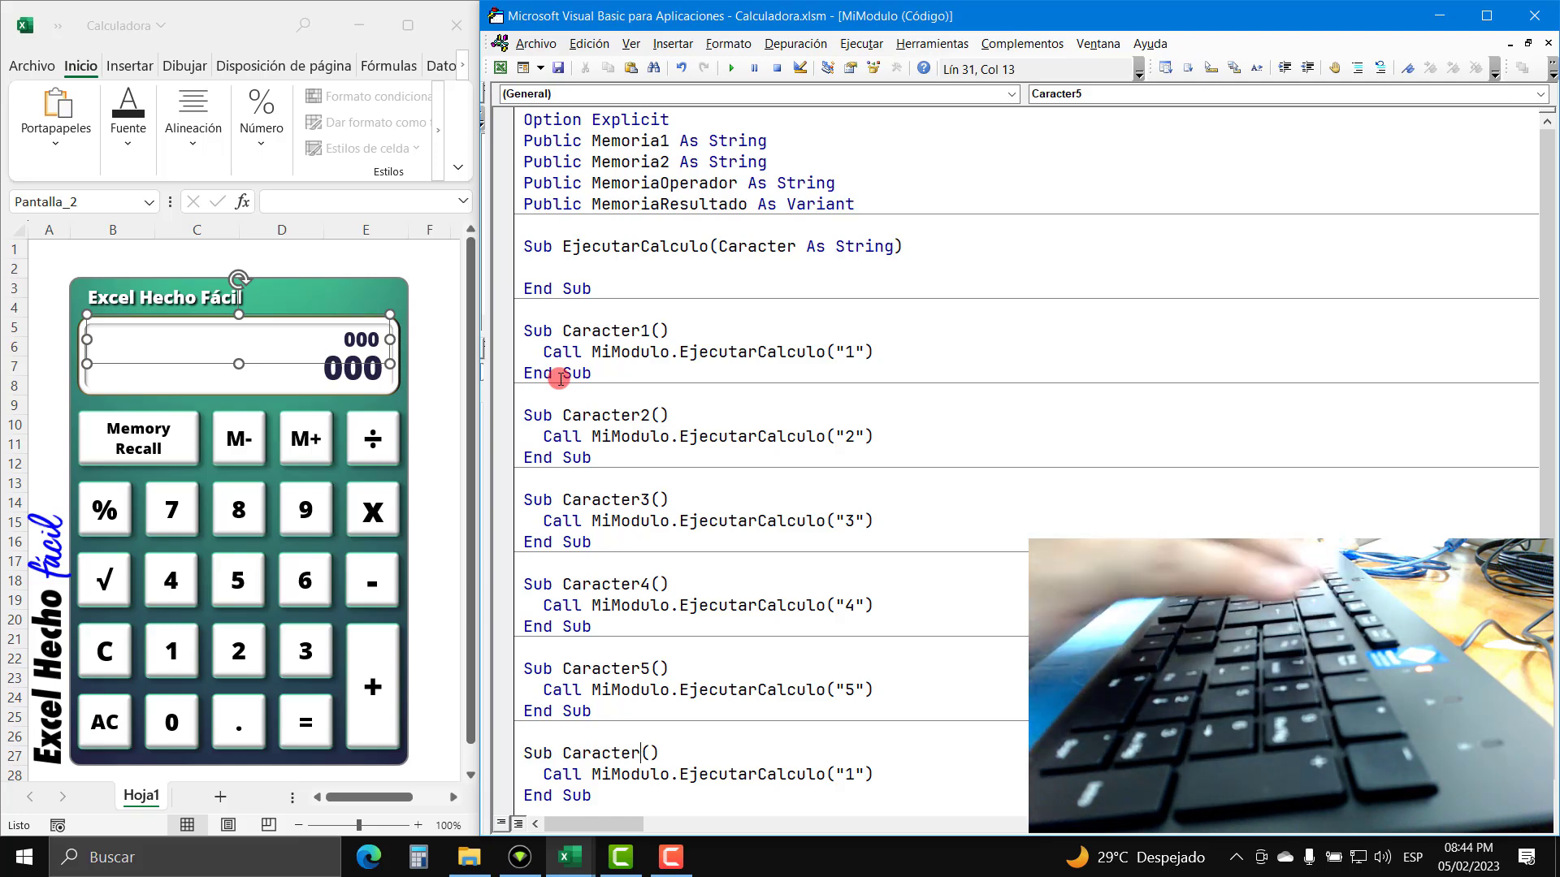
{"action": "key", "text": "Down"}
{"action": "key", "text": "End"}
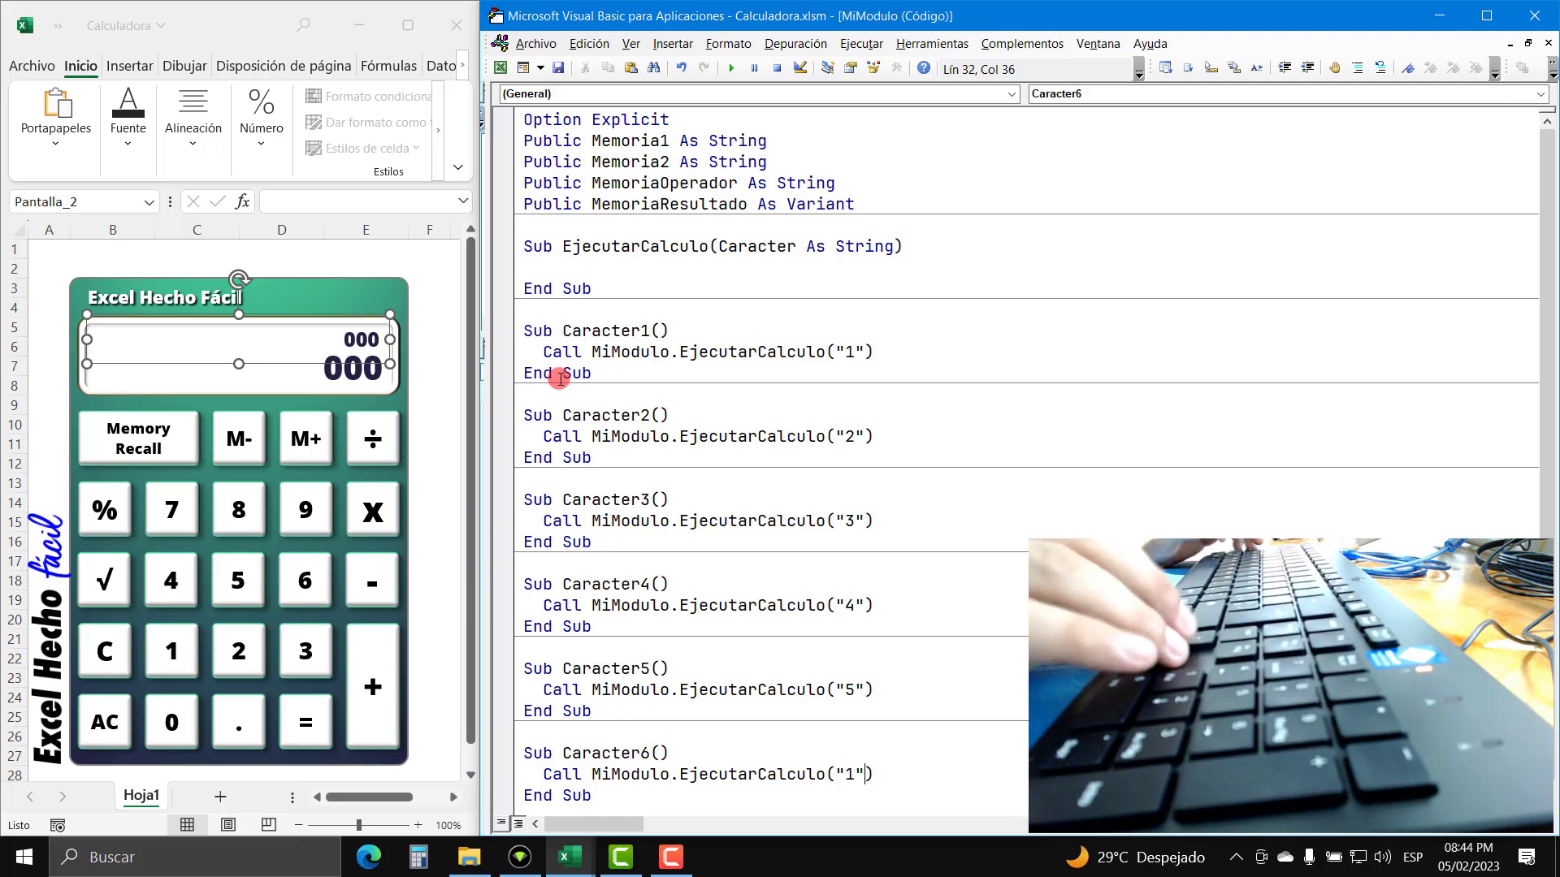
{"action": "key", "text": "Left"}
{"action": "key", "text": "Left"}
{"action": "key", "text": "BackSpace"}
{"action": "type", "text": "6"}
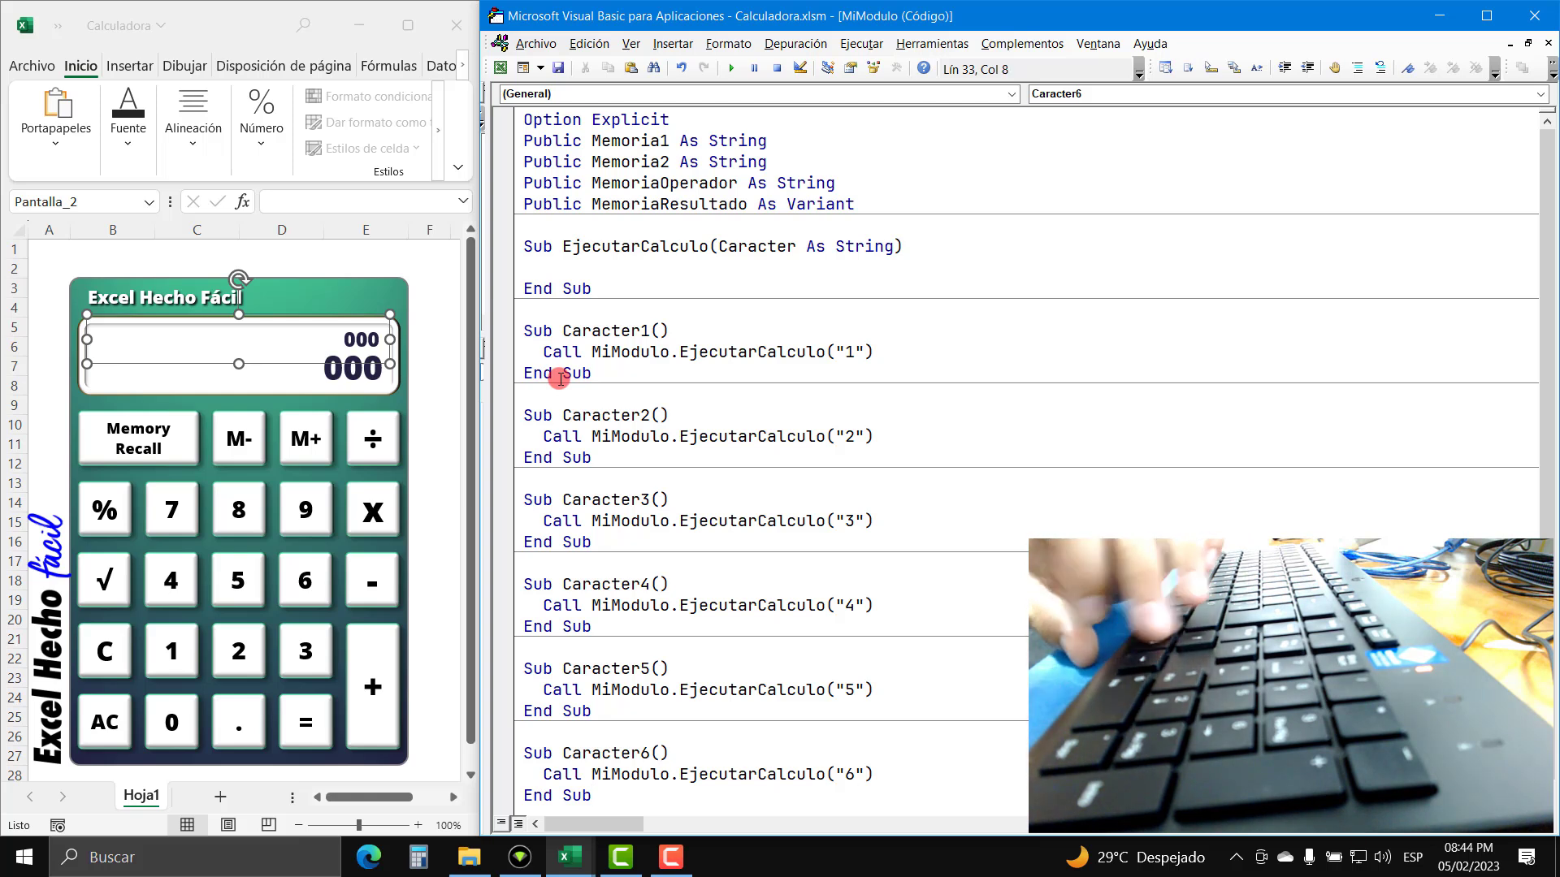
{"action": "key", "text": "Down"}
{"action": "key", "text": "Down"}
{"action": "key", "text": "Down"}
{"action": "key", "text": "Down"}
{"action": "key", "text": "Down"}
{"action": "key", "text": "Down"}
{"action": "key", "text": "Down"}
{"action": "key", "text": "Down"}
{"action": "key", "text": "Down"}
{"action": "key", "text": "Down"}
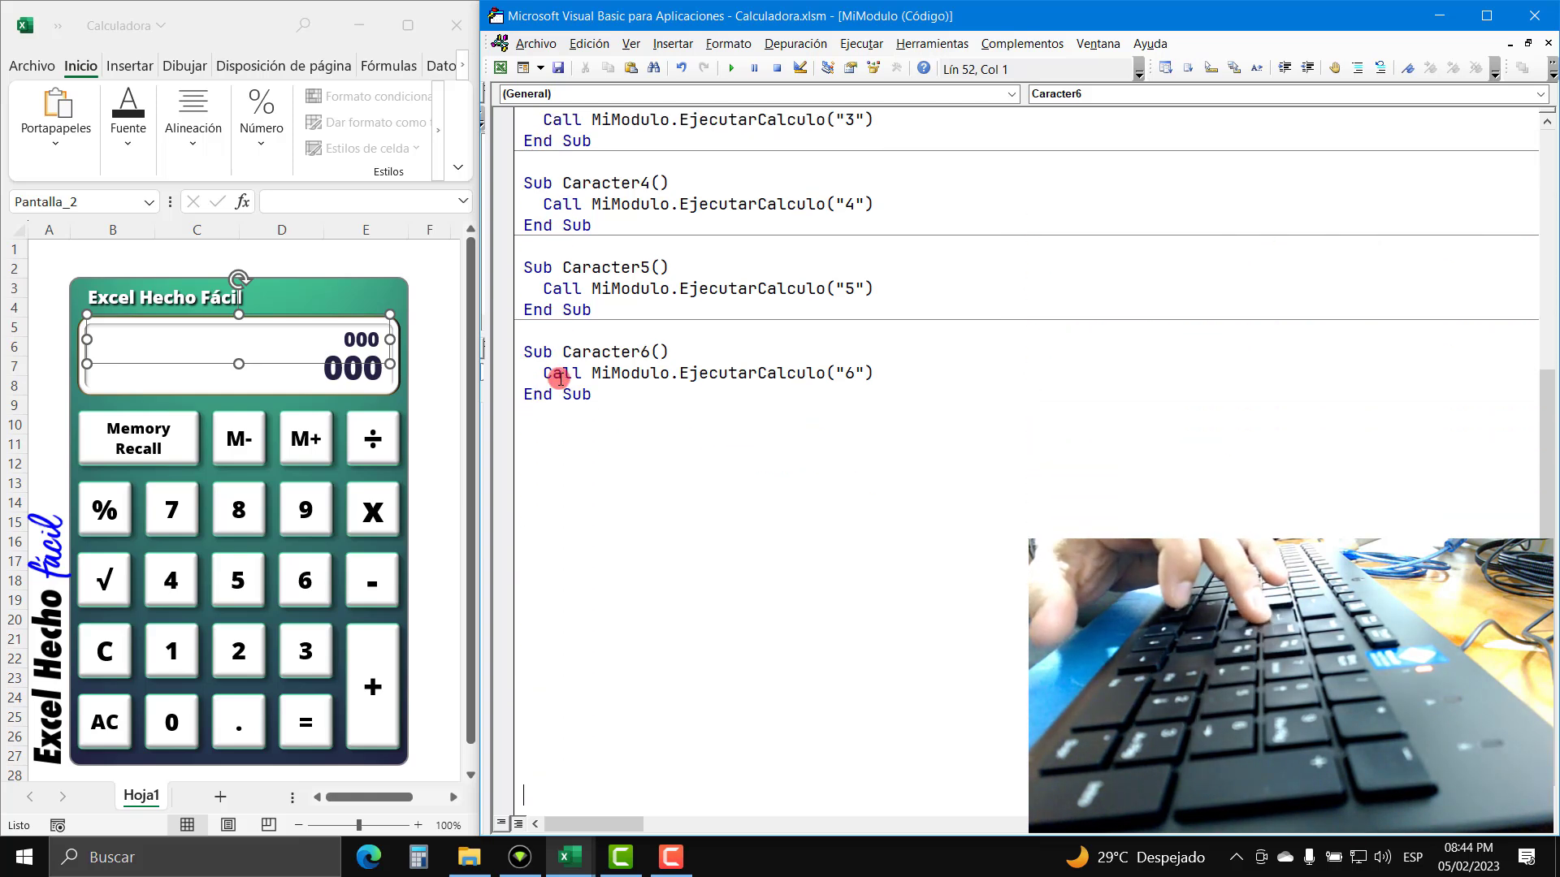
{"action": "key", "text": "Down"}
{"action": "key", "text": "Down"}
{"action": "key", "text": "Down"}
{"action": "key", "text": "Down"}
{"action": "key", "text": "Down"}
{"action": "key", "text": "Down"}
{"action": "key", "text": "Down"}
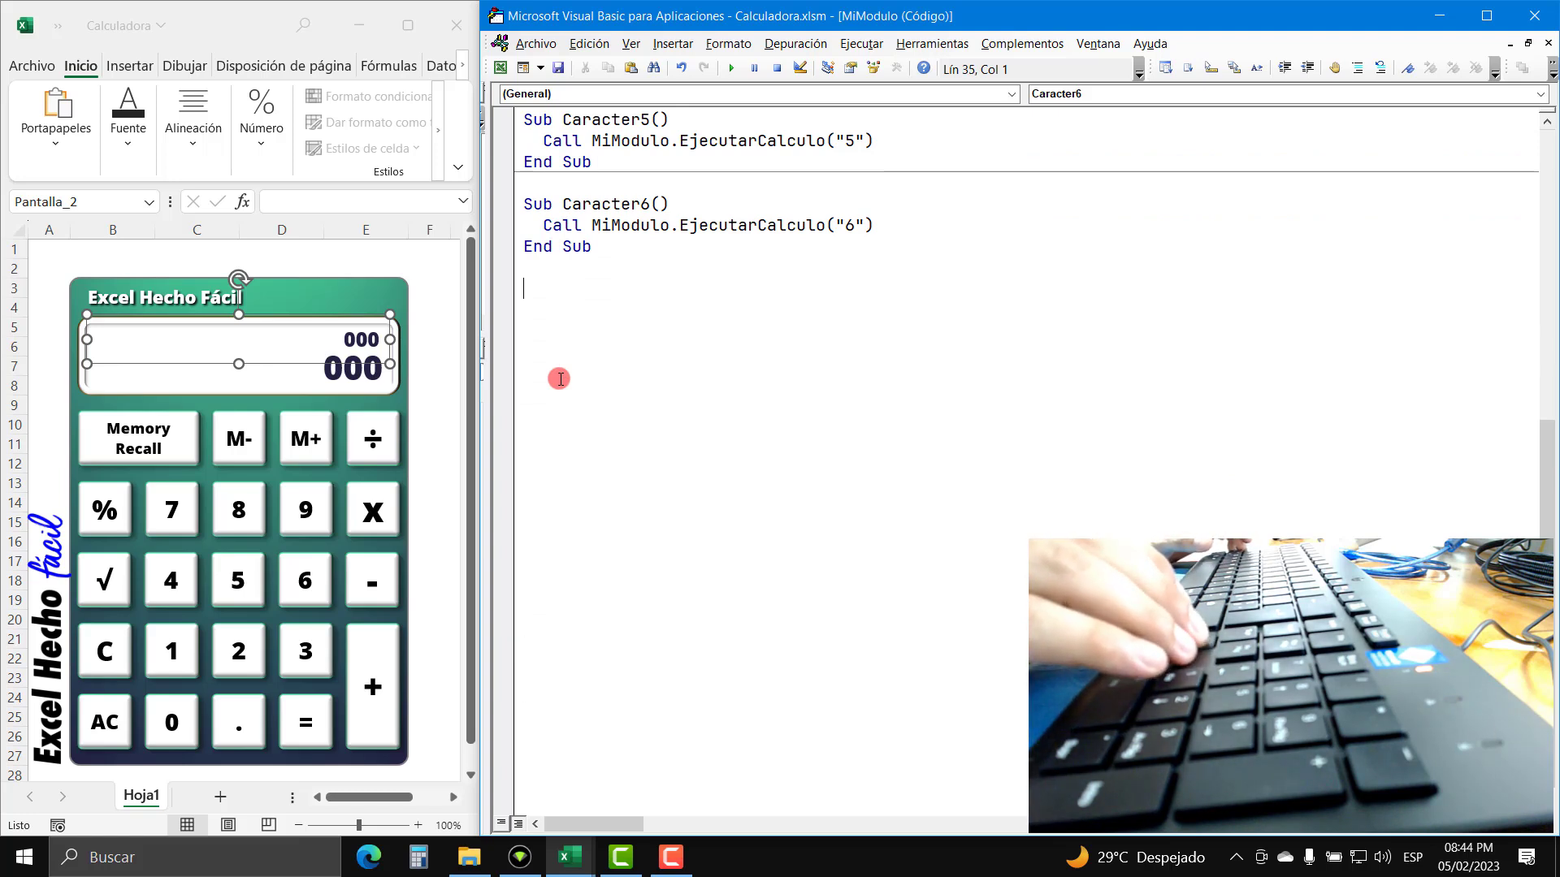
Paste a Caracter7 sub below Caracter6 that calls EjecutarCalculo("7")
{"action": "type", "text": "Sub Caracter1()   Call MiModulo.EjecutarCalculo(\"1\") End Sub"}
{"action": "key", "text": "Up"}
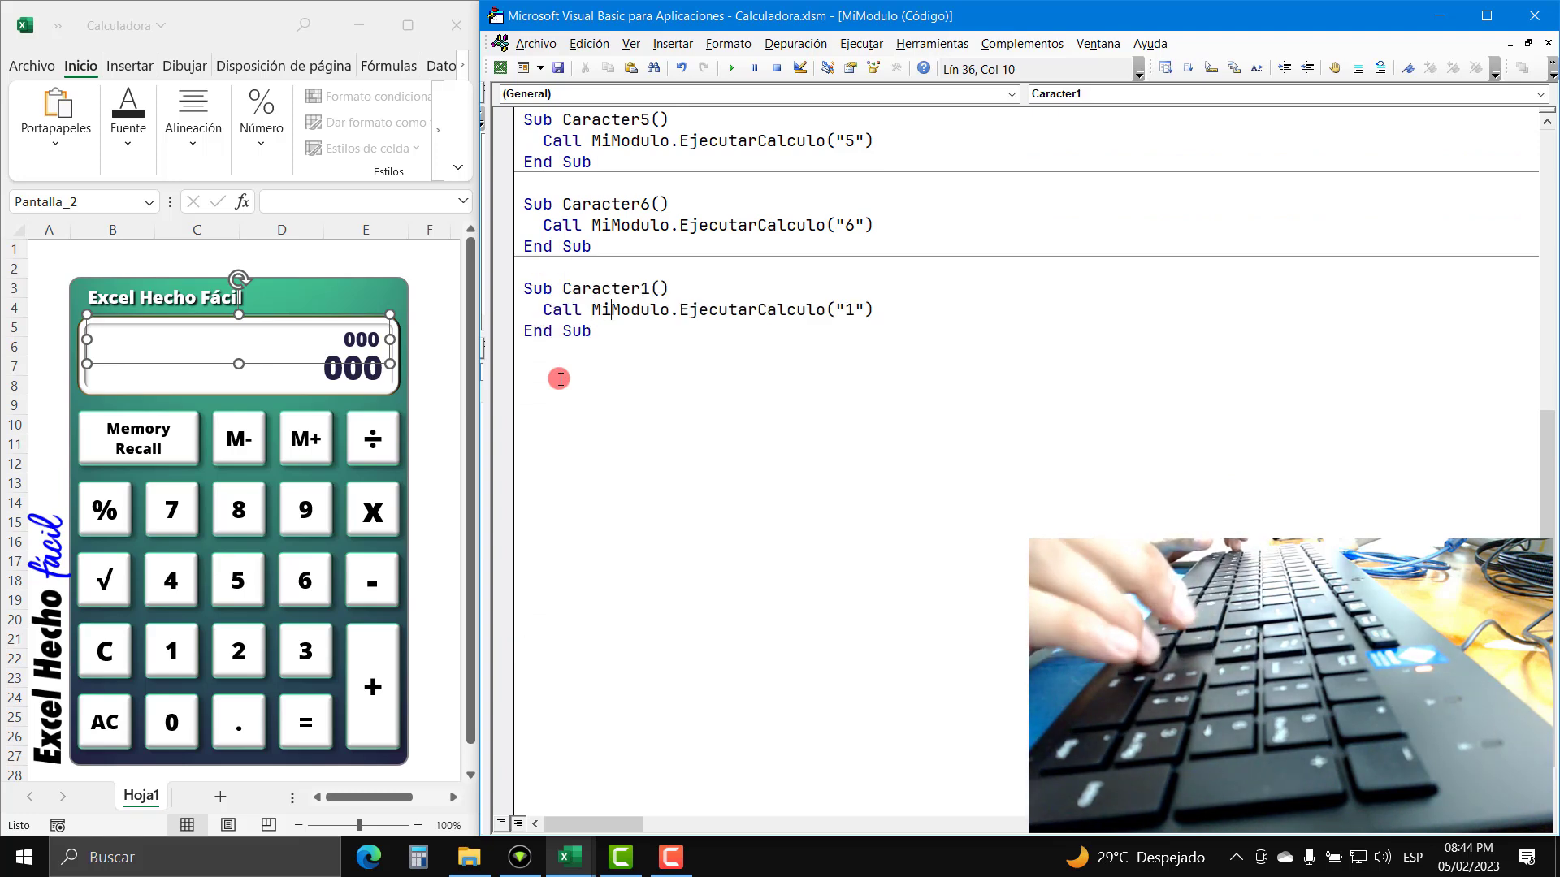
{"action": "key", "text": "BackSpace"}
{"action": "type", "text": "7"}
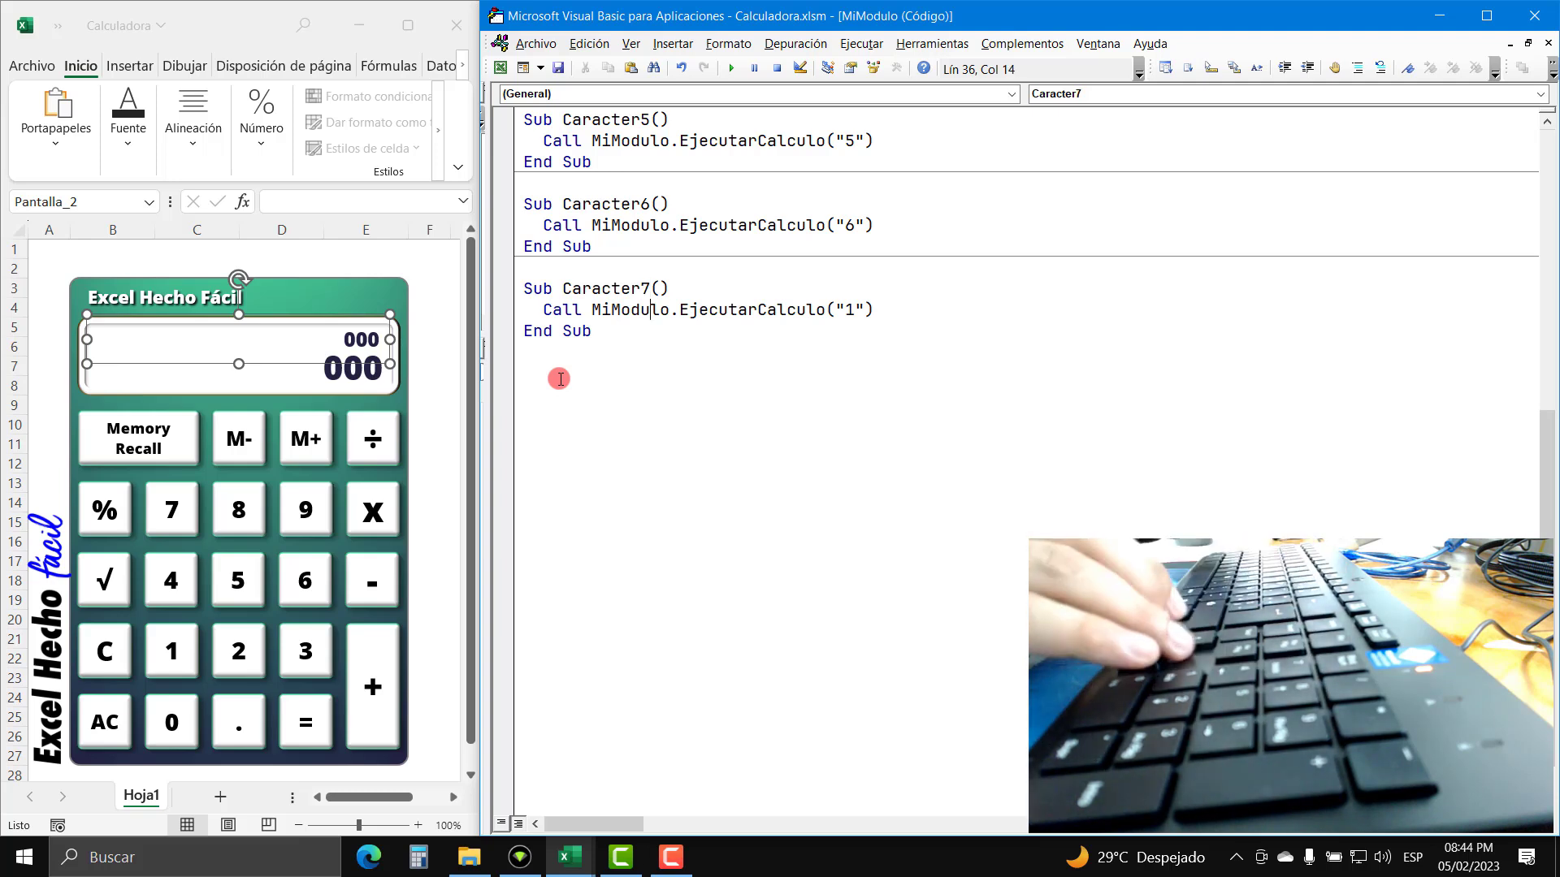
{"action": "key", "text": "Down"}
{"action": "key", "text": "End"}
{"action": "key", "text": "Left"}
{"action": "key", "text": "Left"}
{"action": "key", "text": "BackSpace"}
{"action": "type", "text": "7"}
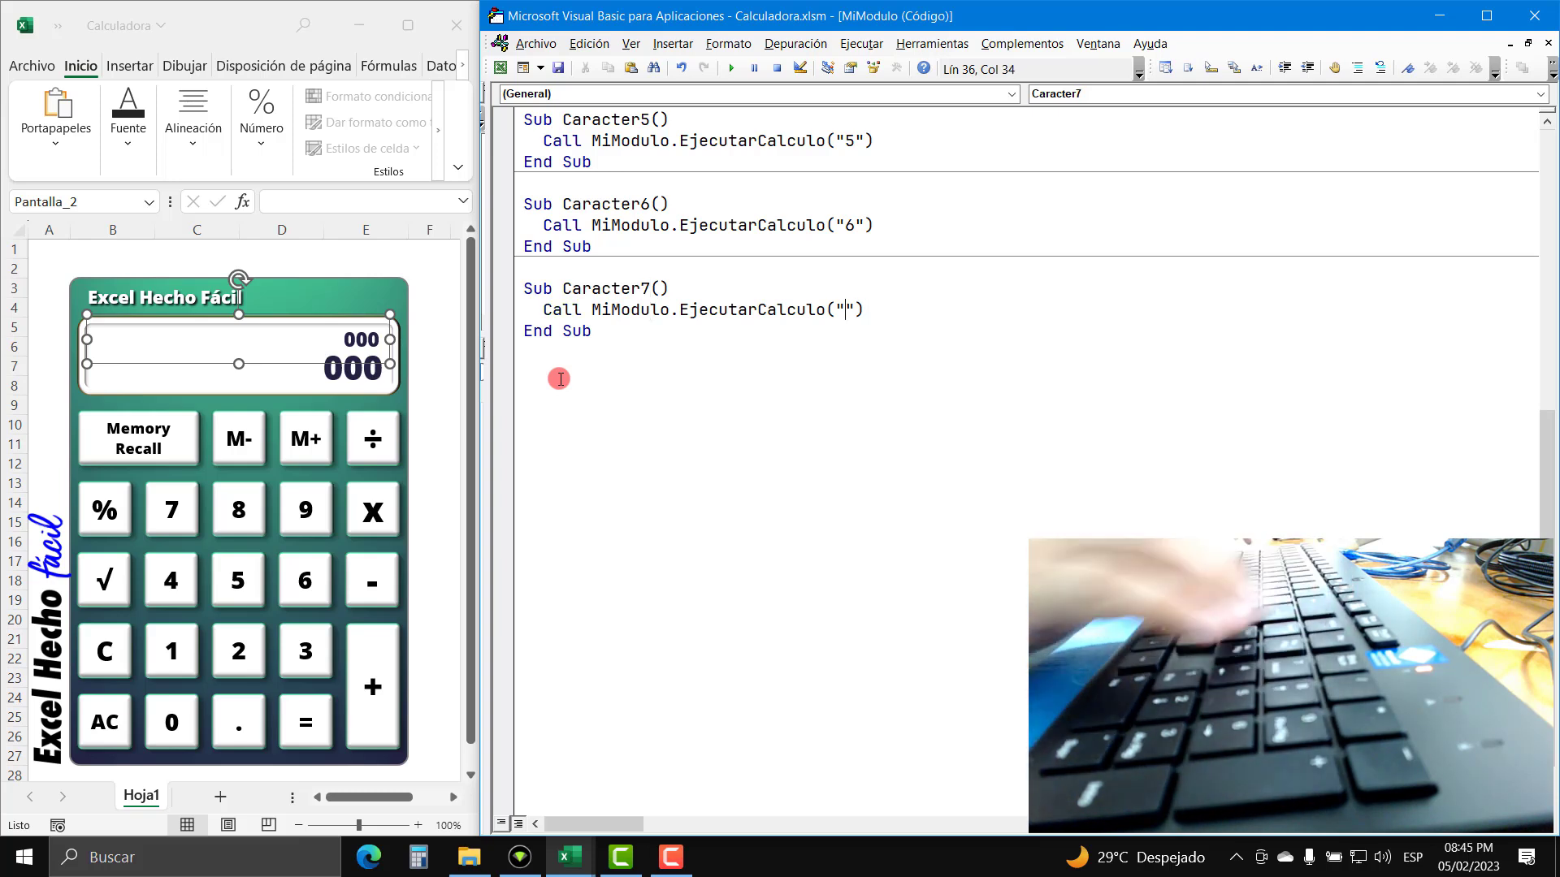
{"action": "key", "text": "Down"}
{"action": "key", "text": "Down"}
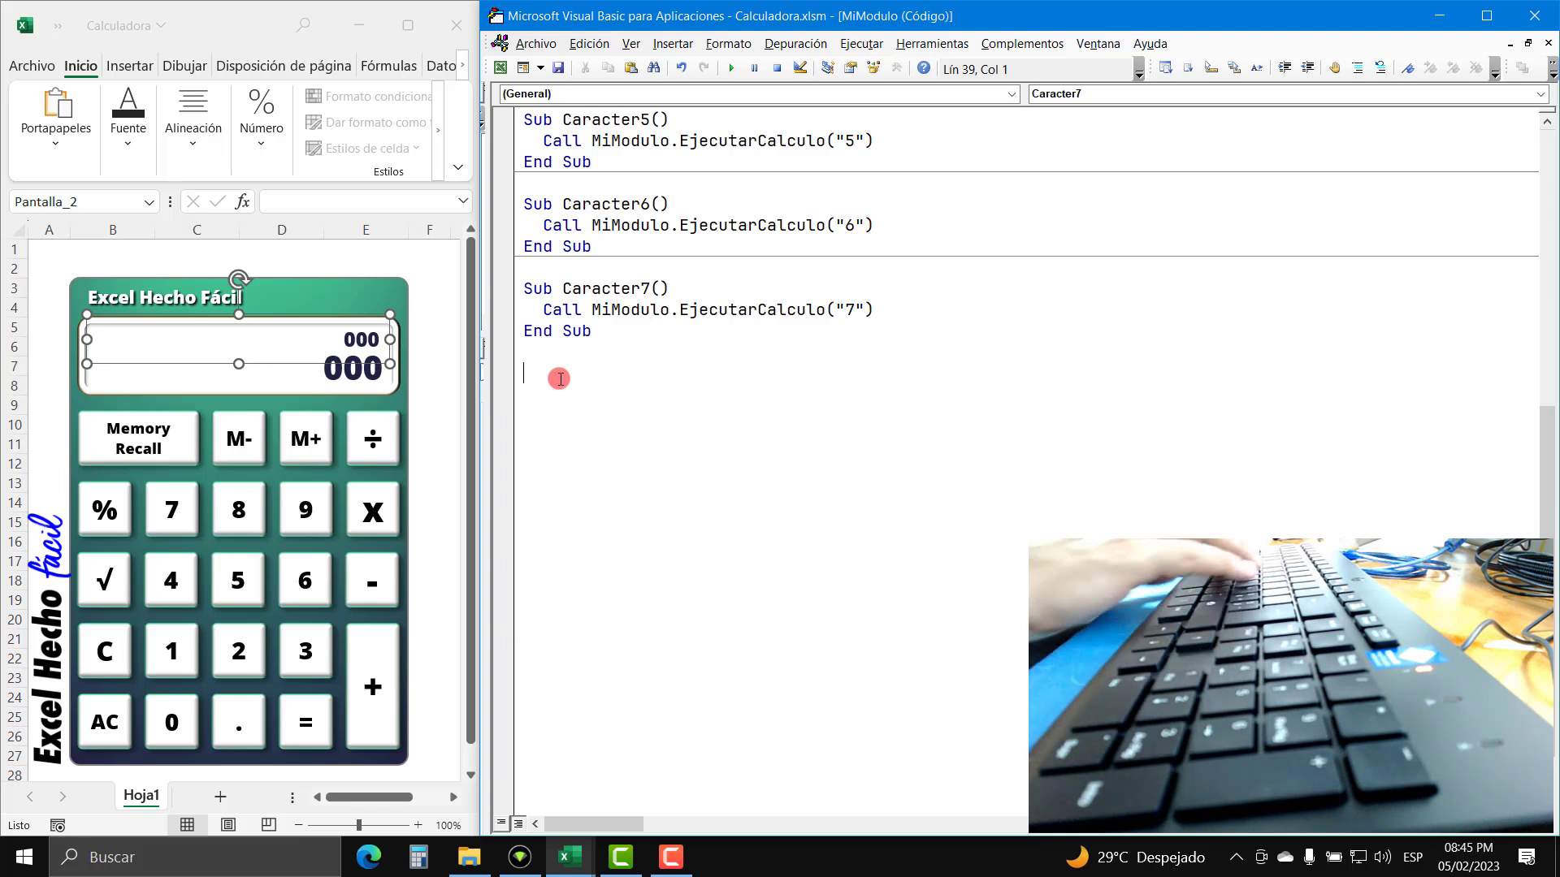
Paste a Caracter8 sub below Caracter7 that calls EjecutarCalculo("8")
{"action": "type", "text": "Sub Caracter1()   Call MiModulo.EjecutarCalculo(\"1\") End Sub"}
{"action": "key", "text": "Up"}
{"action": "key", "text": "Up"}
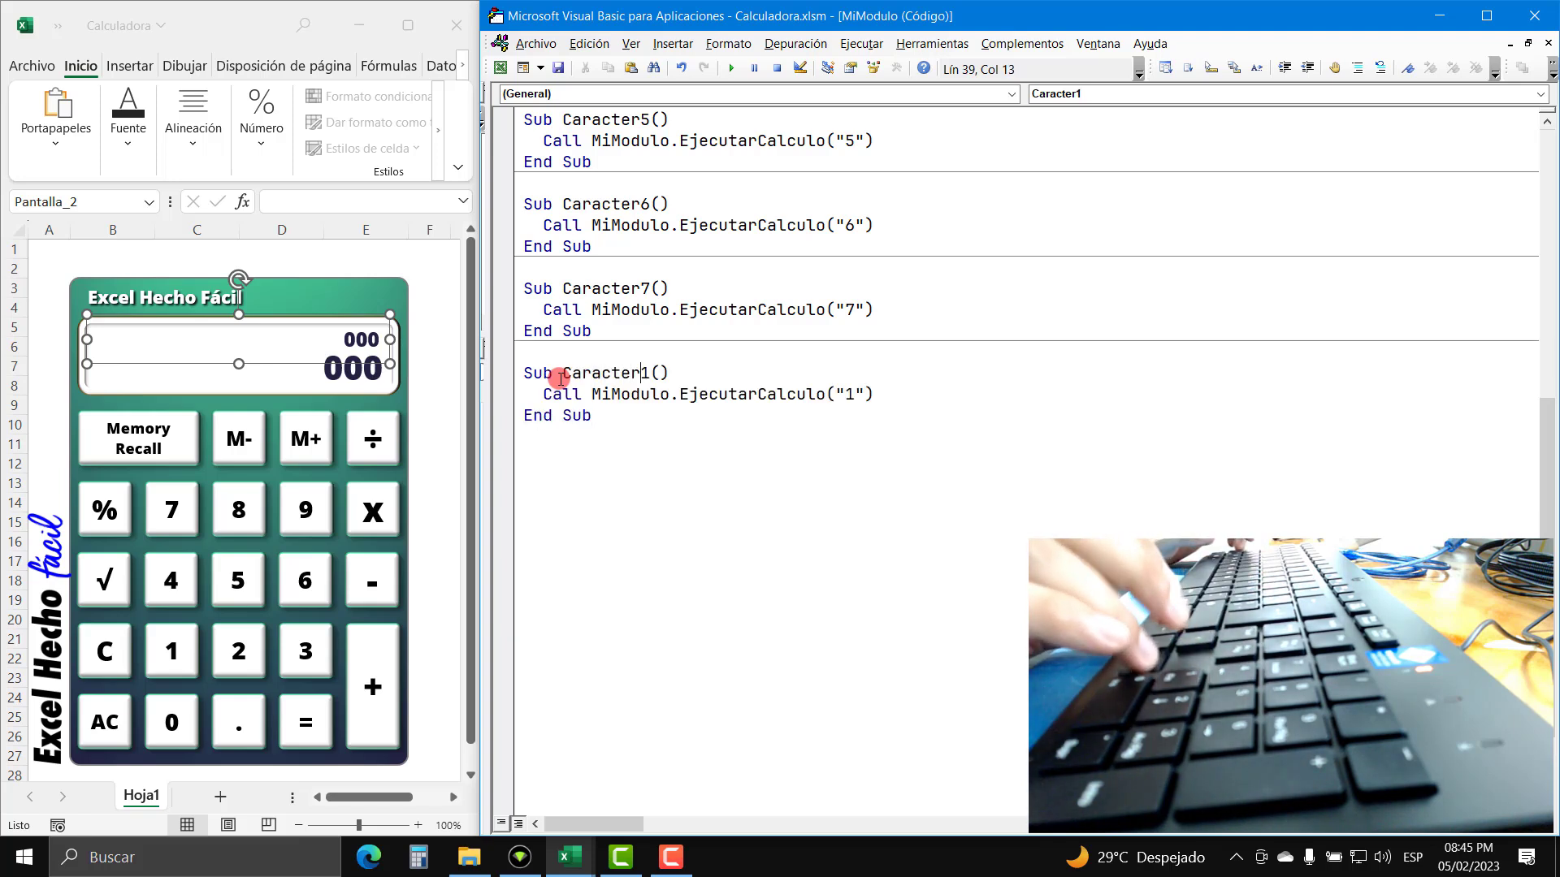
{"action": "key", "text": "Delete"}
{"action": "type", "text": "8"}
{"action": "key", "text": "Down"}
{"action": "key", "text": "End"}
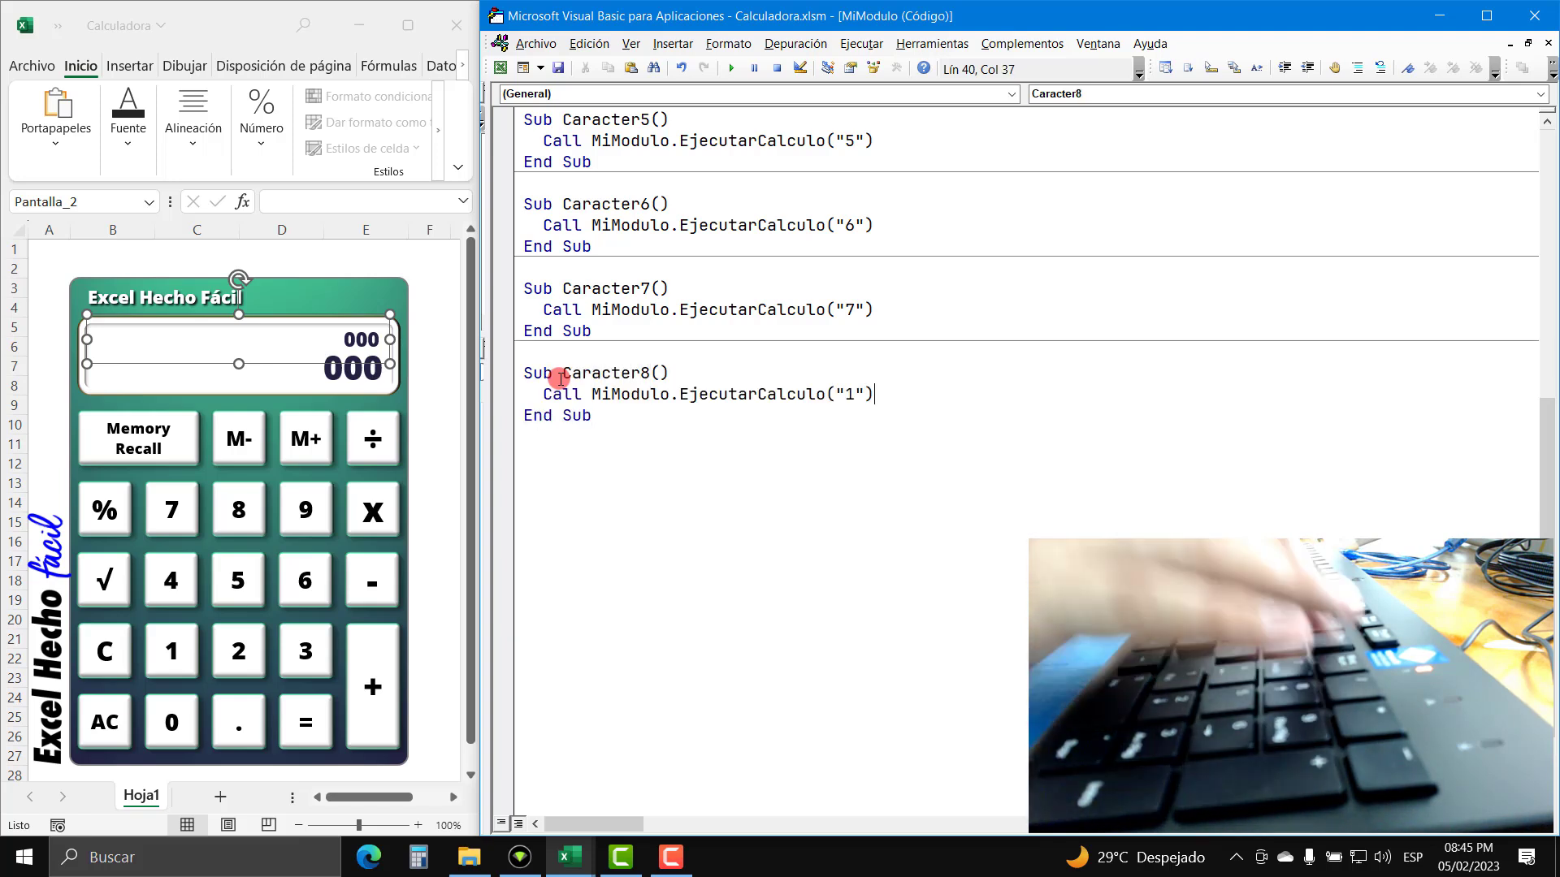
{"action": "key", "text": "Left"}
{"action": "key", "text": "Left"}
{"action": "key", "text": "BackSpace"}
{"action": "type", "text": "8"}
{"action": "key", "text": "Down"}
{"action": "key", "text": "Down"}
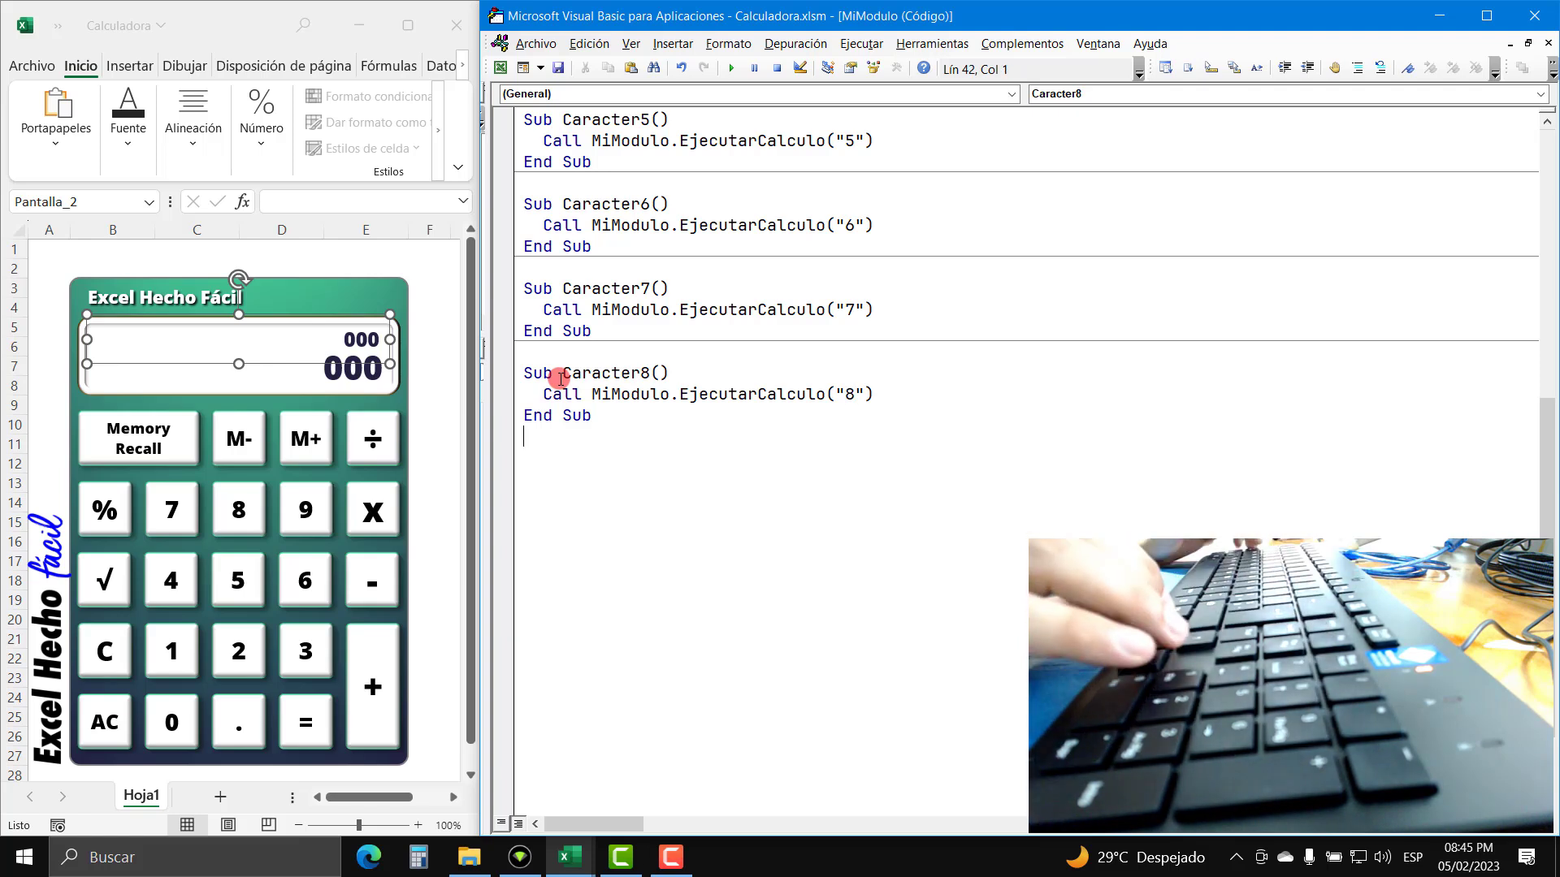
Paste a Caracter9 sub below Caracter8 that calls EjecutarCalculo("9")
{"action": "type", "text": "Sub Caracter1()   Call MiModulo.EjecutarCalculo(\"1\") End Sub"}
{"action": "key", "text": "Up"}
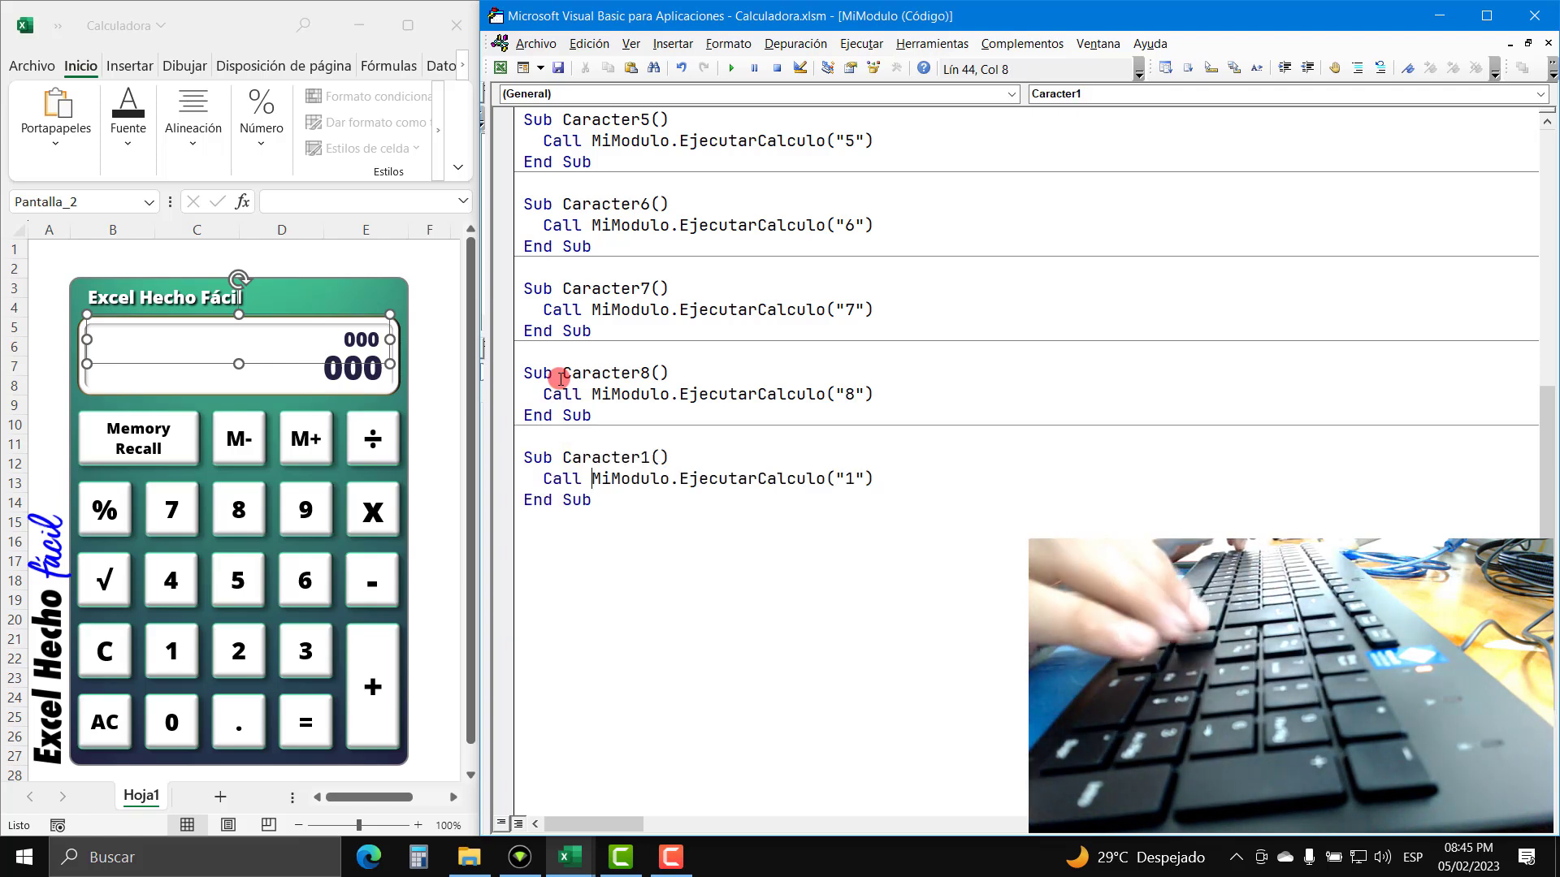
{"action": "key", "text": "Delete"}
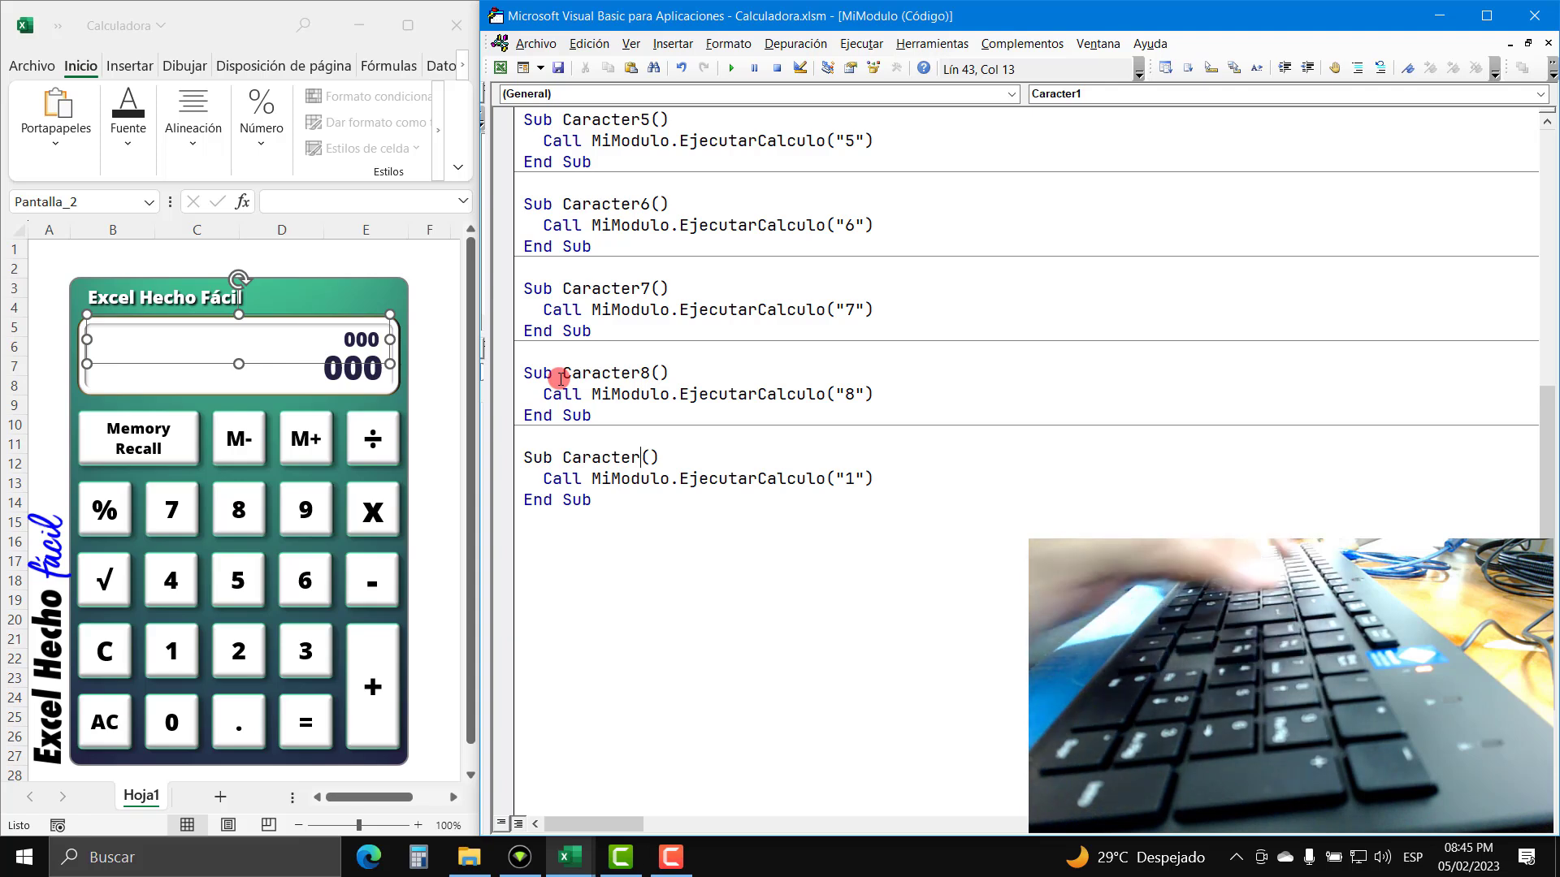
{"action": "type", "text": "9"}
{"action": "key", "text": "End"}
{"action": "key", "text": "Left"}
{"action": "key", "text": "Left"}
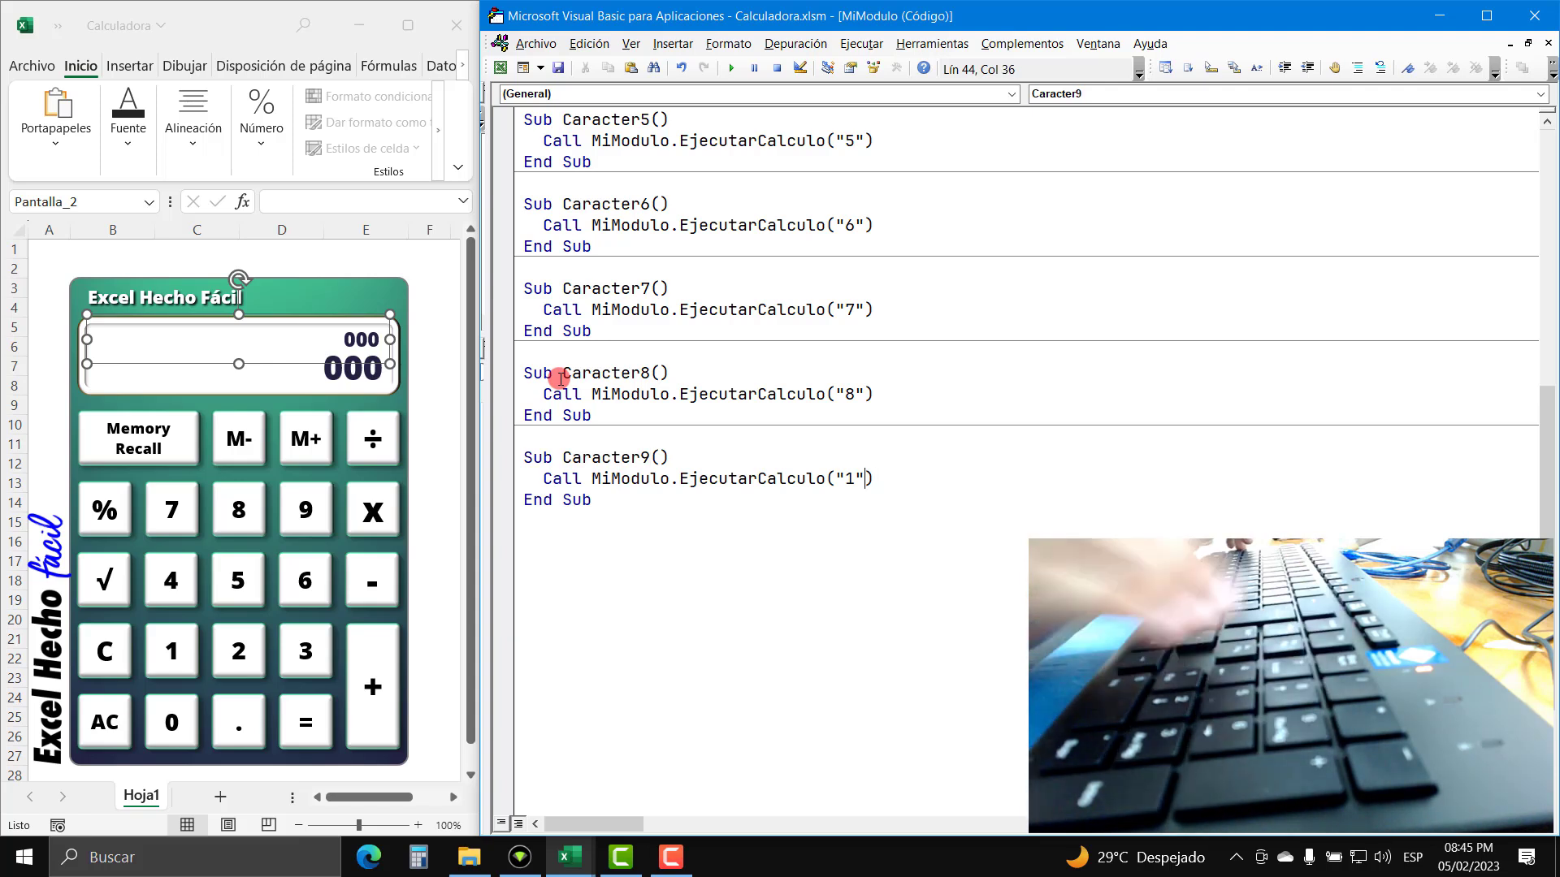
{"action": "key", "text": "BackSpace"}
{"action": "type", "text": "9"}
{"action": "key", "text": "ctrl+End"}
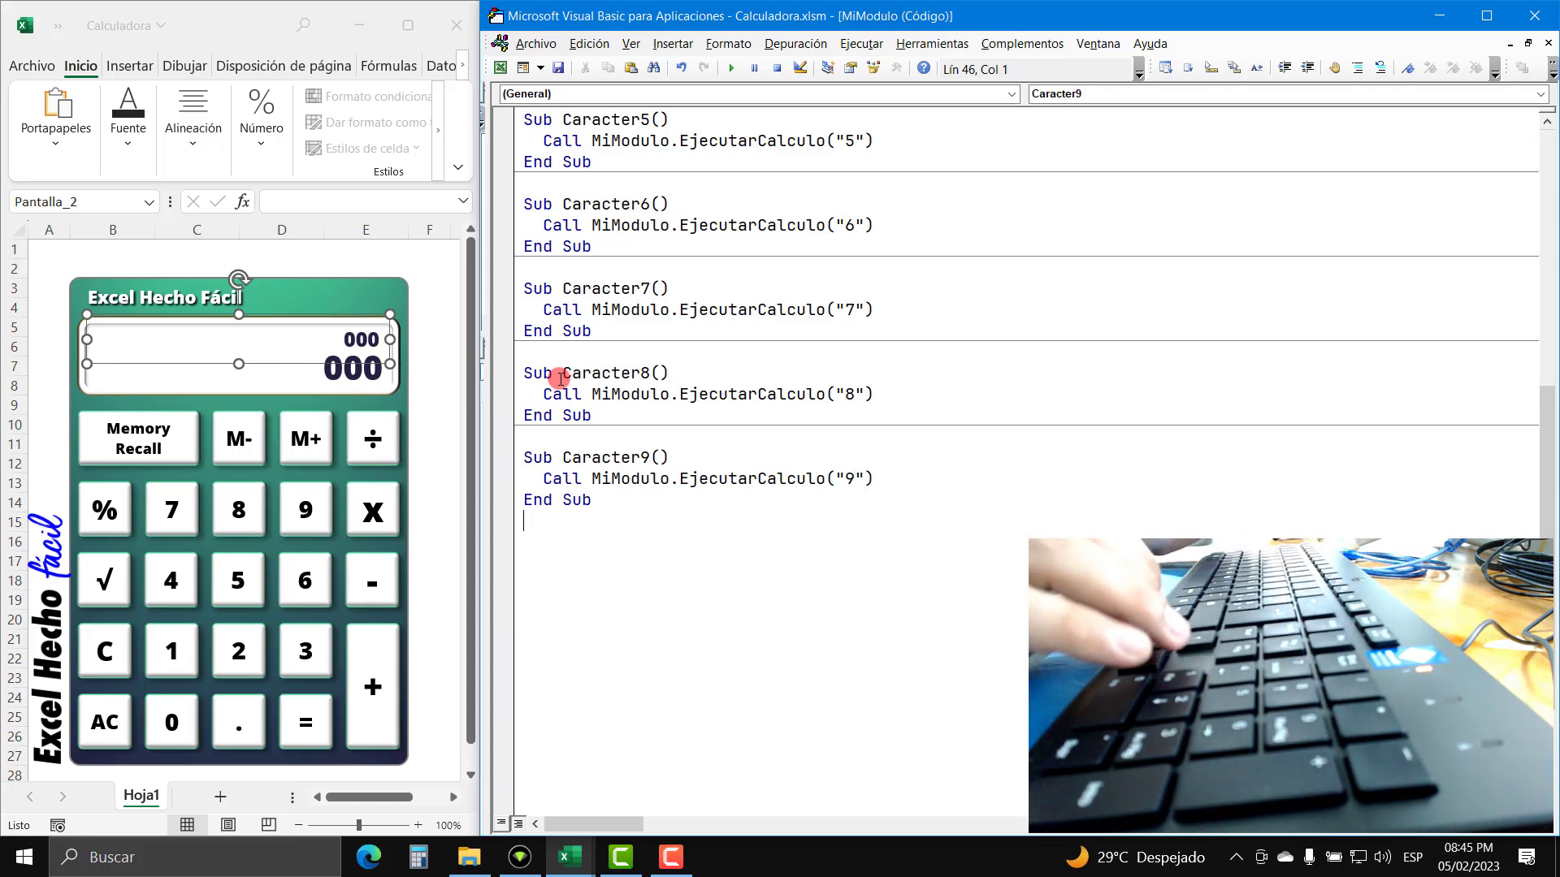
Paste a Caracter0 sub at the end that calls EjecutarCalculo("0"), leaving blank lines below
{"action": "type", "text": "Sub Caracter1()   Call MiModulo.EjecutarCalculo(\"1\") End Sub"}
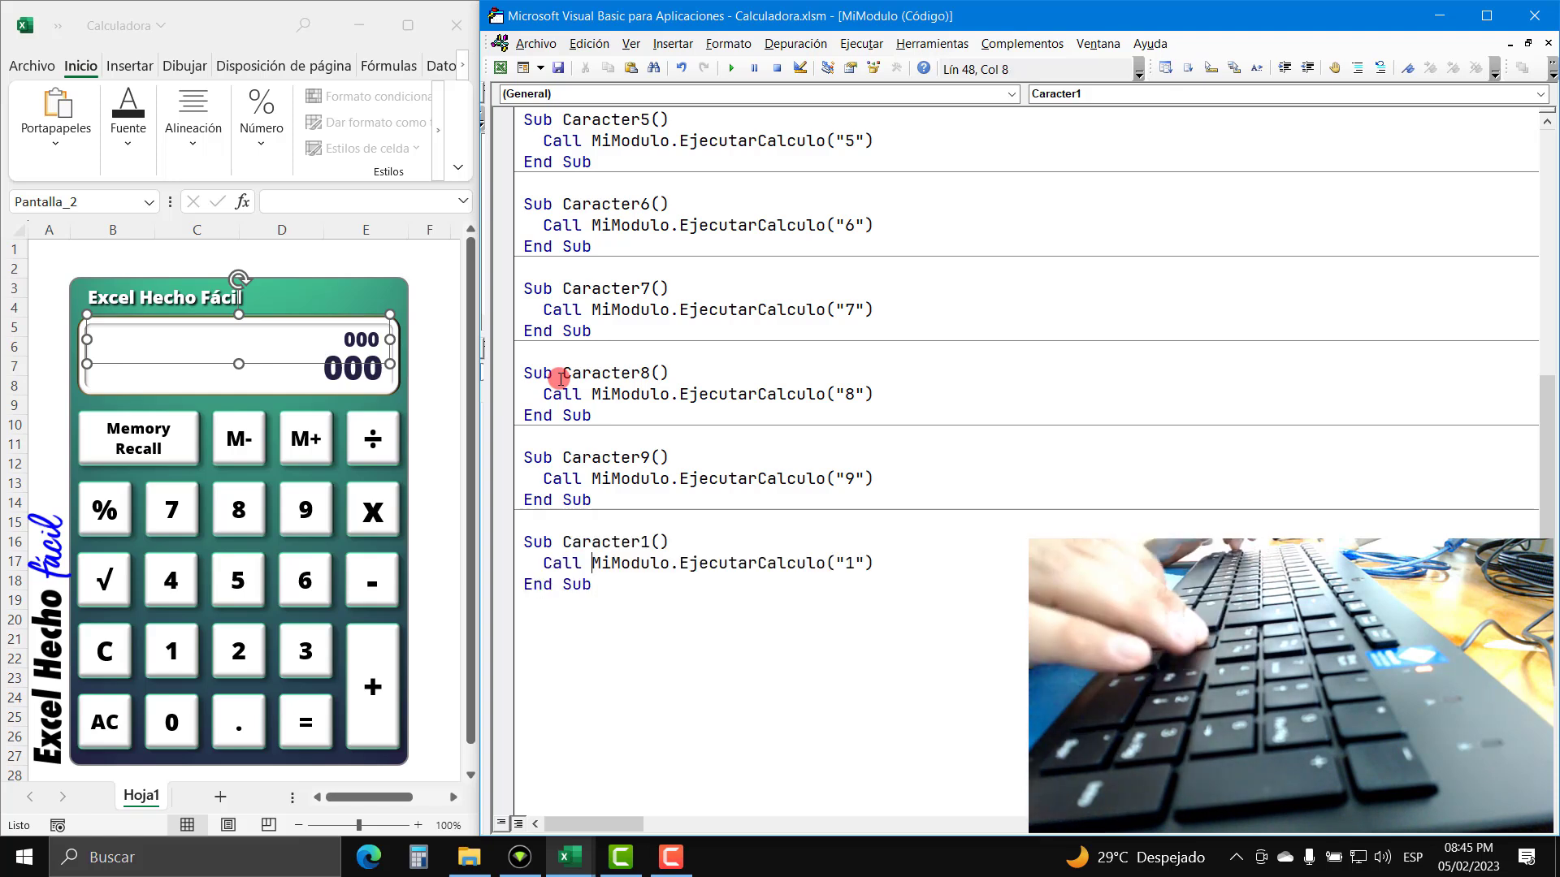
{"action": "key", "text": "Delete"}
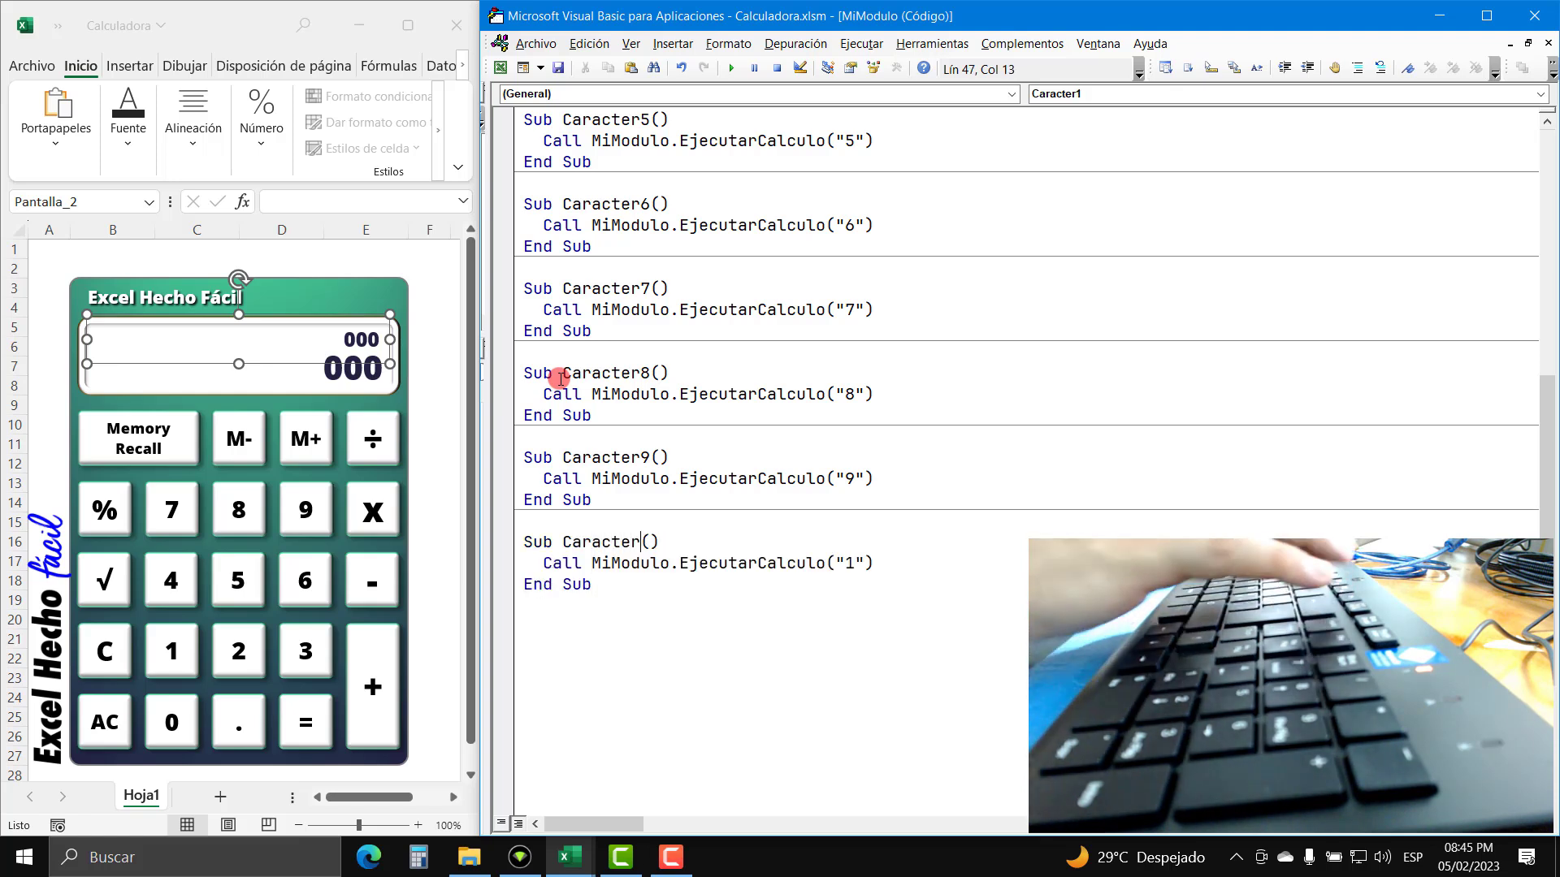
{"action": "type", "text": "0"}
{"action": "key", "text": "Down"}
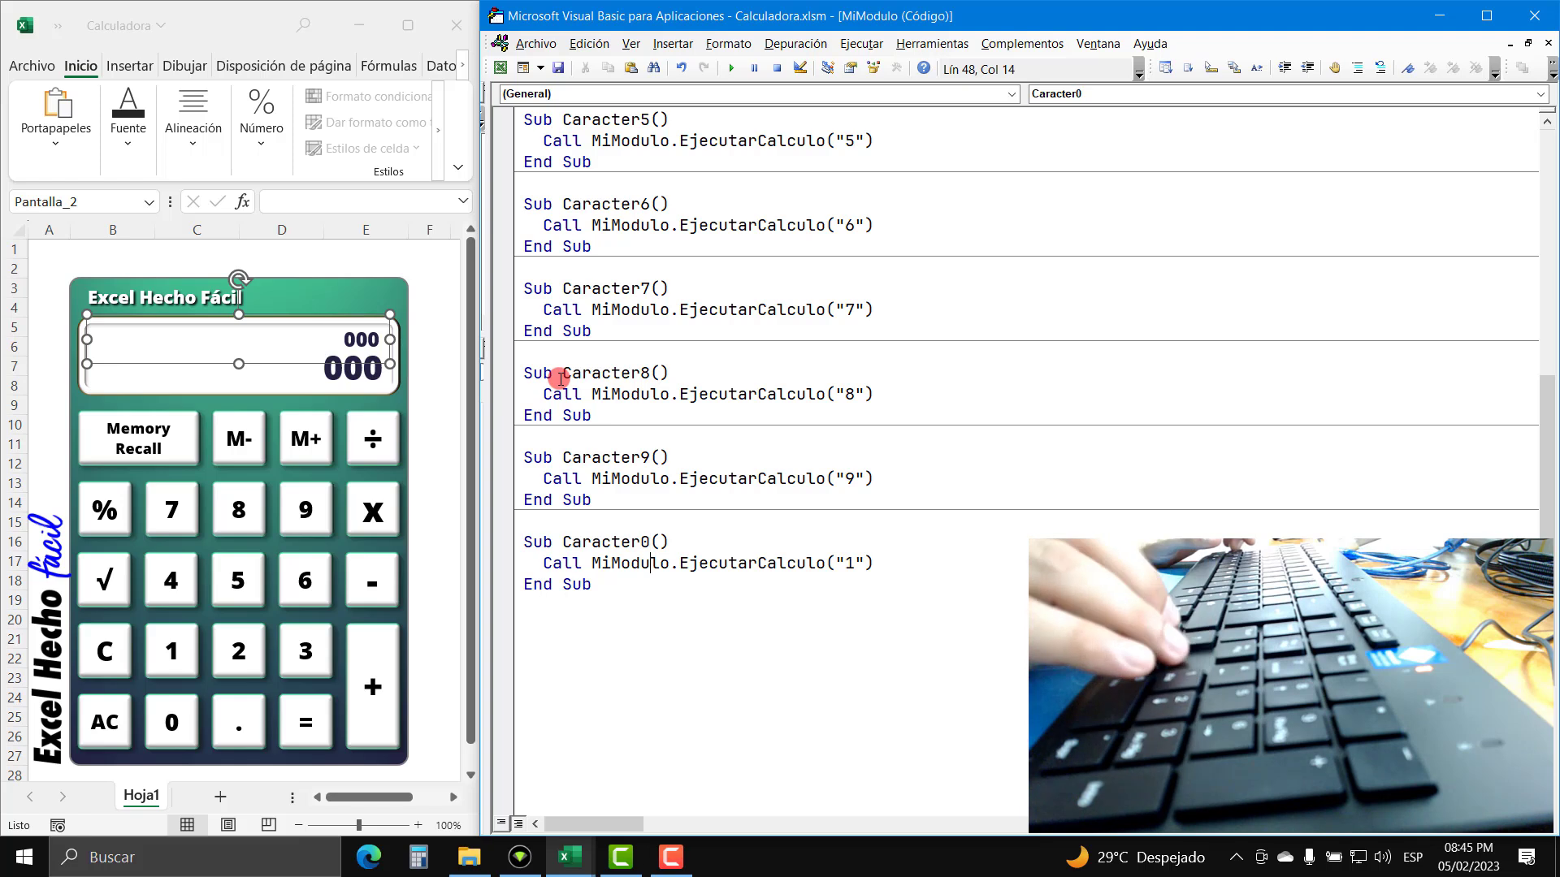
{"action": "key", "text": "End"}
{"action": "key", "text": "Left"}
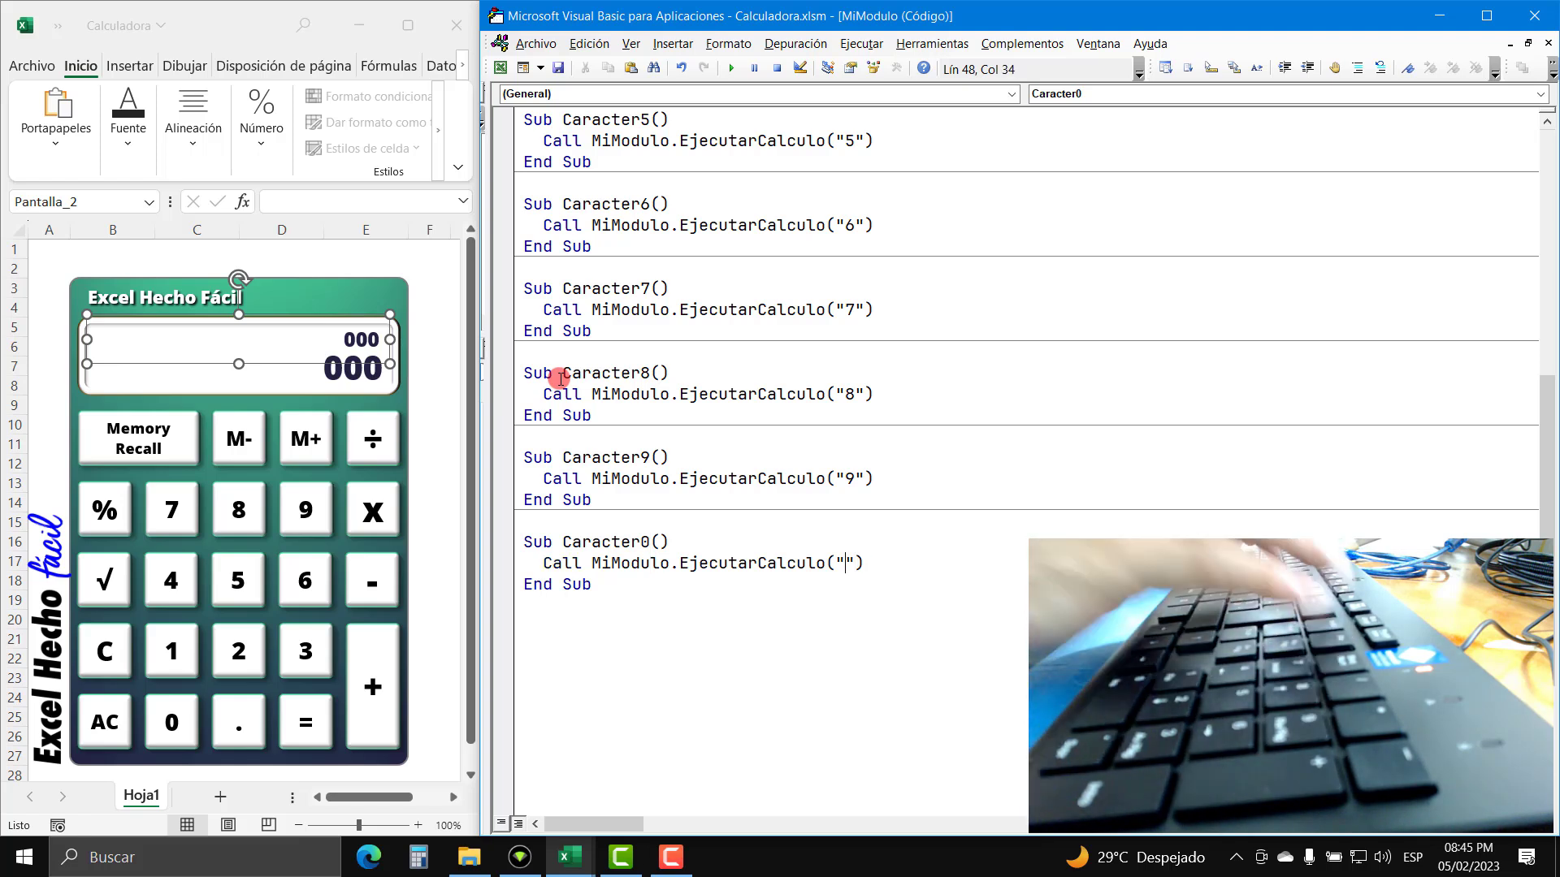
{"action": "key", "text": "BackSpace"}
{"action": "type", "text": "0"}
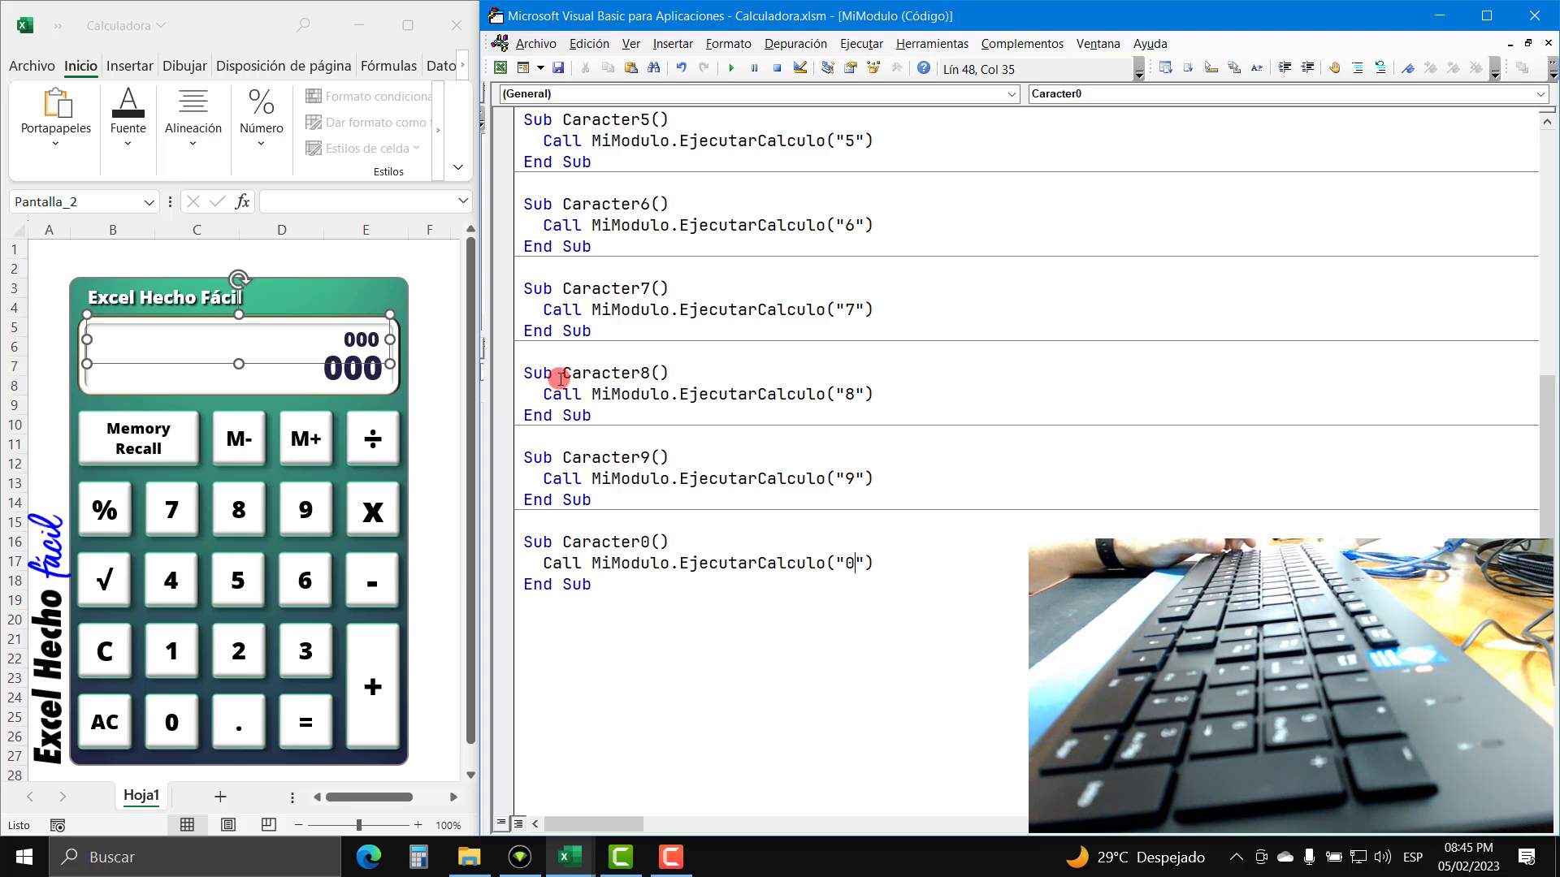
{"action": "key", "text": "ctrl+End"}
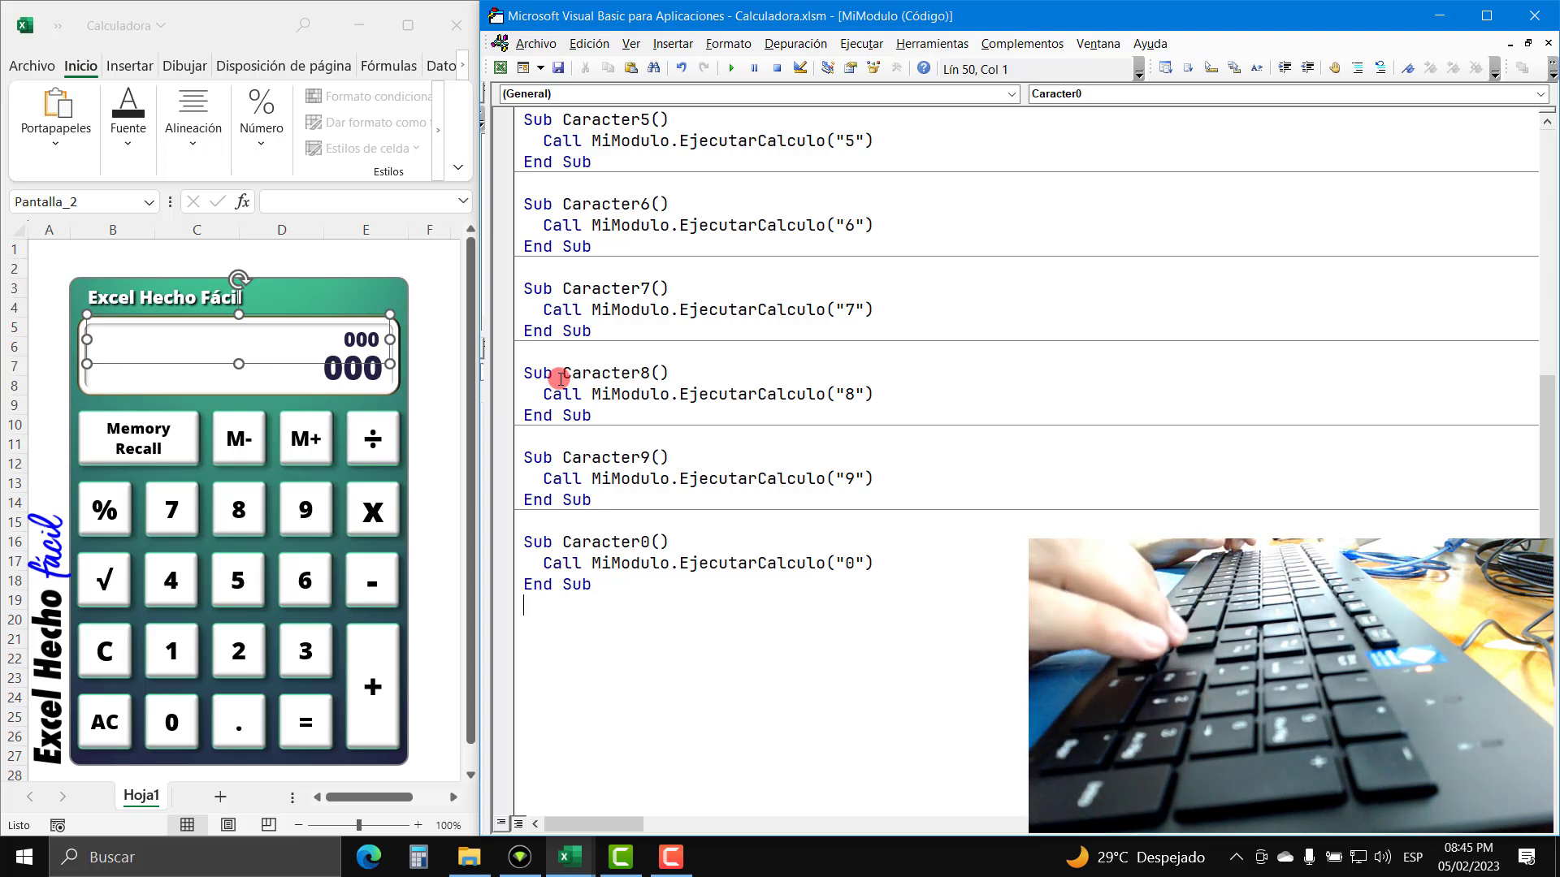
{"action": "key", "text": "Return"}
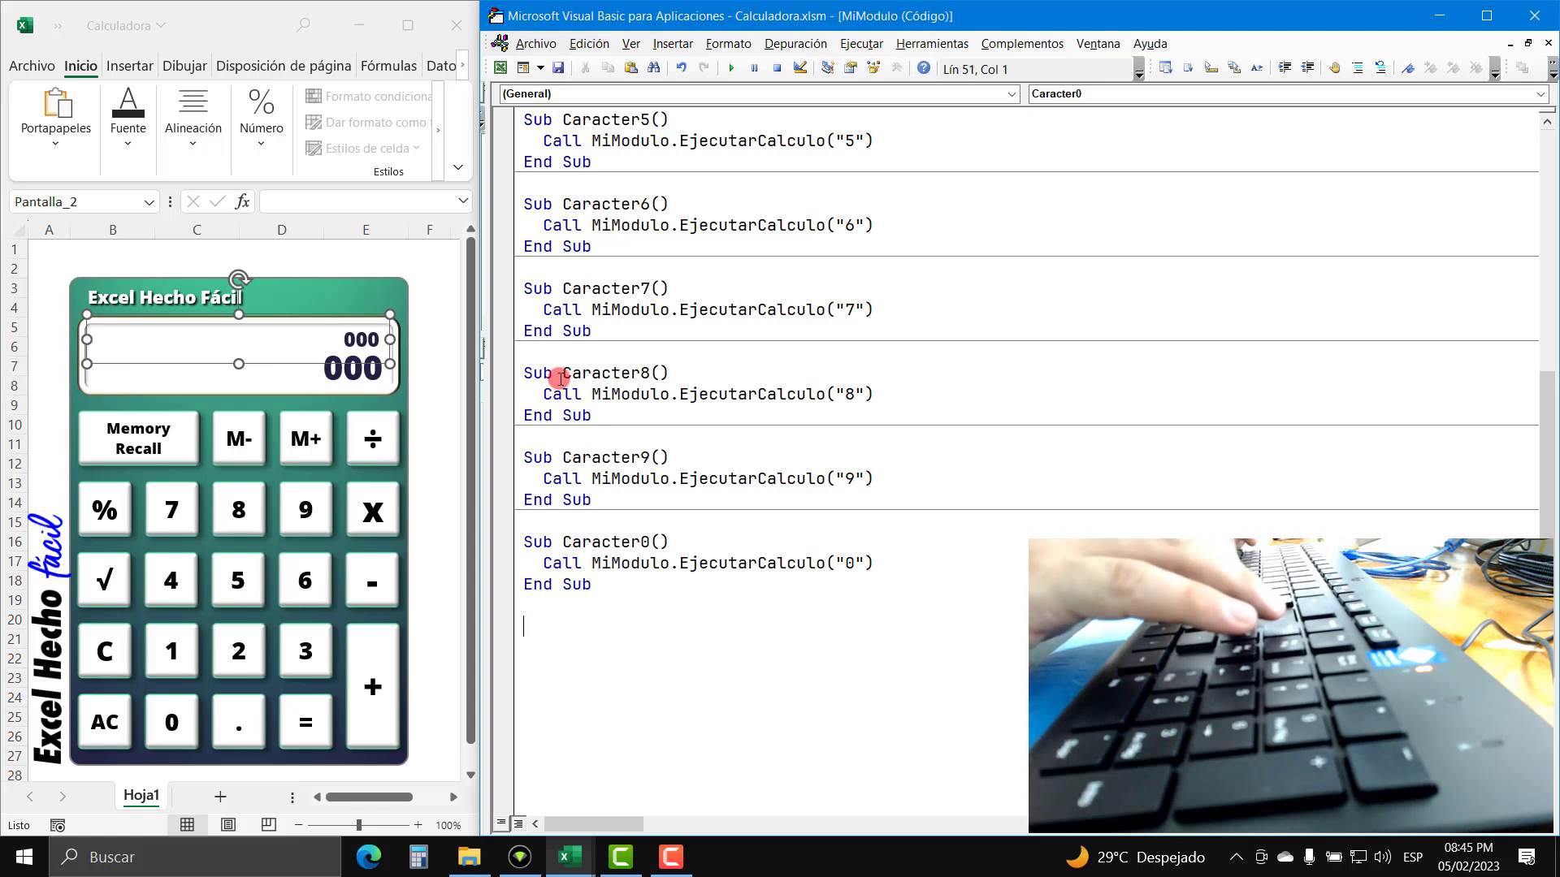
{"action": "key", "text": "Return"}
{"action": "key", "text": "Return"}
{"action": "key", "text": "Return"}
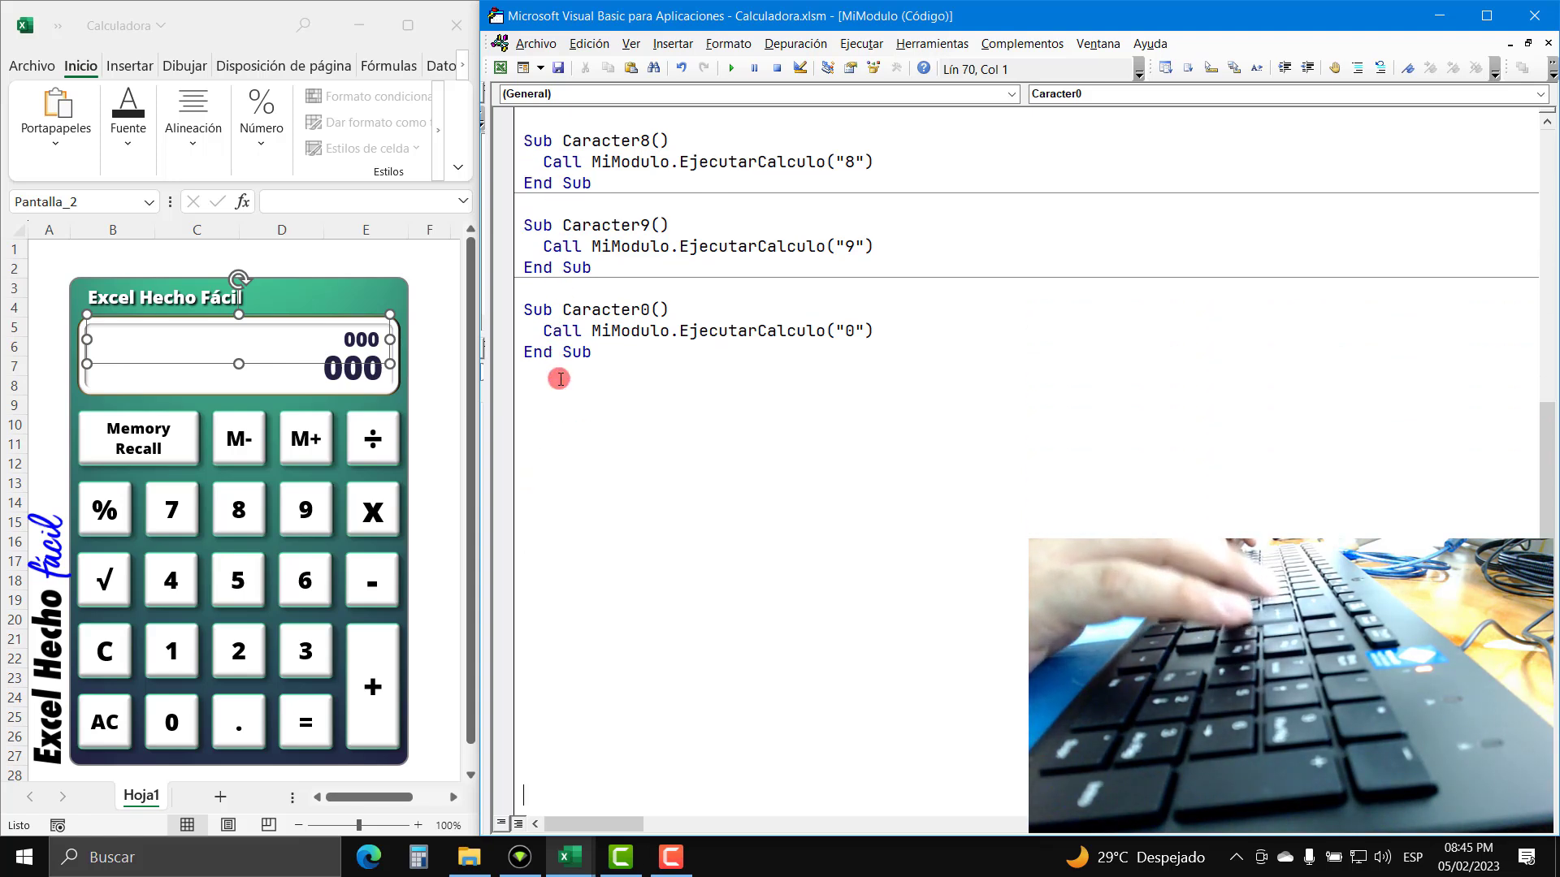
Assign the Caracter0 macro to the calculator's 0 key
{"action": "key", "text": "Return"}
{"action": "key", "text": "Return"}
{"action": "key", "text": "Return"}
{"action": "key", "text": "Return"}
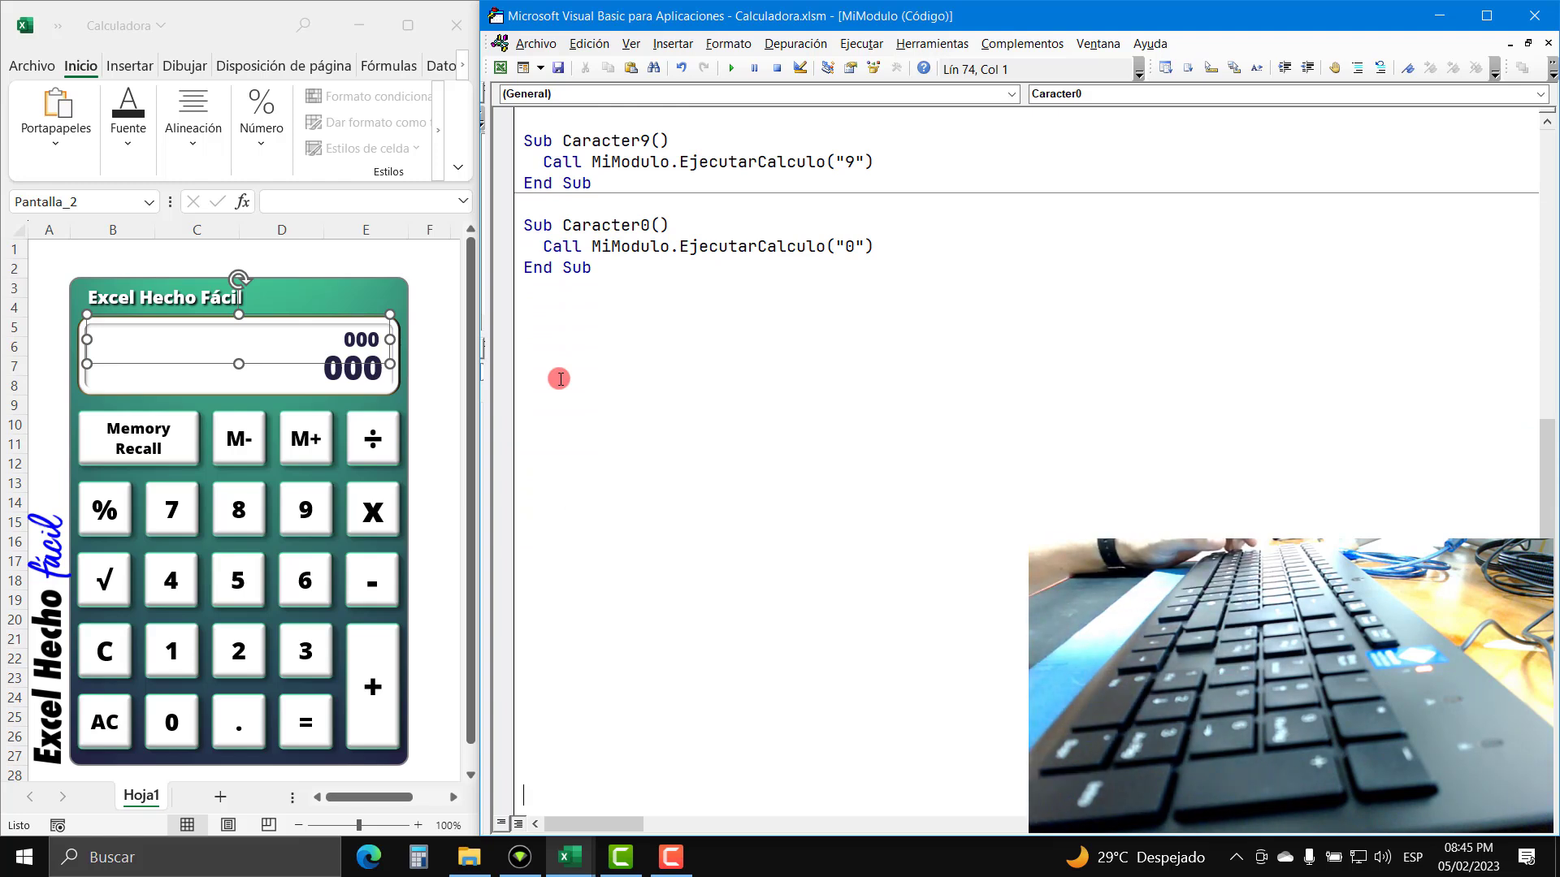
{"action": "right_click", "coordinate": [185, 709]}
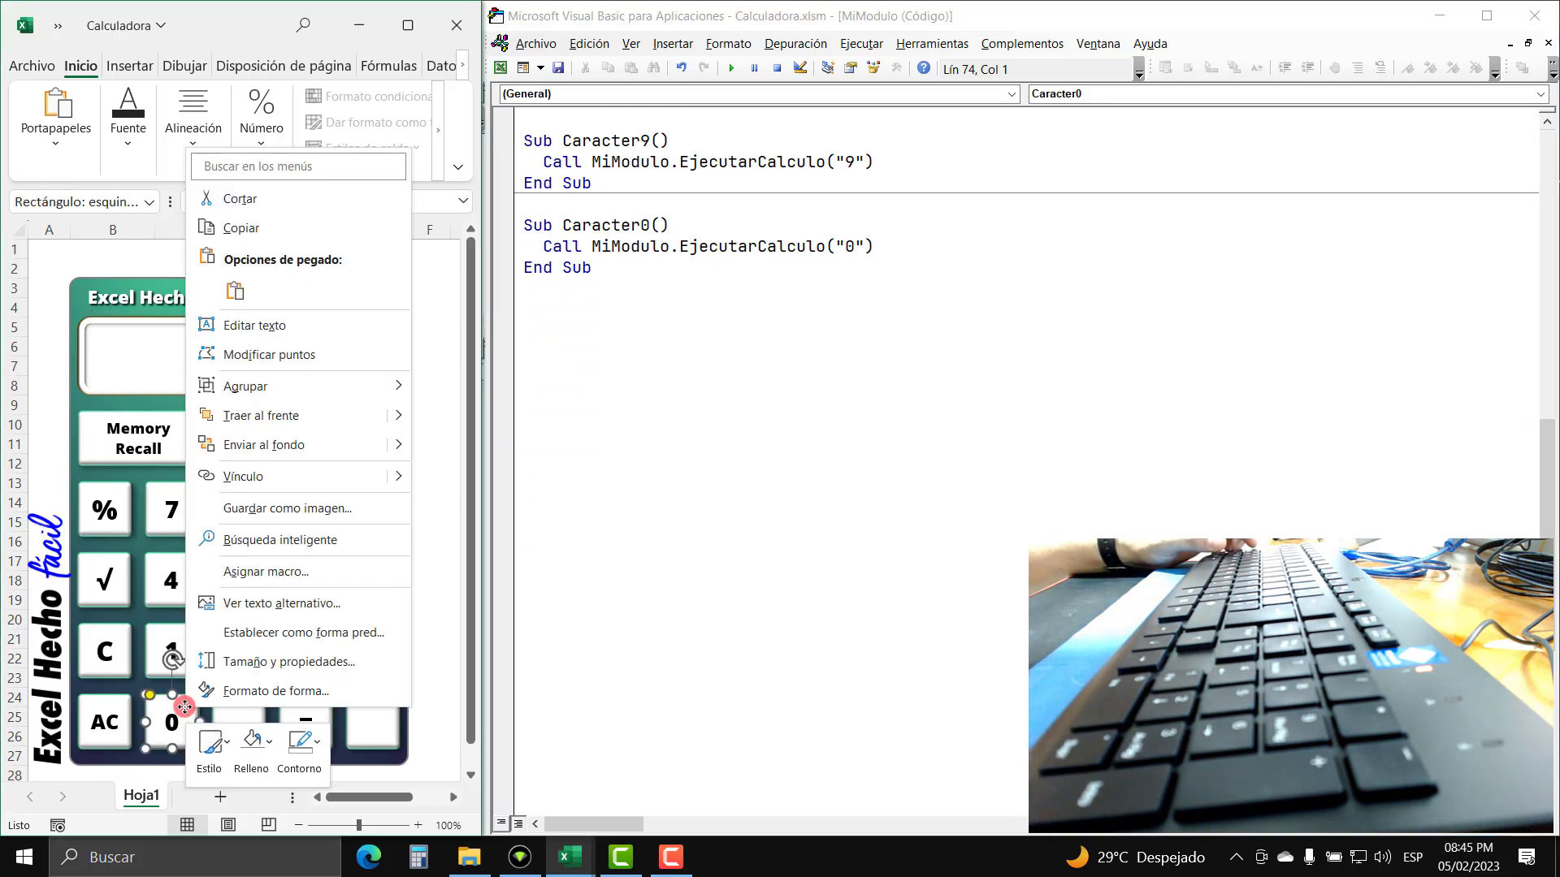
{"action": "left_click", "coordinate": [267, 572]}
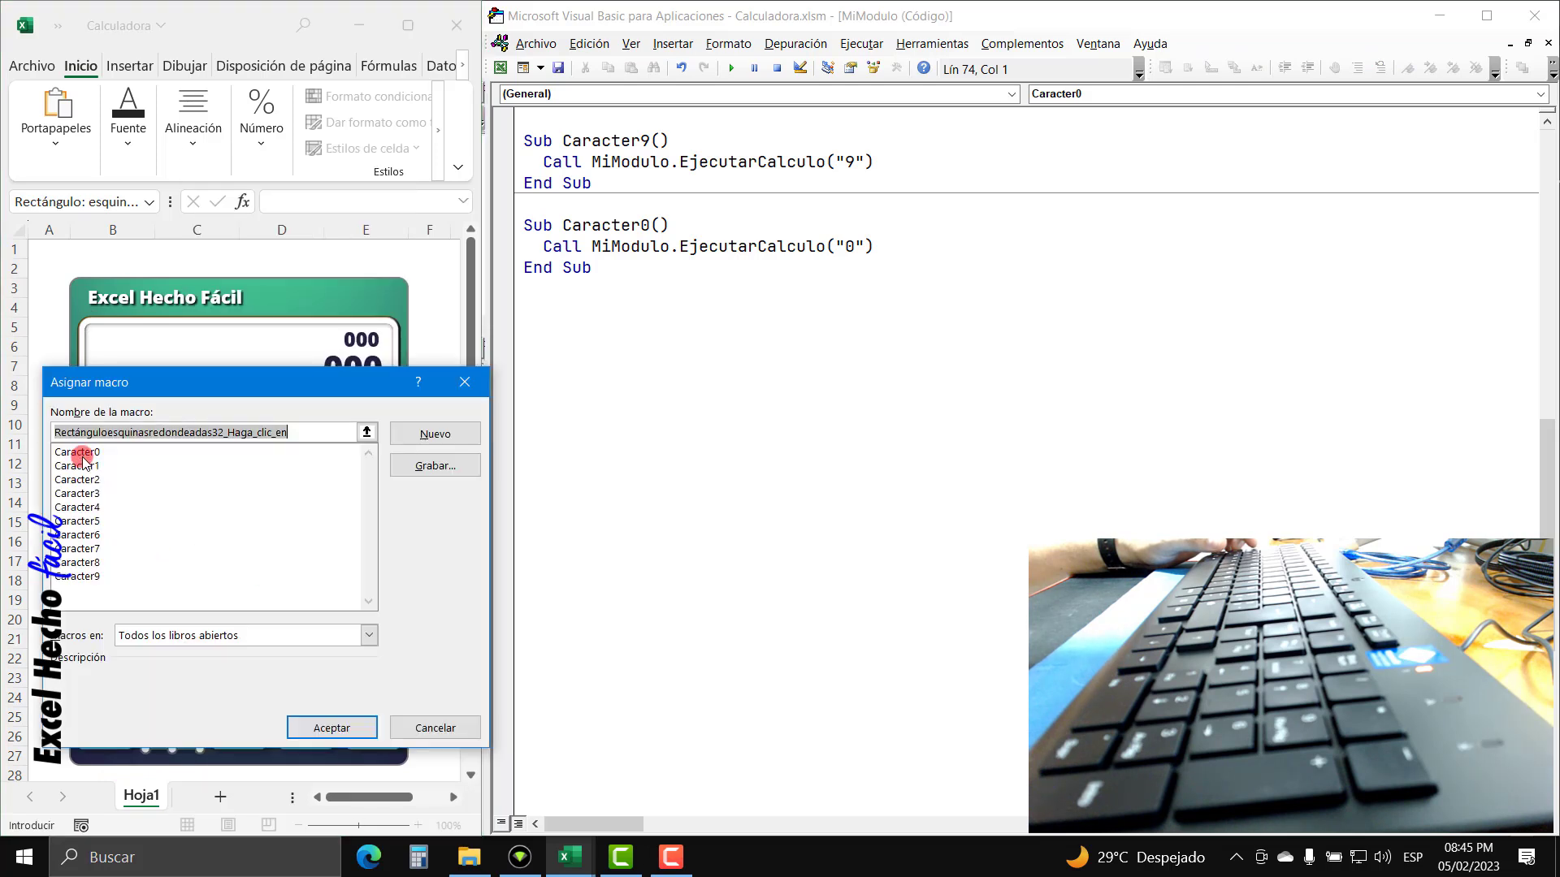
{"action": "left_click", "coordinate": [81, 453]}
{"action": "left_click", "coordinate": [315, 729]}
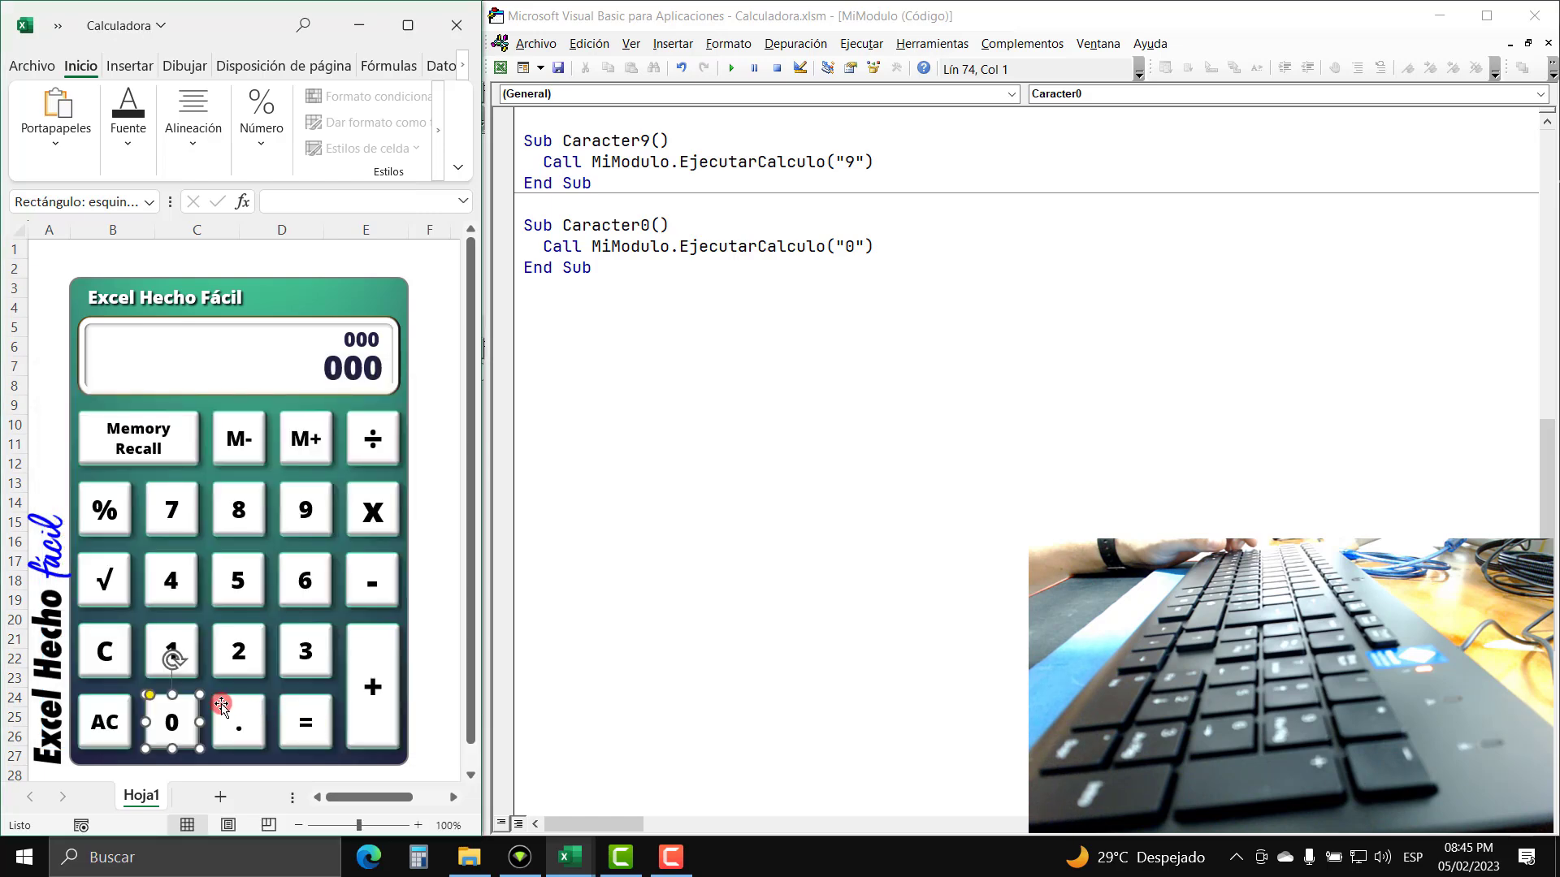
Assign macros Caracter1, Caracter2 and Caracter3 to the 1, 2 and 3 keys
{"action": "right_click", "coordinate": [179, 660]}
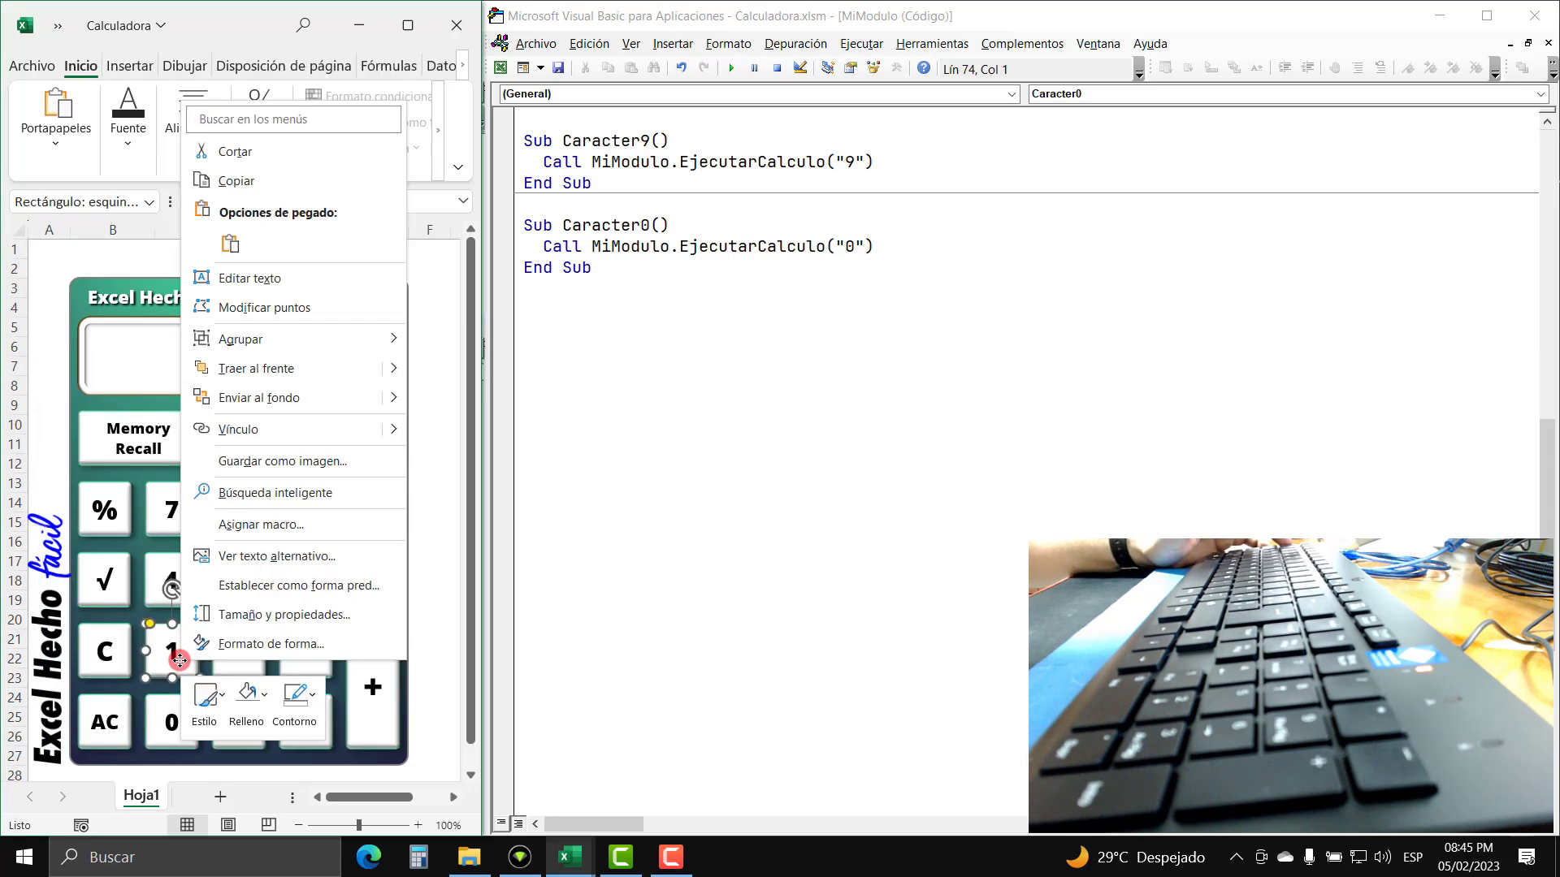
{"action": "left_click", "coordinate": [261, 524]}
{"action": "left_click", "coordinate": [73, 416]}
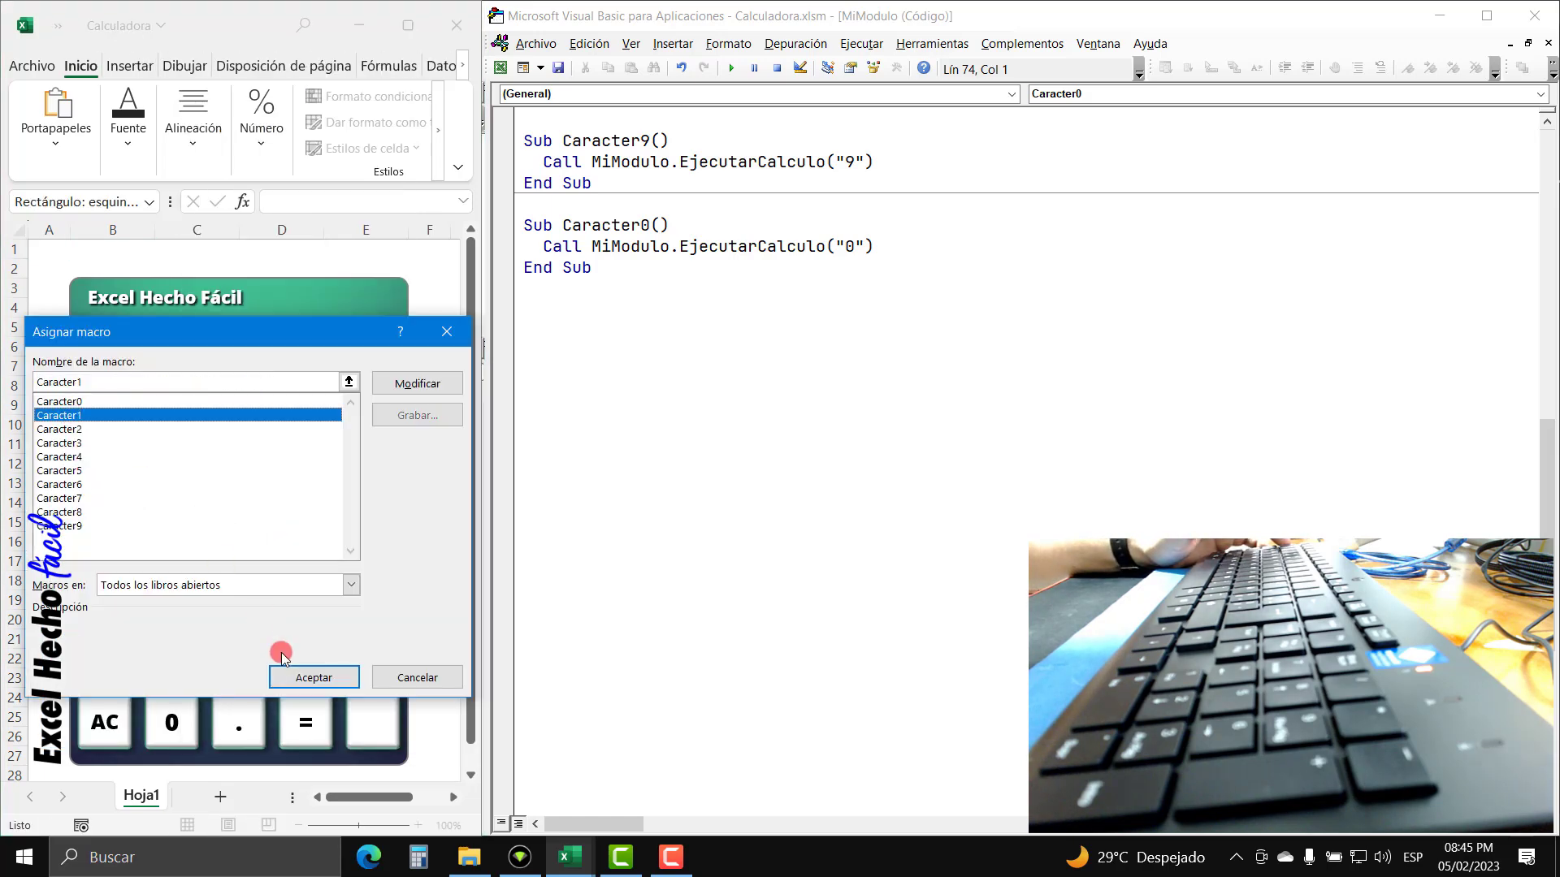
{"action": "left_click", "coordinate": [294, 674]}
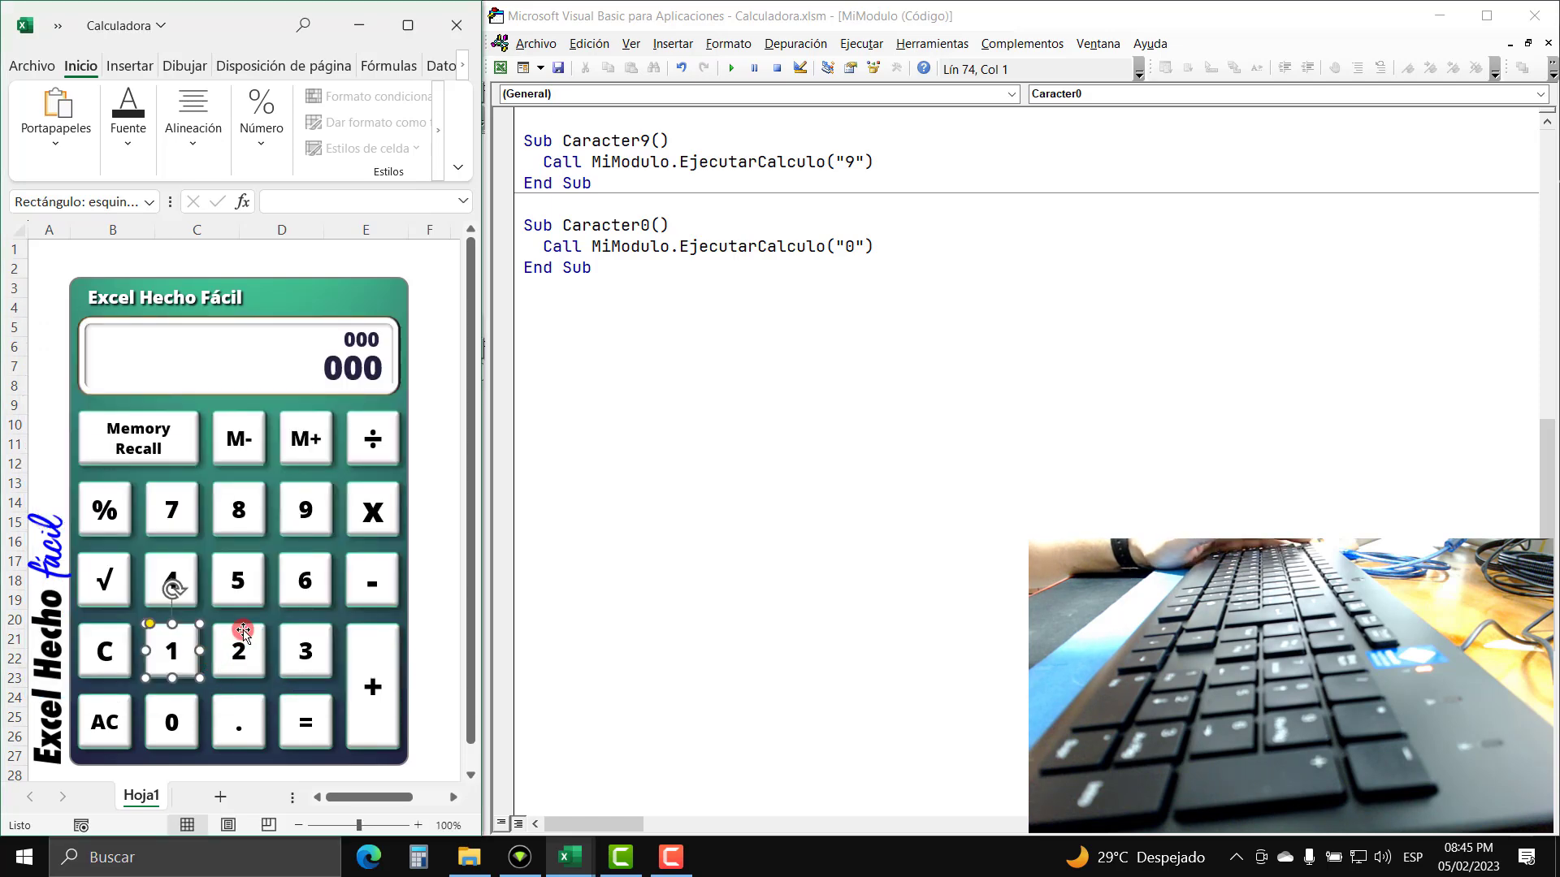
{"action": "right_click", "coordinate": [239, 639]}
{"action": "left_click", "coordinate": [317, 496]}
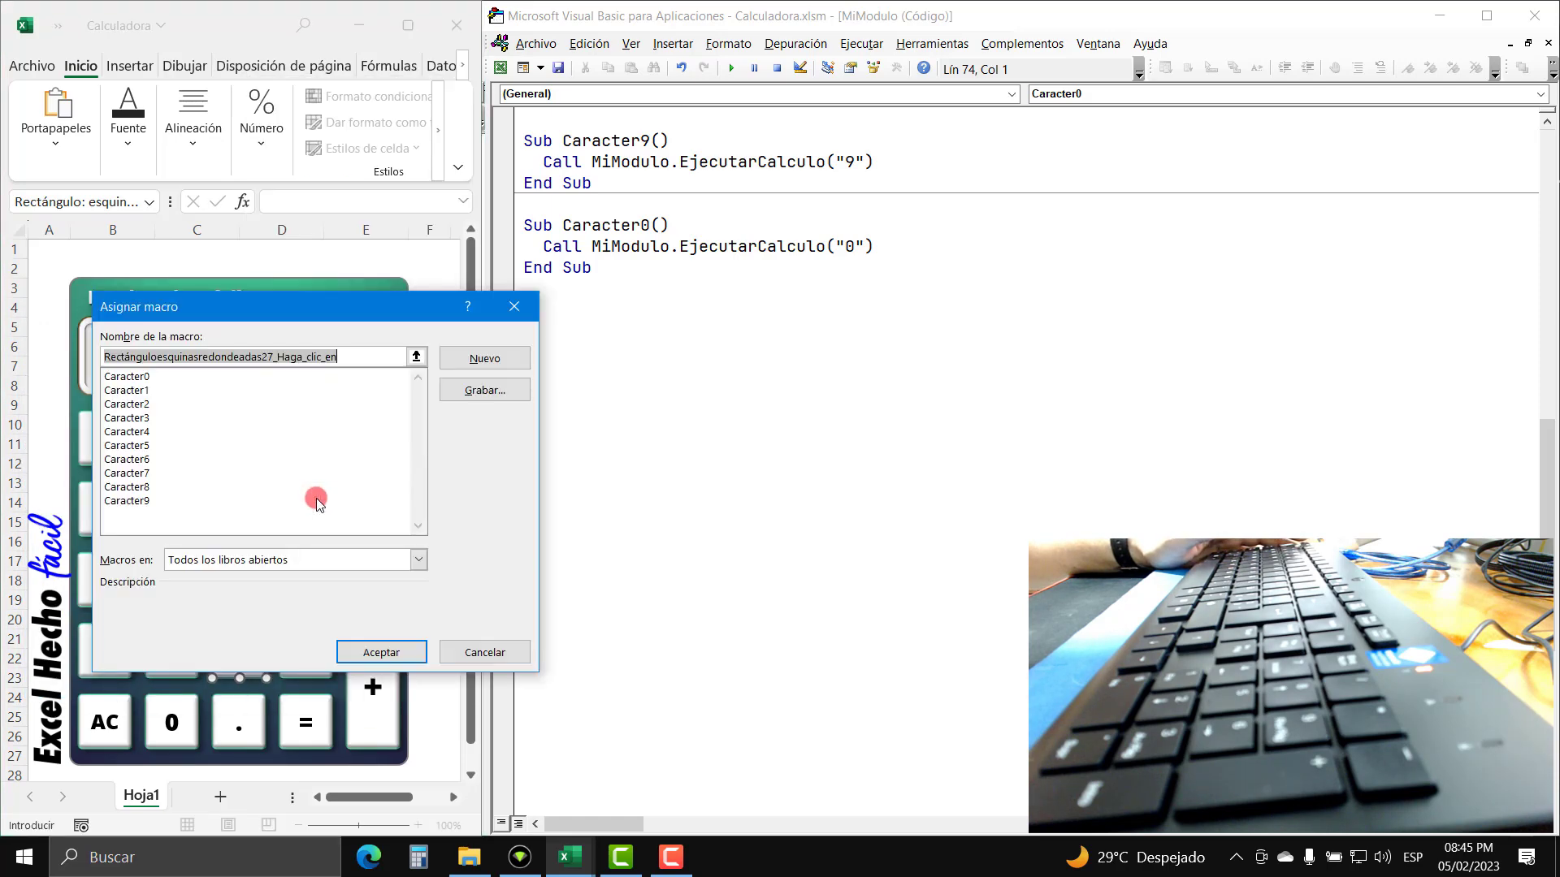
{"action": "left_click", "coordinate": [152, 406]}
{"action": "left_click", "coordinate": [377, 651]}
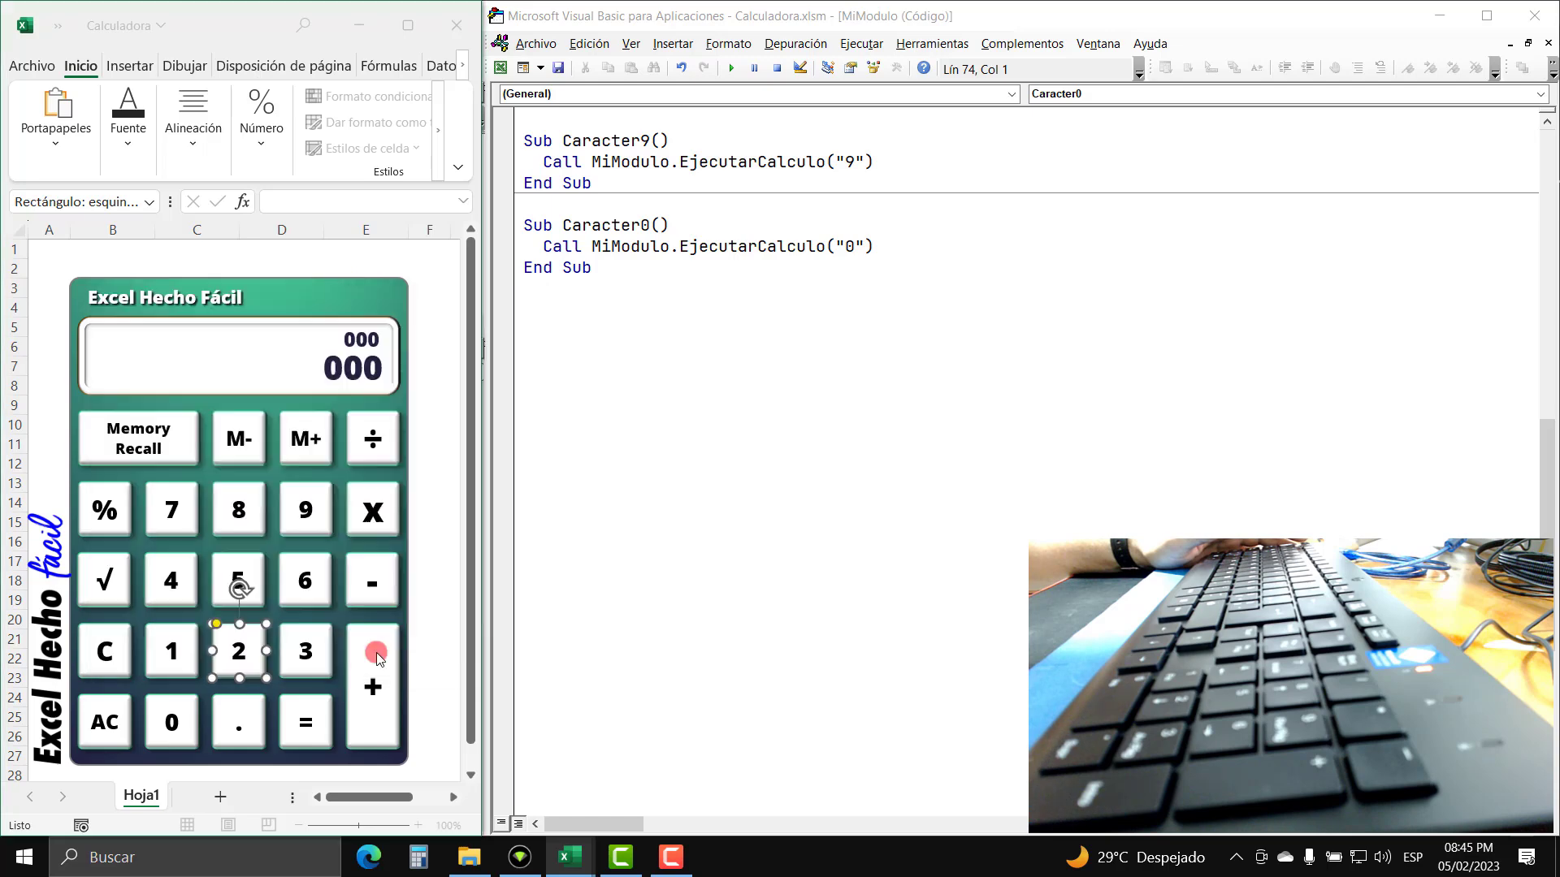
{"action": "right_click", "coordinate": [290, 628]}
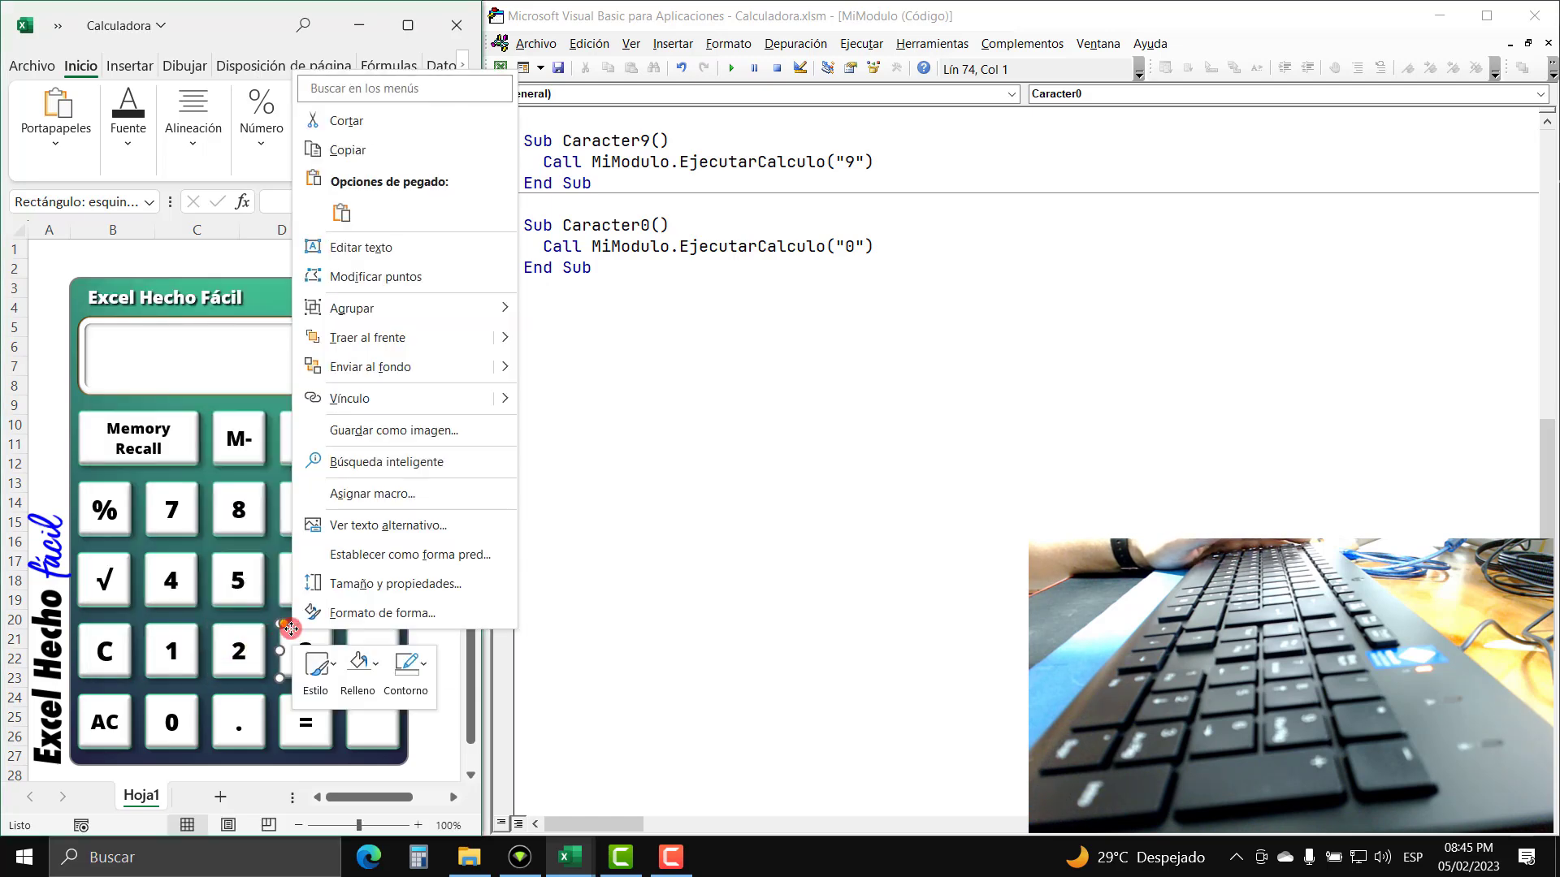
{"action": "left_click", "coordinate": [352, 494]}
{"action": "left_click", "coordinate": [167, 415]}
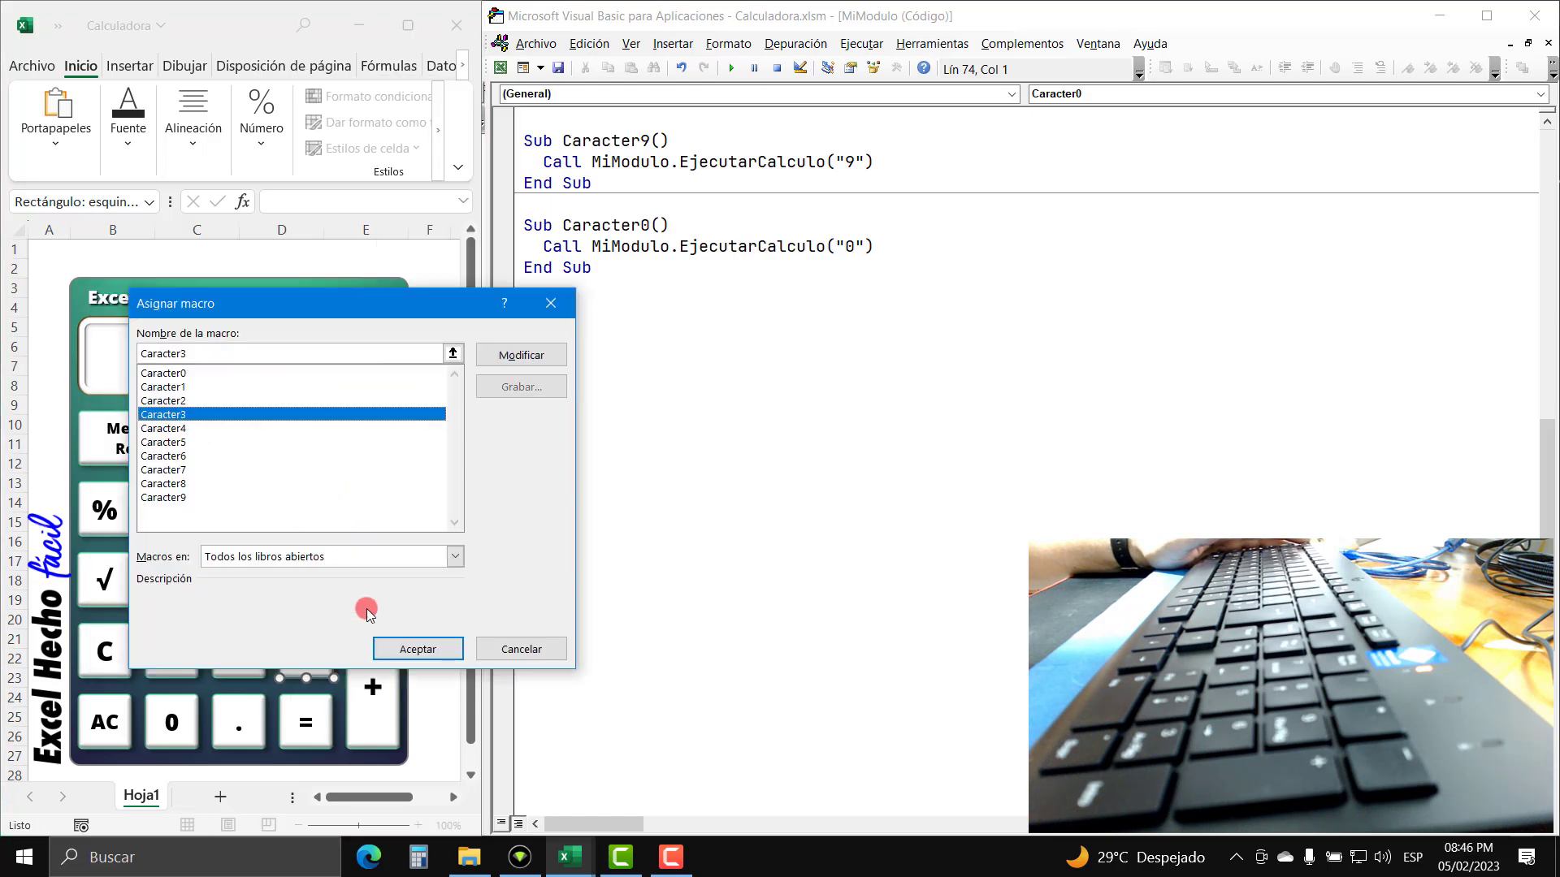
{"action": "left_click", "coordinate": [412, 647]}
Assign macros Caracter4, Caracter5 and Caracter6 to the 4, 5 and 6 keys
{"action": "right_click", "coordinate": [171, 562]}
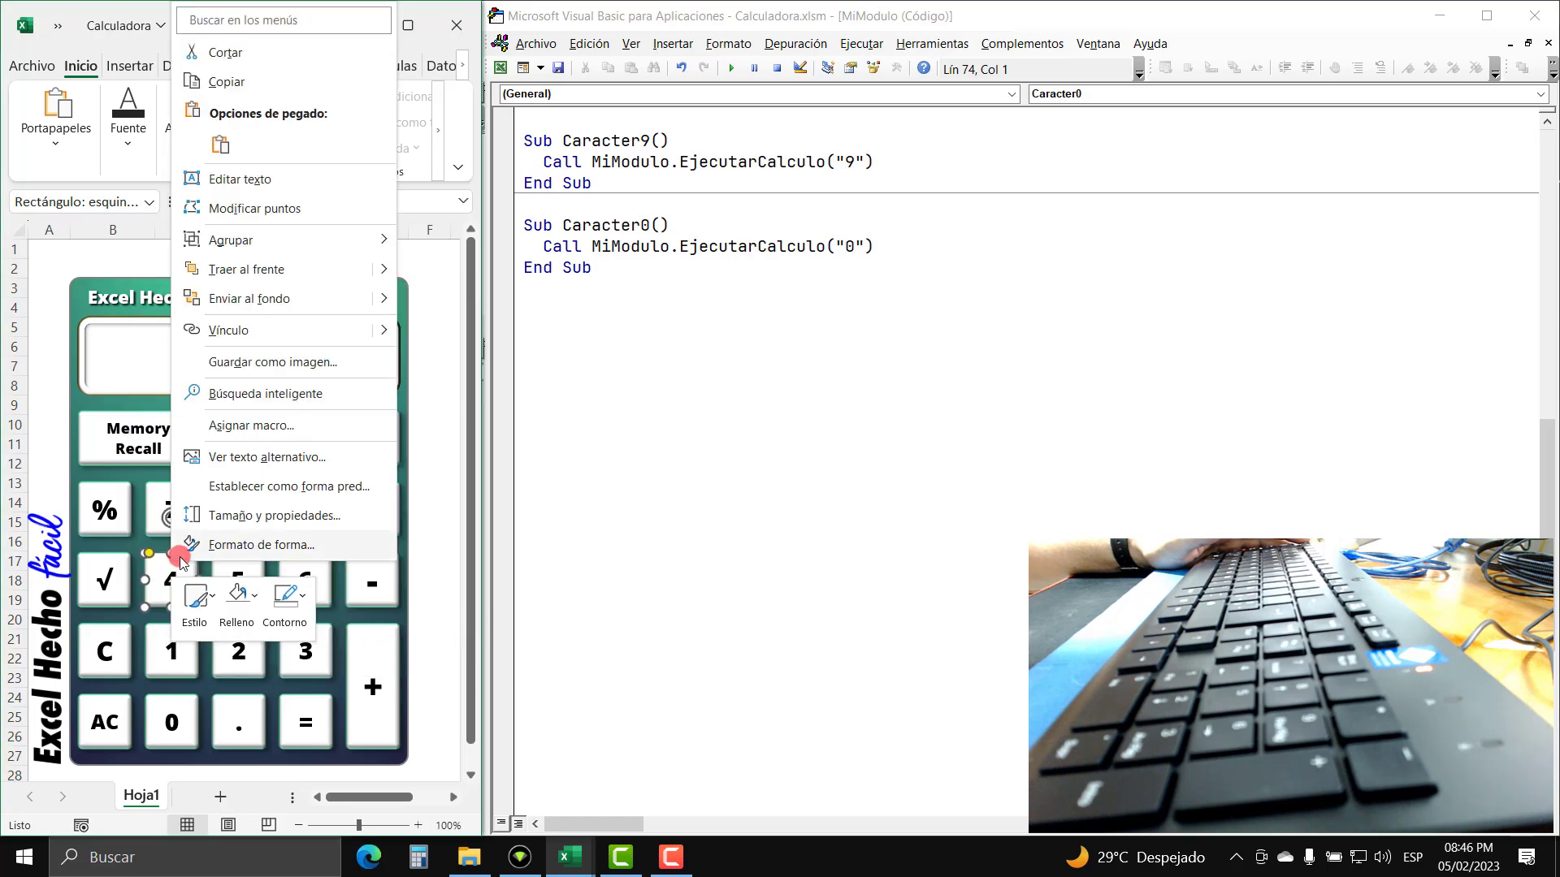
{"action": "left_click", "coordinate": [224, 453]}
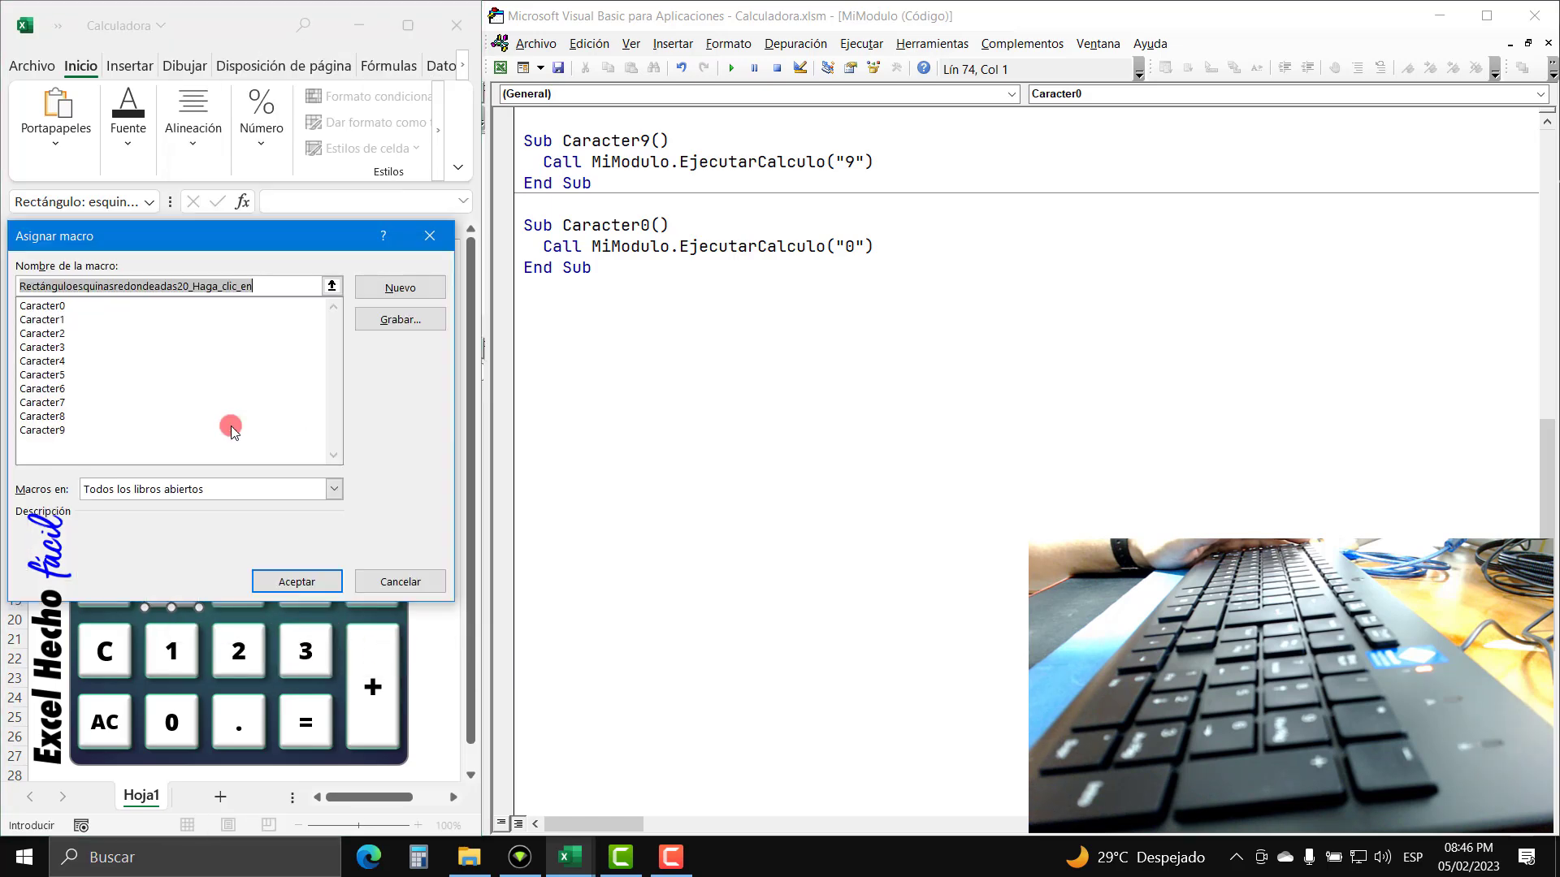
{"action": "left_click", "coordinate": [53, 362]}
{"action": "left_click", "coordinate": [261, 582]}
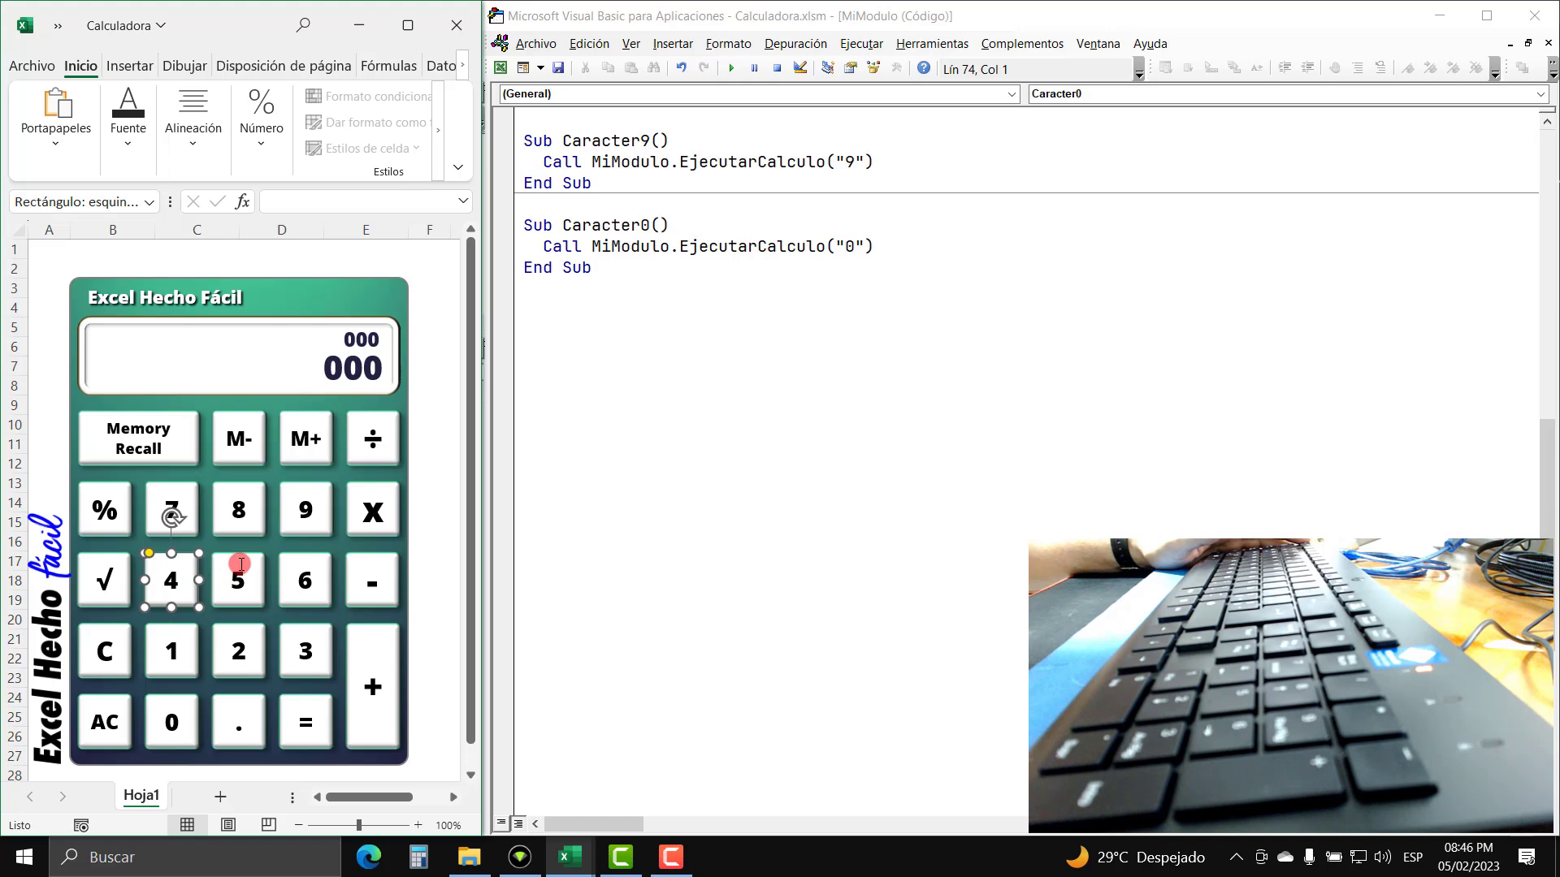
{"action": "right_click", "coordinate": [241, 564]}
{"action": "left_click", "coordinate": [292, 485]}
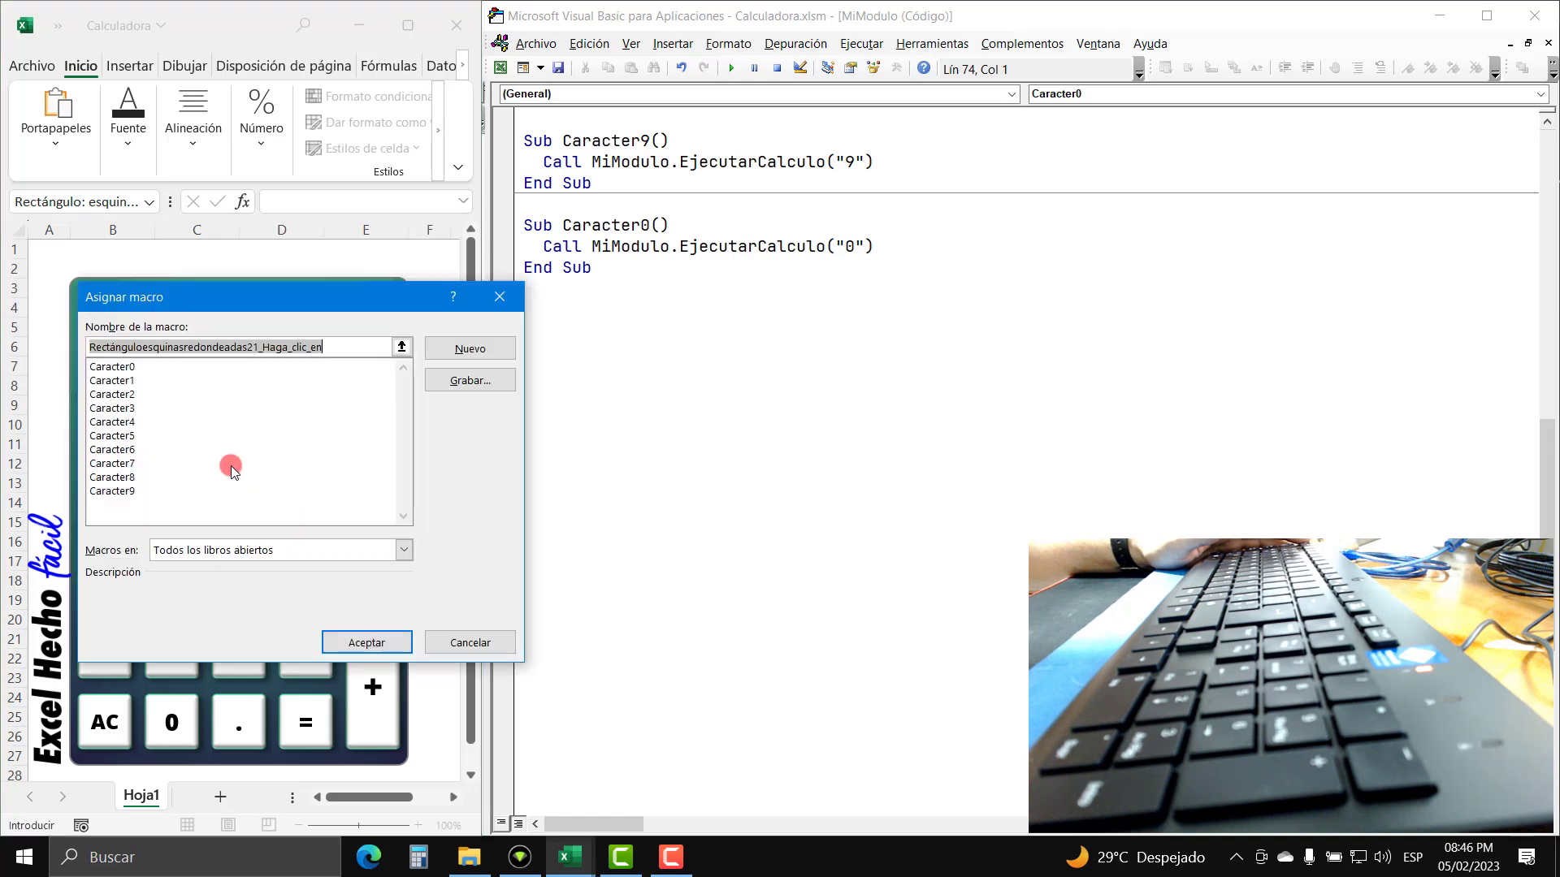
{"action": "left_click", "coordinate": [135, 436]}
{"action": "left_click", "coordinate": [365, 642]}
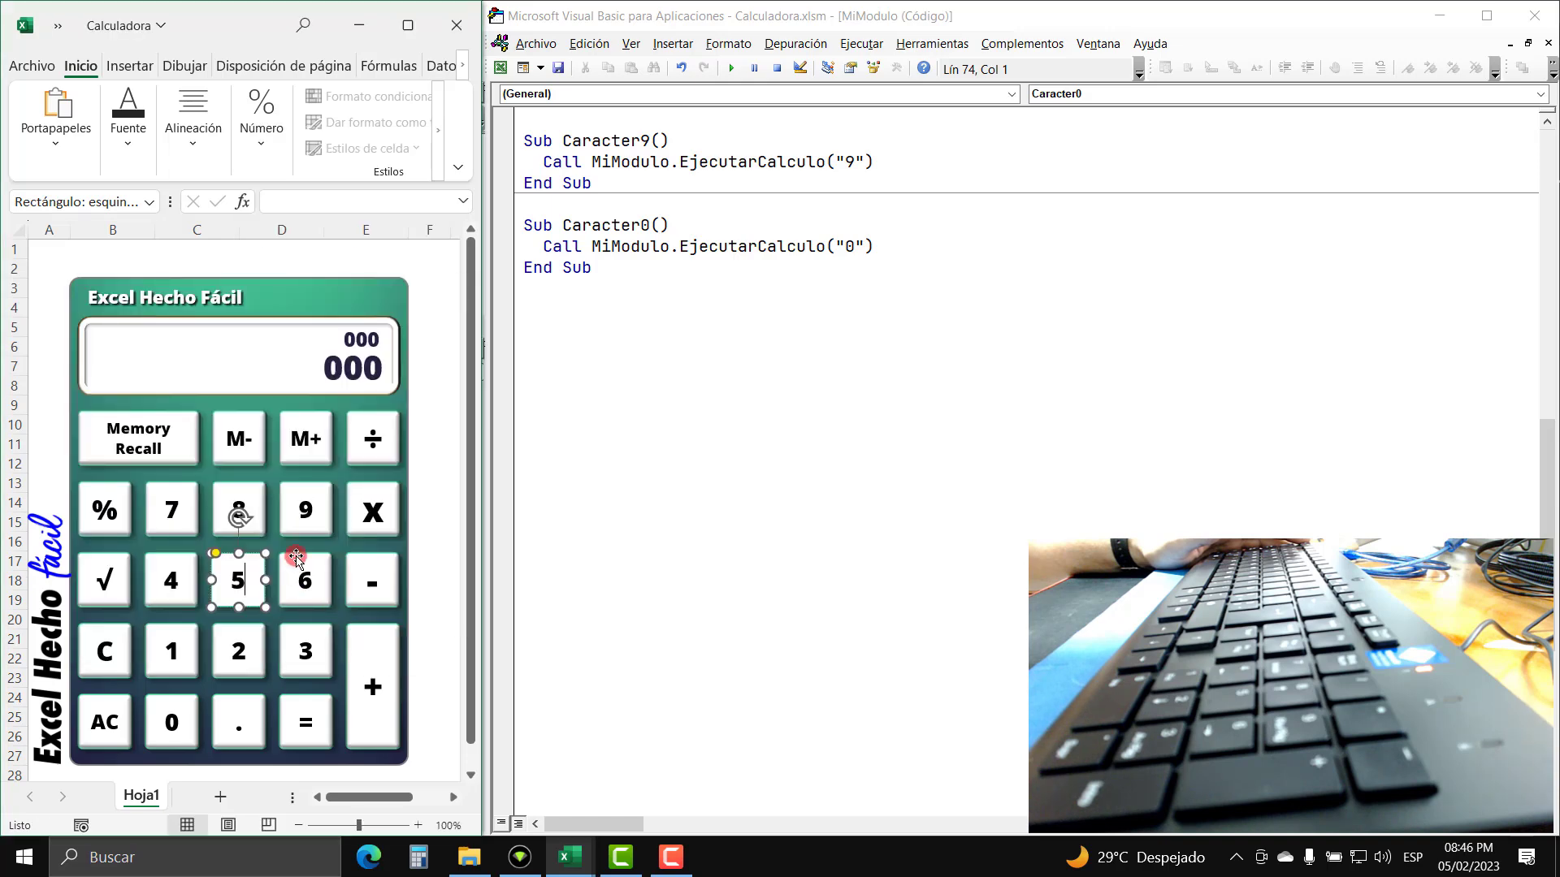
{"action": "right_click", "coordinate": [297, 561]}
{"action": "left_click", "coordinate": [365, 689]}
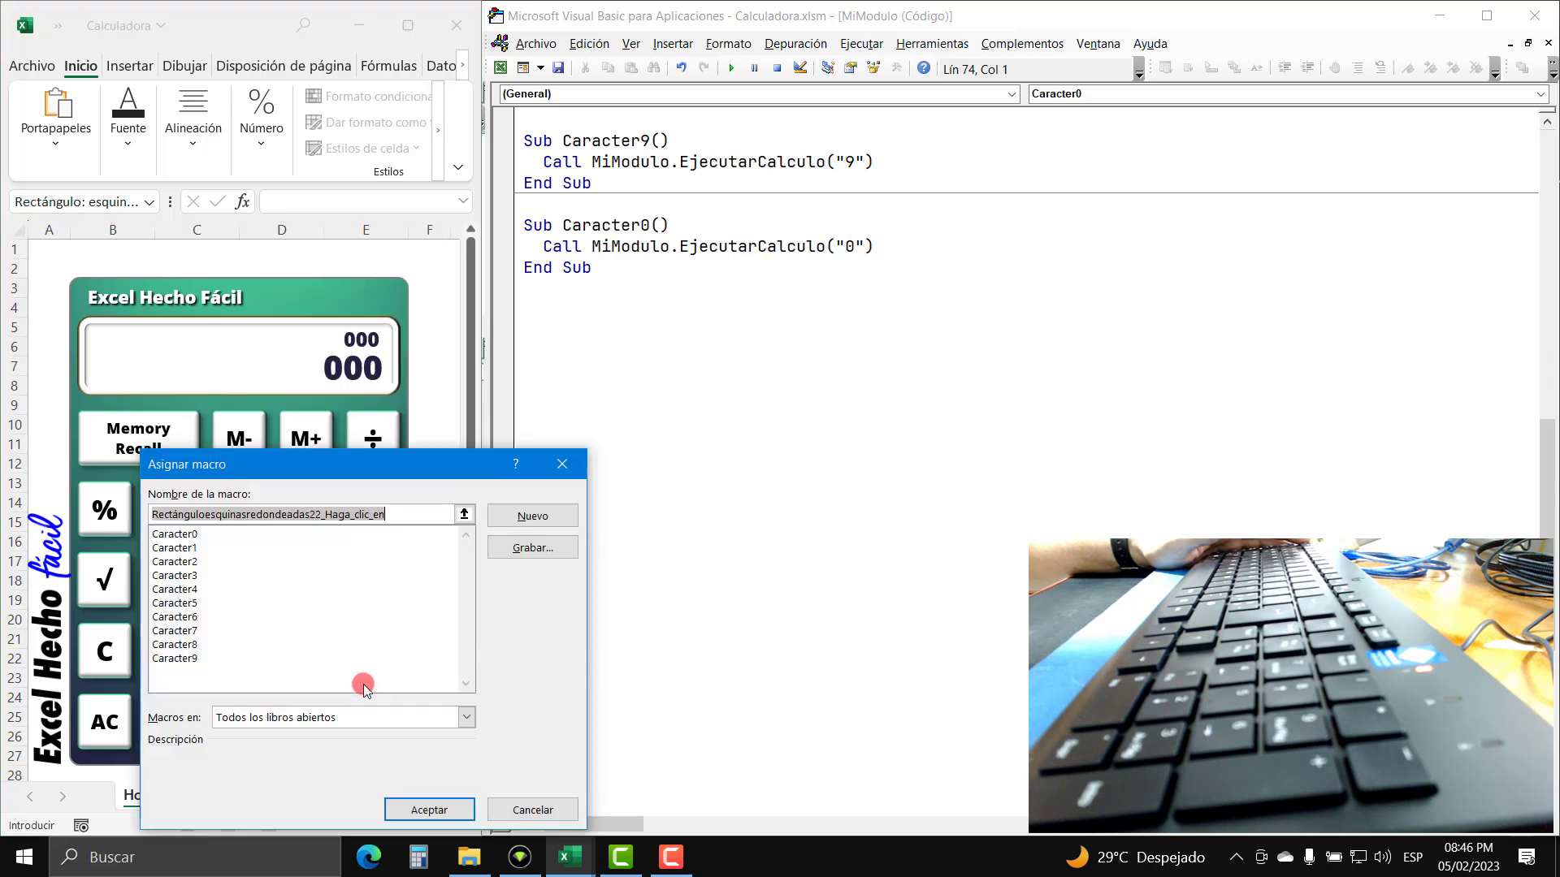
{"action": "left_click", "coordinate": [196, 619]}
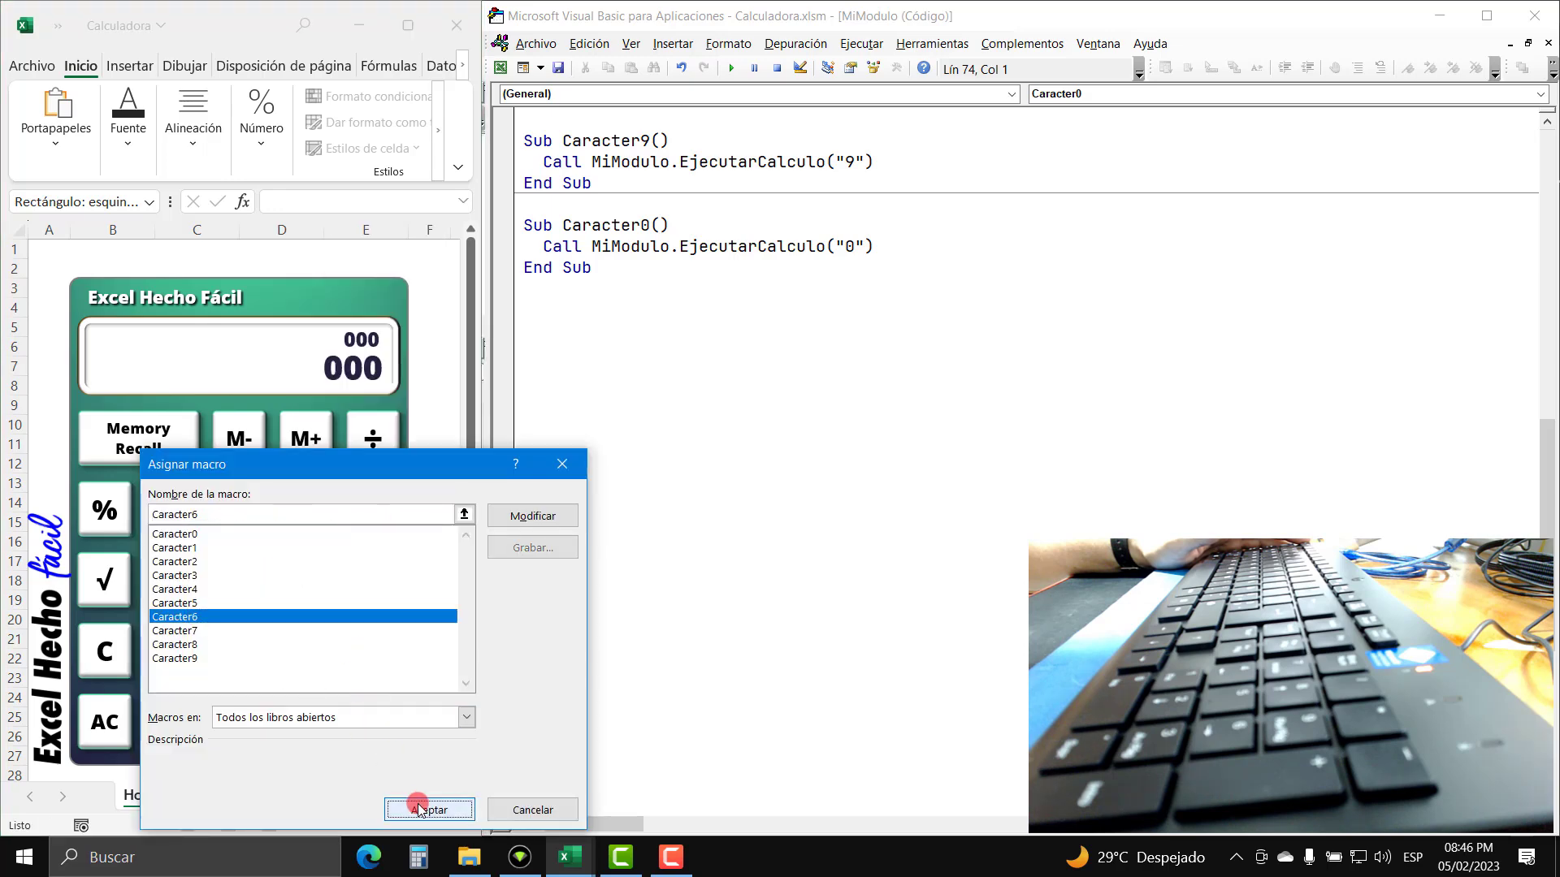
{"action": "left_click", "coordinate": [423, 808]}
Assign macros Caracter7, Caracter8 and Caracter9 to the 7, 8 and 9 keys
{"action": "right_click", "coordinate": [187, 499]}
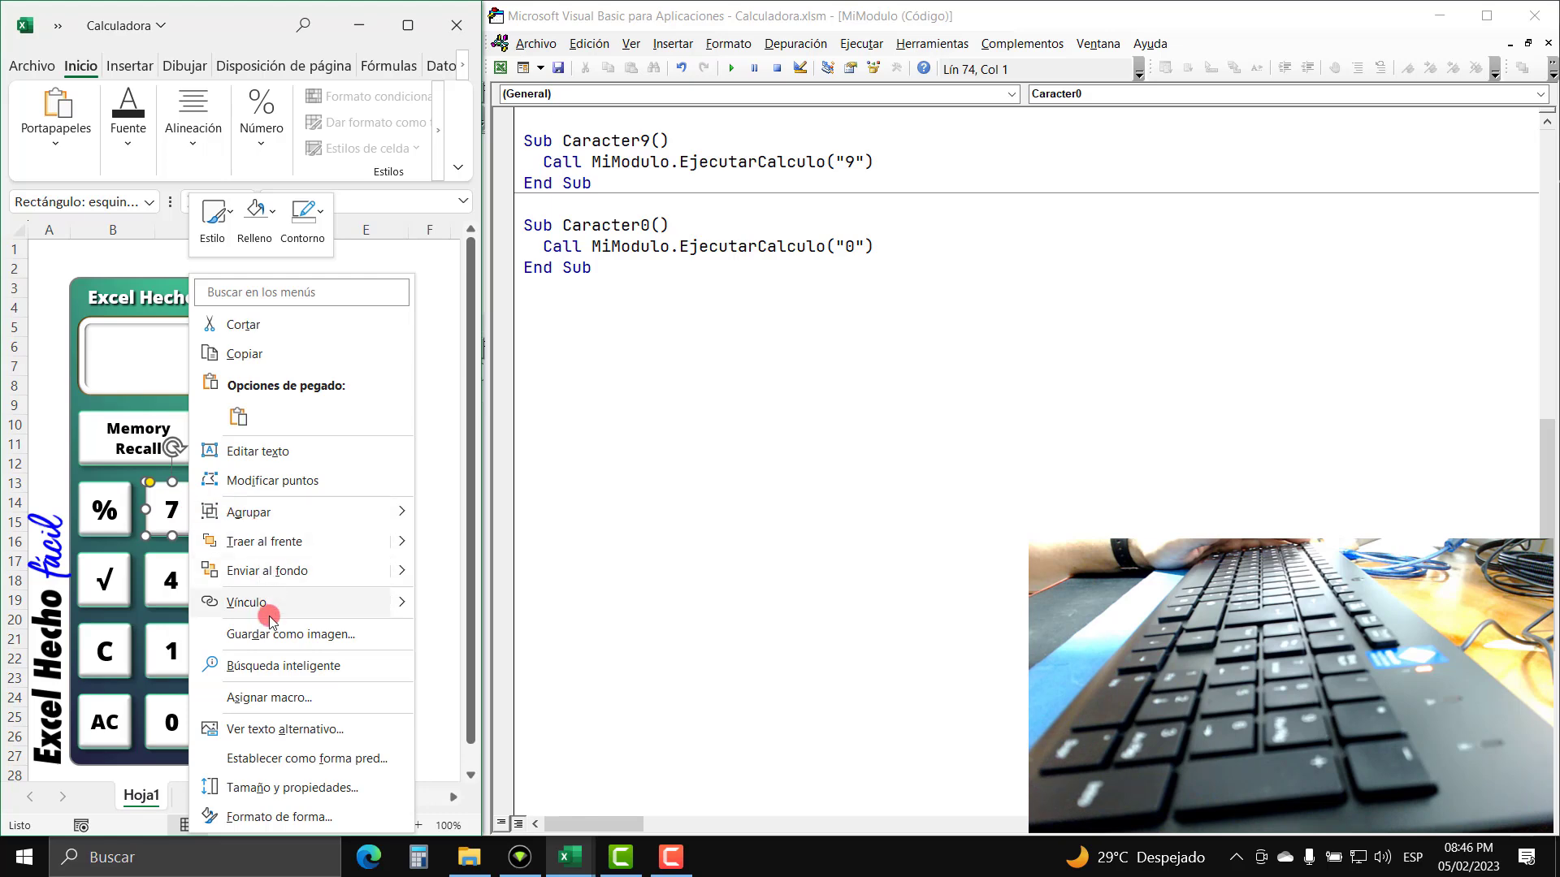
{"action": "left_click", "coordinate": [365, 692]}
{"action": "left_click", "coordinate": [106, 627]}
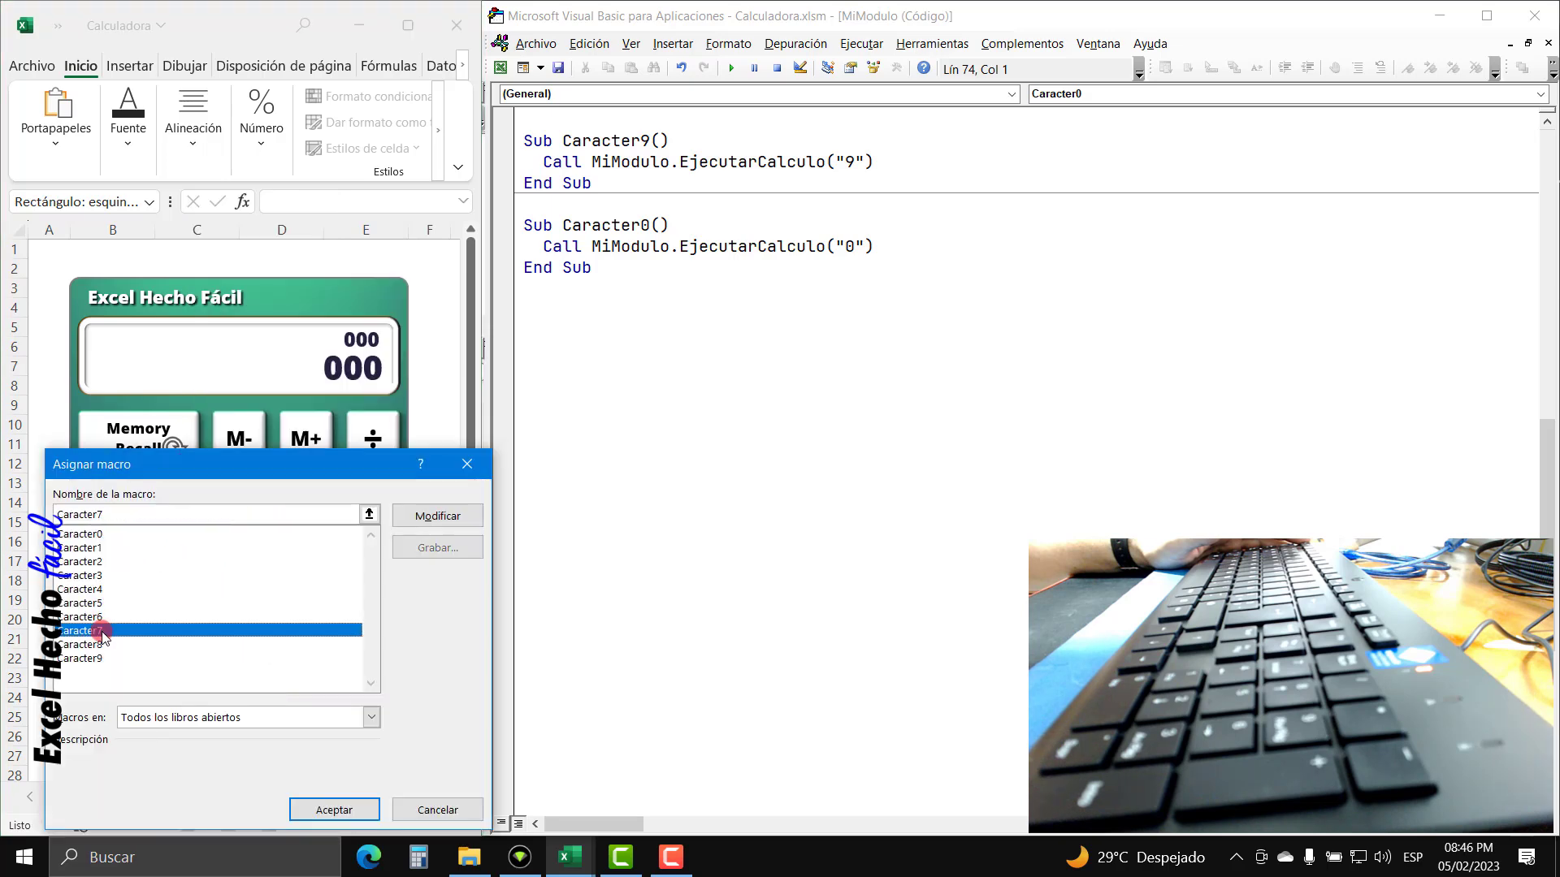
{"action": "left_click", "coordinate": [334, 809]}
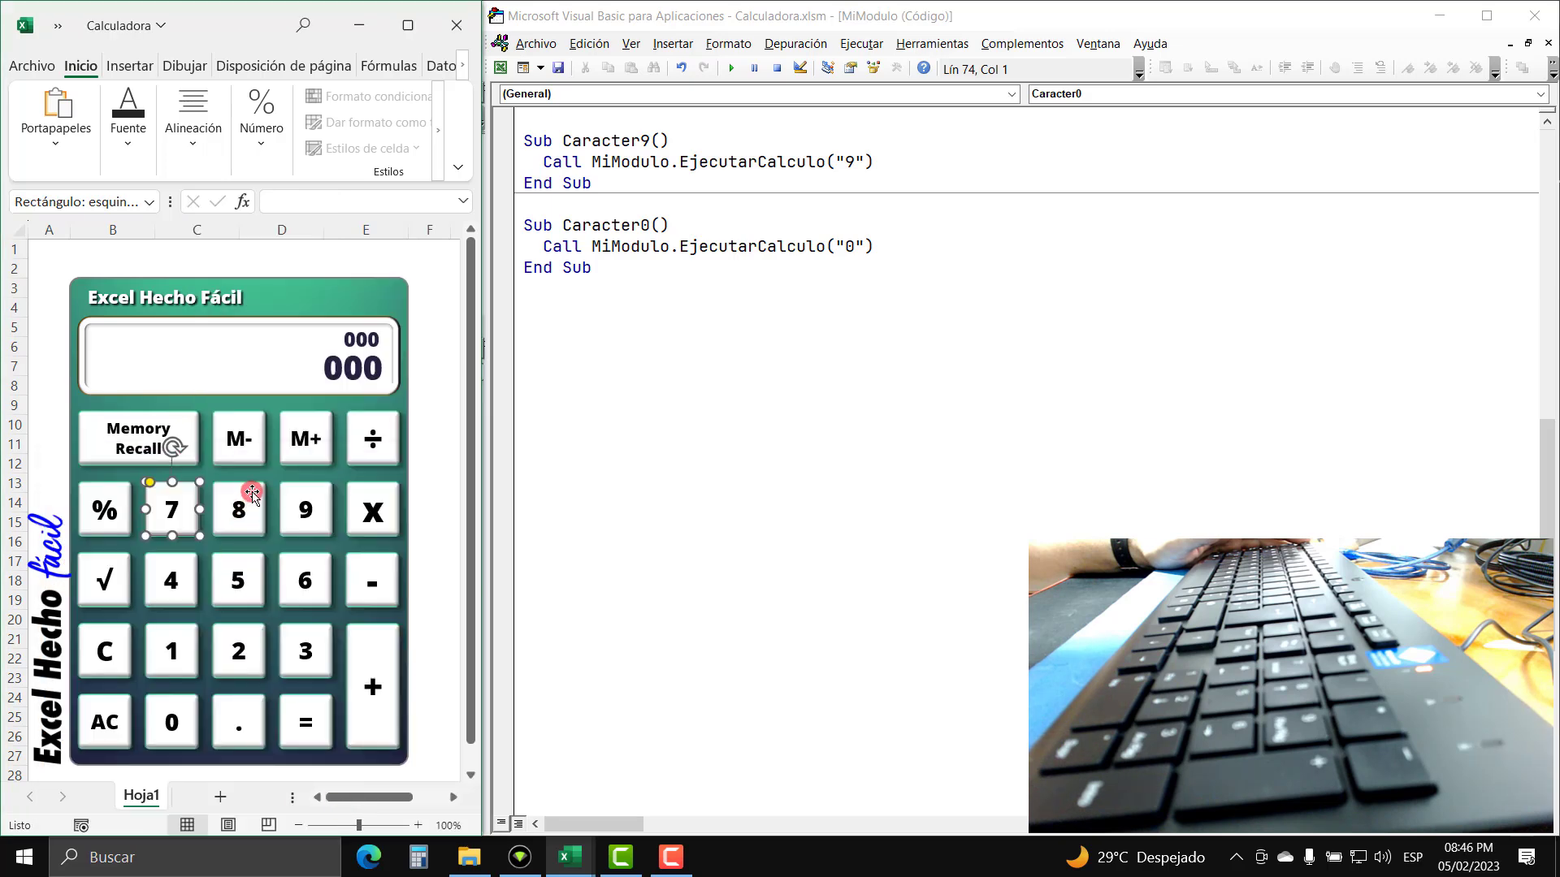
{"action": "right_click", "coordinate": [252, 493]}
{"action": "left_click", "coordinate": [313, 696]}
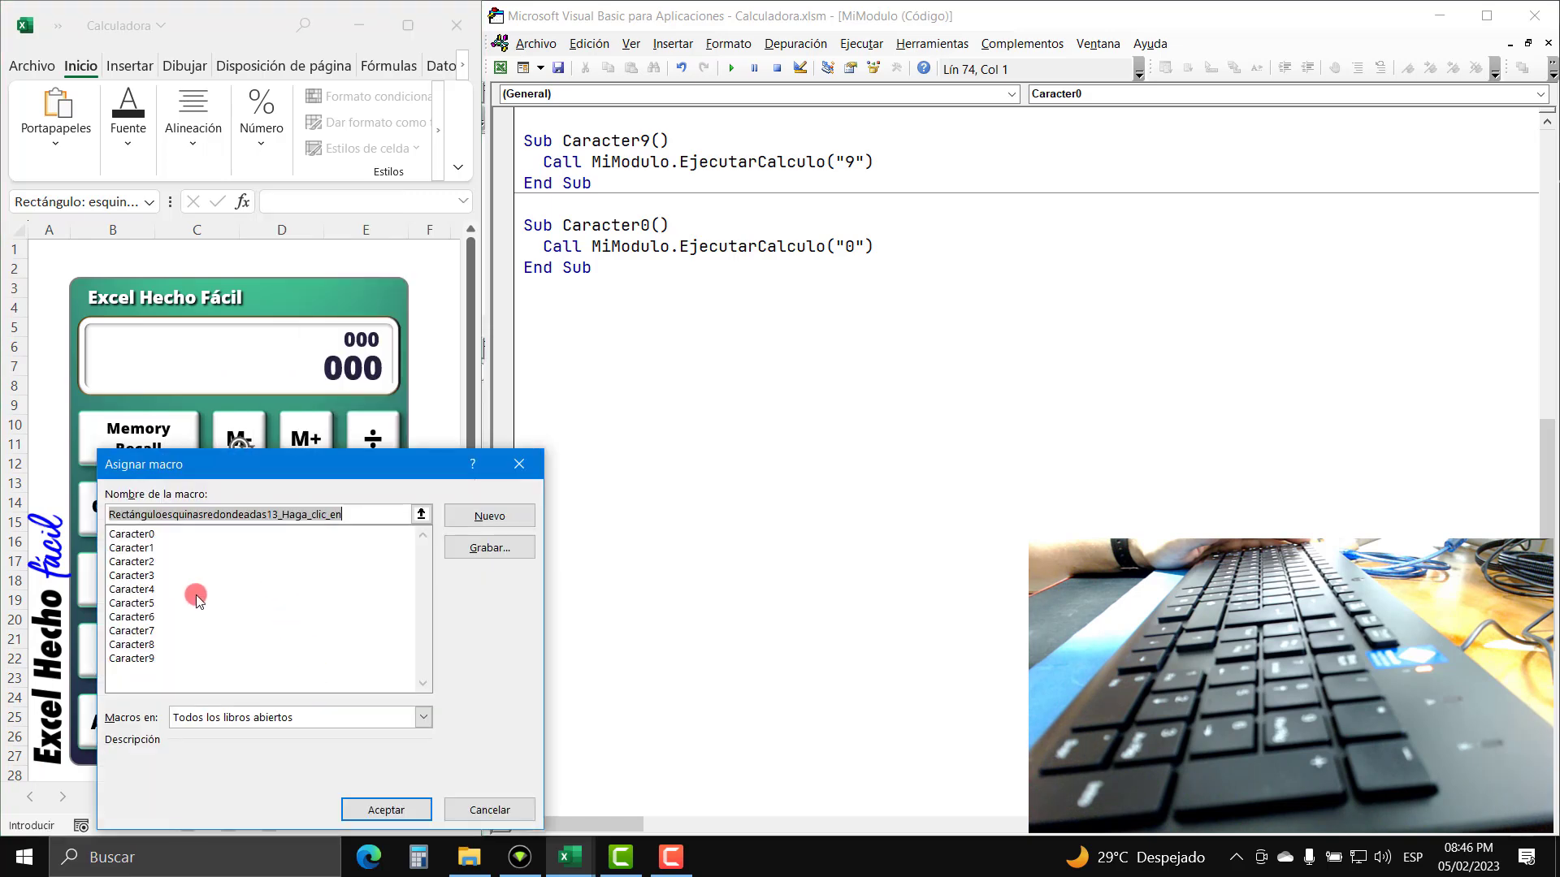
{"action": "left_click", "coordinate": [150, 647]}
{"action": "left_click", "coordinate": [372, 809]}
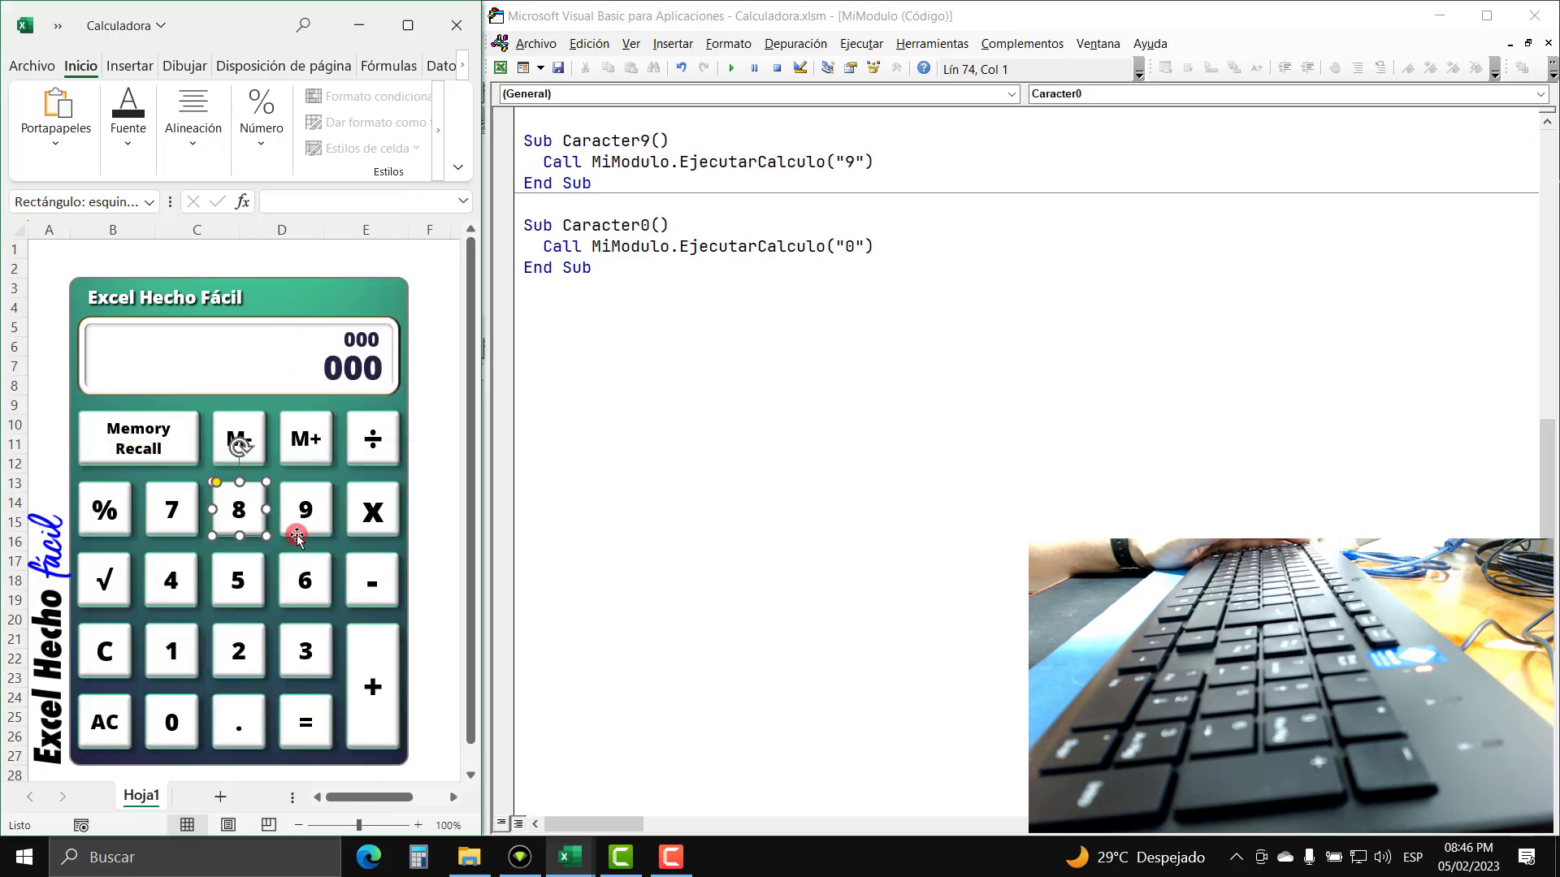
{"action": "right_click", "coordinate": [311, 488]}
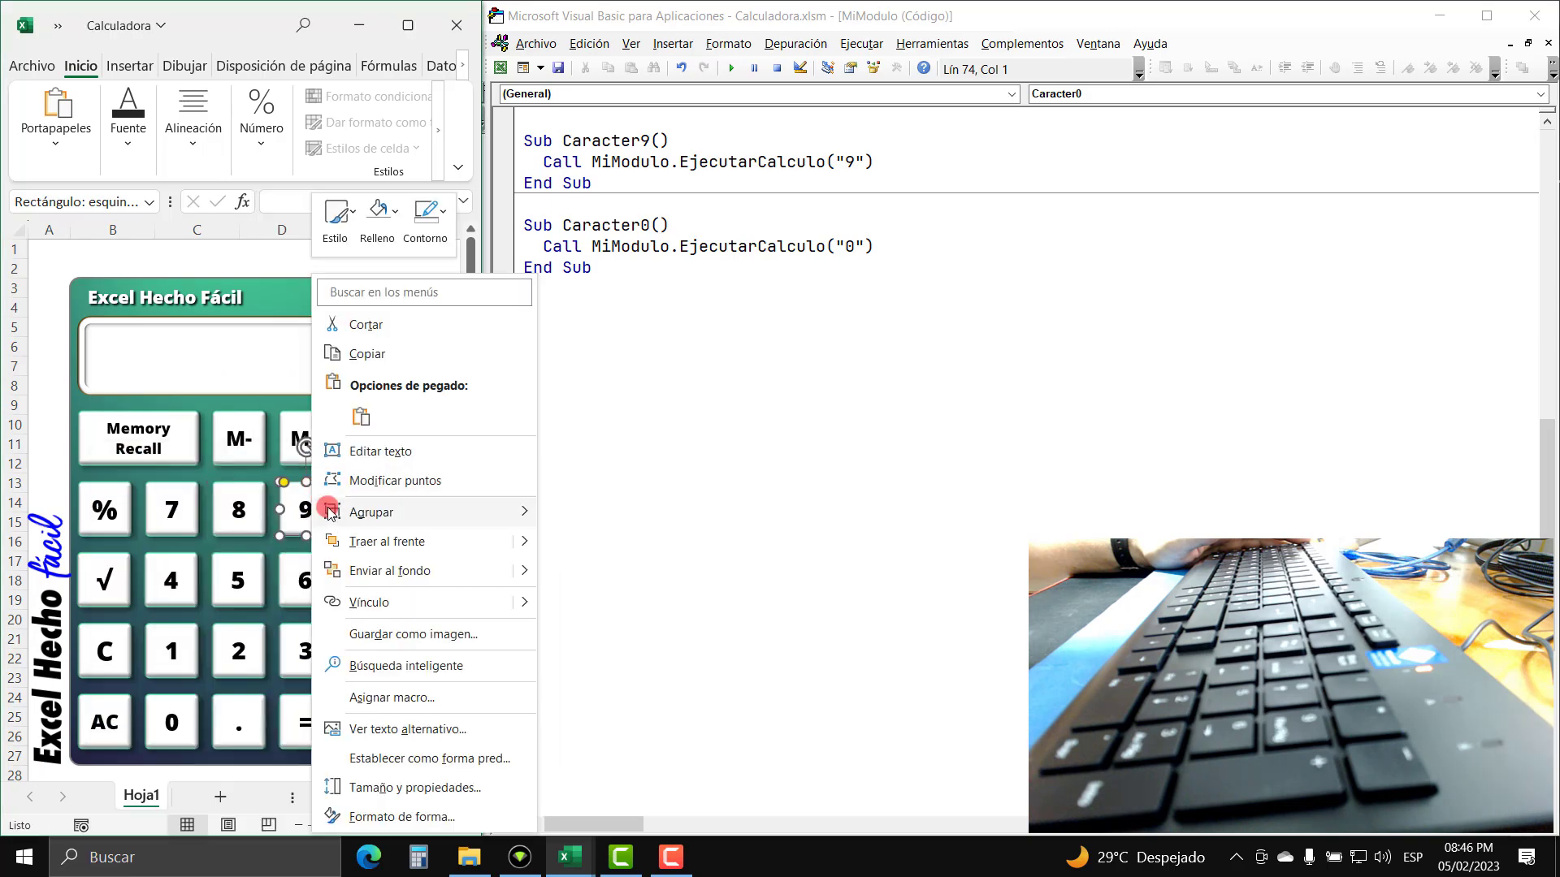
{"action": "left_click", "coordinate": [378, 693]}
{"action": "left_click", "coordinate": [195, 658]}
{"action": "left_click", "coordinate": [449, 809]}
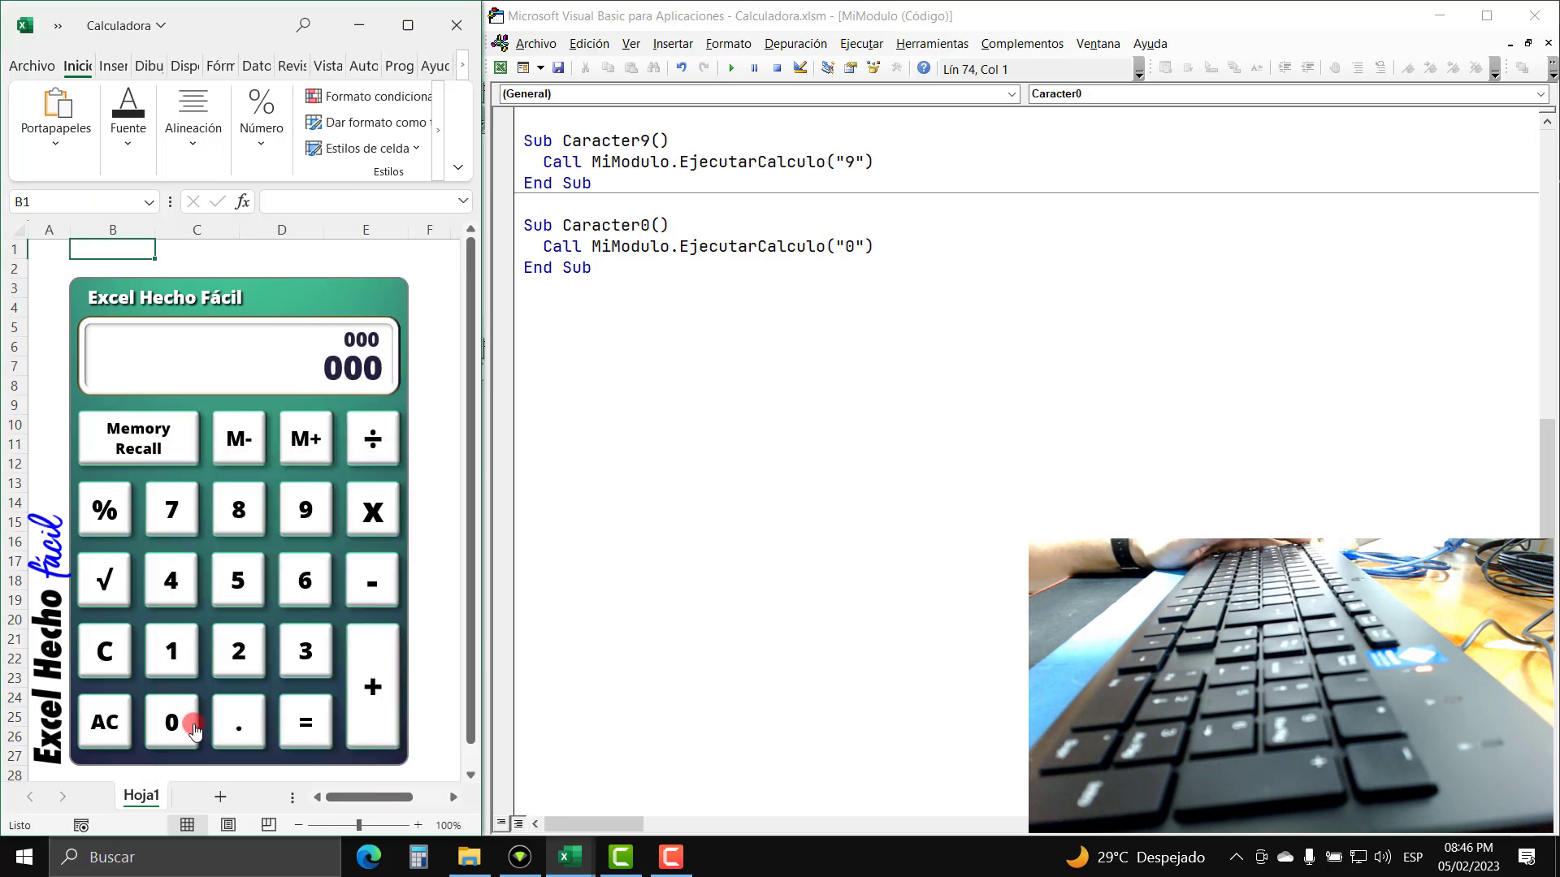
Paste a copy of the digit sub below Caracter0 and rename it CaracterPunto, passing "."
{"action": "left_click", "coordinate": [572, 301]}
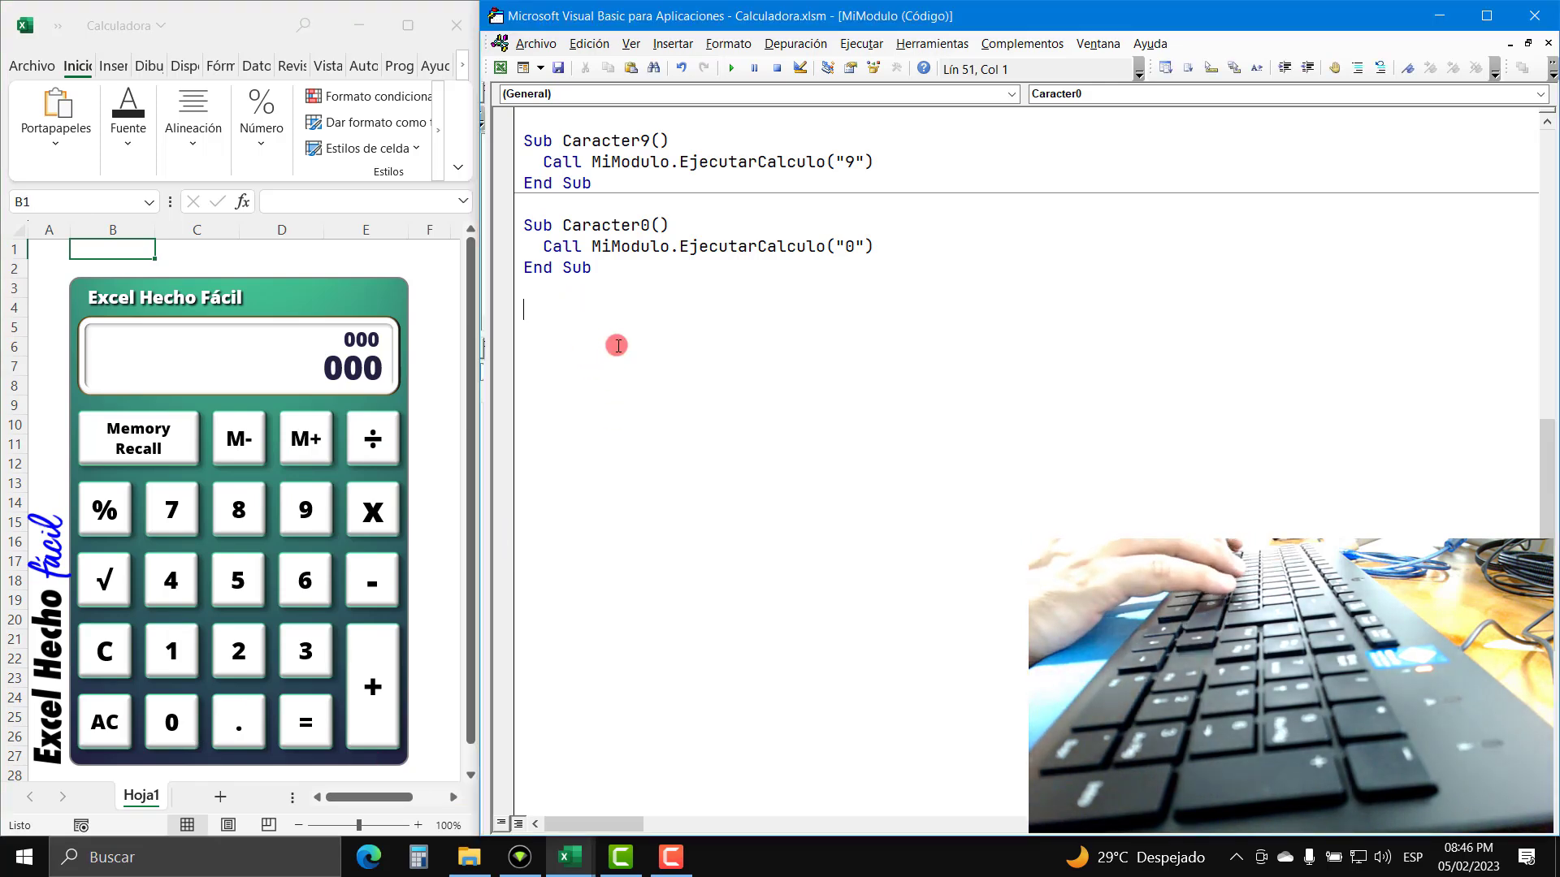
{"action": "type", "text": "Sub Caracter1()   Call MiModulo.EjecutarCalculo(\"1\") End Sub"}
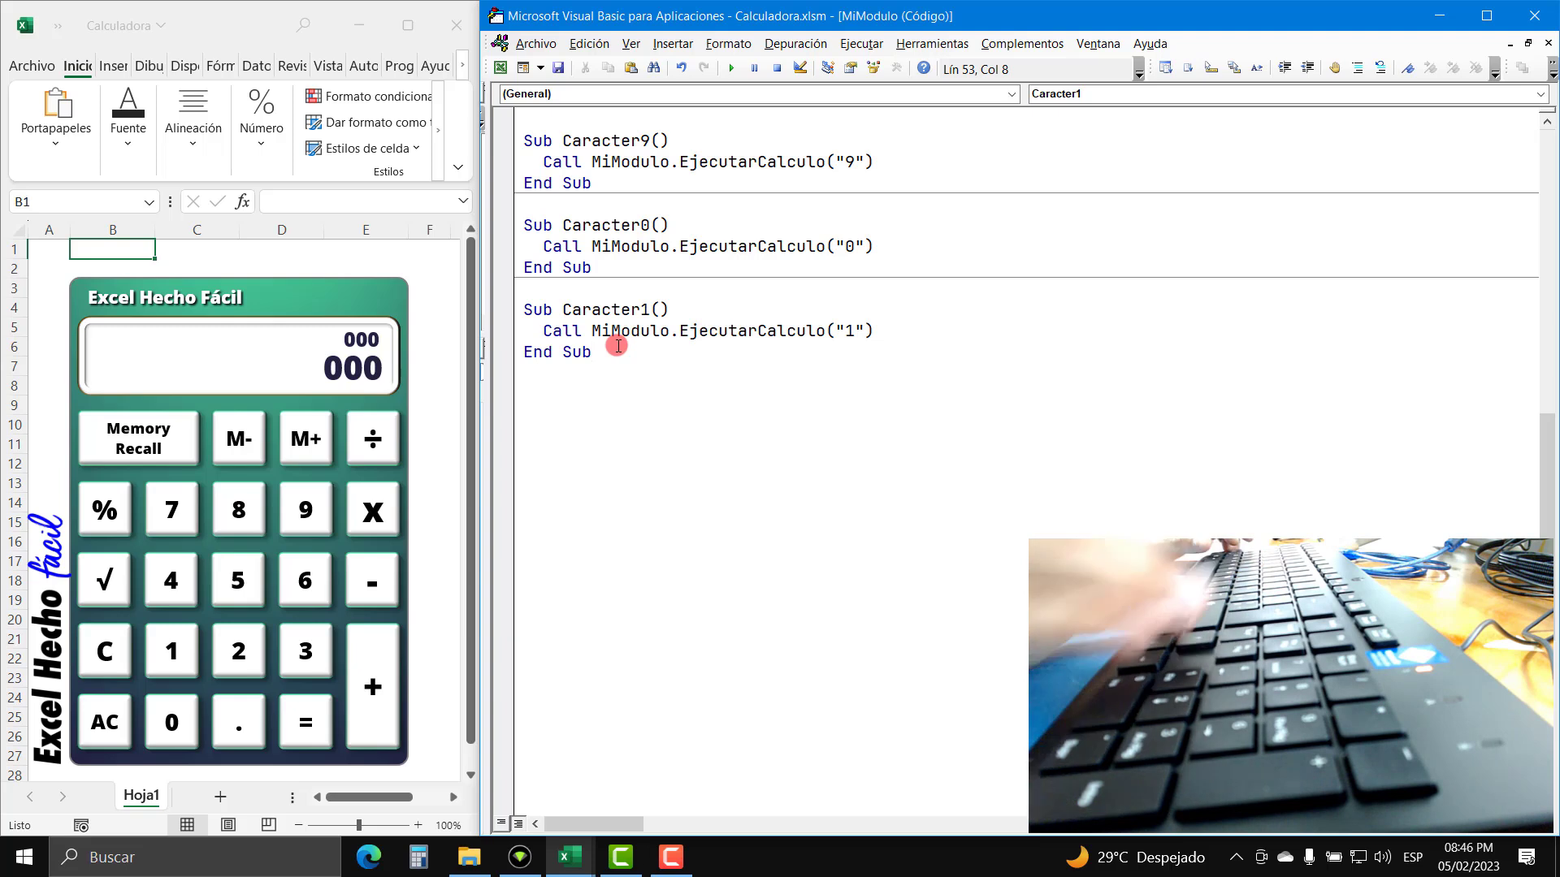
{"action": "key", "text": "Up"}
{"action": "key", "text": "Right"}
{"action": "key", "text": "Right"}
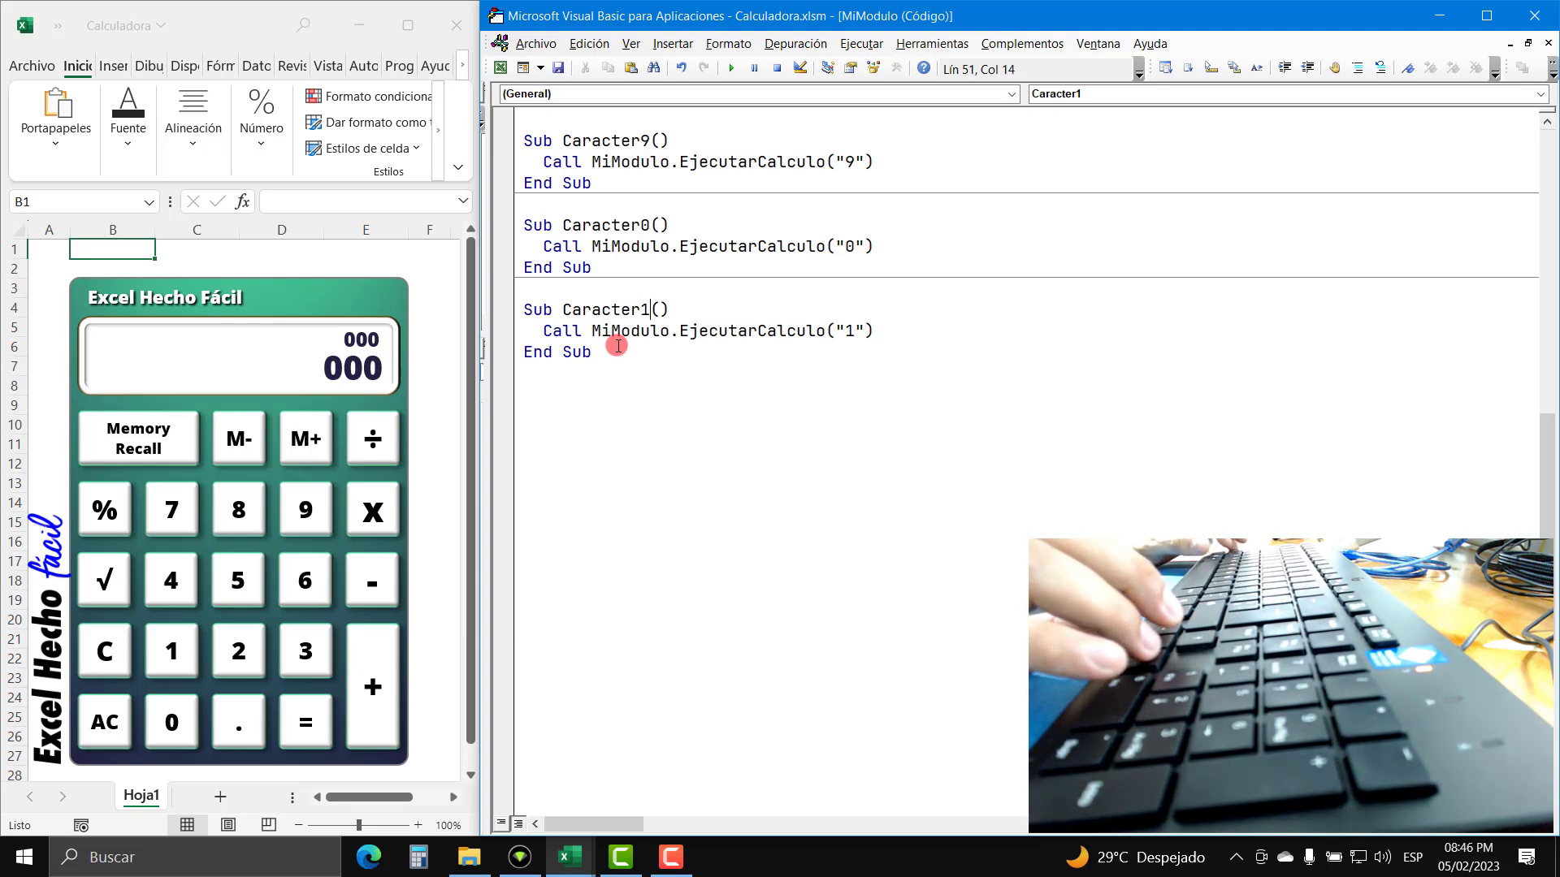
{"action": "key", "text": "BackSpace"}
{"action": "type", "text": "."}
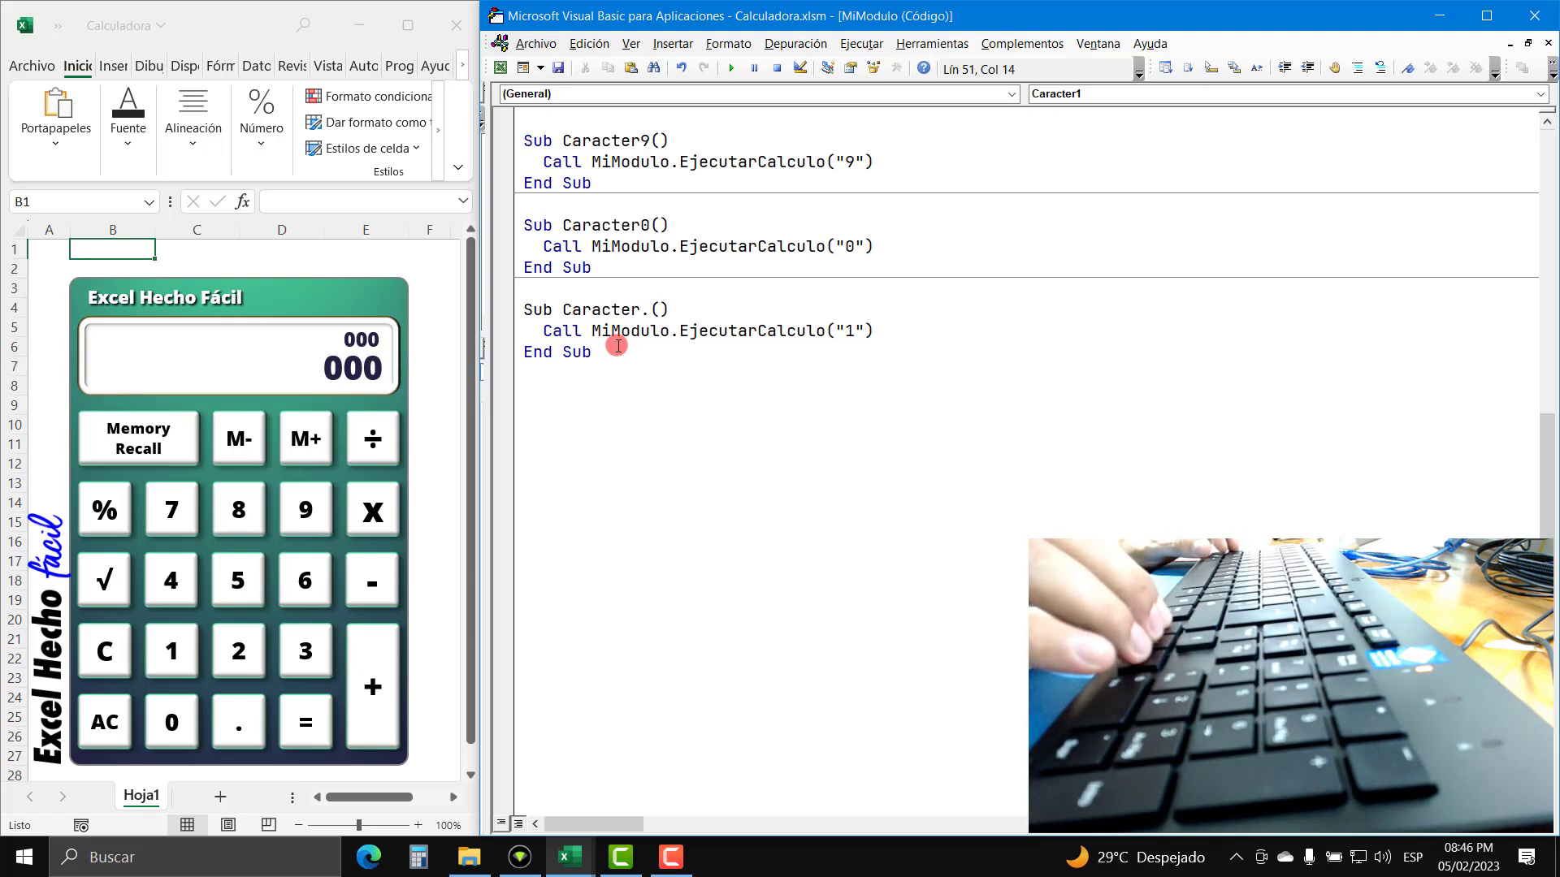
{"action": "key", "text": "BackSpace"}
{"action": "type", "text": "Pun"}
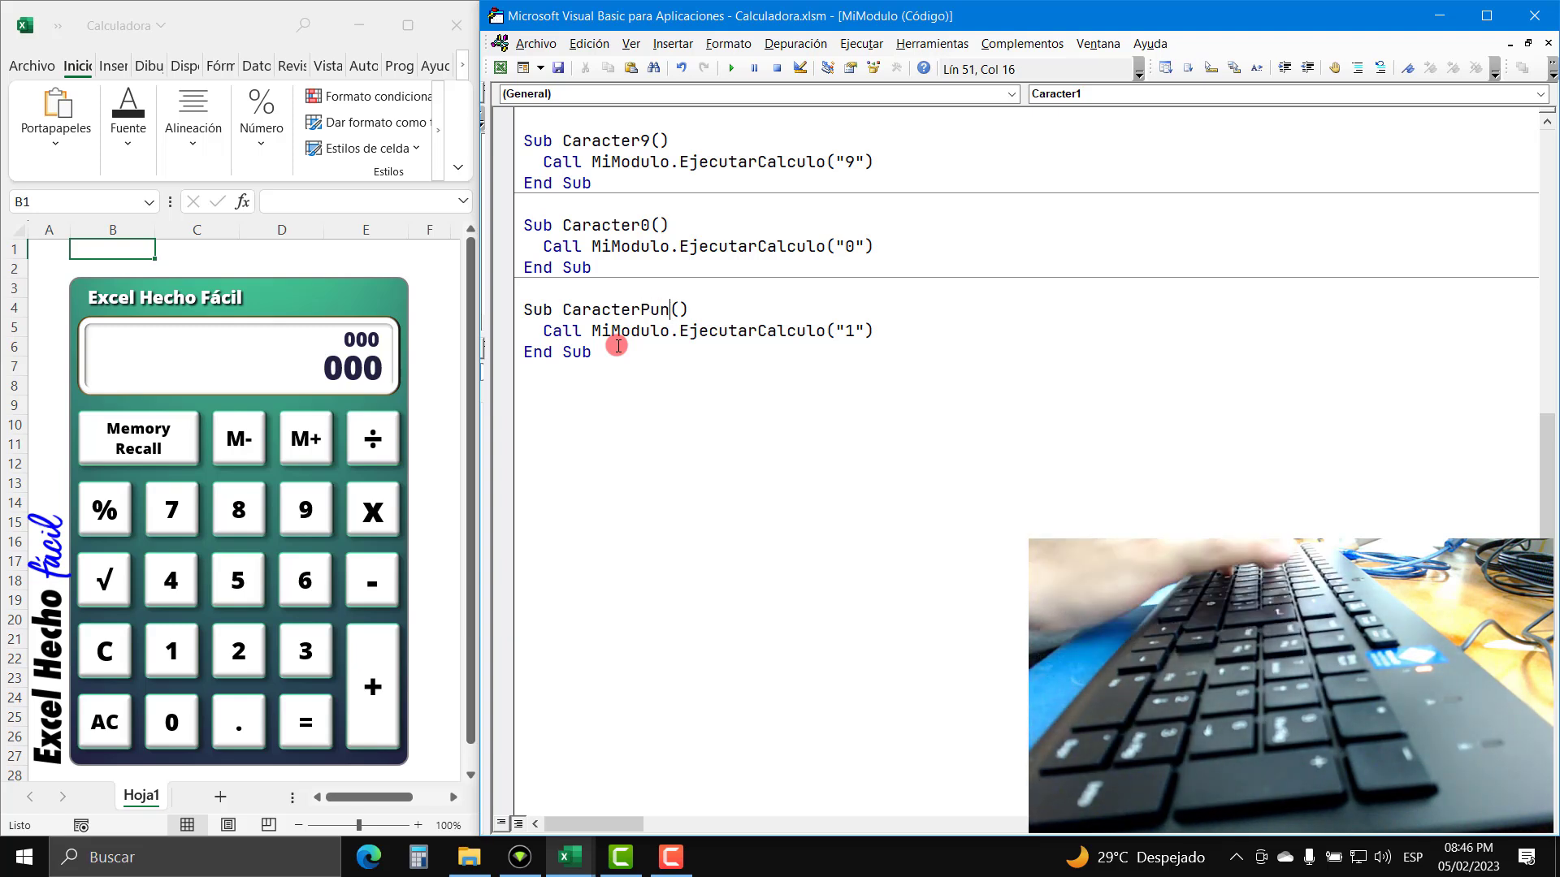
{"action": "type", "text": "to"}
{"action": "key", "text": "Down"}
{"action": "key", "text": "End"}
{"action": "key", "text": "Left"}
{"action": "key", "text": "Left"}
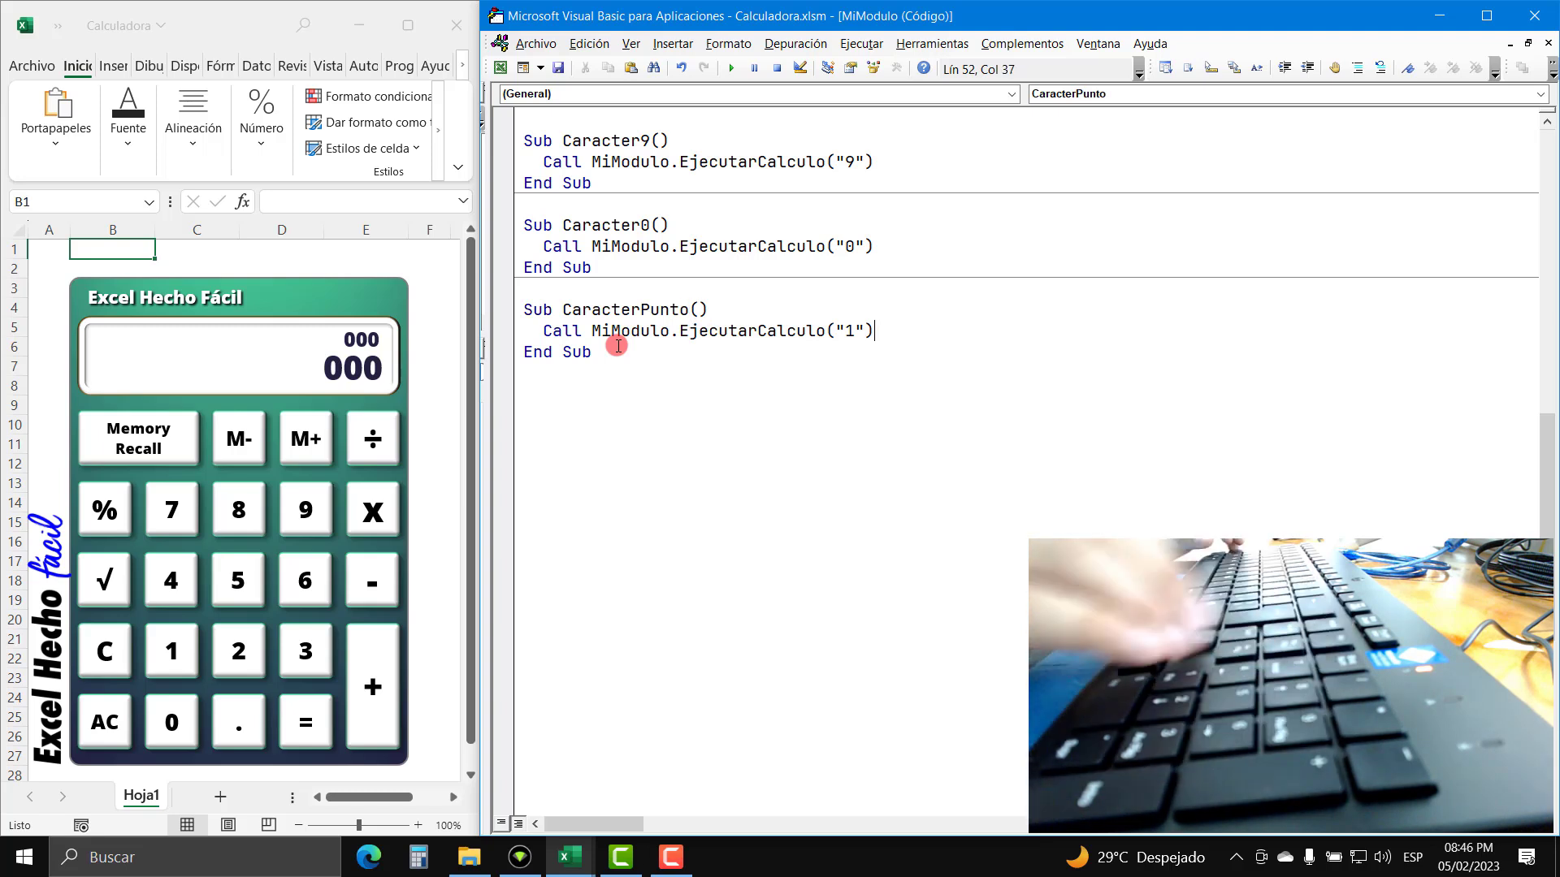
{"action": "key", "text": "BackSpace"}
{"action": "type", "text": "."}
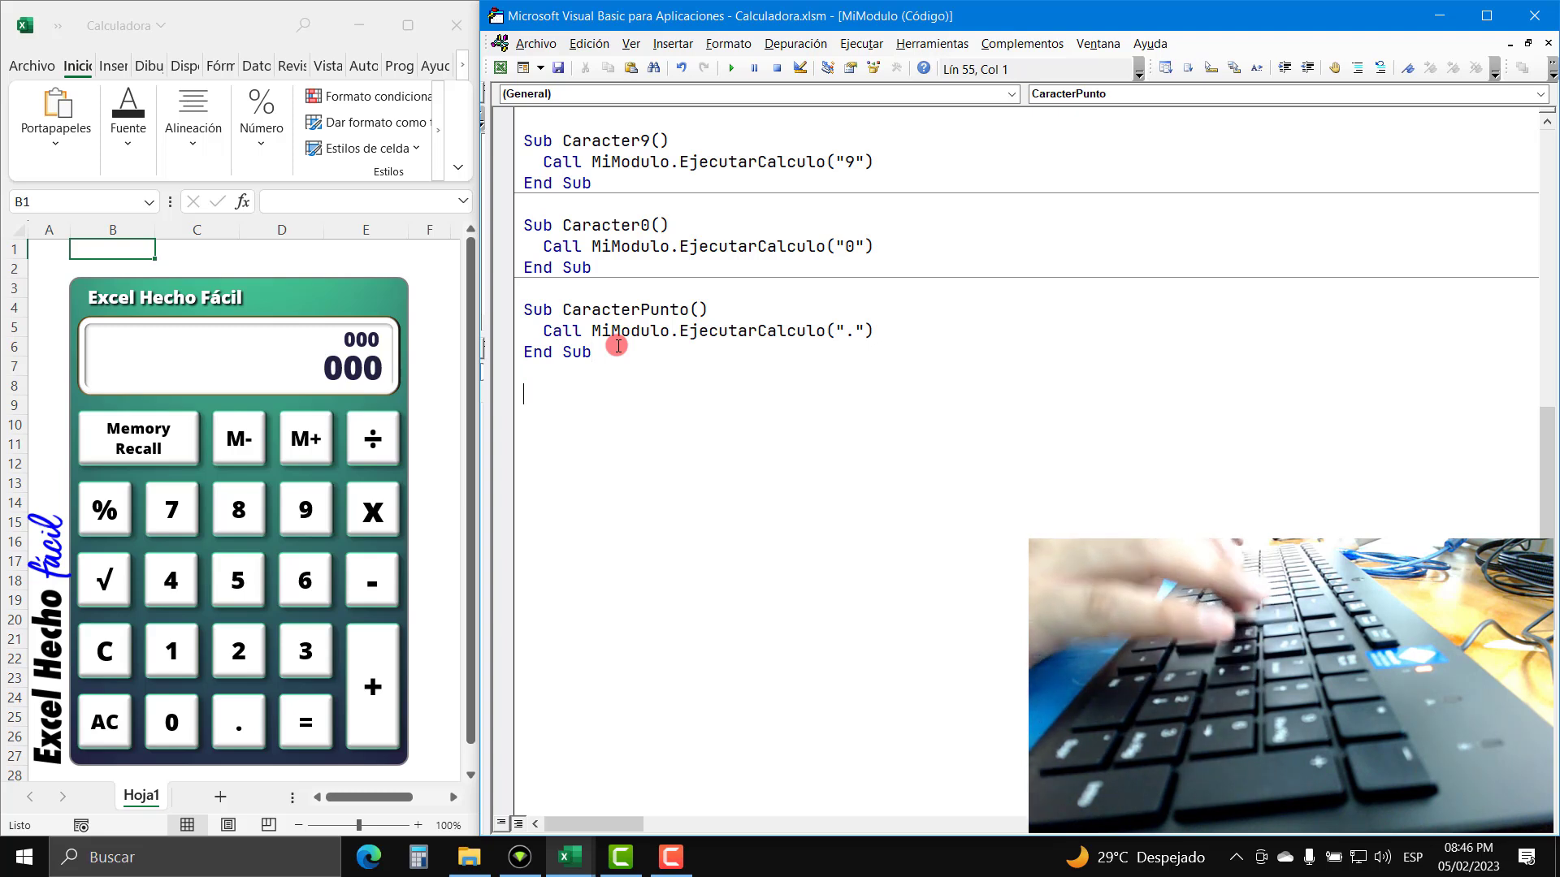
Add a CaracterIgual sub that calls EjecutarCalculo("=")
{"action": "type", "text": "Sub Caracter1()   Call MiModulo.EjecutarCalculo(\"1\") End Sub"}
{"action": "key", "text": "Up"}
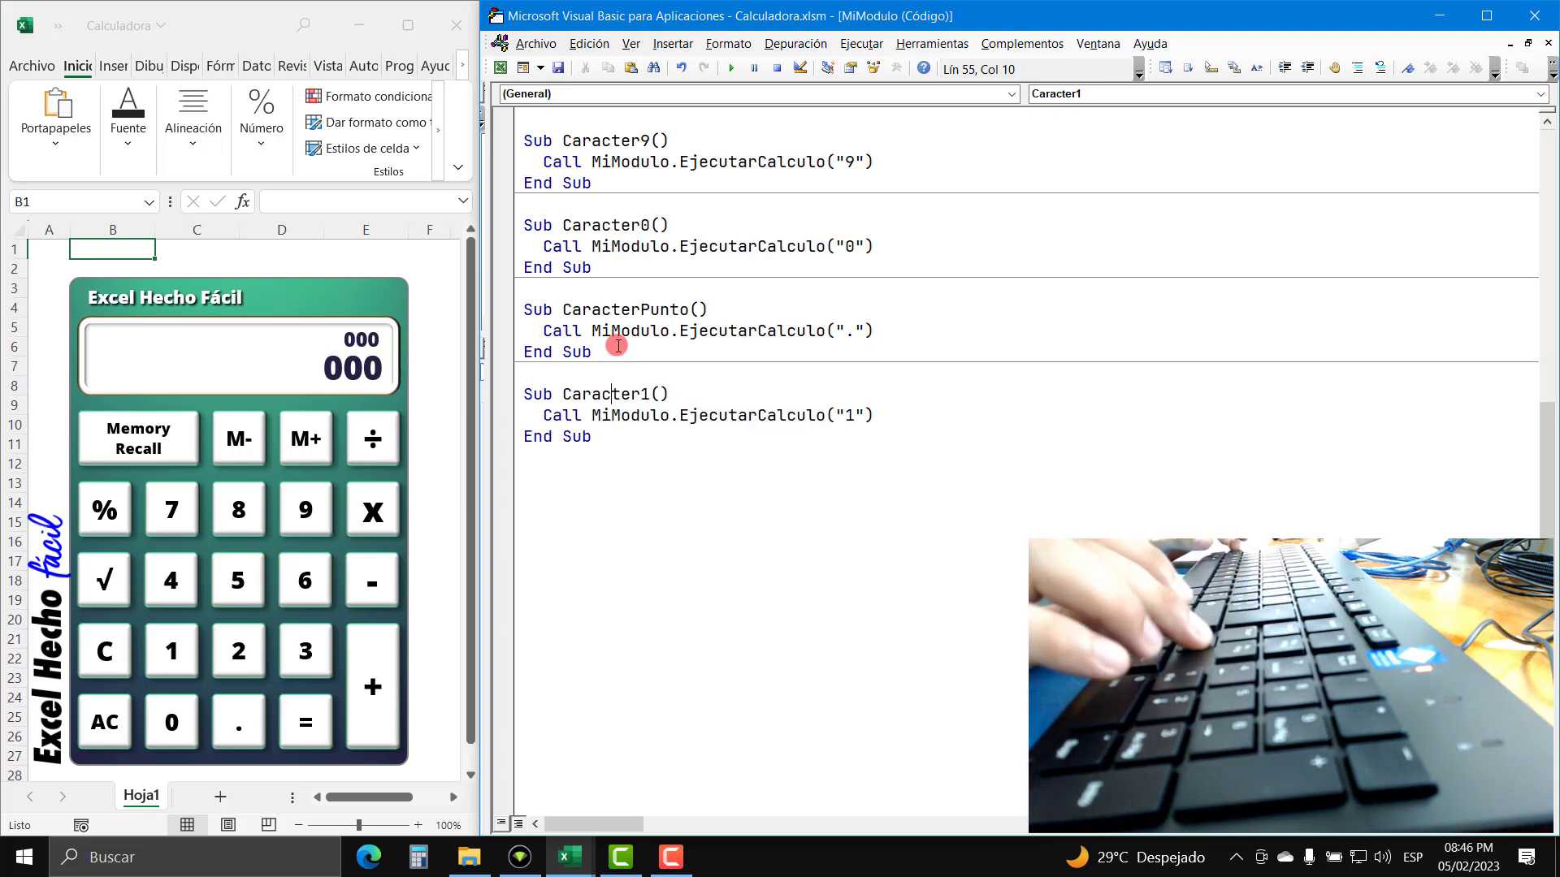
{"action": "key", "text": "BackSpace"}
{"action": "type", "text": "Igual"}
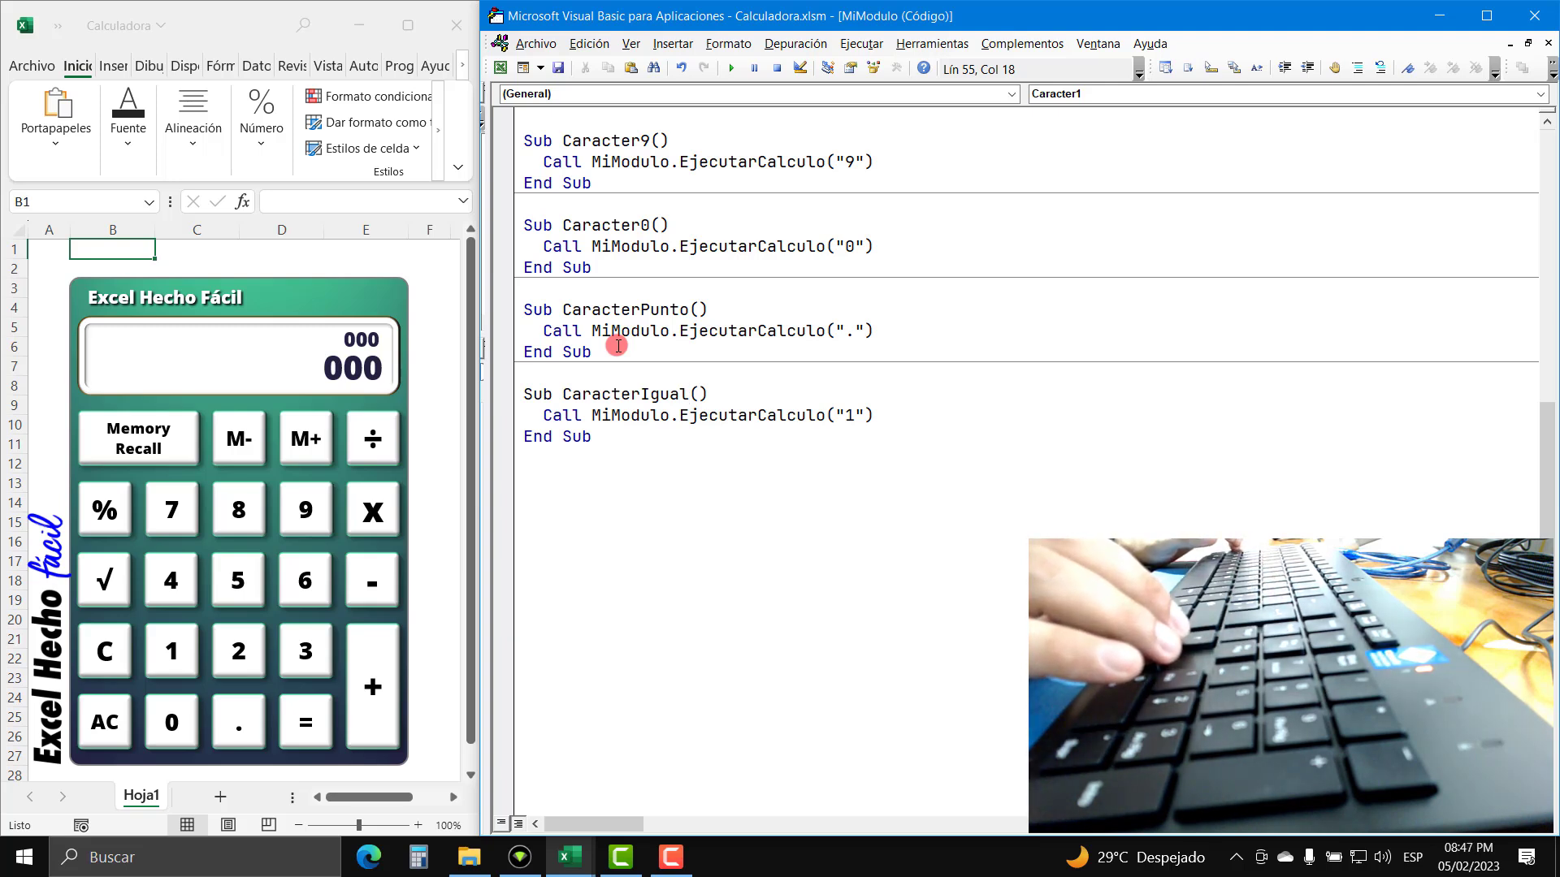
{"action": "key", "text": "End"}
{"action": "key", "text": "Left"}
{"action": "key", "text": "Left"}
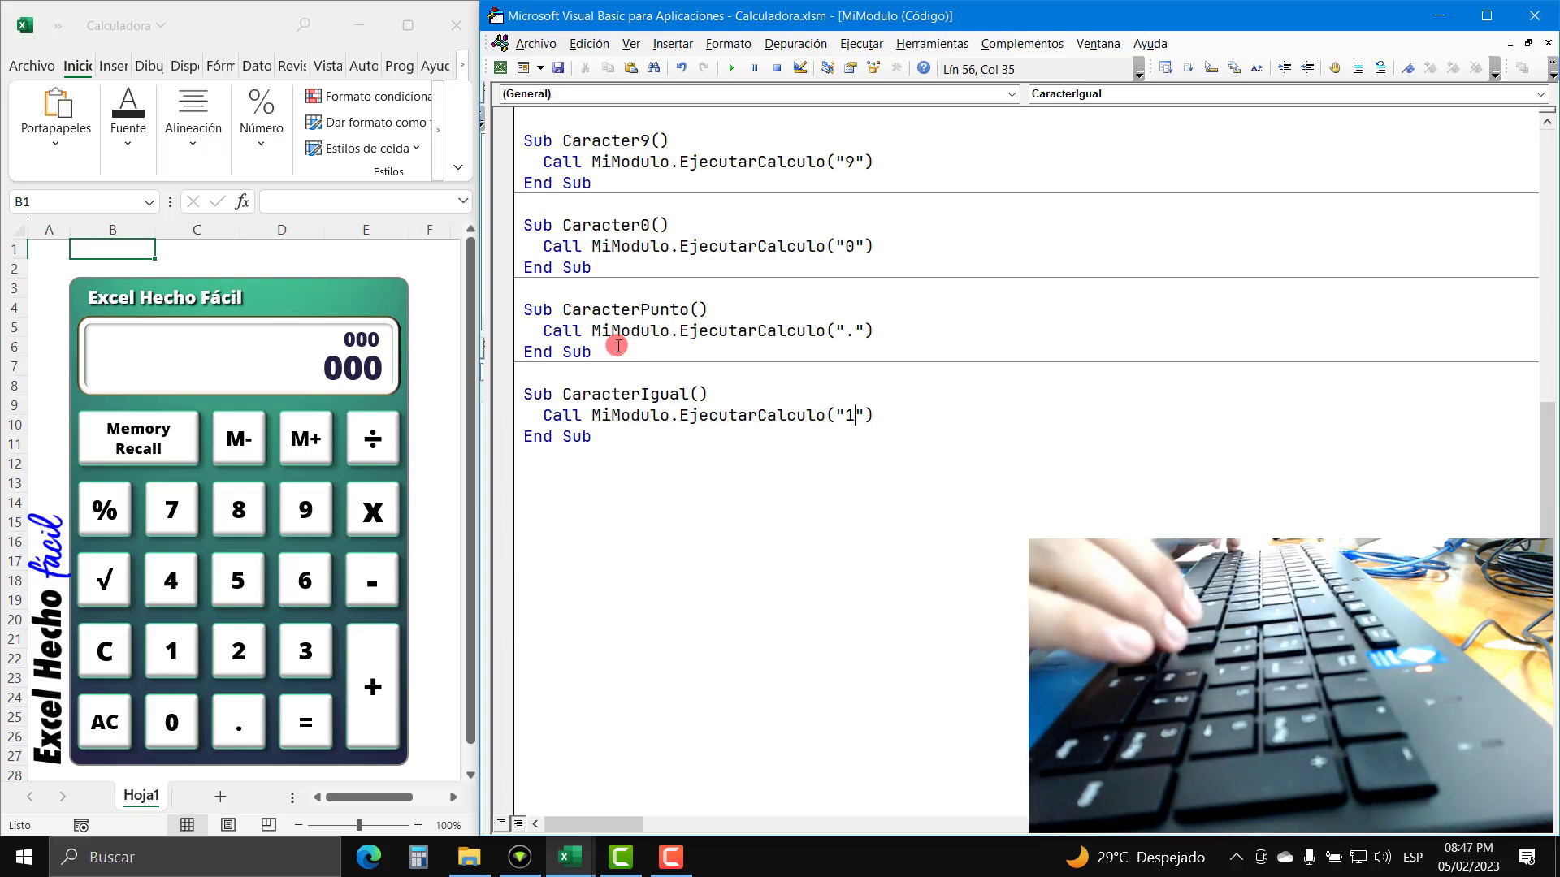
{"action": "key", "text": "BackSpace"}
{"action": "type", "text": "="}
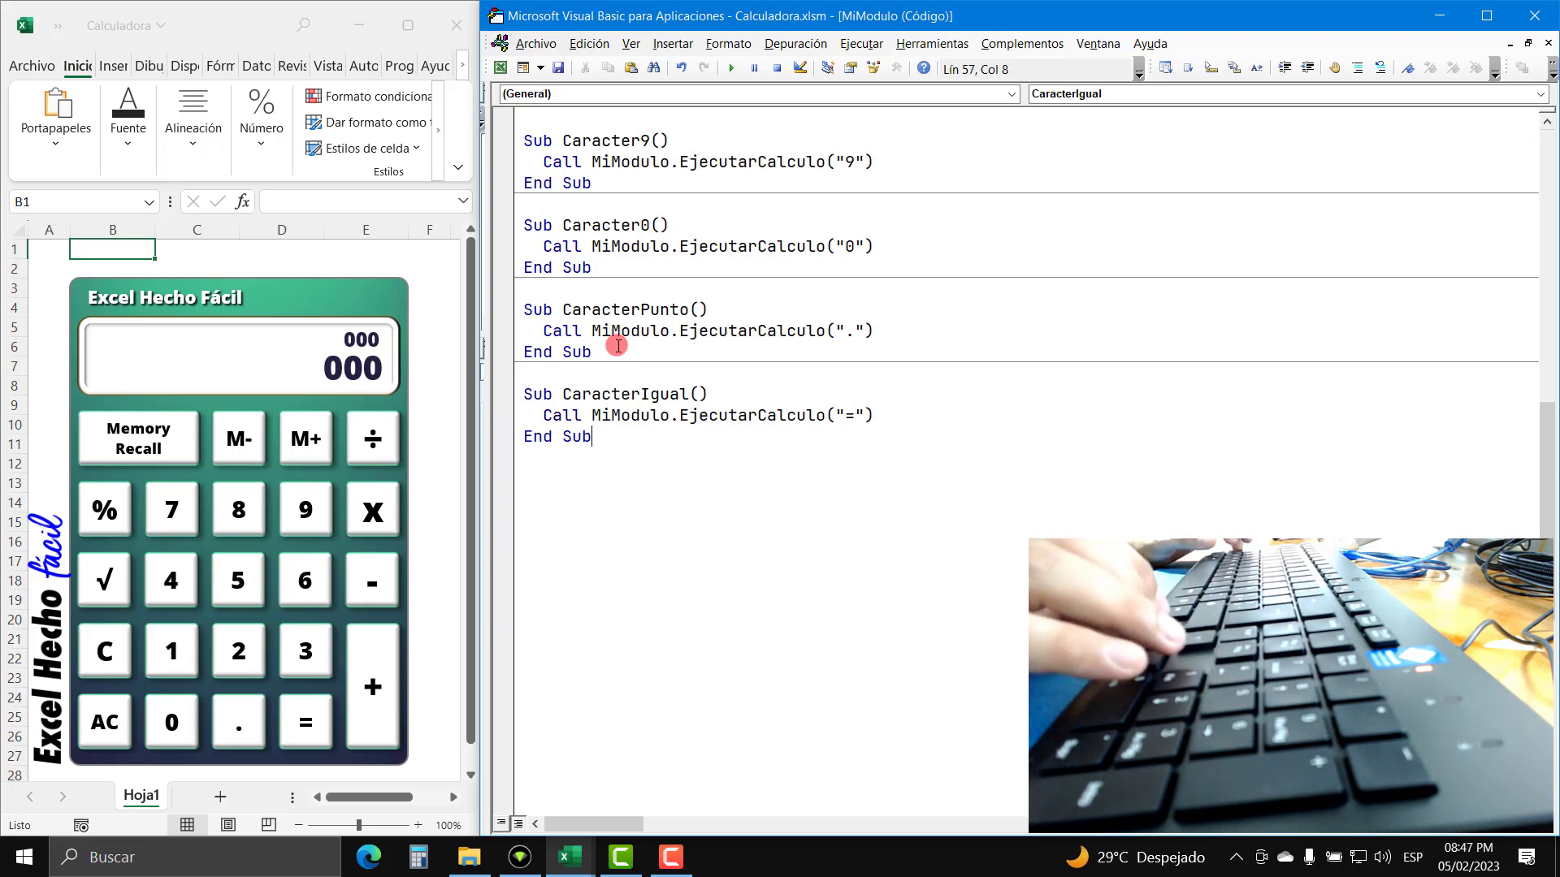
{"action": "key", "text": "Return"}
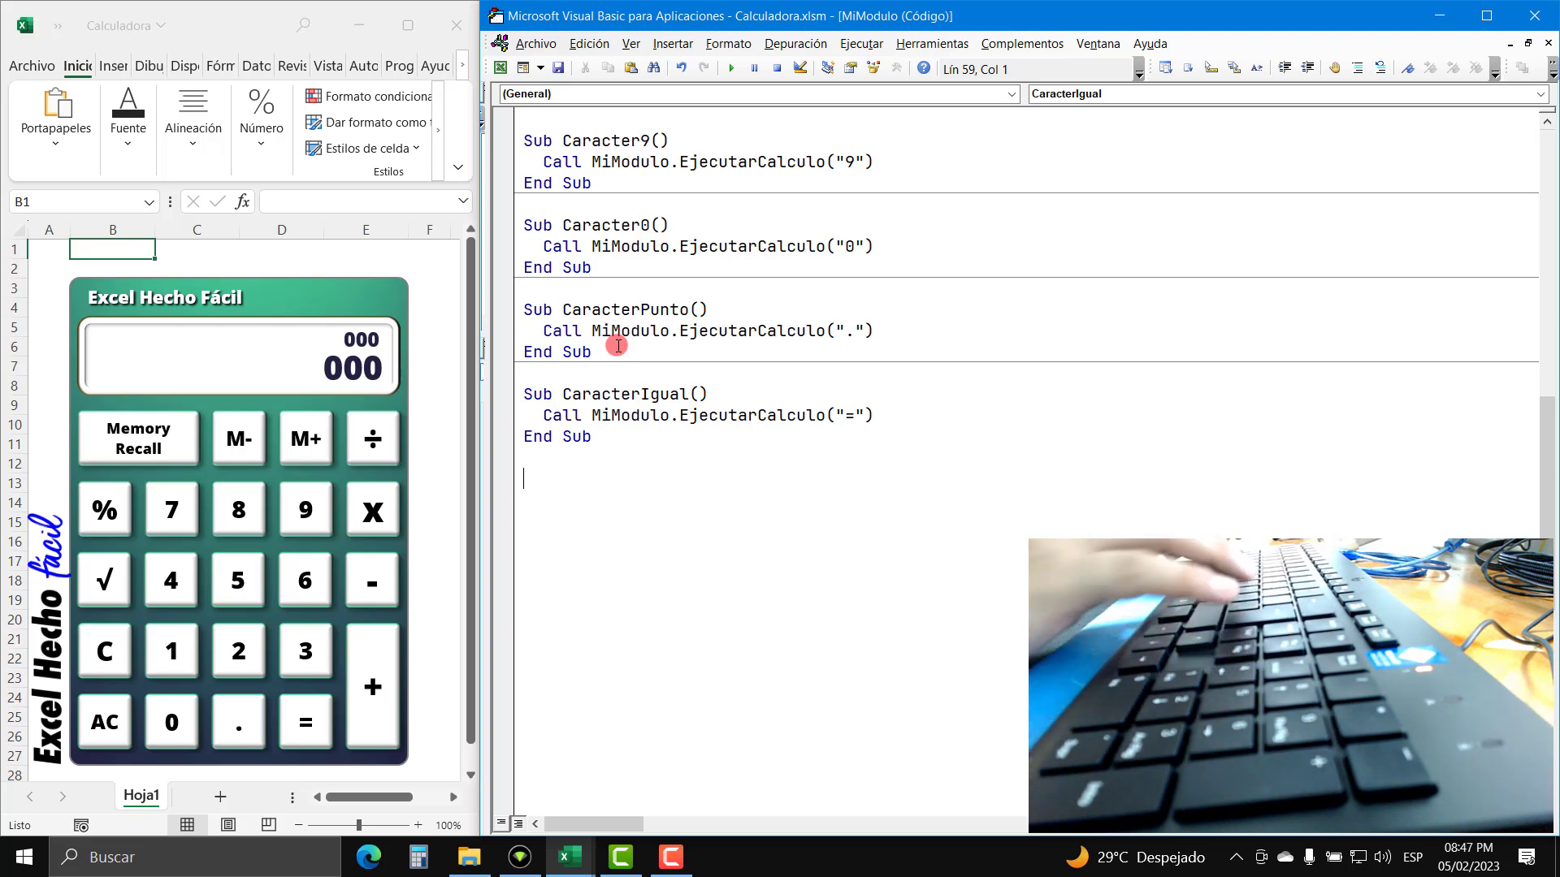
Add a CaracterSuma sub that calls EjecutarCalculo("+")
{"action": "type", "text": "Sub Caracter1()   Call MiModulo.EjecutarCalculo(\"1\") End Sub"}
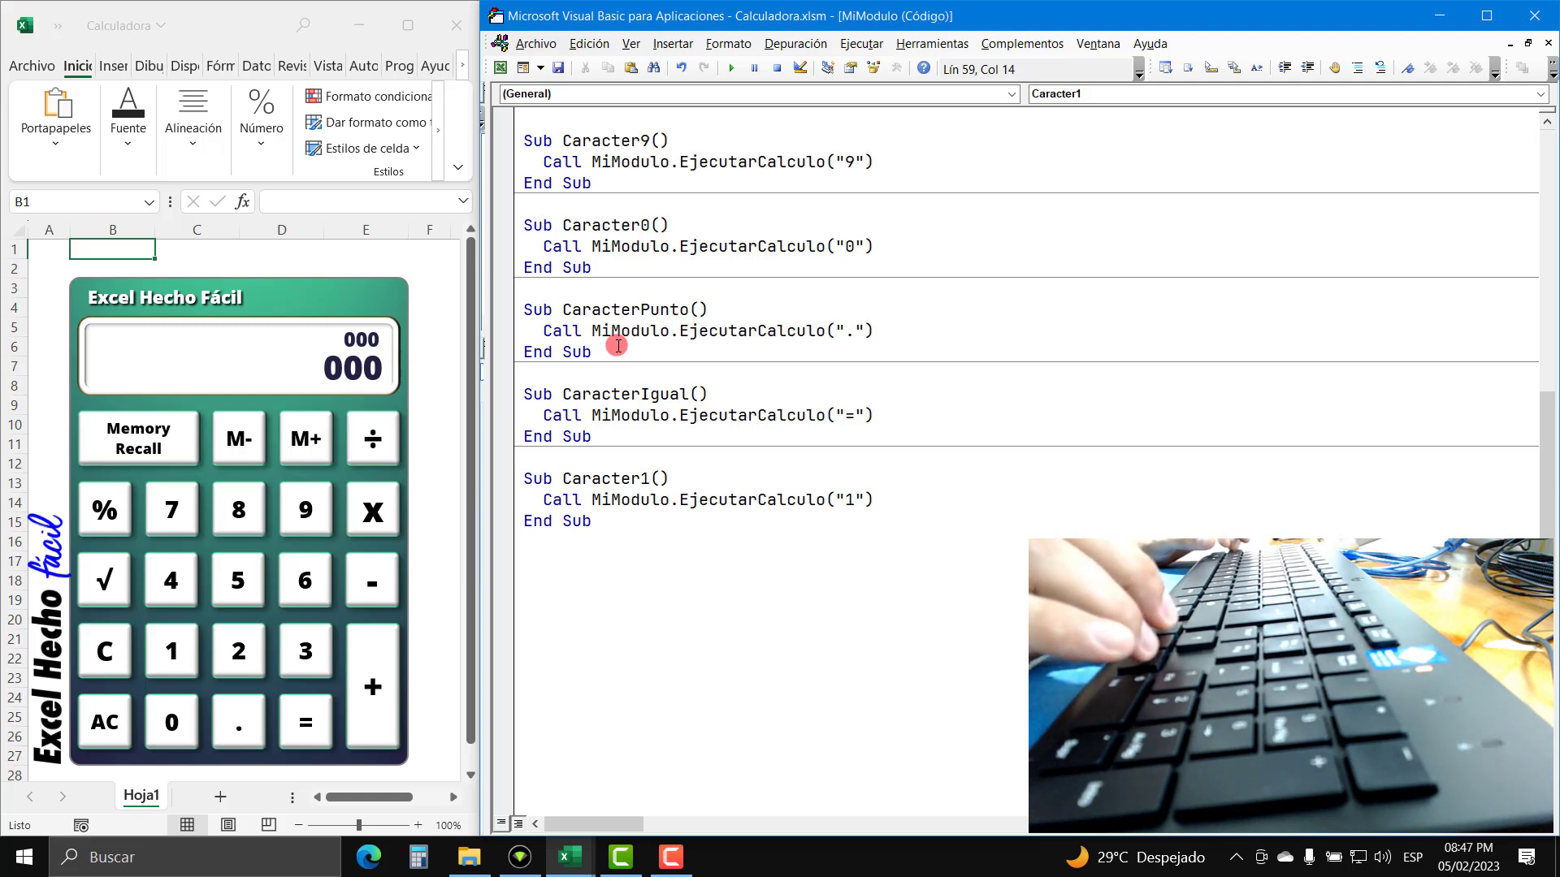
{"action": "key", "text": "BackSpace"}
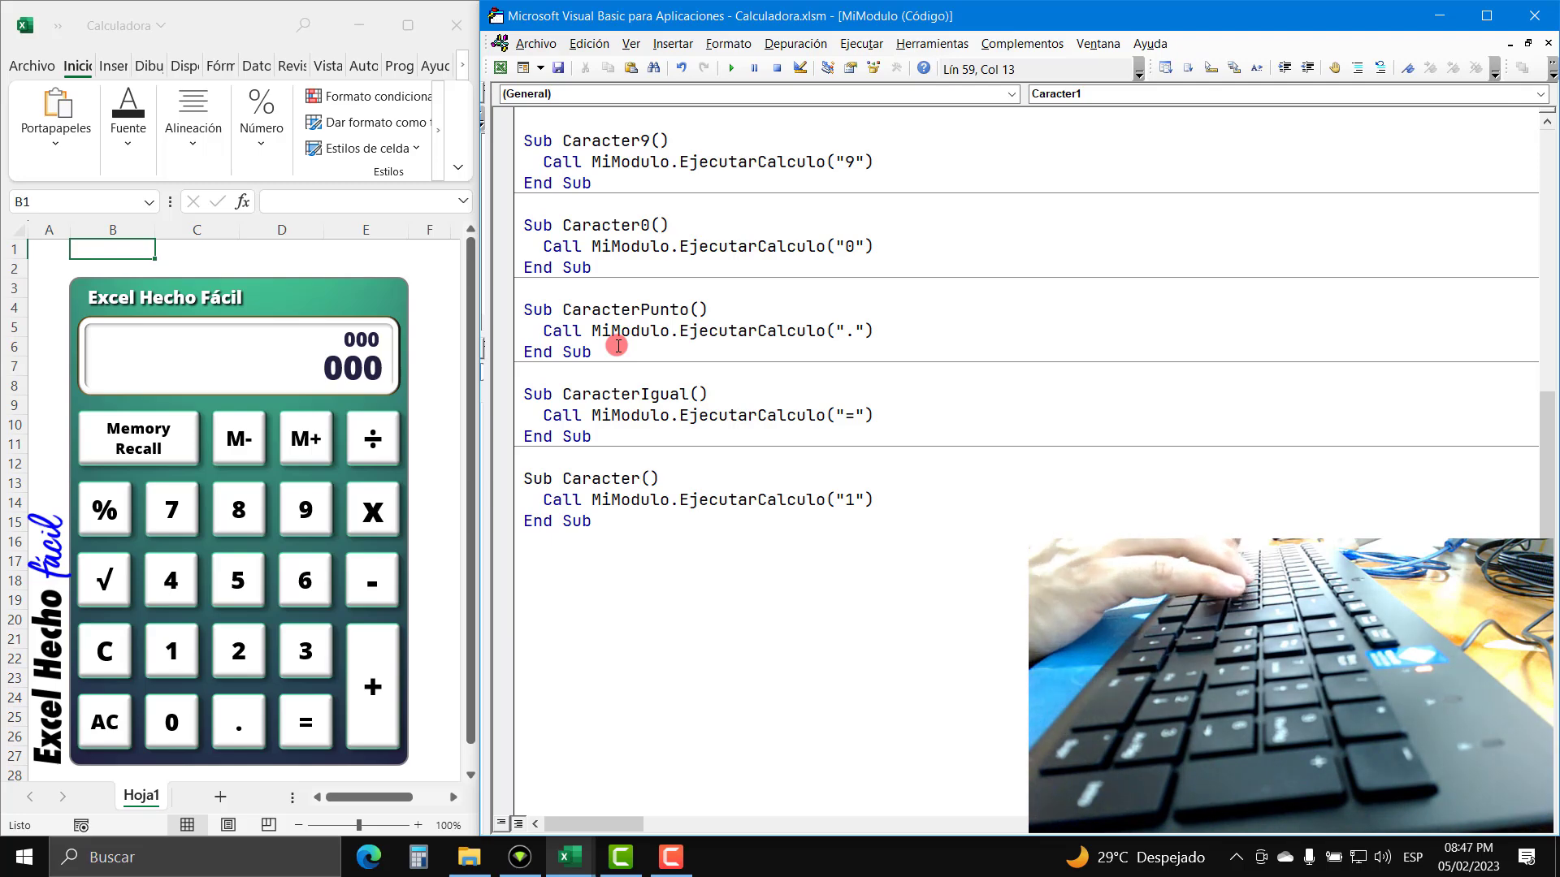
{"action": "type", "text": "Suma"}
{"action": "key", "text": "Down"}
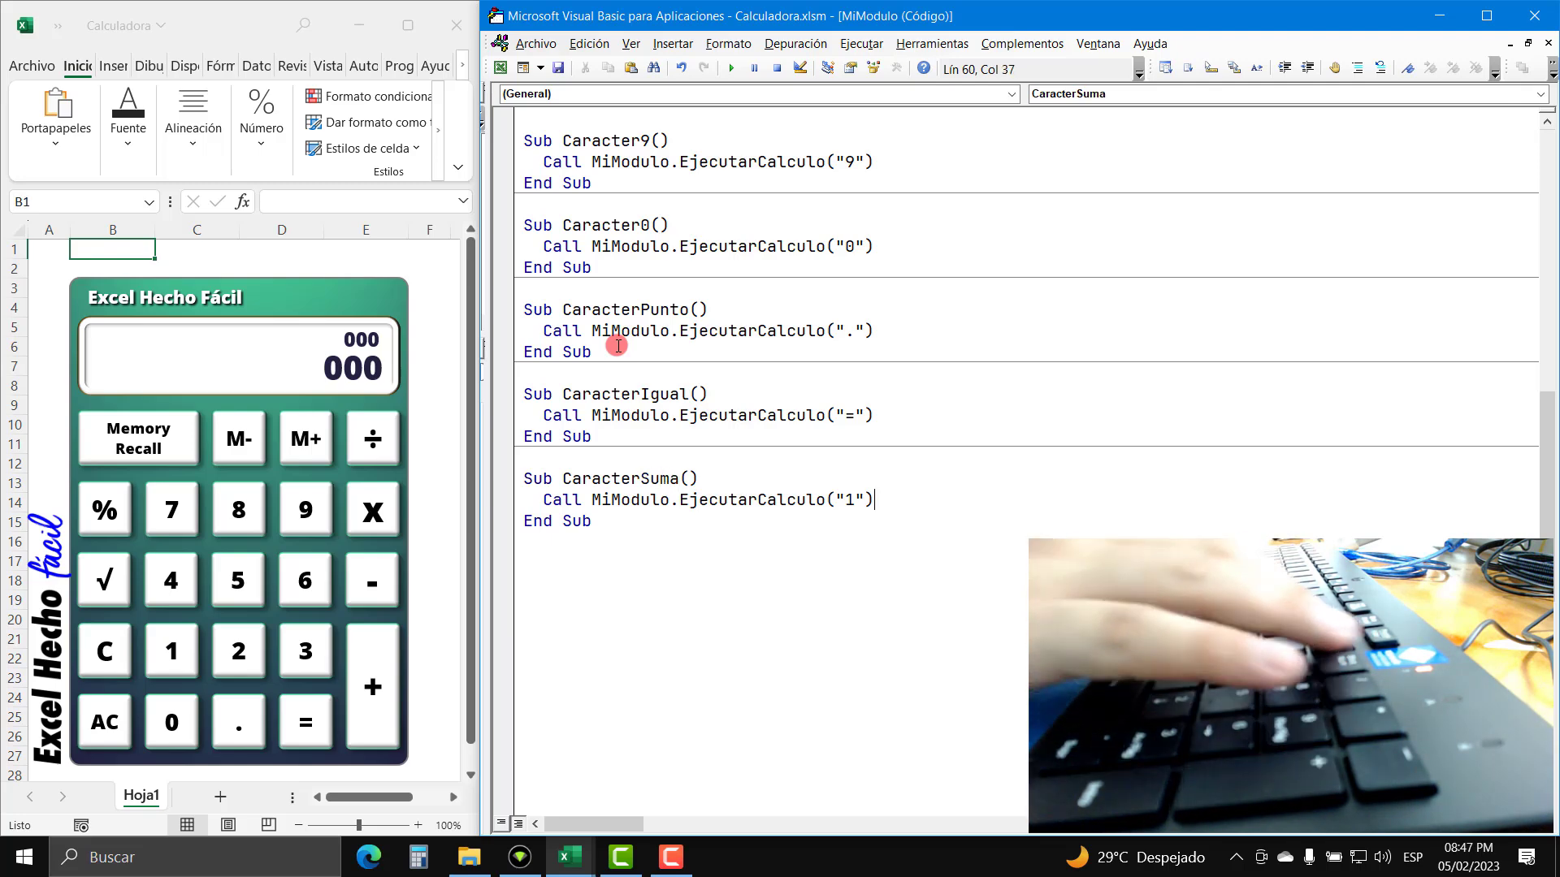
{"action": "key", "text": "End"}
{"action": "key", "text": "Left"}
{"action": "key", "text": "Left"}
{"action": "key", "text": "BackSpace"}
{"action": "type", "text": "+"}
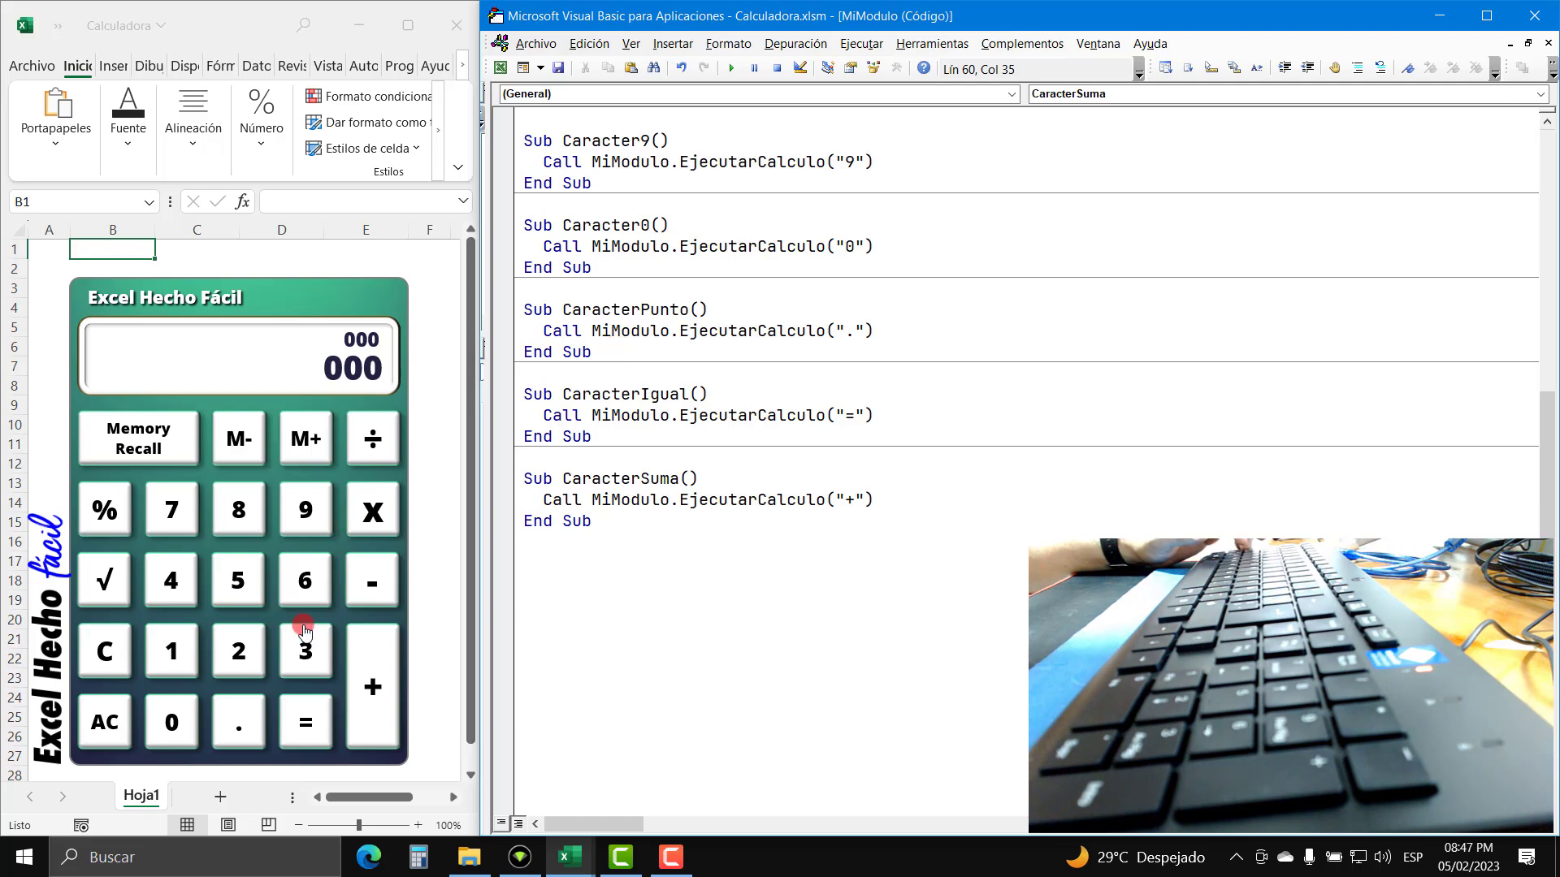
Assign the CaracterPunto macro to the calculator's . key
{"action": "right_click", "coordinate": [253, 700]}
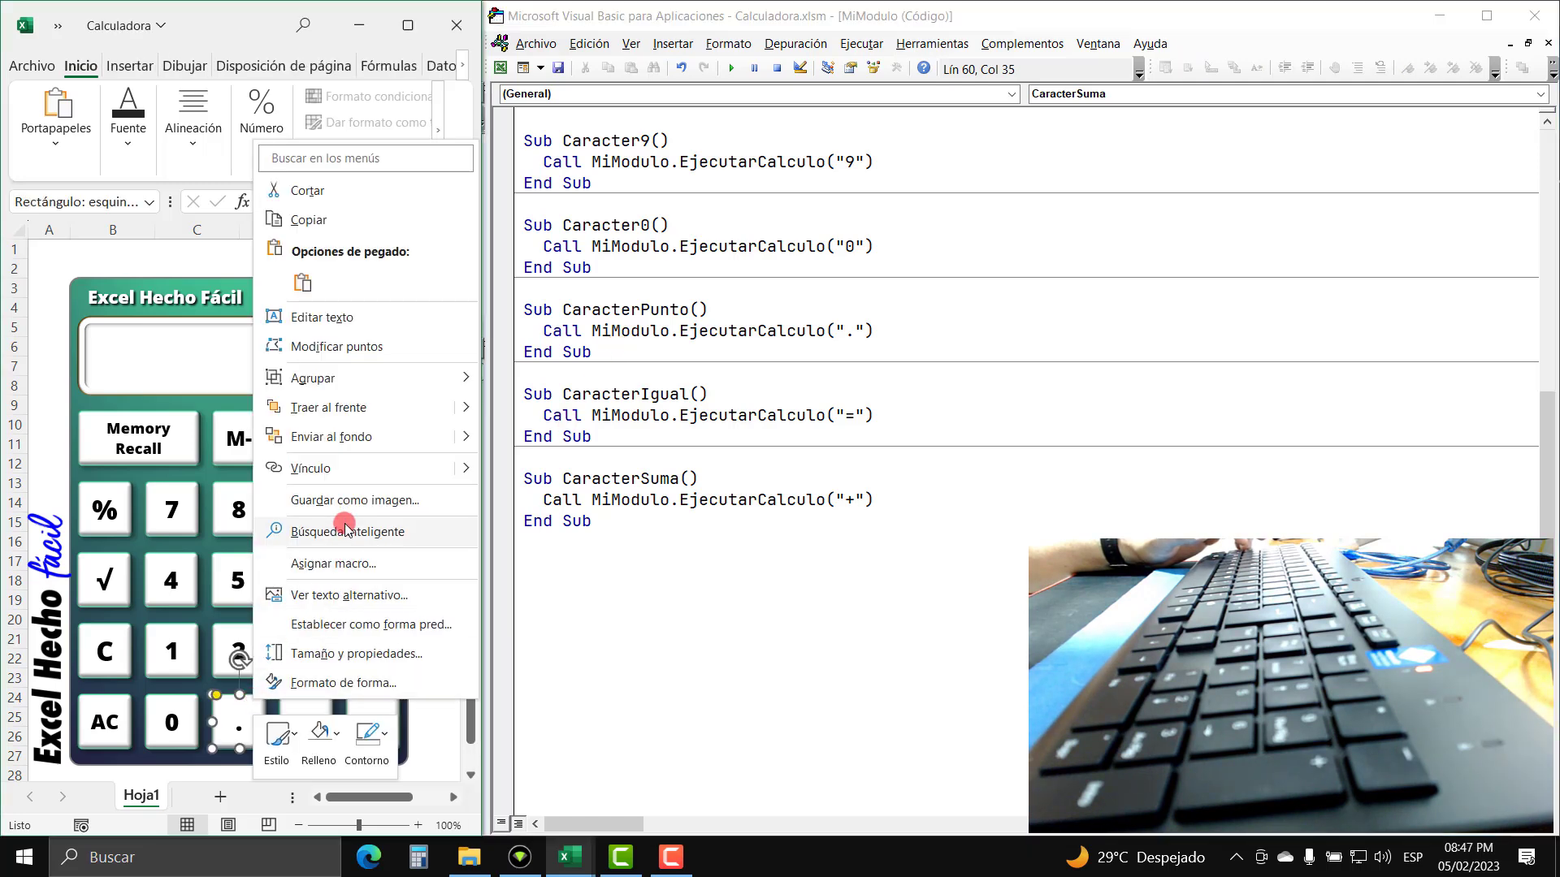
{"action": "left_click", "coordinate": [340, 566]}
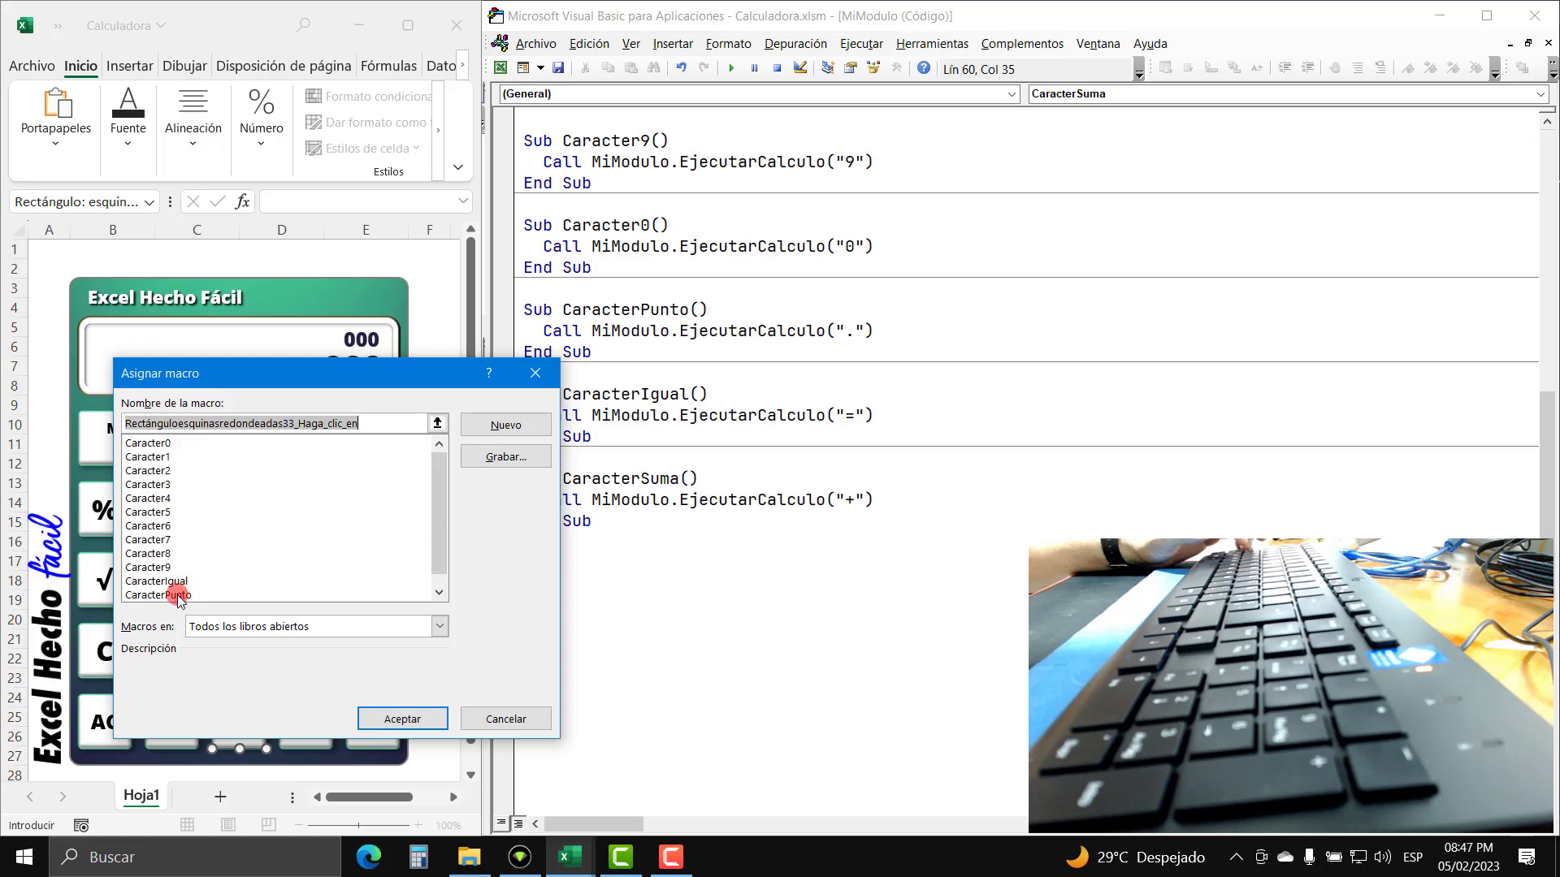
{"action": "left_click", "coordinate": [178, 597]}
{"action": "left_click", "coordinate": [374, 718]}
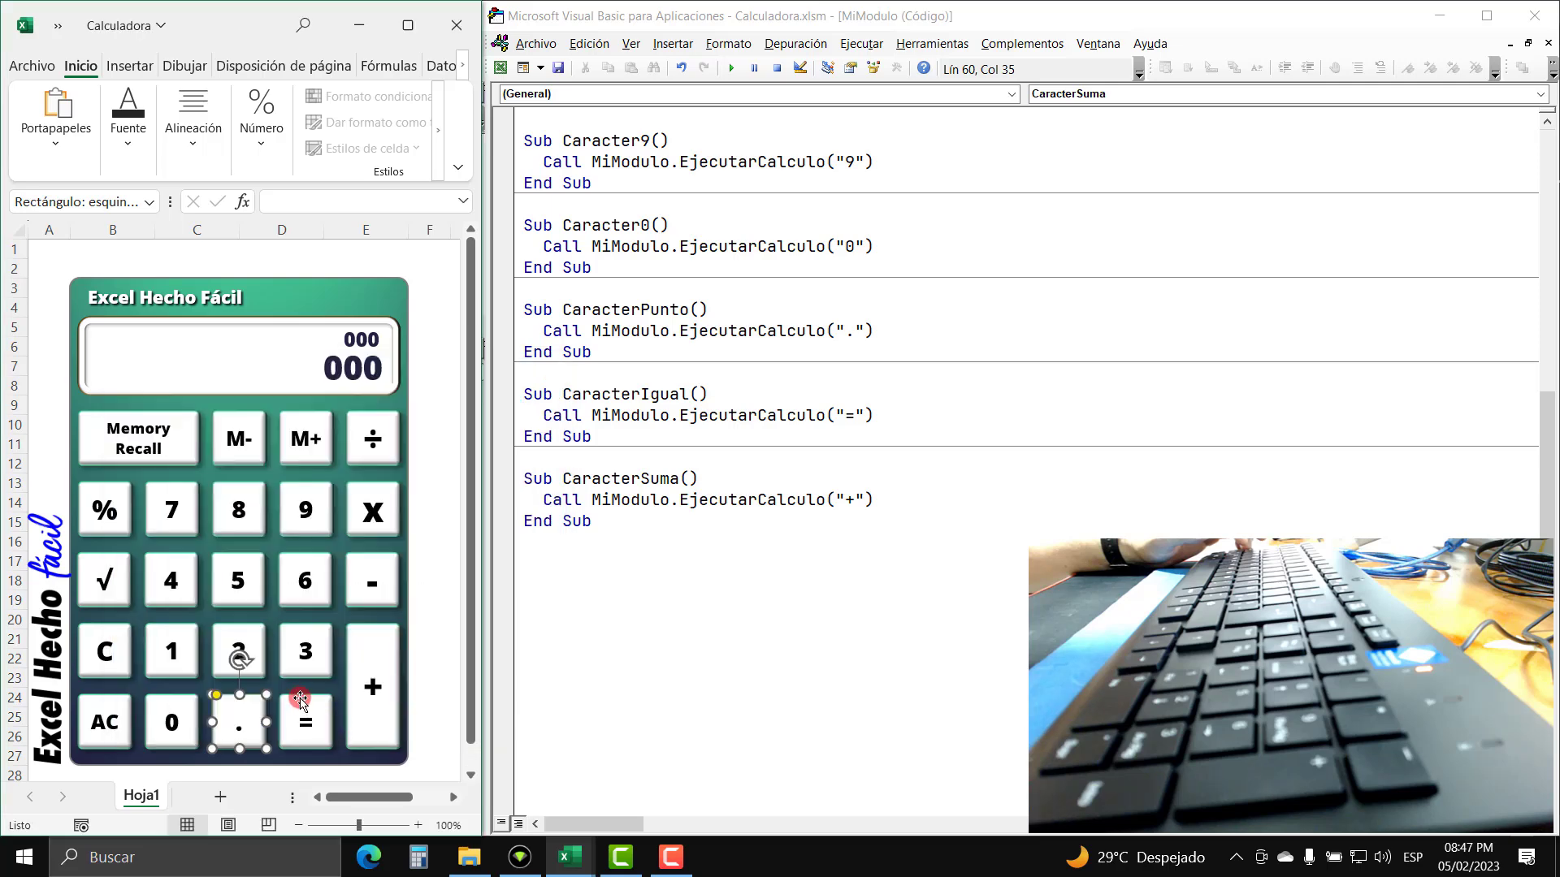
Assign the CaracterIgual macro to the = key
{"action": "right_click", "coordinate": [301, 700]}
{"action": "left_click", "coordinate": [406, 563]}
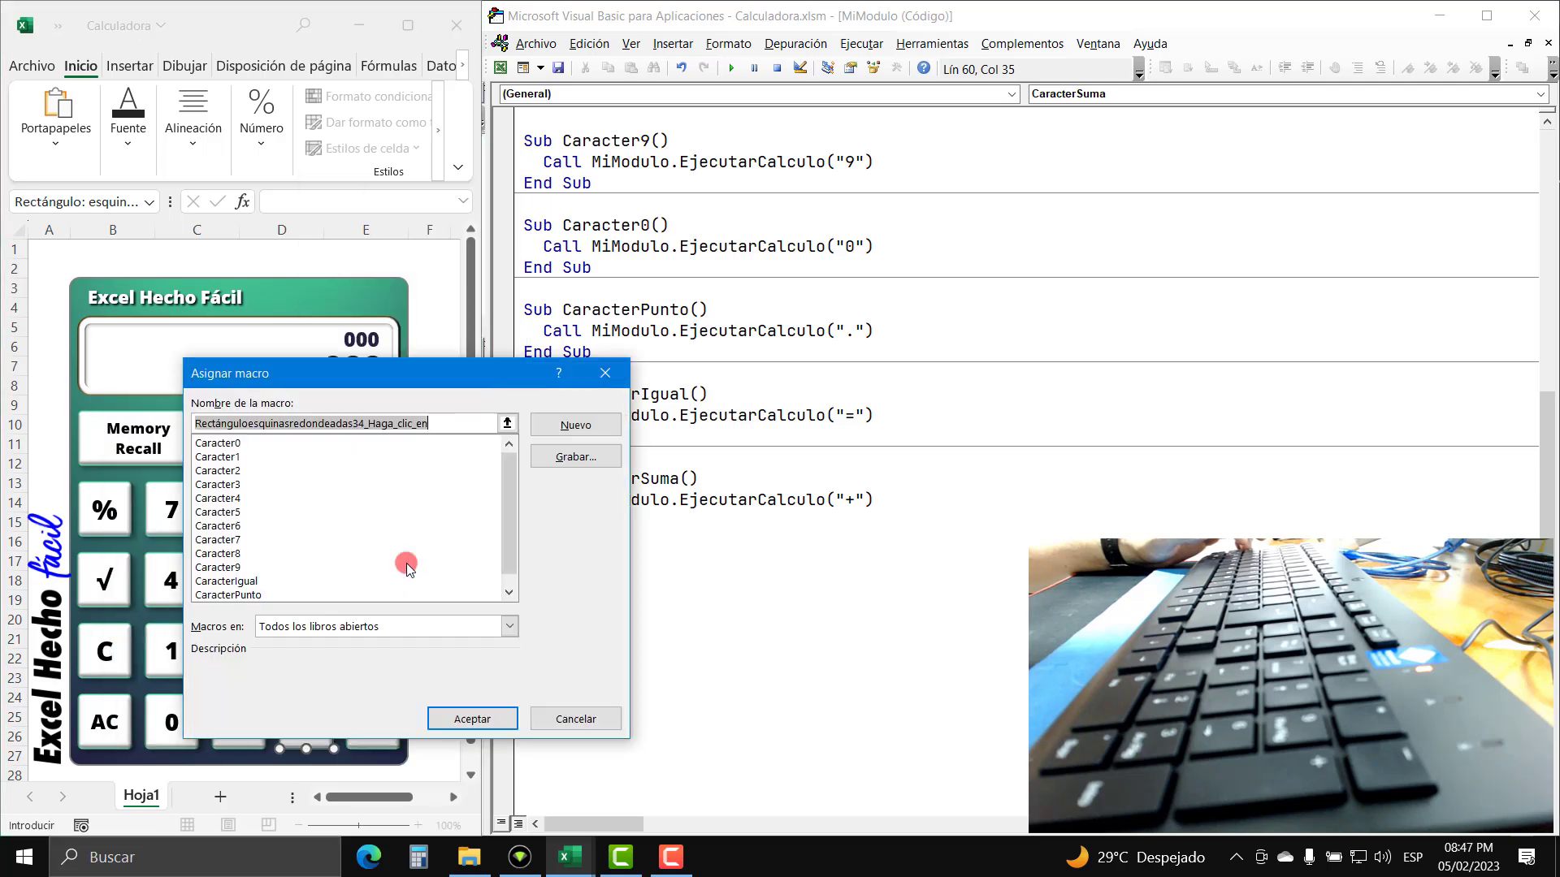
{"action": "left_click_drag", "start_coordinate": [511, 539], "coordinate": [511, 575]}
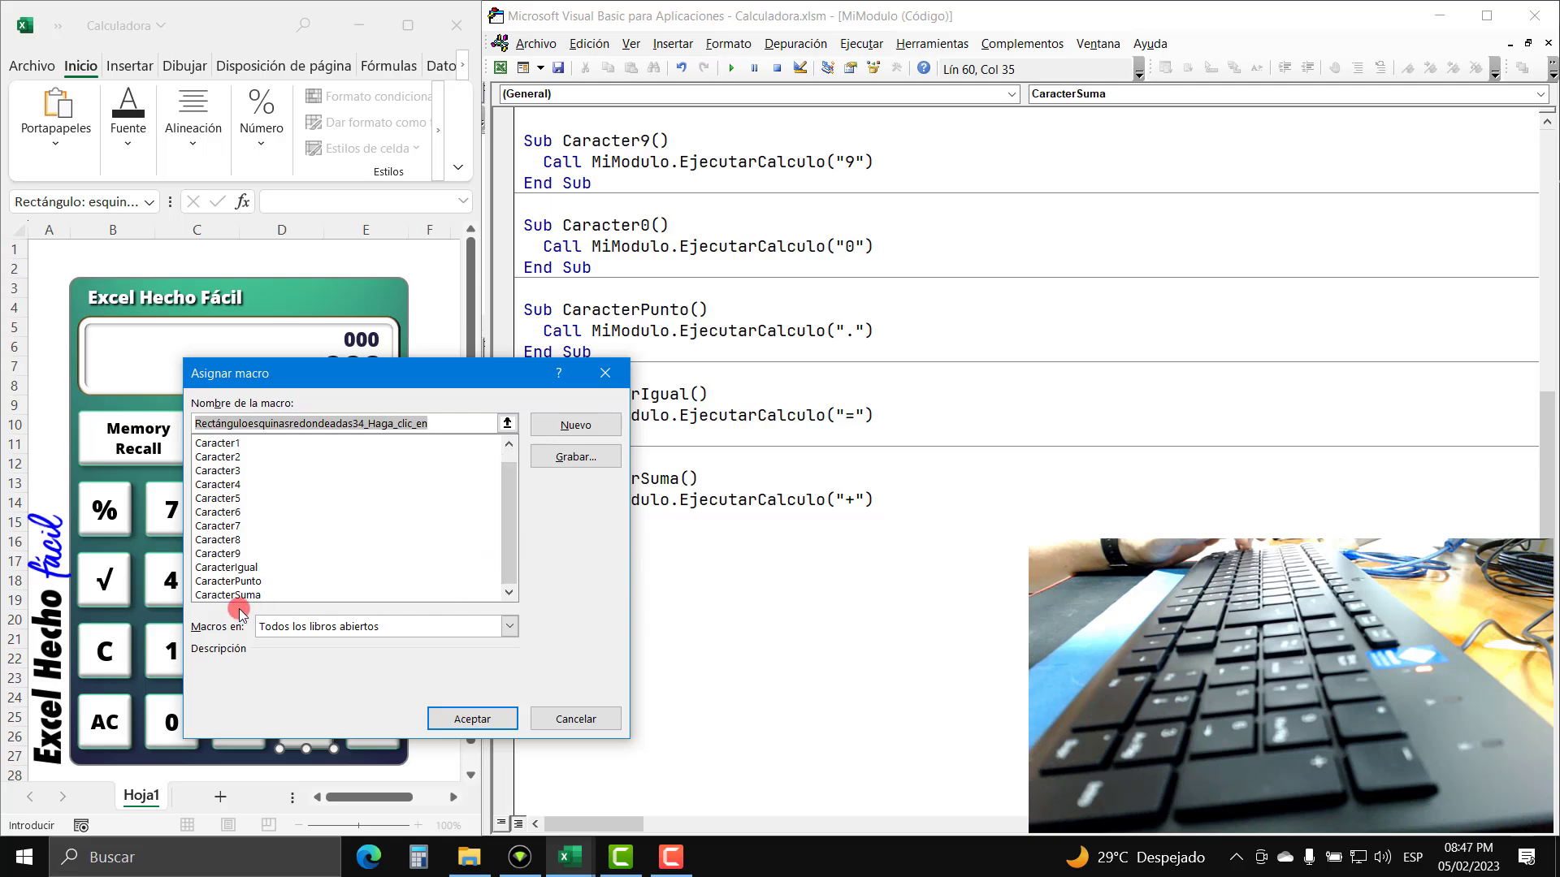
{"action": "left_click", "coordinate": [248, 568]}
{"action": "left_click", "coordinate": [472, 719]}
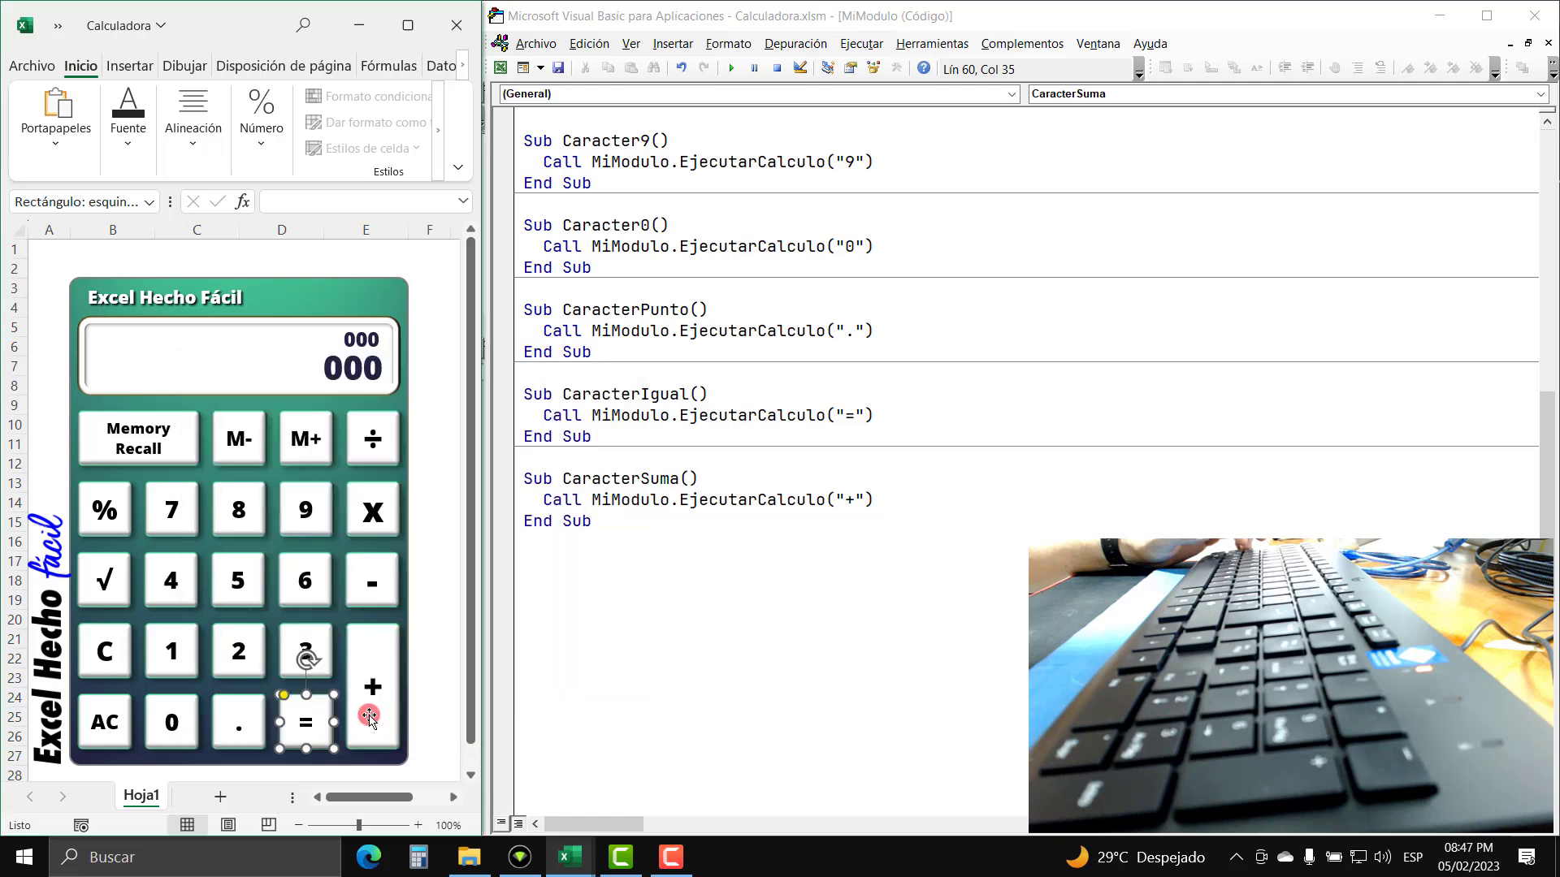
Assign the CaracterSuma macro to the + key
{"action": "right_click", "coordinate": [385, 631]}
{"action": "left_click", "coordinate": [455, 492]}
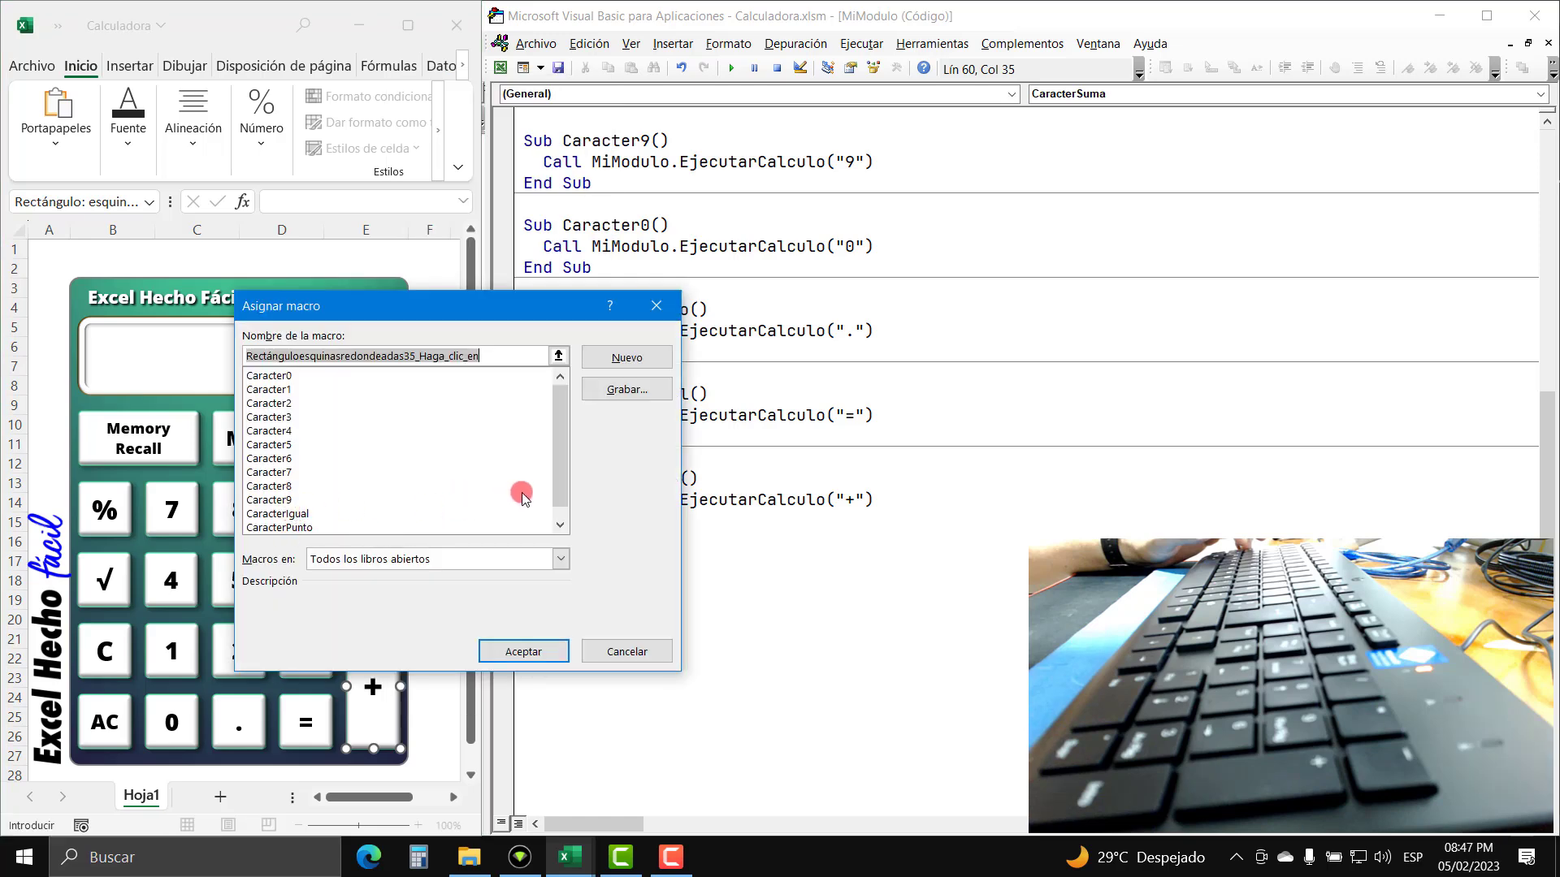
{"action": "left_click", "coordinate": [556, 510]}
{"action": "left_click", "coordinate": [292, 528]}
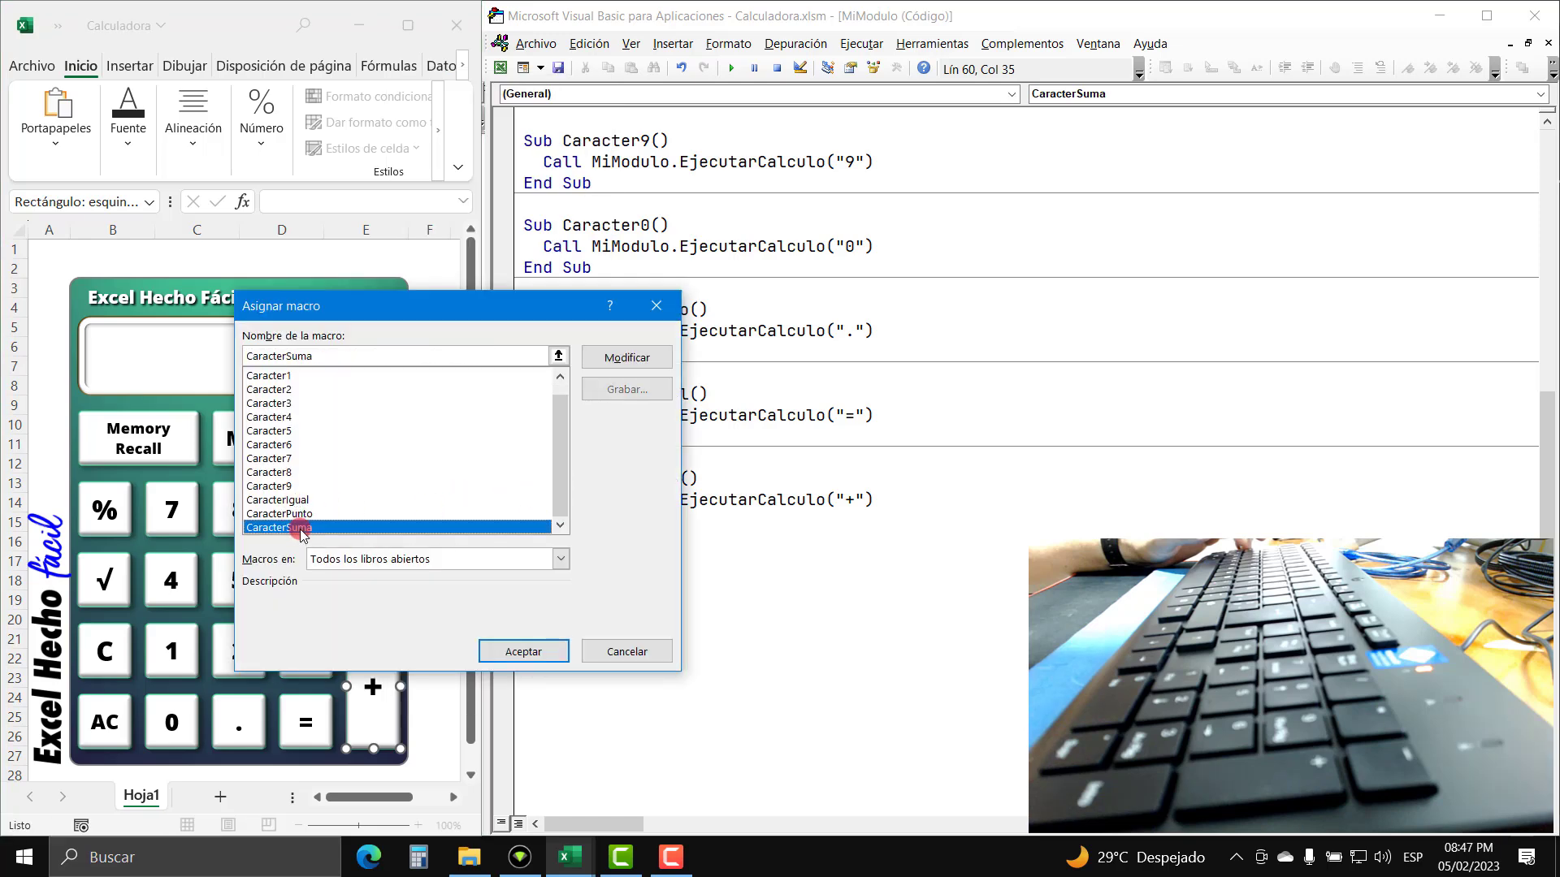
{"action": "left_click", "coordinate": [500, 650]}
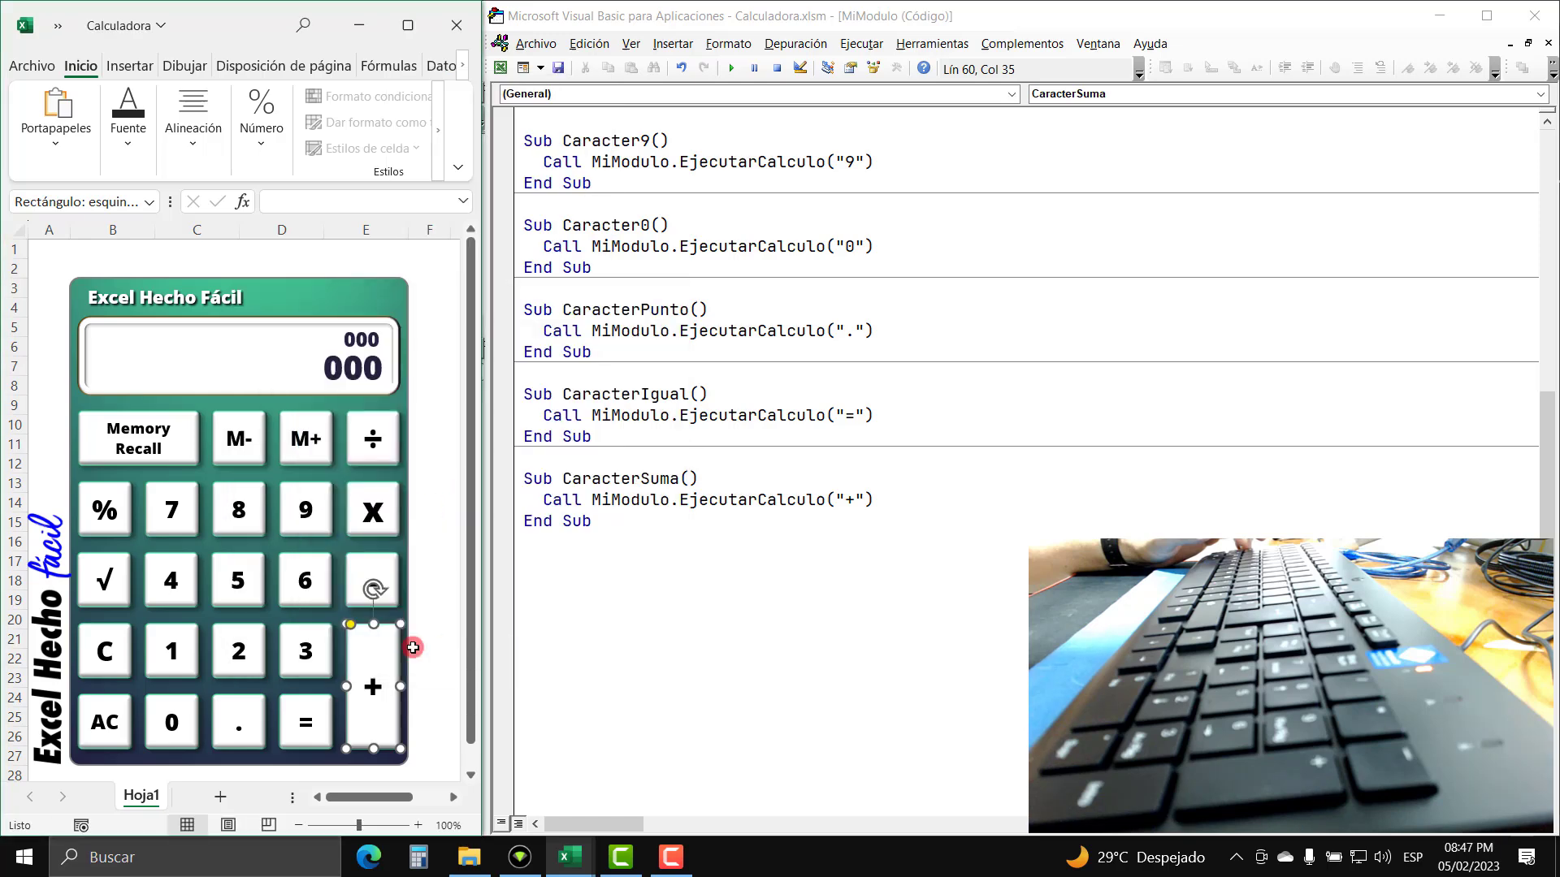
{"action": "left_click", "coordinate": [540, 559]}
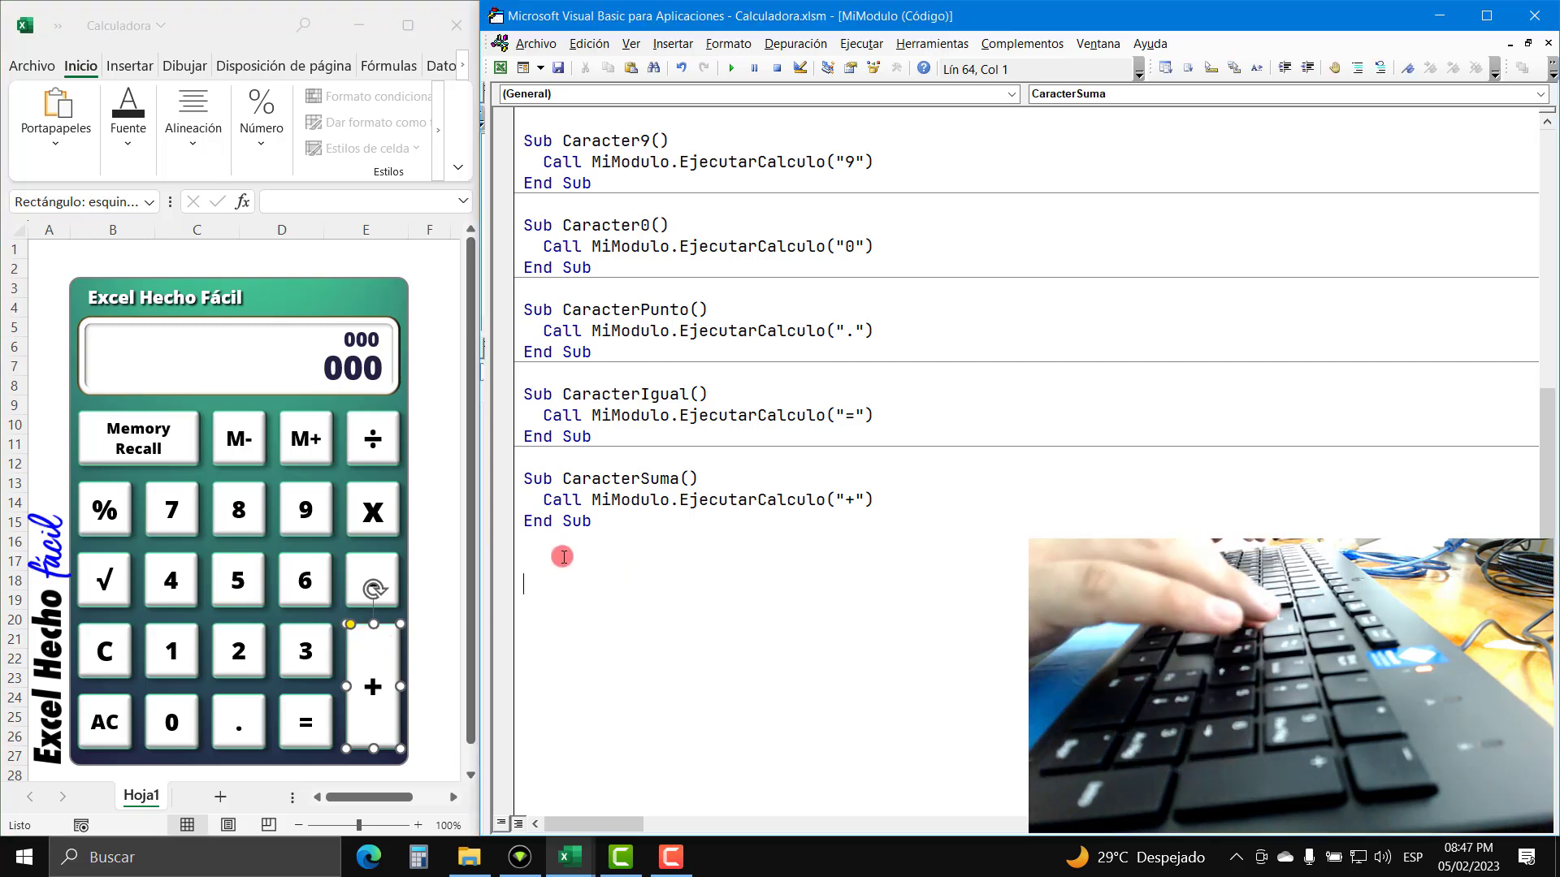
Add a CaracterMenos procedure that passes "-" to EjecutarCalculo
{"action": "key", "text": "Return"}
{"action": "key", "text": "Return"}
{"action": "key", "text": "Return"}
{"action": "key", "text": "Return"}
{"action": "key", "text": "Return"}
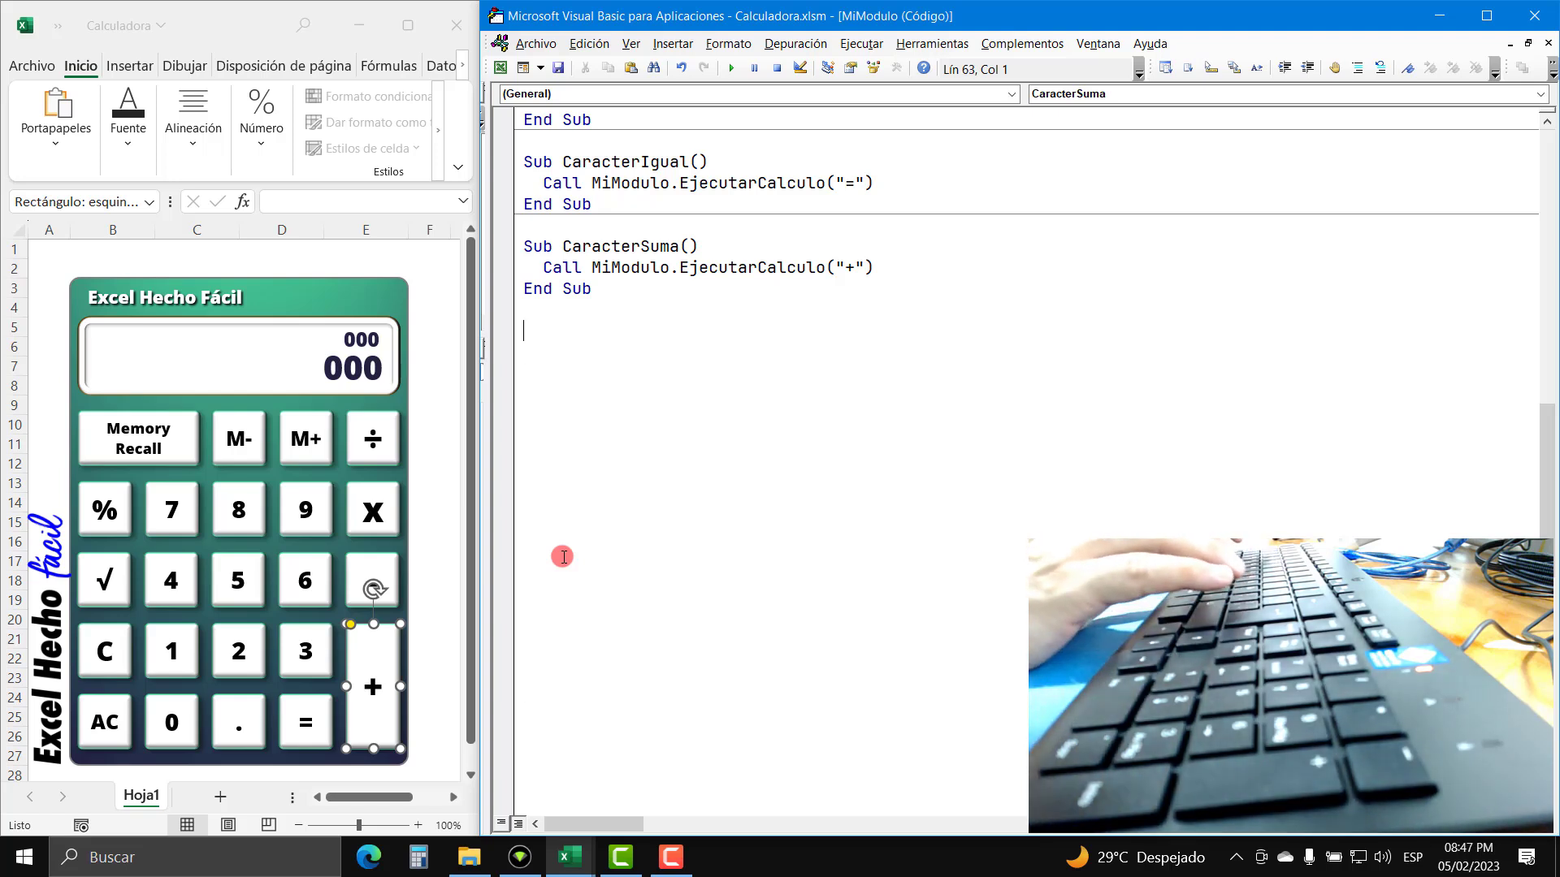
{"action": "type", "text": "Sub Caracter1()   Call MiModulo.EjecutarCalculo(\"1\") End Sub"}
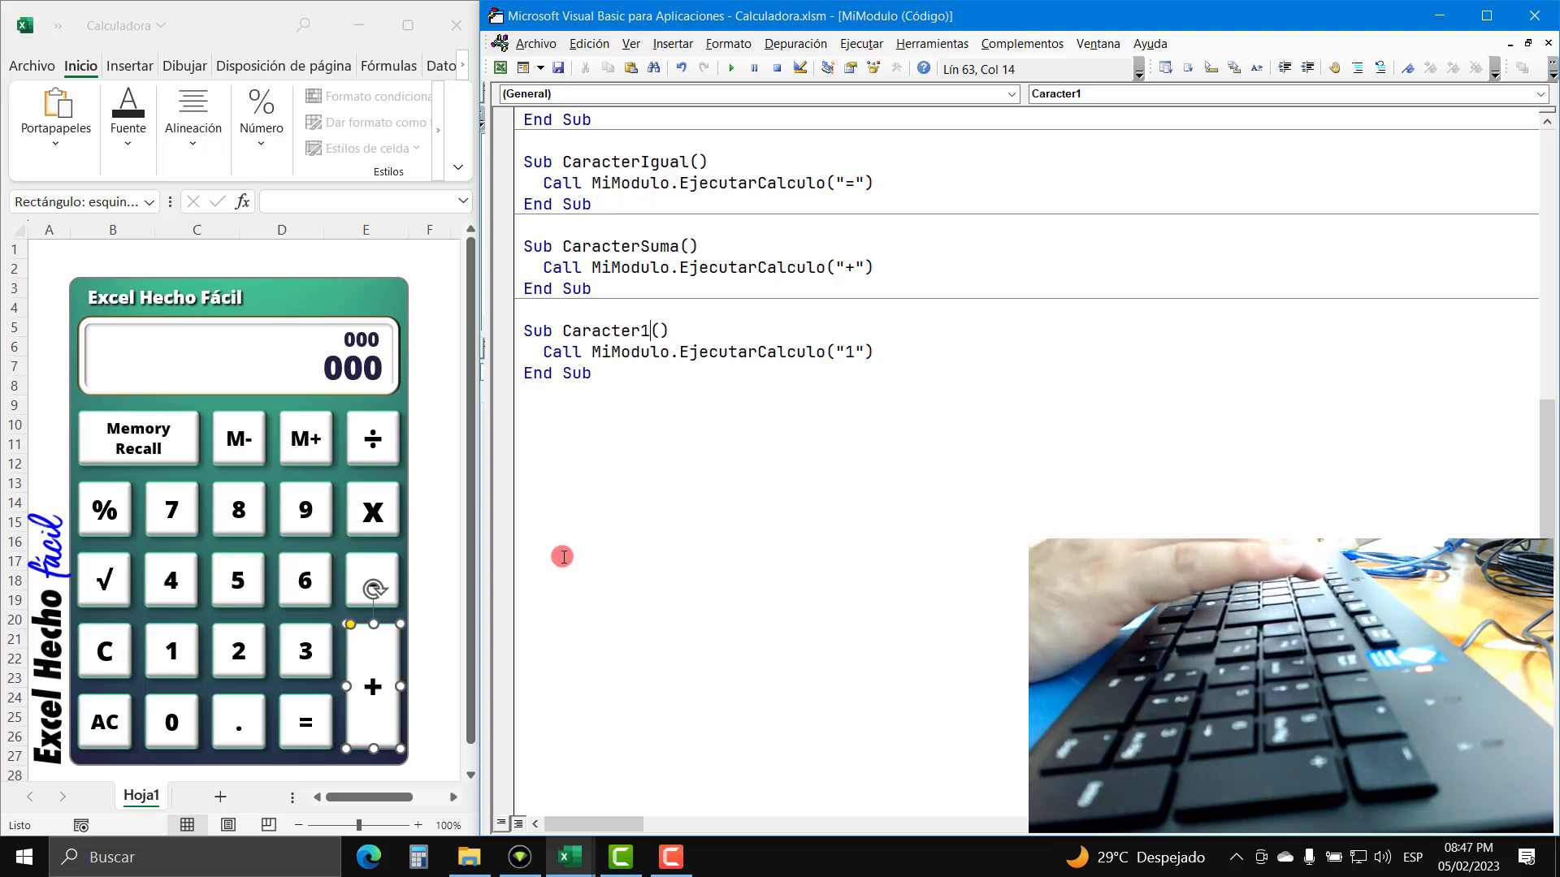
{"action": "key", "text": "BackSpace"}
{"action": "type", "text": "Menos"}
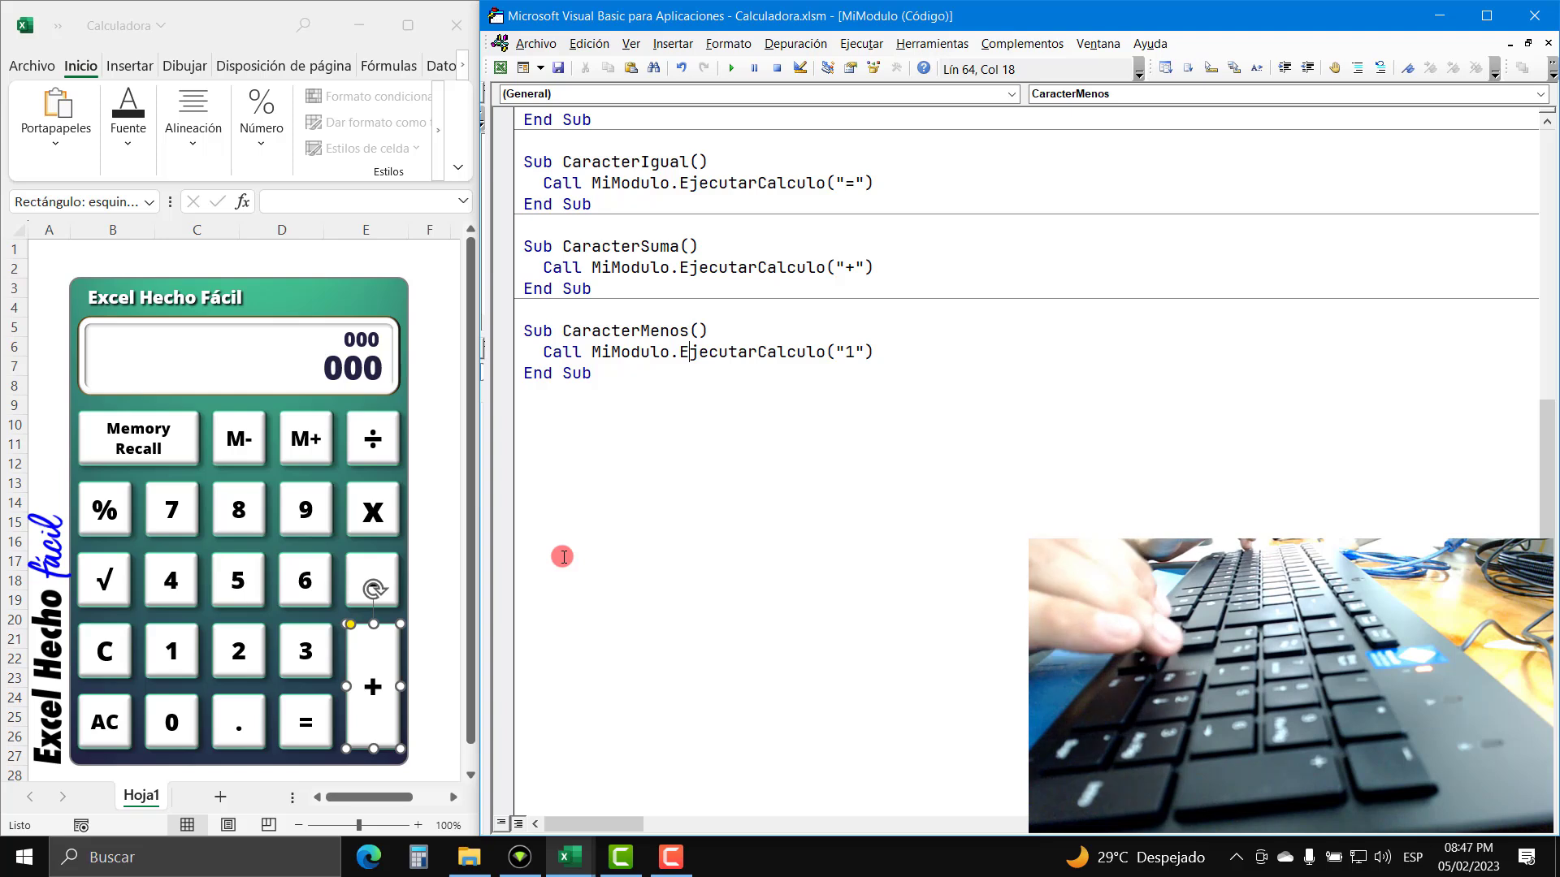
{"action": "key", "text": "Down"}
{"action": "key", "text": "End"}
{"action": "key", "text": "Left"}
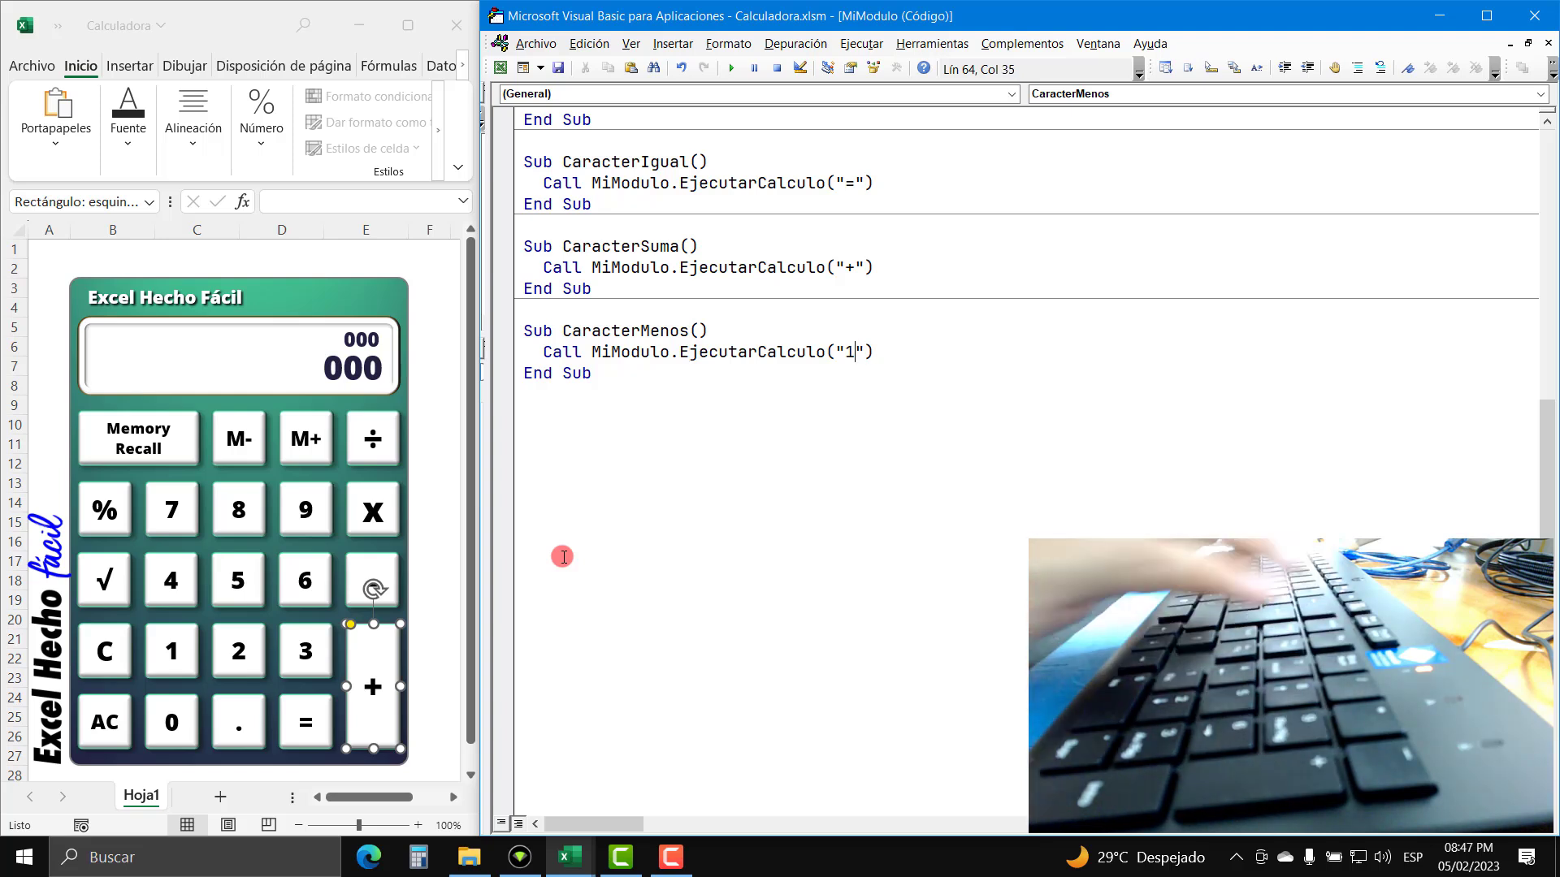
{"action": "key", "text": "Left"}
{"action": "key", "text": "BackSpace"}
{"action": "type", "text": "-"}
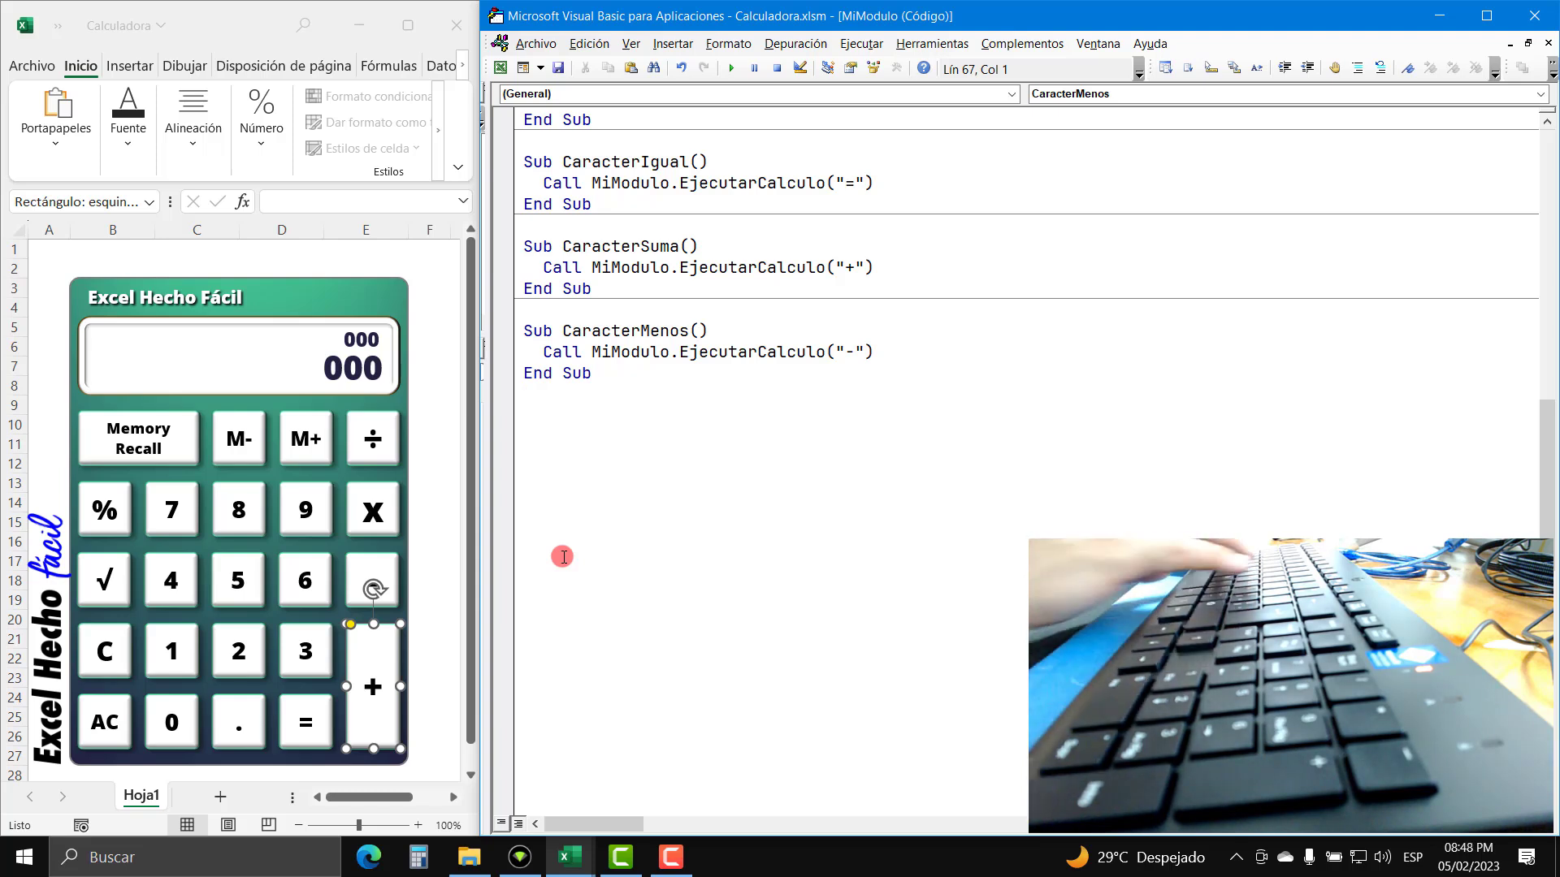
Add a CaracterPor procedure that passes "x" to EjecutarCalculo
{"action": "type", "text": "Sub Caracter1()   Call MiModulo.EjecutarCalculo(\"1\") End Sub"}
{"action": "key", "text": "Up"}
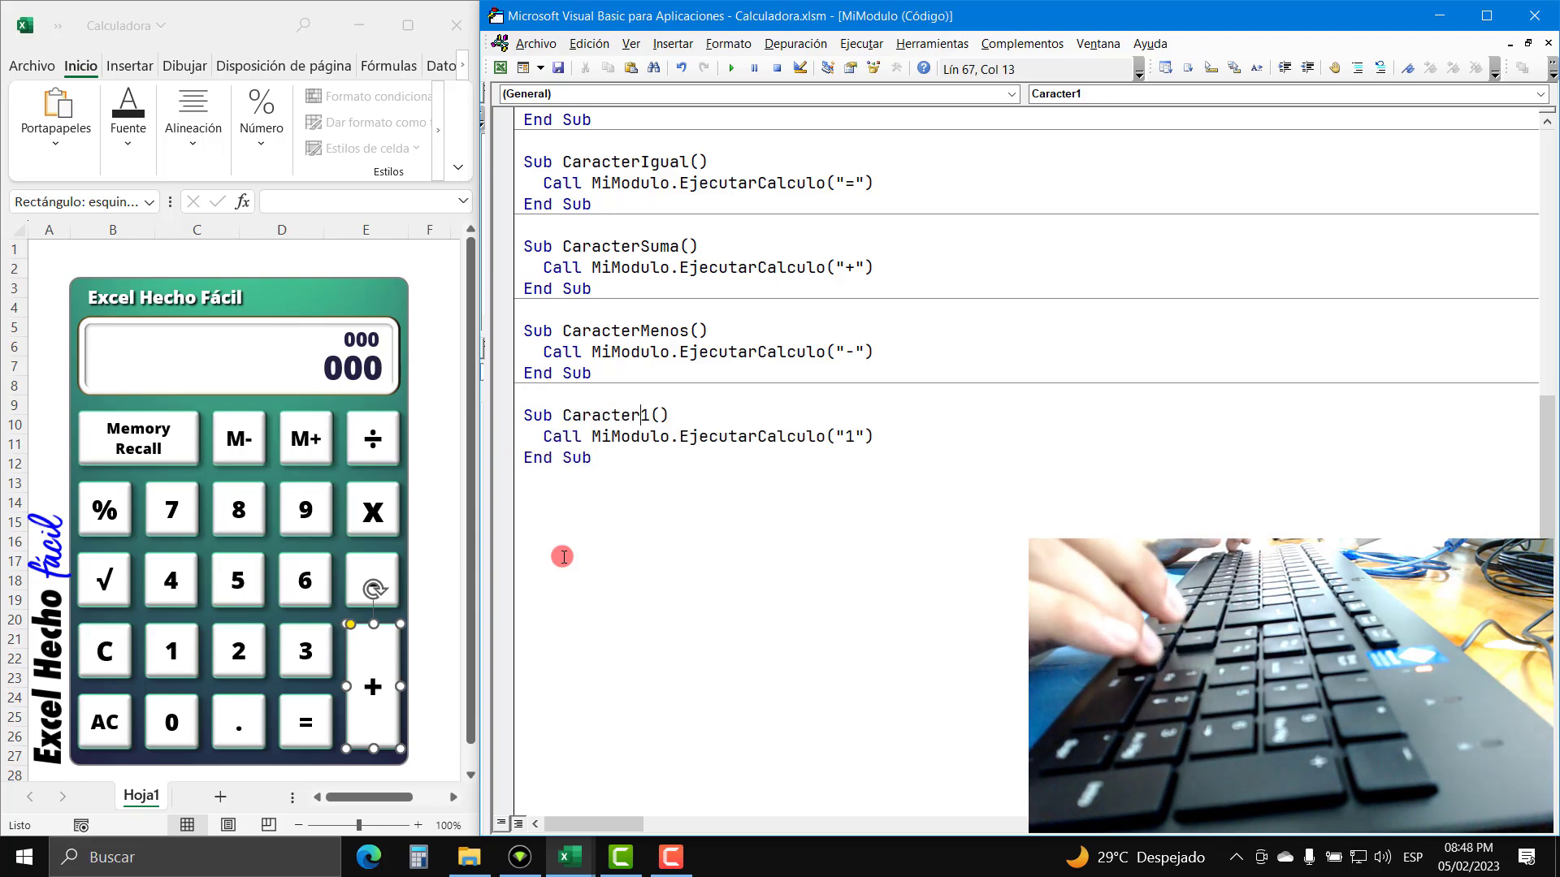
{"action": "key", "text": "Delete"}
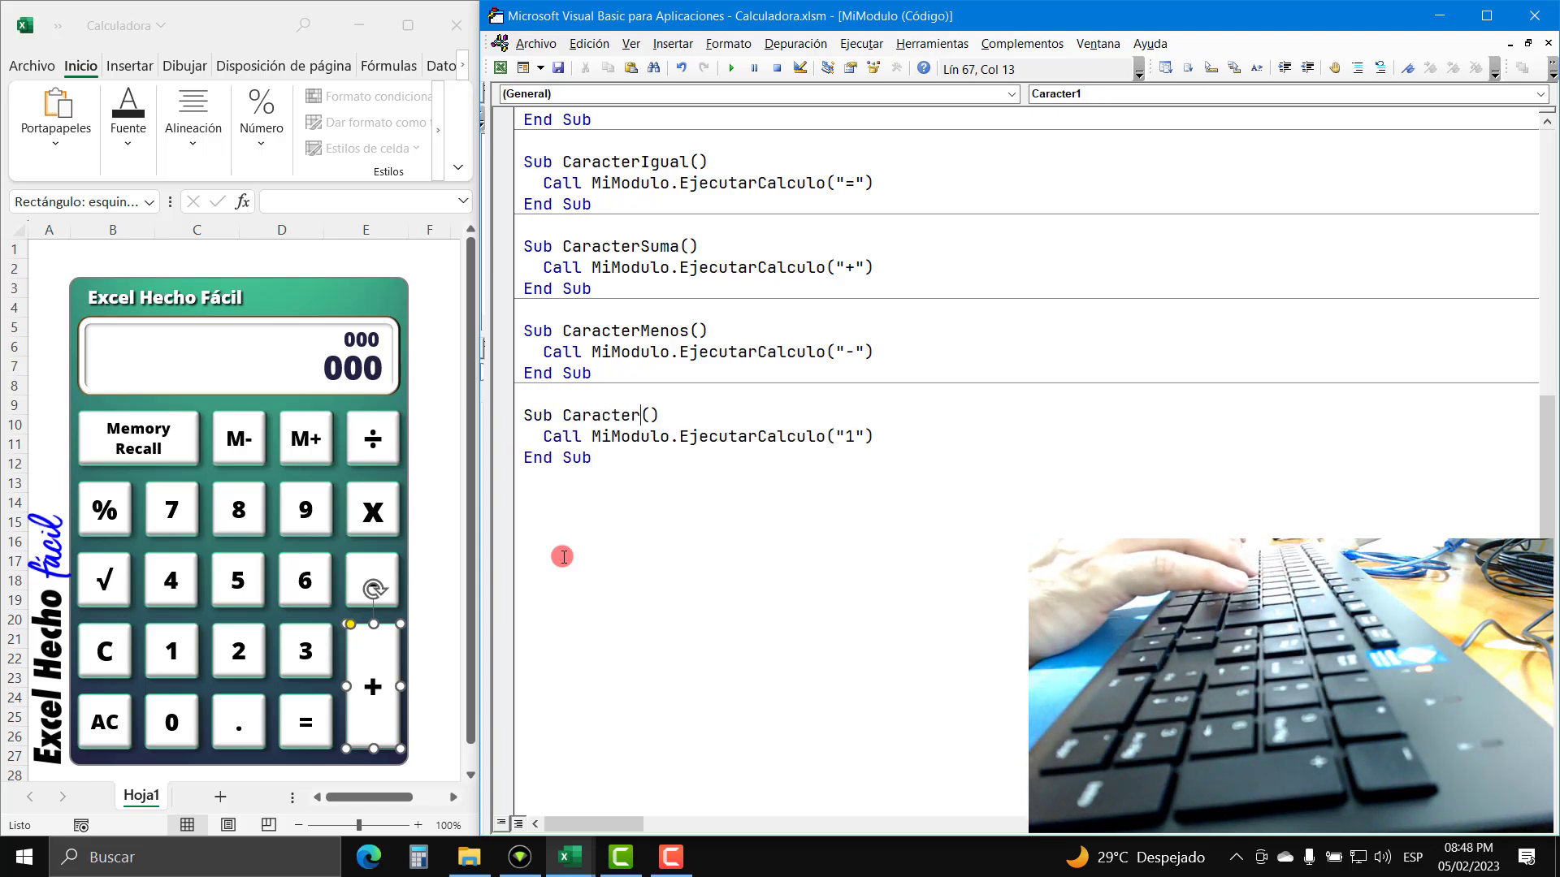
{"action": "type", "text": "Por"}
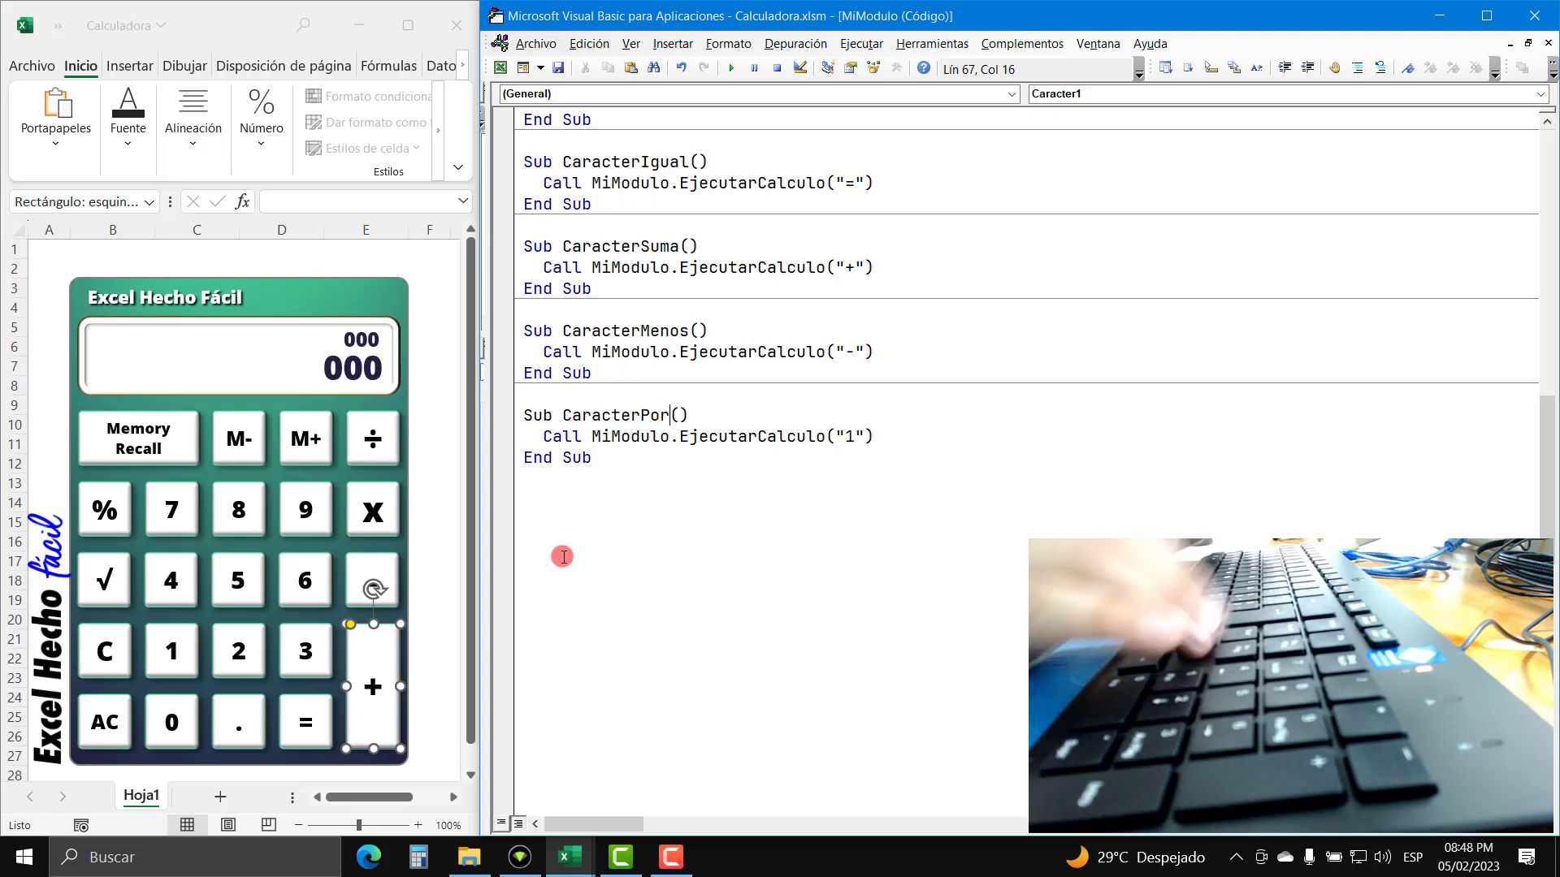
{"action": "key", "text": "Down"}
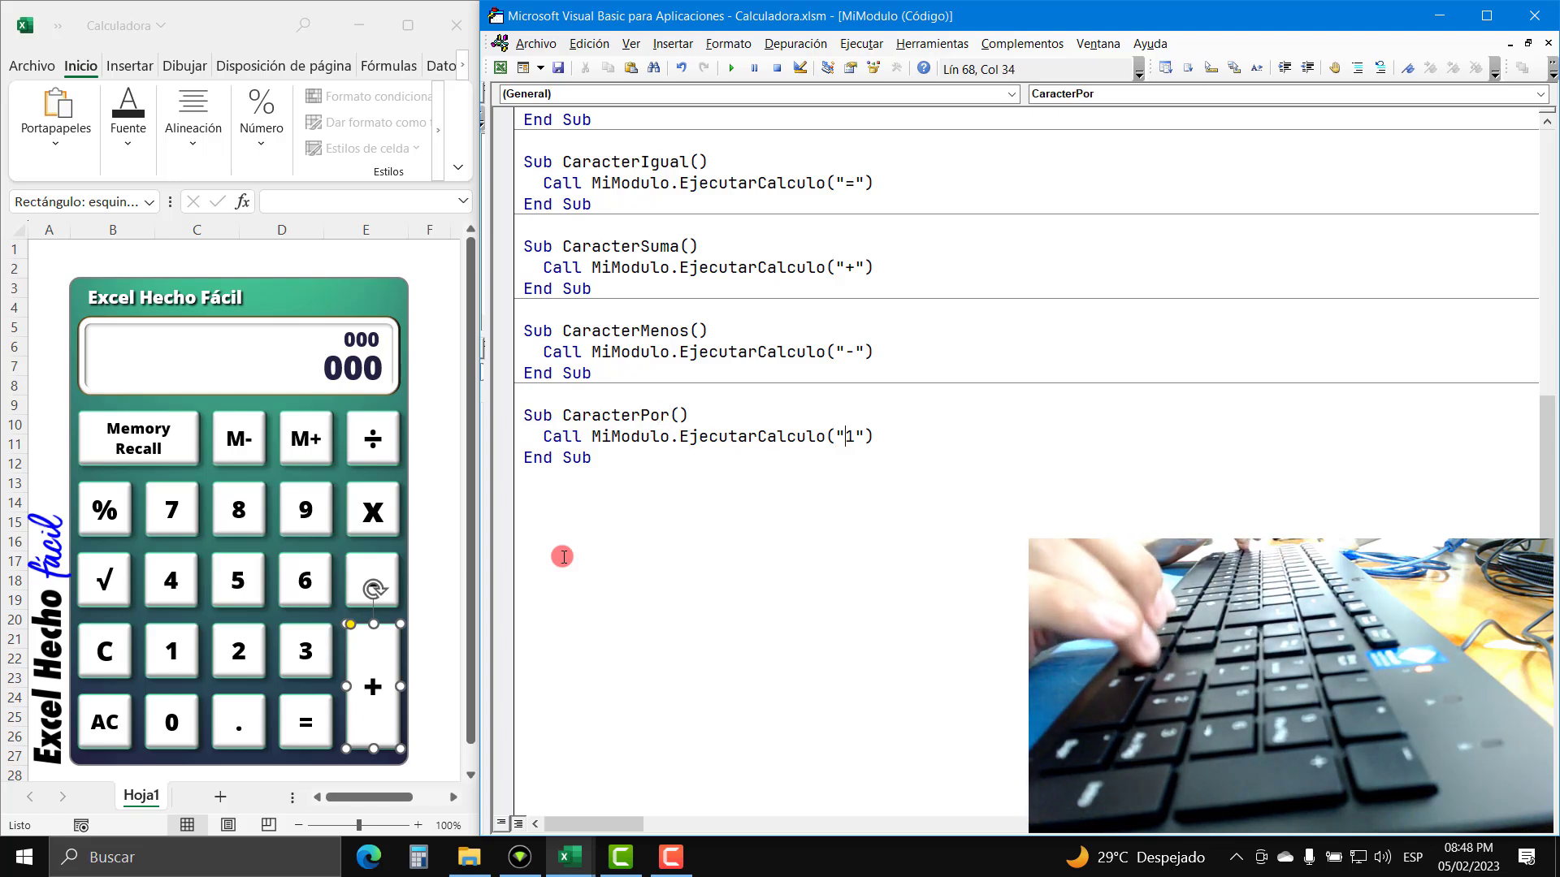
{"action": "key", "text": "Delete"}
{"action": "type", "text": "x"}
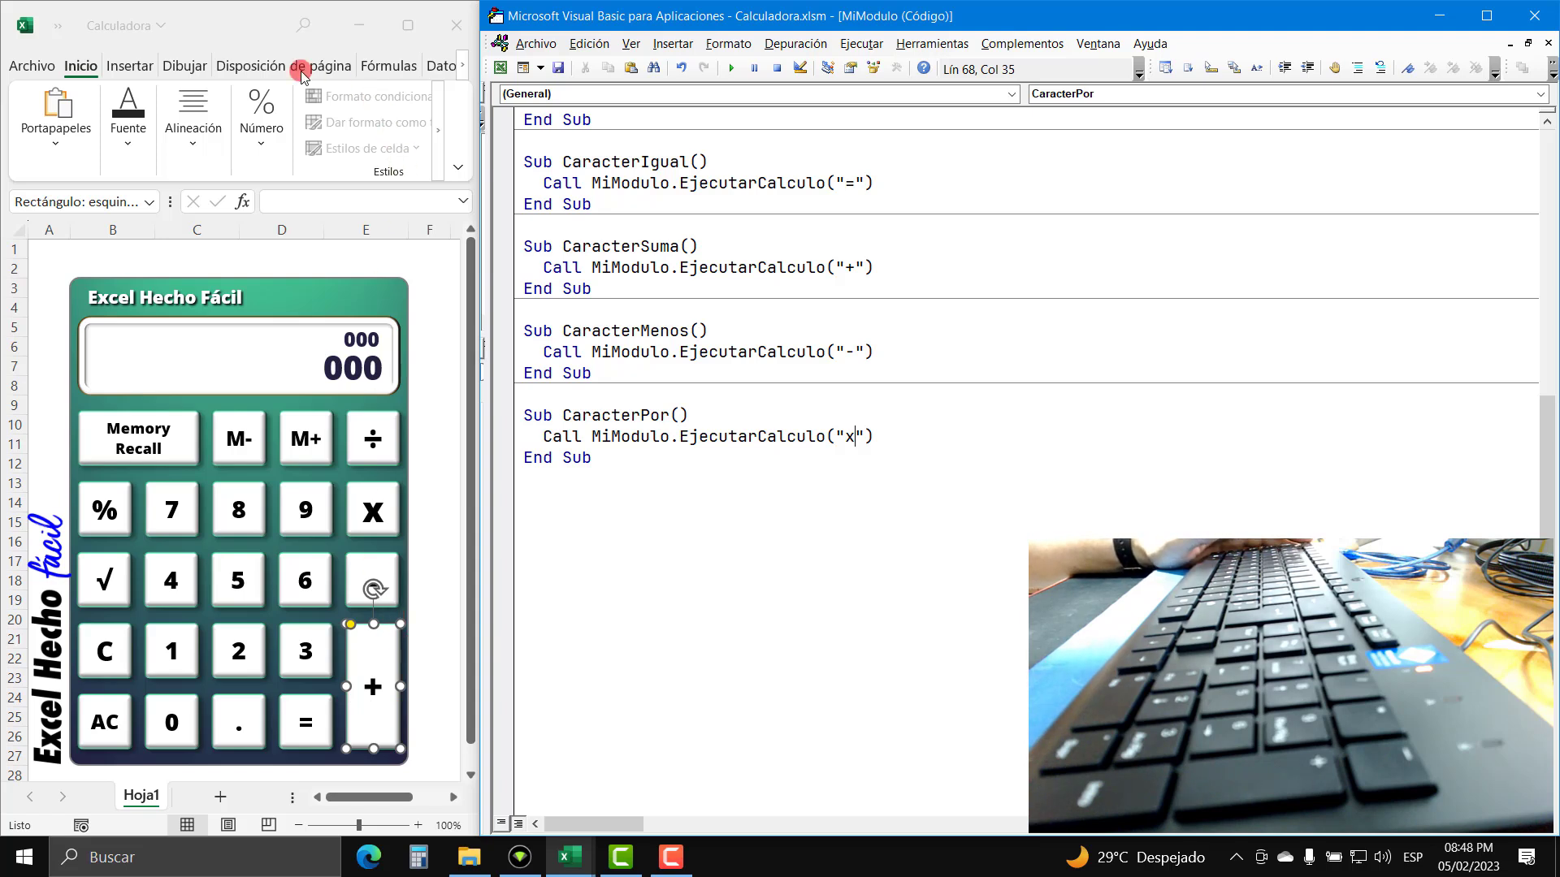
{"action": "left_click", "coordinate": [209, 30]}
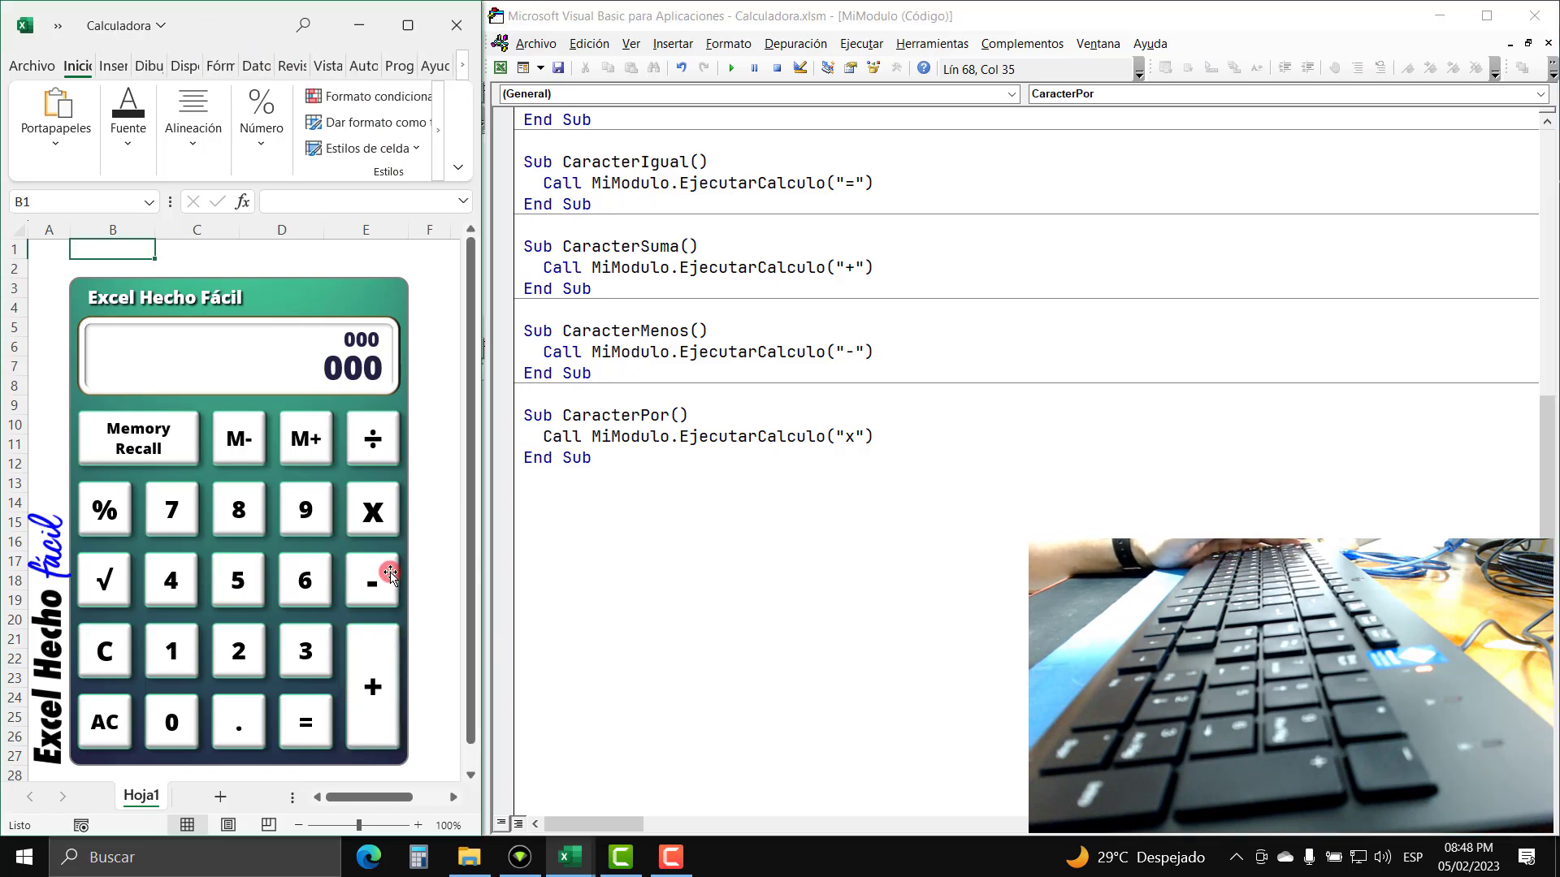
{"action": "right_click", "coordinate": [390, 573]}
Assign the CaracterMenos macro to the calculator's minus key
{"action": "left_click", "coordinate": [468, 443]}
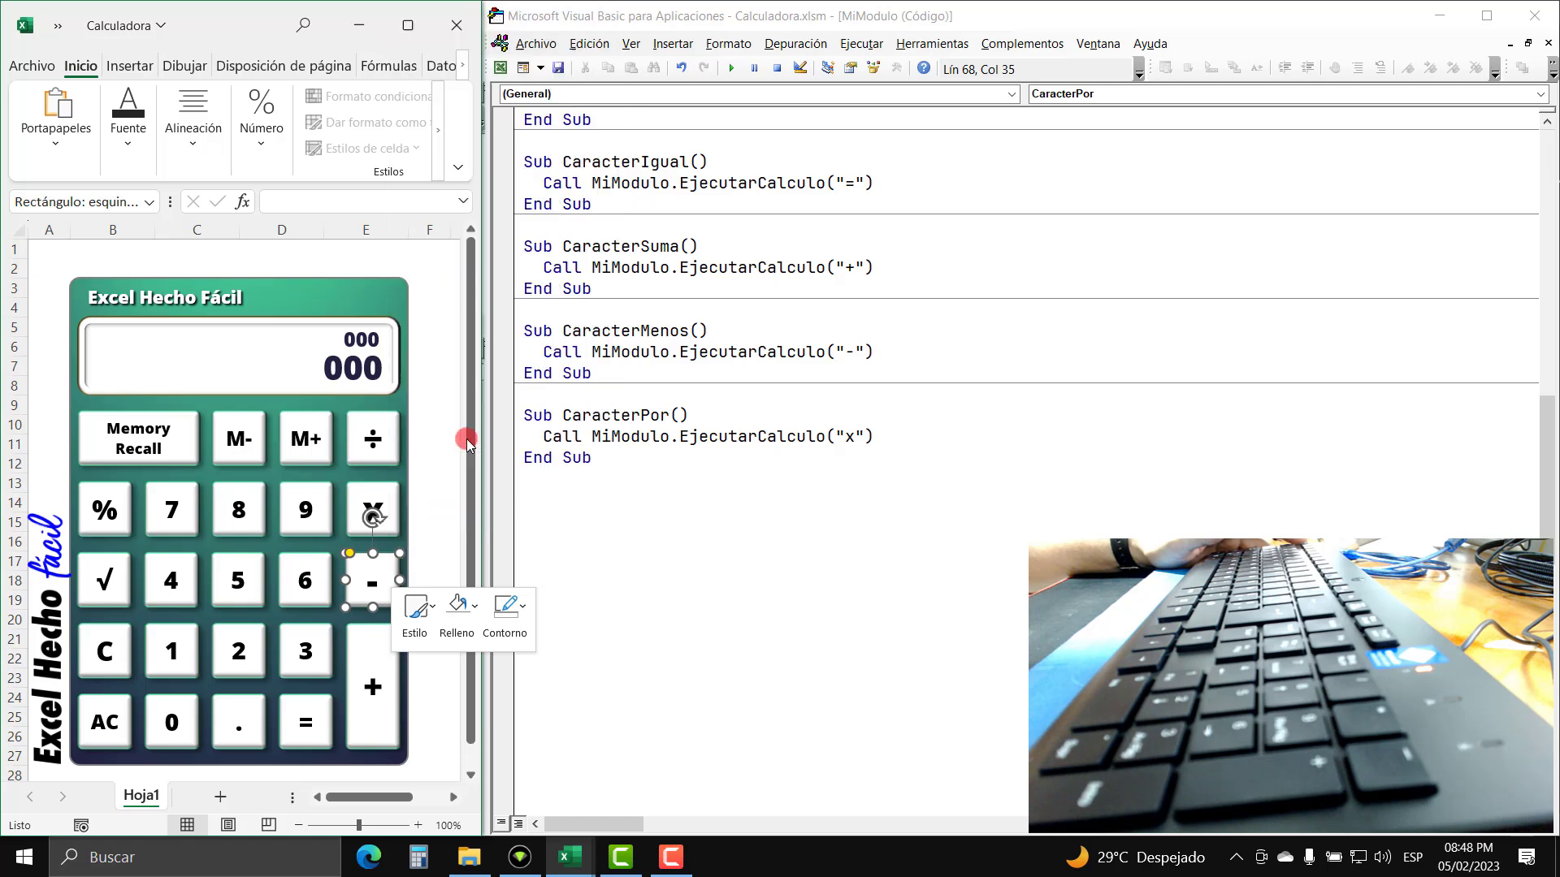
{"action": "left_click_drag", "start_coordinate": [560, 420], "coordinate": [569, 446]}
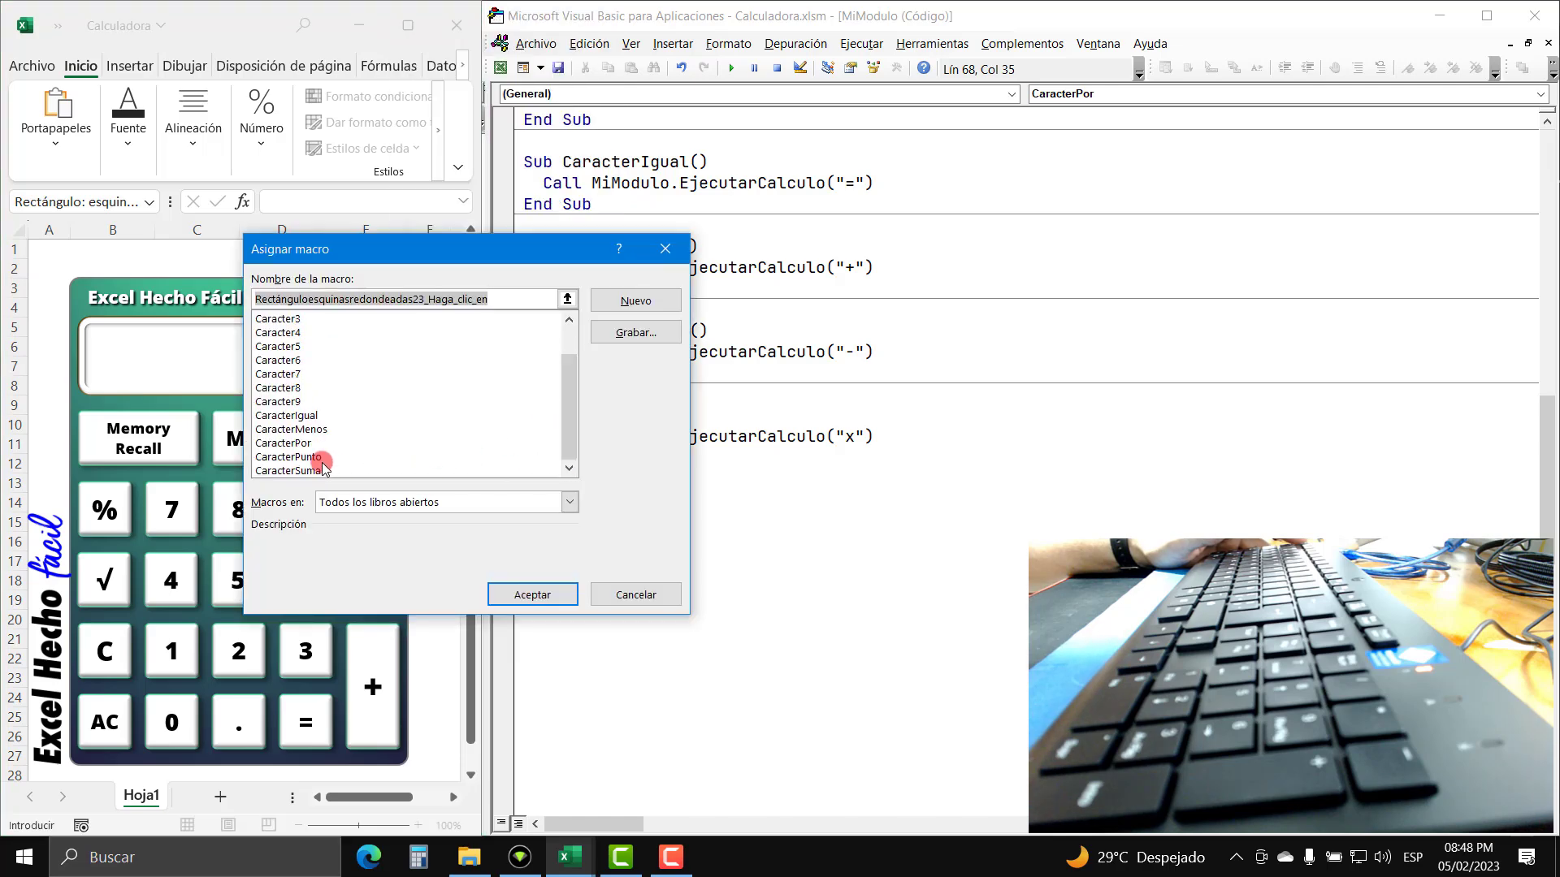
{"action": "left_click", "coordinate": [316, 429]}
{"action": "left_click", "coordinate": [518, 595]}
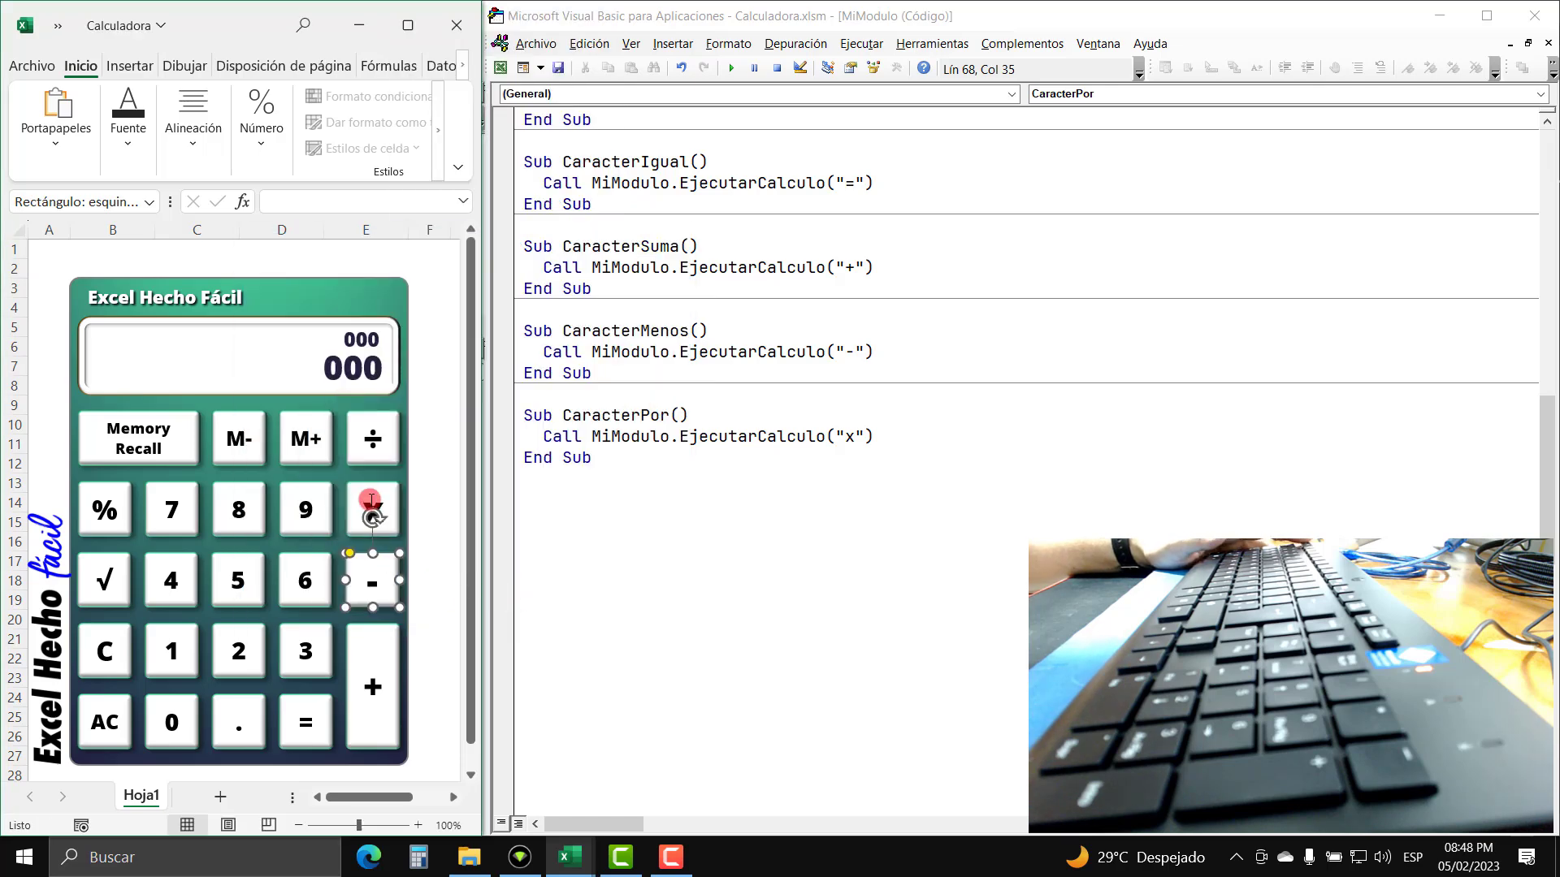
Assign the CaracterPor macro to the calculator's multiply key
{"action": "right_click", "coordinate": [378, 485]}
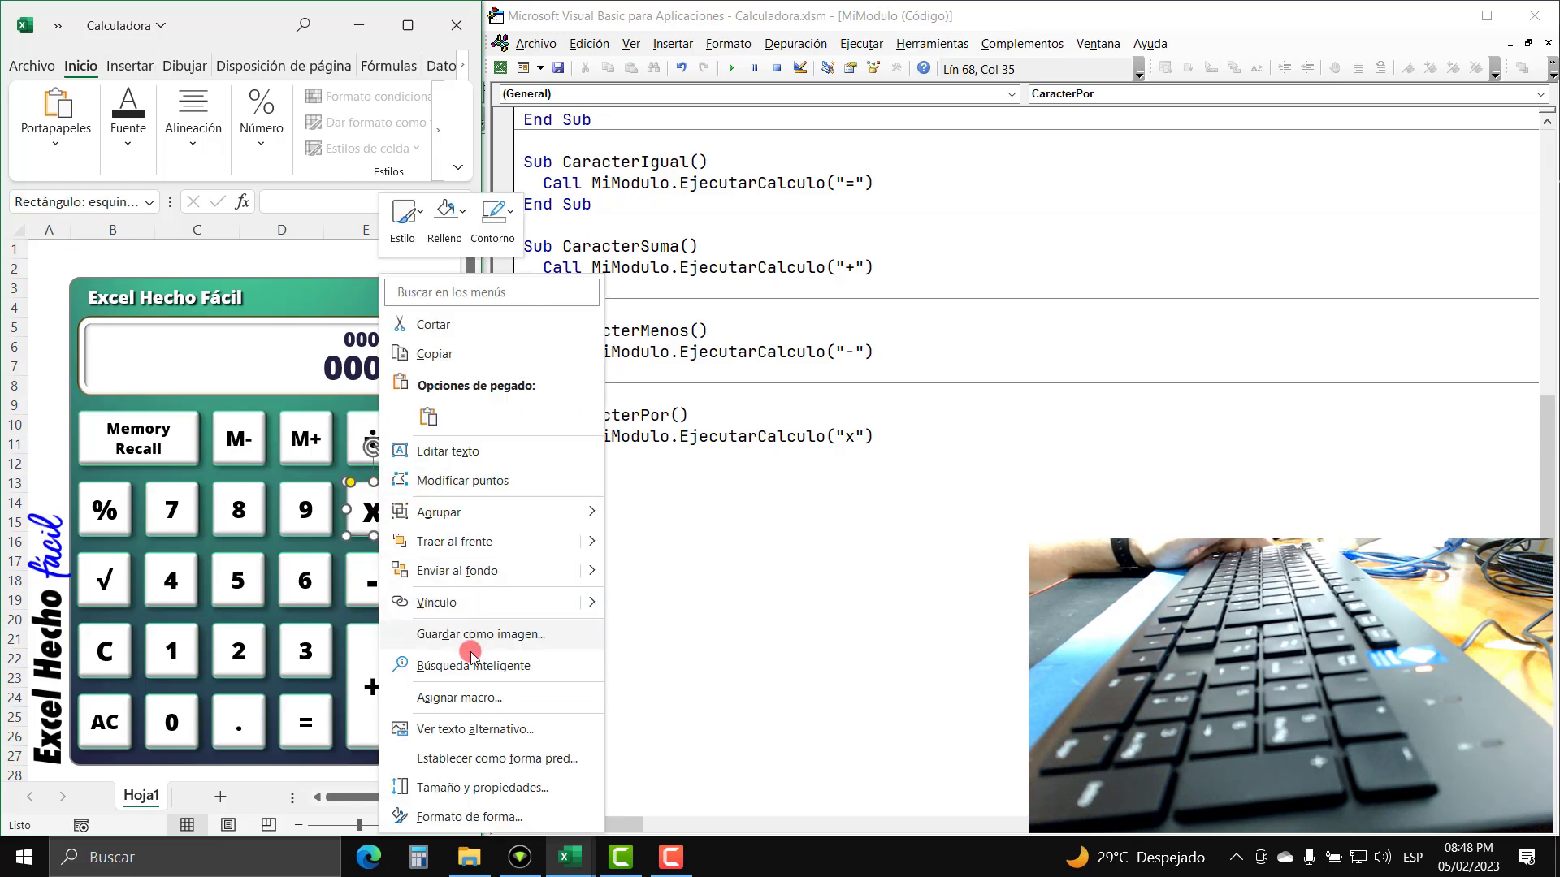
{"action": "left_click", "coordinate": [459, 696]}
{"action": "left_click_drag", "start_coordinate": [560, 634], "coordinate": [561, 660]}
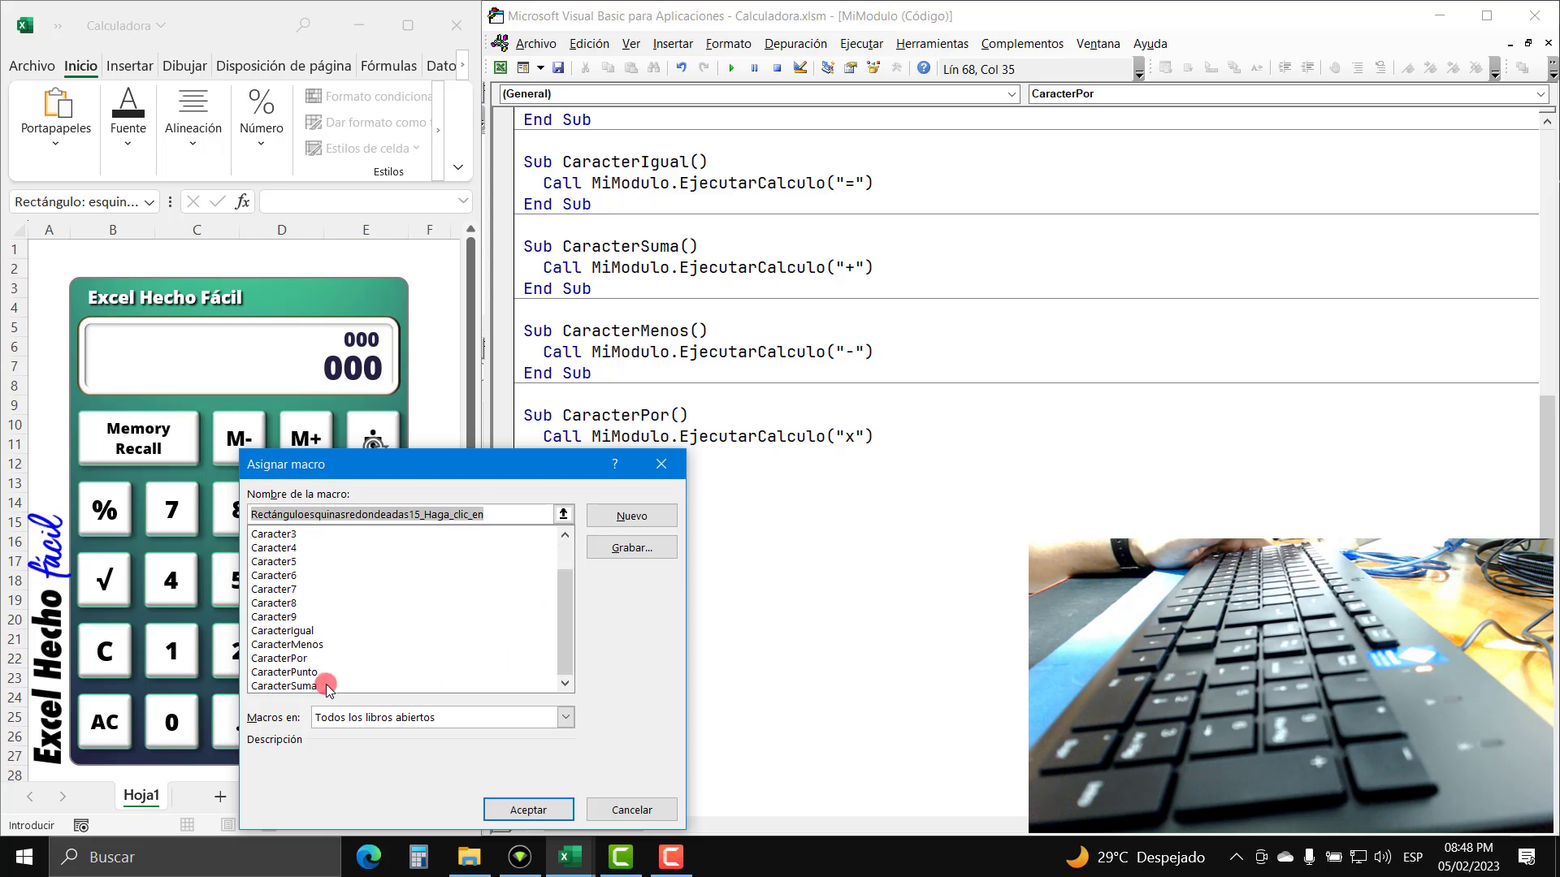
{"action": "left_click", "coordinate": [309, 658]}
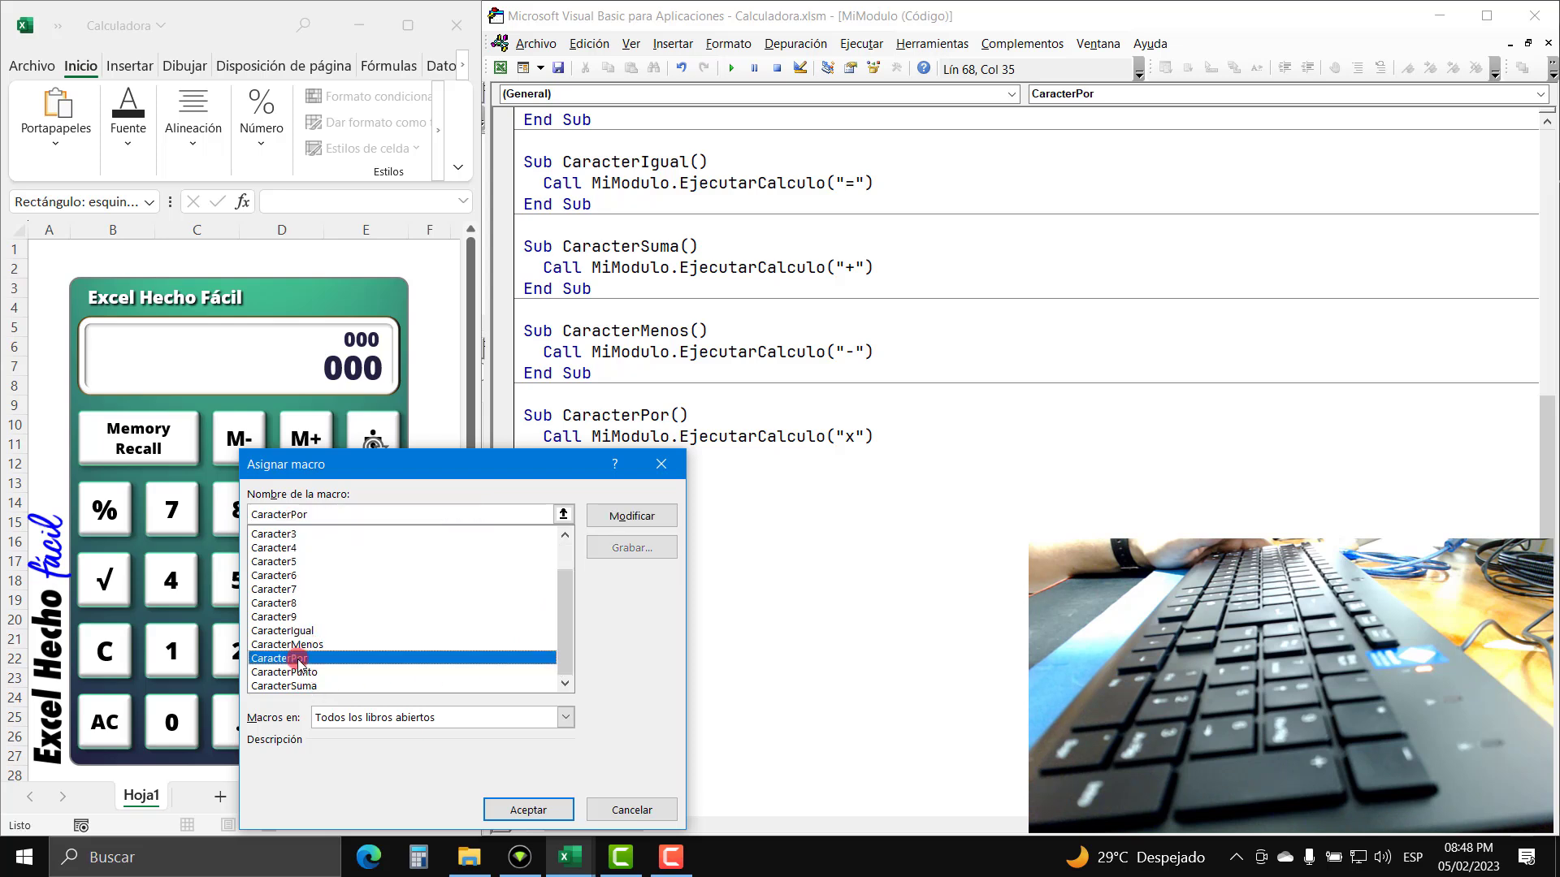
{"action": "left_click", "coordinate": [528, 810]}
{"action": "left_click", "coordinate": [376, 563]}
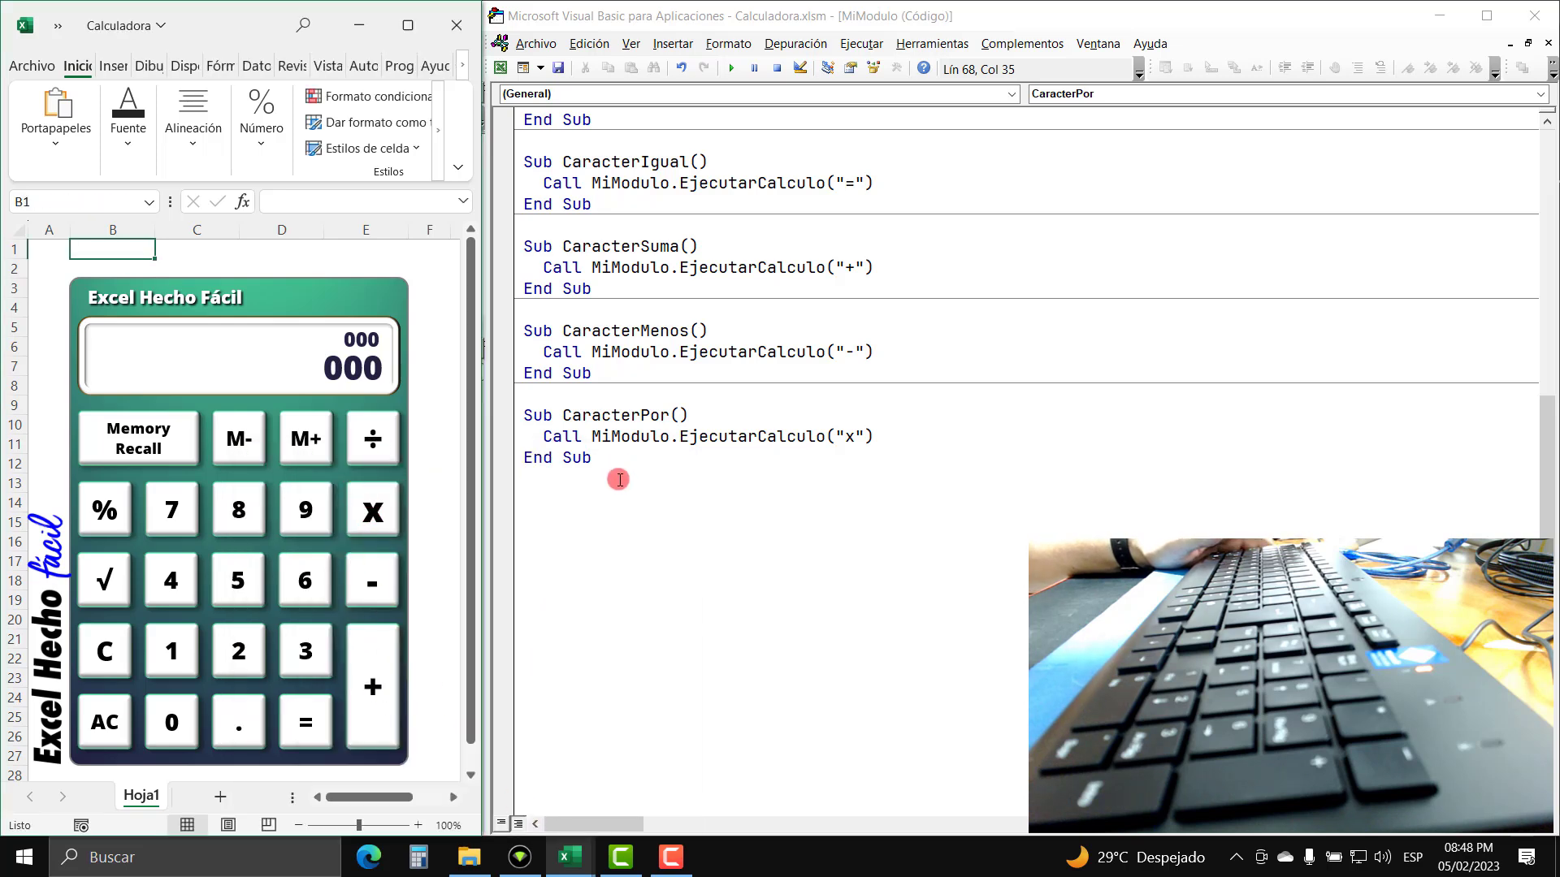
Check the plus key's macro assignment without changing it, then go back to the code
{"action": "right_click", "coordinate": [390, 642]}
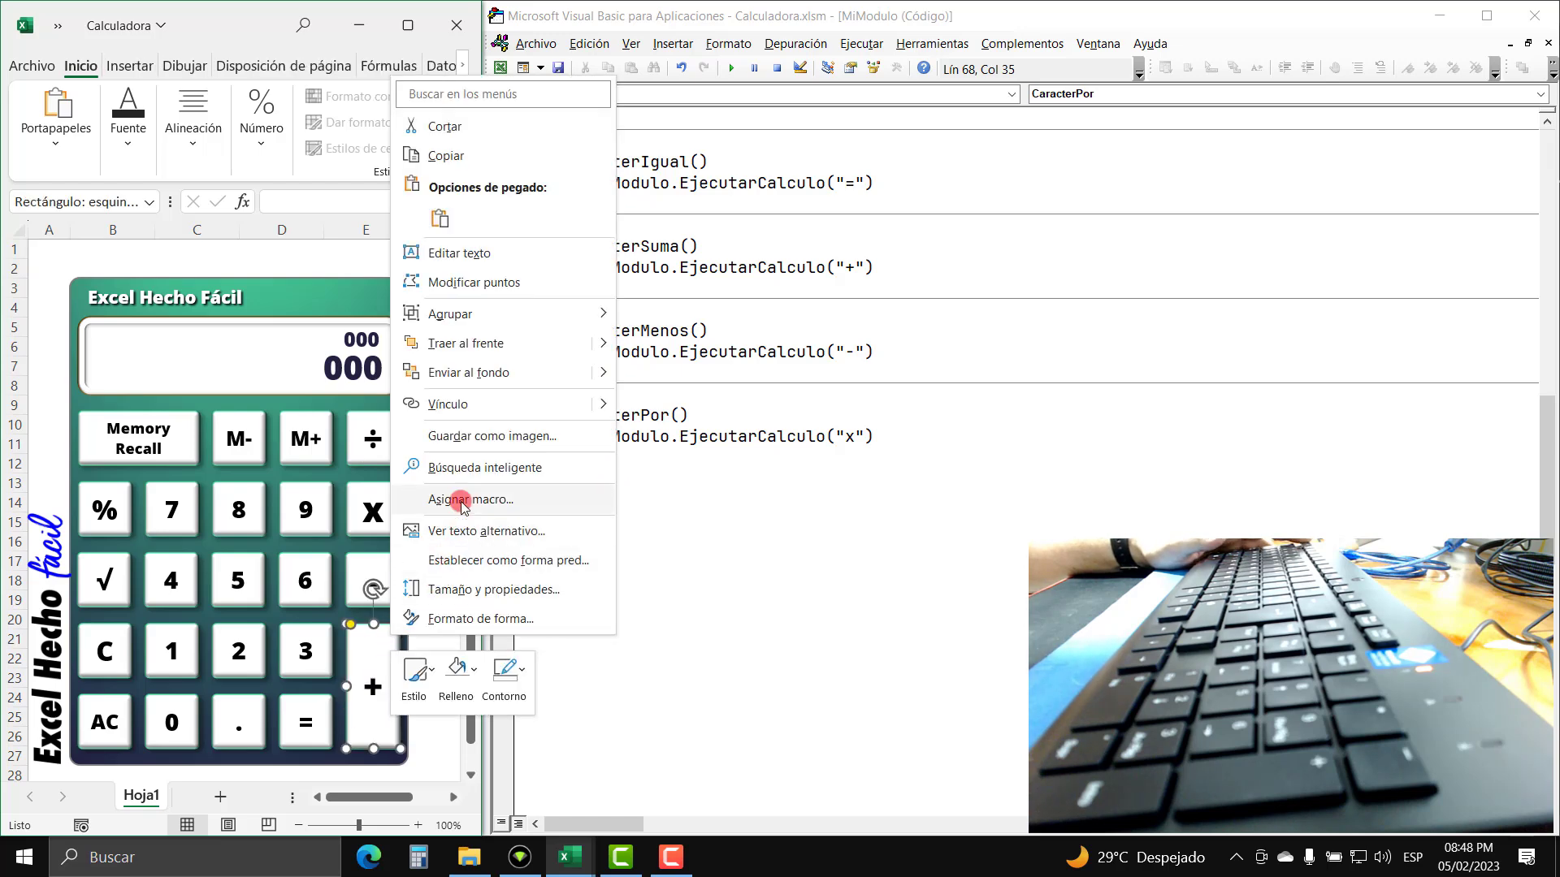
{"action": "left_click", "coordinate": [455, 596]}
{"action": "key", "text": "Return"}
{"action": "left_click", "coordinate": [559, 523]}
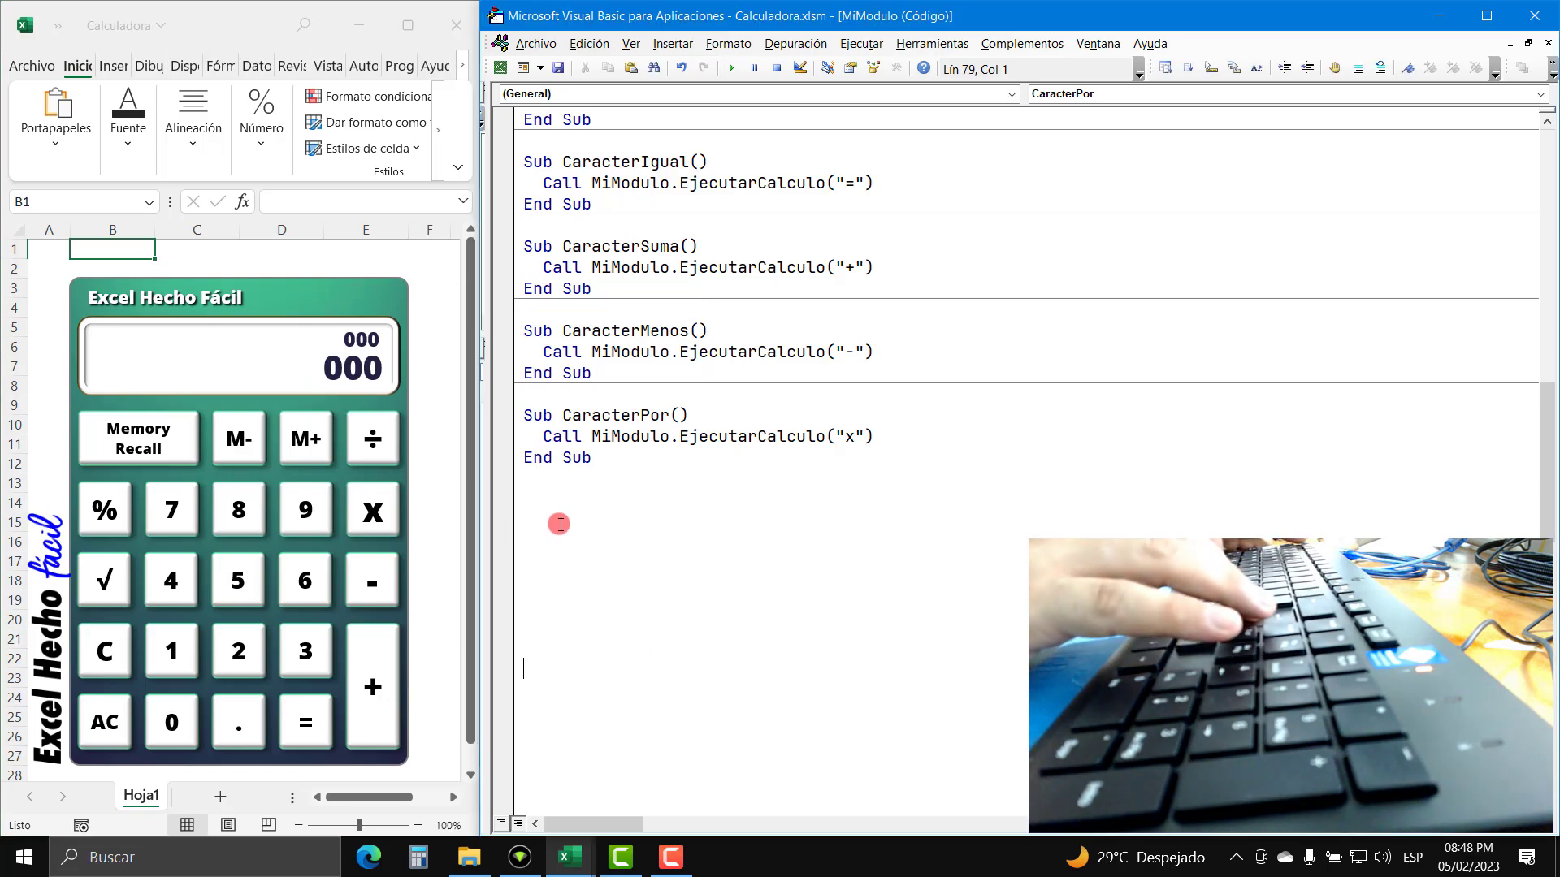
Add a CaracterDivision procedure passing "/" to EjecutarCalculo, copied from Caracter1
{"action": "key", "text": "Return"}
{"action": "key", "text": "Return"}
{"action": "key", "text": "Return"}
{"action": "key", "text": "Return"}
{"action": "key", "text": "Return"}
{"action": "key", "text": "Return"}
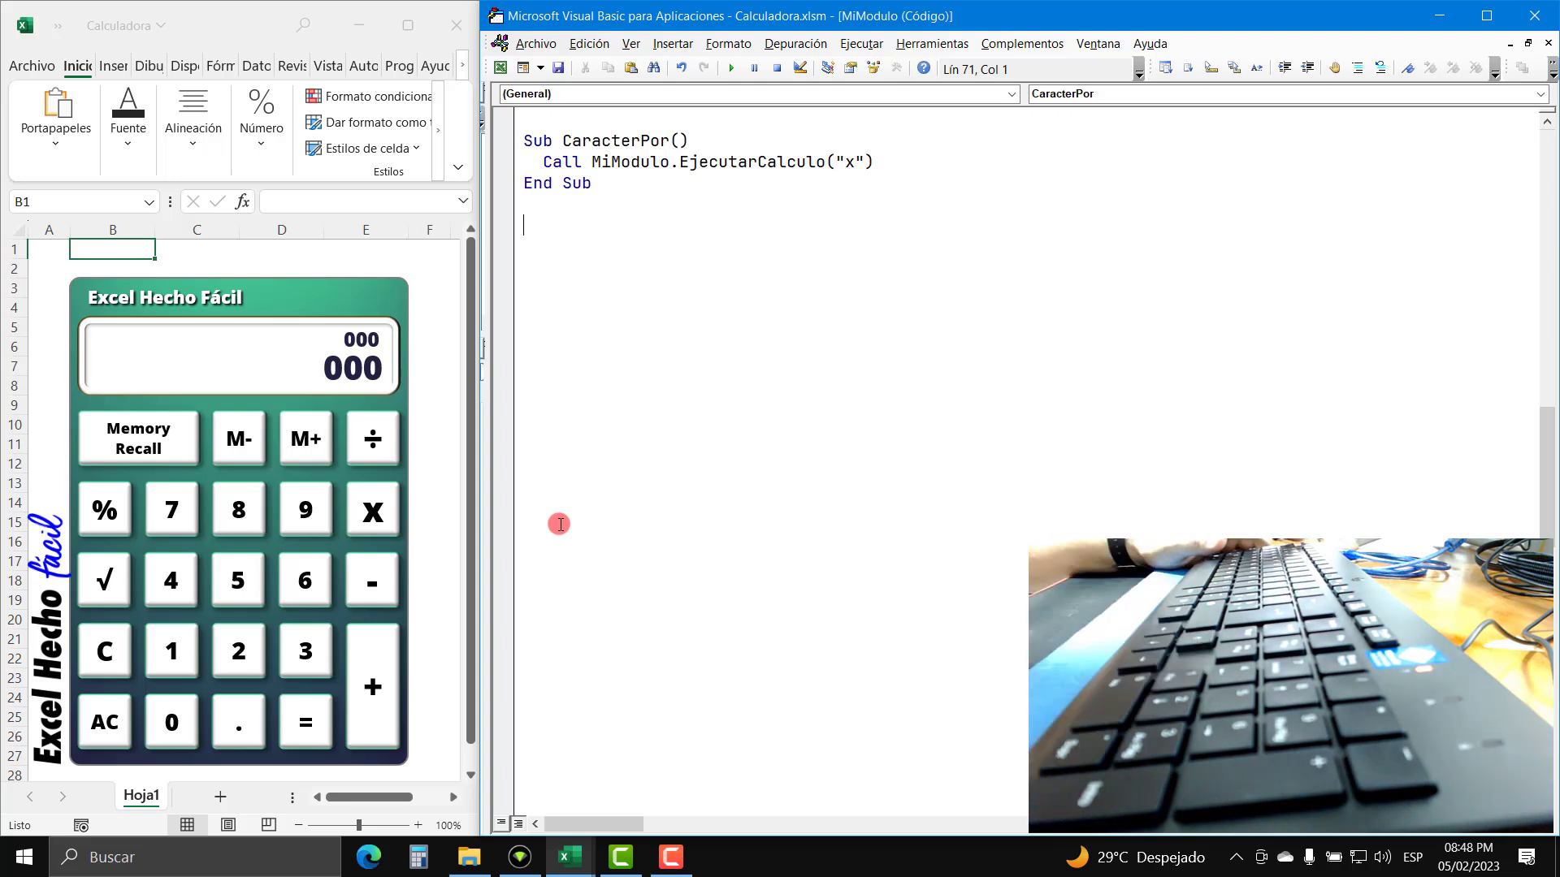
{"action": "type", "text": "Sub Caracter1()   Call MiModulo.EjecutarCalculo(\"1\") End Sub"}
{"action": "key", "text": "Up"}
{"action": "key", "text": "Right"}
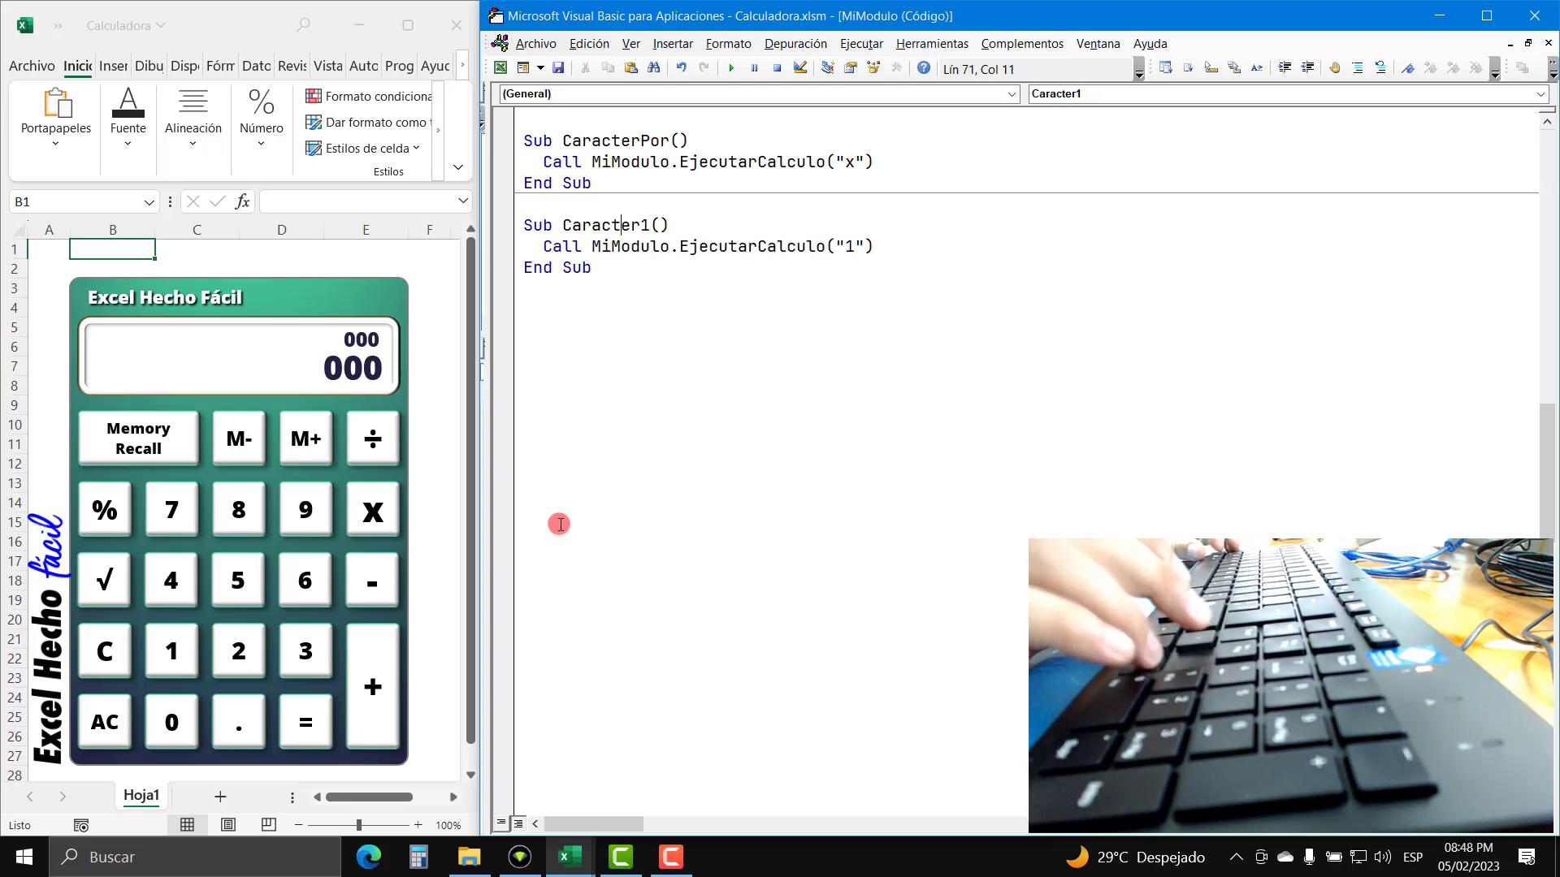
{"action": "key", "text": "BackSpace"}
{"action": "type", "text": "Divi"}
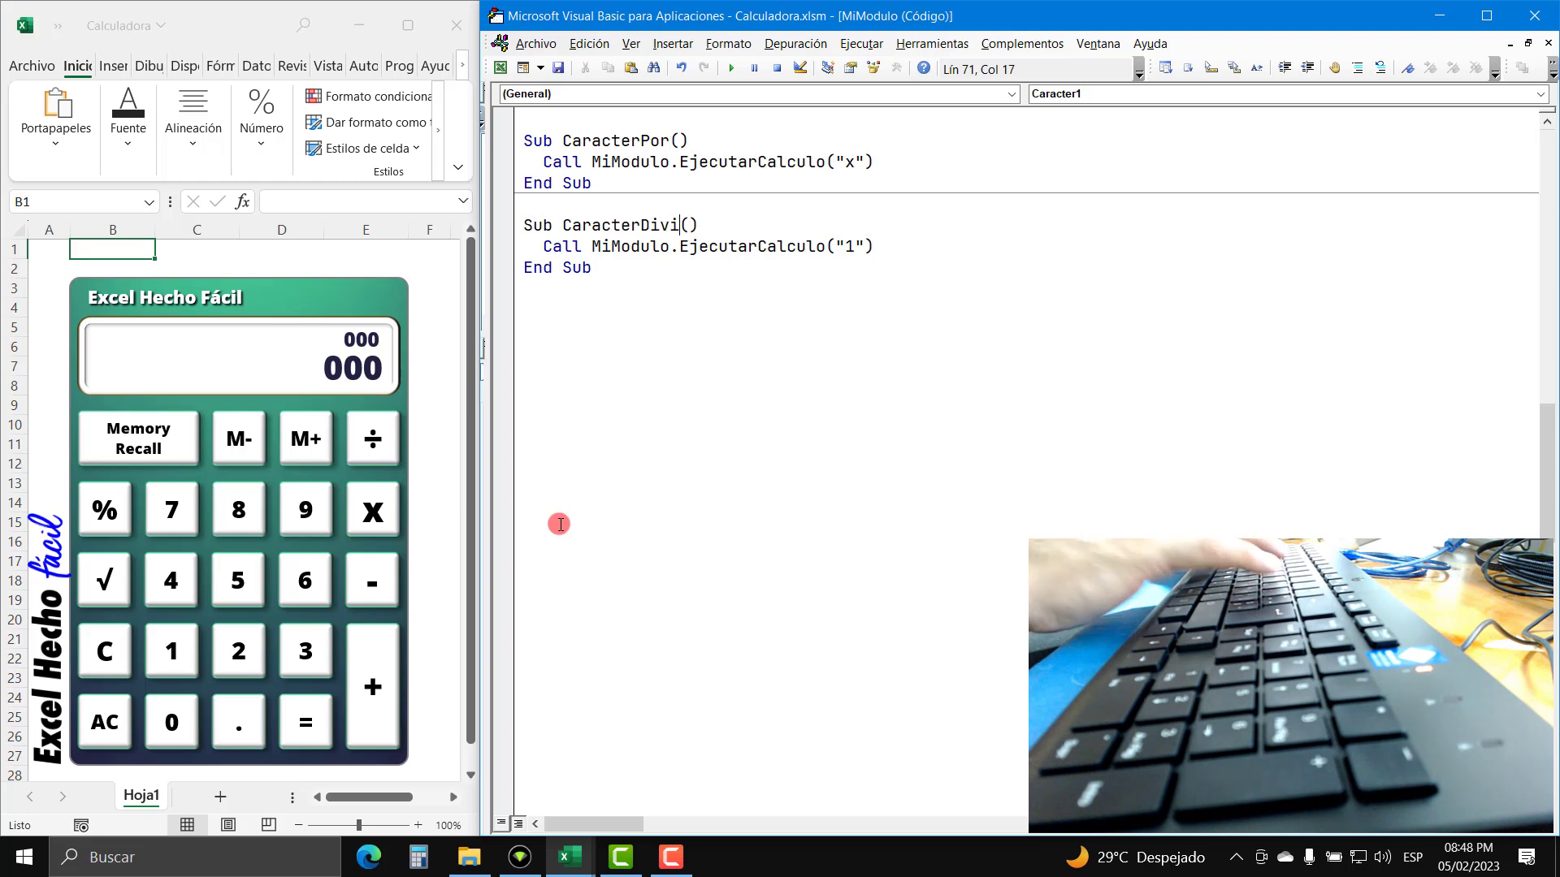
{"action": "type", "text": "sion"}
{"action": "key", "text": "Down"}
{"action": "key", "text": "End"}
{"action": "key", "text": "Left"}
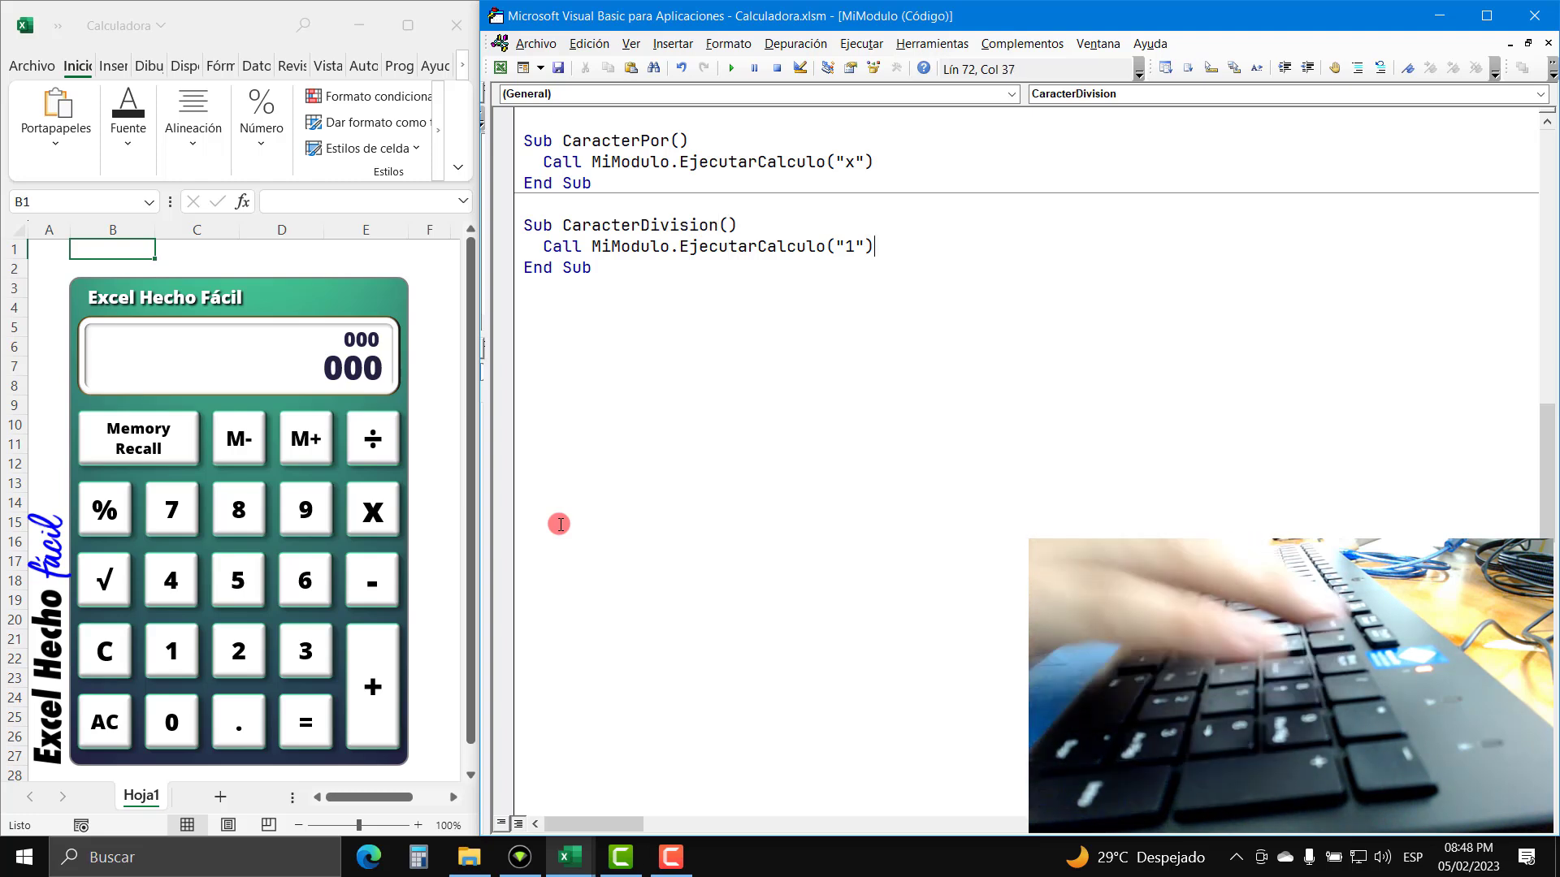
{"action": "key", "text": "Left"}
{"action": "key", "text": "BackSpace"}
{"action": "type", "text": "/"}
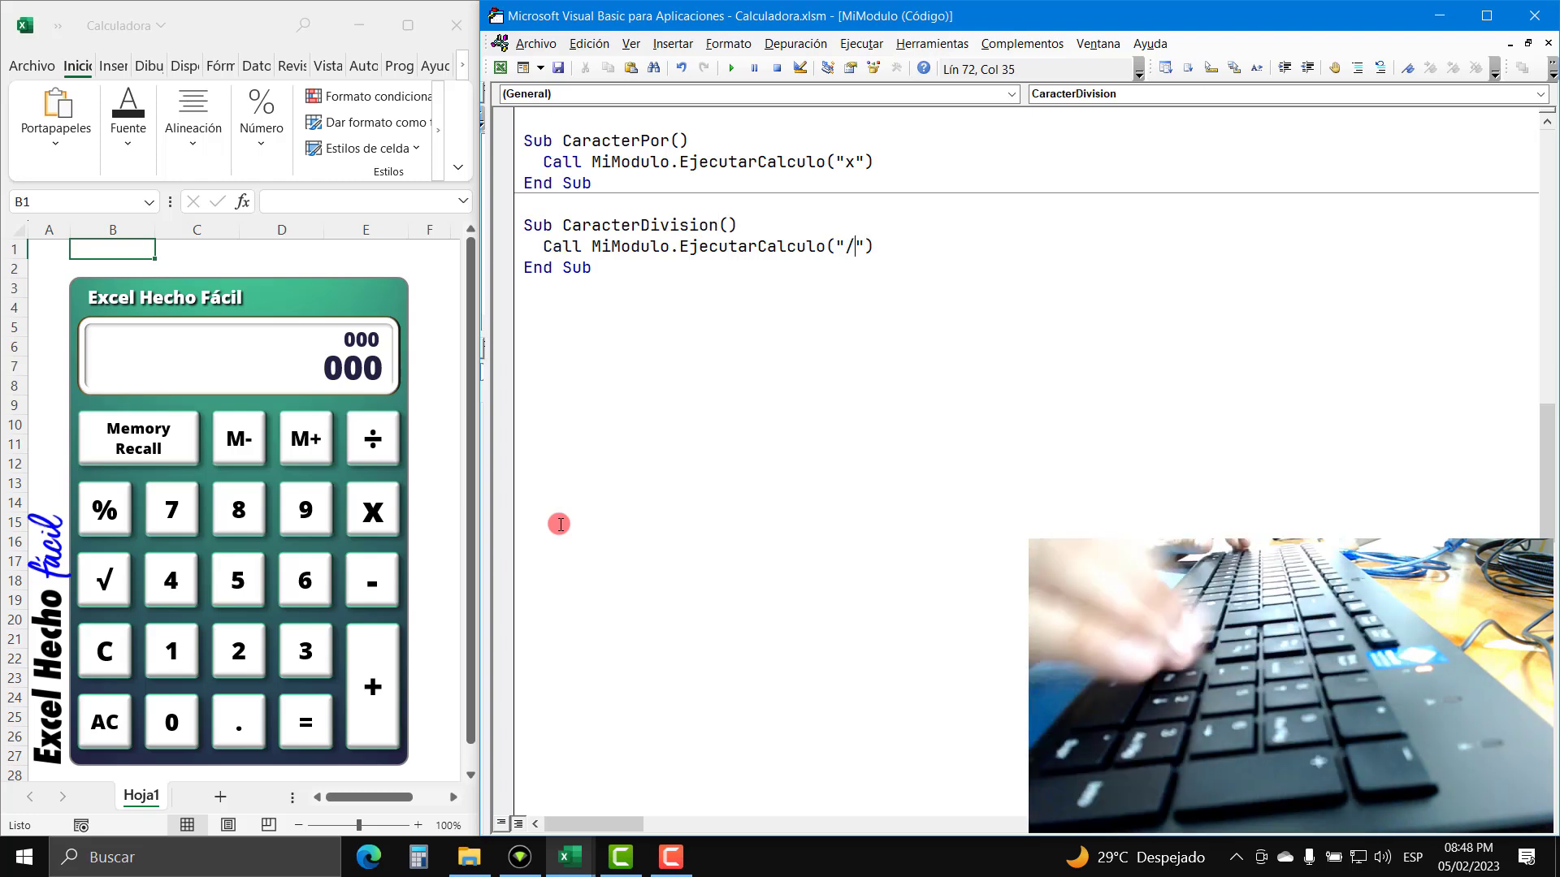
{"action": "key", "text": "Down"}
{"action": "key", "text": "Return"}
{"action": "key", "text": "Return"}
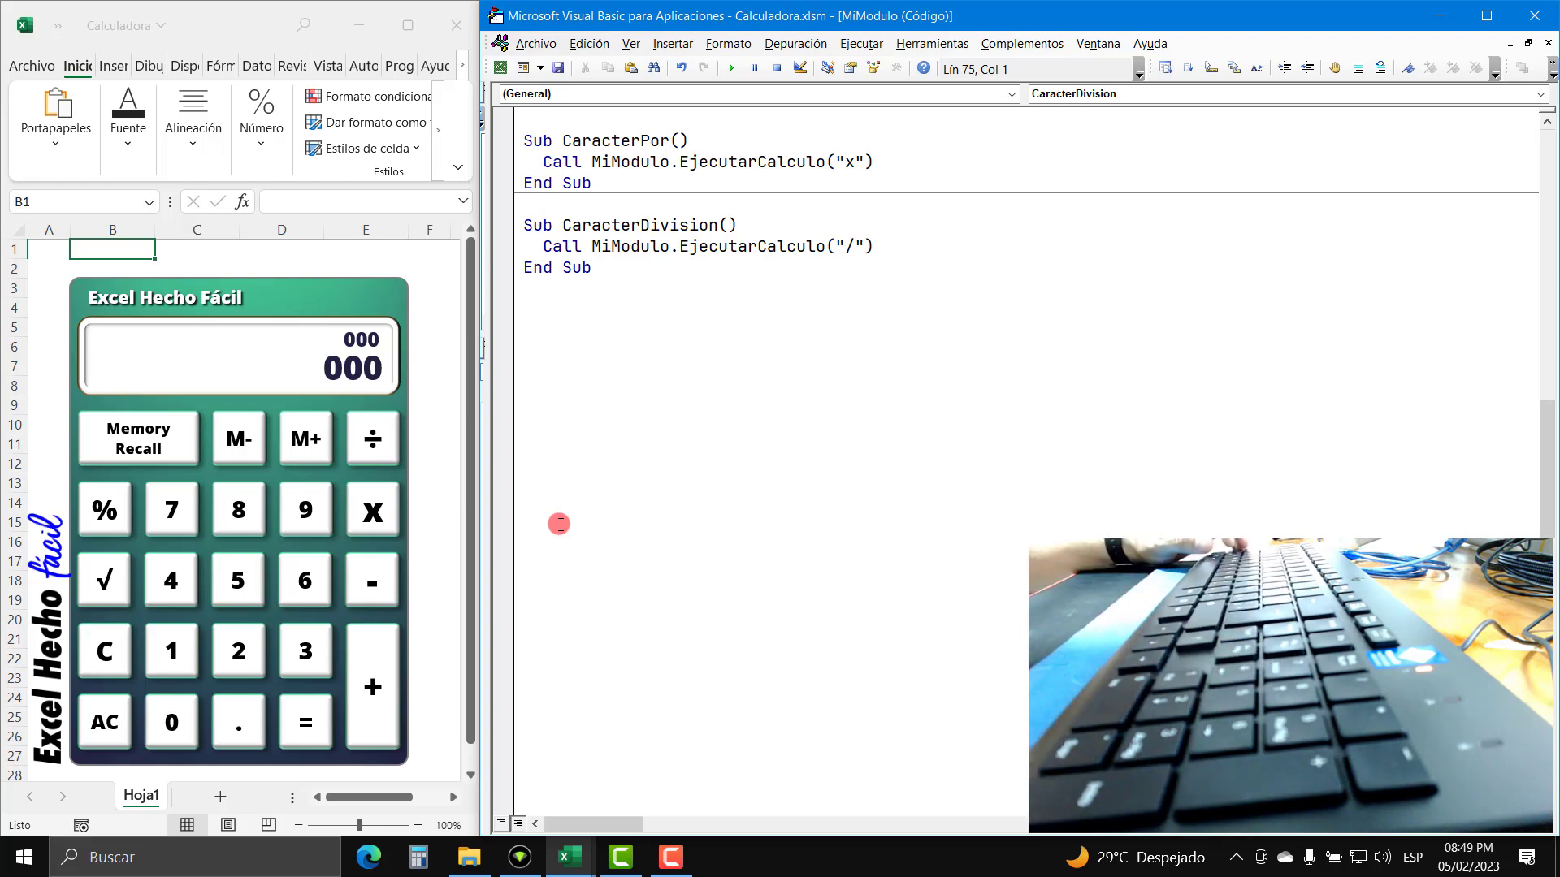
Assign the CaracterDivision macro to the calculator's ÷ key
{"action": "right_click", "coordinate": [392, 439]}
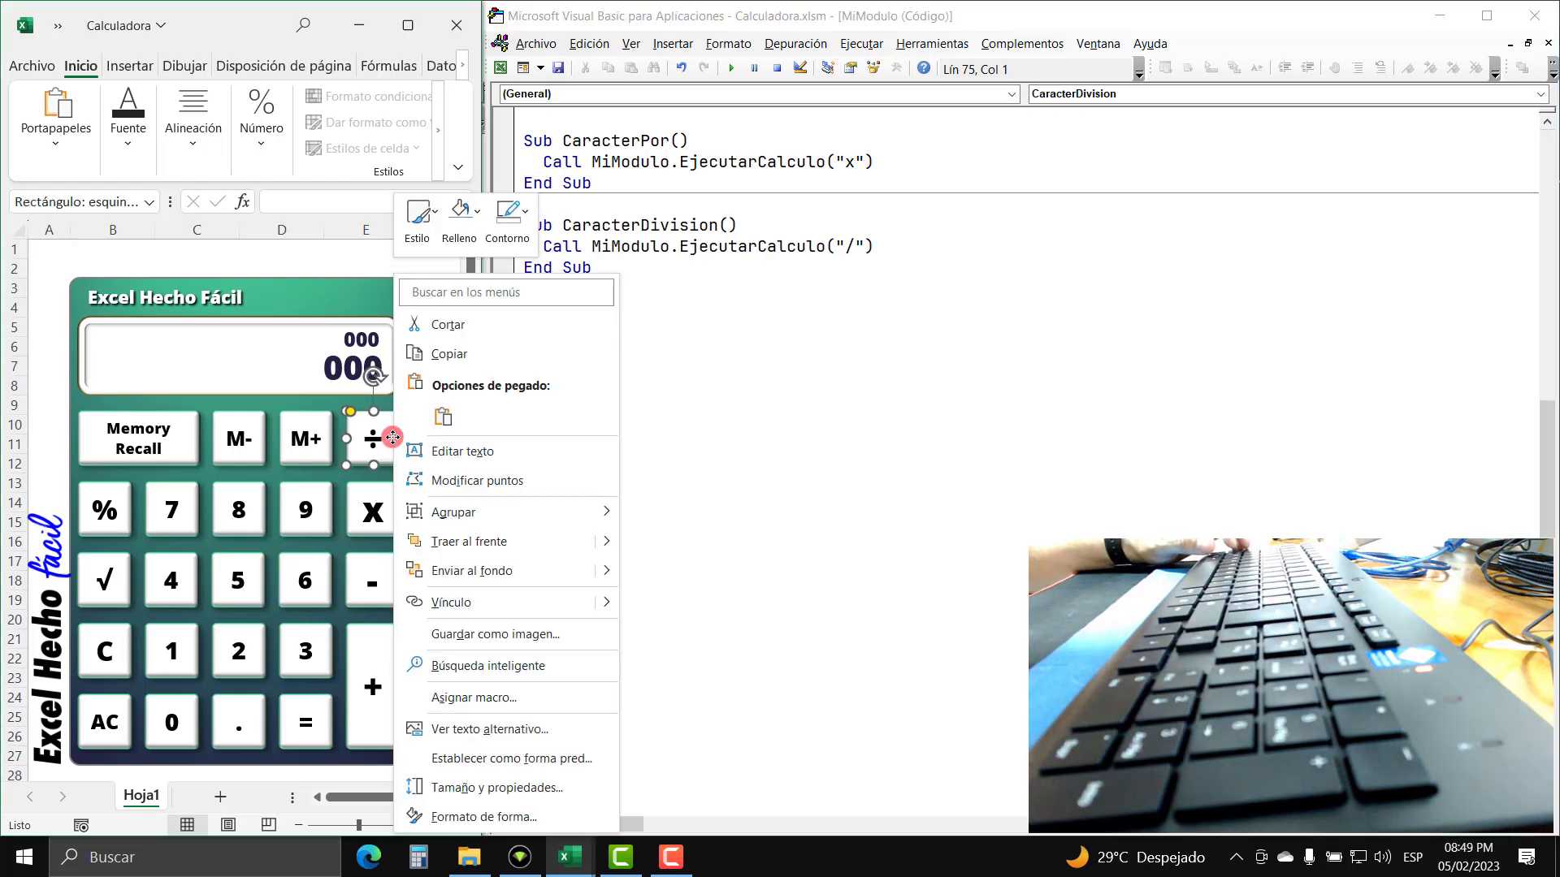
{"action": "left_click", "coordinate": [487, 697]}
{"action": "scroll", "coordinate": [488, 633], "scroll_direction": "down", "scroll_amount": 1}
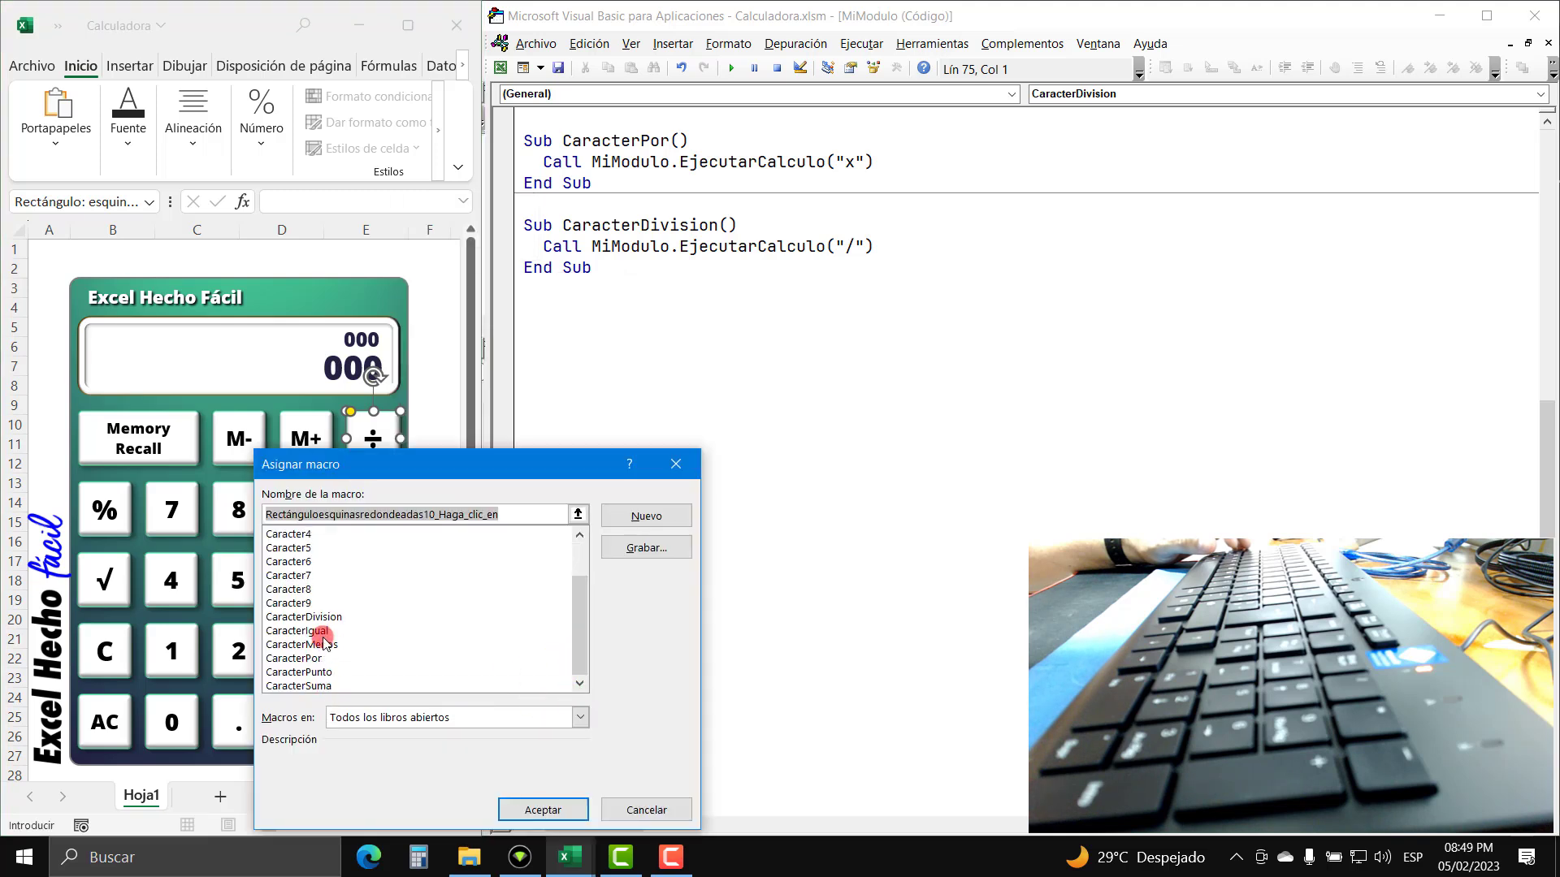
{"action": "left_click", "coordinate": [314, 617]}
{"action": "left_click", "coordinate": [546, 806]}
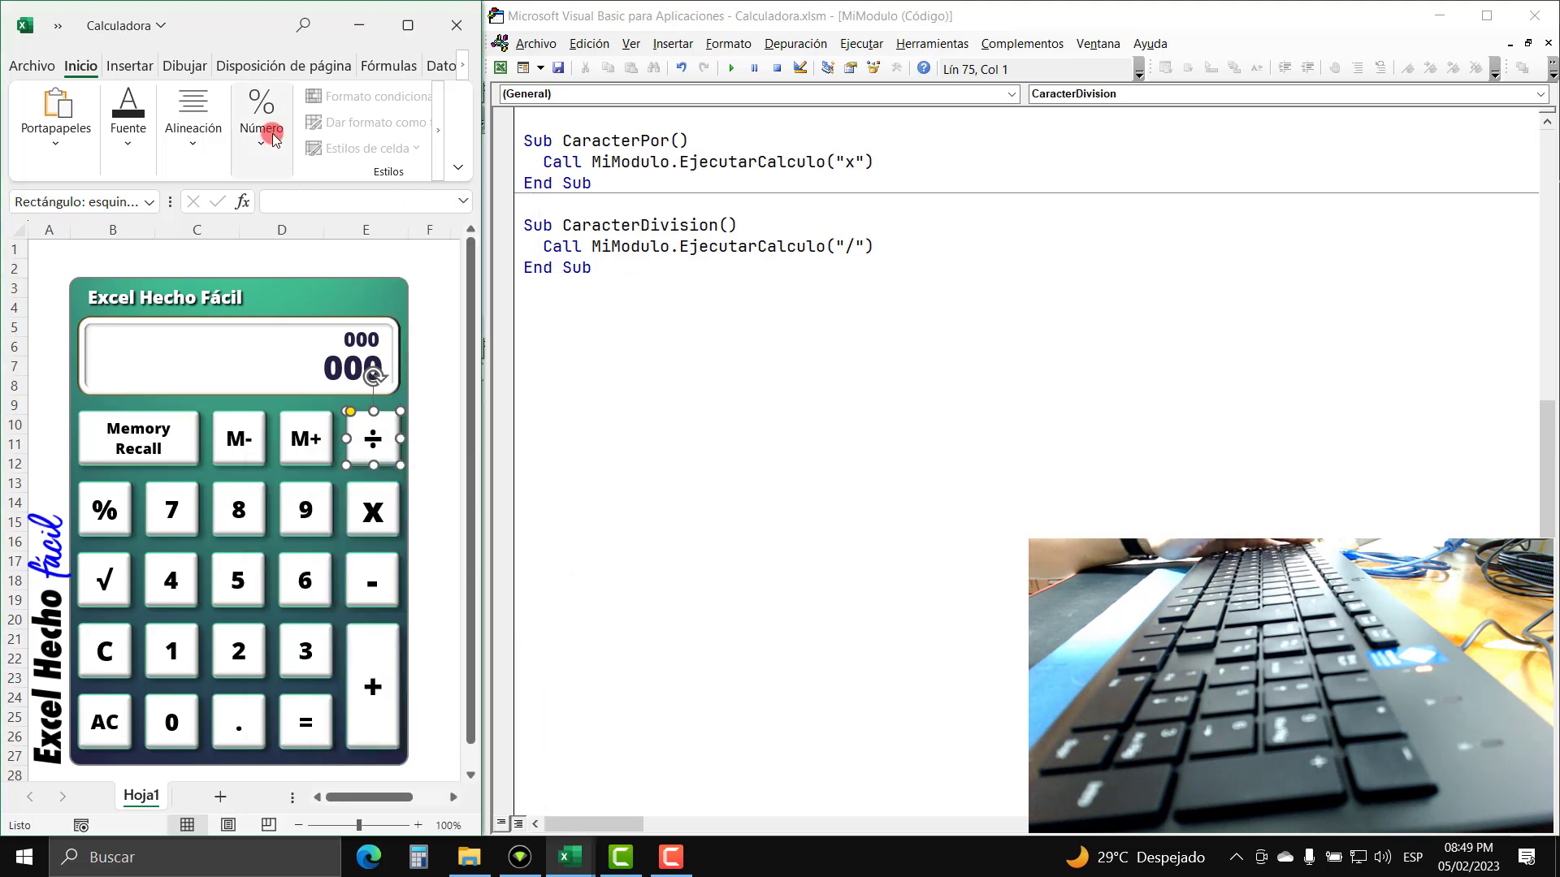
{"action": "key", "text": "Escape"}
{"action": "left_click", "coordinate": [546, 302]}
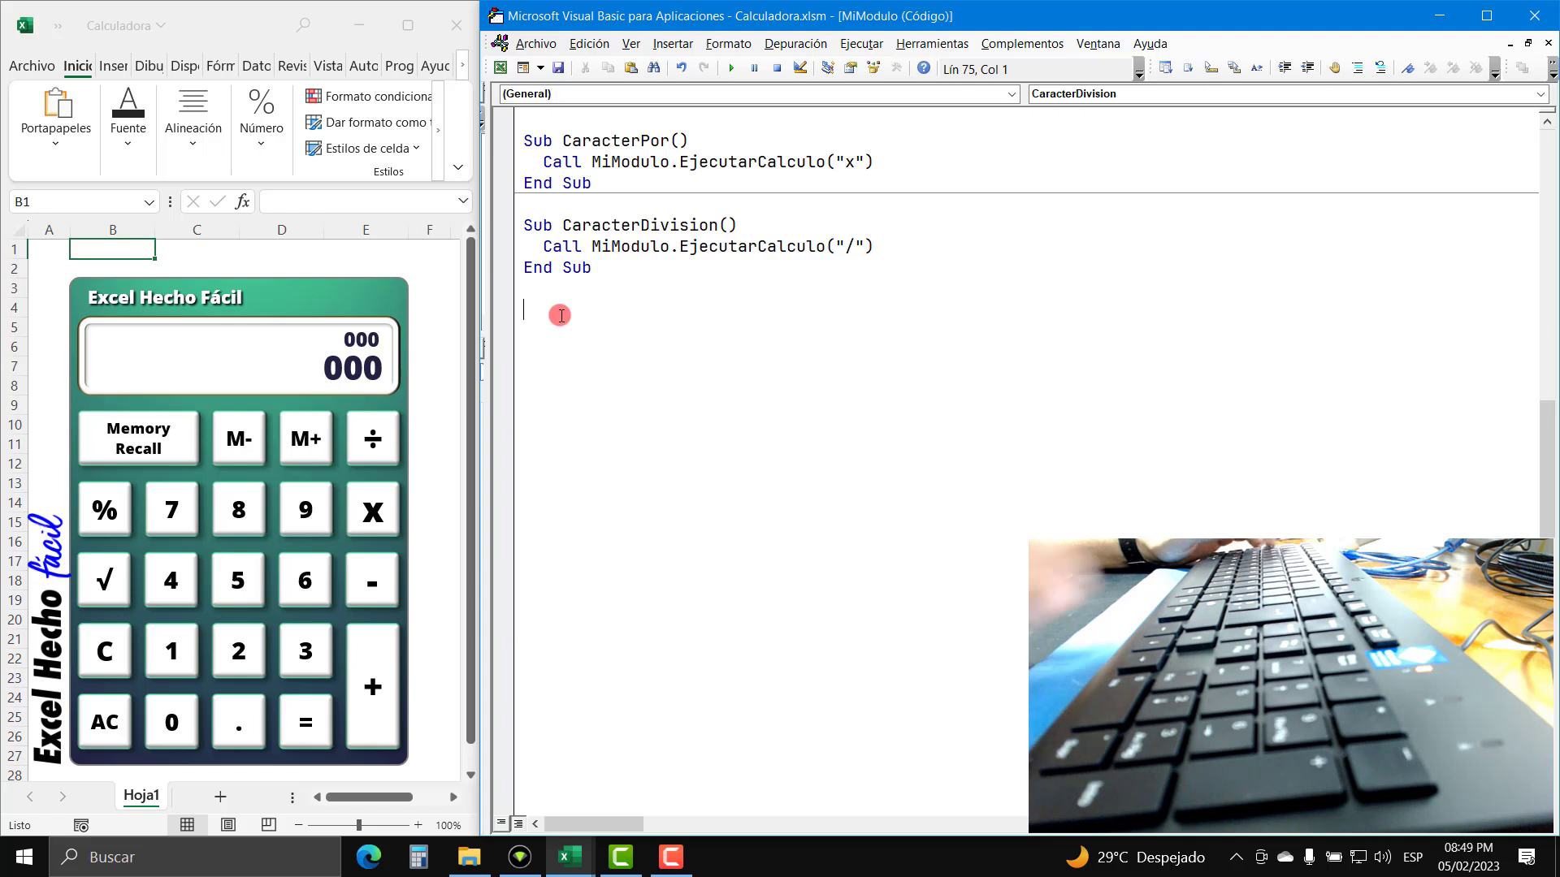
Add a CaracterC procedure that passes "Clear" to EjecutarCalculo
{"action": "type", "text": "Sub Caracter1()   Call MiModulo.EjecutarCalculo(\"1\") End Sub"}
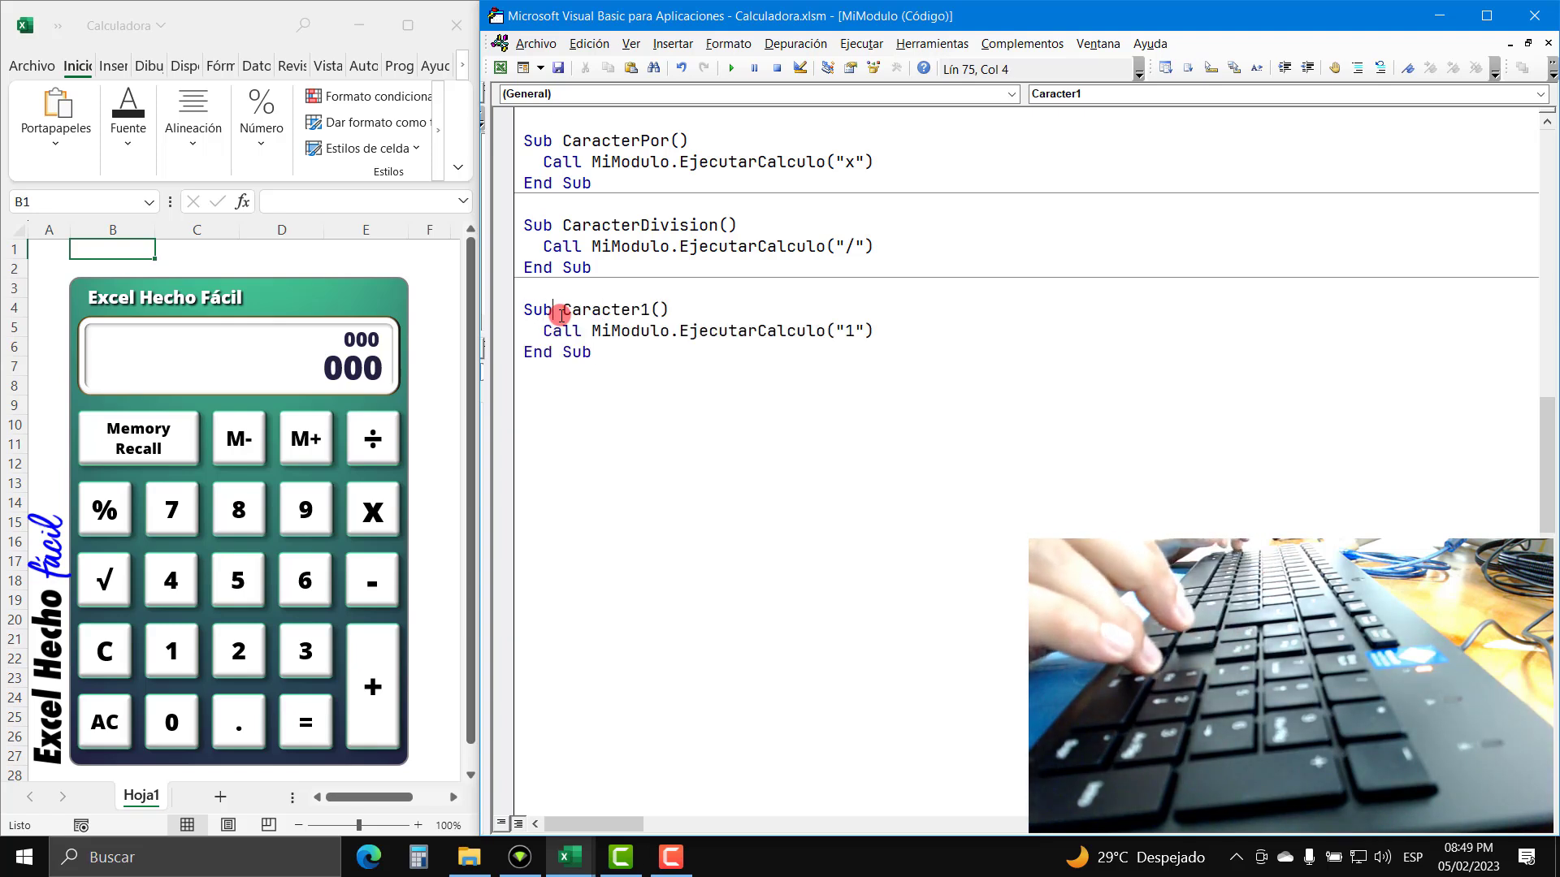
{"action": "key", "text": "Delete"}
{"action": "type", "text": "C"}
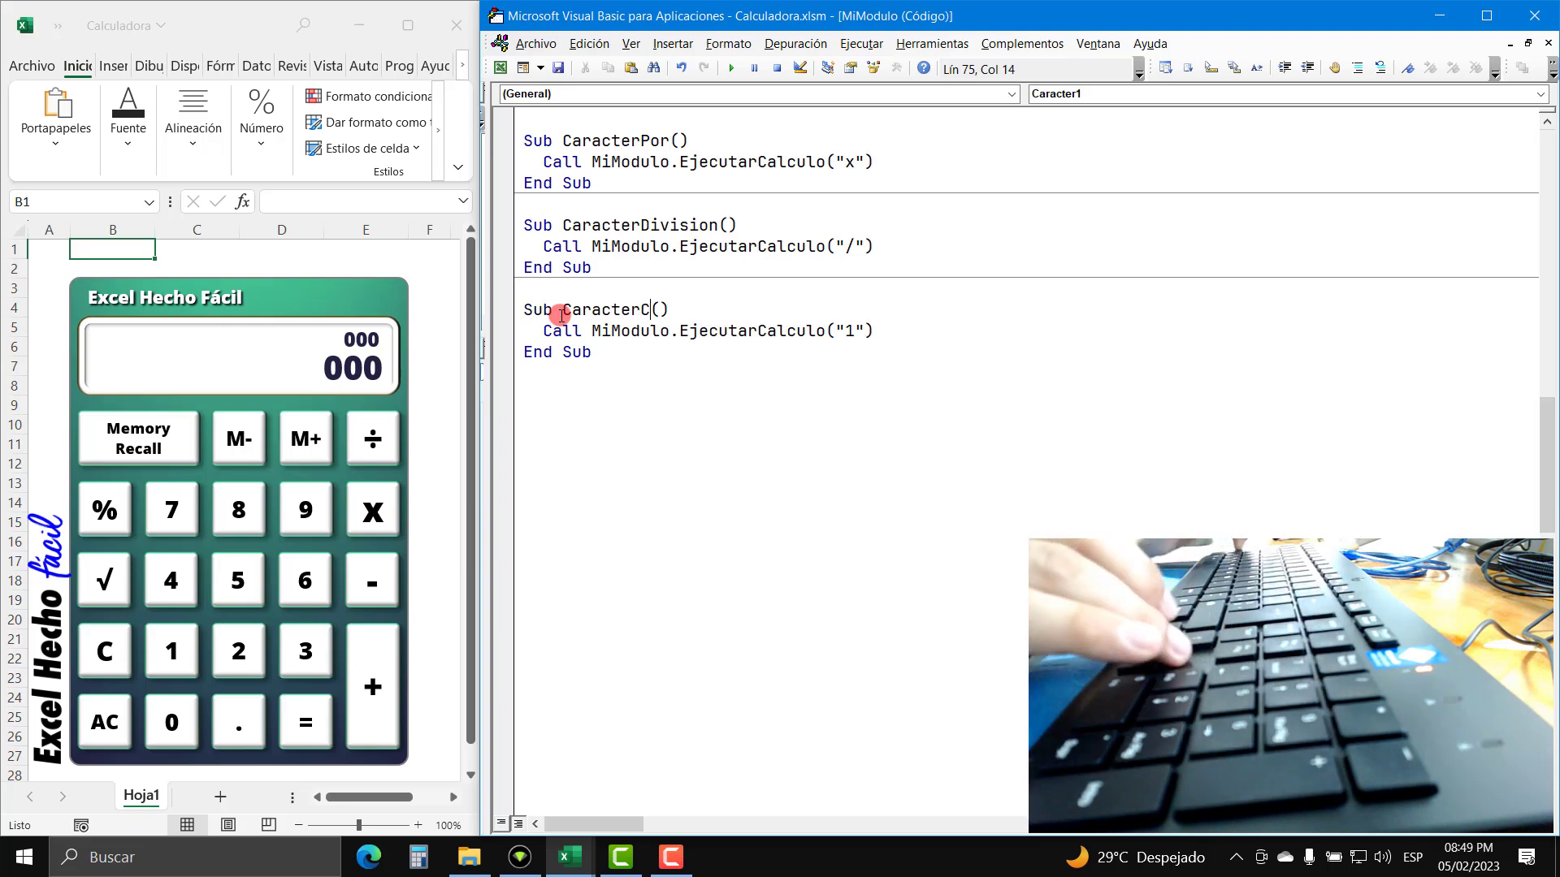
{"action": "key", "text": "Down"}
{"action": "key", "text": "End"}
{"action": "key", "text": "Left"}
{"action": "key", "text": "Left"}
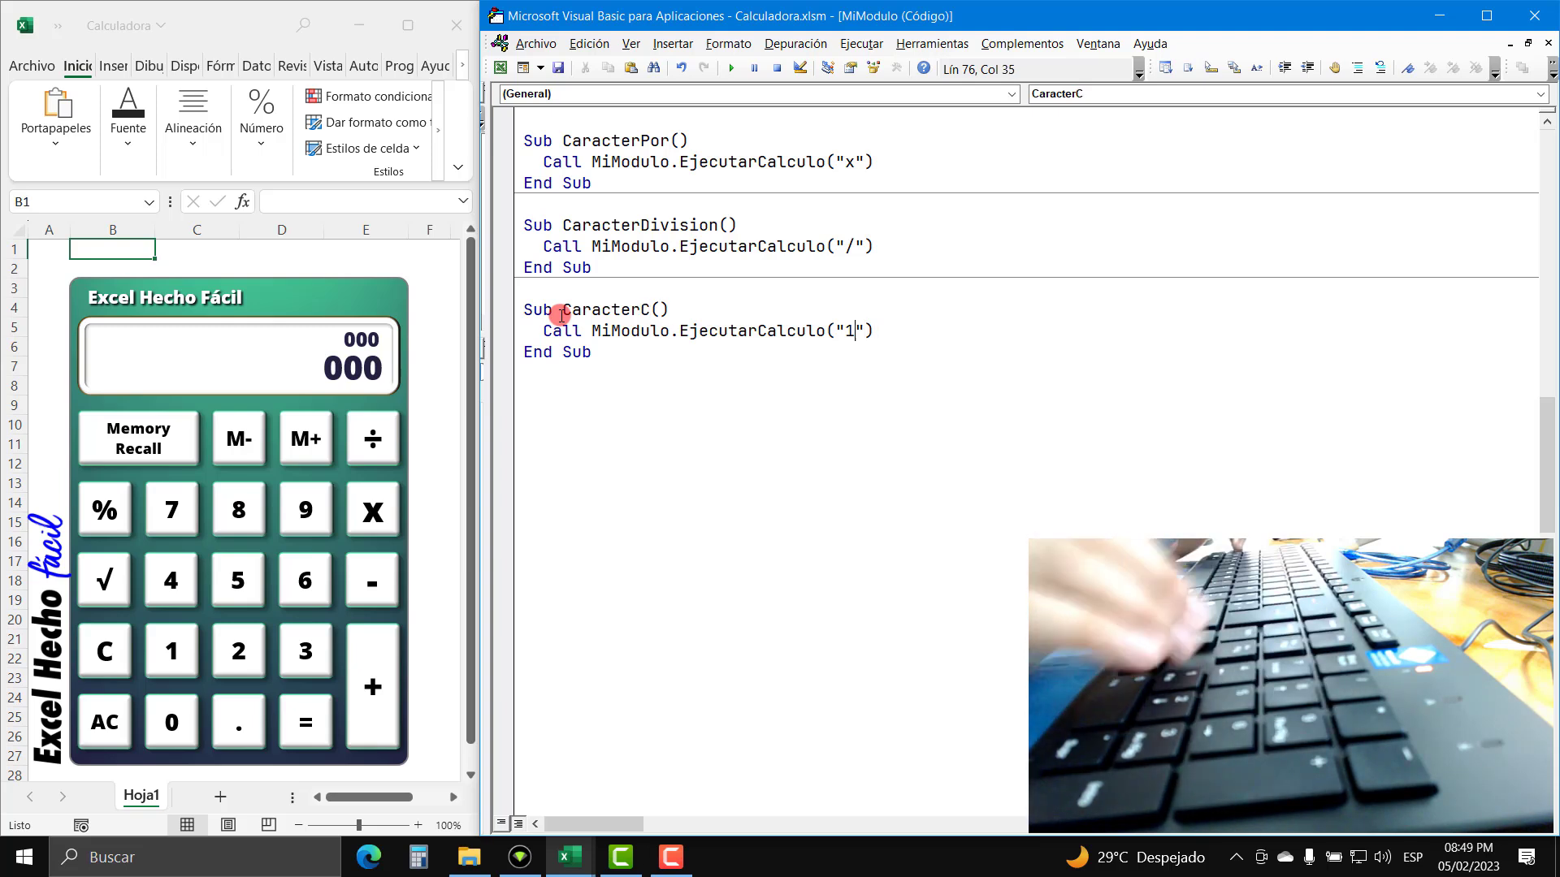
{"action": "key", "text": "BackSpace"}
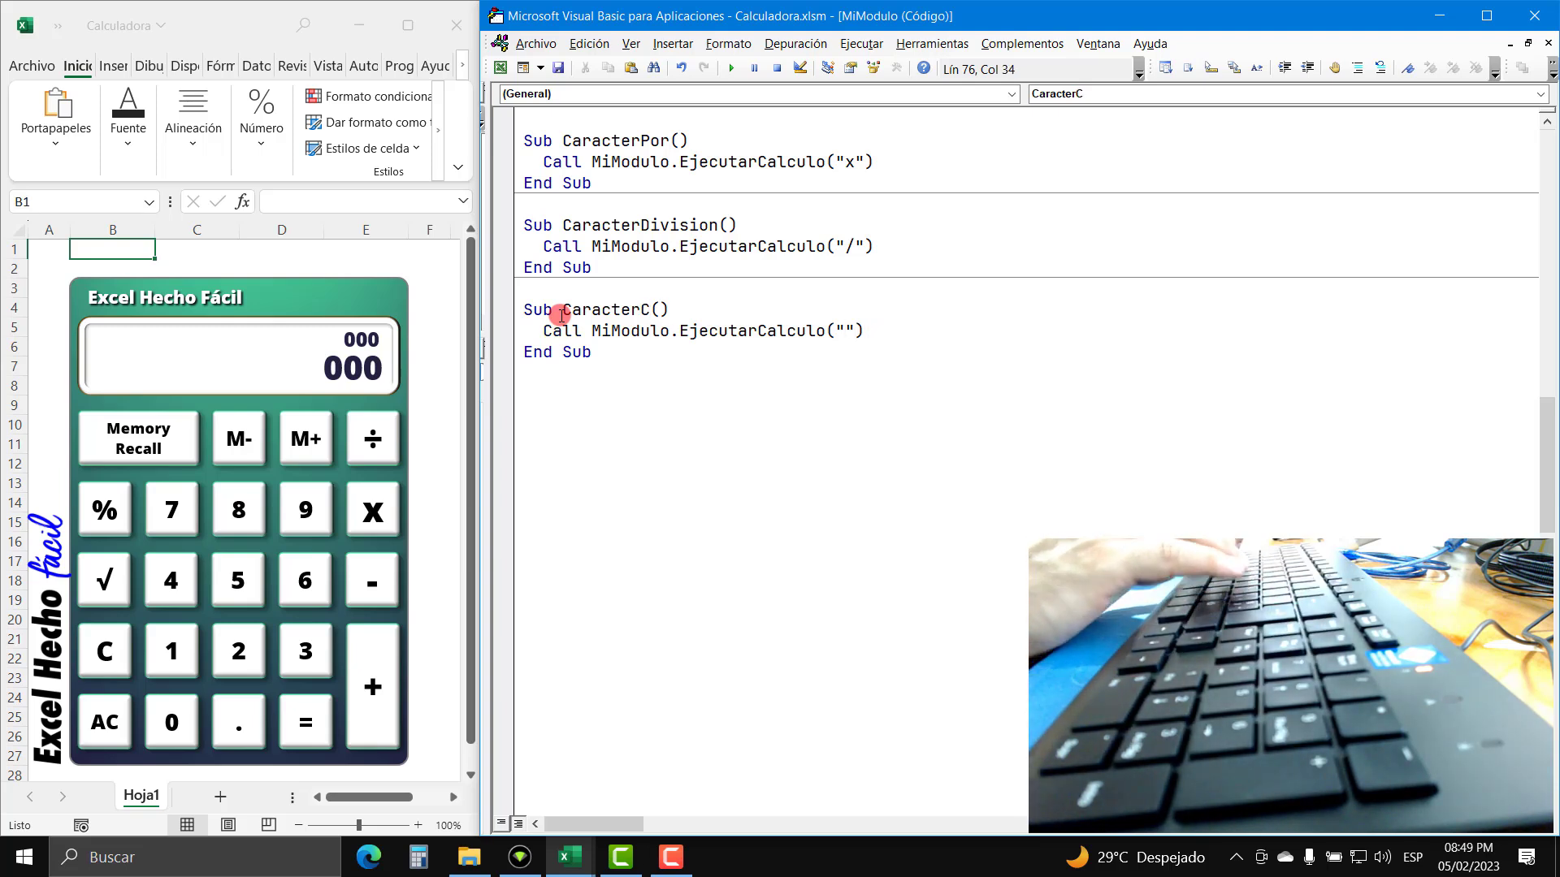
{"action": "type", "text": "Clear"}
{"action": "key", "text": "Down"}
{"action": "key", "text": "Down"}
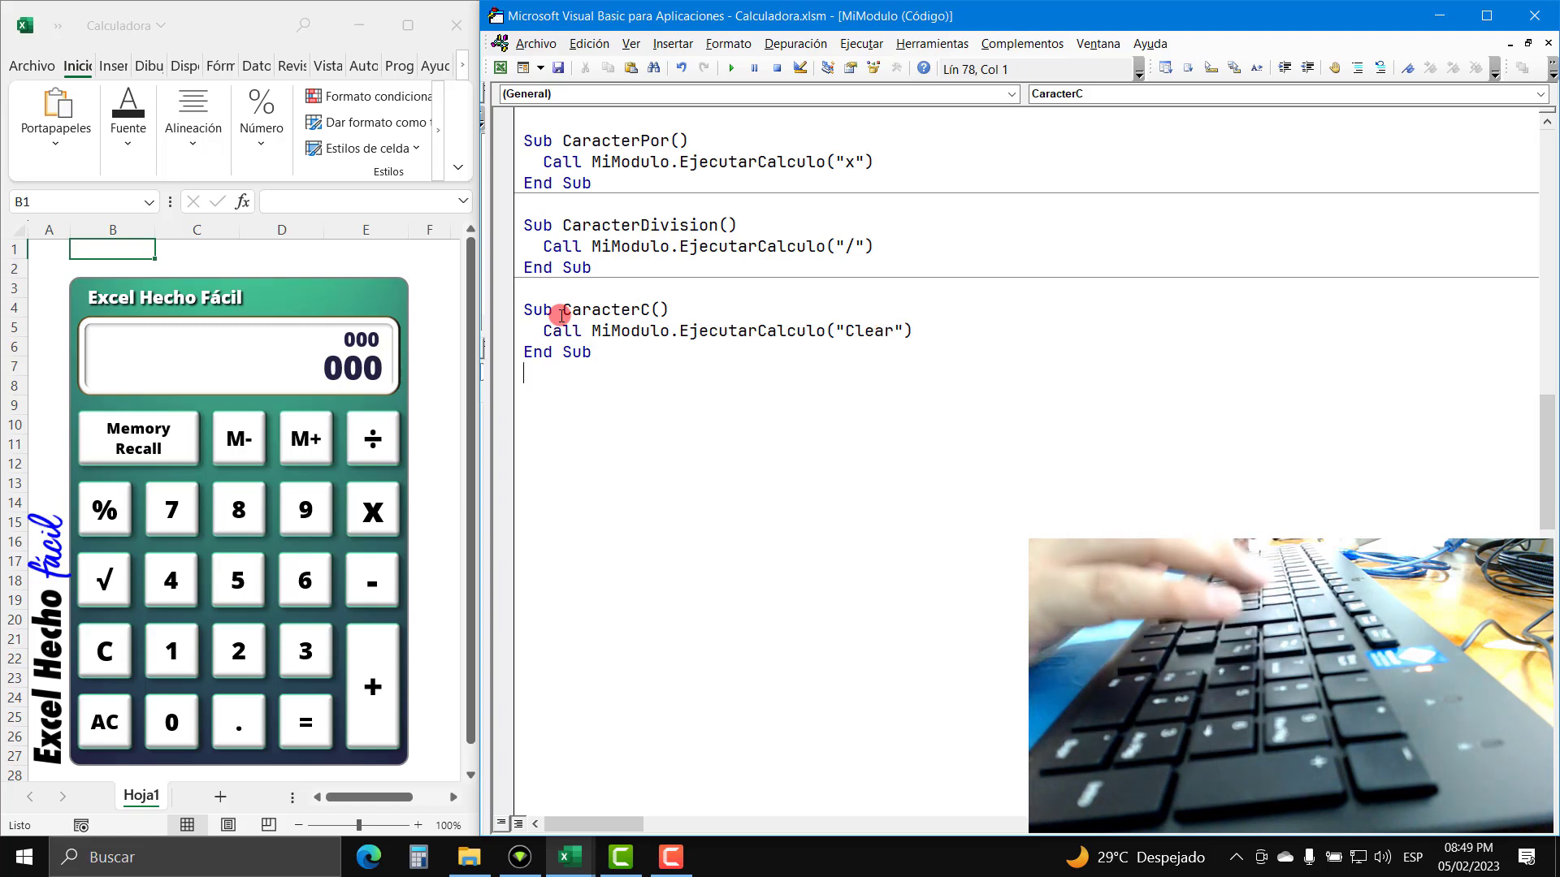
Add a CaracterAC procedure that passes "AllClear" to EjecutarCalculo
{"action": "type", "text": "Sub Caracter1()   Call MiModulo.EjecutarCalculo(\"1\") End Sub"}
{"action": "key", "text": "Up"}
{"action": "key", "text": "Up"}
{"action": "key", "text": "Right"}
{"action": "key", "text": "Right"}
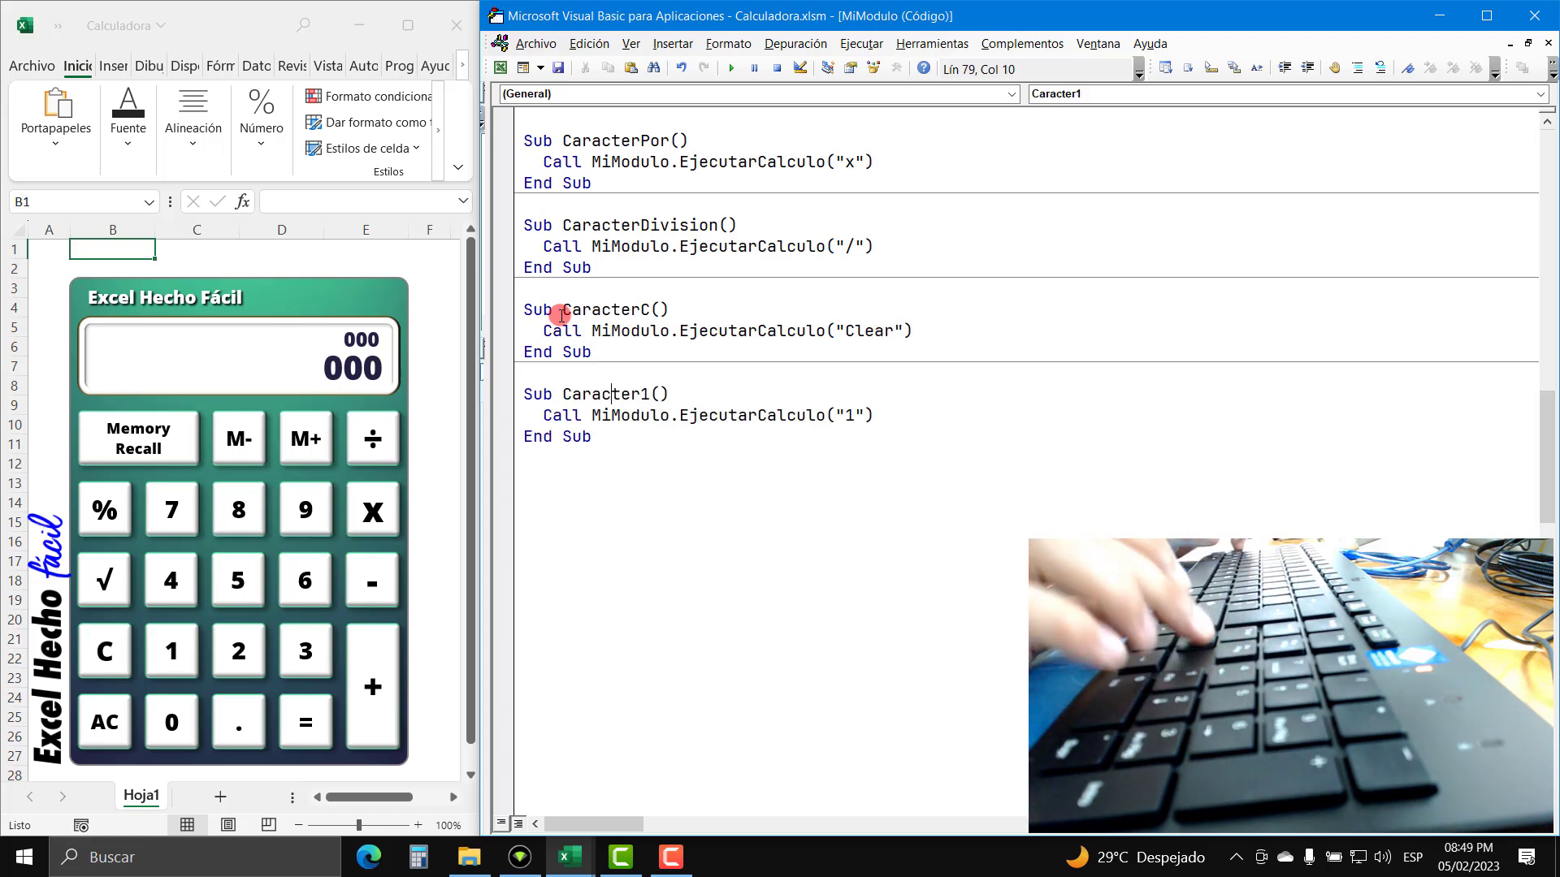
{"action": "key", "text": "Right"}
{"action": "key", "text": "Right"}
{"action": "key", "text": "Right"}
{"action": "key", "text": "Delete"}
{"action": "type", "text": "AC"}
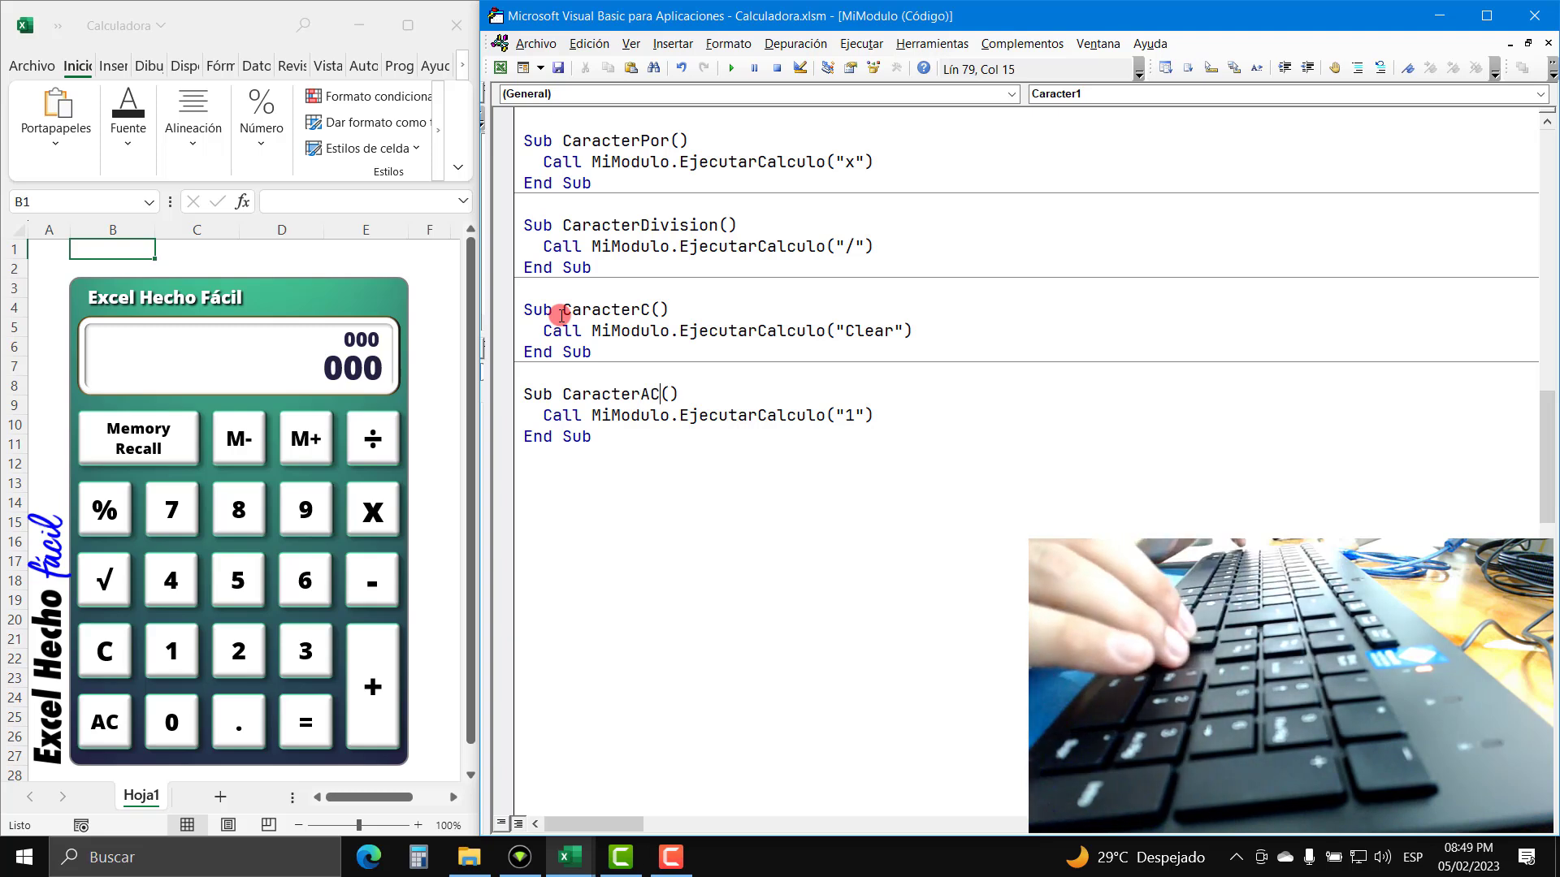
{"action": "key", "text": "Right"}
{"action": "key", "text": "Right"}
{"action": "key", "text": "Right"}
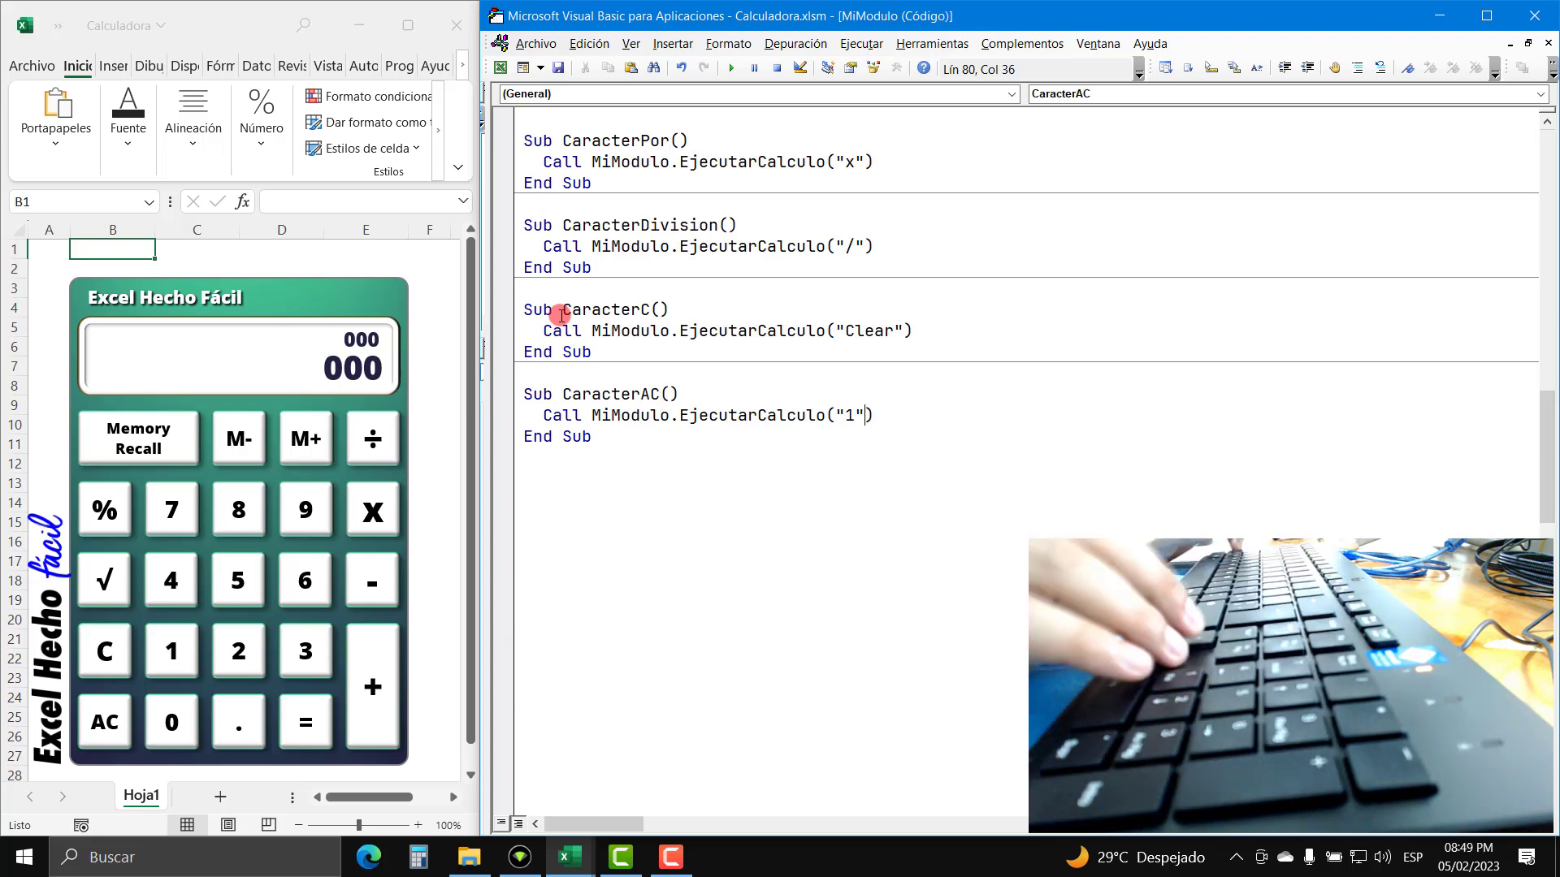
{"action": "key", "text": "Delete"}
{"action": "type", "text": "All"}
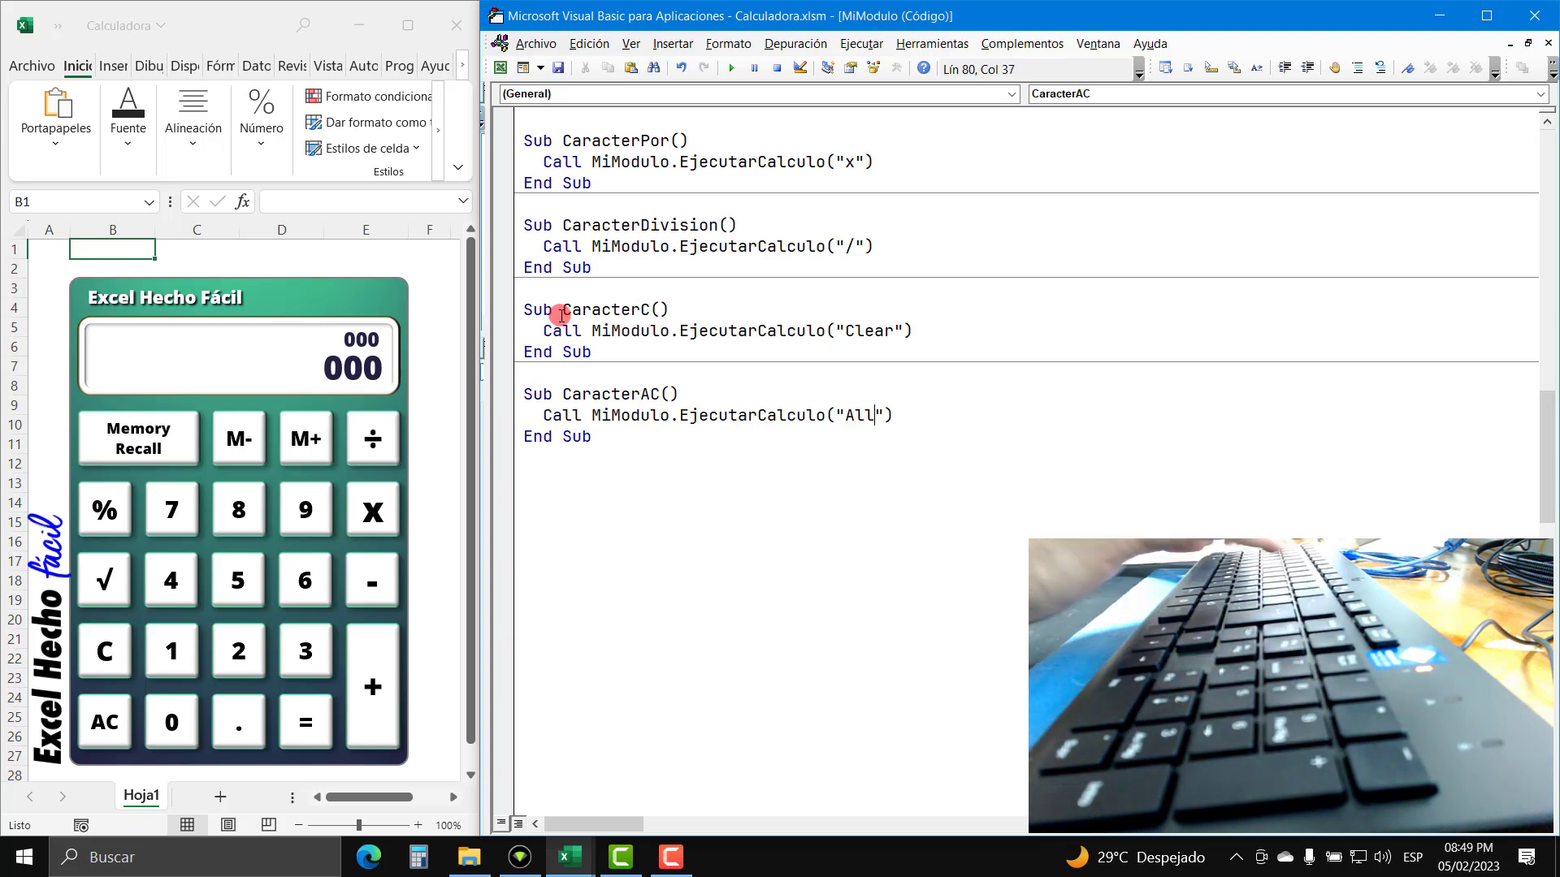
{"action": "type", "text": "Clear"}
{"action": "key", "text": "Down"}
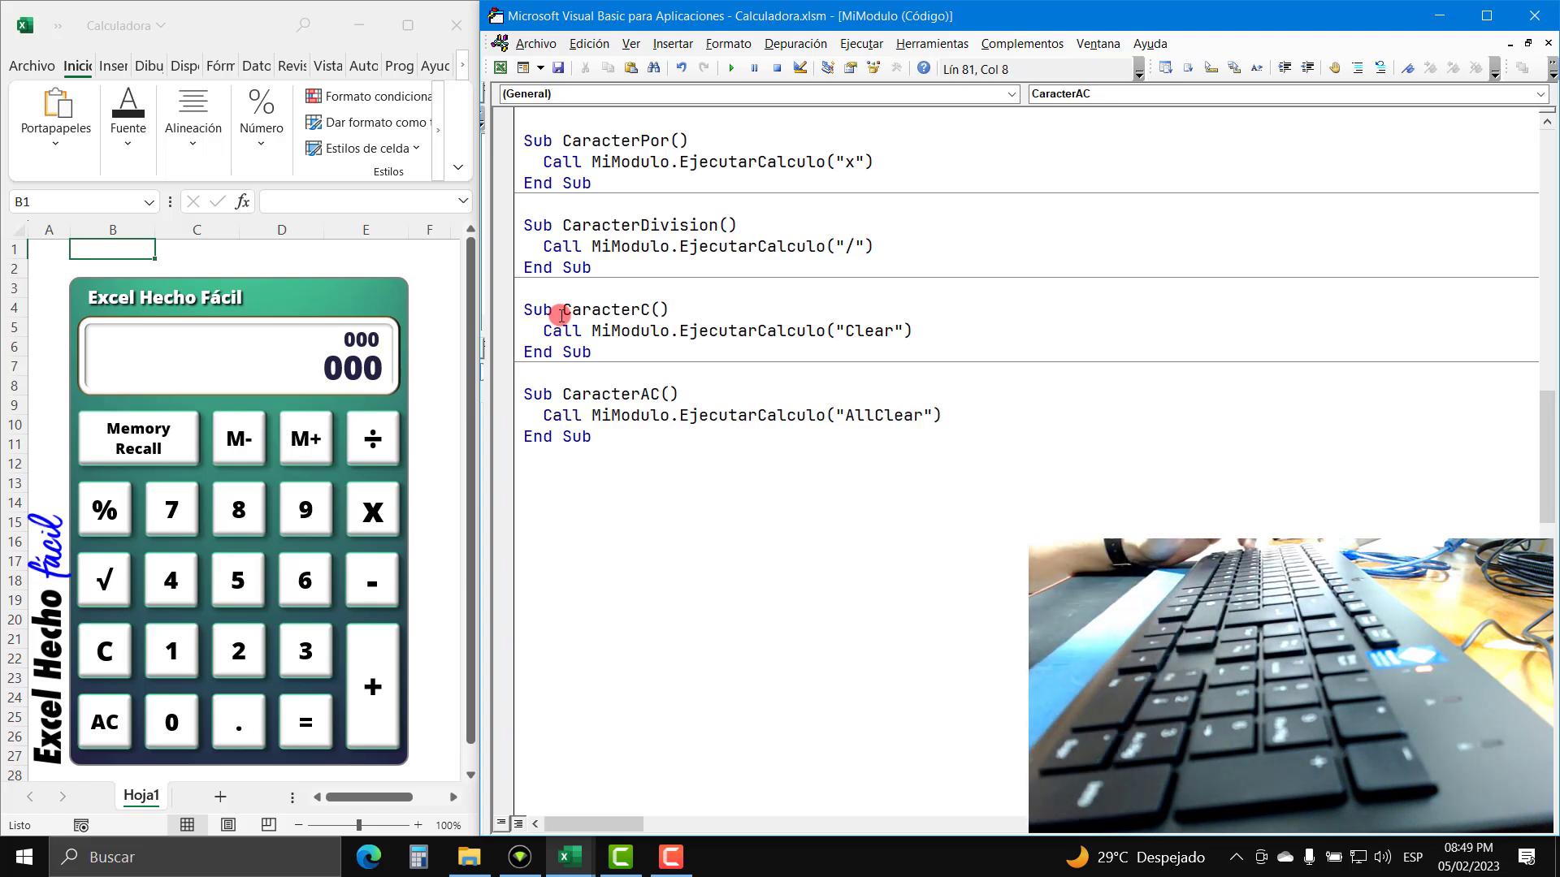
Assign the CaracterC macro to the calculator's C key
{"action": "right_click", "coordinate": [122, 636]}
{"action": "left_click", "coordinate": [200, 502]}
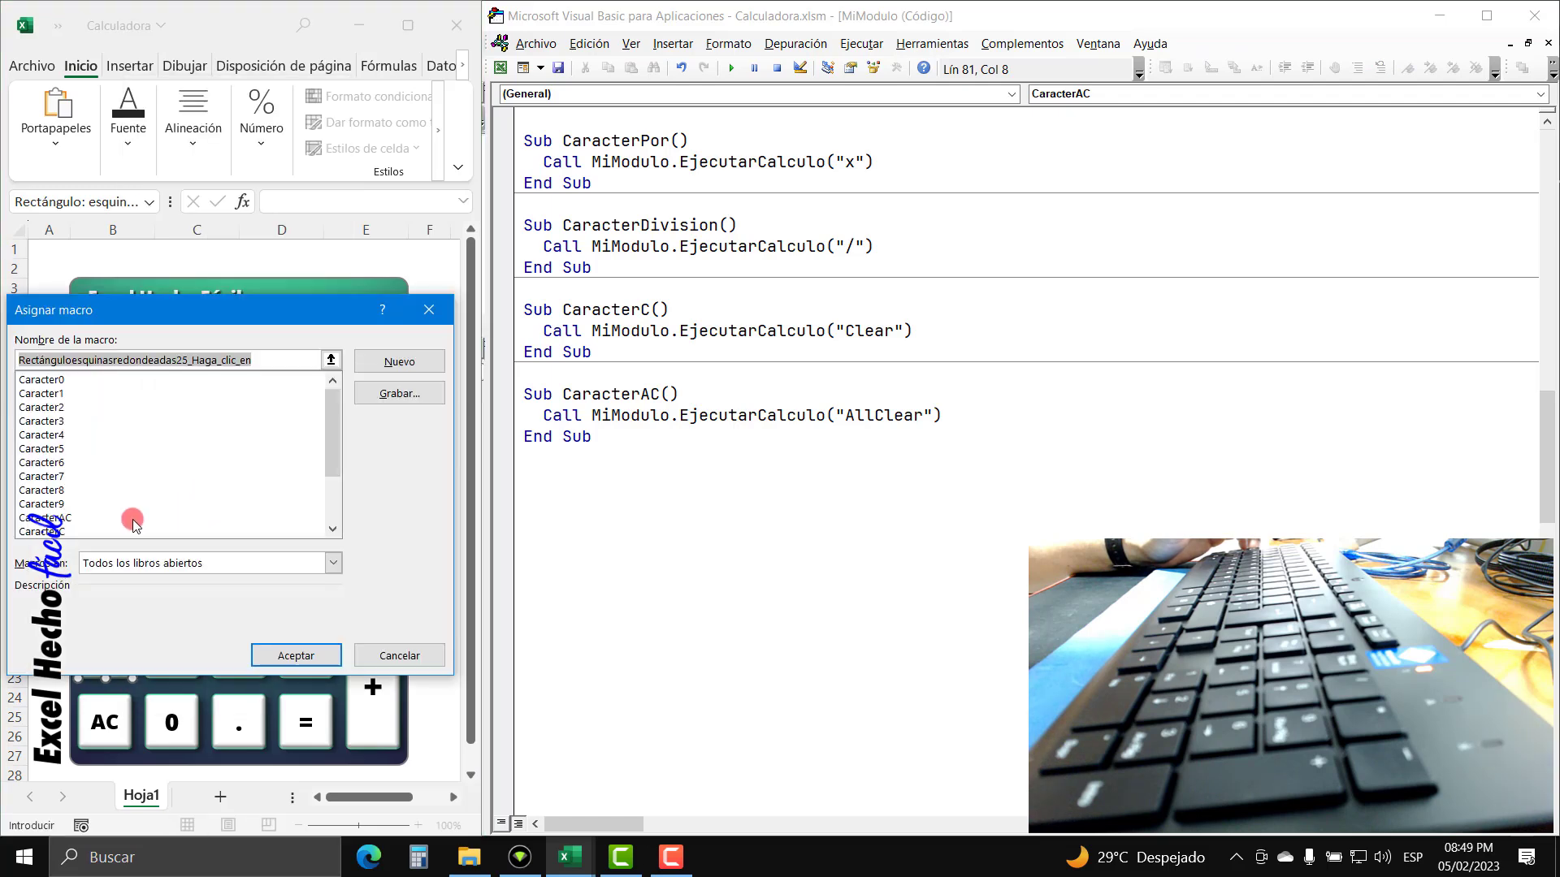
{"action": "left_click_drag", "start_coordinate": [331, 452], "coordinate": [331, 500]}
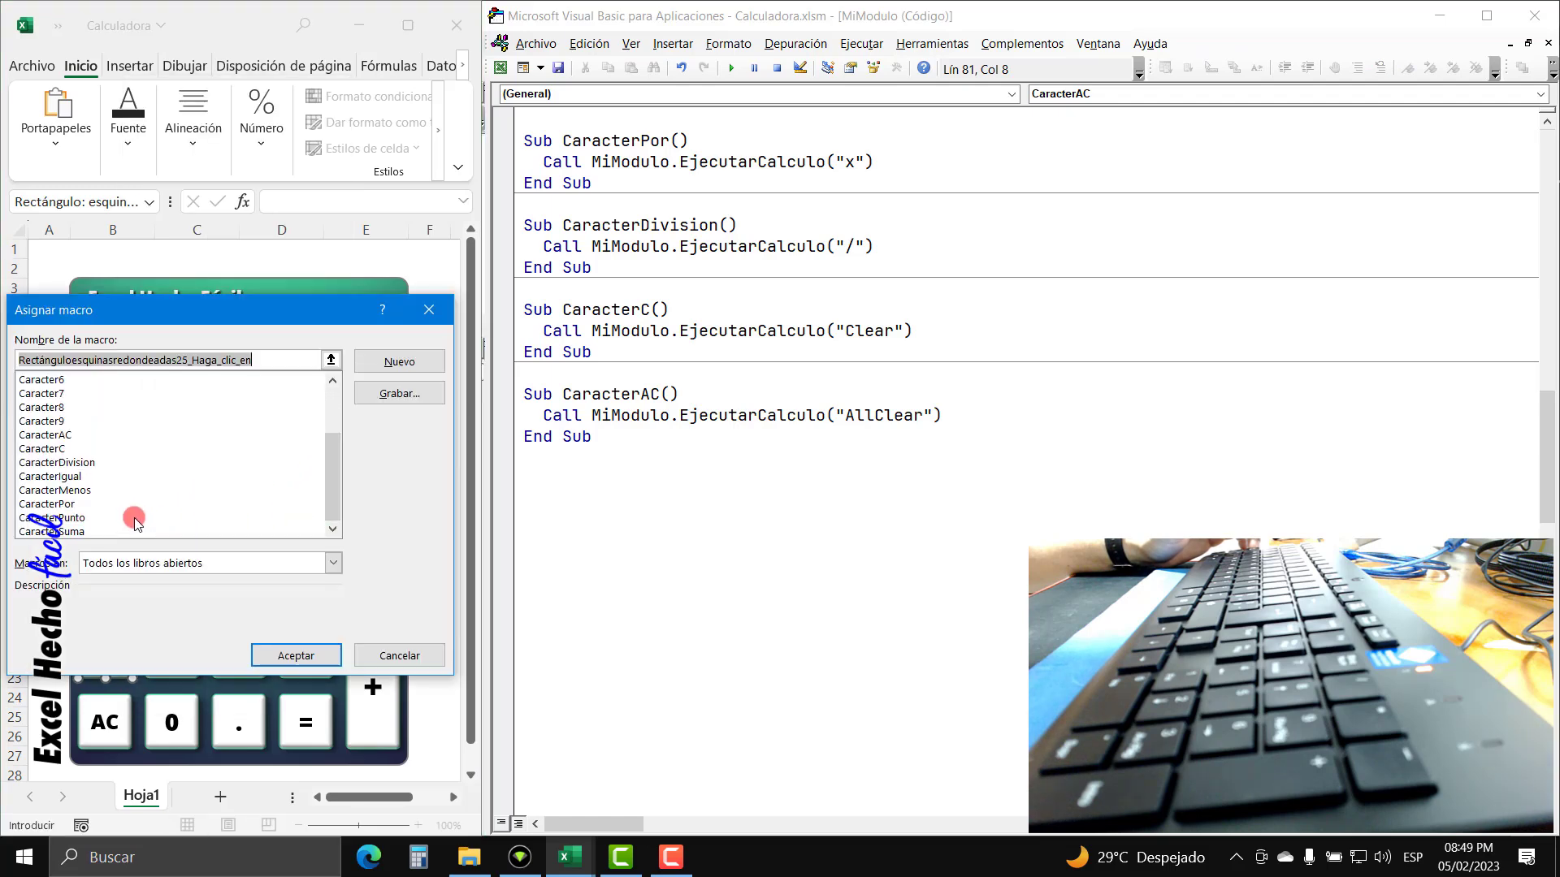
{"action": "left_click", "coordinate": [68, 452]}
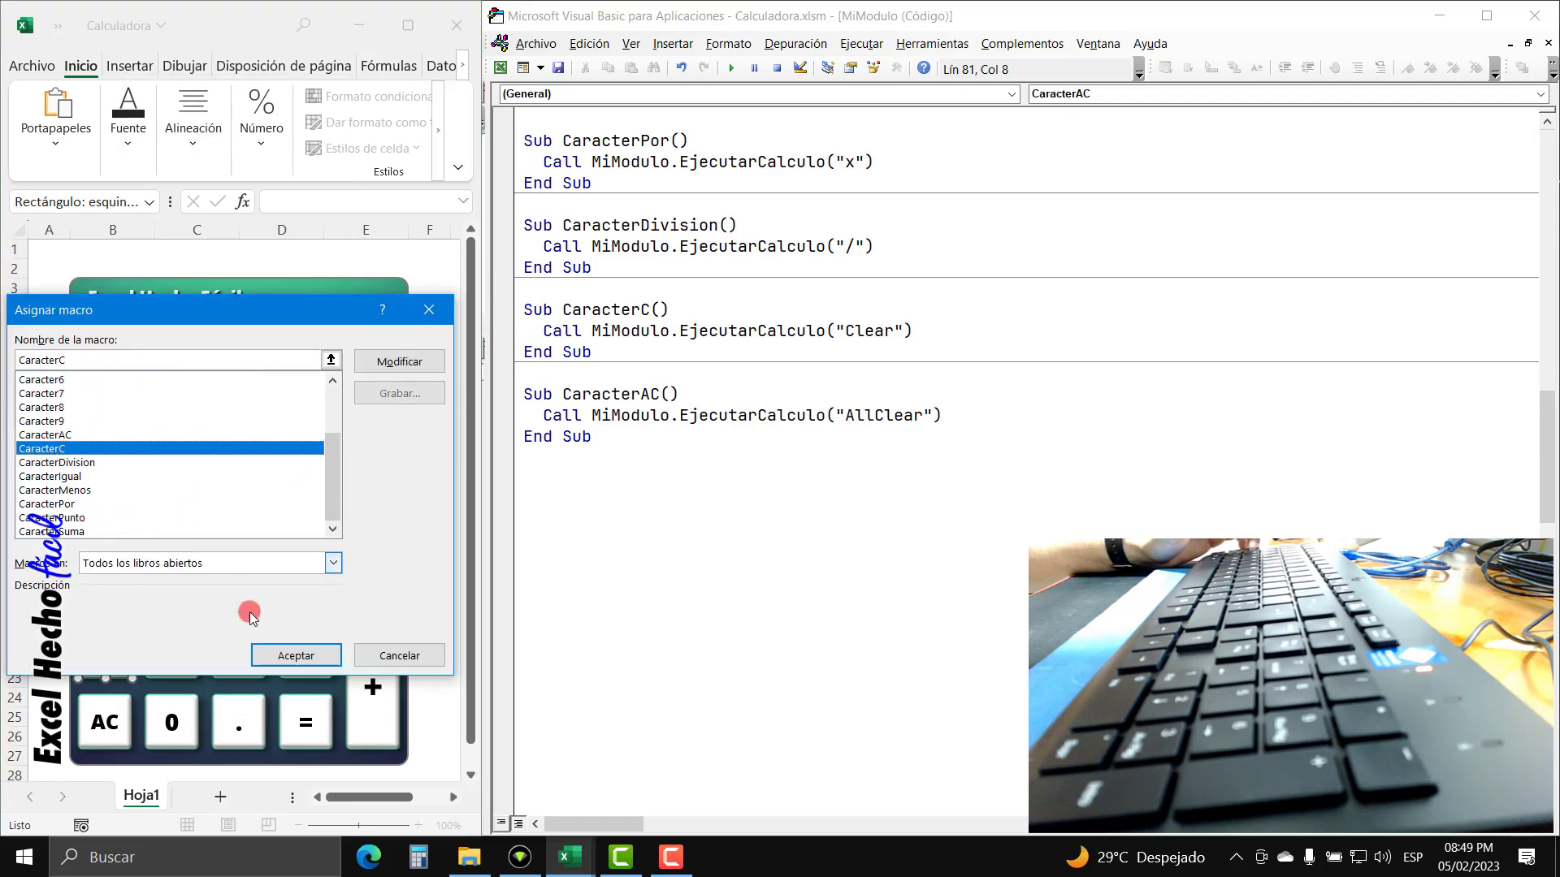
{"action": "left_click", "coordinate": [296, 655]}
Assign the CaracterAC macro to the calculator's AC key
{"action": "right_click", "coordinate": [118, 709]}
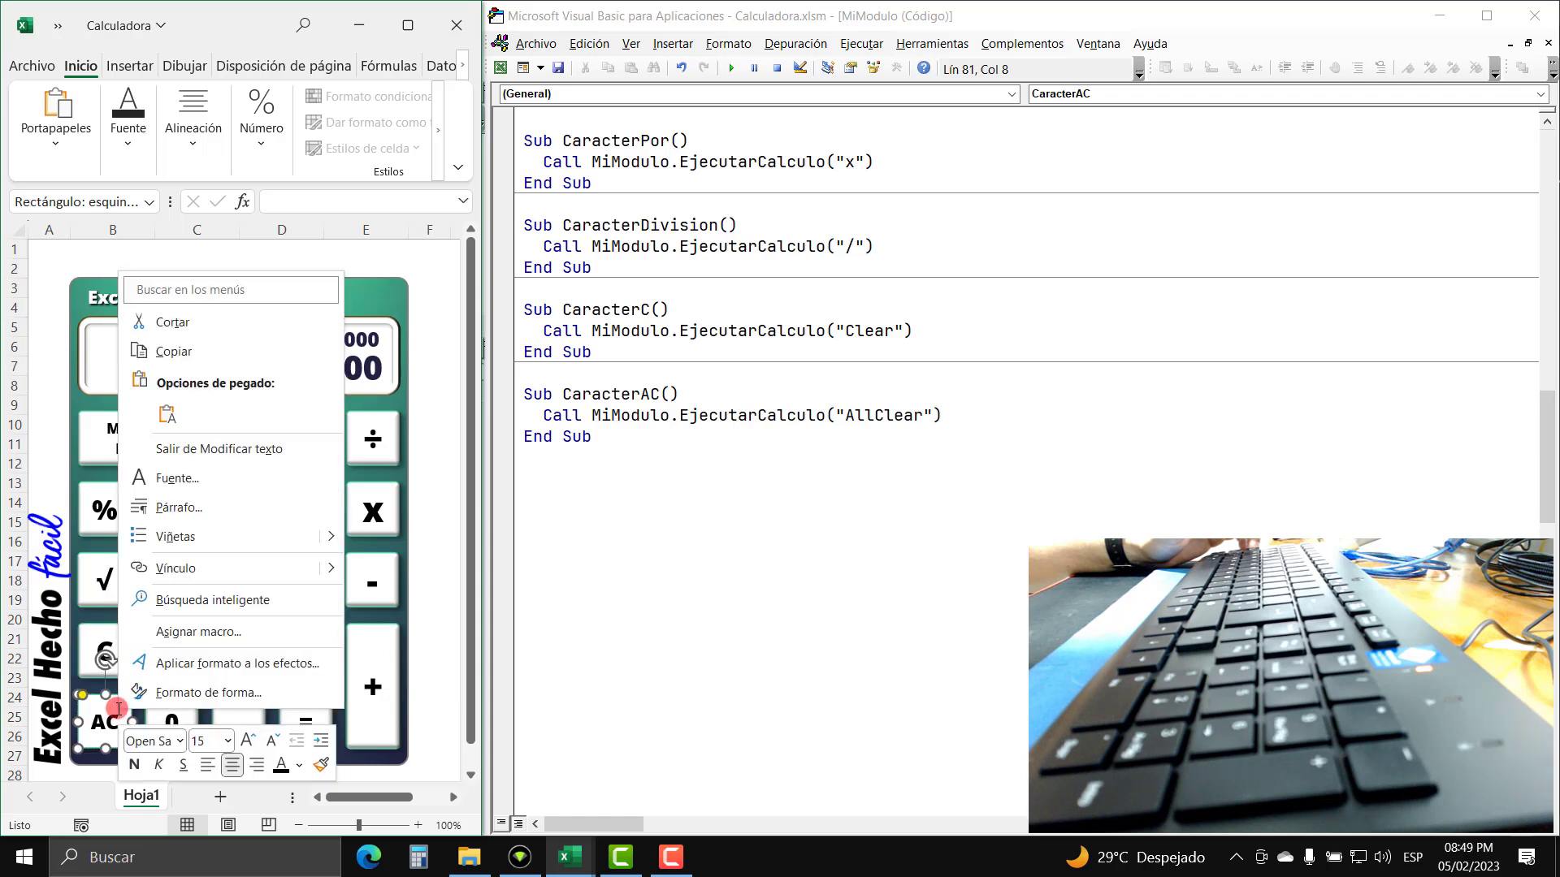
{"action": "left_click", "coordinate": [179, 641]}
{"action": "left_click", "coordinate": [49, 653]}
{"action": "left_click", "coordinate": [296, 791]}
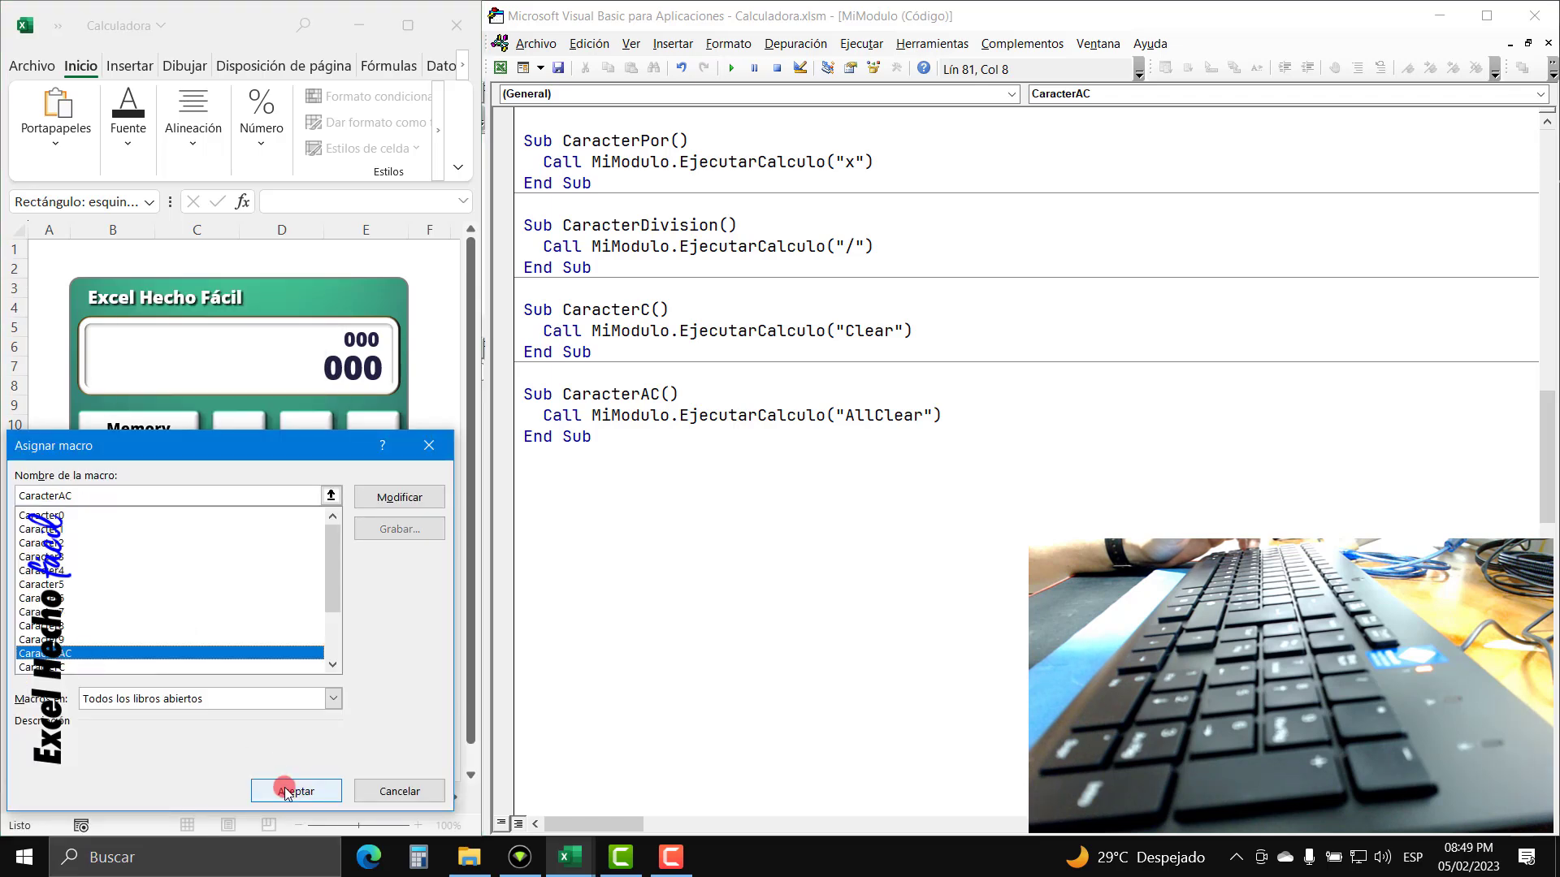
{"action": "key", "text": "Escape"}
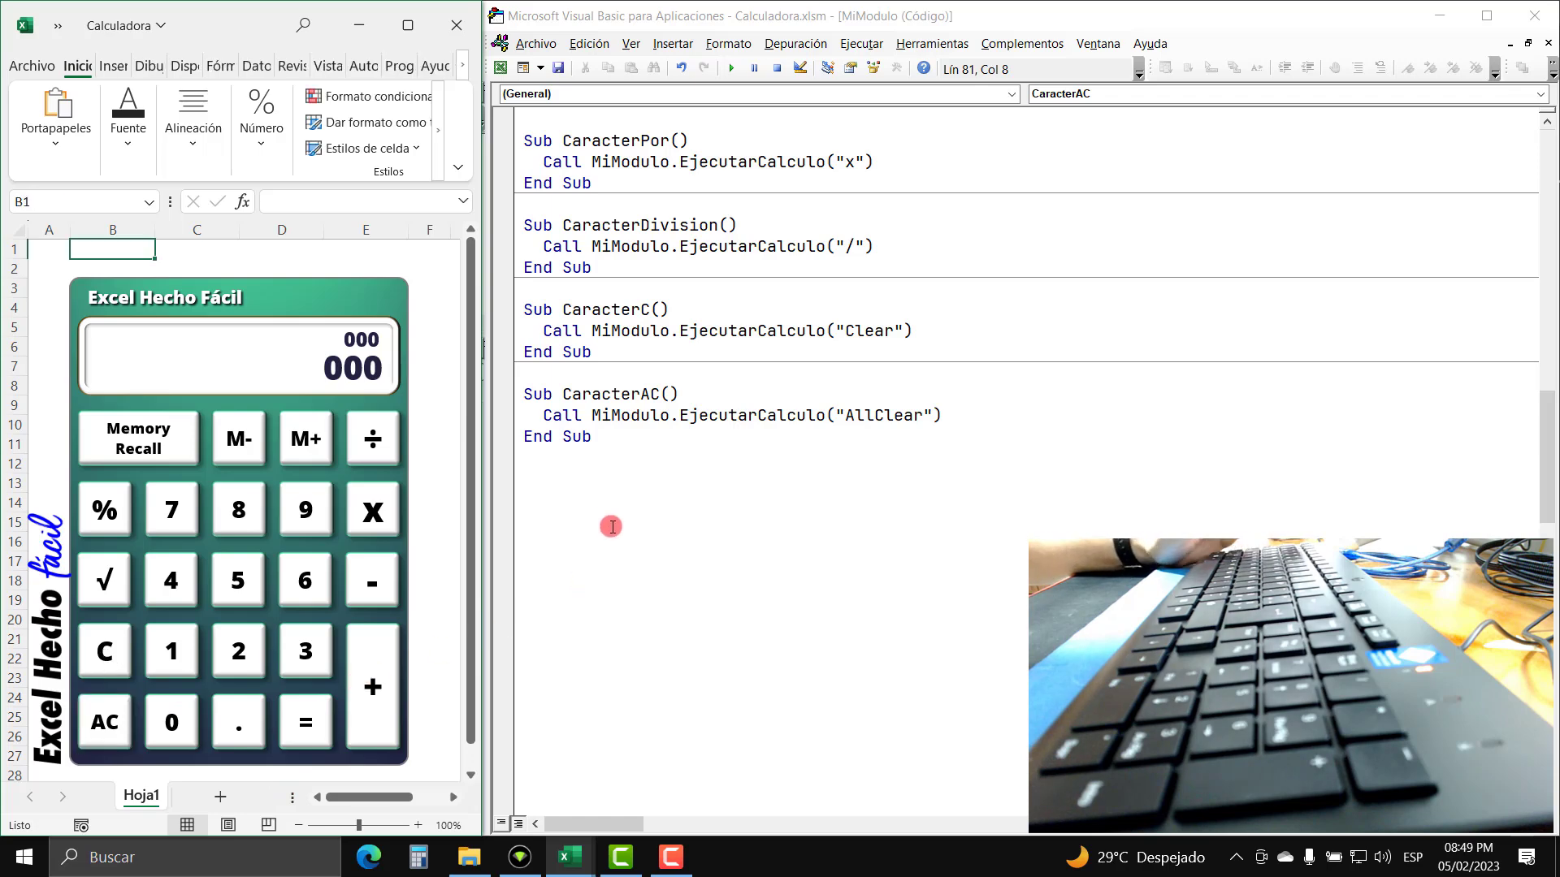
{"action": "left_click", "coordinate": [587, 477]}
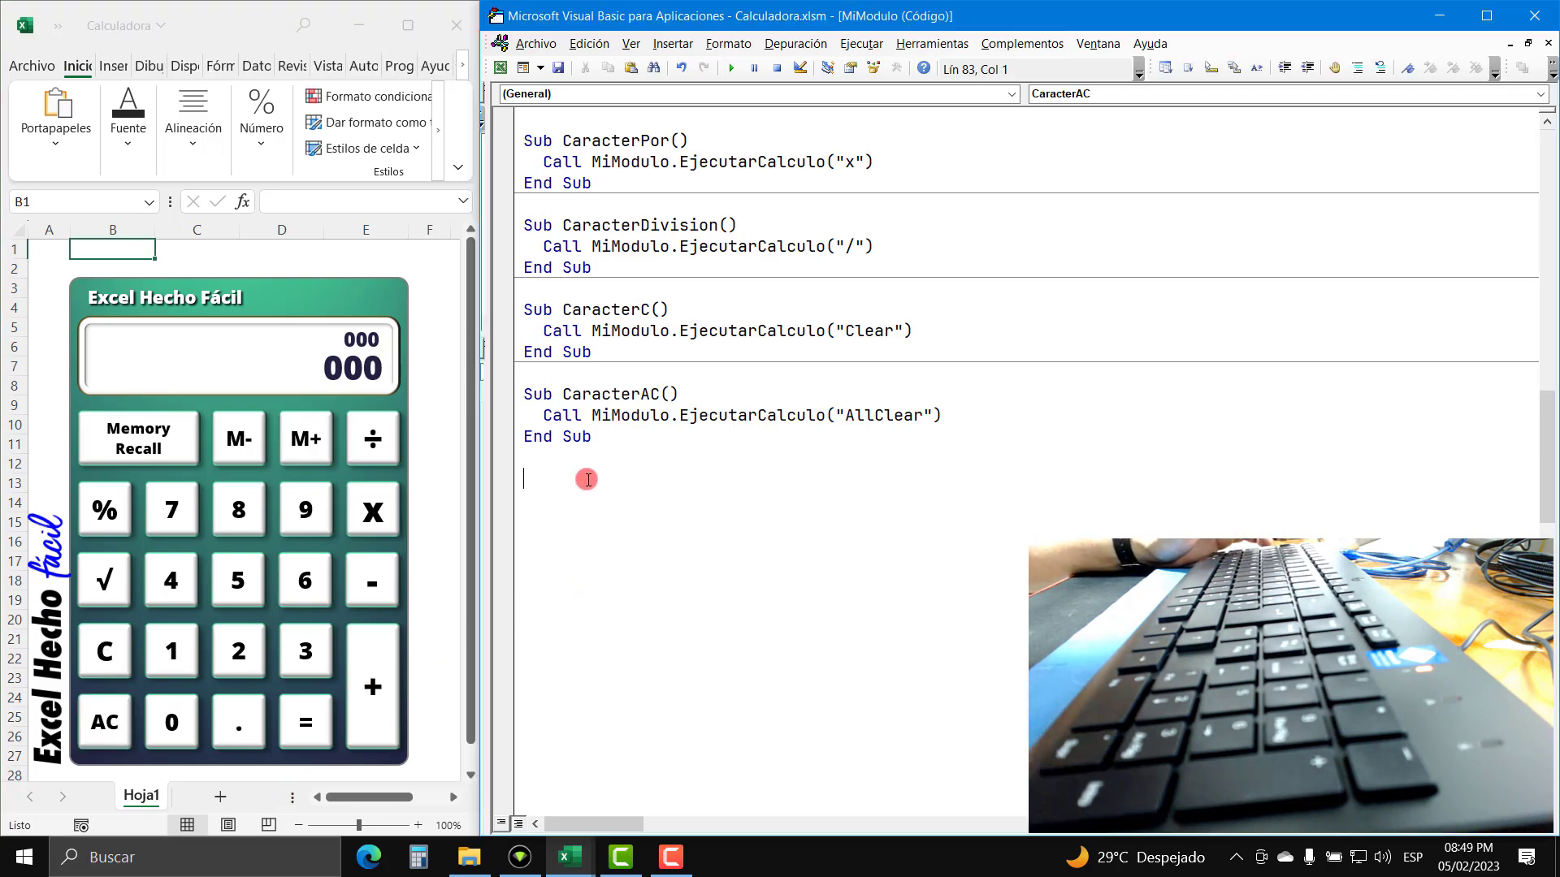
Start EjecutarCalculo with an If Caracter = "AllClear" Then branch
{"action": "key", "text": "BackSpace"}
{"action": "key", "text": "BackSpace"}
{"action": "scroll", "coordinate": [587, 479], "scroll_direction": "up", "scroll_amount": 5}
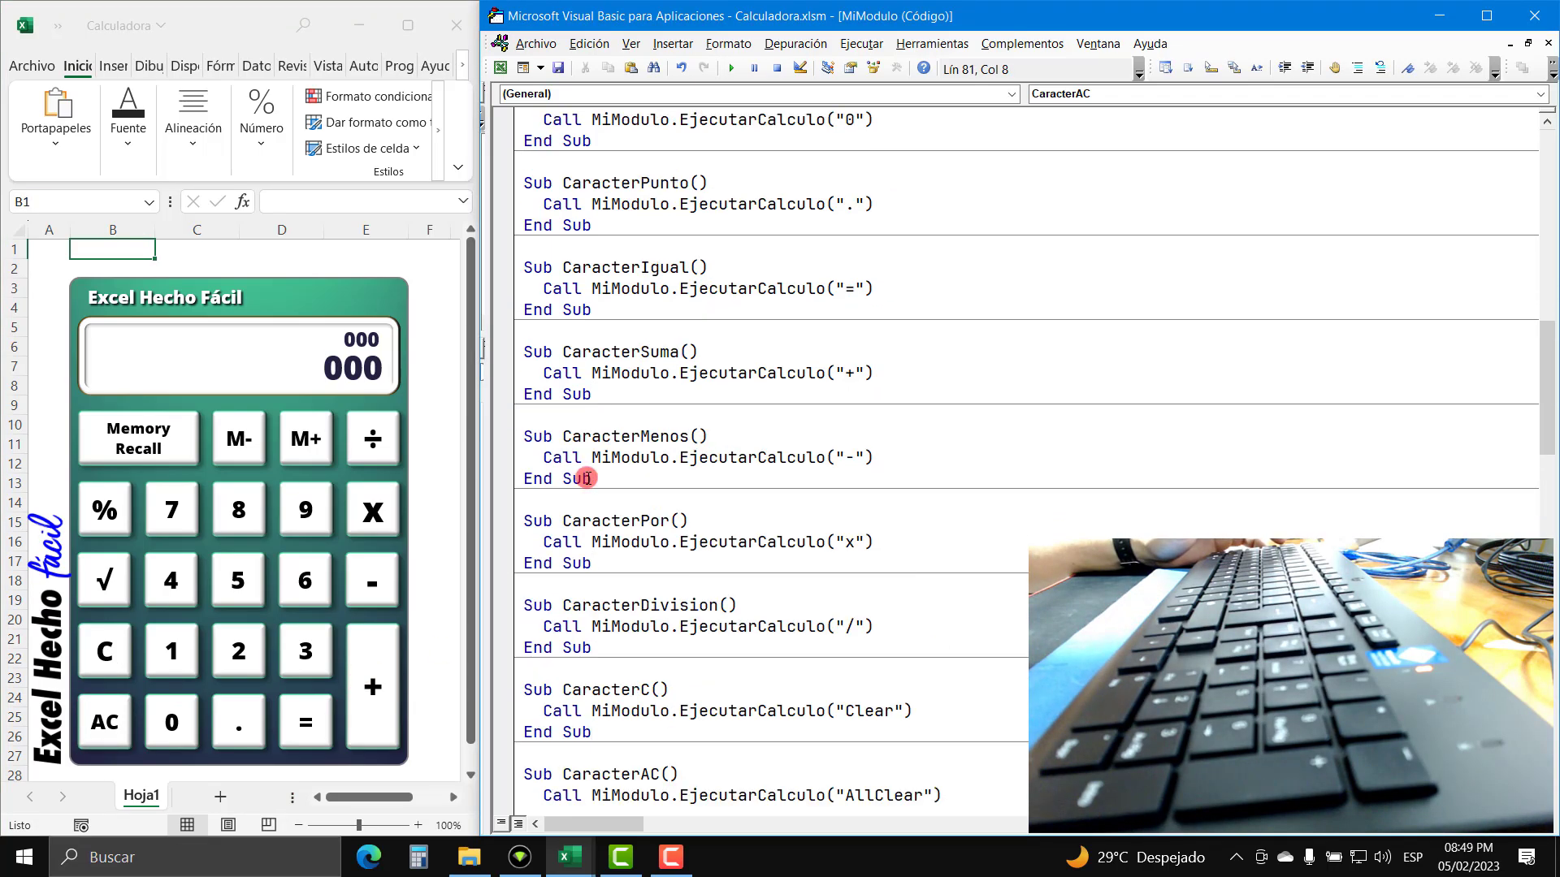
{"action": "scroll", "coordinate": [586, 475], "scroll_direction": "up", "scroll_amount": 14}
{"action": "scroll", "coordinate": [586, 472], "scroll_direction": "up", "scroll_amount": 6}
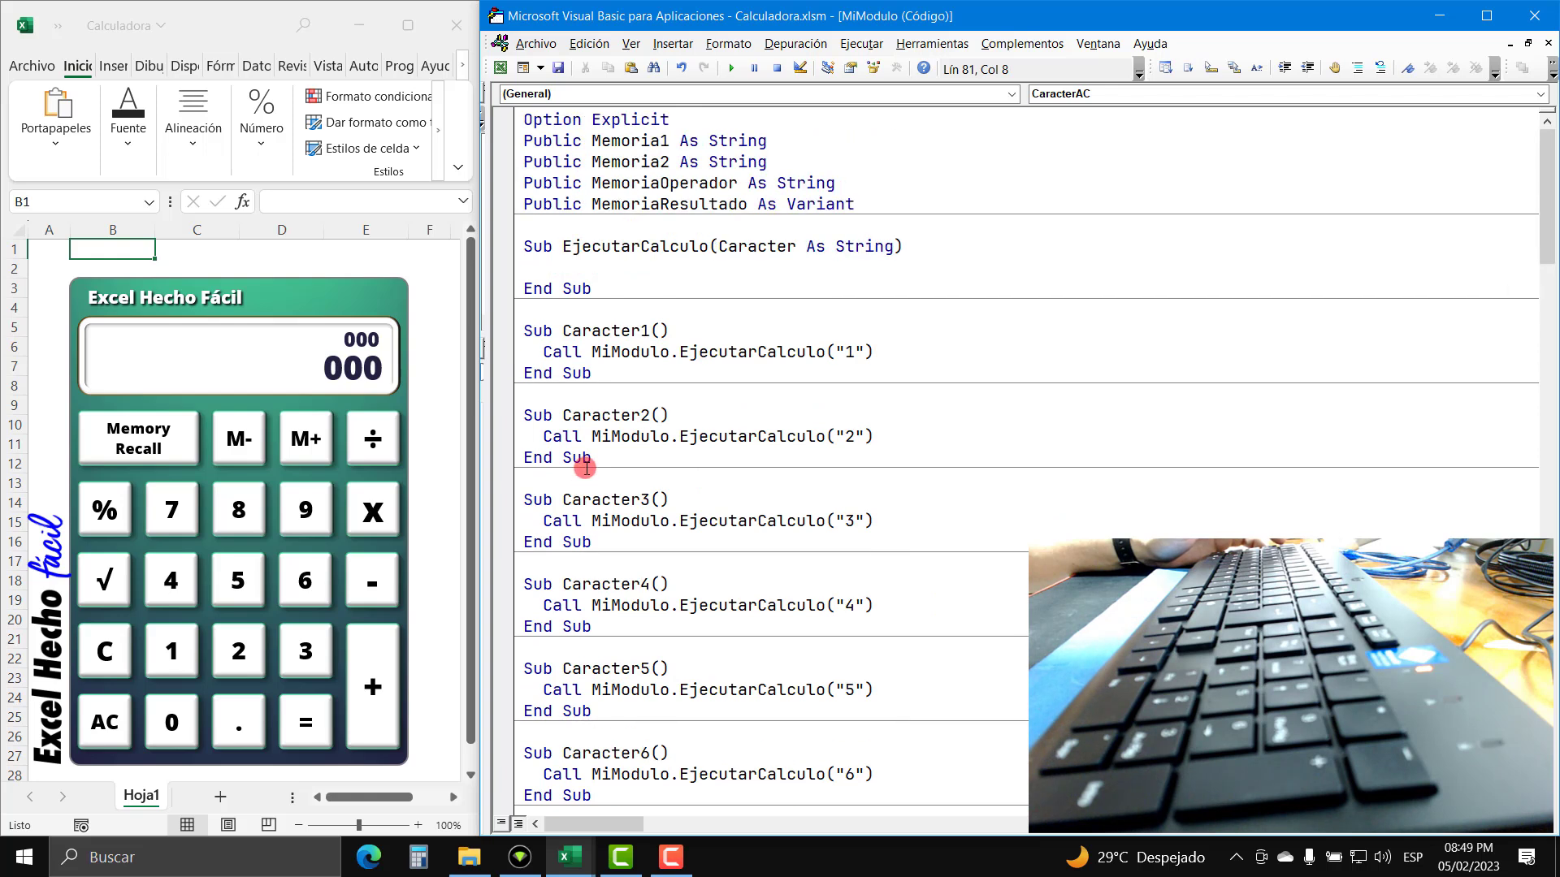
{"action": "left_click", "coordinate": [595, 269]}
{"action": "key", "text": "Return"}
{"action": "key", "text": "Return"}
{"action": "key", "text": "Return"}
{"action": "key", "text": "Return"}
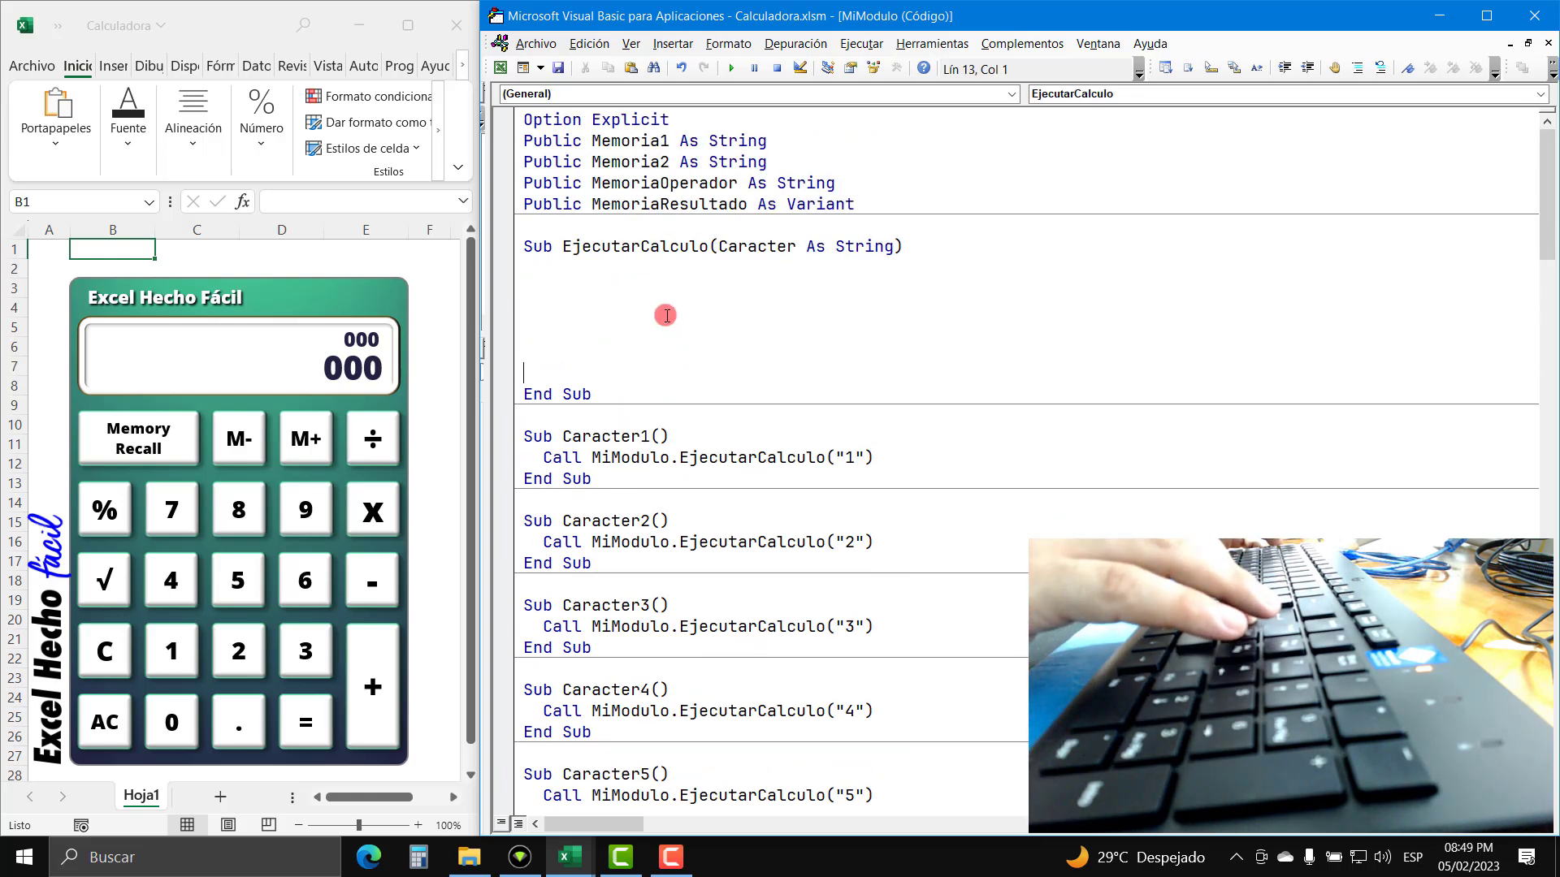
{"action": "key", "text": "Return"}
{"action": "key", "text": "Return"}
{"action": "key", "text": "Return"}
{"action": "key", "text": "Return"}
{"action": "key", "text": "Return"}
{"action": "key", "text": "Return"}
{"action": "key", "text": "Return"}
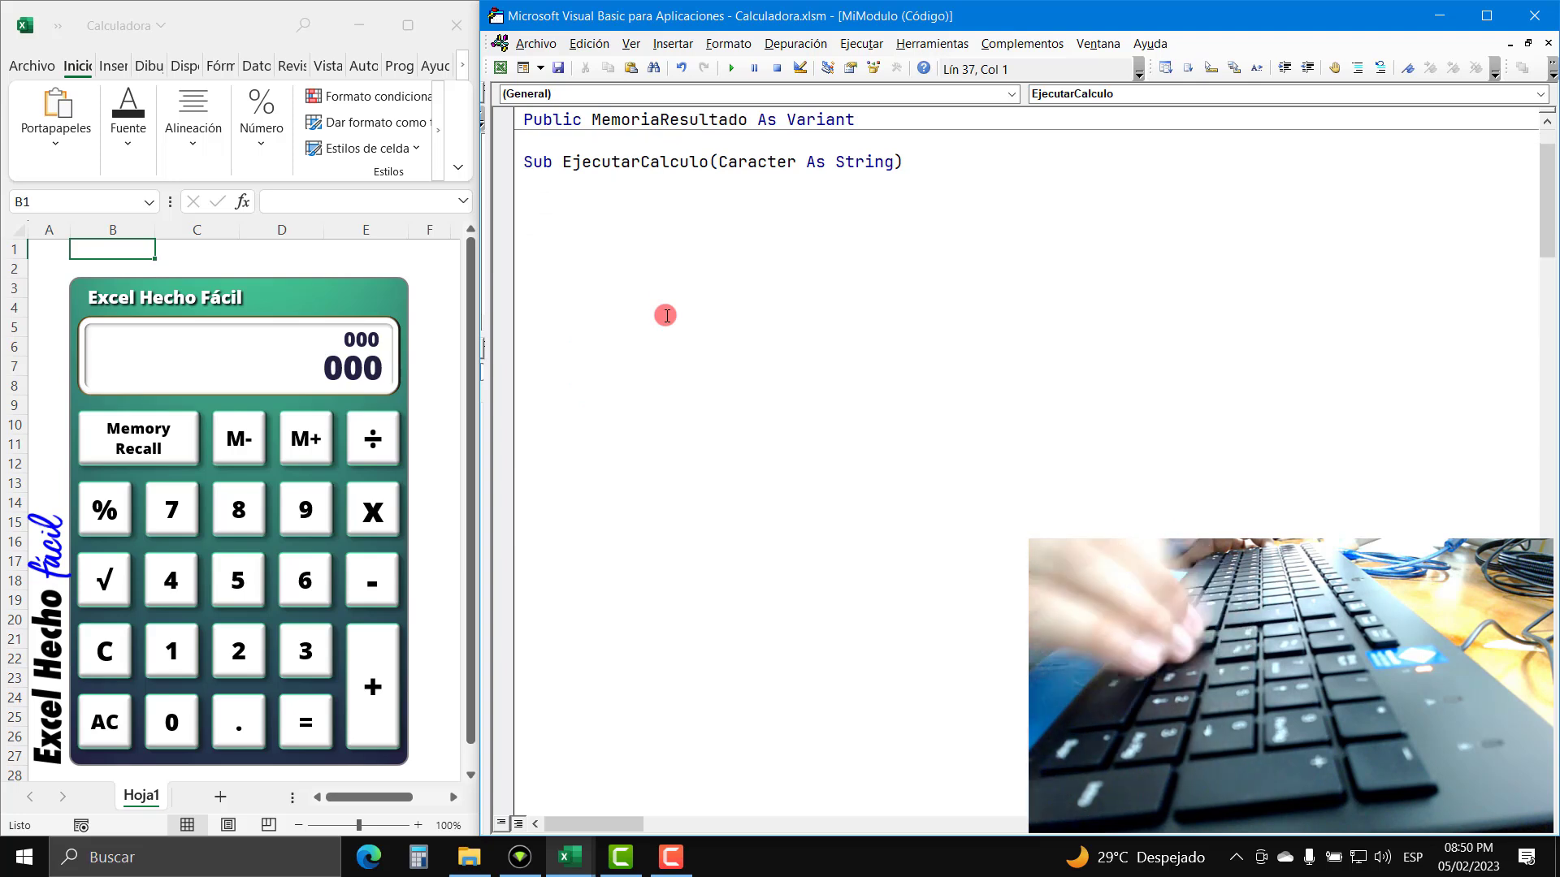
{"action": "key", "text": "Up"}
{"action": "key", "text": "Up"}
{"action": "key", "text": "Up"}
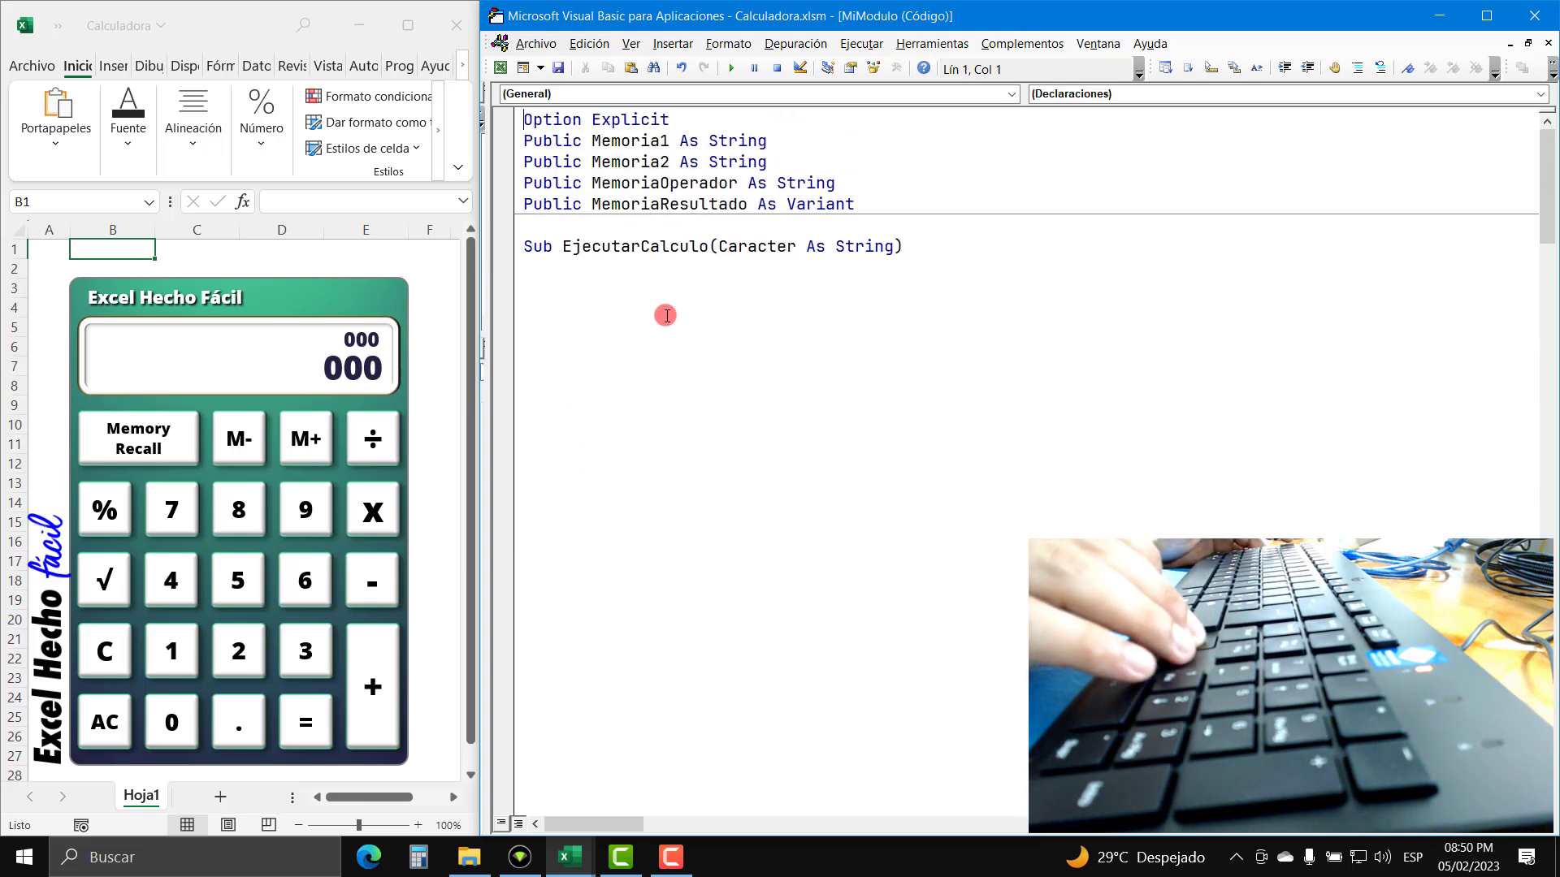
{"action": "key", "text": "Down"}
{"action": "key", "text": "Down"}
{"action": "key", "text": "Down"}
{"action": "key", "text": "Up"}
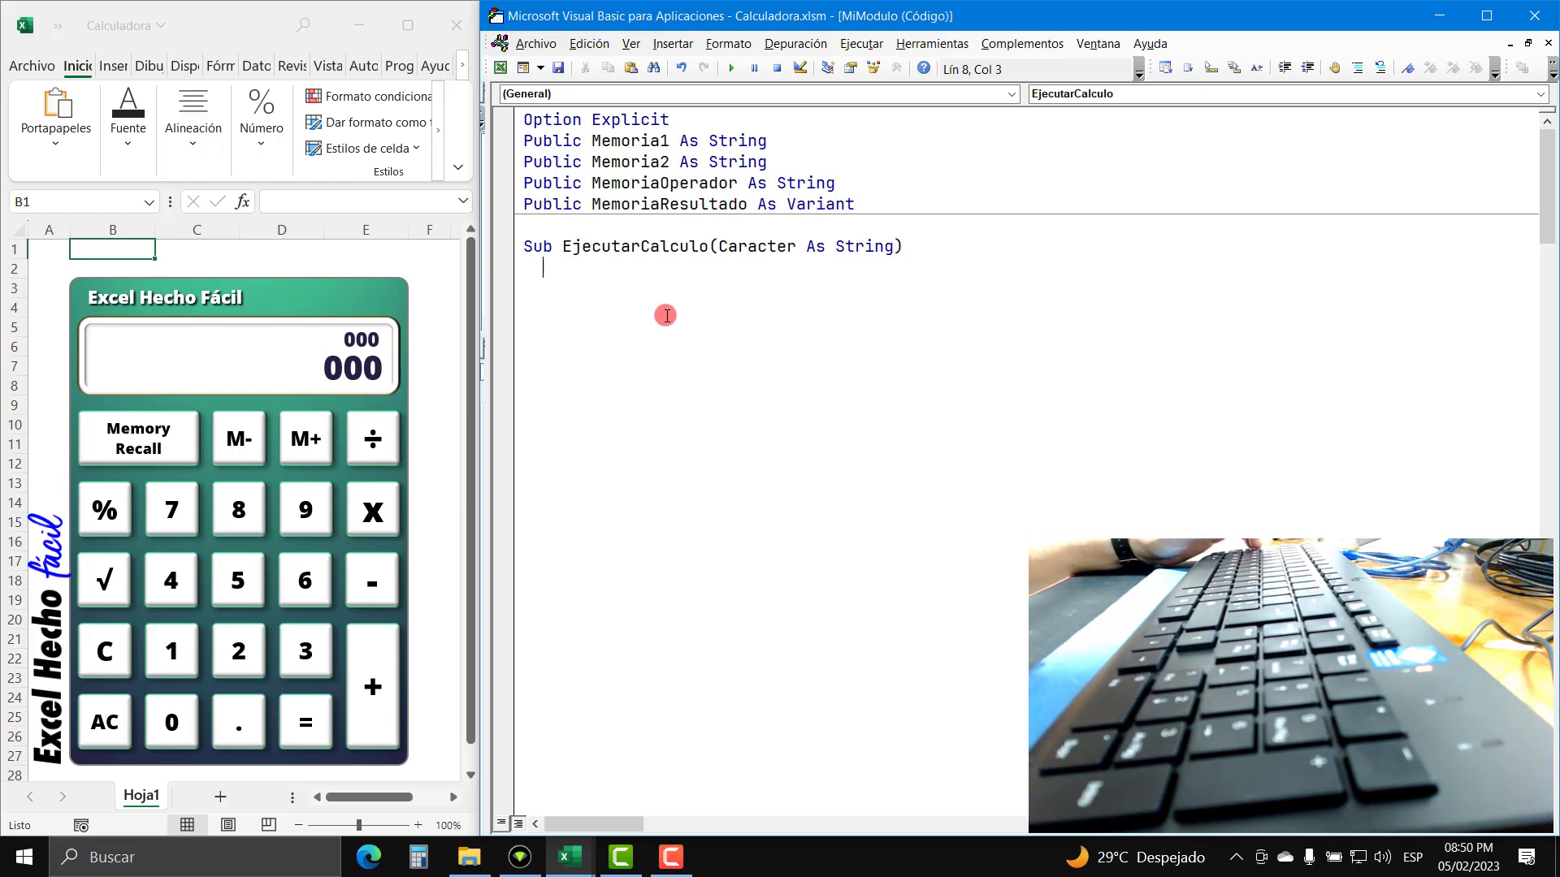
{"action": "type", "text": "i"}
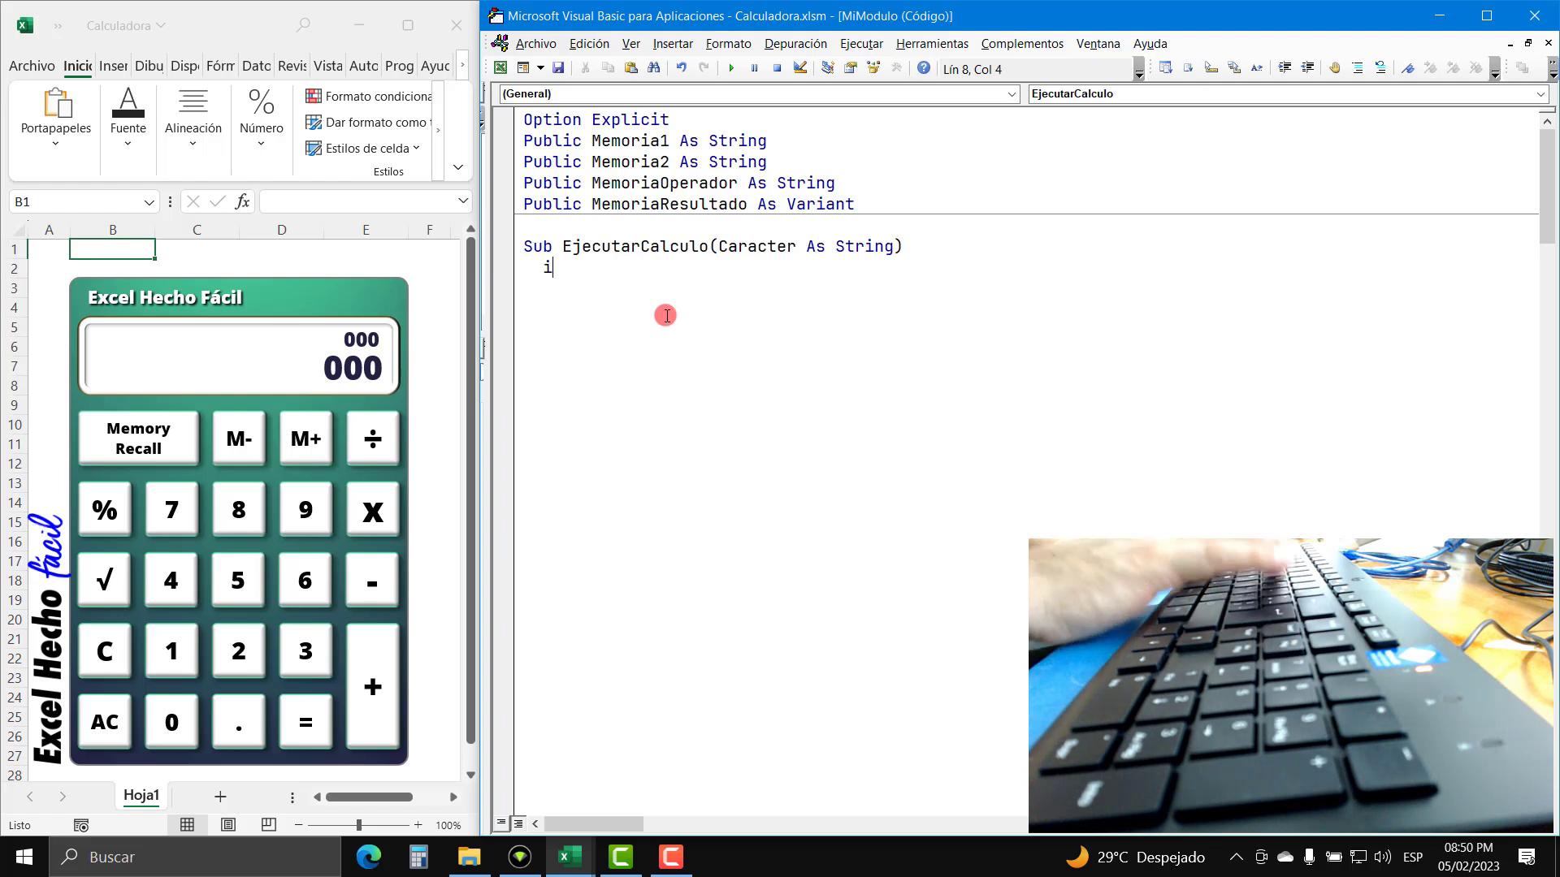
{"action": "type", "text": "f "}
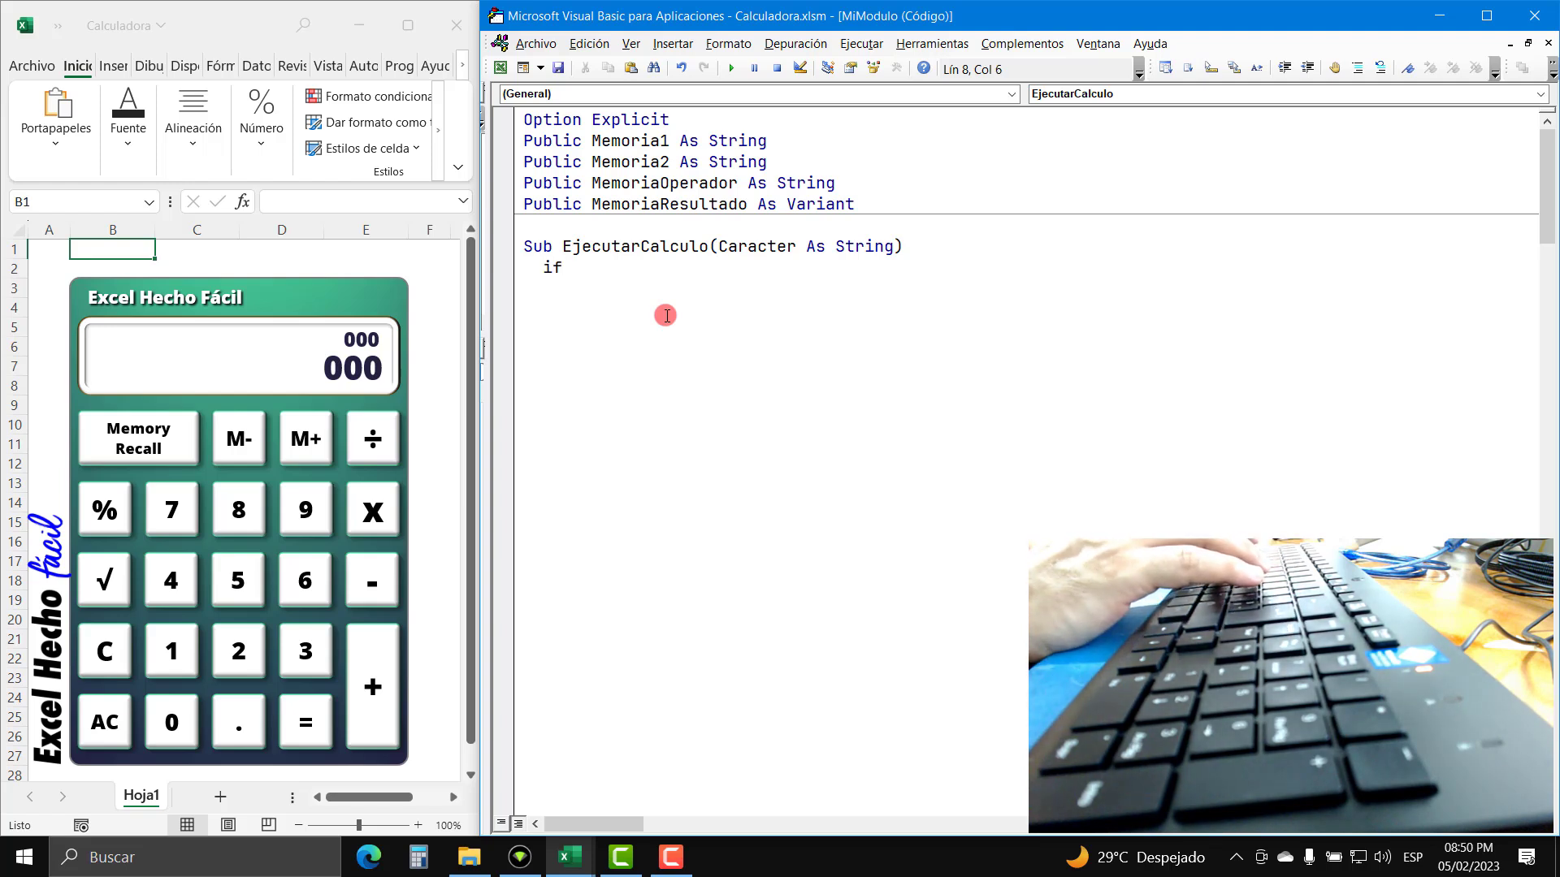
{"action": "type", "text": "carac"}
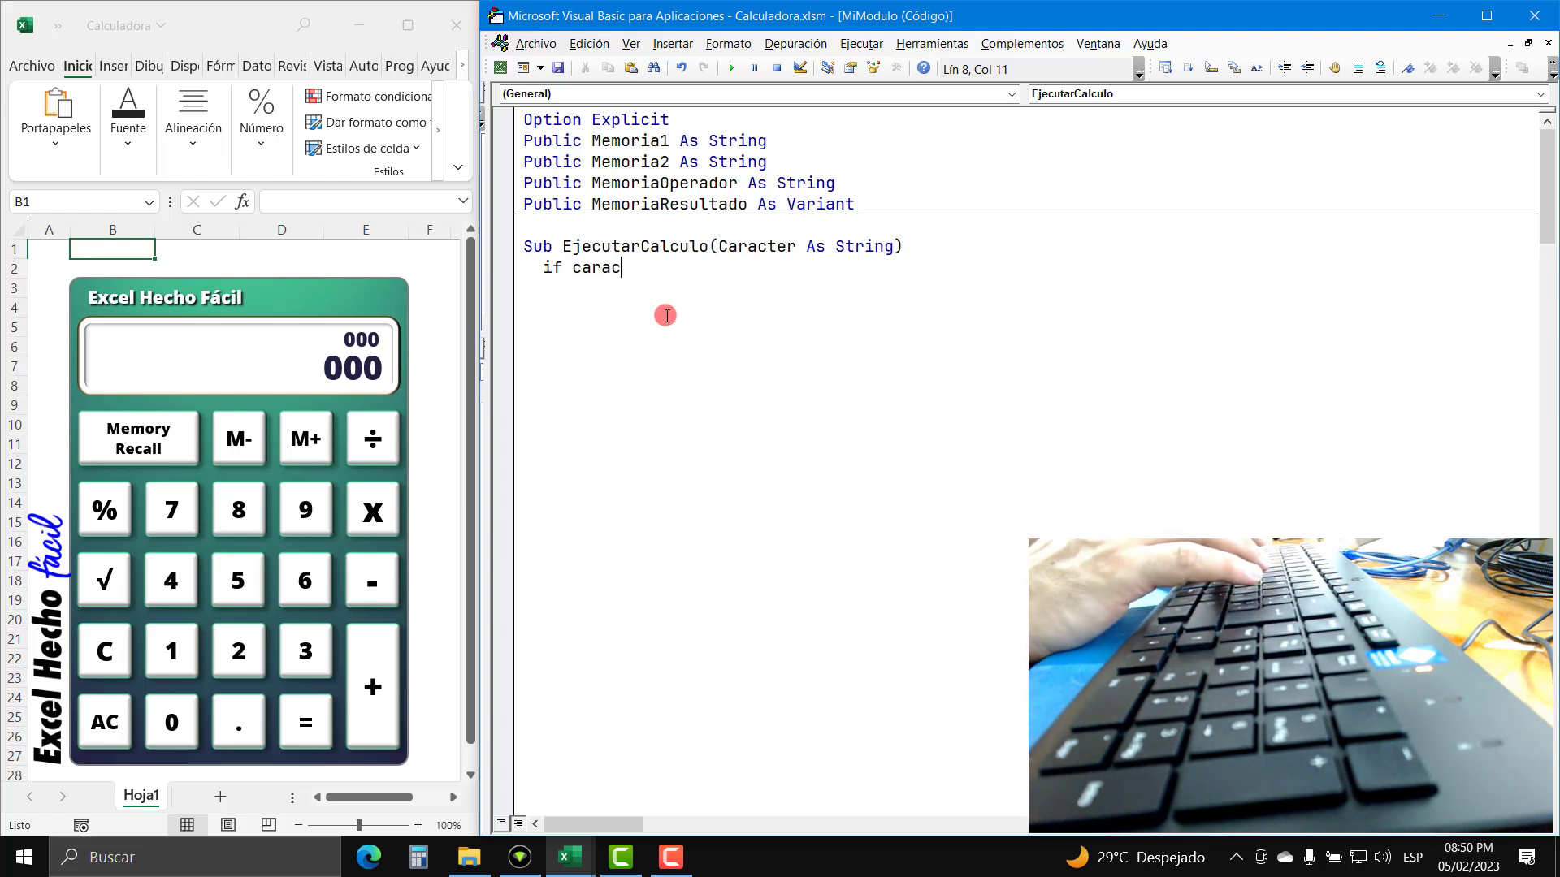
{"action": "type", "text": "ter = "}
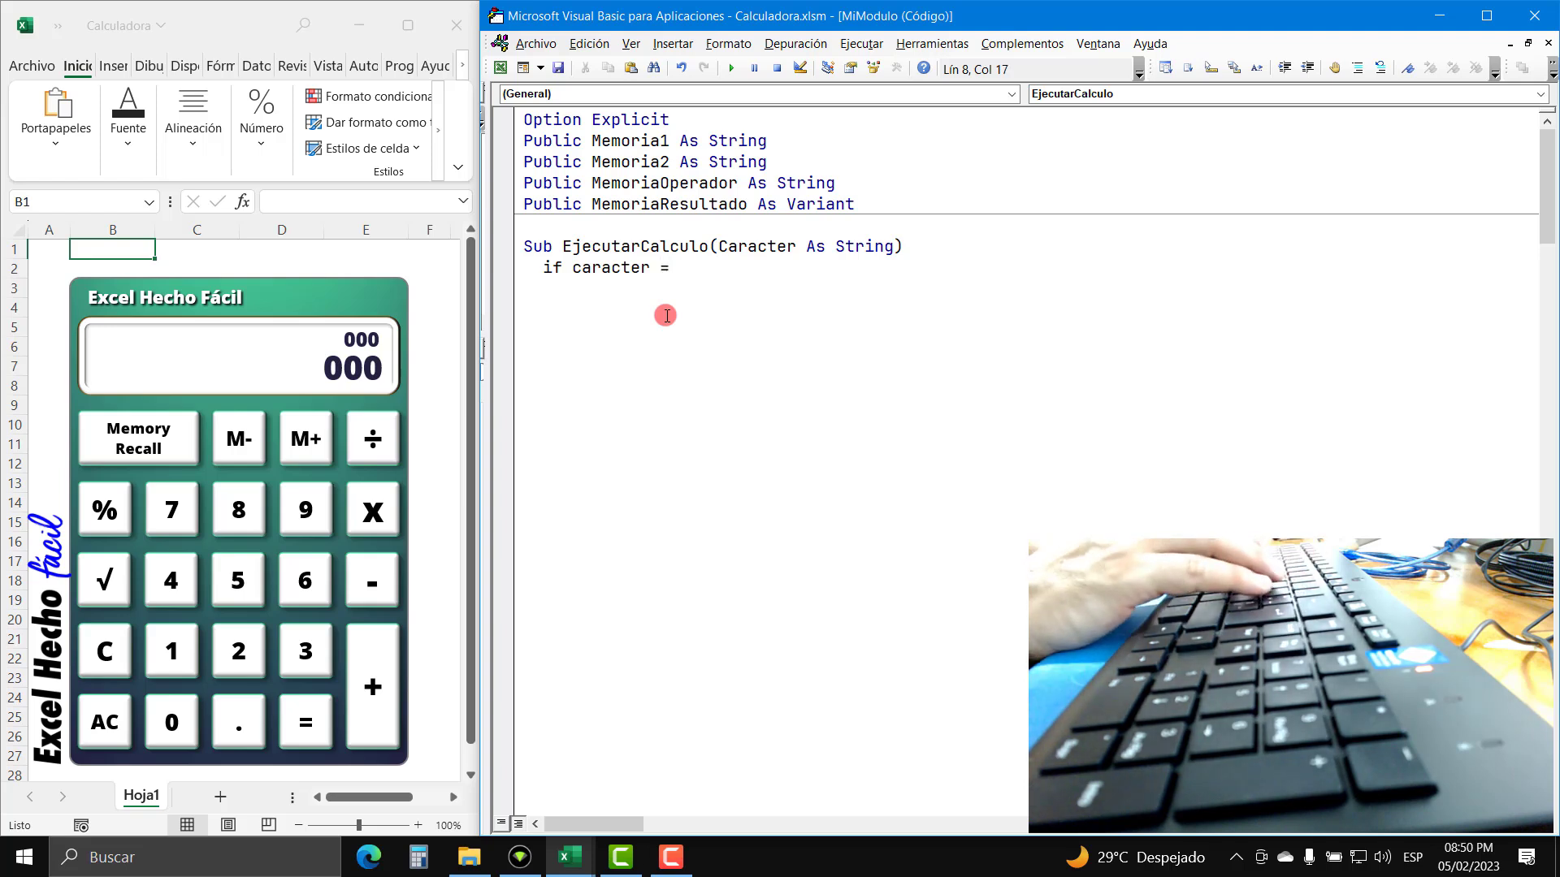
{"action": "type", "text": "\"A\""}
{"action": "key", "text": "Left"}
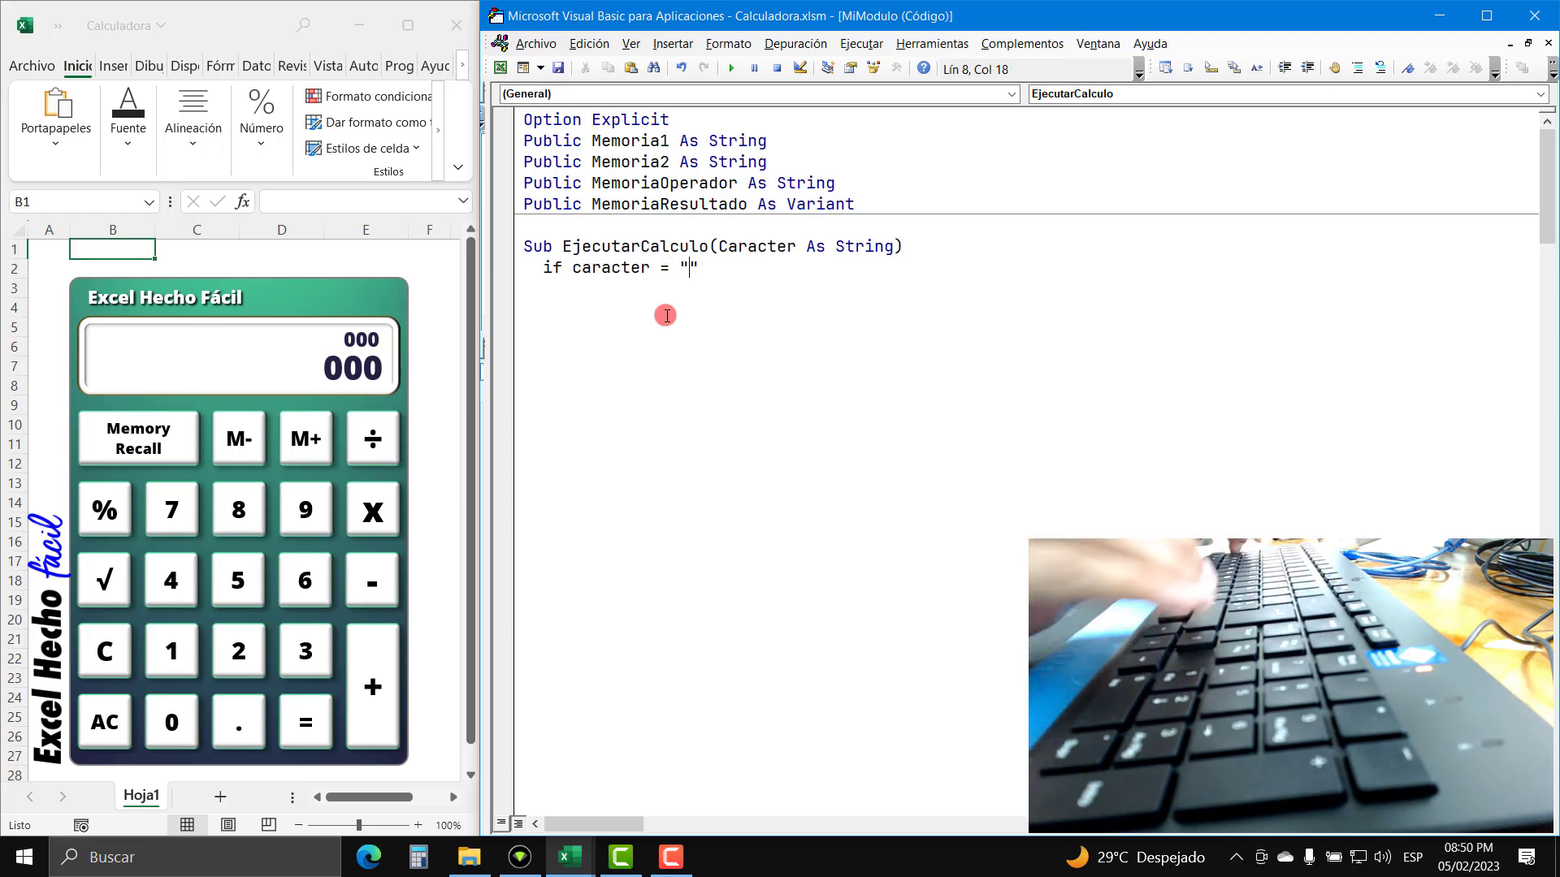
{"action": "type", "text": "AllClear"}
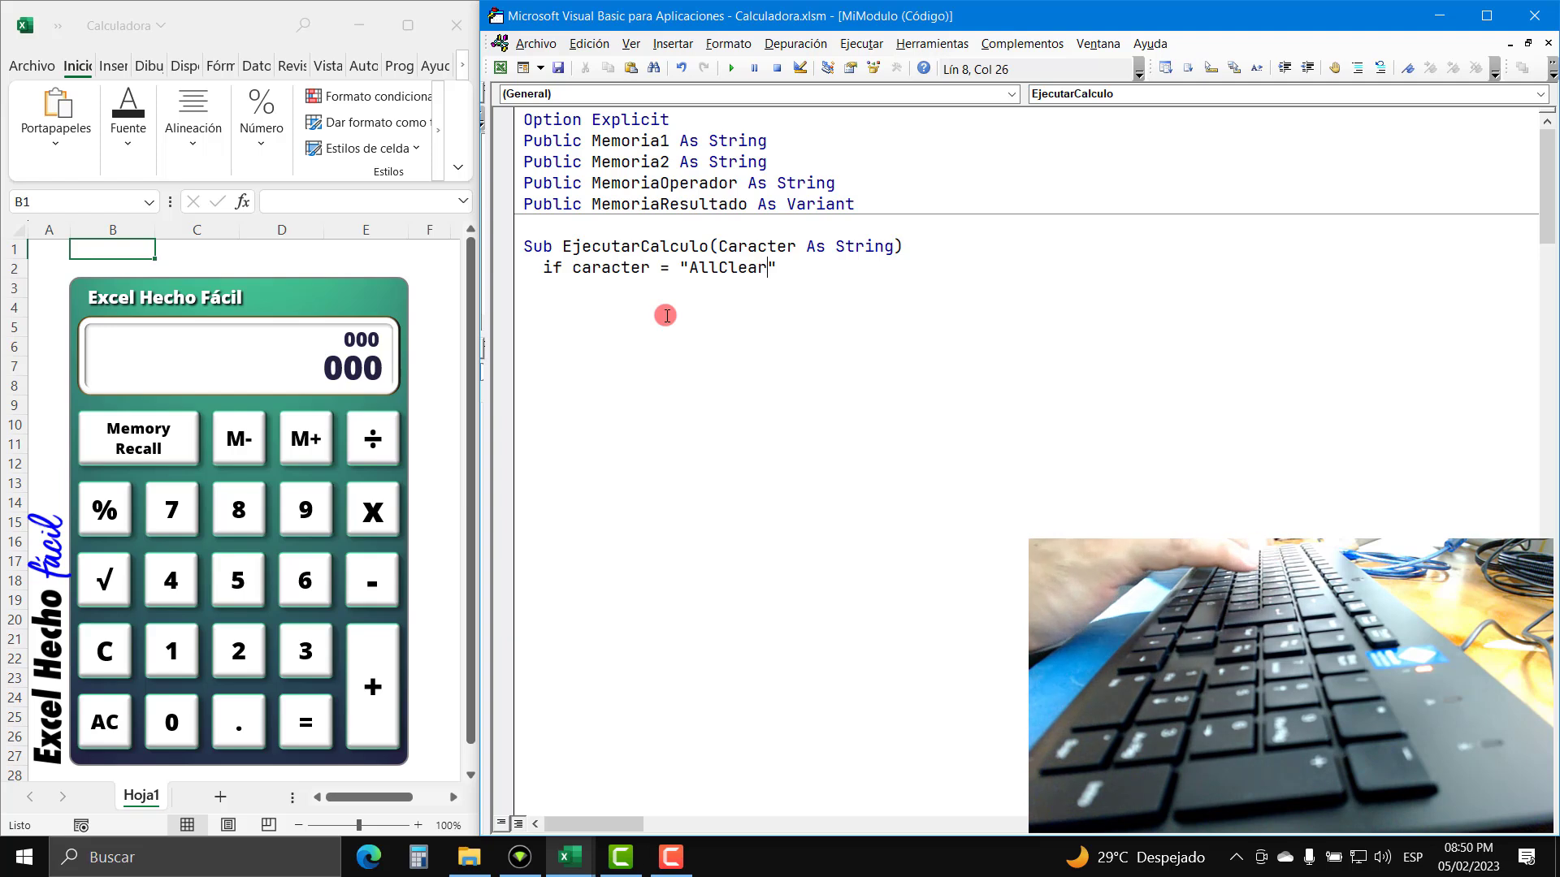
{"action": "key", "text": "Right"}
{"action": "type", "text": "the"}
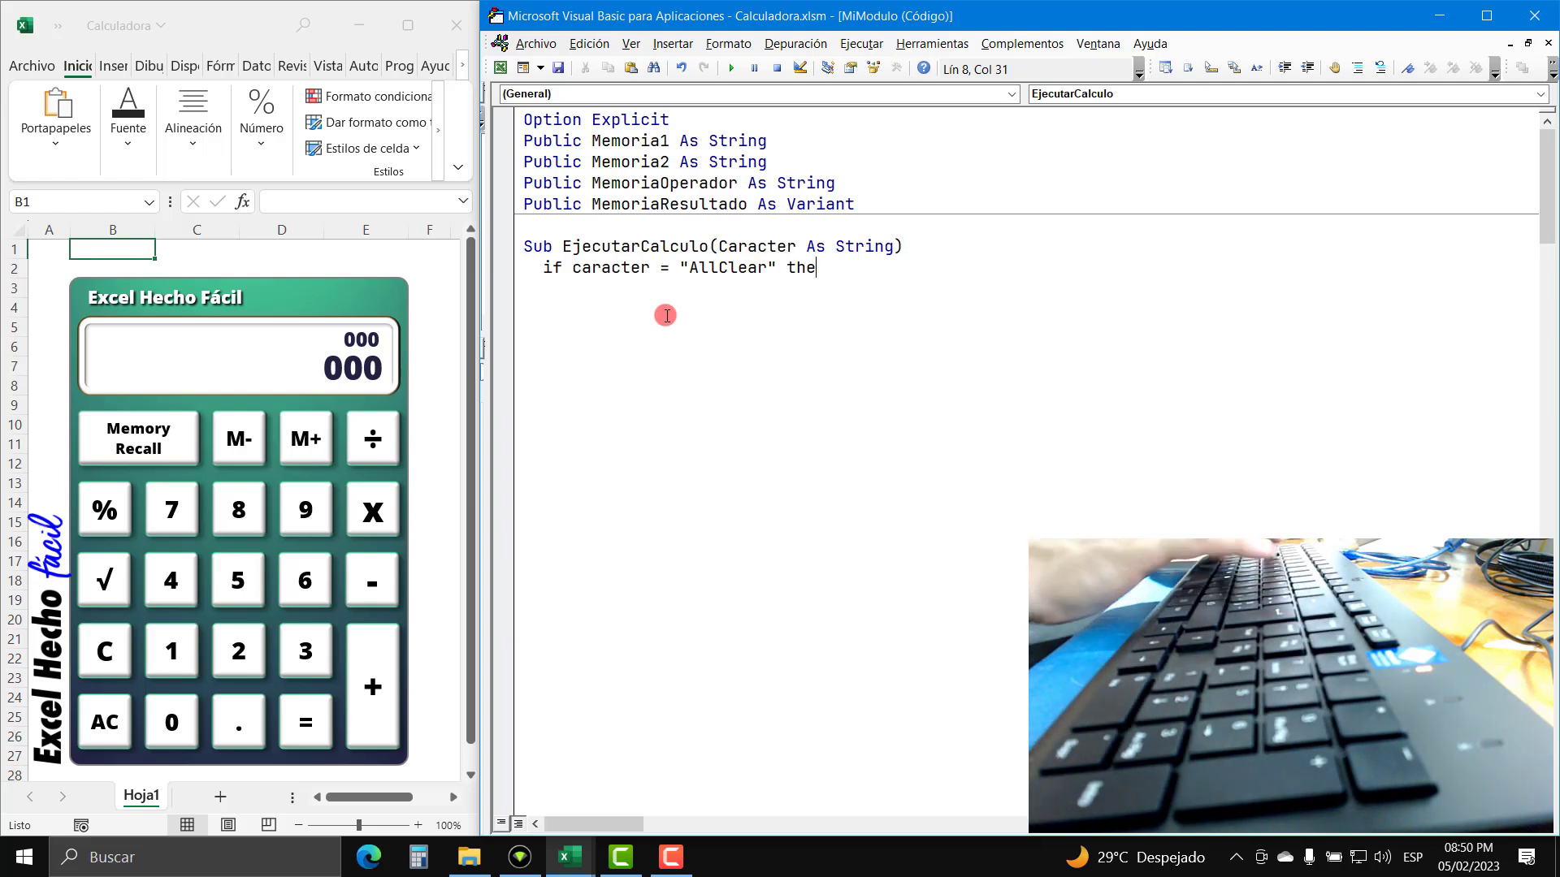
{"action": "type", "text": "n"}
{"action": "key", "text": "Return"}
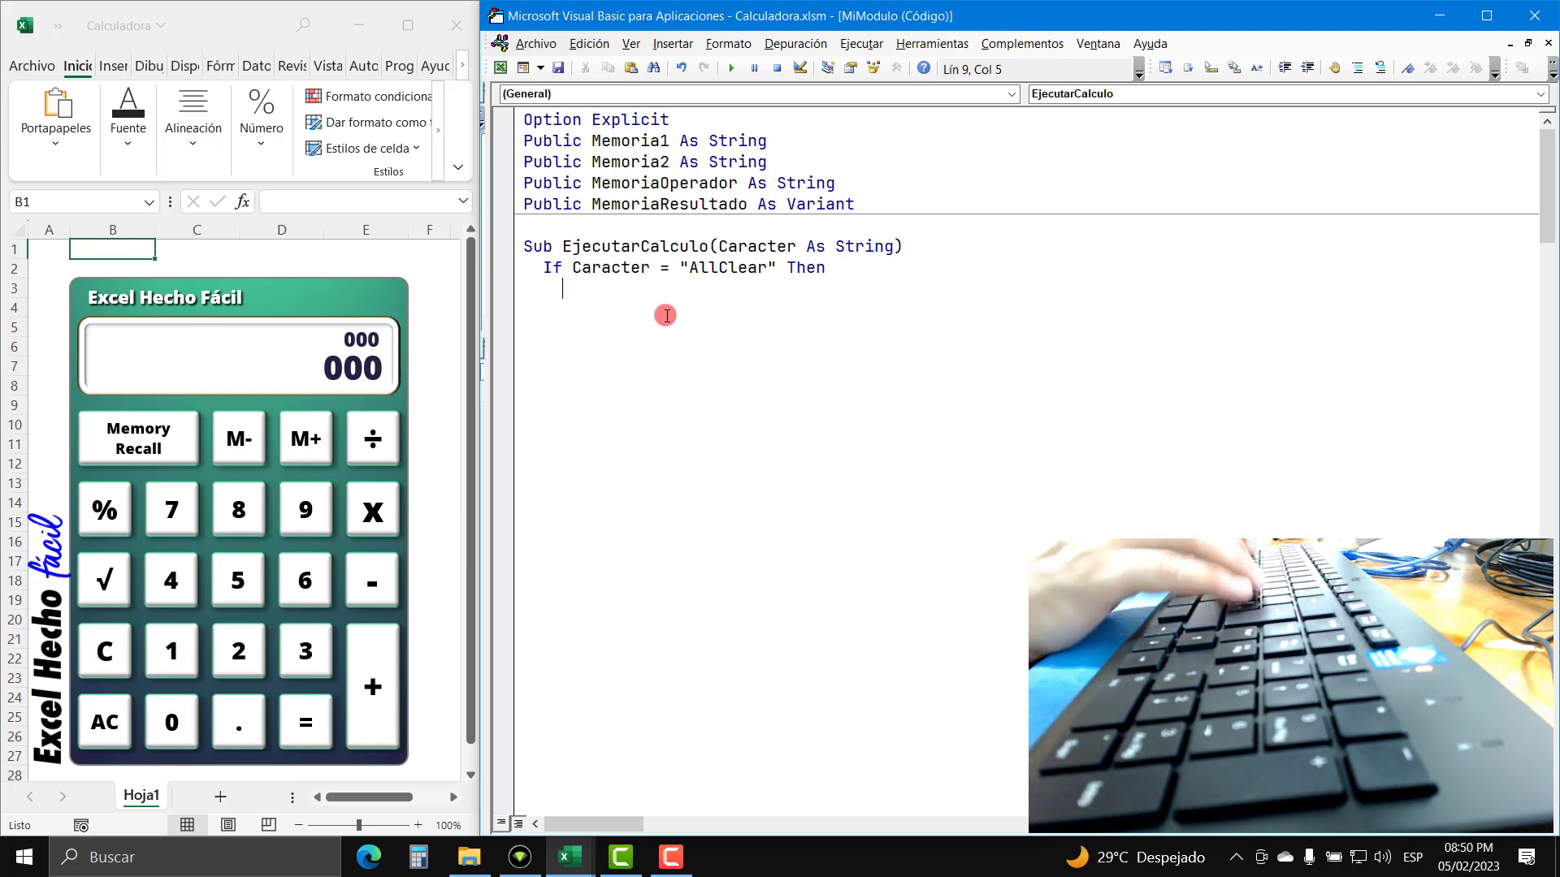
Set Memoria1, Memoria2 and MemoriaOperador to "" and MemoriaResultado to 0 inside that branch
{"action": "type", "text": "memoria"}
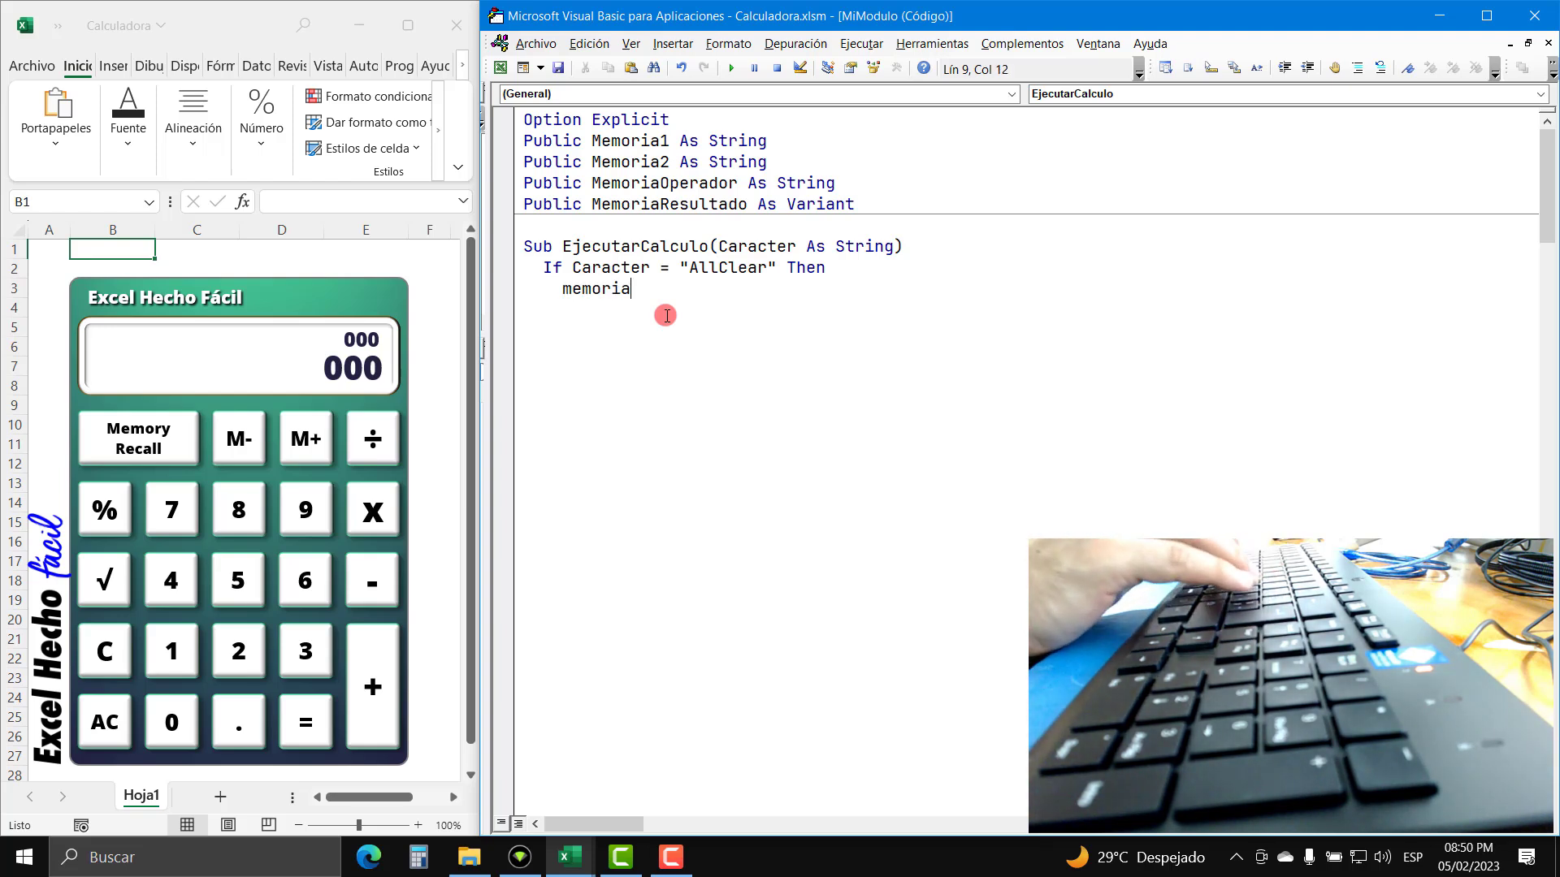
{"action": "type", "text": "1 = \""}
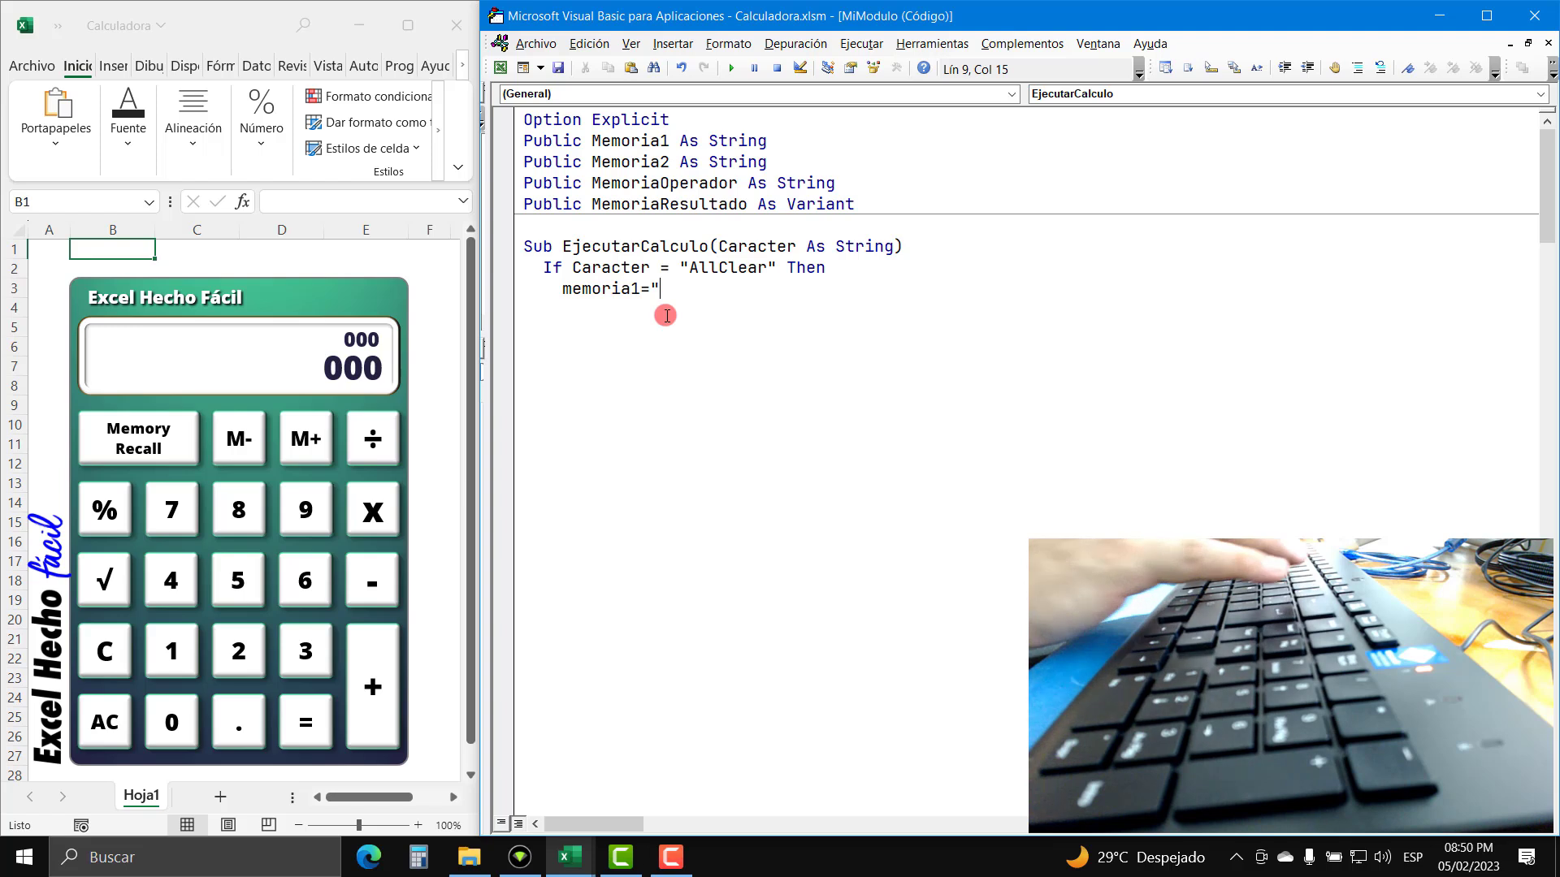
{"action": "type", "text": "\""}
{"action": "key", "text": "Return"}
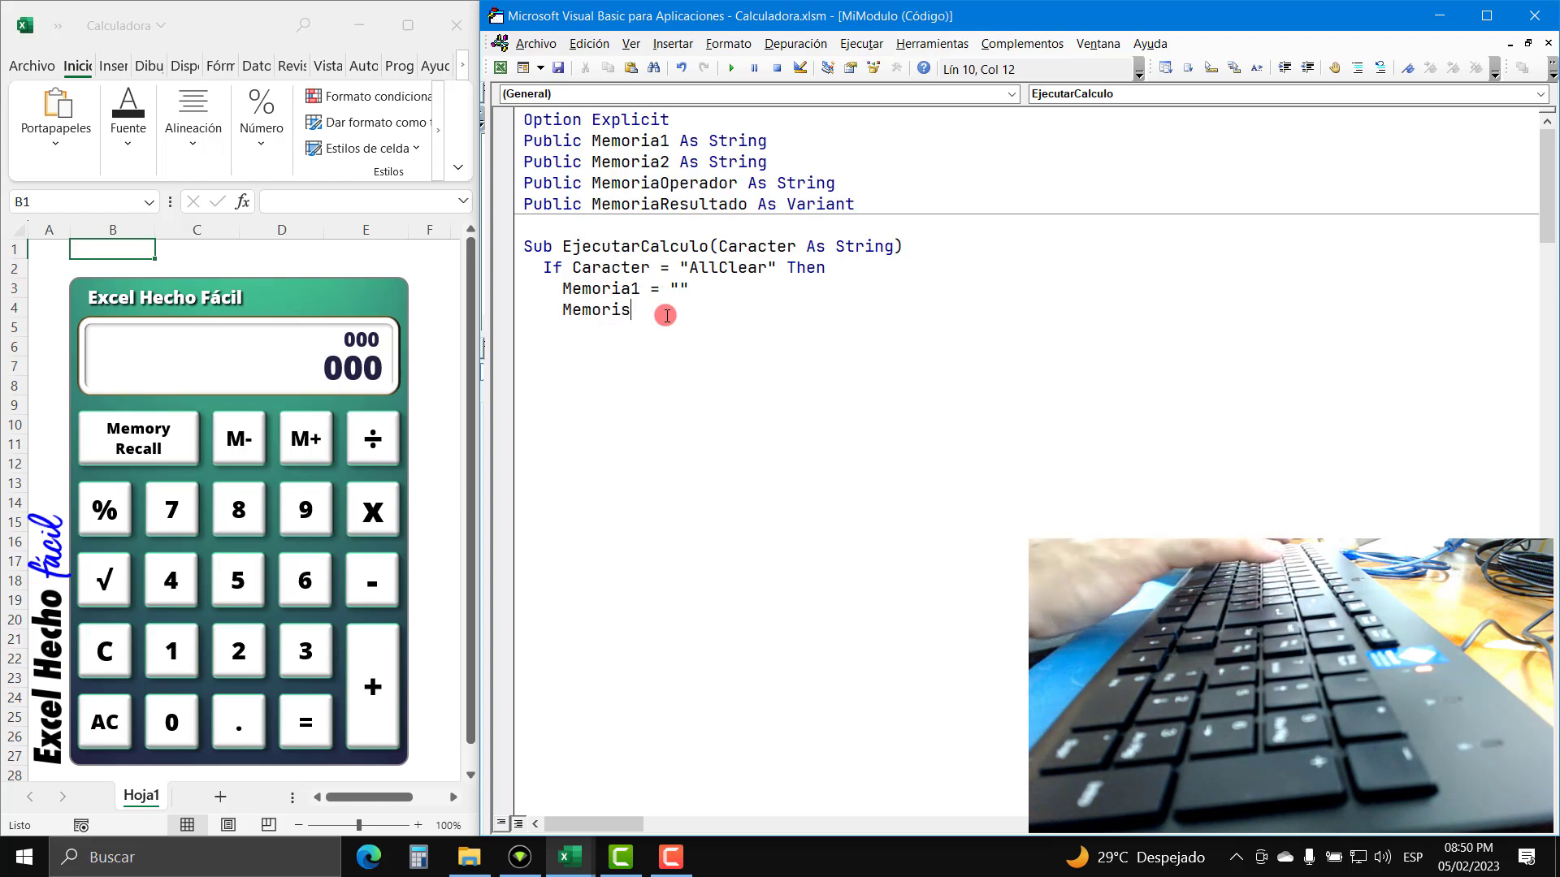
{"action": "key", "text": "BackSpace"}
{"action": "key", "text": "BackSpace"}
{"action": "type", "text": "i"}
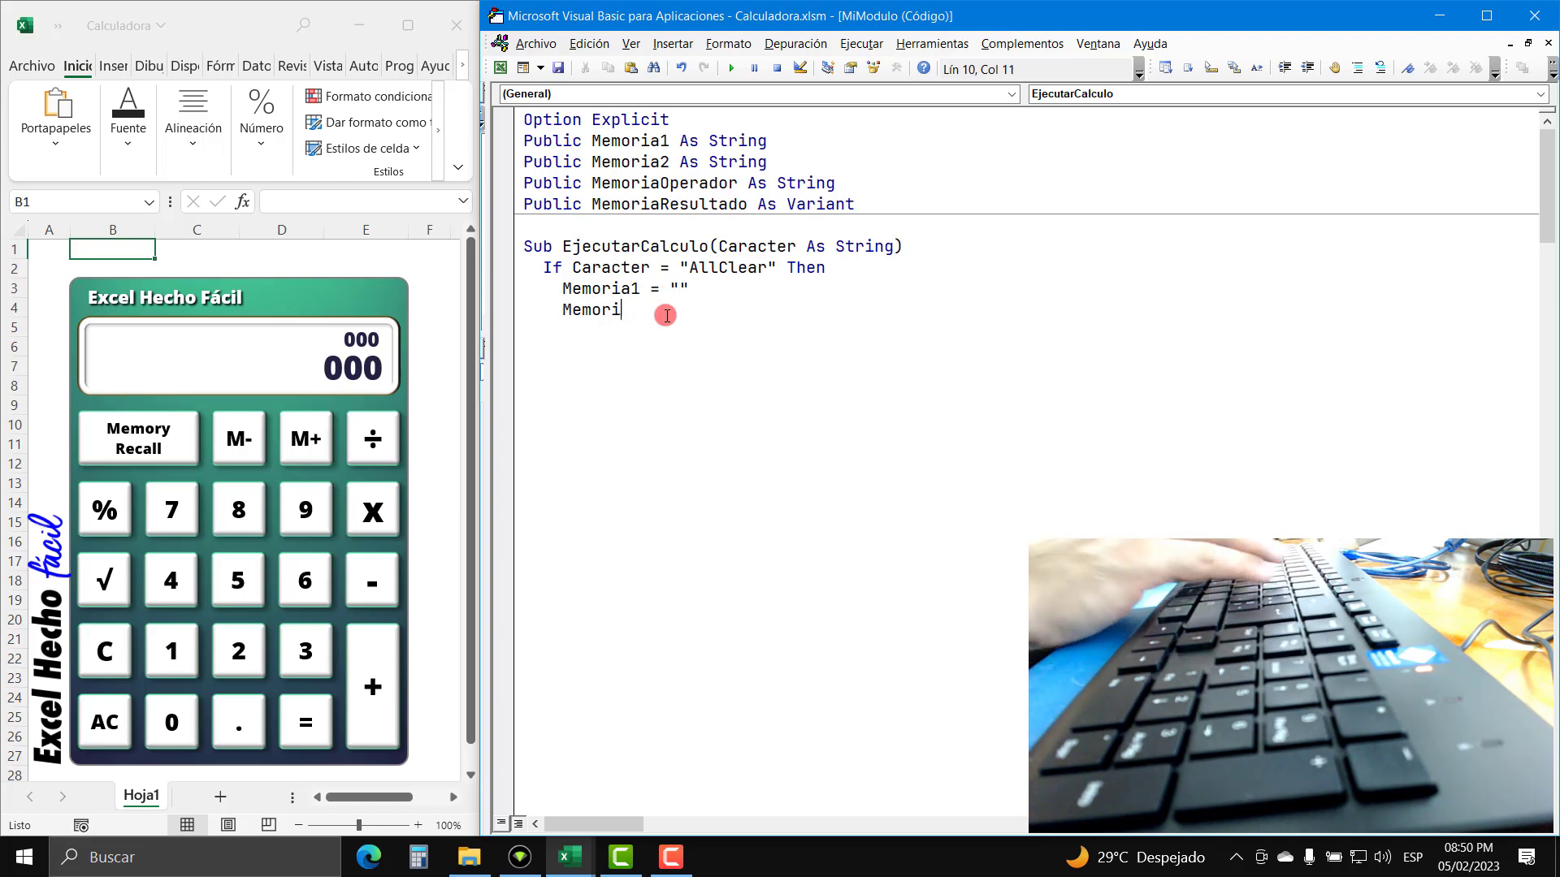
{"action": "type", "text": "a2="}
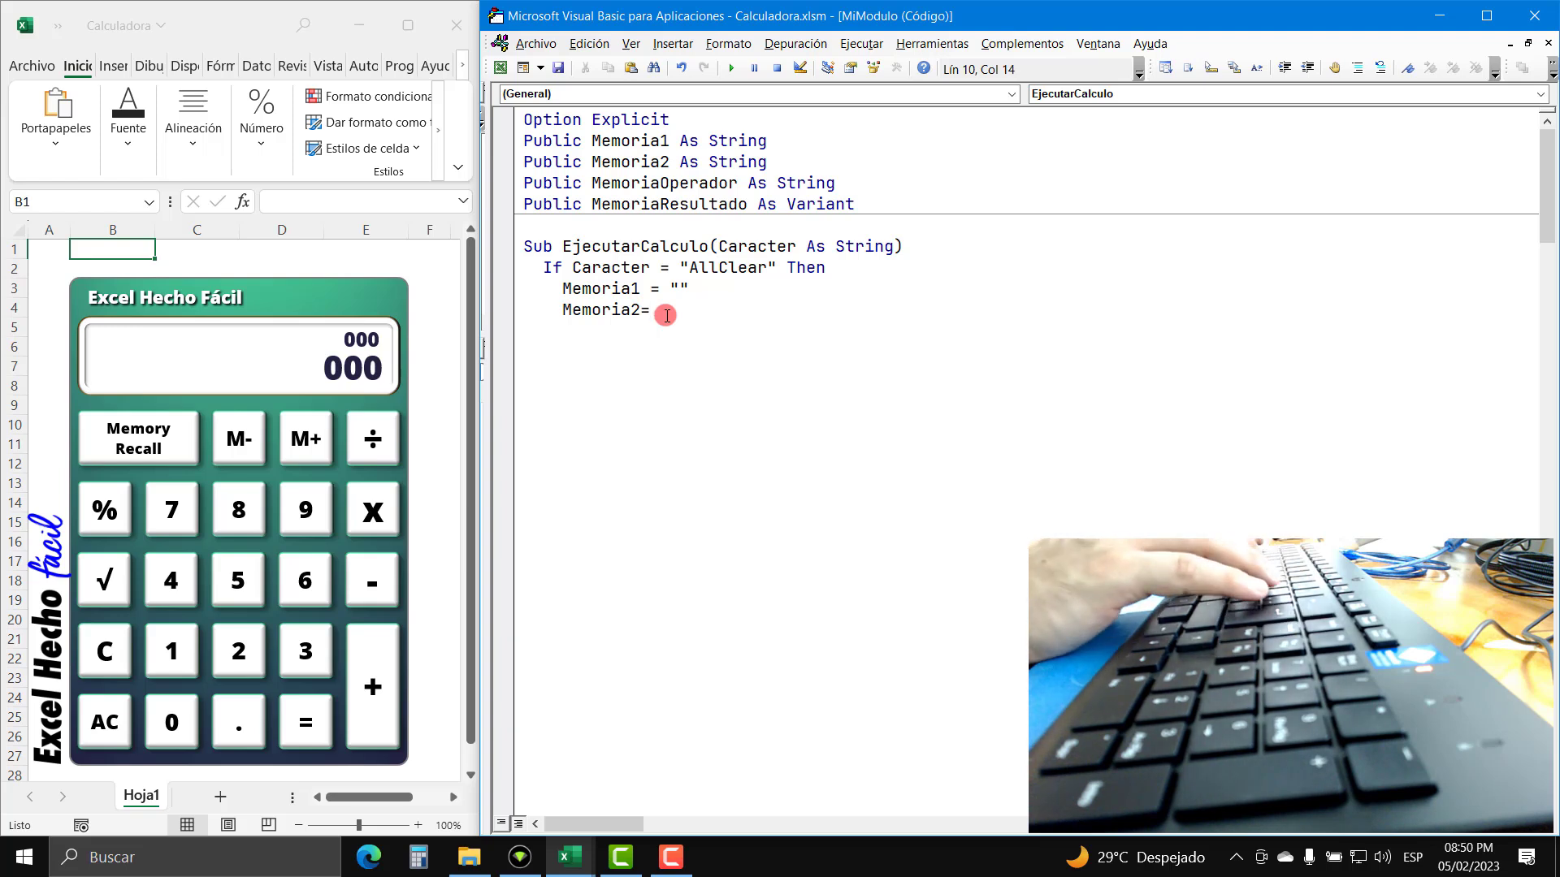
{"action": "key", "text": "Return"}
{"action": "type", "text": "MemoriaOperador"}
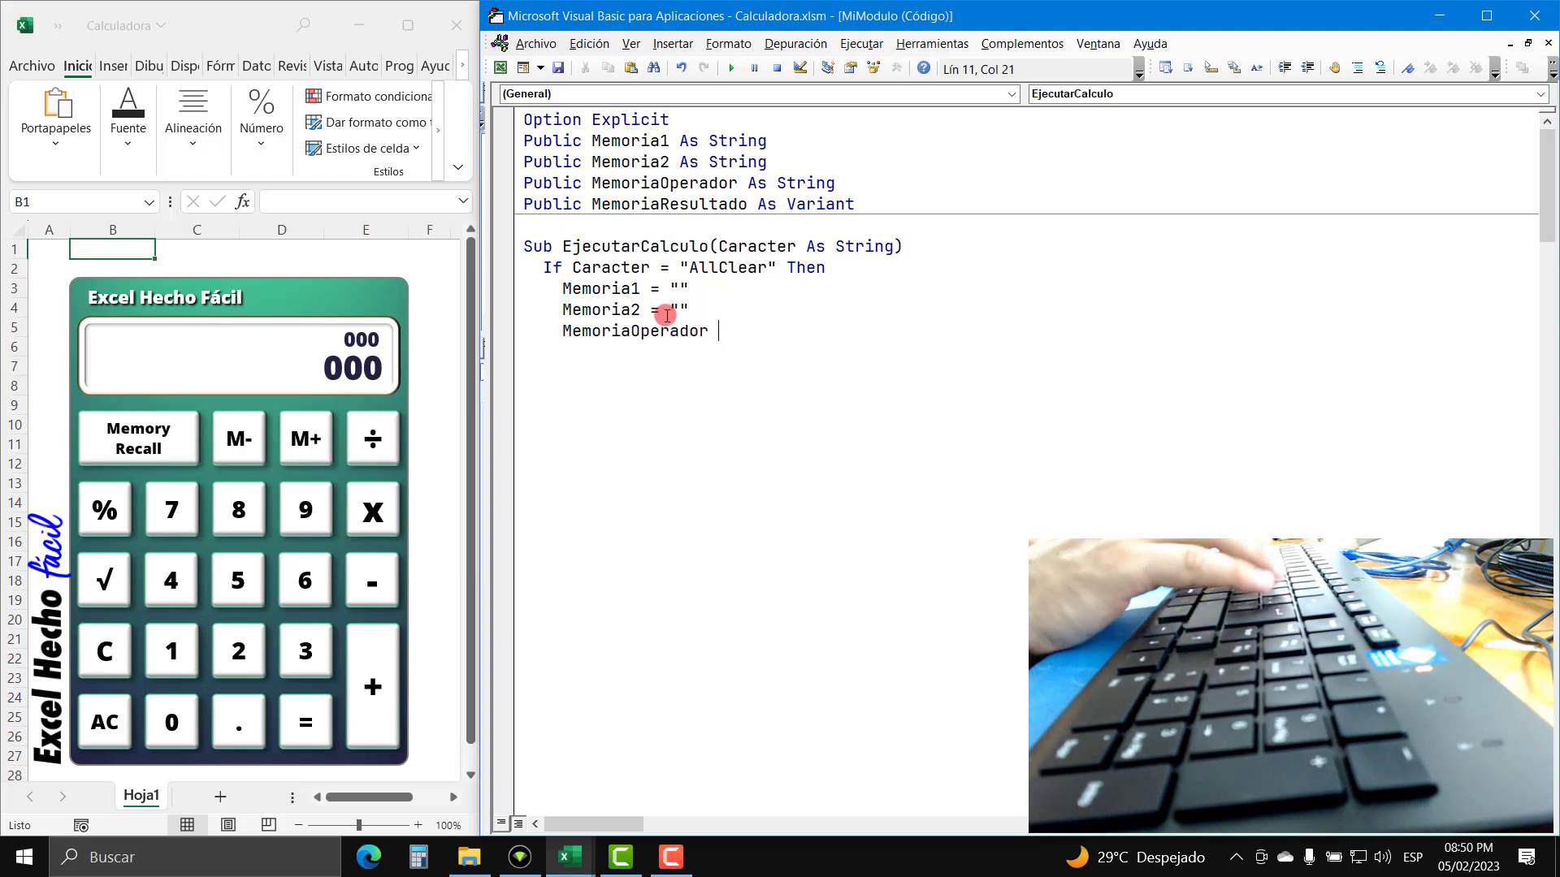
{"action": "type", "text": "= \""}
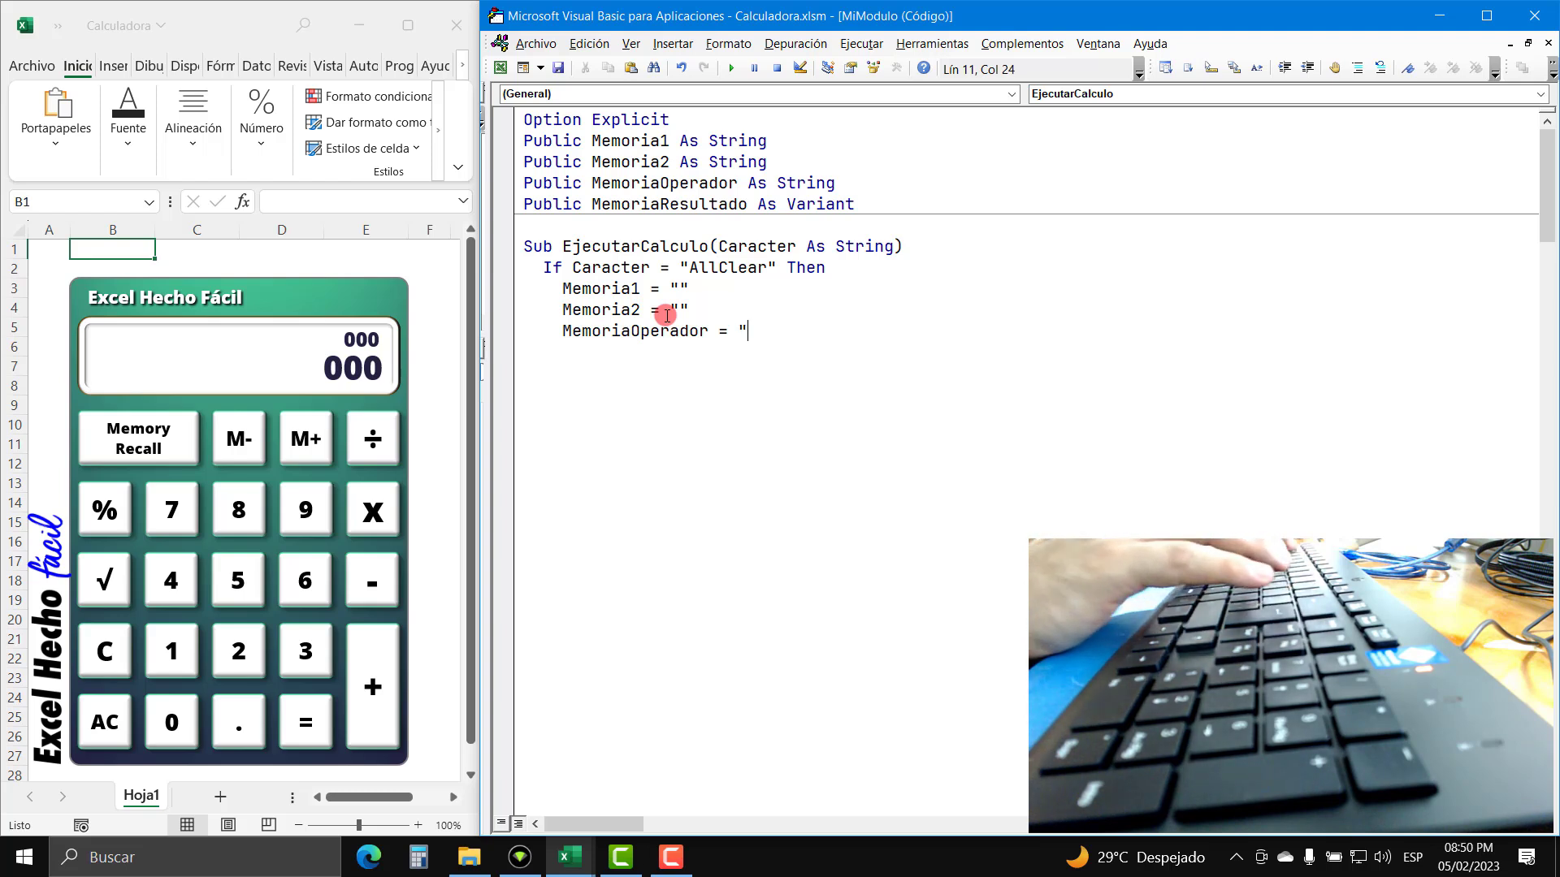
{"action": "type", "text": "\""}
{"action": "key", "text": "Return"}
{"action": "type", "text": "Memoriaresu"}
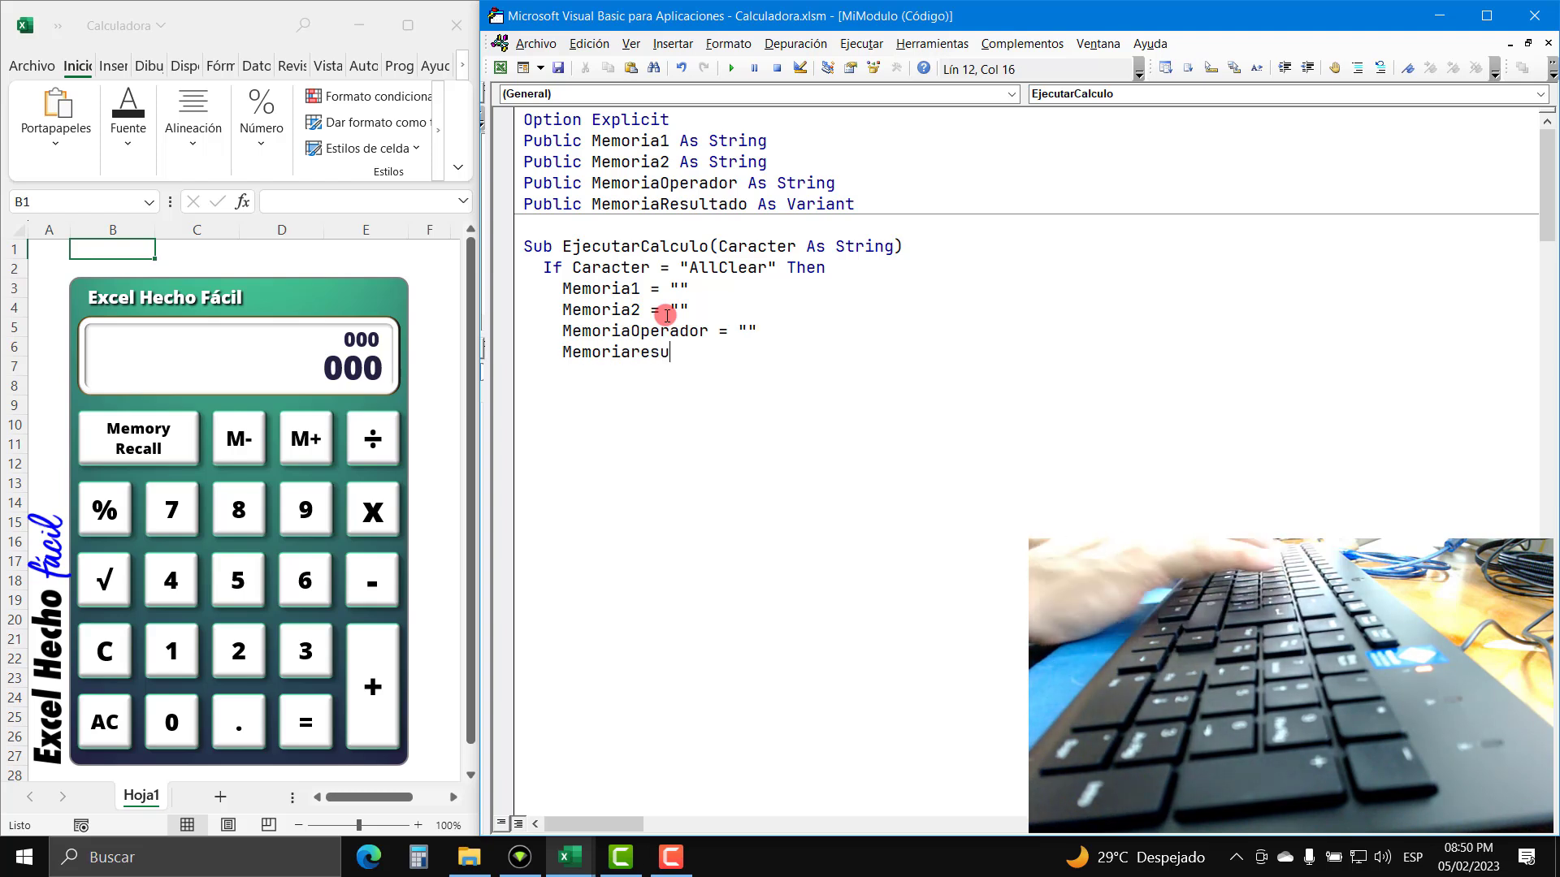
{"action": "type", "text": "ltado"}
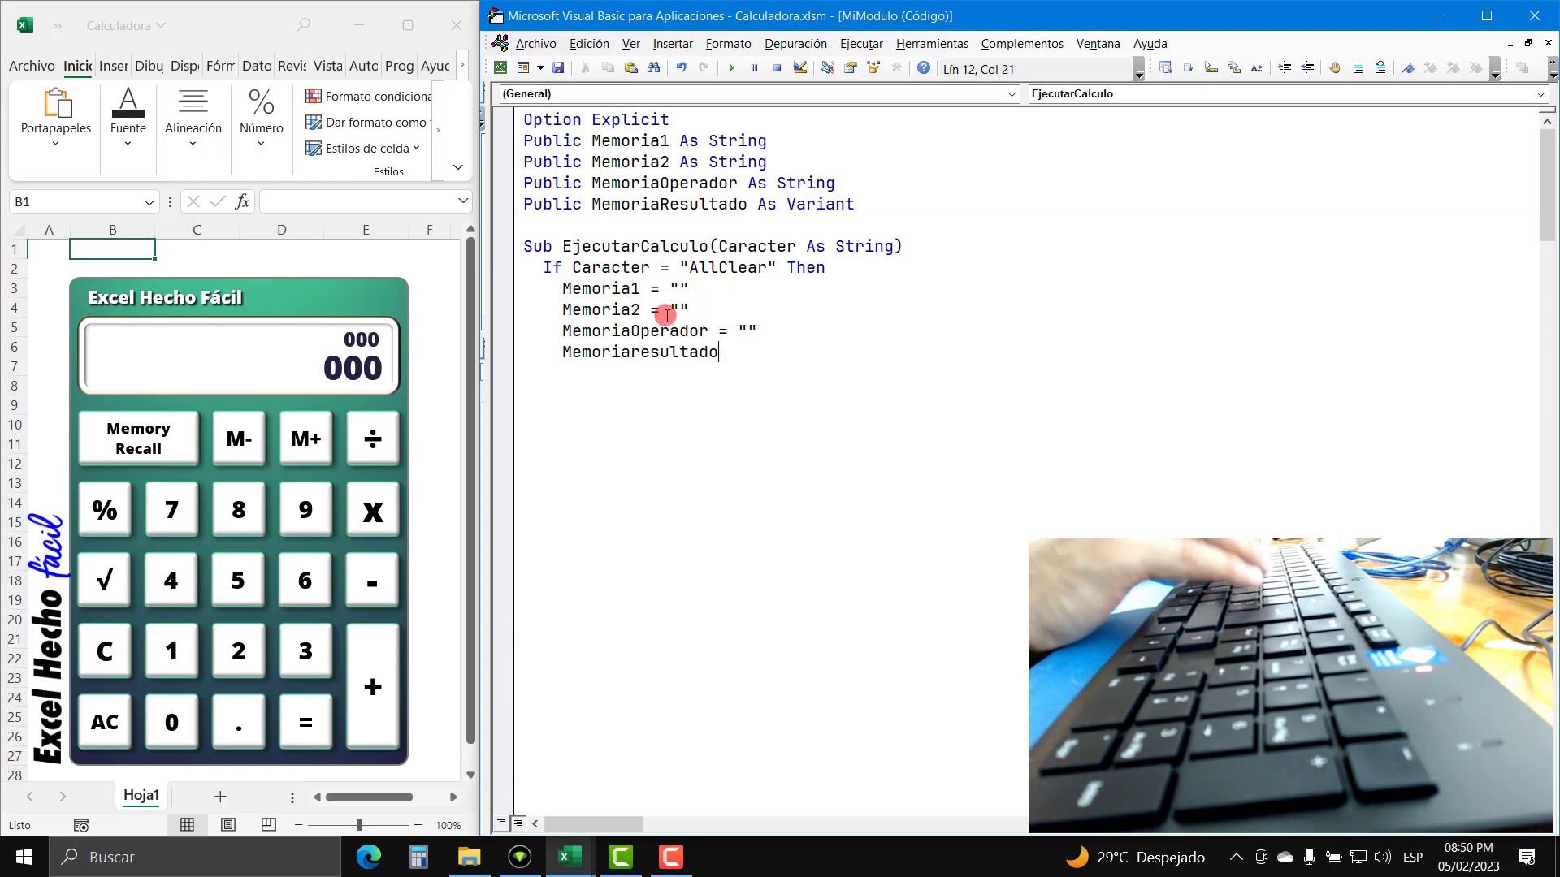
{"action": "type", "text": " = "}
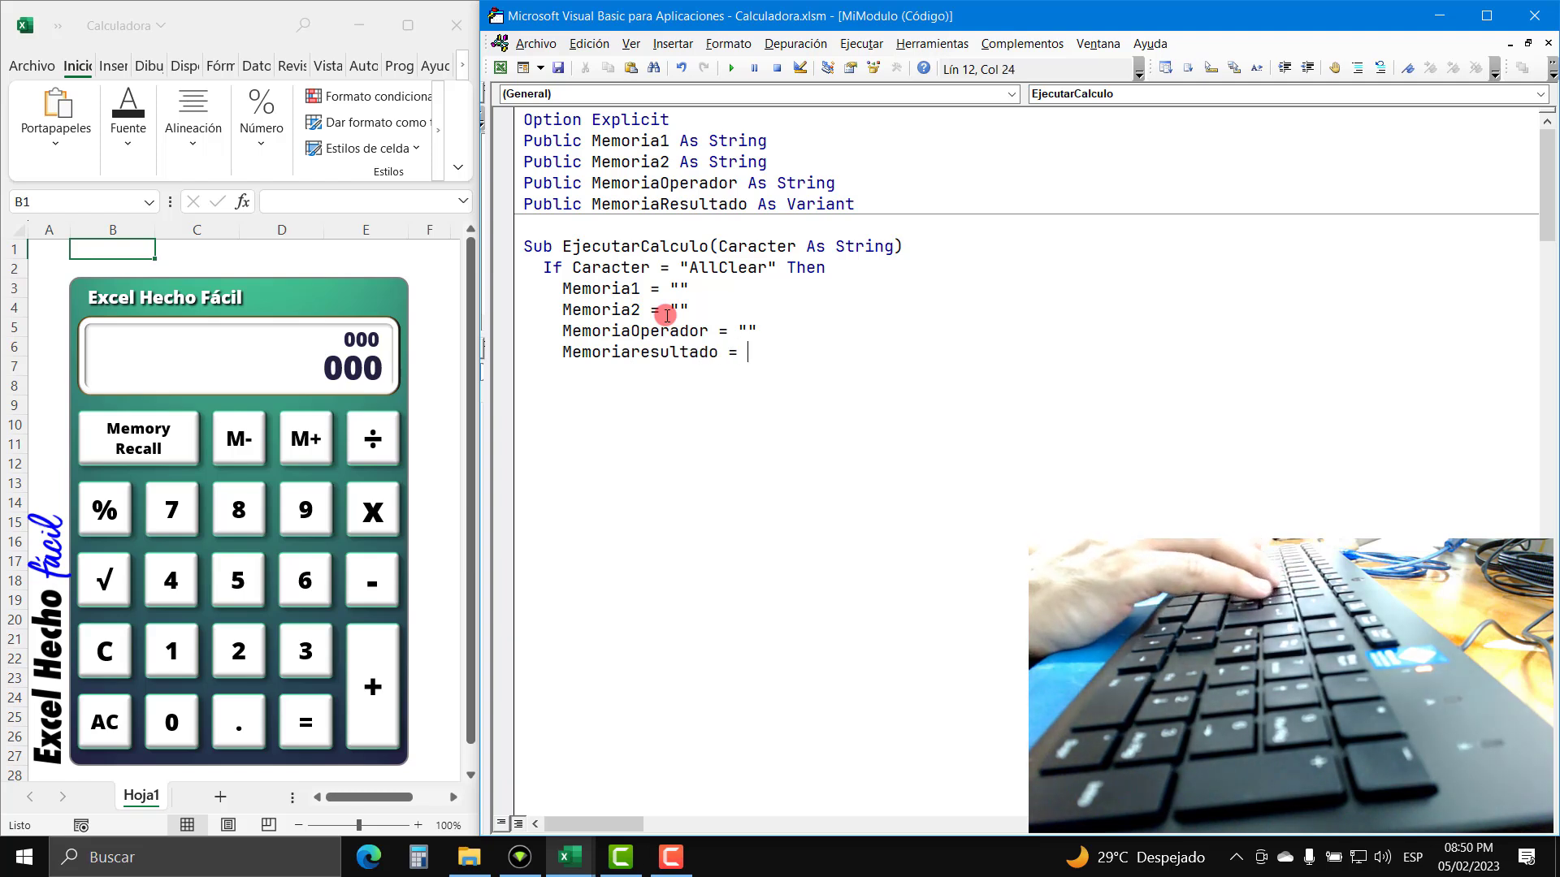
{"action": "type", "text": "0"}
{"action": "key", "text": "Return"}
{"action": "type", "text": "hoja1"}
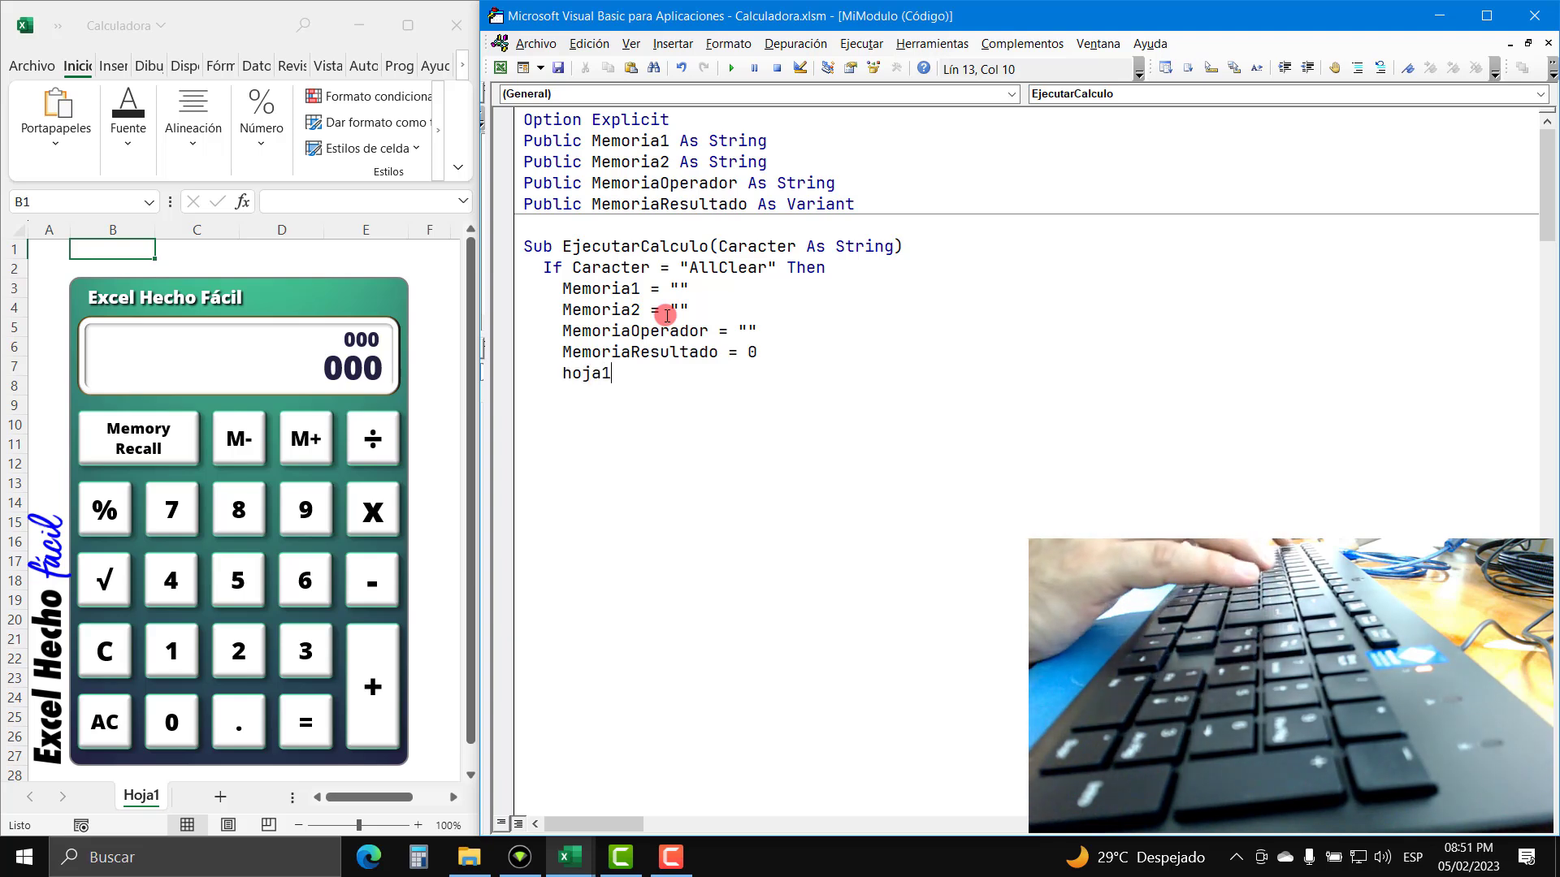
Set Hoja1.Shapes("Pantalla_1").TextFrame2.TextRange.Text to Val("0") in the AllClear branch
{"action": "type", "text": ".sha"}
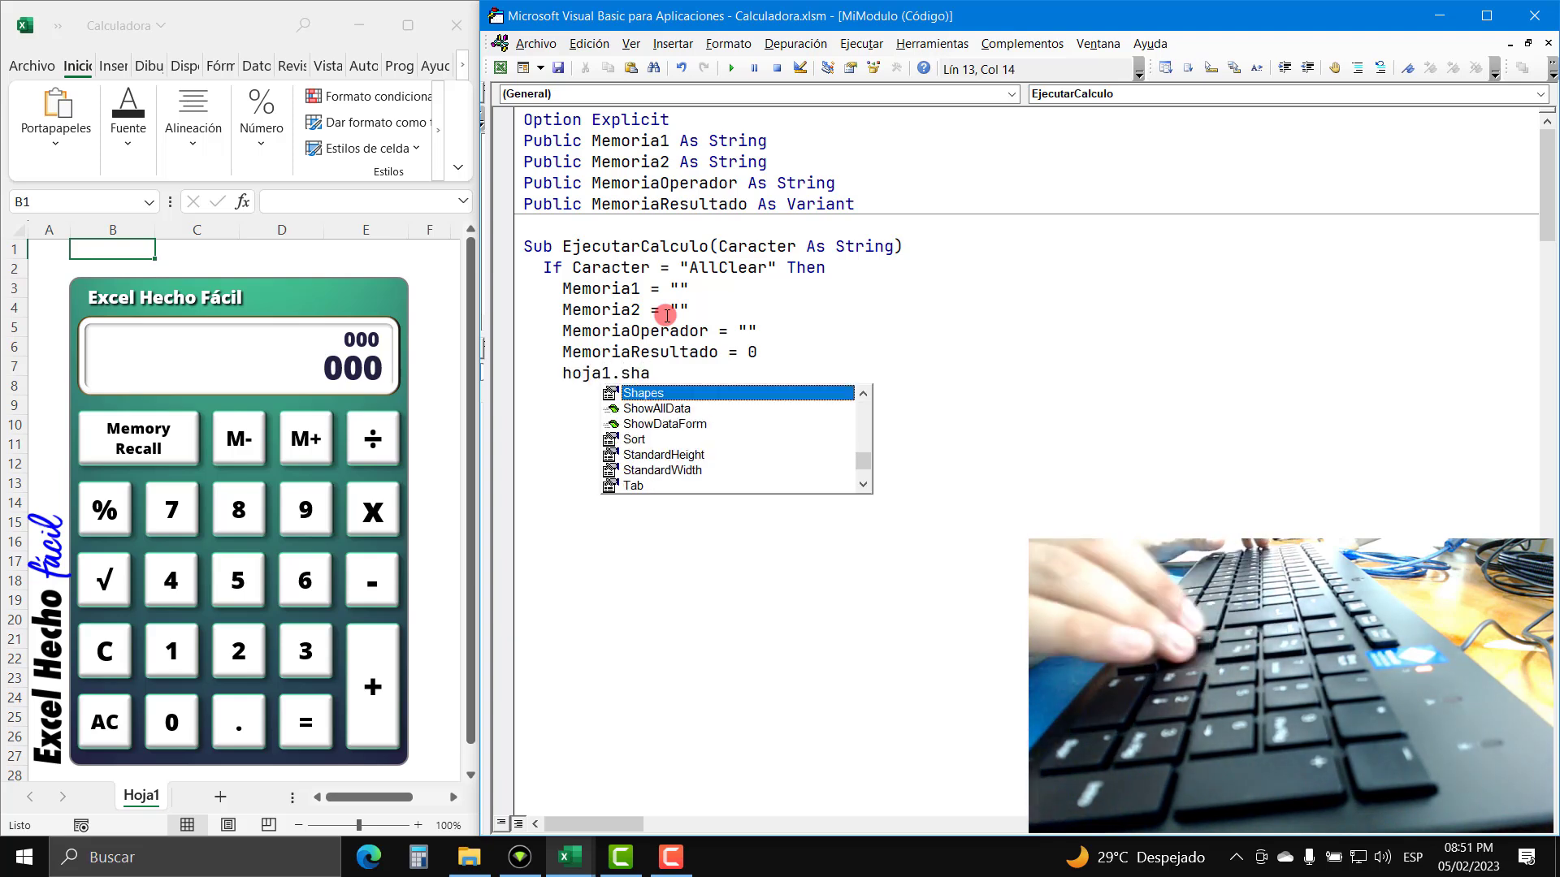
{"action": "key", "text": "Tab"}
{"action": "type", "text": "(\"\""}
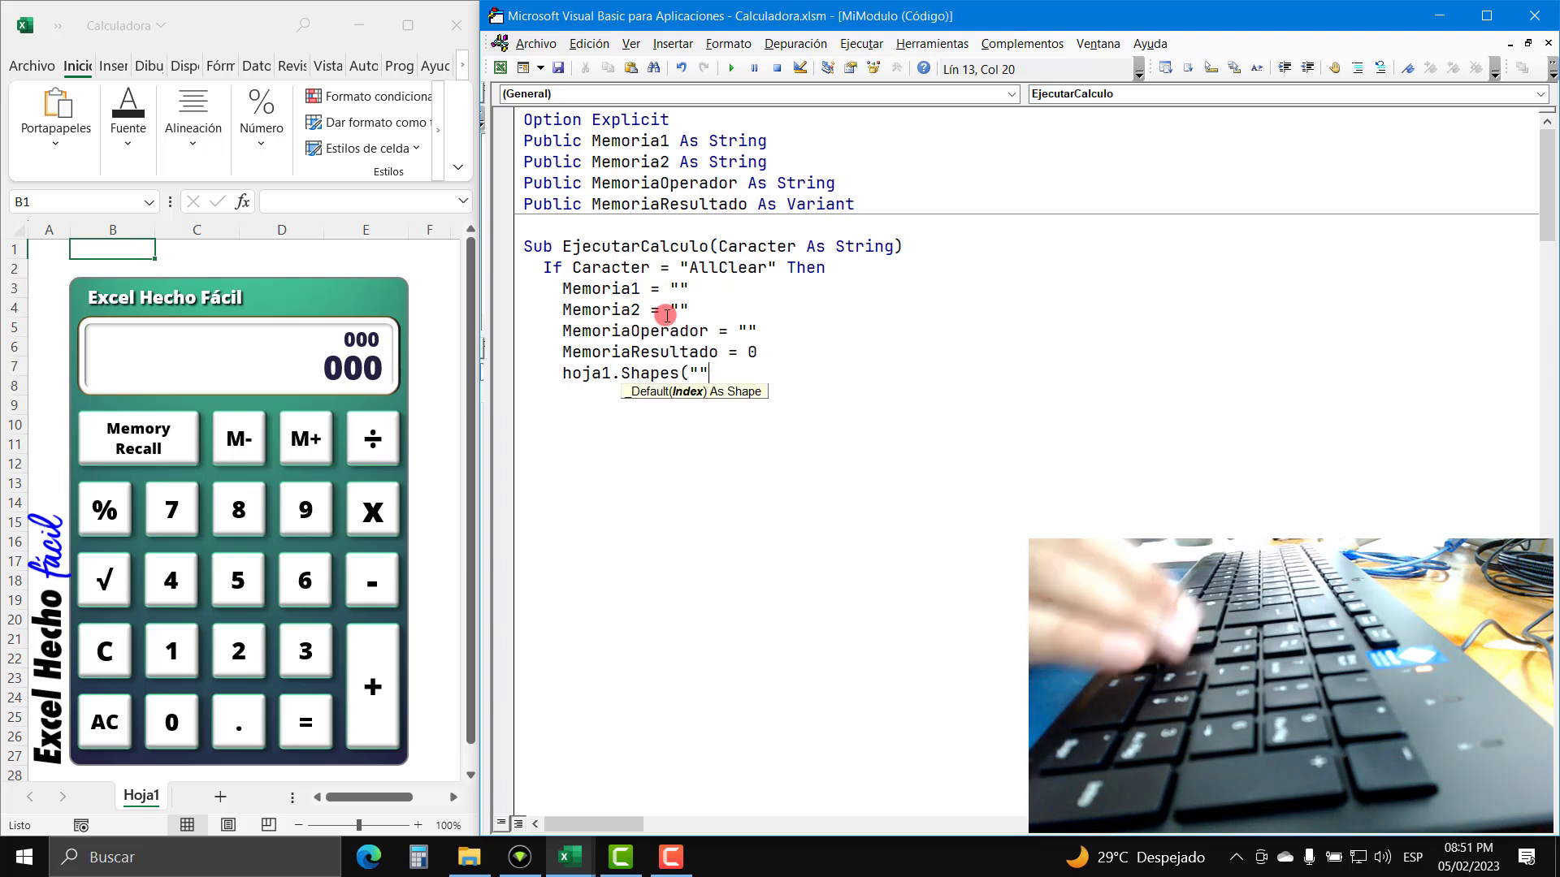
{"action": "type", "text": ")"}
{"action": "key", "text": "Left"}
{"action": "key", "text": "Left"}
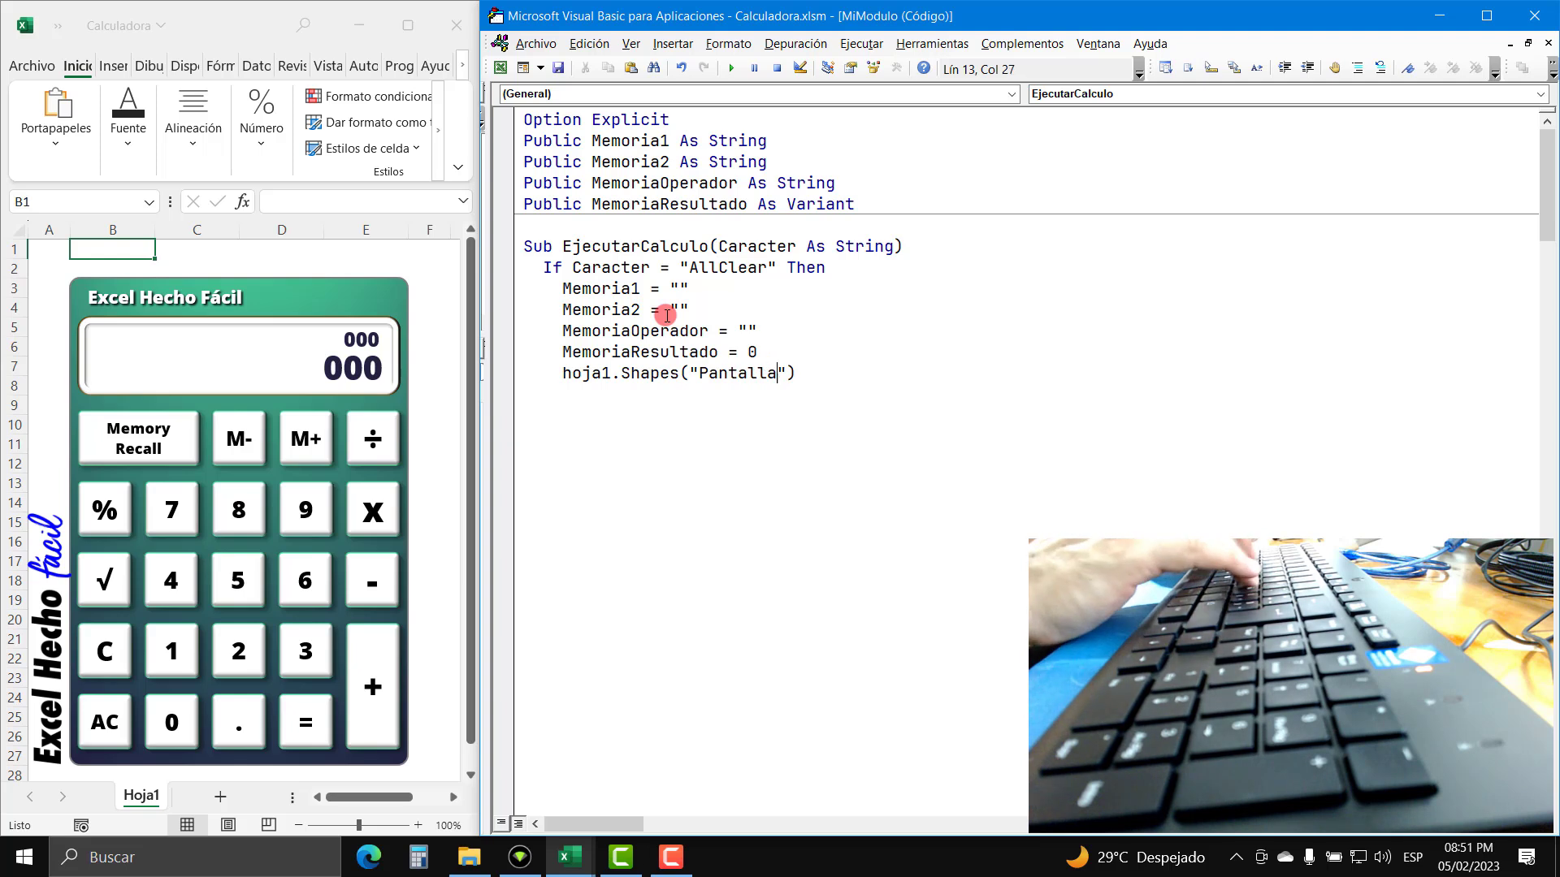
{"action": "type", "text": "_1"}
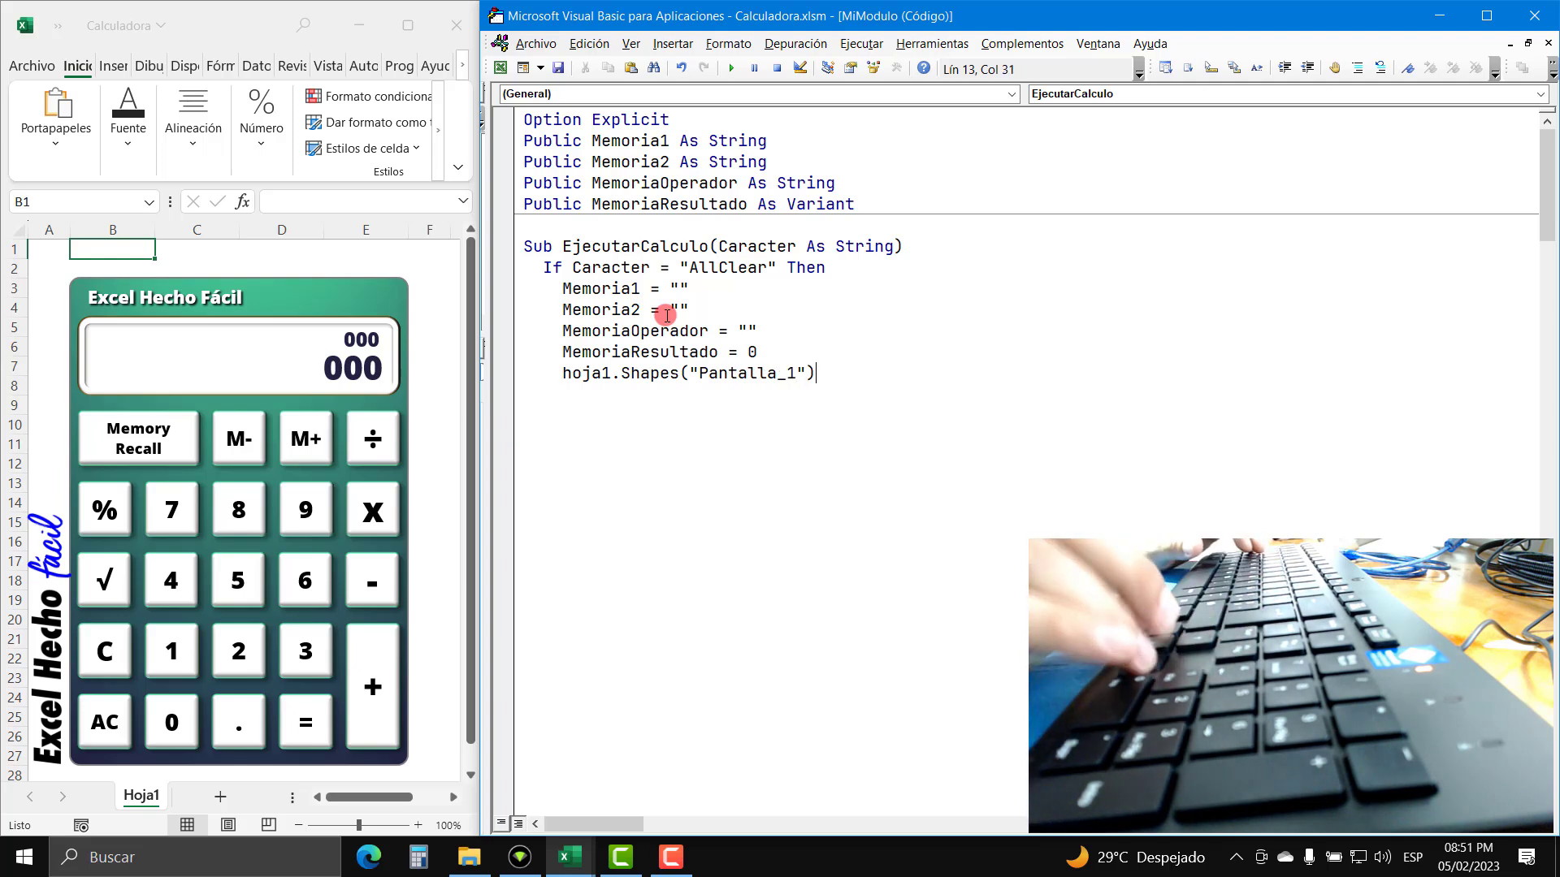
{"action": "key", "text": "End"}
{"action": "type", "text": ".te"}
{"action": "key", "text": "Tab"}
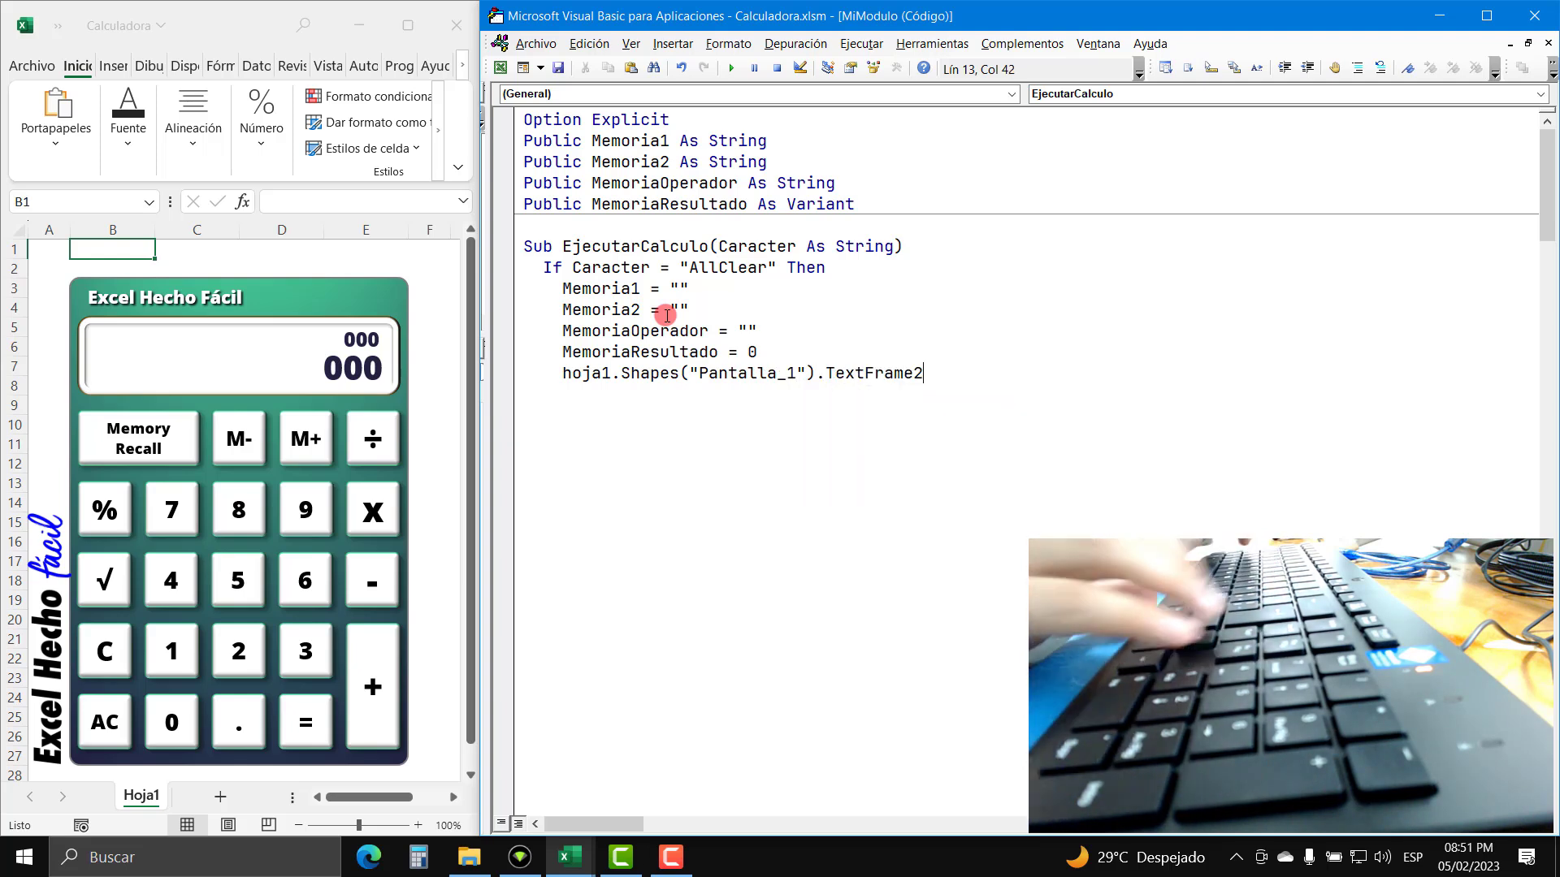
{"action": "type", "text": ".te"}
{"action": "key", "text": "Tab"}
{"action": "type", "text": ".te"}
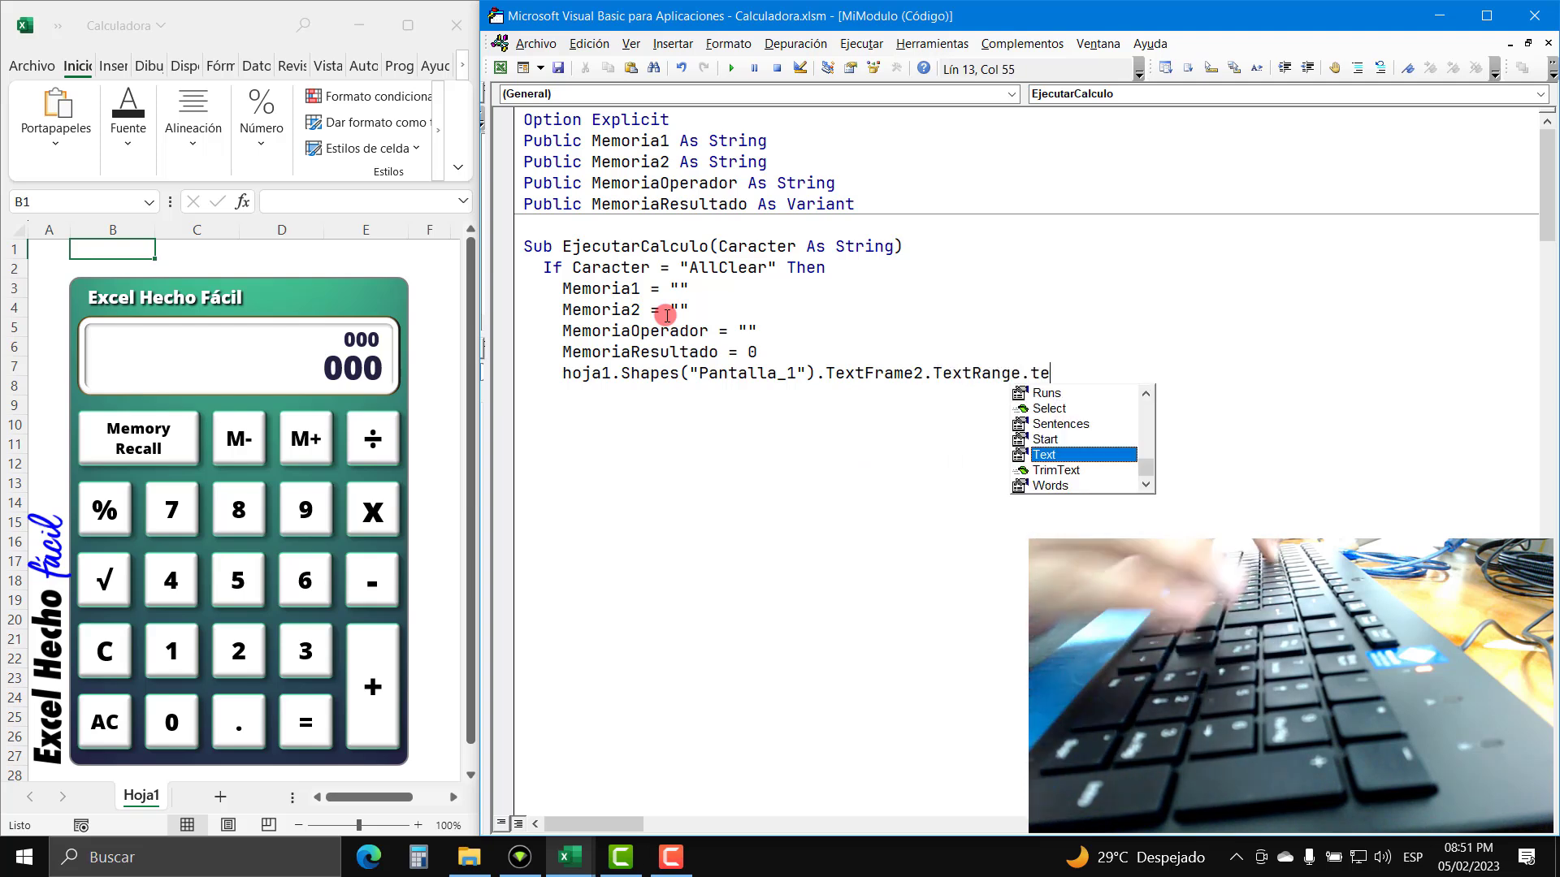
{"action": "key", "text": "Tab"}
{"action": "type", "text": "= "}
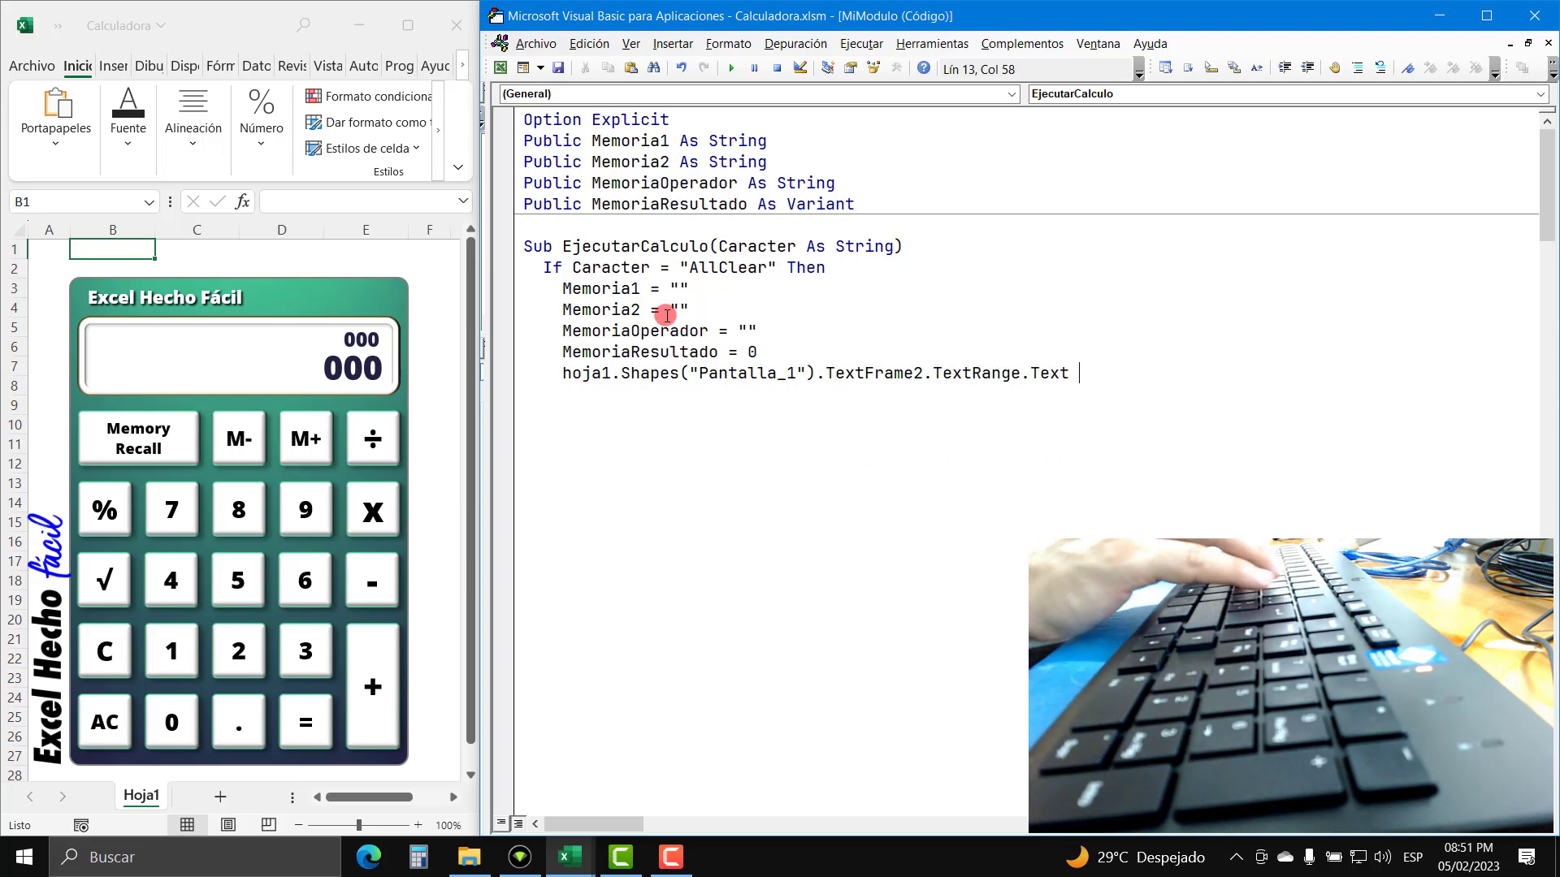
{"action": "type", "text": "val "}
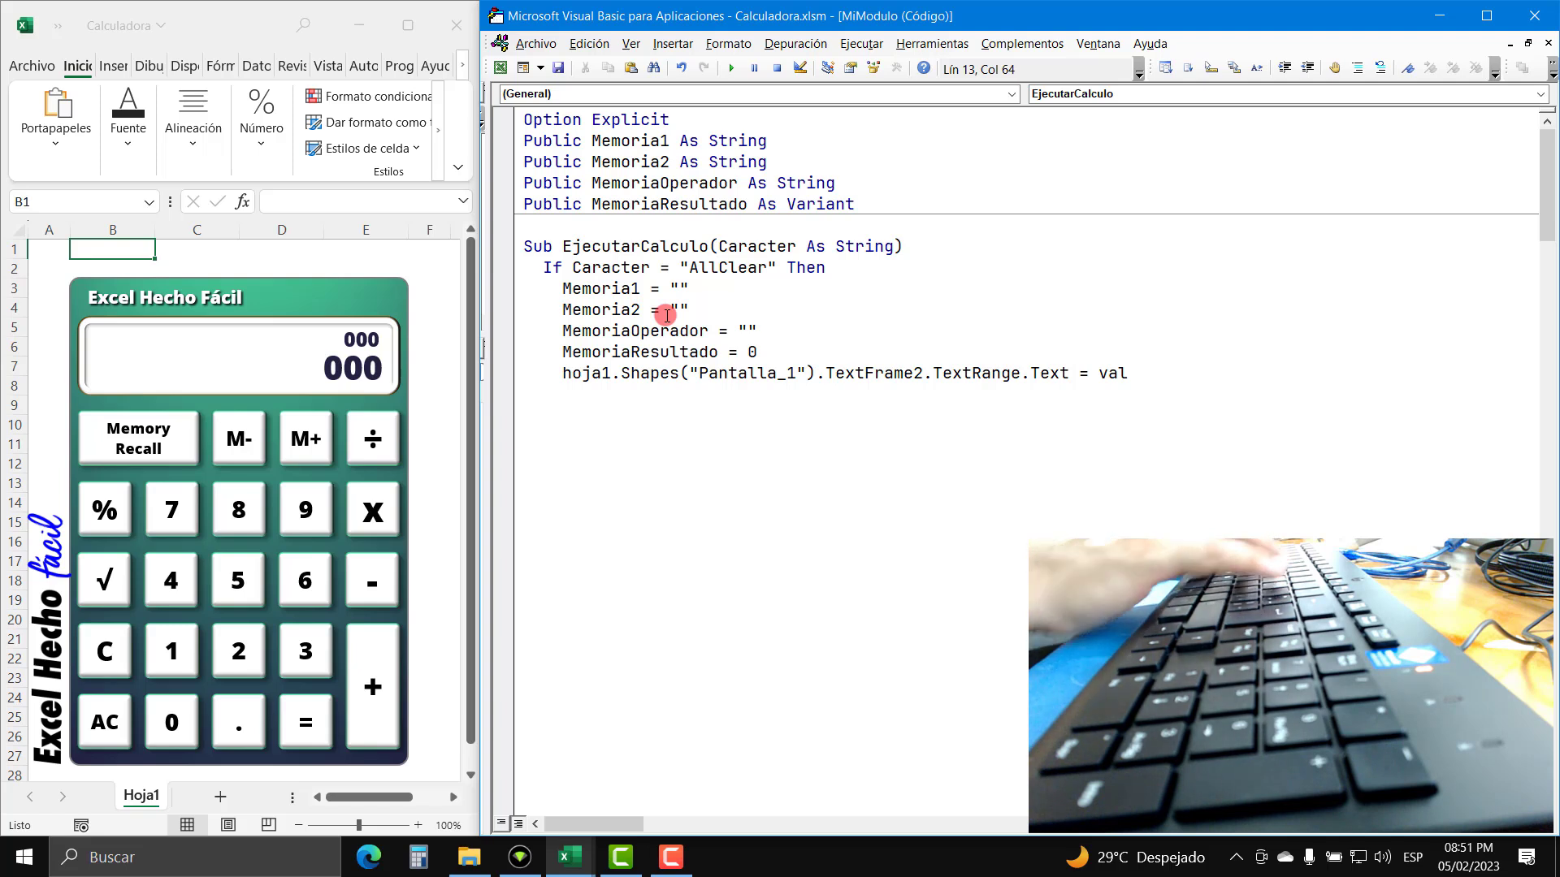
{"action": "type", "text": "("}
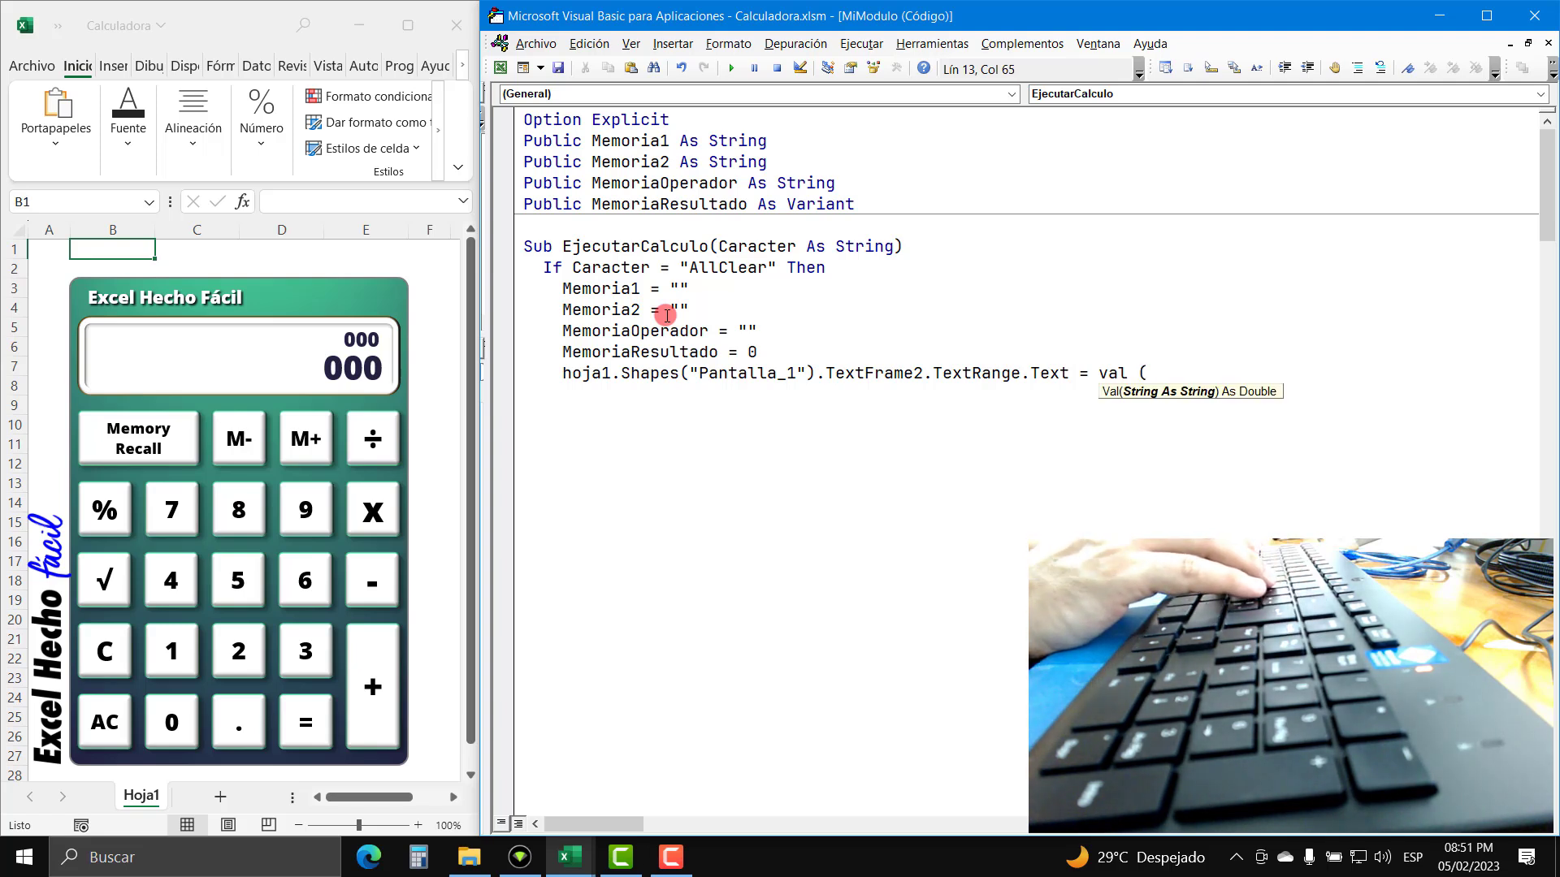
{"action": "type", "text": "0\""}
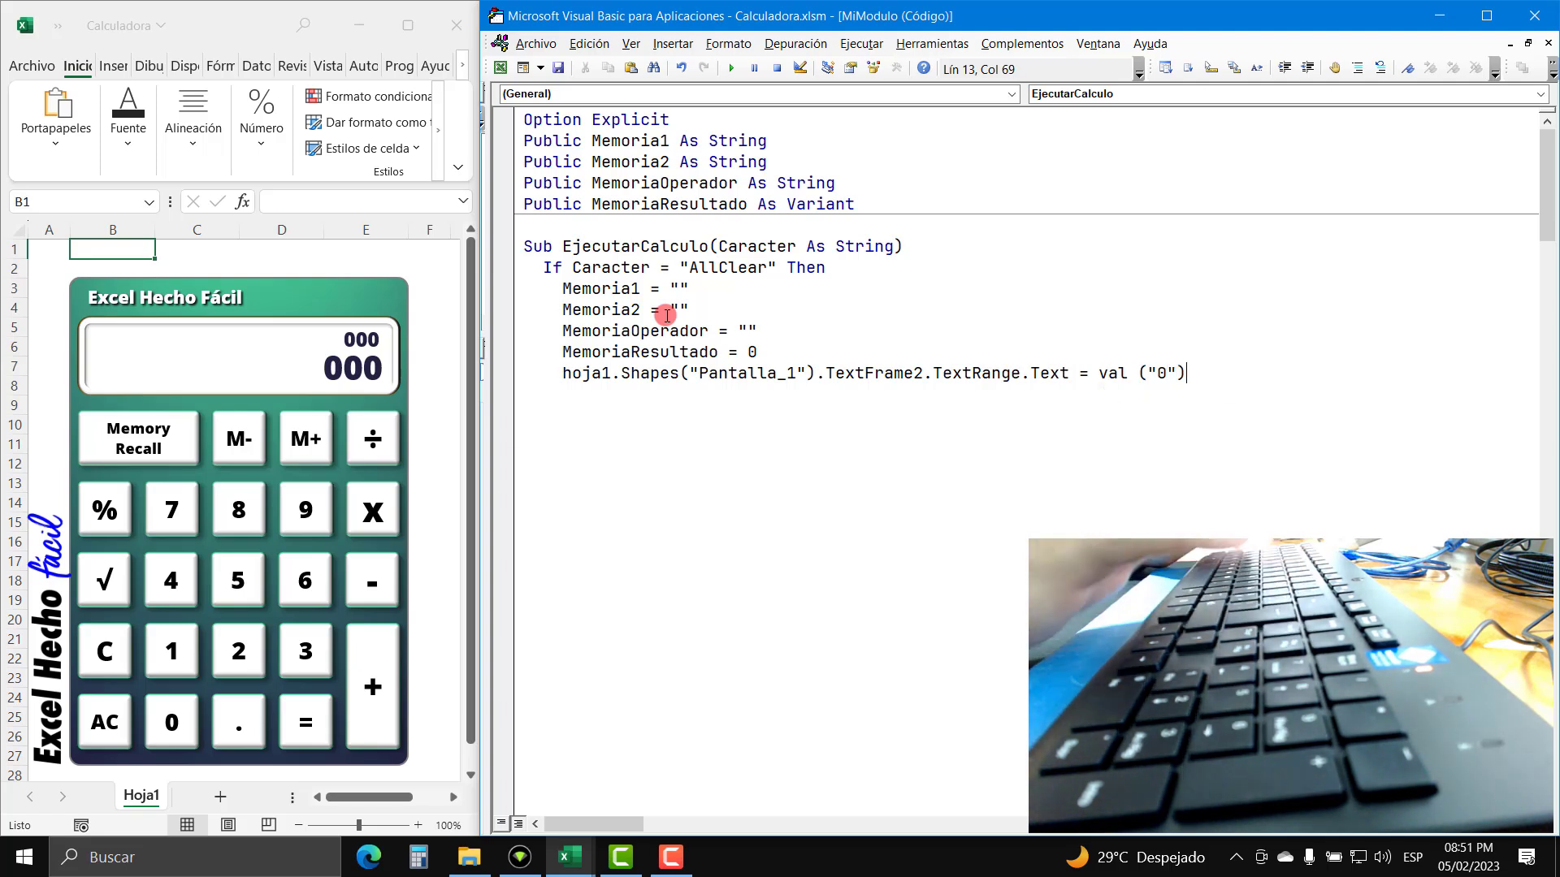
{"action": "type", "text": ")"}
{"action": "key", "text": "Return"}
Duplicate that line for Pantalla_2, setting its display text to ""
{"action": "key", "text": "shift+End"}
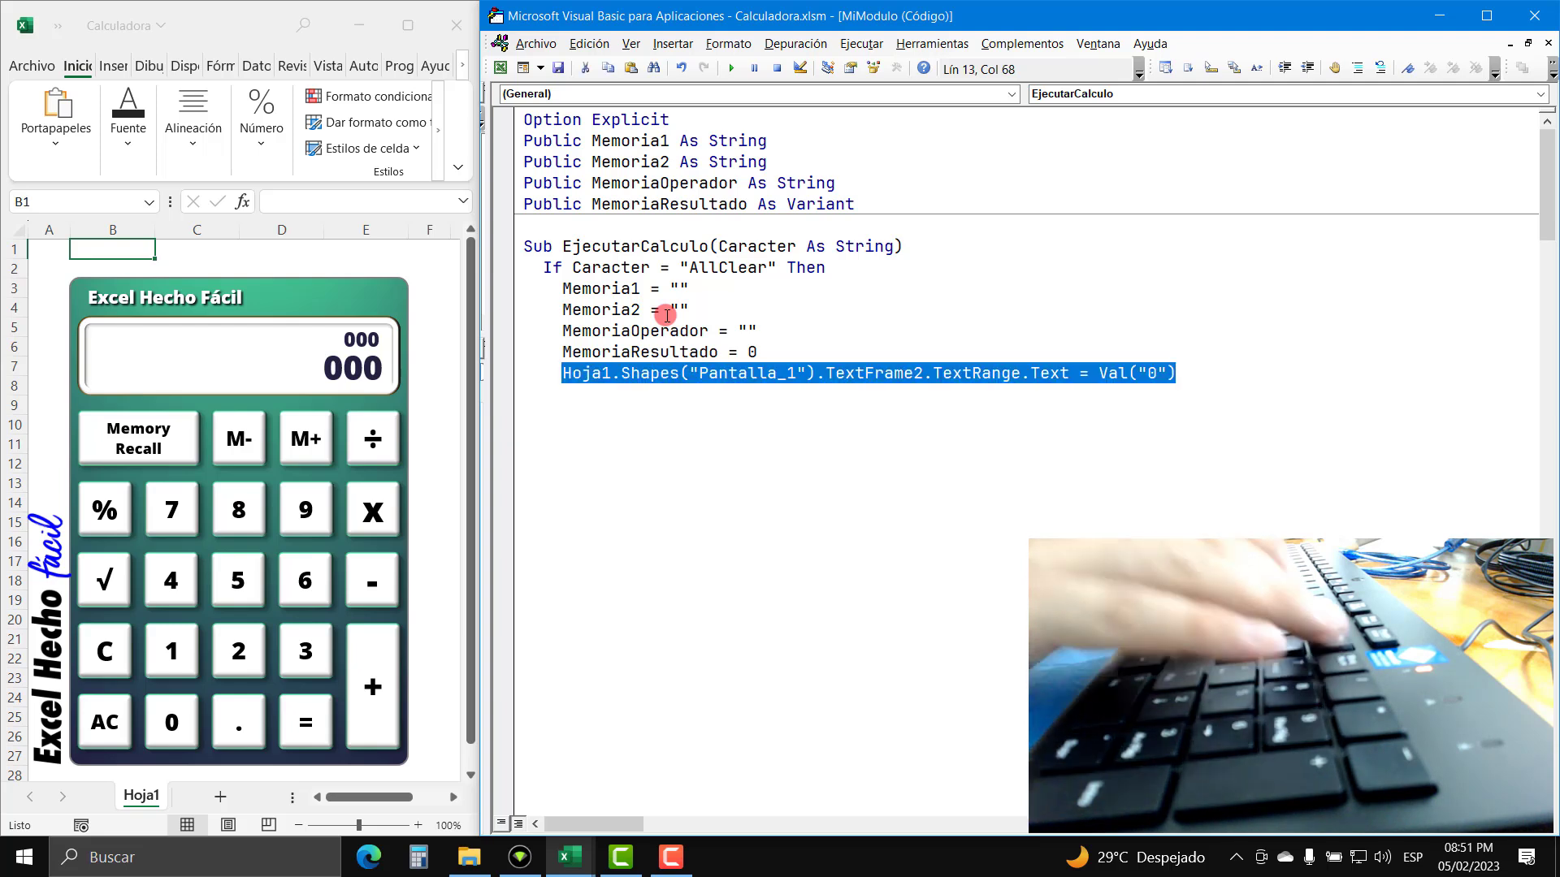
{"action": "key", "text": "ctrl+c"}
{"action": "key", "text": "Down"}
{"action": "key", "text": "ctrl+v"}
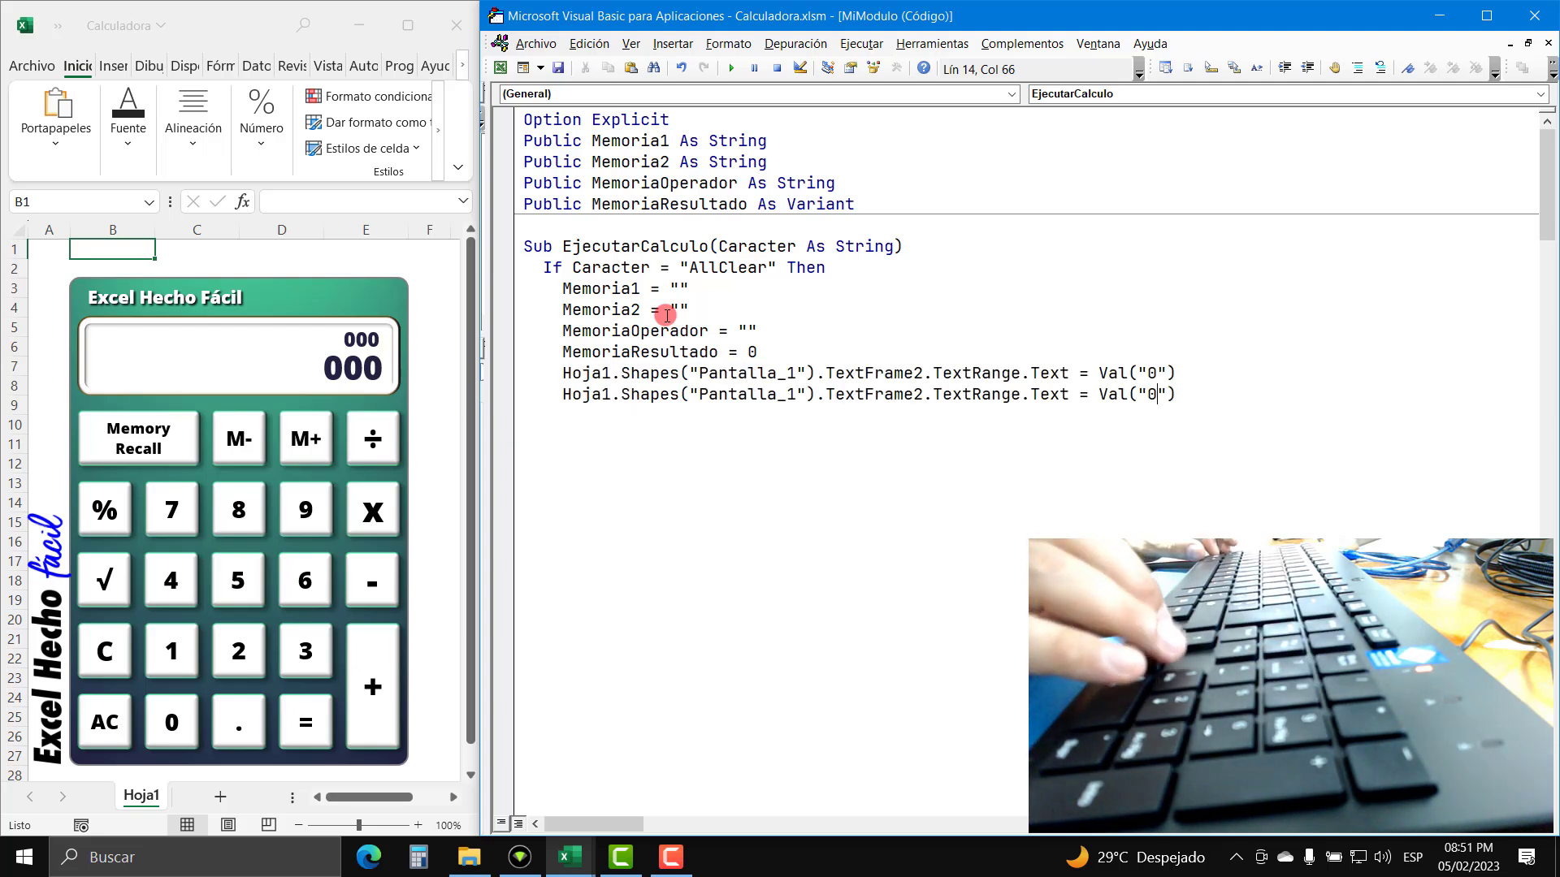
{"action": "key", "text": "Left"}
{"action": "key", "text": "Left"}
{"action": "key", "text": "Left"}
{"action": "key", "text": "Left"}
{"action": "key", "text": "Left"}
{"action": "key", "text": "Left"}
{"action": "key", "text": "BackSpace"}
{"action": "type", "text": "2"}
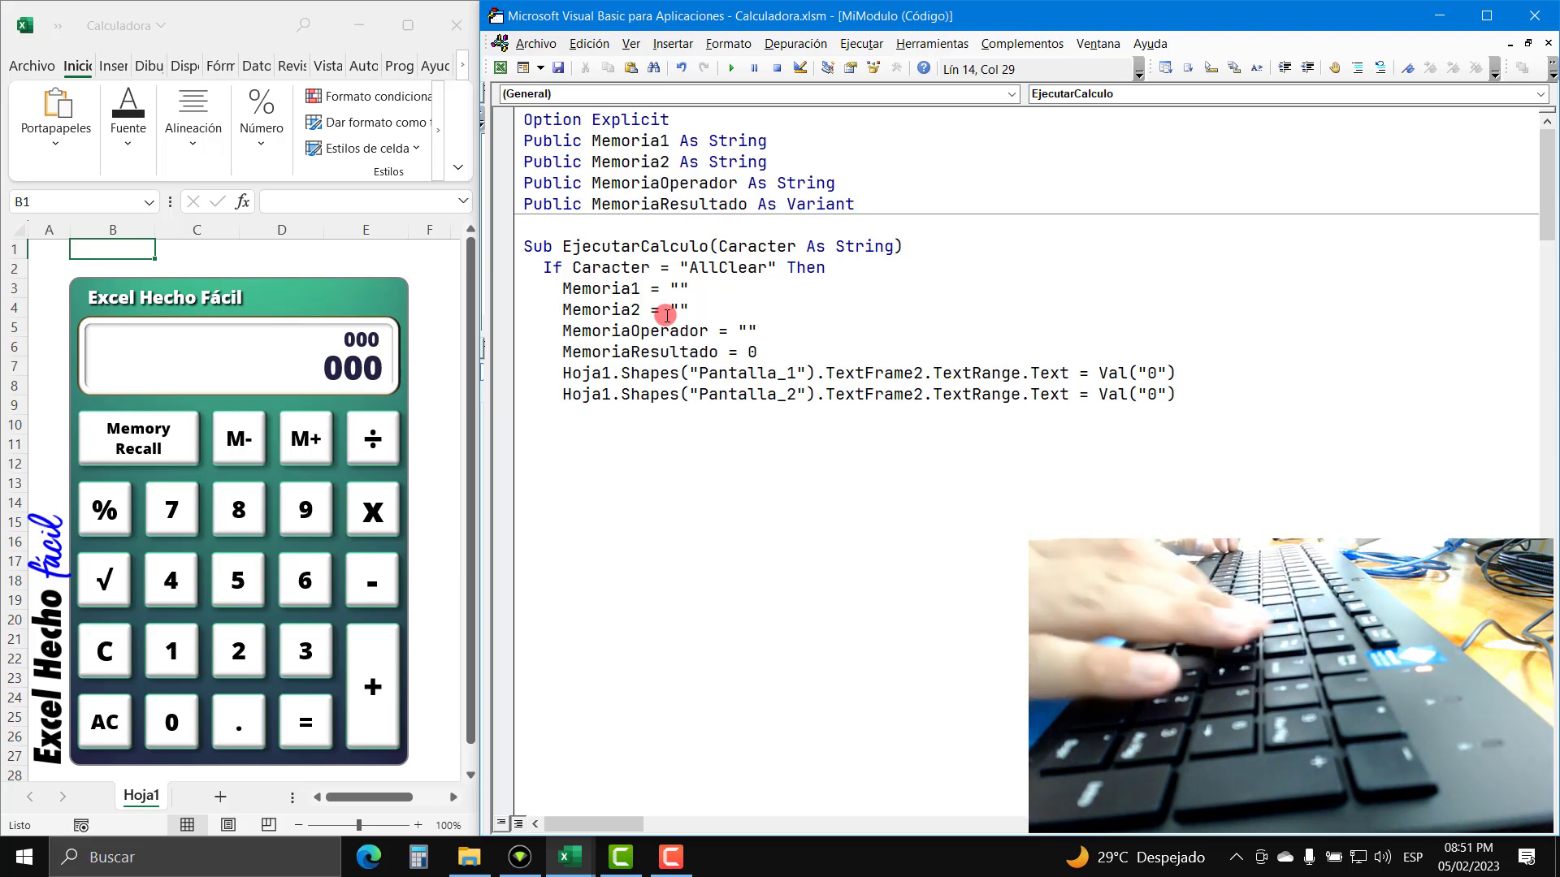
{"action": "key", "text": "End"}
{"action": "key", "text": "BackSpace"}
{"action": "key", "text": "BackSpace"}
{"action": "key", "text": "BackSpace"}
{"action": "key", "text": "BackSpace"}
{"action": "key", "text": "BackSpace"}
{"action": "key", "text": "BackSpace"}
{"action": "key", "text": "BackSpace"}
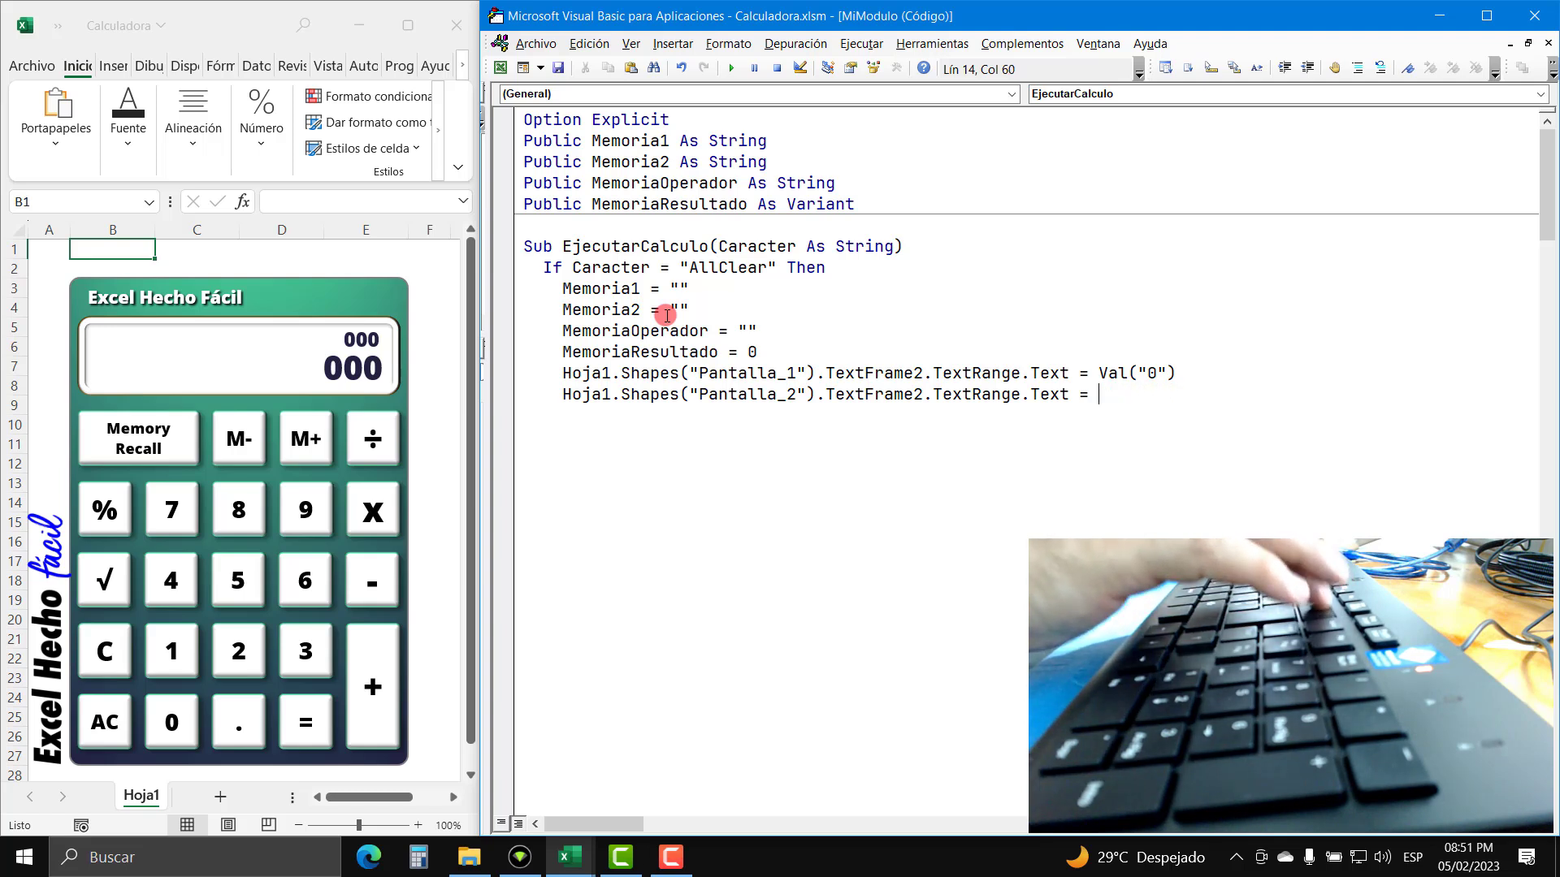
{"action": "type", "text": "\"\""}
{"action": "key", "text": "Return"}
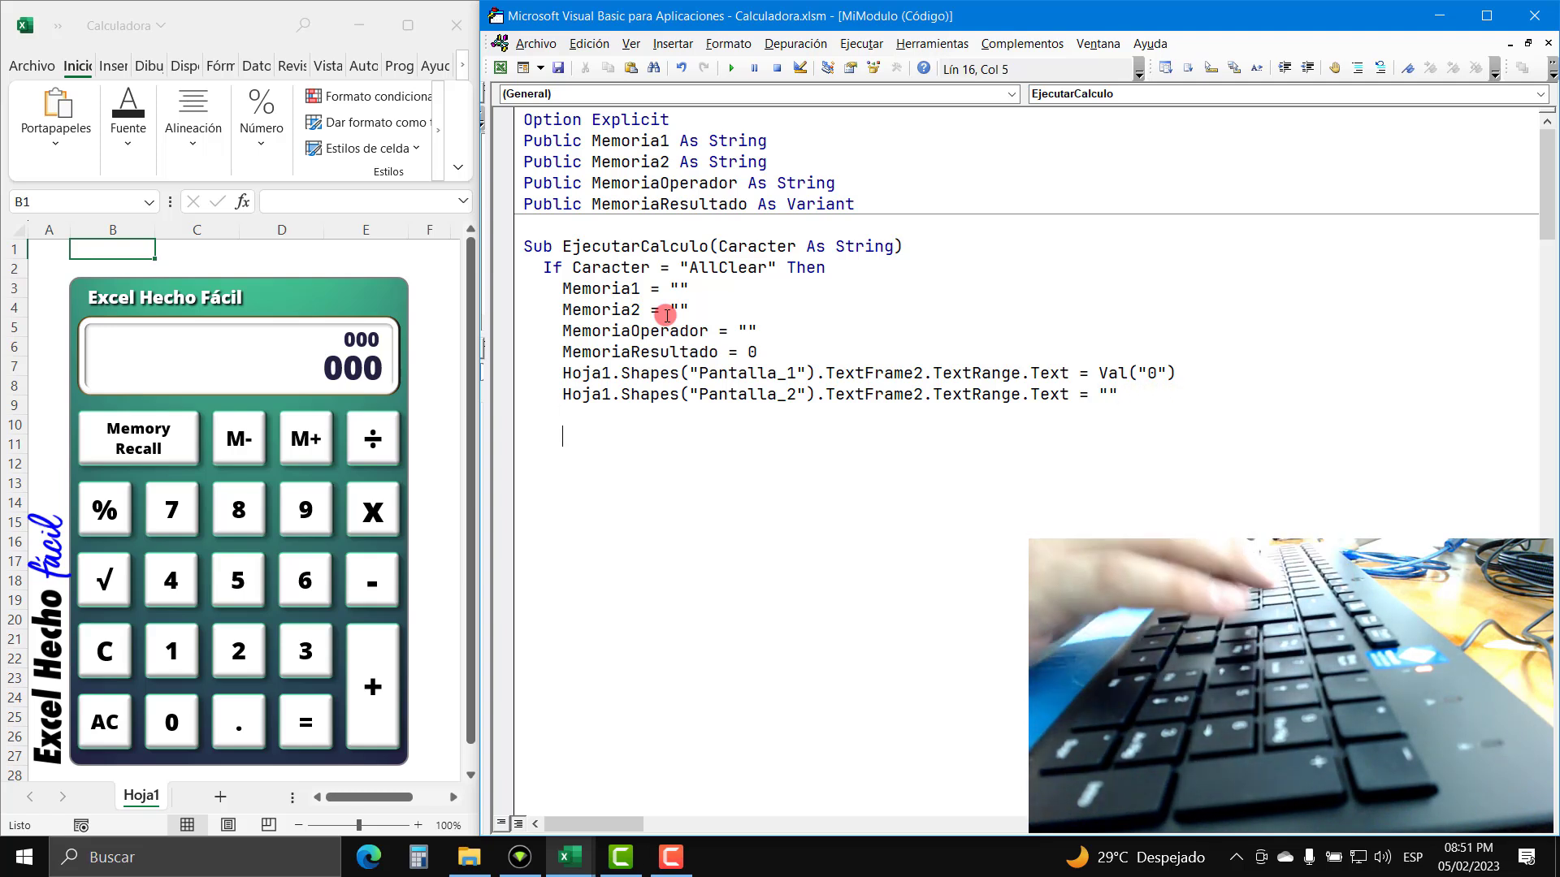
{"action": "key", "text": "Return"}
{"action": "key", "text": "BackSpace"}
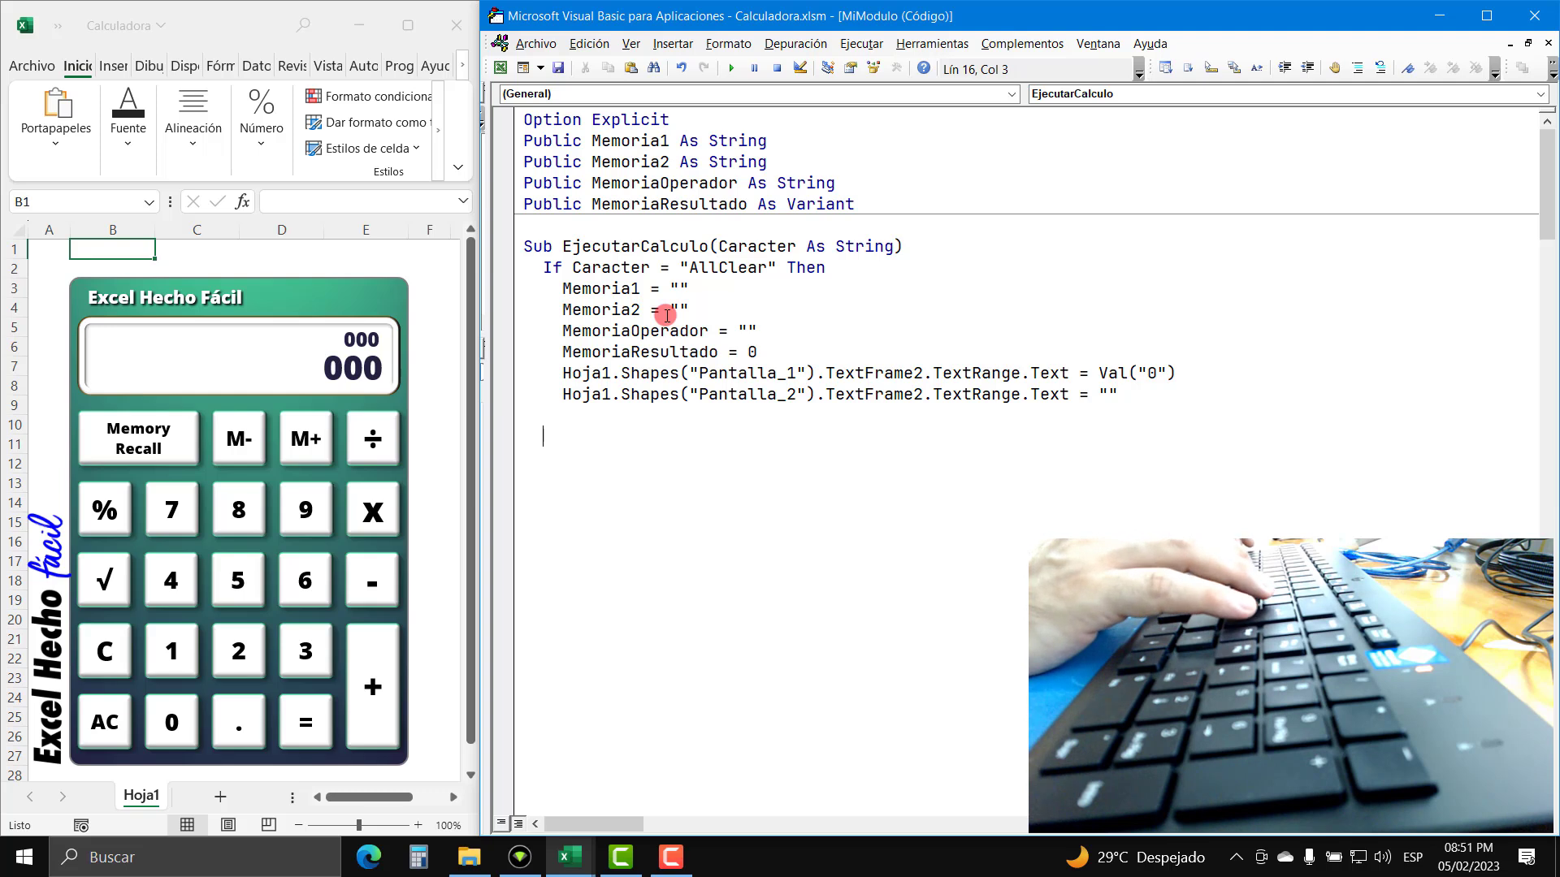
Write the Clear branch condition, an If check on a non-blank Memoria2, and Memoria2 = ""
{"action": "type", "text": "elseif caracter"}
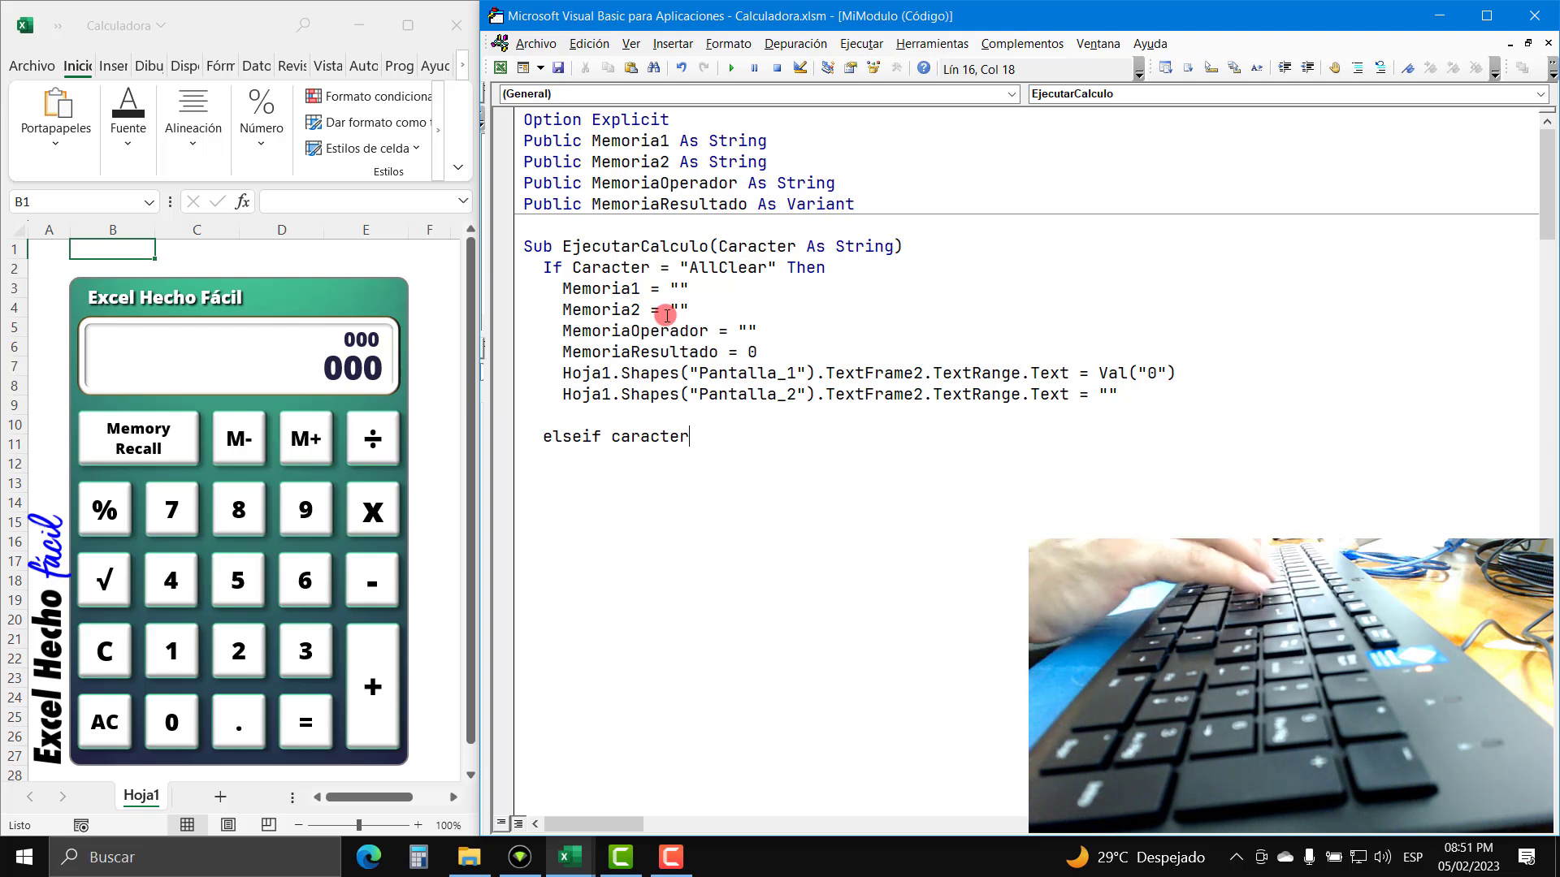
{"action": "type", "text": " = "}
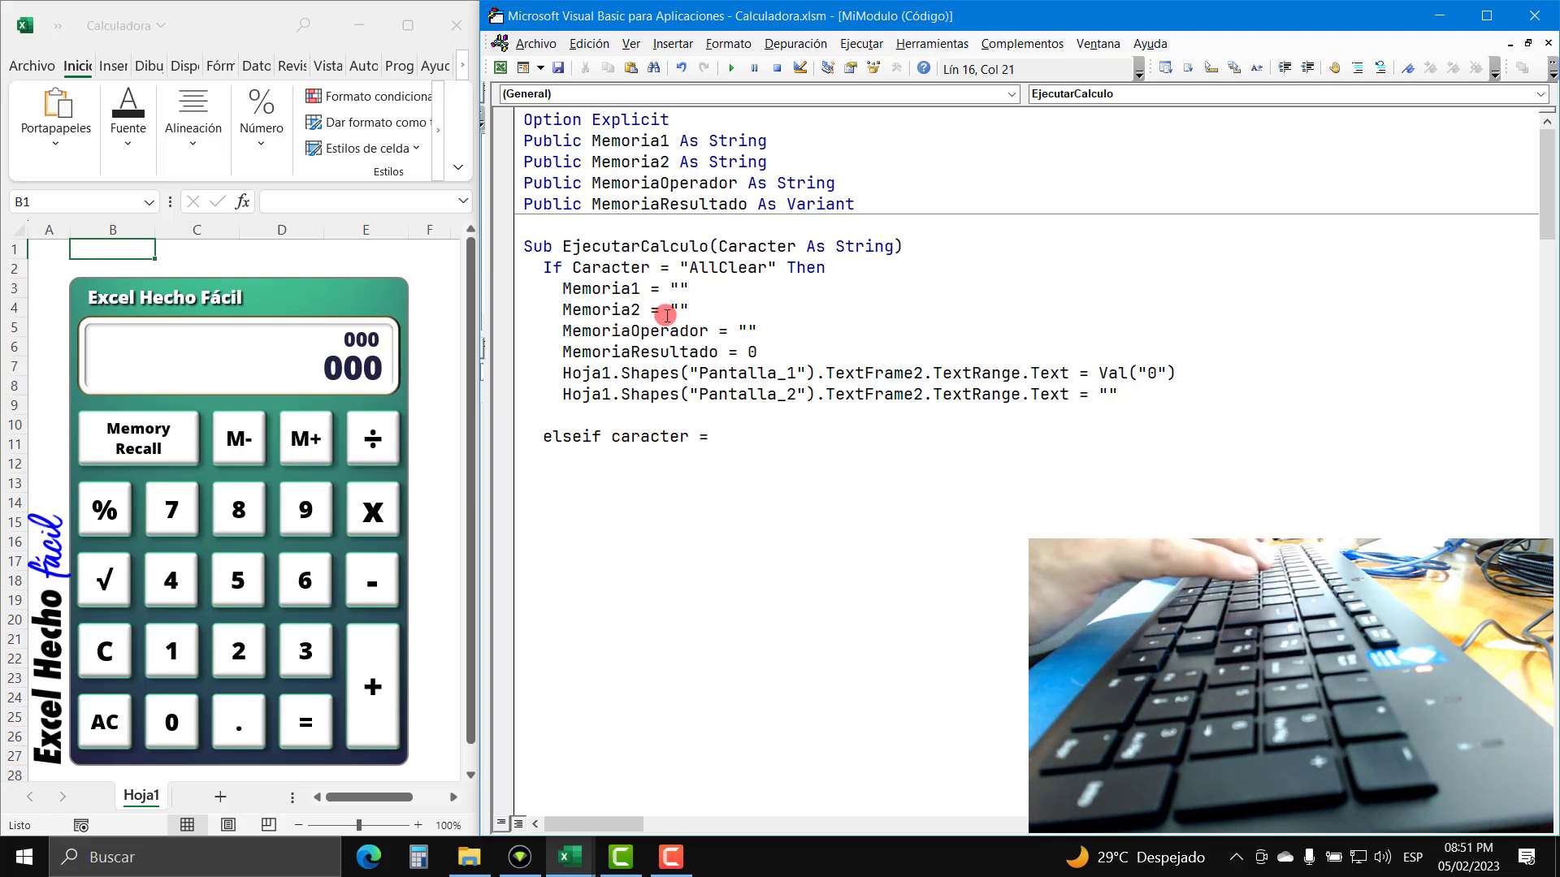
{"action": "type", "text": "Clear"}
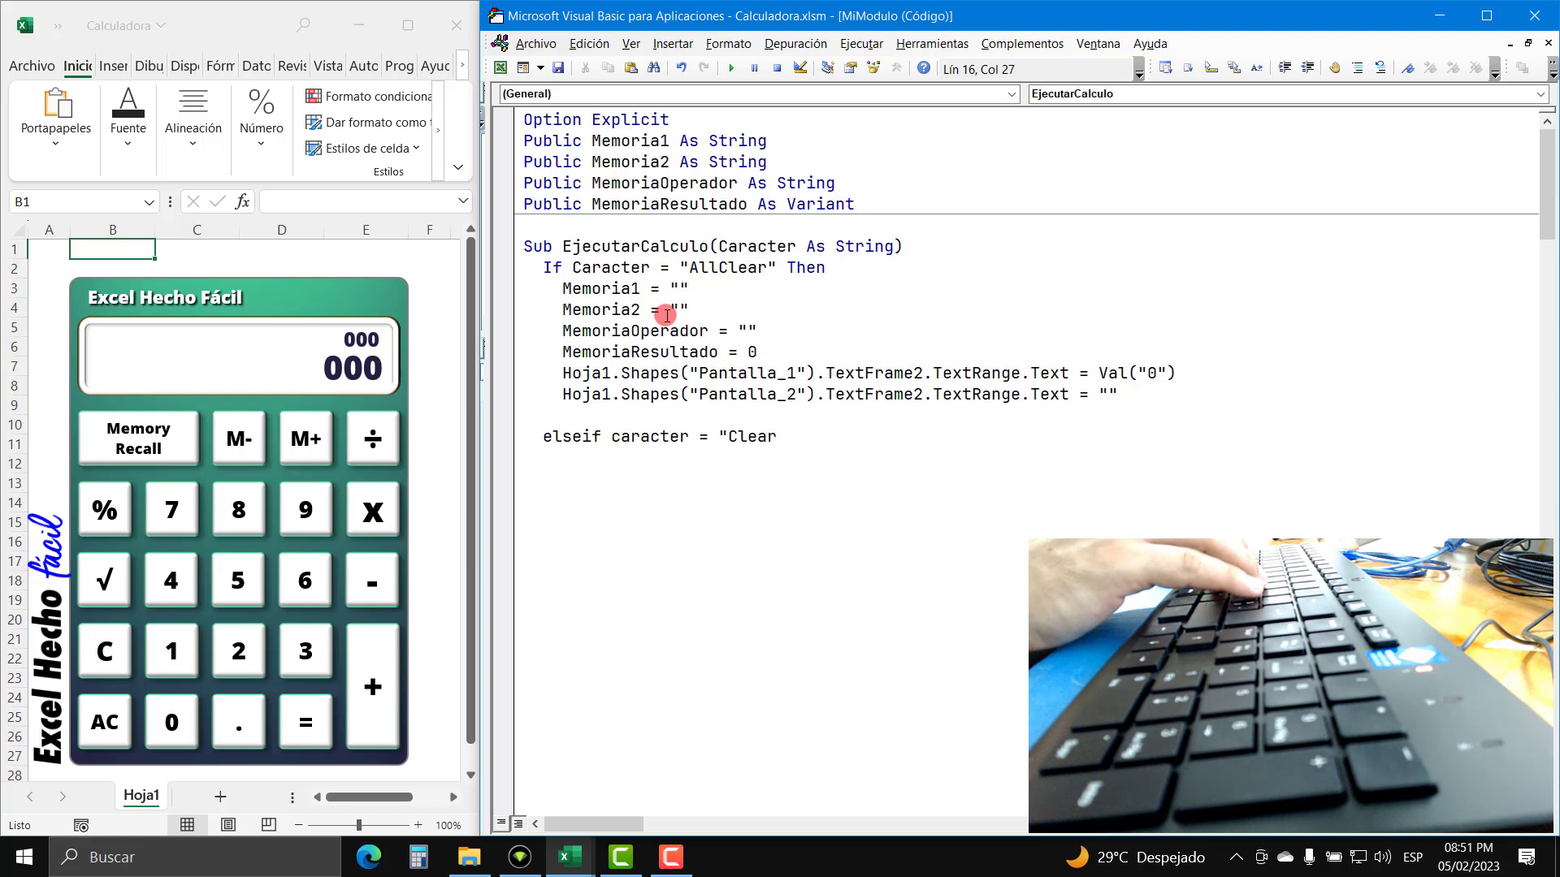
{"action": "type", "text": "\" then"}
{"action": "key", "text": "Return"}
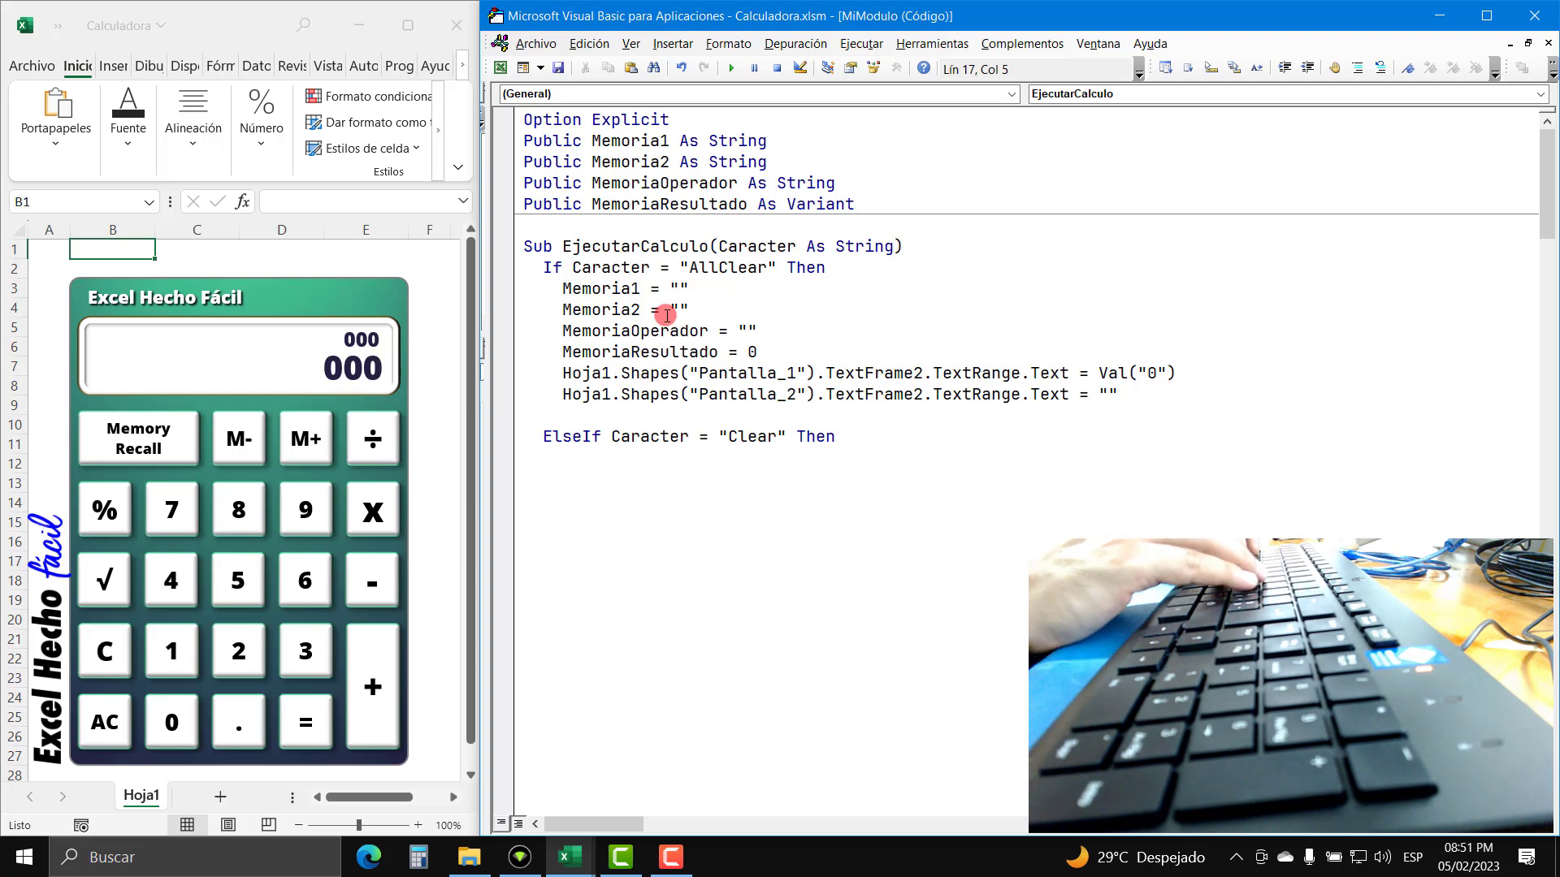
{"action": "type", "text": "if memoria2"}
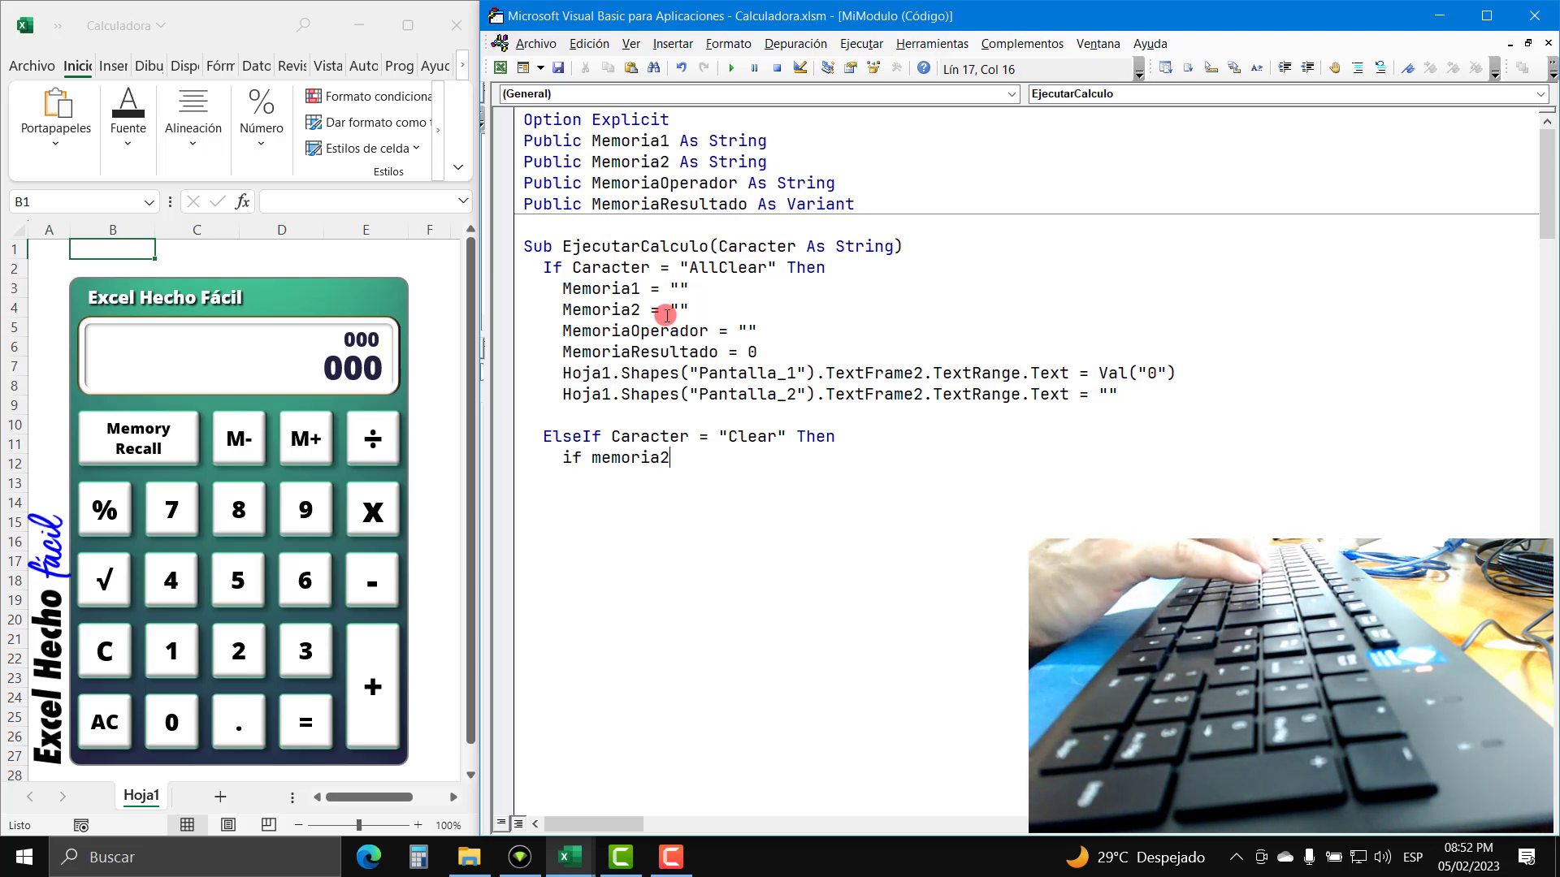
{"action": "type", "text": ">"}
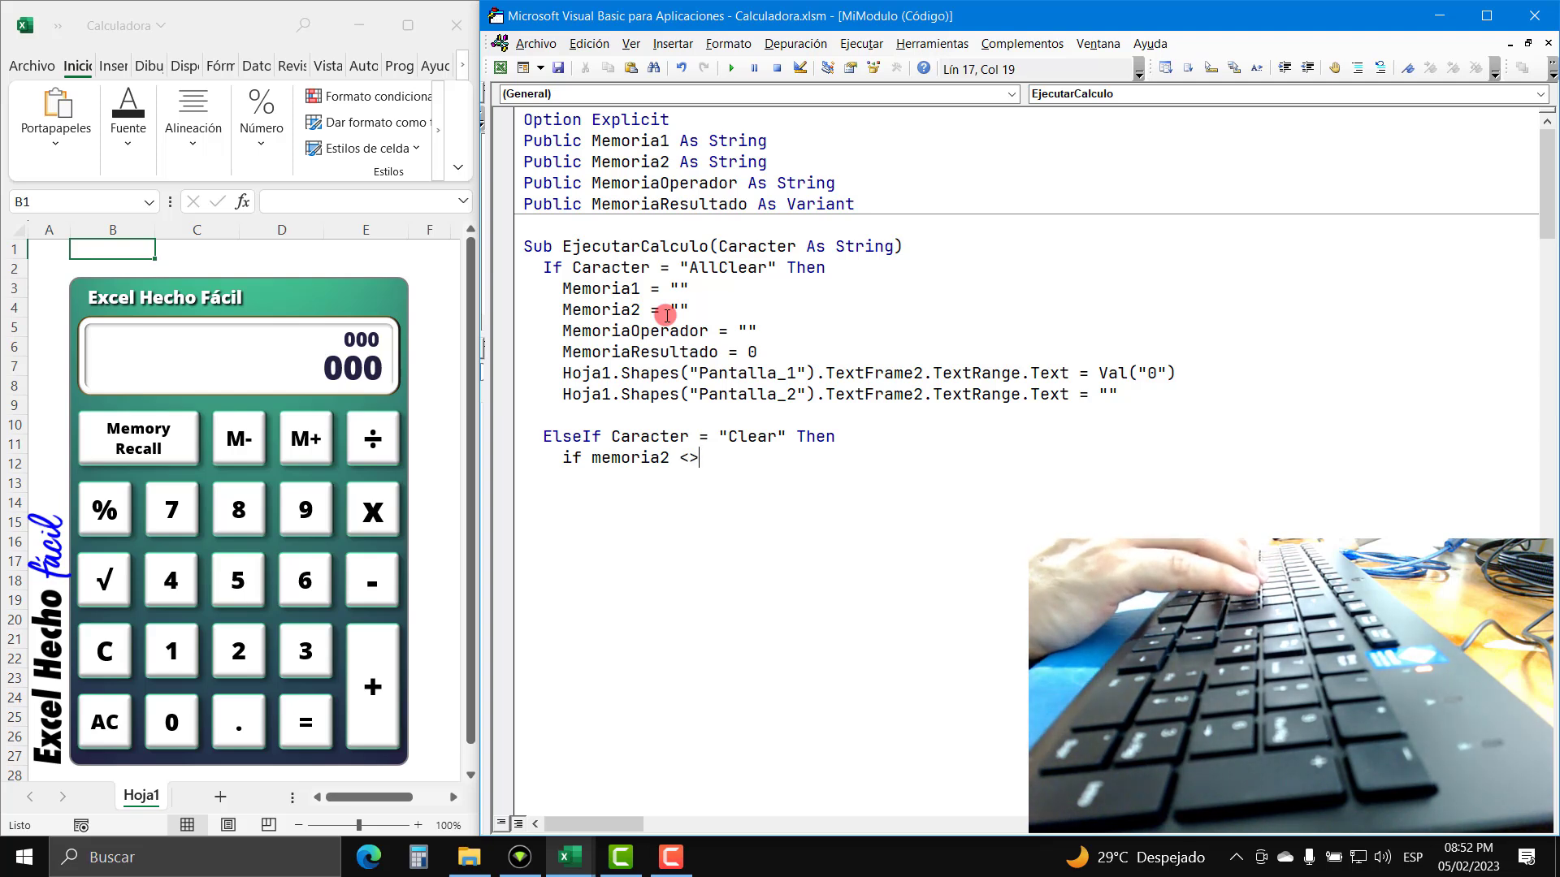
{"action": "type", "text": "then"}
{"action": "key", "text": "Return"}
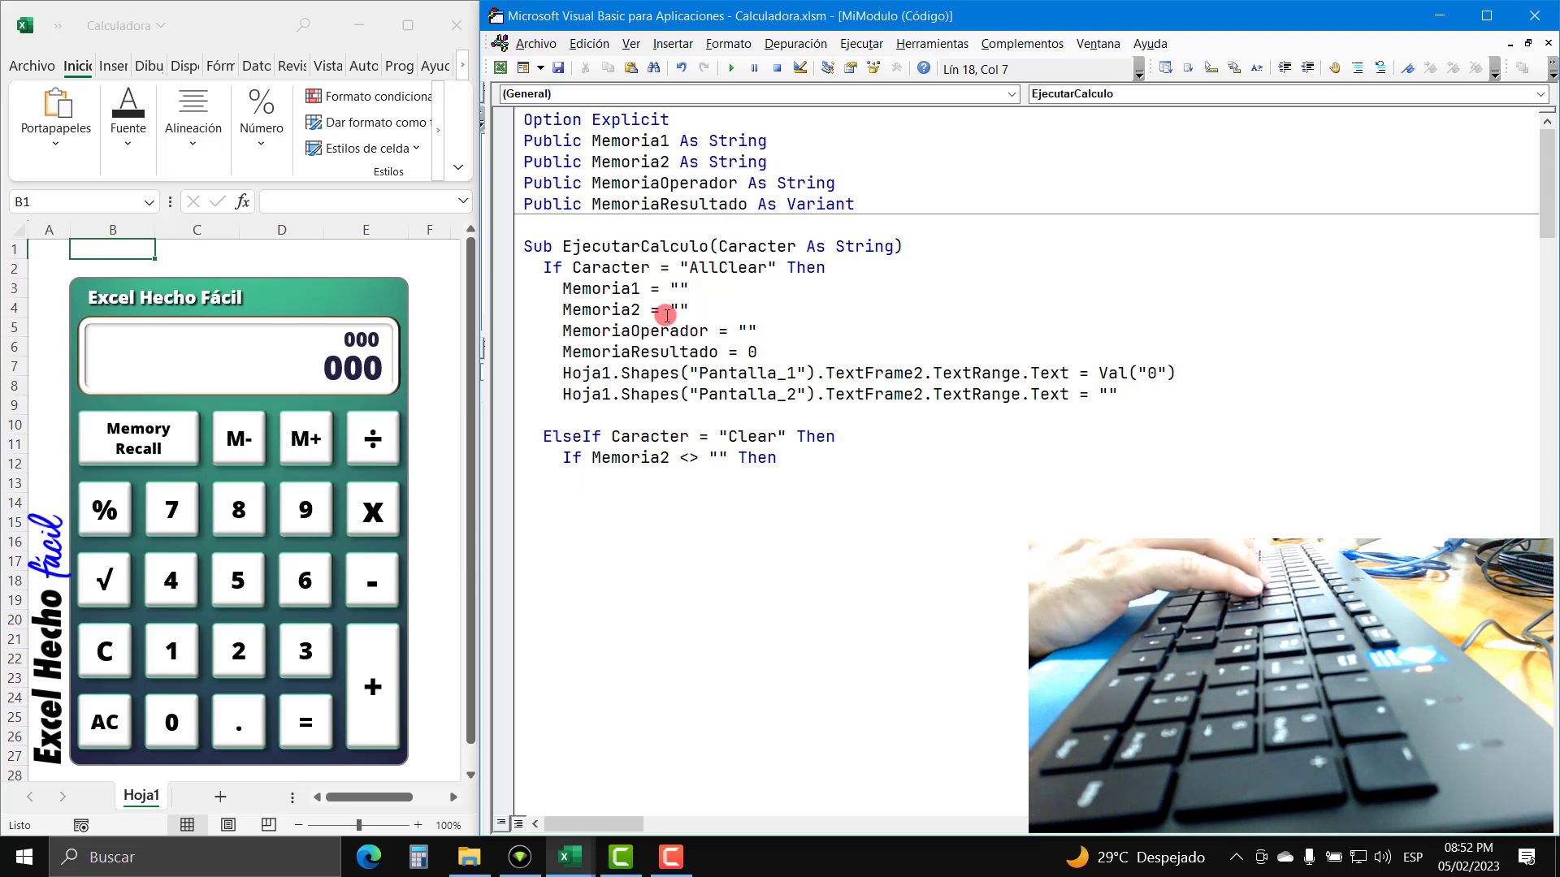
{"action": "type", "text": "memoria2"}
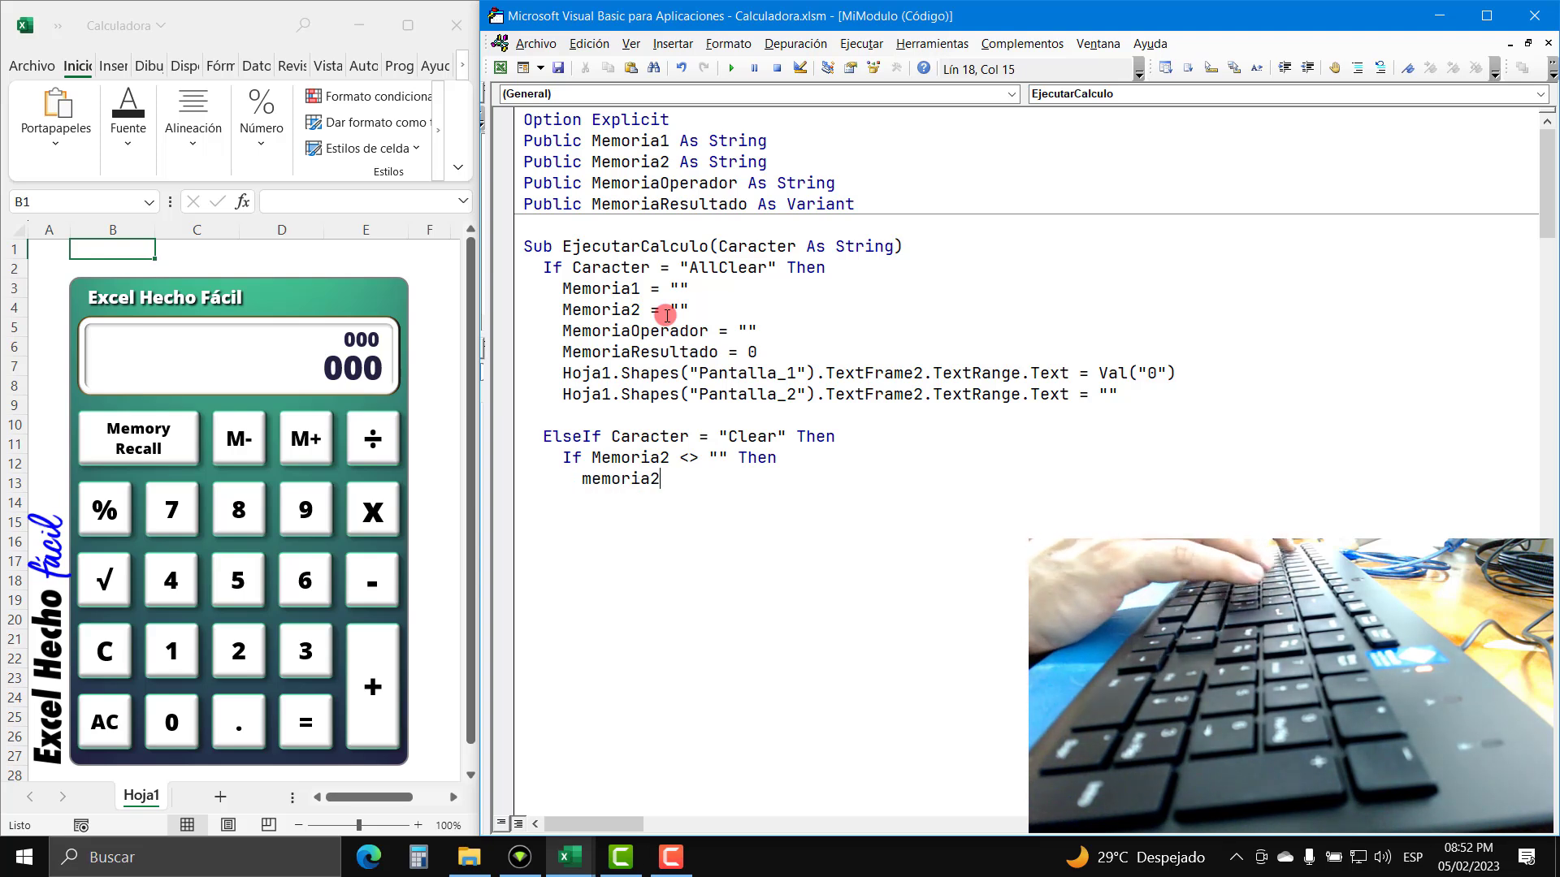
{"action": "type", "text": " = \"\""}
{"action": "key", "text": "Return"}
{"action": "type", "text": "hoja"}
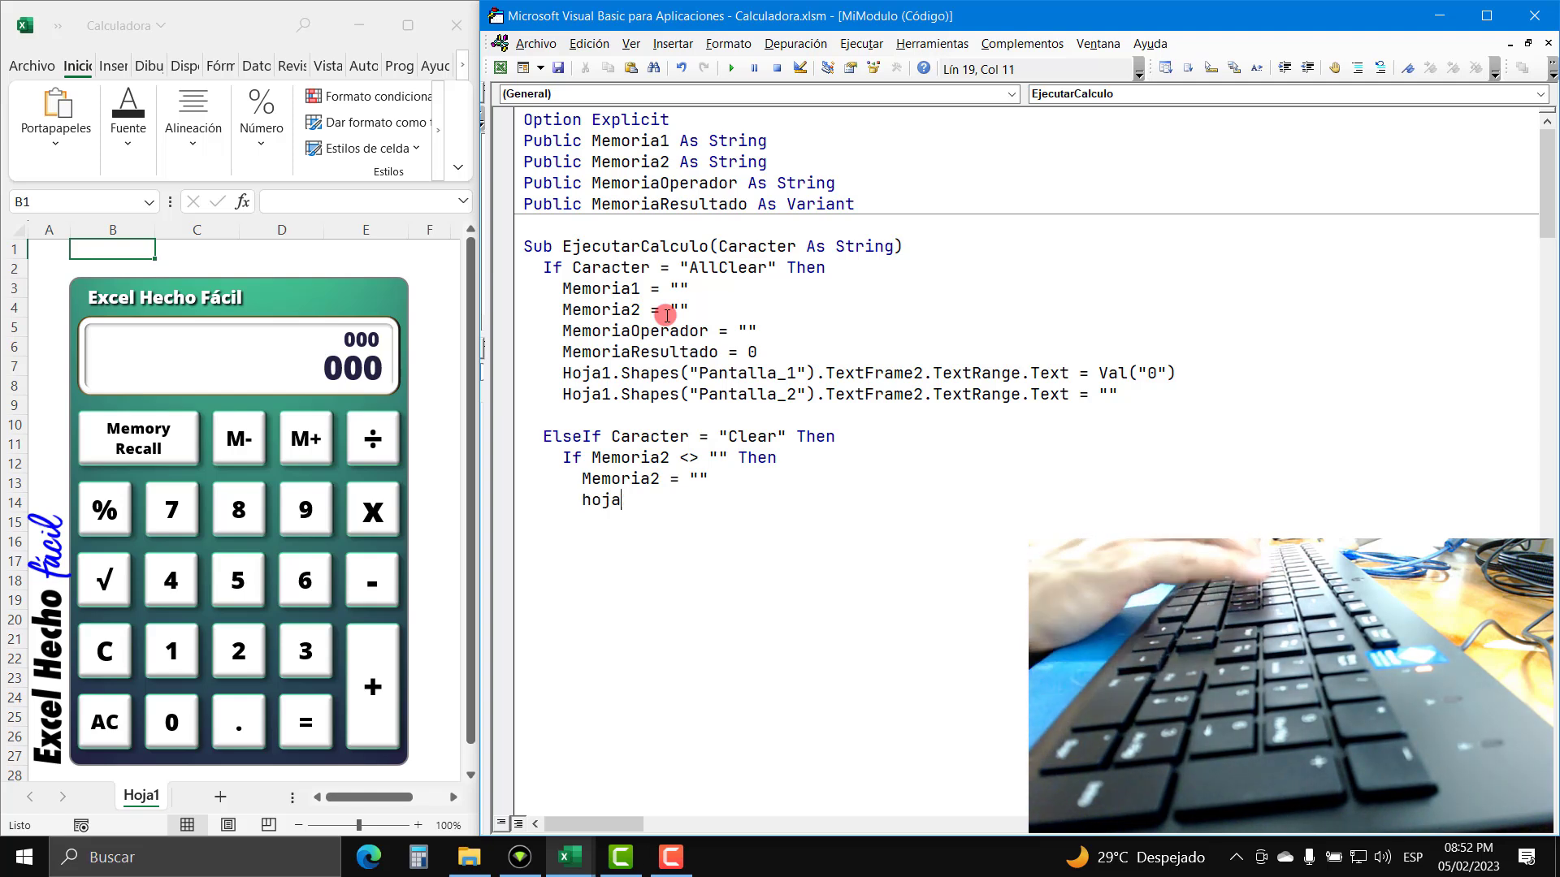
Start the display reset line with Hoja1.Shapes("Pantalle_1")
{"action": "type", "text": "2"}
{"action": "key", "text": "BackSpace"}
{"action": "type", "text": "1"}
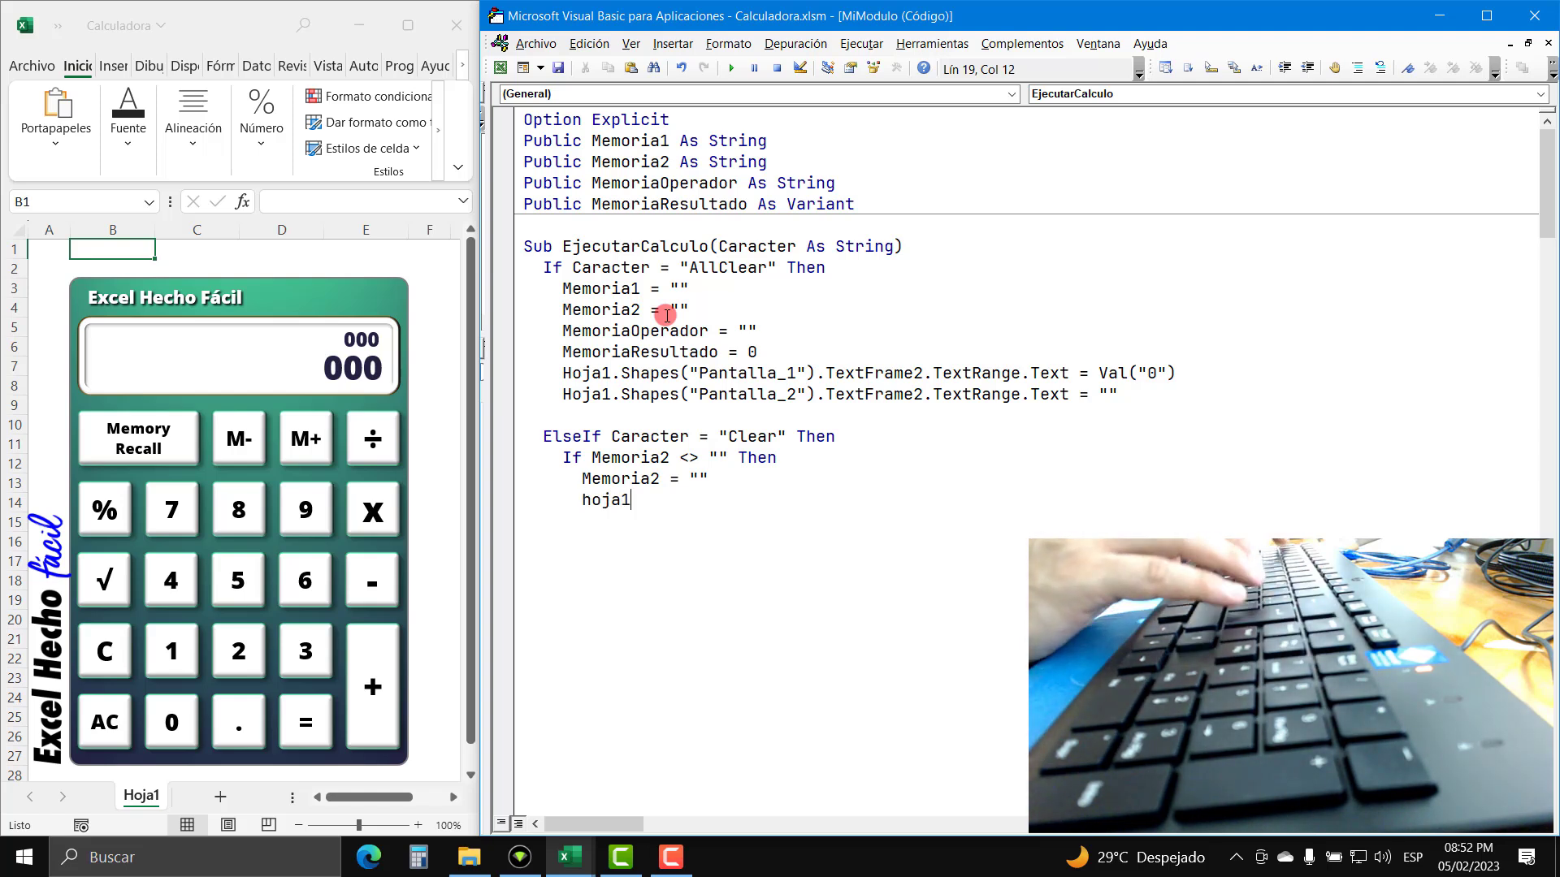
{"action": "type", "text": ".sha"}
{"action": "key", "text": "Tab"}
{"action": "type", "text": "("}
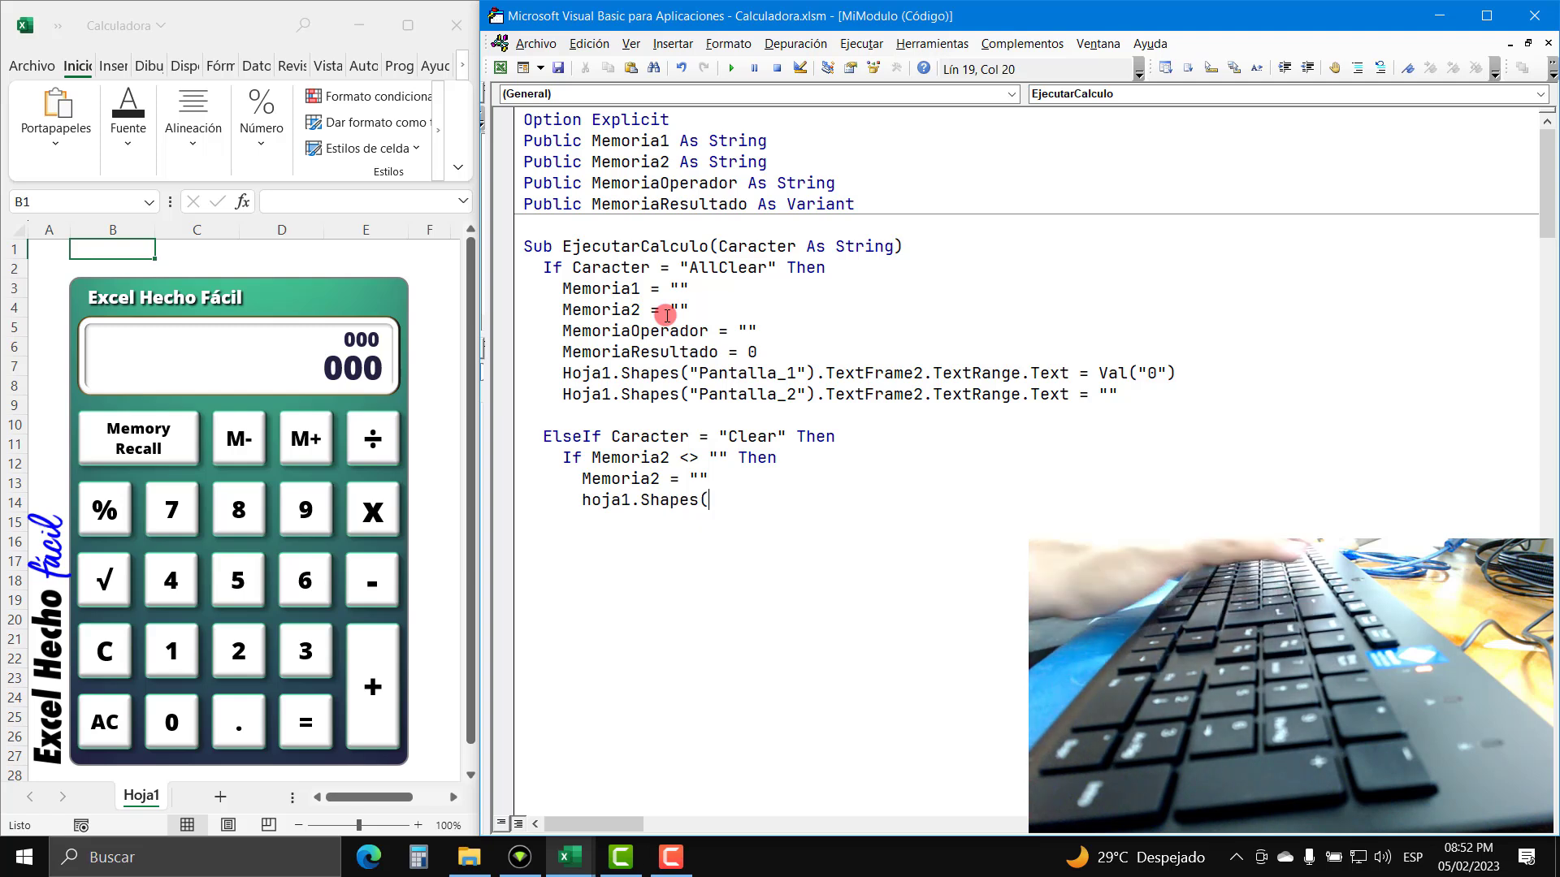
{"action": "type", "text": ")"}
{"action": "key", "text": "Left"}
{"action": "type", "text": "\"\""}
{"action": "key", "text": "Left"}
{"action": "type", "text": "p"}
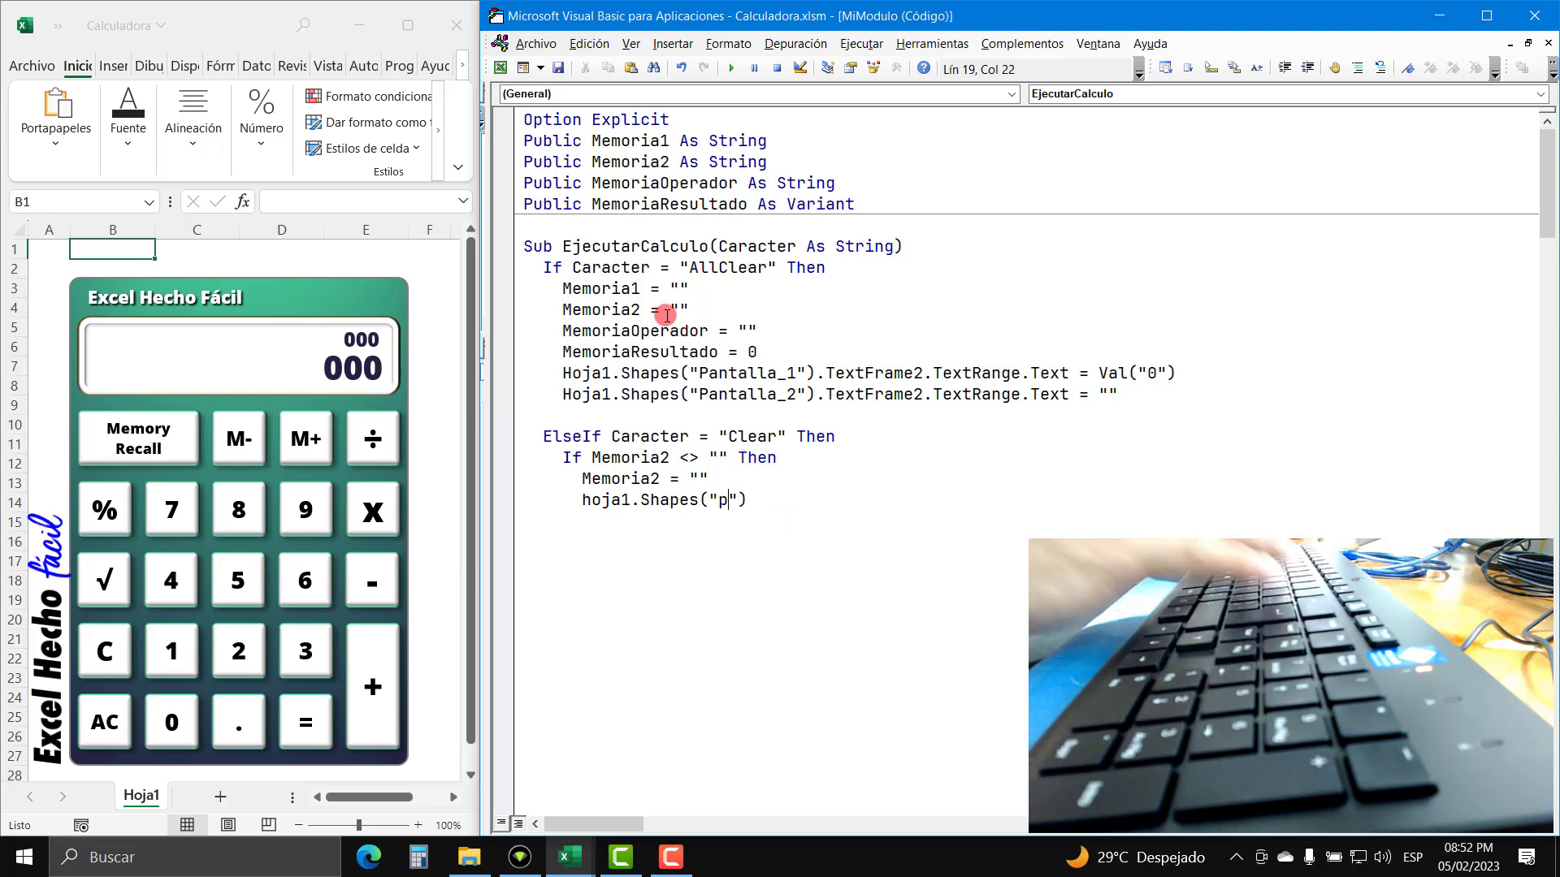
{"action": "type", "text": "antall"}
{"action": "key", "text": "BackSpace"}
{"action": "key", "text": "BackSpace"}
{"action": "key", "text": "BackSpace"}
{"action": "key", "text": "BackSpace"}
{"action": "key", "text": "BackSpace"}
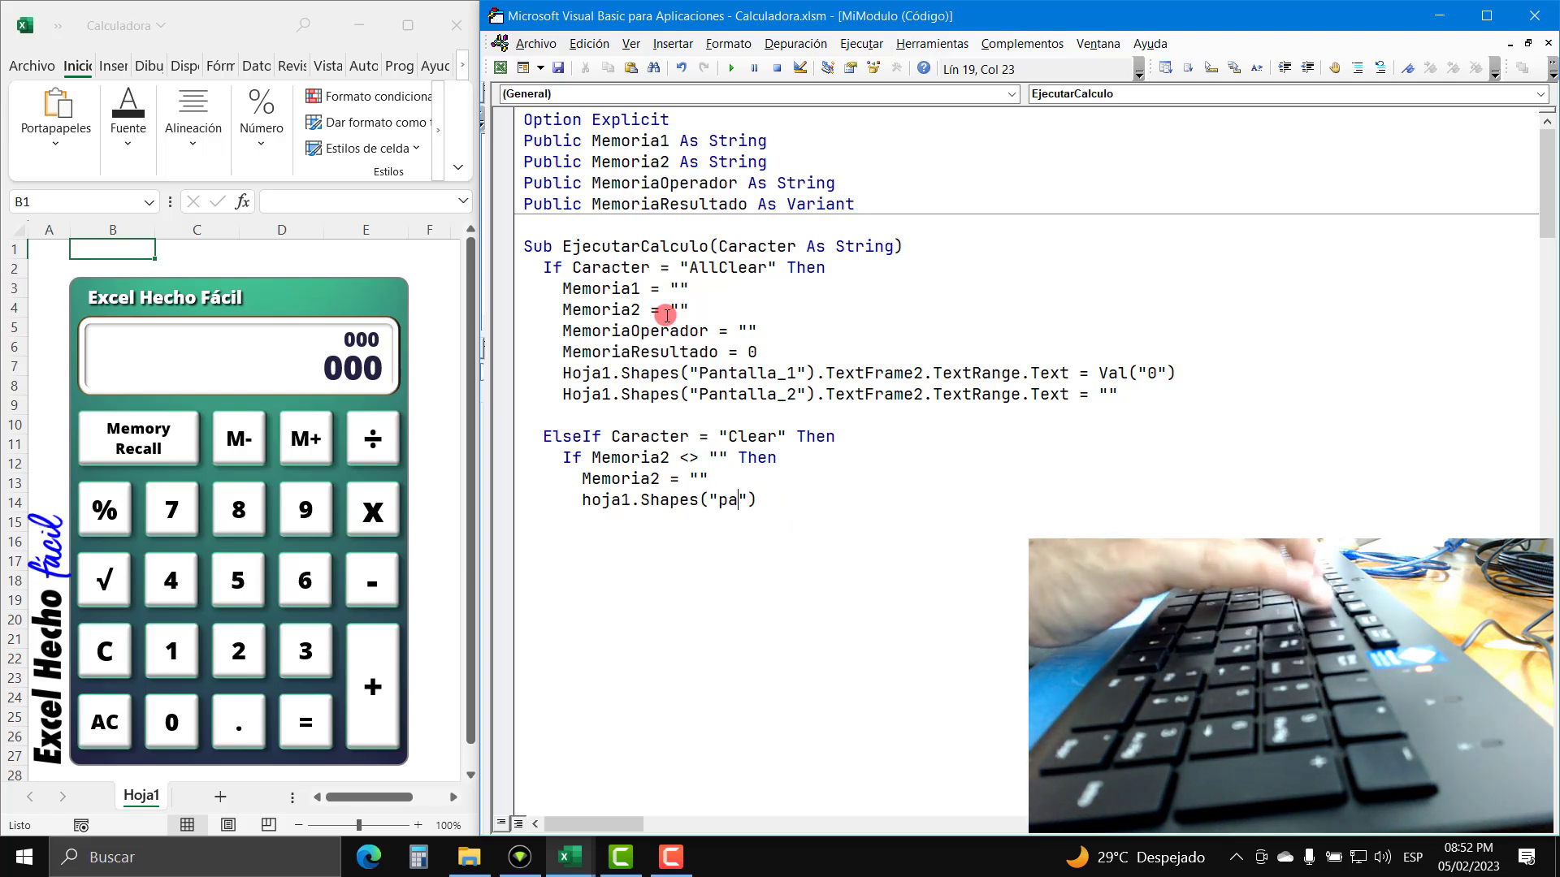
{"action": "key", "text": "BackSpace"}
{"action": "key", "text": "BackSpace"}
{"action": "type", "text": "Pantal"}
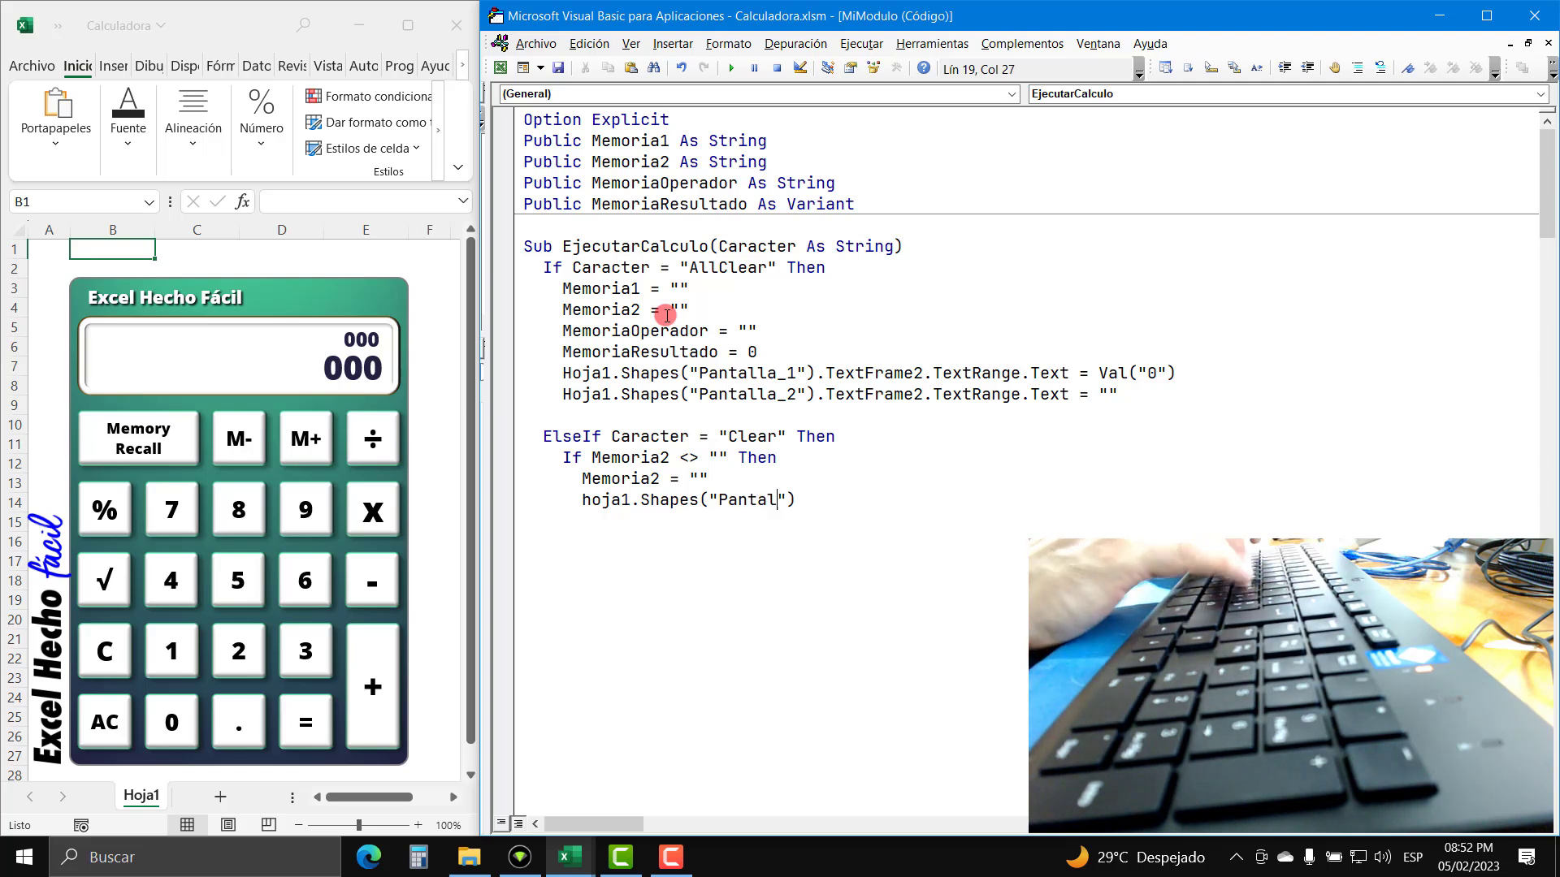
{"action": "type", "text": "le_1"}
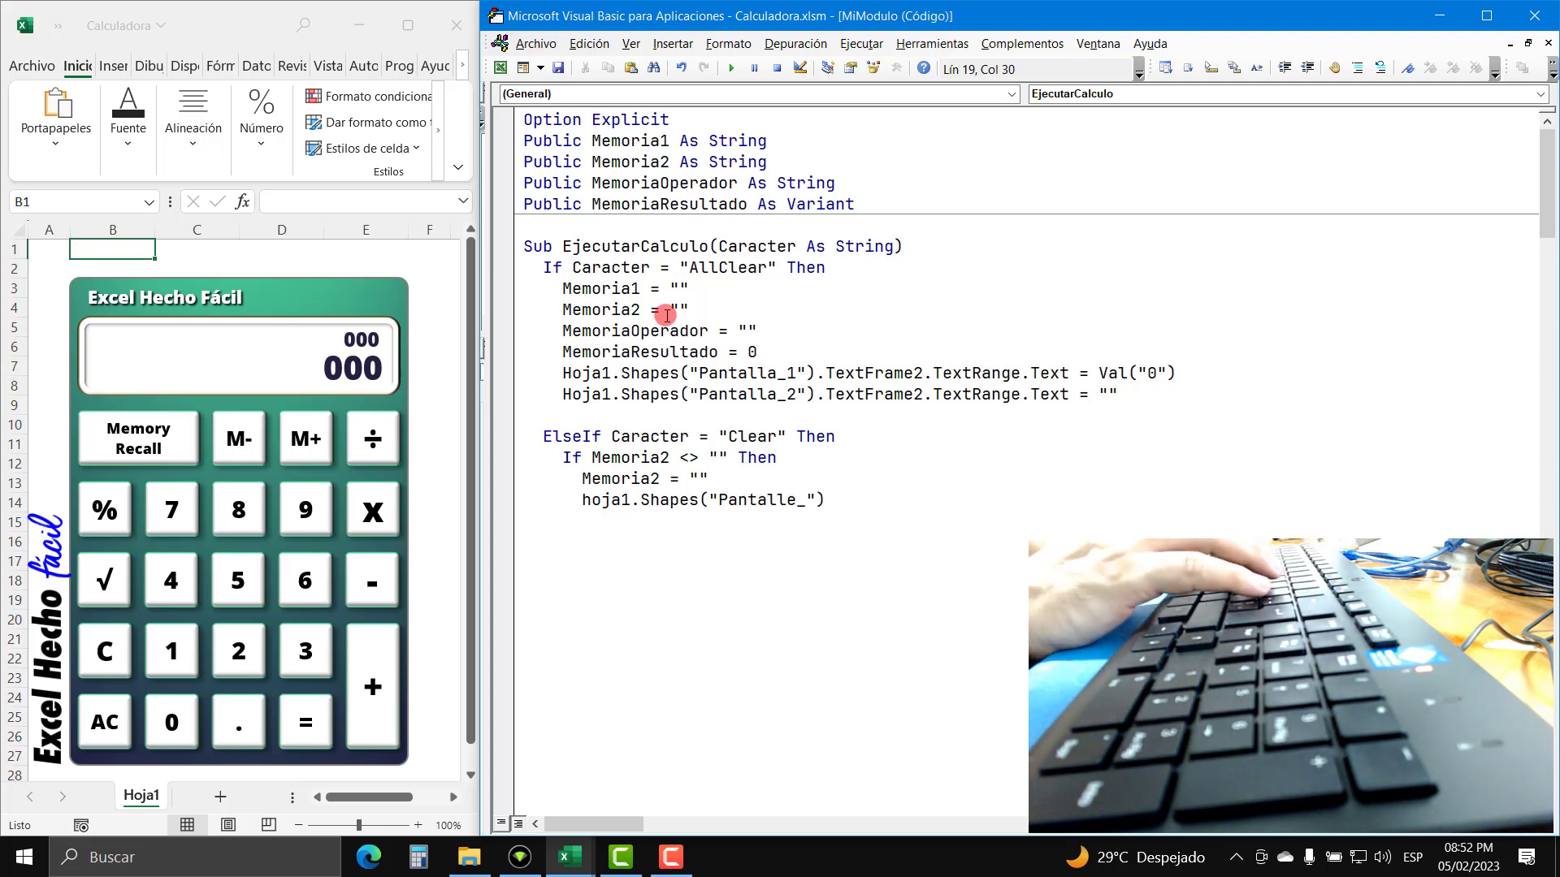
Complete it as .TextFrame2.TextRange.Text = Val("0") to reset the Pantalle_1 display
{"action": "key", "text": "End"}
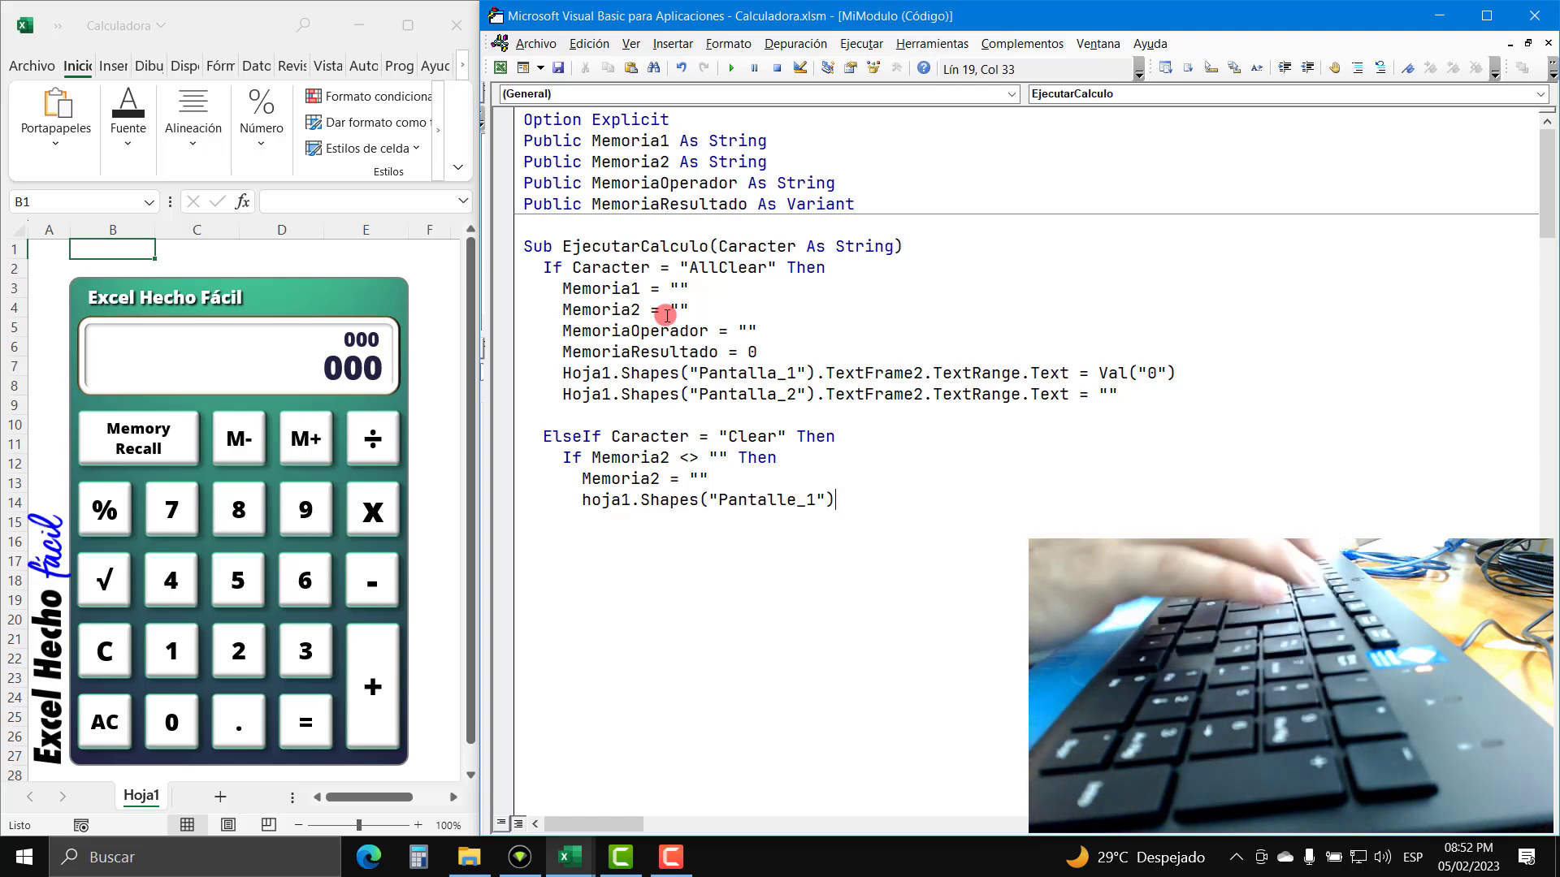
{"action": "type", "text": ".te"}
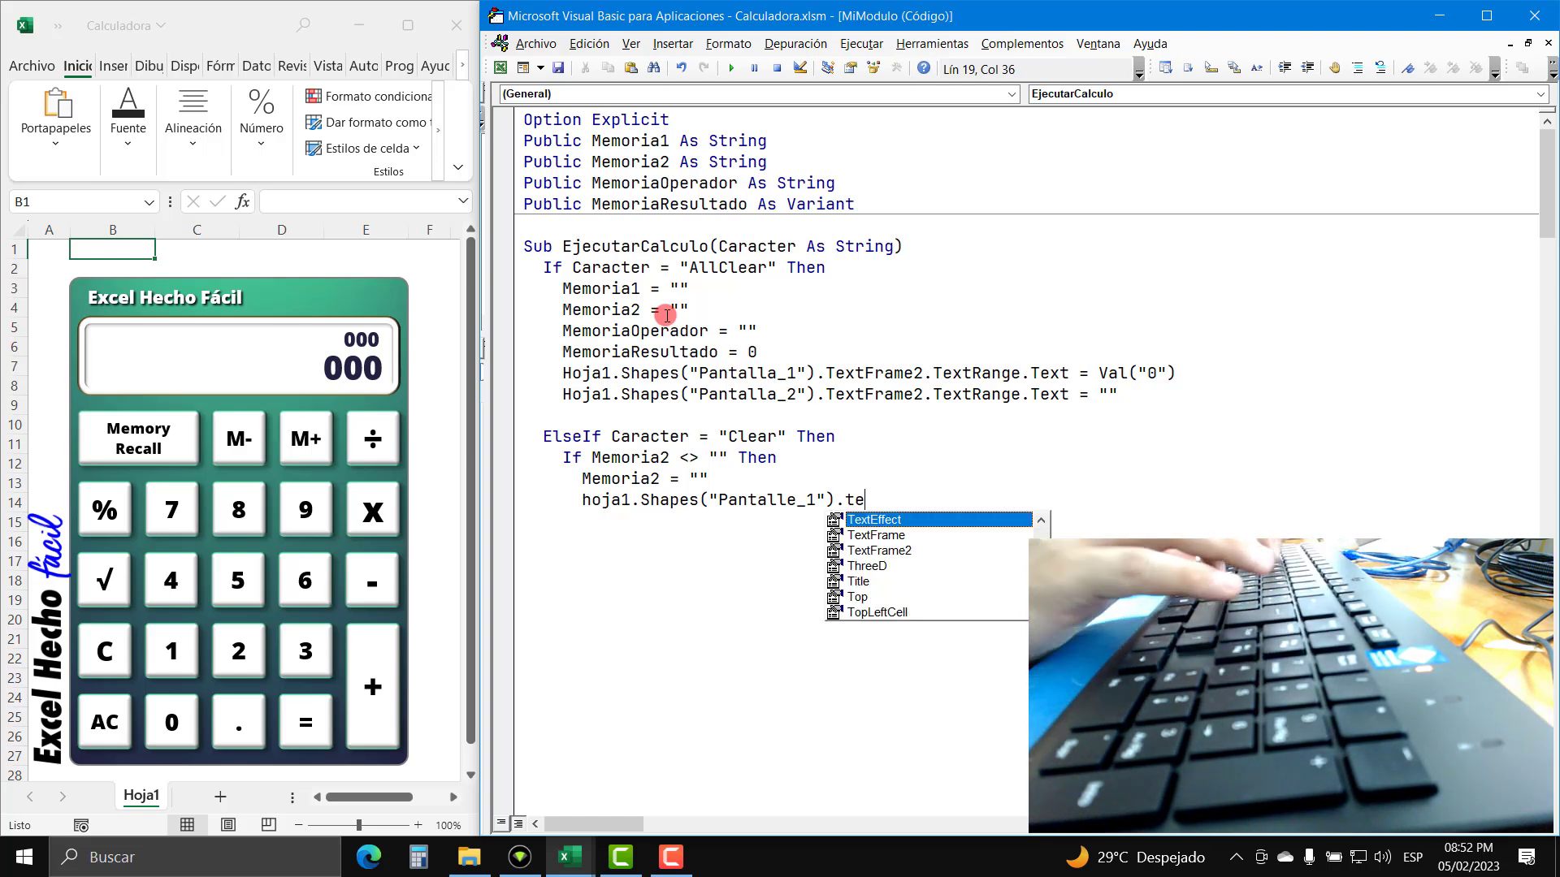
{"action": "key", "text": "Down"}
{"action": "key", "text": "Tab"}
{"action": "type", "text": ".te"}
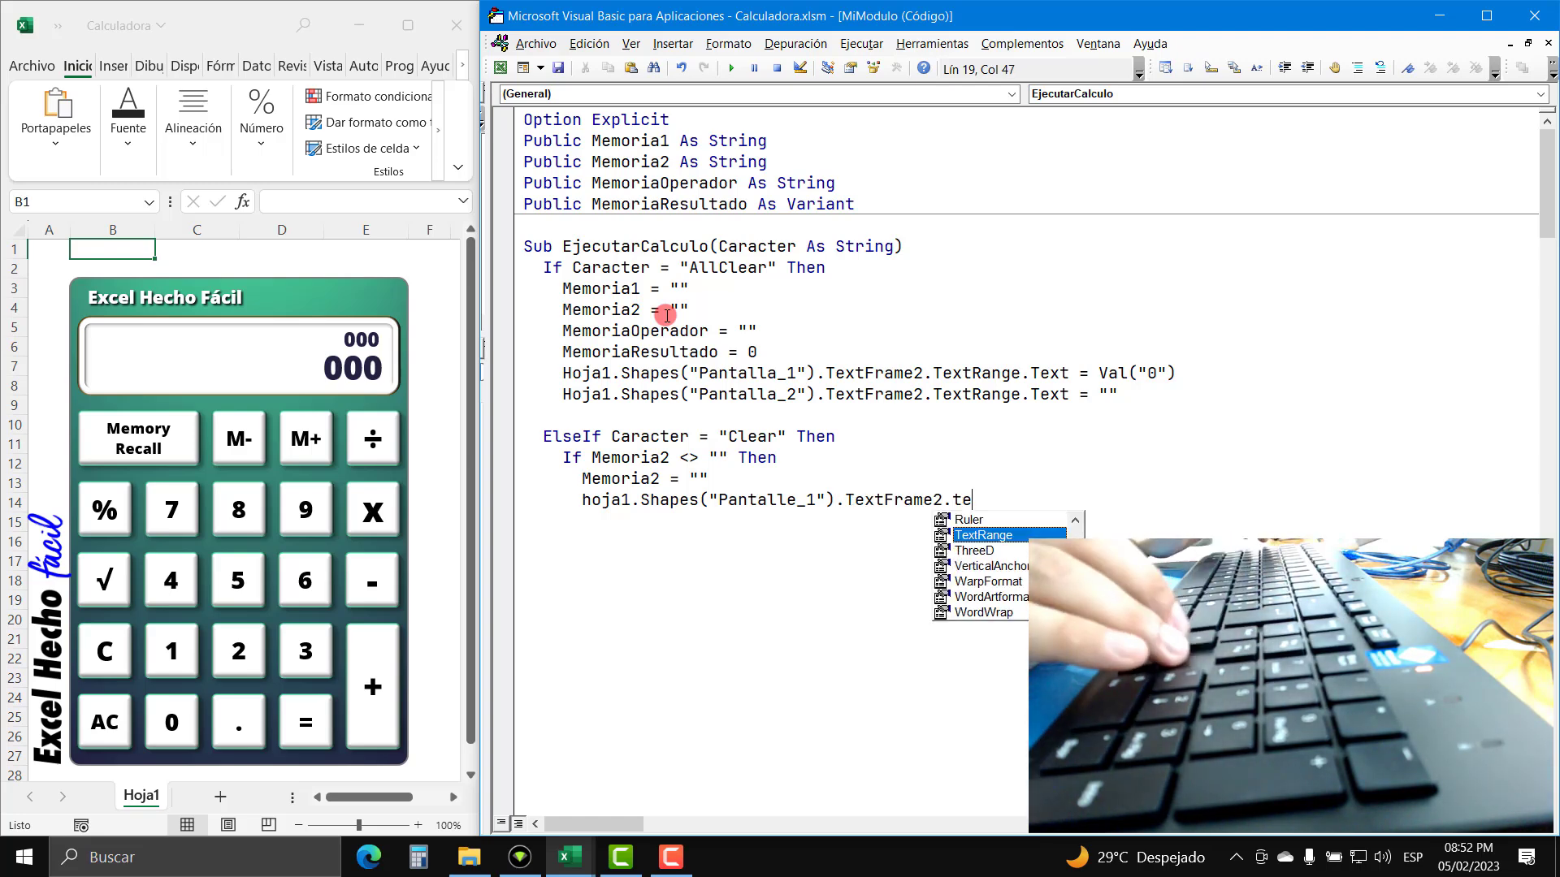
{"action": "key", "text": "Tab"}
{"action": "type", "text": ".te"}
{"action": "key", "text": "Tab"}
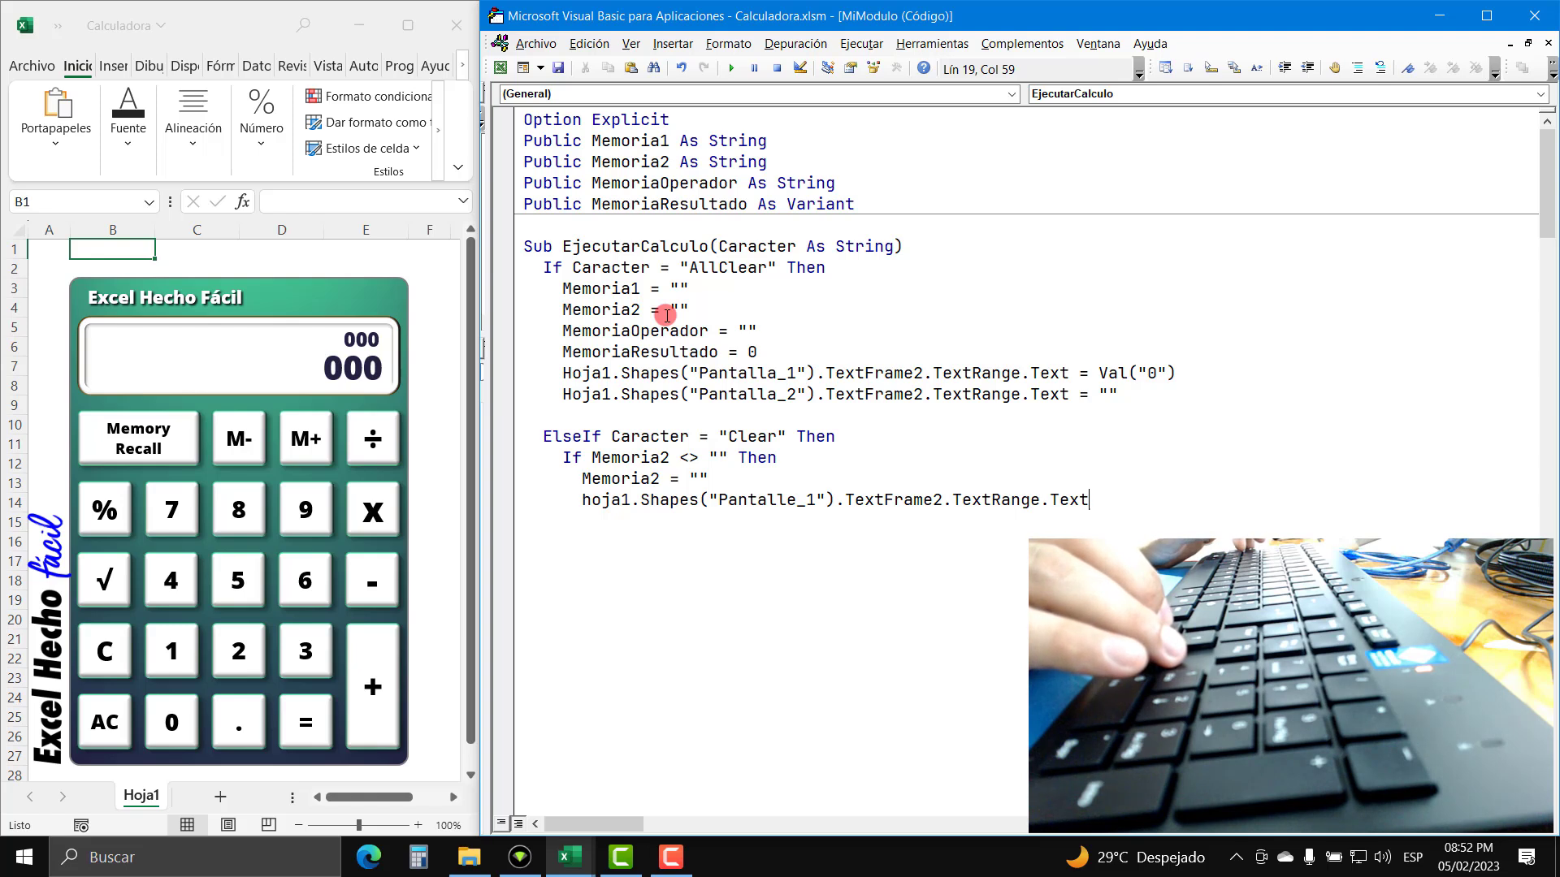
{"action": "type", "text": "= va"}
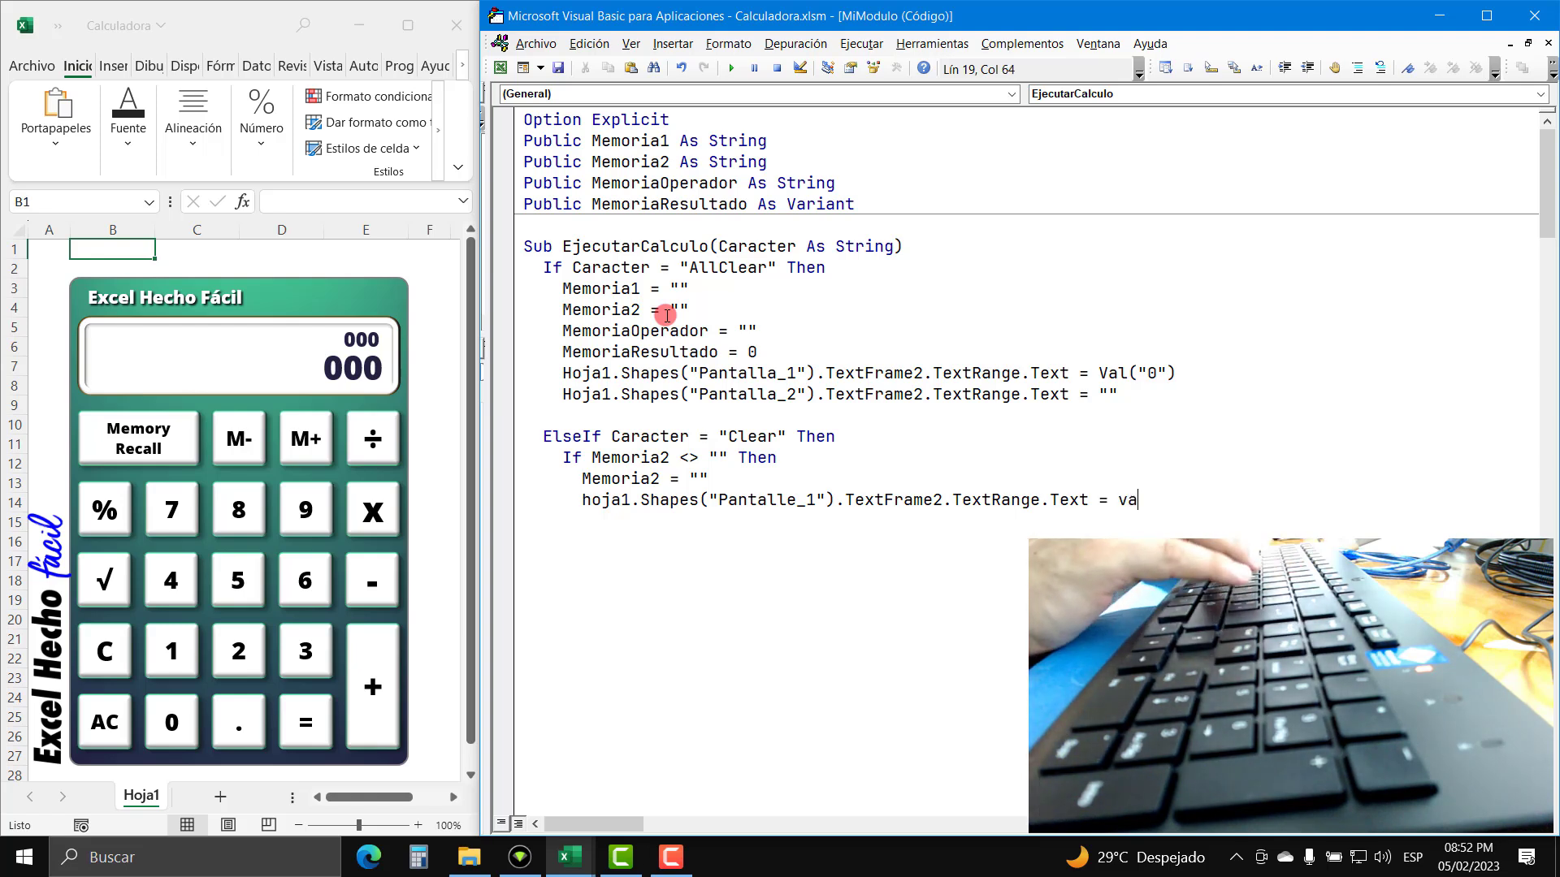
{"action": "type", "text": "l()"}
{"action": "key", "text": "Left"}
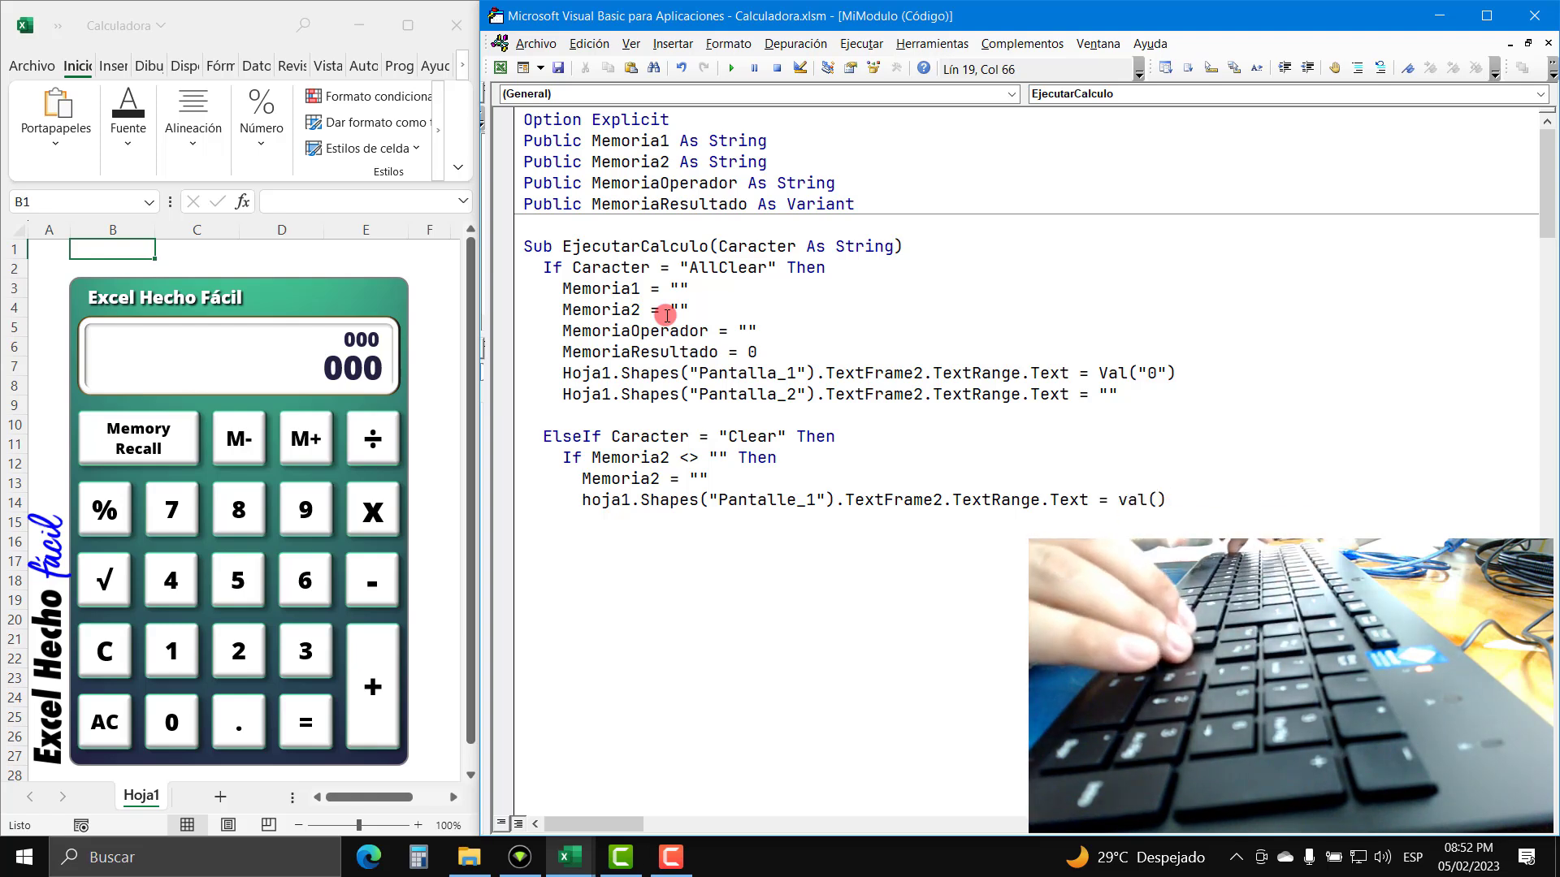
{"action": "type", "text": "\"0\""}
{"action": "key", "text": "Down"}
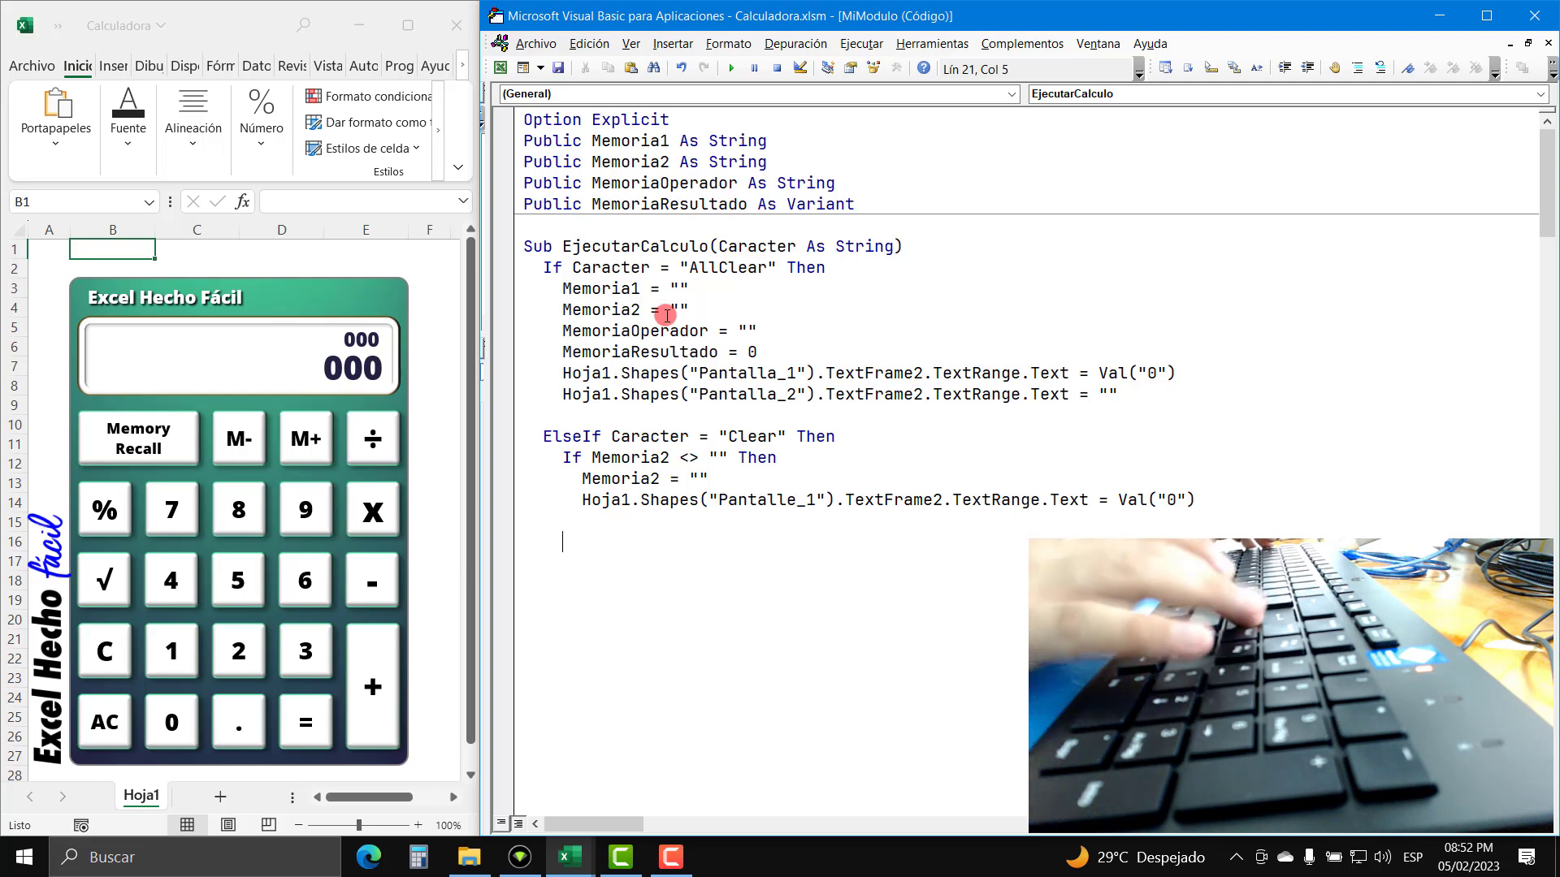
Add the line ElseIf Memoria2 = "" And MemoriaOperador <> "" Then below the Clear code
{"action": "key", "text": "Return"}
{"action": "type", "text": "elseif "}
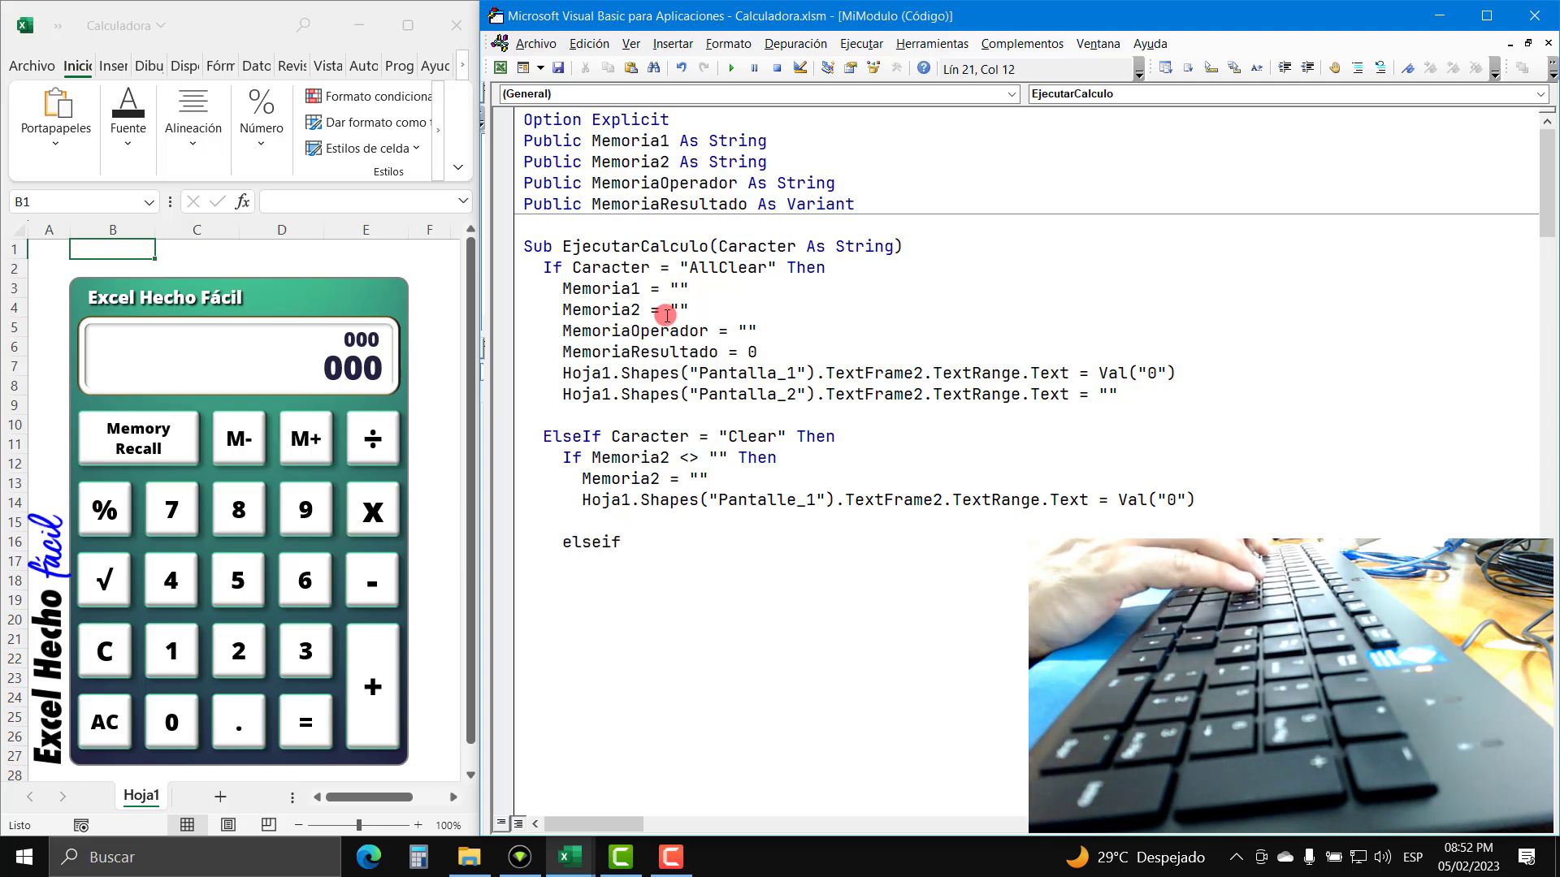
{"action": "type", "text": "memoria2"}
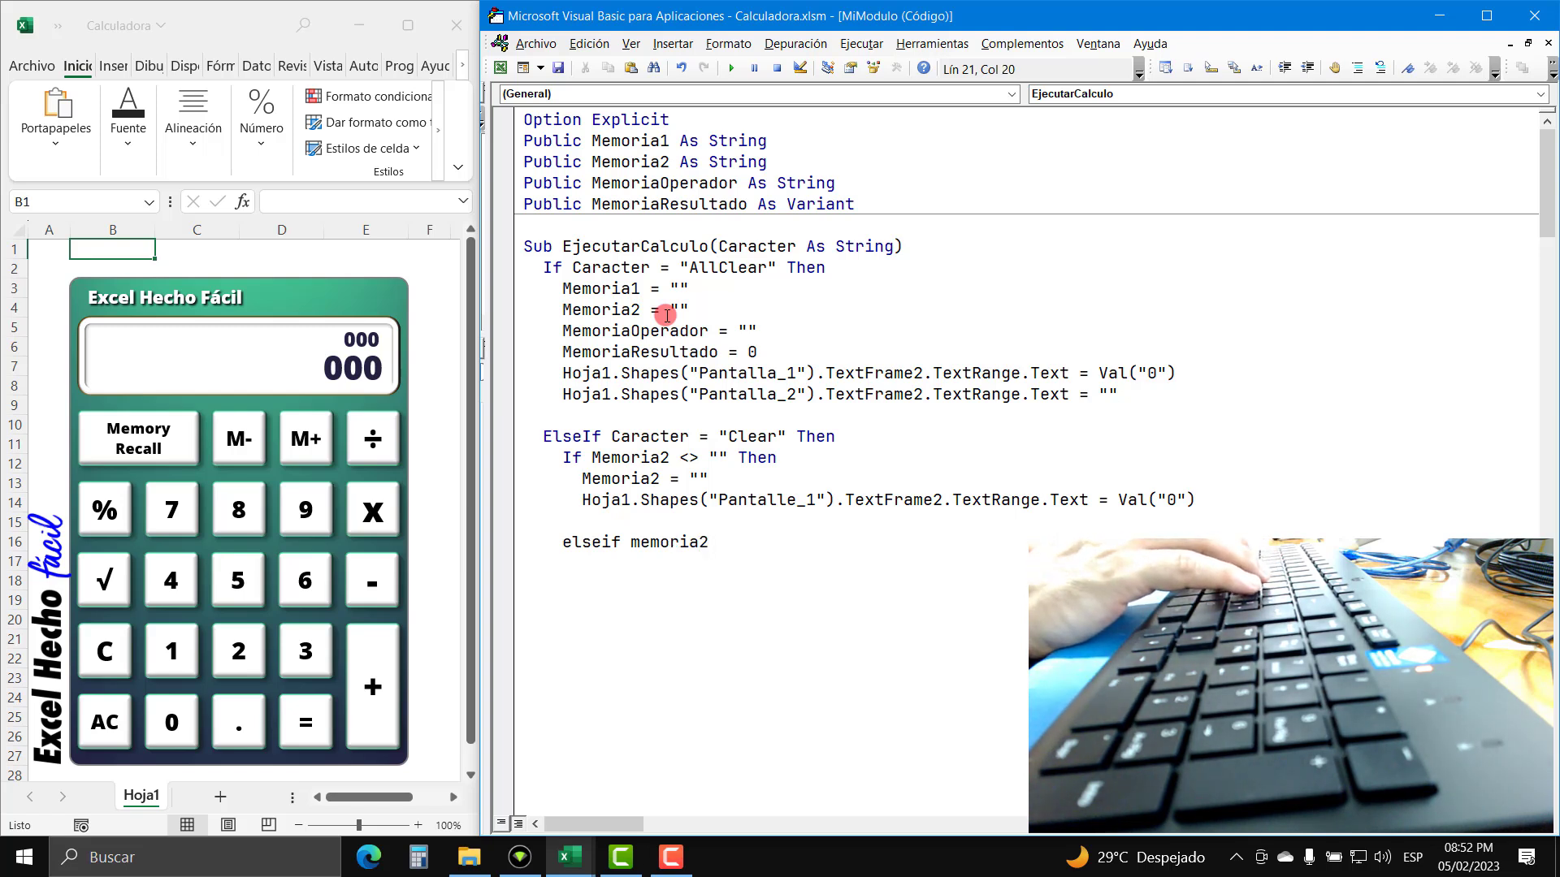
{"action": "type", "text": "=\"\" "}
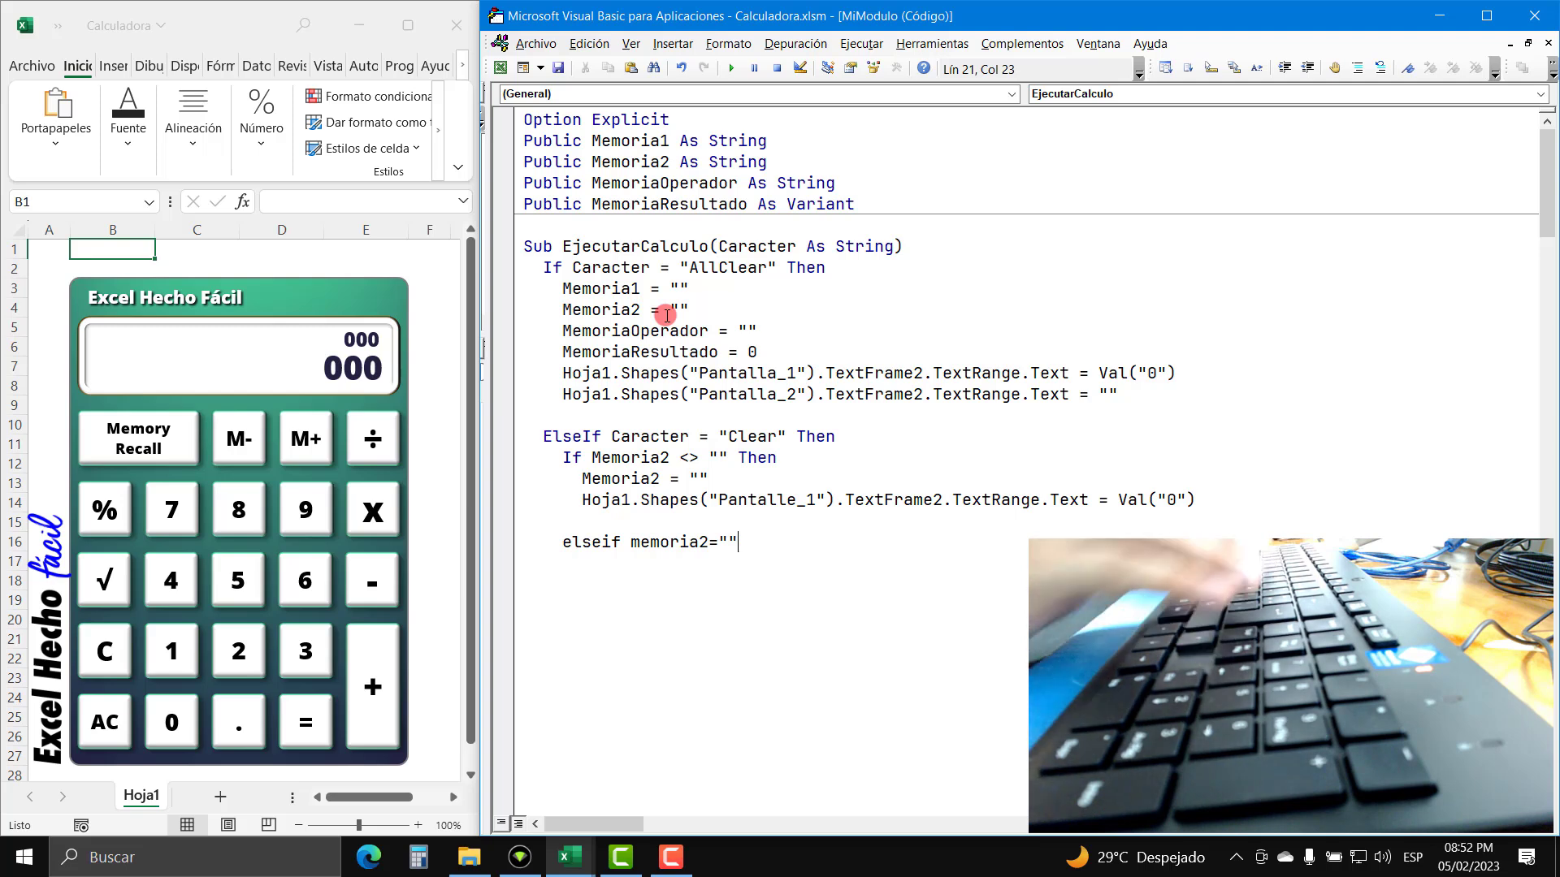
{"action": "type", "text": "and "}
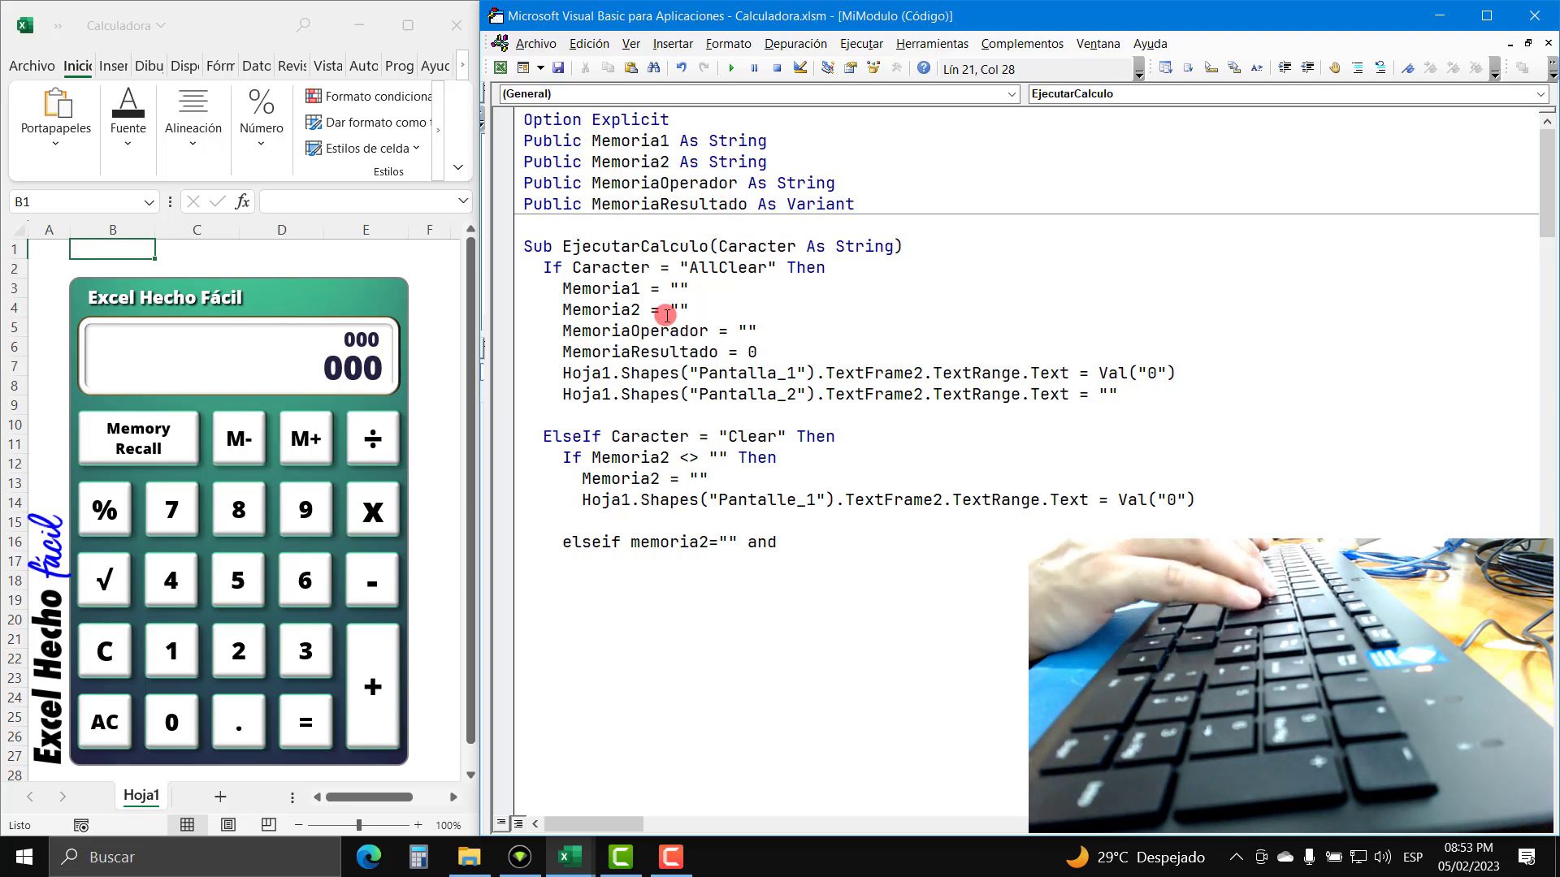
{"action": "type", "text": "memoria"}
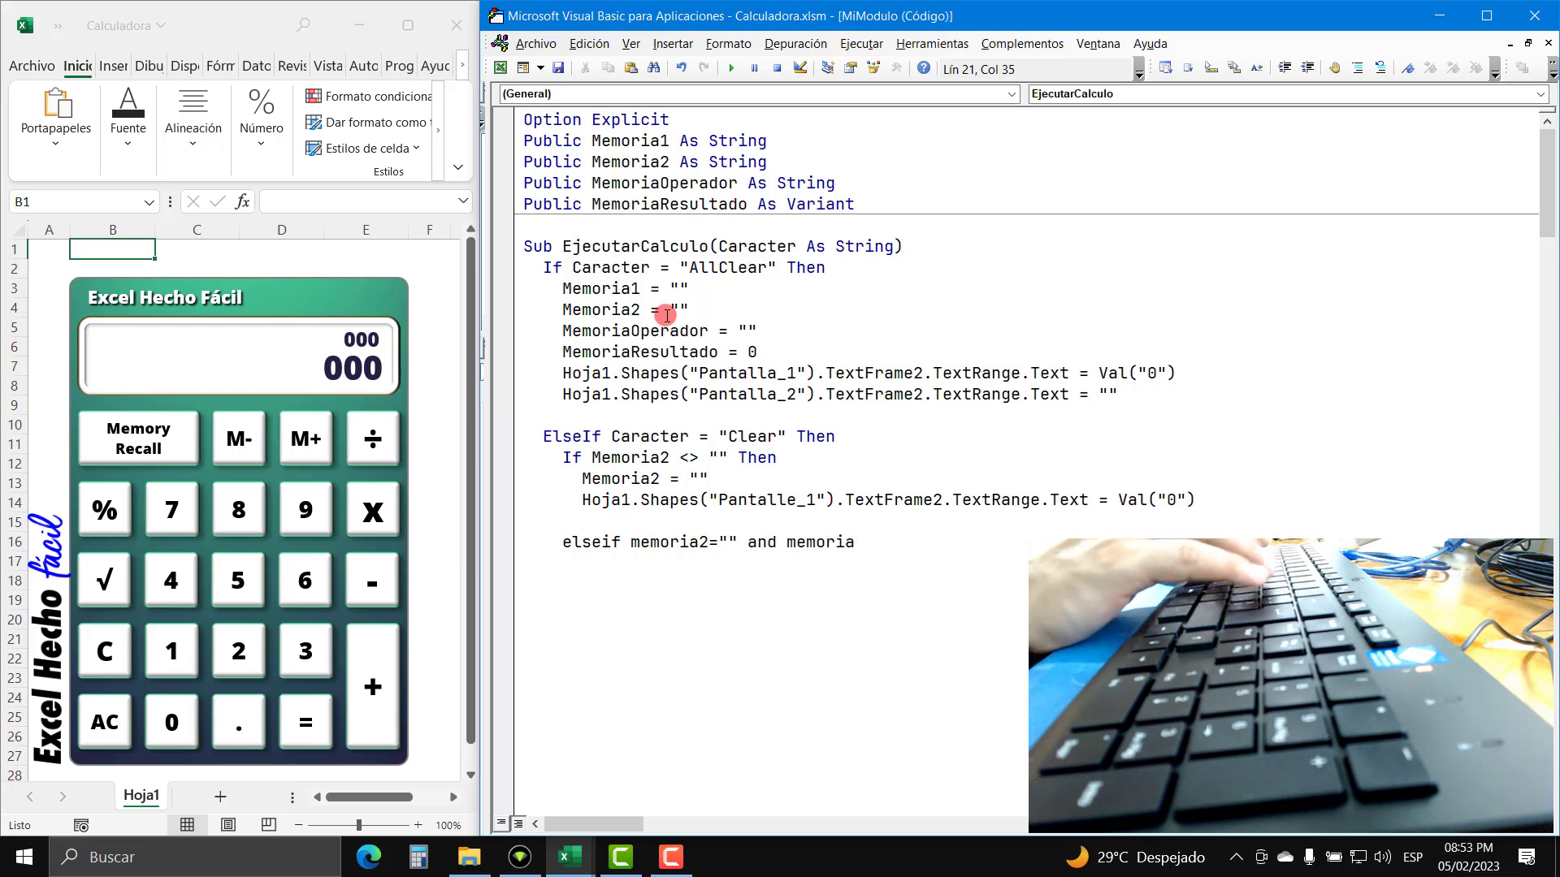
{"action": "type", "text": "operador"}
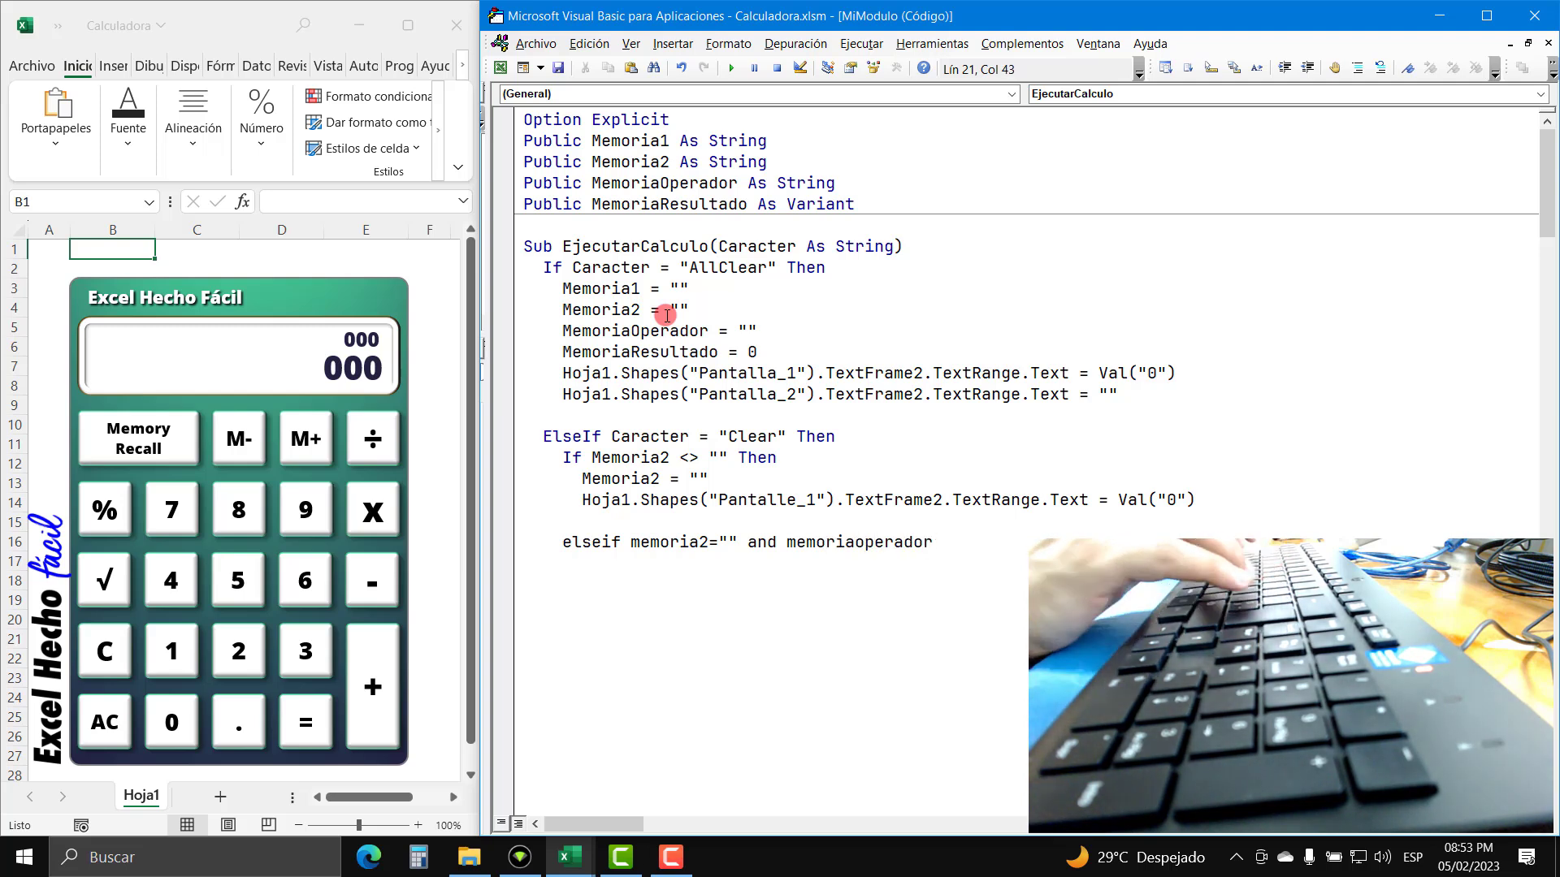
{"action": "key", "text": "BackSpace"}
{"action": "key", "text": "BackSpace"}
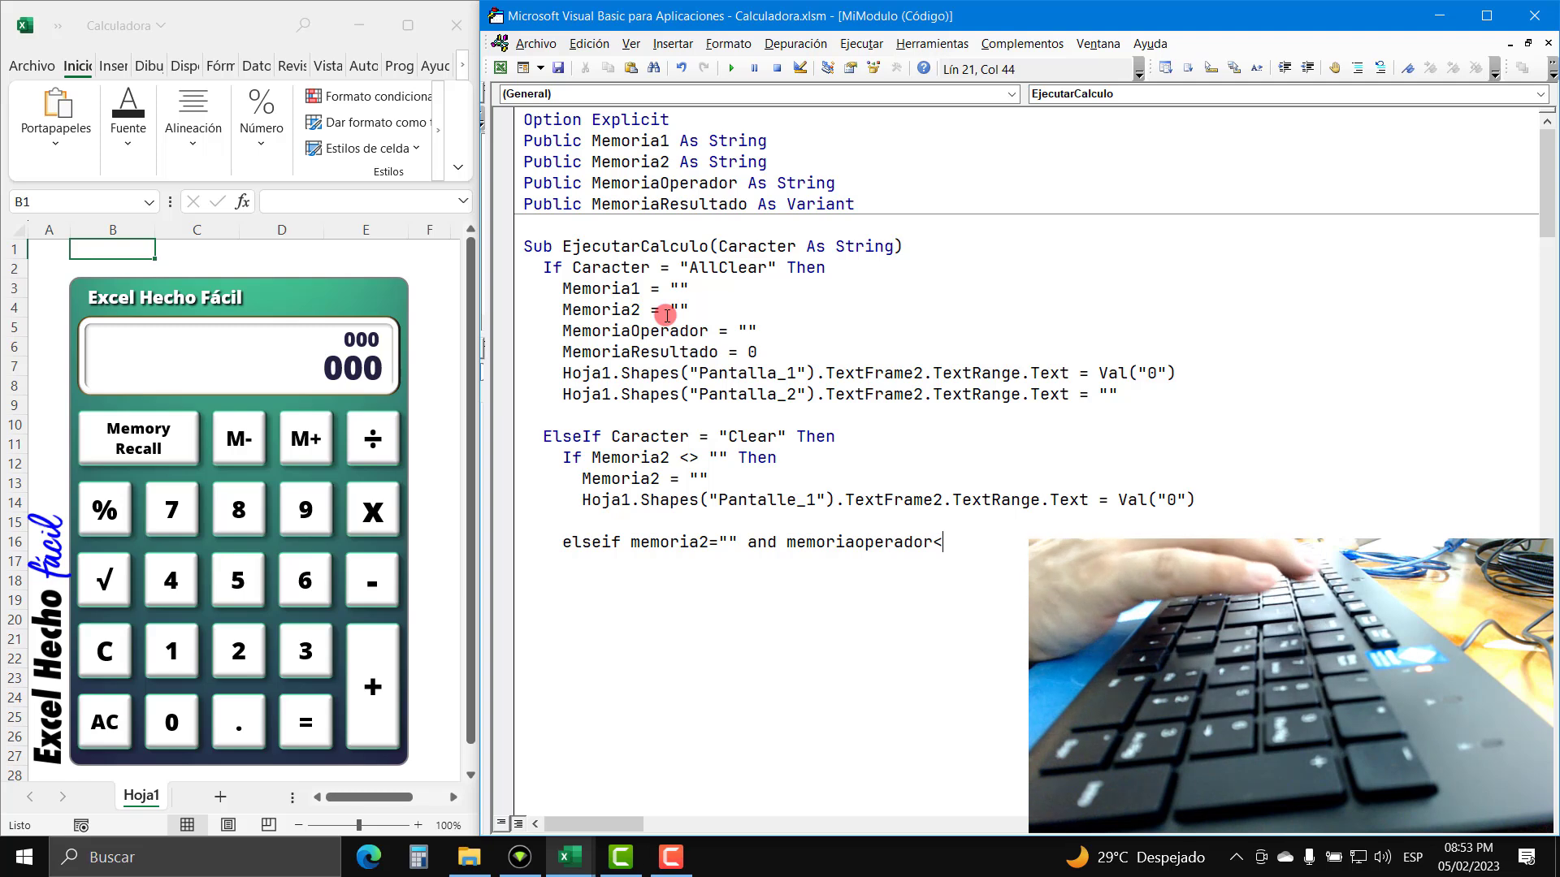
{"action": "type", "text": ">"}
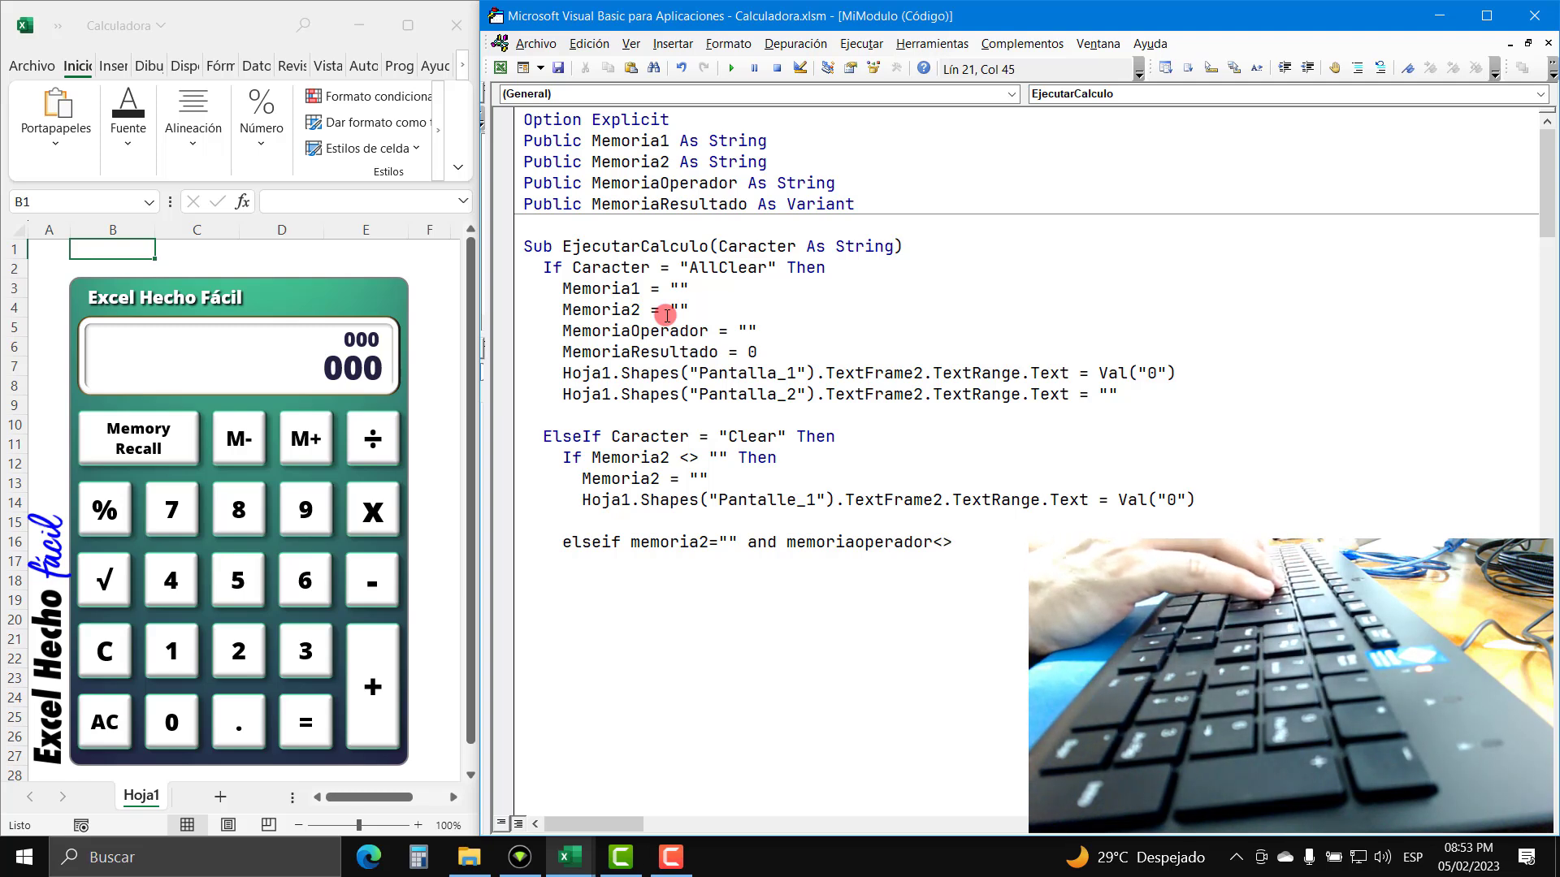
{"action": "type", "text": " \"\""}
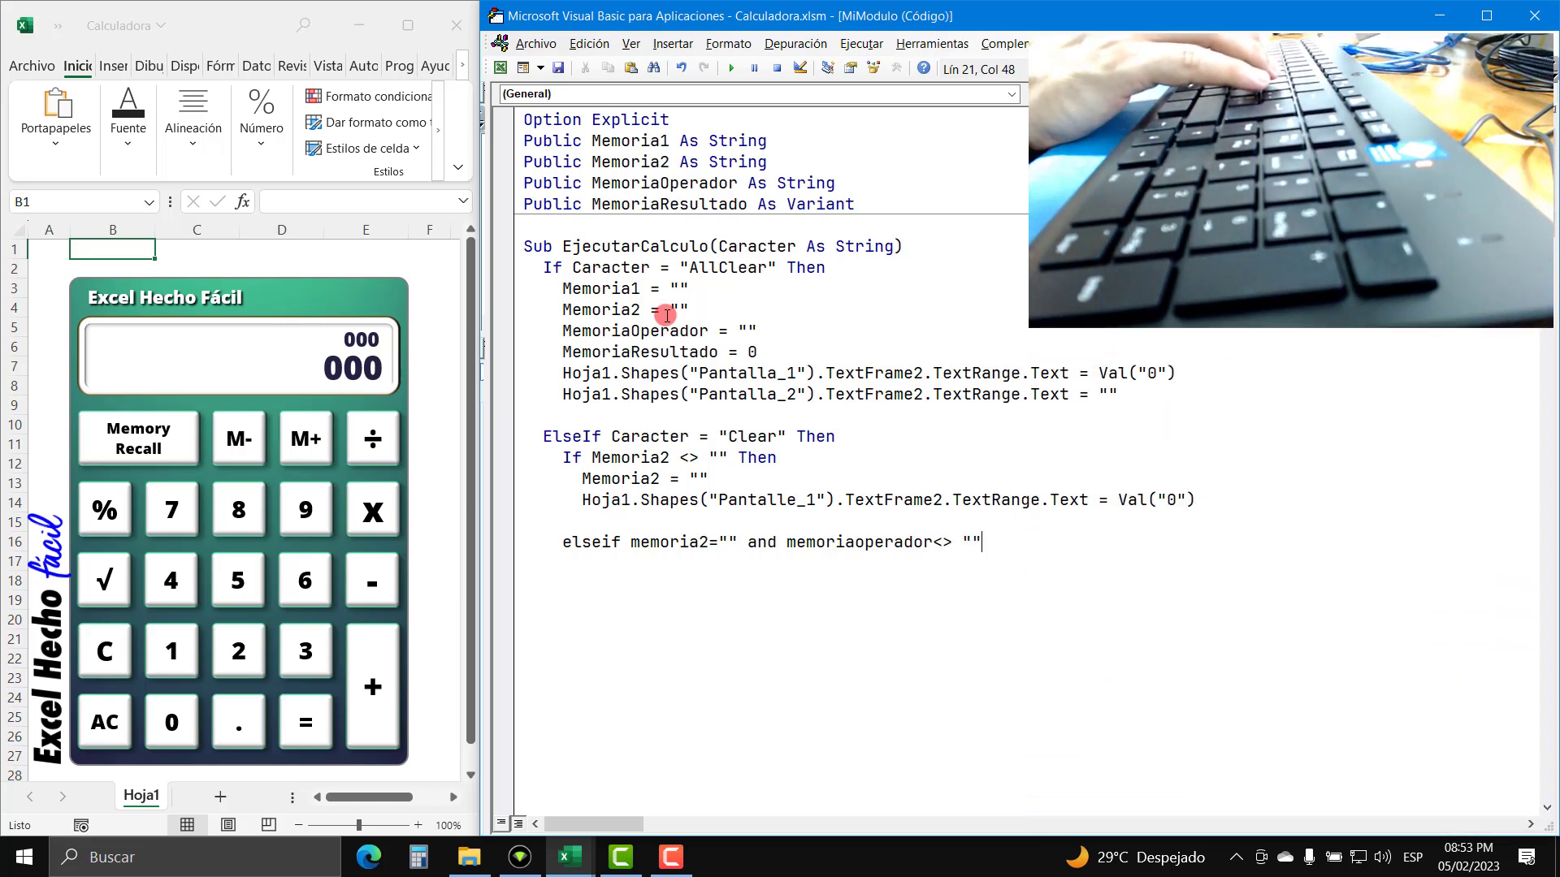
{"action": "type", "text": " Then"}
{"action": "key", "text": "Return"}
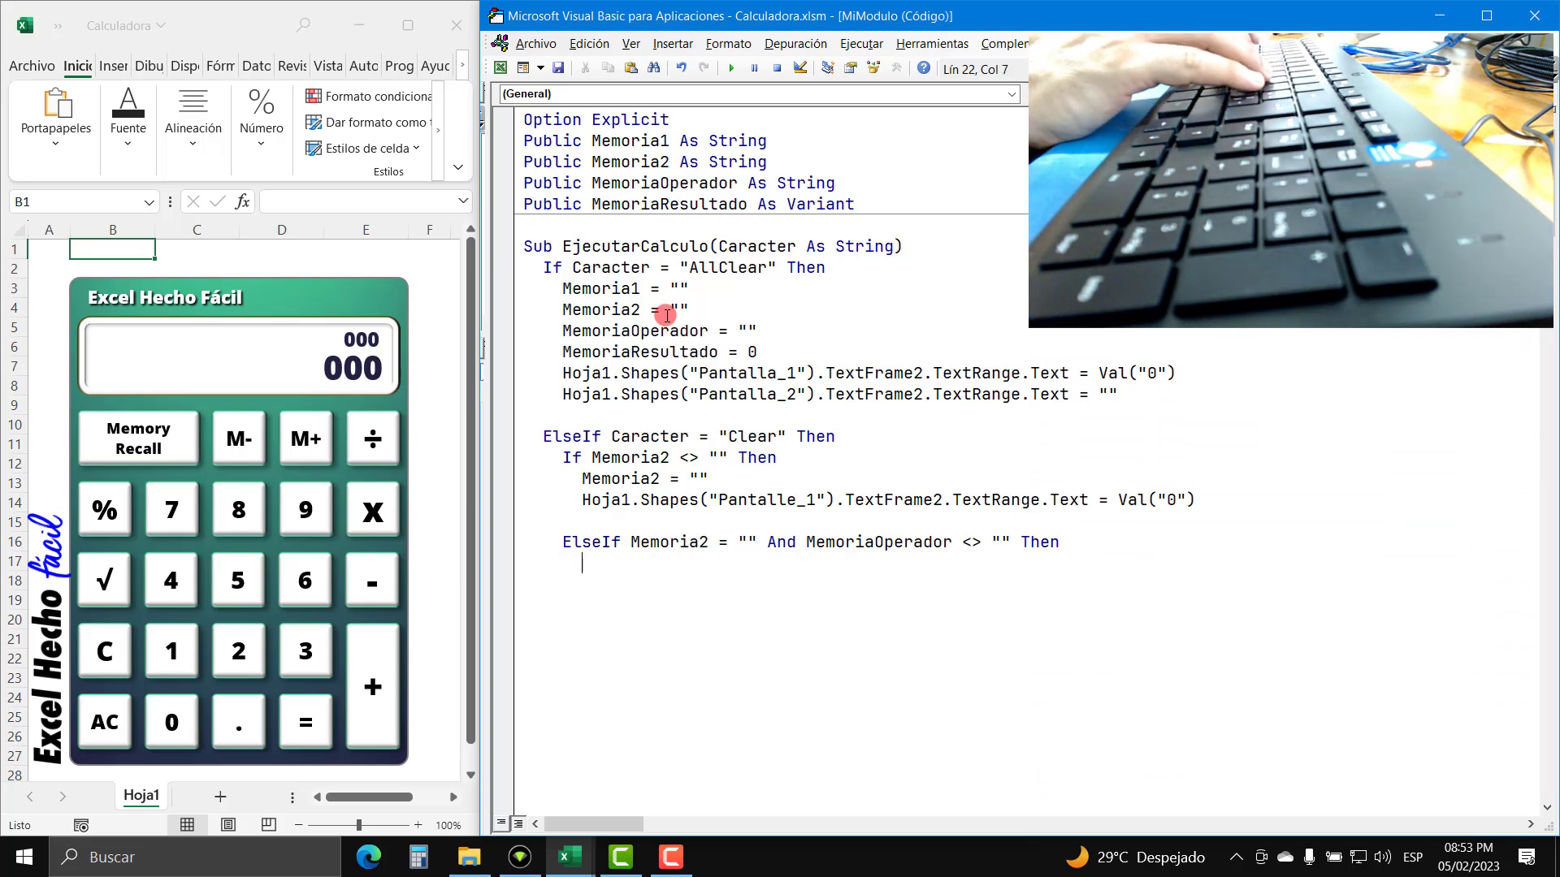
Empty MemoriaOperador and begin a line referencing Hoja1.Shapes("Pantalla_2")
{"action": "type", "text": "memoriaoperad"}
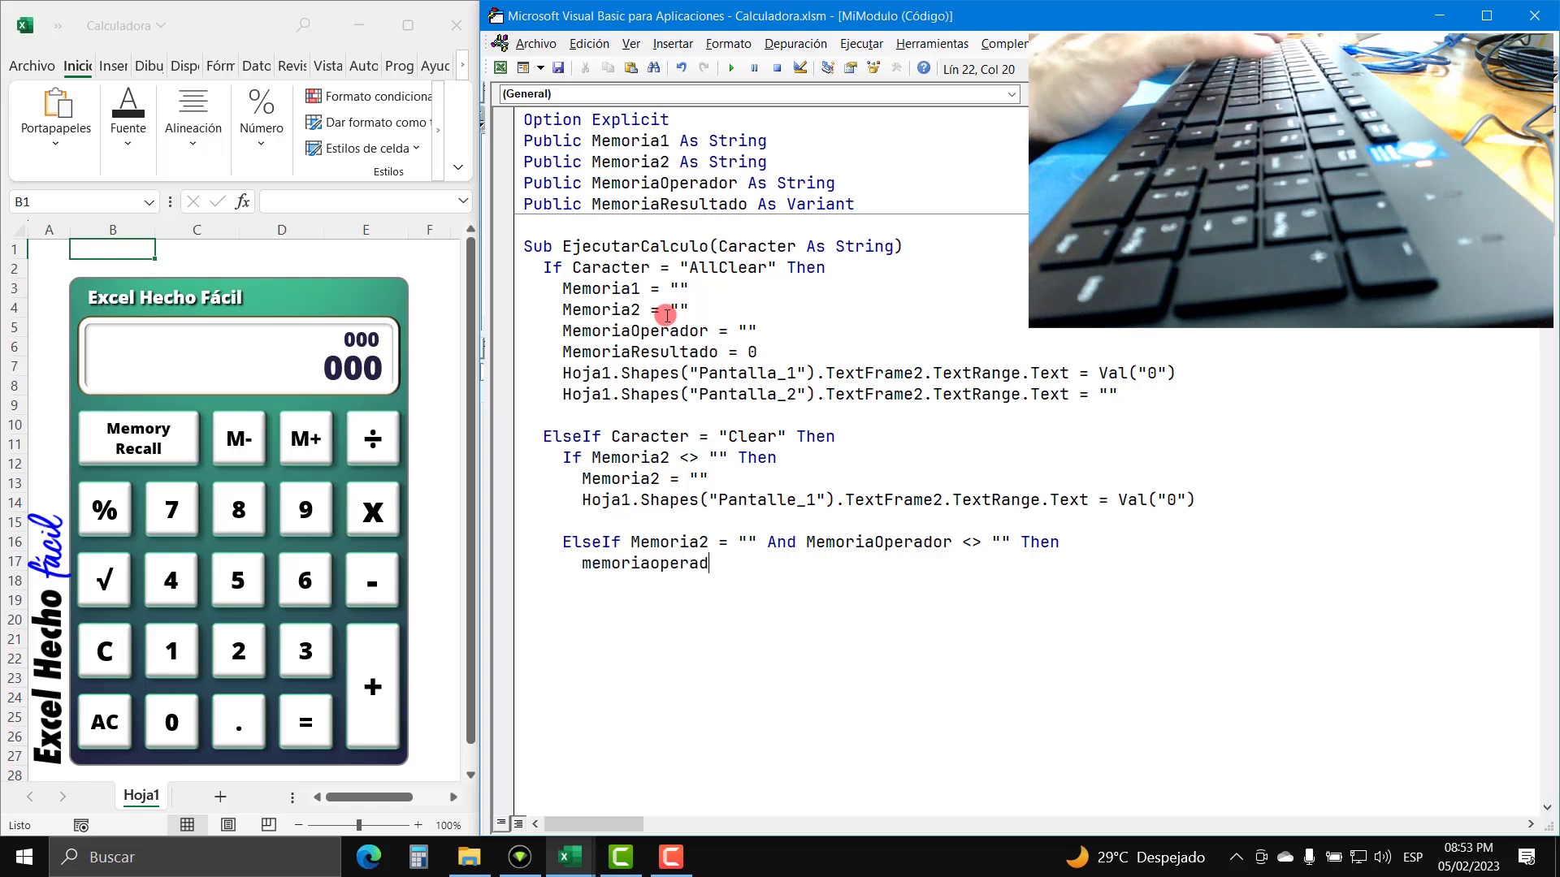
{"action": "type", "text": "or ="}
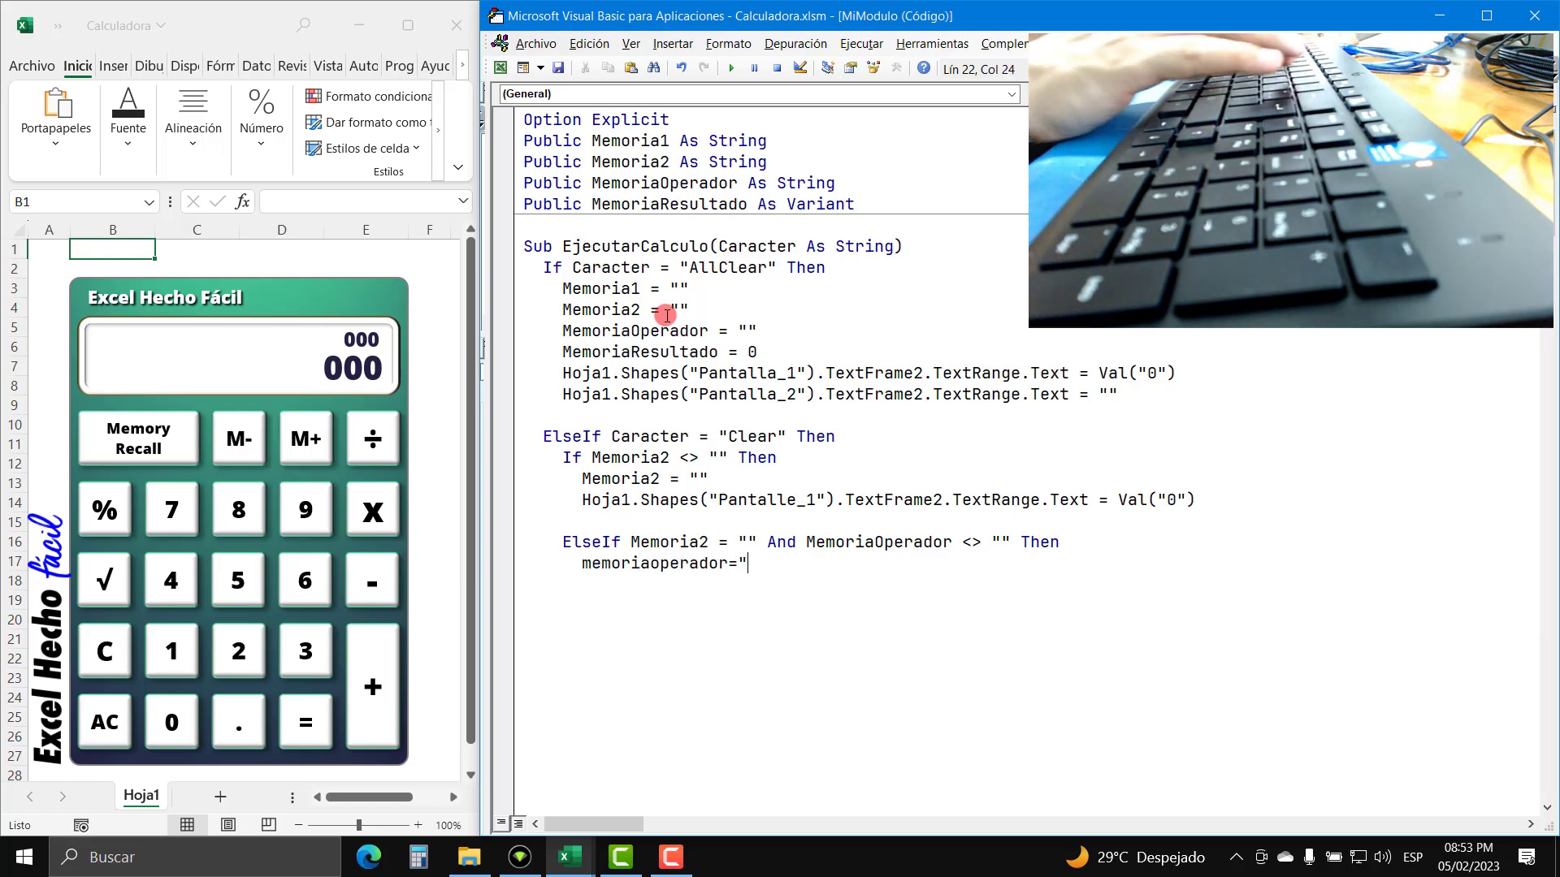
{"action": "type", "text": " \"\""}
{"action": "key", "text": "Return"}
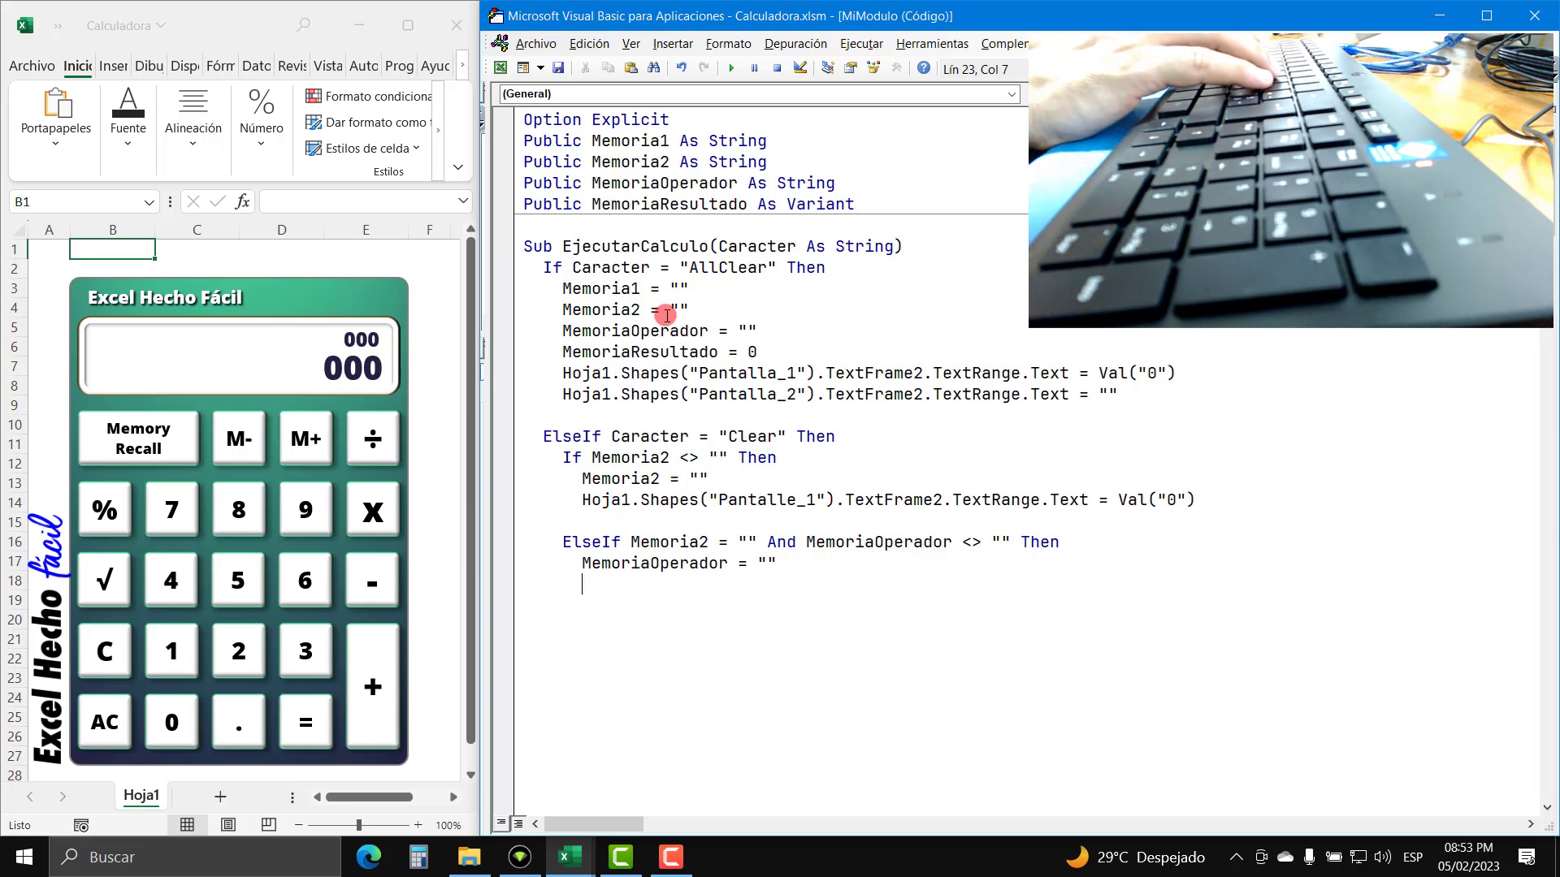
{"action": "type", "text": "h"}
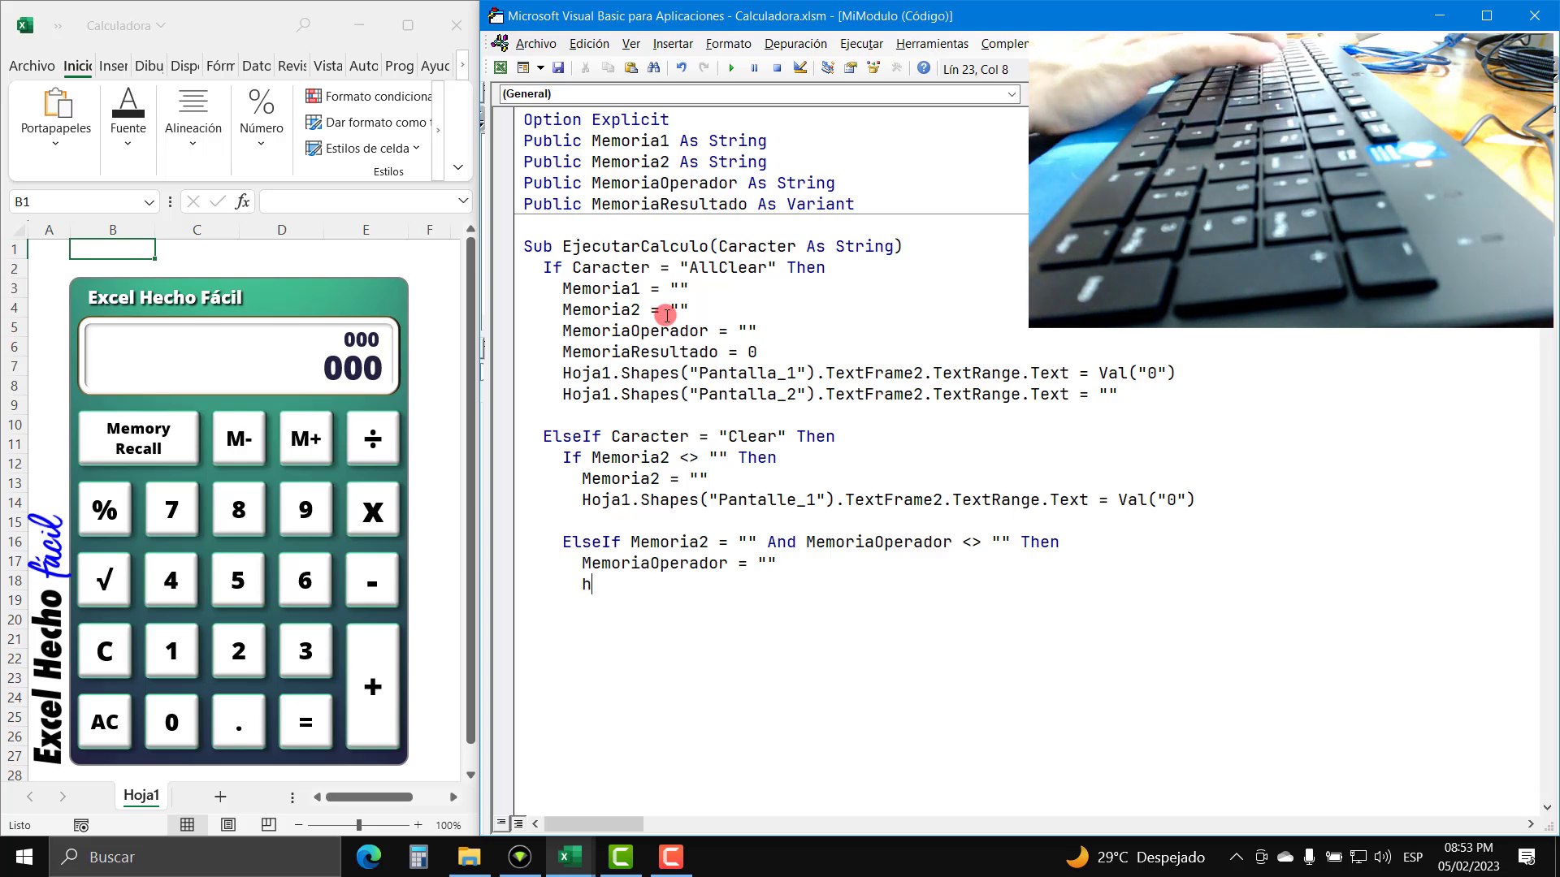
{"action": "type", "text": "oja1.shja"}
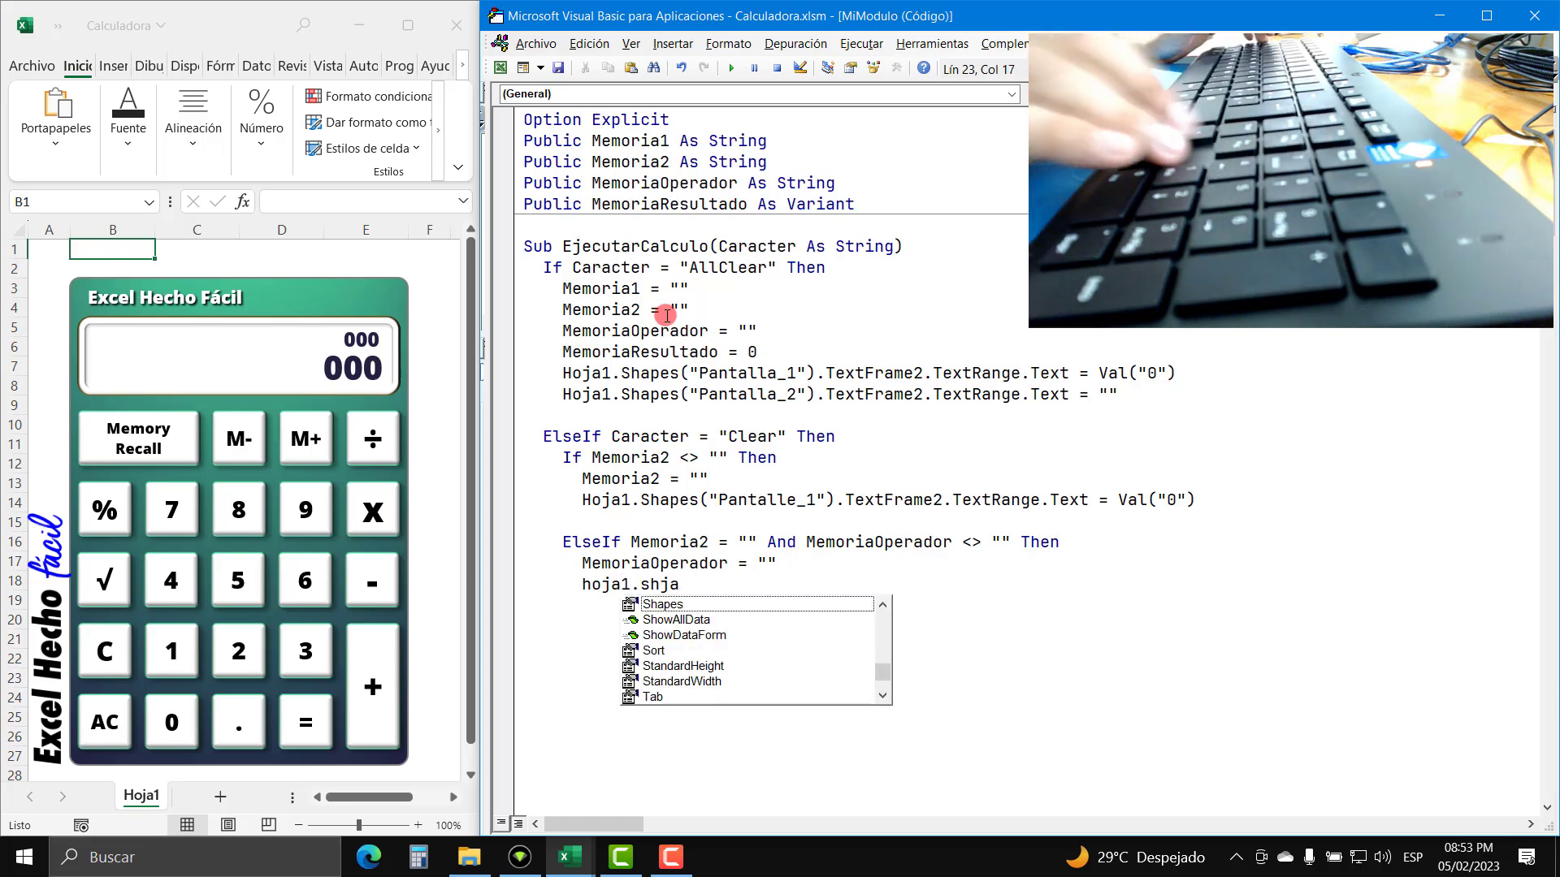
{"action": "key", "text": "Tab"}
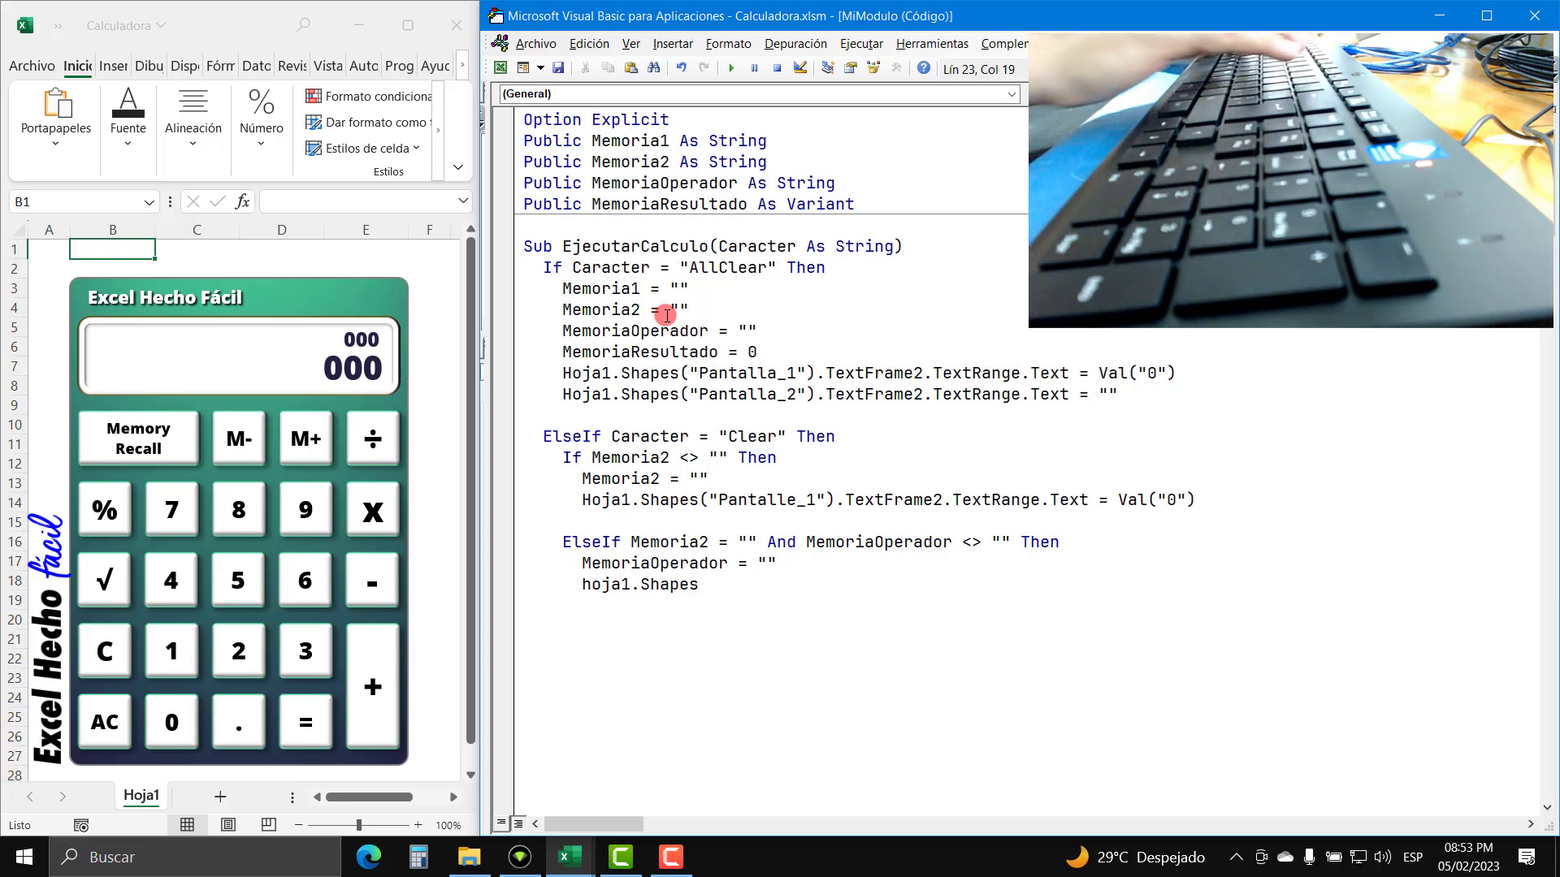
{"action": "type", "text": "(\"\")"}
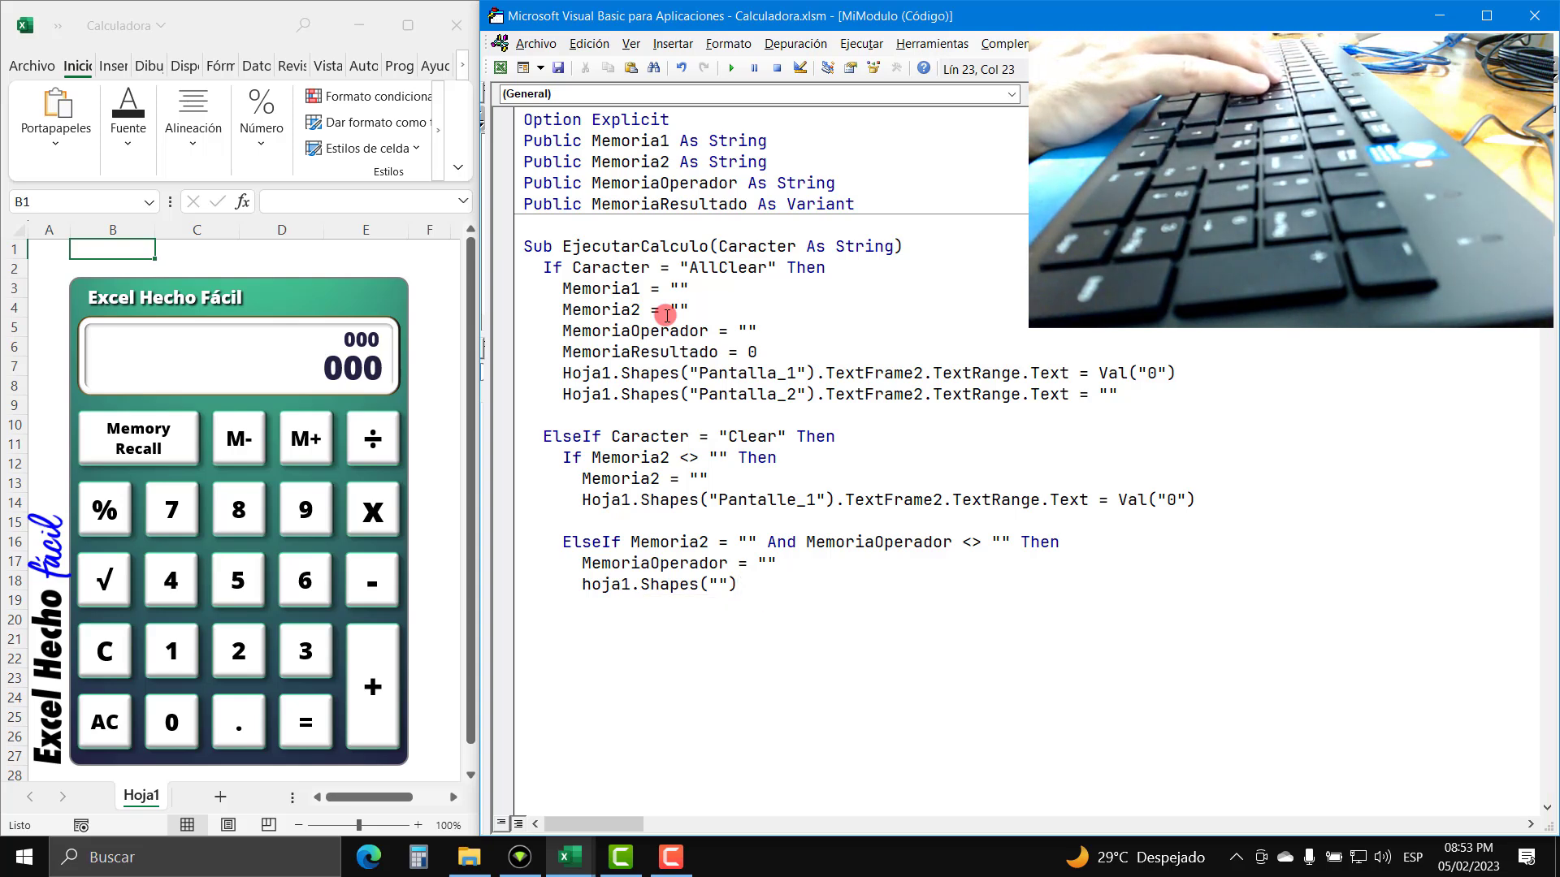
{"action": "key", "text": "Left"}
{"action": "key", "text": "Left"}
{"action": "type", "text": "Pan"}
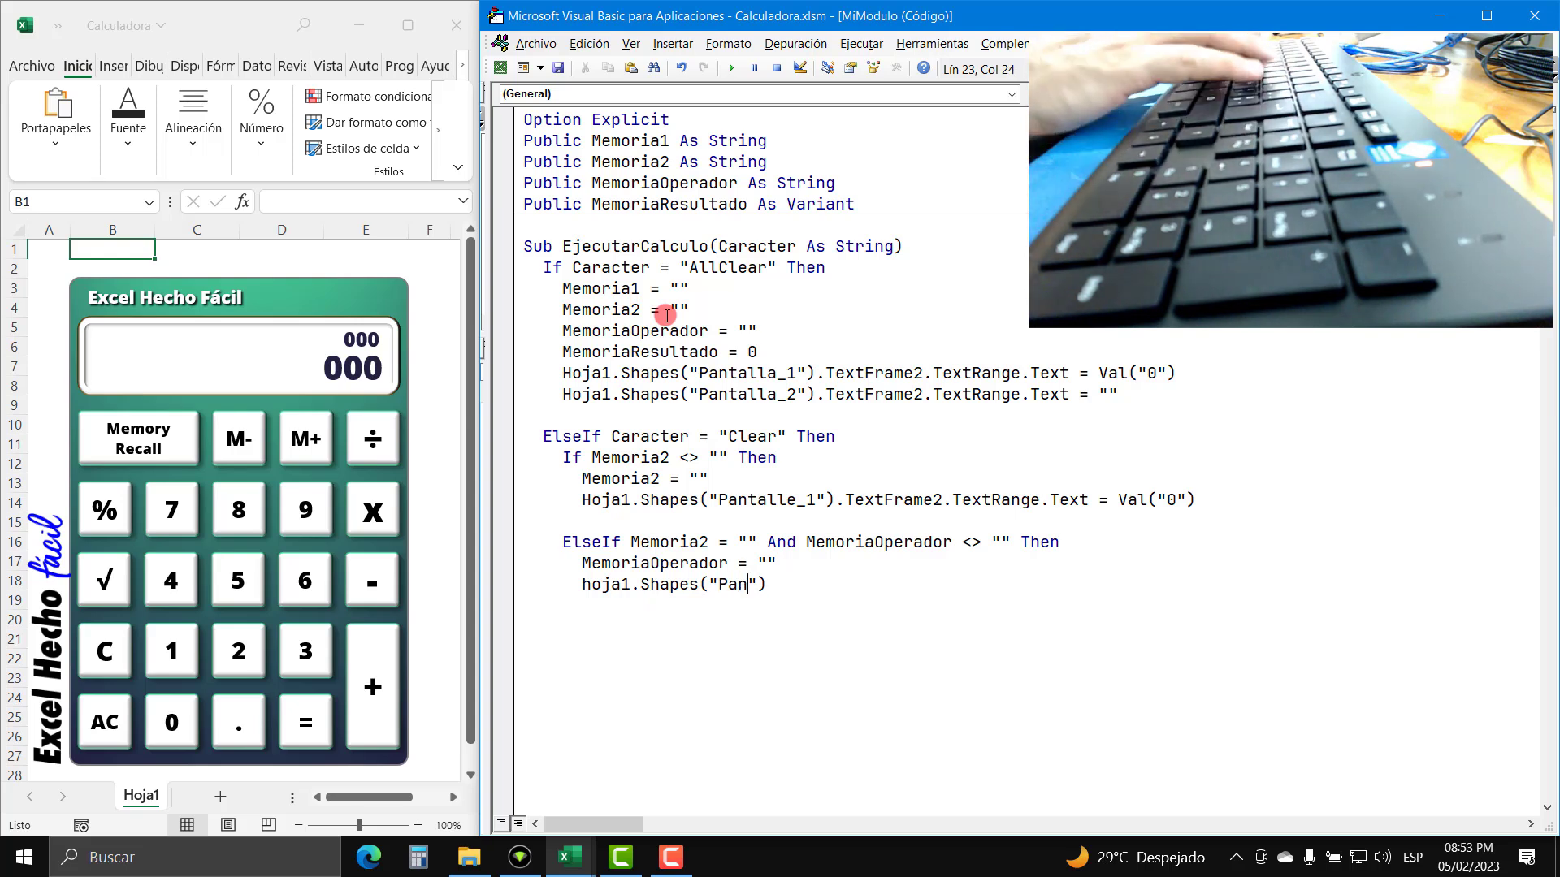
{"action": "type", "text": "talla"}
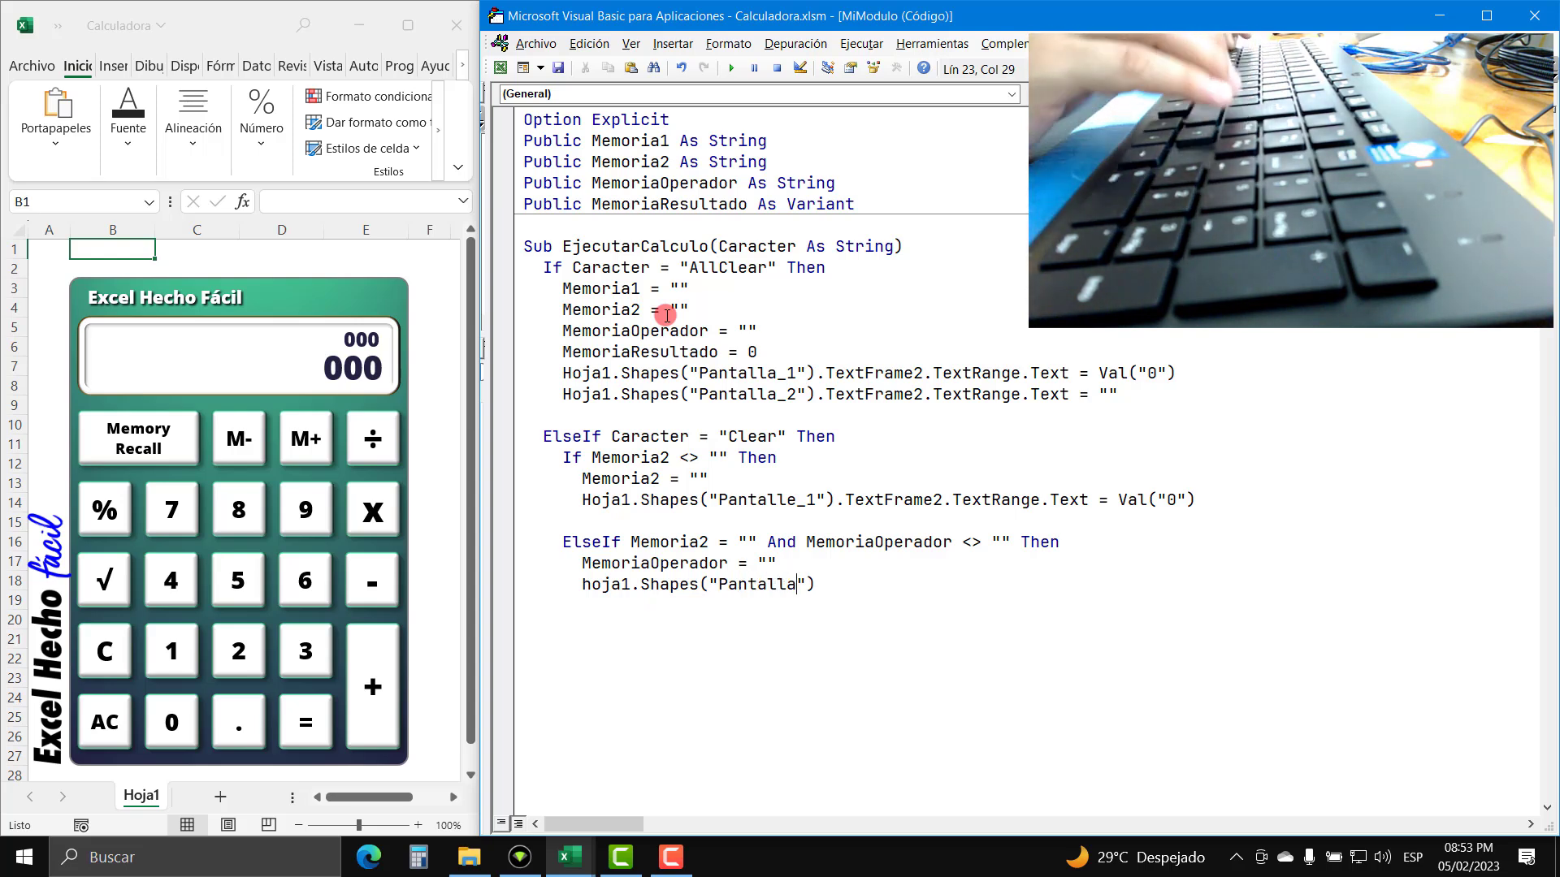
{"action": "type", "text": "_2"}
{"action": "key", "text": "End"}
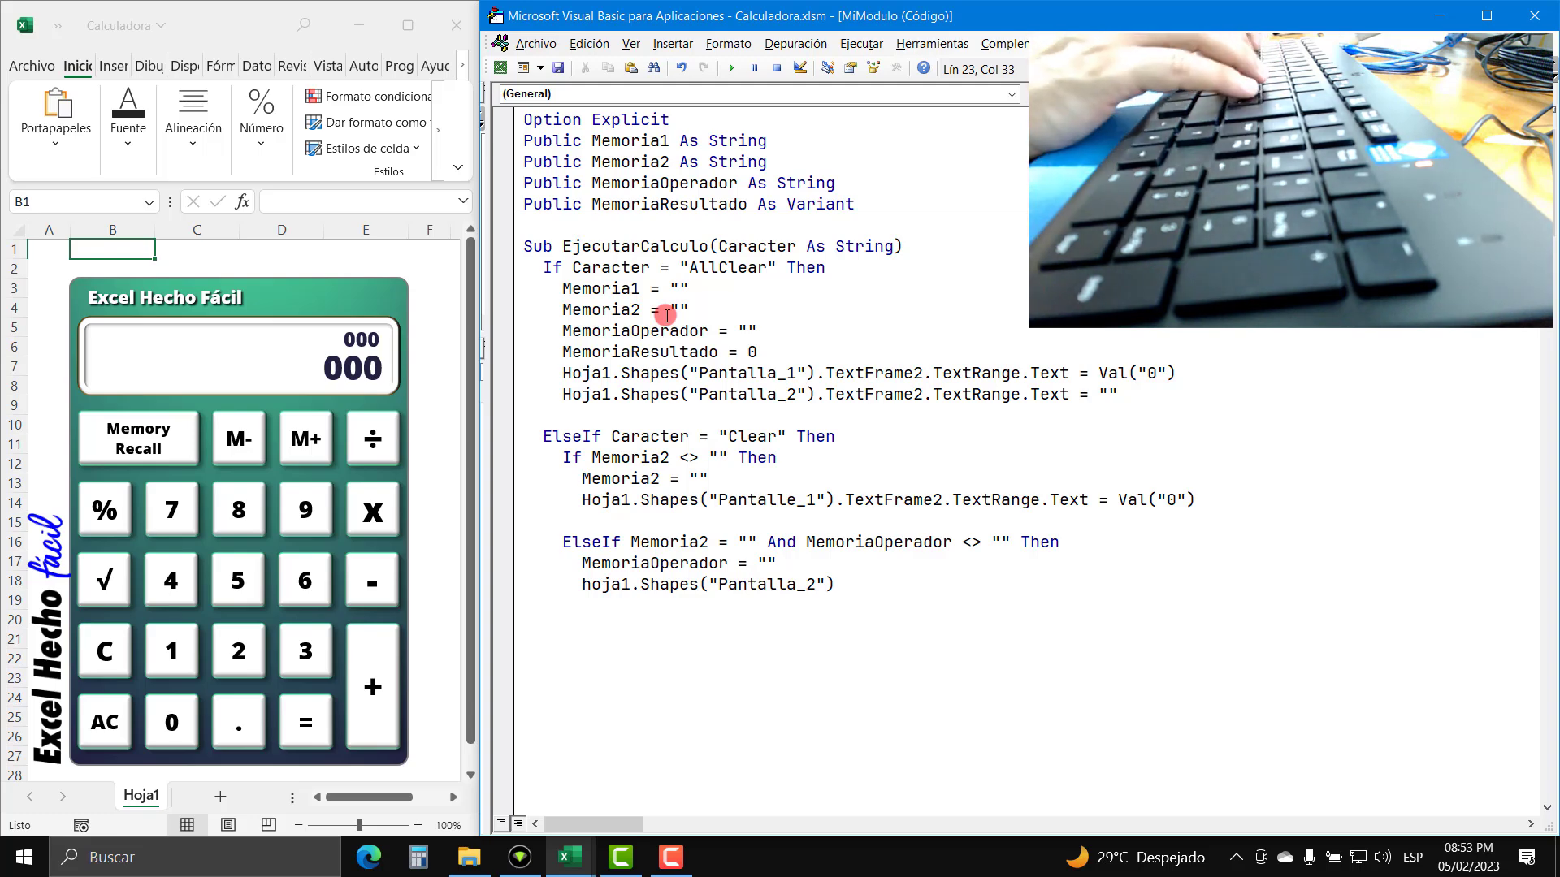
Finish it as .TextFrame2.TextRange.Text = "" to clear the Pantalla_2 display
{"action": "type", "text": ".te"}
{"action": "key", "text": "Down"}
{"action": "key", "text": "Down"}
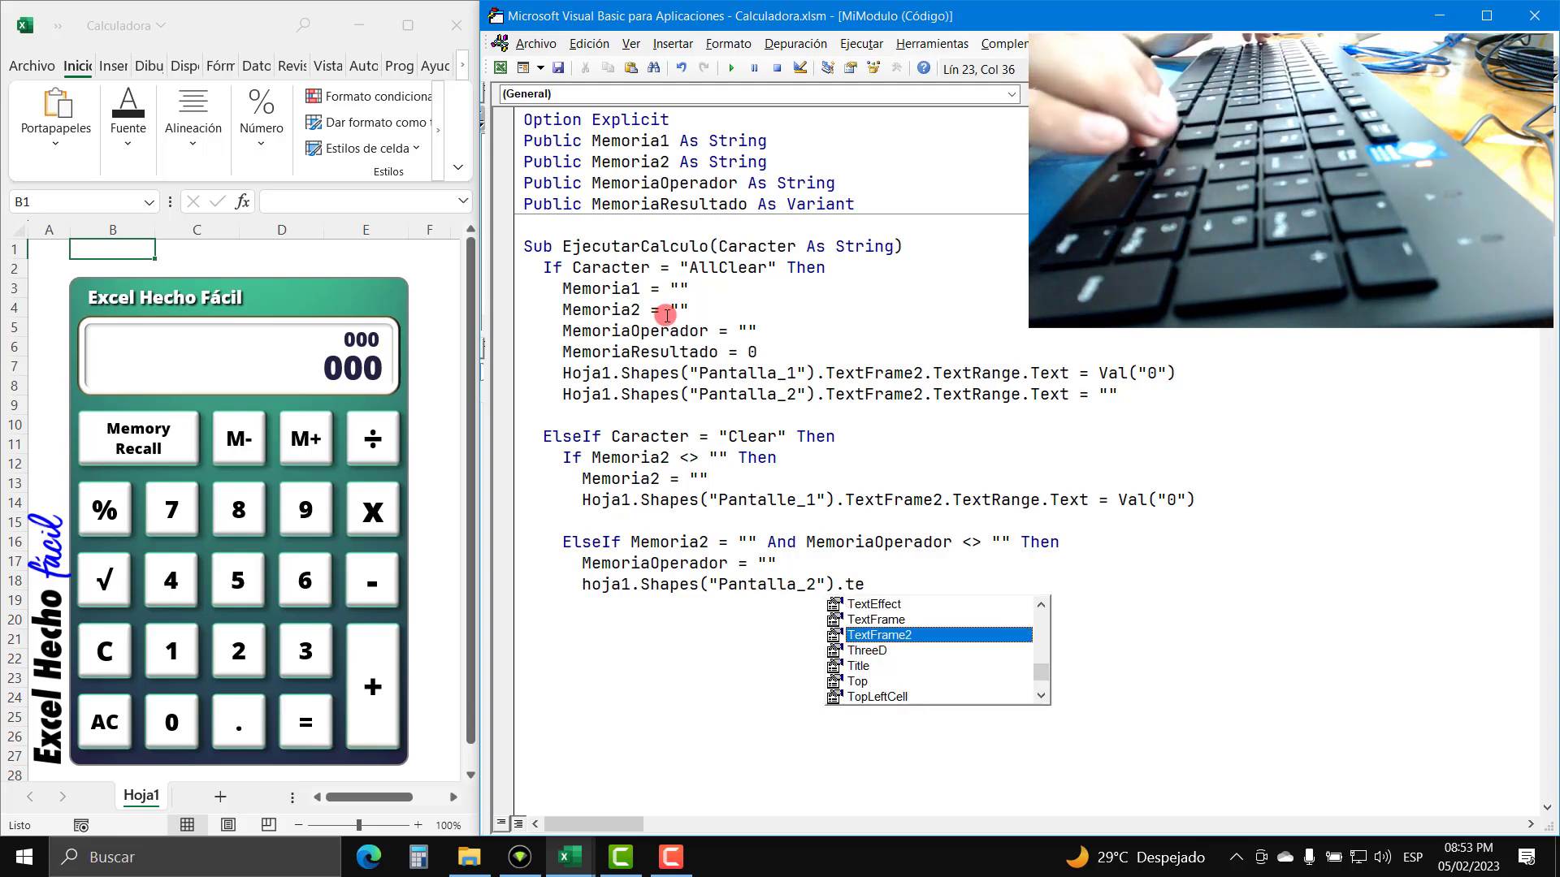
{"action": "key", "text": "Tab"}
{"action": "type", "text": ".t"}
{"action": "key", "text": "Tab"}
{"action": "type", "text": ".Tex"}
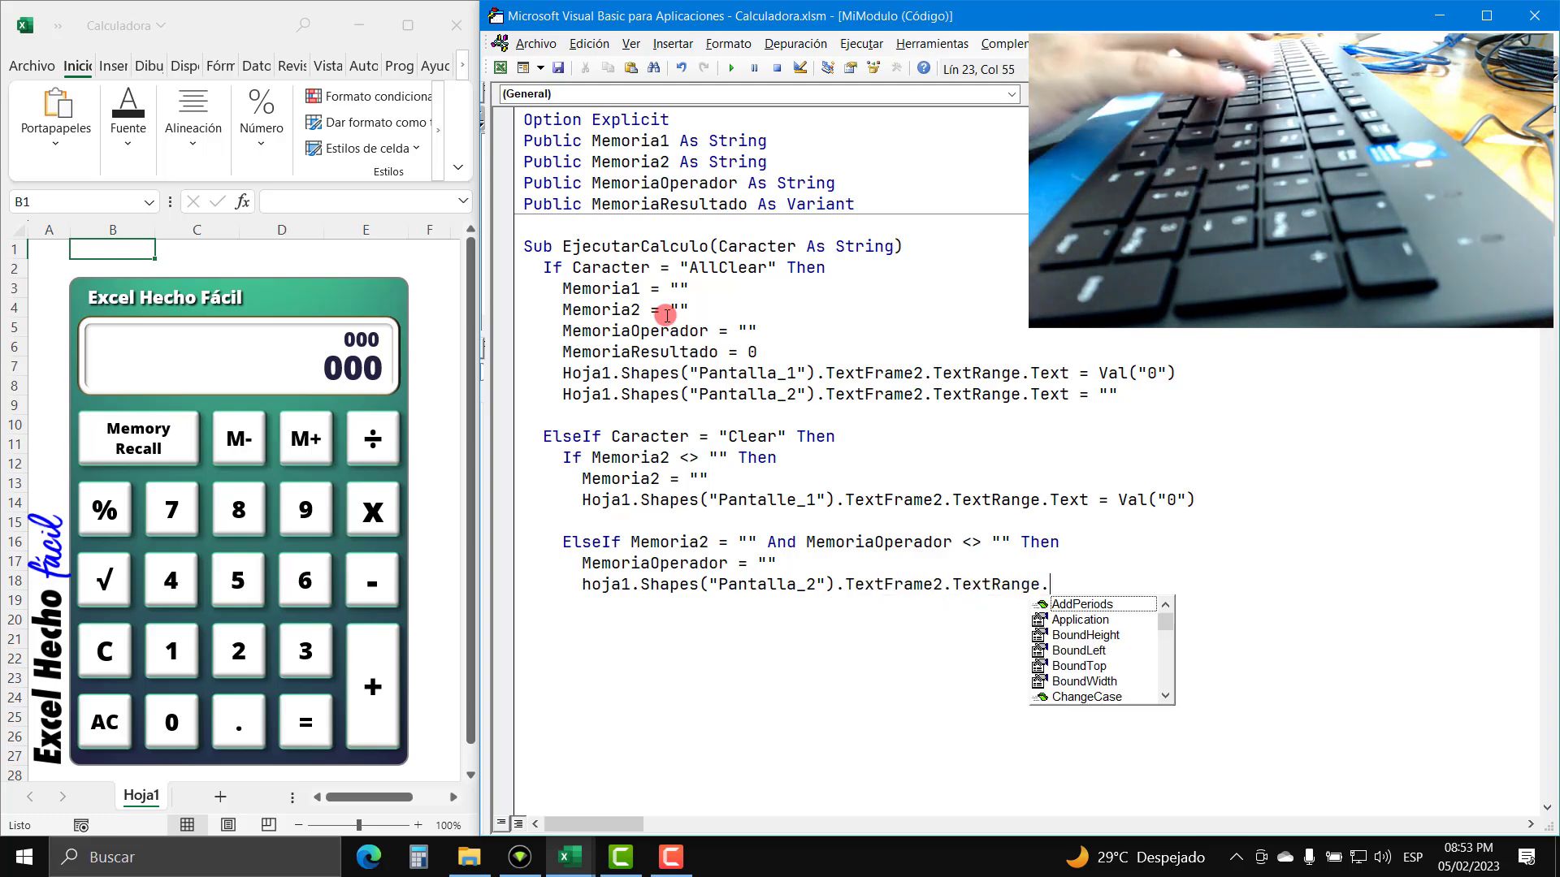
{"action": "type", "text": "t"}
{"action": "key", "text": "Tab"}
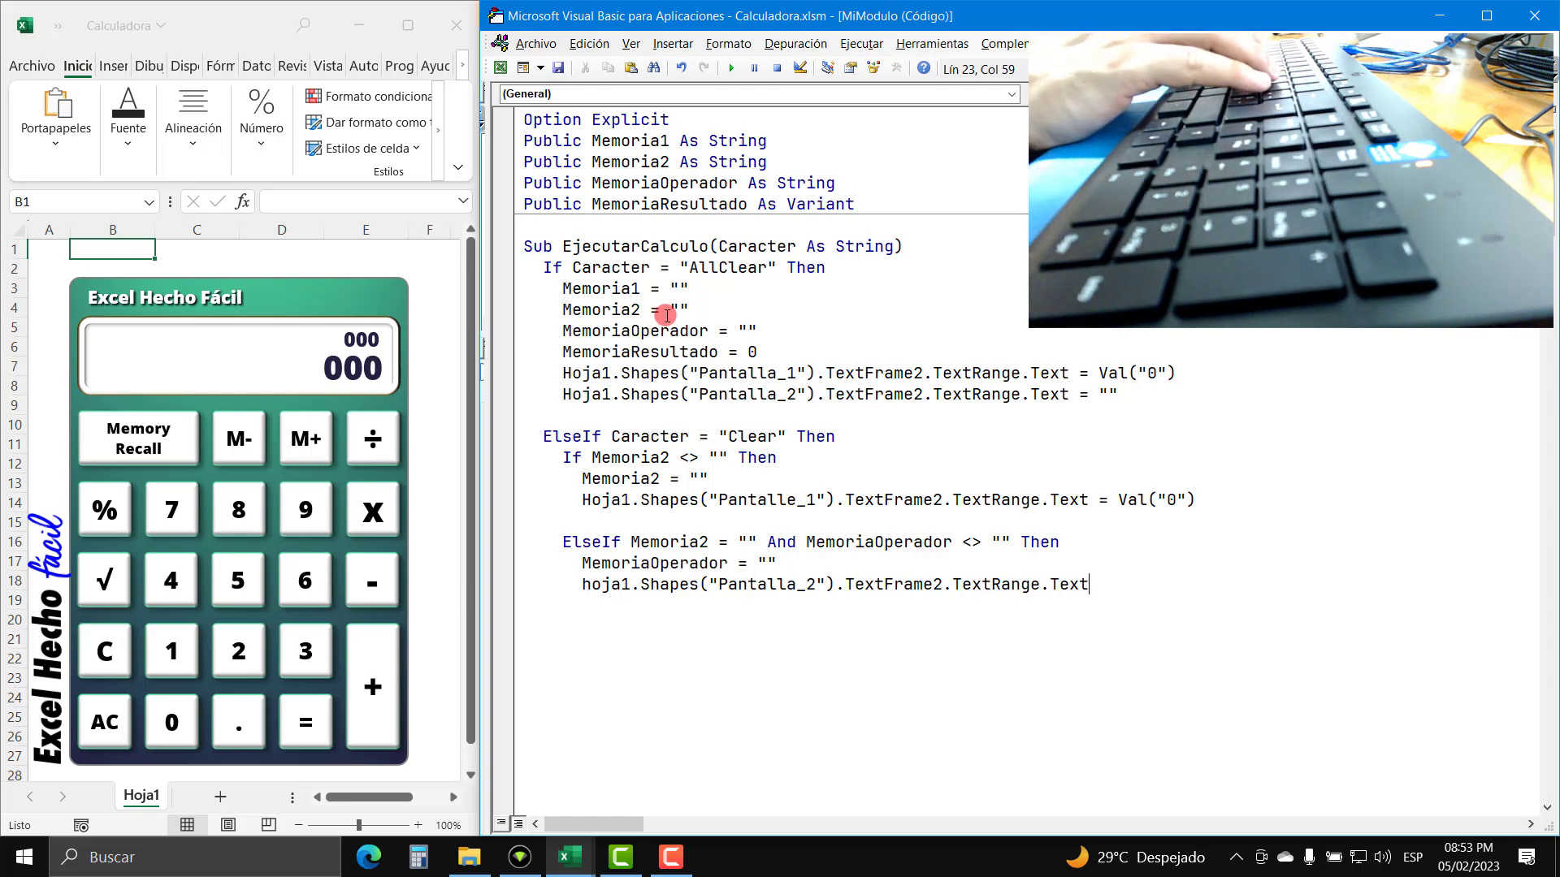
{"action": "type", "text": "= \"\""}
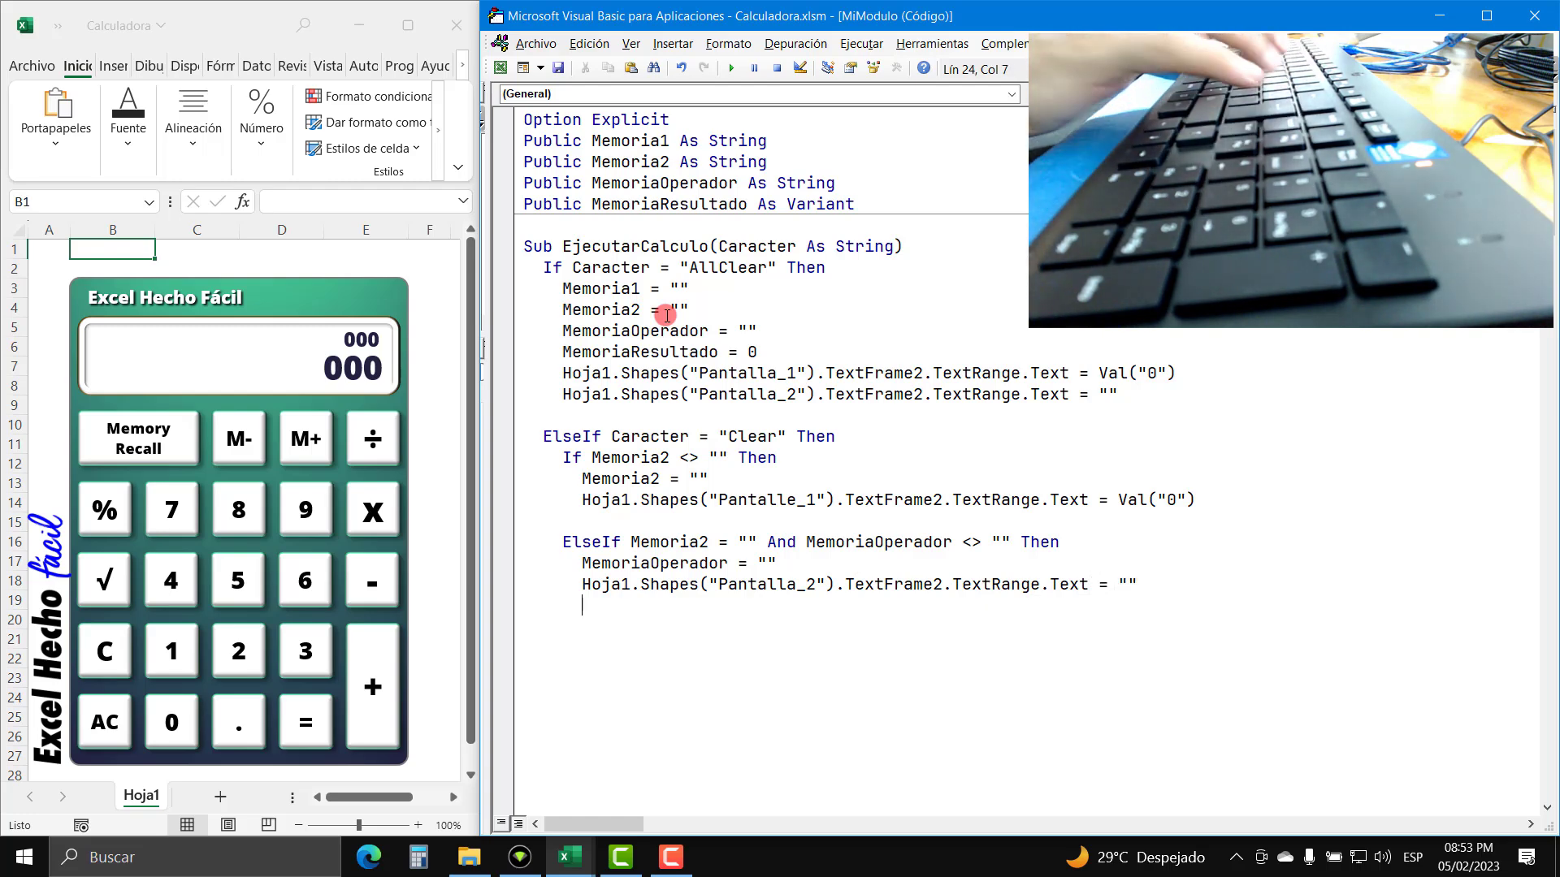
{"action": "key", "text": "Return"}
Duplicate the Pantalla_2 clearing line directly below itself
{"action": "key", "text": "Up"}
{"action": "key", "text": "shift+End"}
{"action": "key", "text": "ctrl+c"}
{"action": "key", "text": "End"}
{"action": "key", "text": "Return"}
{"action": "key", "text": "ctrl+v"}
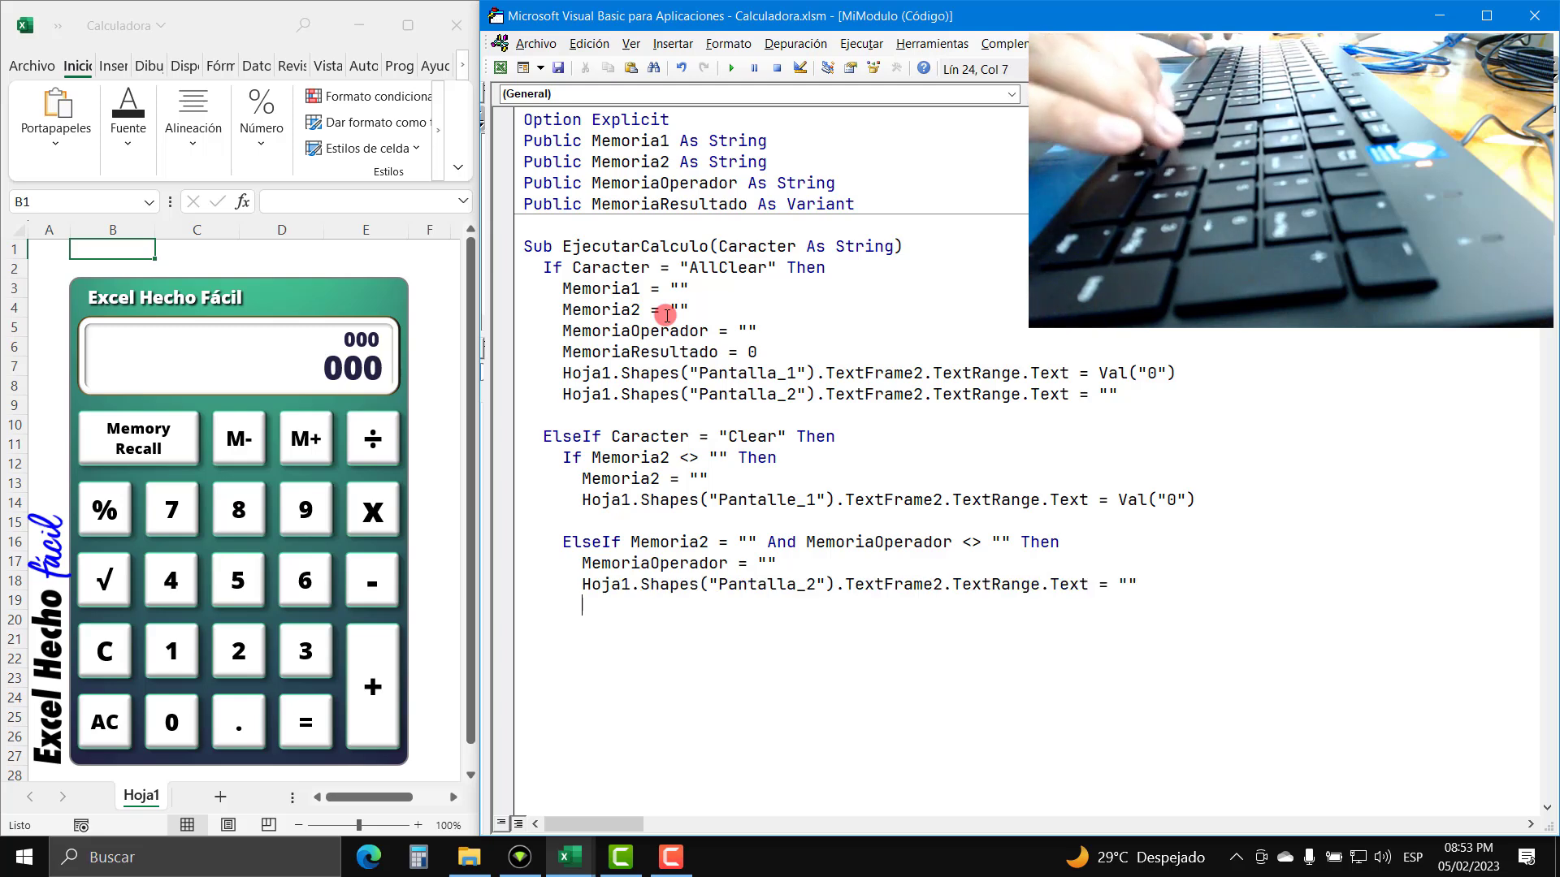
Edit the copy so Pantalla_1's text is set to Val(Memoria1)
{"action": "key", "text": "Left"}
{"action": "key", "text": "Left"}
{"action": "key", "text": "Left"}
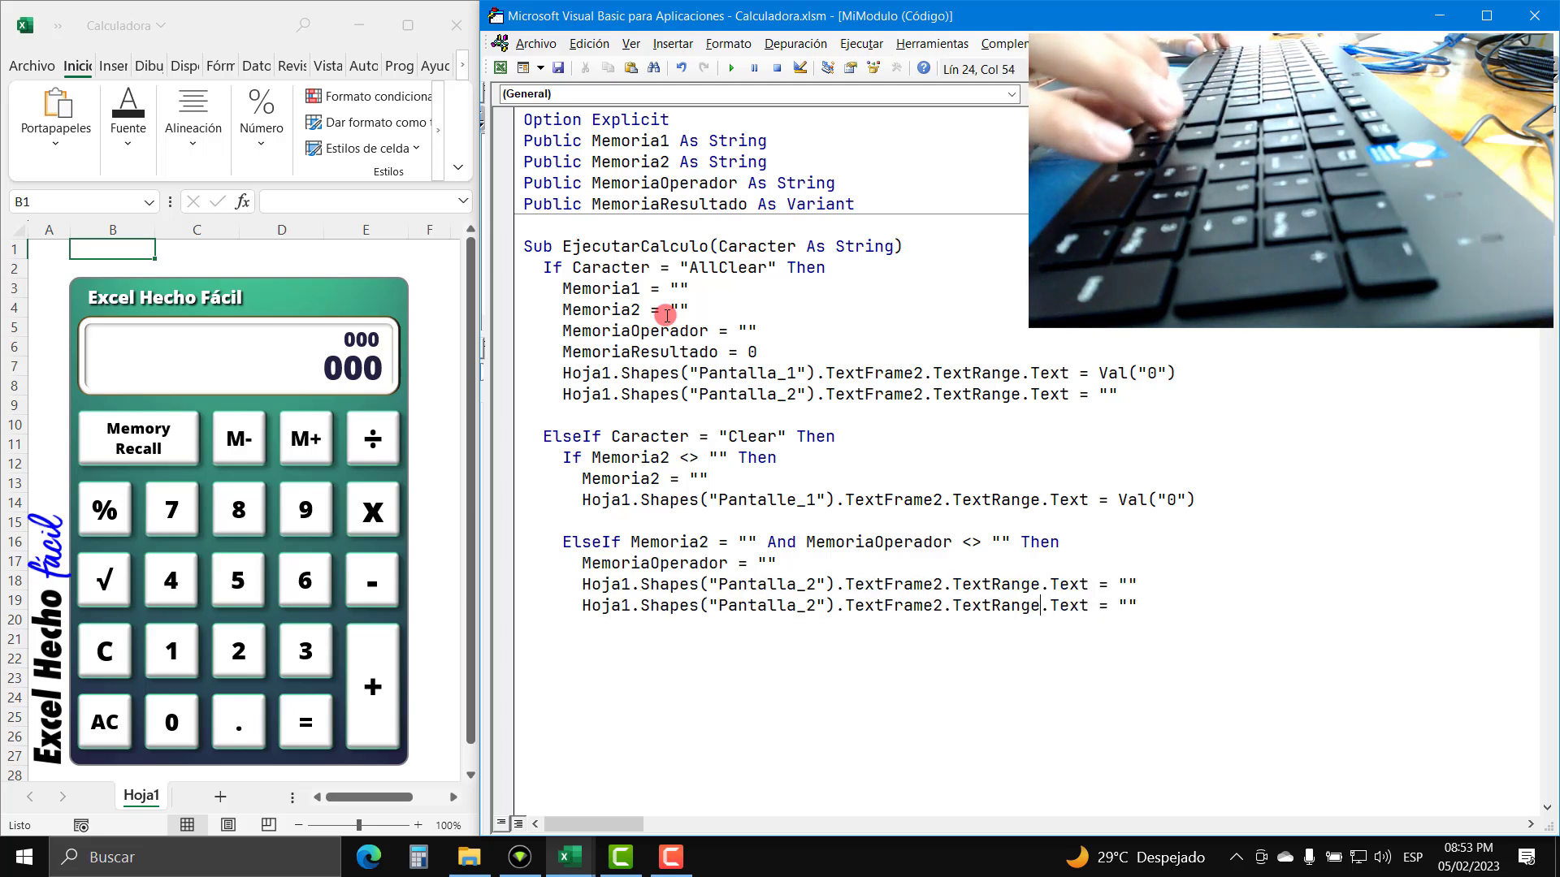
{"action": "key", "text": "BackSpace"}
{"action": "type", "text": "1"}
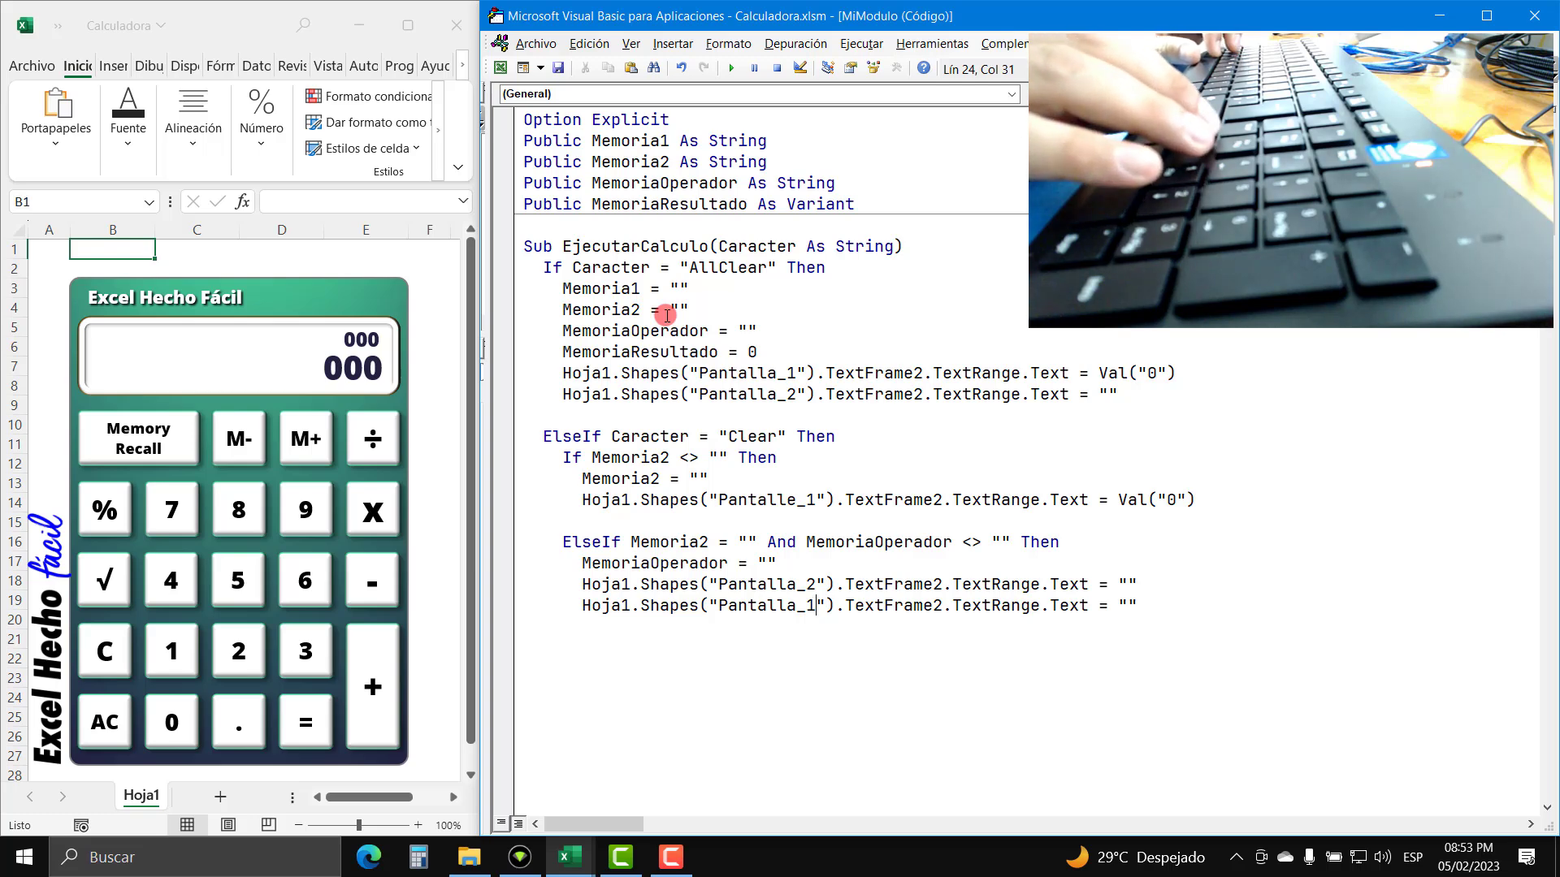
{"action": "key", "text": "End"}
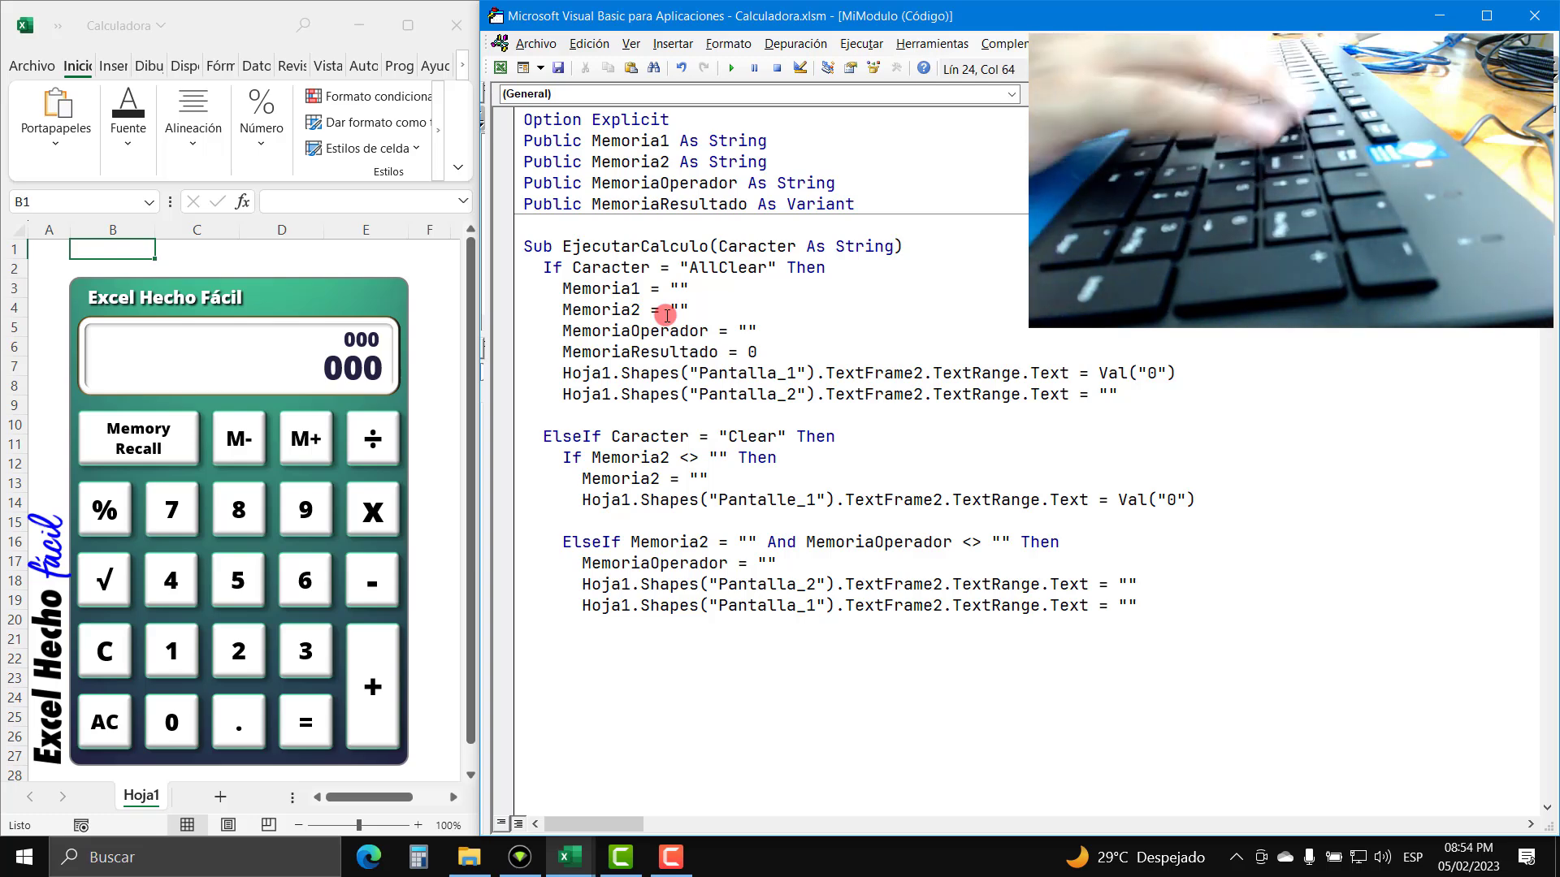
{"action": "key", "text": "BackSpace"}
{"action": "key", "text": "BackSpace"}
{"action": "type", "text": "val("}
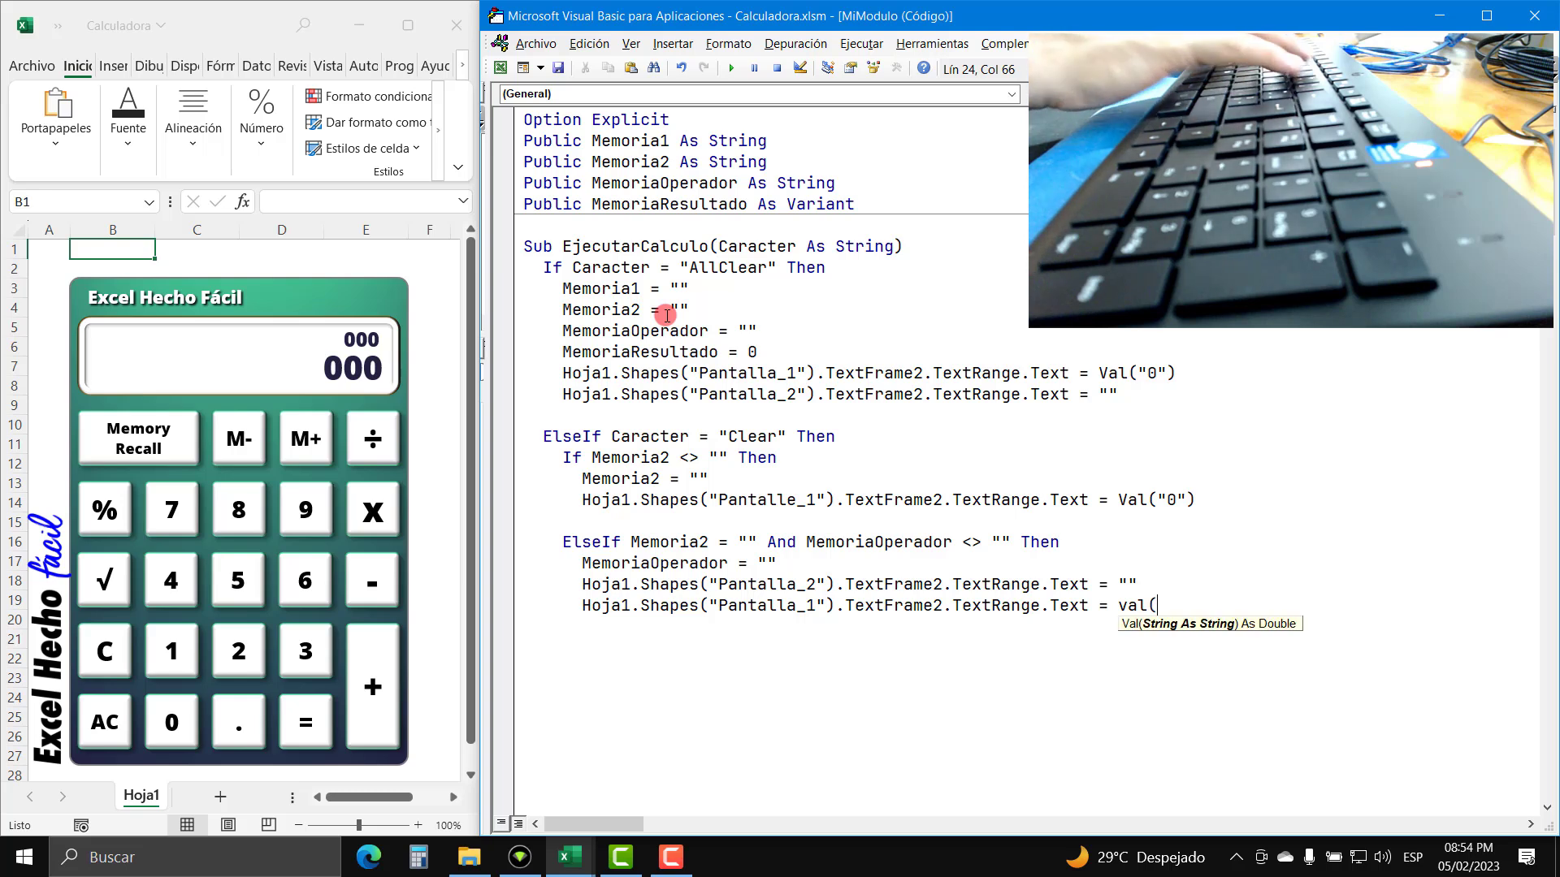
{"action": "type", "text": "memoria1"}
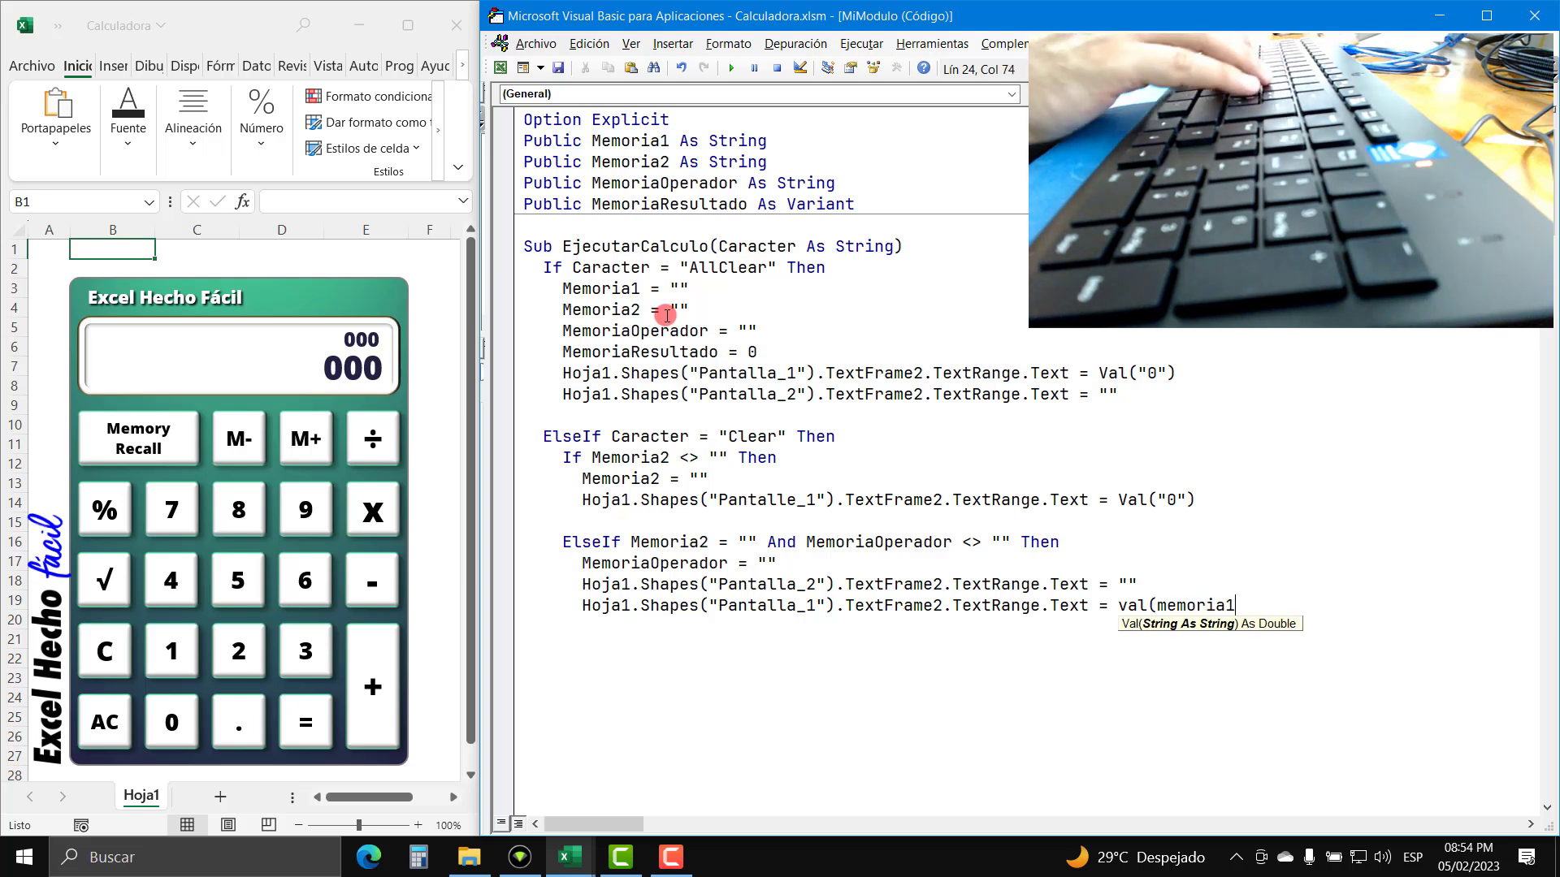
{"action": "type", "text": ")"}
{"action": "key", "text": "Return"}
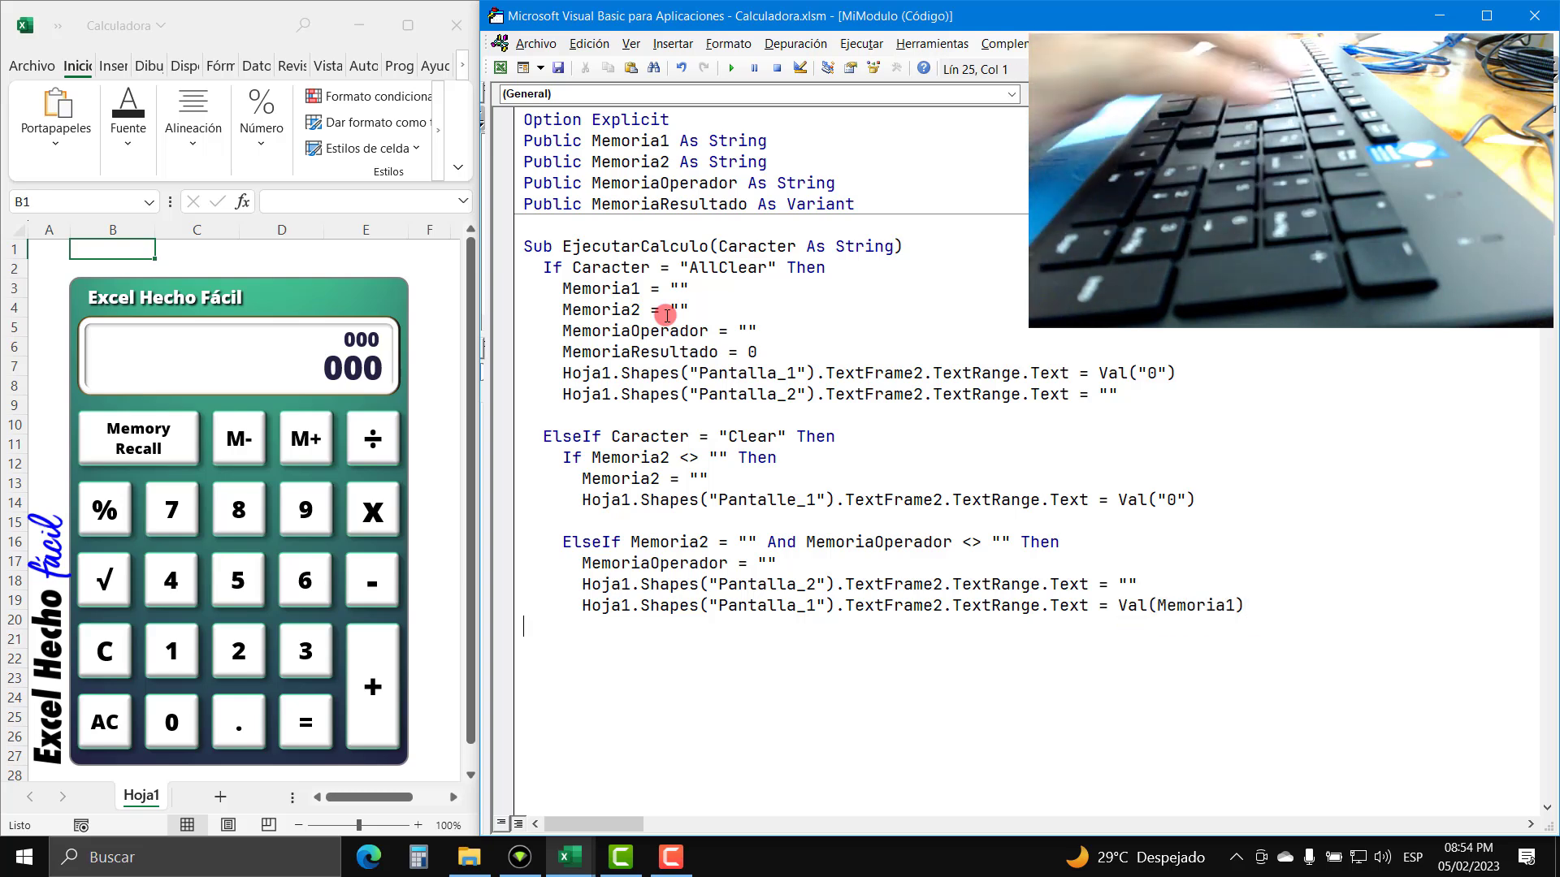
{"action": "key", "text": "Tab"}
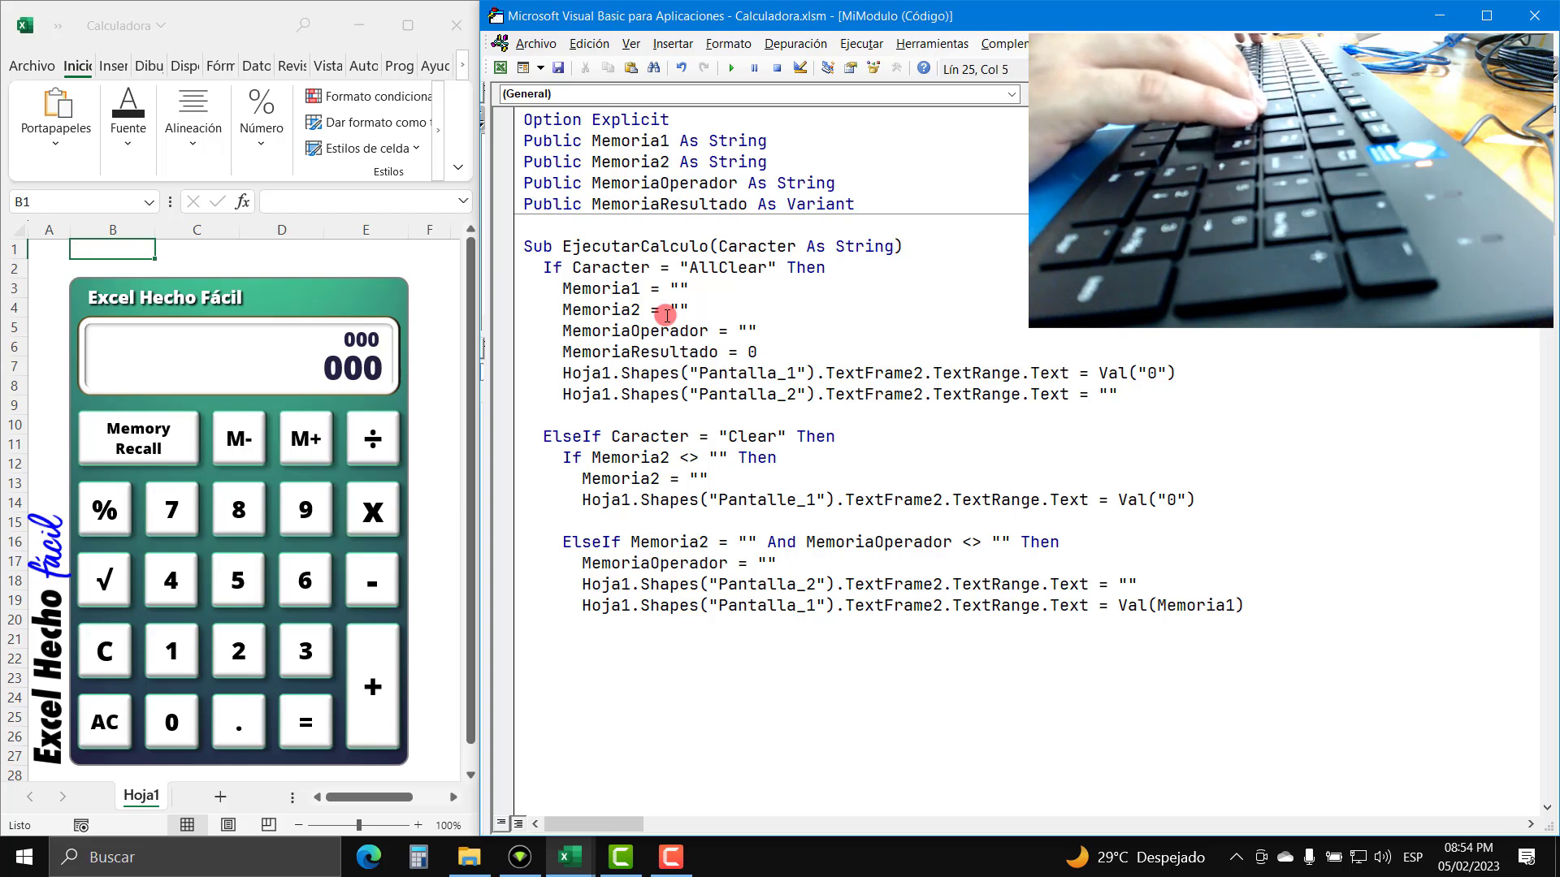
{"action": "key", "text": "Return"}
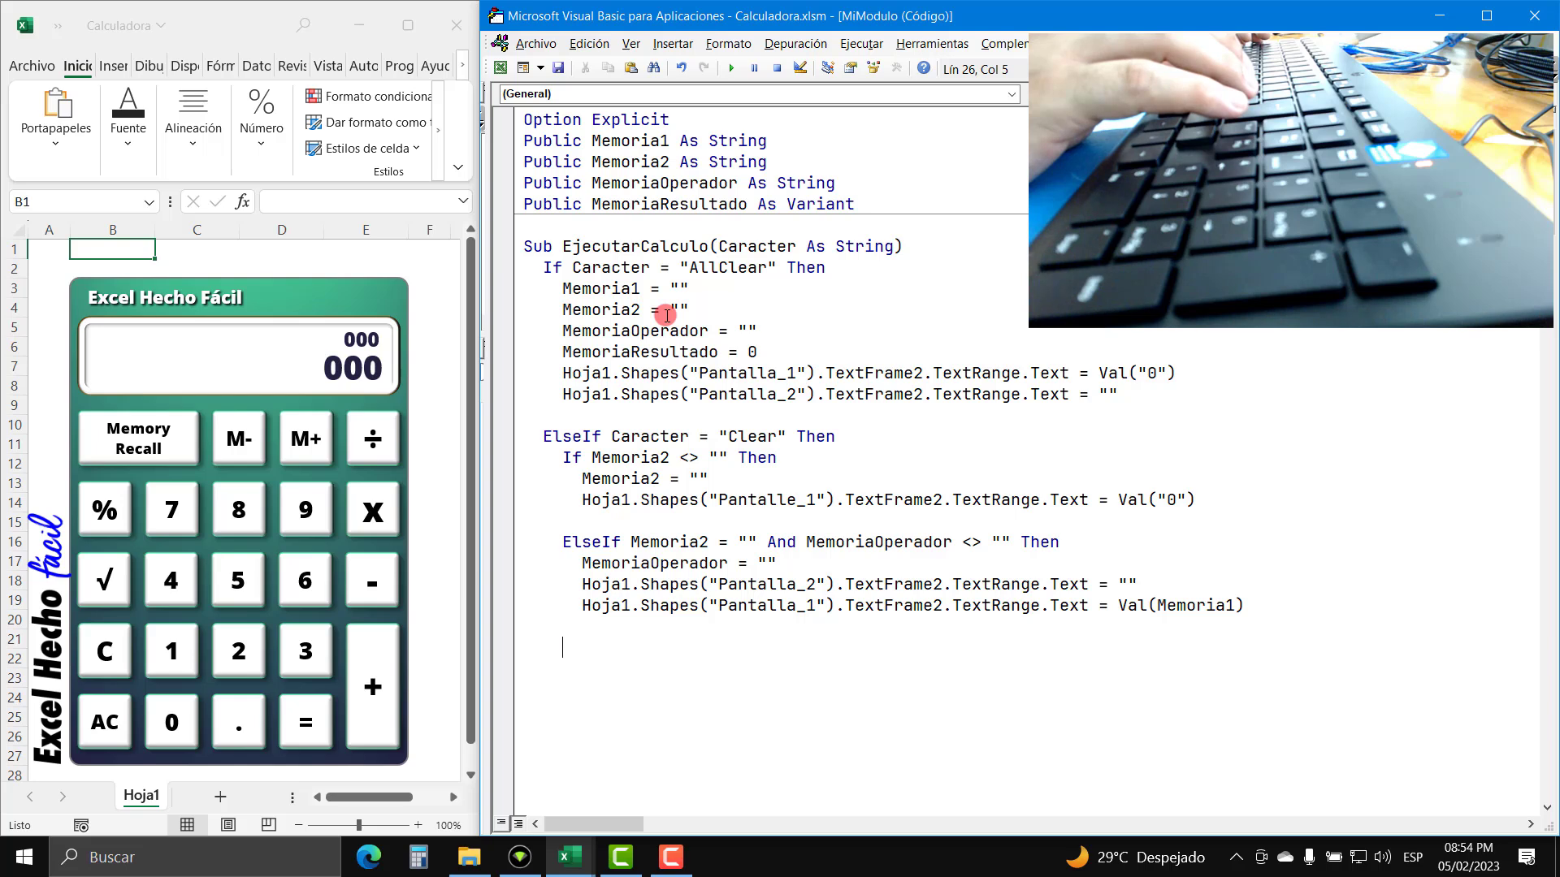
Add ElseIf MemoriaOperador = "" Then with a line setting Memoria1 = ""
{"action": "type", "text": "else"}
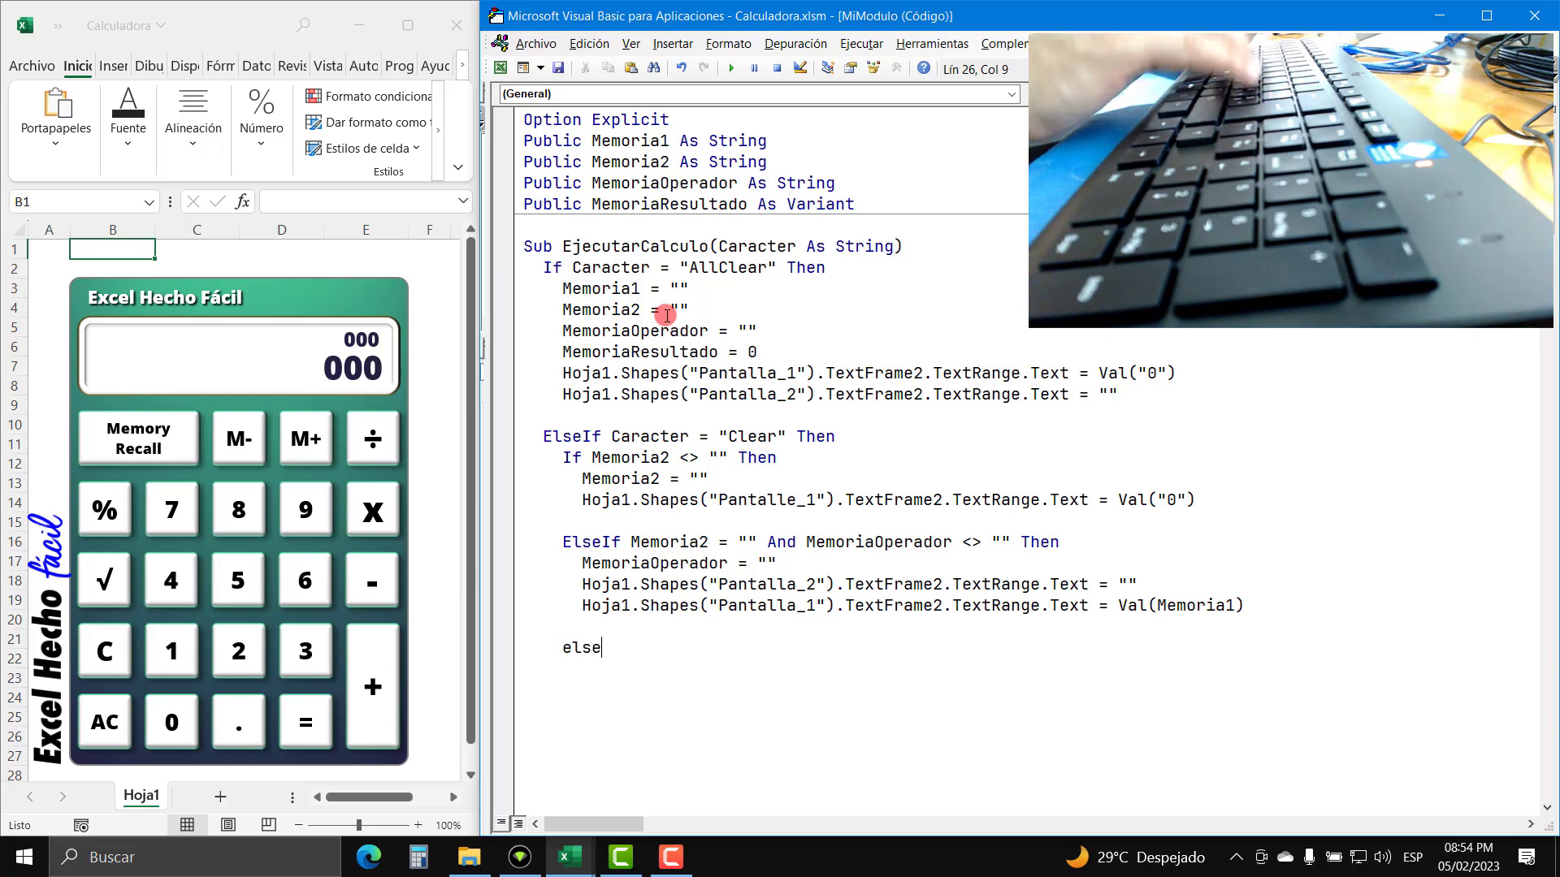
{"action": "type", "text": "if"}
{"action": "key", "text": "BackSpace"}
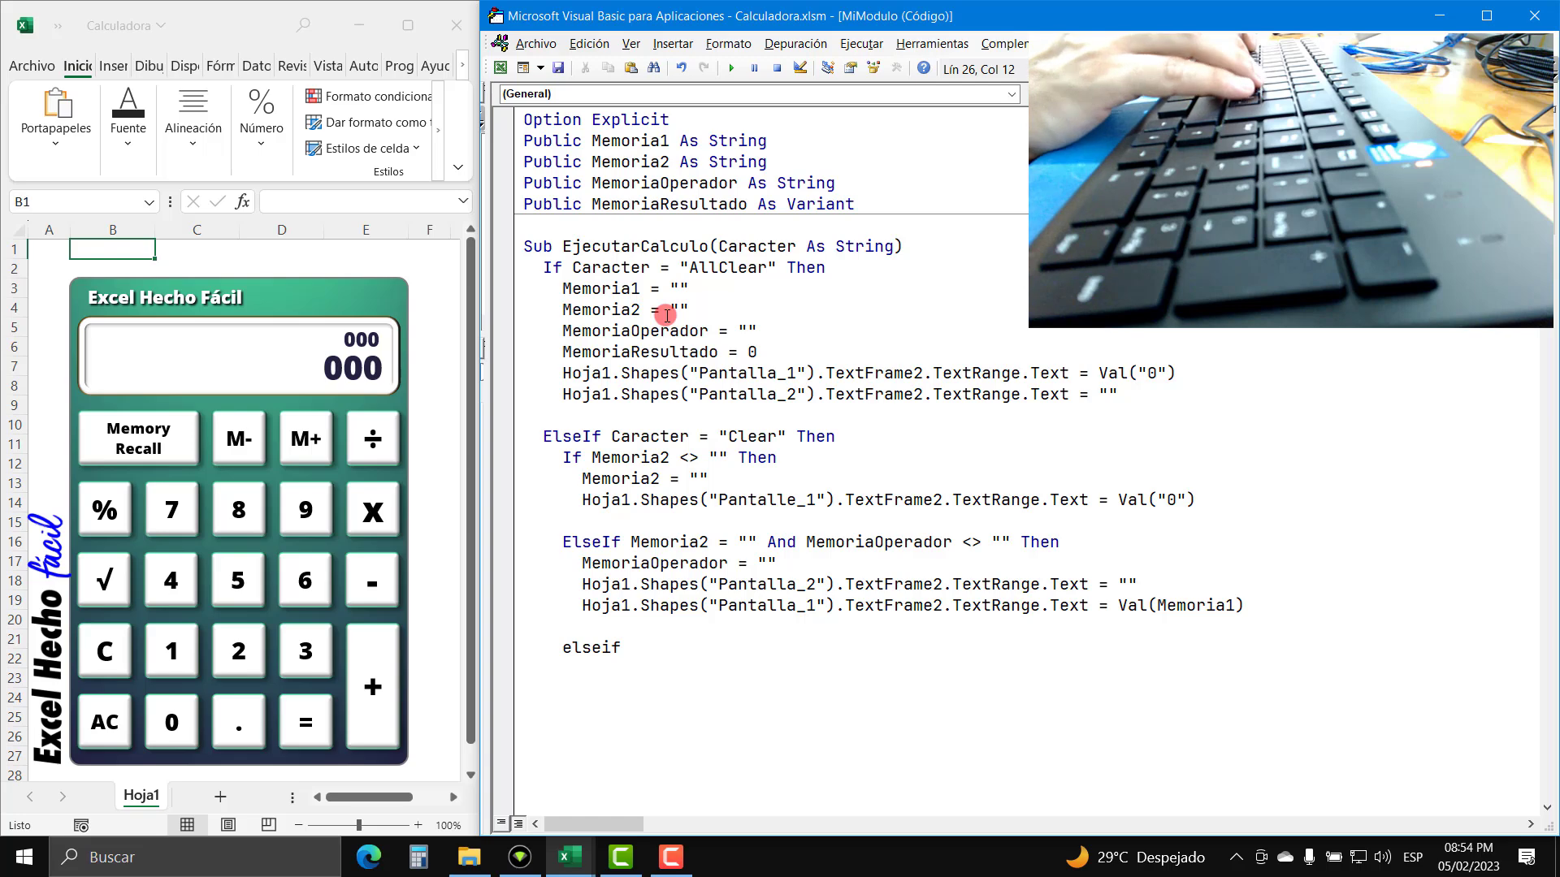
{"action": "key", "text": "BackSpace"}
{"action": "type", "text": "emor"}
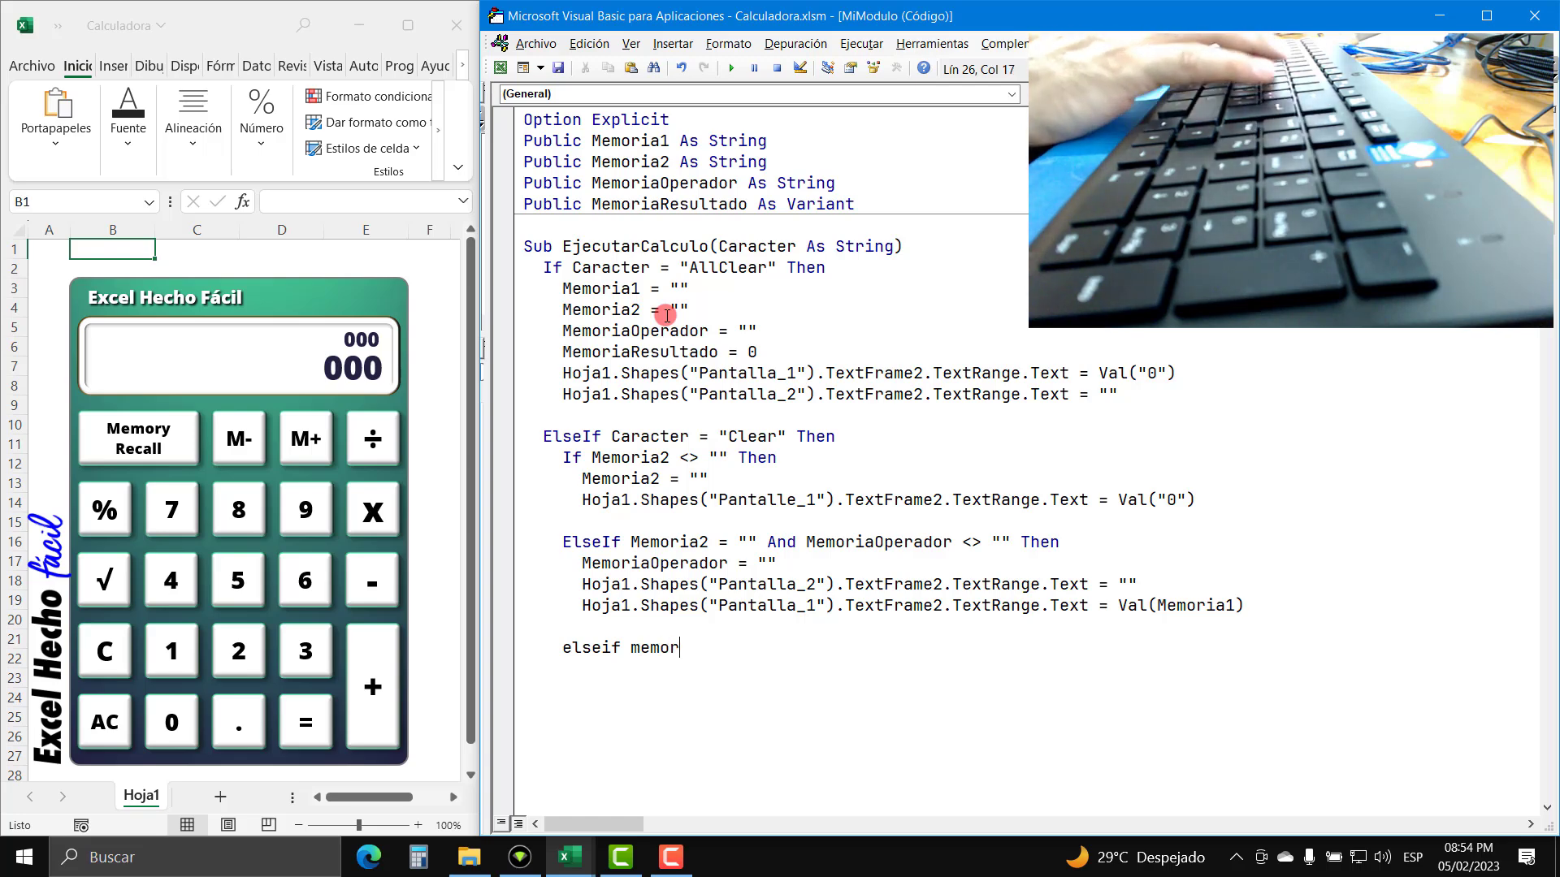
{"action": "type", "text": "iaopeado"}
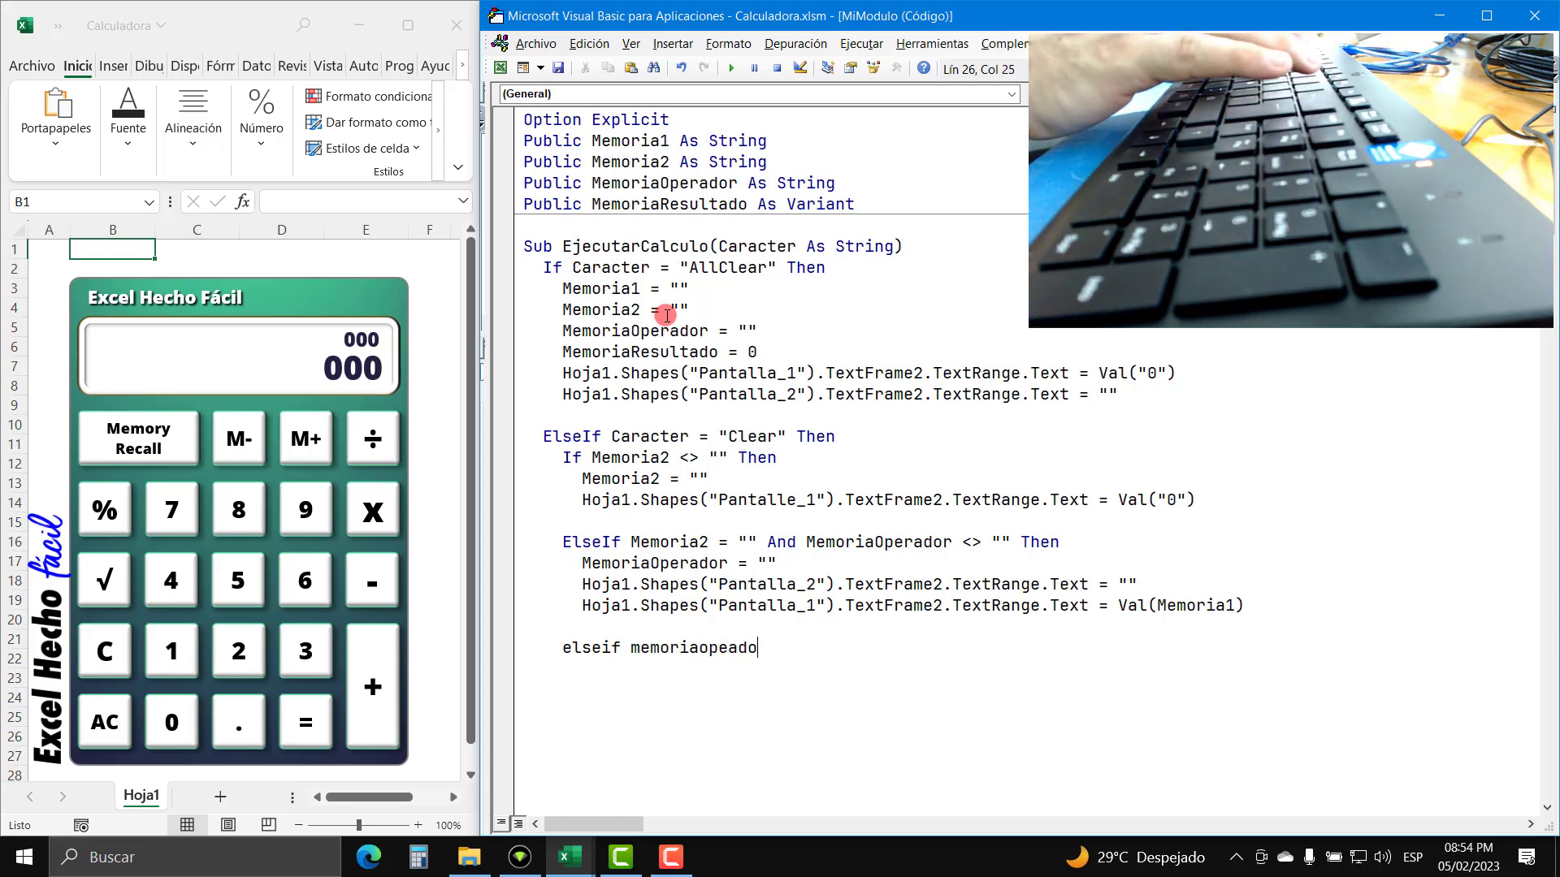
{"action": "type", "text": "o"}
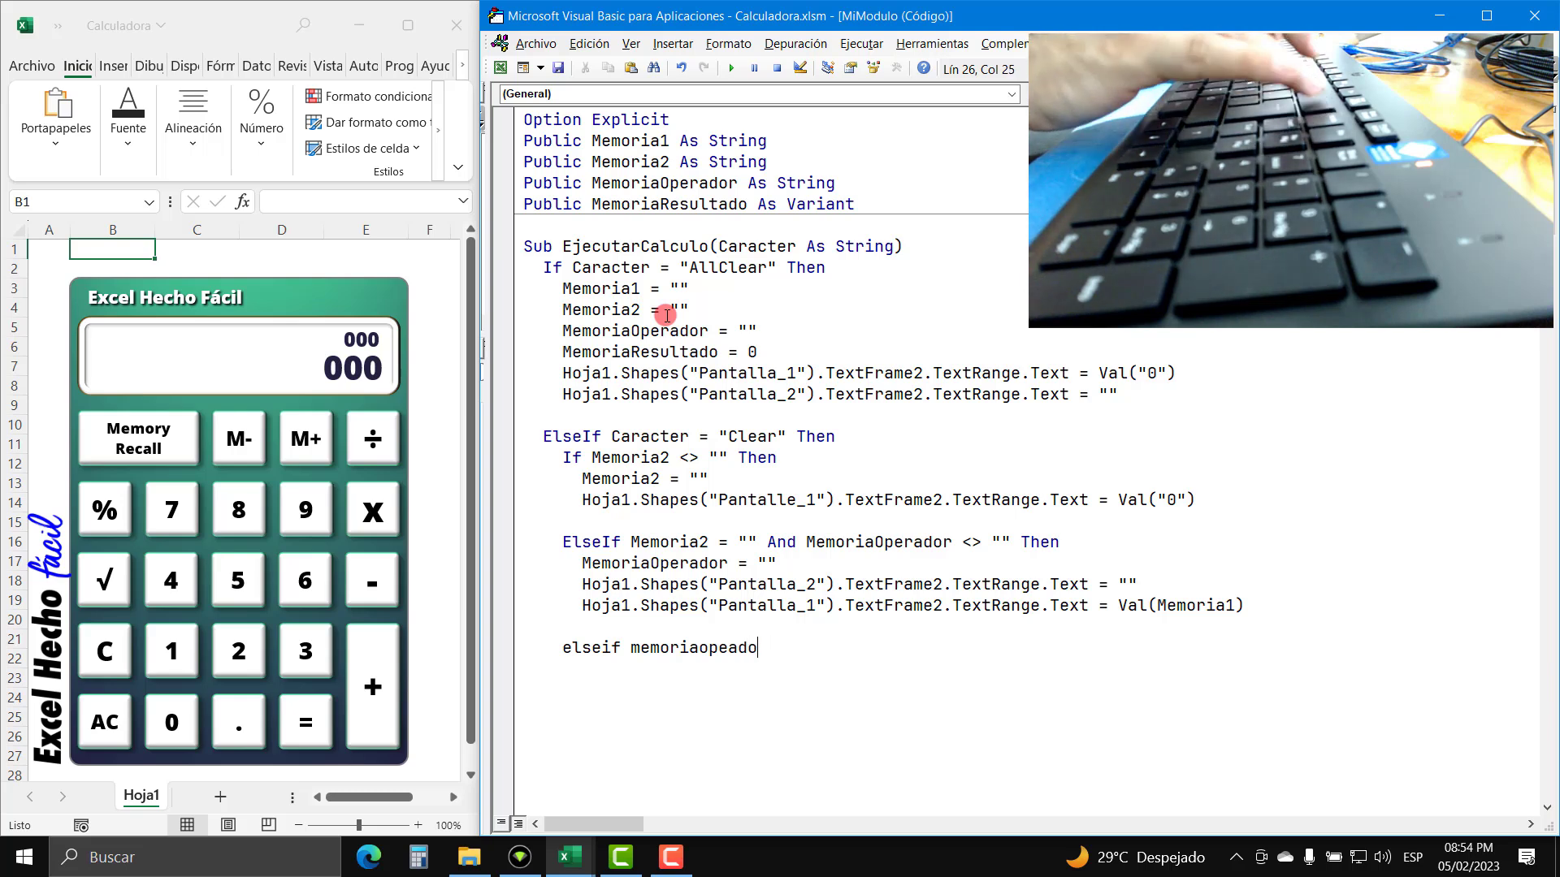
{"action": "type", "text": "rador"}
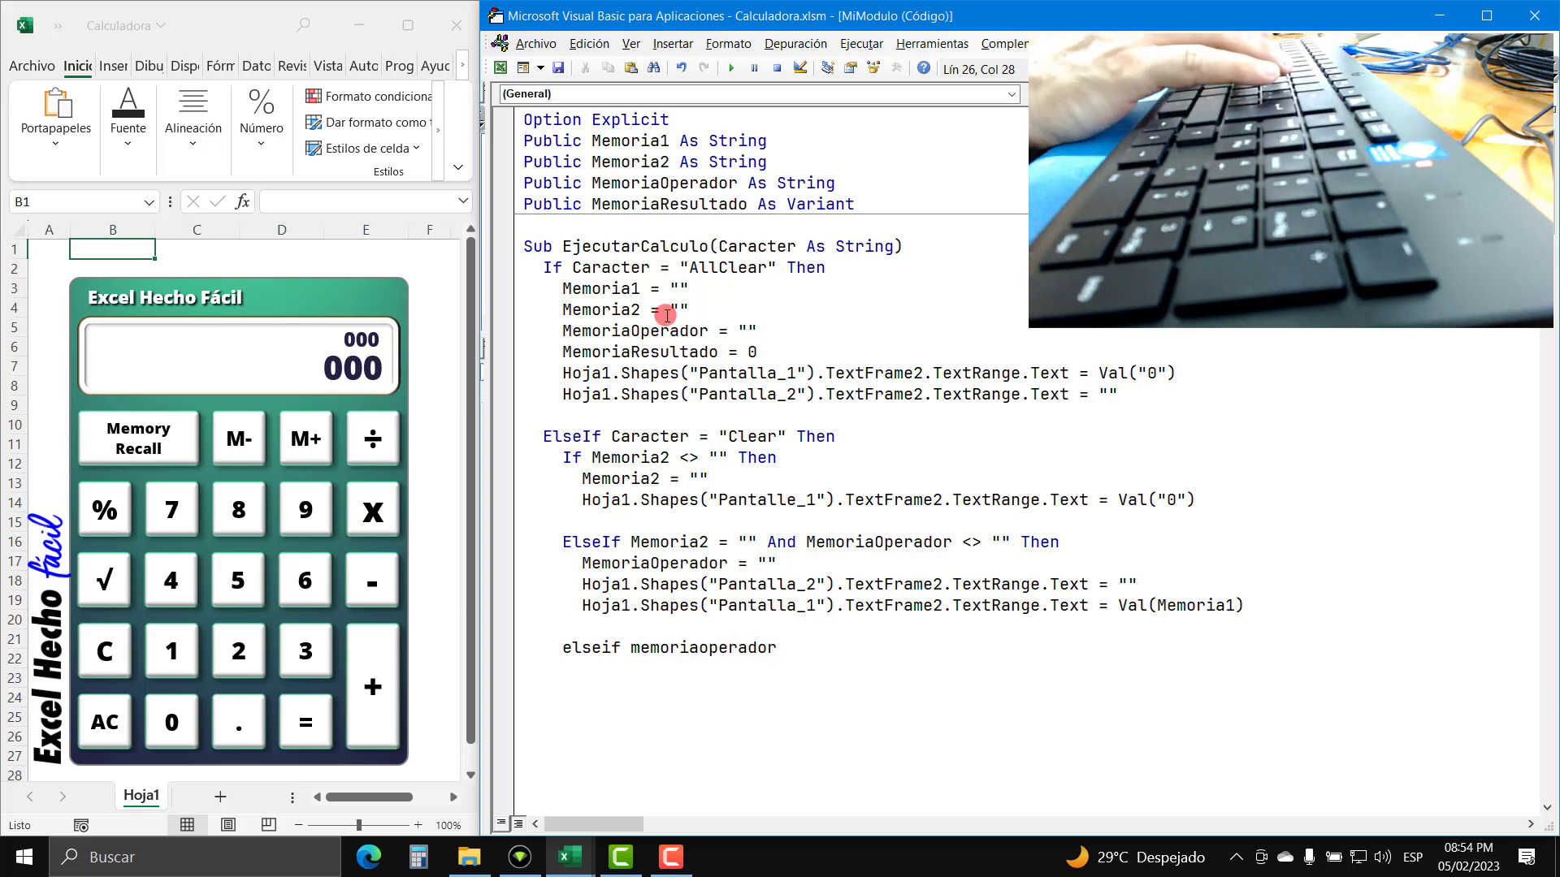
{"action": "type", "text": " ="}
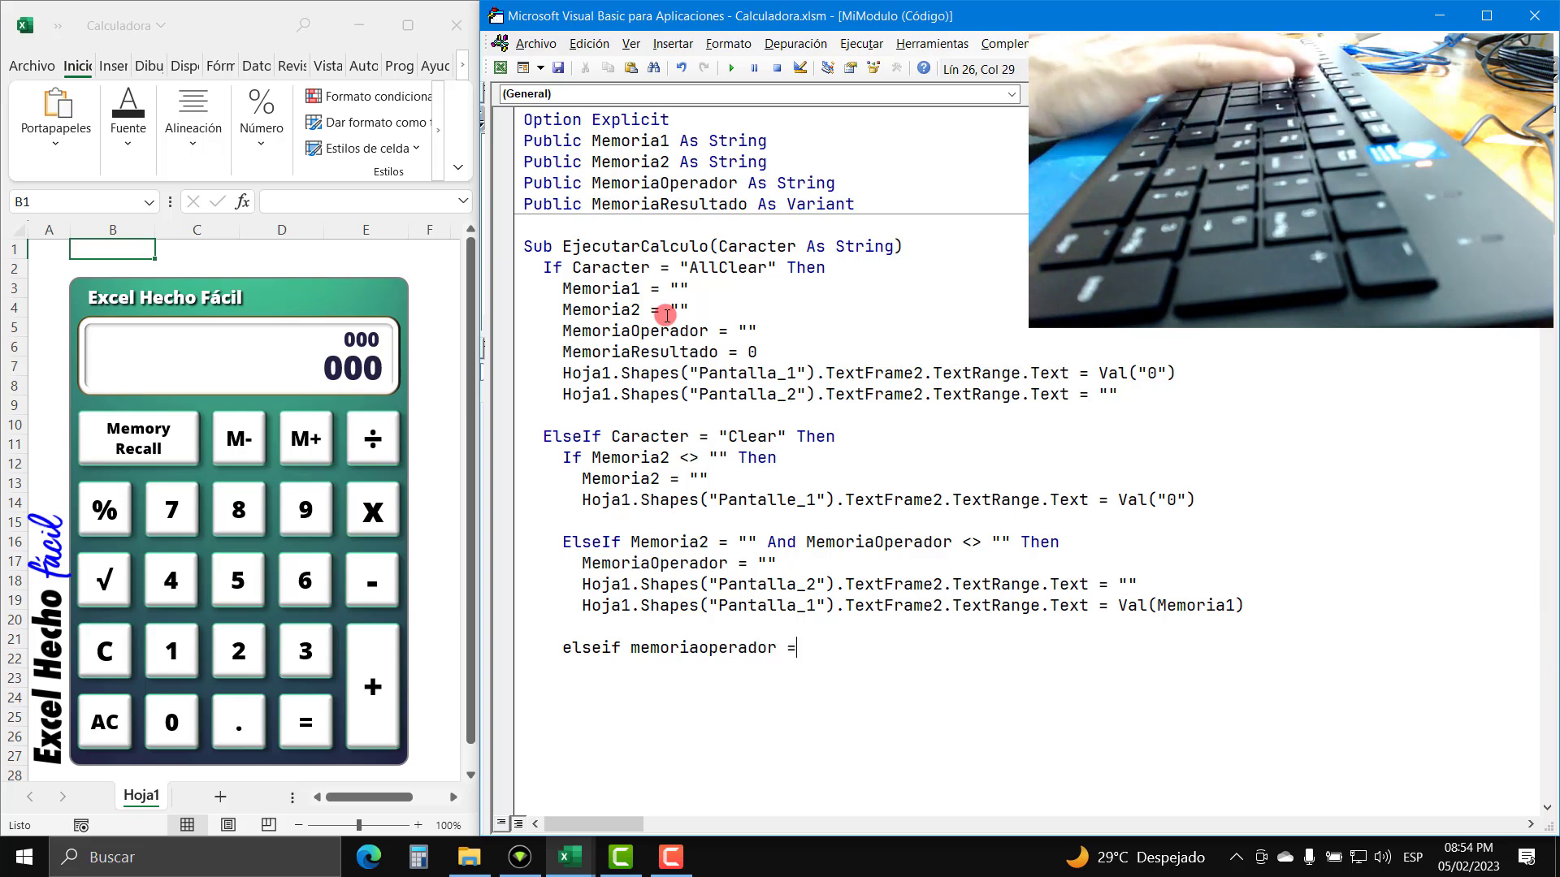
{"action": "type", "text": "\"\" then"}
{"action": "key", "text": "Return"}
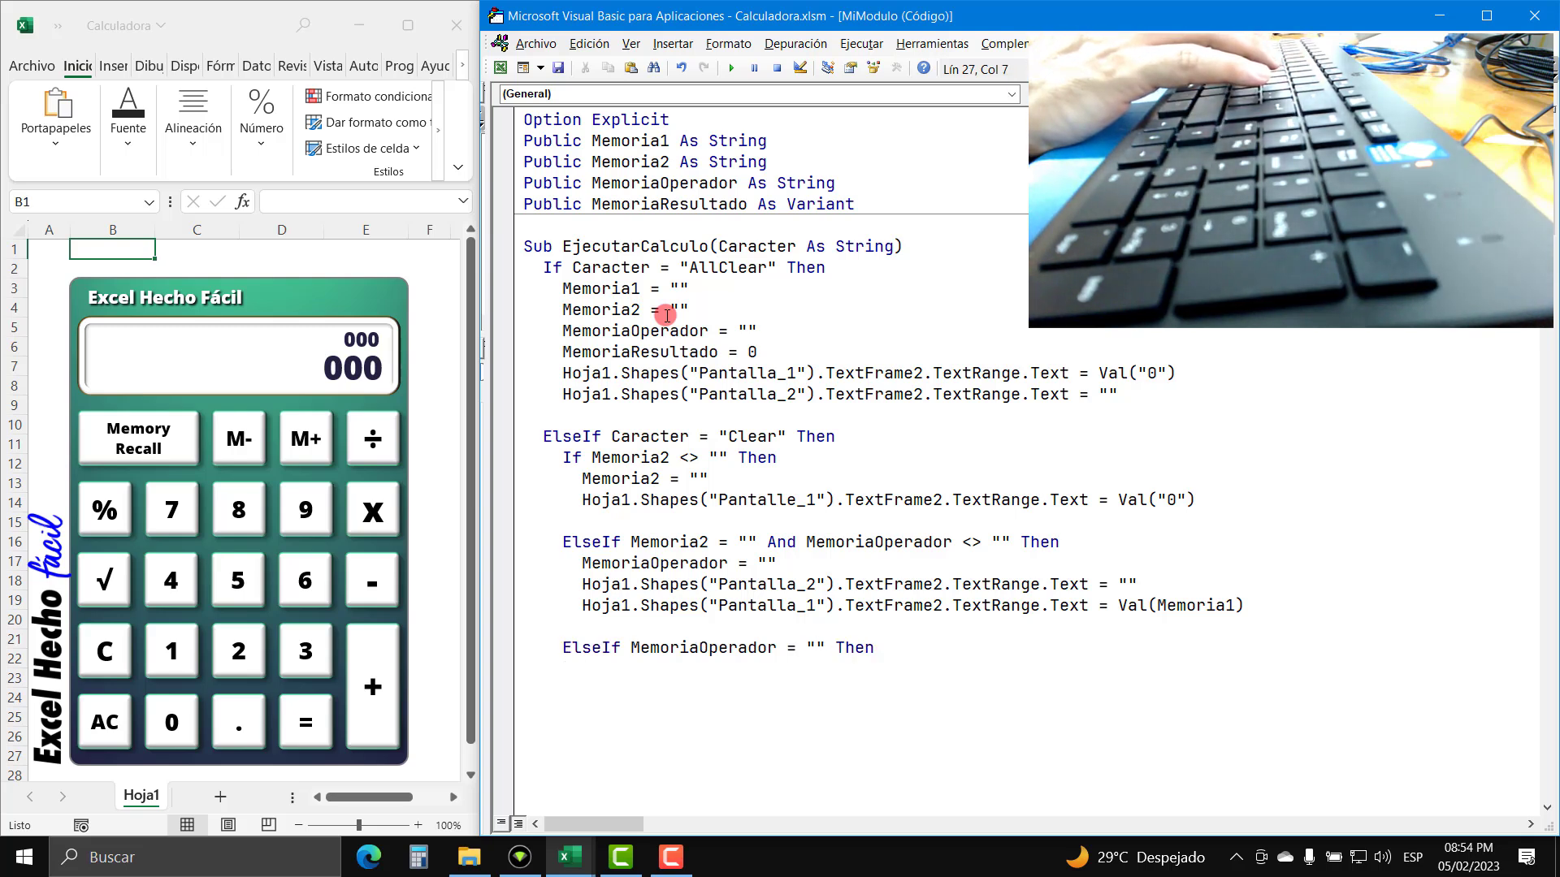
{"action": "type", "text": "m"}
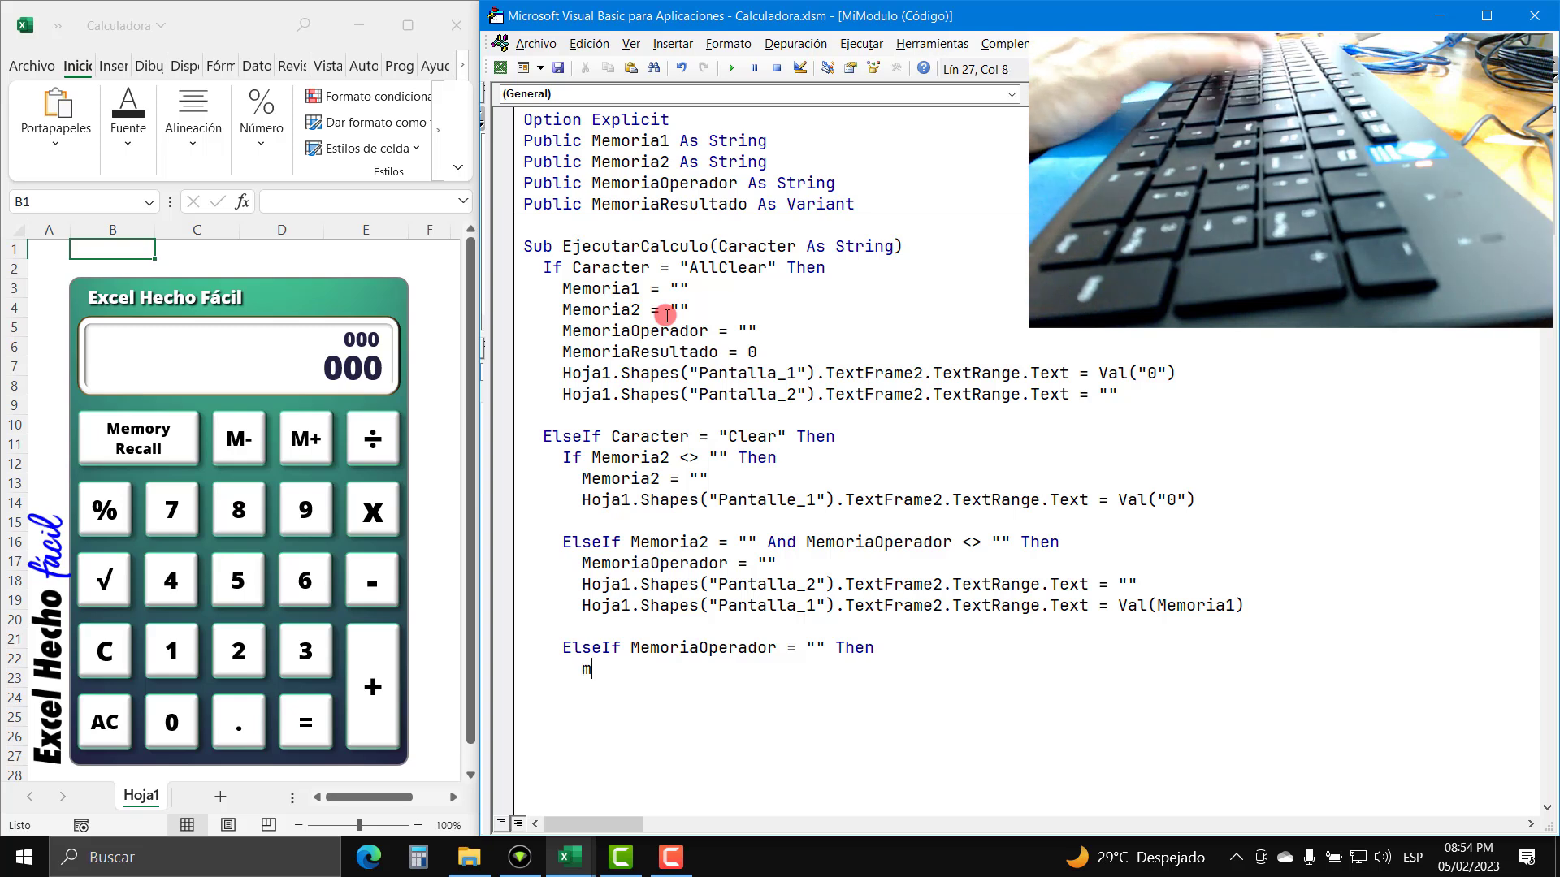
{"action": "type", "text": "1"}
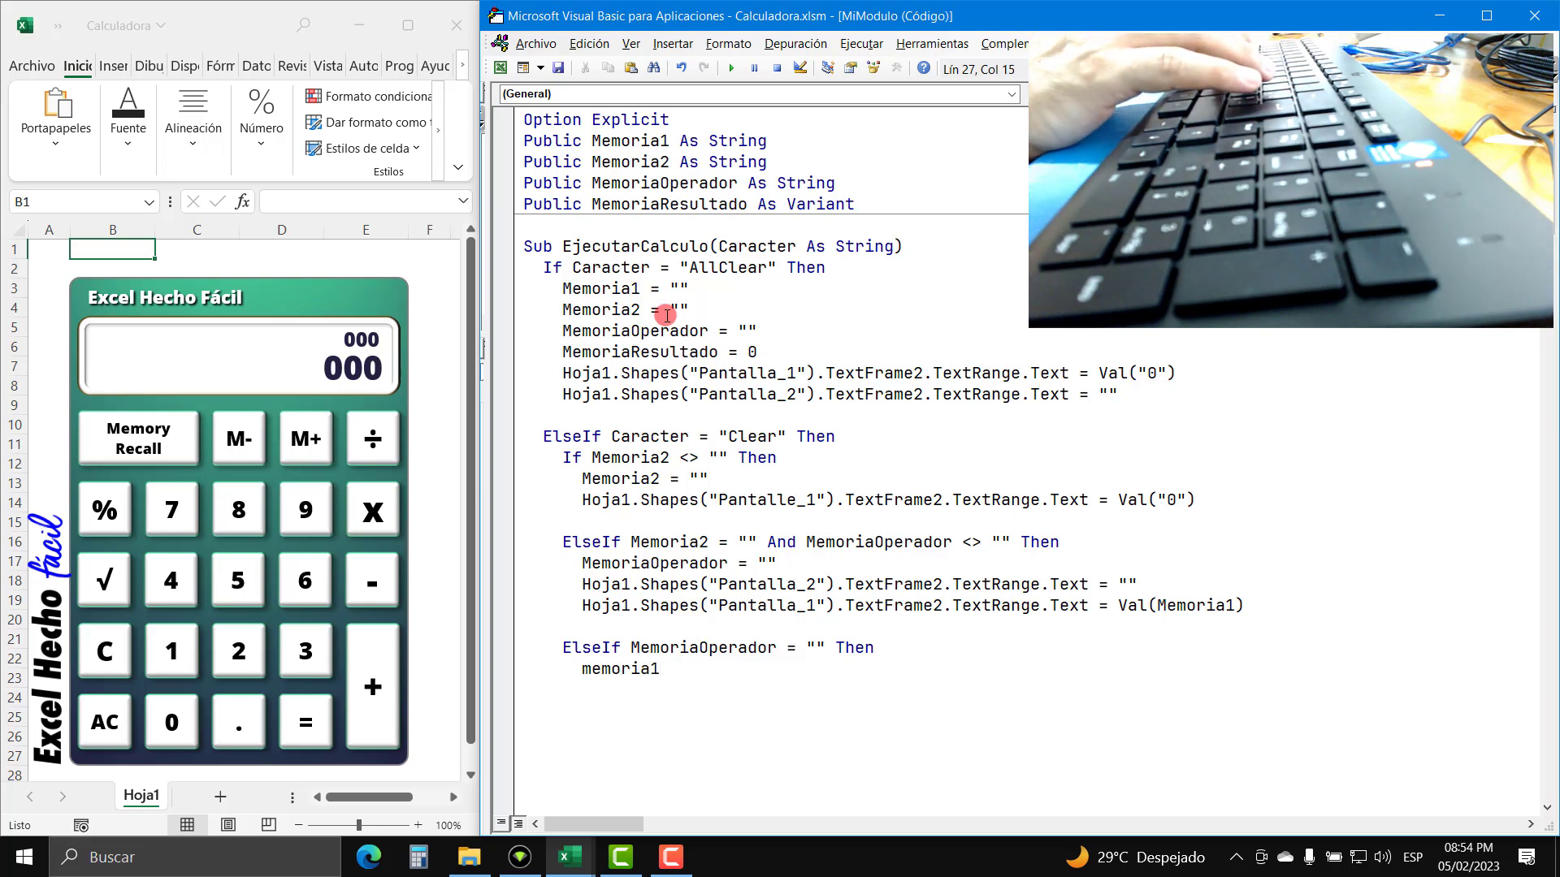
{"action": "type", "text": "="}
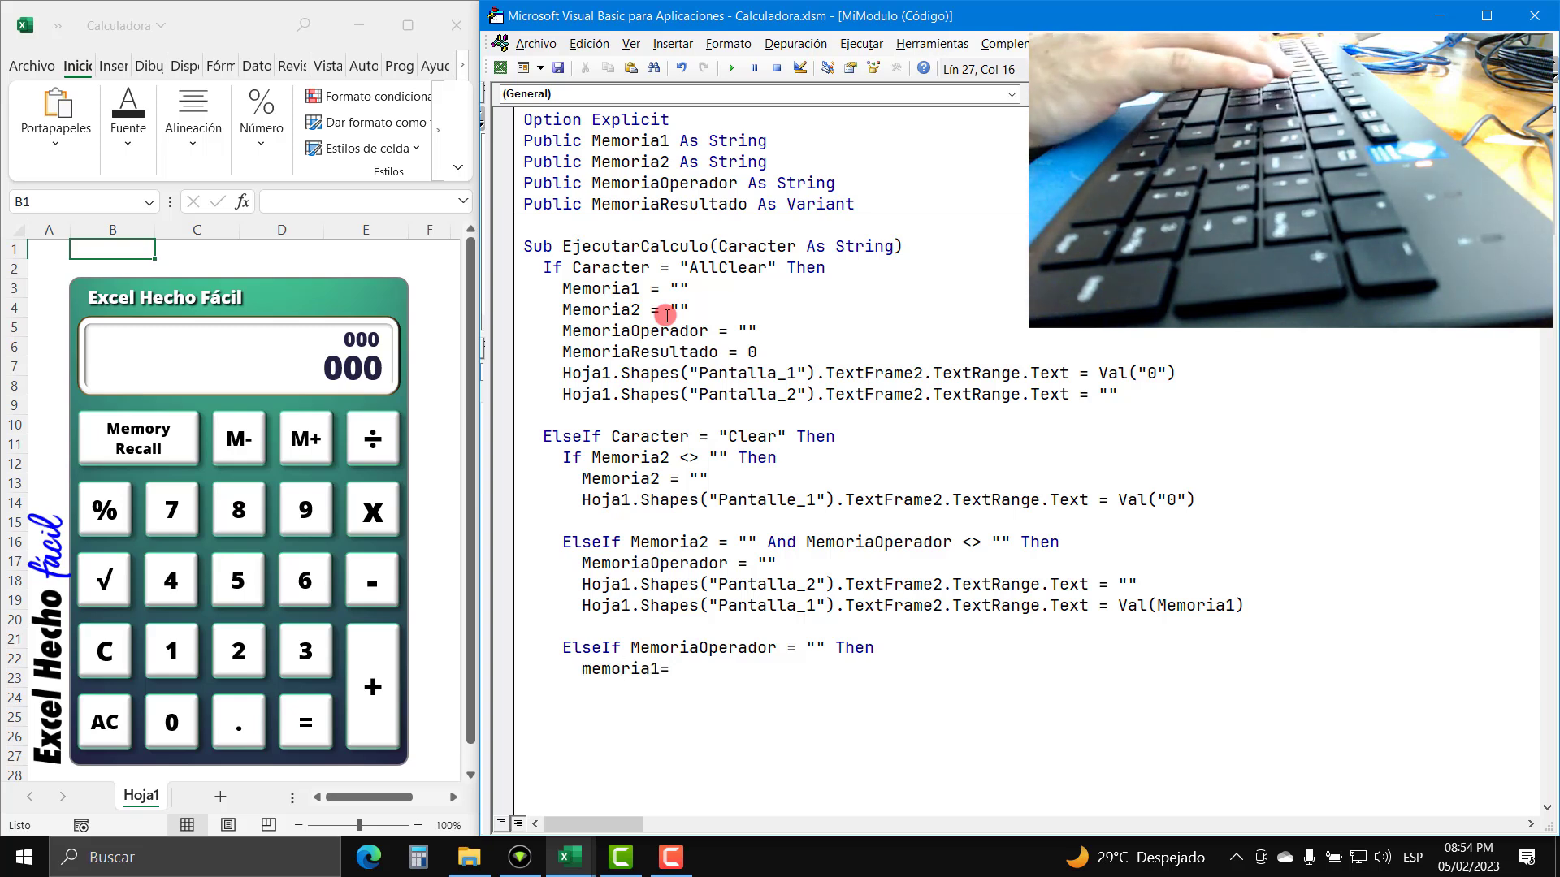
{"action": "type", "text": "\"\""}
{"action": "key", "text": "Return"}
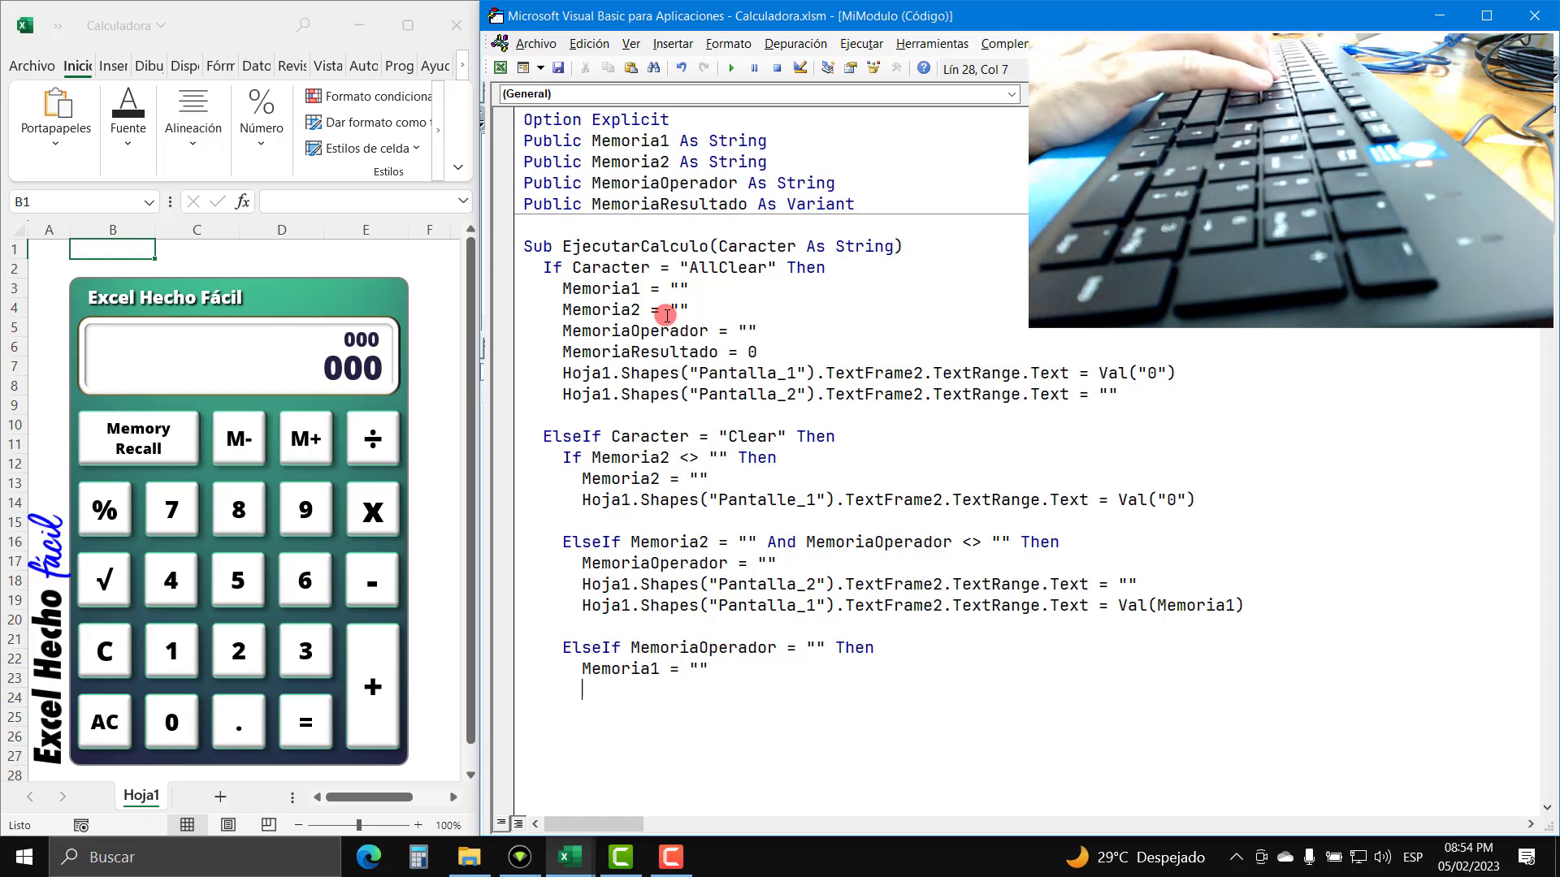
Paste the Pantalla_2 text line and change its value to Val("0")
{"action": "type", "text": "Hoja1.Shapes(\"Pantalla_2\").TextFrame2.TextRange.Text = \"\""}
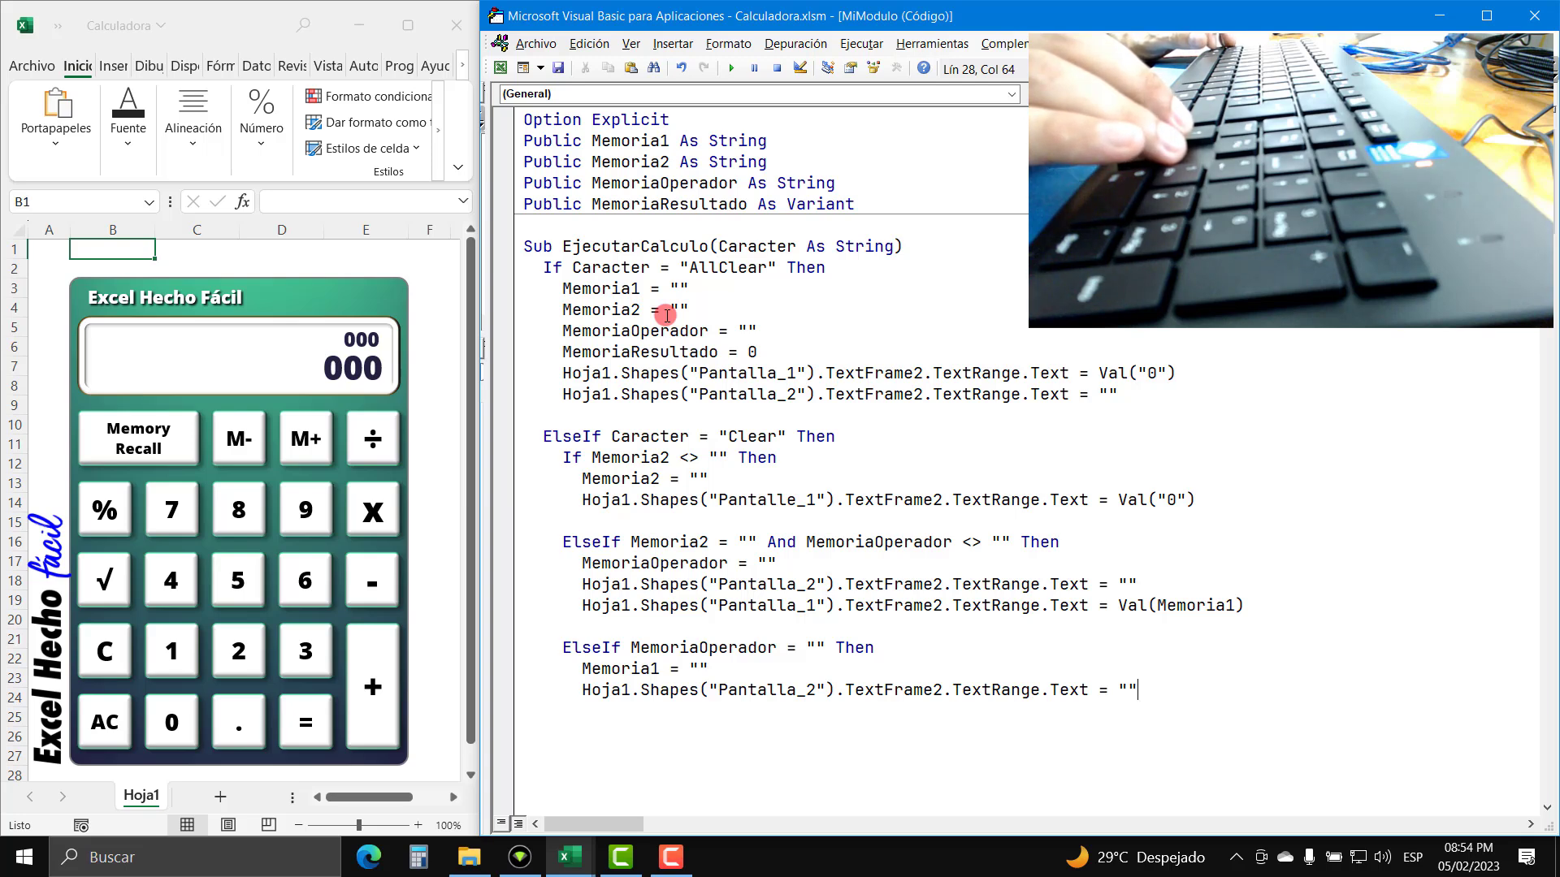
{"action": "key", "text": "BackSpace"}
{"action": "key", "text": "BackSpace"}
{"action": "type", "text": "val"}
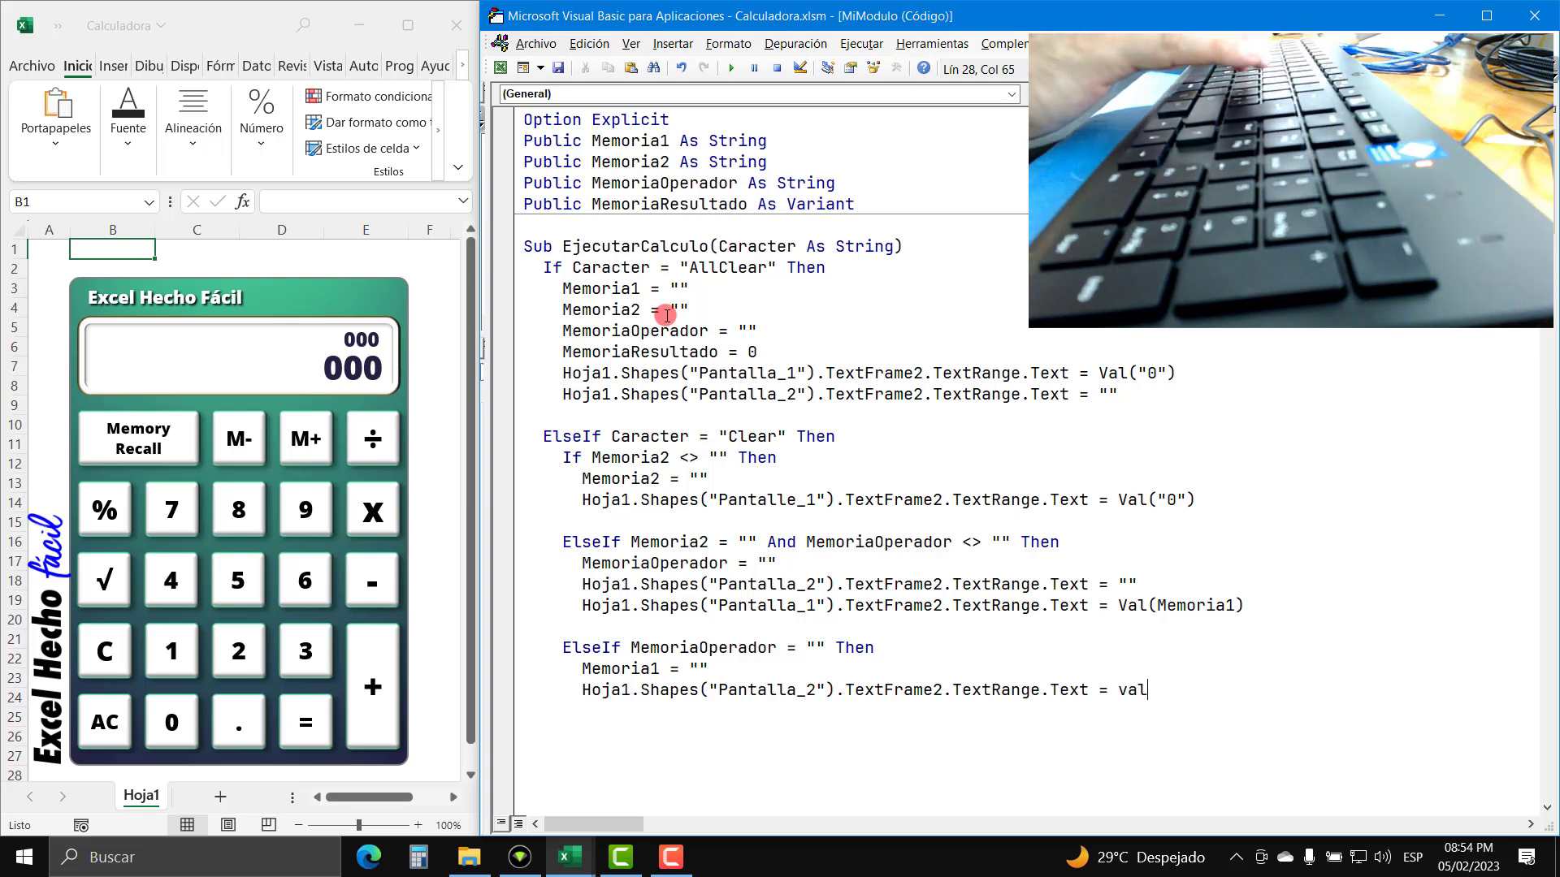
{"action": "type", "text": "(\"0\""}
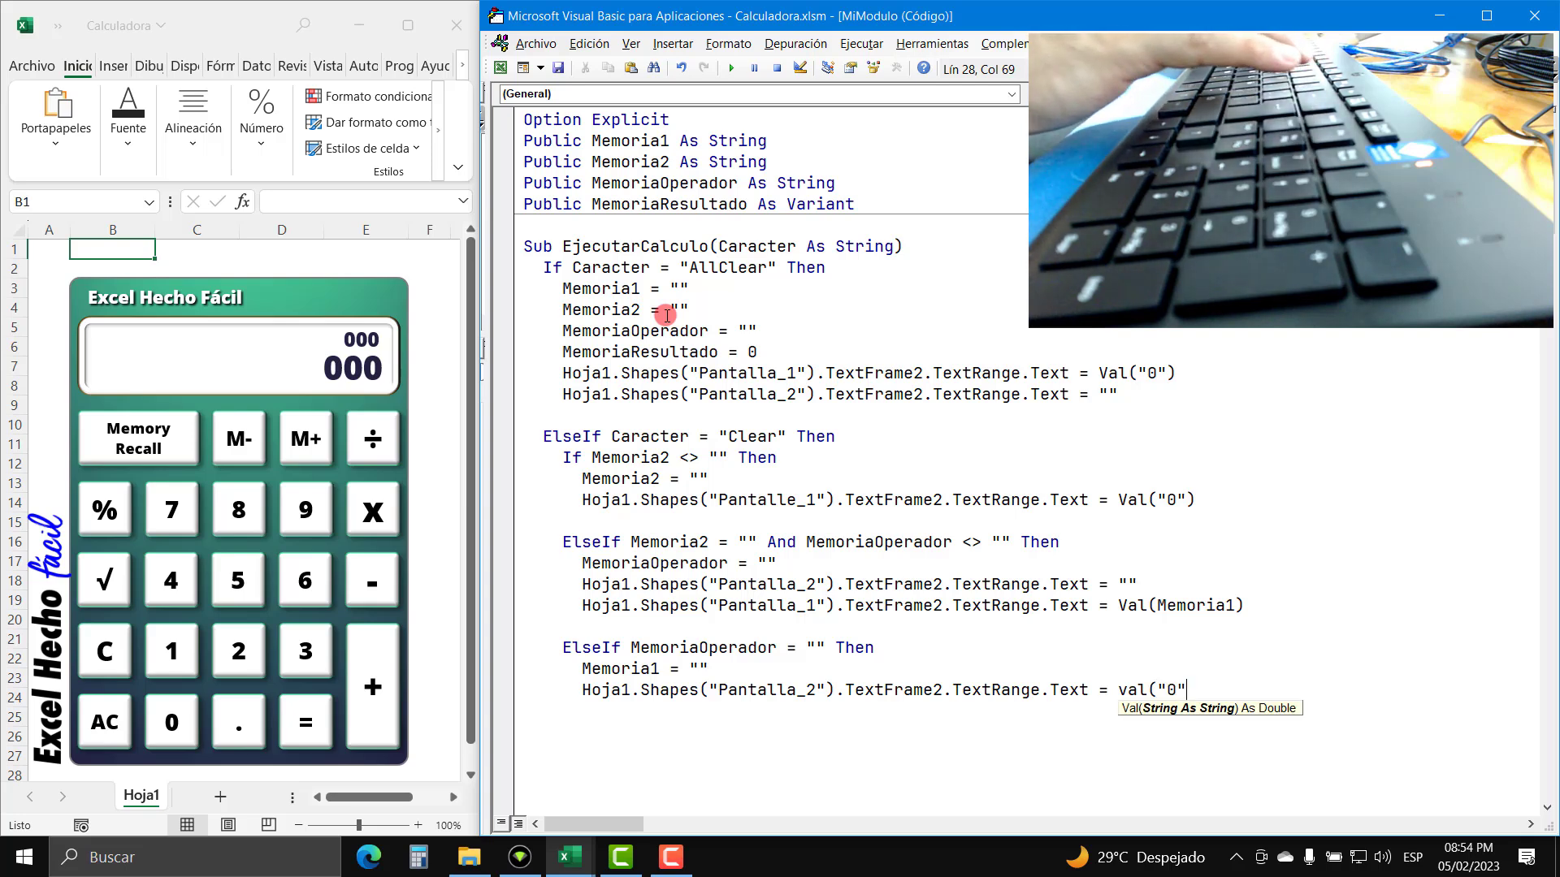
{"action": "type", "text": ")"}
{"action": "key", "text": "Return"}
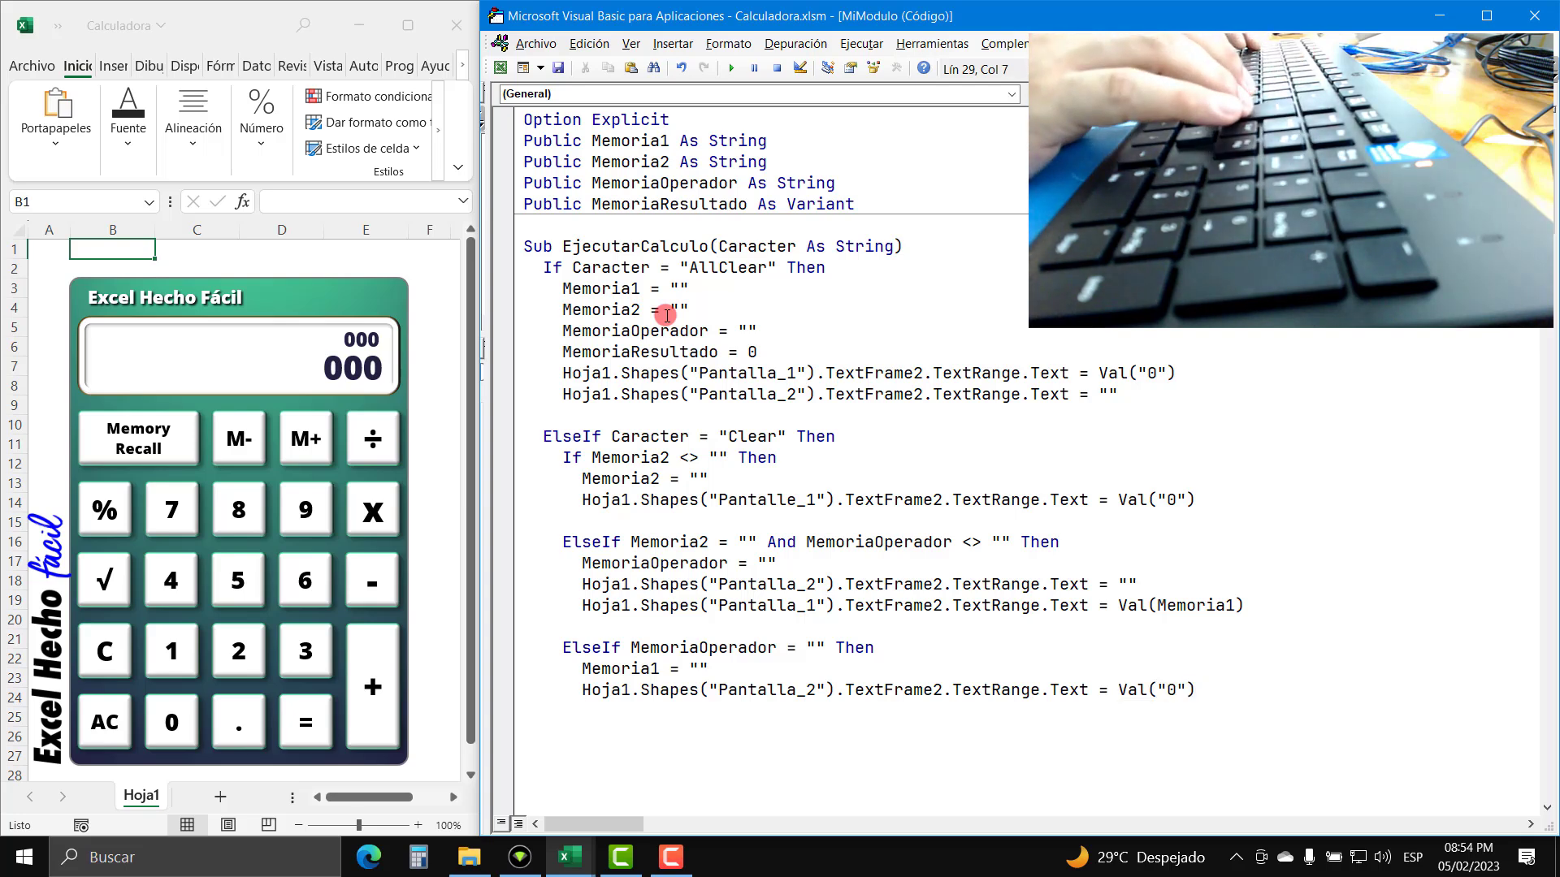
Outdent and close the nested condition with End If
{"action": "key", "text": "BackSpace"}
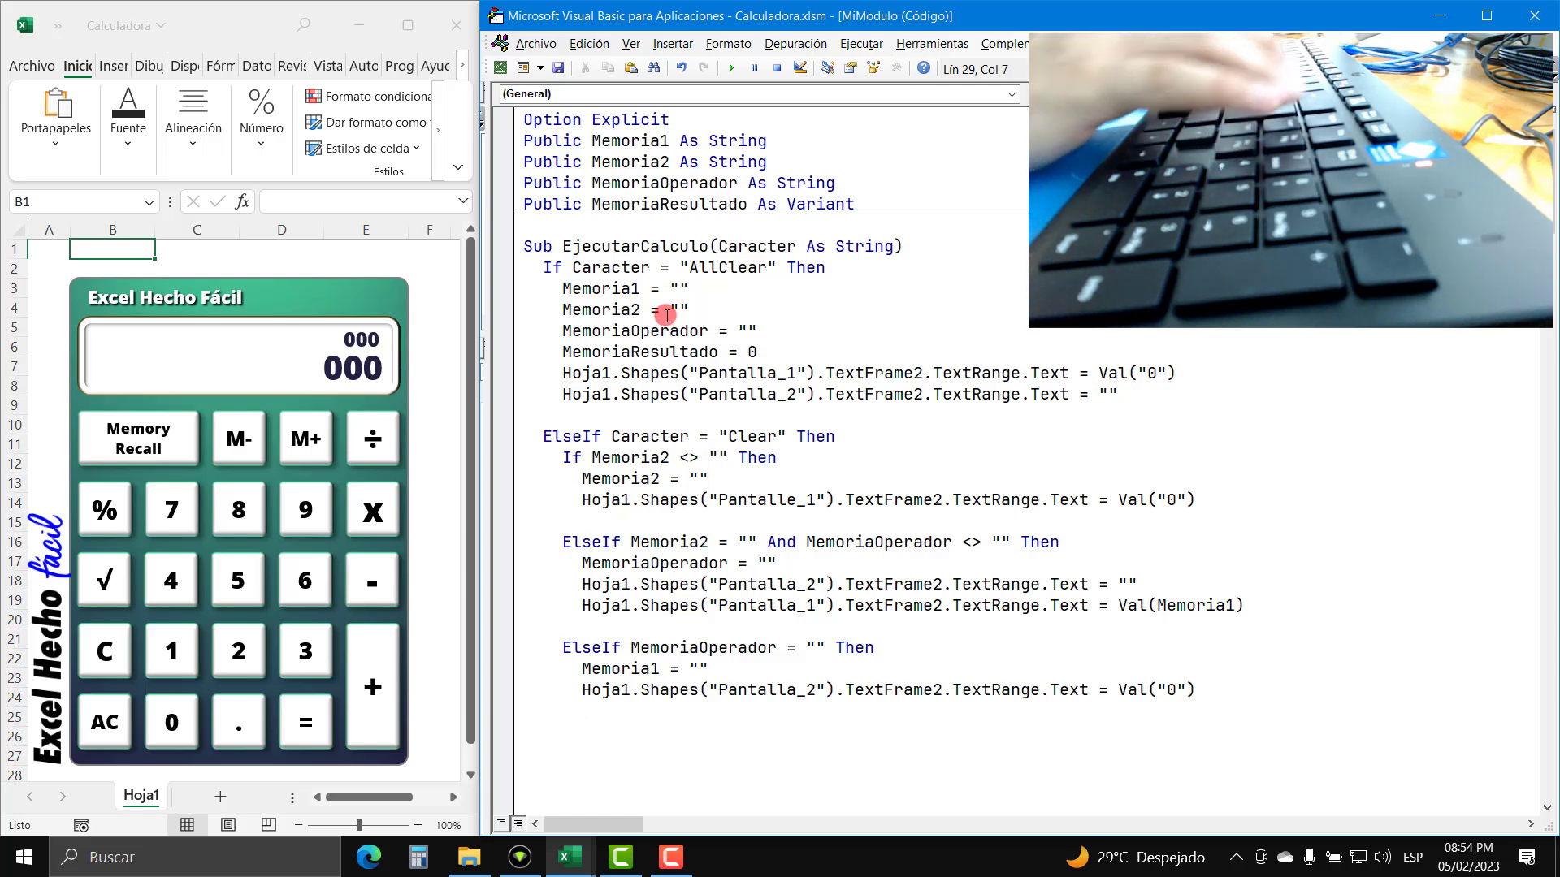
{"action": "key", "text": "Return"}
{"action": "type", "text": "en di"}
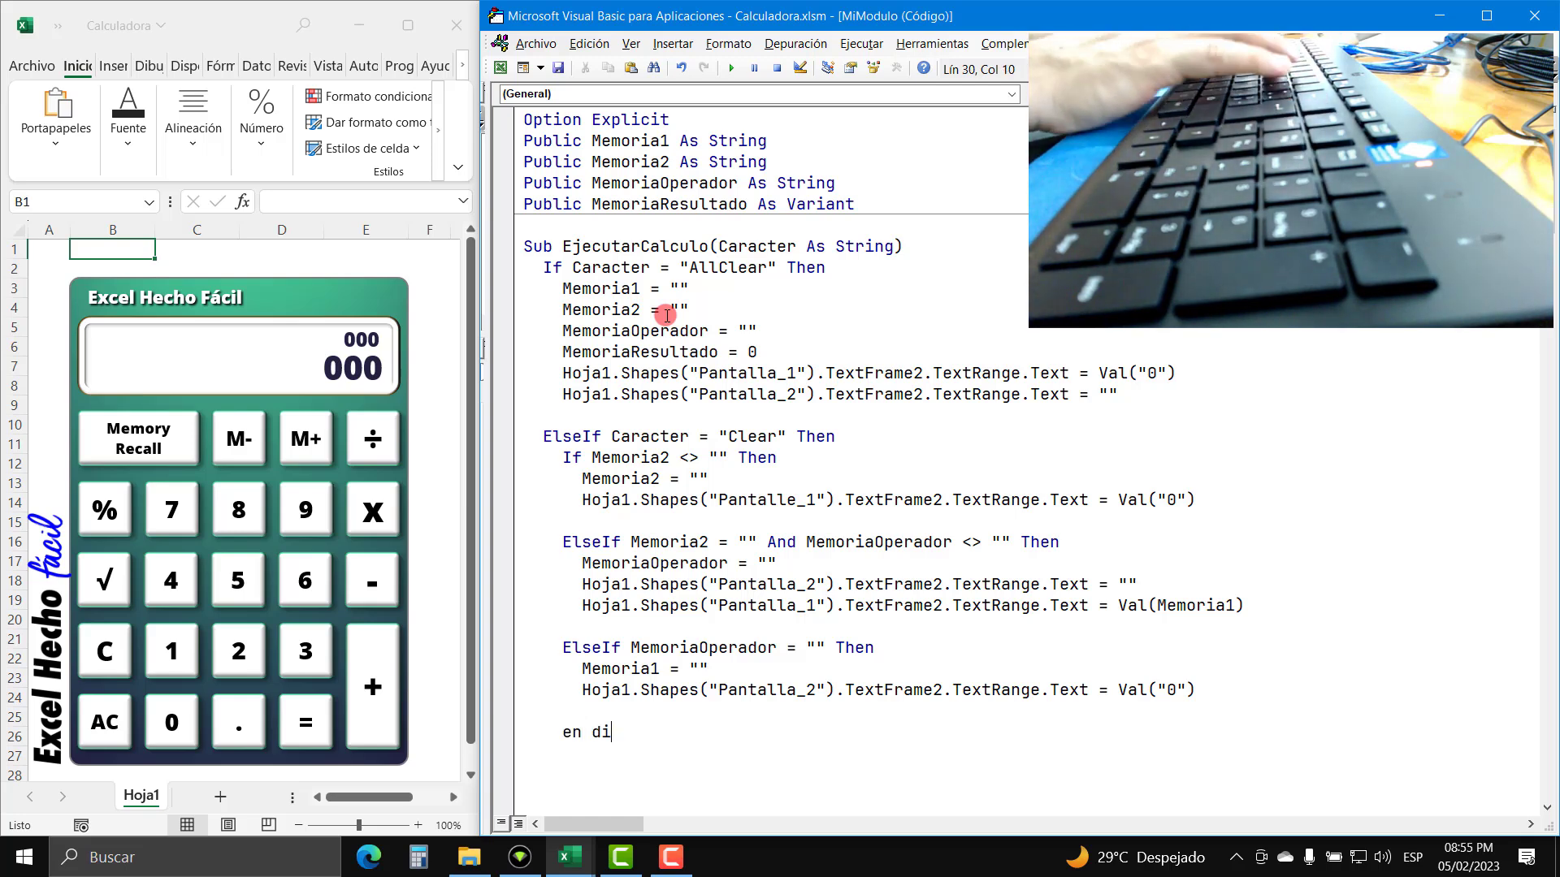
{"action": "type", "text": "f"}
{"action": "key", "text": "Up"}
{"action": "key", "text": "Left"}
{"action": "key", "text": "Left"}
{"action": "key", "text": "Left"}
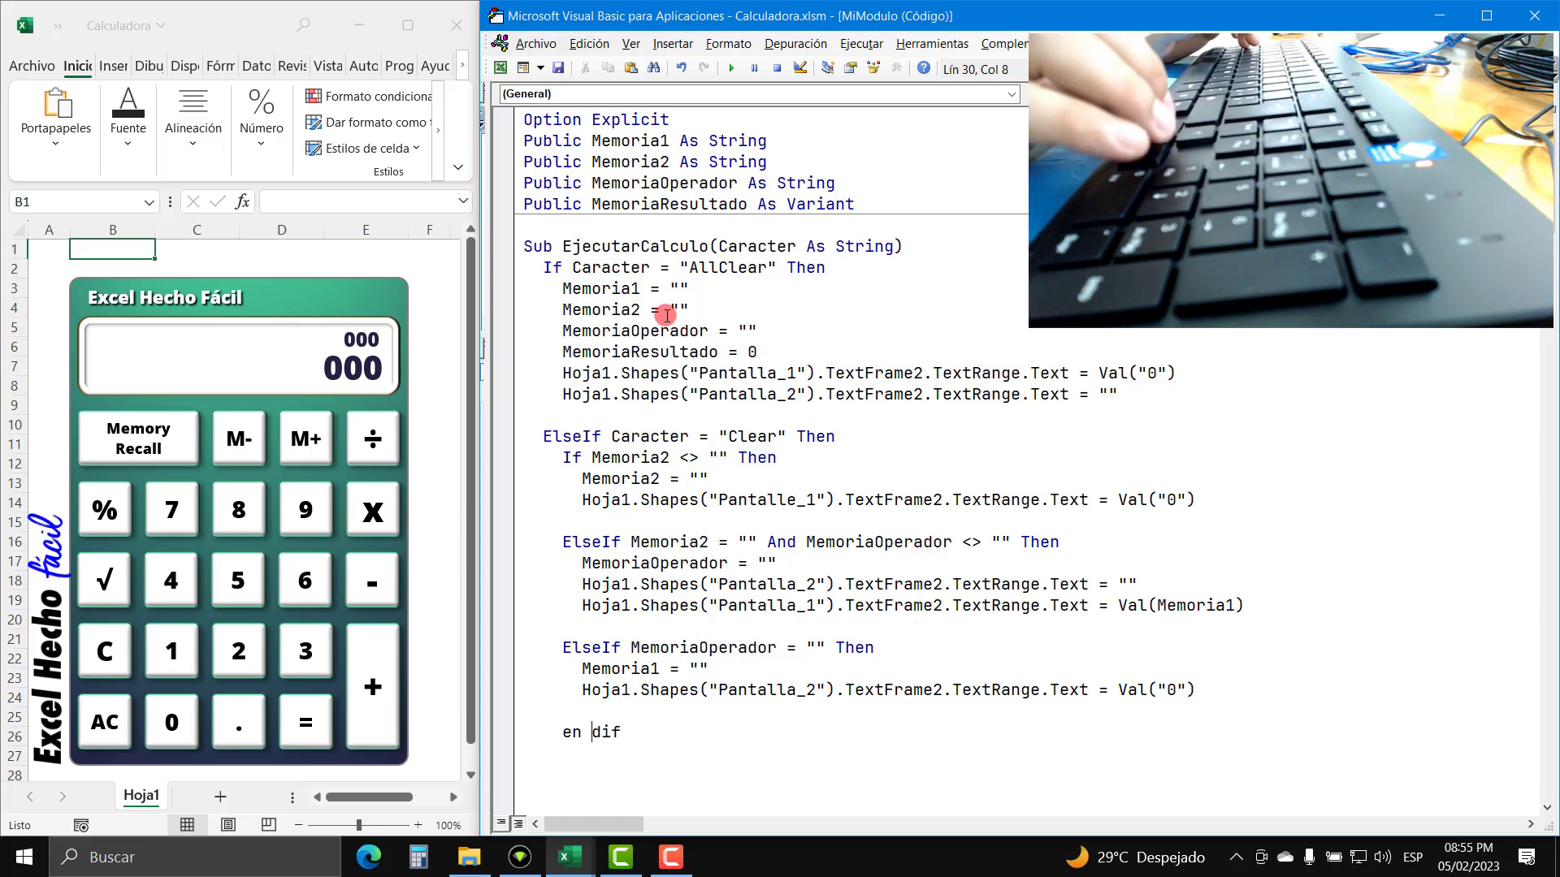
{"action": "key", "text": "BackSpace"}
{"action": "key", "text": "BackSpace"}
{"action": "type", "text": "n"}
{"action": "key", "text": "Down"}
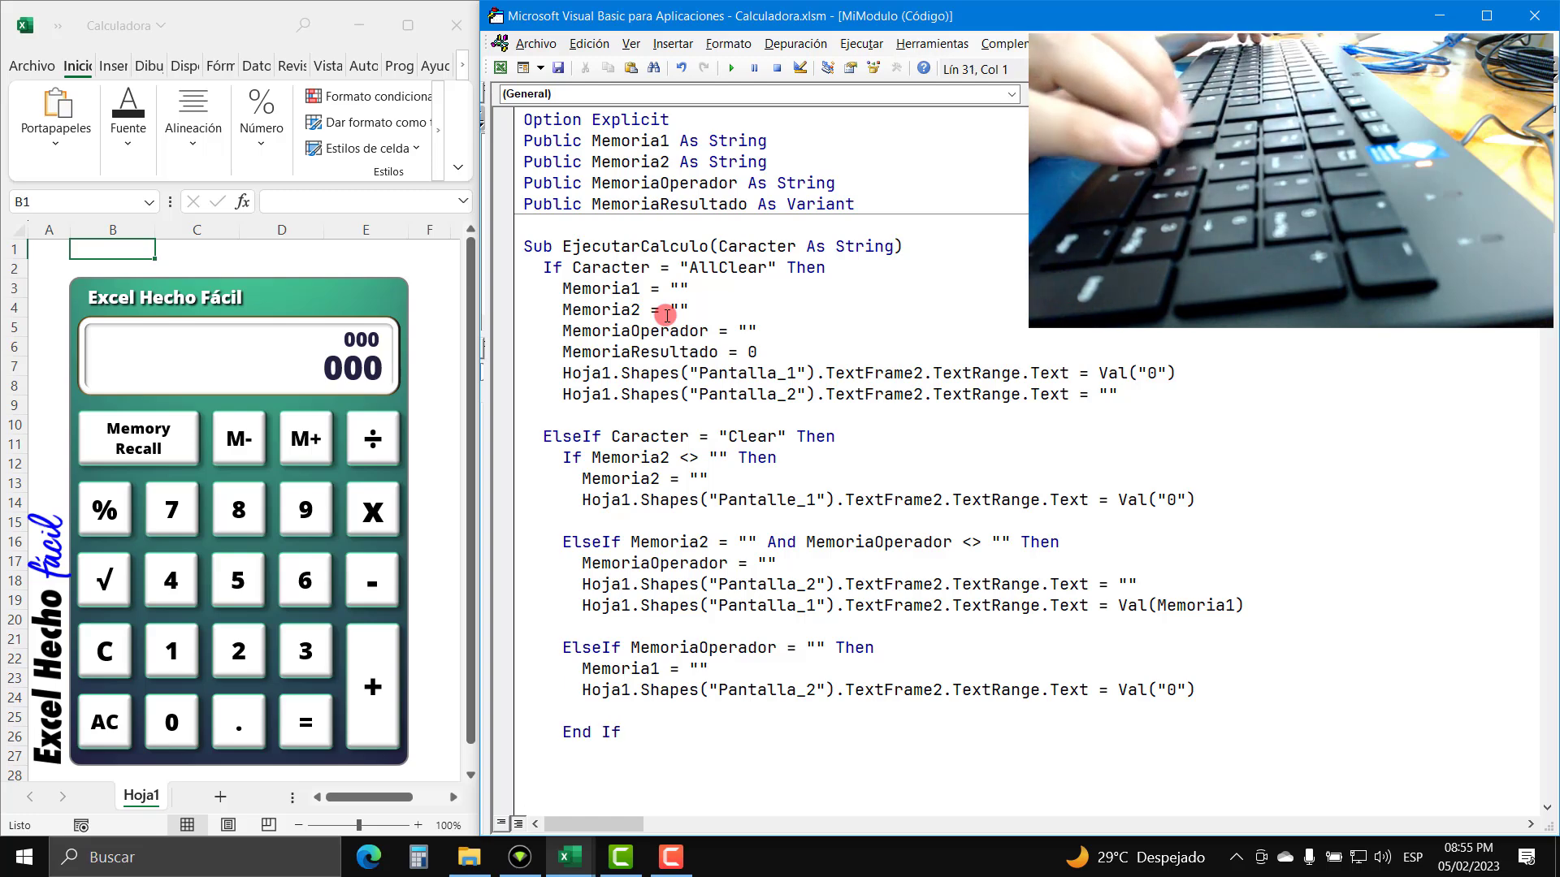
Below End If, add the line ElseIf IsNumeric(Caracter) Then
{"action": "key", "text": "Return"}
{"action": "key", "text": "Return"}
{"action": "key", "text": "Return"}
{"action": "key", "text": "Return"}
{"action": "key", "text": "Return"}
{"action": "key", "text": "Return"}
{"action": "key", "text": "Return"}
{"action": "key", "text": "Return"}
{"action": "key", "text": "Return"}
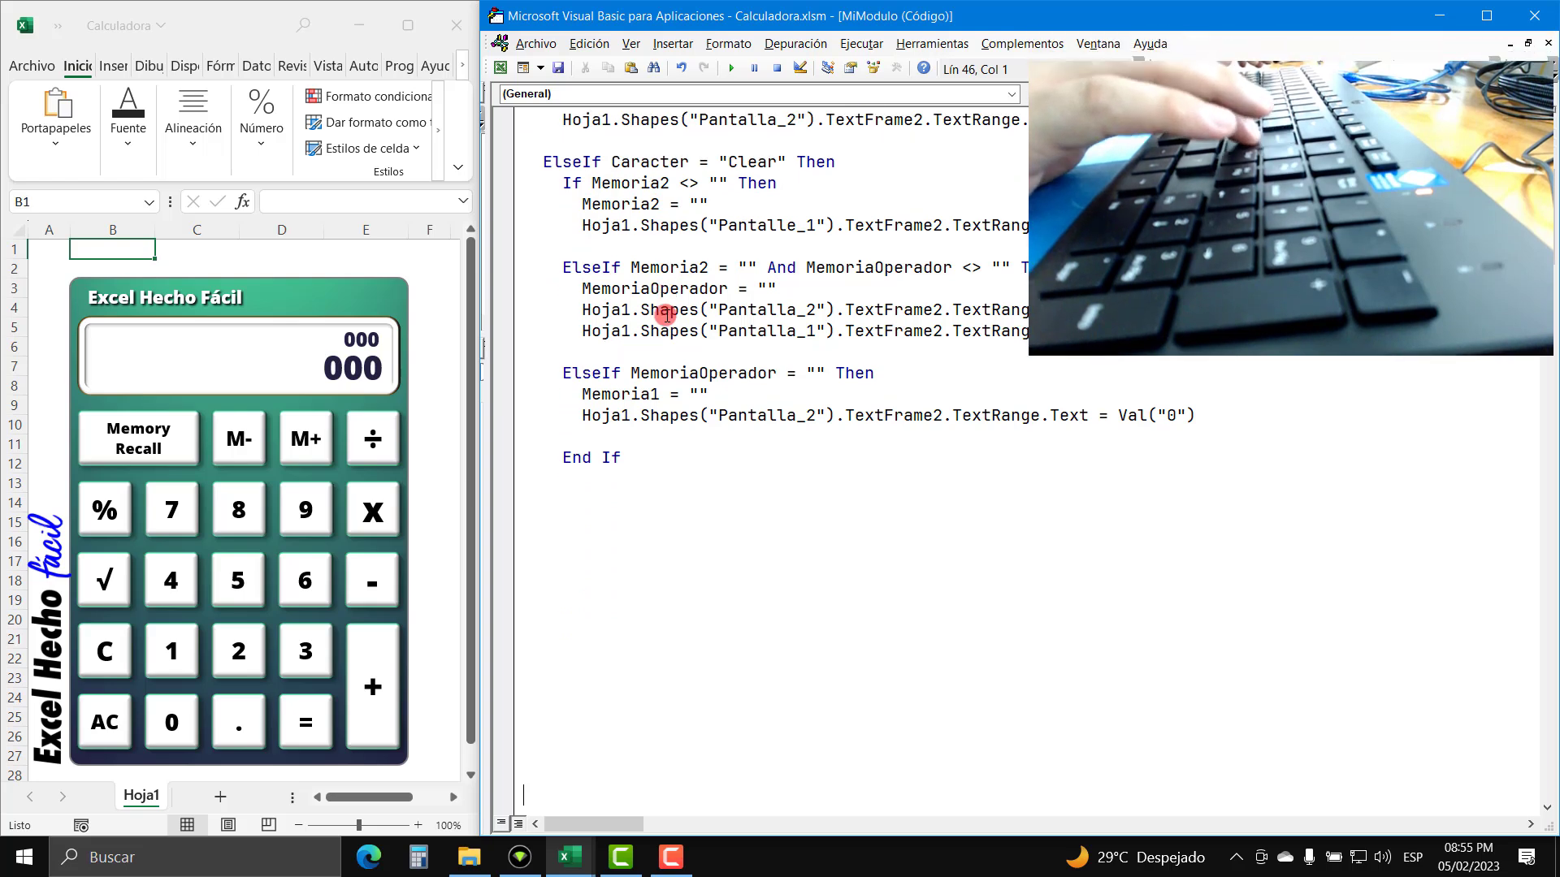
{"action": "key", "text": "Return"}
{"action": "key", "text": "Return"}
{"action": "key", "text": "Return"}
{"action": "key", "text": "Return"}
{"action": "key", "text": "Return"}
{"action": "key", "text": "Return"}
{"action": "key", "text": "Return"}
{"action": "key", "text": "Return"}
{"action": "key", "text": "Return"}
{"action": "key", "text": "Return"}
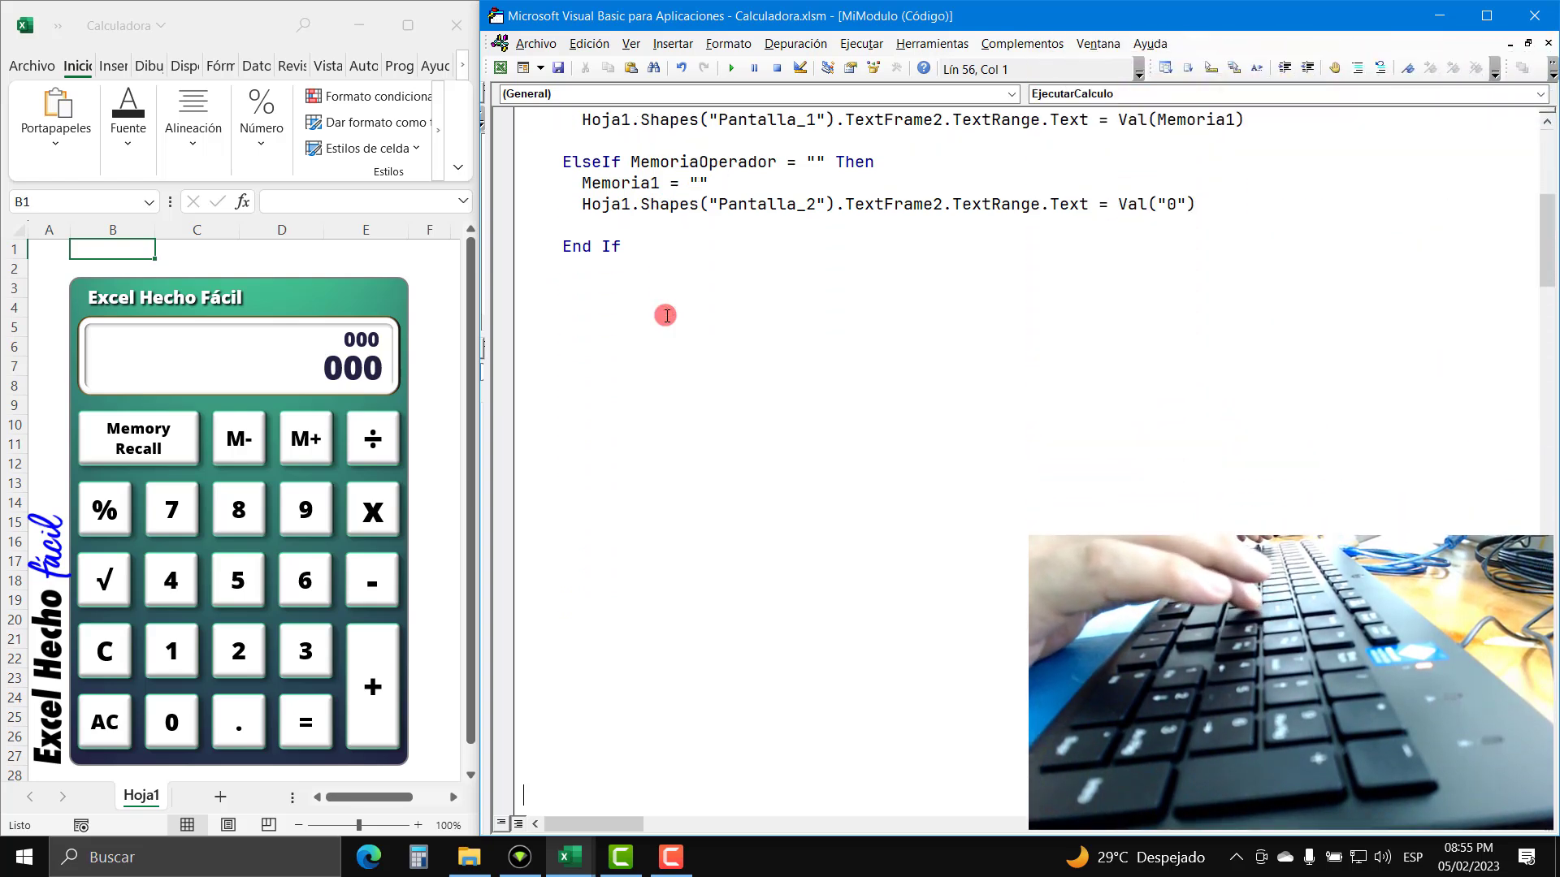
{"action": "key", "text": "Return"}
{"action": "key", "text": "Return"}
{"action": "key", "text": "BackSpace"}
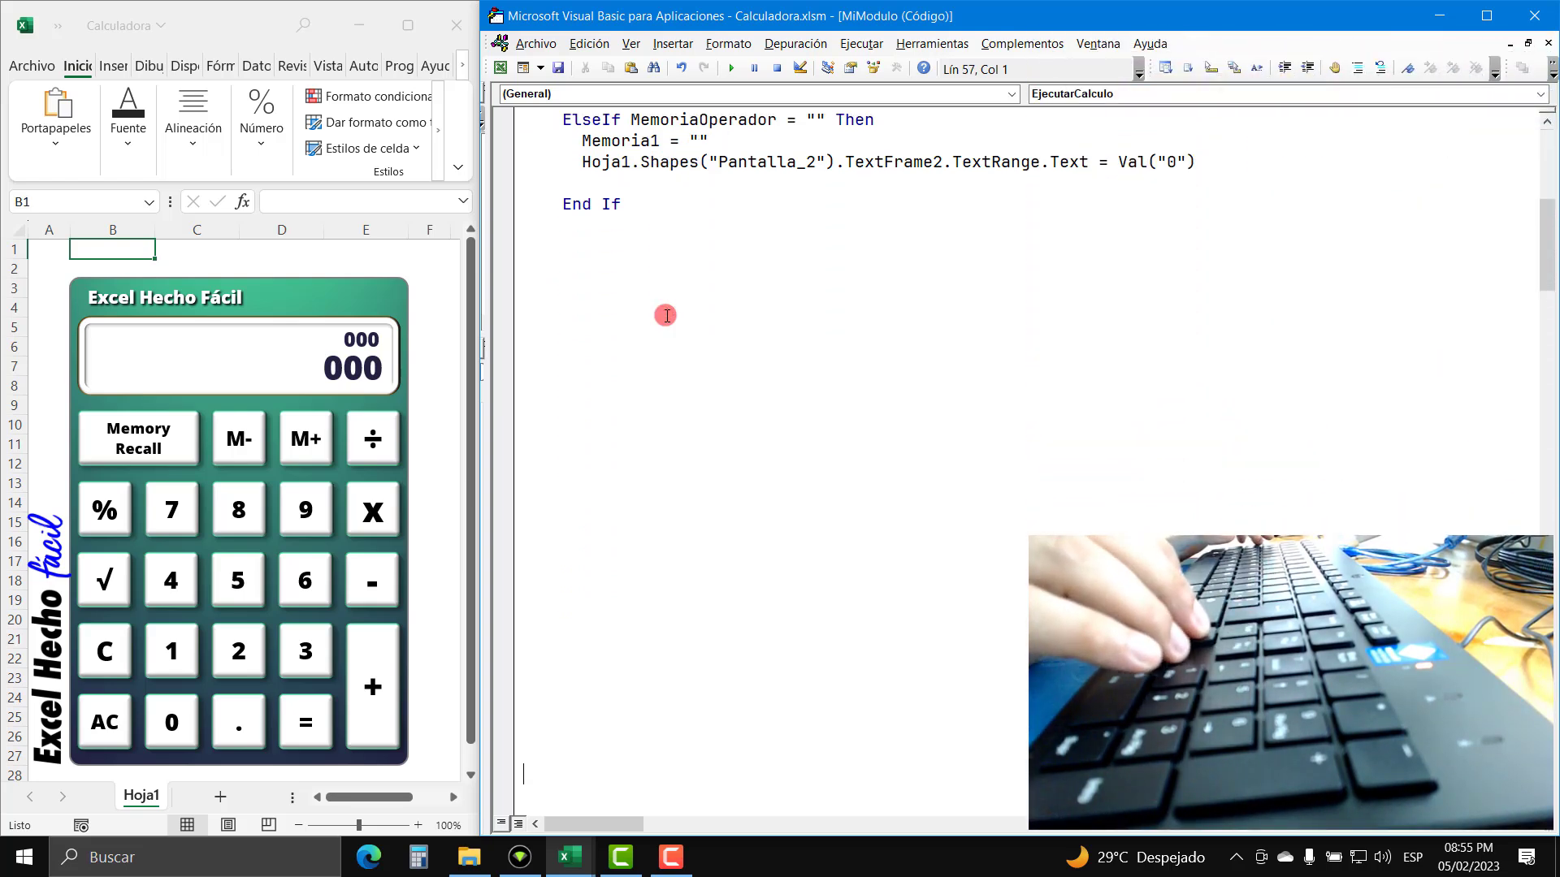
{"action": "key", "text": "BackSpace"}
{"action": "key", "text": "BackSpace"}
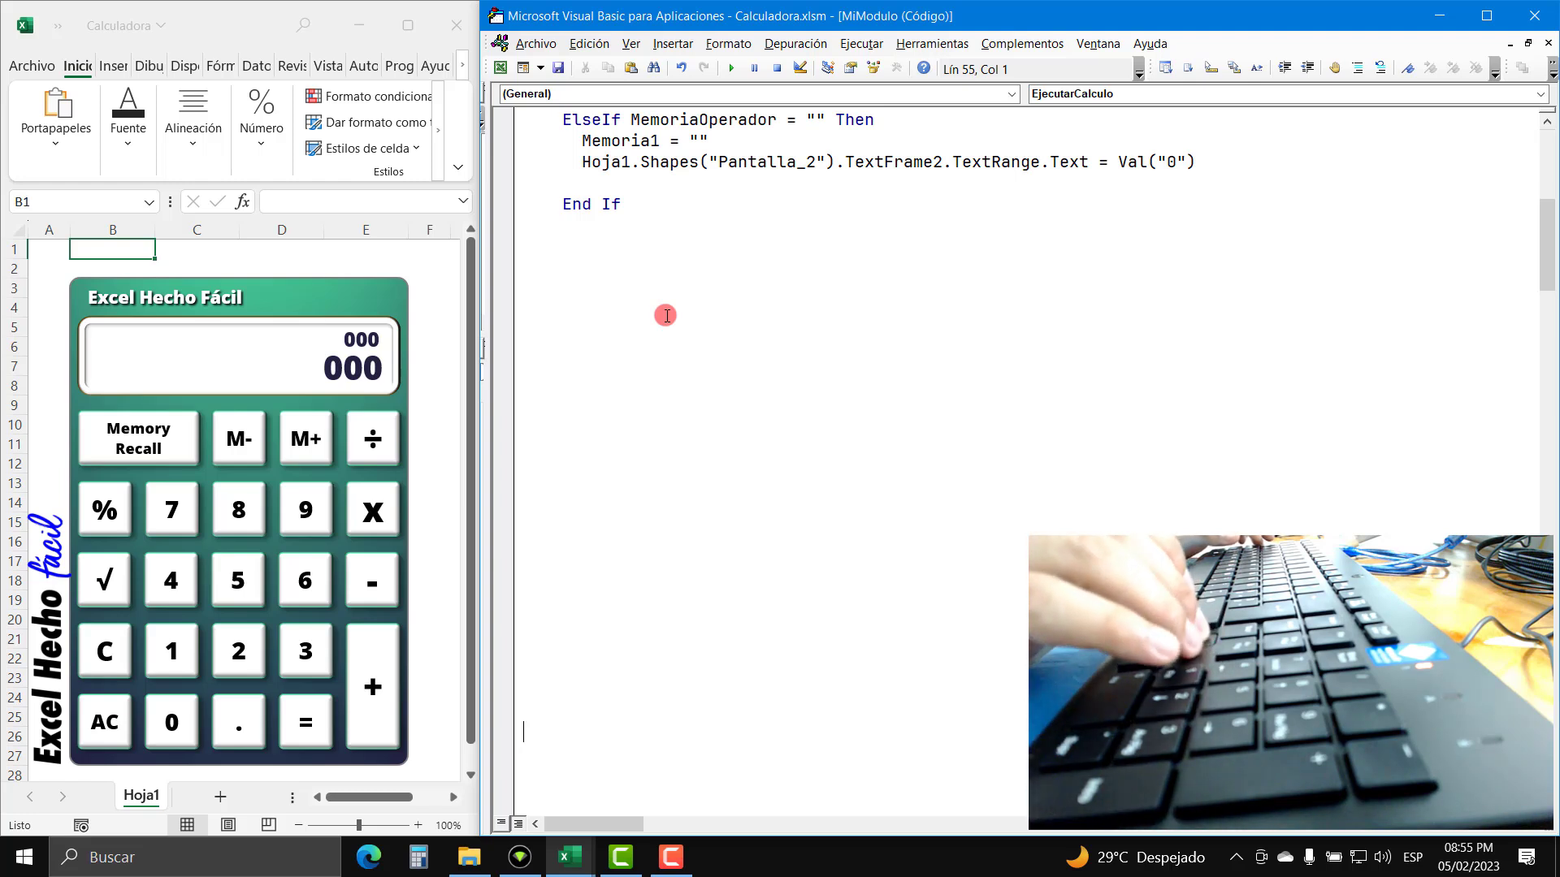
{"action": "key", "text": "BackSpace"}
{"action": "key", "text": "BackSpace"}
{"action": "key", "text": "BackSpace"}
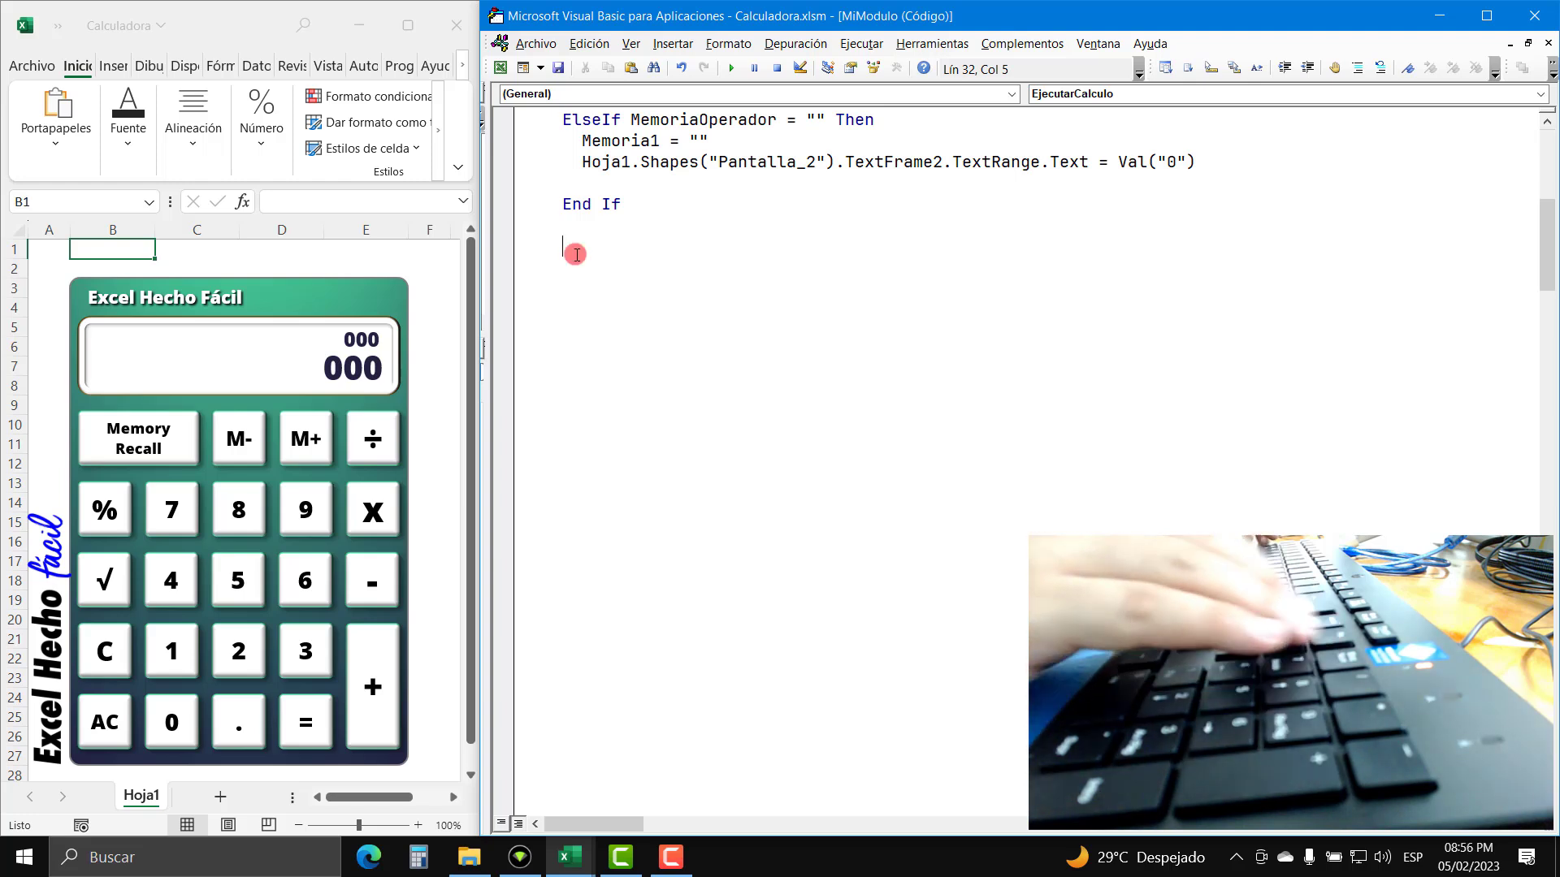
{"action": "key", "text": "BackSpace"}
{"action": "key", "text": "BackSpace"}
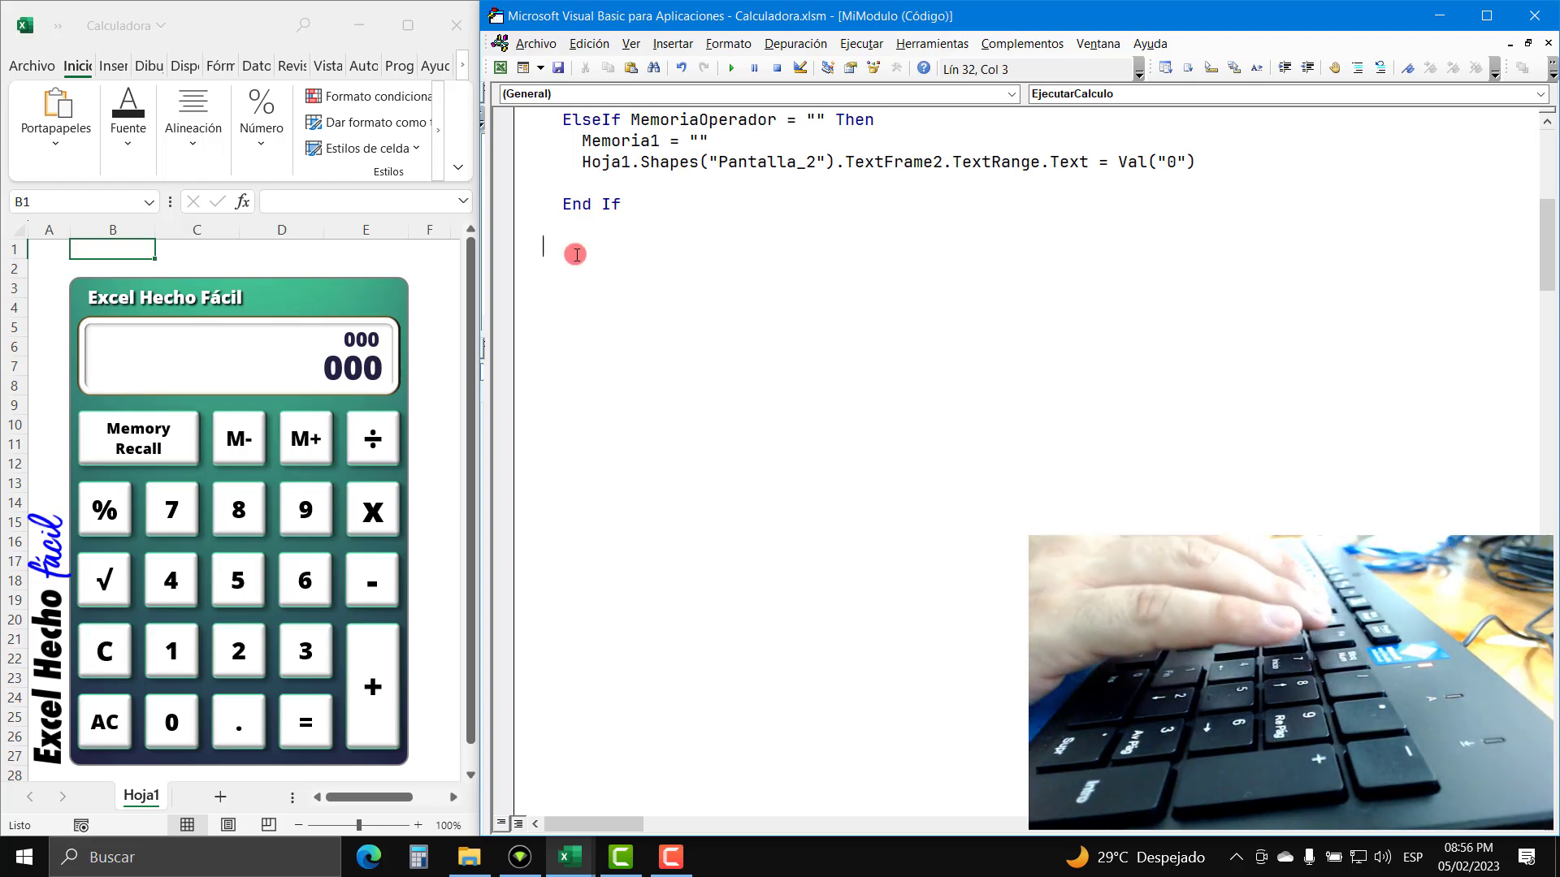
{"action": "type", "text": "e"}
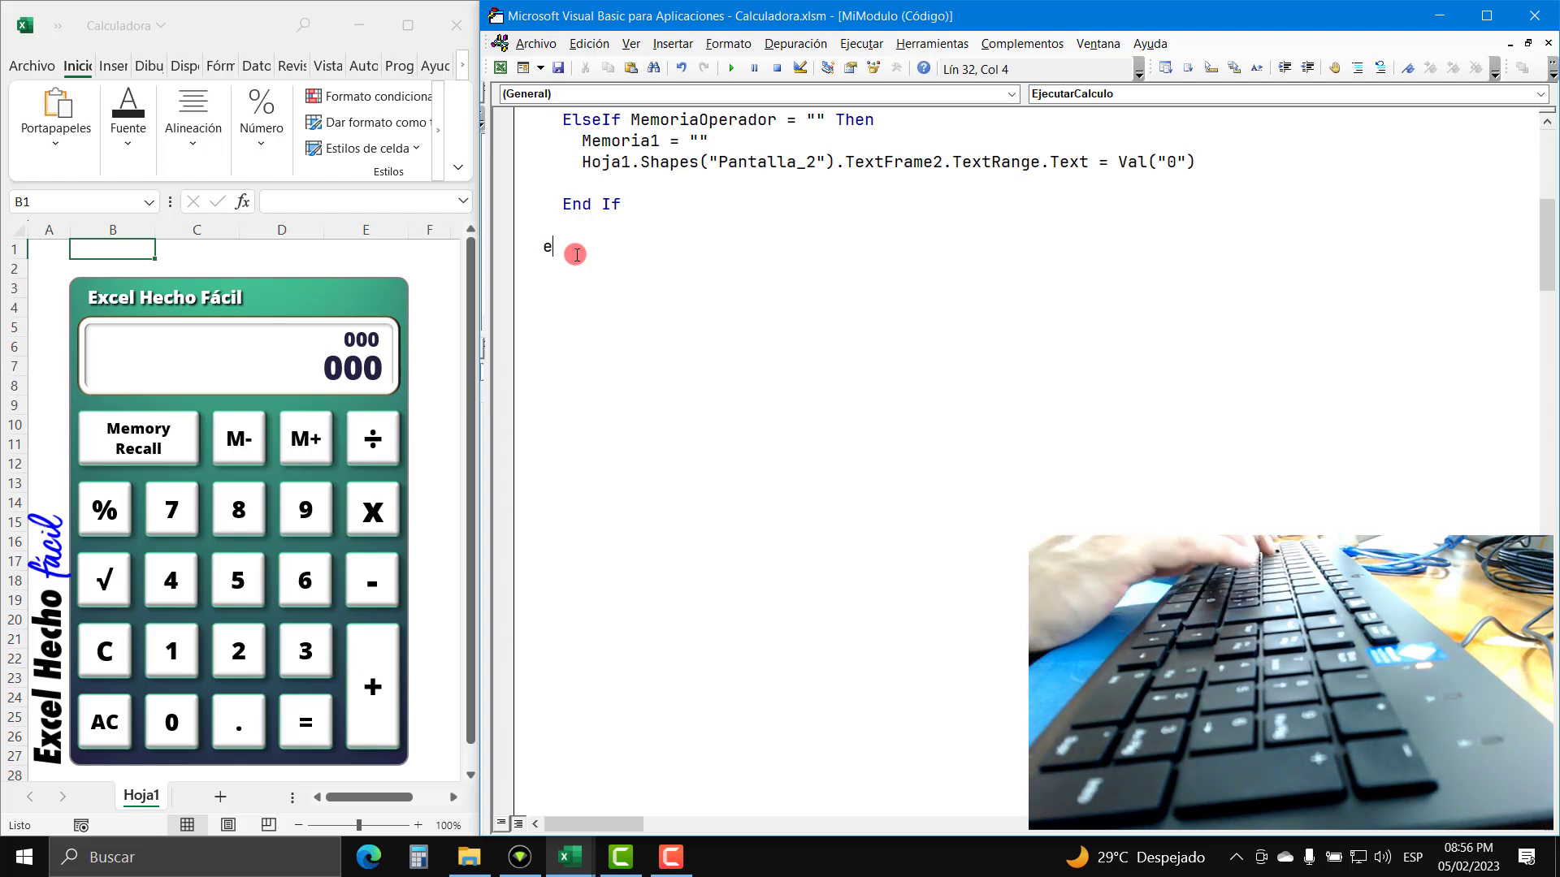
{"action": "type", "text": "if"}
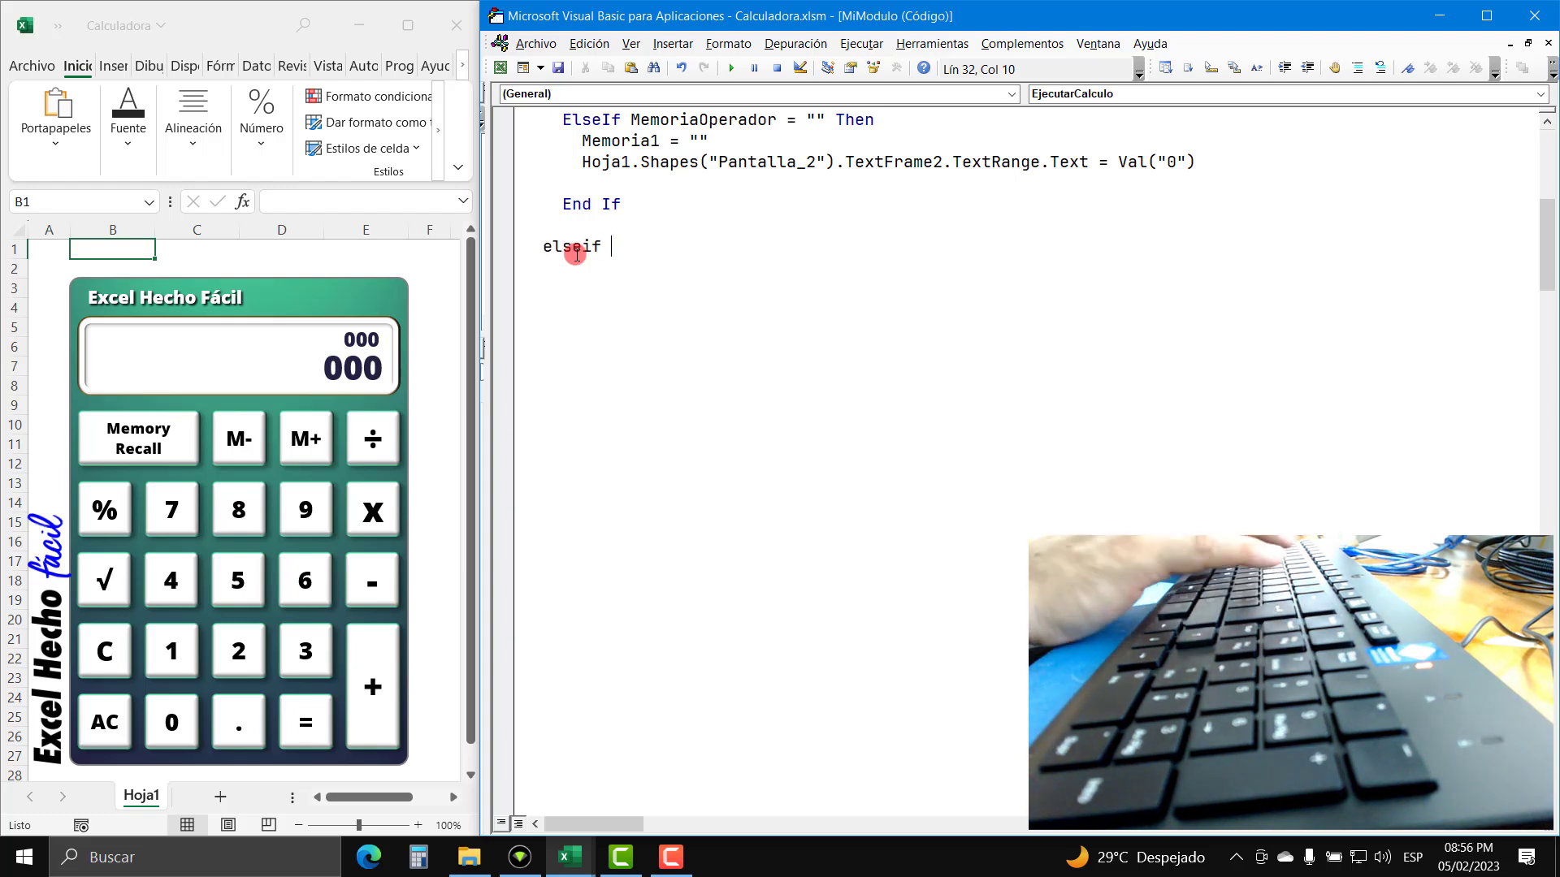
{"action": "type", "text": " vba"}
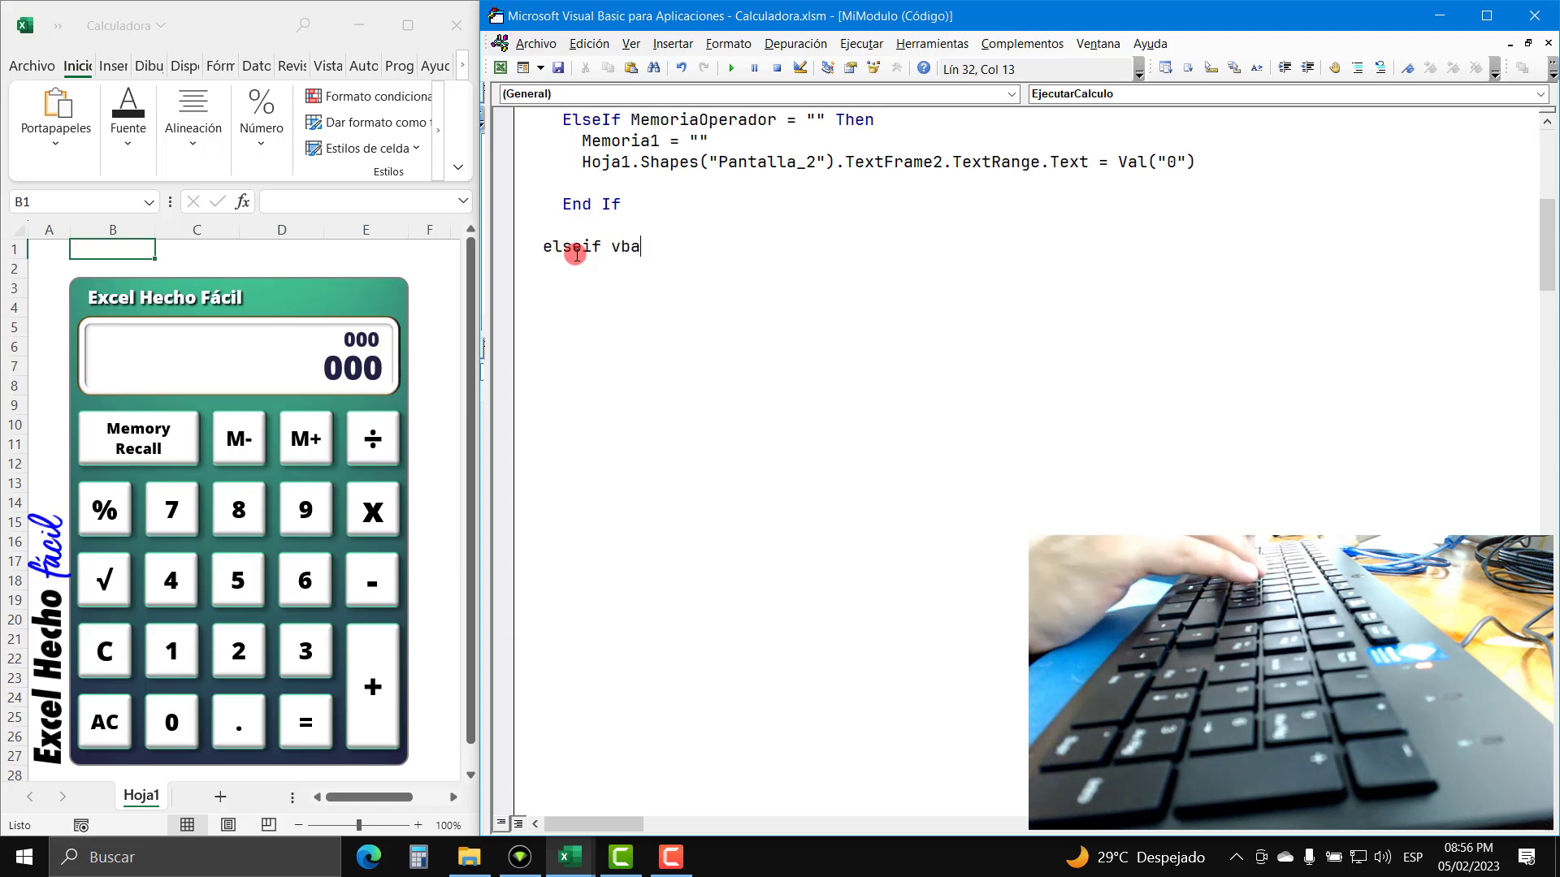
{"action": "type", "text": ".is"}
{"action": "type", "text": "n"}
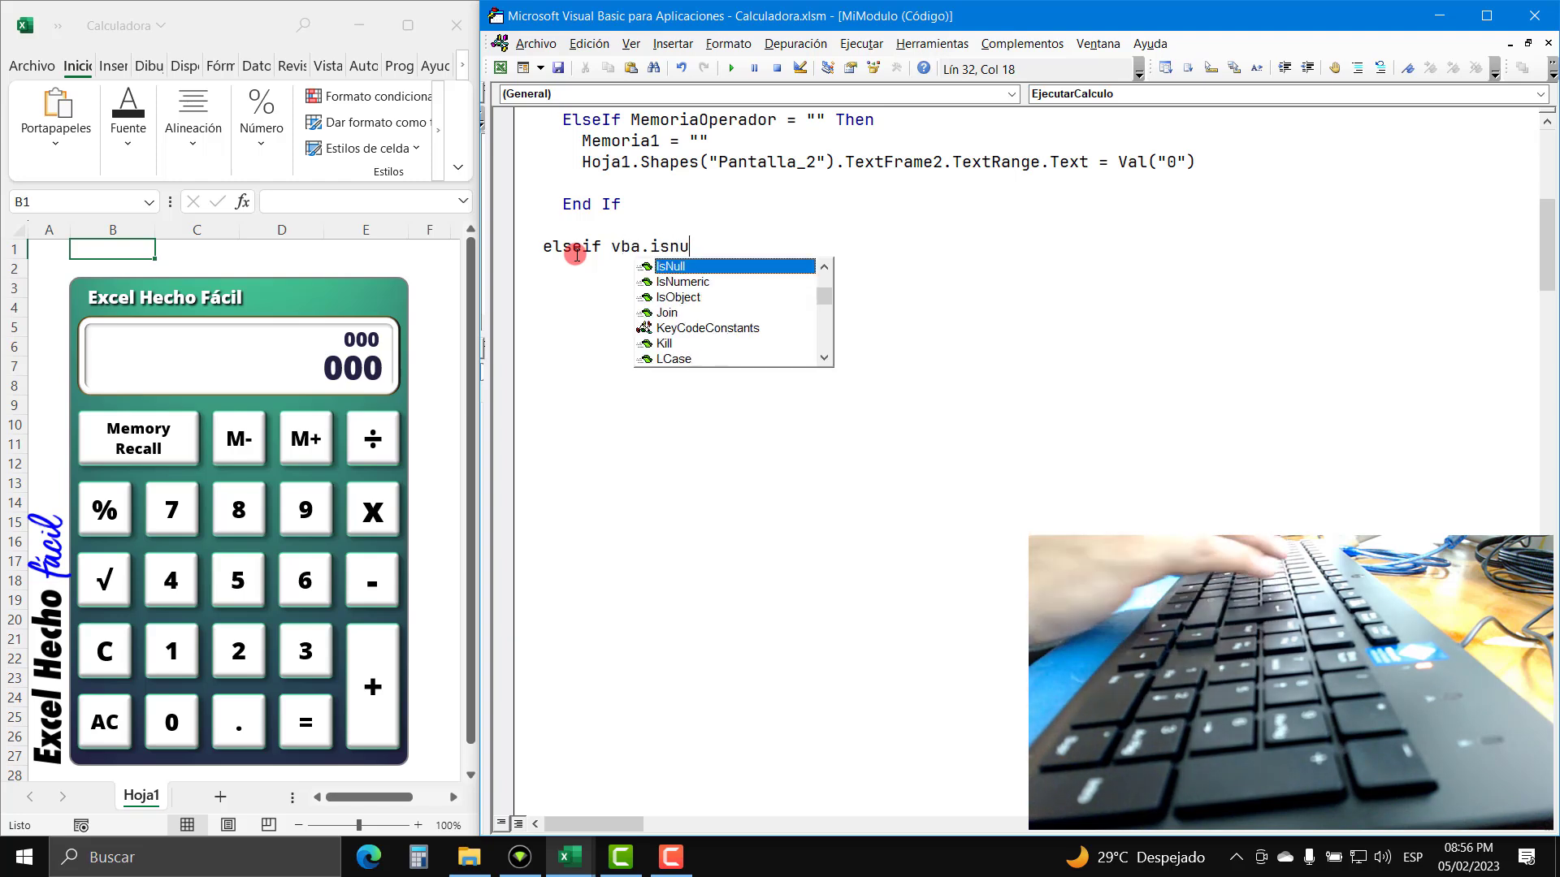
{"action": "type", "text": "u"}
{"action": "key", "text": "Tab"}
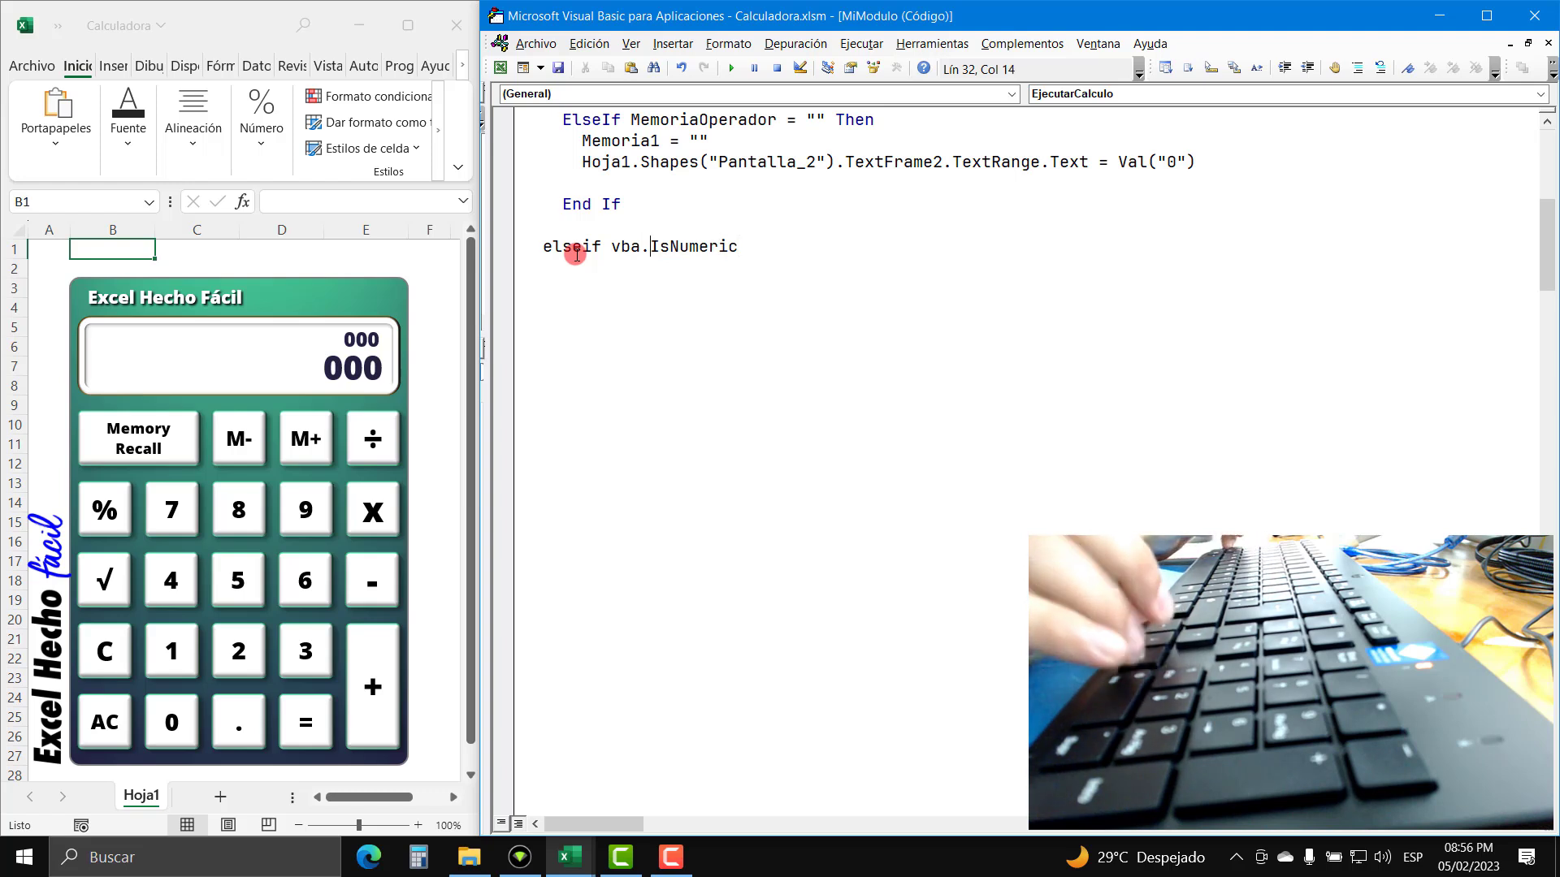
{"action": "key", "text": "Left"}
{"action": "key", "text": "Left"}
{"action": "key", "text": "Left"}
{"action": "key", "text": "BackSpace"}
{"action": "key", "text": "BackSpace"}
{"action": "key", "text": "BackSpace"}
{"action": "key", "text": "Right"}
{"action": "key", "text": "End"}
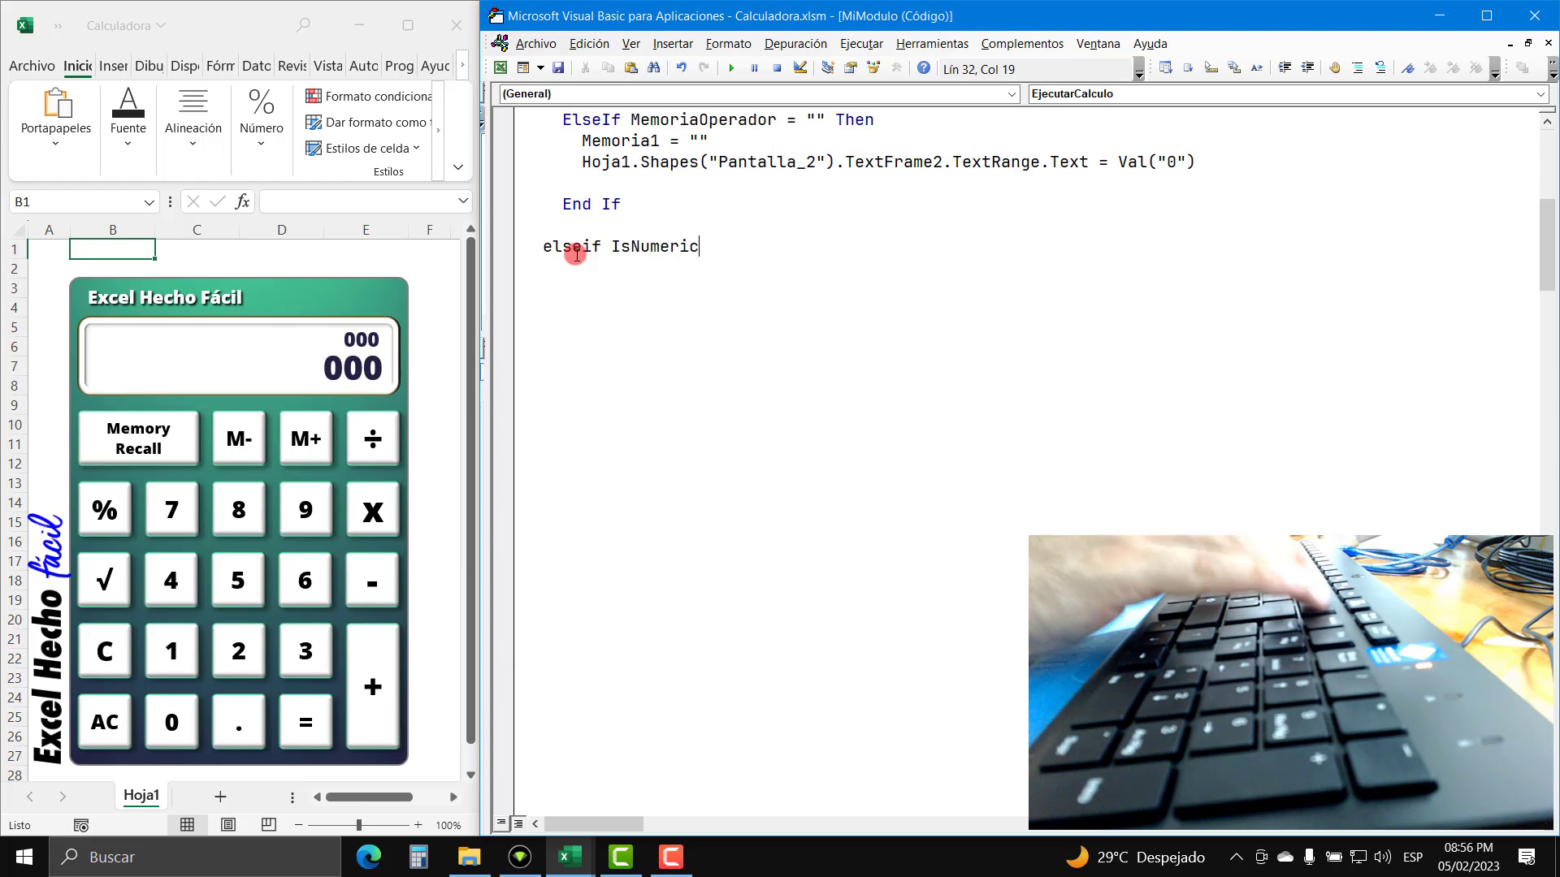
{"action": "type", "text": "(cara"}
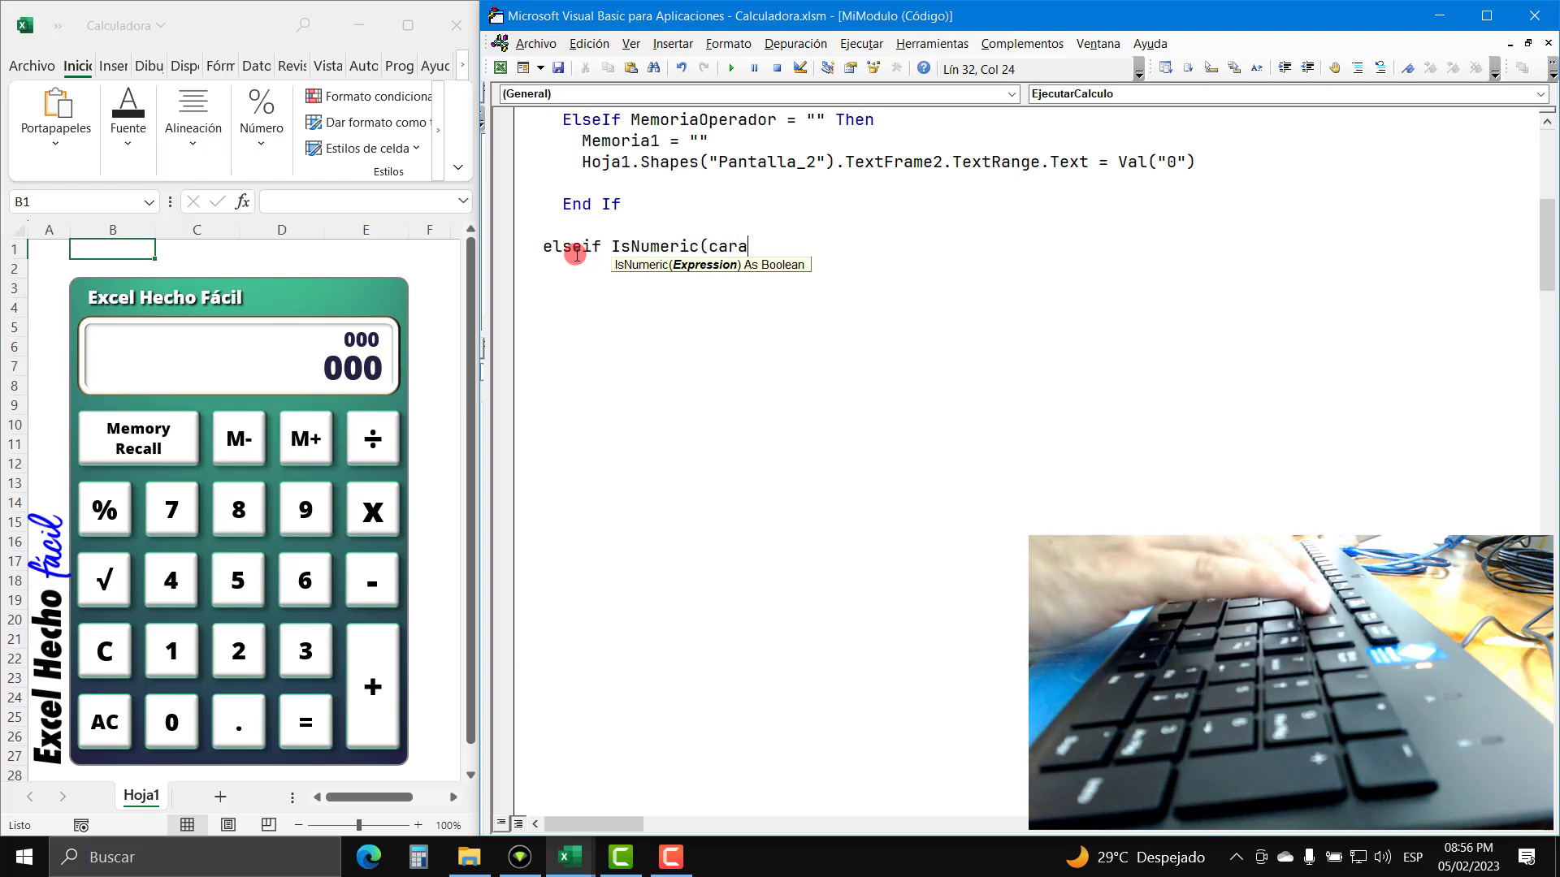
{"action": "type", "text": "cter) T"}
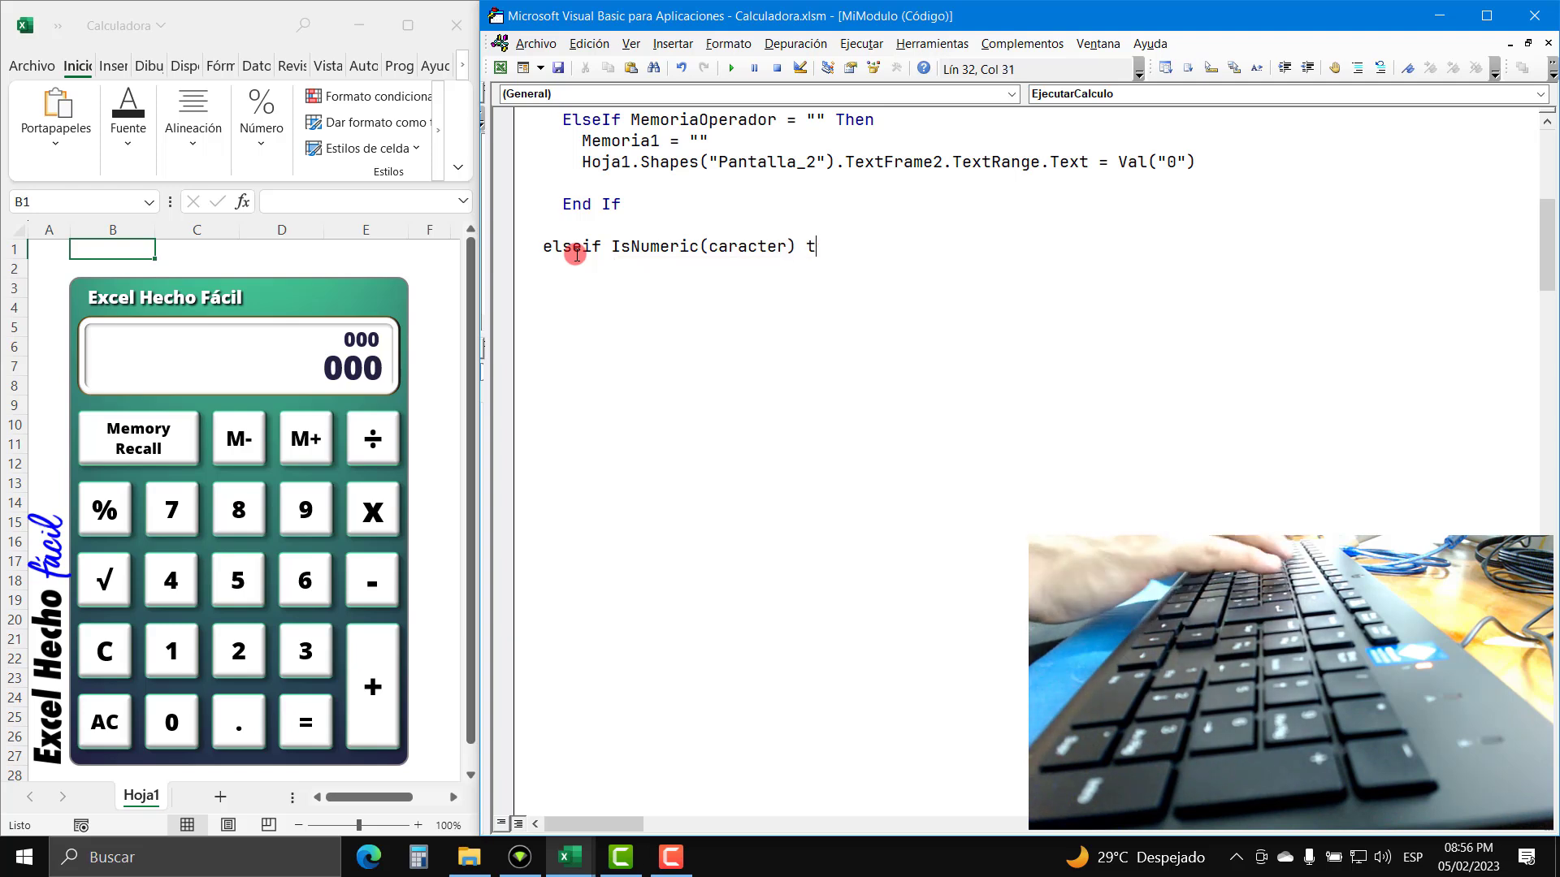
{"action": "type", "text": "hen"}
{"action": "key", "text": "Return"}
Indent and add the nested If MemoriaOperador = "" Then, dismissing the compile error
{"action": "key", "text": "Tab"}
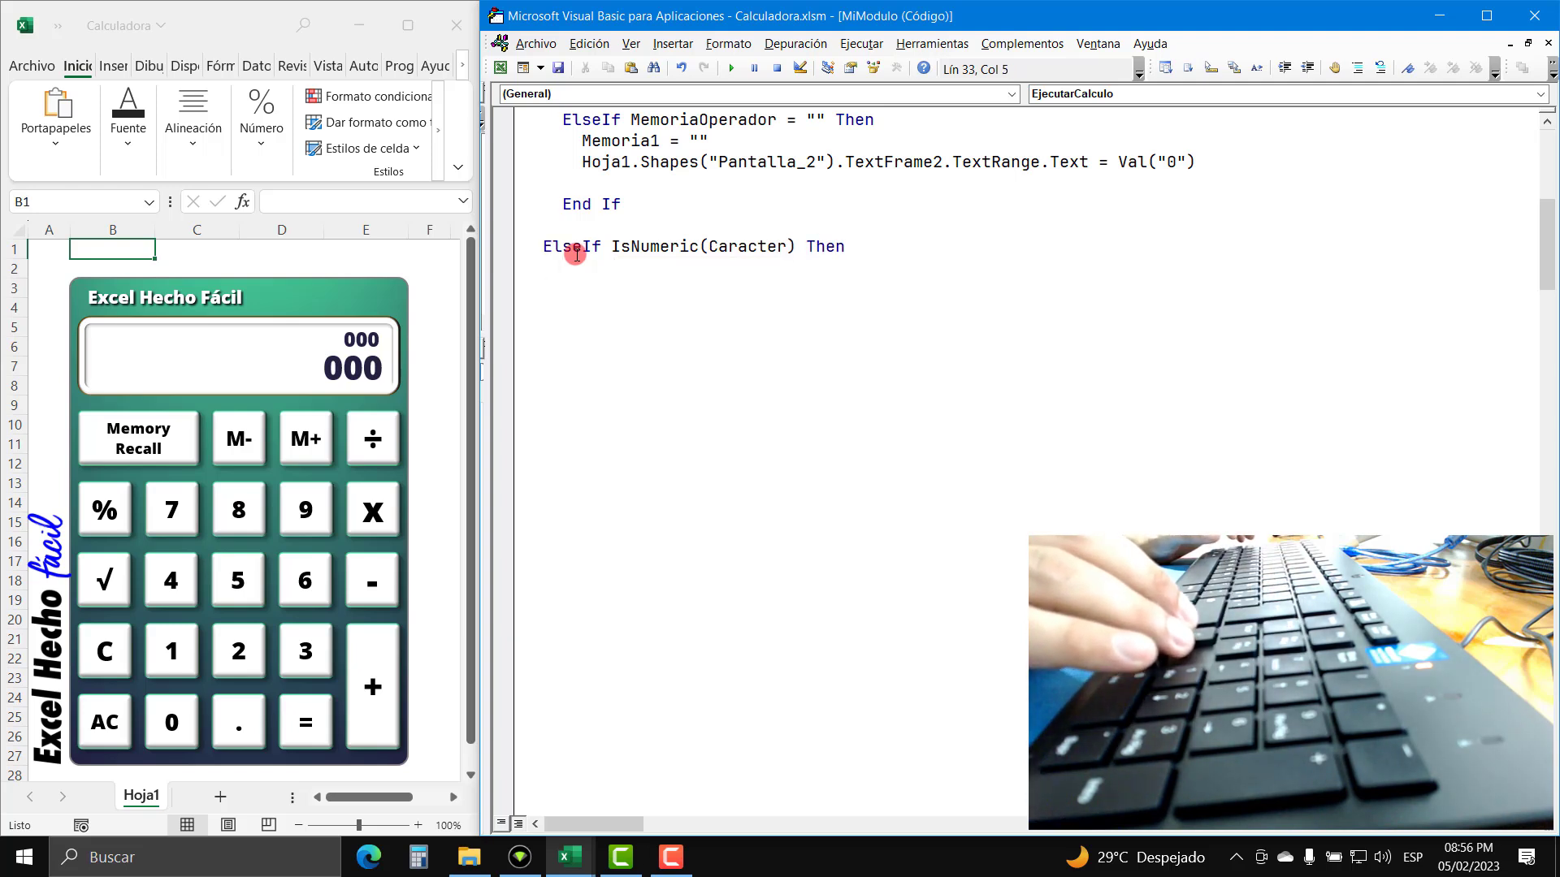
{"action": "type", "text": "if "}
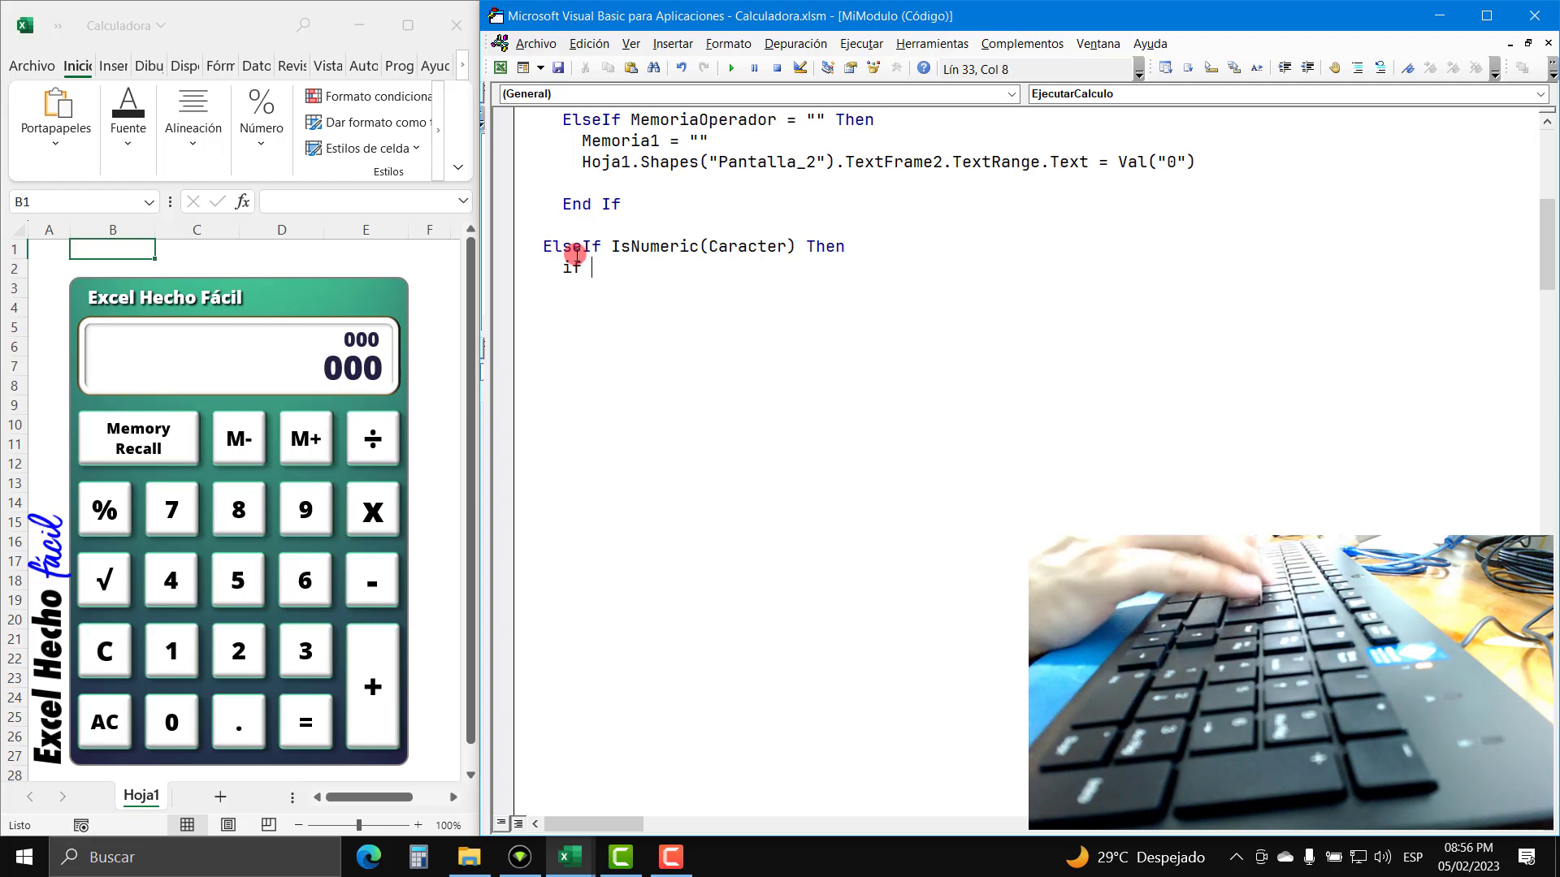
{"action": "type", "text": "memoria"}
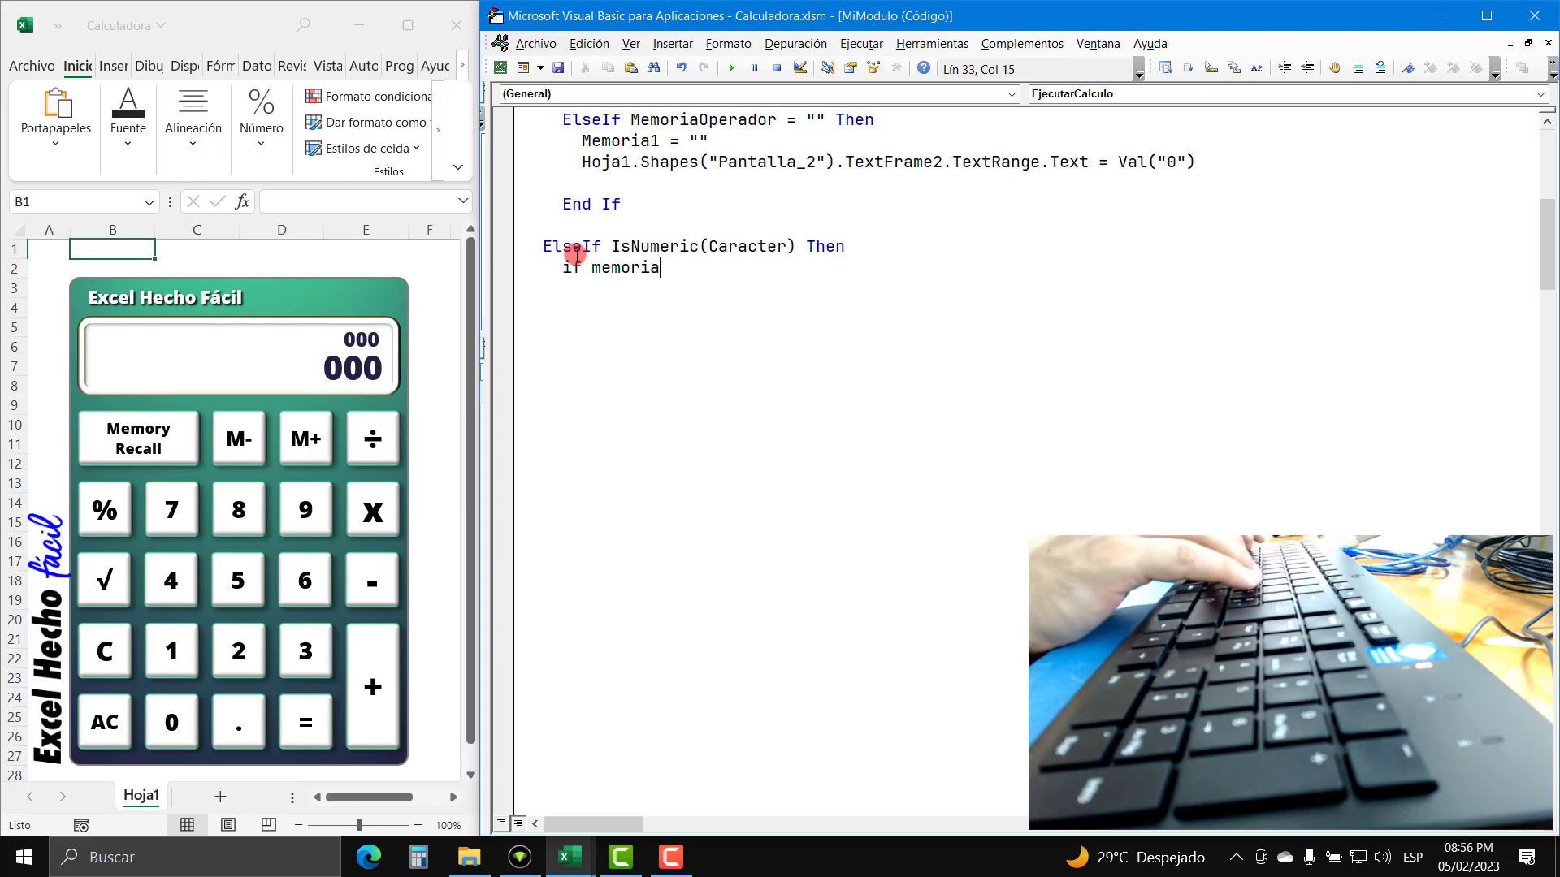
{"action": "type", "text": "oper"}
{"action": "type", "text": "a"}
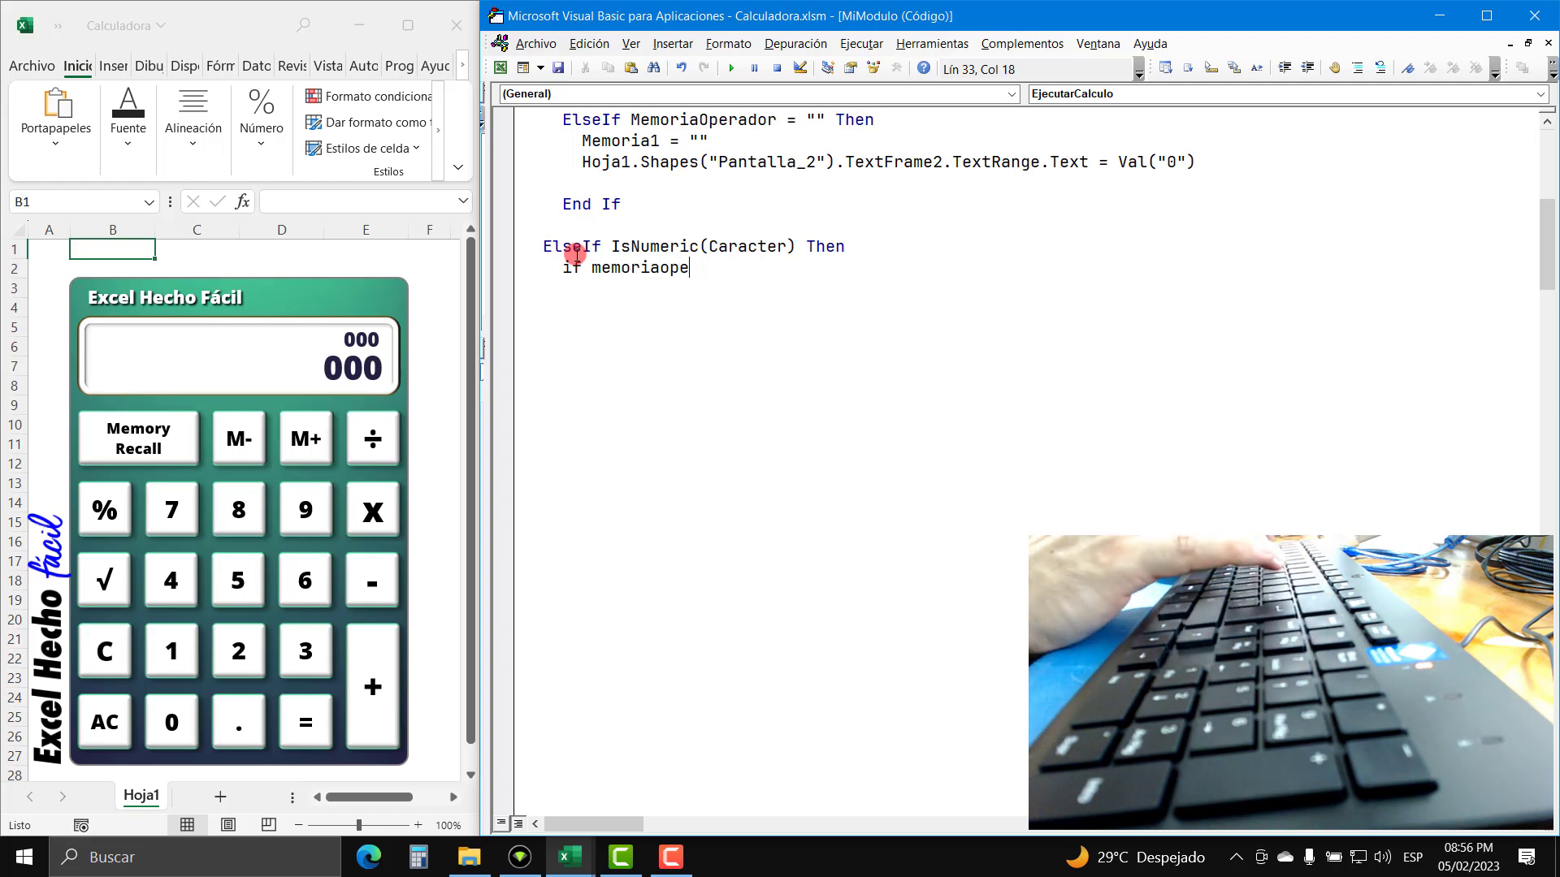
{"action": "type", "text": "dor ="}
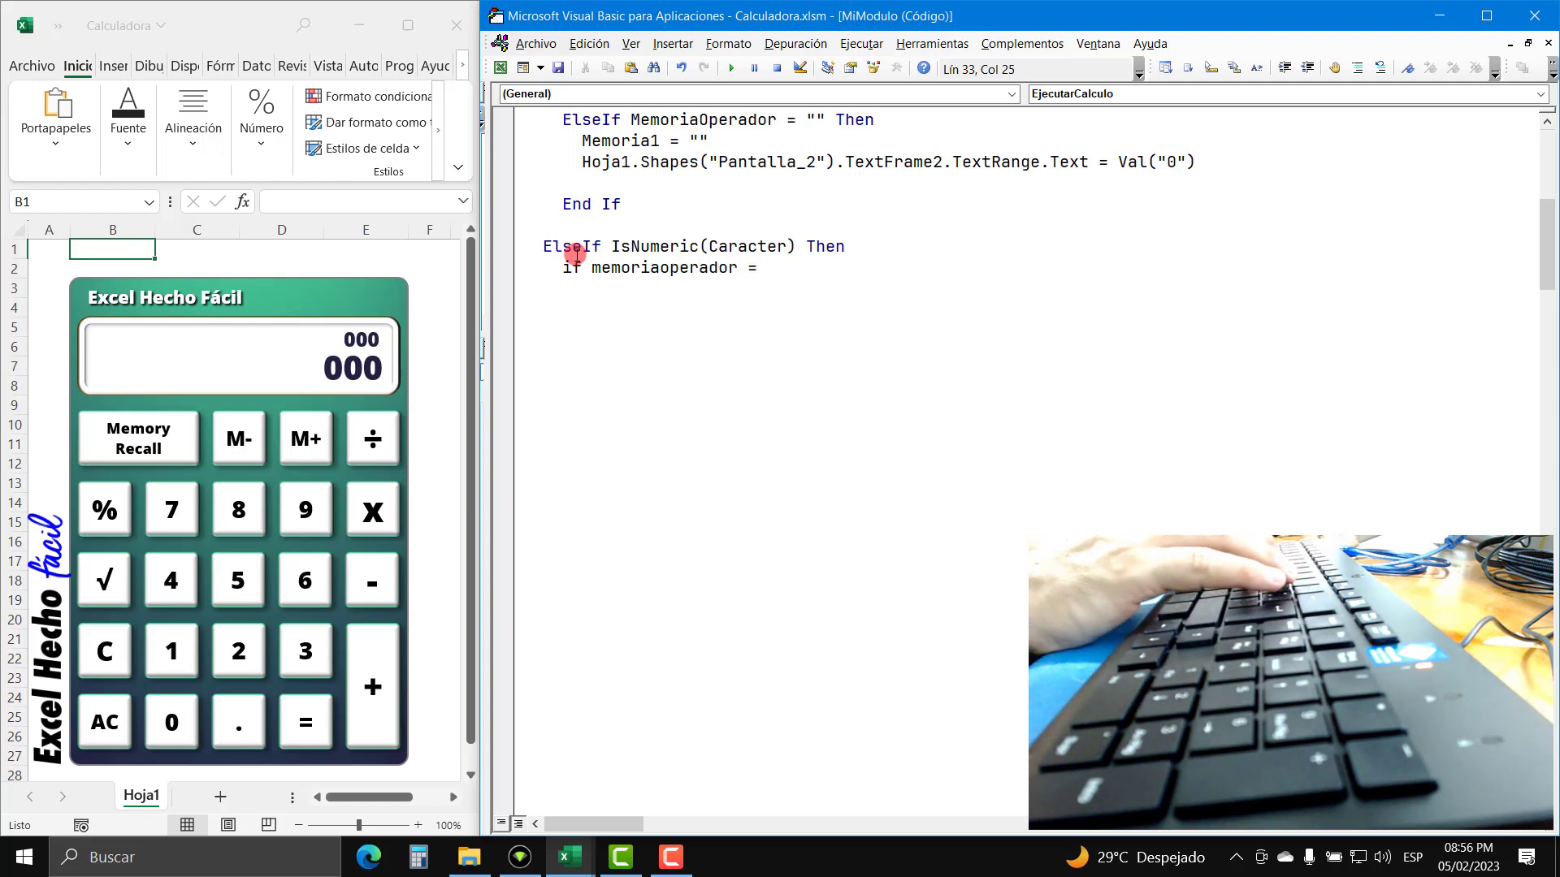
{"action": "type", "text": " \"\""}
{"action": "key", "text": "Return"}
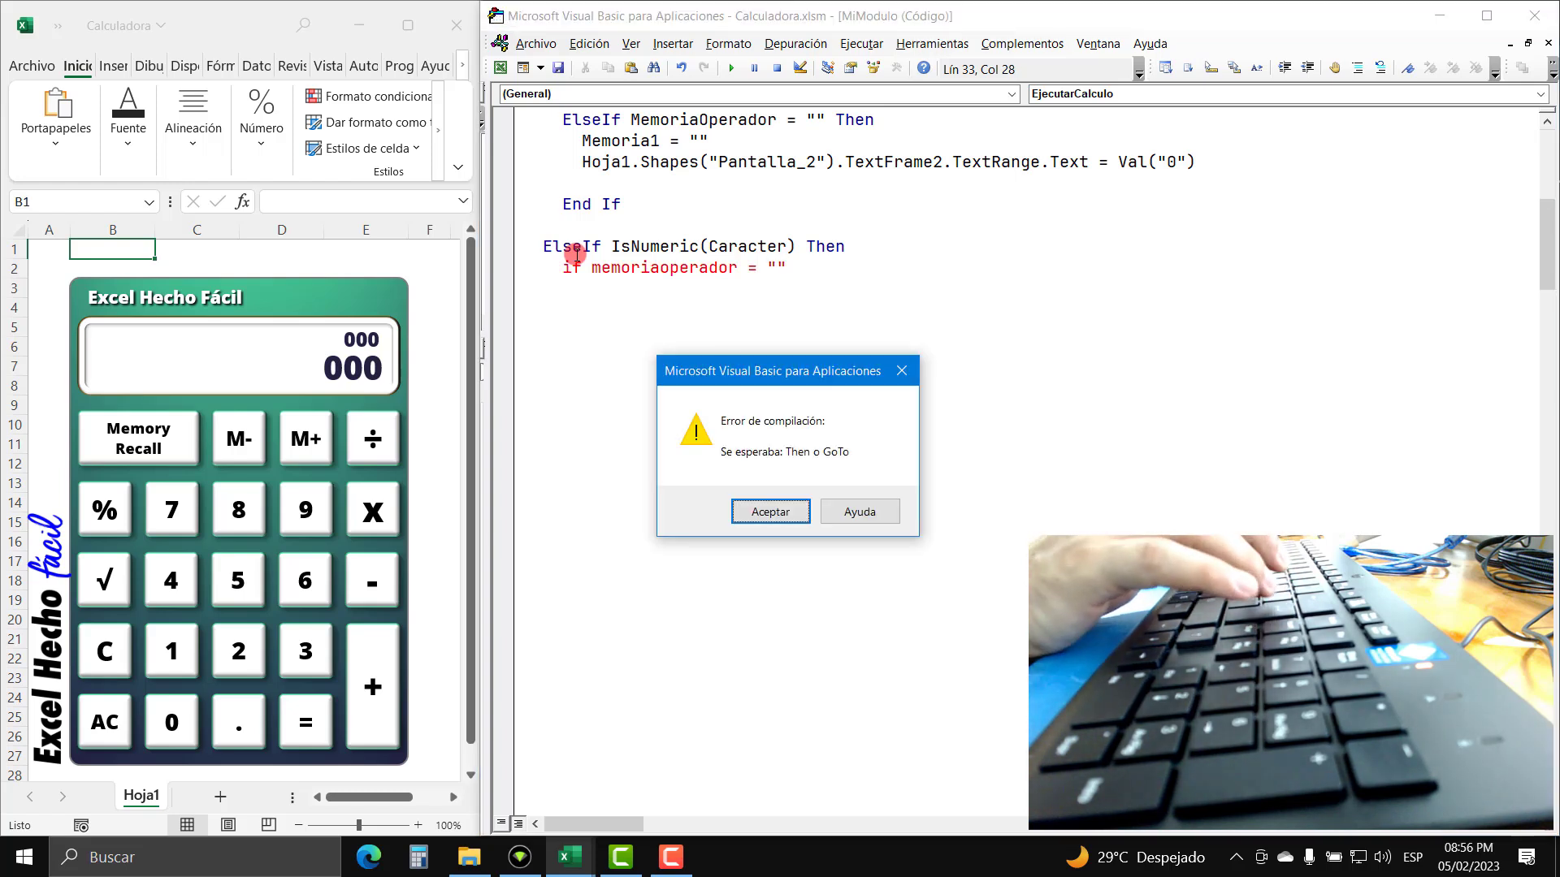
{"action": "key", "text": "Return"}
{"action": "type", "text": "Then"}
{"action": "key", "text": "Return"}
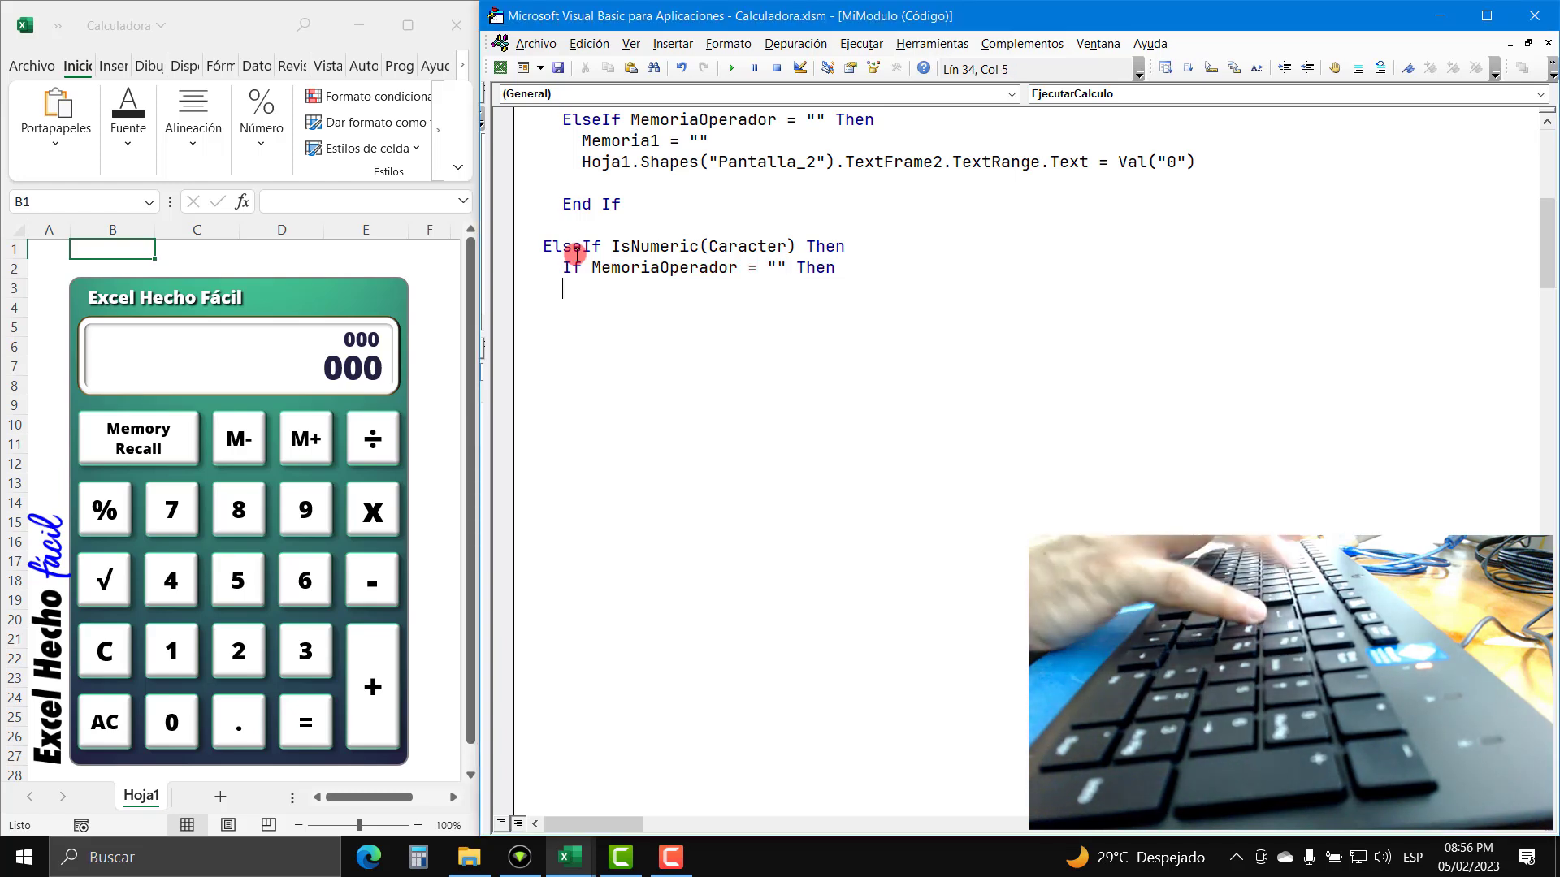
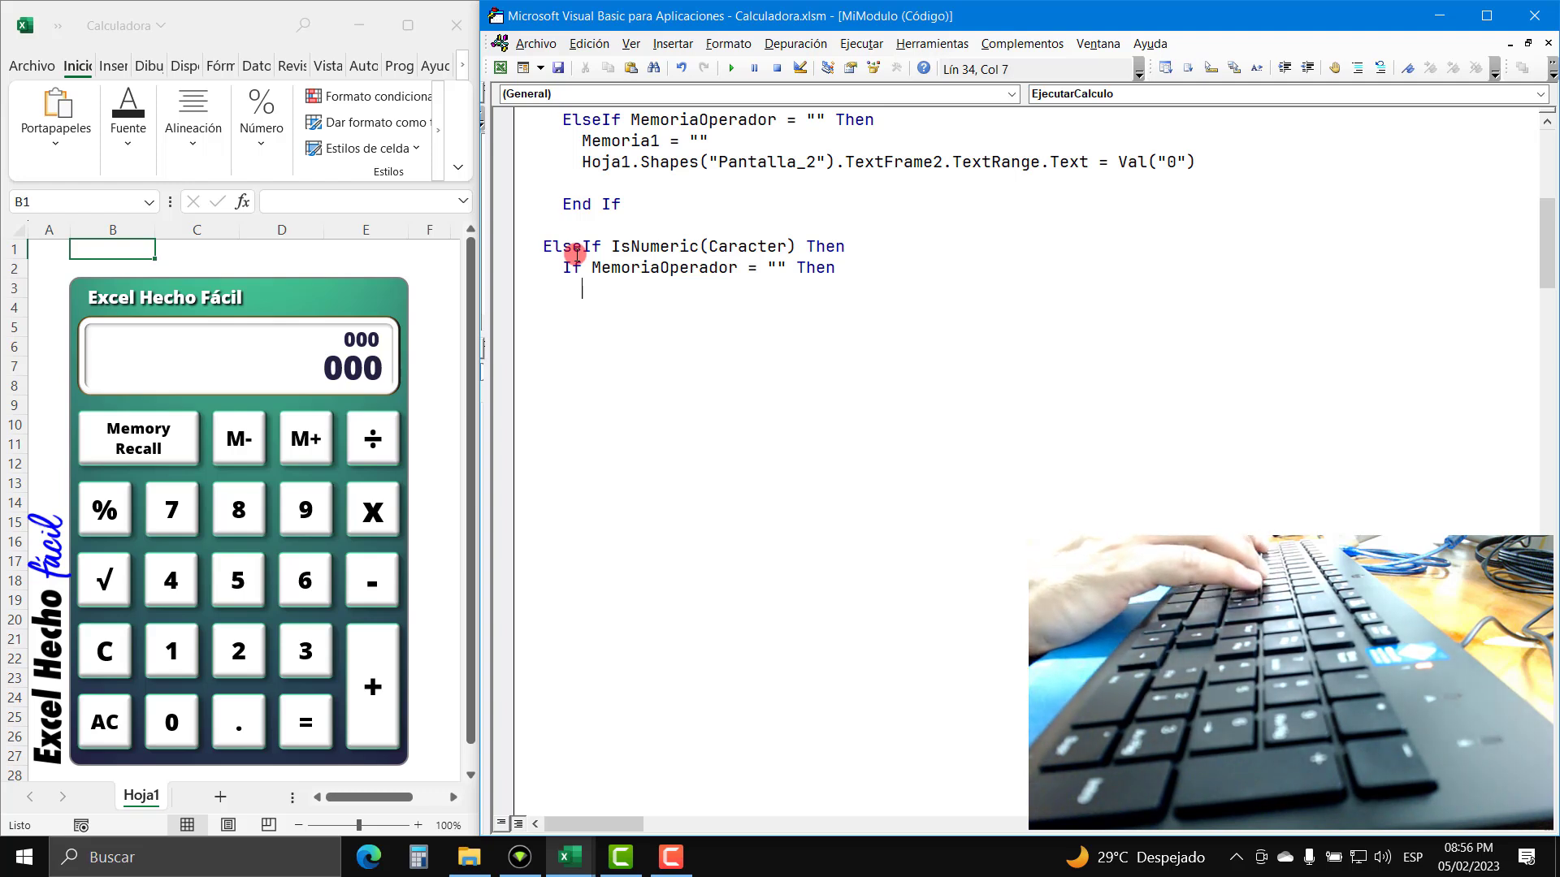
Append Caracter to Memoria1 with Memoria1 = Memoria1 & Caracter, followed by a blank line
{"action": "type", "text": "memoria1"}
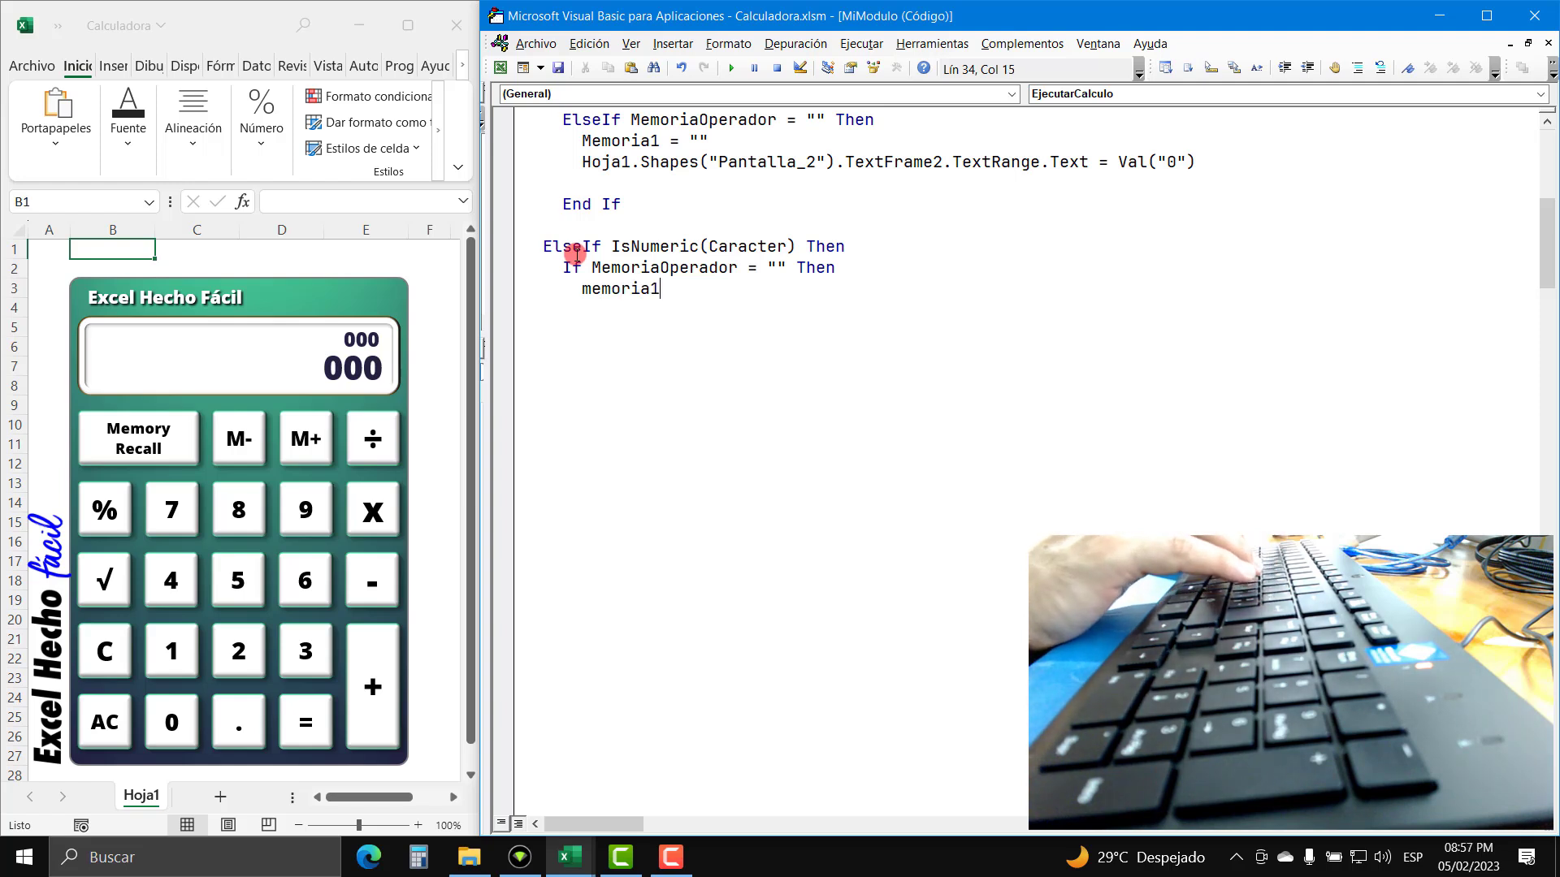
{"action": "type", "text": " = "}
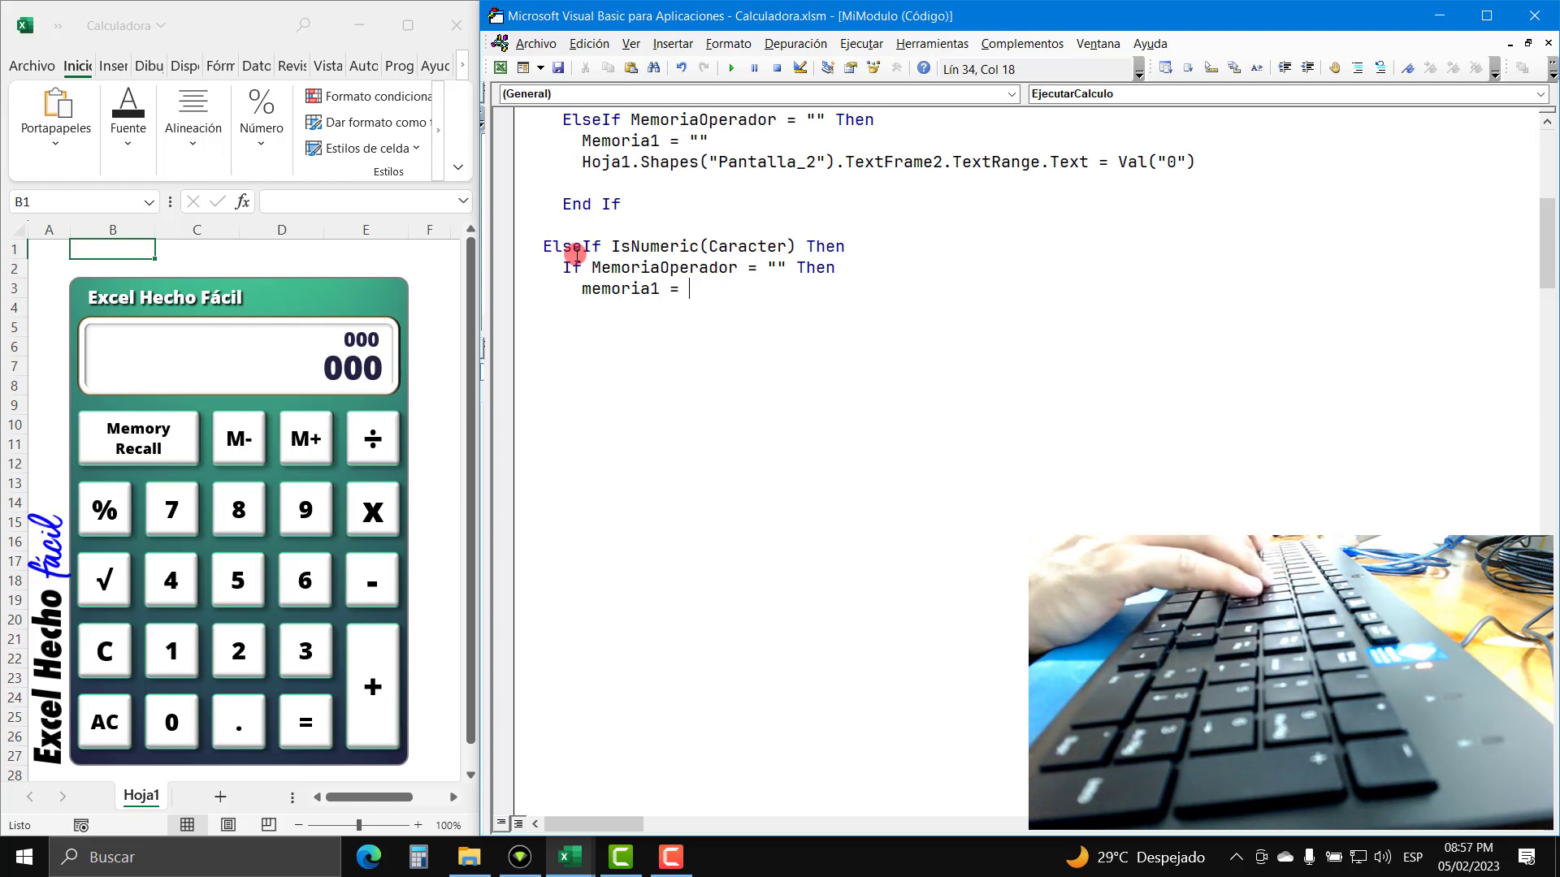
{"action": "type", "text": "memoria1 "}
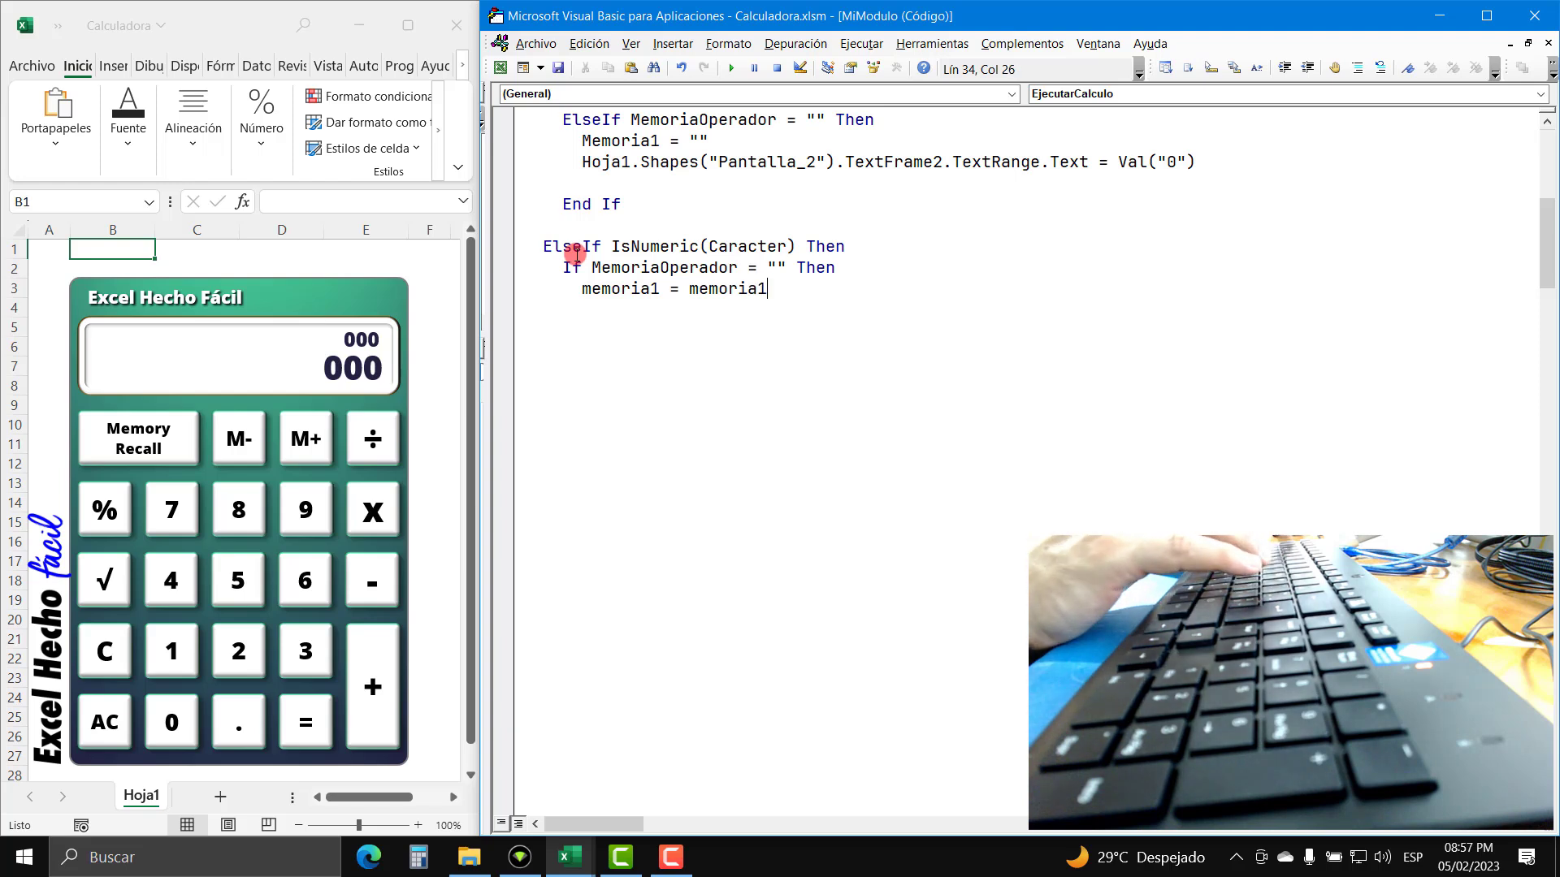
{"action": "type", "text": "& caracter"}
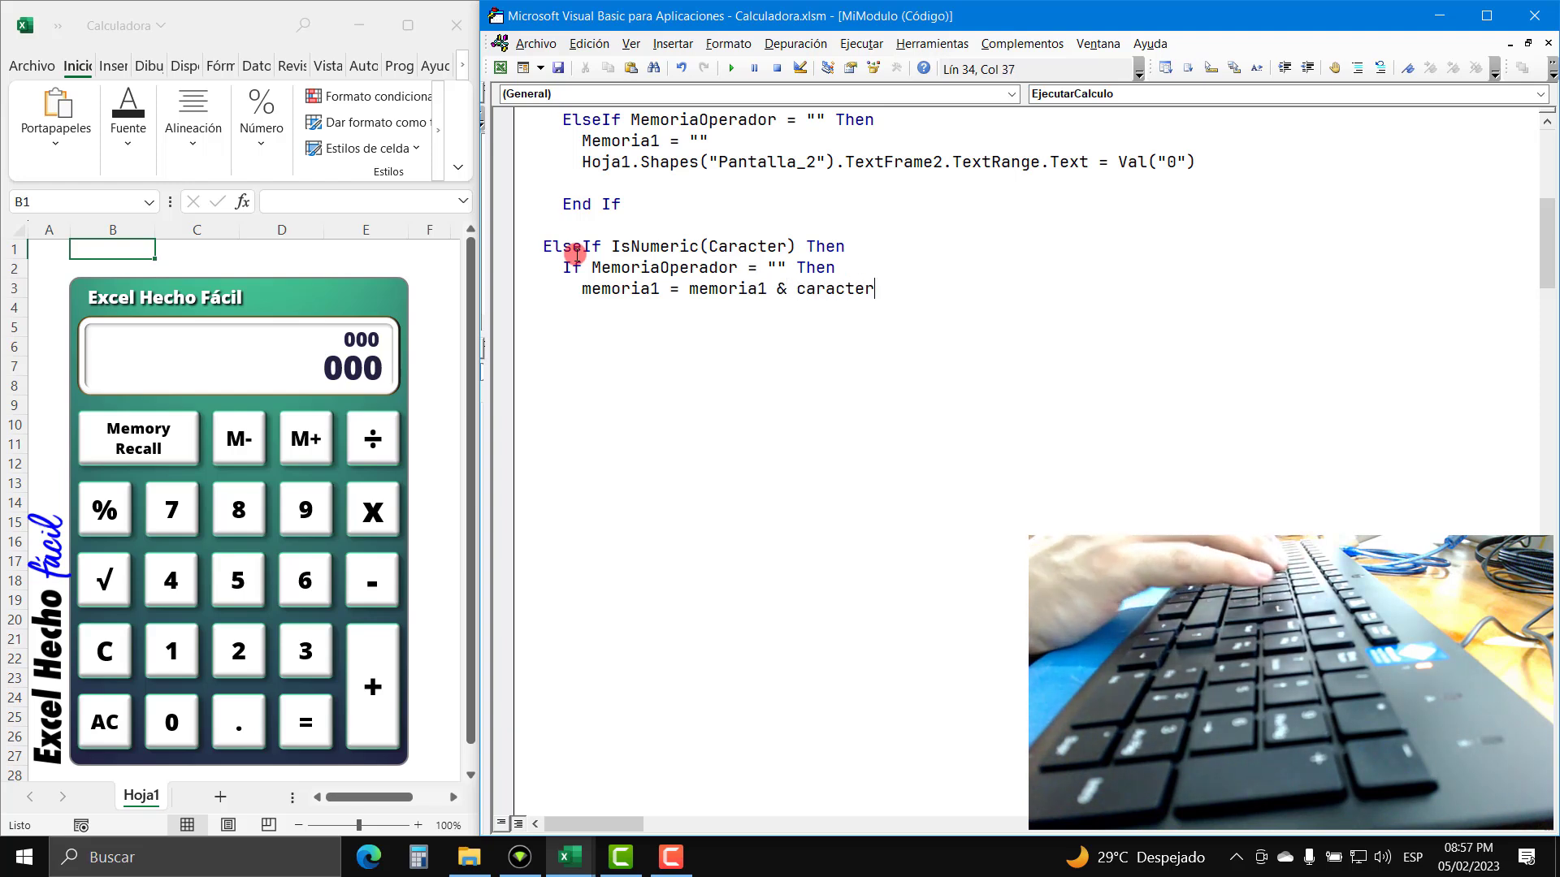
{"action": "key", "text": "Return"}
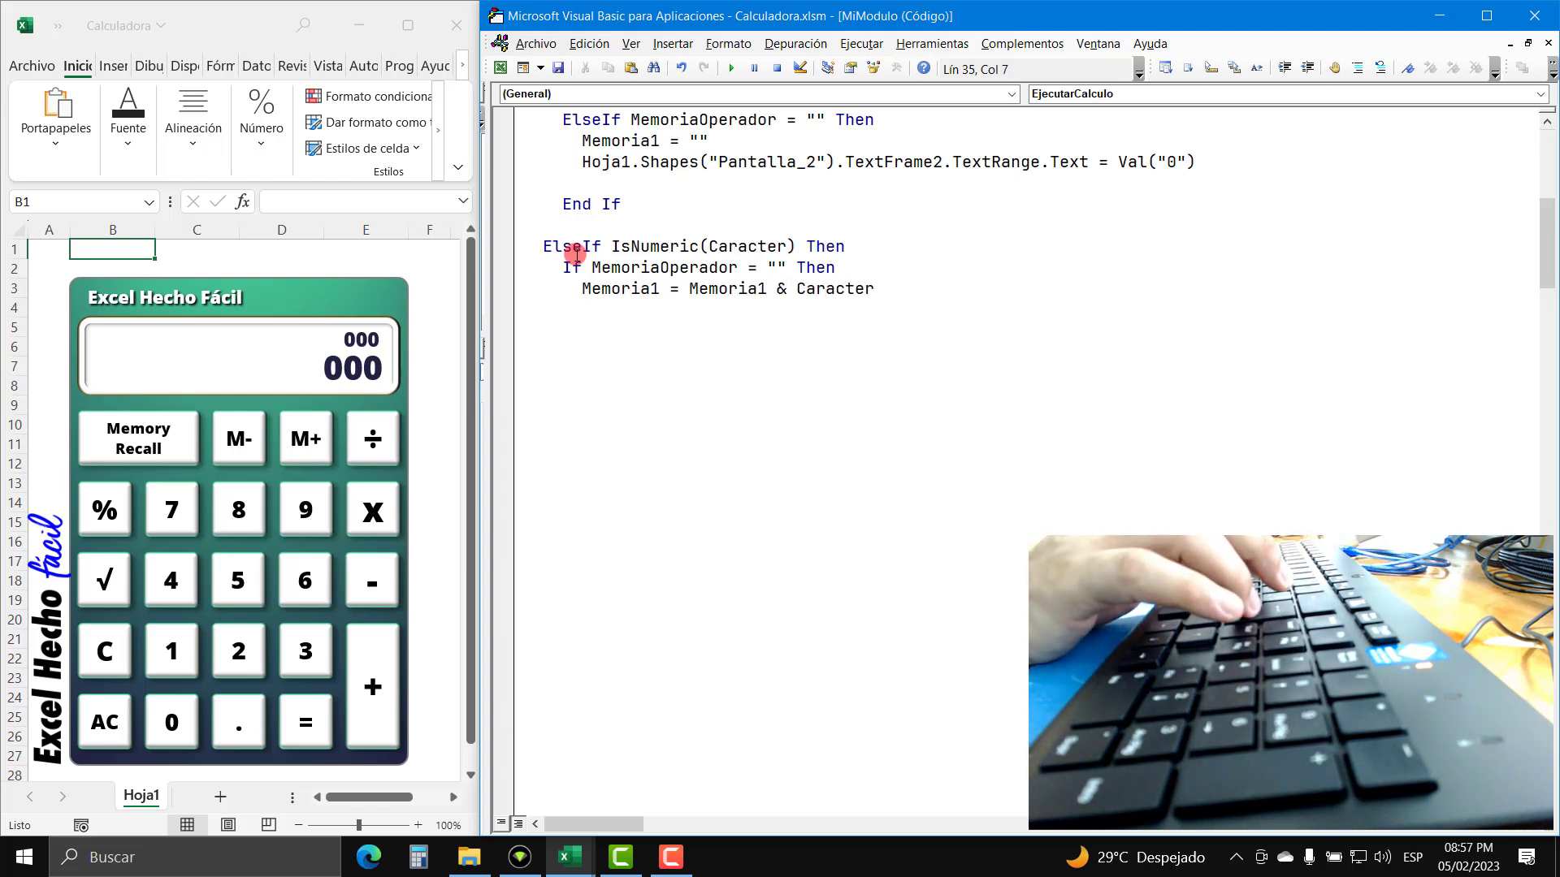
{"action": "key", "text": "Return"}
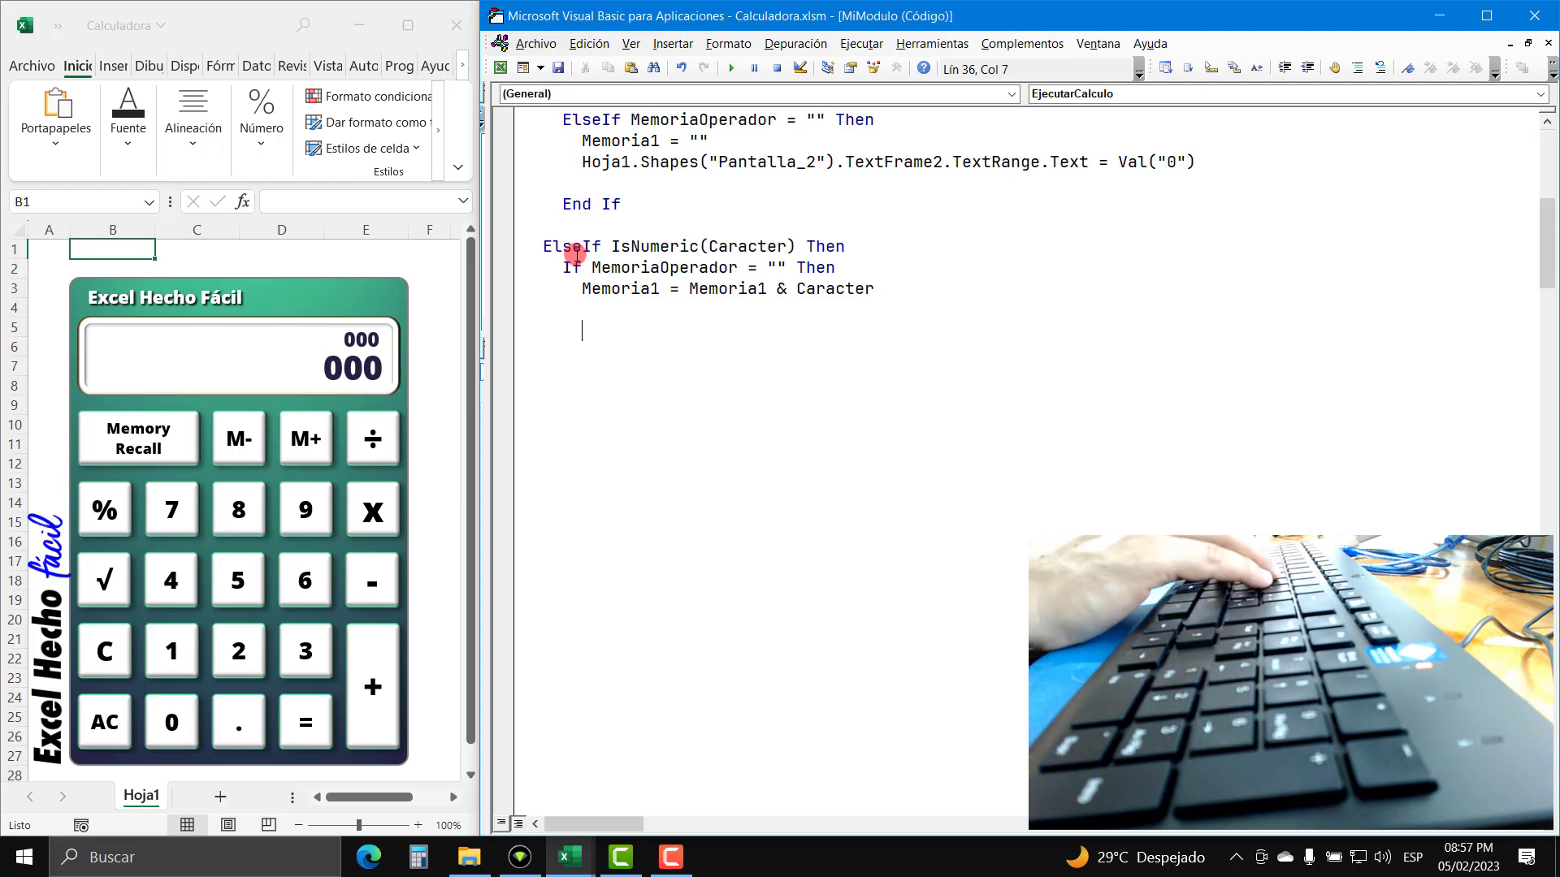
Declare Dim i1 As Long, x1 As Long, Senal1 As Boolean
{"action": "type", "text": "dim "}
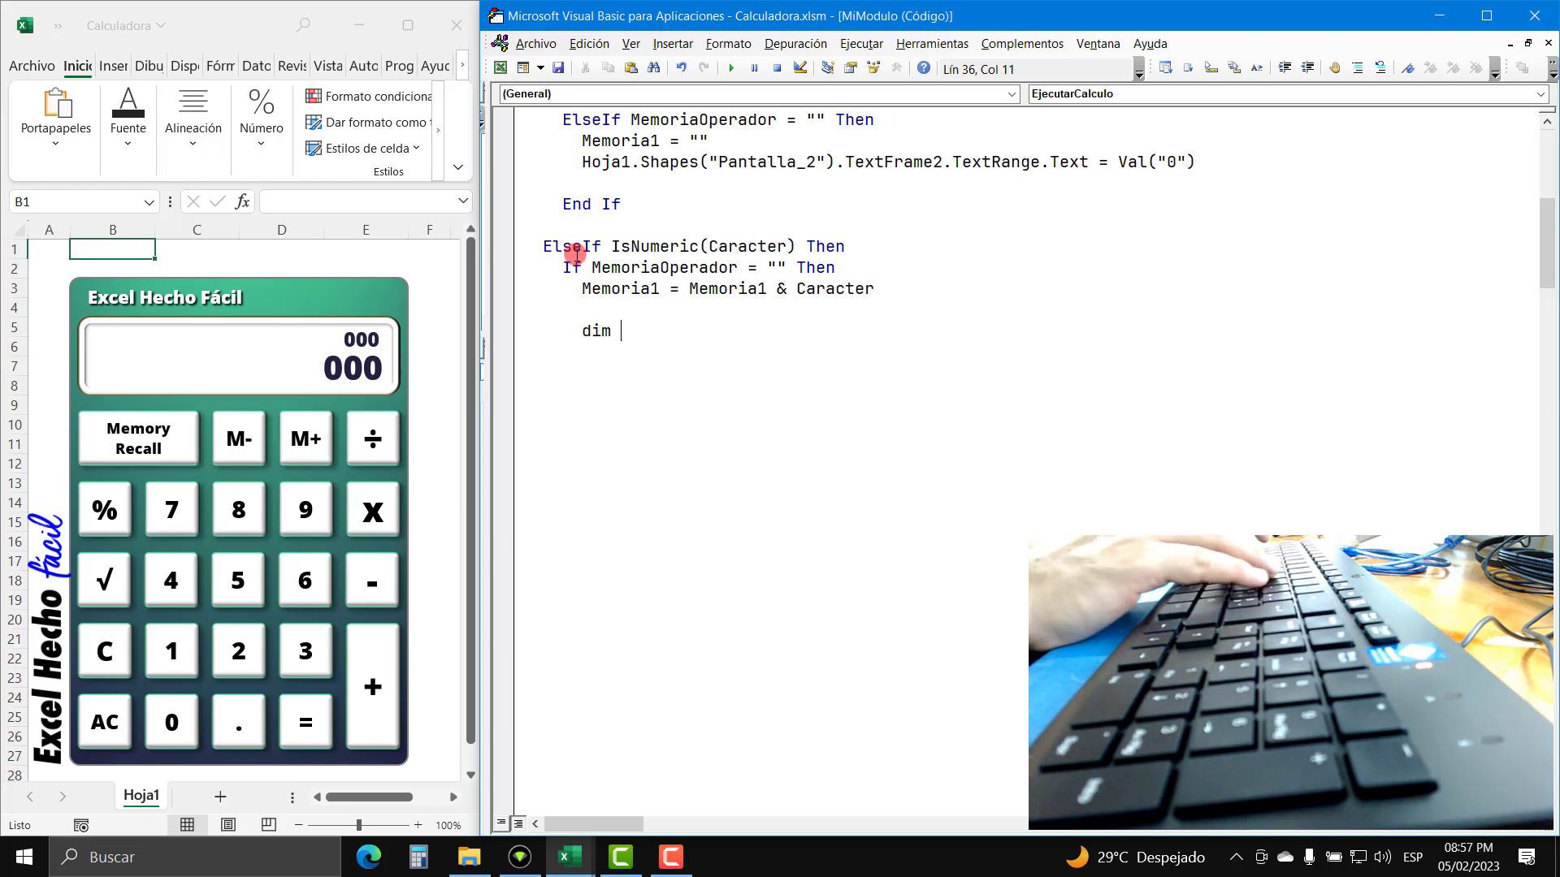
{"action": "type", "text": "s "}
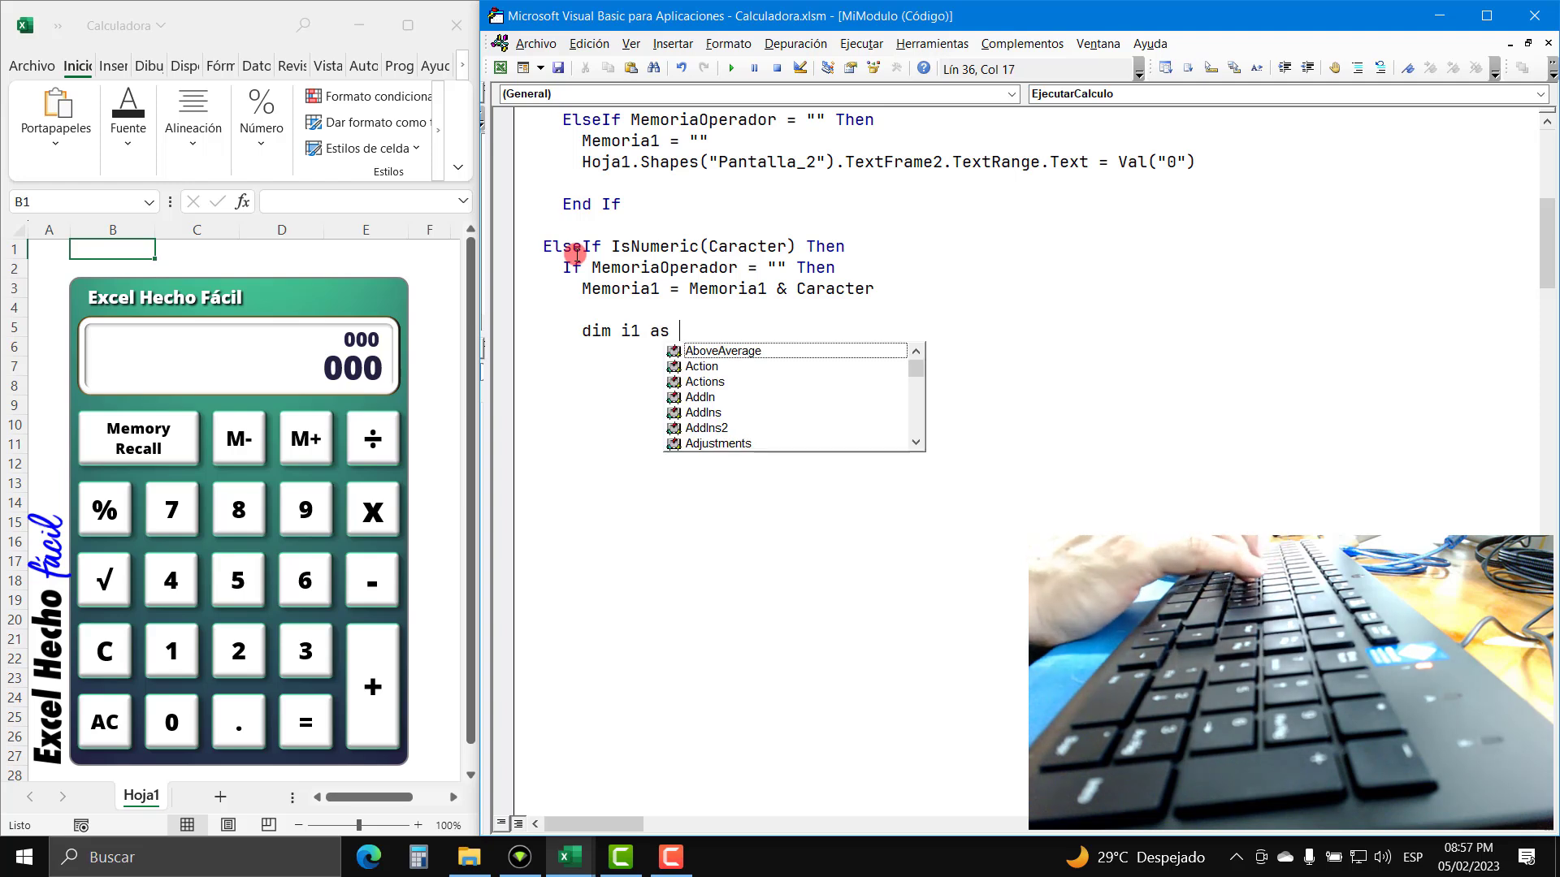
{"action": "type", "text": "lon"}
{"action": "key", "text": "Tab"}
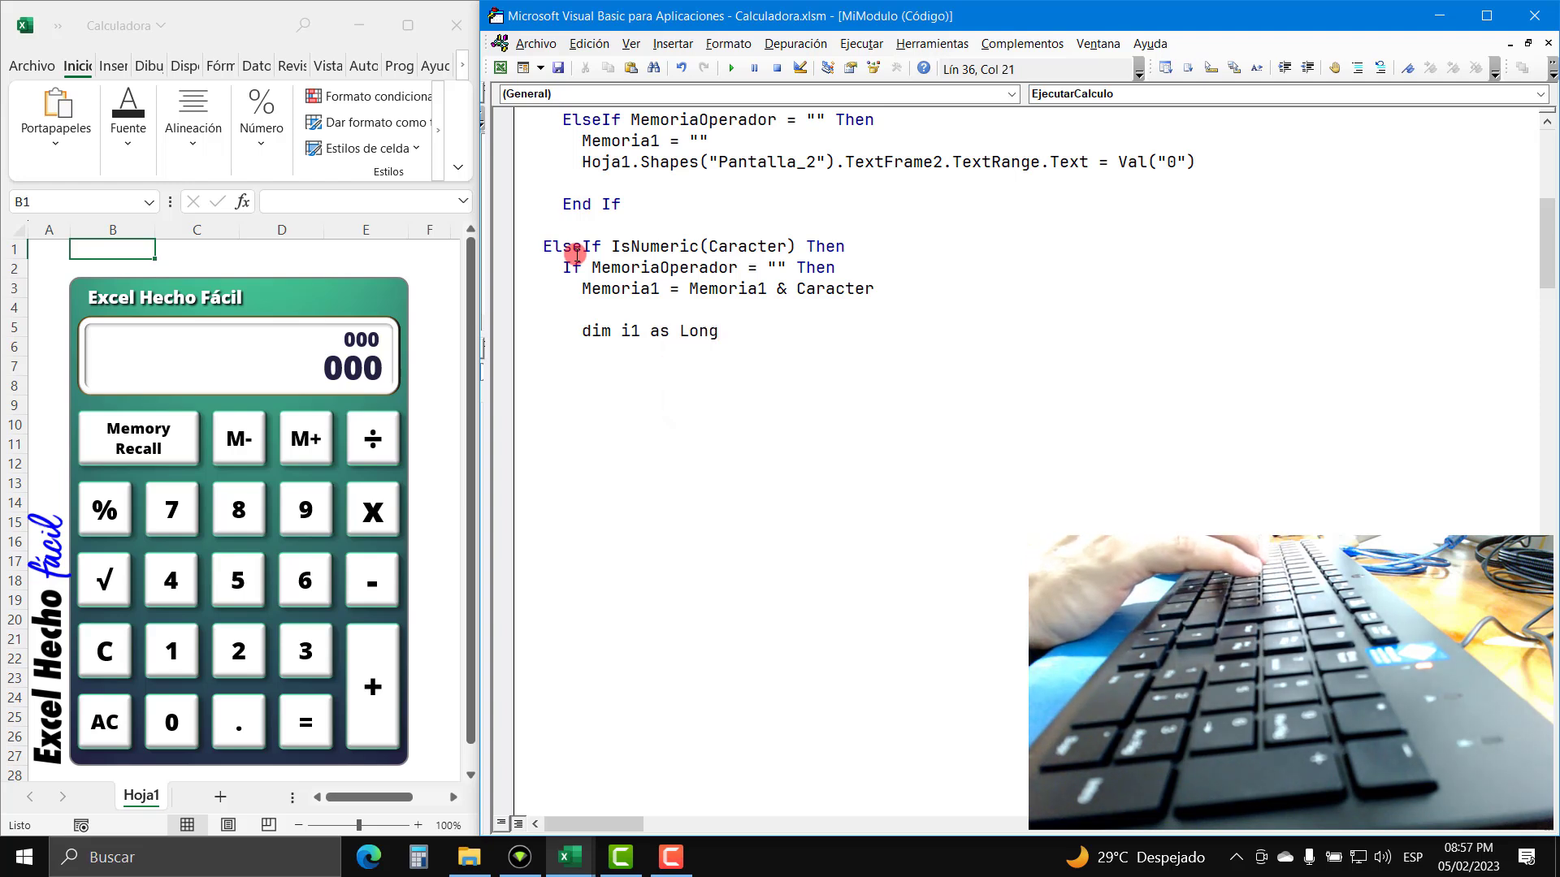
{"action": "type", "text": ", "}
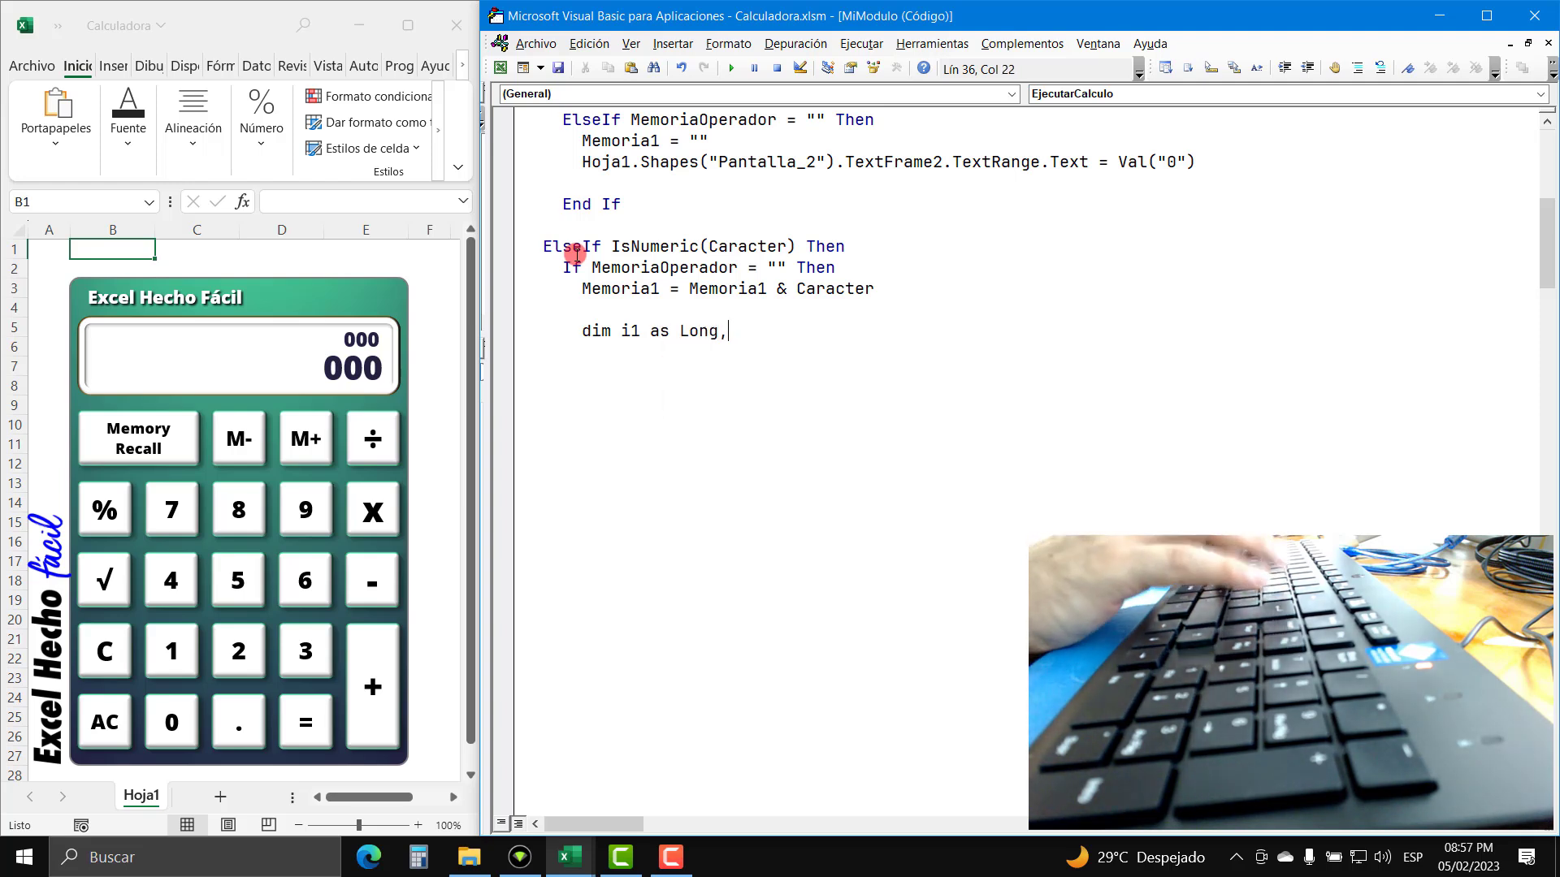
{"action": "type", "text": "1 as lon"}
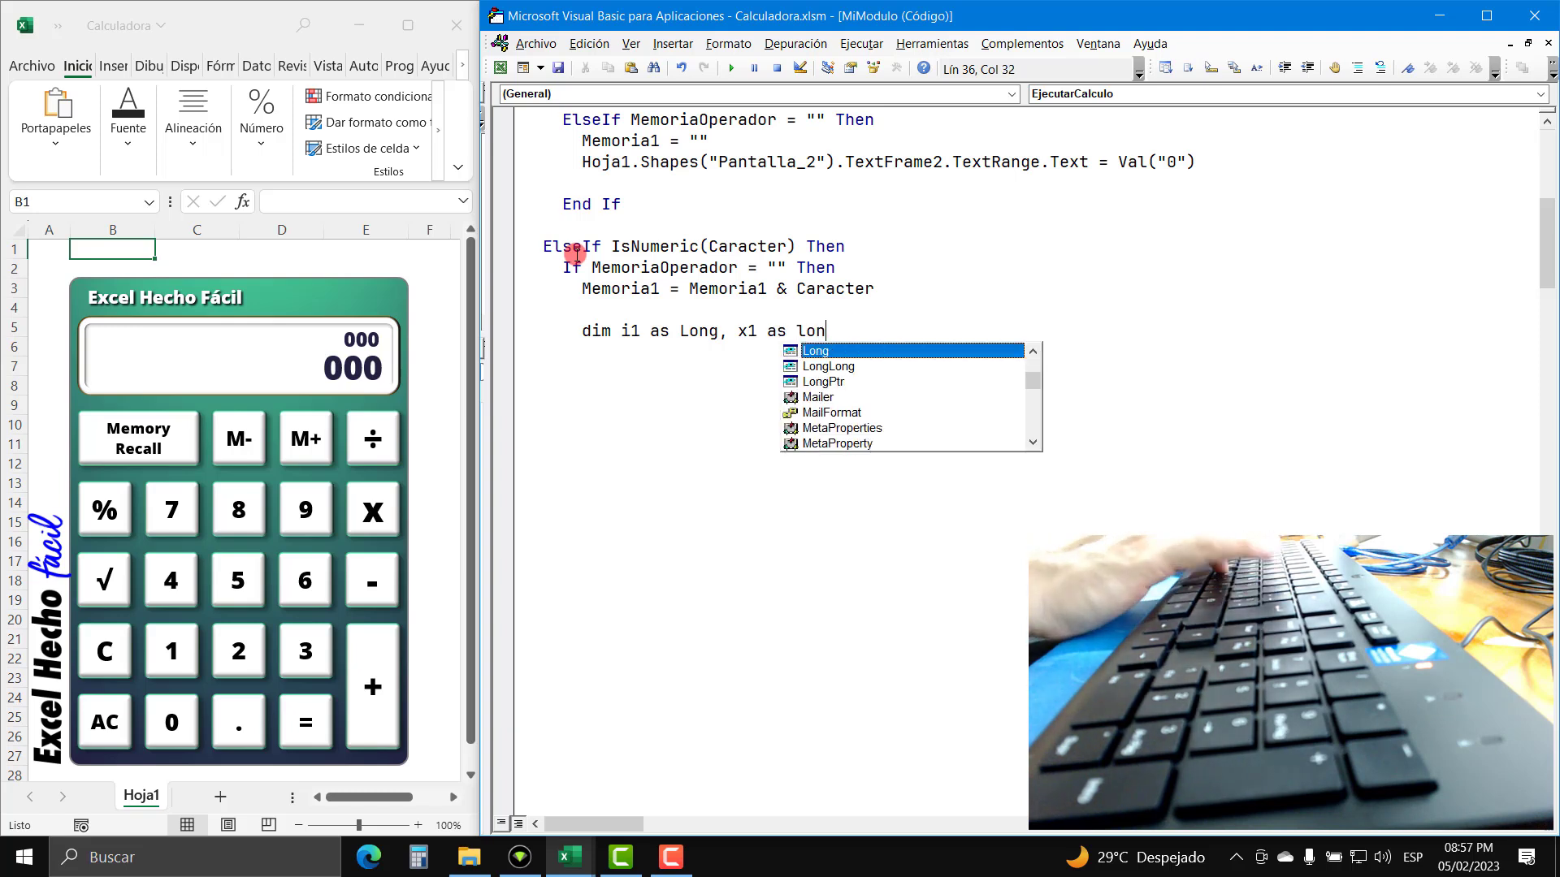
{"action": "key", "text": "Tab"}
{"action": "type", "text": ", "}
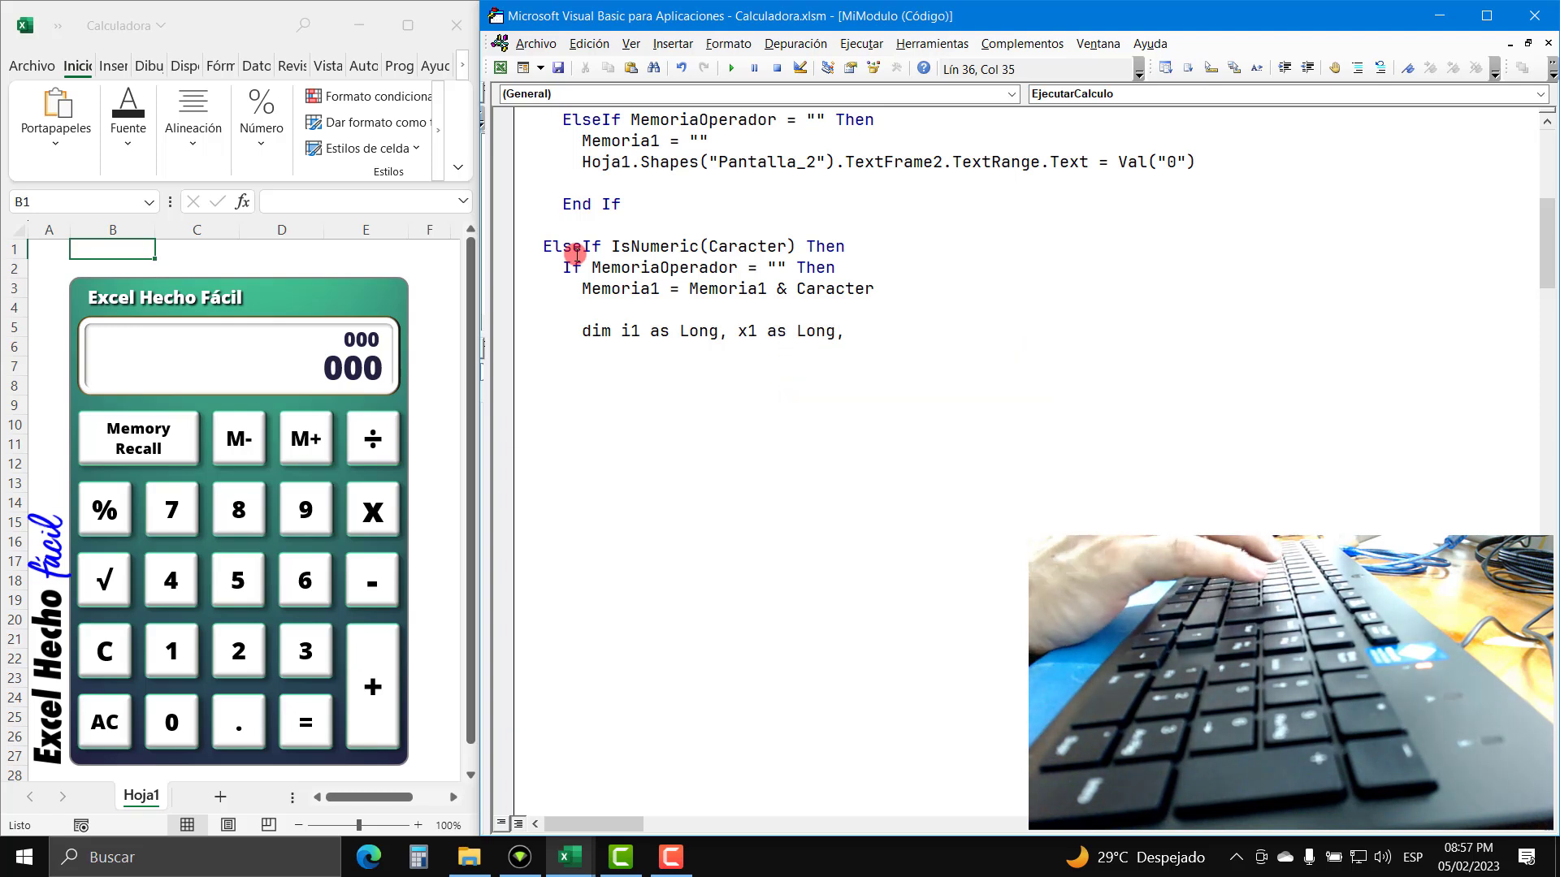
{"action": "type", "text": "1 as"}
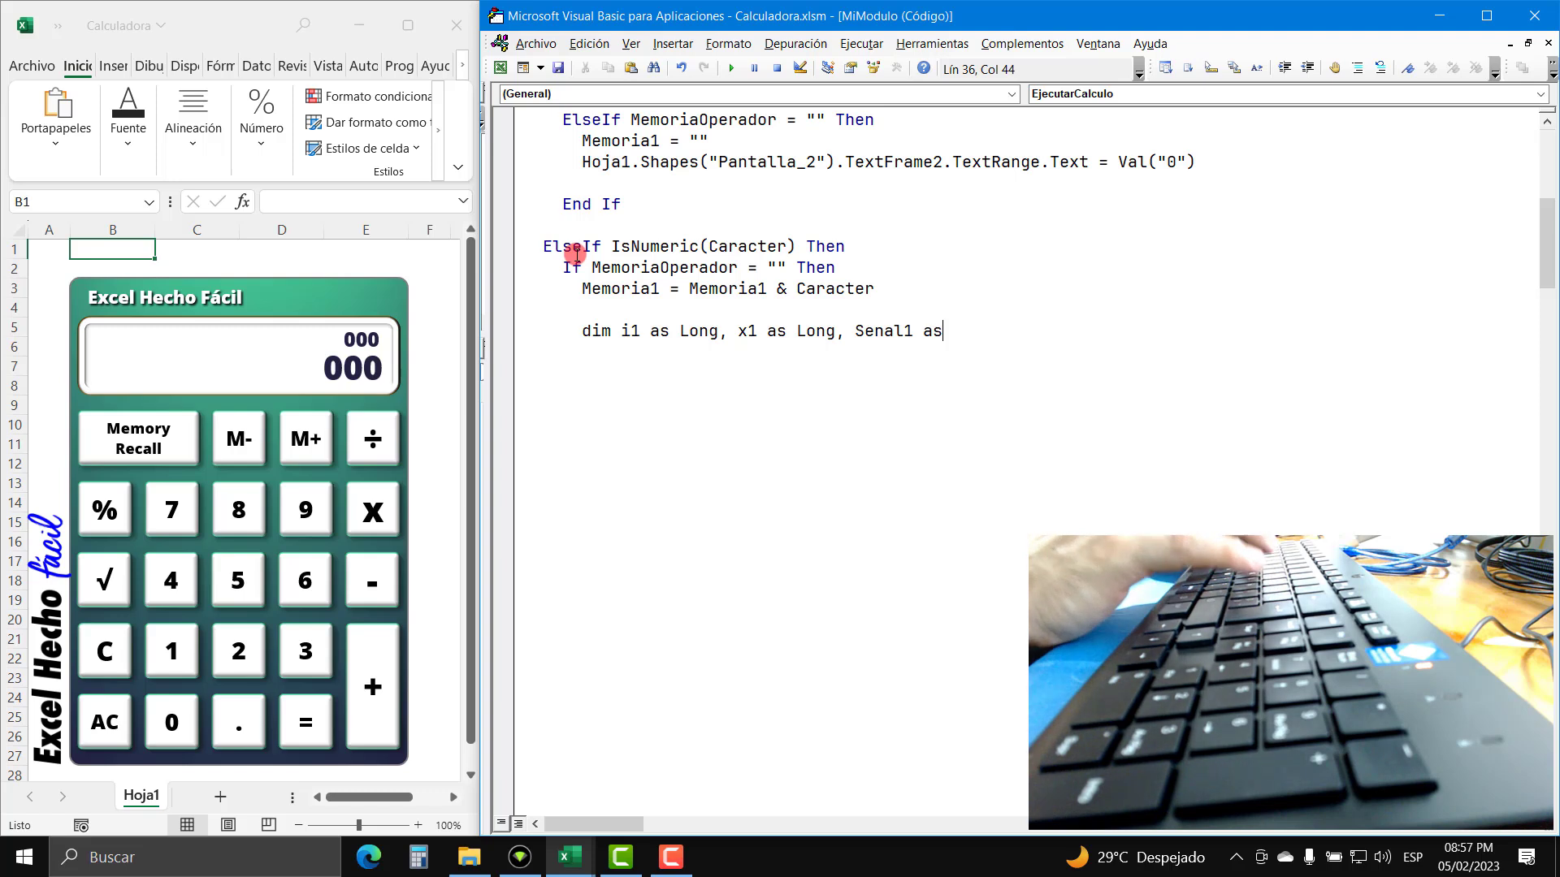
{"action": "type", "text": " boo"}
{"action": "key", "text": "Tab"}
{"action": "key", "text": "Return"}
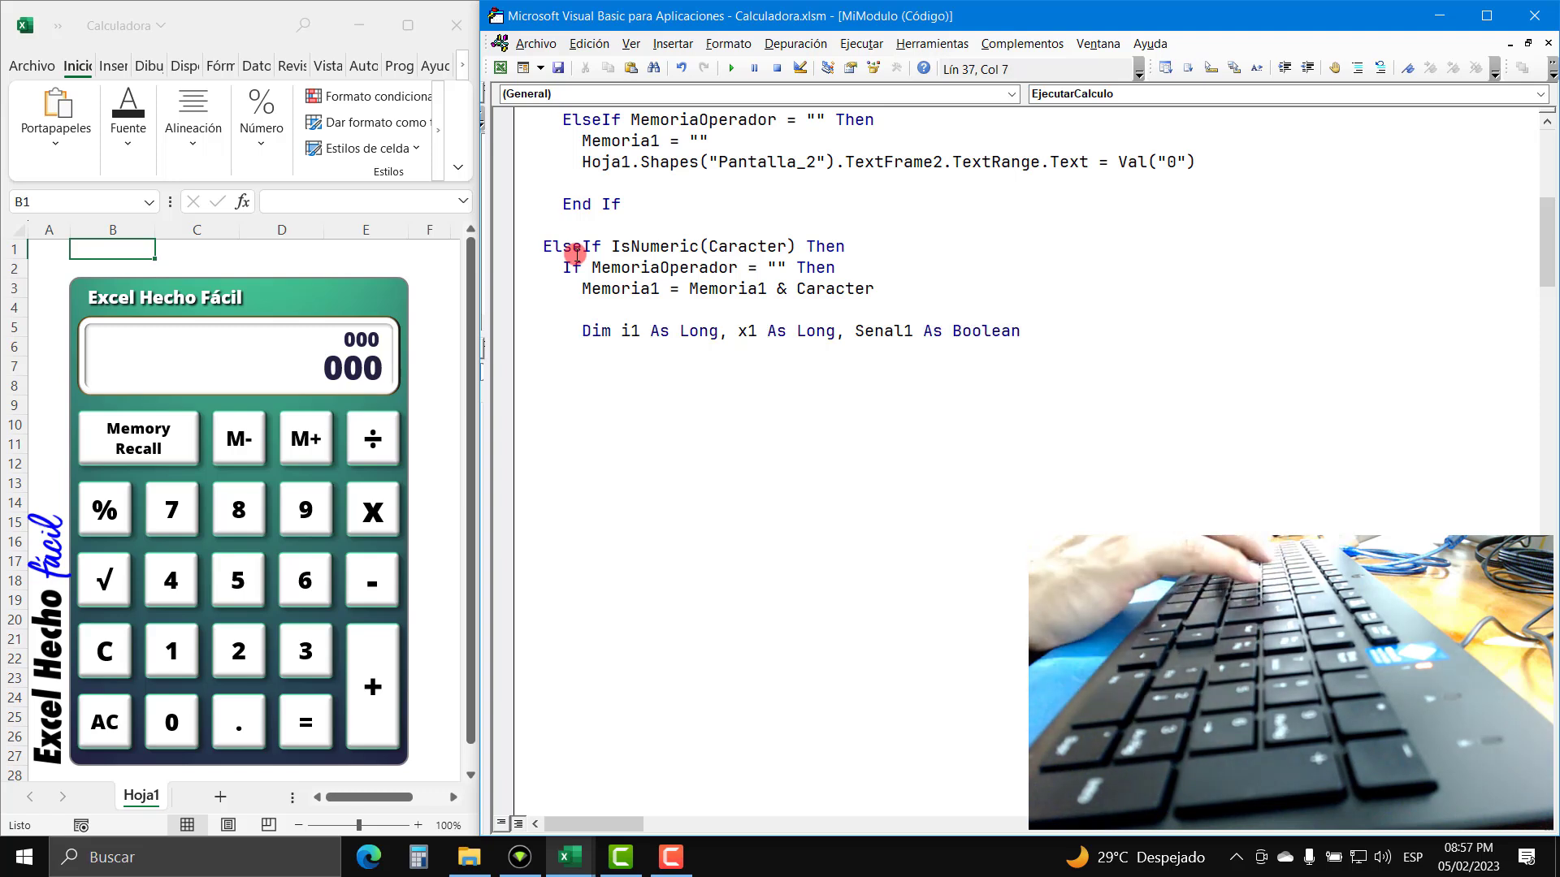
Initialise x1 = 0 and Senal1 = True
{"action": "type", "text": "x1 "}
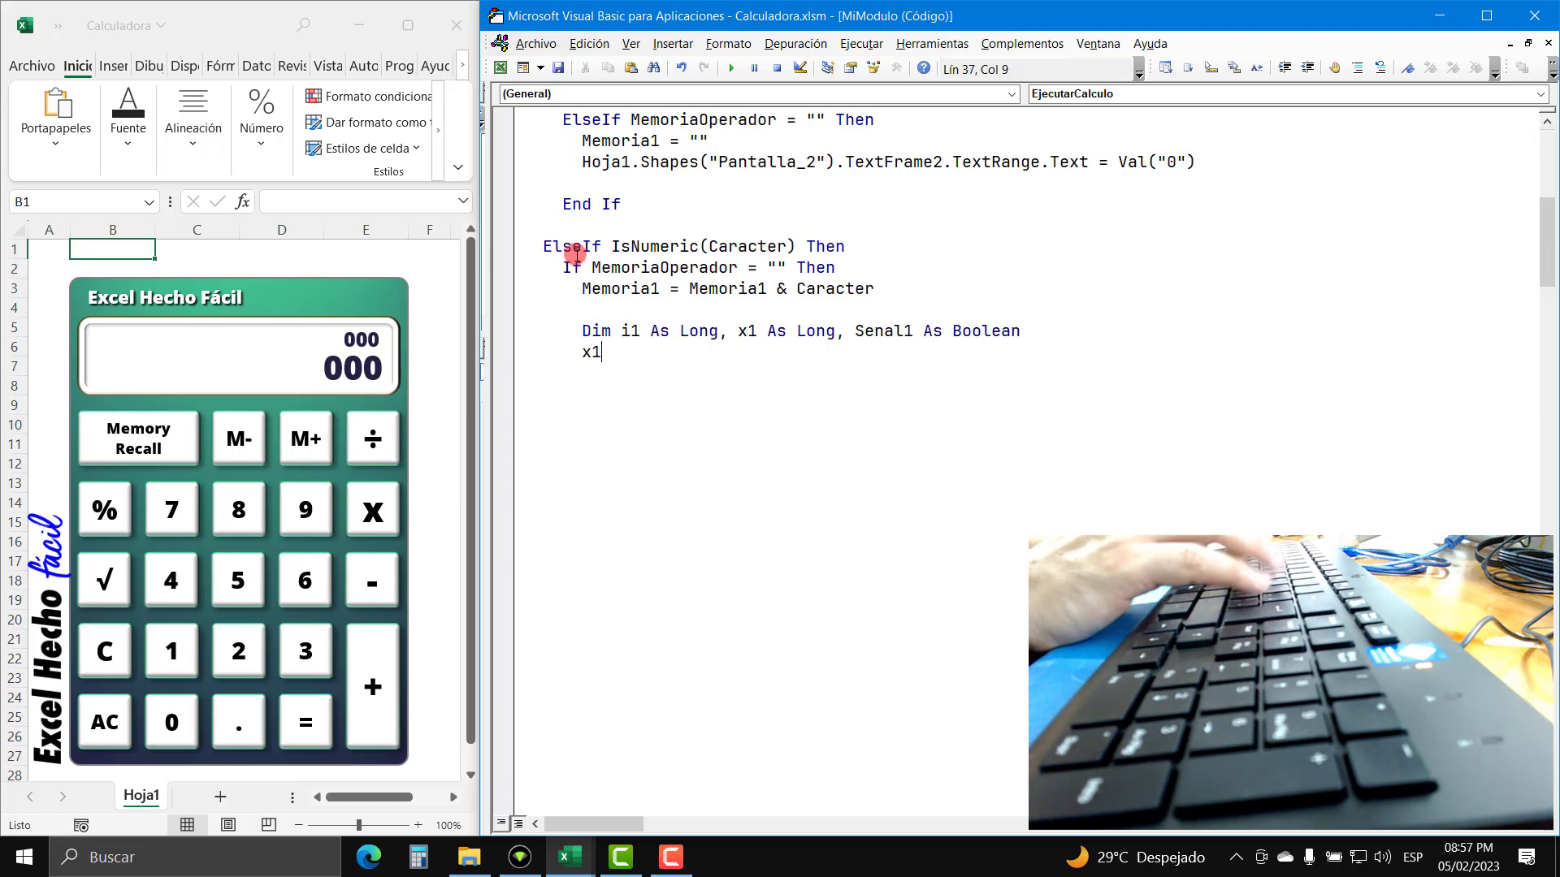
{"action": "type", "text": "= 0"}
{"action": "key", "text": "Return"}
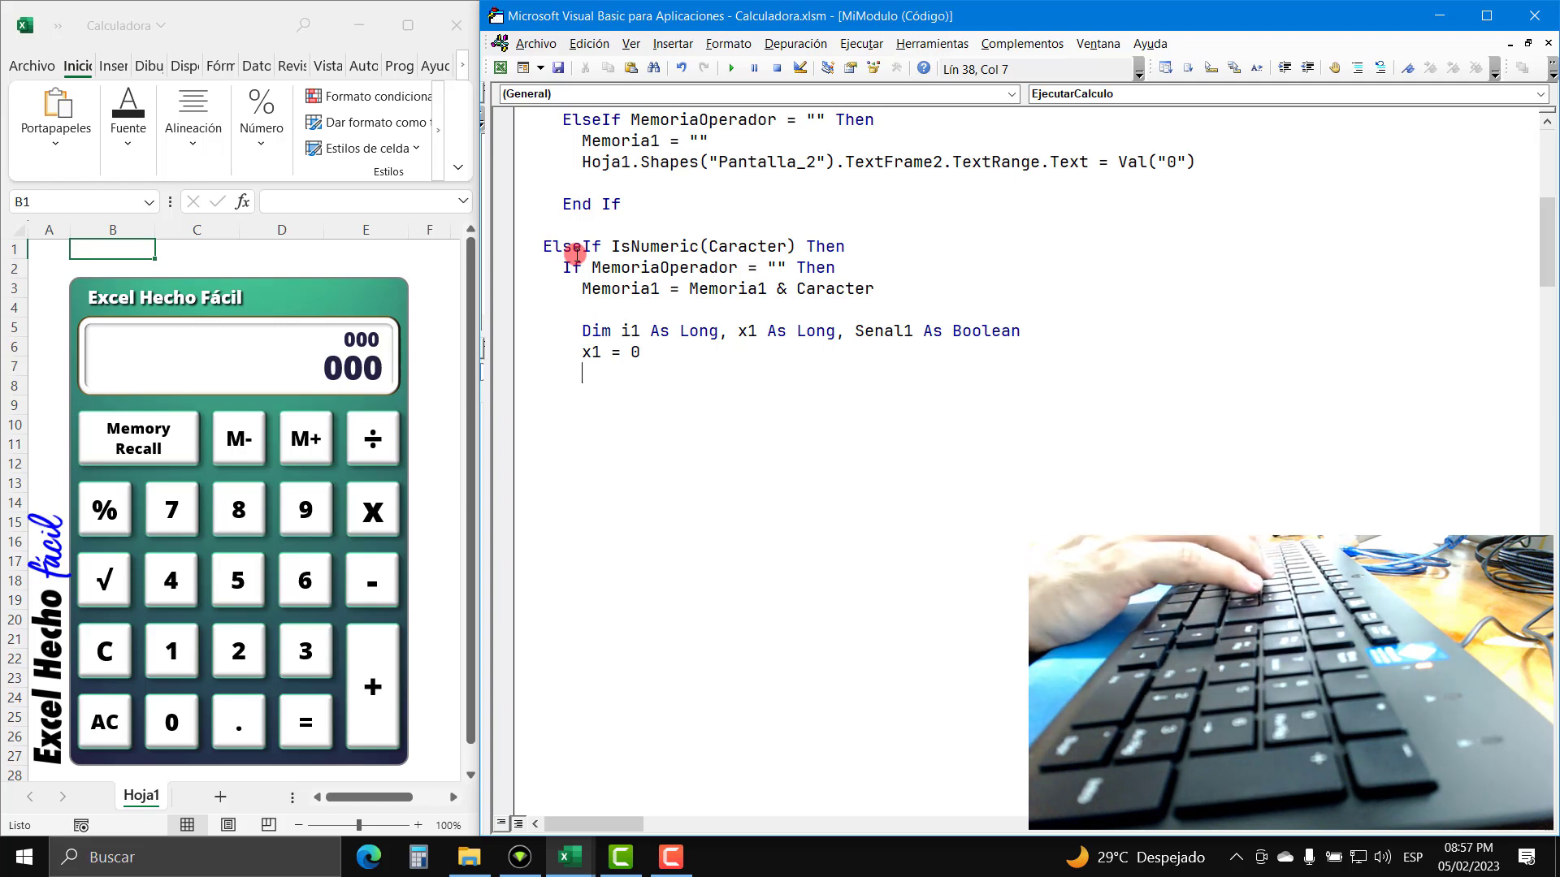
{"action": "type", "text": "senal1="}
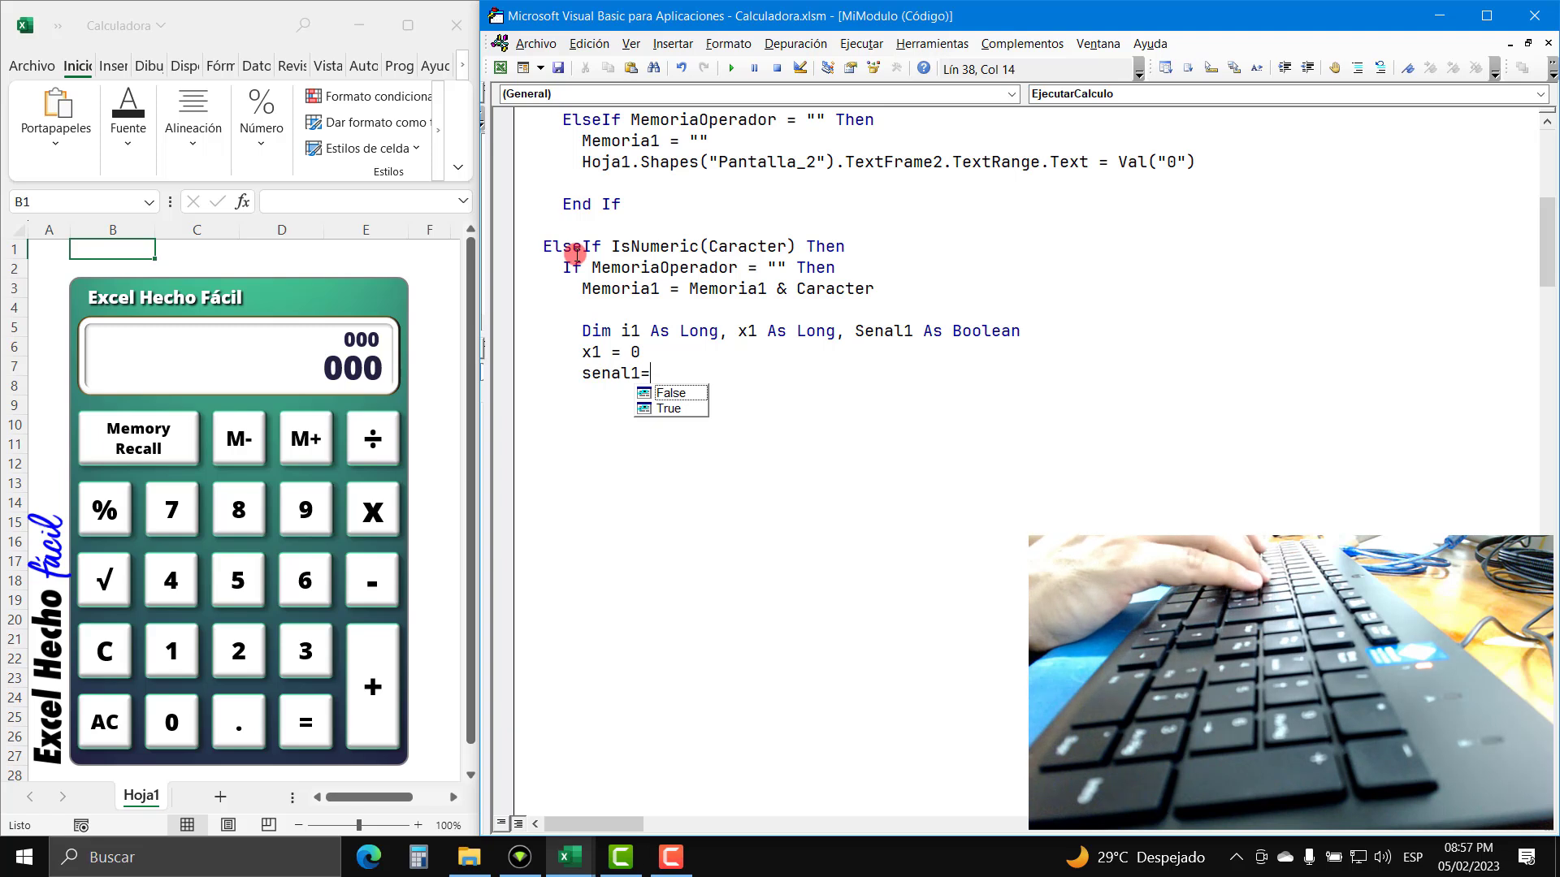
{"action": "type", "text": "true"}
{"action": "key", "text": "Return"}
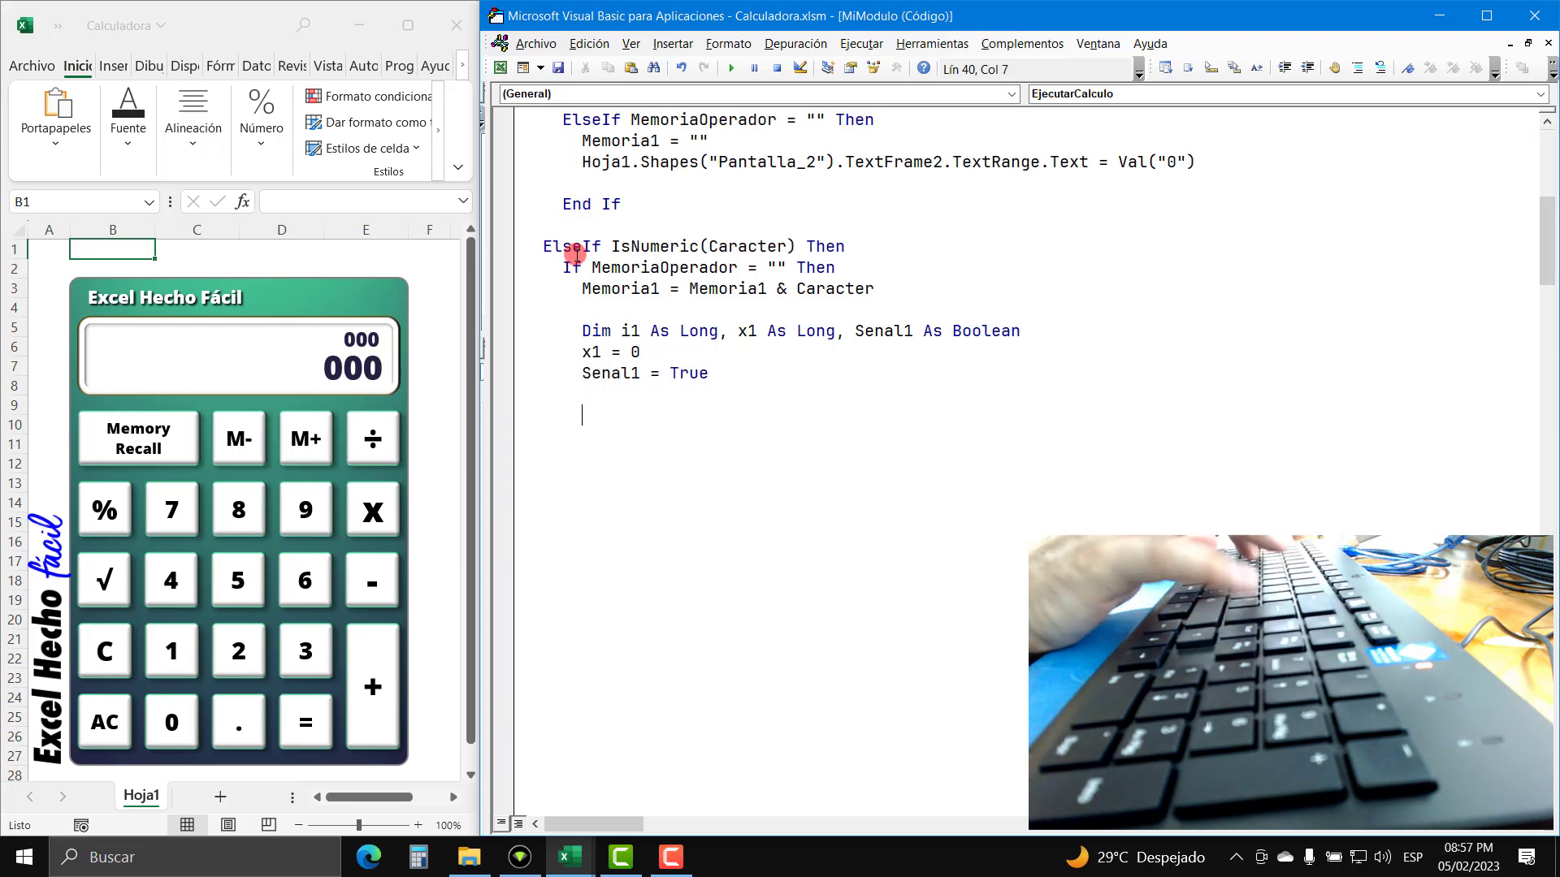
Write a For i1 = 1 To Len(Memoria1) … Next i1 loop with an indented empty body line
{"action": "type", "text": "fo"}
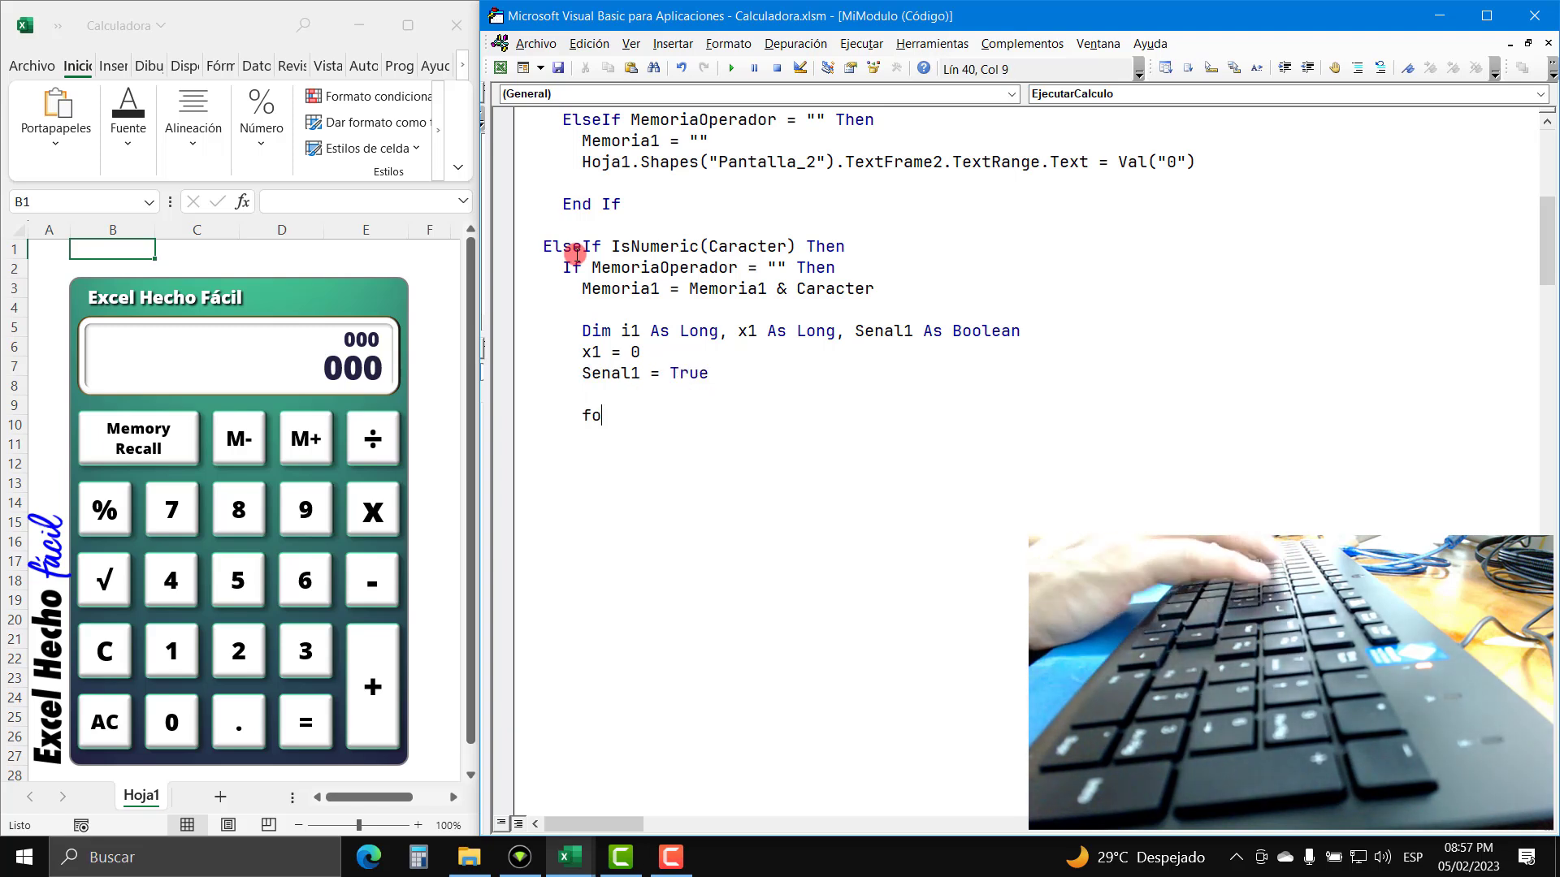
{"action": "type", "text": "r "}
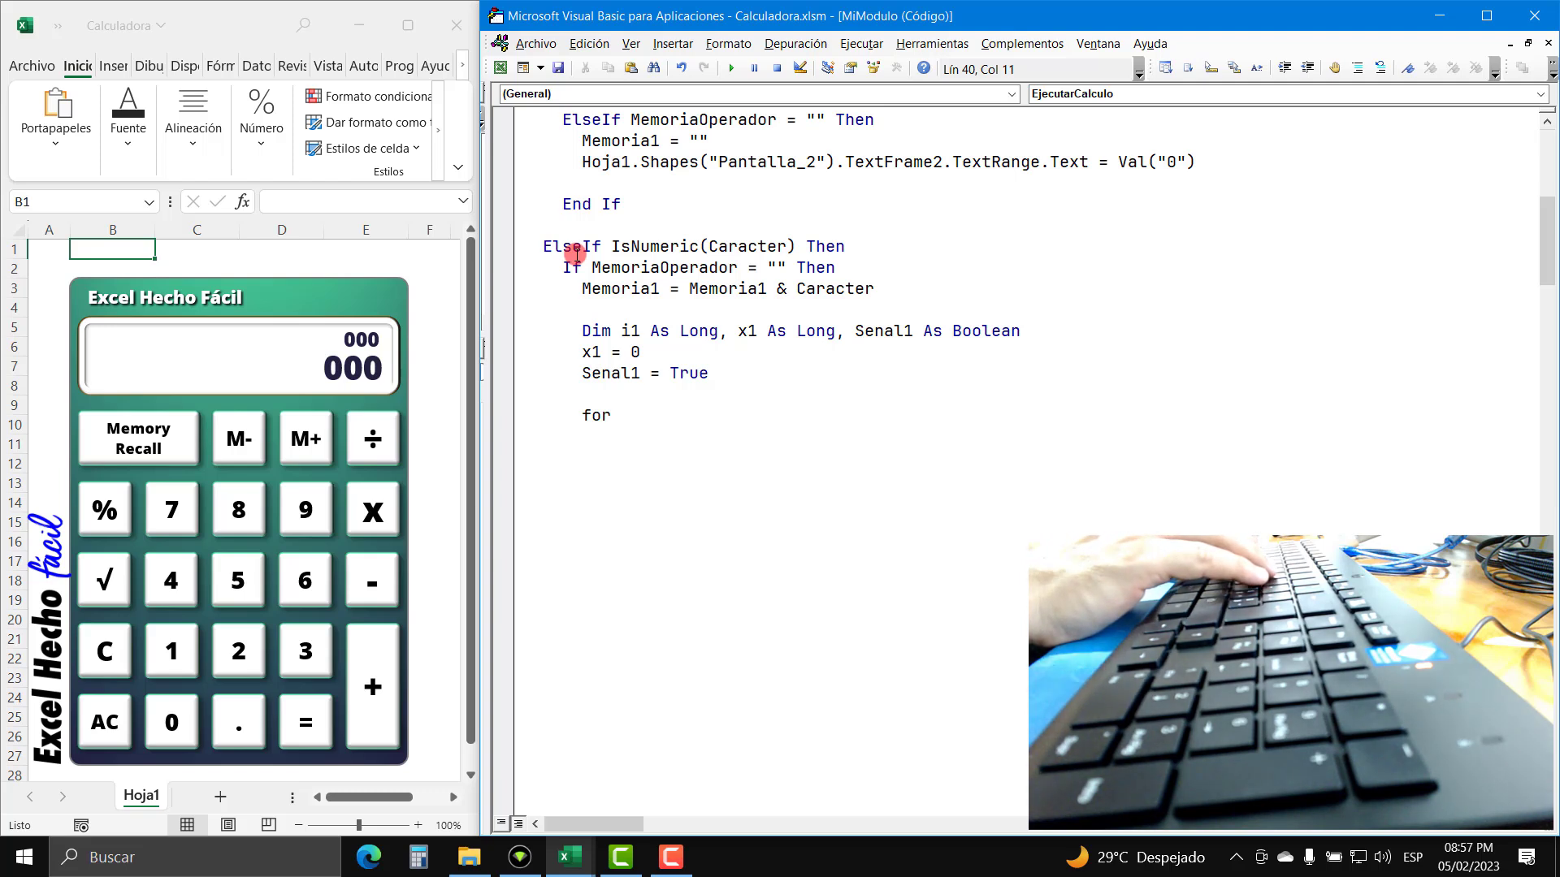
{"action": "type", "text": "i1=1 to"}
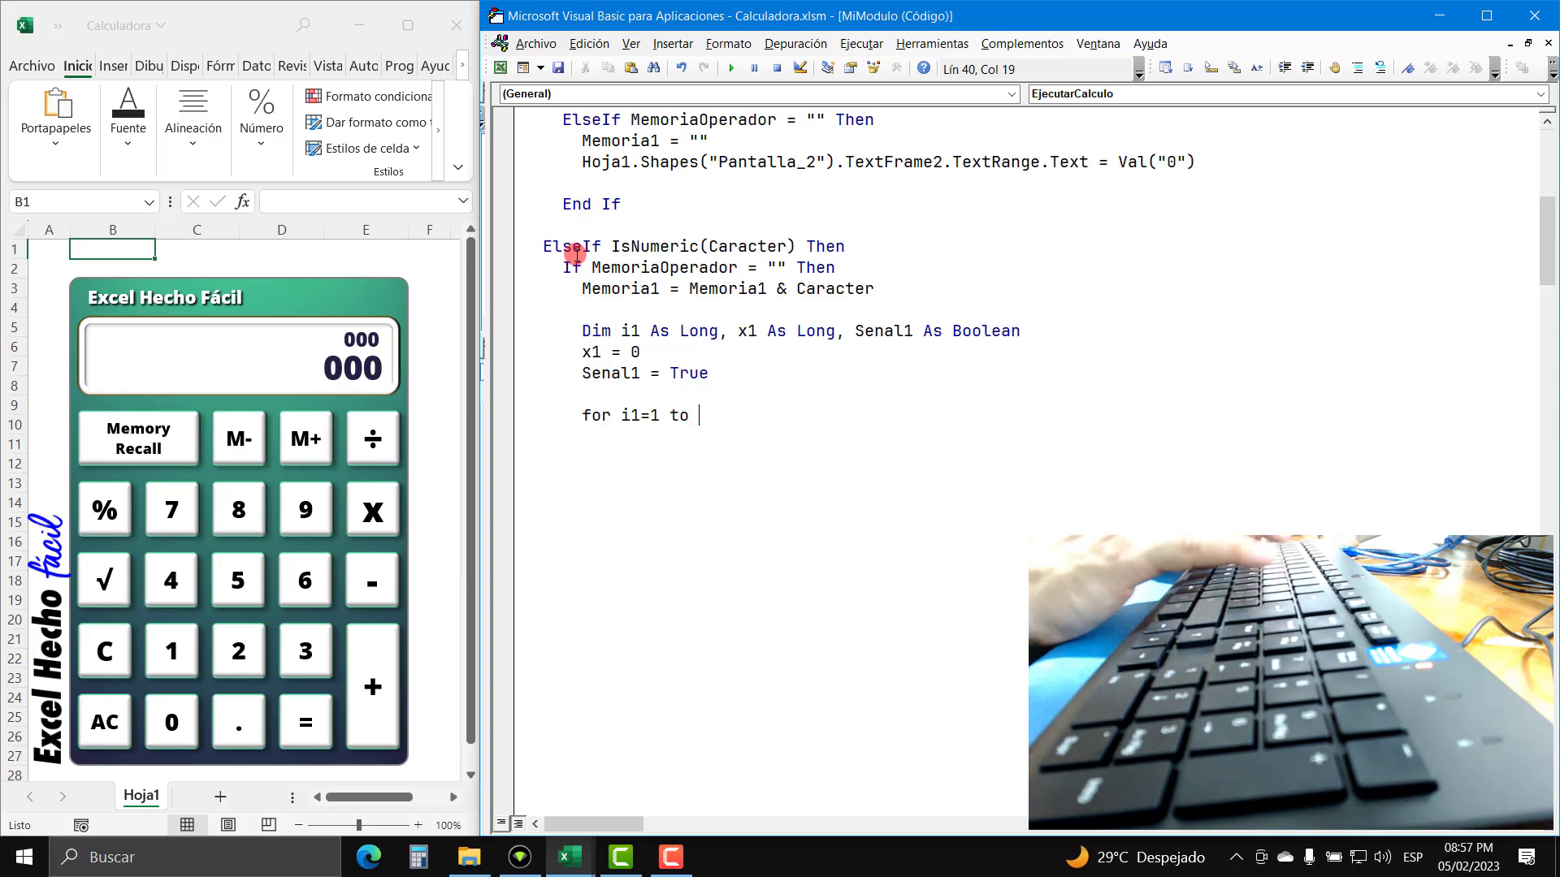
{"action": "type", "text": " len "}
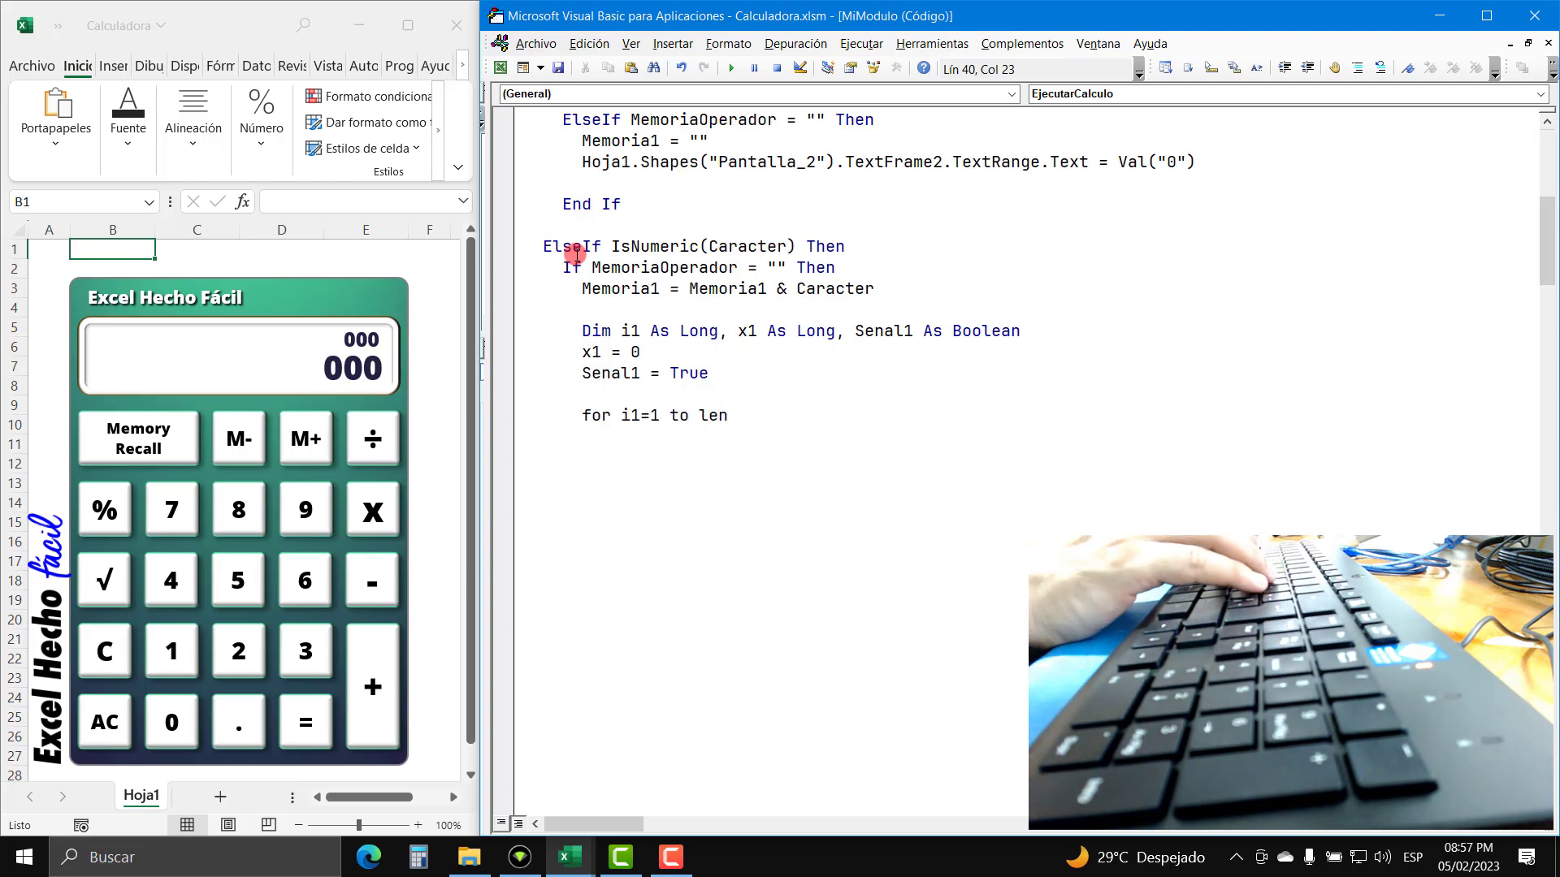
{"action": "type", "text": "("}
{"action": "key", "text": "BackSpace"}
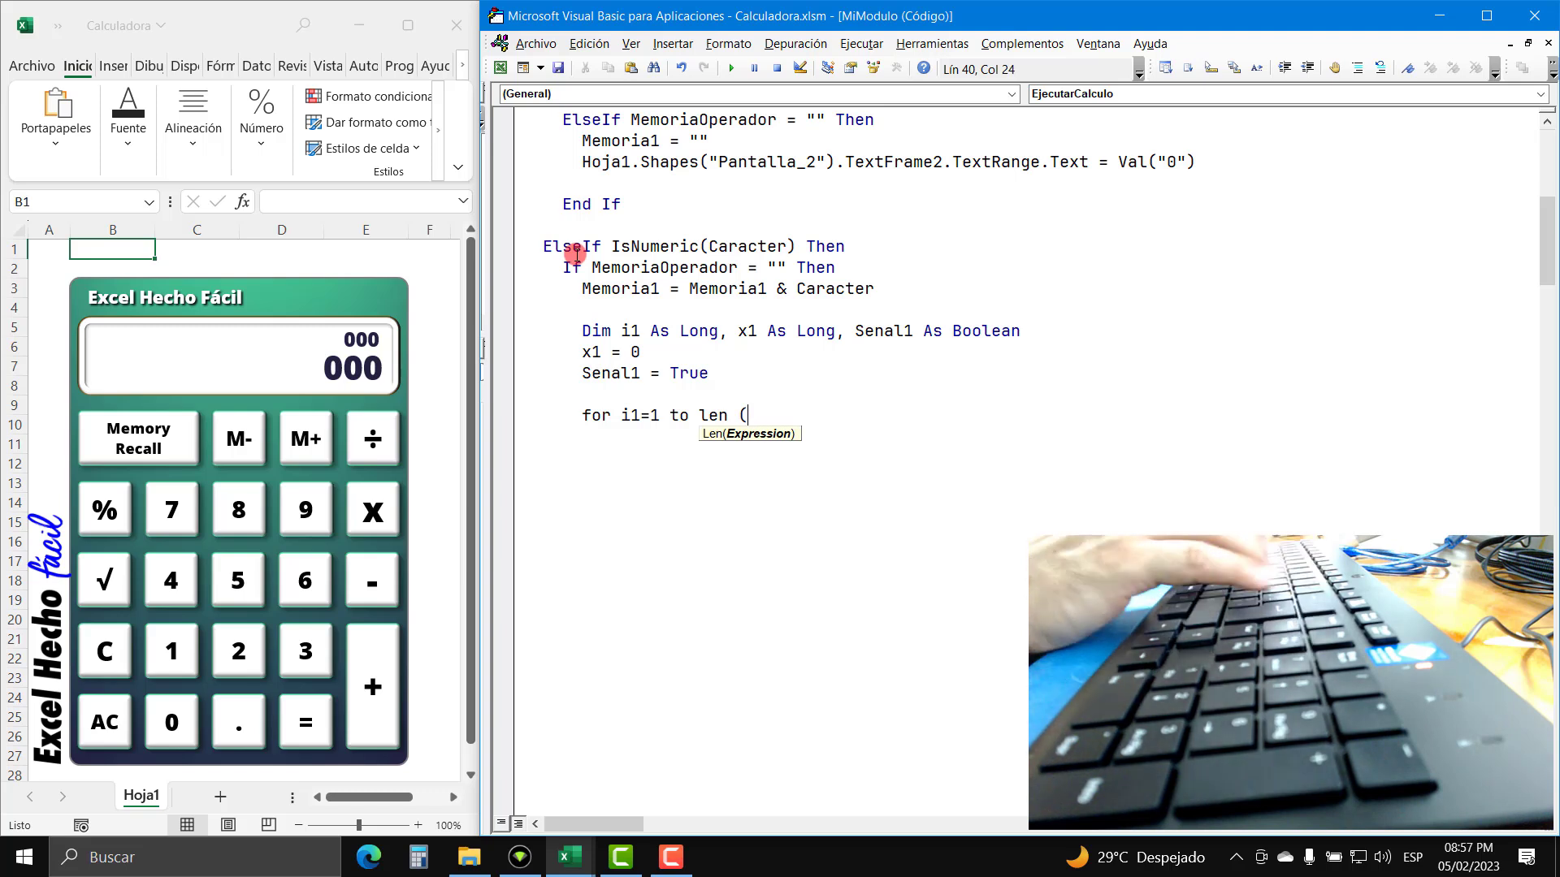
{"action": "key", "text": "BackSpace"}
{"action": "key", "text": "BackSpace"}
{"action": "type", "text": "("}
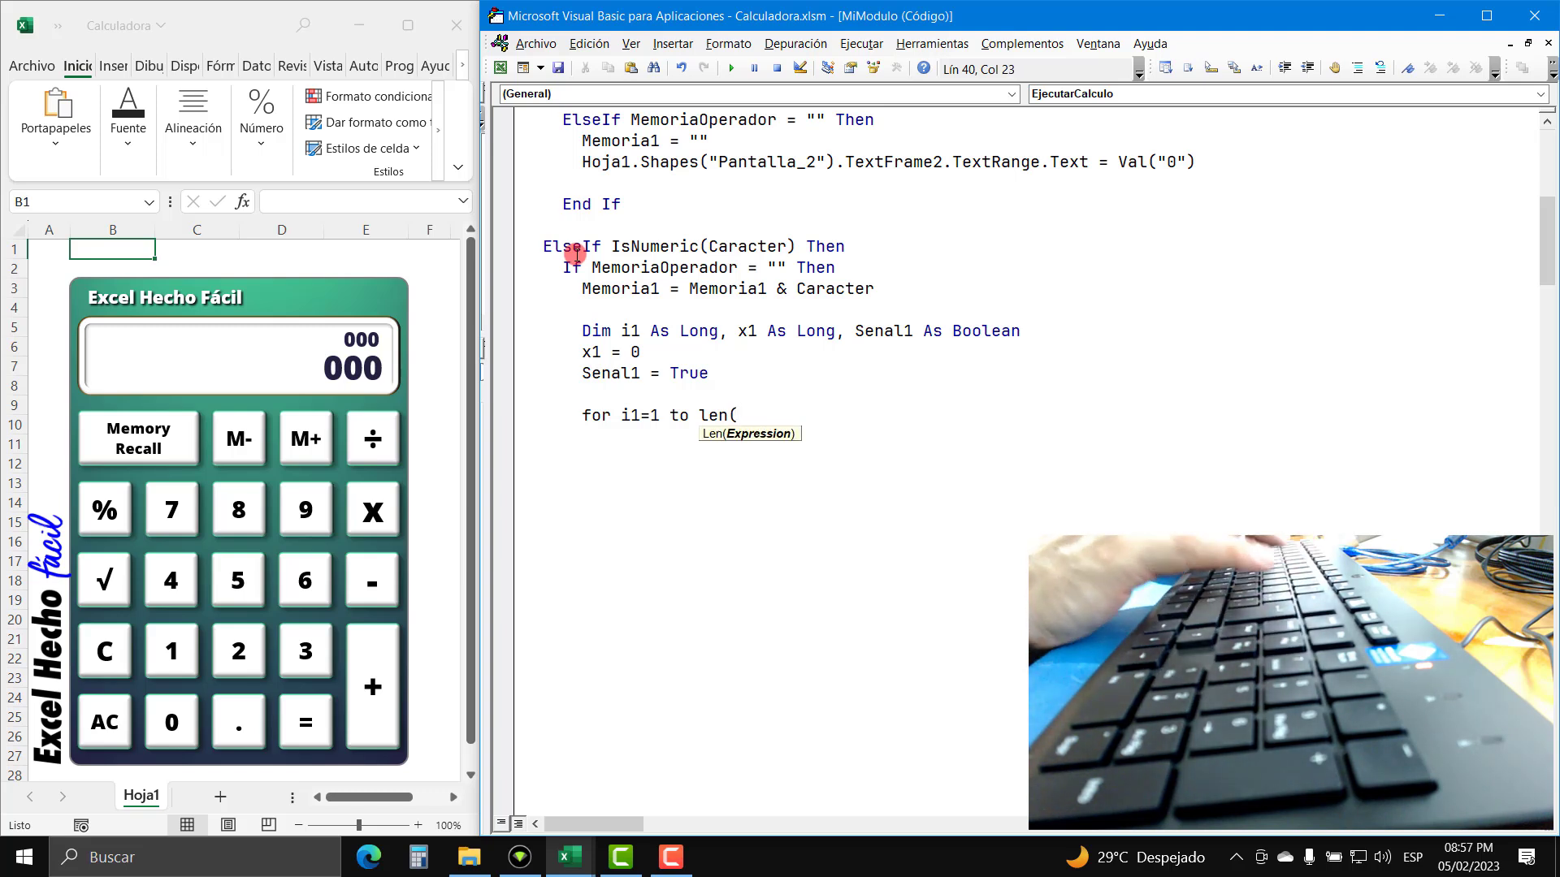
{"action": "type", "text": "memoria1"}
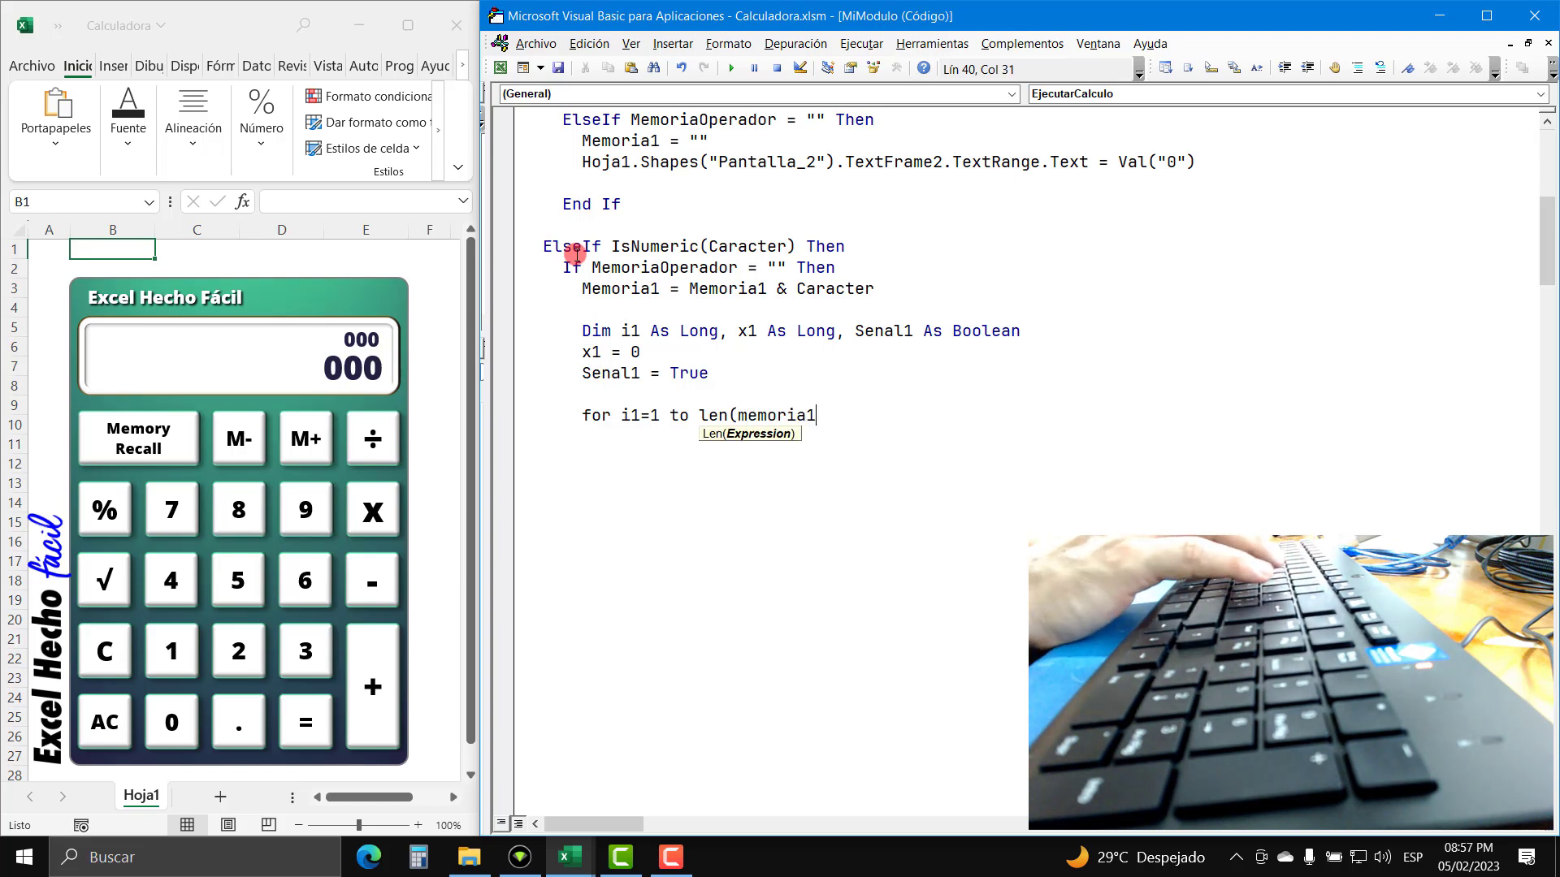
{"action": "type", "text": ")"}
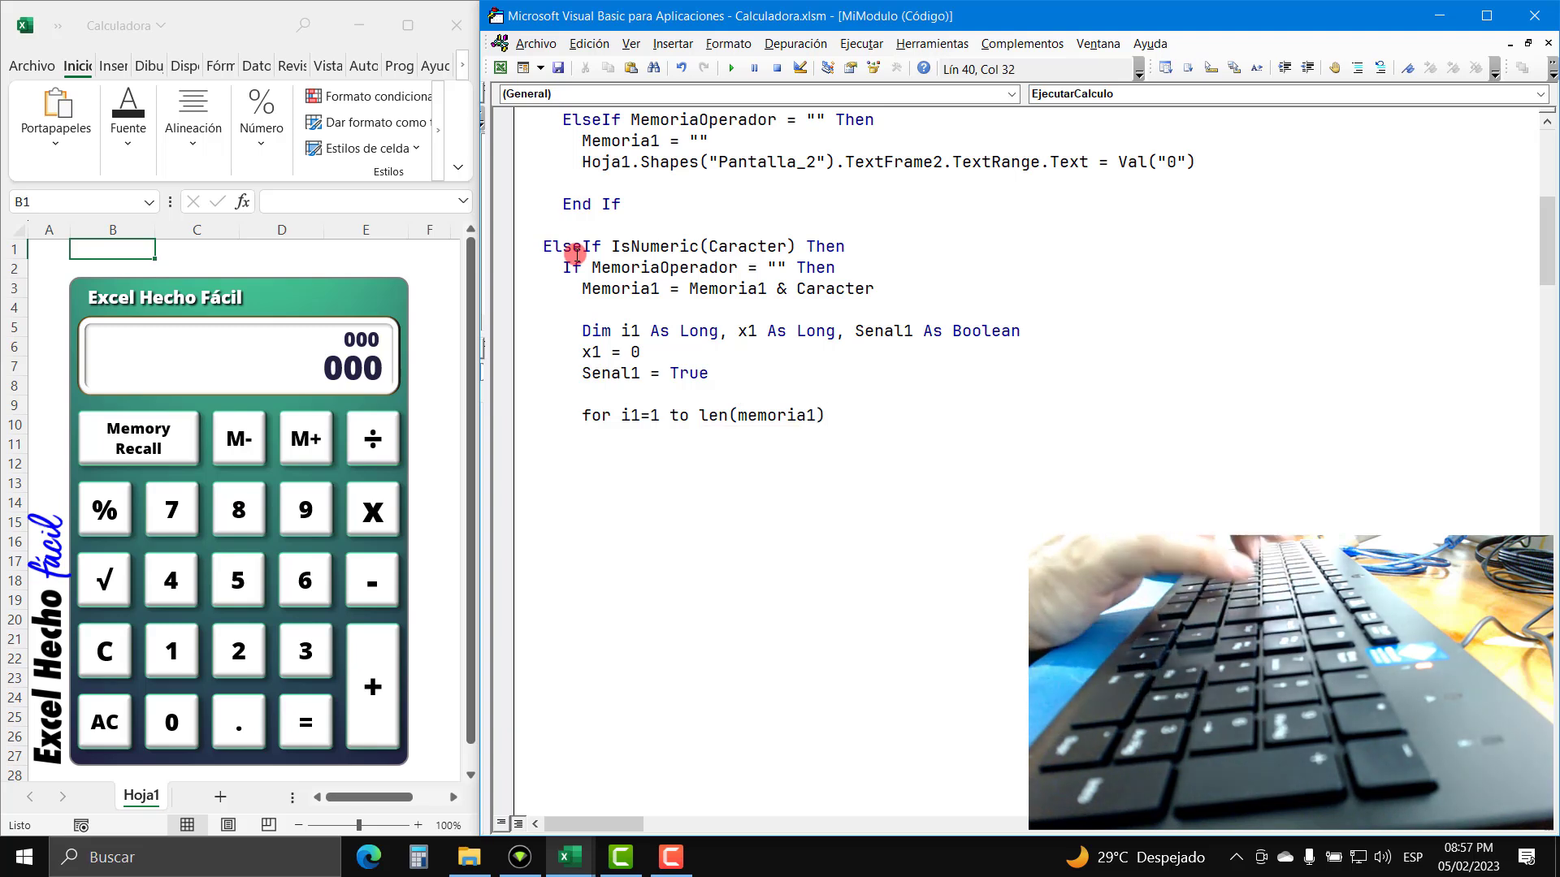
{"action": "key", "text": "Return"}
{"action": "type", "text": "next i1"}
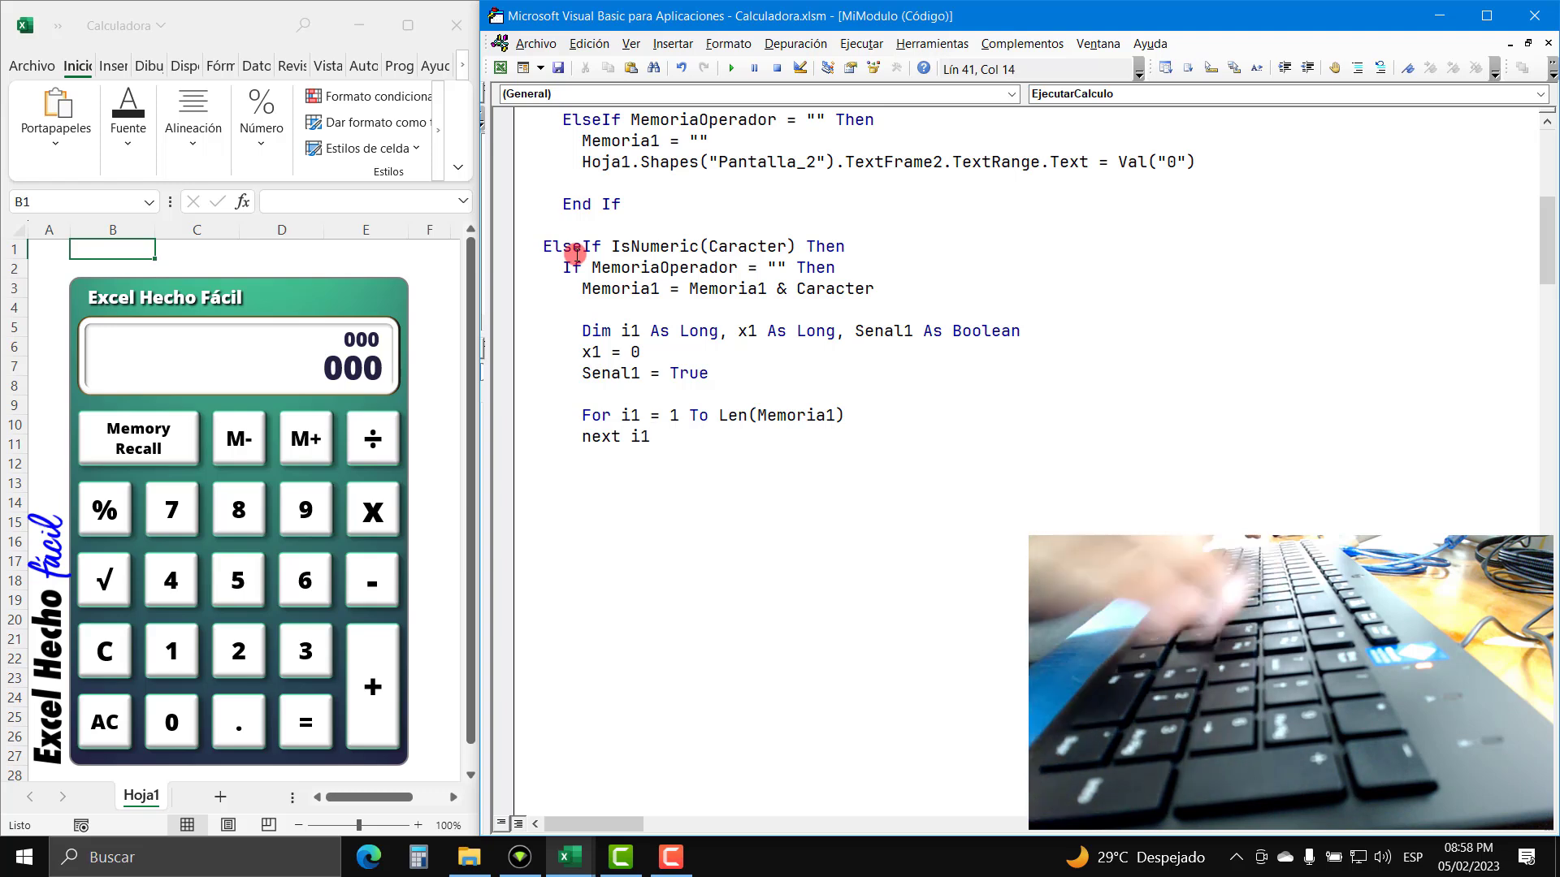
{"action": "key", "text": "Up"}
{"action": "key", "text": "End"}
{"action": "key", "text": "Return"}
{"action": "key", "text": "Tab"}
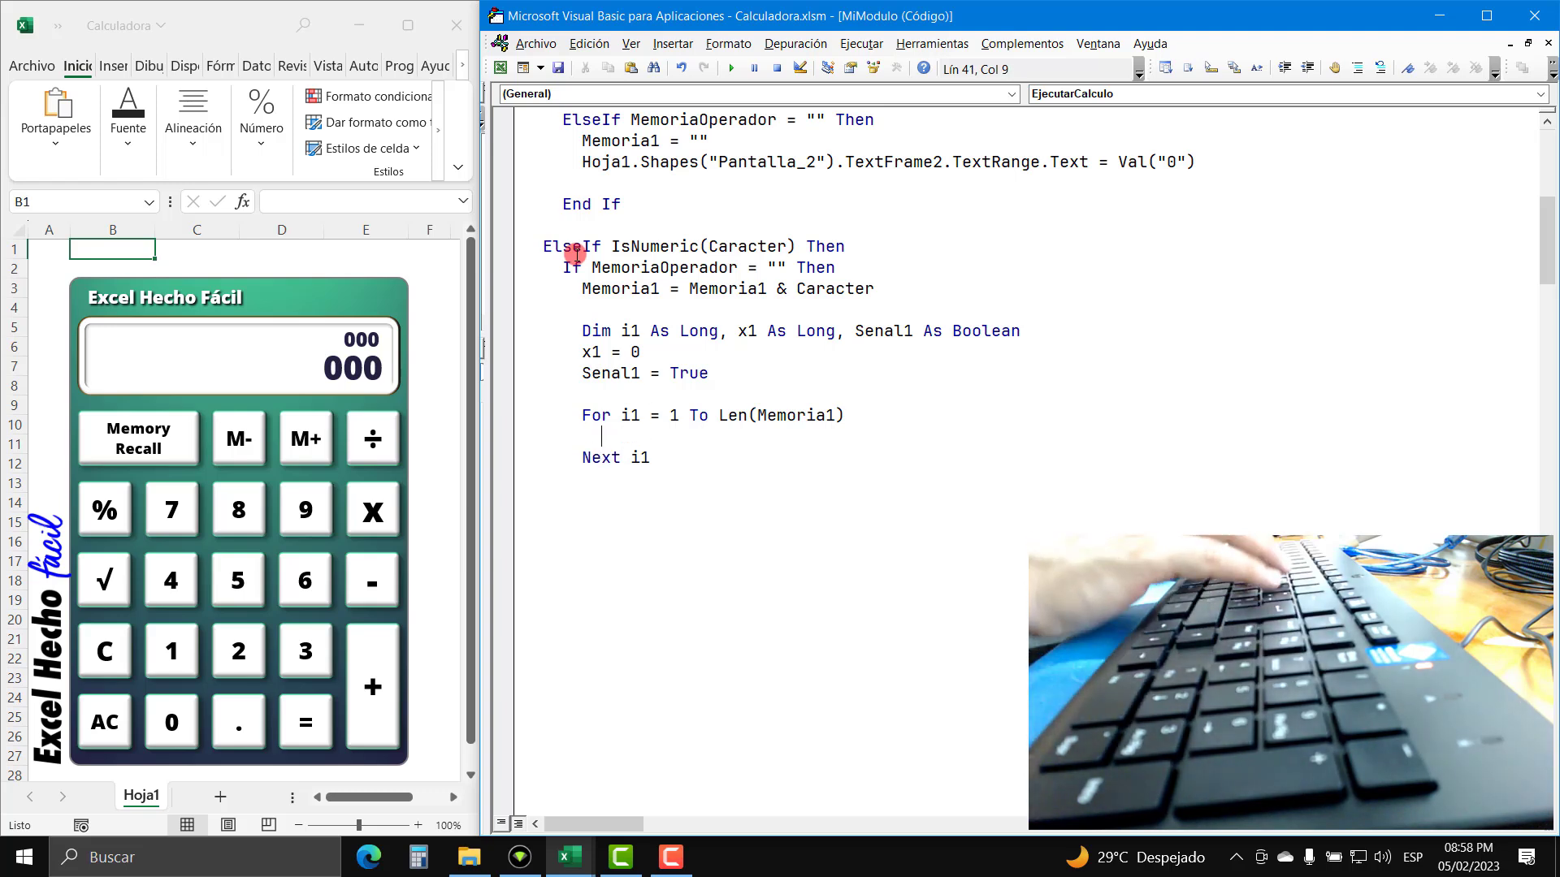
Add If Mid(Memoria1, i1, 1) = "0" Then with an indented x1 = i1 body
{"action": "type", "text": "if"}
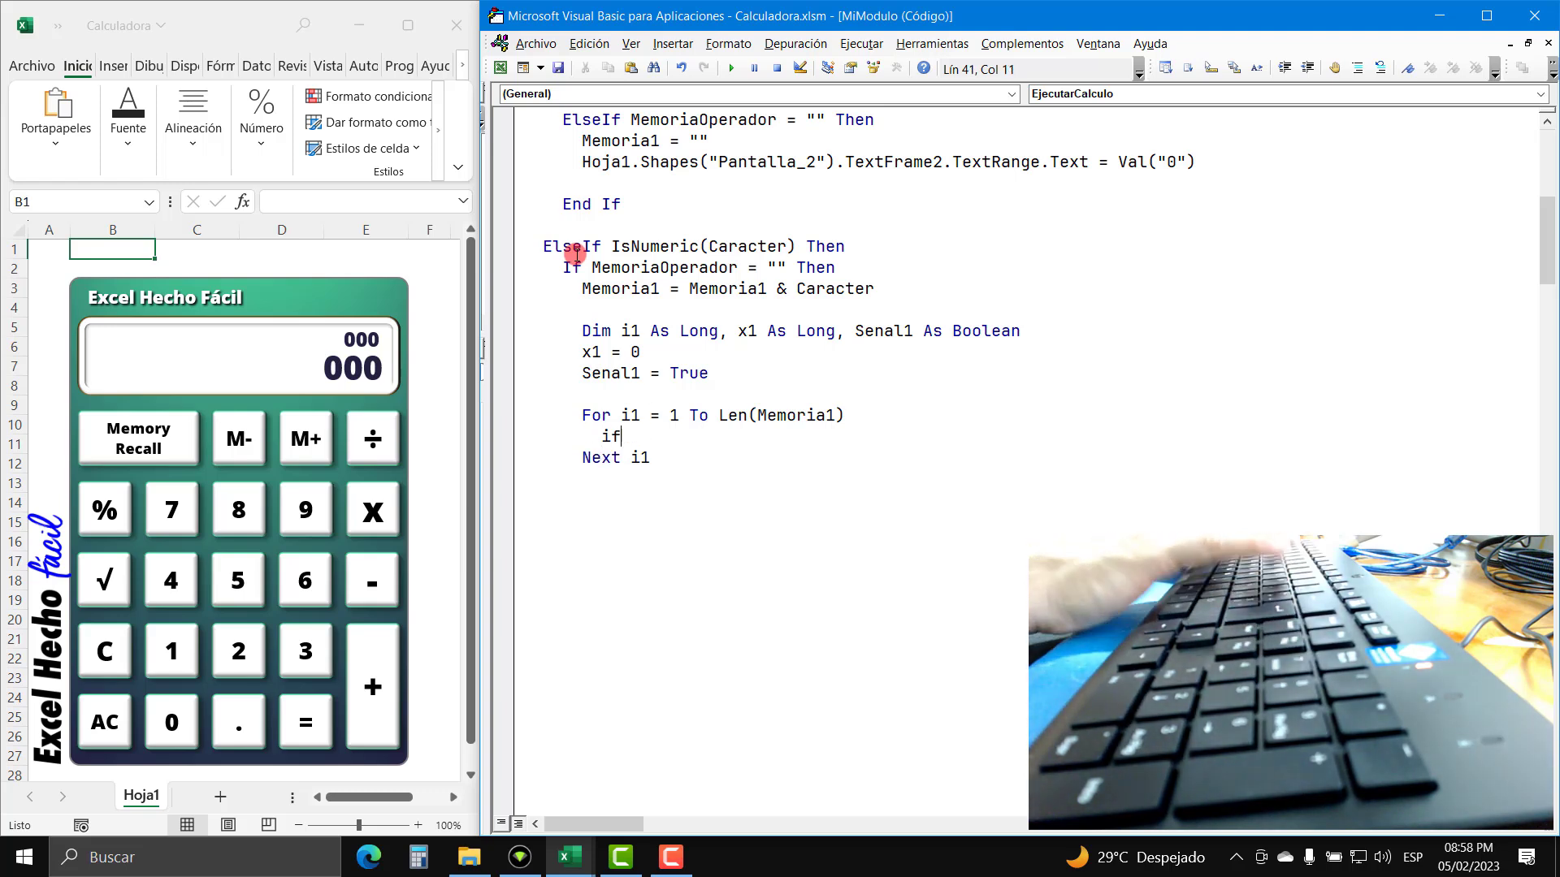
{"action": "type", "text": "mid"}
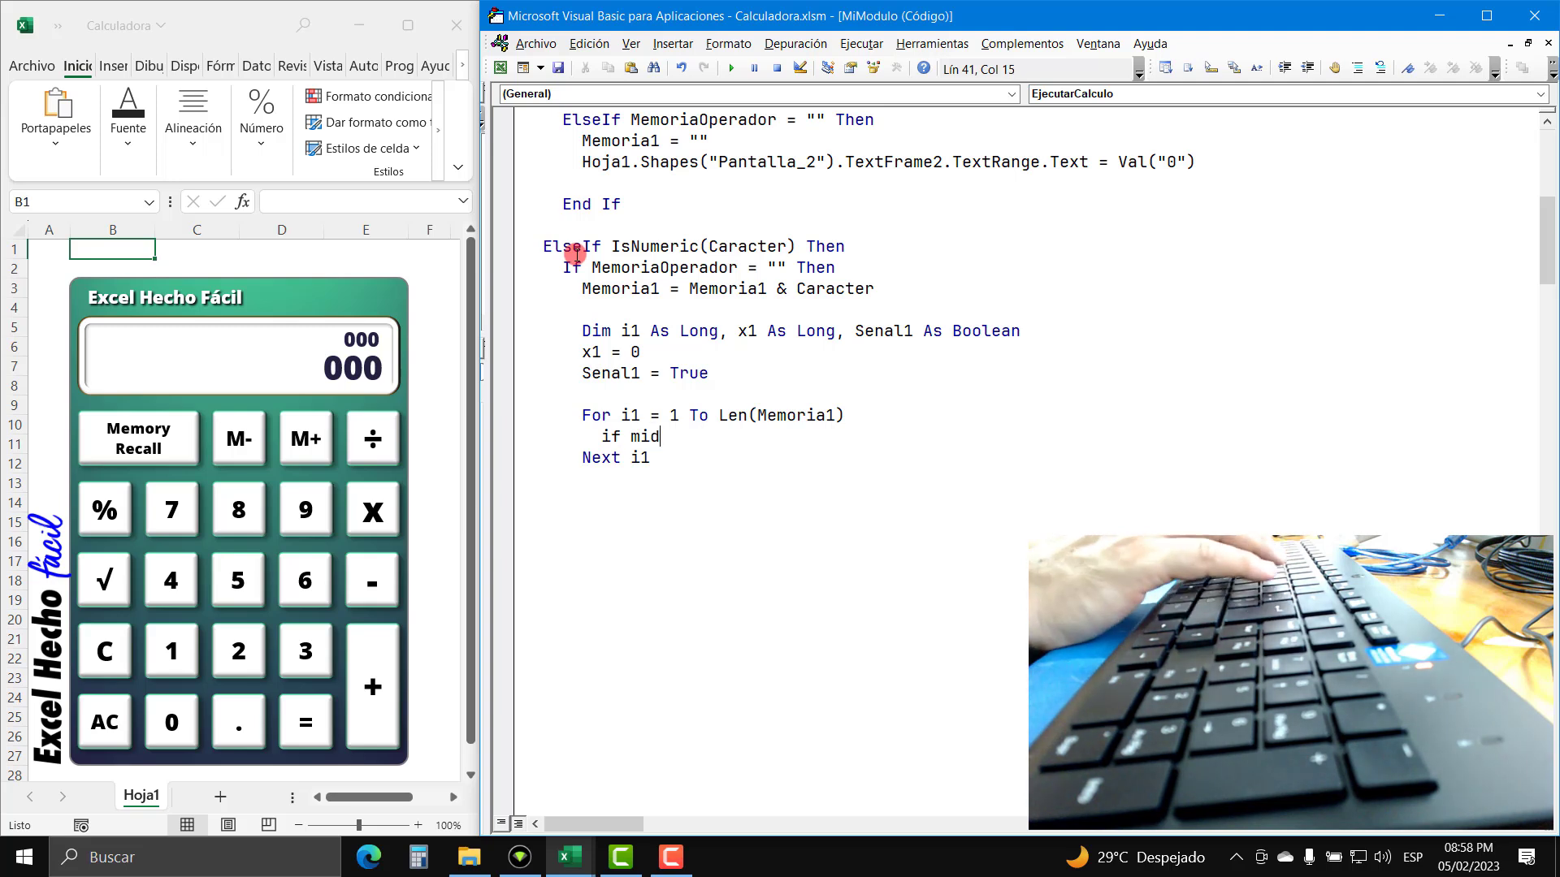
{"action": "type", "text": "("}
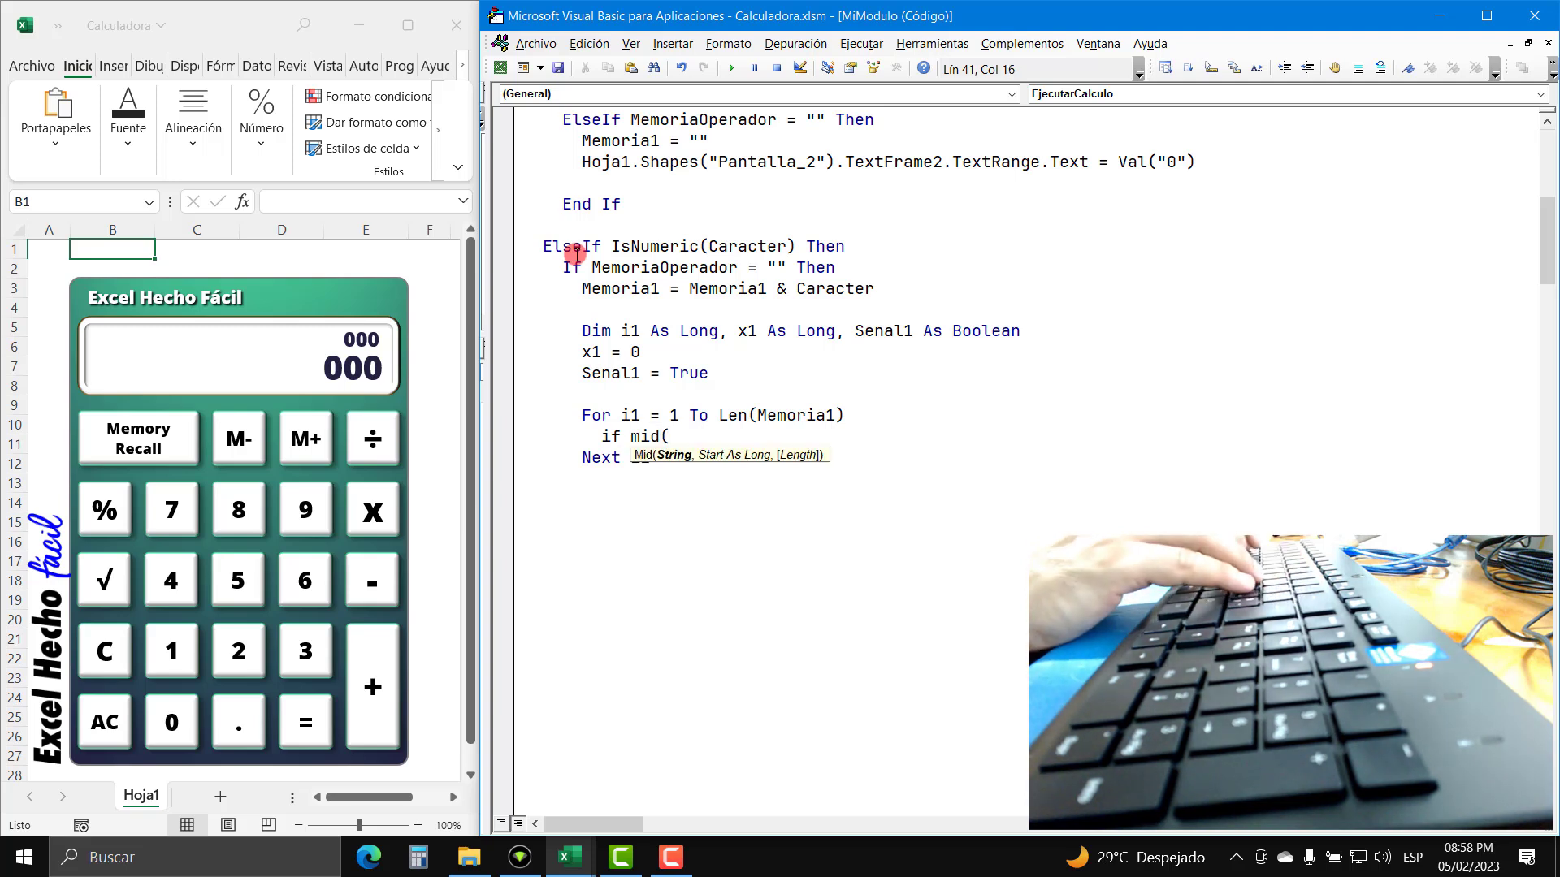
{"action": "type", "text": "memoria1"}
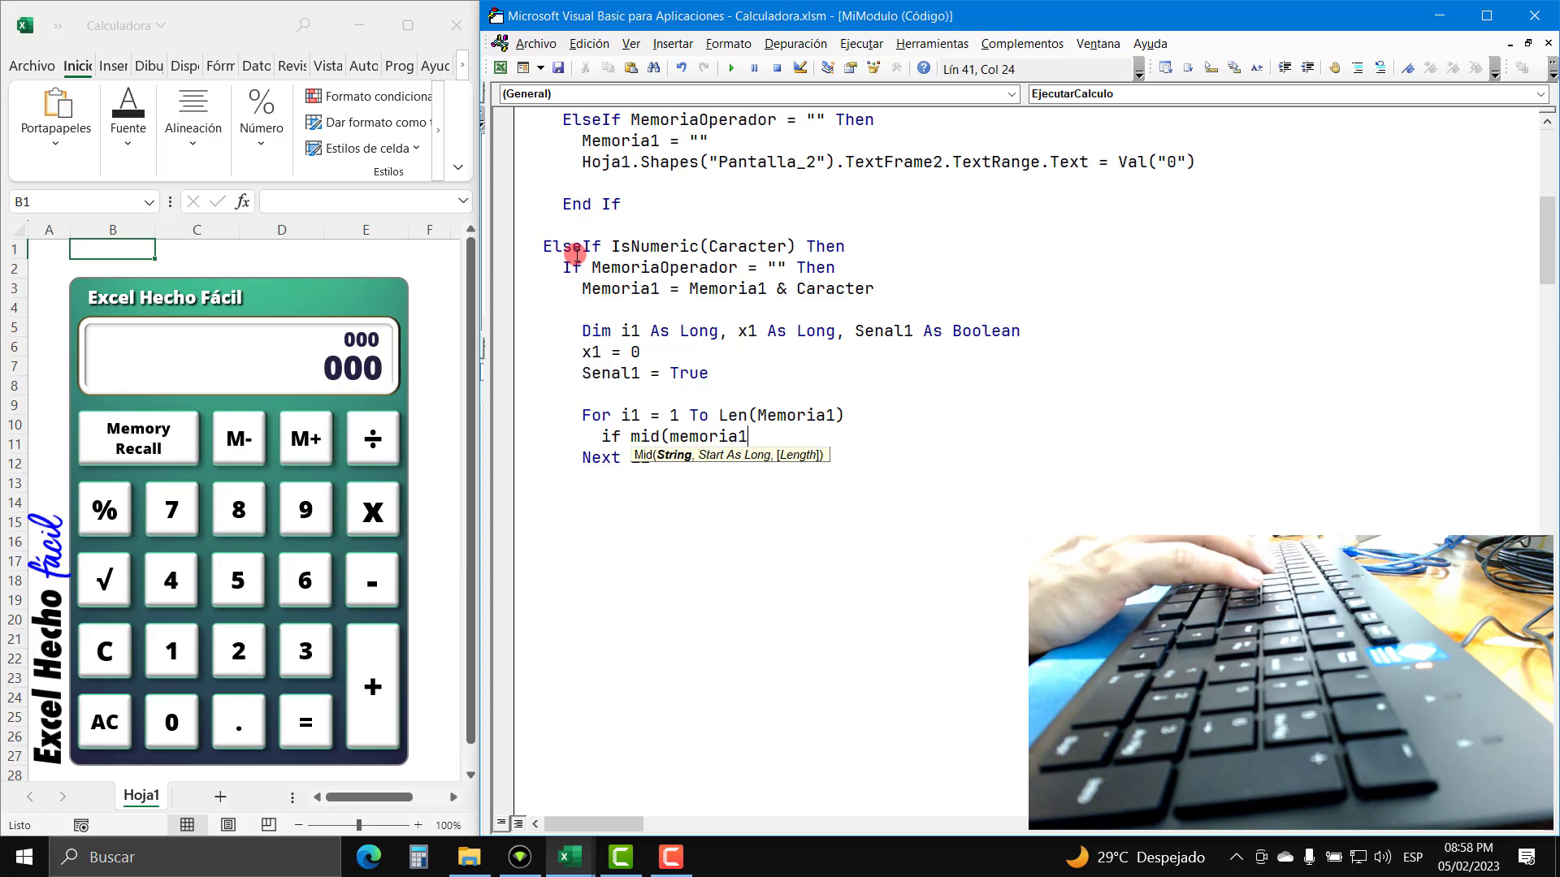
{"action": "type", "text": ","}
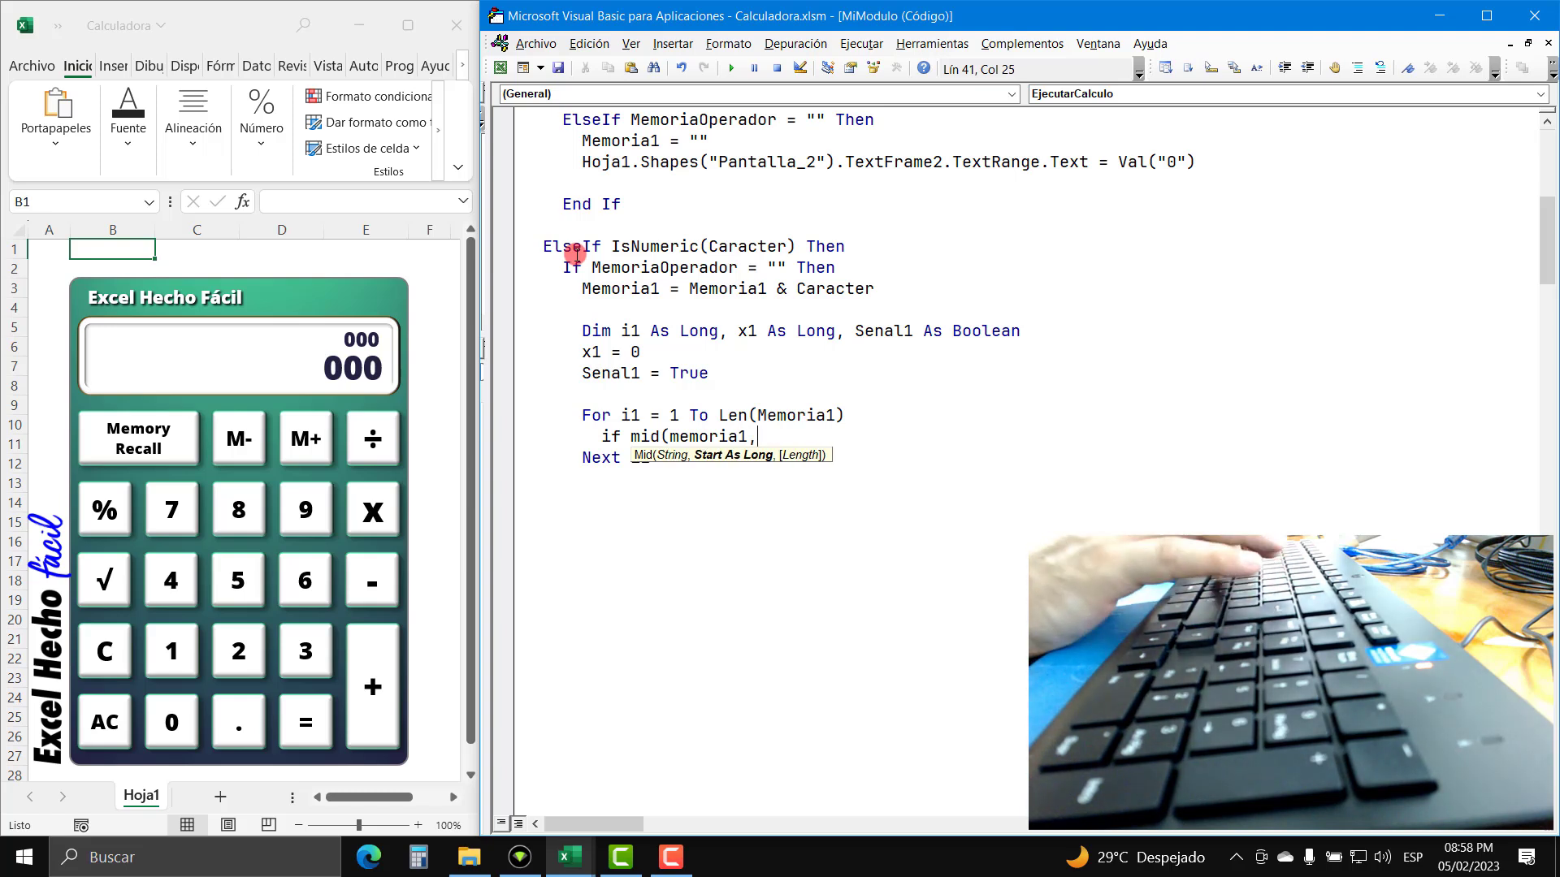
{"action": "type", "text": "i1,1"}
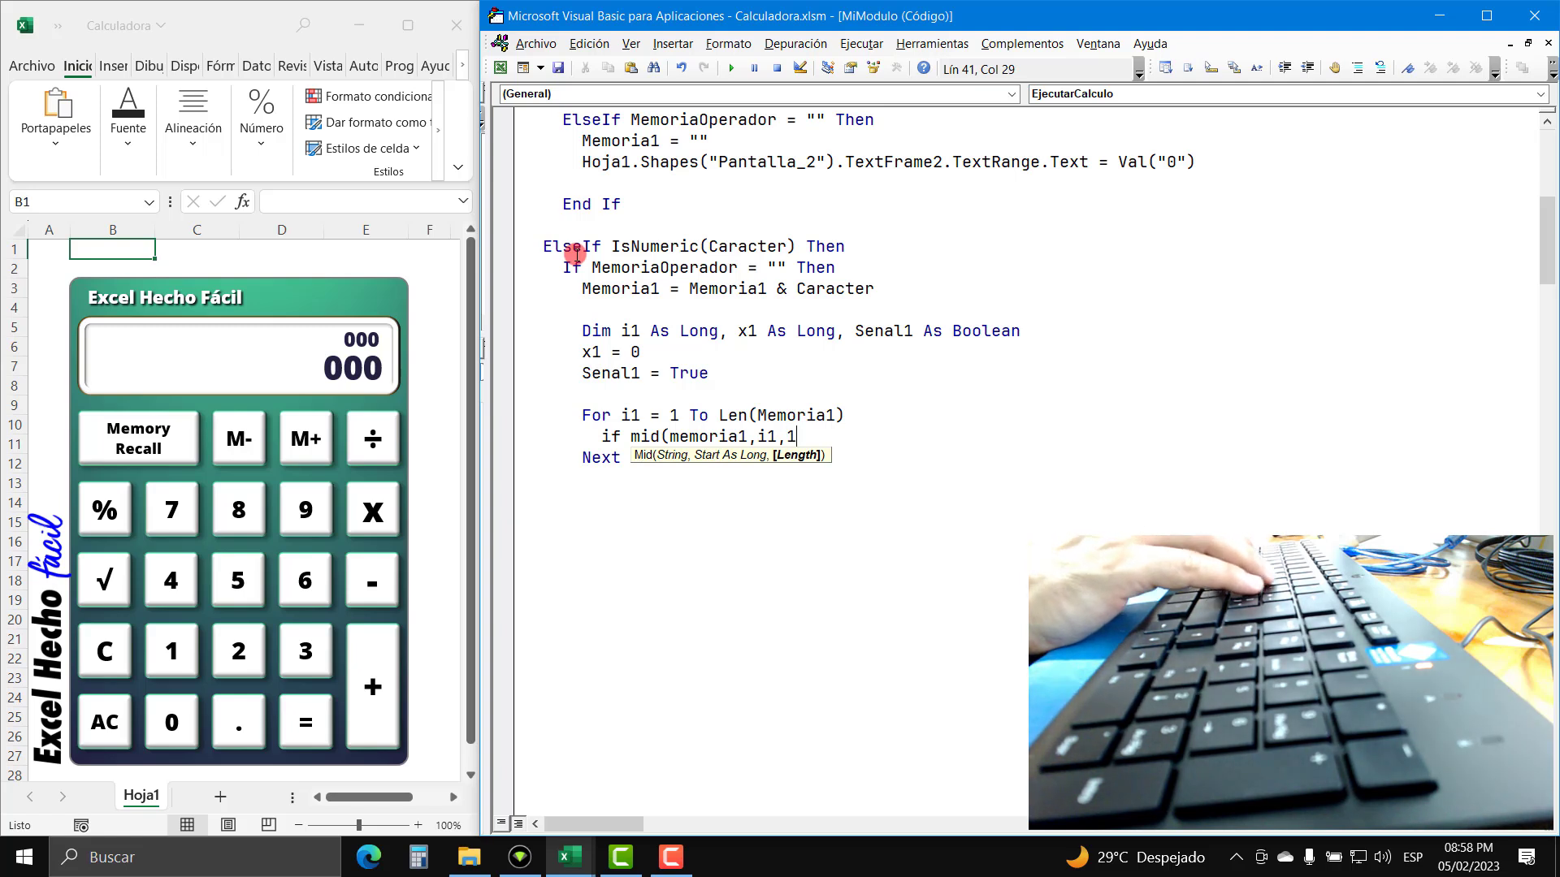
{"action": "type", "text": ")="}
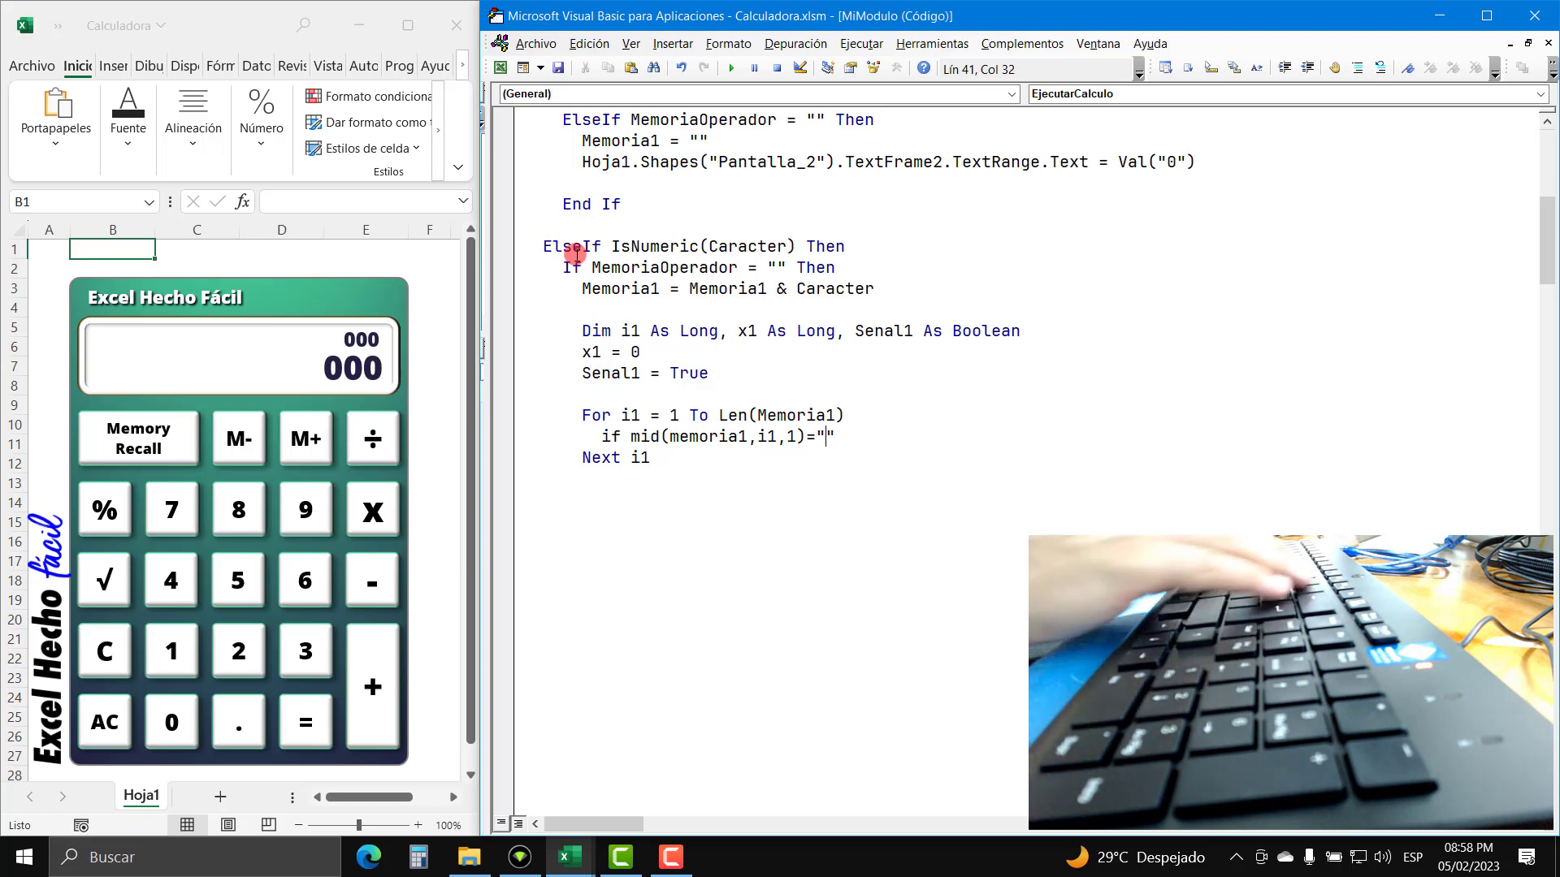
{"action": "type", "text": "0\" then"}
{"action": "key", "text": "Return"}
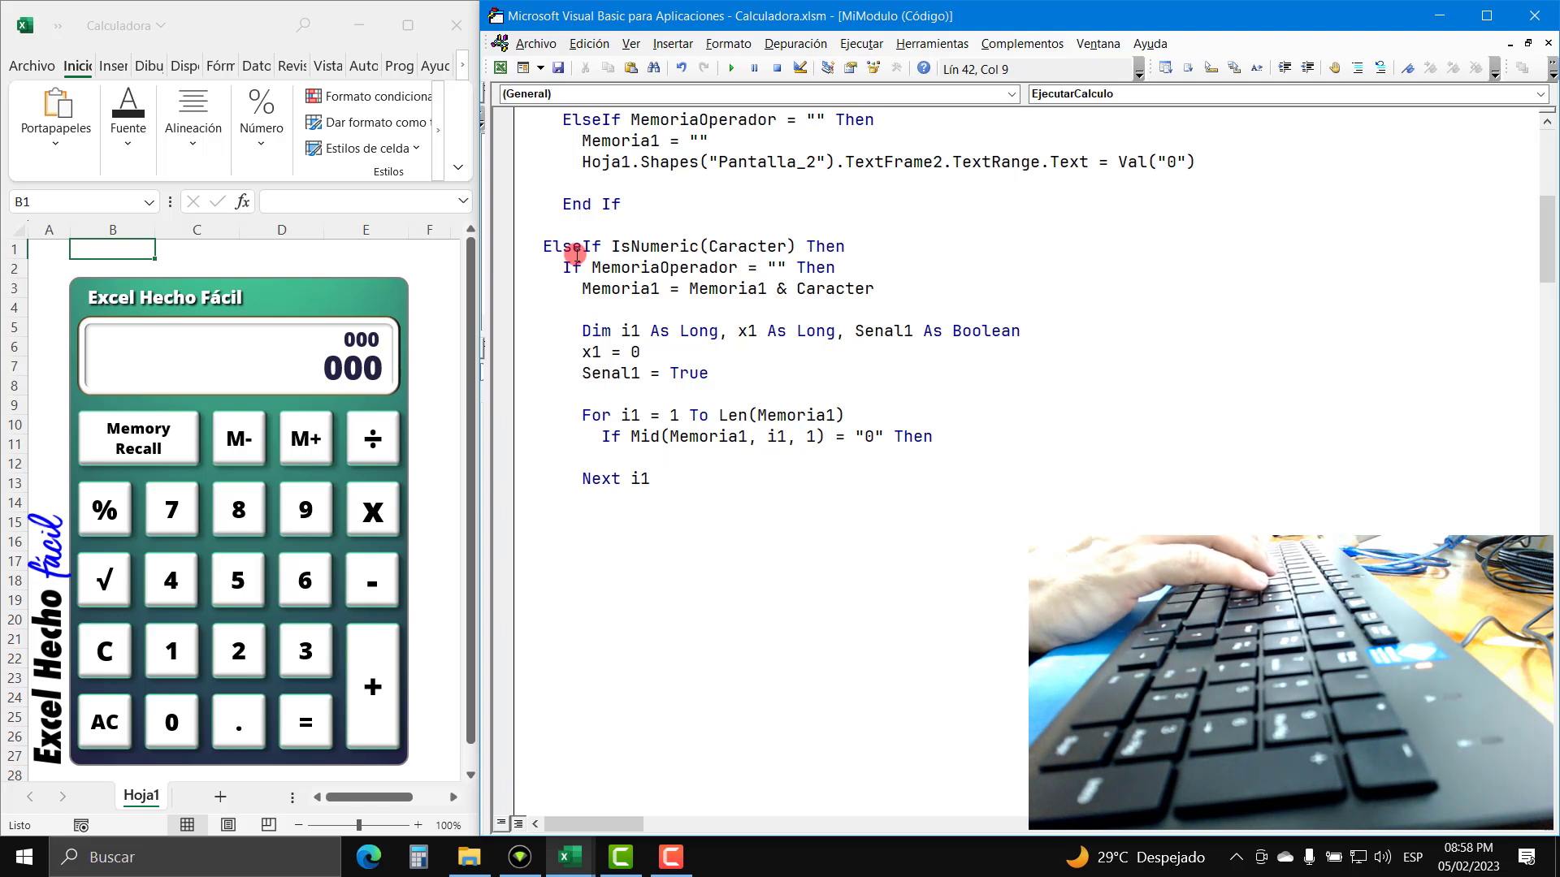
{"action": "type", "text": "x1 "}
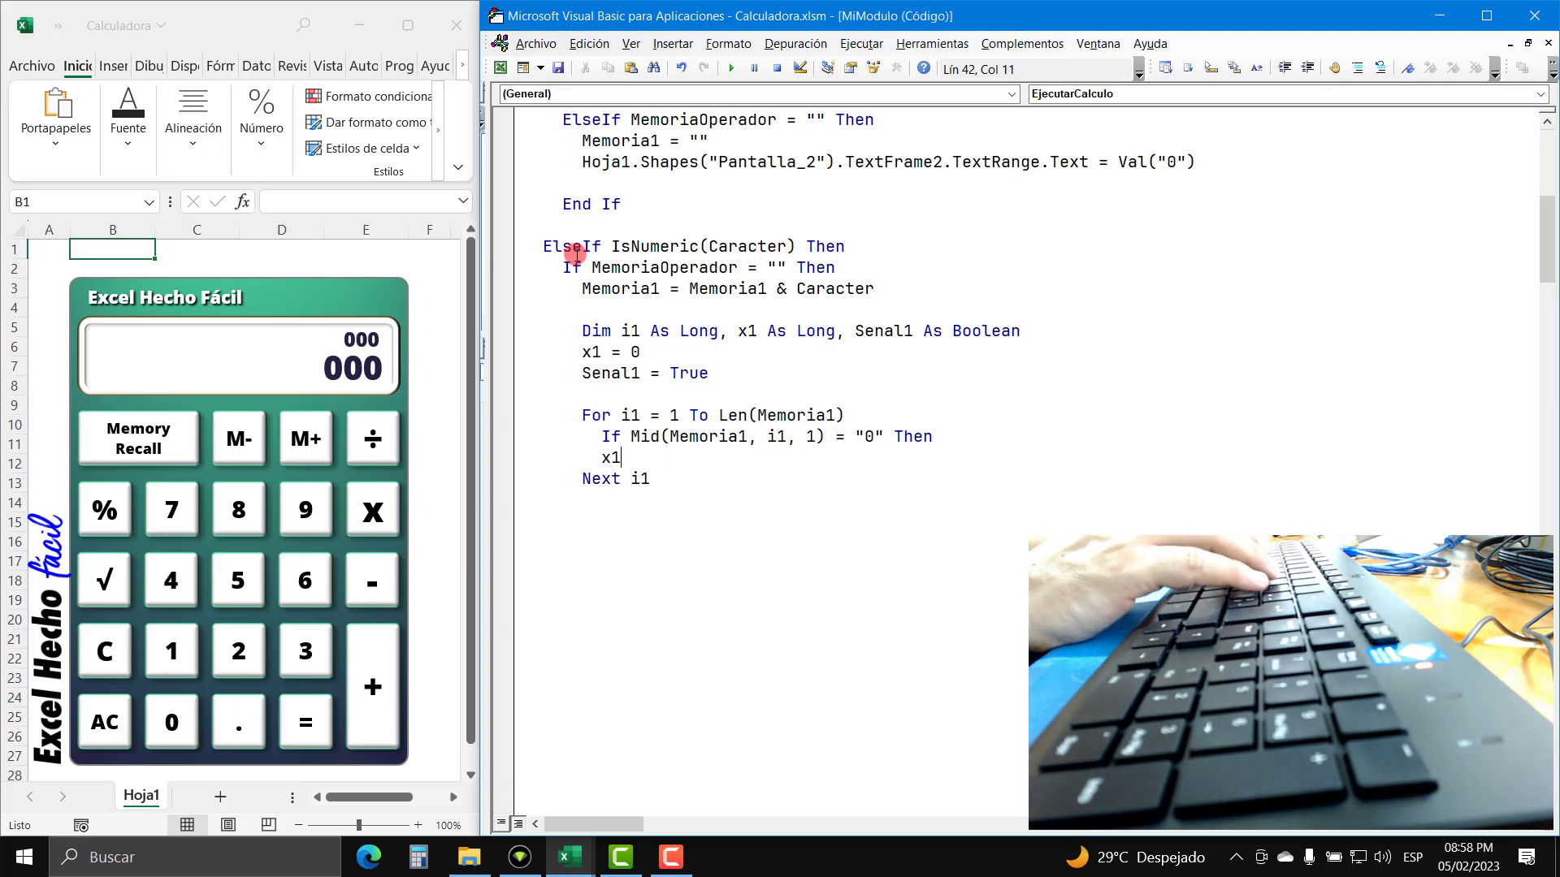
{"action": "type", "text": "= "}
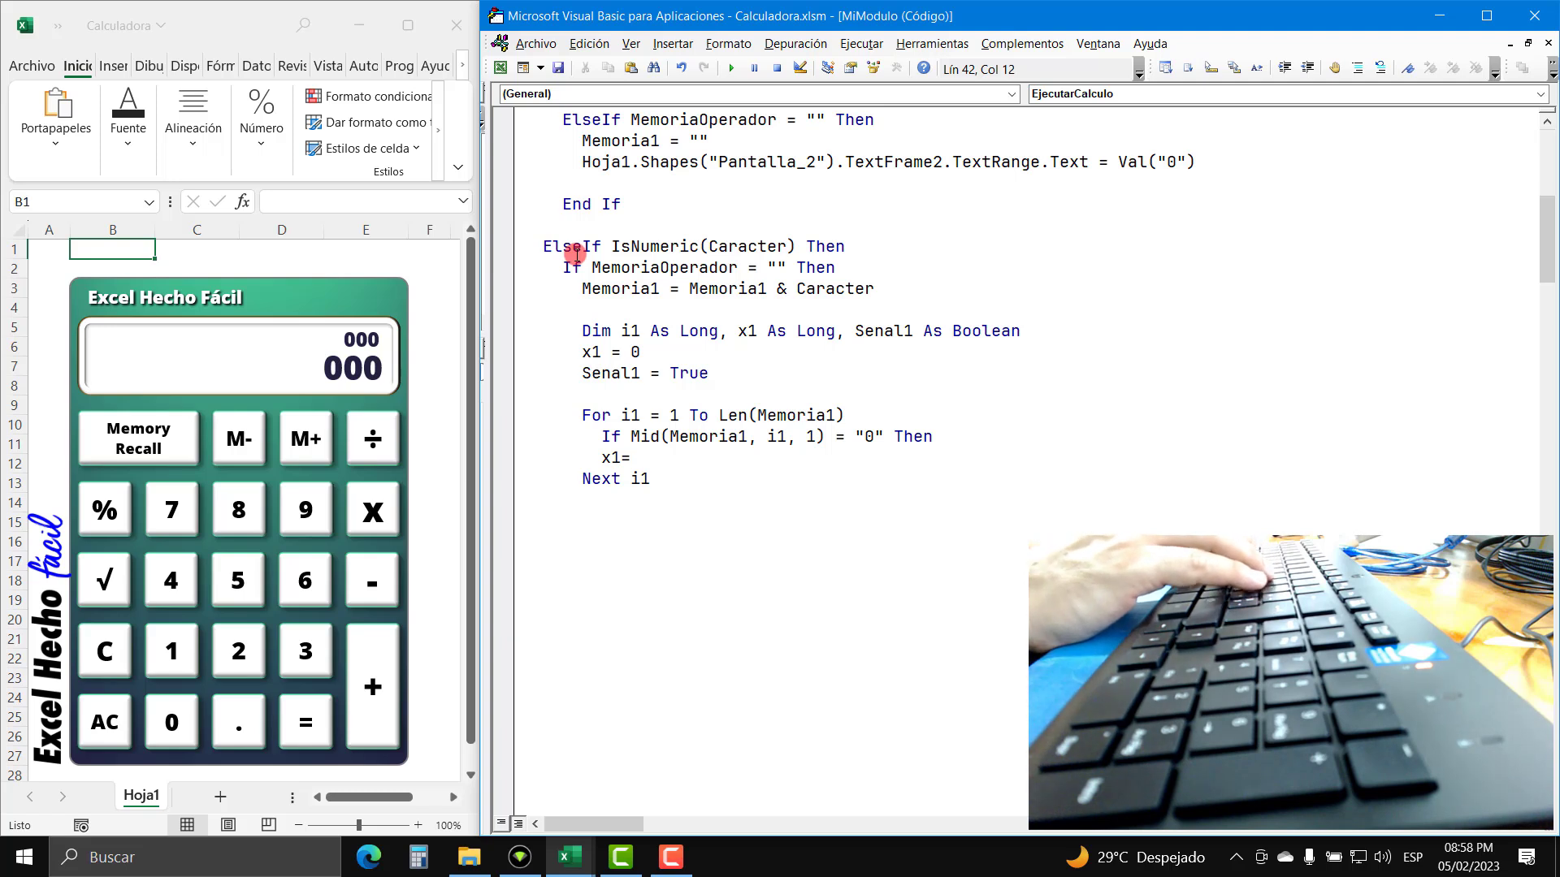
{"action": "type", "text": "i1"}
{"action": "key", "text": "Up"}
{"action": "key", "text": "Down"}
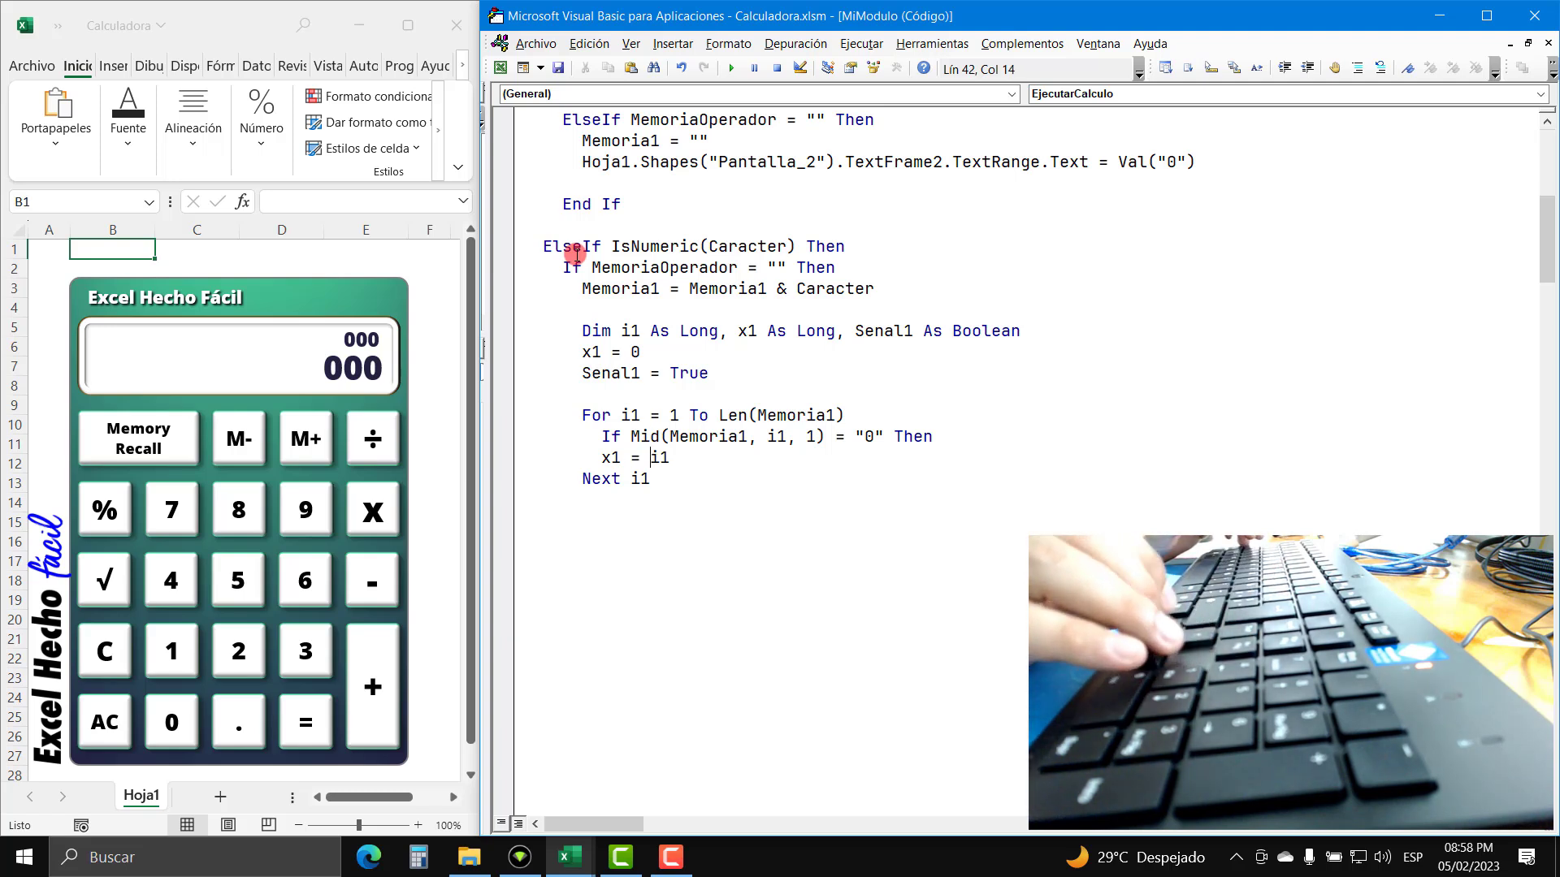
{"action": "key", "text": "Up"}
{"action": "key", "text": "Tab"}
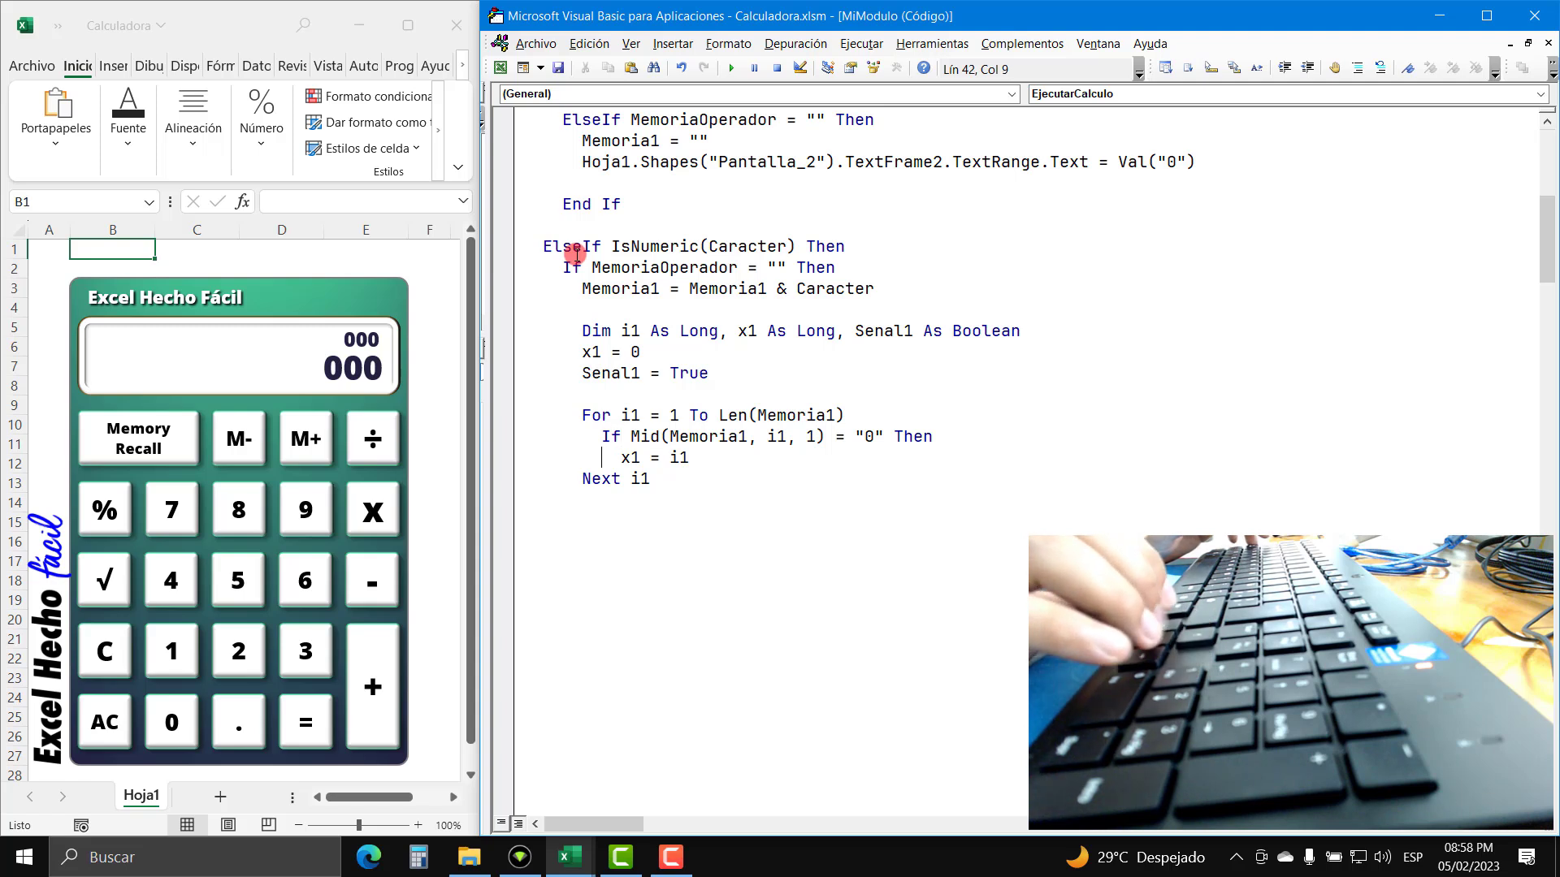
Add the Else branch and End If to close the zero-check block
{"action": "key", "text": "End"}
{"action": "key", "text": "Return"}
{"action": "key", "text": "BackSpace"}
{"action": "key", "text": "BackSpace"}
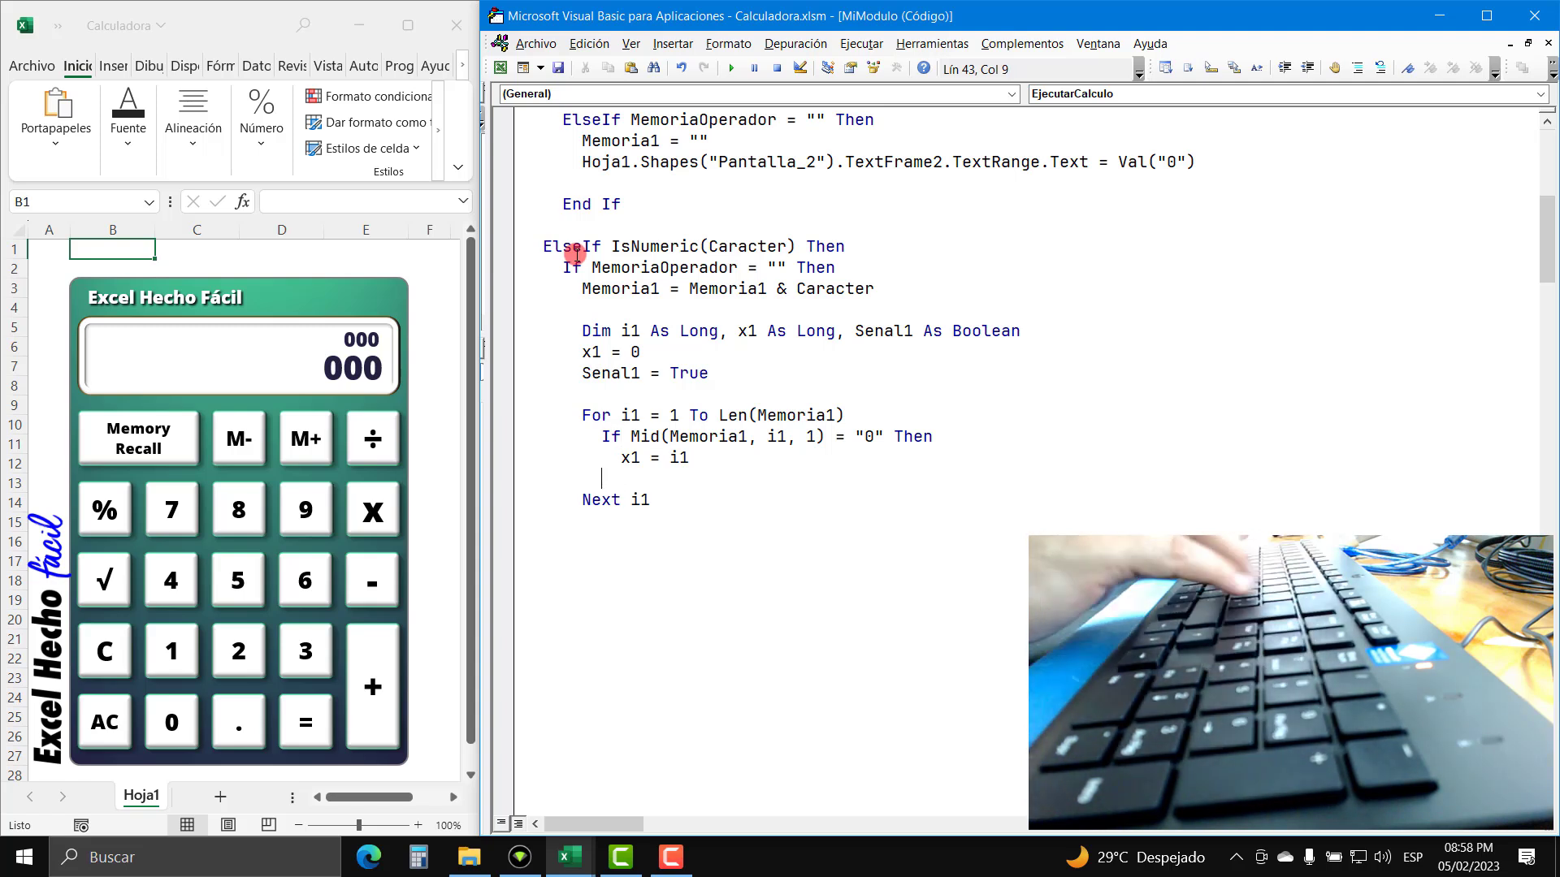
{"action": "key", "text": "BackSpace"}
{"action": "key", "text": "BackSpace"}
{"action": "type", "text": "else"}
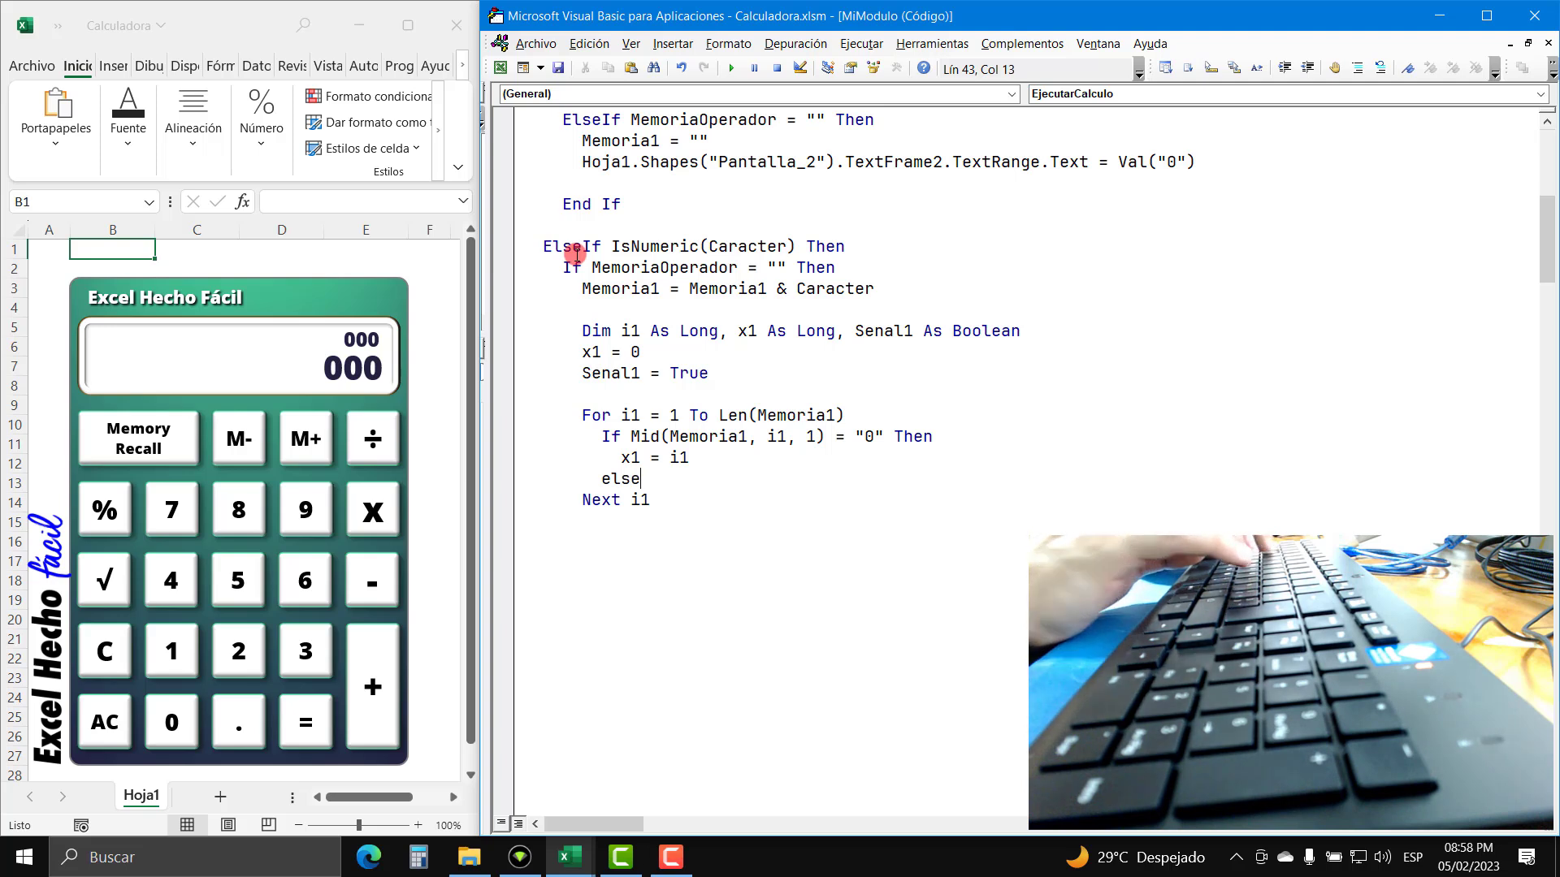
{"action": "key", "text": "Return"}
{"action": "key", "text": "Tab"}
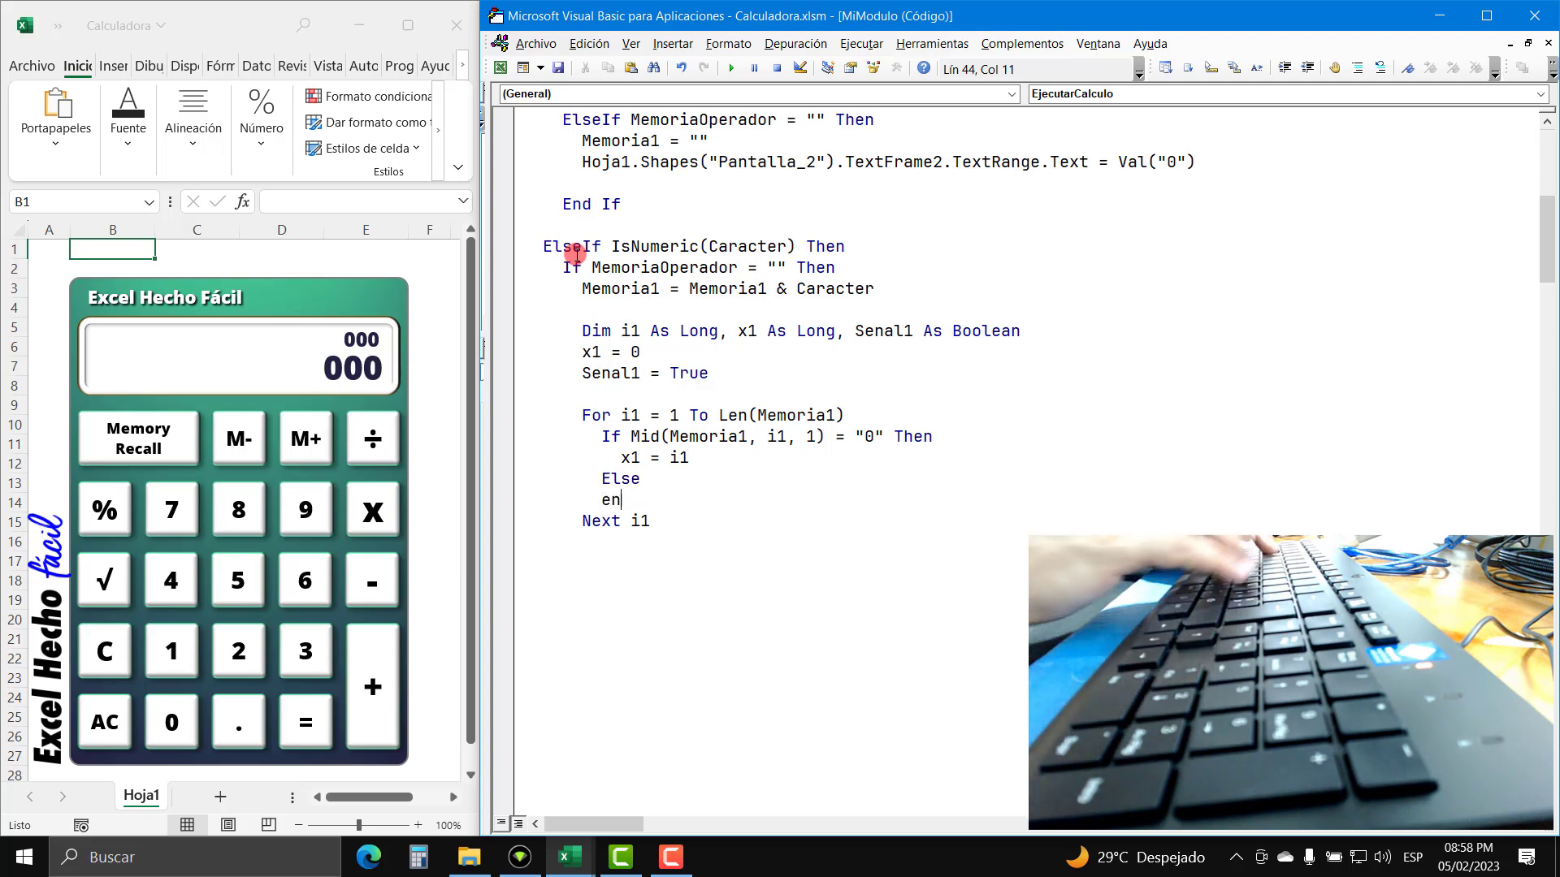
{"action": "type", "text": "end if"}
{"action": "key", "text": "Up"}
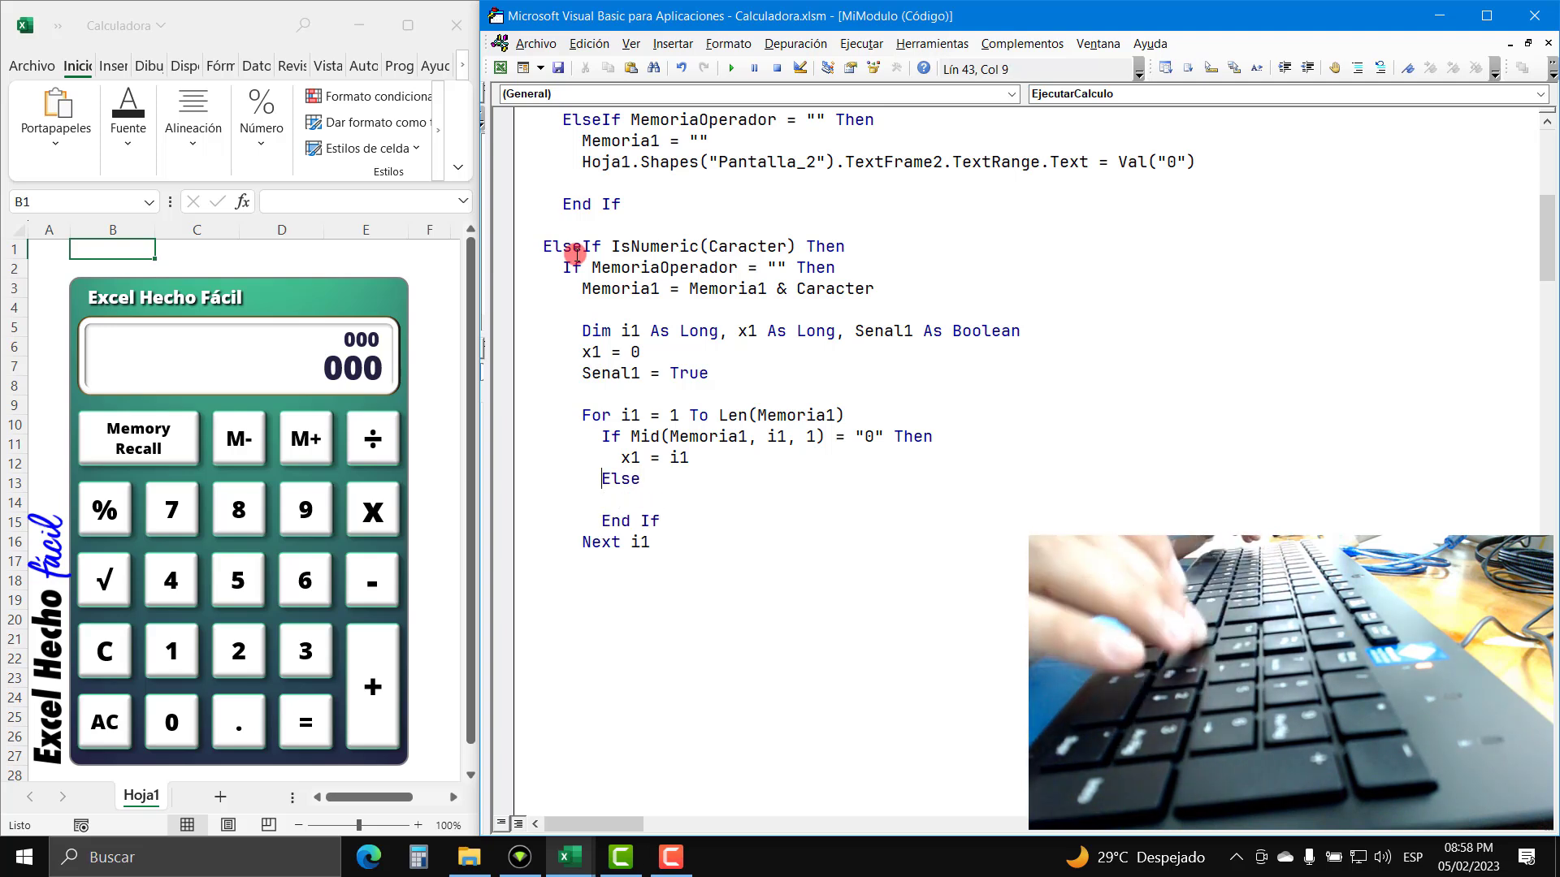
Extend the If condition with And Senal1
{"action": "key", "text": "Return"}
{"action": "key", "text": "Up"}
{"action": "key", "text": "Return"}
{"action": "key", "text": "Up"}
{"action": "key", "text": "Up"}
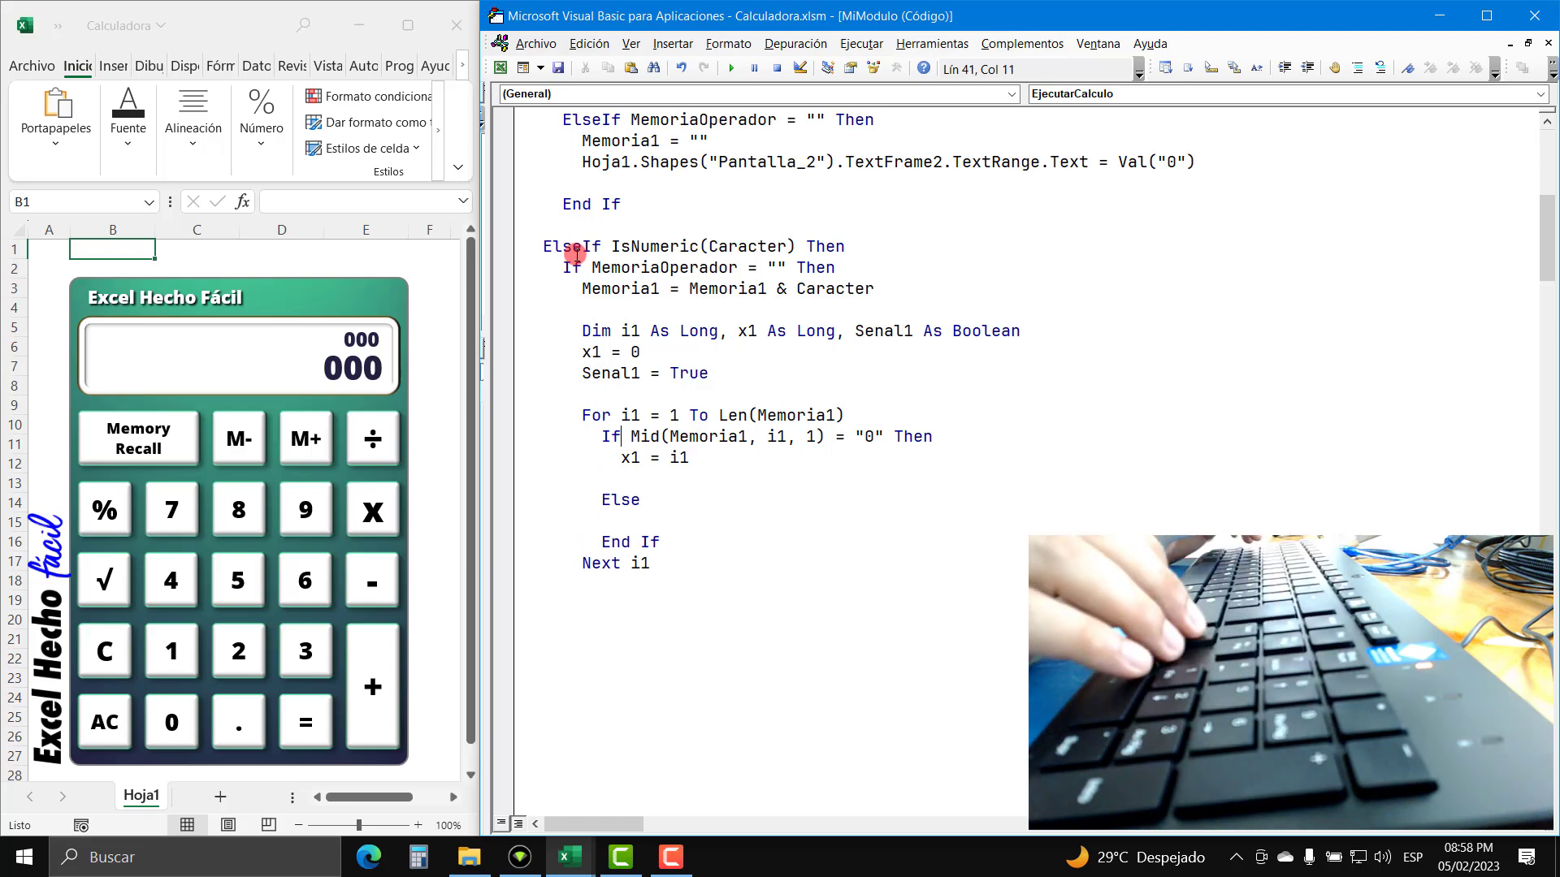
{"action": "key", "text": "End"}
{"action": "key", "text": "Left"}
{"action": "key", "text": "Left"}
{"action": "key", "text": "Left"}
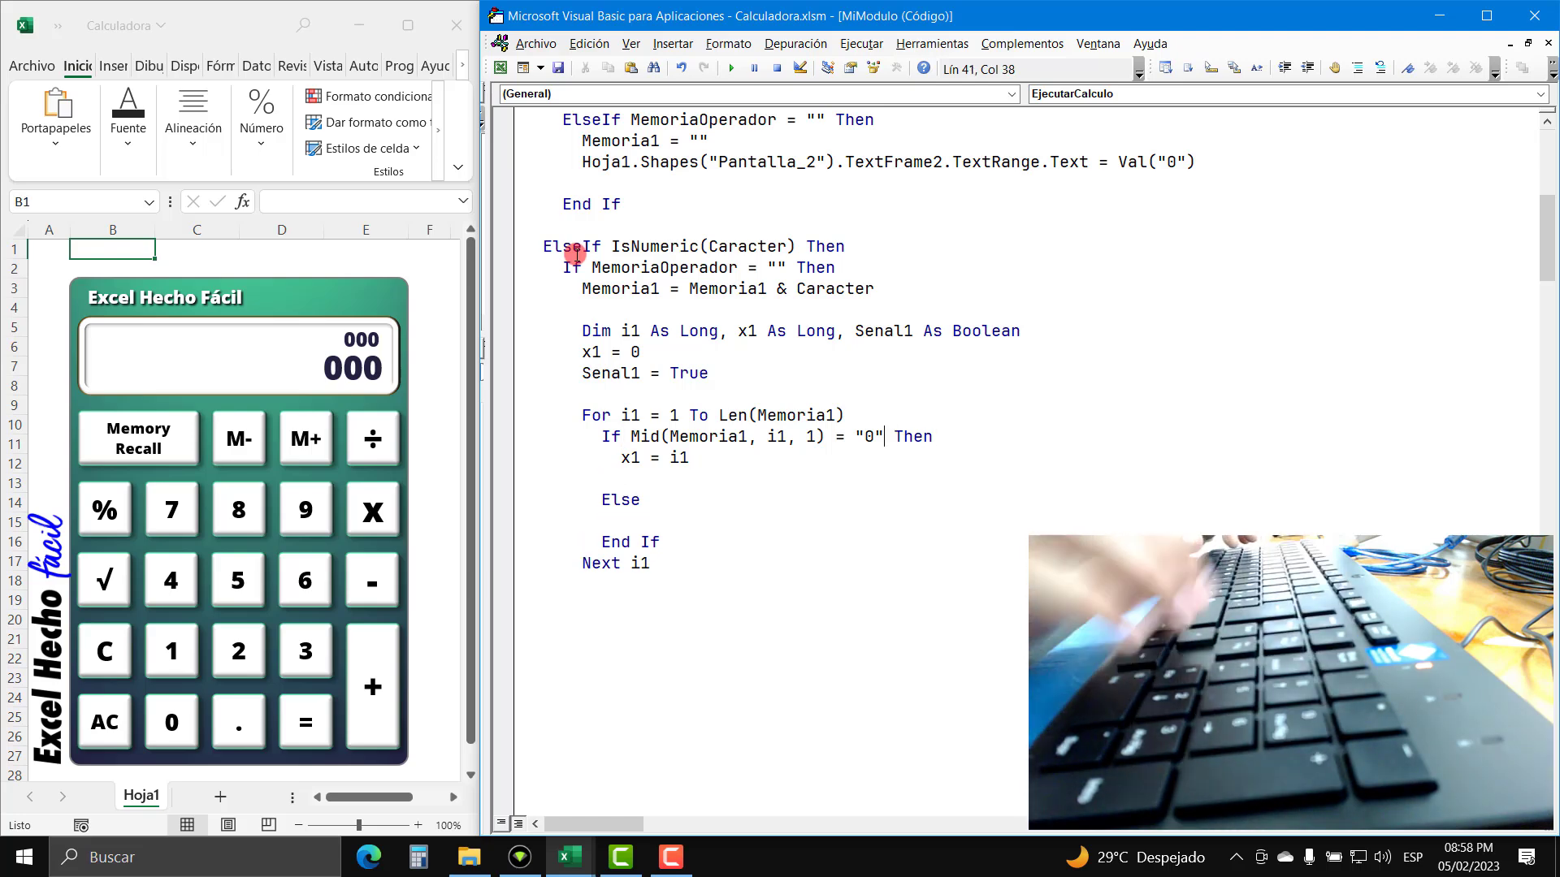
{"action": "type", "text": "a "}
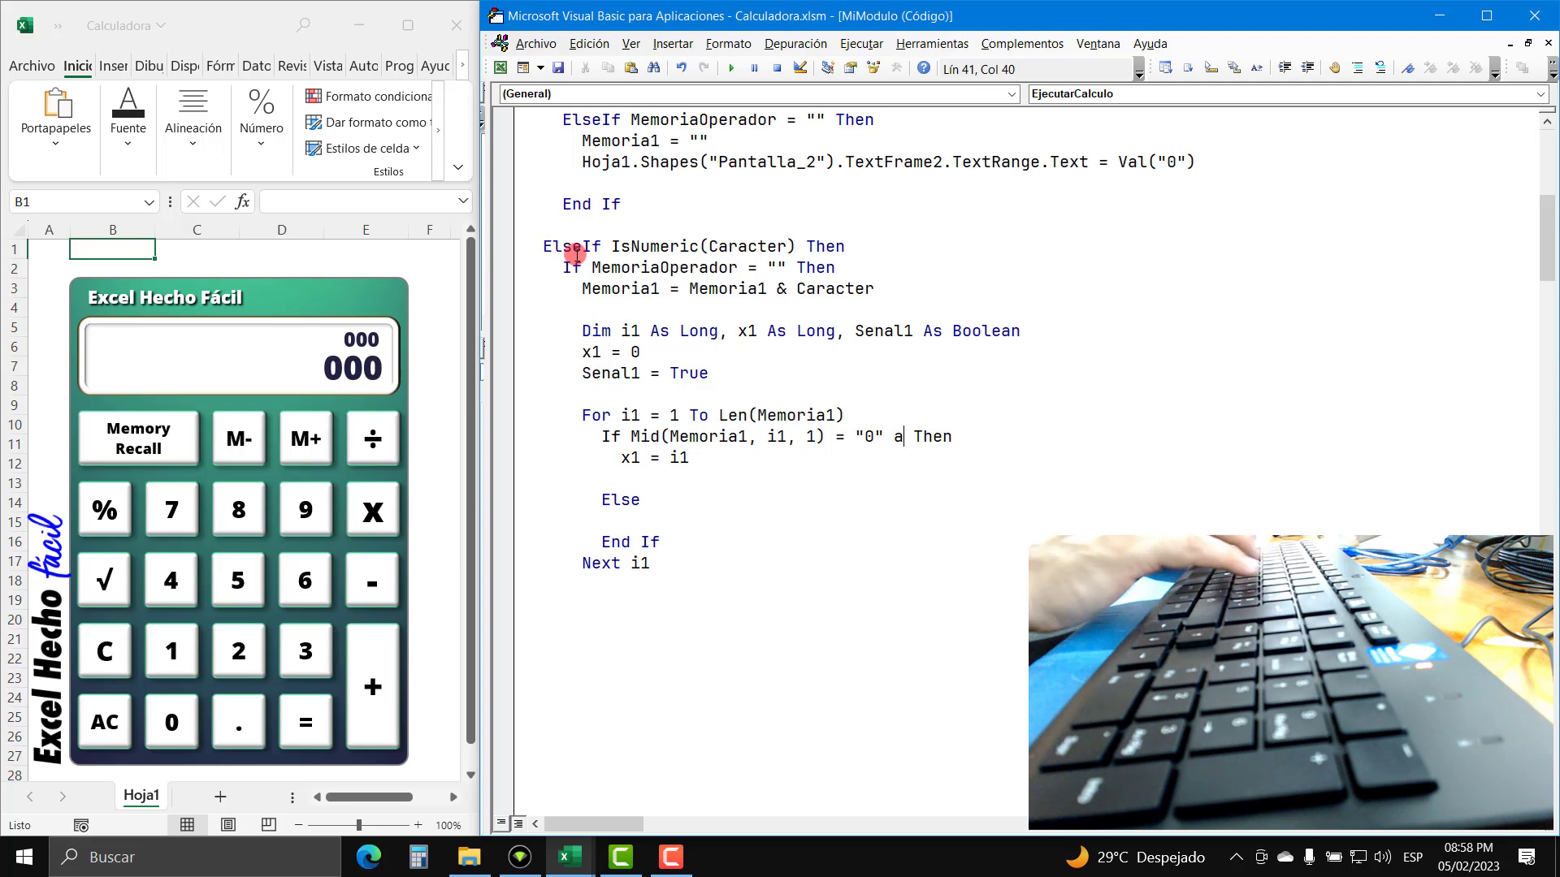
{"action": "type", "text": "nd senal"}
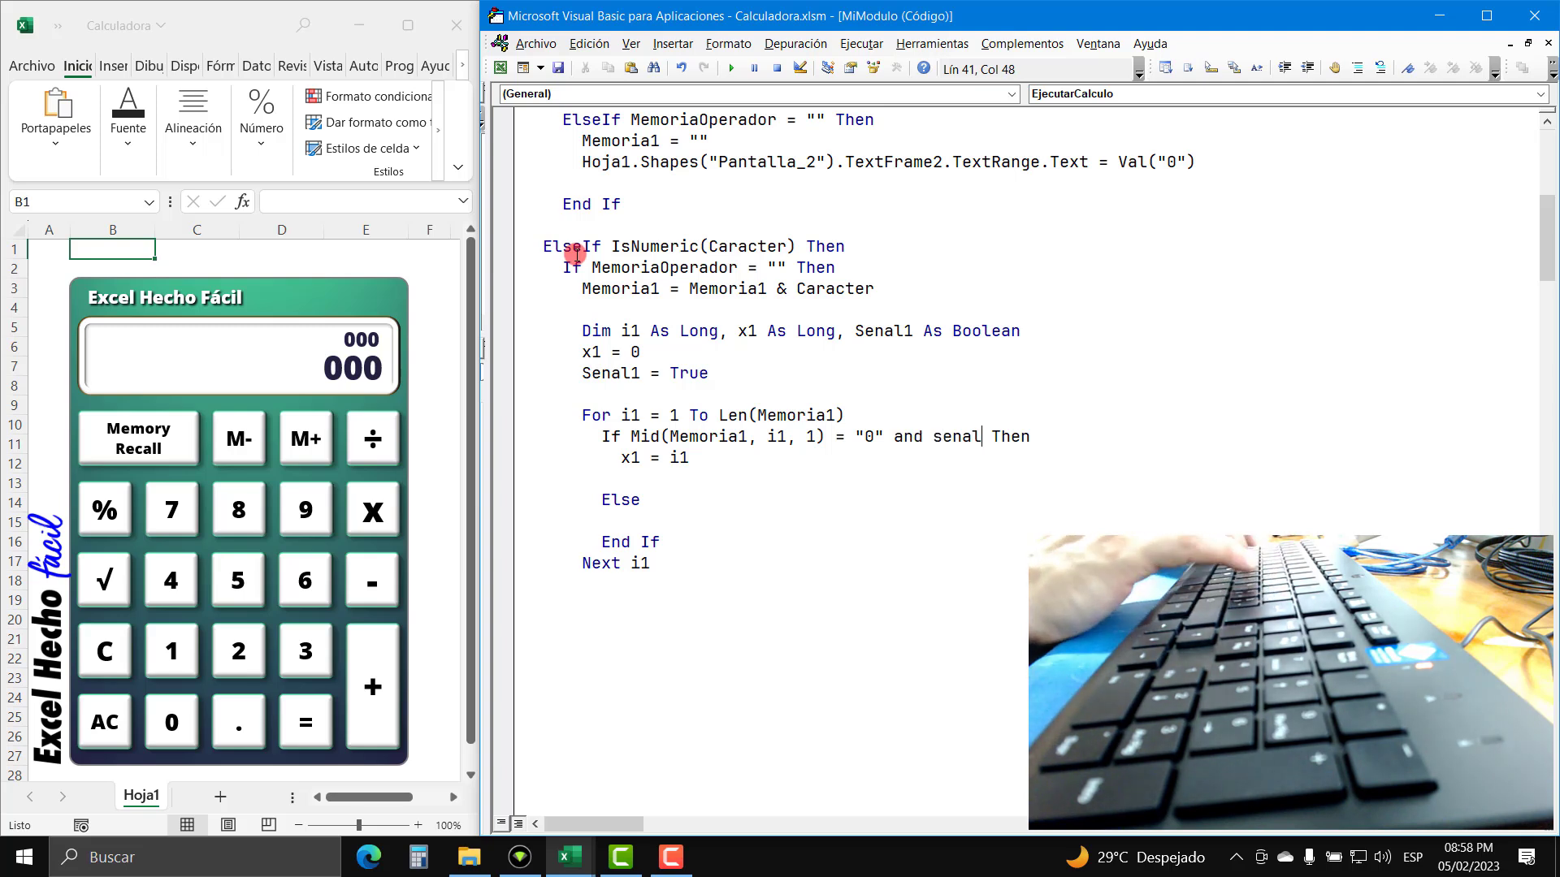
{"action": "type", "text": "1"}
{"action": "key", "text": "Down"}
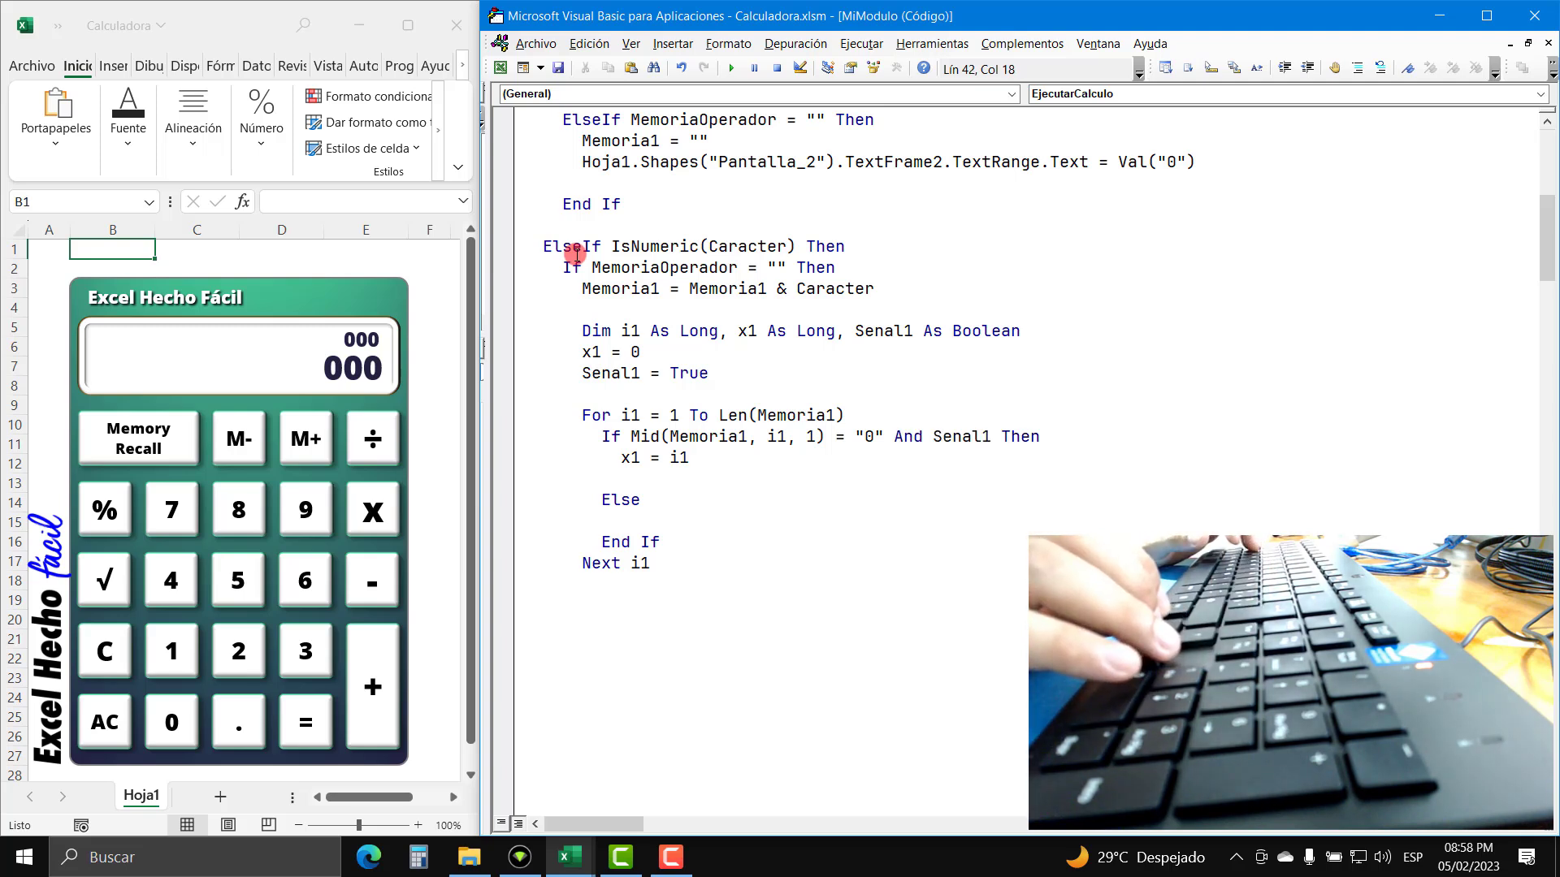
Set Senal1 = False in the Else branch and tidy the blank lines after Next i1
{"action": "key", "text": "Return"}
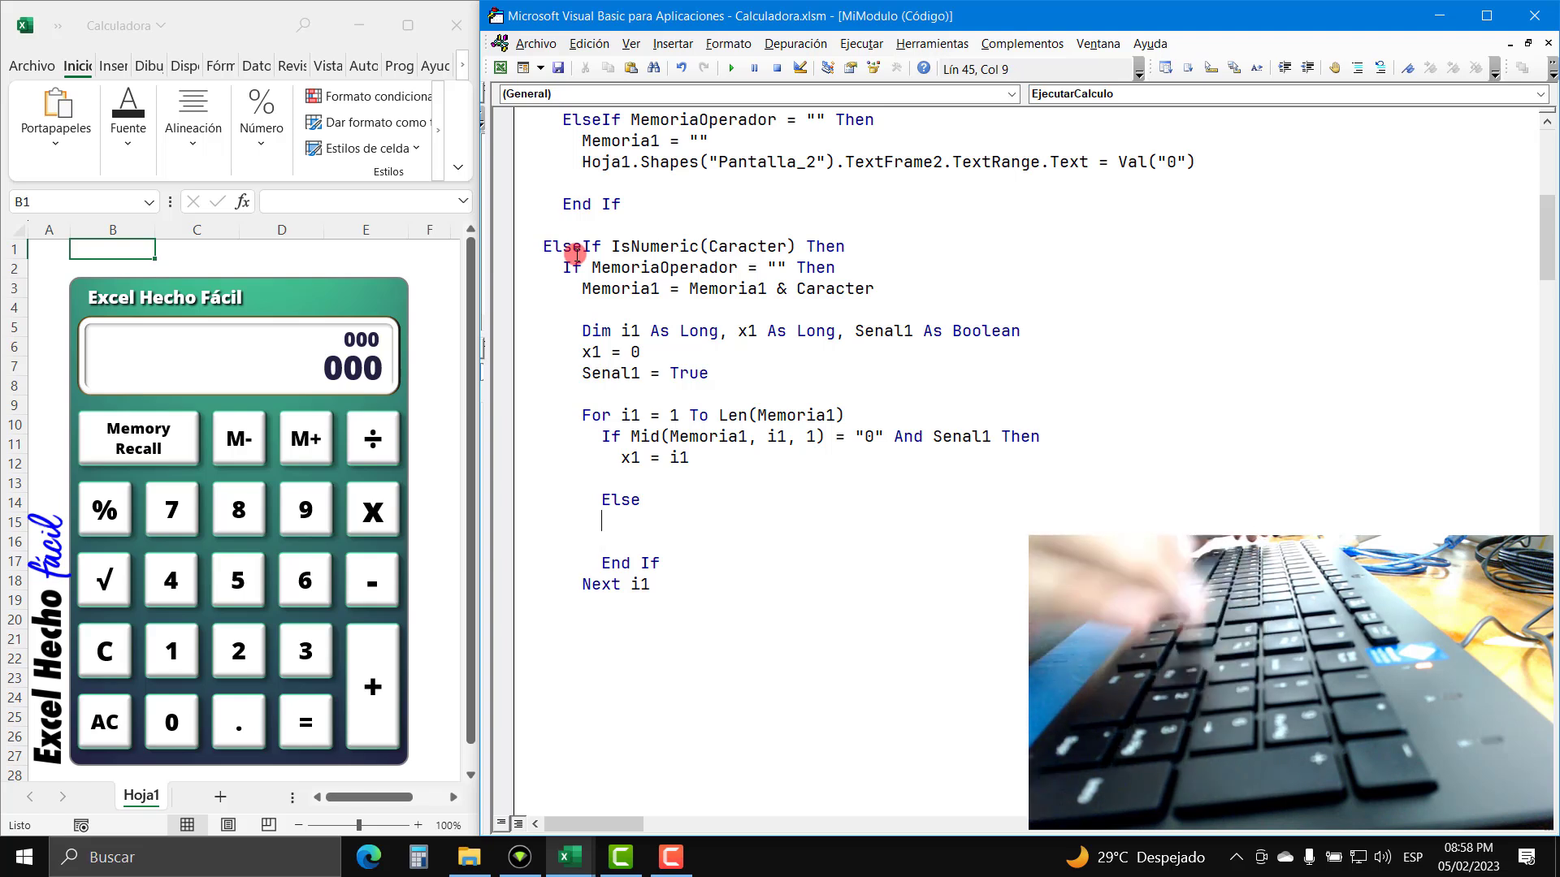
{"action": "key", "text": "Tab"}
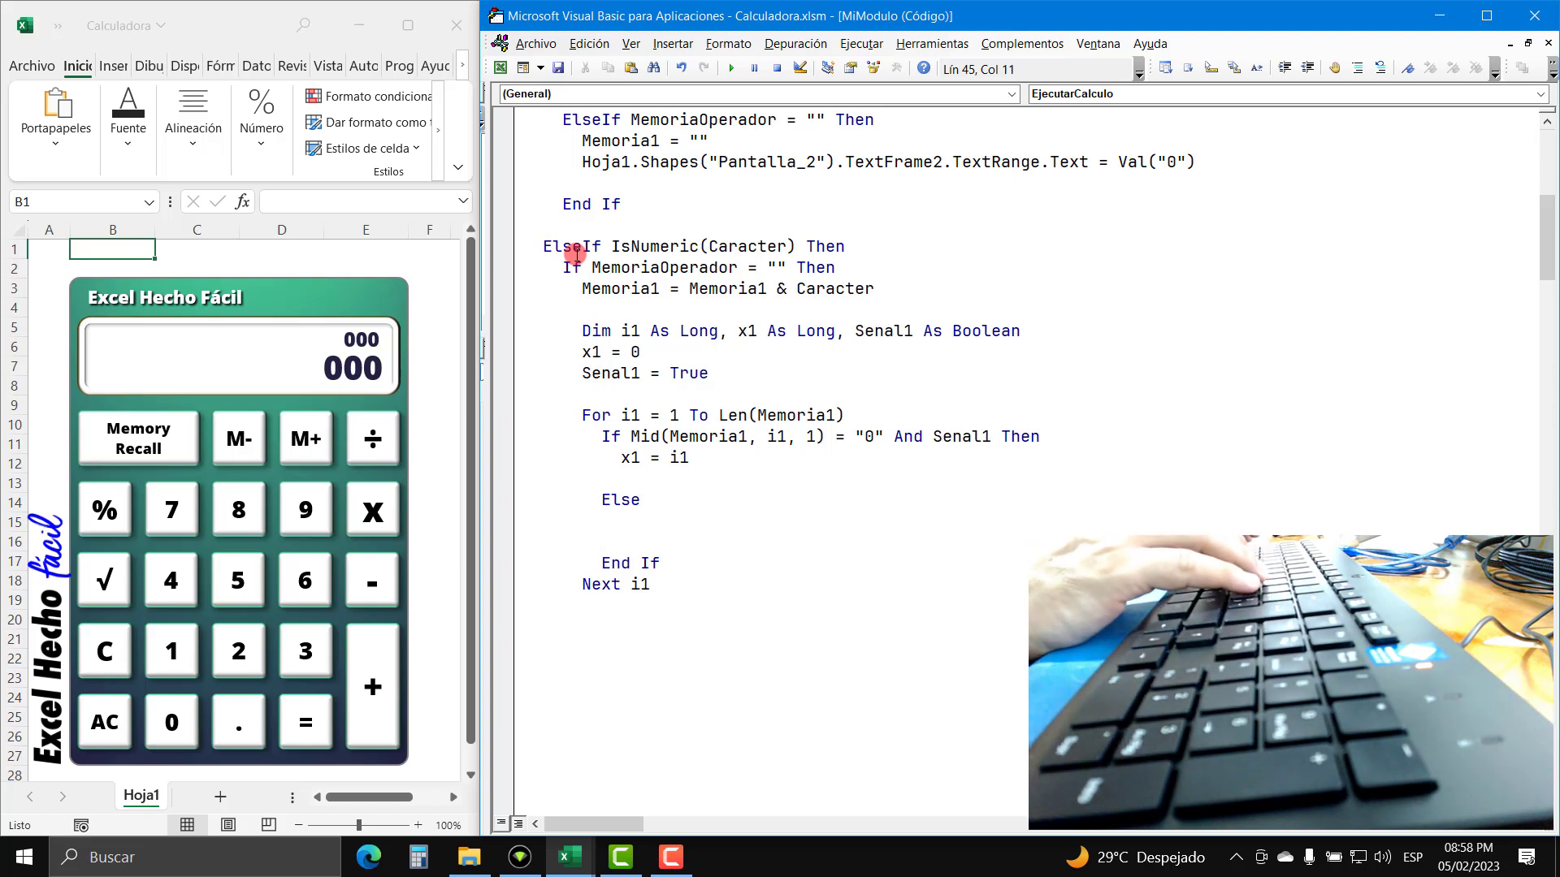
{"action": "type", "text": "al1="}
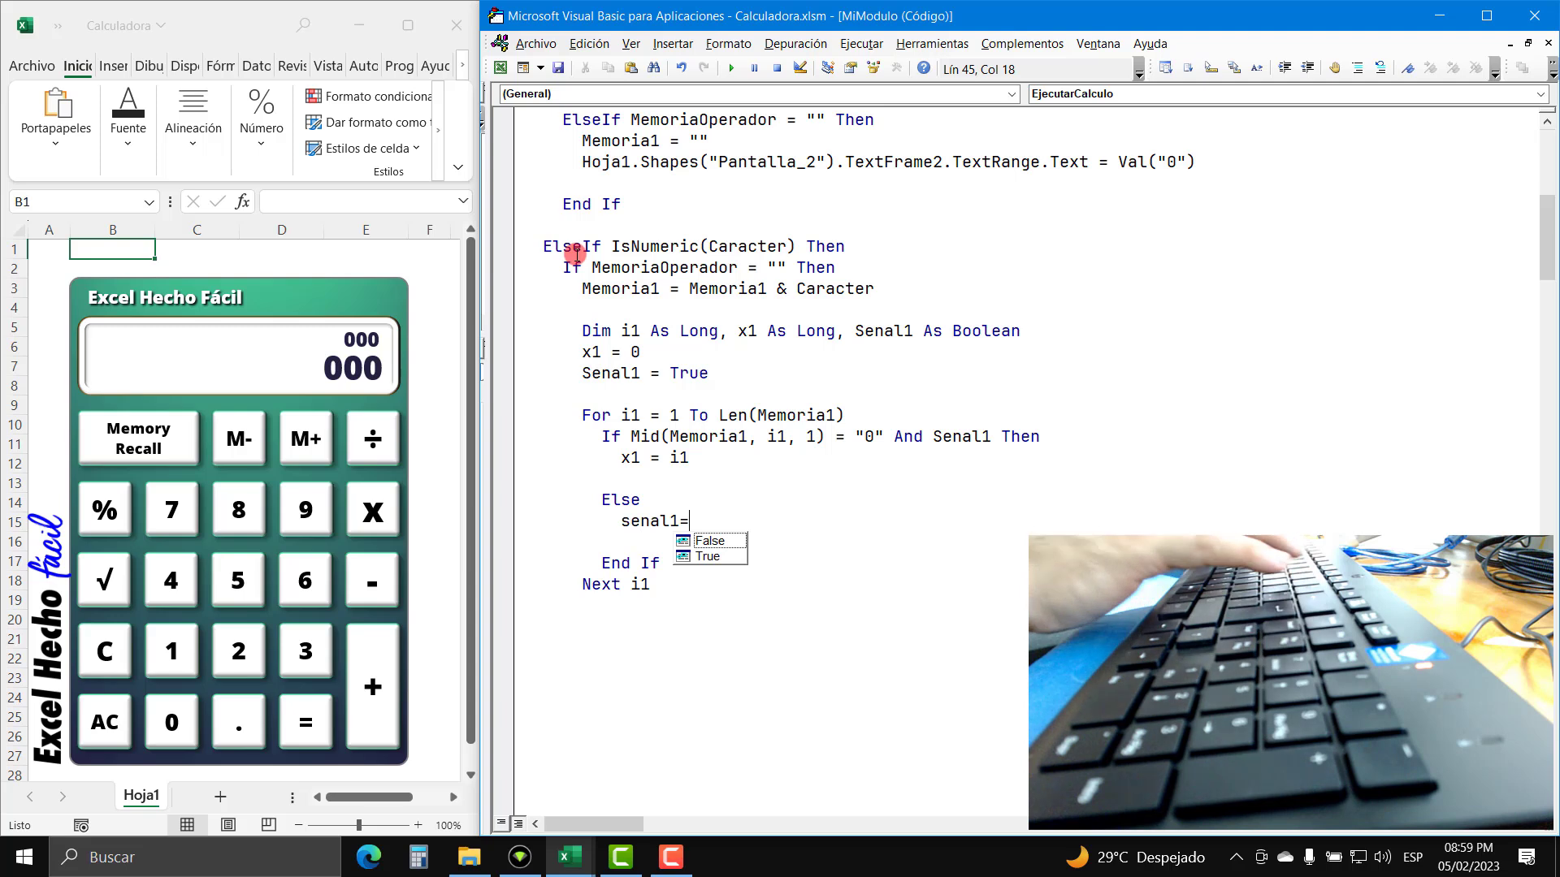
{"action": "type", "text": "False"}
{"action": "key", "text": "Down"}
{"action": "key", "text": "Down"}
{"action": "key", "text": "Return"}
{"action": "key", "text": "Return"}
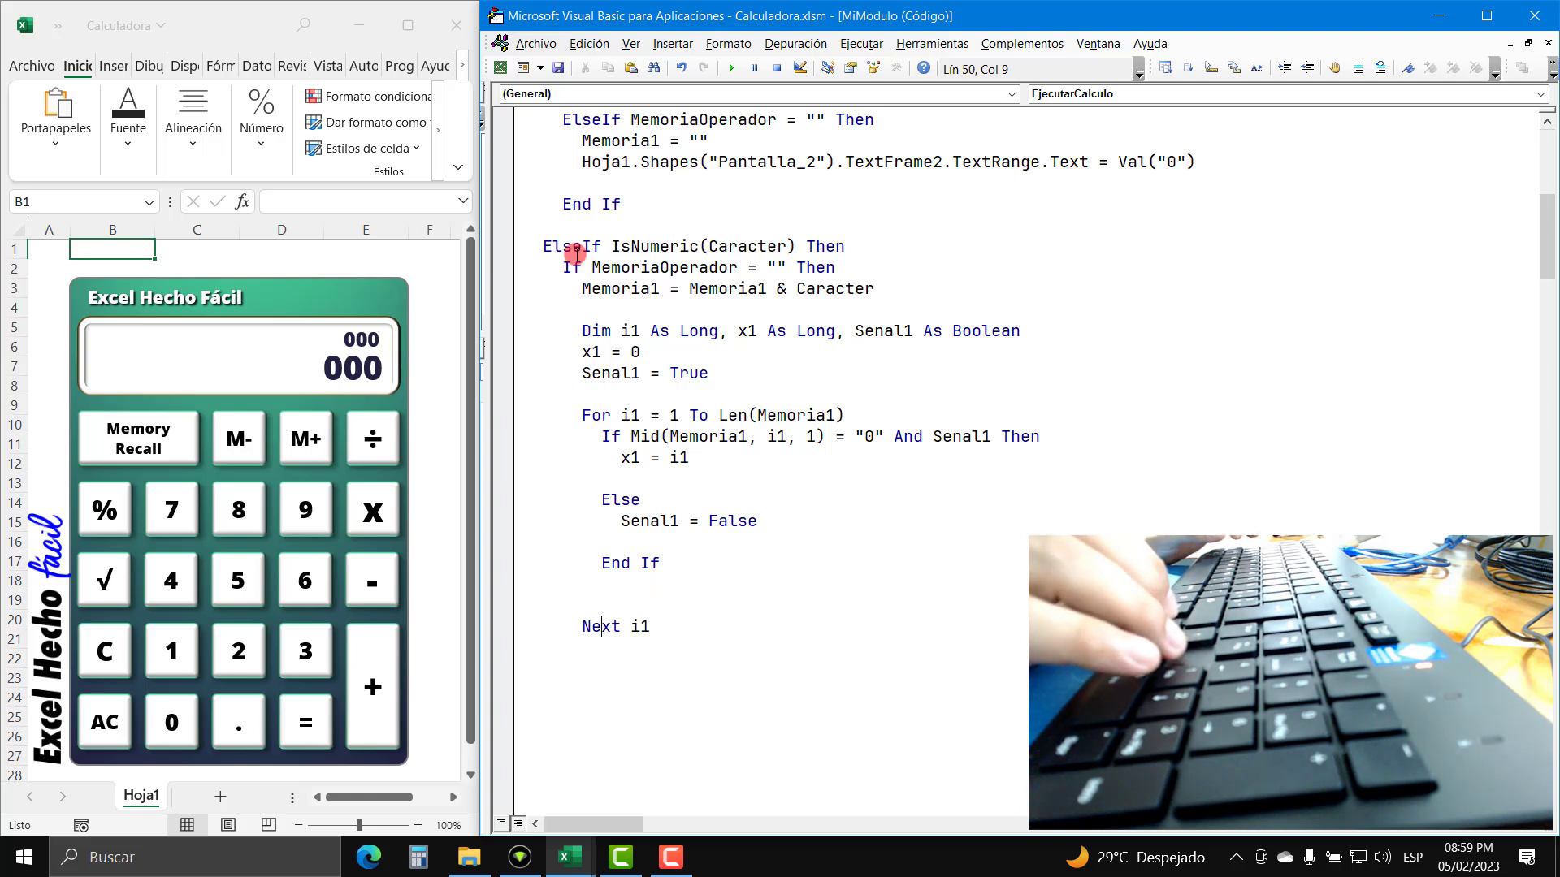
{"action": "key", "text": "BackSpace"}
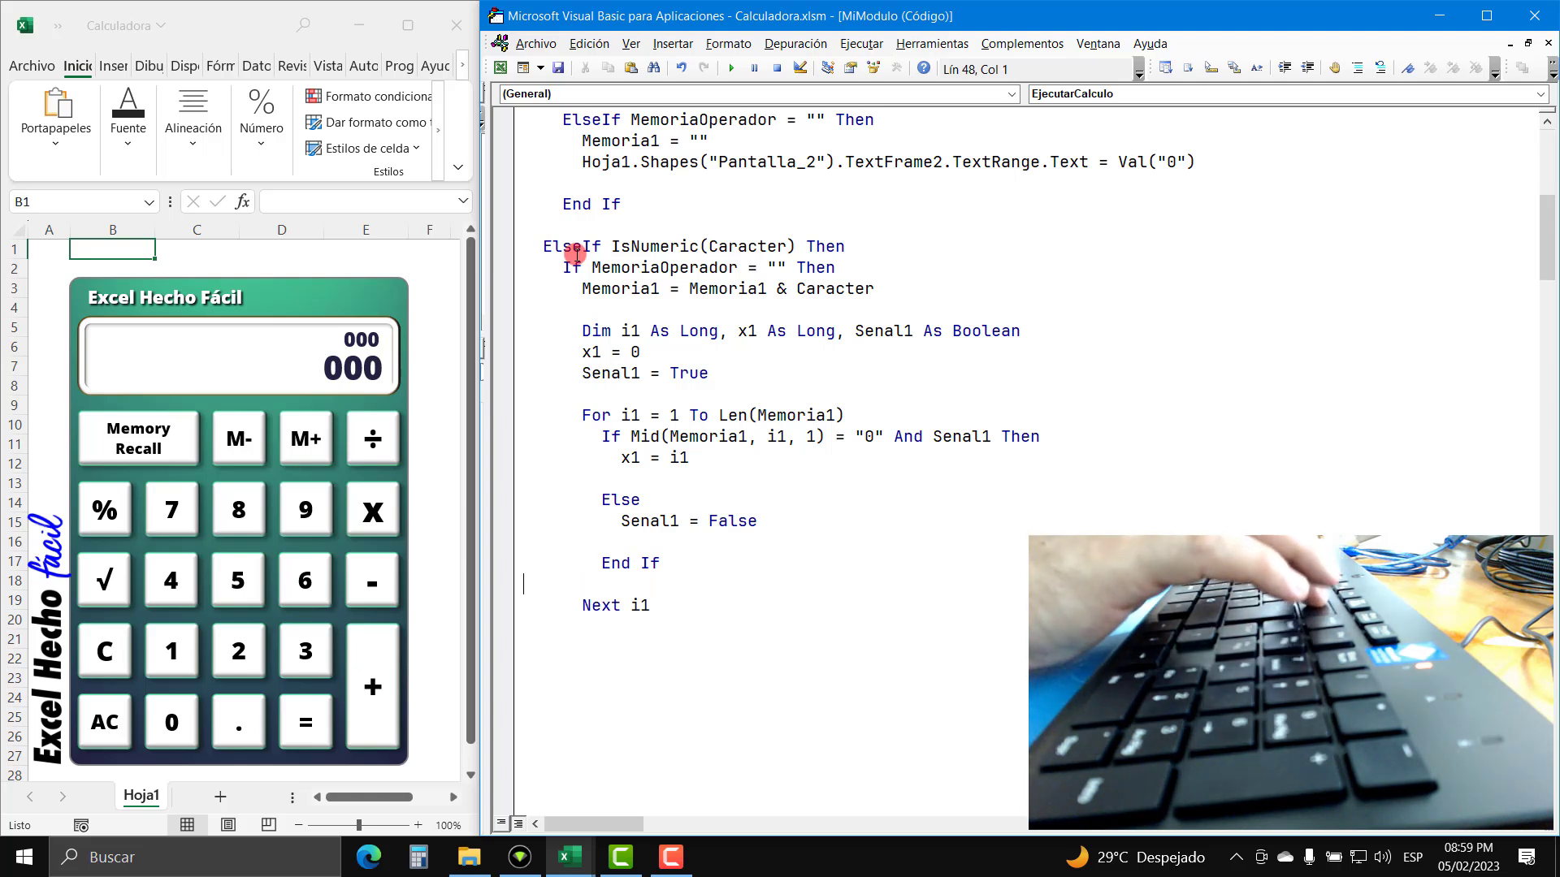
{"action": "key", "text": "Delete"}
{"action": "key", "text": "Down"}
{"action": "key", "text": "Down"}
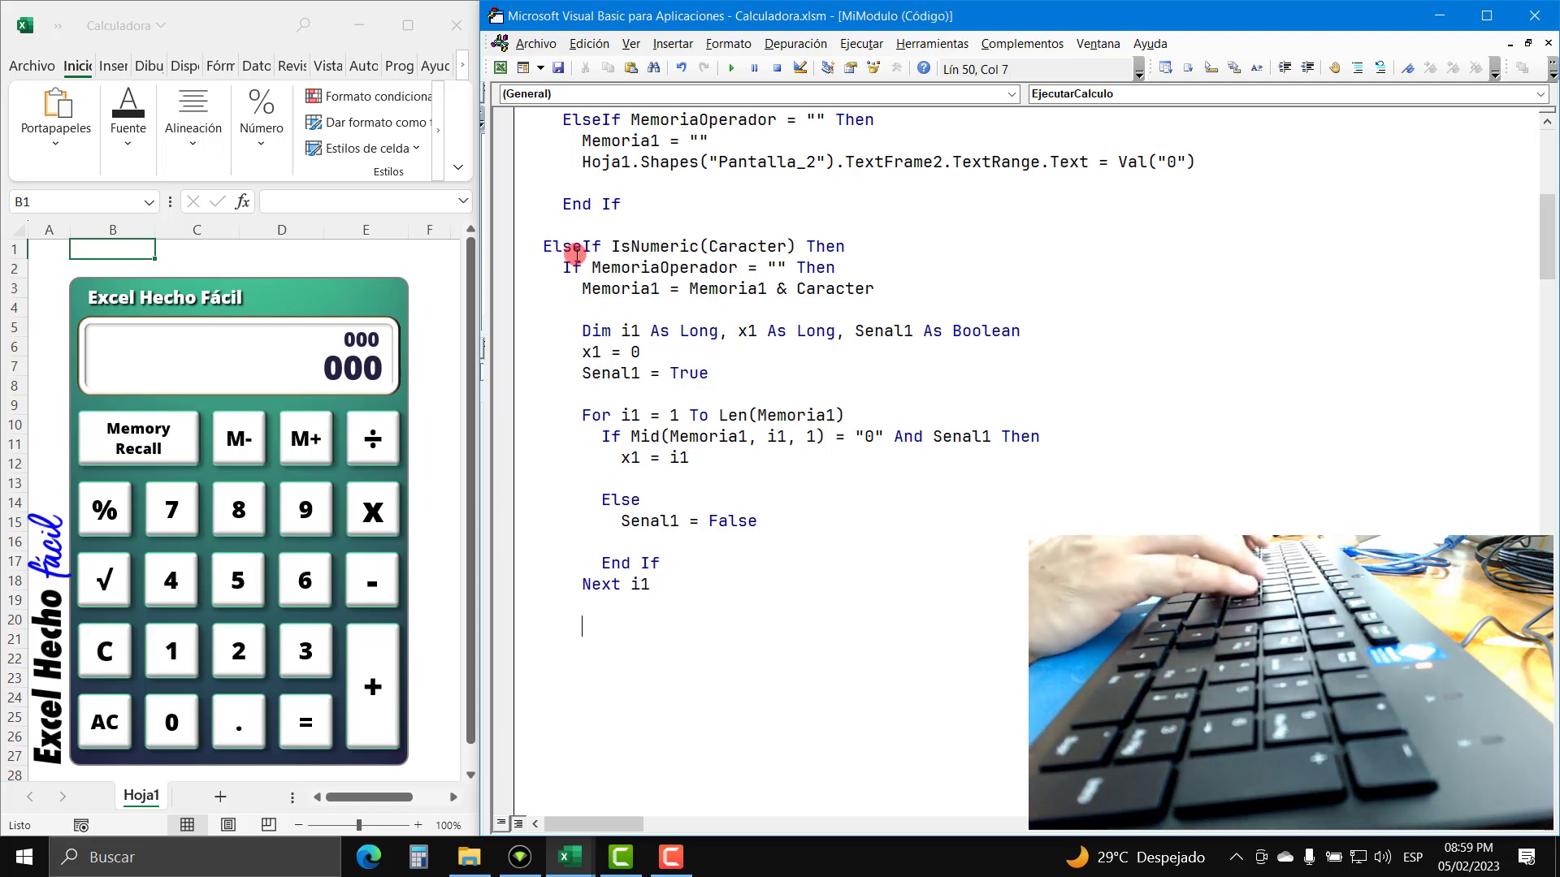
Write Memoria1 = Right(Memoria1, Len(Memoria1) - x1) to strip leading zeros
{"action": "type", "text": "memoria"}
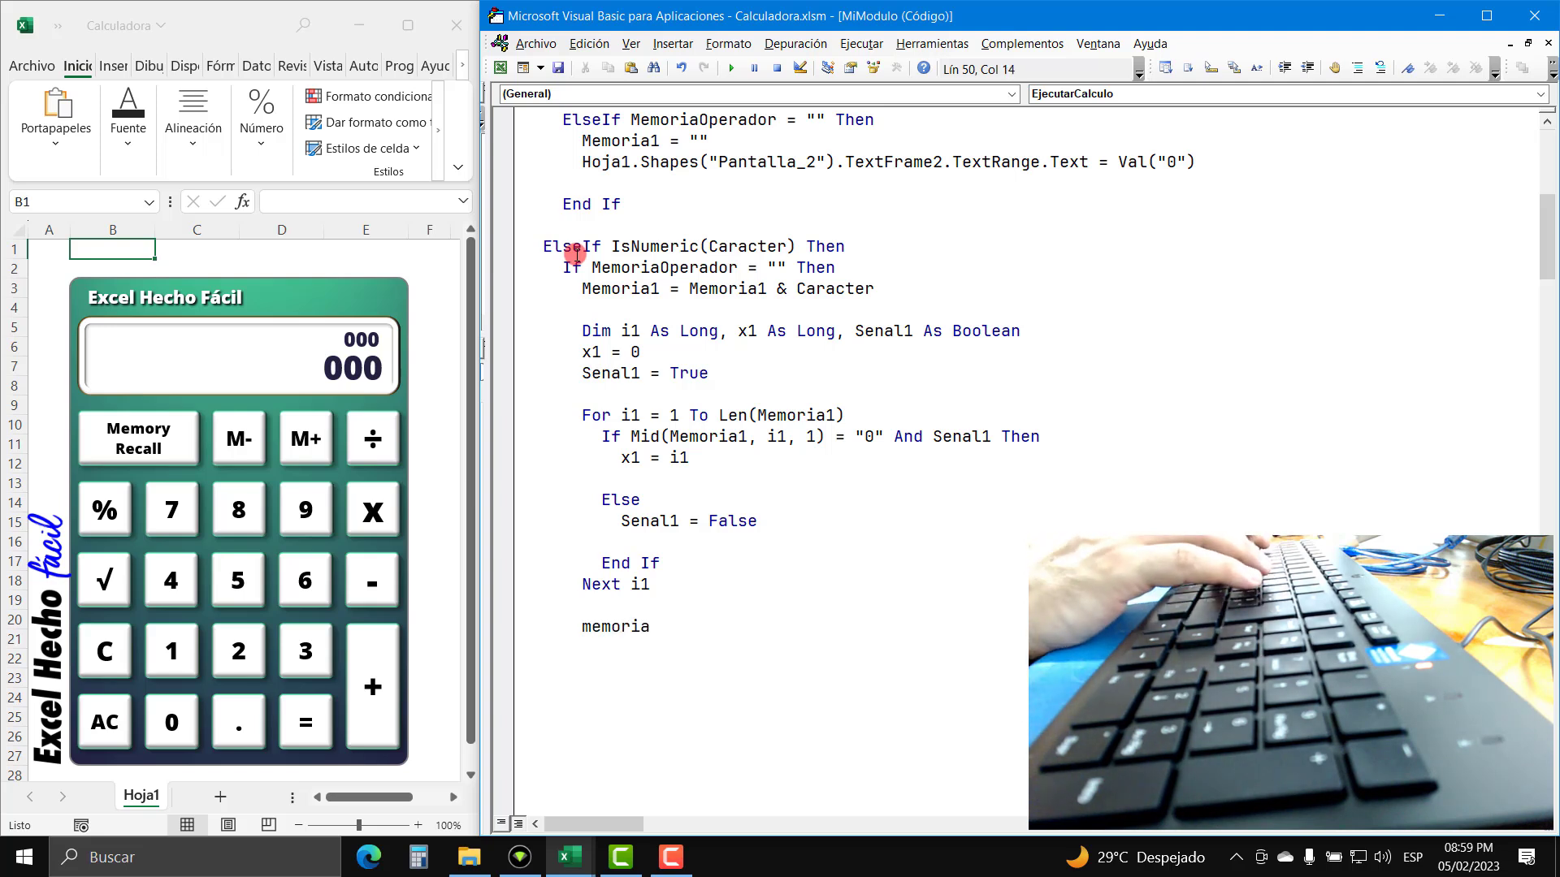
{"action": "type", "text": "1"}
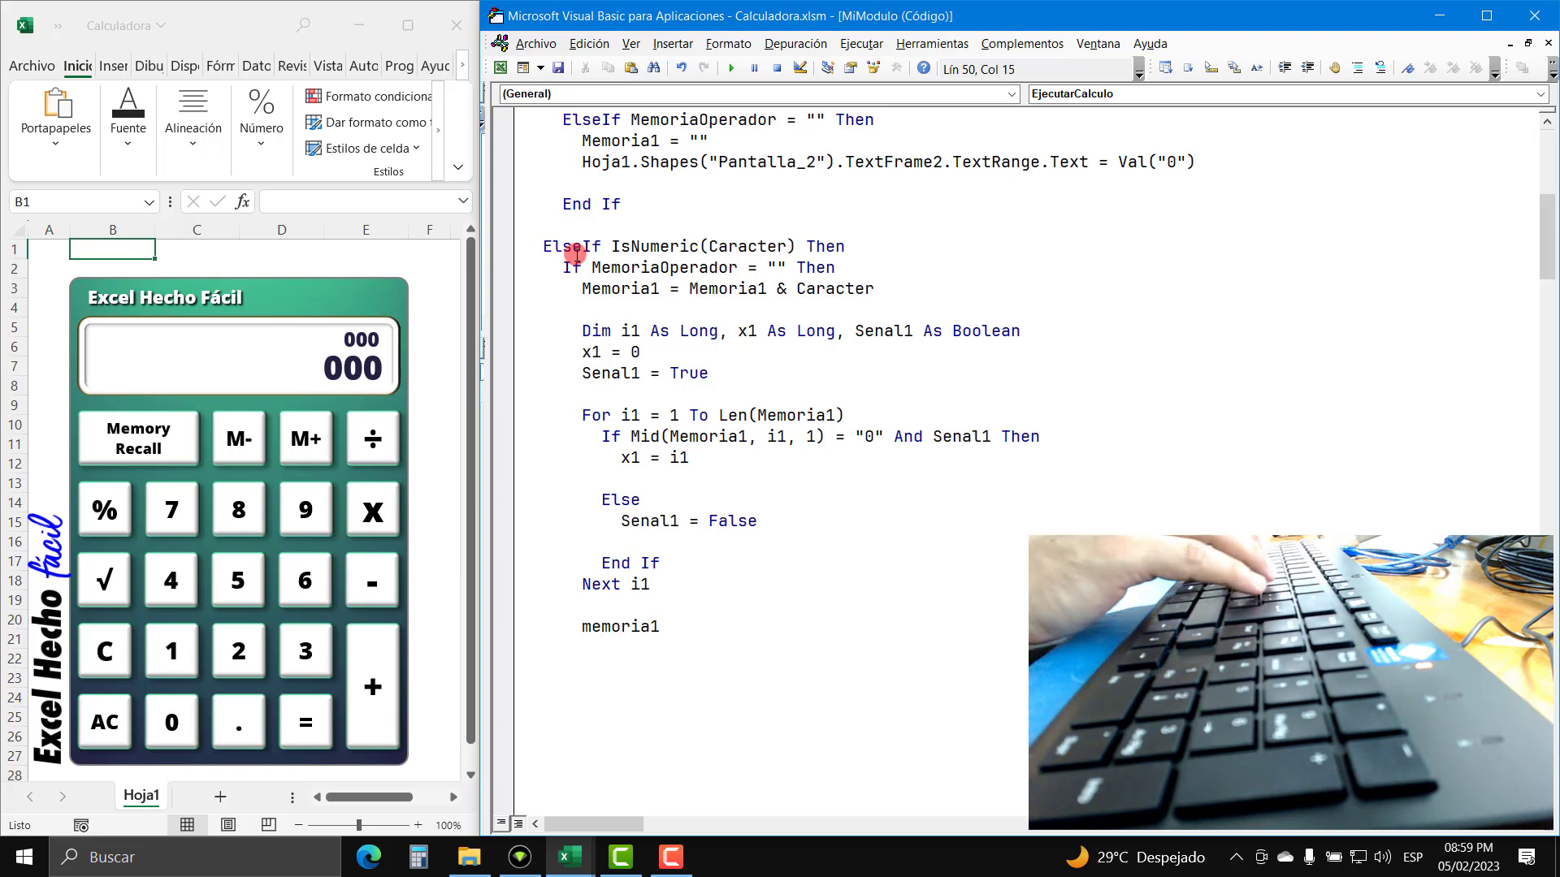
{"action": "type", "text": " ="}
{"action": "key", "text": "BackSpace"}
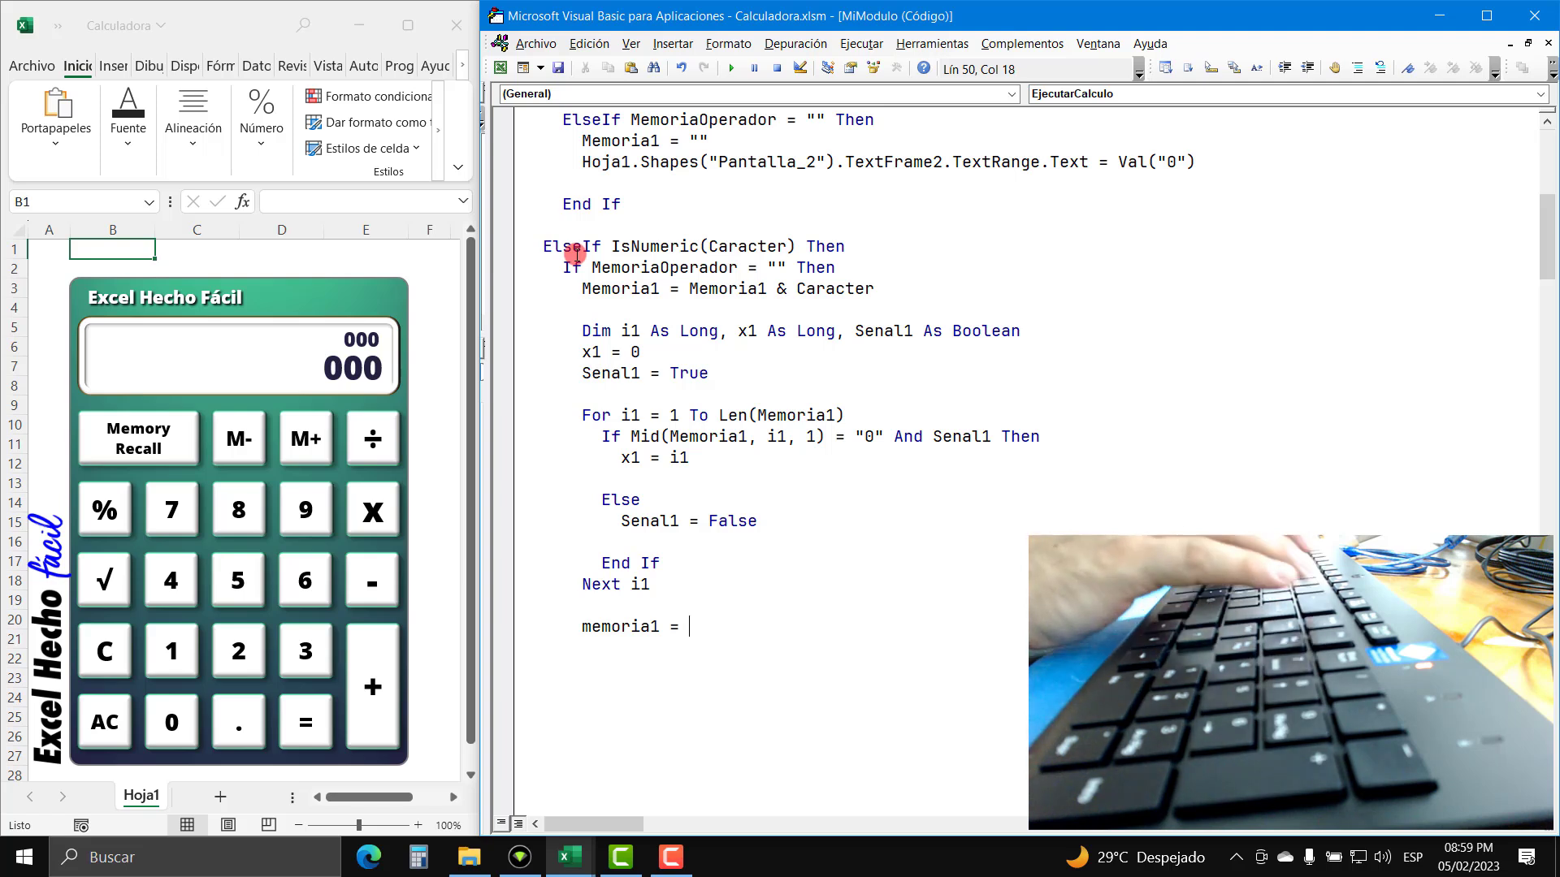
{"action": "type", "text": "vba.ri"}
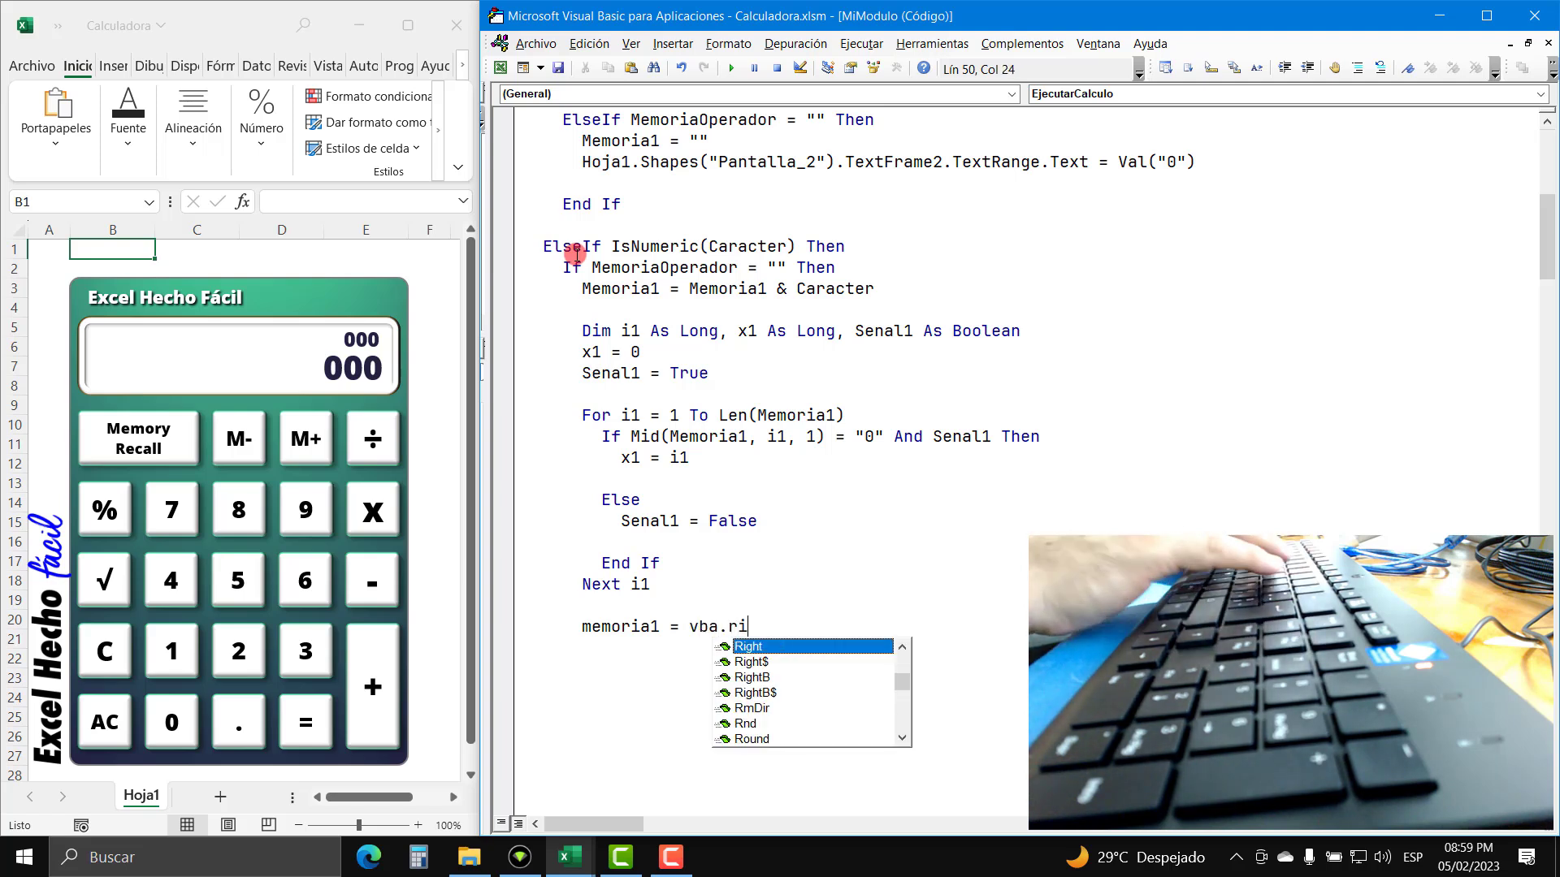
{"action": "type", "text": "g"}
{"action": "key", "text": "Tab"}
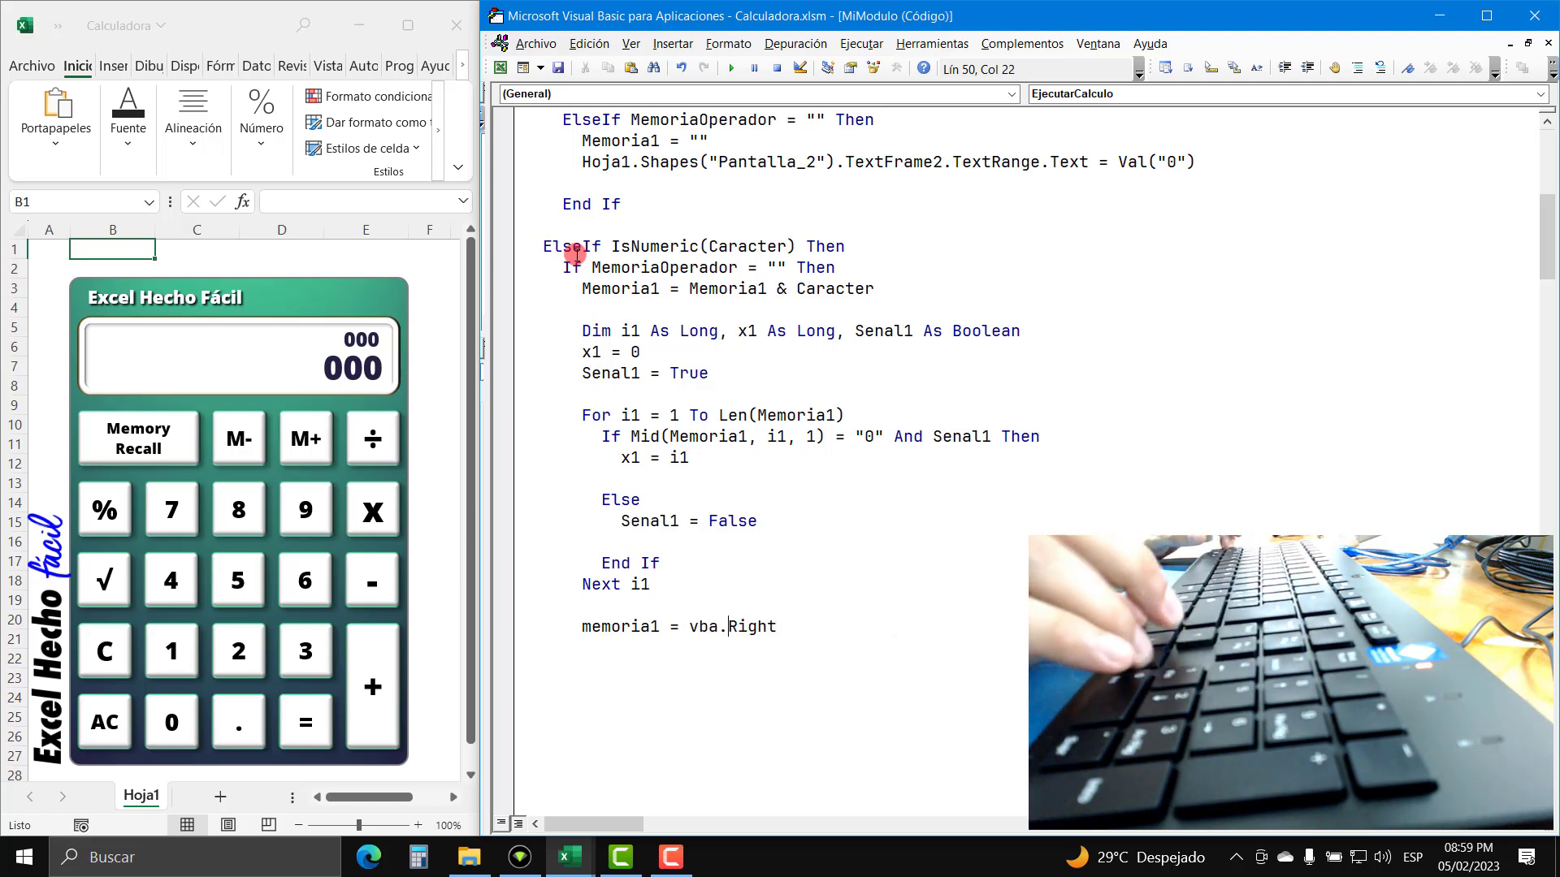
{"action": "key", "text": "BackSpace"}
{"action": "key", "text": "BackSpace"}
{"action": "key", "text": "BackSpace"}
{"action": "key", "text": "BackSpace"}
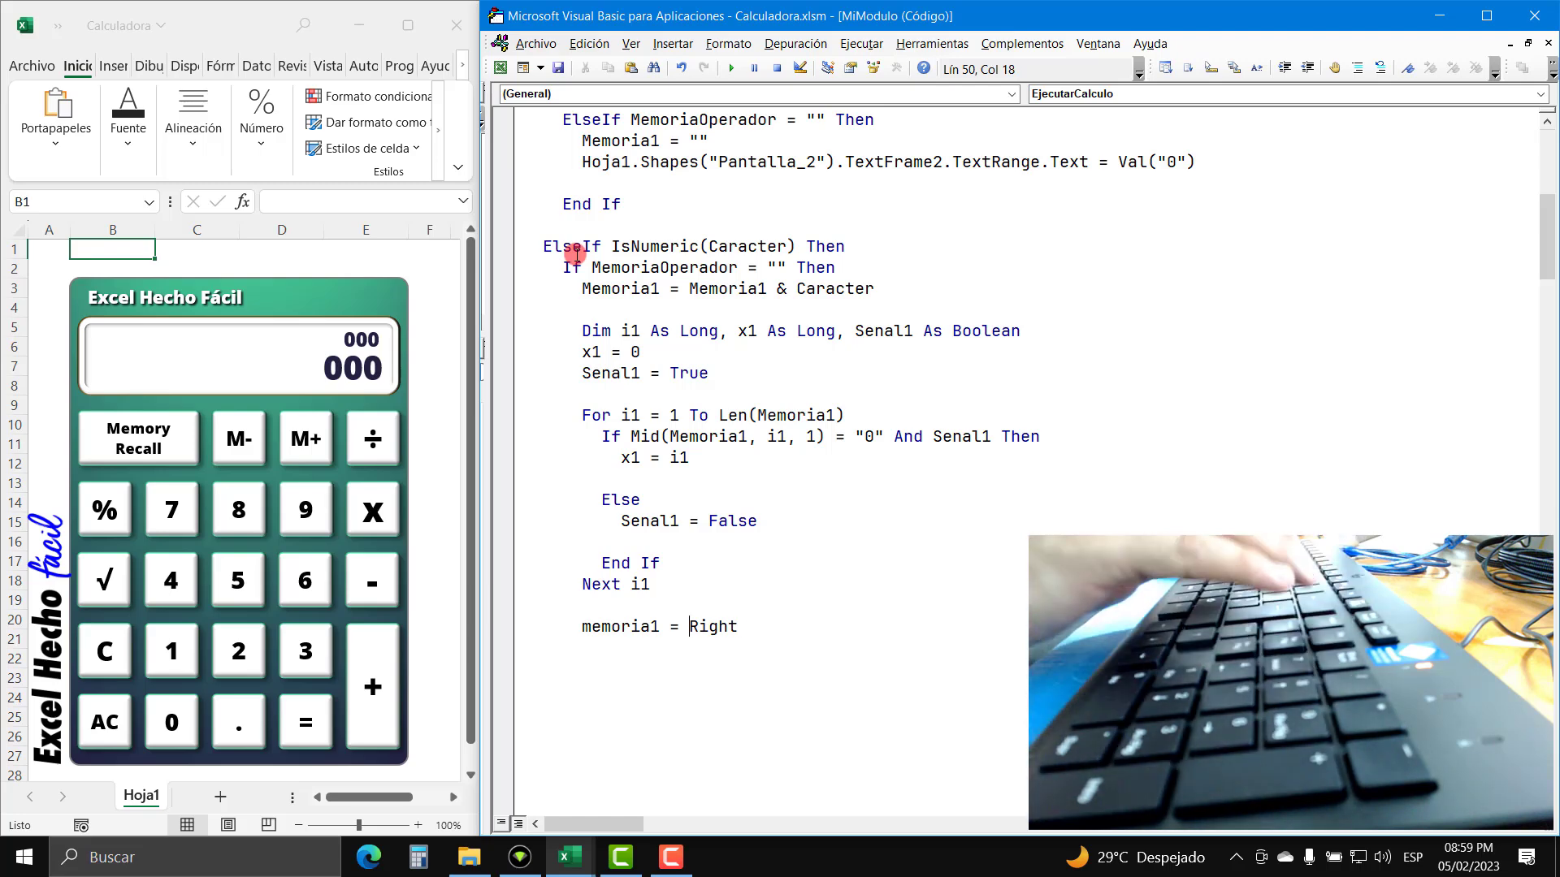
{"action": "key", "text": "End"}
{"action": "type", "text": "("}
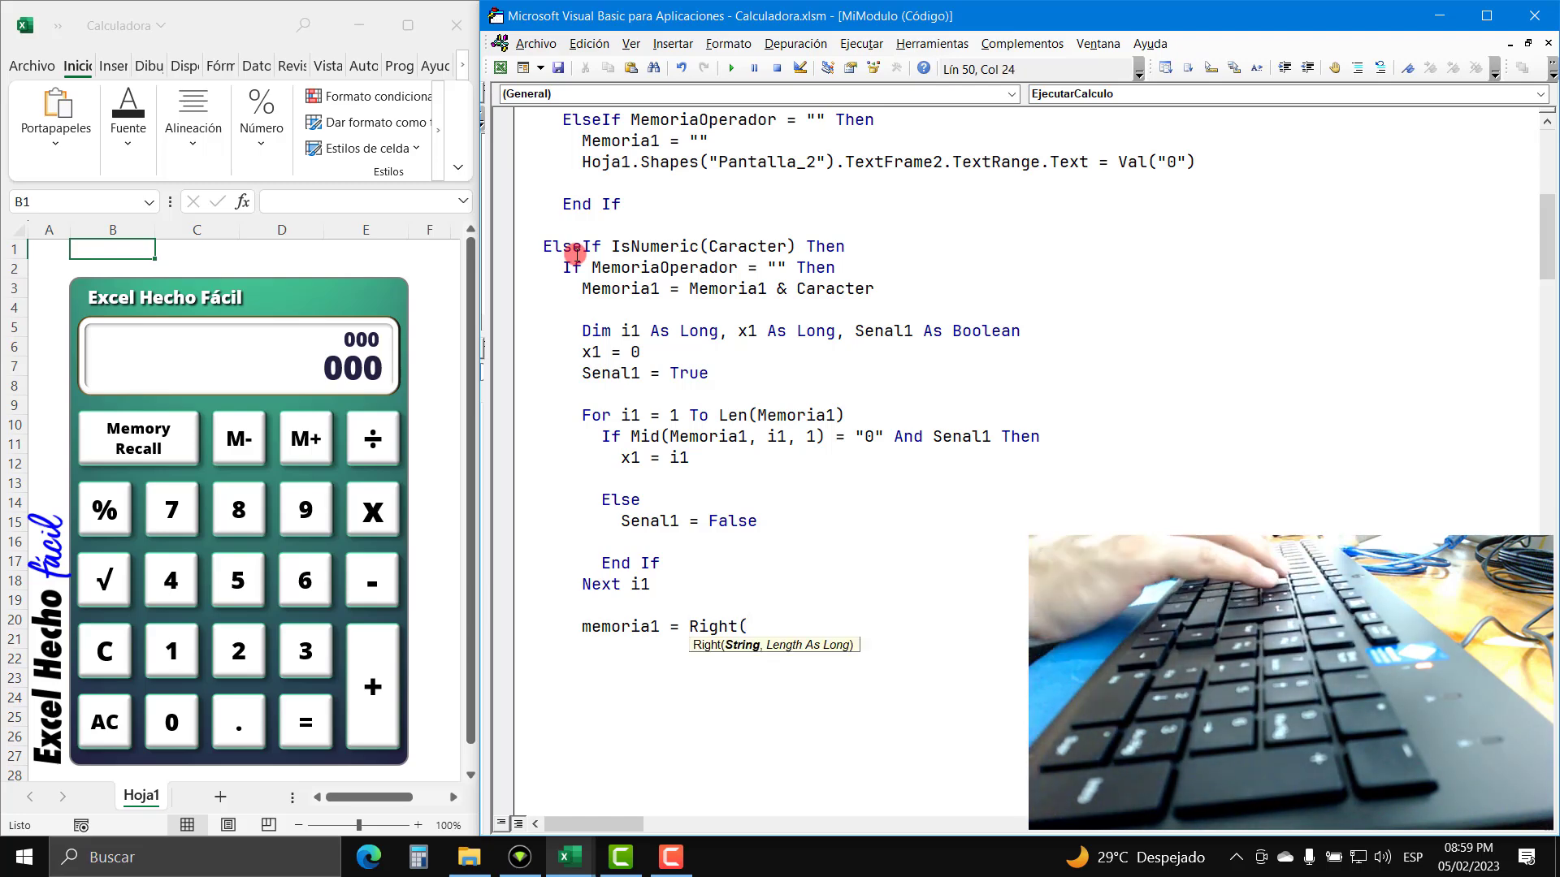
{"action": "type", "text": "memoria"}
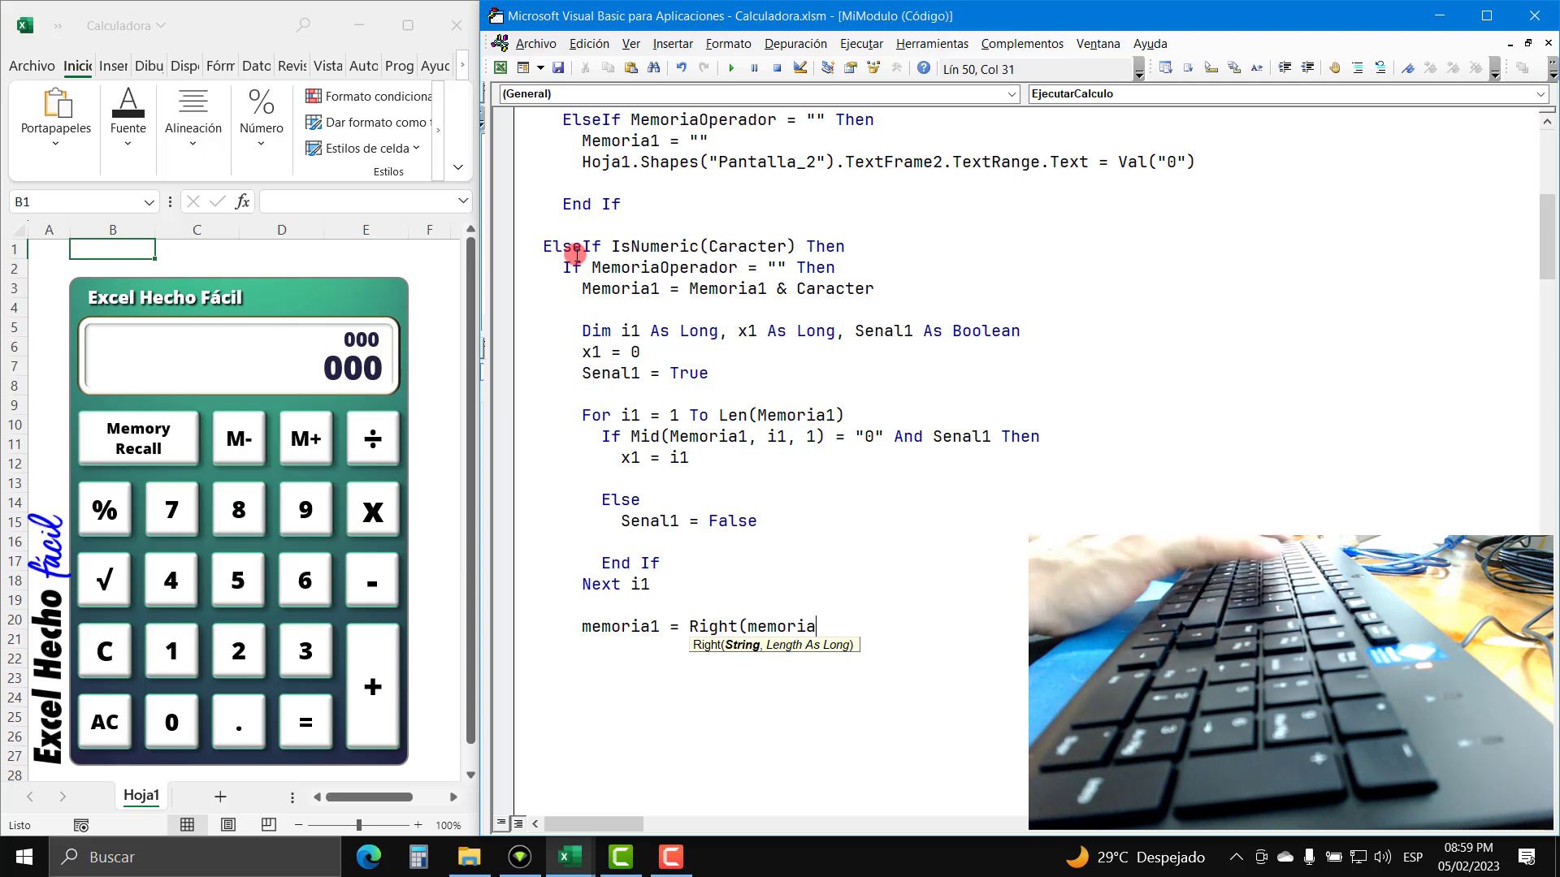
{"action": "type", "text": "1"}
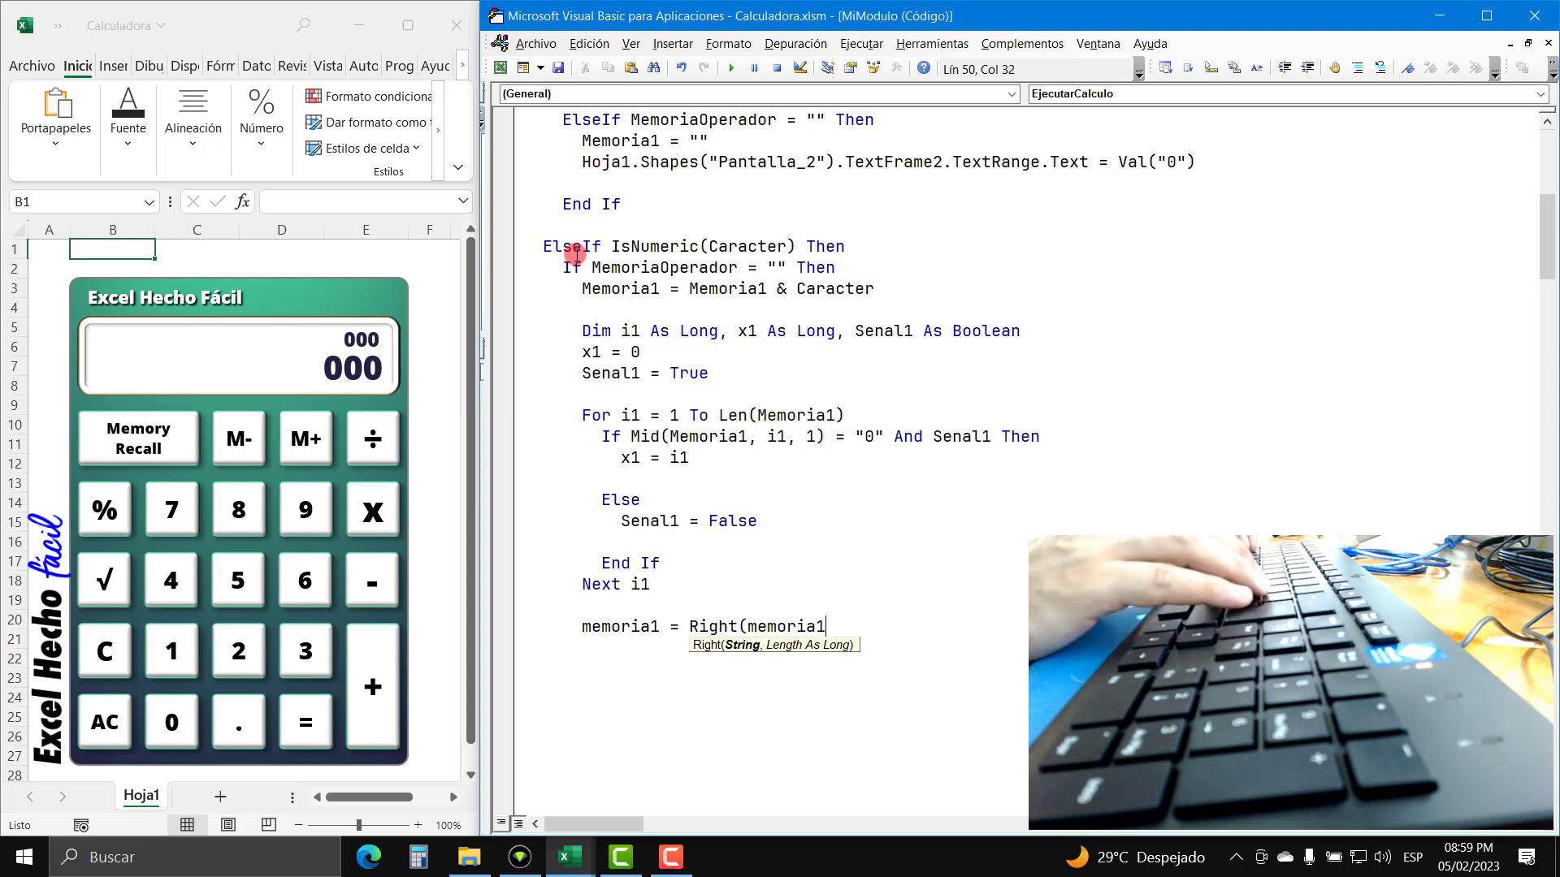
{"action": "type", "text": "1,le"}
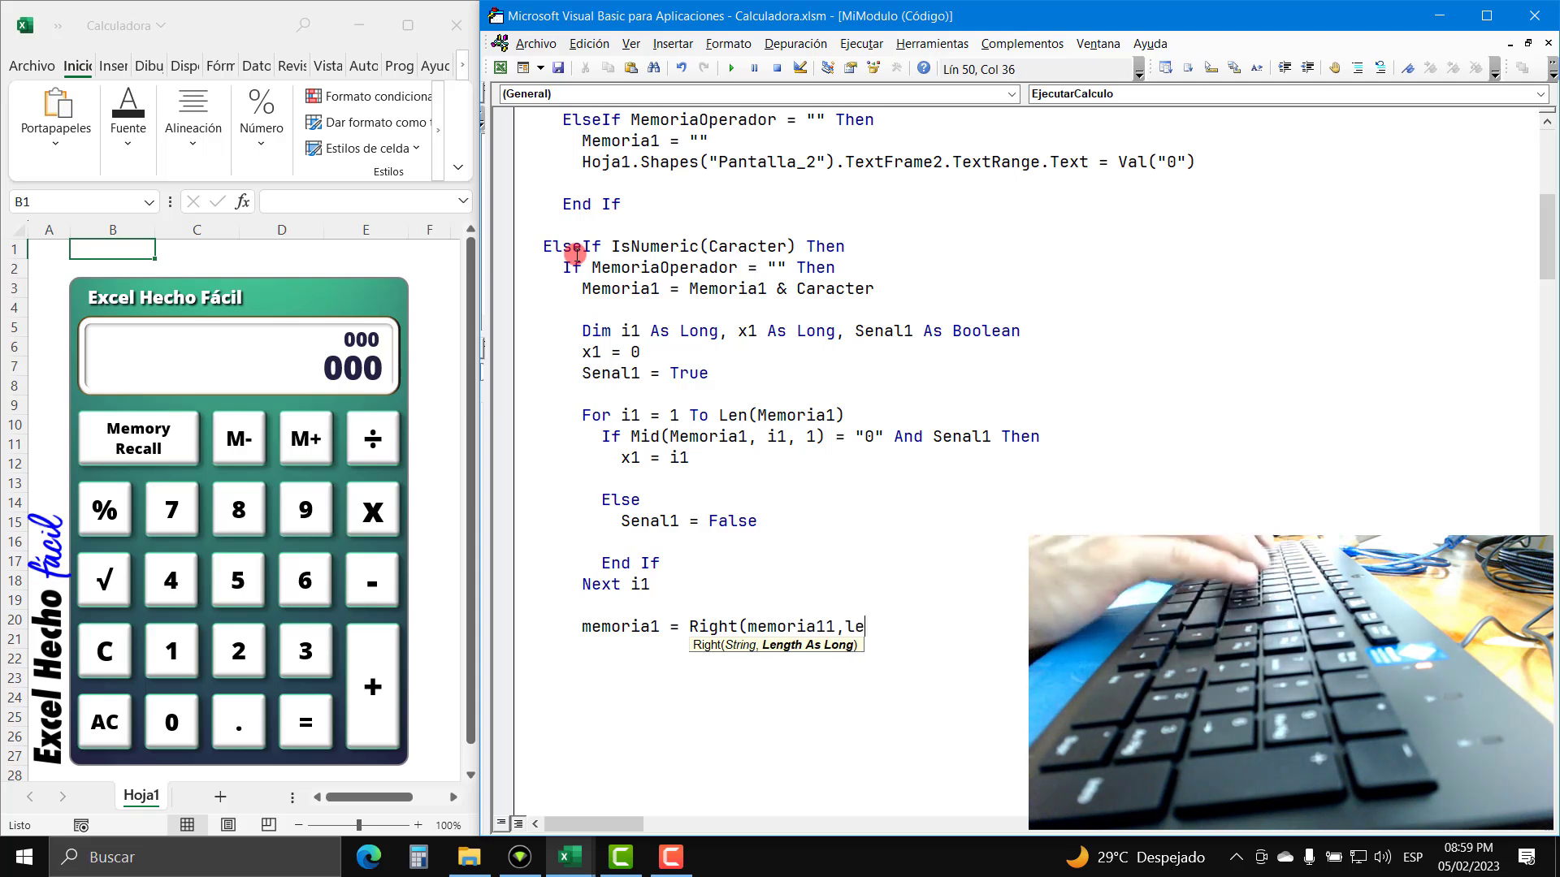
{"action": "type", "text": "n("}
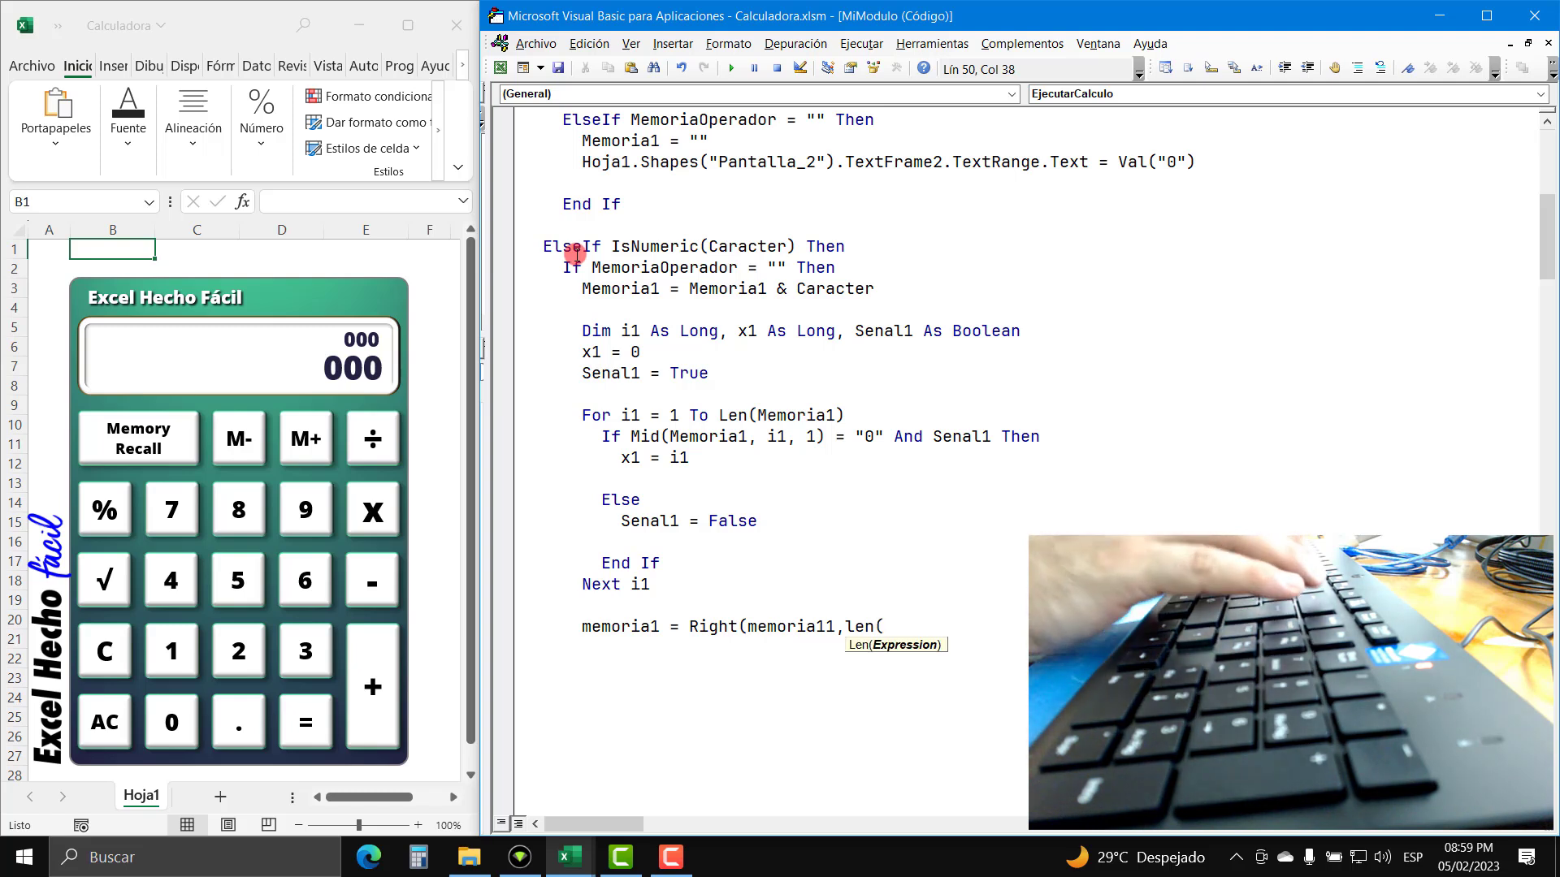
{"action": "type", "text": "memoria"}
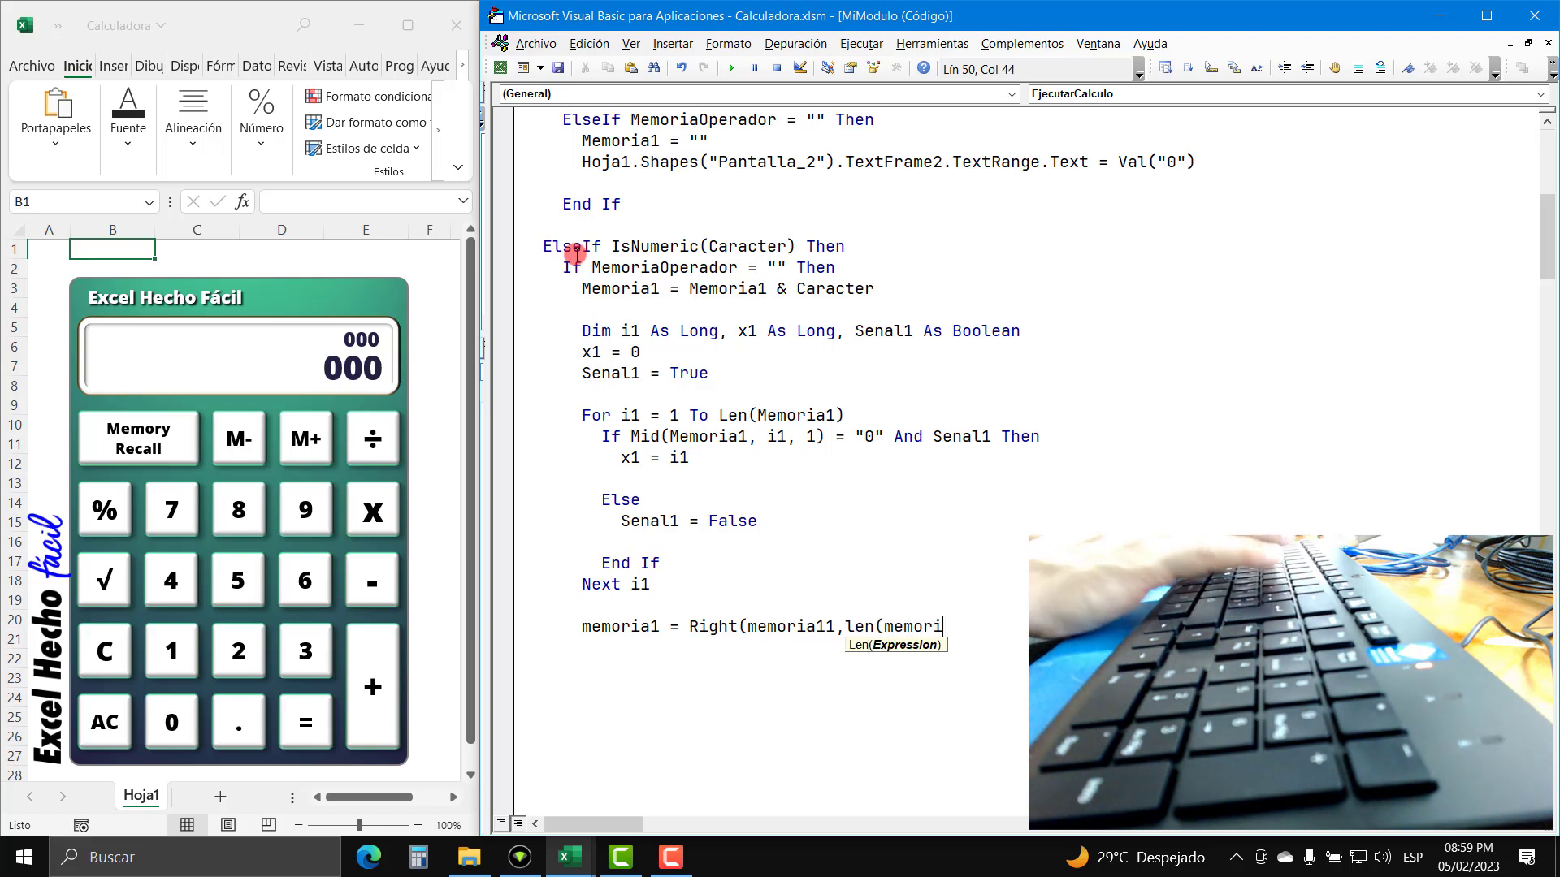
{"action": "type", "text": "1"}
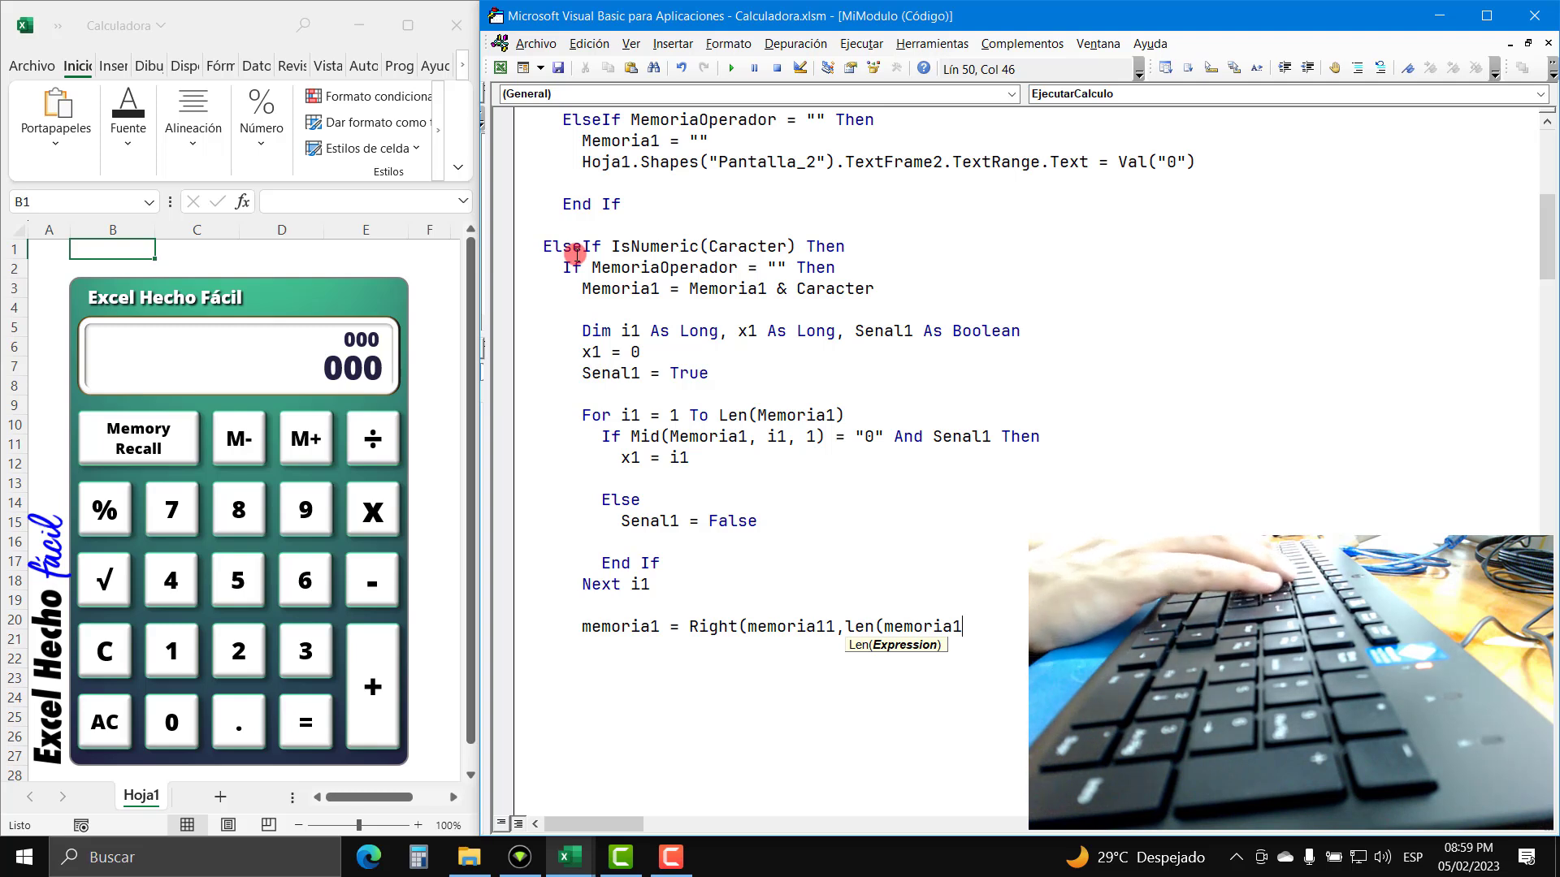
{"action": "type", "text": ")-"}
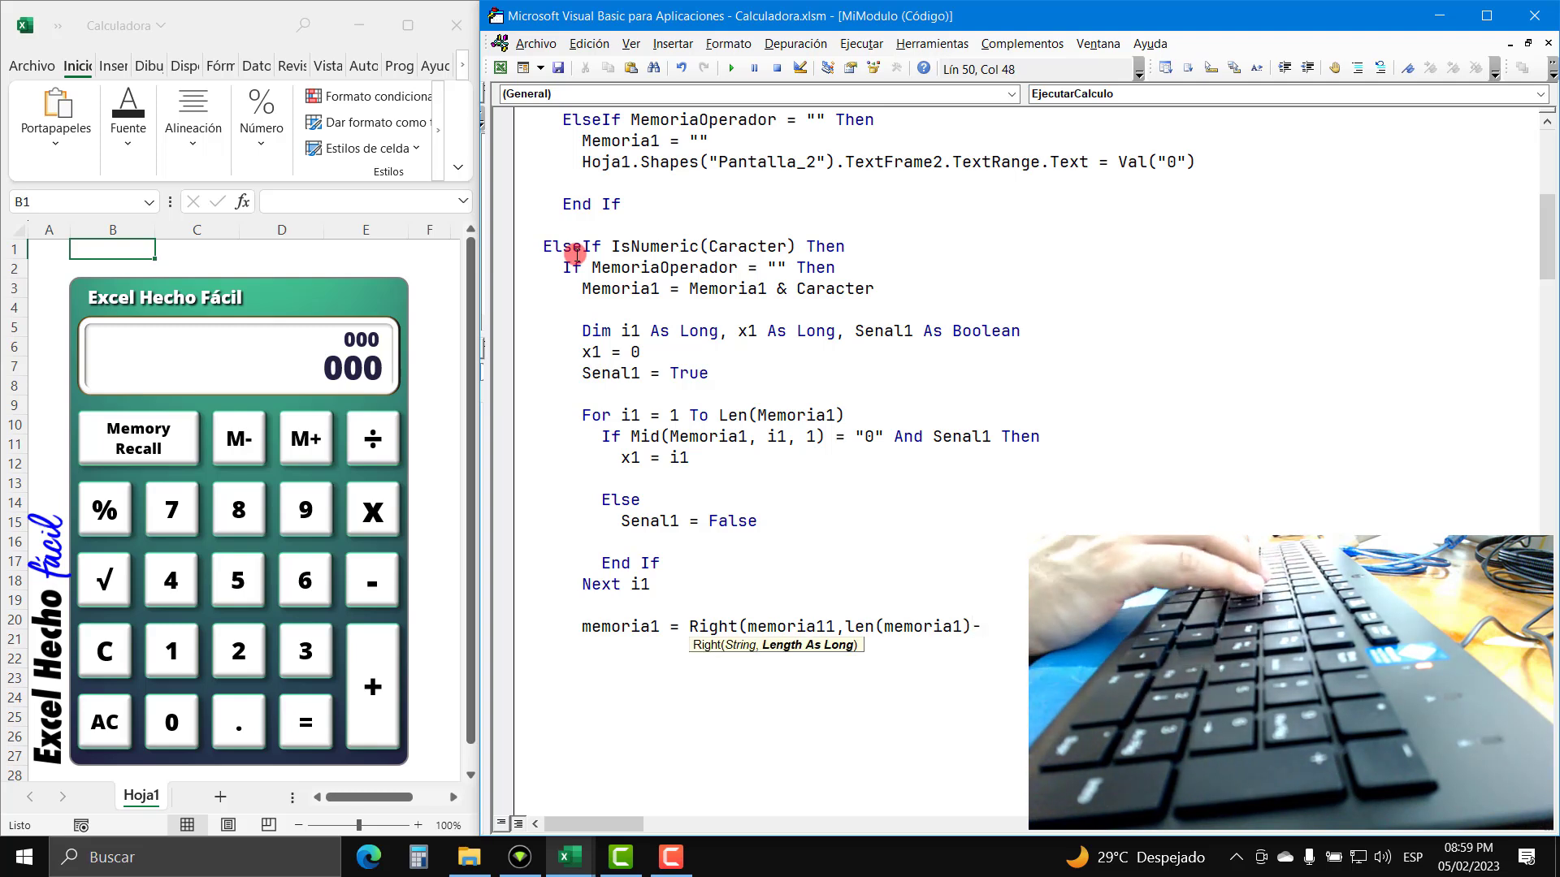
{"action": "type", "text": "x1)"}
{"action": "key", "text": "Left"}
{"action": "key", "text": "Left"}
{"action": "key", "text": "Left"}
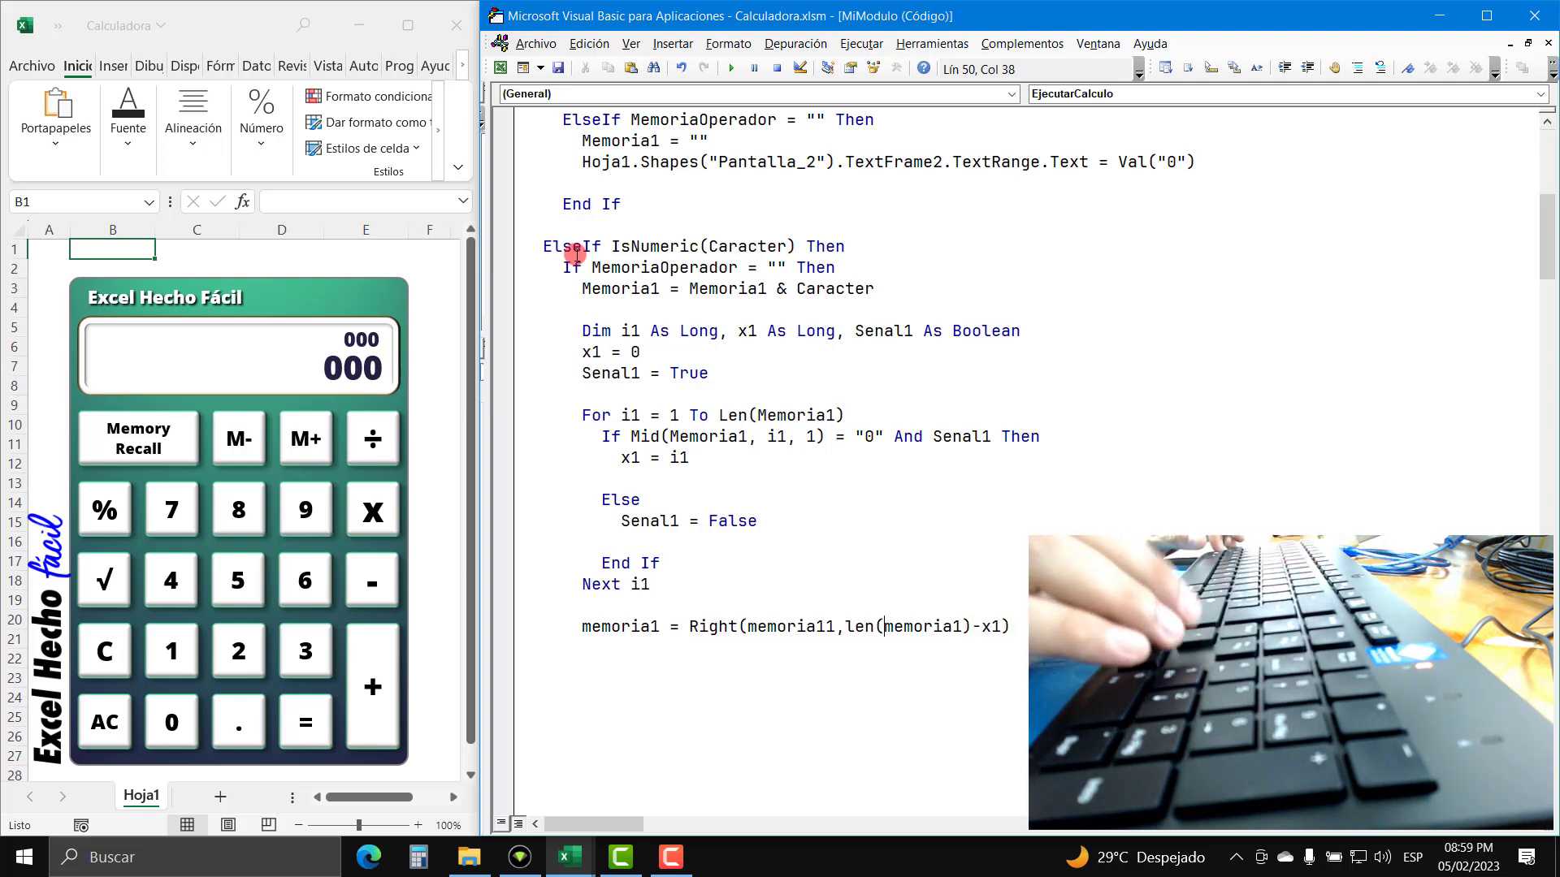
{"action": "key", "text": "BackSpace"}
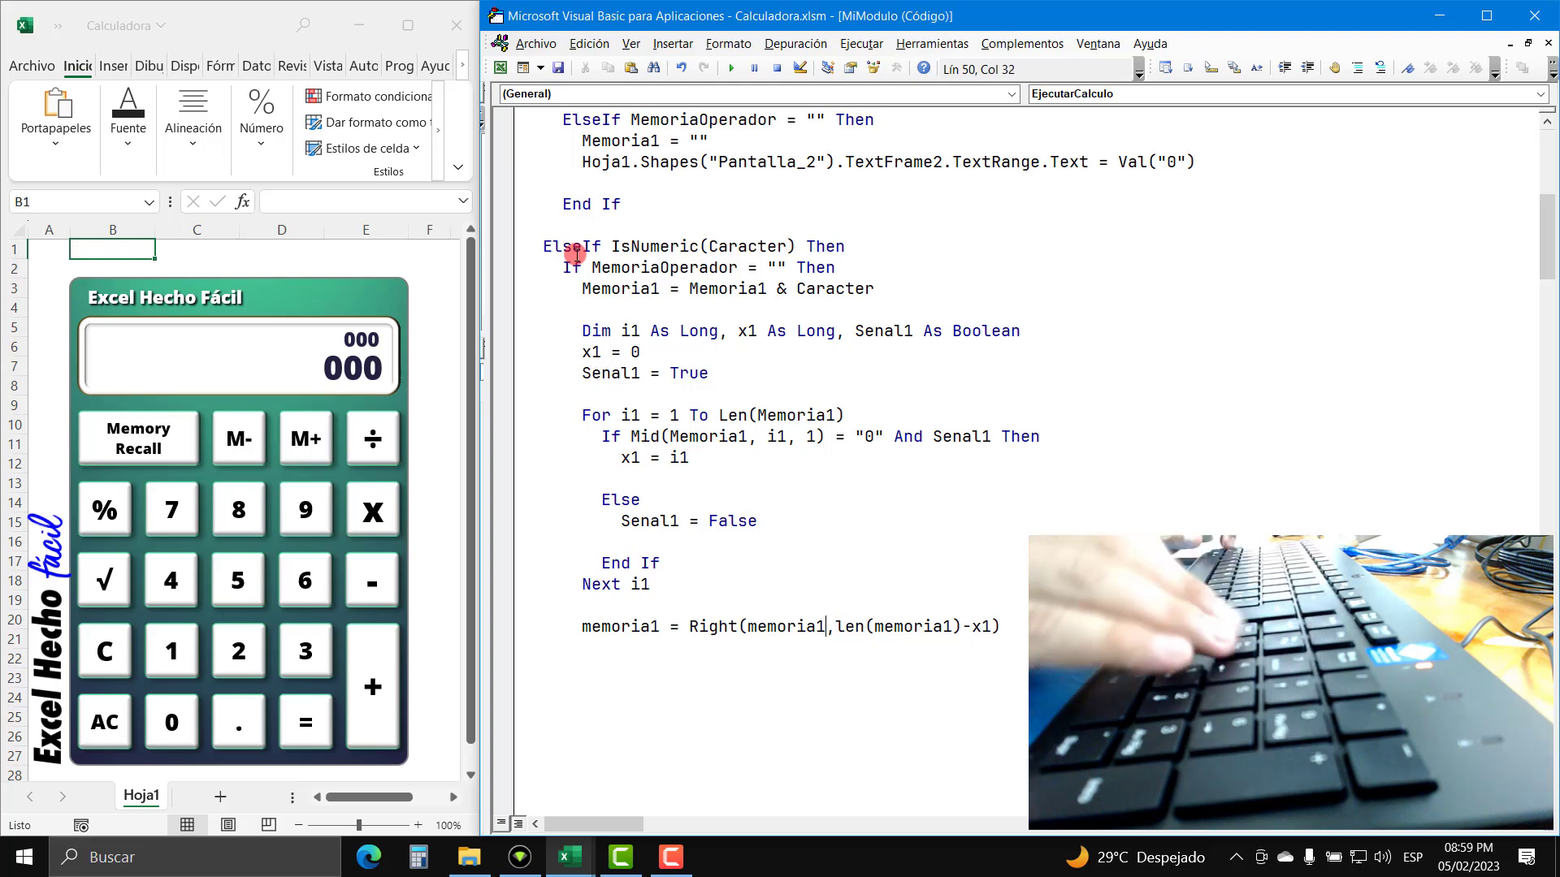
{"action": "key", "text": "Return"}
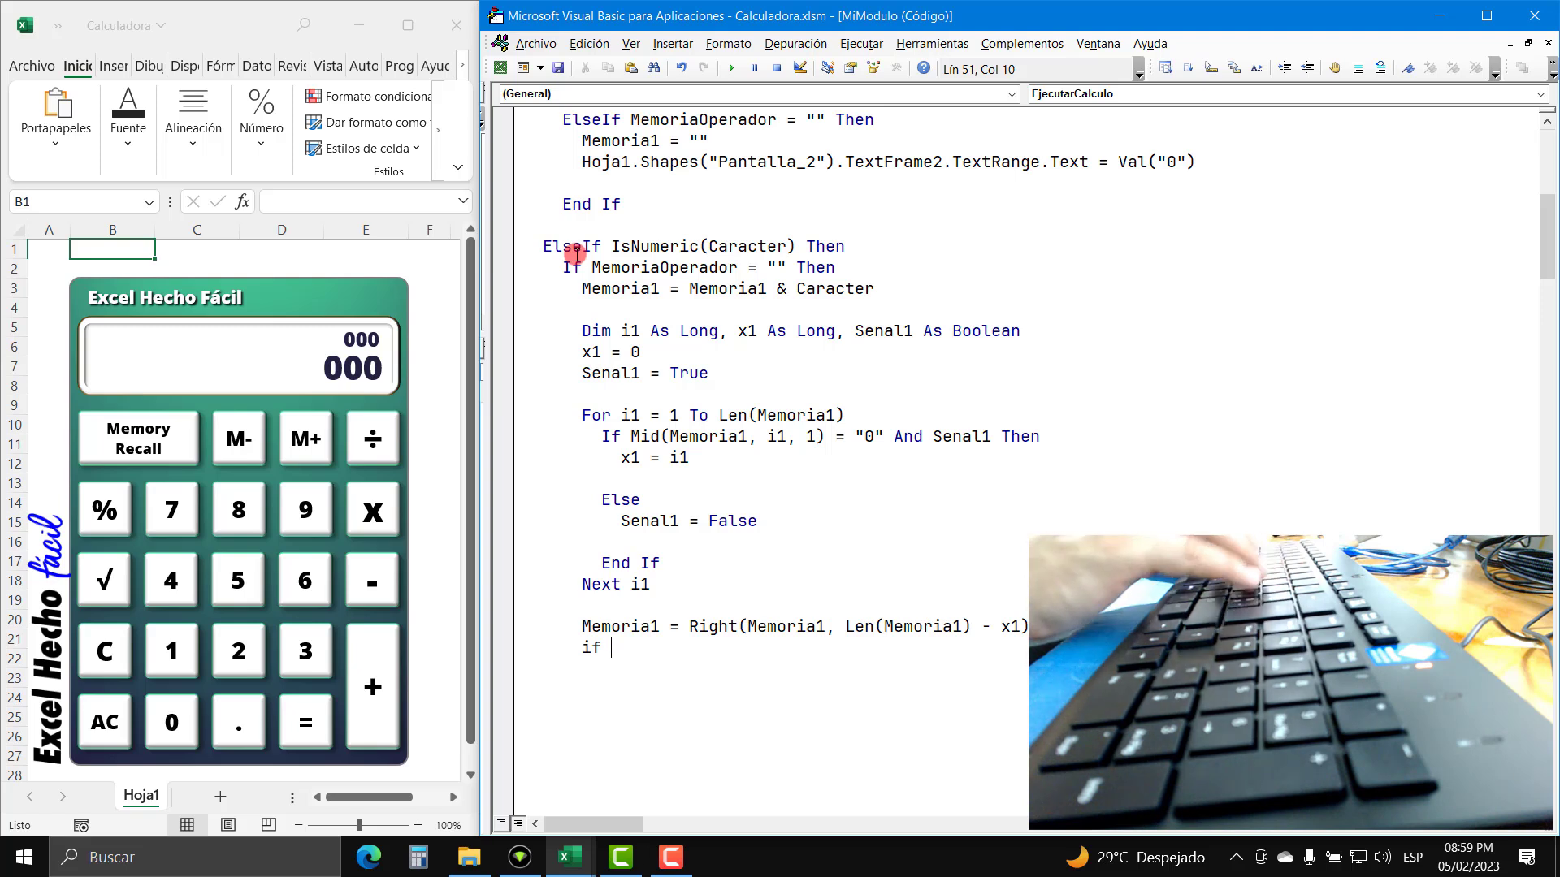
Add If Memoria1 = "" Then Memoria1 = "0" End If
{"action": "type", "text": "memoria1"}
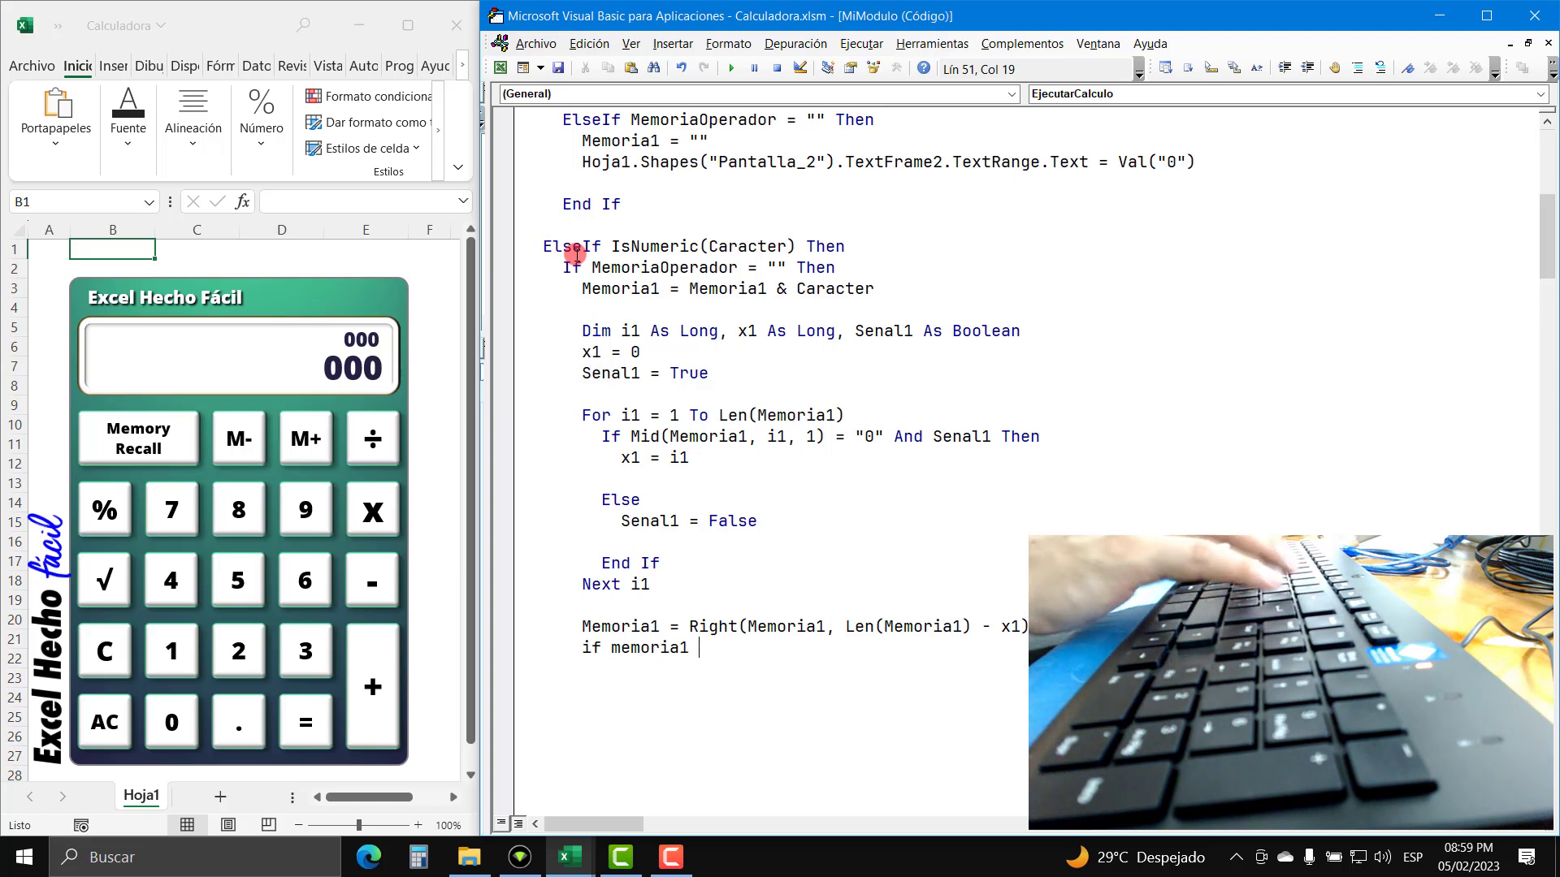
{"action": "type", "text": "= \"\" then"}
{"action": "key", "text": "Return"}
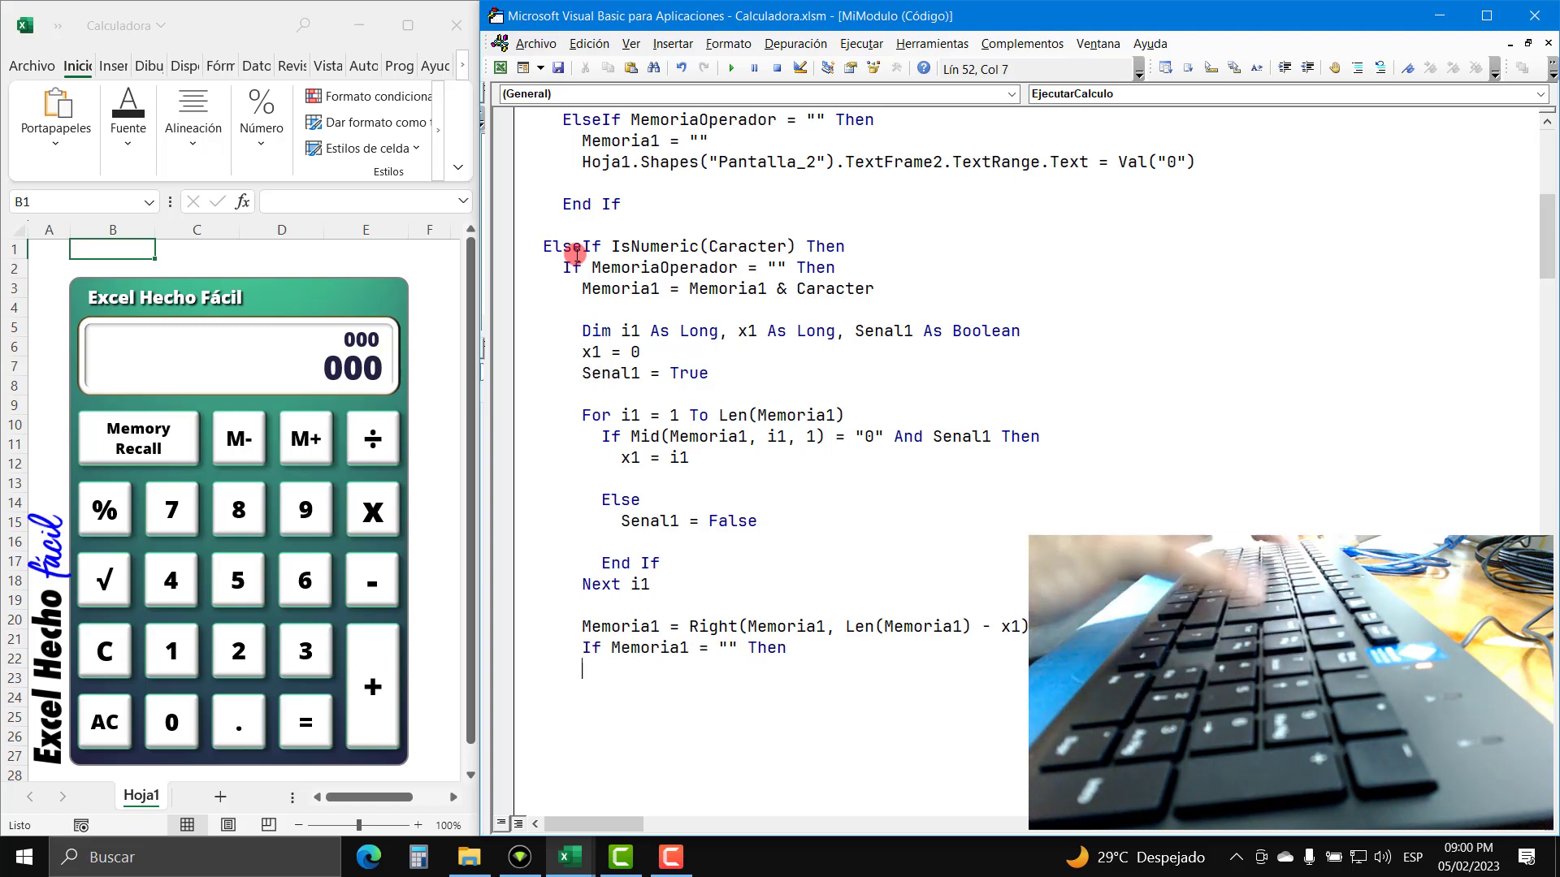
{"action": "key", "text": "Tab"}
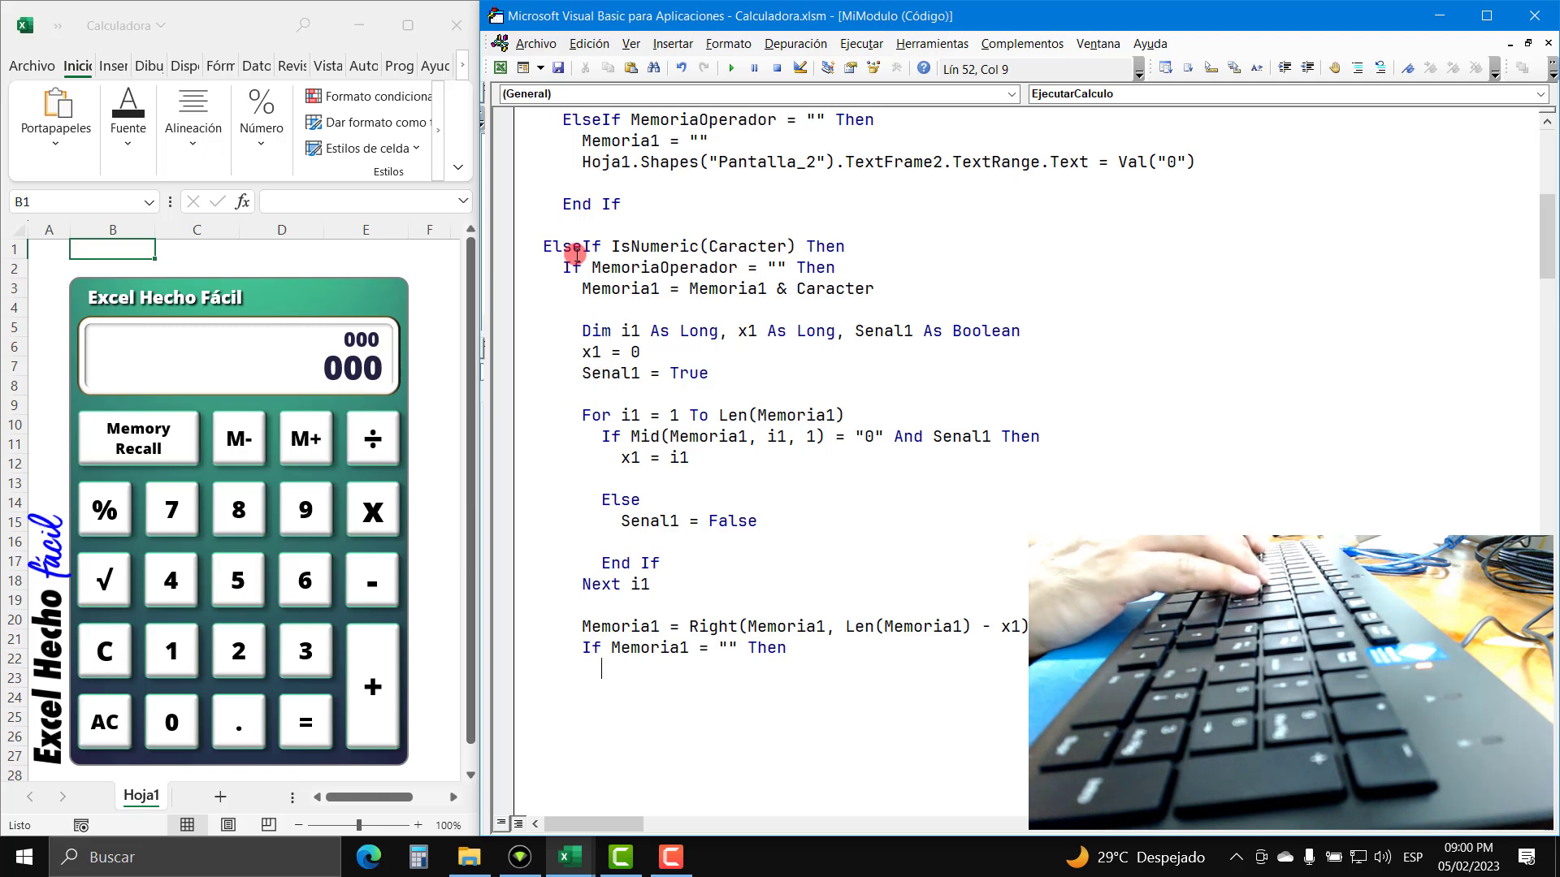
{"action": "type", "text": "moria1"}
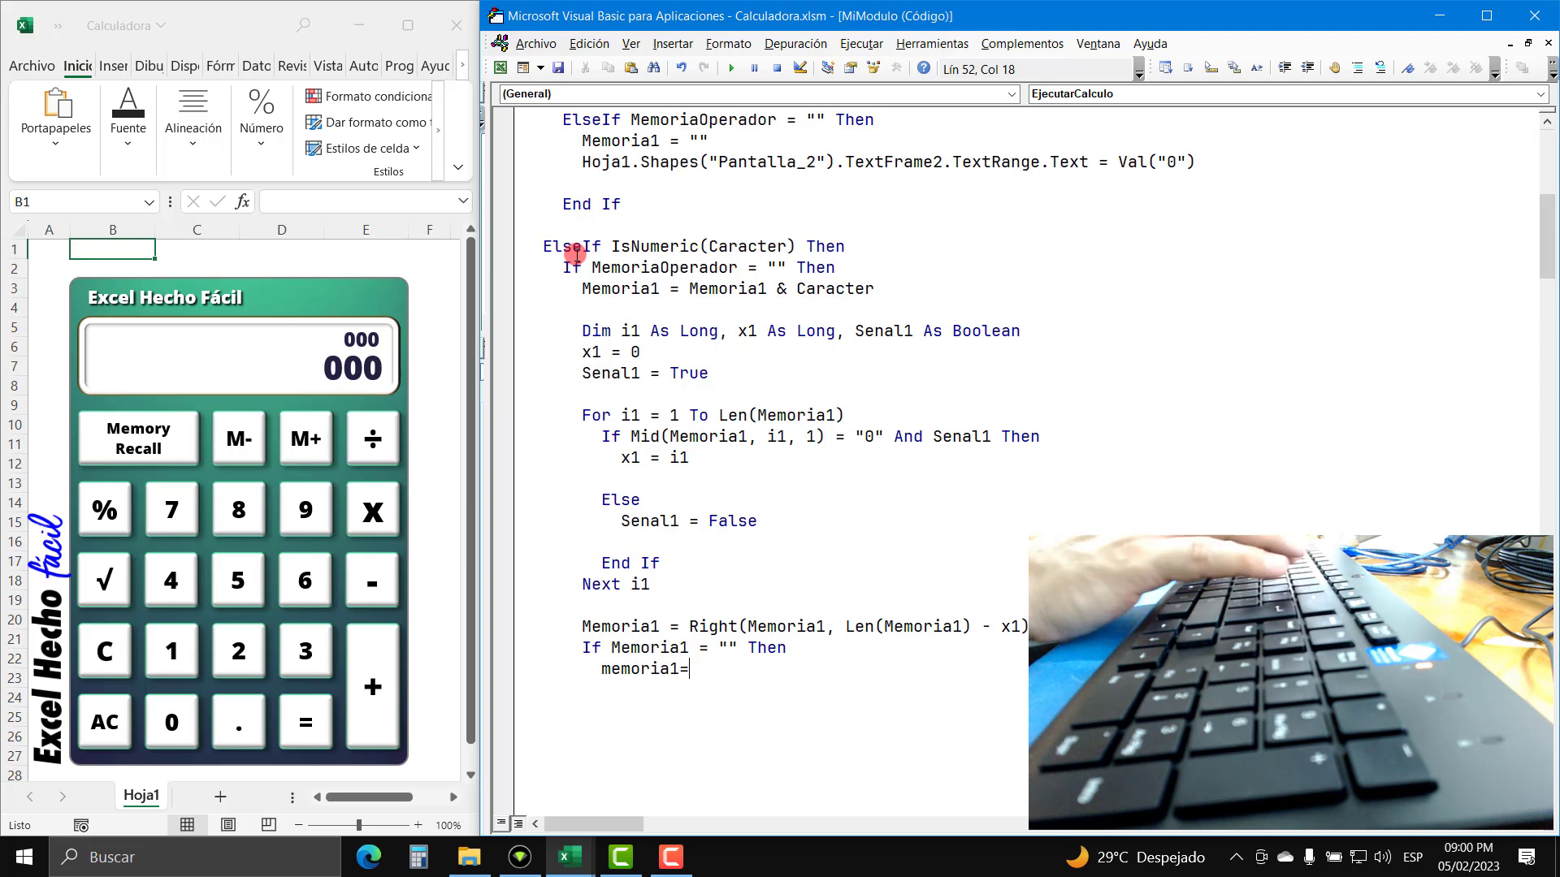
{"action": "type", "text": "=\"0\""}
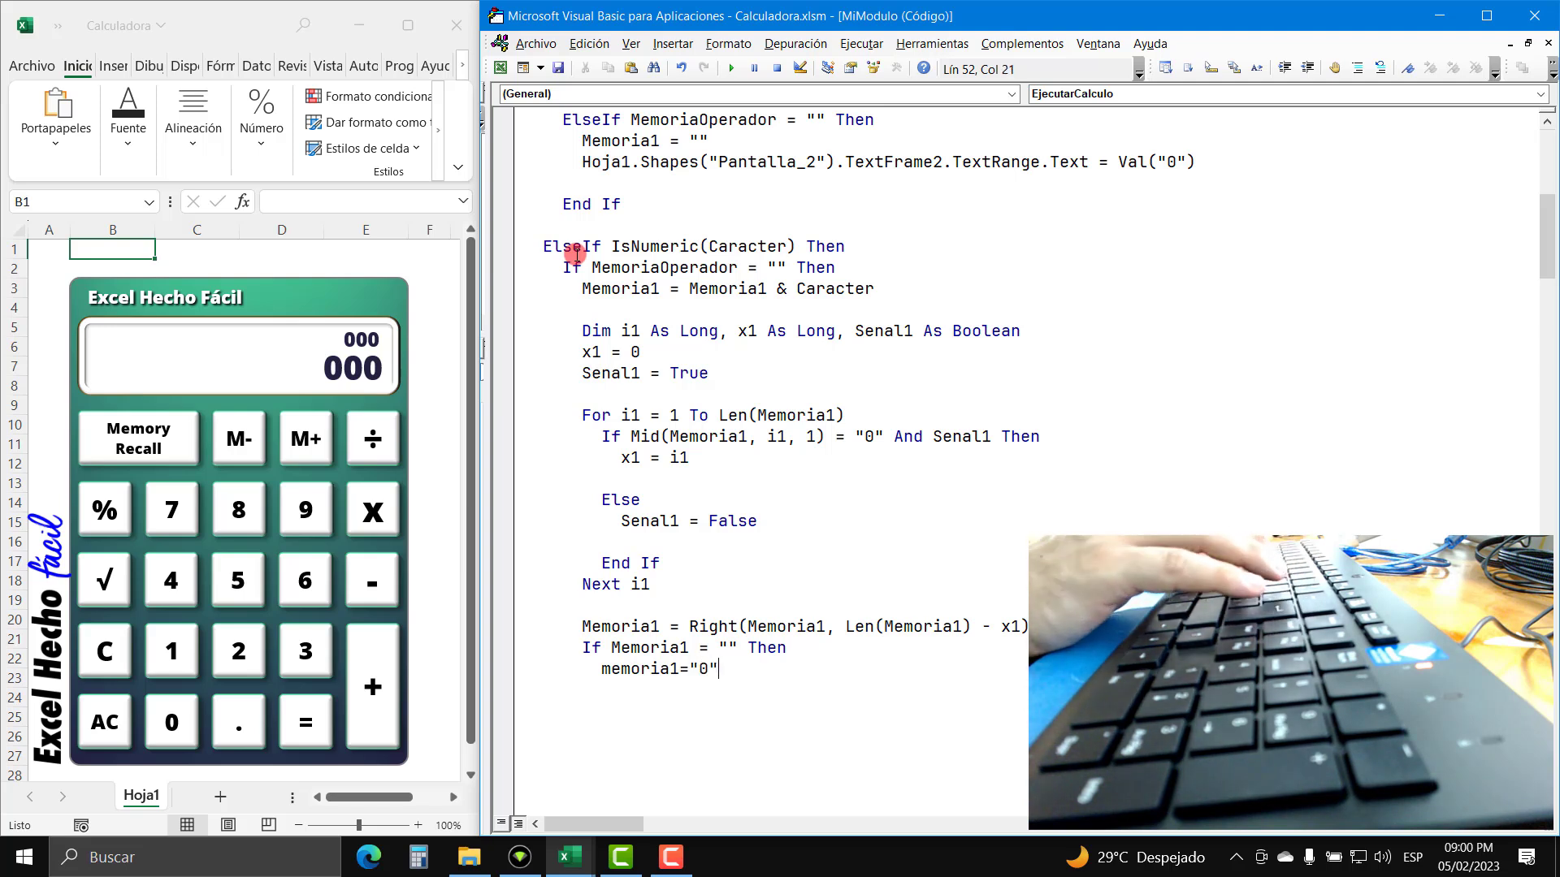
{"action": "key", "text": "Return"}
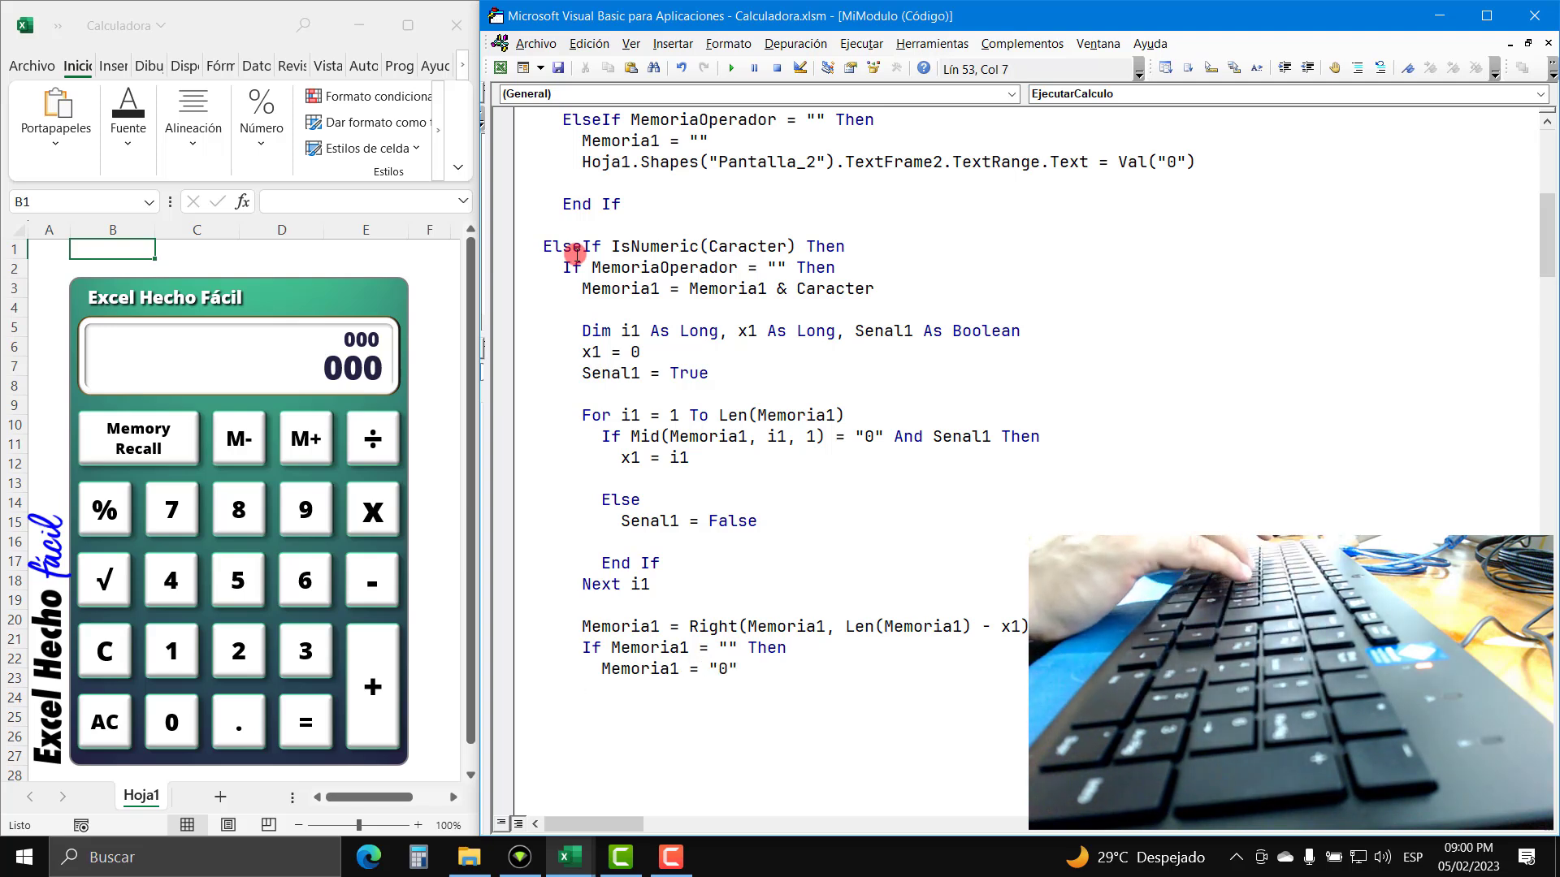
{"action": "type", "text": "end if"}
{"action": "key", "text": "Return"}
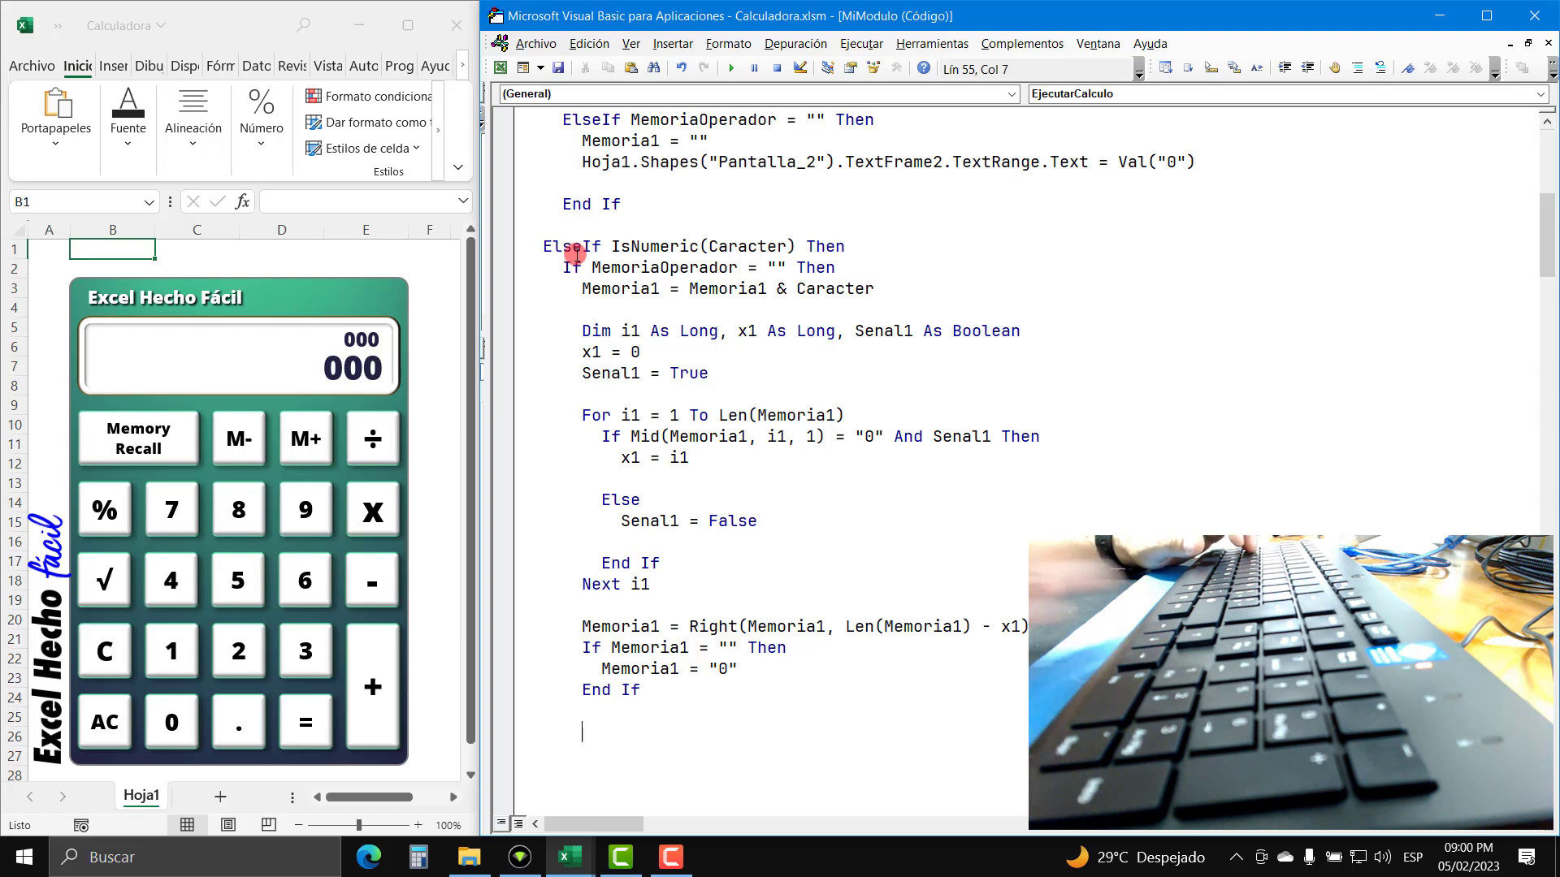
{"action": "type", "text": "hoja1."}
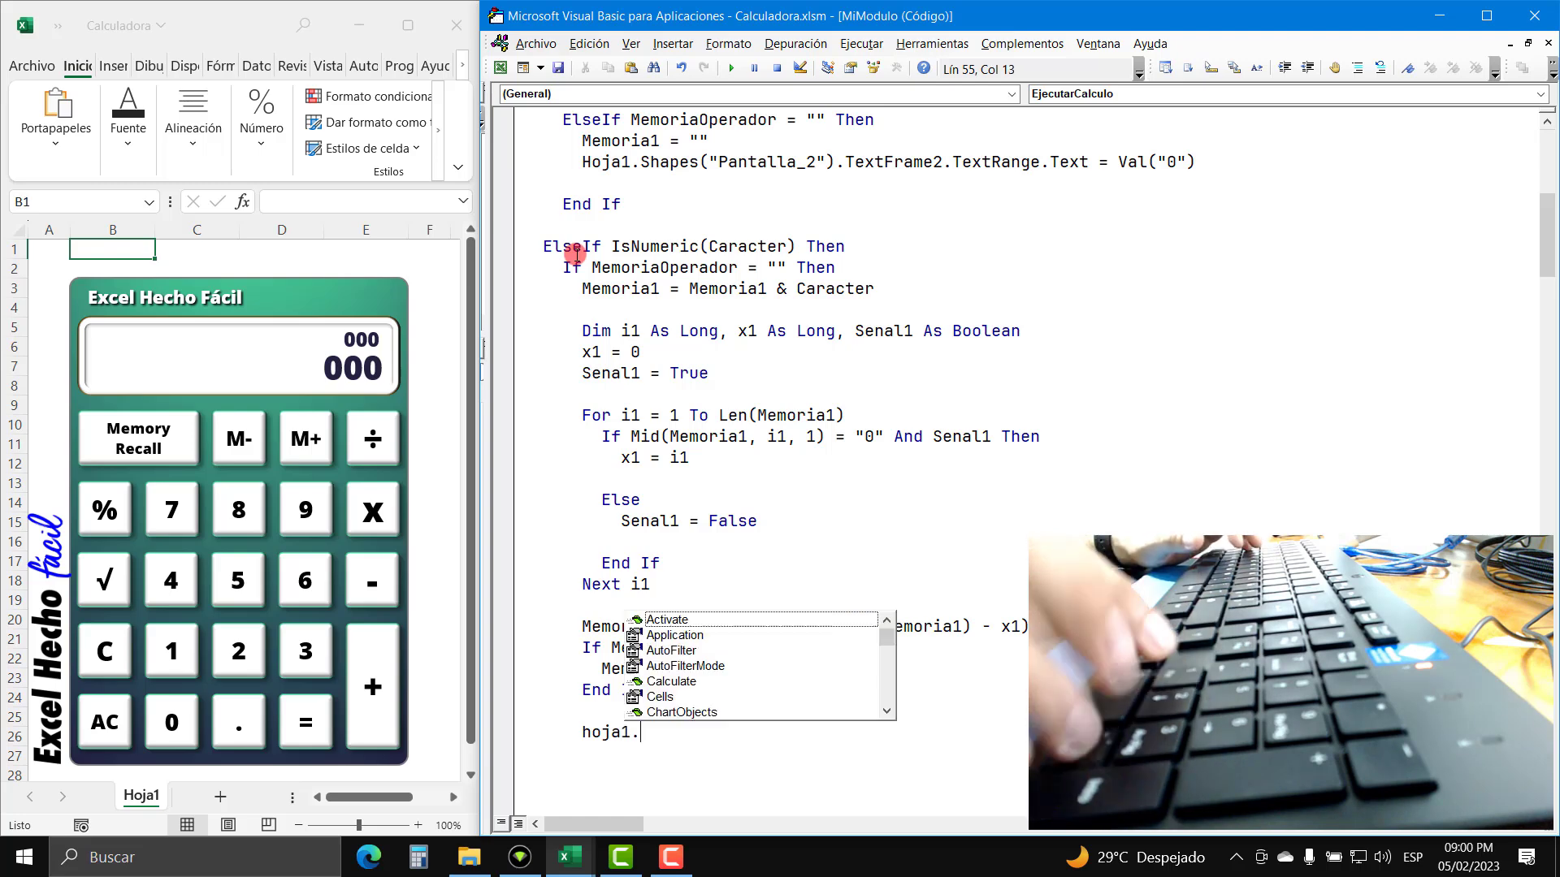
{"action": "type", "text": "sh"}
{"action": "key", "text": "Return"}
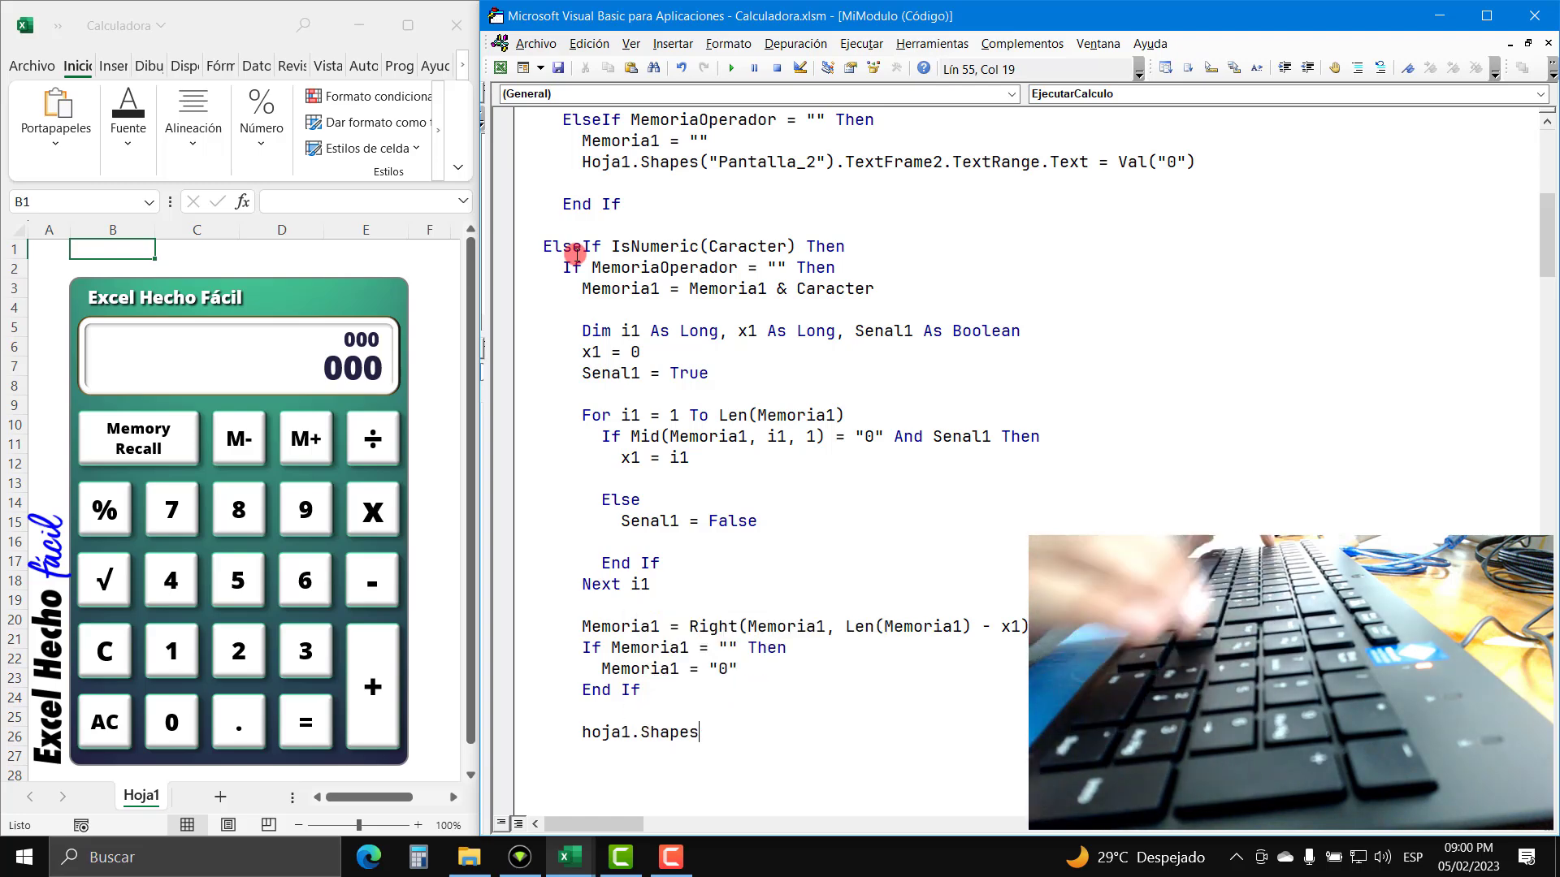
{"action": "key", "text": "Return"}
{"action": "key", "text": "Return"}
{"action": "key", "text": "Return"}
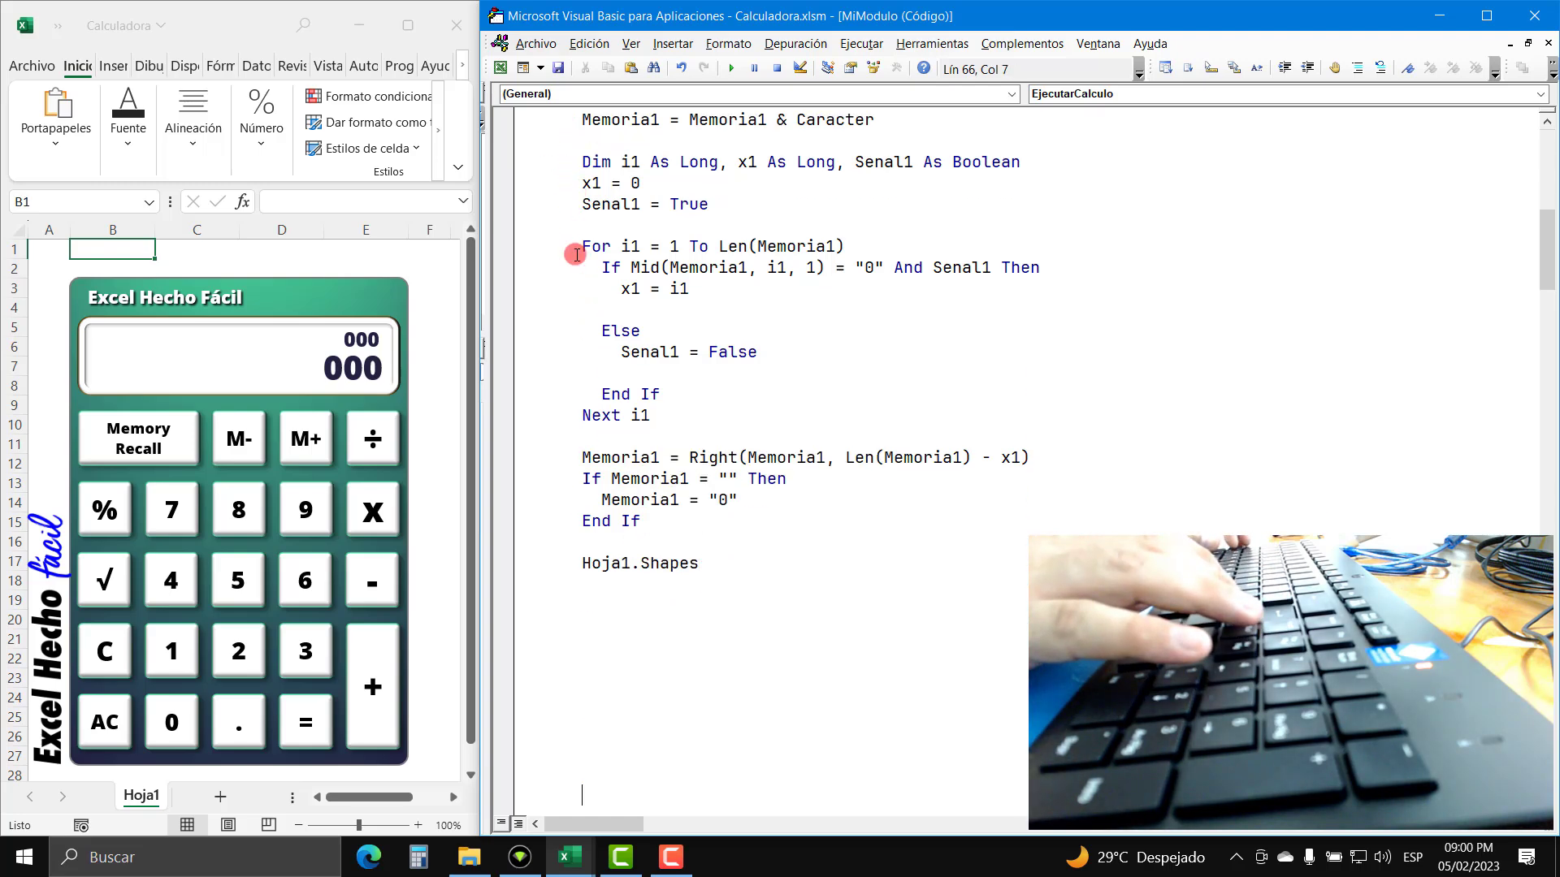
{"action": "key", "text": "Return"}
{"action": "key", "text": "Return"}
{"action": "key", "text": "Return"}
{"action": "key", "text": "Return"}
{"action": "key", "text": "Return"}
{"action": "key", "text": "Return"}
{"action": "key", "text": "Return"}
{"action": "key", "text": "Return"}
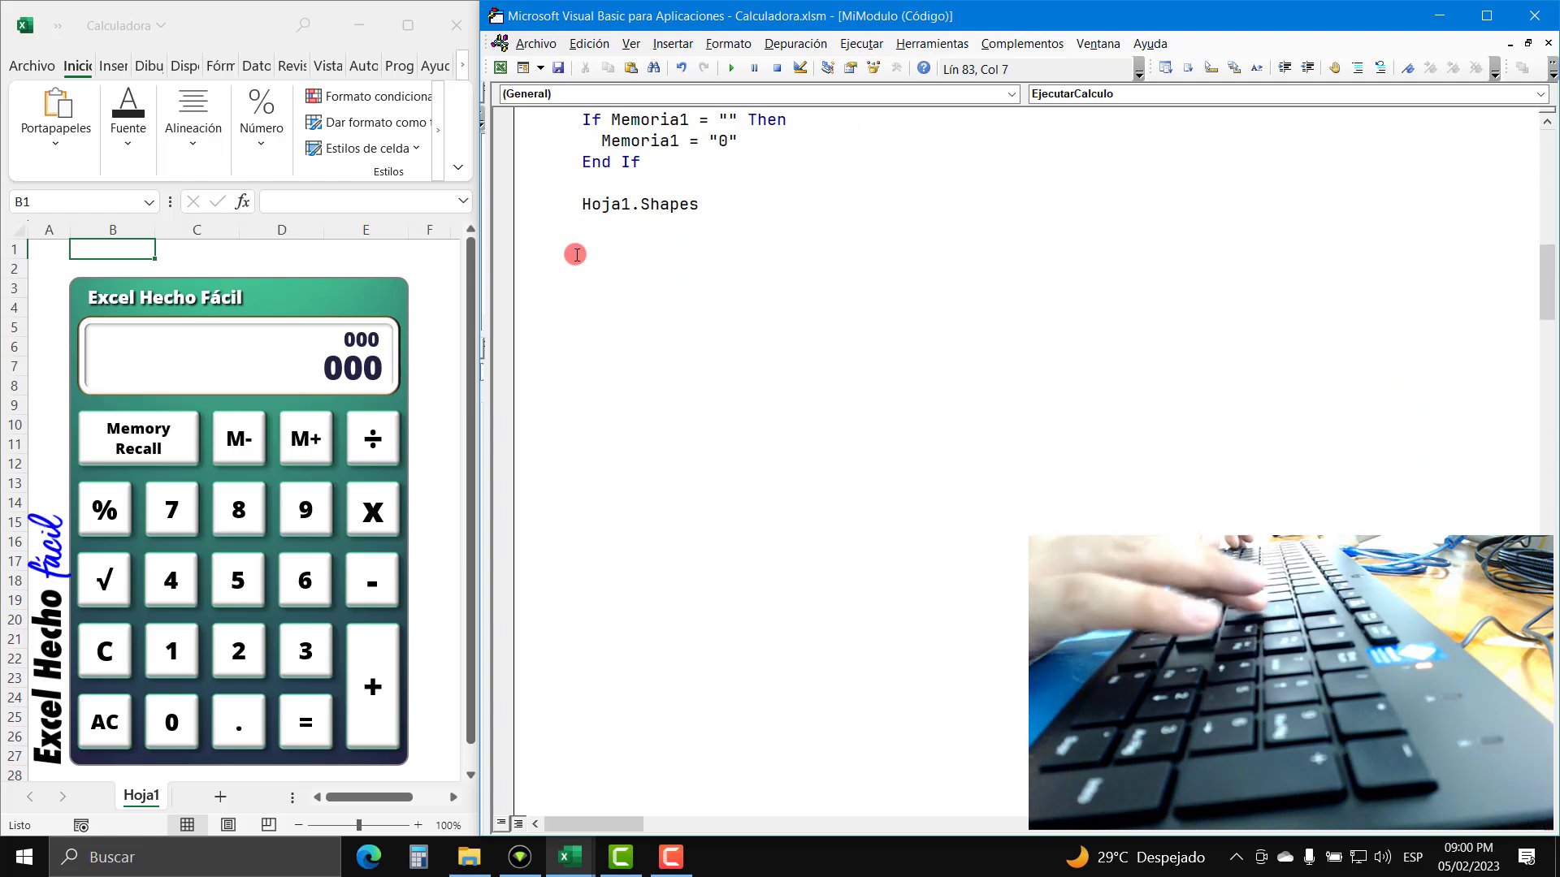
{"action": "scroll", "coordinate": [576, 254], "scroll_direction": "up", "scroll_amount": 3}
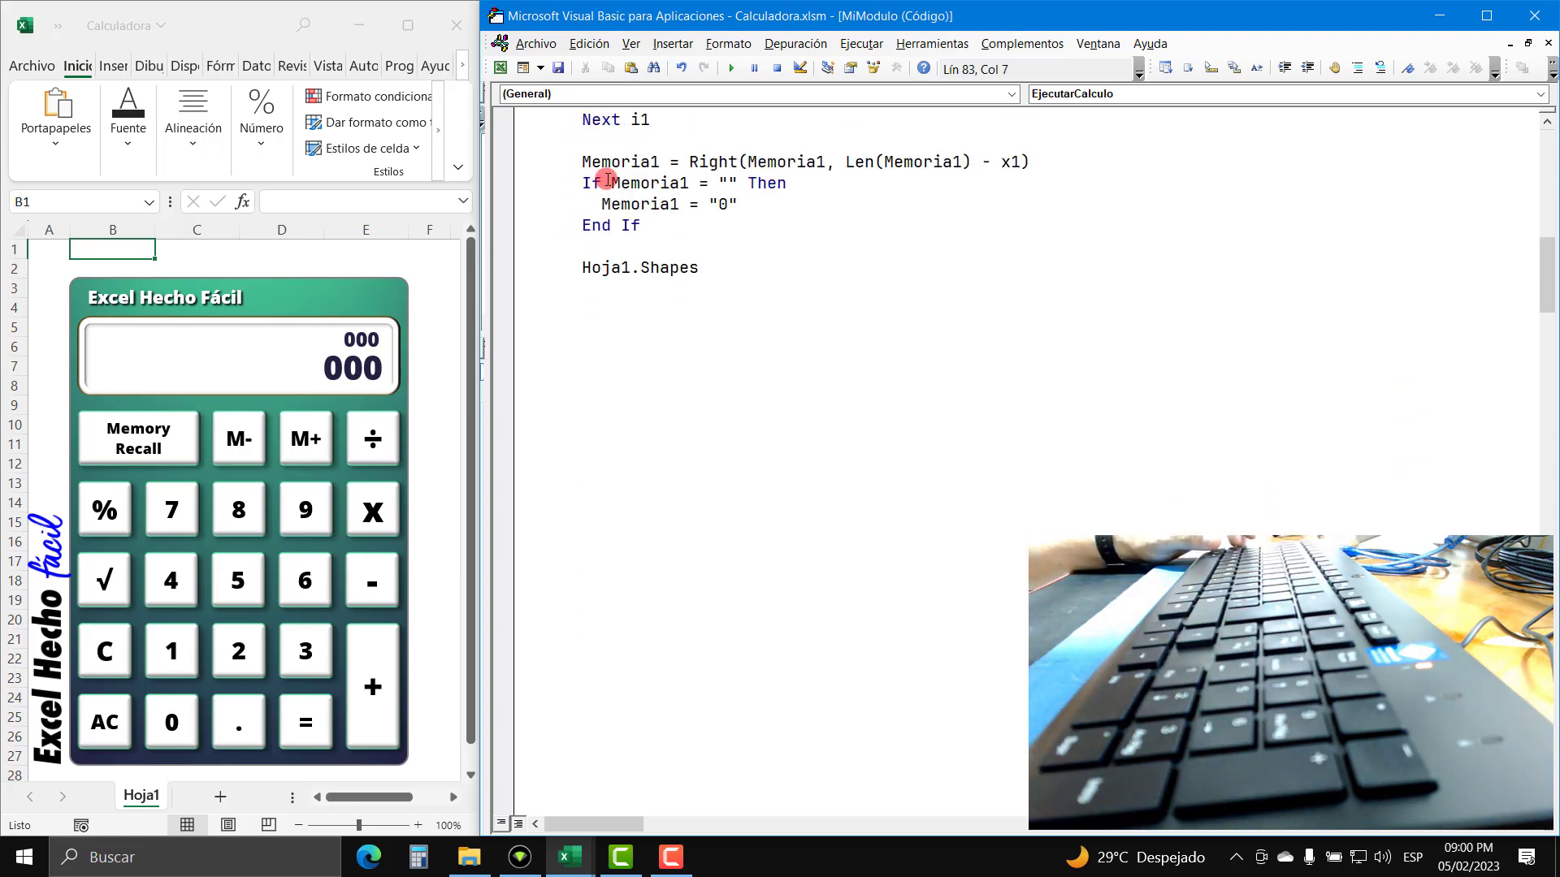
{"action": "scroll", "coordinate": [1553, 808], "scroll_direction": "down", "scroll_amount": 1}
{"action": "left_click", "coordinate": [1553, 808]}
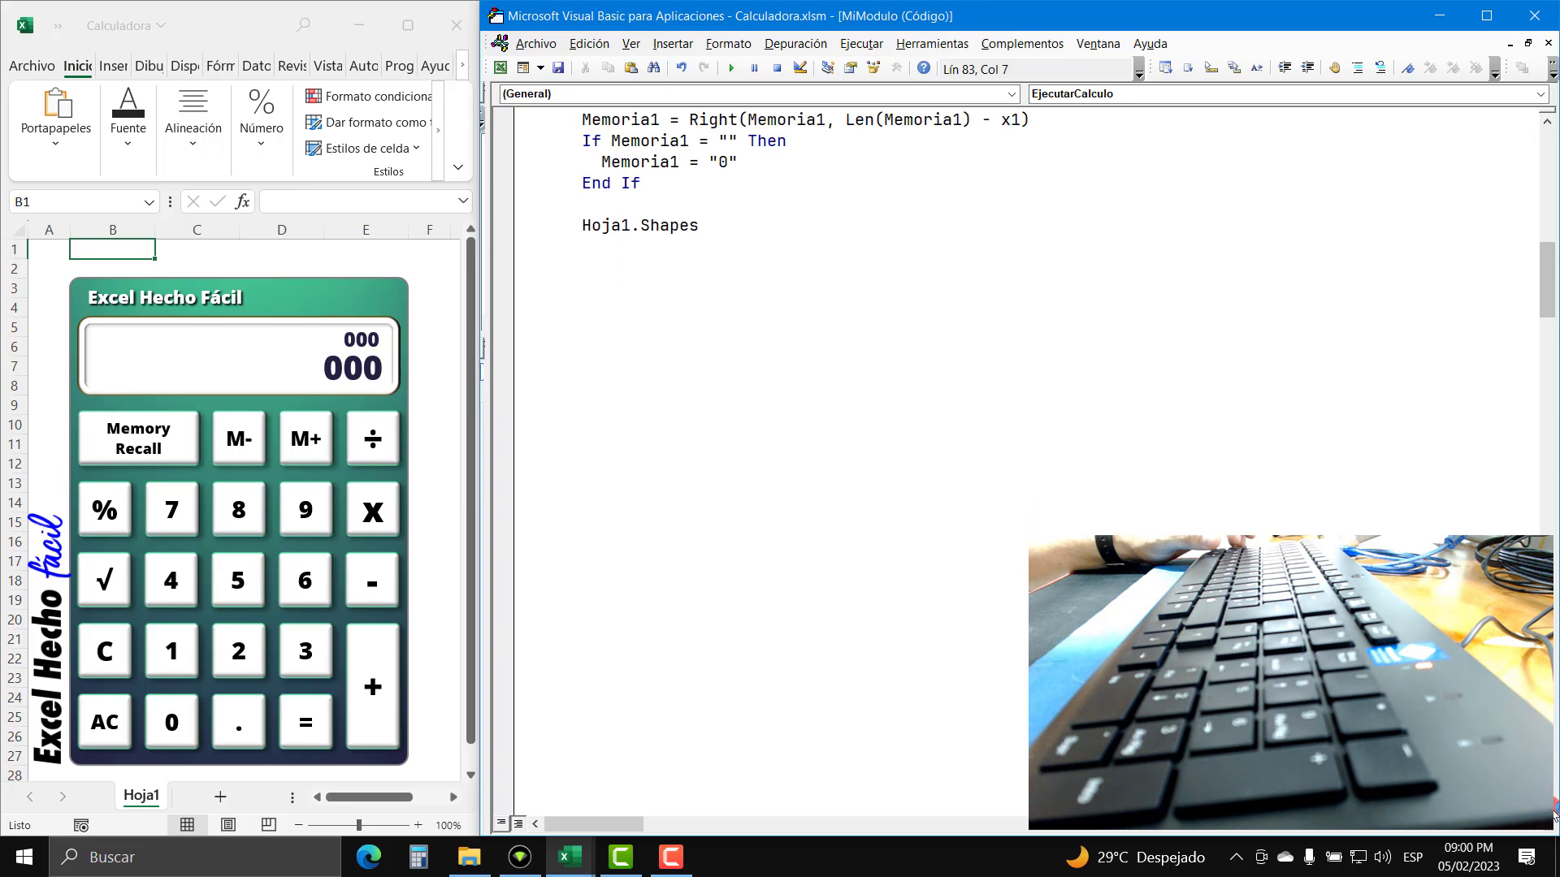
{"action": "left_click", "coordinate": [732, 224]}
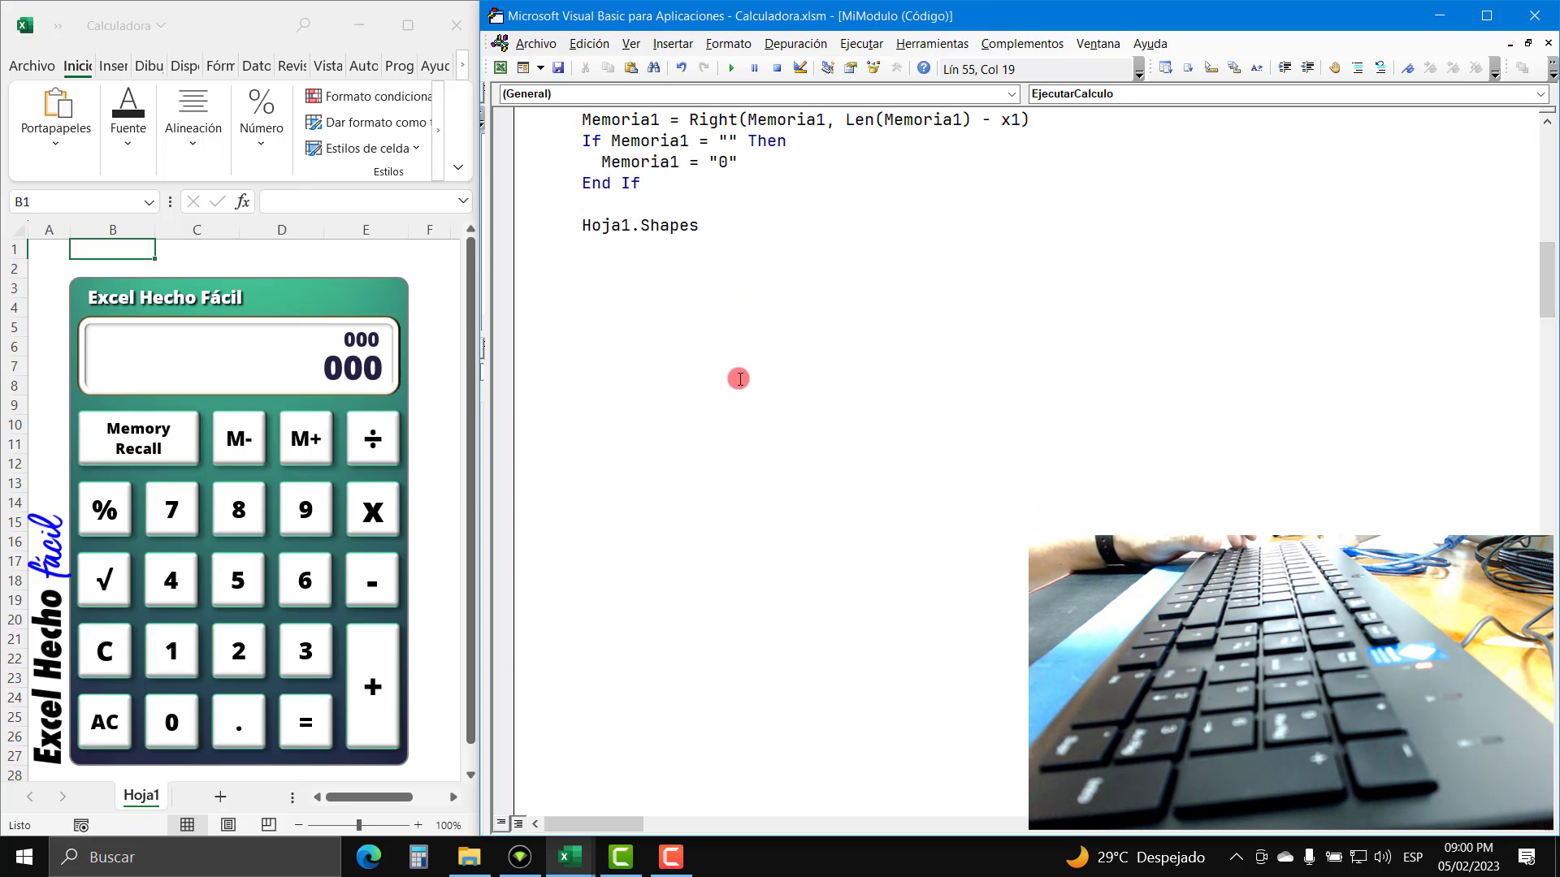
{"action": "type", "text": "()"}
{"action": "key", "text": "Left"}
{"action": "type", "text": "\"\""}
{"action": "key", "text": "Left"}
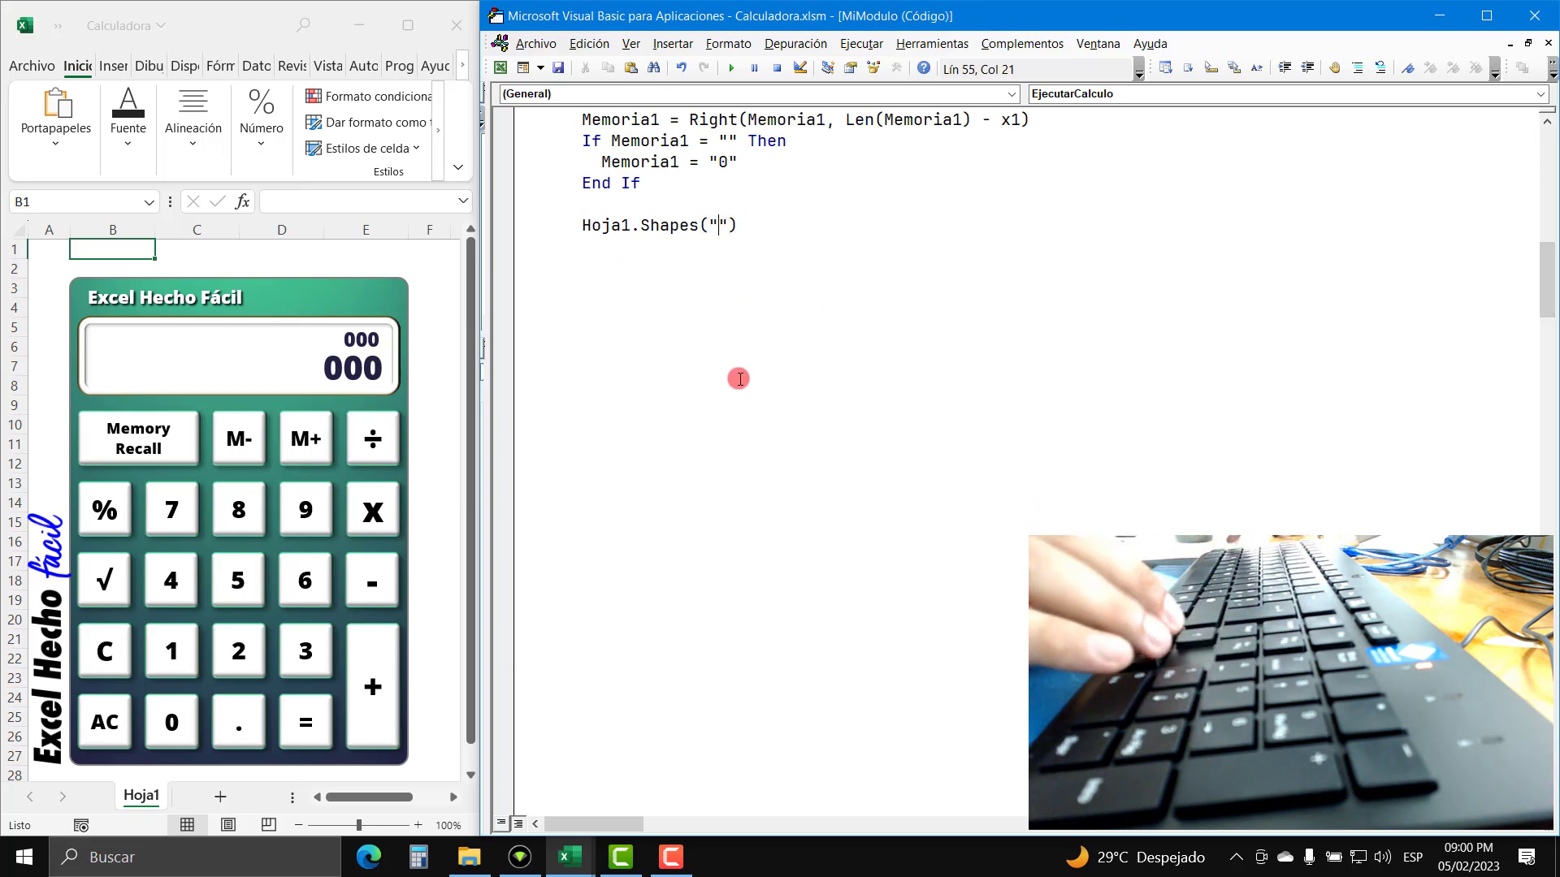
{"action": "type", "text": "Pantalla_"}
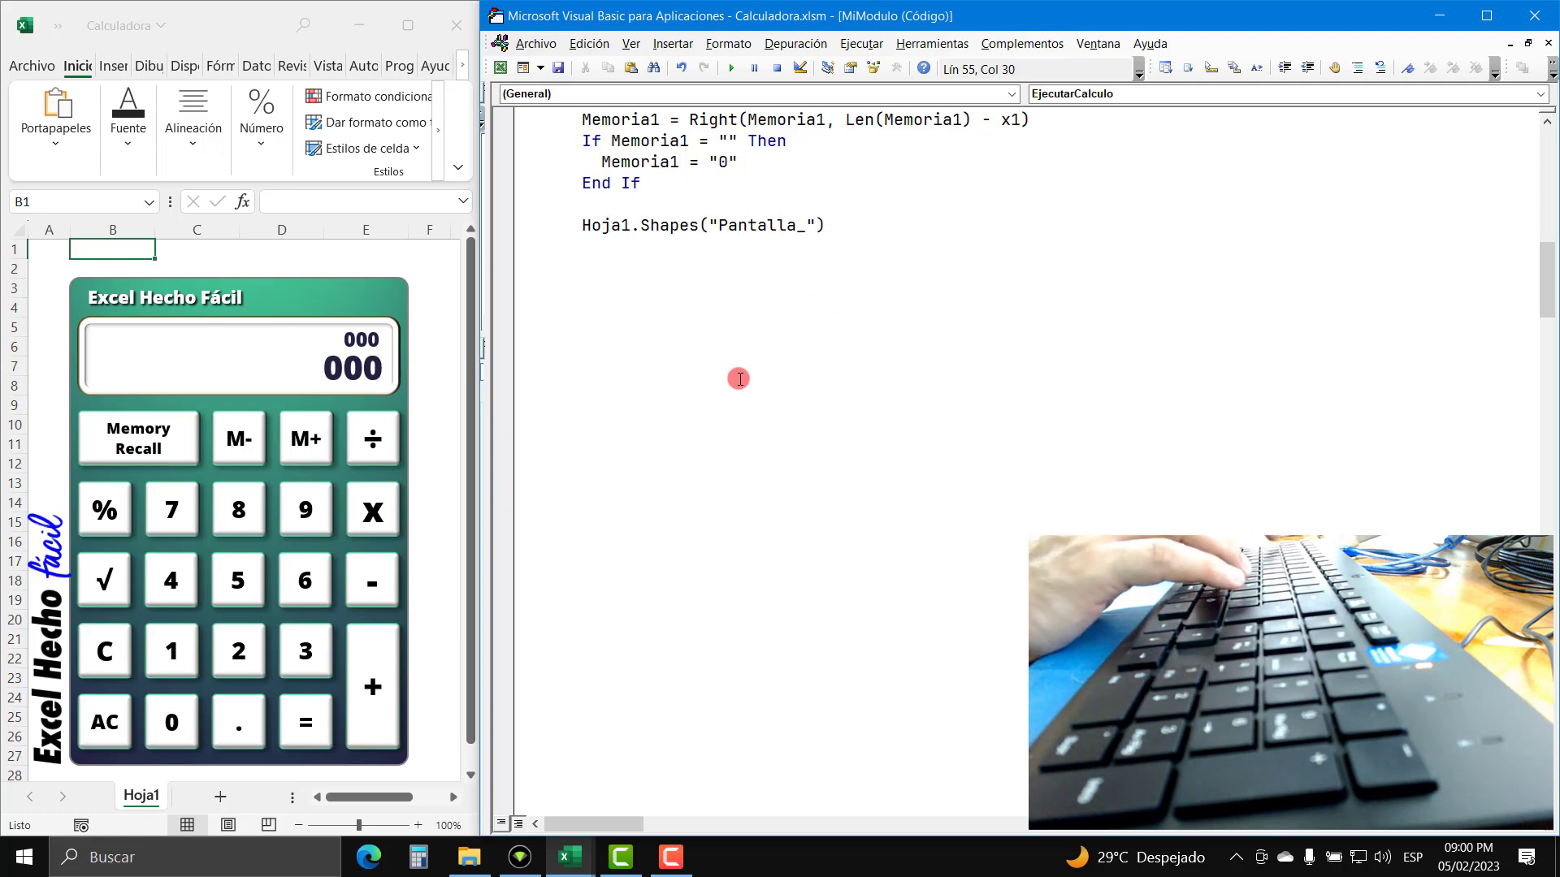
{"action": "type", "text": "1"}
{"action": "key", "text": "End"}
{"action": "type", "text": ".te"}
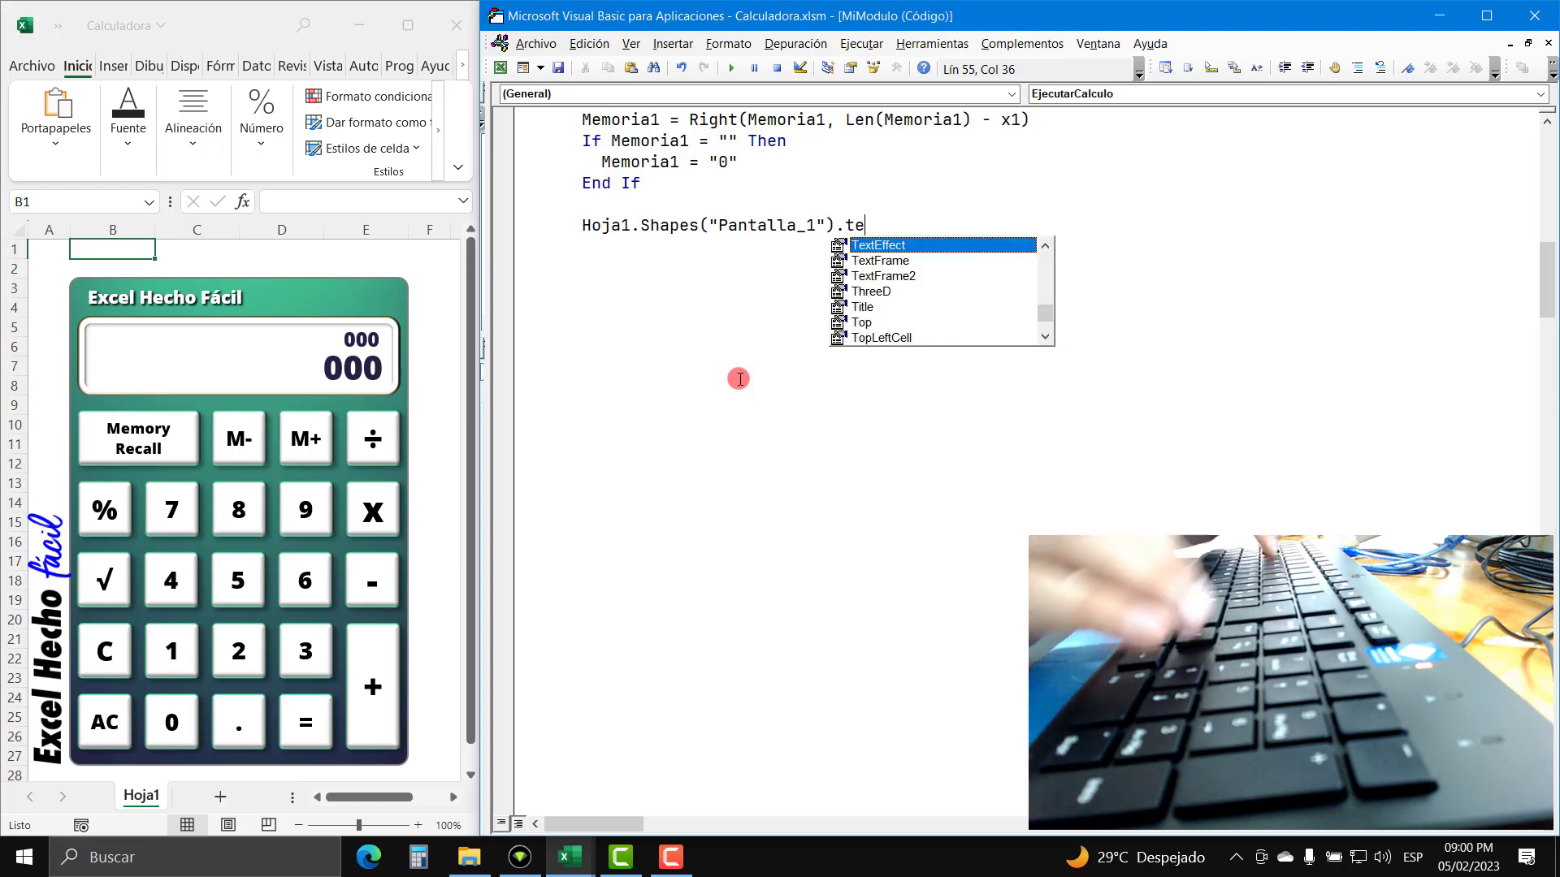
{"action": "key", "text": "Down"}
{"action": "key", "text": "Tab"}
{"action": "type", "text": ".te"}
{"action": "key", "text": "Tab"}
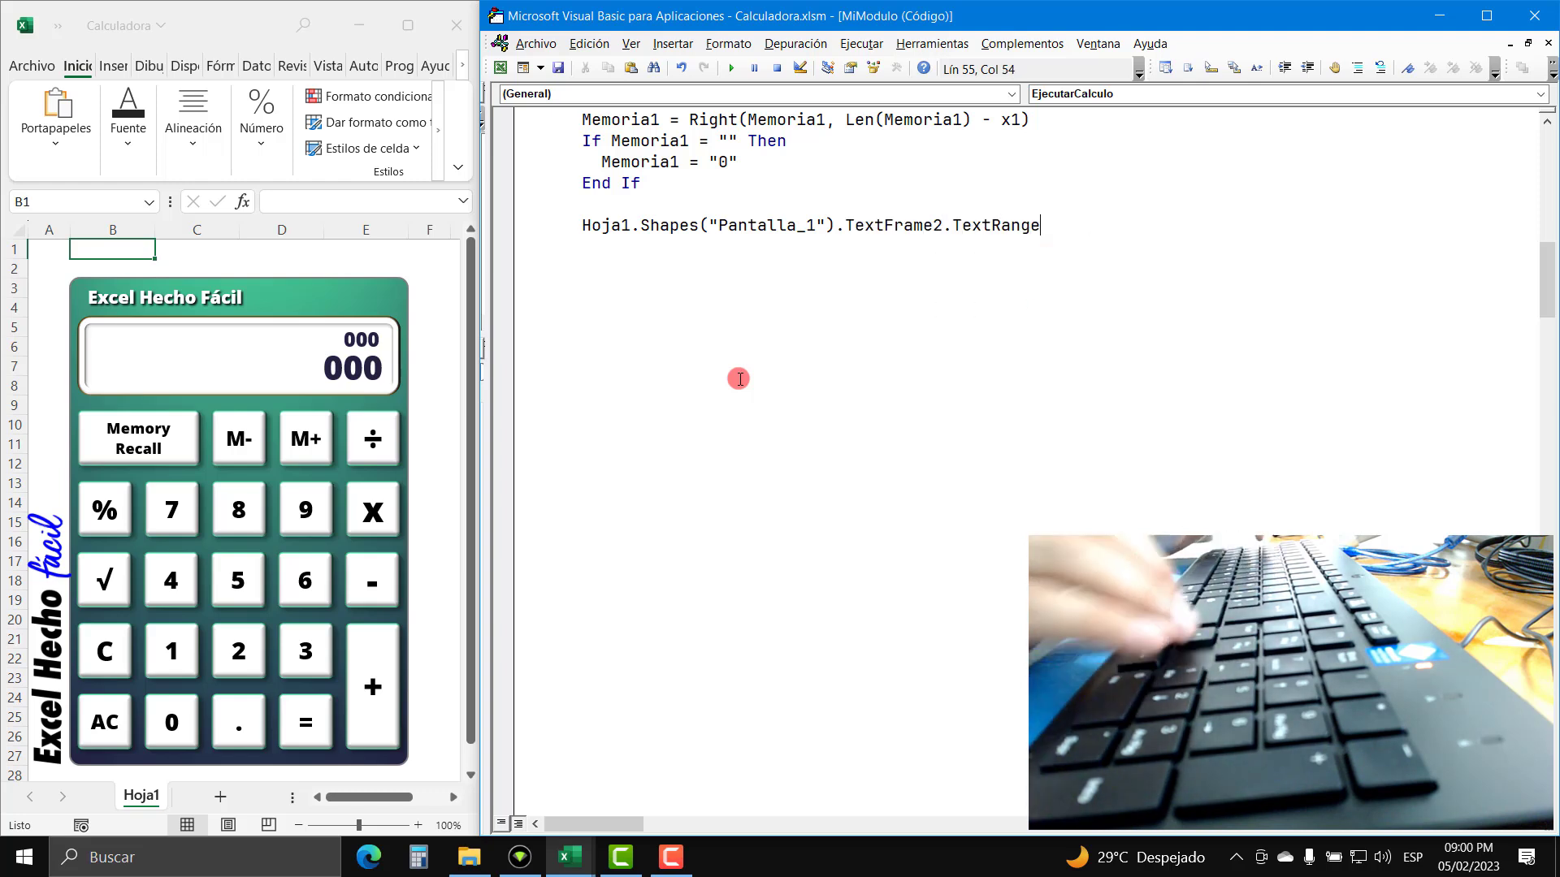
{"action": "type", "text": ".te"}
{"action": "key", "text": "Tab"}
{"action": "type", "text": "= "}
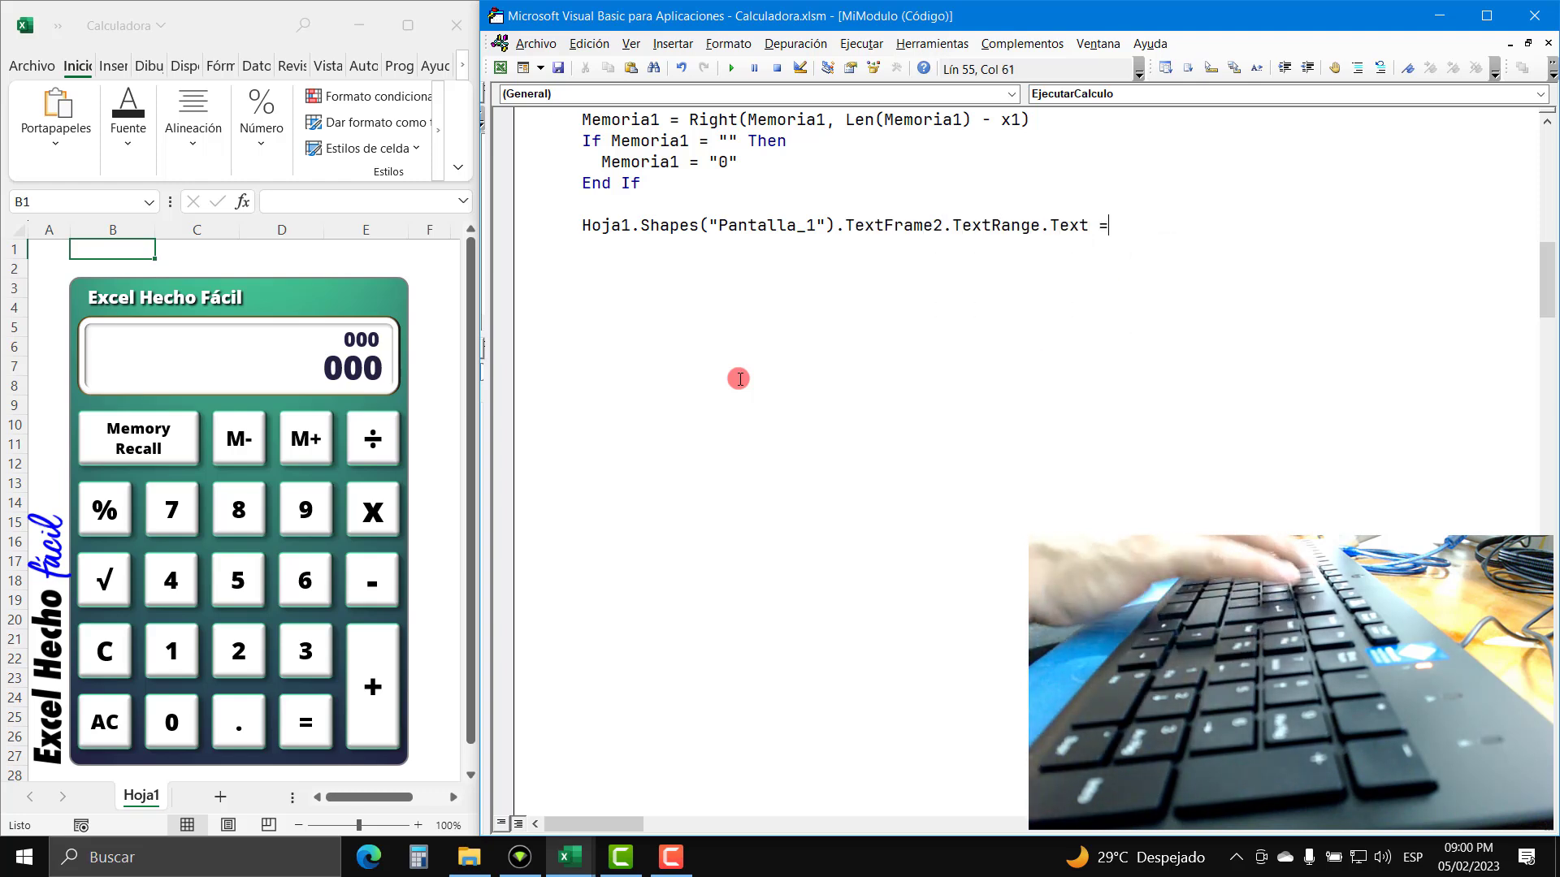
{"action": "type", "text": "memoria"}
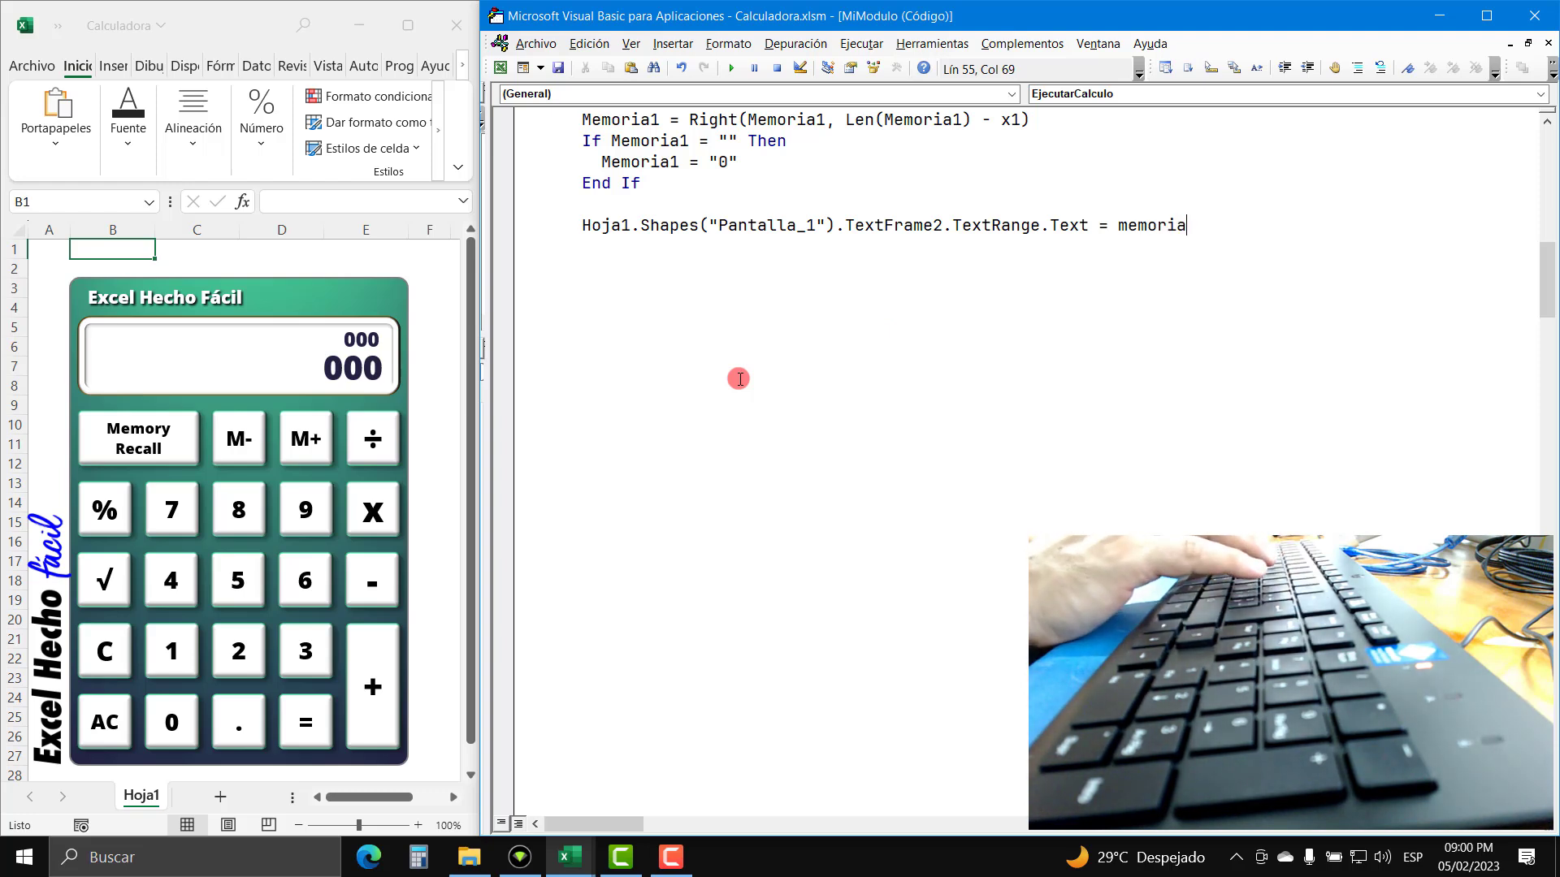
{"action": "type", "text": "1"}
{"action": "key", "text": "Return"}
{"action": "key", "text": "Return"}
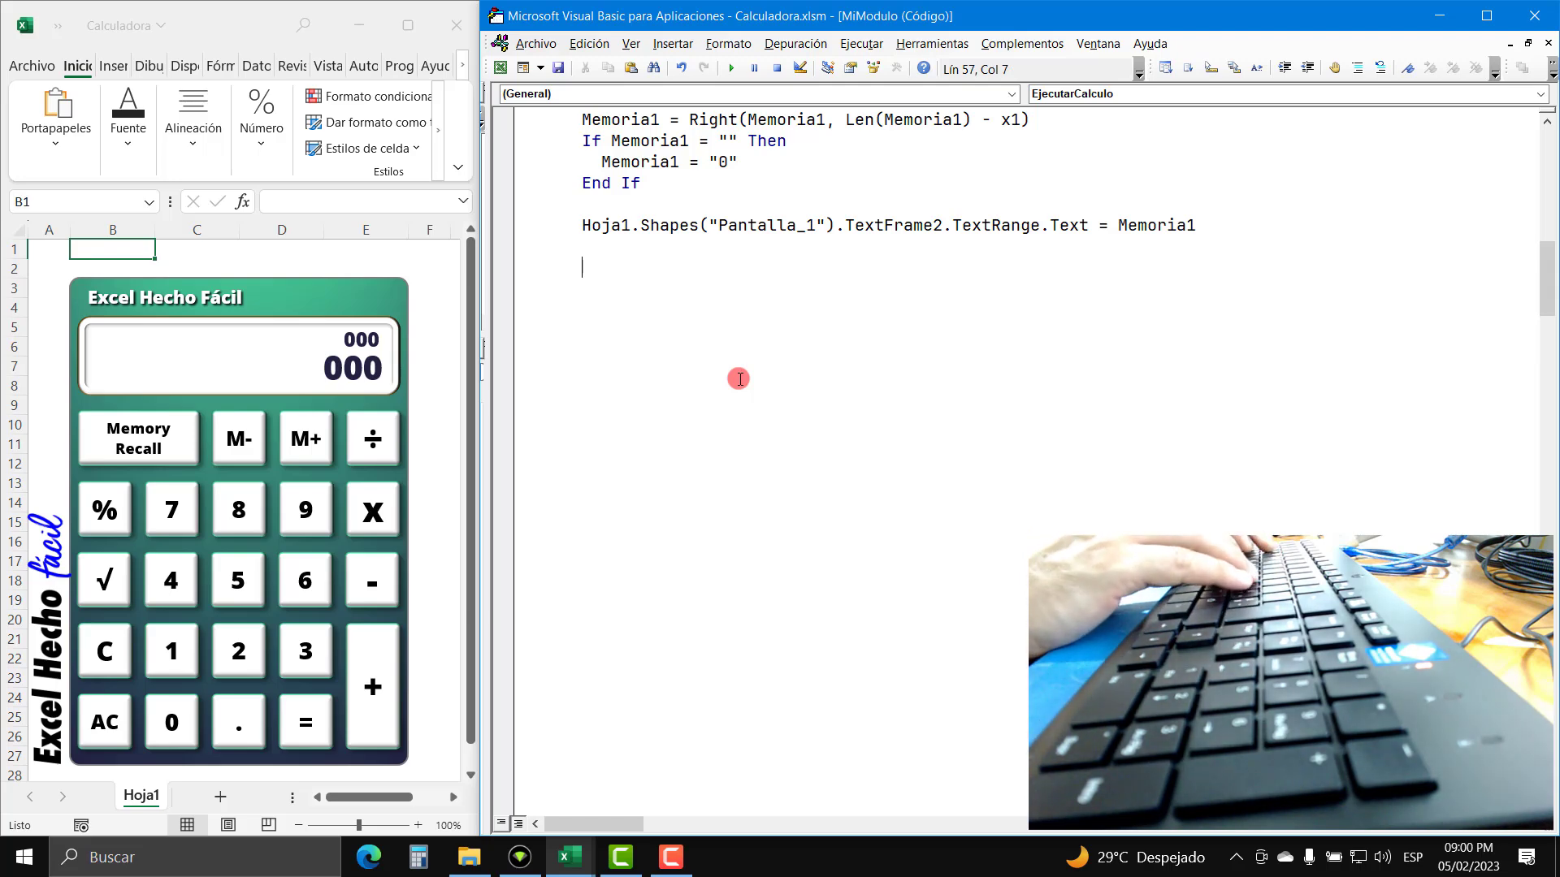
{"action": "scroll", "coordinate": [738, 379], "scroll_direction": "up", "scroll_amount": 3}
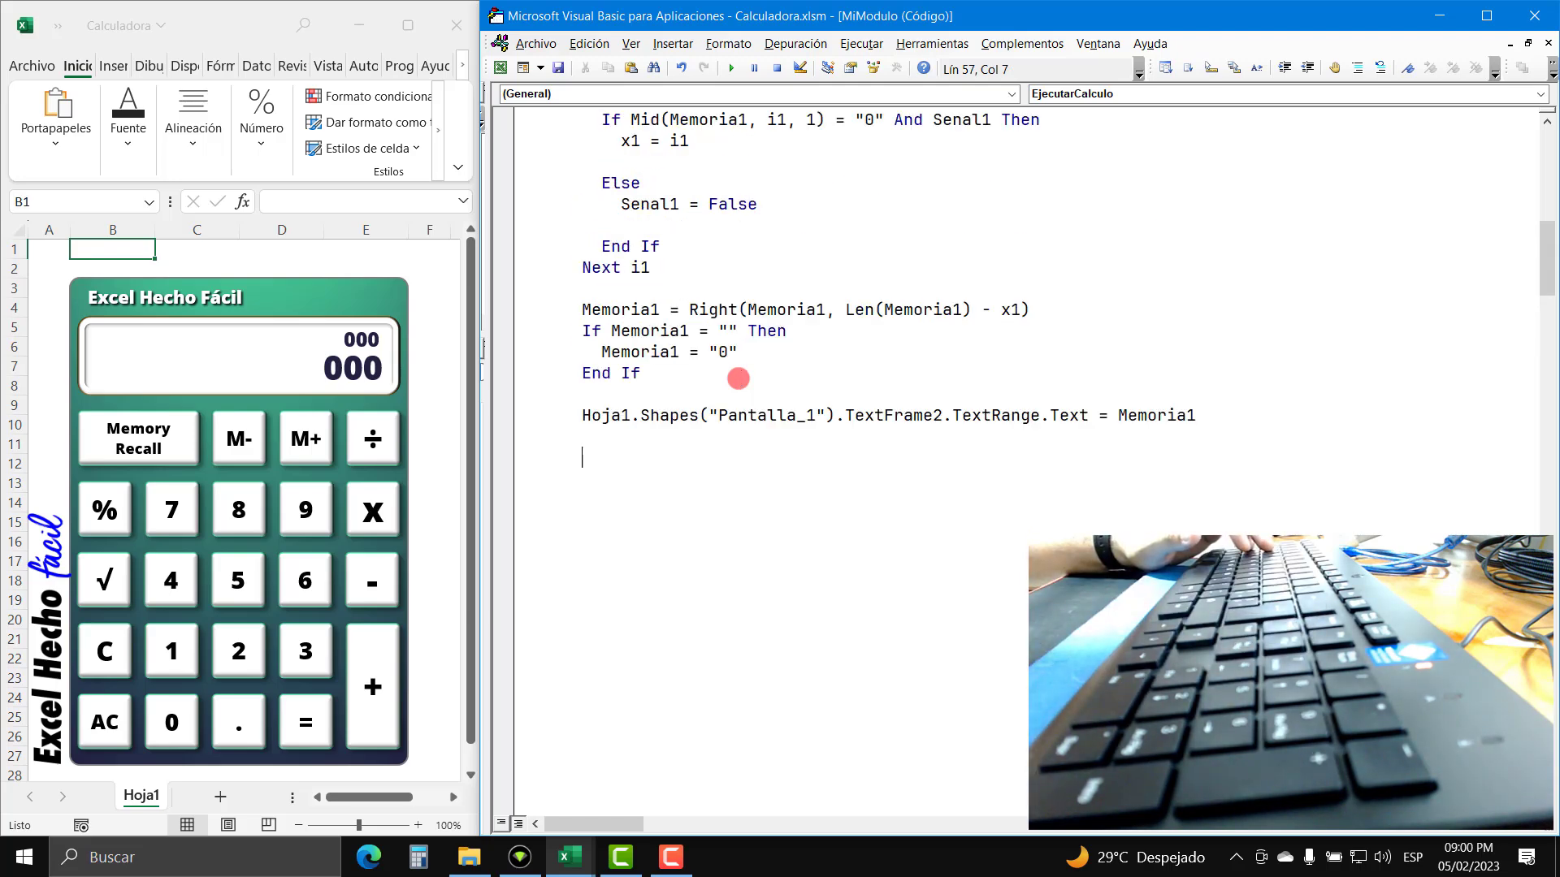
{"action": "scroll", "coordinate": [739, 378], "scroll_direction": "up", "scroll_amount": 1}
{"action": "scroll", "coordinate": [739, 379], "scroll_direction": "up", "scroll_amount": 1}
{"action": "scroll", "coordinate": [736, 406], "scroll_direction": "up", "scroll_amount": 2}
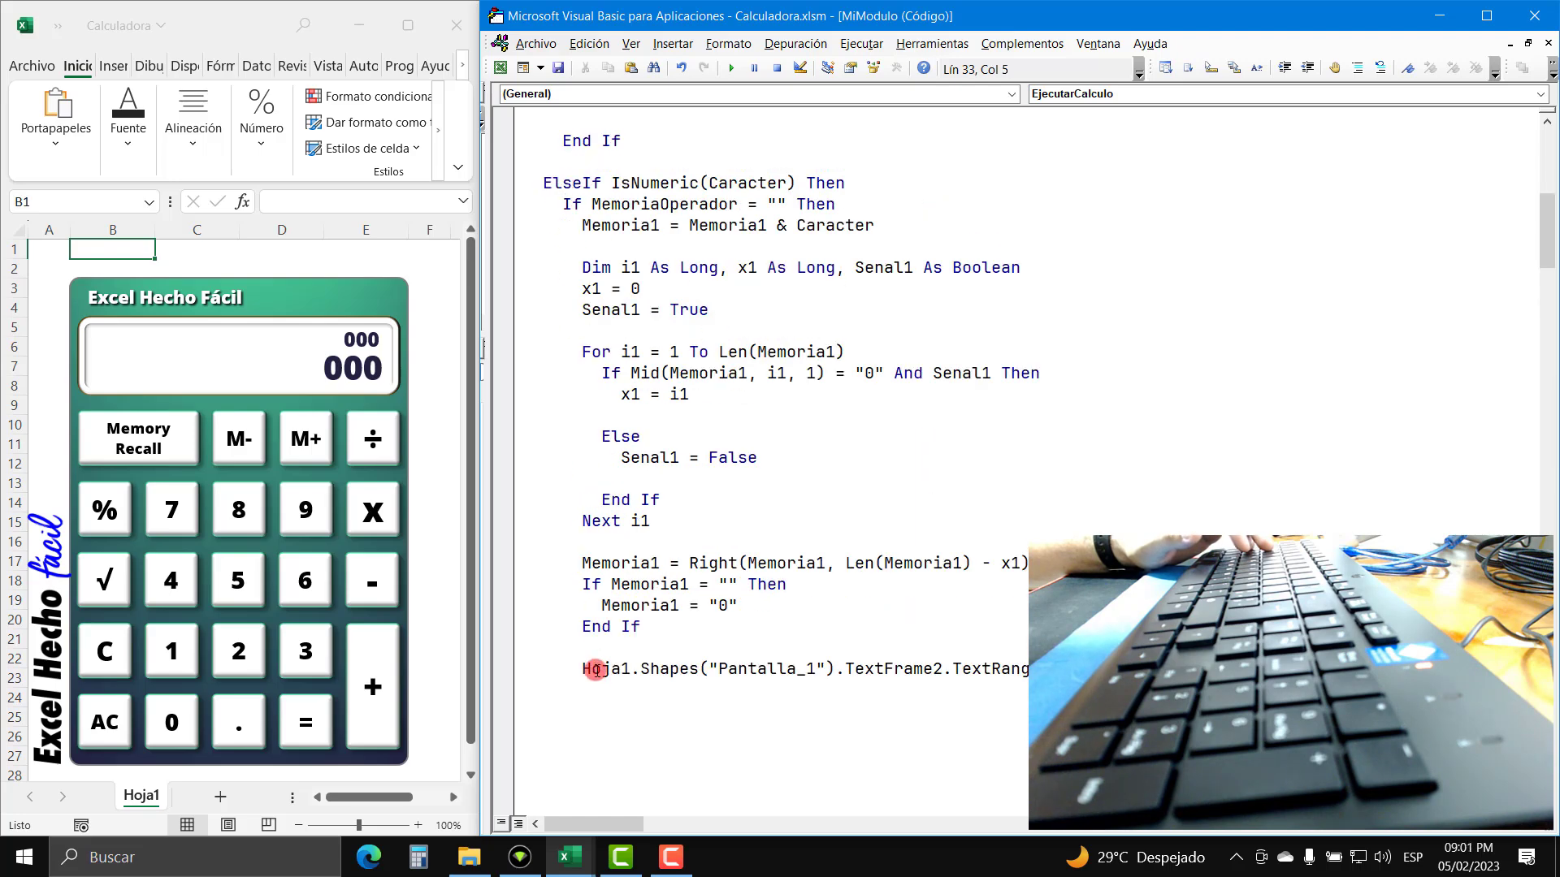
{"action": "scroll", "coordinate": [594, 650], "scroll_direction": "down", "scroll_amount": 3}
{"action": "left_click", "coordinate": [594, 503]}
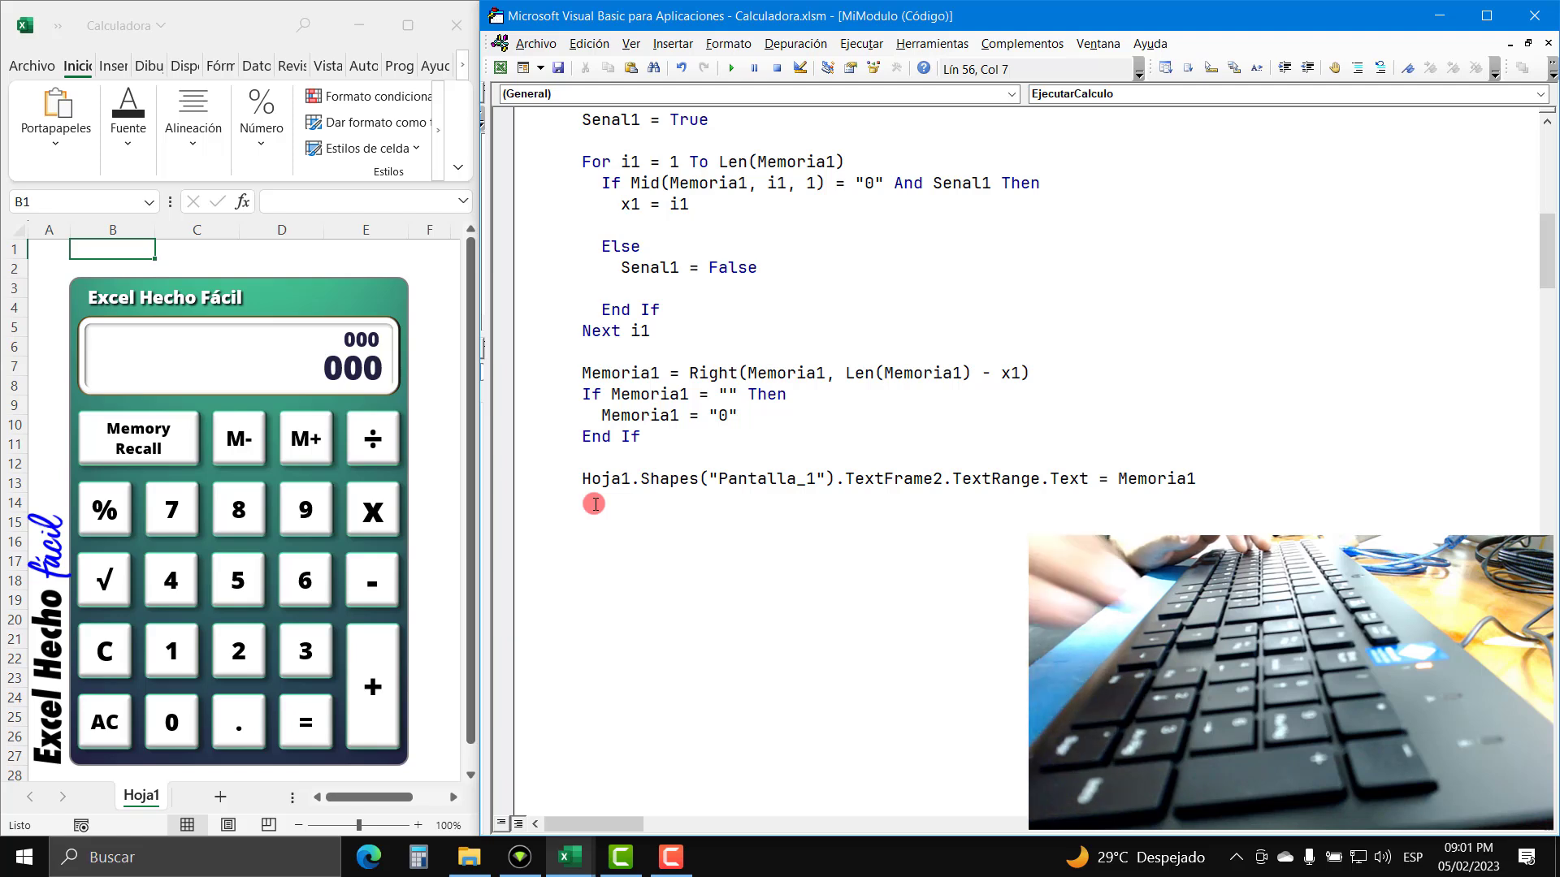
{"action": "key", "text": "Return"}
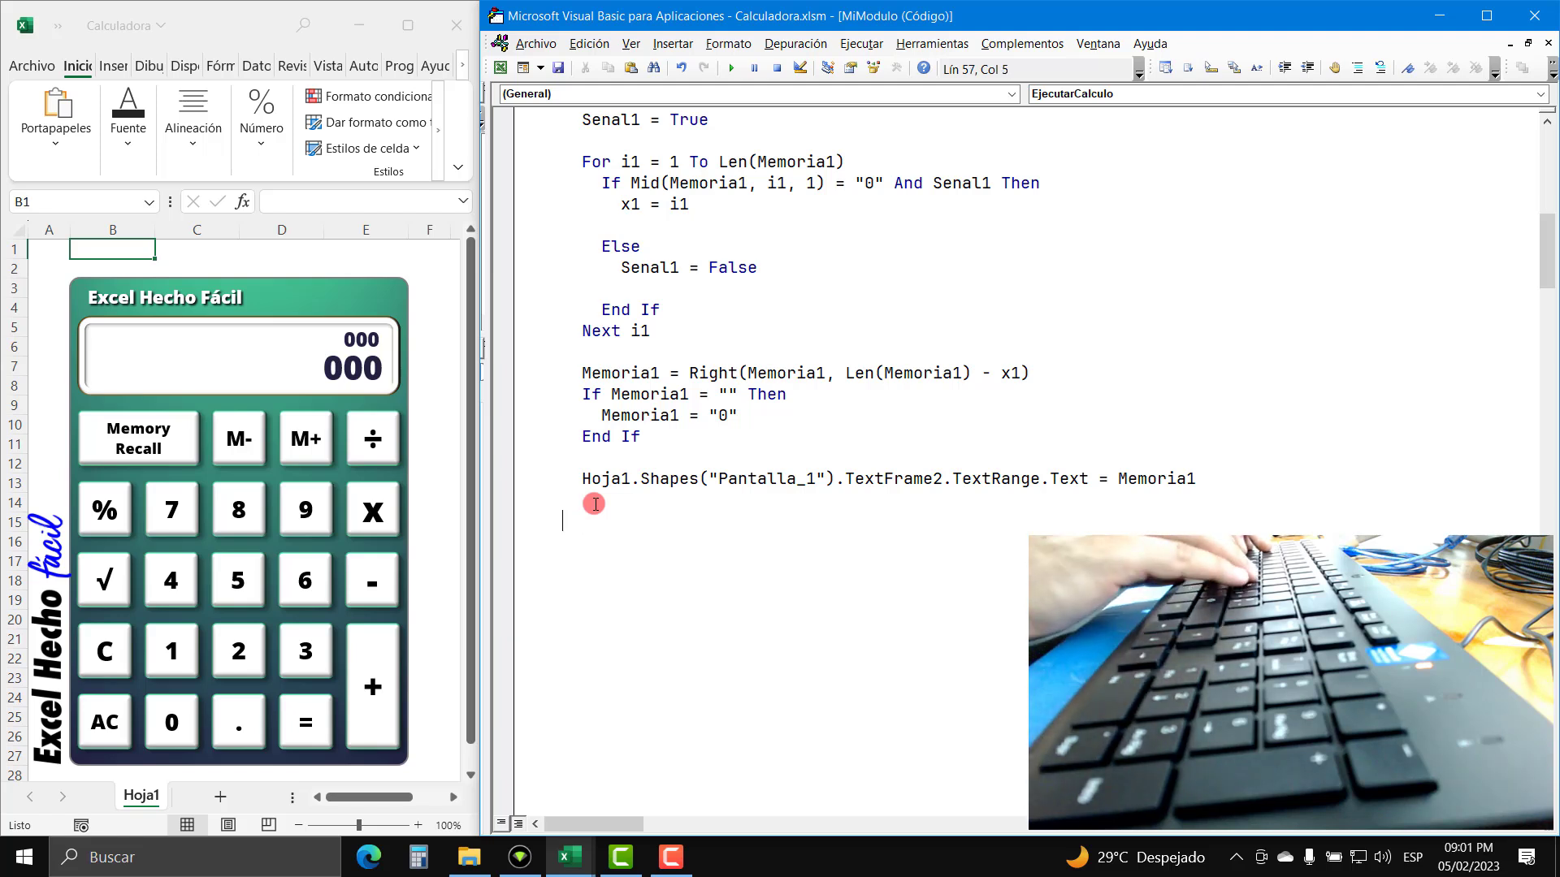
Start the Else branch with an indented Memoria2 = Memoria2 & Caracter line
{"action": "key", "text": "Return"}
{"action": "key", "text": "BackSpace"}
{"action": "type", "text": "Else"}
{"action": "key", "text": "Return"}
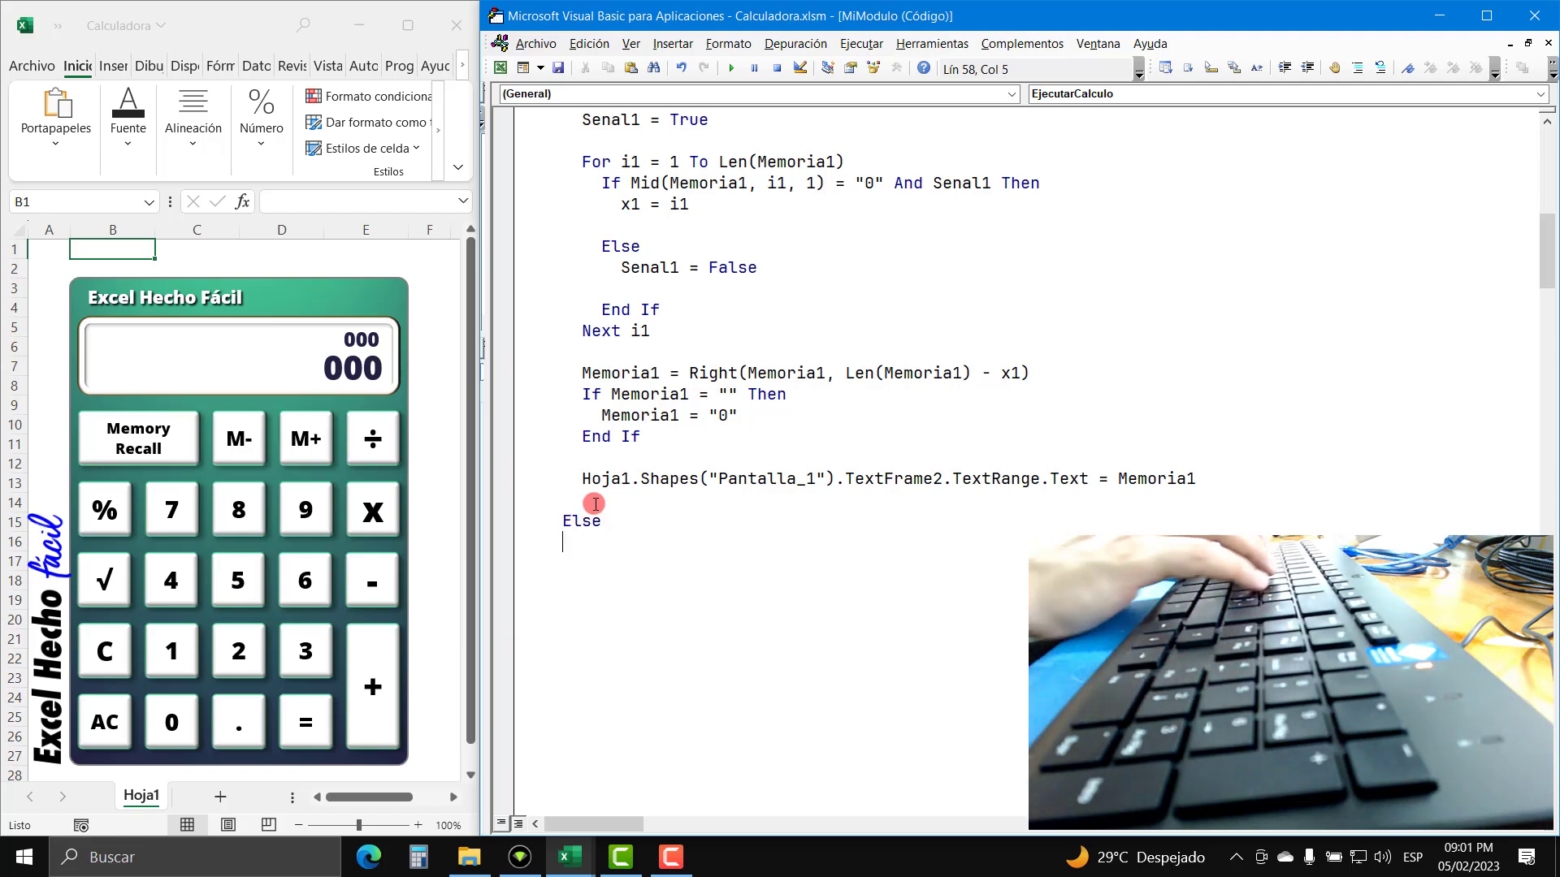
{"action": "type", "text": "memoria"}
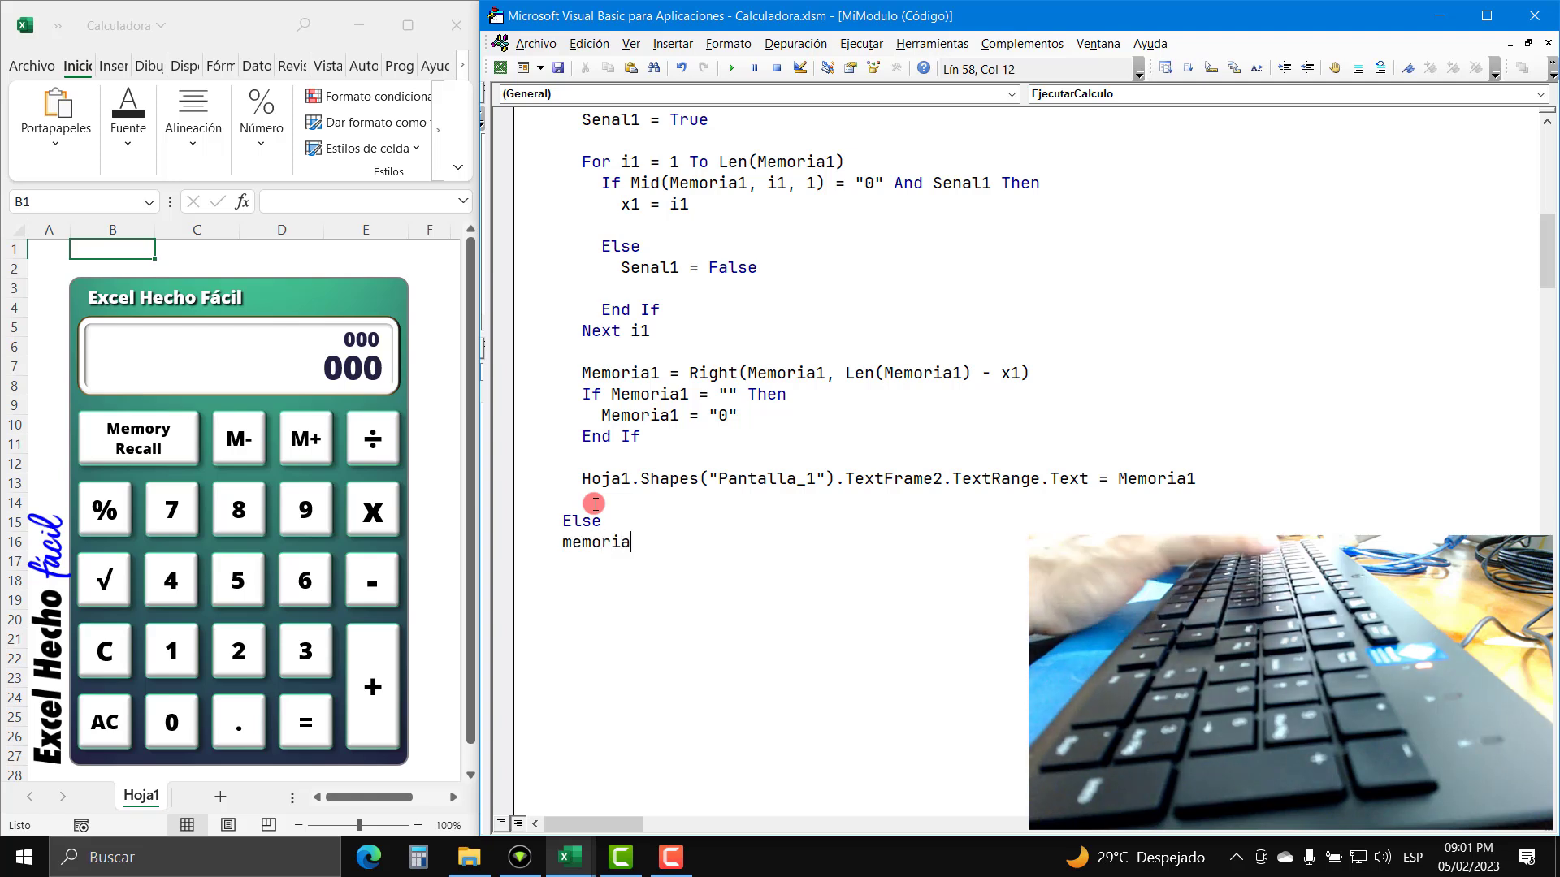
{"action": "type", "text": "2 = memor"}
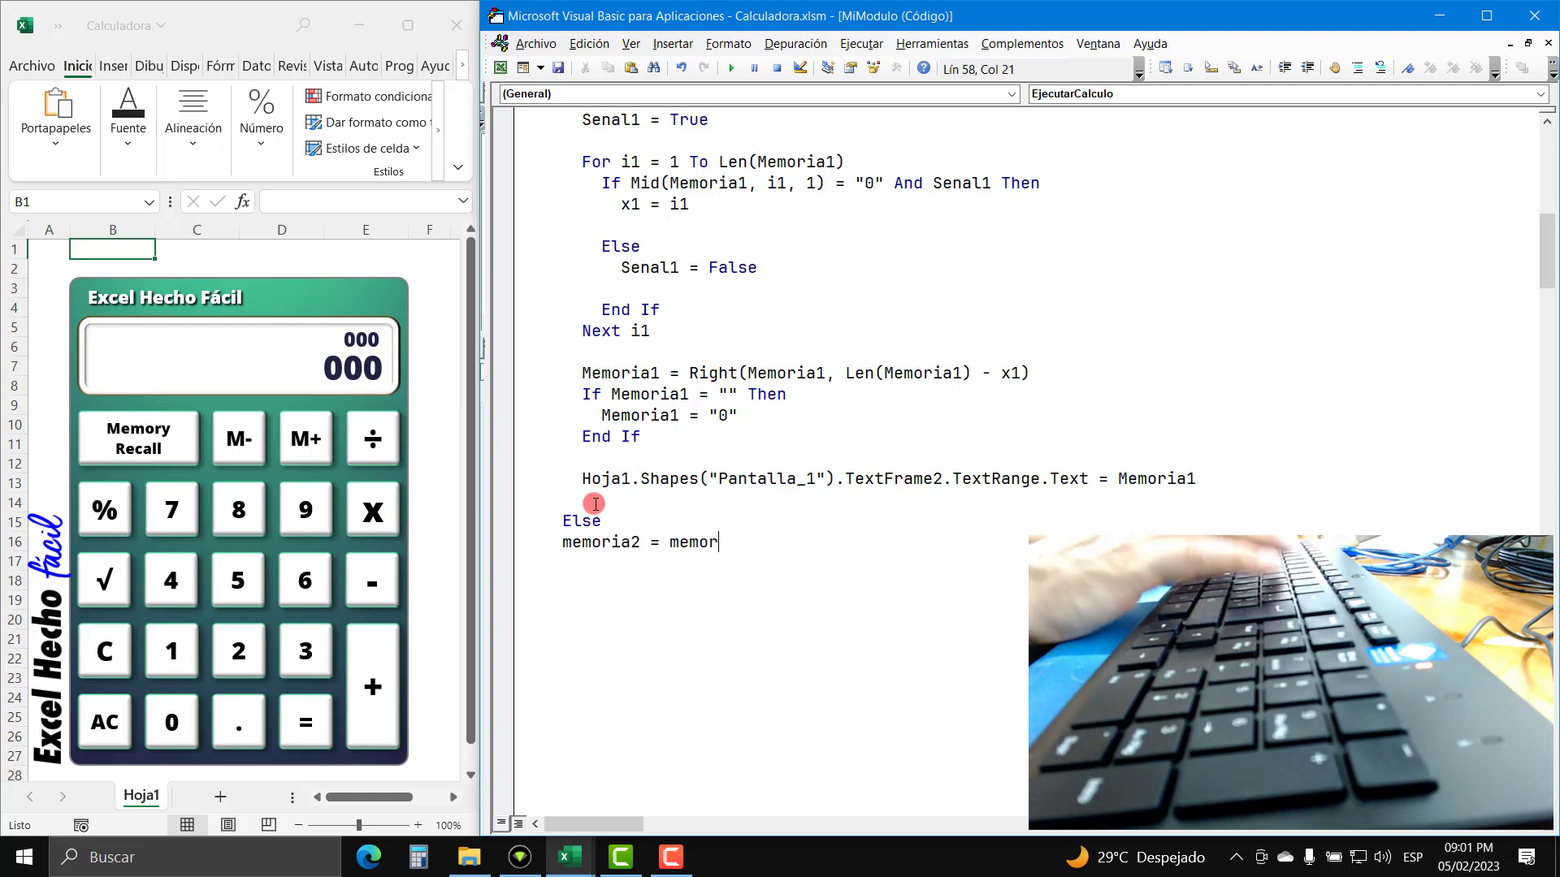
{"action": "type", "text": "ia2"}
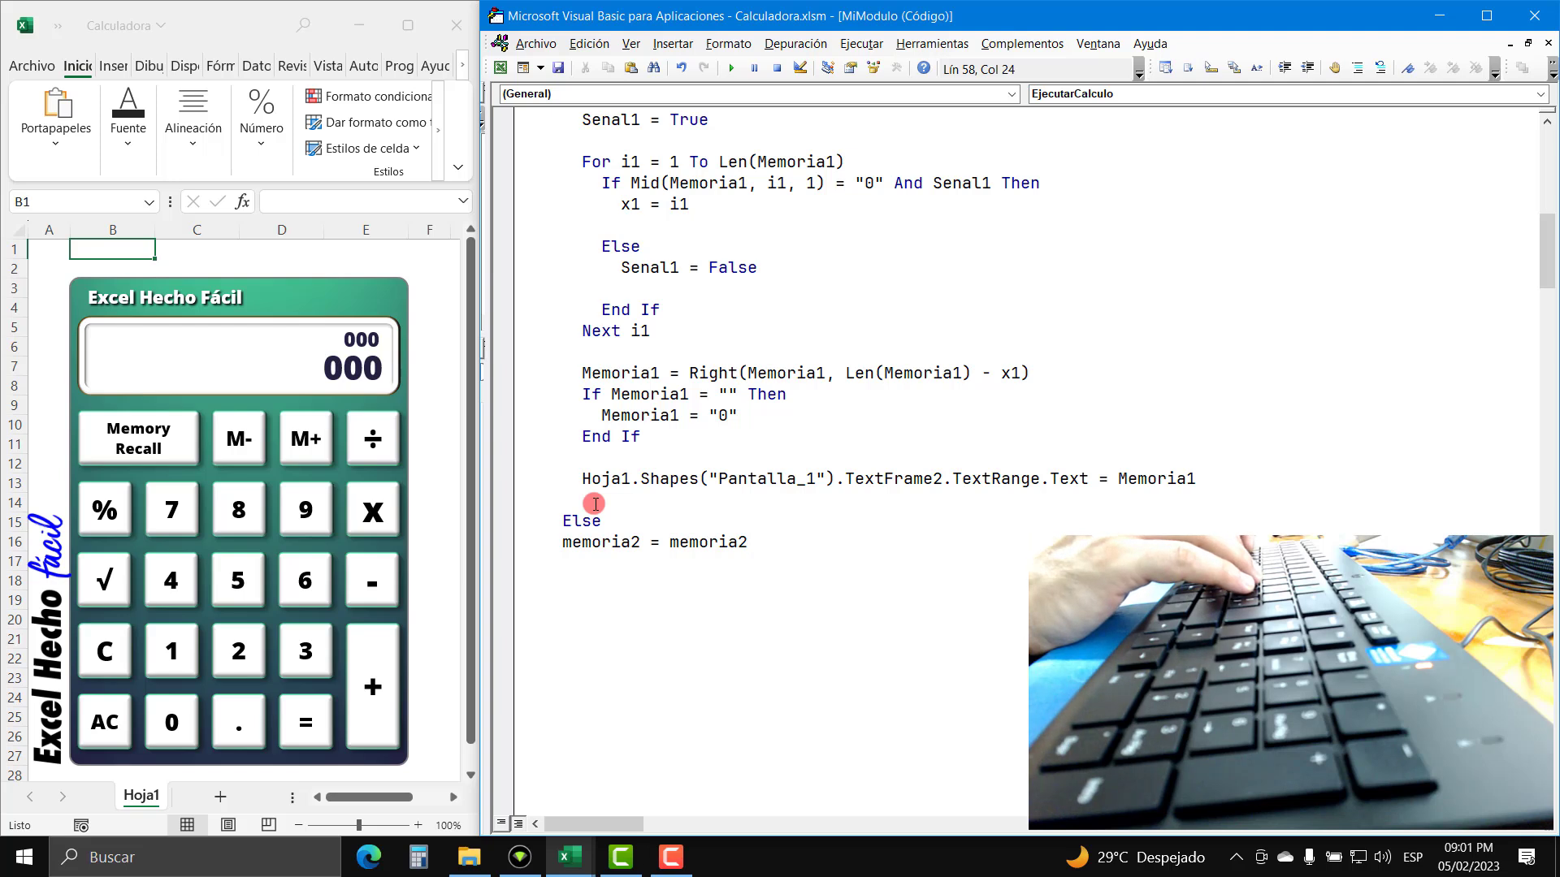
{"action": "type", "text": " & car"}
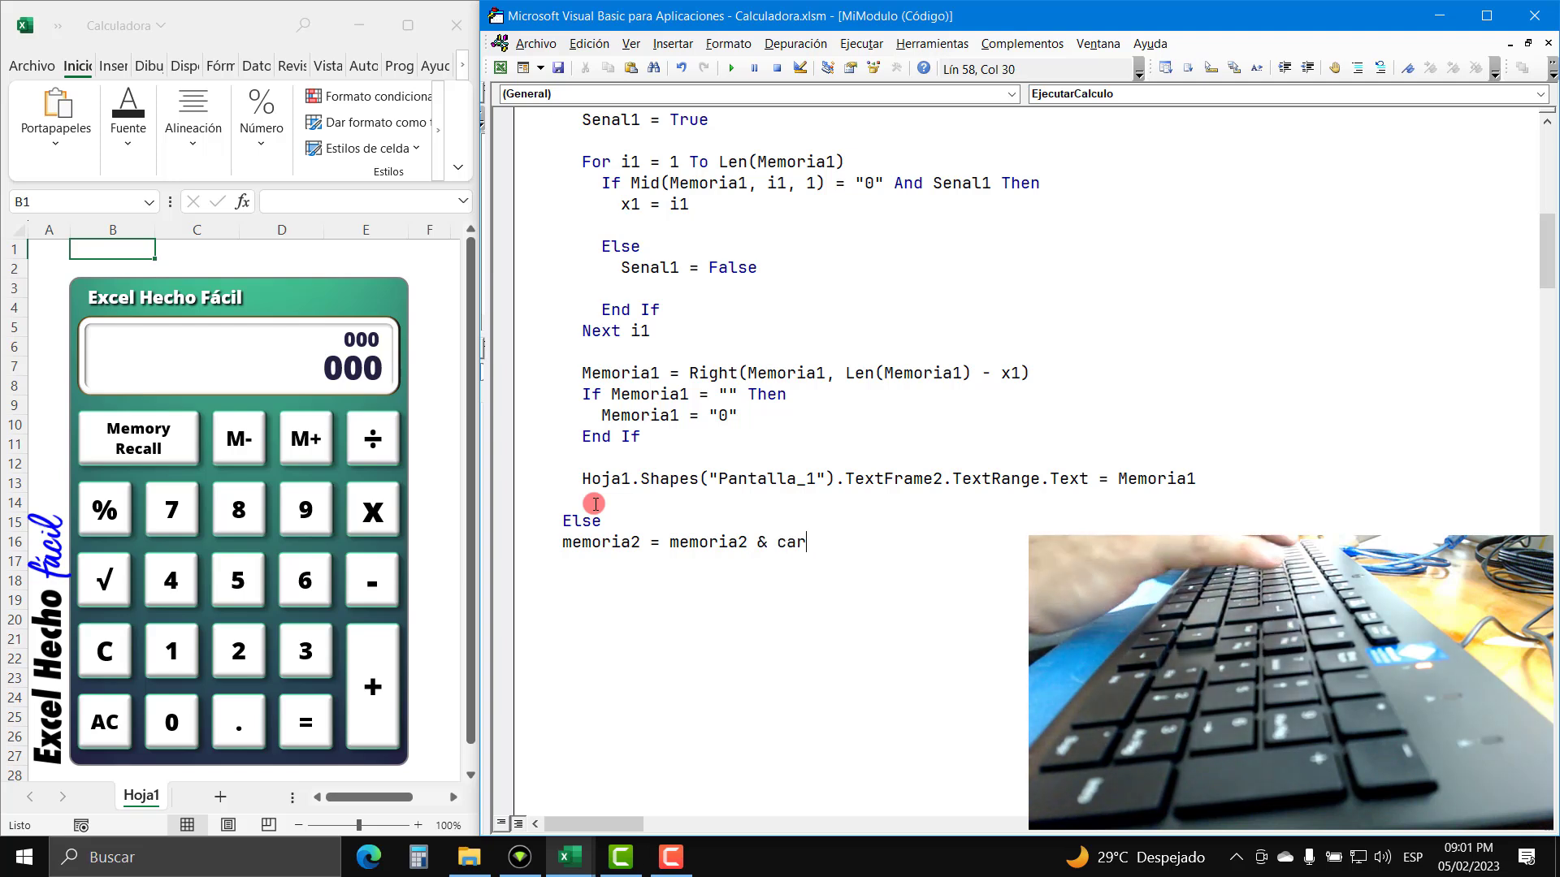
{"action": "type", "text": "acter"}
{"action": "key", "text": "Return"}
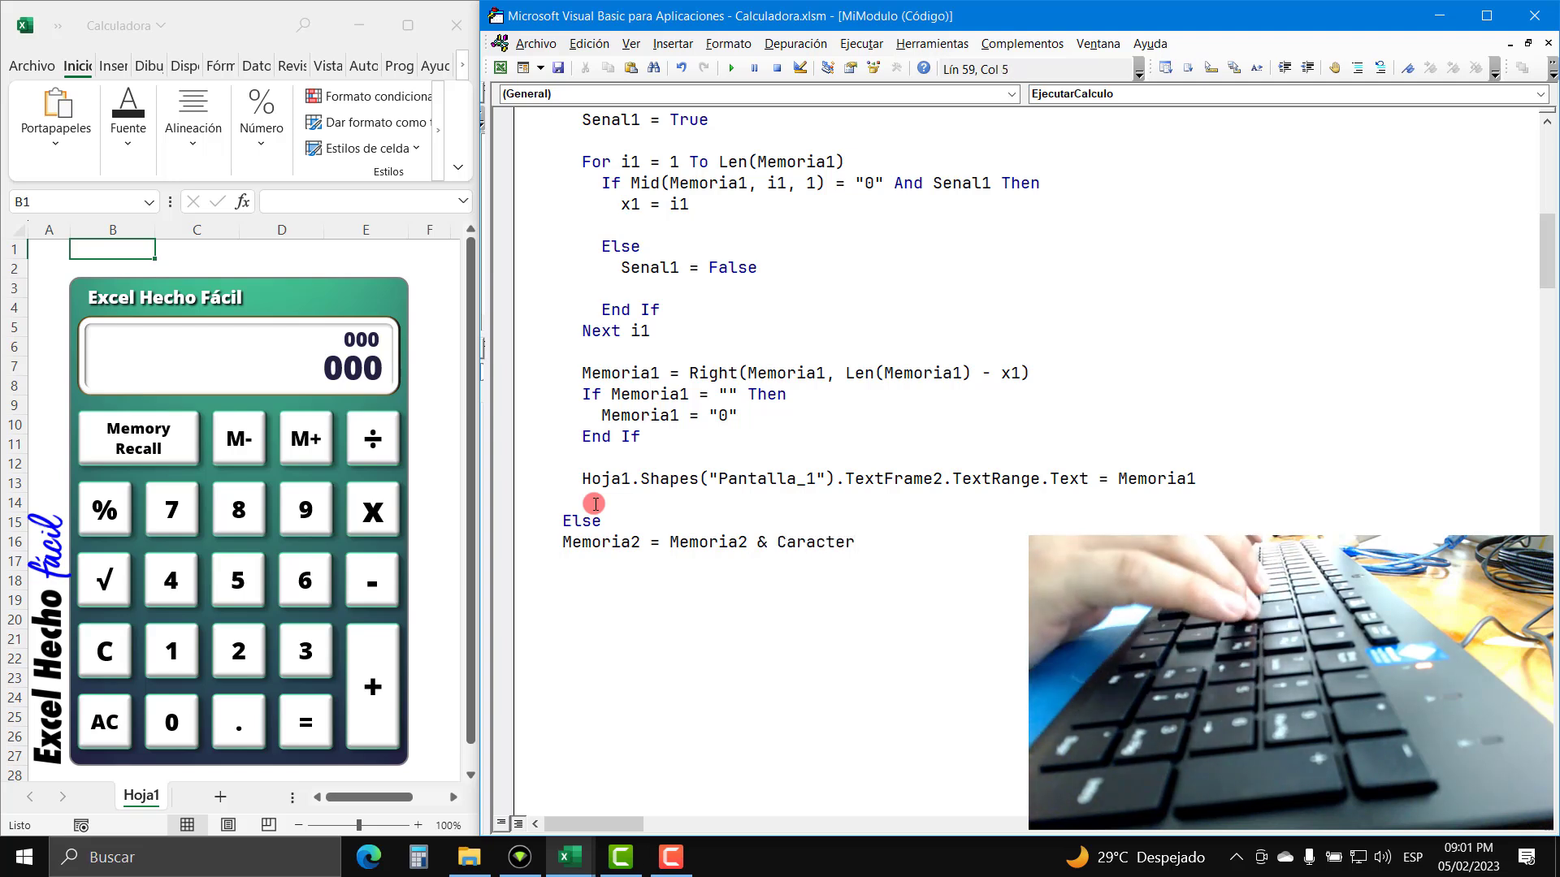
{"action": "key", "text": "Return"}
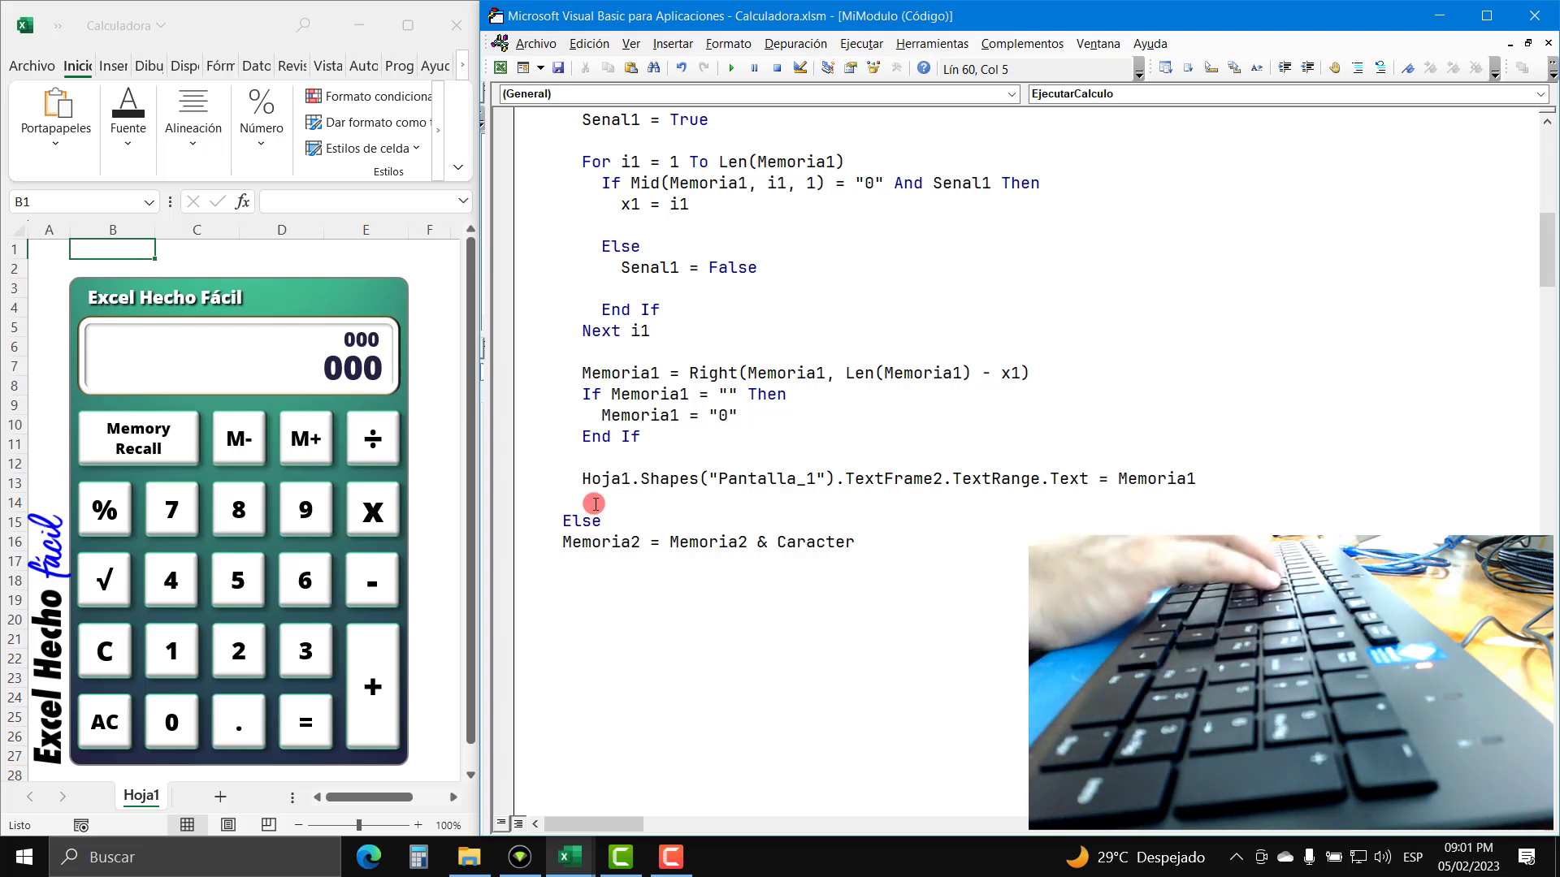
{"action": "key", "text": "Up"}
{"action": "key", "text": "Up"}
{"action": "key", "text": "Tab"}
{"action": "key", "text": "Down"}
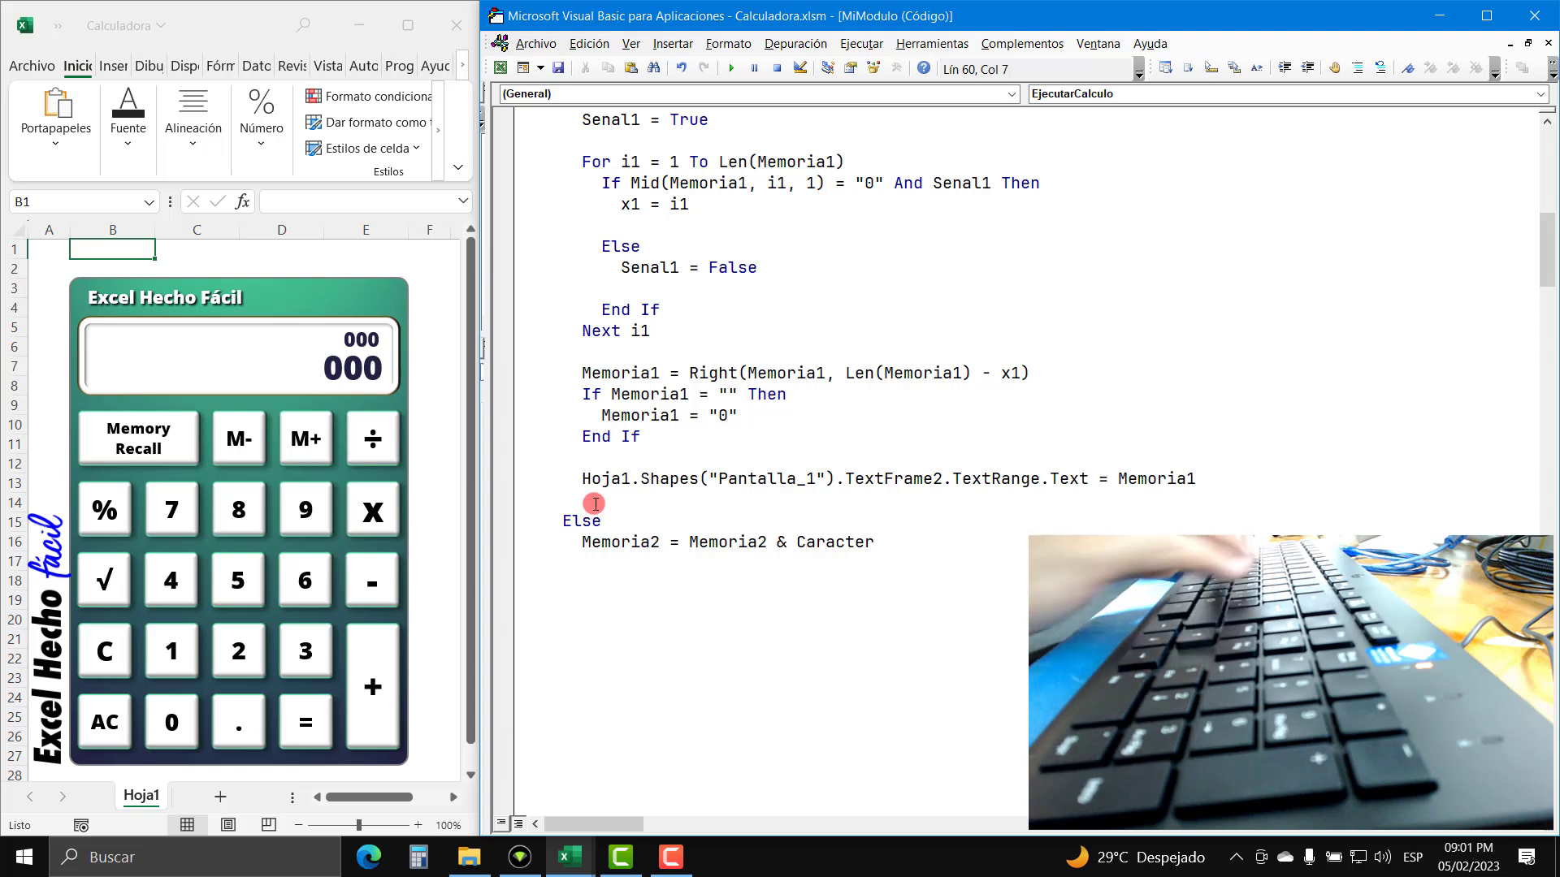
Declare i2, x2 As Long and Senal2 As Boolean, setting x2 = 0 and Senal2 = True
{"action": "type", "text": "dim"}
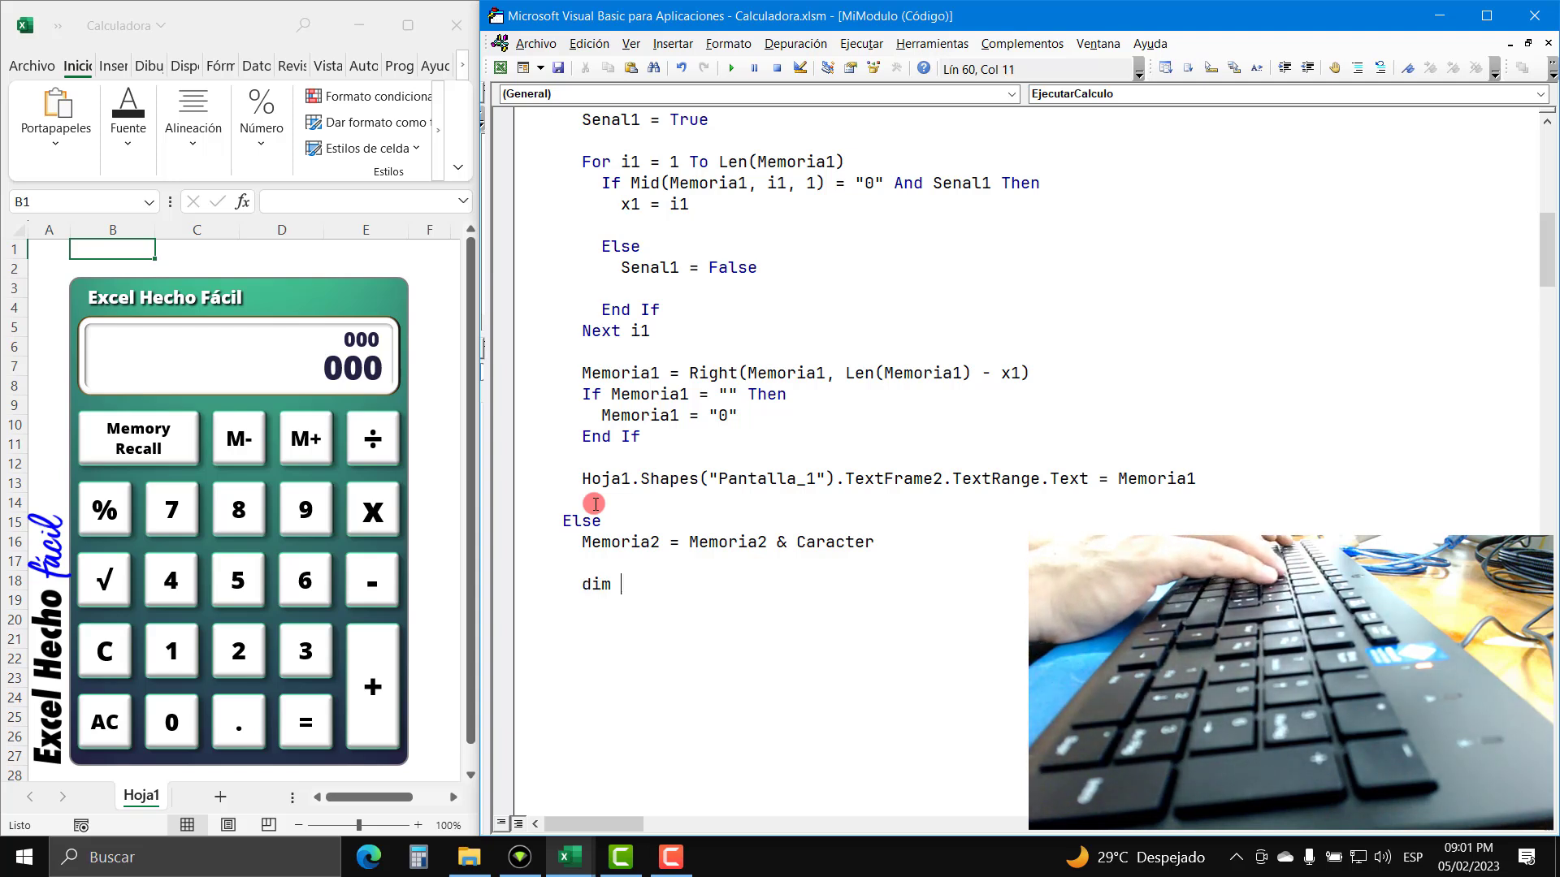
{"action": "type", "text": "  as L"}
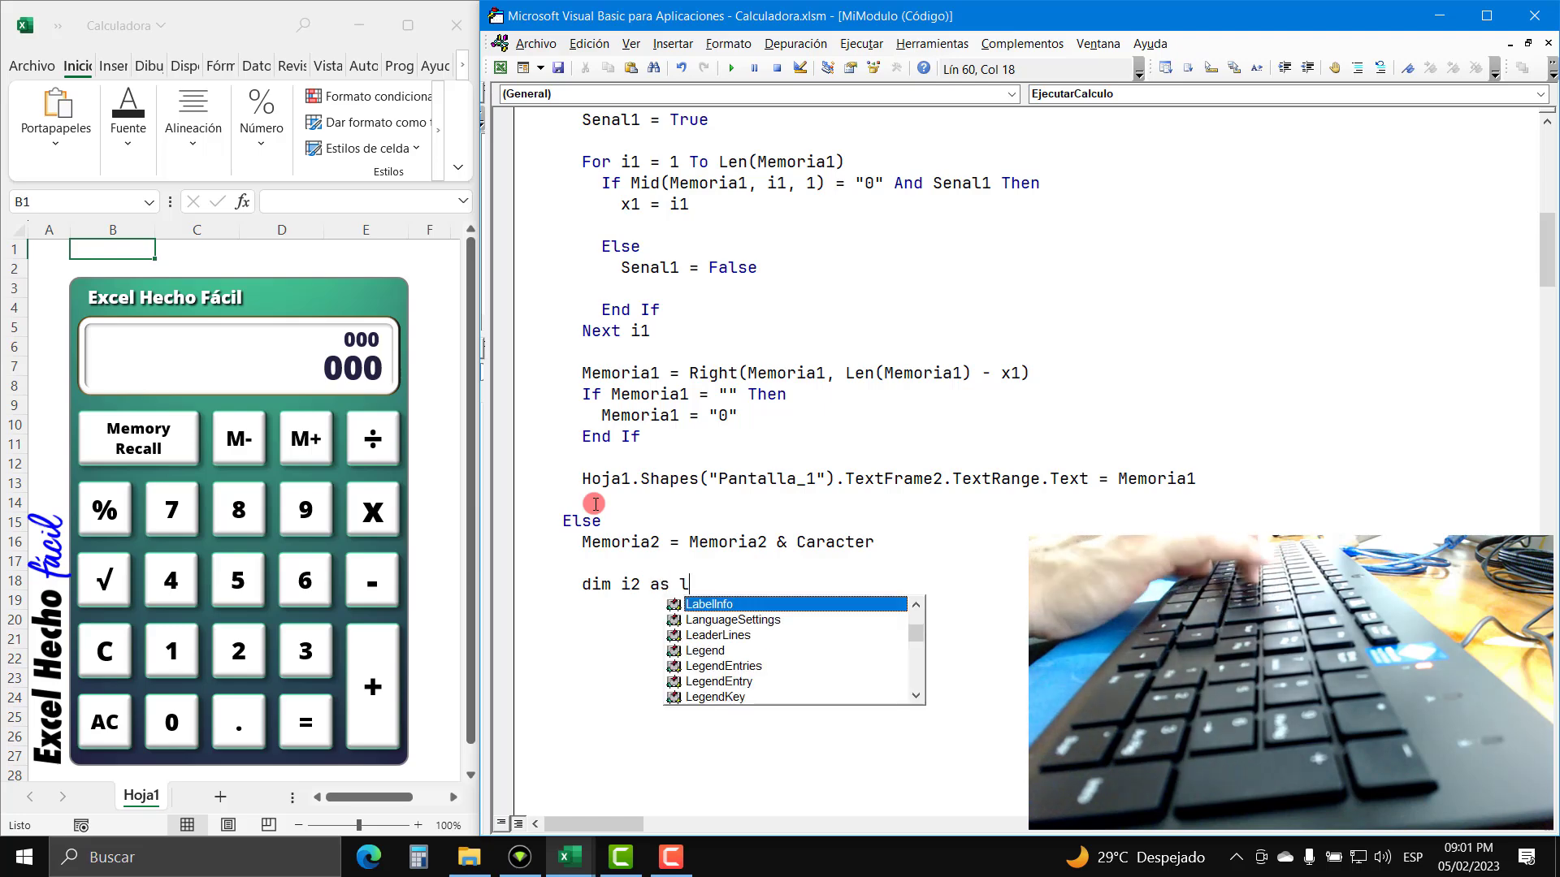
{"action": "type", "text": "ong,"}
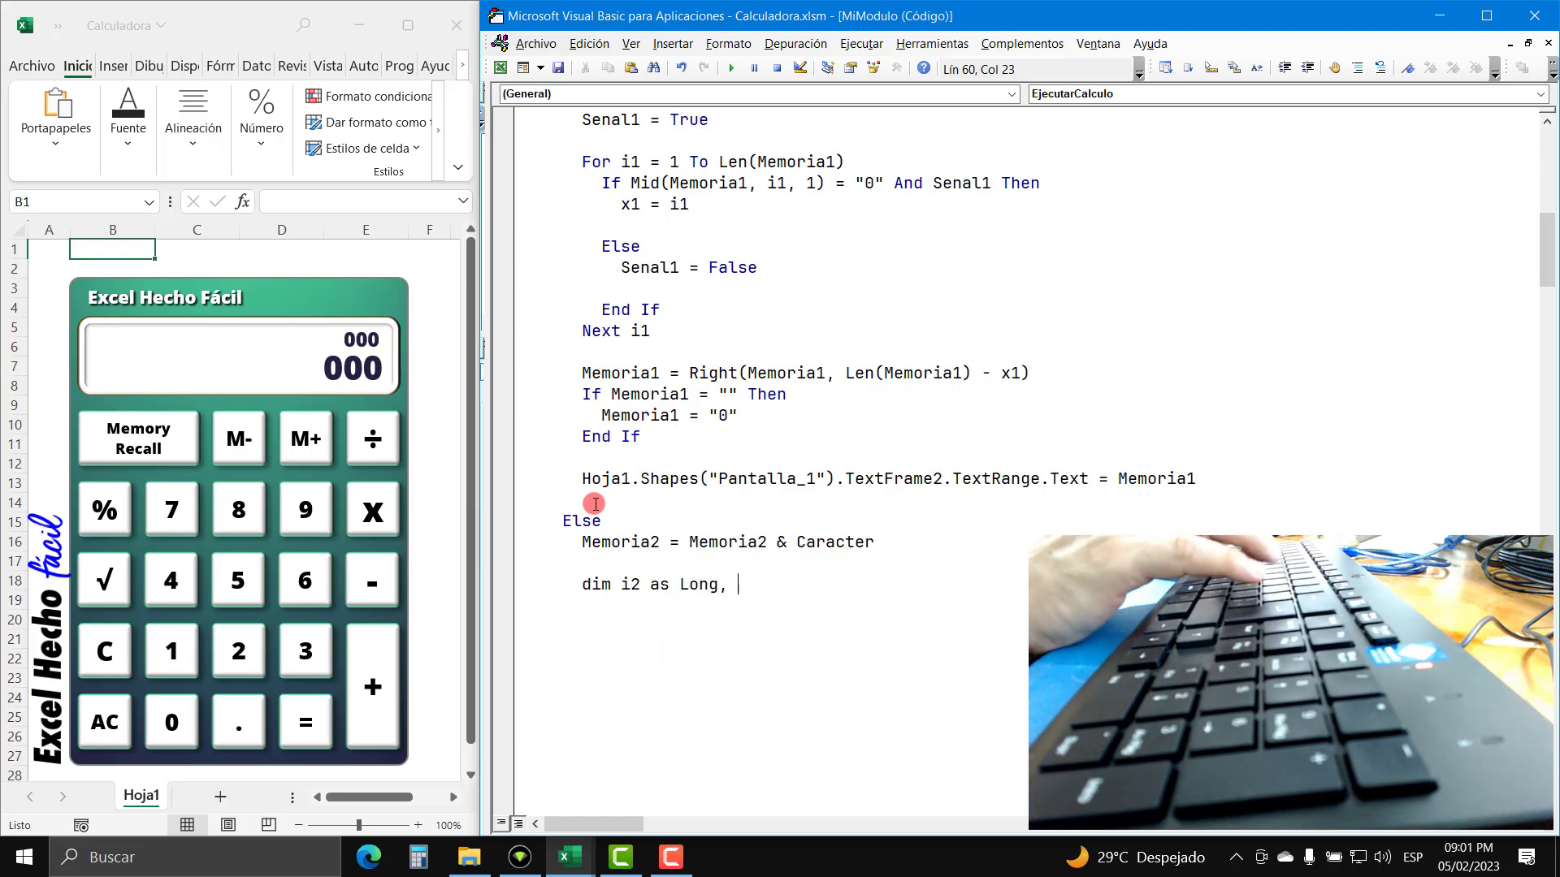
{"action": "type", "text": "2 as Long"}
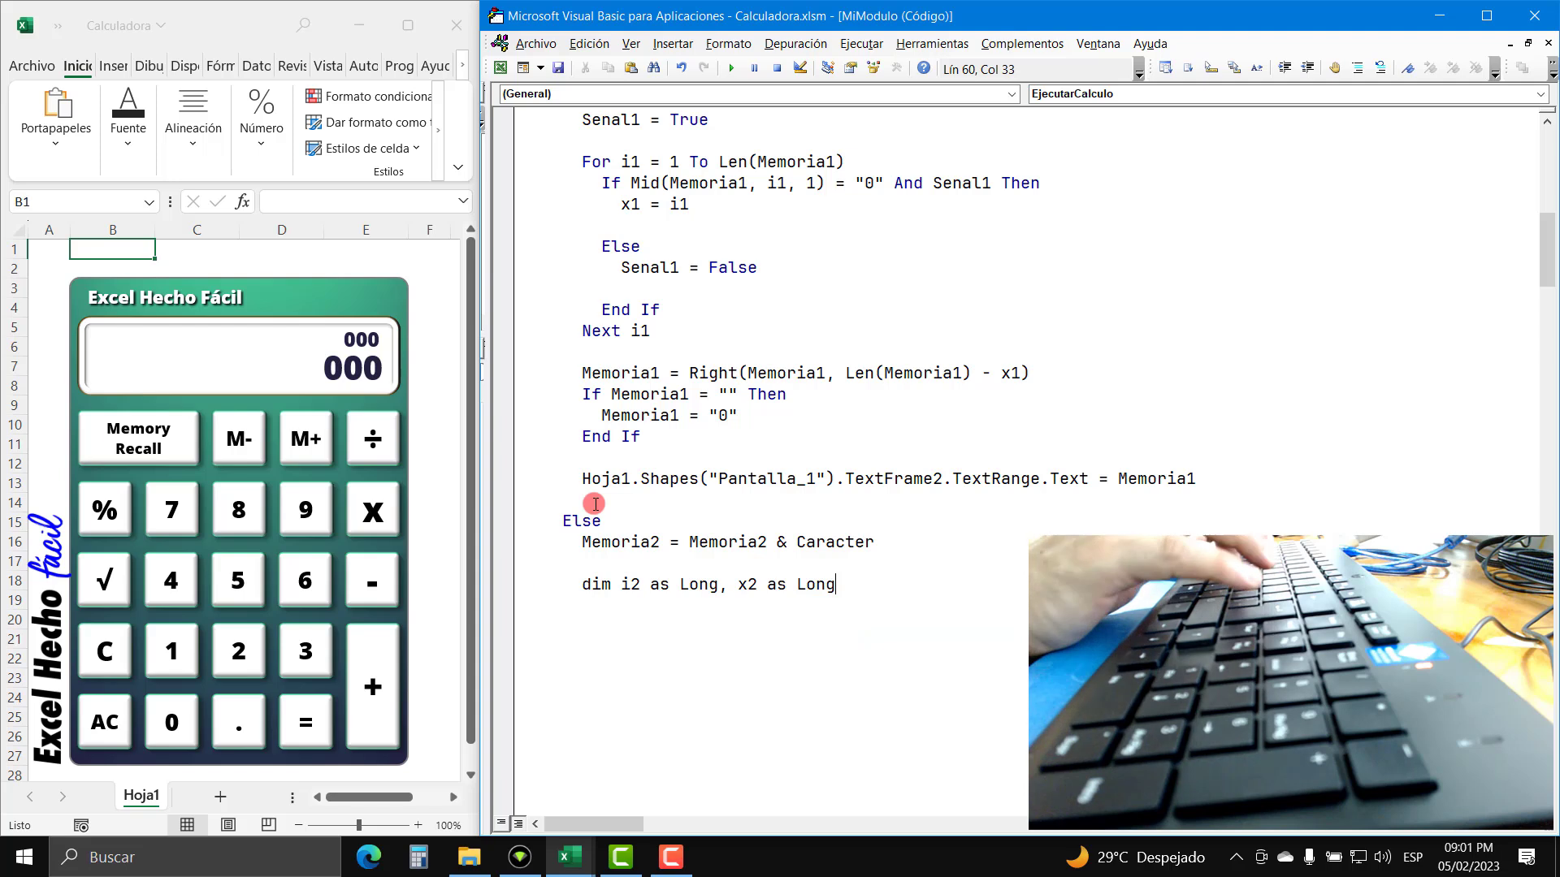
{"action": "type", "text": ", "}
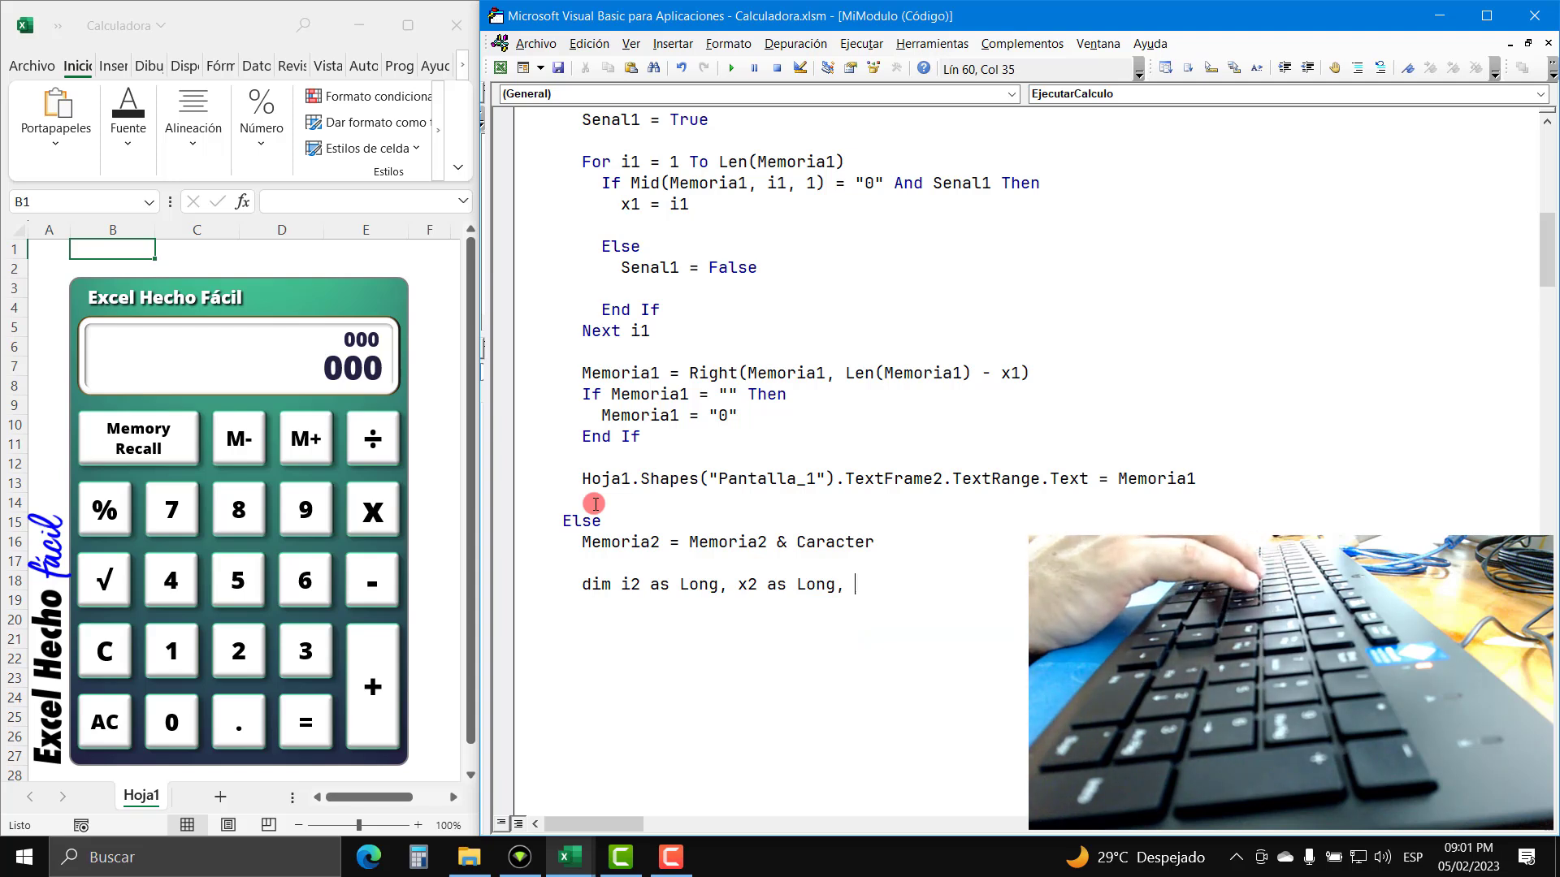
{"action": "type", "text": "Senal2 a"}
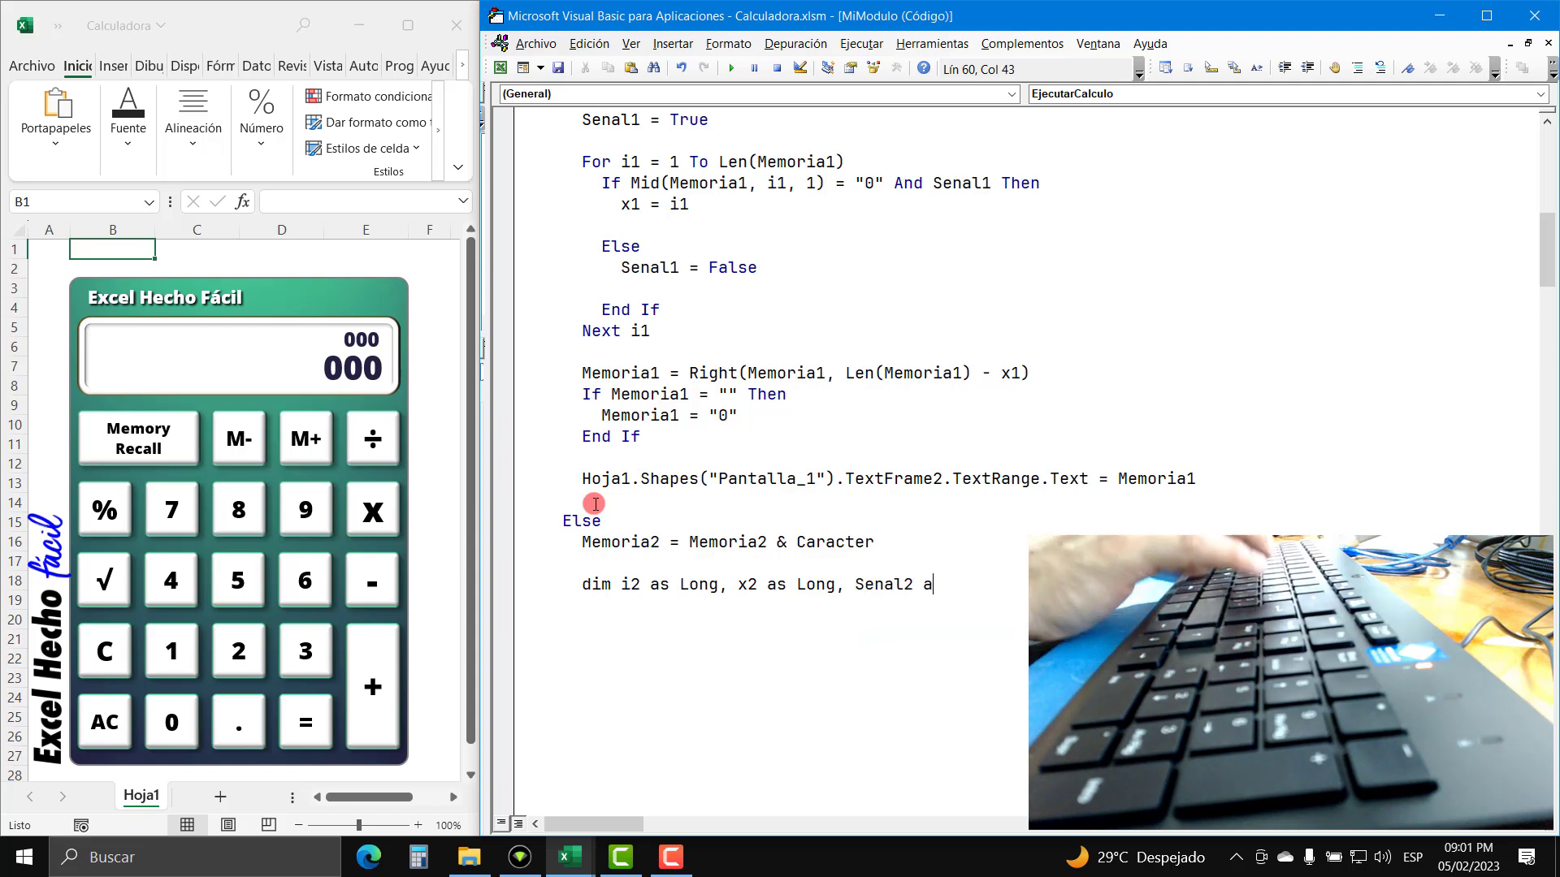
{"action": "type", "text": "s boolean"}
{"action": "key", "text": "Return"}
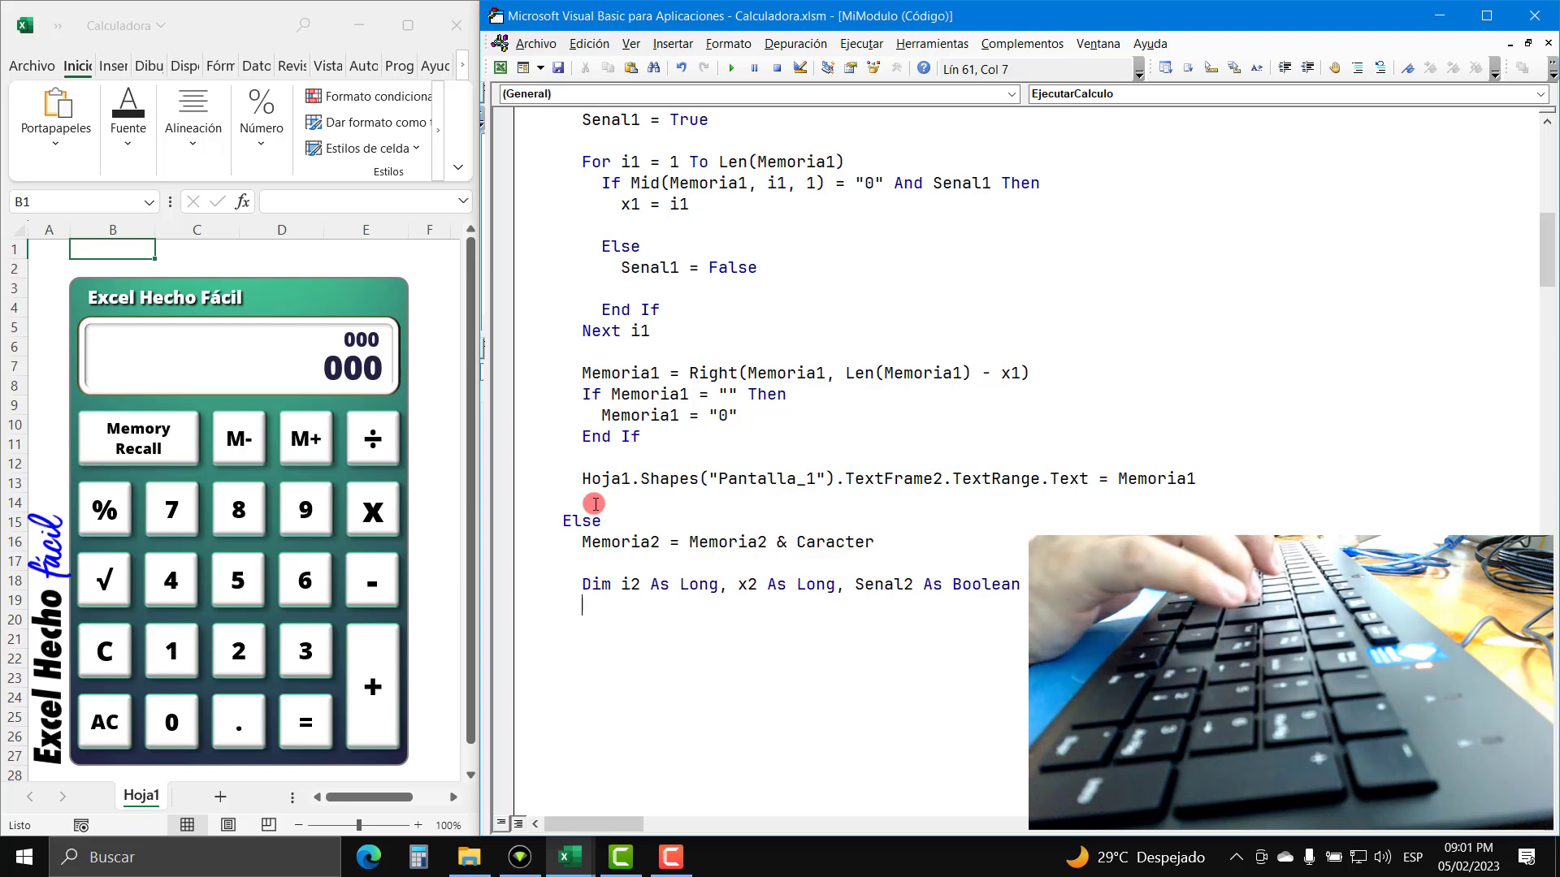
{"action": "type", "text": "x2 = "}
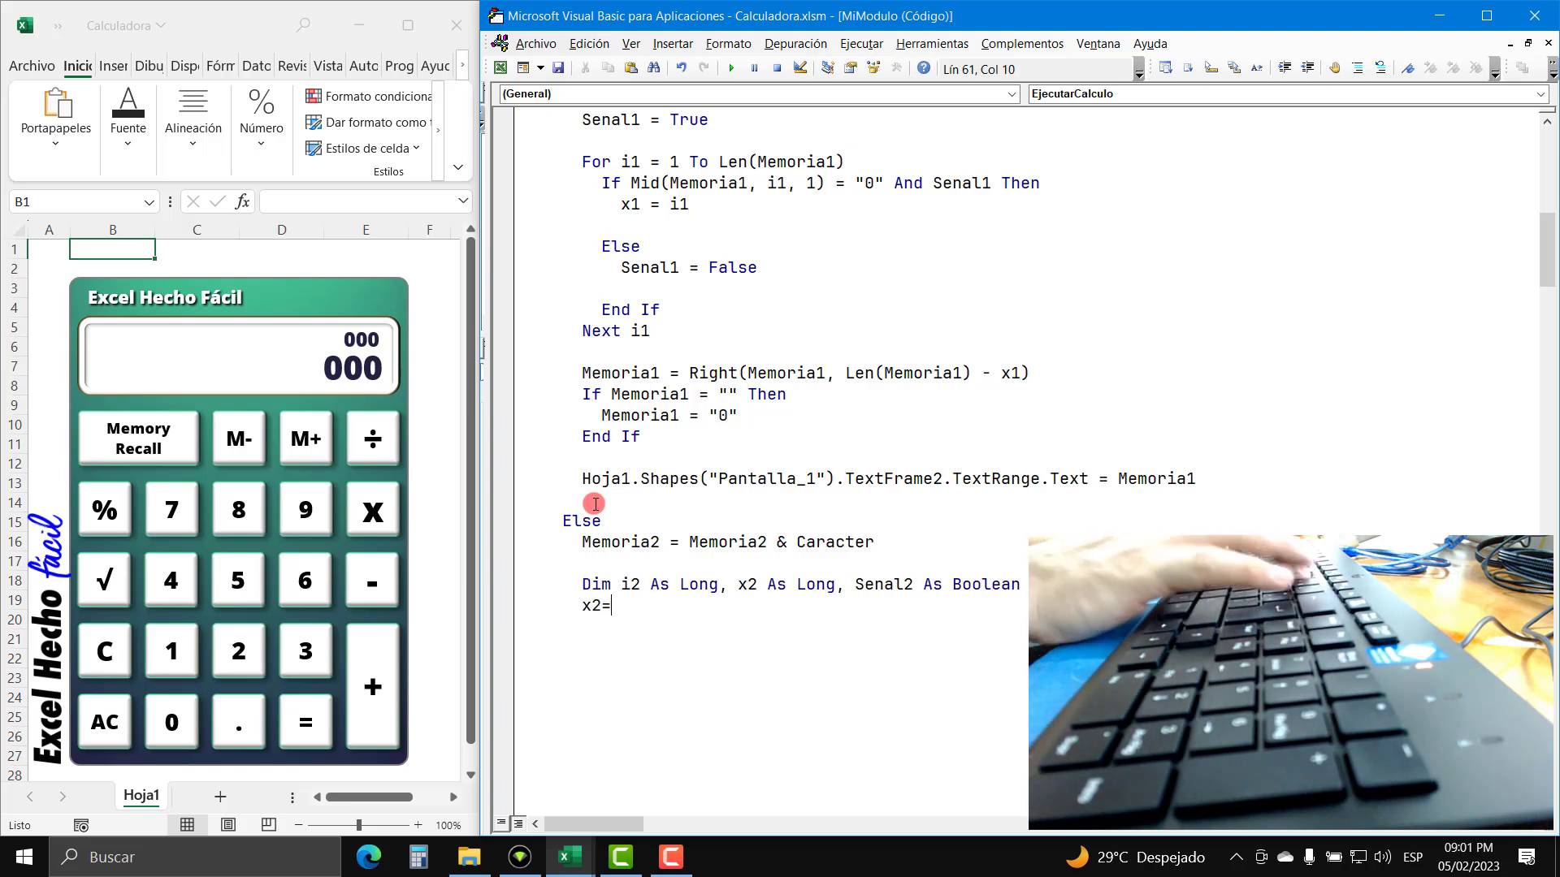
{"action": "type", "text": "0"}
{"action": "key", "text": "Return"}
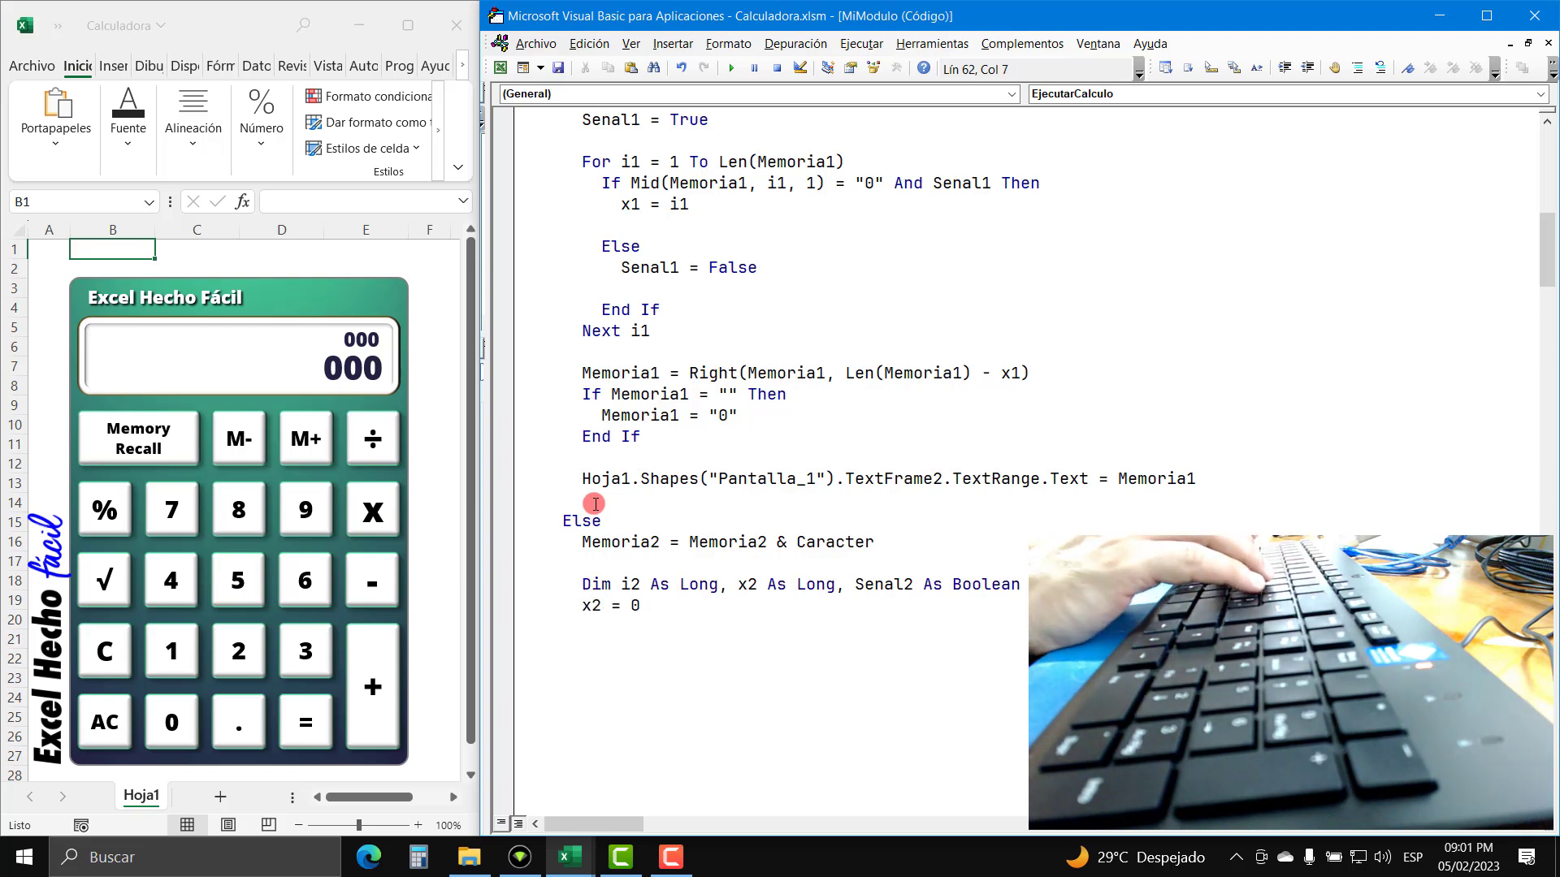
{"action": "type", "text": "senal2"}
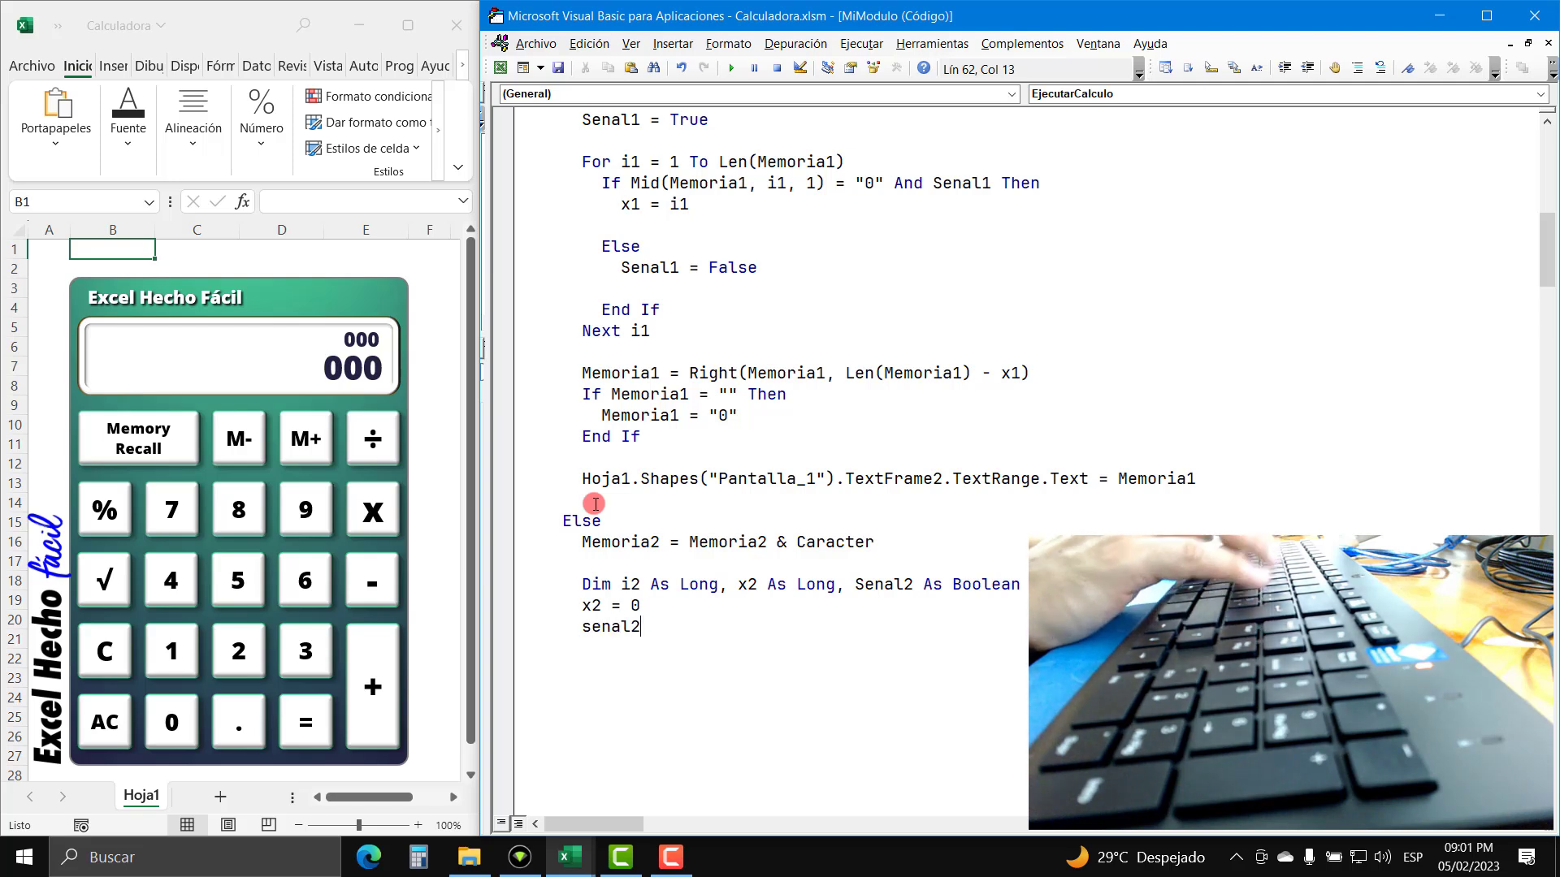
{"action": "type", "text": "=true"}
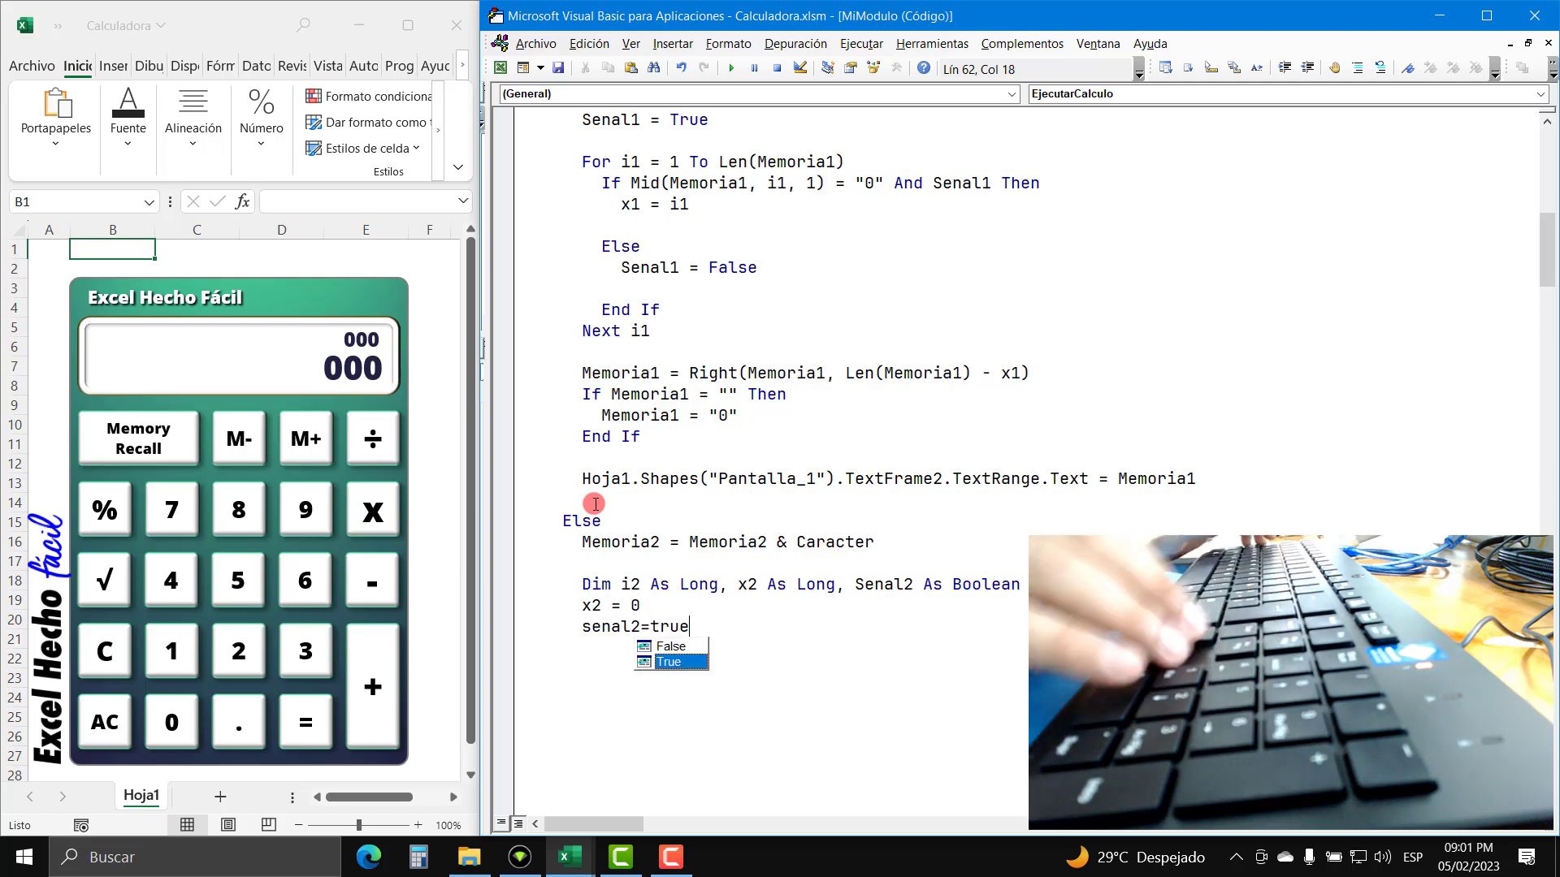
{"action": "key", "text": "Return"}
{"action": "key", "text": "Return"}
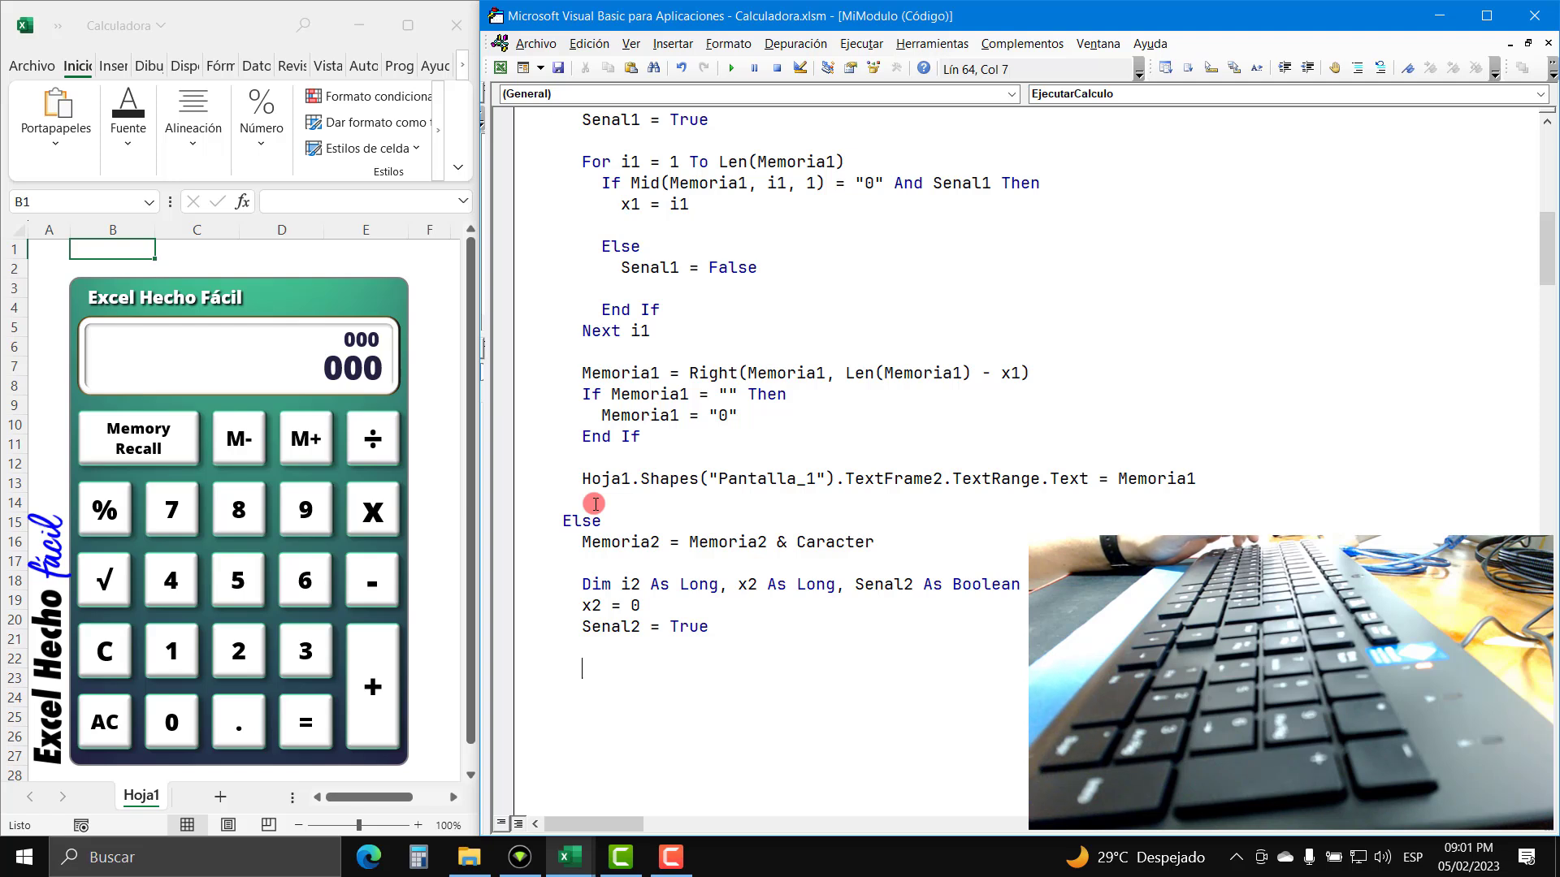
Write a For i2 loop over Len(Memoria2) closed by Next i2, with an indented body line
{"action": "type", "text": "fo"}
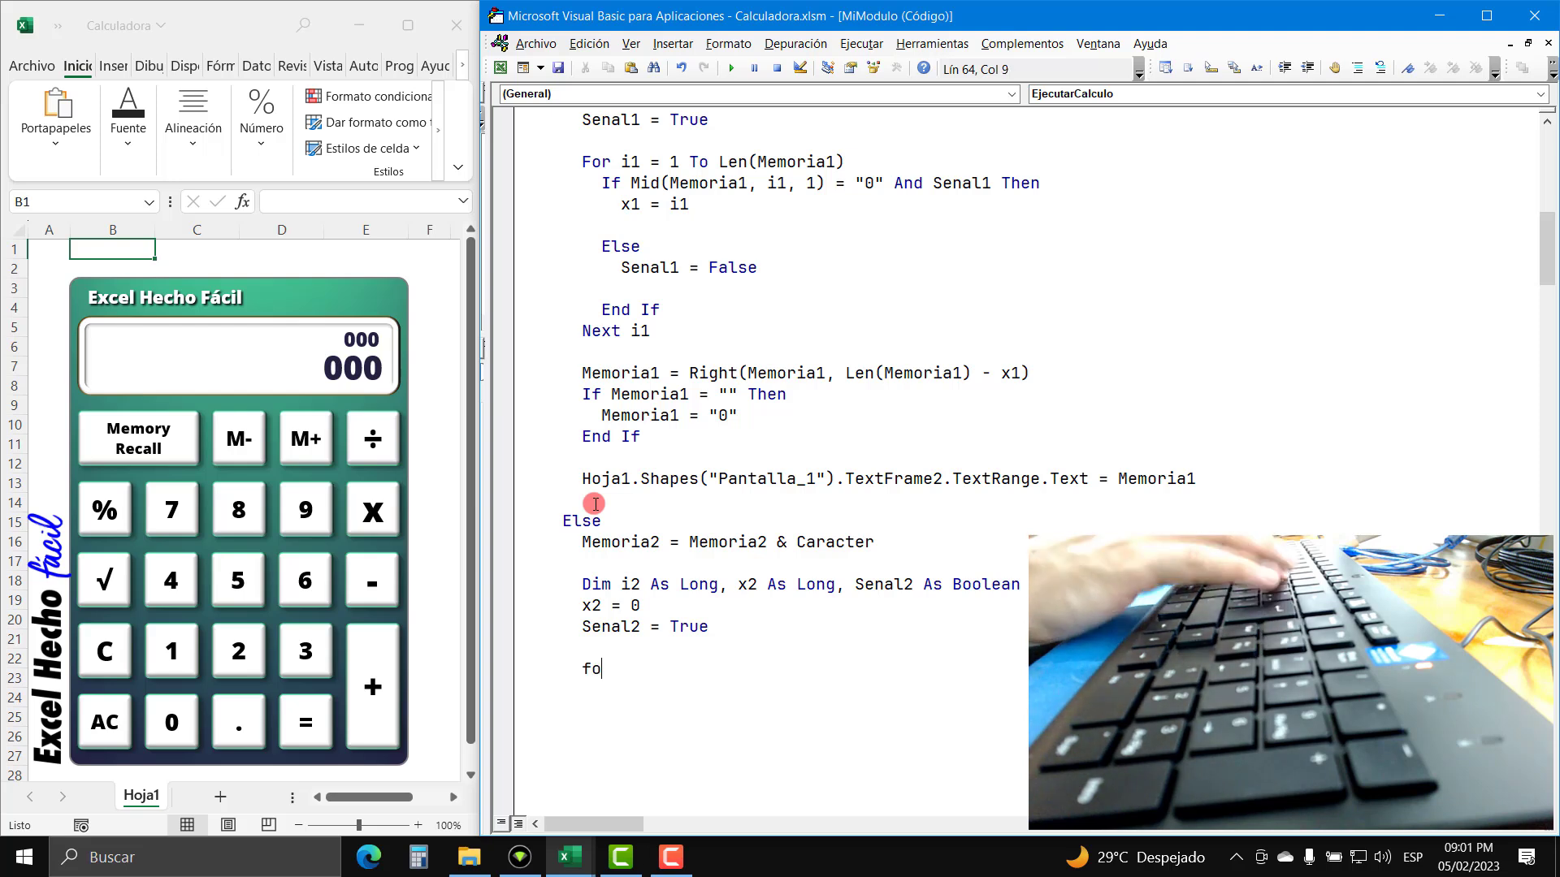
{"action": "type", "text": "r i2"}
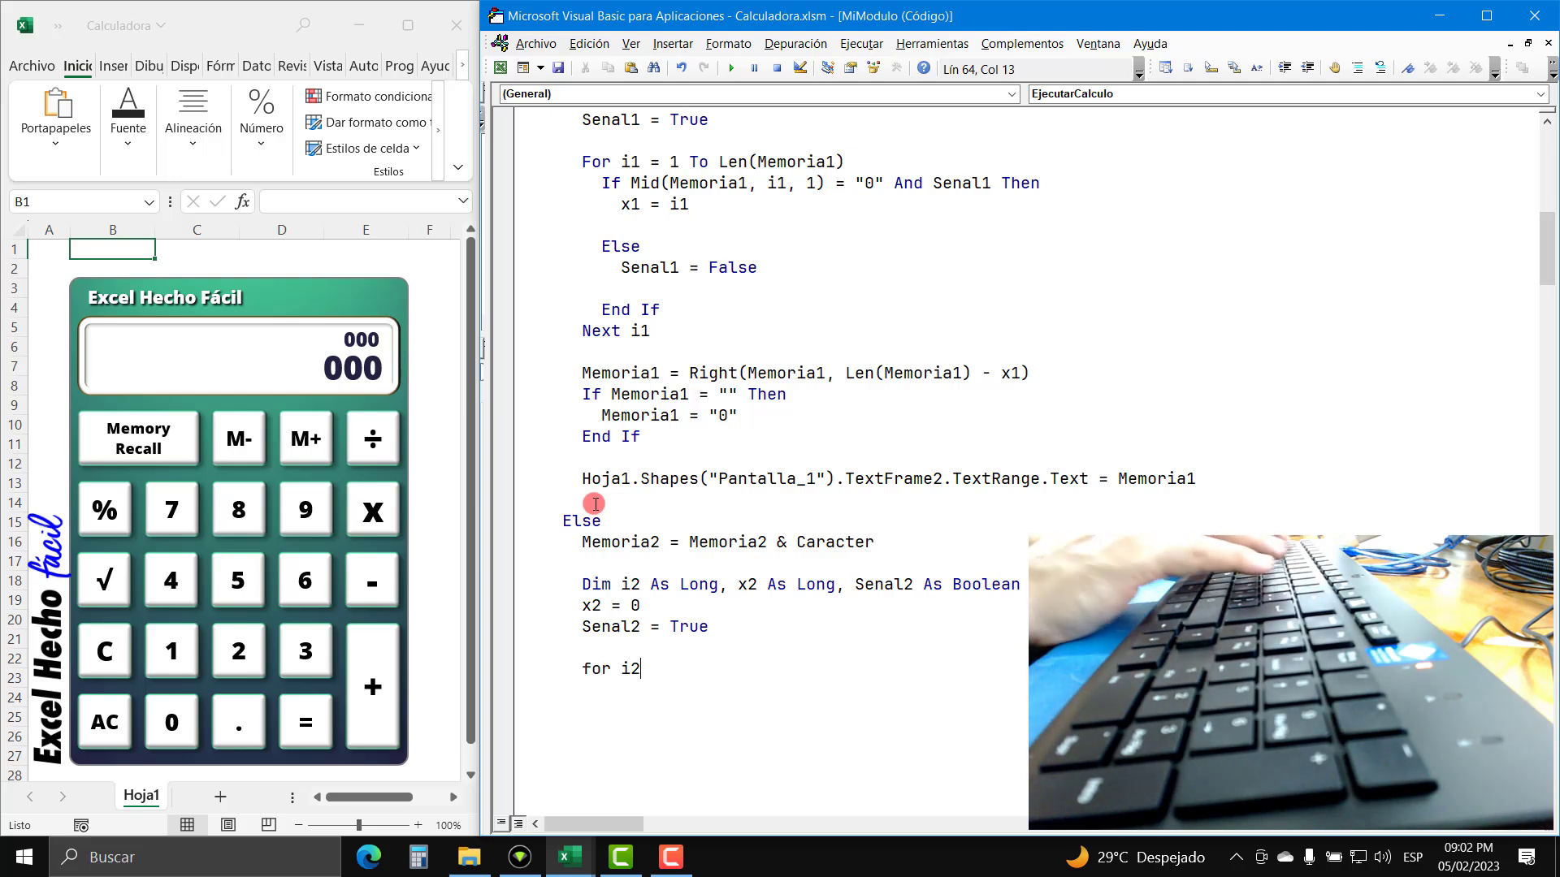
{"action": "type", "text": " = 1"}
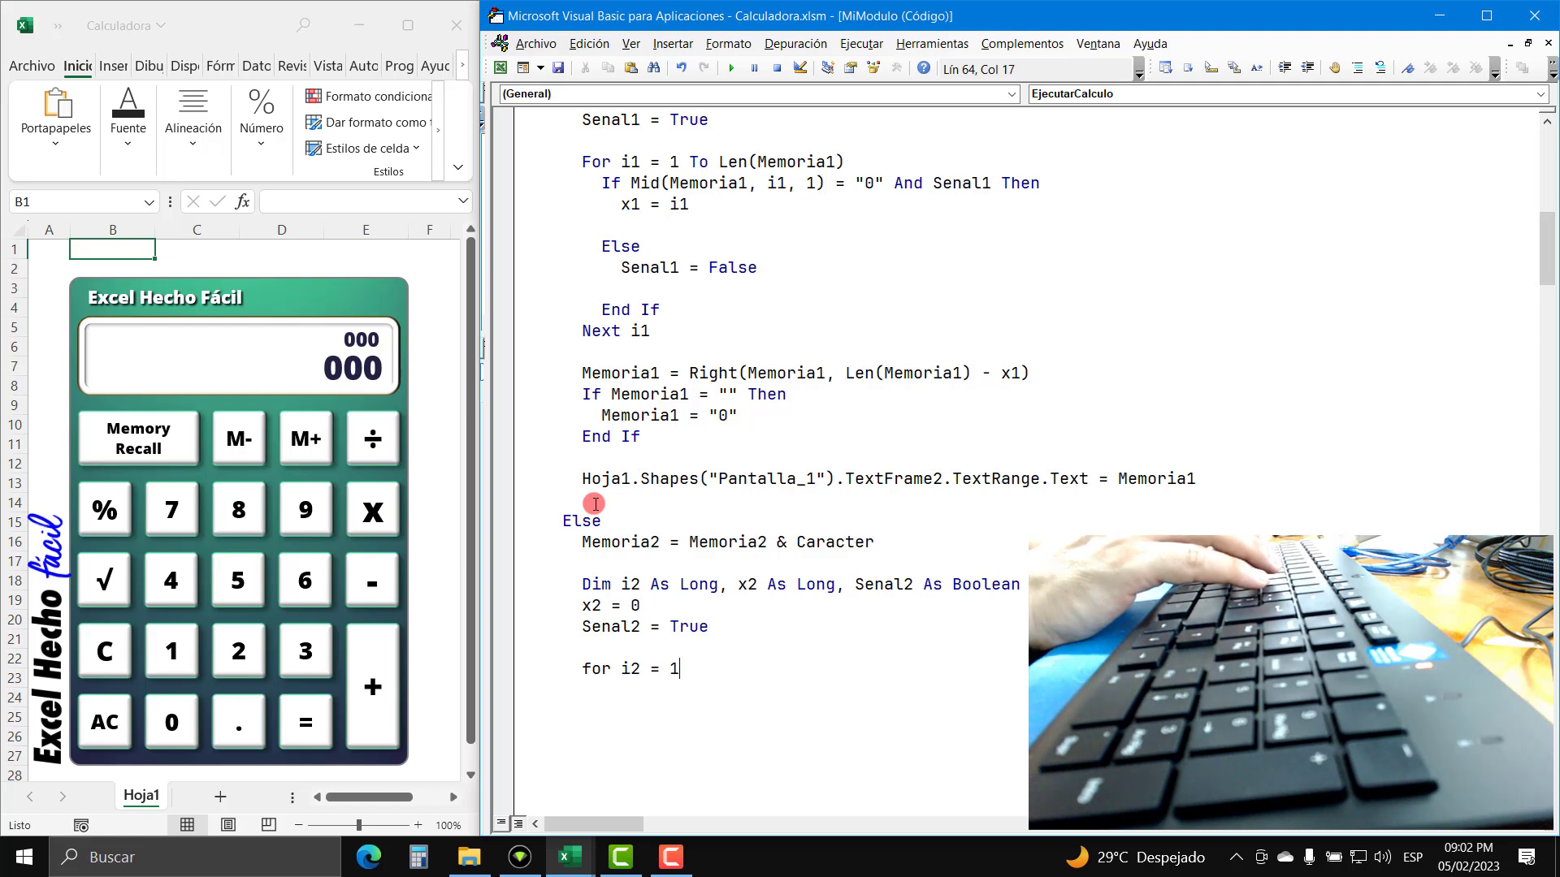
{"action": "type", "text": " to "}
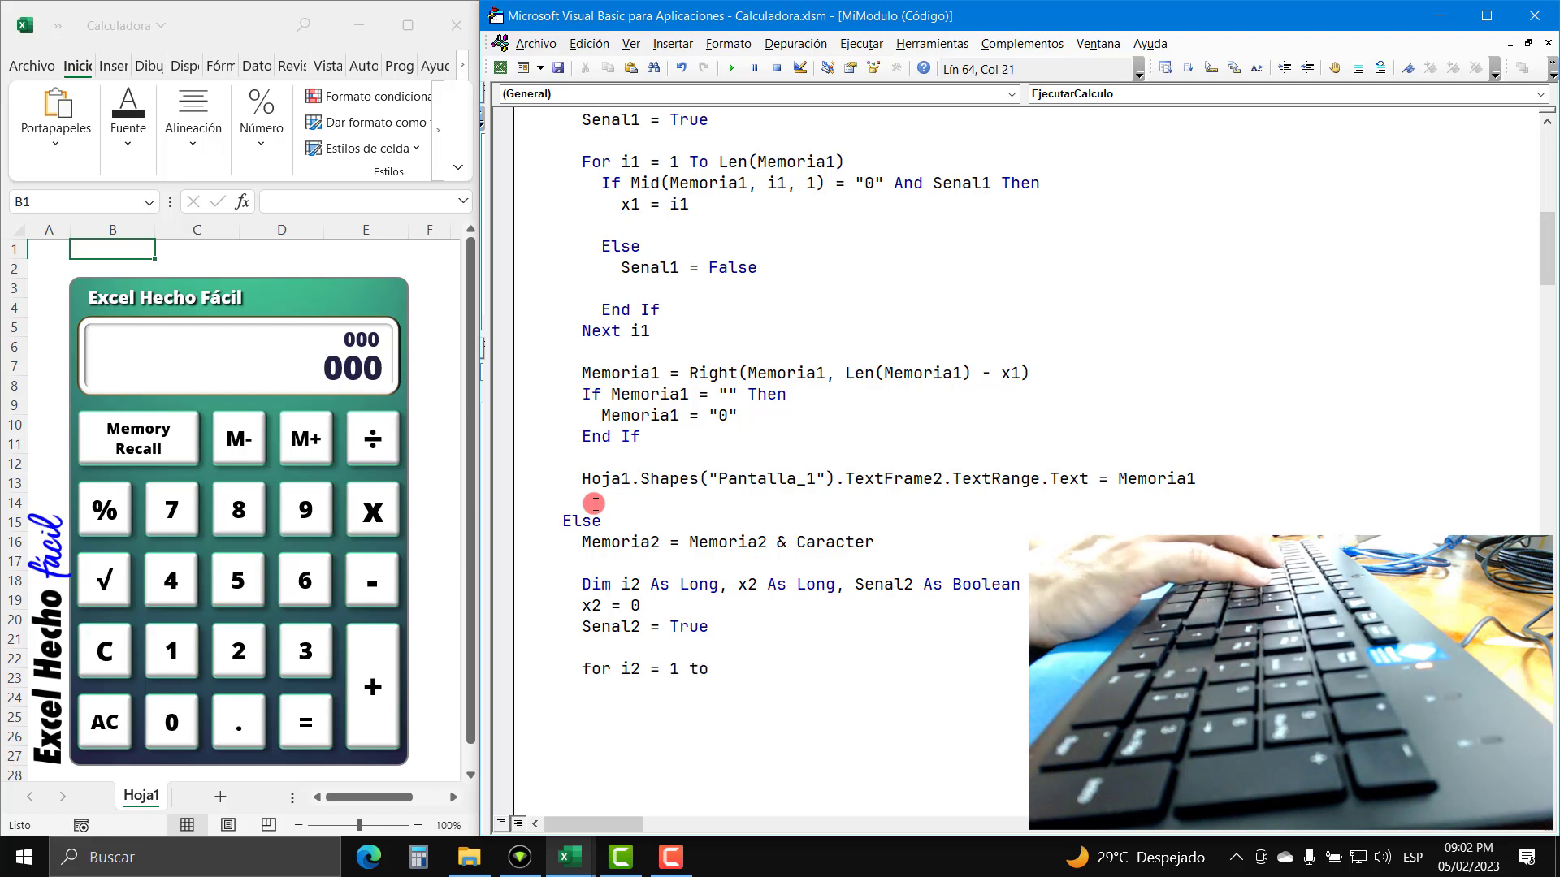
{"action": "type", "text": "("}
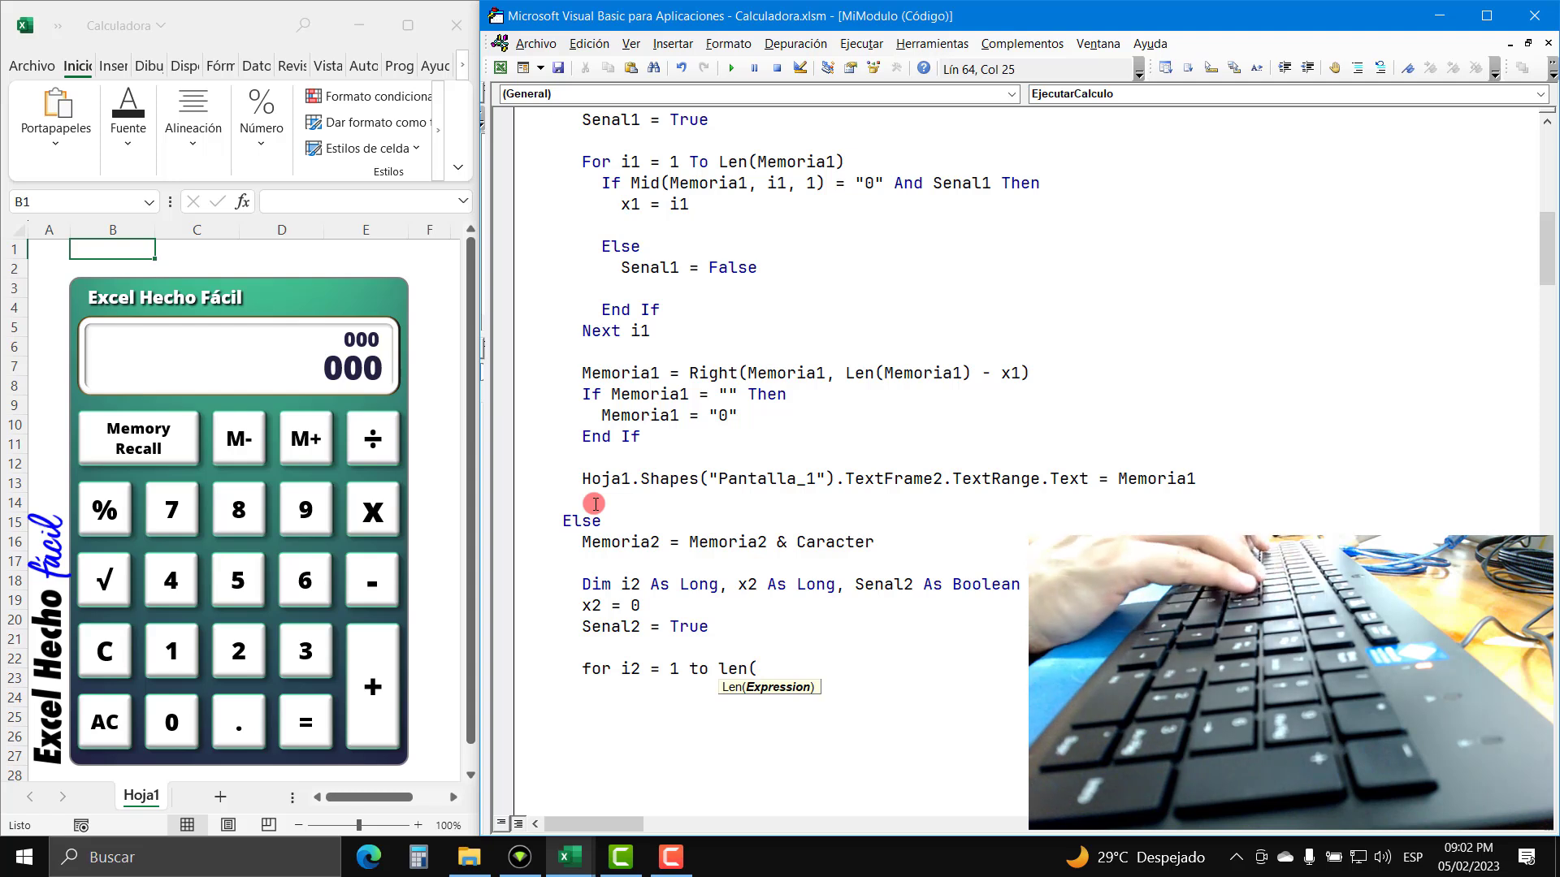
{"action": "type", "text": "memoria2"}
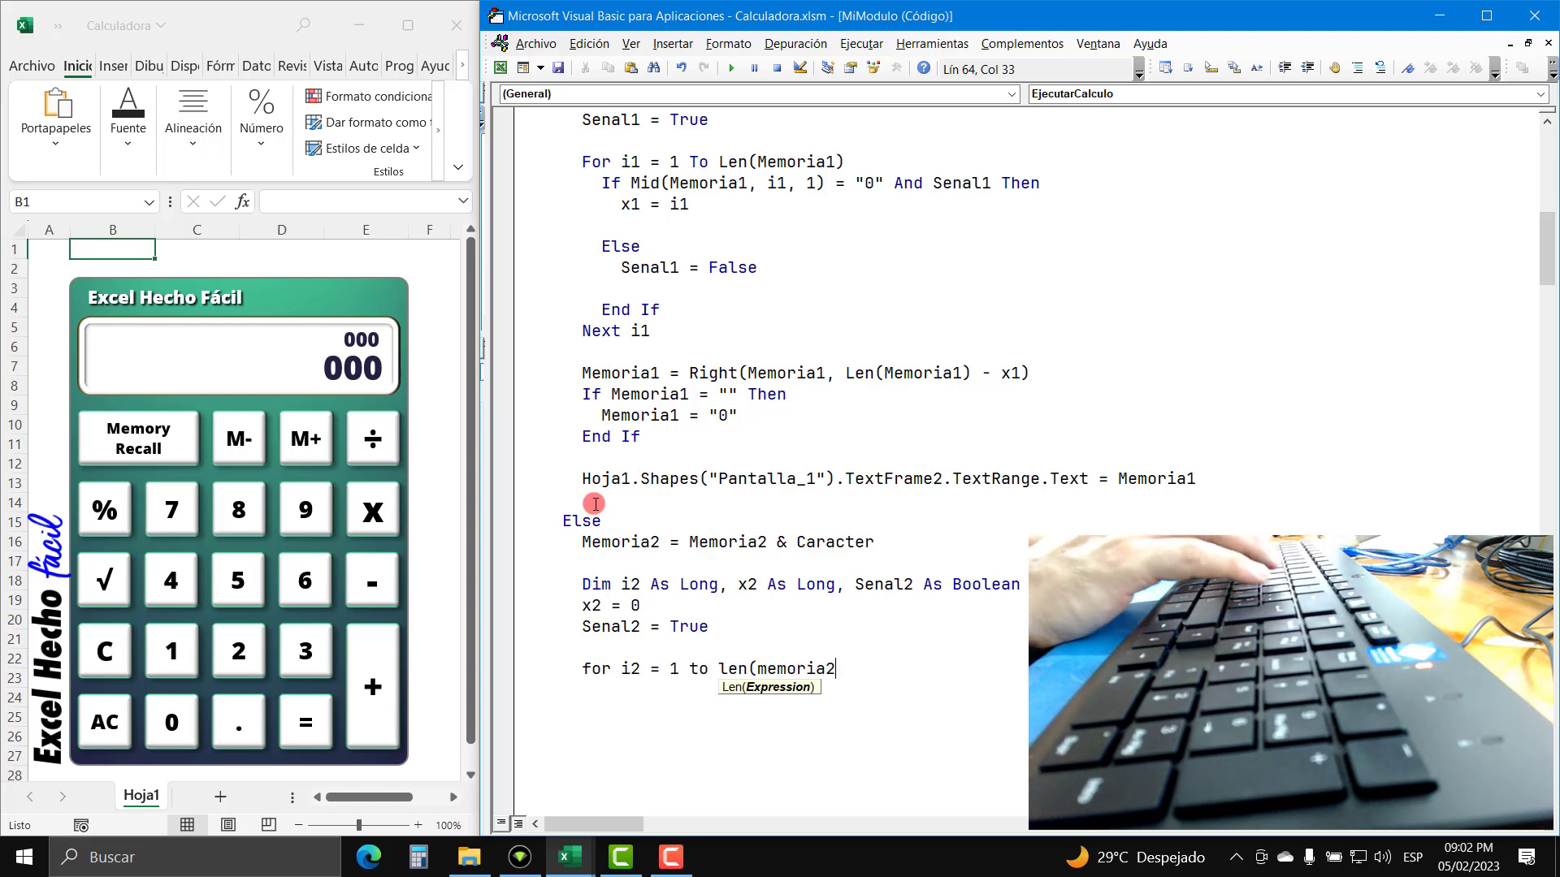
{"action": "type", "text": ")"}
{"action": "key", "text": "Return"}
{"action": "type", "text": "xt"}
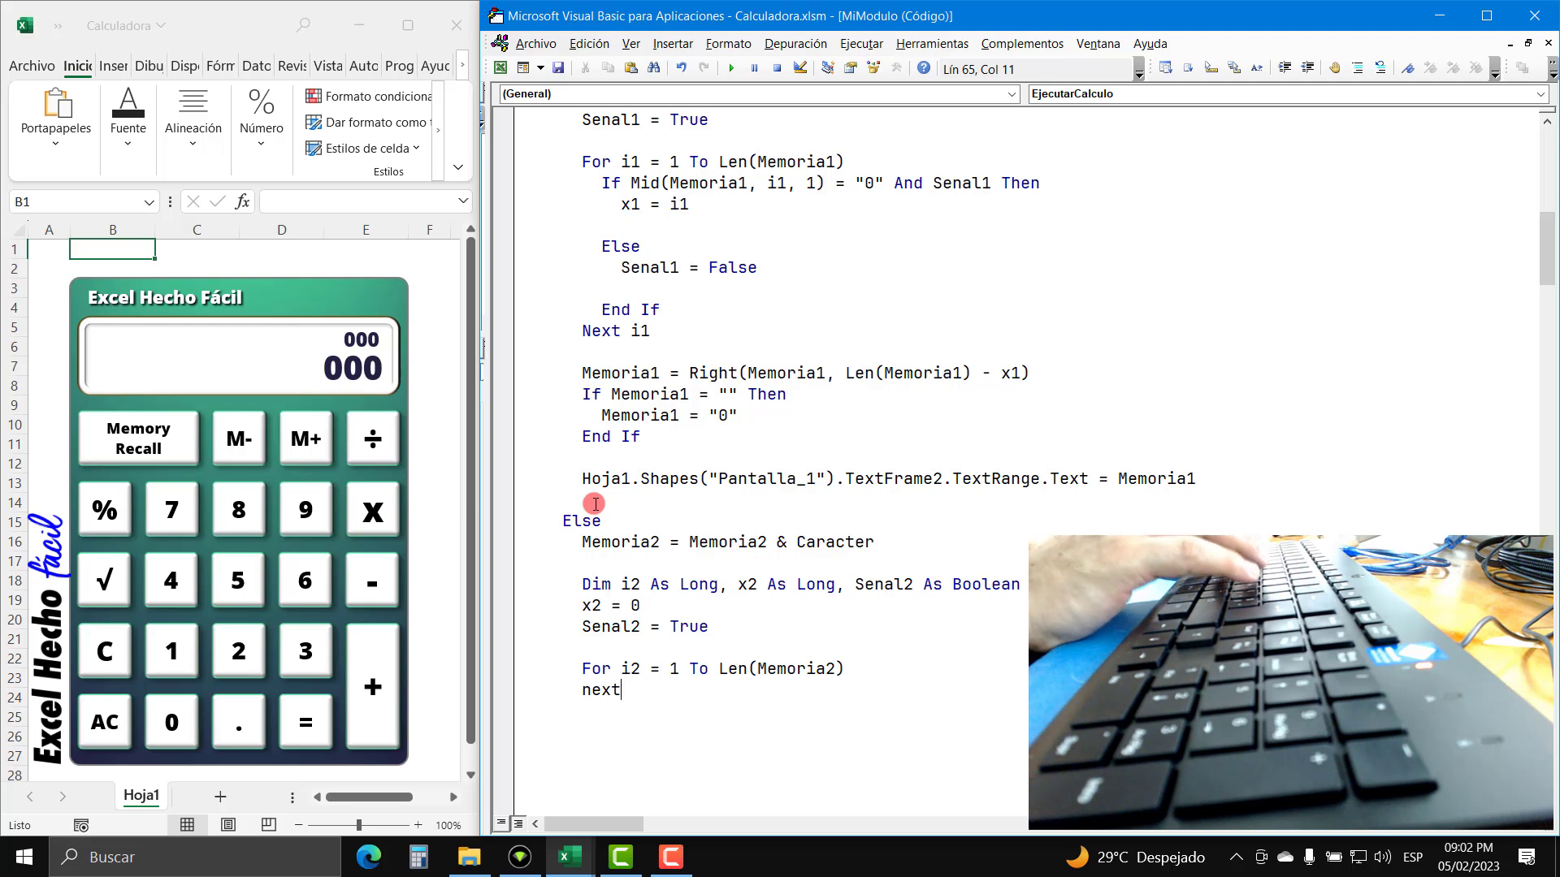
{"action": "type", "text": " i2"}
{"action": "key", "text": "Up"}
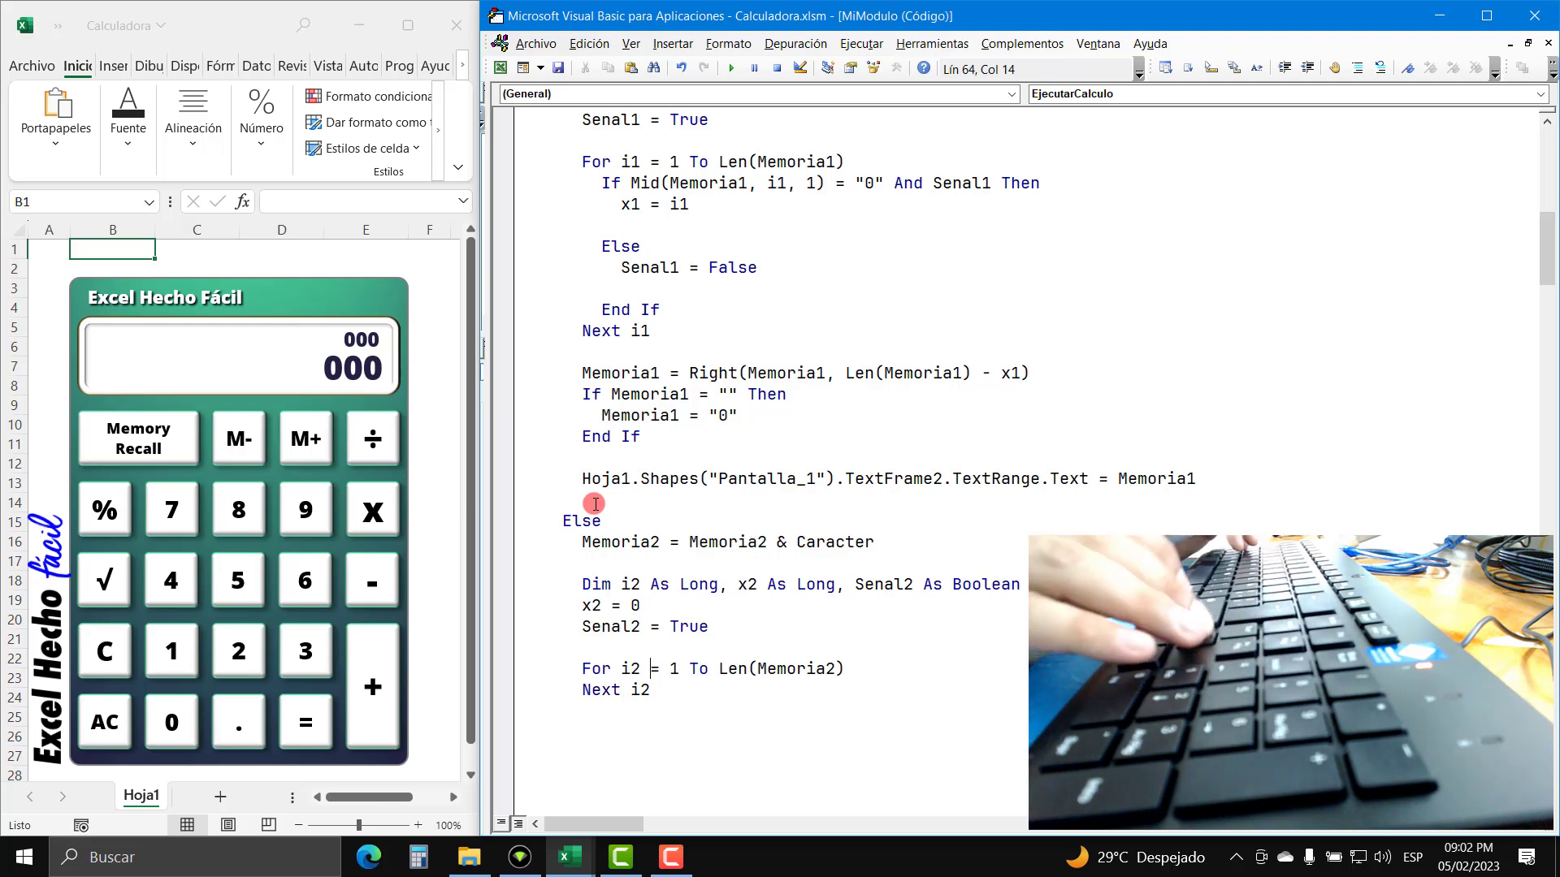
{"action": "key", "text": "End"}
{"action": "key", "text": "Return"}
{"action": "key", "text": "Tab"}
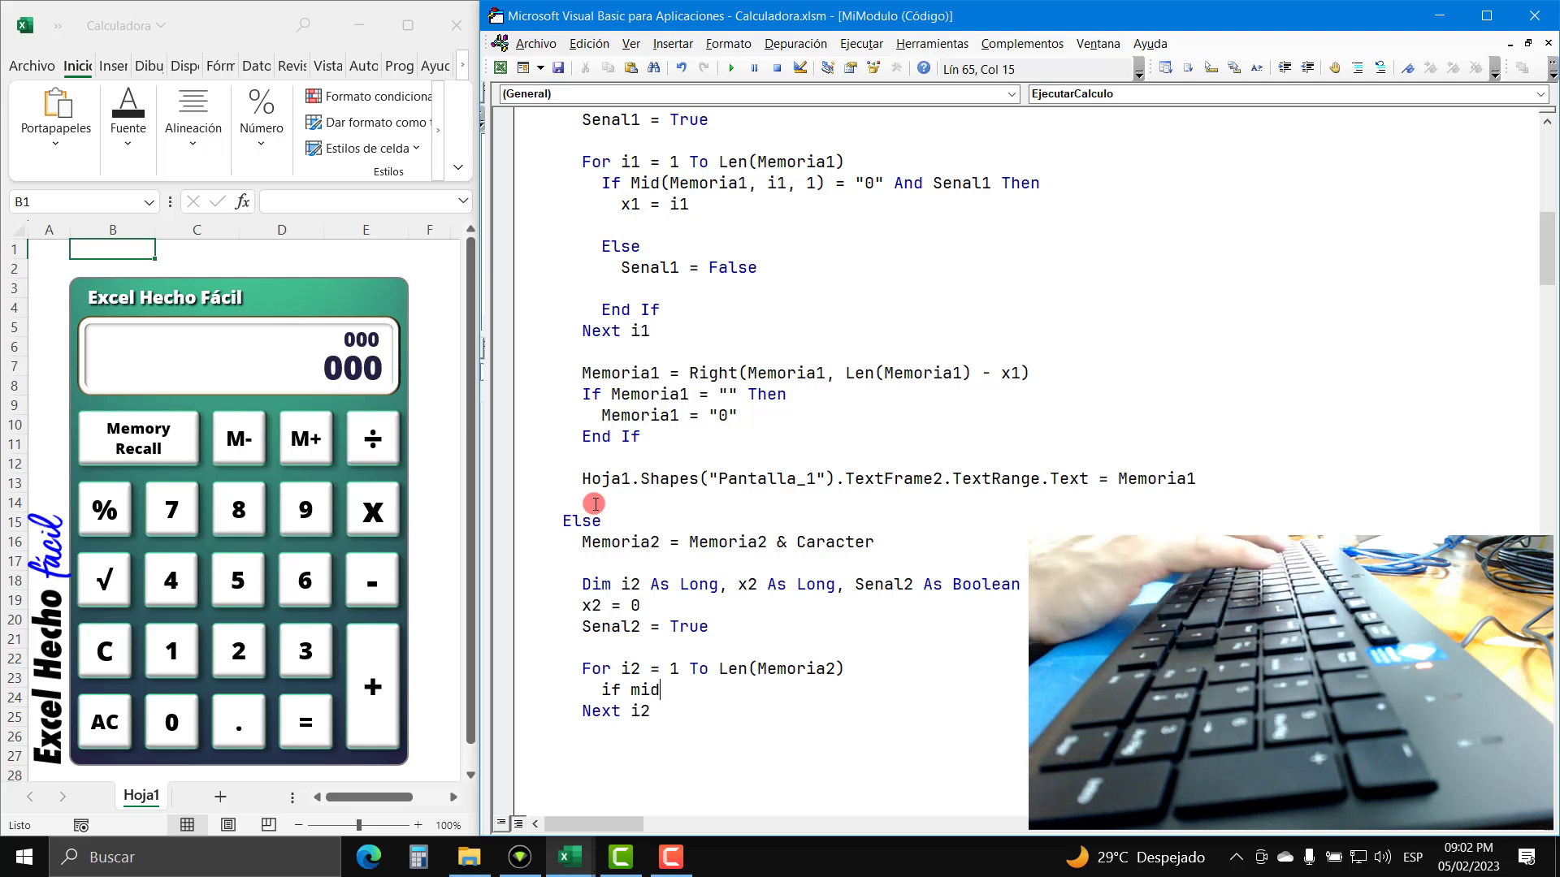
Add If Mid(Memoria2, i2, 1) = "0" And Senal2 Then inside the loop
{"action": "type", "text": "("}
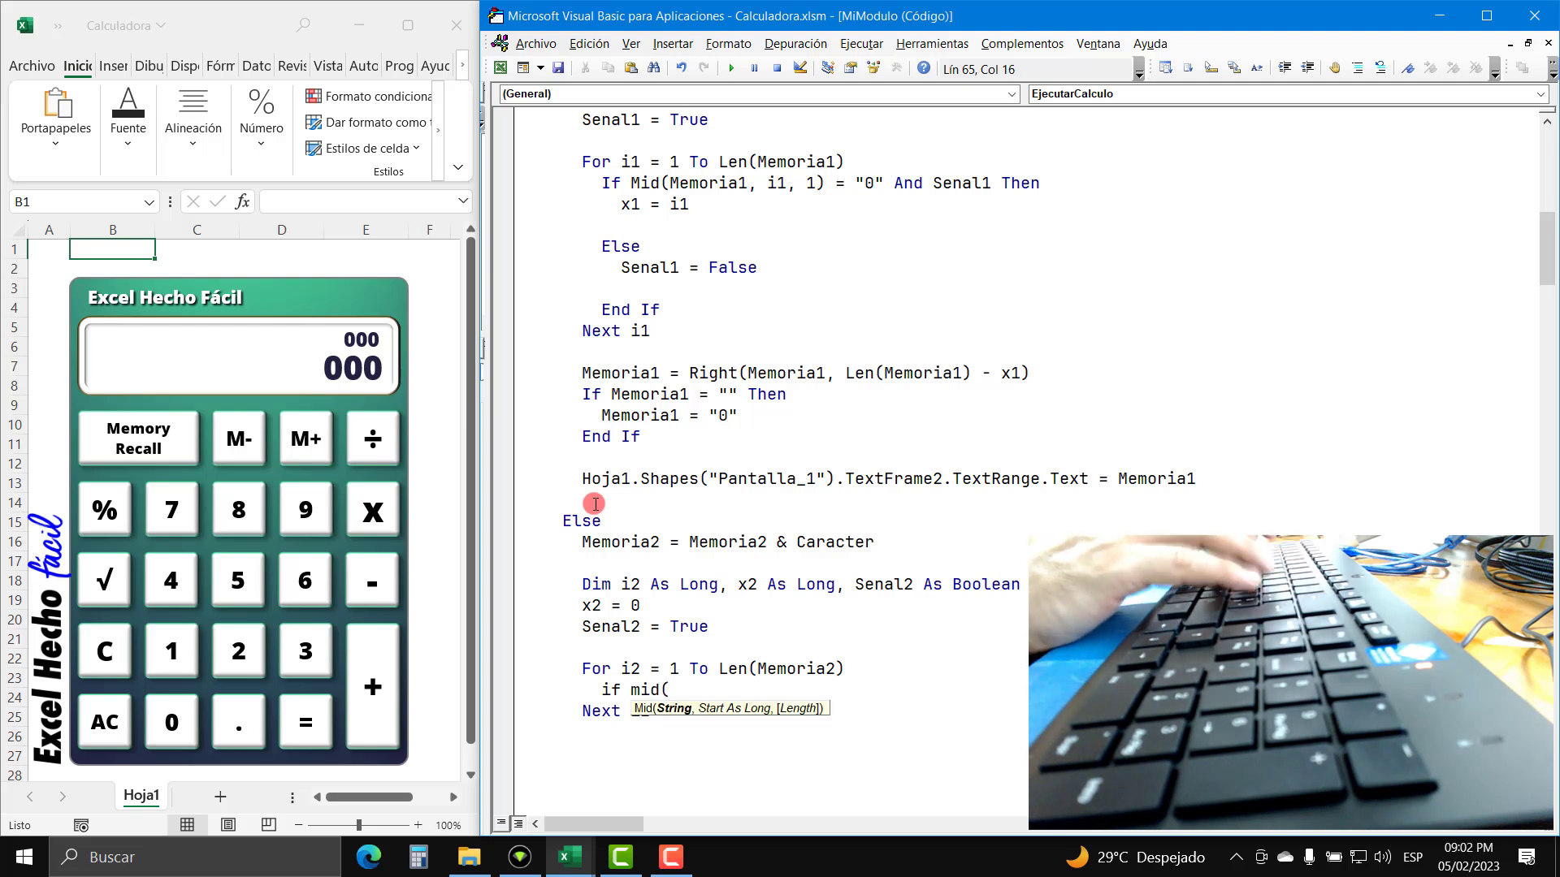
{"action": "type", "text": "memoria2"}
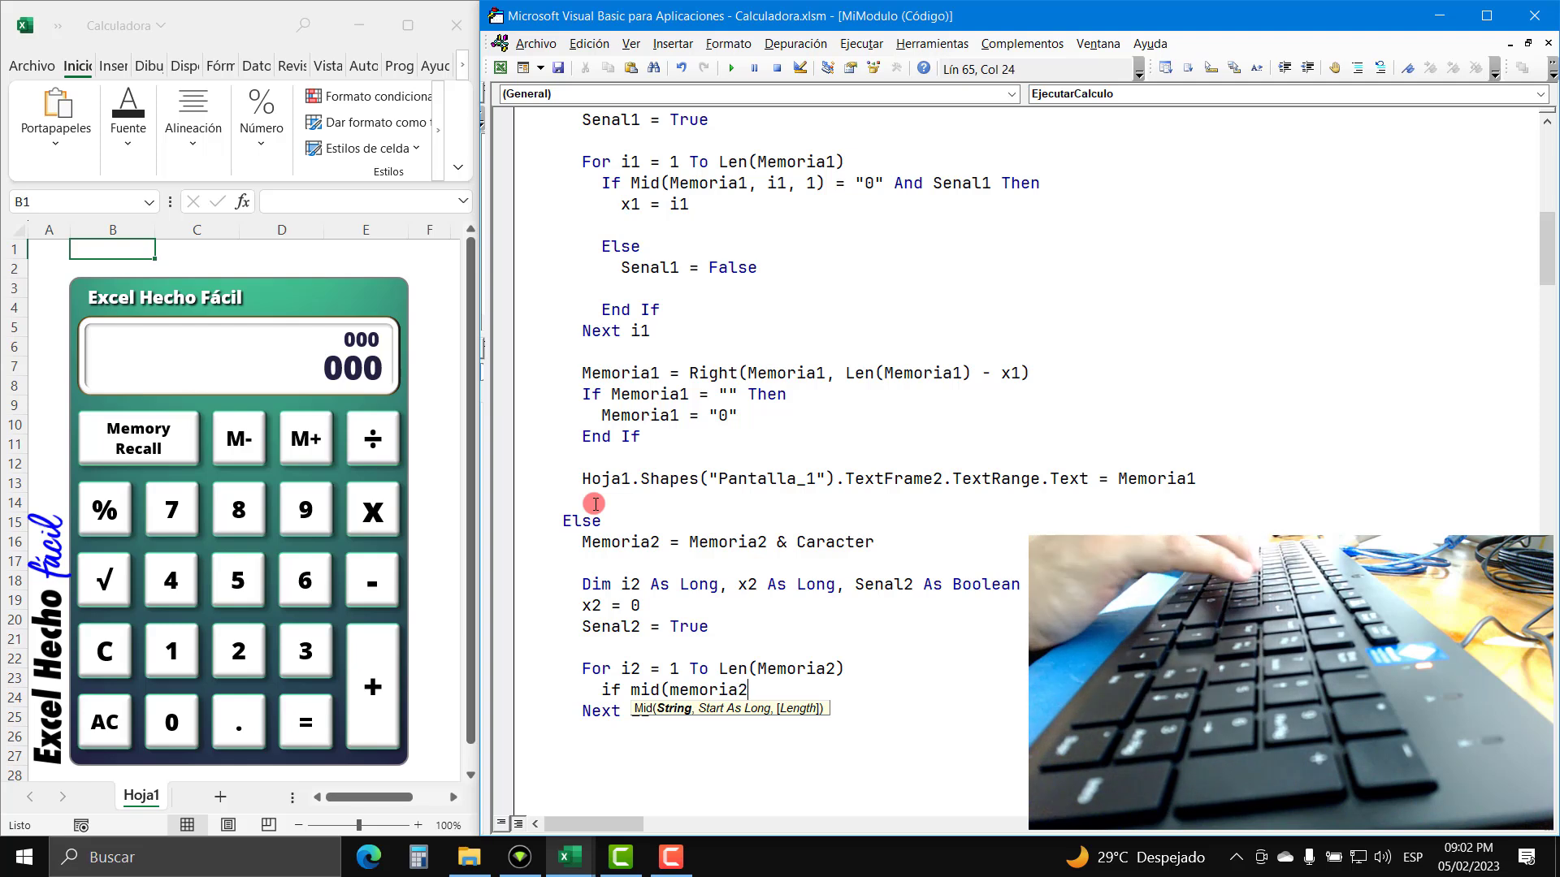
{"action": "type", "text": ","}
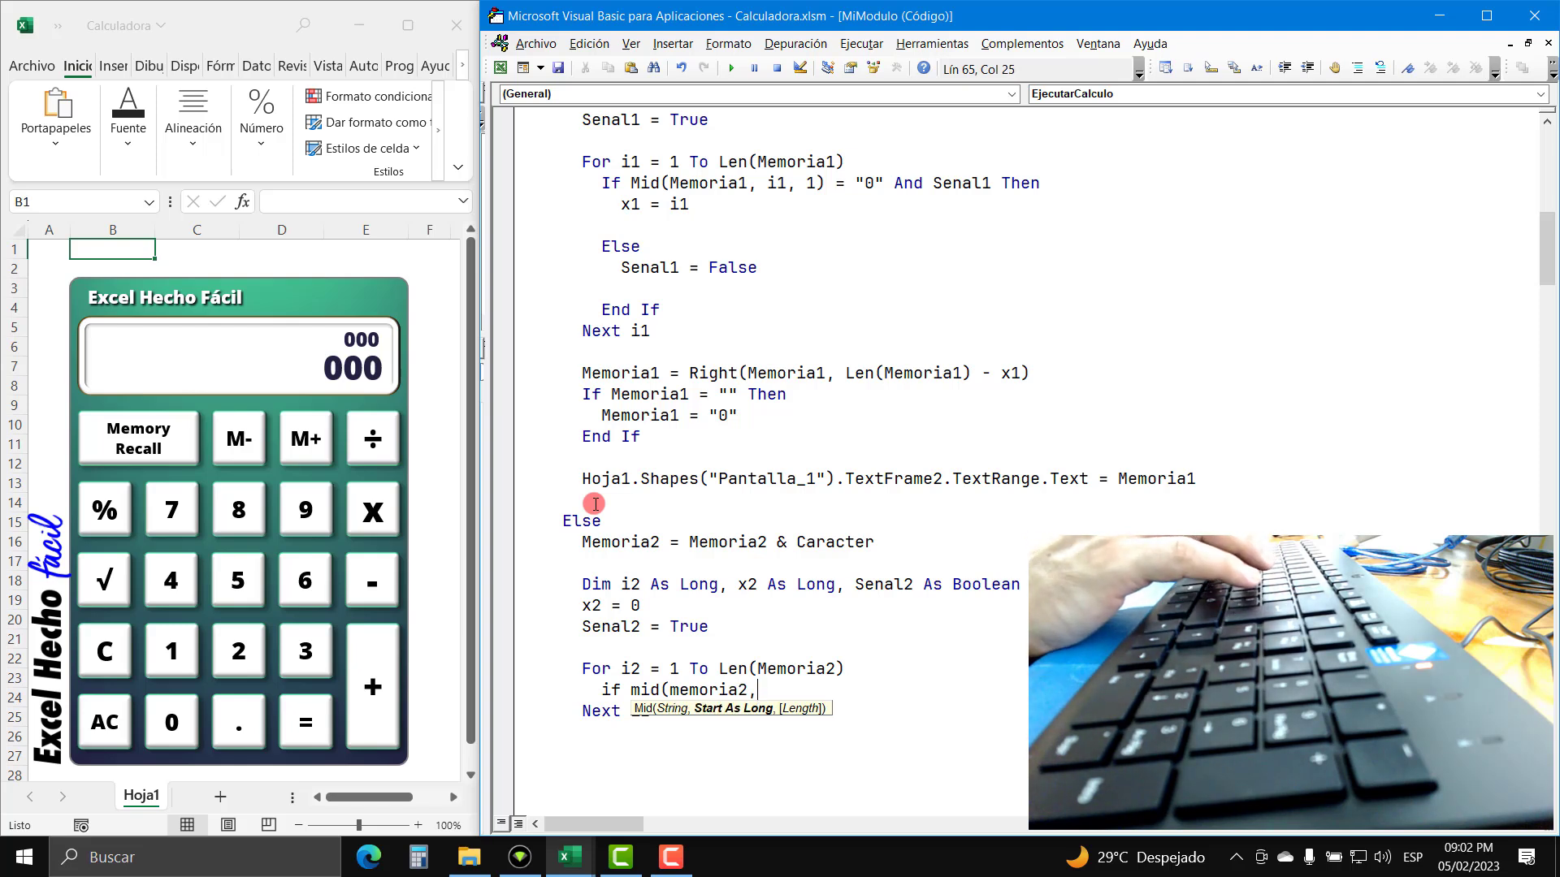
{"action": "type", "text": "i2,"}
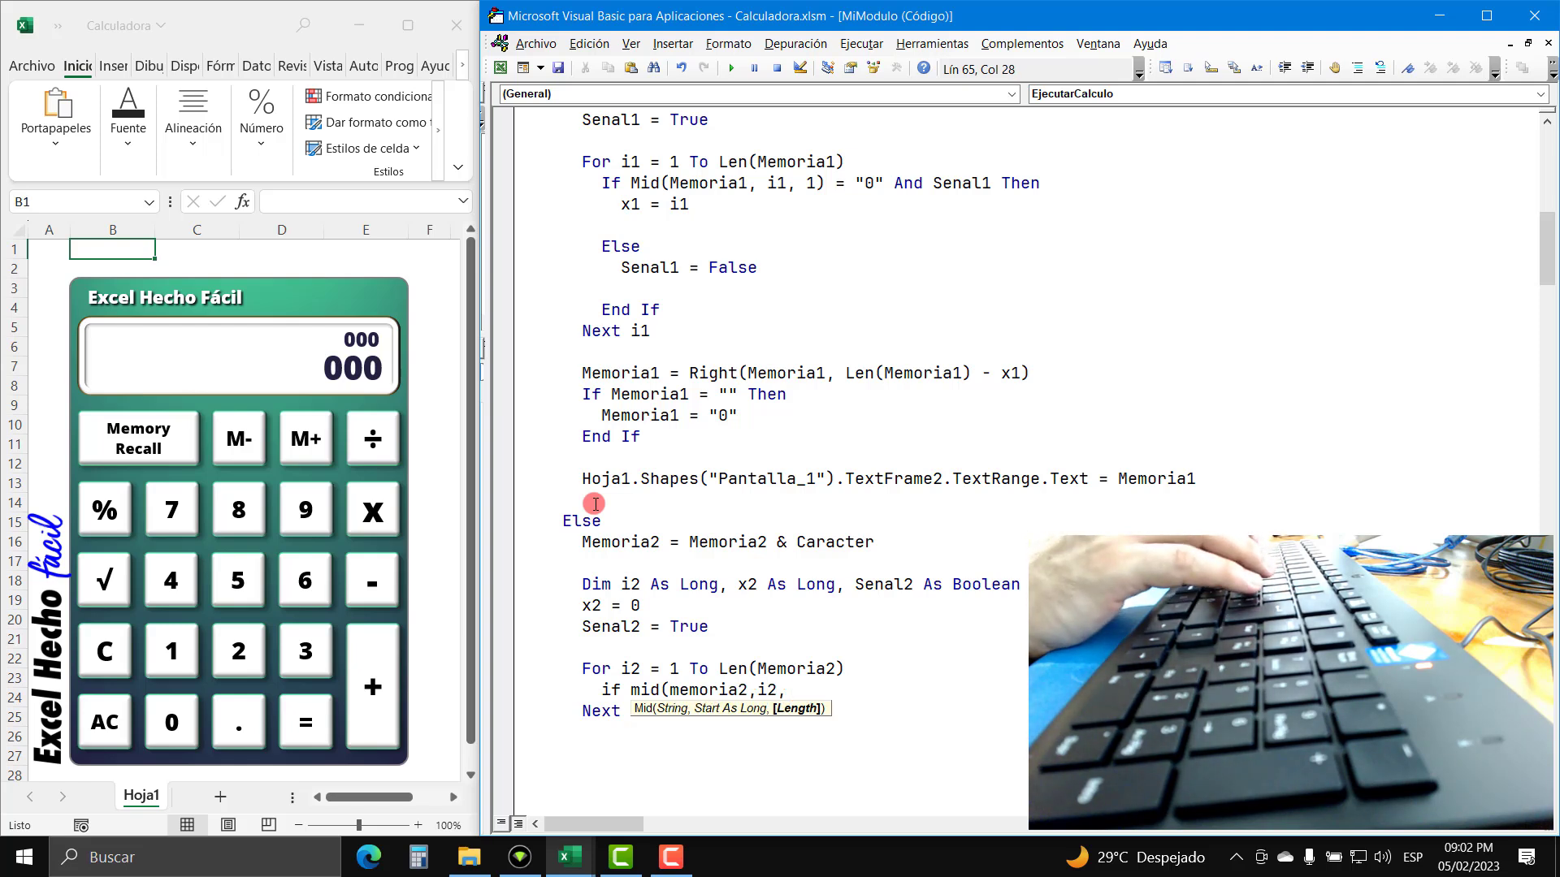
{"action": "type", "text": "1)="}
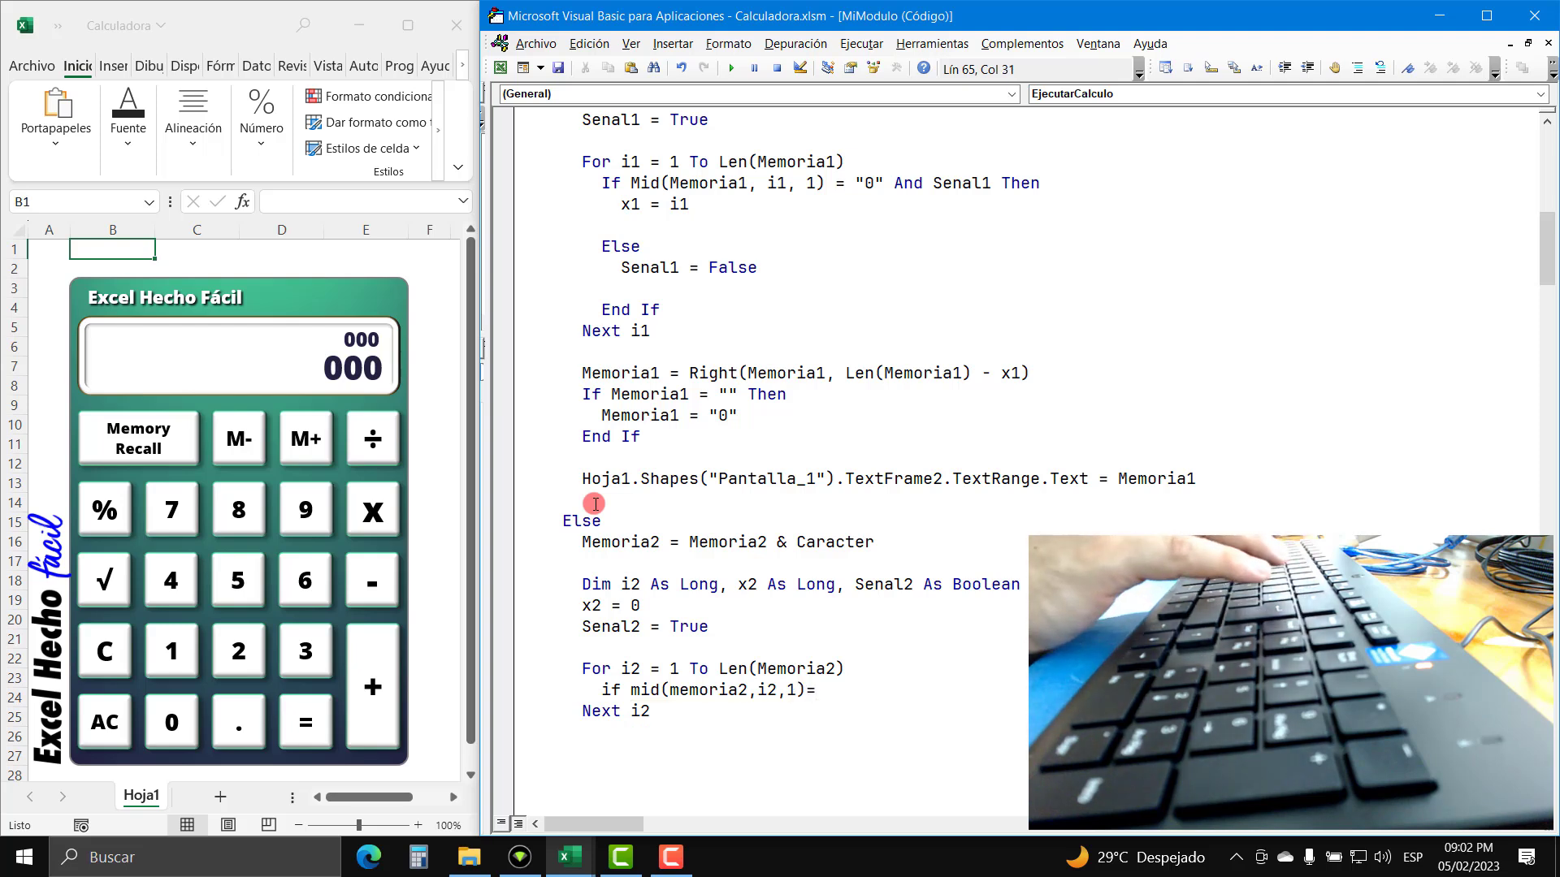
{"action": "type", "text": "\"\""}
{"action": "key", "text": "Left"}
{"action": "type", "text": "0"}
{"action": "key", "text": "Right"}
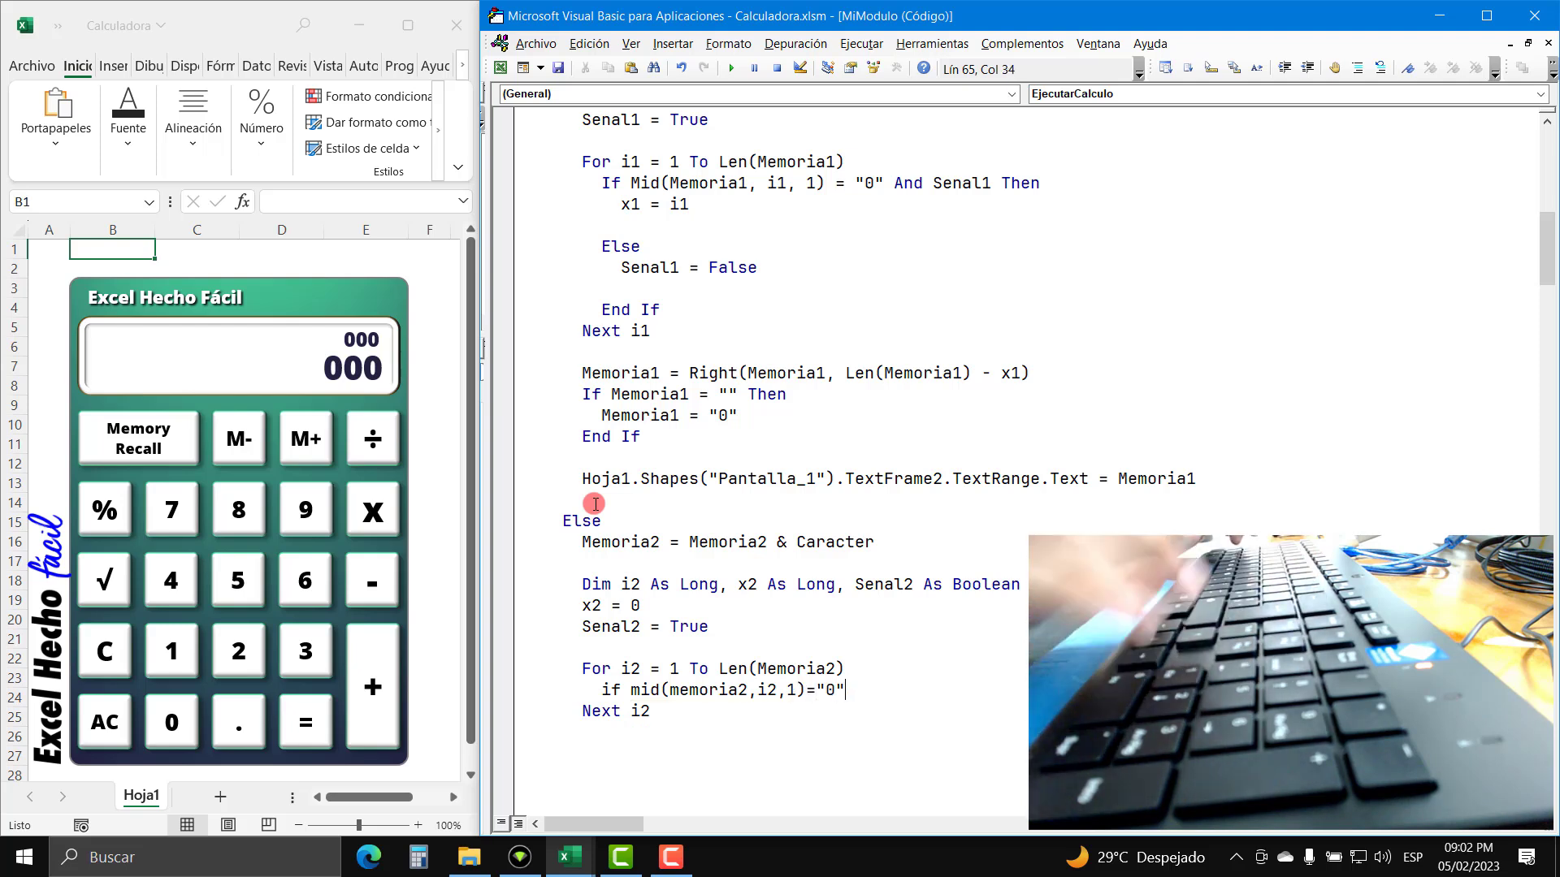
{"action": "type", "text": "then"}
{"action": "key", "text": "Return"}
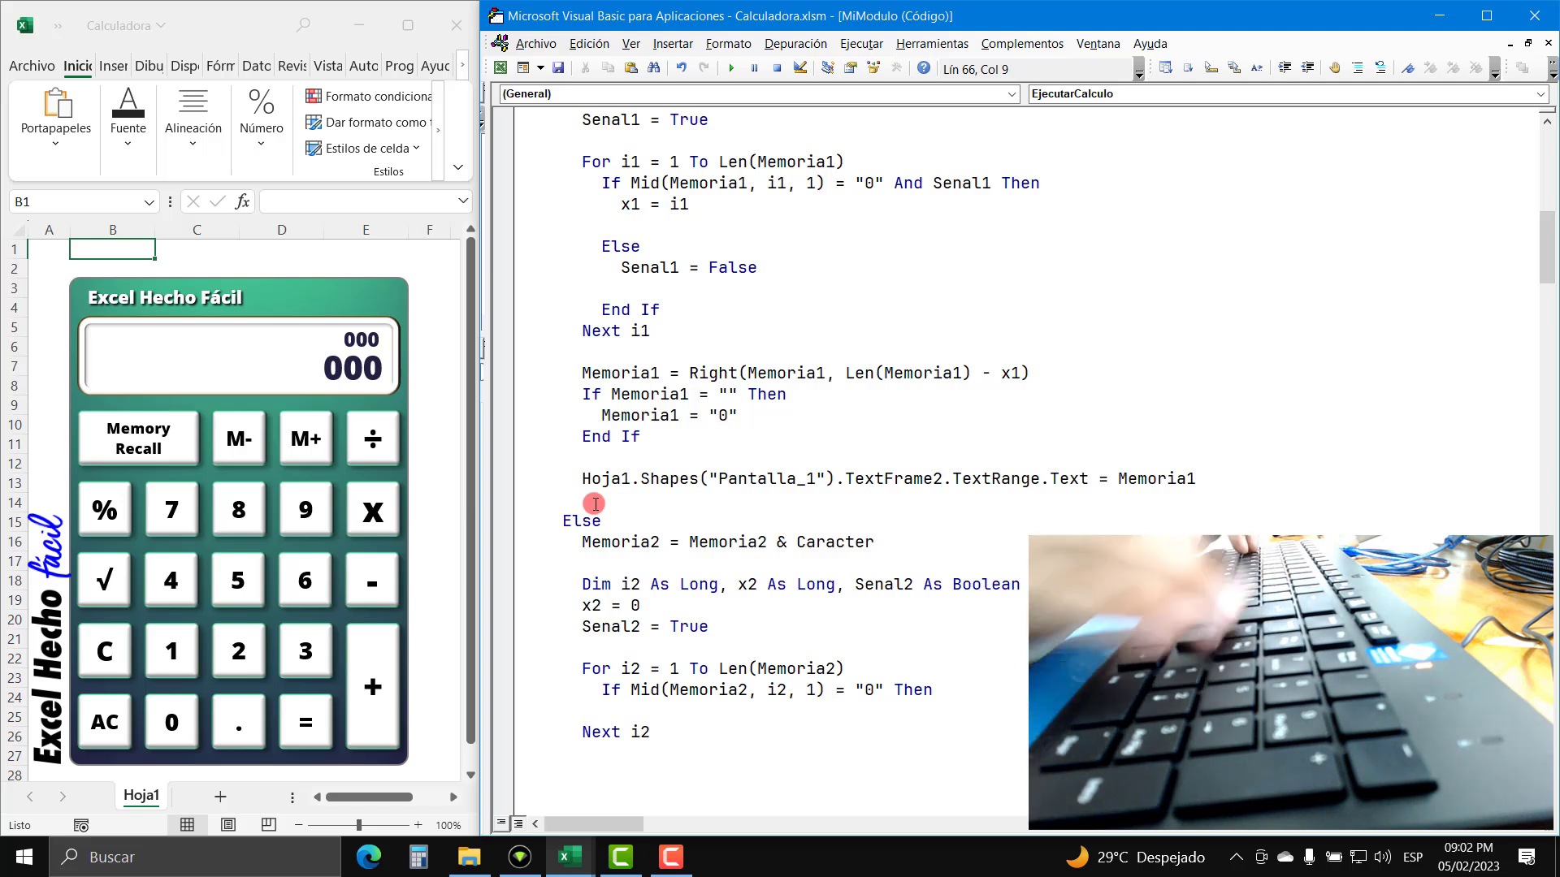
{"action": "key", "text": "Up"}
{"action": "key", "text": "End"}
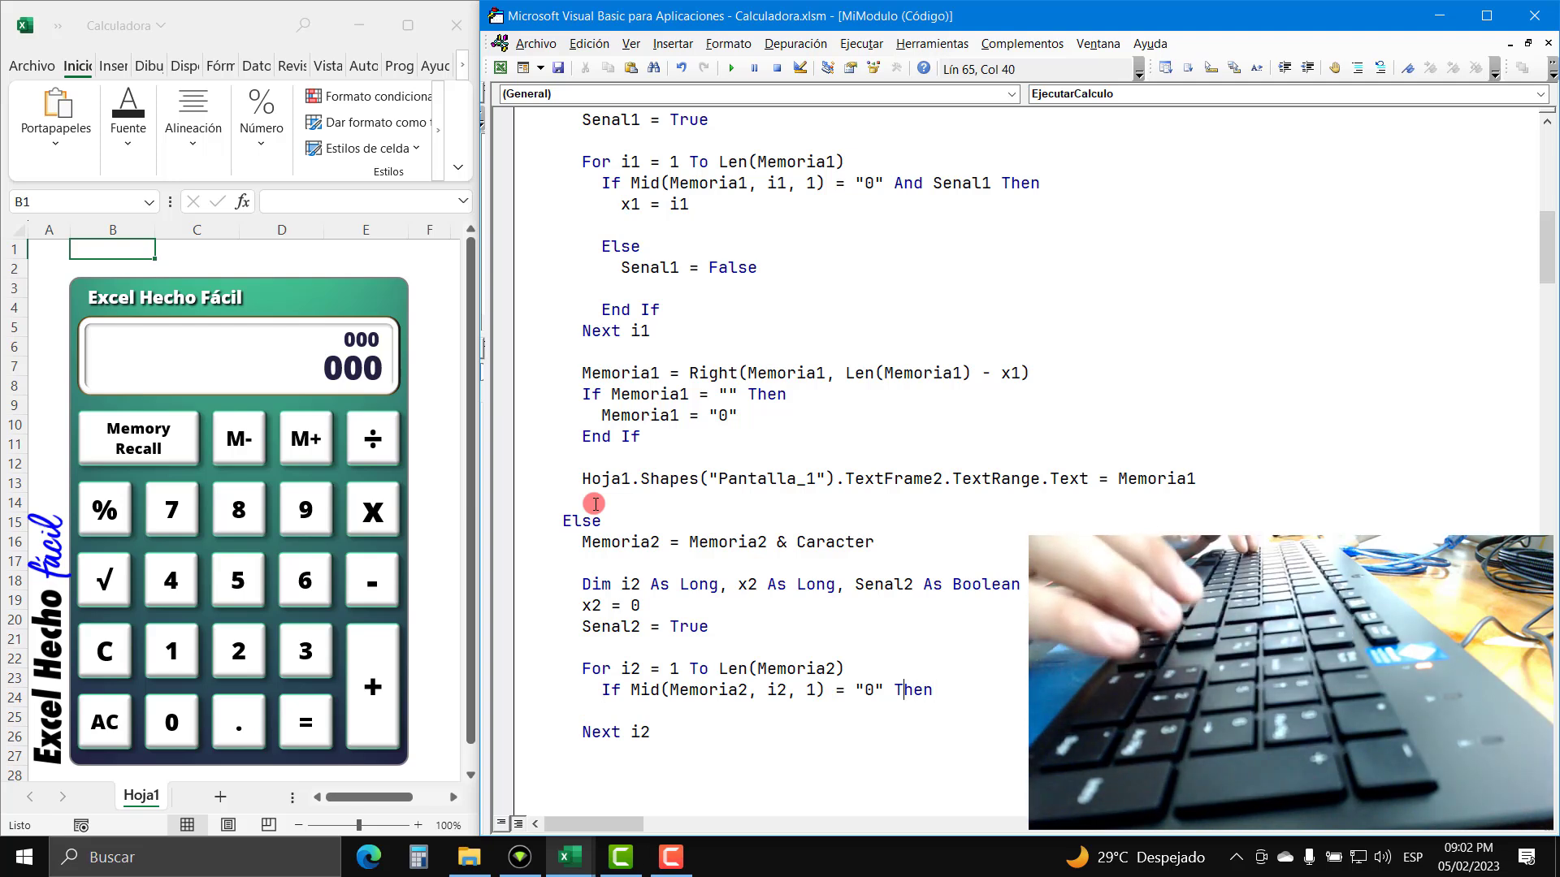
{"action": "key", "text": "Left"}
{"action": "key", "text": "Left"}
{"action": "key", "text": "Left"}
{"action": "type", "text": "and "}
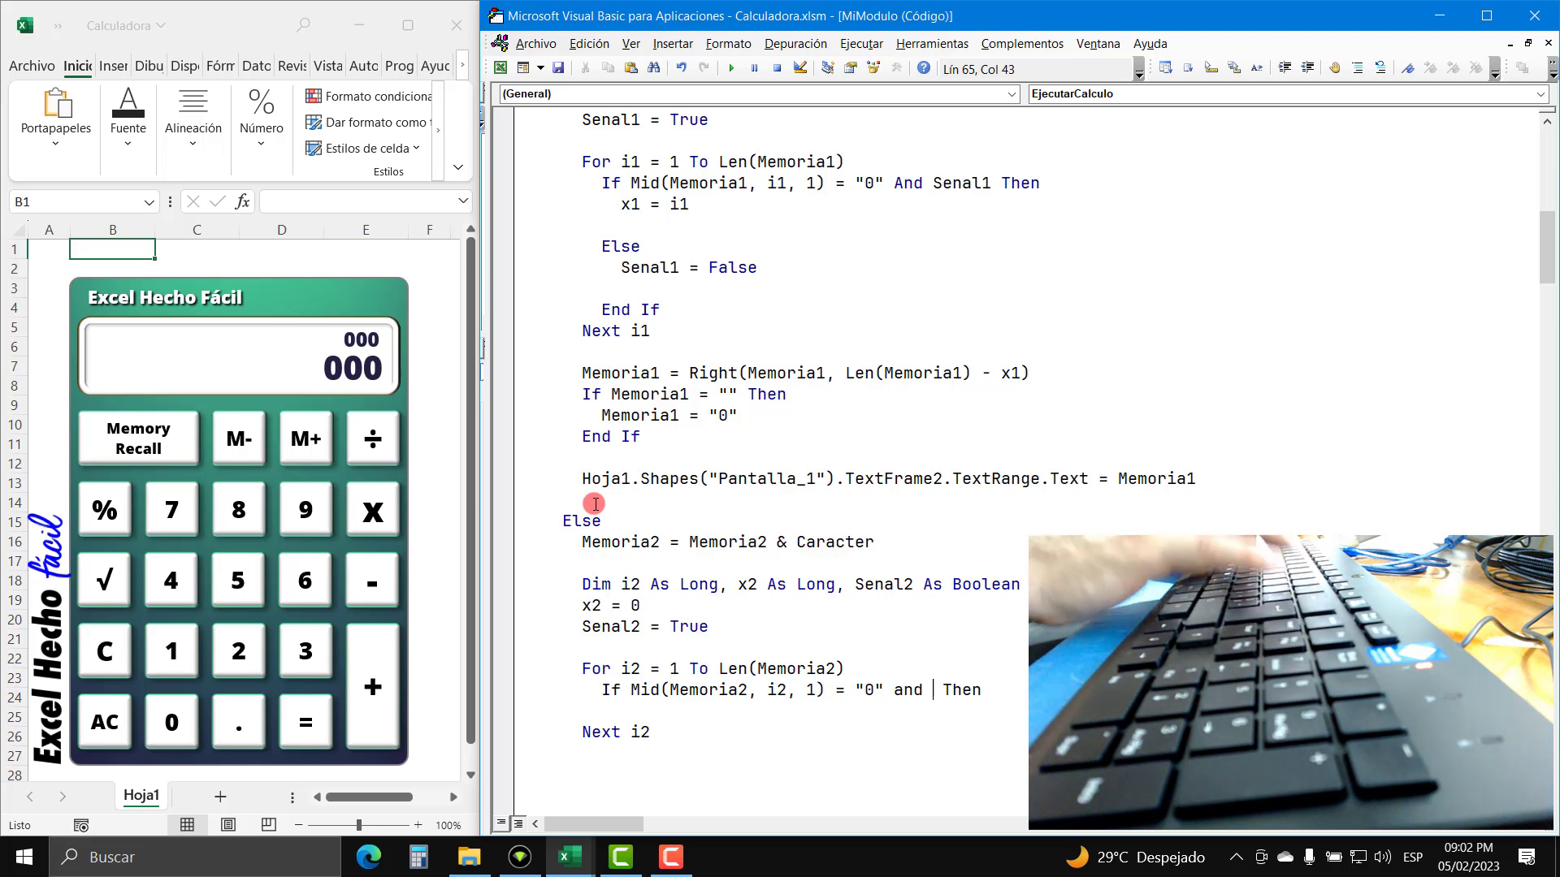
{"action": "type", "text": "senal2"}
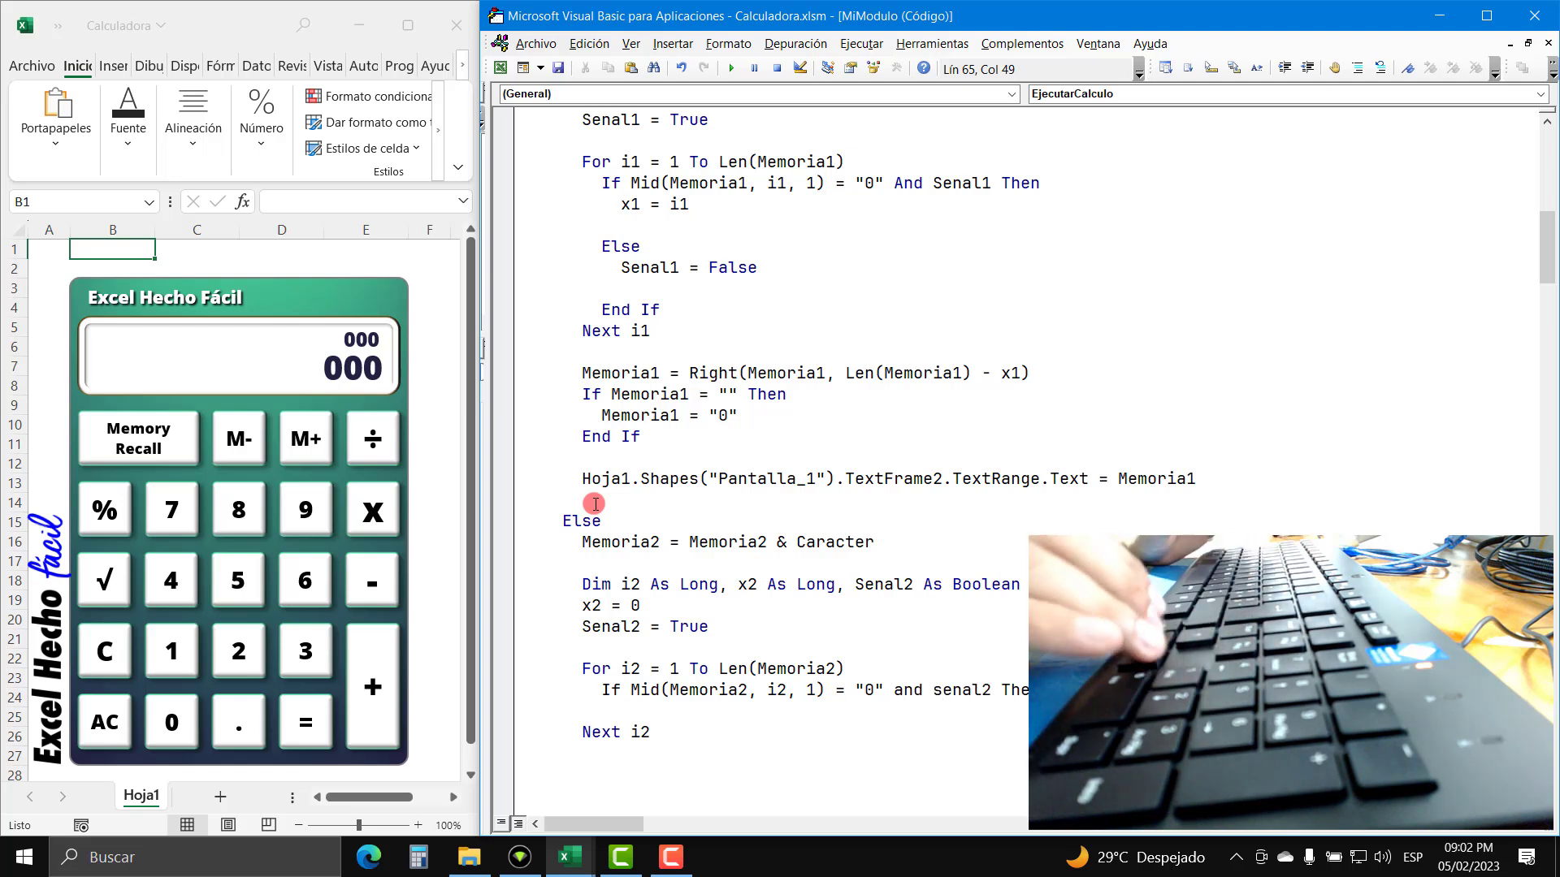
{"action": "key", "text": "Down"}
Add Else and End If, opening an indented line for the If body
{"action": "type", "text": "else"}
{"action": "key", "text": "Return"}
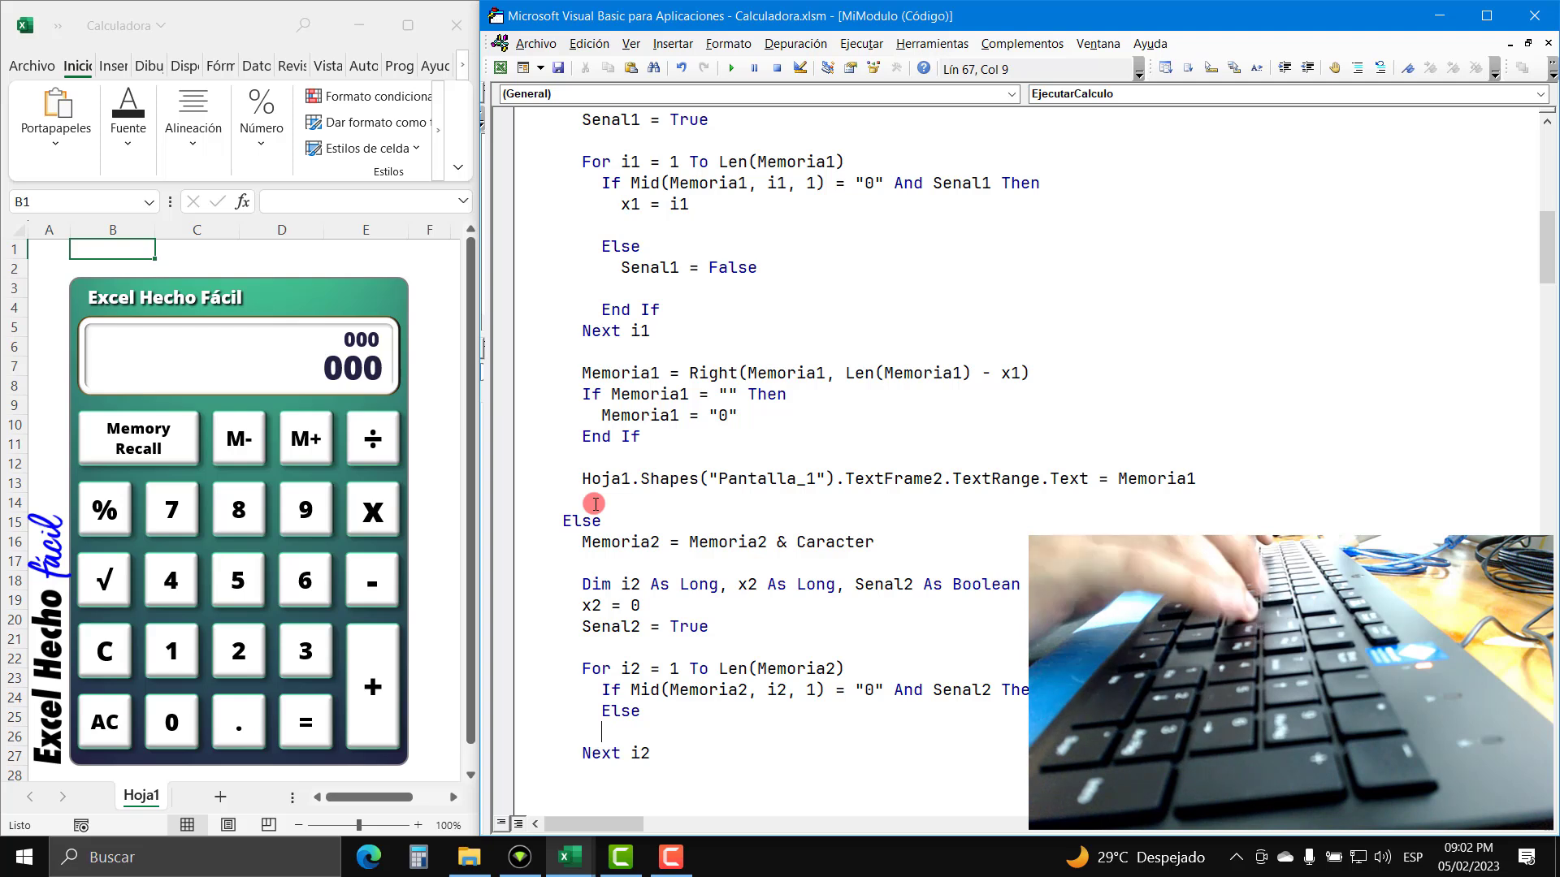
{"action": "type", "text": "end if"}
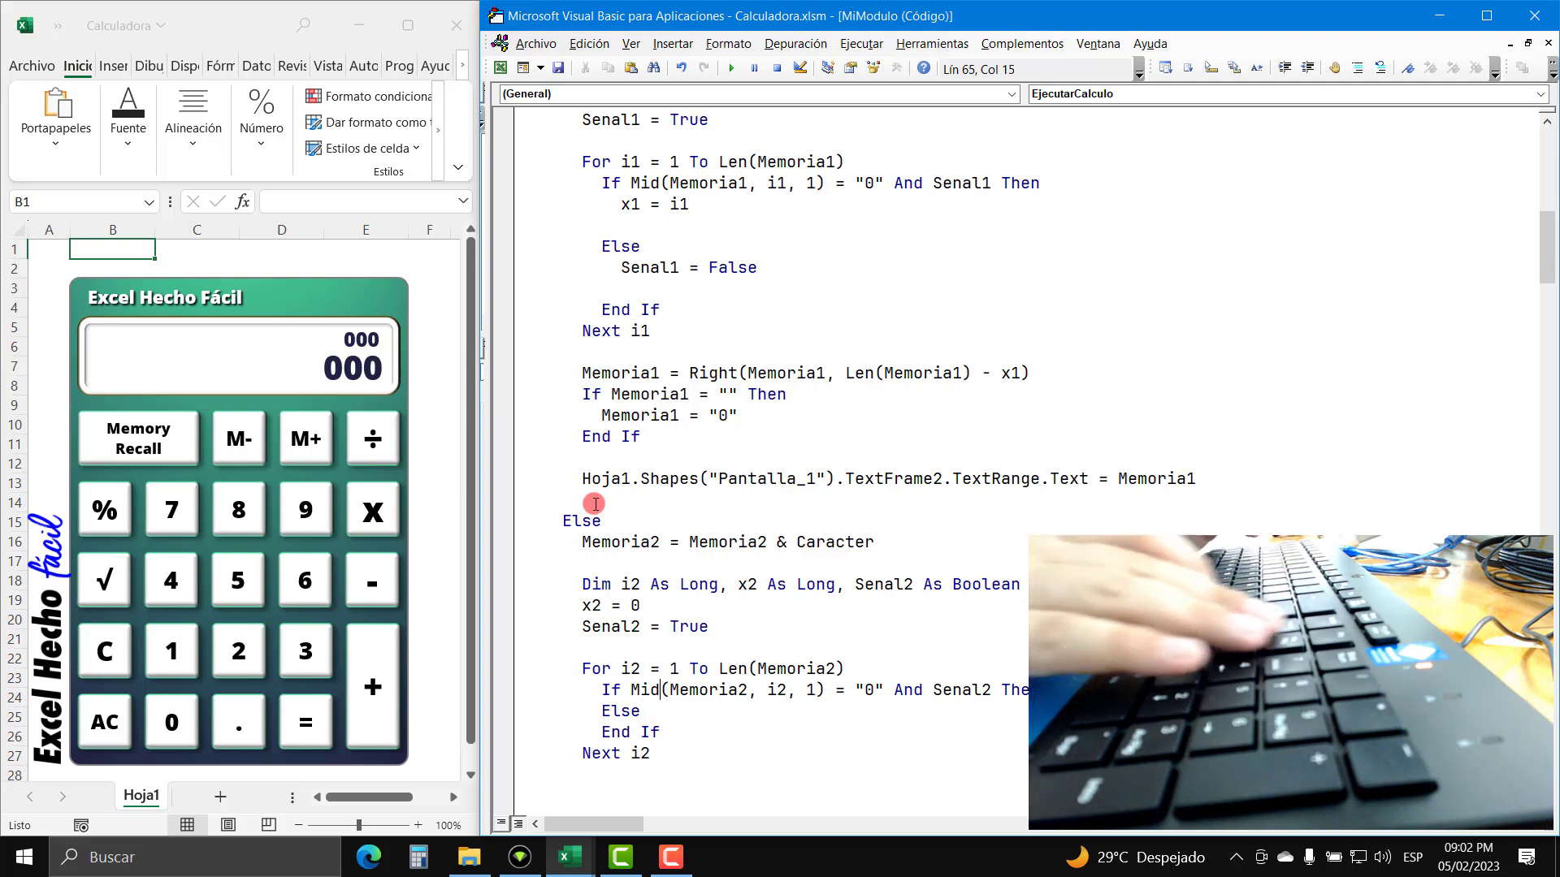
{"action": "key", "text": "Up"}
{"action": "key", "text": "Up"}
{"action": "key", "text": "End"}
{"action": "key", "text": "Return"}
{"action": "key", "text": "Return"}
{"action": "key", "text": "Up"}
{"action": "key", "text": "Tab"}
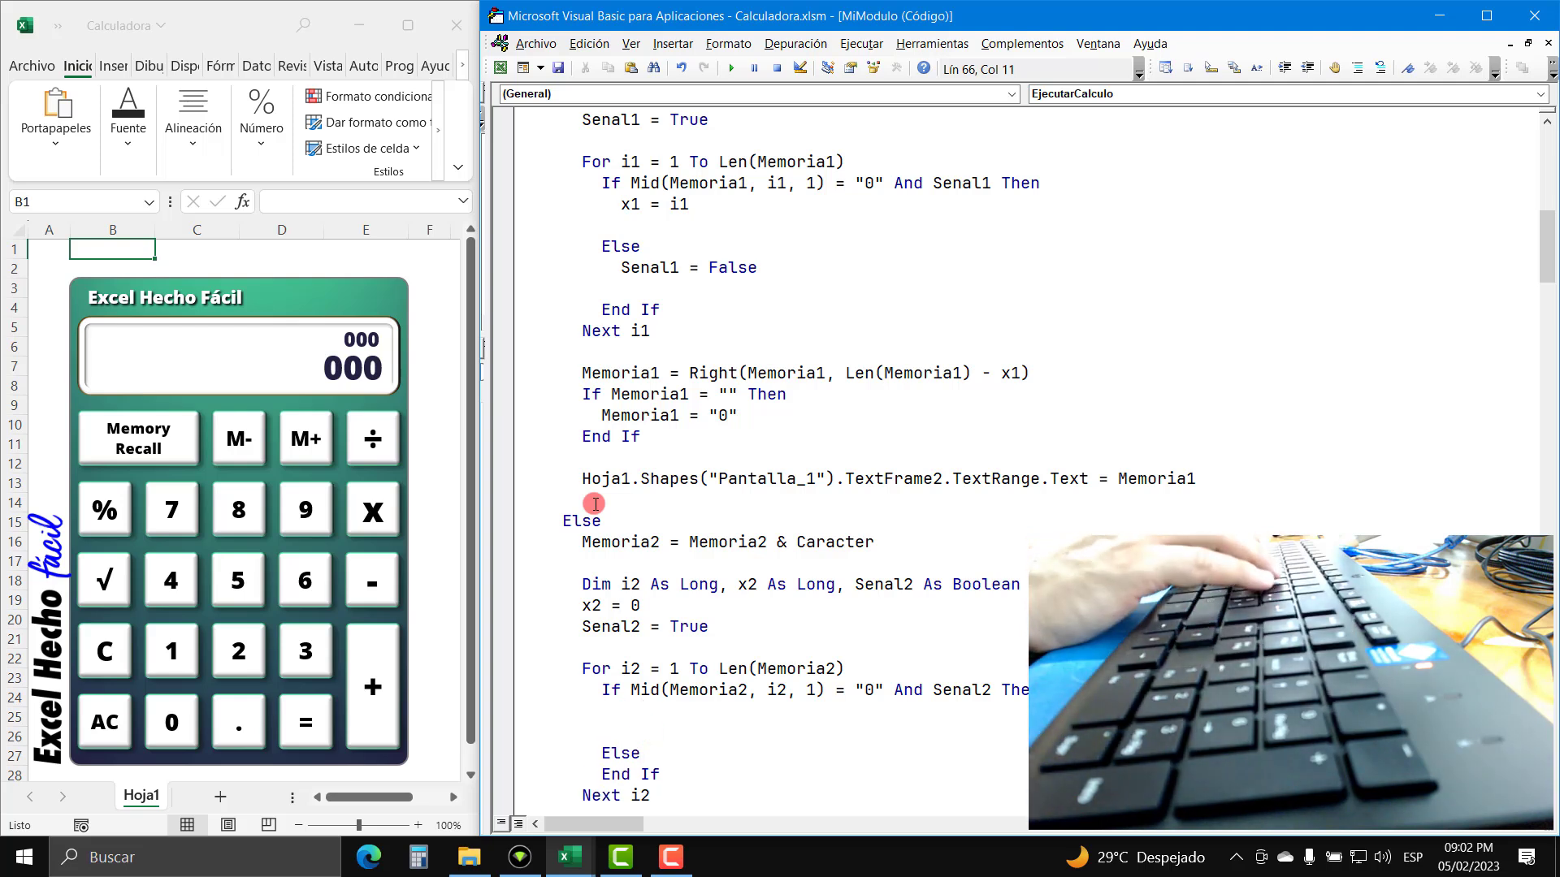
Write x2 = i2 as the If body, correcting the assigned variable
{"action": "type", "text": "2"}
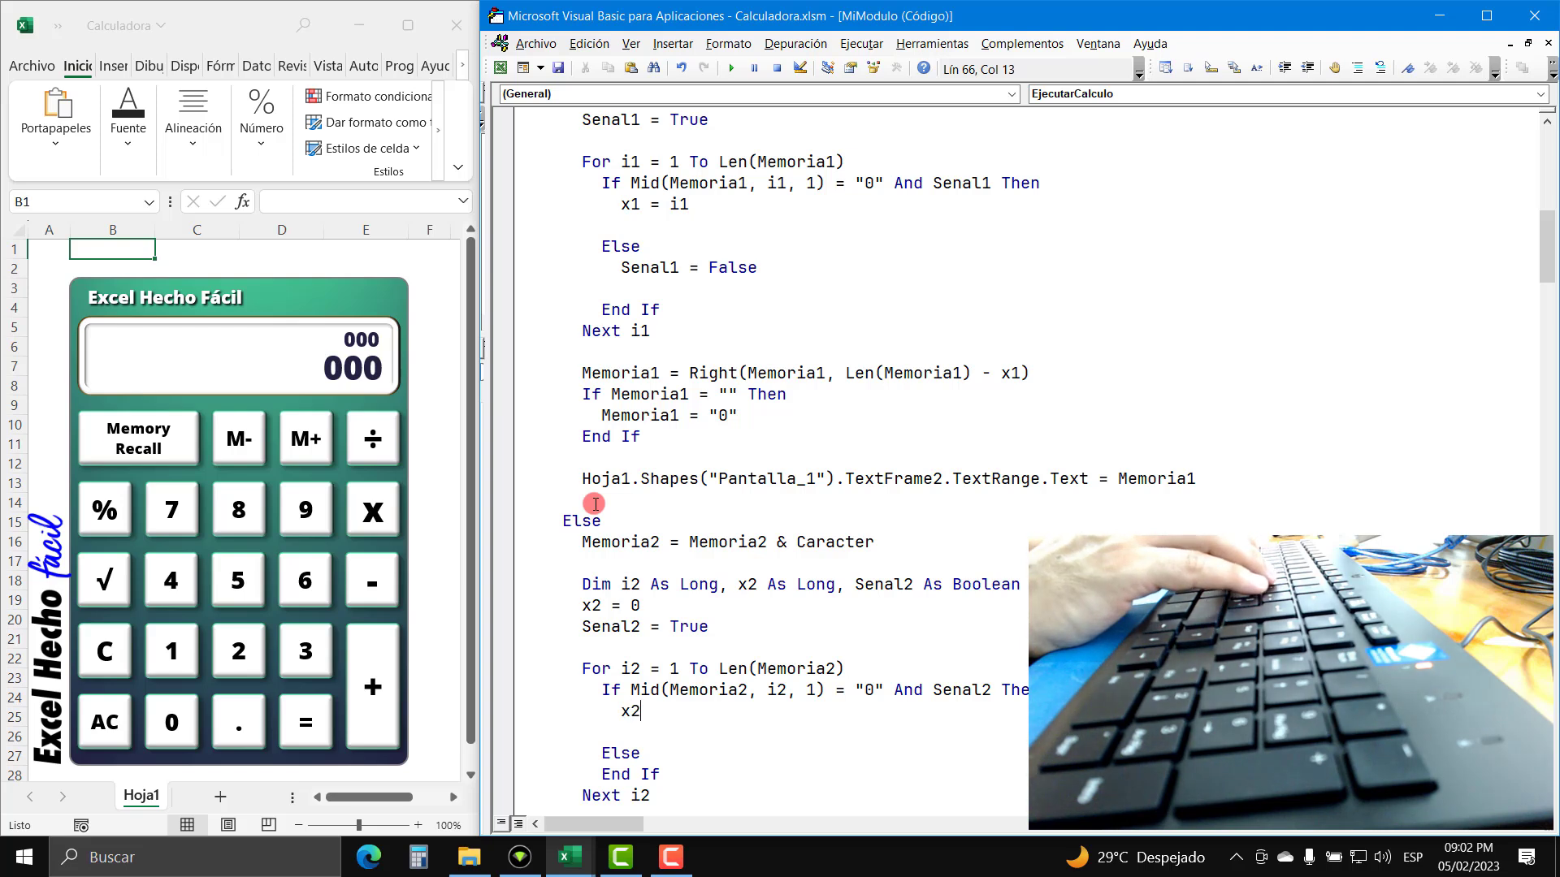
{"action": "type", "text": "=x2"}
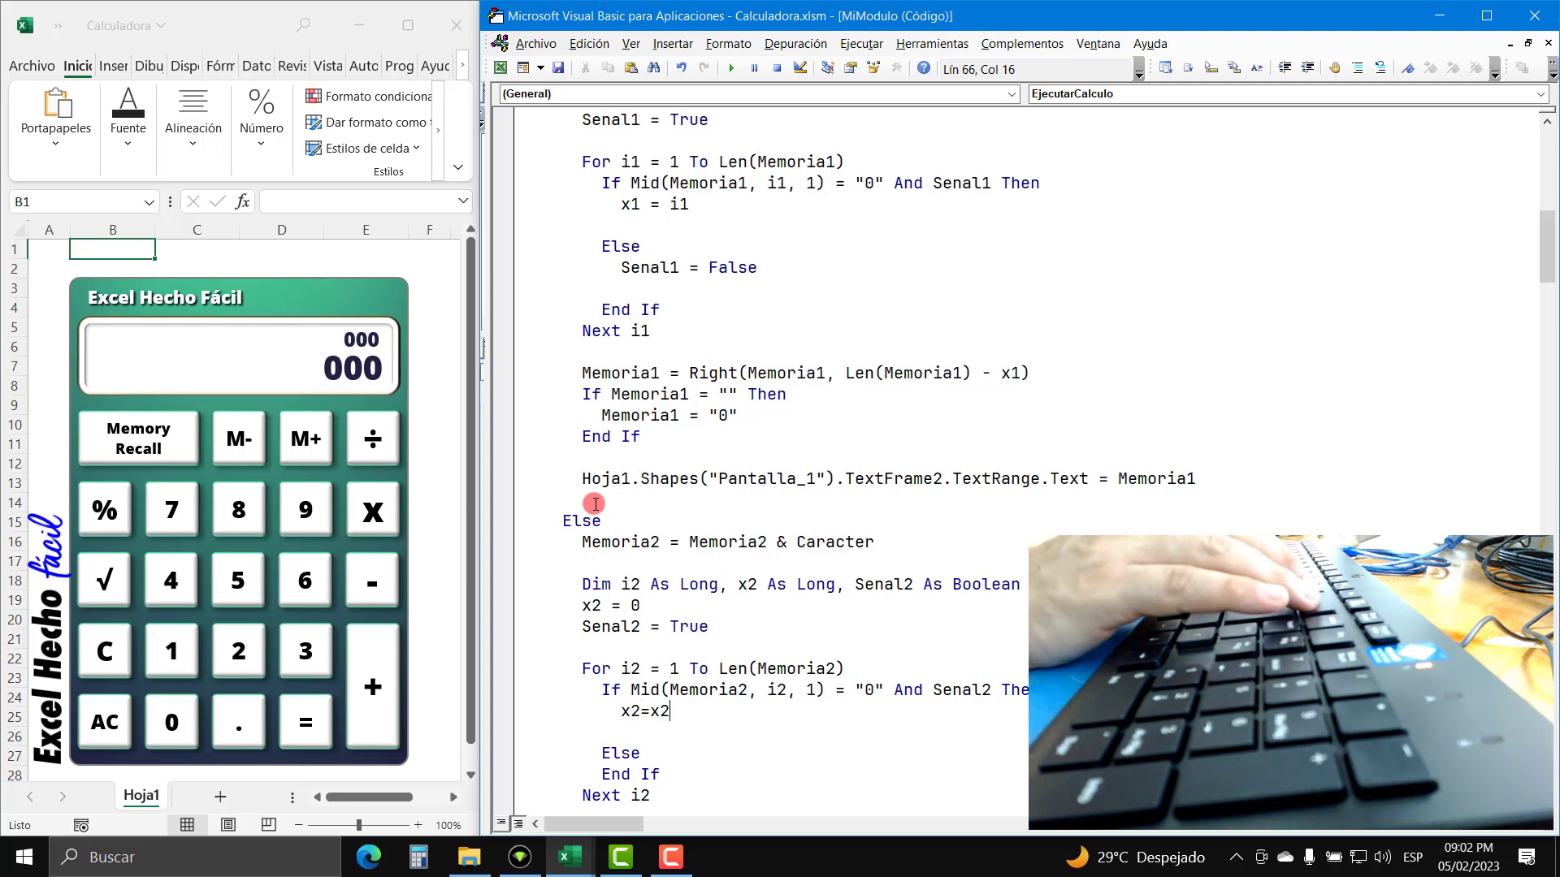
{"action": "key", "text": "Return"}
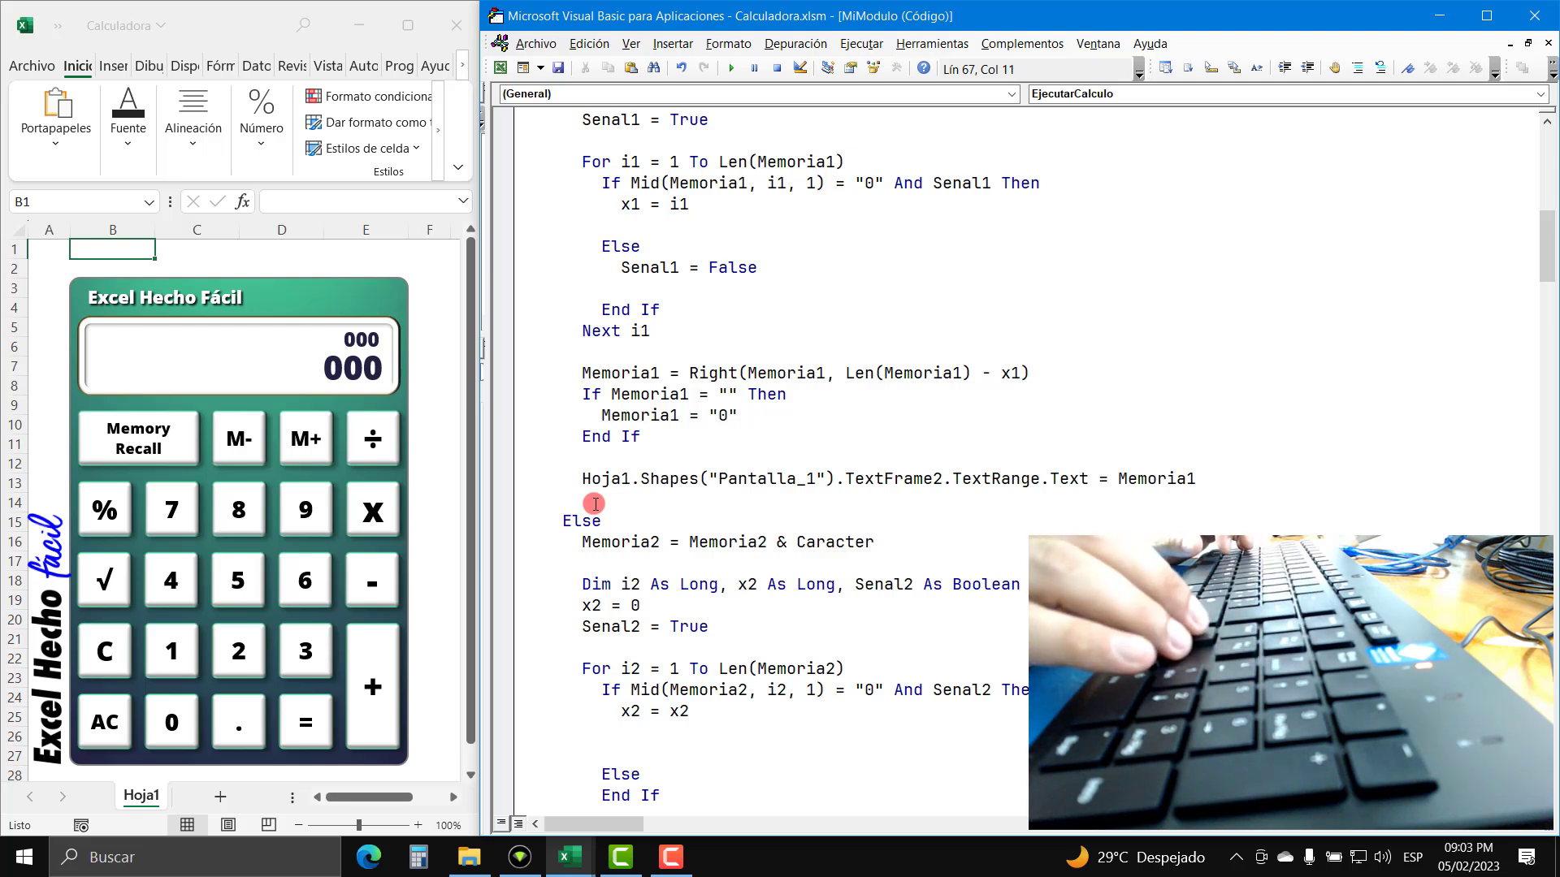
{"action": "key", "text": "Up"}
{"action": "key", "text": "Right"}
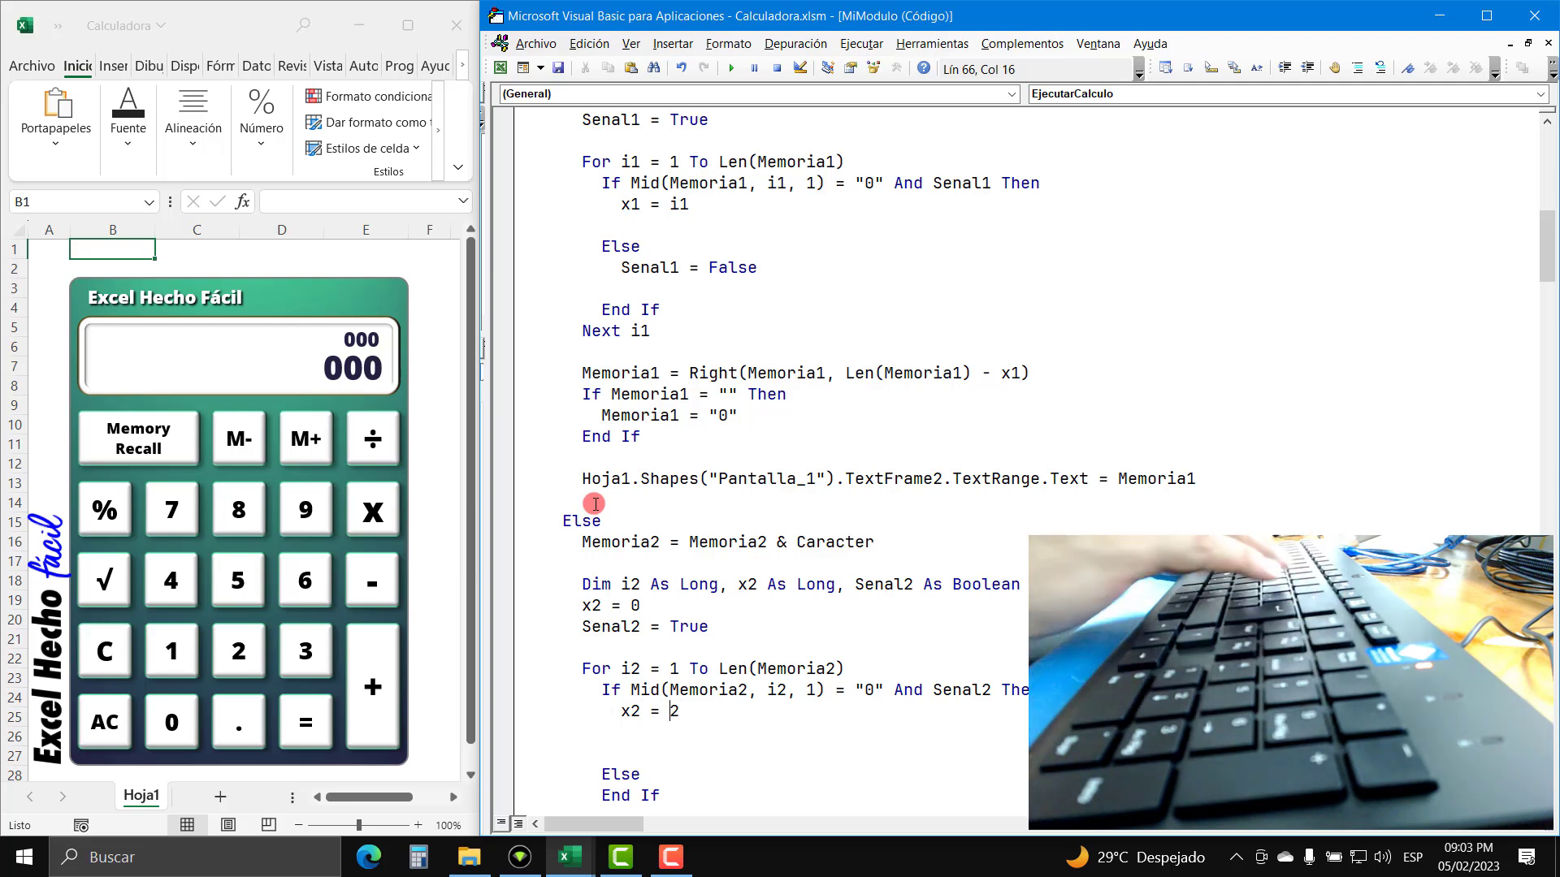
{"action": "key", "text": "BackSpace"}
{"action": "type", "text": "i"}
{"action": "key", "text": "Down"}
{"action": "key", "text": "Down"}
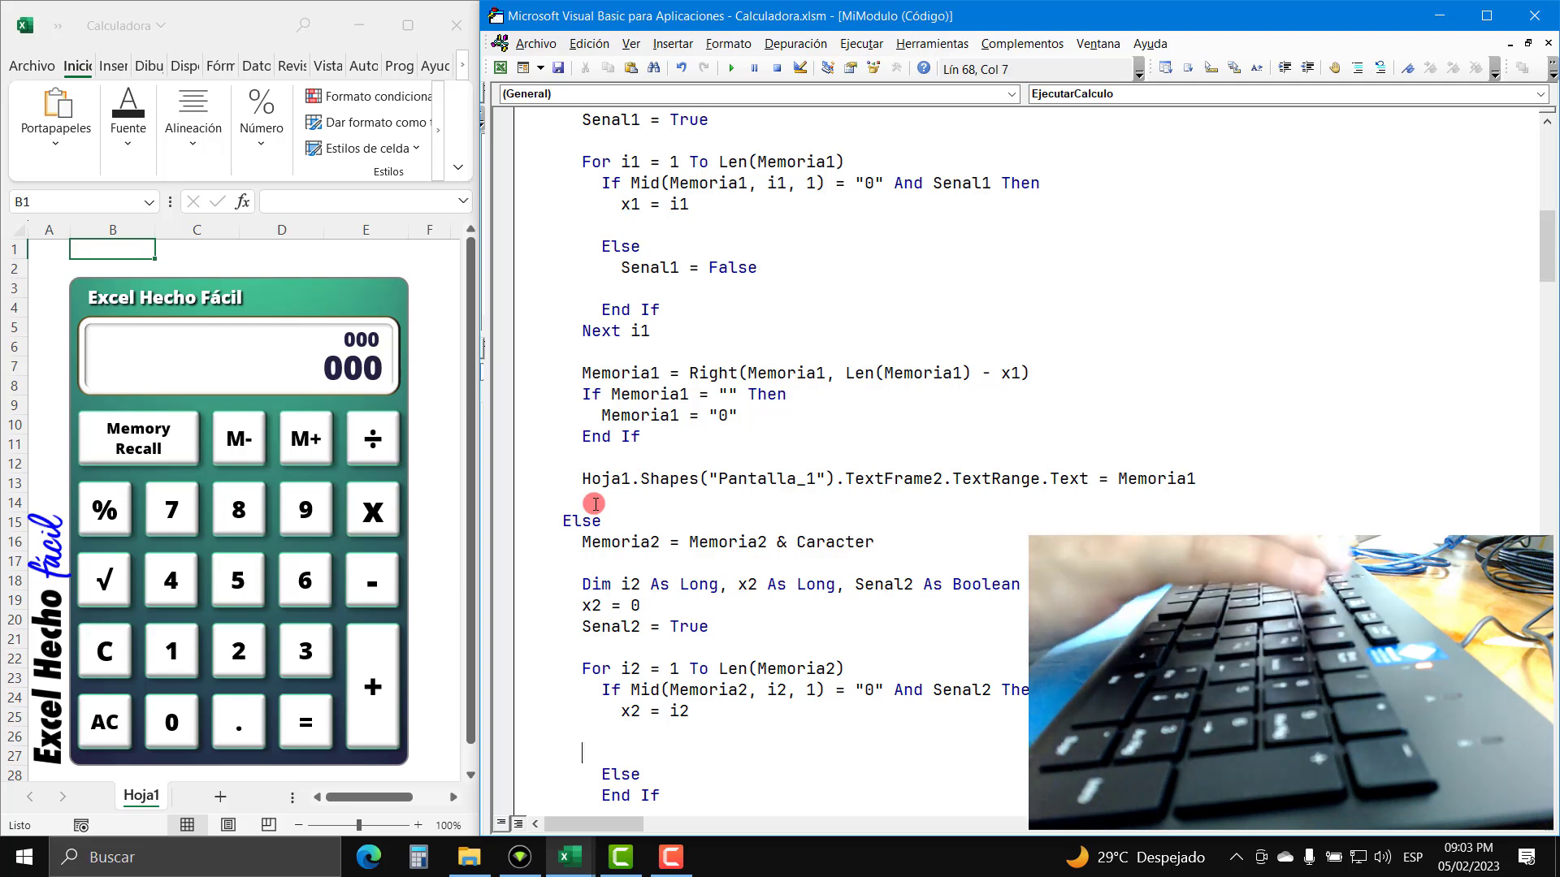
Set Senal2 = False in the Else branch
{"action": "key", "text": "BackSpace"}
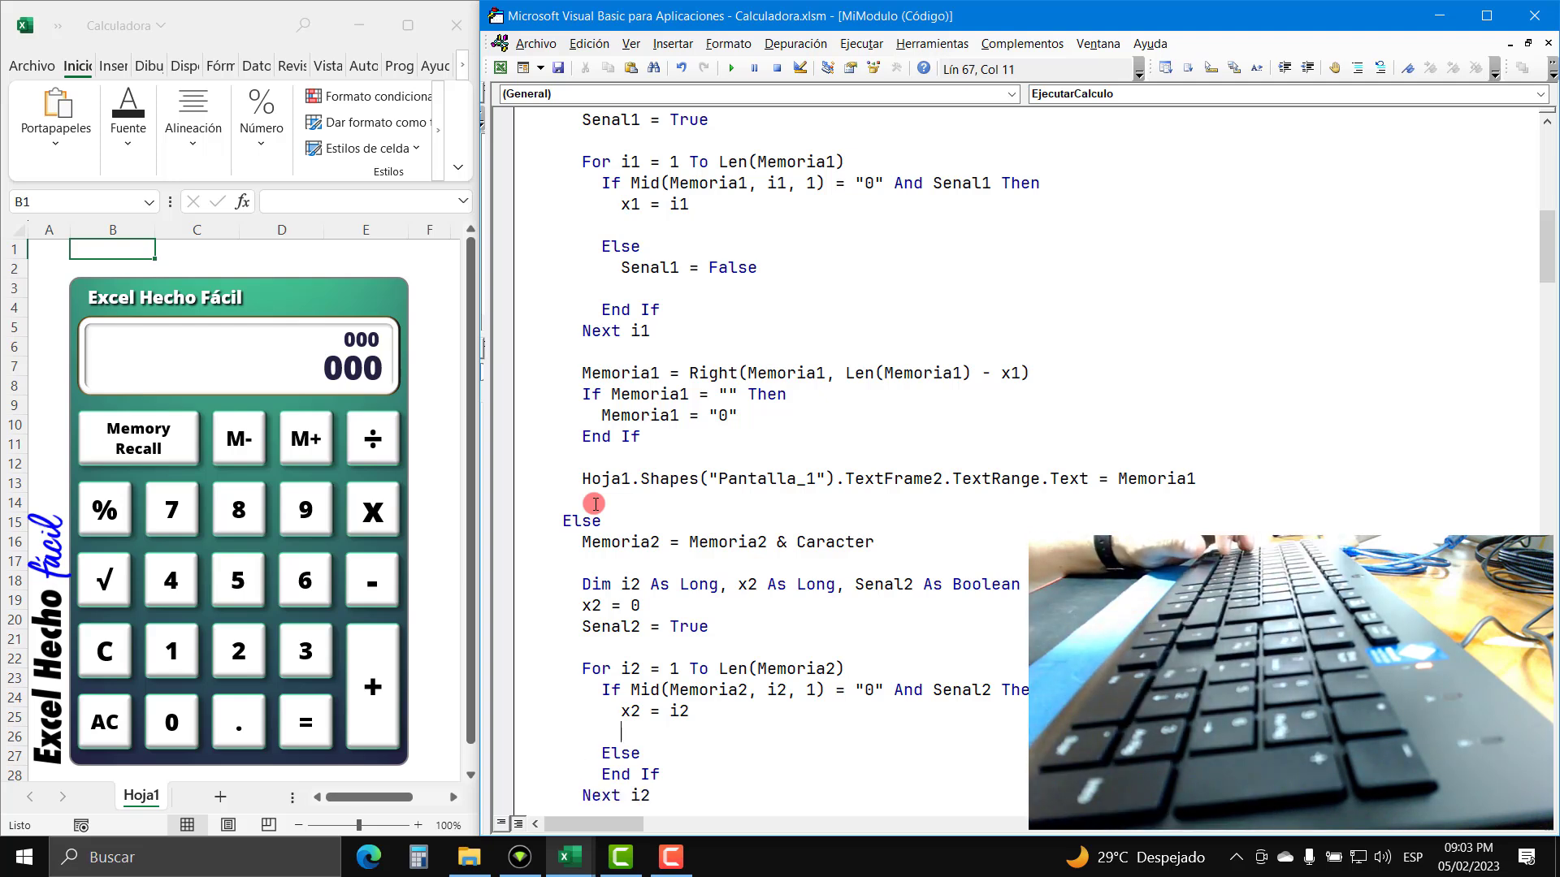
{"action": "key", "text": "Down"}
{"action": "key", "text": "Down"}
{"action": "key", "text": "Down"}
{"action": "key", "text": "Down"}
{"action": "key", "text": "Down"}
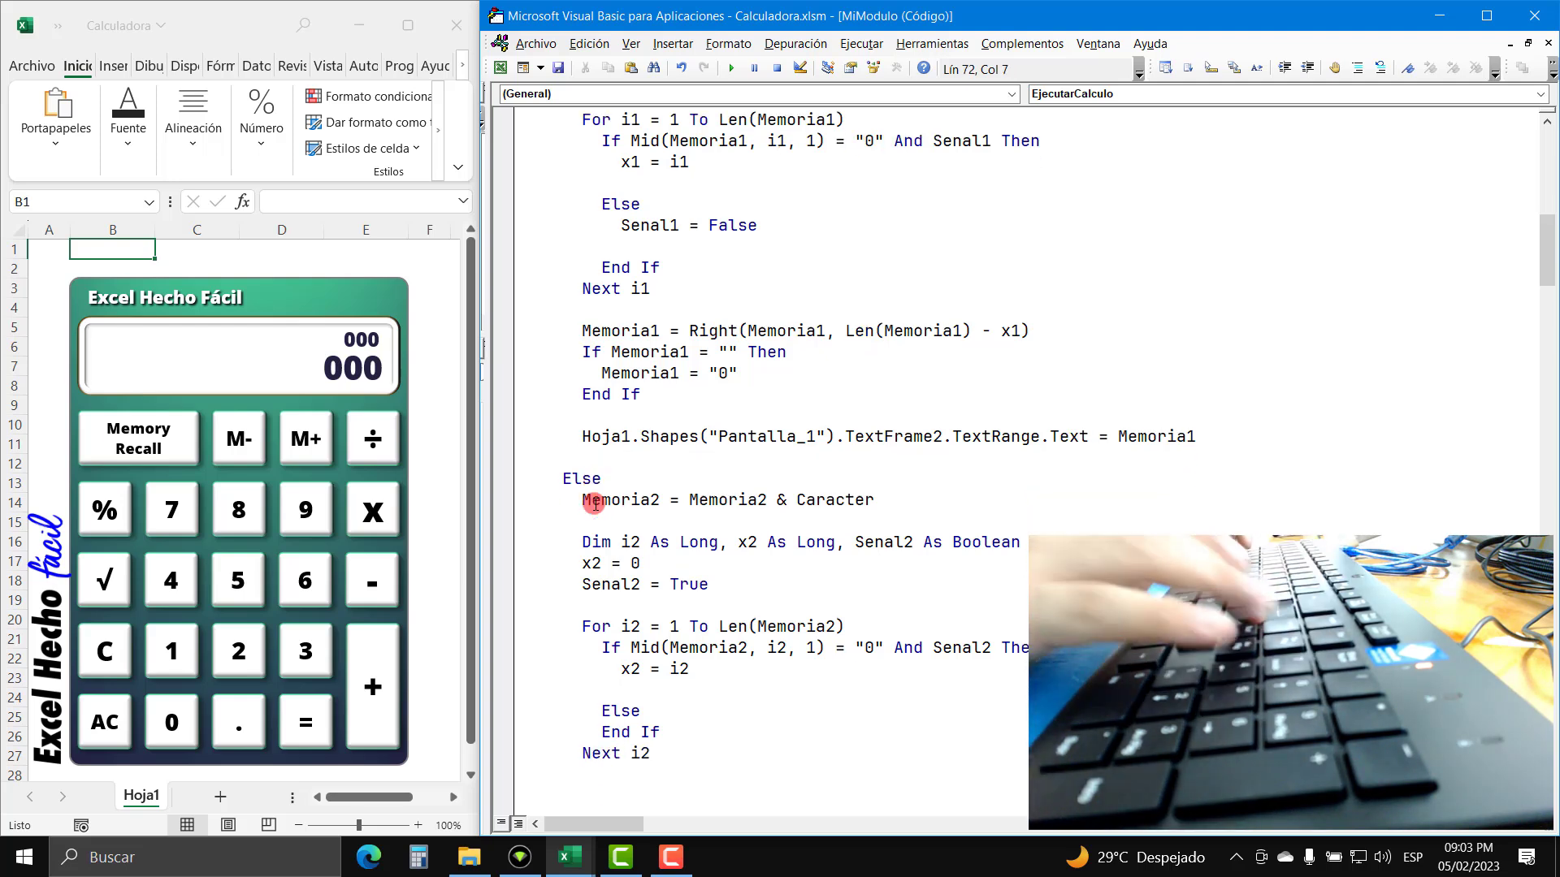
{"action": "key", "text": "Down"}
{"action": "key", "text": "Down"}
{"action": "key", "text": "Down"}
{"action": "key", "text": "Down"}
{"action": "key", "text": "Down"}
{"action": "key", "text": "Down"}
{"action": "key", "text": "Down"}
{"action": "key", "text": "Down"}
{"action": "key", "text": "Down"}
{"action": "key", "text": "Down"}
{"action": "key", "text": "Down"}
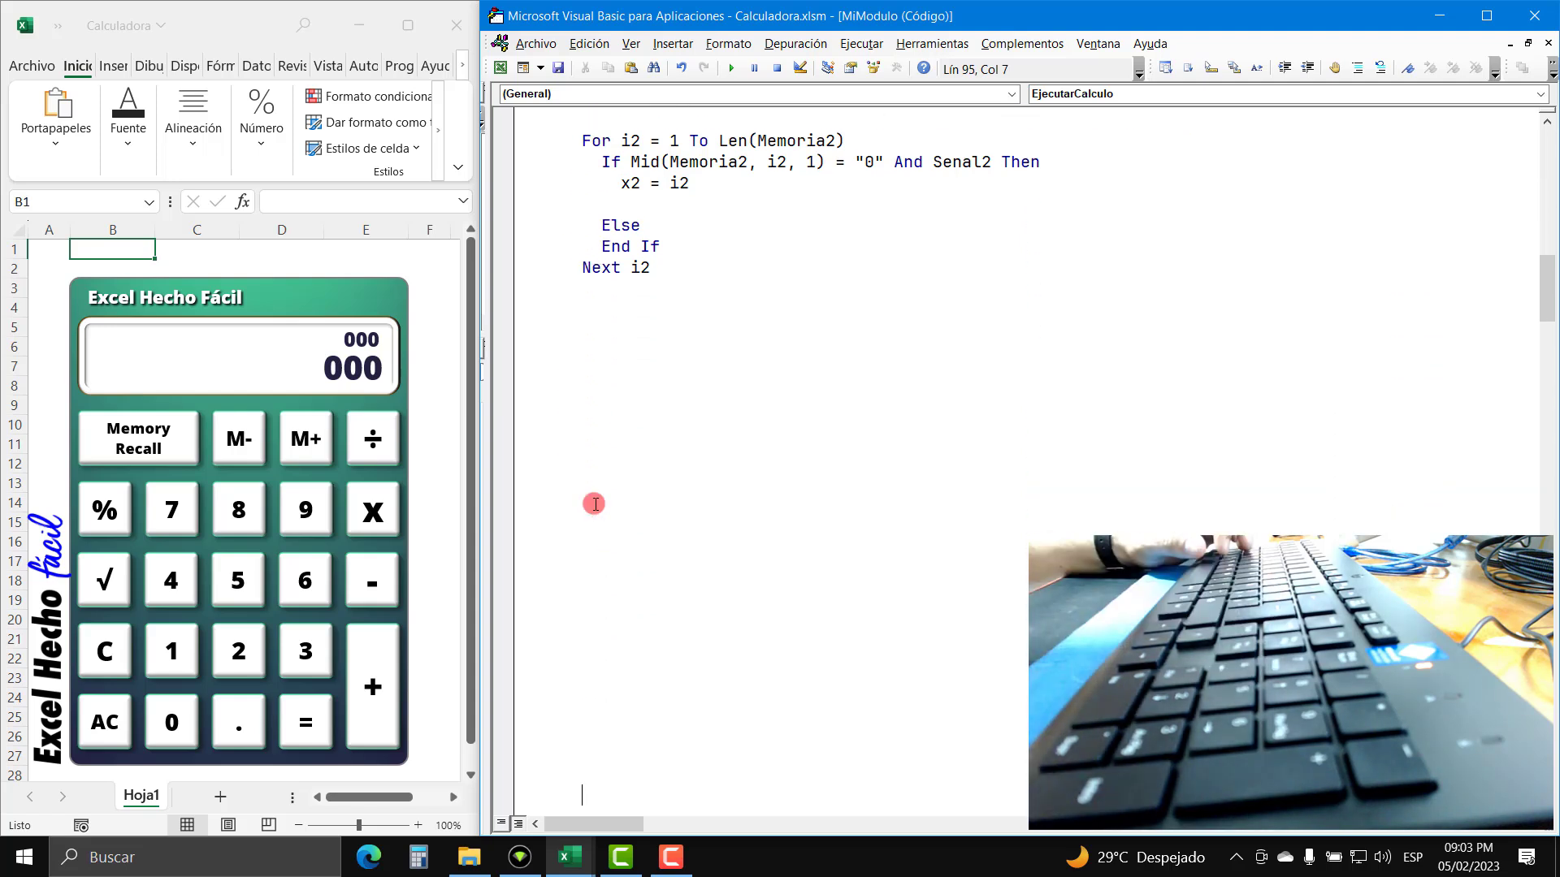
{"action": "left_click", "coordinate": [652, 221]}
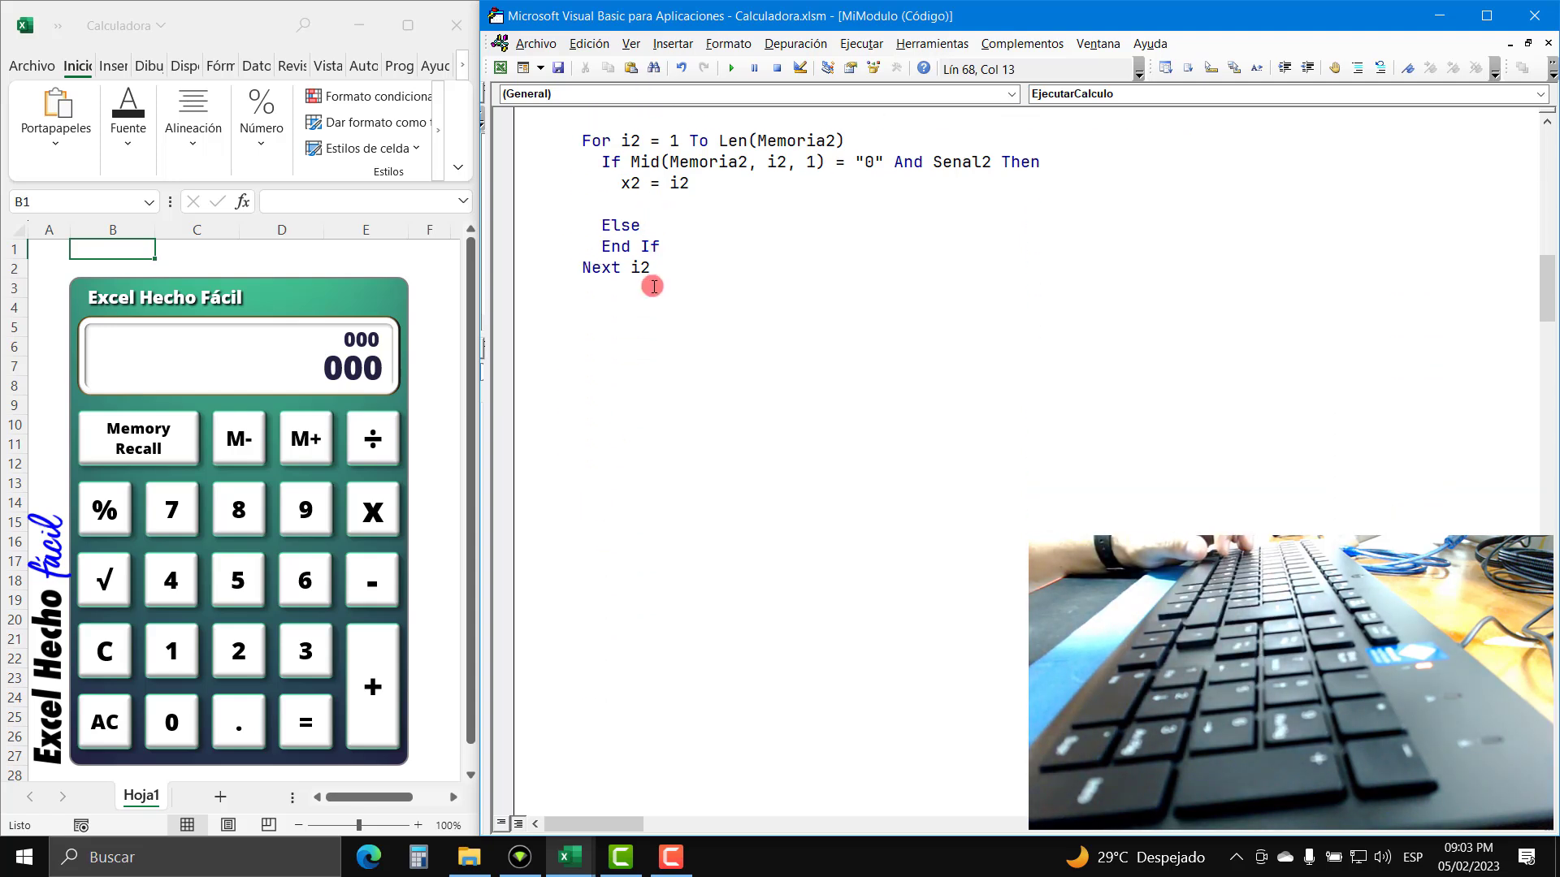
{"action": "key", "text": "Return"}
{"action": "key", "text": "Return"}
{"action": "key", "text": "Up"}
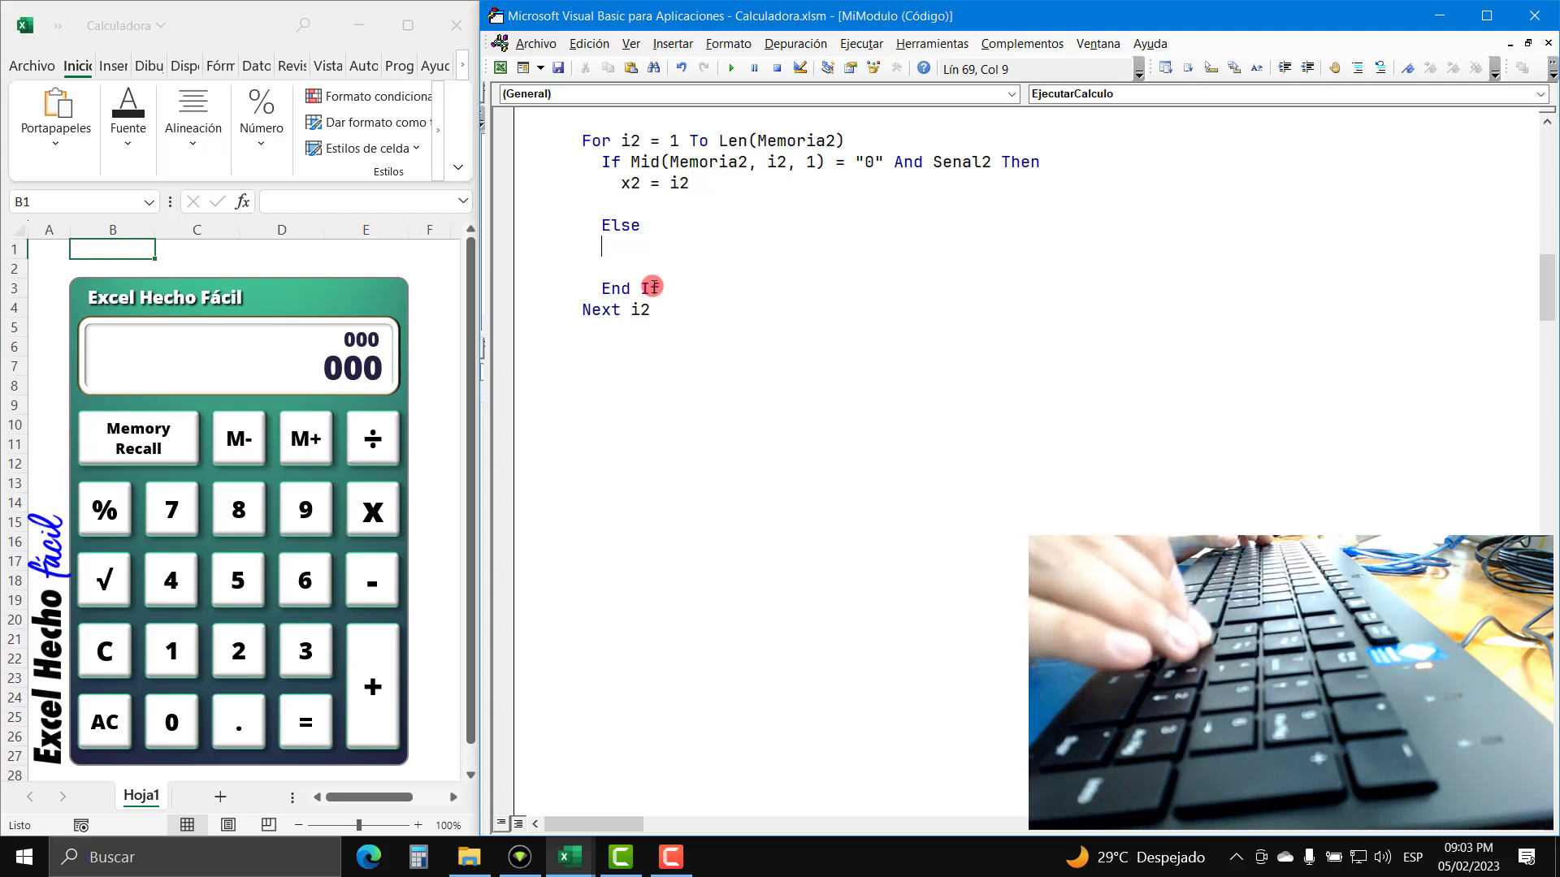
{"action": "type", "text": "senal2"}
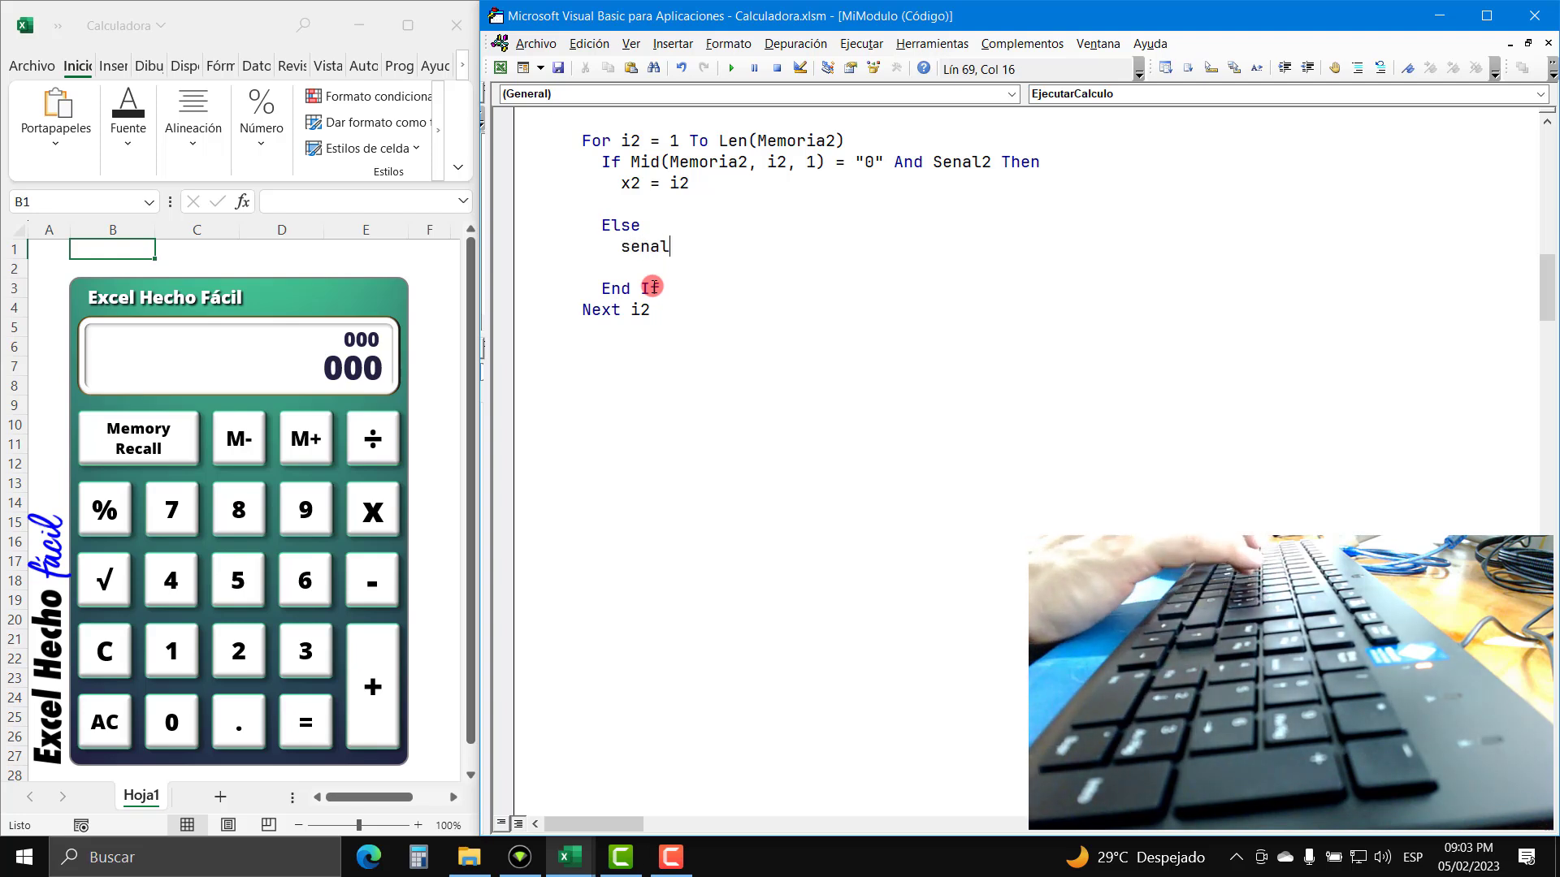
{"action": "type", "text": "=False"}
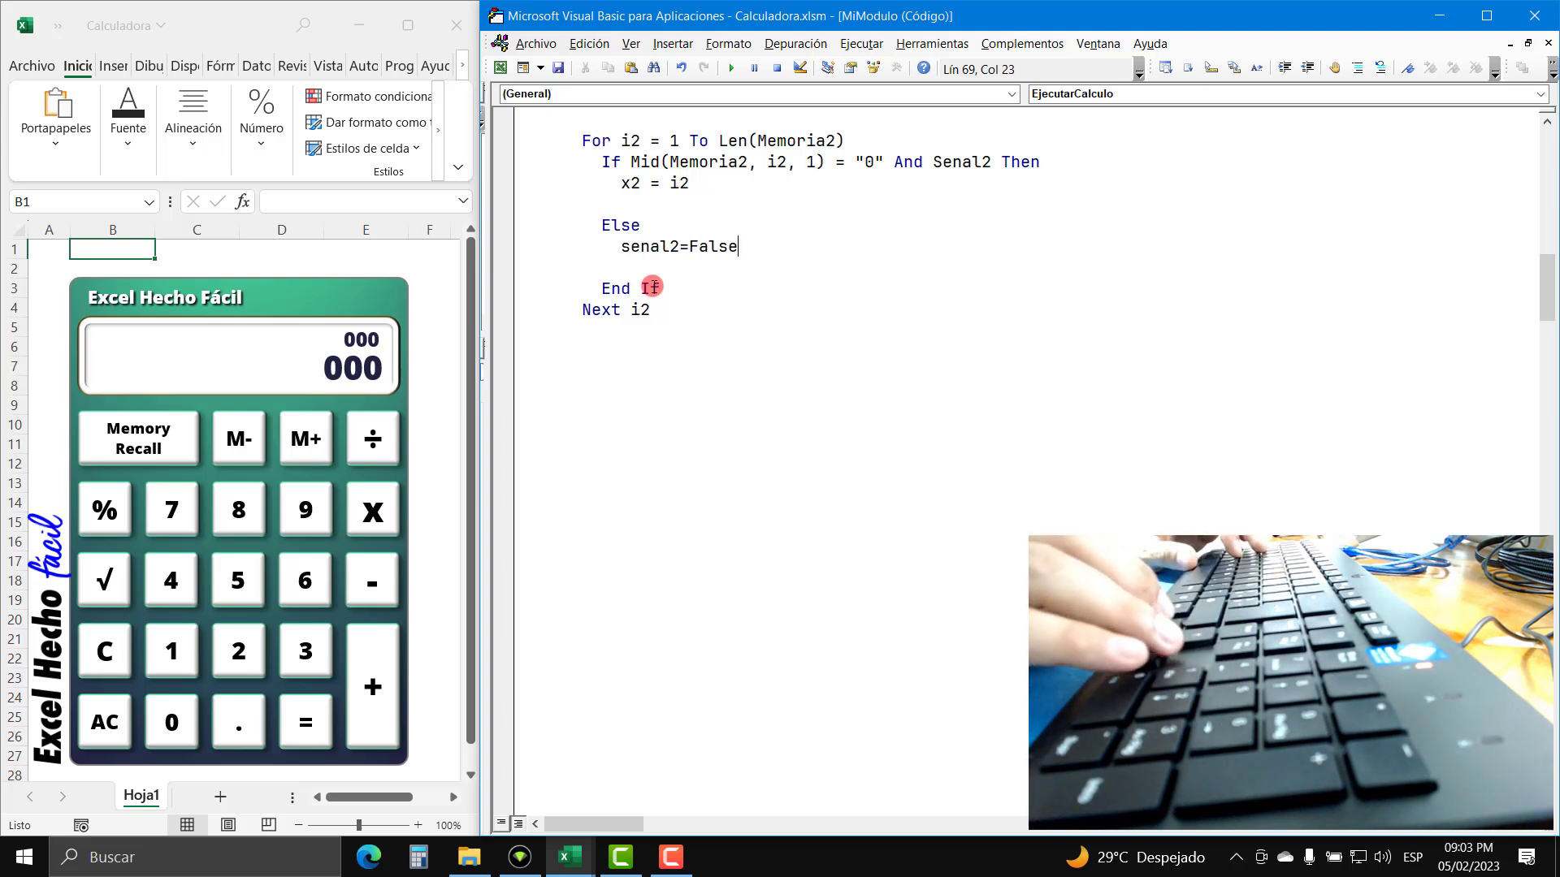
{"action": "key", "text": "Down"}
{"action": "key", "text": "Down"}
{"action": "key", "text": "Down"}
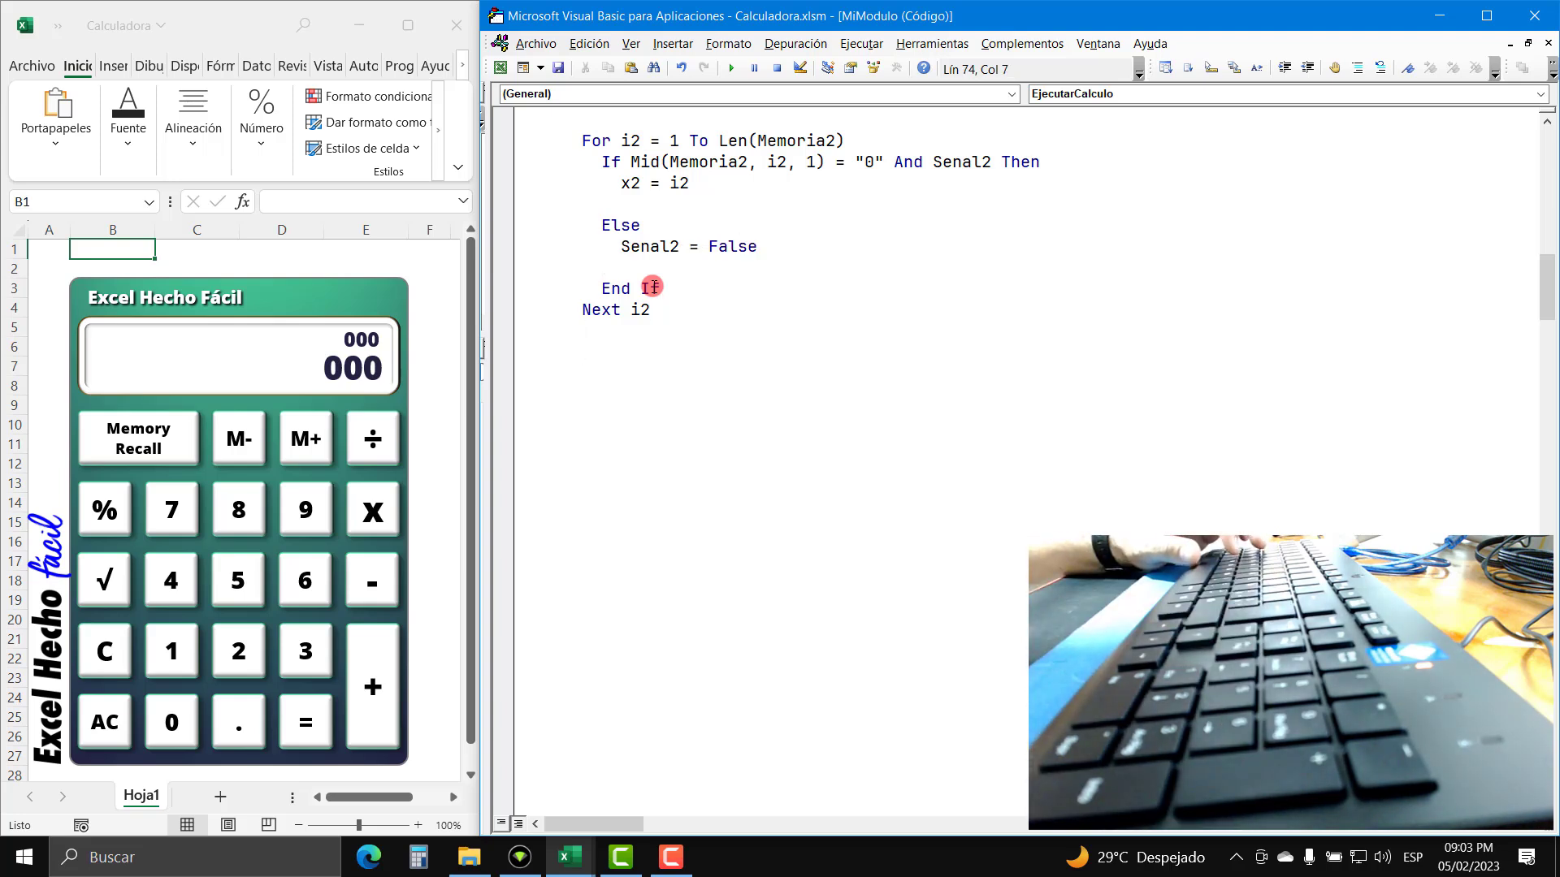
Add the line Memoria2 = Right(Memoria2, Len(Memoria2) - x2) after Next i2
{"action": "key", "text": "Return"}
{"action": "scroll", "coordinate": [642, 446], "scroll_direction": "down", "scroll_amount": 2}
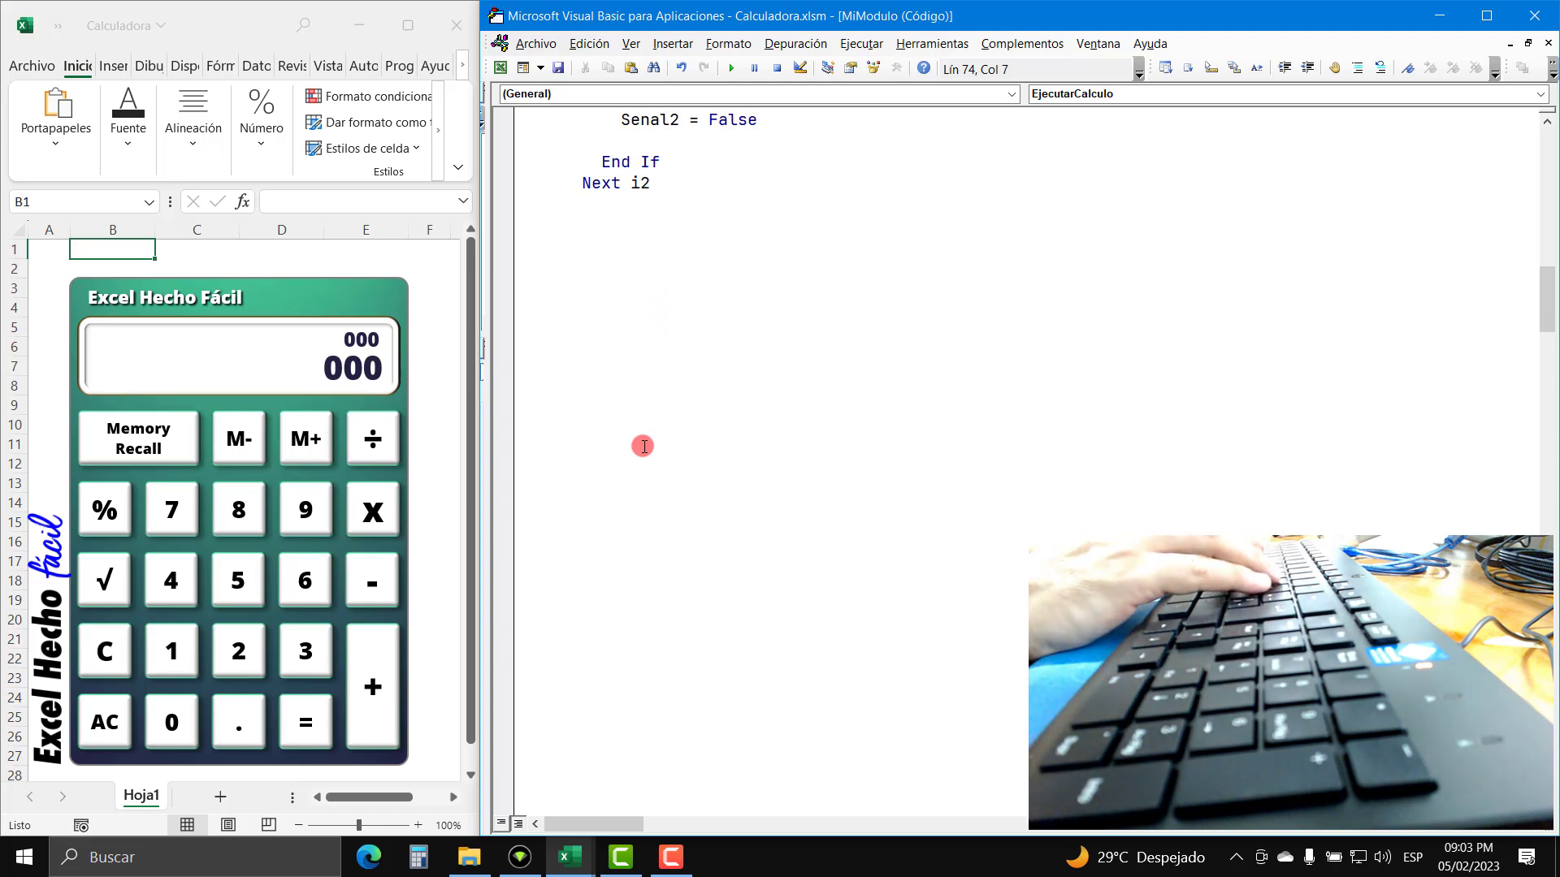
{"action": "type", "text": "memoria"}
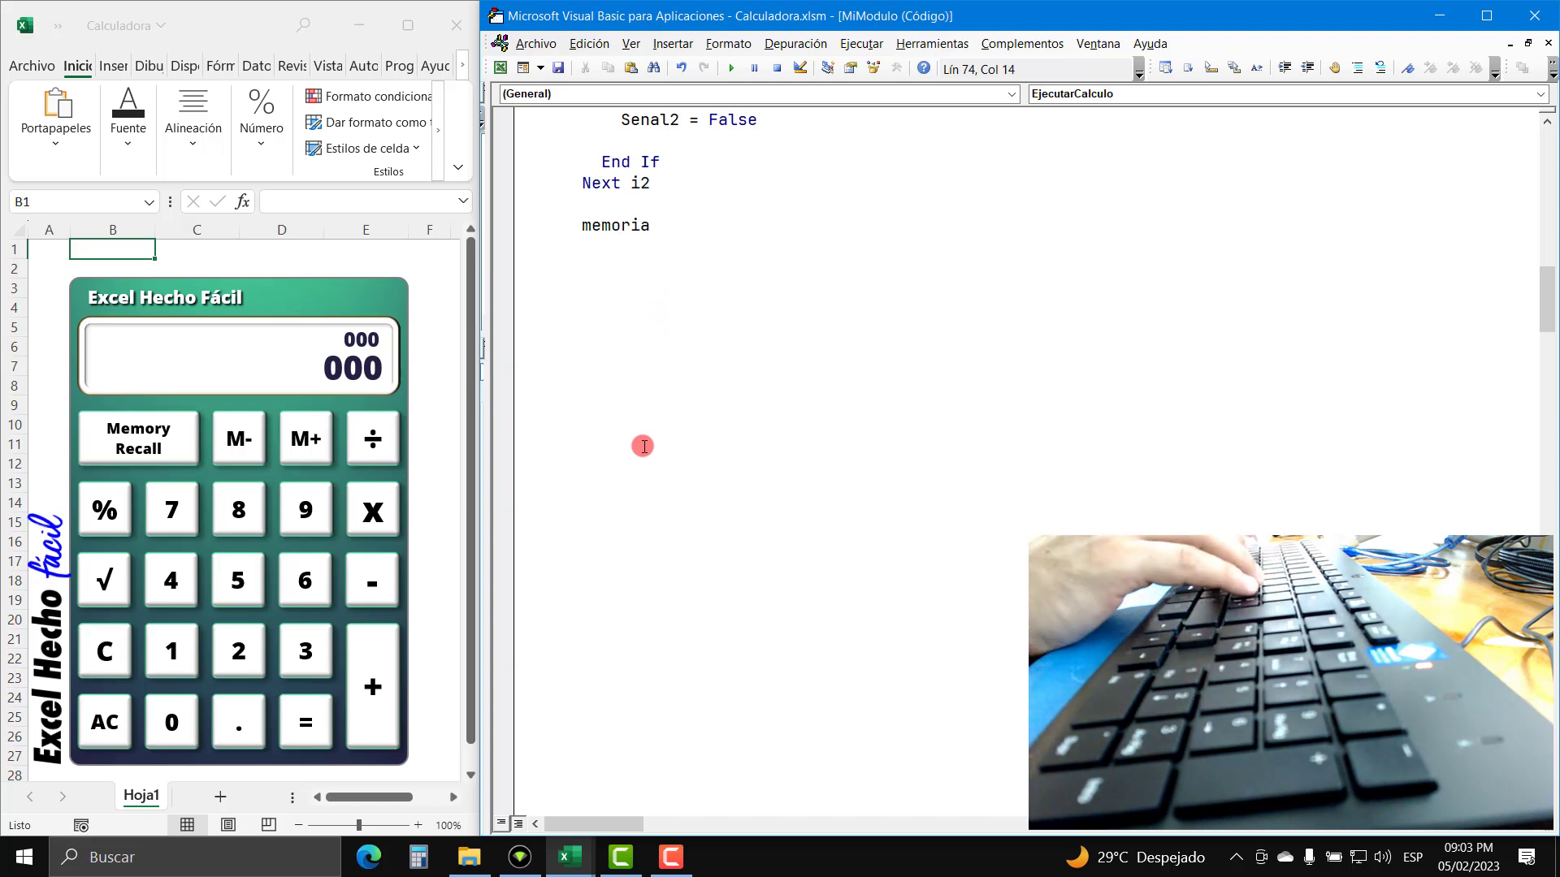
{"action": "type", "text": "= vba"}
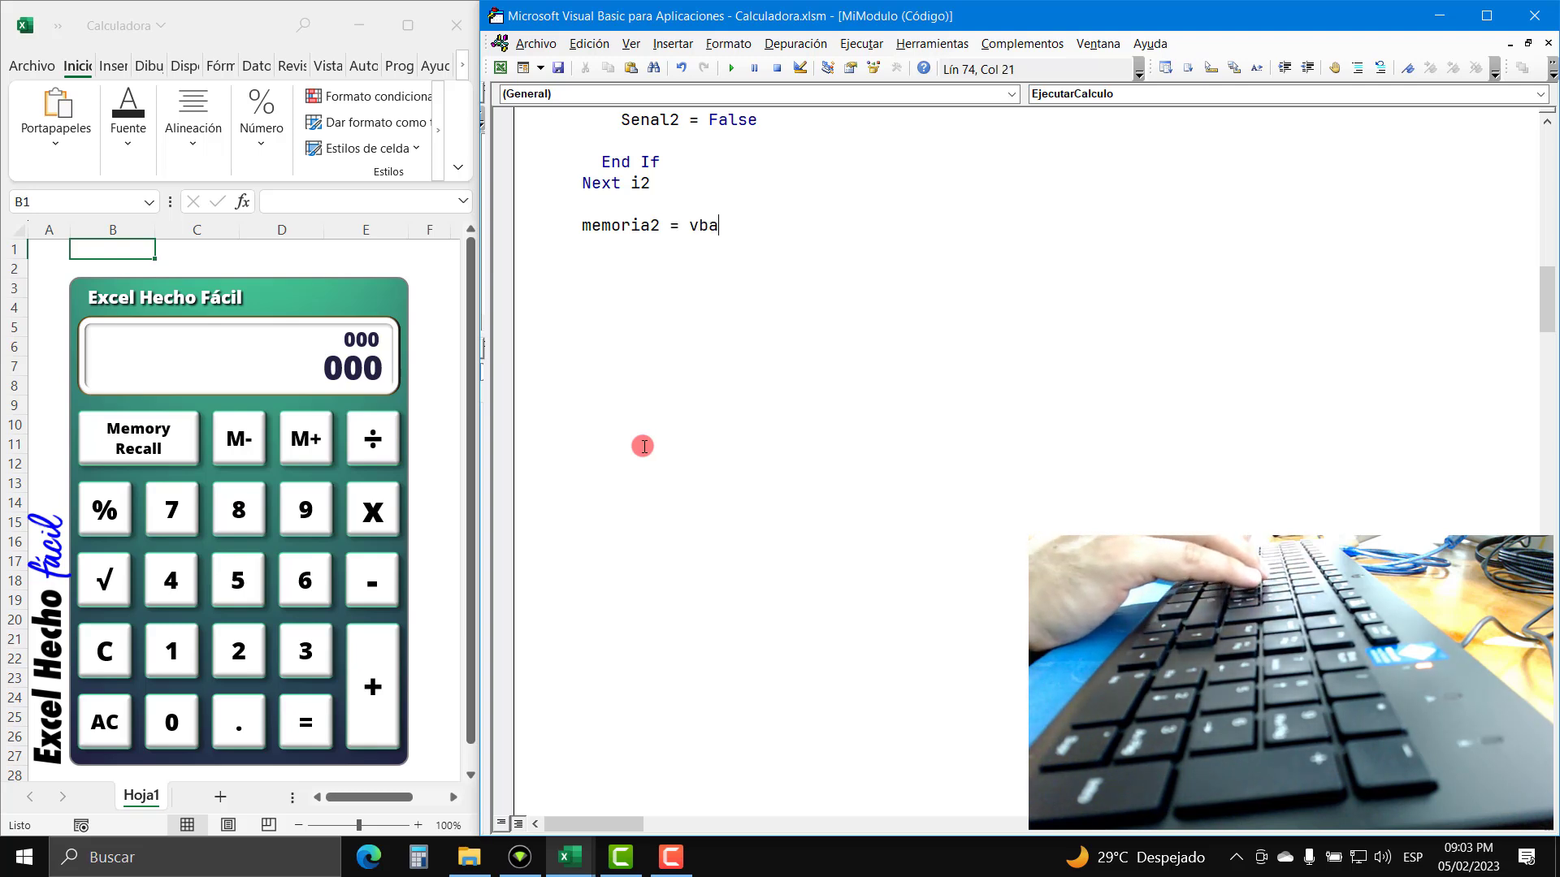
{"action": "type", "text": ".r"}
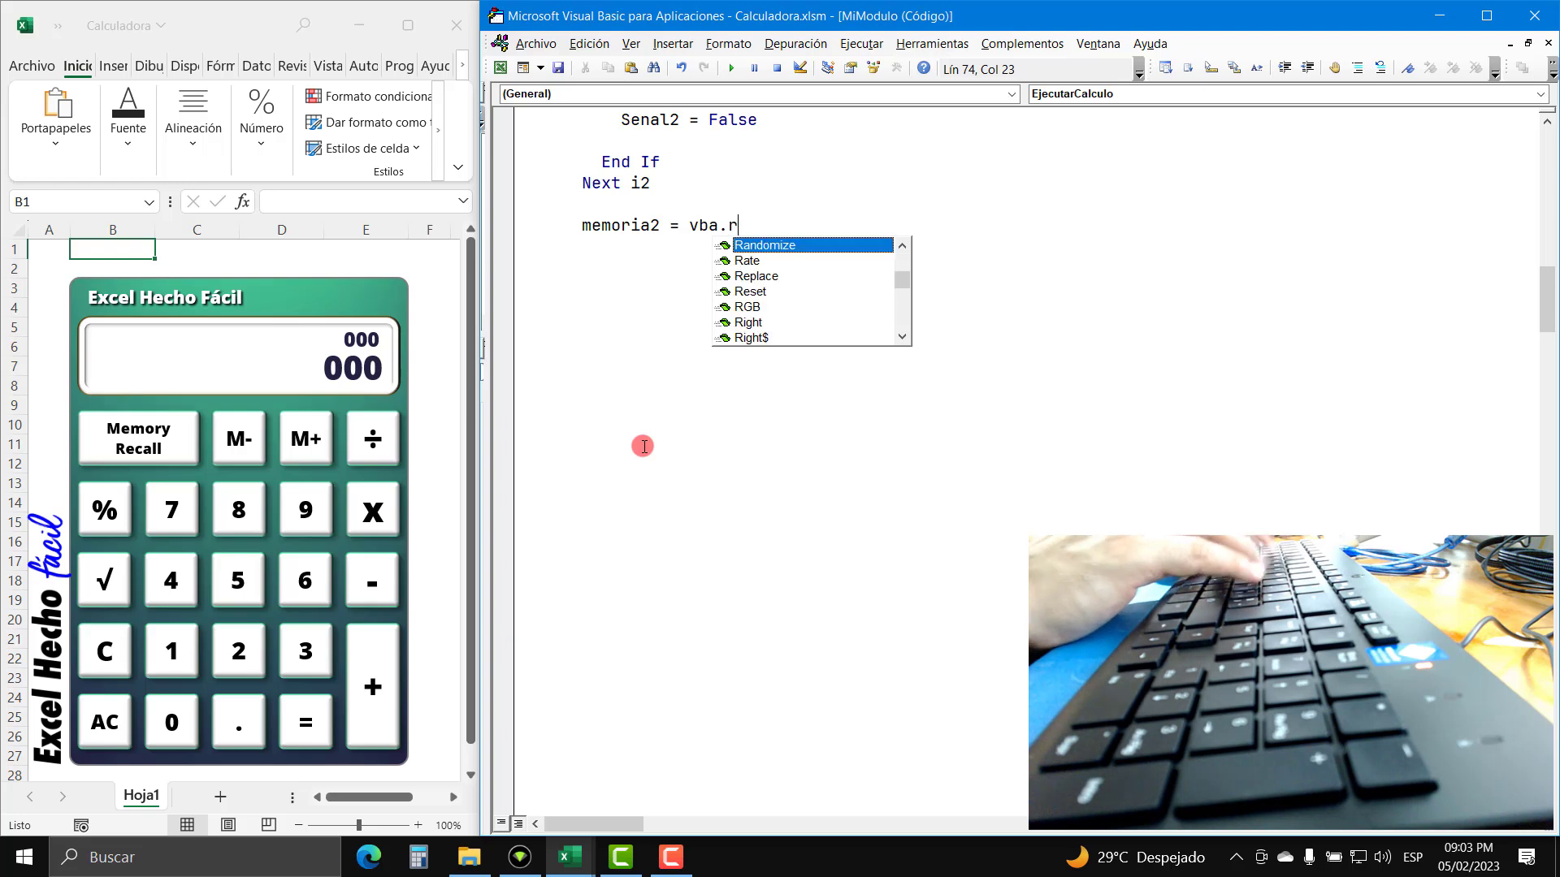
{"action": "type", "text": "ig"}
{"action": "key", "text": "Tab"}
{"action": "key", "text": "ctrl+Left"}
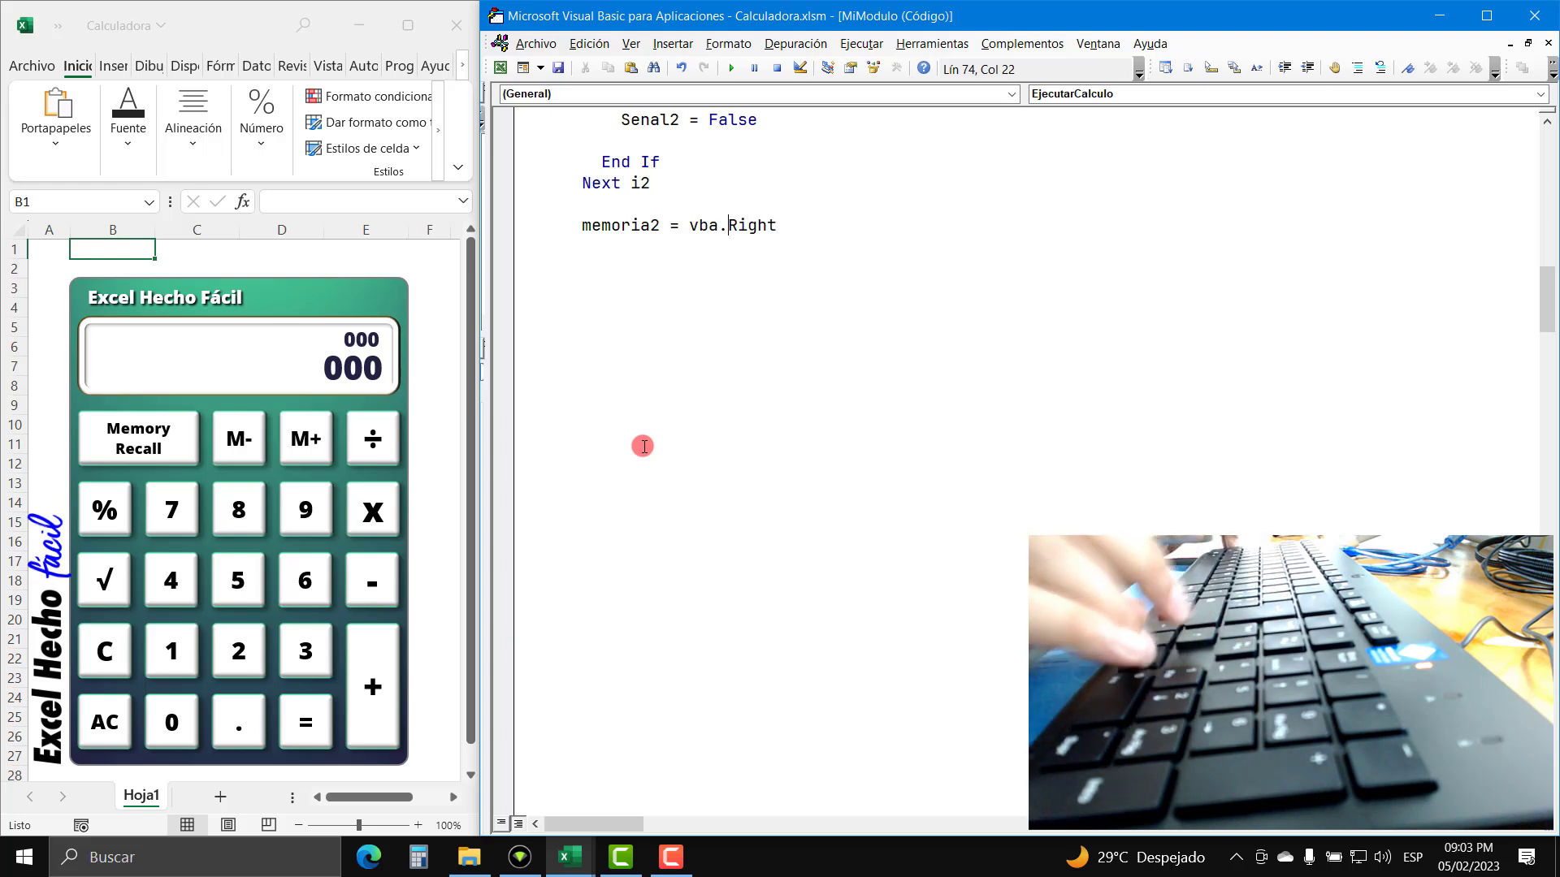
{"action": "key", "text": "BackSpace"}
{"action": "key", "text": "BackSpace"}
{"action": "key", "text": "BackSpace"}
{"action": "key", "text": "BackSpace"}
{"action": "key", "text": "Right"}
{"action": "key", "text": "Right"}
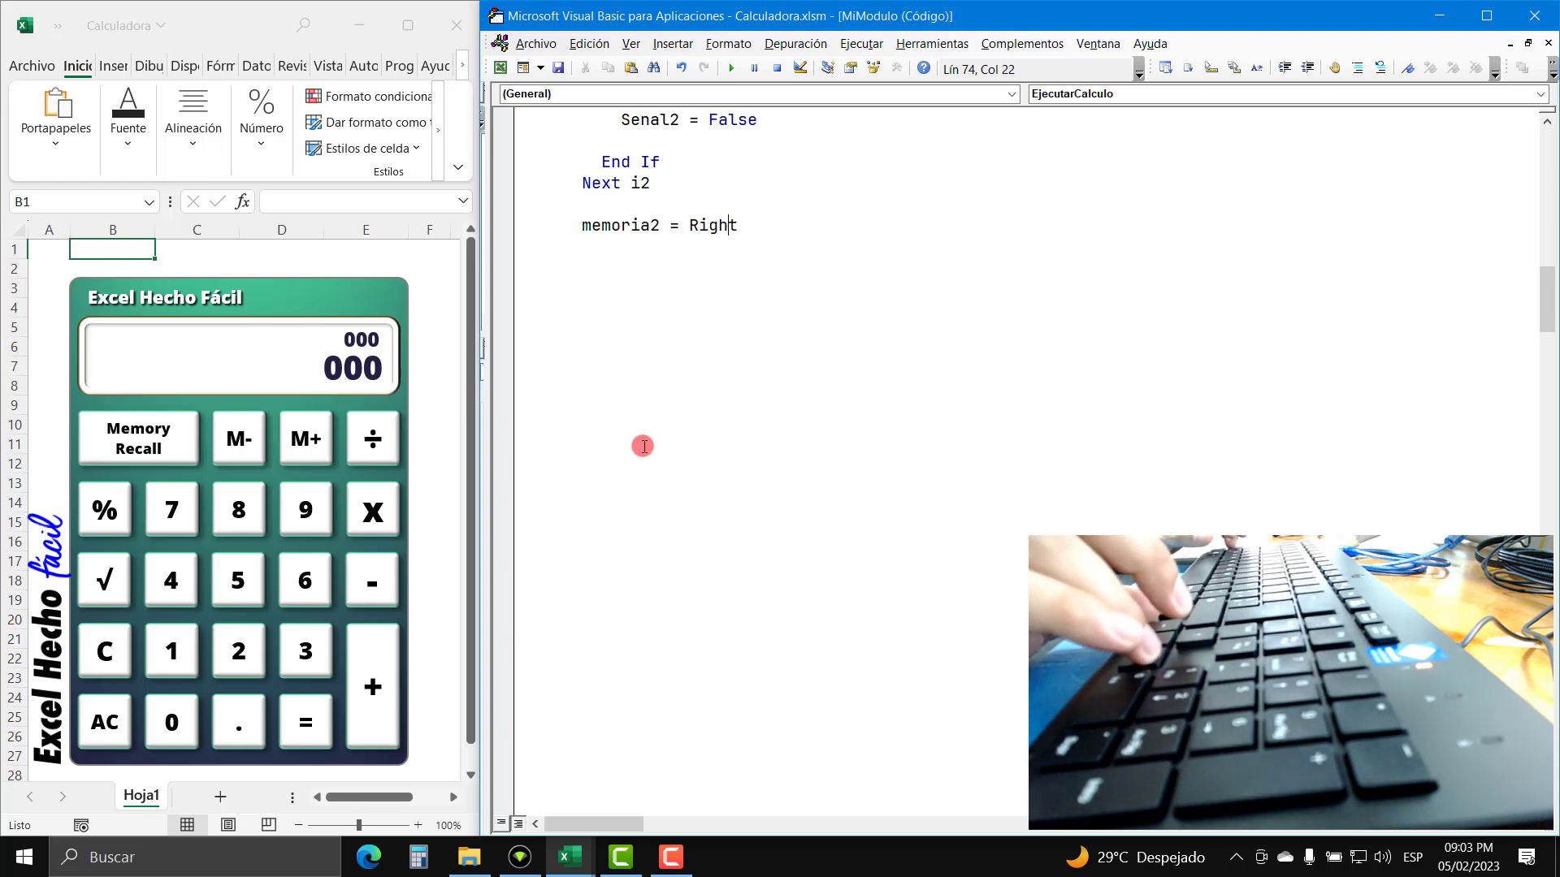
{"action": "key", "text": "End"}
{"action": "type", "text": "("}
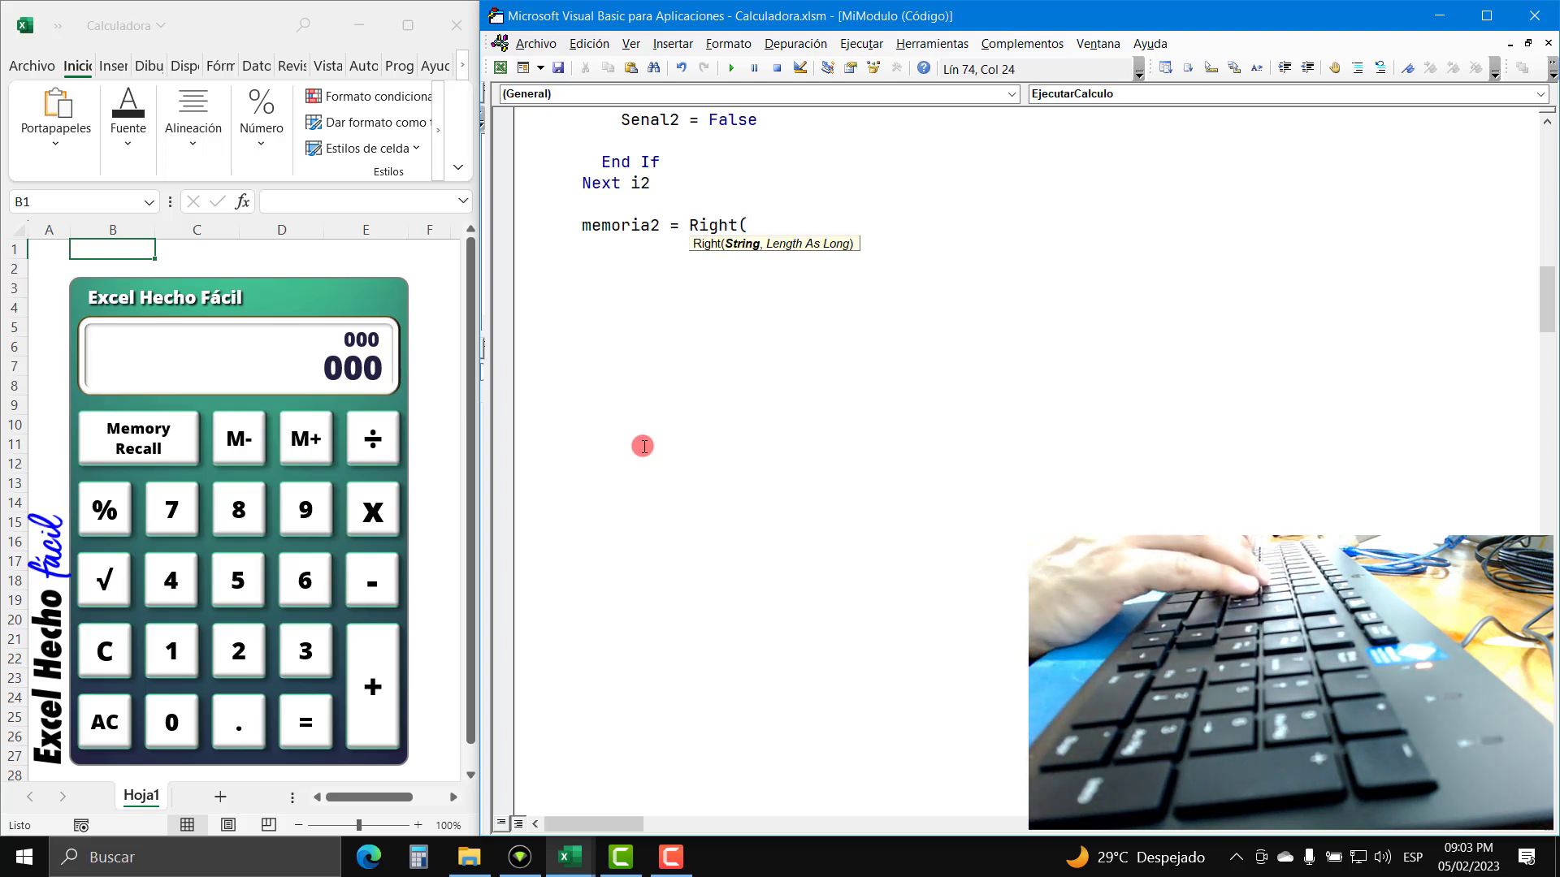
{"action": "type", "text": "memoria2."}
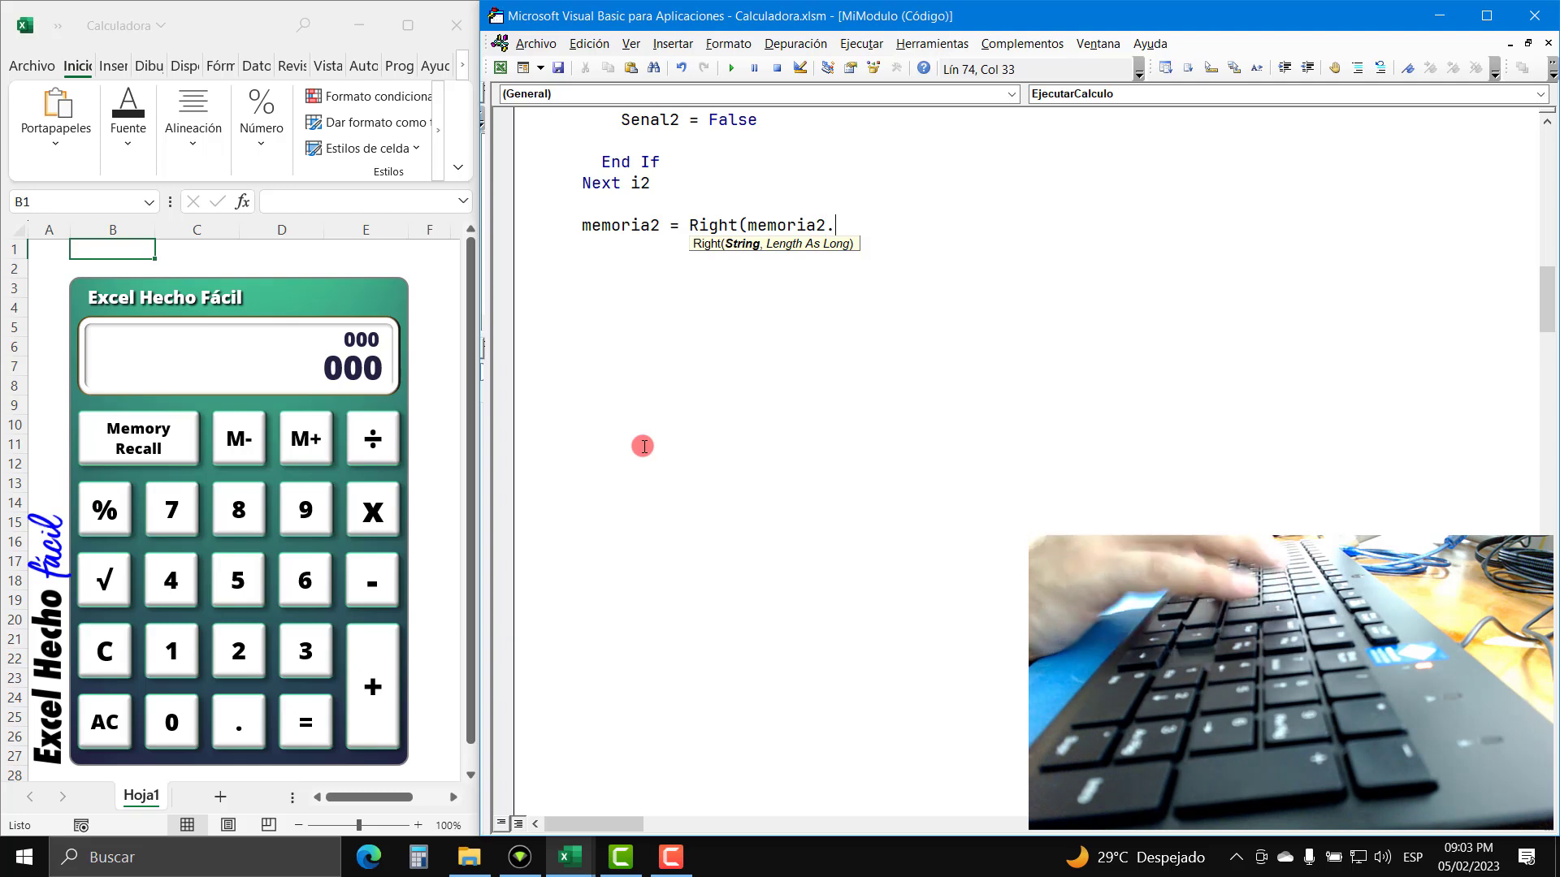
{"action": "key", "text": "BackSpace"}
{"action": "type", "text": ", len"}
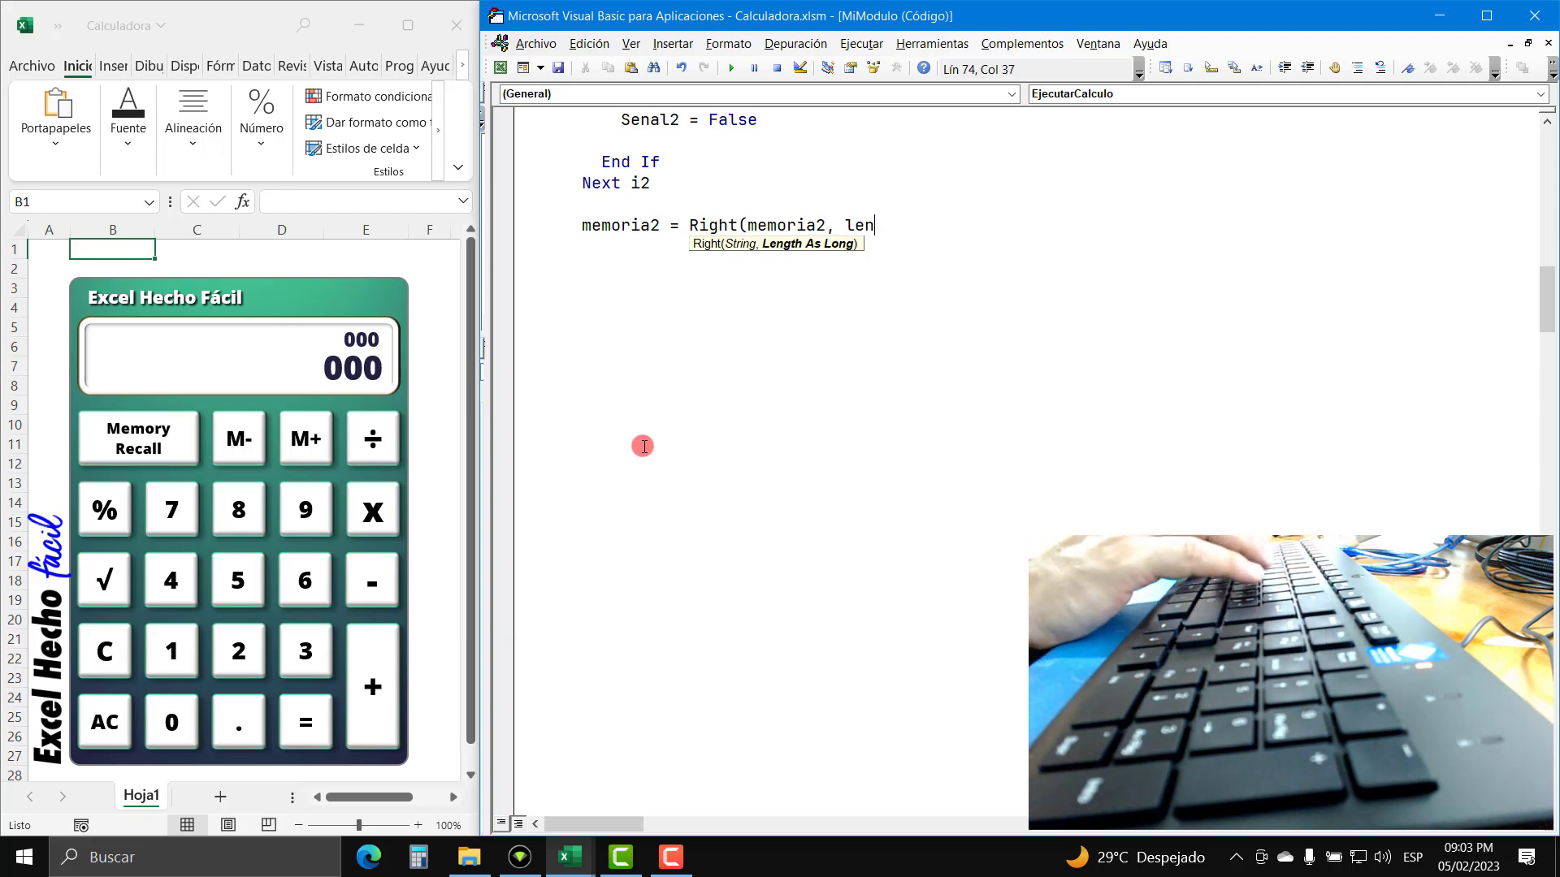
{"action": "type", "text": "(memor"}
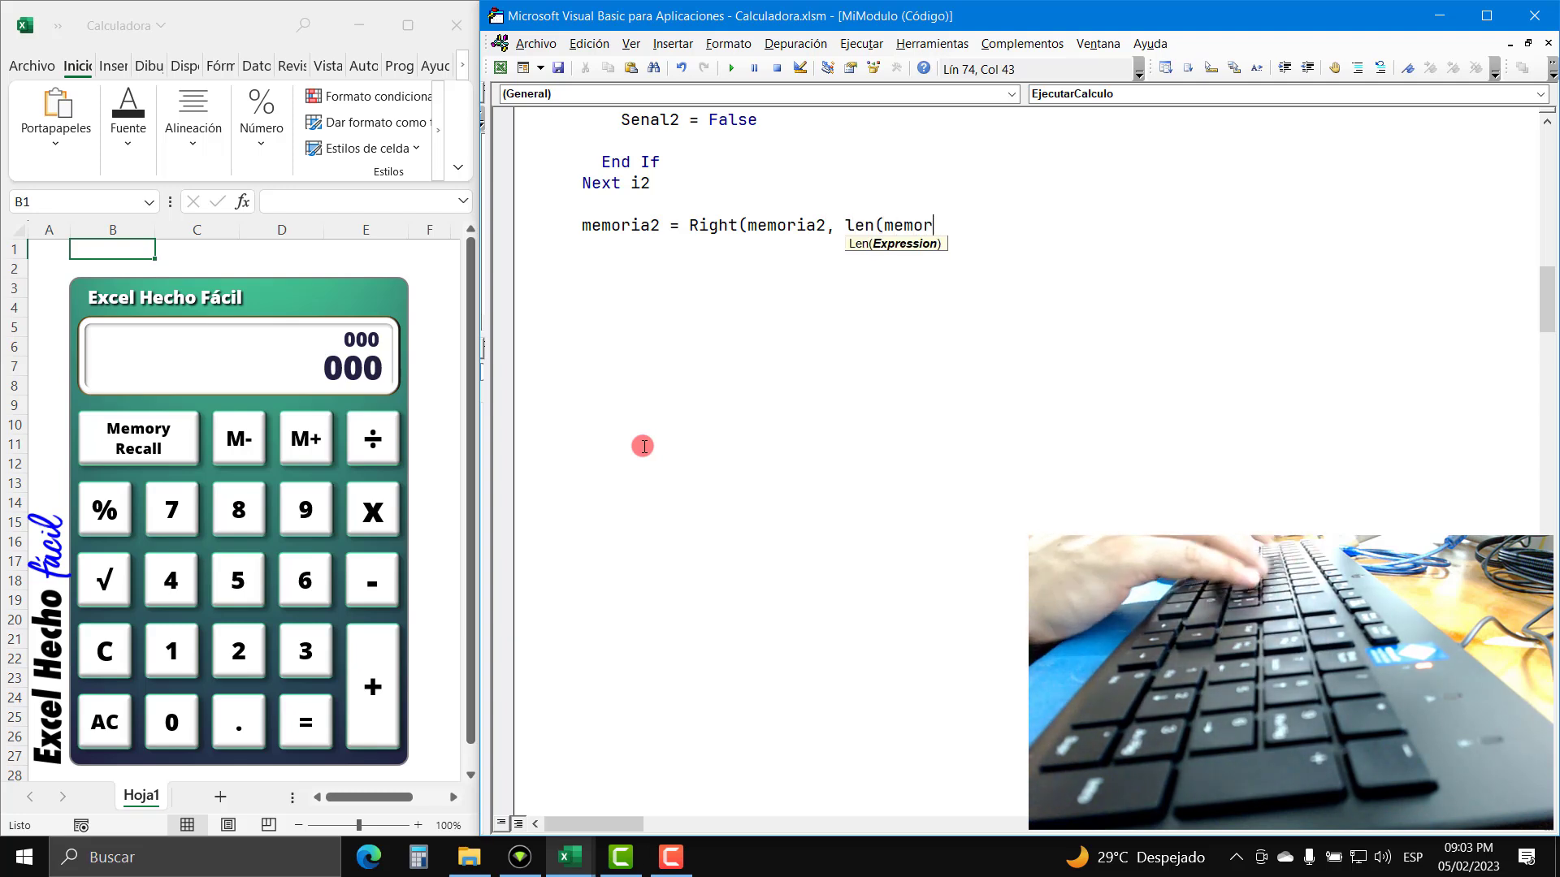
{"action": "type", "text": ")"}
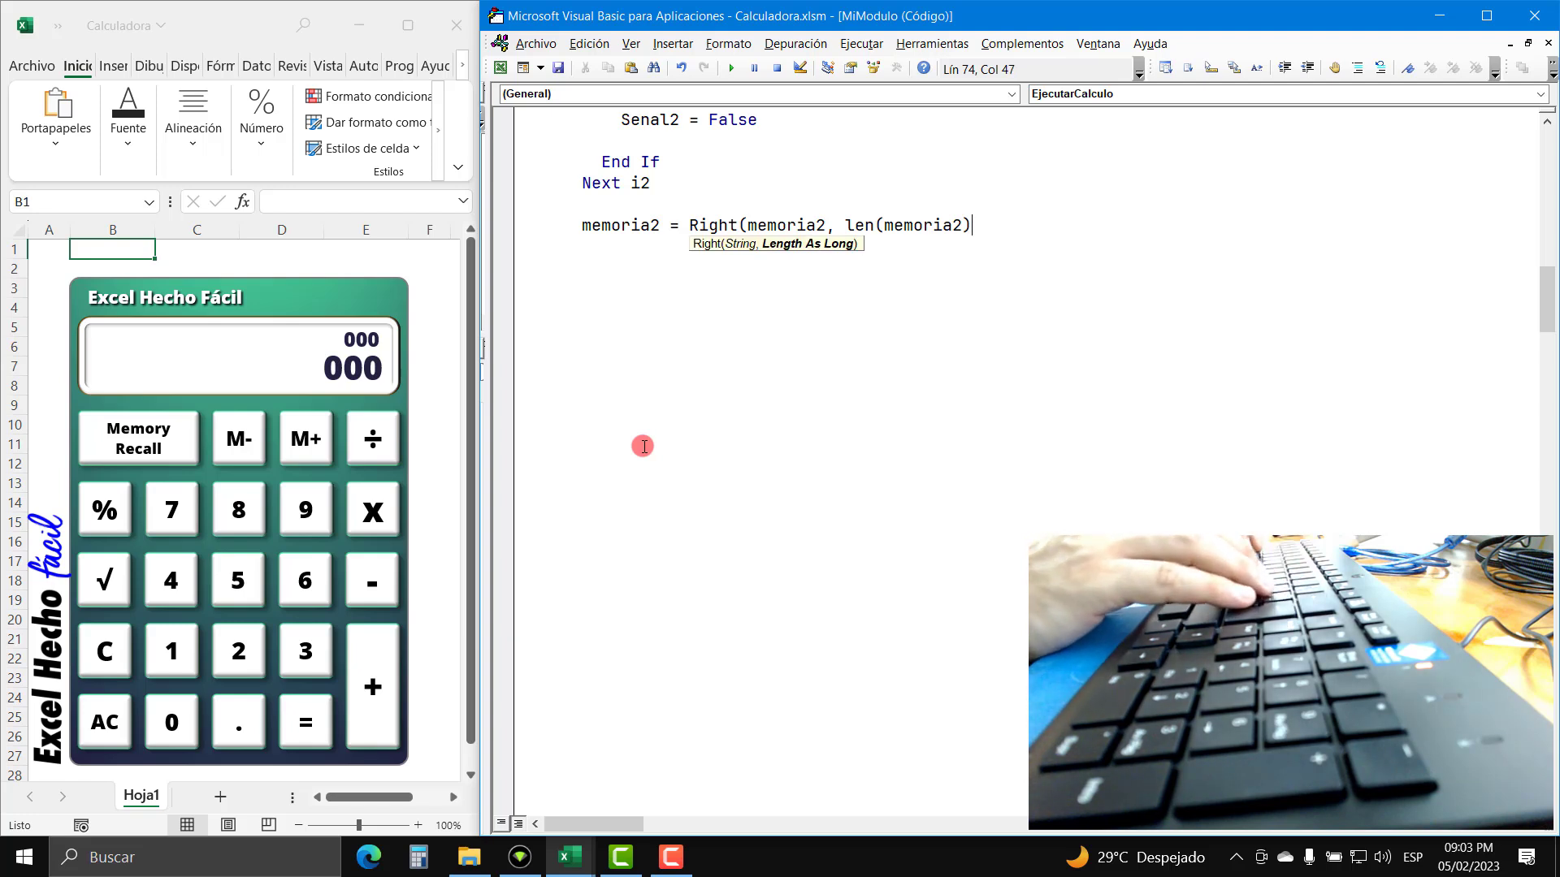
{"action": "type", "text": " - x"}
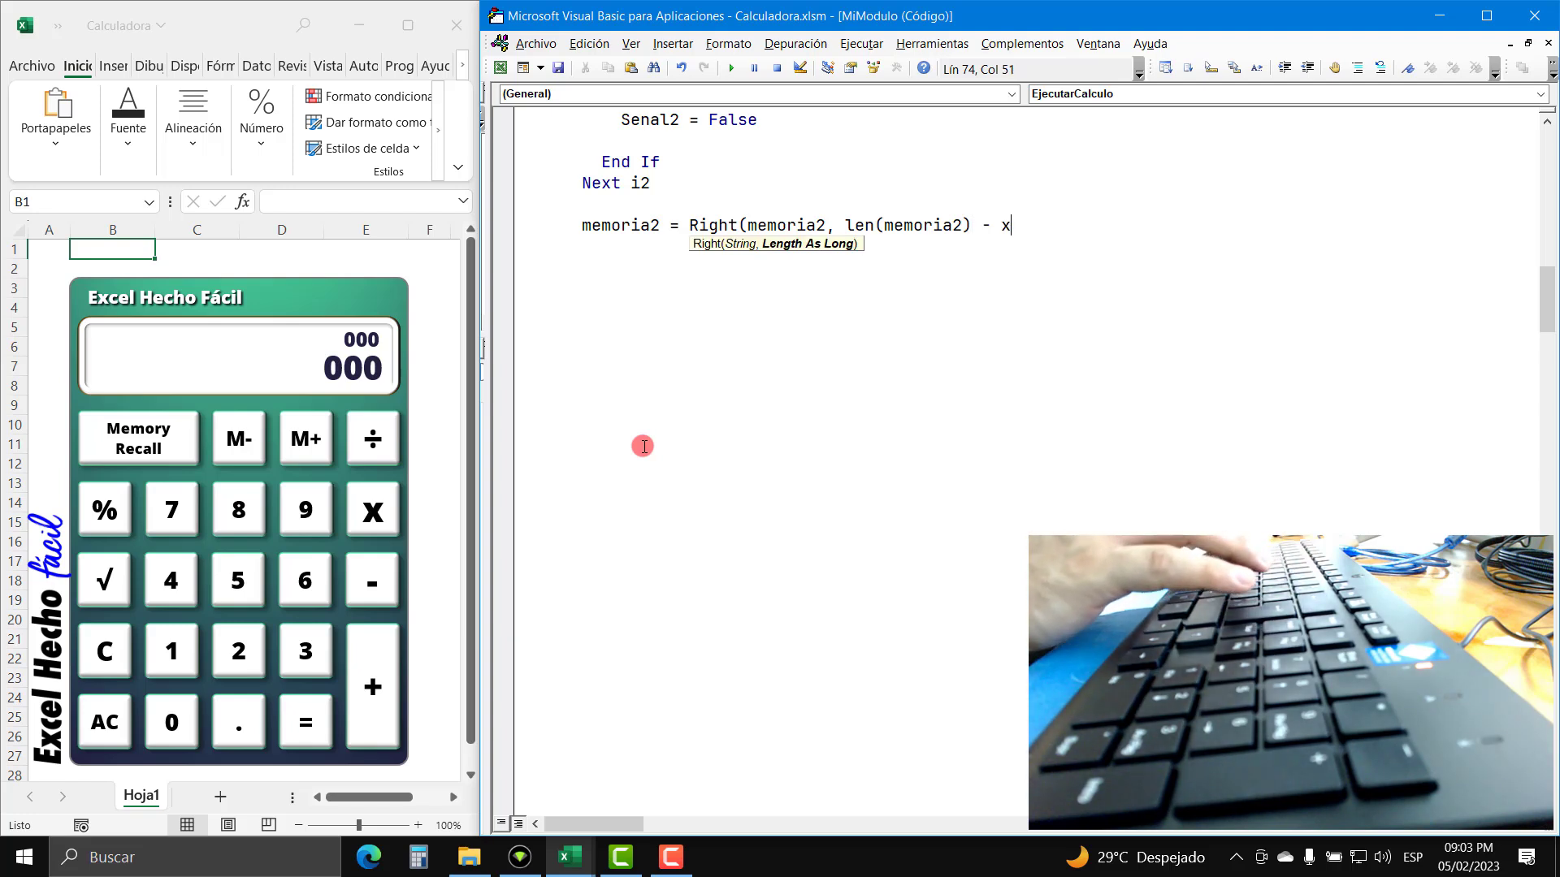
{"action": "type", "text": ")"}
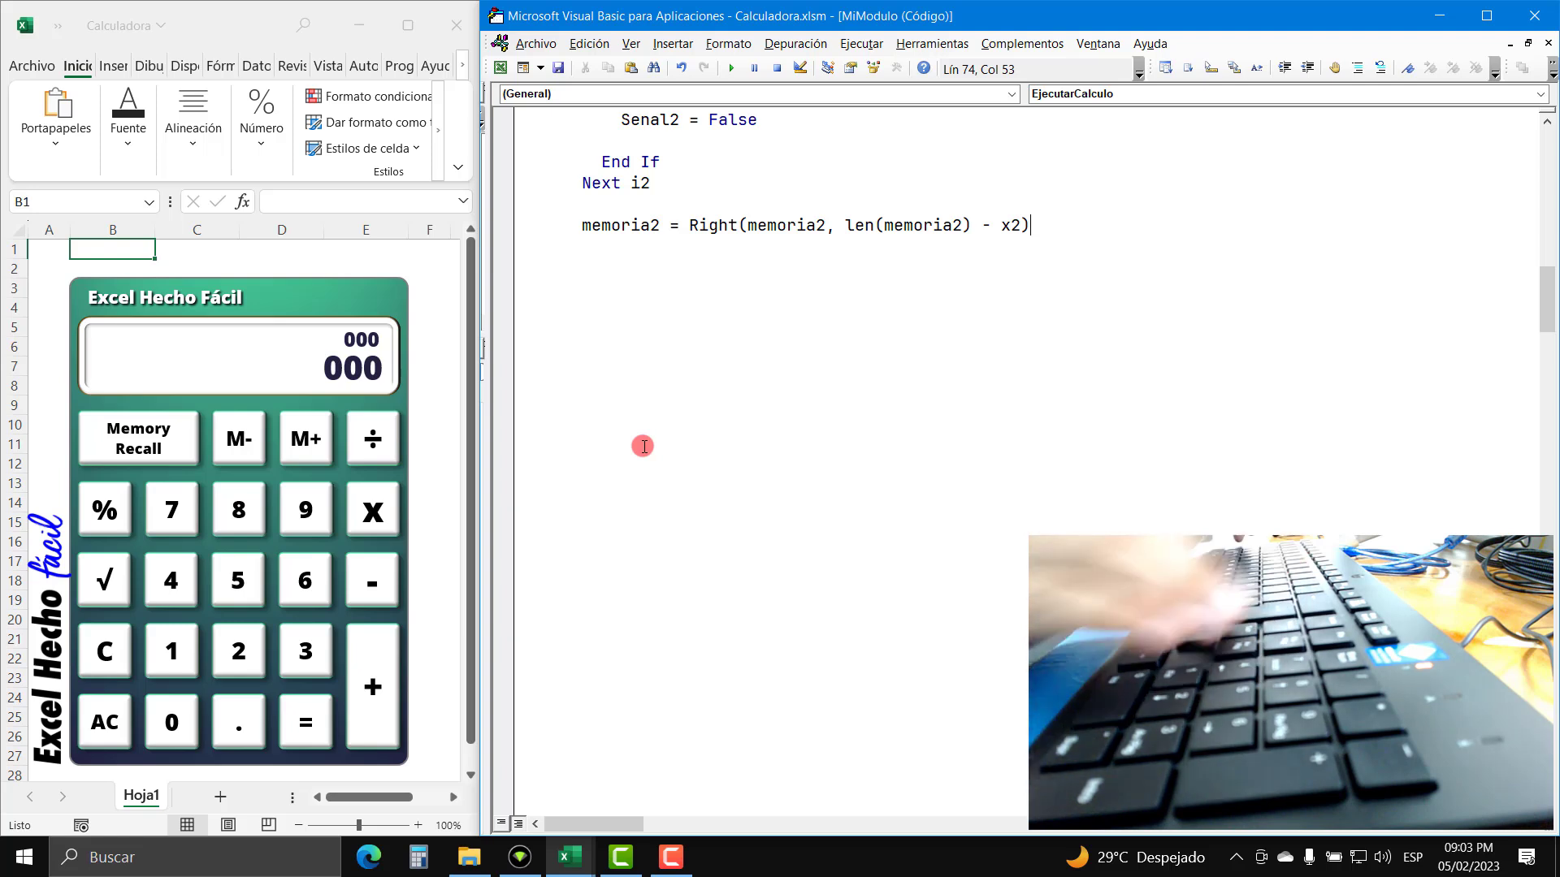
{"action": "key", "text": "Return"}
{"action": "type", "text": "if memoria2"}
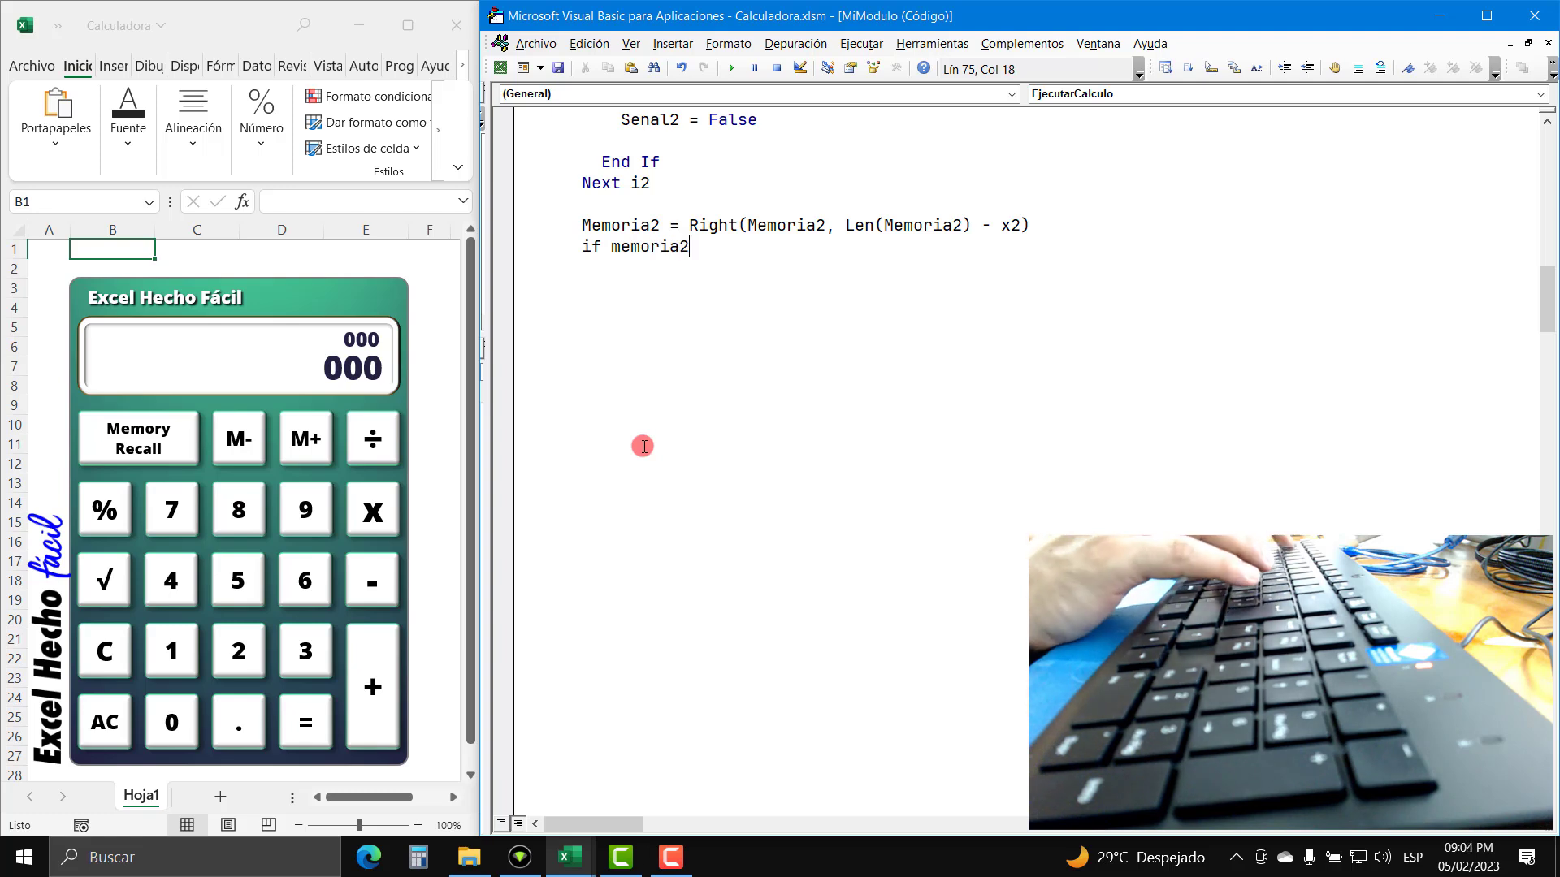
Add an If Memoria2 = "" Then … End If block that sets Memoria2 = 0
{"action": "type", "text": "= \"\" th"}
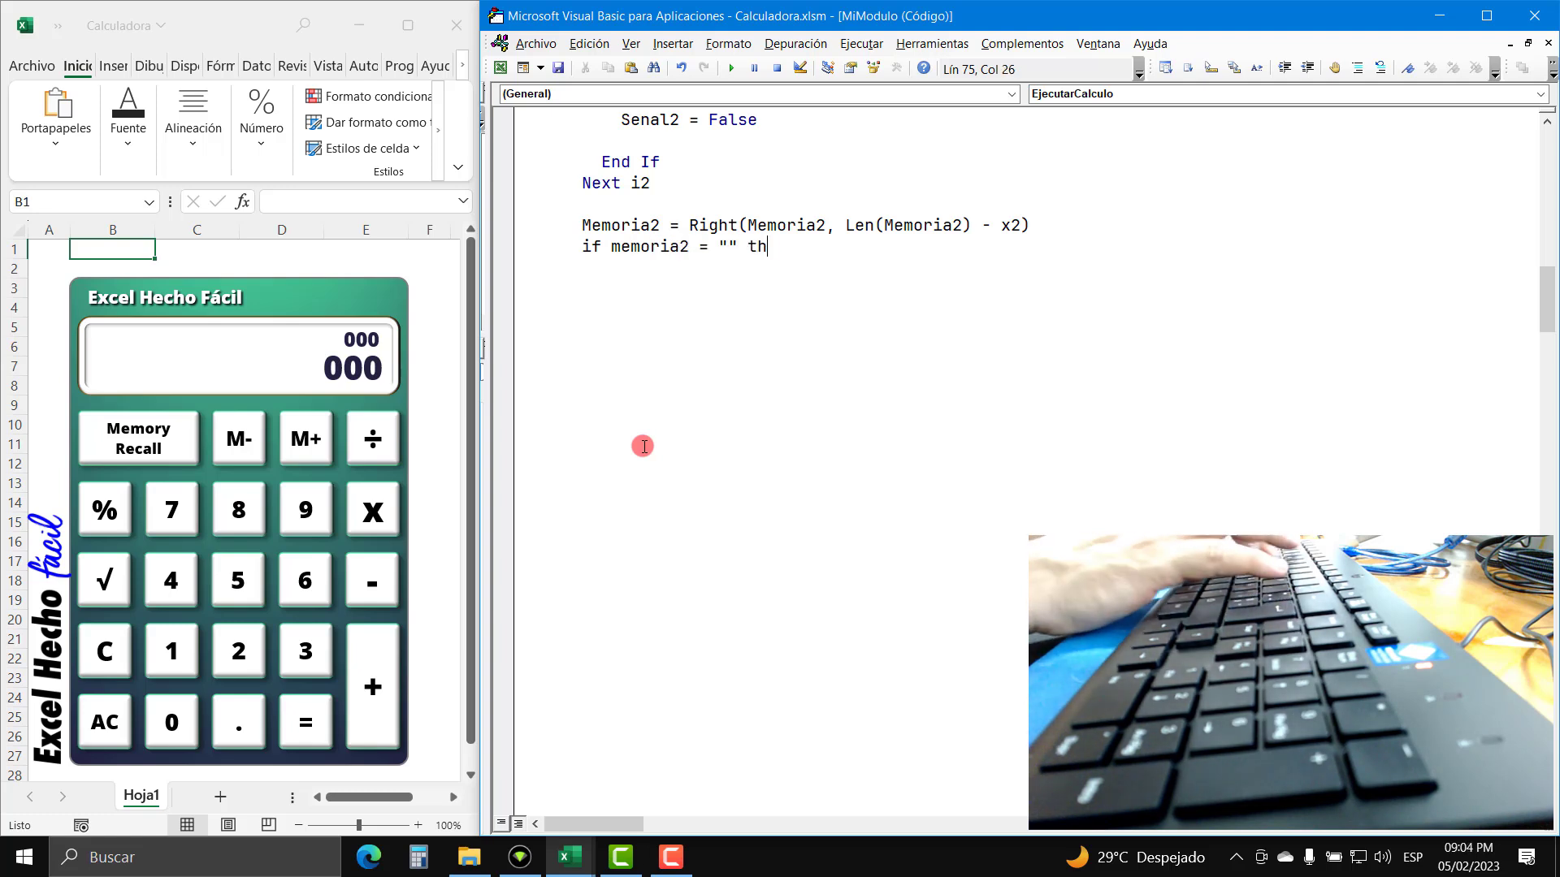
{"action": "type", "text": "en"}
{"action": "key", "text": "Return"}
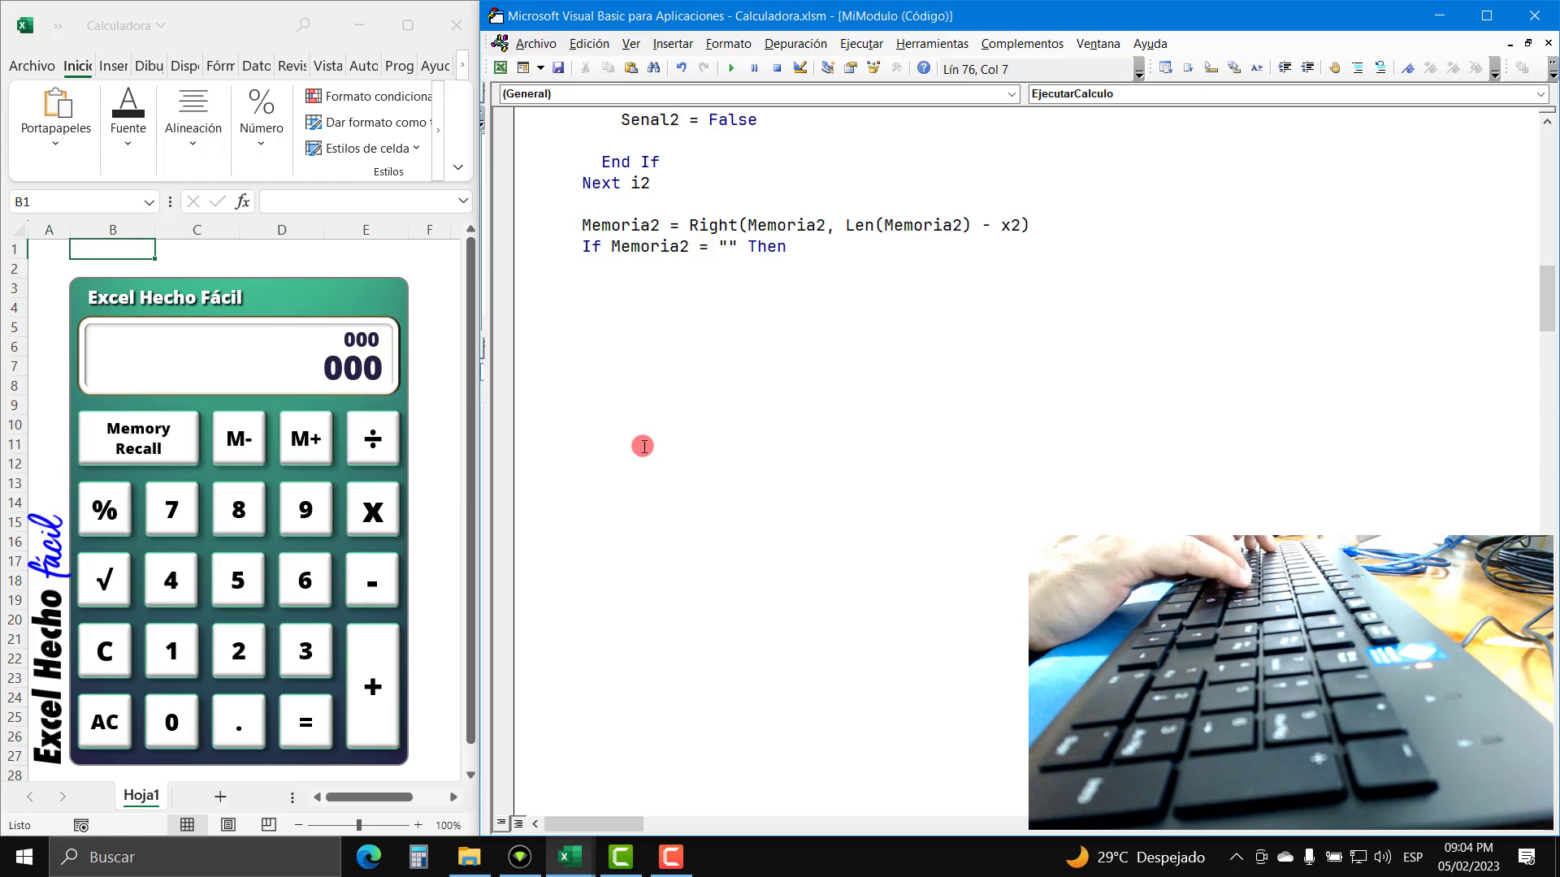
{"action": "type", "text": "end if"}
{"action": "key", "text": "Up"}
{"action": "key", "text": "End"}
{"action": "key", "text": "Return"}
{"action": "key", "text": "Tab"}
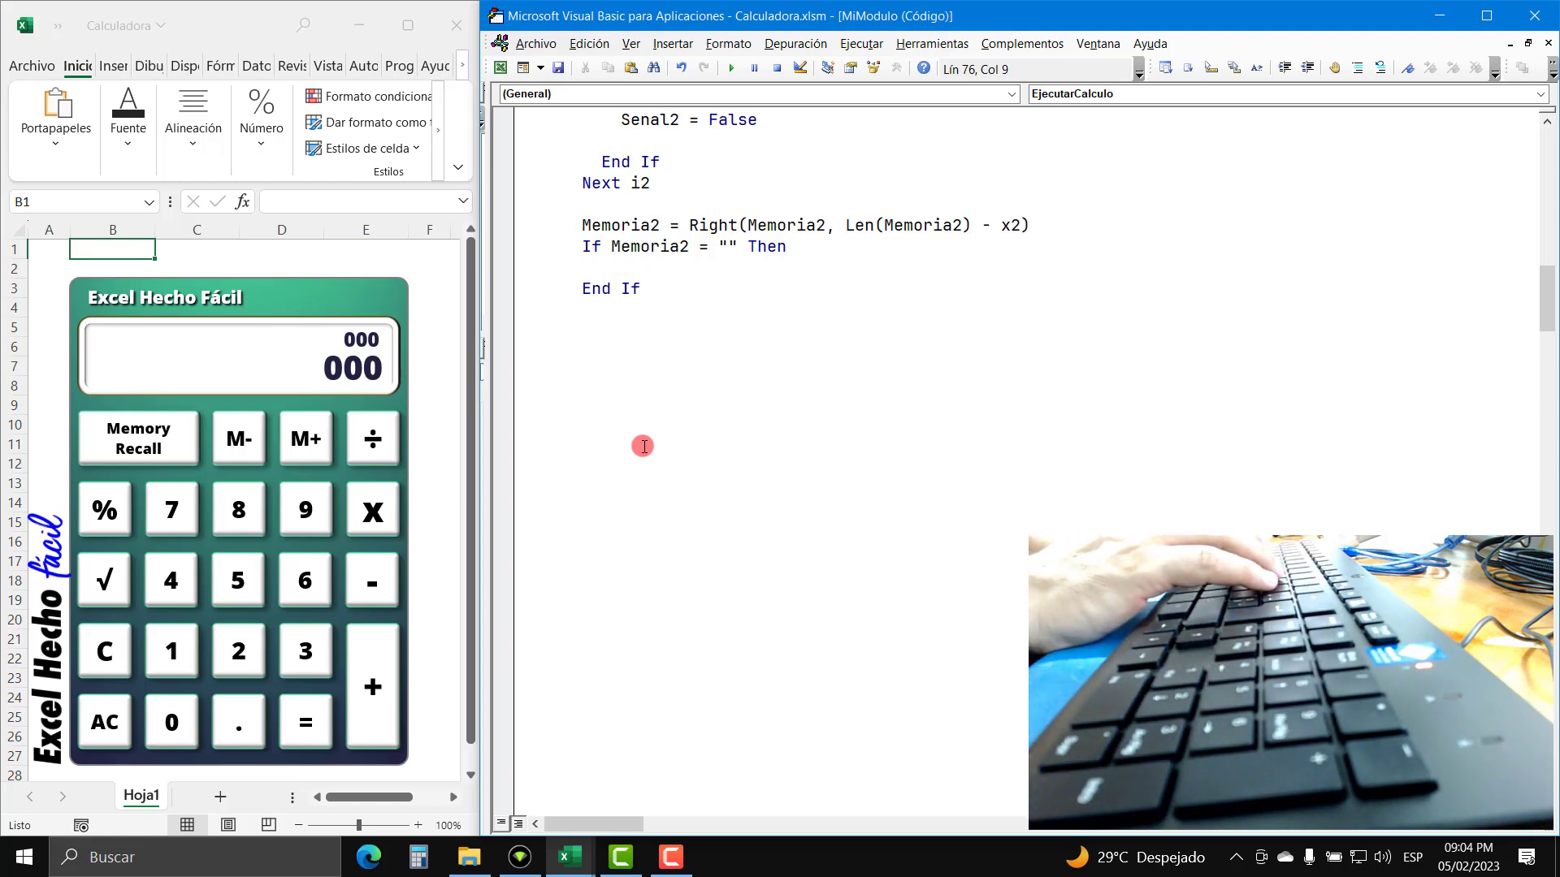
{"action": "type", "text": "moria"}
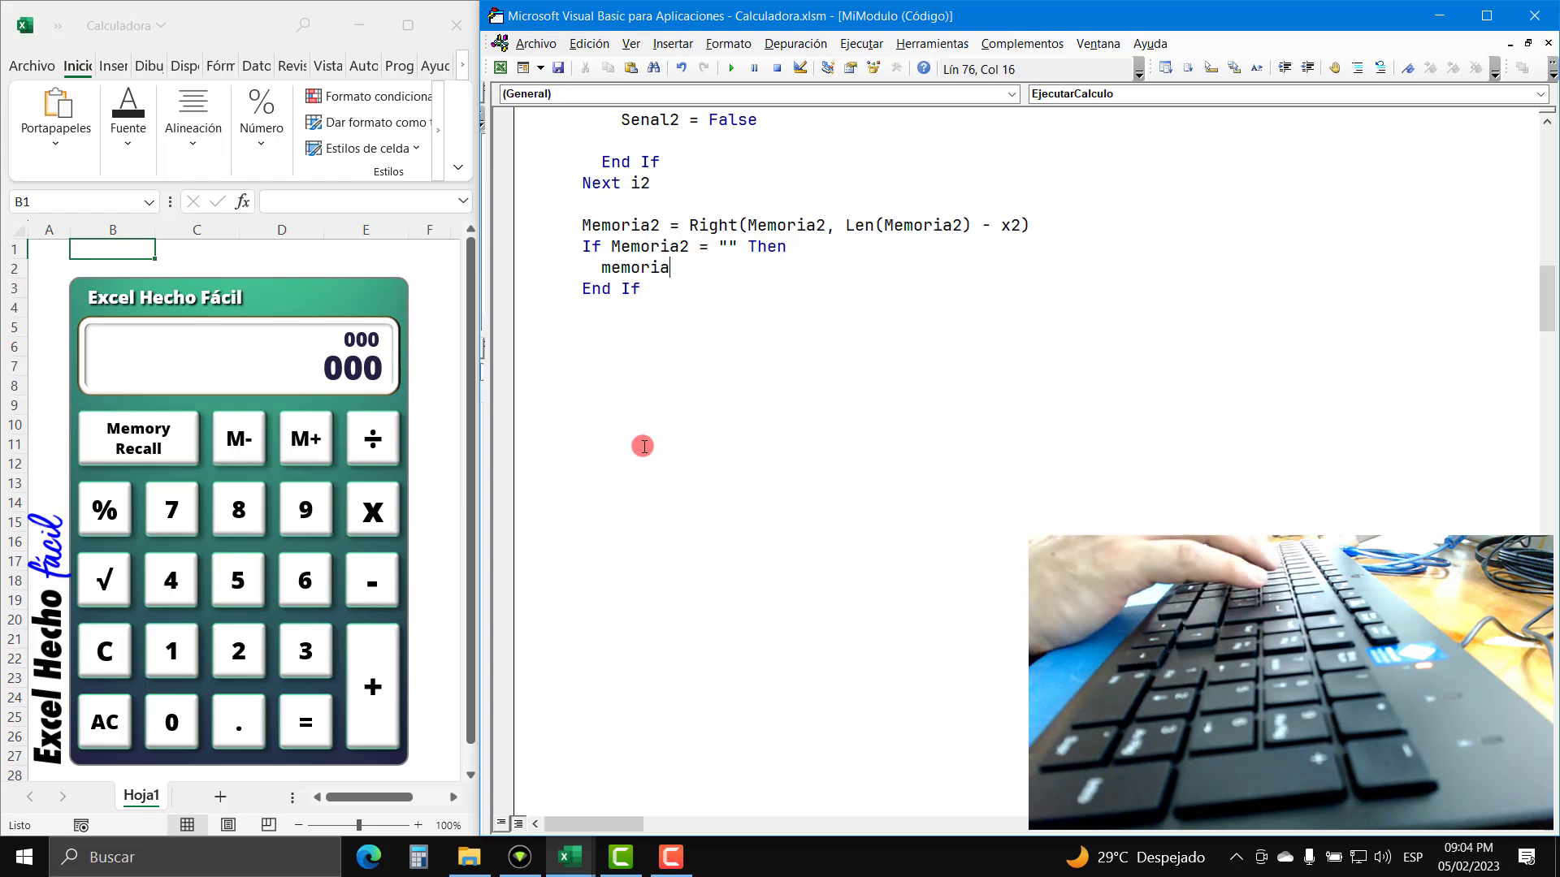
{"action": "type", "text": "2=0"}
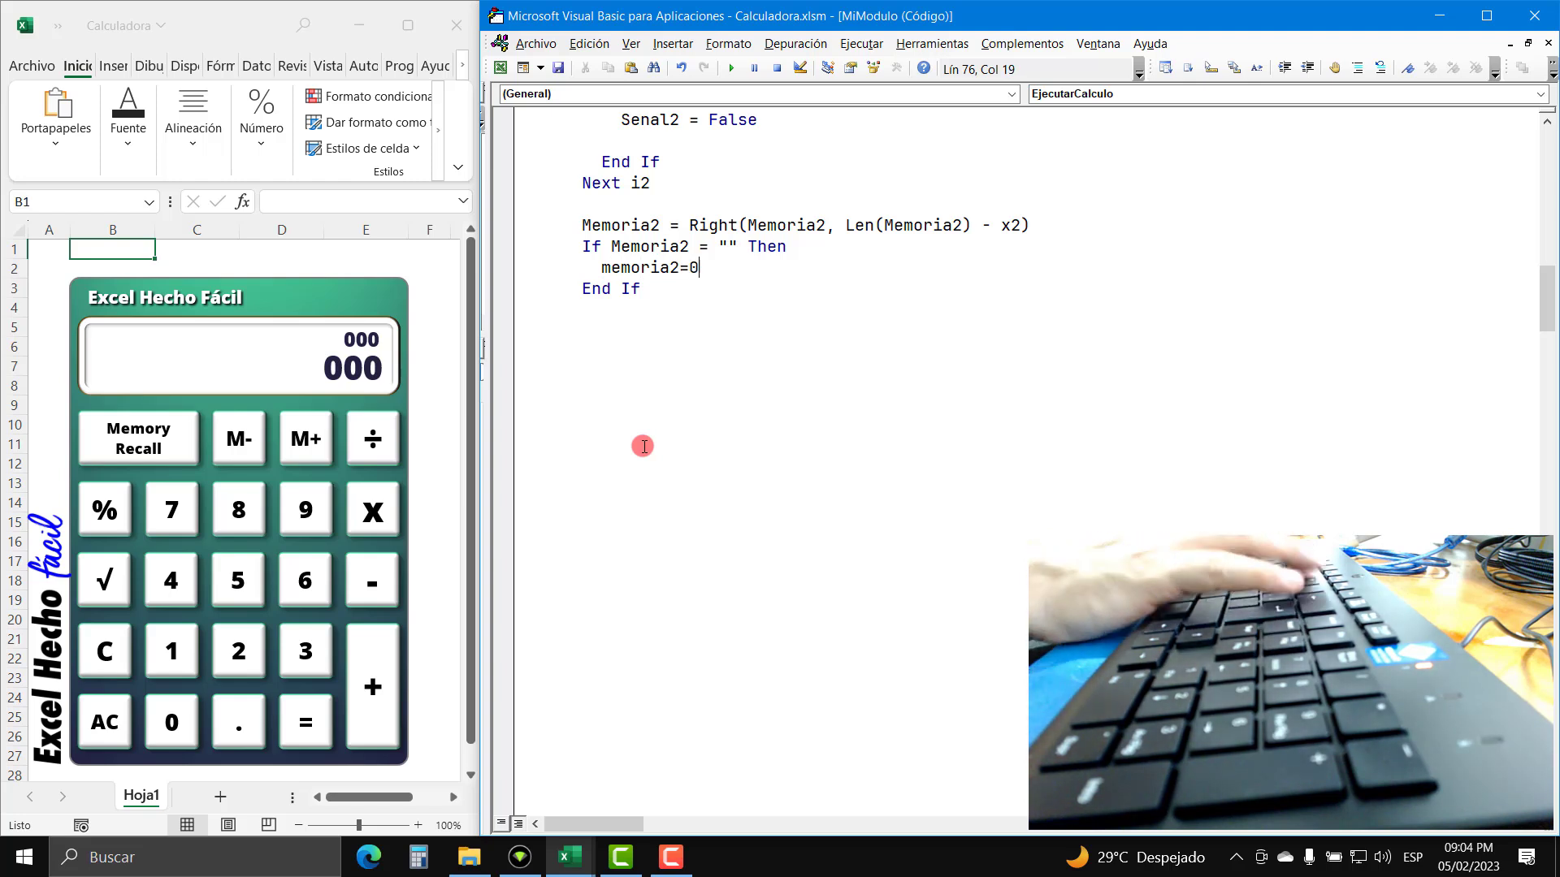
{"action": "key", "text": "Down"}
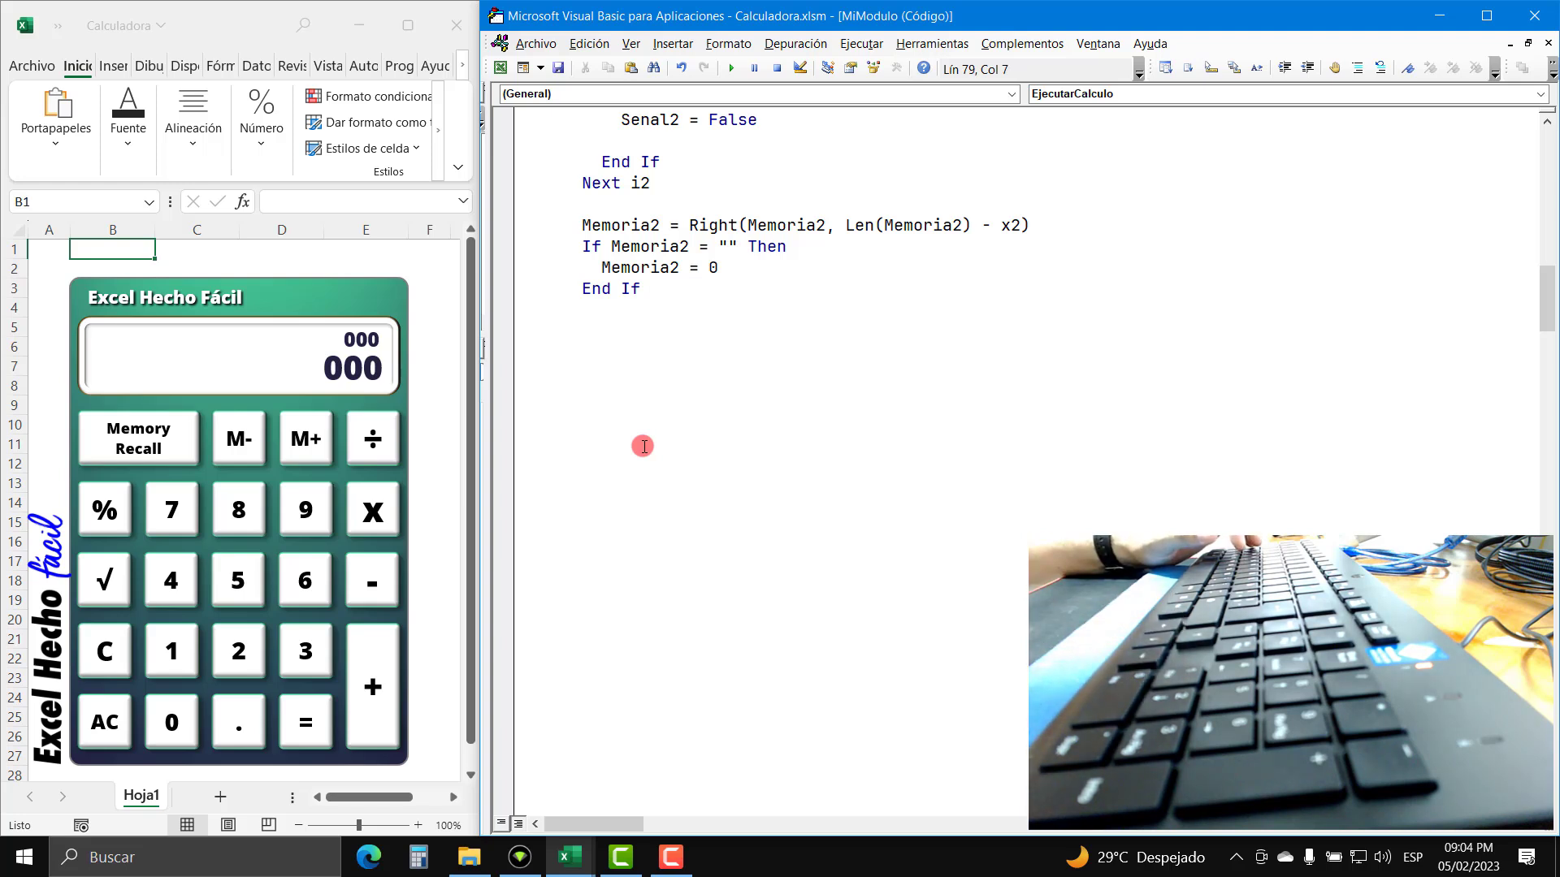
Write Memoria2 to the display with Hoja1.Shapes("Pantalla_1").TextFrame2.TextRange.Text = Memoria2
{"action": "type", "text": "hoja"}
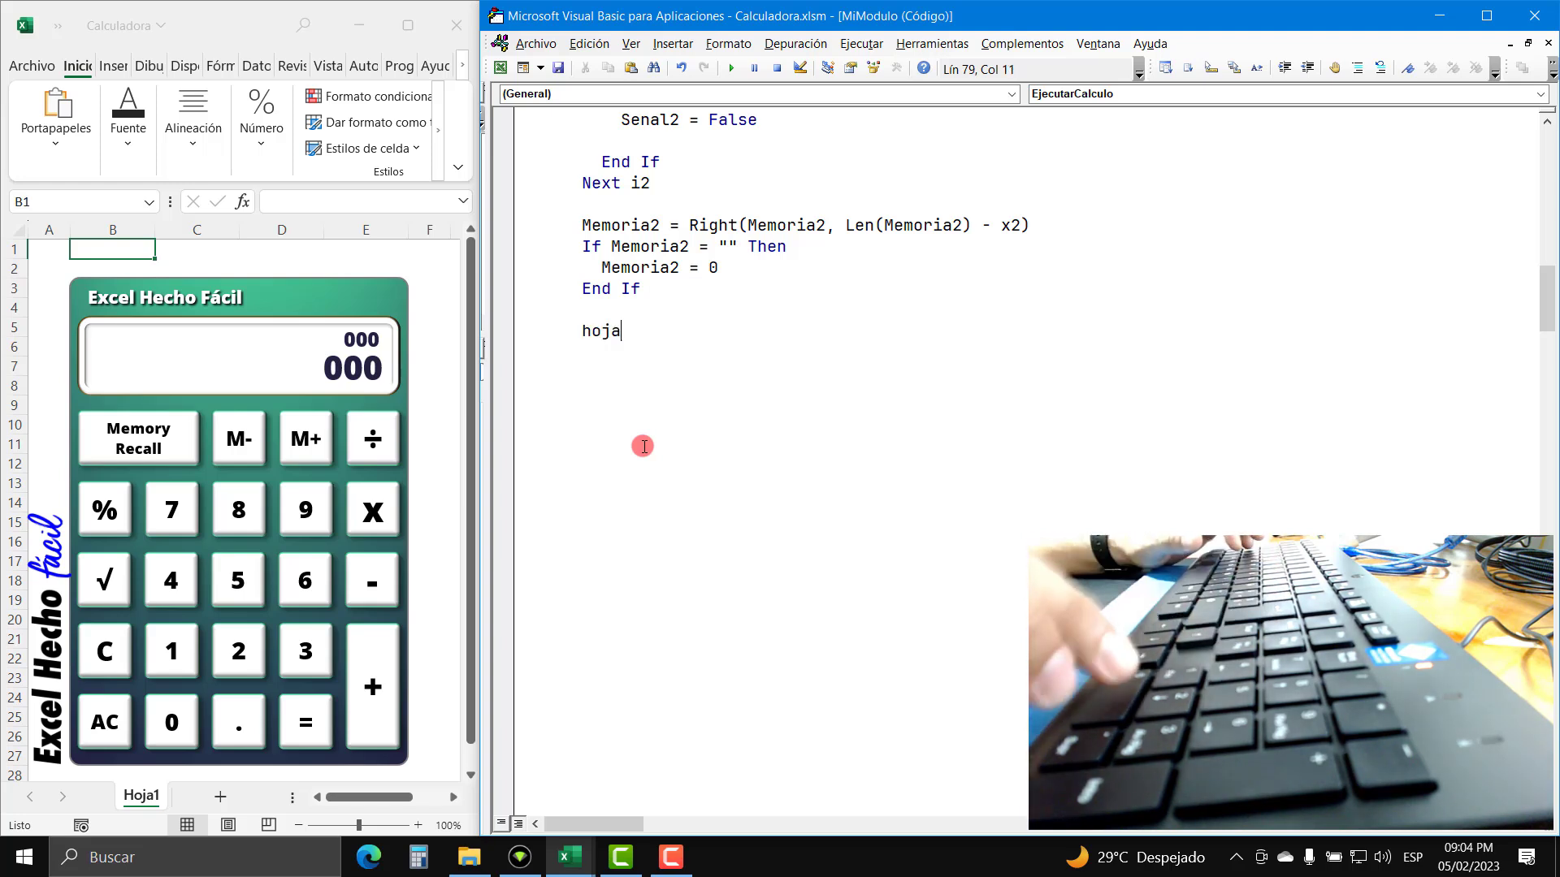
{"action": "type", "text": "1.sha"}
{"action": "key", "text": "Tab"}
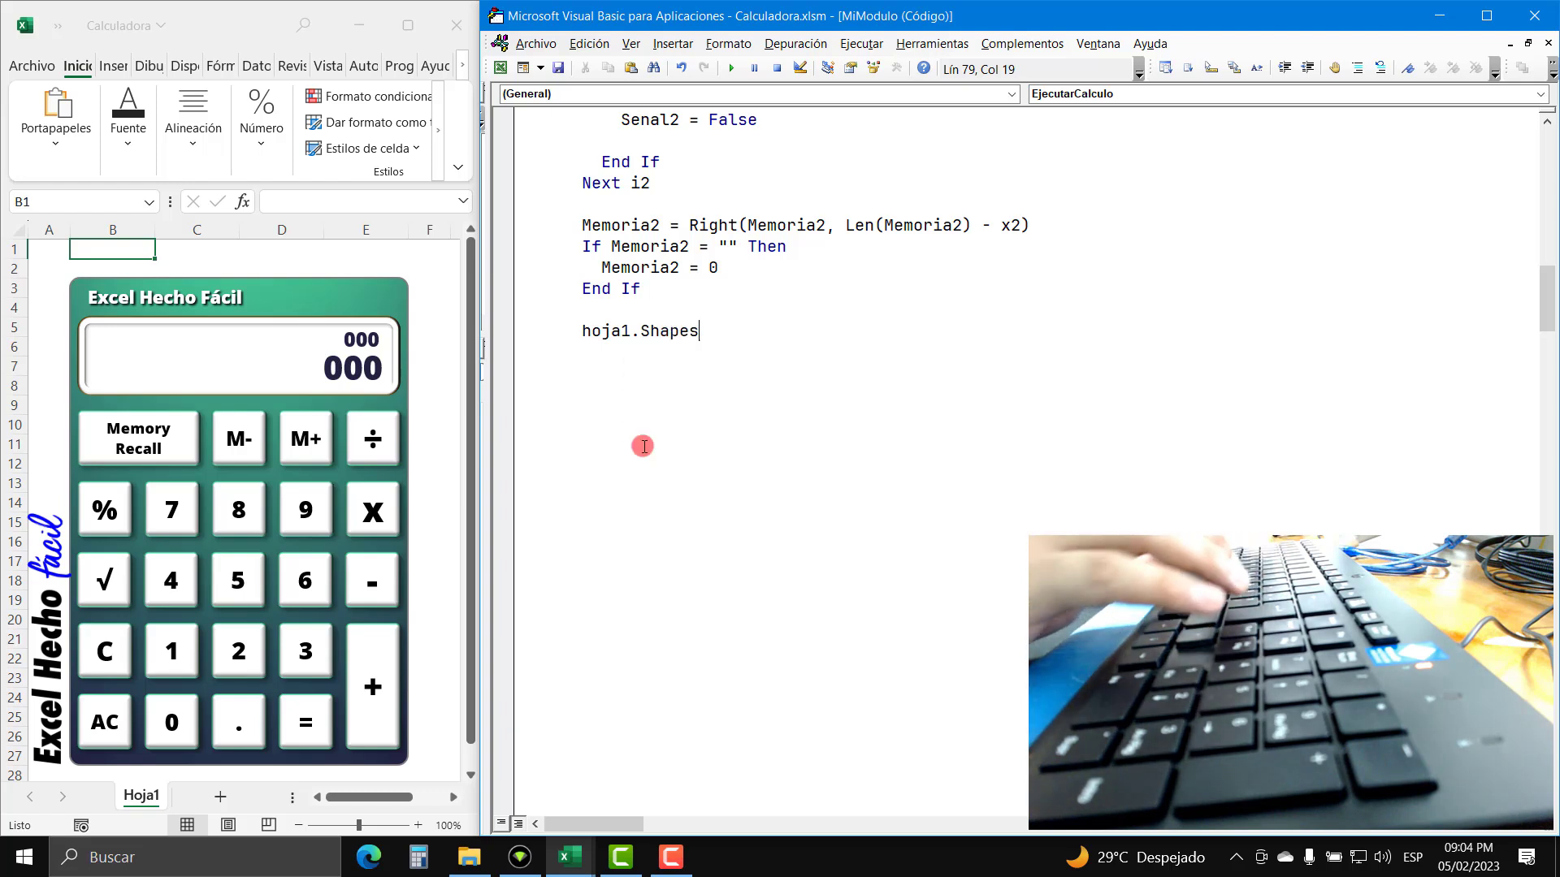
{"action": "type", "text": "(\"\")"}
{"action": "key", "text": "Left"}
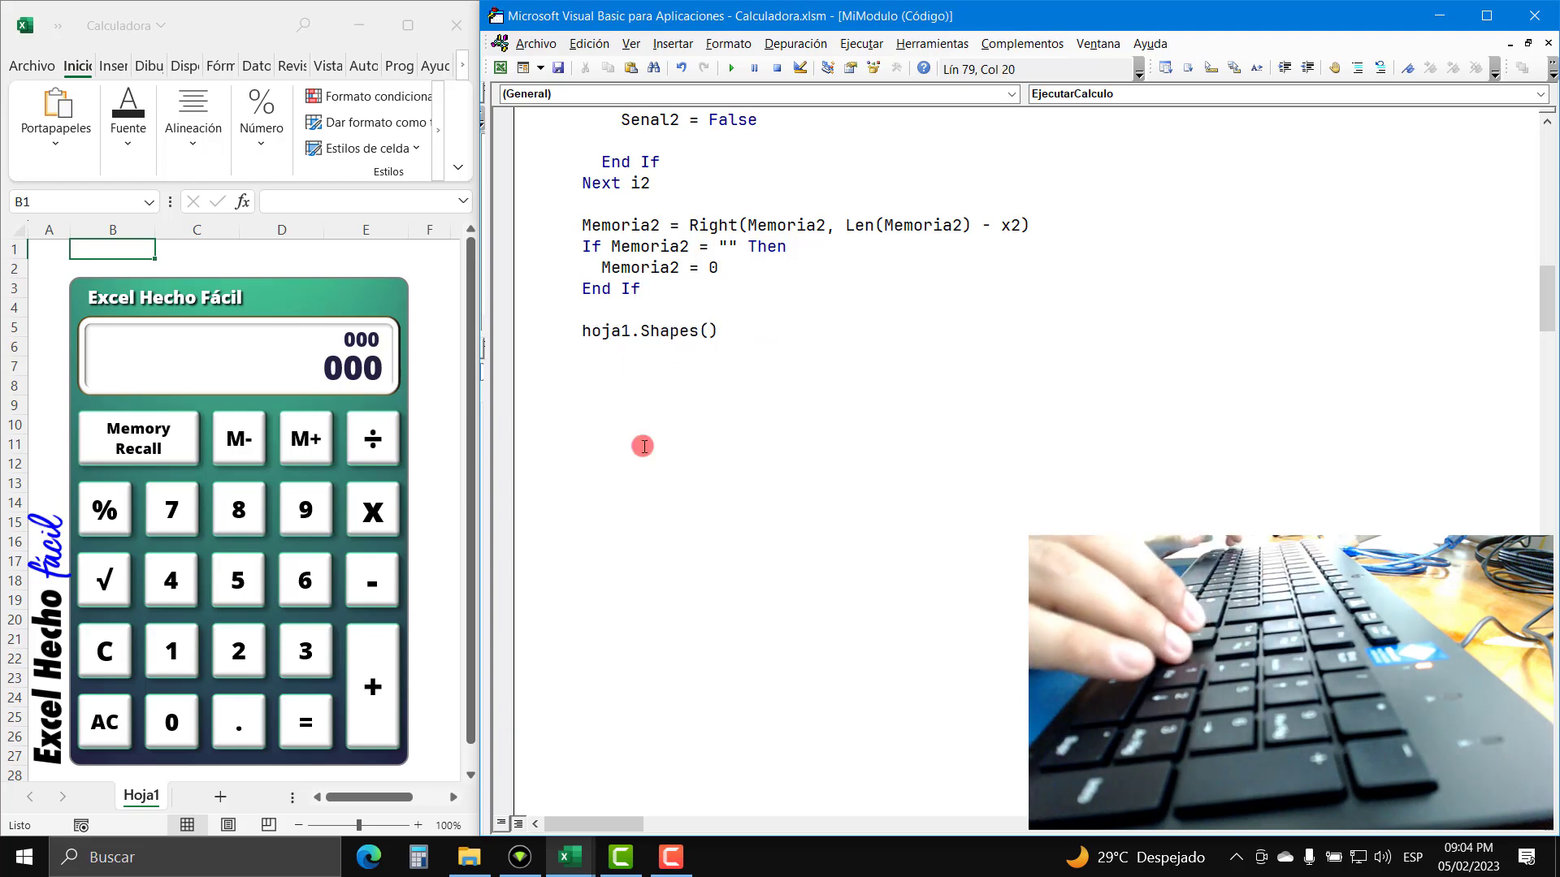
{"action": "type", "text": "\"\""}
{"action": "key", "text": "Left"}
{"action": "type", "text": "Pantal"}
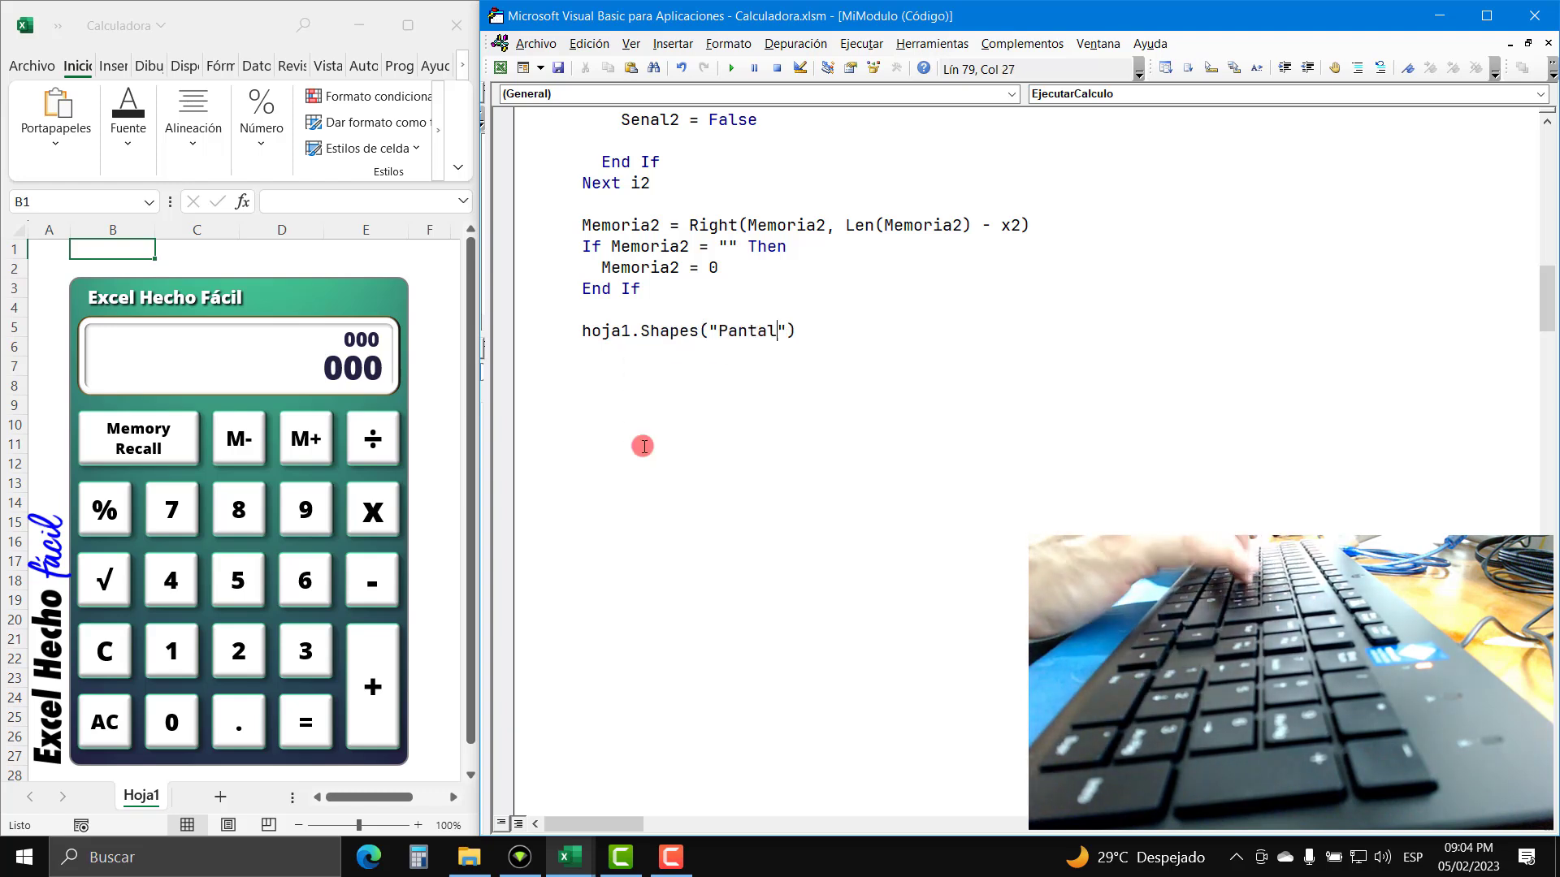
{"action": "type", "text": "la_1"}
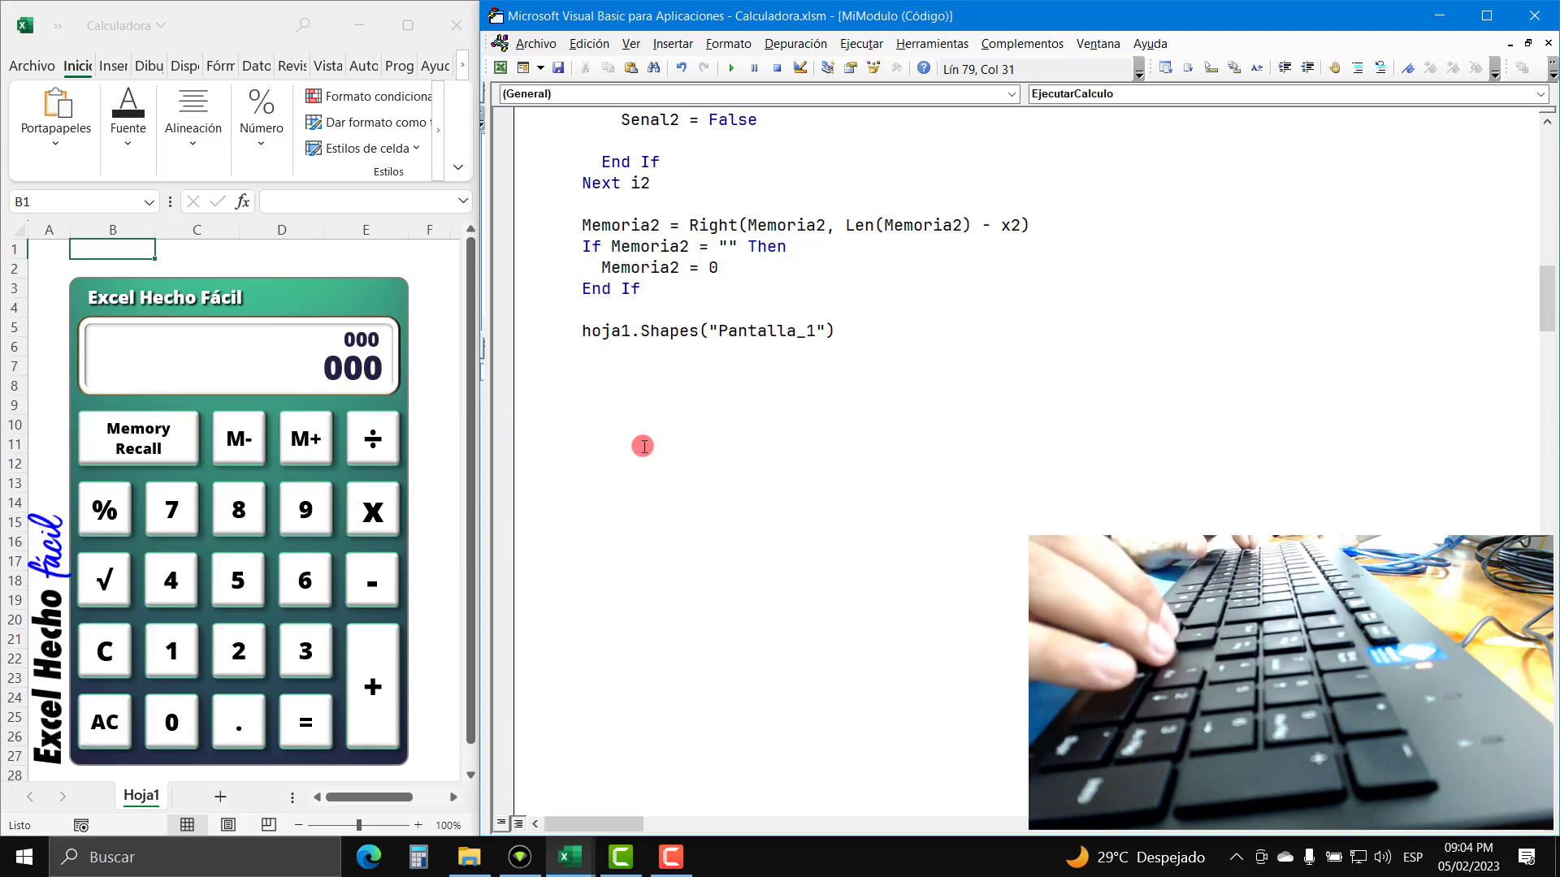
{"action": "type", "text": ".te"}
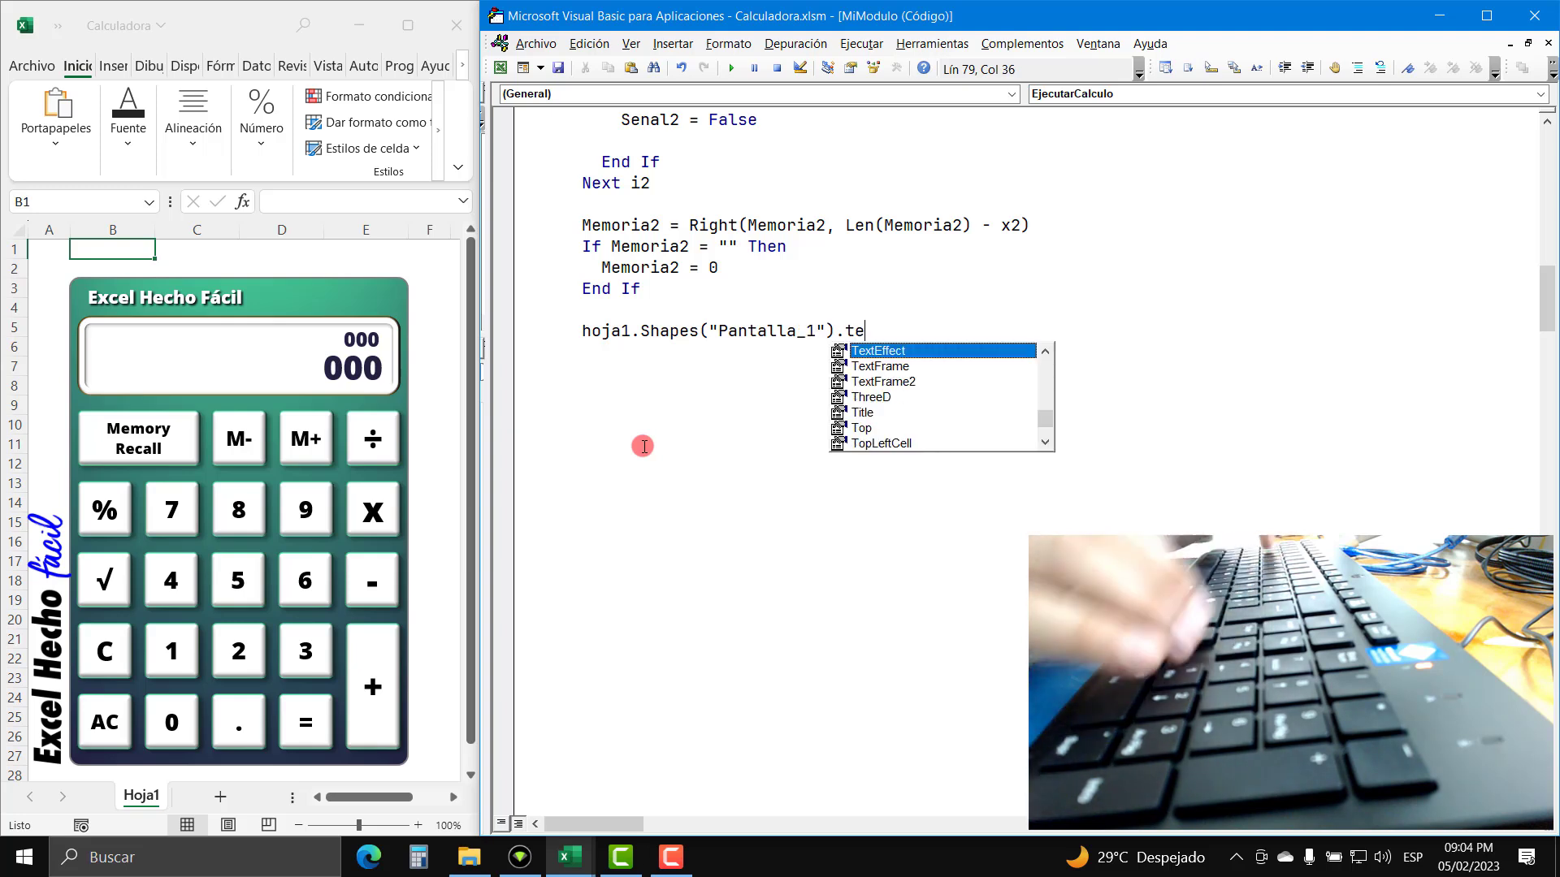
{"action": "type", "text": "xtFrame2.te"}
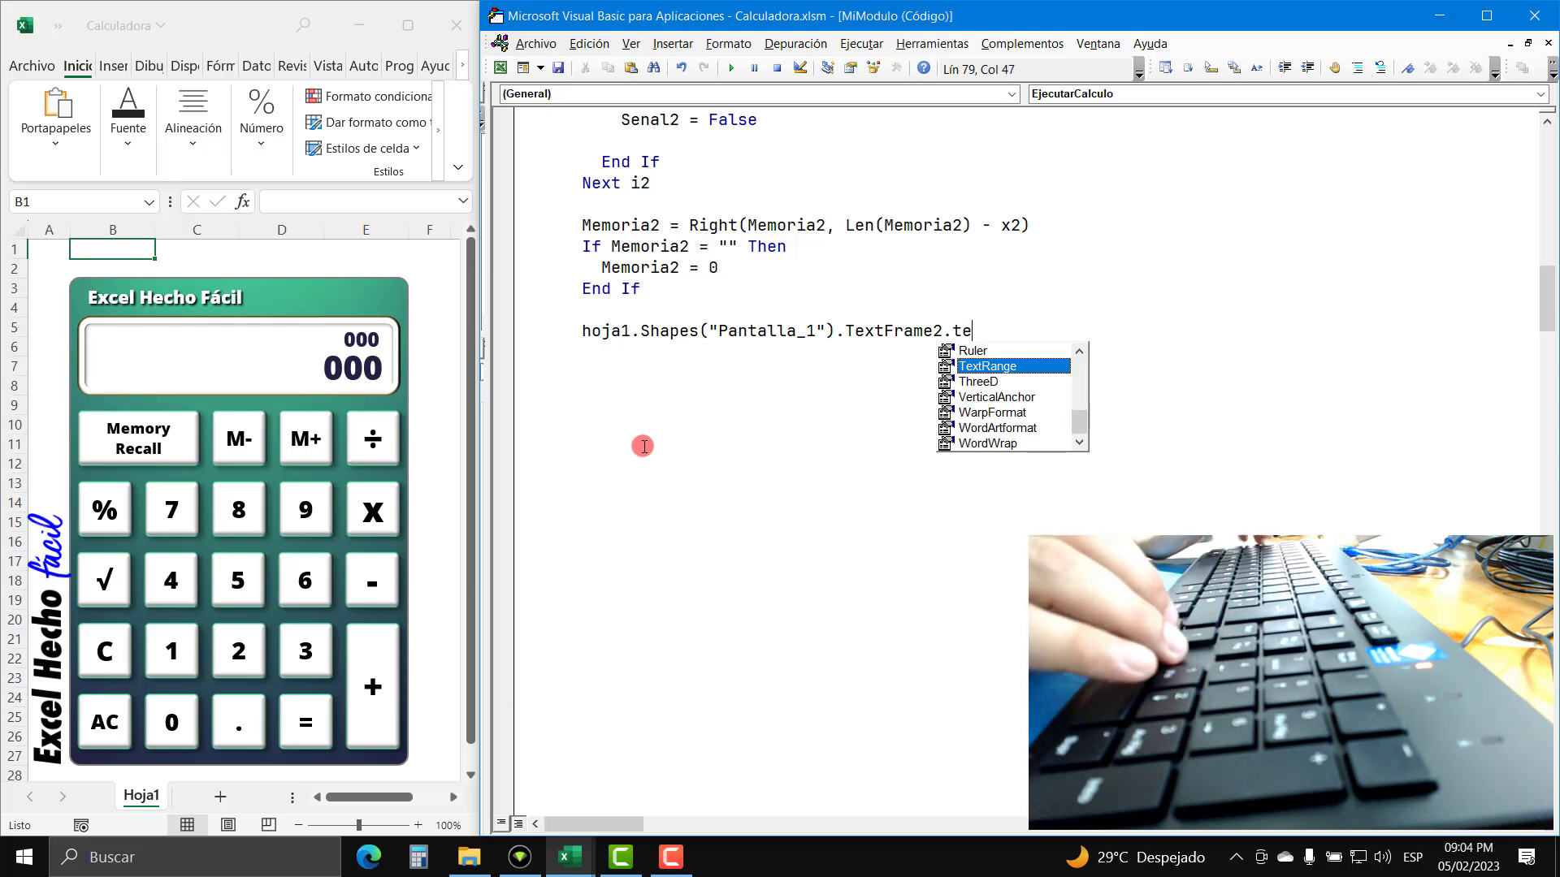
{"action": "key", "text": "Tab"}
{"action": "type", "text": ".te"}
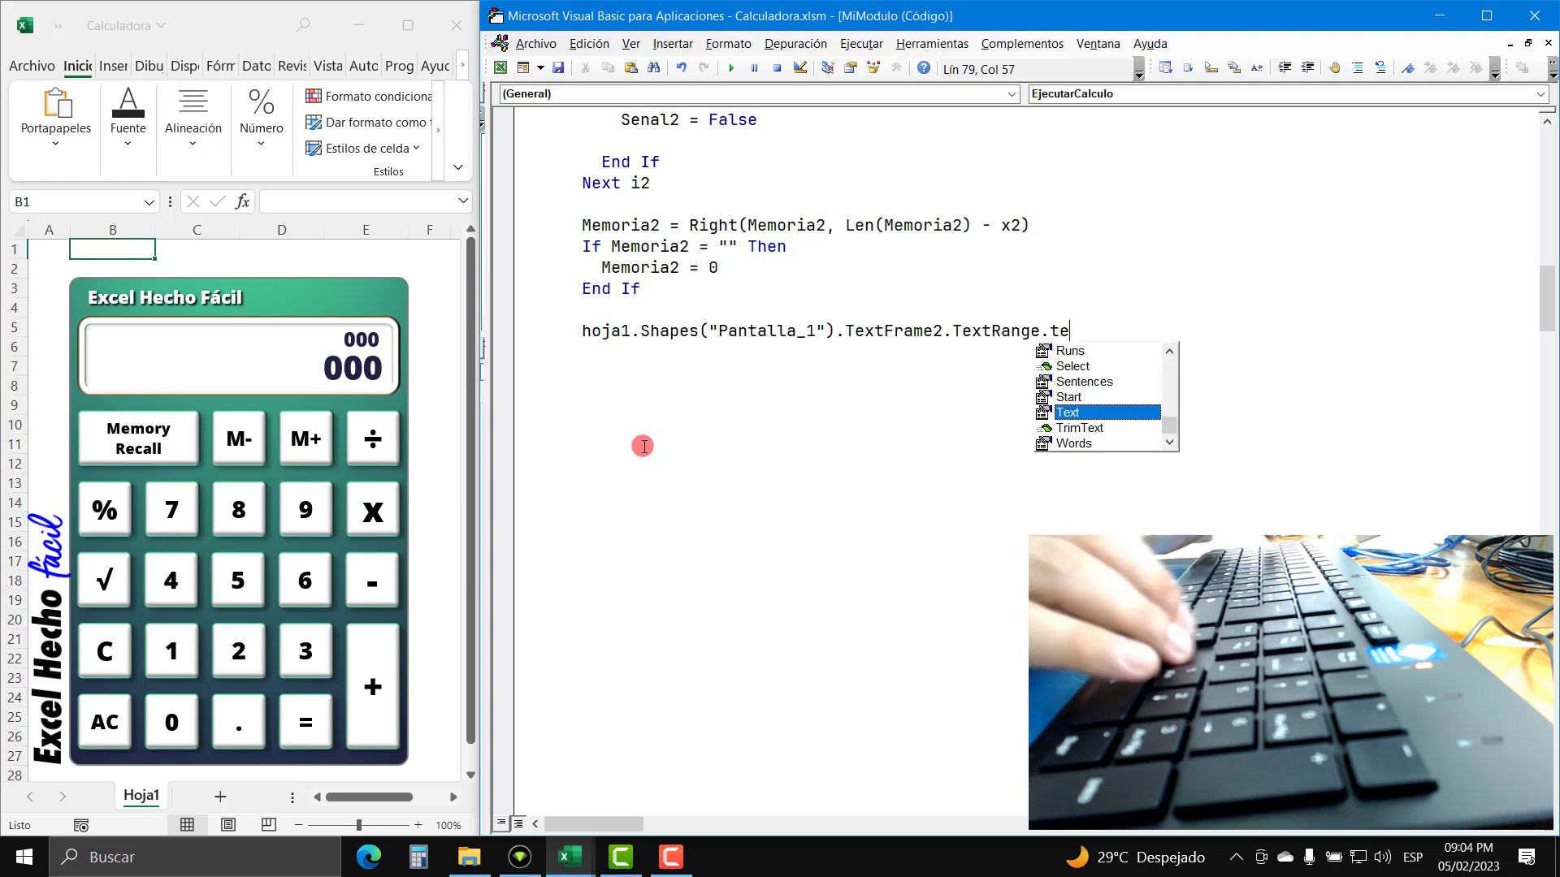
{"action": "key", "text": "Tab"}
{"action": "type", "text": "= "}
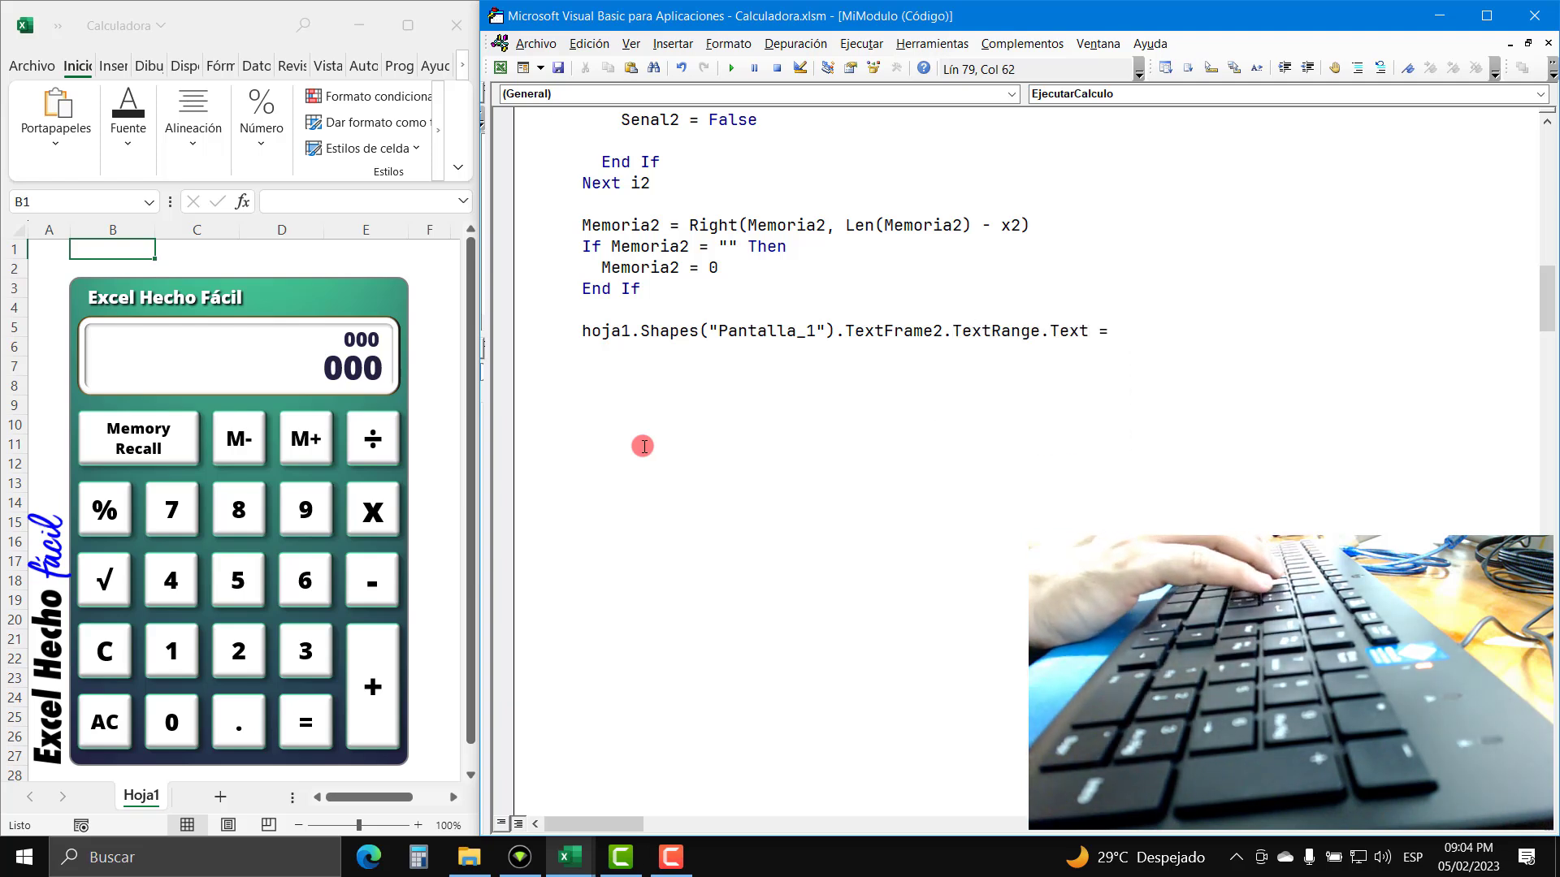
{"action": "type", "text": "memoria2"}
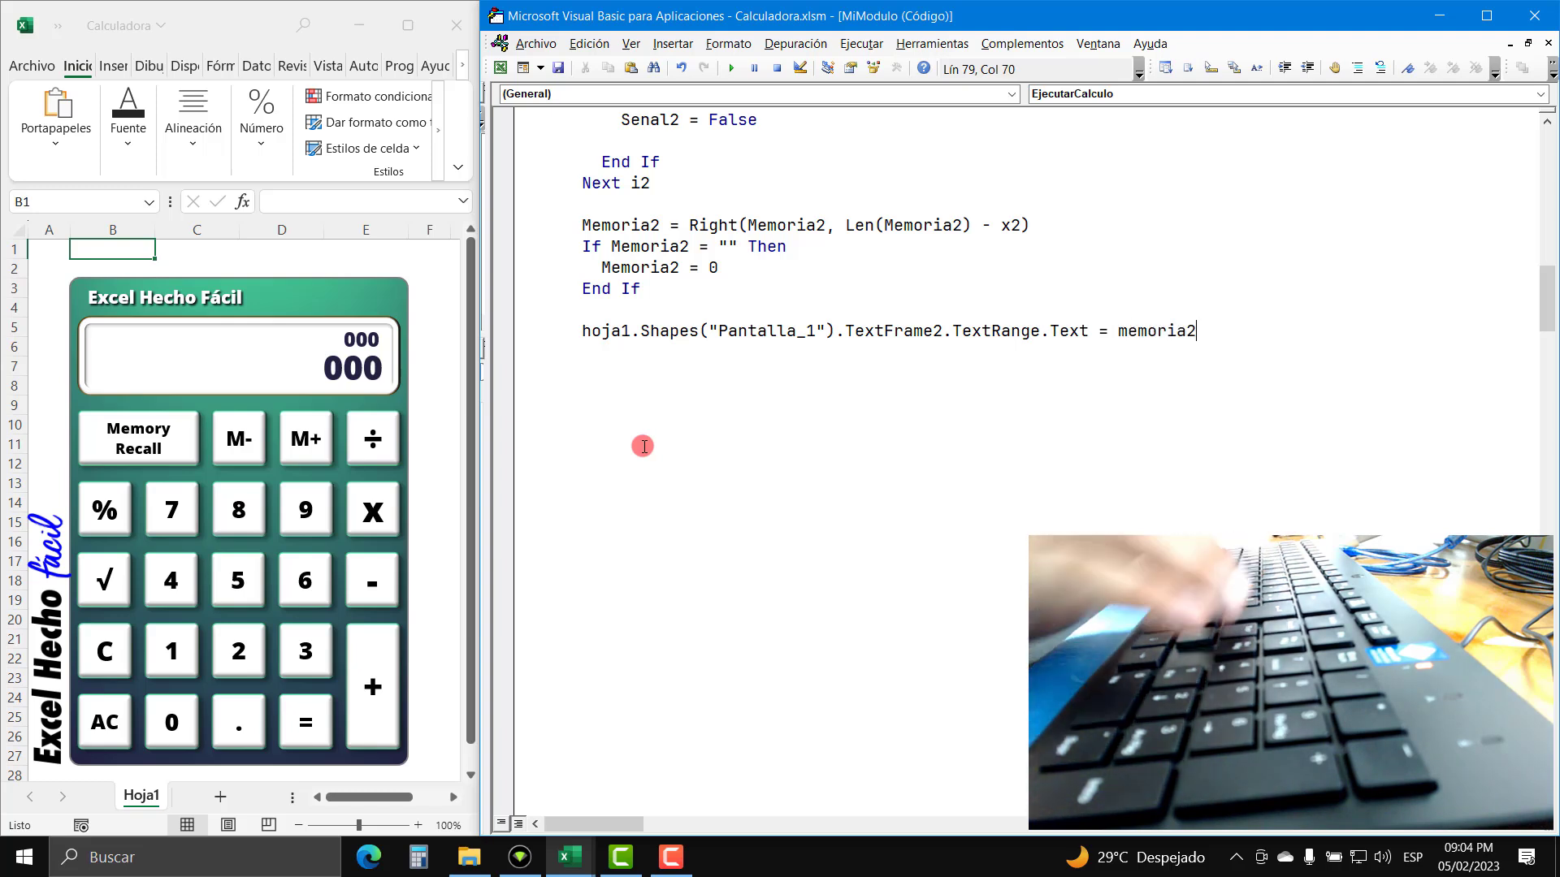
Close the block with End If below the Pantalla_1 update line
{"action": "key", "text": "BackSpace"}
{"action": "key", "text": "BackSpace"}
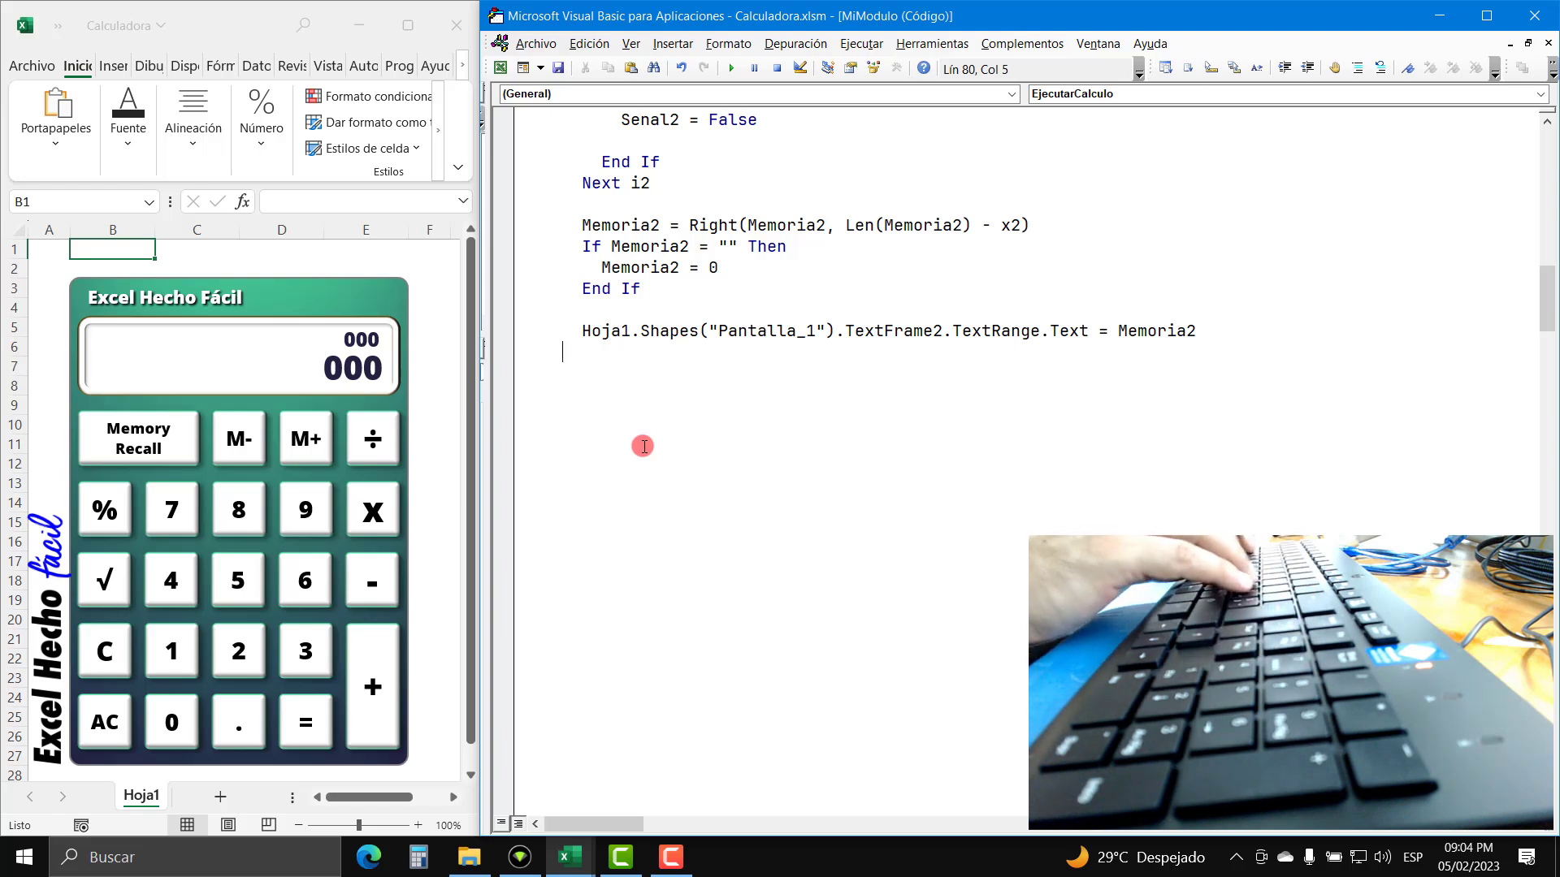
{"action": "type", "text": "en dif"}
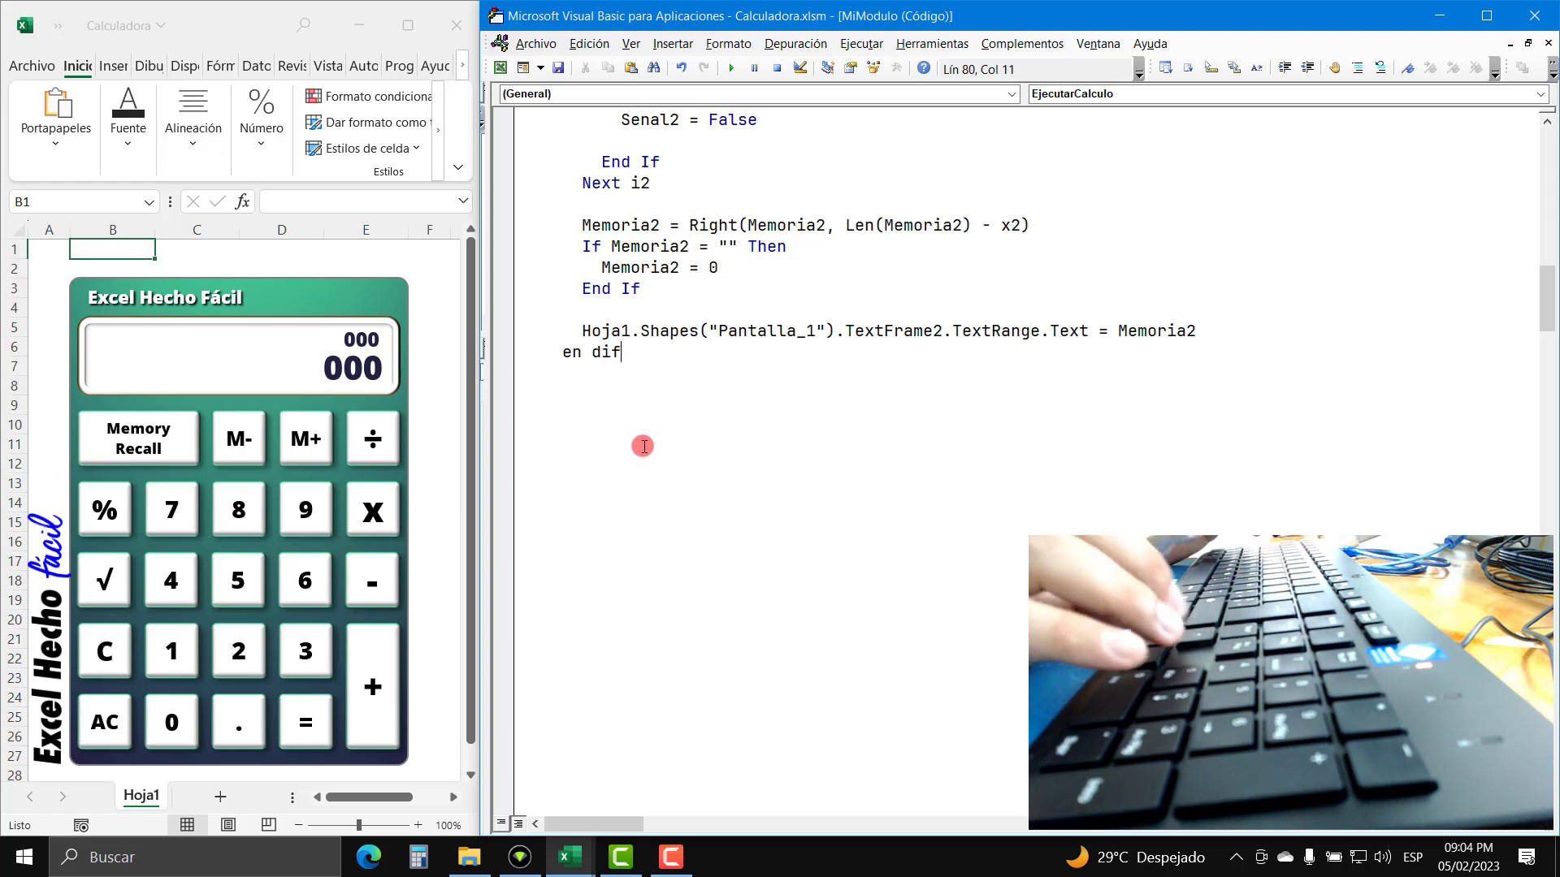
{"action": "key", "text": "BackSpace"}
{"action": "key", "text": "BackSpace"}
{"action": "key", "text": "BackSpace"}
{"action": "key", "text": "BackSpace"}
{"action": "key", "text": "BackSpace"}
{"action": "key", "text": "BackSpace"}
{"action": "key", "text": "Return"}
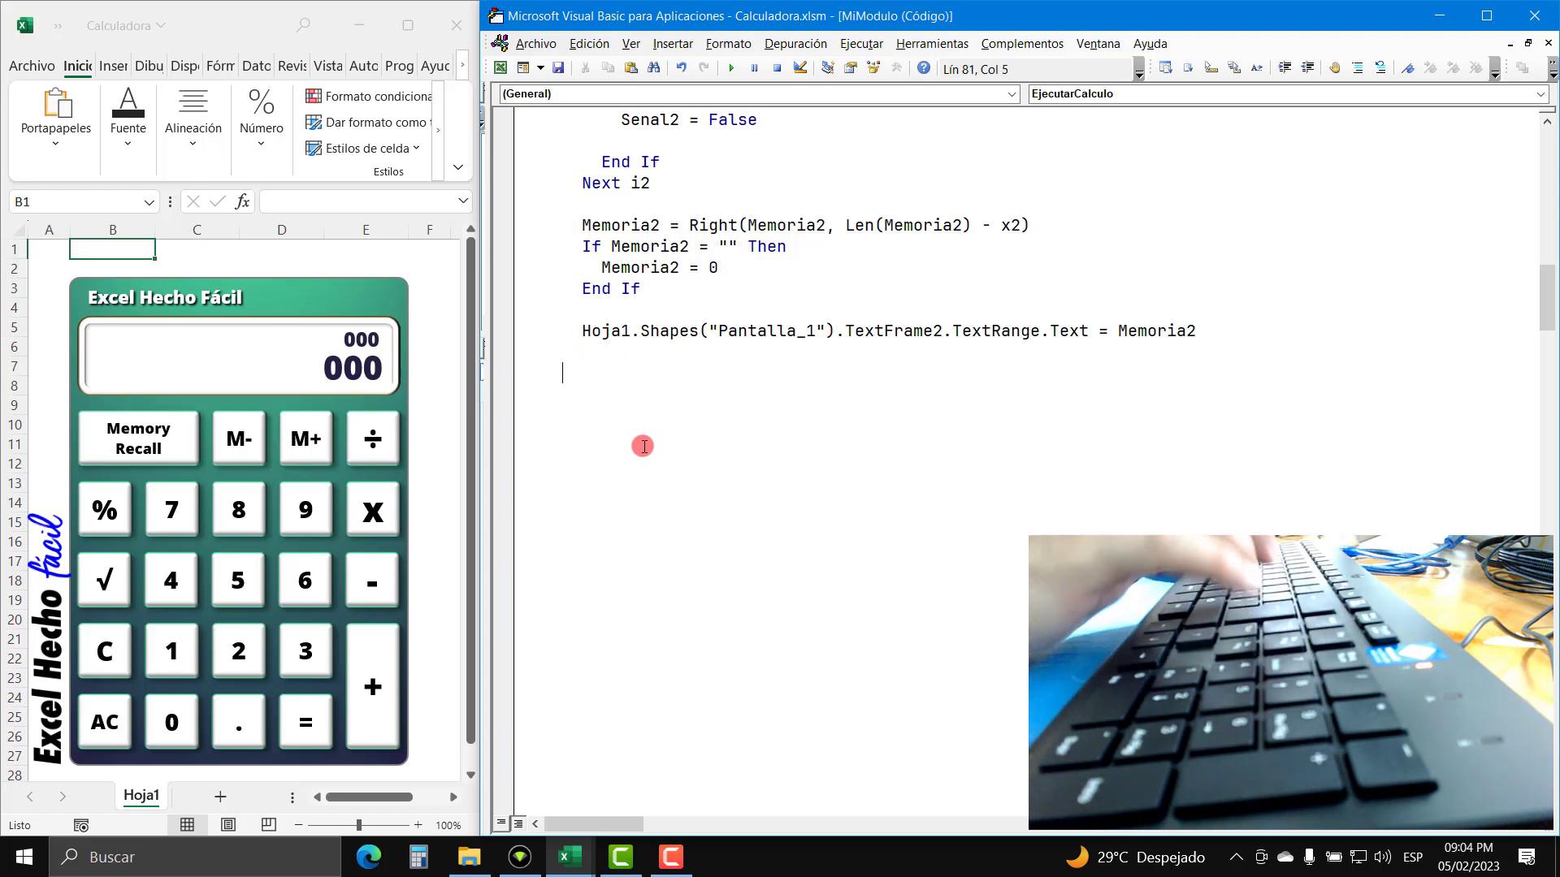
{"action": "type", "text": "end if"}
{"action": "key", "text": "Return"}
{"action": "key", "text": "Return"}
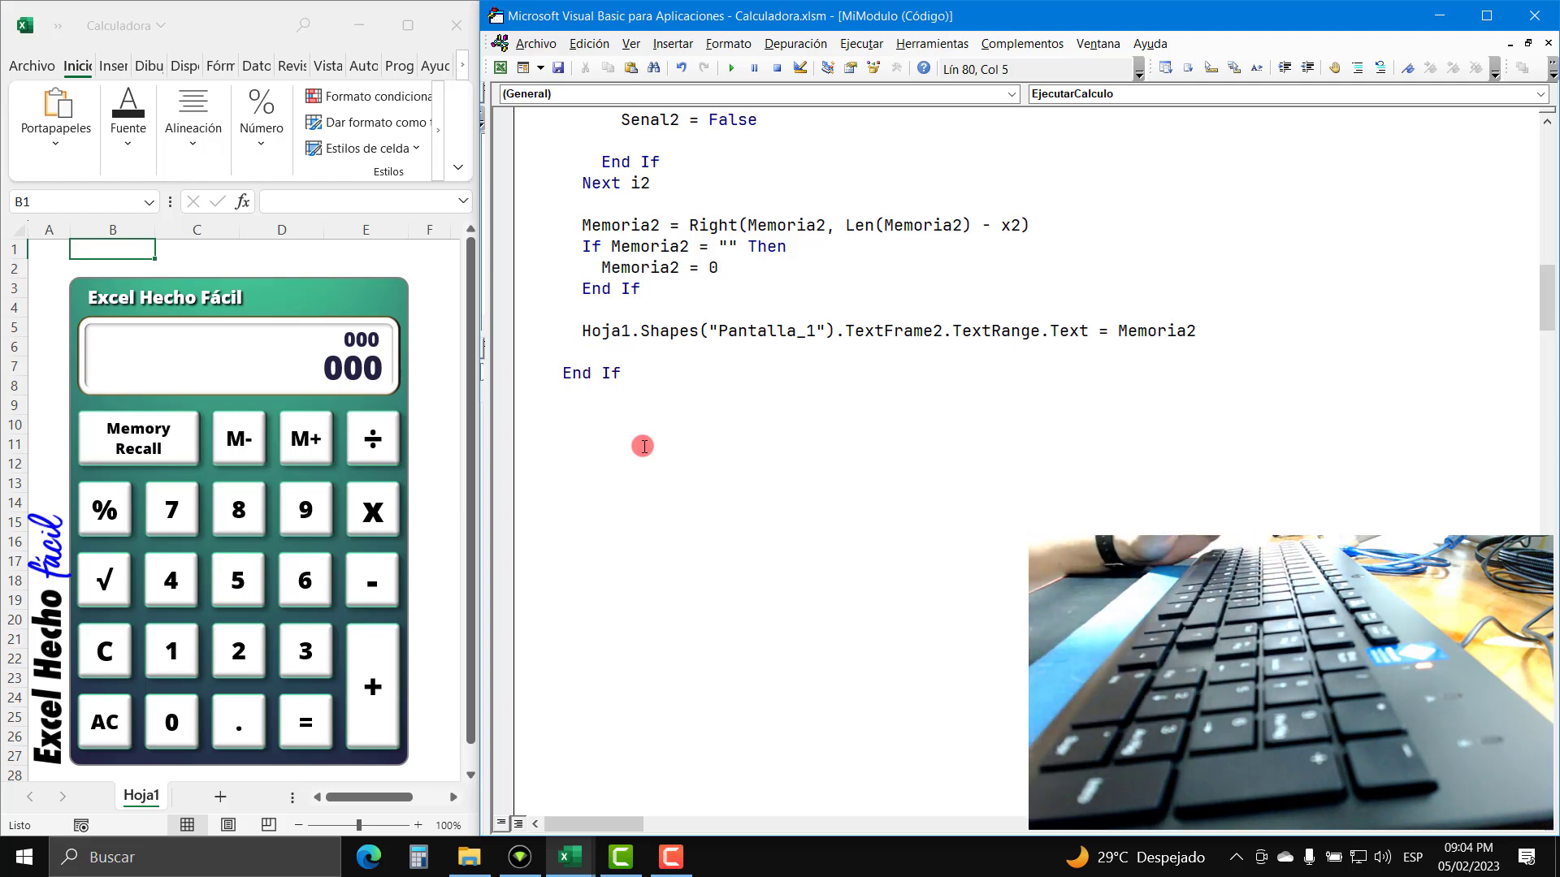
{"action": "scroll", "coordinate": [592, 200], "scroll_direction": "down", "scroll_amount": 4}
{"action": "type", "text": "else"}
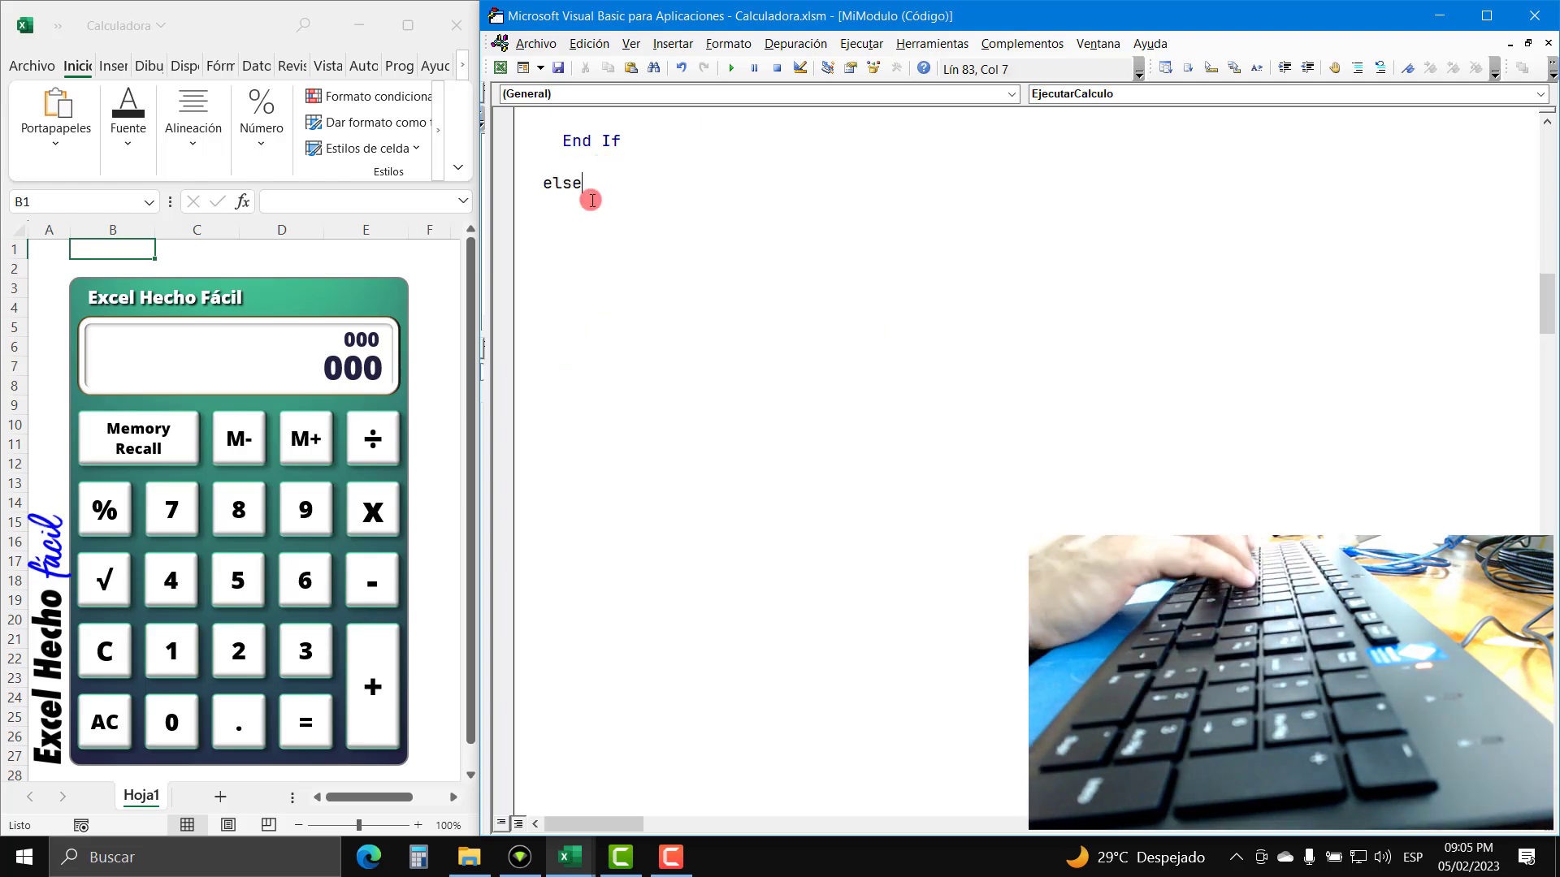
Add the branch ElseIf Caracter = "." Then
{"action": "type", "text": "if"}
{"action": "key", "text": "BackSpace"}
{"action": "key", "text": "BackSpace"}
{"action": "key", "text": "BackSpace"}
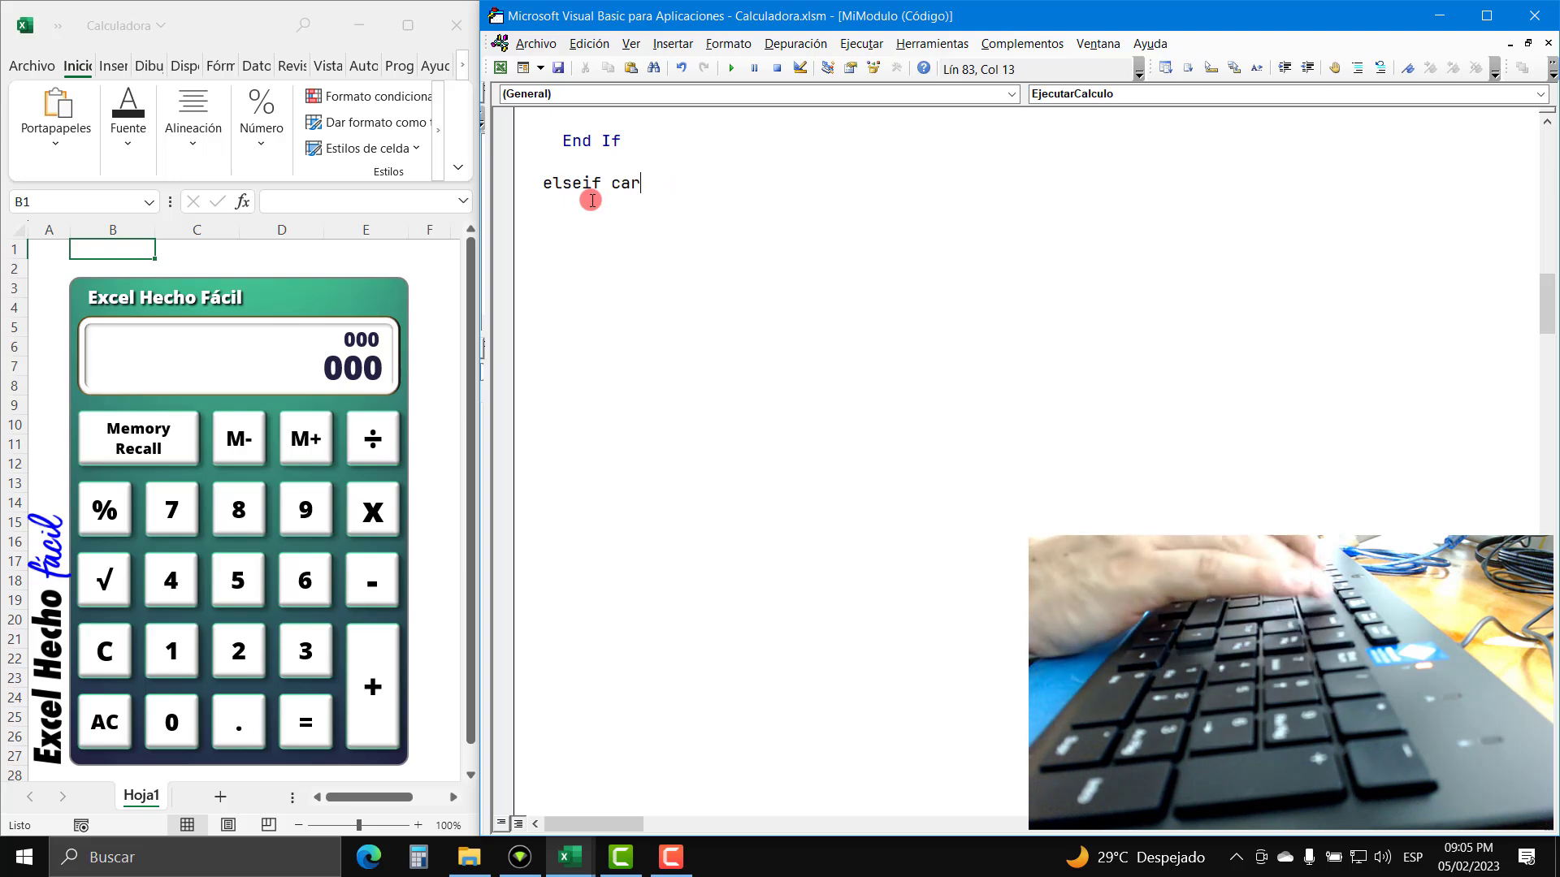
{"action": "type", "text": "acte"}
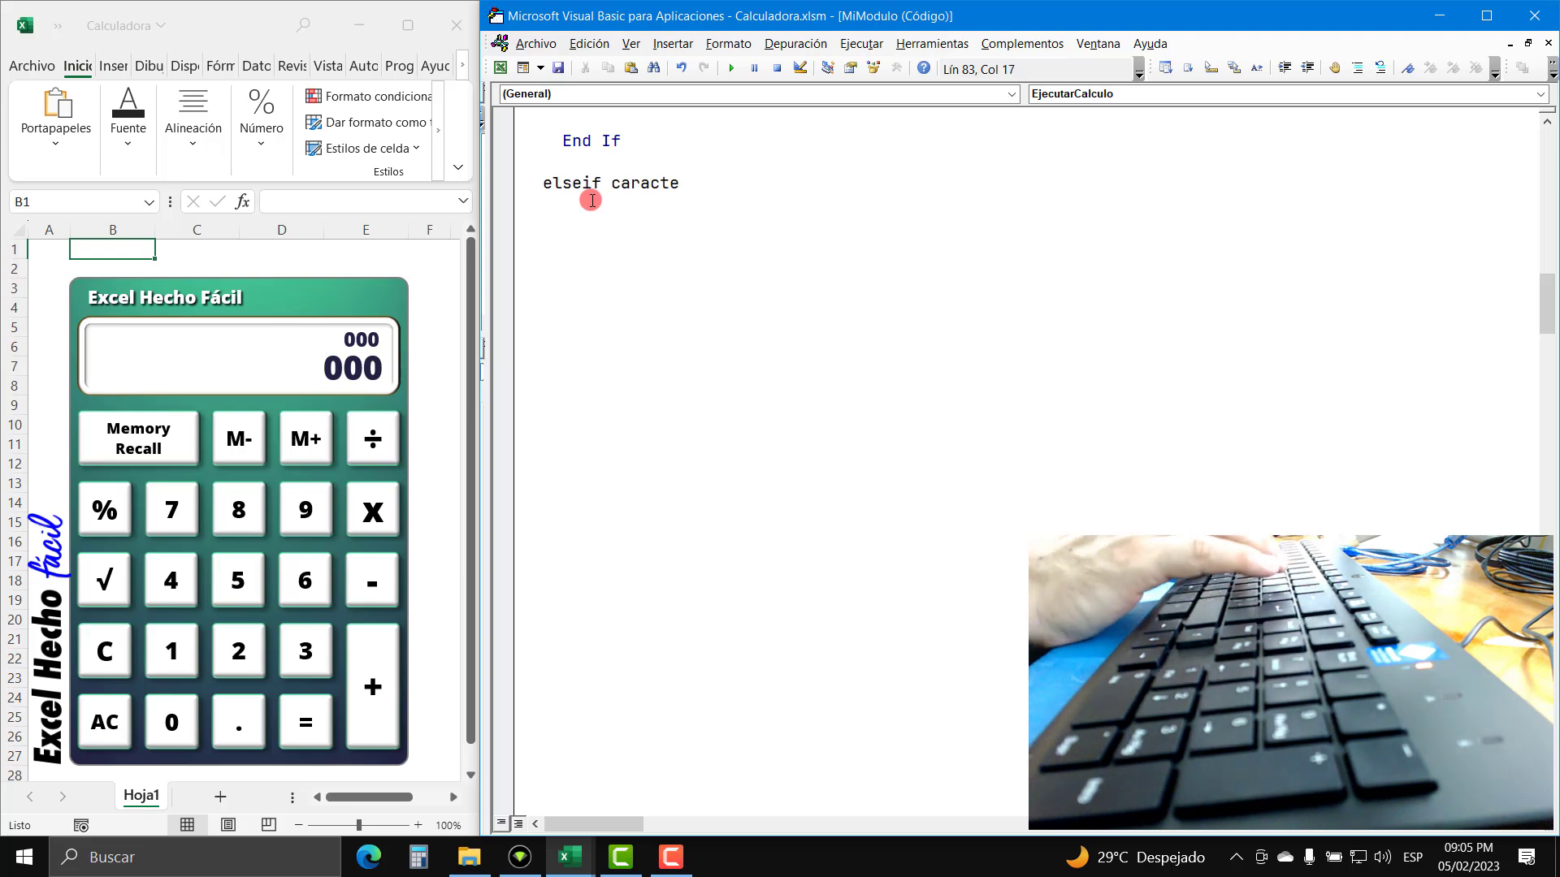
{"action": "type", "text": "r ="}
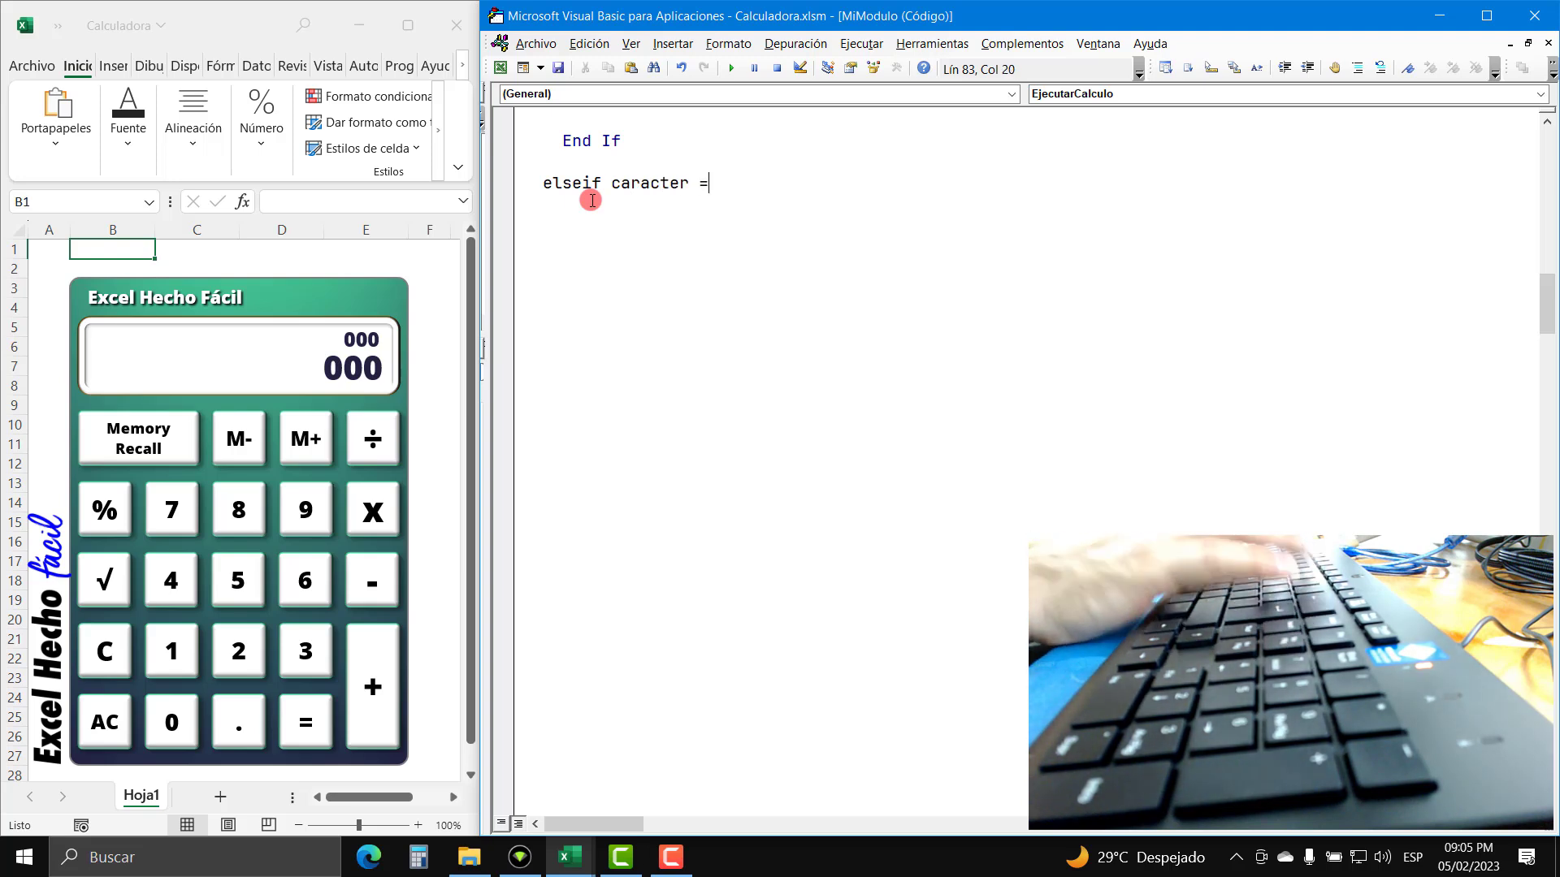
{"action": "type", "text": "\"\""}
{"action": "key", "text": "Left"}
{"action": "type", "text": "."}
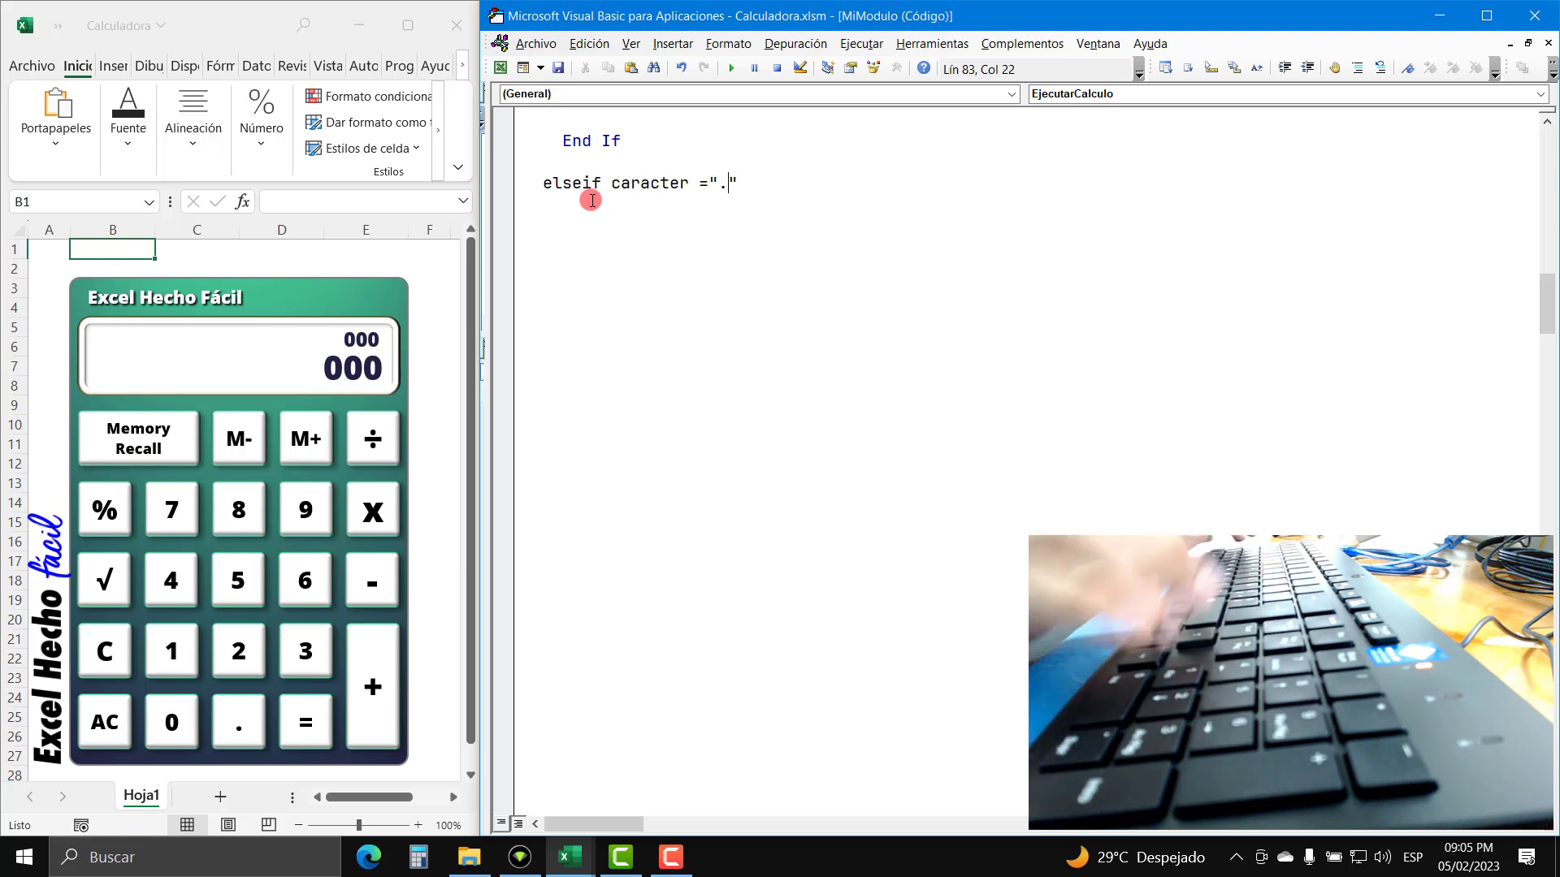
{"action": "key", "text": "Right"}
{"action": "type", "text": "then"}
{"action": "key", "text": "Return"}
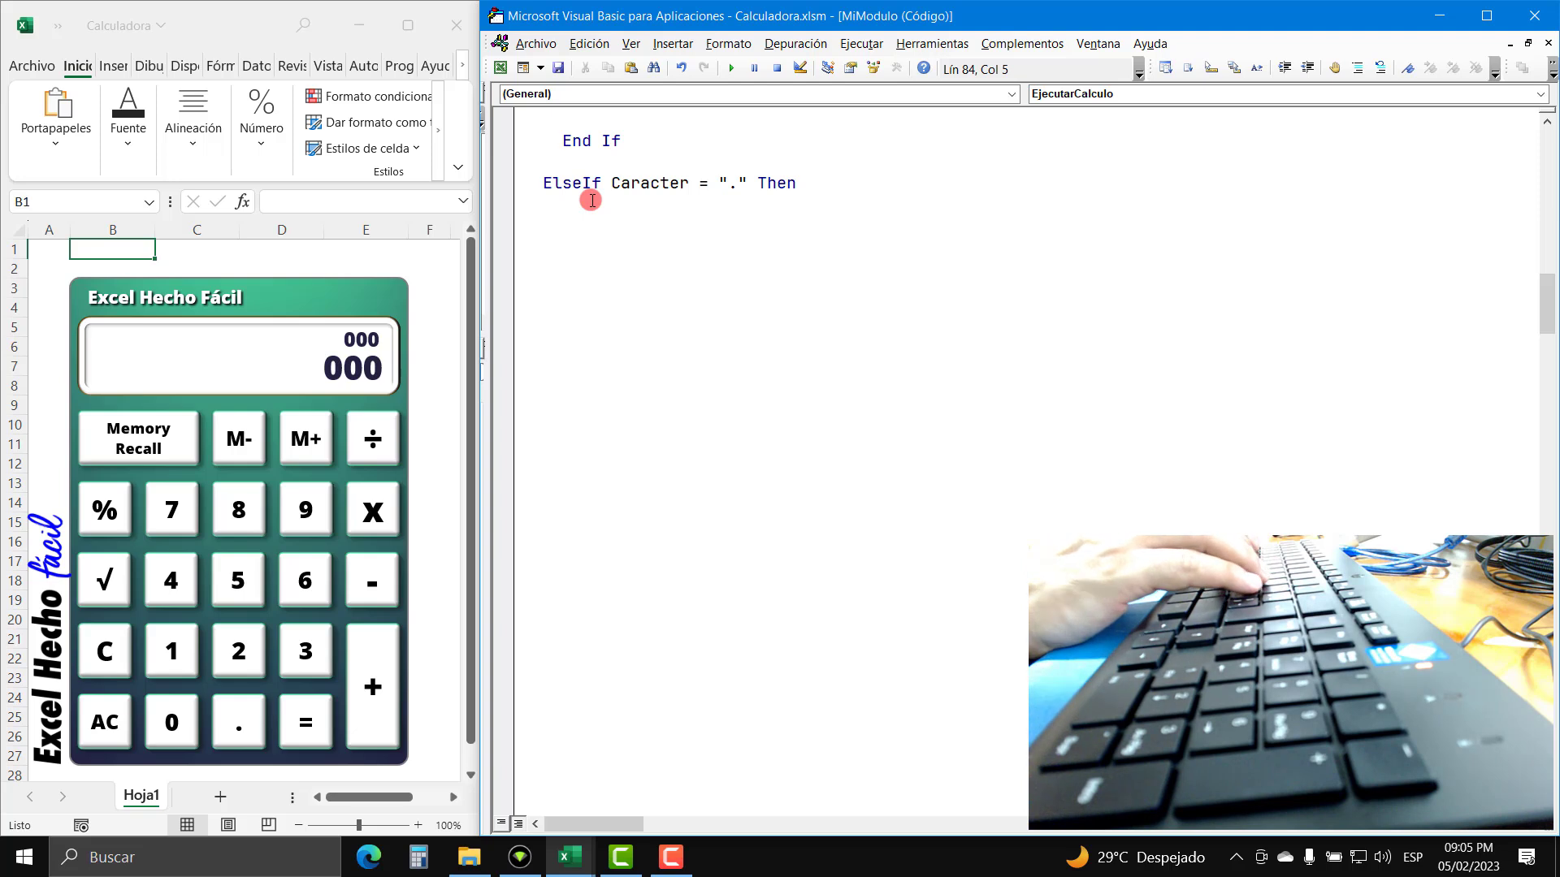
Nest an empty If MemoriaOperador = "" Then / Else / End If block with blank lines inside
{"action": "type", "text": "Mem"}
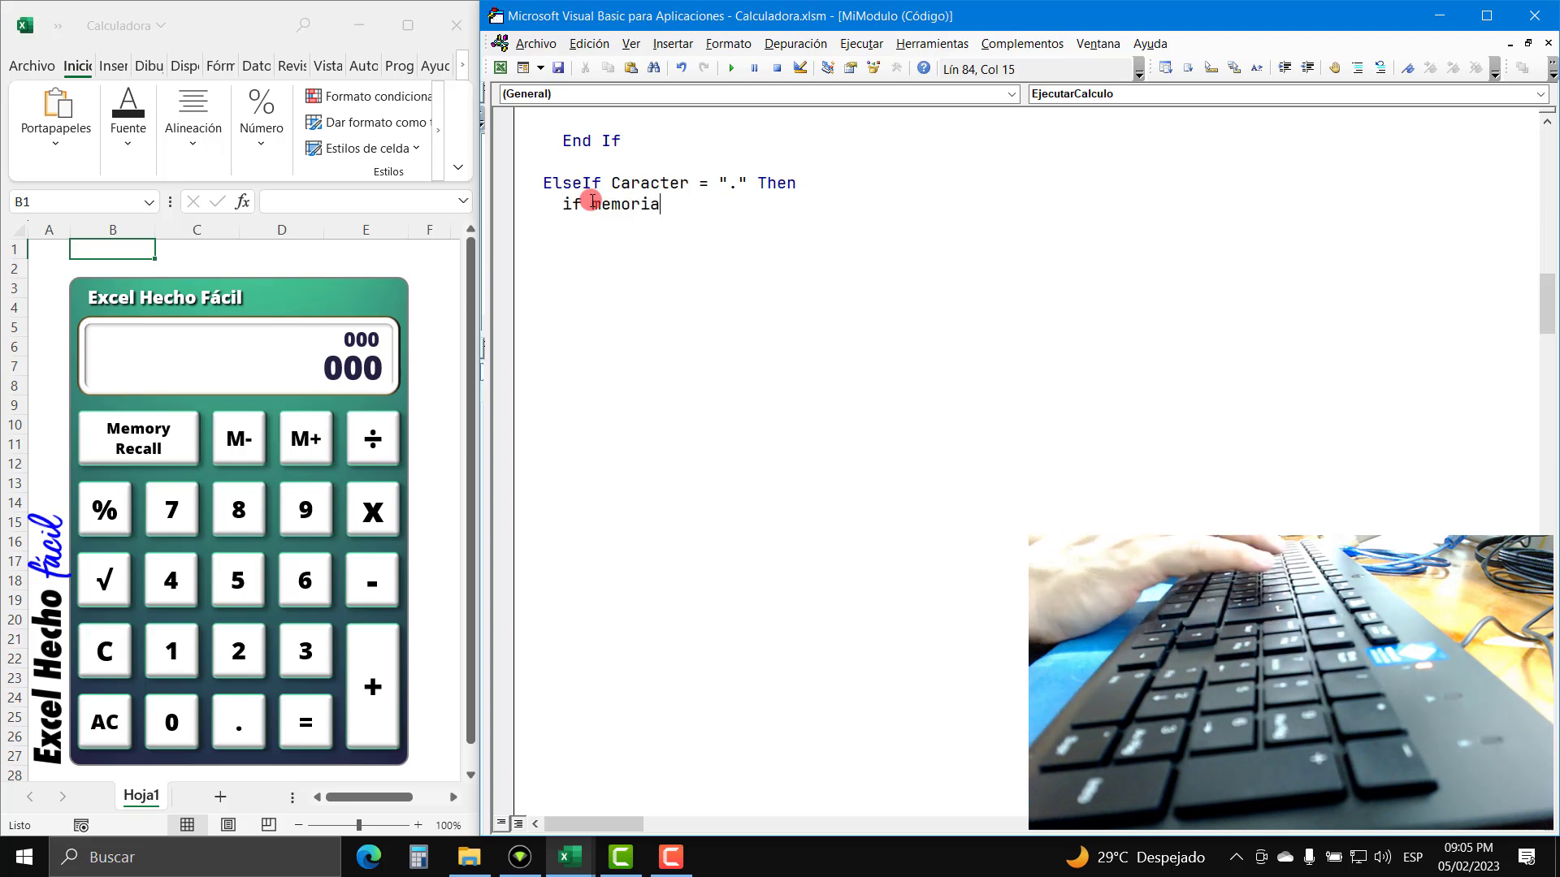
{"action": "type", "text": "oriaOperador "}
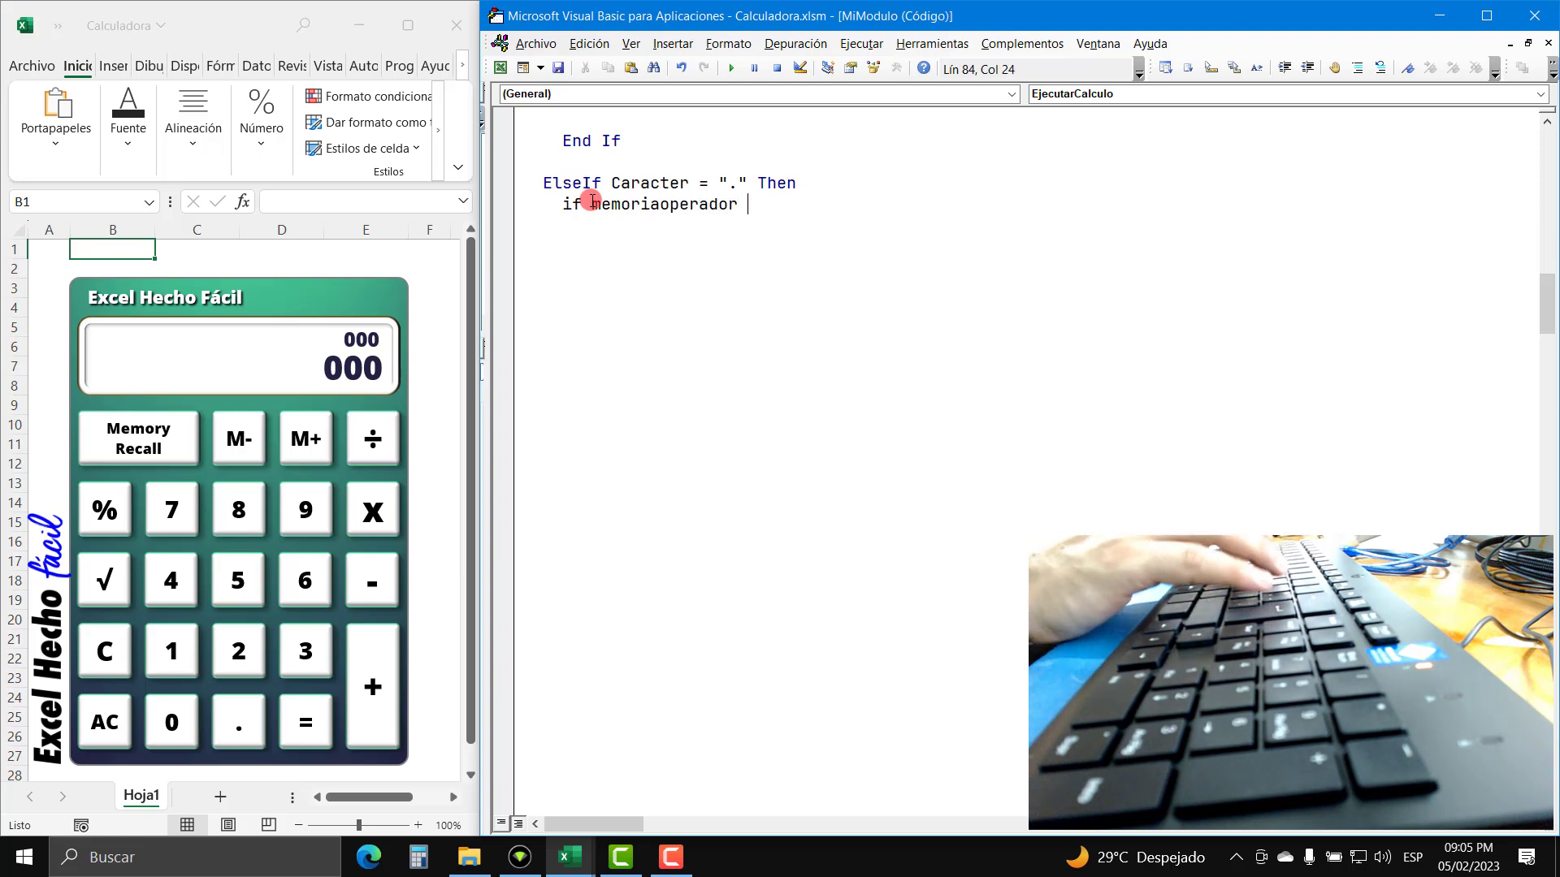
{"action": "type", "text": "= \"\" Then"}
{"action": "key", "text": "Return"}
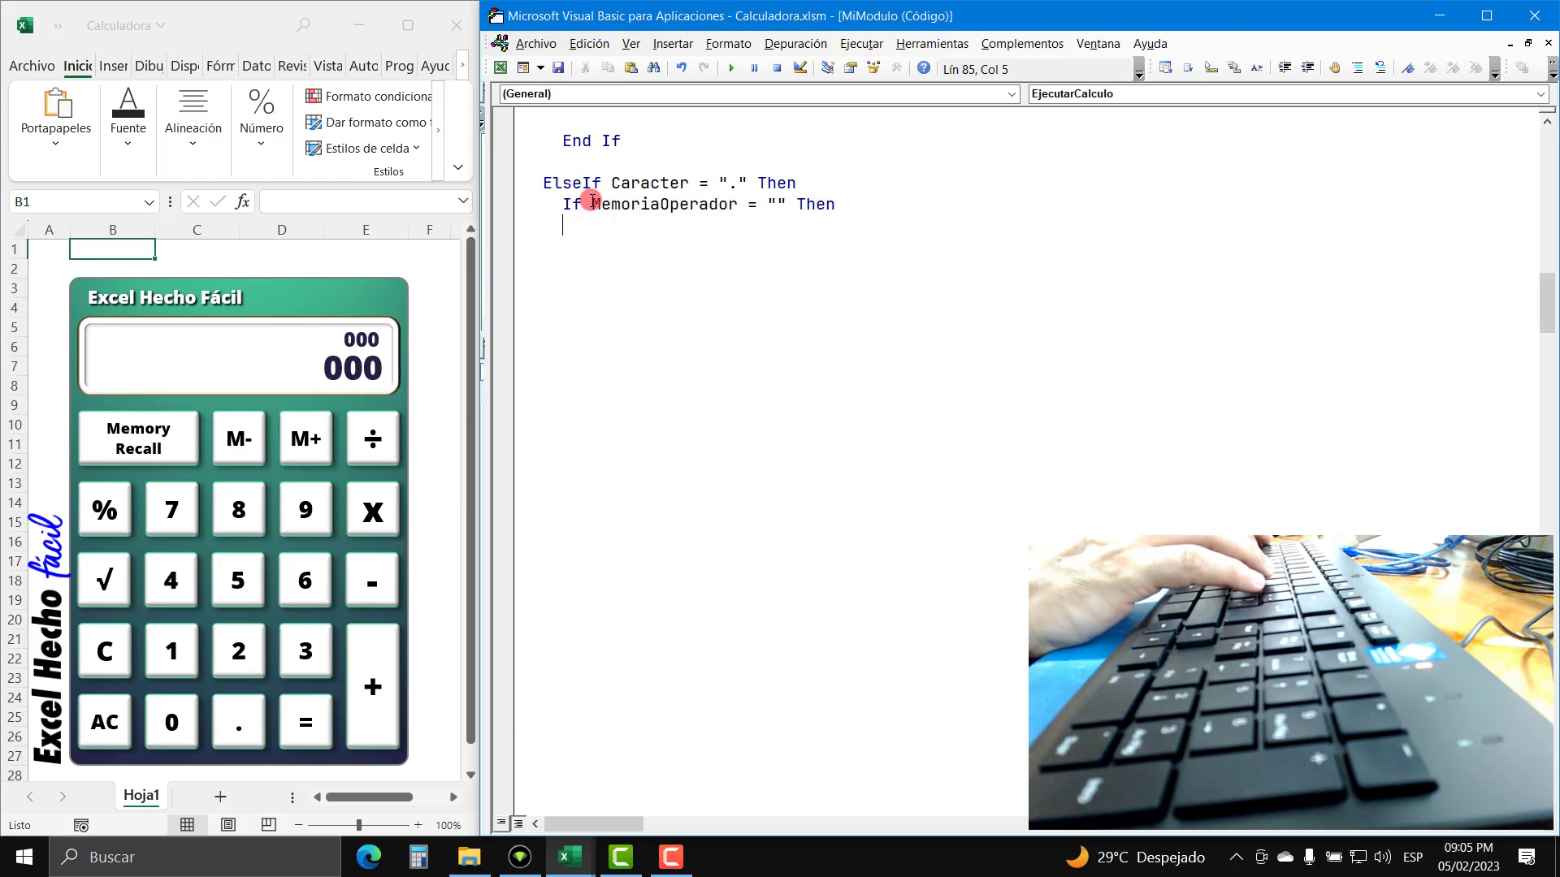
{"action": "key", "text": "Return"}
{"action": "type", "text": "else"}
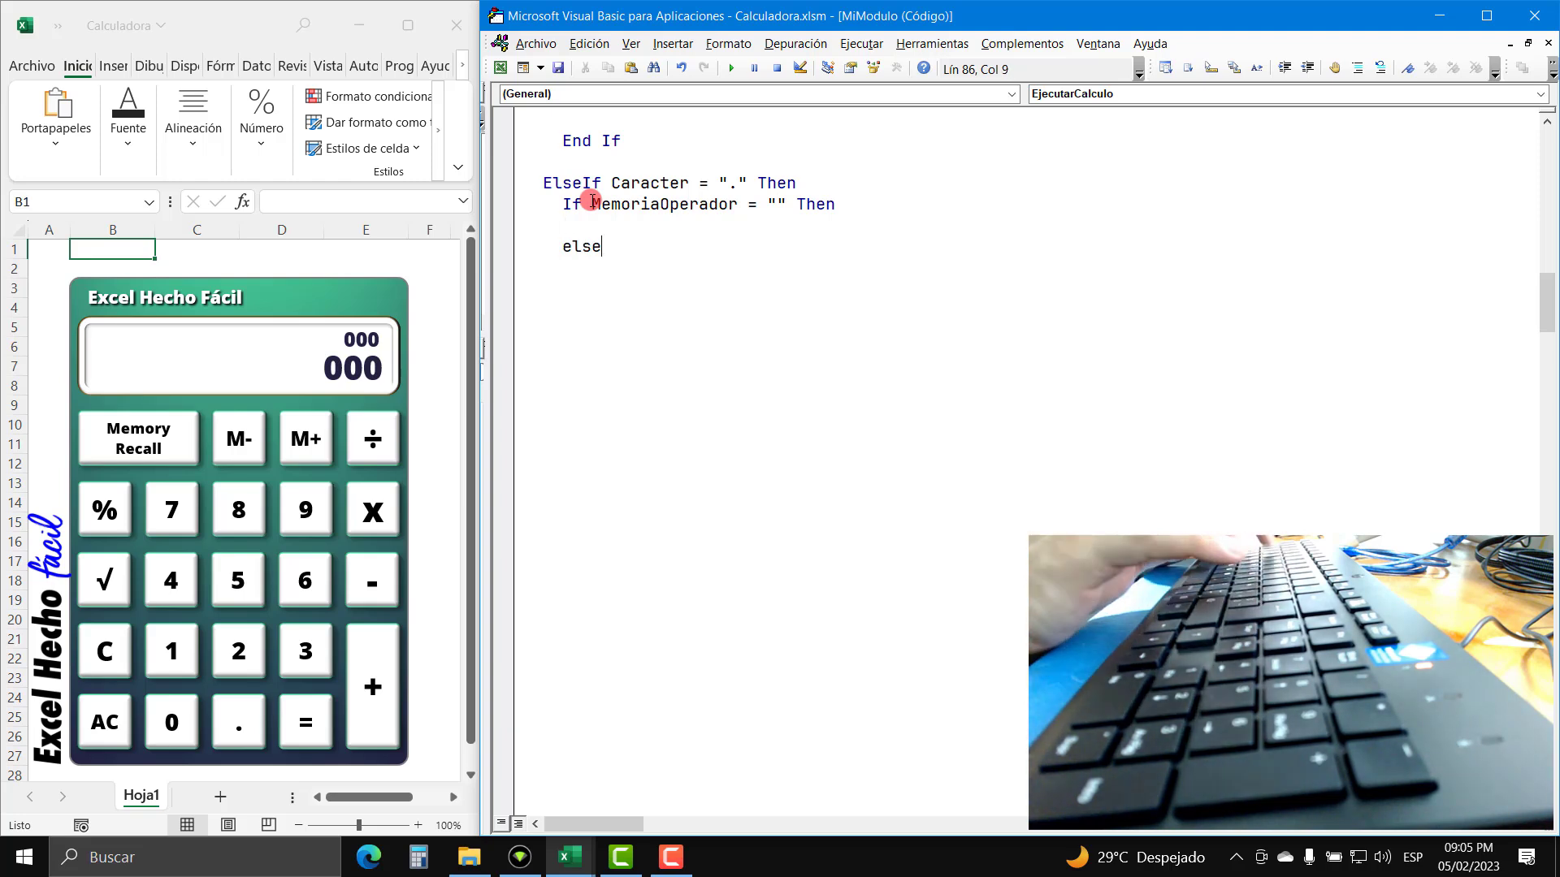
{"action": "key", "text": "Return"}
{"action": "key", "text": "Return"}
{"action": "type", "text": "en dif"}
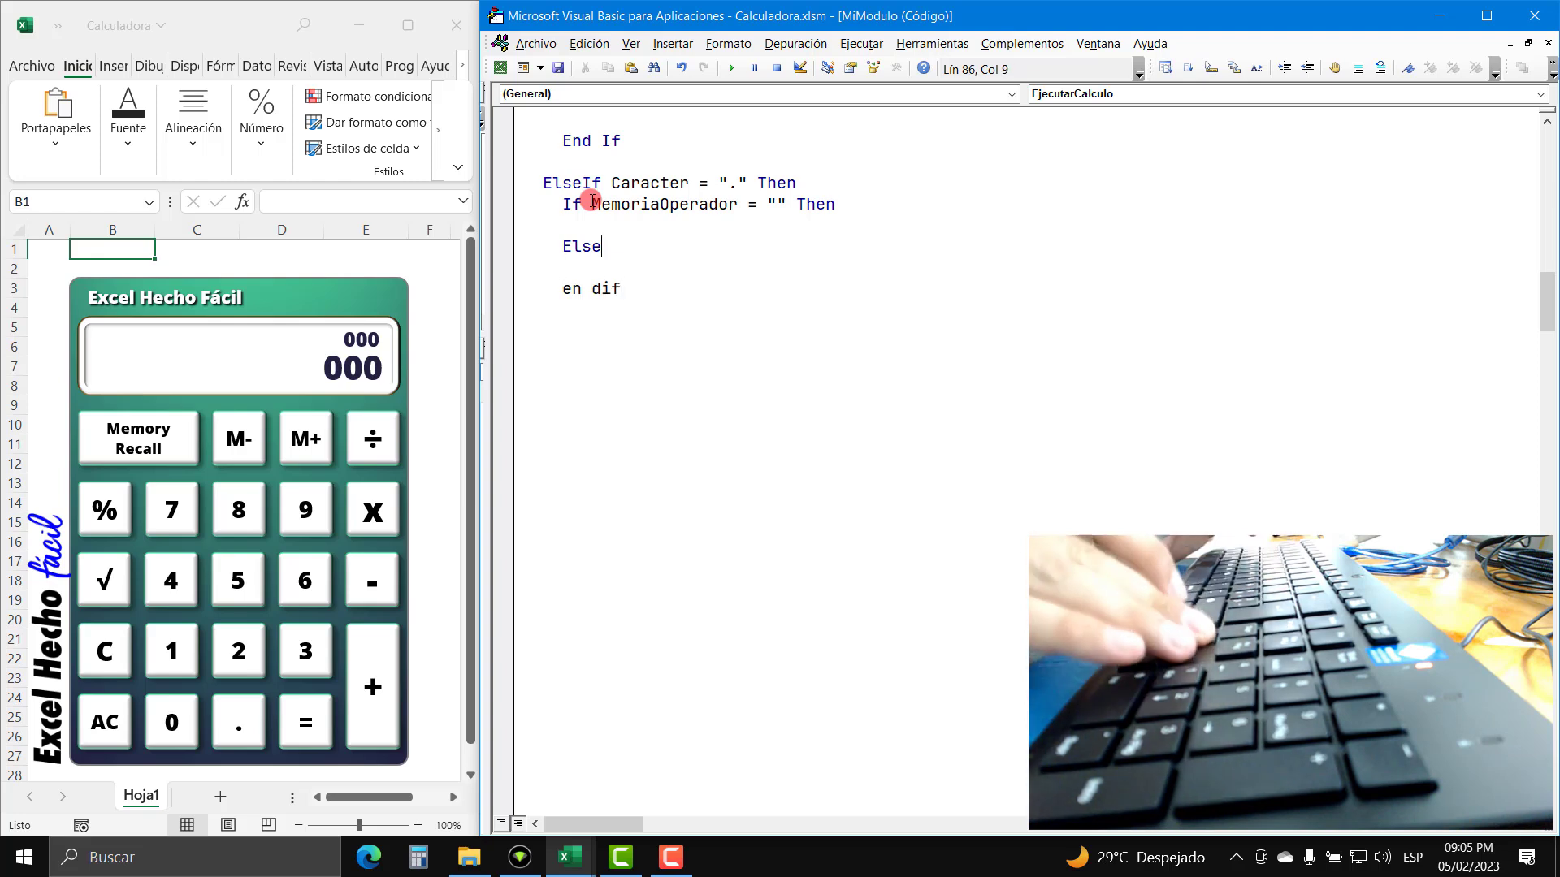
{"action": "key", "text": "Left"}
{"action": "key", "text": "Left"}
{"action": "key", "text": "Left"}
{"action": "key", "text": "BackSpace"}
{"action": "key", "text": "Up"}
{"action": "key", "text": "Up"}
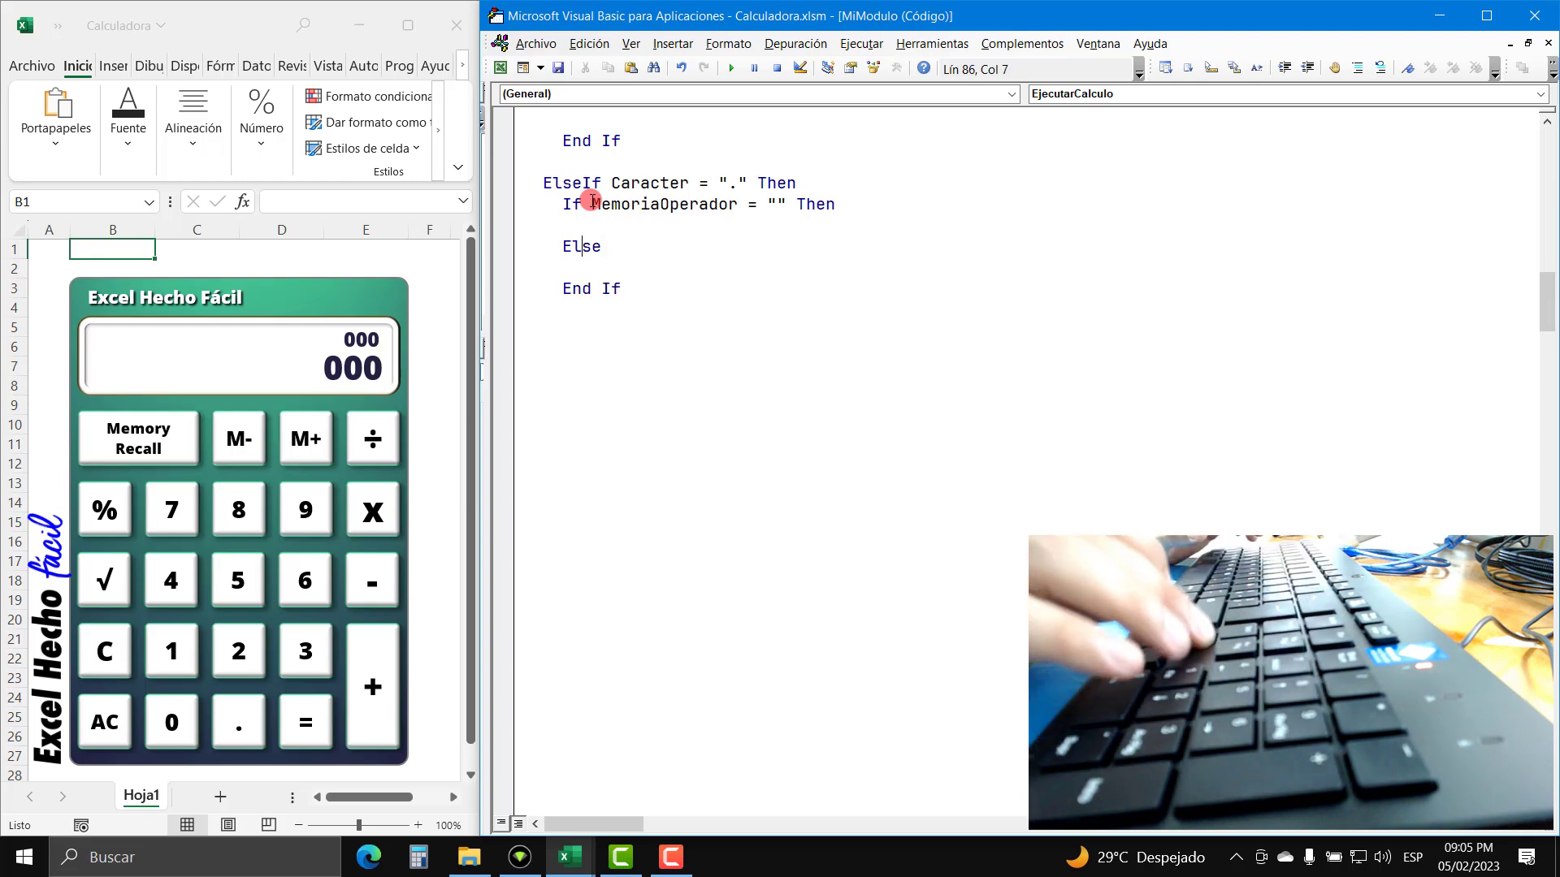
{"action": "key", "text": "Return"}
{"action": "key", "text": "Up"}
{"action": "key", "text": "Tab"}
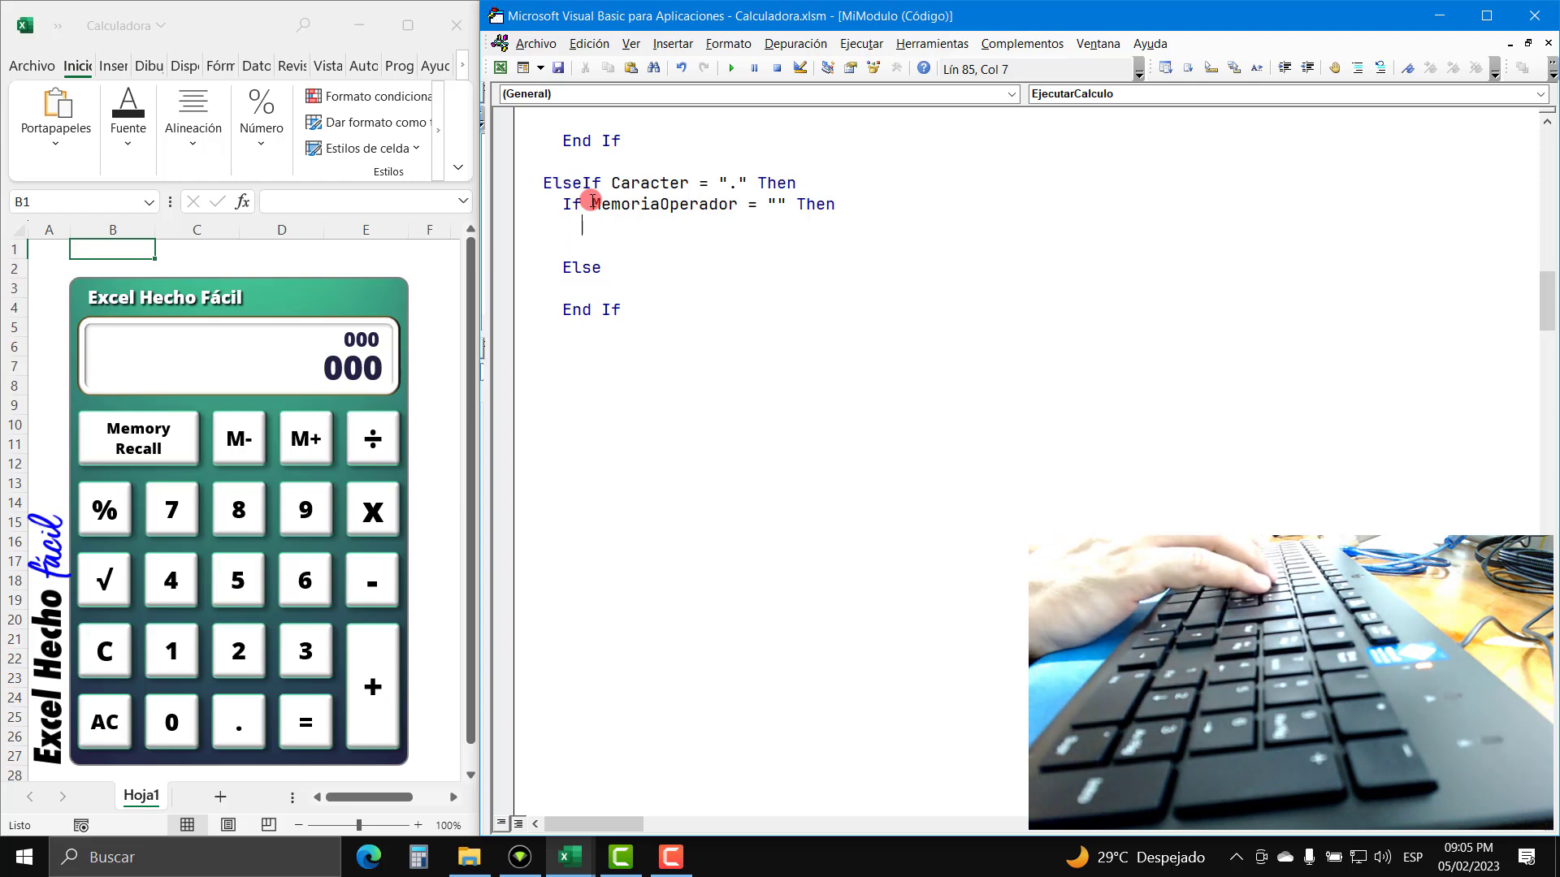
Add an InStr check for a missing "." and append Caracter to Memoria1 (Memoria1 = Memoria1 & Caracter)
{"action": "type", "text": "if "}
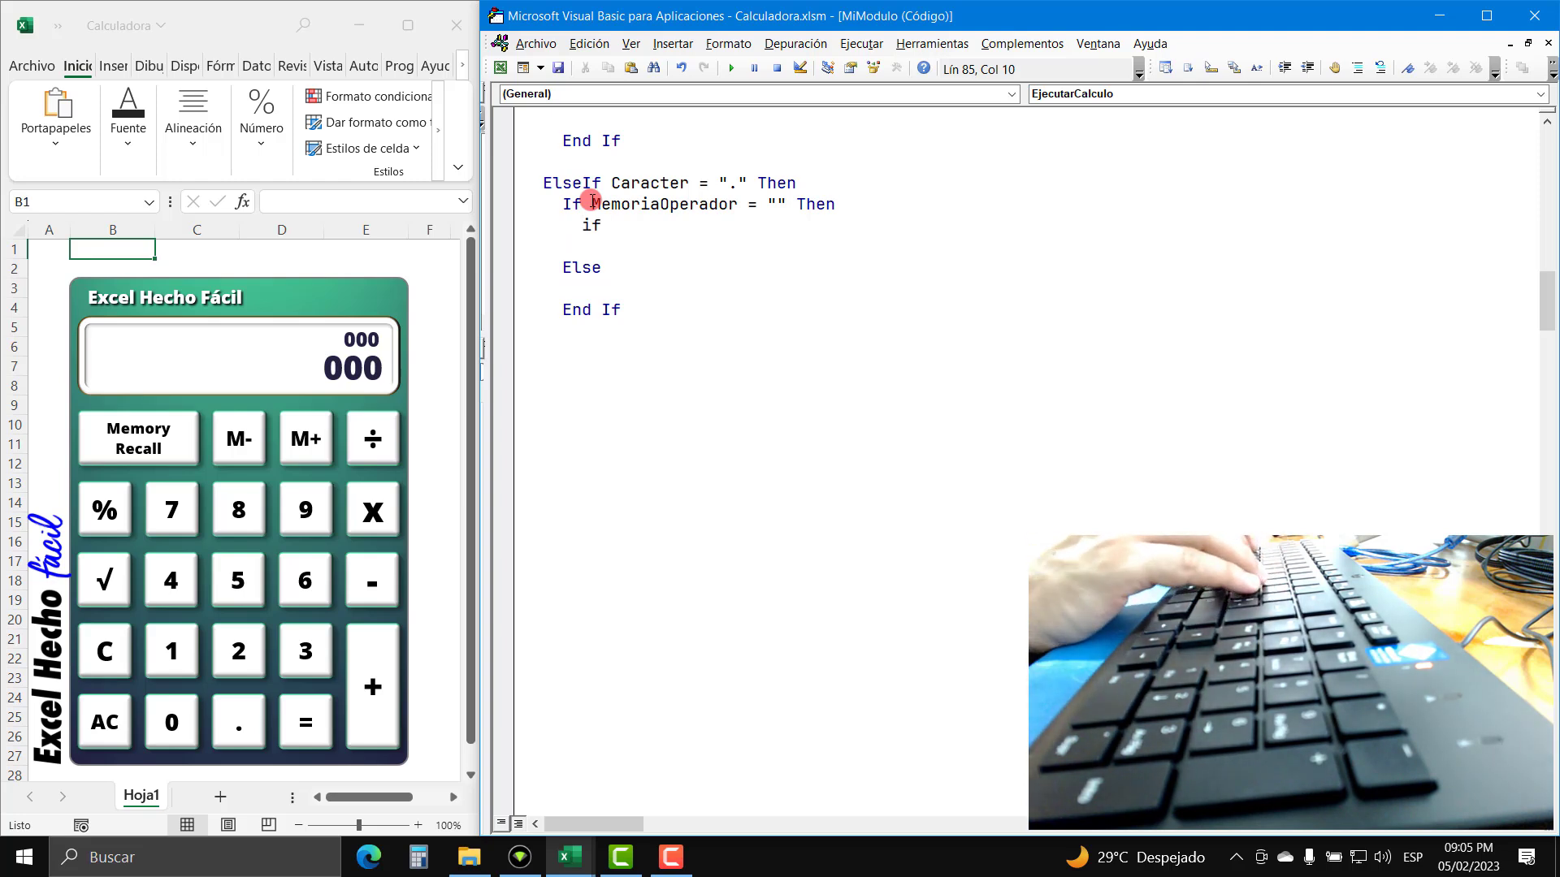
{"action": "type", "text": "instr("}
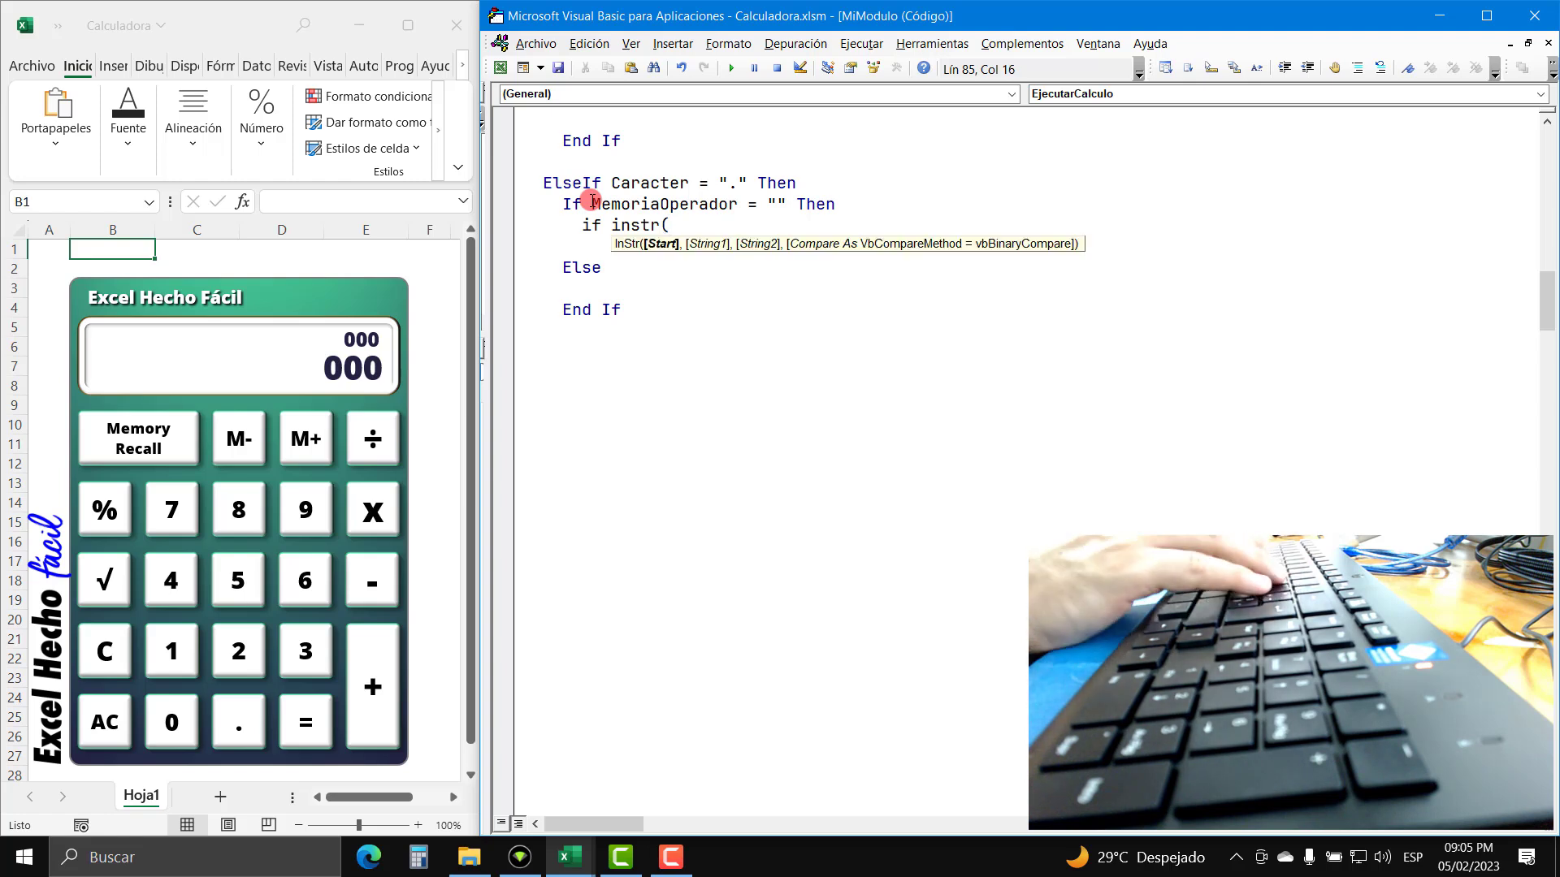
{"action": "type", "text": ",me"}
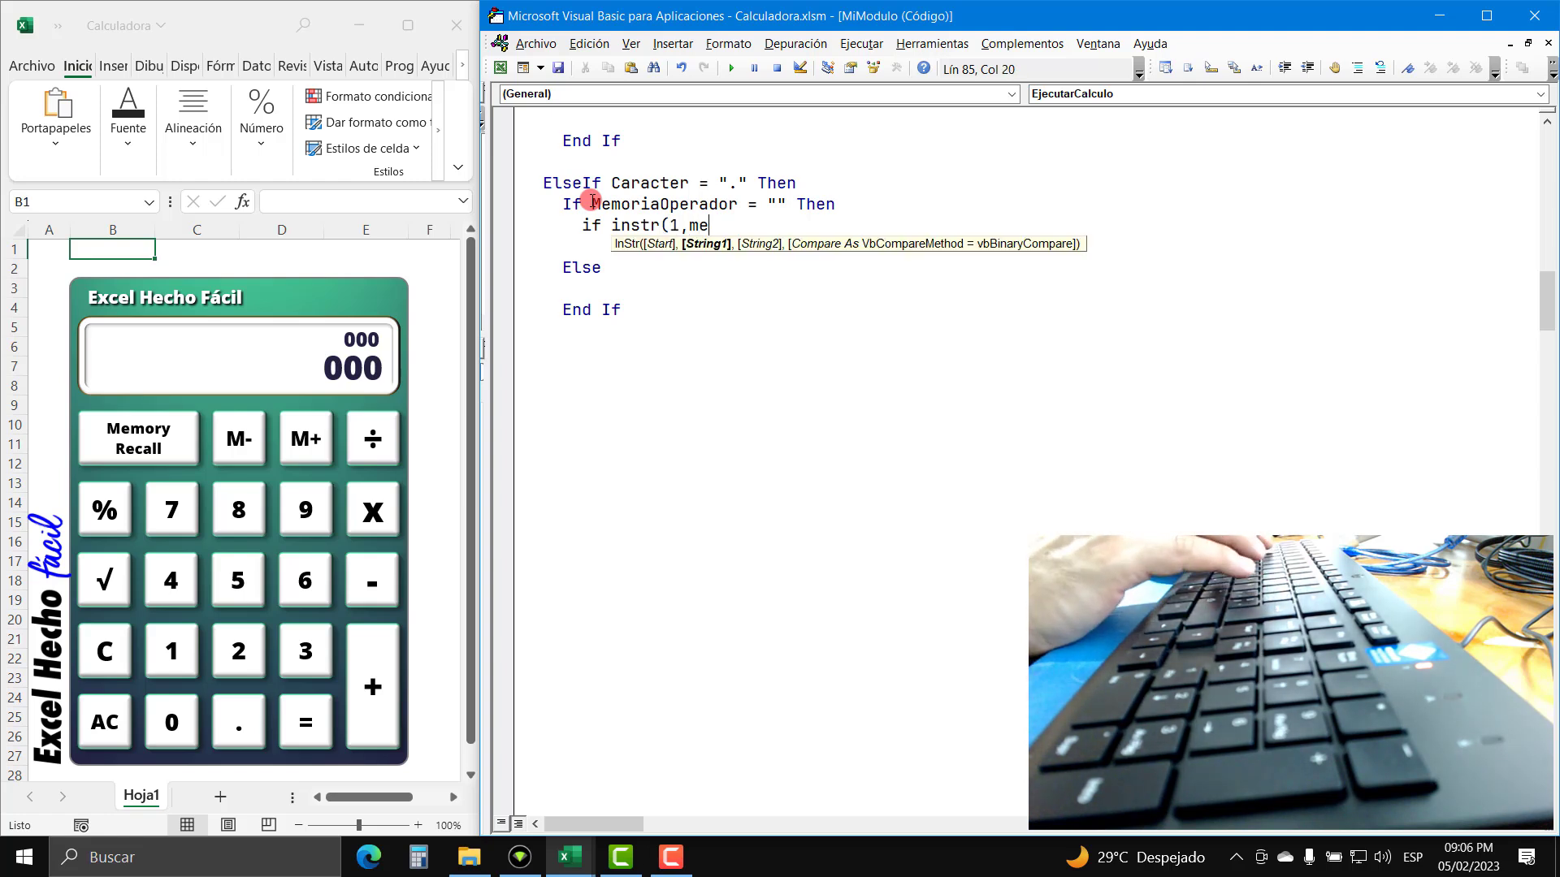
{"action": "type", "text": "moria1"}
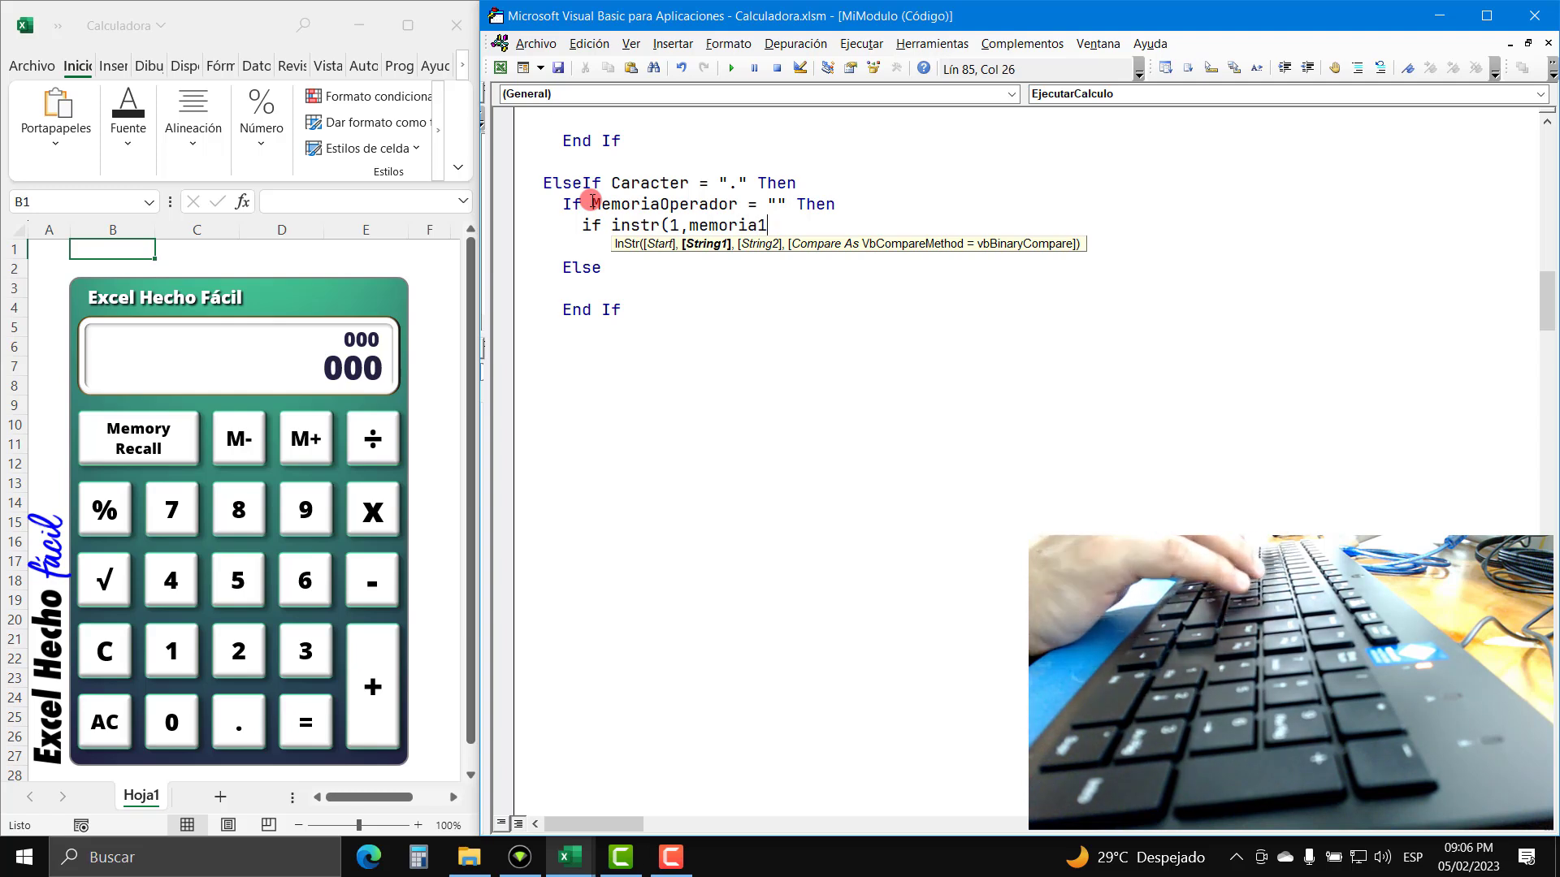
{"action": "type", "text": ","}
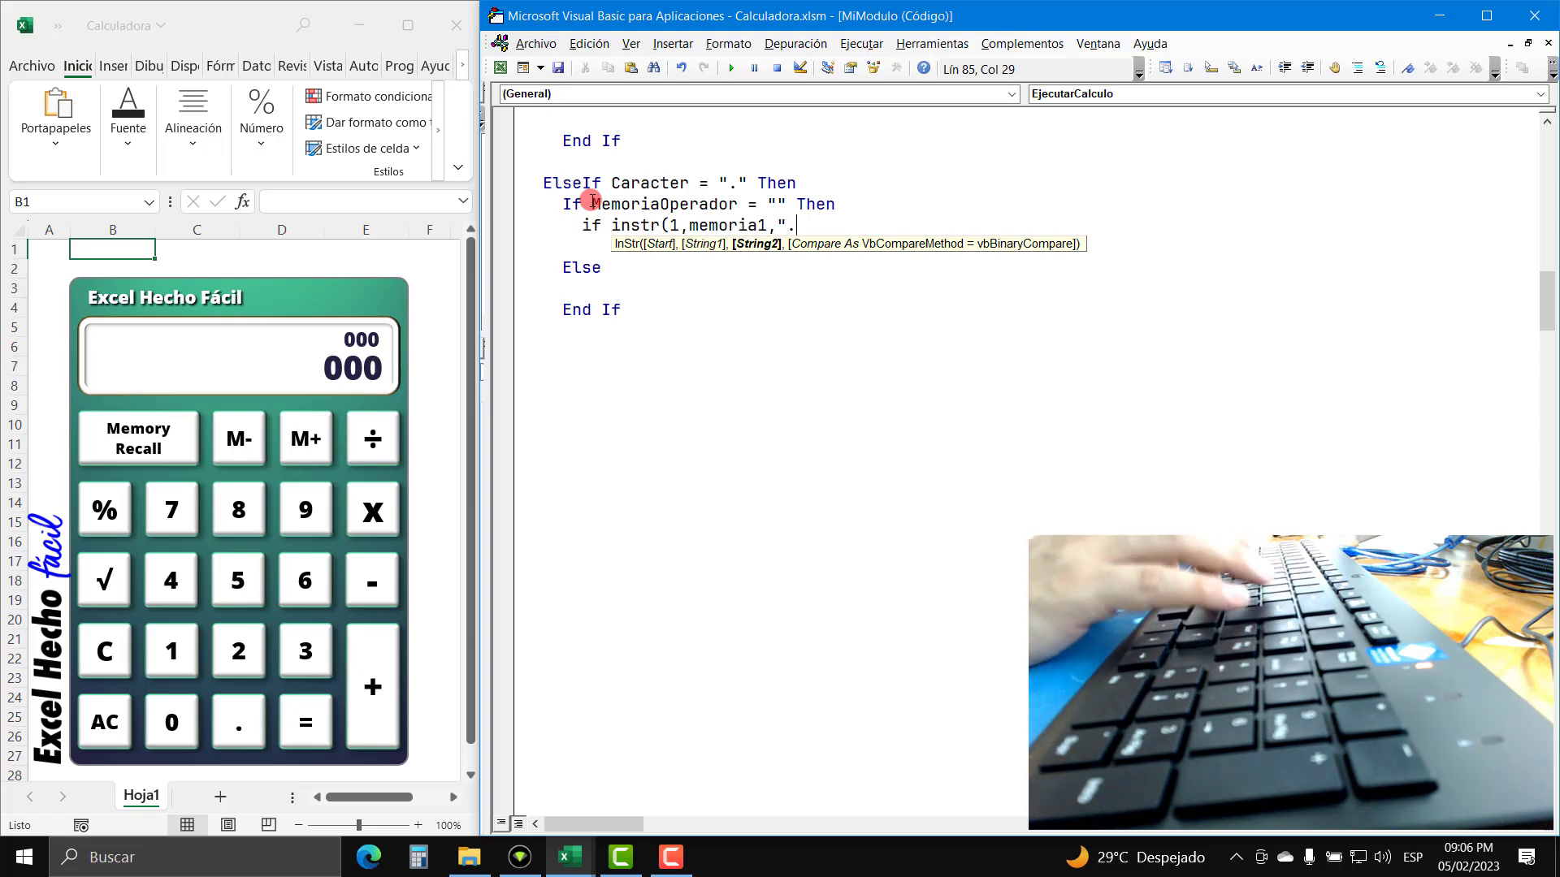
{"action": "type", "text": ".\")"}
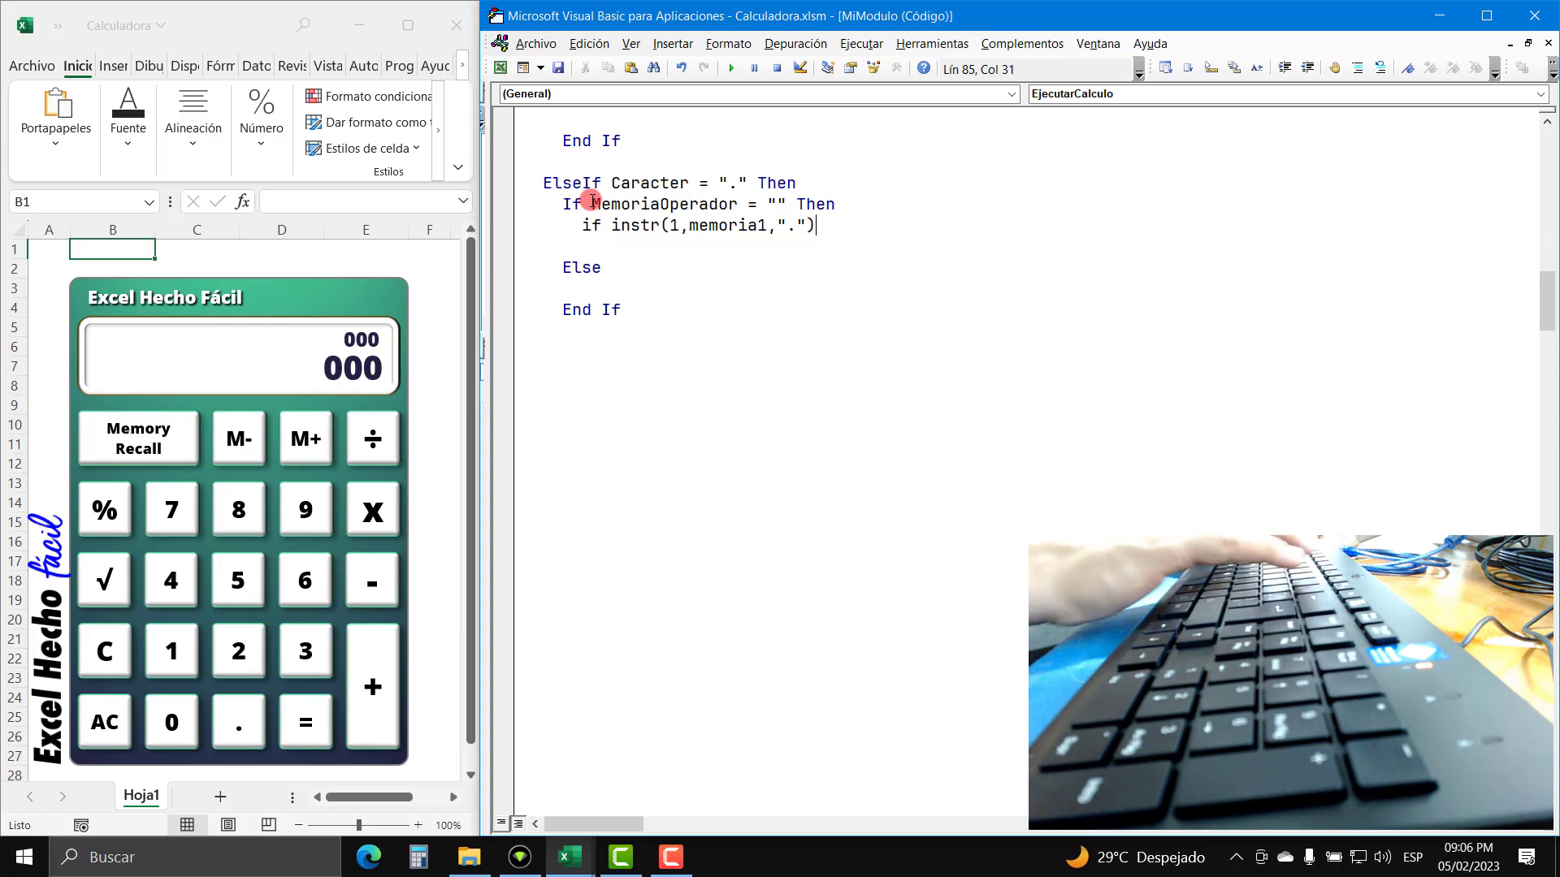
{"action": "type", "text": "=0 then"}
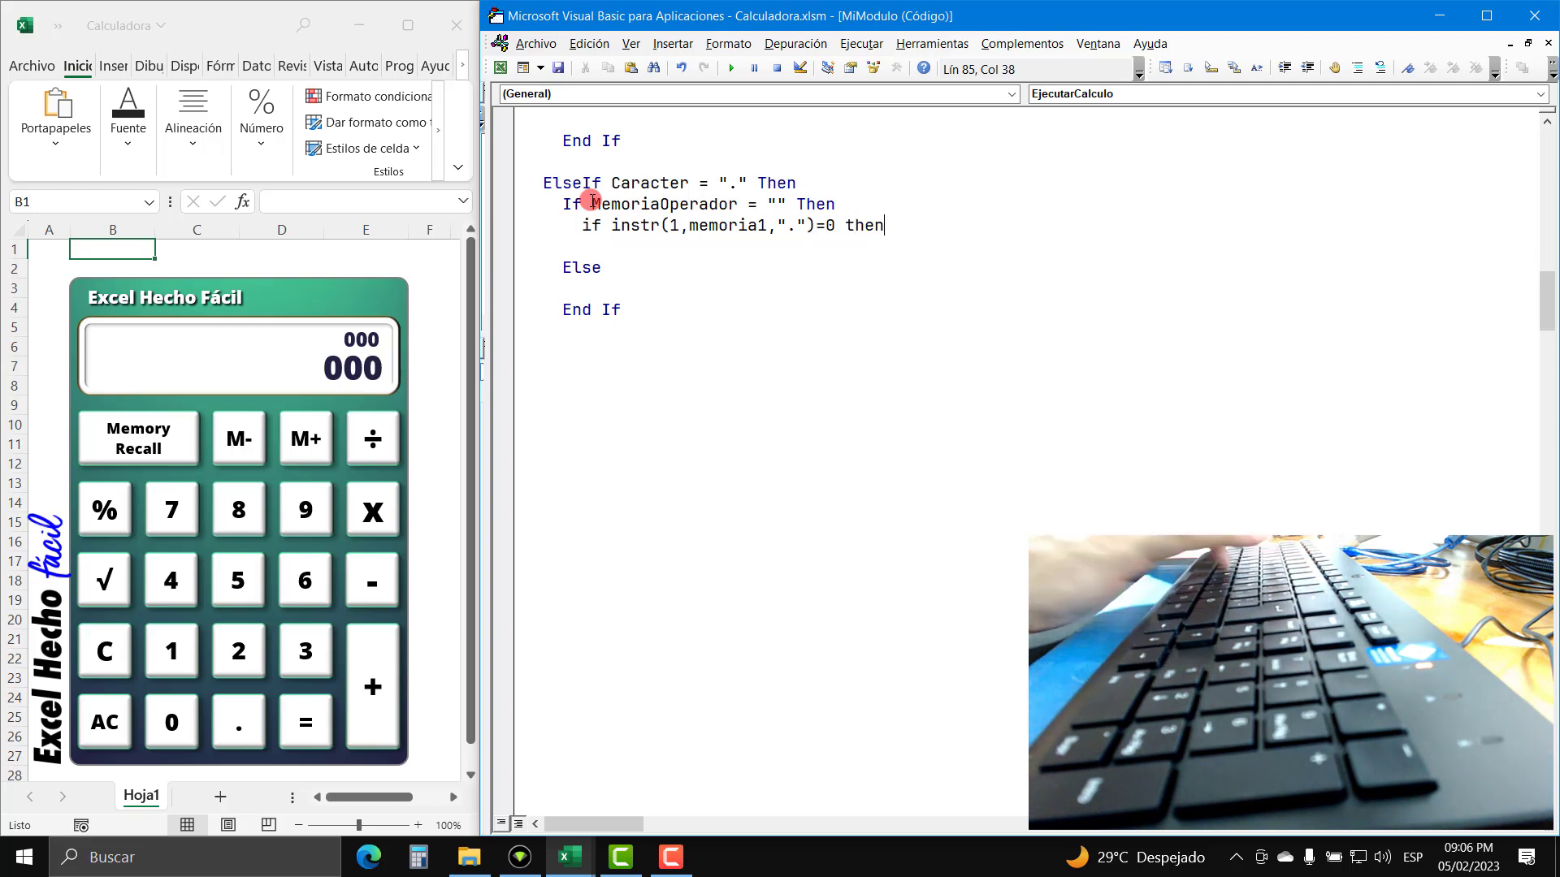
{"action": "key", "text": "Return"}
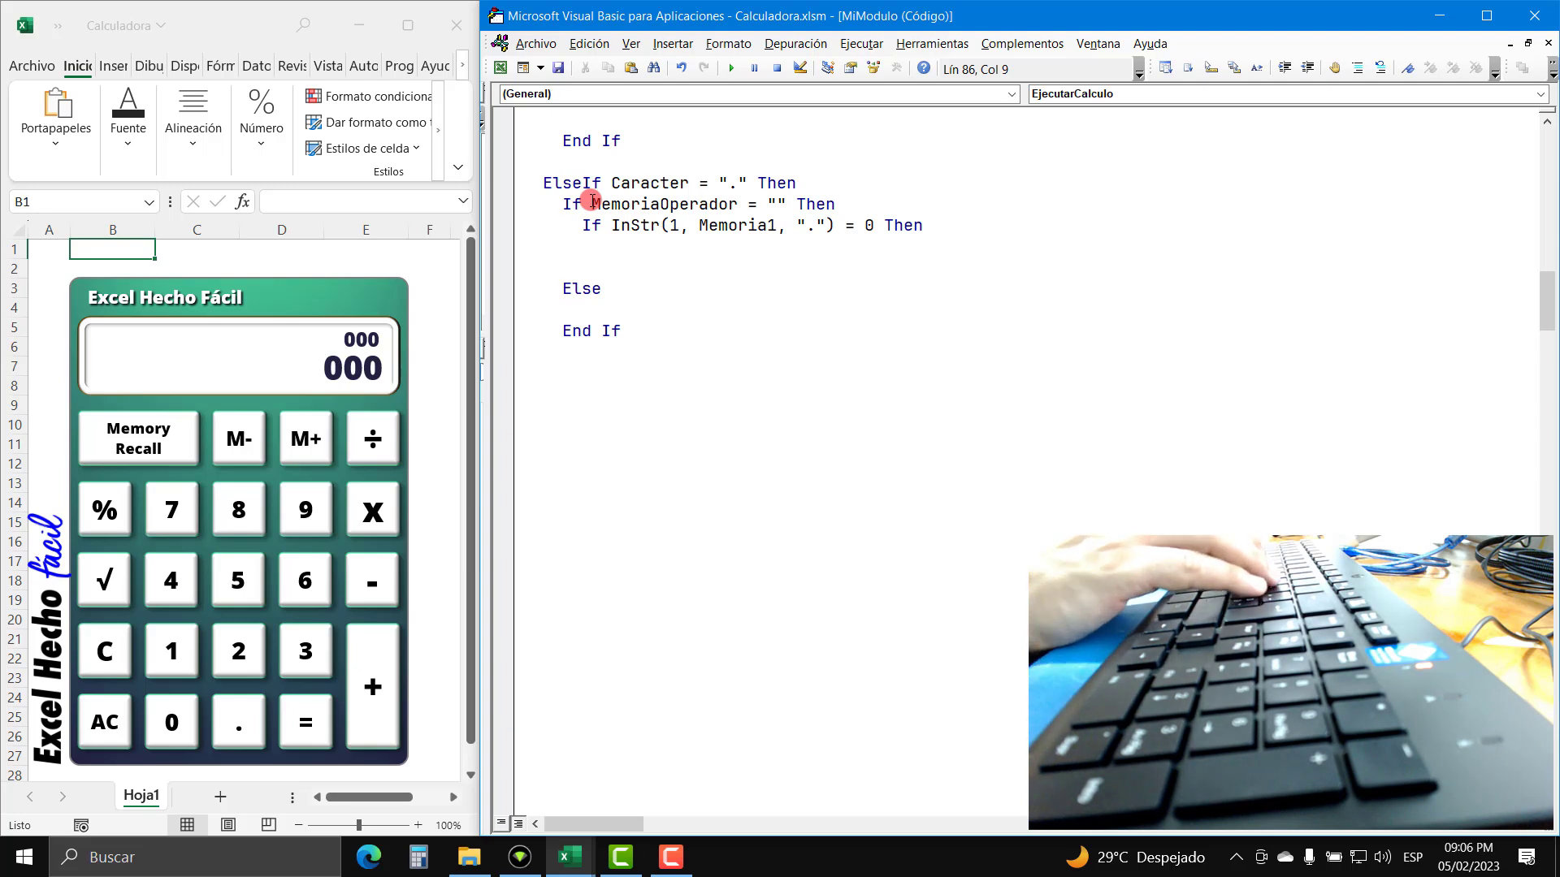
{"action": "type", "text": "memoria"}
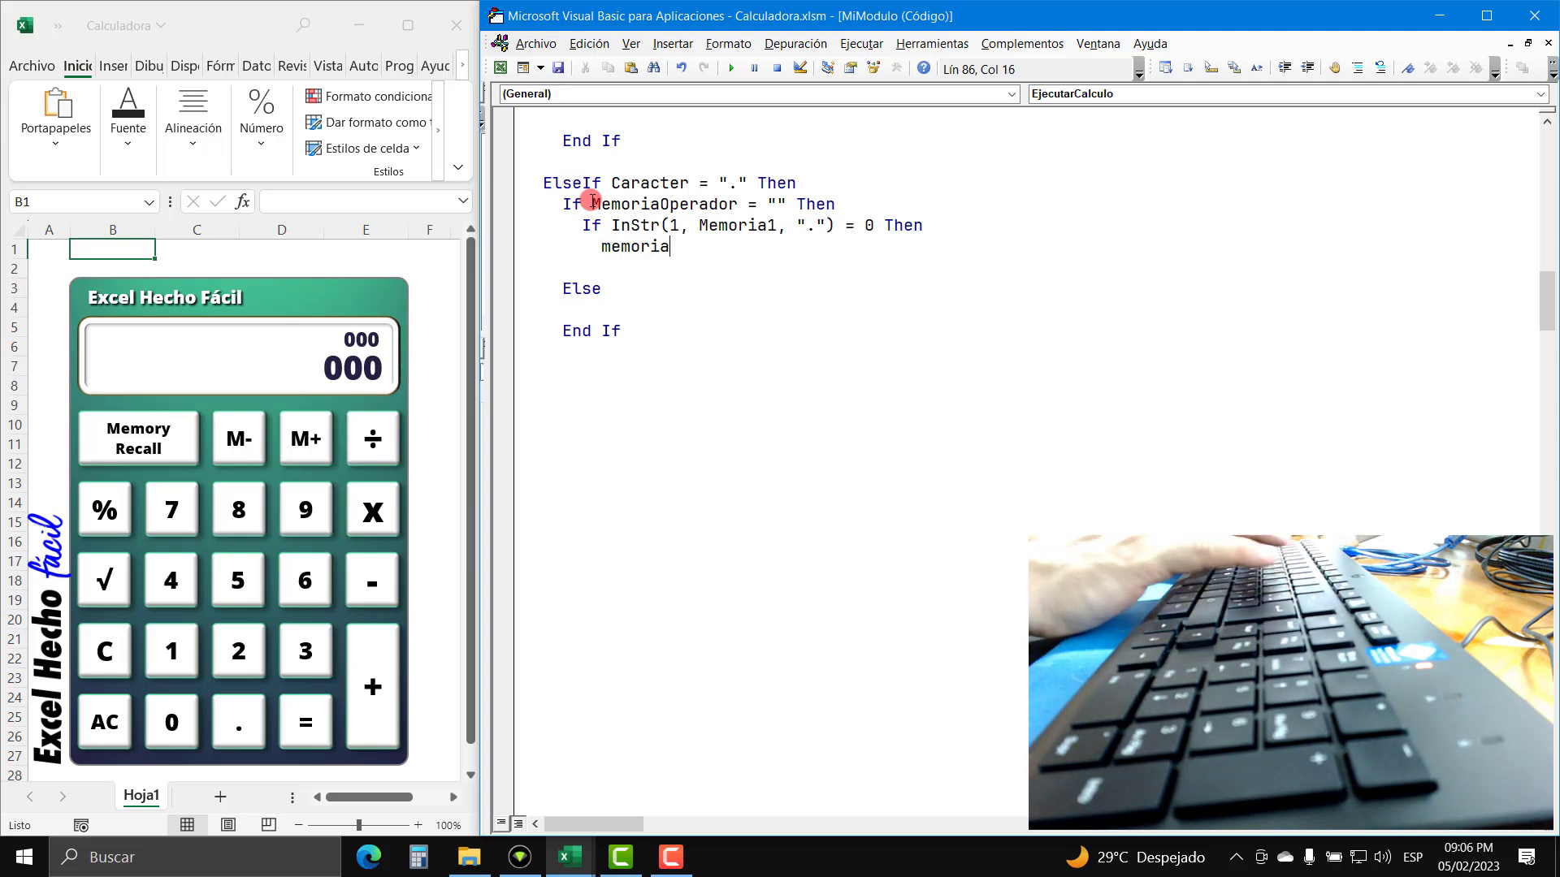
{"action": "type", "text": "1 "}
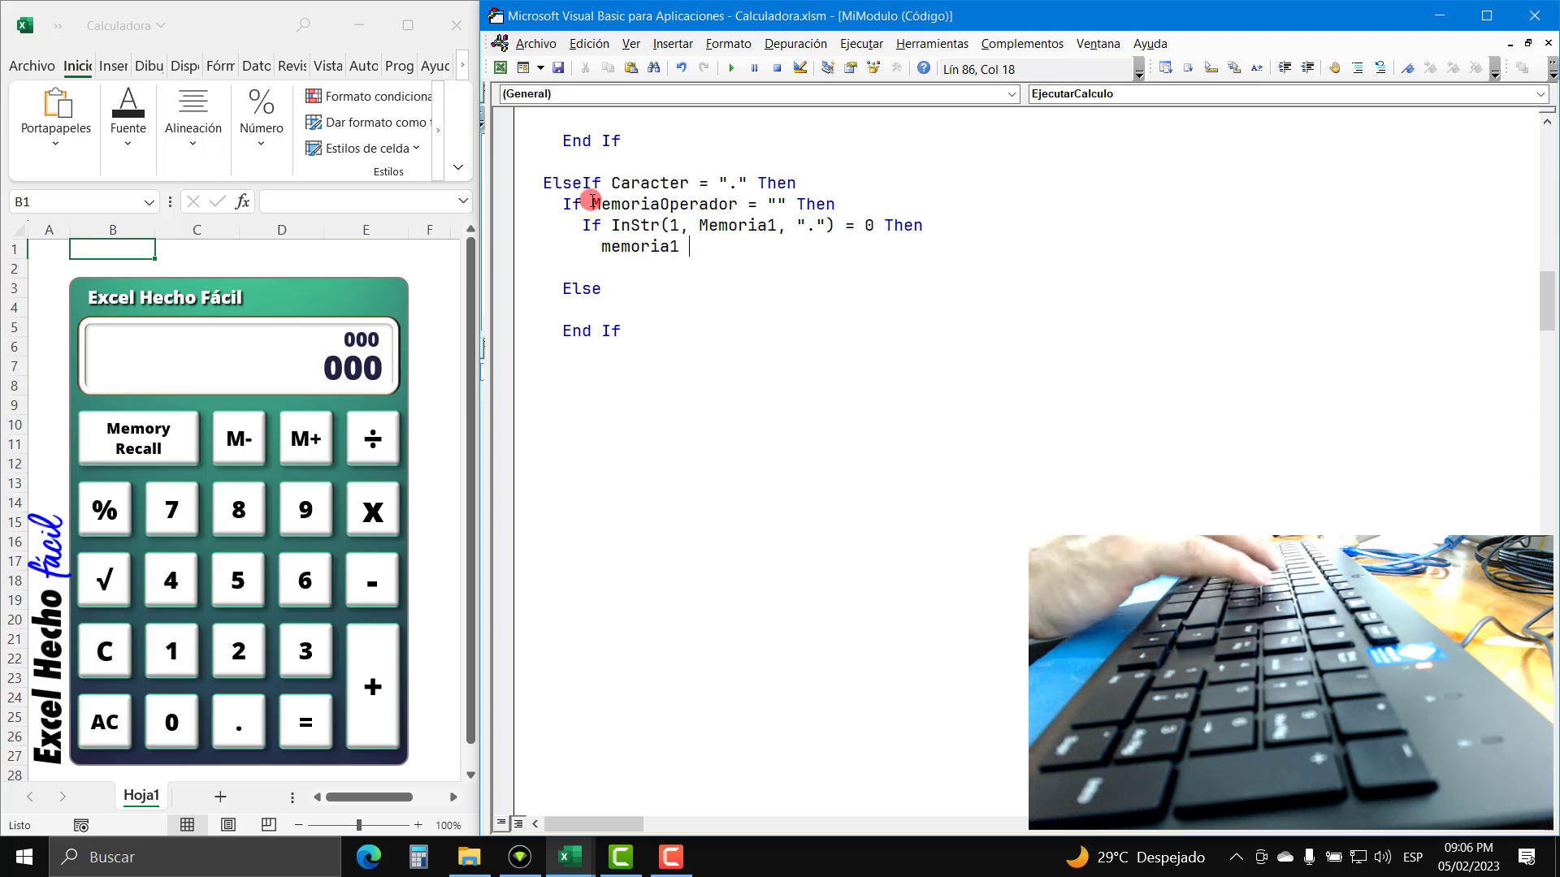
{"action": "type", "text": "= memor"}
{"action": "key", "text": "BackSpace"}
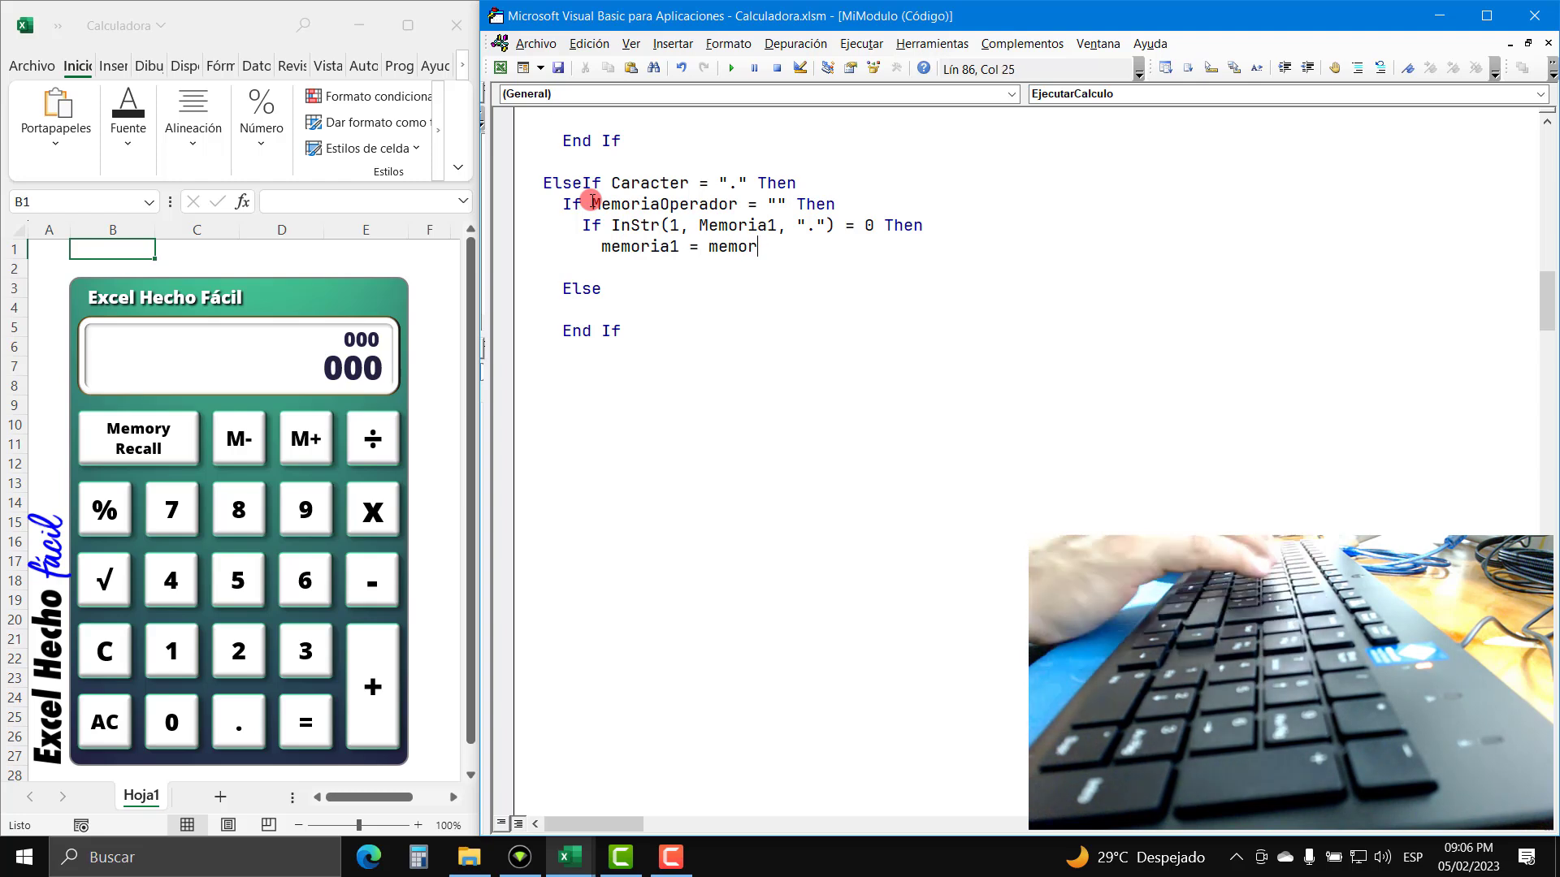
{"action": "type", "text": "ia1"}
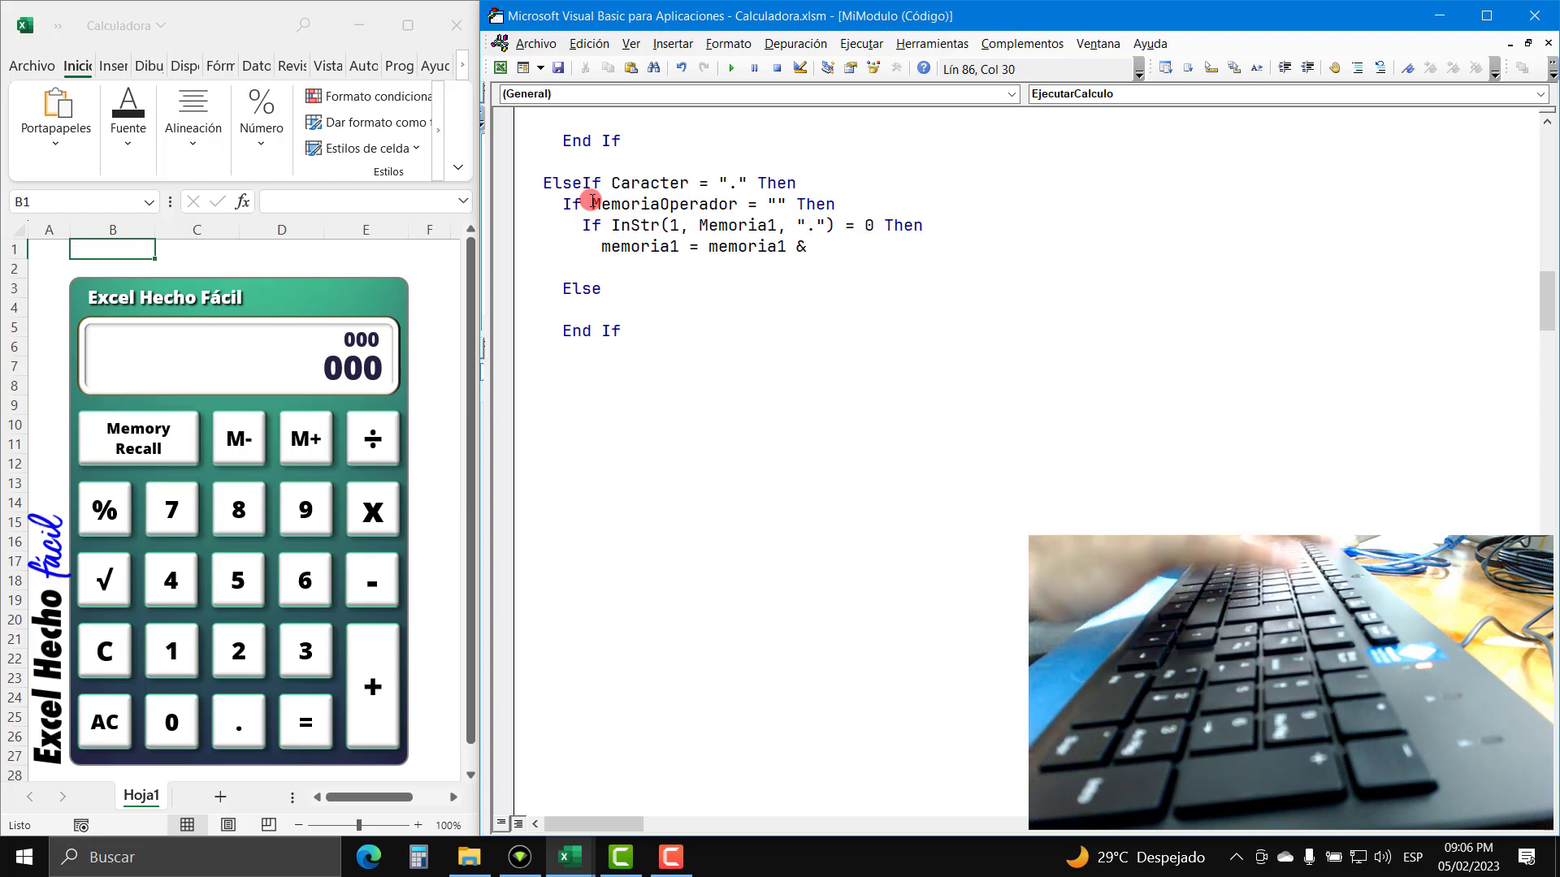
{"action": "type", "text": " & caracter"}
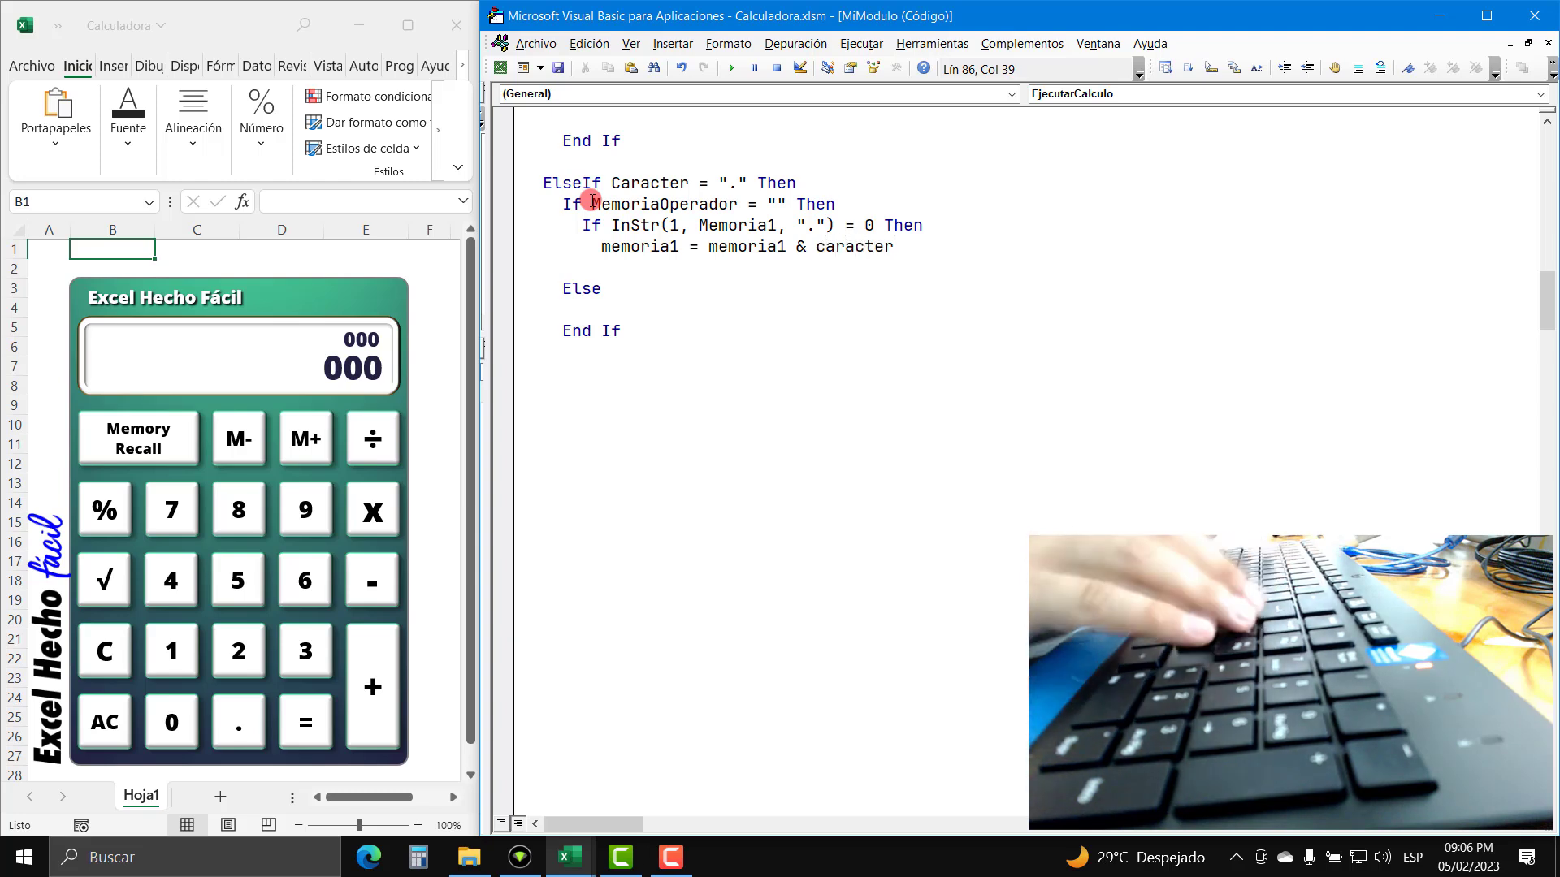
{"action": "key", "text": "Return"}
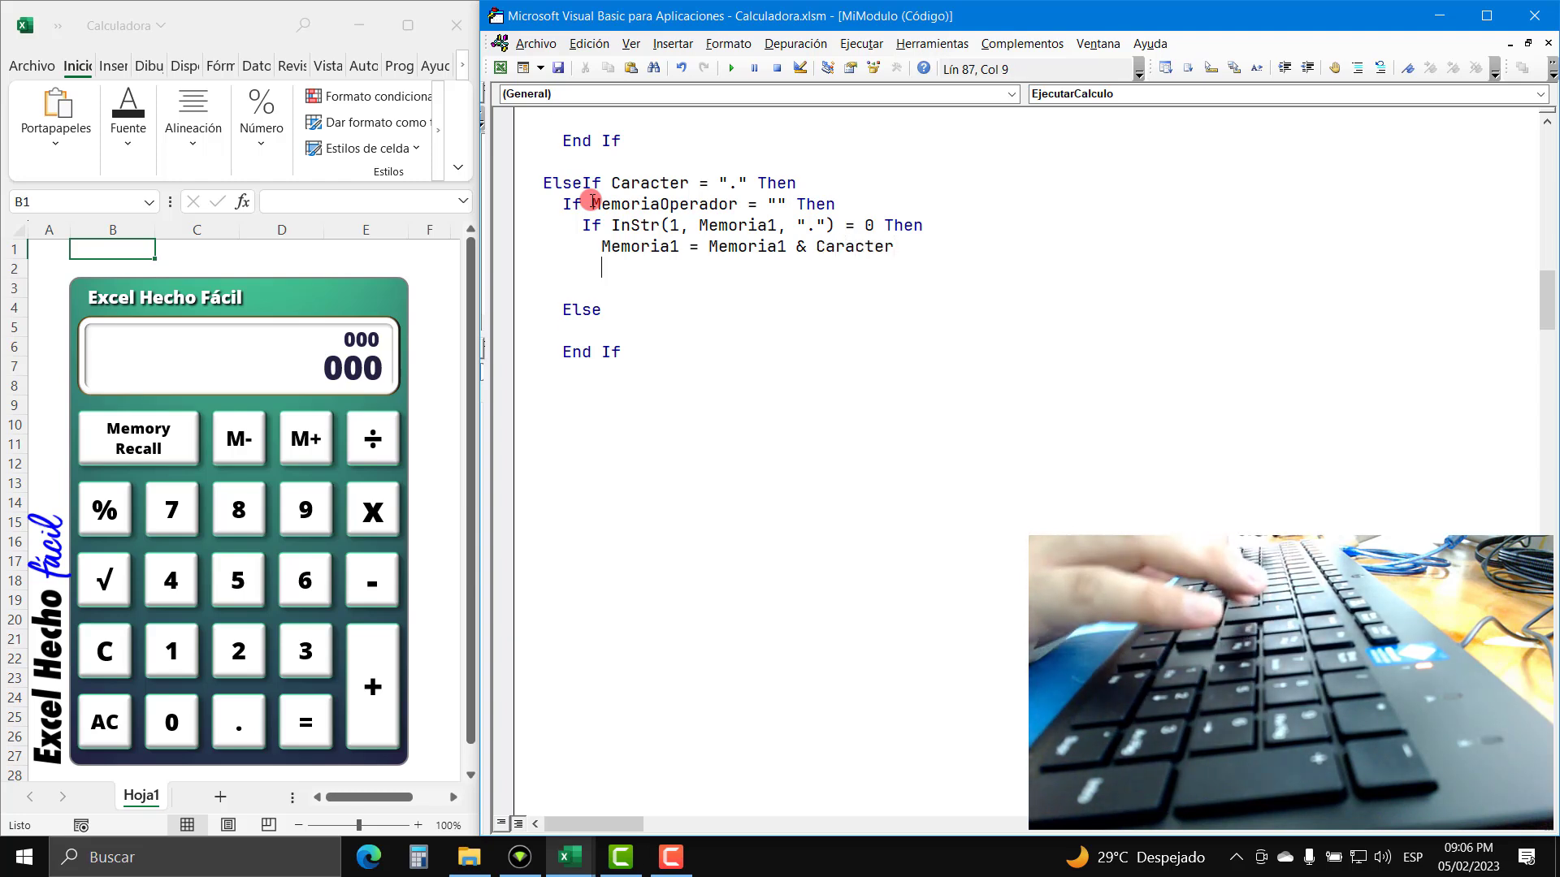
Show Memoria1 with Hoja1.Shapes("Pantalla_1").TextFrame2.TextRange.Text = Memoria1
{"action": "type", "text": "hoja1."}
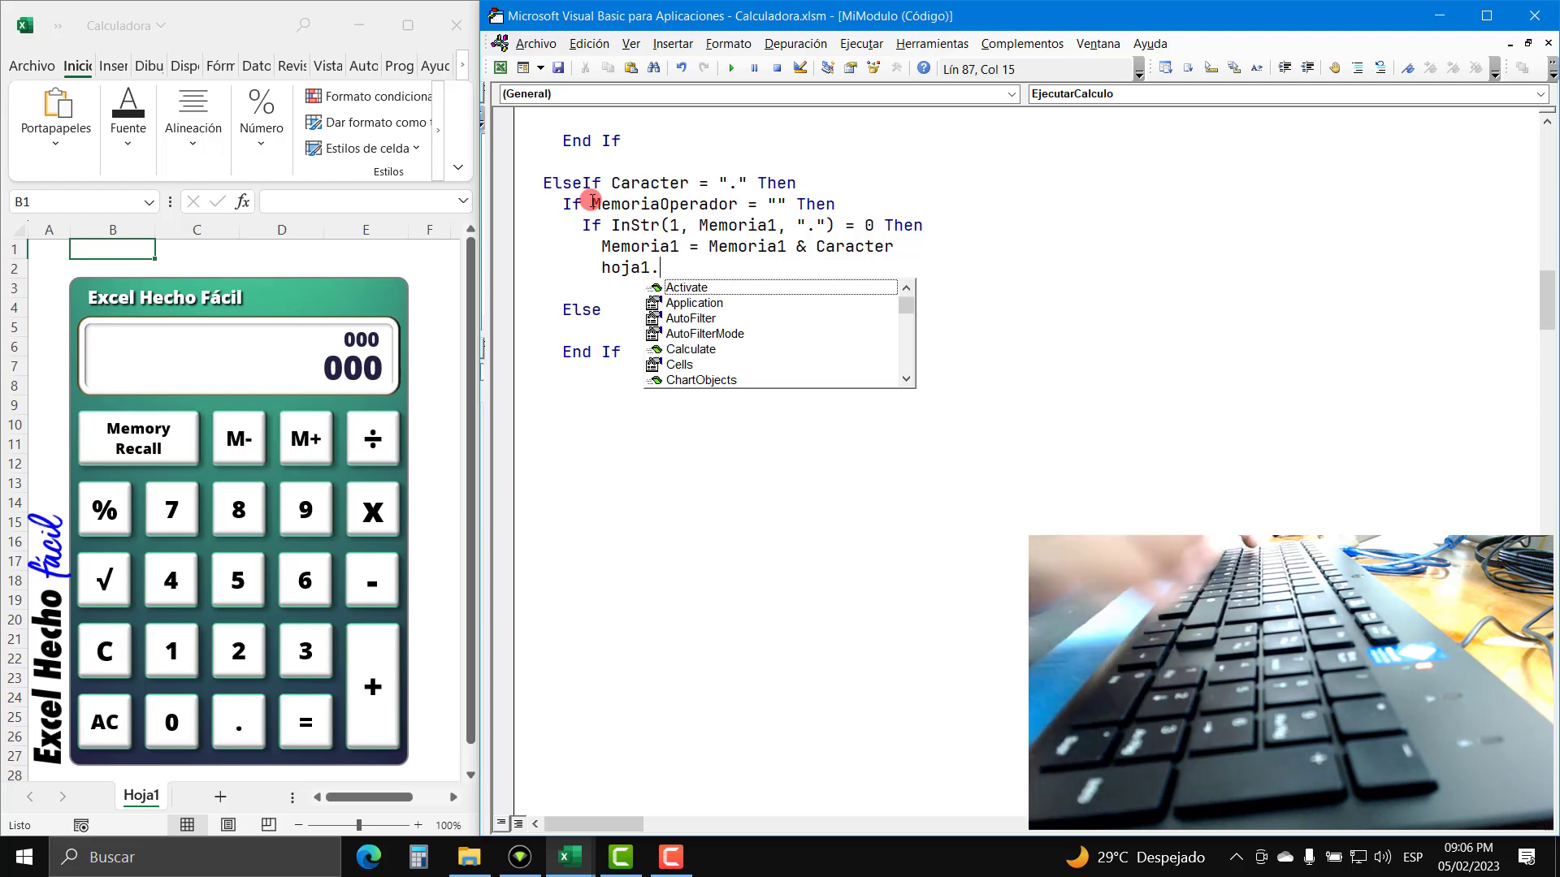
{"action": "type", "text": "sh"}
{"action": "key", "text": "Tab"}
{"action": "type", "text": "()"}
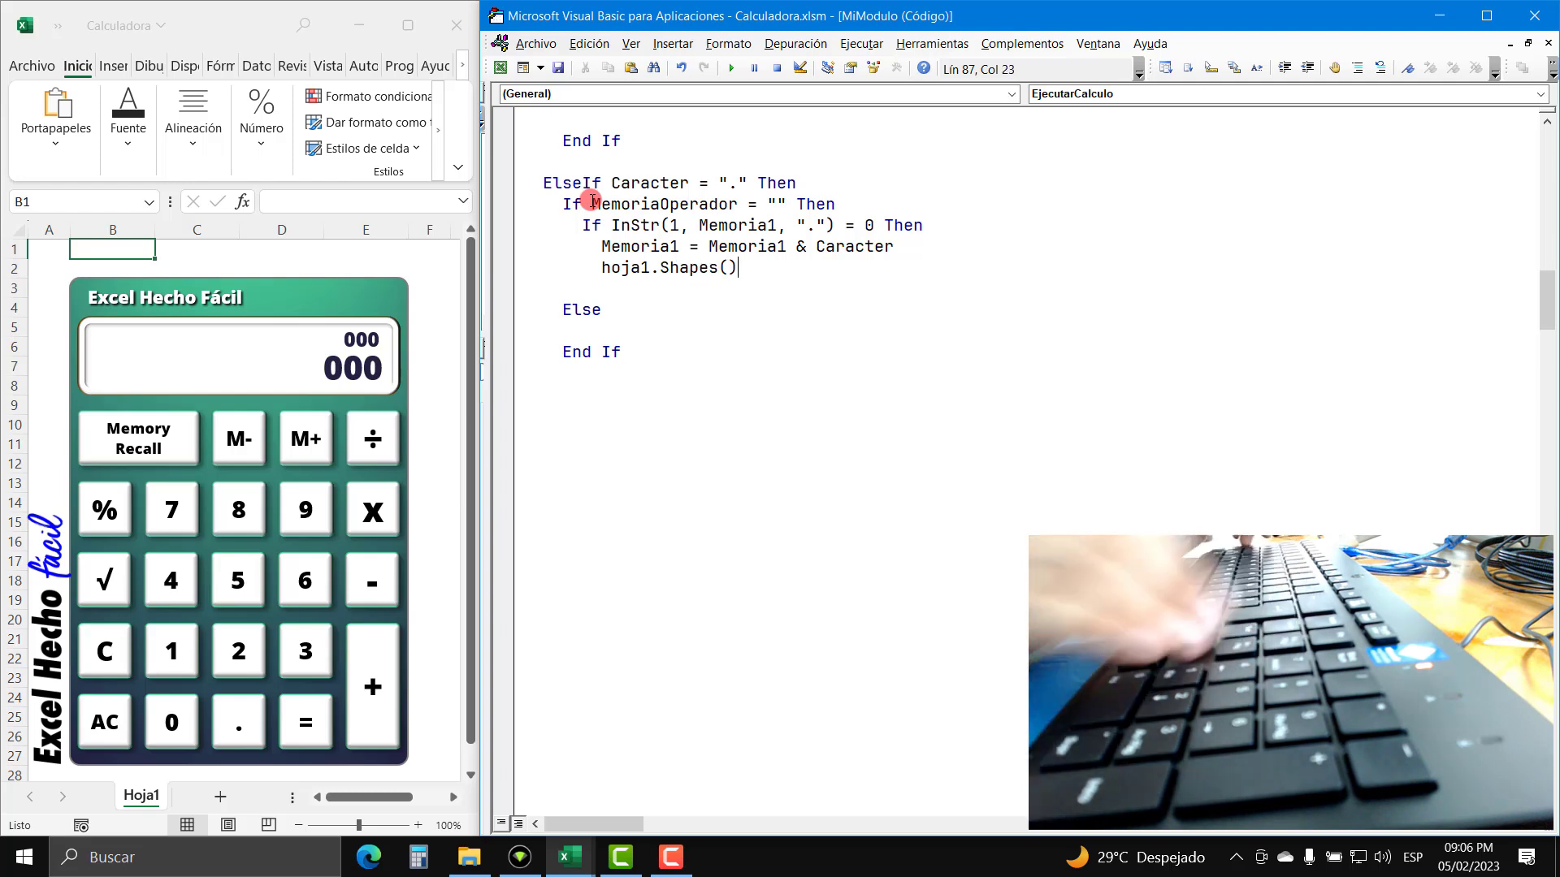
{"action": "type", "text": "\"\""}
{"action": "key", "text": "Left"}
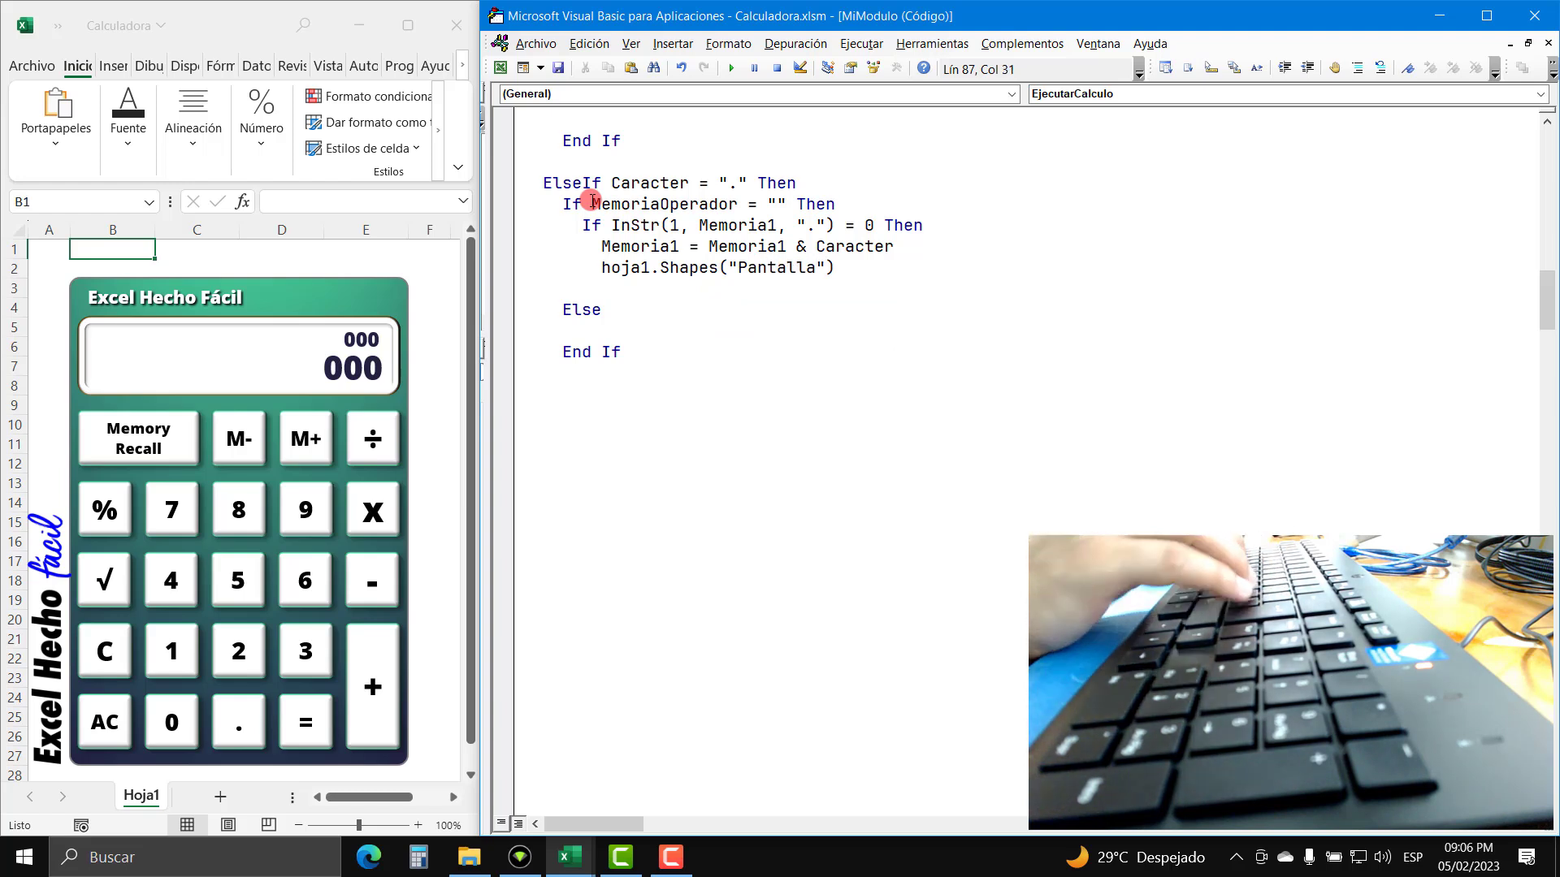
{"action": "type", "text": "_1"}
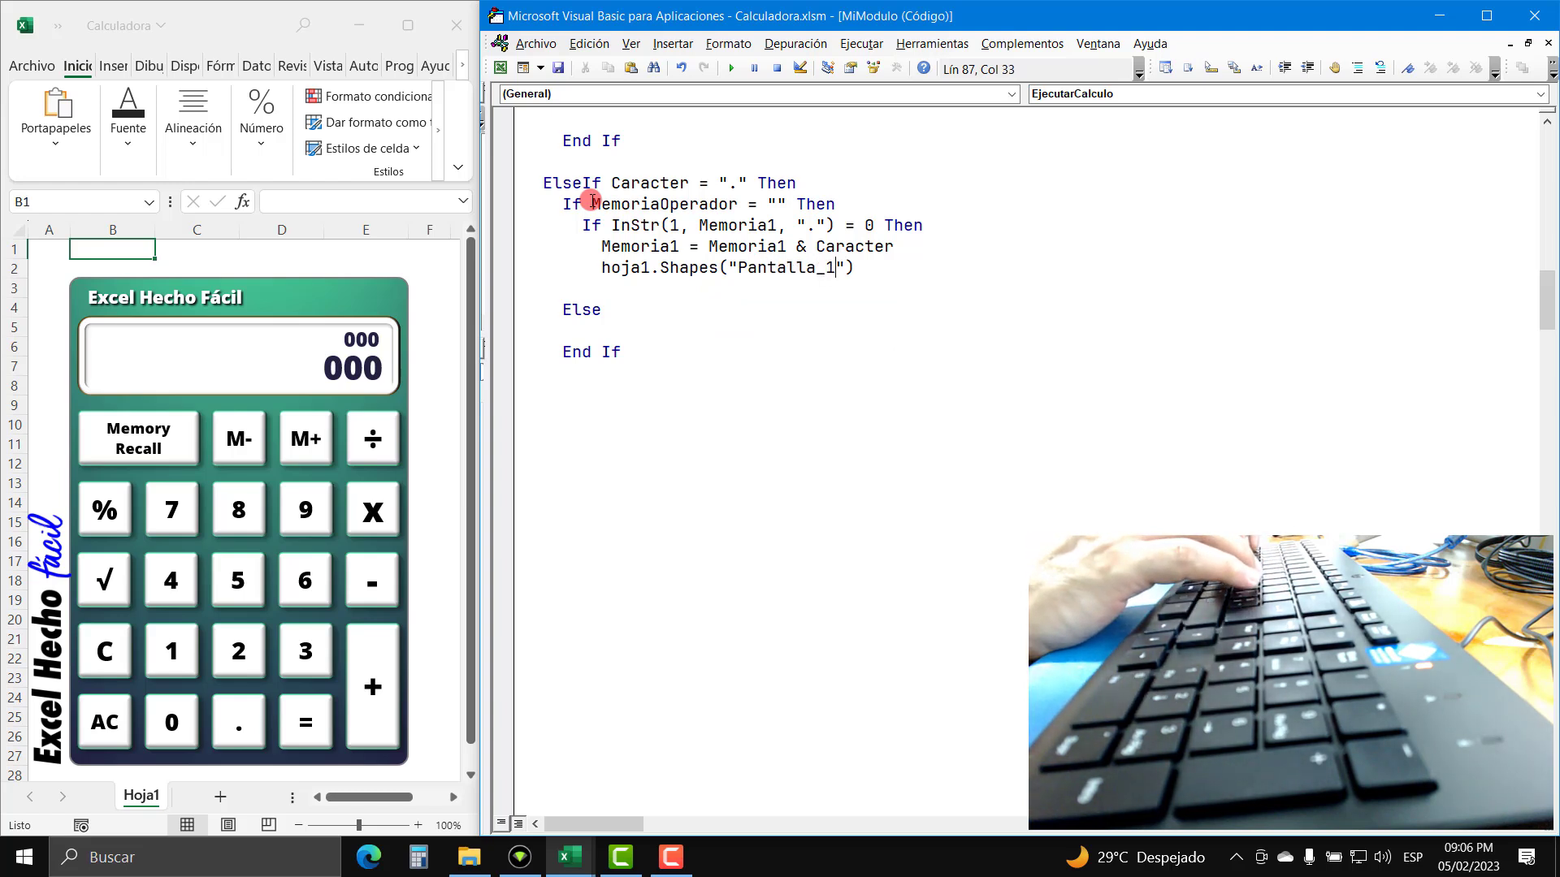
{"action": "key", "text": "End"}
{"action": "type", "text": ".te"}
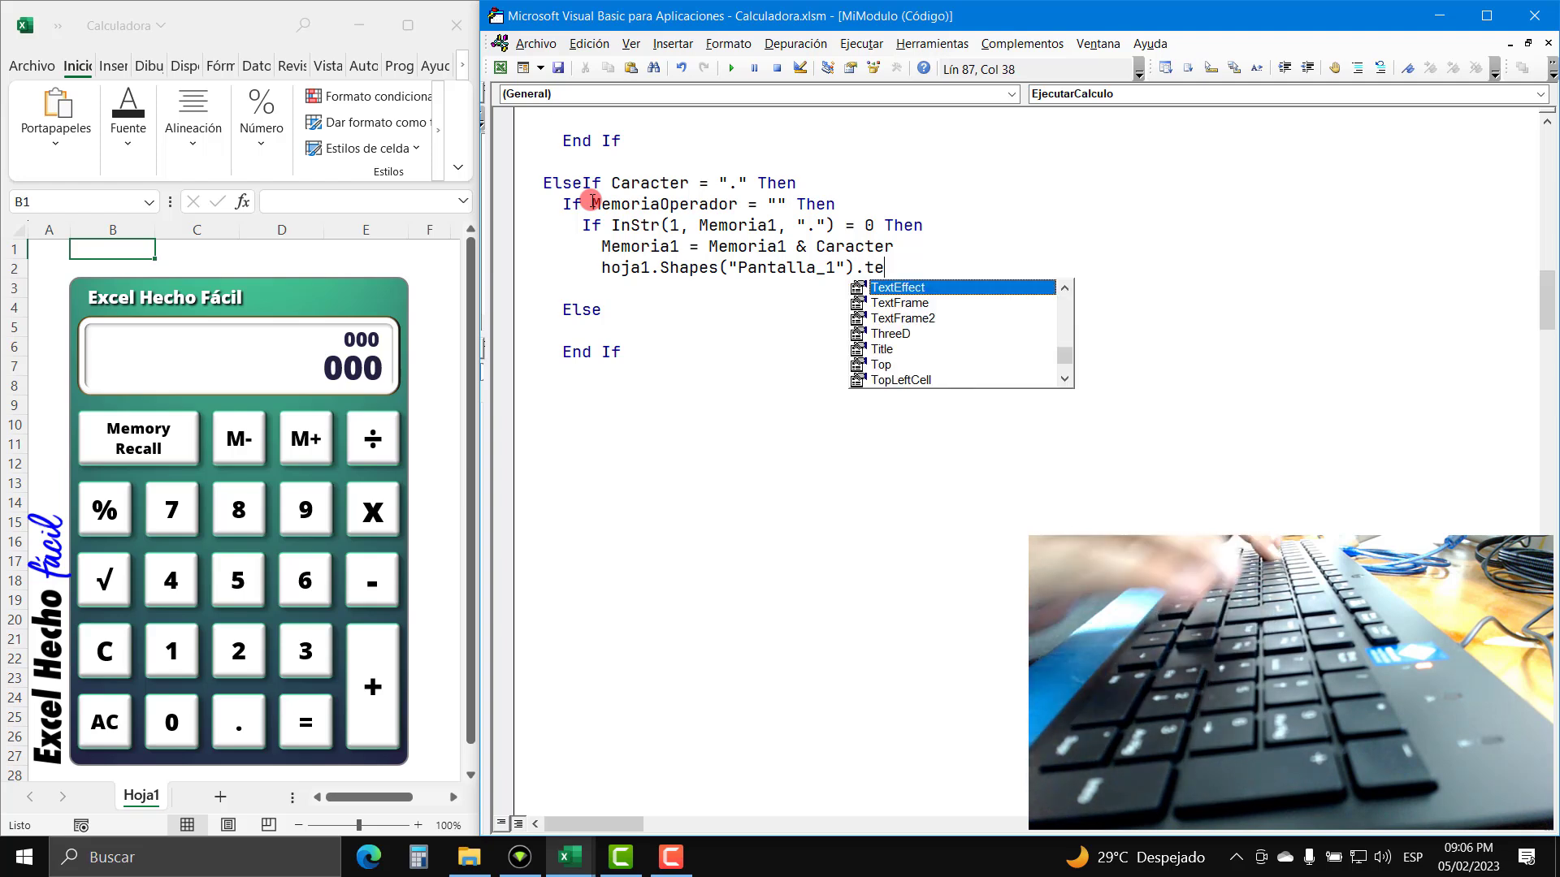
{"action": "key", "text": "Down"}
{"action": "key", "text": "Down"}
{"action": "key", "text": "Tab"}
{"action": "type", "text": ".te"}
{"action": "key", "text": "Tab"}
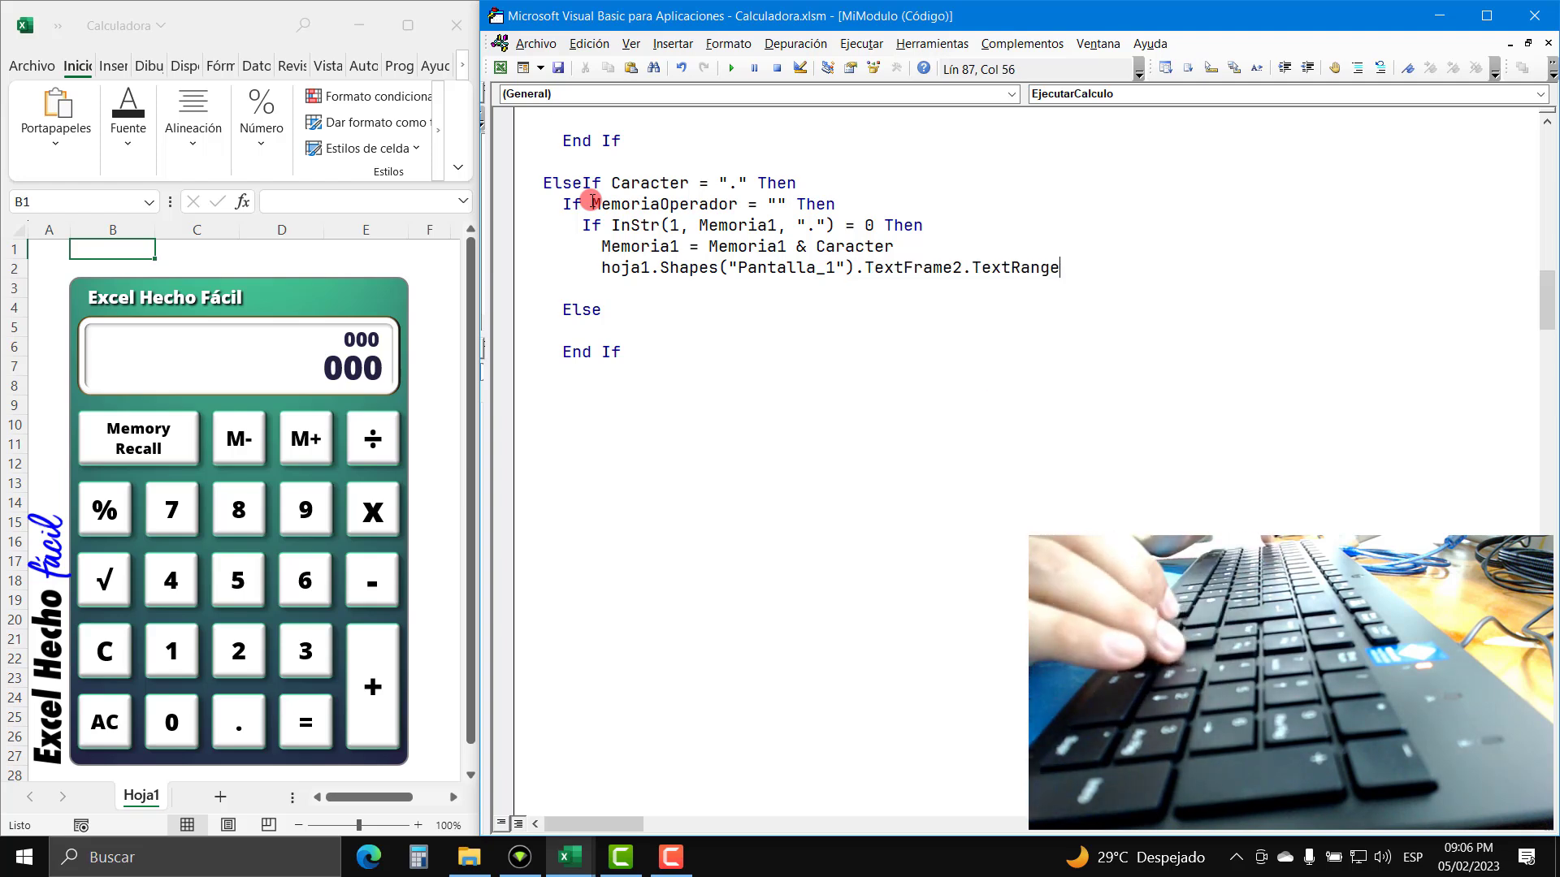
{"action": "type", "text": ".te"}
{"action": "key", "text": "Tab"}
{"action": "type", "text": "="}
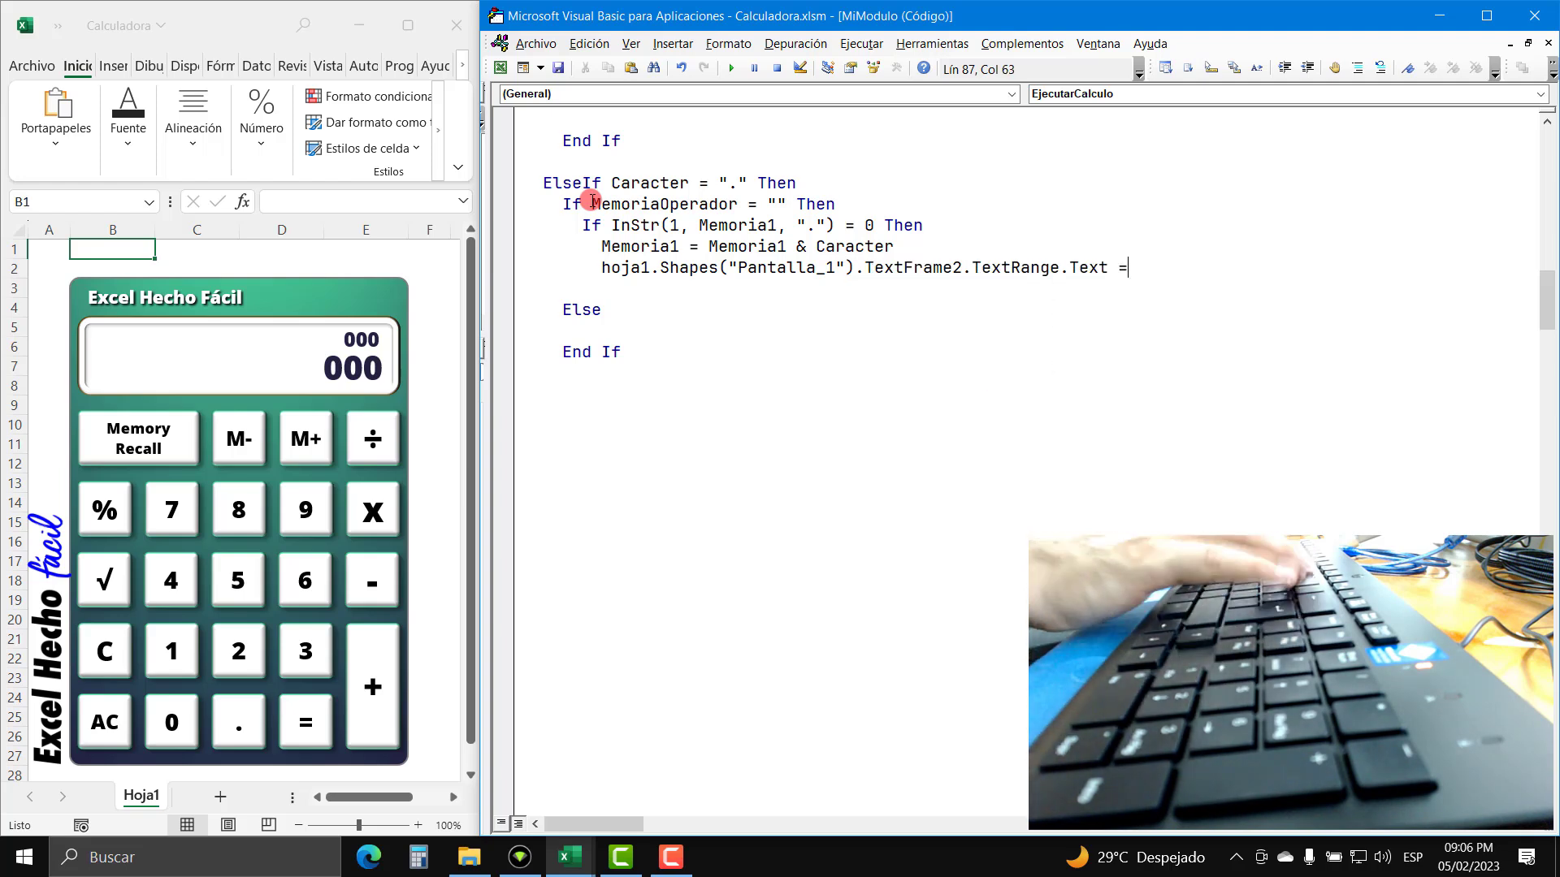
{"action": "type", "text": " memori"}
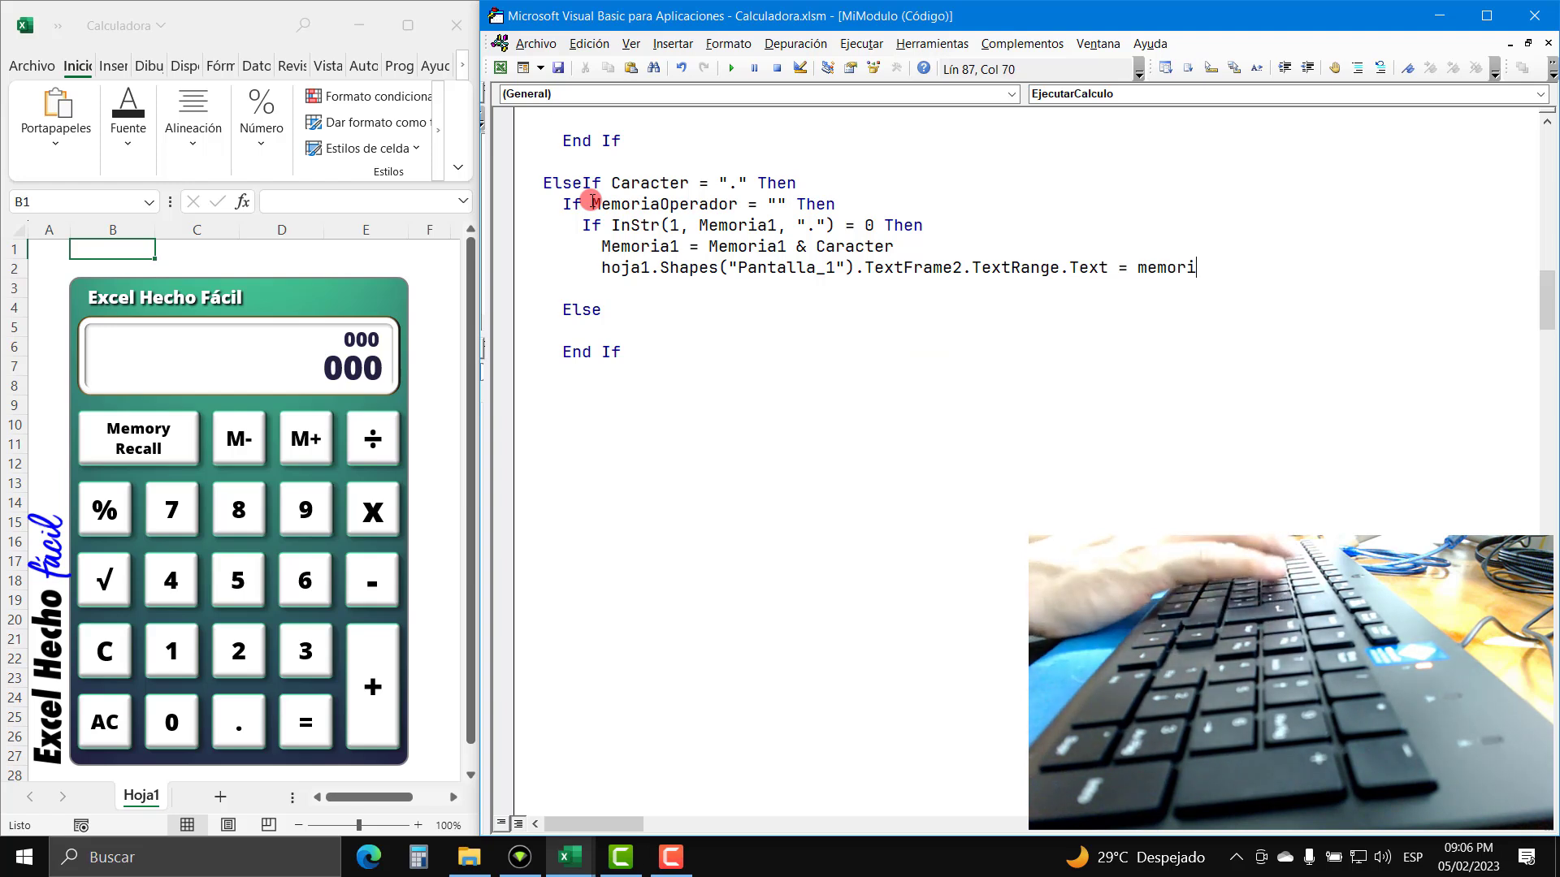
{"action": "type", "text": "a1"}
{"action": "key", "text": "Return"}
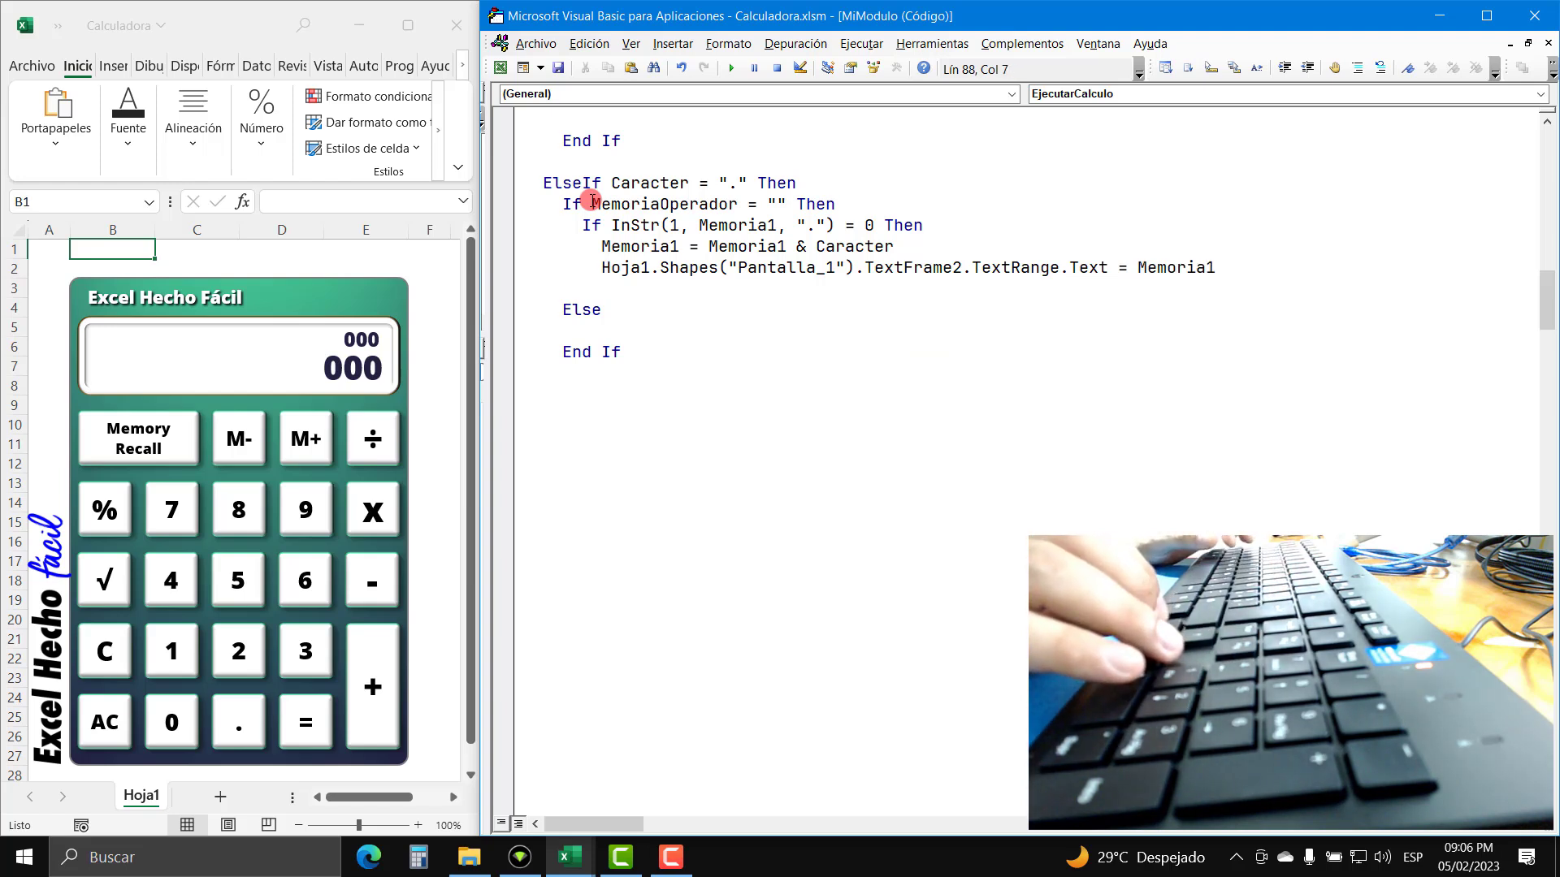
Close the check with End If and start an indented line under Else
{"action": "type", "text": "end if"}
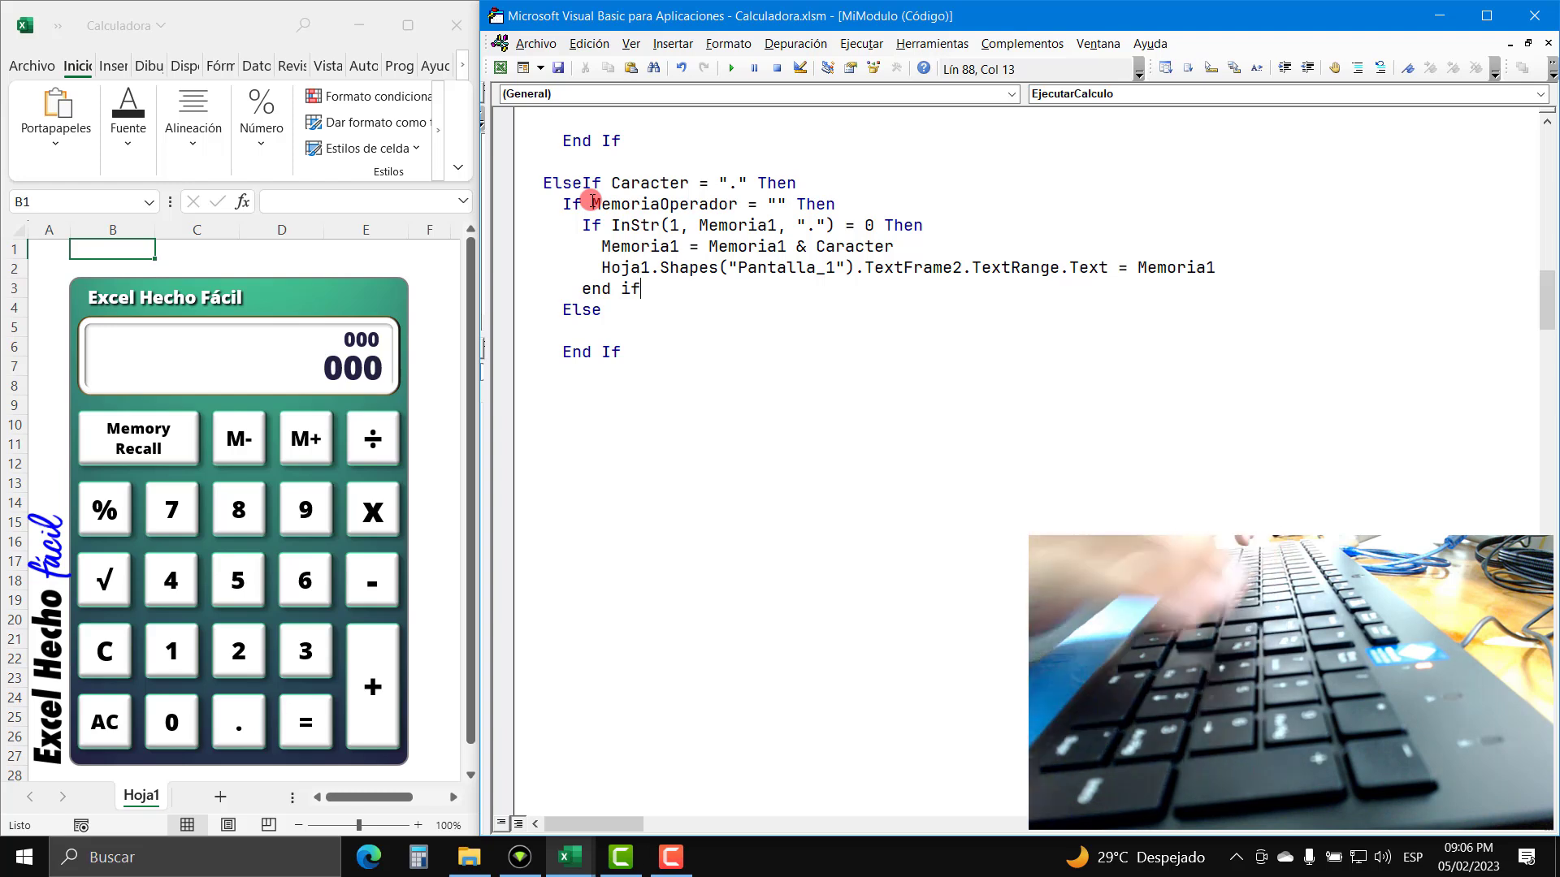
{"action": "key", "text": "Down"}
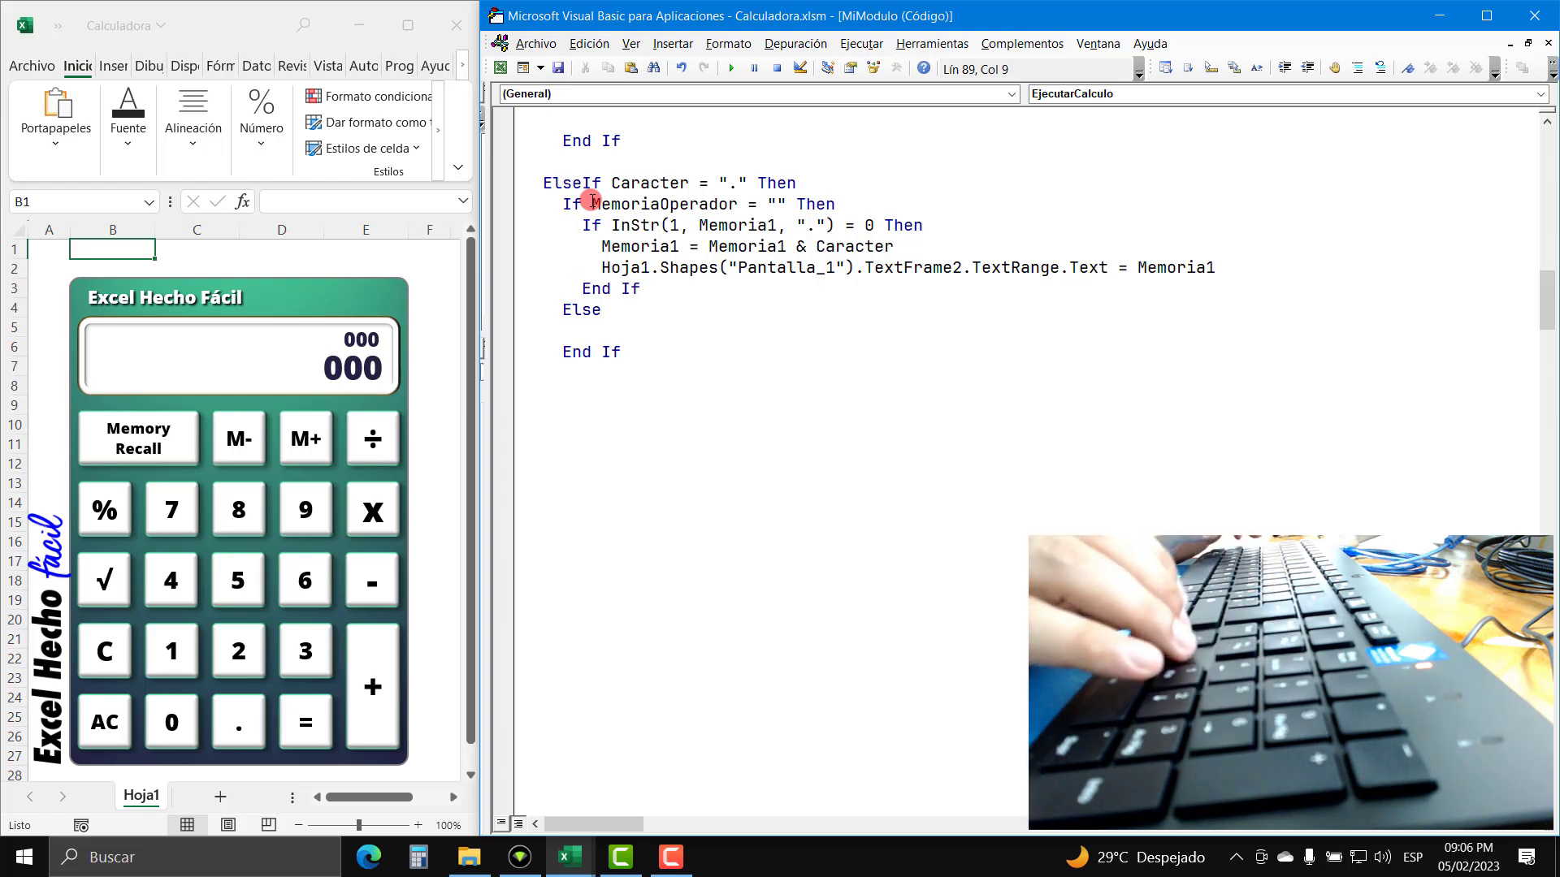
{"action": "key", "text": "Return"}
{"action": "key", "text": "Down"}
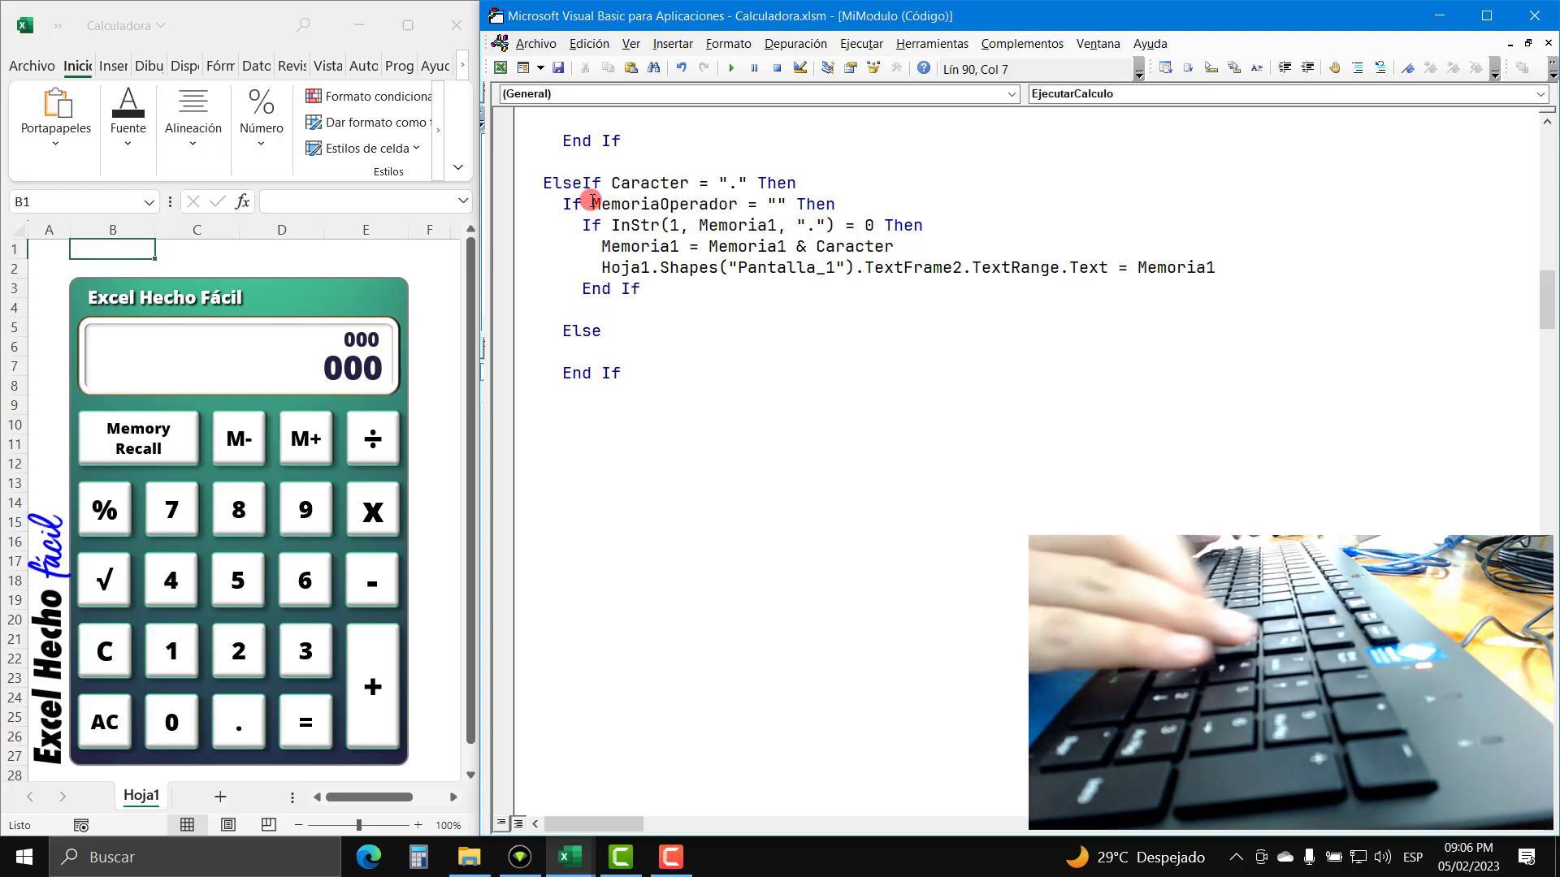
{"action": "key", "text": "Return"}
{"action": "key", "text": "Tab"}
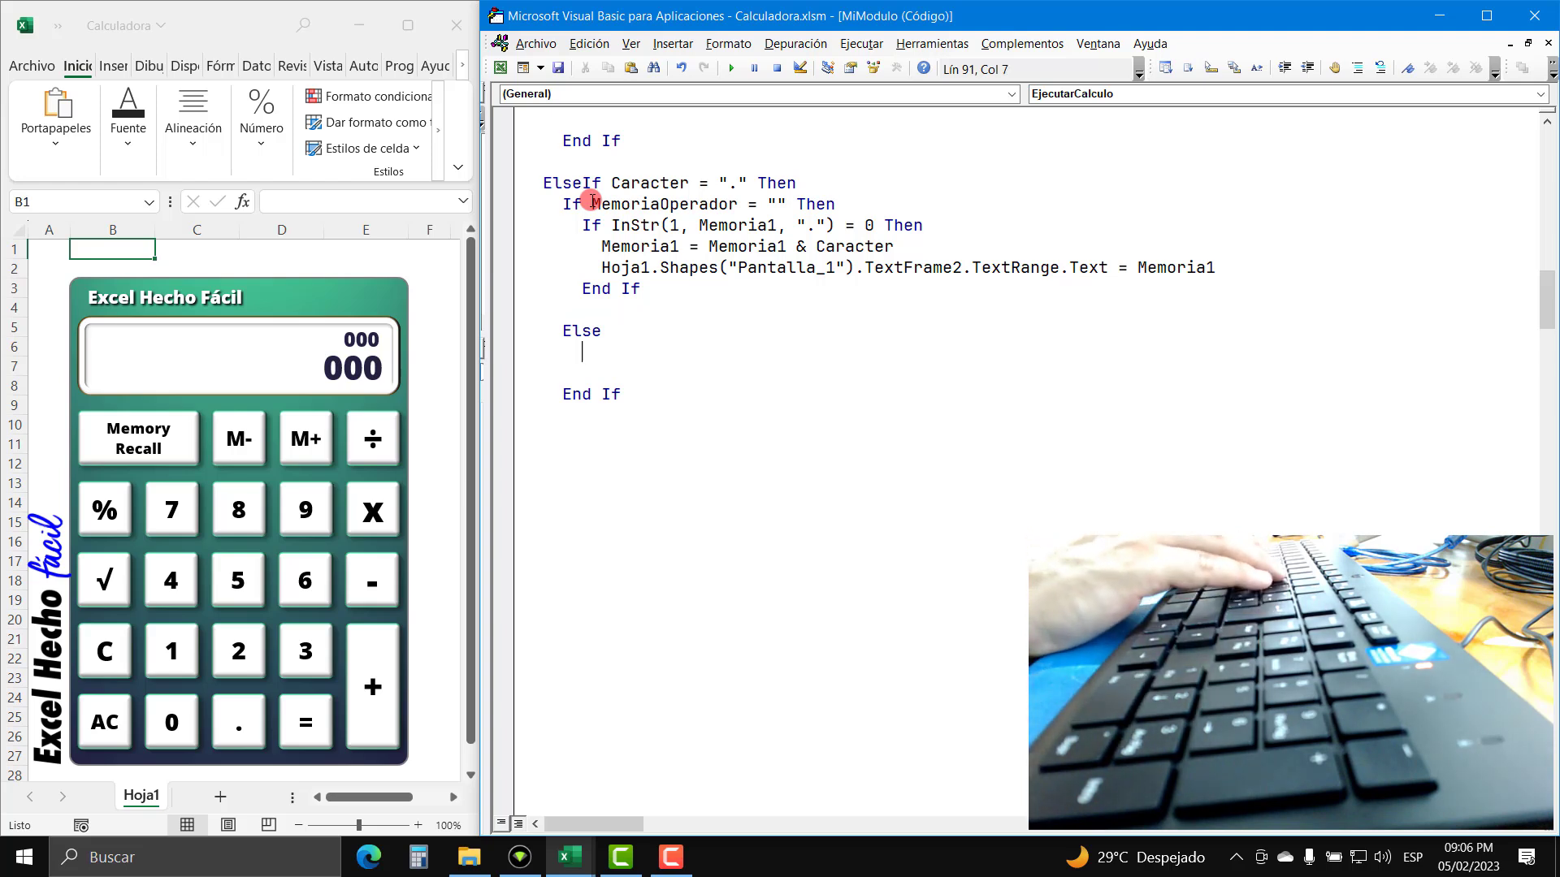
Add an If InStr(1, Memoria2, ".") = 0 Then block that appends Caracter to Memoria2
{"action": "type", "text": "if inst"}
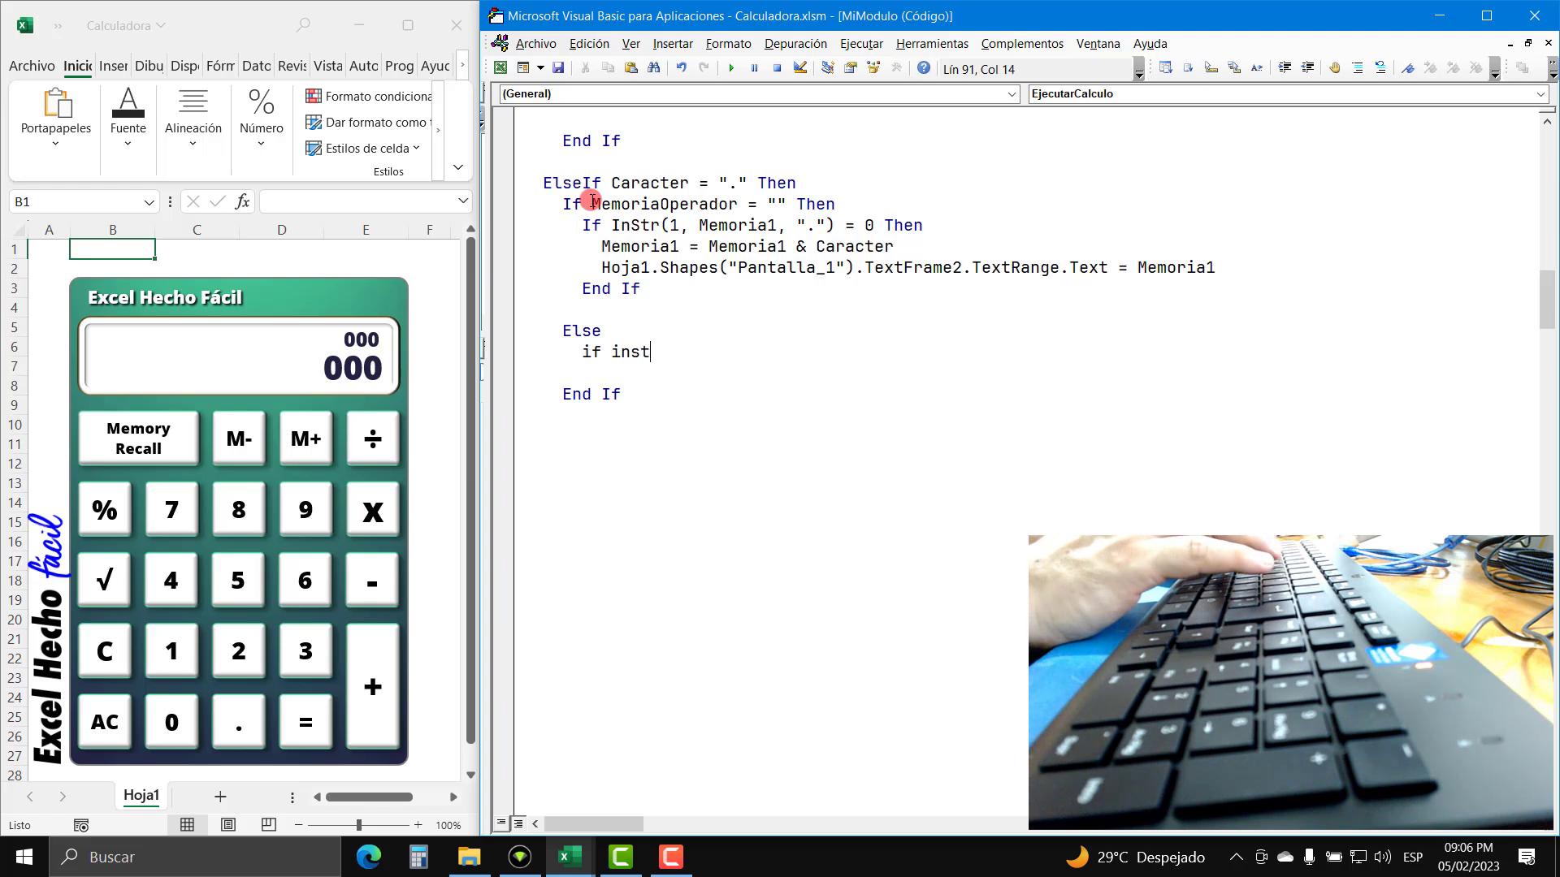
{"action": "type", "text": "r("}
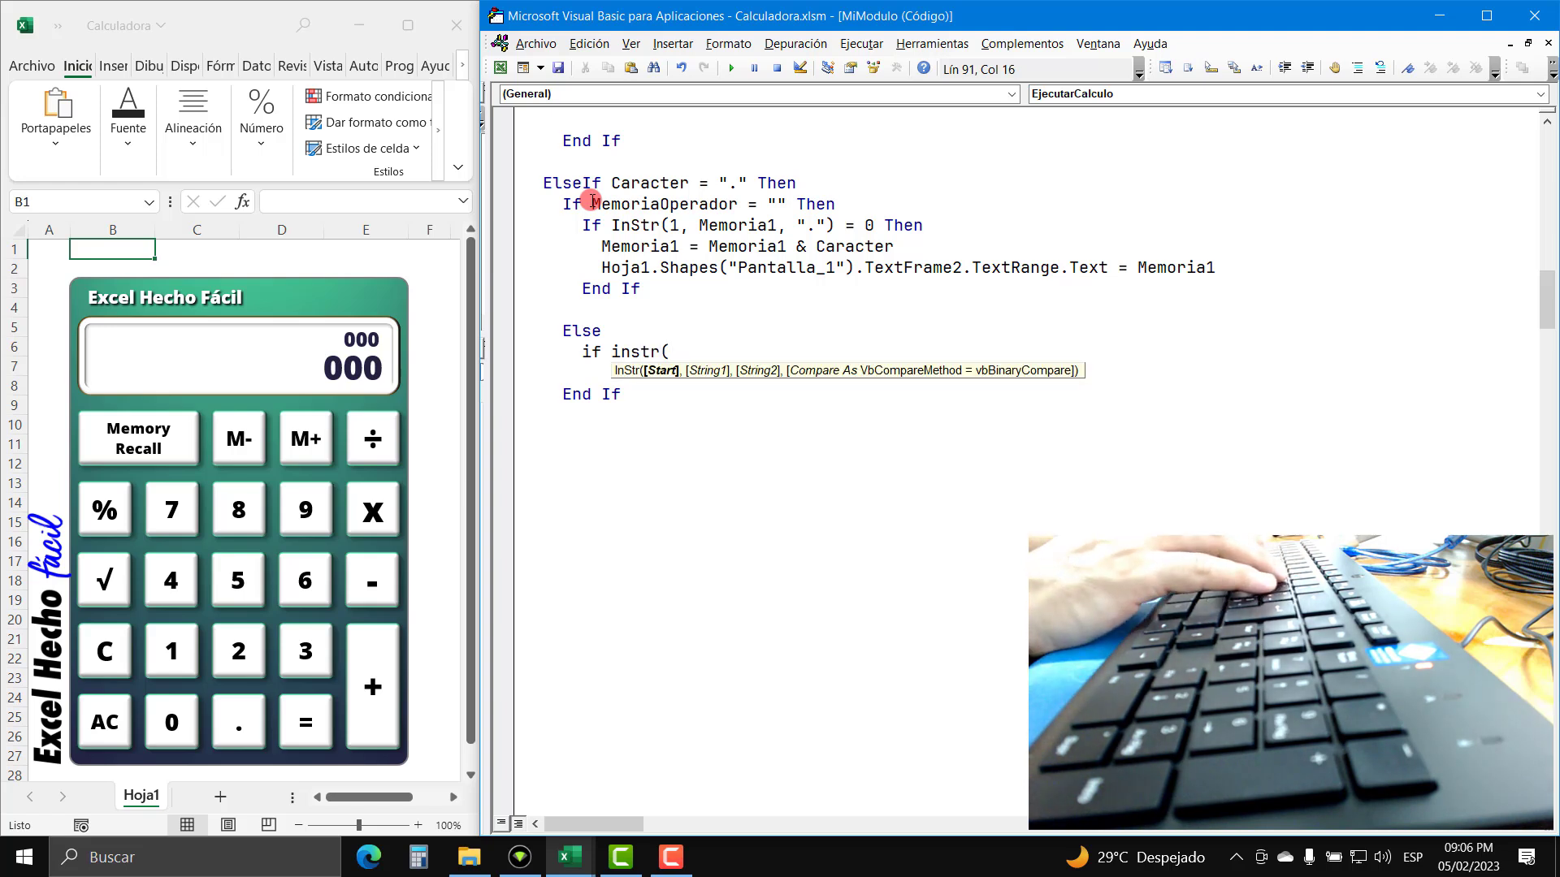
{"action": "type", "text": "1,memo"}
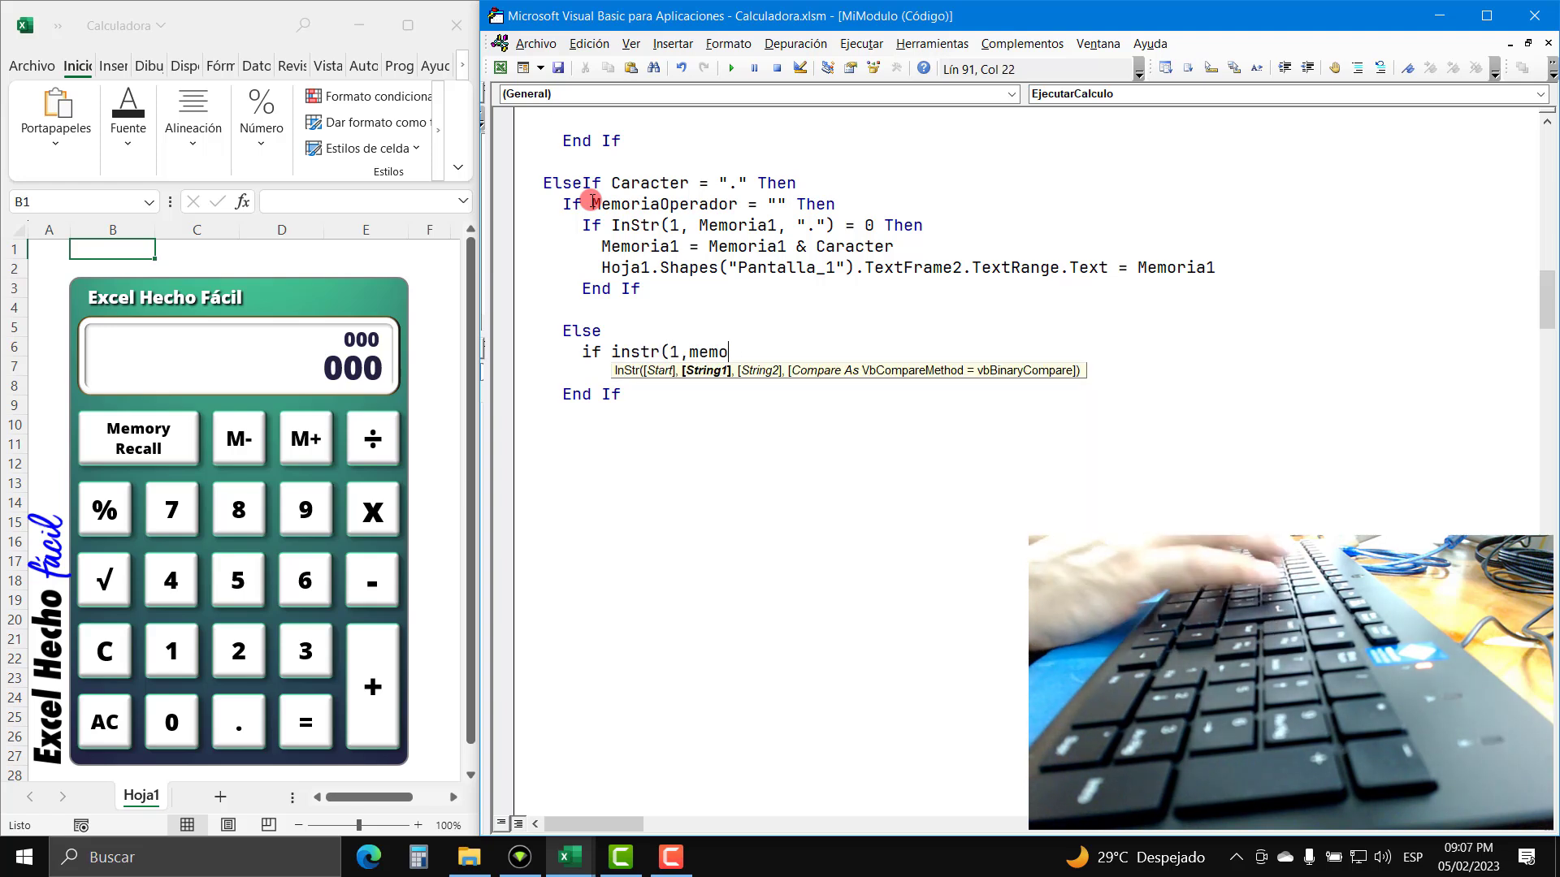
{"action": "type", "text": "ria2"}
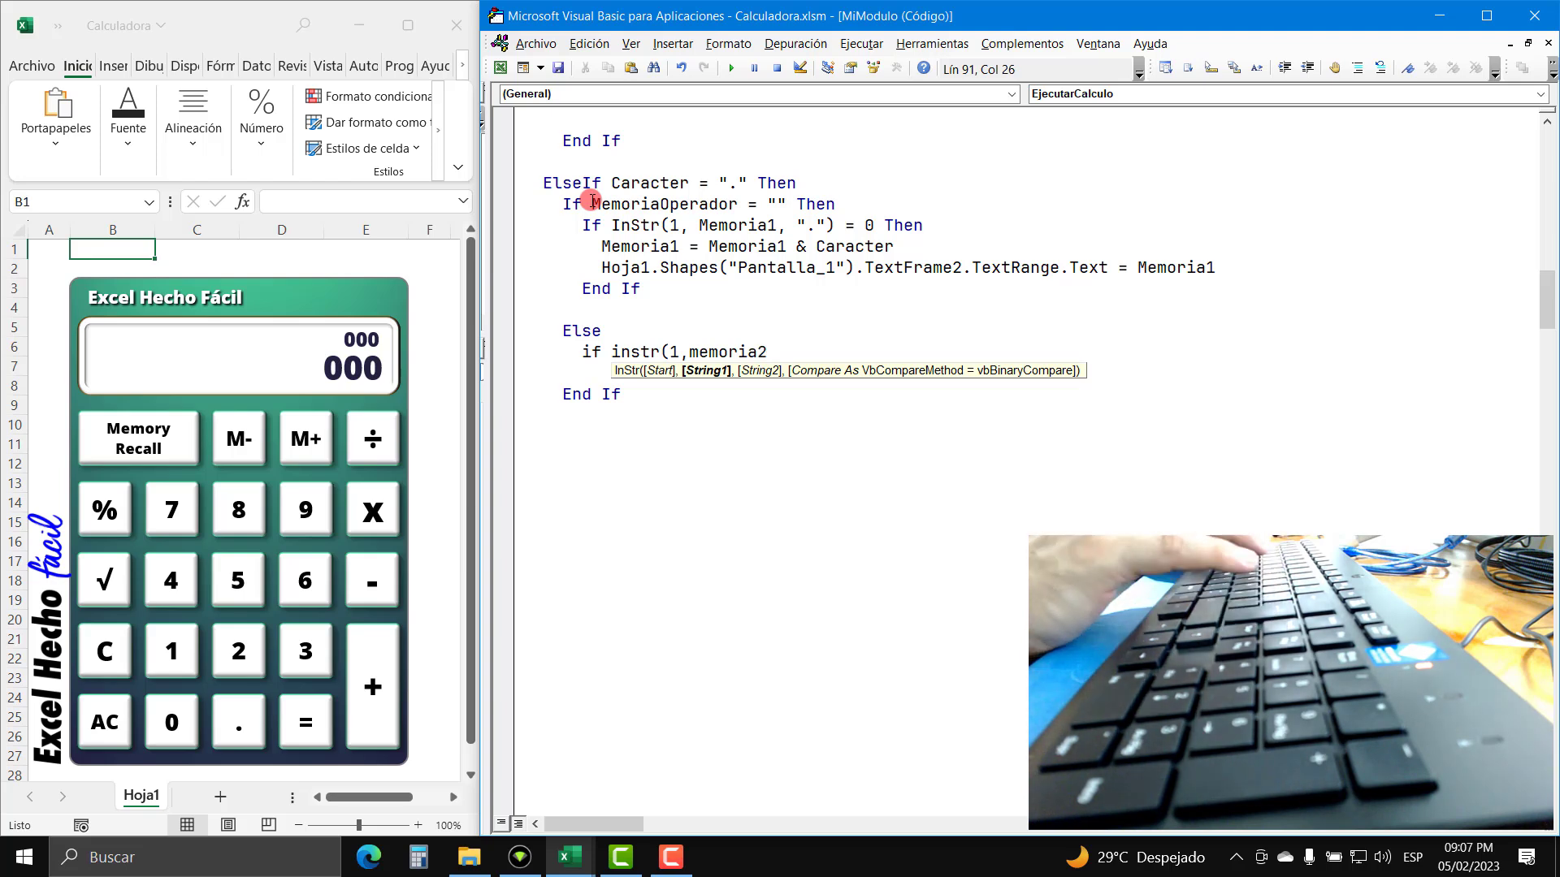
{"action": "type", "text": ",\"\""}
{"action": "key", "text": "Left"}
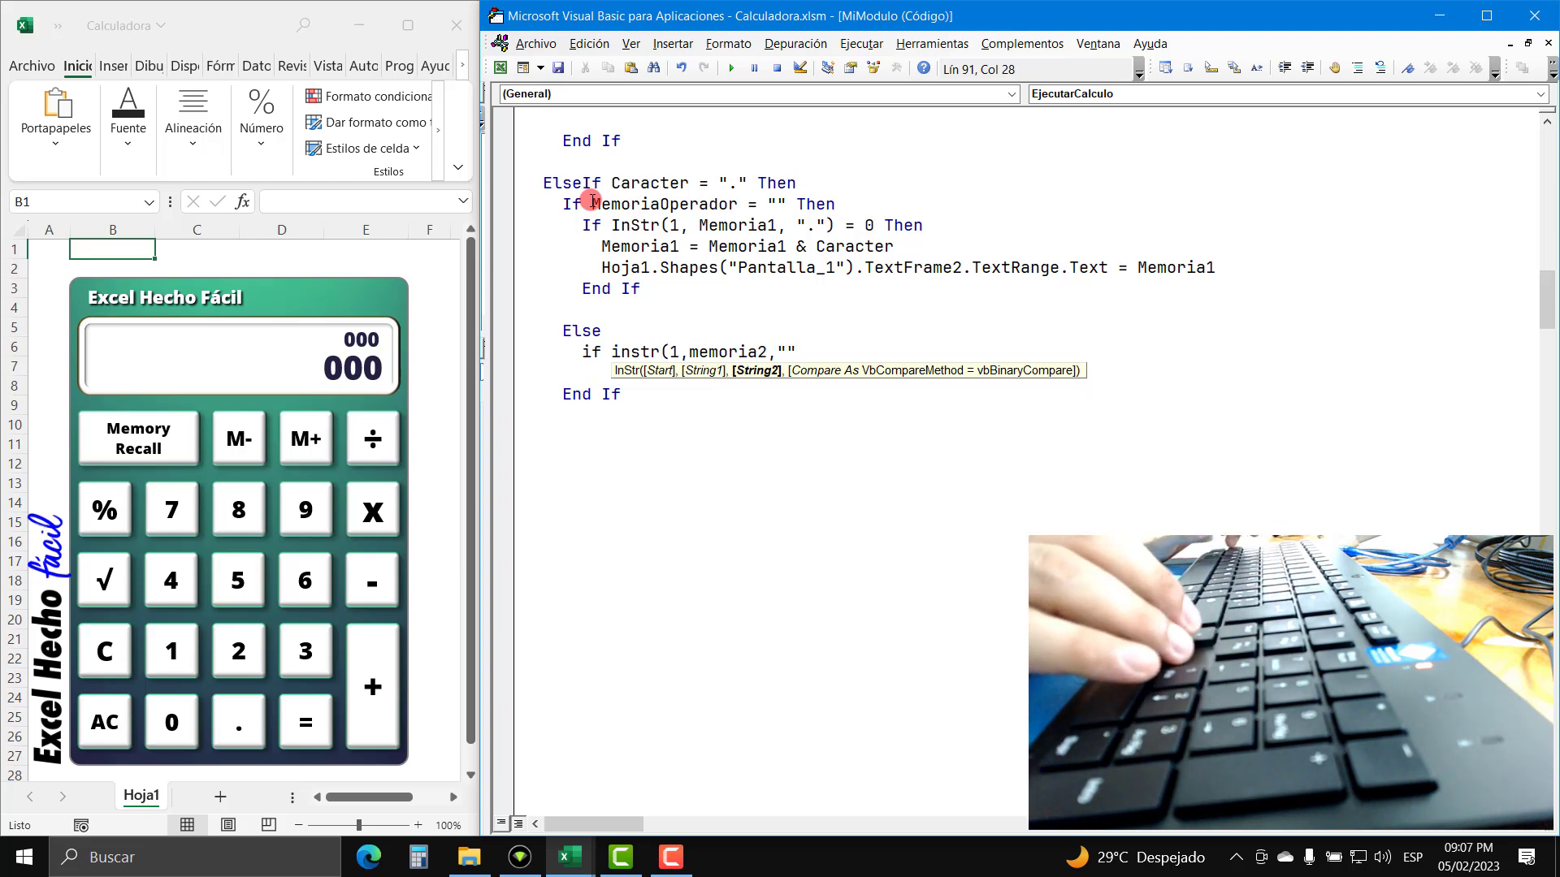
{"action": "type", "text": "."}
{"action": "key", "text": "Right"}
{"action": "type", "text": ")"}
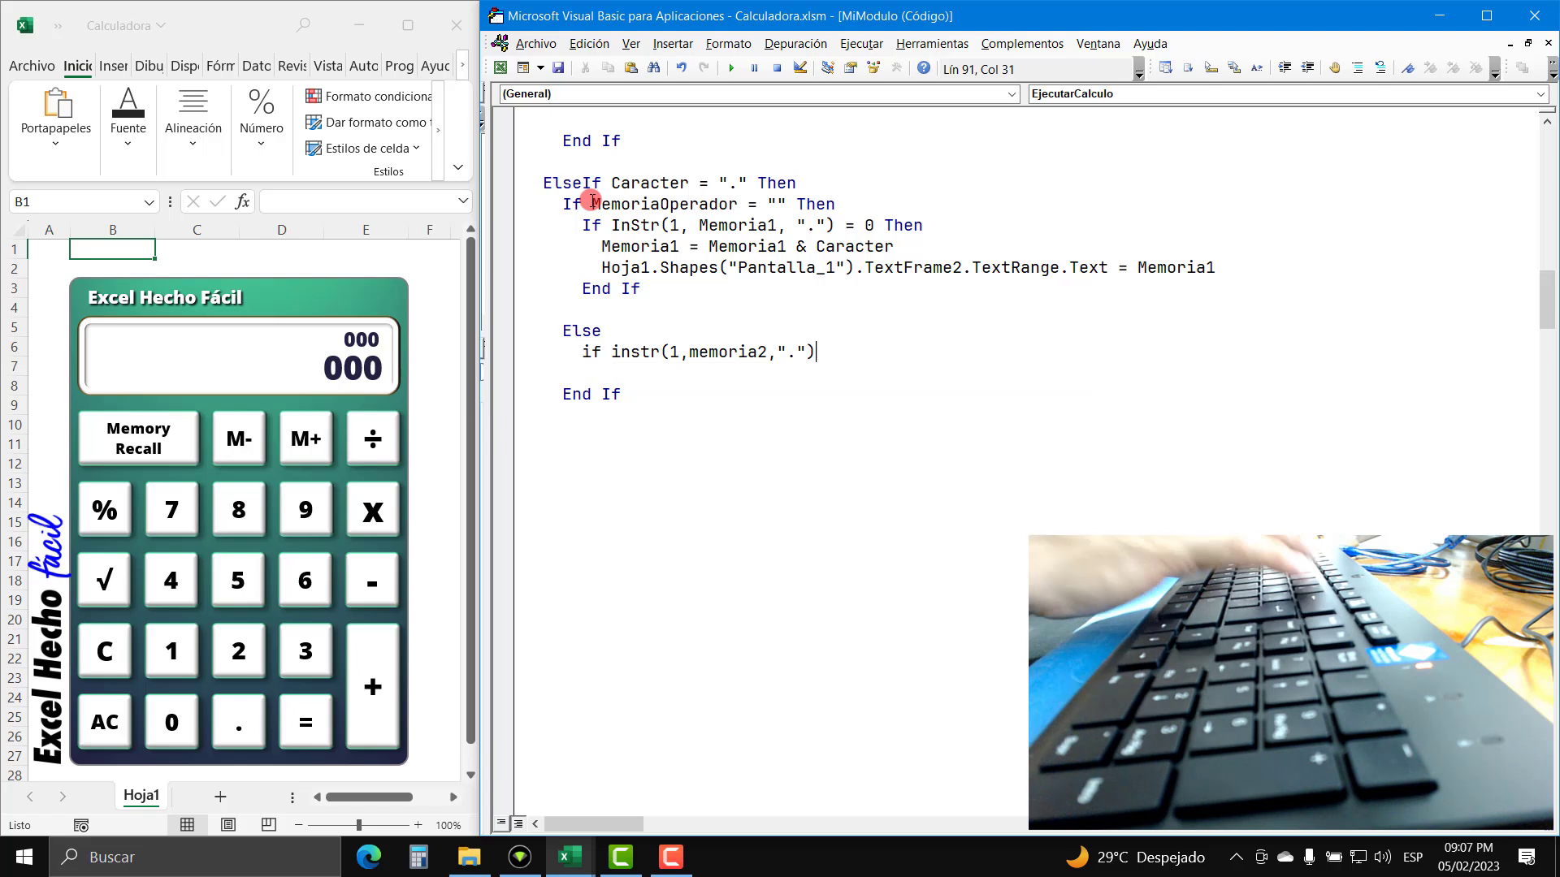
{"action": "type", "text": " = "}
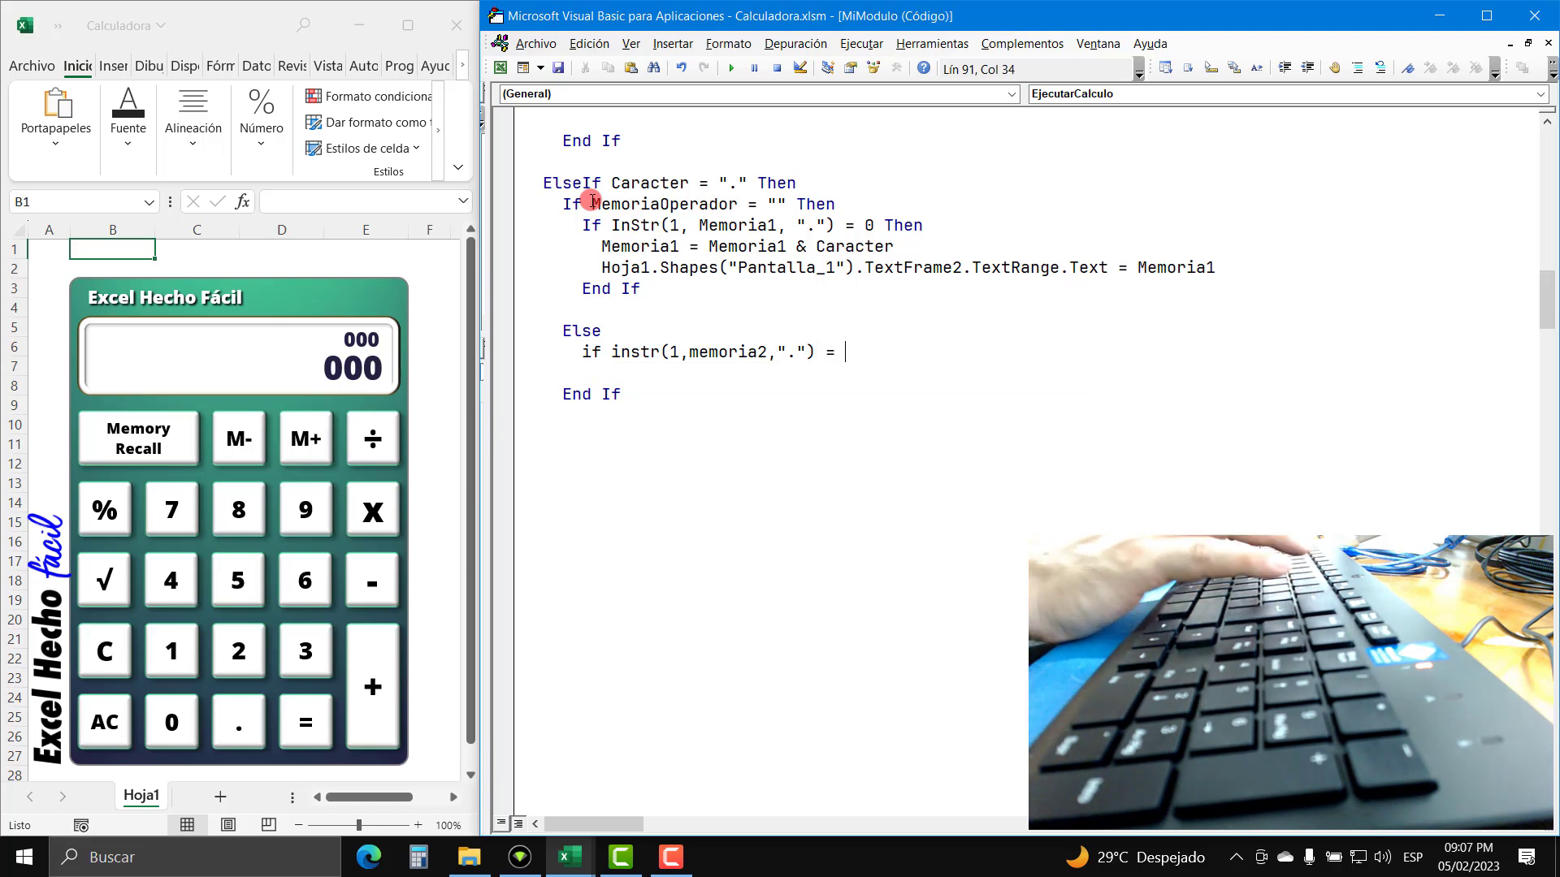
{"action": "type", "text": "0 then"}
{"action": "key", "text": "Return"}
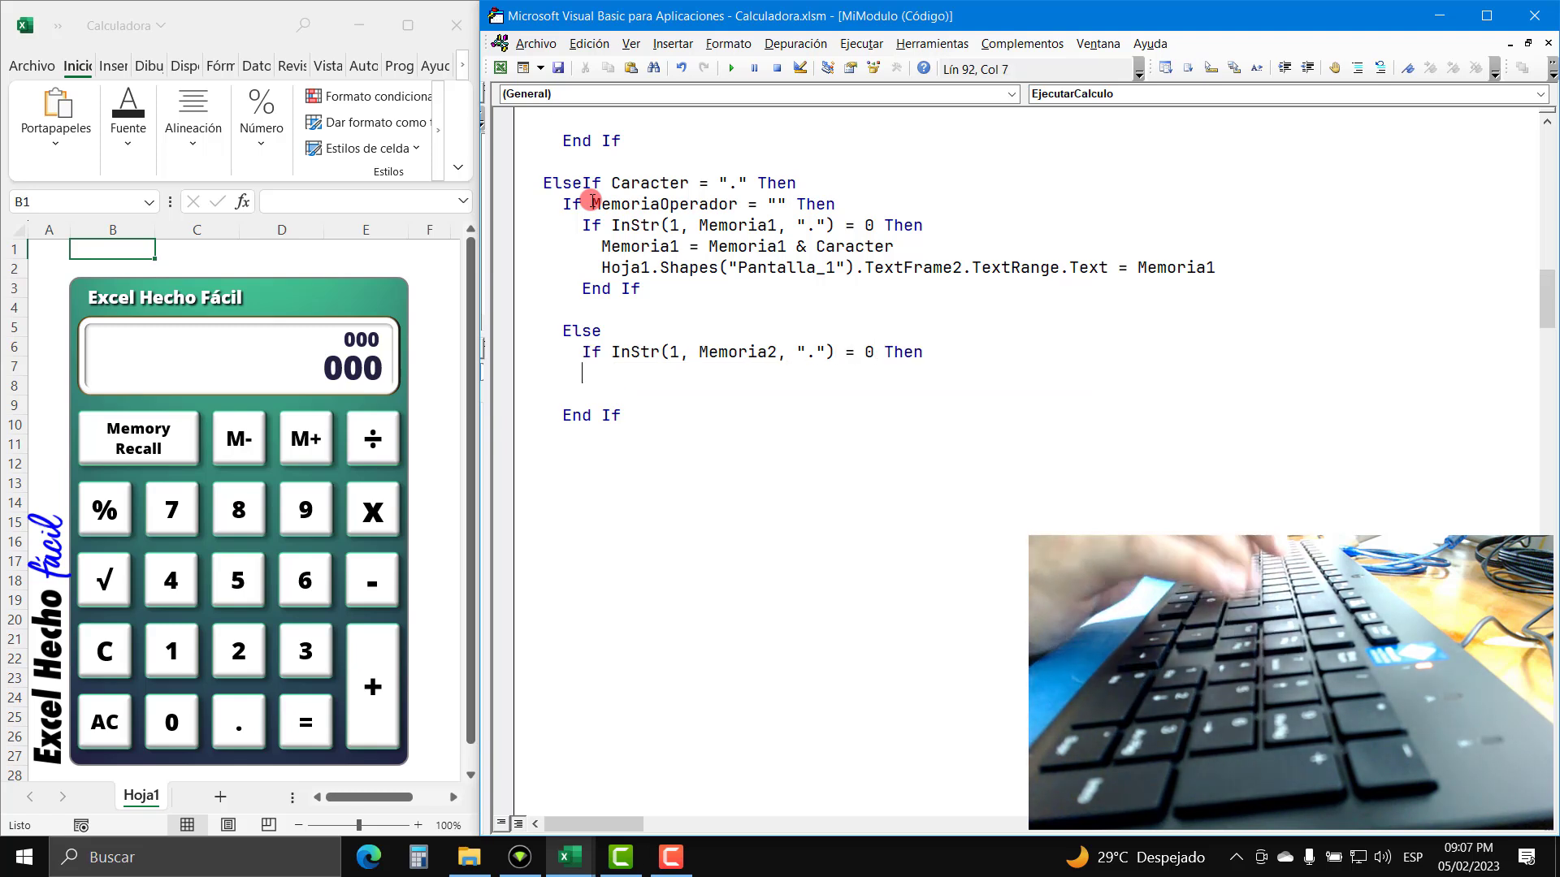
{"action": "type", "text": "n if"}
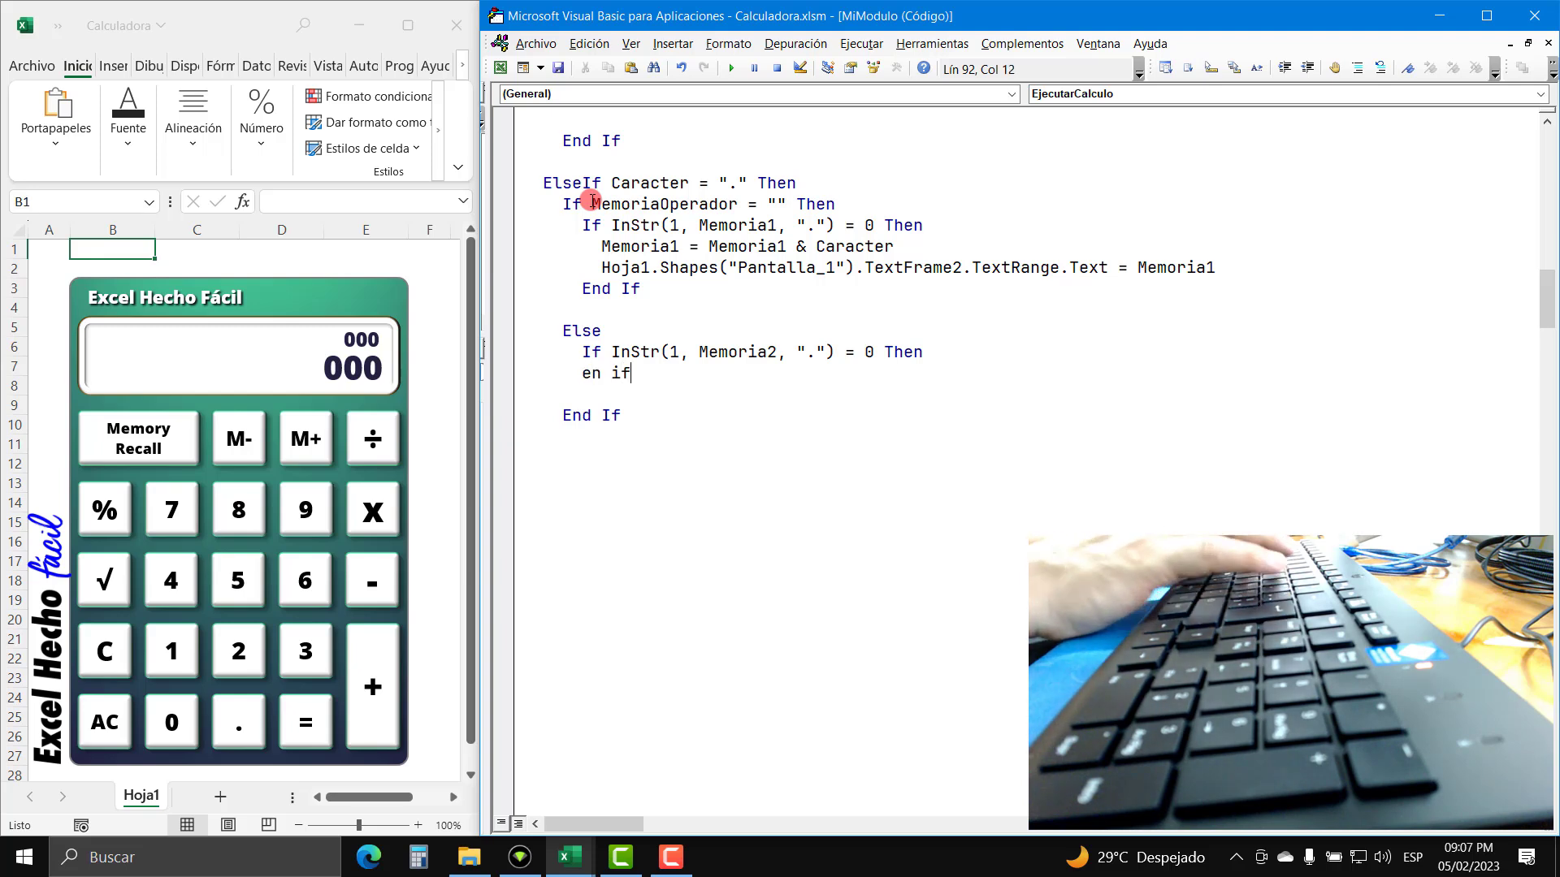
{"action": "key", "text": "BackSpace"}
{"action": "key", "text": "BackSpace"}
{"action": "key", "text": "BackSpace"}
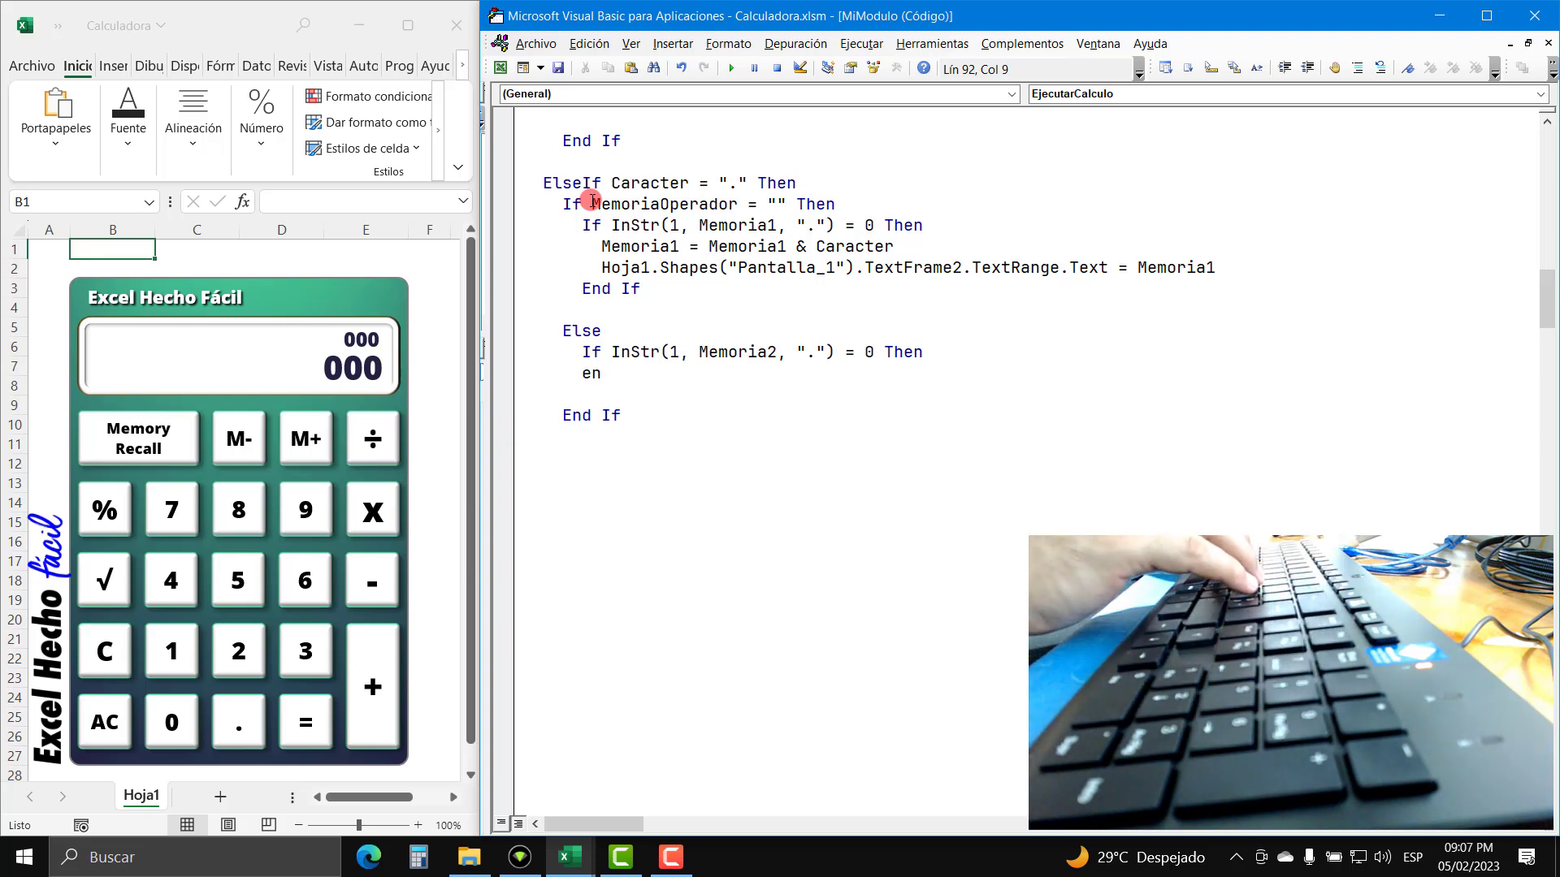
{"action": "type", "text": "d if"}
{"action": "key", "text": "Up"}
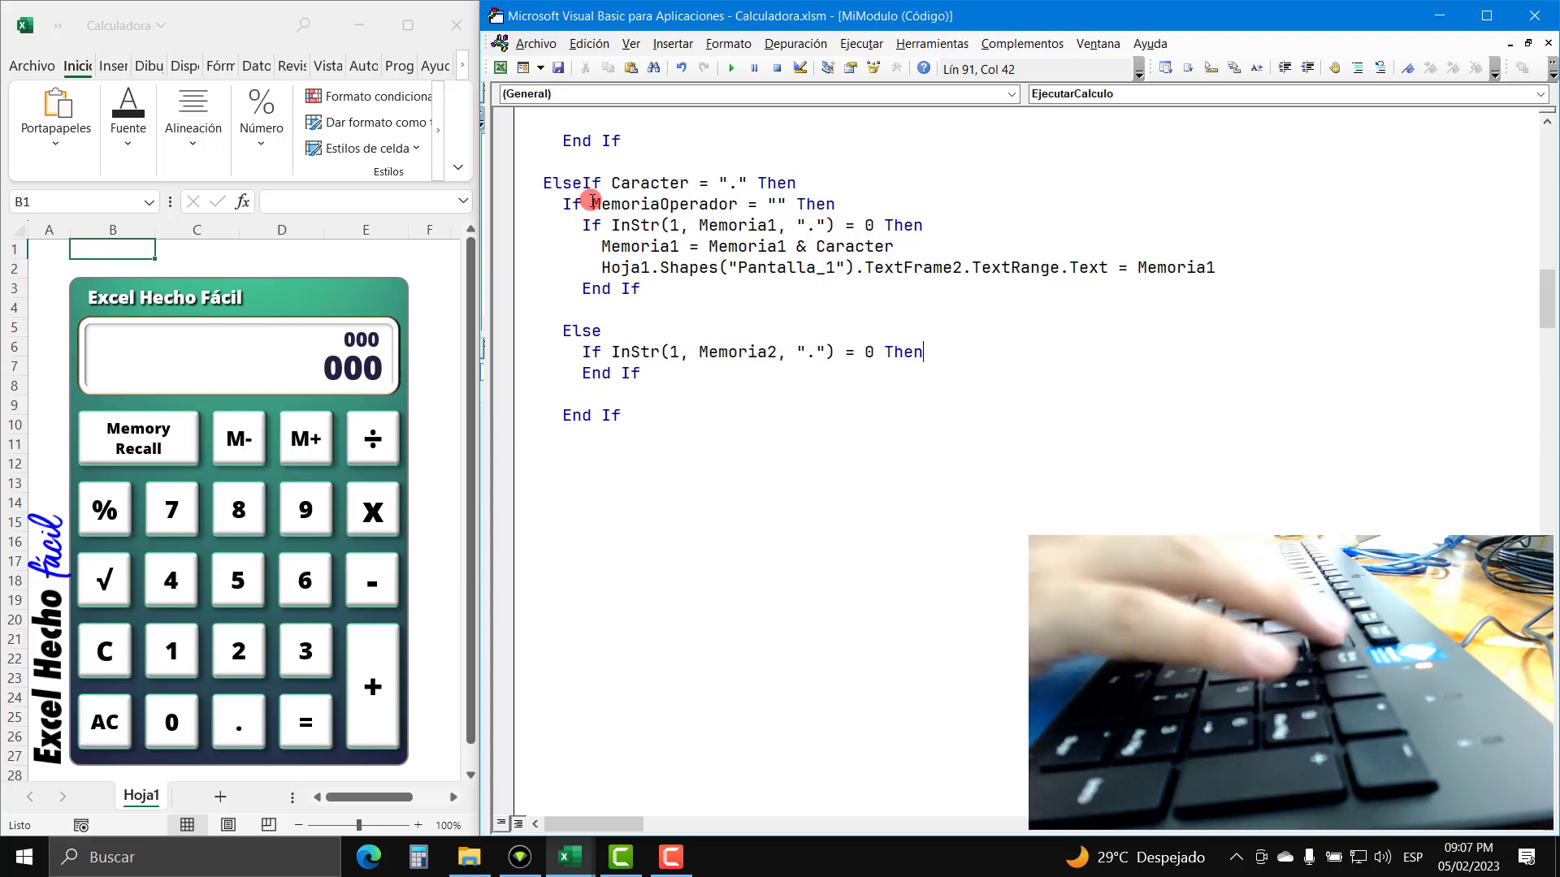
{"action": "key", "text": "Return"}
{"action": "key", "text": "Tab"}
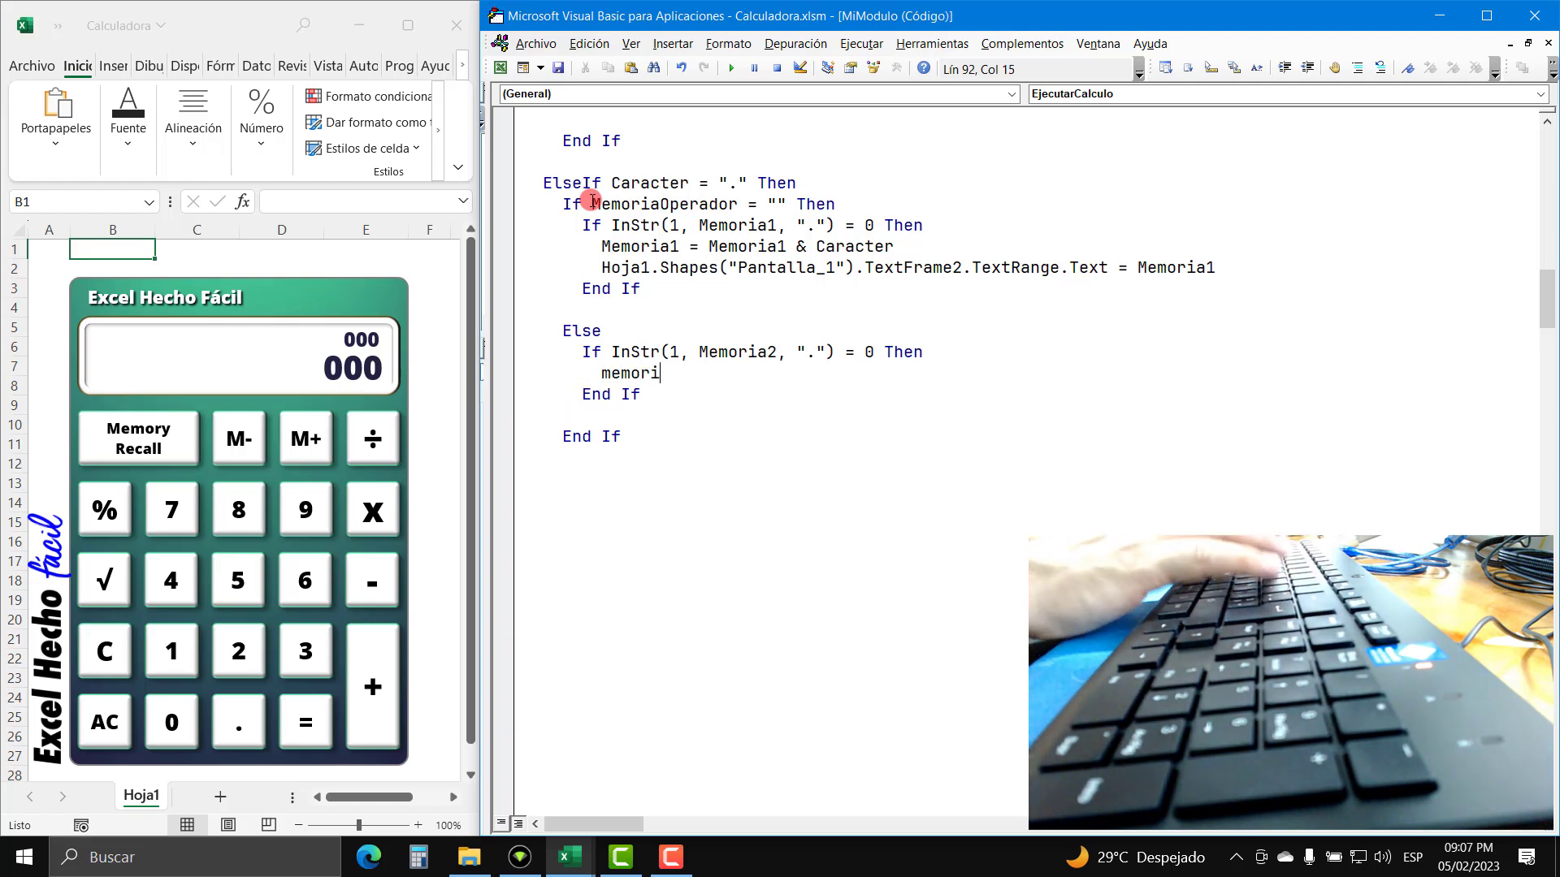
{"action": "type", "text": "2 = memor"}
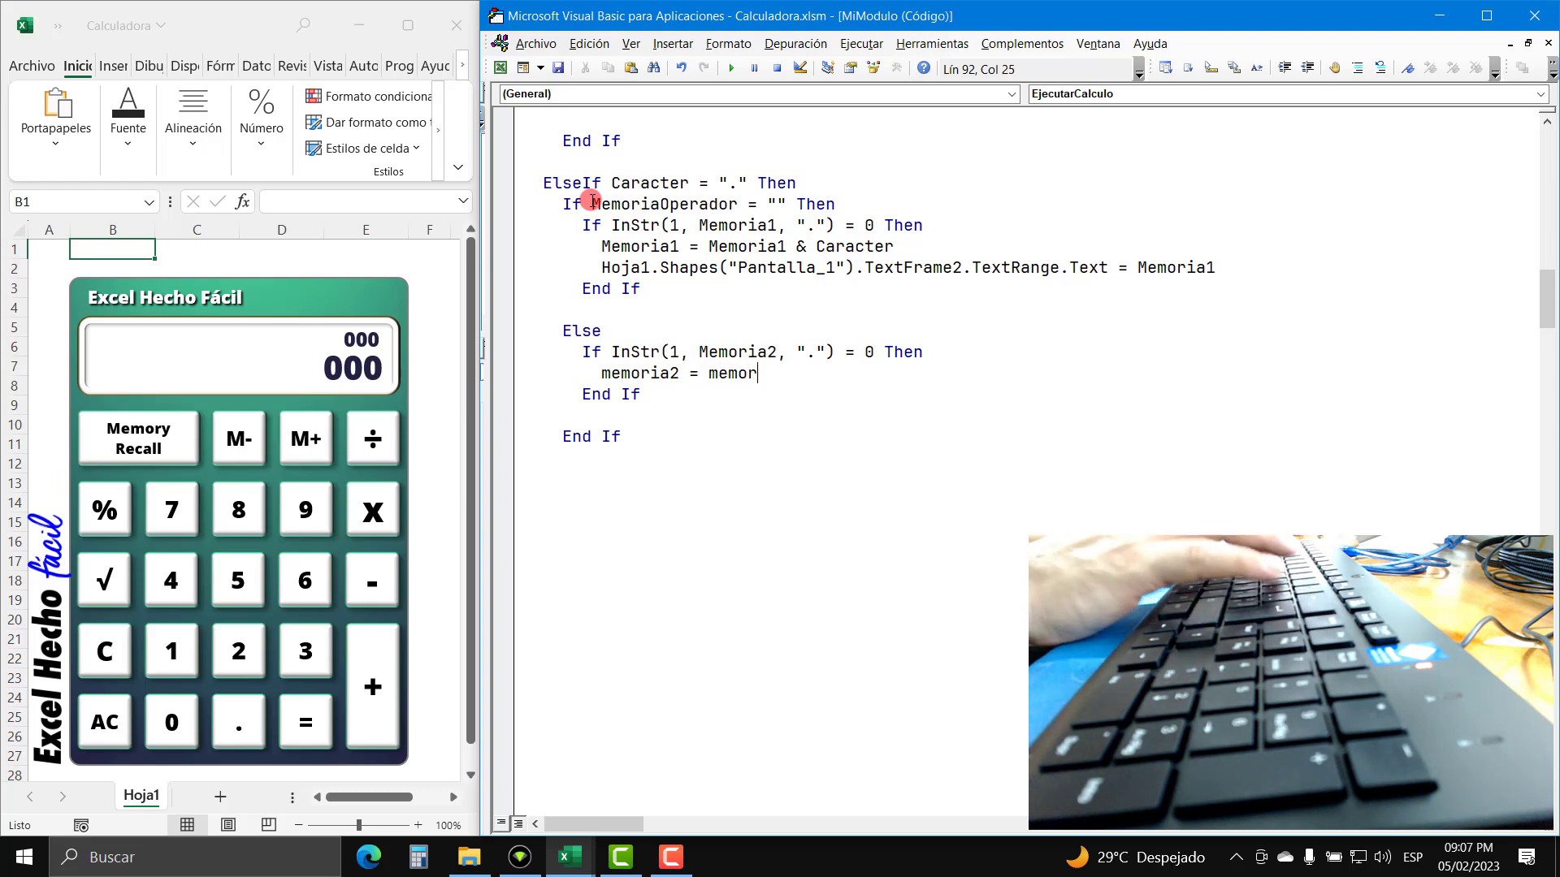
{"action": "type", "text": "ia 2"}
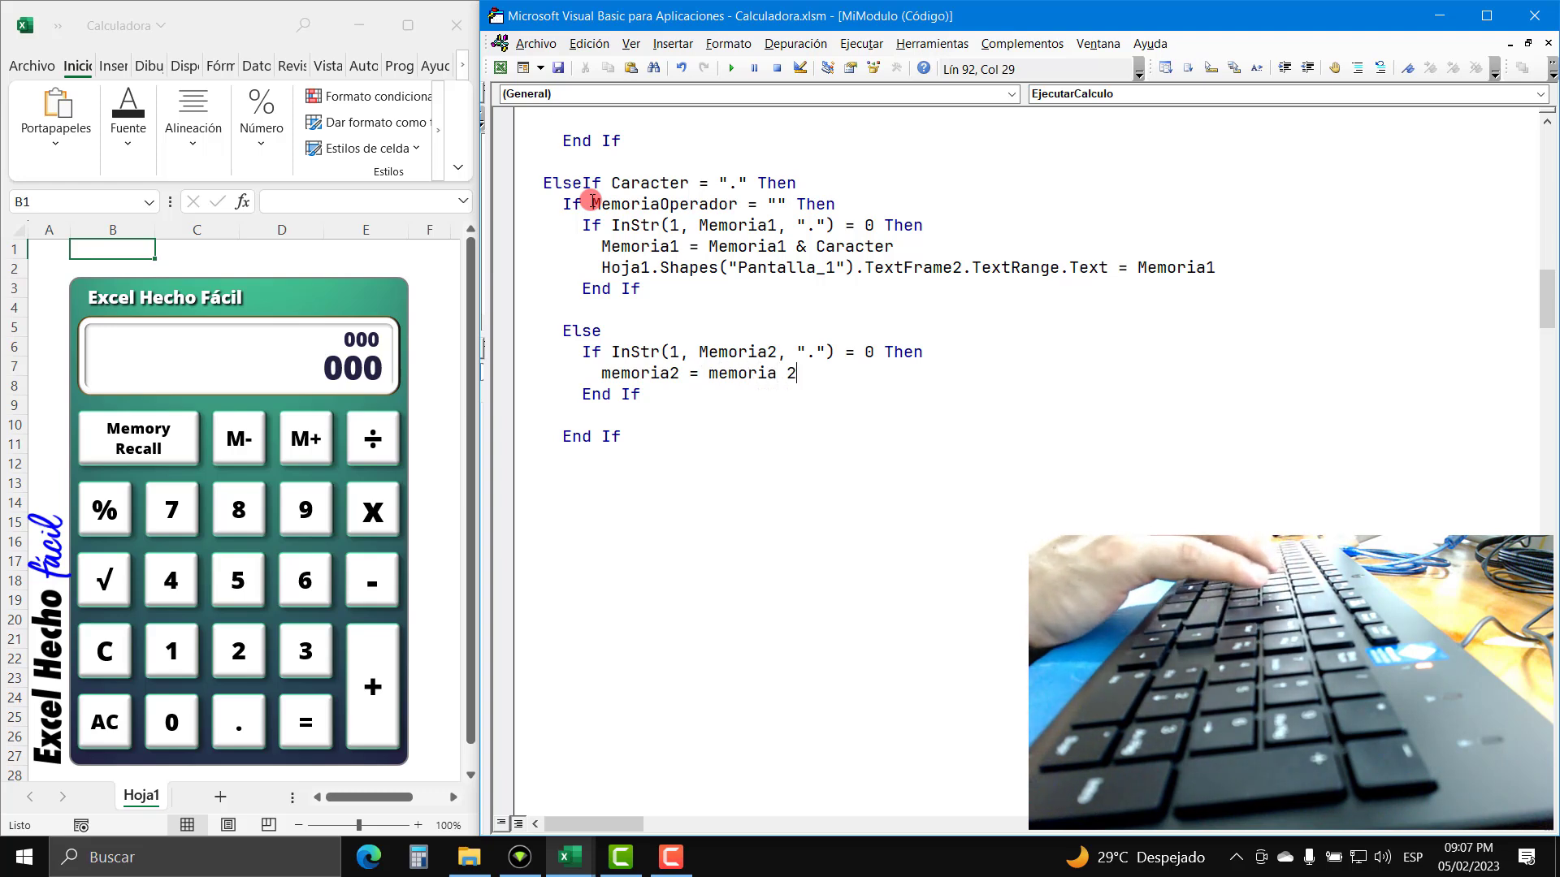
{"action": "key", "text": "BackSpace"}
{"action": "key", "text": "BackSpace"}
{"action": "type", "text": "2 "}
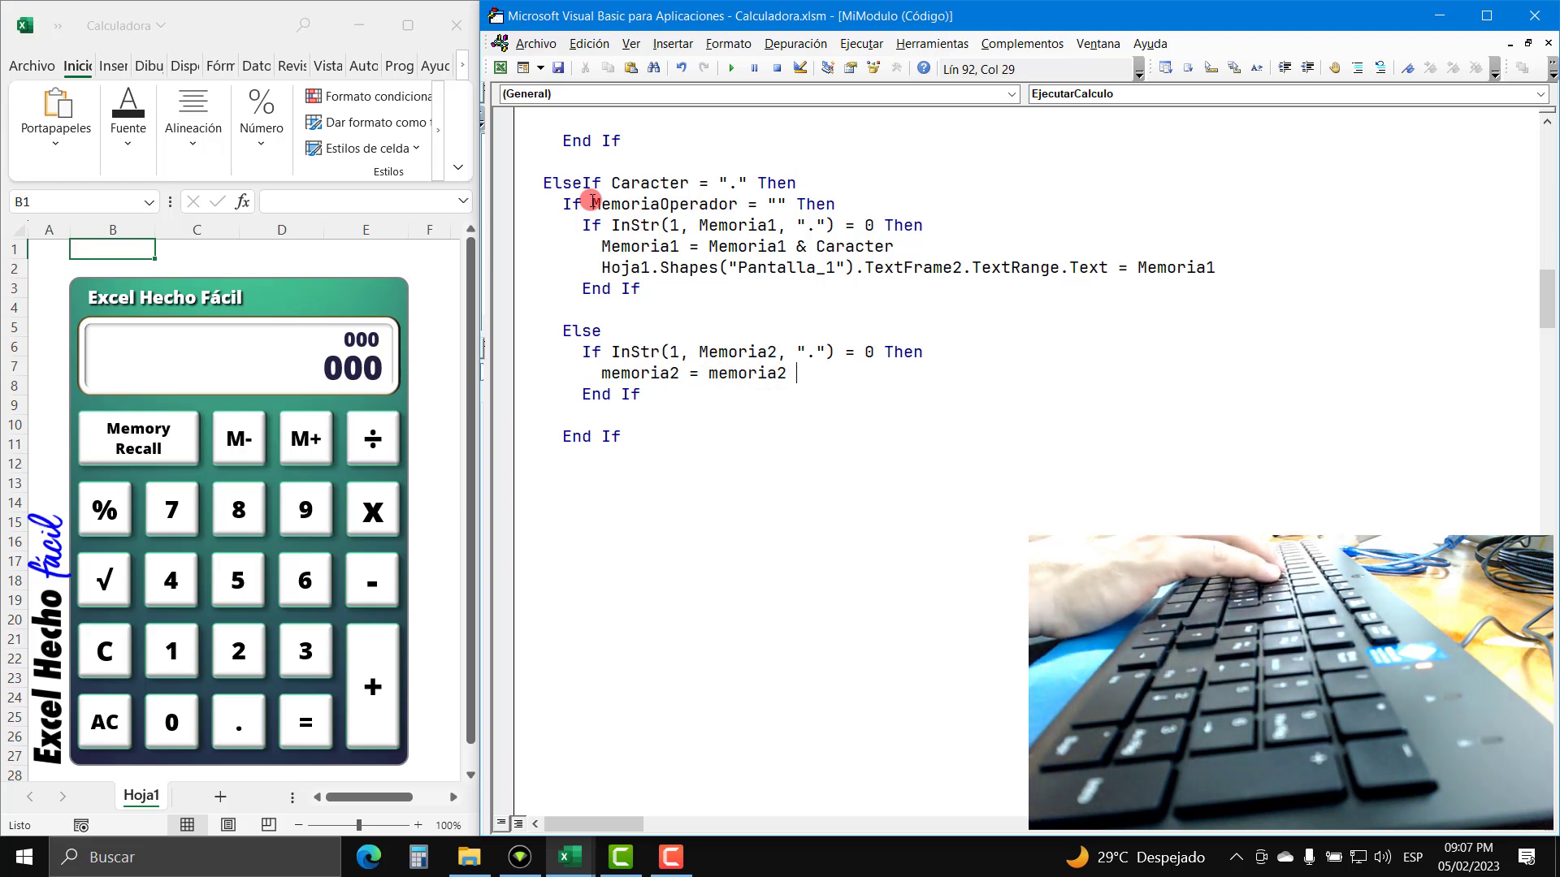
{"action": "type", "text": "& caracter"}
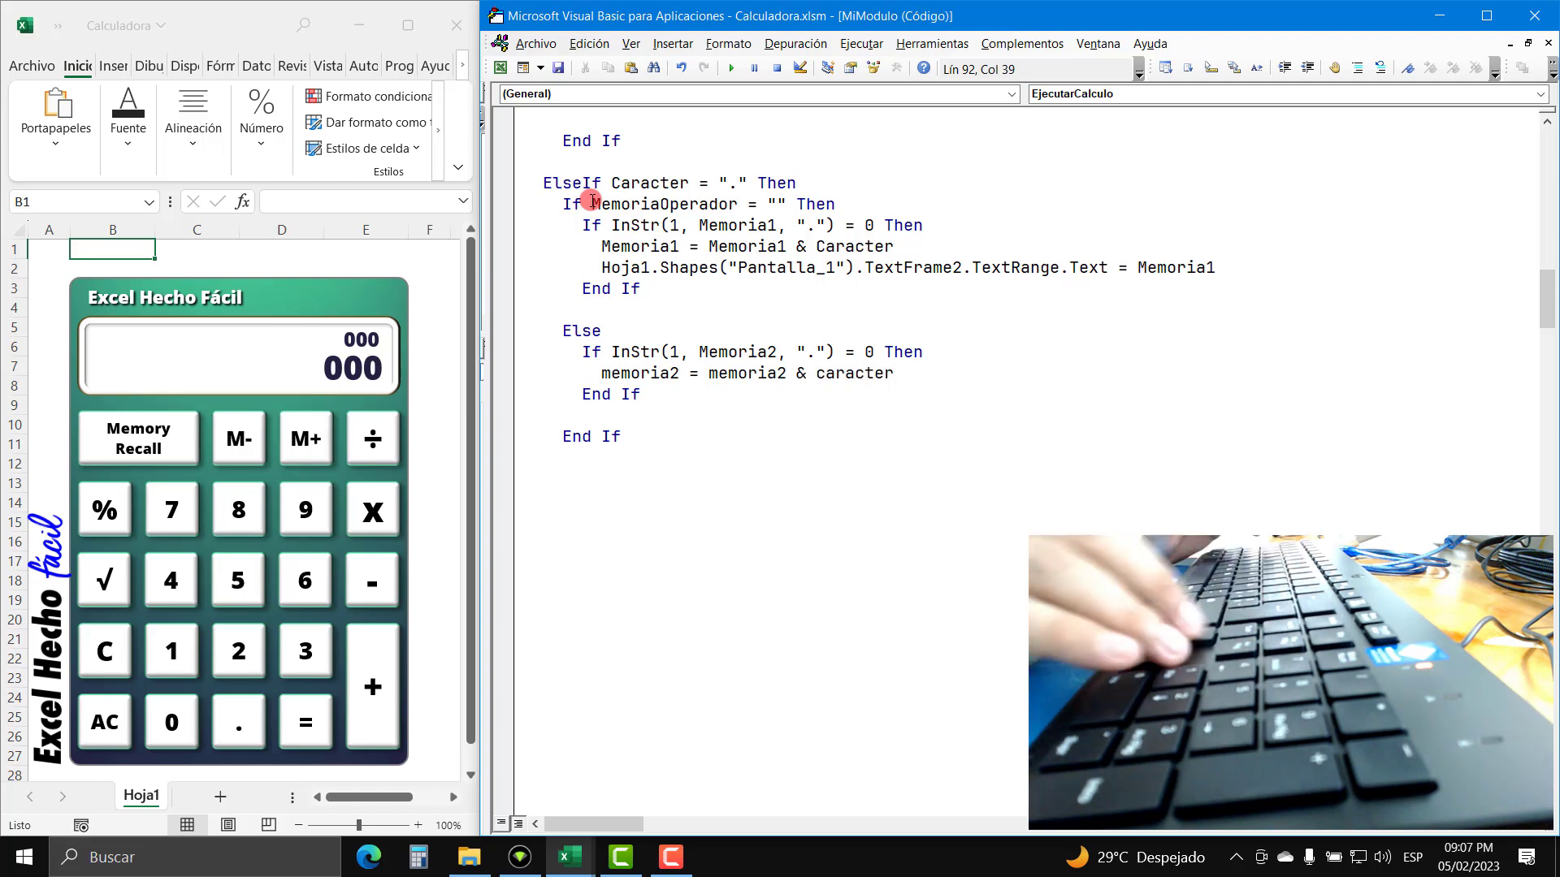
{"action": "key", "text": "Return"}
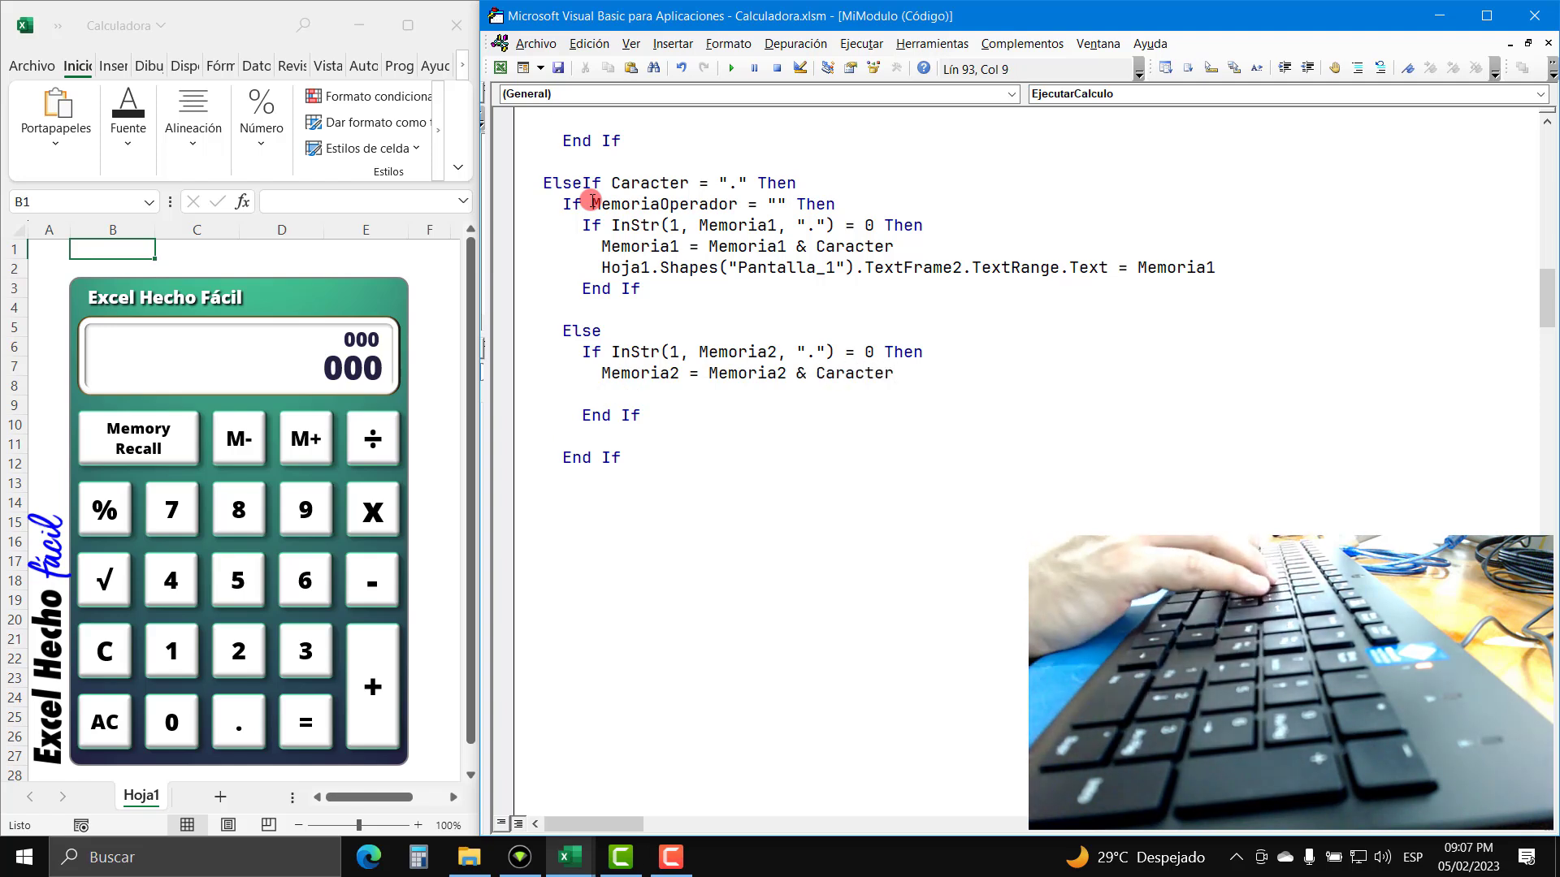
Show Memoria2 with Hoja1.Shapes("Pantalla_1").TextFrame2.TextRange.Text = Memoria2
{"action": "type", "text": "hoja1"}
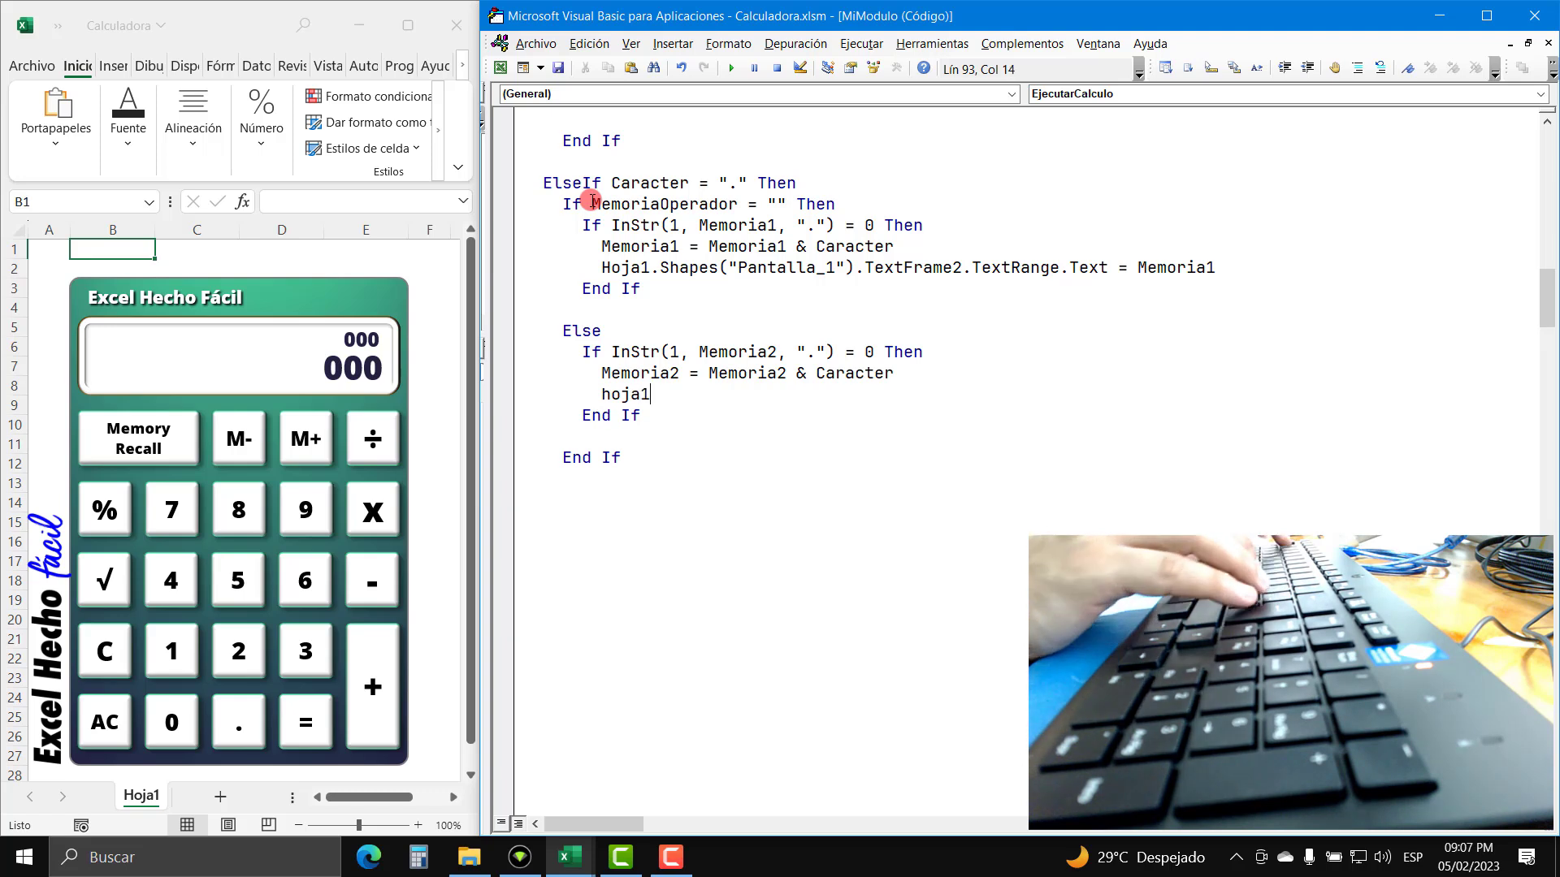
{"action": "type", "text": ".sha"}
{"action": "key", "text": "Tab"}
{"action": "type", "text": "("}
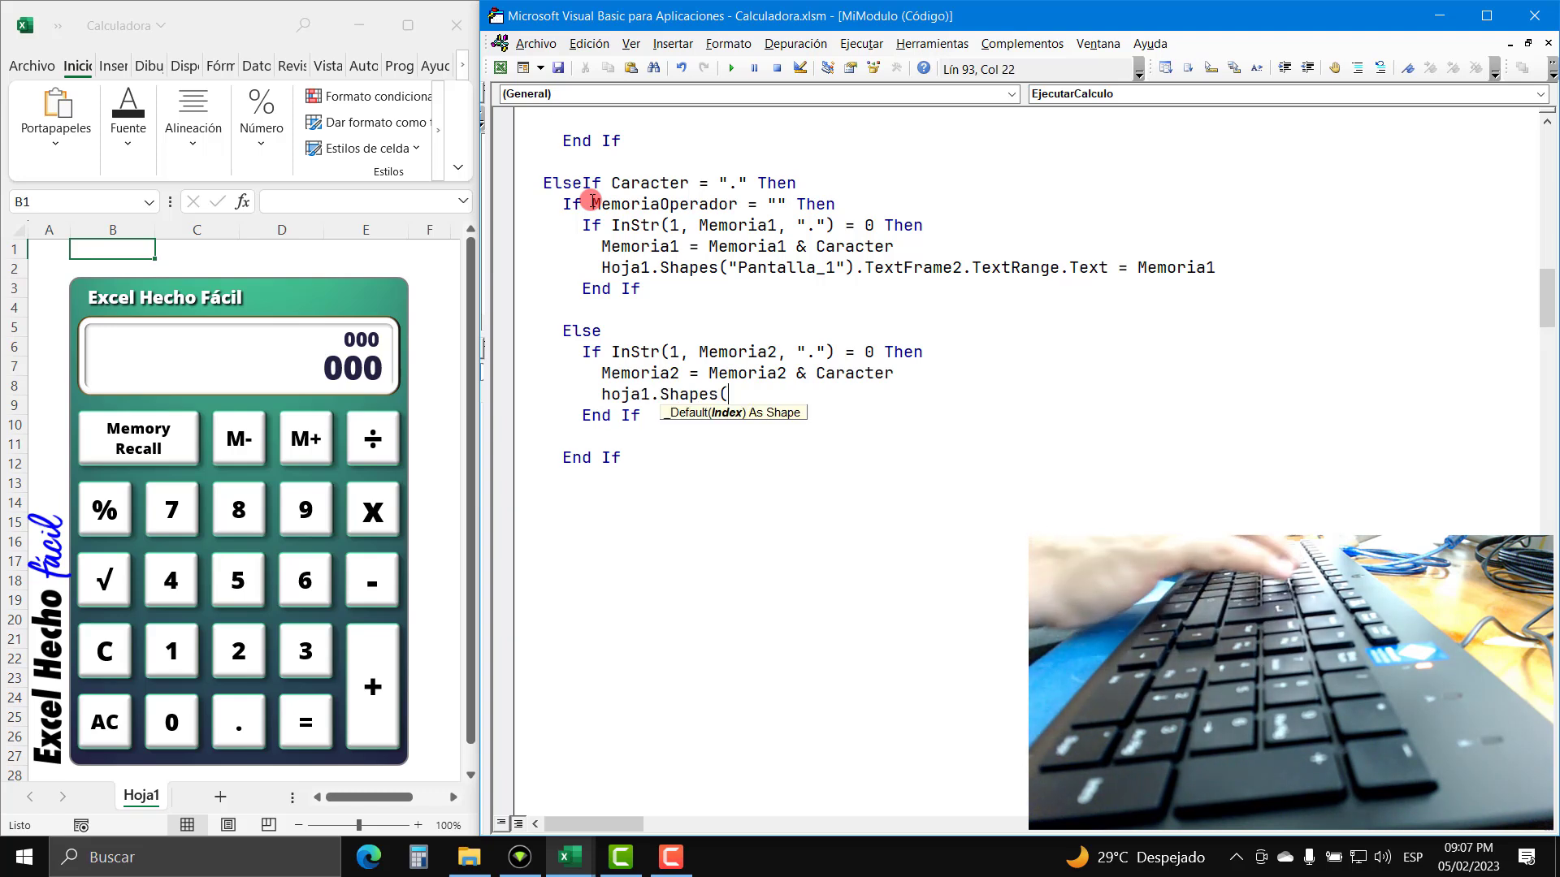
{"action": "type", "text": "\"\""}
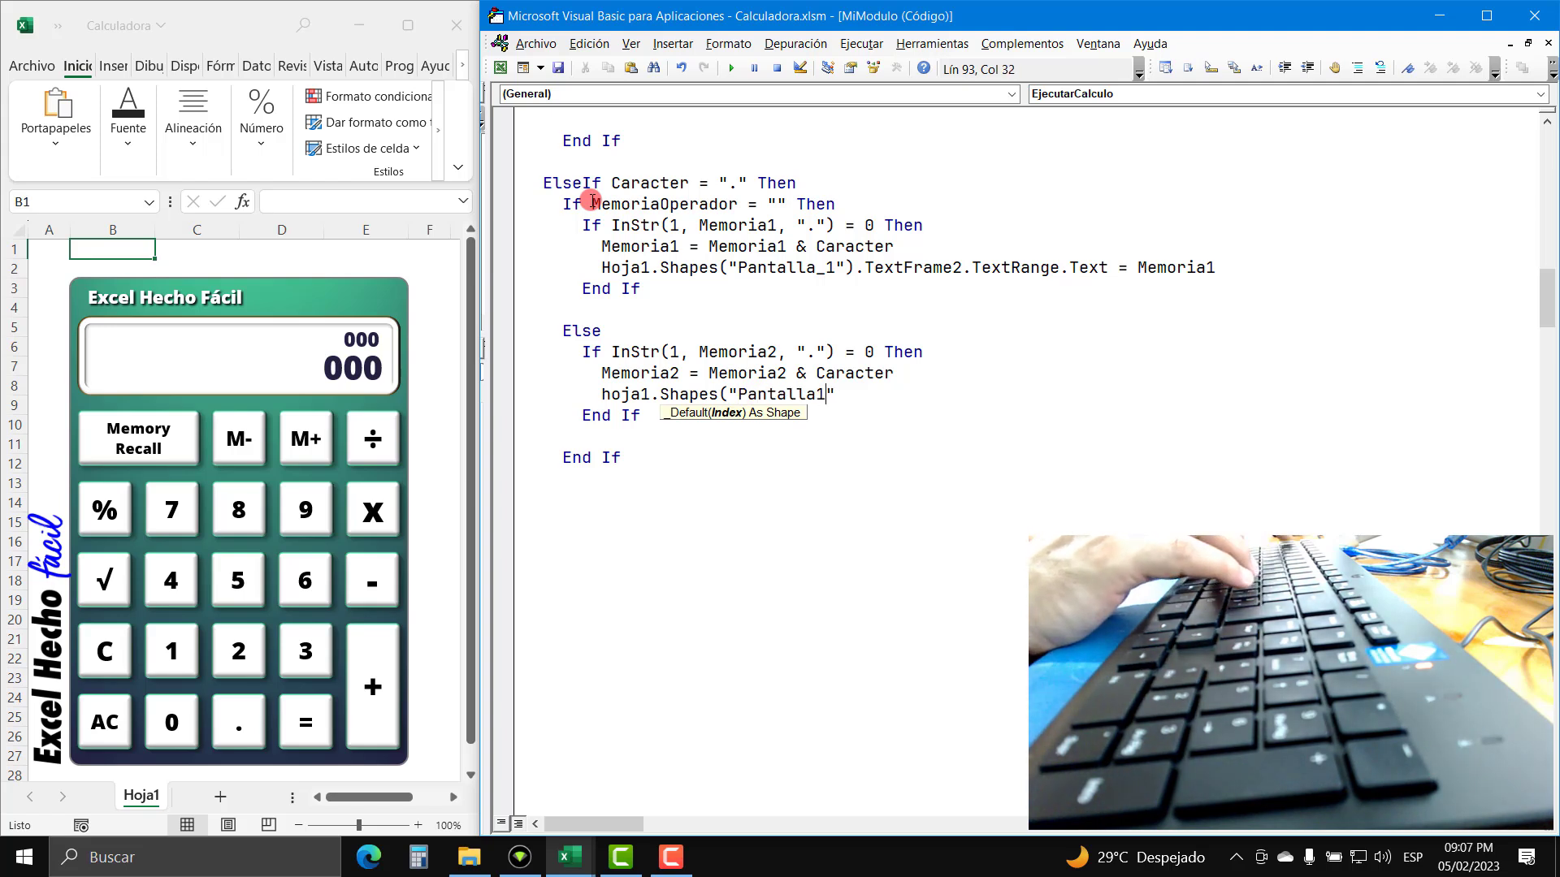
{"action": "key", "text": "BackSpace"}
{"action": "type", "text": "1"}
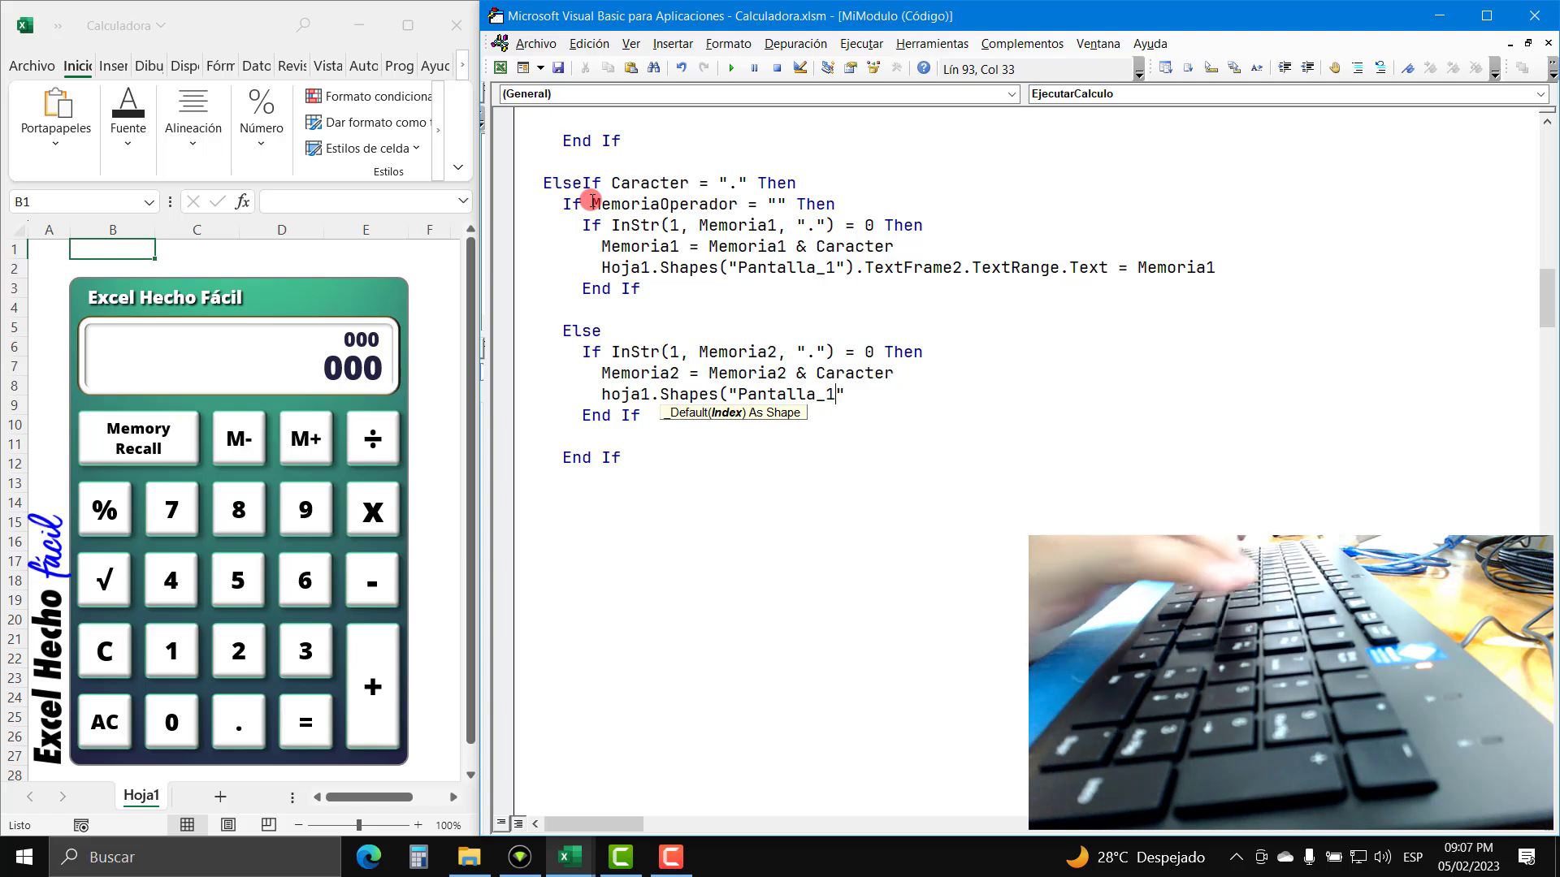
{"action": "key", "text": "End"}
{"action": "type", "text": ")."}
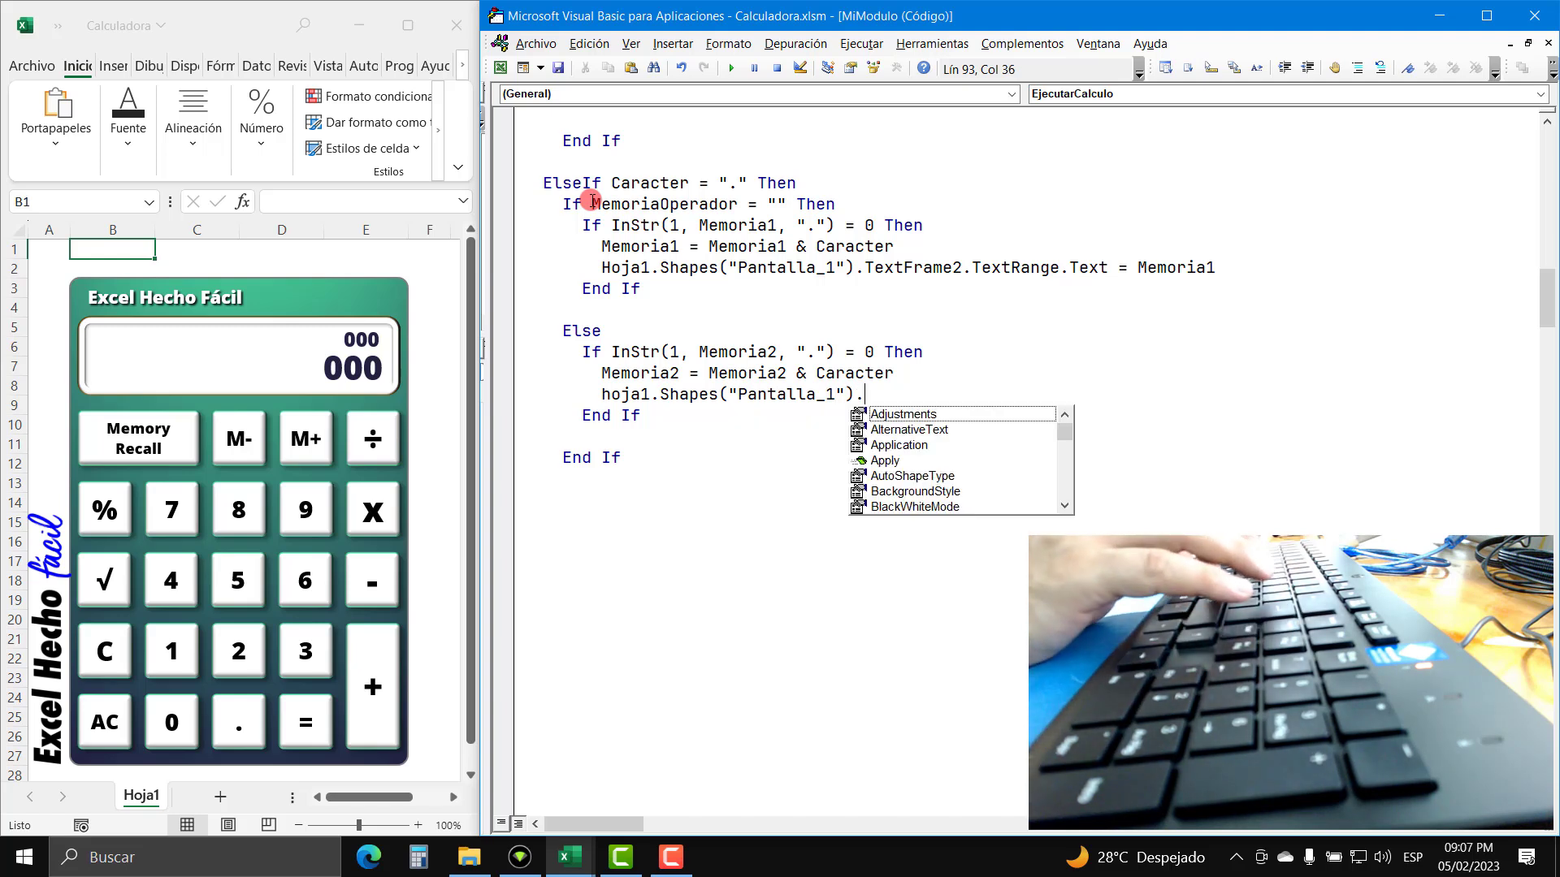
{"action": "type", "text": "TextFrame2.Tex"}
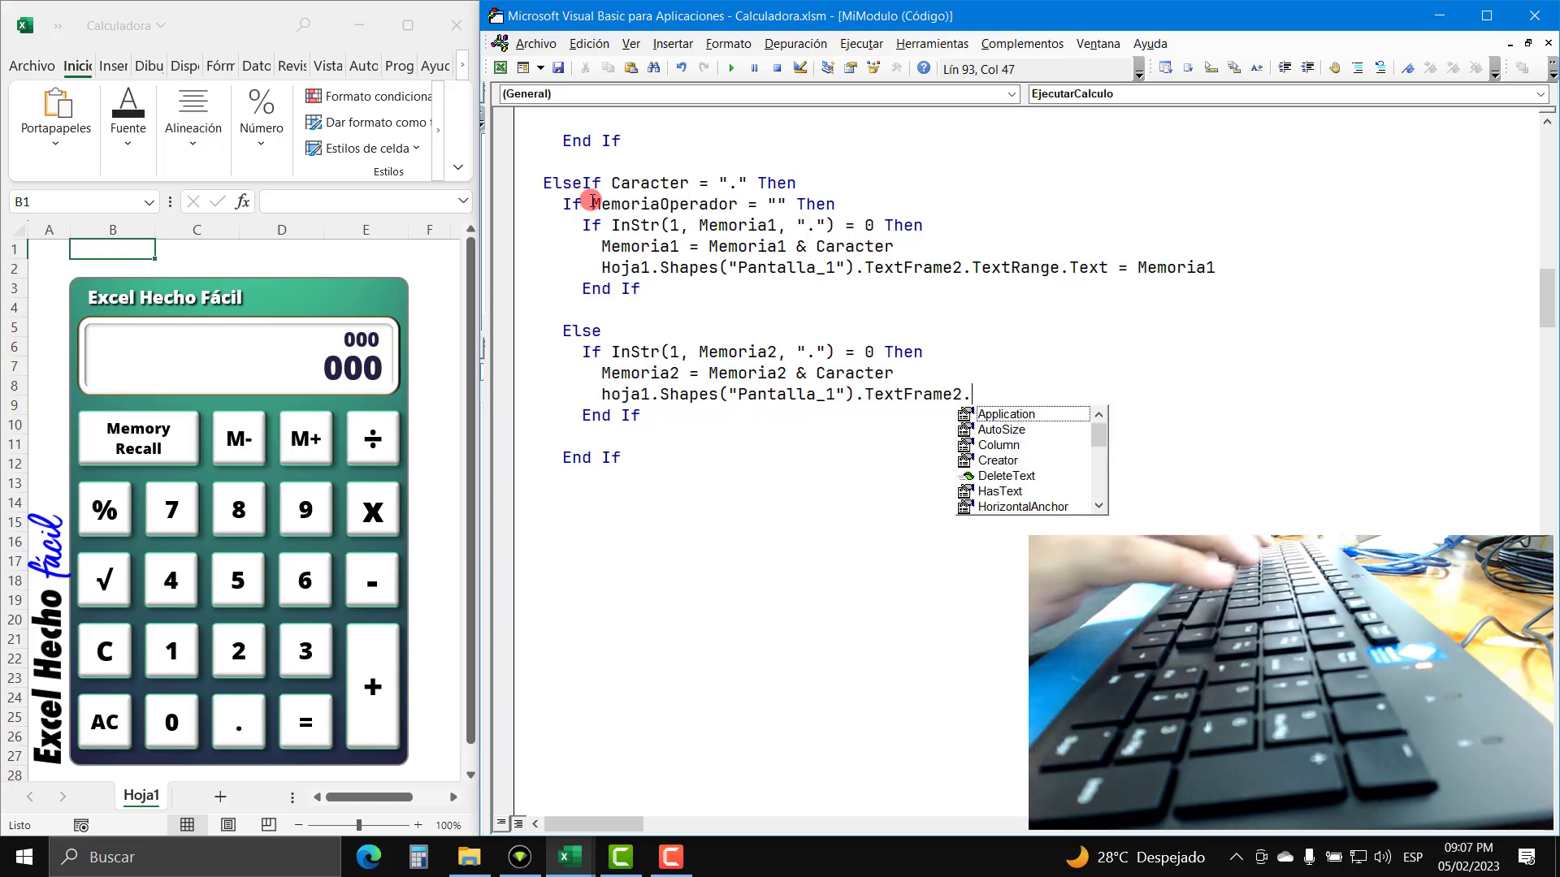
{"action": "type", "text": "tRange"}
{"action": "key", "text": "Tab"}
{"action": "type", "text": ".te"}
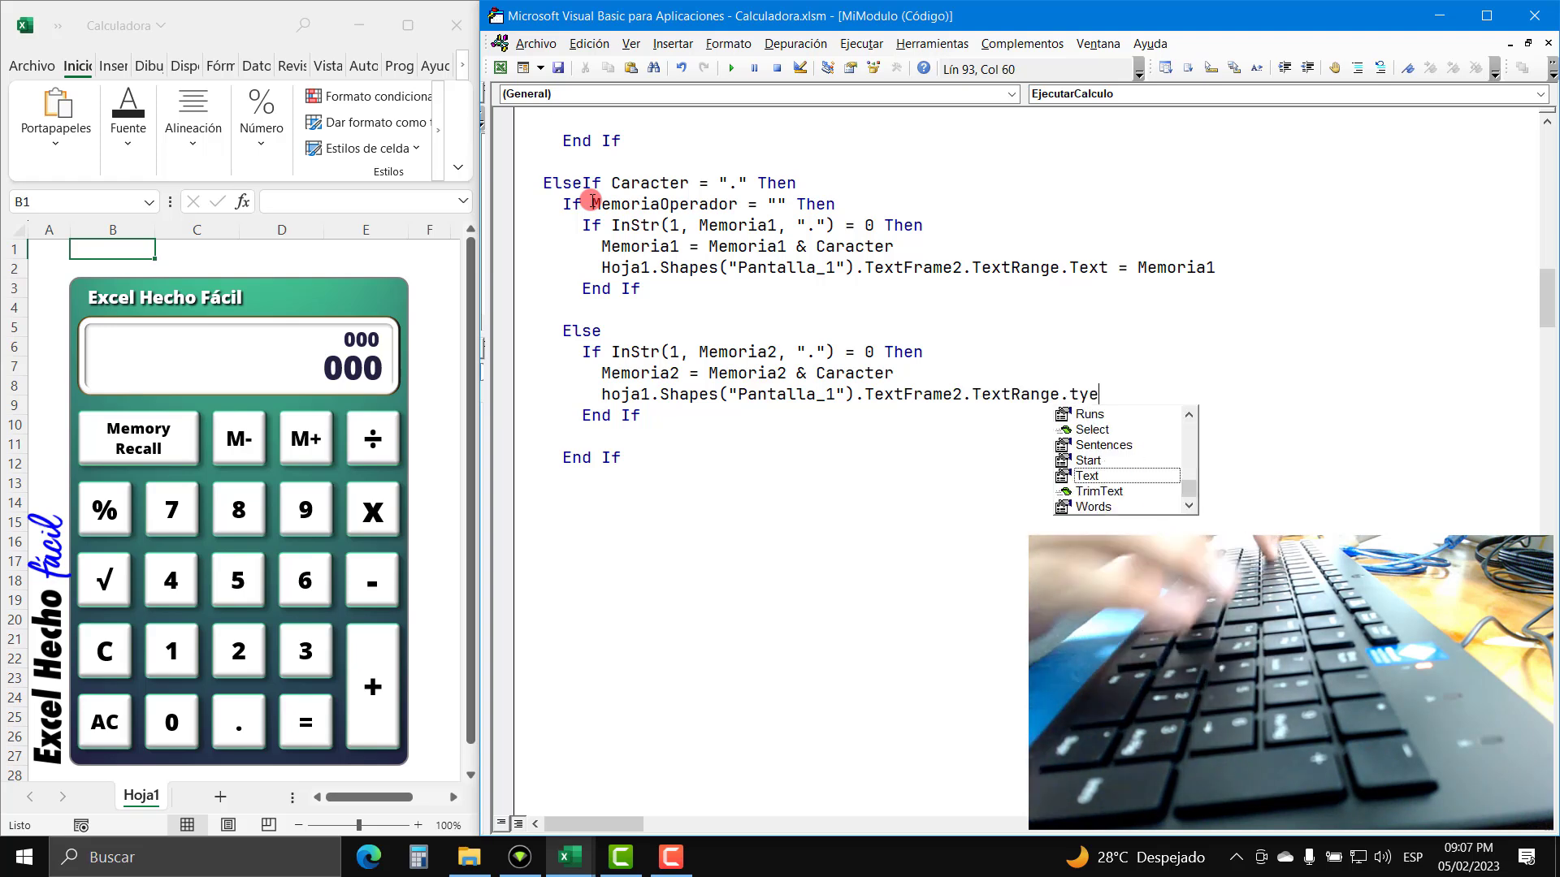
{"action": "type", "text": "x"}
{"action": "key", "text": "Tab"}
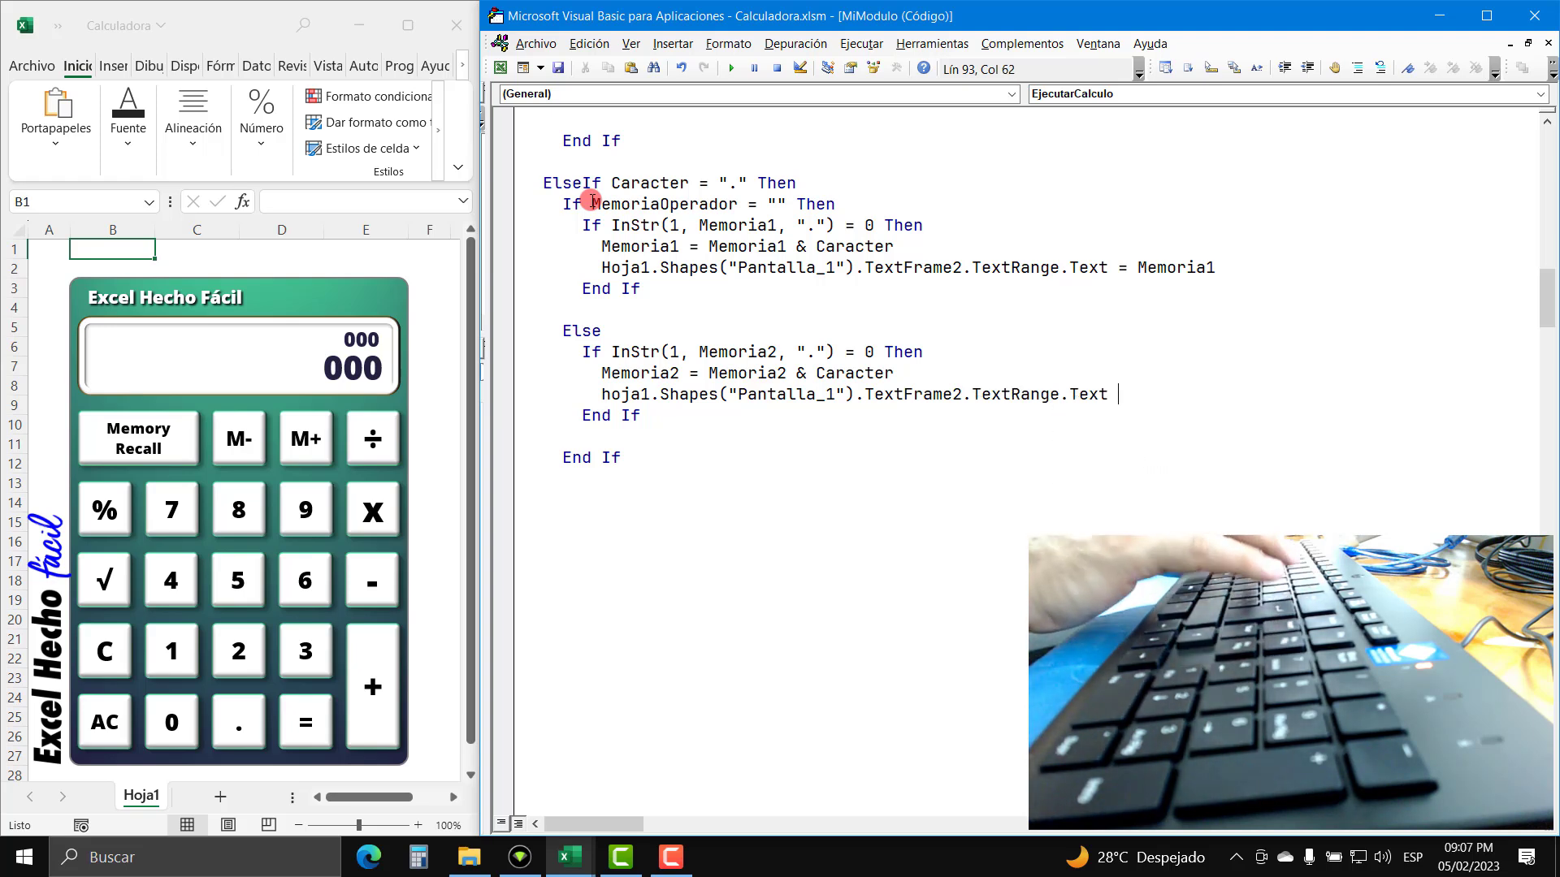
{"action": "type", "text": "= memori"}
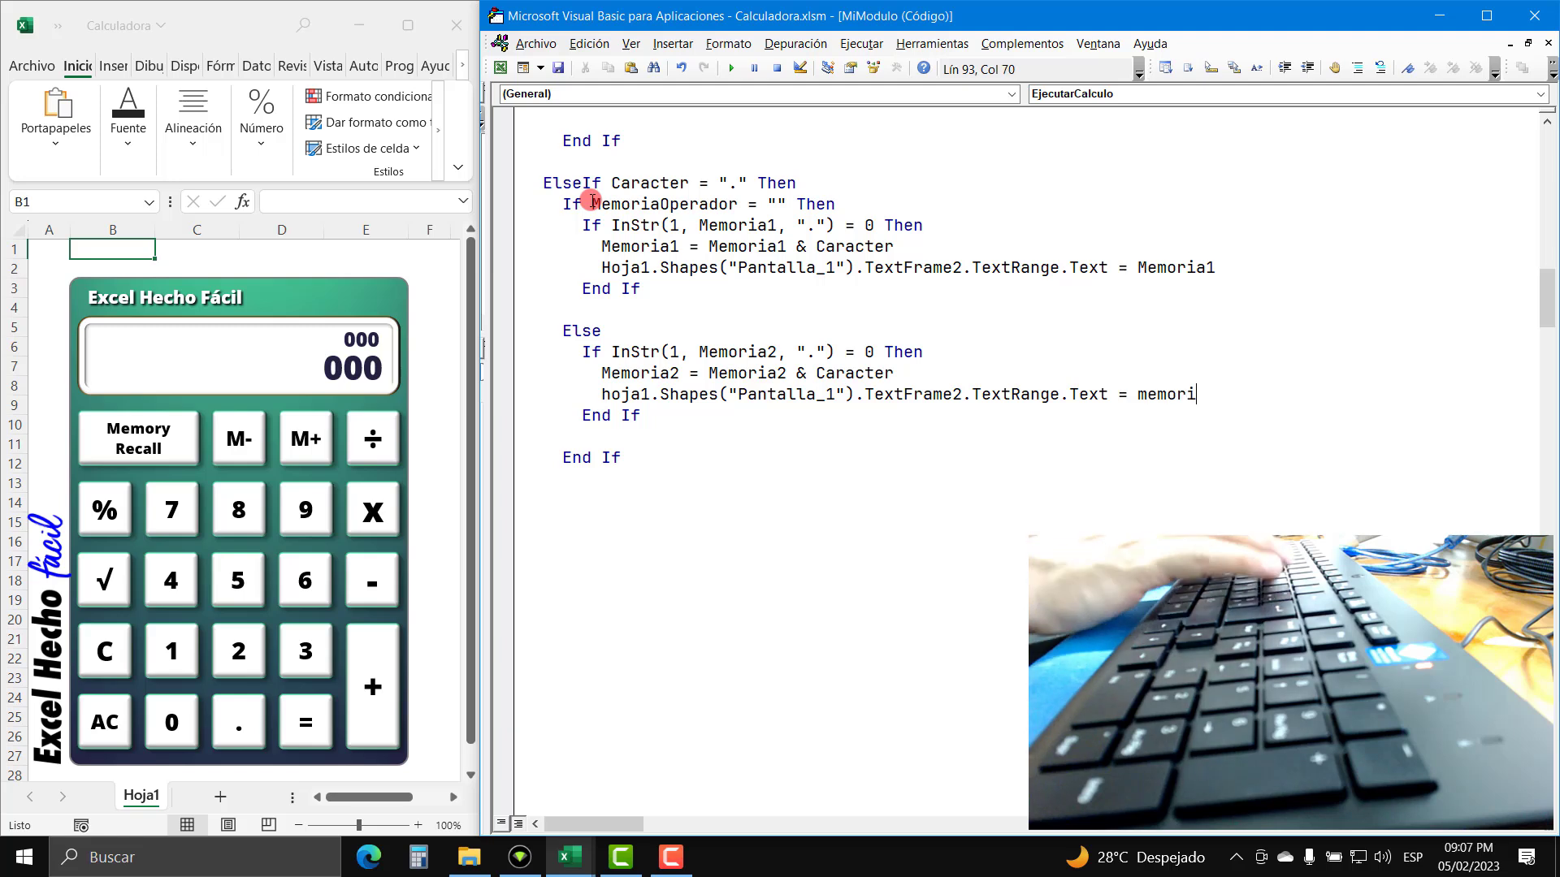
{"action": "type", "text": "a2"}
{"action": "key", "text": "Down"}
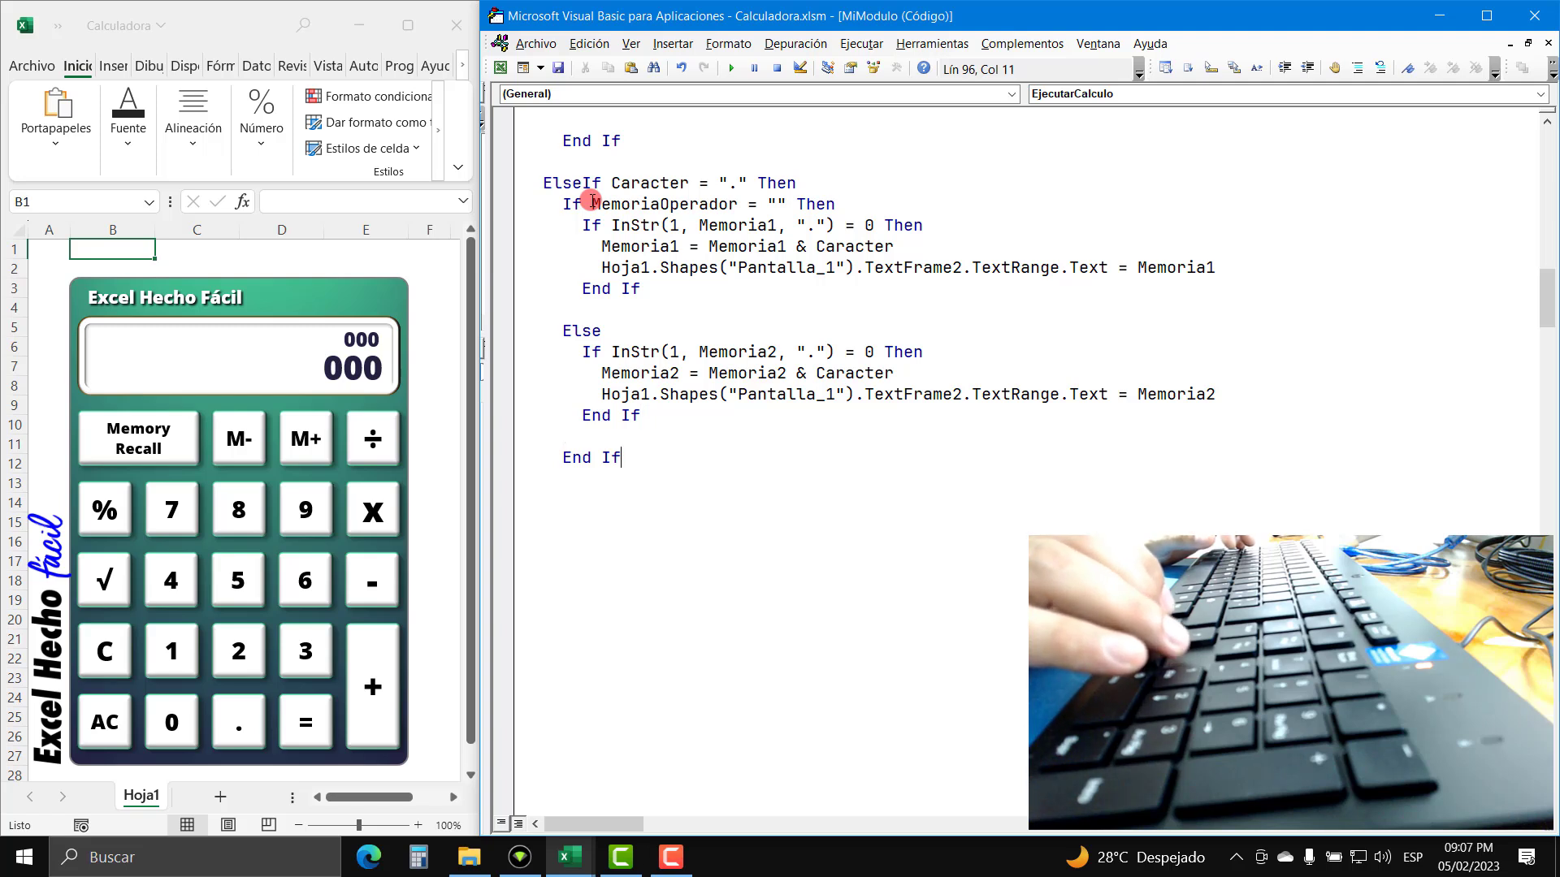
Below the final End If, write ElseIf InStr(1, "+-x/", Caracter) >= 1 Then
{"action": "key", "text": "Return"}
{"action": "key", "text": "Return"}
{"action": "key", "text": "Return"}
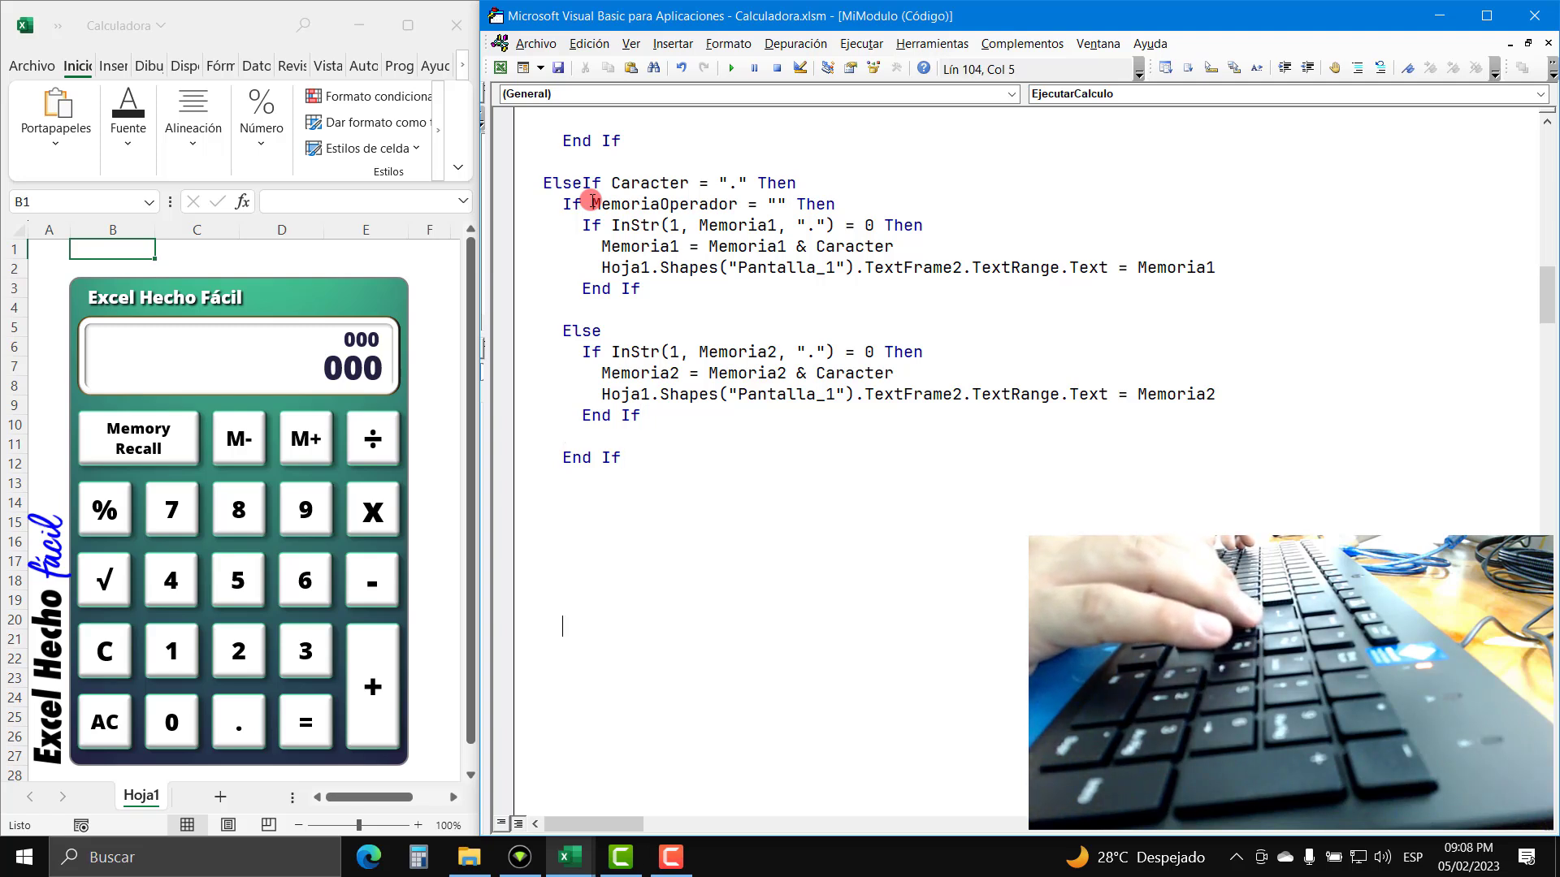
{"action": "key", "text": "Return"}
{"action": "key", "text": "Return"}
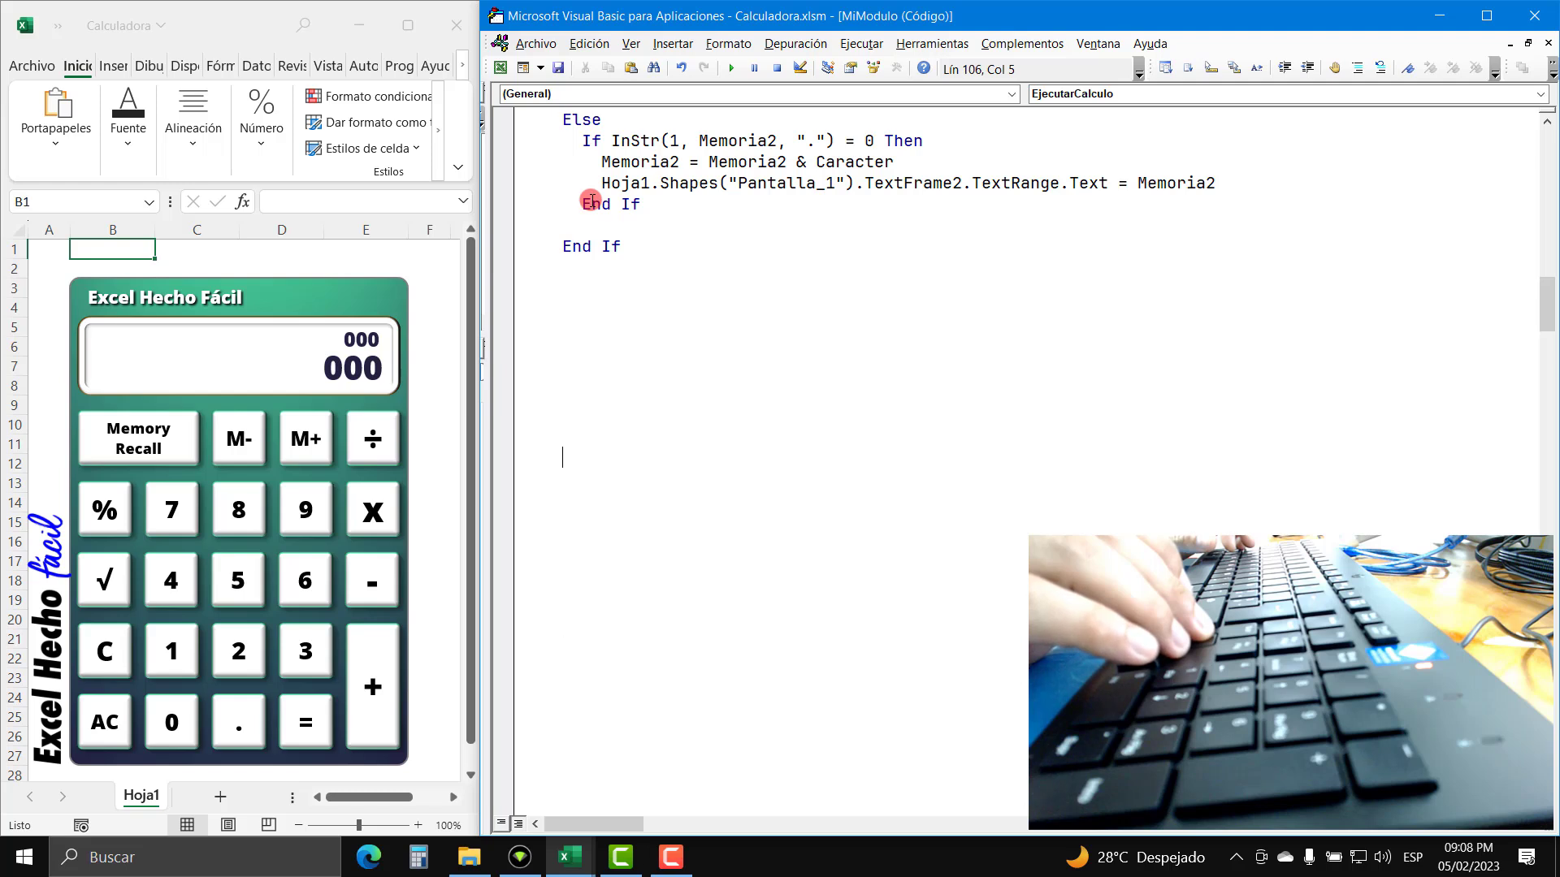
{"action": "scroll", "coordinate": [568, 235], "scroll_direction": "down", "scroll_amount": 1}
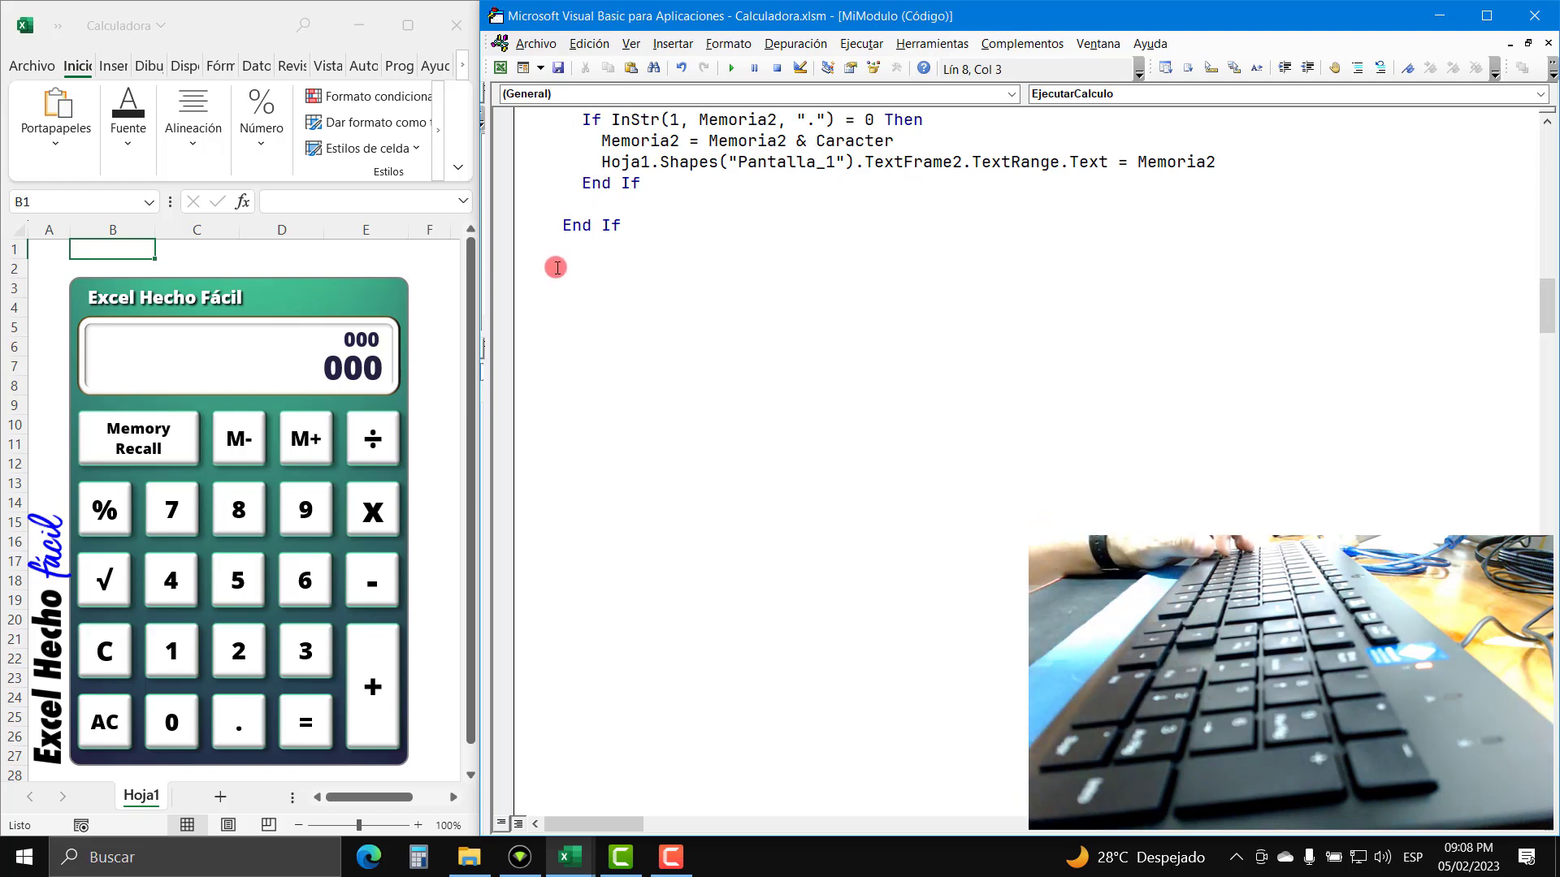
{"action": "left_click", "coordinate": [556, 268]}
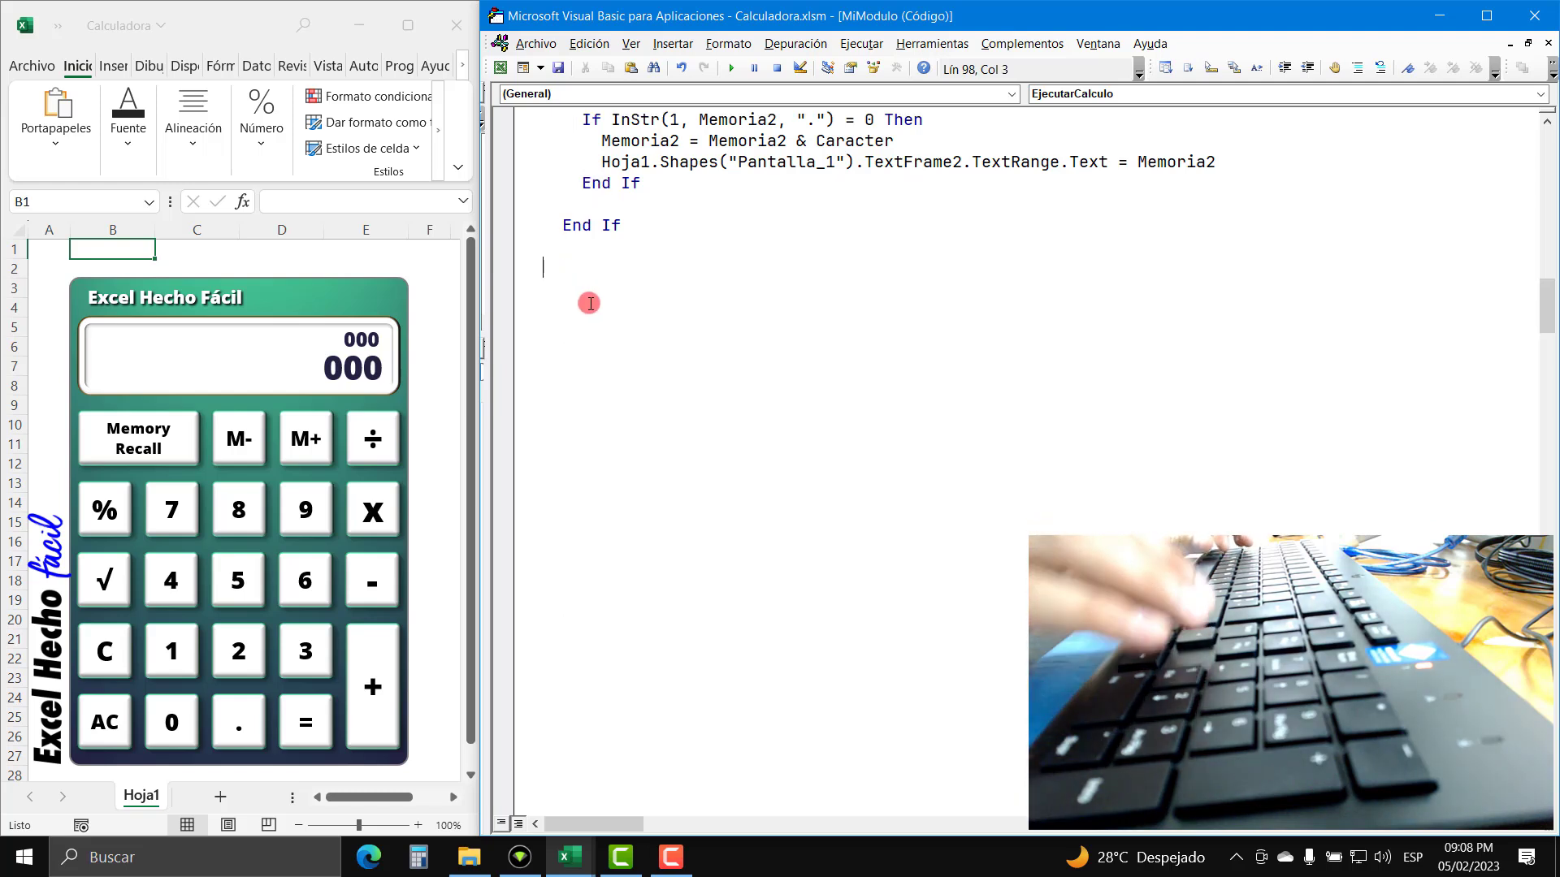
{"action": "key", "text": "BackSpace"}
{"action": "type", "text": "elseif"}
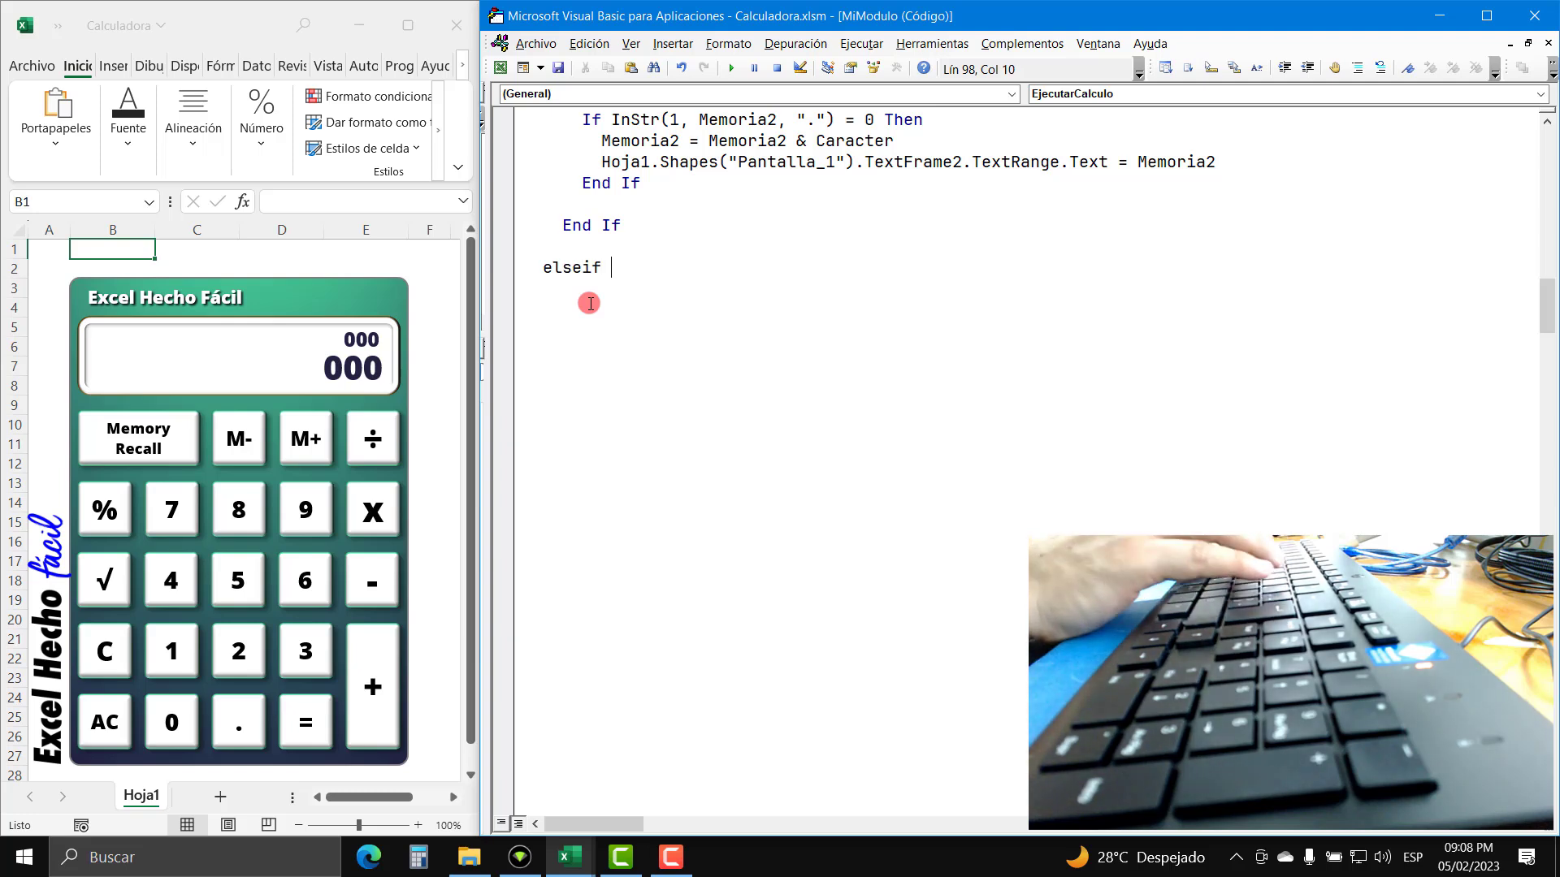
{"action": "type", "text": " ins"}
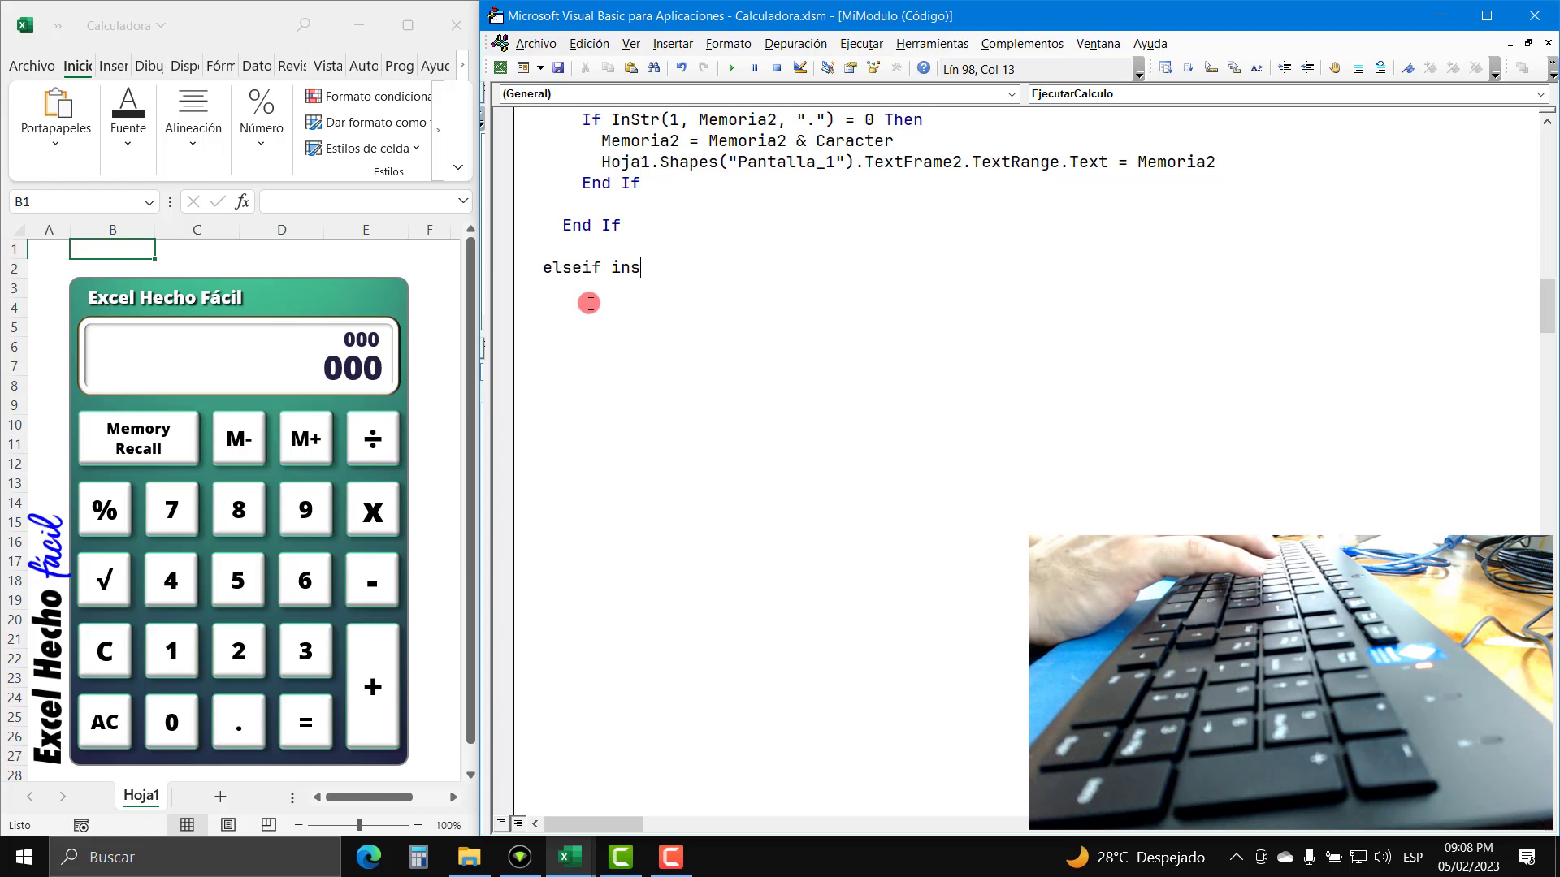
{"action": "type", "text": "tr("}
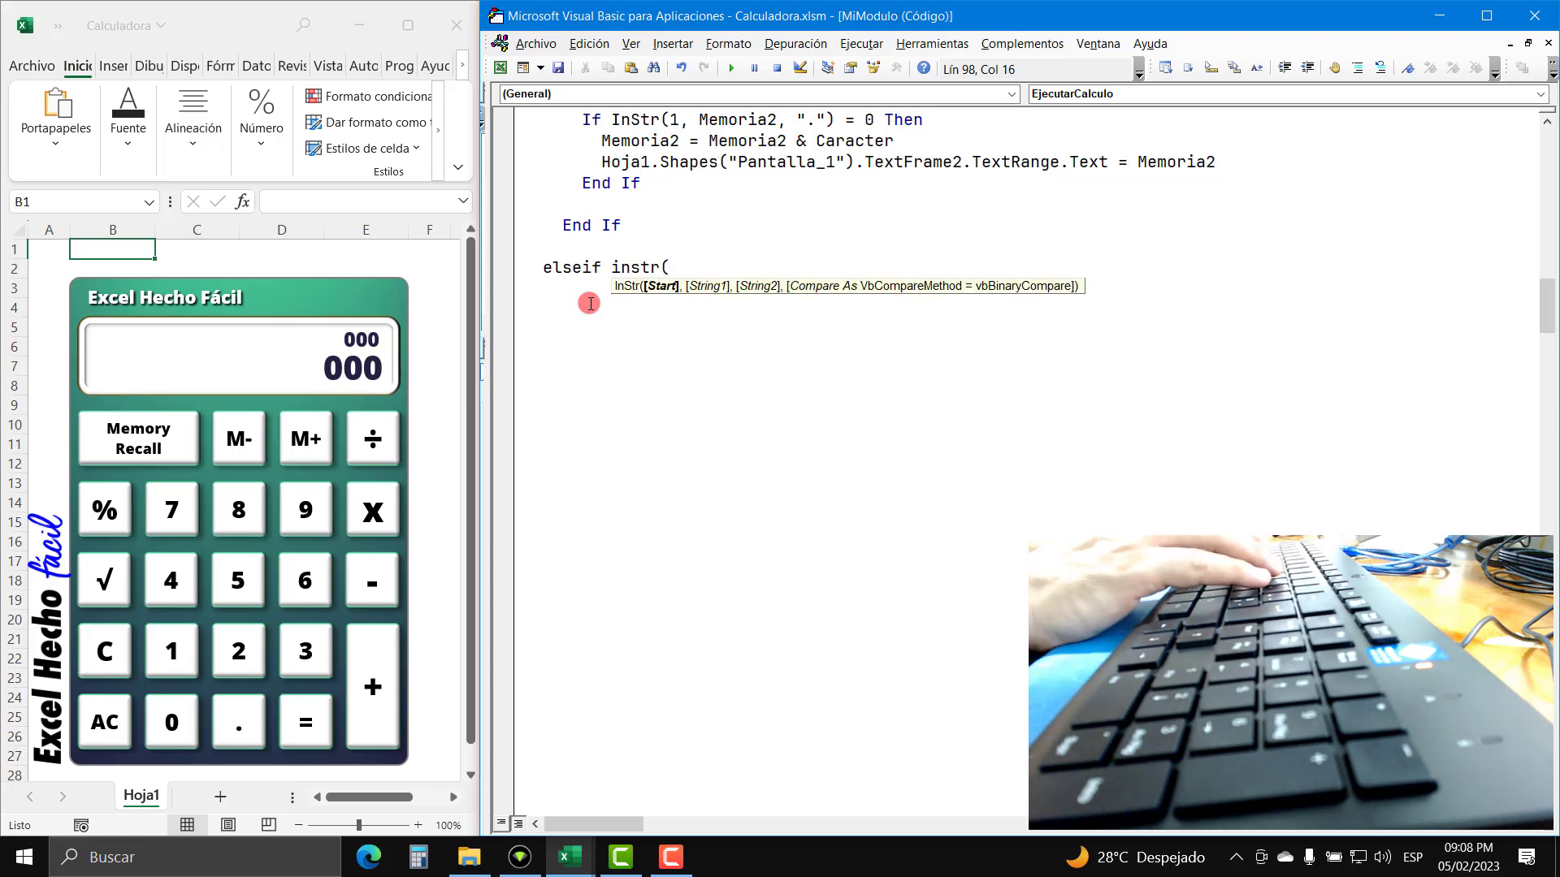
{"action": "type", "text": "1,"}
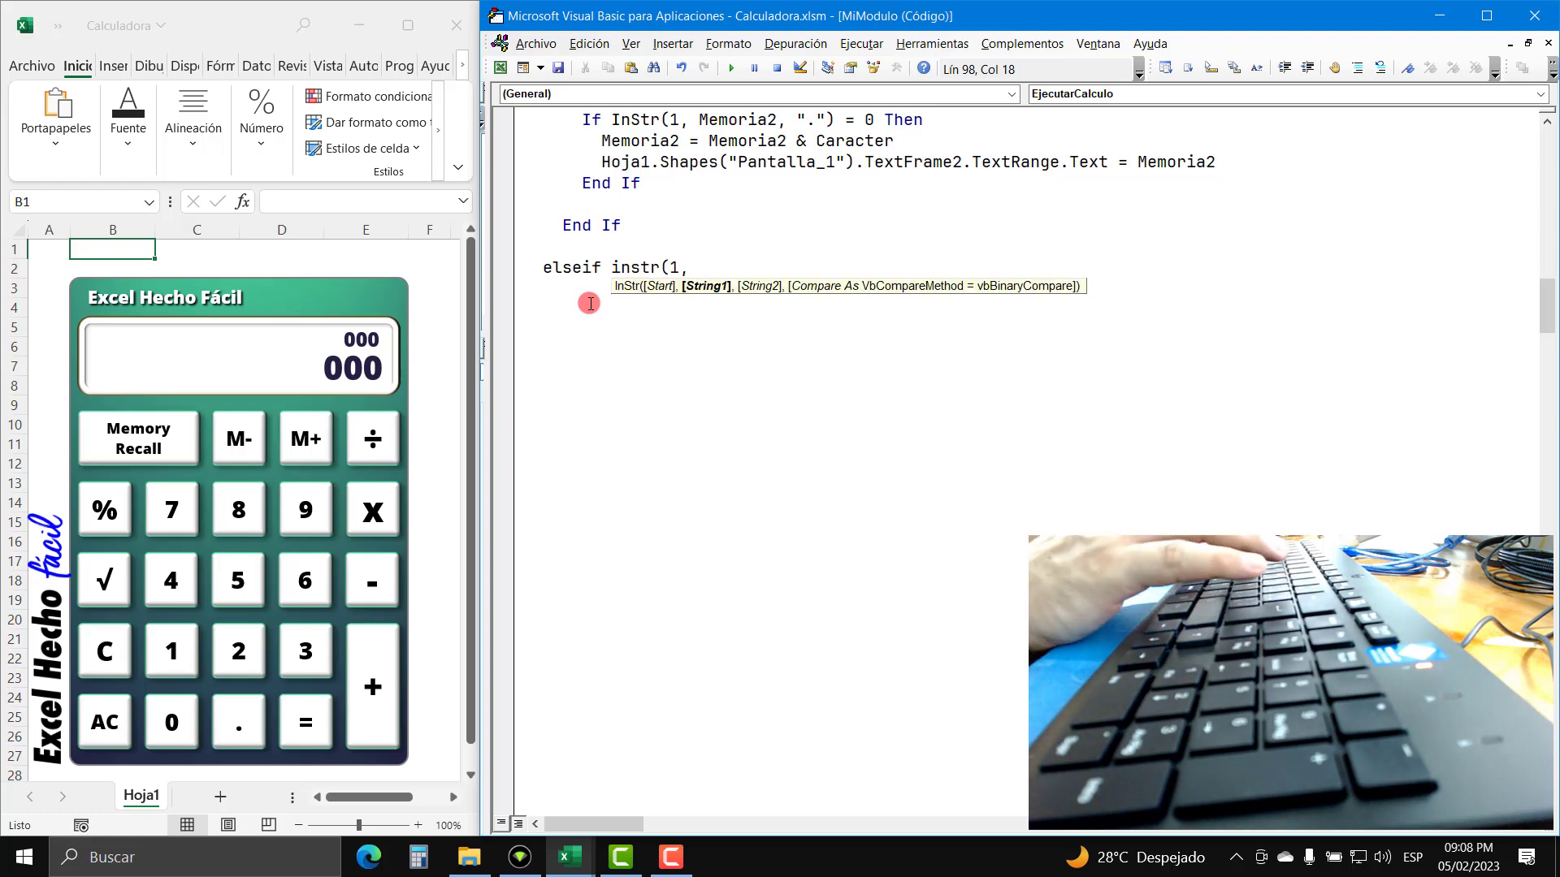
{"action": "type", "text": "\"\""}
{"action": "key", "text": "Left"}
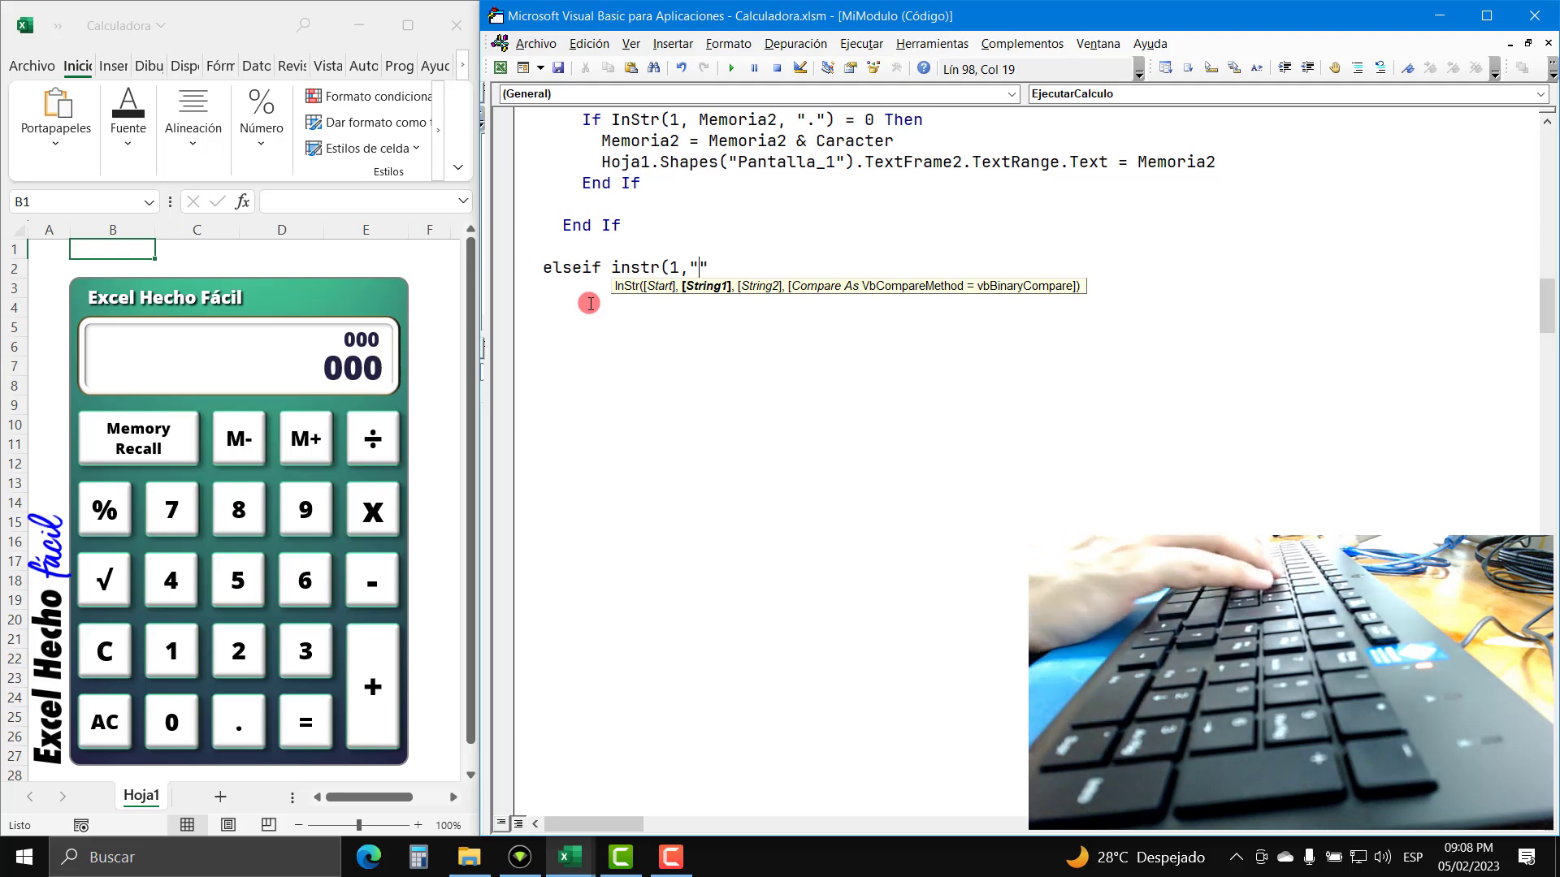
{"action": "type", "text": "+"}
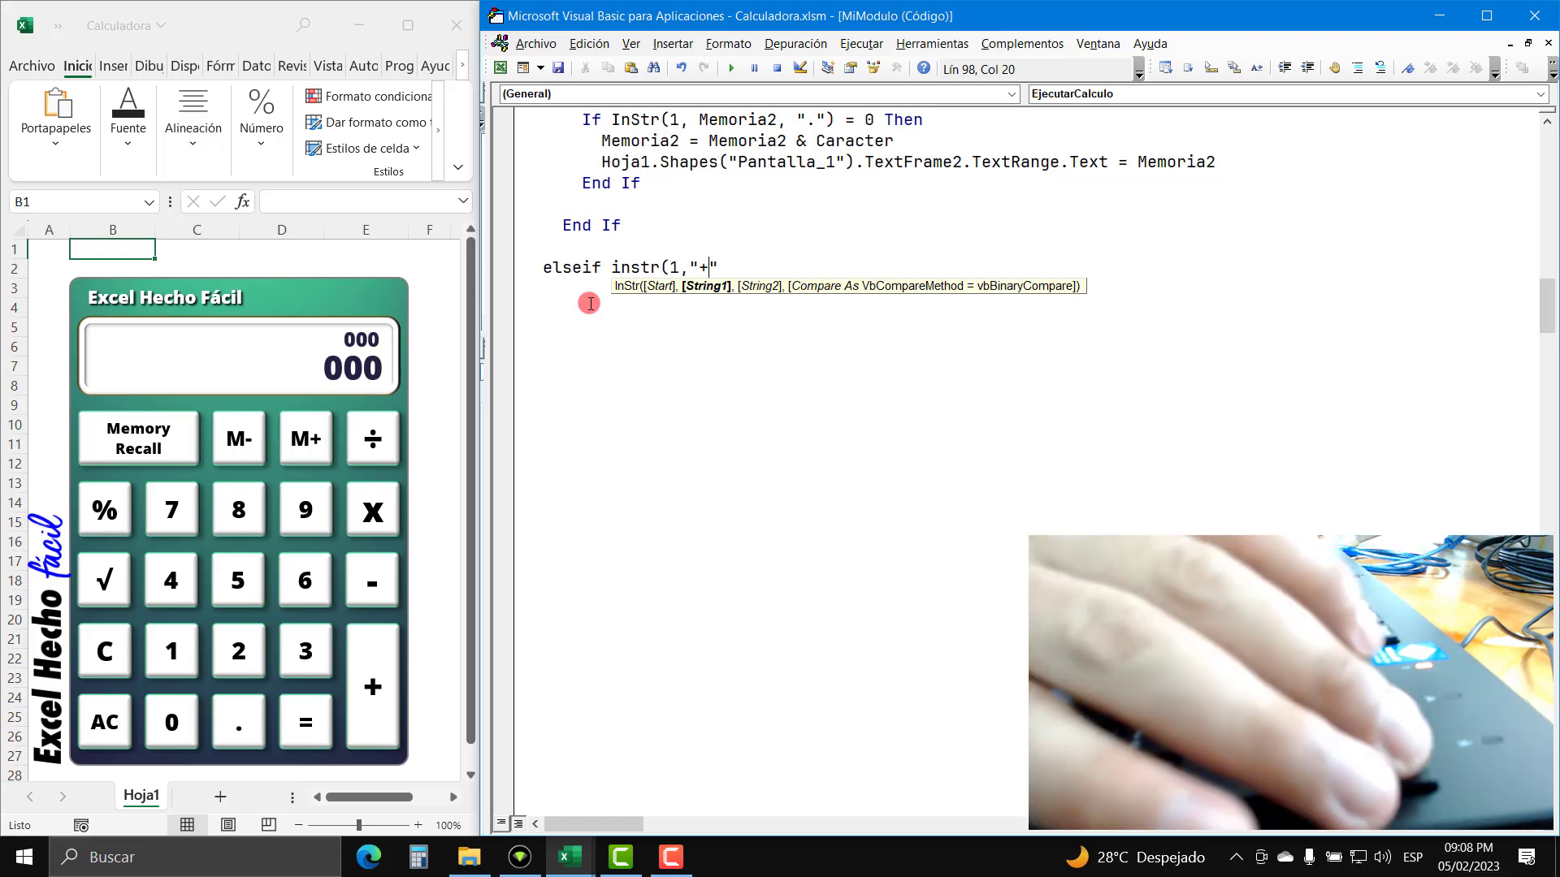
{"action": "type", "text": "-"}
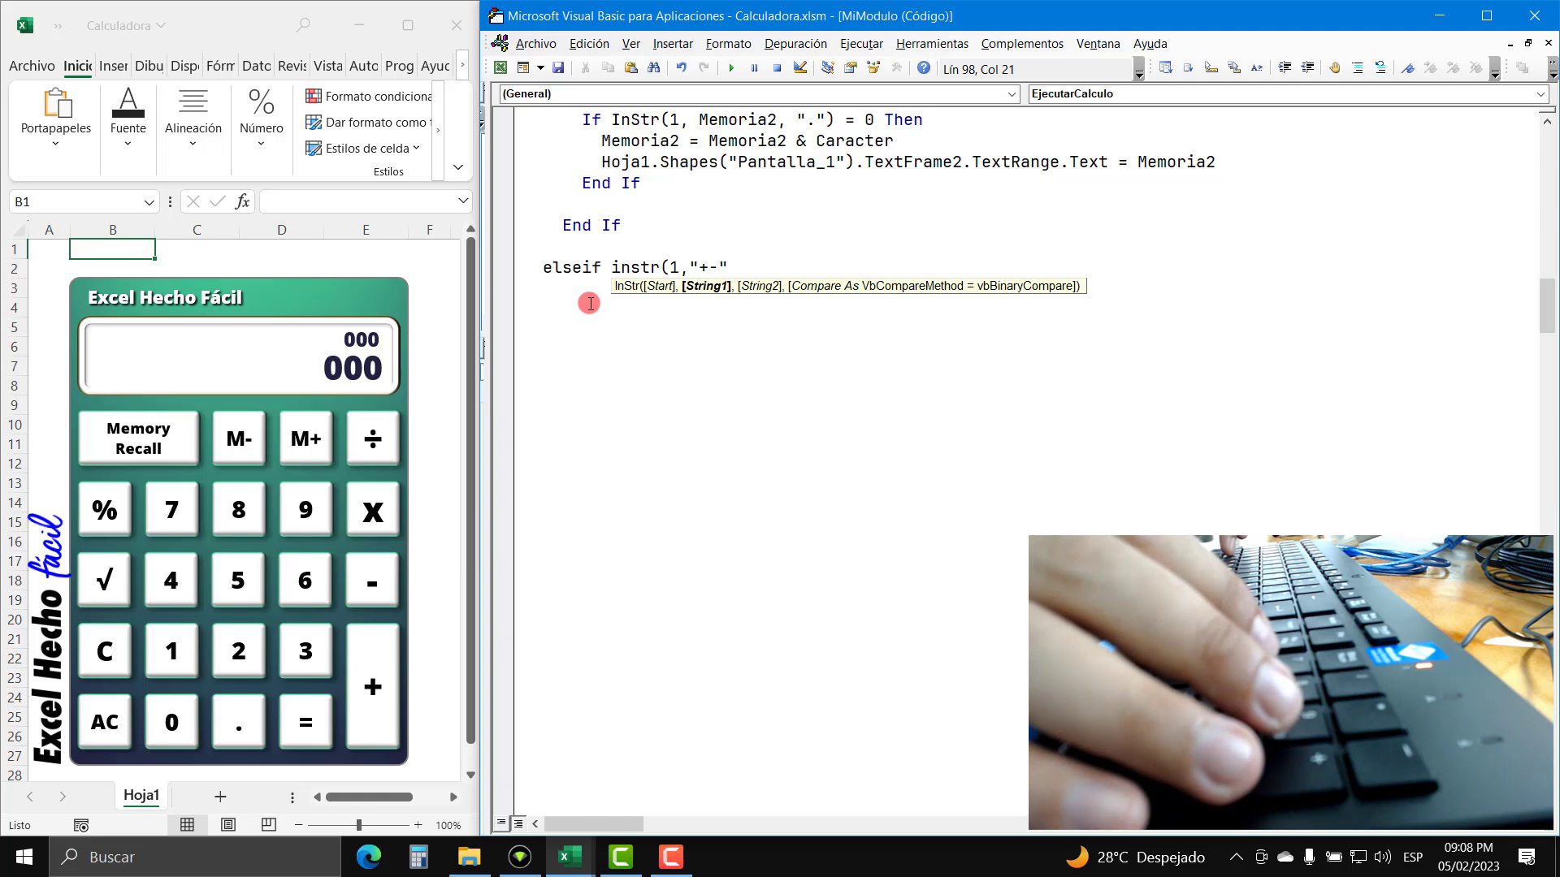
{"action": "type", "text": "x/"}
{"action": "key", "text": "Right"}
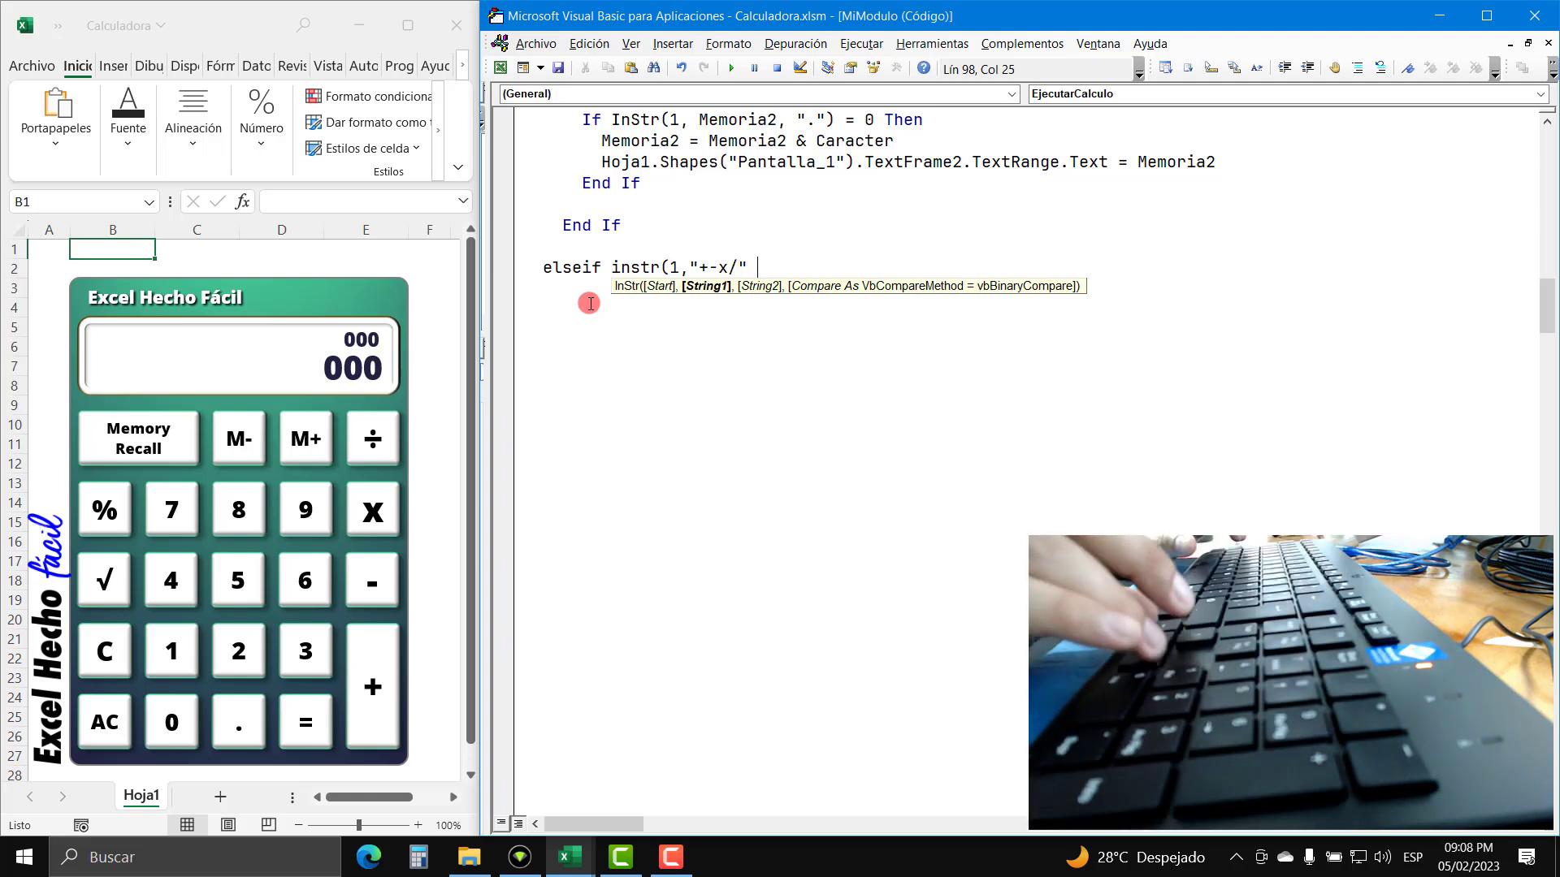
{"action": "key", "text": "BackSpace"}
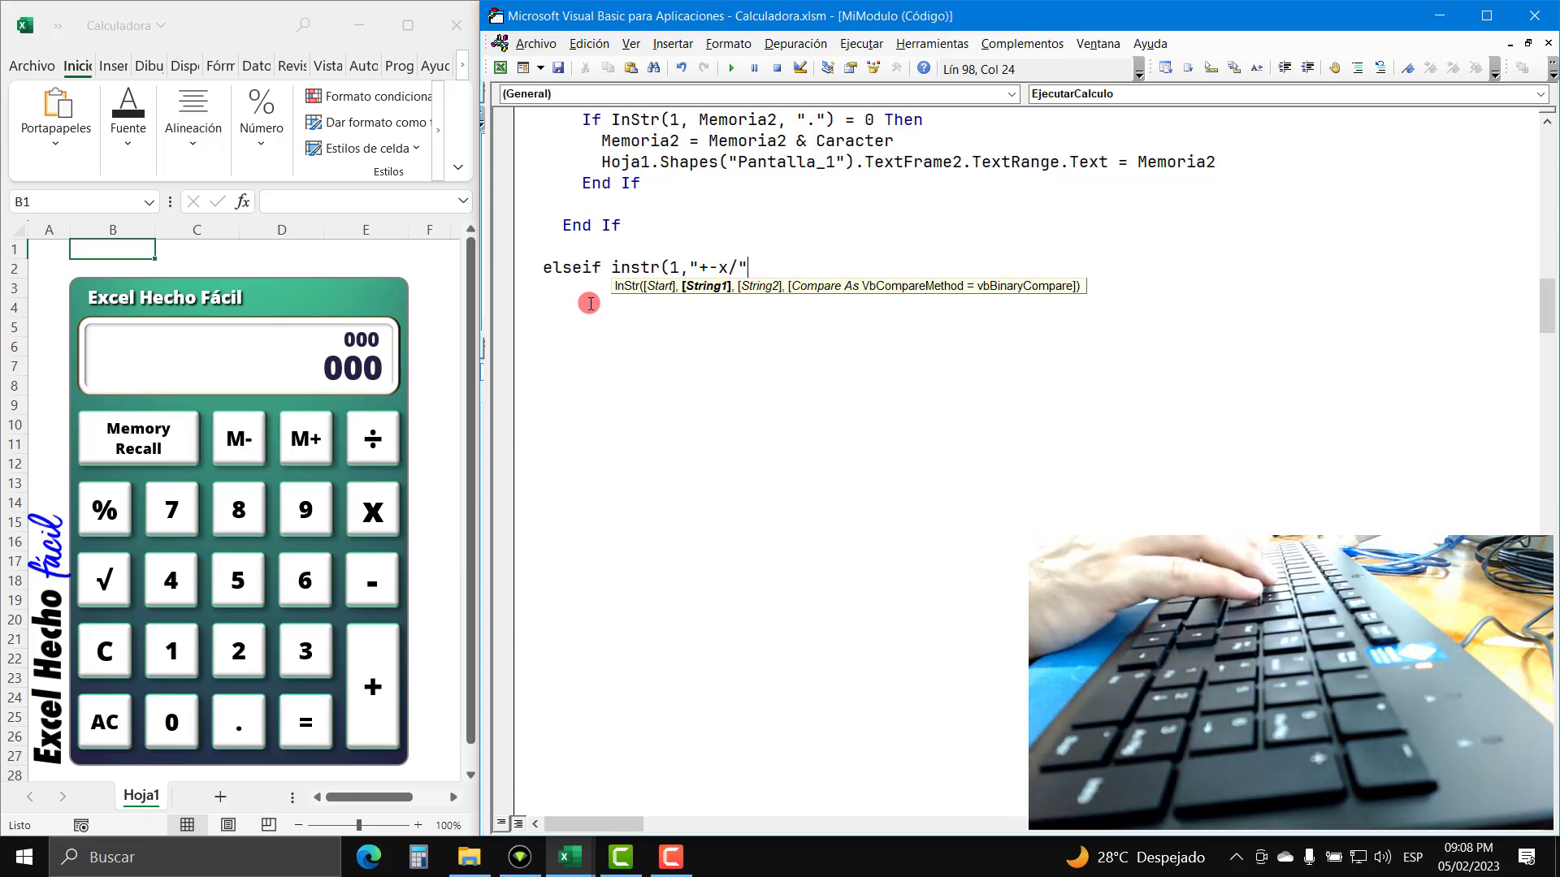
{"action": "type", "text": ",caracte"}
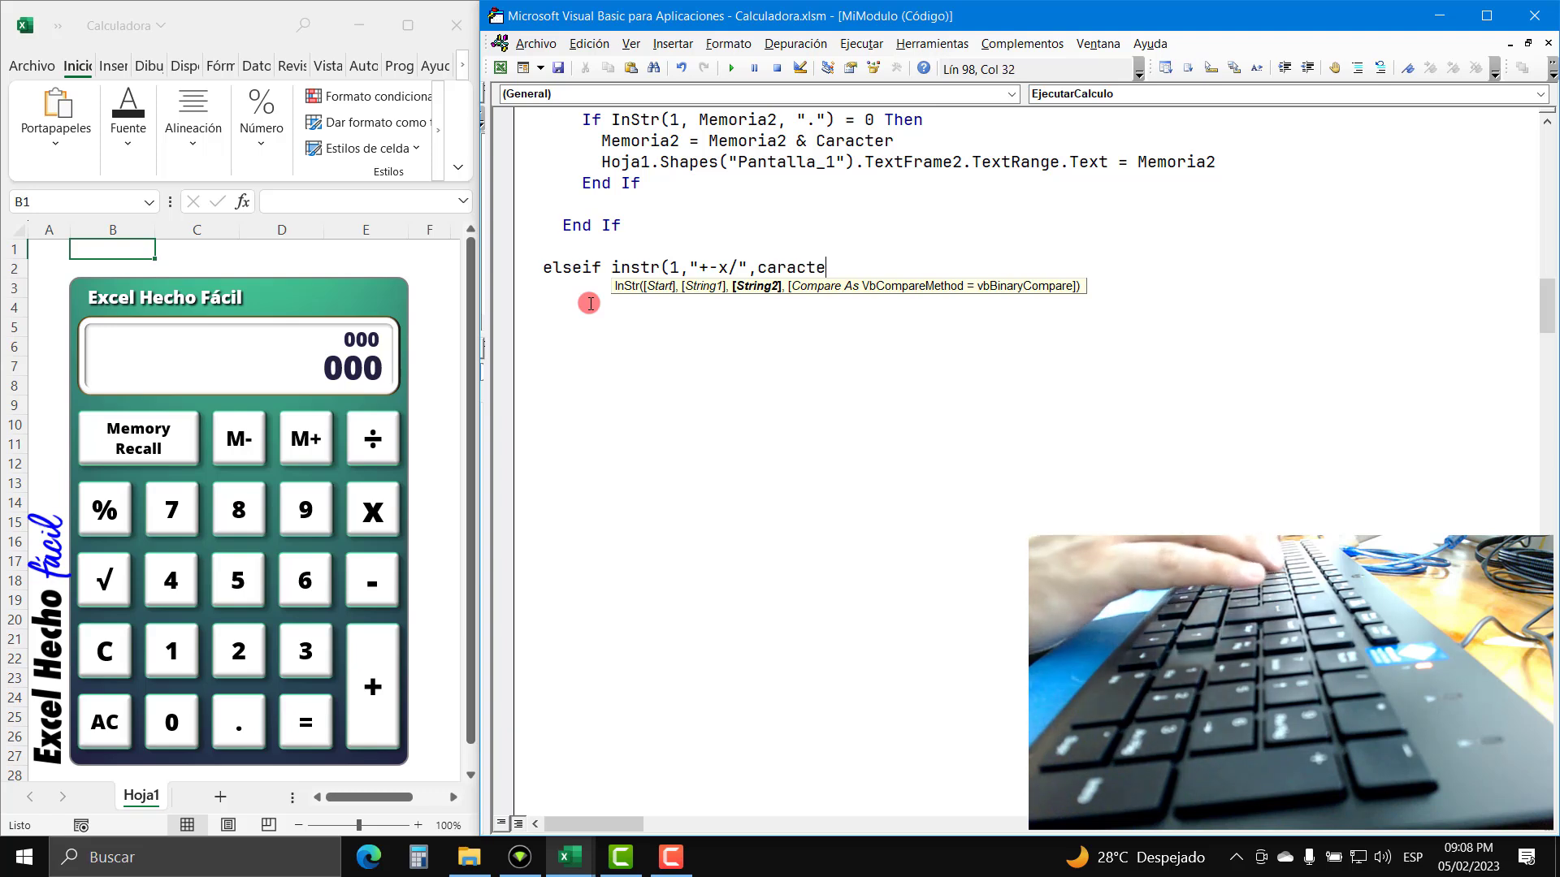
{"action": "type", "text": "r"}
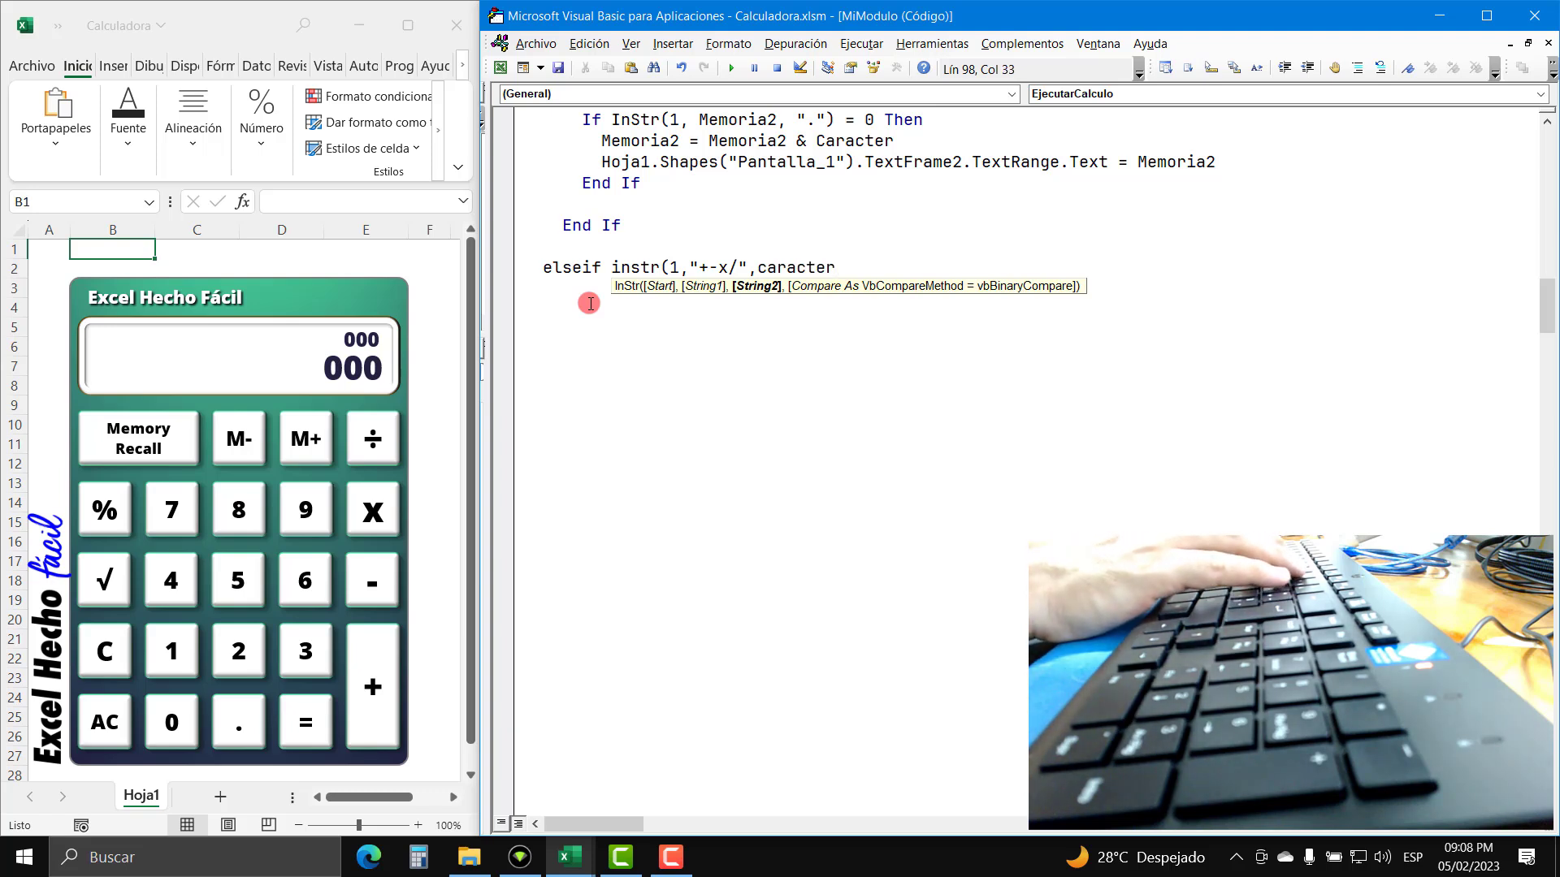
{"action": "type", "text": ") >0"}
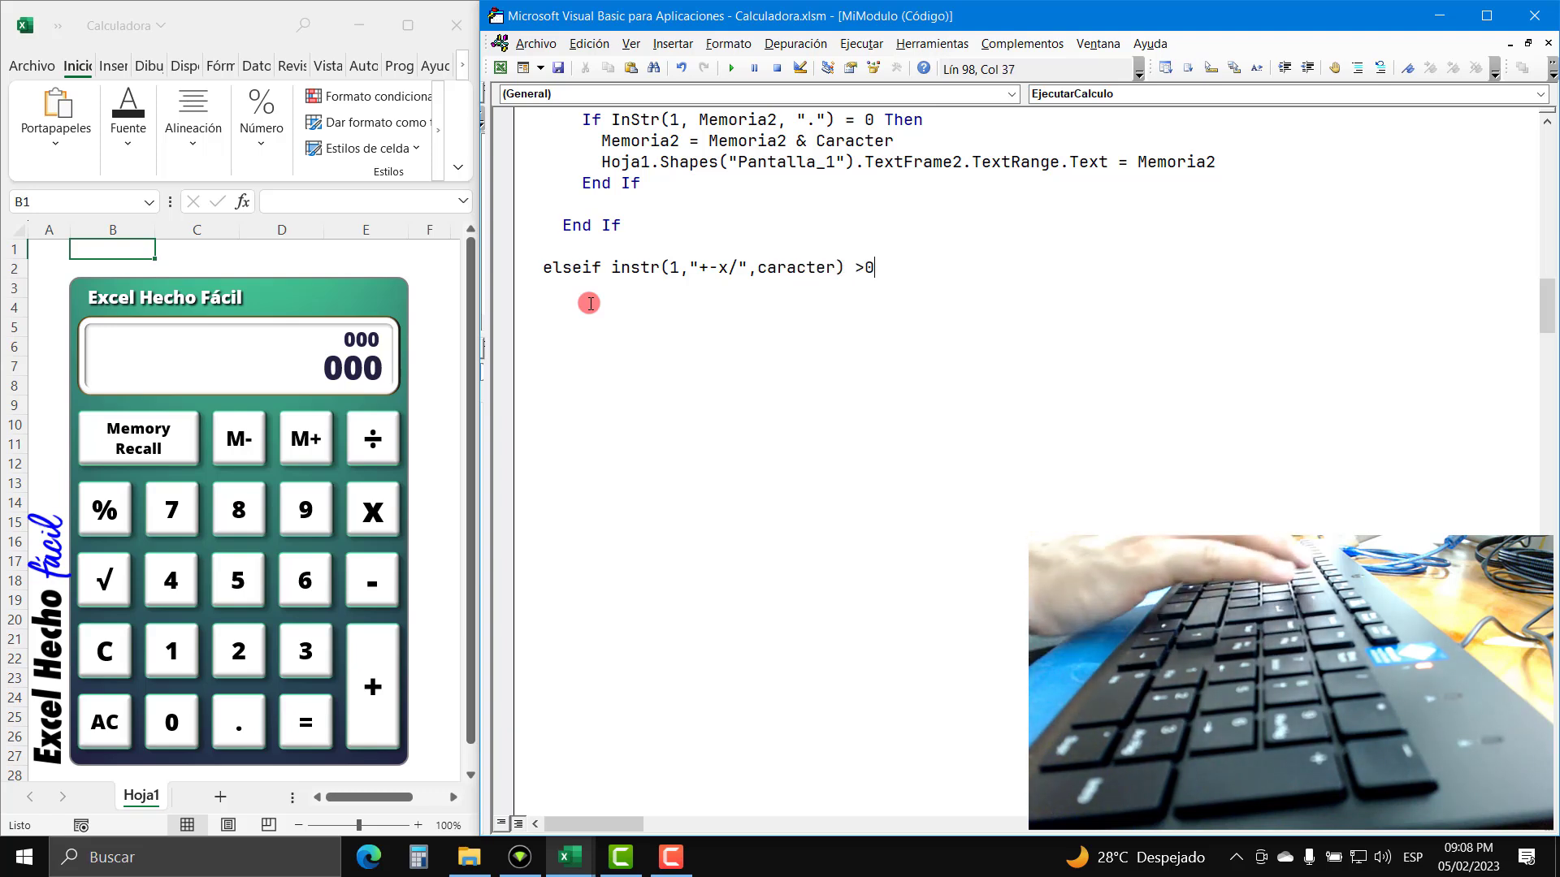
{"action": "key", "text": "BackSpace"}
{"action": "type", "text": "= 1 then"}
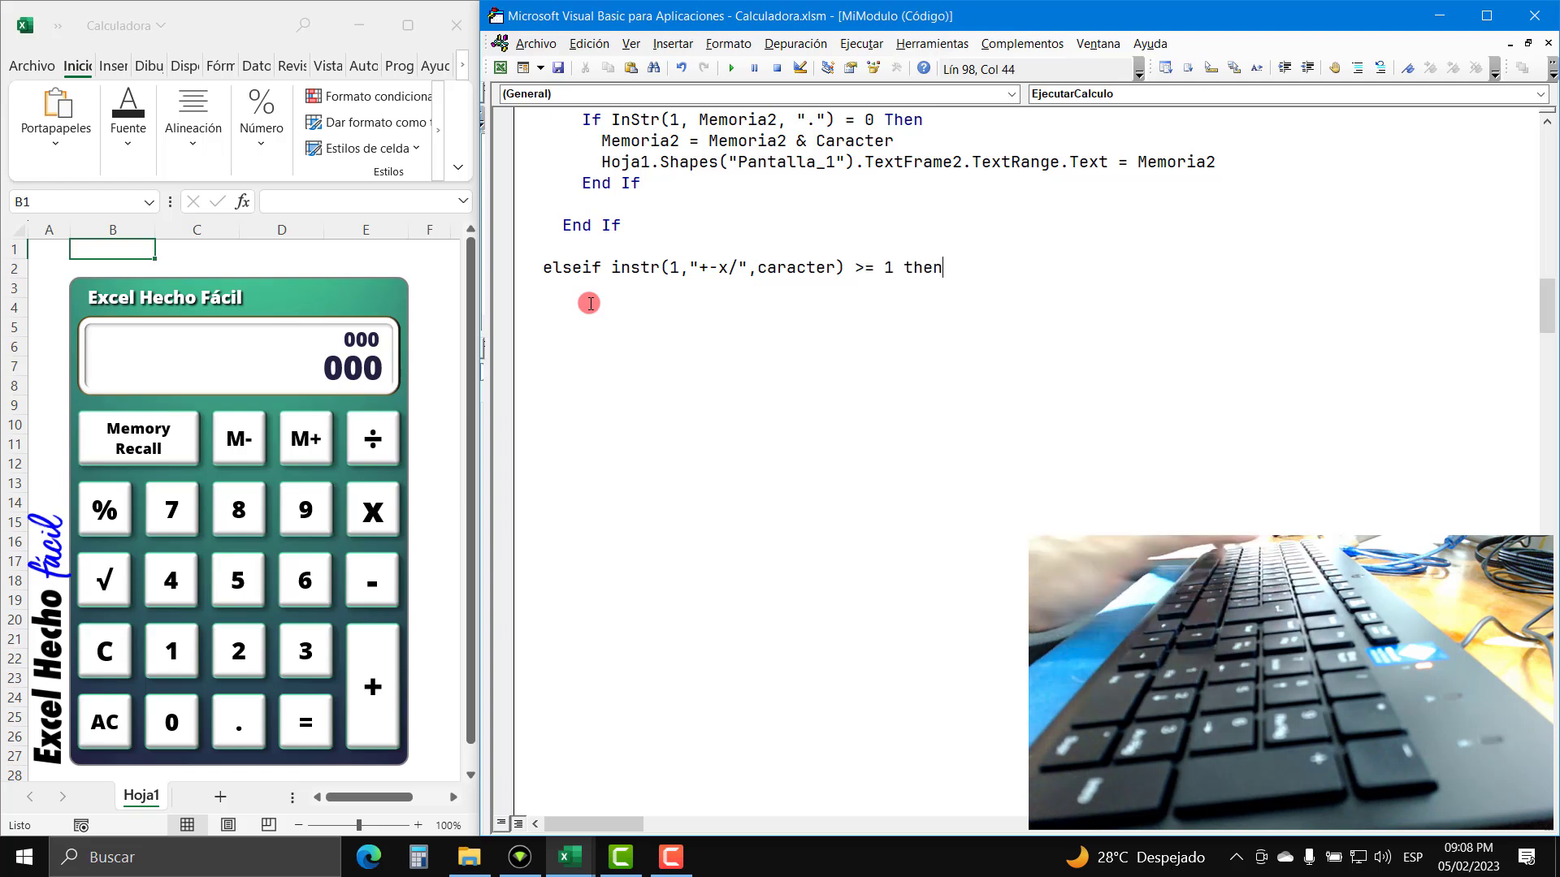
{"action": "key", "text": "Return"}
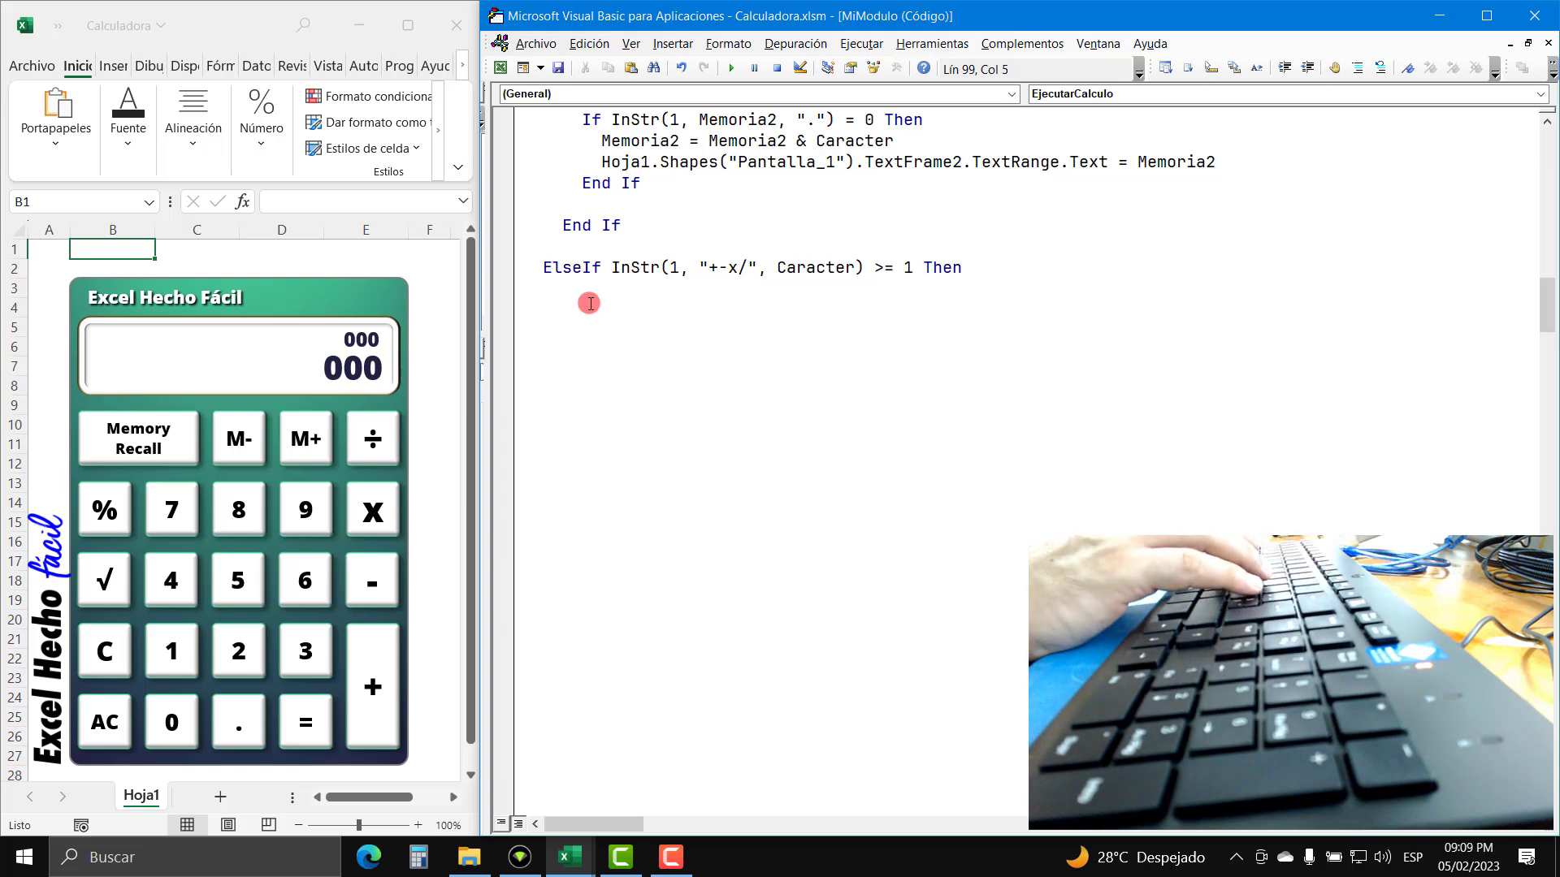
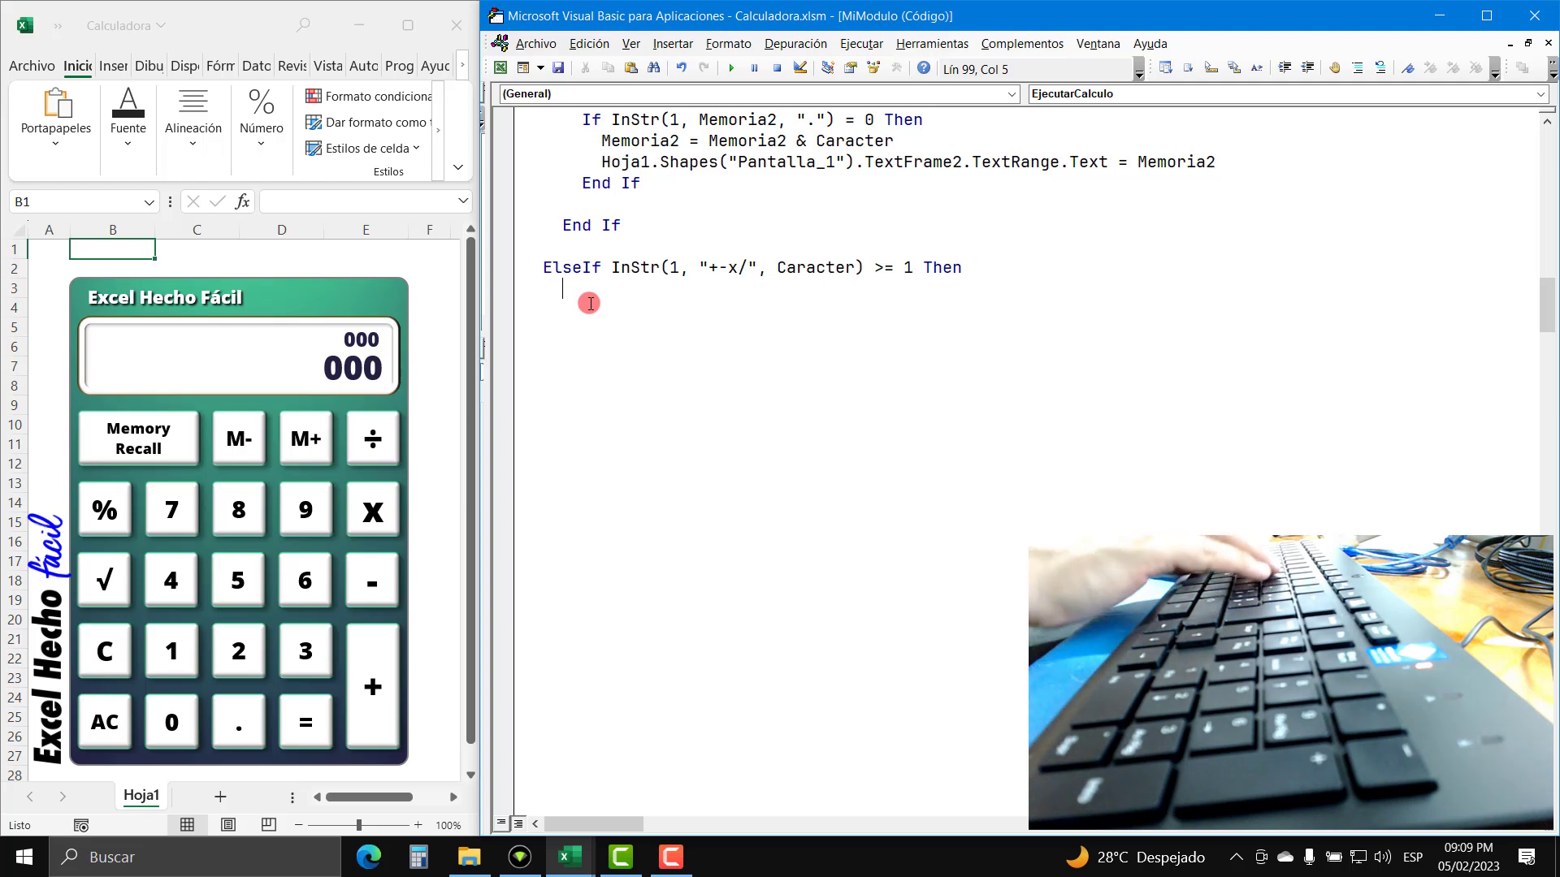
Add the condition If Memoria1 <> "" And Memoria2 <> "" Then under the ElseIf line
{"action": "type", "text": "if memor"}
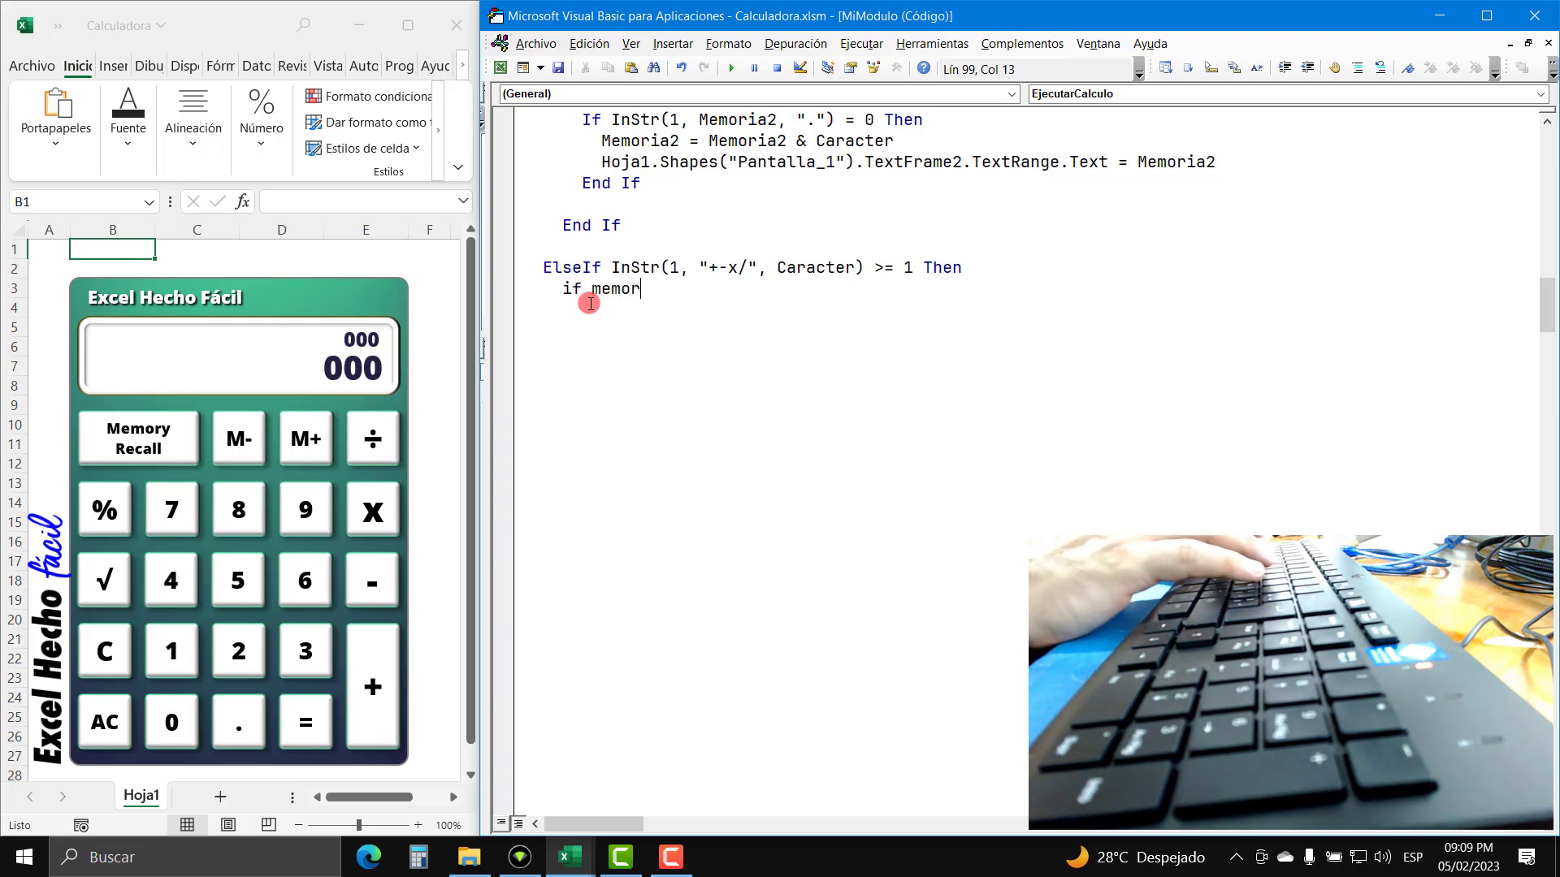
{"action": "type", "text": "a1"}
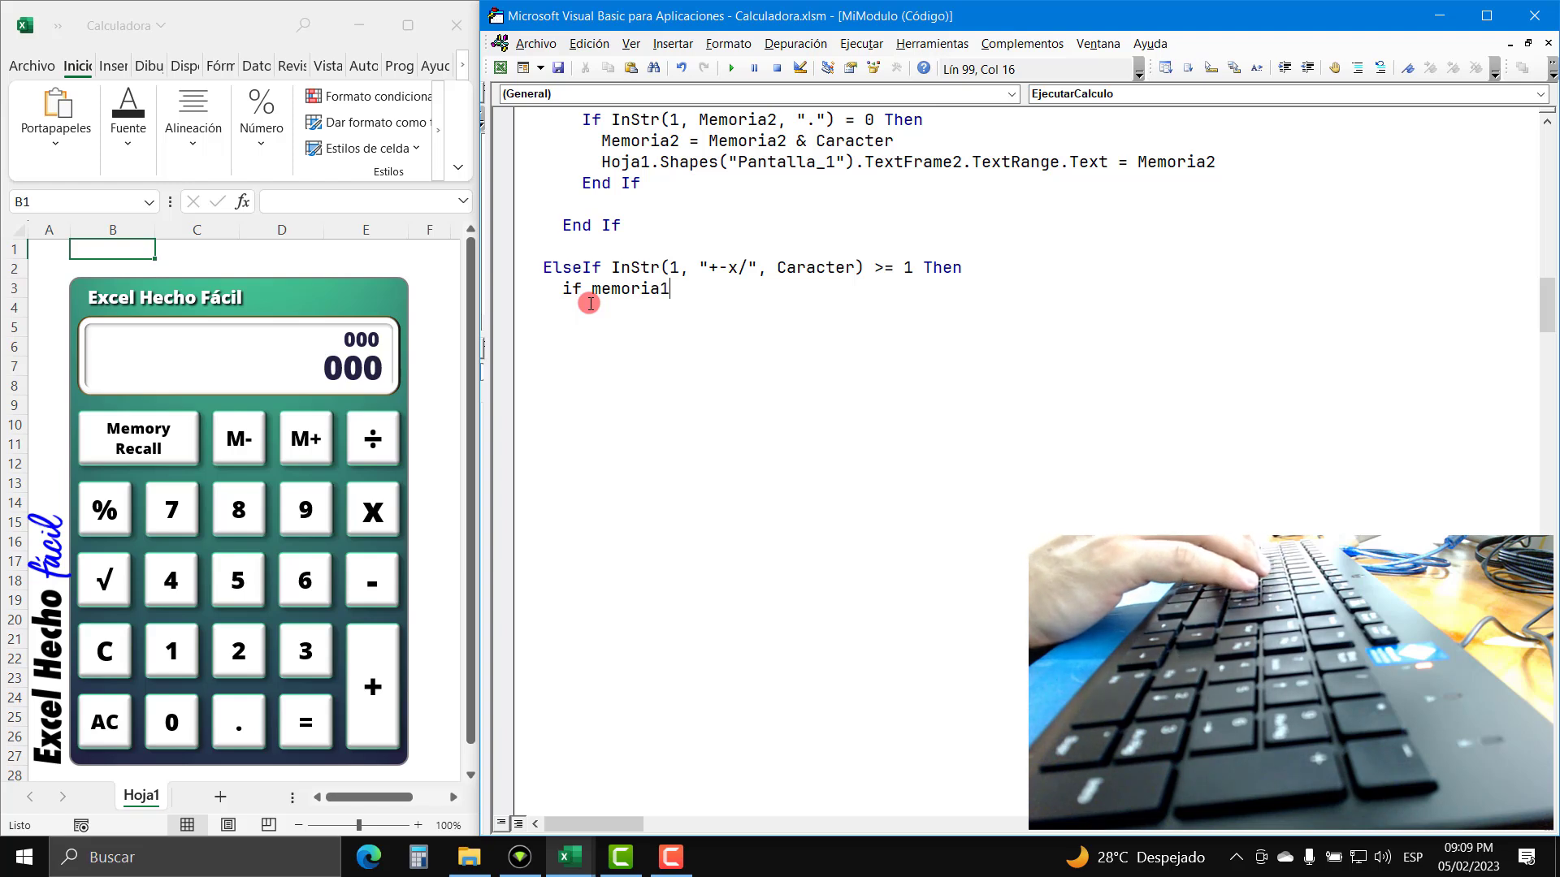
{"action": "type", "text": " <>\"\""}
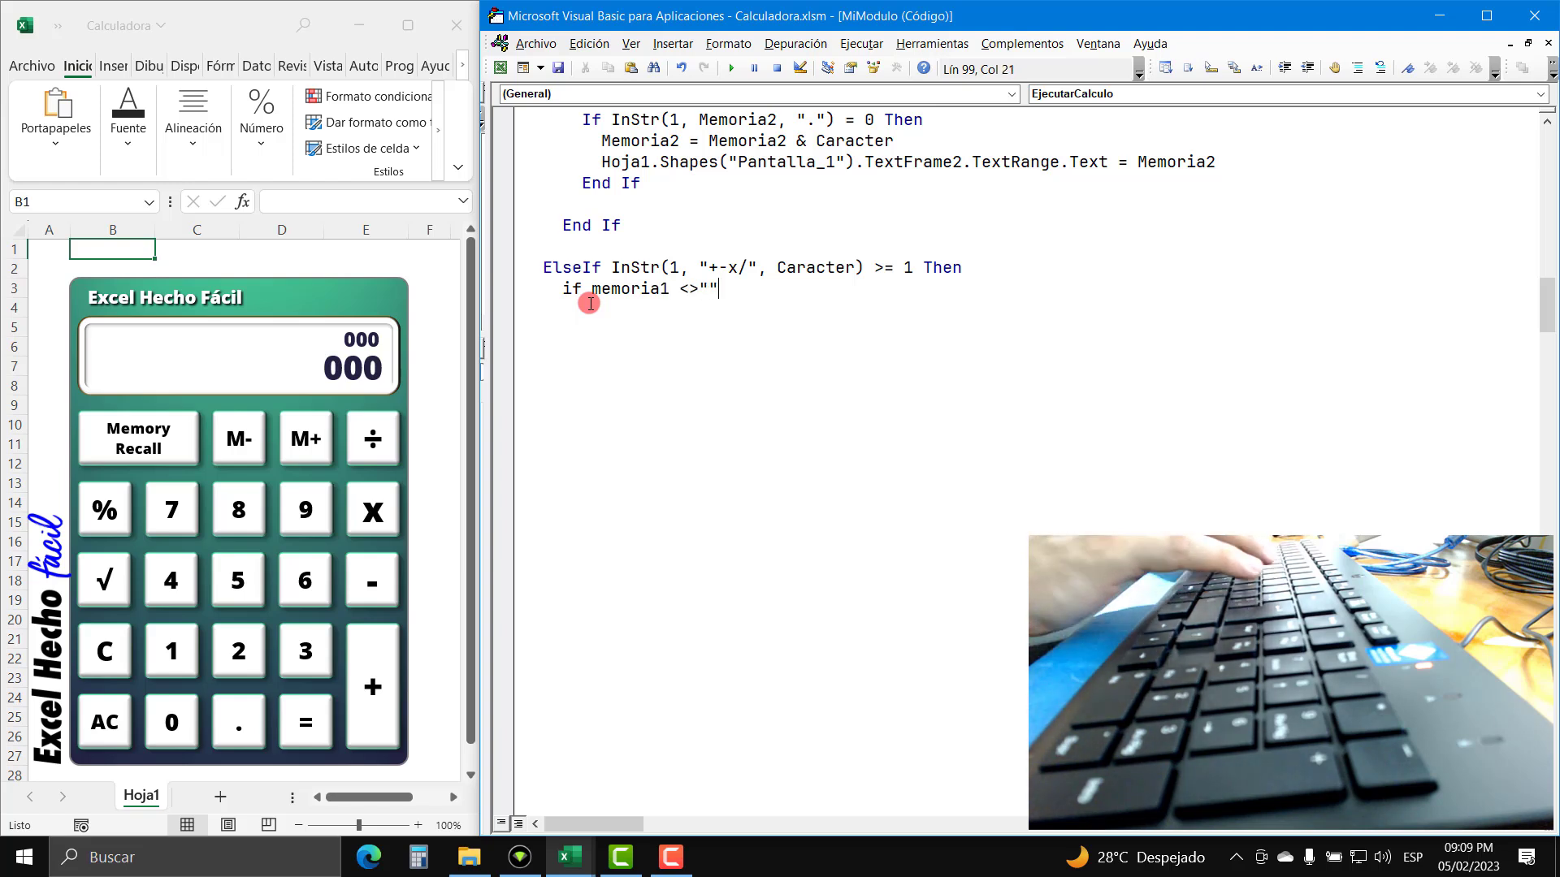
{"action": "type", "text": " and "}
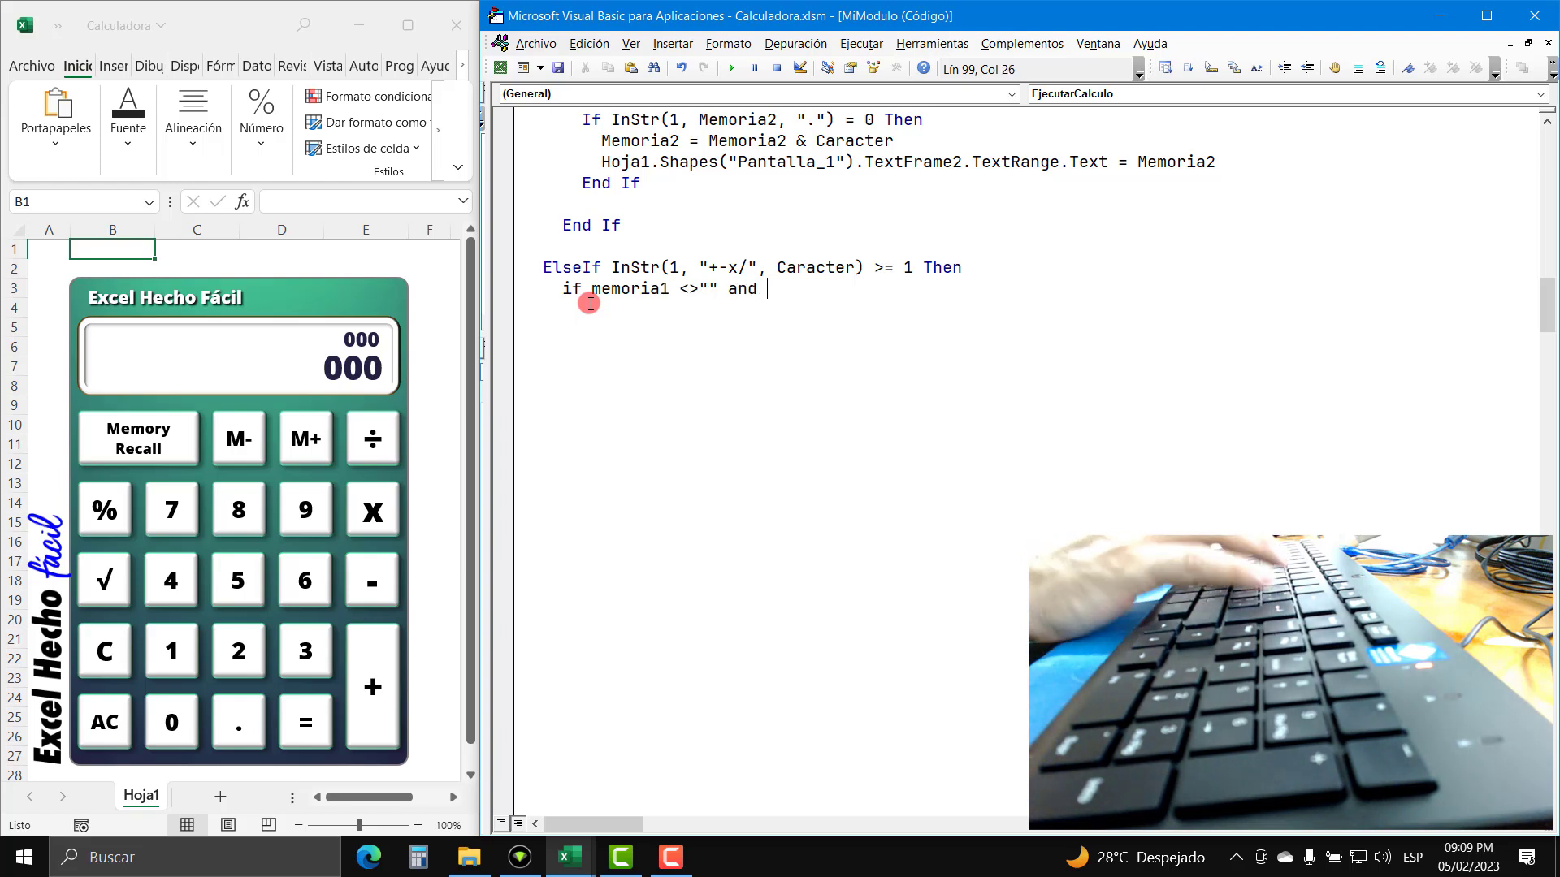
{"action": "type", "text": "memo"}
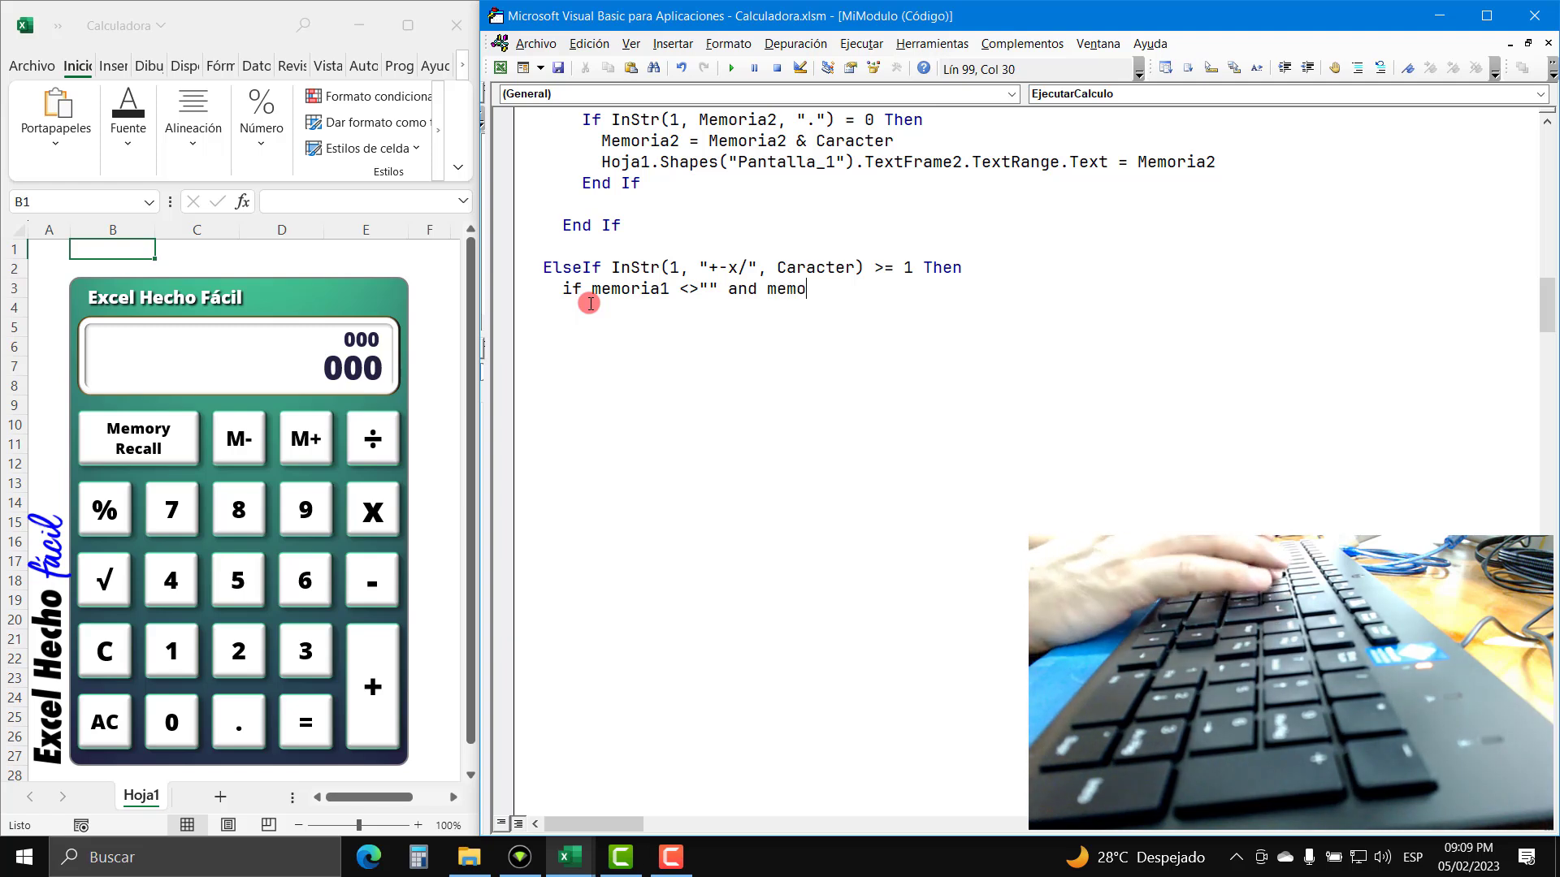
{"action": "type", "text": "ria2<"}
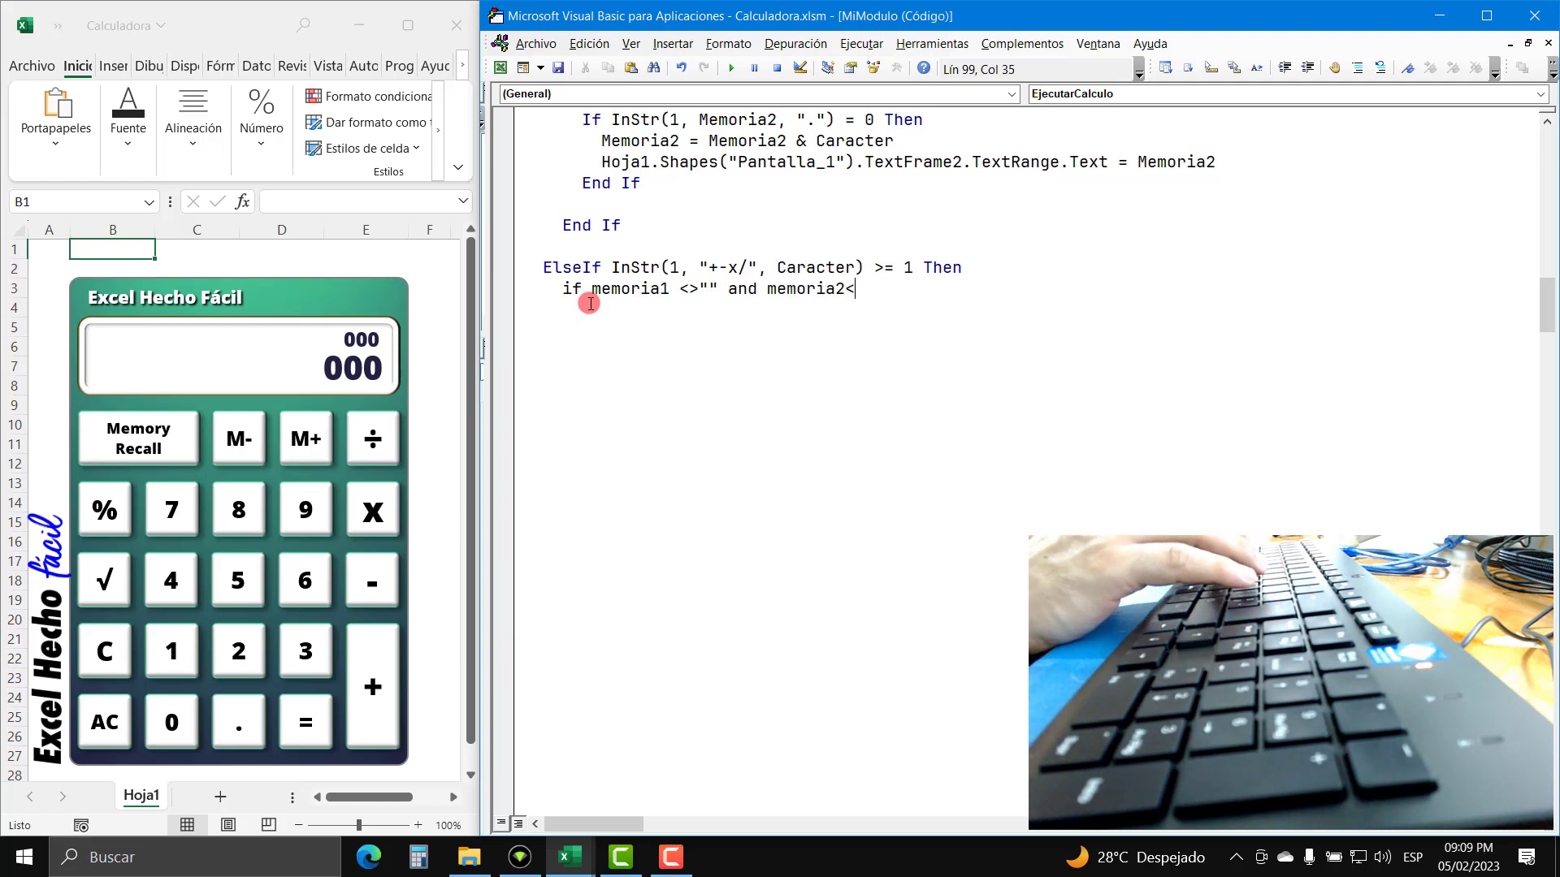
{"action": "type", "text": "\""}
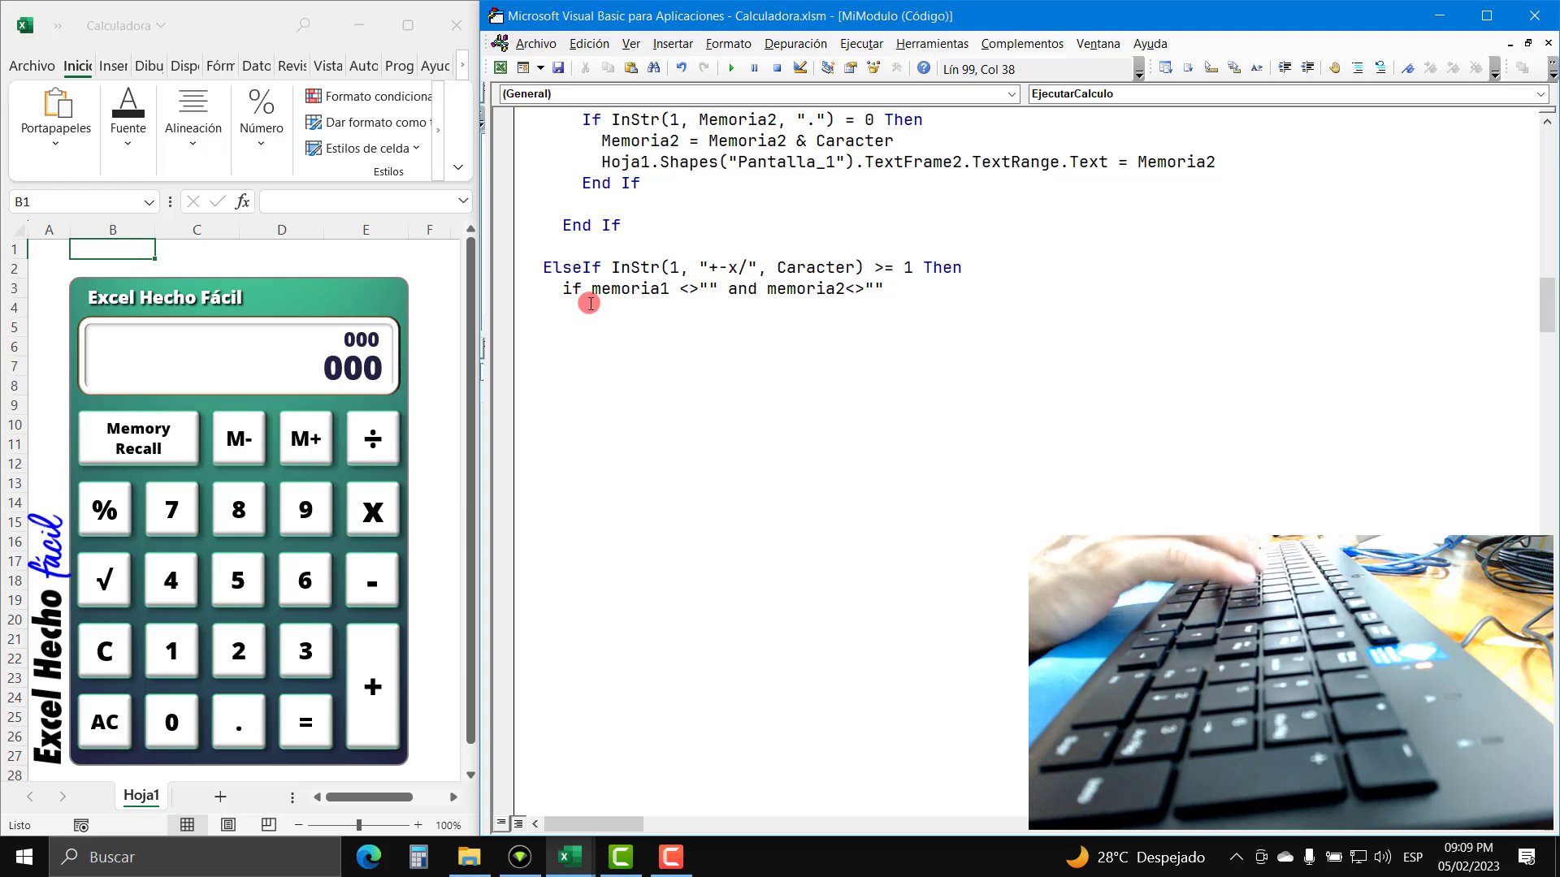
{"action": "type", "text": " then"}
{"action": "key", "text": "Return"}
{"action": "key", "text": "Tab"}
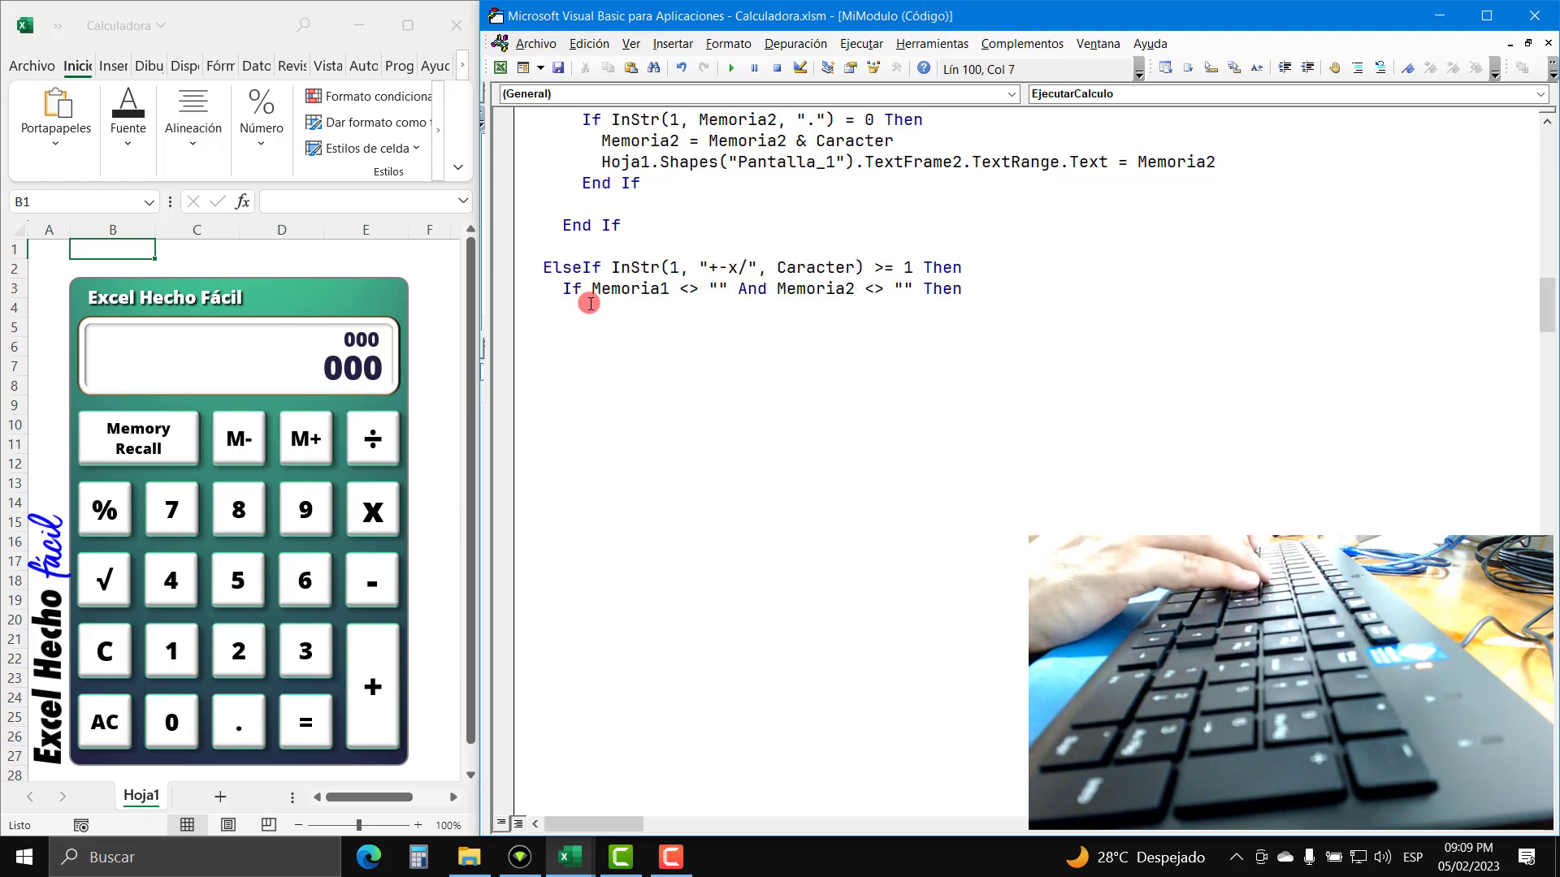
Nest If MemoriaOperador = "+" Then inside the both-memories condition
{"action": "type", "text": "If memoria"}
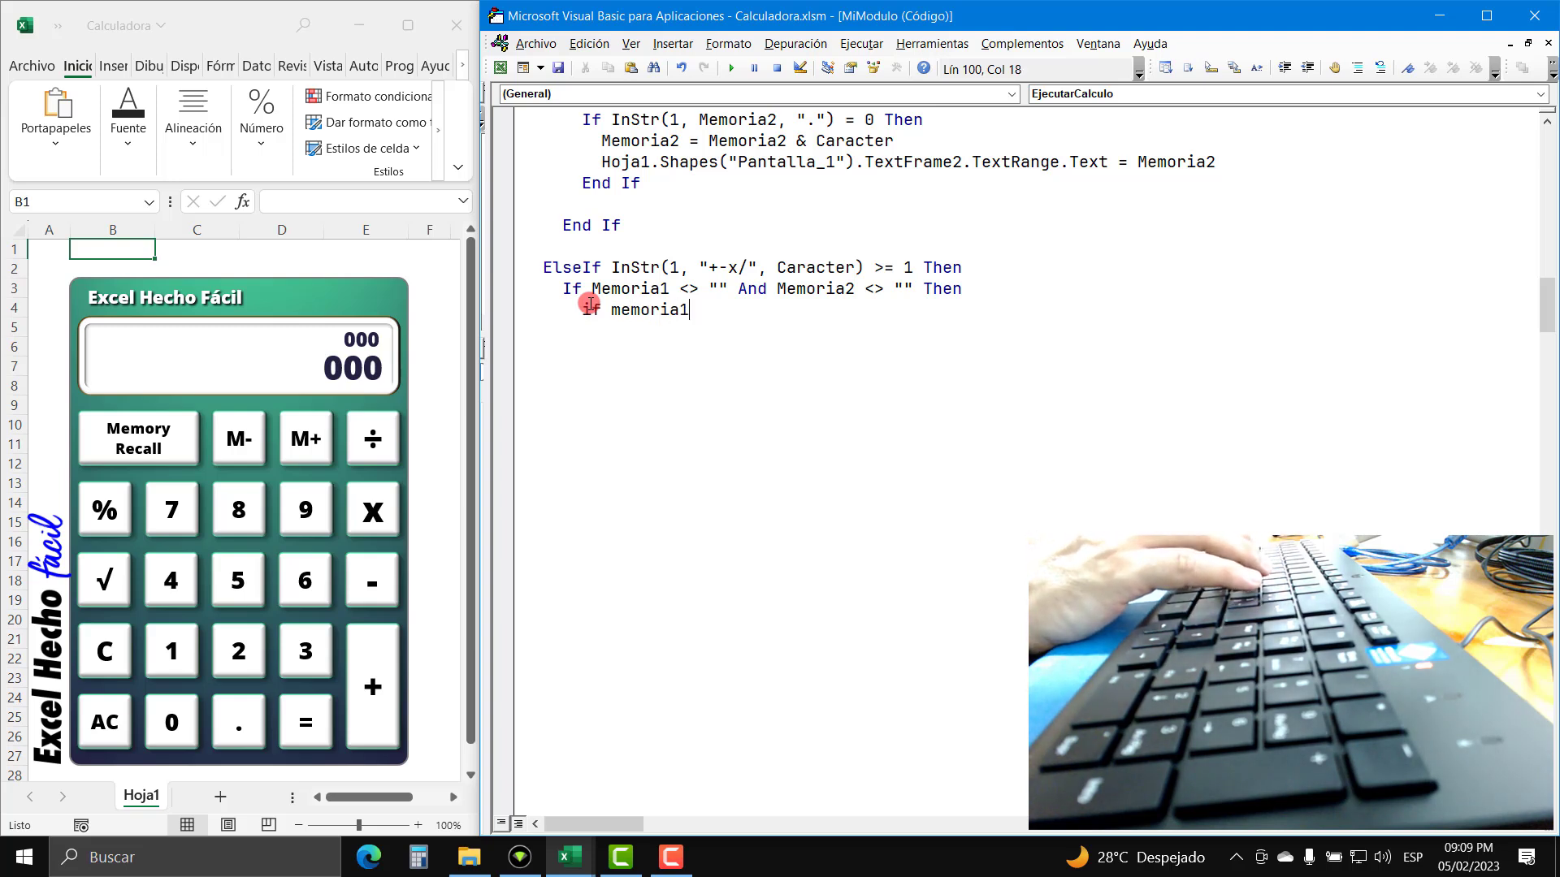
{"action": "key", "text": "BackSpace"}
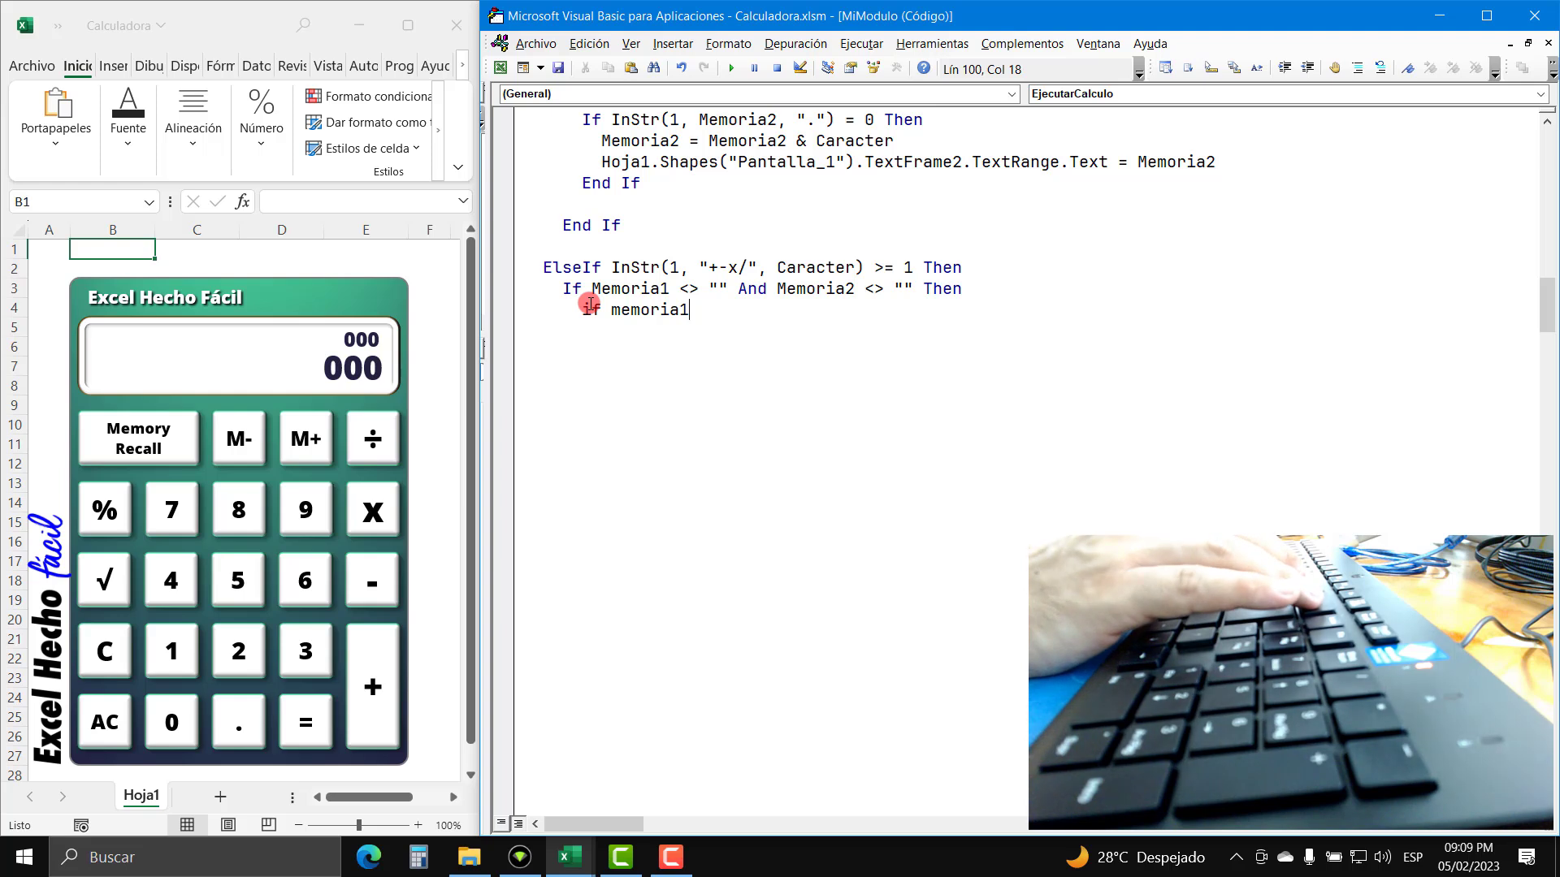
{"action": "key", "text": "BackSpace"}
{"action": "key", "text": "BackSpace"}
{"action": "key", "text": "BackSpace"}
{"action": "key", "text": "BackSpace"}
{"action": "key", "text": "BackSpace"}
{"action": "key", "text": "BackSpace"}
{"action": "type", "text": "m"}
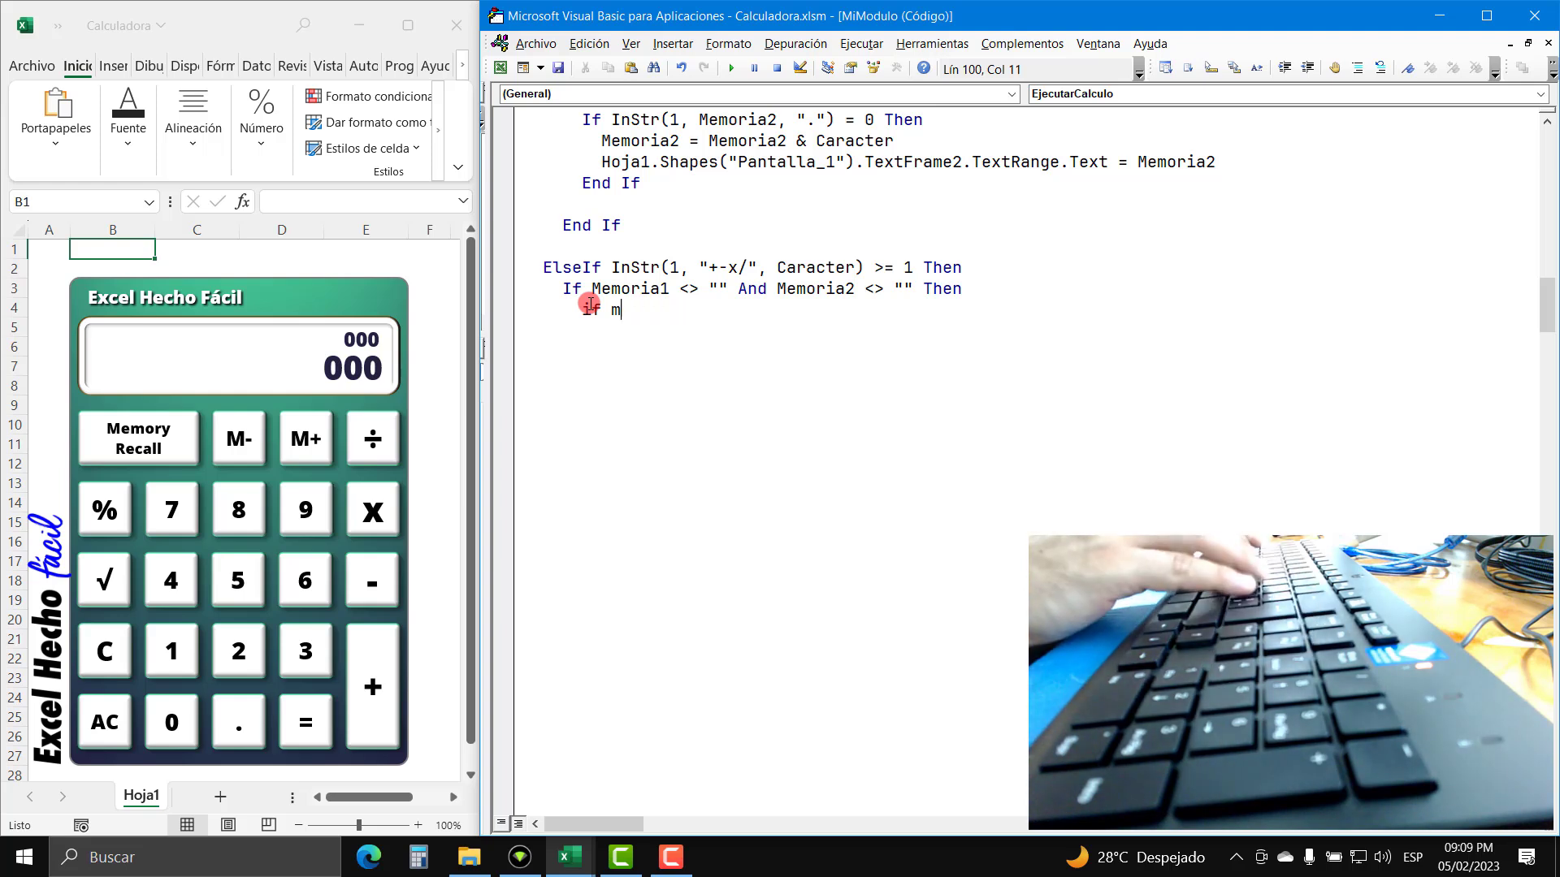
{"action": "type", "text": "emoriaoperad"}
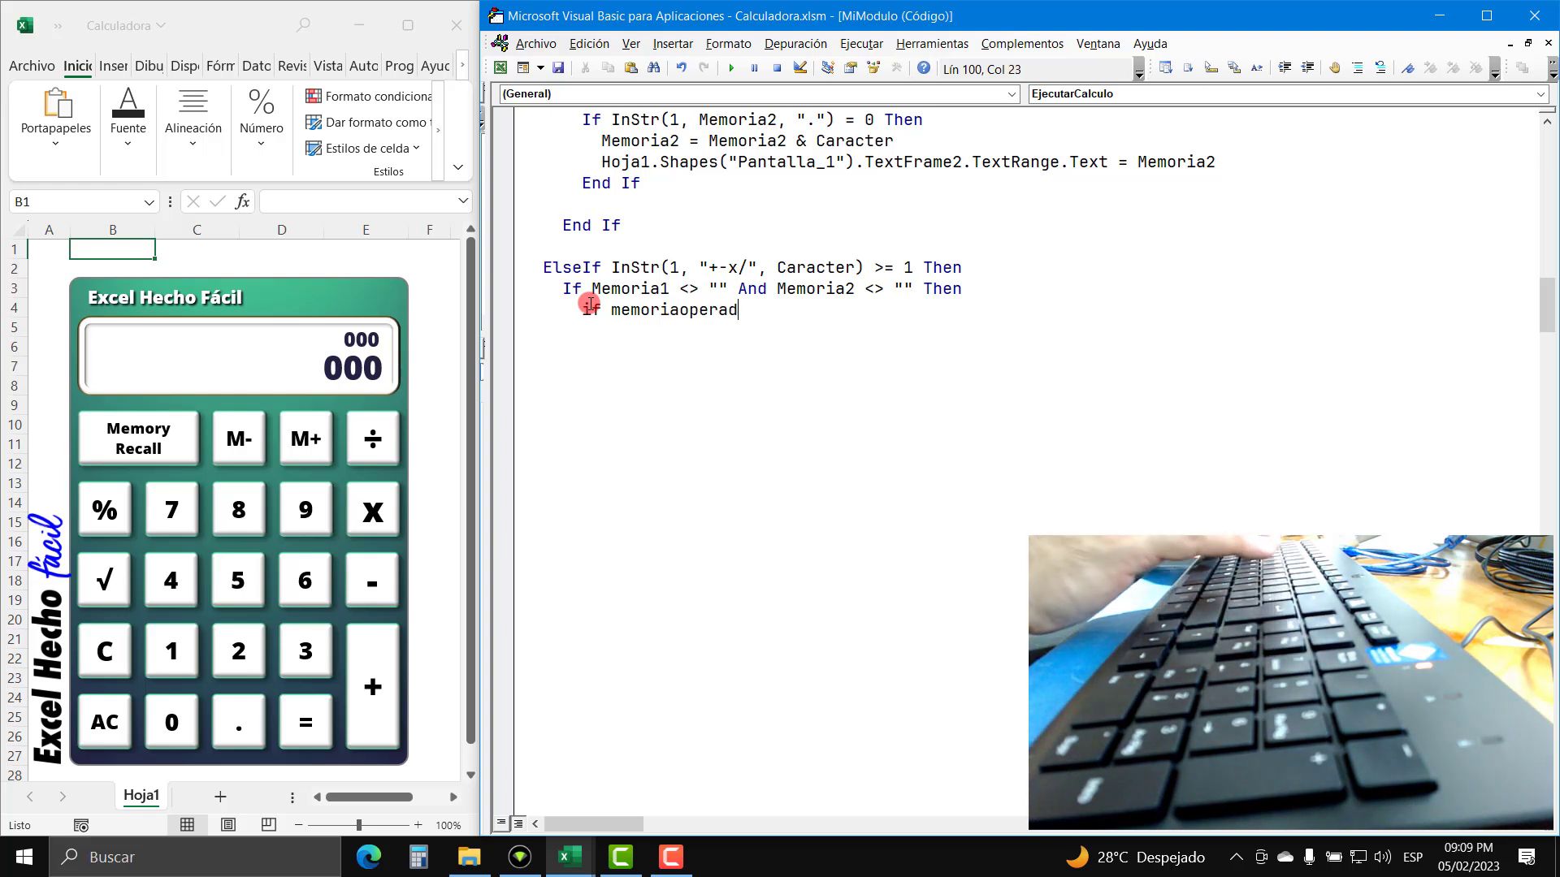
{"action": "type", "text": "or"}
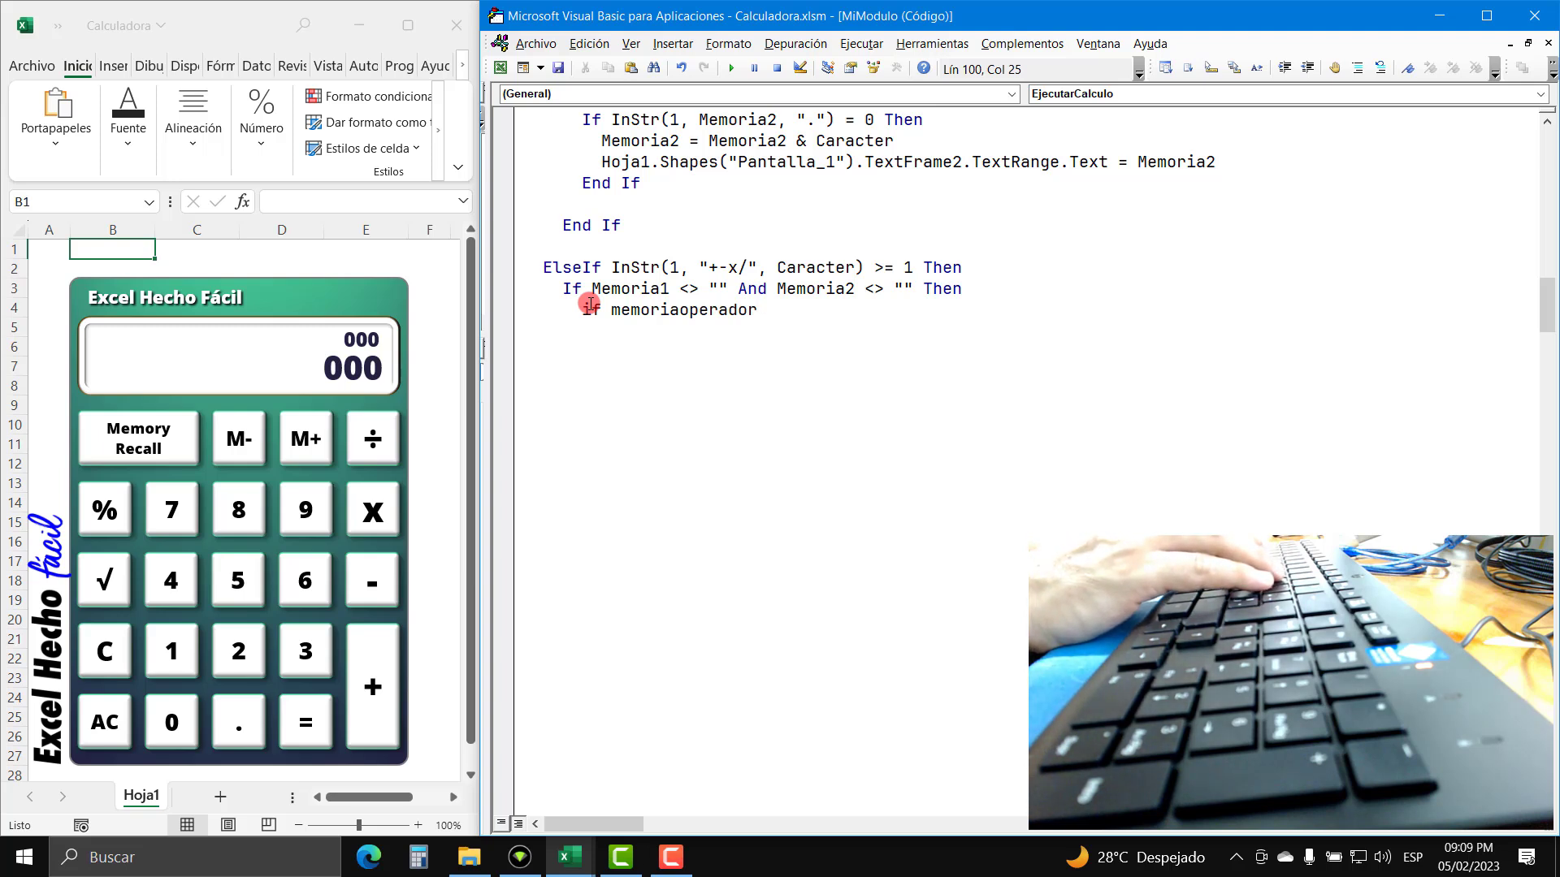
{"action": "type", "text": " = \"\""}
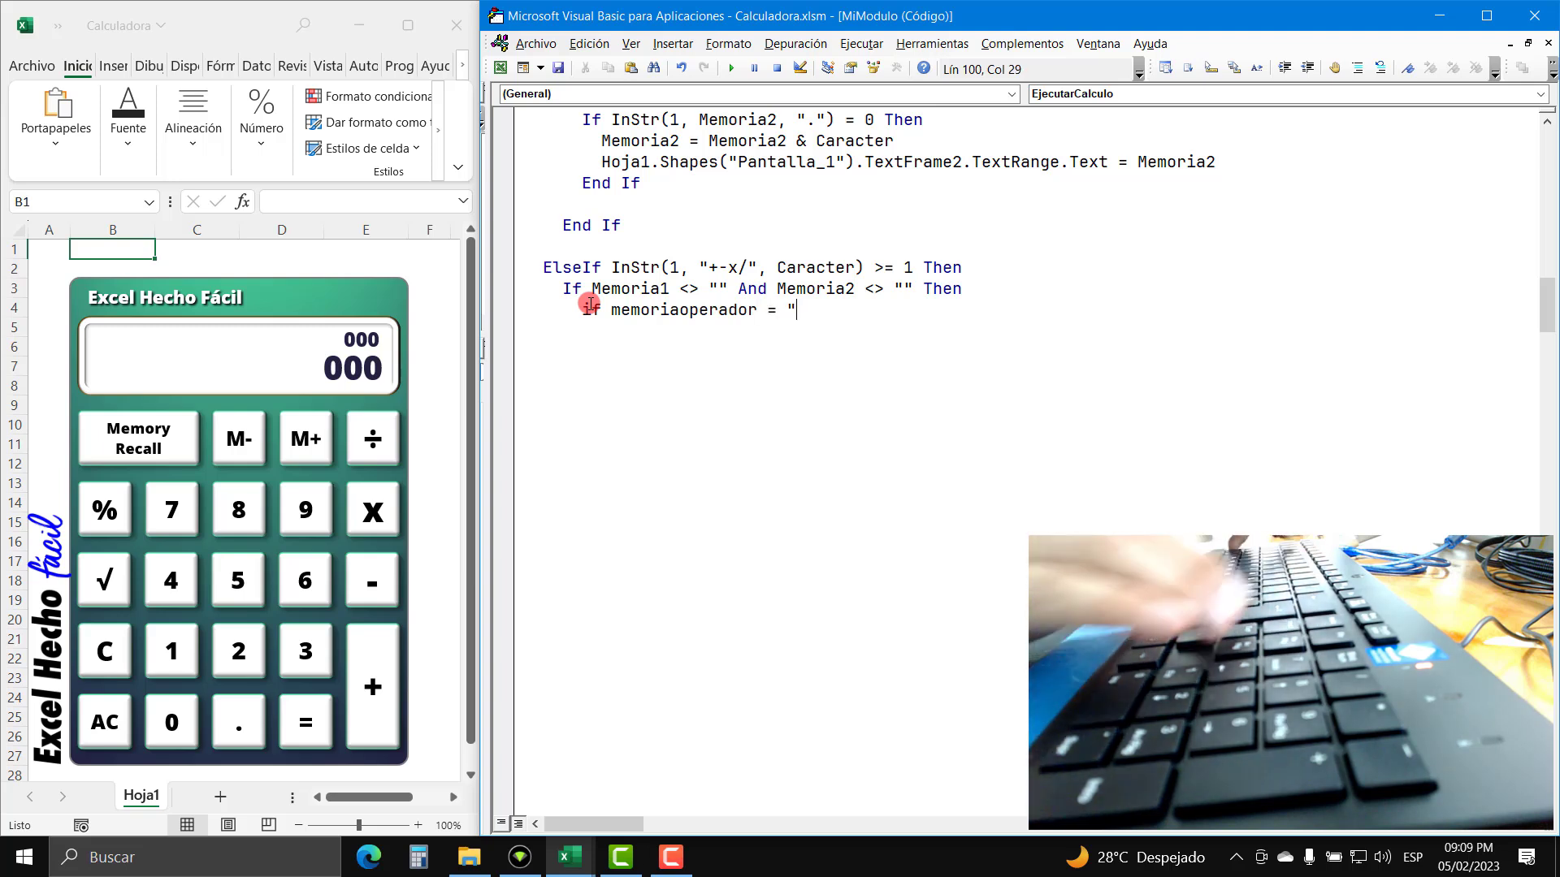
{"action": "type", "text": "+"}
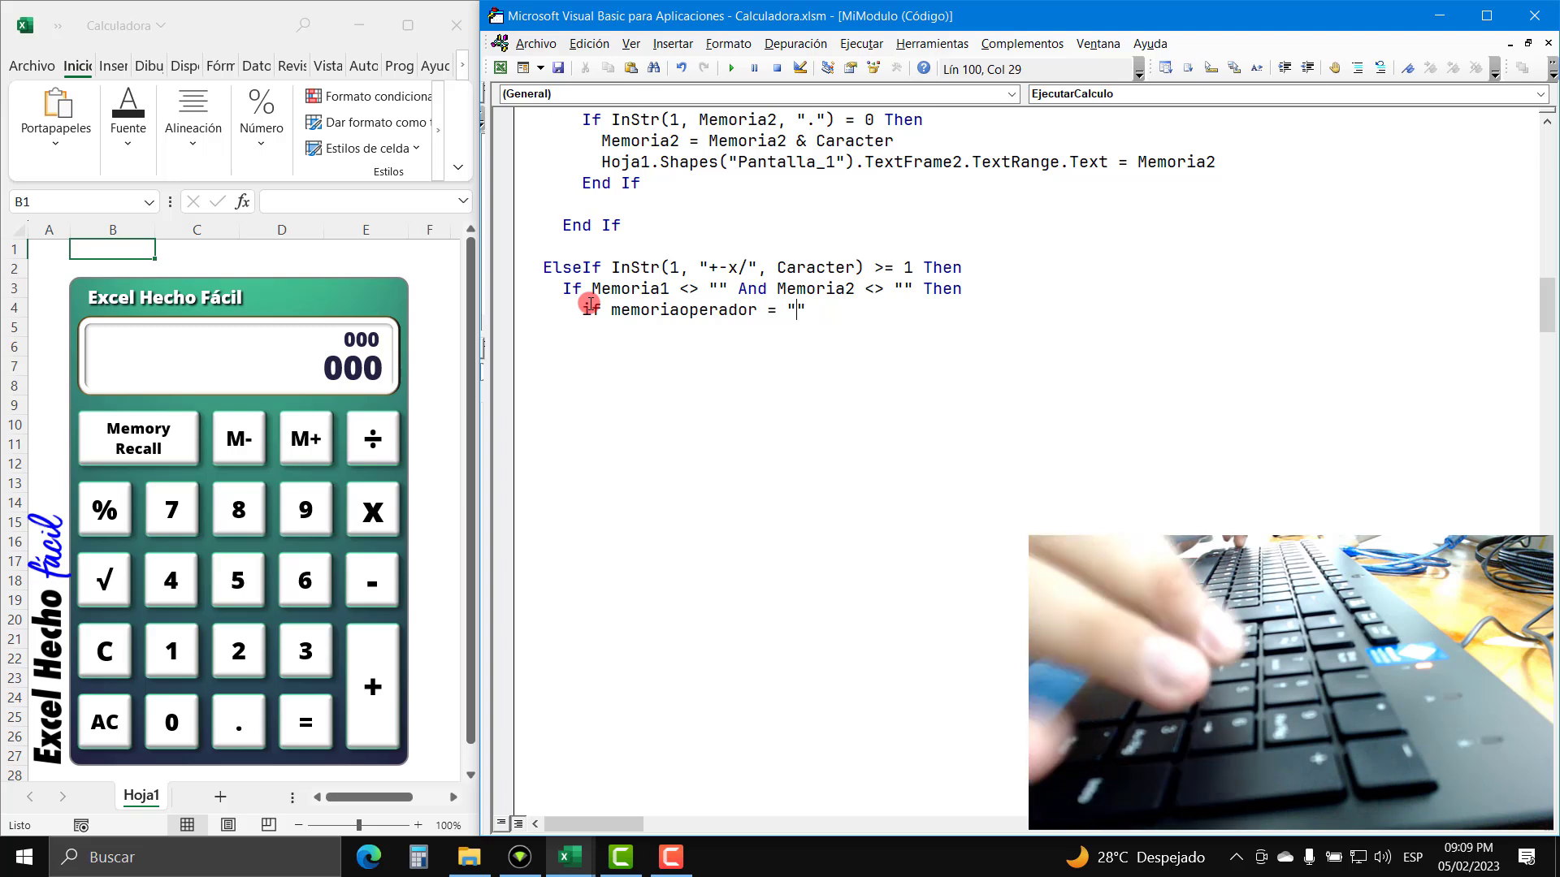
{"action": "type", "text": "\" then"}
{"action": "key", "text": "Return"}
{"action": "type", "text": "me"}
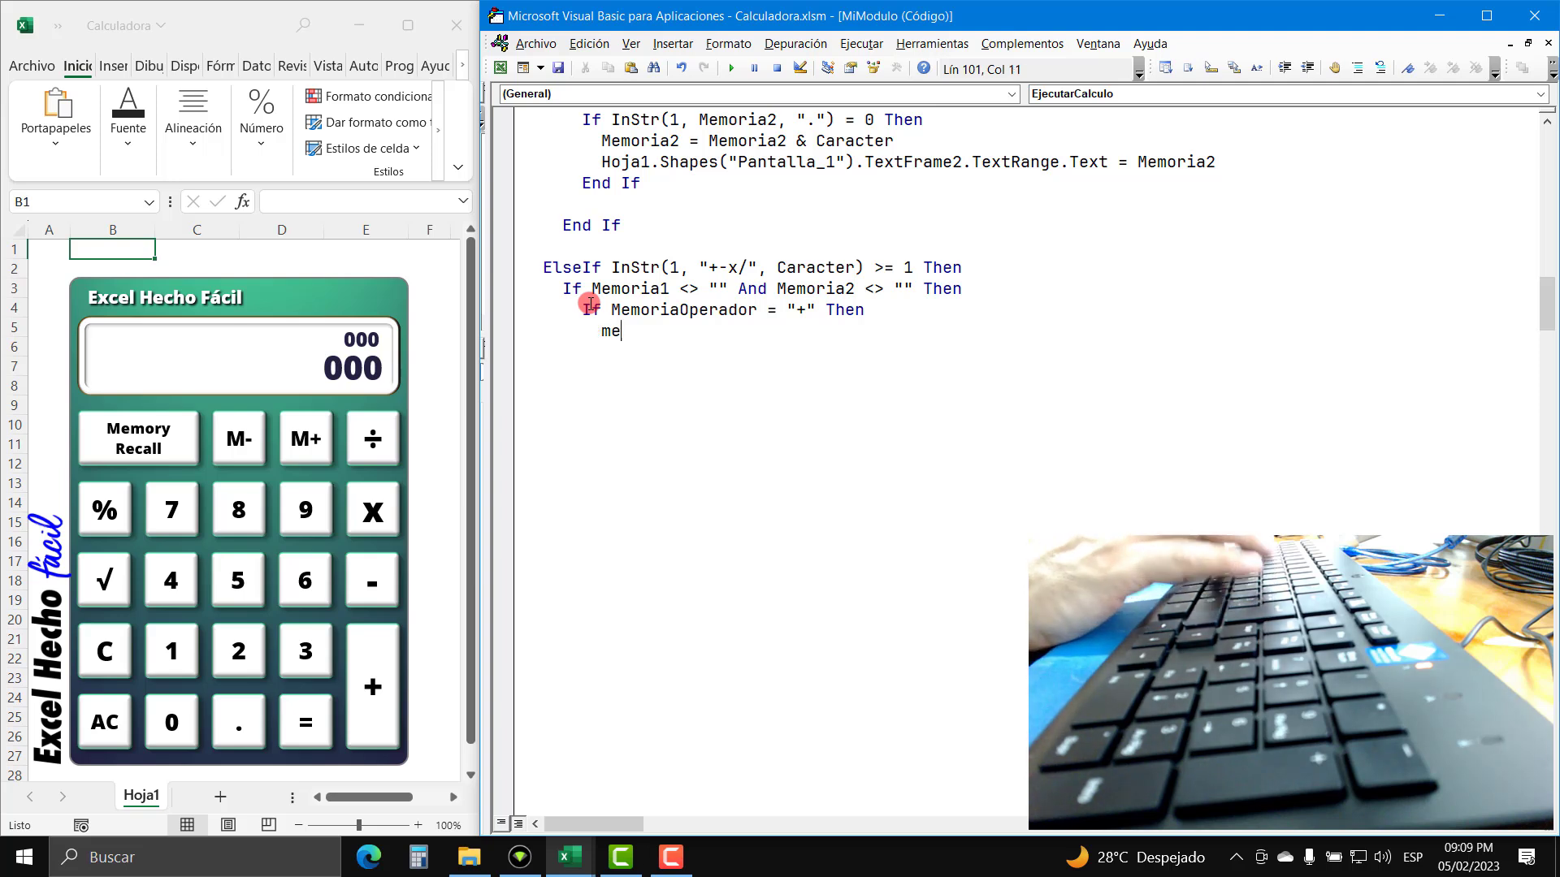
Write MemoriaResultado = Val(Memoria1) + Val(Memoria2) under the "+" condition, then a blank line
{"action": "type", "text": "moria"}
{"action": "type", "text": "sult"}
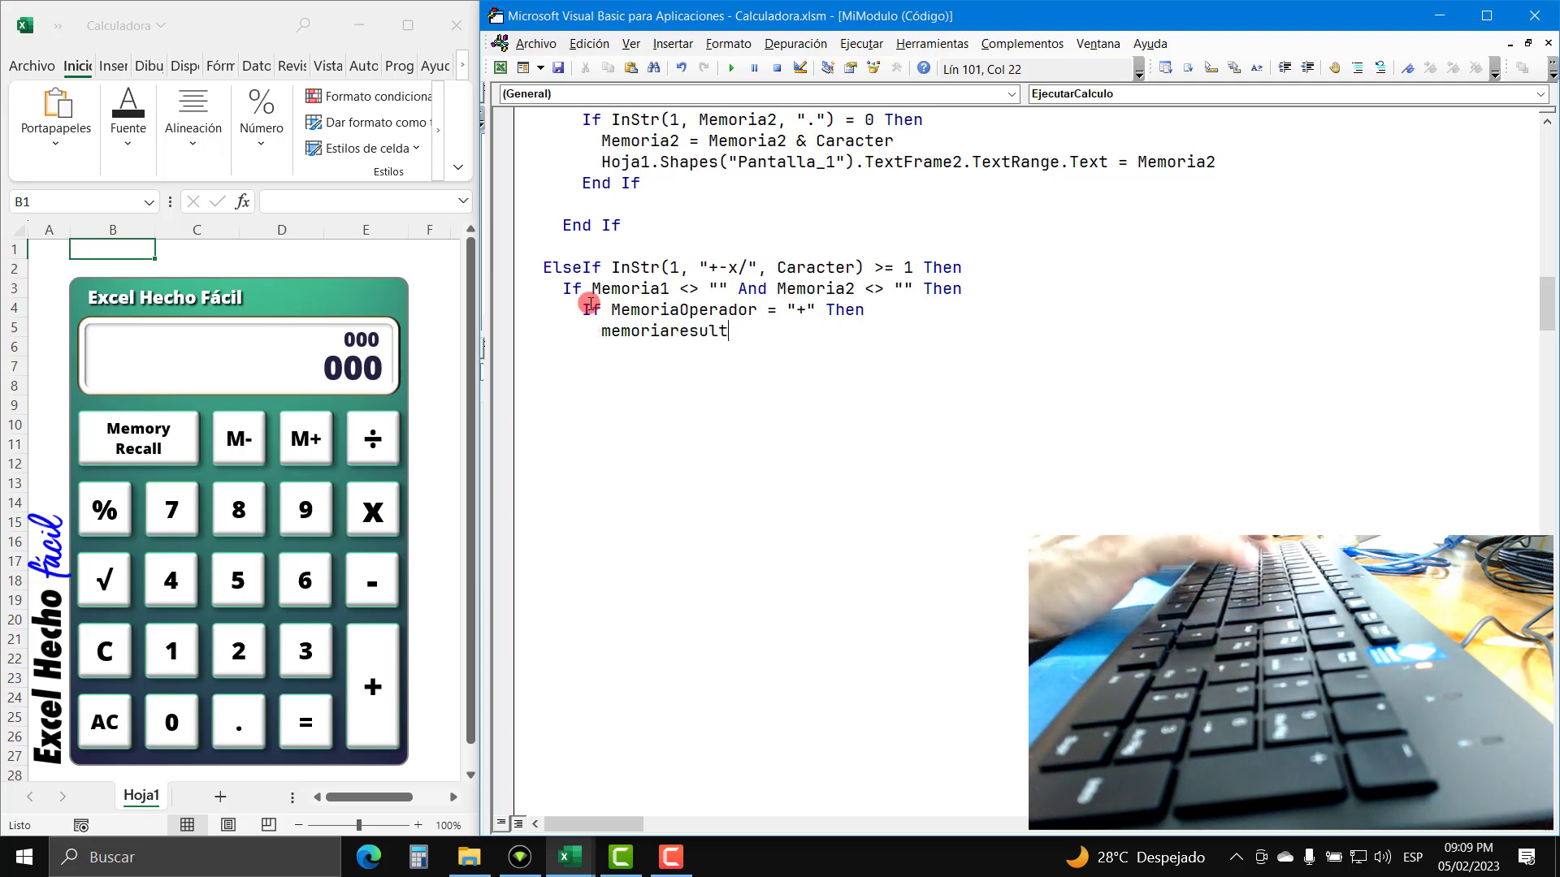
{"action": "type", "text": "ado"}
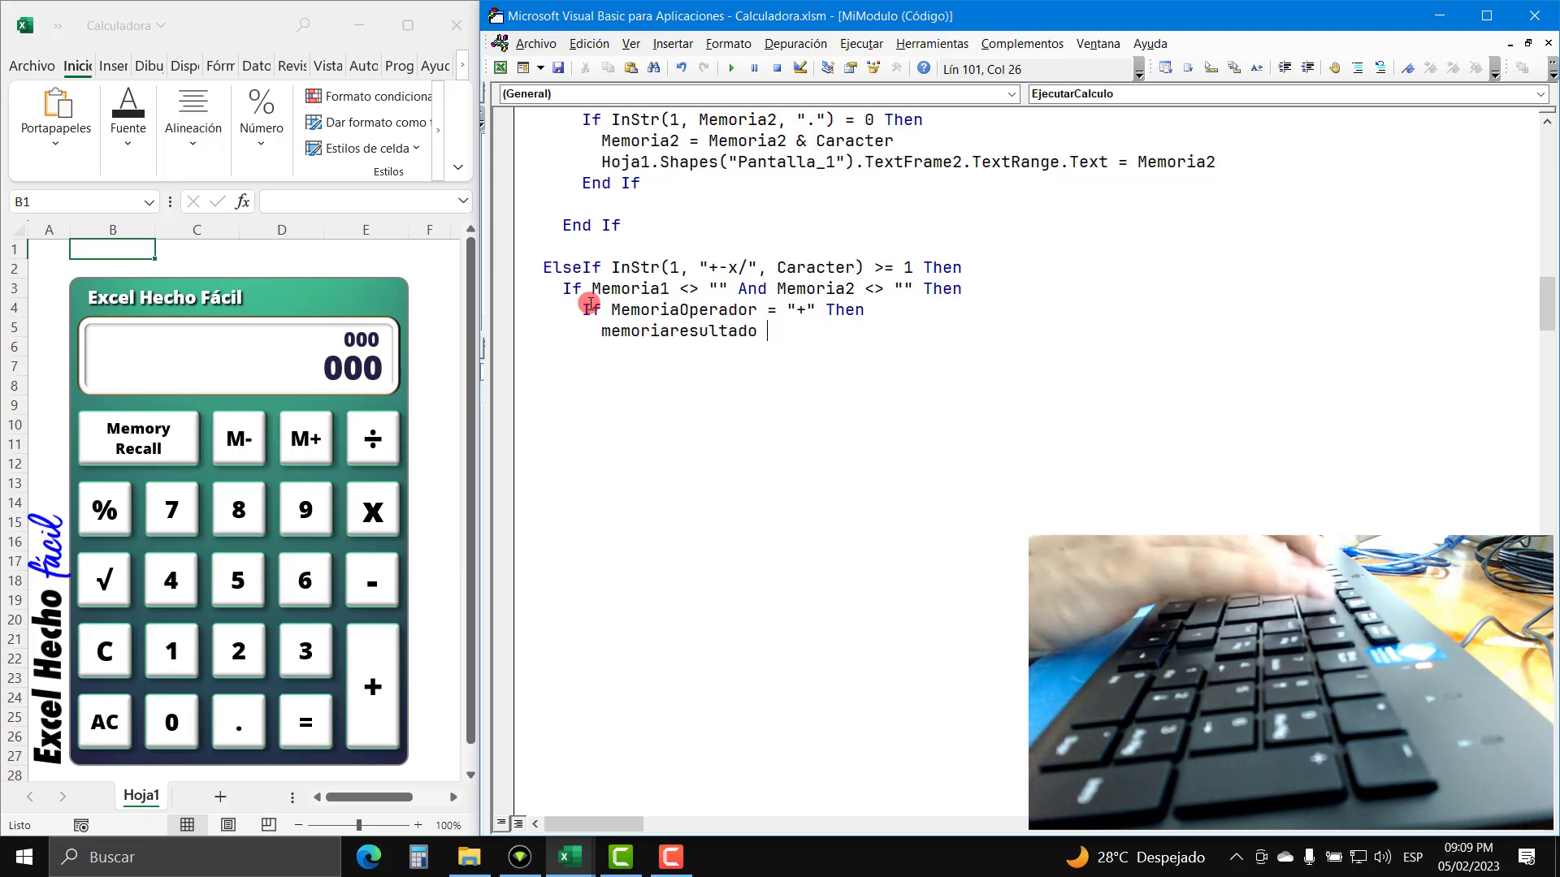
{"action": "type", "text": " v"}
{"action": "type", "text": "("}
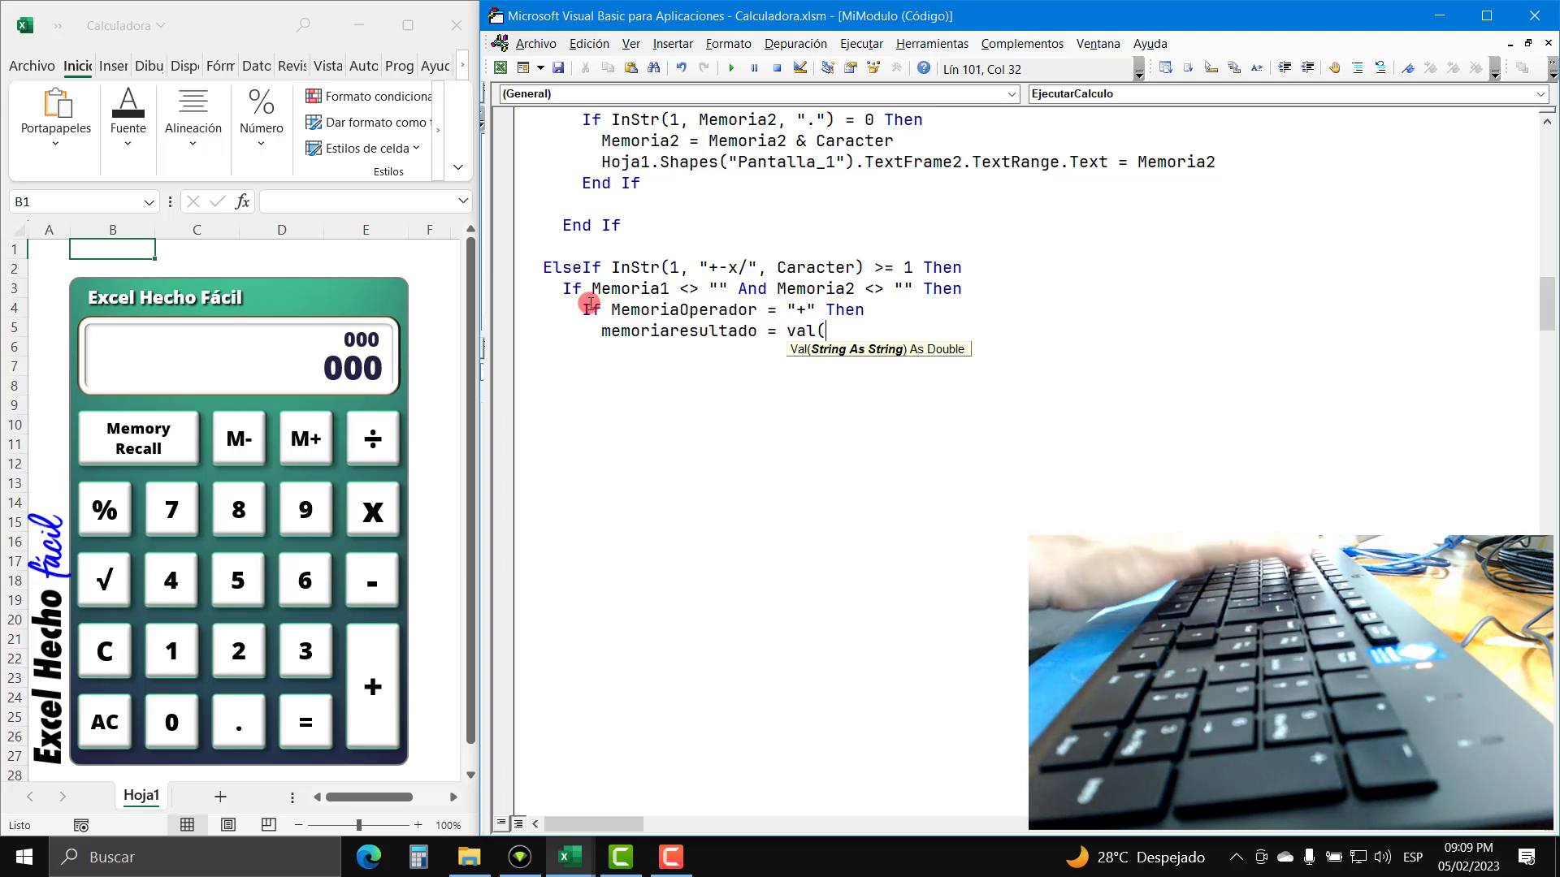
{"action": "type", "text": "emoria1"}
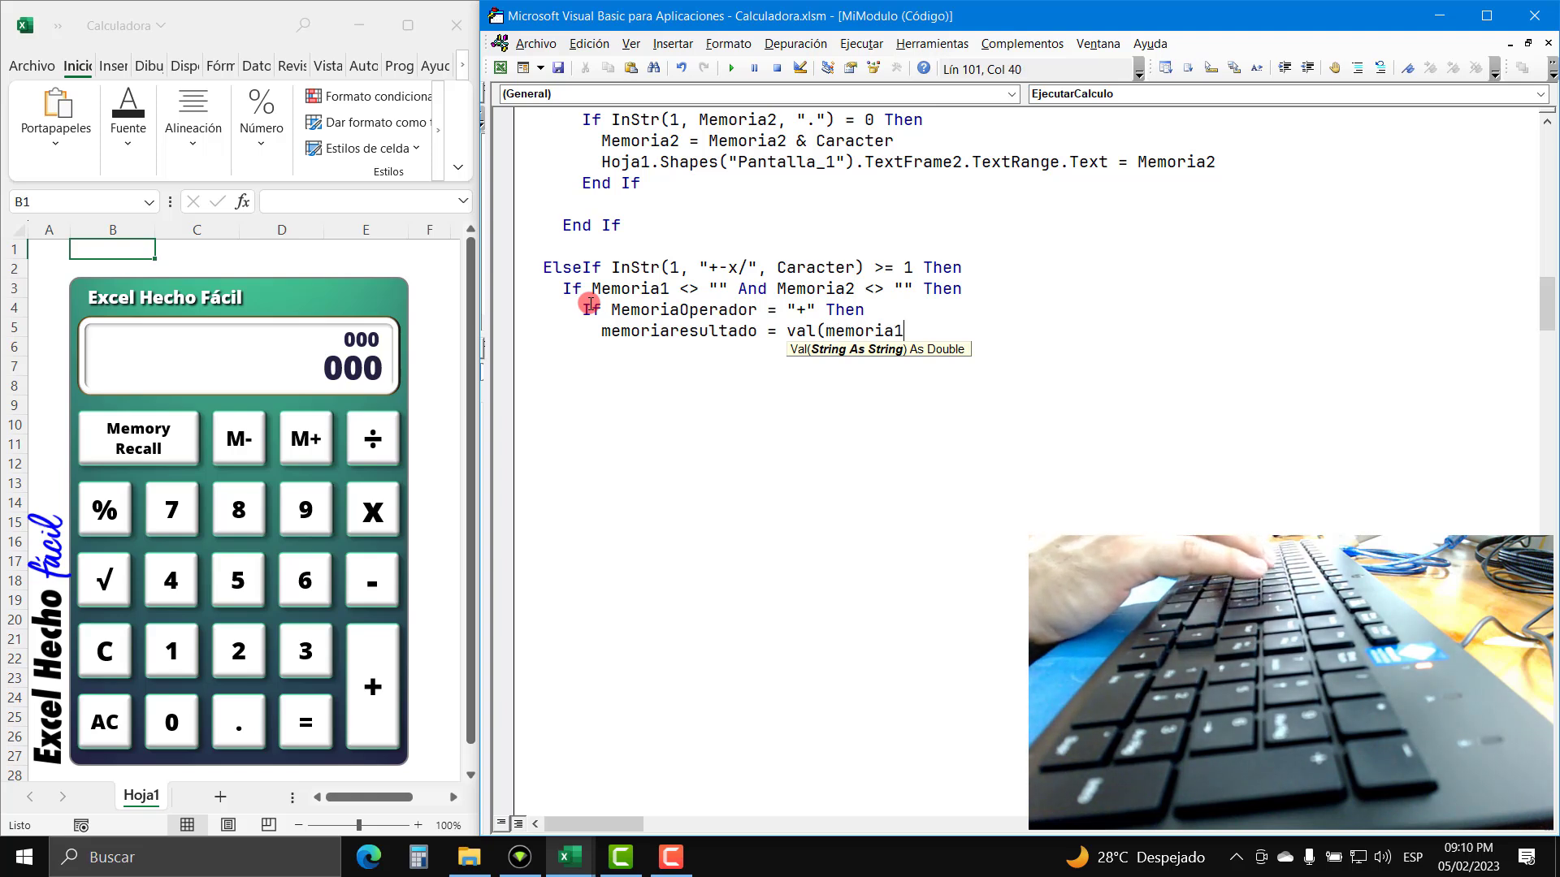
{"action": "type", "text": ") "}
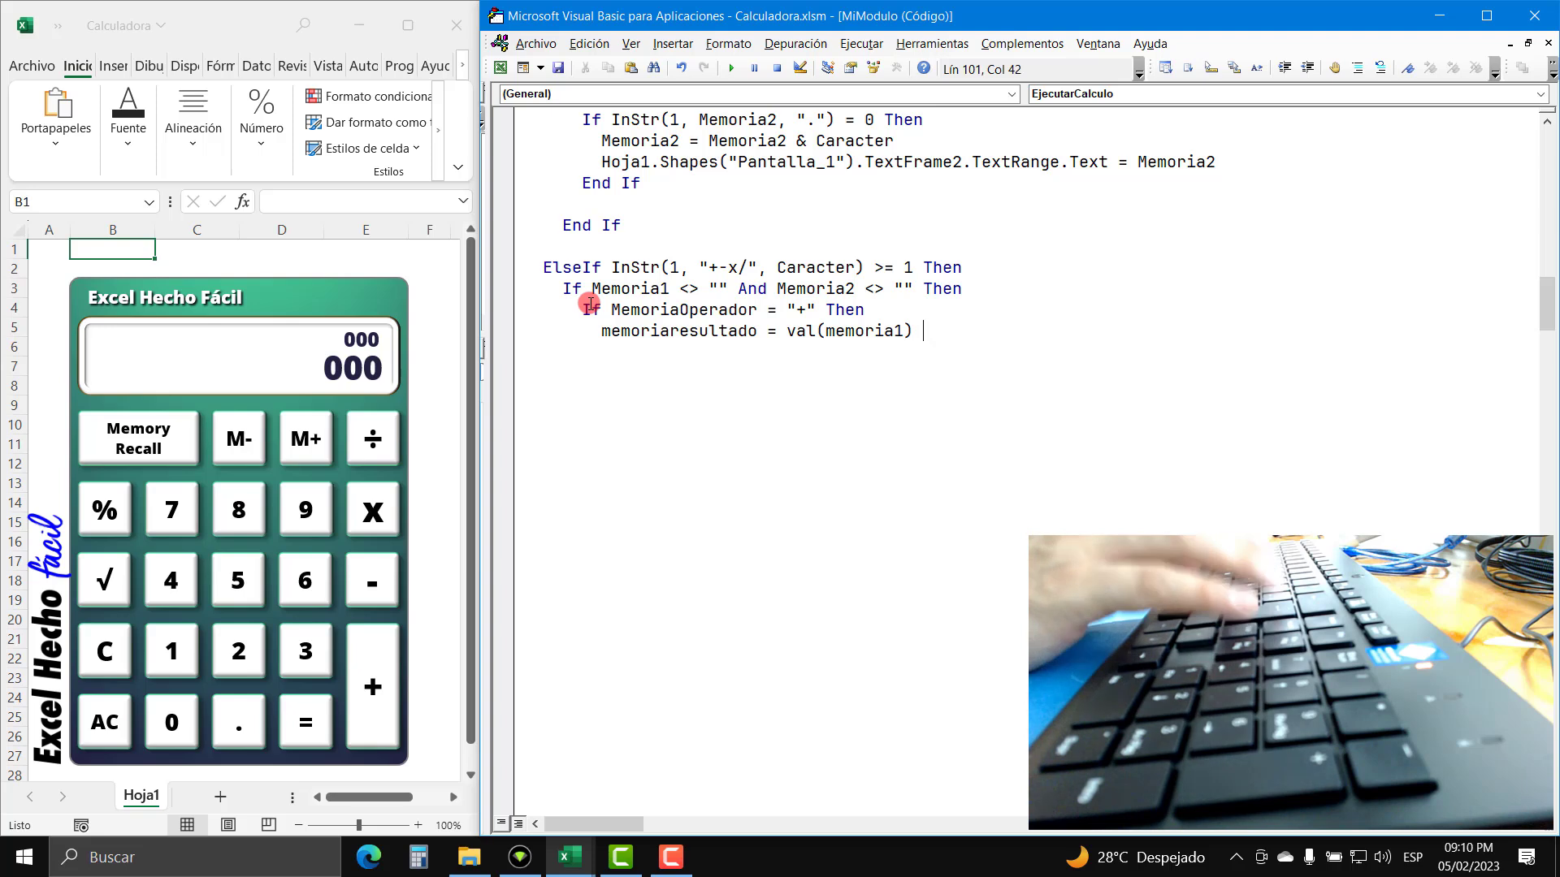
{"action": "type", "text": "+ val"}
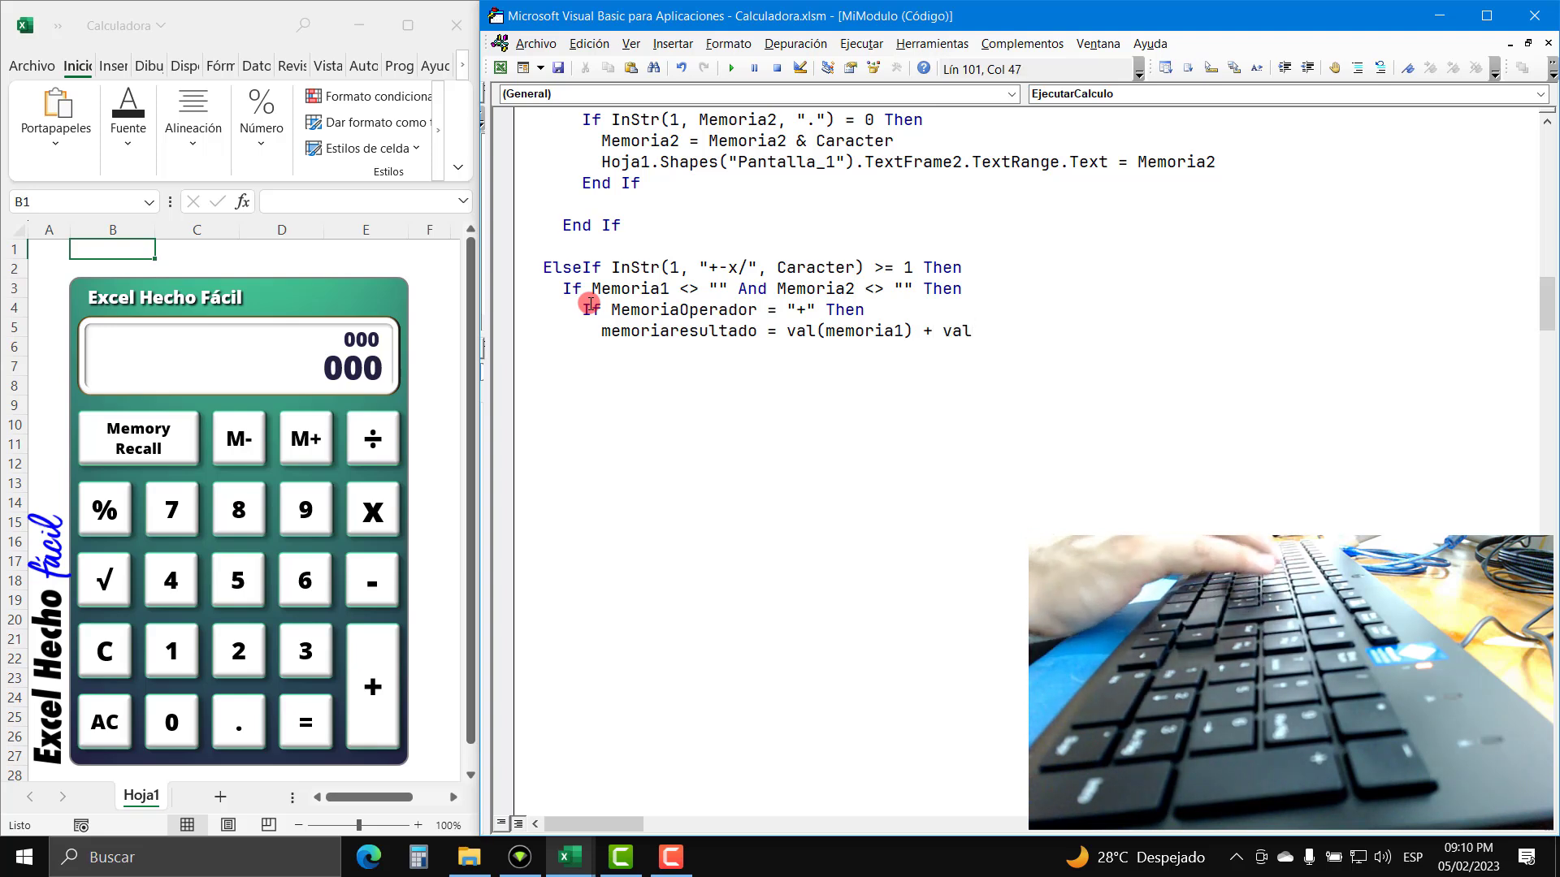
{"action": "type", "text": "(memoria"}
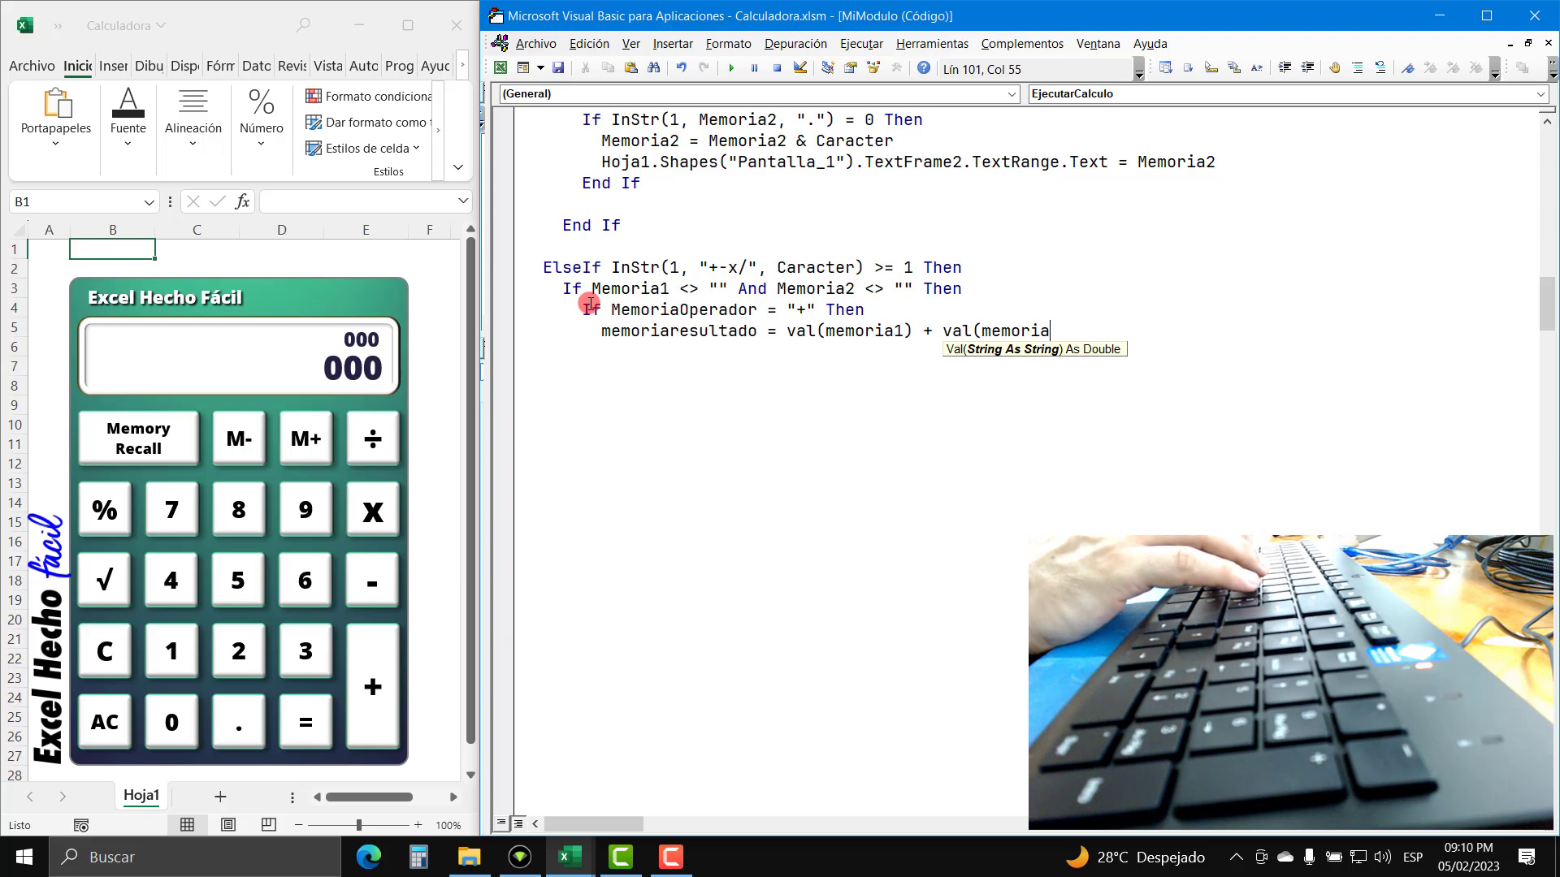
{"action": "type", "text": ")"}
{"action": "key", "text": "Return"}
{"action": "key", "text": "BackSpace"}
{"action": "key", "text": "BackSpace"}
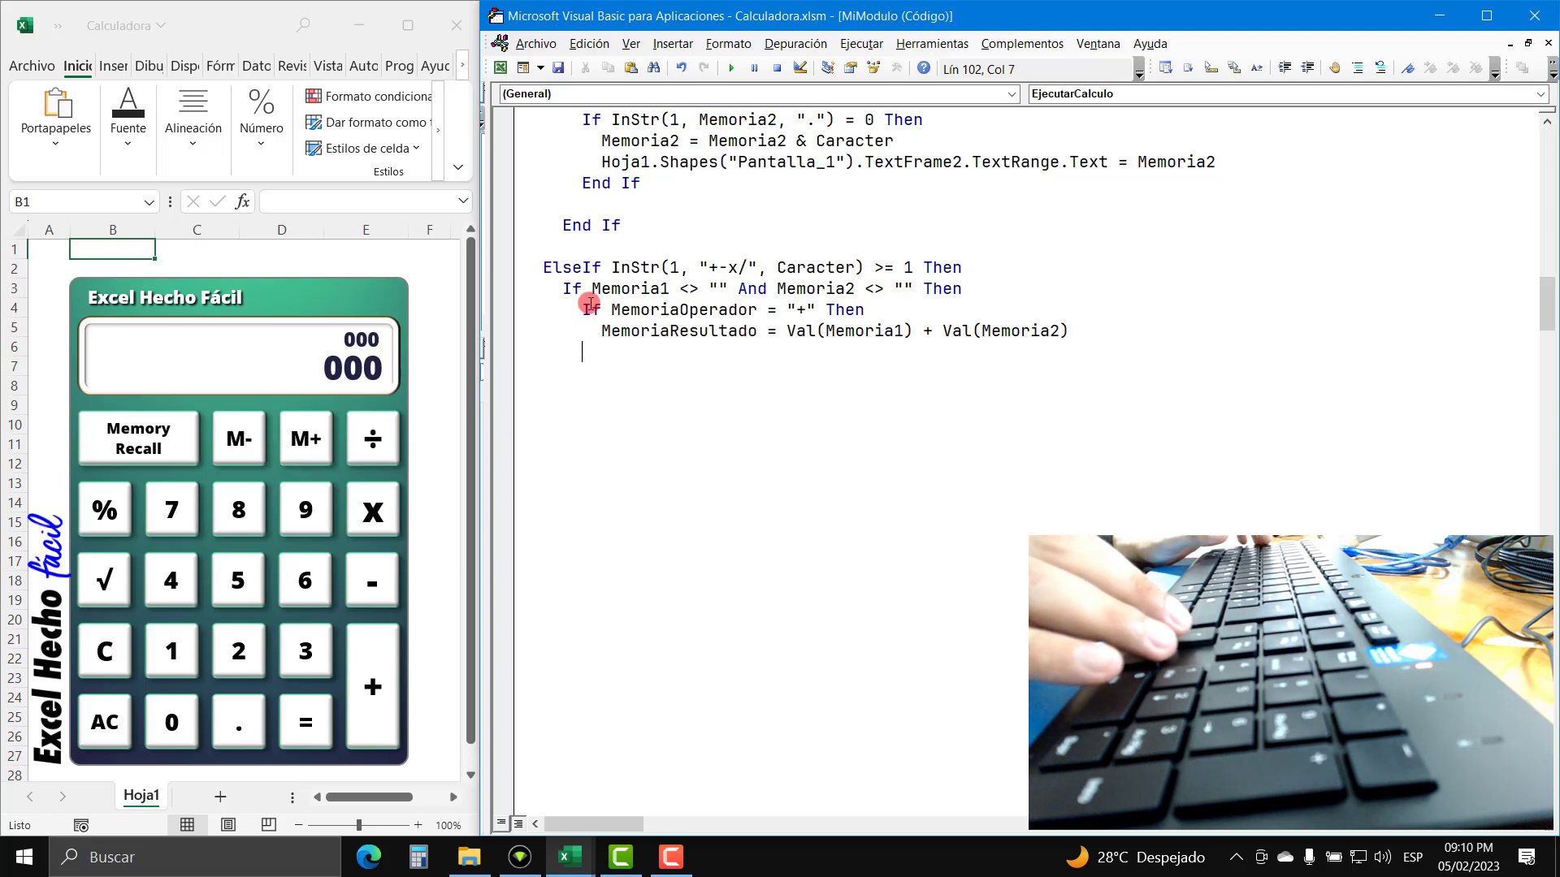
{"action": "key", "text": "Return"}
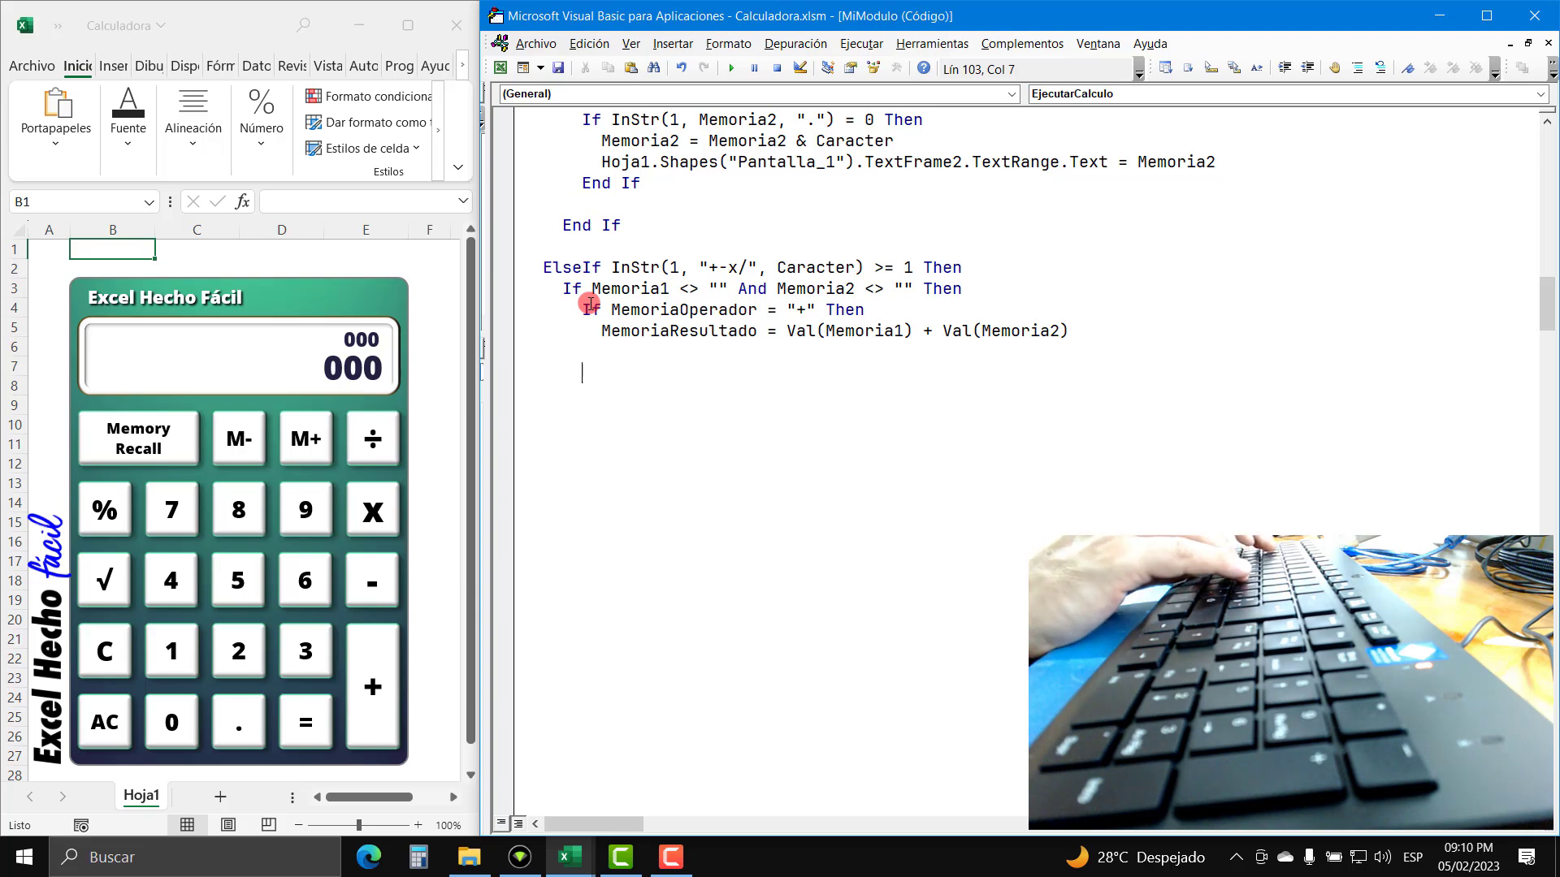
Add the branch ElseIf MemoriaOperador = "-" Then
{"action": "type", "text": "elseif me"}
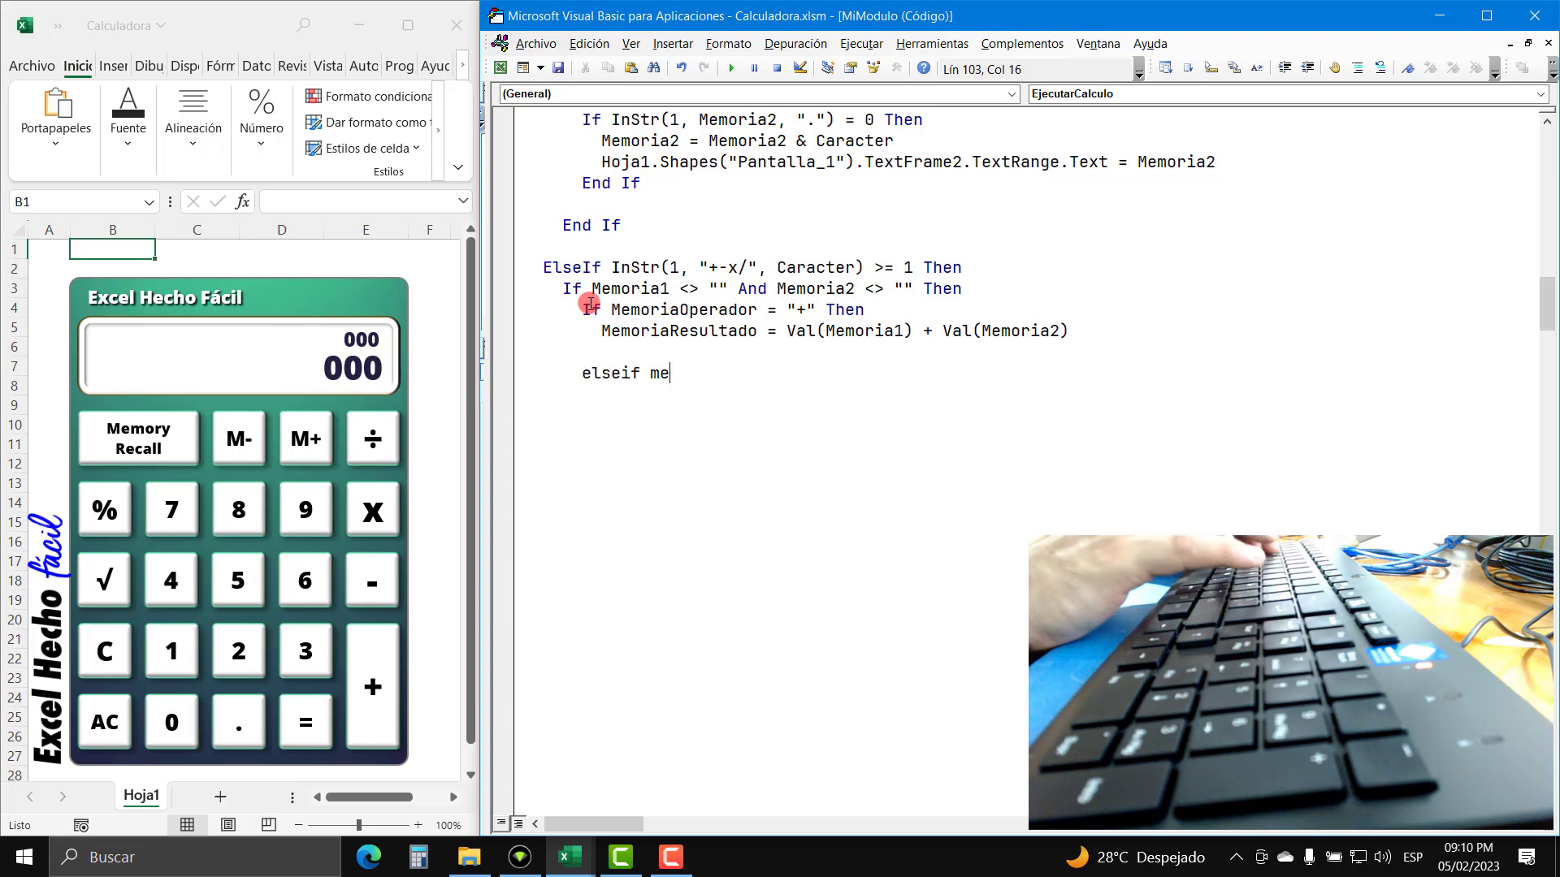
{"action": "type", "text": "moriaoperad"}
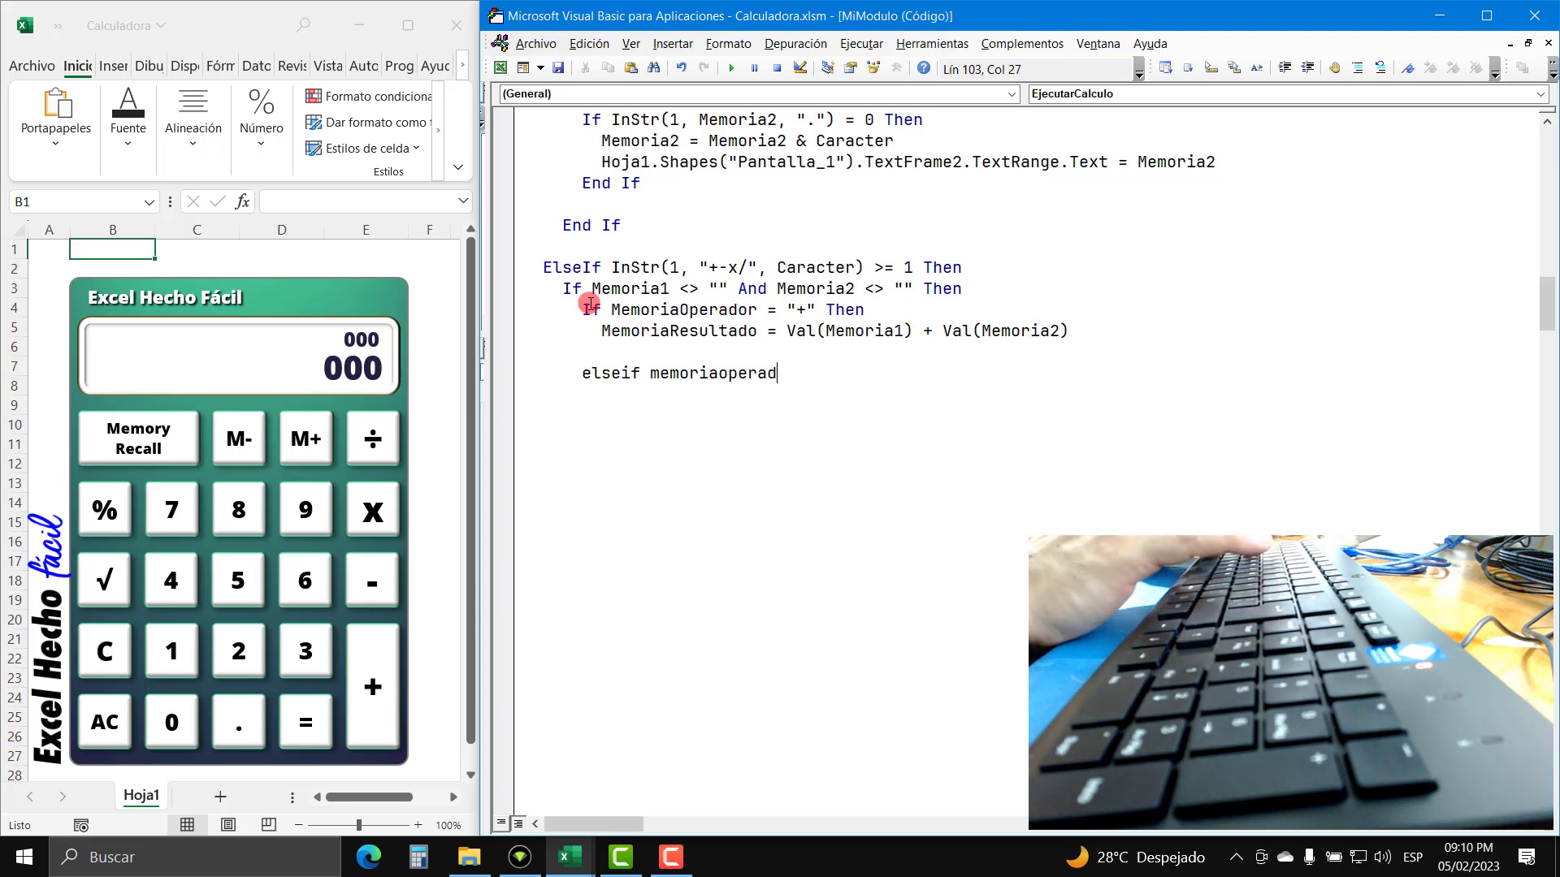
{"action": "type", "text": "or ="}
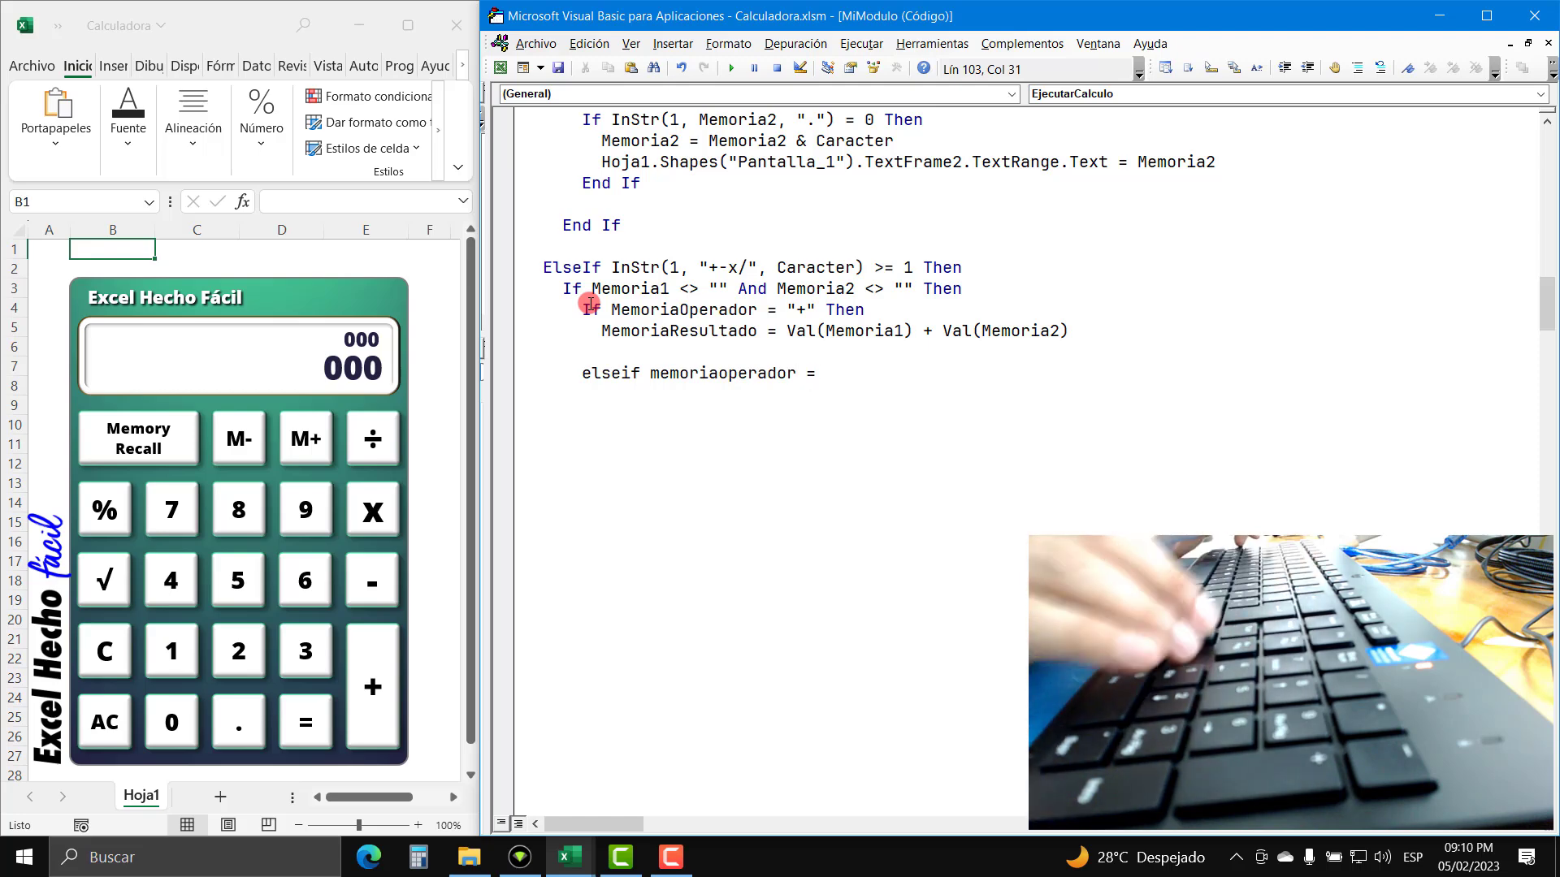
{"action": "type", "text": " \"\""}
{"action": "key", "text": "Left"}
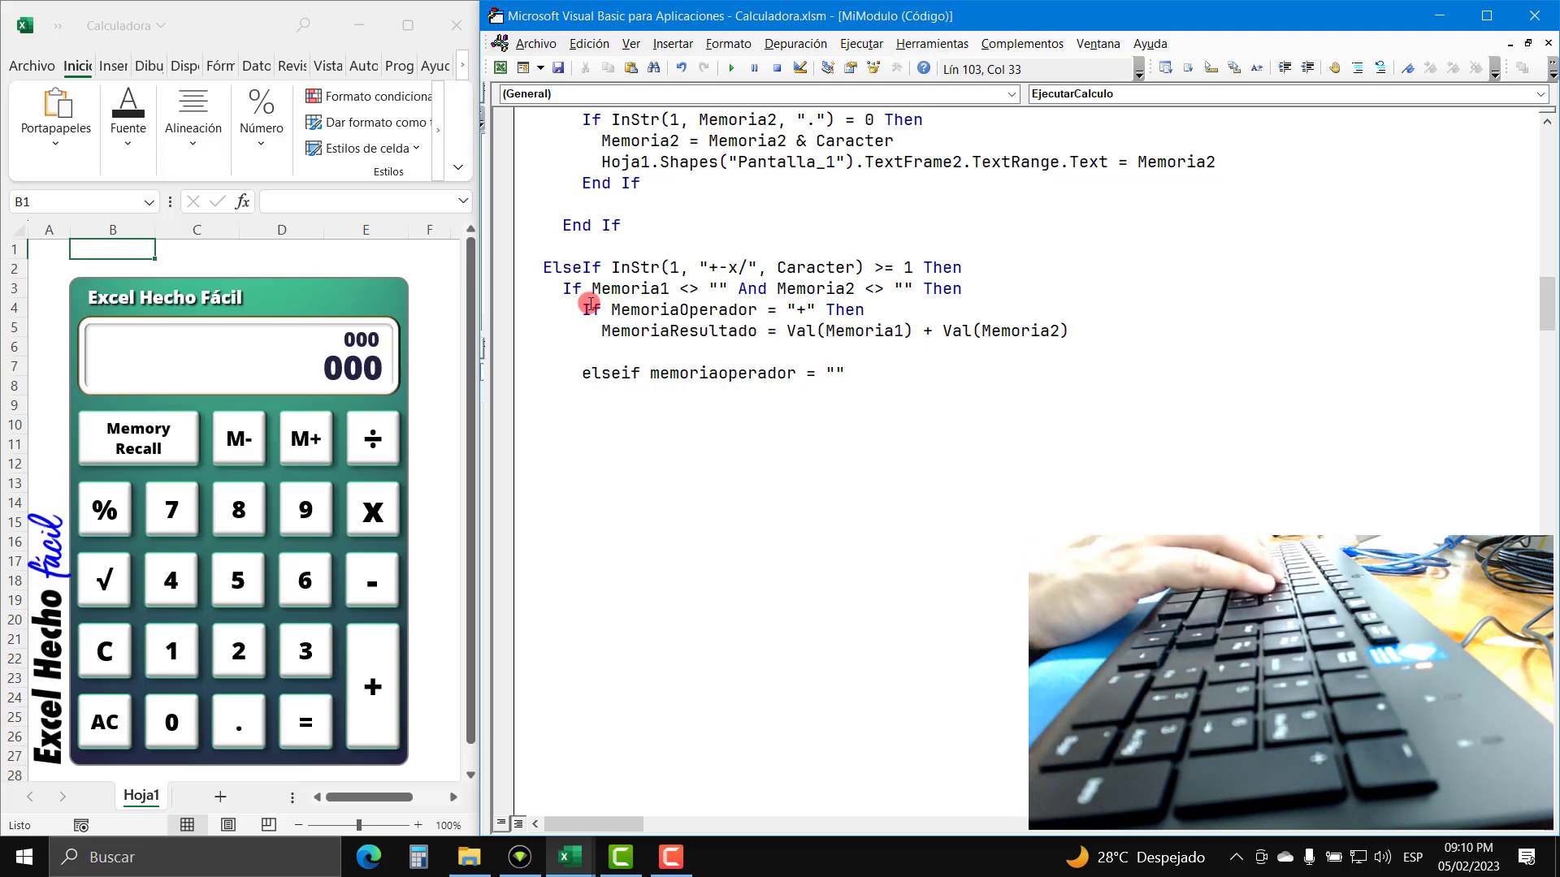
{"action": "type", "text": "-"}
{"action": "key", "text": "Right"}
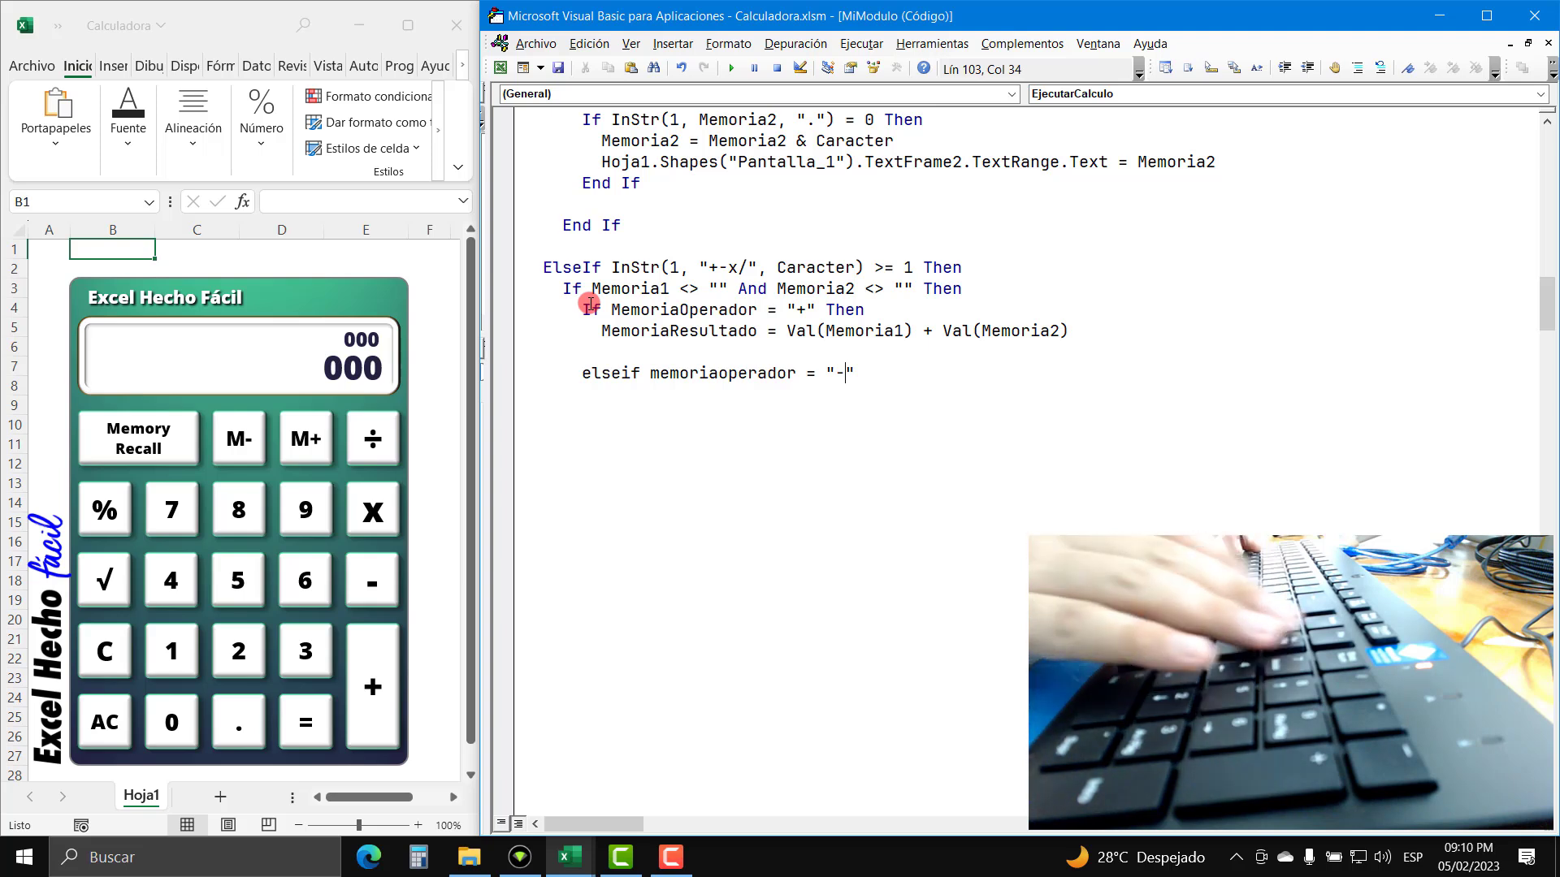
{"action": "type", "text": "then"}
{"action": "key", "text": "Return"}
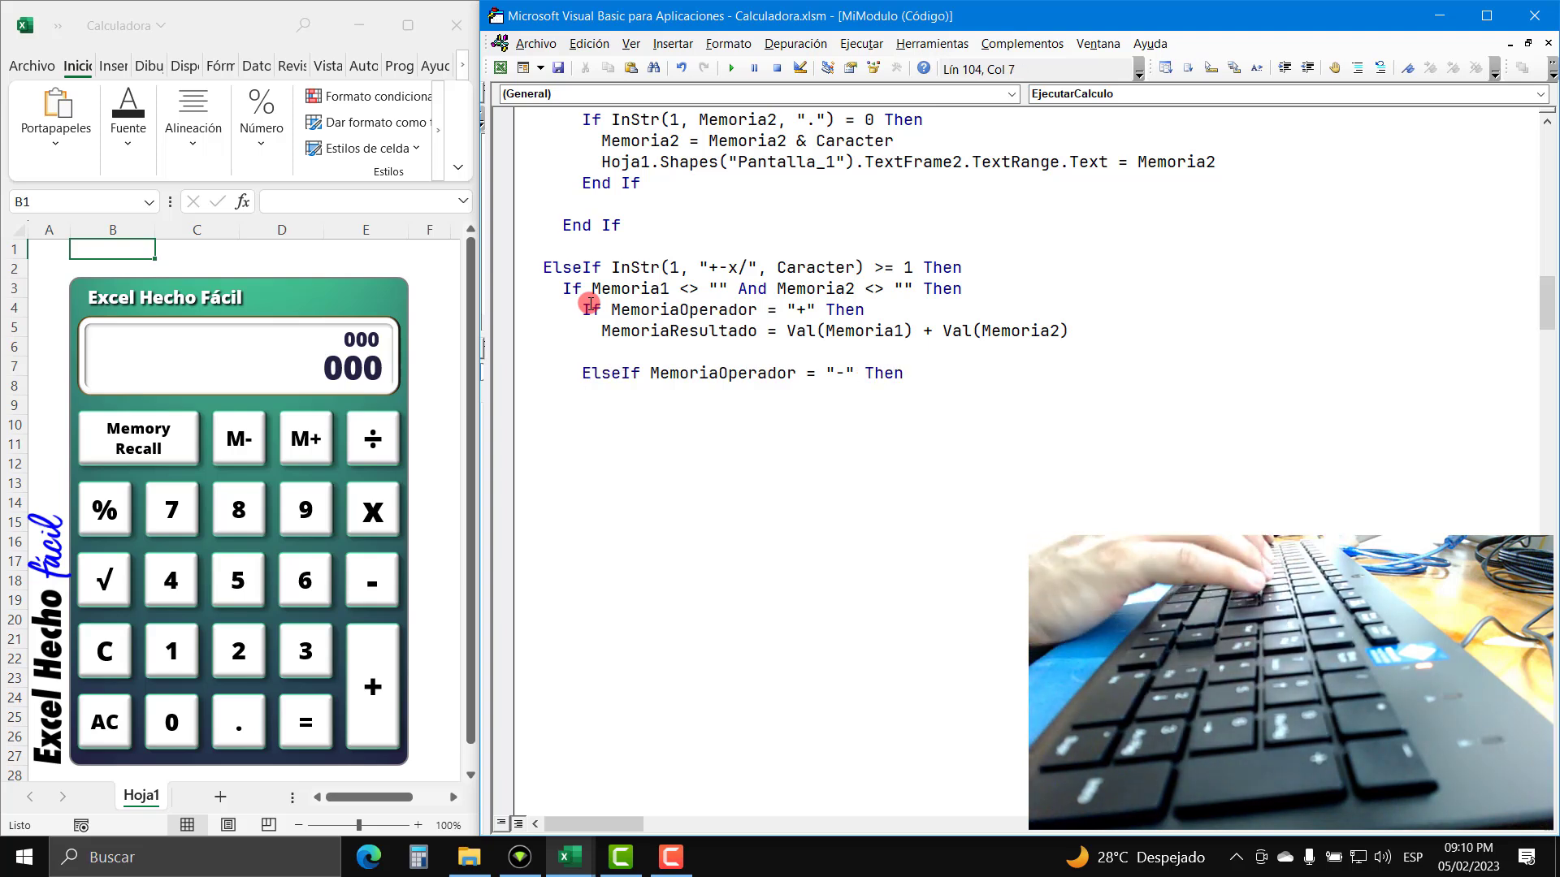
Copy the addition formula under the "-" branch and change it to Val(Memoria1) - Val(Memoria2)
{"action": "key", "text": "Up"}
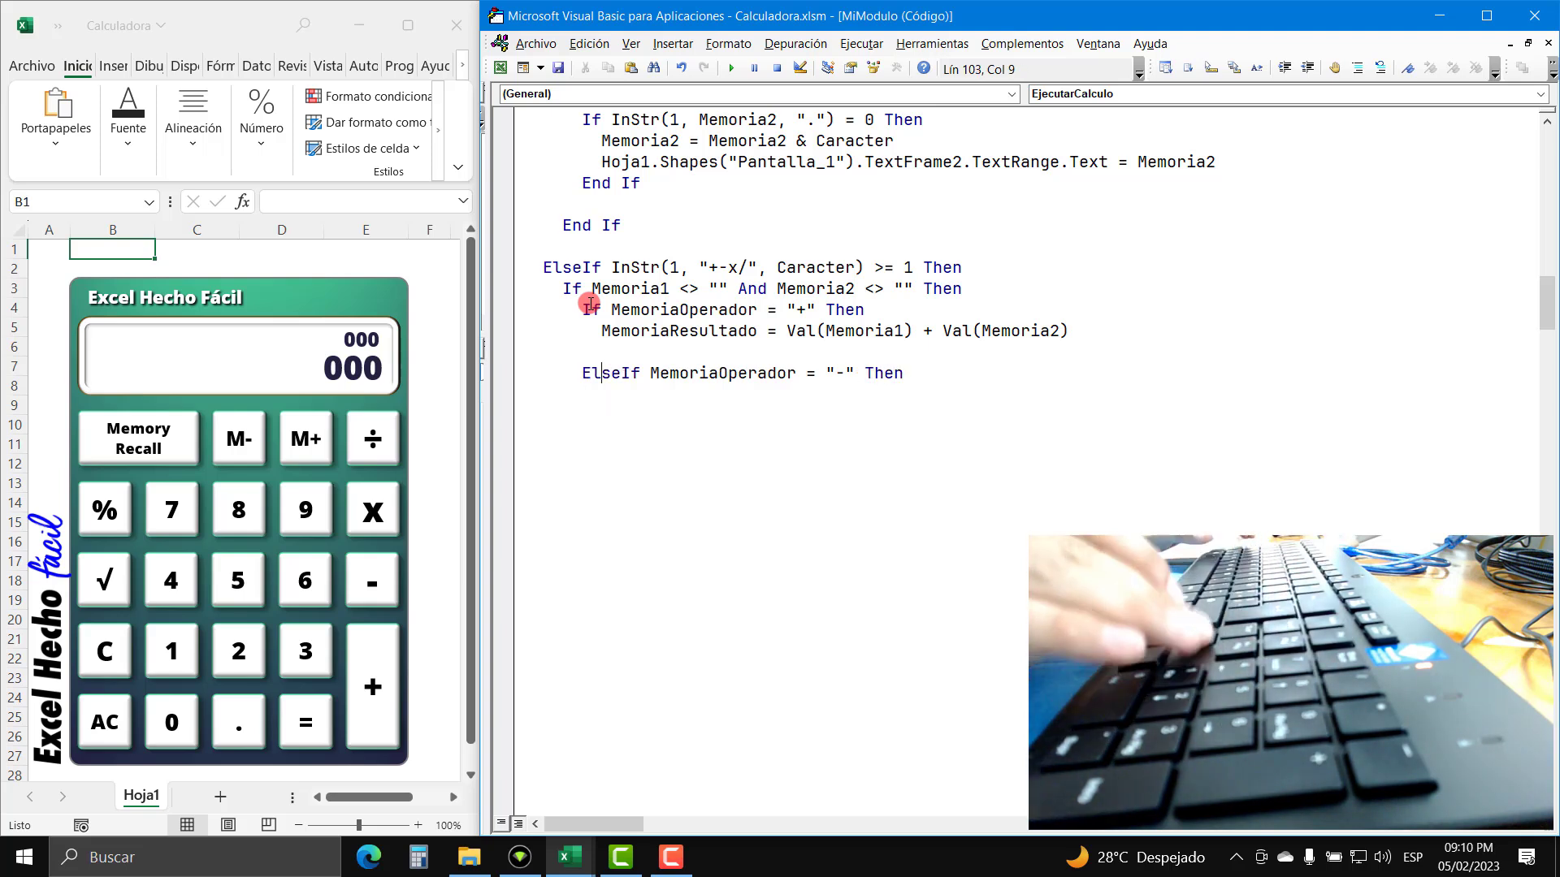
{"action": "key", "text": "shift+End"}
{"action": "key", "text": "ctrl+c"}
{"action": "key", "text": "Down"}
{"action": "key", "text": "Down"}
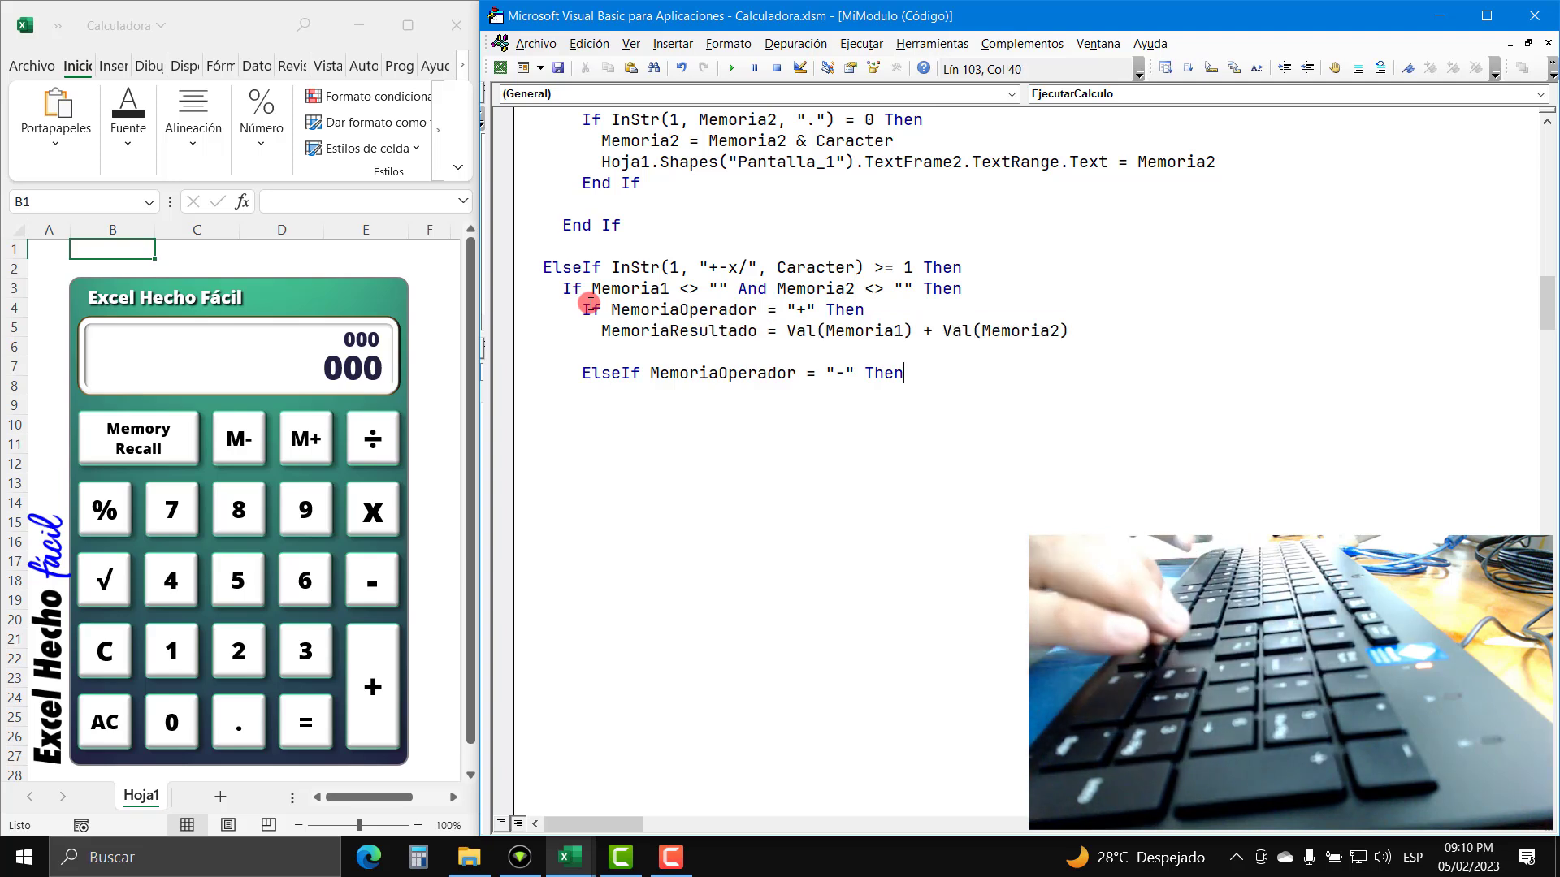
{"action": "key", "text": "ctrl+v"}
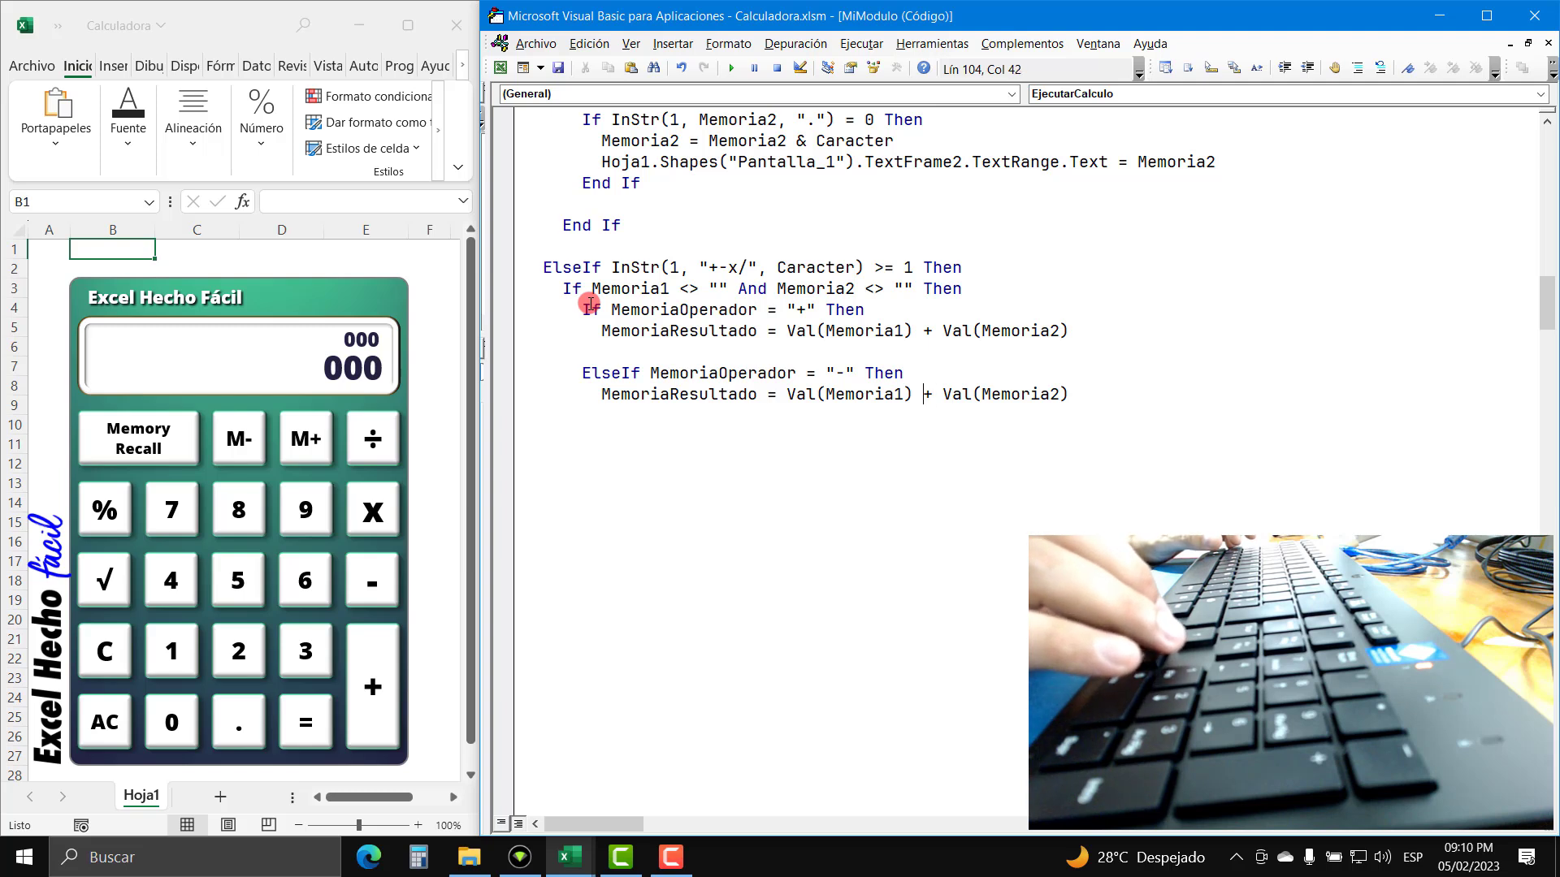
{"action": "key", "text": "Delete"}
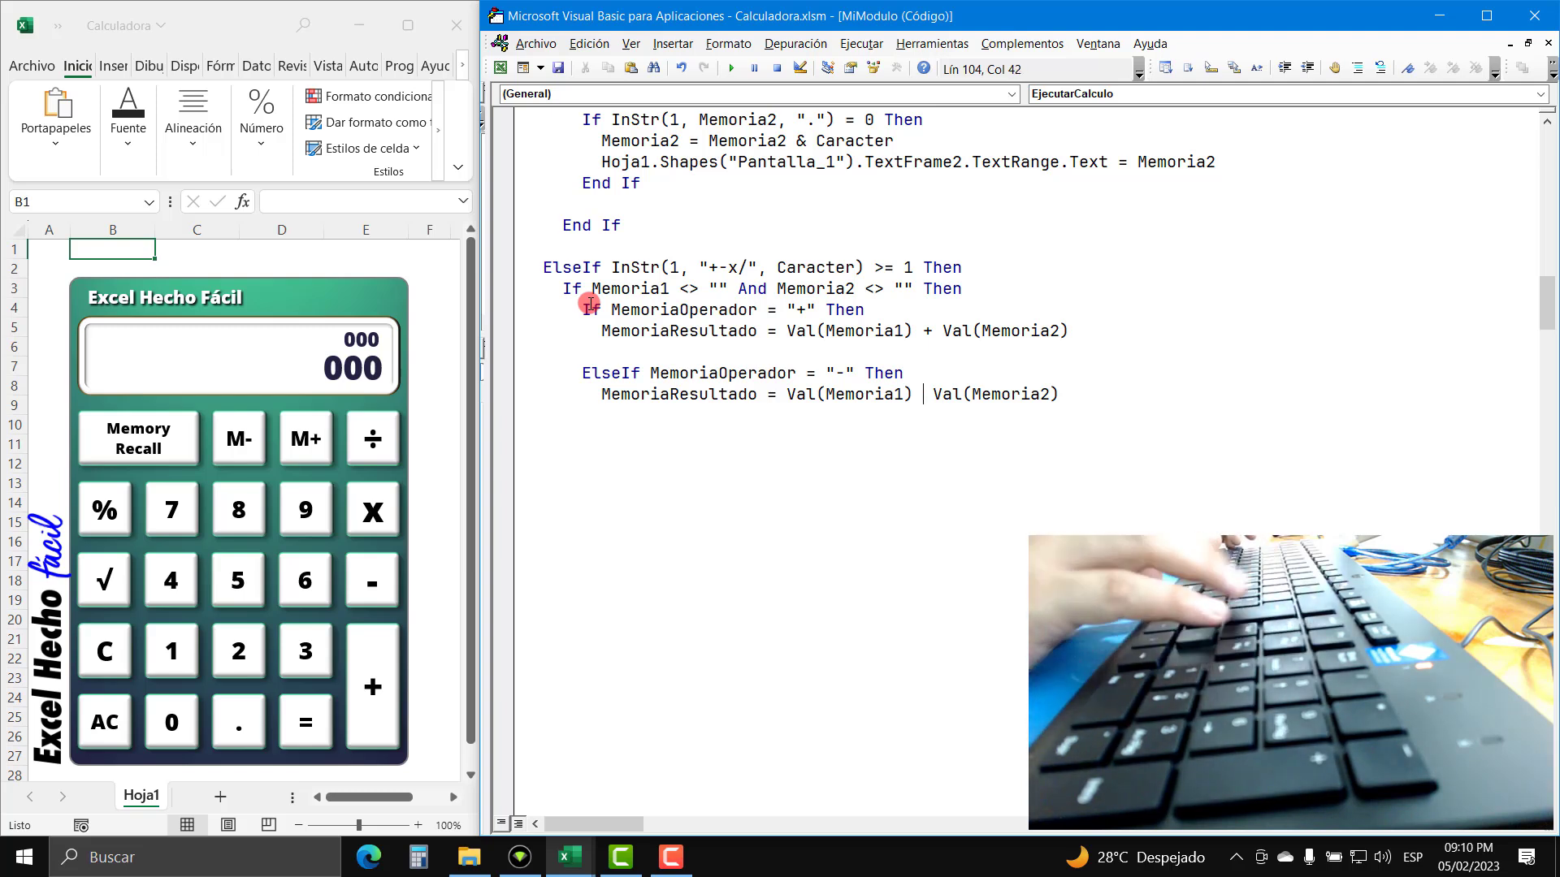
{"action": "type", "text": "-"}
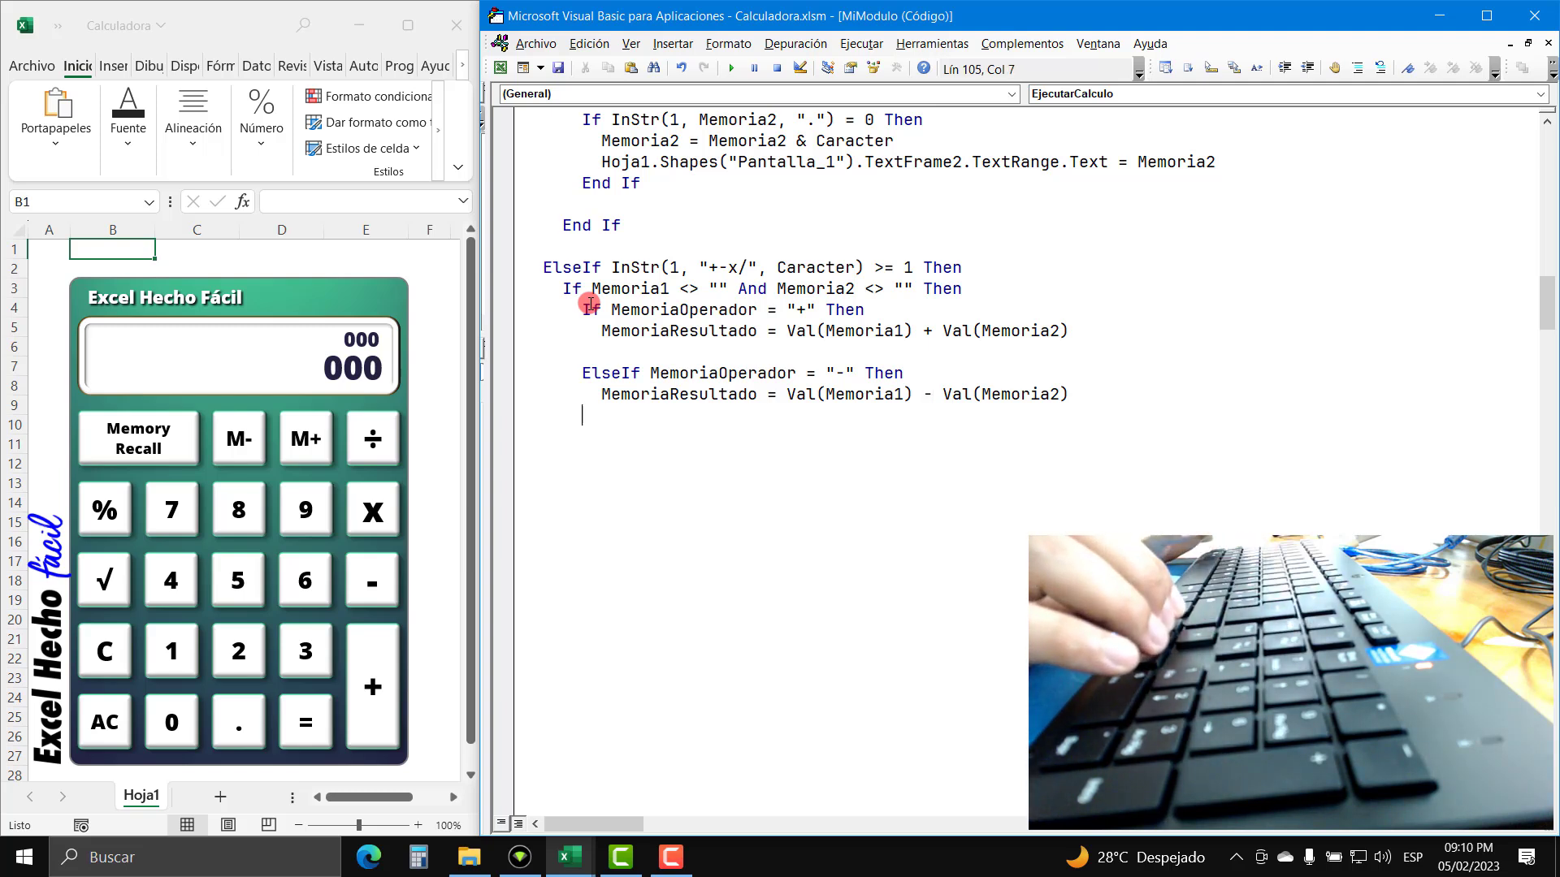
{"action": "key", "text": "Return"}
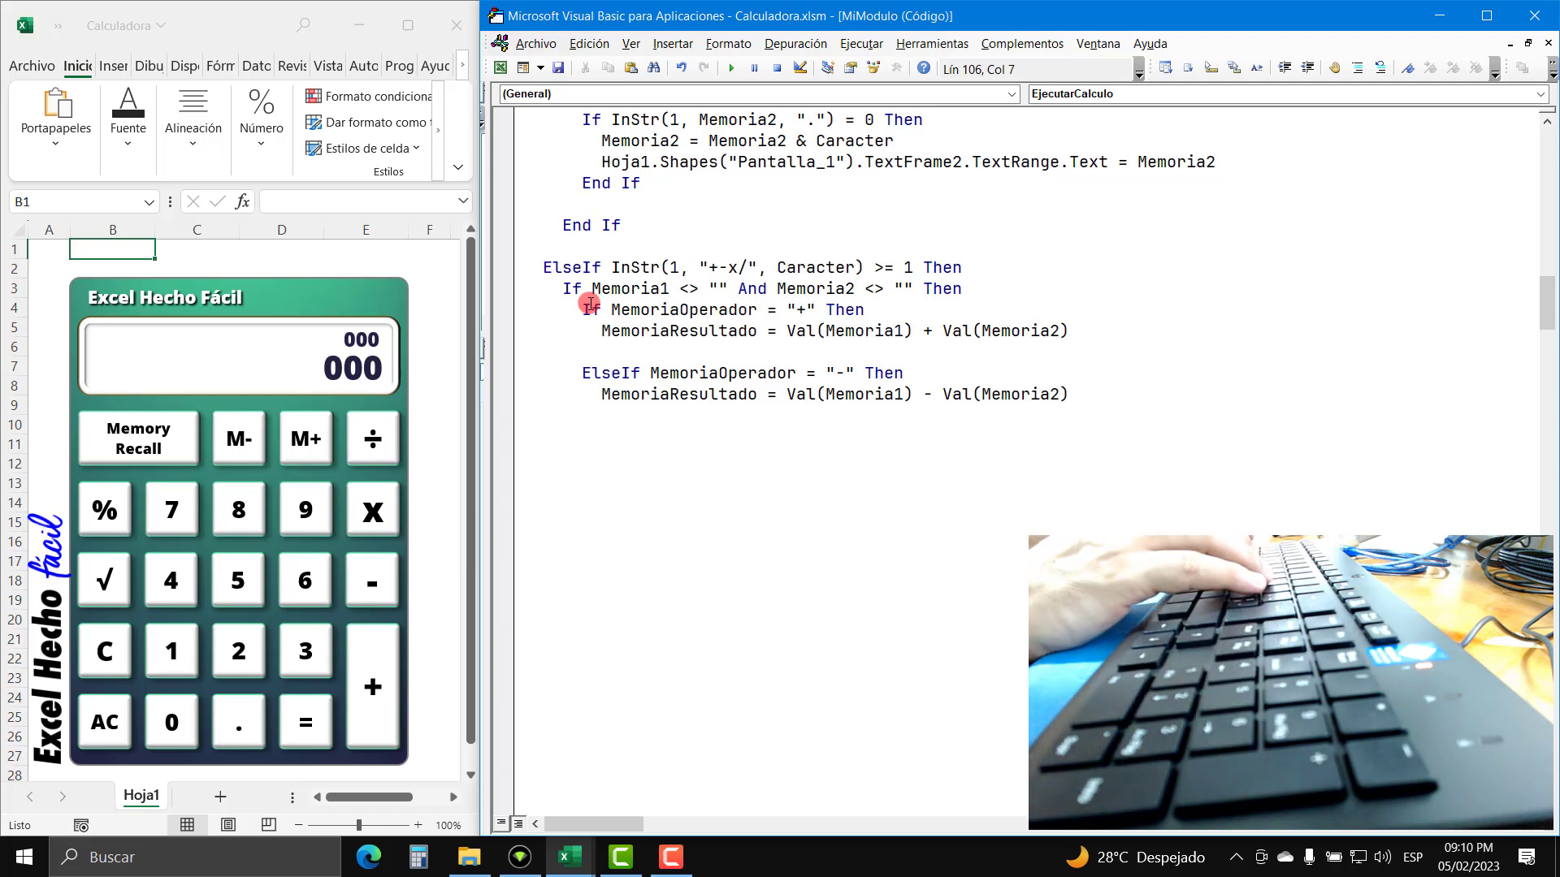
Add ElseIf MemoriaOperador = "x" Then, fixing the misspelled elseid after the compile error
{"action": "type", "text": "el"}
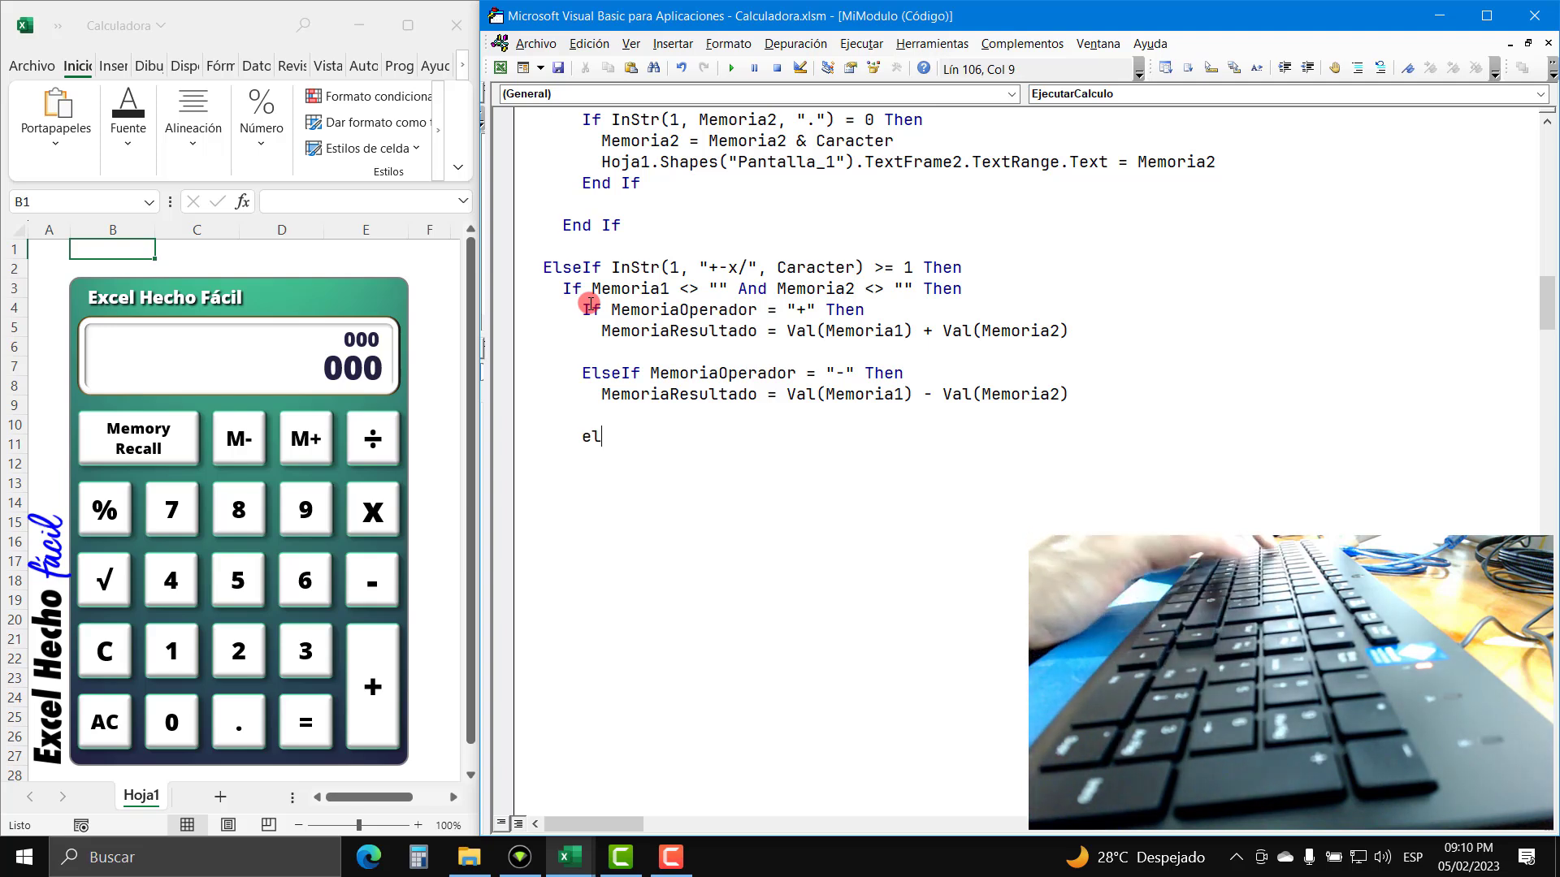
{"action": "type", "text": "seid mem"}
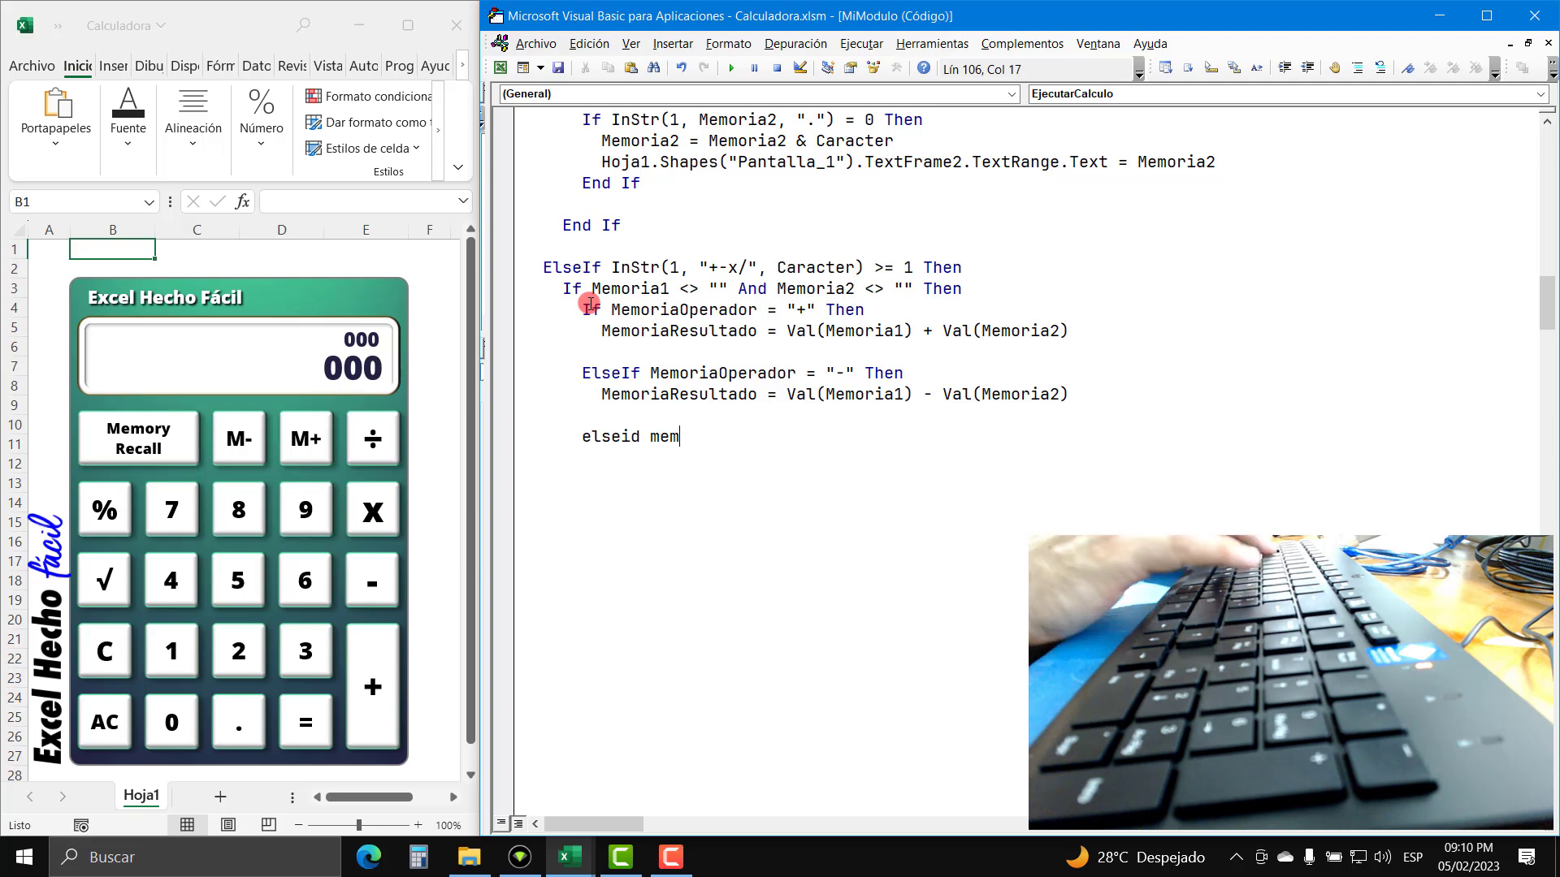
{"action": "type", "text": "oriaoperador"}
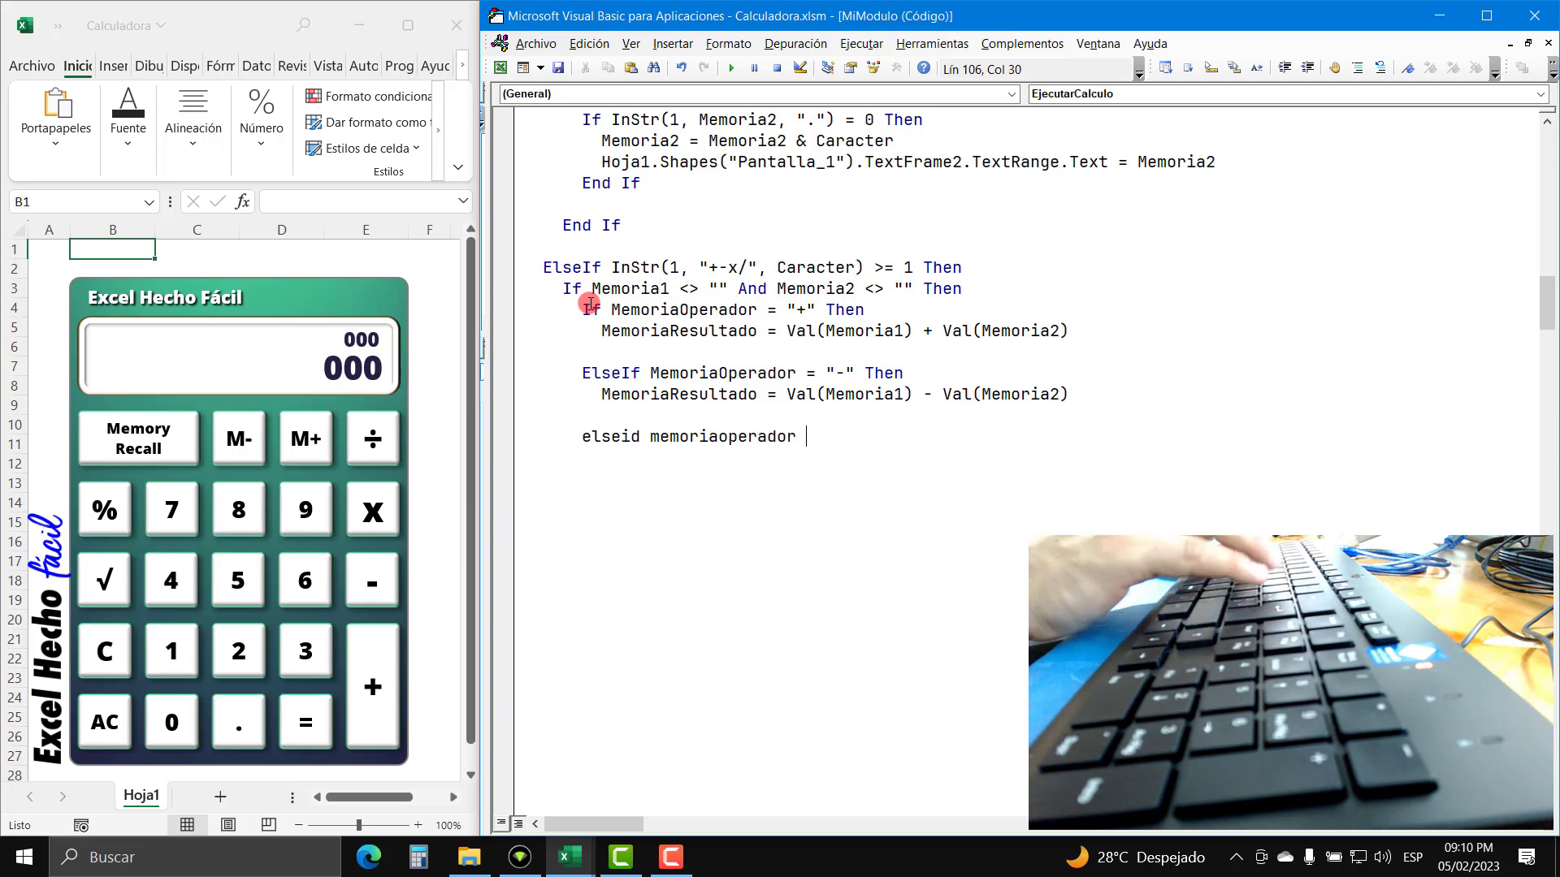
{"action": "type", "text": " = \"\""}
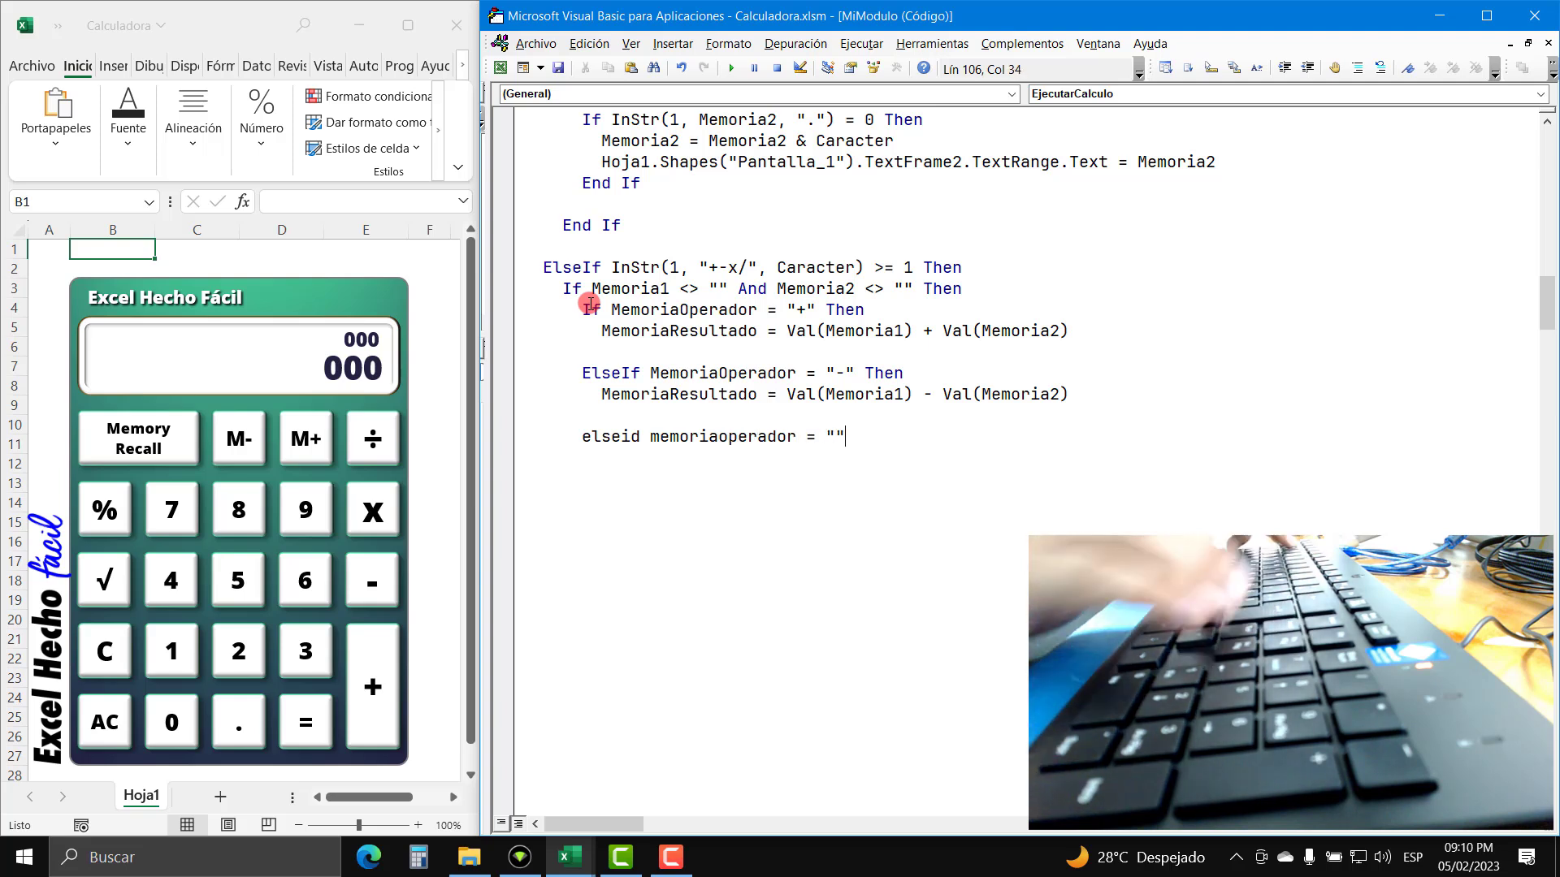
{"action": "key", "text": "Left"}
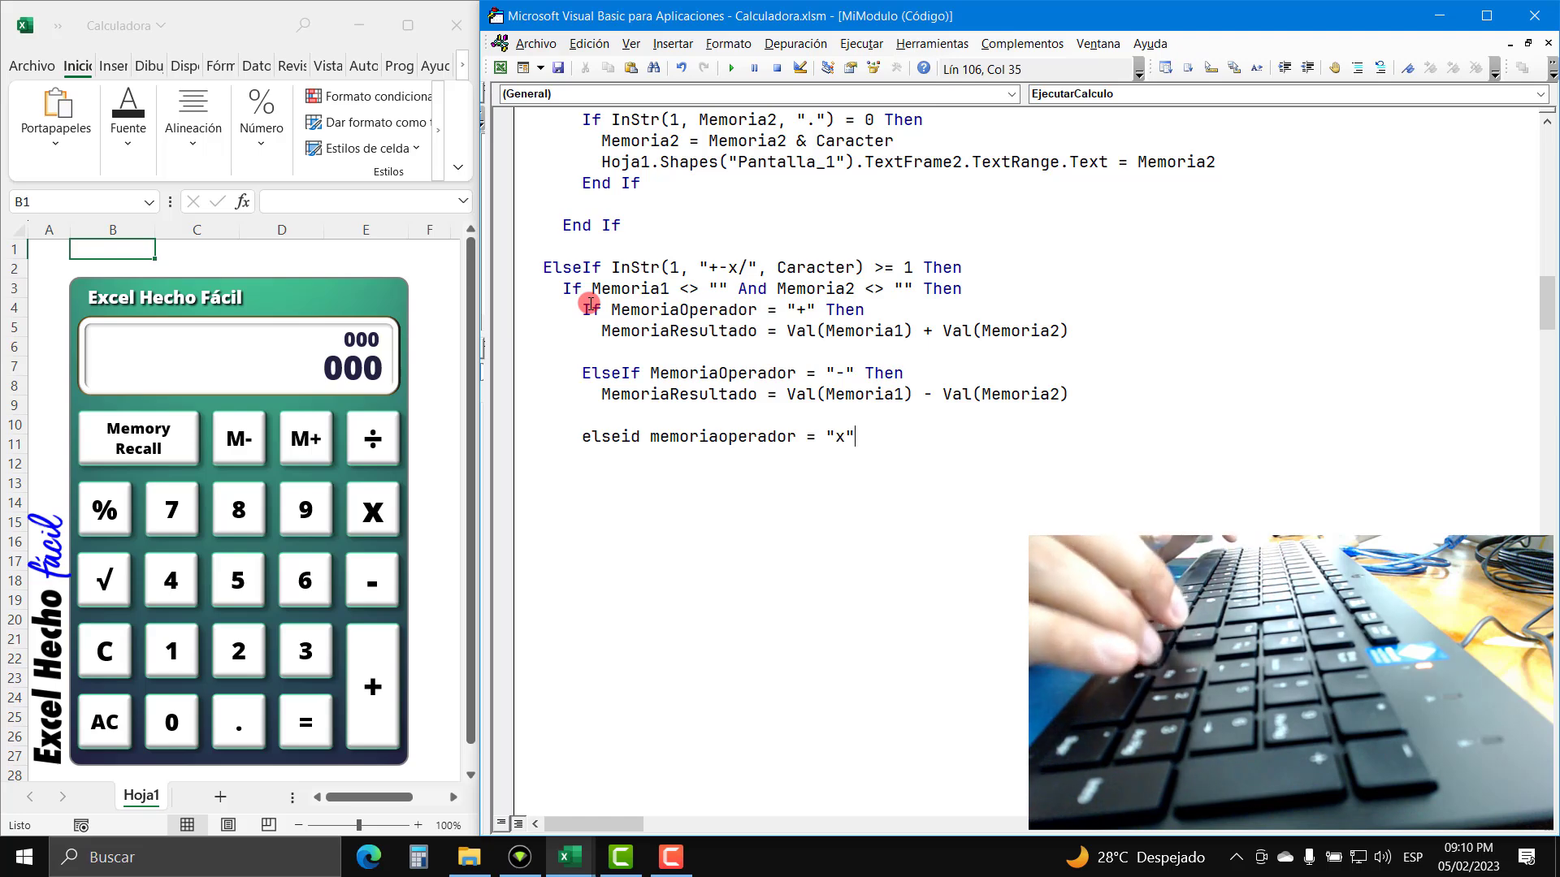
{"action": "type", "text": "then"}
{"action": "key", "text": "Return"}
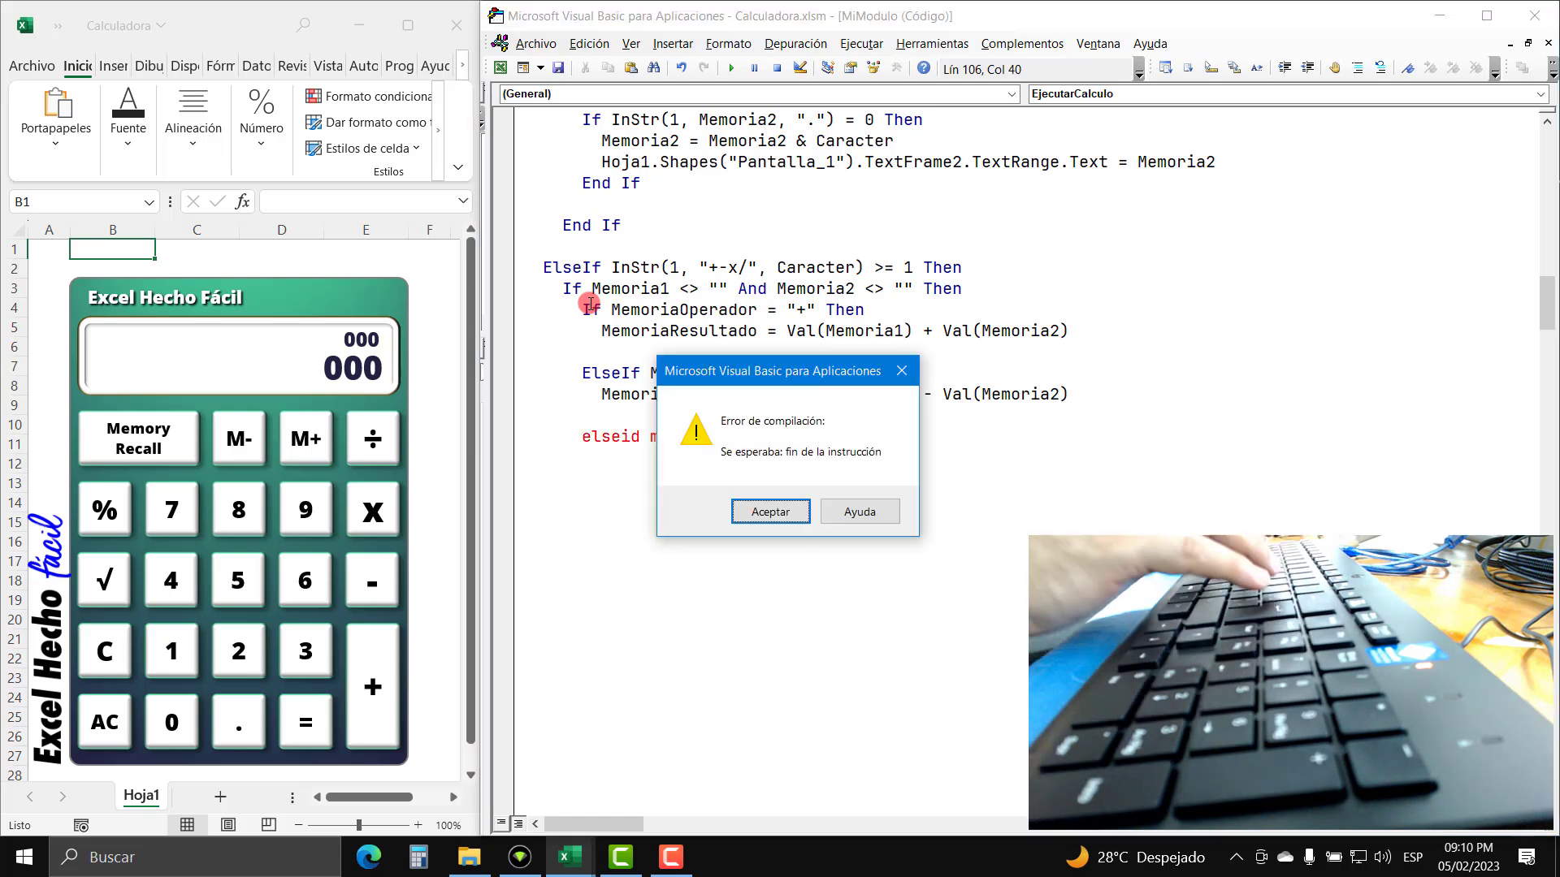
{"action": "key", "text": "Return"}
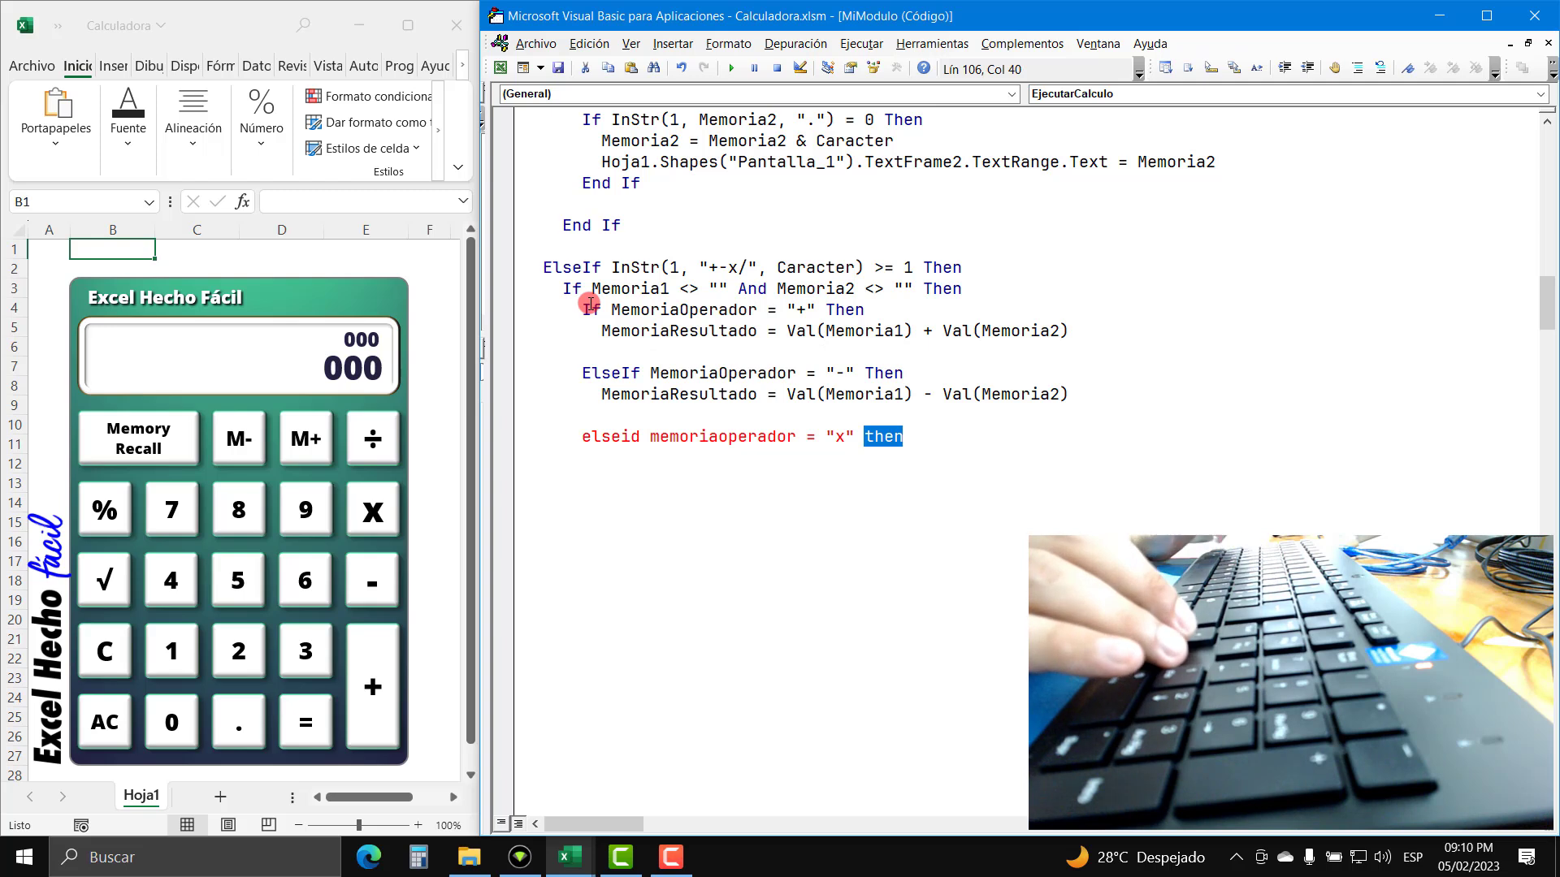
{"action": "key", "text": "Left"}
{"action": "key", "text": "Left"}
{"action": "key", "text": "Left"}
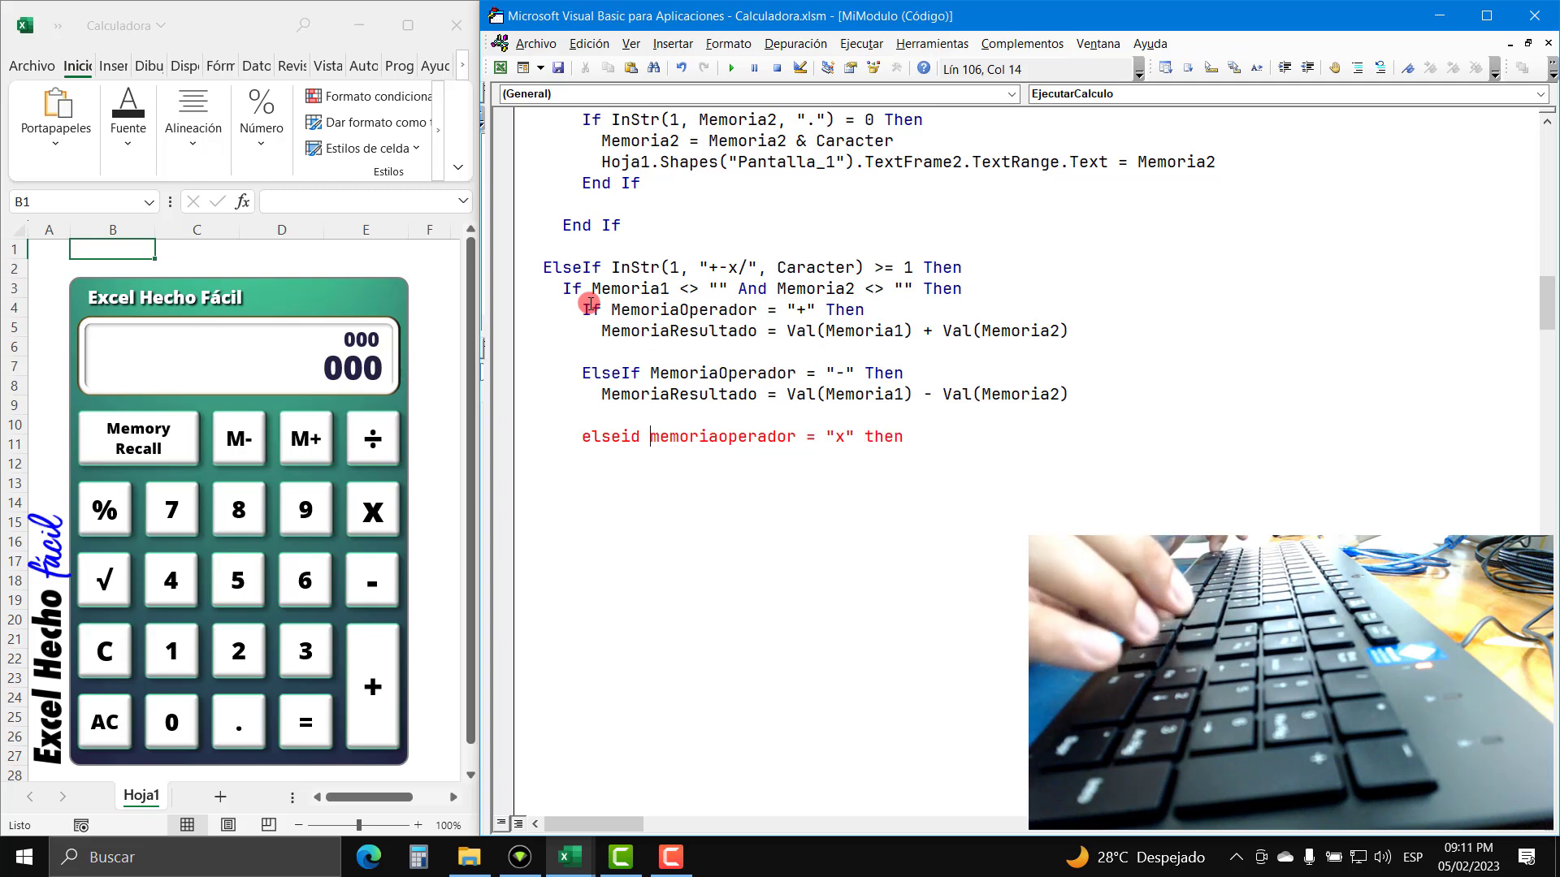
{"action": "key", "text": "BackSpace"}
{"action": "type", "text": "f"}
{"action": "key", "text": "End"}
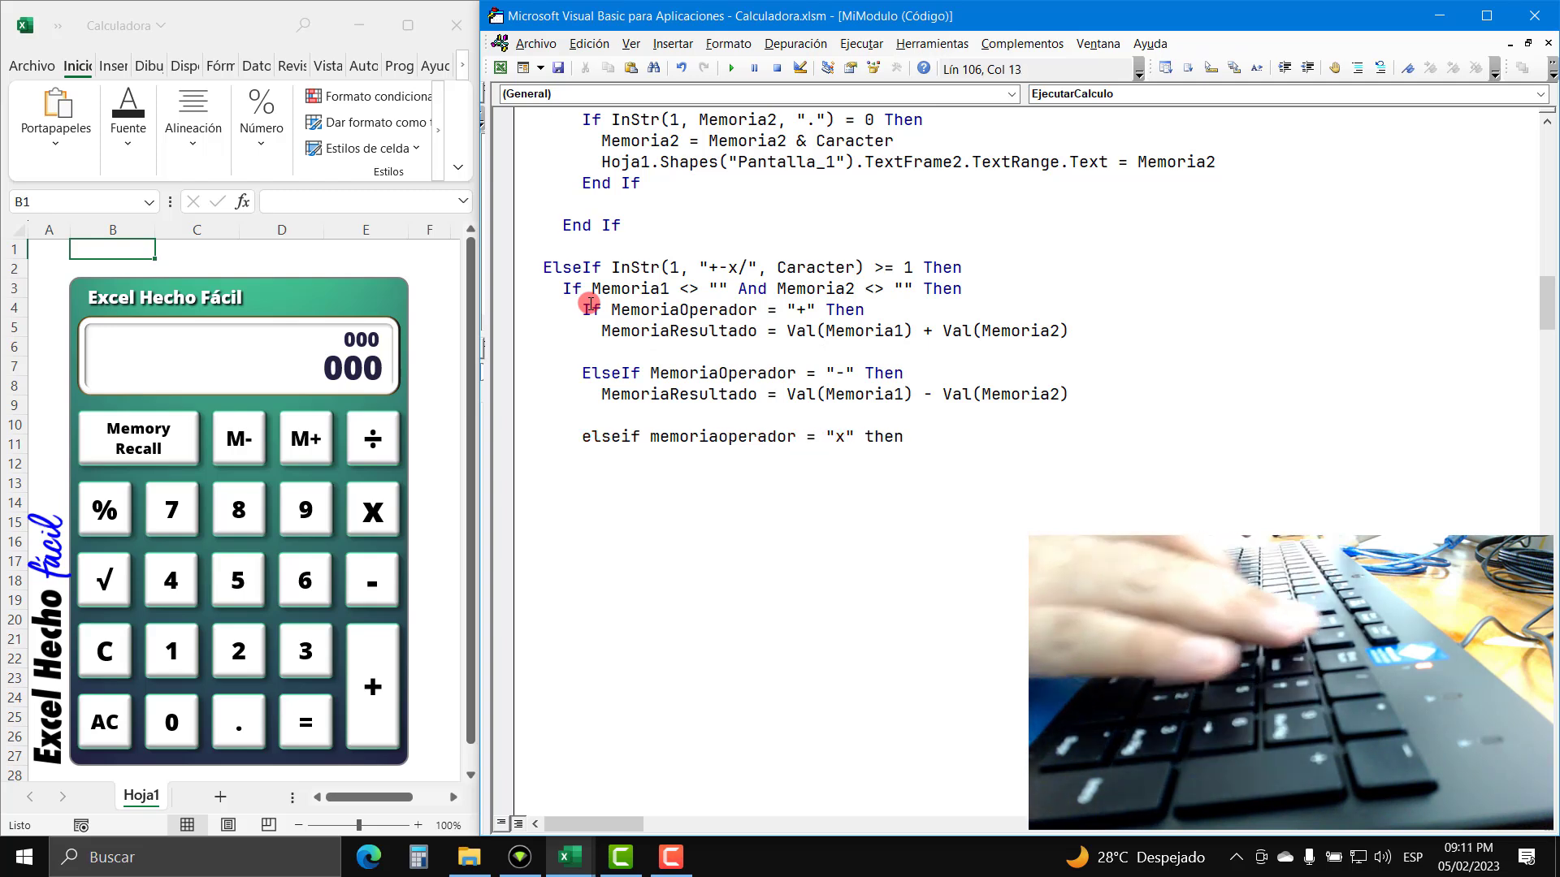
{"action": "key", "text": "Return"}
{"action": "key", "text": "Return"}
{"action": "key", "text": "Return"}
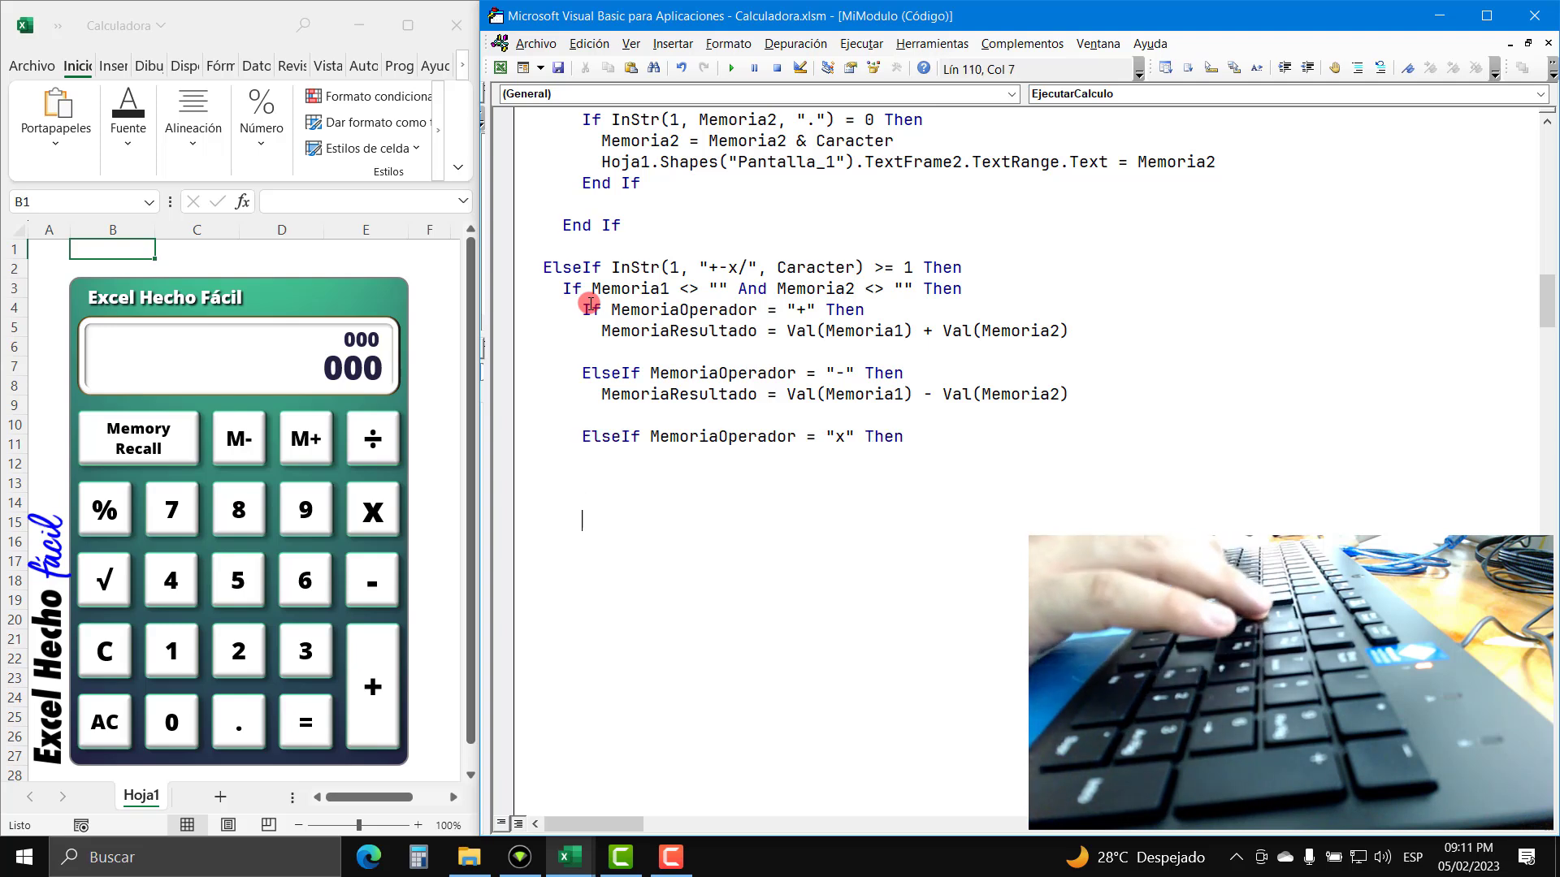
{"action": "key", "text": "Return"}
{"action": "key", "text": "Return"}
{"action": "key", "text": "Return"}
{"action": "key", "text": "Return"}
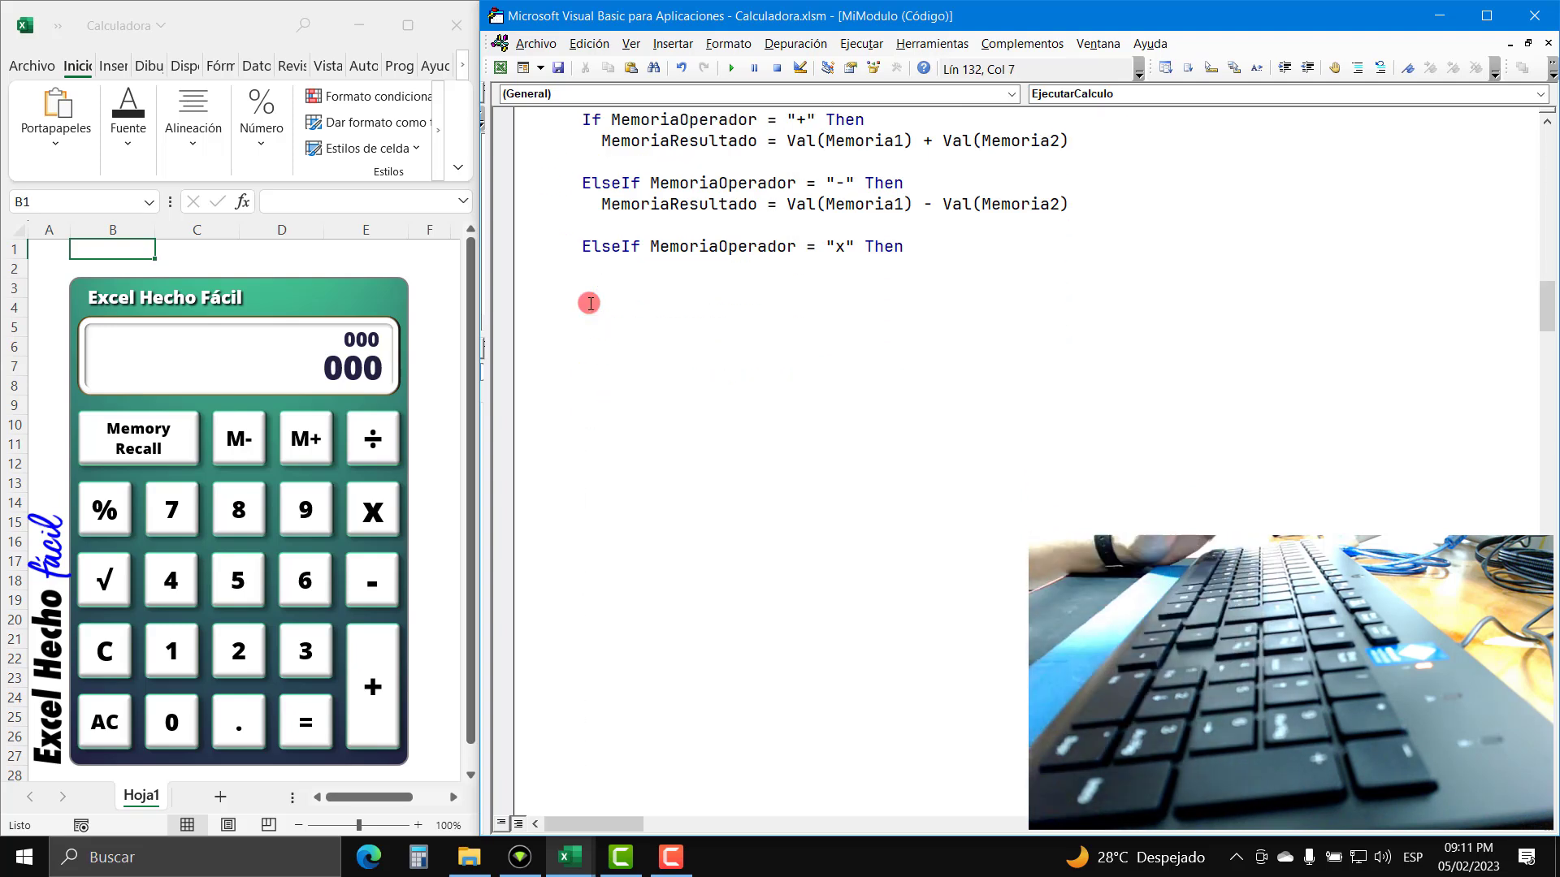
Copy the subtraction formula under the "x" branch and change it to Val(Memoria1) * Val(Memoria2)
{"action": "left_click", "coordinate": [584, 270]}
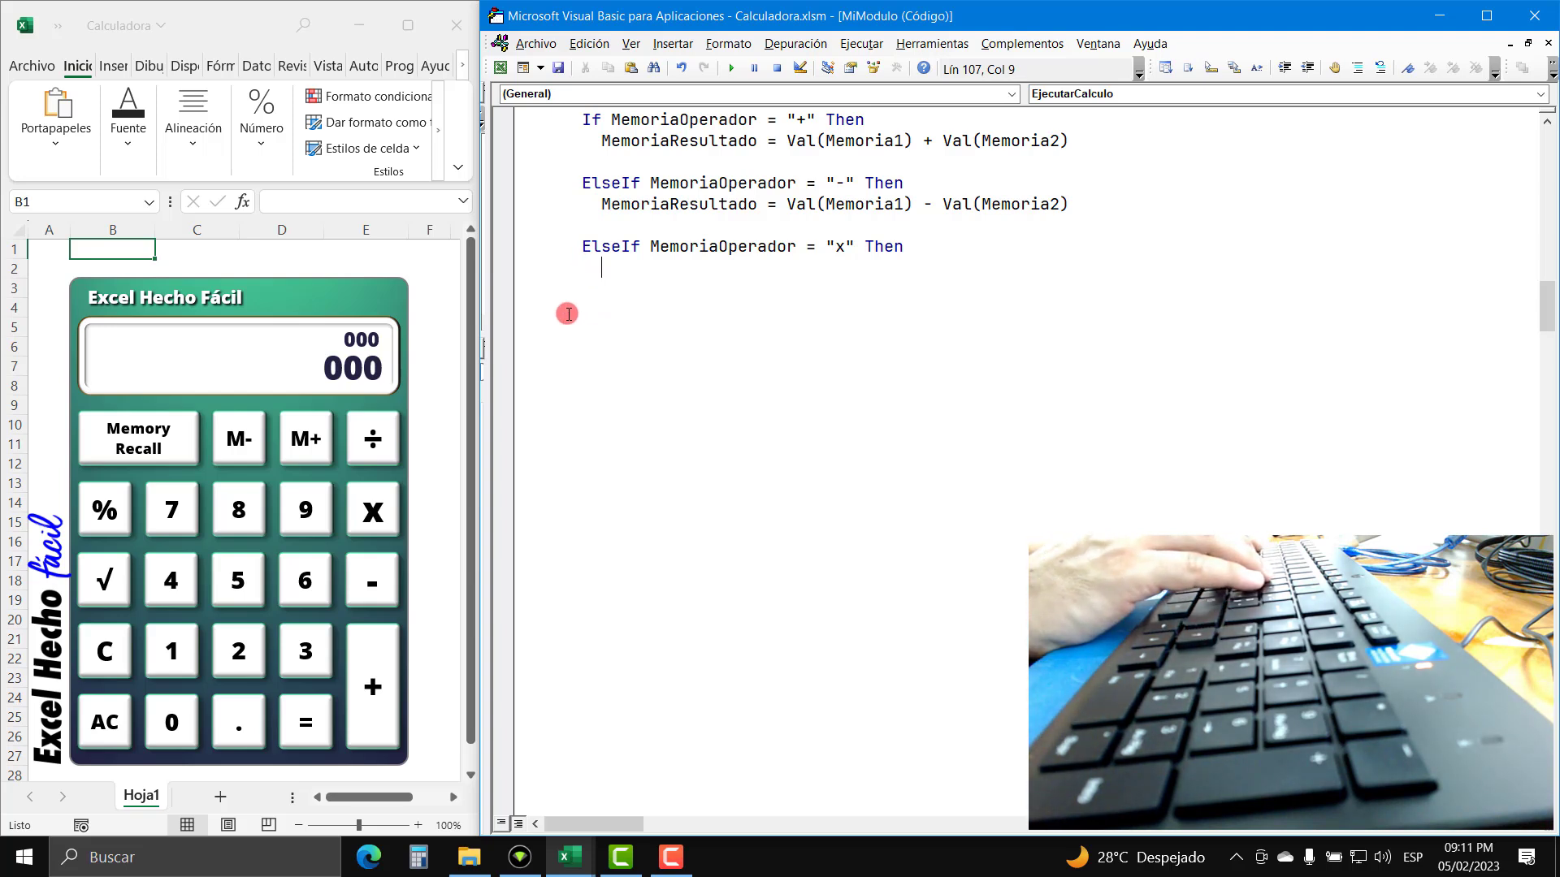
{"action": "key", "text": "Up"}
{"action": "key", "text": "Up"}
{"action": "key", "text": "Up"}
{"action": "key", "text": "shift+End"}
{"action": "key", "text": "ctrl+c"}
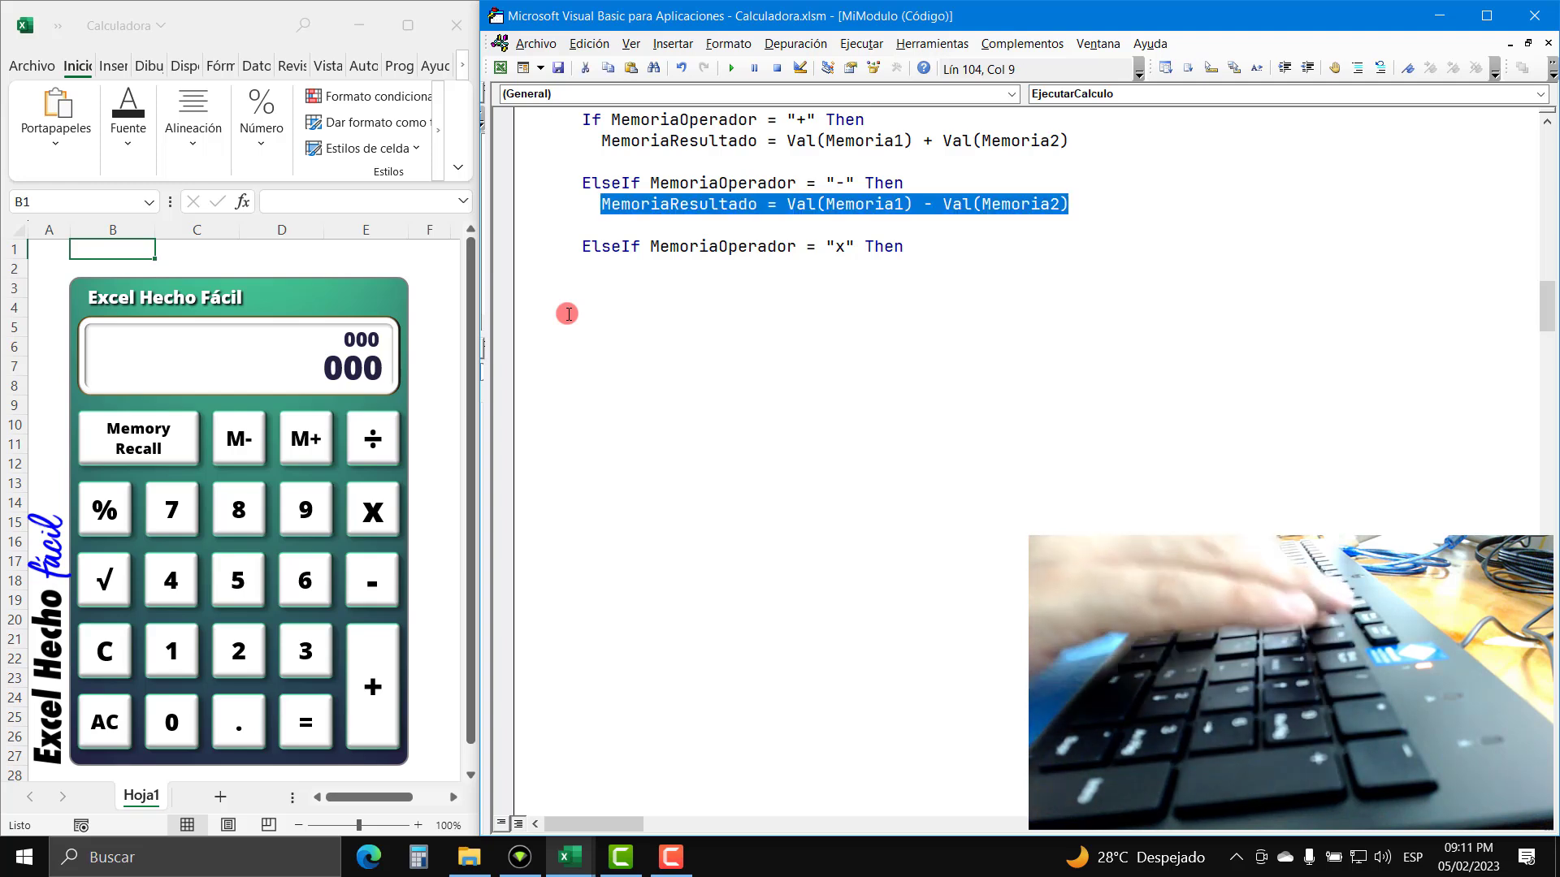
{"action": "key", "text": "Down"}
{"action": "key", "text": "Down"}
{"action": "key", "text": "Down"}
{"action": "key", "text": "ctrl+v"}
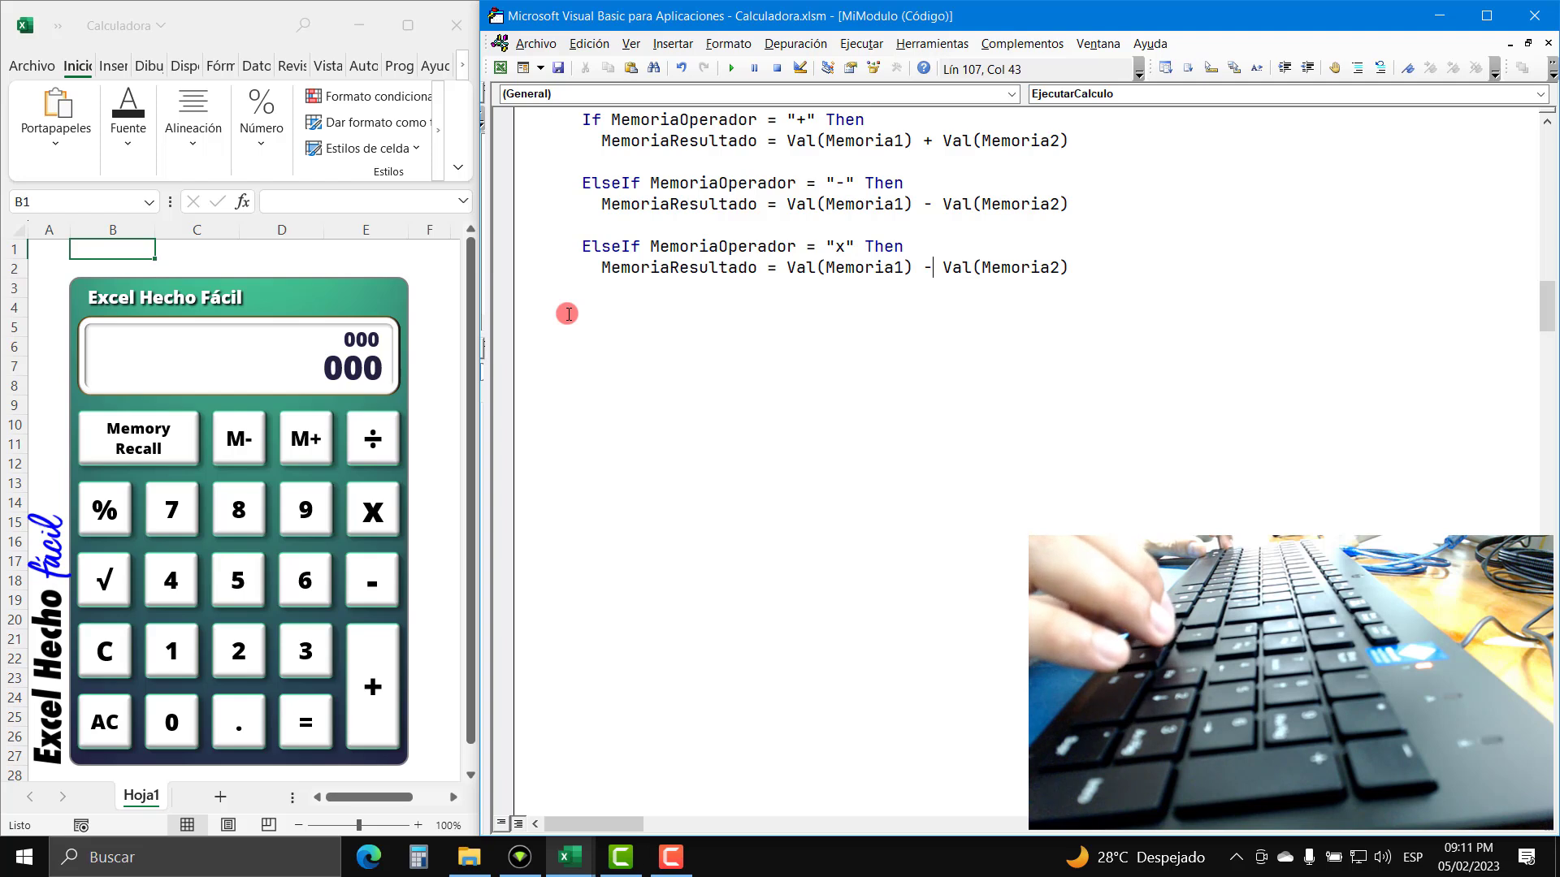
{"action": "key", "text": "BackSpace"}
{"action": "type", "text": "*"}
{"action": "key", "text": "Down"}
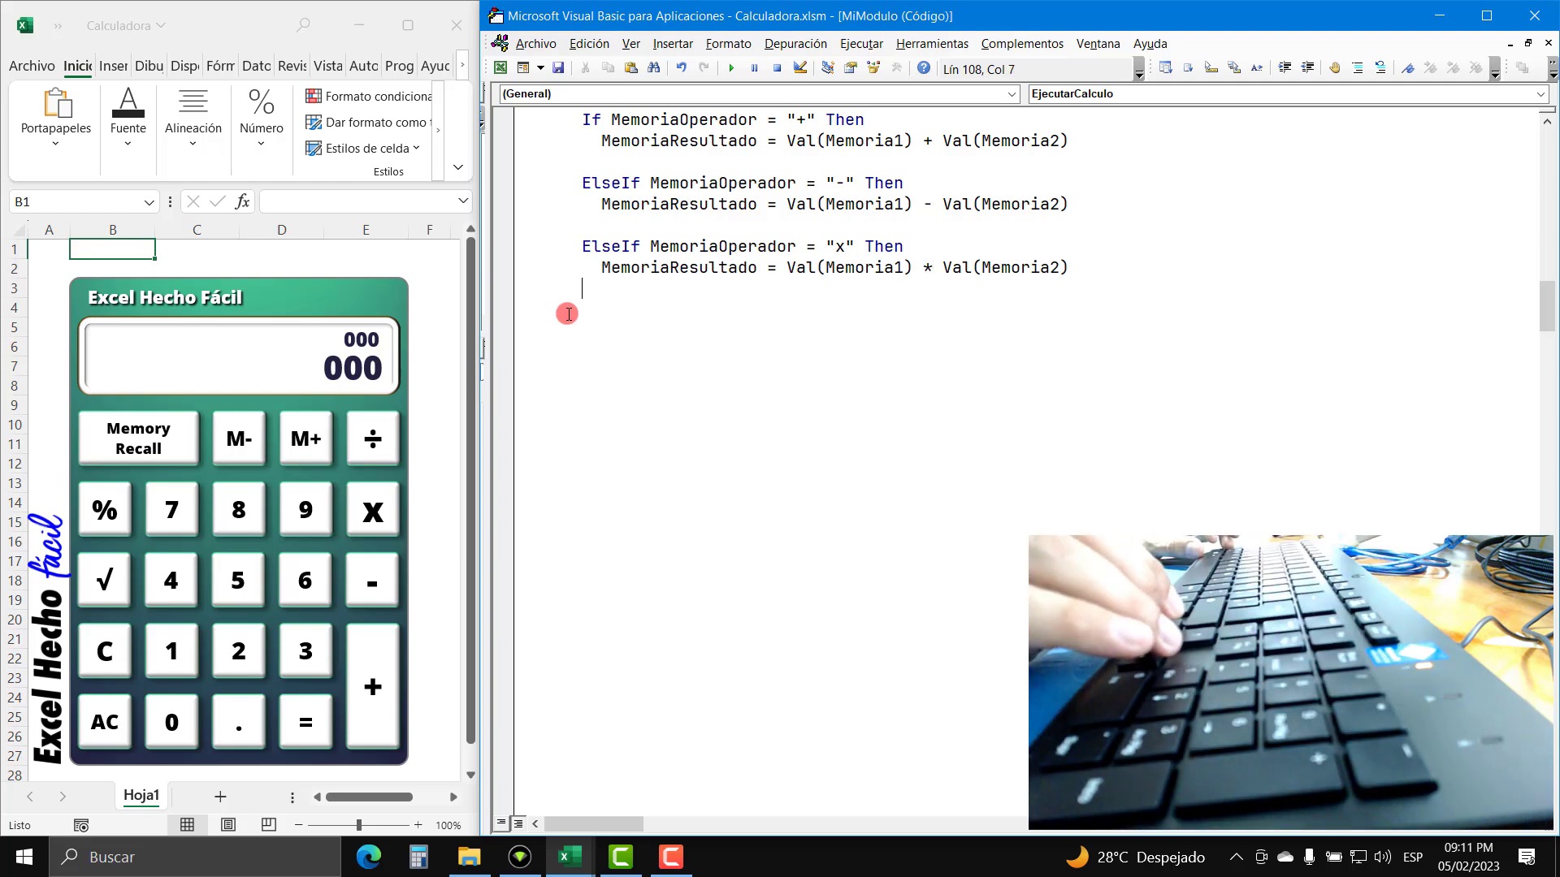
{"action": "key", "text": "Return"}
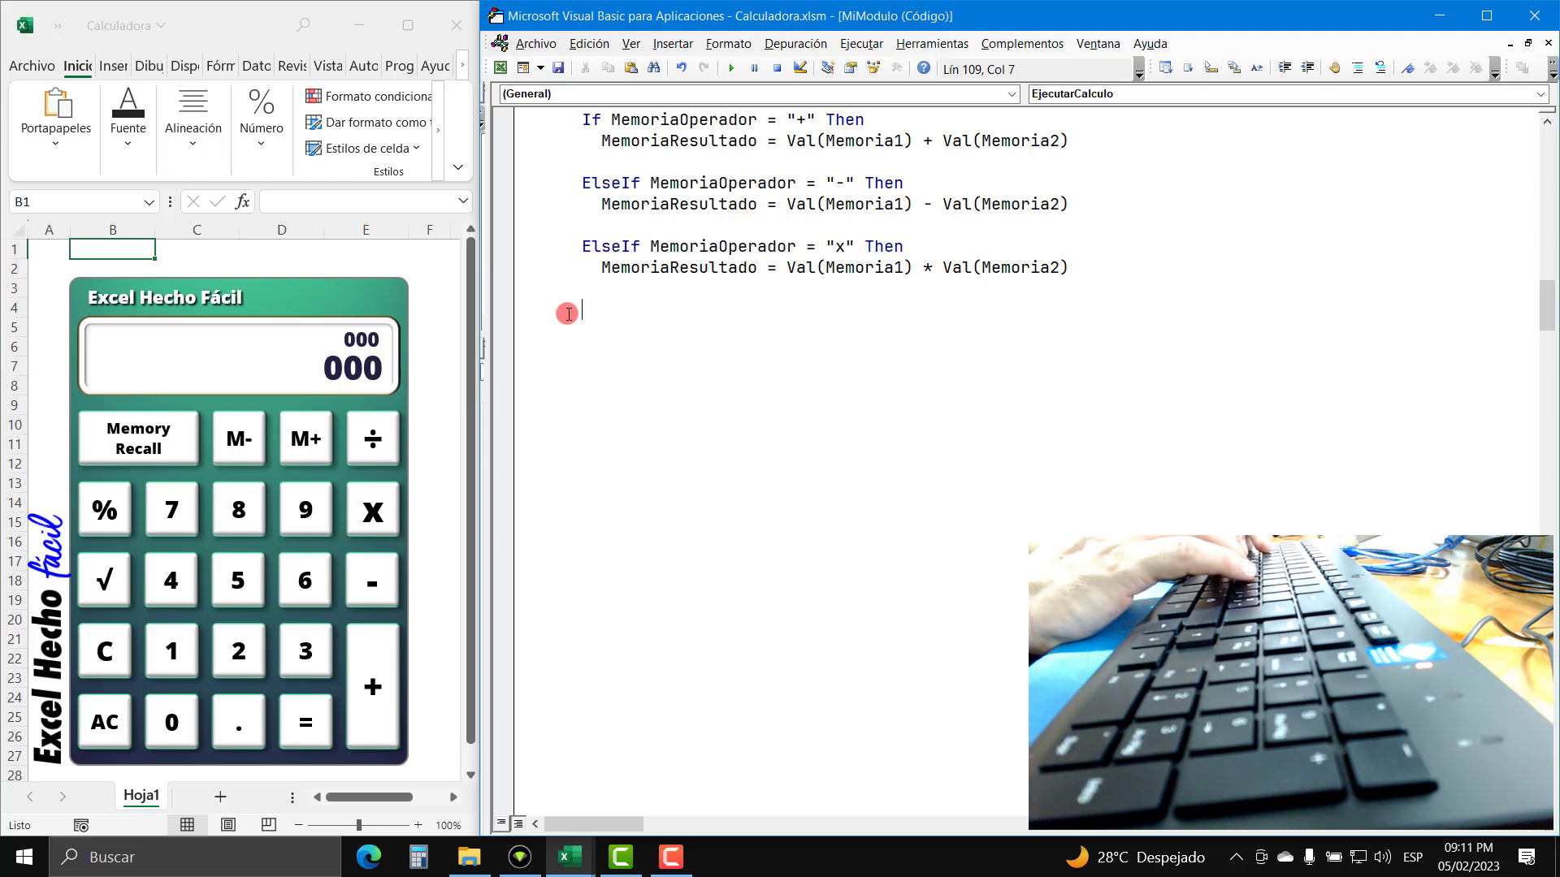
Add ElseIf MemoriaOperador = "/" Then with a nested If Val(Memoria2) = 0 Then check
{"action": "type", "text": "el"}
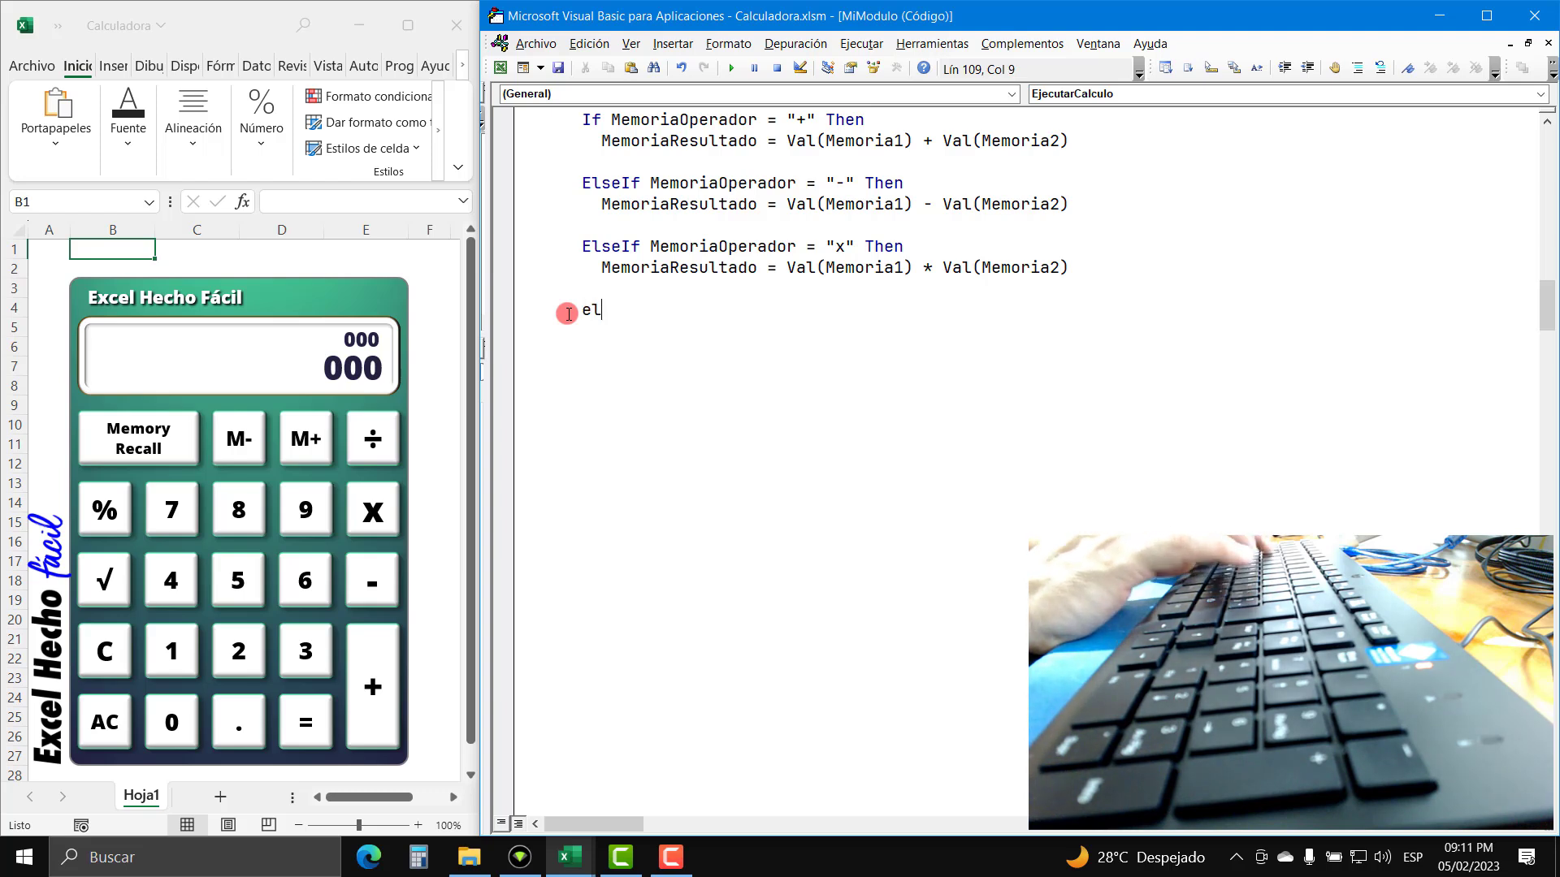
{"action": "type", "text": "if "}
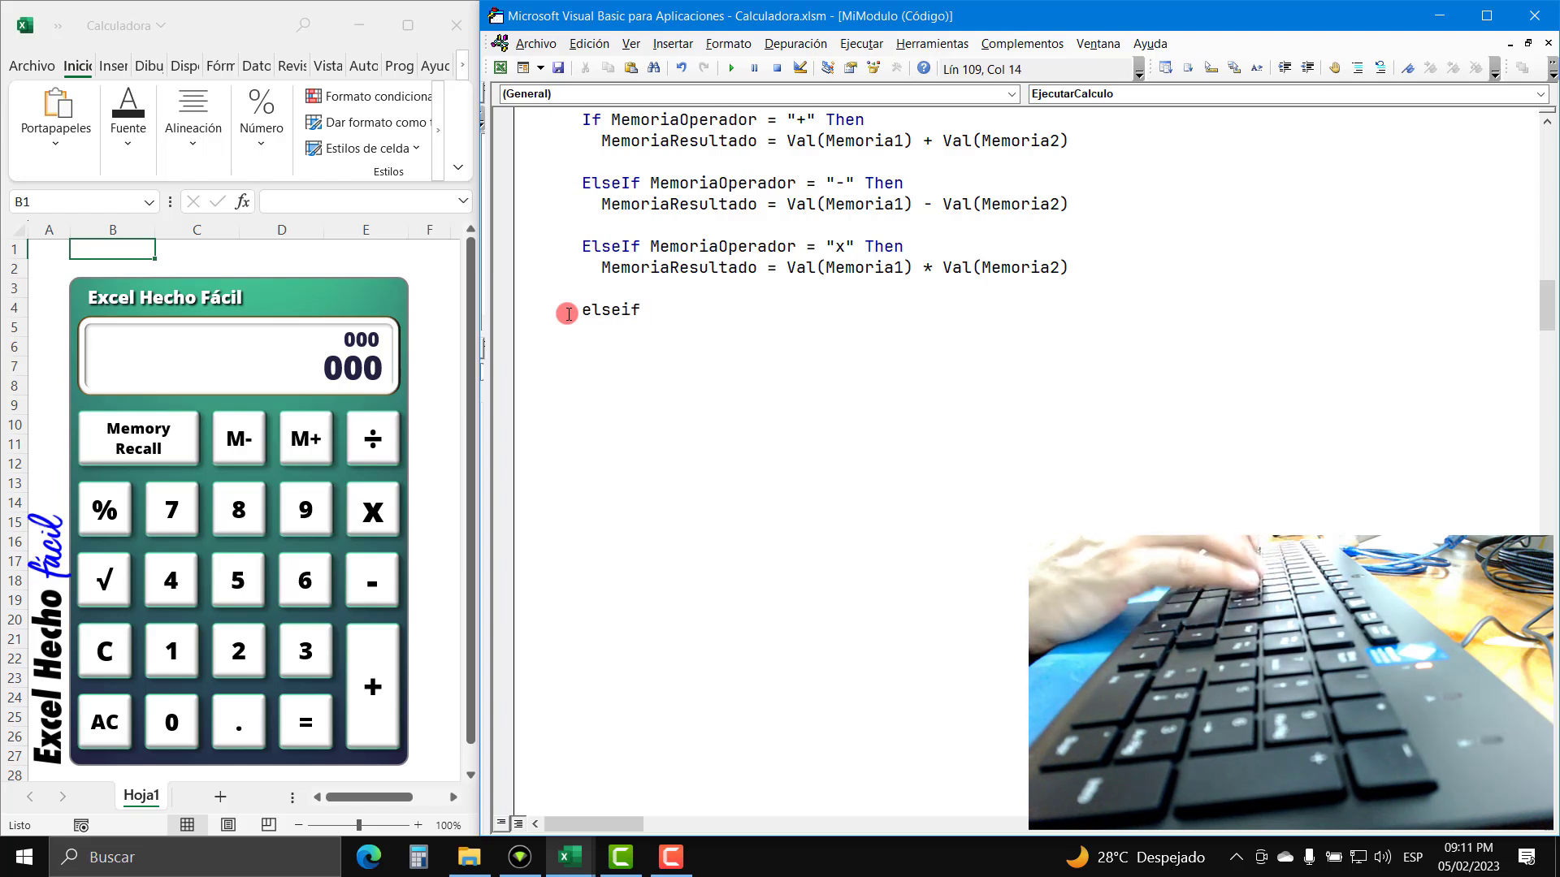
{"action": "type", "text": "memoriaoperador"}
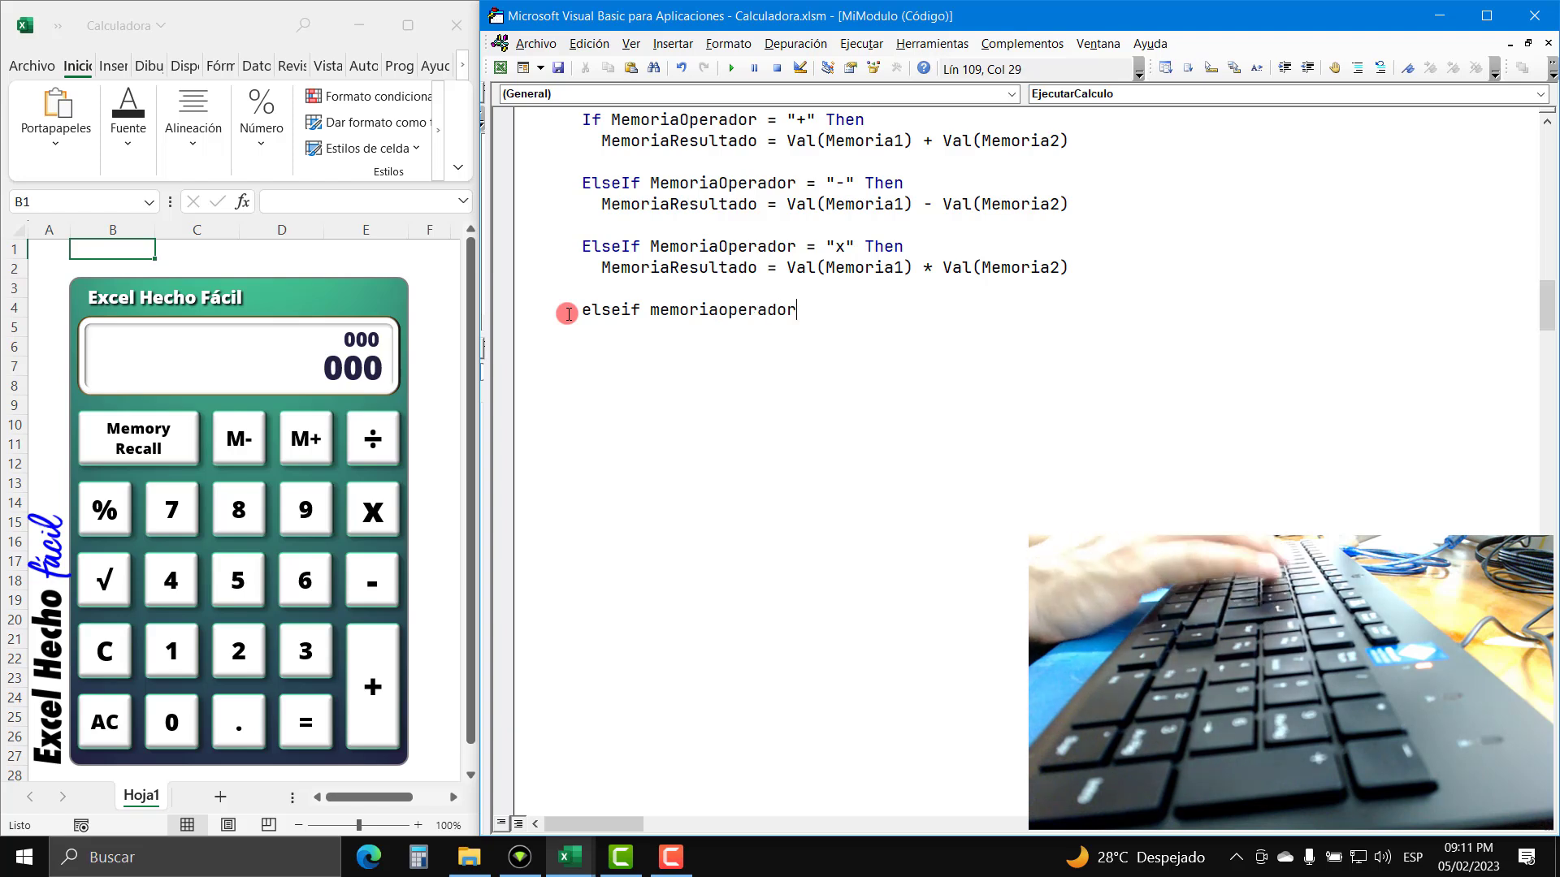
{"action": "type", "text": " = "}
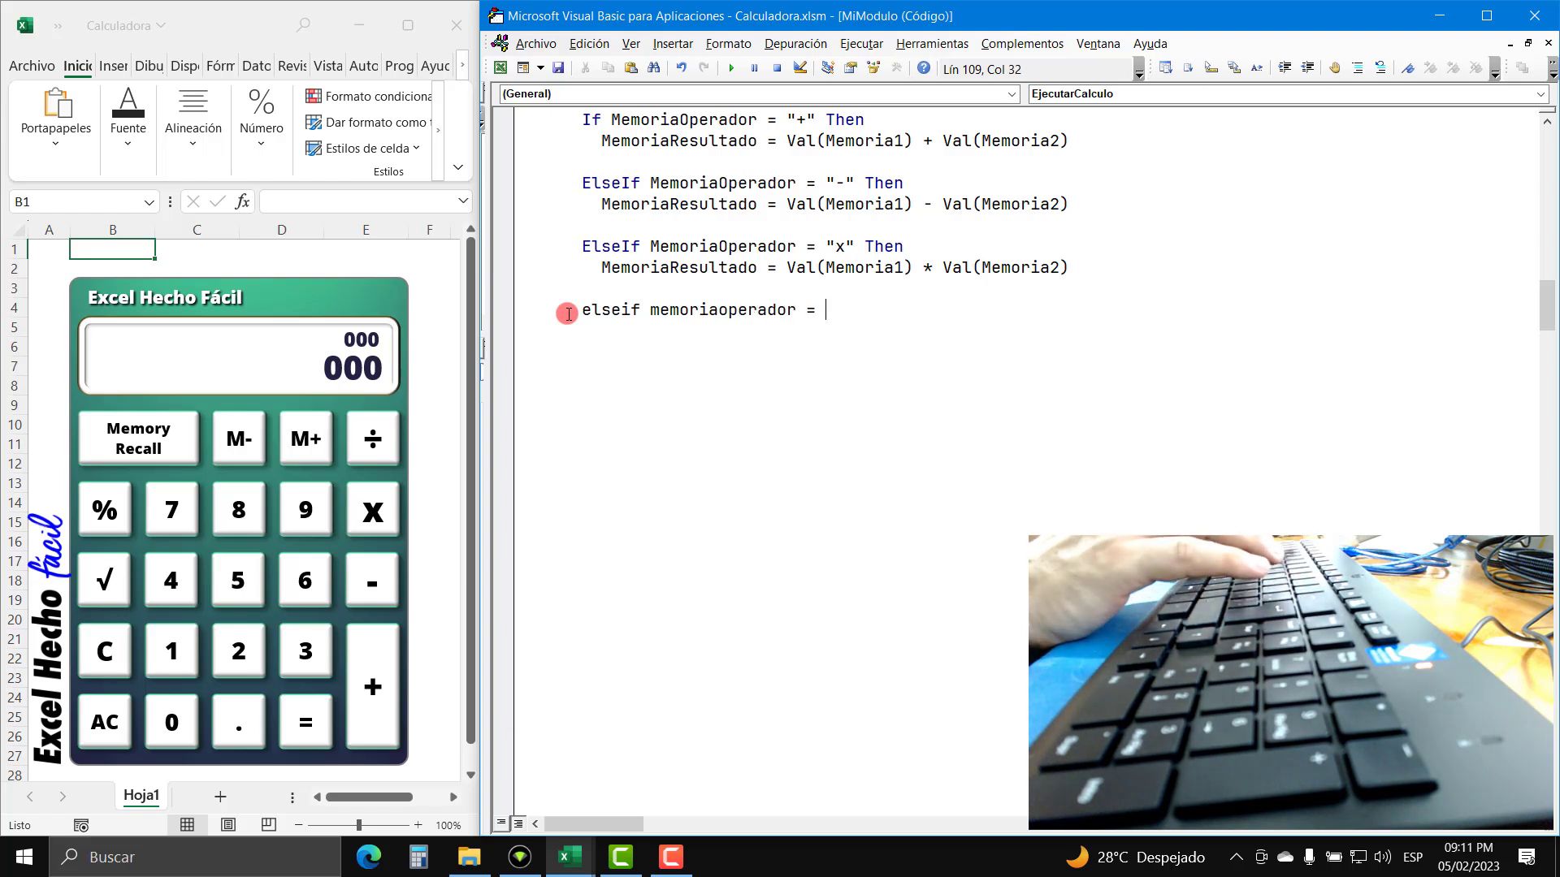
{"action": "type", "text": "\"/\" t"}
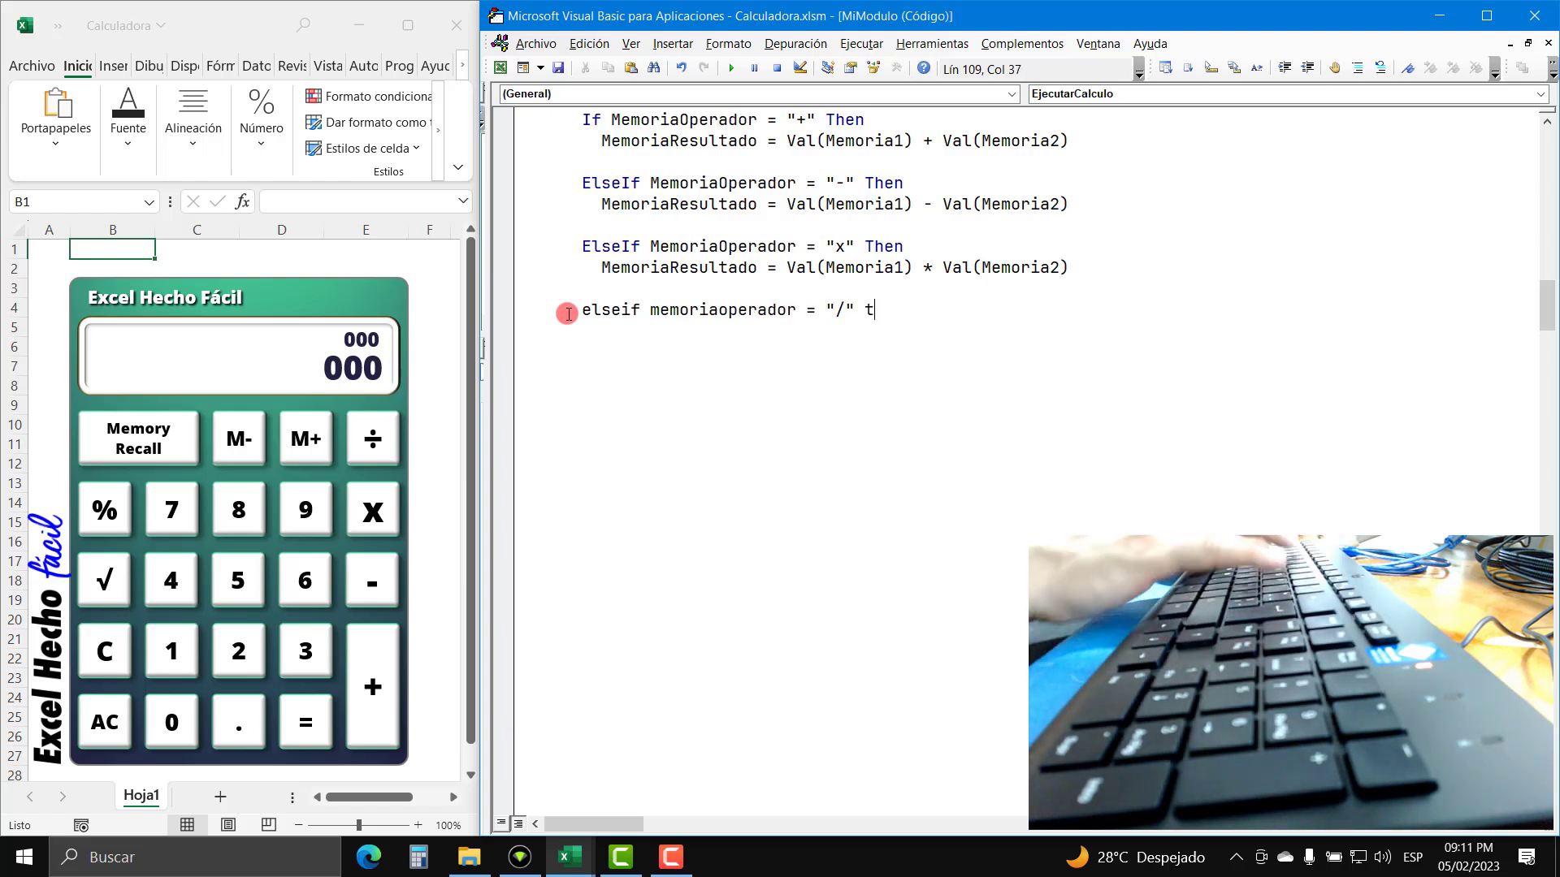
{"action": "type", "text": "hen"}
{"action": "key", "text": "Return"}
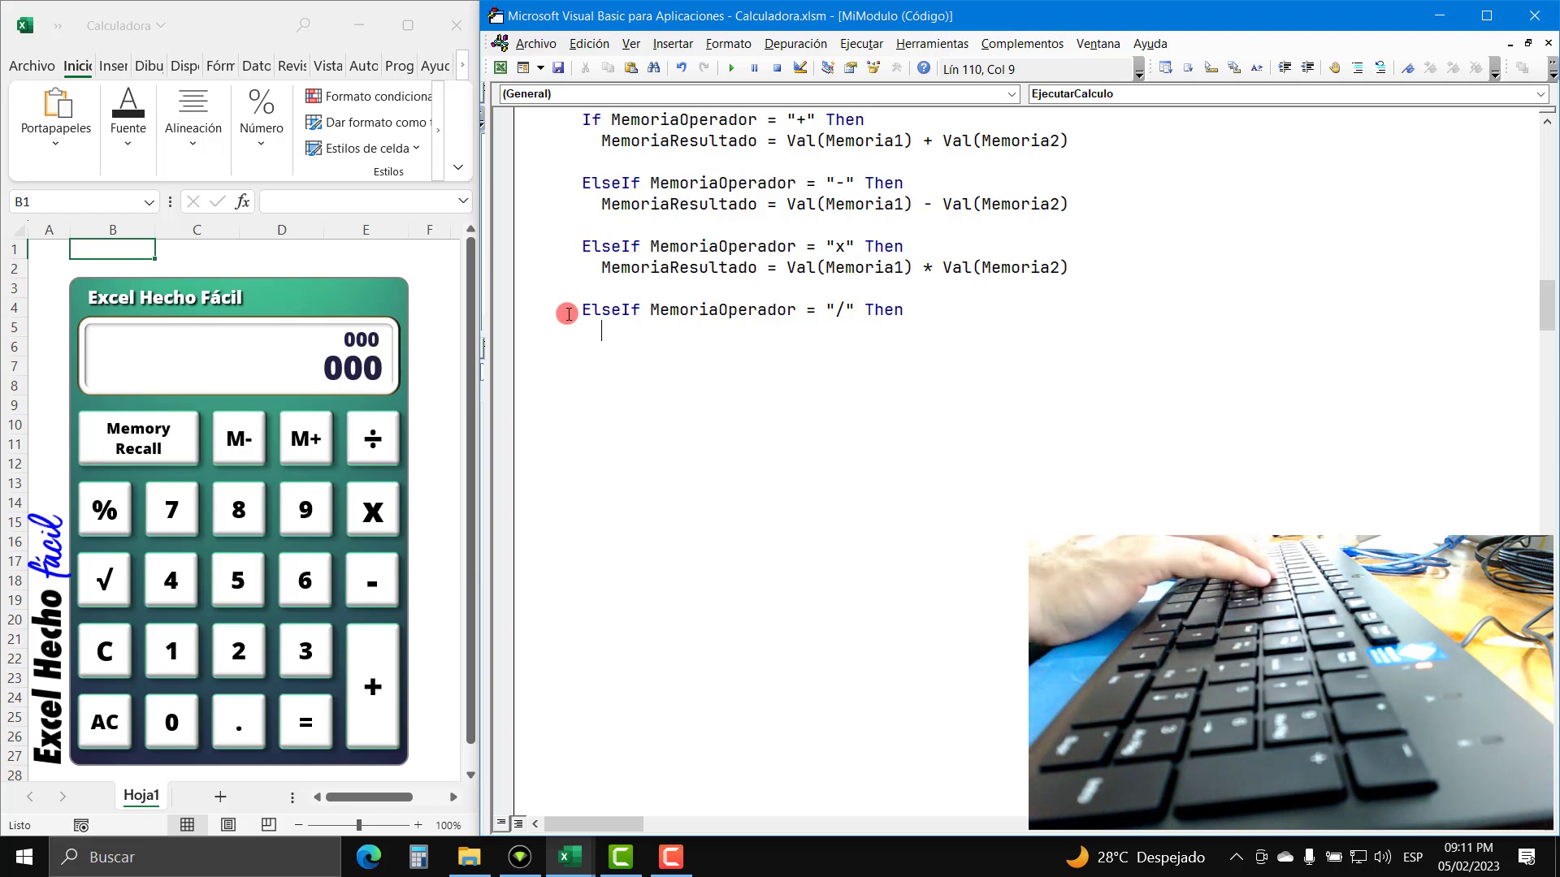
{"action": "type", "text": "if "}
{"action": "type", "text": "("}
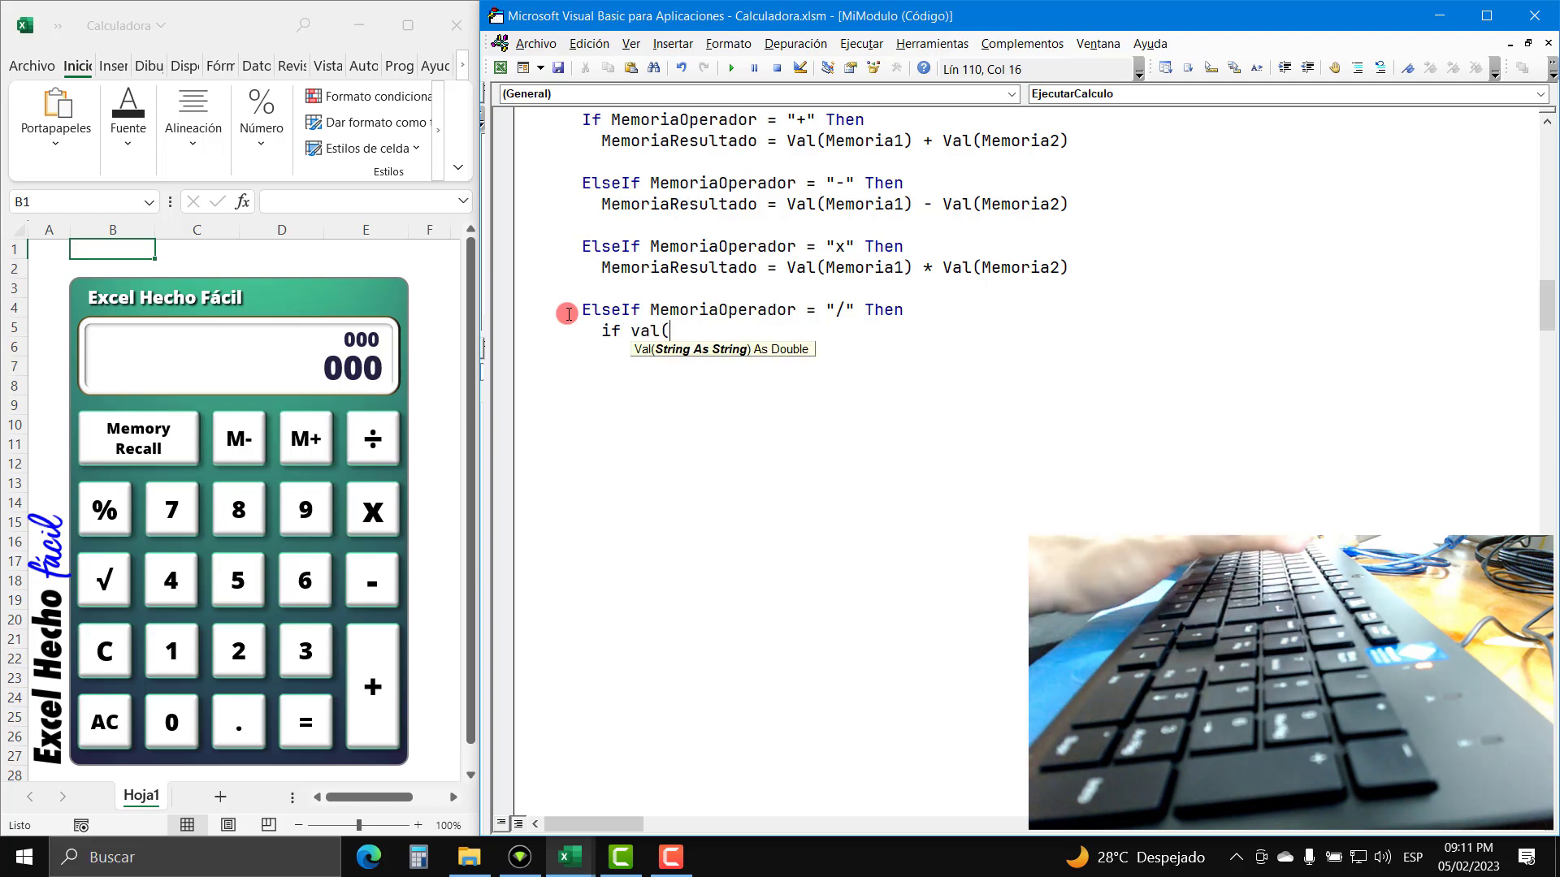
{"action": "type", "text": "mem"}
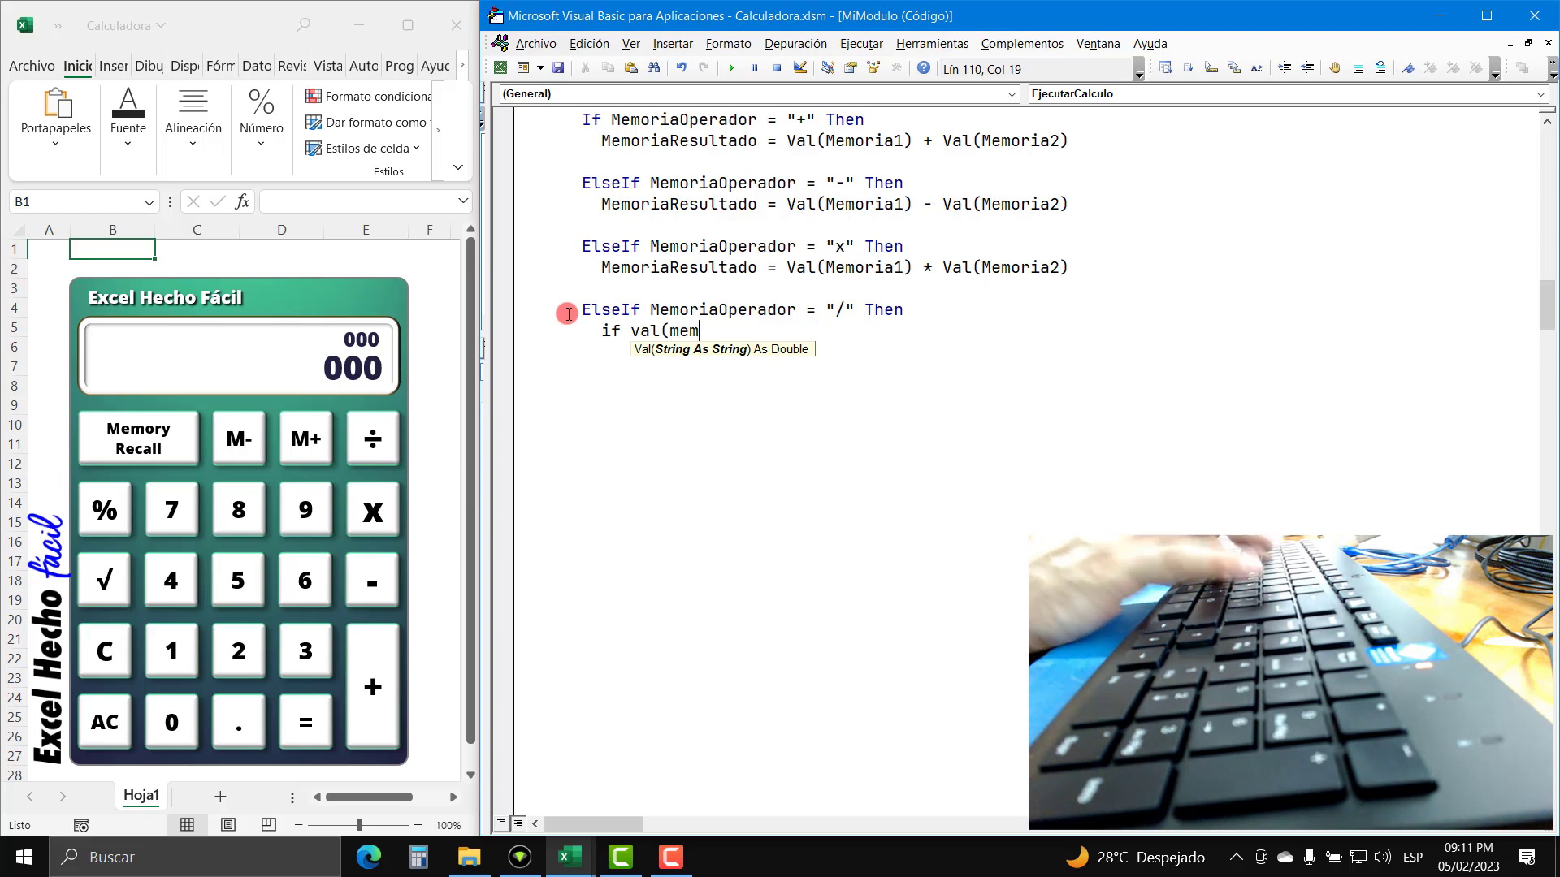
{"action": "type", "text": ")"}
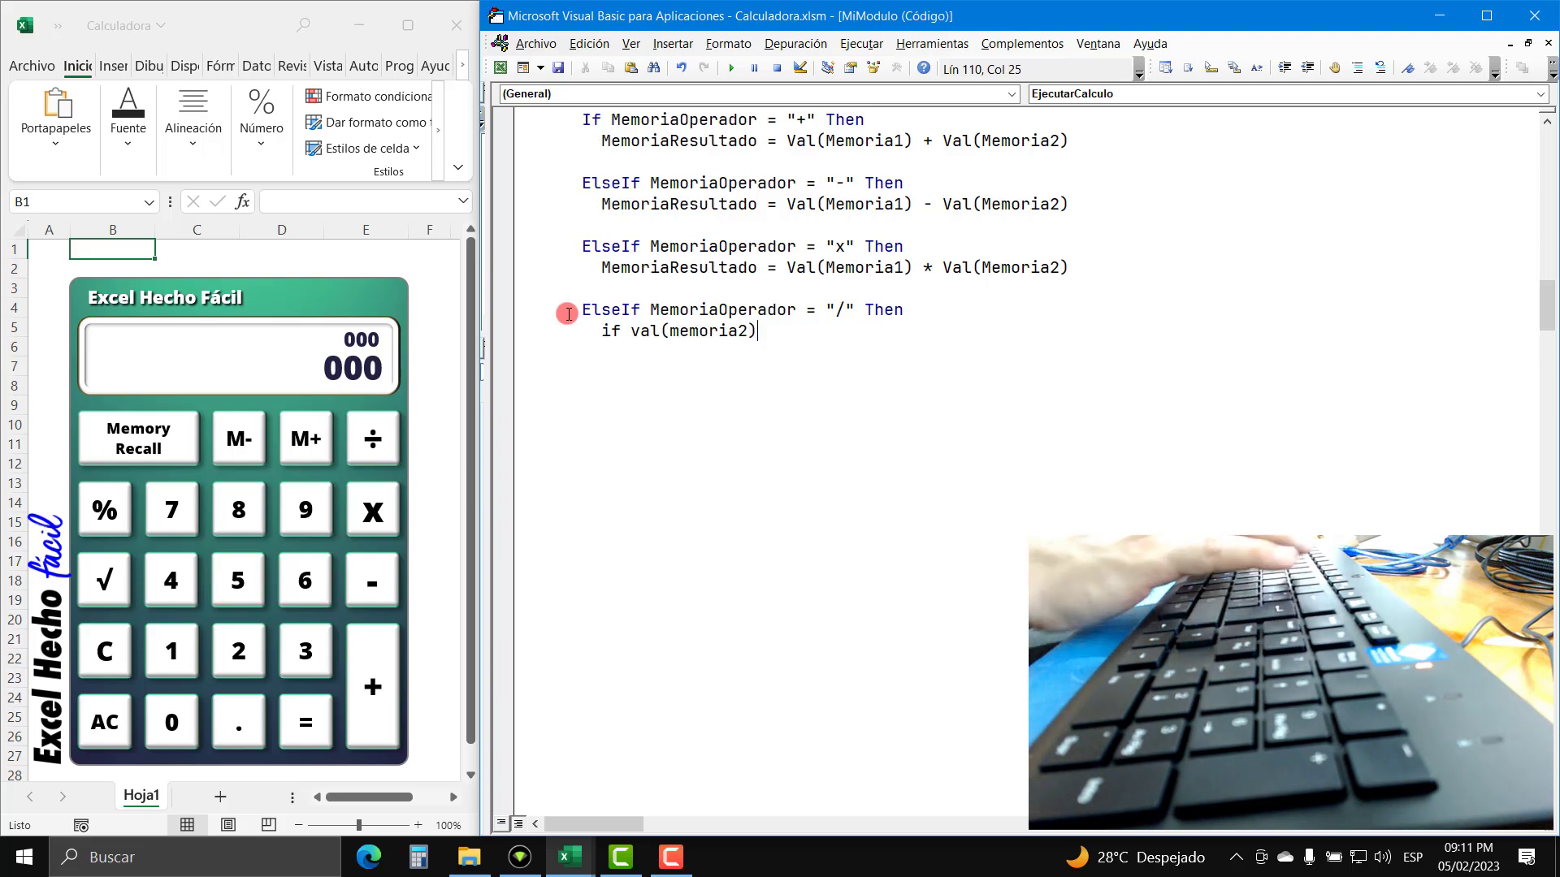
{"action": "type", "text": " = "}
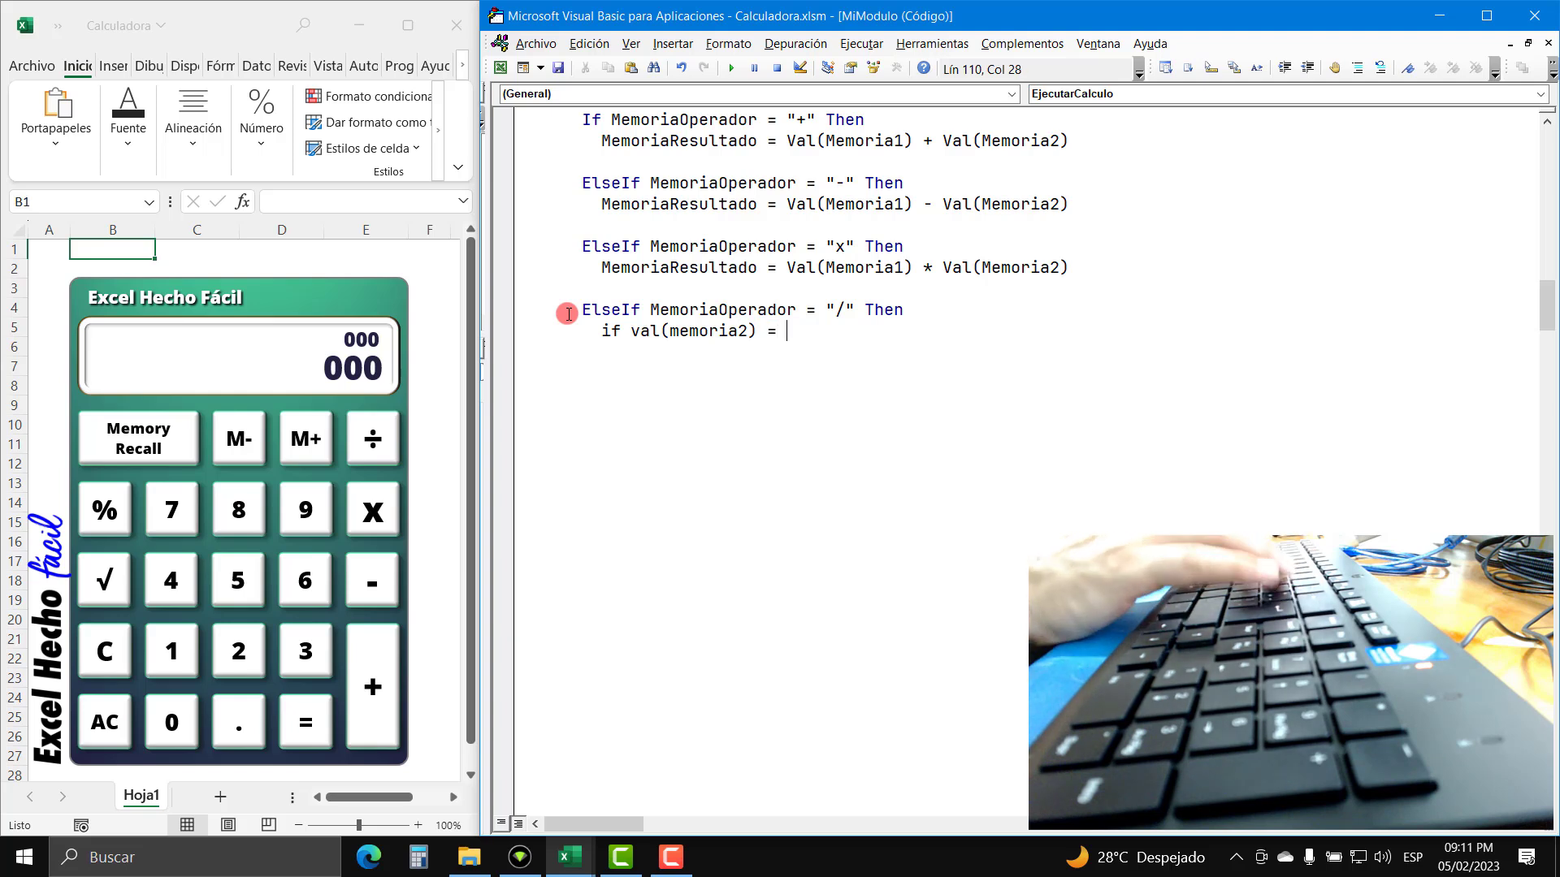
{"action": "type", "text": "0 the"}
{"action": "key", "text": "BackSpace"}
{"action": "key", "text": "BackSpace"}
{"action": "key", "text": "BackSpace"}
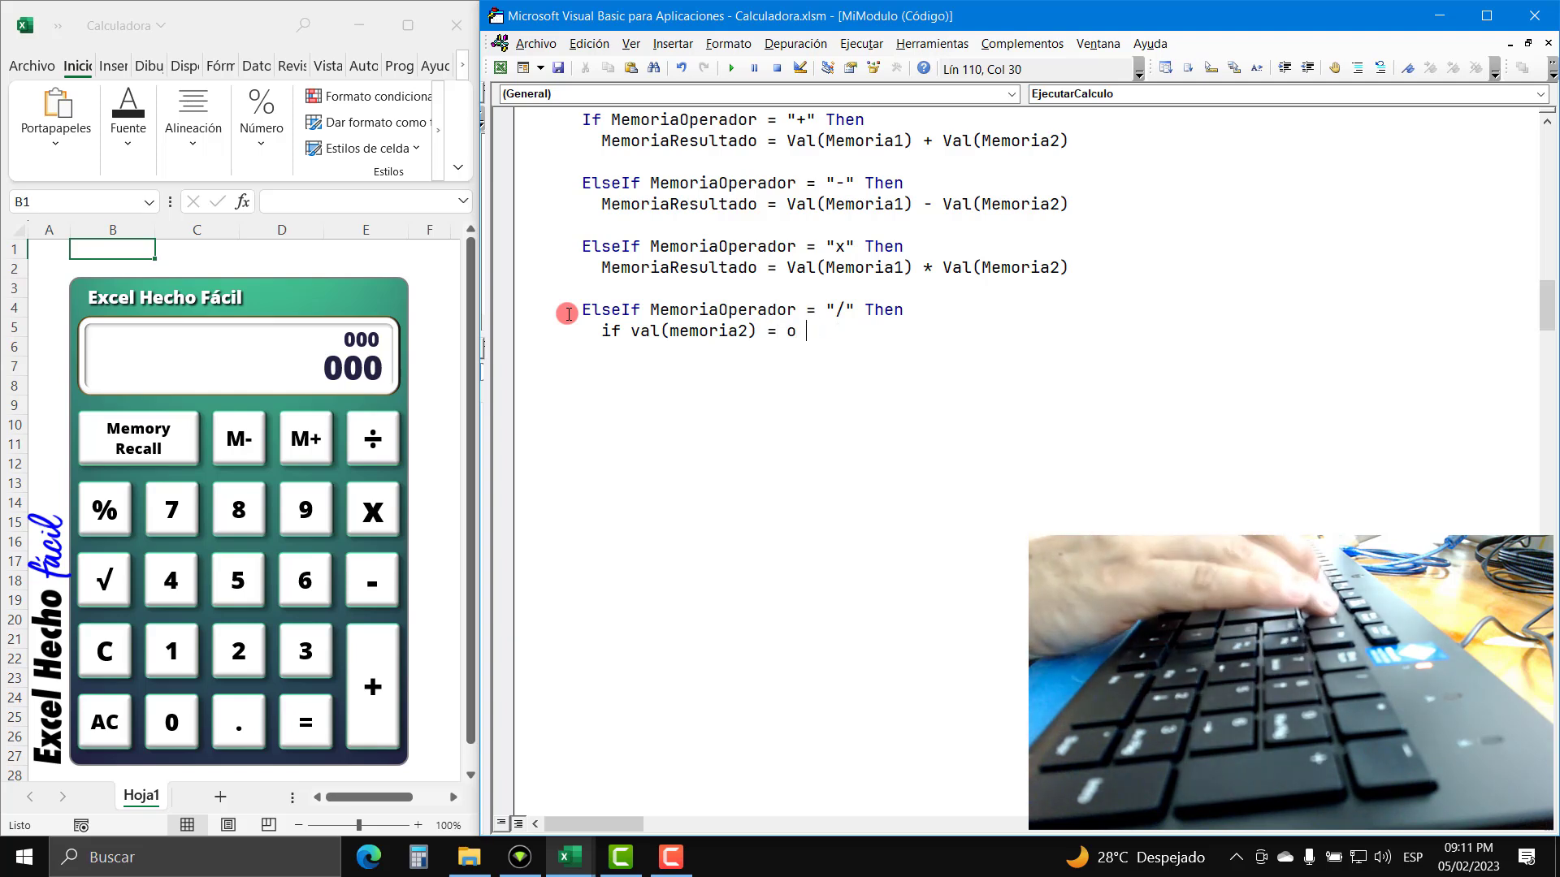
{"action": "key", "text": "BackSpace"}
{"action": "type", "text": "0 then"}
{"action": "key", "text": "Return"}
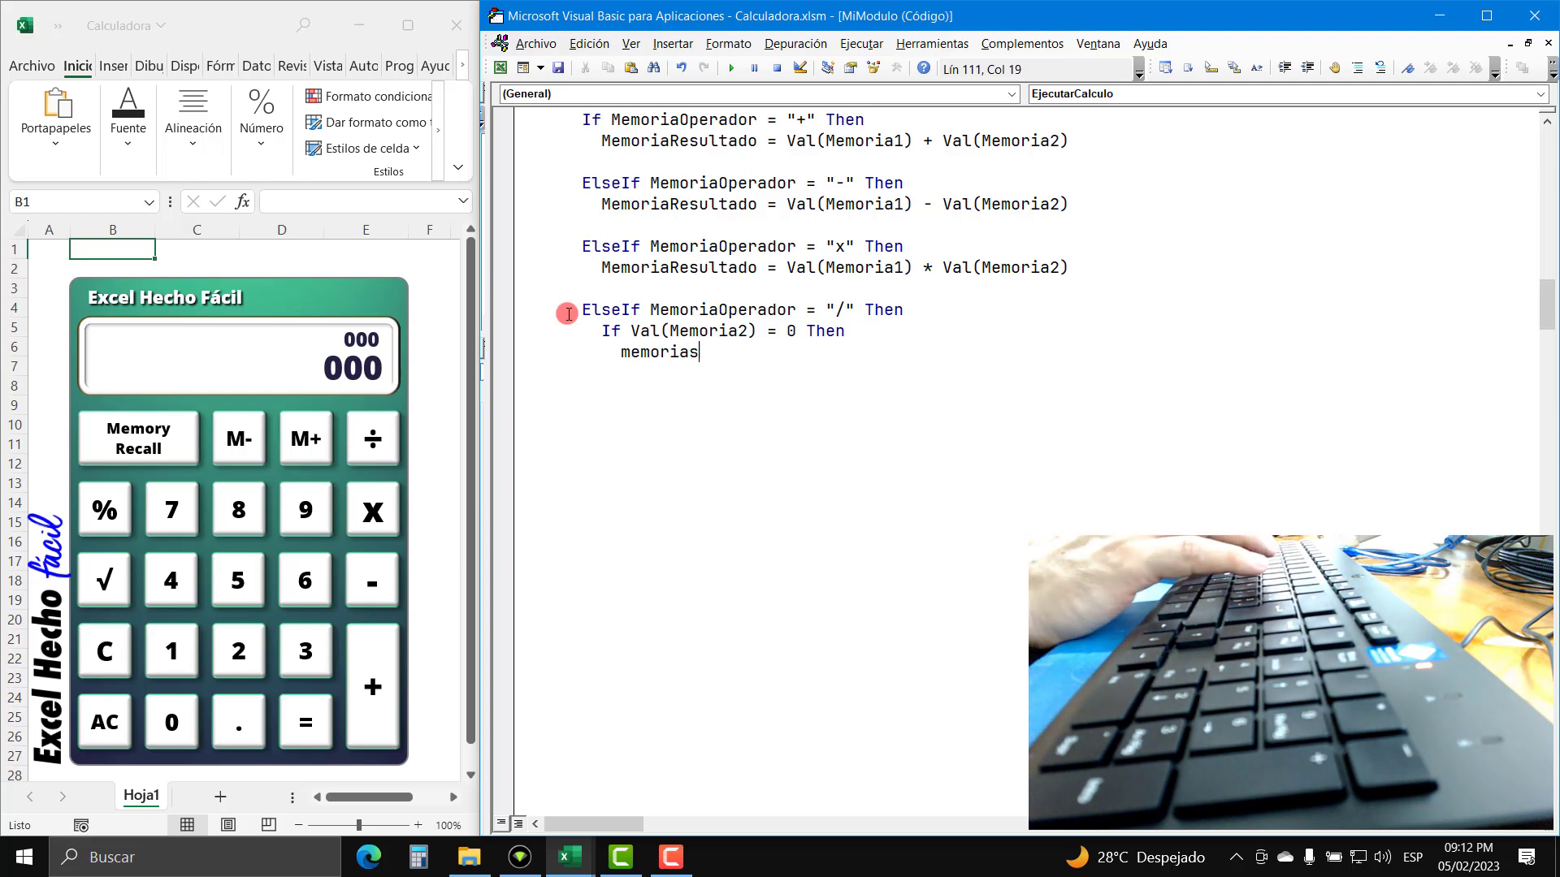
Set MemoriaResultado = "Error Div Cero" inside the zero check, followed by a blank line
{"action": "key", "text": "BackSpace"}
{"action": "type", "text": "resultado"}
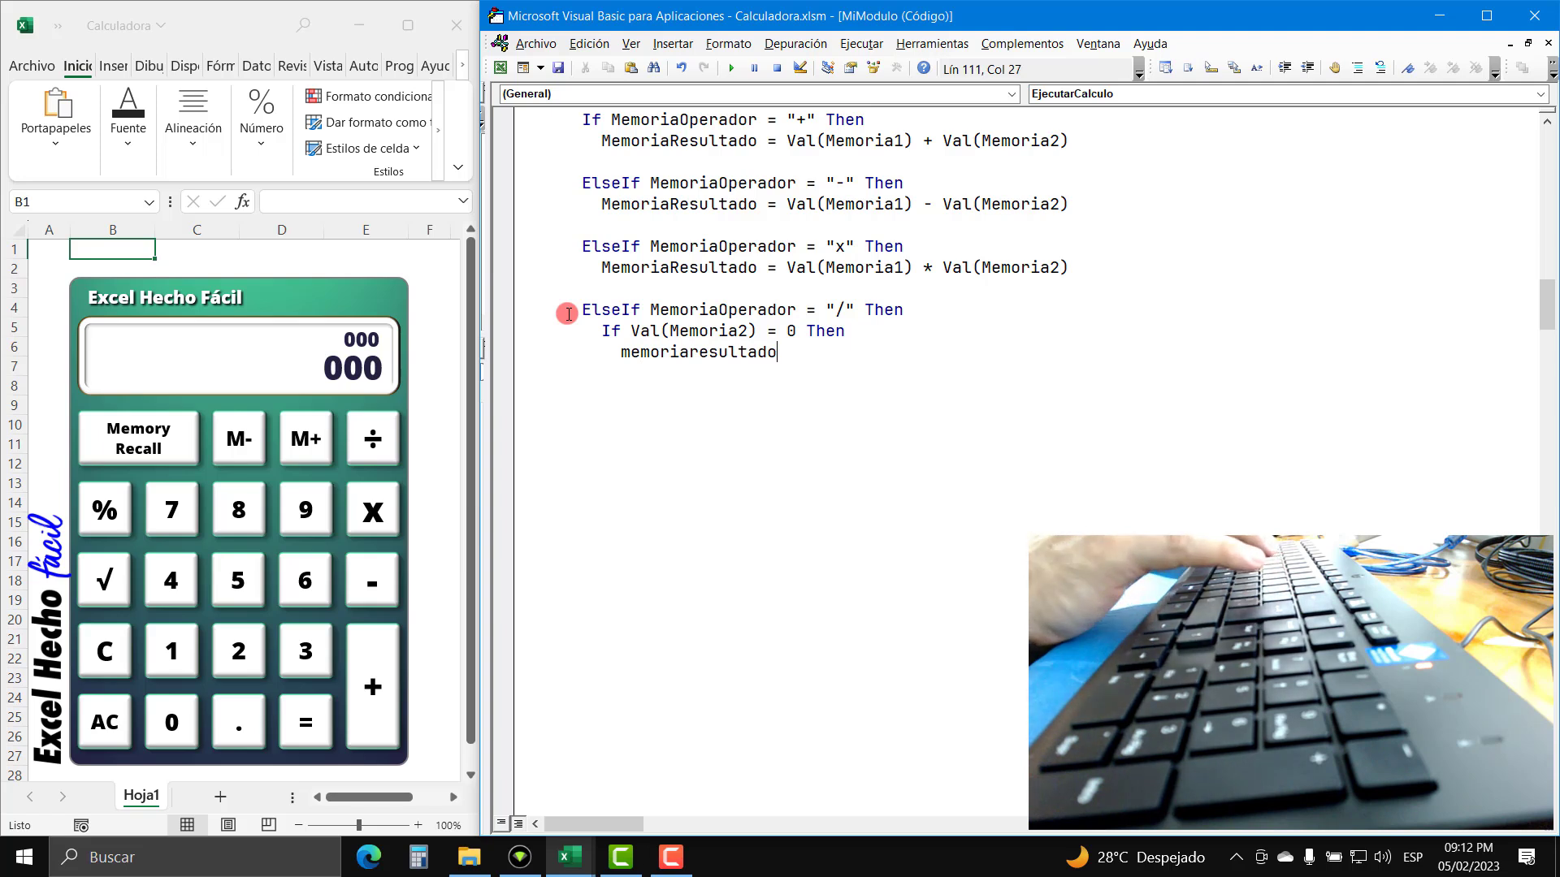
{"action": "type", "text": " = \"\""}
{"action": "key", "text": "Left"}
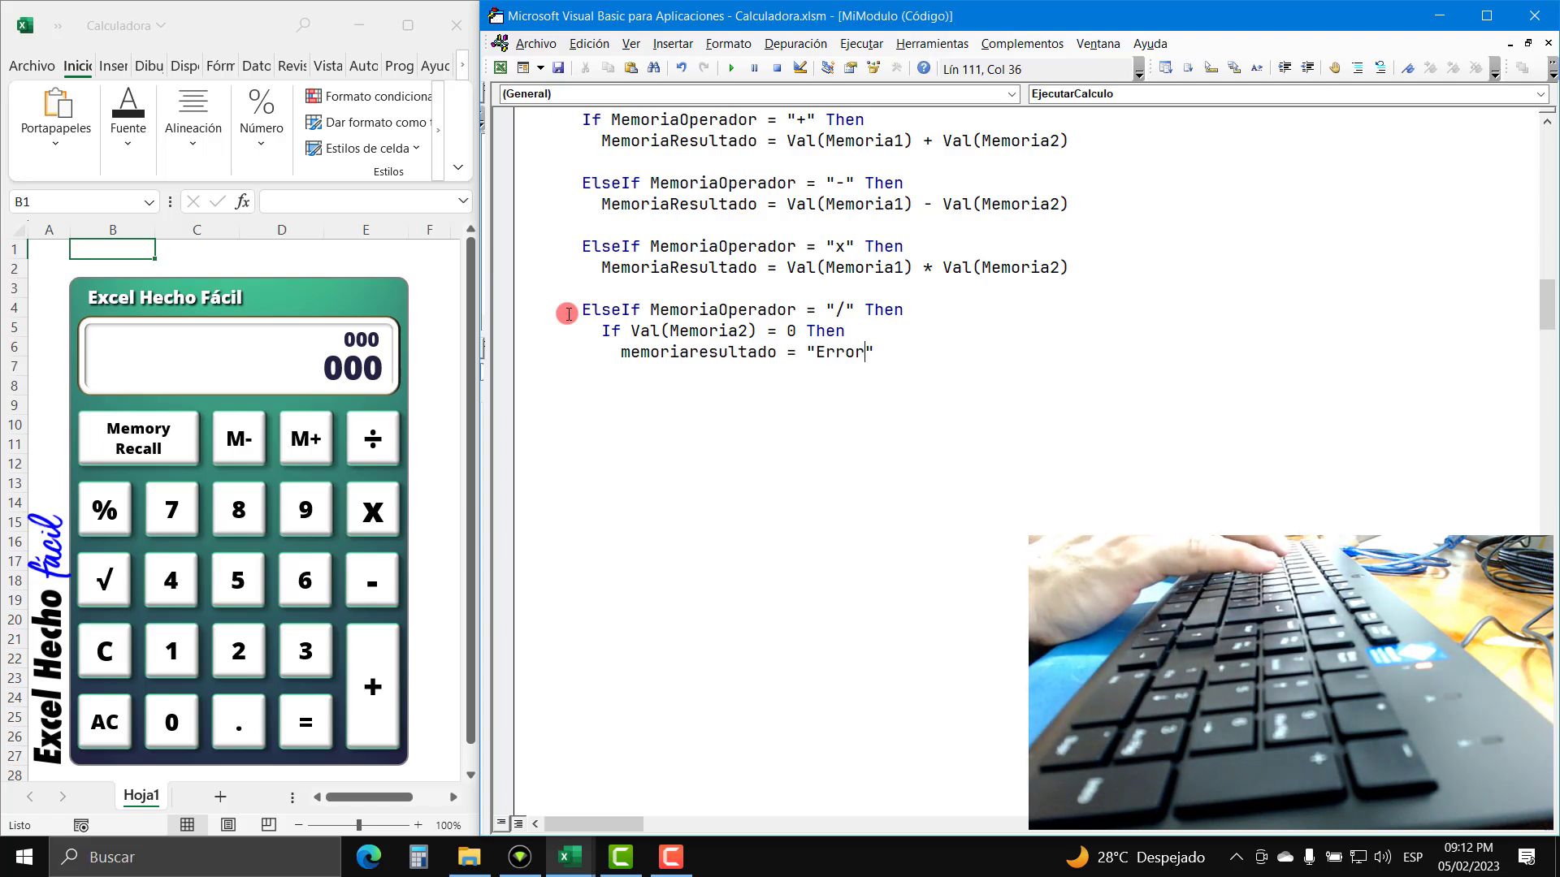
{"action": "type", "text": "iv Cero"}
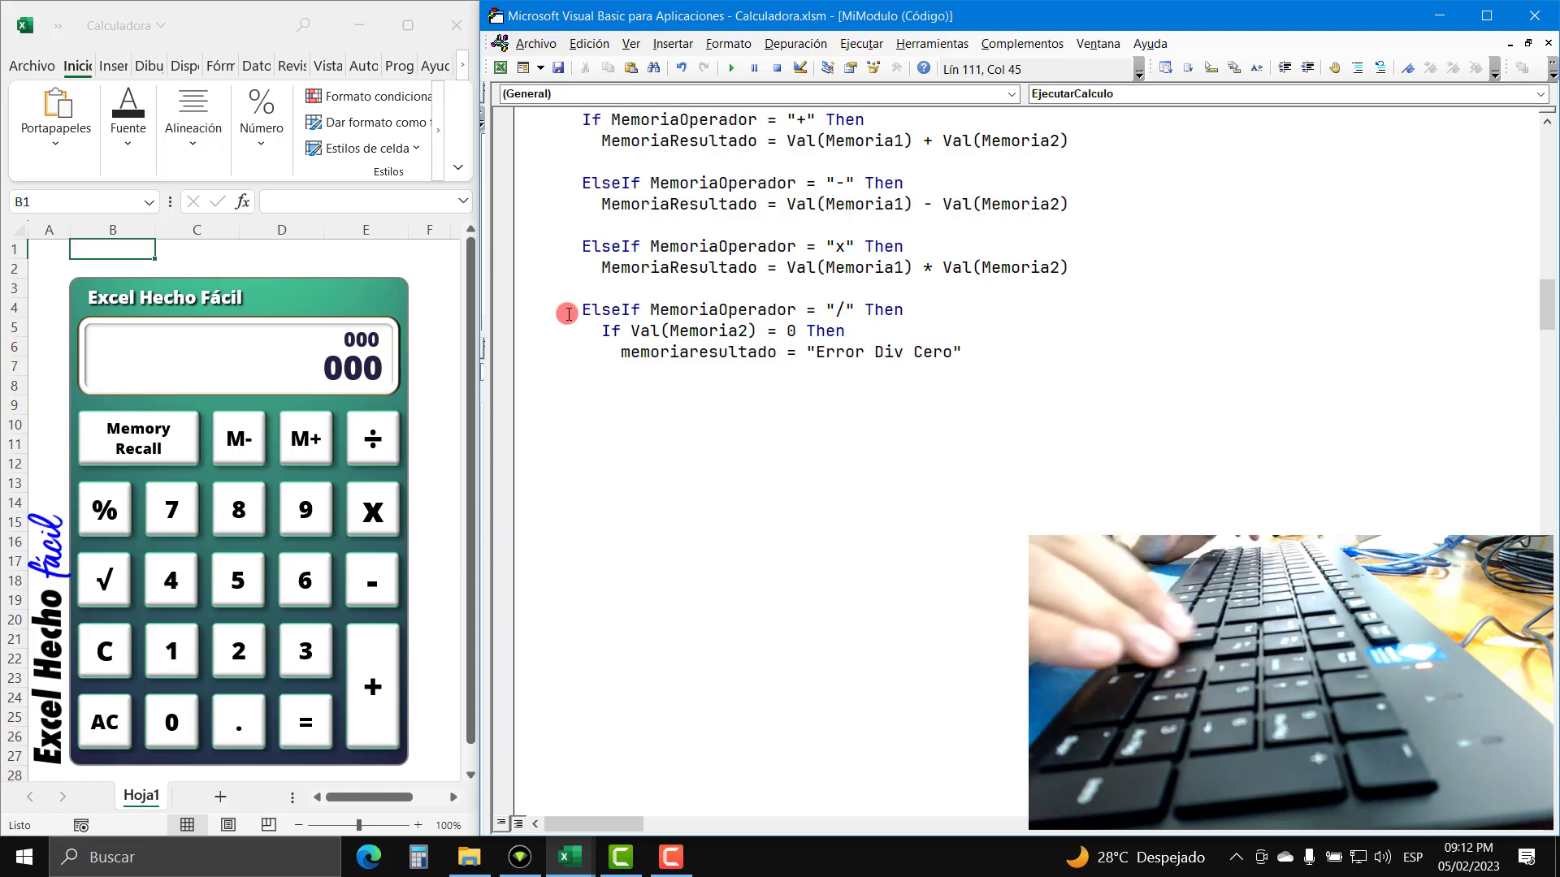
{"action": "key", "text": "End"}
{"action": "key", "text": "Return"}
{"action": "key", "text": "BackSpace"}
{"action": "key", "text": "Return"}
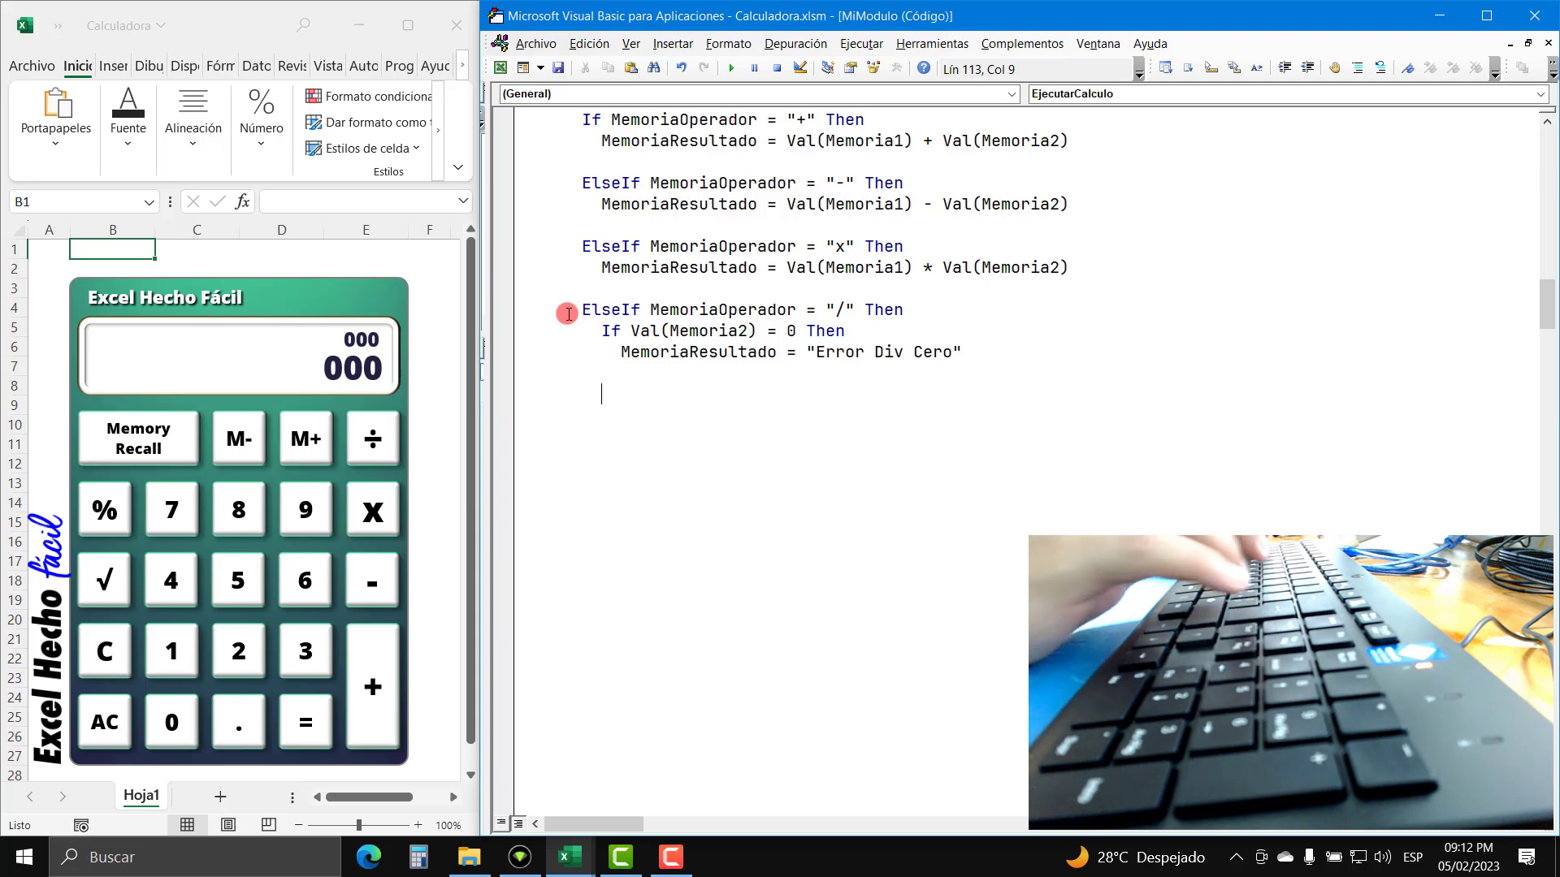
Add Else with MemoriaResultado = Val(Memoria1) / Val(Memoria2)
{"action": "type", "text": "els"}
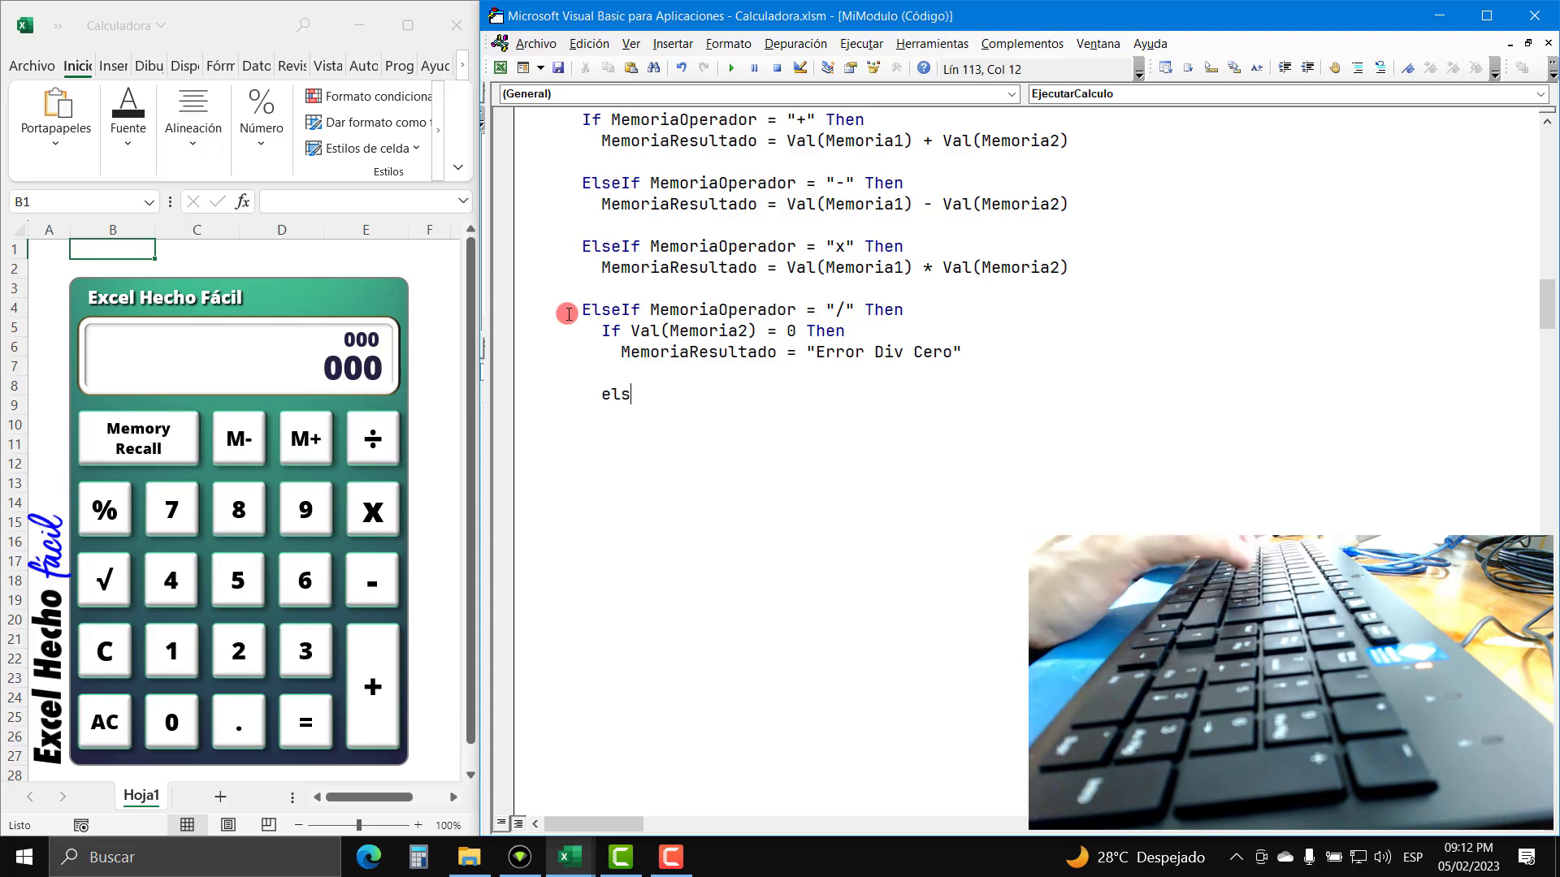
{"action": "type", "text": "e"}
{"action": "key", "text": "Return"}
{"action": "key", "text": "Tab"}
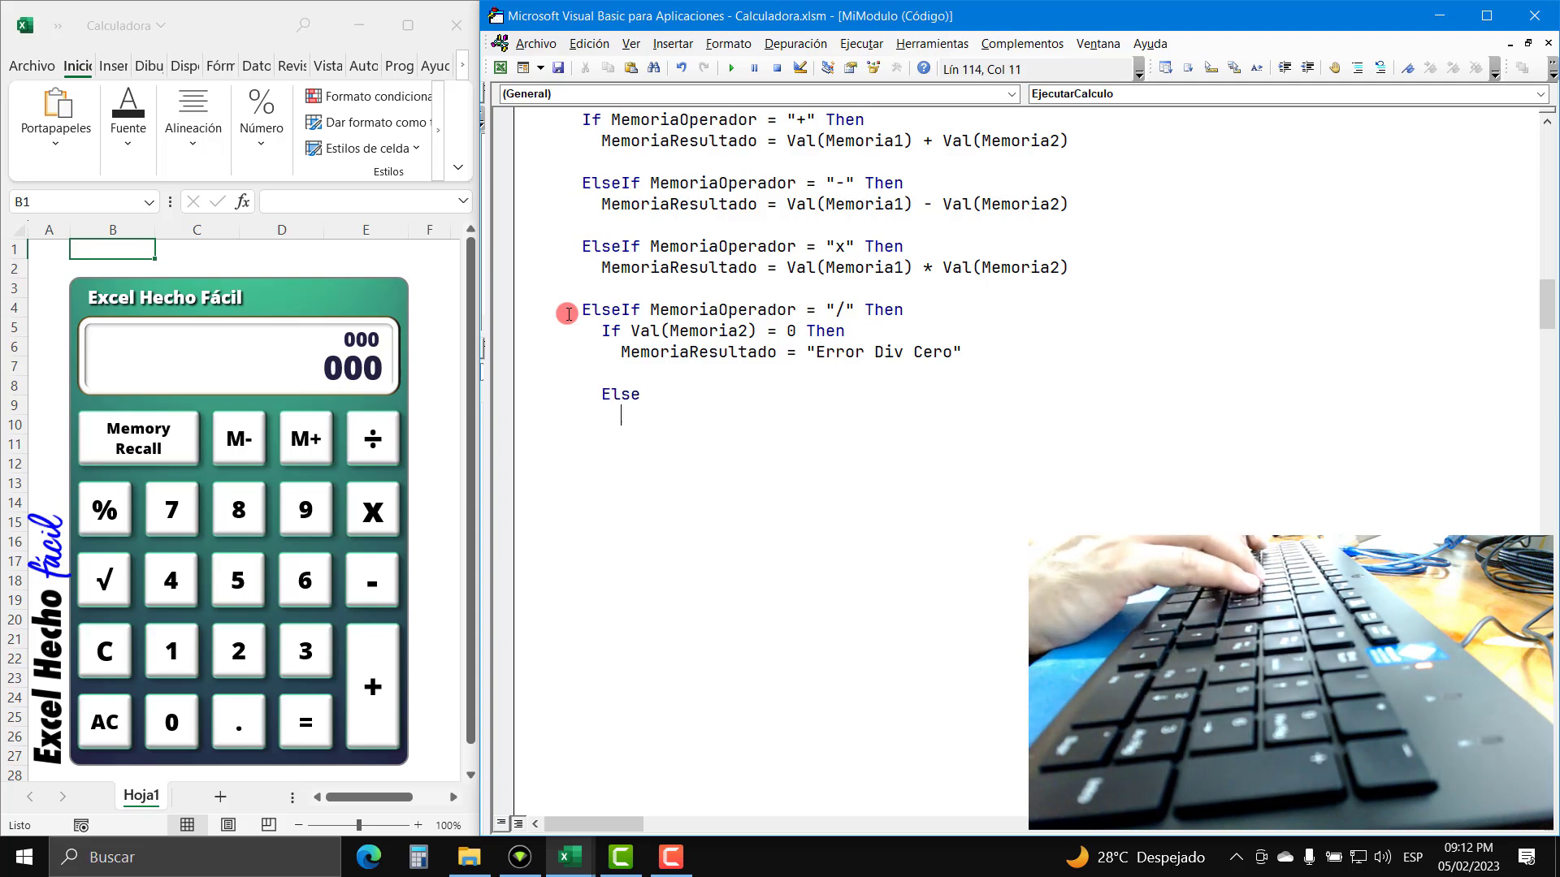
{"action": "type", "text": "memori"}
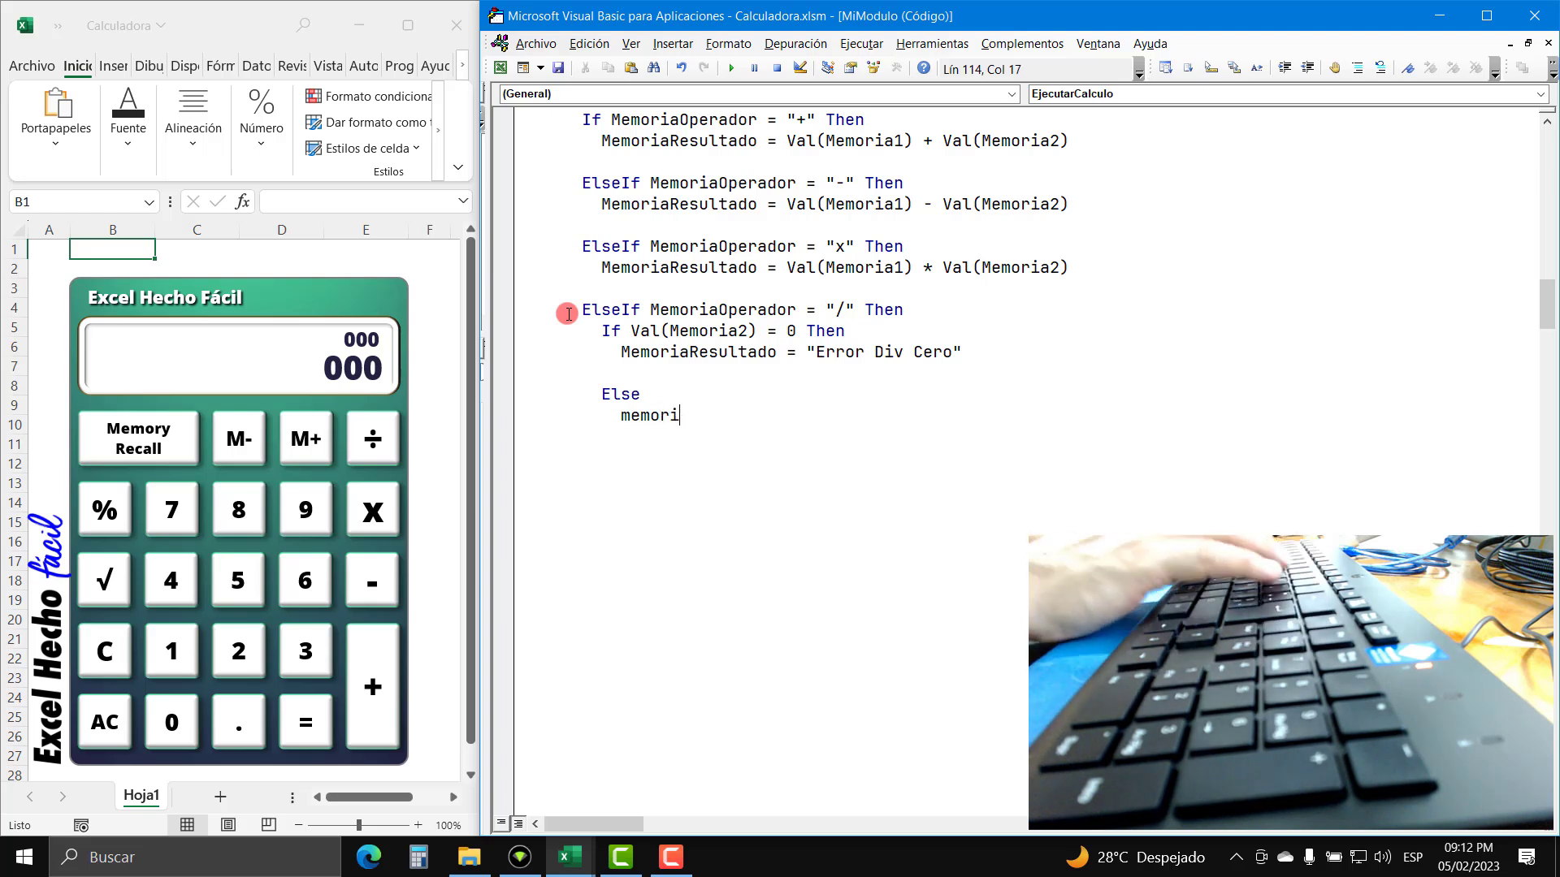
{"action": "type", "text": "ares"}
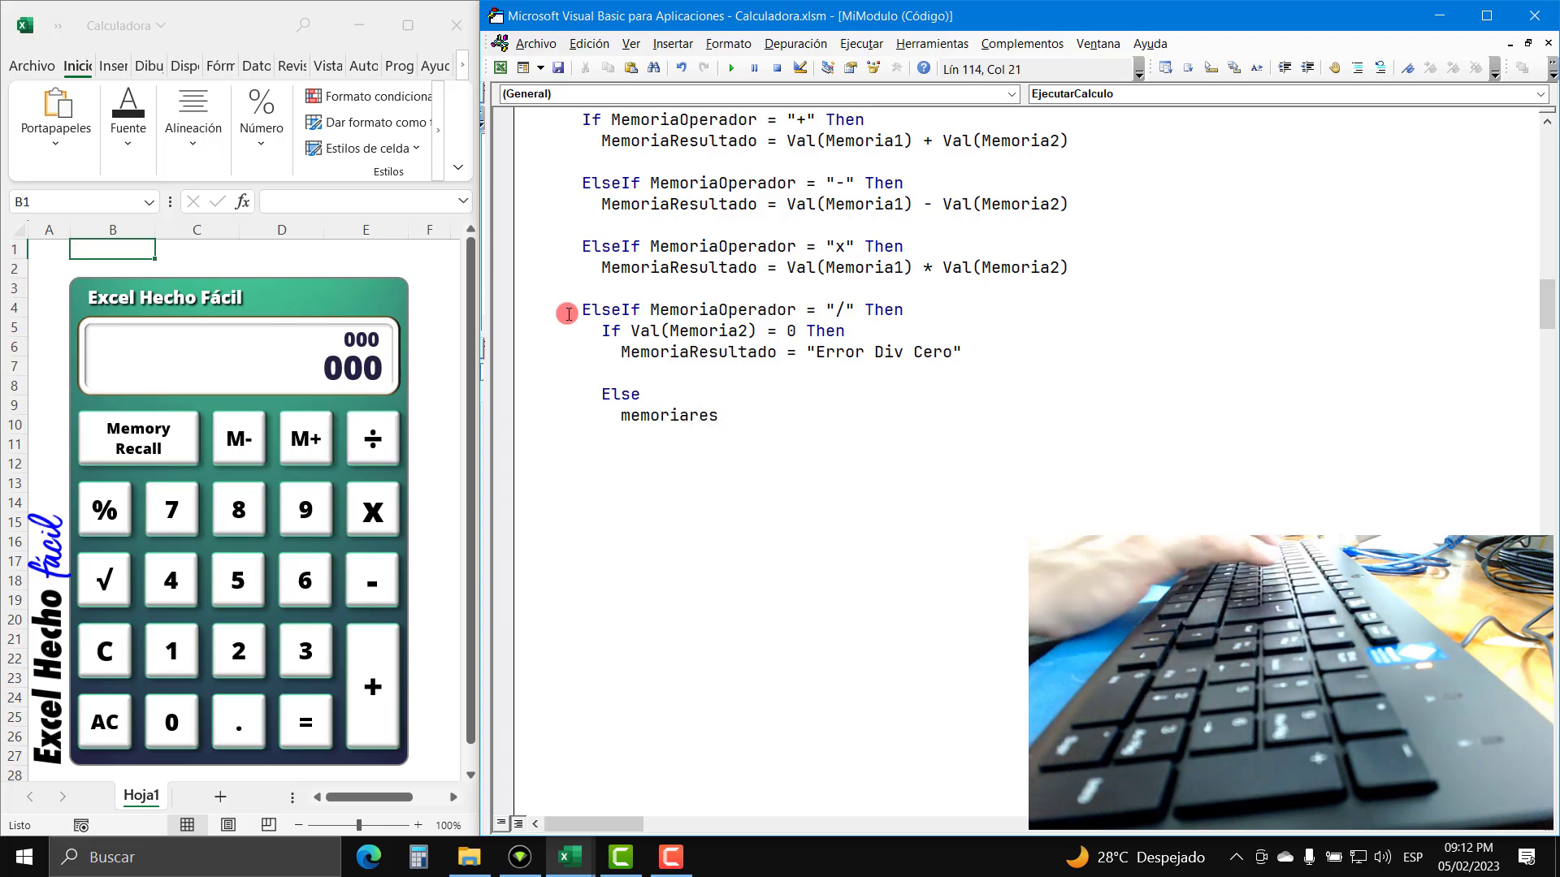
{"action": "type", "text": "ultado = "}
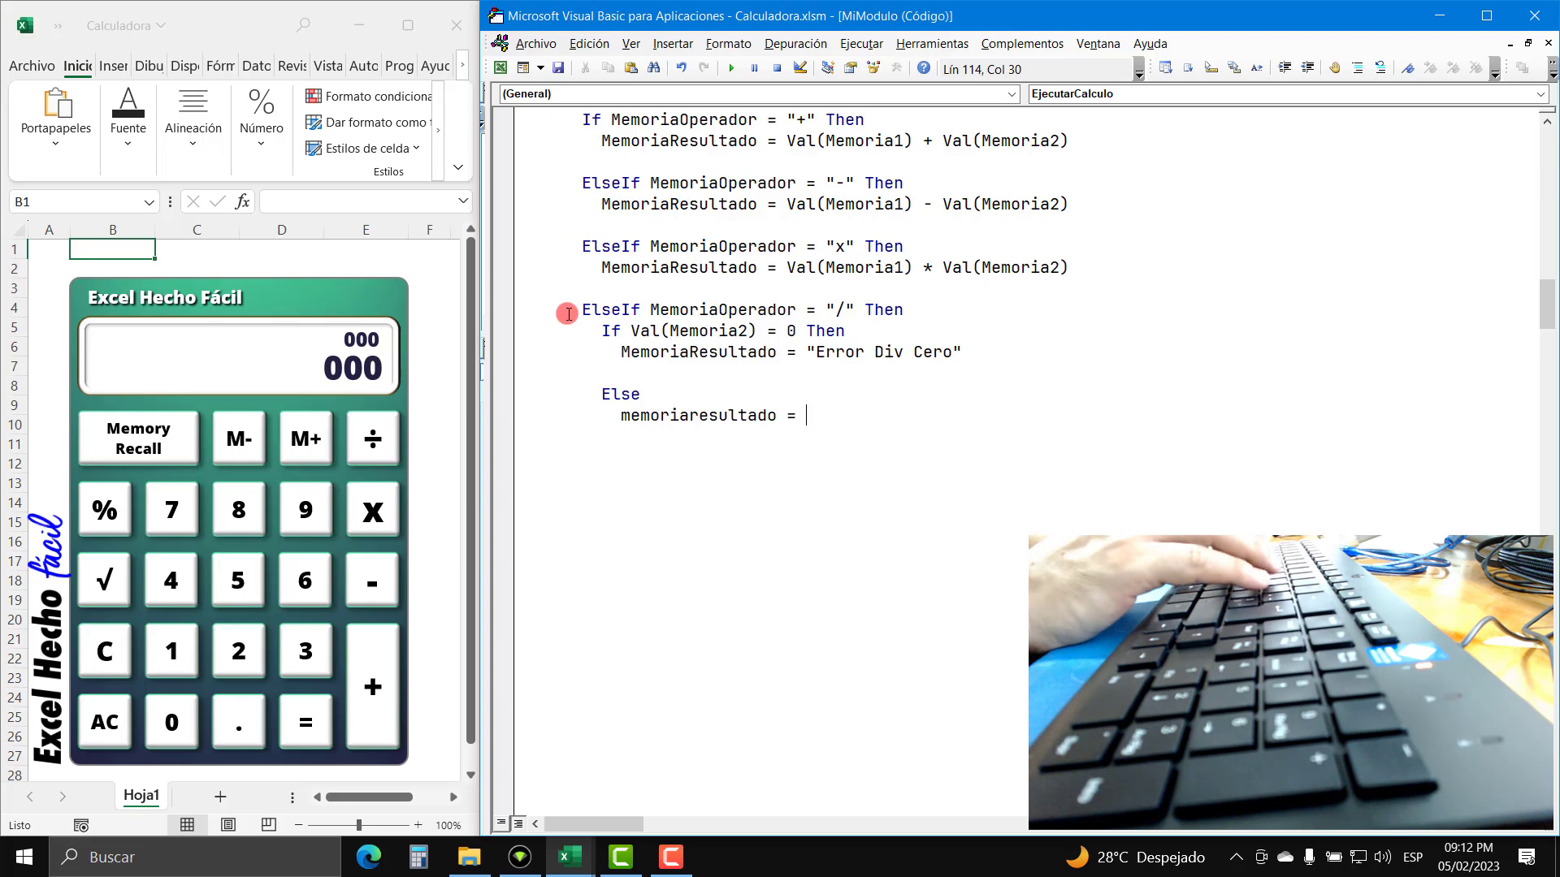
{"action": "type", "text": "("}
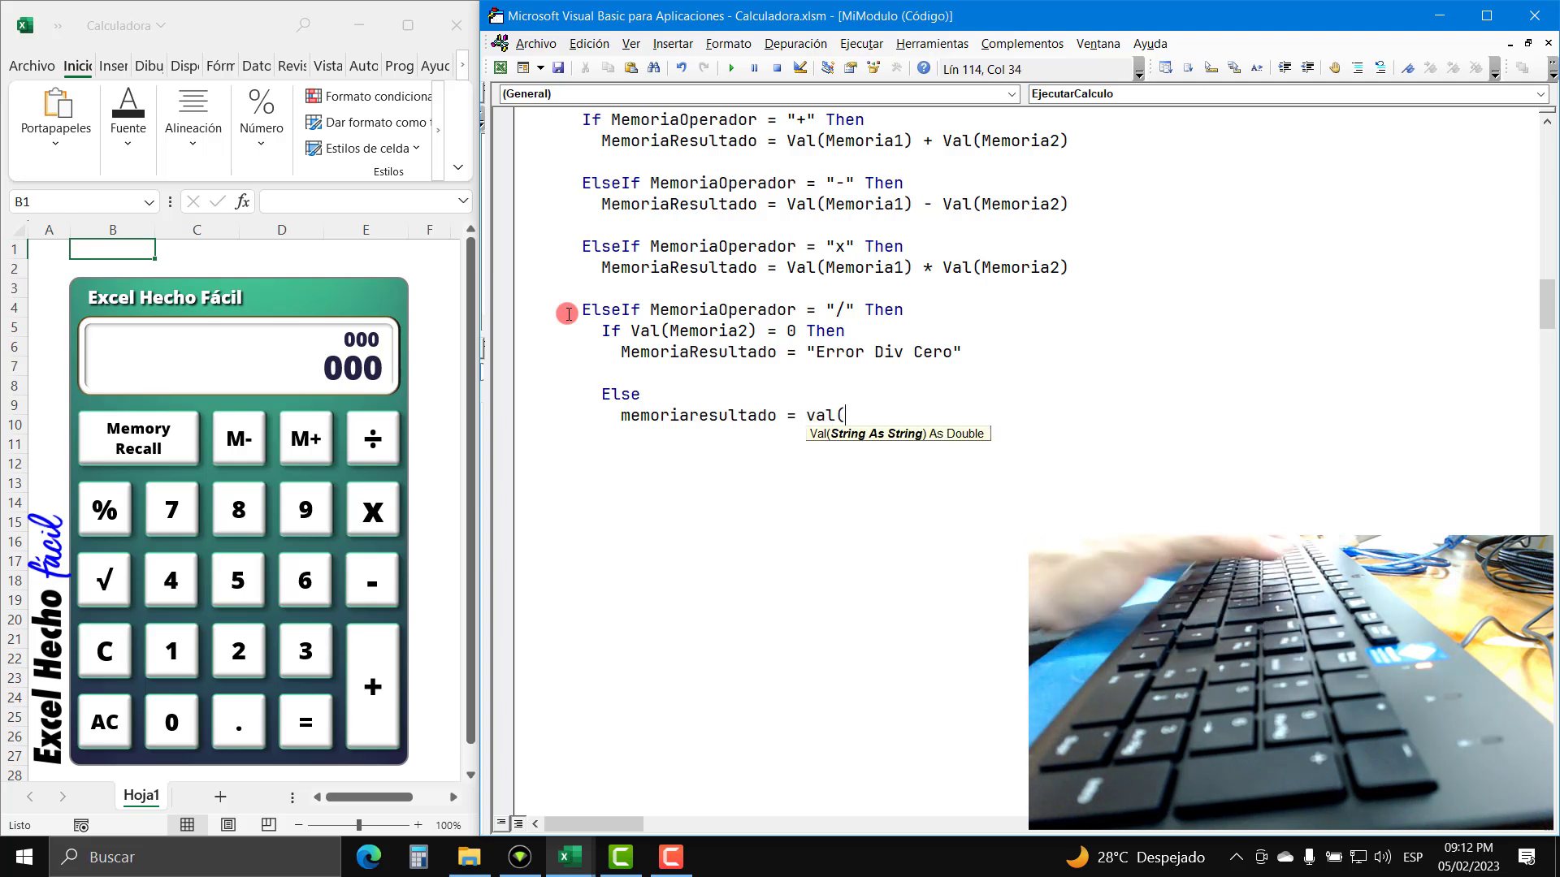
{"action": "type", "text": "memoria1"}
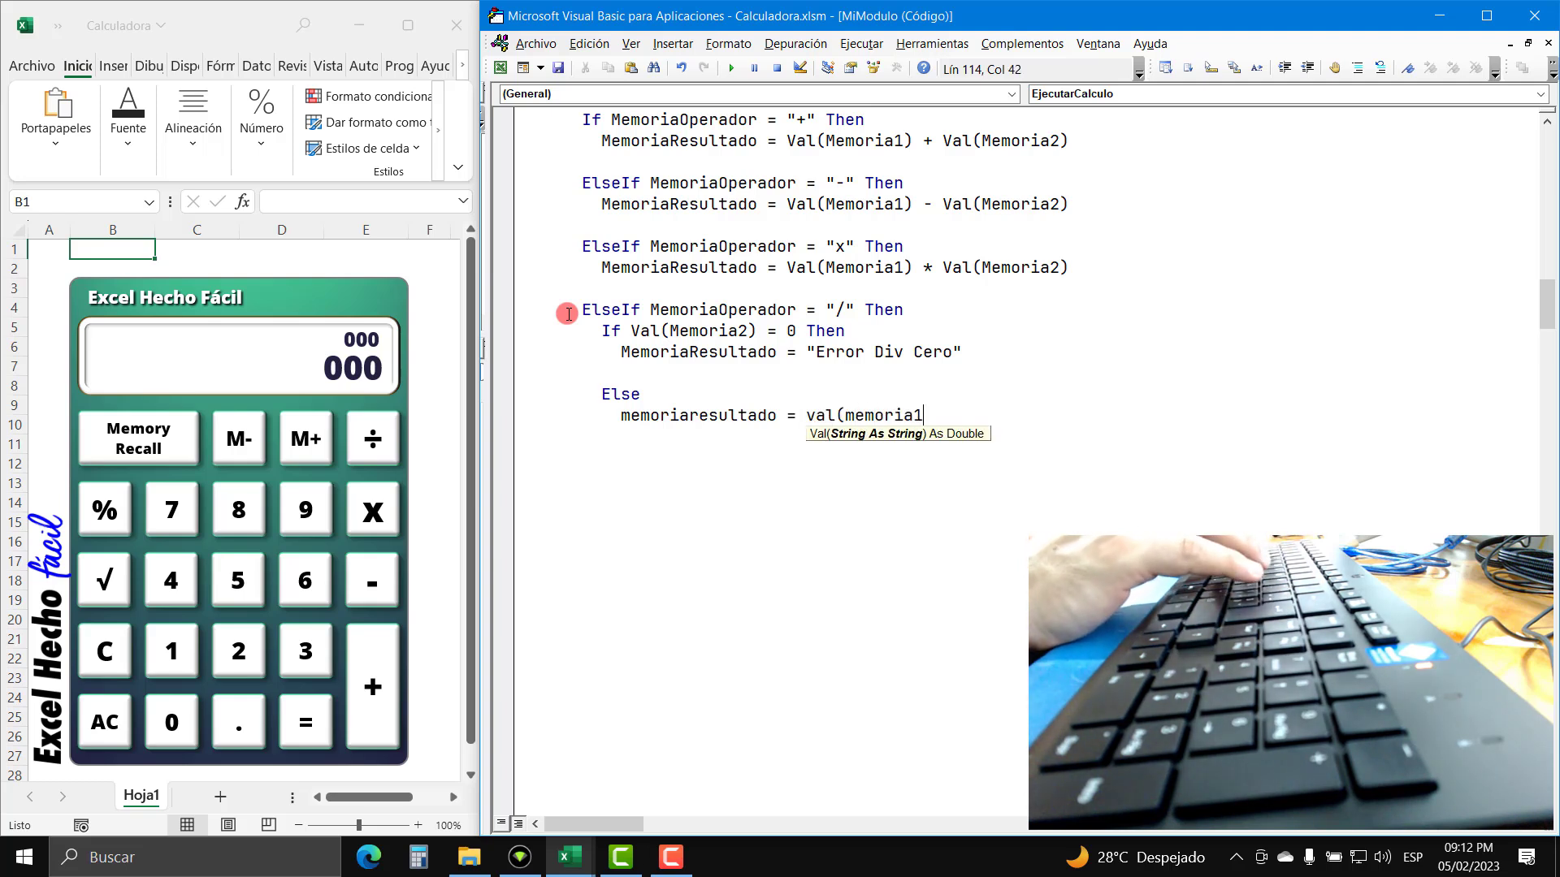
{"action": "type", "text": ")"}
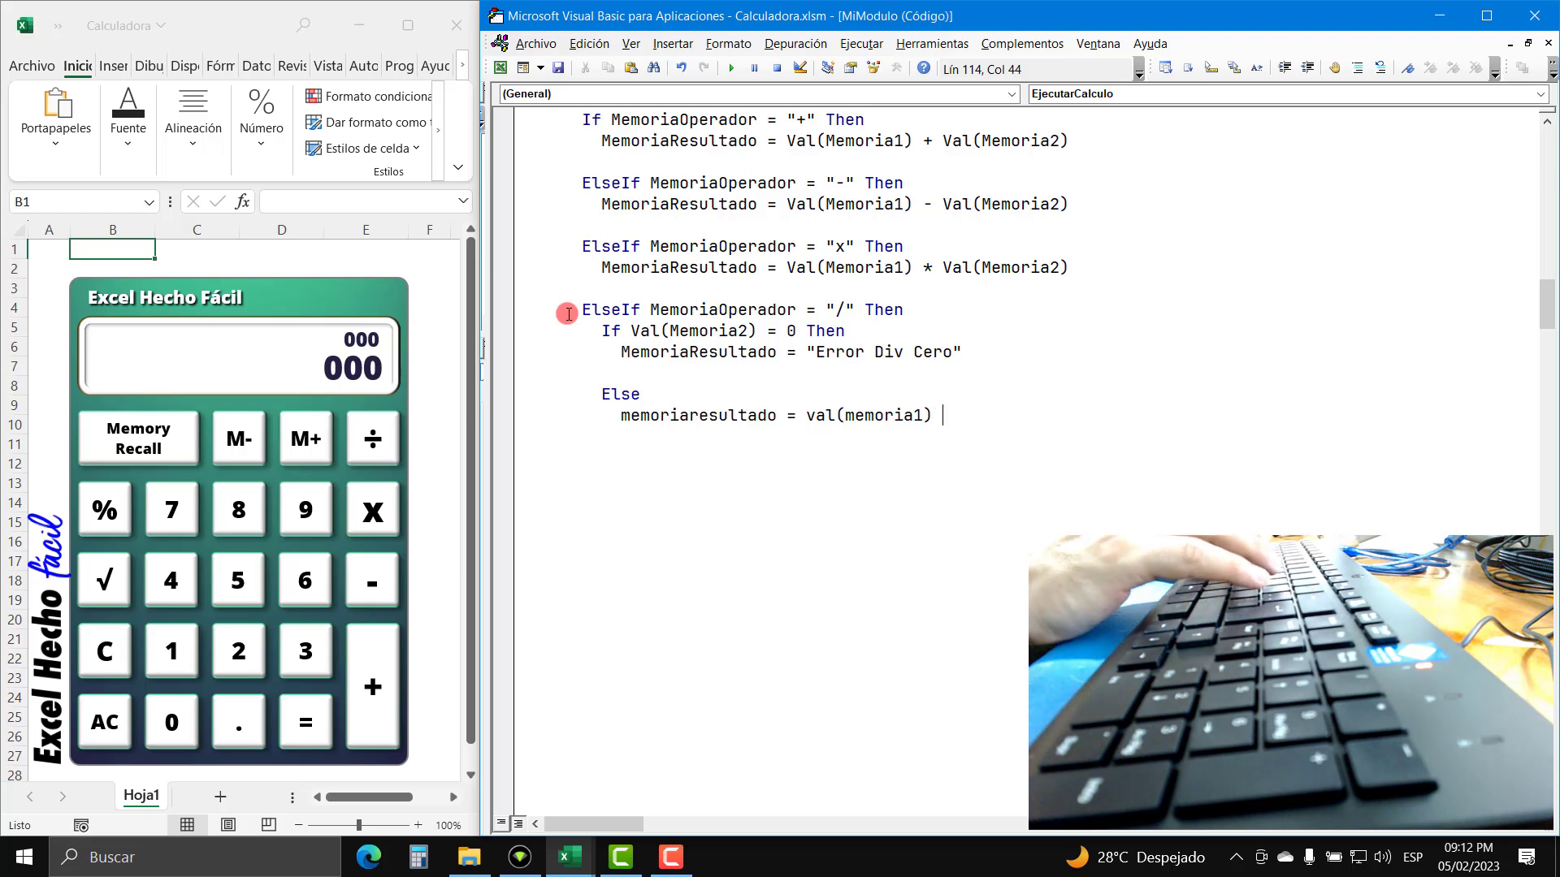
{"action": "type", "text": "/"}
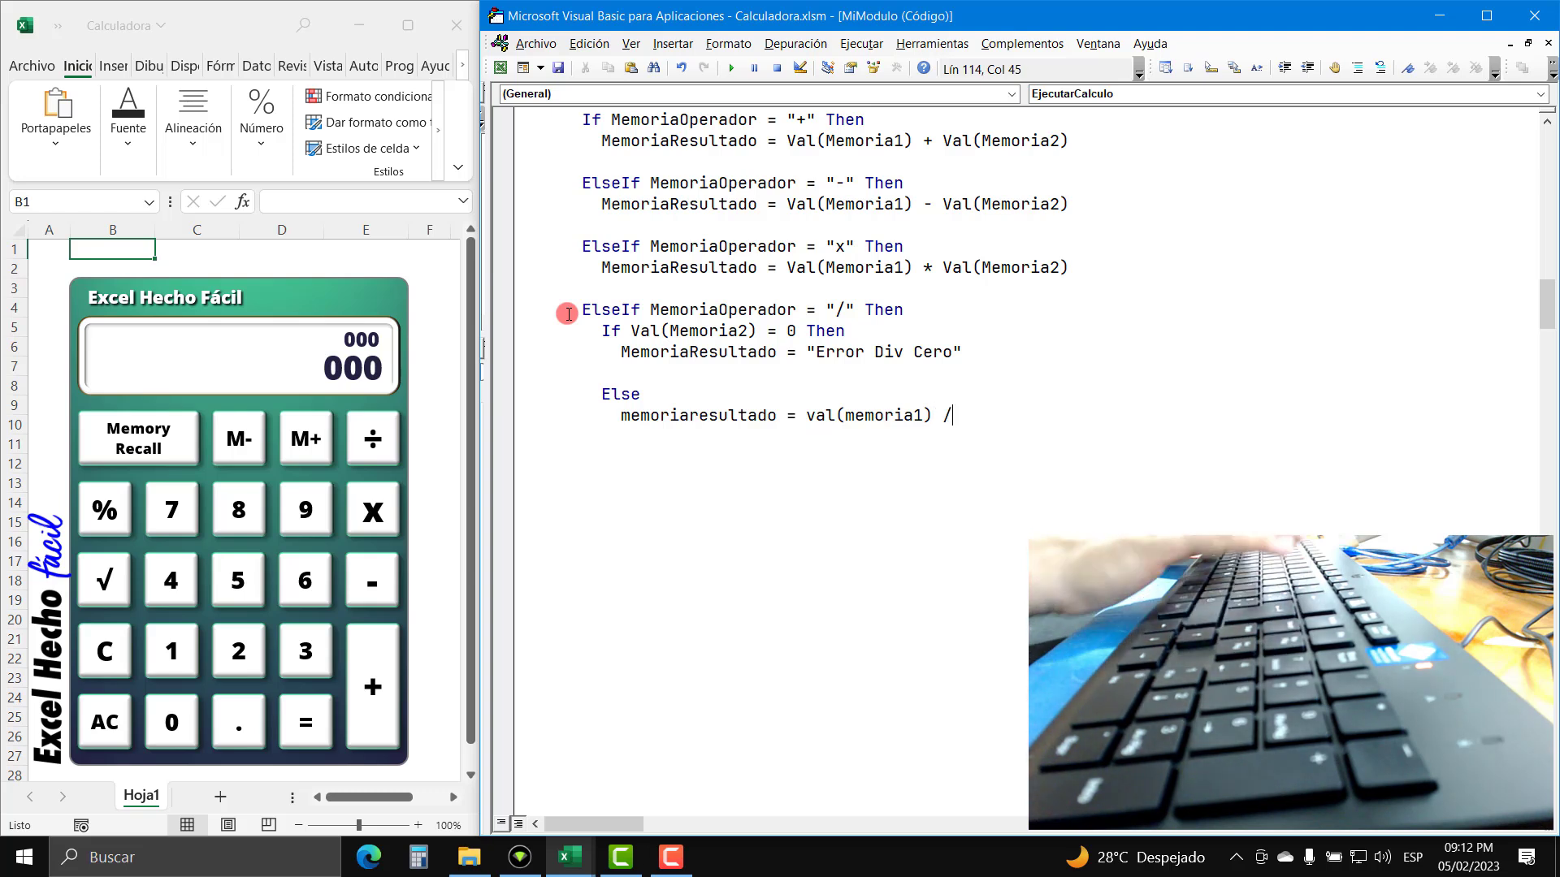
{"action": "type", "text": " val"}
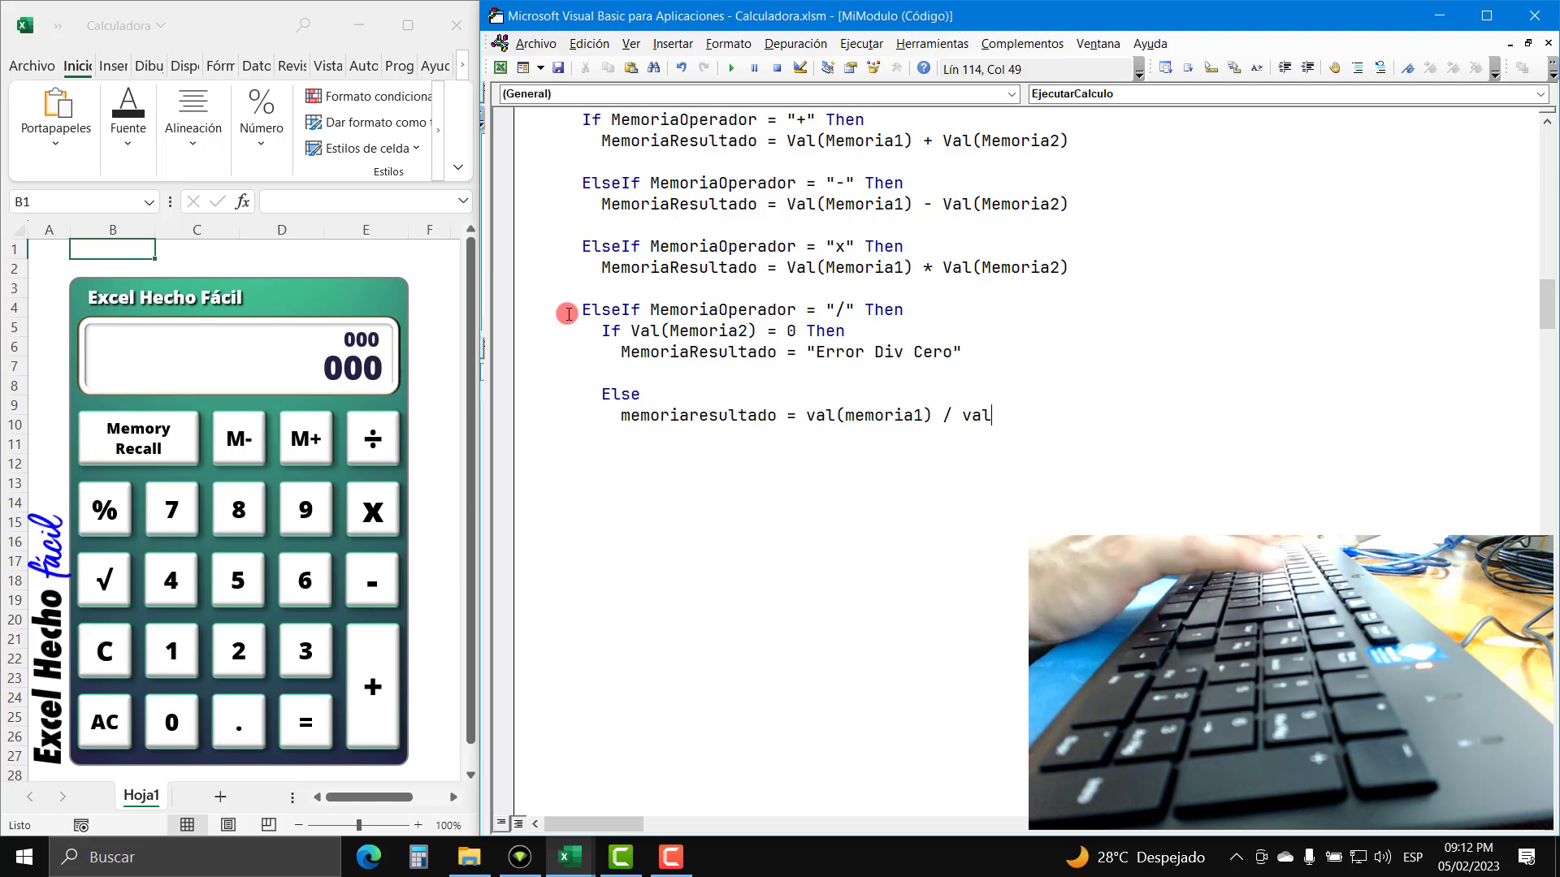
{"action": "type", "text": "(memoria"}
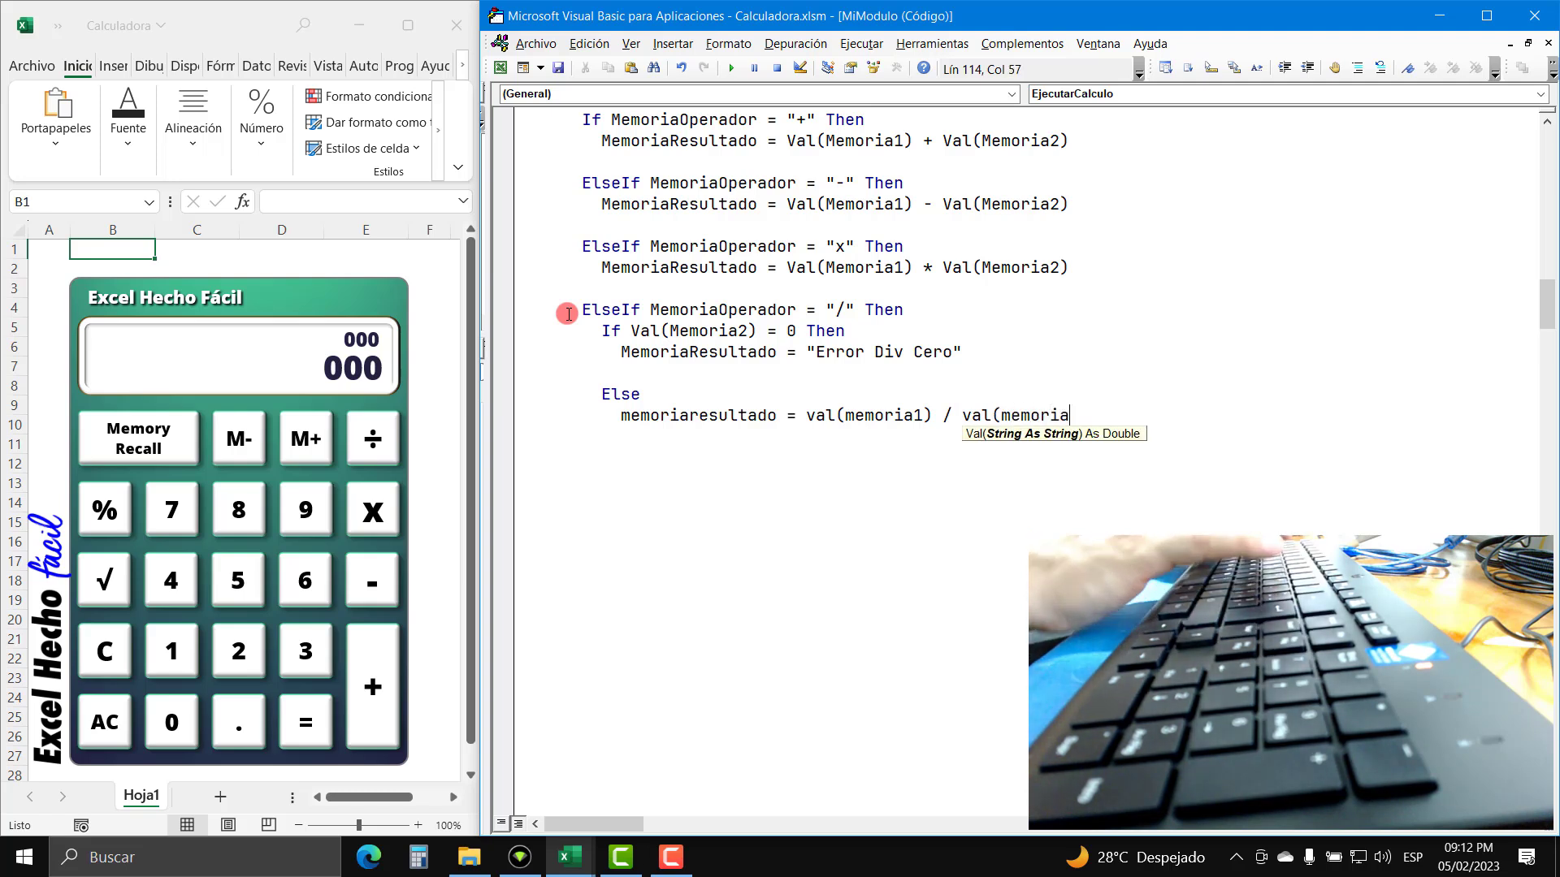
{"action": "type", "text": ")"}
{"action": "key", "text": "Return"}
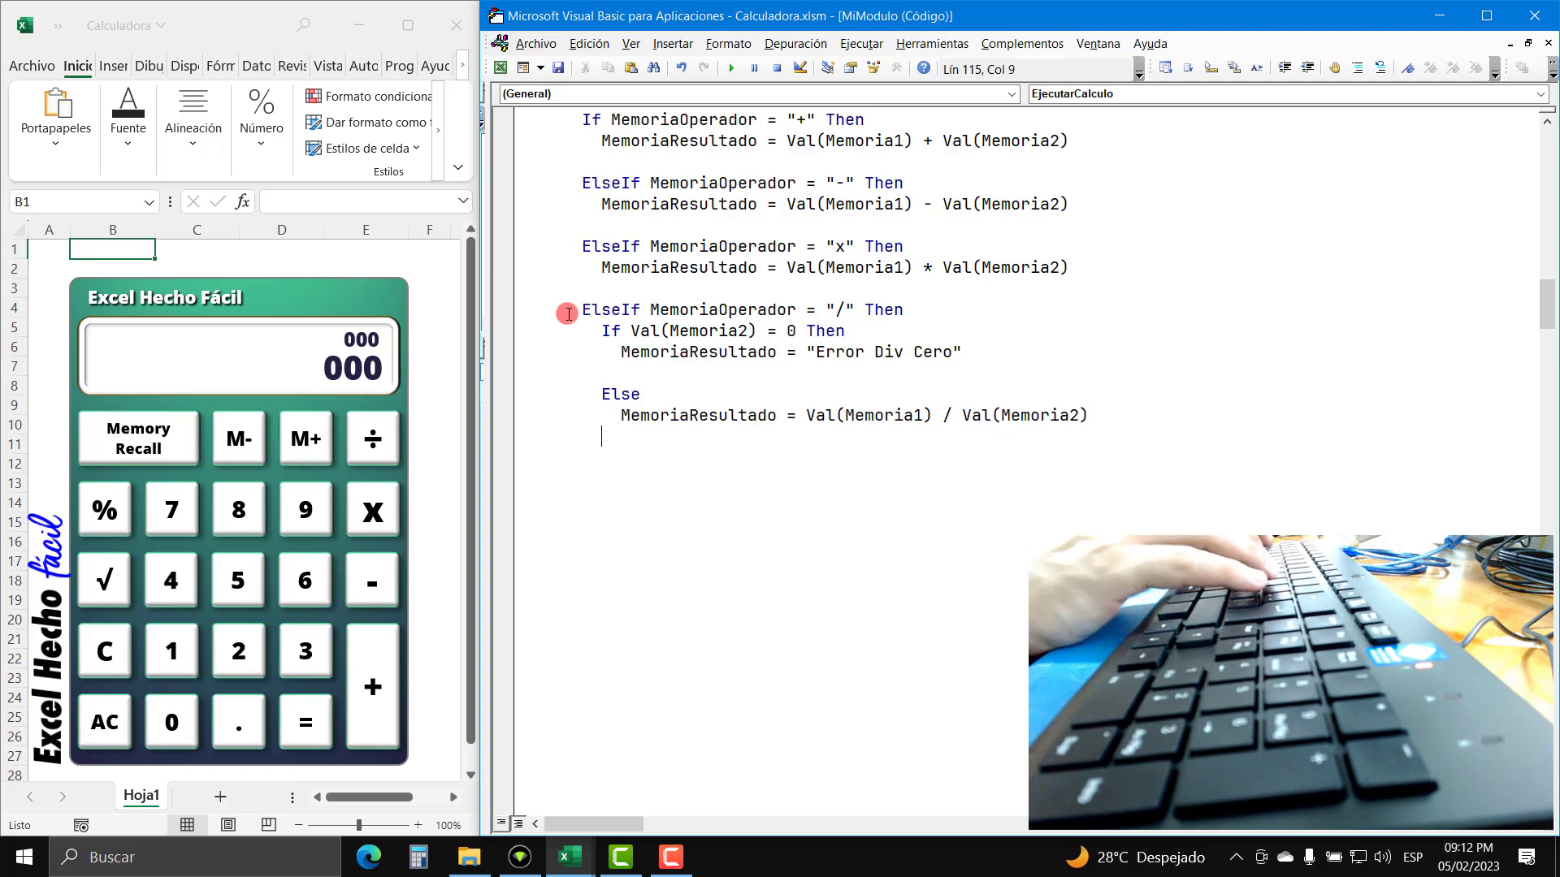
Close the zero check and the operator block with two End If lines
{"action": "key", "text": "Return"}
{"action": "type", "text": "end if"}
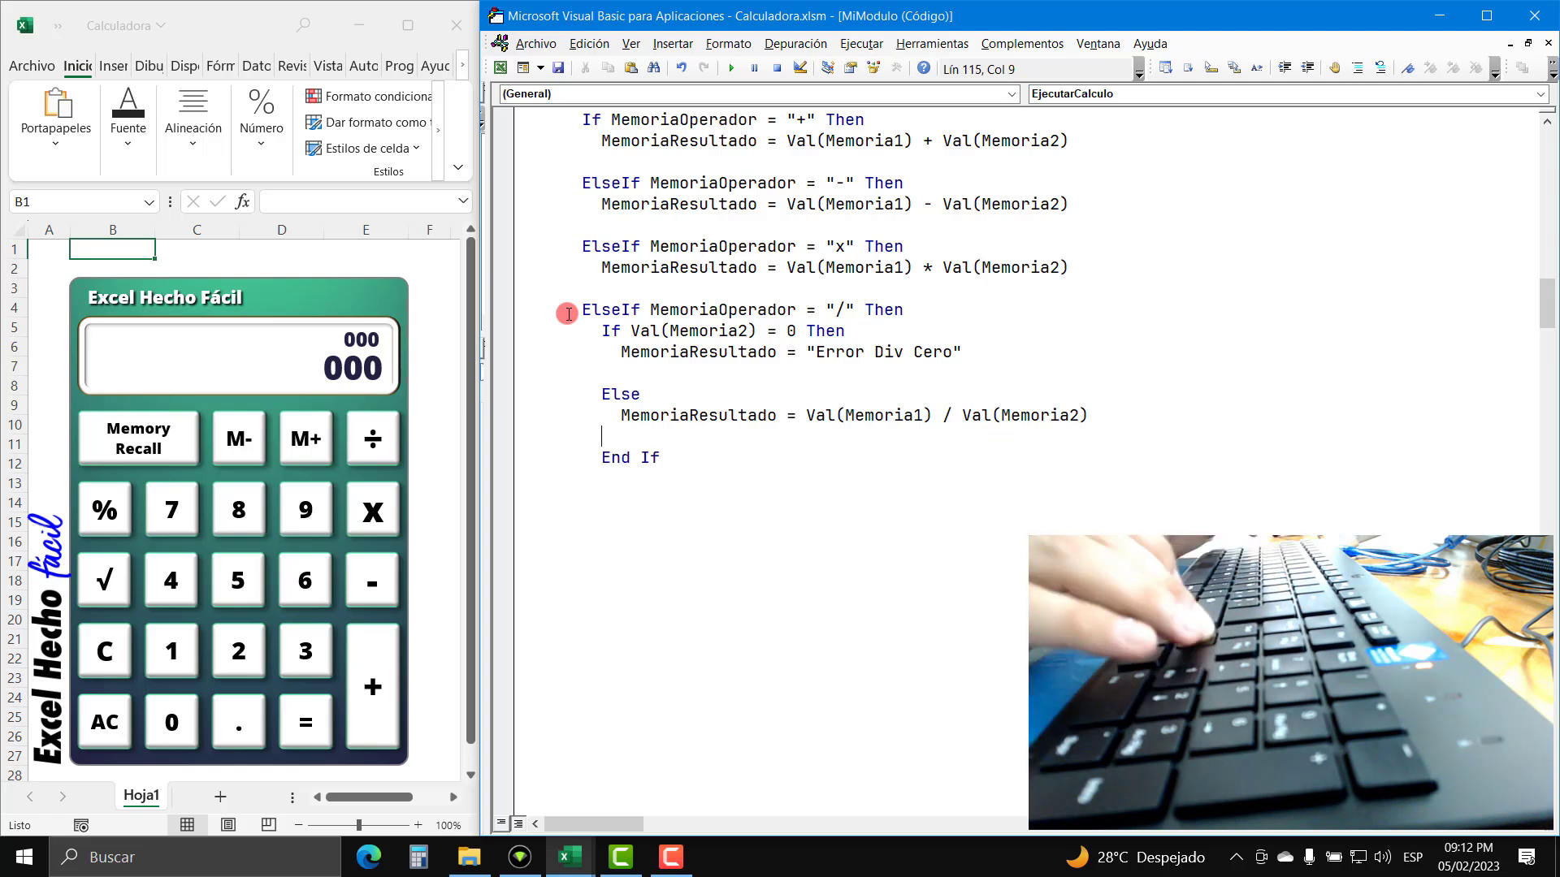
{"action": "key", "text": "Return"}
{"action": "key", "text": "Return"}
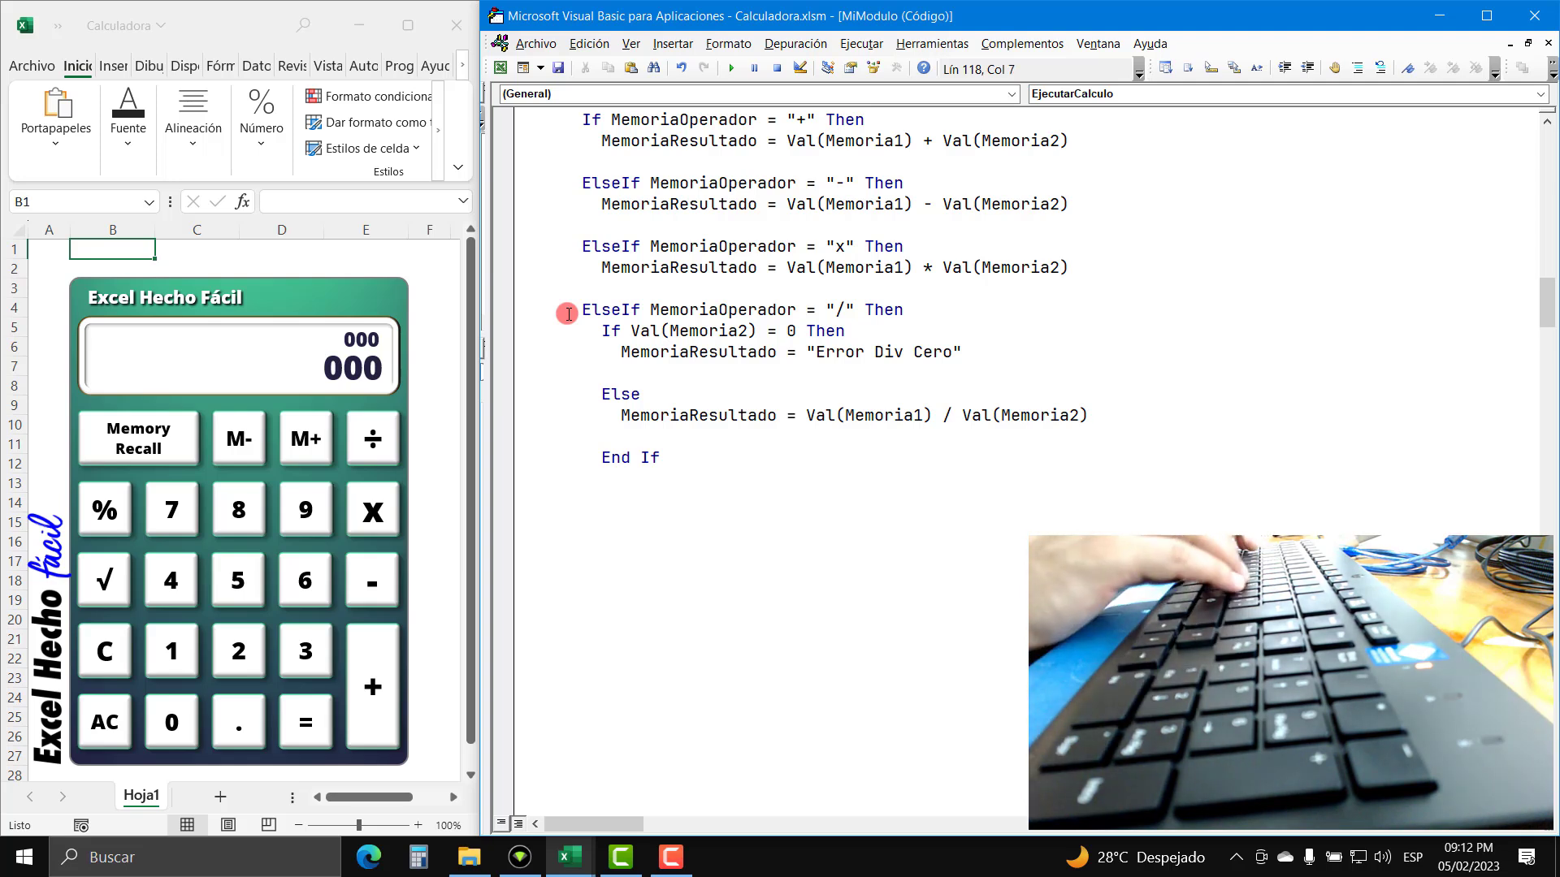
{"action": "key", "text": "BackSpace"}
{"action": "type", "text": "end if"}
{"action": "key", "text": "Return"}
{"action": "key", "text": "Up"}
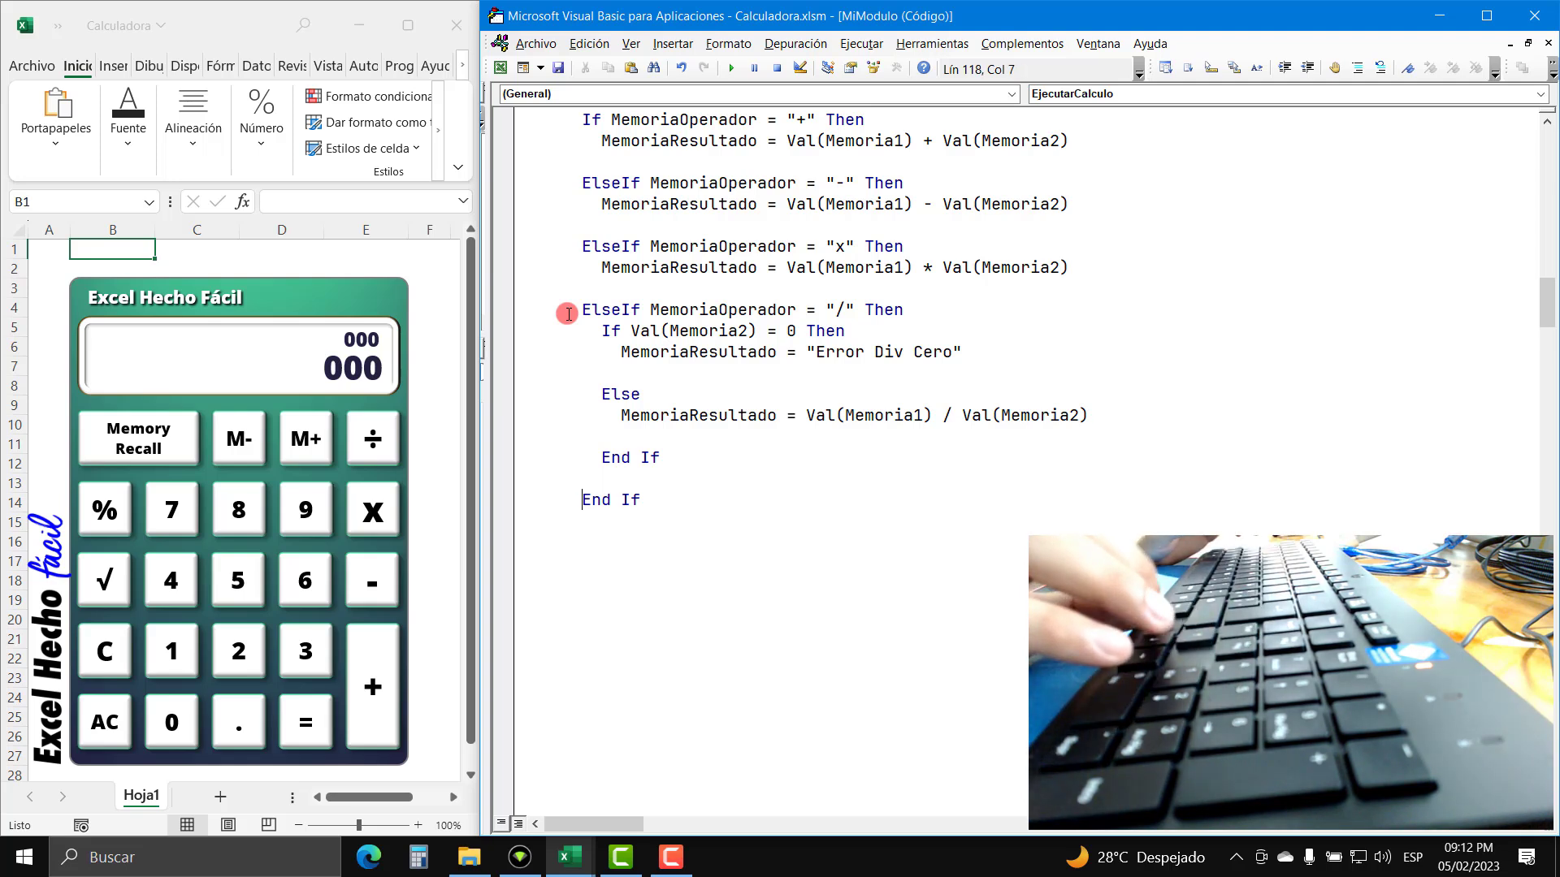
Begin a new line assigning Memoria1 below the closed If blocks
{"action": "scroll", "coordinate": [582, 620], "scroll_direction": "down", "scroll_amount": 5}
{"action": "key", "text": "Down"}
{"action": "key", "text": "Down"}
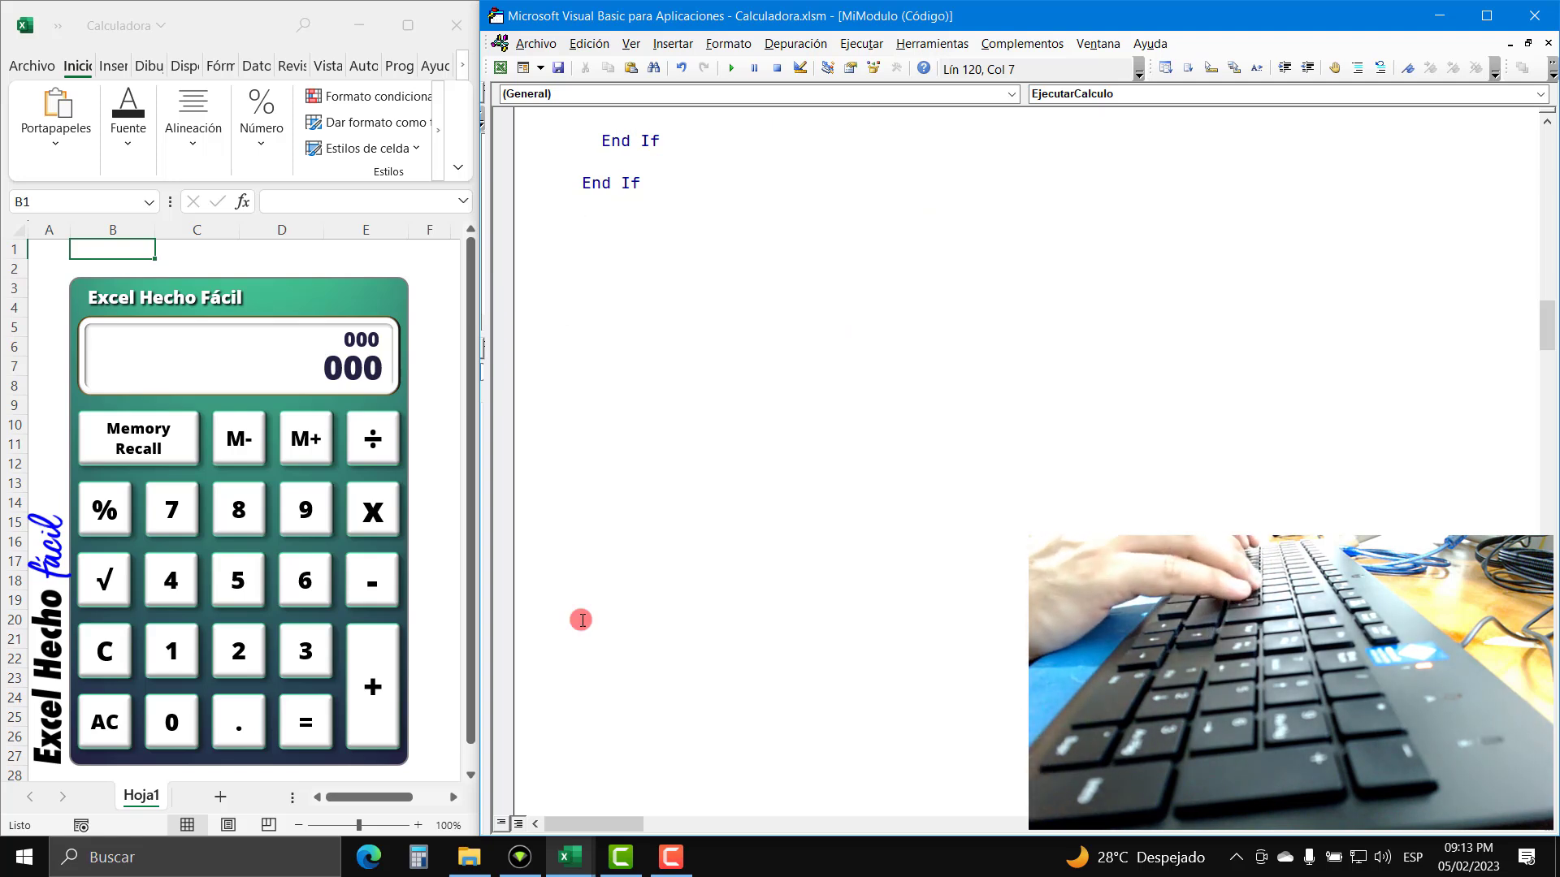
{"action": "type", "text": "emaria"}
{"action": "key", "text": "BackSpace"}
{"action": "key", "text": "BackSpace"}
{"action": "key", "text": "BackSpace"}
{"action": "key", "text": "BackSpace"}
{"action": "key", "text": "BackSpace"}
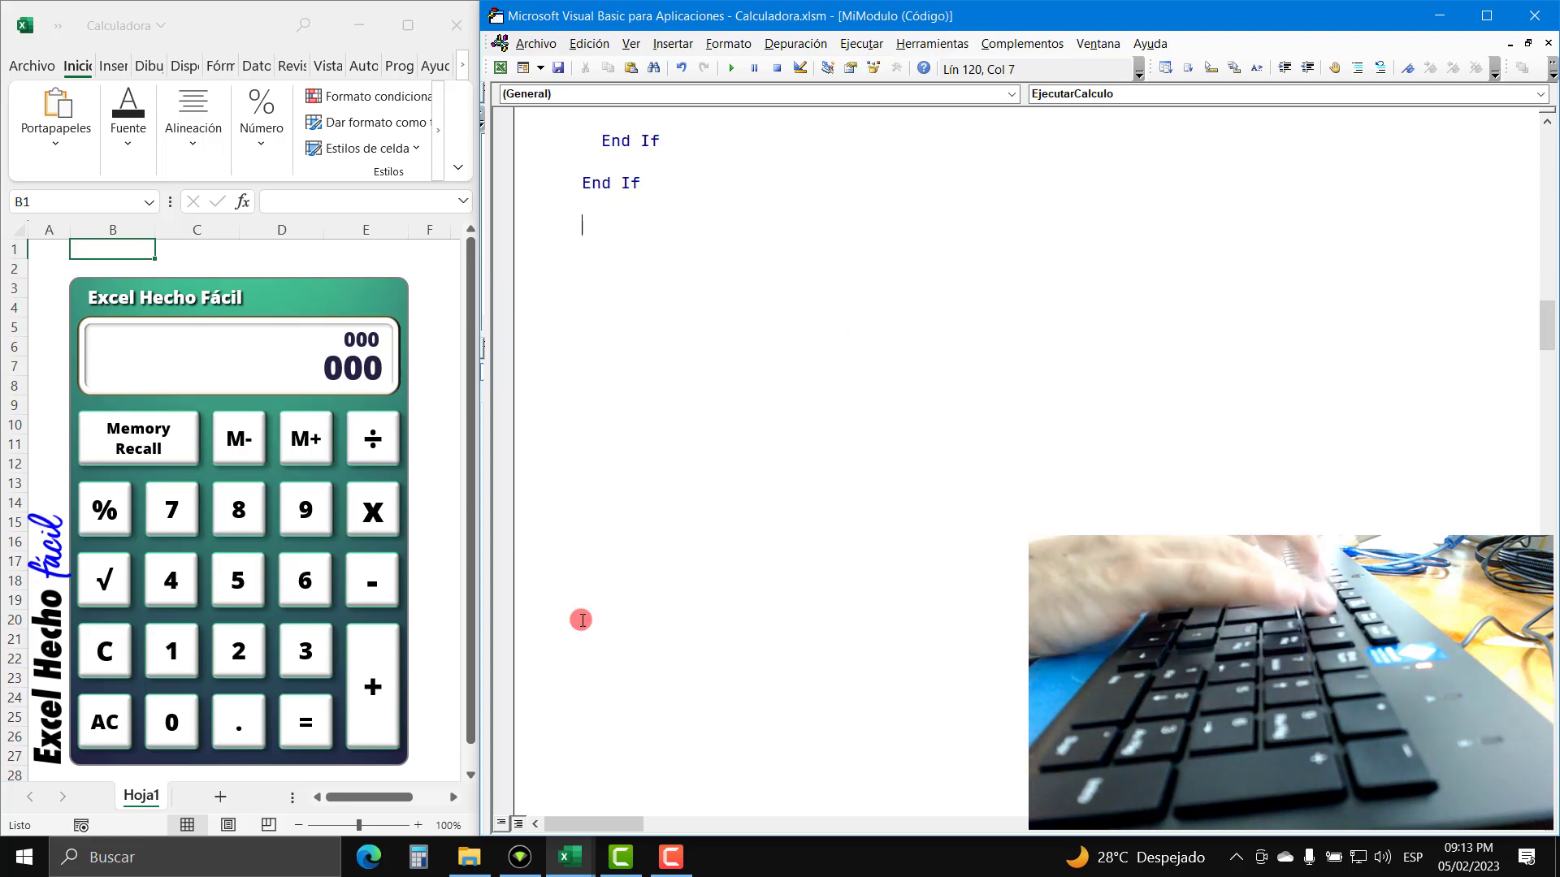
{"action": "type", "text": "memoria 1 "}
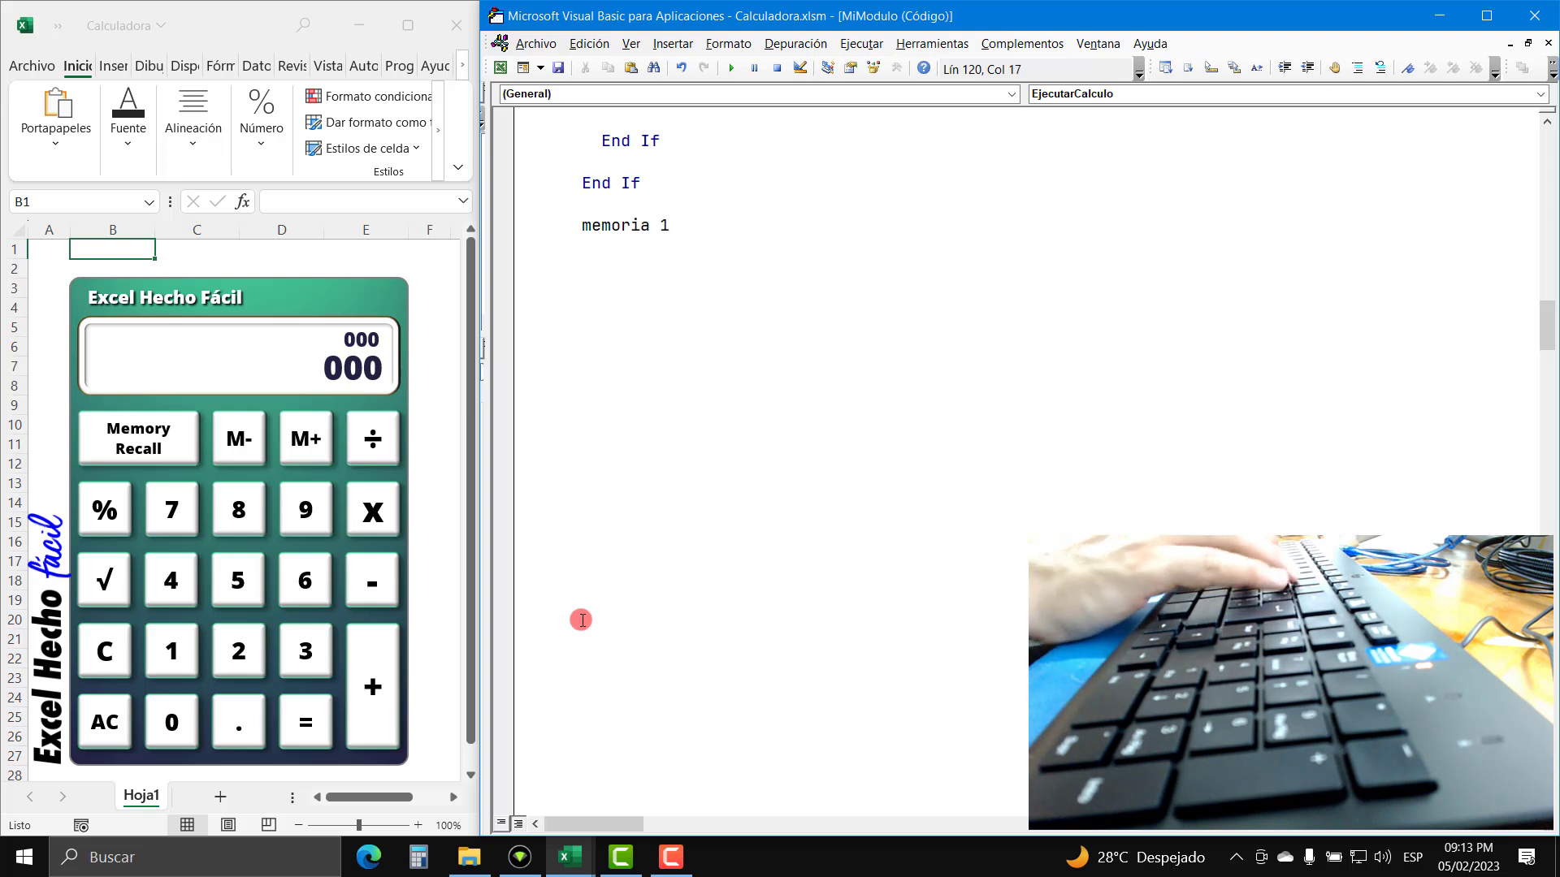
{"action": "type", "text": "= m"}
Set Memoria1 = MemoriaResultado and clear Memoria2 to ""
{"action": "key", "text": "BackSpace"}
{"action": "key", "text": "BackSpace"}
{"action": "key", "text": "BackSpace"}
{"action": "key", "text": "BackSpace"}
{"action": "key", "text": "BackSpace"}
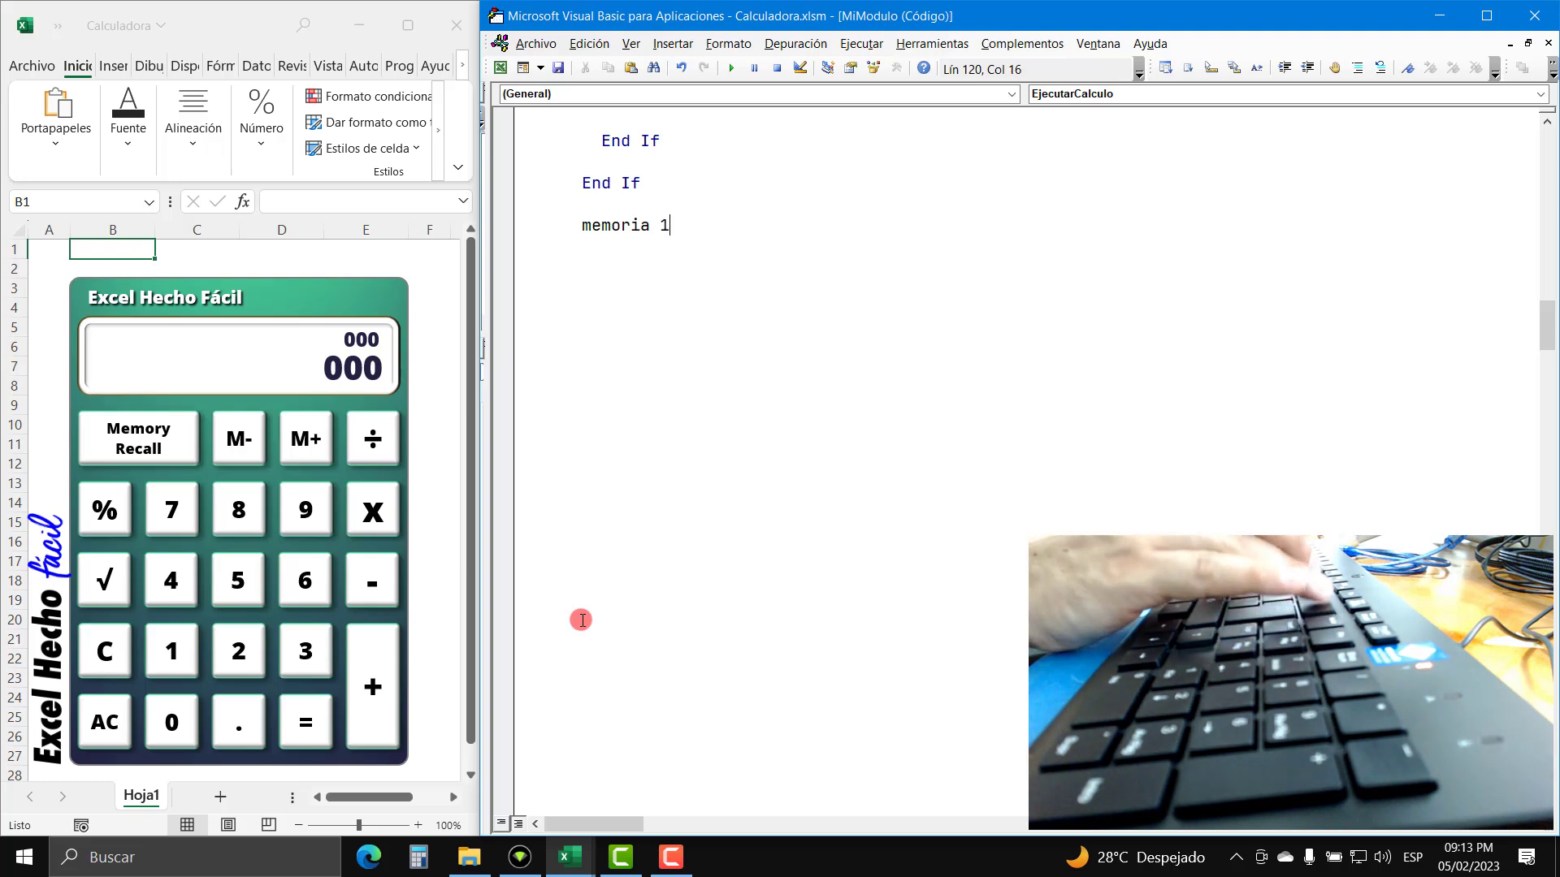
{"action": "key", "text": "BackSpace"}
{"action": "key", "text": "BackSpace"}
{"action": "type", "text": "1 = memoria"}
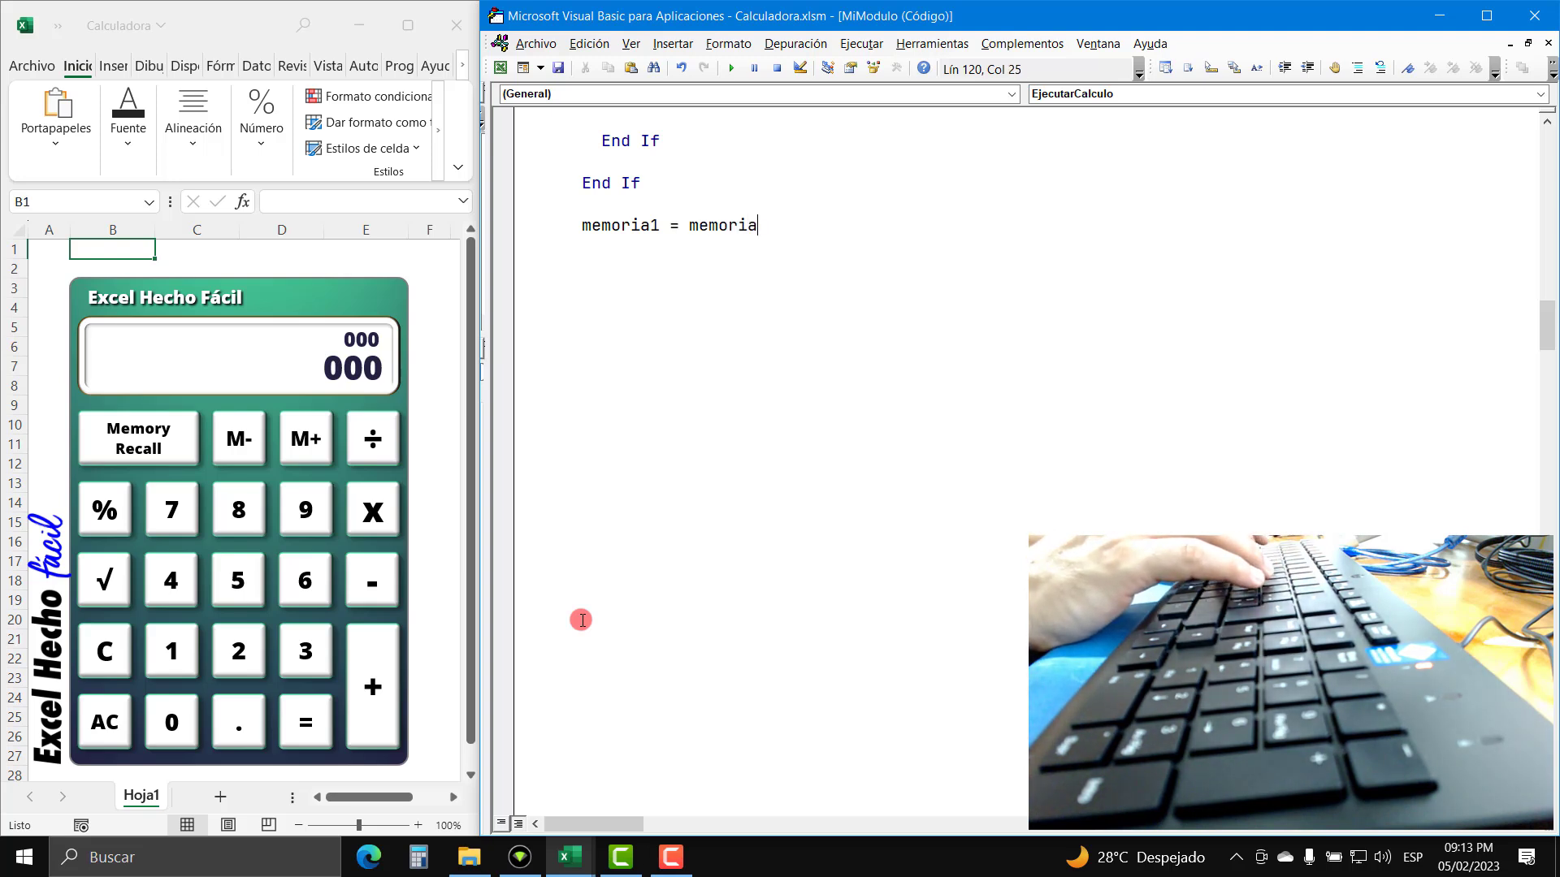
{"action": "type", "text": "ultado"}
{"action": "key", "text": "Return"}
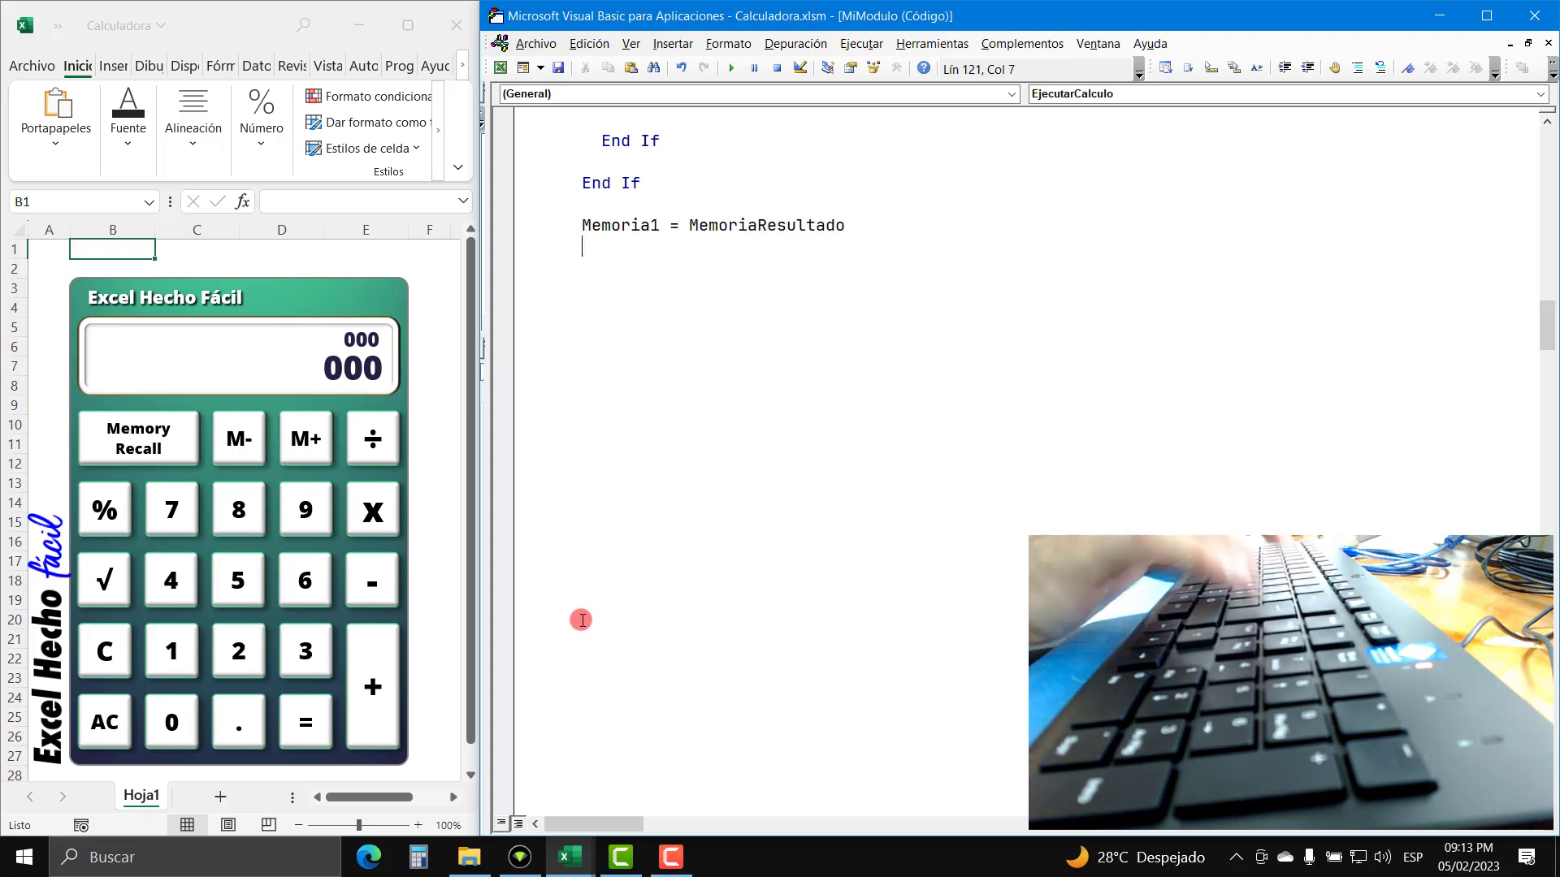
{"action": "type", "text": "me"}
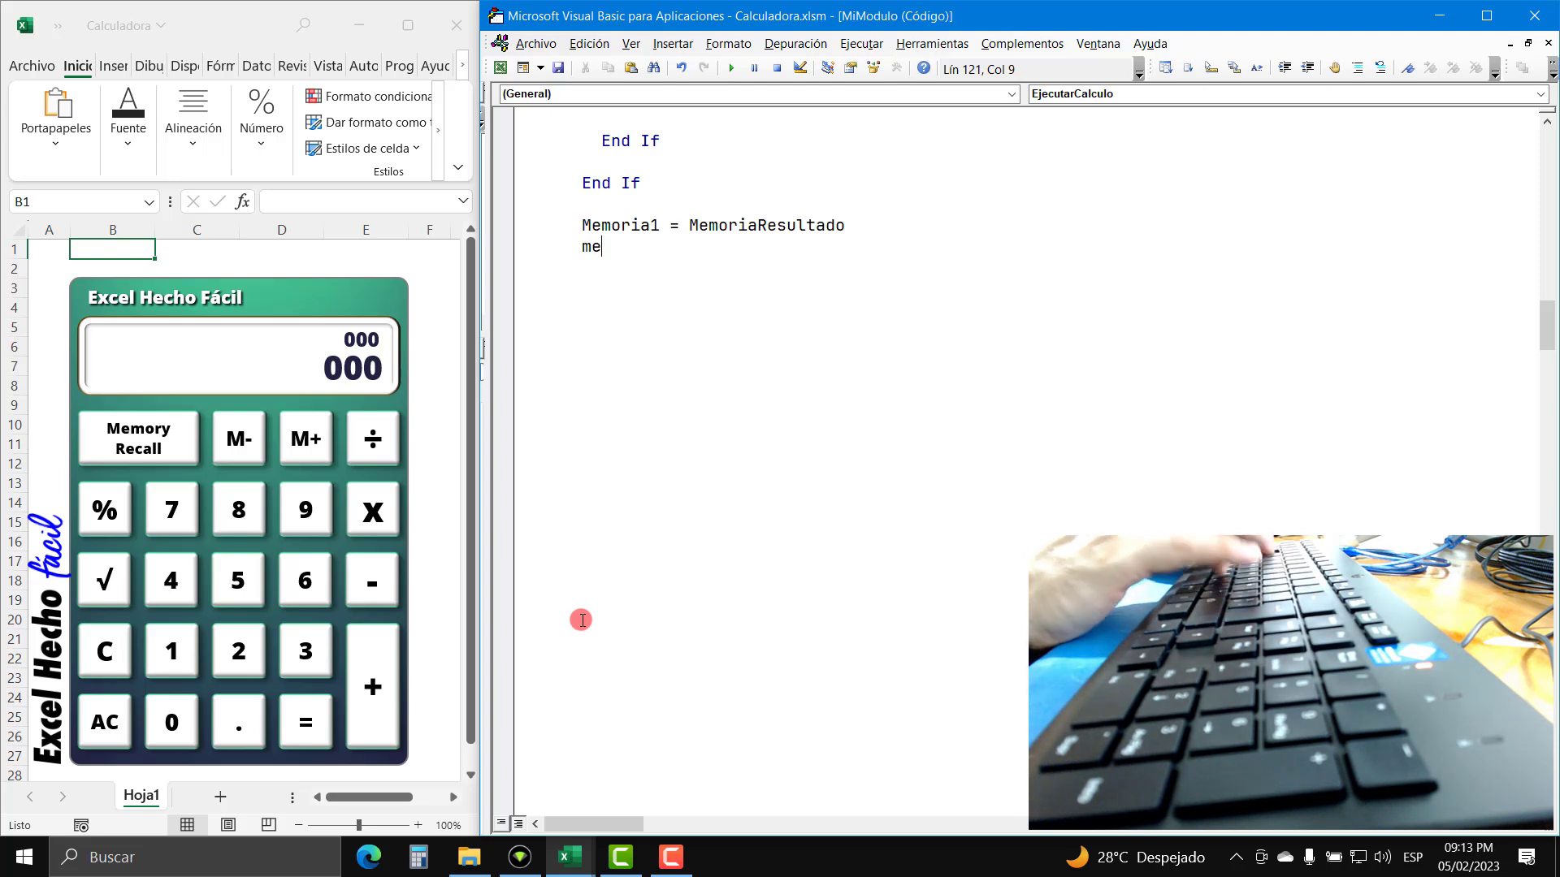
{"action": "type", "text": "moria2="}
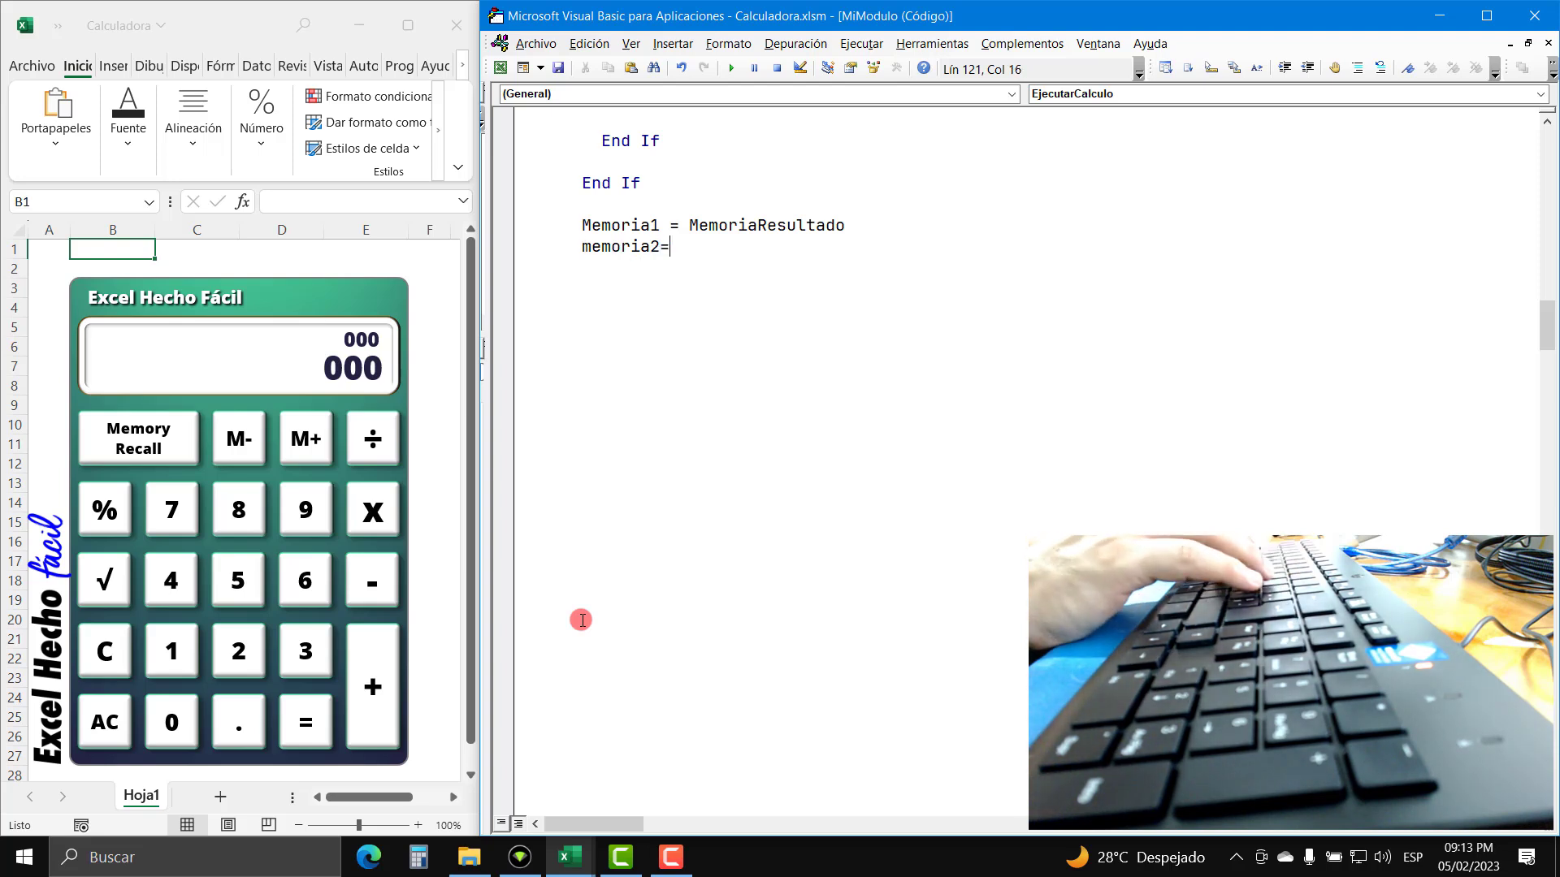
{"action": "type", "text": "\"\""}
{"action": "key", "text": "Return"}
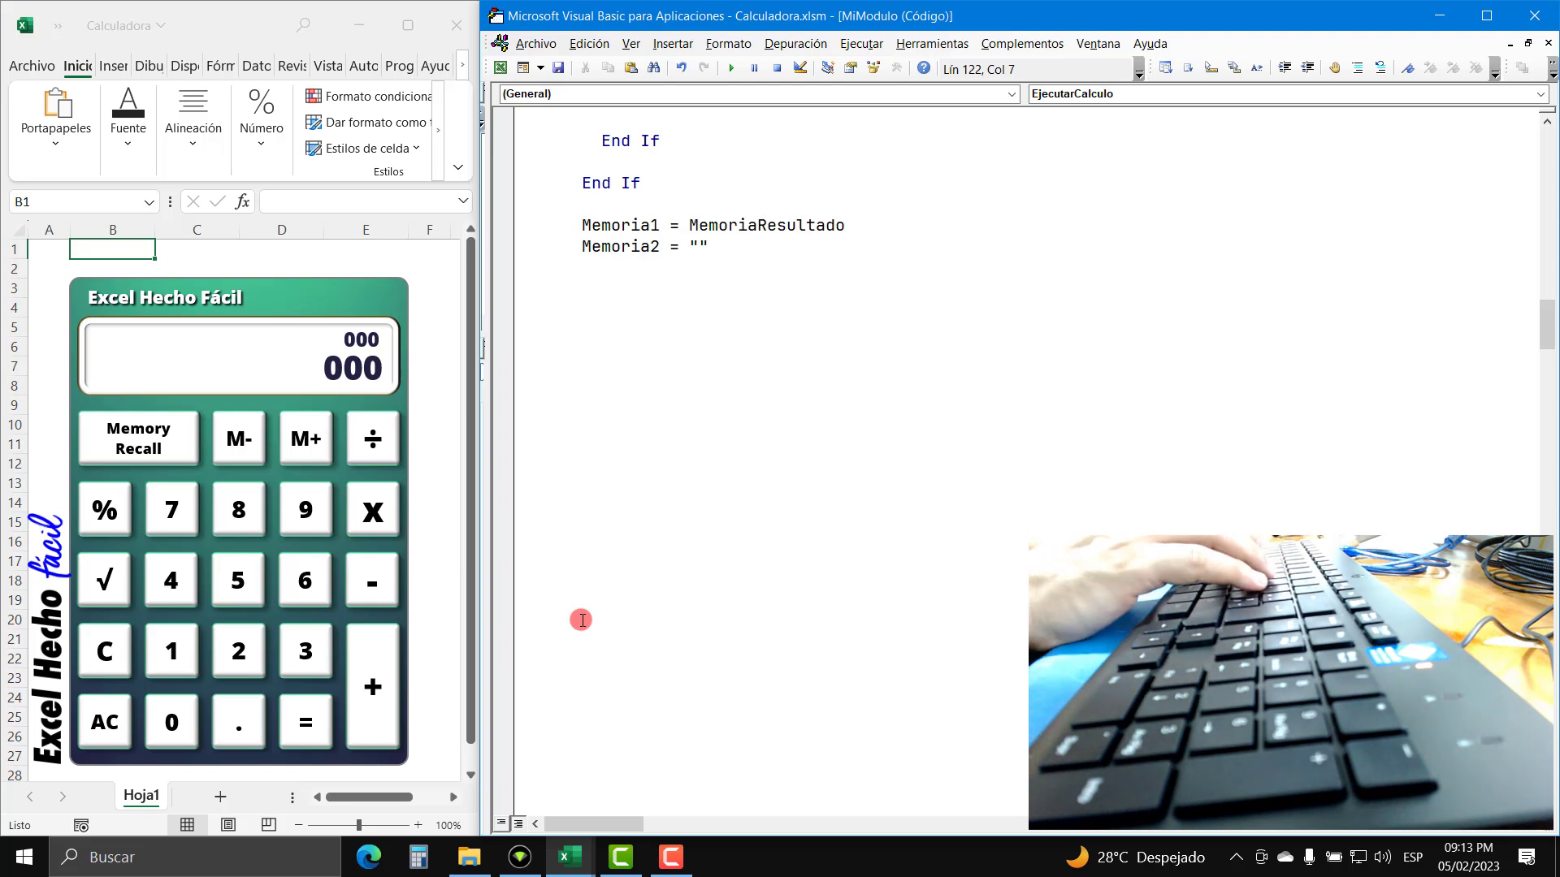
Write Hoja1.Shapes("Pantalla_1").TextFrame2.TextRange.Text = MemoriaResultado to update the display
{"action": "type", "text": "hoja1."}
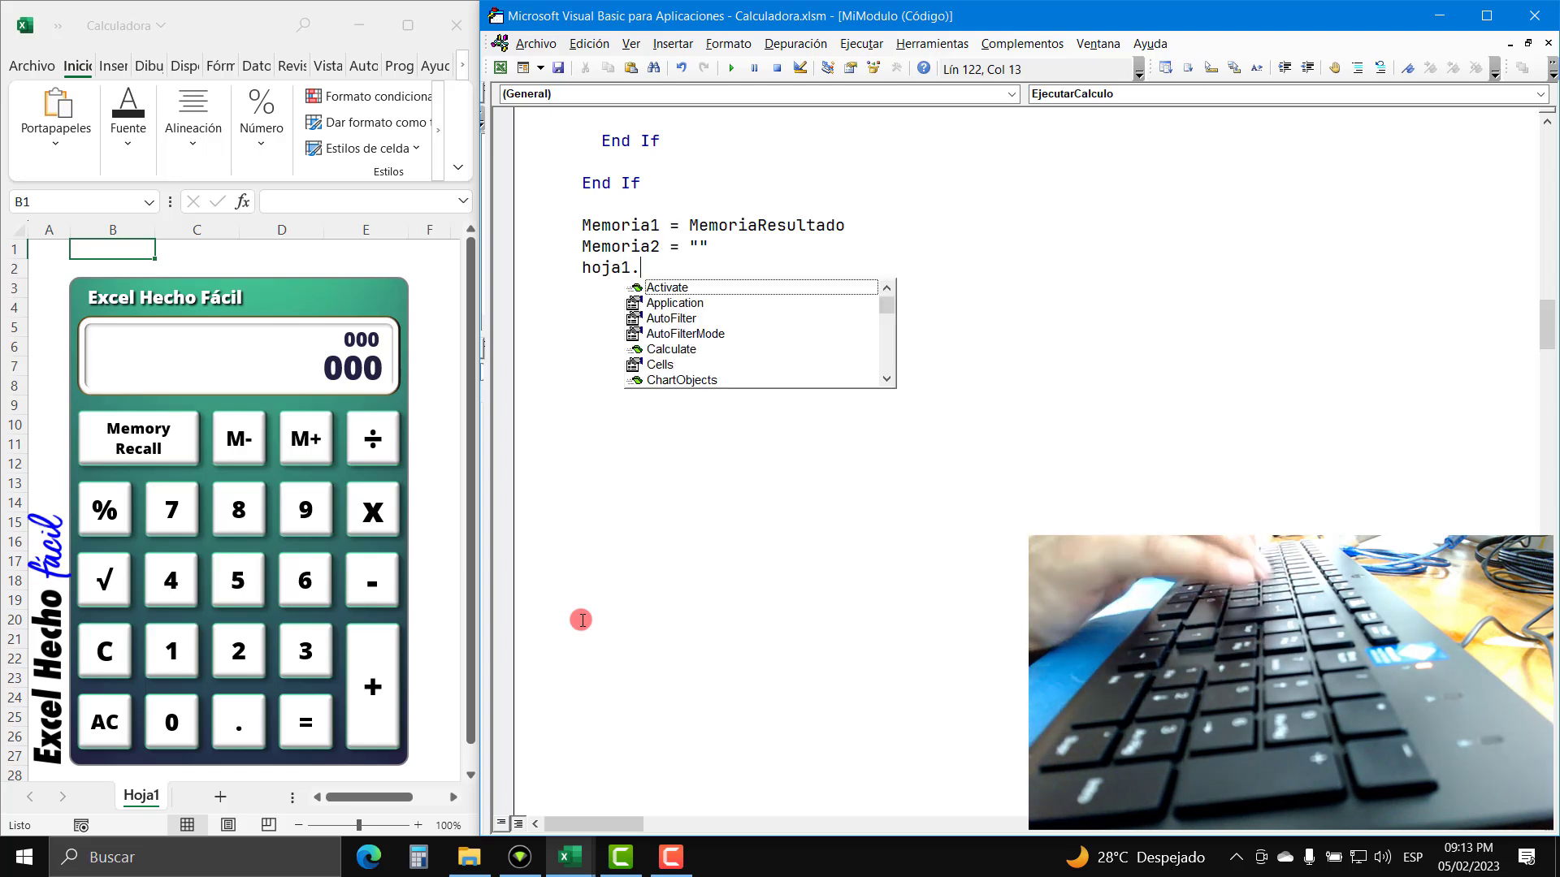
{"action": "type", "text": "sha"}
{"action": "key", "text": "Tab"}
{"action": "type", "text": "()"}
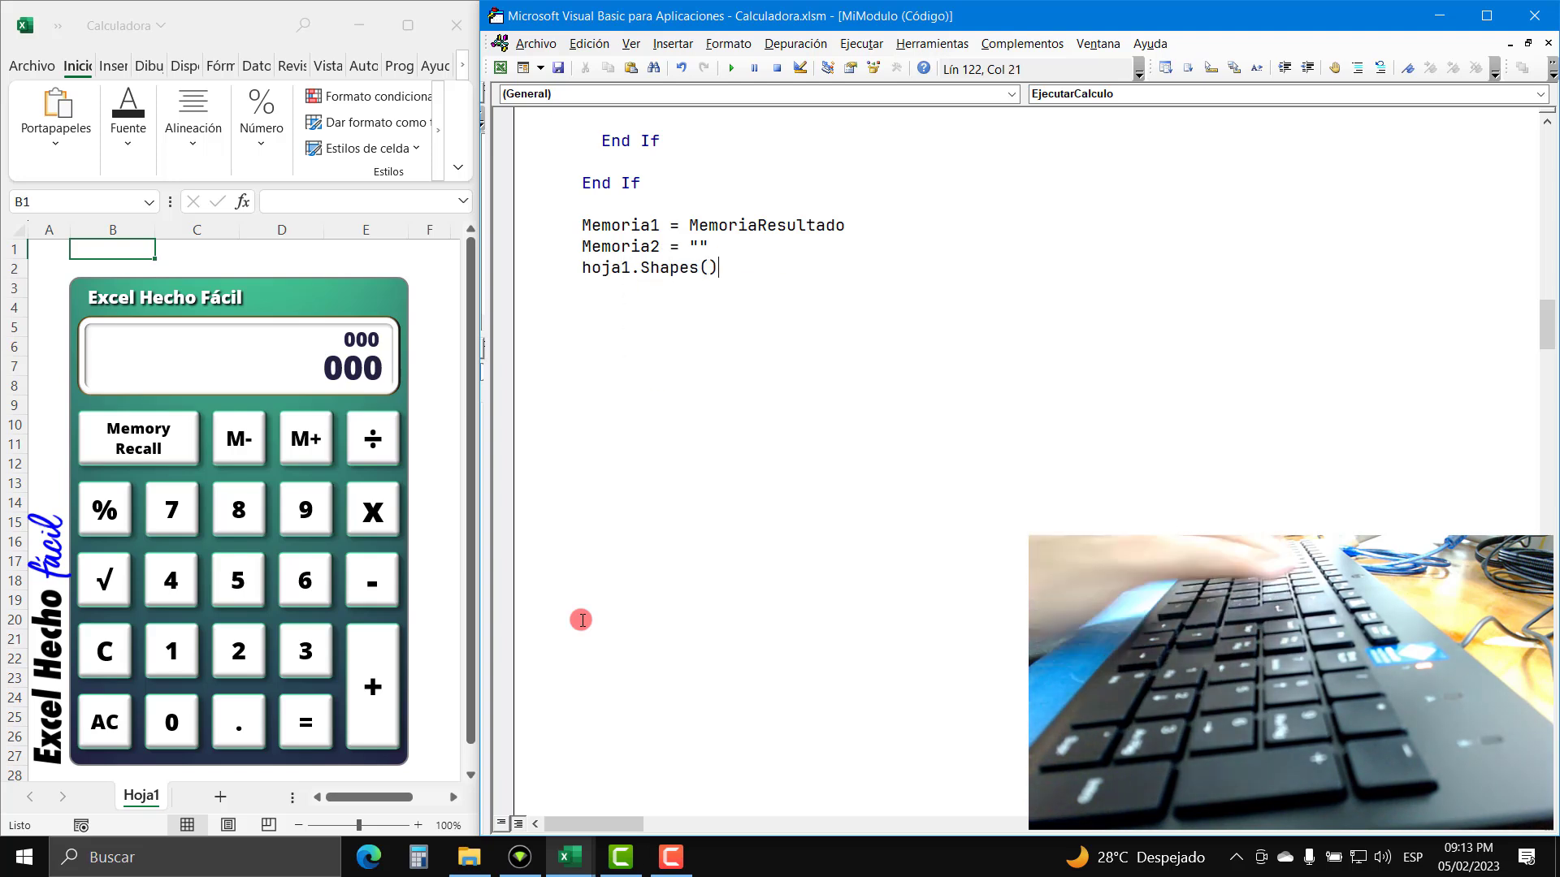
{"action": "key", "text": "Left"}
{"action": "type", "text": "\"\""}
{"action": "key", "text": "Left"}
{"action": "type", "text": "Pa"}
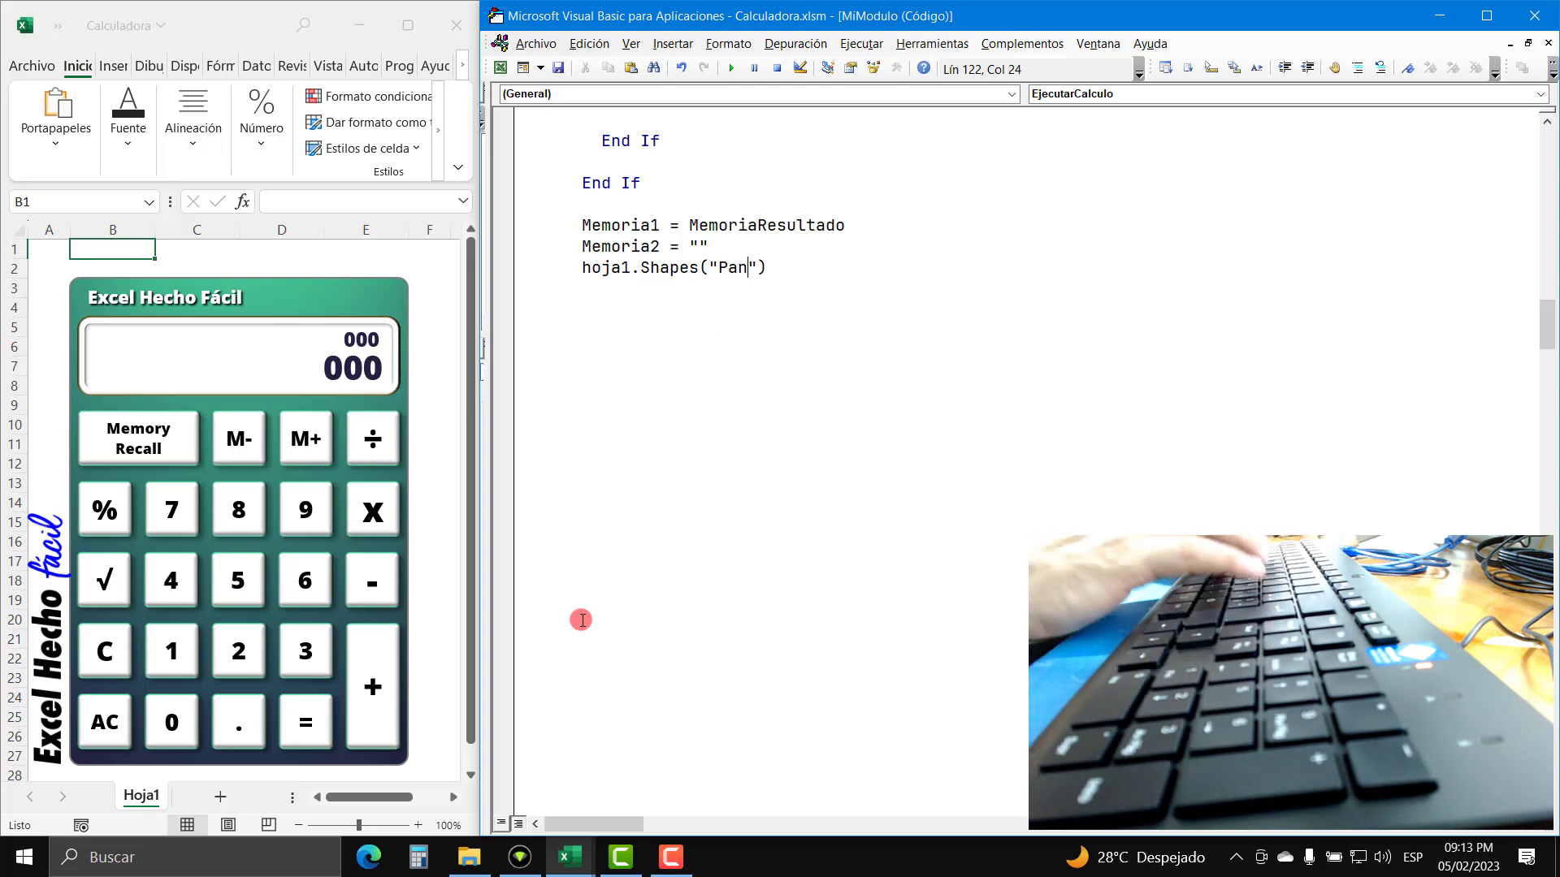
{"action": "type", "text": "ntalla_"}
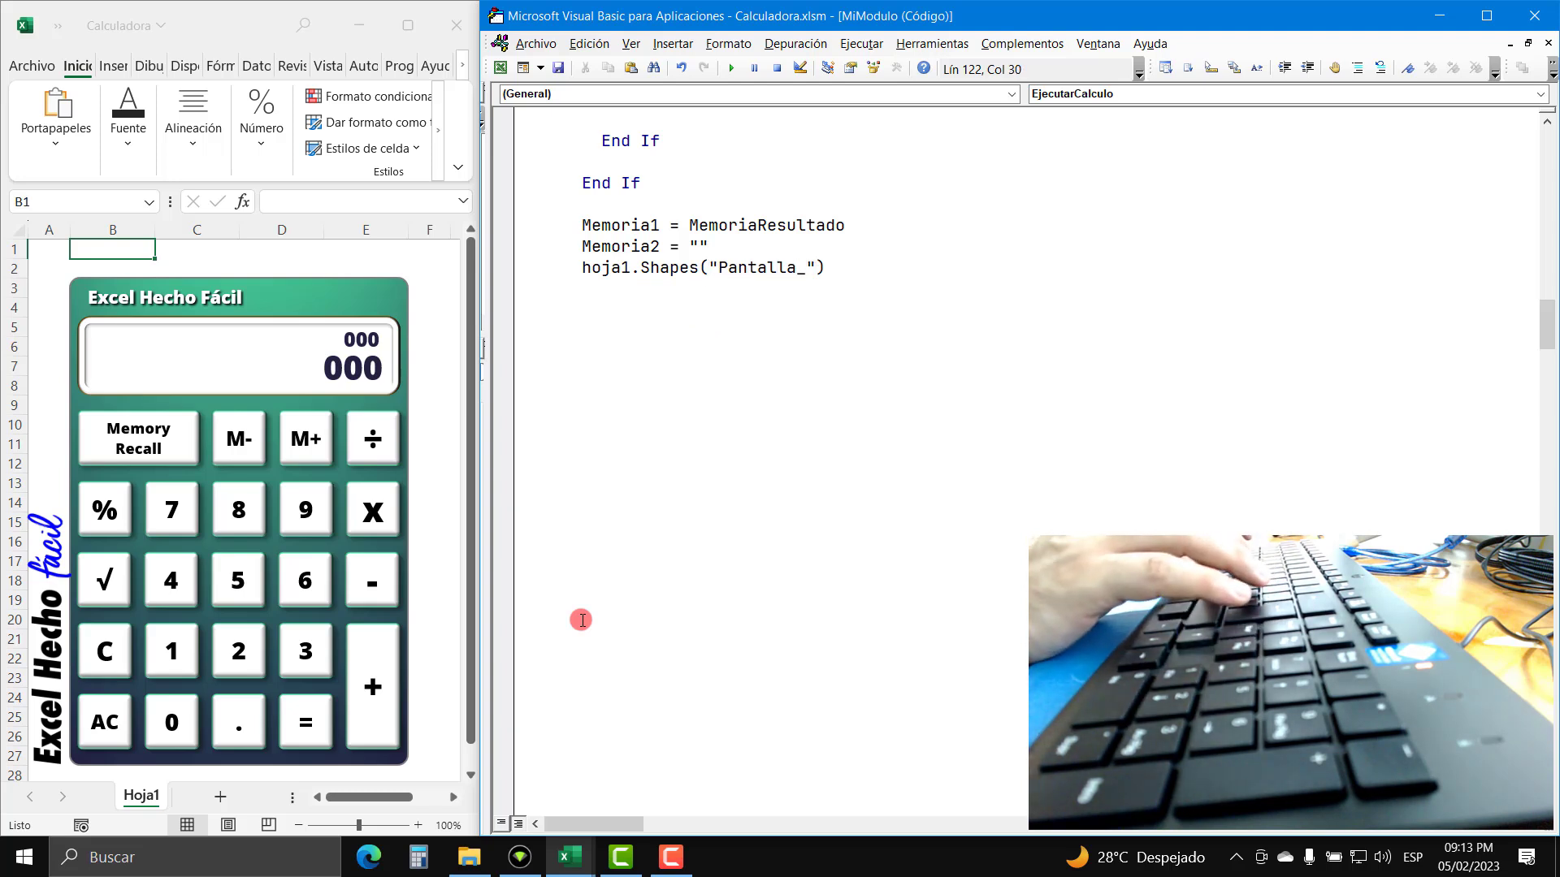
{"action": "type", "text": "1"}
{"action": "key", "text": "End"}
{"action": "type", "text": ".t"}
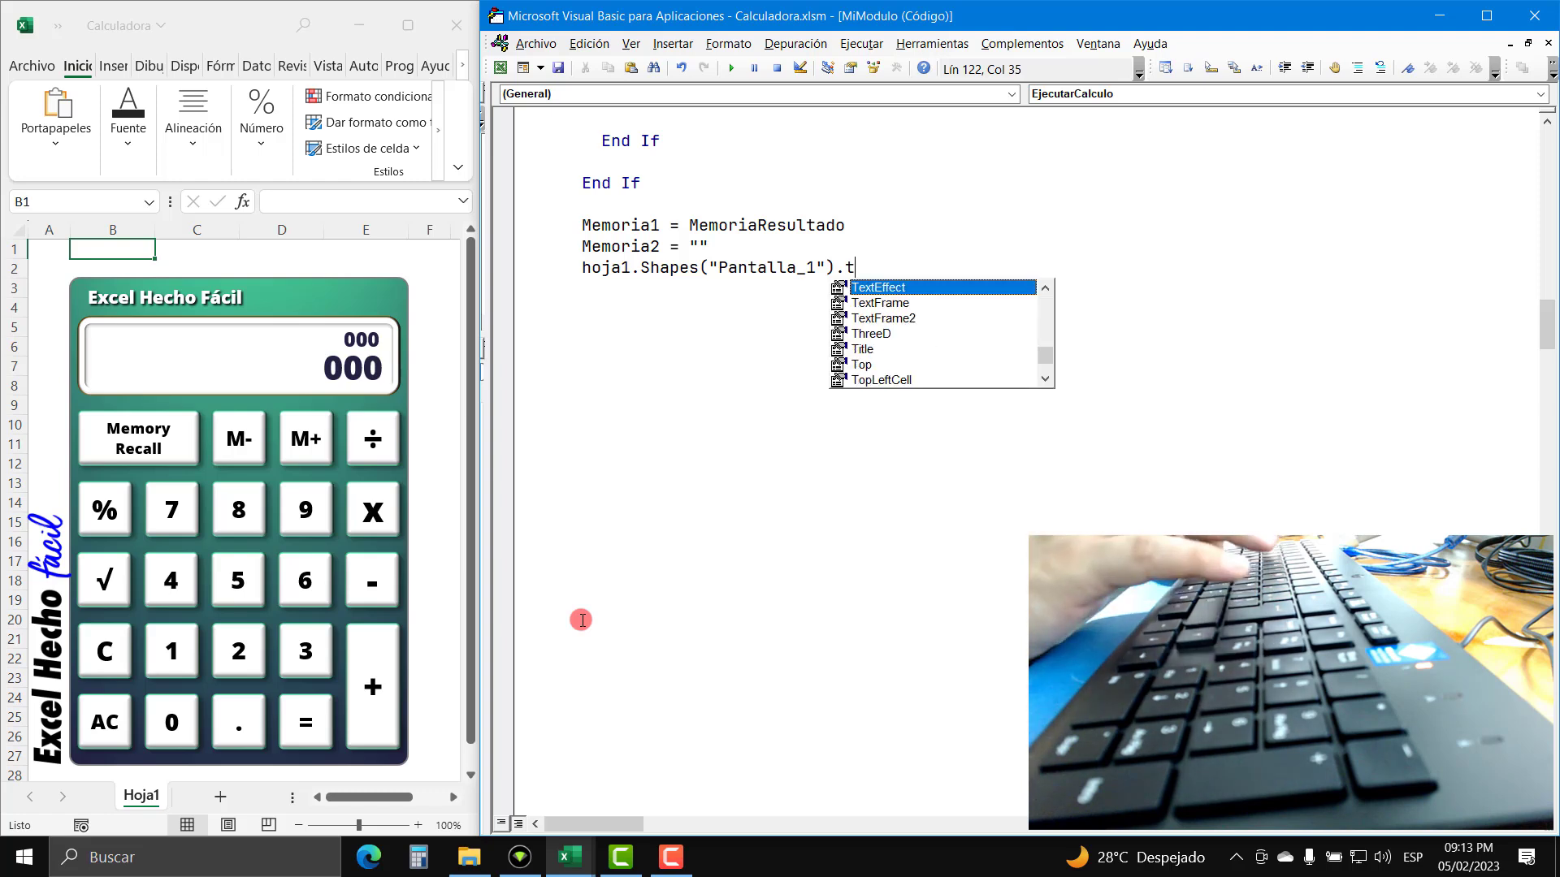
{"action": "type", "text": "e"}
{"action": "key", "text": "Down"}
{"action": "key", "text": "Tab"}
{"action": "type", "text": ".TextRange"}
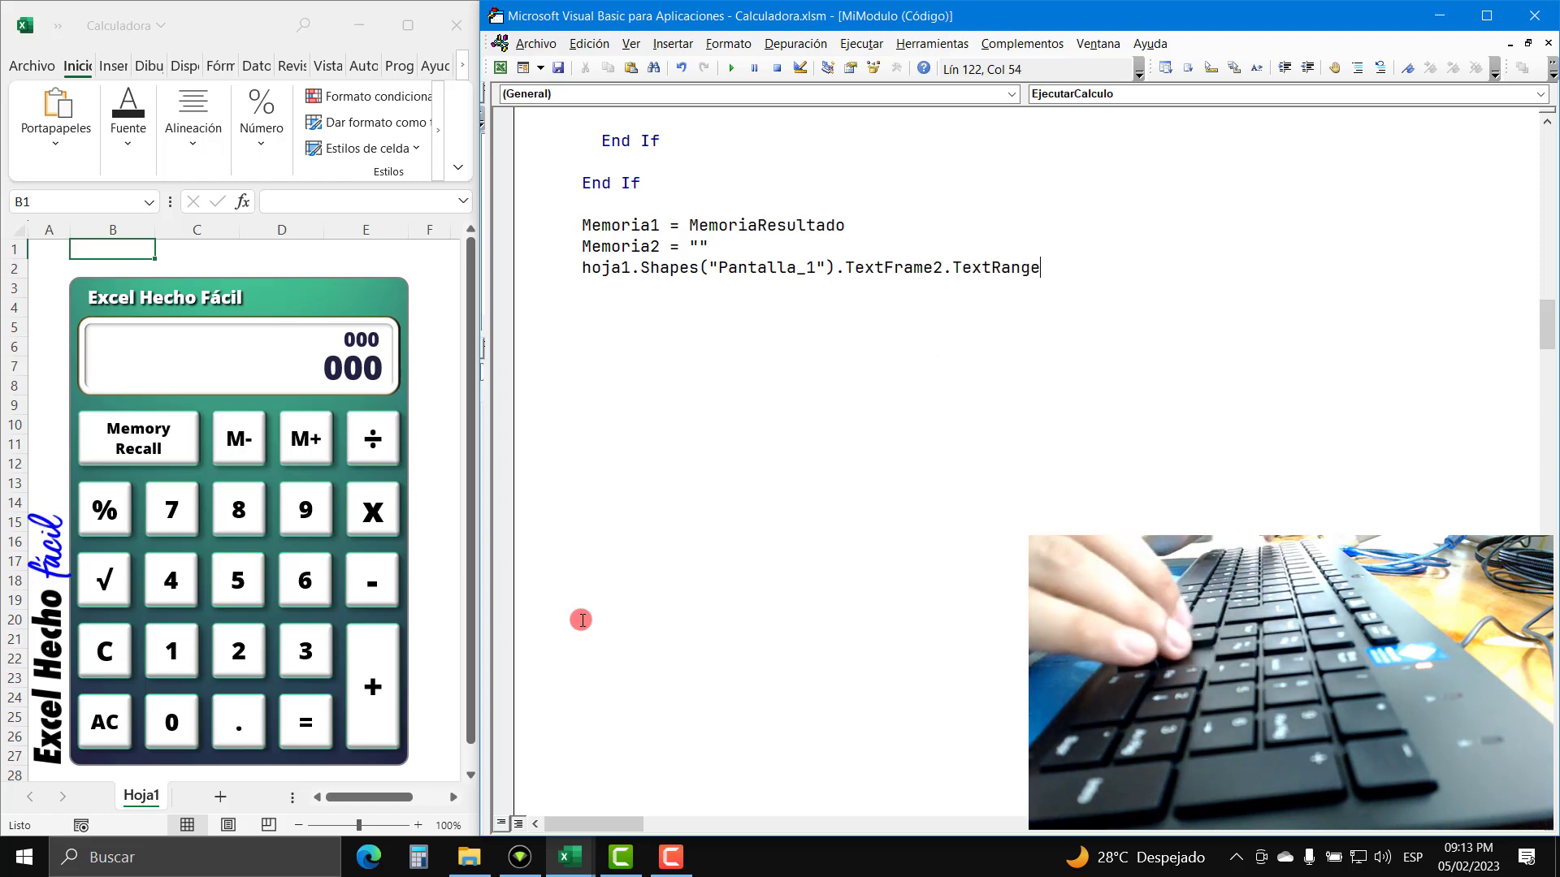
{"action": "type", "text": ".Text = "}
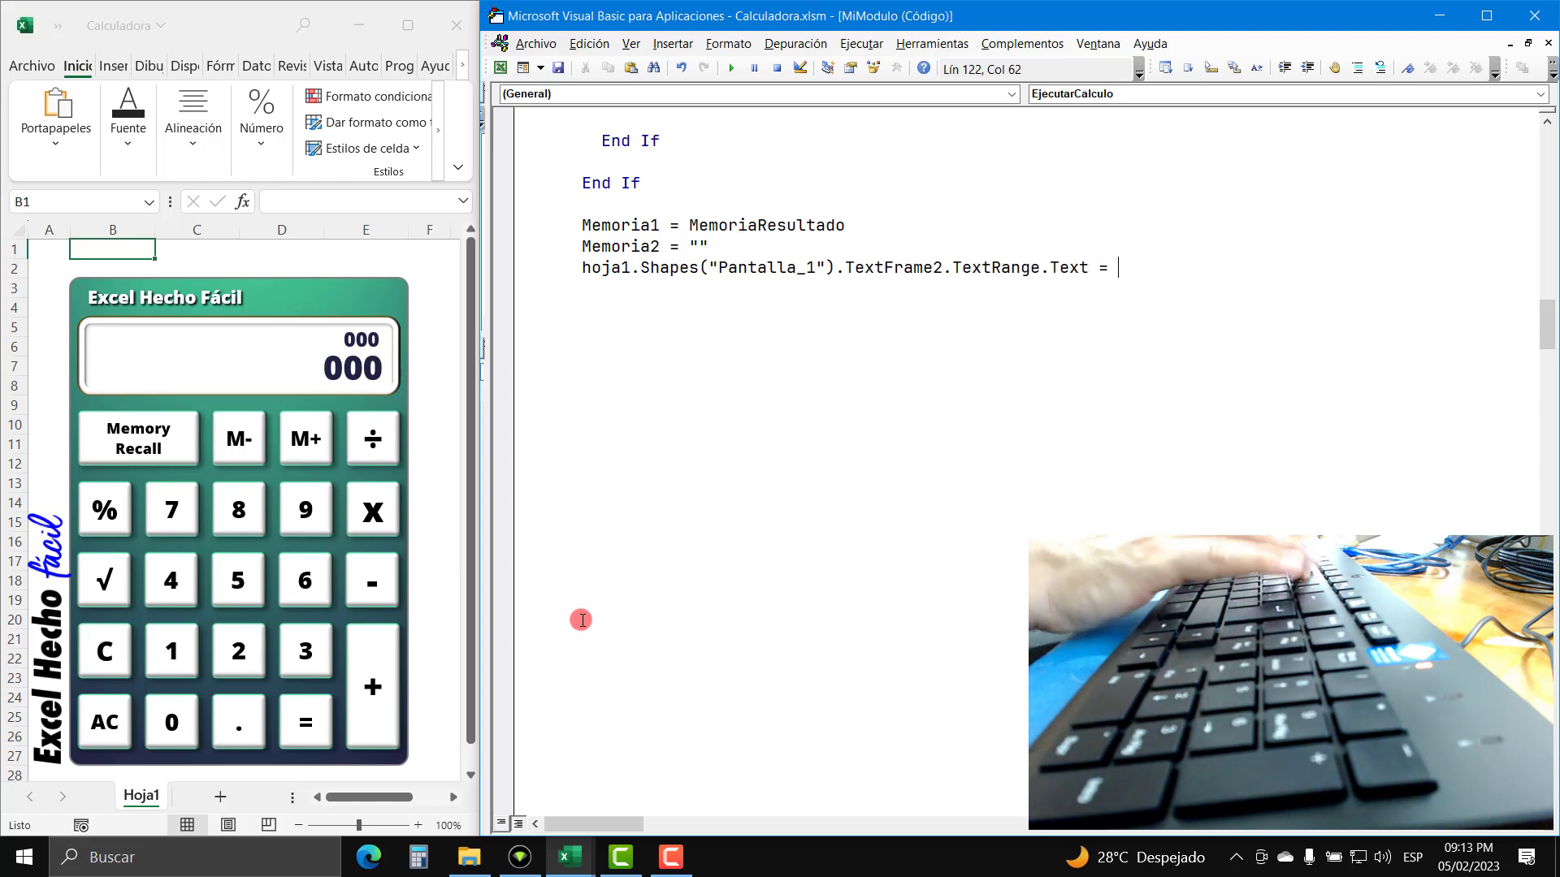
{"action": "type", "text": "memoria"}
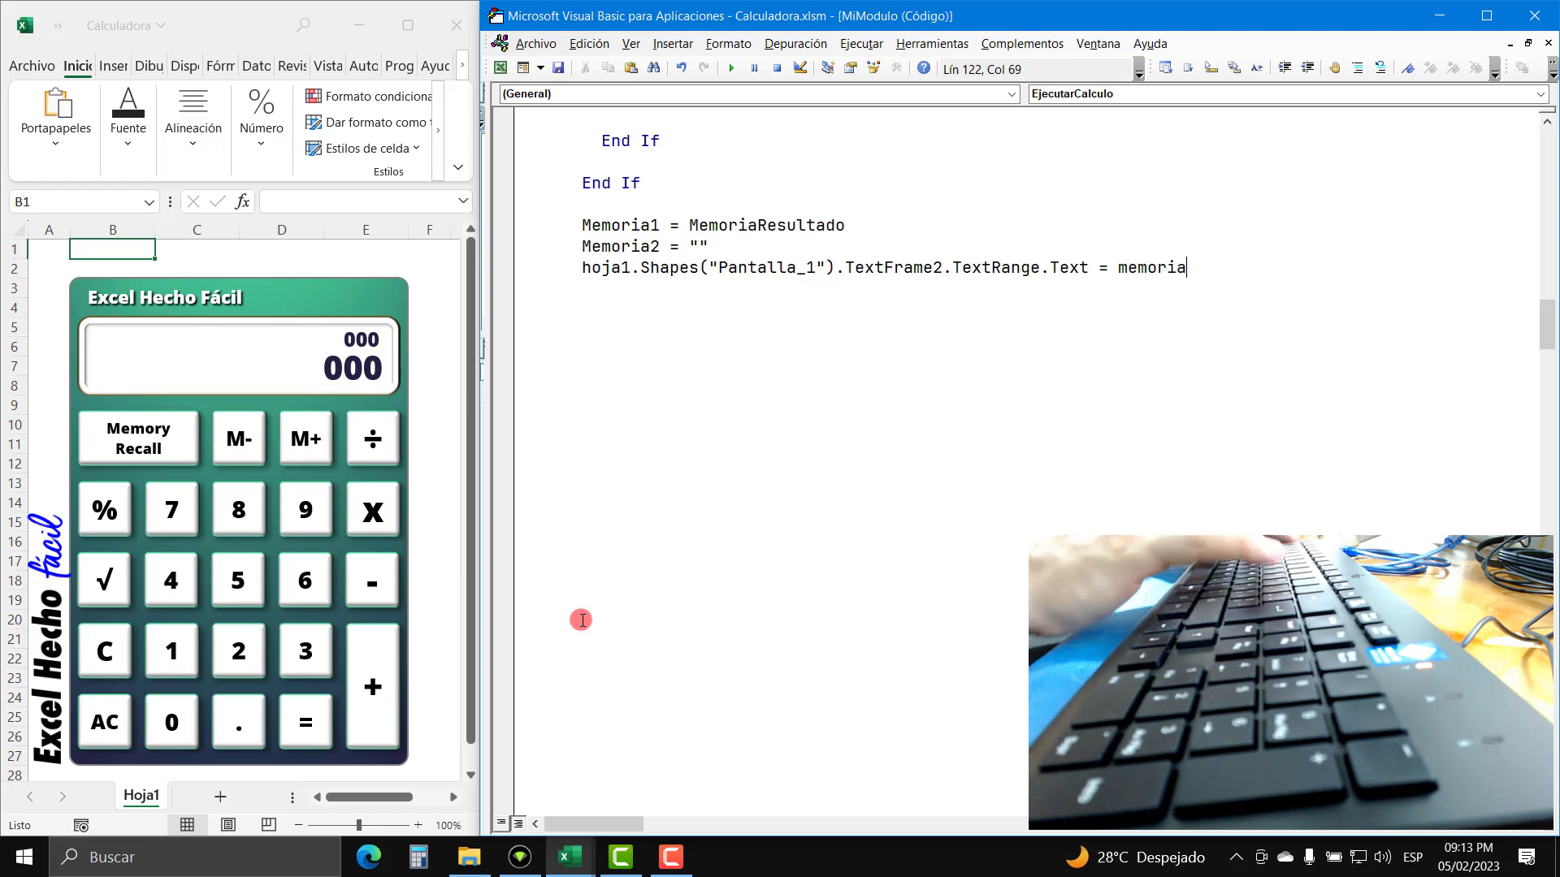
{"action": "type", "text": "ultado"}
{"action": "key", "text": "Return"}
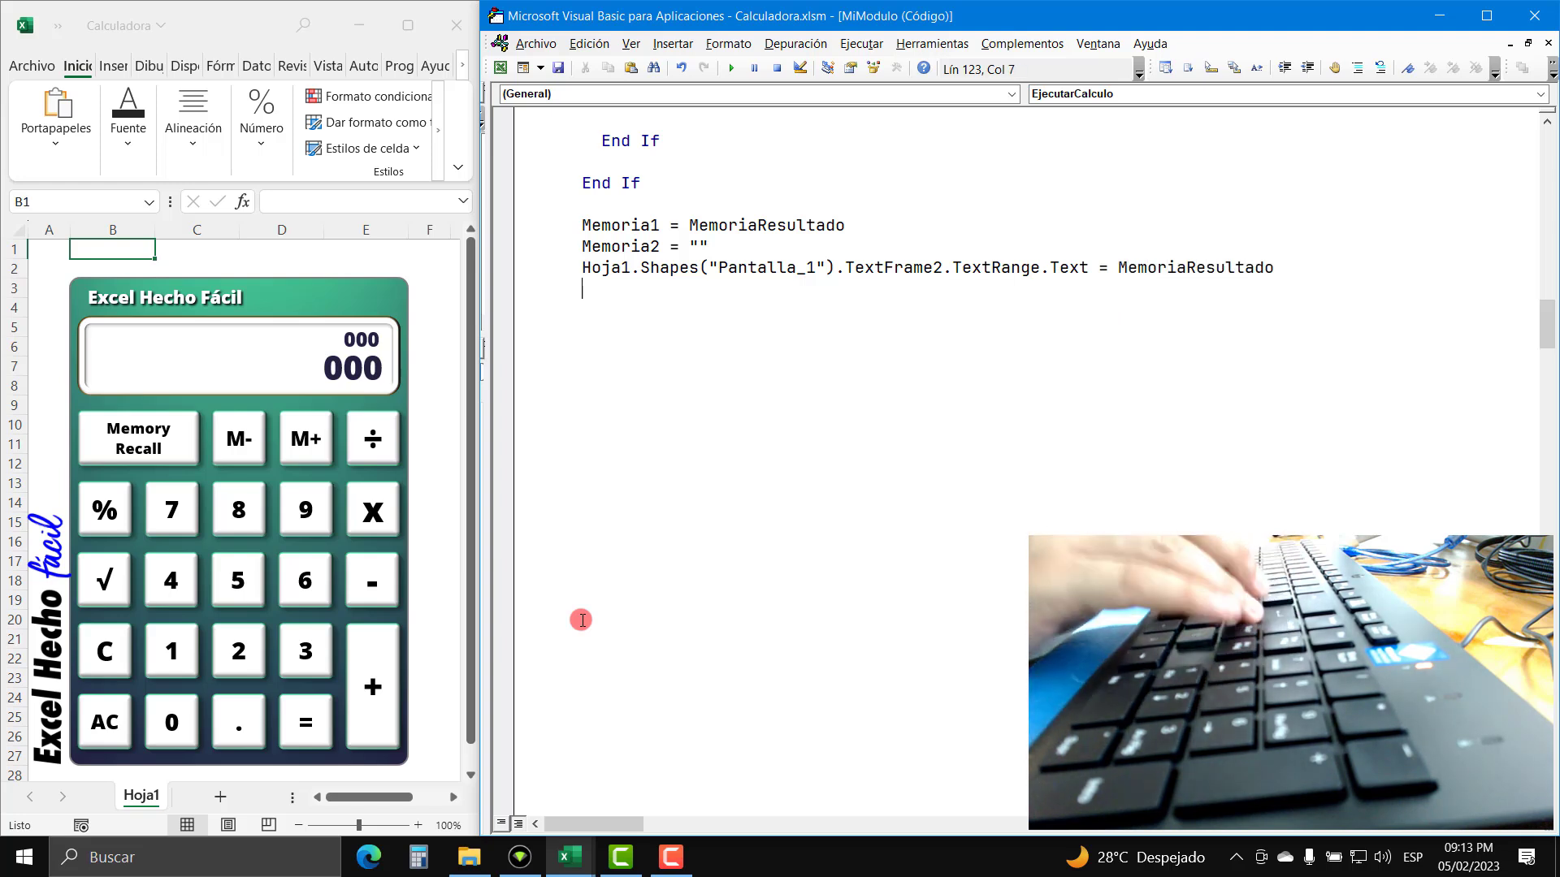
Reset MemoriaResultado = 0 and step out one indent level
{"action": "type", "text": "memo"}
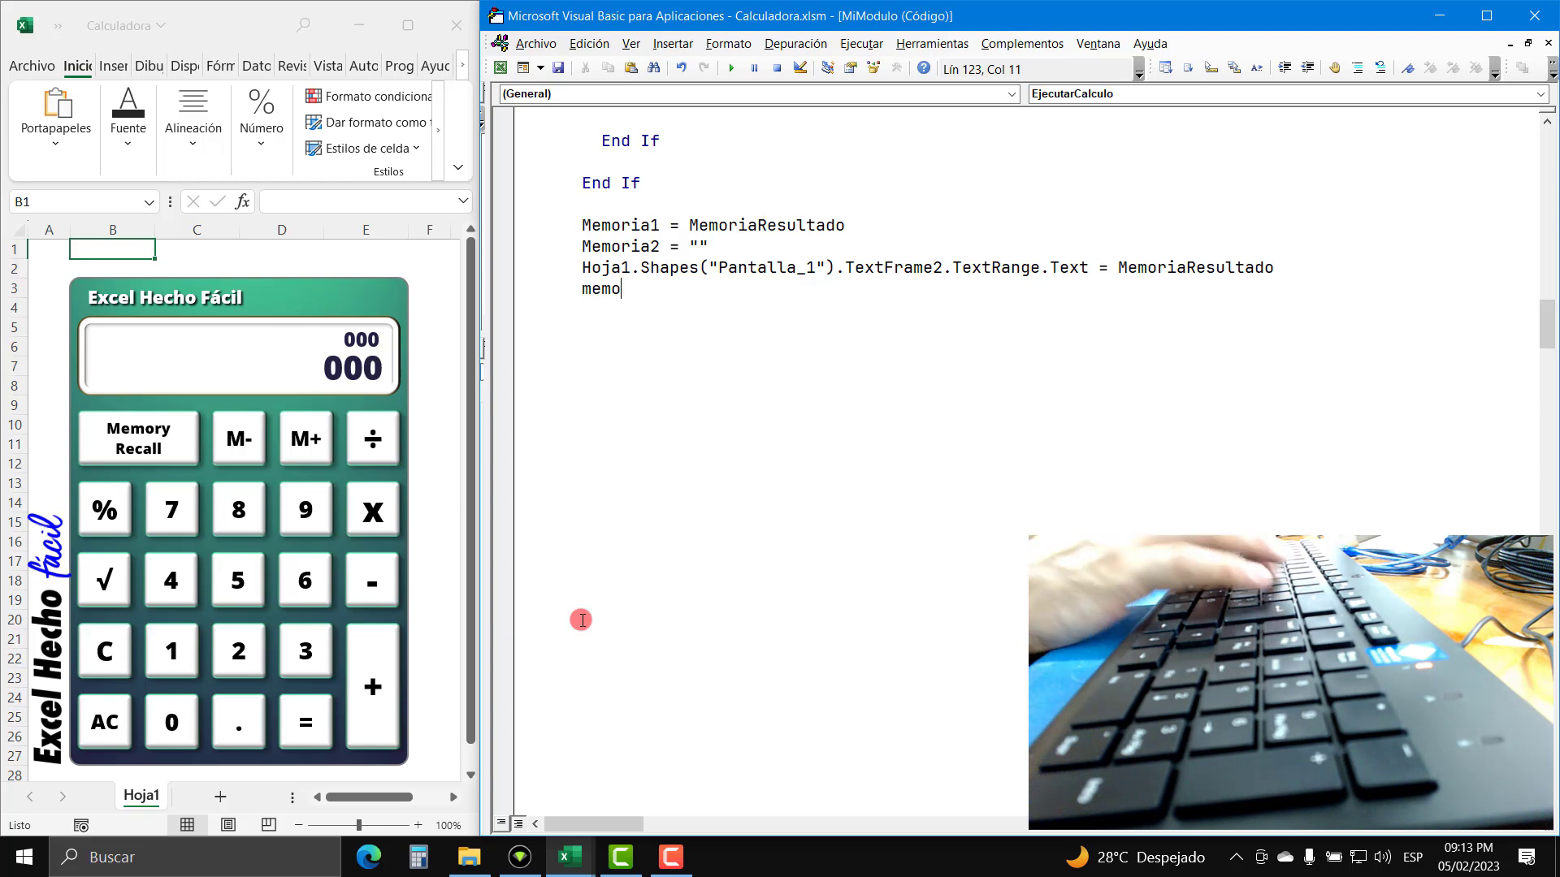
{"action": "type", "text": "ado"}
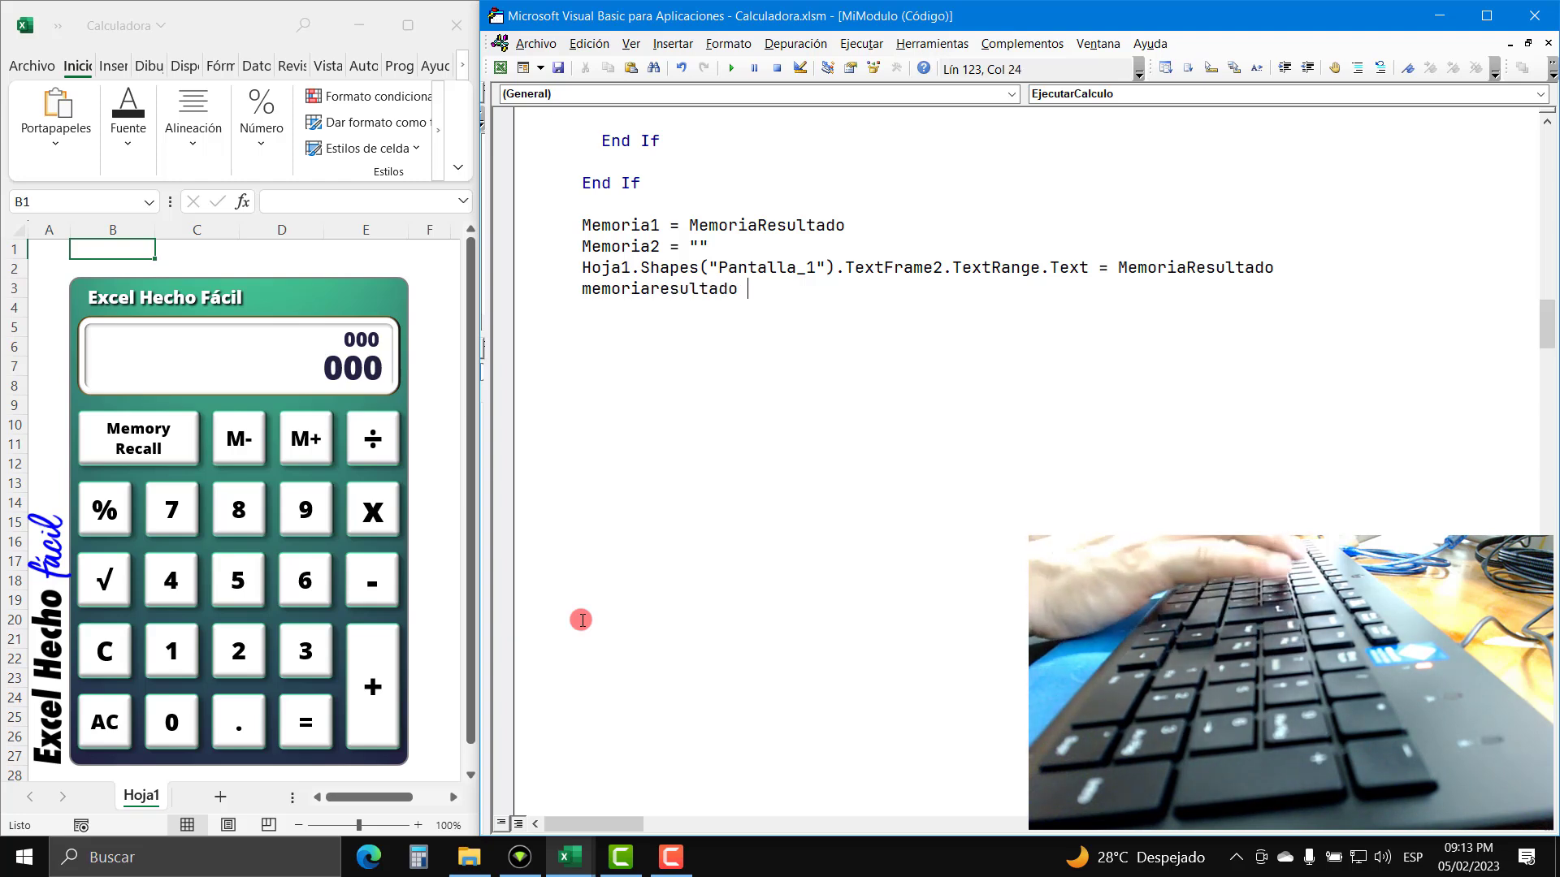
{"action": "type", "text": " = 0"}
{"action": "key", "text": "Return"}
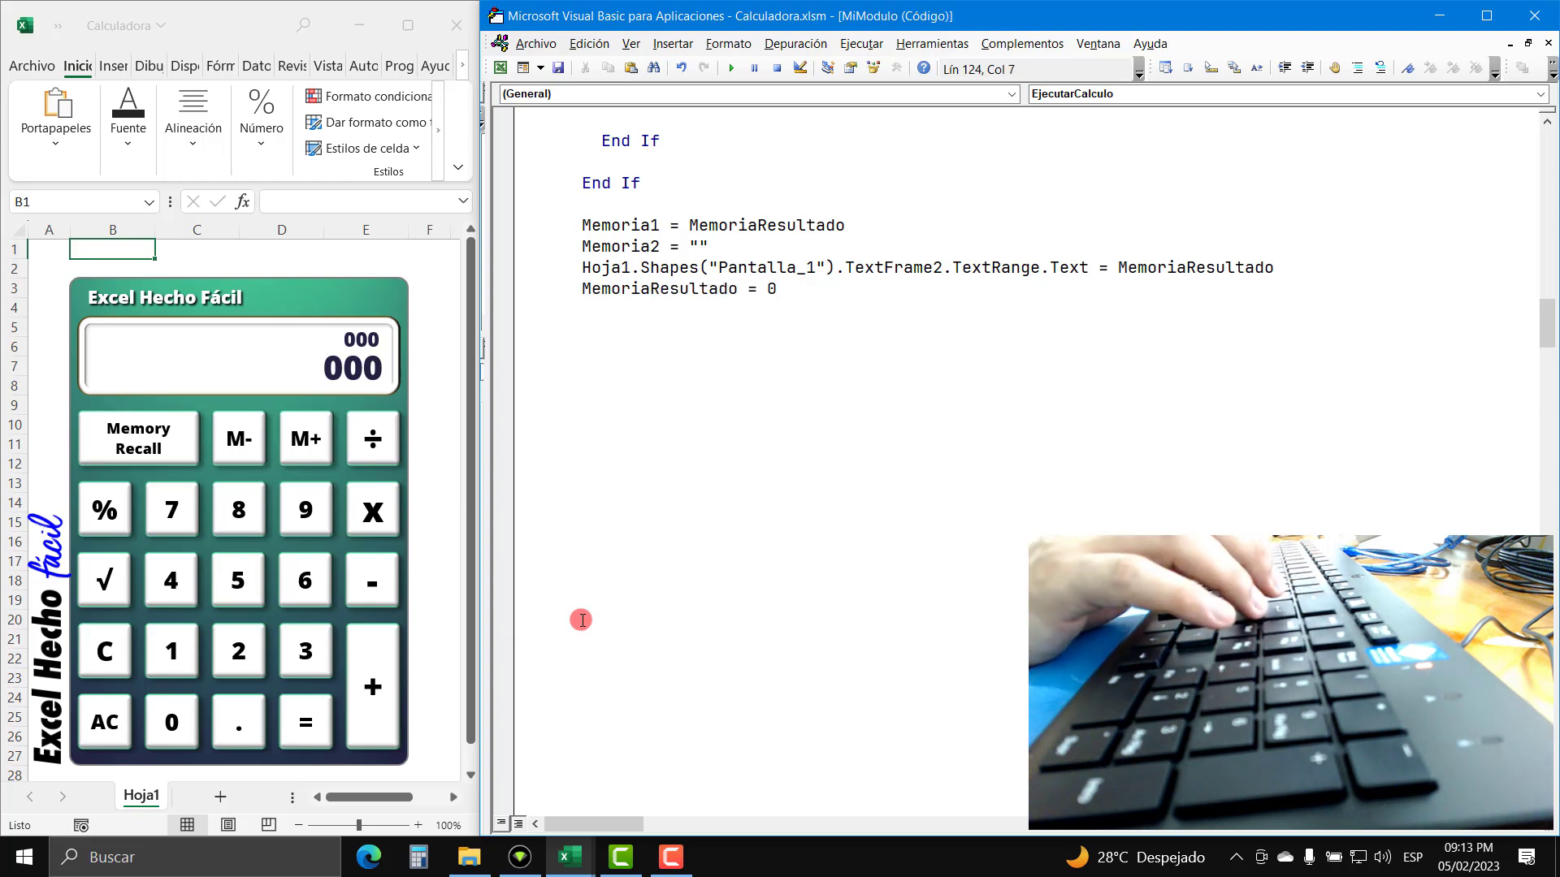
{"action": "key", "text": "Return"}
{"action": "key", "text": "BackSpace"}
{"action": "key", "text": "BackSpace"}
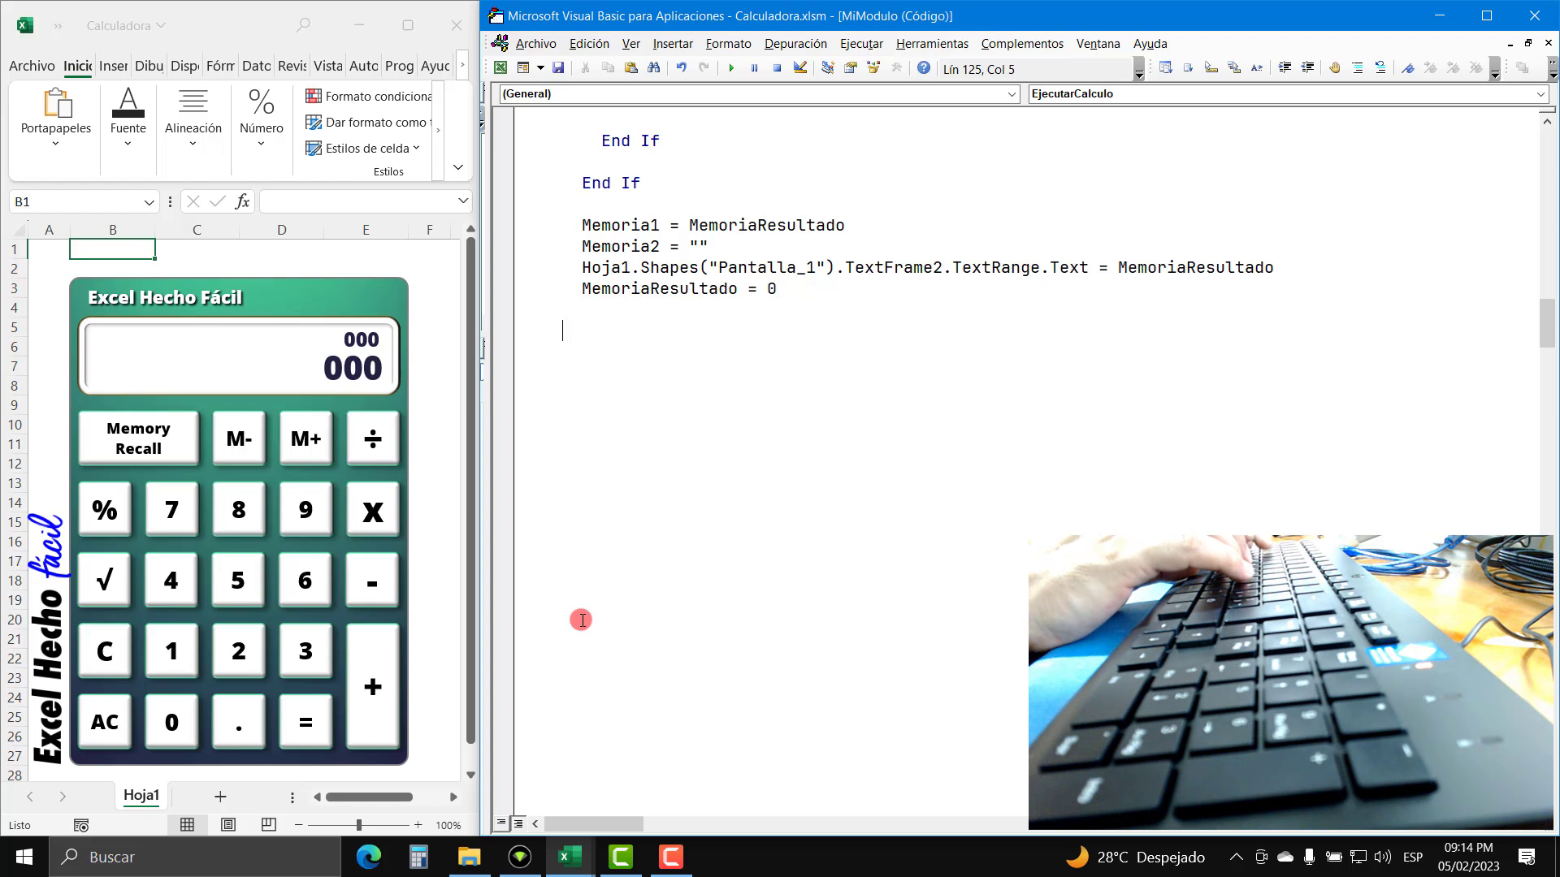
Add ElseIf Memoria1 = "" And Memoria2 = "" Then
{"action": "type", "text": "elseif "}
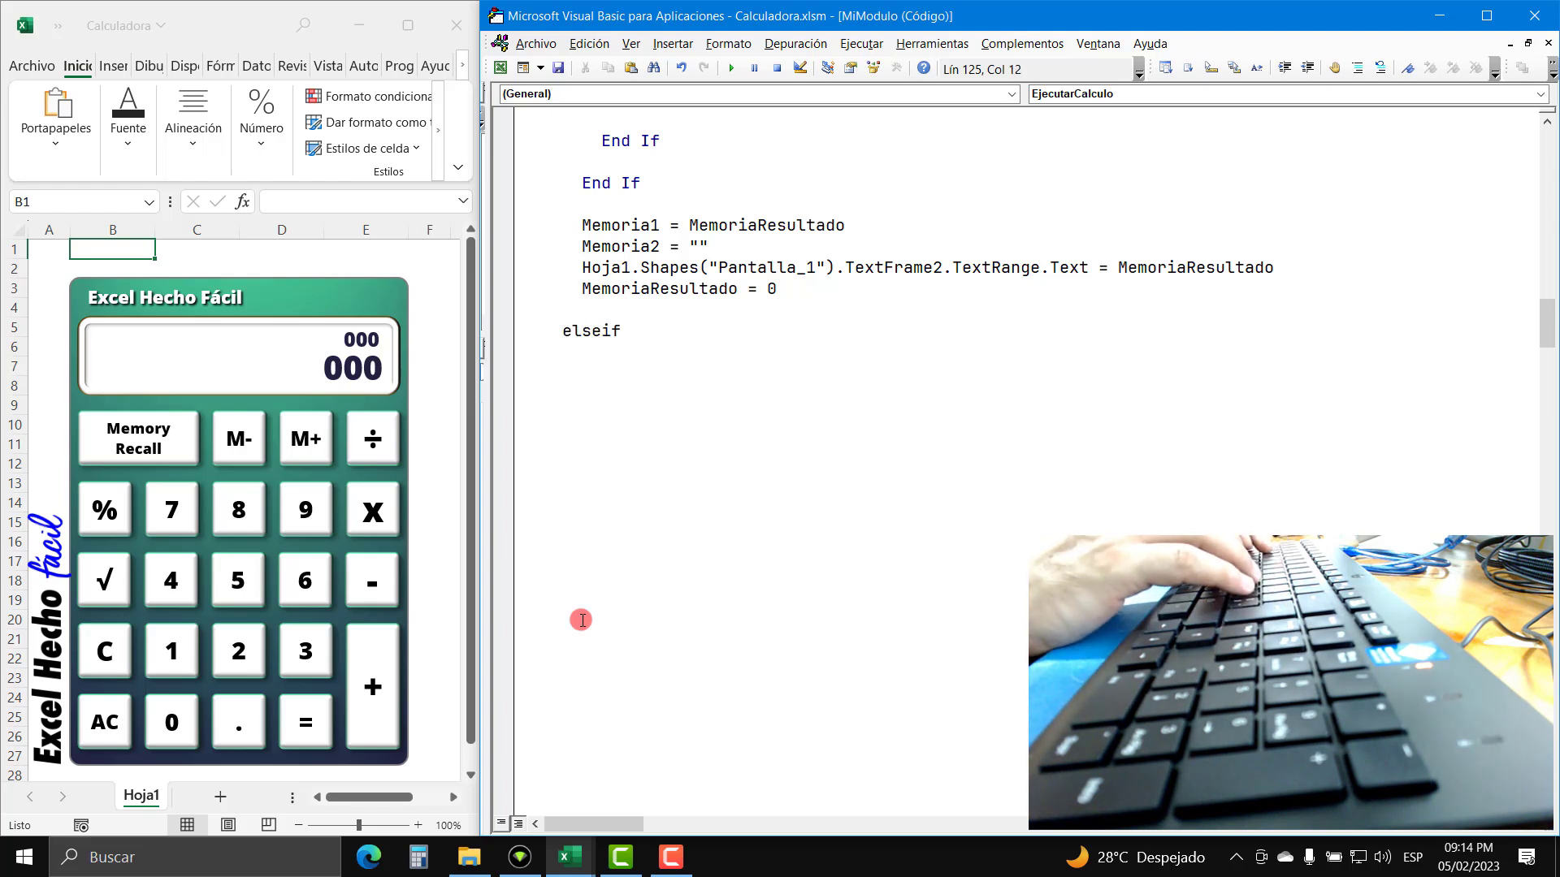
{"action": "type", "text": "memoria"}
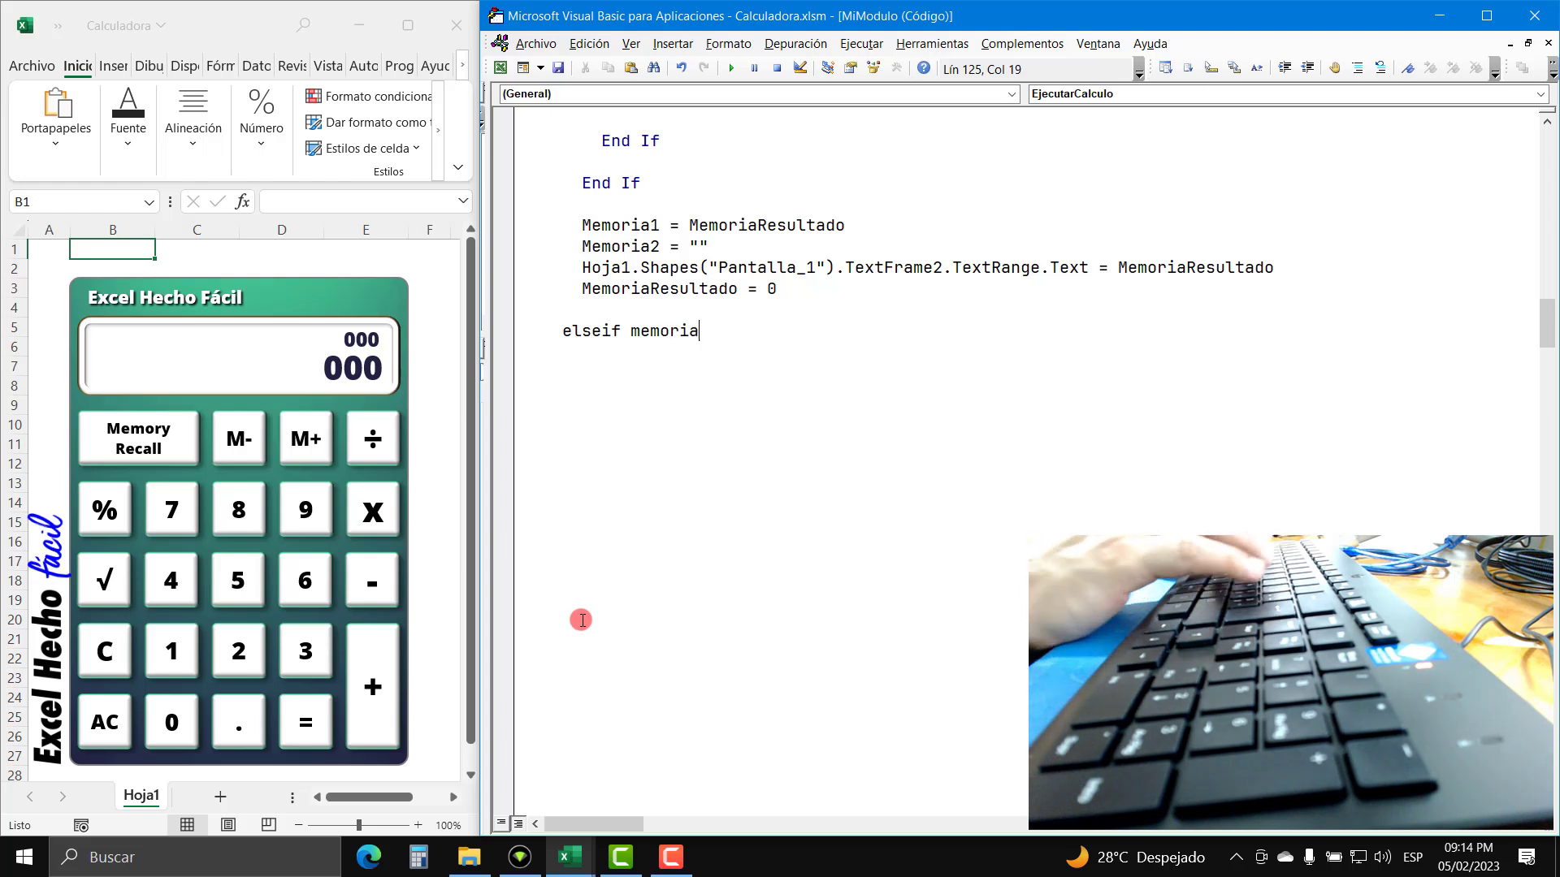
{"action": "type", "text": "1="}
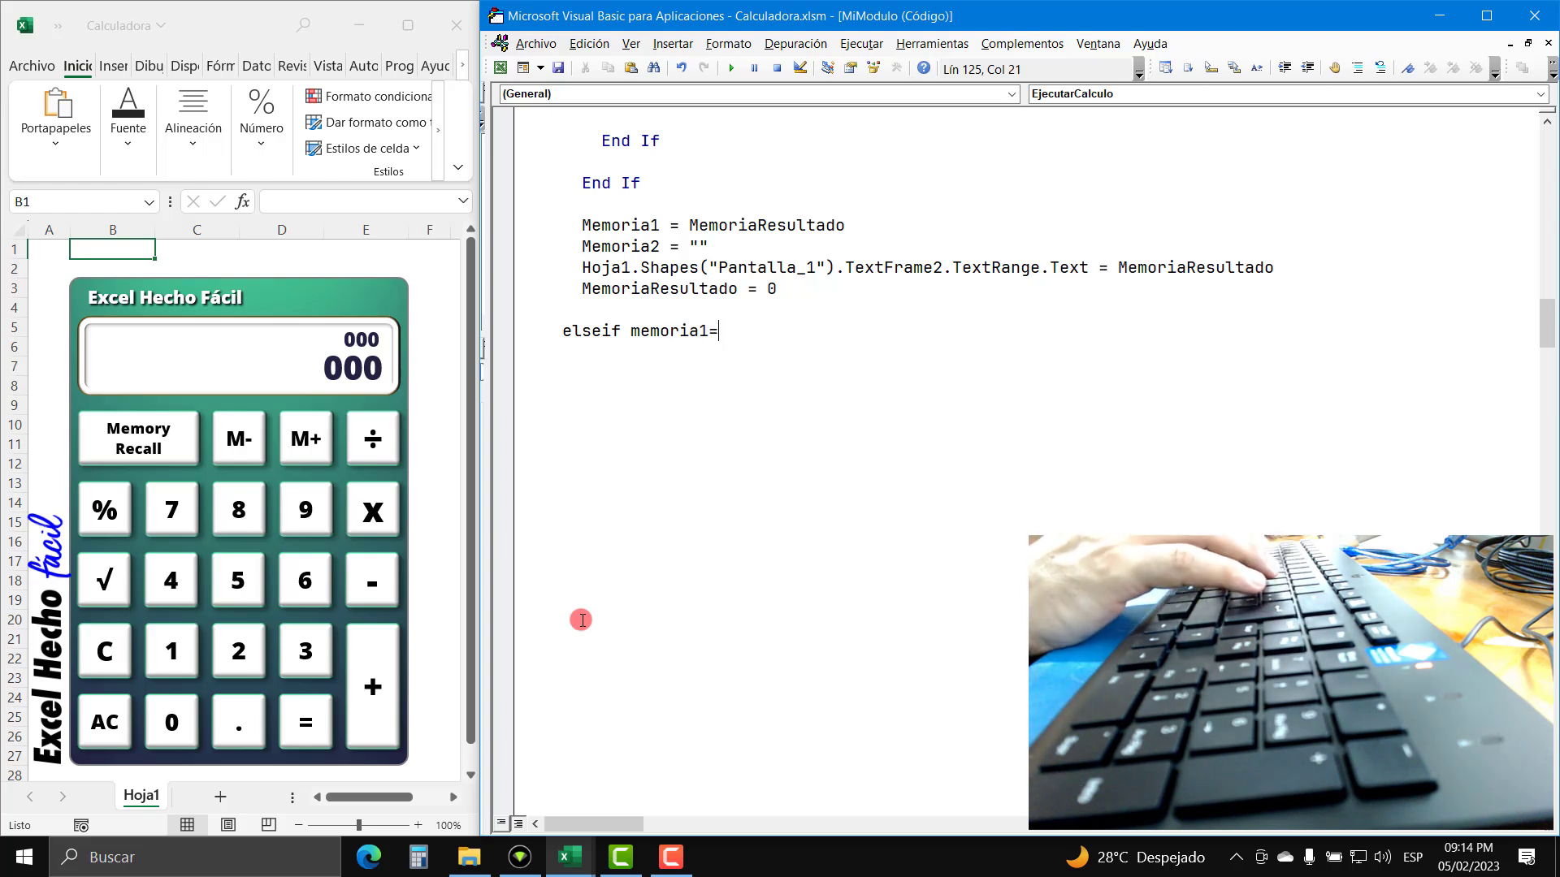
{"action": "type", "text": "\"\" an"}
{"action": "type", "text": "d "}
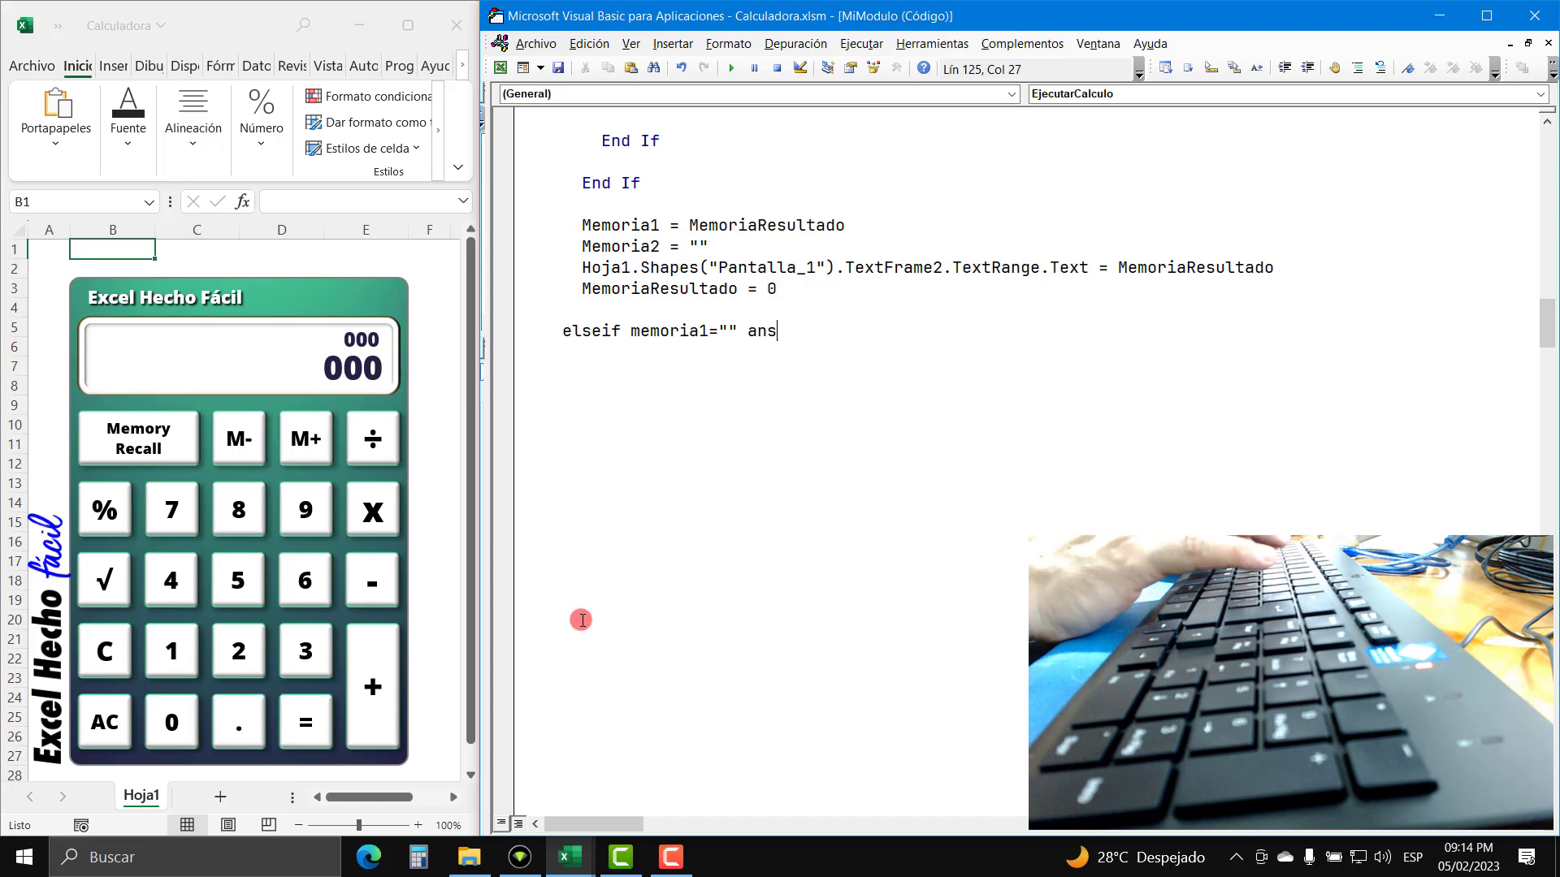
{"action": "type", "text": "memor"}
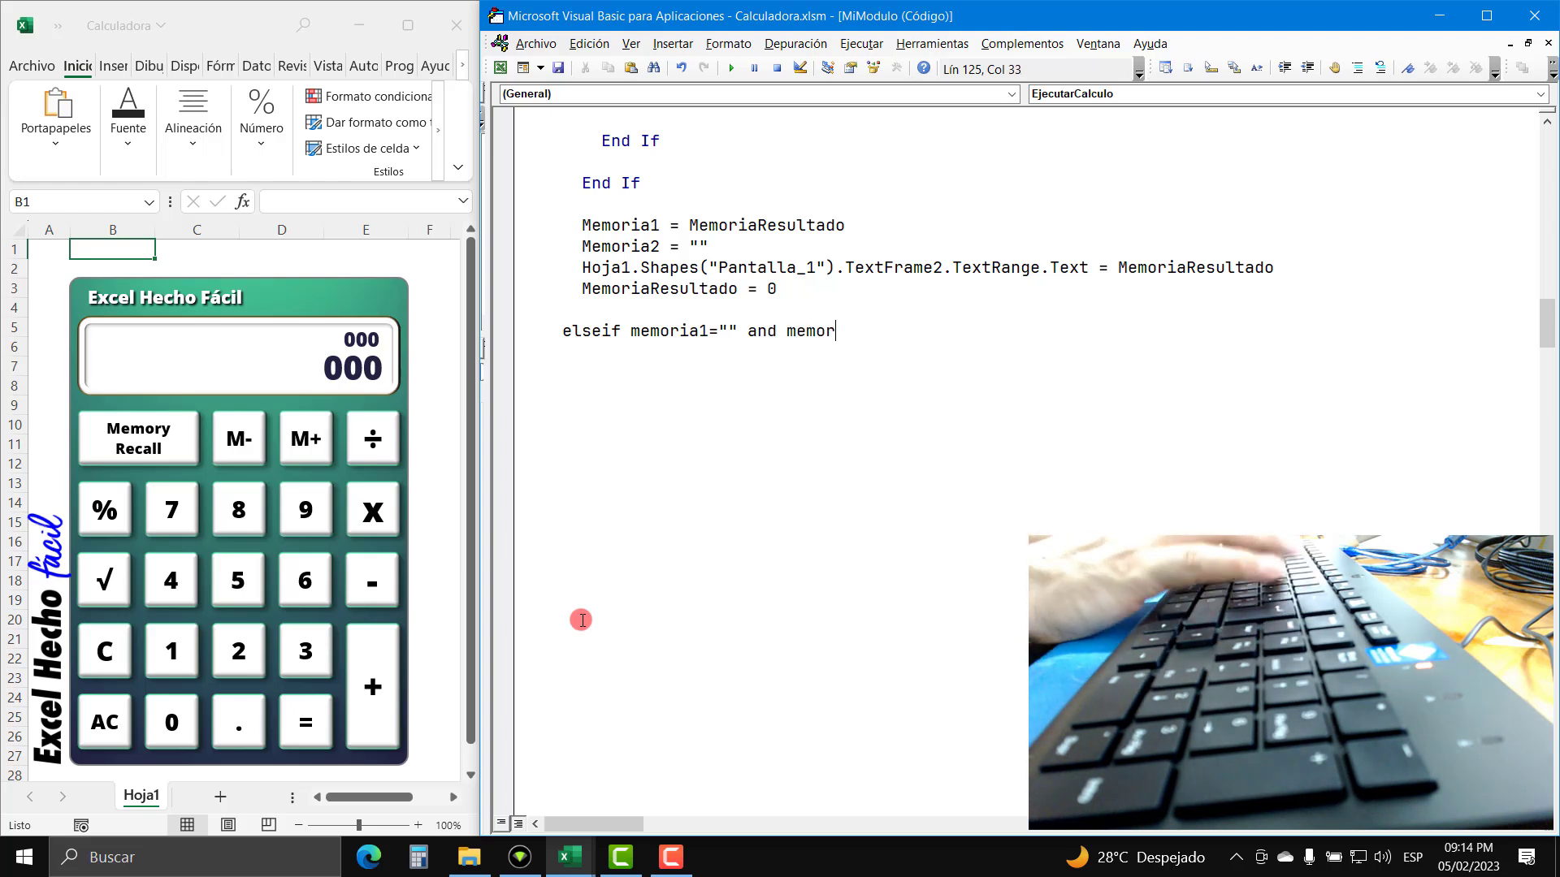
{"action": "type", "text": "ia2"}
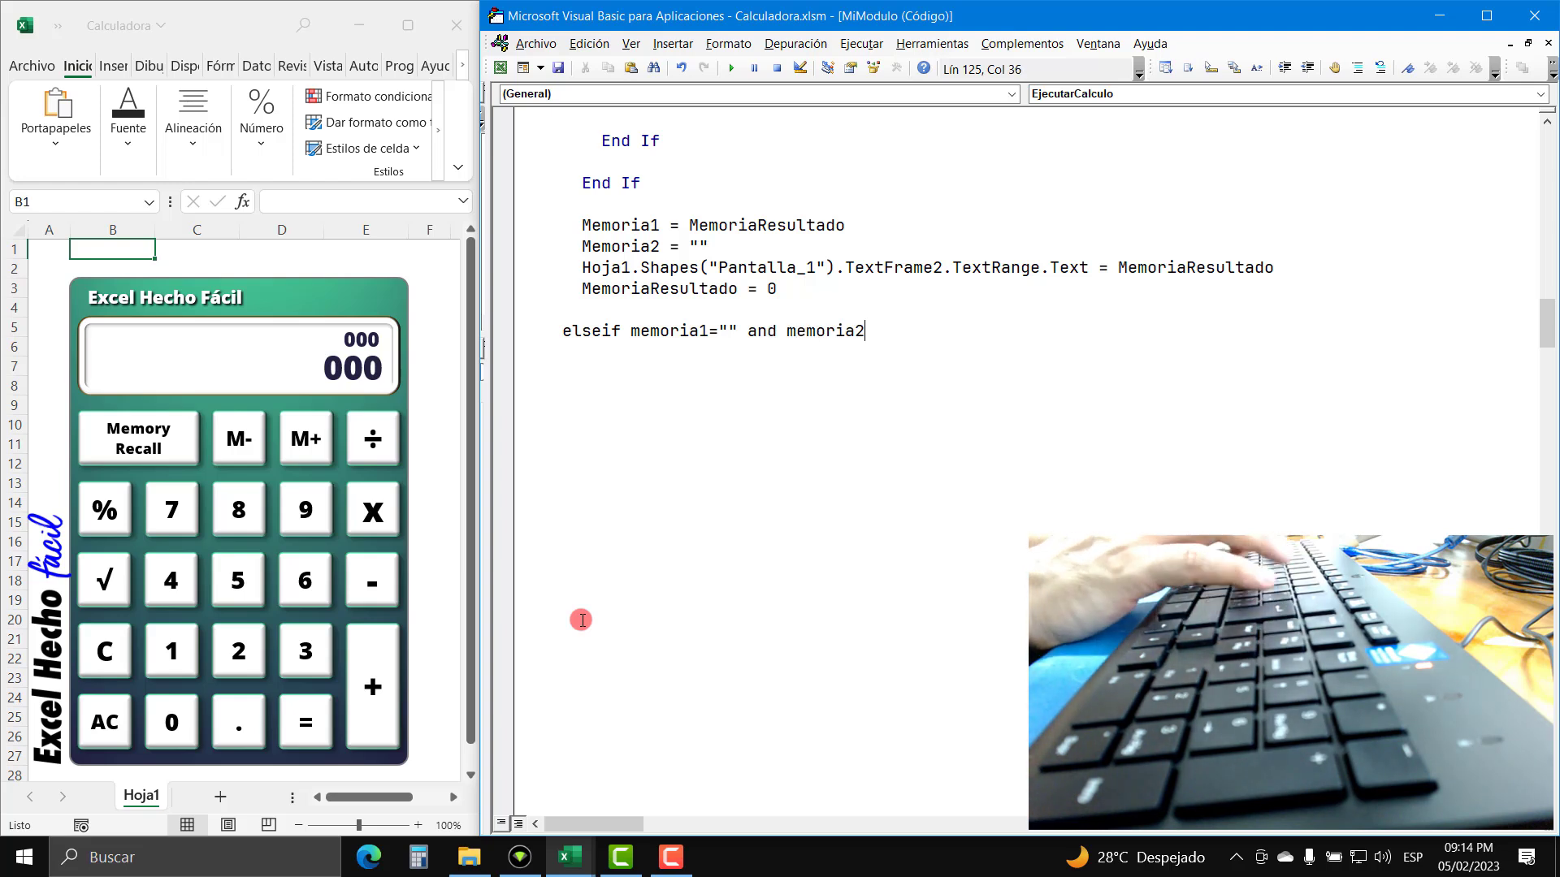
{"action": "type", "text": "="}
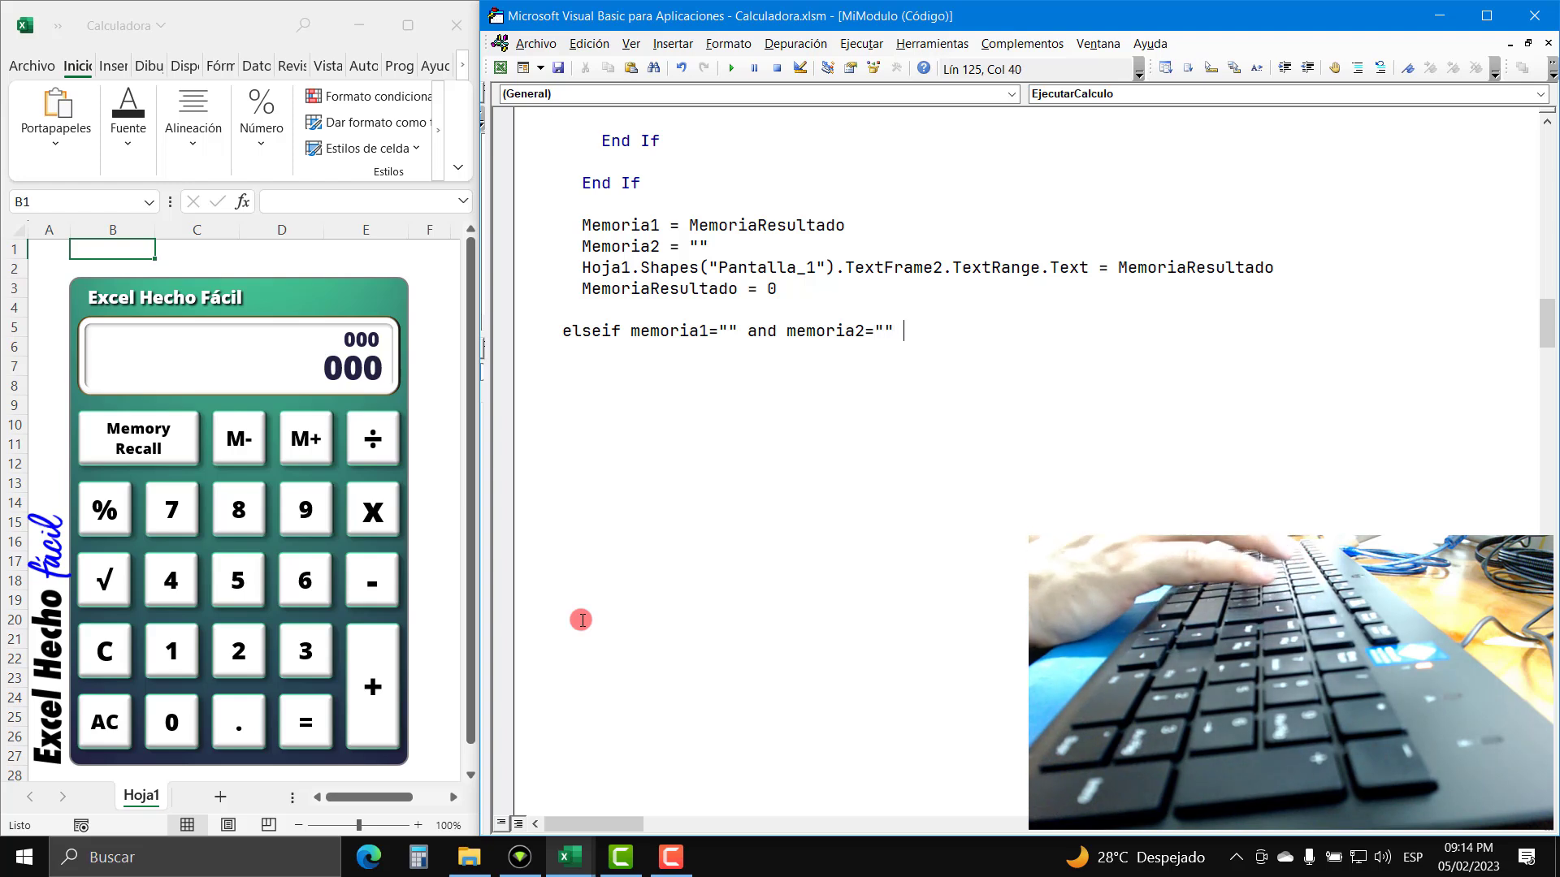
{"action": "type", "text": "en"}
{"action": "key", "text": "Return"}
{"action": "type", "text": "memori"}
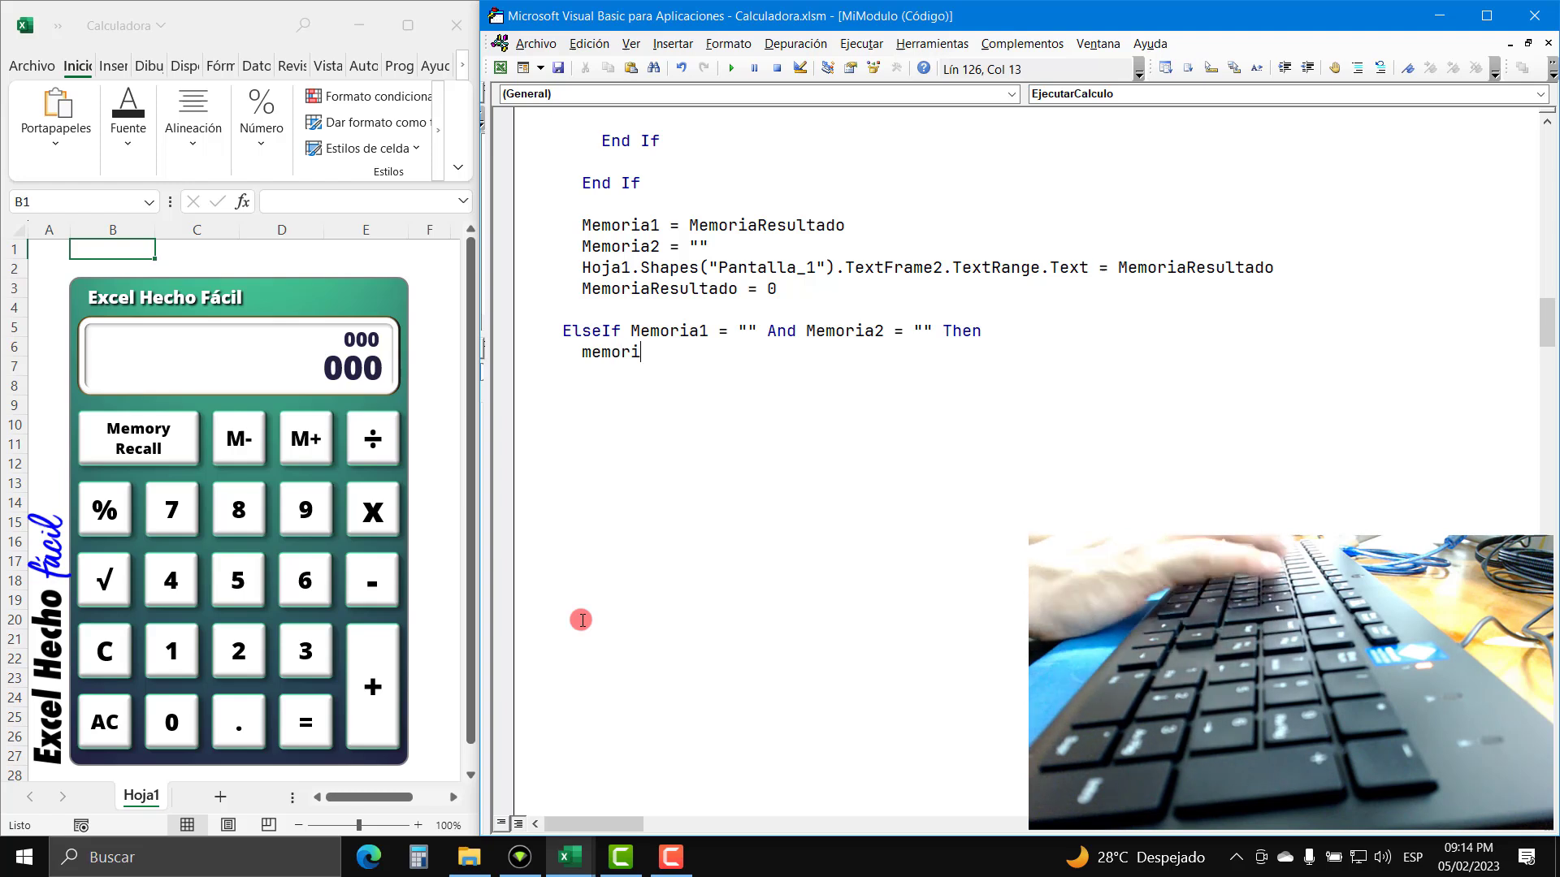
Set Memoria1 = "0" in that branch and close the block with End If
{"action": "type", "text": "a"}
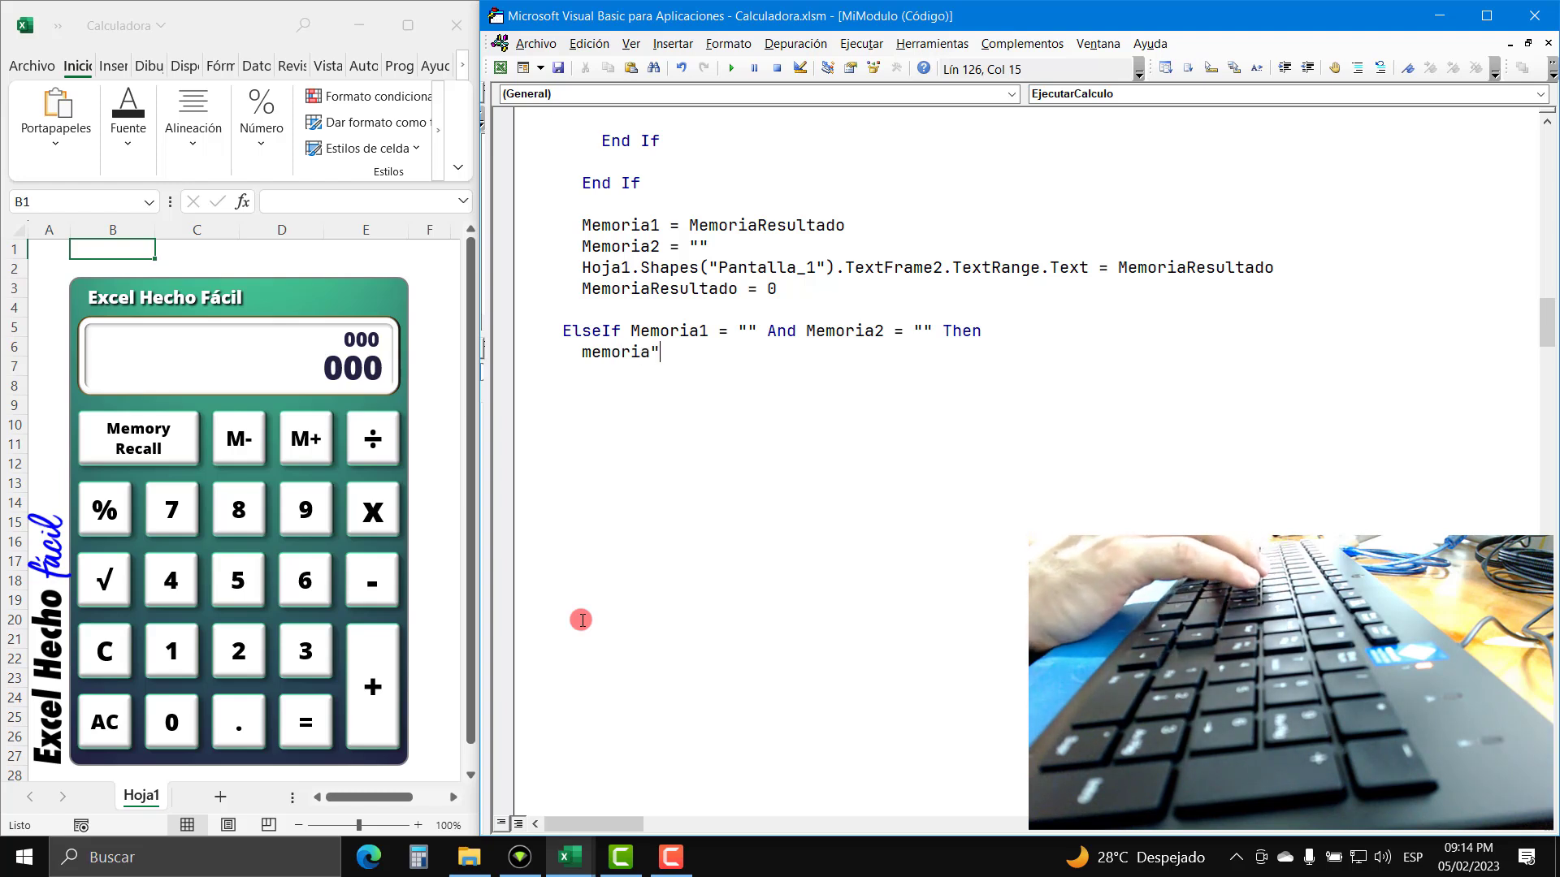
{"action": "key", "text": "BackSpace"}
{"action": "type", "text": "1 = "}
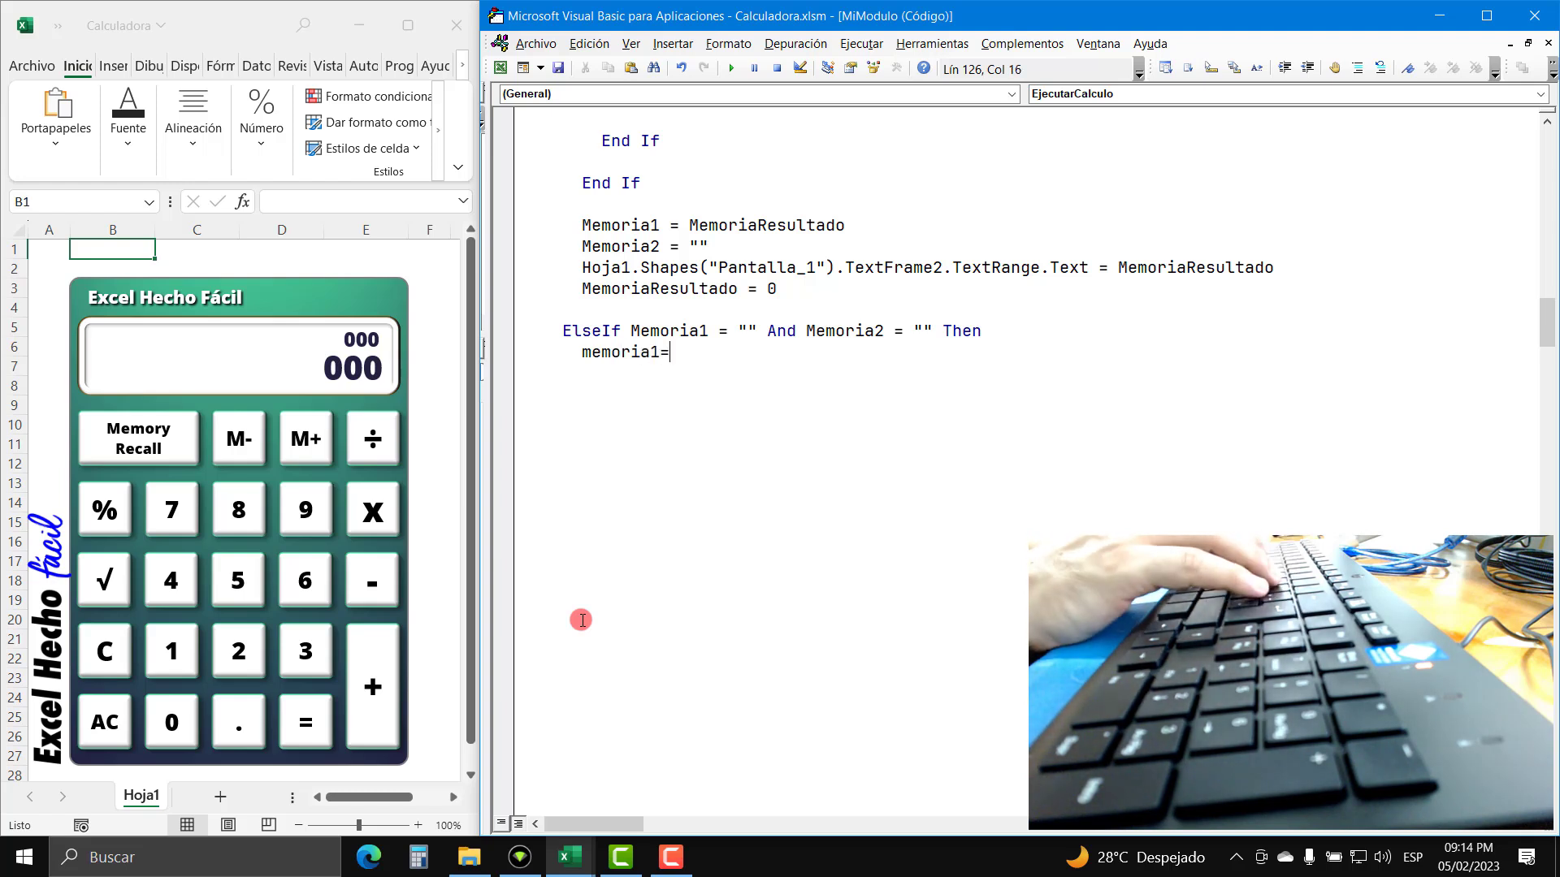
{"action": "type", "text": "\""}
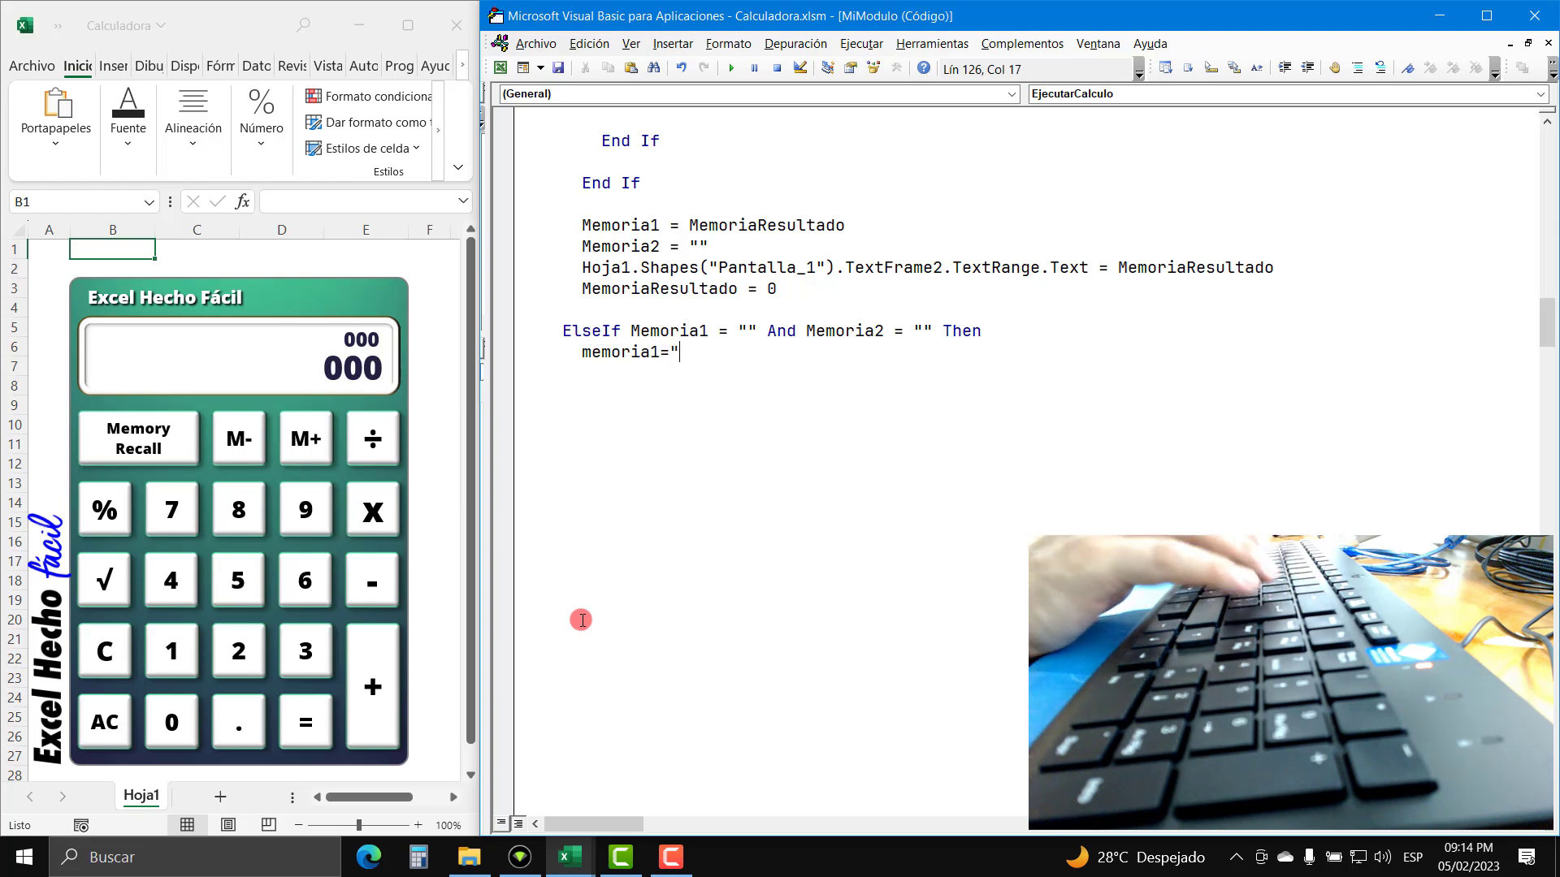
{"action": "type", "text": "0\""}
{"action": "key", "text": "Return"}
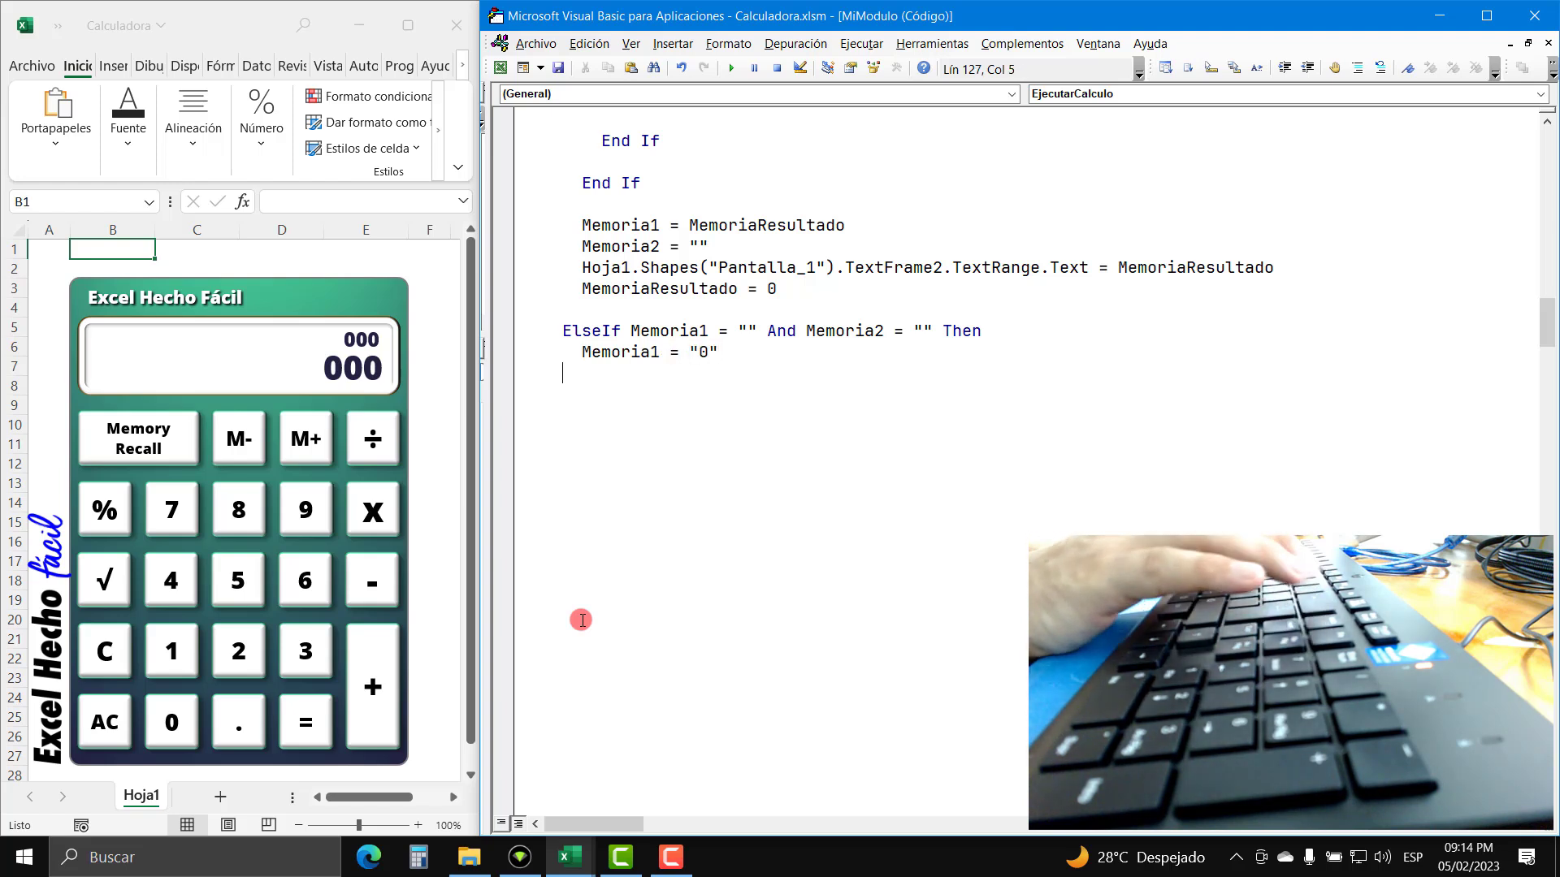
{"action": "key", "text": "Return"}
{"action": "key", "text": "BackSpace"}
{"action": "type", "text": "end"}
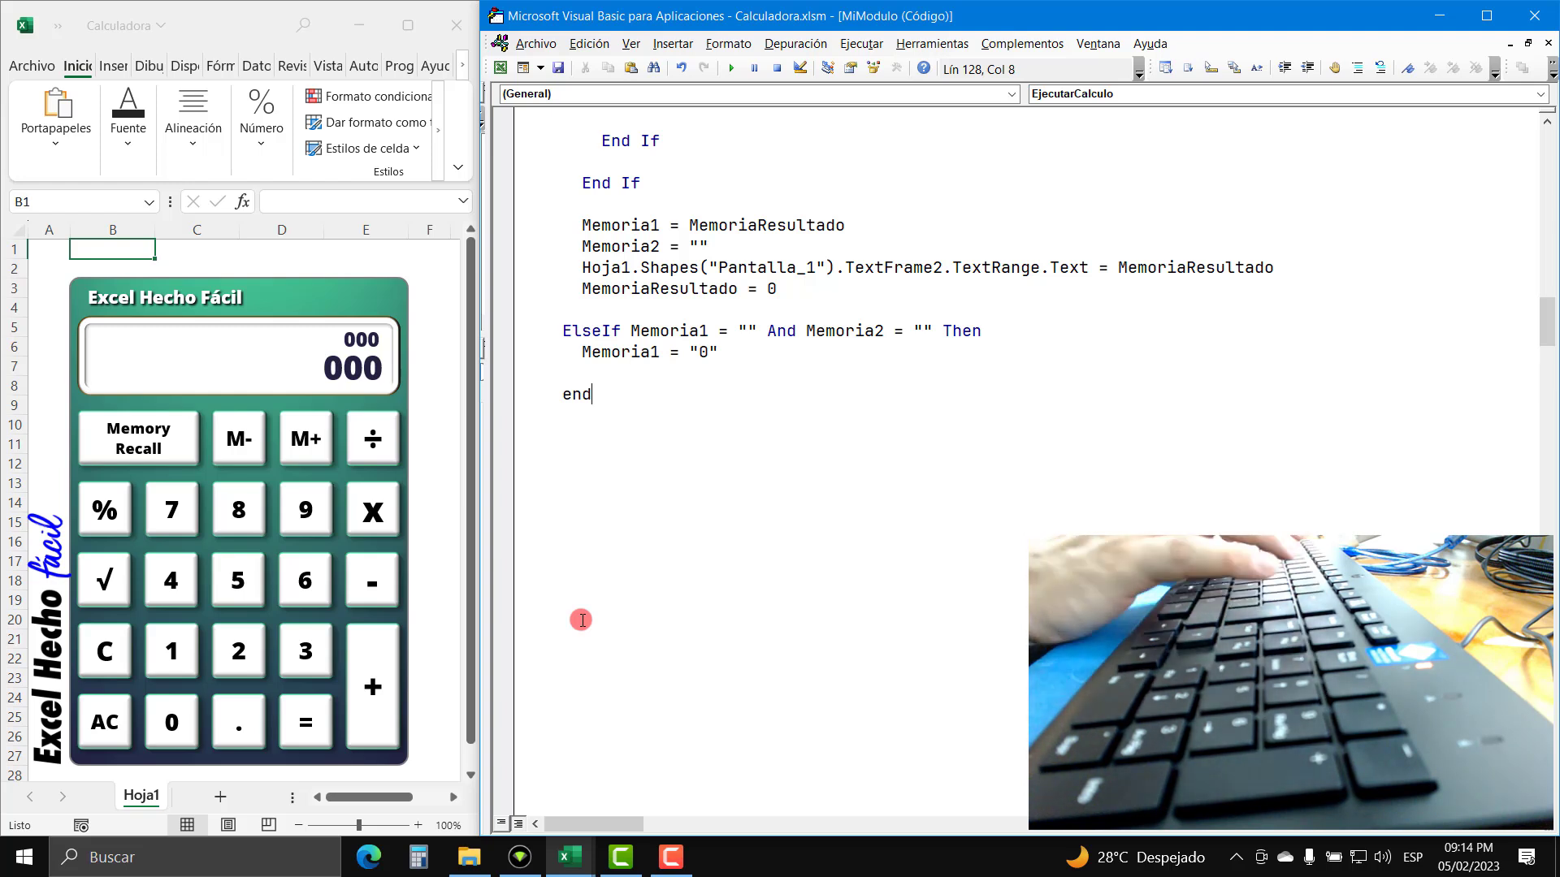
{"action": "type", "text": "if"}
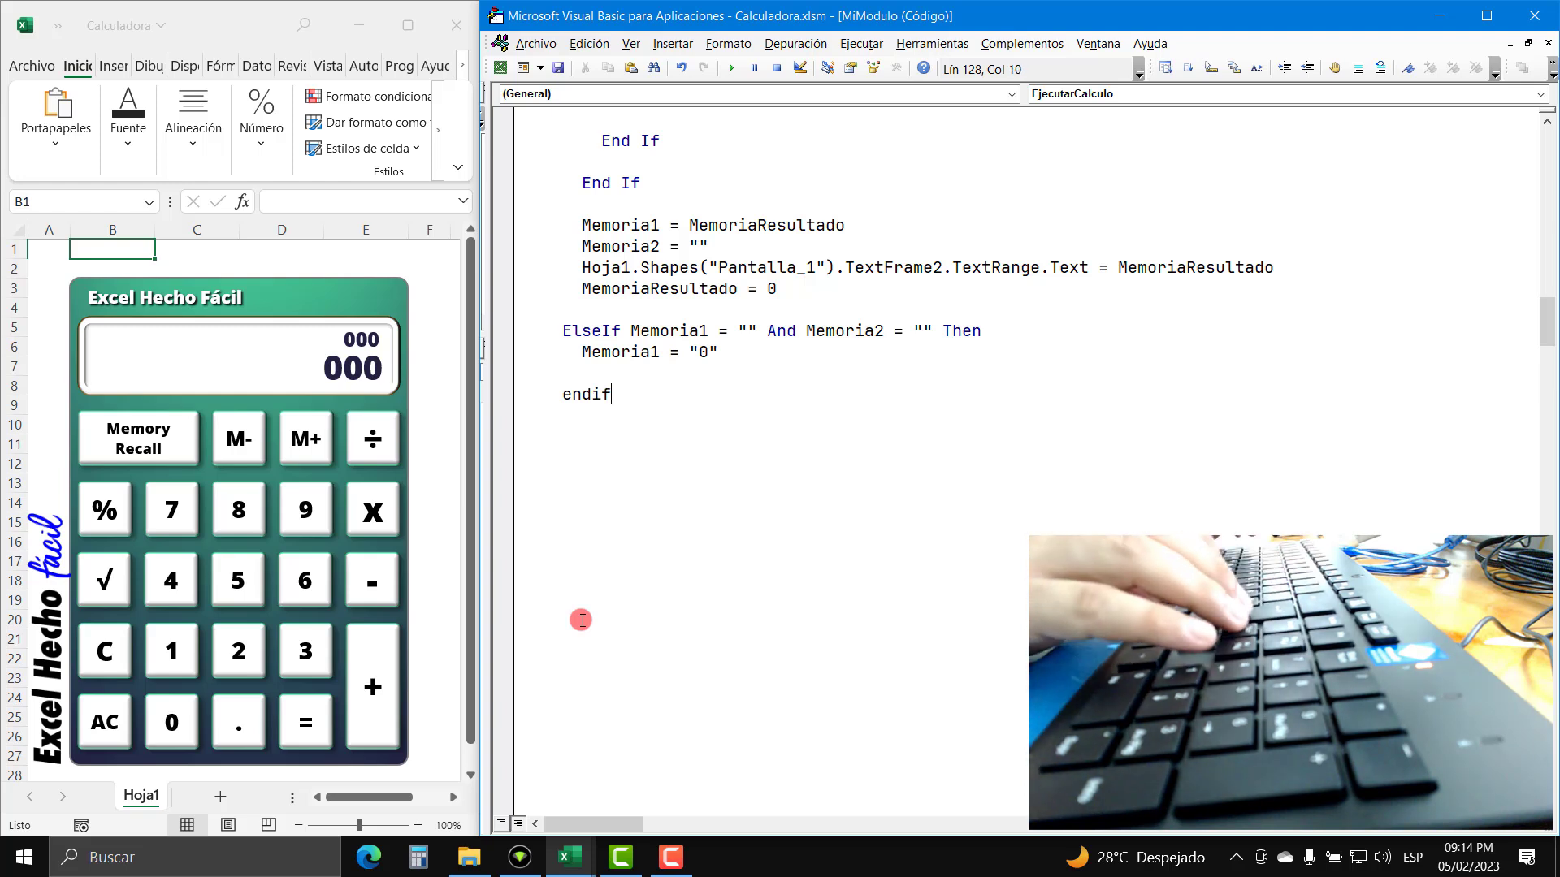
{"action": "key", "text": "Return"}
{"action": "key", "text": "Return"}
{"action": "key", "text": "Return"}
{"action": "key", "text": "BackSpace"}
{"action": "key", "text": "BackSpace"}
{"action": "key", "text": "BackSpace"}
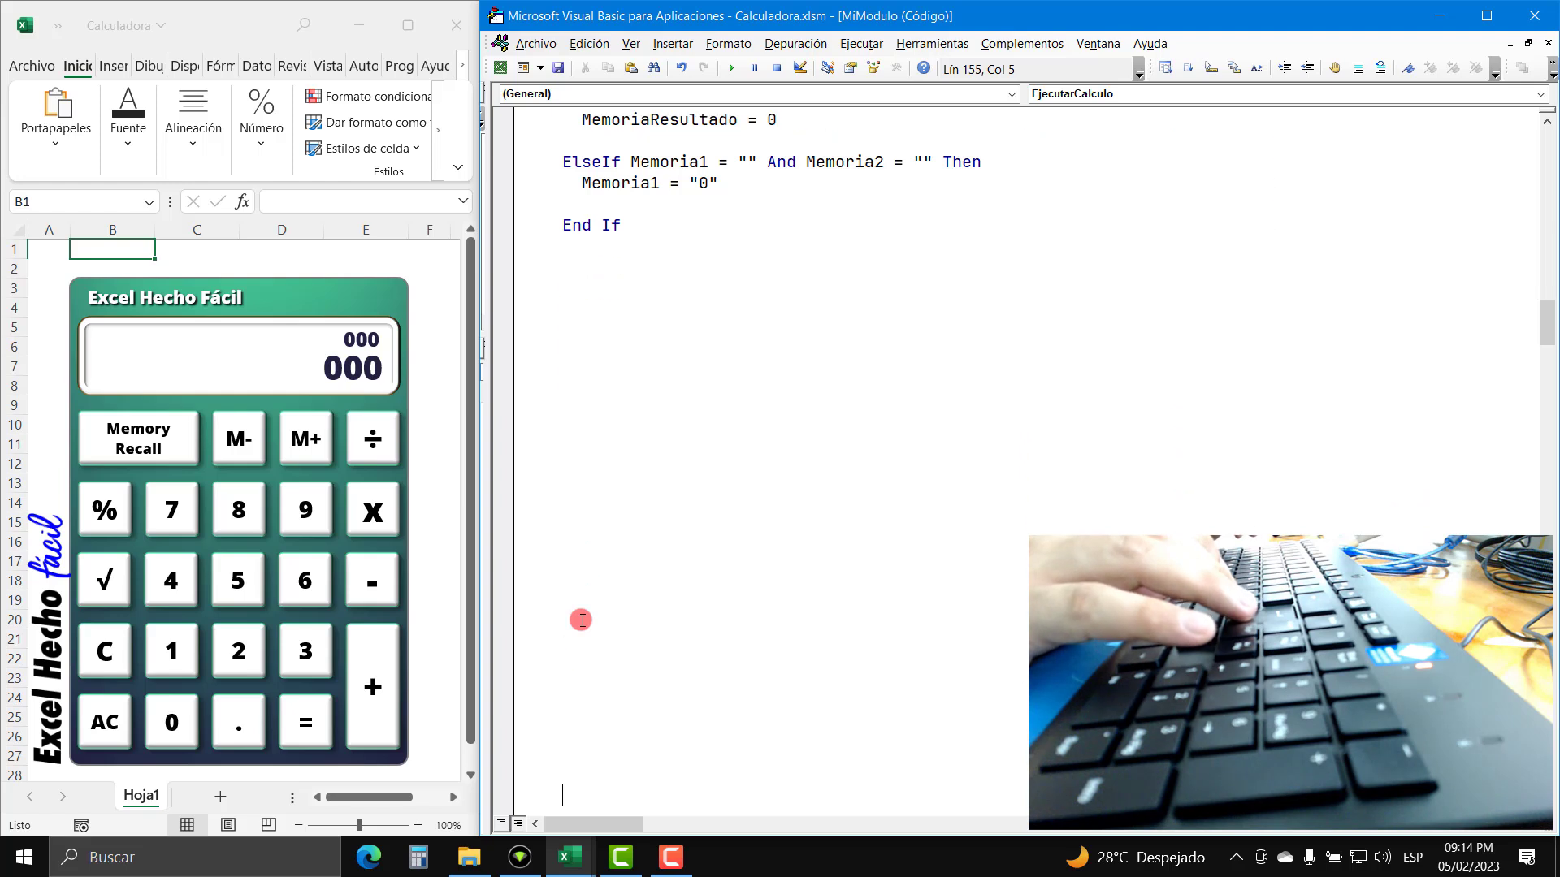
Add the check If Memoria1 = "Error Div Cero" Then
{"action": "type", "text": "if "}
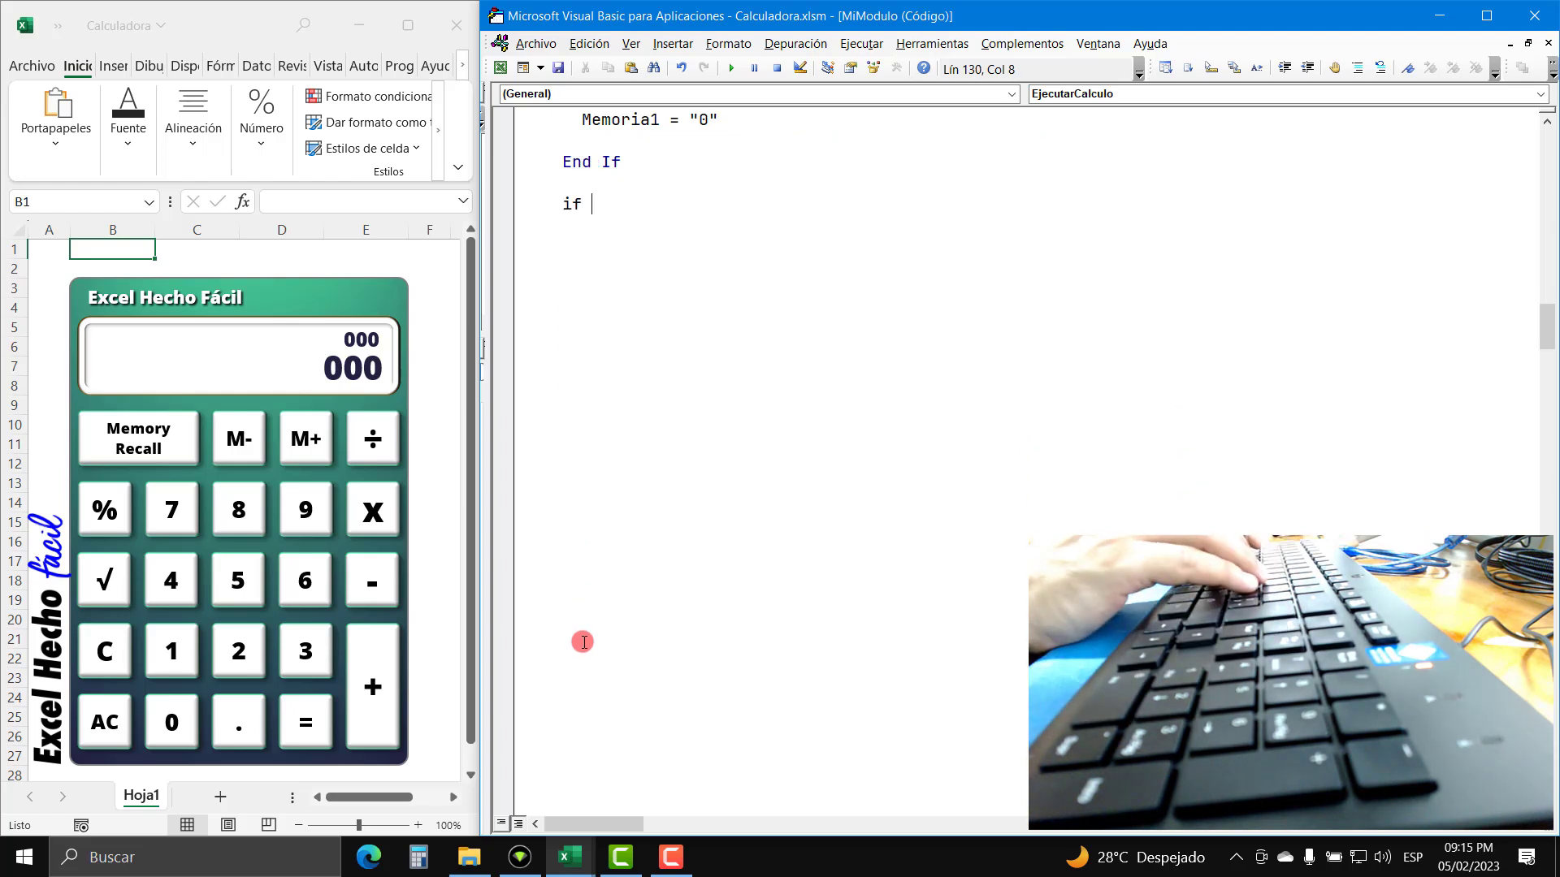
{"action": "type", "text": "memoria"}
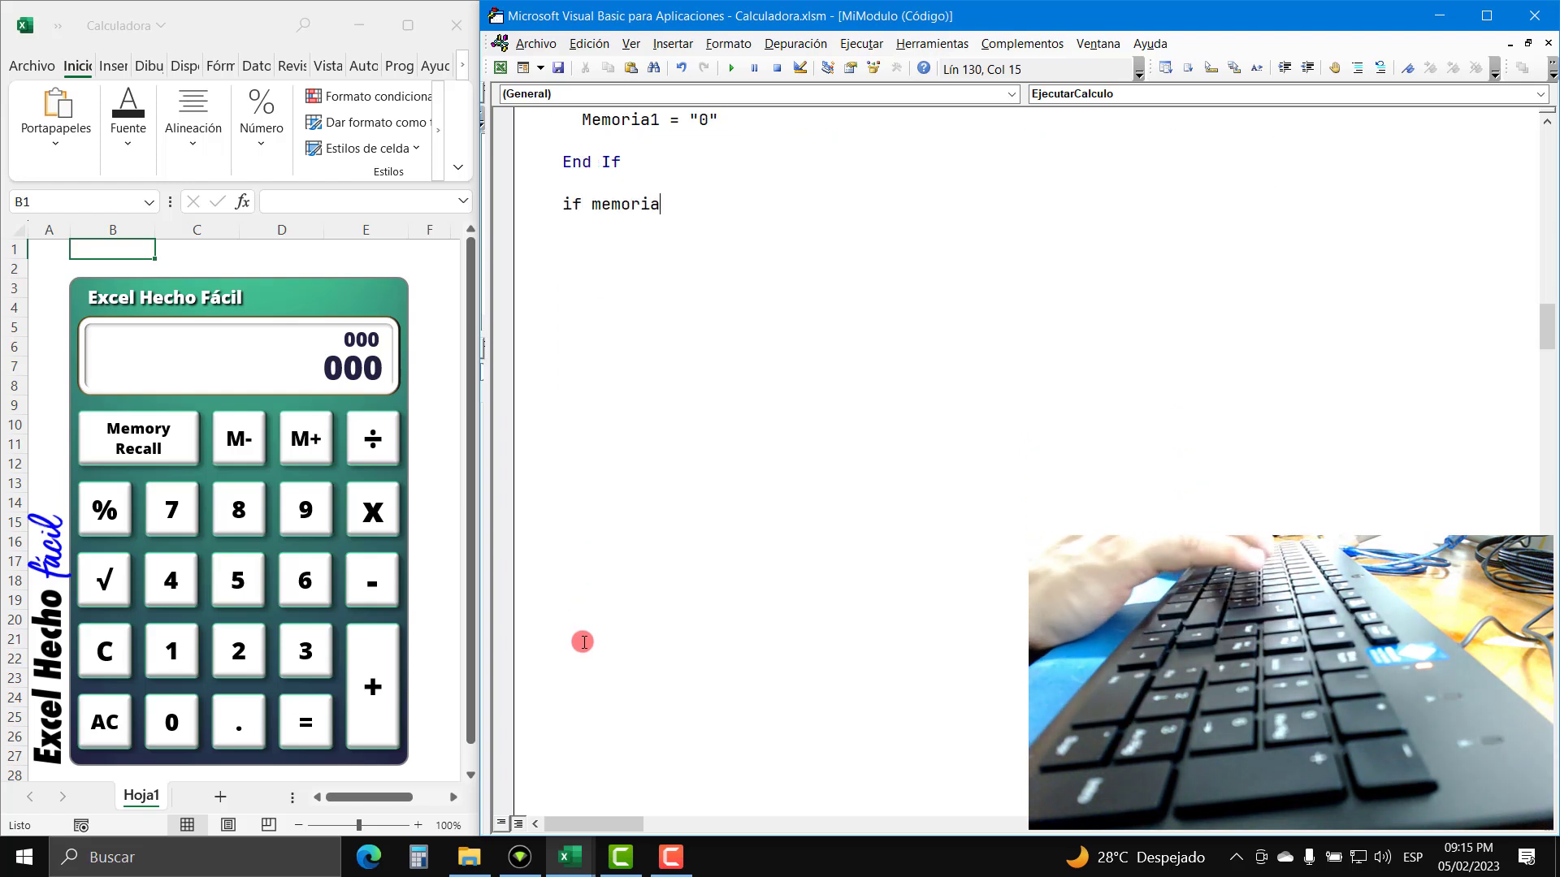
{"action": "type", "text": "1="}
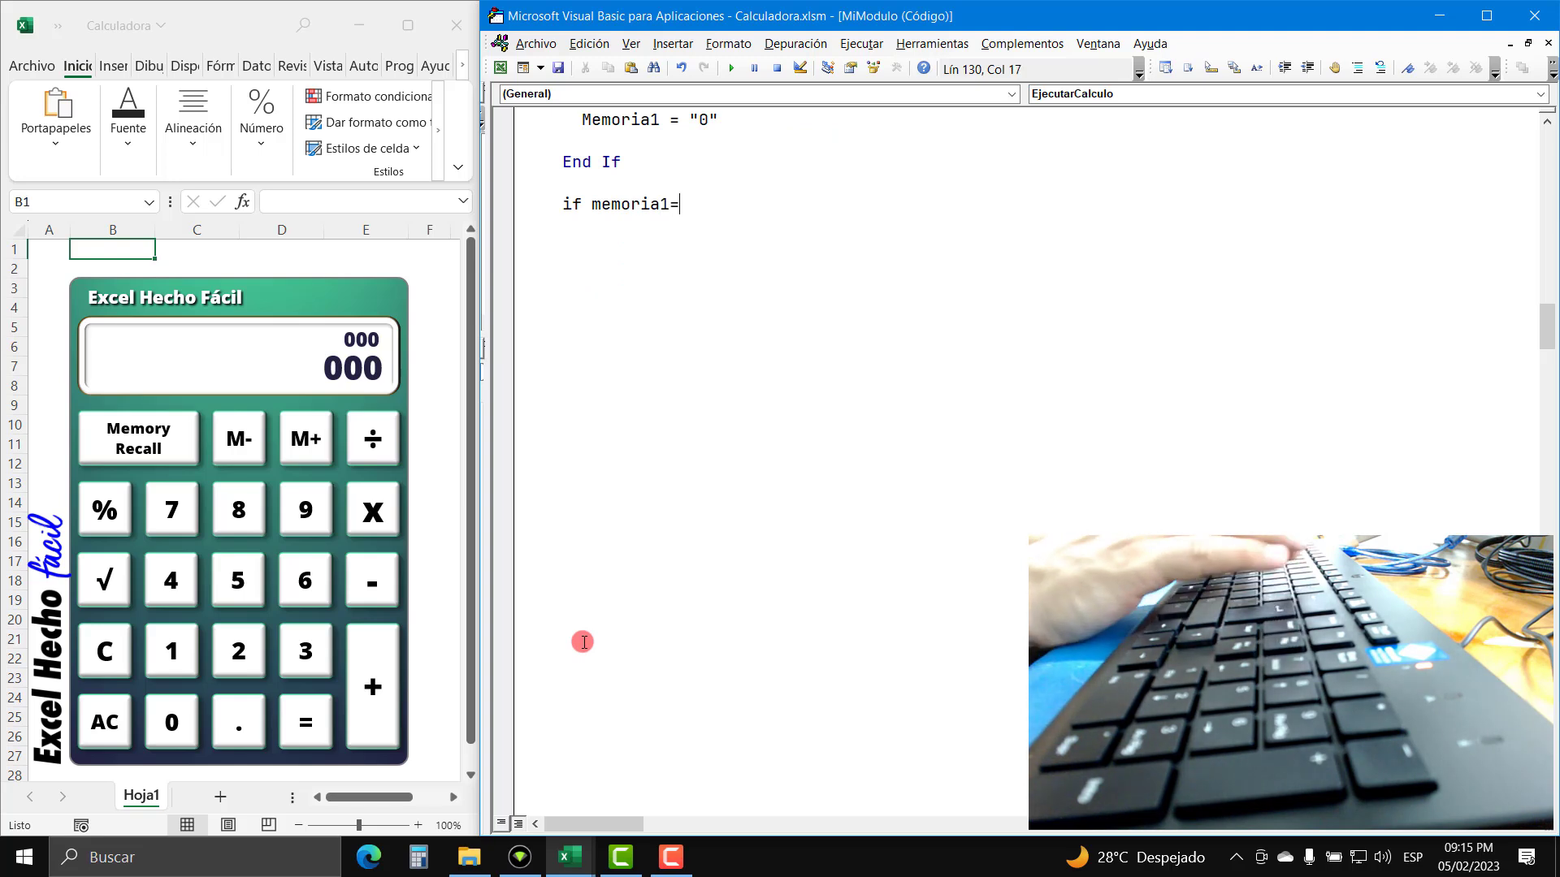
{"action": "type", "text": "\"\""}
{"action": "key", "text": "Left"}
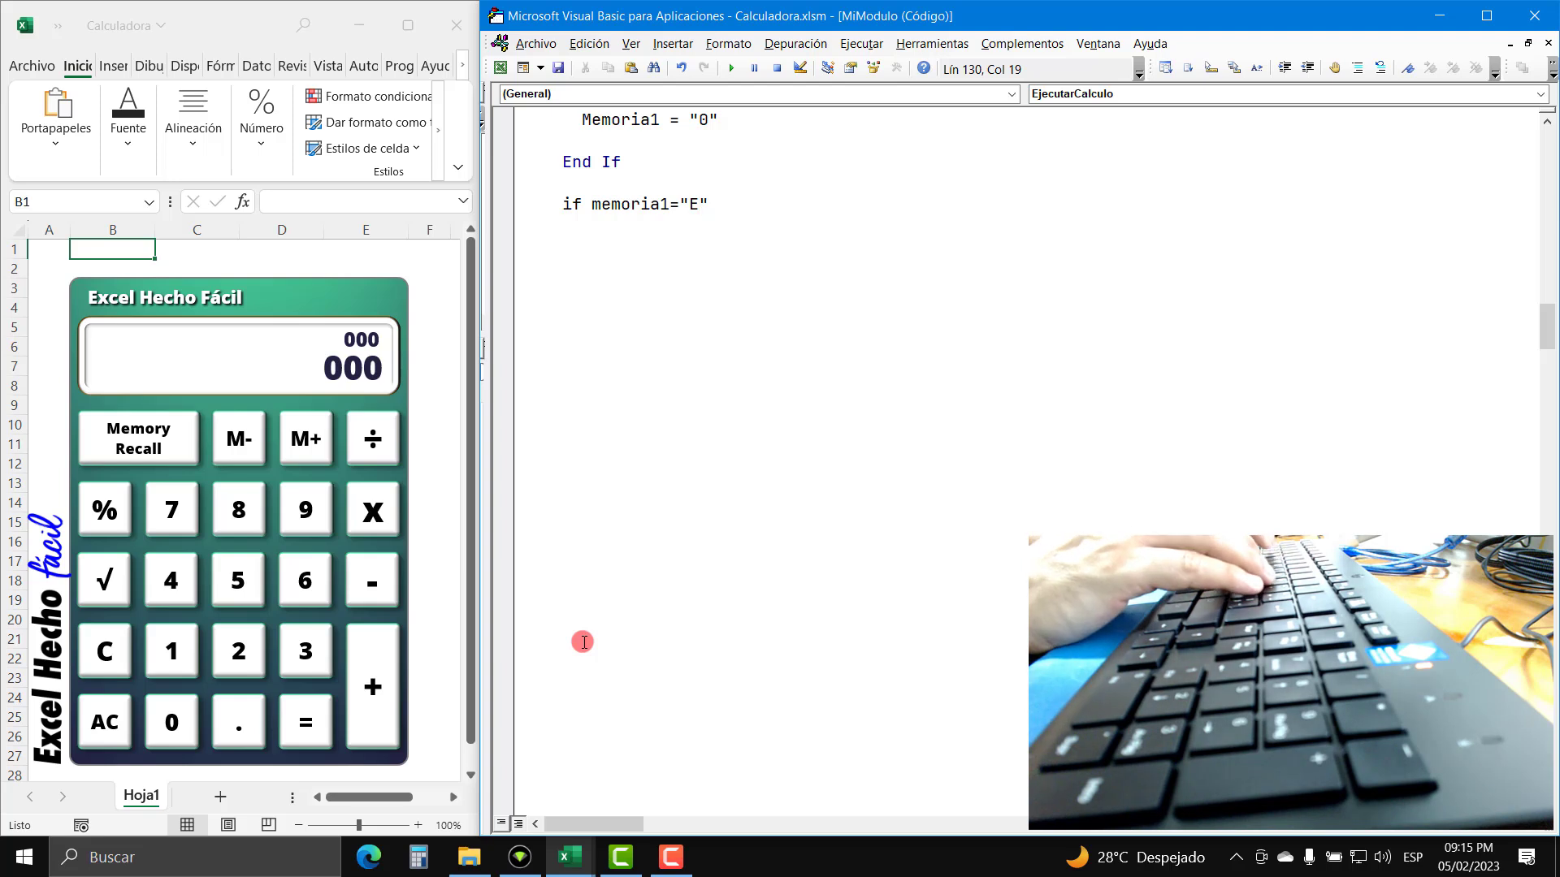
{"action": "key", "text": "BackSpace"}
{"action": "type", "text": "ror "}
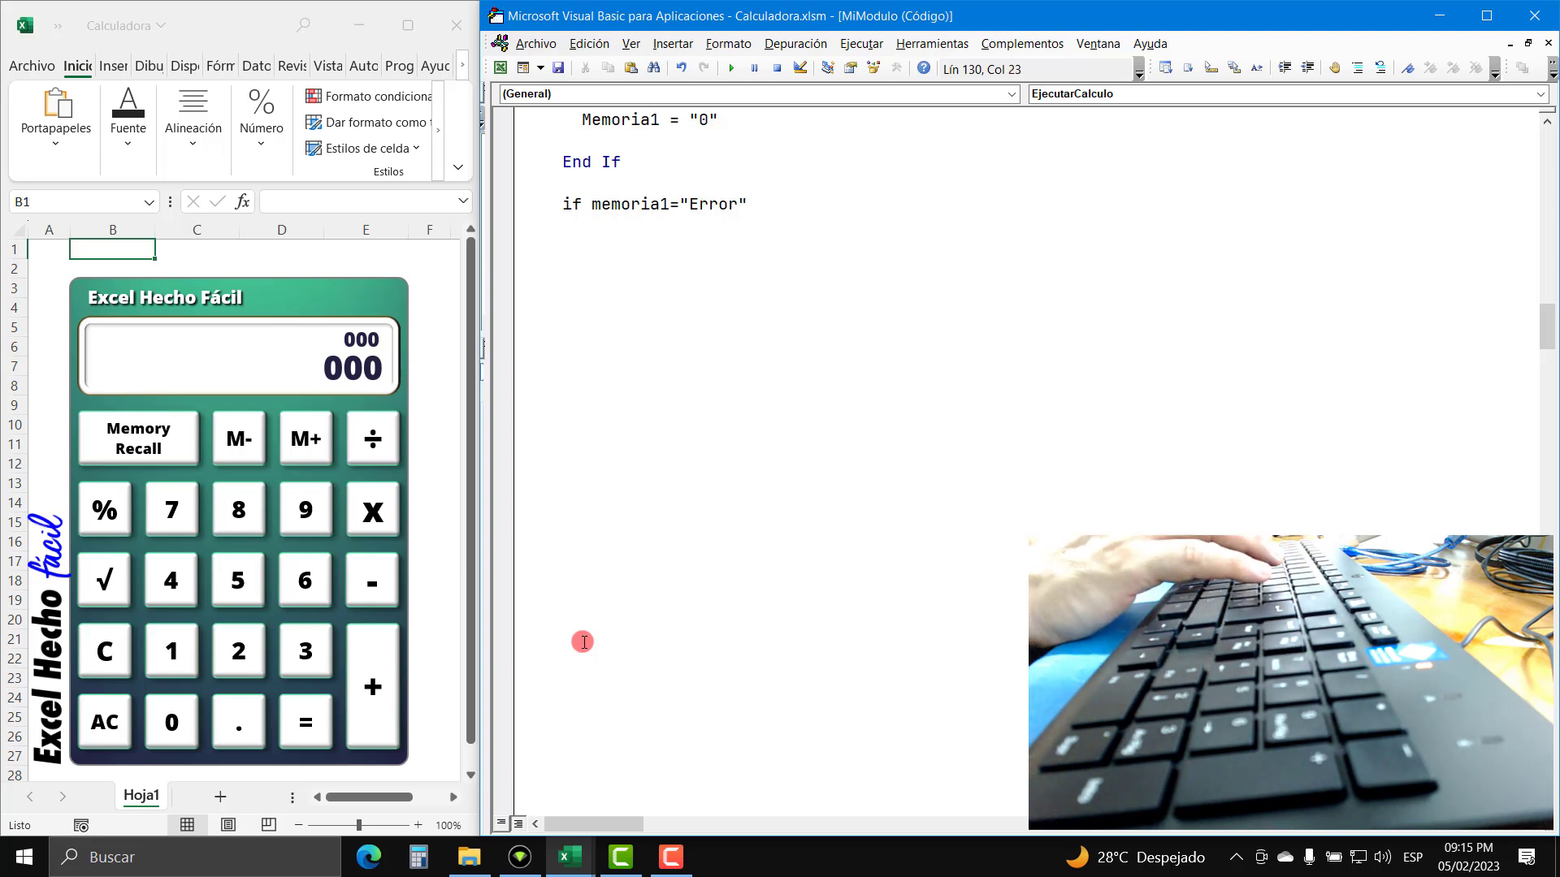
{"action": "type", "text": "Div Cero"}
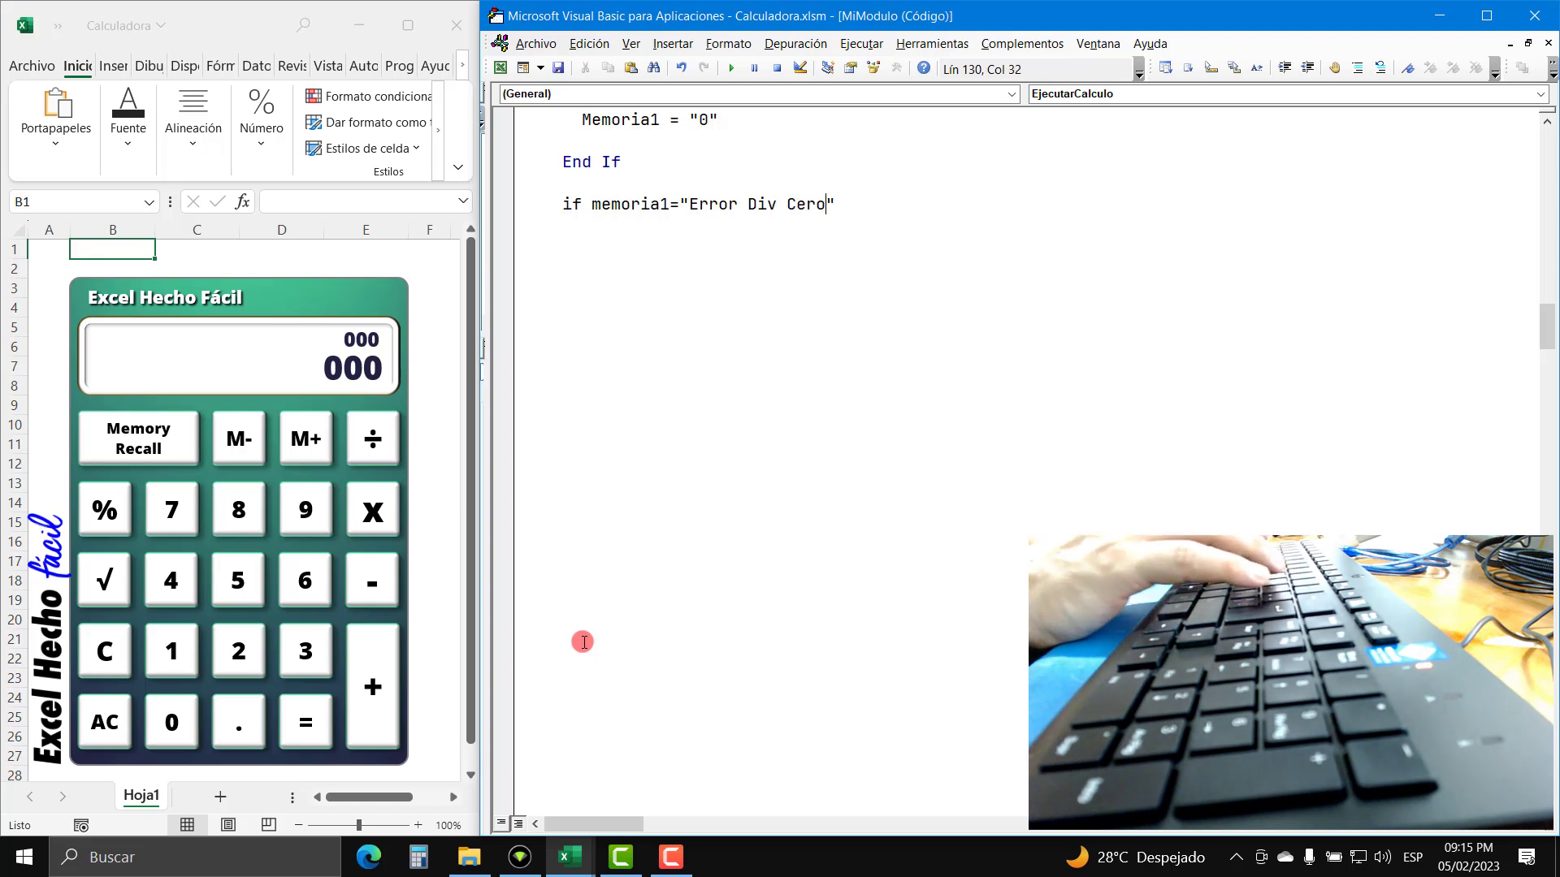
{"action": "key", "text": "End"}
{"action": "type", "text": "Then"}
{"action": "key", "text": "Return"}
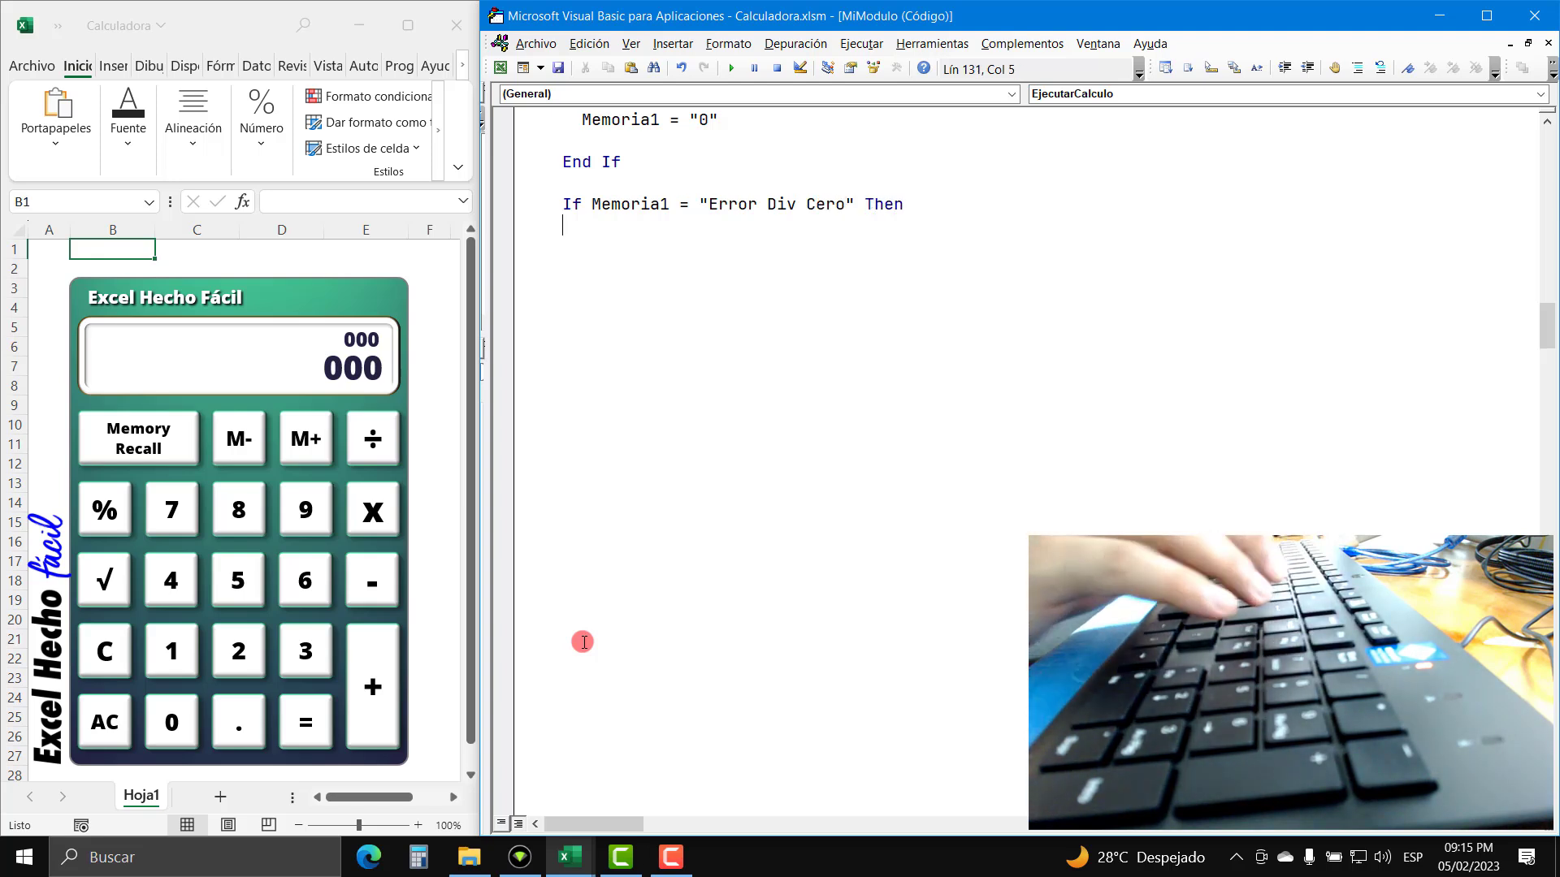
{"action": "key", "text": "Tab"}
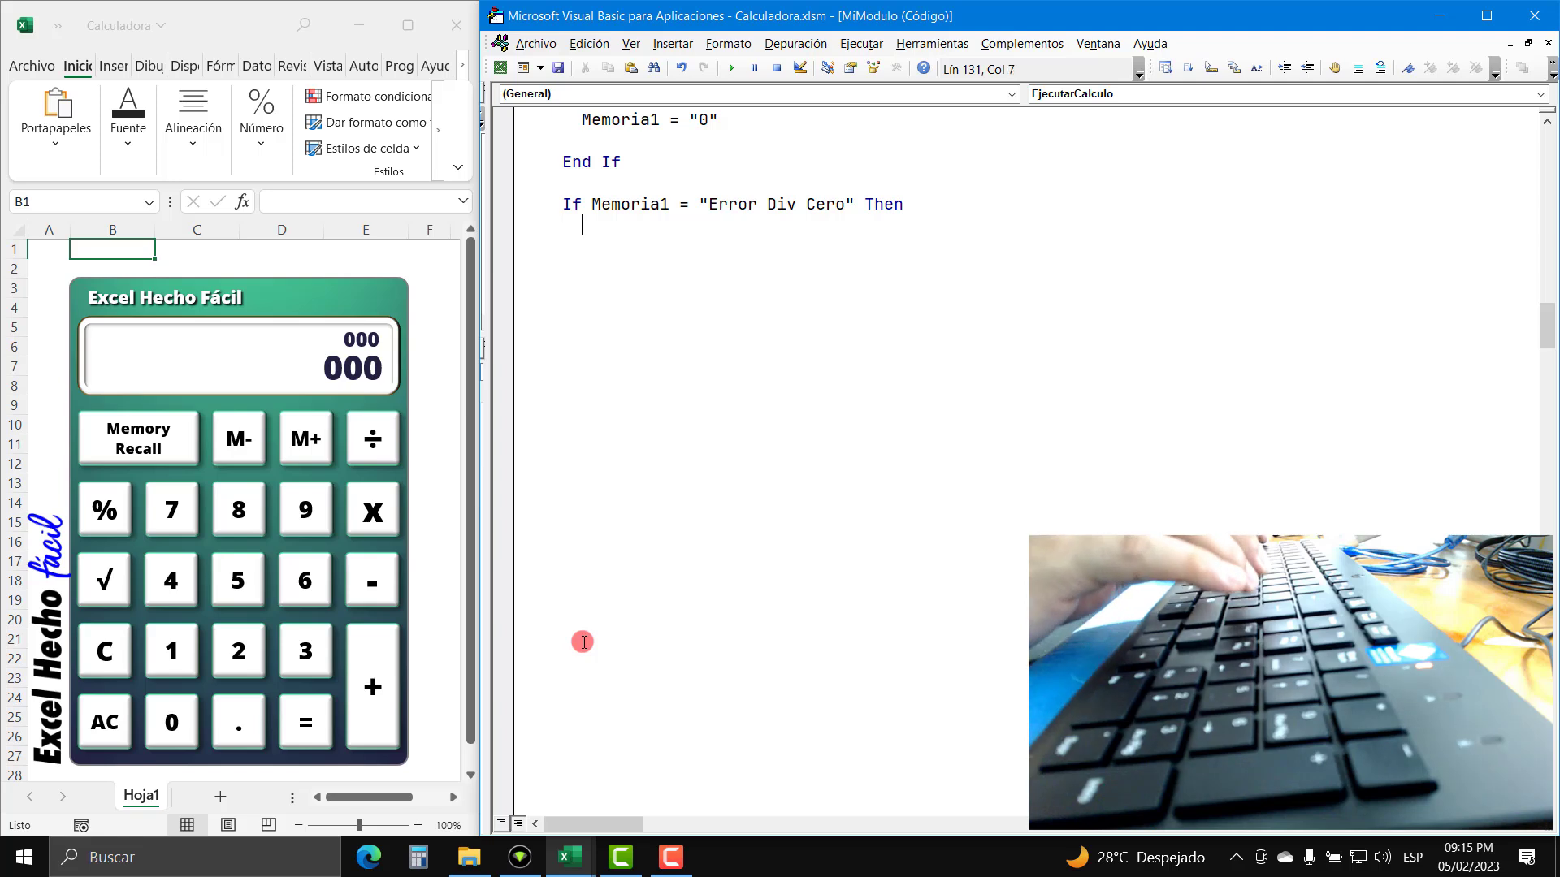
Reset Memoria1, Memoria2 and MemoriaOperador to "" and MemoriaResultado to 0 inside it
{"action": "type", "text": "a1 = "}
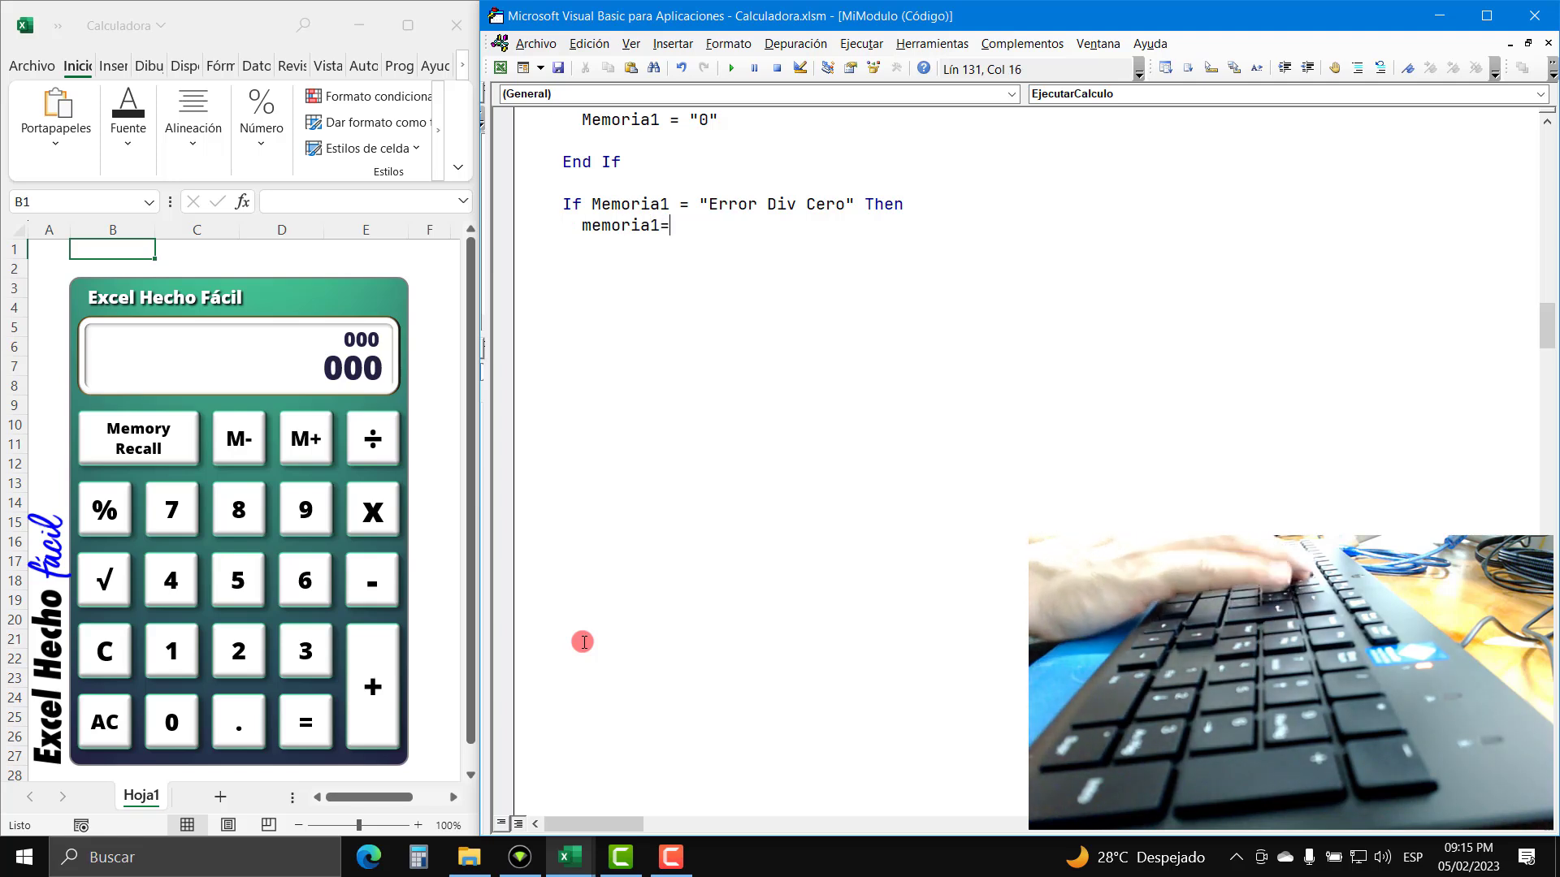
{"action": "type", "text": "\"\""}
{"action": "key", "text": "Return"}
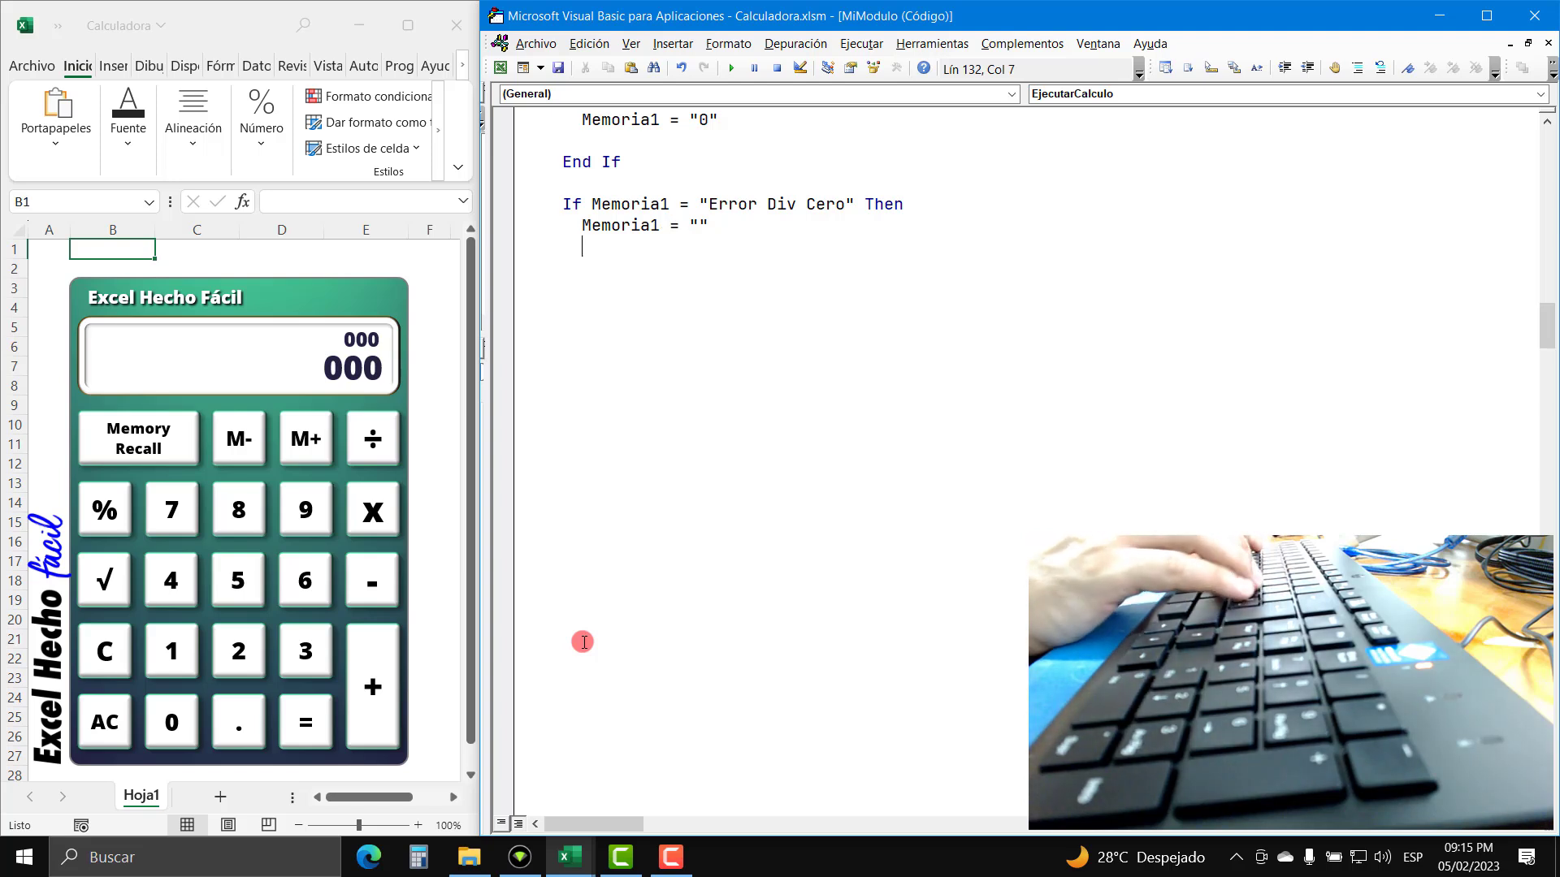
{"action": "type", "text": "Memori"}
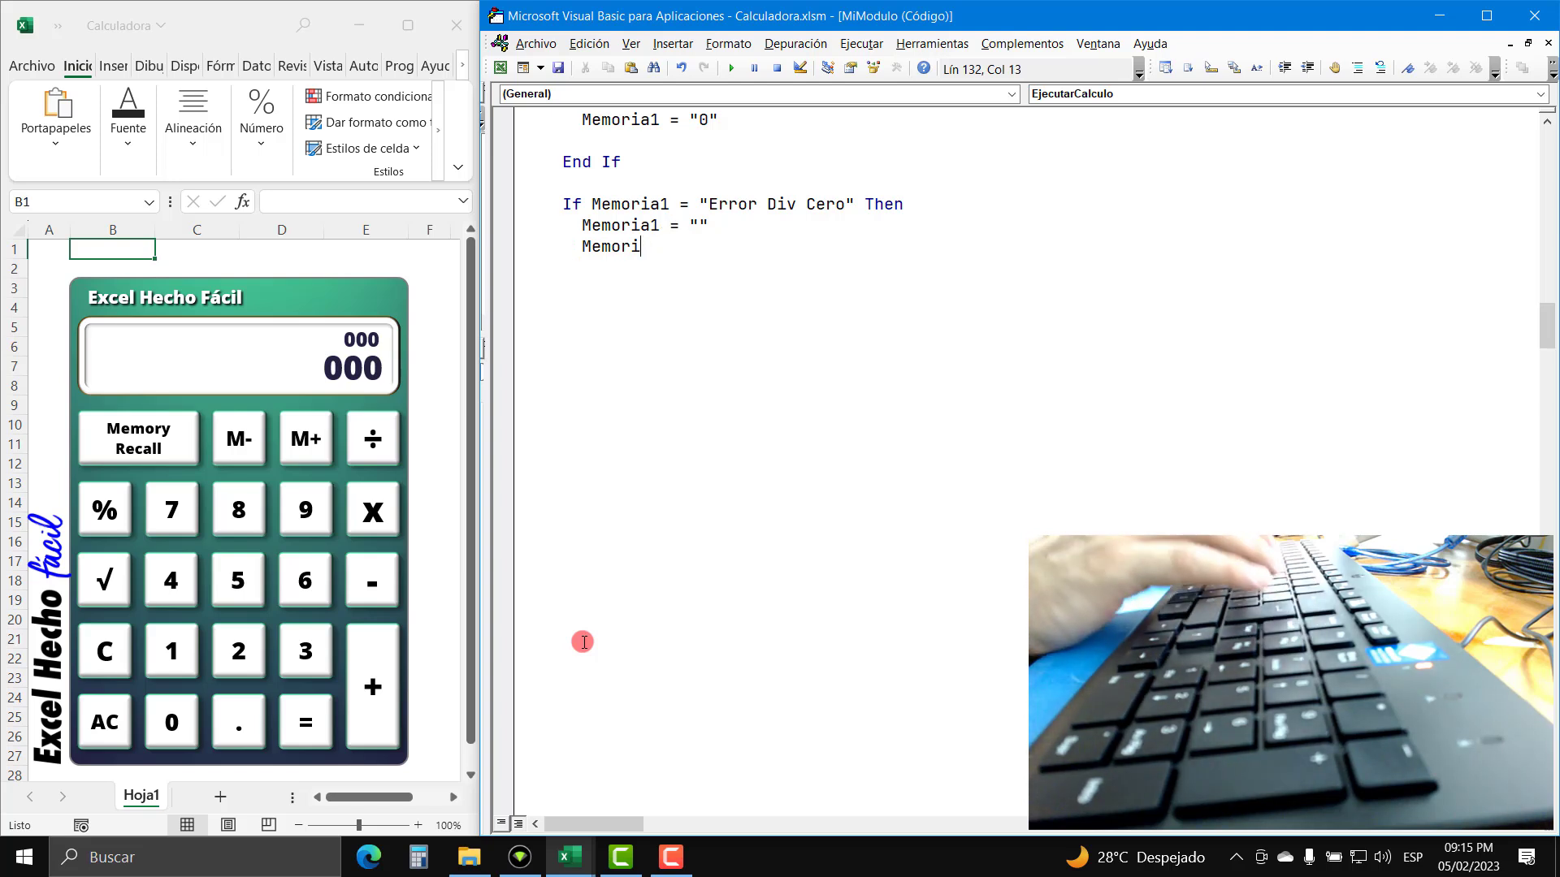
{"action": "type", "text": "a2 = \"\""}
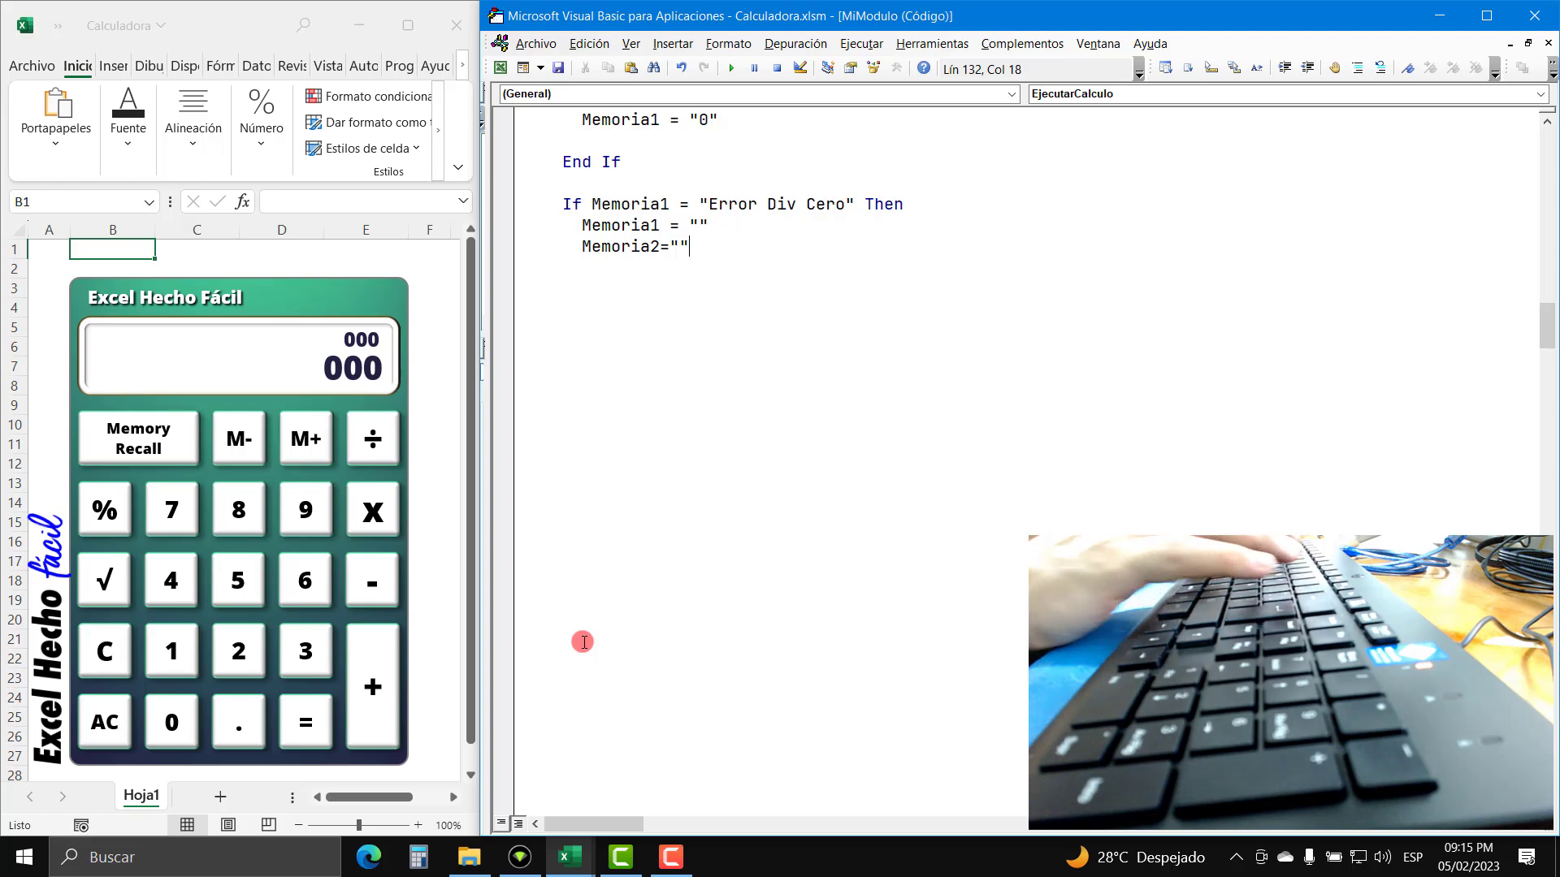
{"action": "key", "text": "Return"}
{"action": "type", "text": "m"}
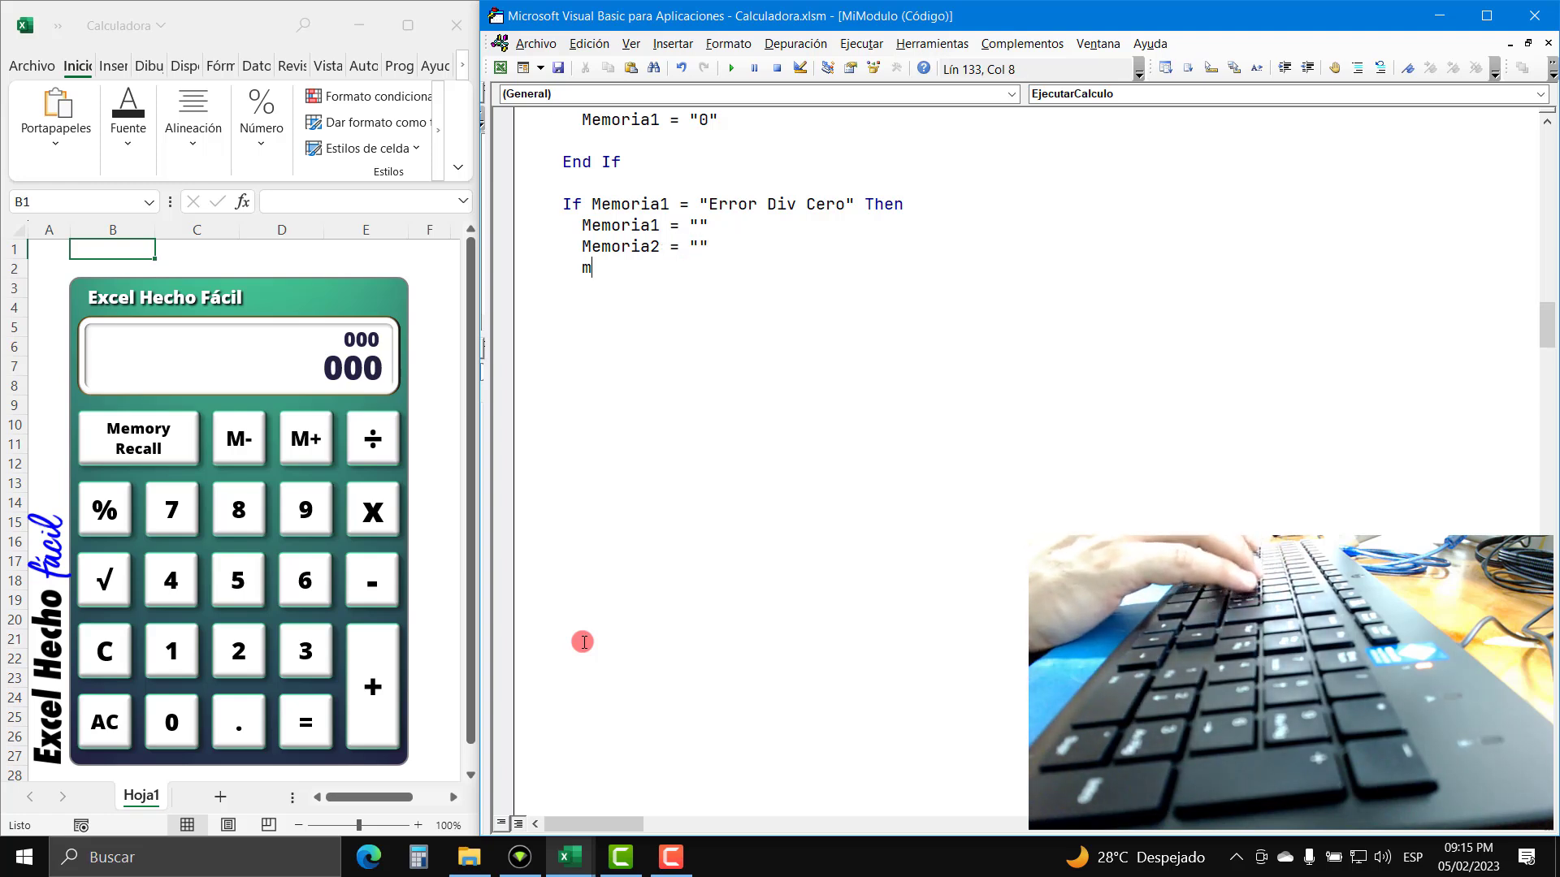
{"action": "type", "text": "emoriaOperador "}
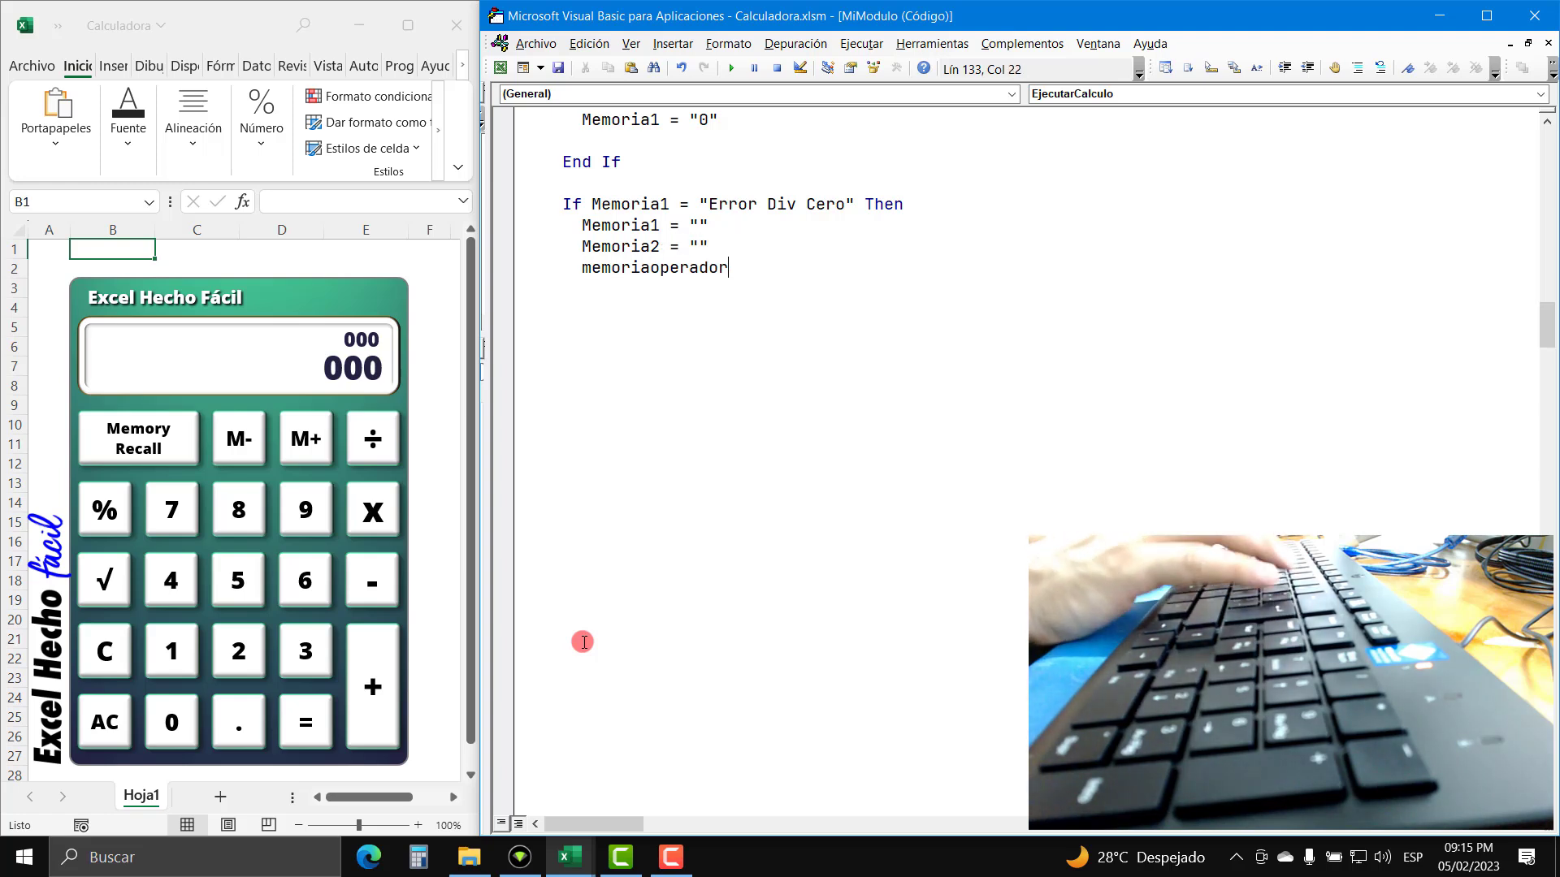
{"action": "type", "text": "= \"\""}
{"action": "key", "text": "Return"}
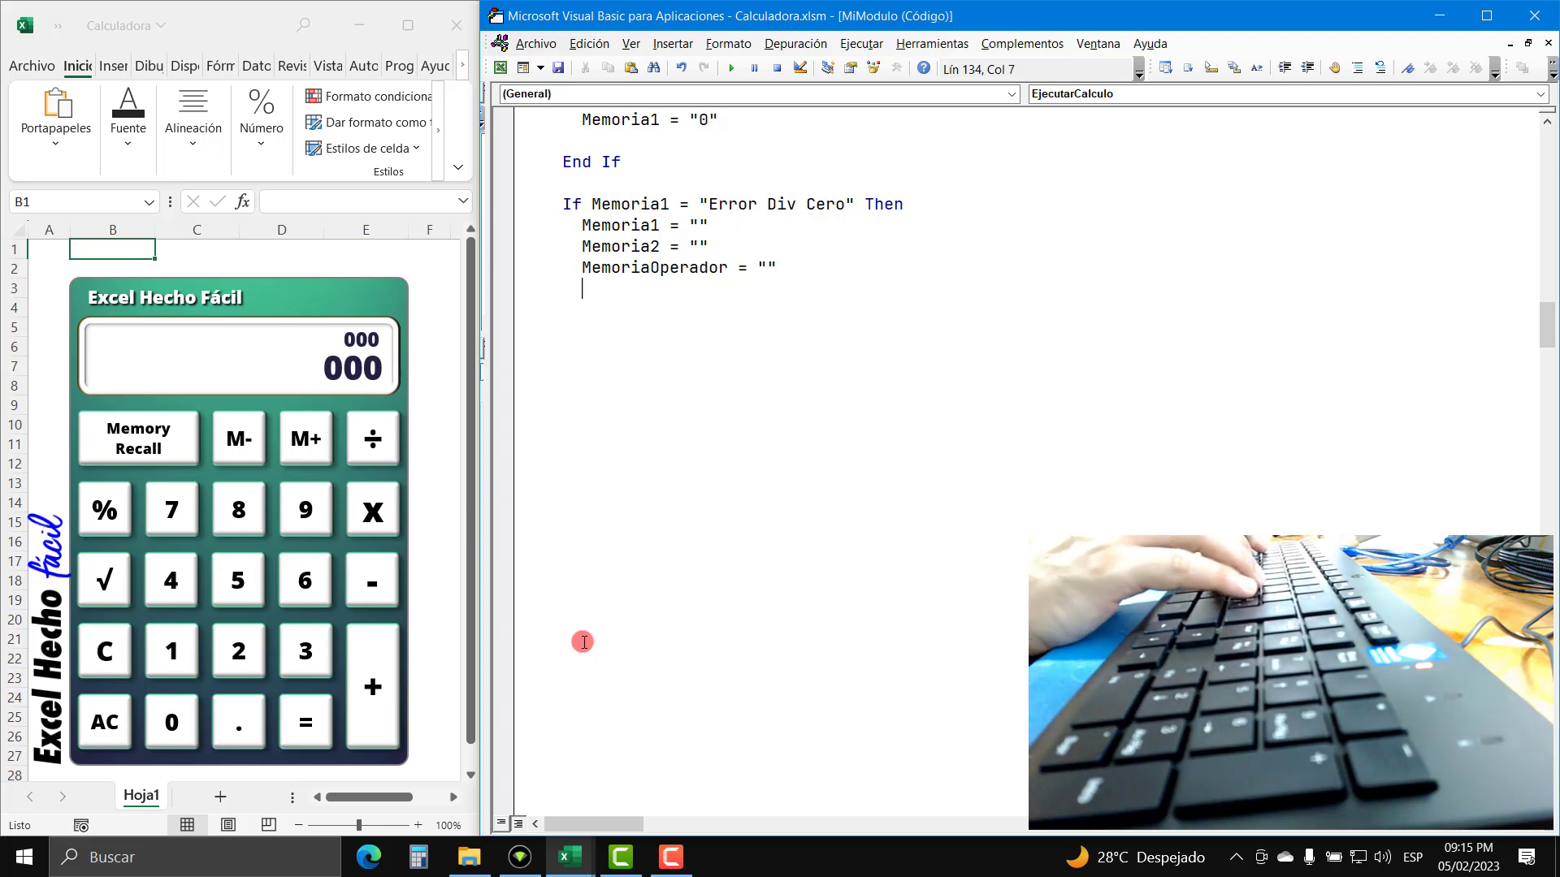
{"action": "type", "text": "memoriare"}
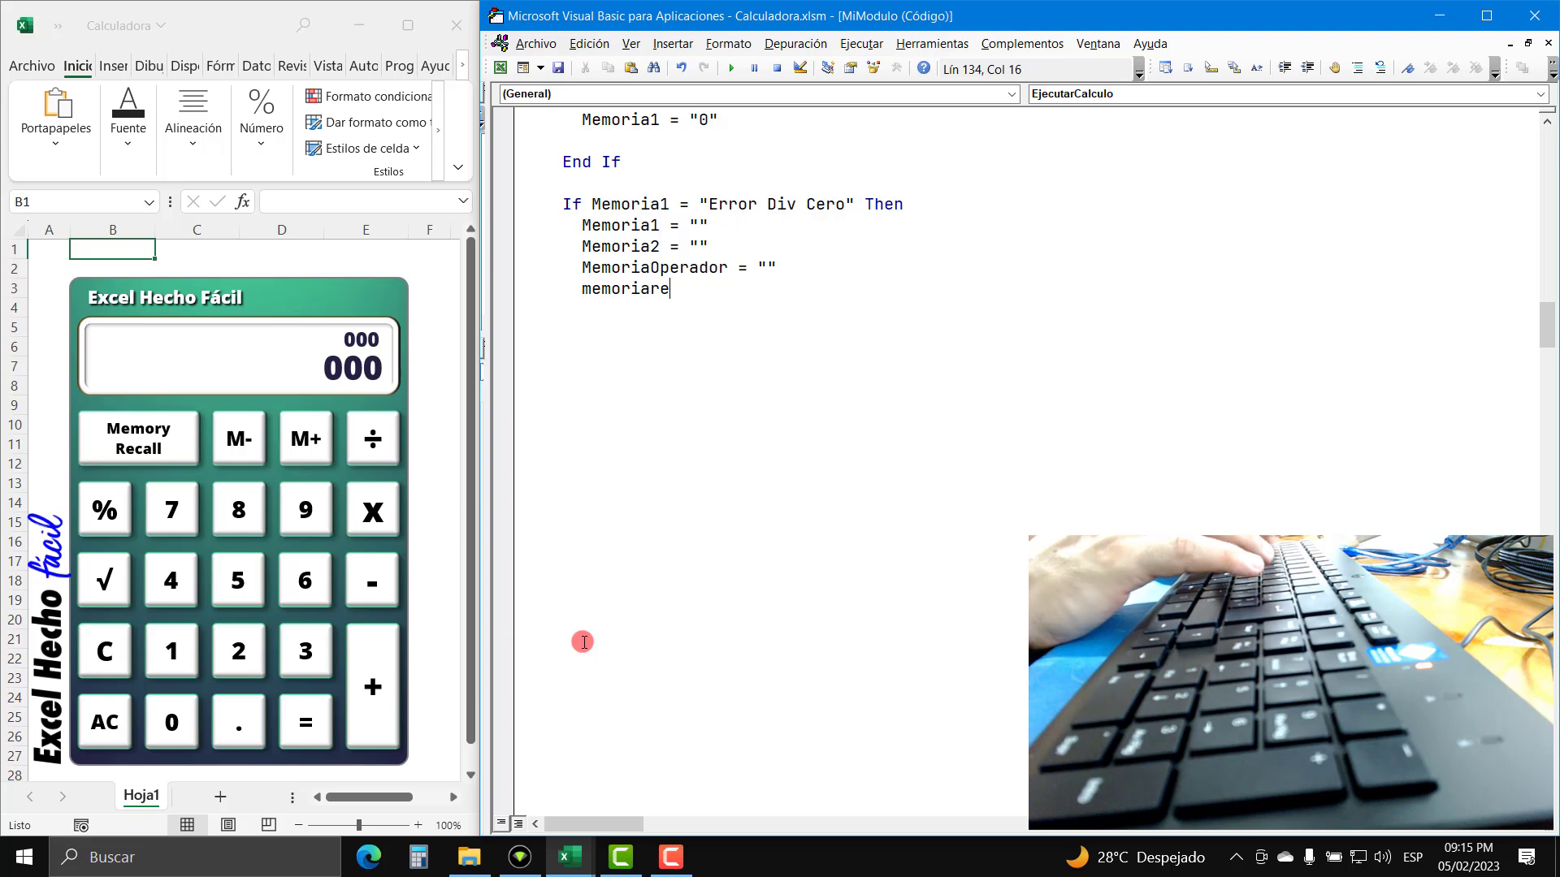
{"action": "type", "text": "sultado="}
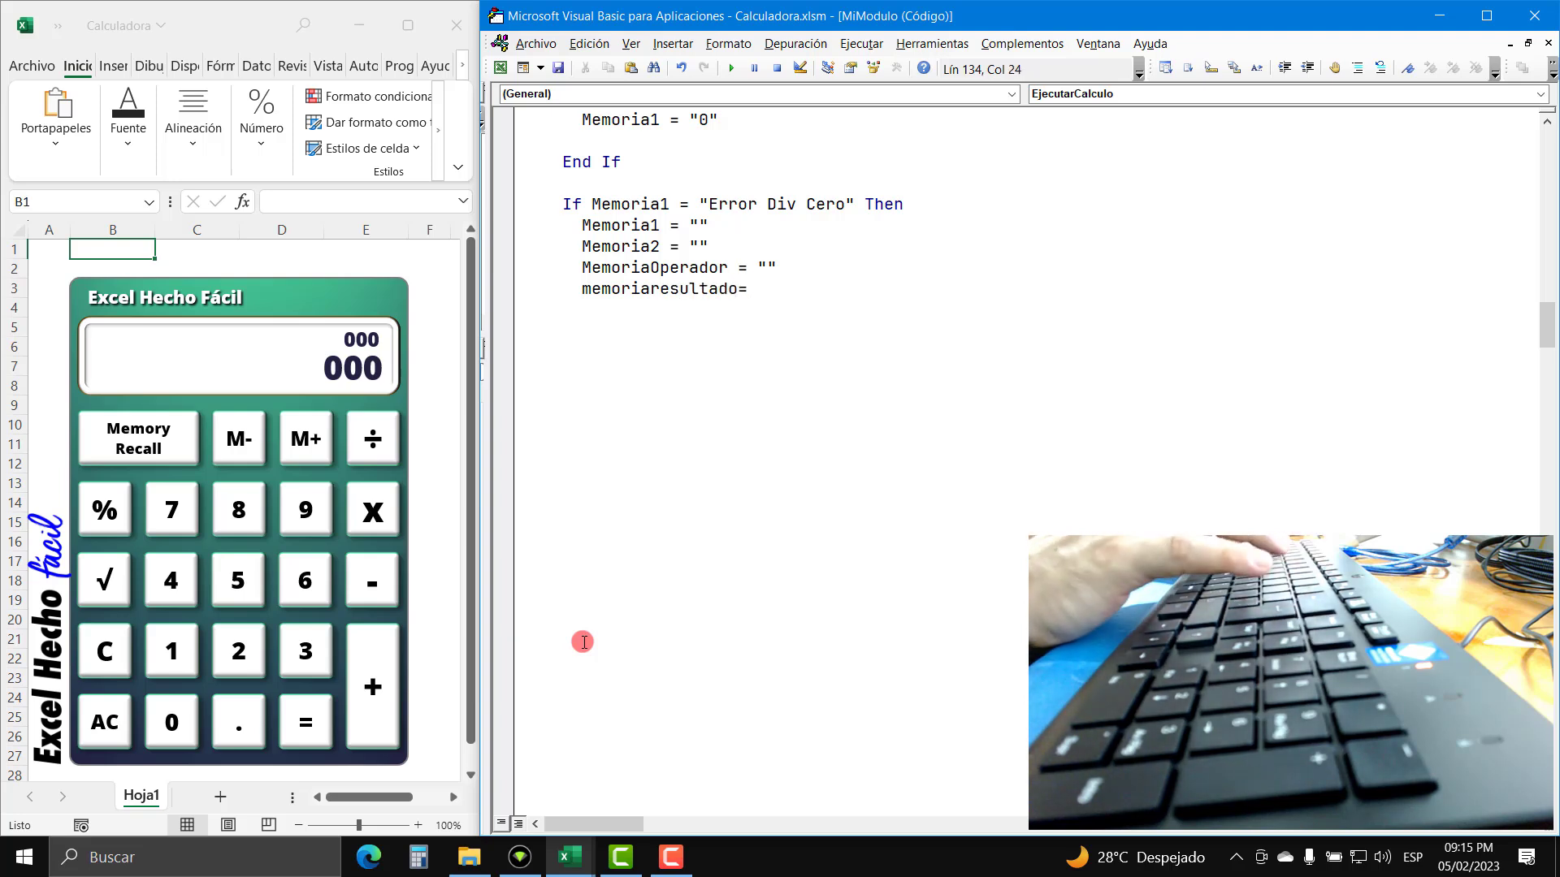
{"action": "type", "text": "0"}
{"action": "key", "text": "Return"}
{"action": "type", "text": "hoja"}
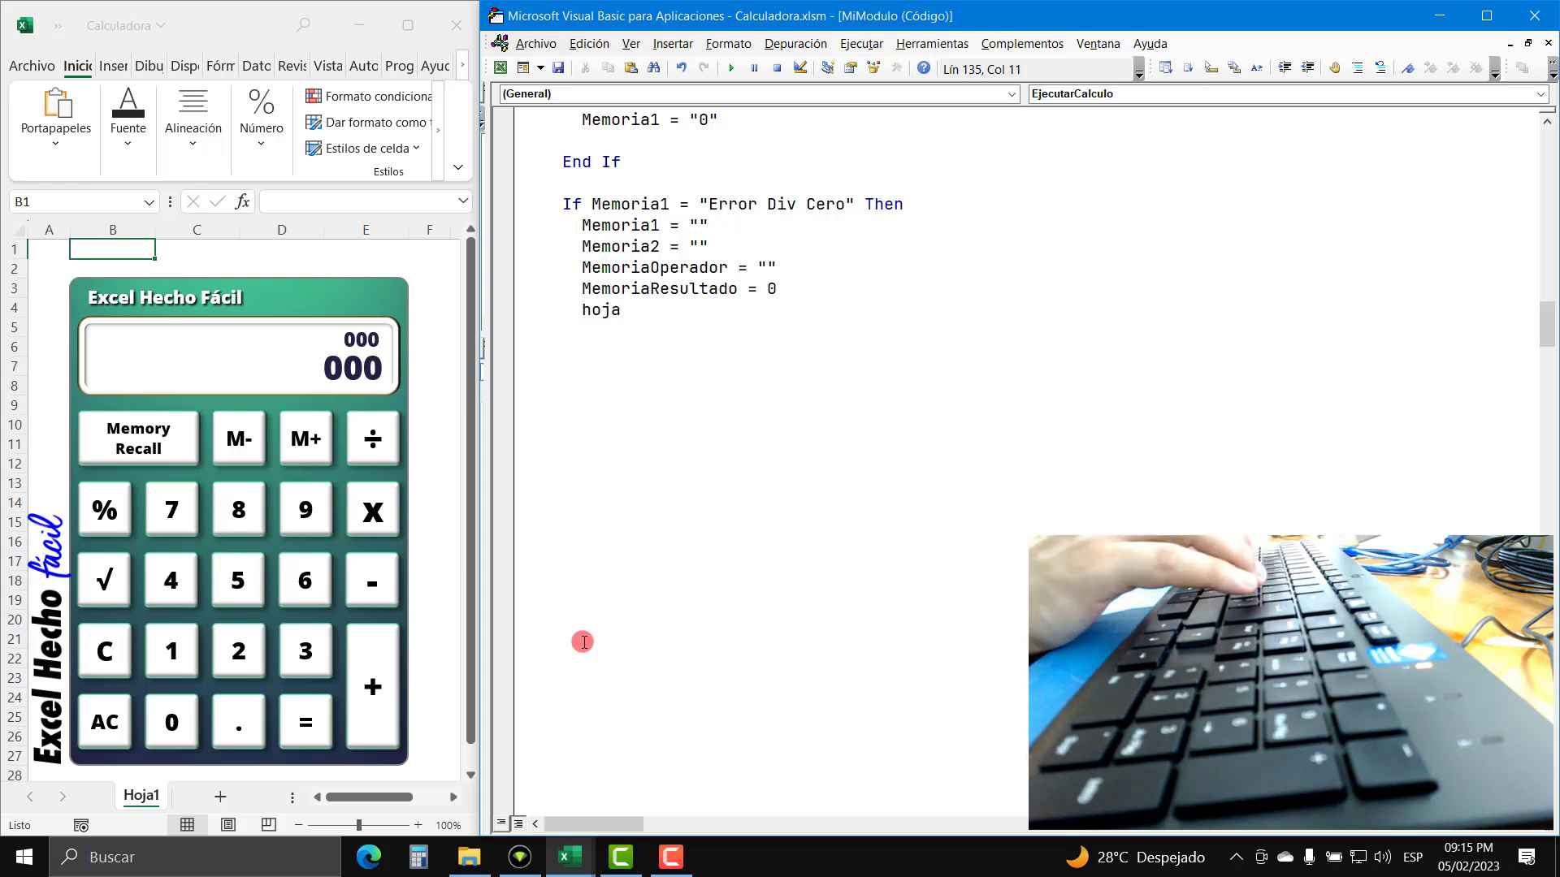
Write Hoja1.Shapes("Pantalla_1").TextFrame2.TextRange.Text = "Error Div Cero" in the error branch
{"action": "type", "text": "1.sa"}
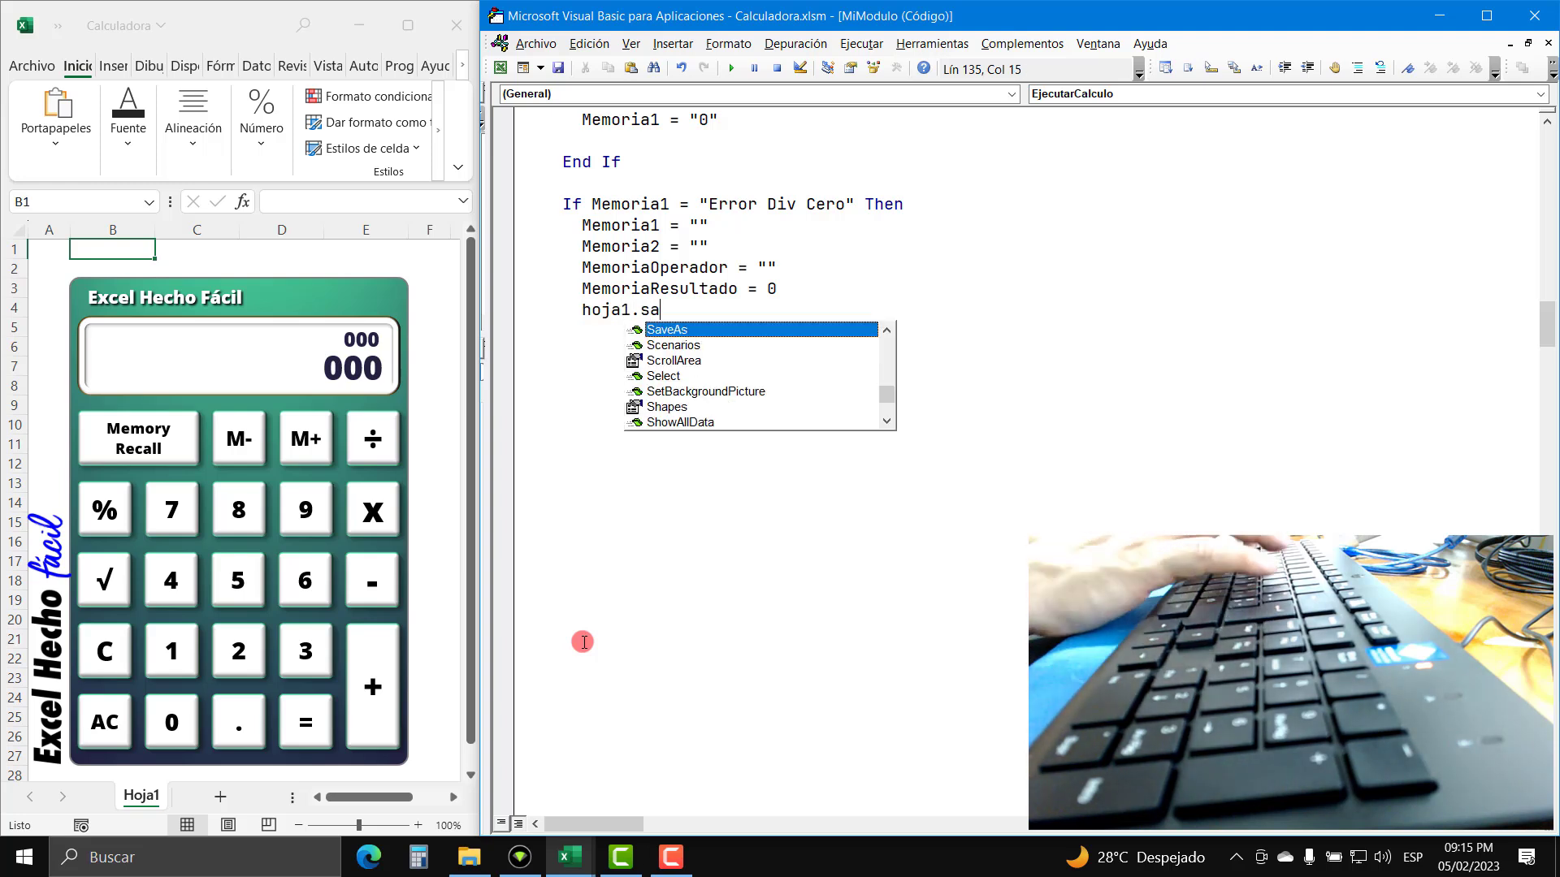
{"action": "key", "text": "BackSpace"}
{"action": "type", "text": "h("}
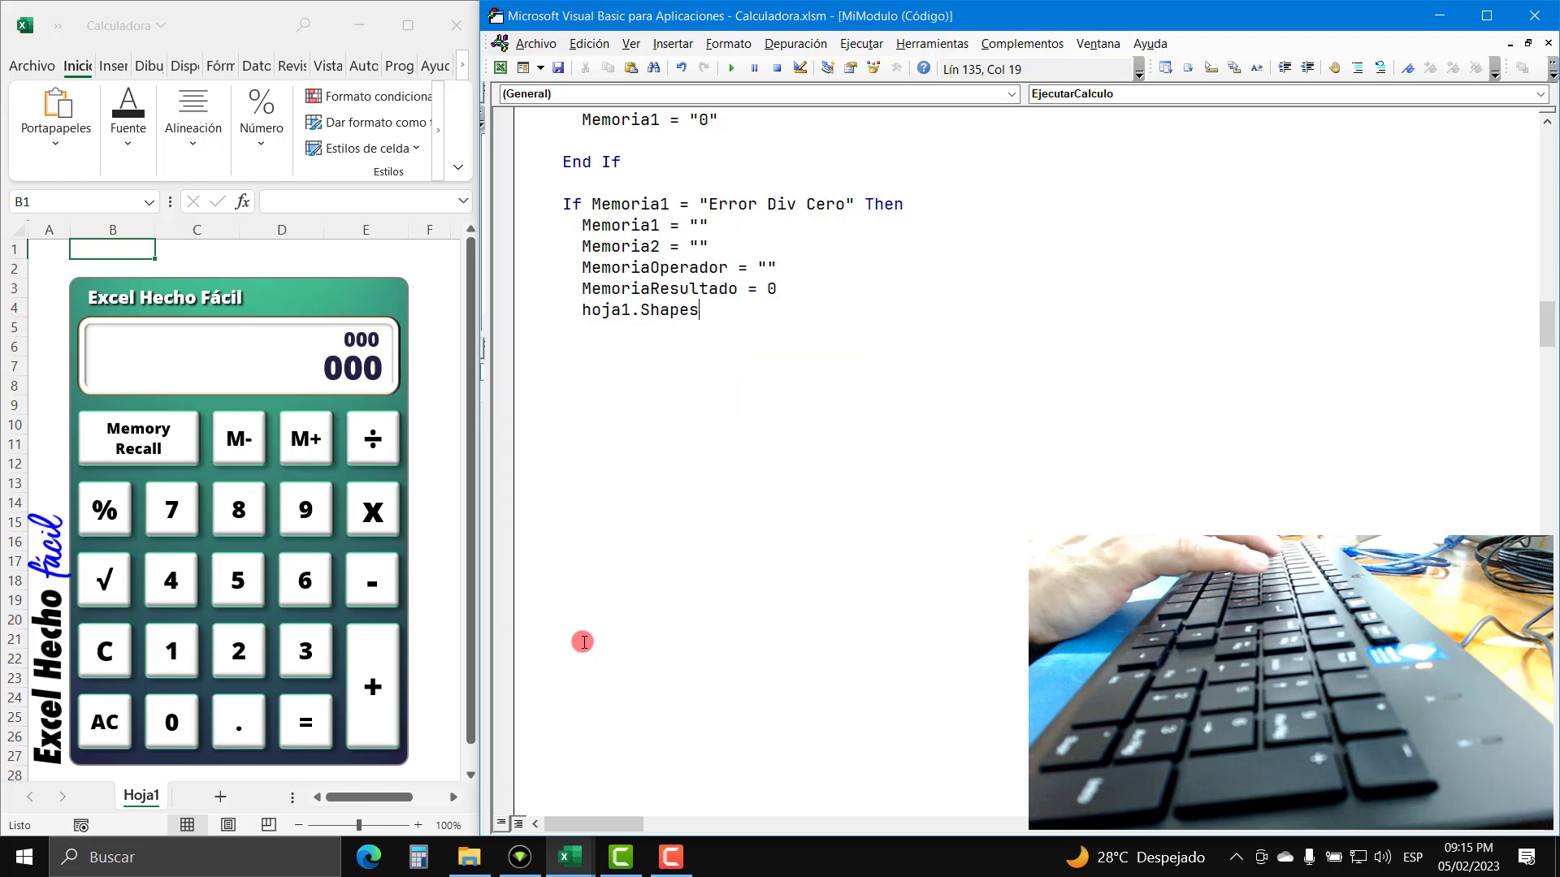
{"action": "type", "text": ")\"\""}
{"action": "key", "text": "Left"}
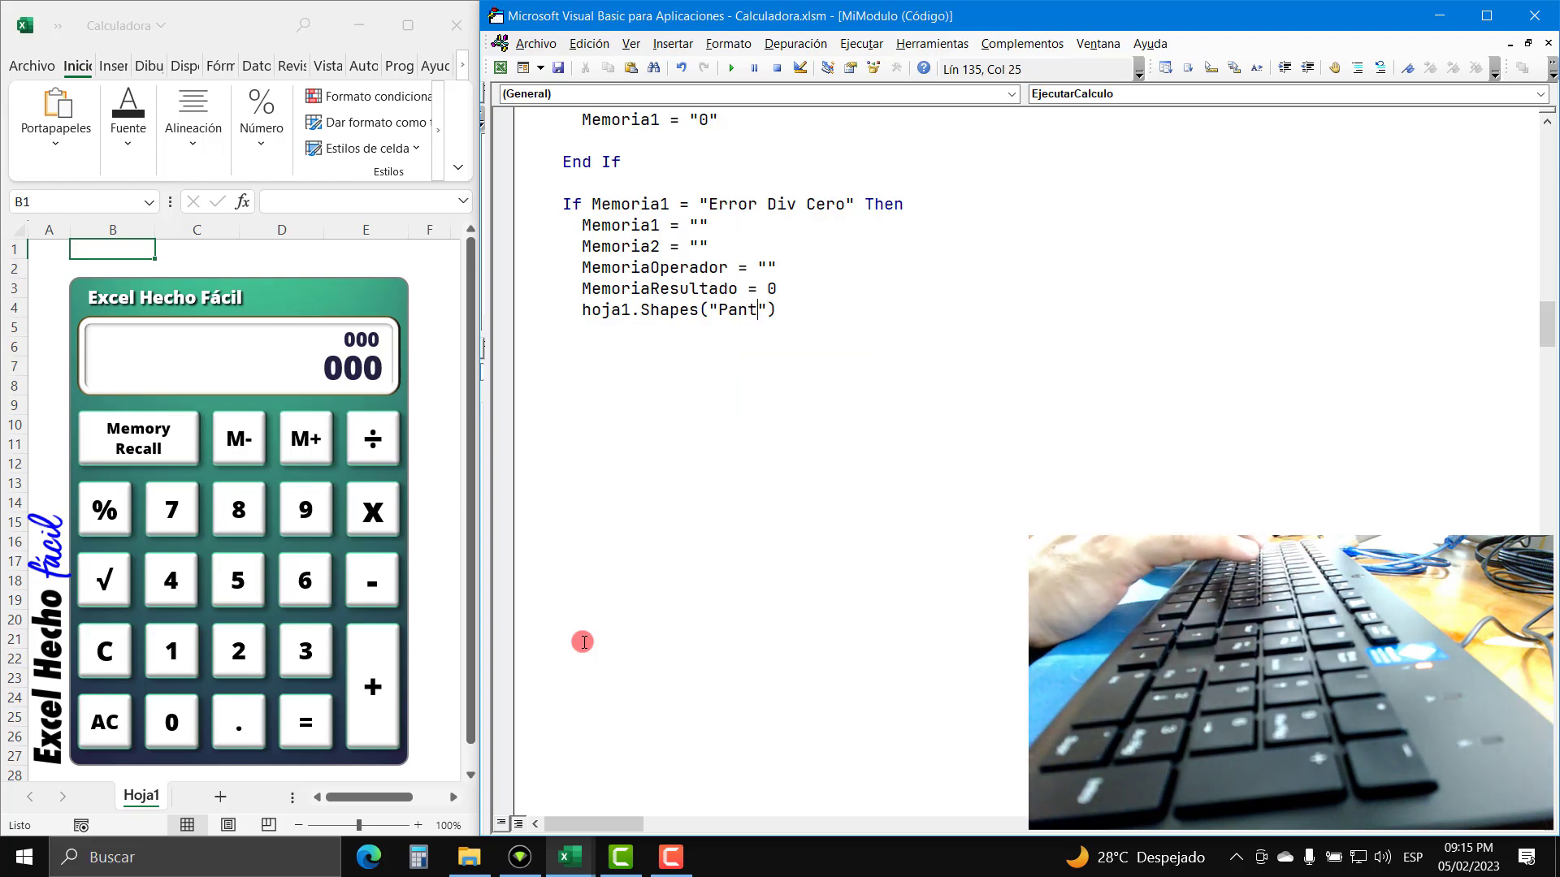
{"action": "type", "text": "alla_"}
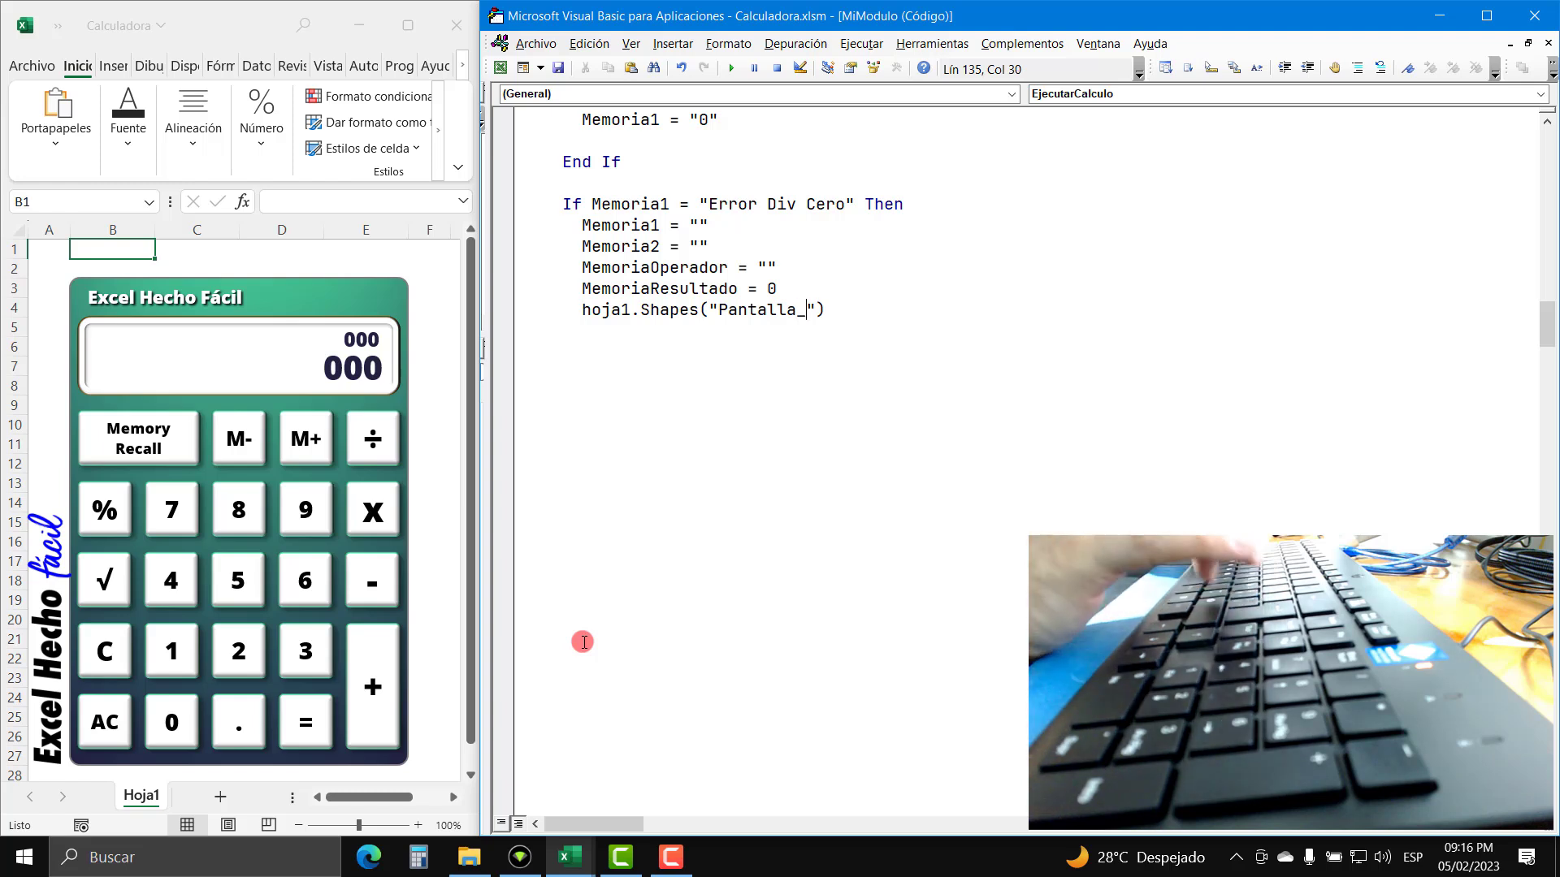
{"action": "type", "text": "1"}
{"action": "key", "text": "End"}
{"action": "type", "text": "te"}
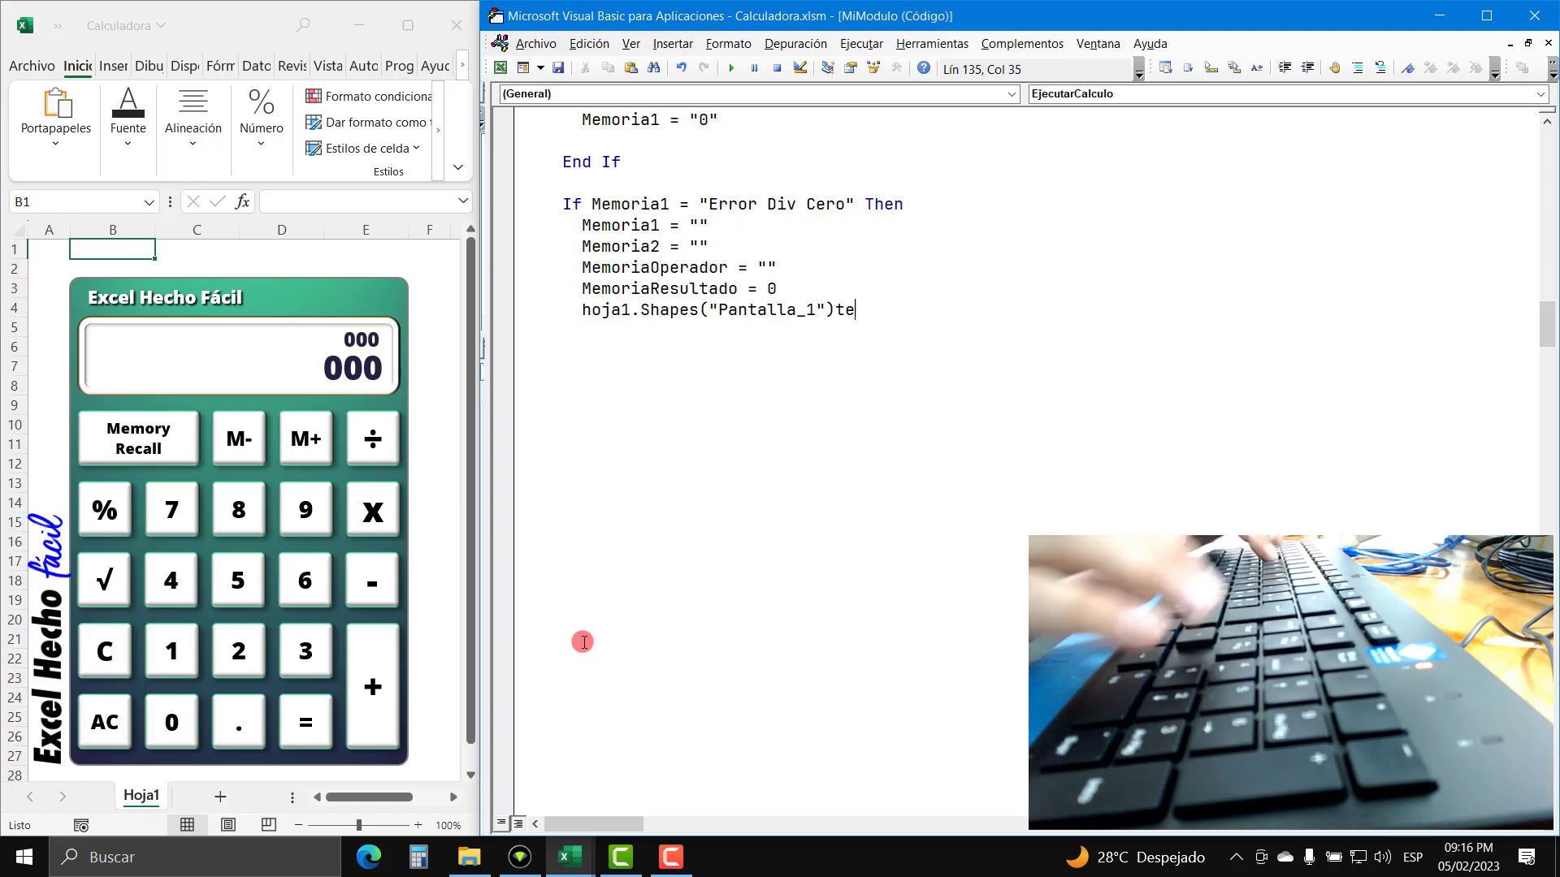
{"action": "key", "text": "BackSpace"}
{"action": "key", "text": "BackSpace"}
{"action": "type", "text": ".te"}
{"action": "key", "text": "Down"}
{"action": "key", "text": "Down"}
{"action": "key", "text": "Tab"}
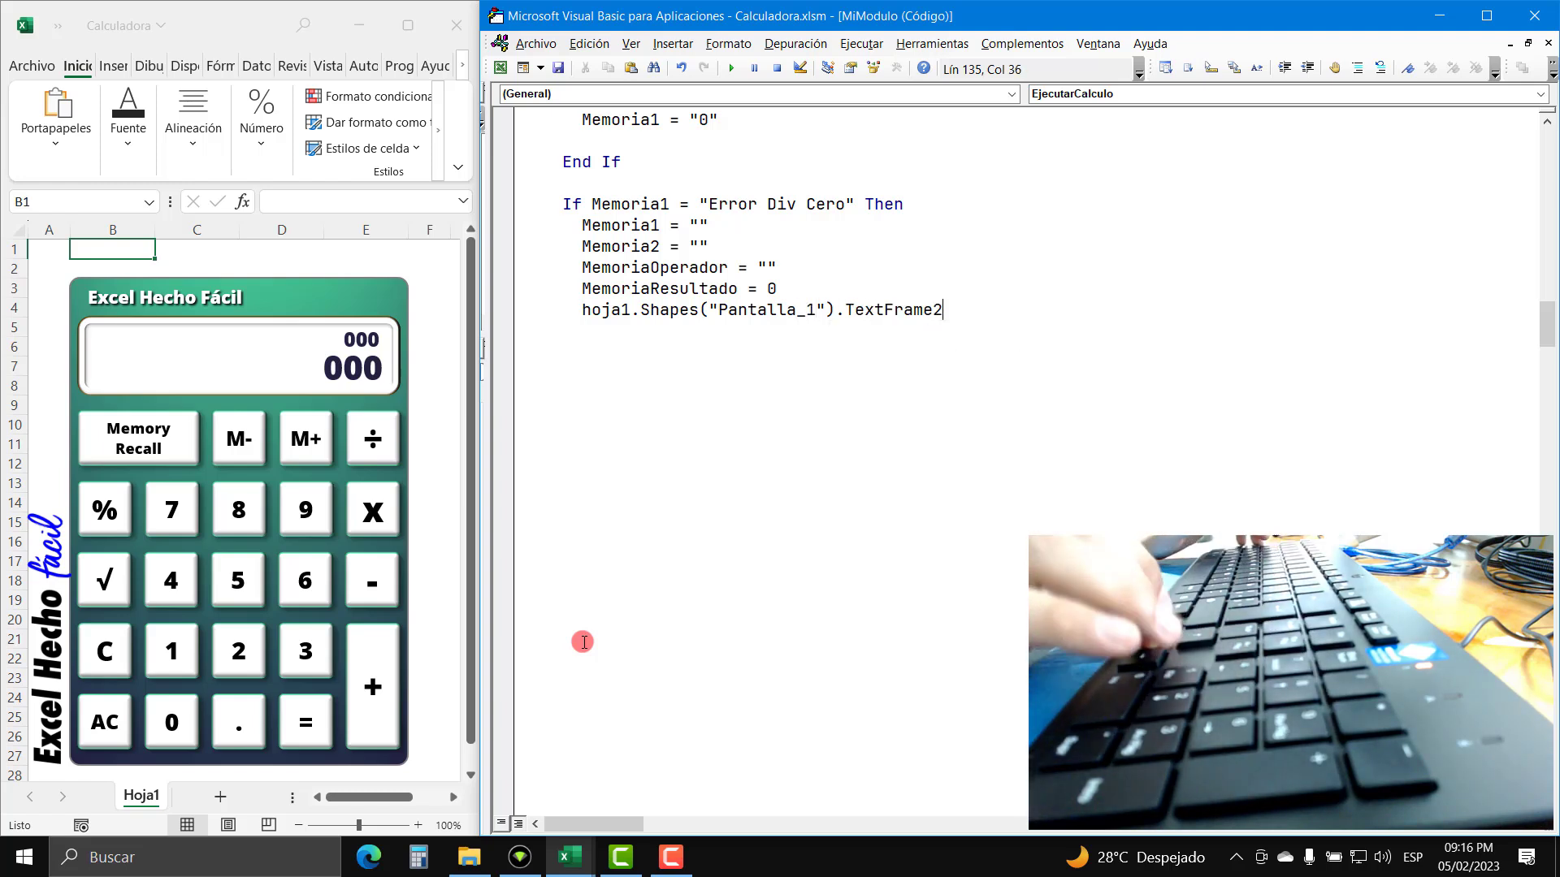
{"action": "type", "text": ".te"}
{"action": "key", "text": "Tab"}
{"action": "type", "text": "."}
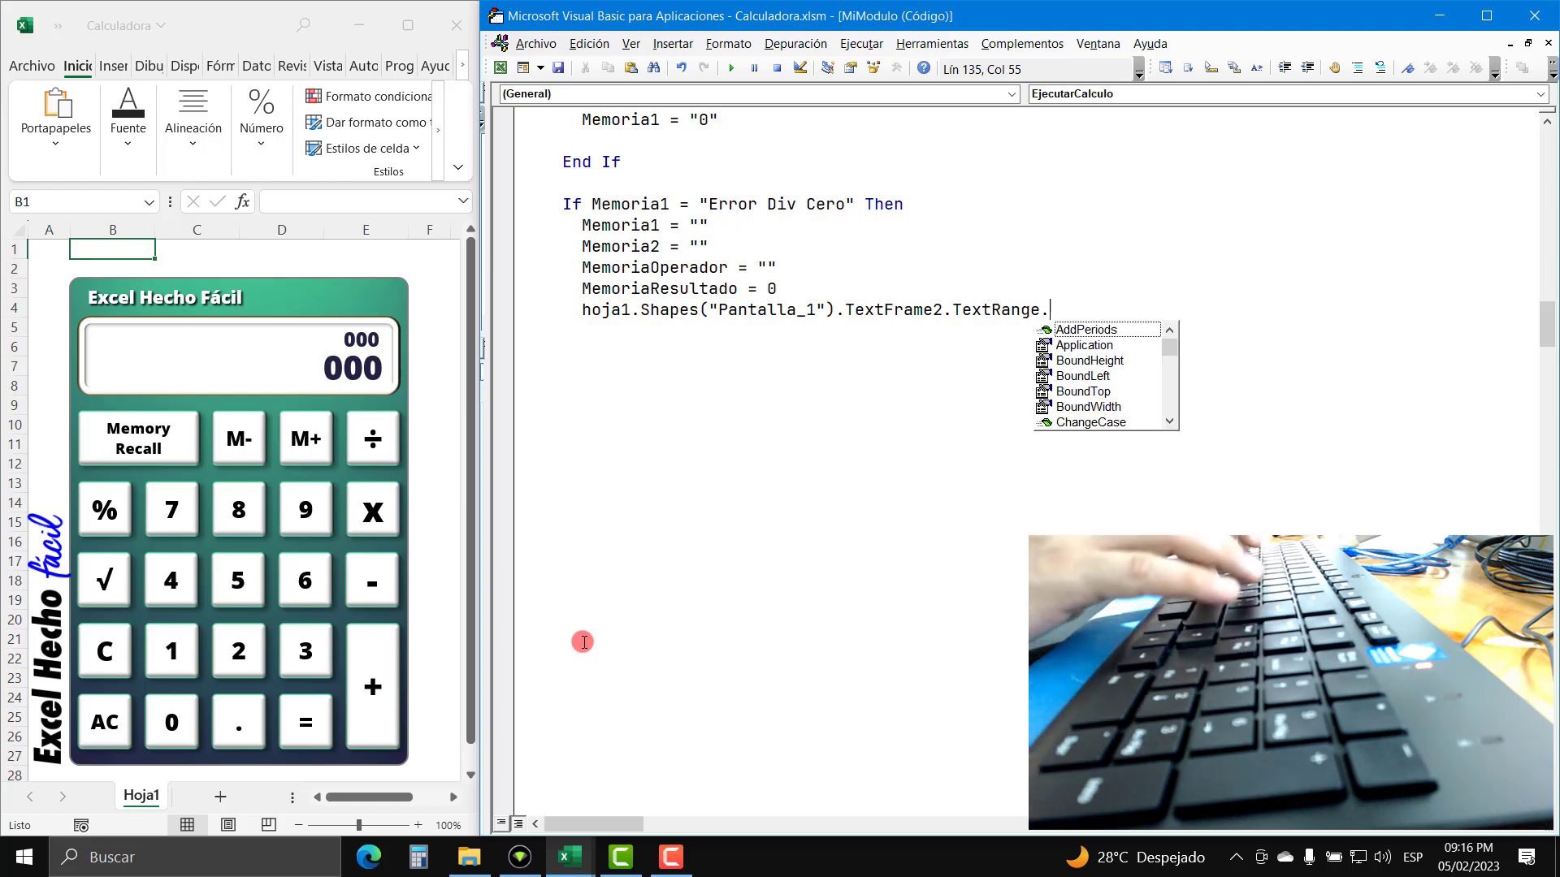
{"action": "type", "text": "te"}
{"action": "key", "text": "Tab"}
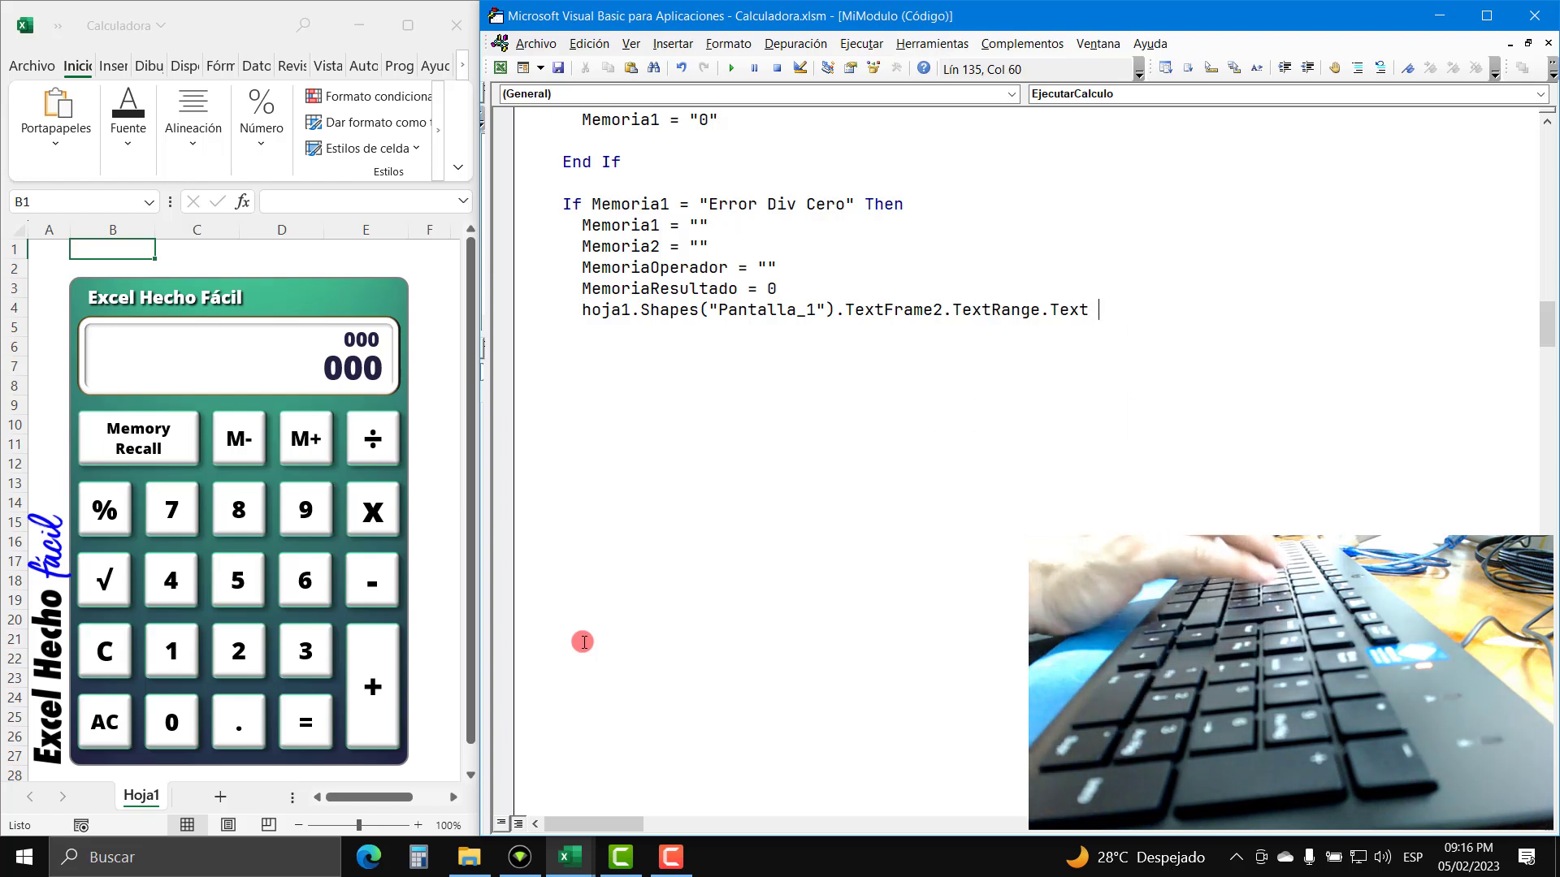
{"action": "type", "text": "= \"\""}
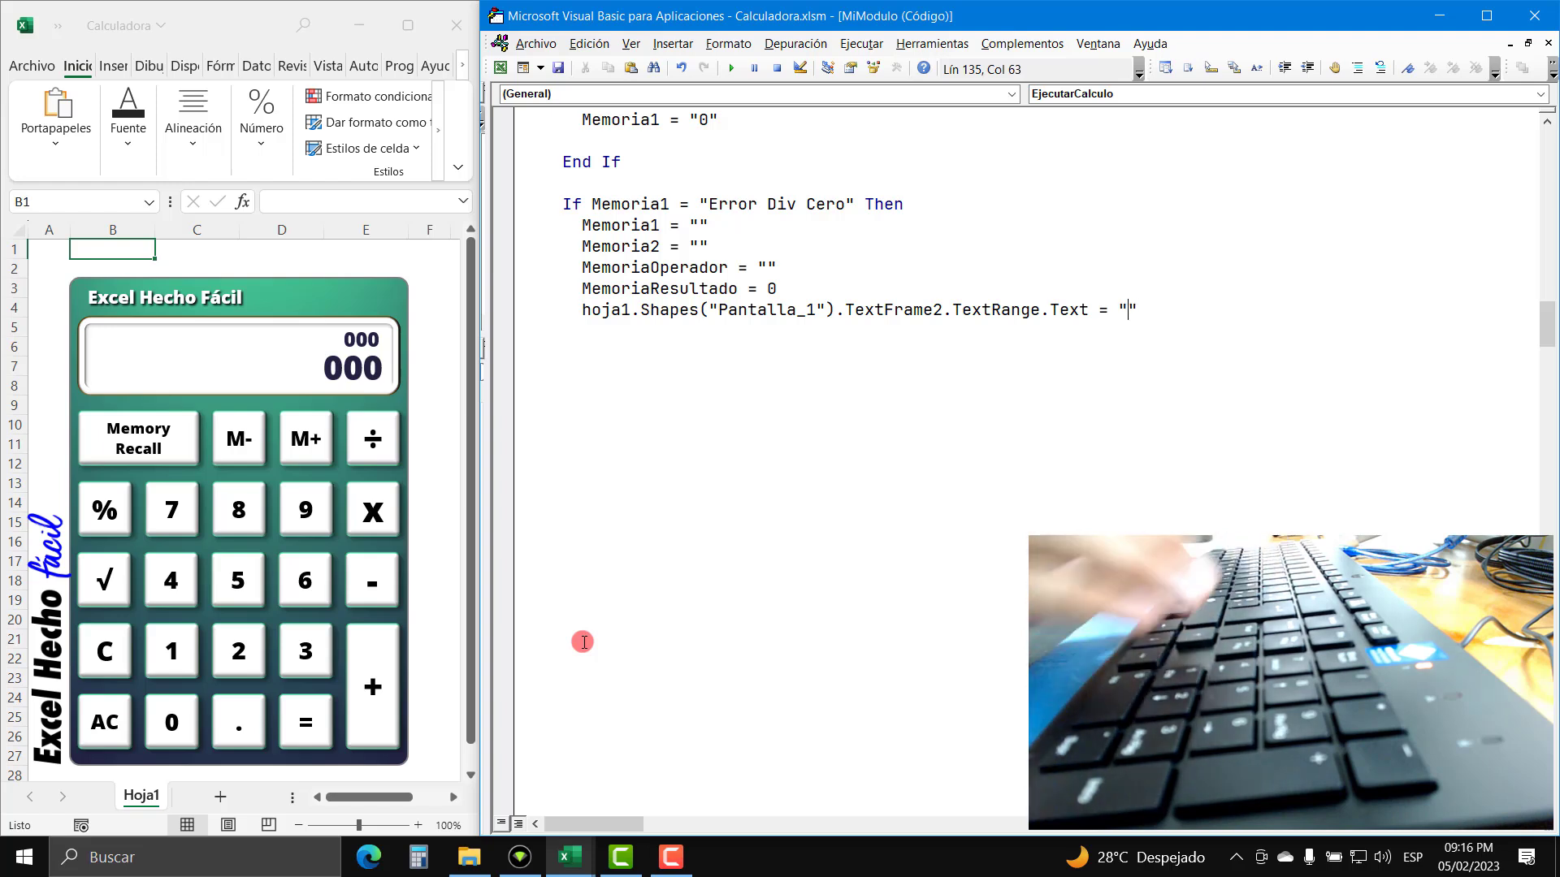
{"action": "key", "text": "Left"}
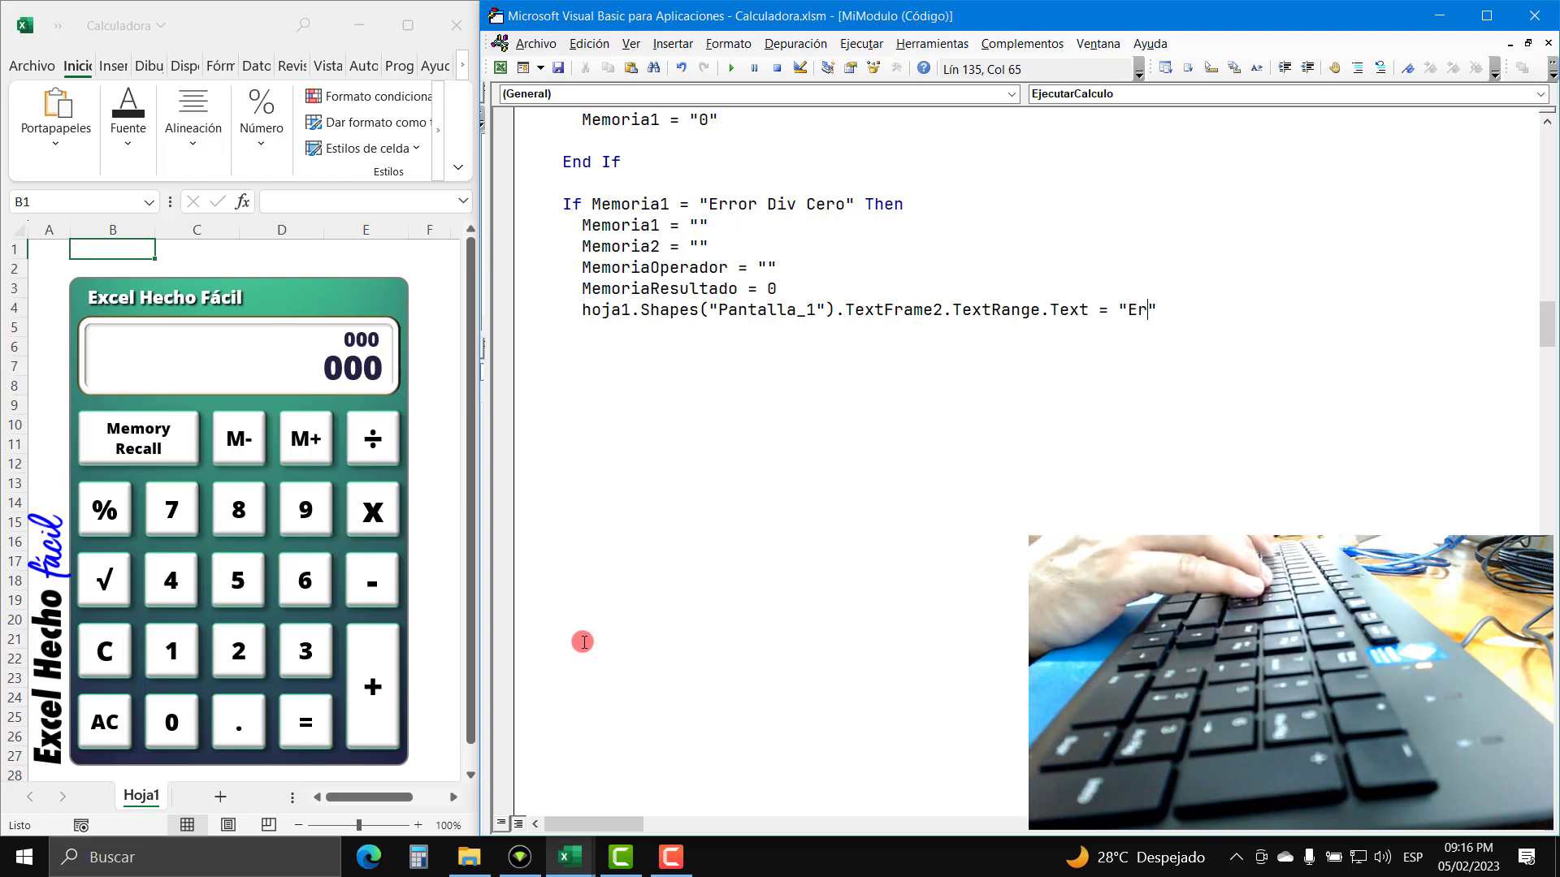
{"action": "type", "text": "ror D"}
{"action": "type", "text": "iv Ce"}
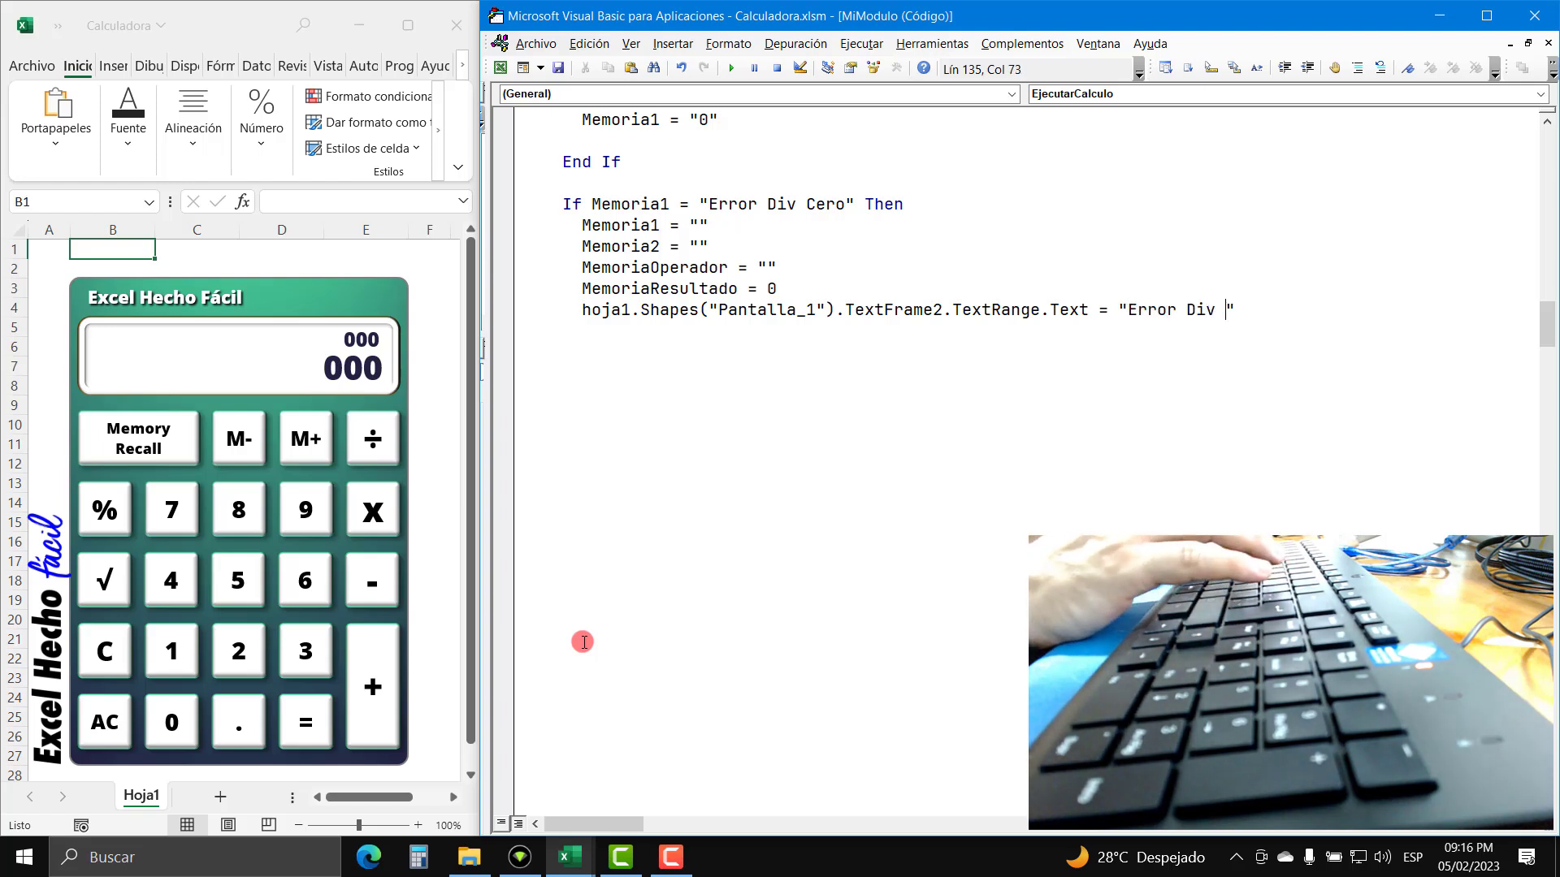
{"action": "type", "text": "ro"}
{"action": "key", "text": "Return"}
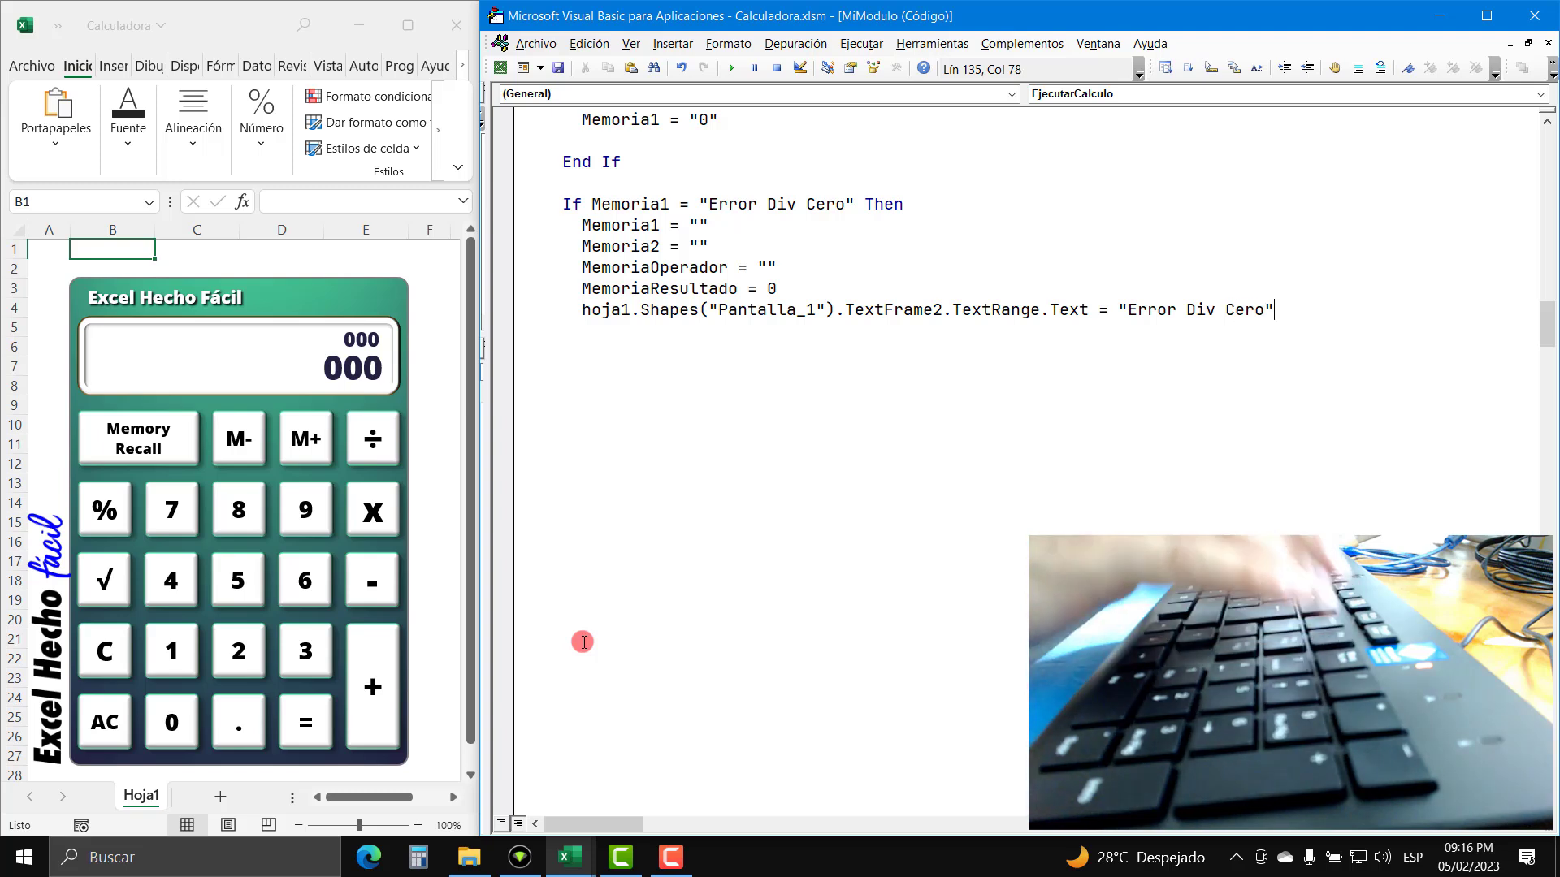
Duplicate that line, retargeting it to Pantalla_2 with an empty string
{"action": "key", "text": "Up"}
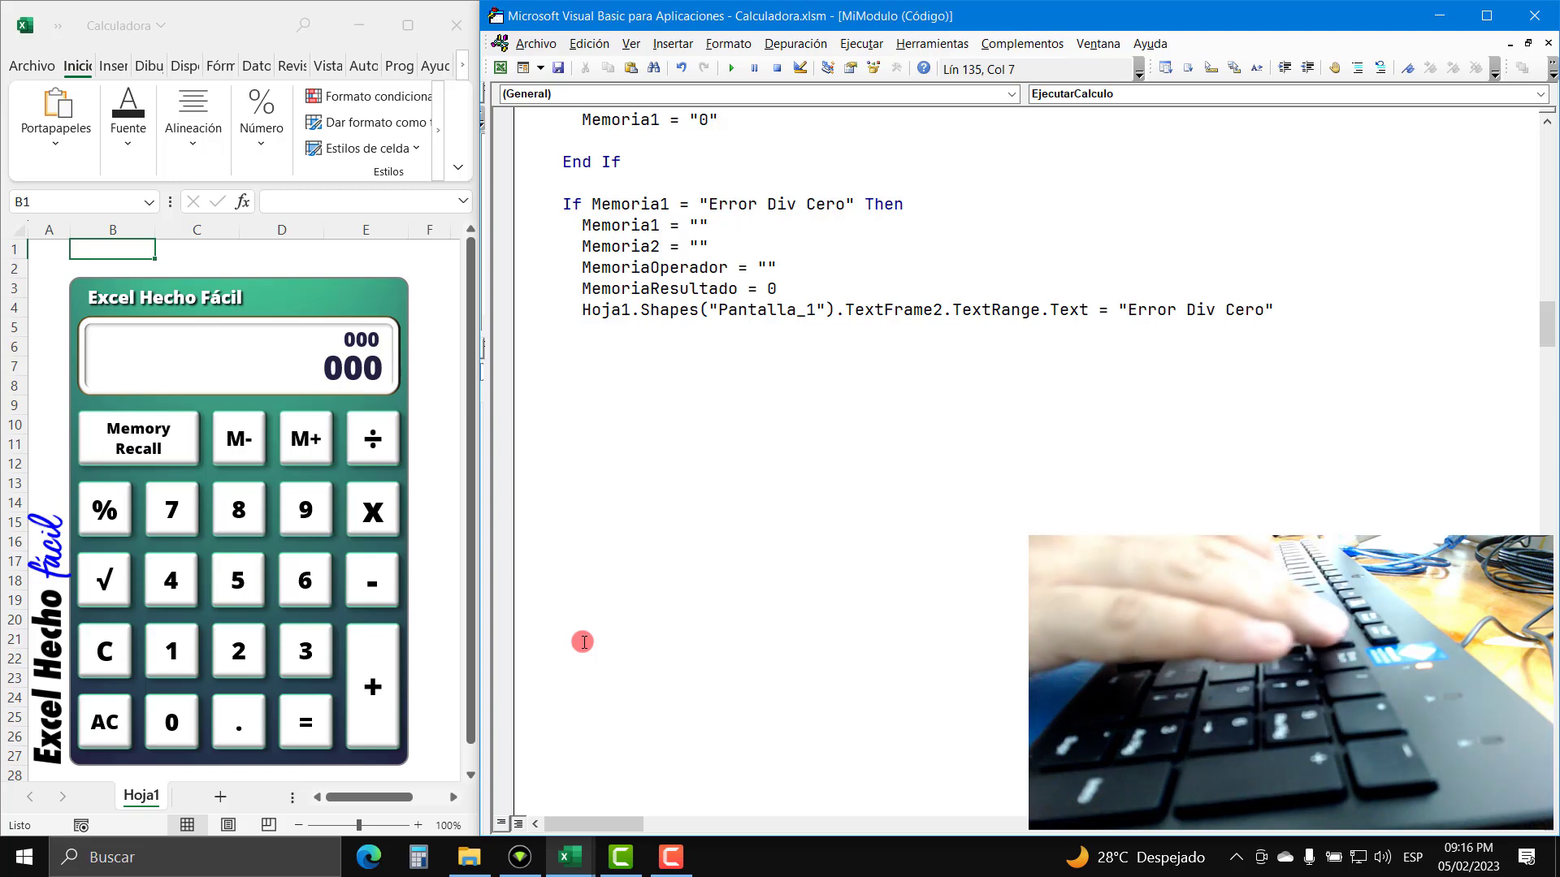
{"action": "key", "text": "shift+End"}
{"action": "key", "text": "ctrl+c"}
{"action": "key", "text": "Down"}
{"action": "key", "text": "ctrl+v"}
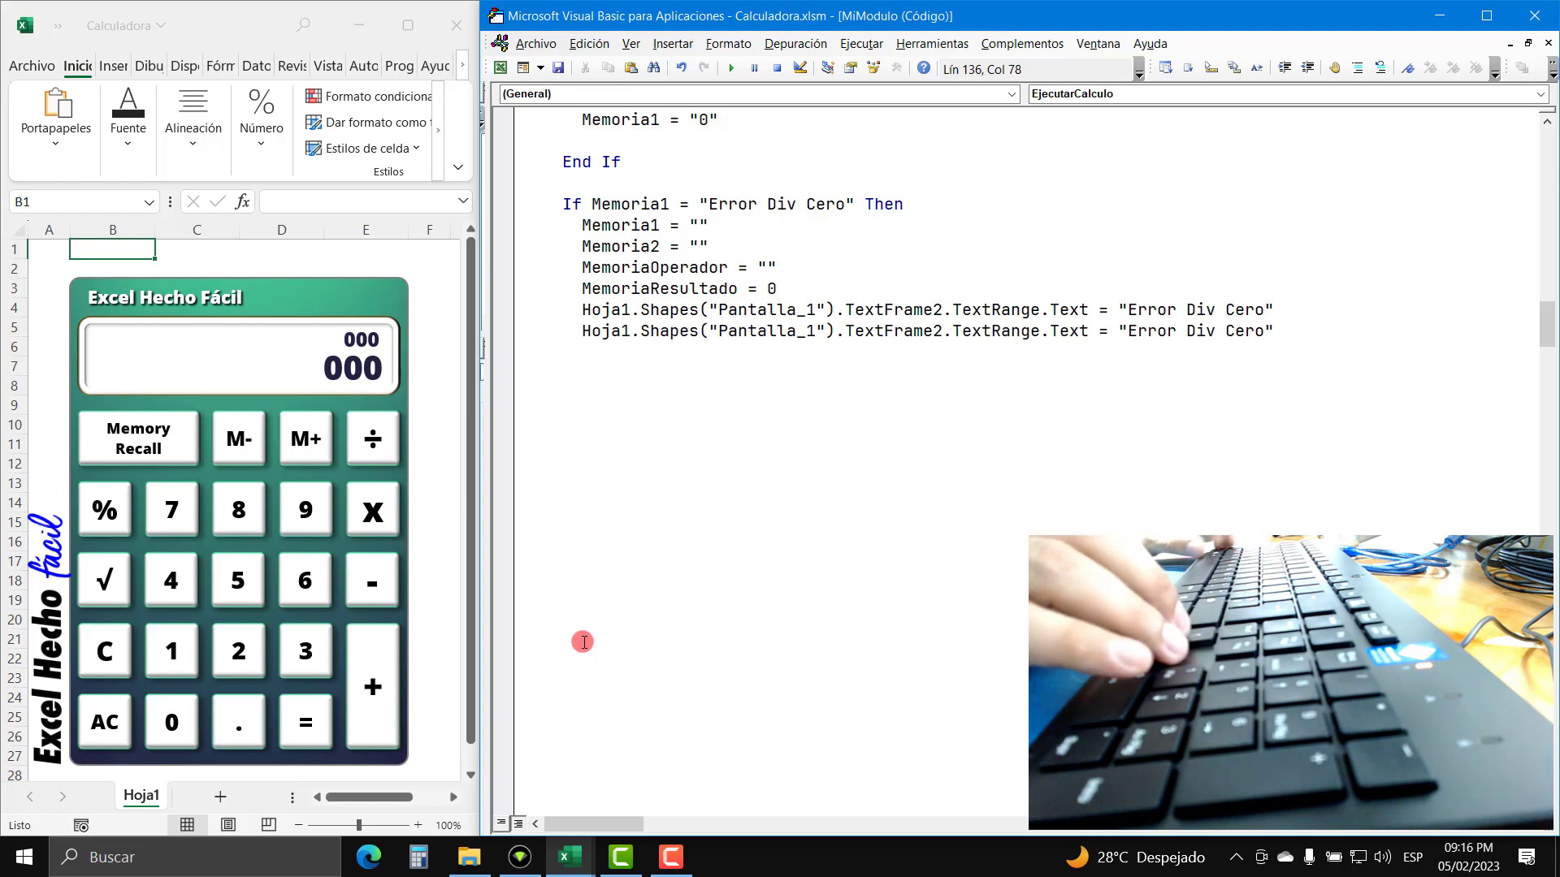
{"action": "key", "text": "ctrl+Left"}
{"action": "key", "text": "ctrl+Left"}
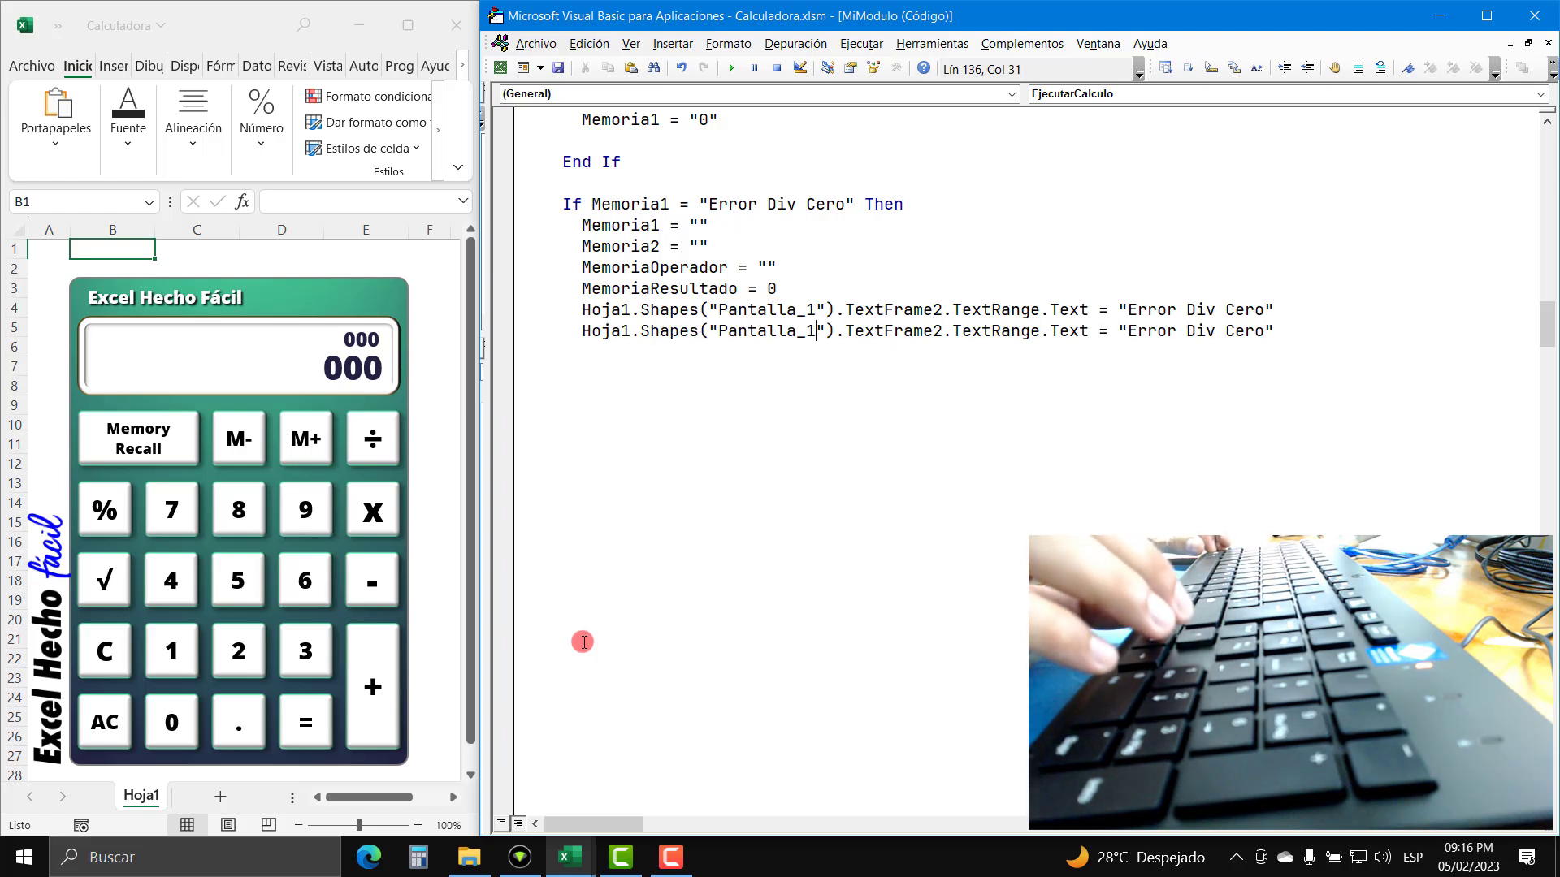
{"action": "key", "text": "BackSpace"}
{"action": "type", "text": "2"}
{"action": "key", "text": "End"}
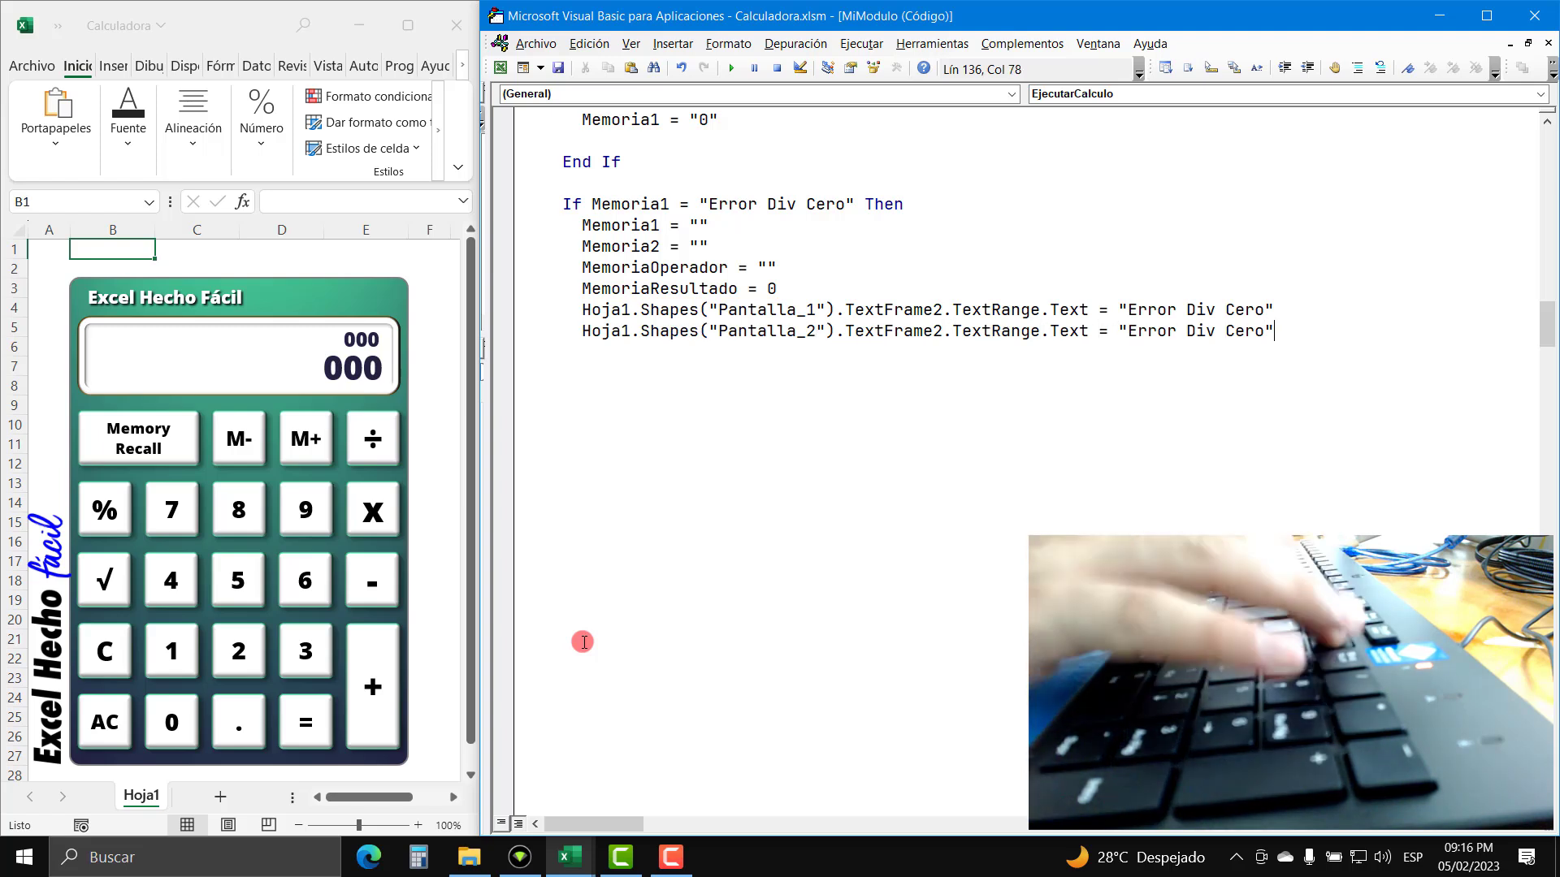
{"action": "key", "text": "BackSpace"}
{"action": "key", "text": "BackSpace"}
{"action": "key", "text": "BackSpace"}
{"action": "key", "text": "BackSpace"}
{"action": "key", "text": "BackSpace"}
{"action": "key", "text": "BackSpace"}
{"action": "key", "text": "BackSpace"}
{"action": "key", "text": "BackSpace"}
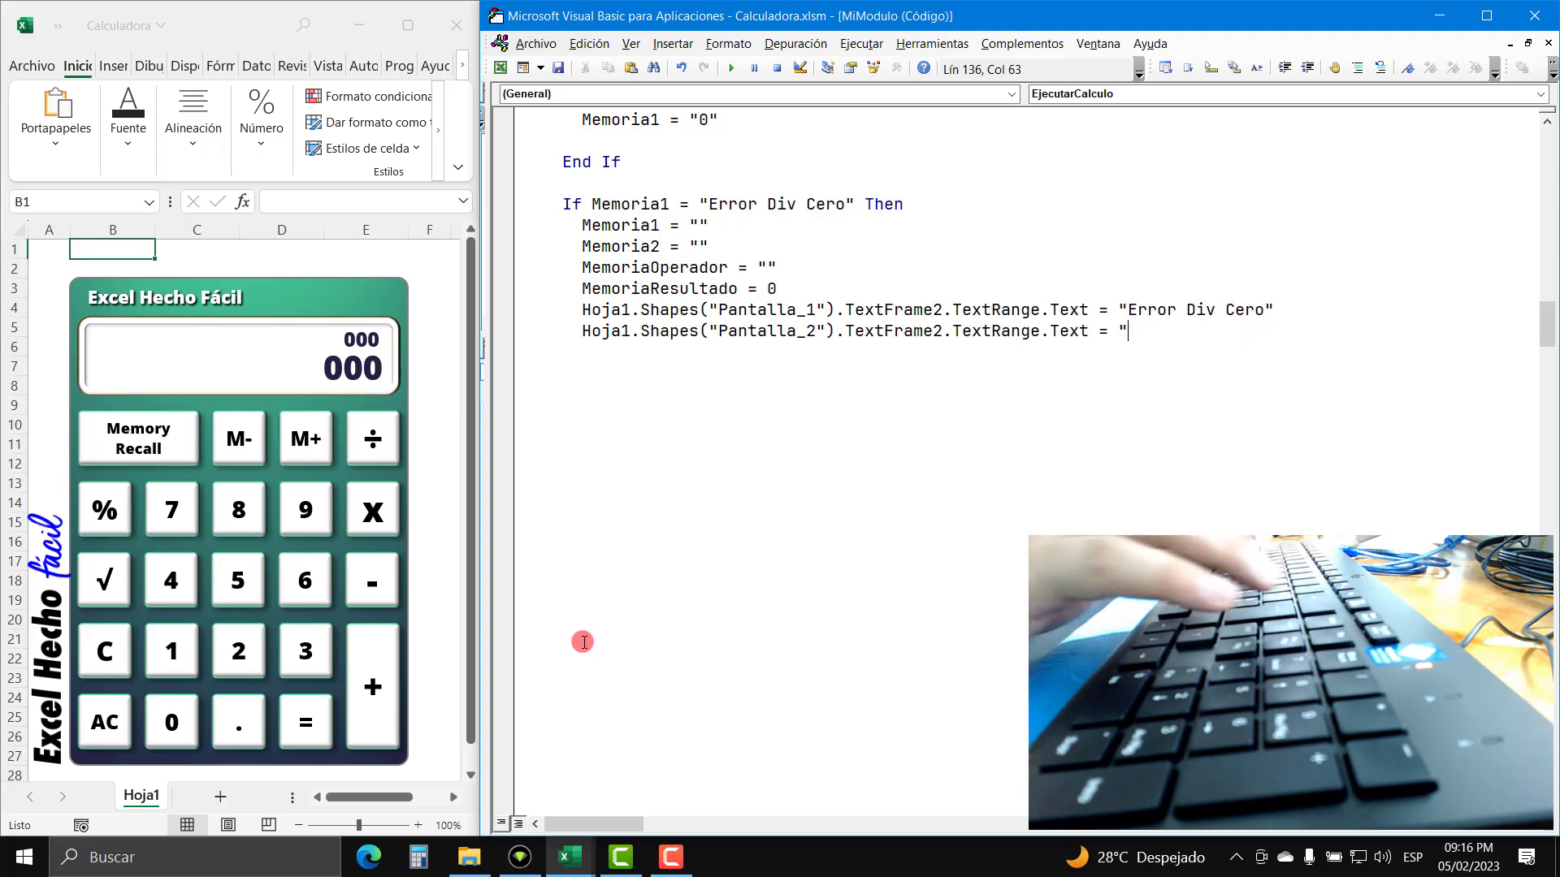
{"action": "type", "text": "\""}
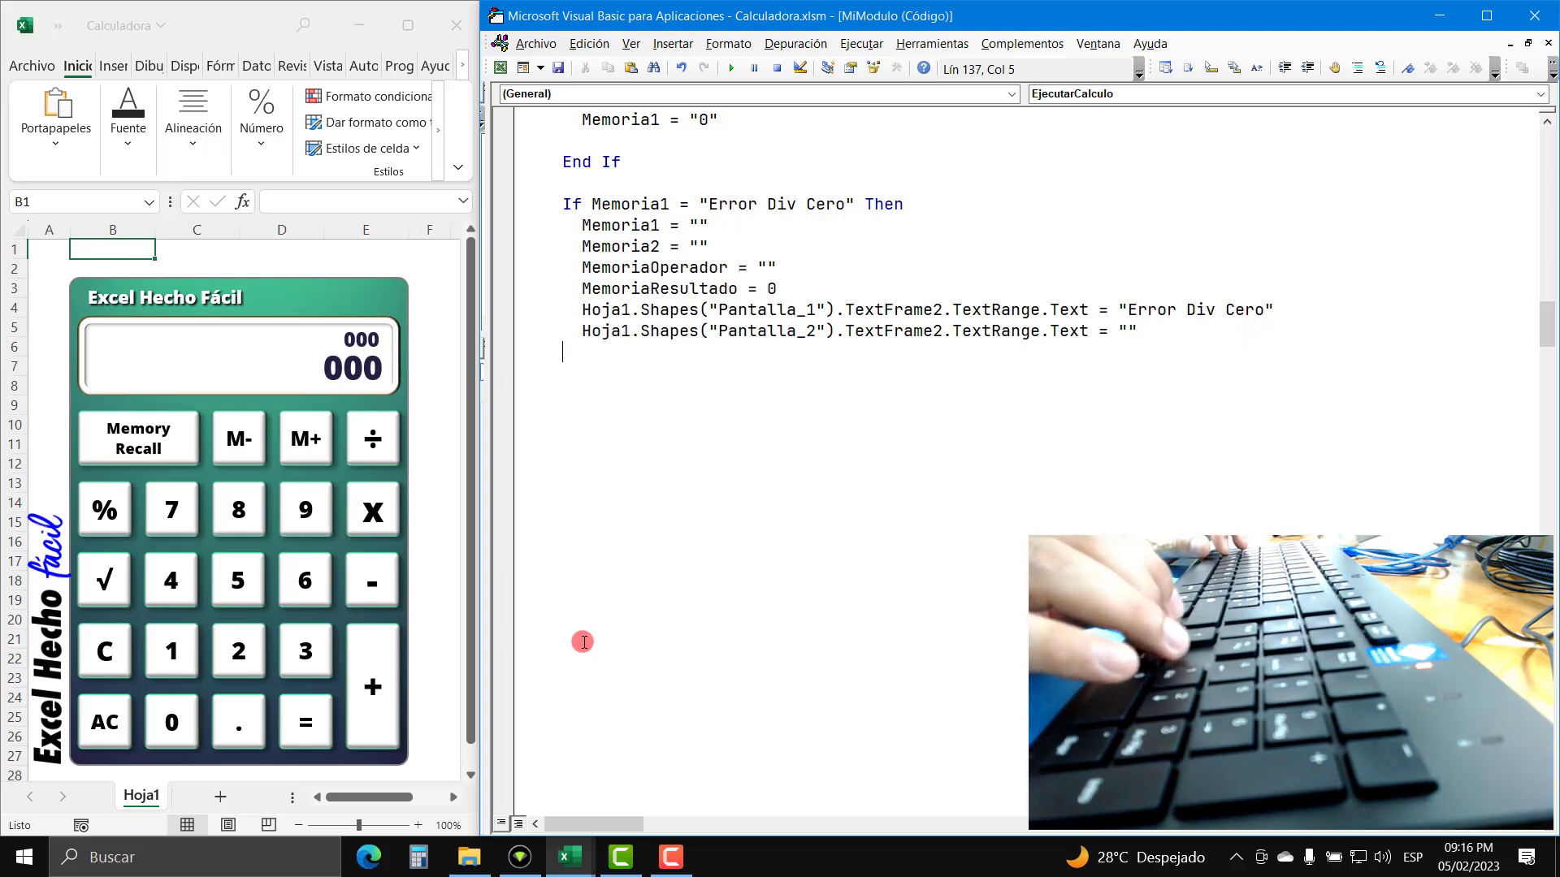
Add an Else branch that sets MemoriaOperador = Caracter
{"action": "key", "text": "Return"}
{"action": "type", "text": "else"}
{"action": "key", "text": "Return"}
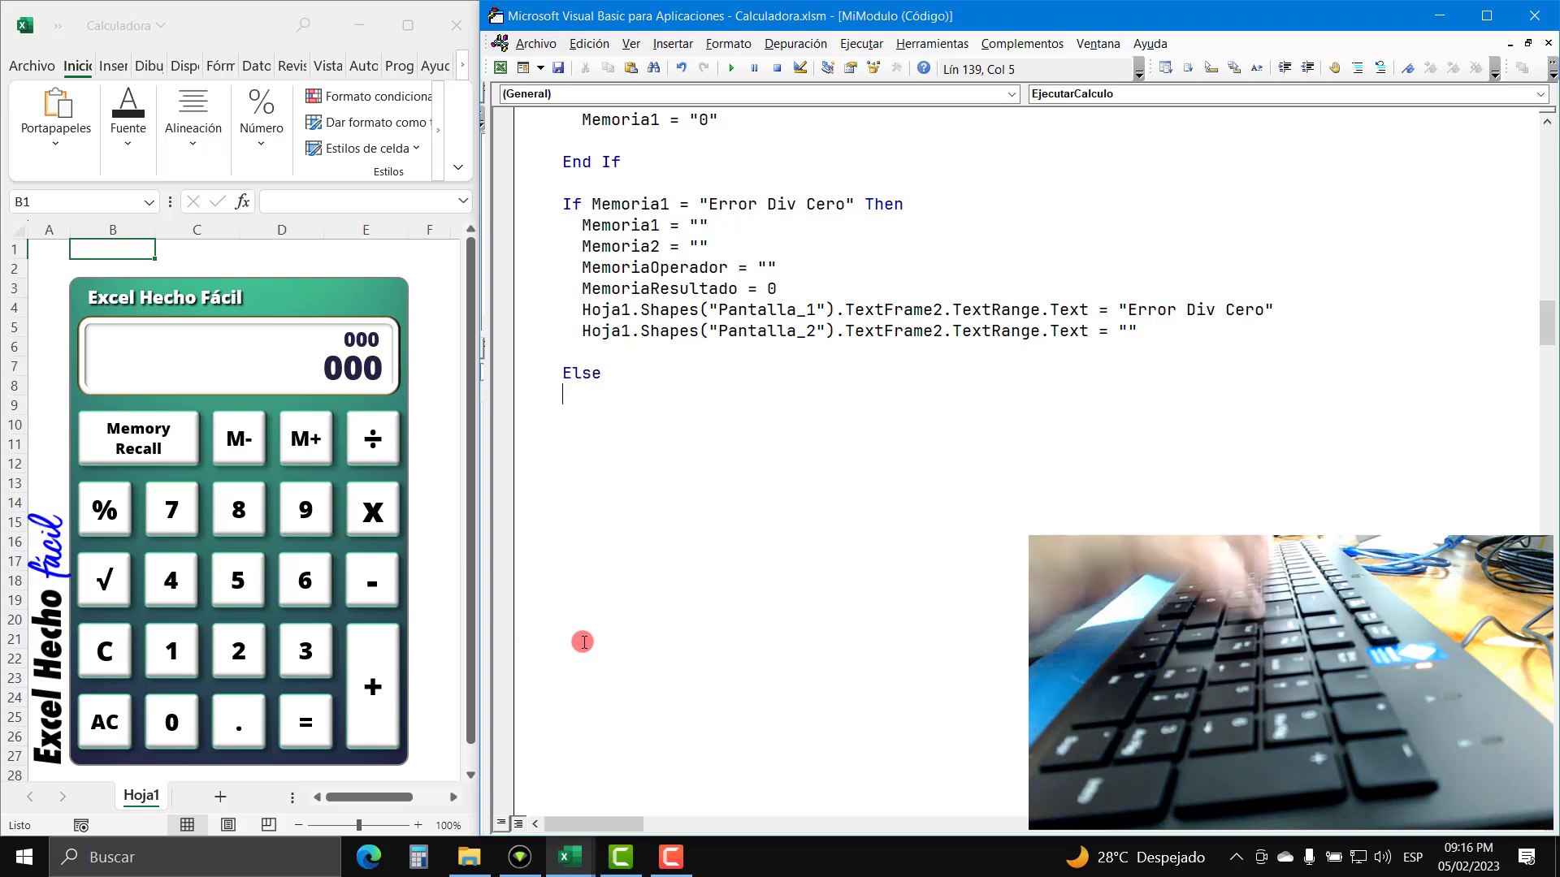
{"action": "key", "text": "Tab"}
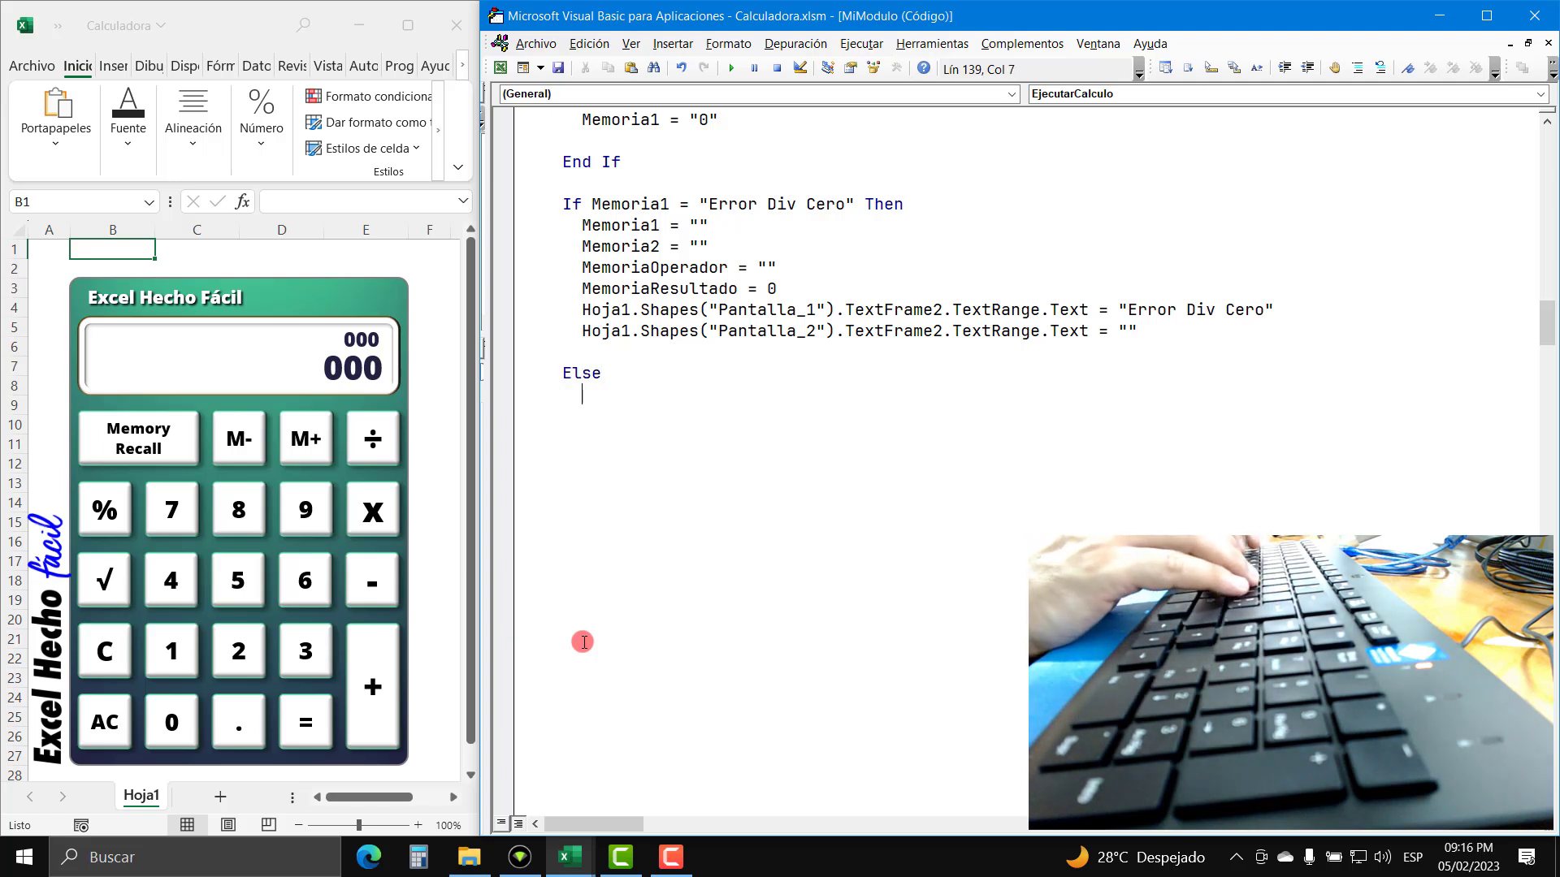
{"action": "type", "text": "memoria"}
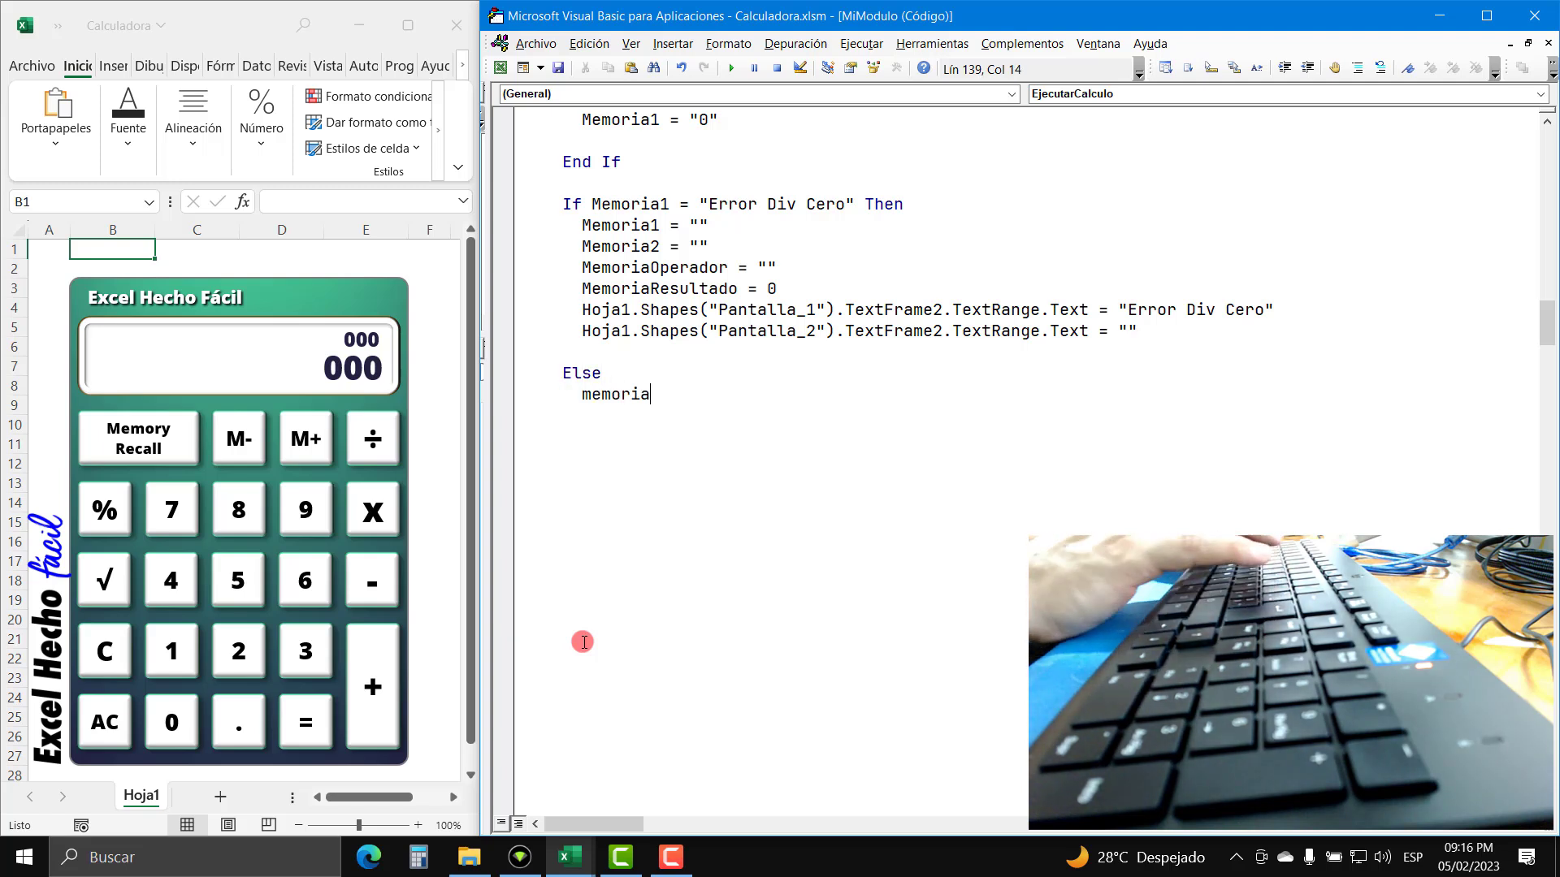
{"action": "type", "text": "da"}
{"action": "key", "text": "BackSpace"}
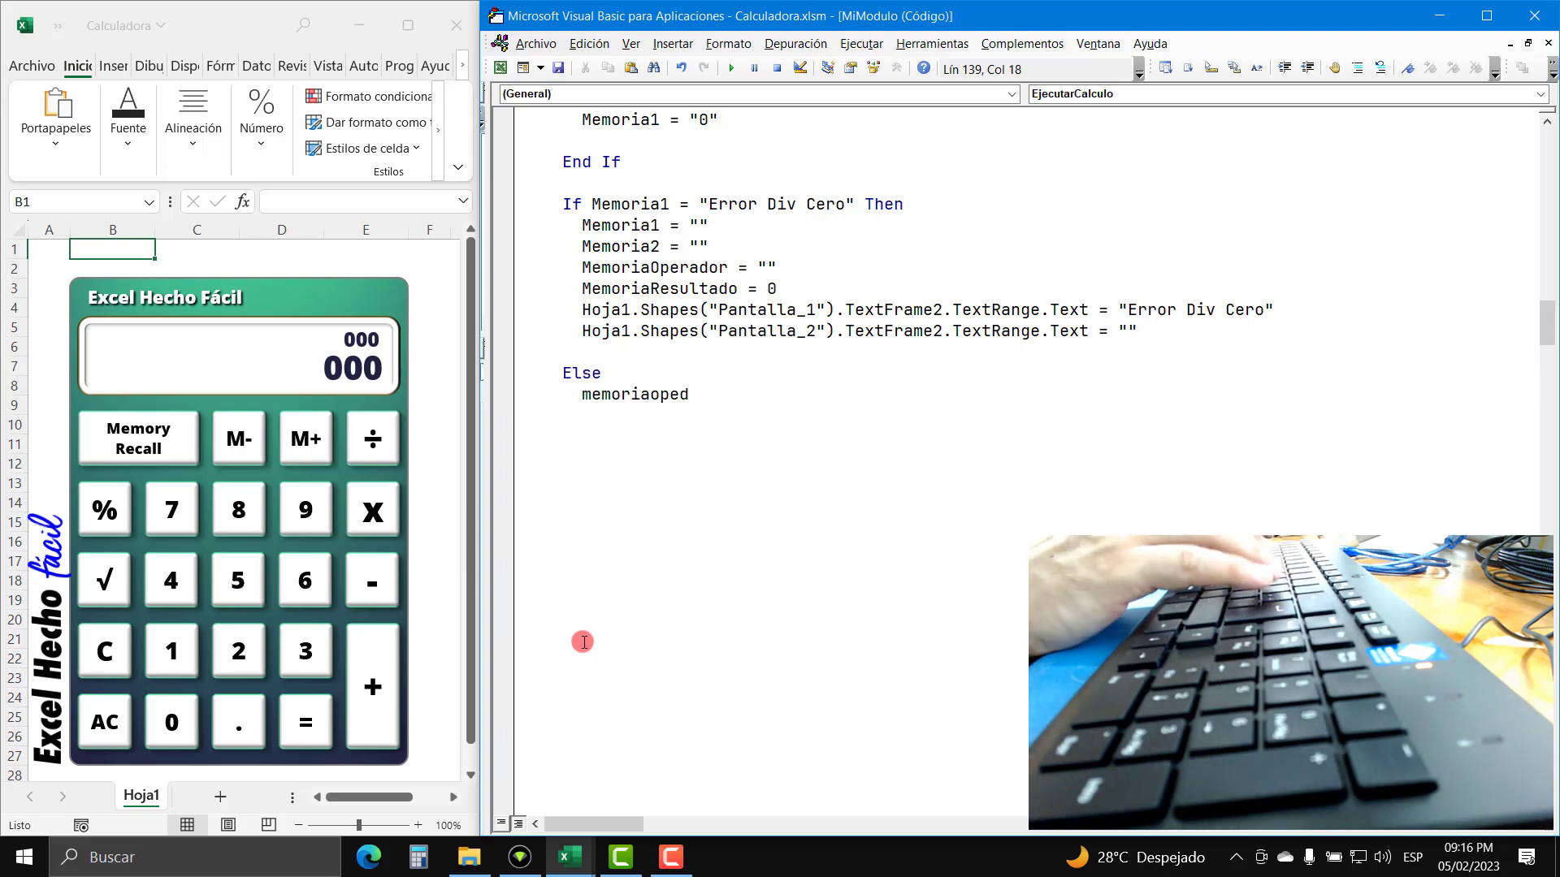
{"action": "key", "text": "BackSpace"}
{"action": "type", "text": "rador"}
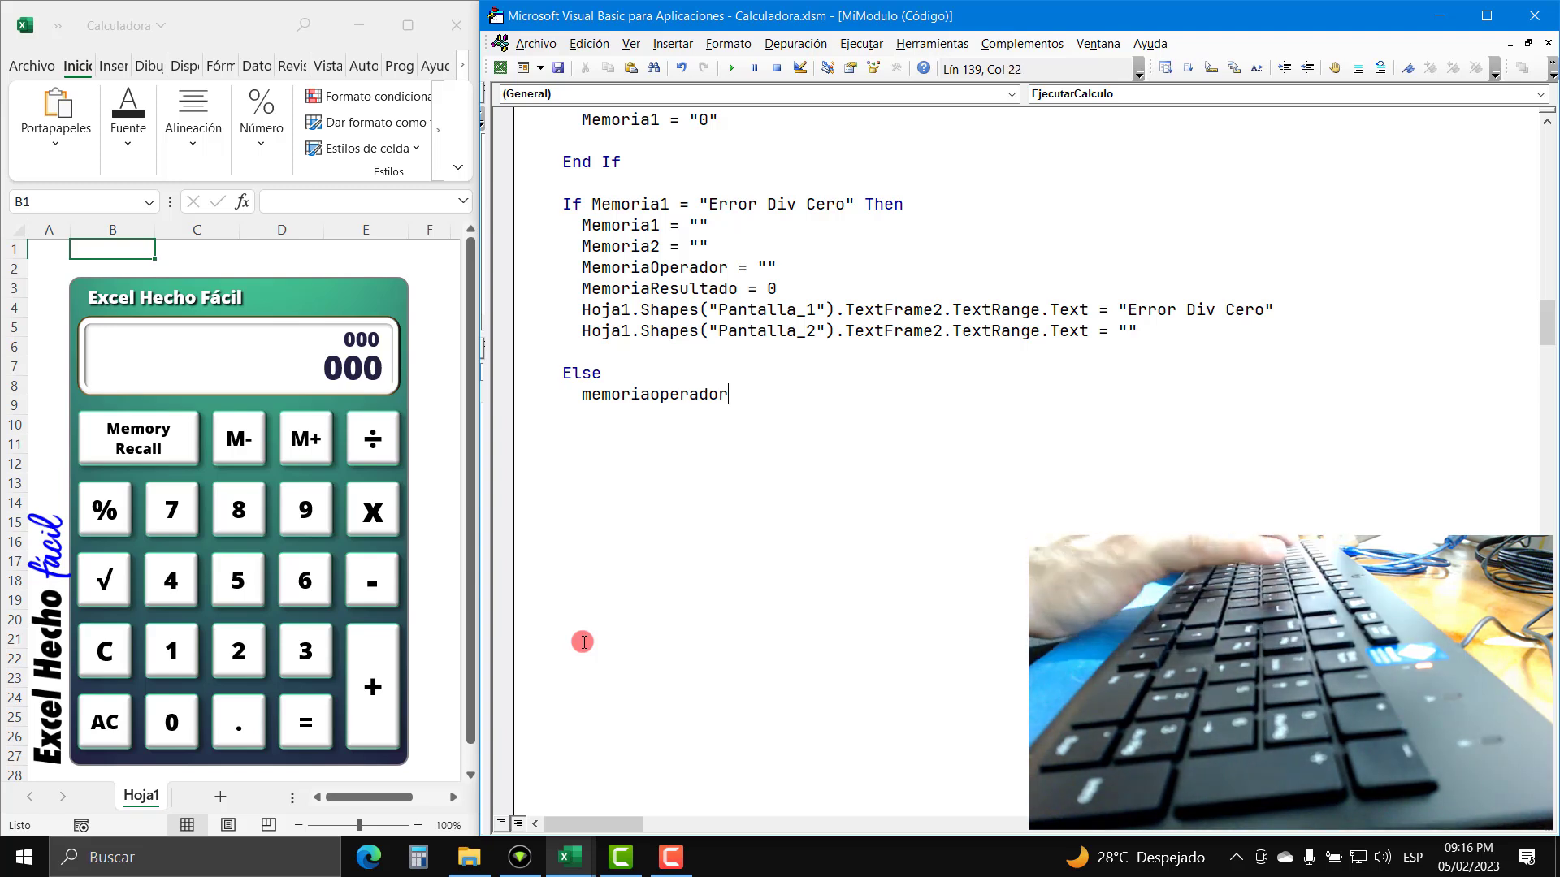
{"action": "type", "text": " = carac"}
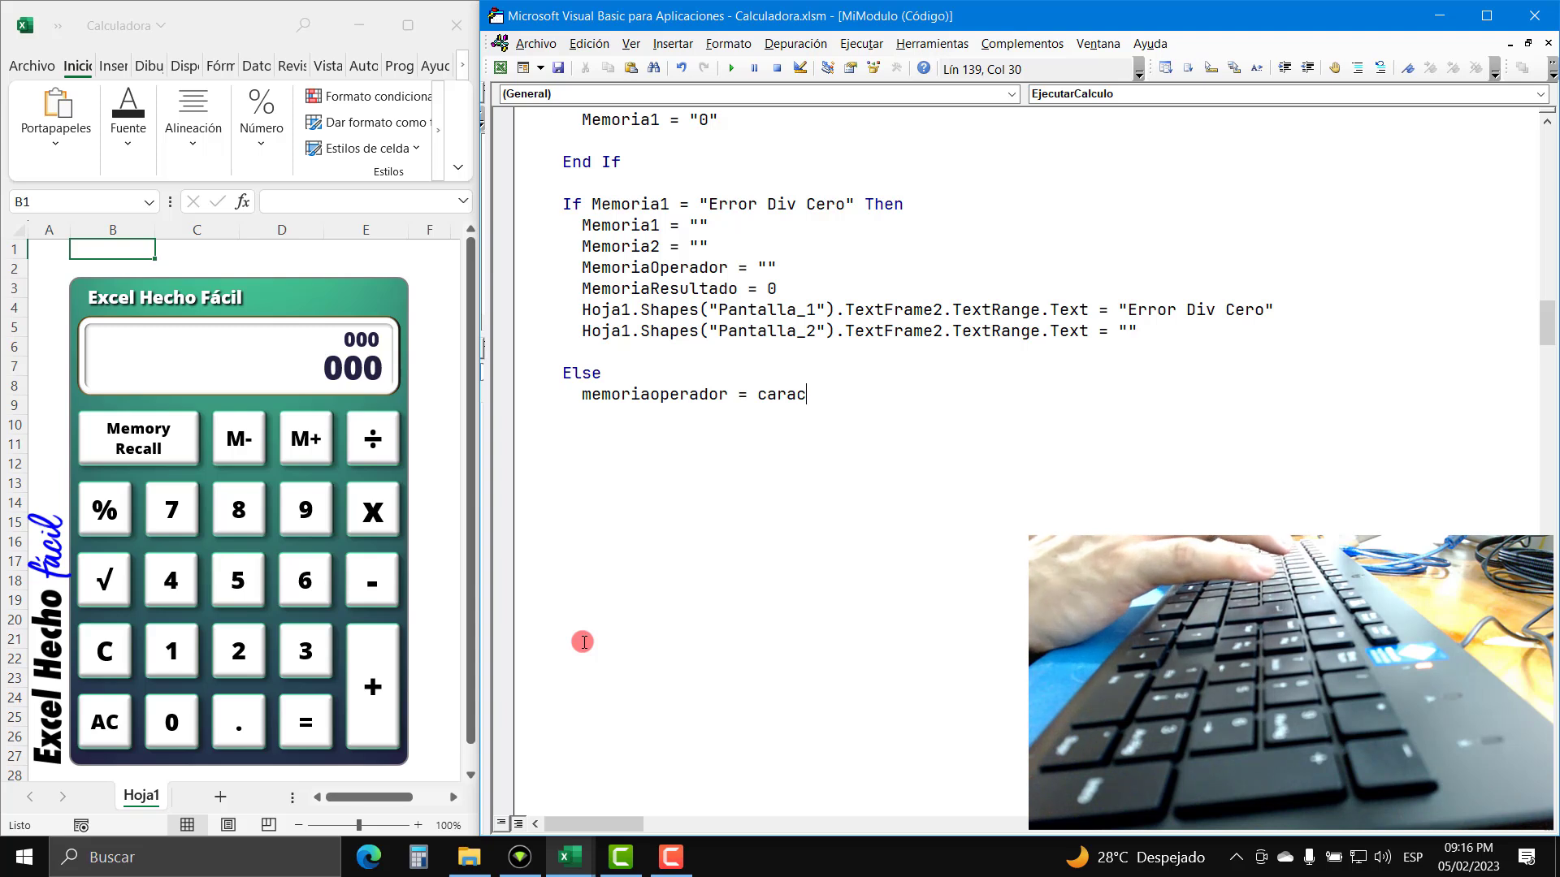
{"action": "type", "text": "r"}
{"action": "key", "text": "Return"}
{"action": "type", "text": "o"}
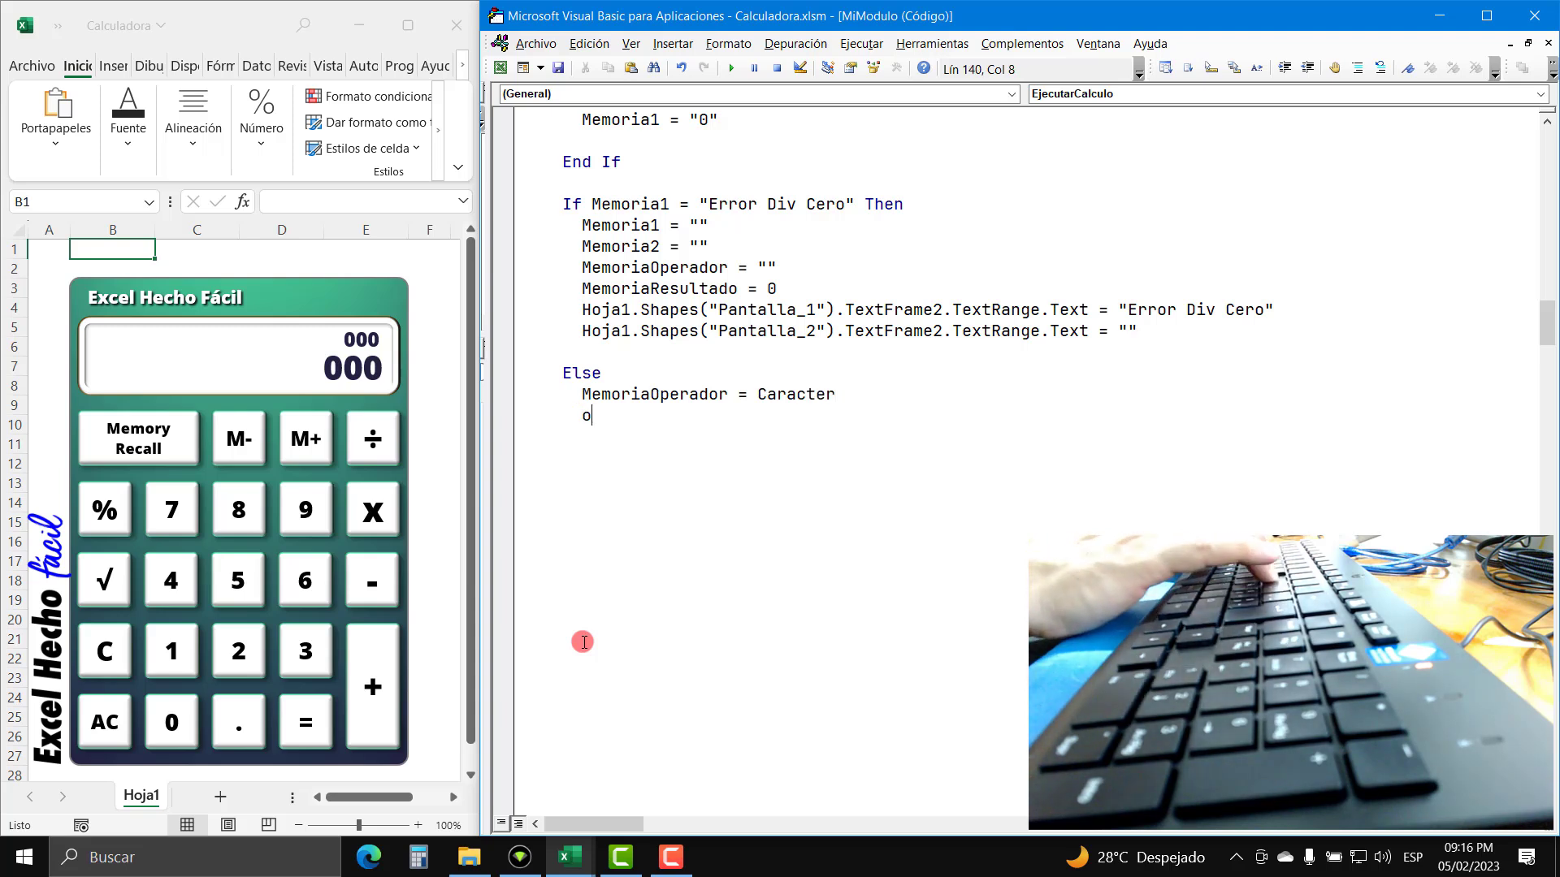
Start the next line with Hoja1.Shapes("Pantalla_2")
{"action": "key", "text": "BackSpace"}
{"action": "type", "text": "hoja"}
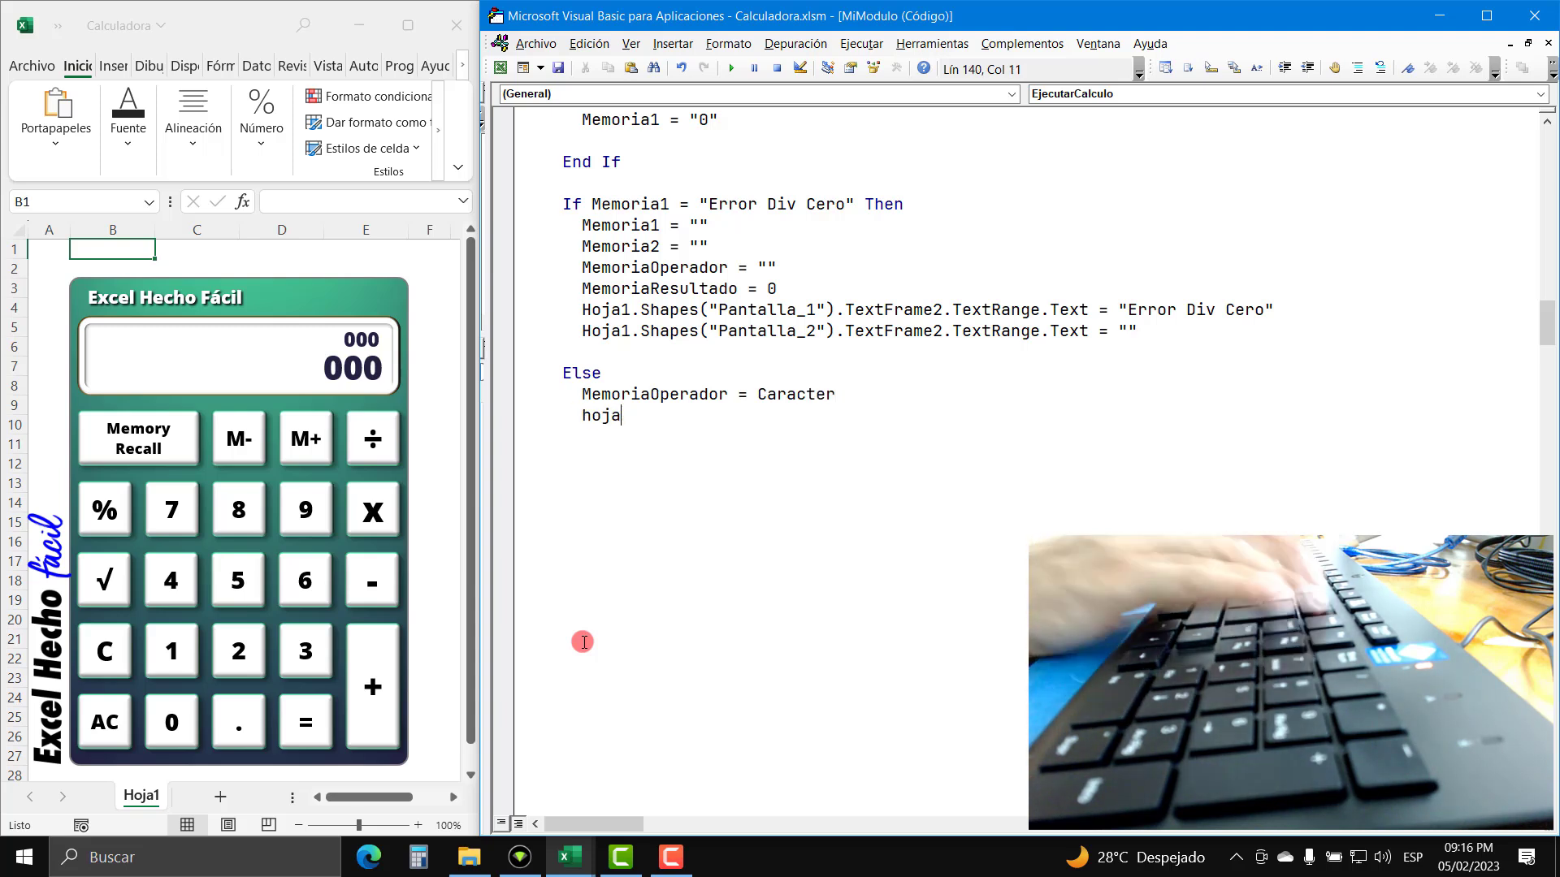
{"action": "type", "text": "1.s"}
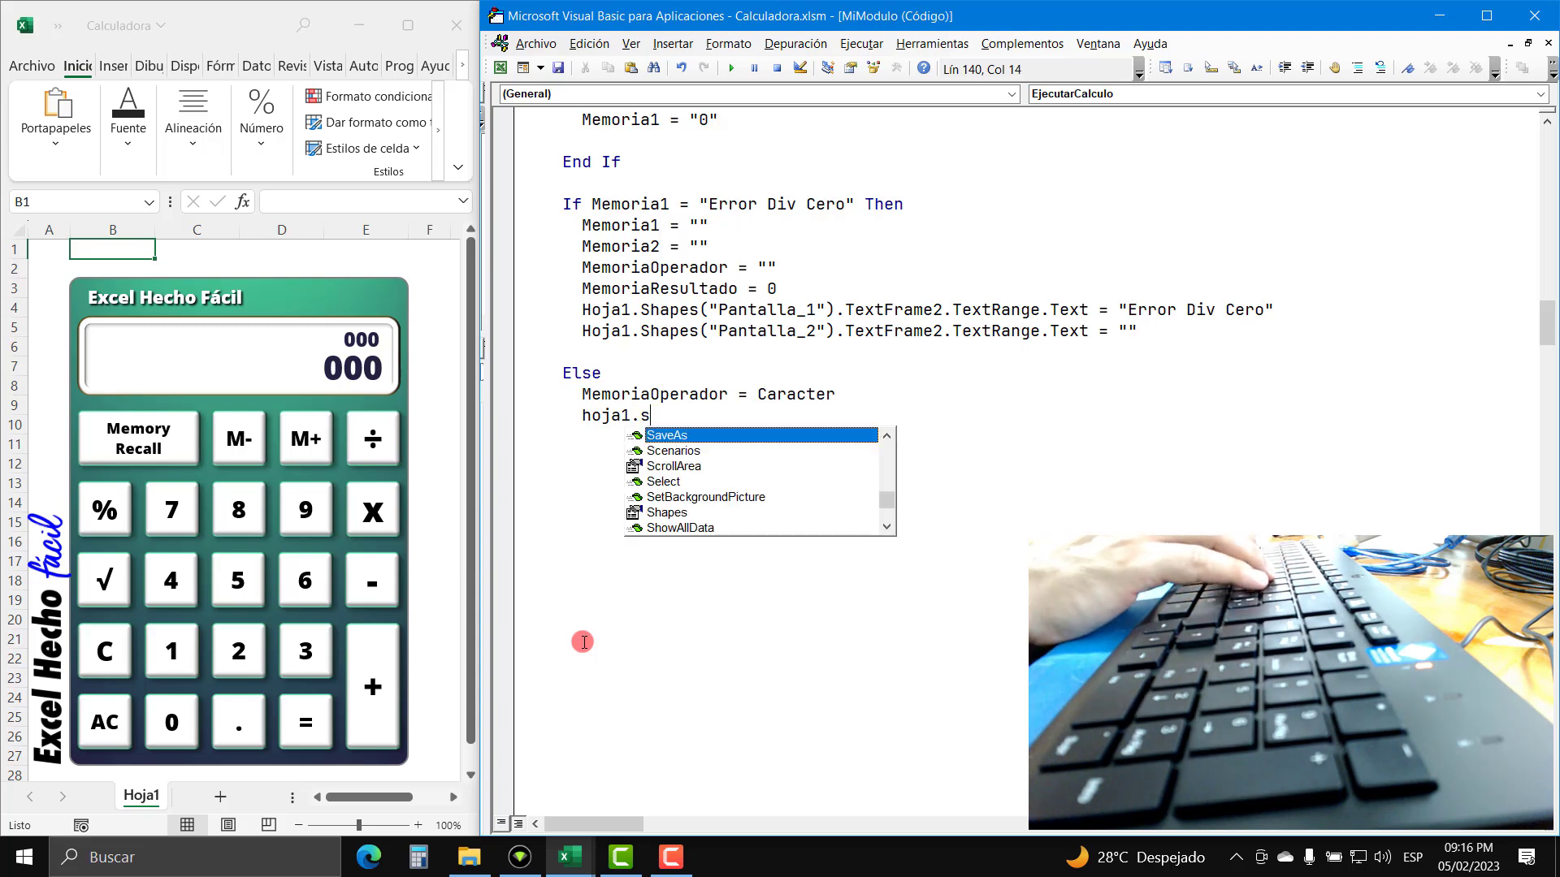
{"action": "type", "text": "h"}
{"action": "key", "text": "Tab"}
{"action": "type", "text": "()"}
{"action": "key", "text": "Left"}
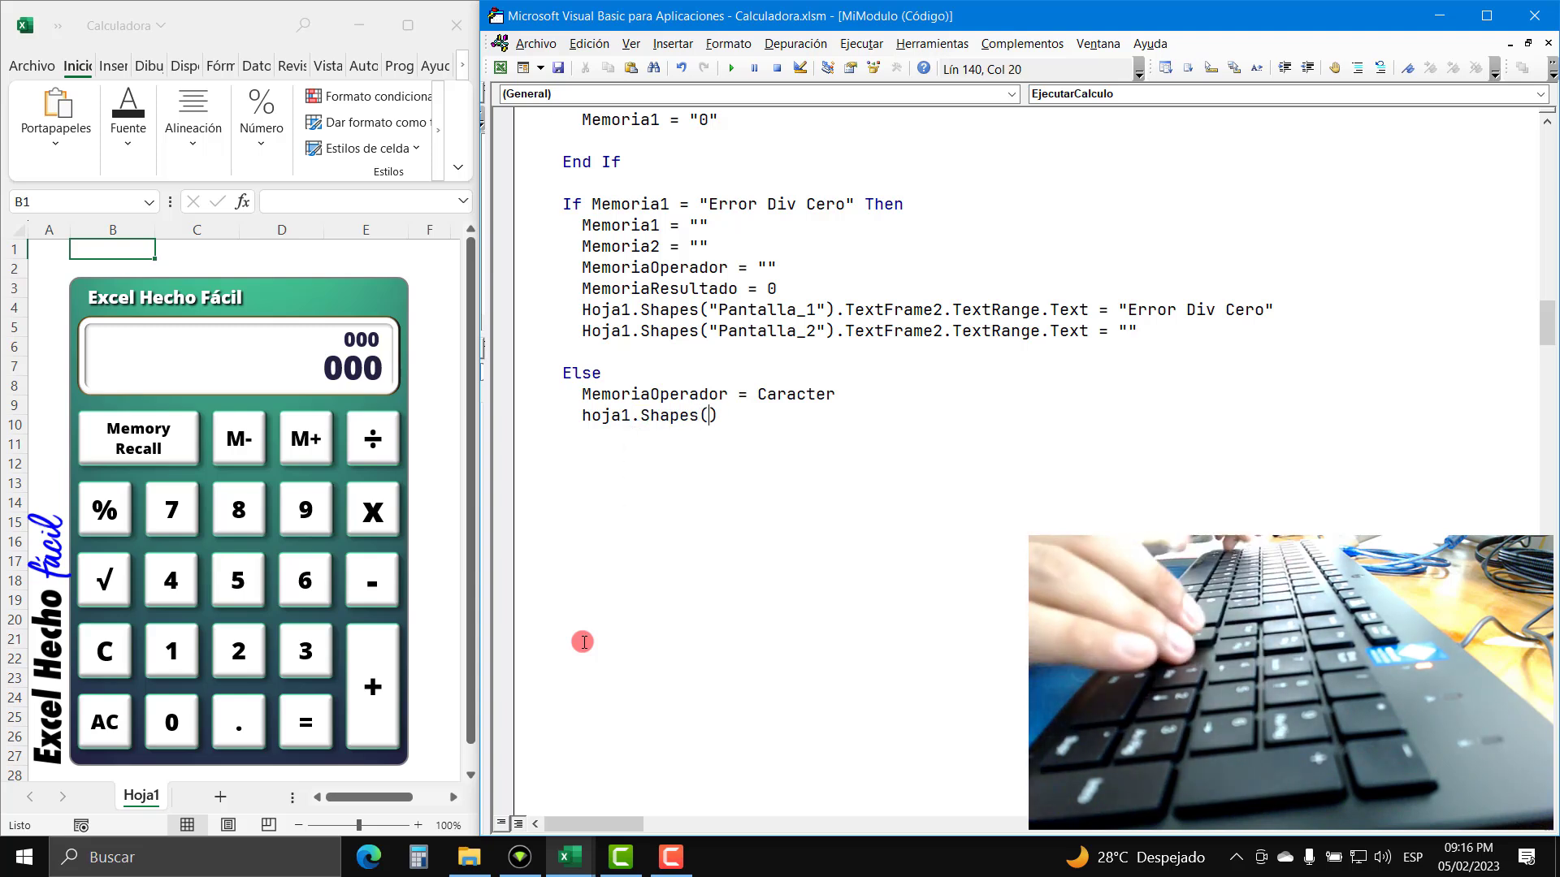
{"action": "type", "text": "pant"}
{"action": "key", "text": "BackSpace"}
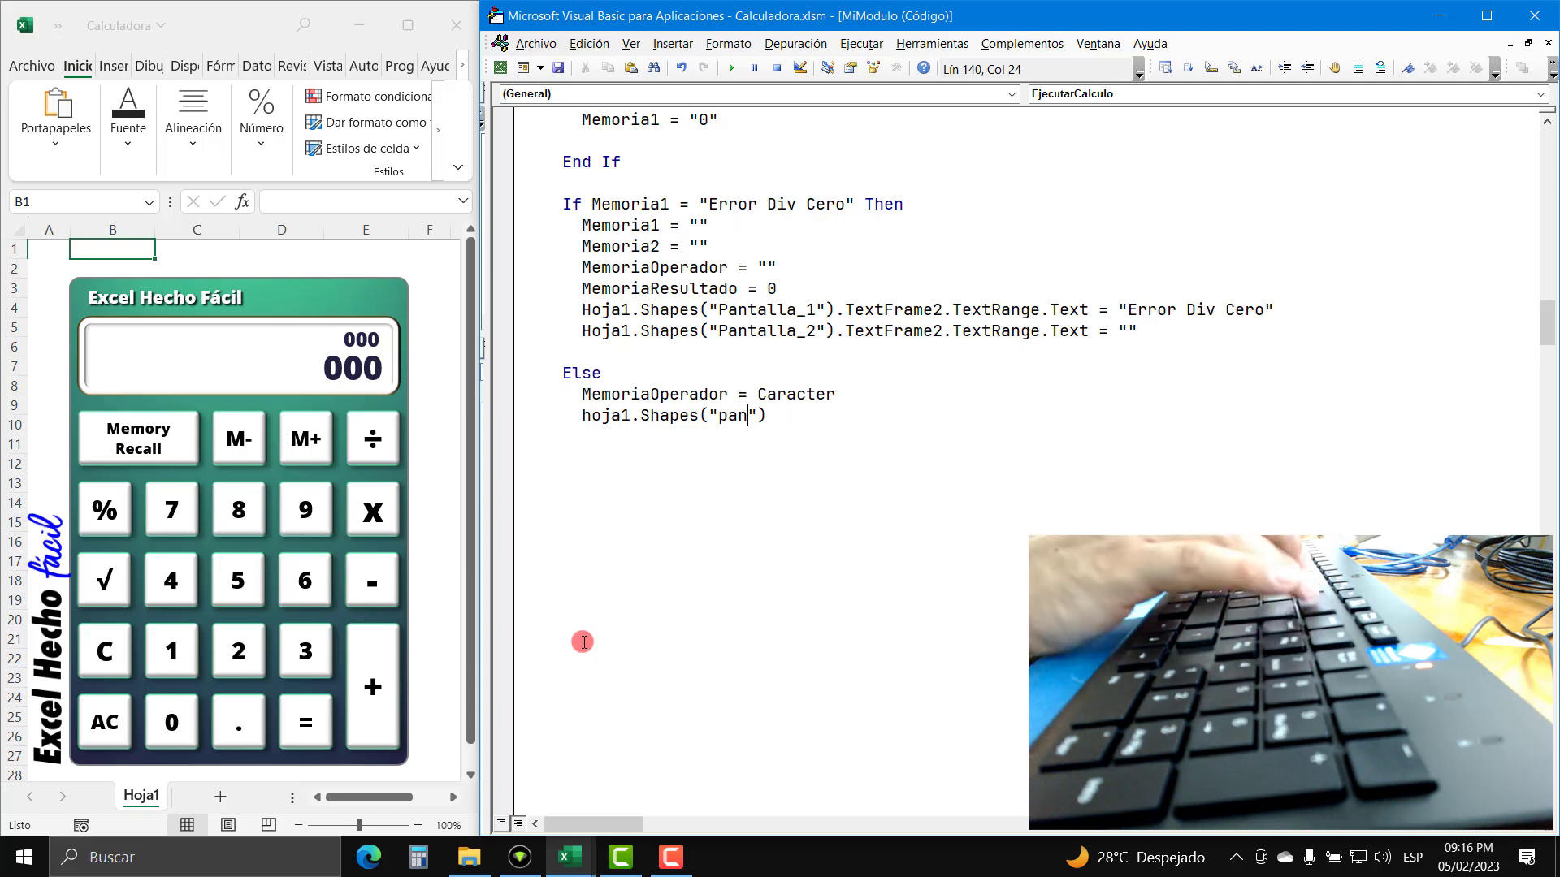
{"action": "key", "text": "BackSpace"}
{"action": "key", "text": "BackSpace"}
{"action": "key", "text": "BackSpace"}
{"action": "type", "text": "Pantal"}
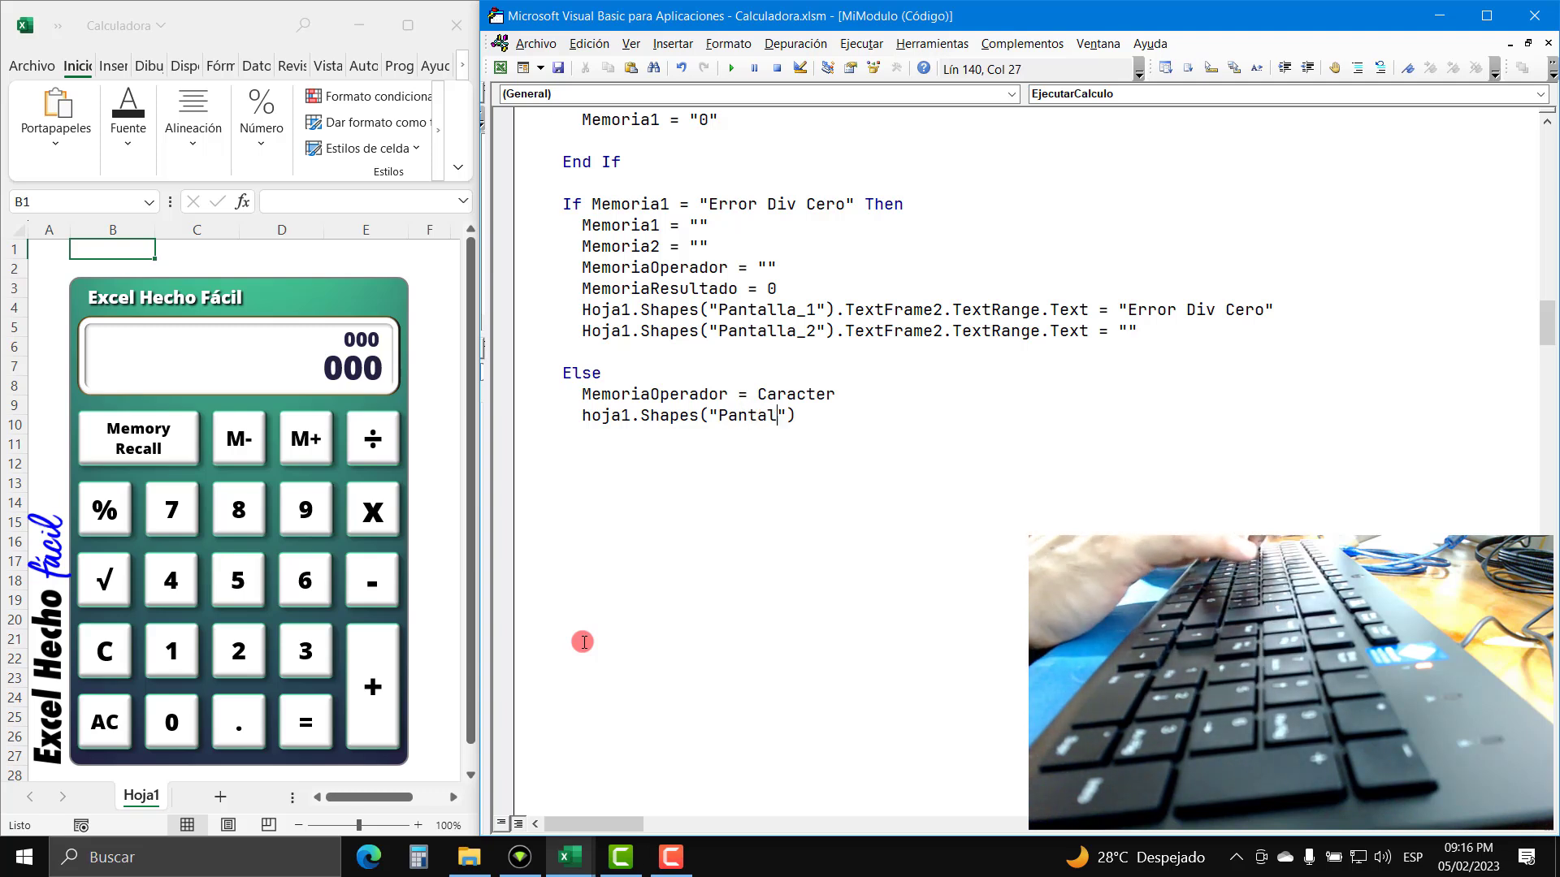
{"action": "type", "text": "la_2"}
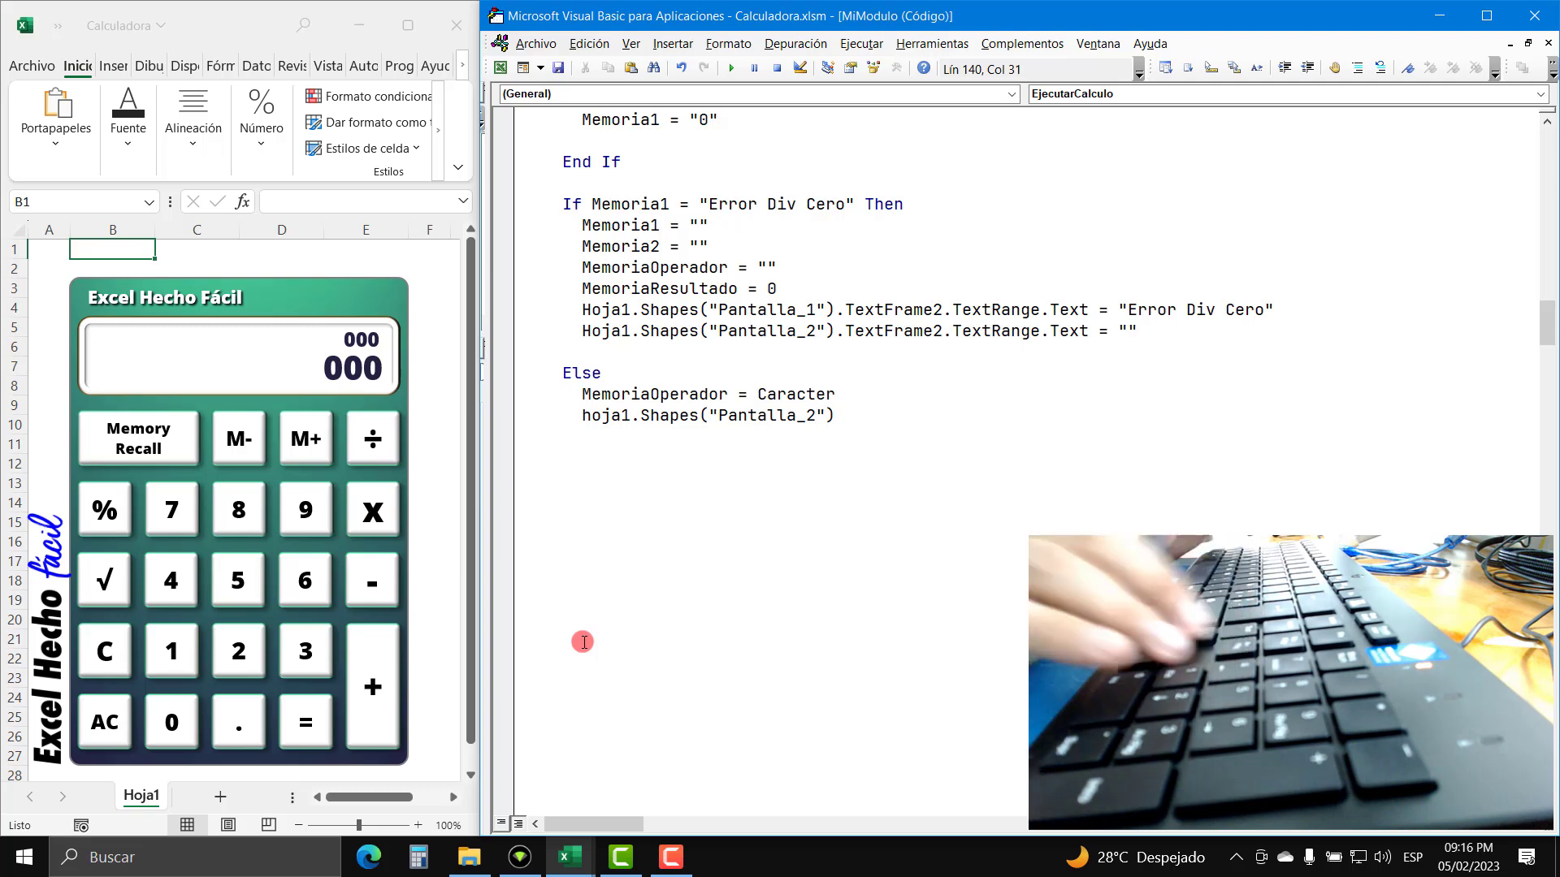
{"action": "key", "text": "End"}
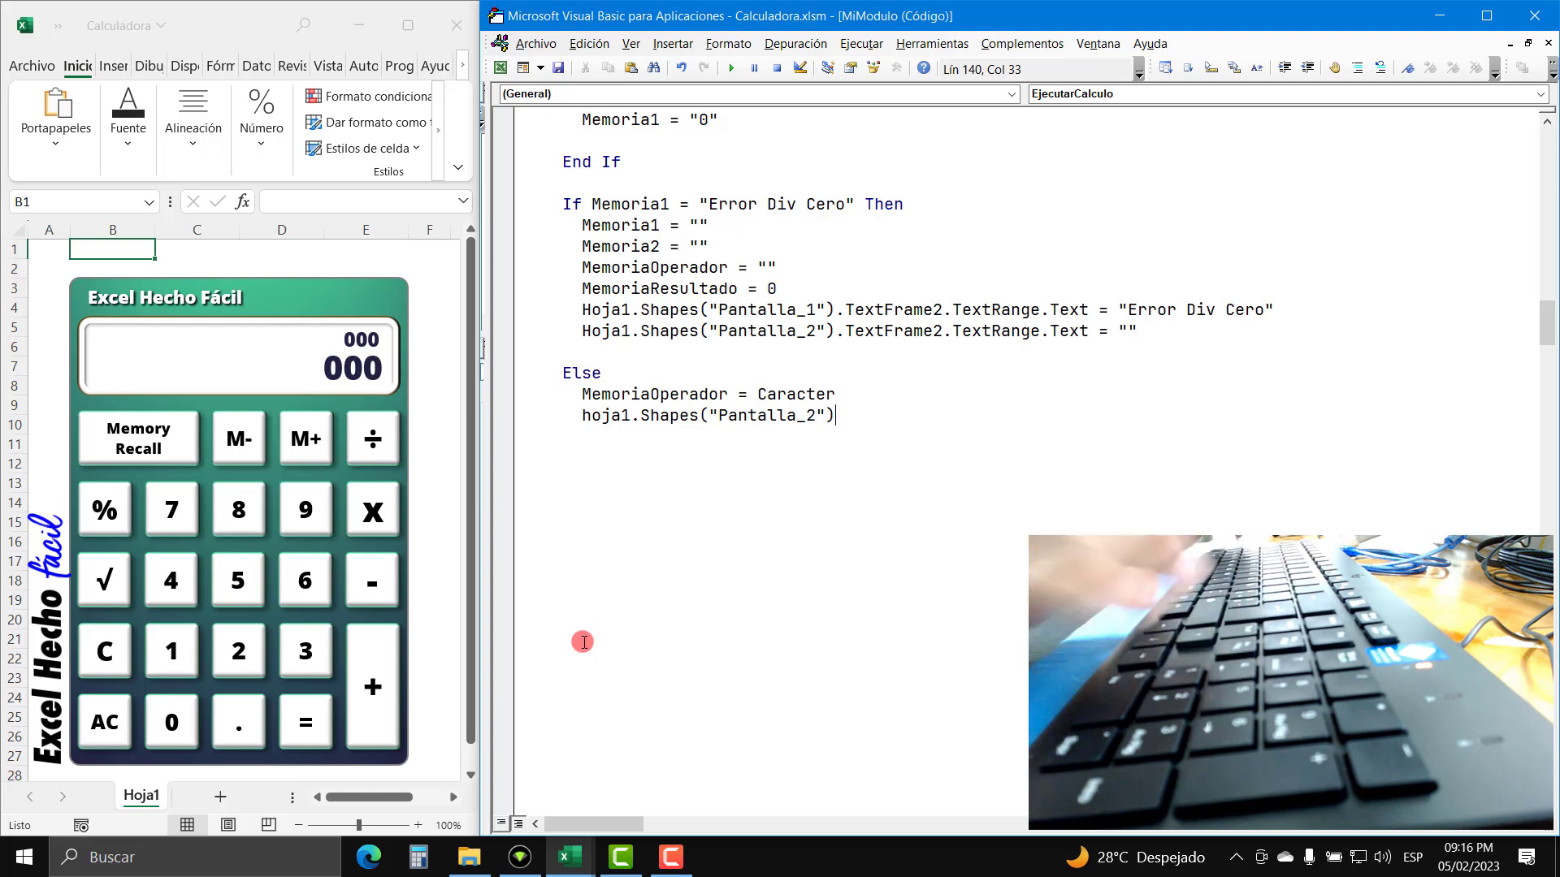
Complete it as .TextFrame2.TextRange.Text = MemoriaOperador, replacing the wrongly chosen TextEffect
{"action": "type", "text": "."}
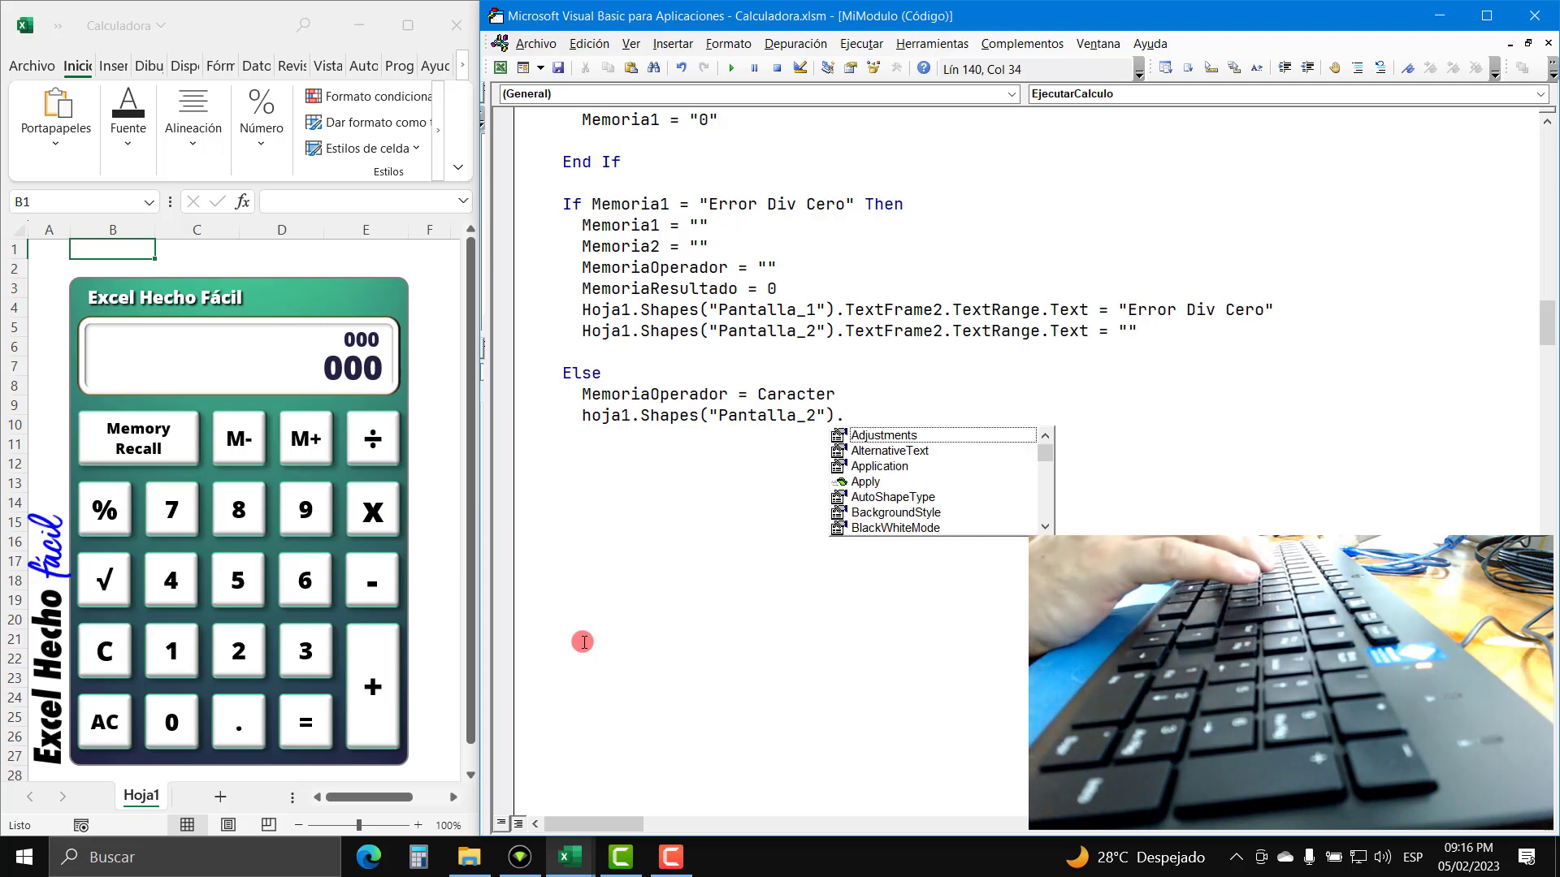
{"action": "type", "text": "te"}
{"action": "key", "text": "Tab"}
{"action": "key", "text": "ctrl+shift+Left"}
{"action": "key", "text": "ctrl+shift+Left"}
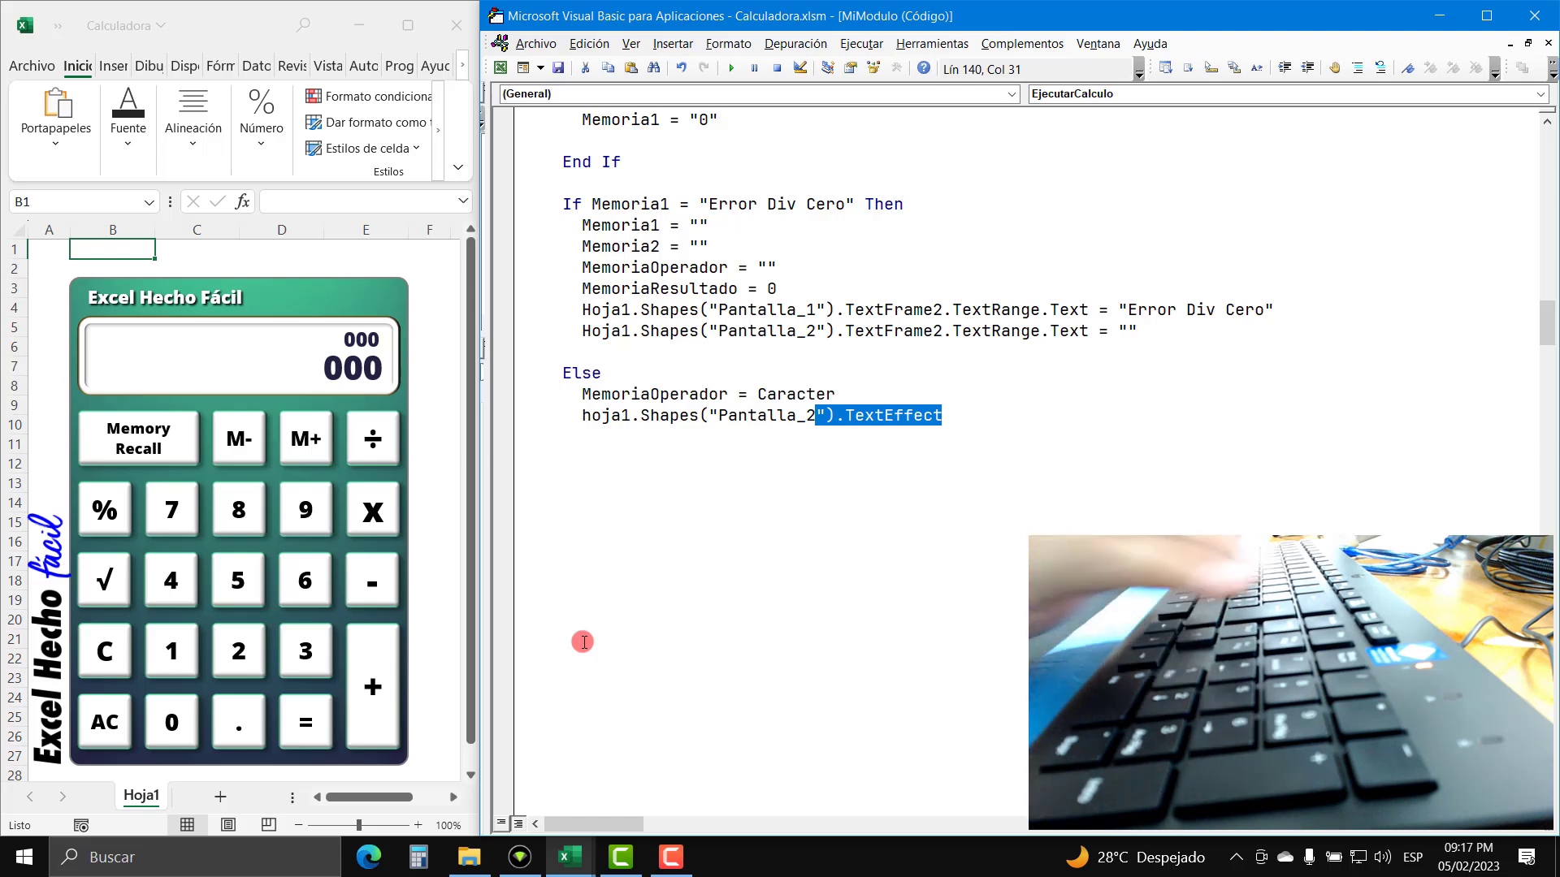
{"action": "key", "text": "End"}
{"action": "key", "text": "ctrl+shift+Left"}
{"action": "key", "text": "BackSpace"}
{"action": "key", "text": "BackSpace"}
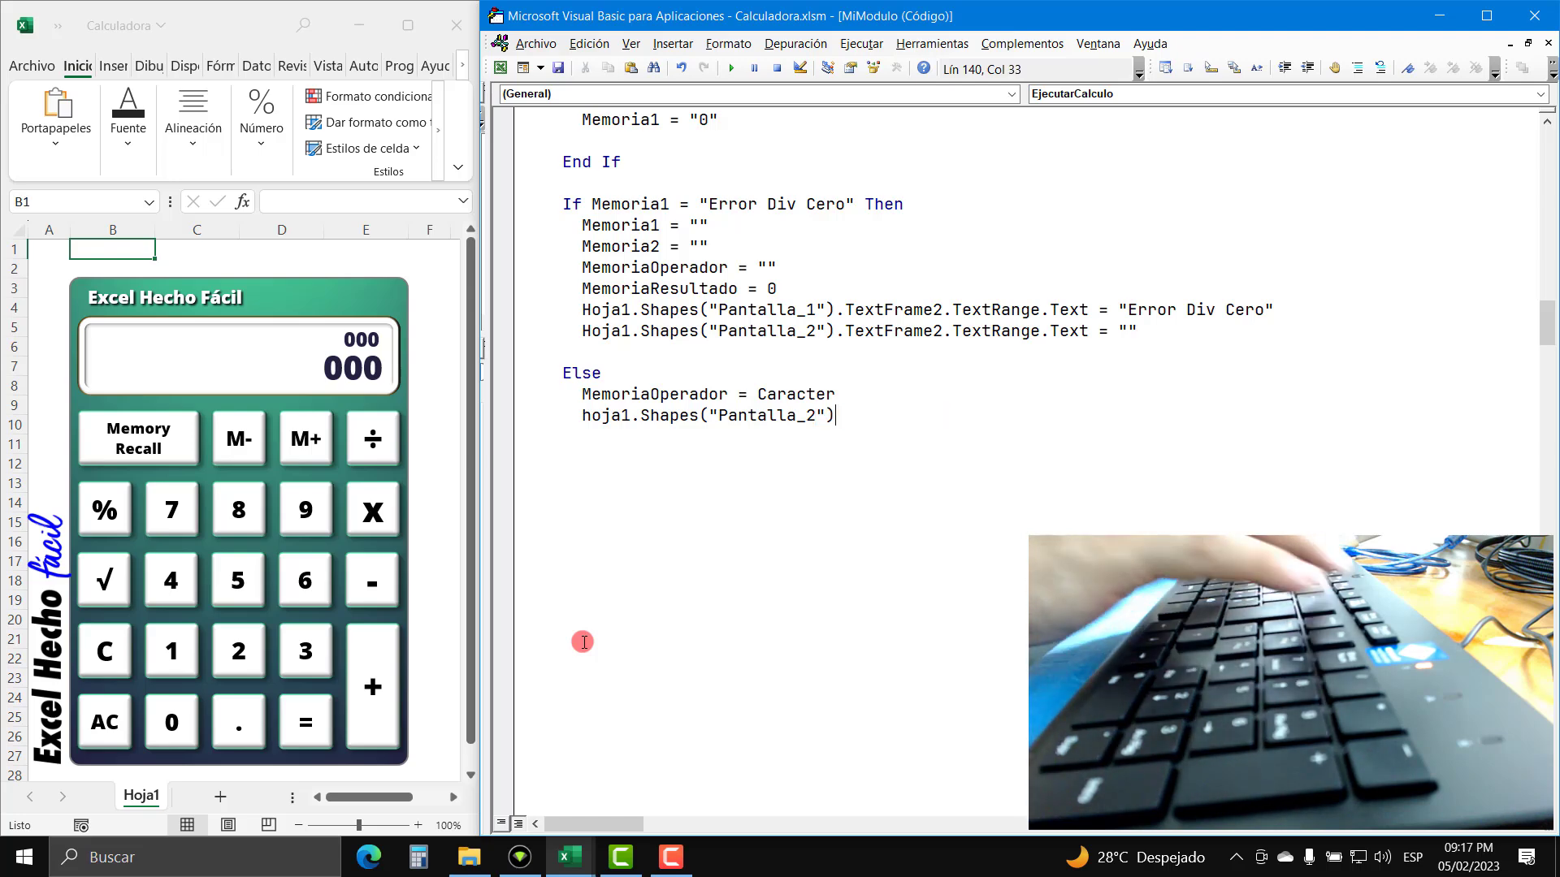
{"action": "type", "text": ".te"}
{"action": "key", "text": "Down"}
{"action": "key", "text": "Down"}
{"action": "key", "text": "Tab"}
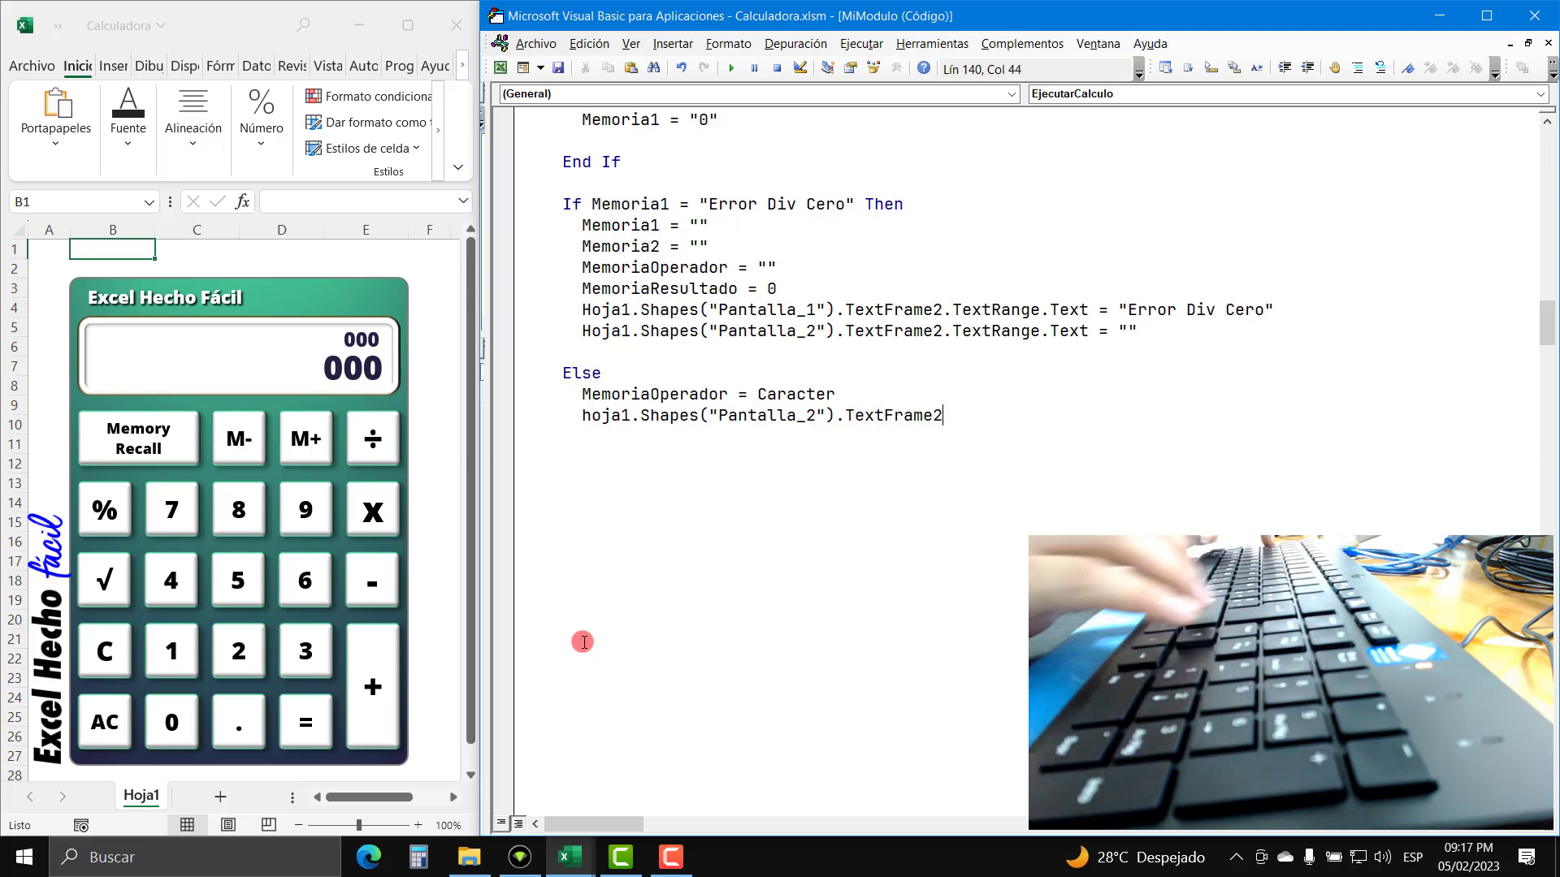
{"action": "type", "text": ".te"}
{"action": "key", "text": "Tab"}
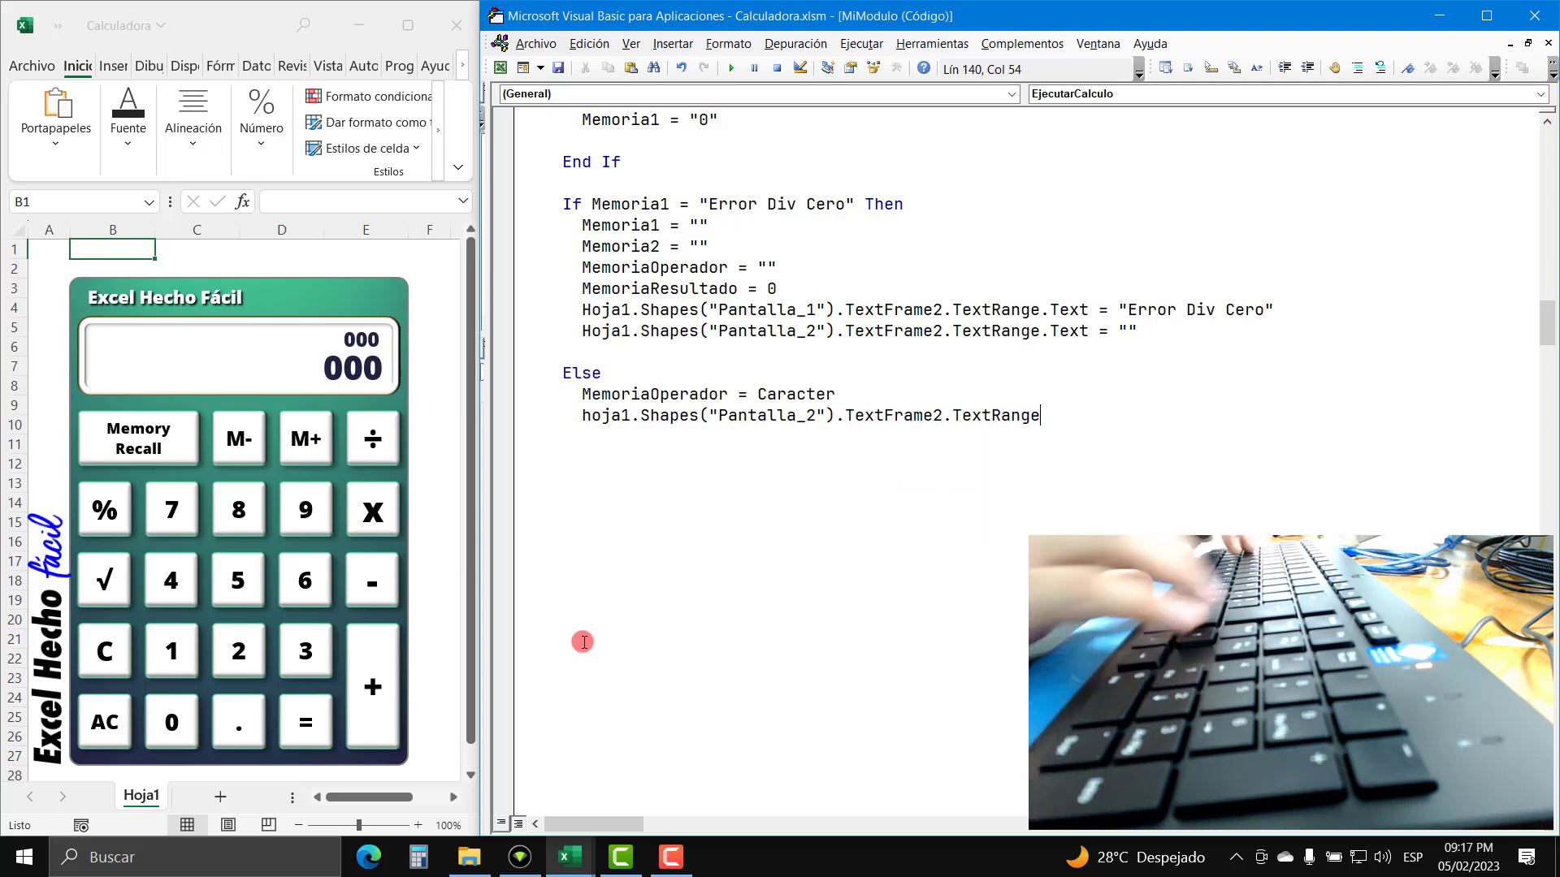
{"action": "type", "text": ".te"}
{"action": "key", "text": "Tab"}
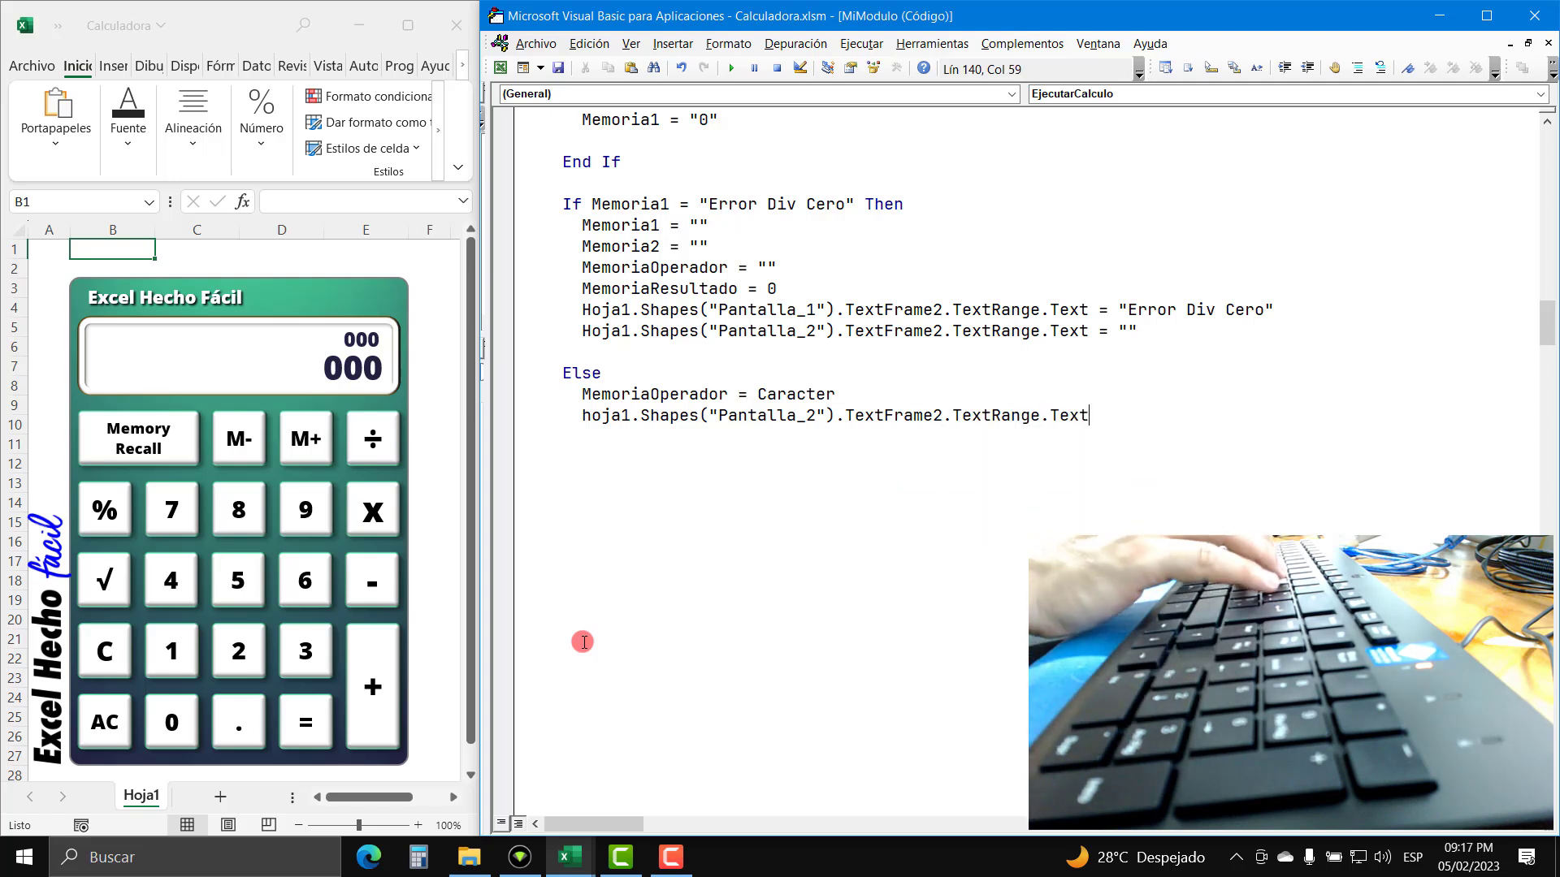
{"action": "type", "text": "= memoria"}
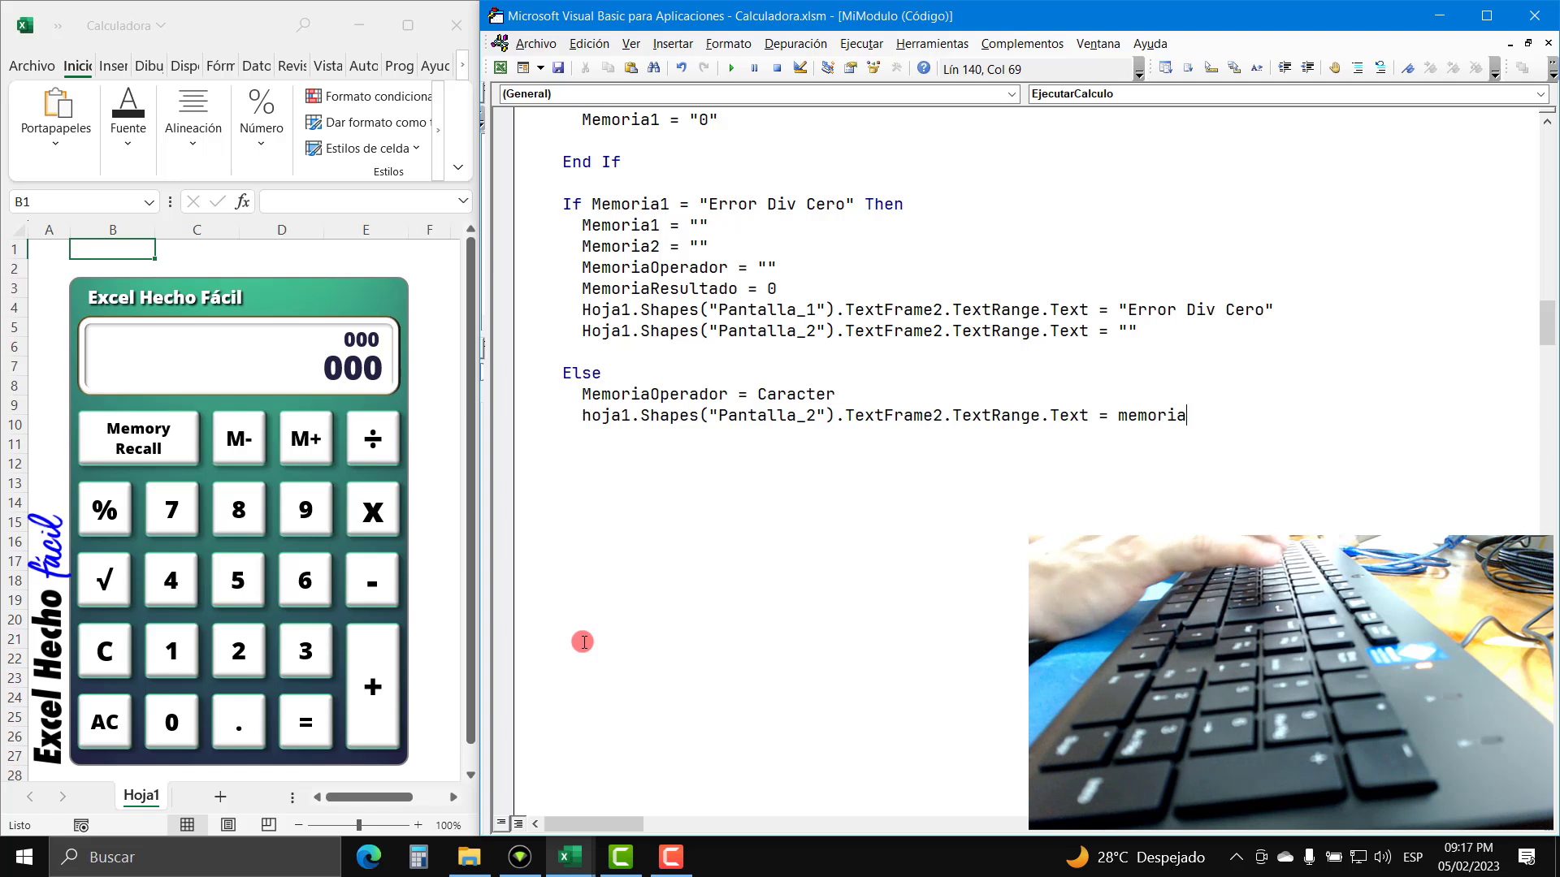
{"action": "type", "text": "operador"}
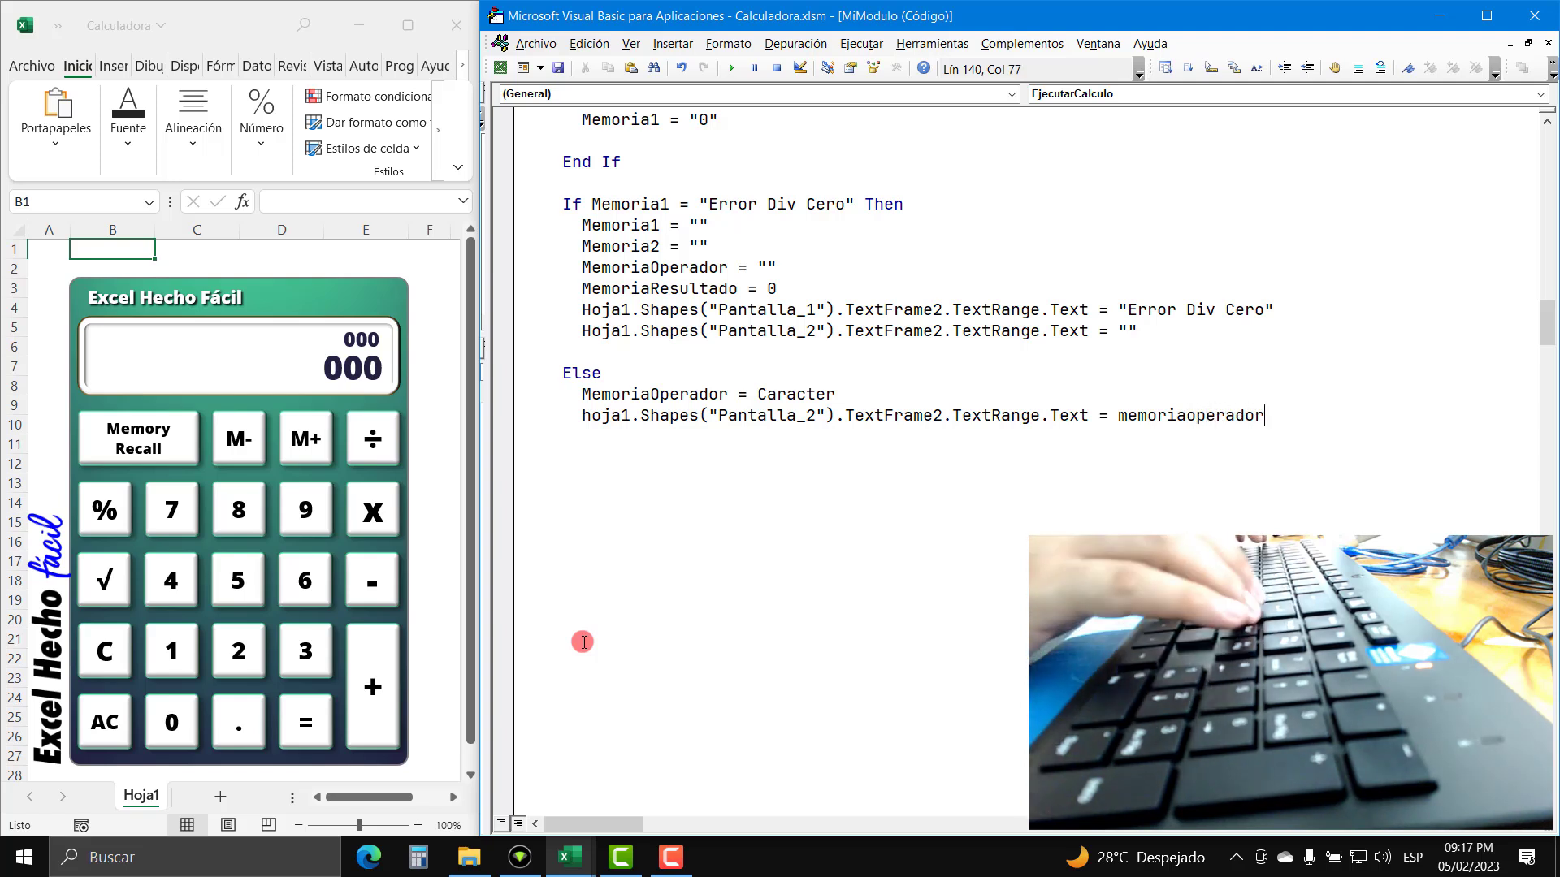
{"action": "key", "text": "Return"}
Close the block with End If and move below it
{"action": "key", "text": "BackSpace"}
{"action": "key", "text": "Return"}
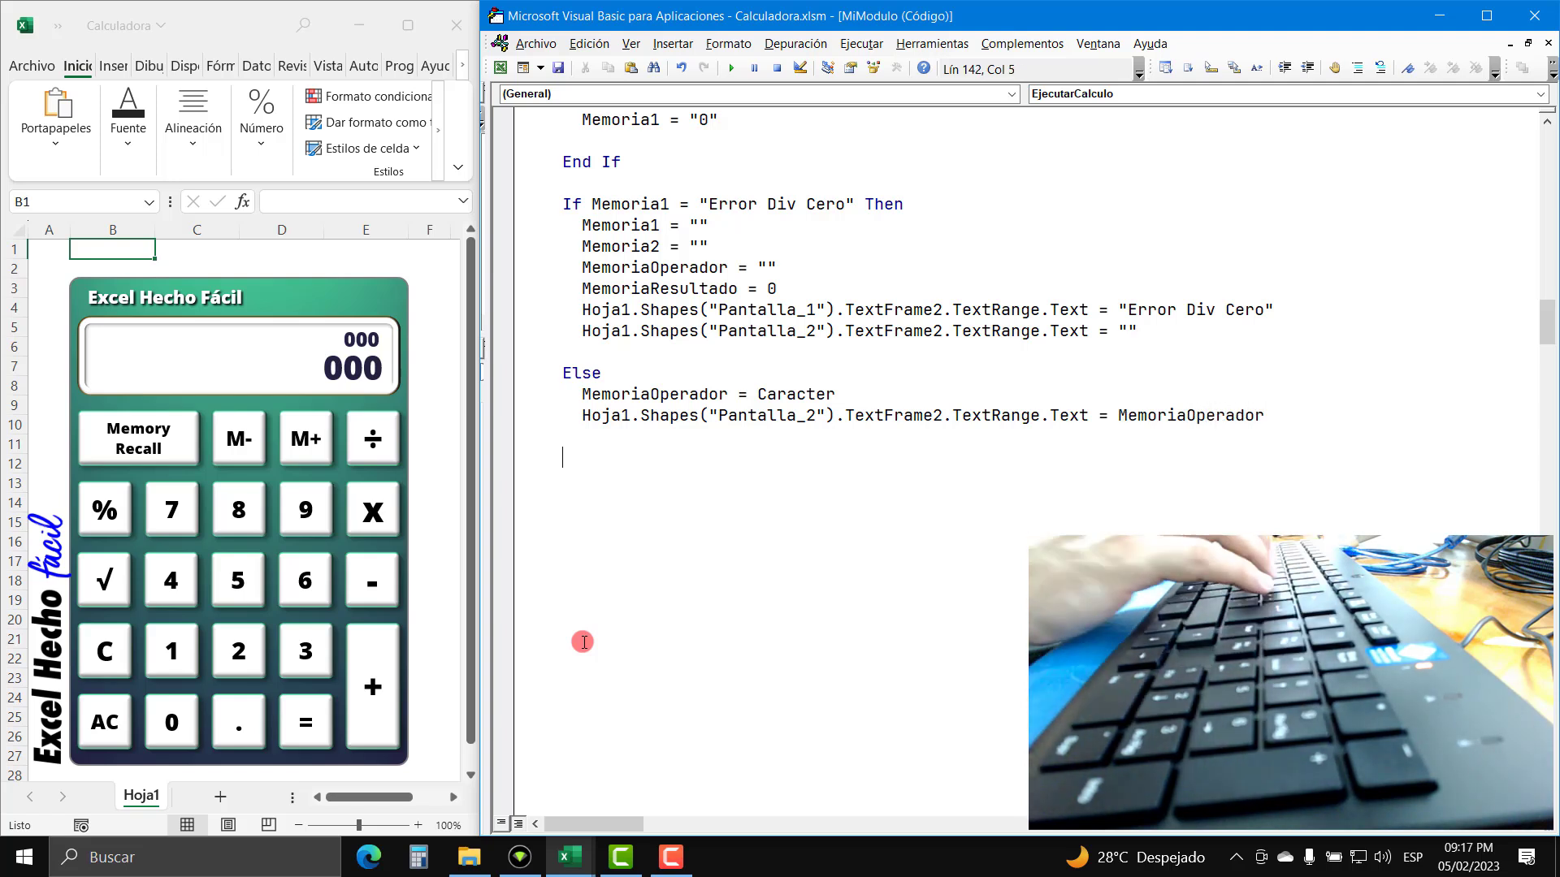
{"action": "type", "text": "end if"}
{"action": "key", "text": "Up"}
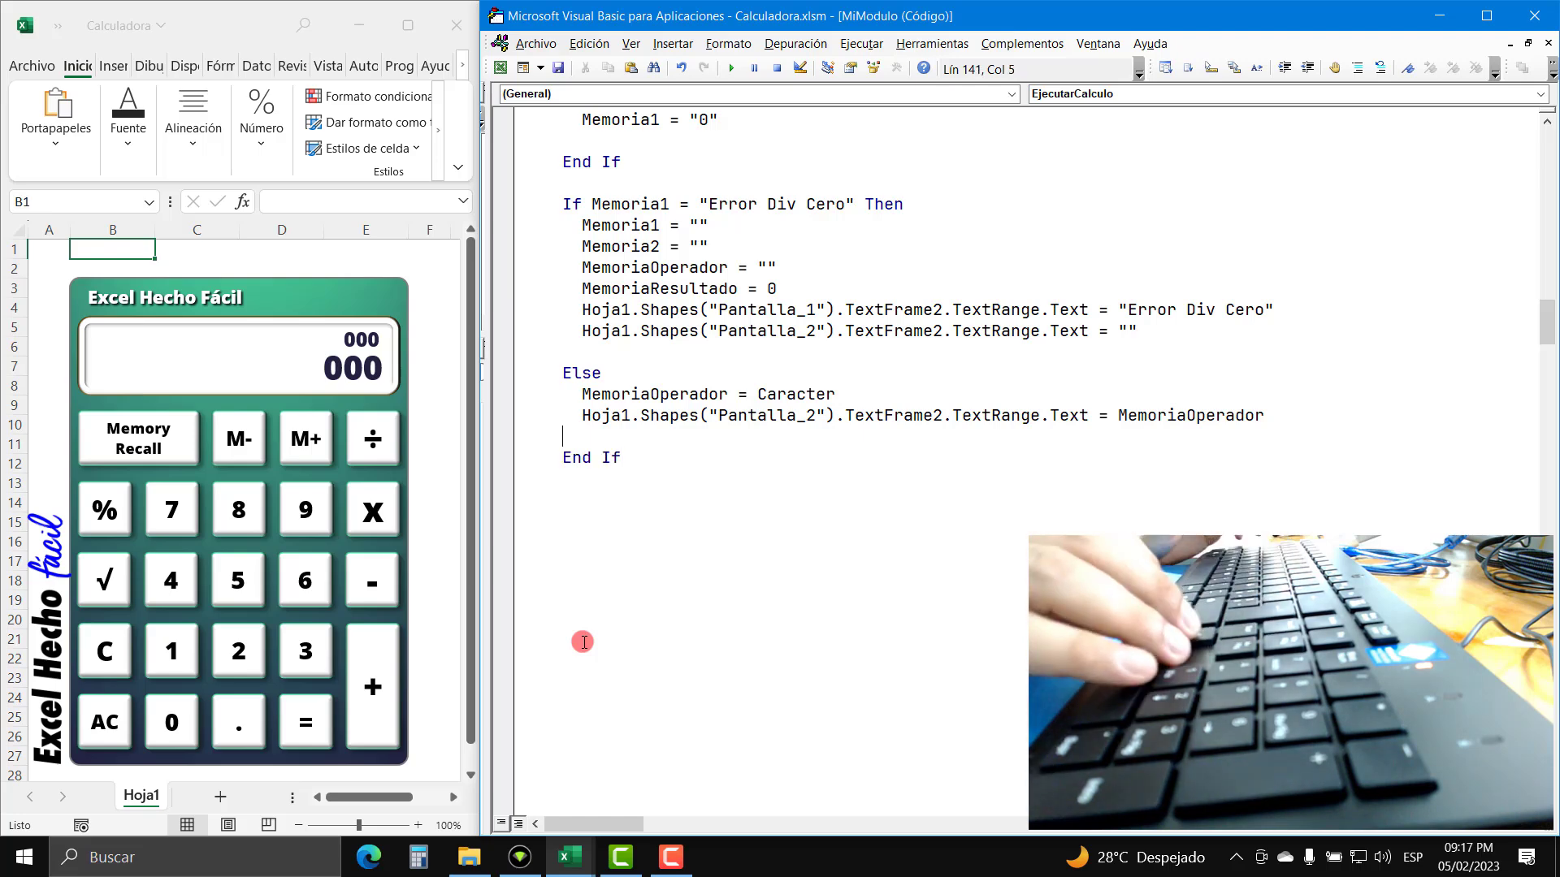
{"action": "scroll", "coordinate": [583, 642], "scroll_direction": "down", "scroll_amount": 2}
{"action": "left_click", "coordinate": [568, 364]}
{"action": "type", "text": "else"}
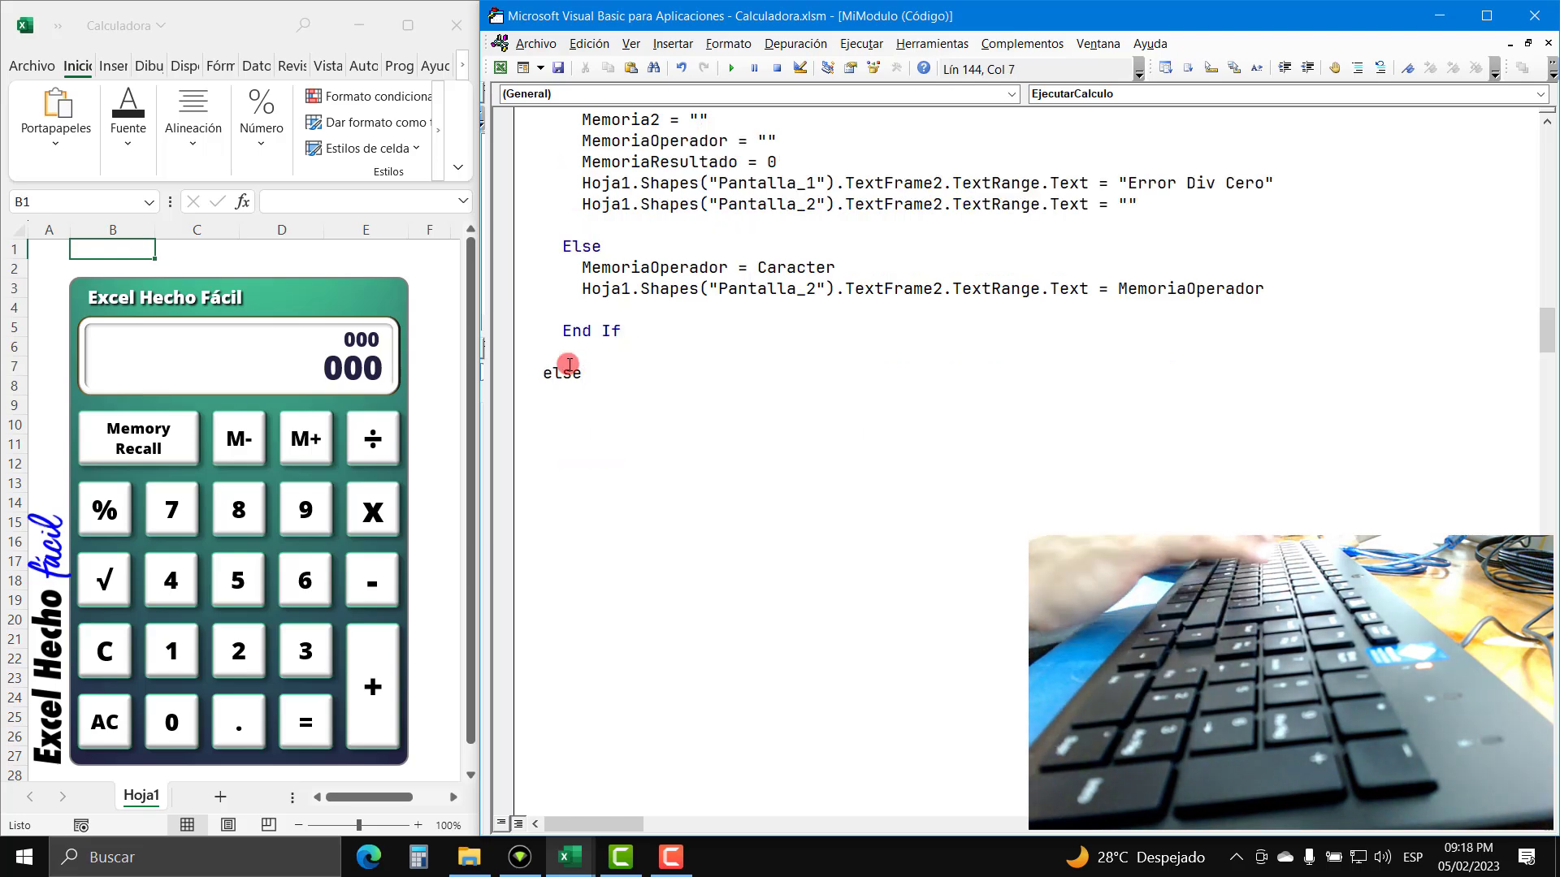
Add ElseIf Caracter = "=" Then, followed by If Memoria1 = "" And Memoria2 = "" Then
{"action": "type", "text": "if c"}
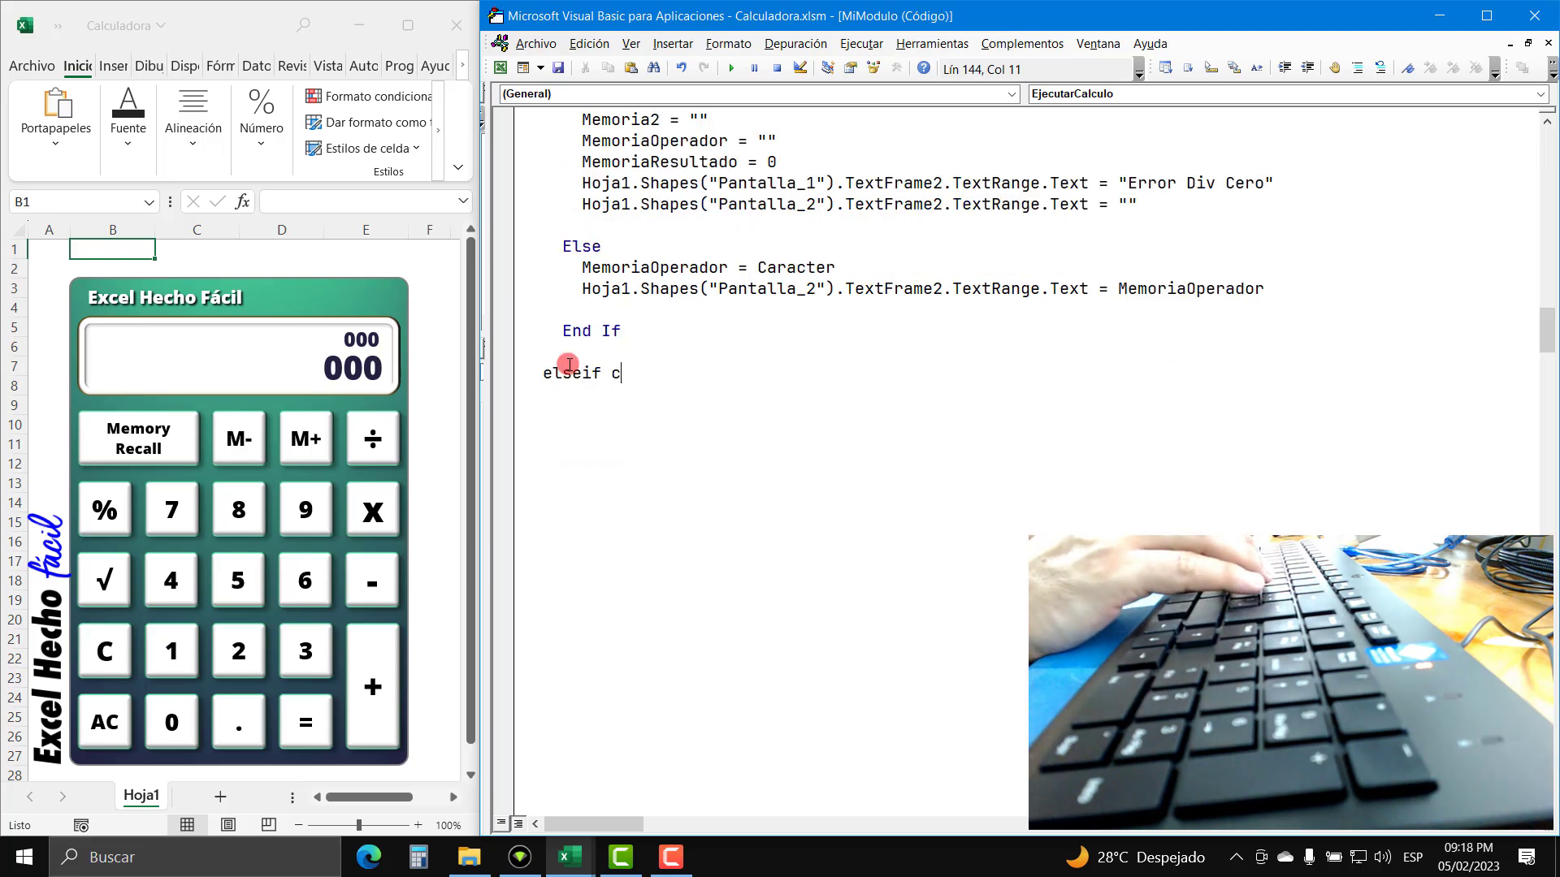
{"action": "type", "text": "aracter = "}
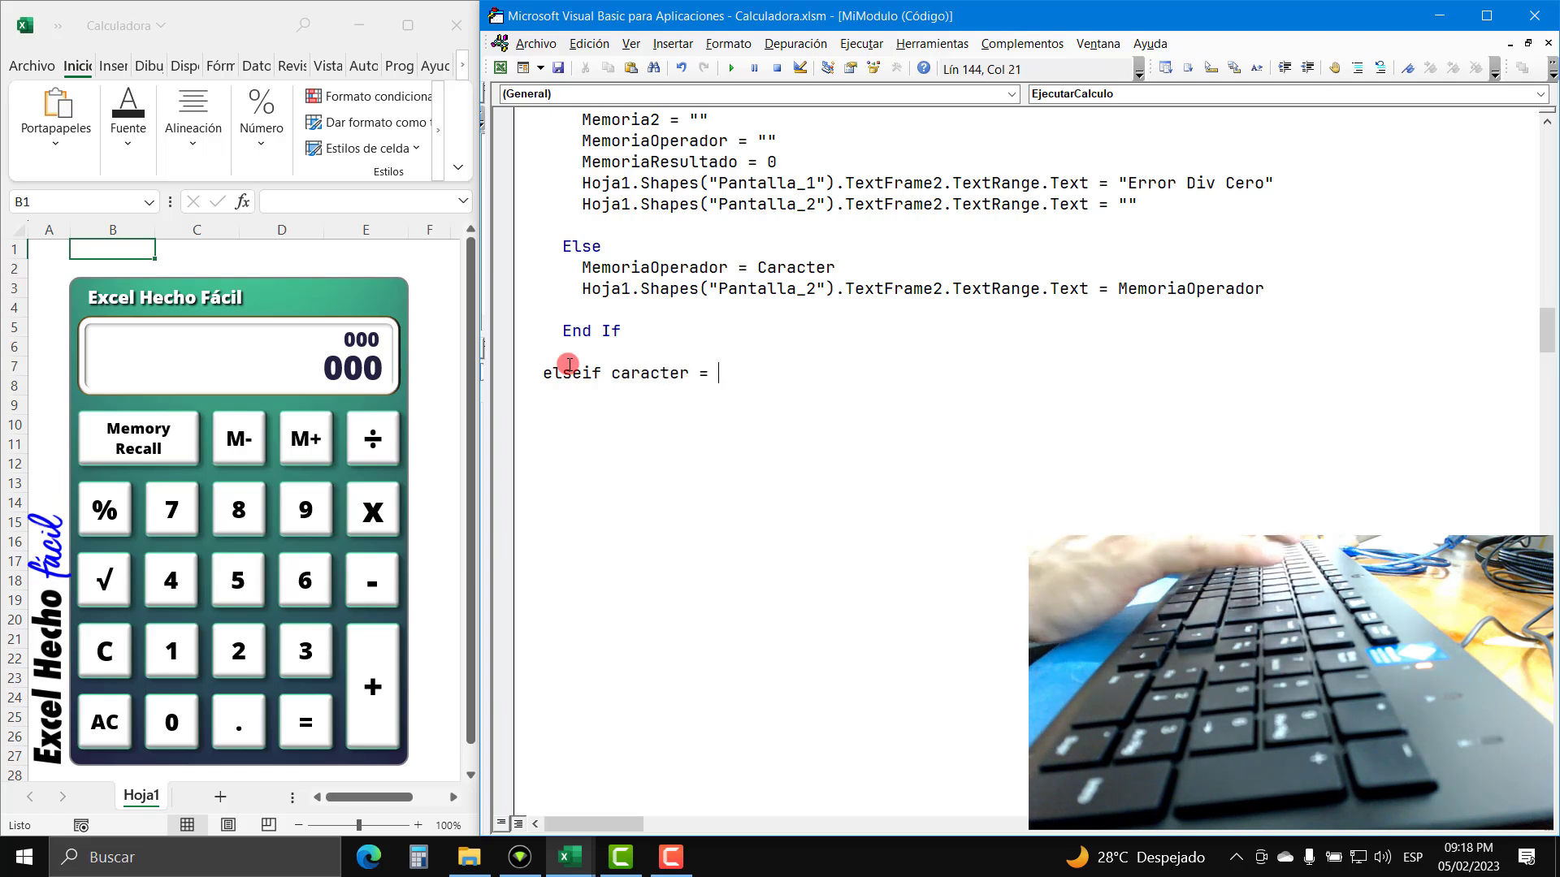
{"action": "type", "text": "\""}
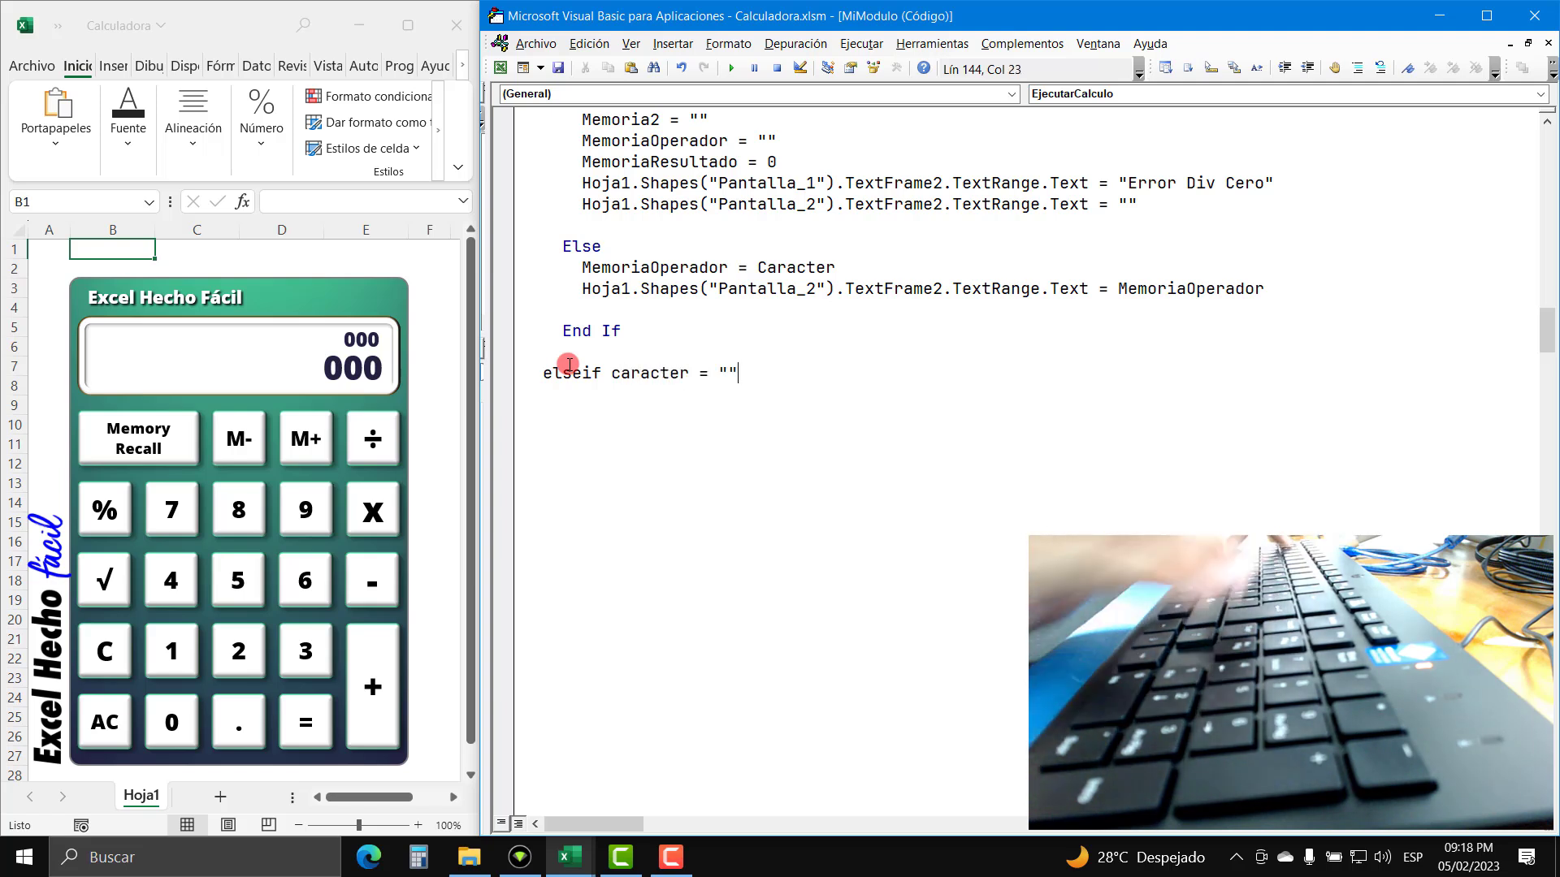
{"action": "type", "text": "=\""}
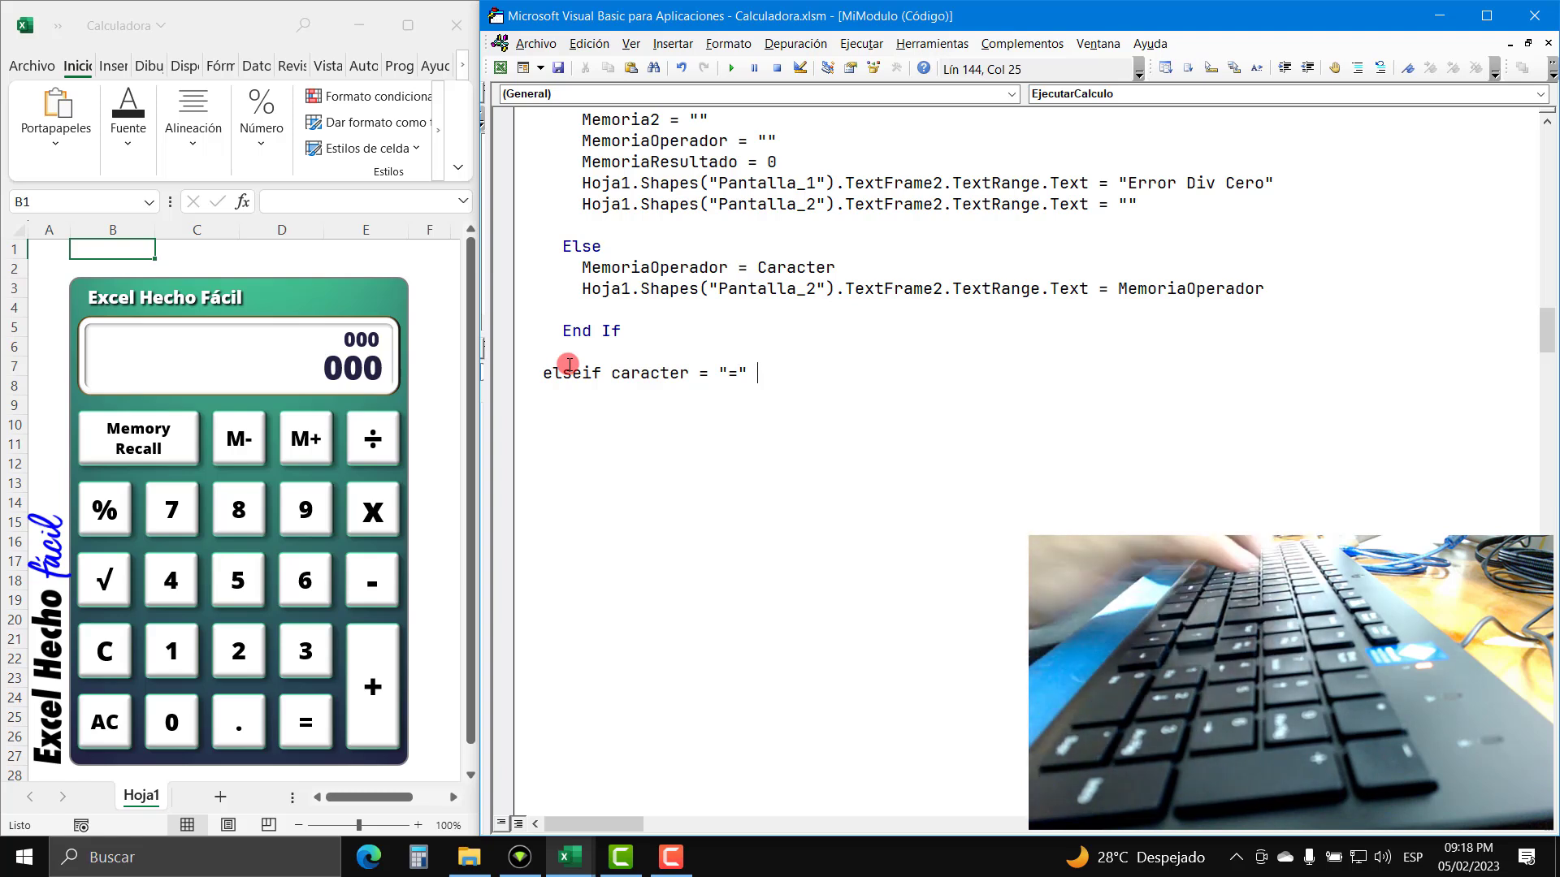
{"action": "type", "text": " then"}
{"action": "key", "text": "Return"}
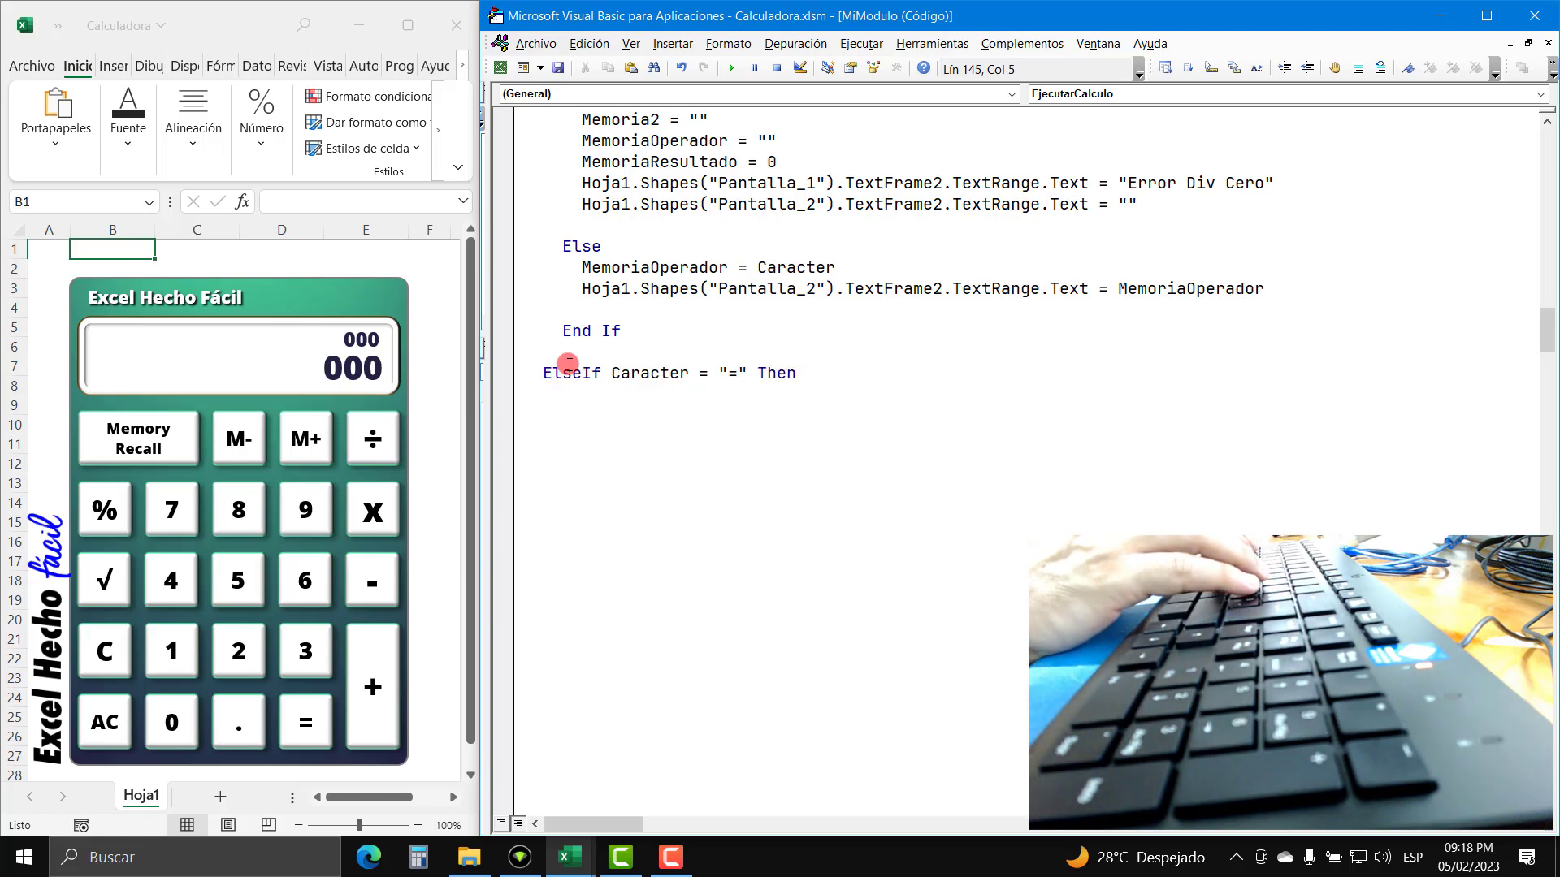
{"action": "type", "text": "if "}
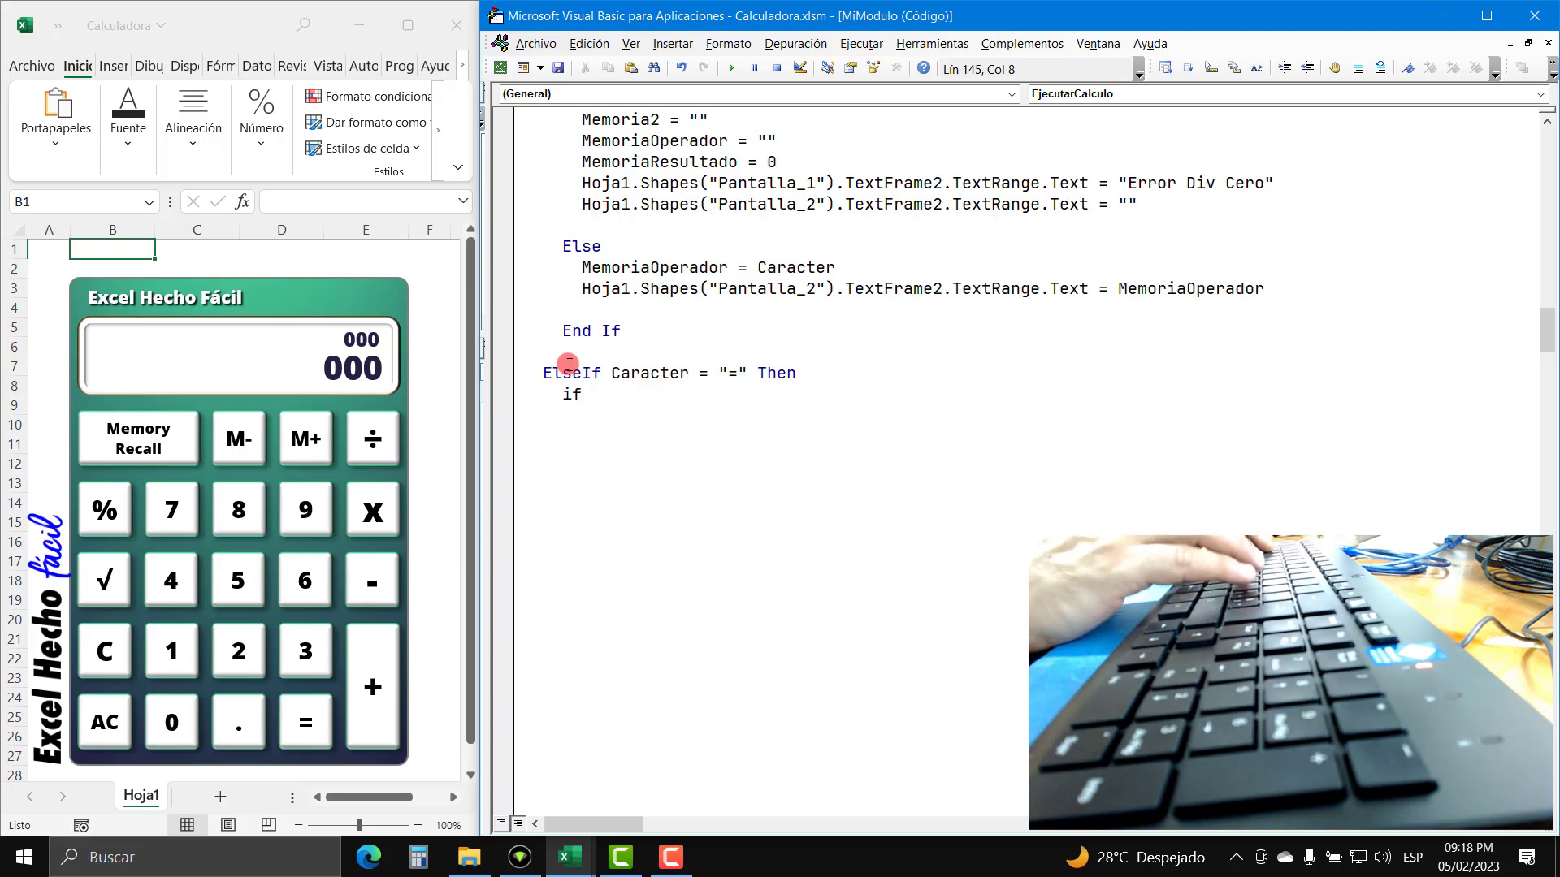
{"action": "type", "text": "memoria1"}
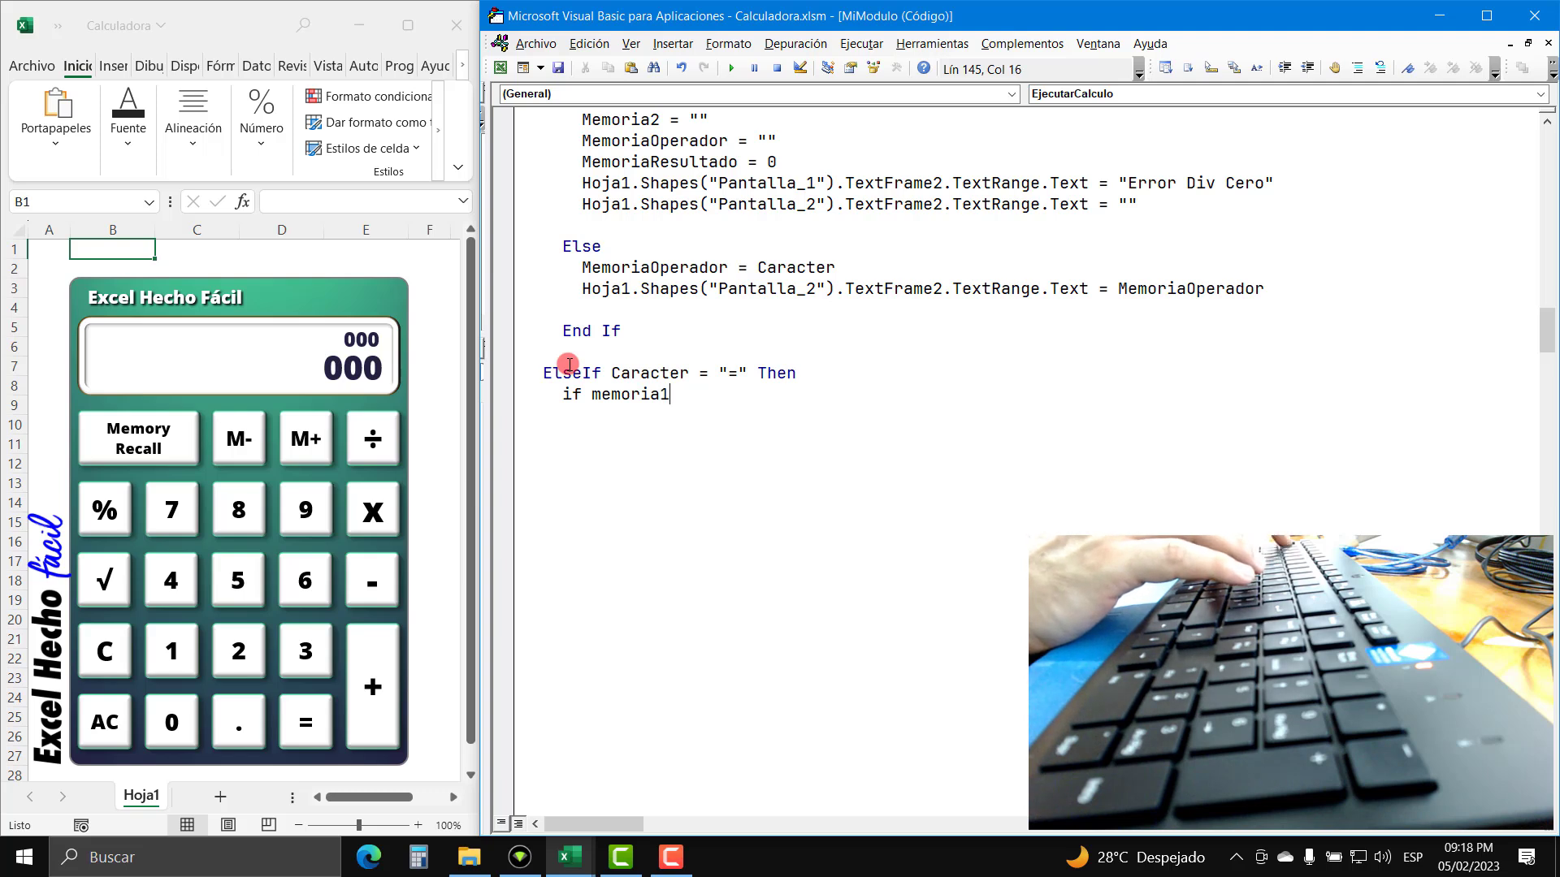
{"action": "type", "text": "= \"\""}
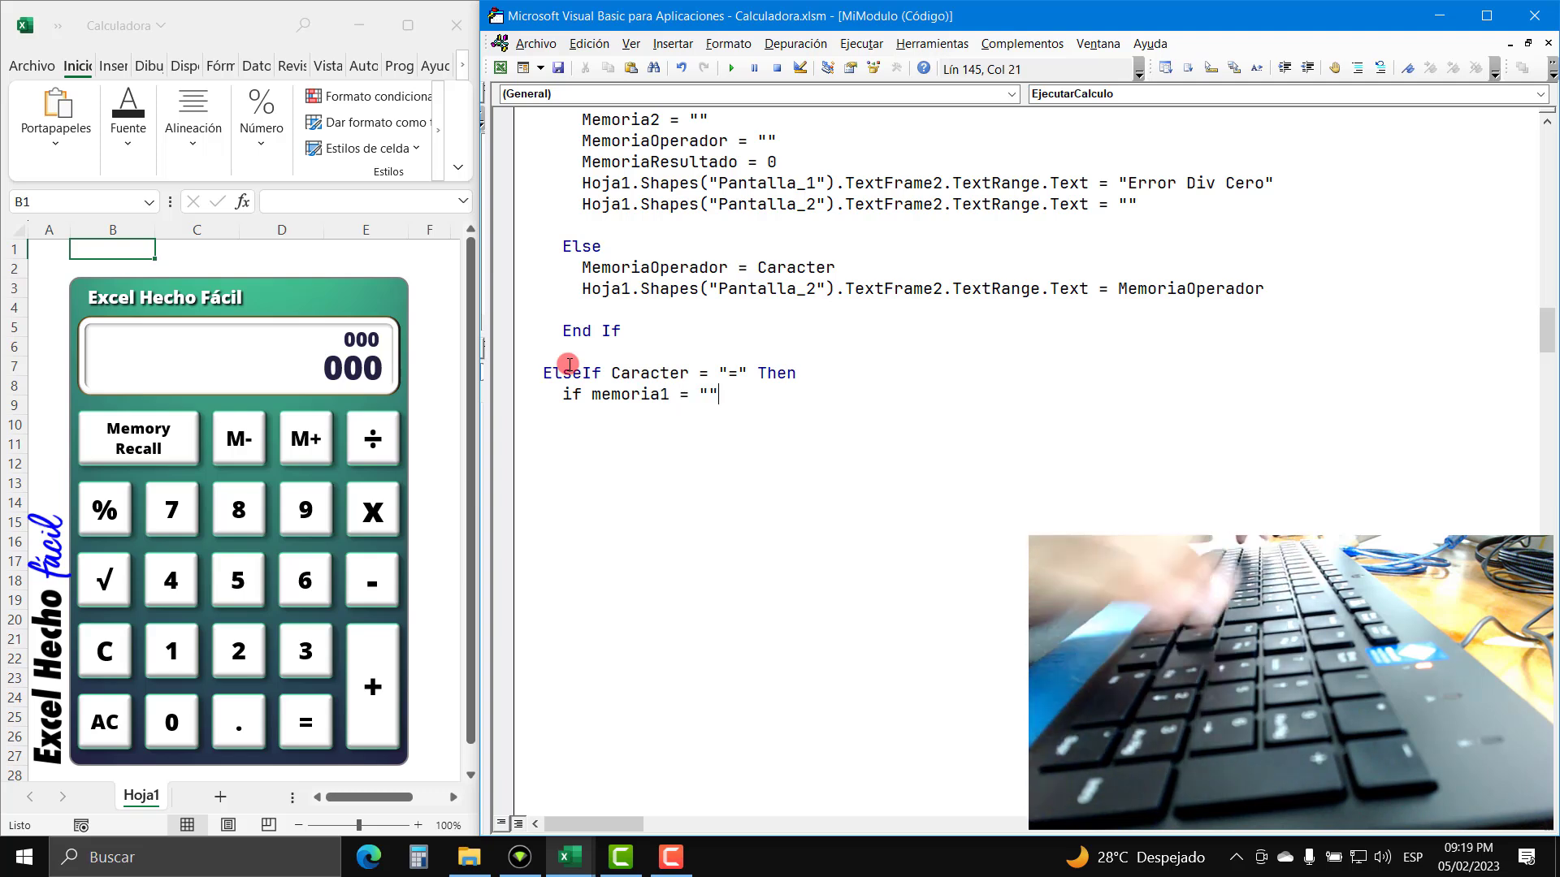
{"action": "type", "text": " an"}
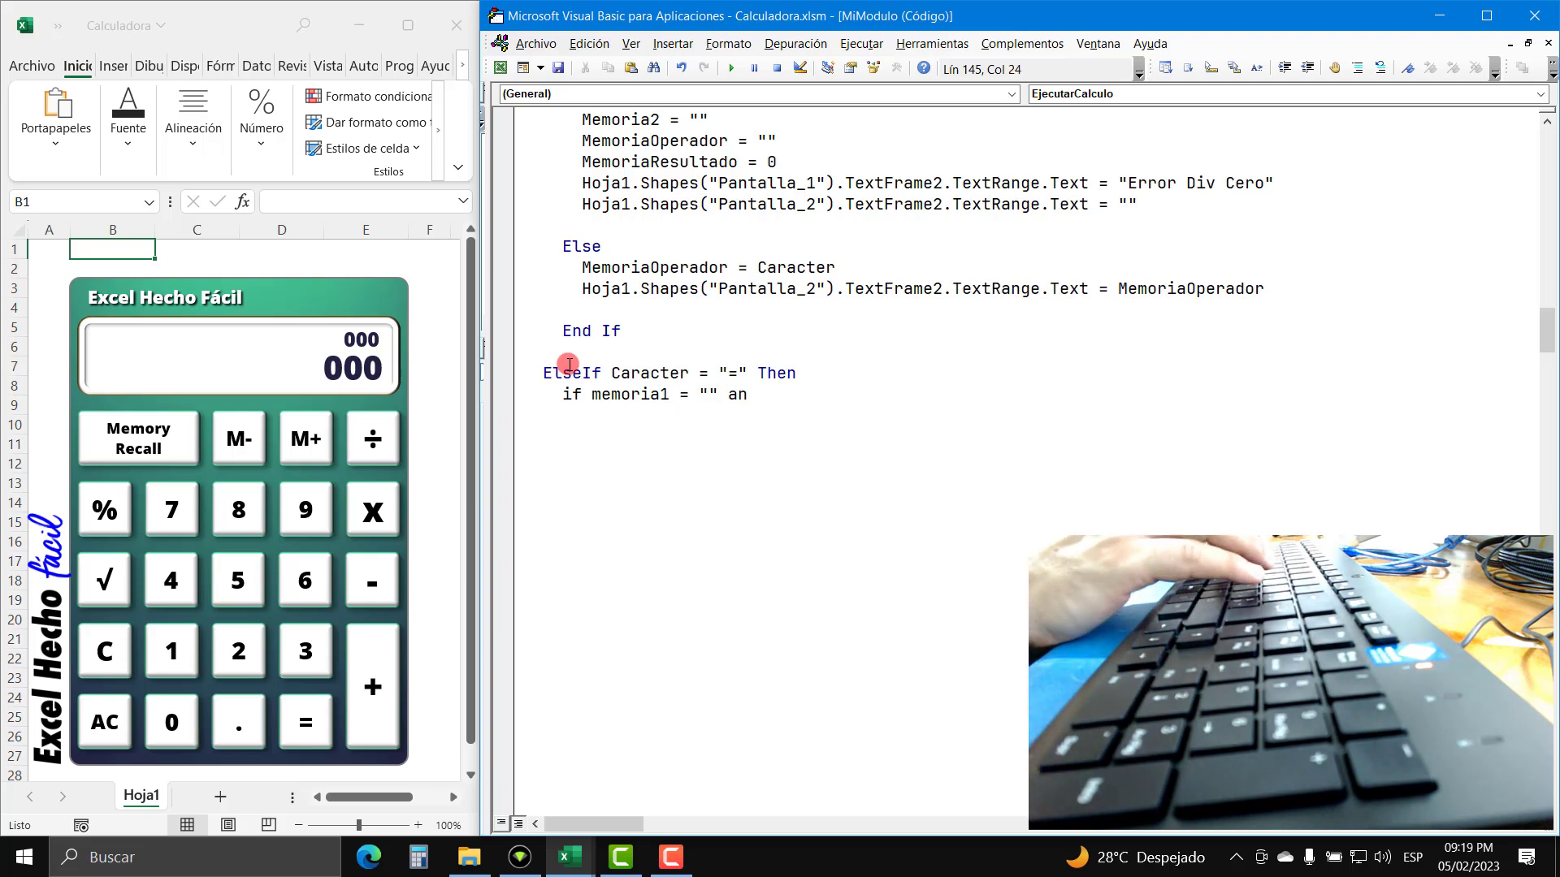
{"action": "type", "text": "emori"}
{"action": "key", "text": "BackSpace"}
{"action": "key", "text": "BackSpace"}
{"action": "key", "text": "BackSpace"}
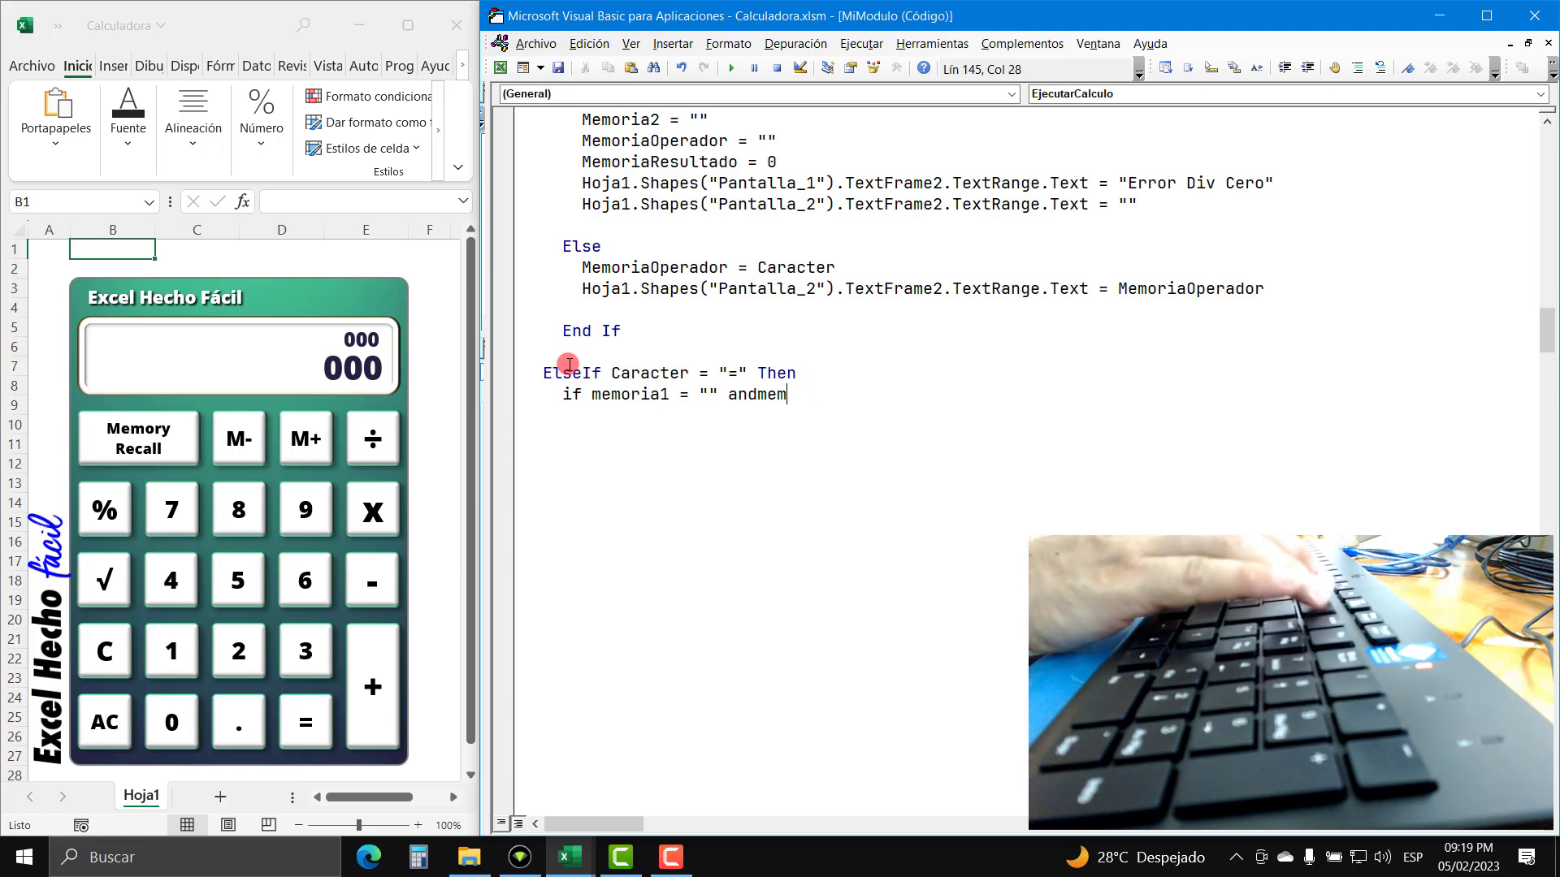
{"action": "key", "text": "BackSpace"}
{"action": "key", "text": "BackSpace"}
{"action": "key", "text": "BackSpace"}
{"action": "type", "text": "memoria"}
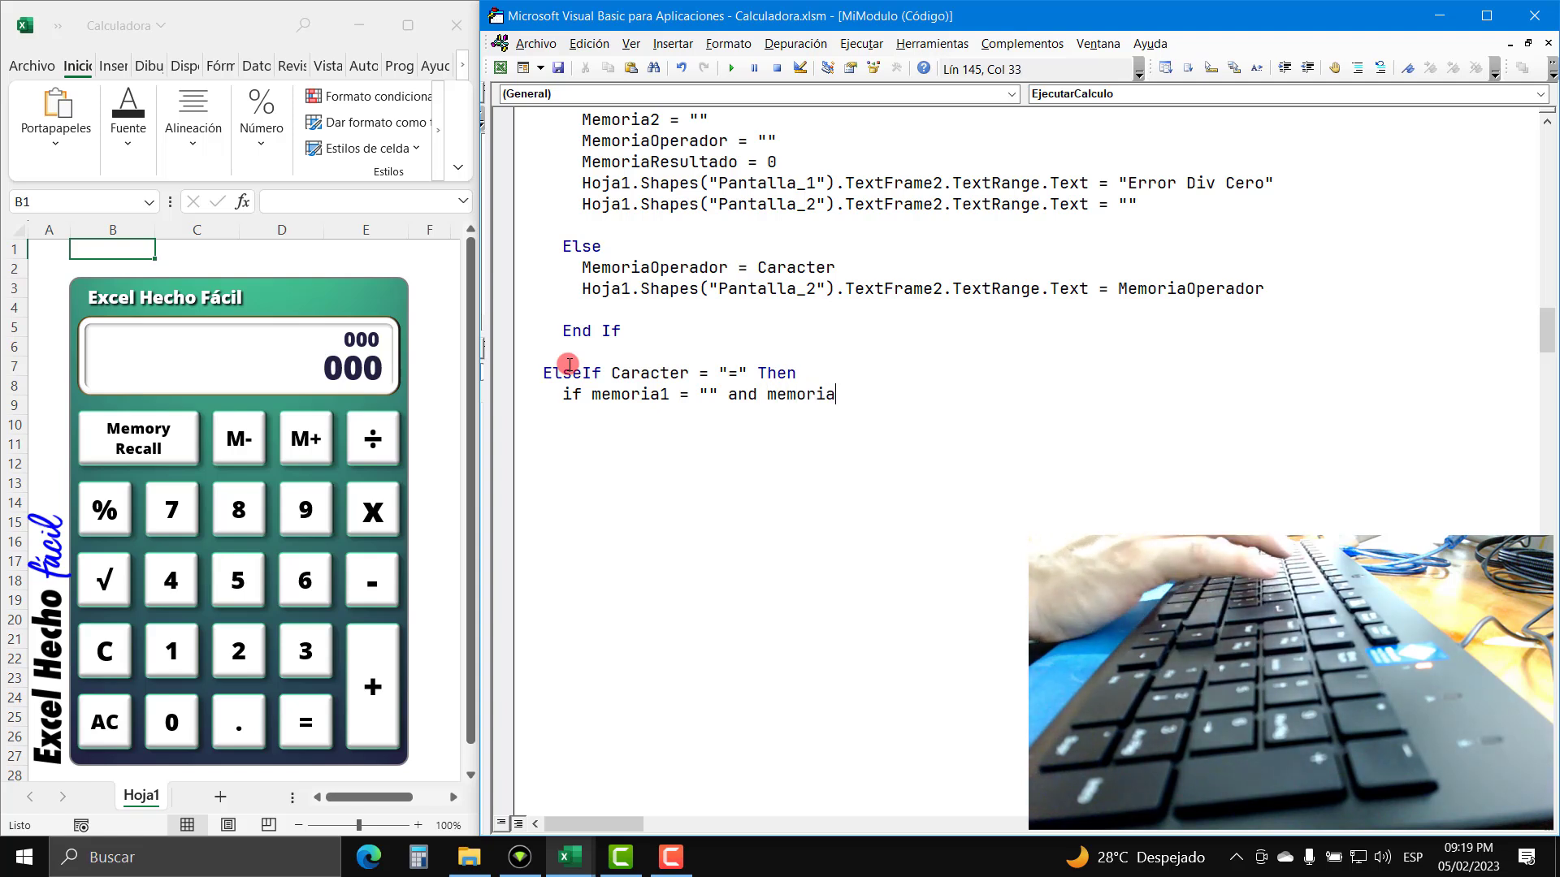
{"action": "type", "text": "2 =\"\""}
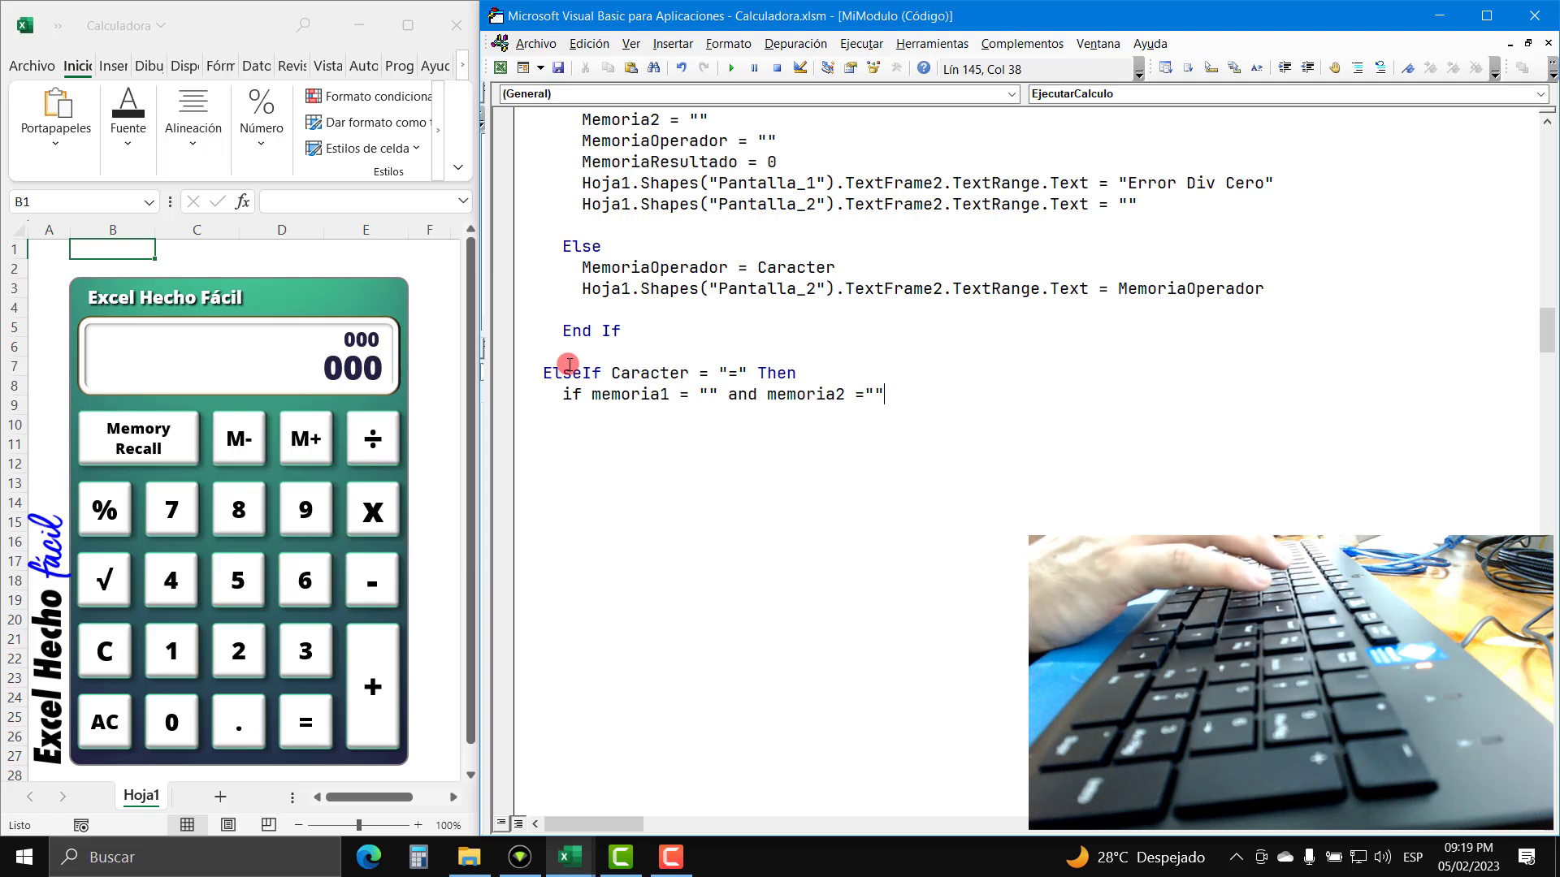
{"action": "type", "text": " then"}
{"action": "key", "text": "Return"}
{"action": "type", "text": "hoj"}
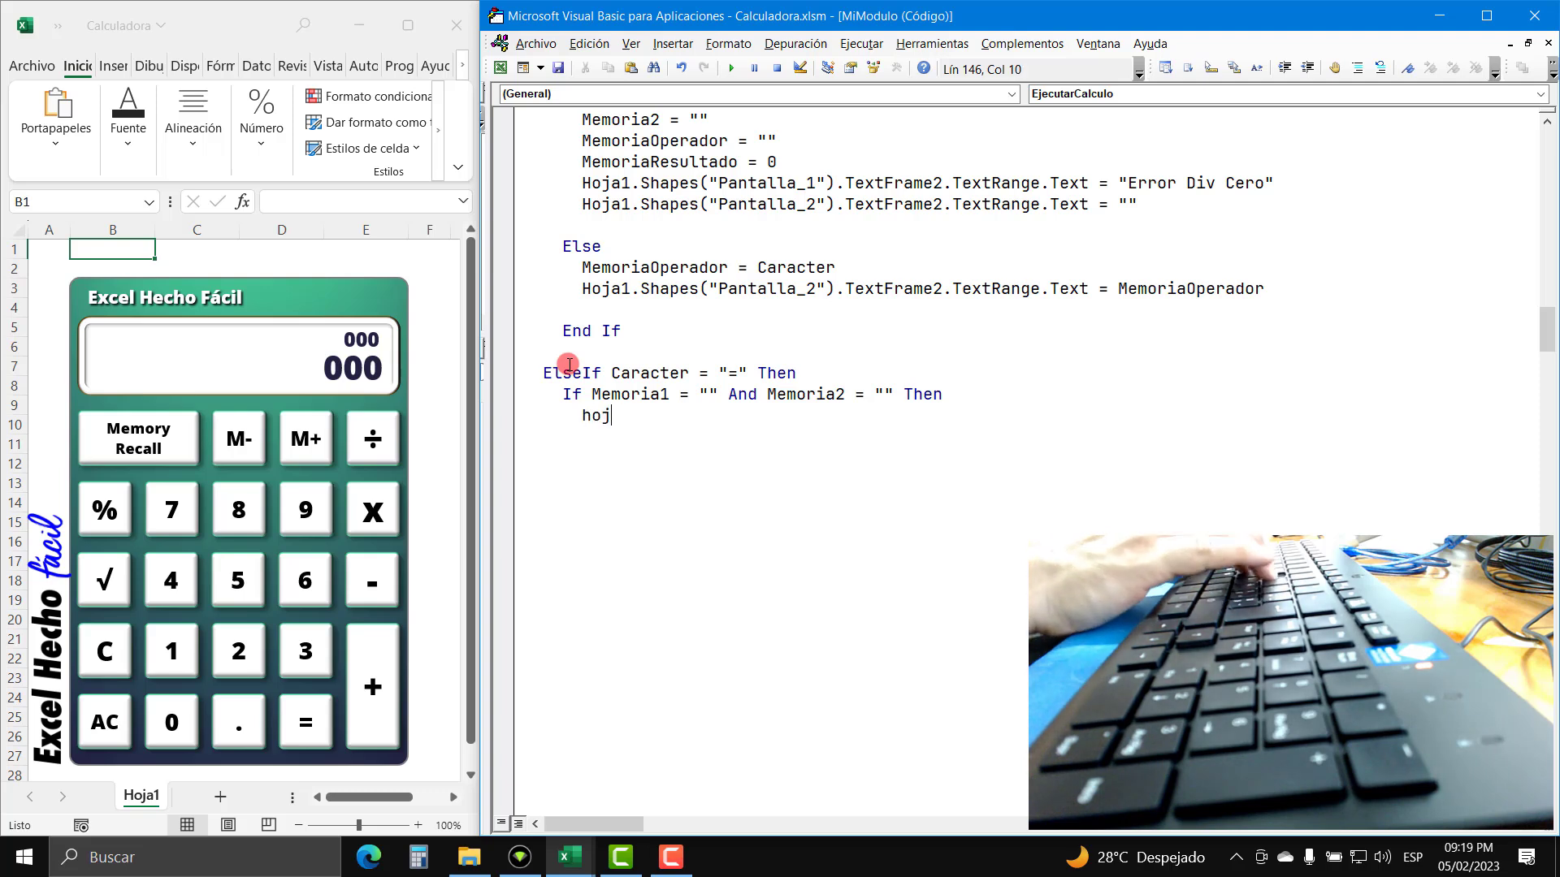
Write Hoja1.Shapes("Pantalla_1").TextFrame2.TextRange.Text = Val("0")
{"action": "type", "text": "a1.sha"}
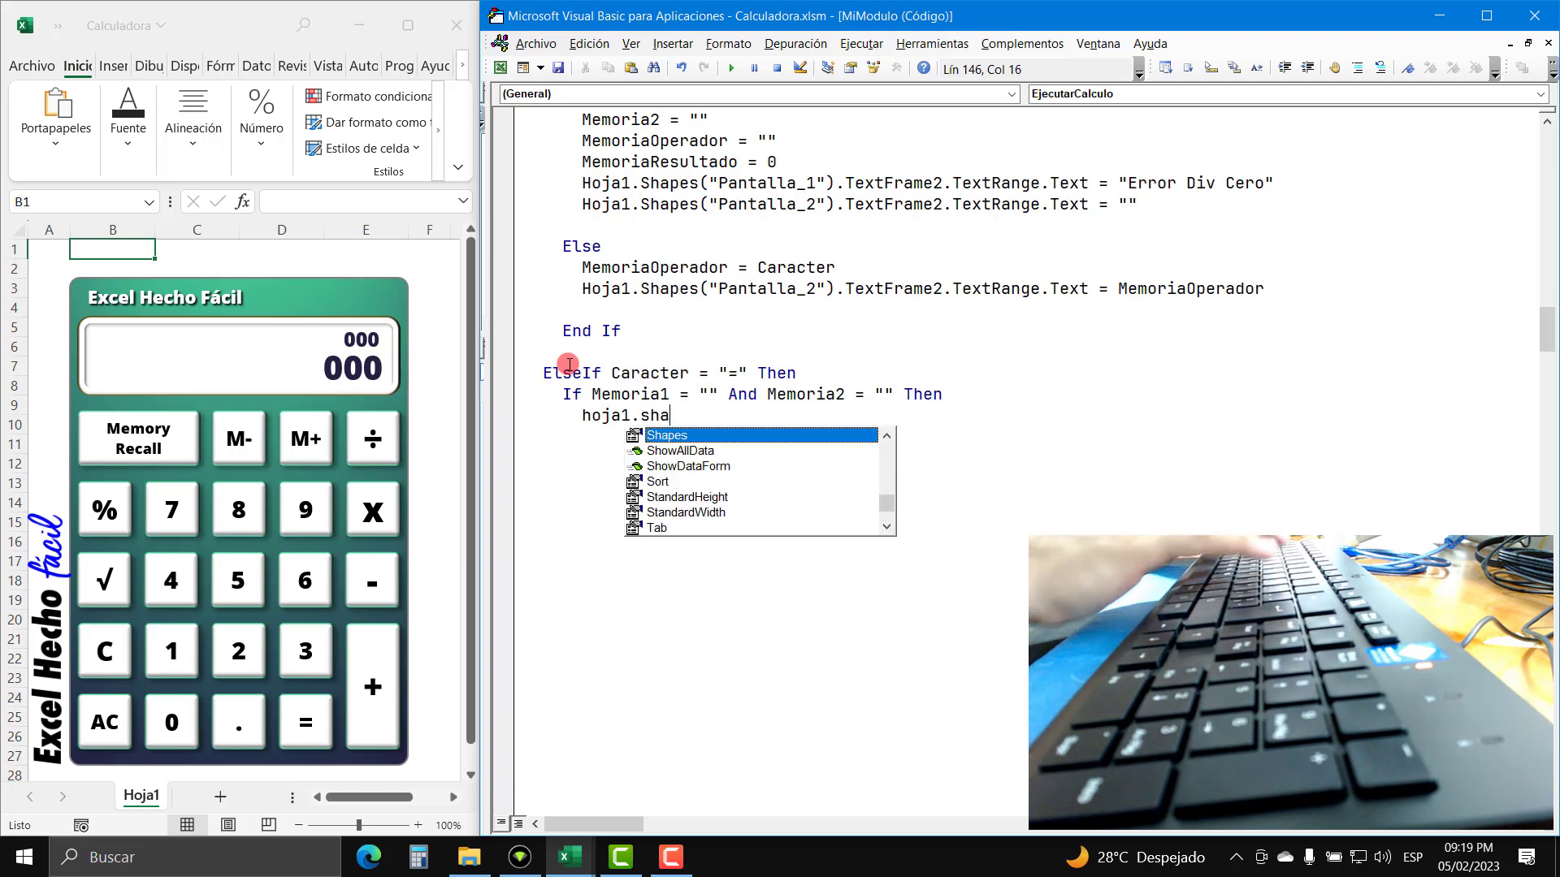
{"action": "key", "text": "Tab"}
{"action": "type", "text": "()"}
{"action": "key", "text": "Left"}
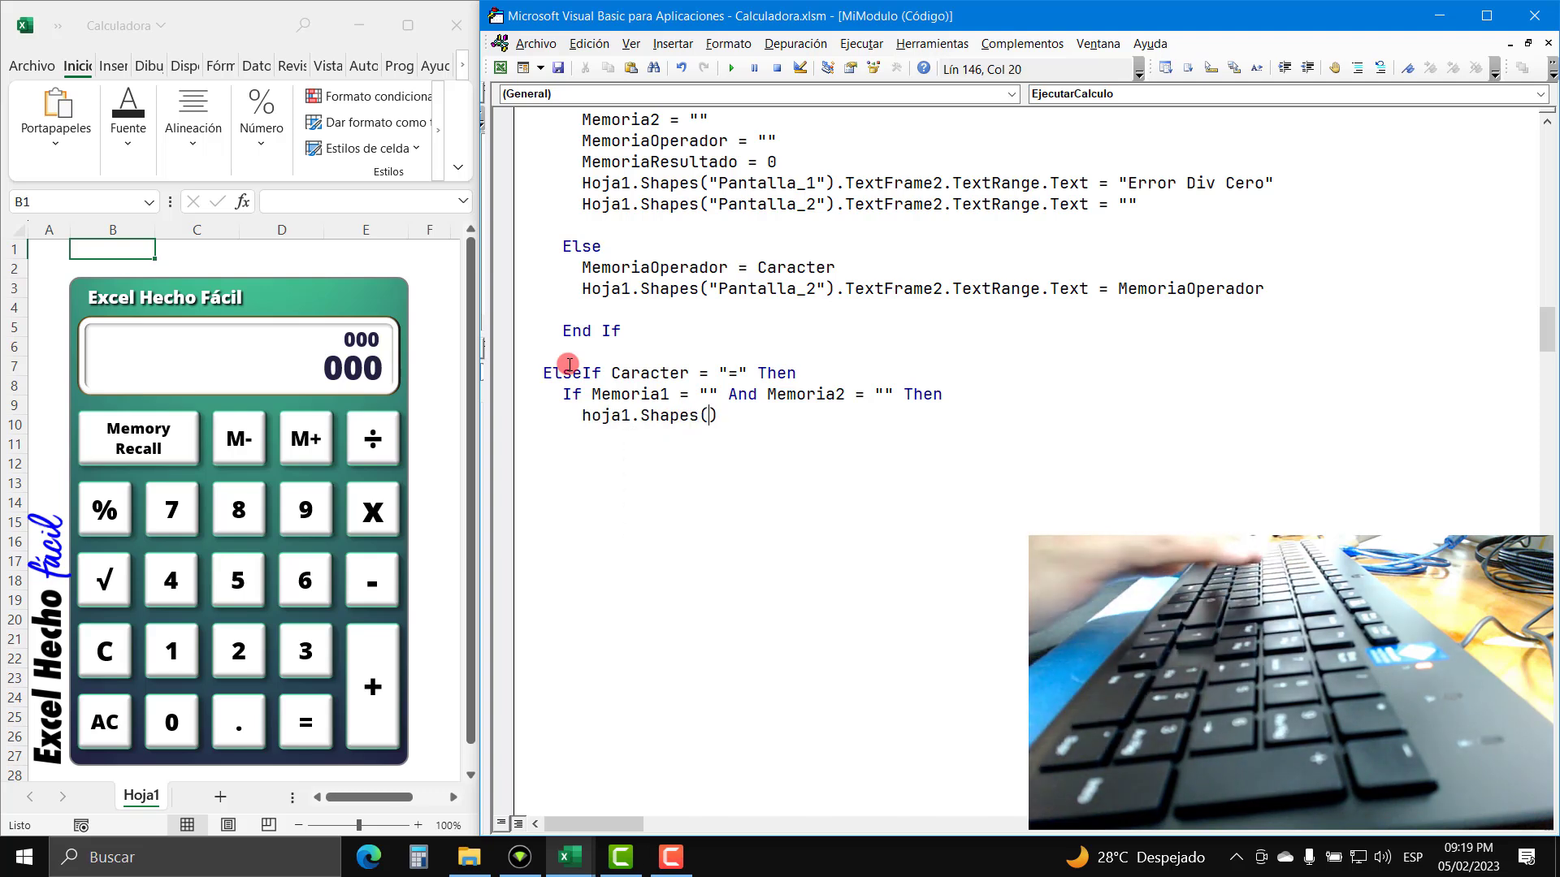
{"action": "type", "text": "\"\""}
{"action": "key", "text": "Left"}
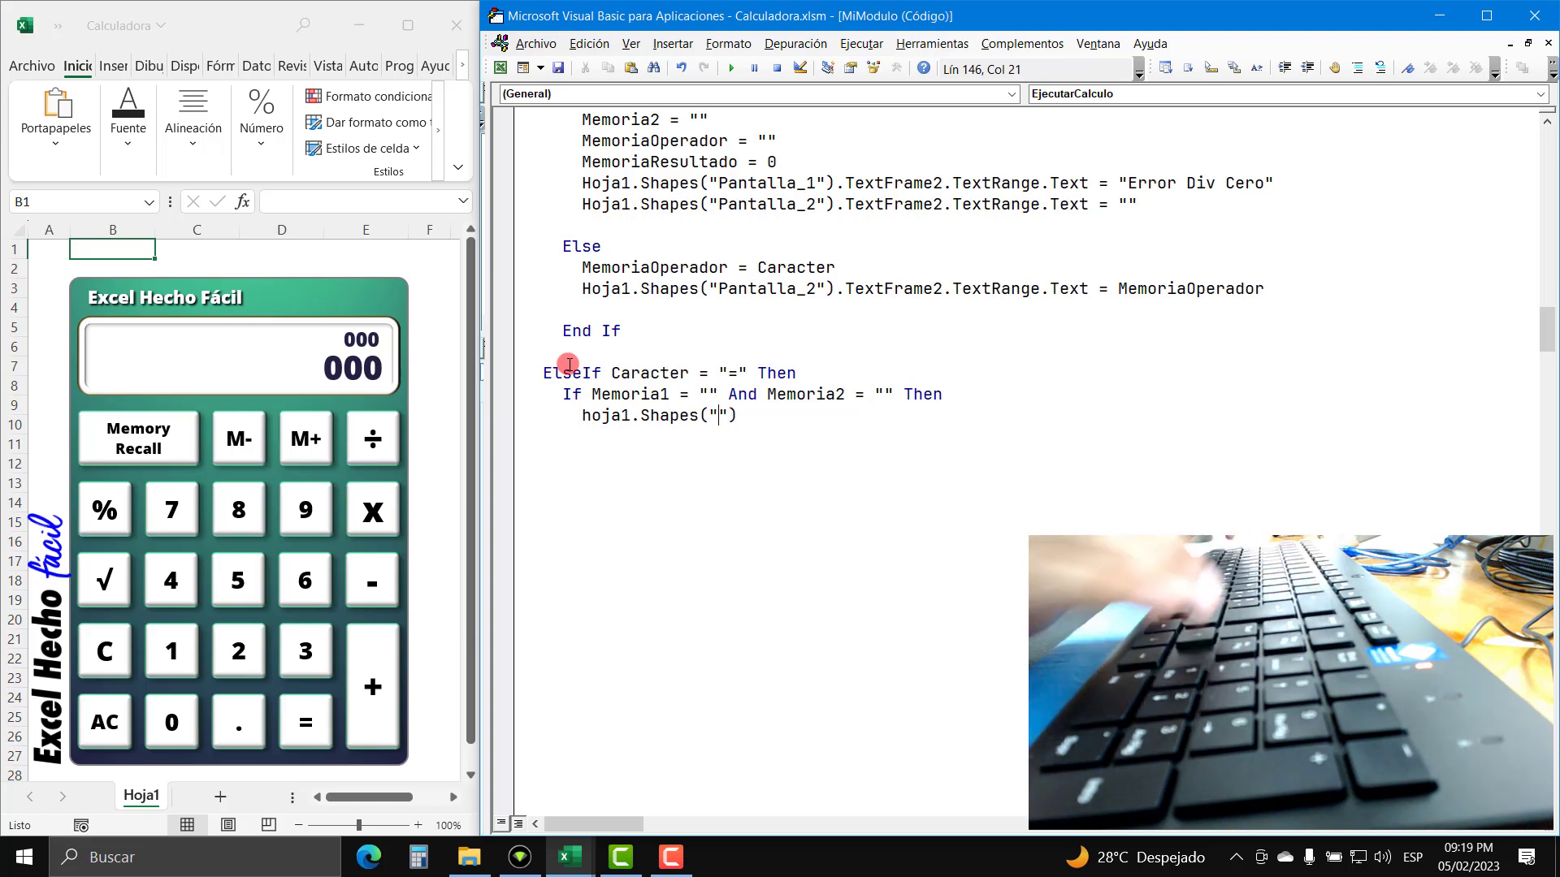
{"action": "type", "text": "Pan"}
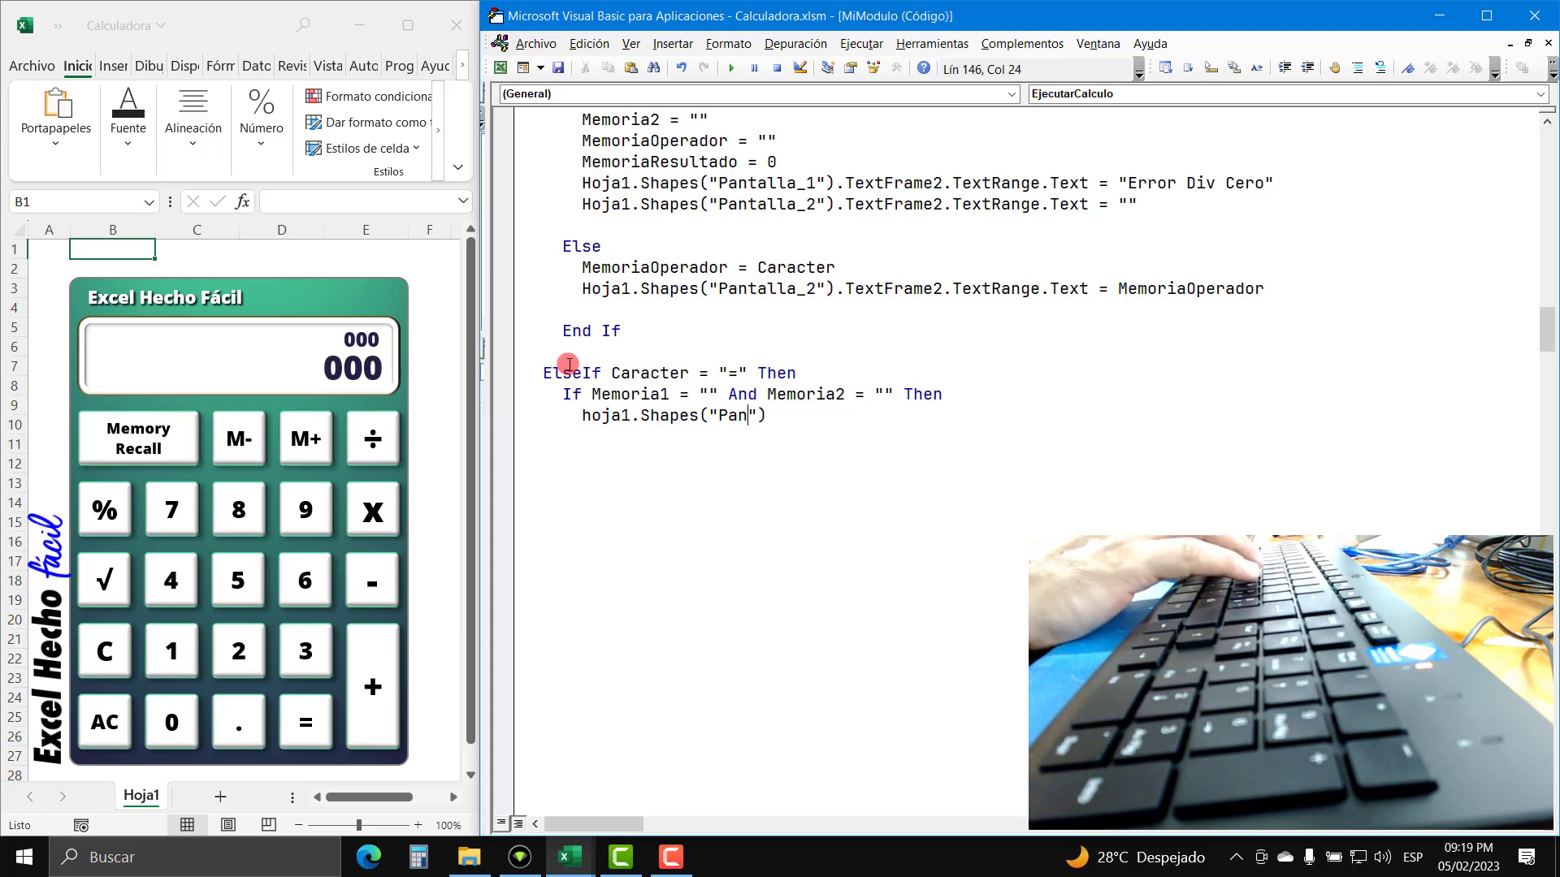
{"action": "type", "text": "talla_"}
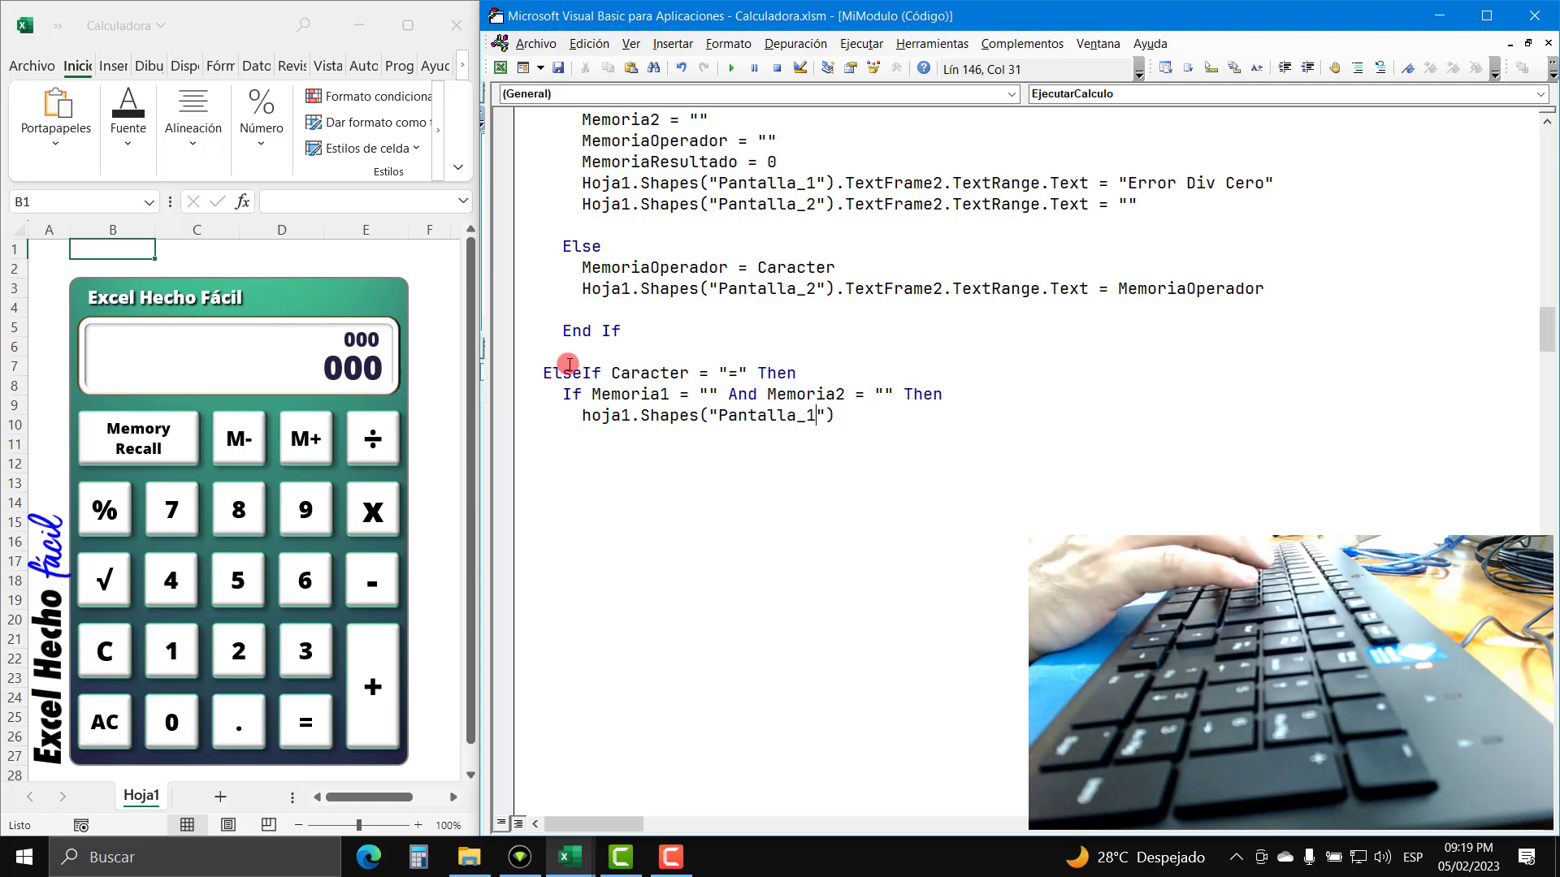
{"action": "type", "text": "1"}
{"action": "key", "text": "End"}
{"action": "type", "text": ".te"}
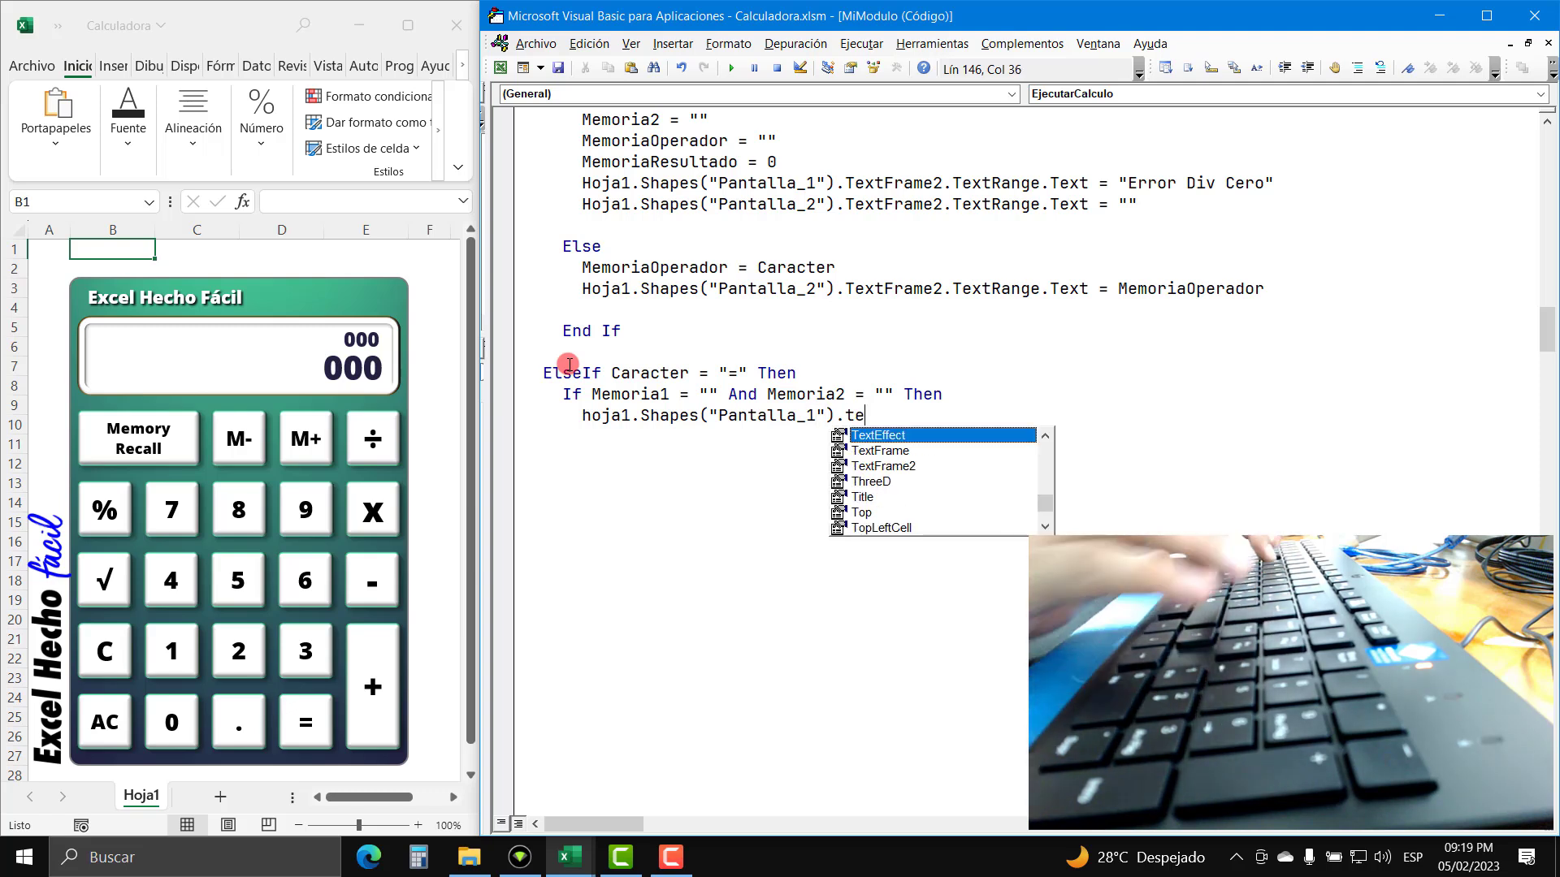
{"action": "key", "text": "Down"}
{"action": "key", "text": "Down"}
{"action": "key", "text": "Tab"}
{"action": "type", "text": ".t"}
{"action": "key", "text": "Tab"}
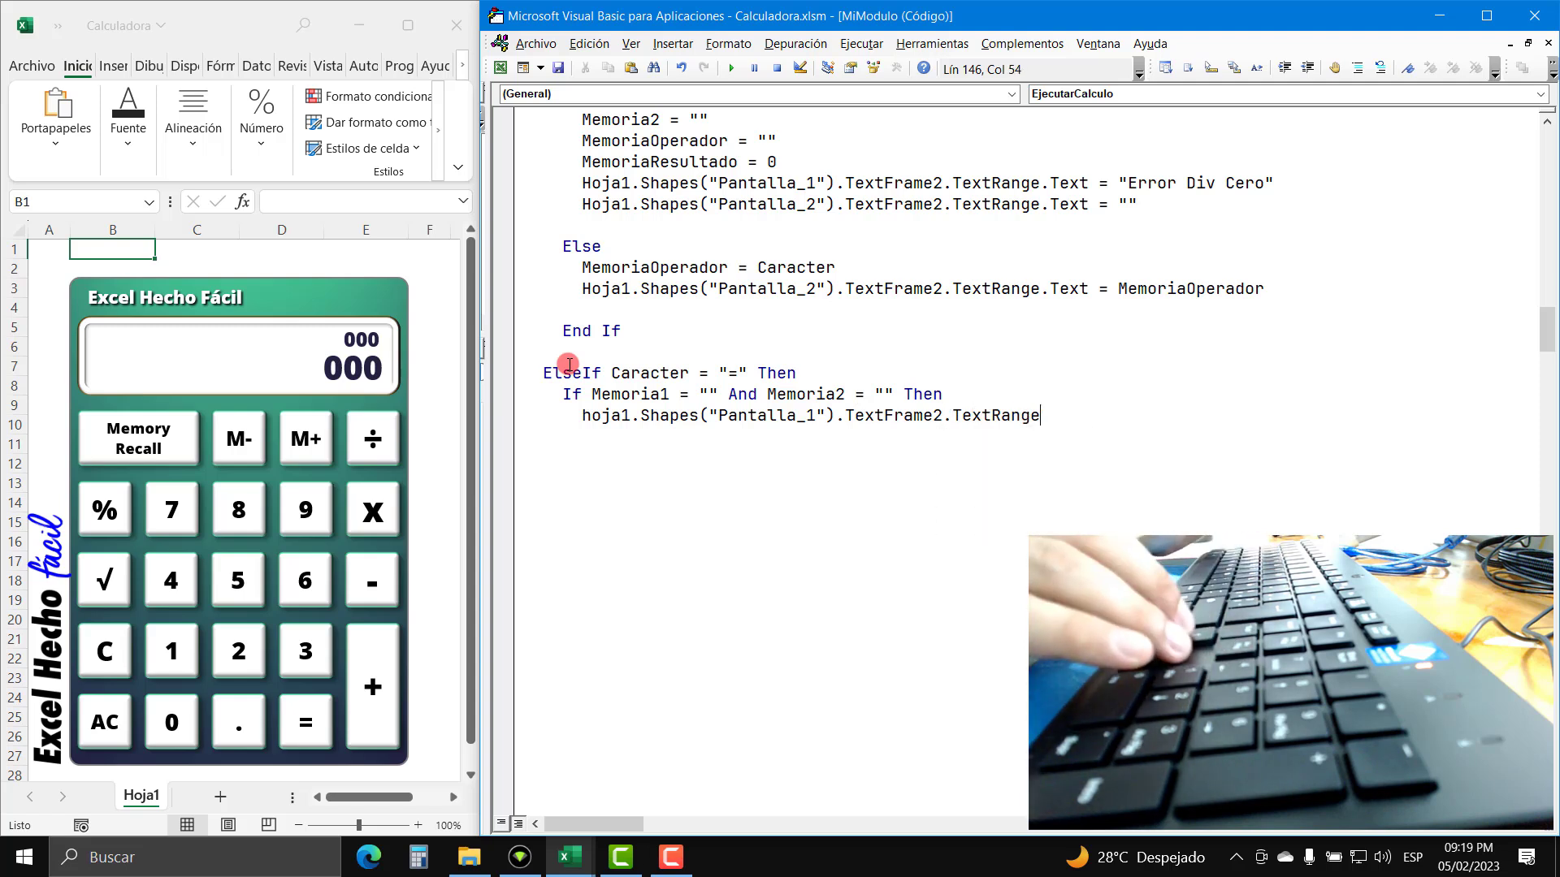
{"action": "type", "text": ".te"}
{"action": "key", "text": "Tab"}
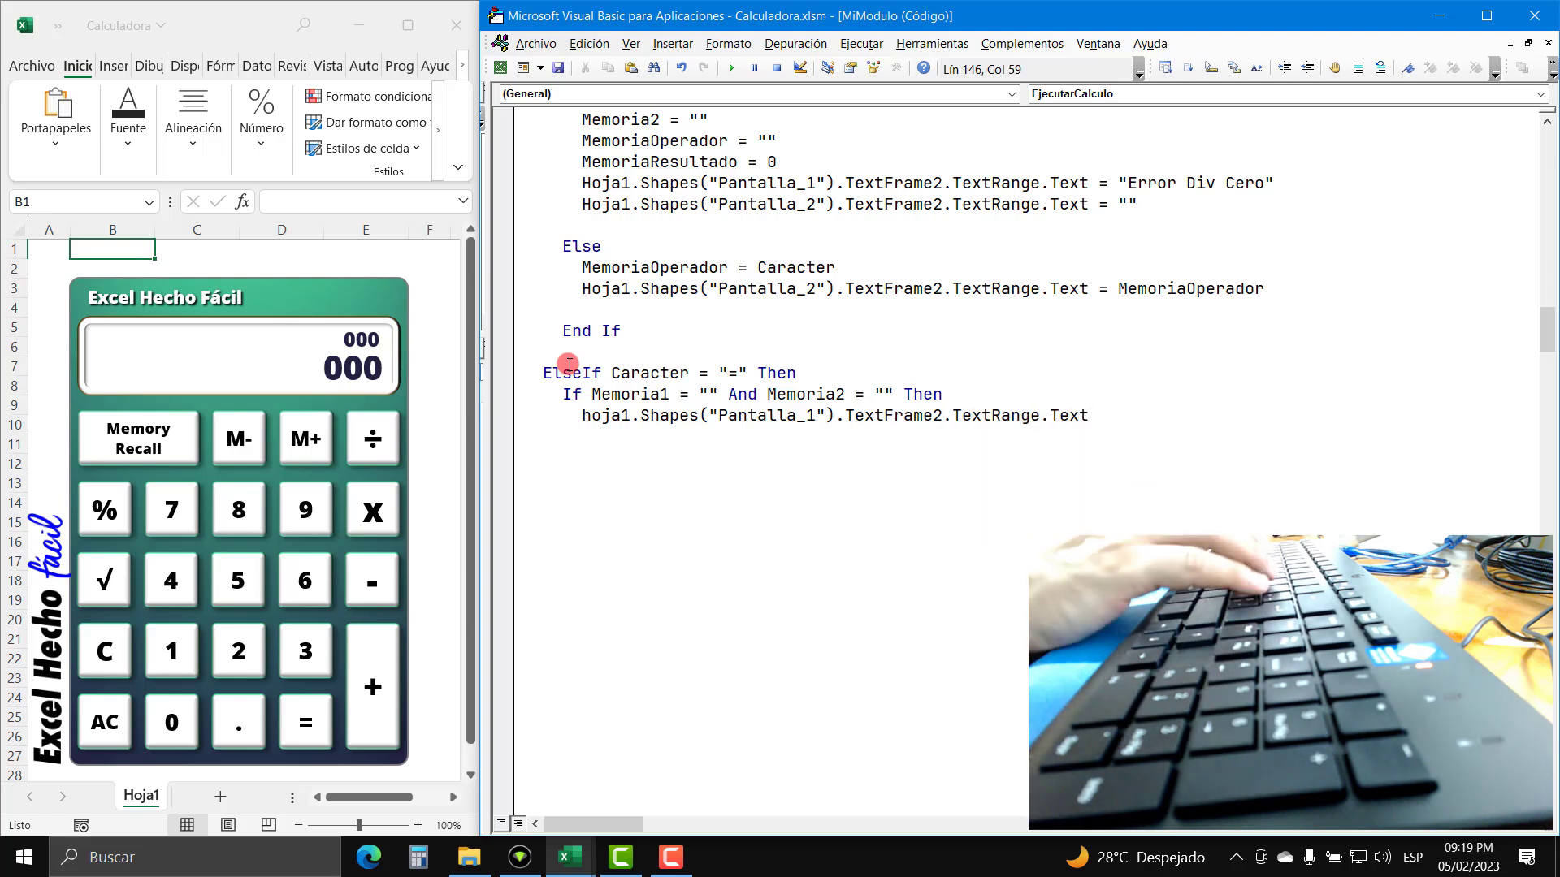
{"action": "type", "text": "= "}
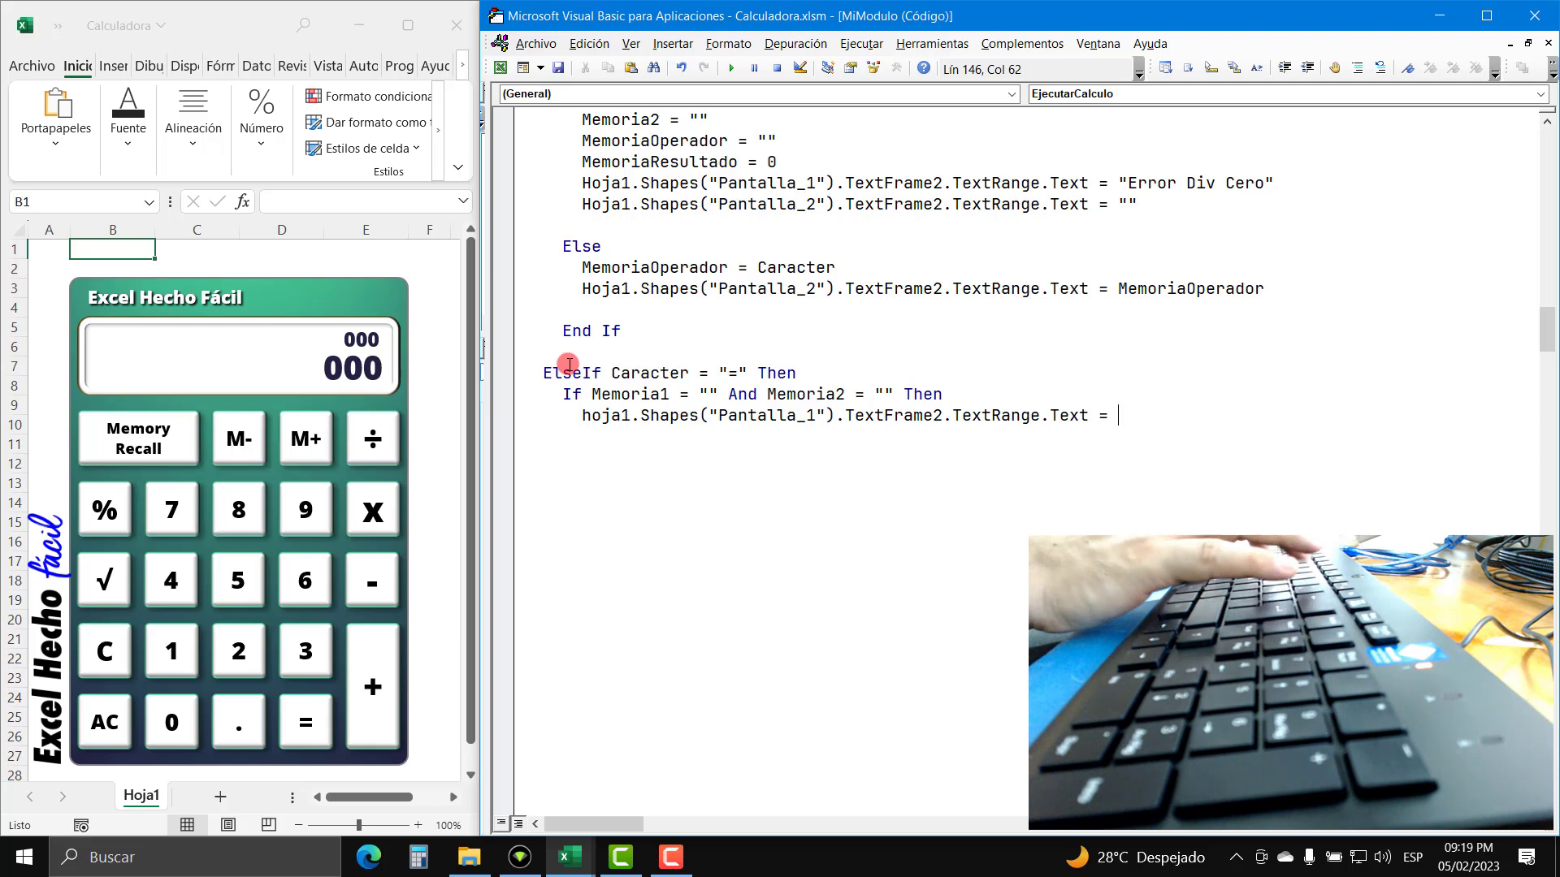
{"action": "type", "text": "val(\"0\""}
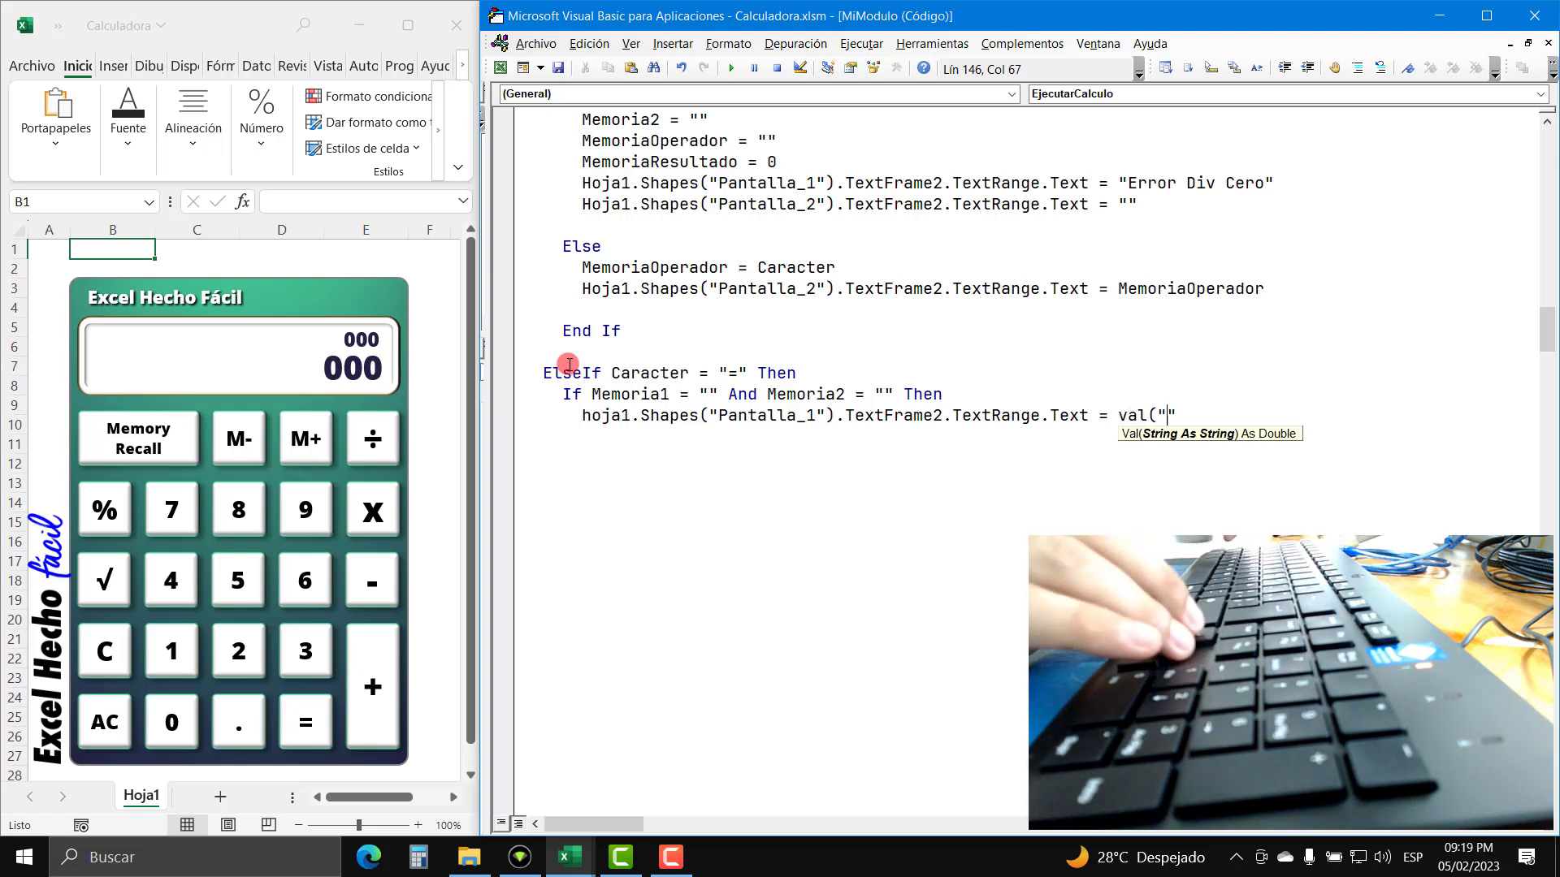
{"action": "key", "text": "Left"}
{"action": "type", "text": "0"}
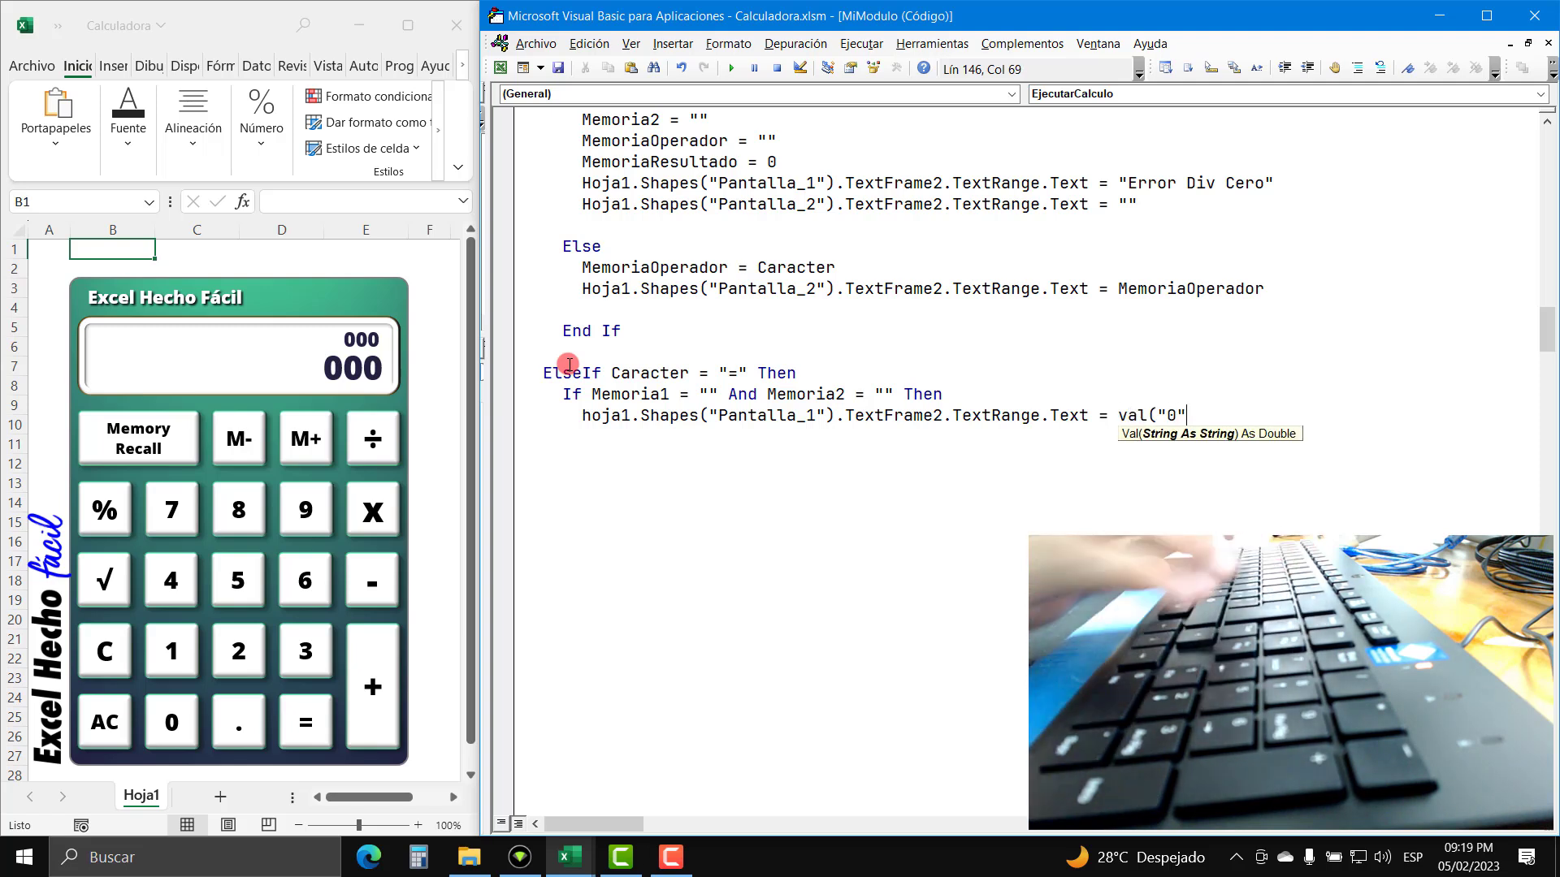
{"action": "key", "text": "Right"}
{"action": "type", "text": ")"}
{"action": "key", "text": "Return"}
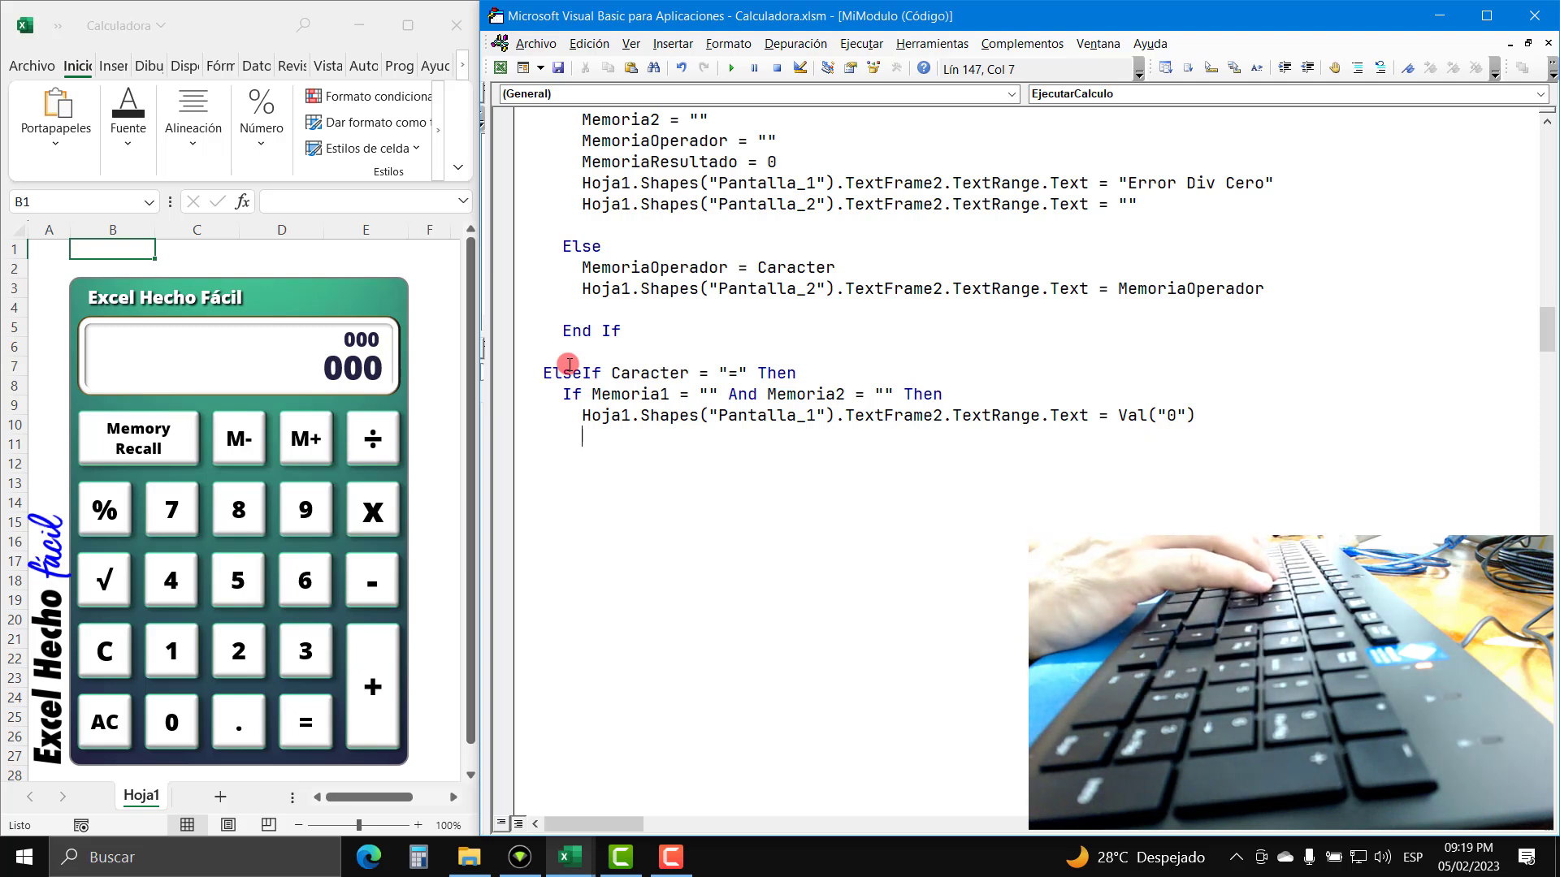
Duplicate that line for Pantalla_2, setting its text to an empty string
{"action": "key", "text": "Up"}
{"action": "key", "text": "shift+End"}
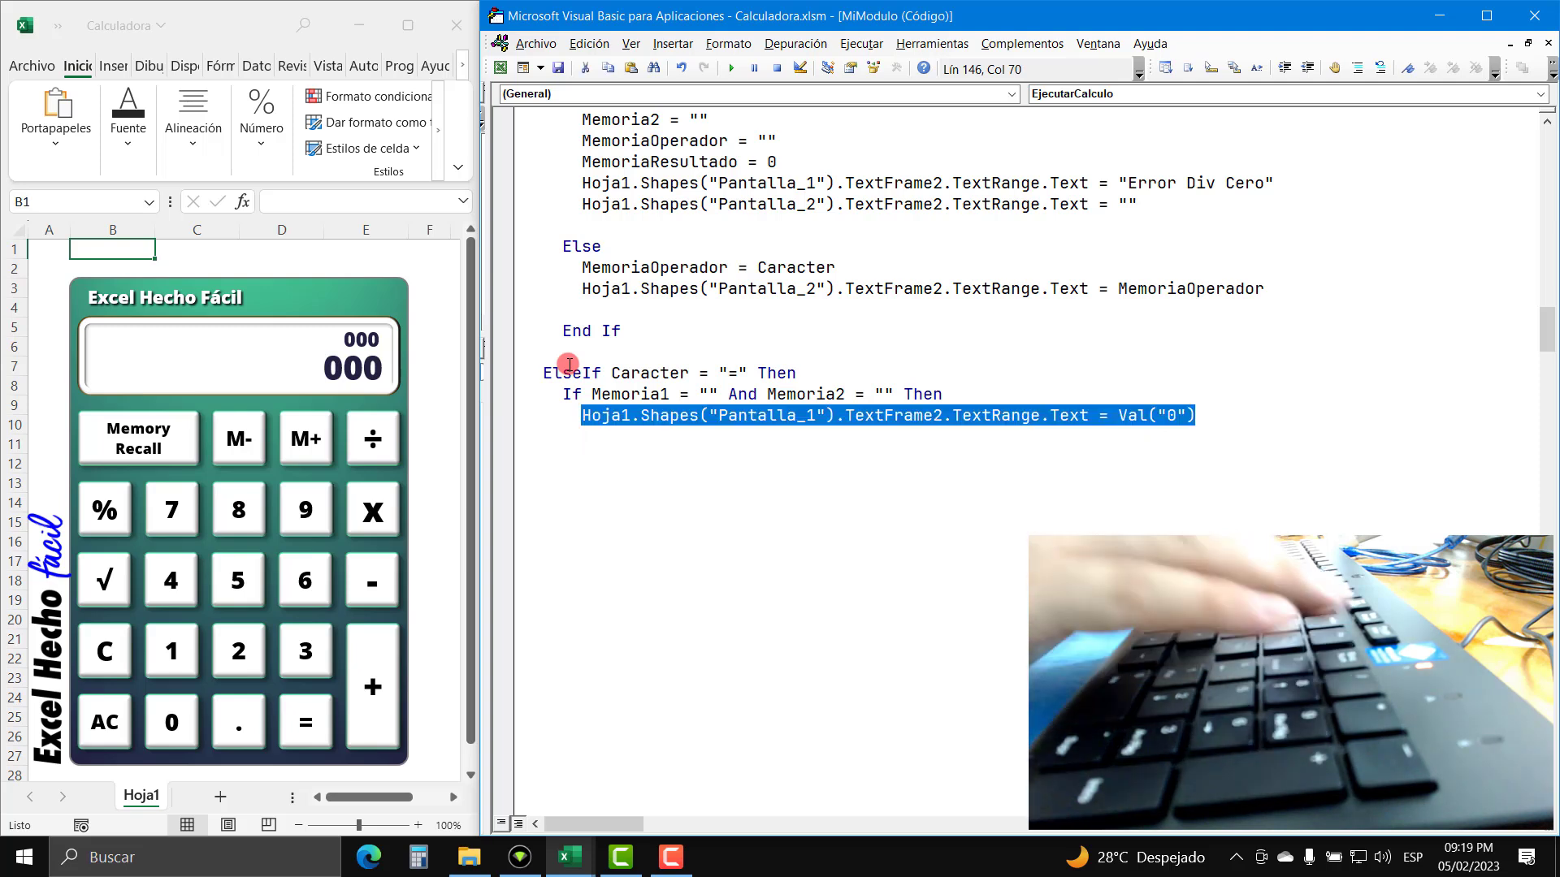
{"action": "key", "text": "ctrl+c"}
{"action": "key", "text": "End"}
{"action": "key", "text": "Return"}
{"action": "key", "text": "ctrl+v"}
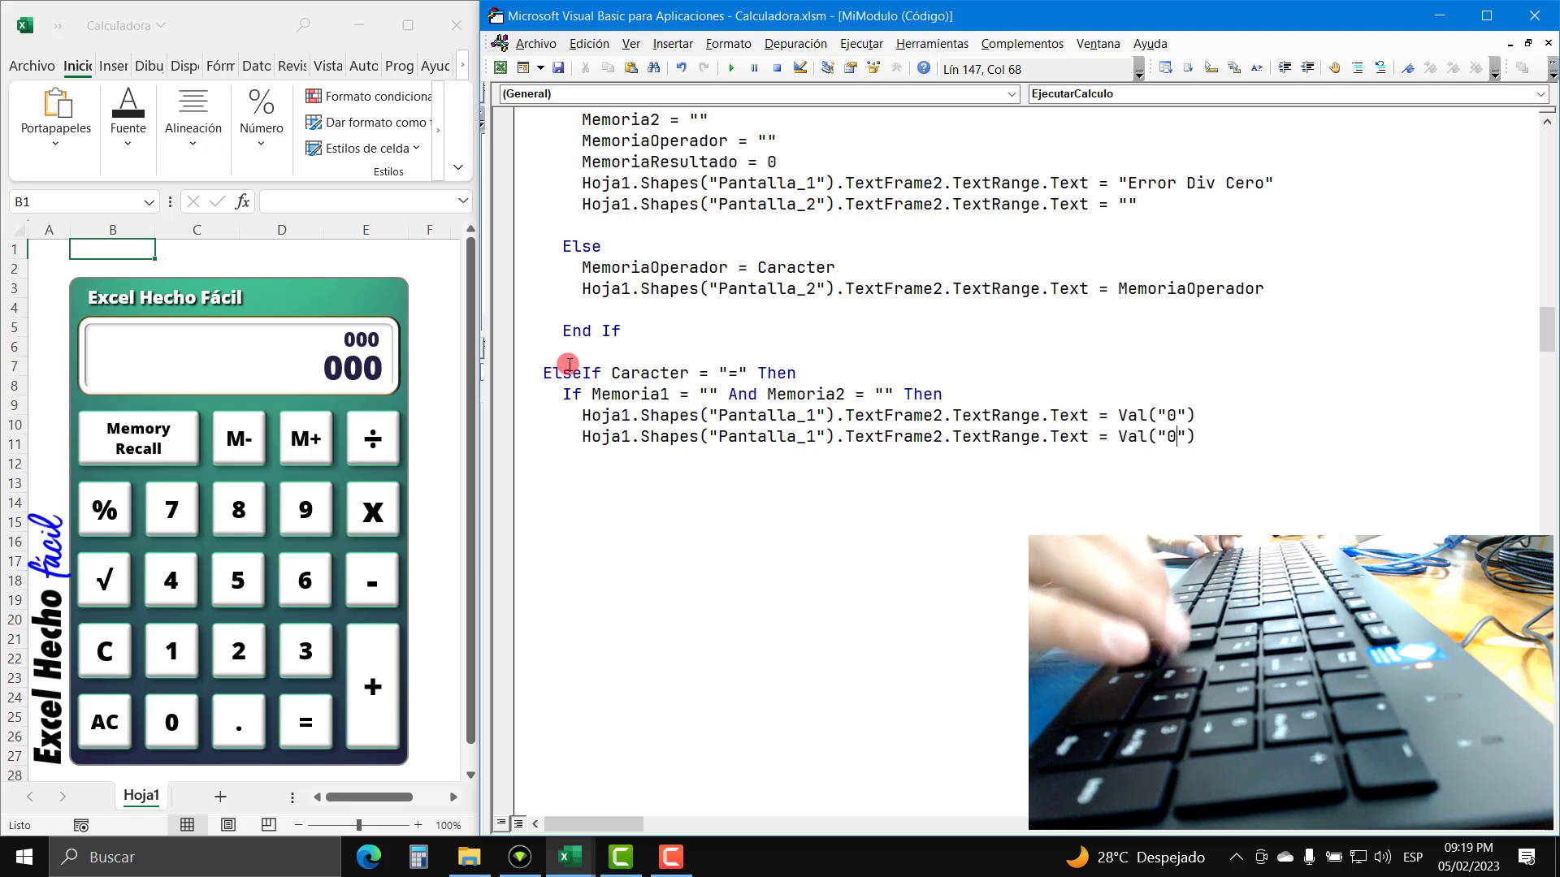
{"action": "key", "text": "Left"}
{"action": "key", "text": "Left"}
{"action": "key", "text": "Left"}
{"action": "key", "text": "Left"}
{"action": "key", "text": "Left"}
{"action": "key", "text": "Left"}
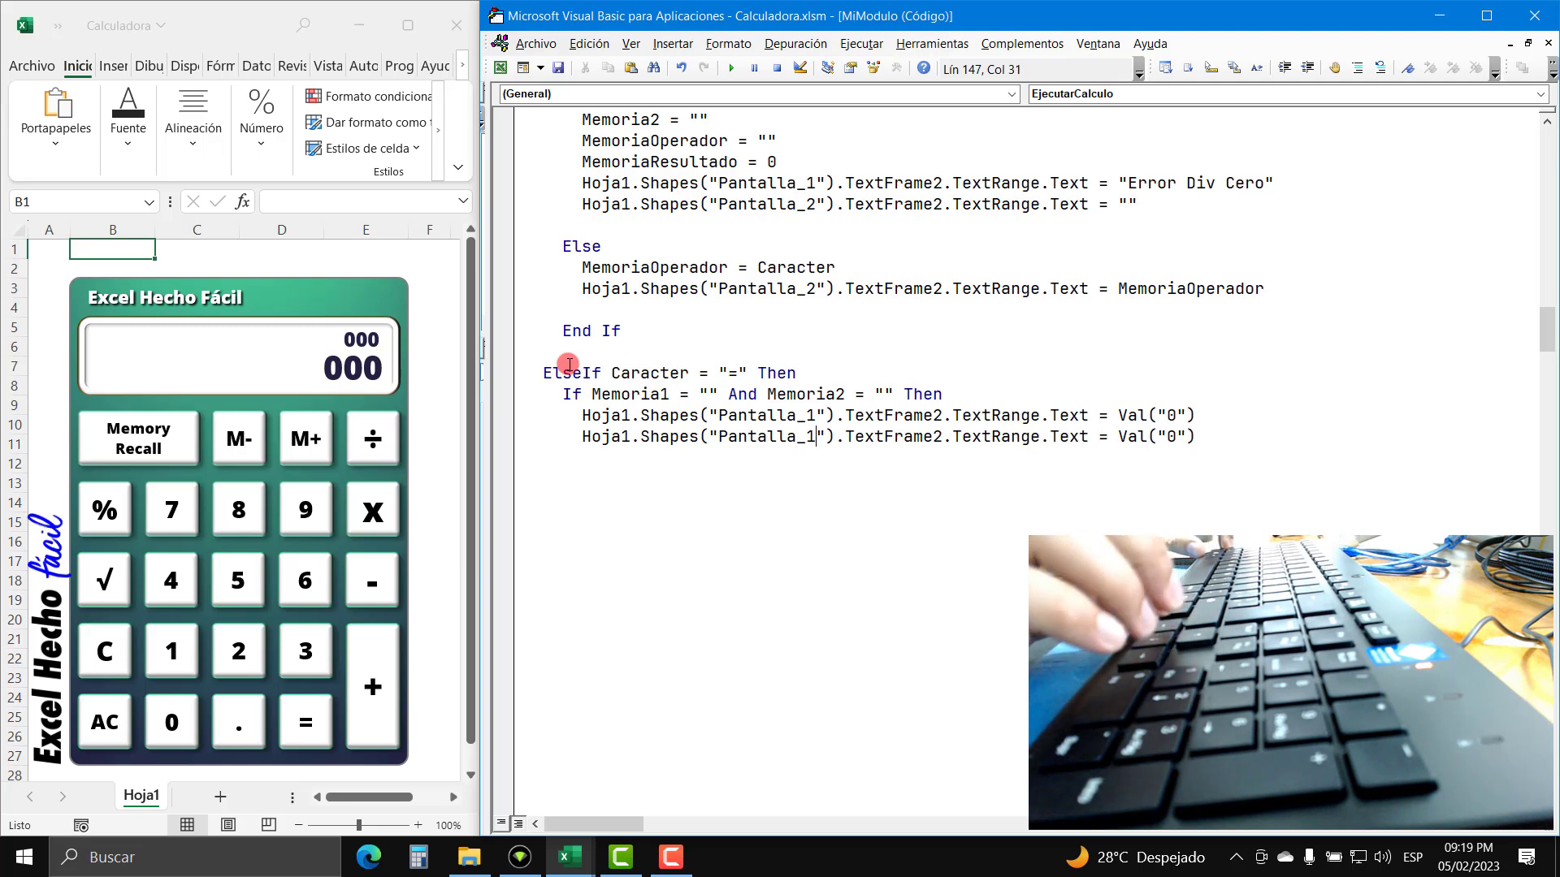
{"action": "key", "text": "BackSpace"}
{"action": "type", "text": "2"}
{"action": "key", "text": "End"}
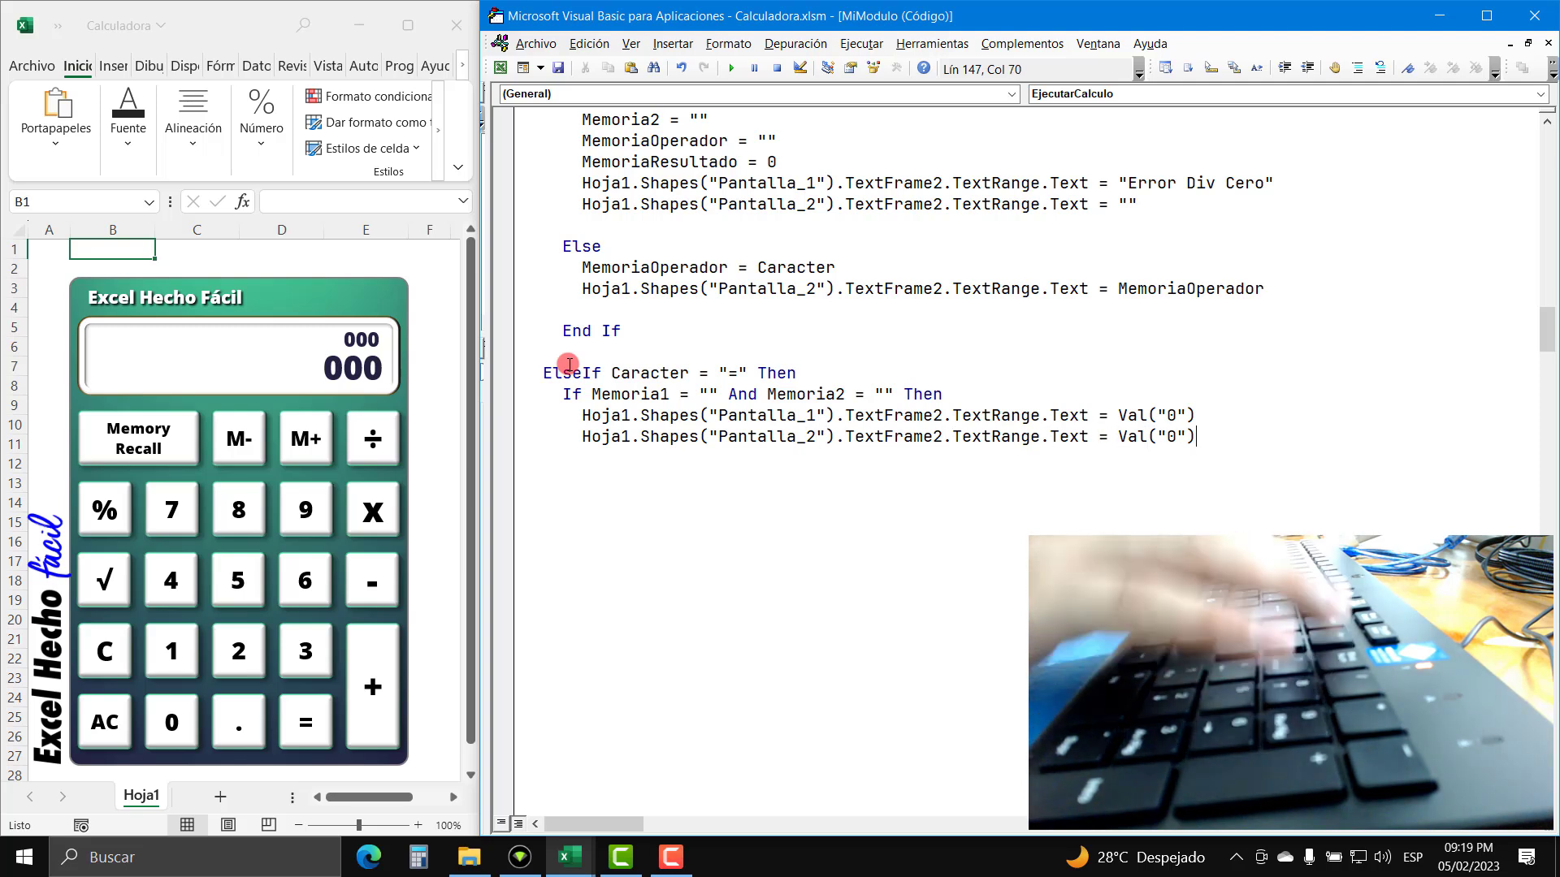
{"action": "key", "text": "BackSpace"}
{"action": "key", "text": "BackSpace"}
{"action": "key", "text": "BackSpace"}
{"action": "key", "text": "BackSpace"}
{"action": "key", "text": "BackSpace"}
{"action": "key", "text": "BackSpace"}
{"action": "key", "text": "BackSpace"}
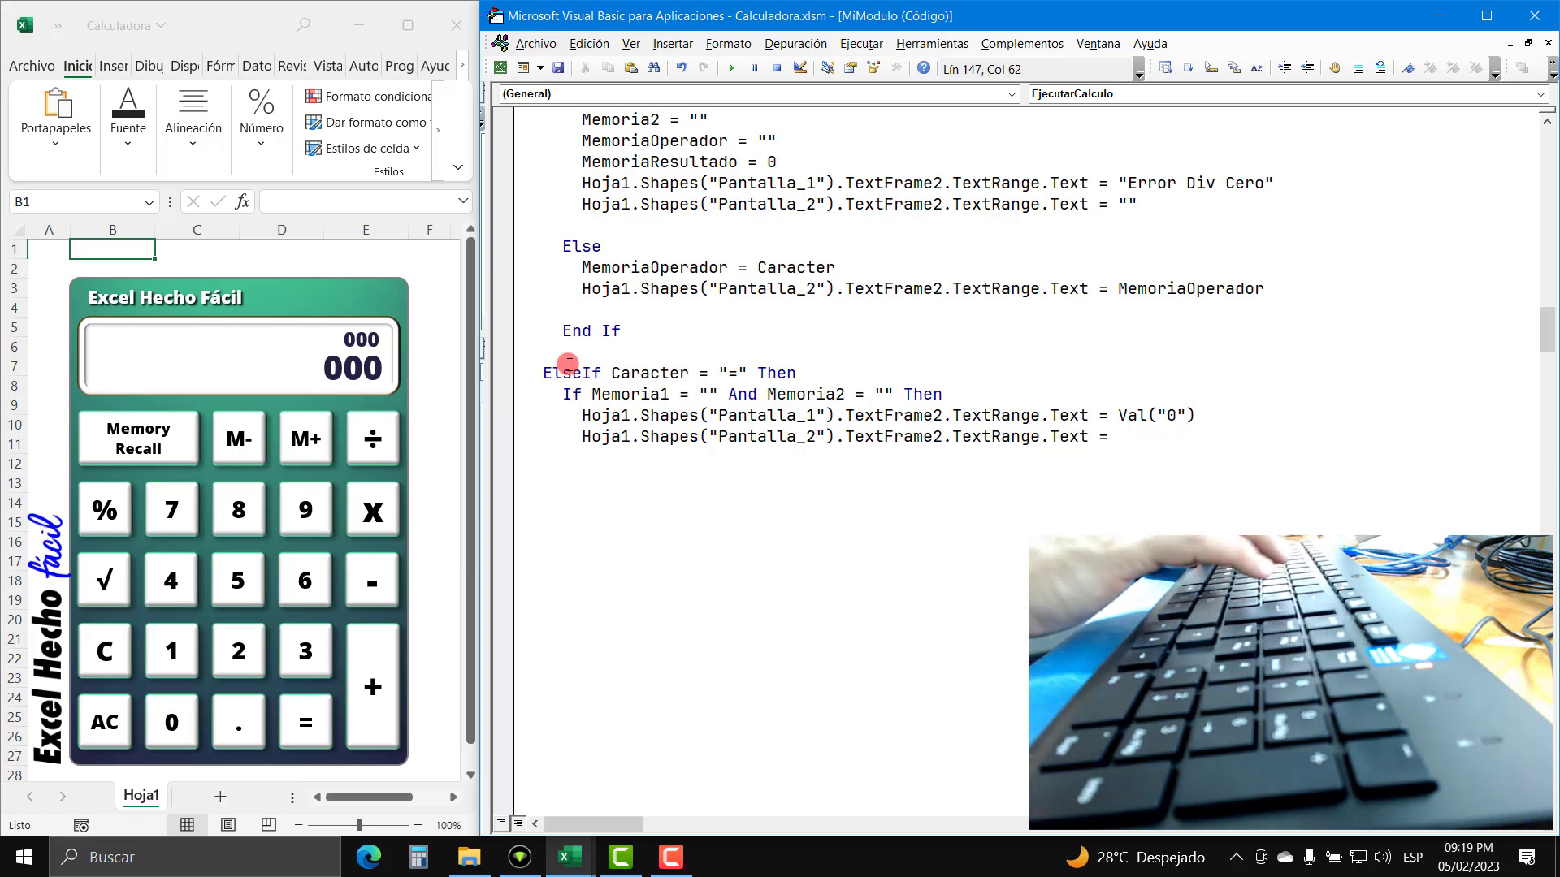
{"action": "type", "text": "\"\""}
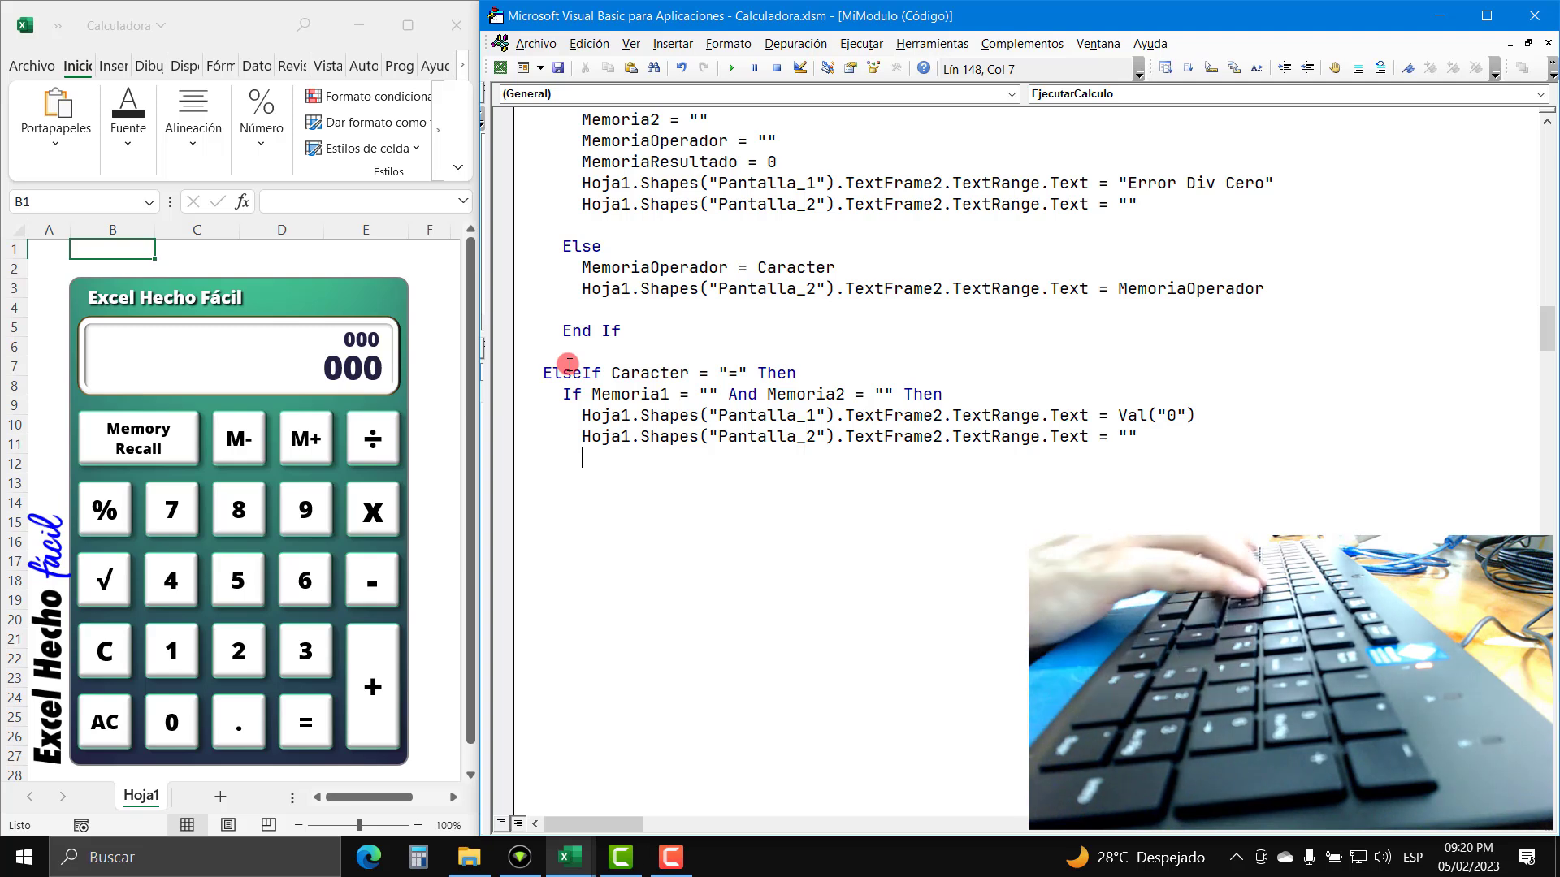
Reset MemoriaOperador to "" and Memoriaresutlado to 0
{"action": "type", "text": "memoriaOper"}
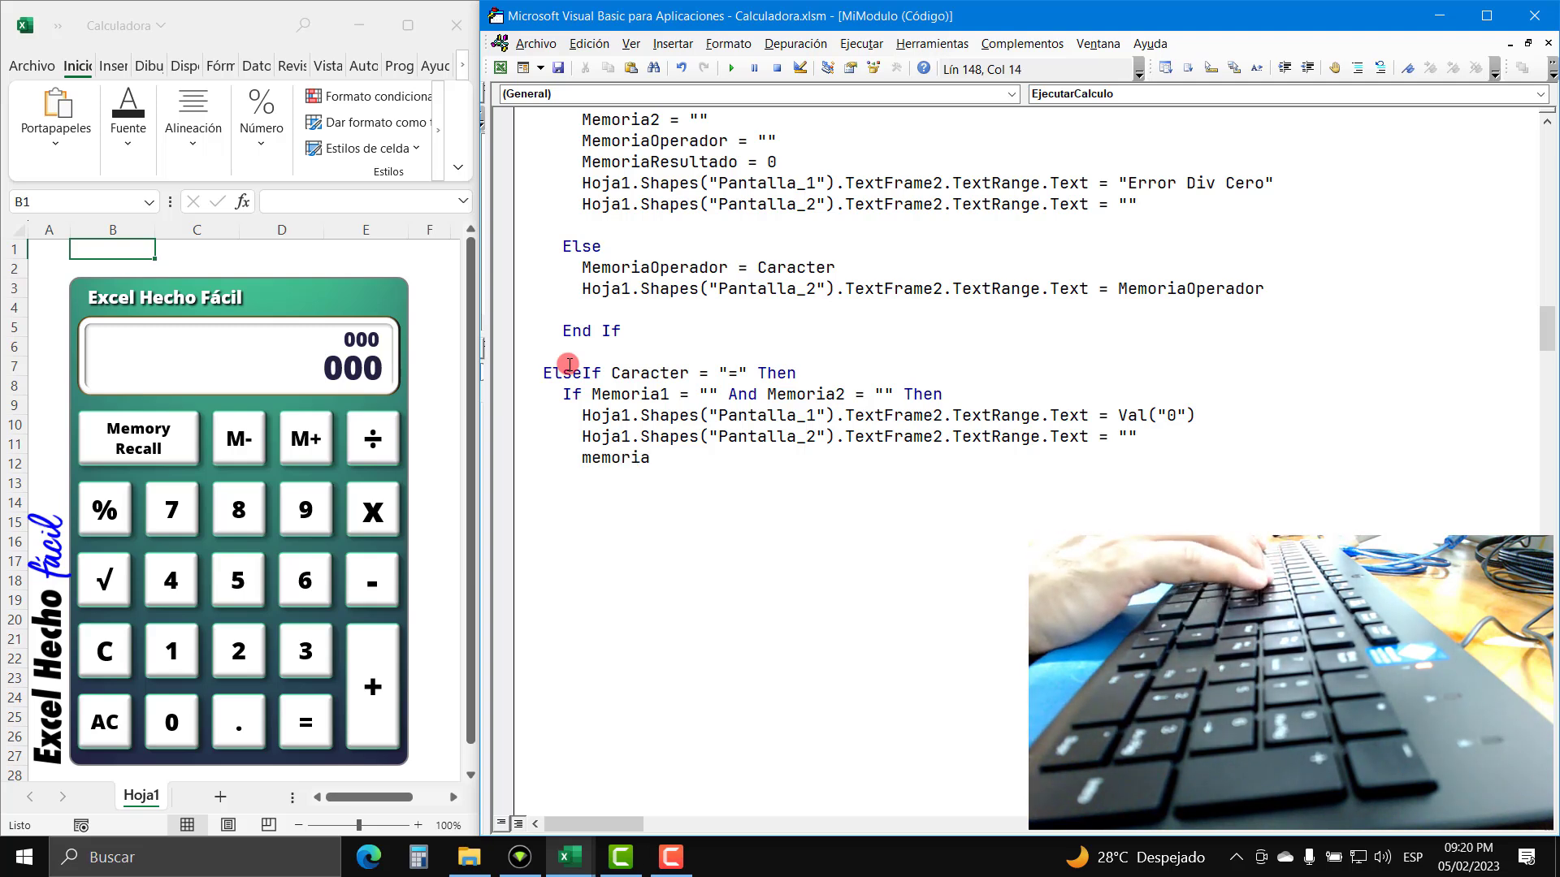
{"action": "type", "text": "ador"}
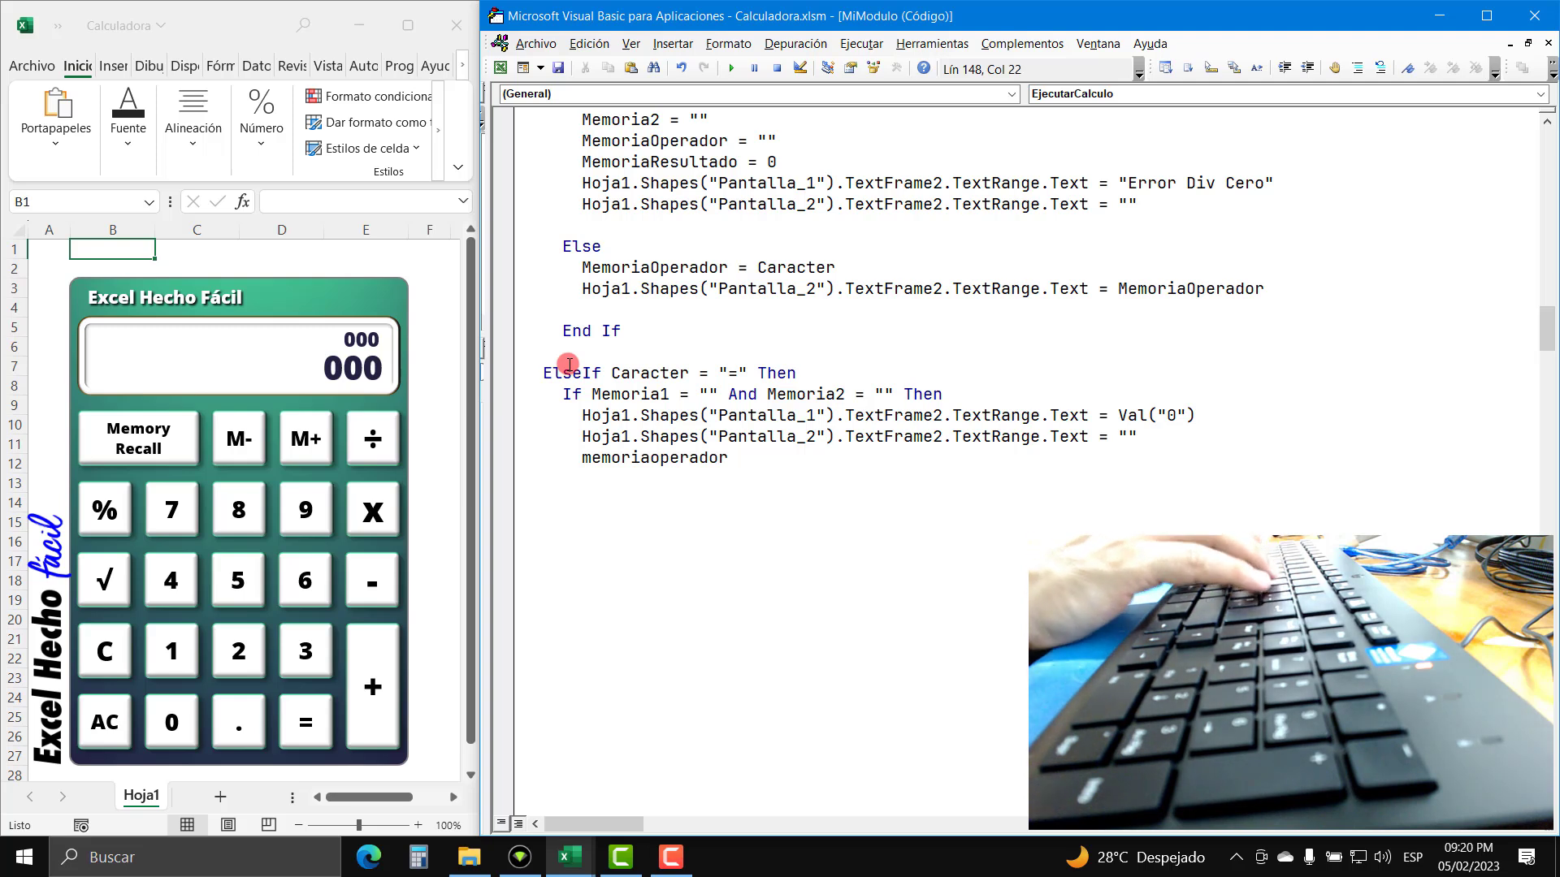
{"action": "type", "text": " = \"\""}
{"action": "key", "text": "Return"}
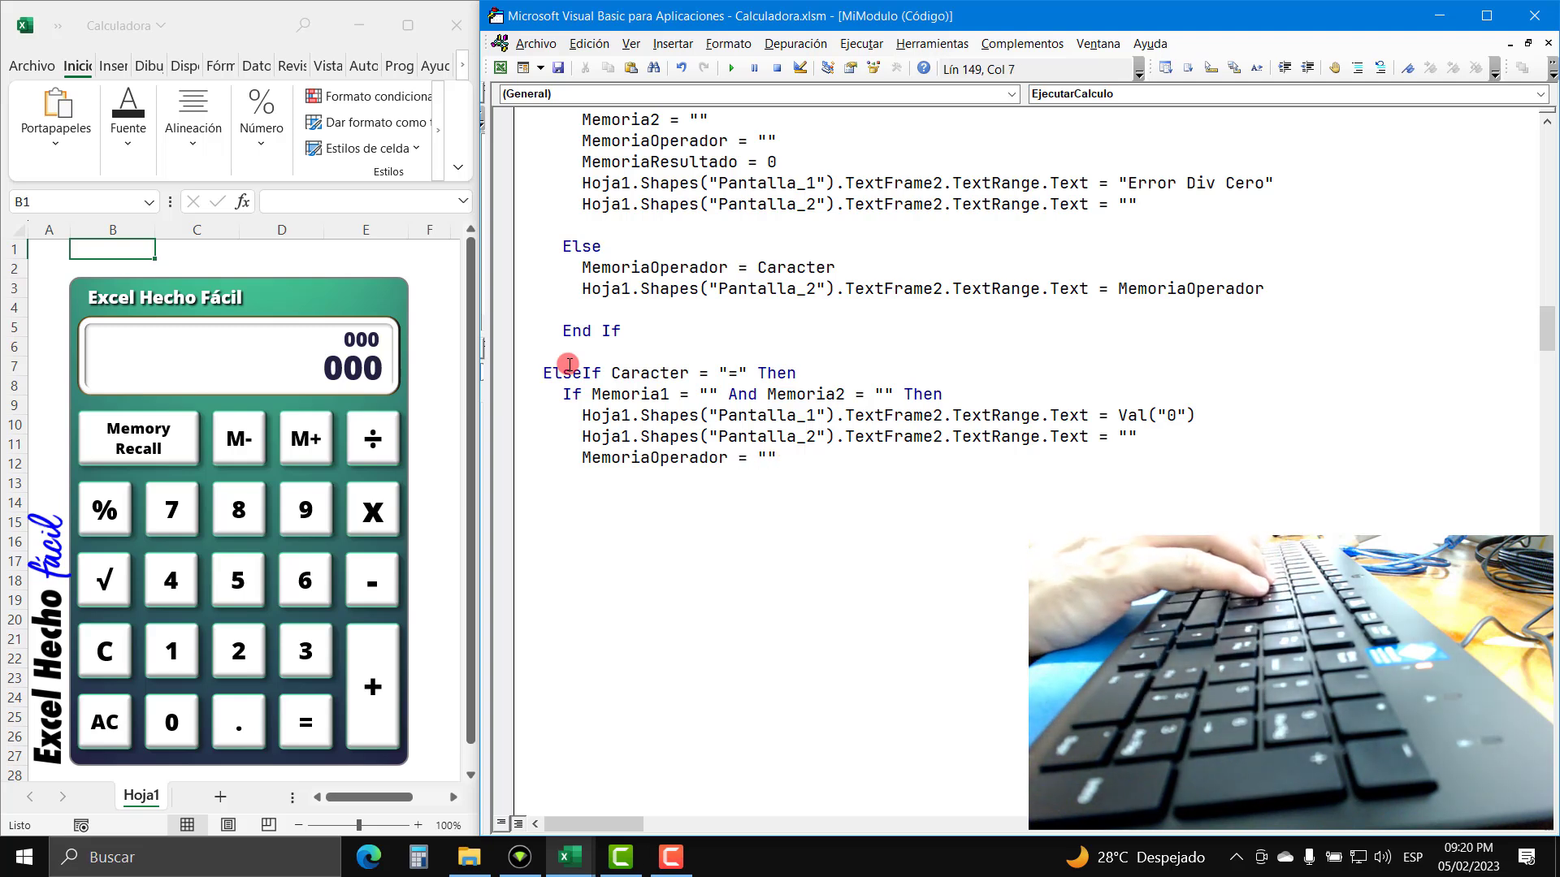
{"action": "type", "text": "Memoriare"}
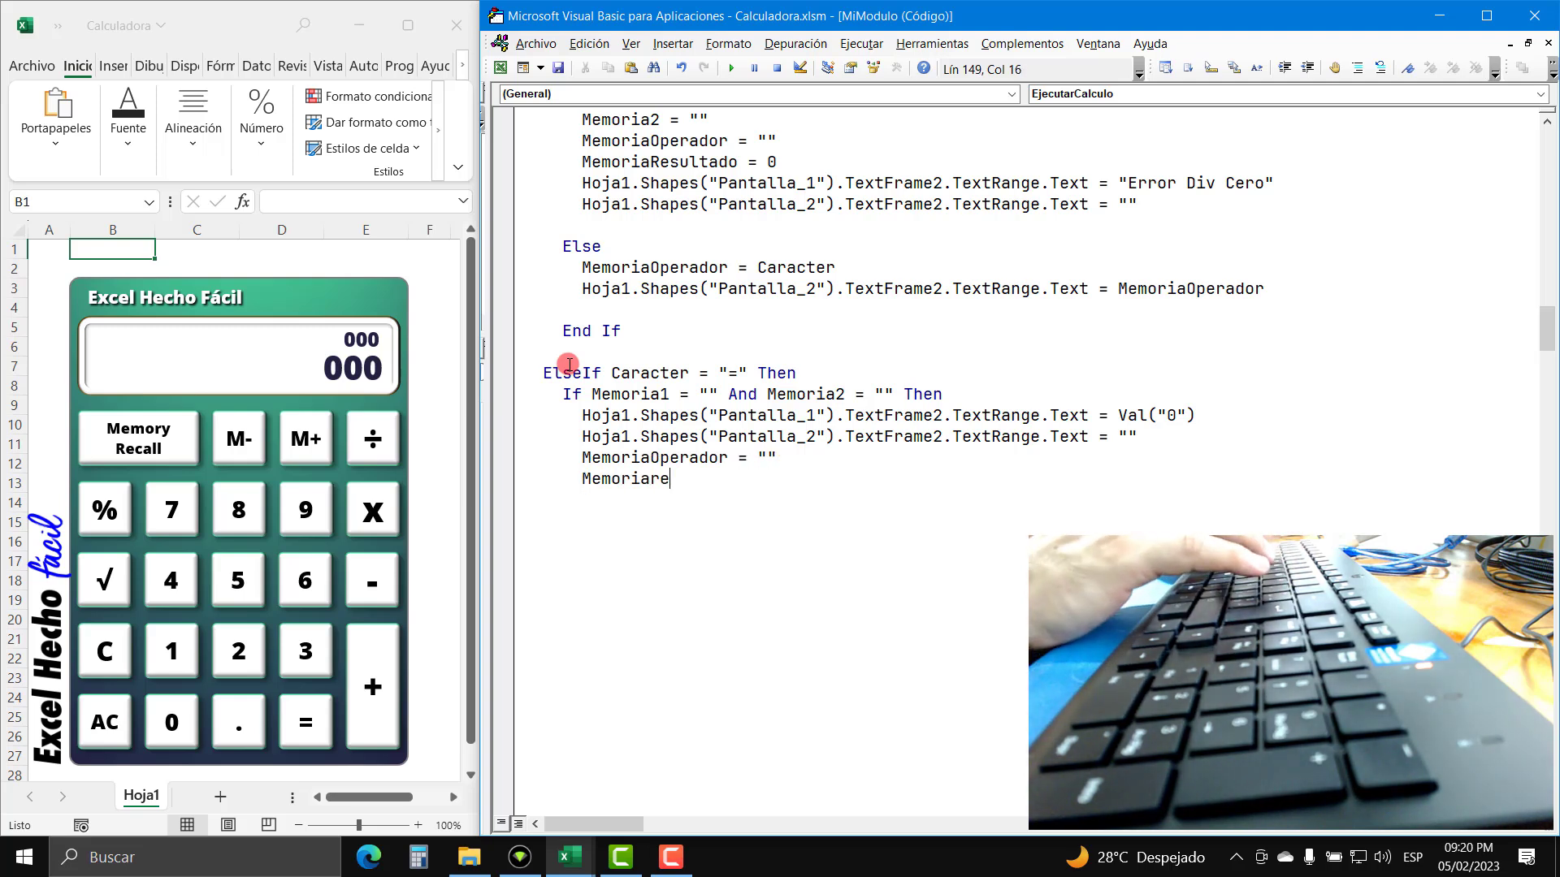
{"action": "type", "text": "sutlado = "}
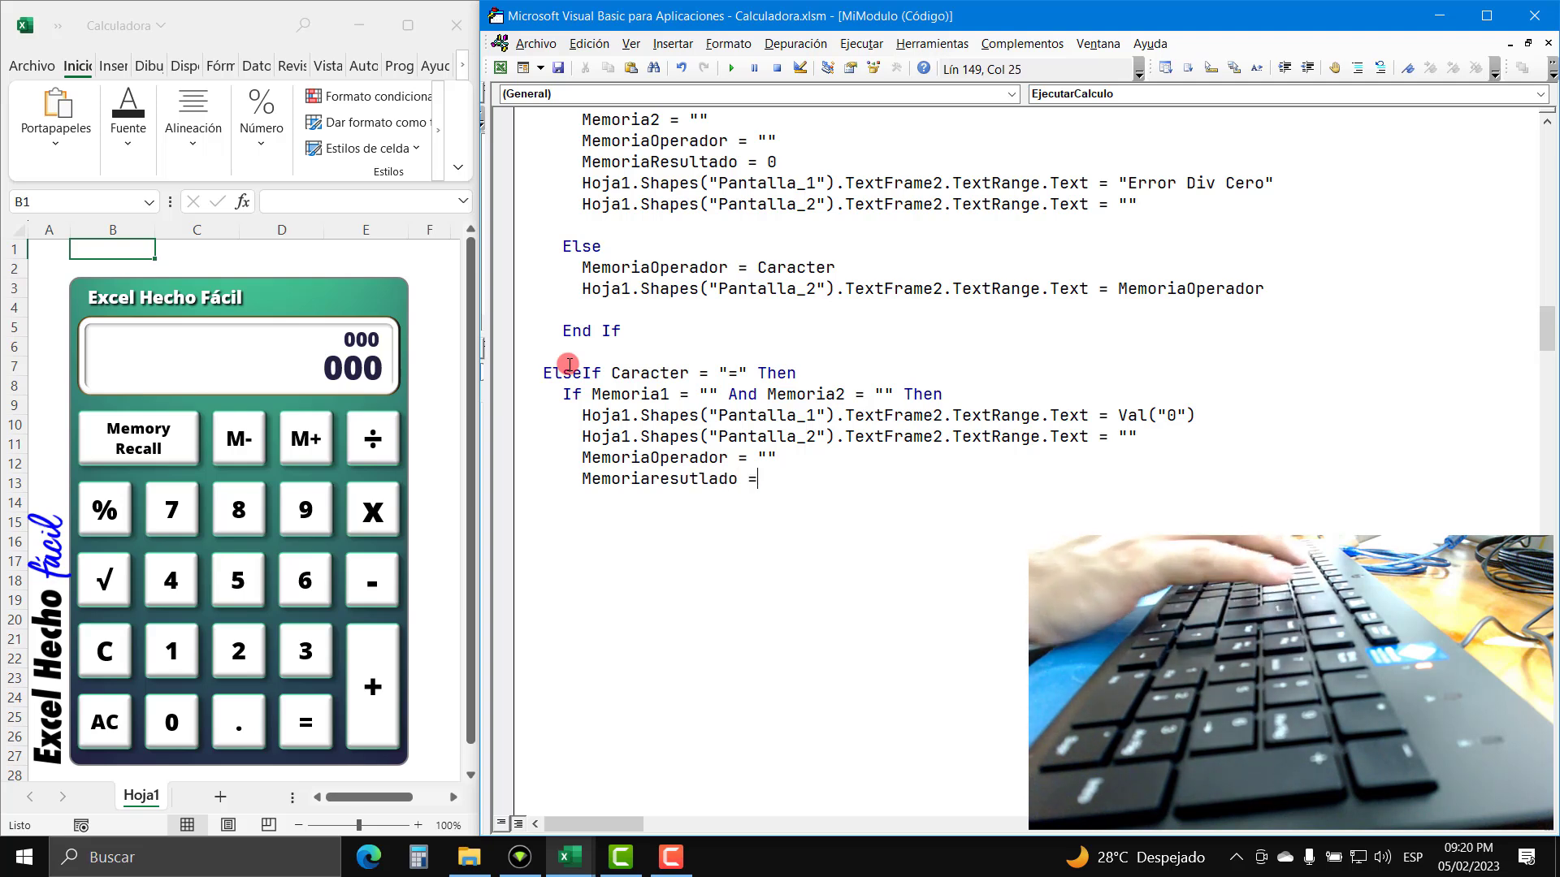
{"action": "type", "text": "0"}
{"action": "key", "text": "Return"}
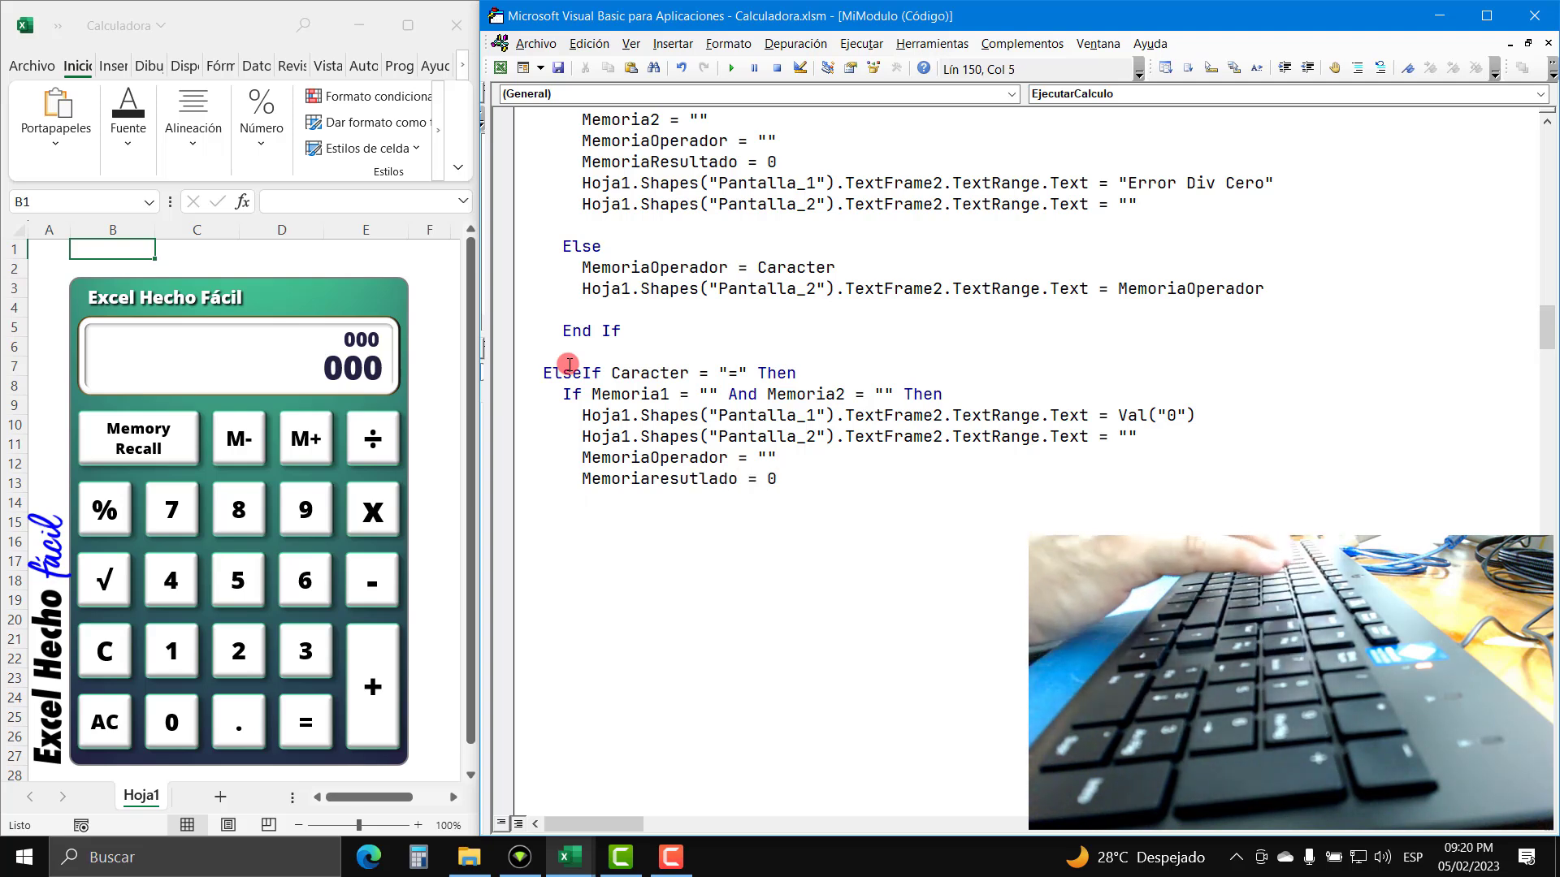
{"action": "key", "text": "Return"}
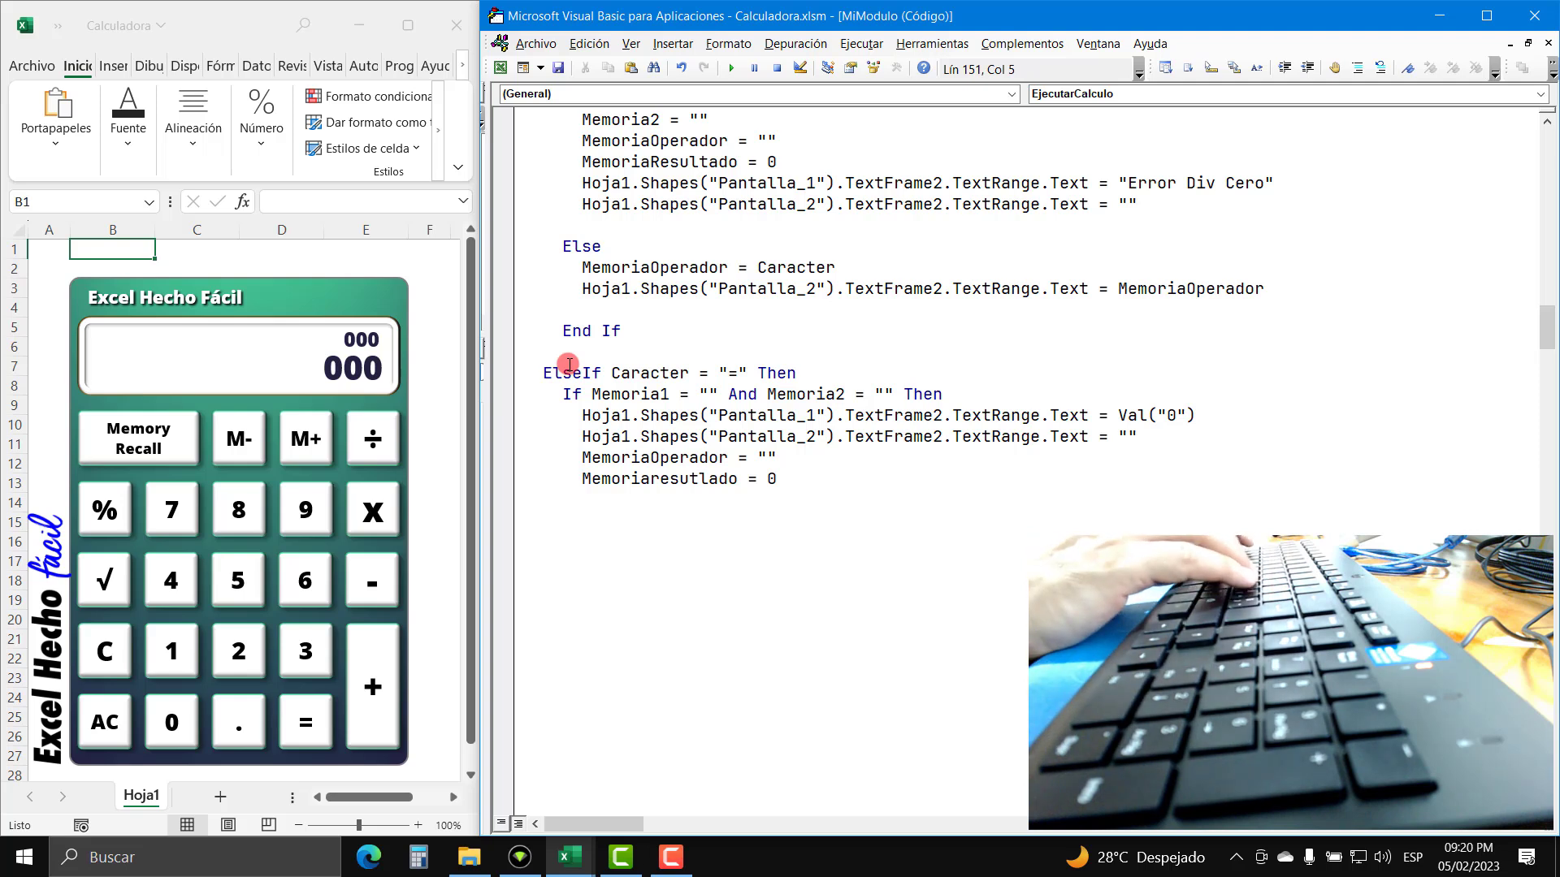
Add the condition ElseIf Memoria1 <> "" And Memoria2 = "" Then
{"action": "type", "text": "else"}
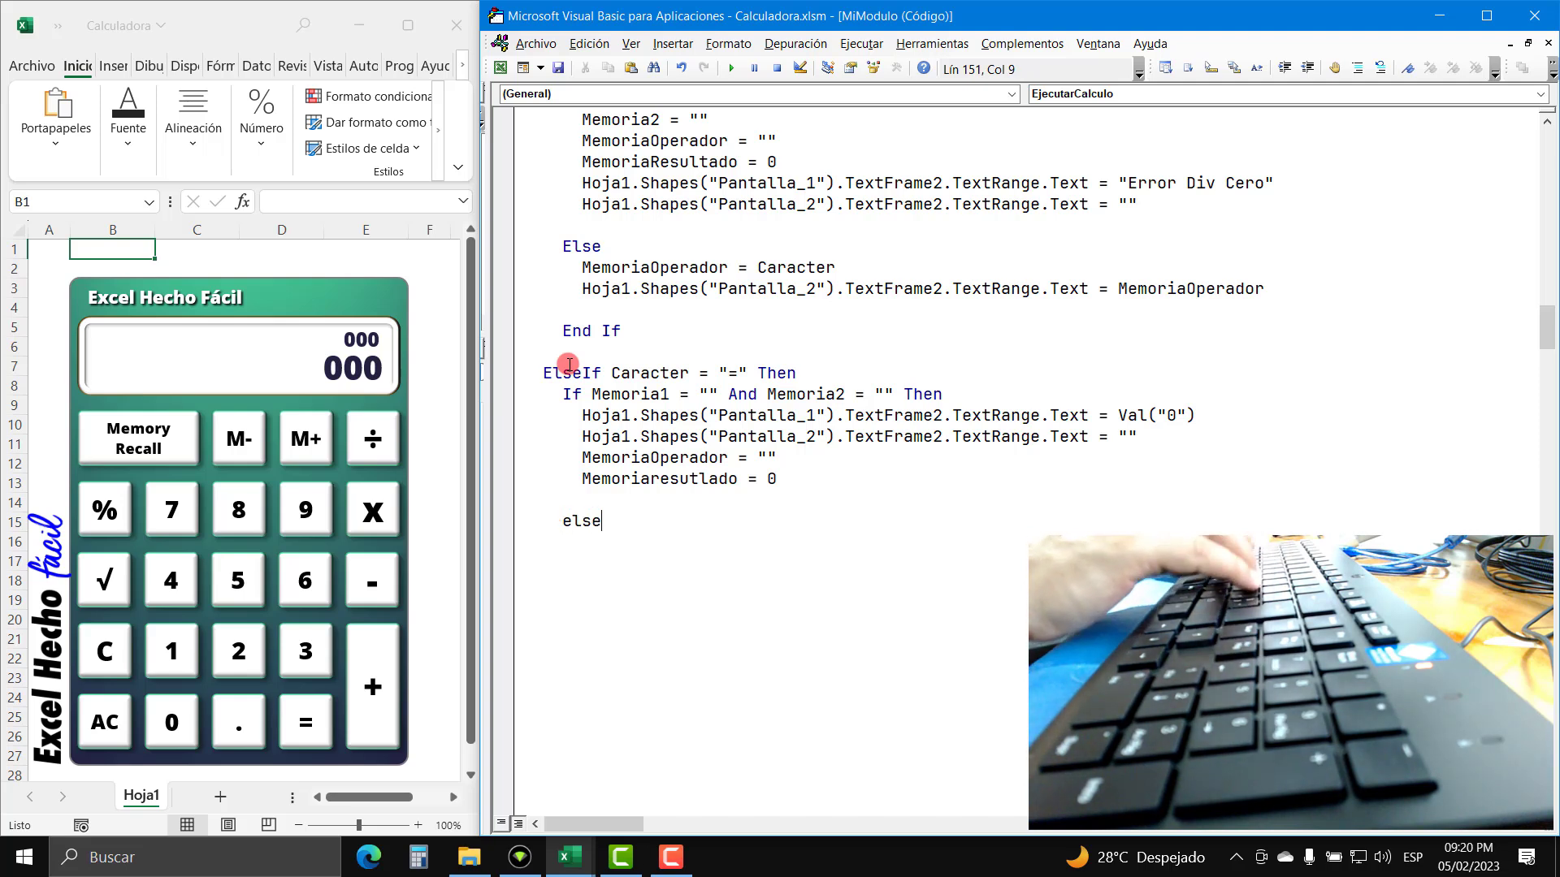
{"action": "type", "text": "if "}
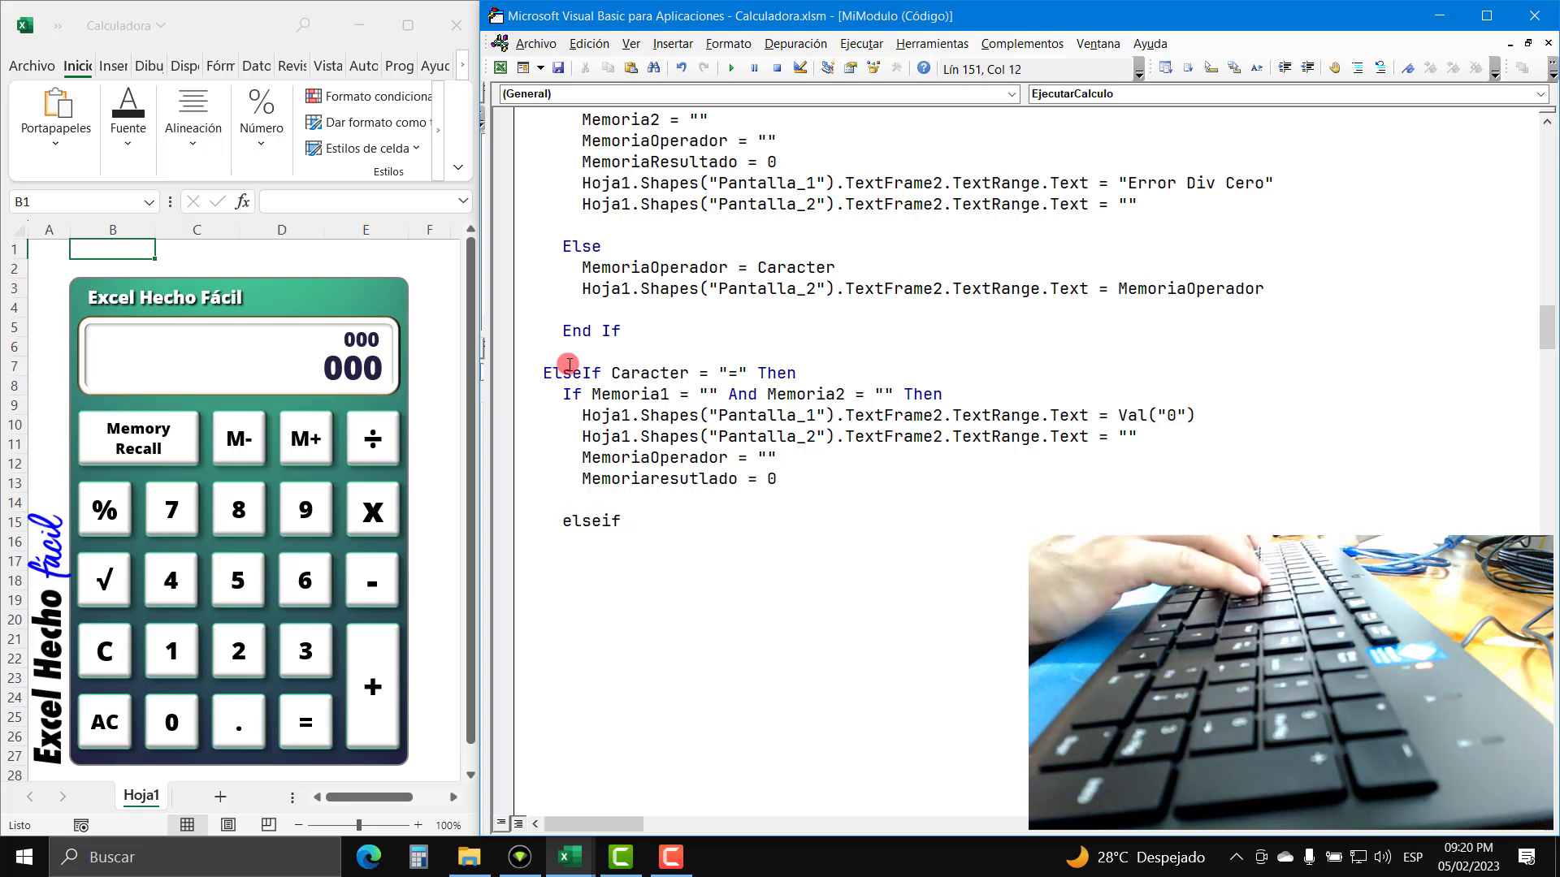
{"action": "type", "text": "memoria1<>\"\" and"}
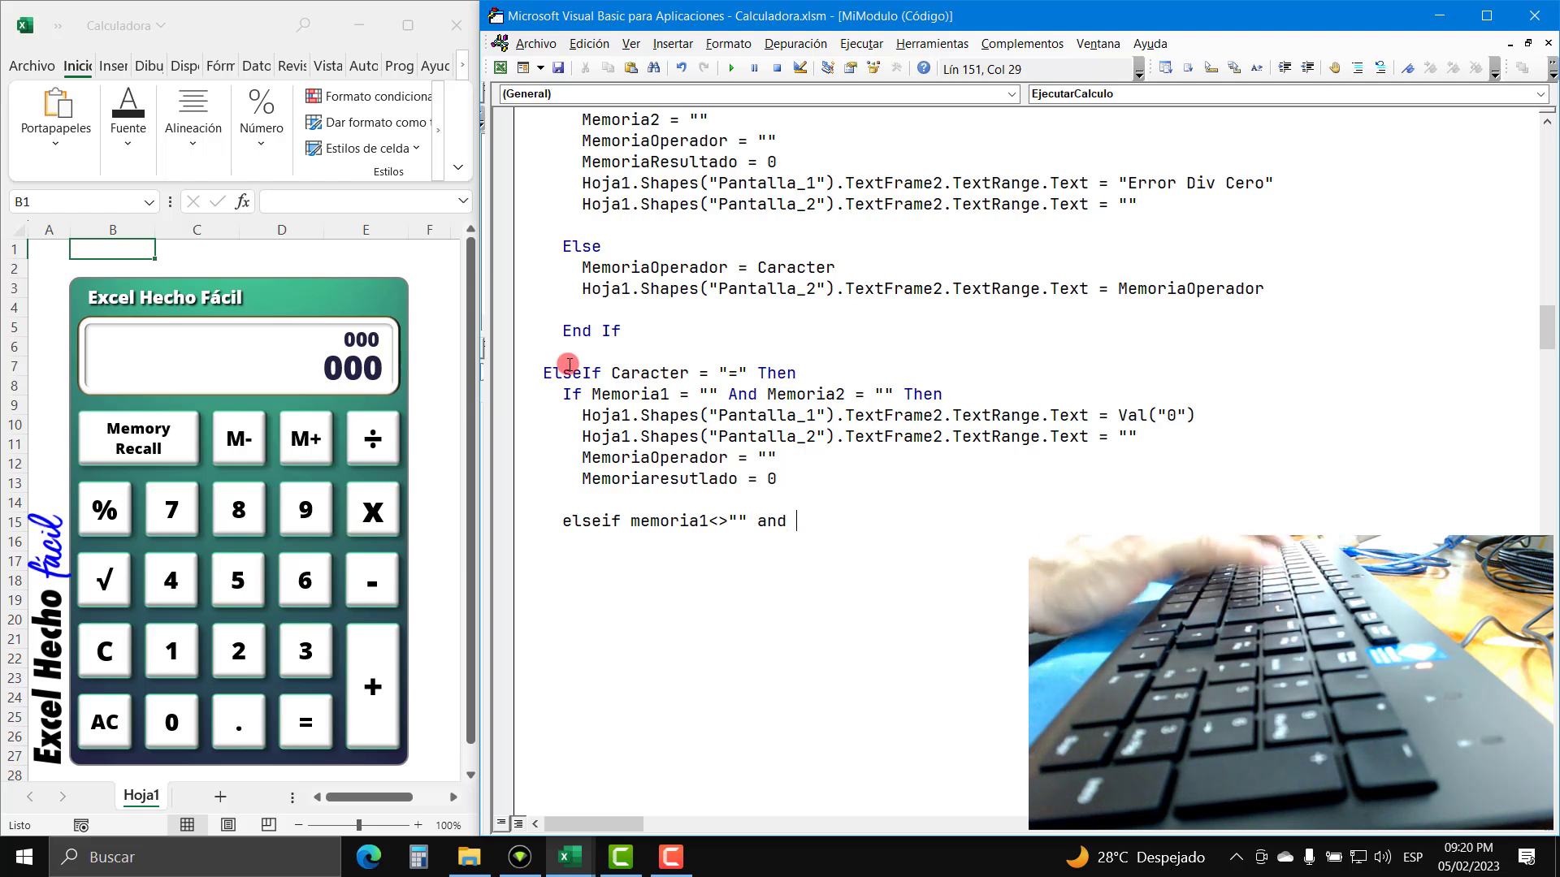
{"action": "type", "text": "memori"}
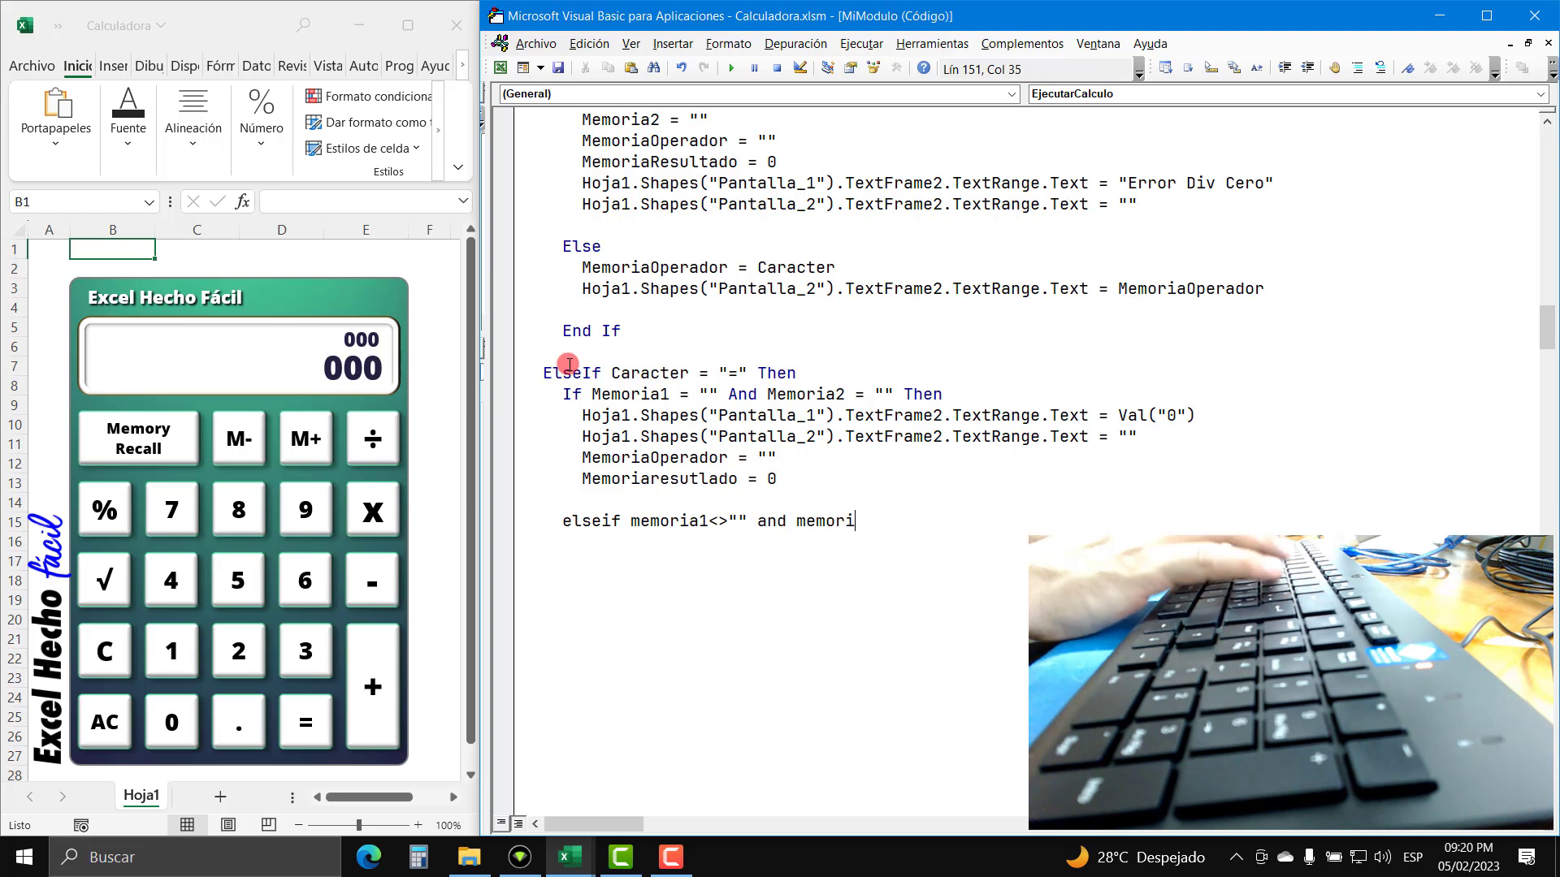
{"action": "type", "text": "=\""}
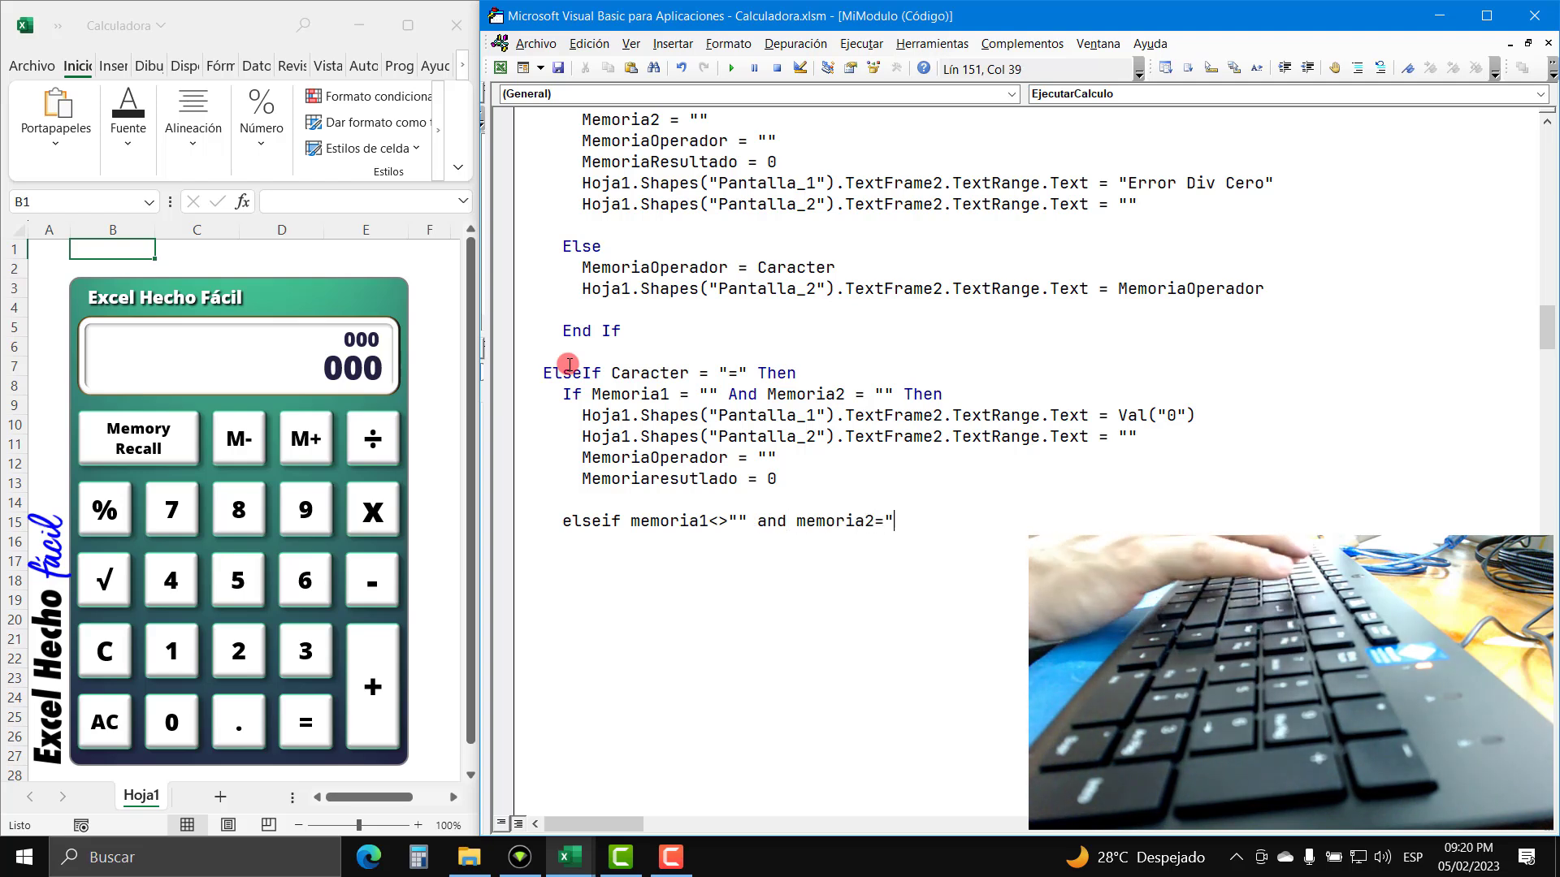
{"action": "type", "text": "\" then"}
{"action": "key", "text": "Return"}
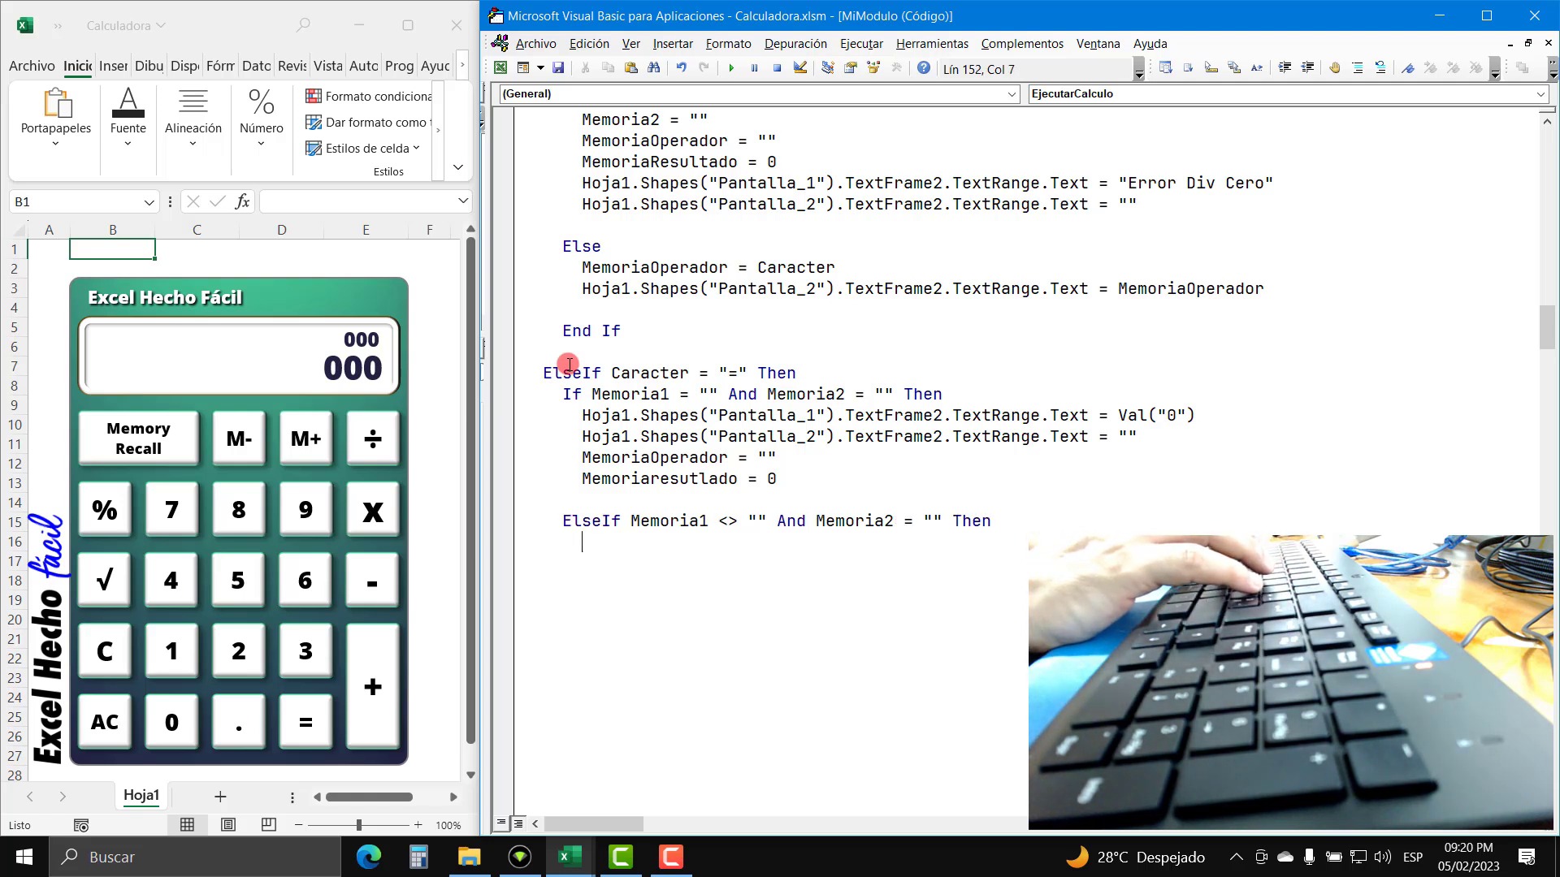
Under it, write Hoja1.Shapes("Pantalla_1").TextFrame2.TextRange.Text = Val(Memoria1)
{"action": "type", "text": "hoja"}
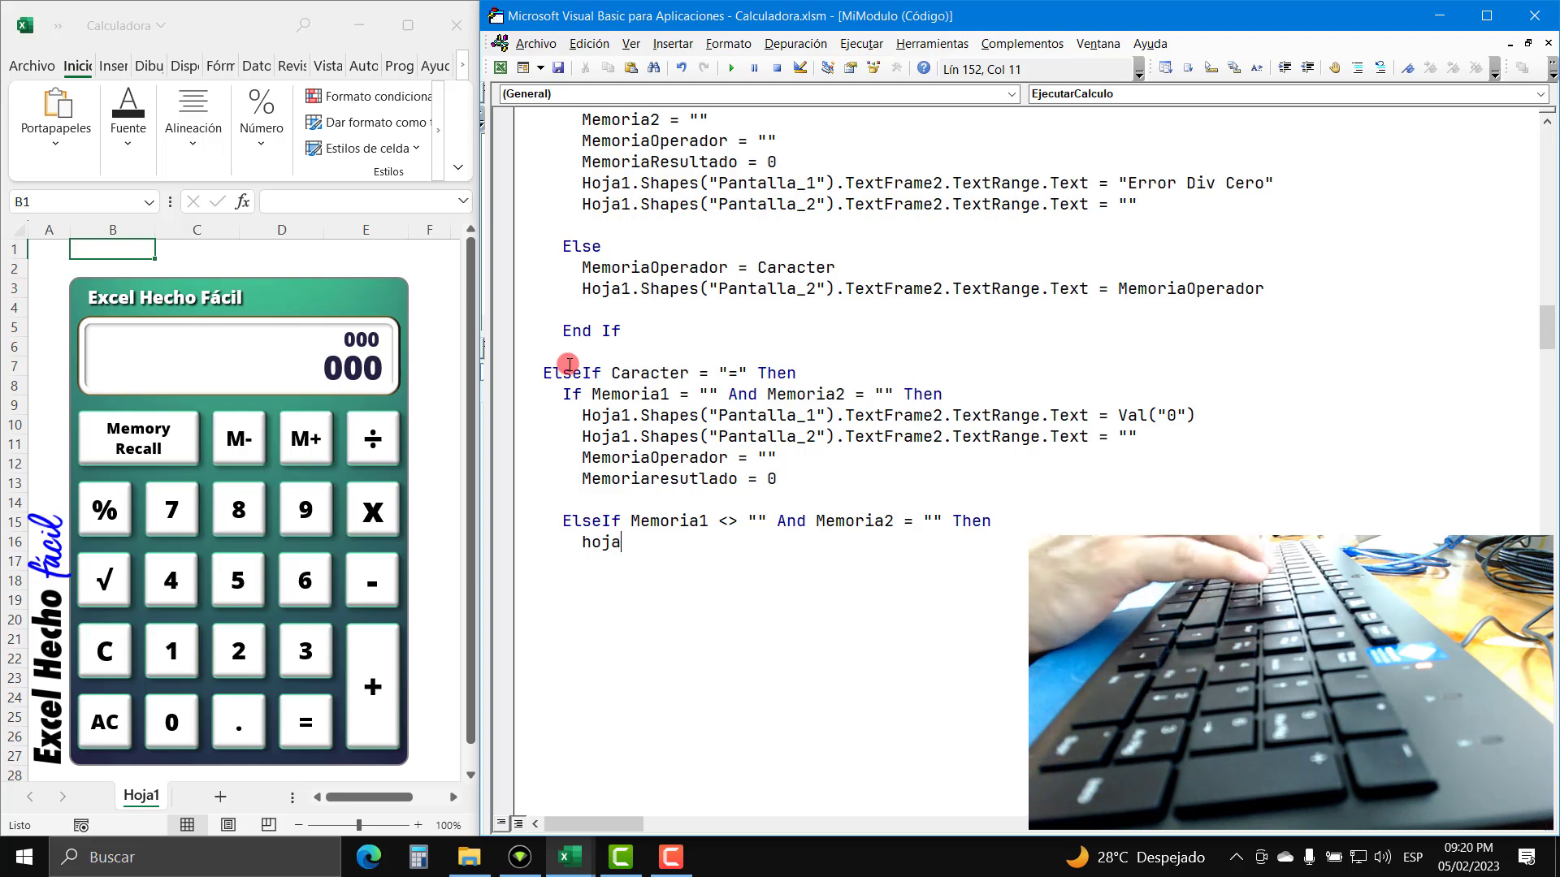
{"action": "type", "text": "1.sha"}
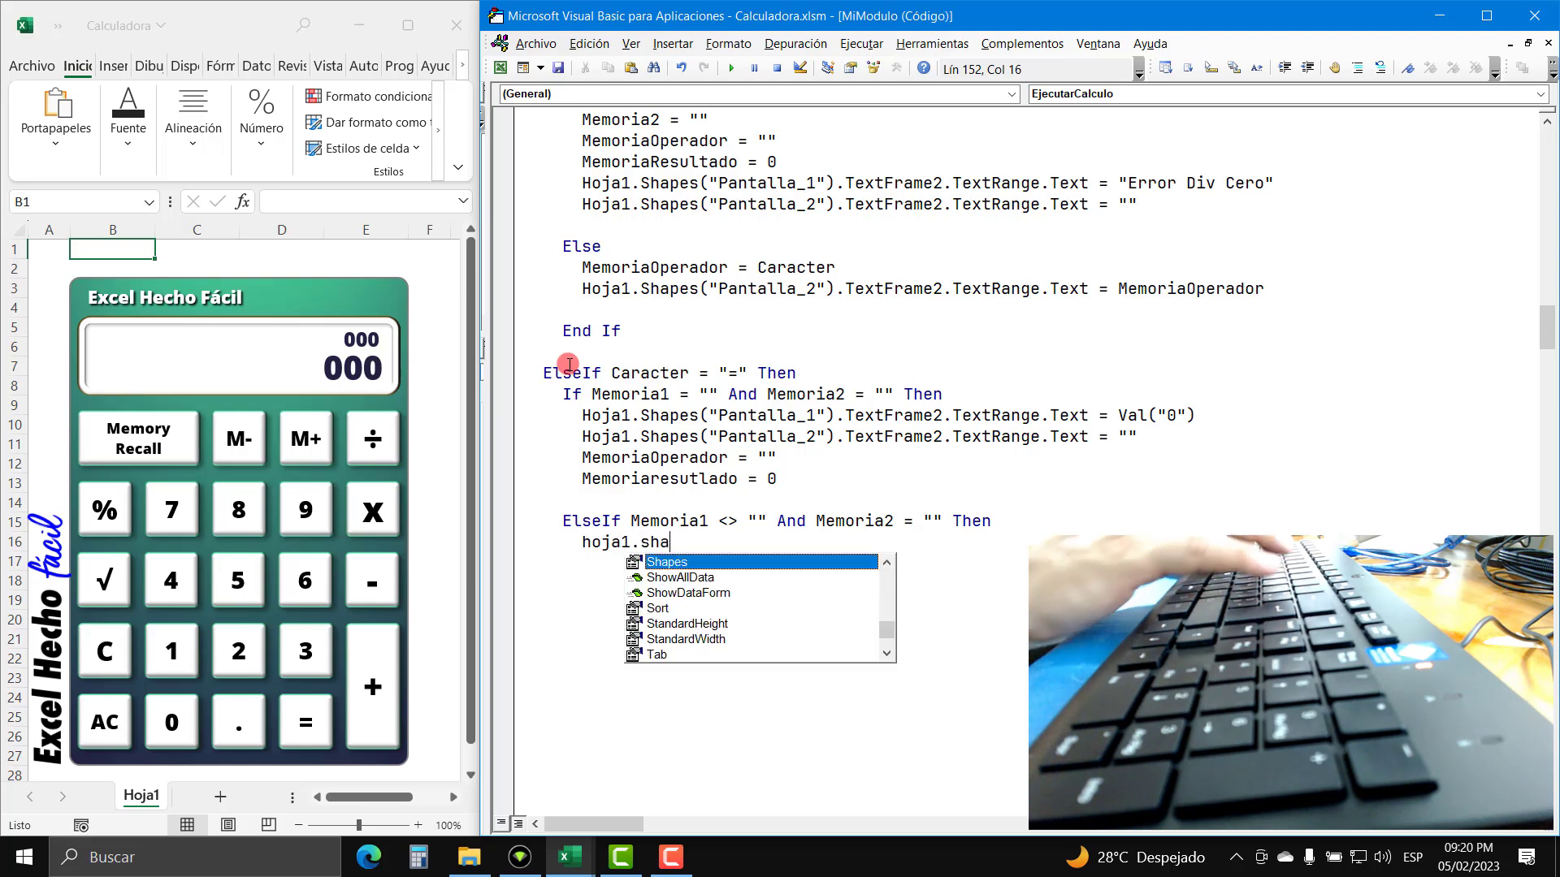
{"action": "key", "text": "Tab"}
{"action": "type", "text": "("}
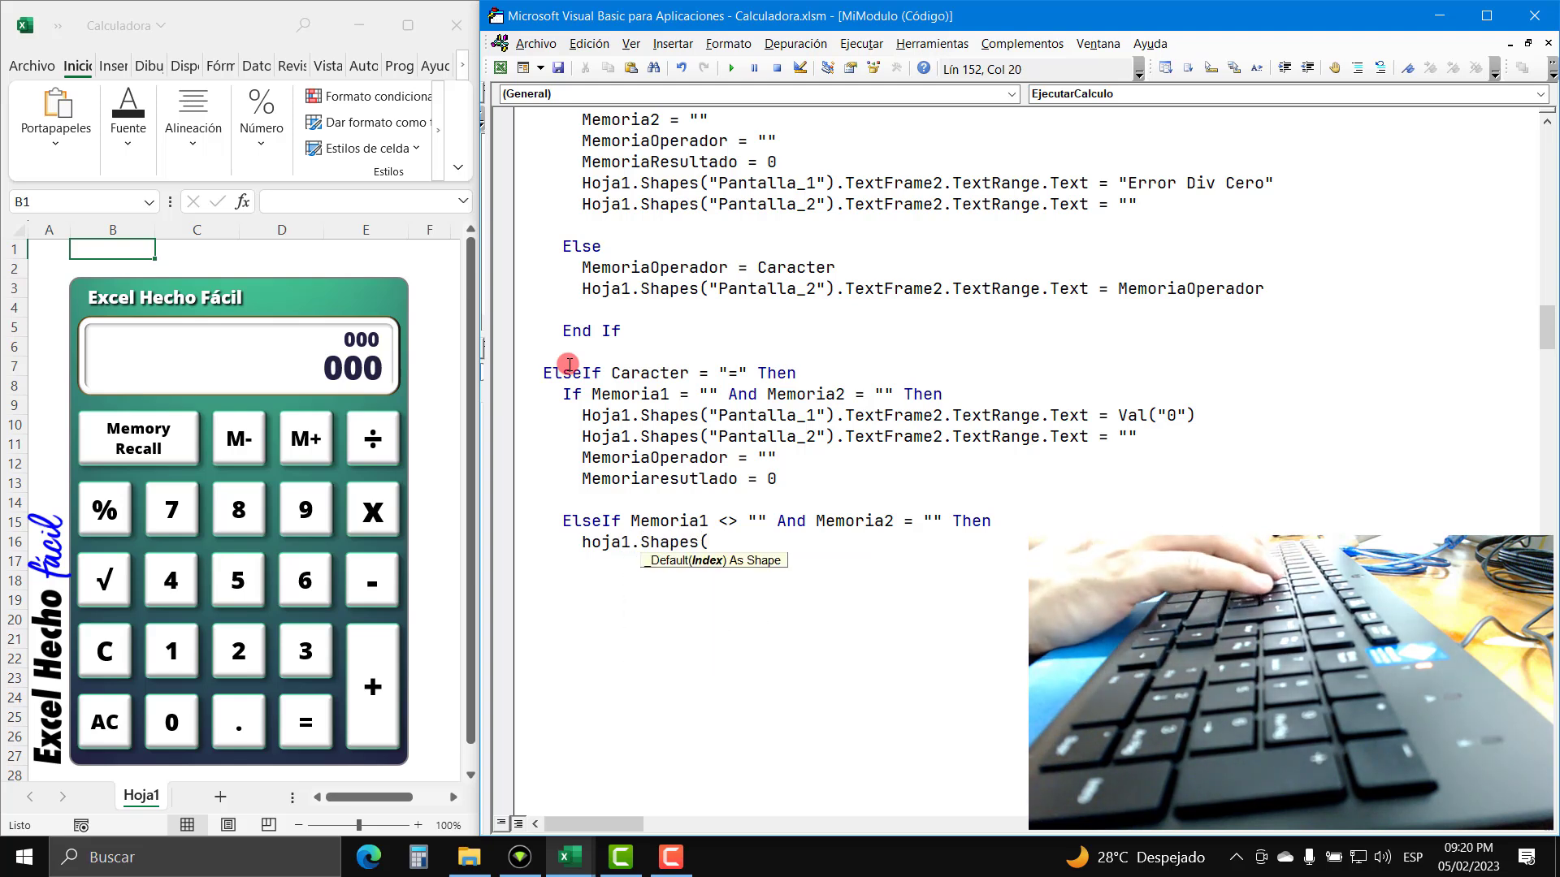
{"action": "type", "text": "\"Pant\""}
{"action": "key", "text": "Left"}
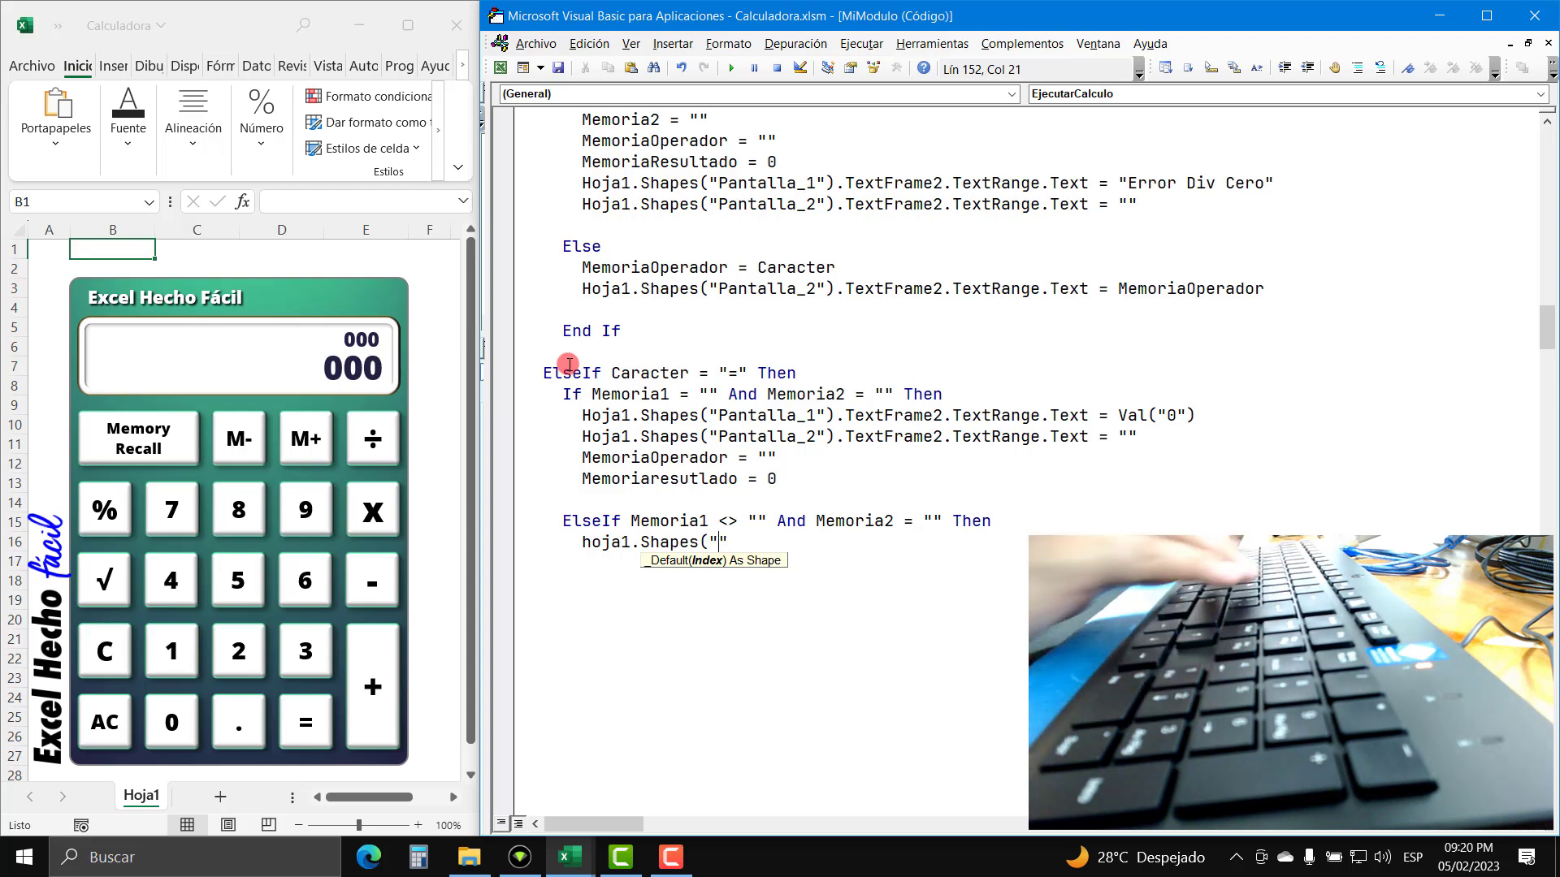
{"action": "type", "text": "Pantalla"}
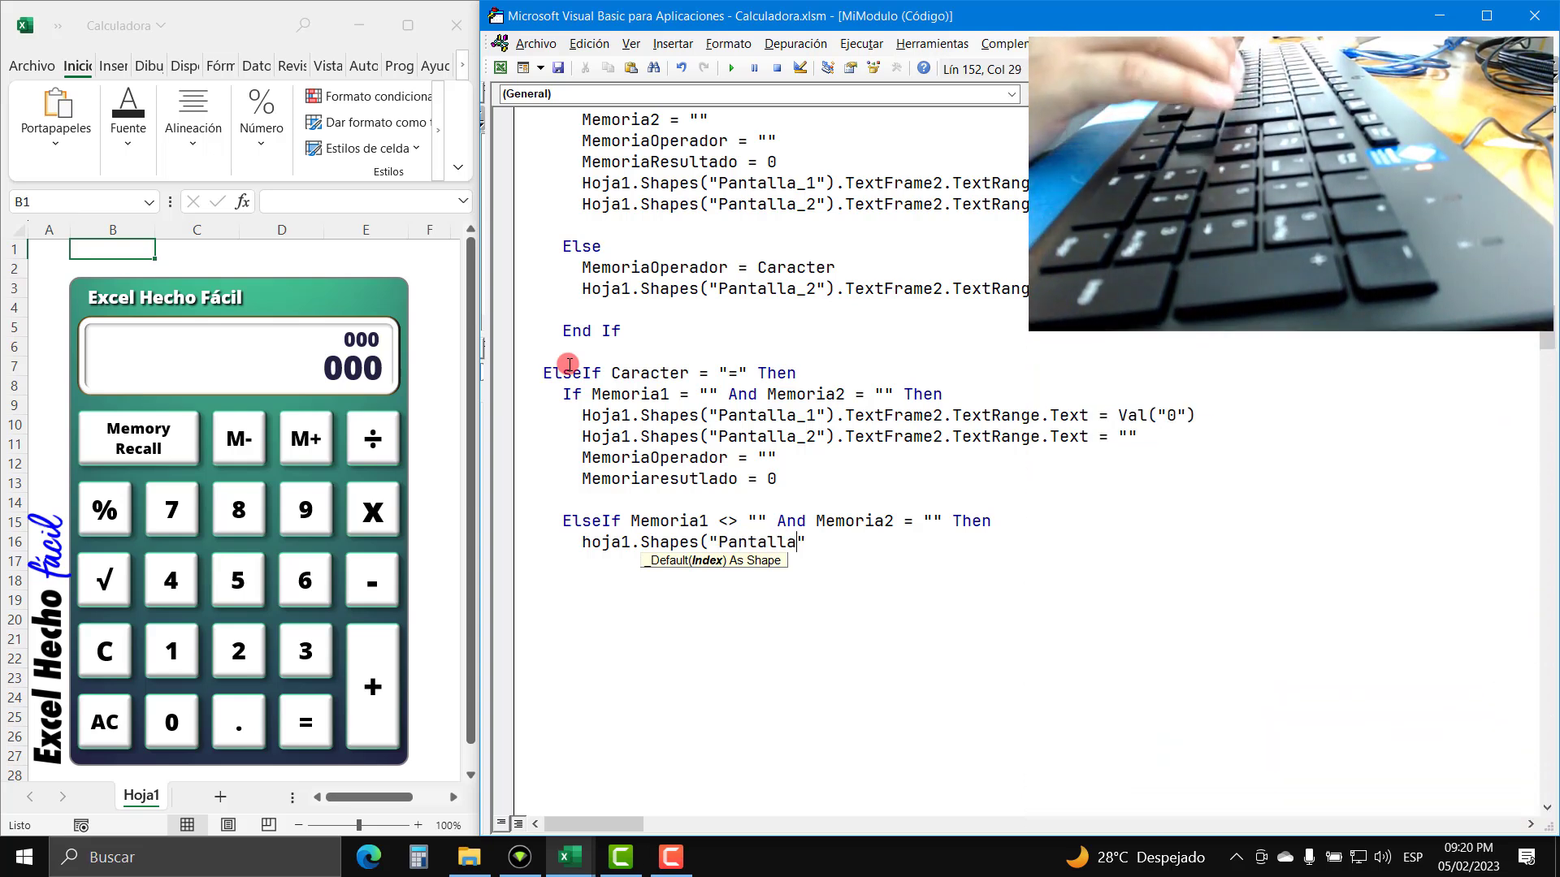
{"action": "type", "text": "_1"}
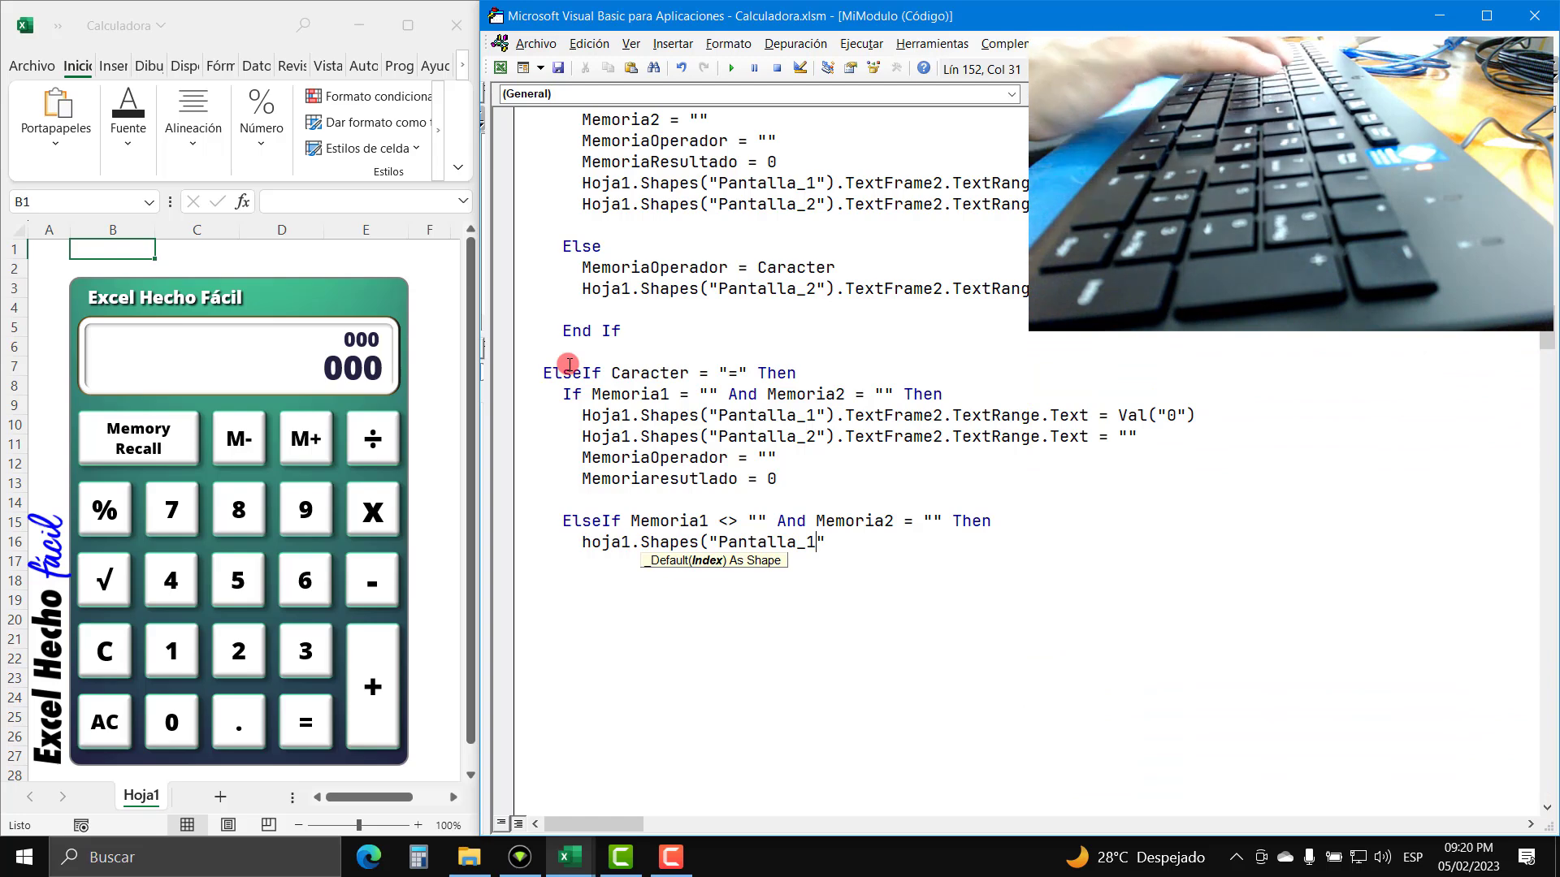
{"action": "key", "text": "Right"}
{"action": "type", "text": ")"}
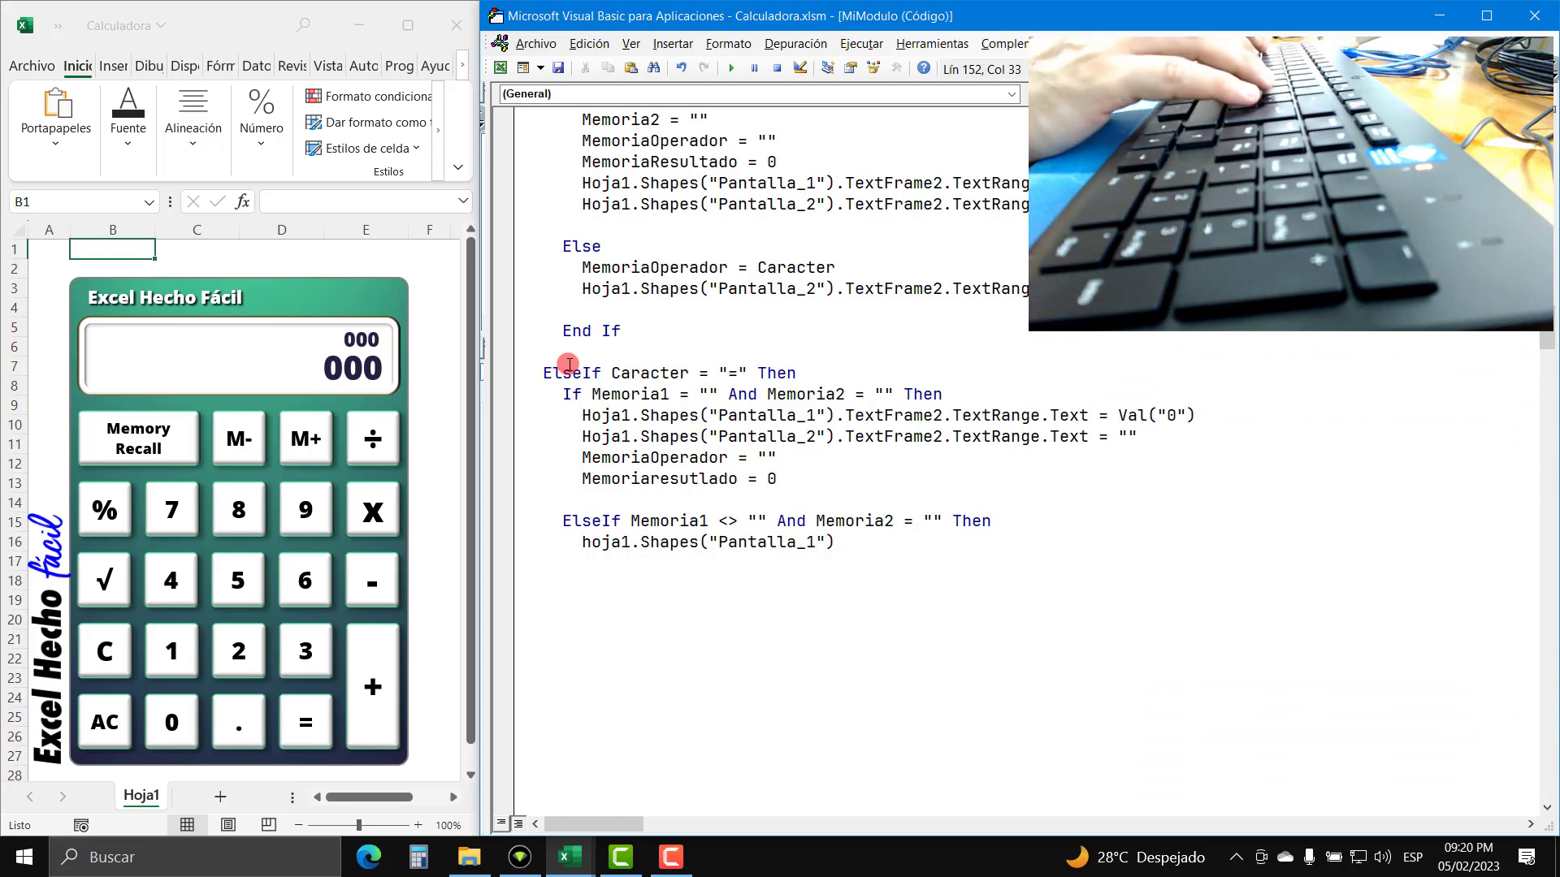
{"action": "type", "text": ".te"}
{"action": "key", "text": "Tab"}
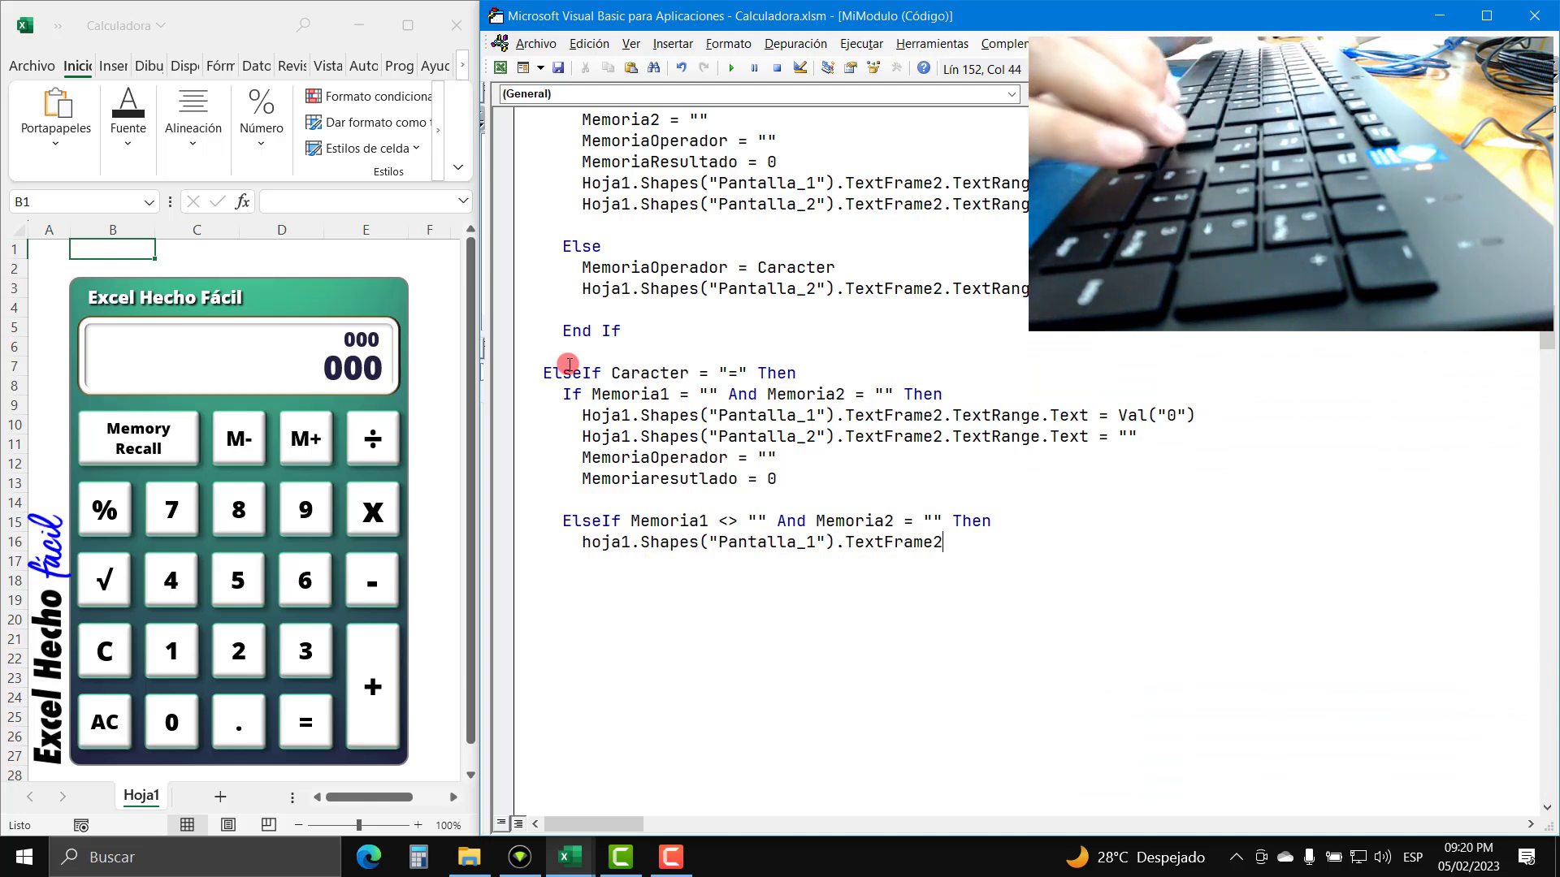
{"action": "type", "text": ".te"}
{"action": "key", "text": "Tab"}
{"action": "type", "text": "."}
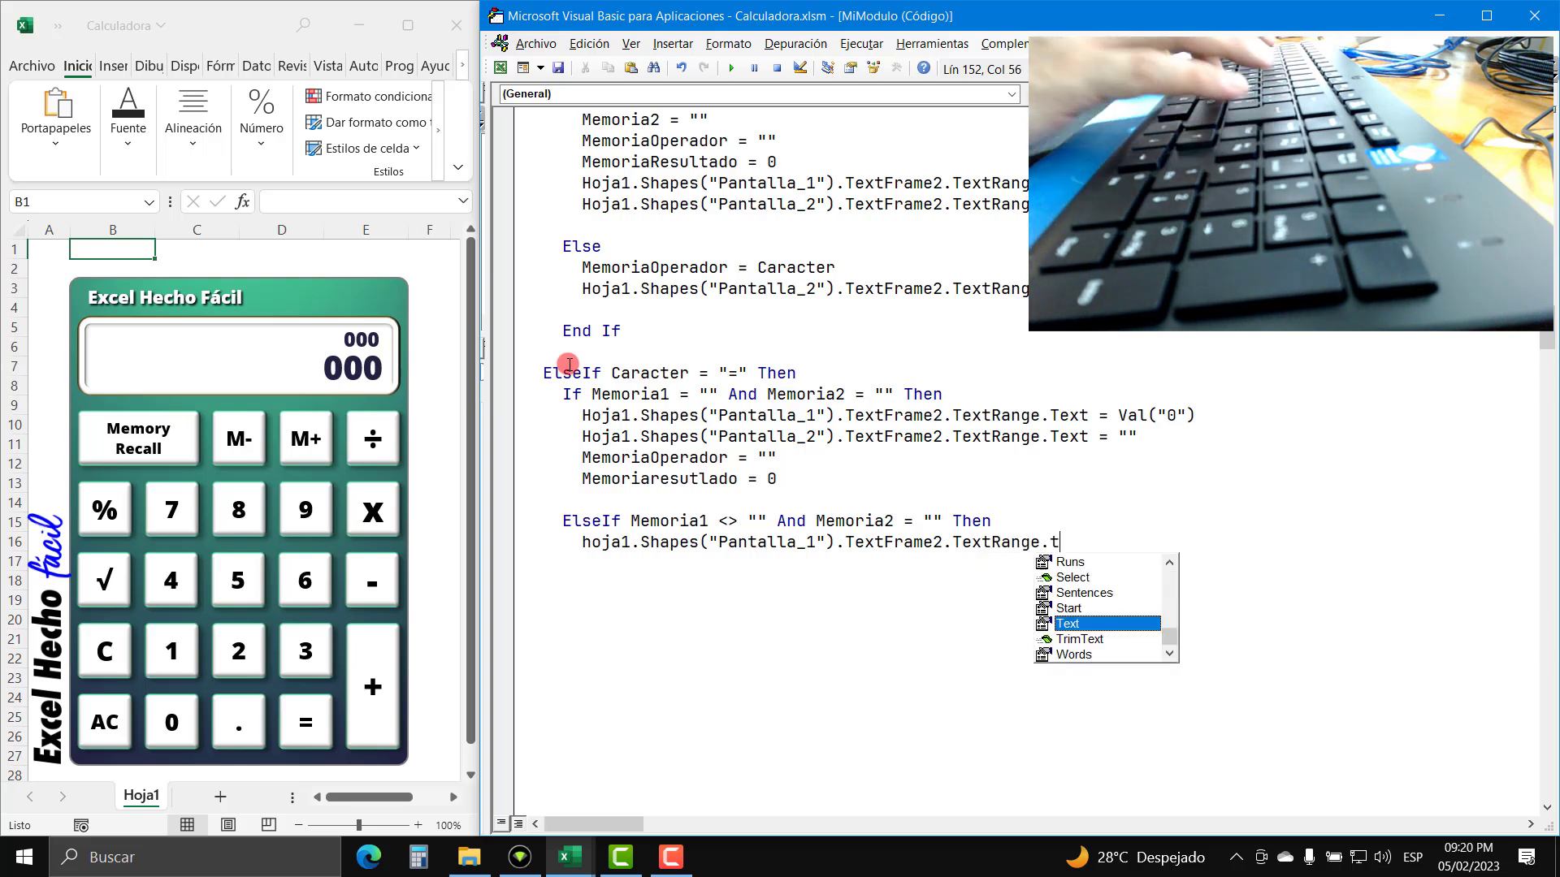
{"action": "type", "text": "te"}
{"action": "key", "text": "Tab"}
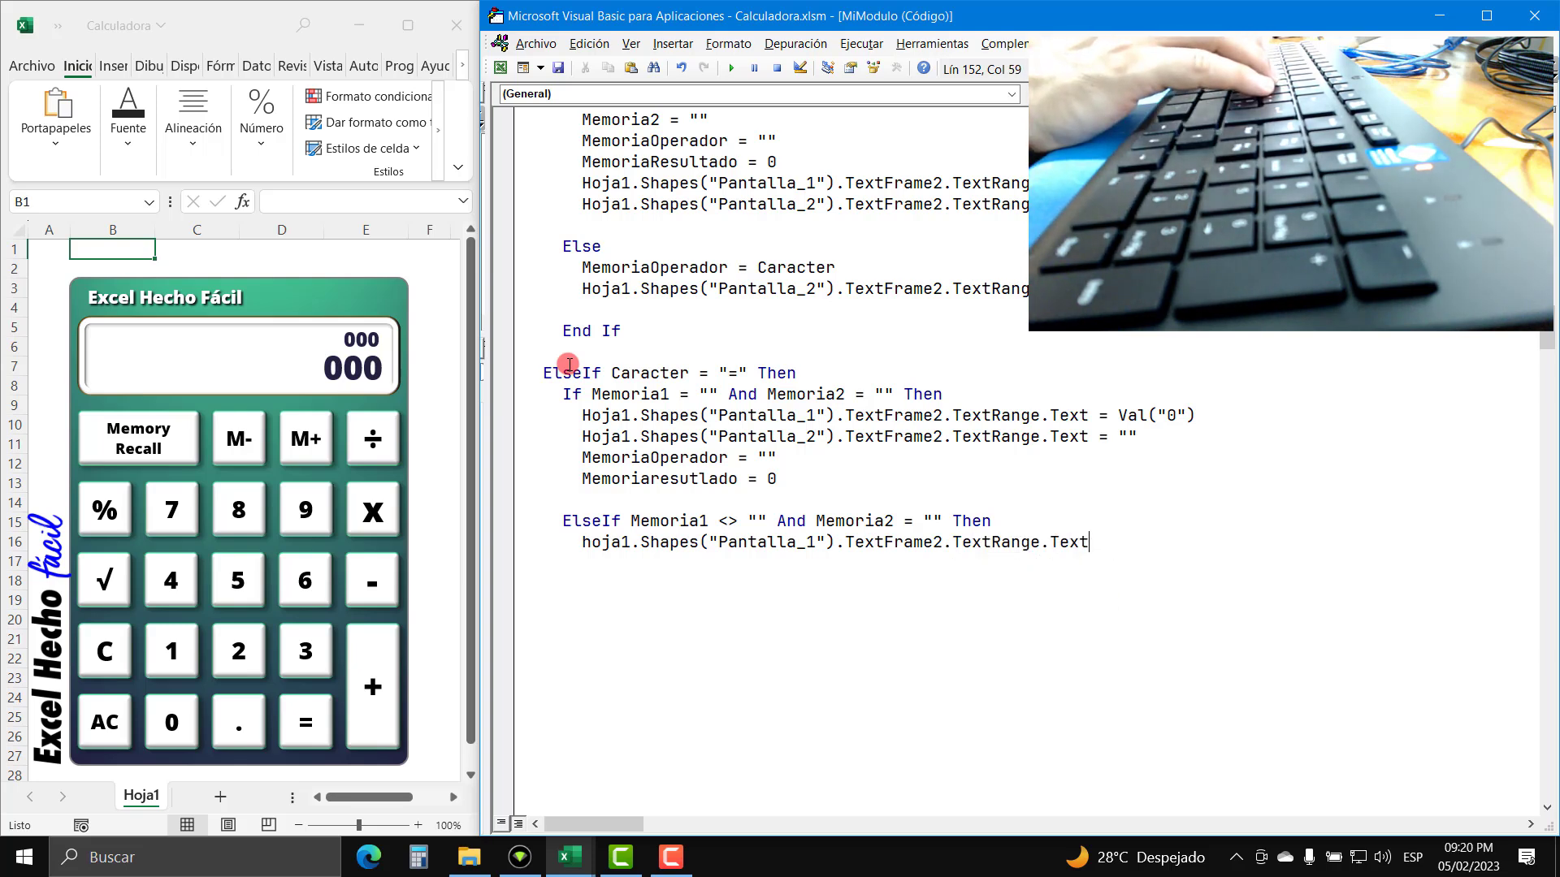
{"action": "type", "text": "= "}
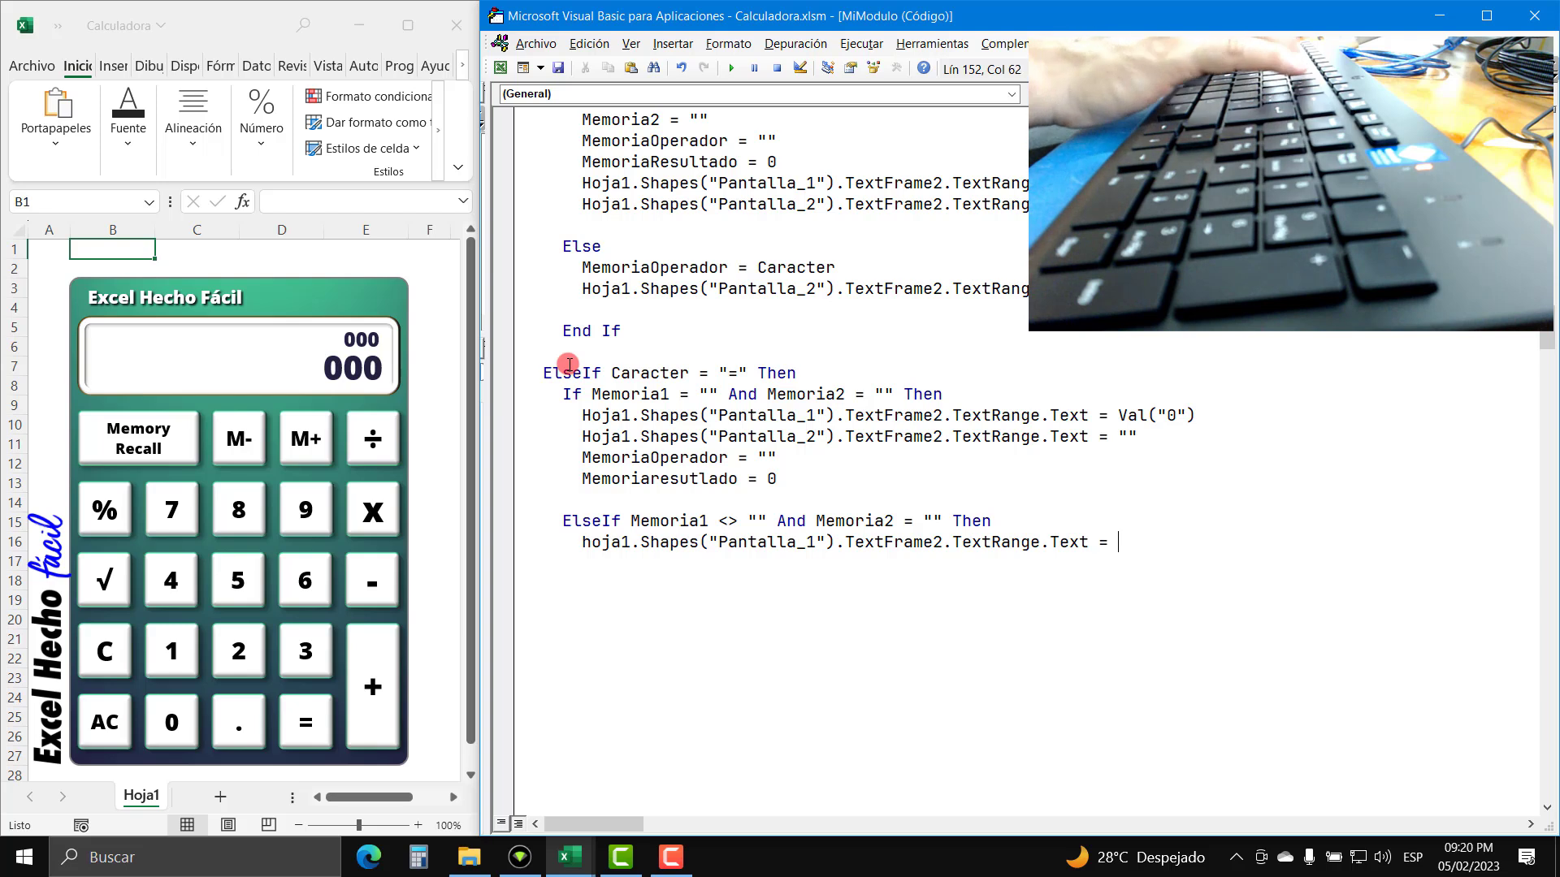
{"action": "type", "text": "("}
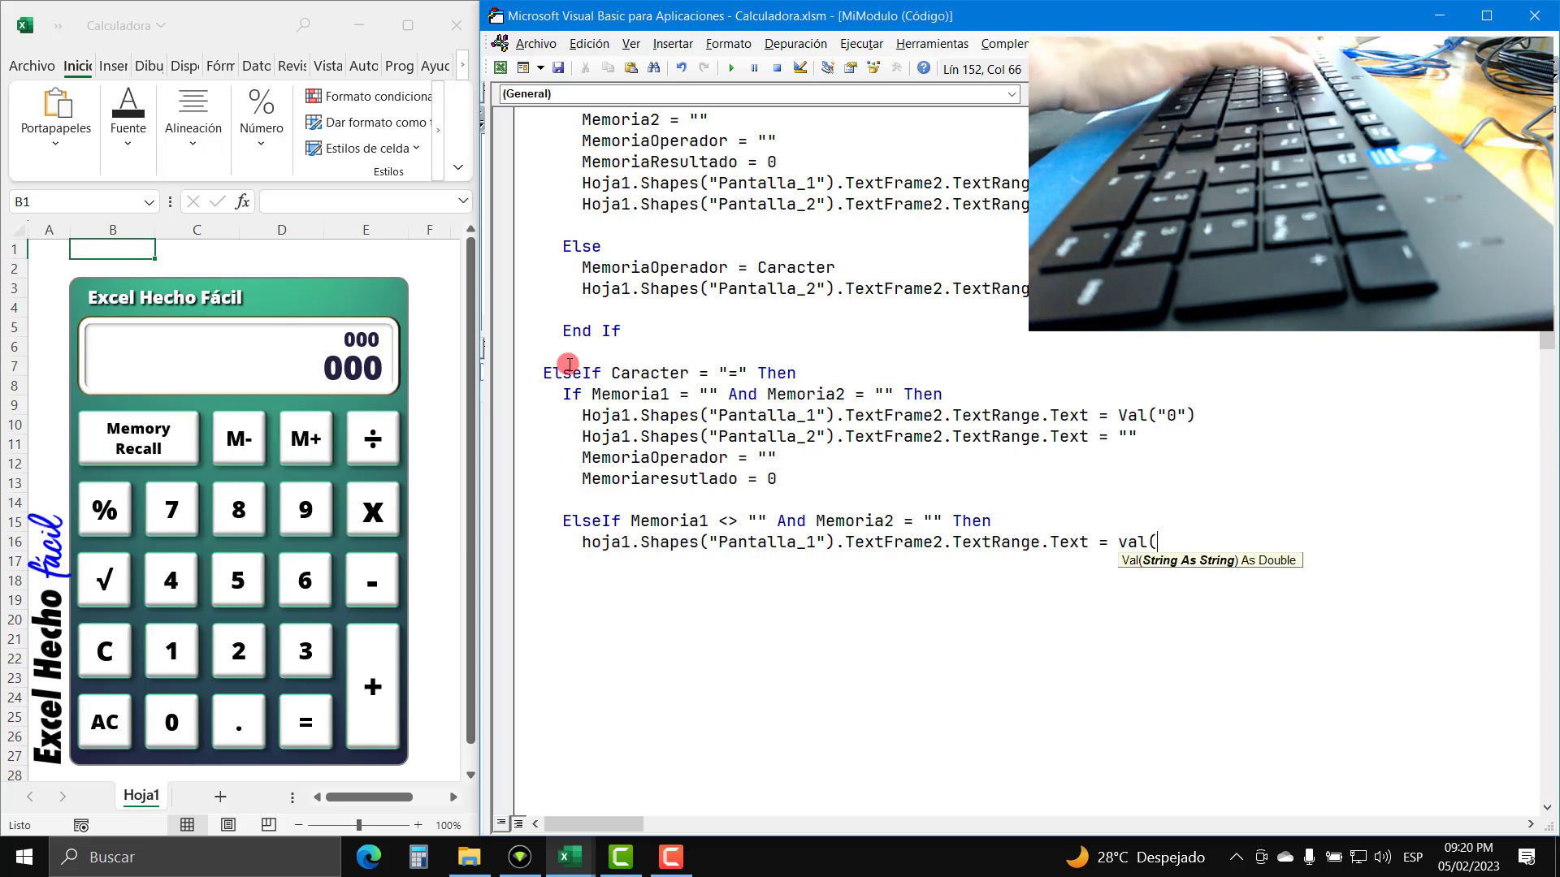
{"action": "type", "text": "memoria"}
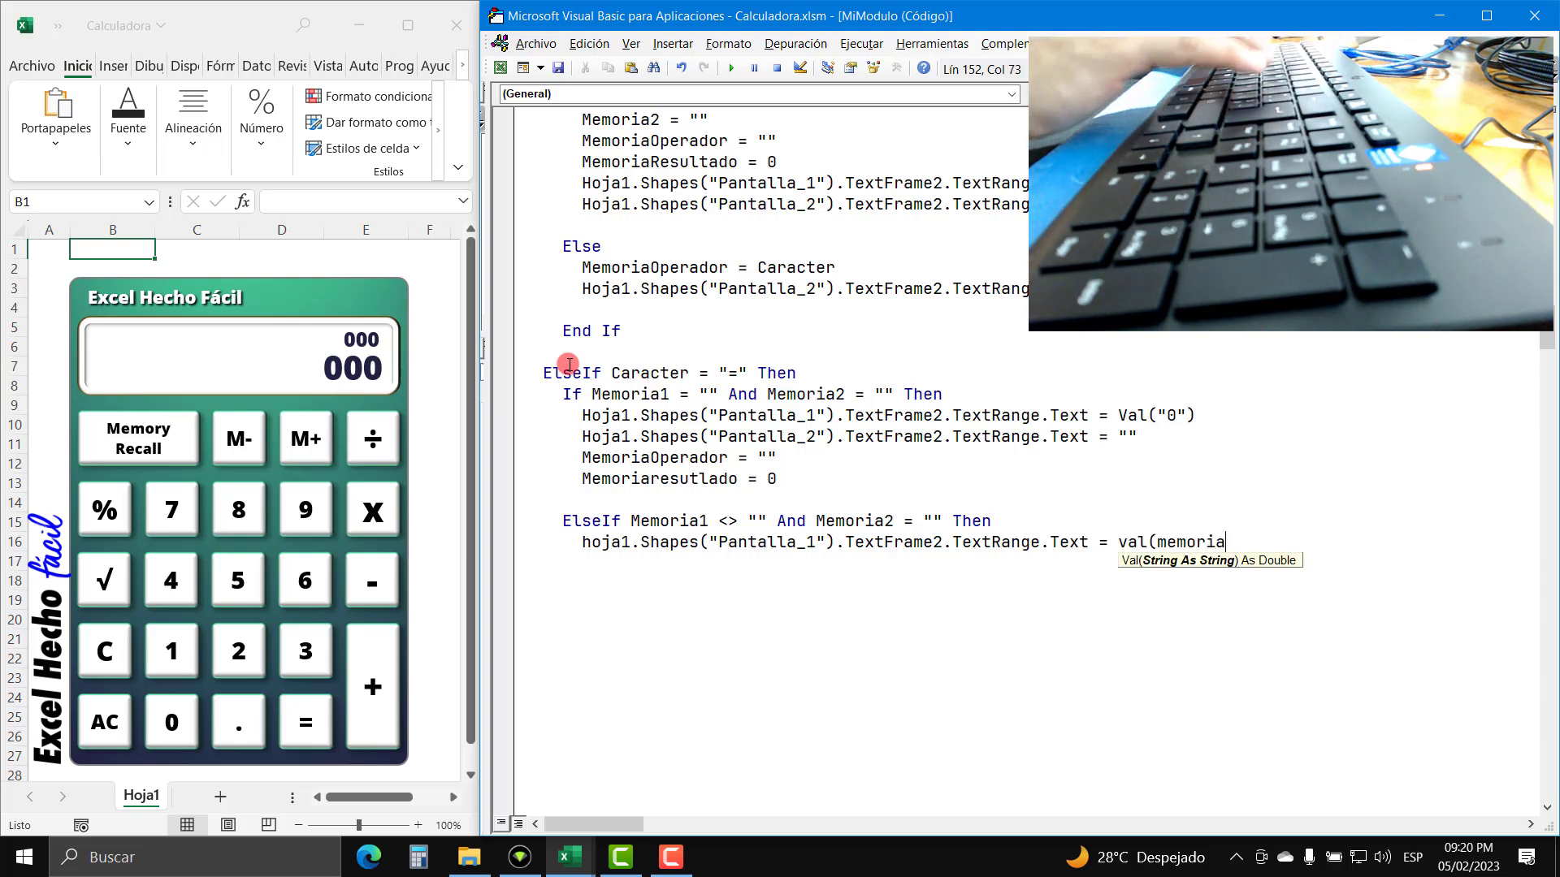
{"action": "type", "text": ")"}
{"action": "key", "text": "Return"}
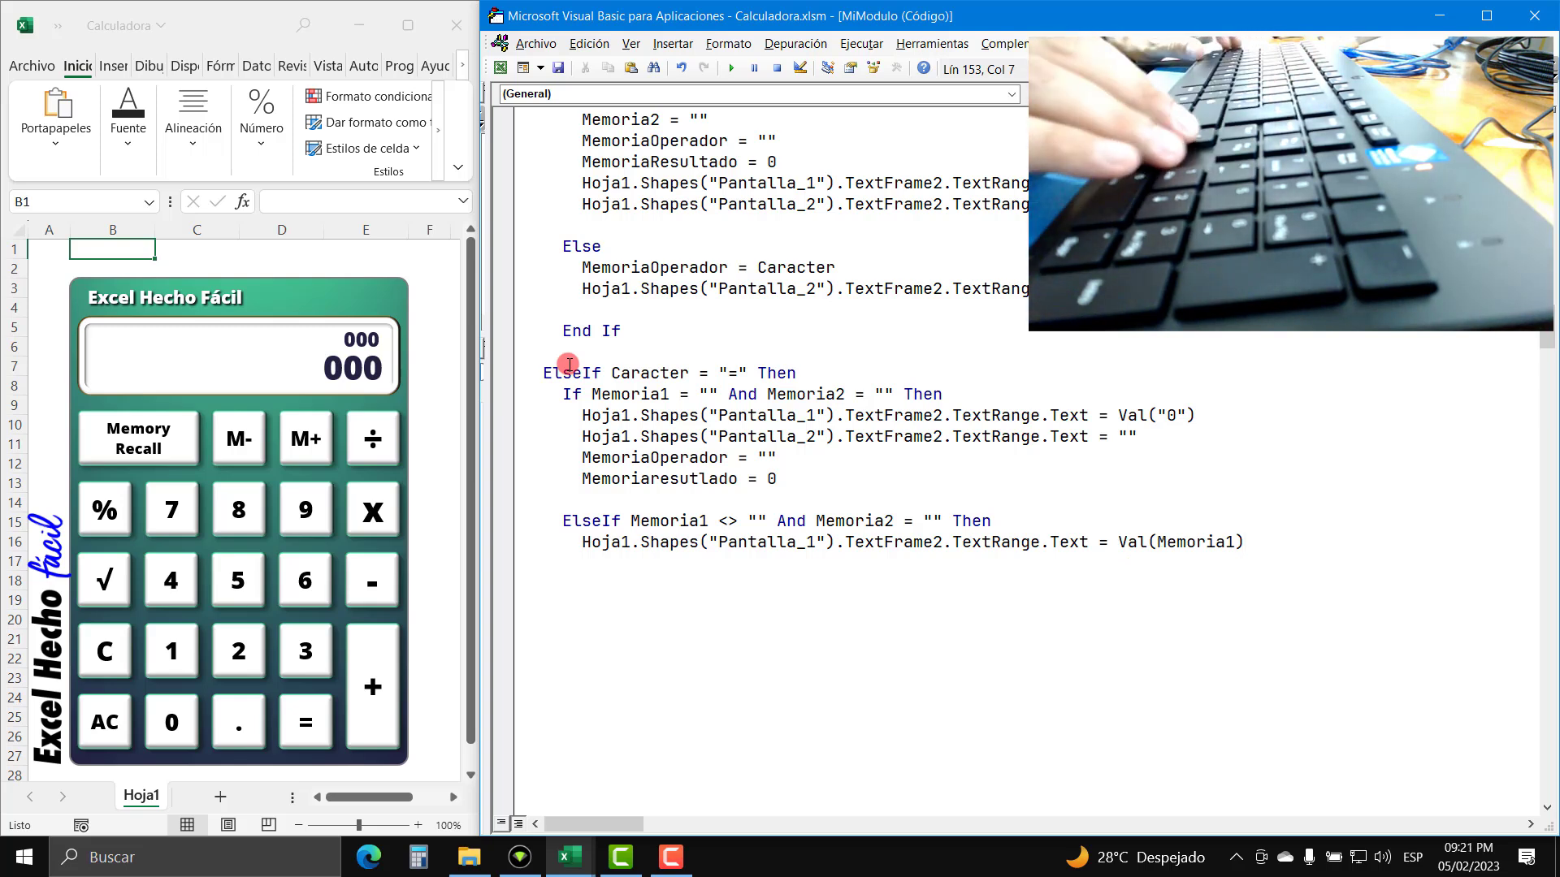
{"action": "key", "text": "Up"}
Duplicate the Pantalla_1 line and edit the copy into Pantalla_2 = ""
{"action": "key", "text": "shift+End"}
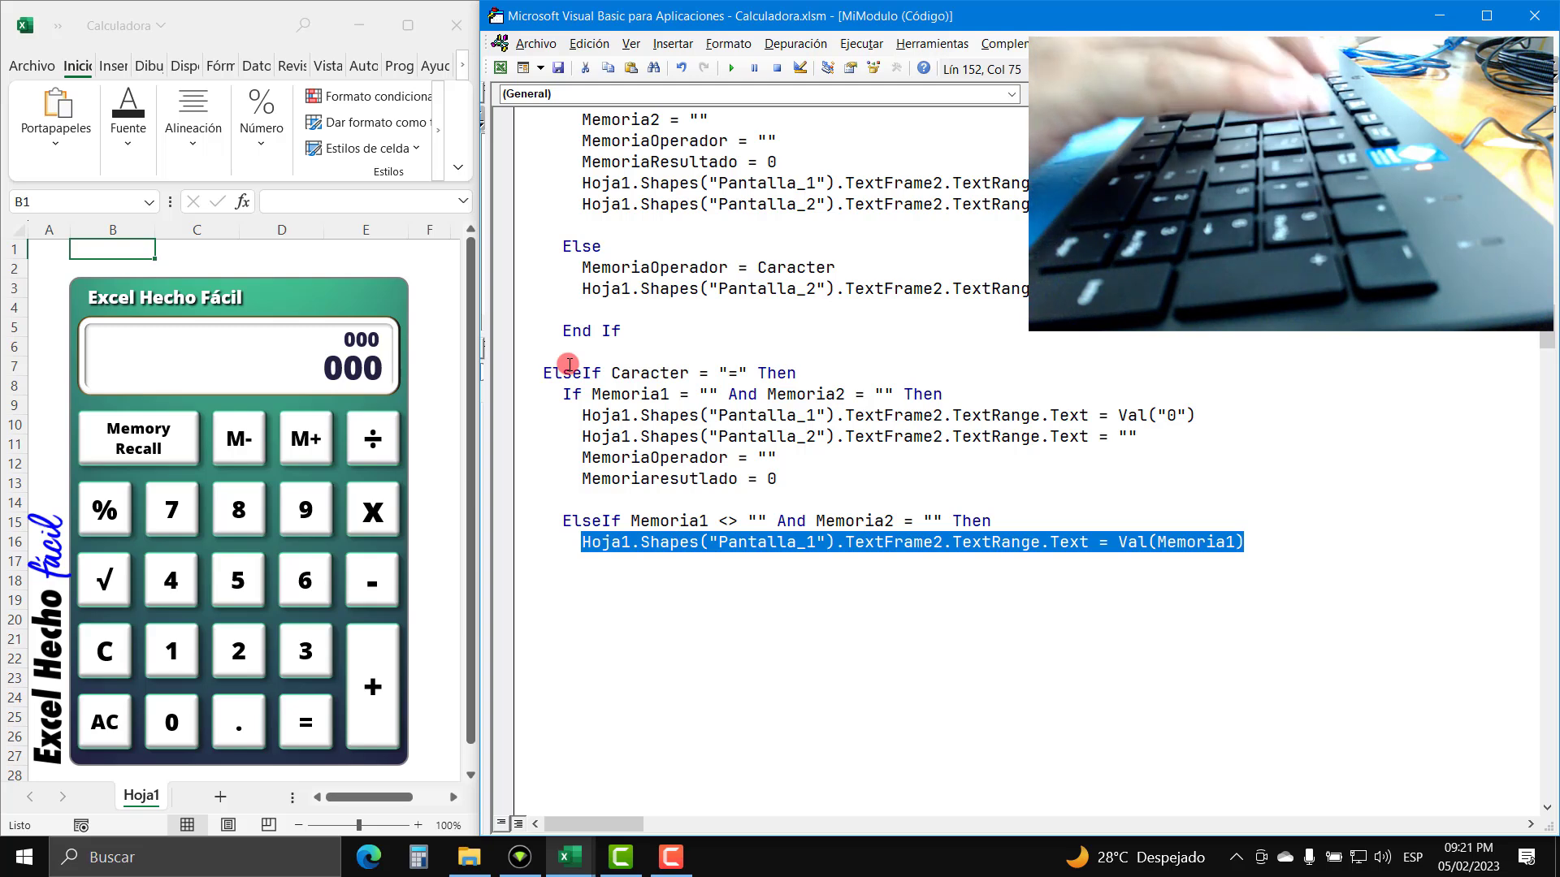
{"action": "key", "text": "ctrl+c"}
{"action": "key", "text": "Down"}
{"action": "key", "text": "ctrl+v"}
{"action": "key", "text": "Left"}
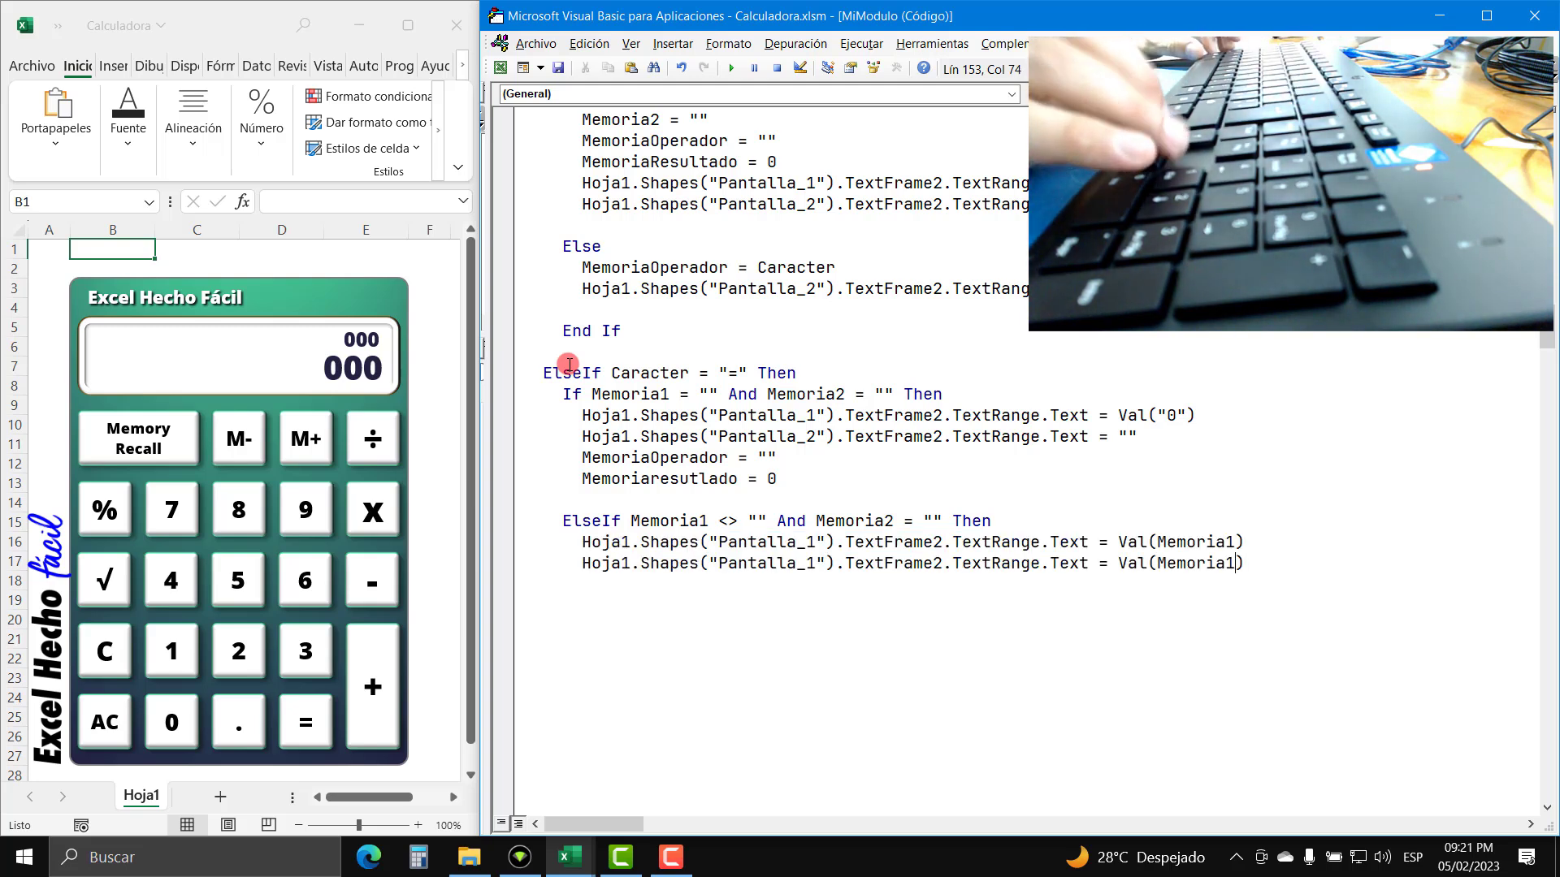
{"action": "key", "text": "Left"}
{"action": "key", "text": "Left"}
{"action": "key", "text": "Left"}
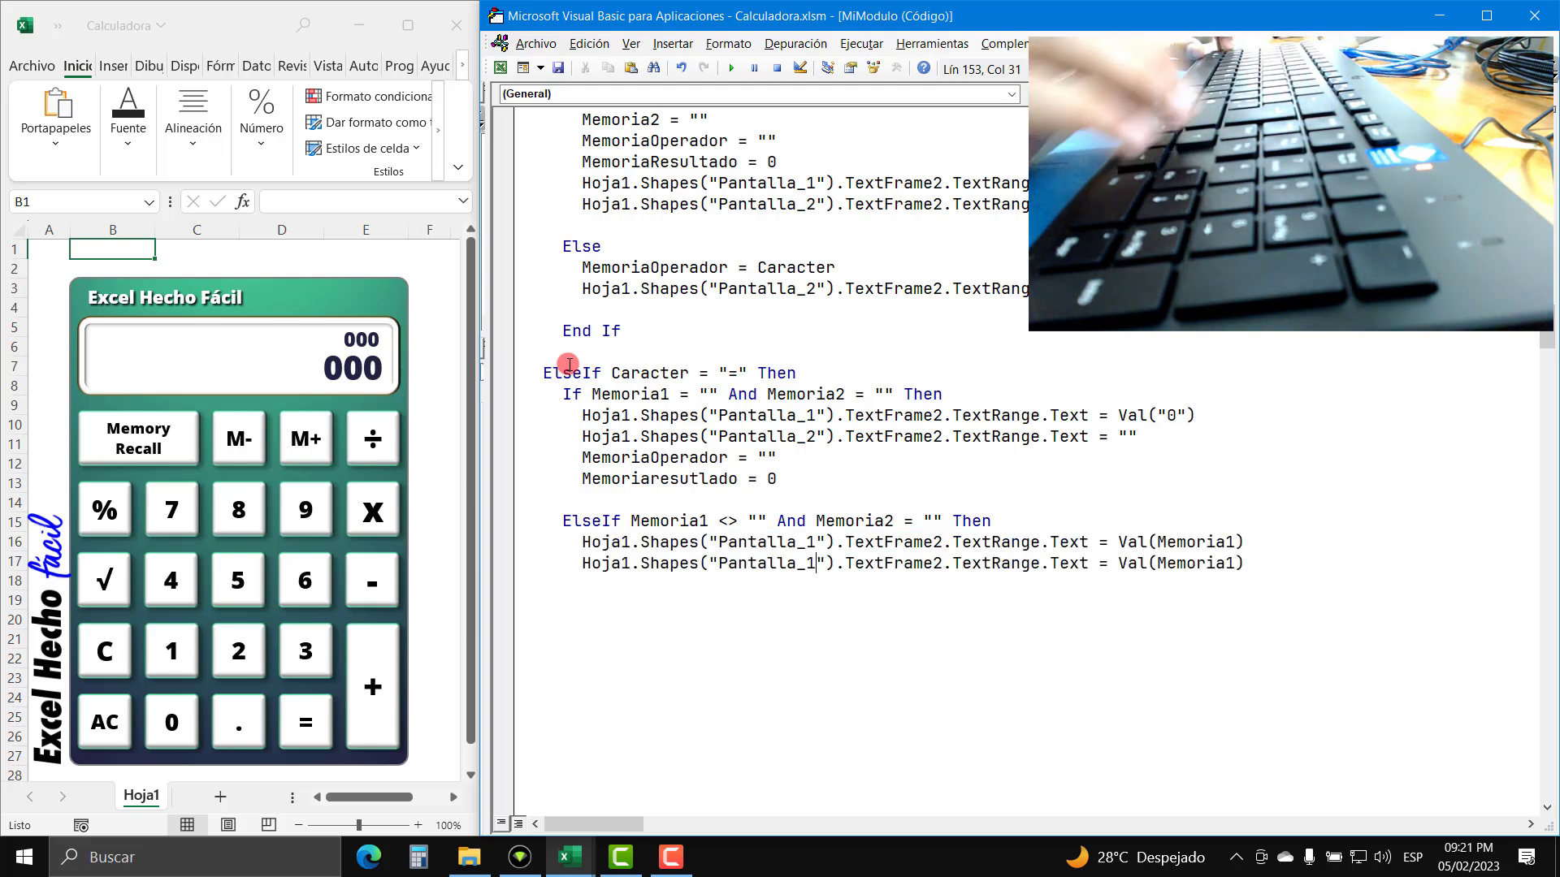
{"action": "key", "text": "BackSpace"}
{"action": "type", "text": "2"}
{"action": "key", "text": "End"}
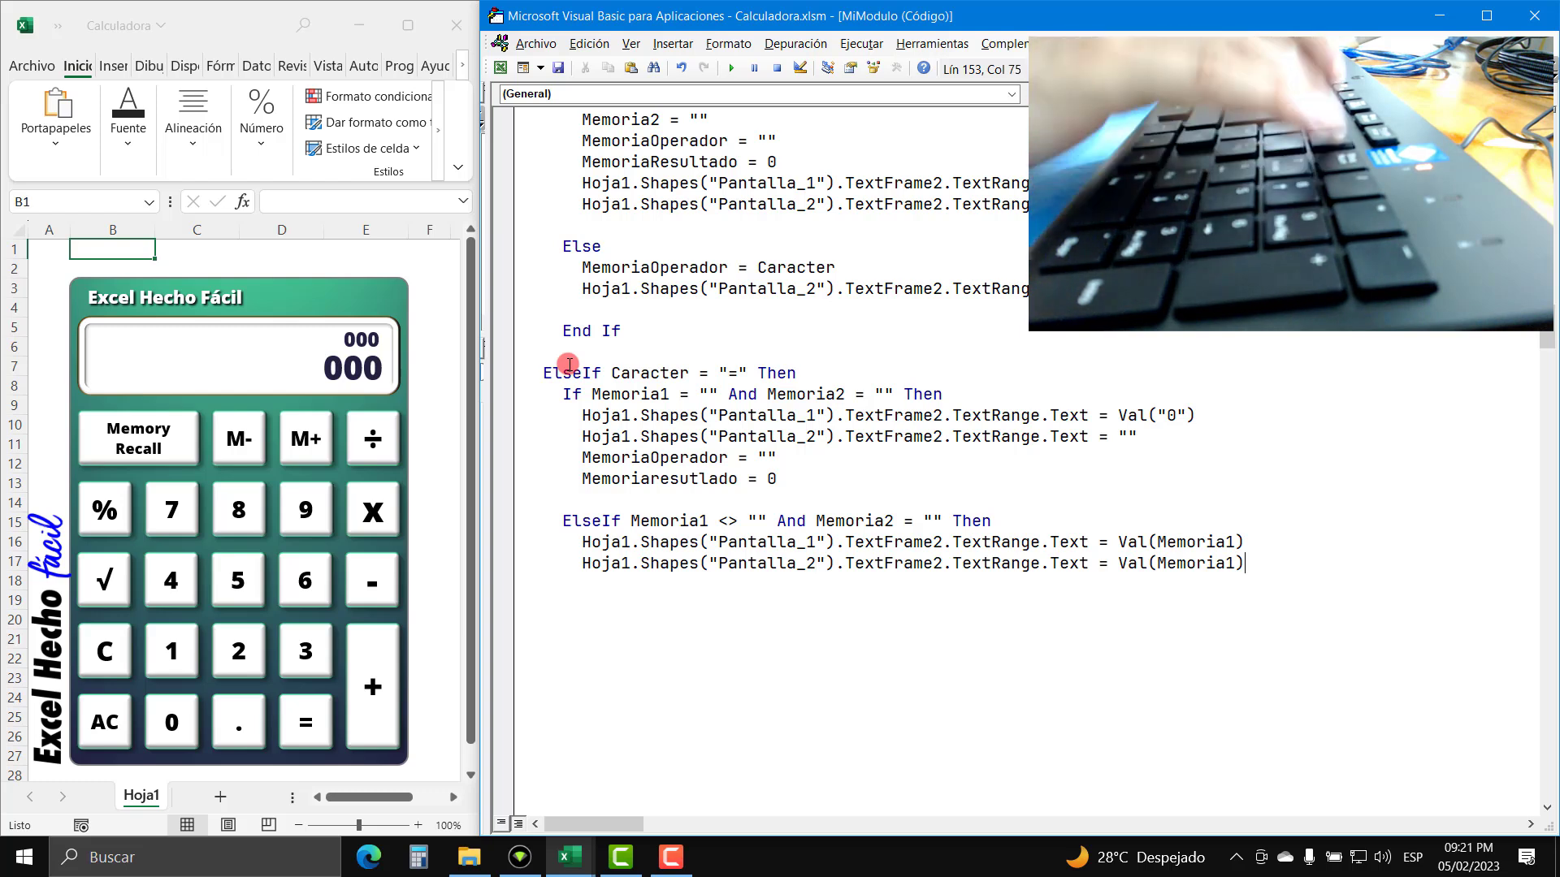
{"action": "key", "text": "BackSpace"}
{"action": "key", "text": "BackSpace"}
{"action": "key", "text": "BackSpace"}
{"action": "key", "text": "BackSpace"}
{"action": "key", "text": "BackSpace"}
{"action": "key", "text": "BackSpace"}
{"action": "key", "text": "BackSpace"}
{"action": "key", "text": "BackSpace"}
{"action": "key", "text": "BackSpace"}
{"action": "key", "text": "BackSpace"}
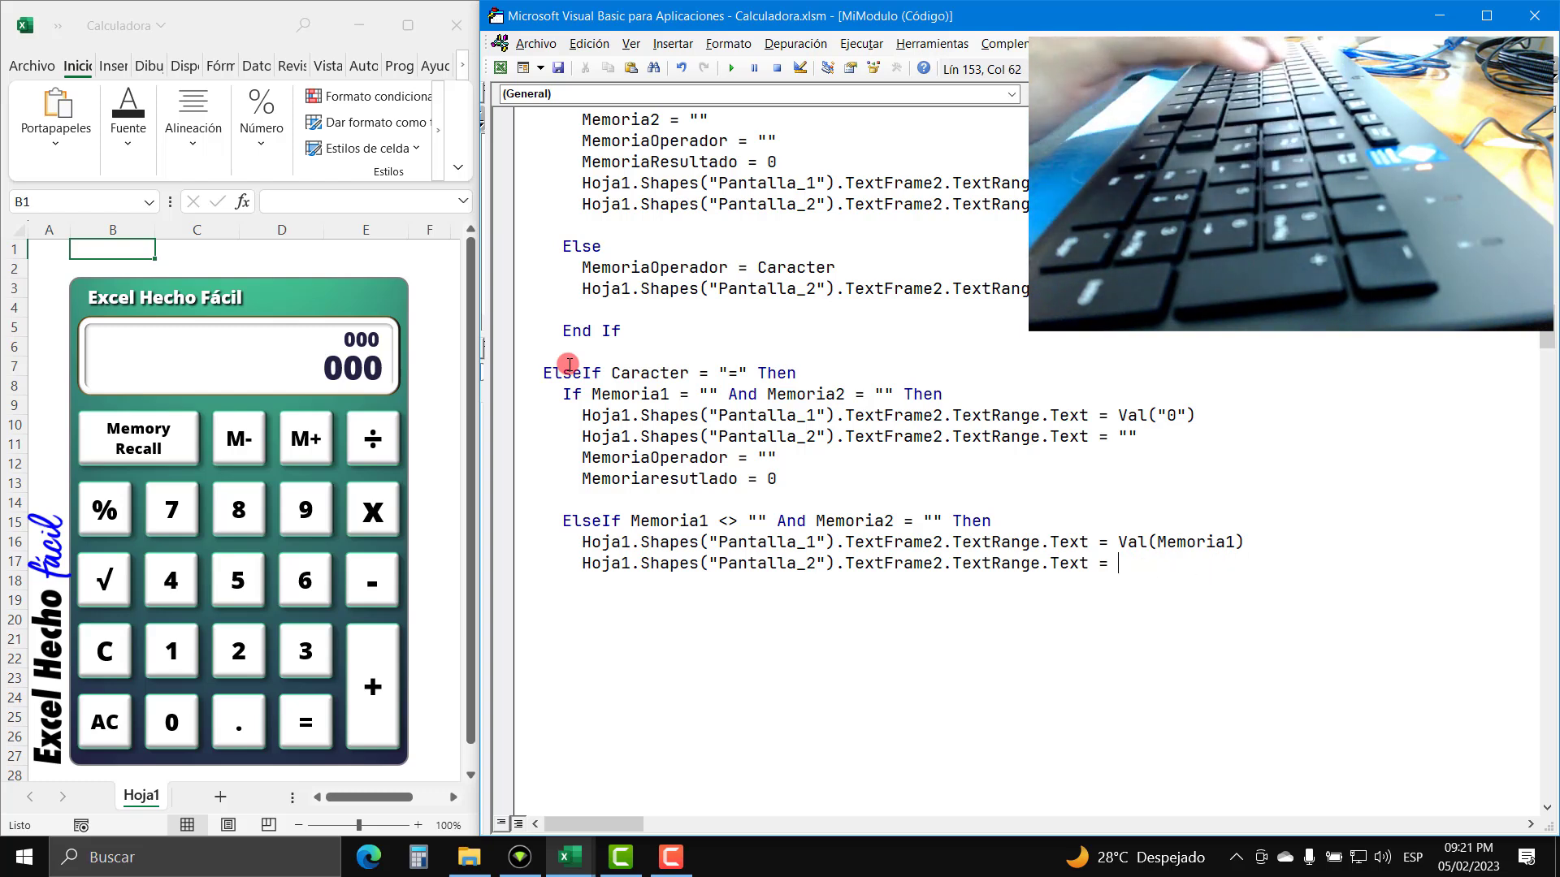
{"action": "type", "text": "\""}
{"action": "key", "text": "Return"}
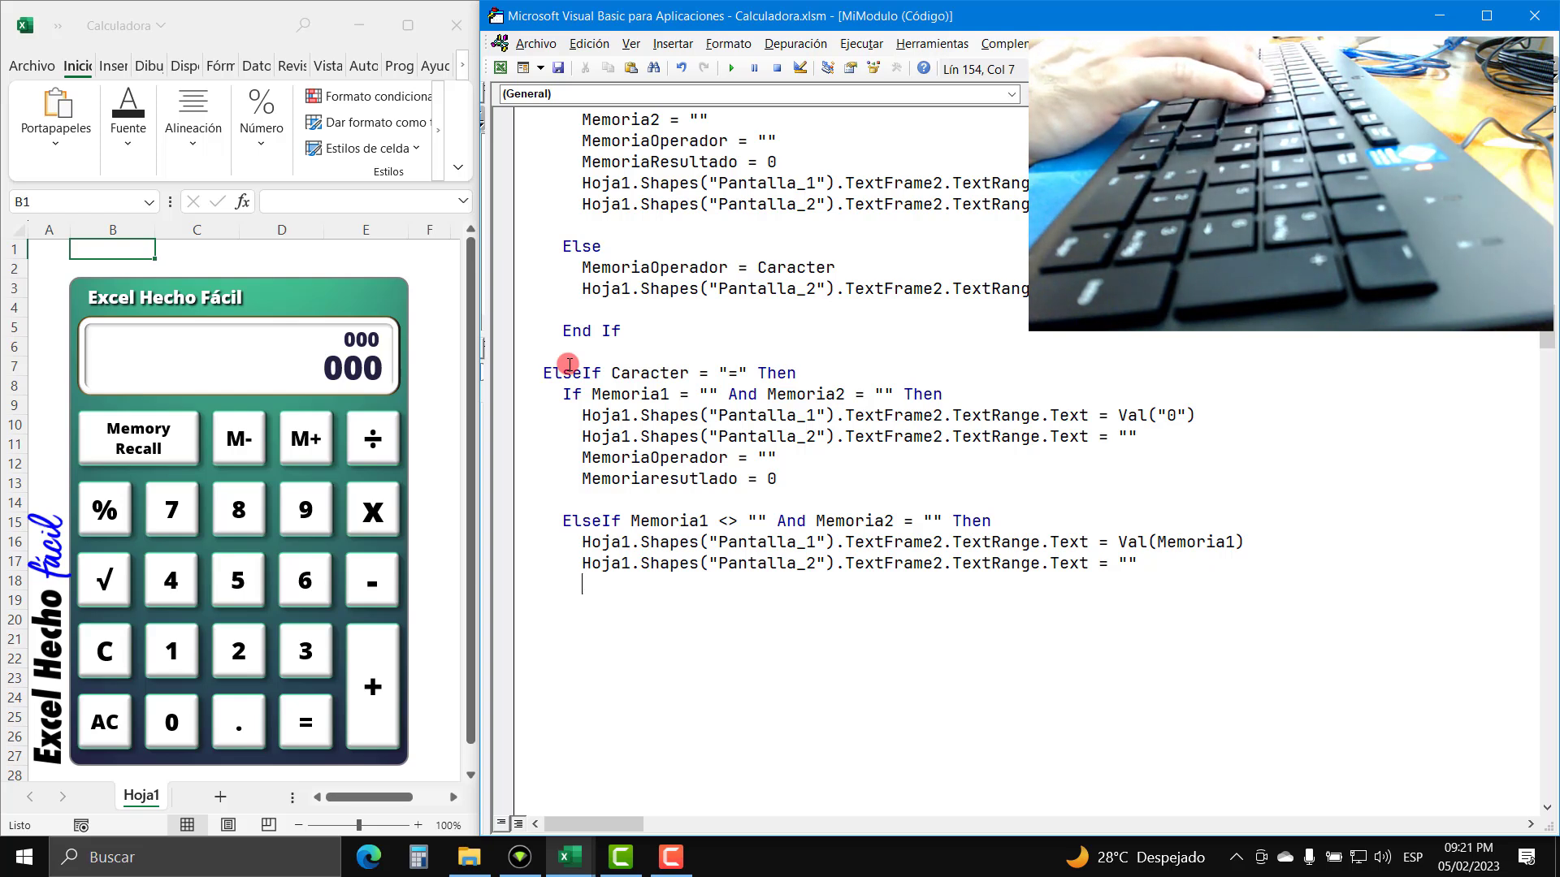
Add MemoriaOperador = "" and MemoriaResultado = 0, then begin the next ElseIf line
{"action": "type", "text": "memoriao"}
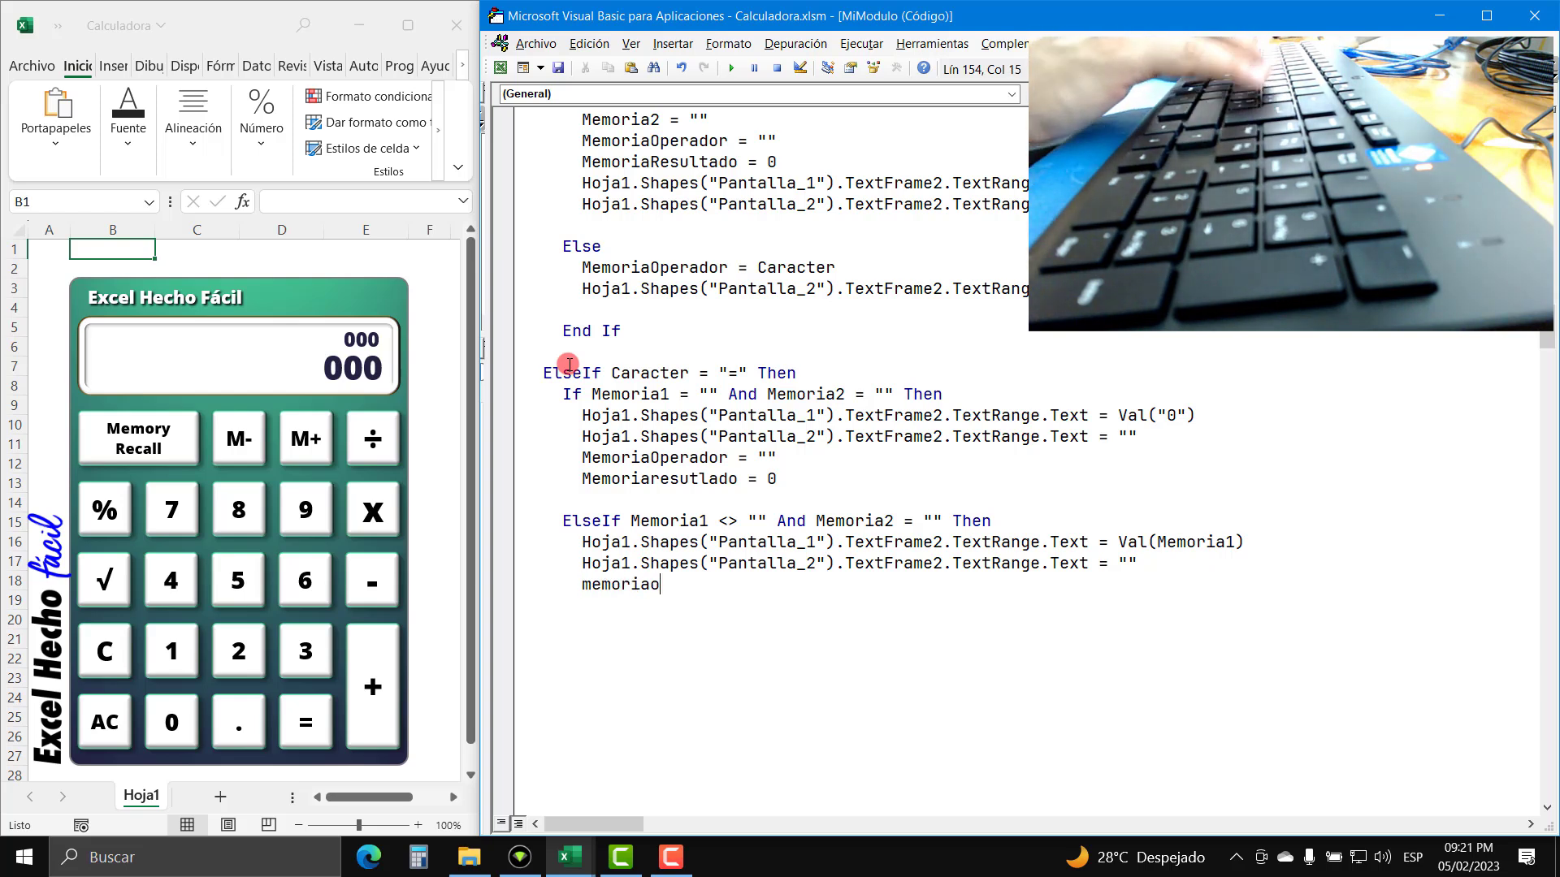
{"action": "type", "text": "perador=\"\""}
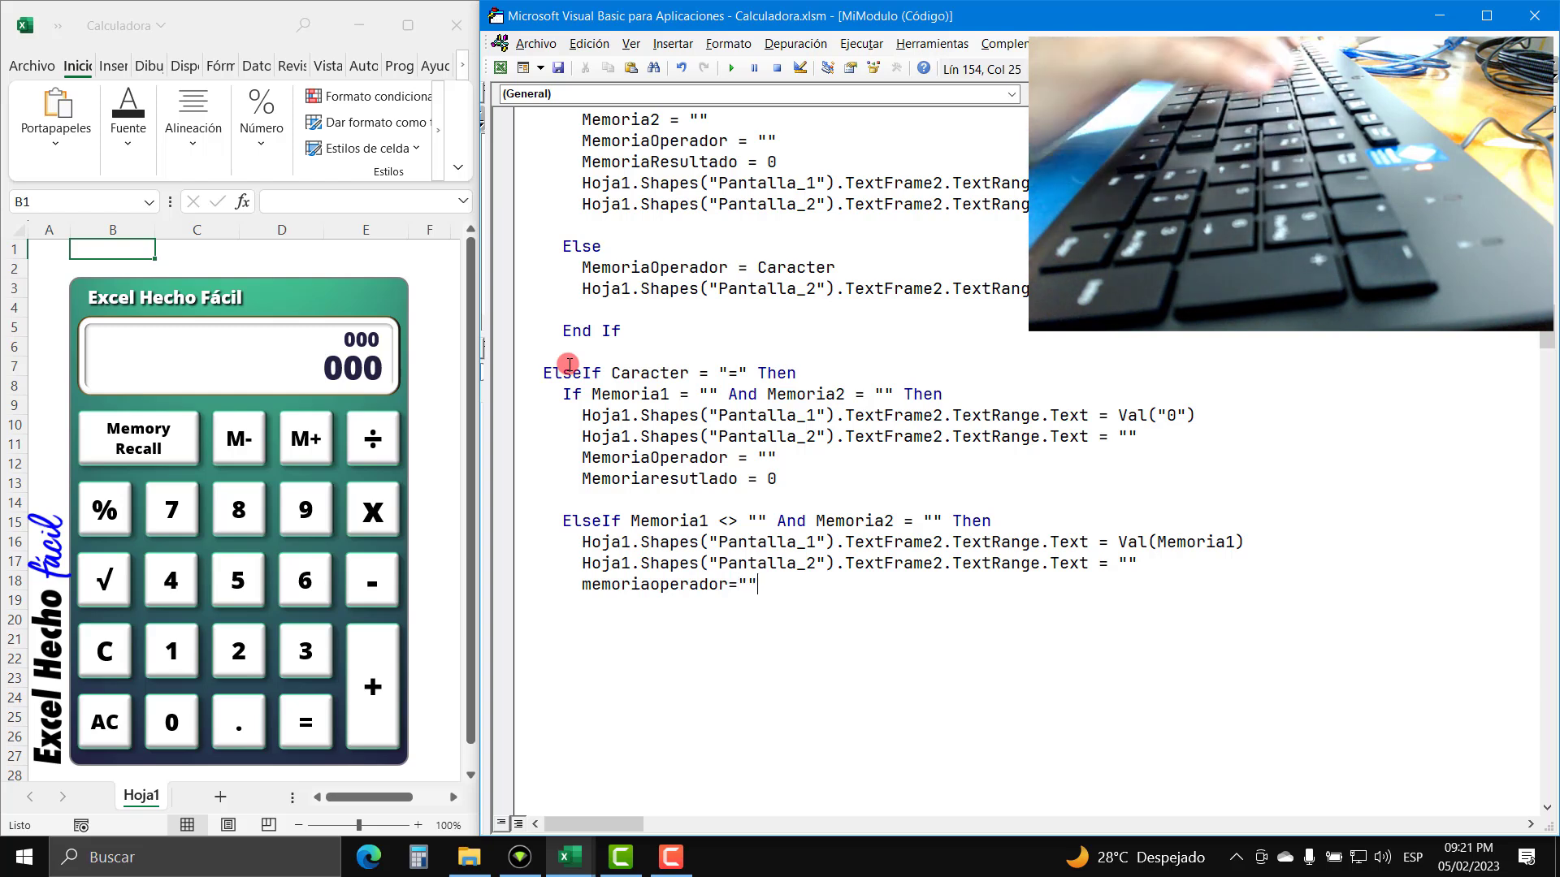
{"action": "key", "text": "Return"}
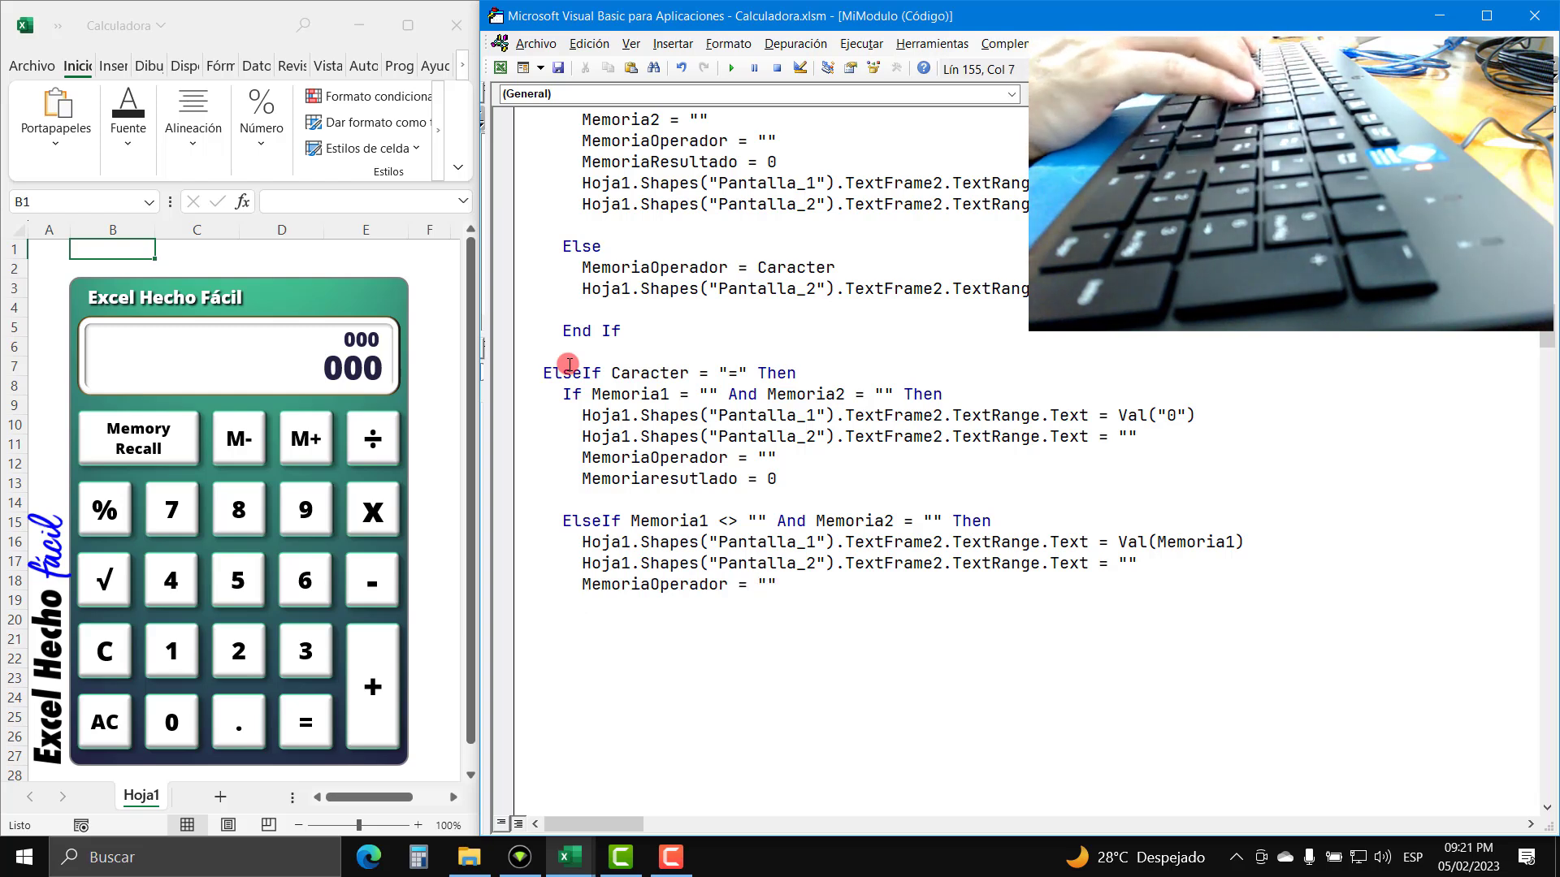
{"action": "type", "text": "memoriaRes"}
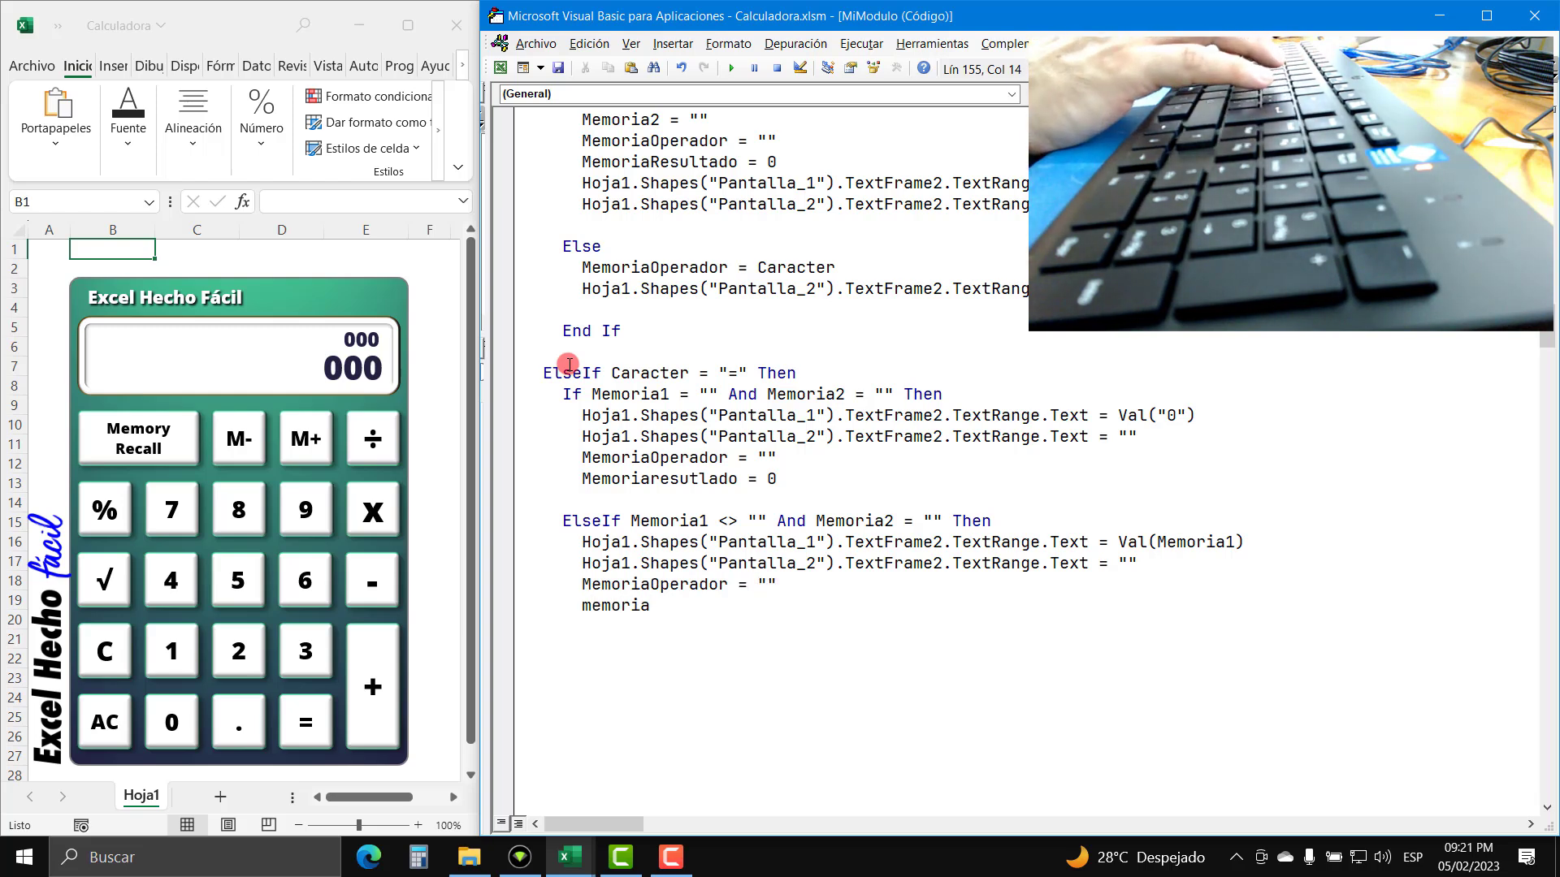
{"action": "type", "text": "ultad"}
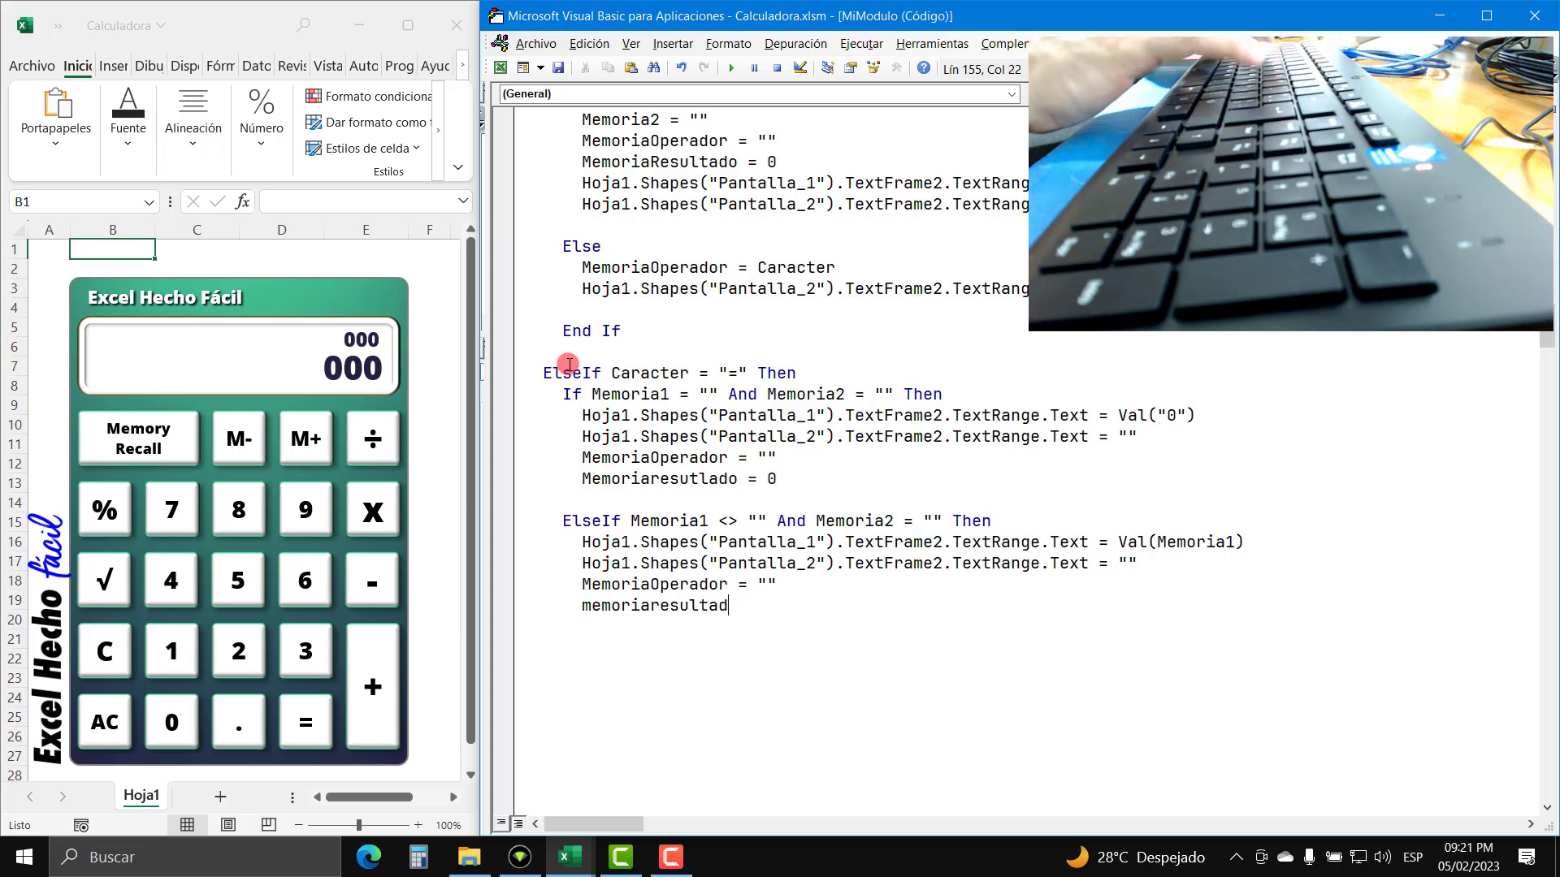
{"action": "type", "text": "o = "}
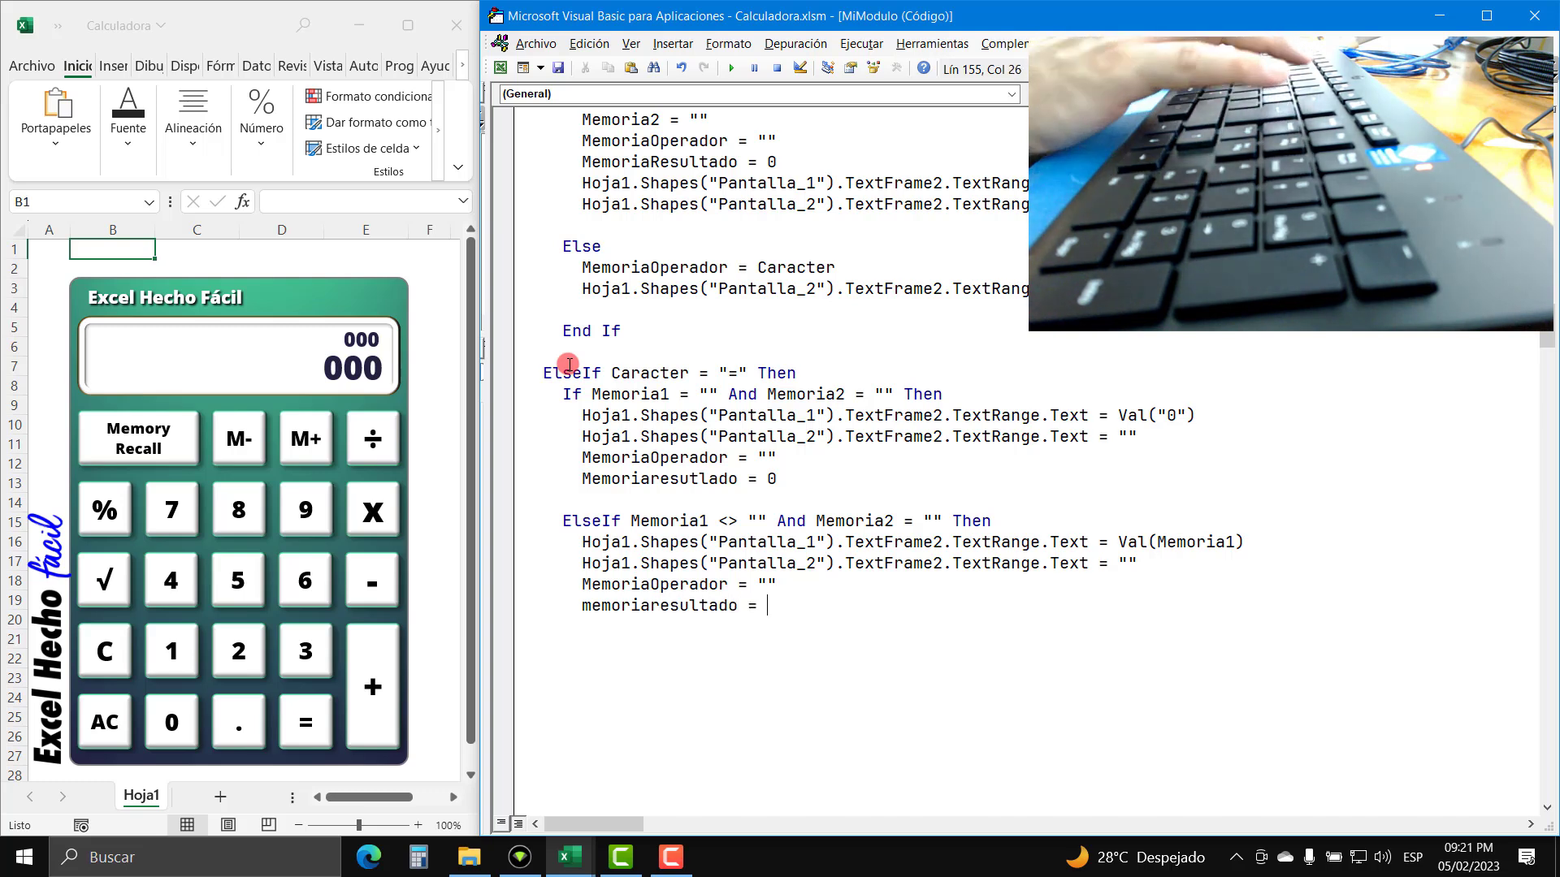
{"action": "type", "text": "0"}
{"action": "key", "text": "Return"}
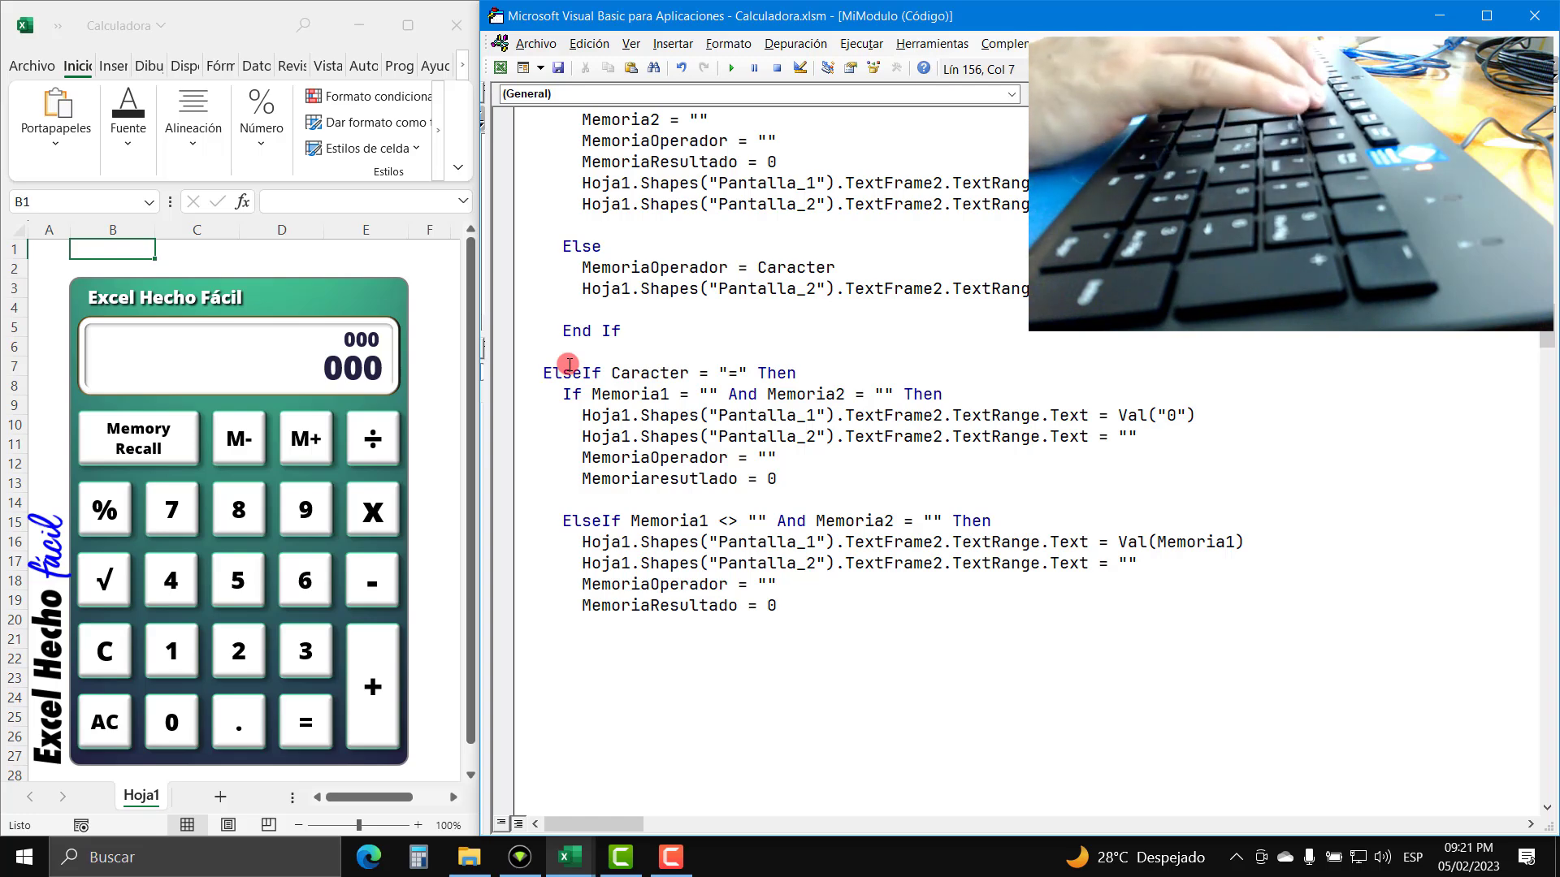
{"action": "key", "text": "BackSpace"}
{"action": "key", "text": "BackSpace"}
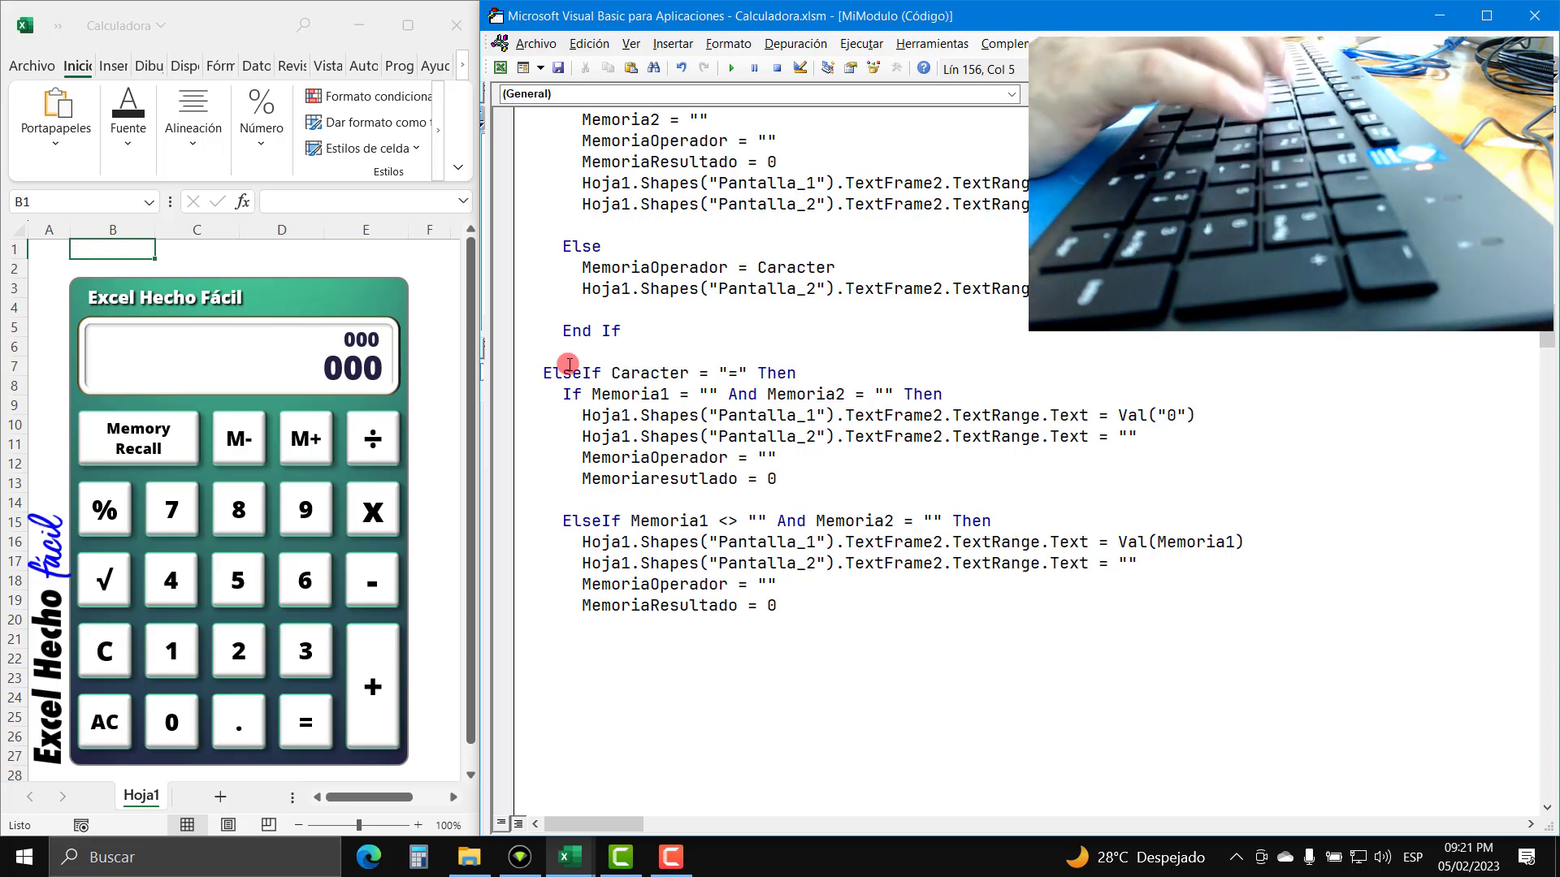
{"action": "type", "text": "else"}
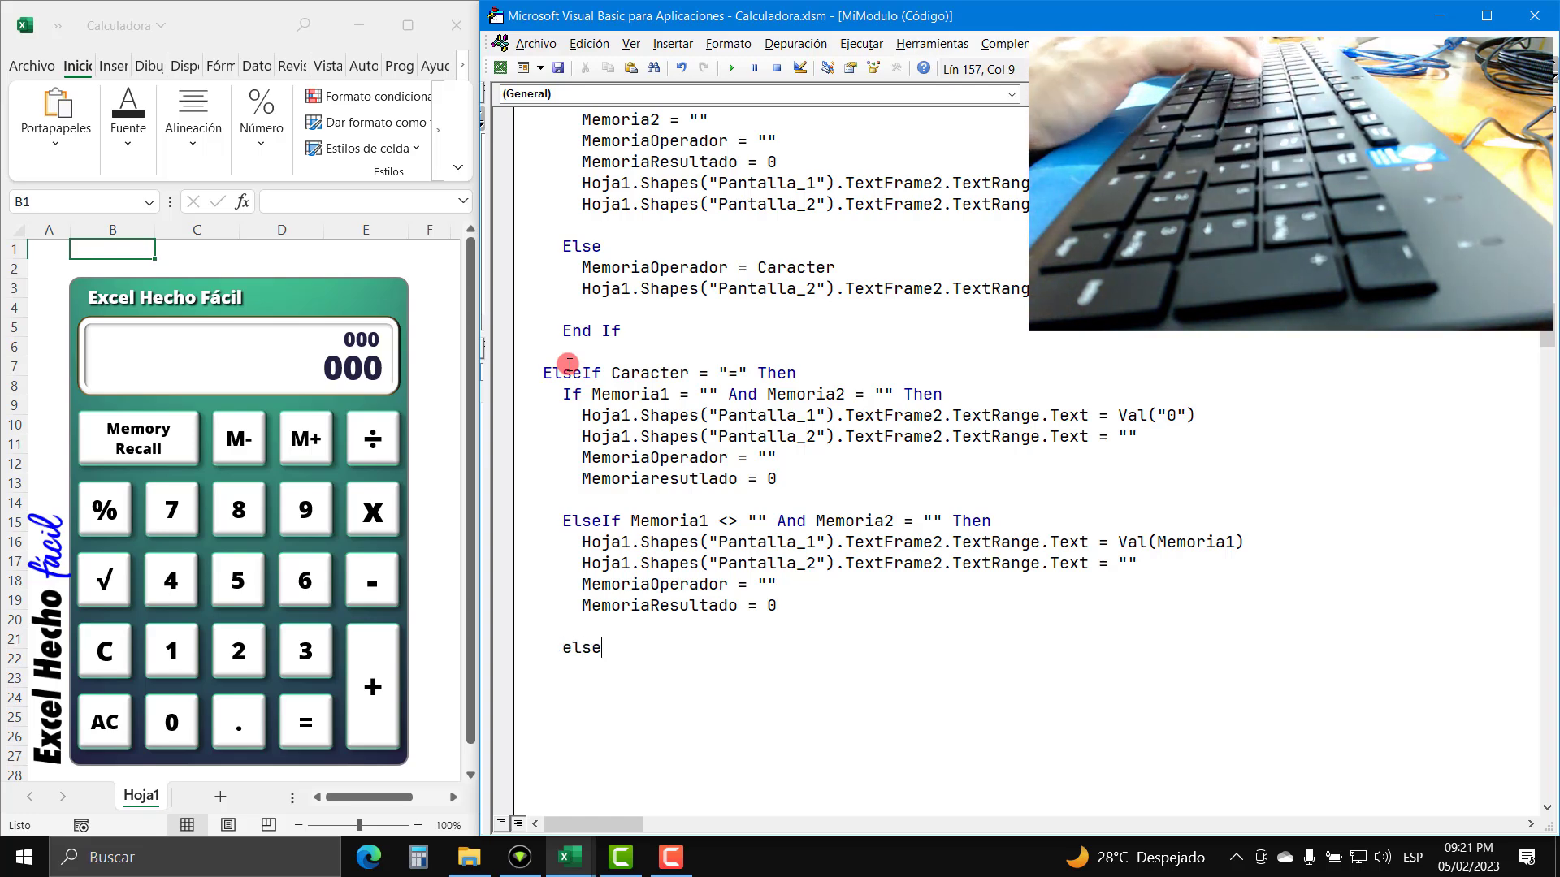
{"action": "type", "text": "if"}
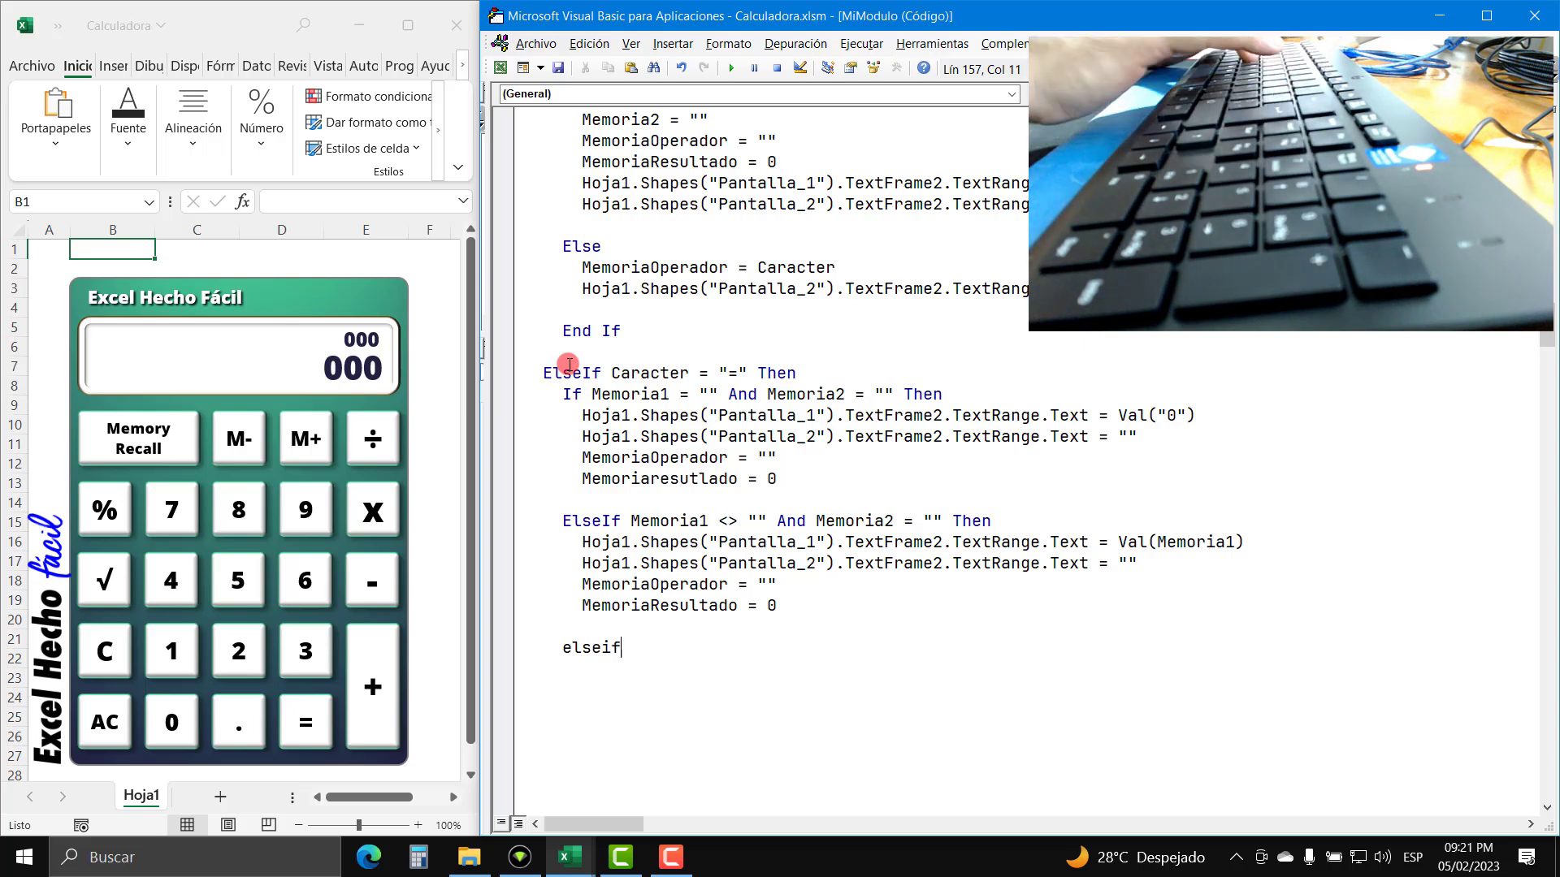
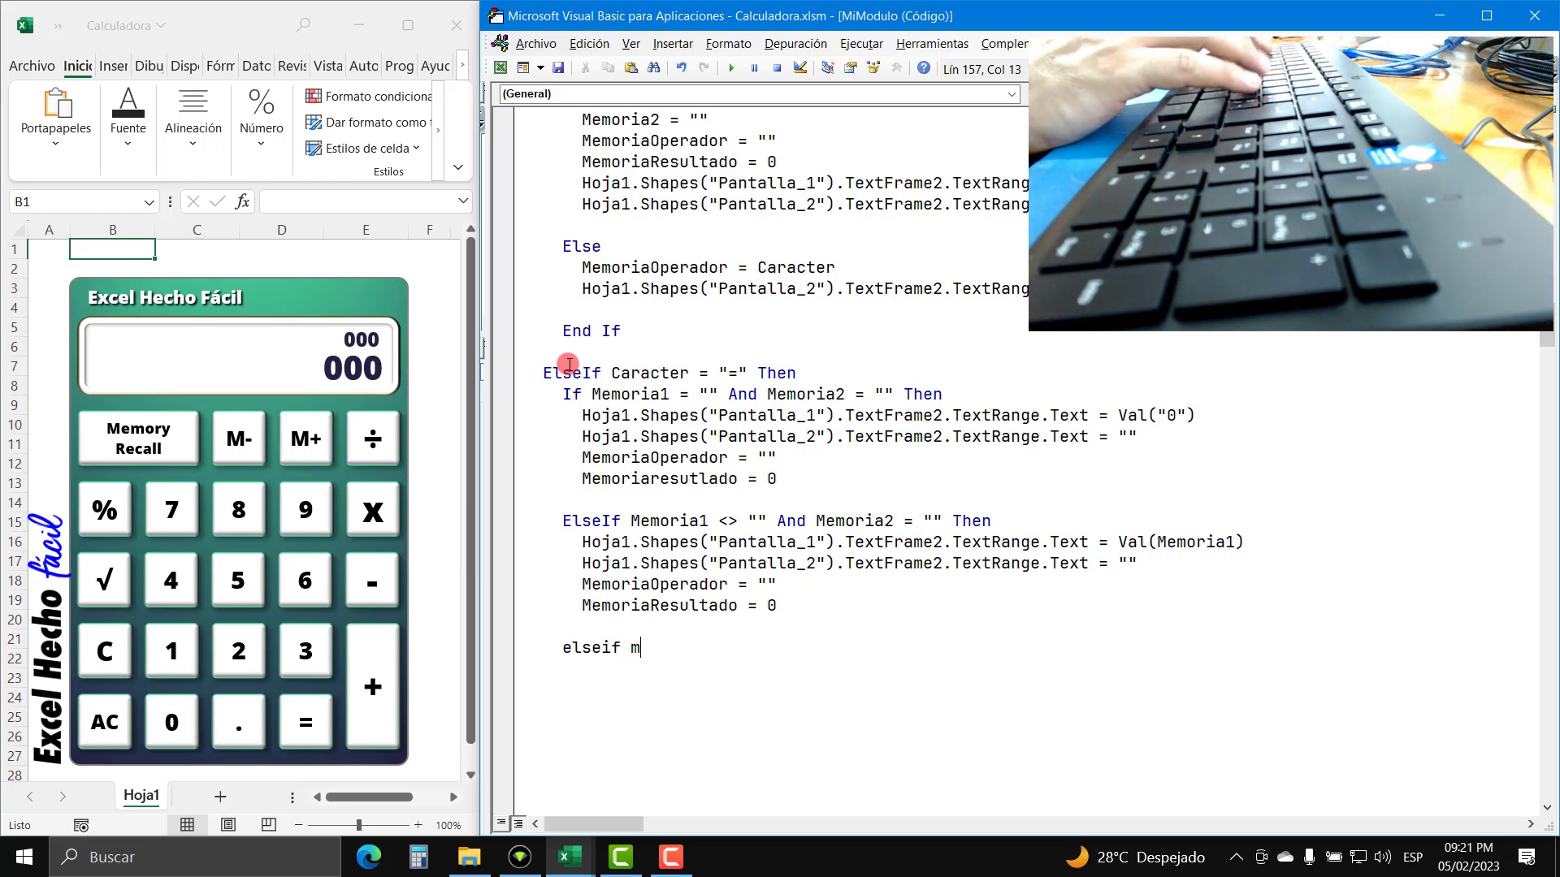
Add the ElseIf Memoria1 <> "" And Memoria2 <> "" Then branch with an "+" case summing Val(Memoria1) + Val(Memoria2)
{"action": "type", "text": "emoria1"}
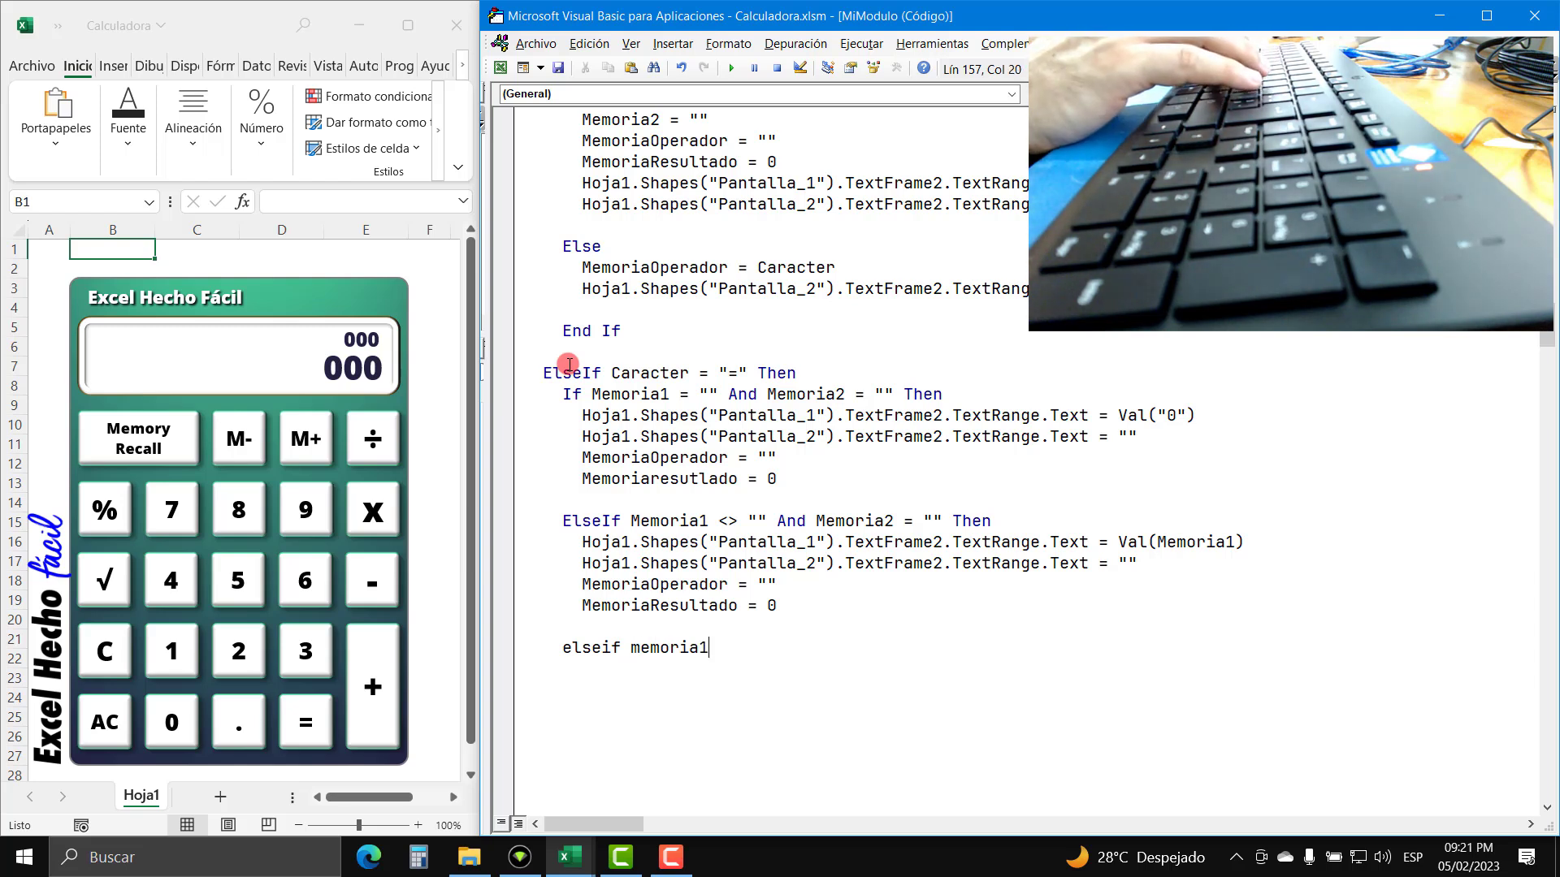
{"action": "type", "text": "\"\" an"}
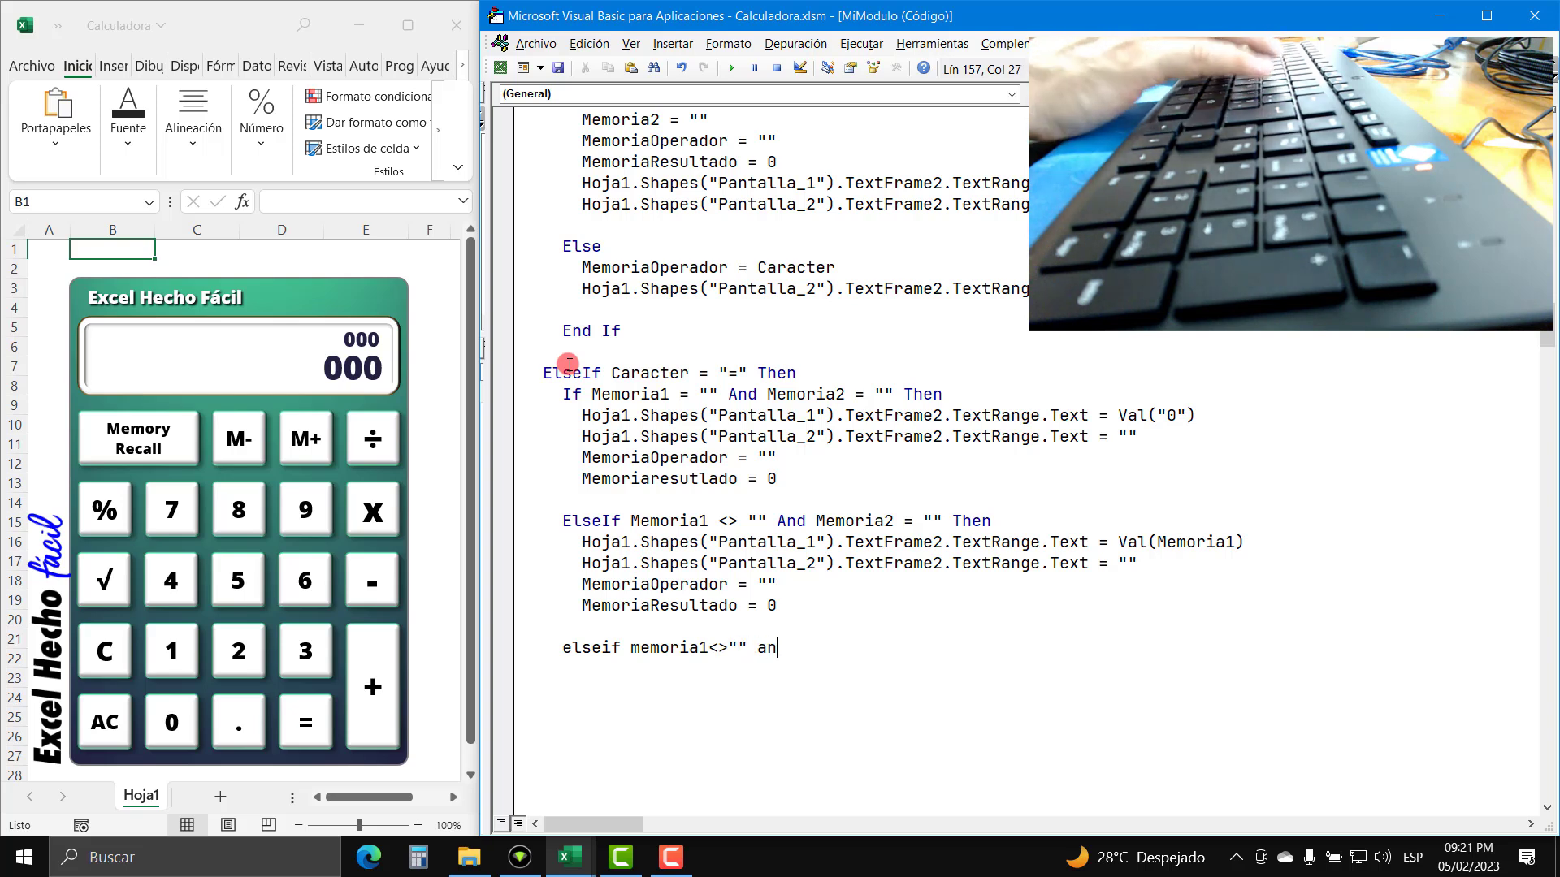
{"action": "type", "text": "d memoria"}
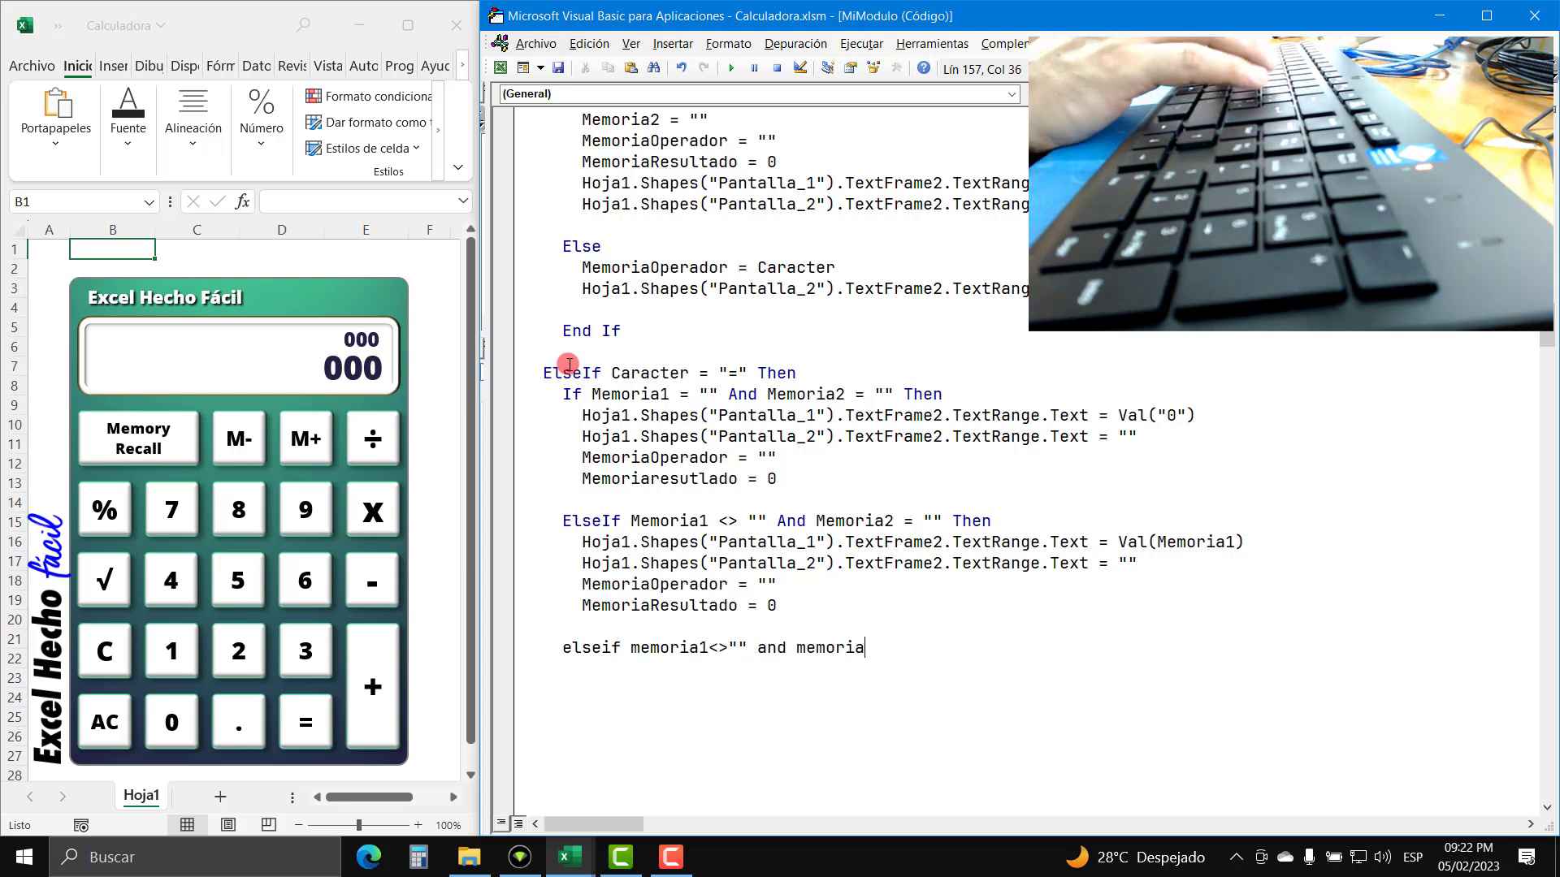
{"action": "type", "text": "2<>"}
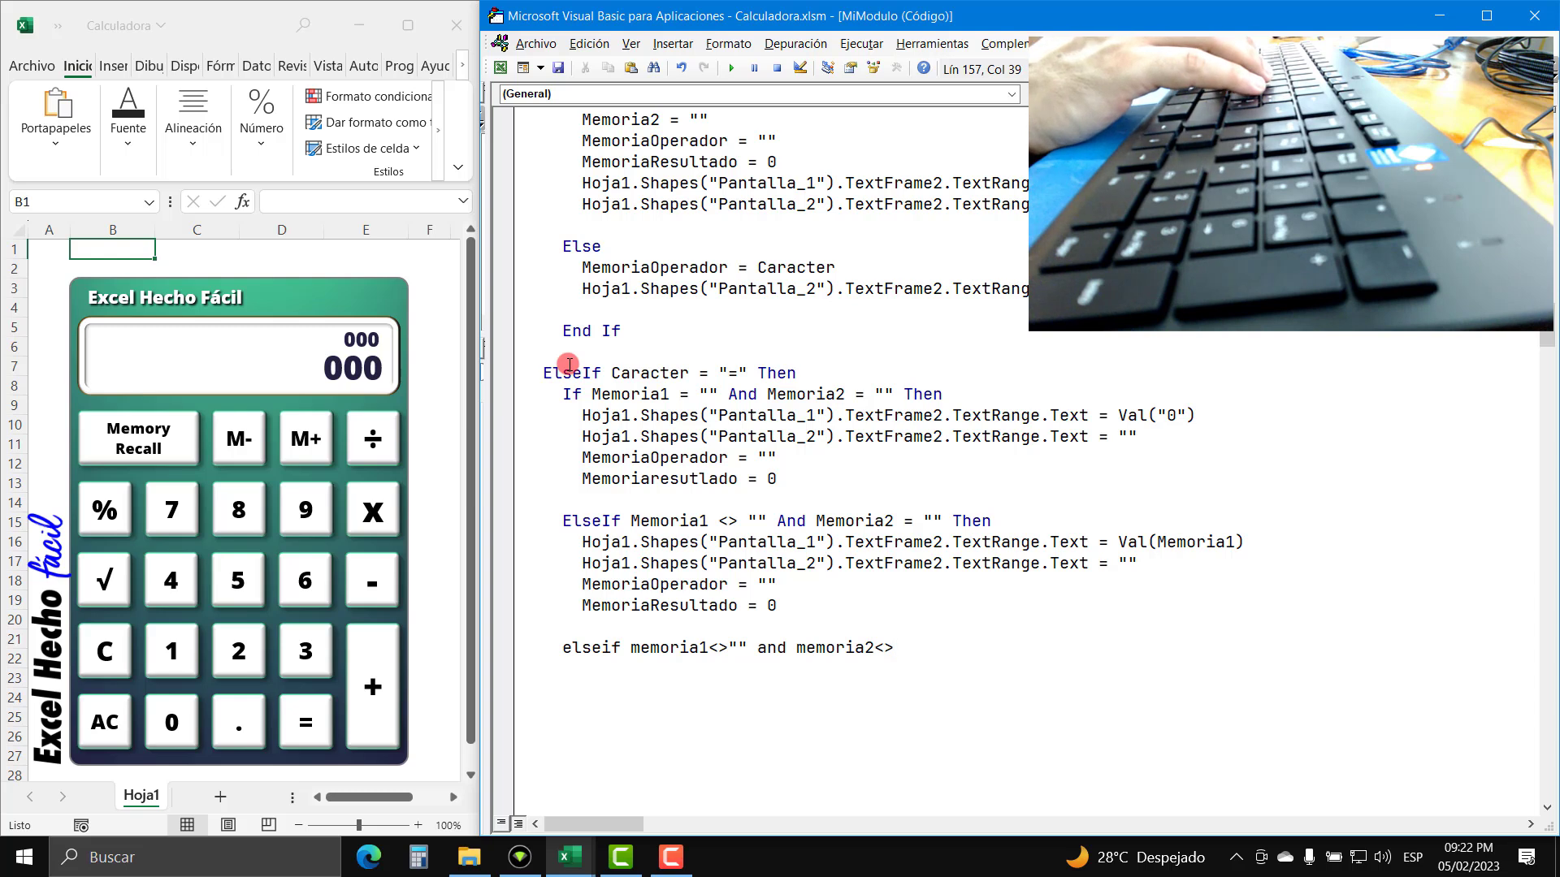
{"action": "type", "text": "\"\" then"}
{"action": "key", "text": "Return"}
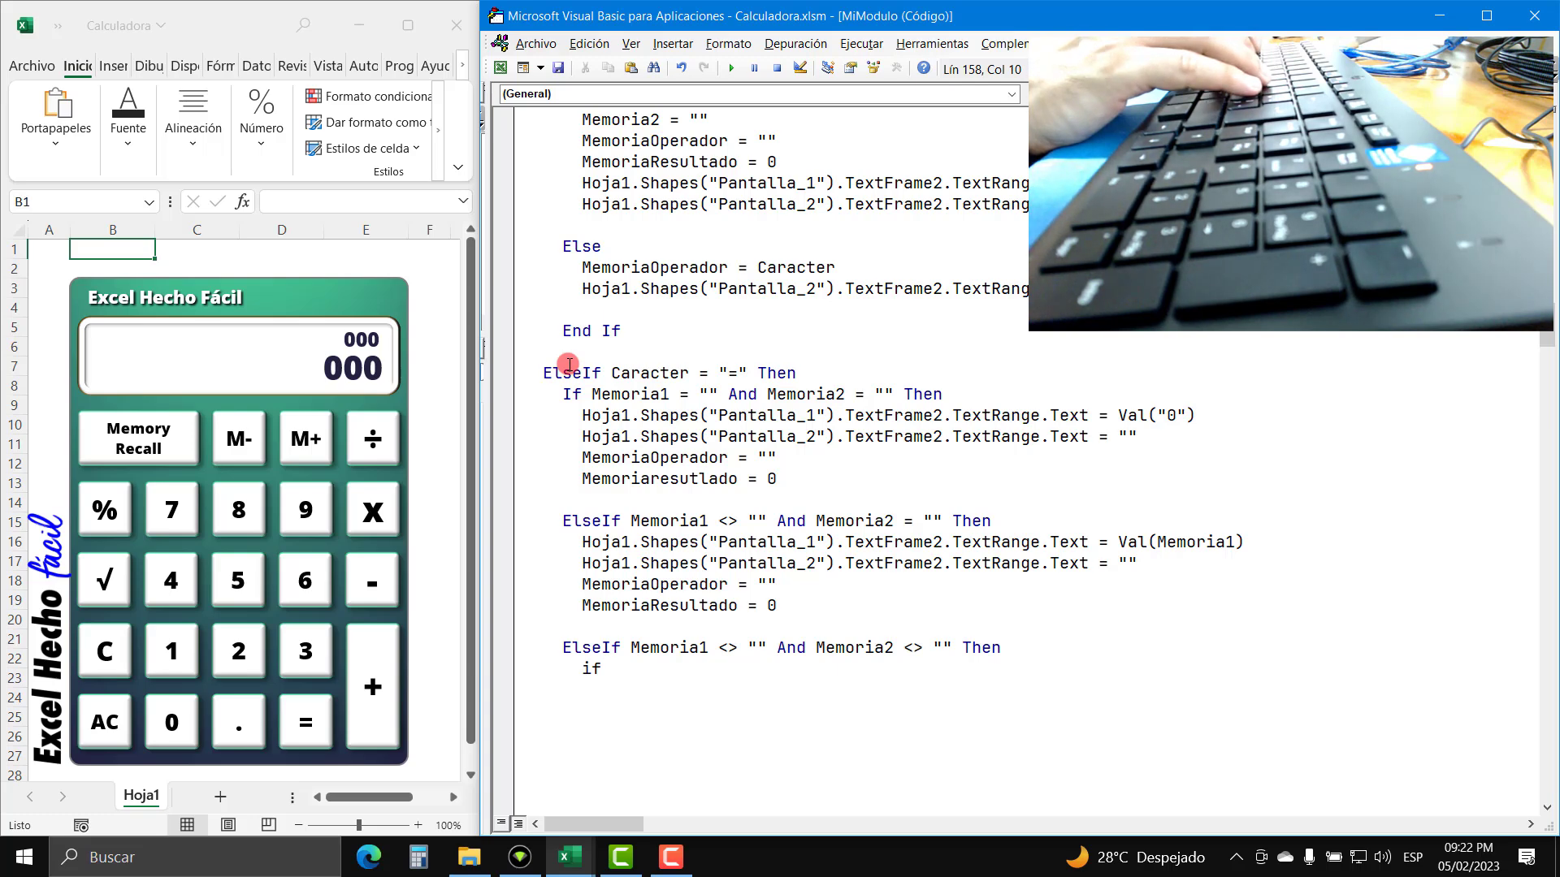
{"action": "type", "text": "me"}
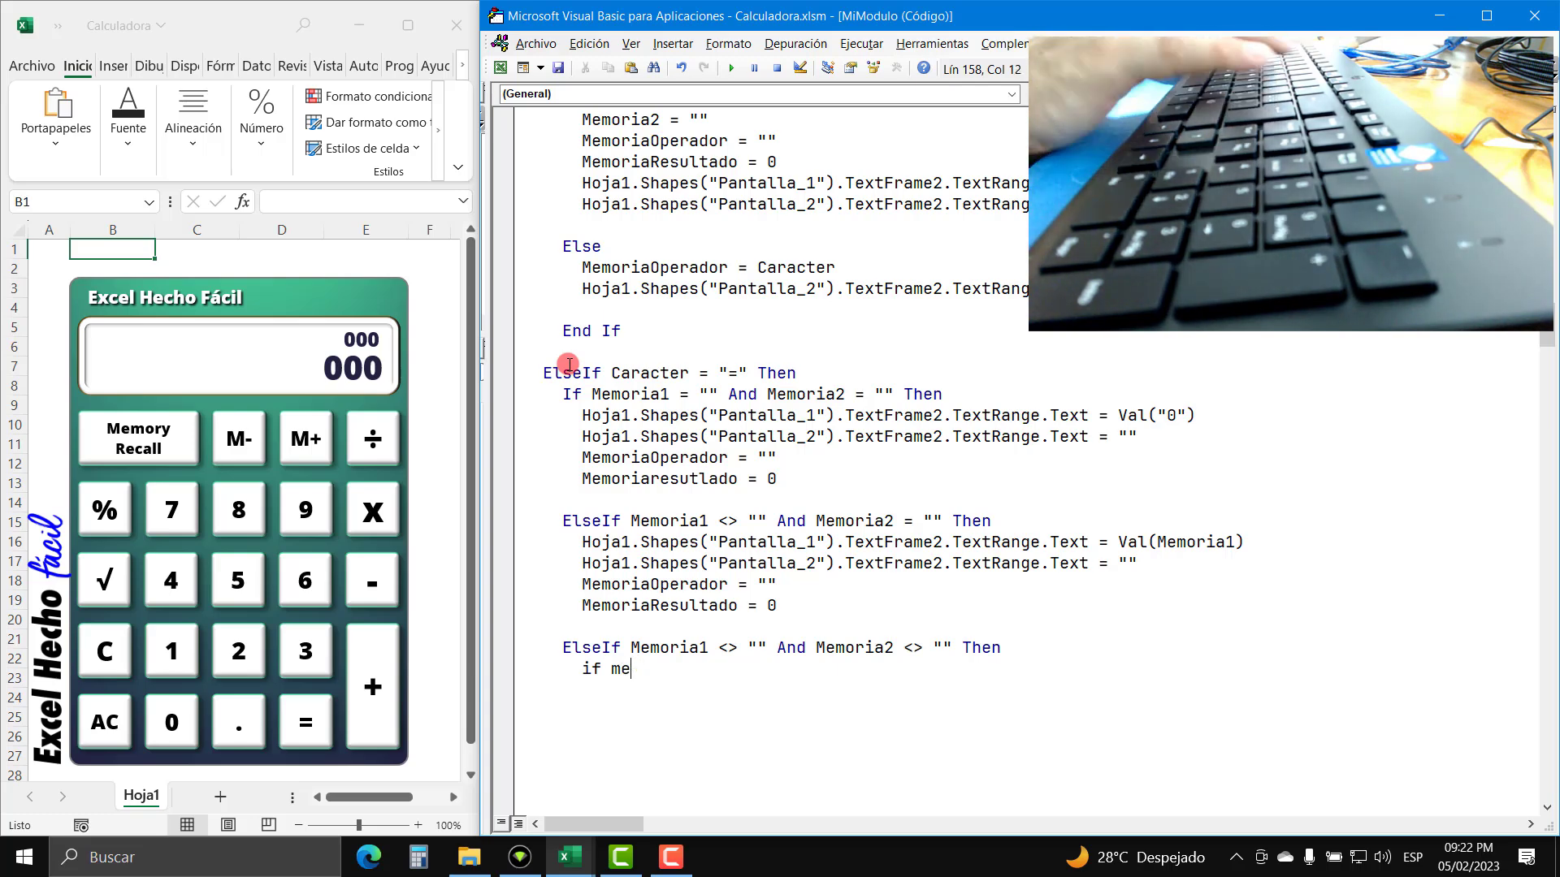
{"action": "type", "text": "moriaoperador"}
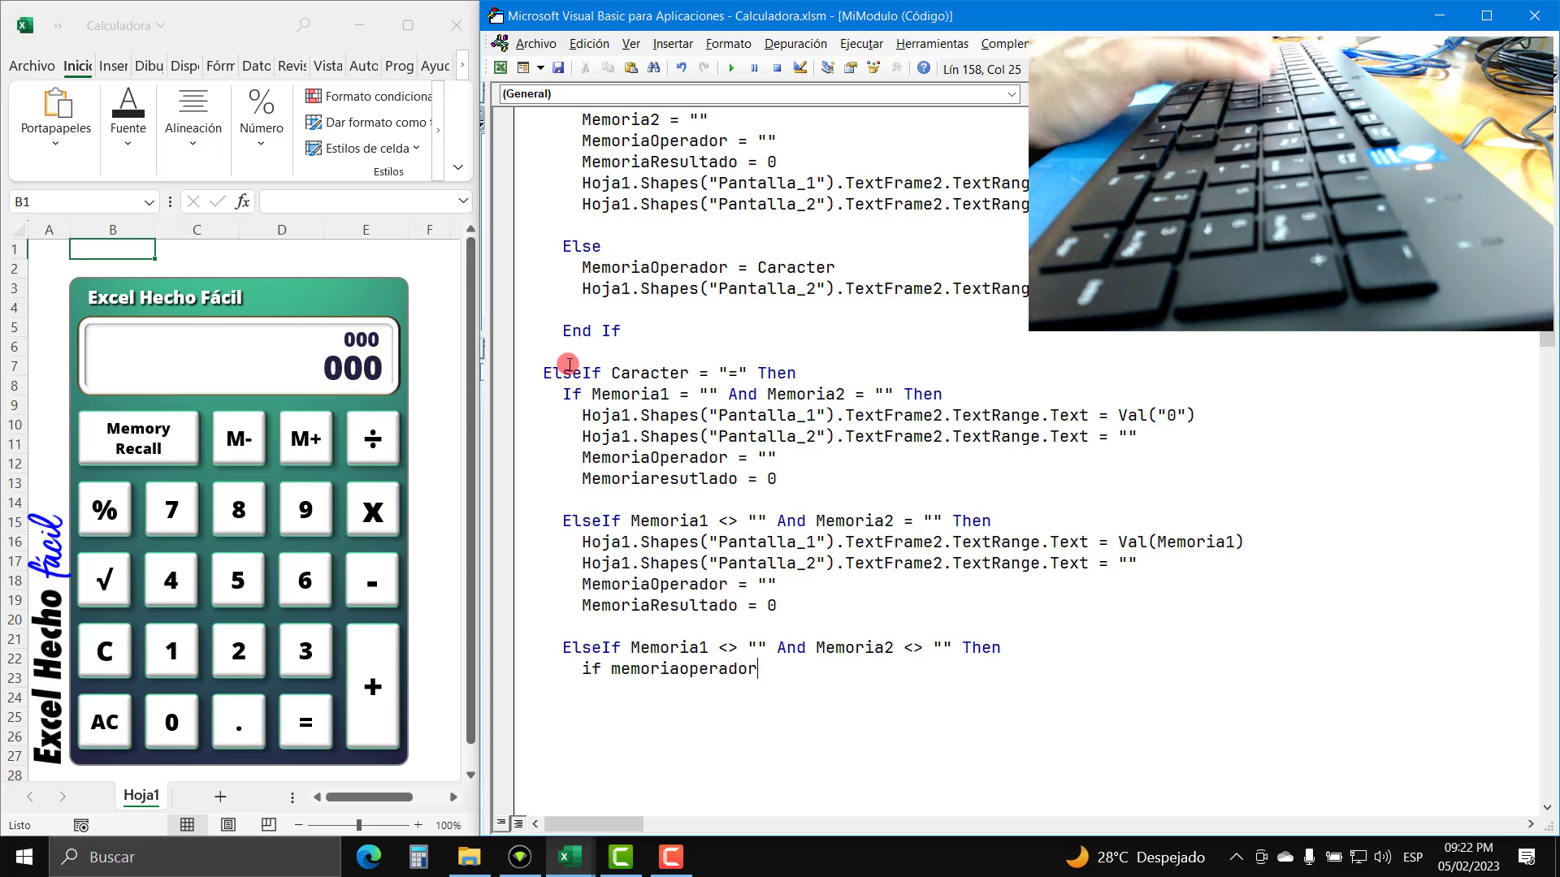
{"action": "type", "text": " ="}
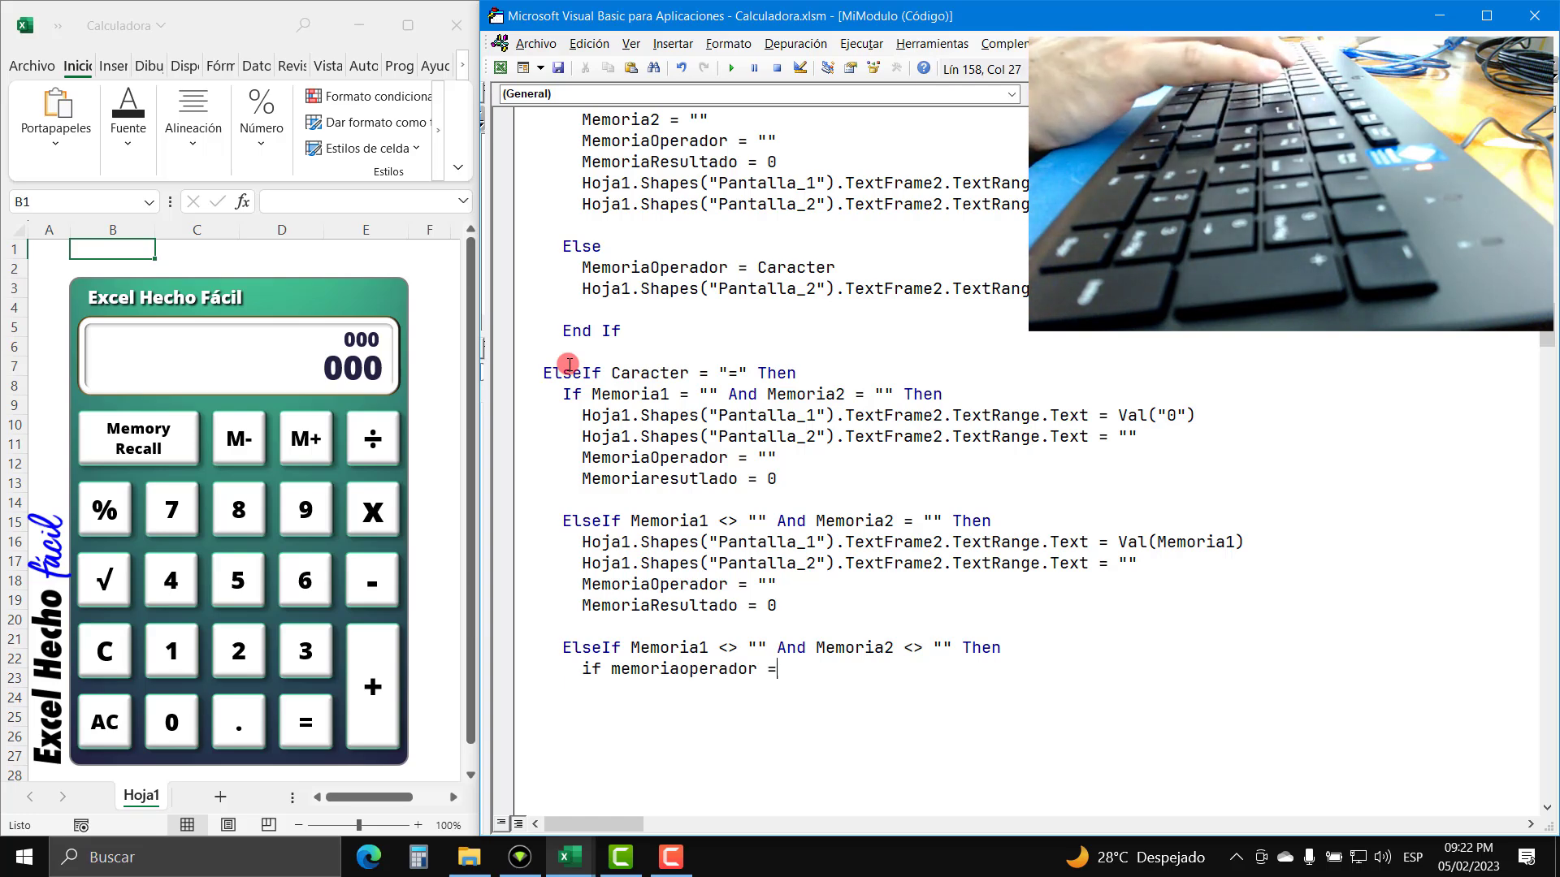
{"action": "type", "text": "\"\""}
{"action": "key", "text": "BackSpace"}
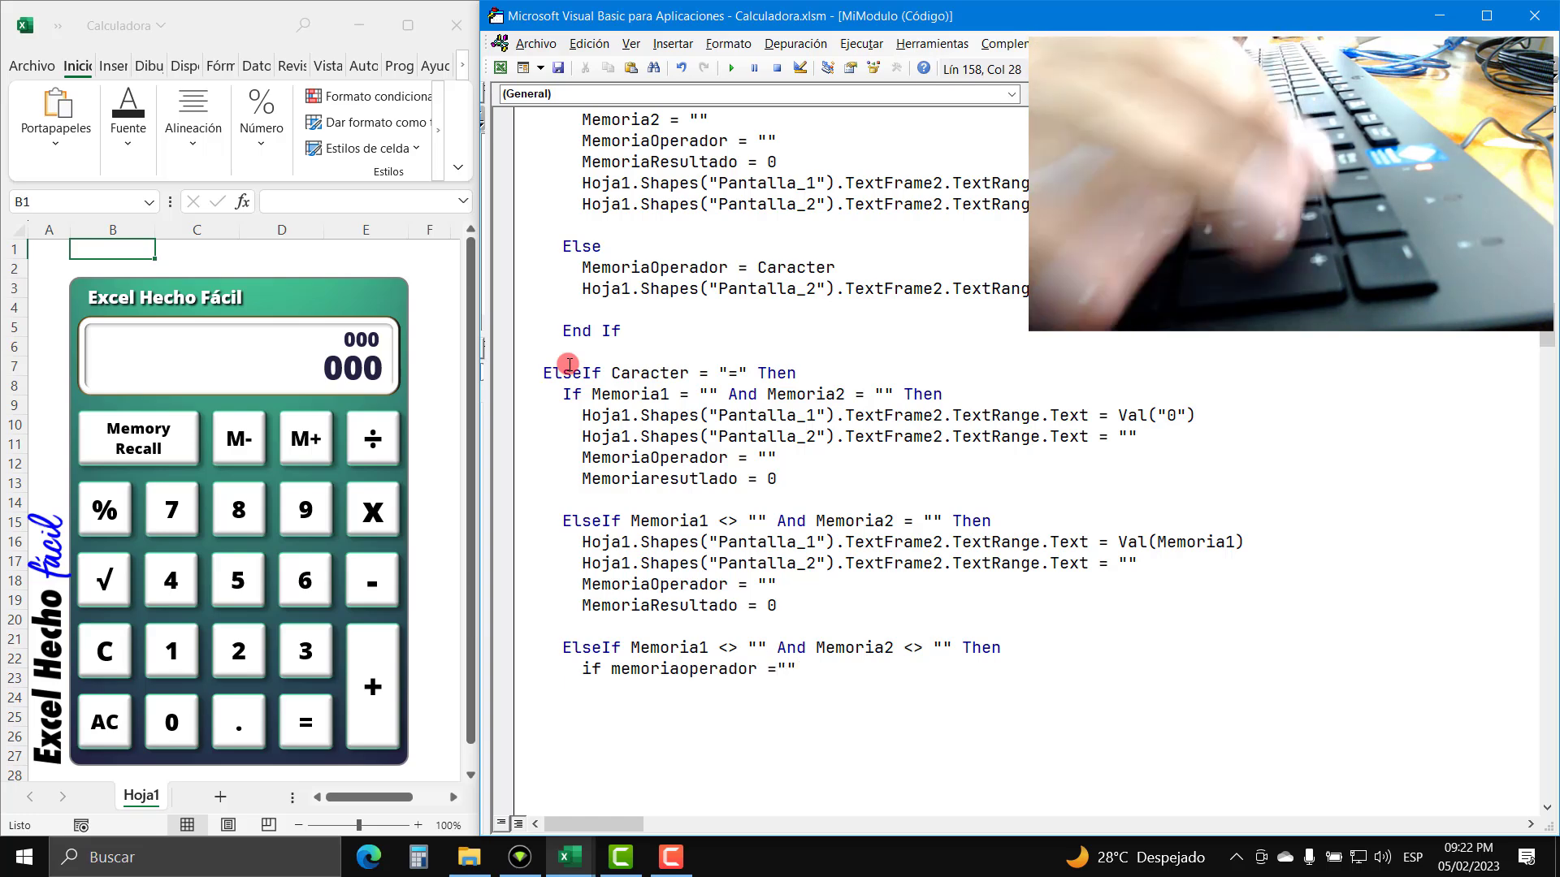
{"action": "type", "text": "+\" then"}
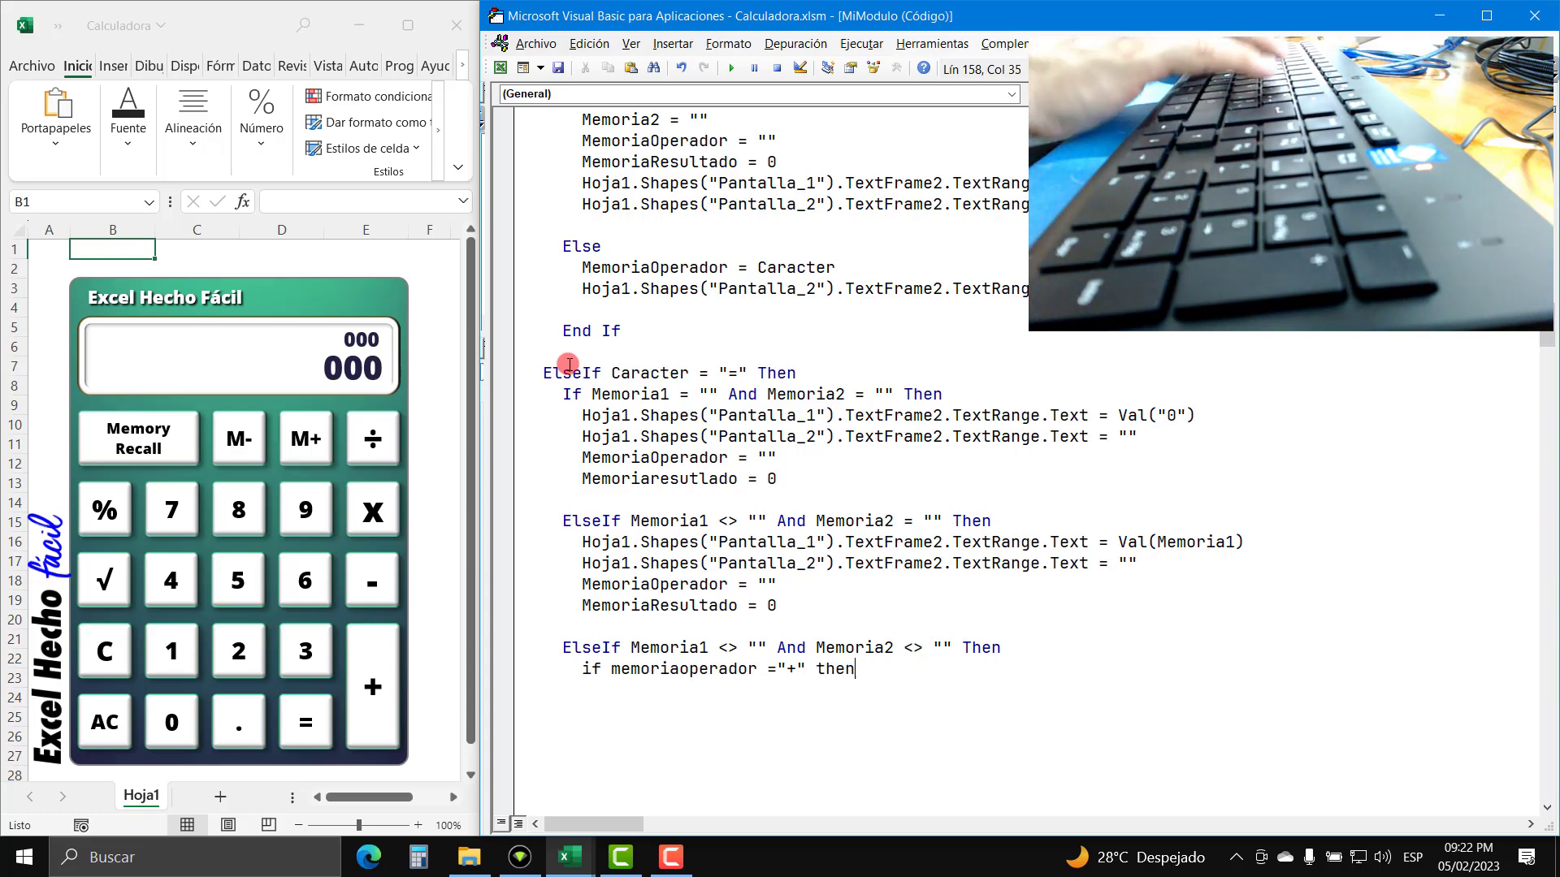
{"action": "key", "text": "Return"}
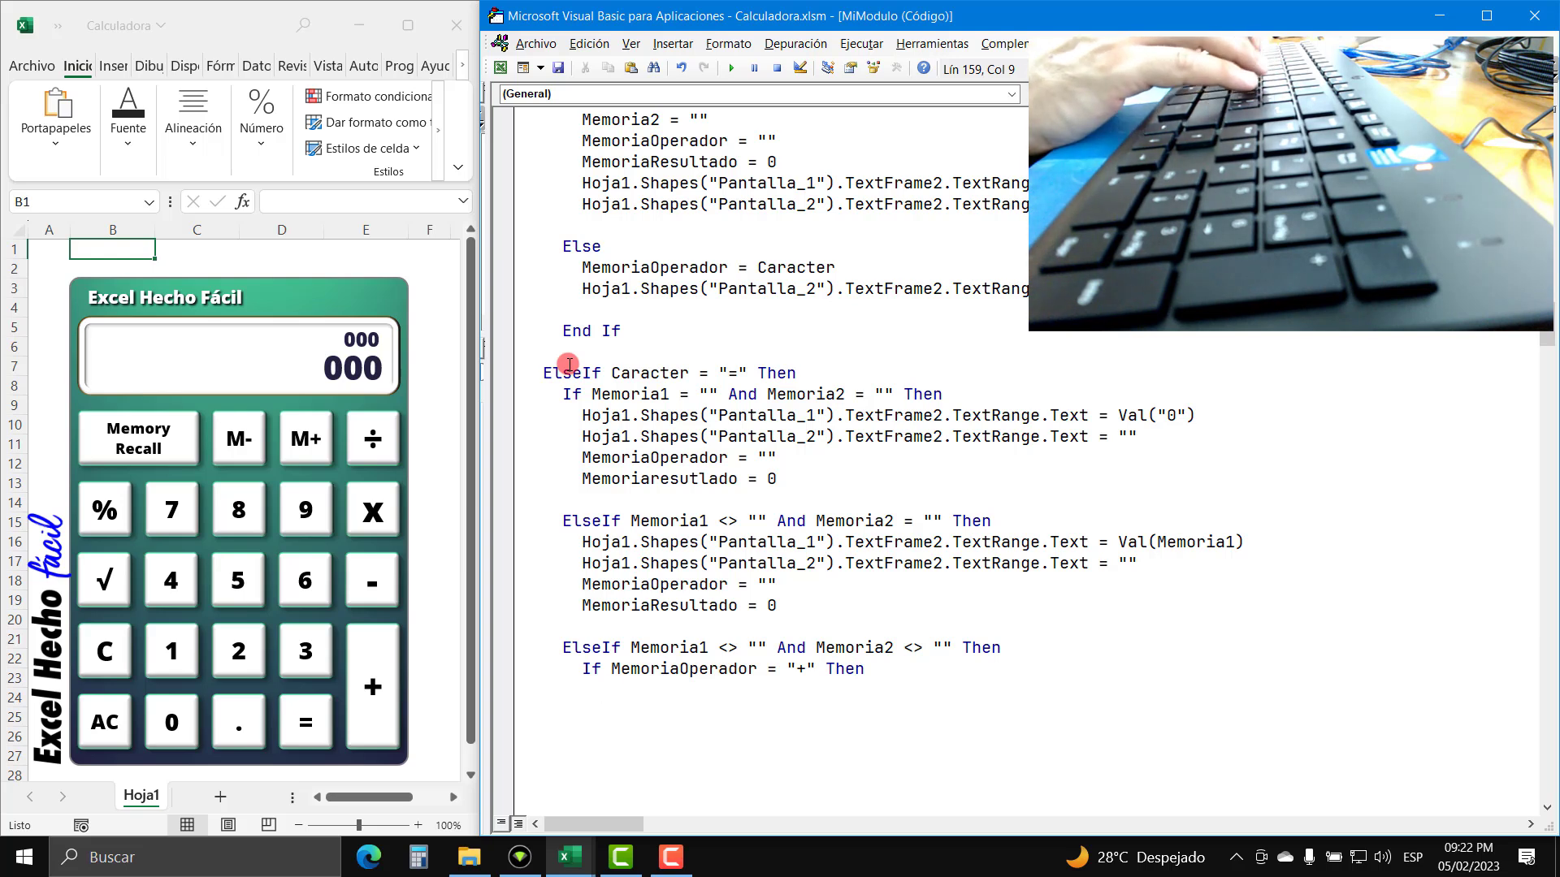
{"action": "type", "text": "memoriaresul"}
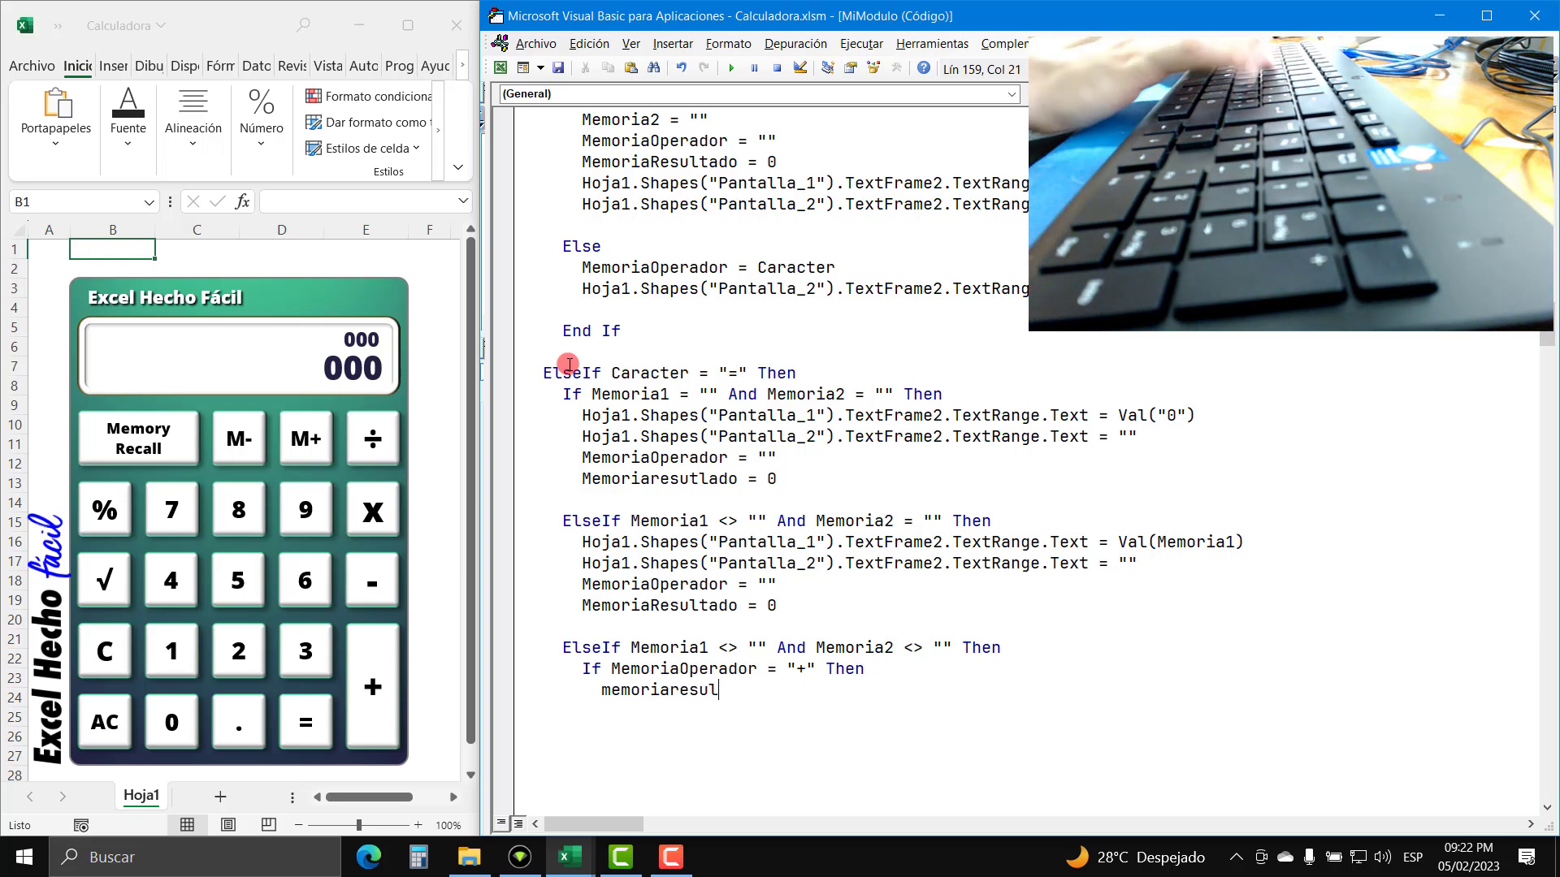
{"action": "type", "text": "tado"}
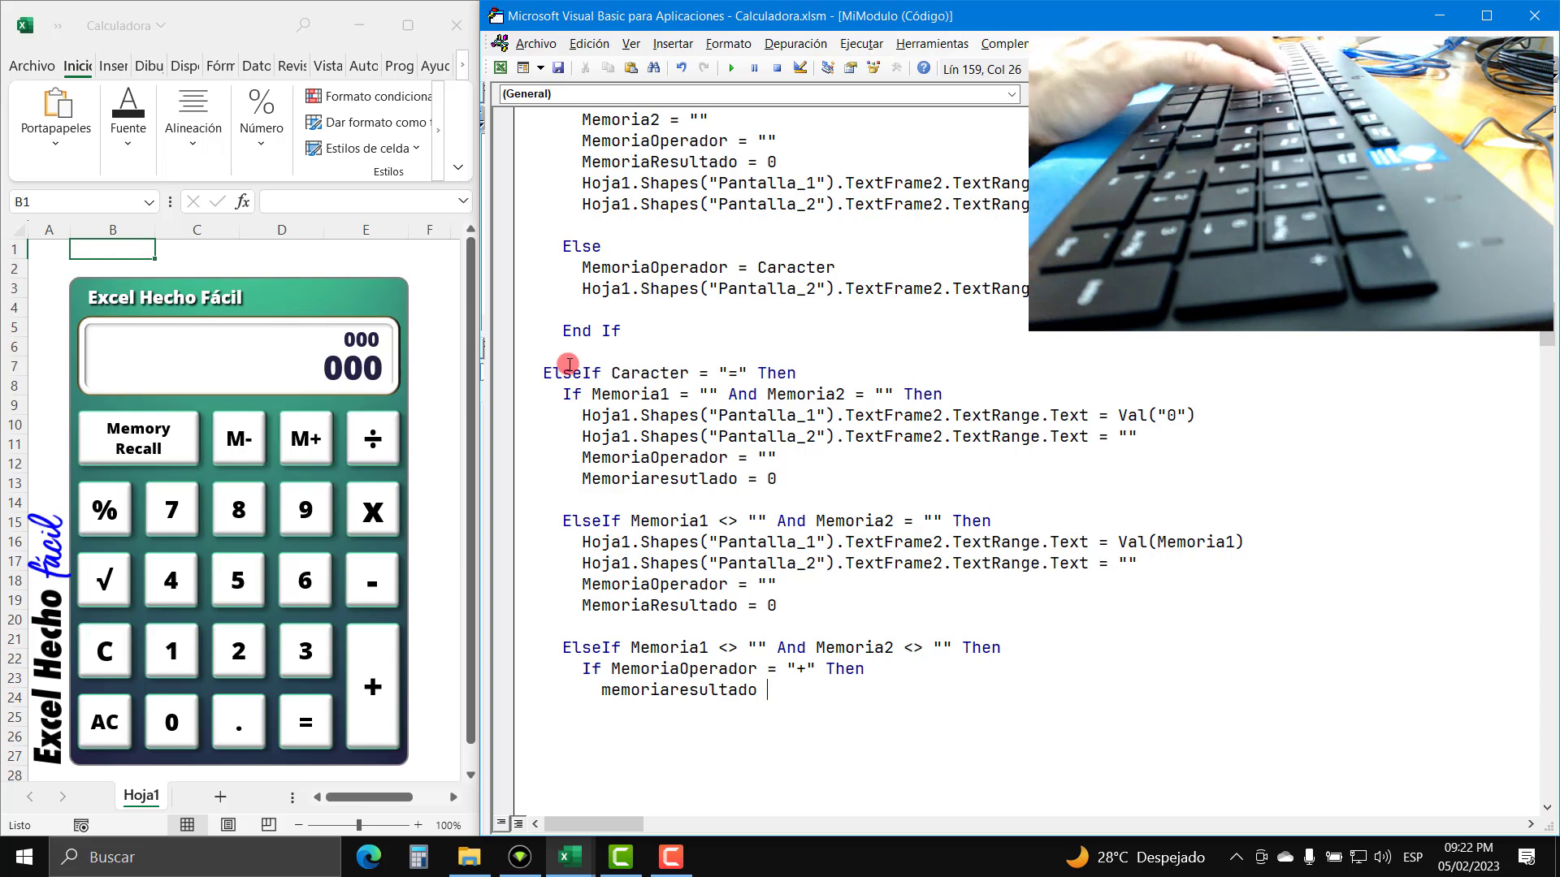
{"action": "type", "text": " = val"}
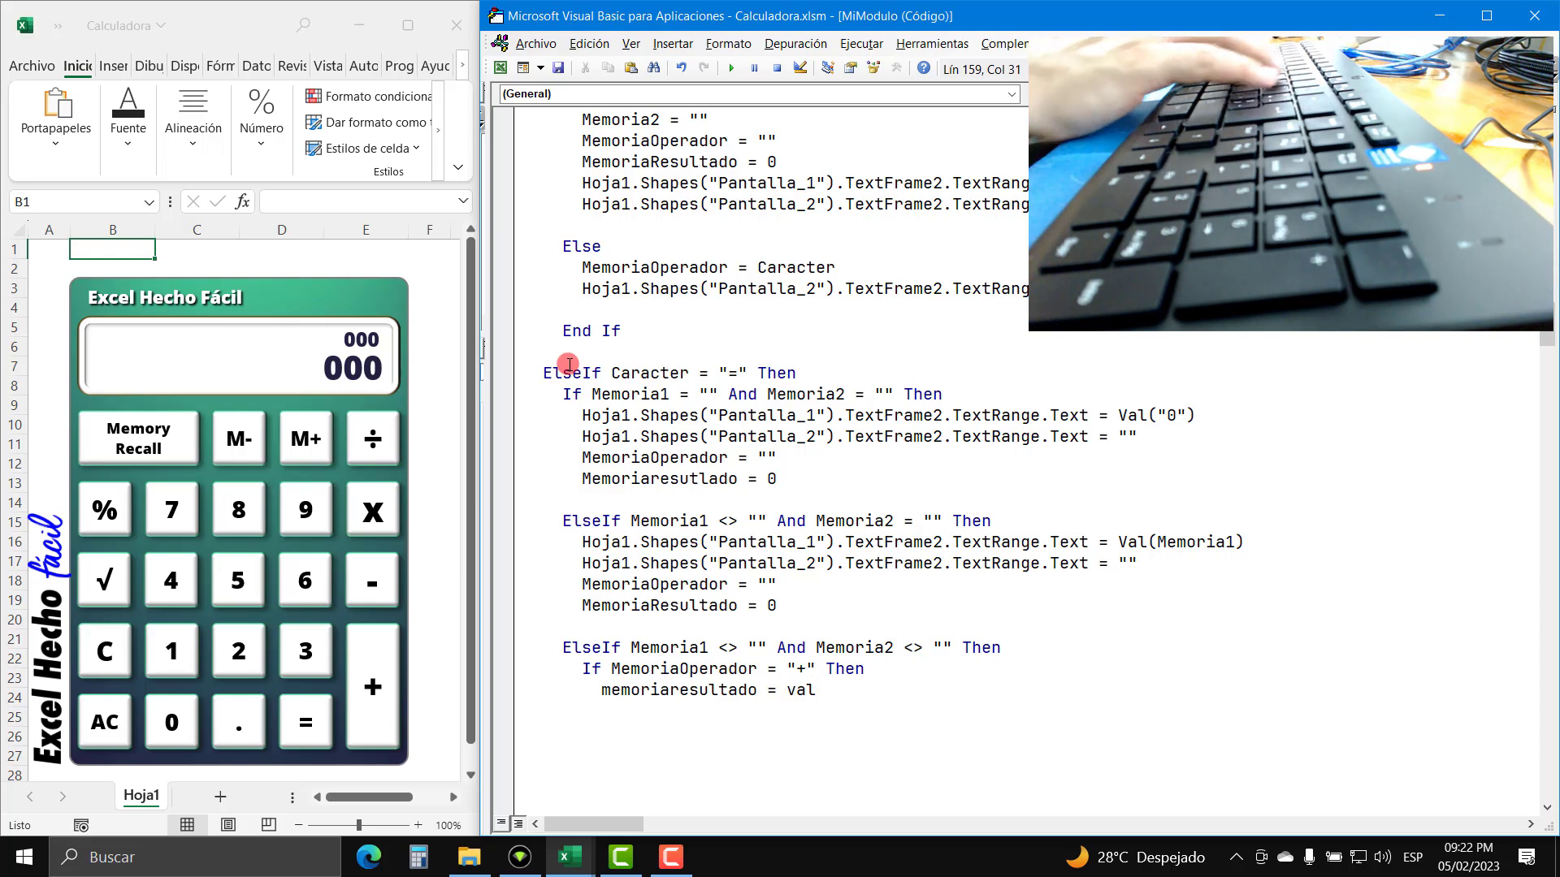
{"action": "type", "text": "("}
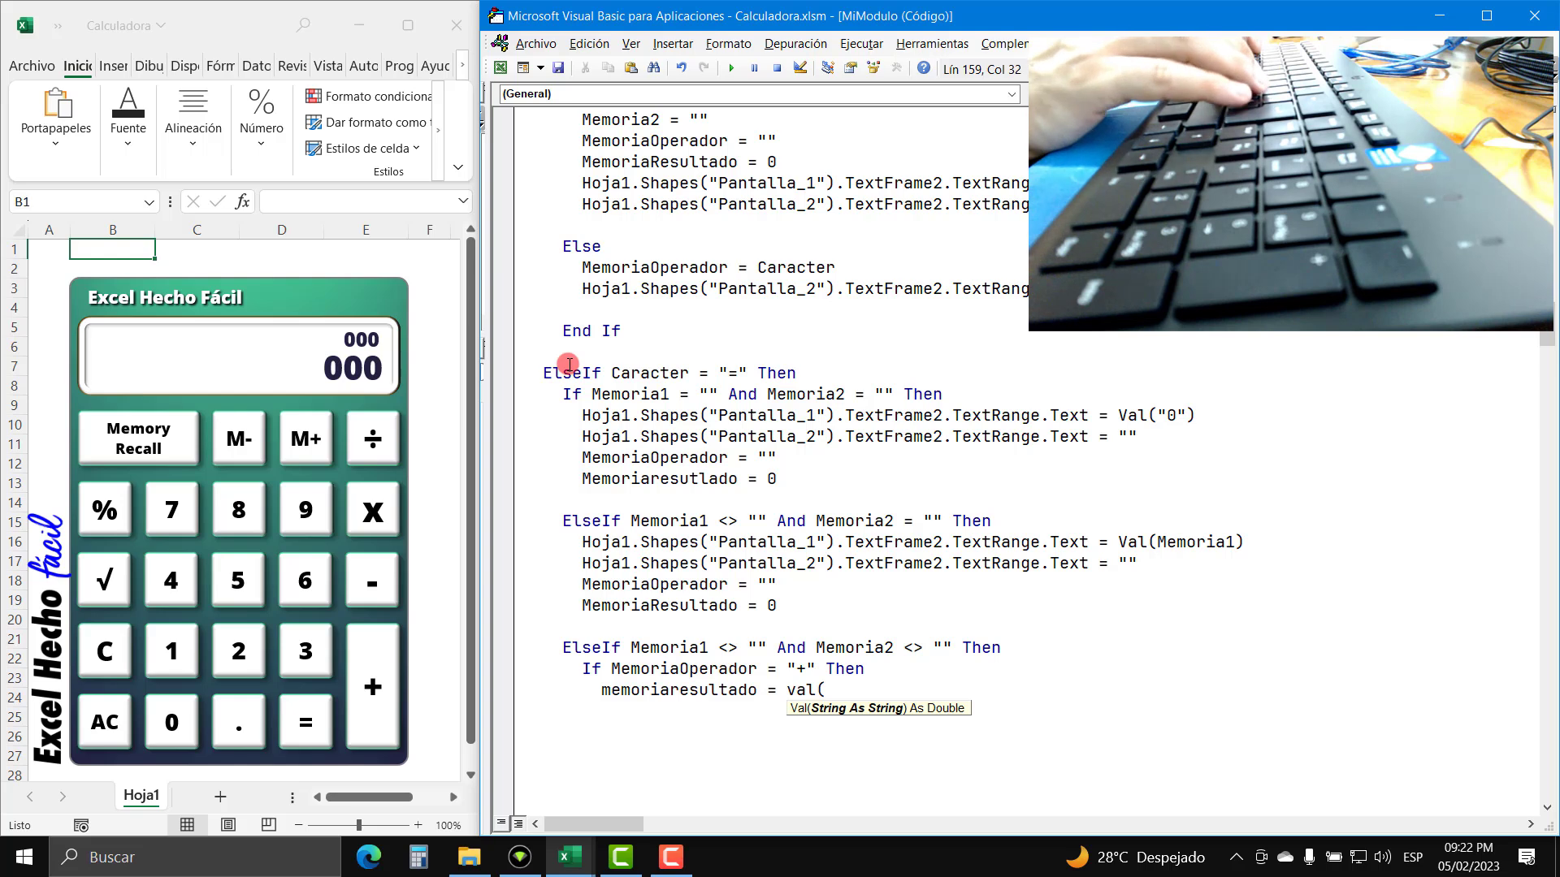
{"action": "type", "text": "memoria"}
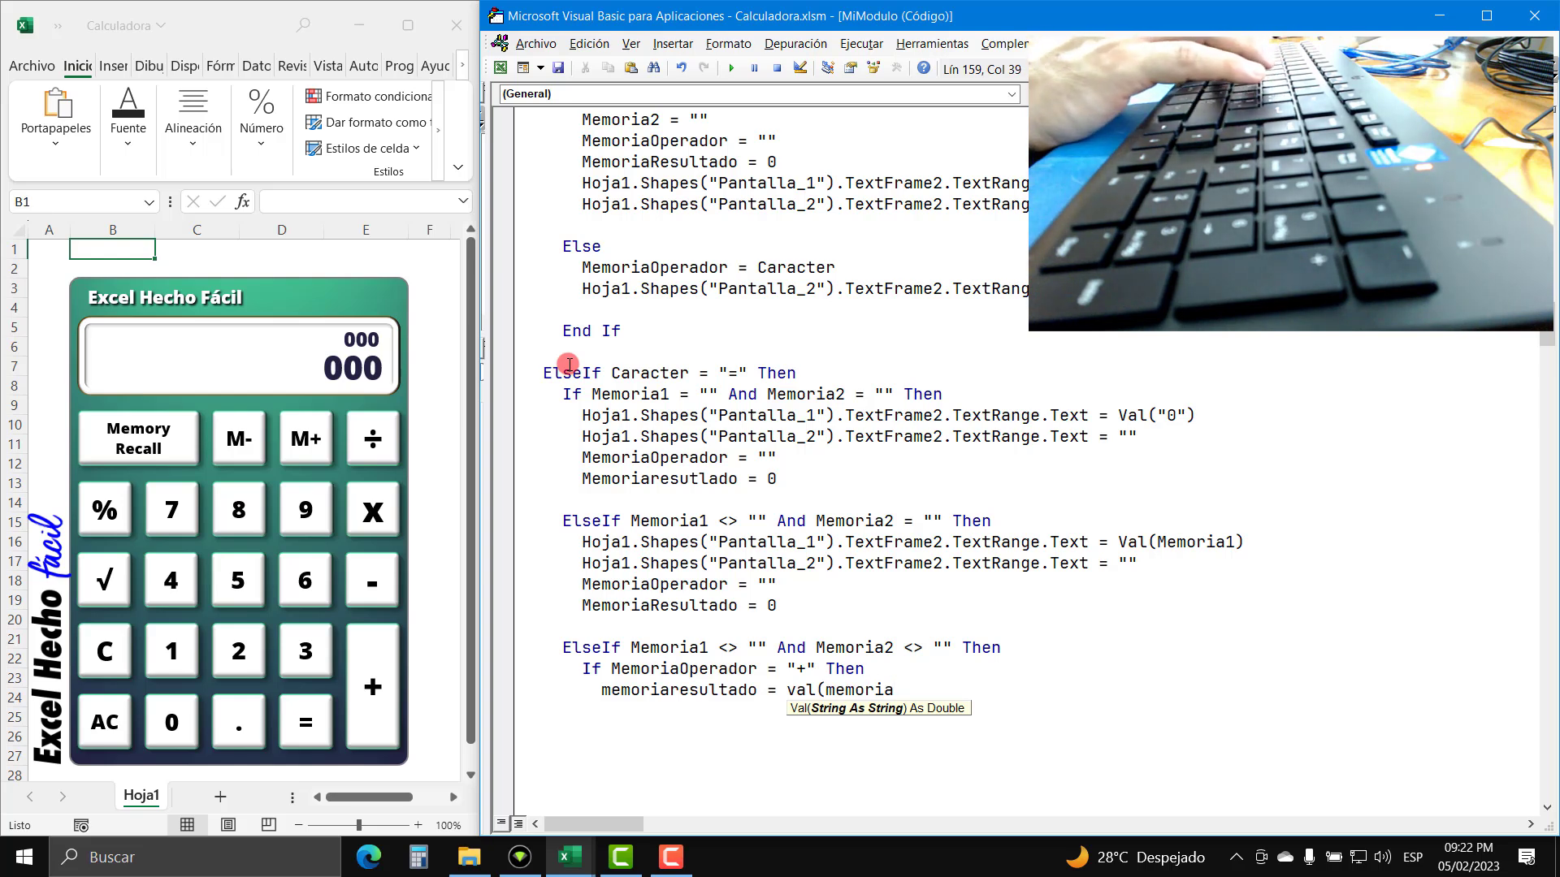
{"action": "type", "text": ")"}
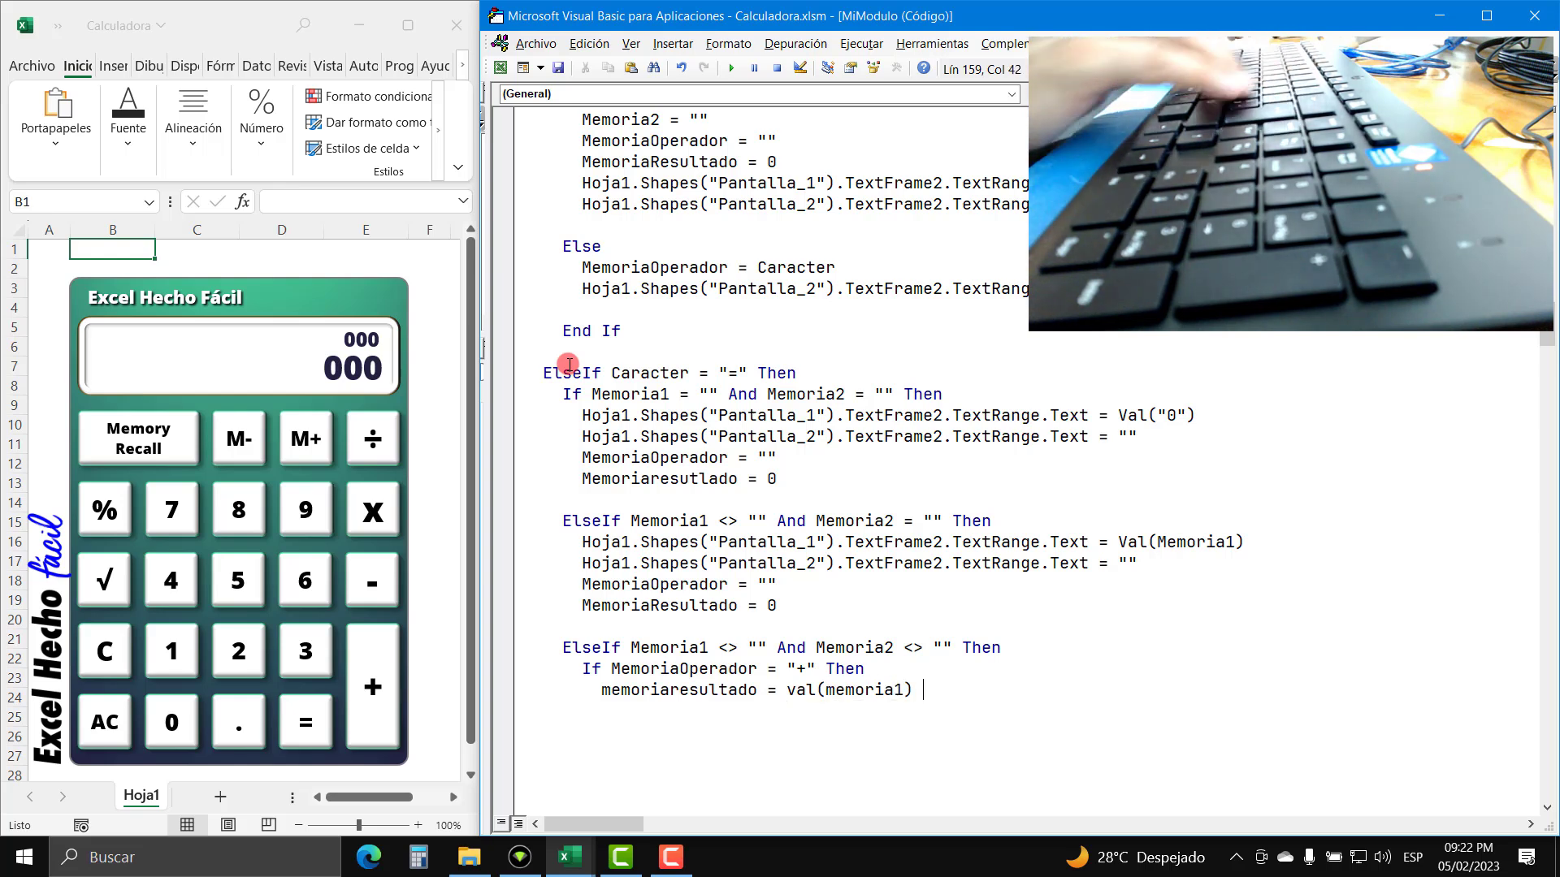
{"action": "type", "text": " + v"}
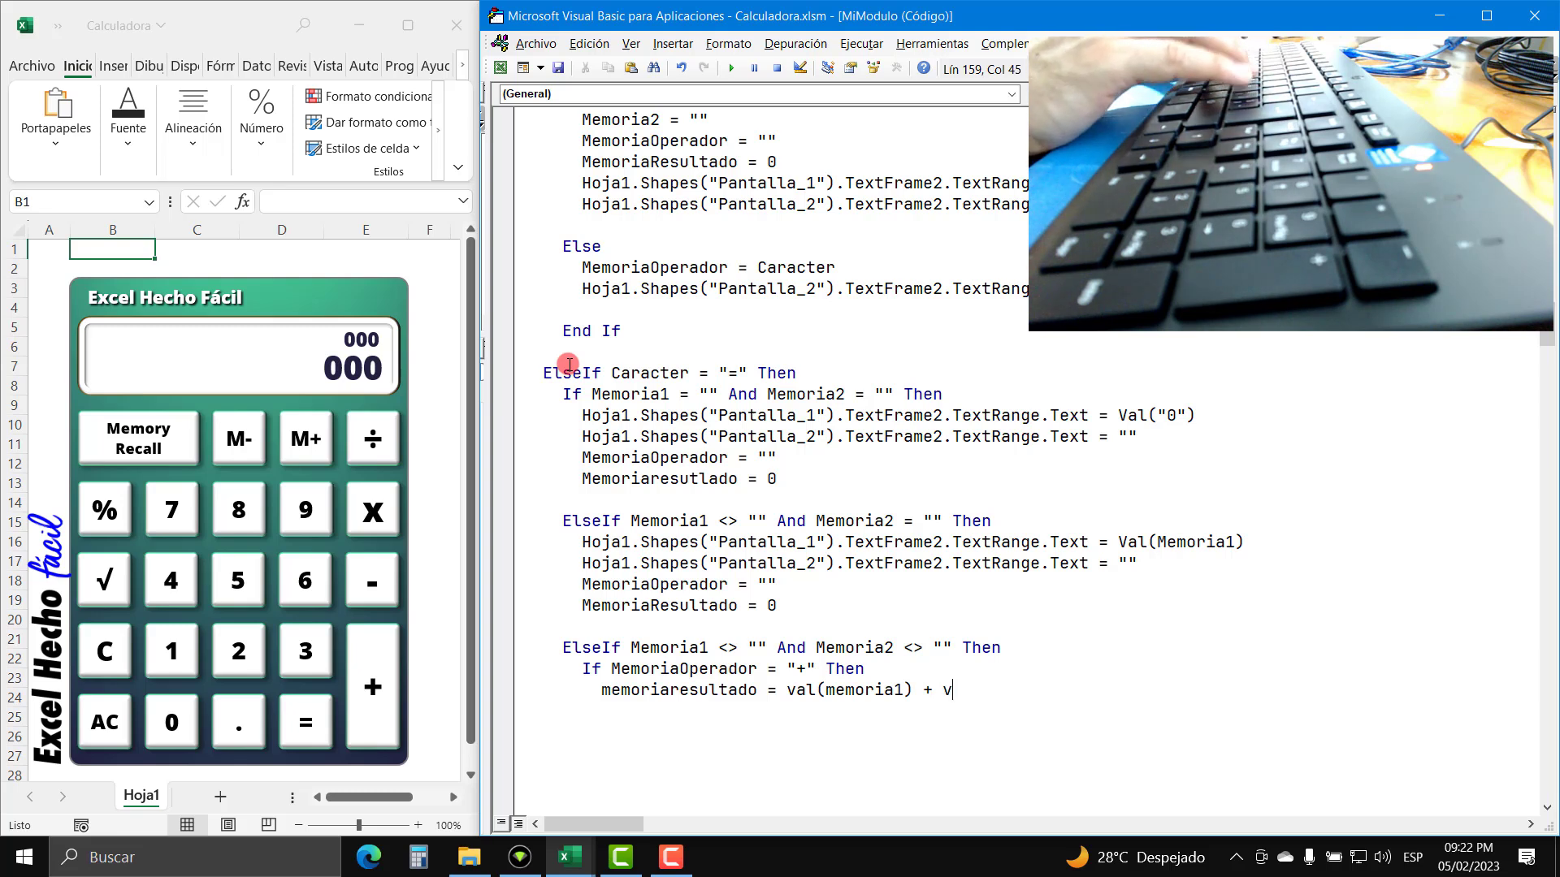
{"action": "type", "text": " al(memo"}
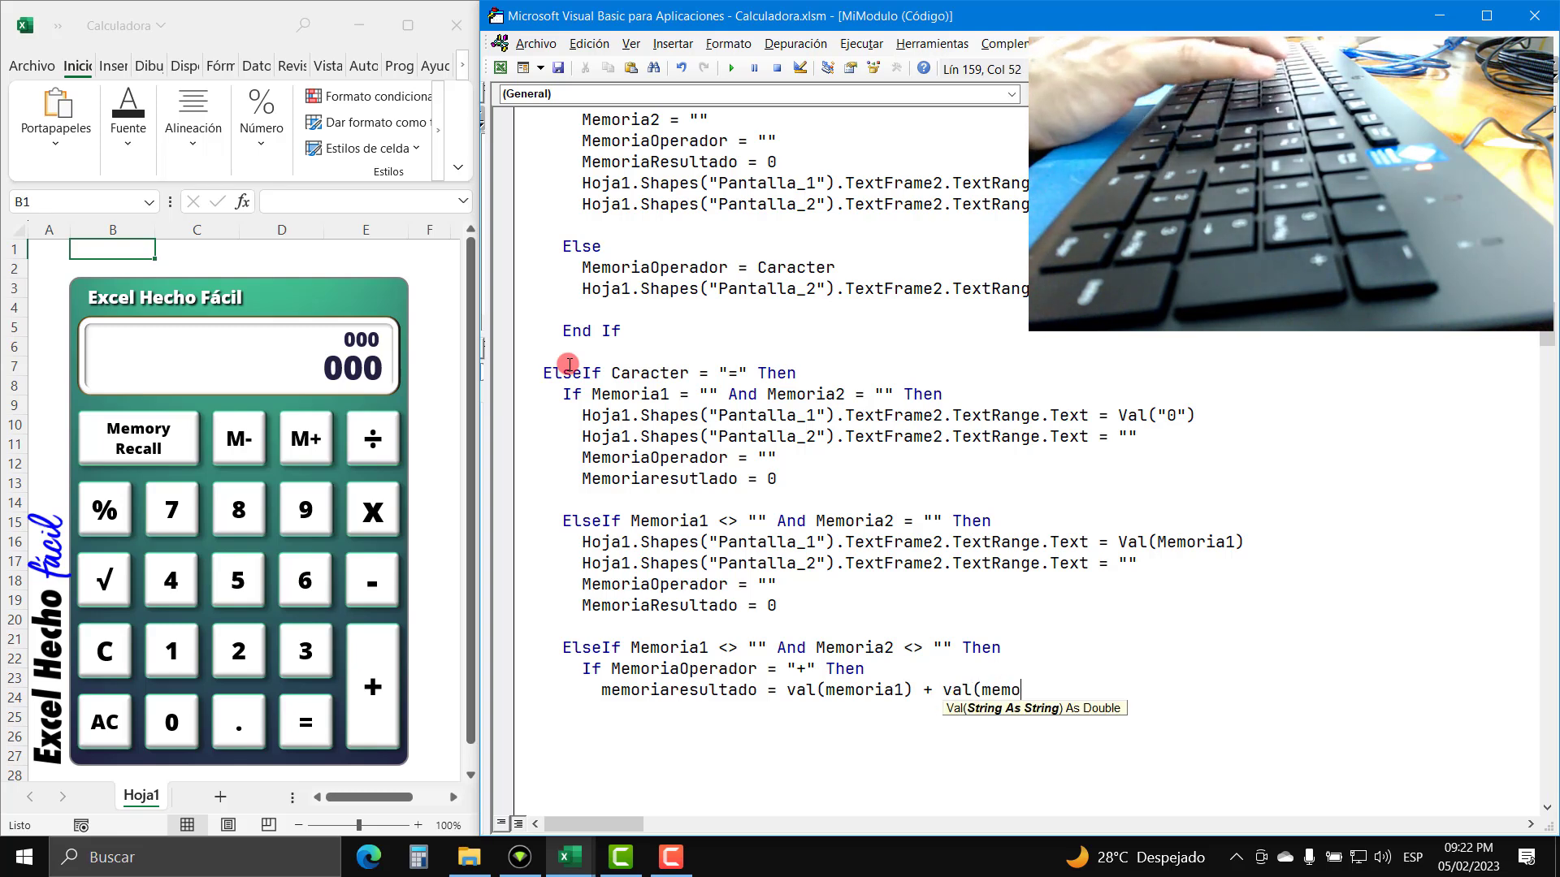
{"action": "type", "text": "ria2)"}
{"action": "key", "text": "Return"}
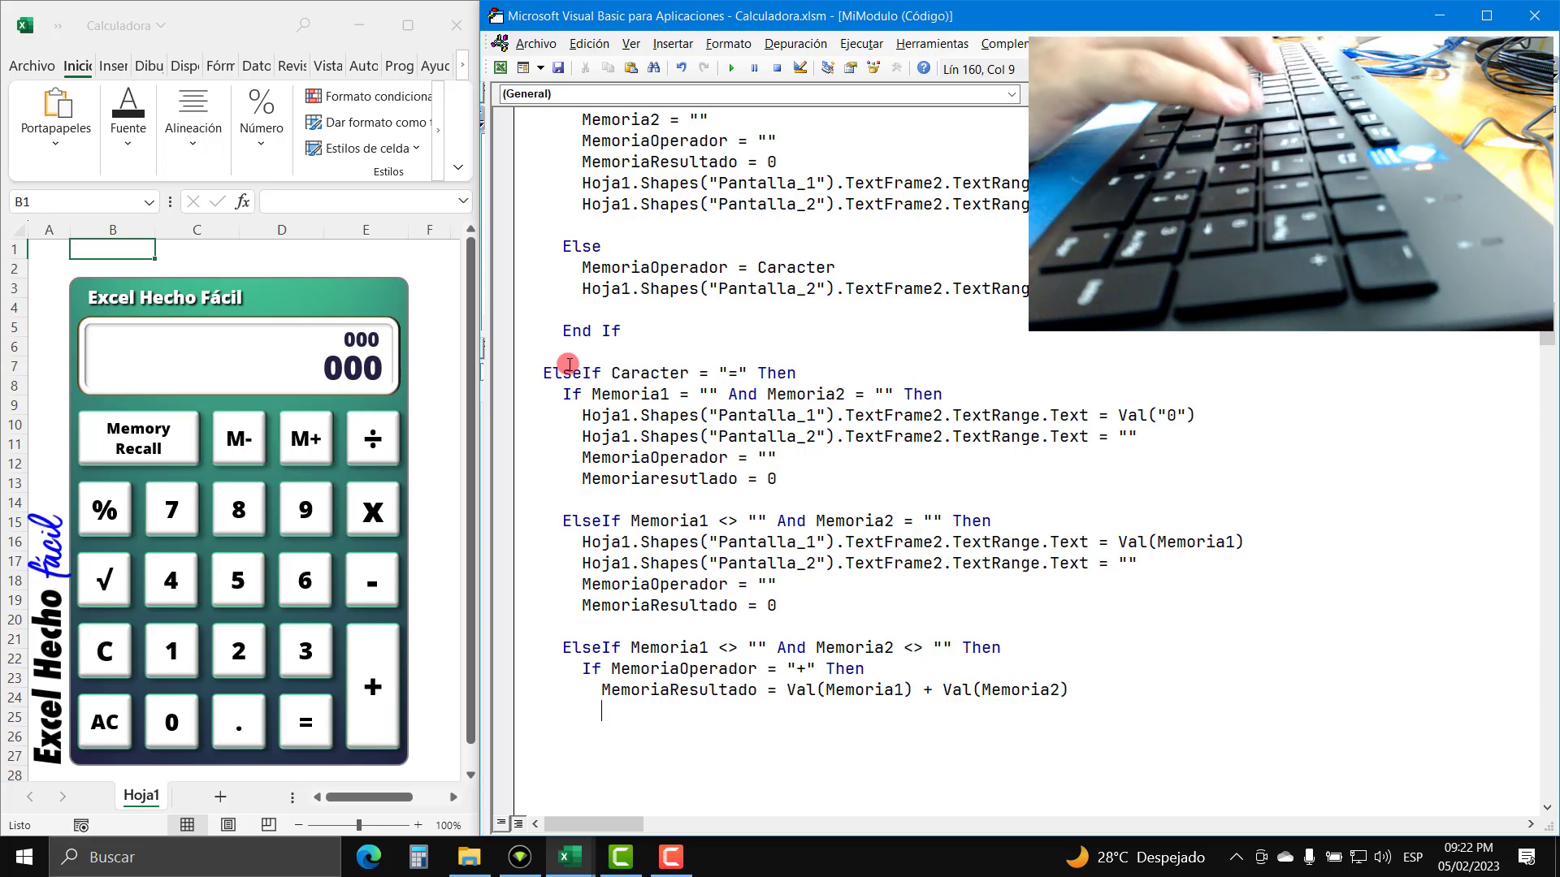
Copy the "+" operator check and its sum line for reuse
{"action": "key", "text": "Up"}
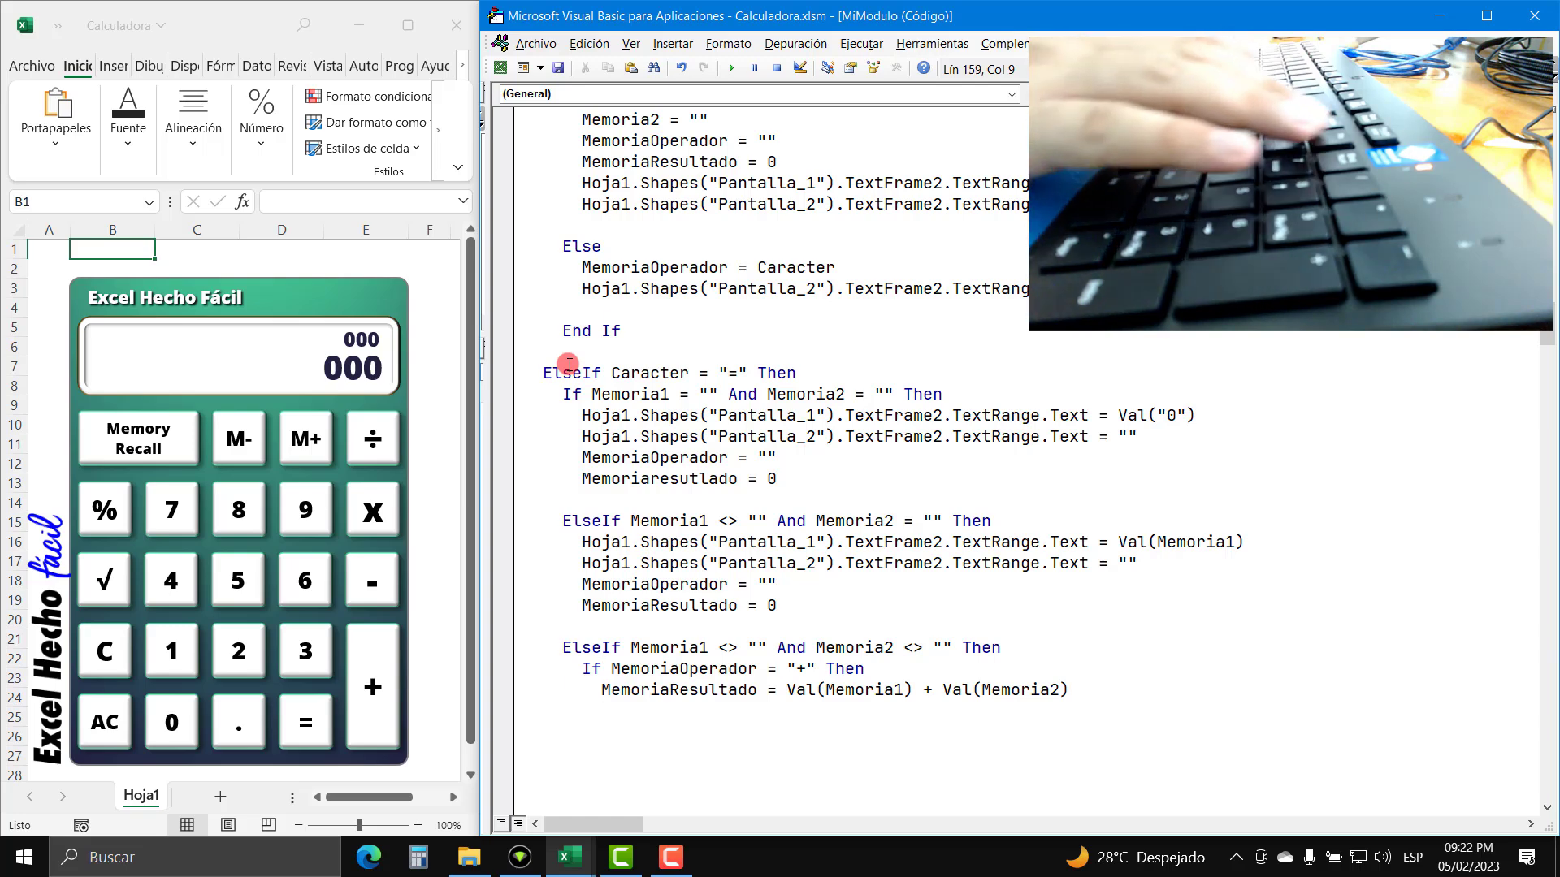
{"action": "key", "text": "shift+End"}
{"action": "key", "text": "Down"}
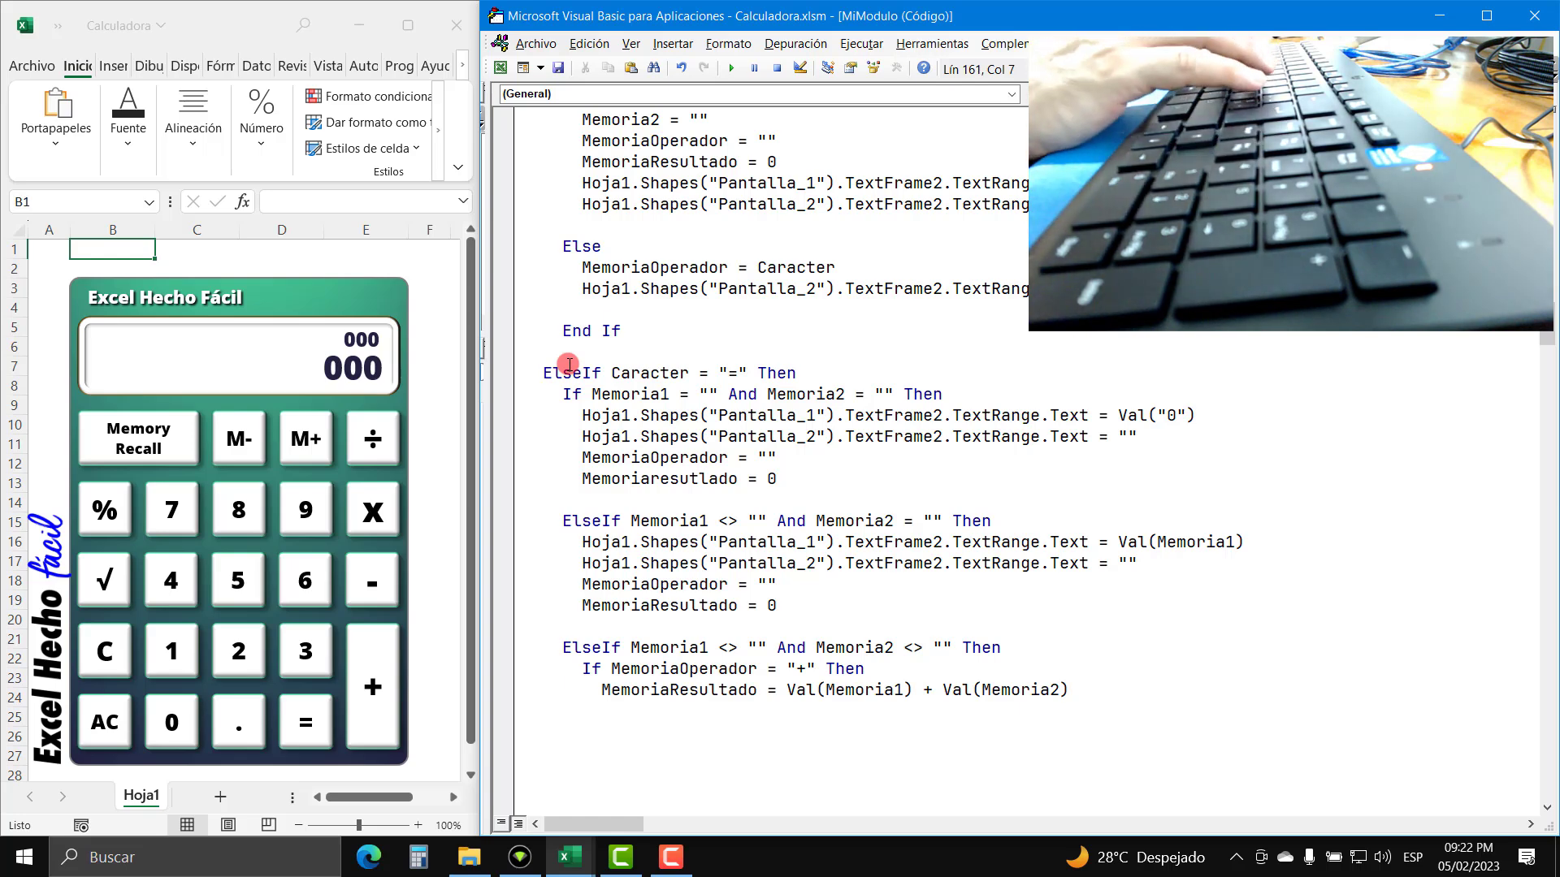
{"action": "key", "text": "Return"}
{"action": "key", "text": "BackSpace"}
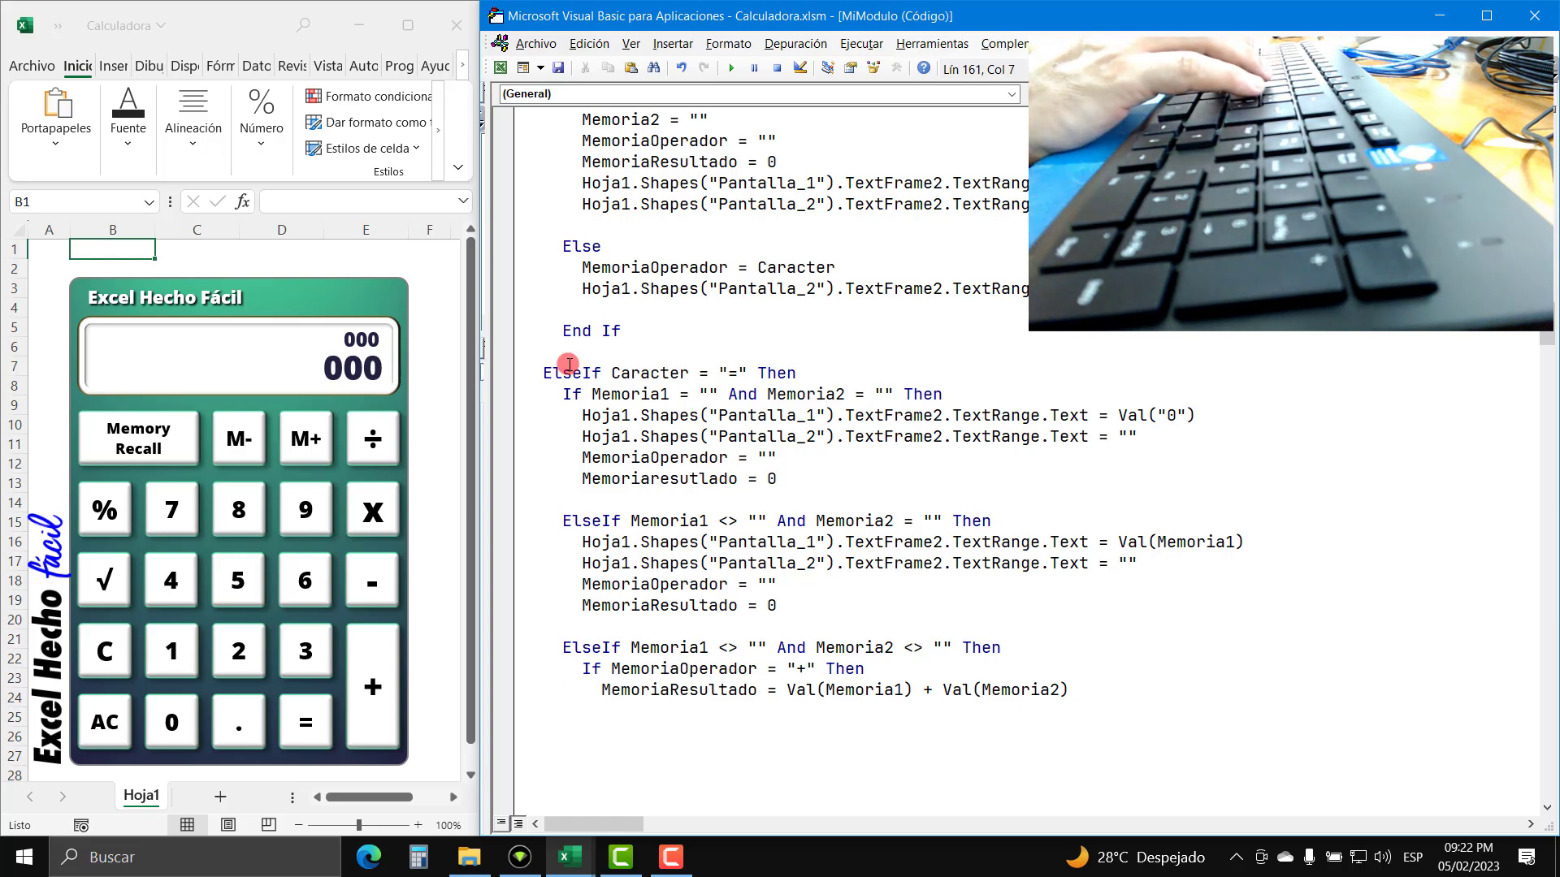
{"action": "key", "text": "Up"}
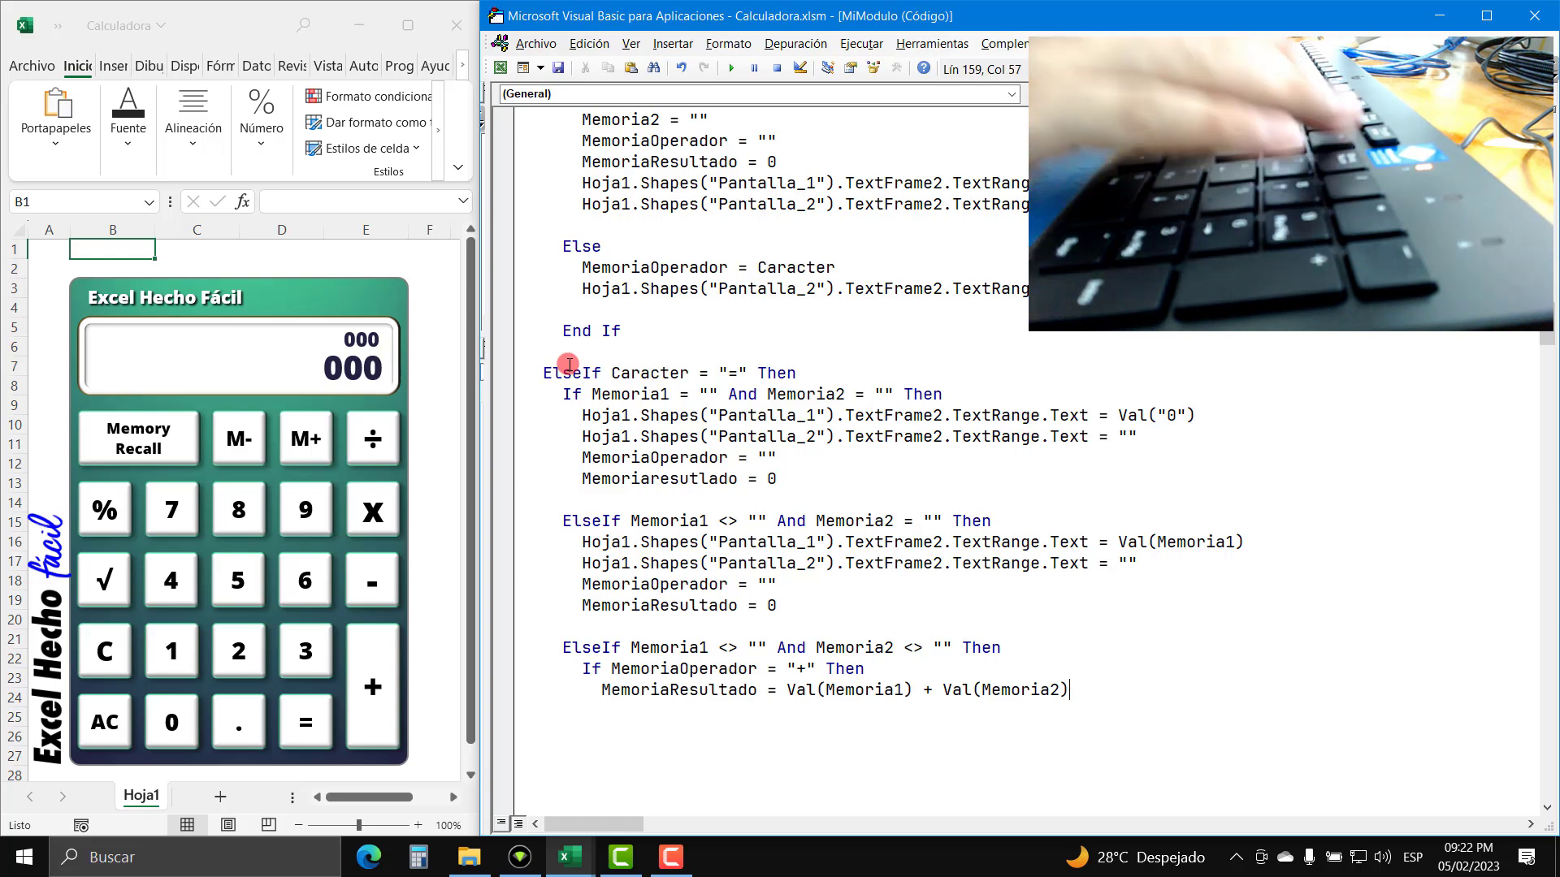
{"action": "key", "text": "End"}
{"action": "key", "text": "shift+Home"}
{"action": "key", "text": "shift+Up"}
{"action": "key", "text": "ctrl+c"}
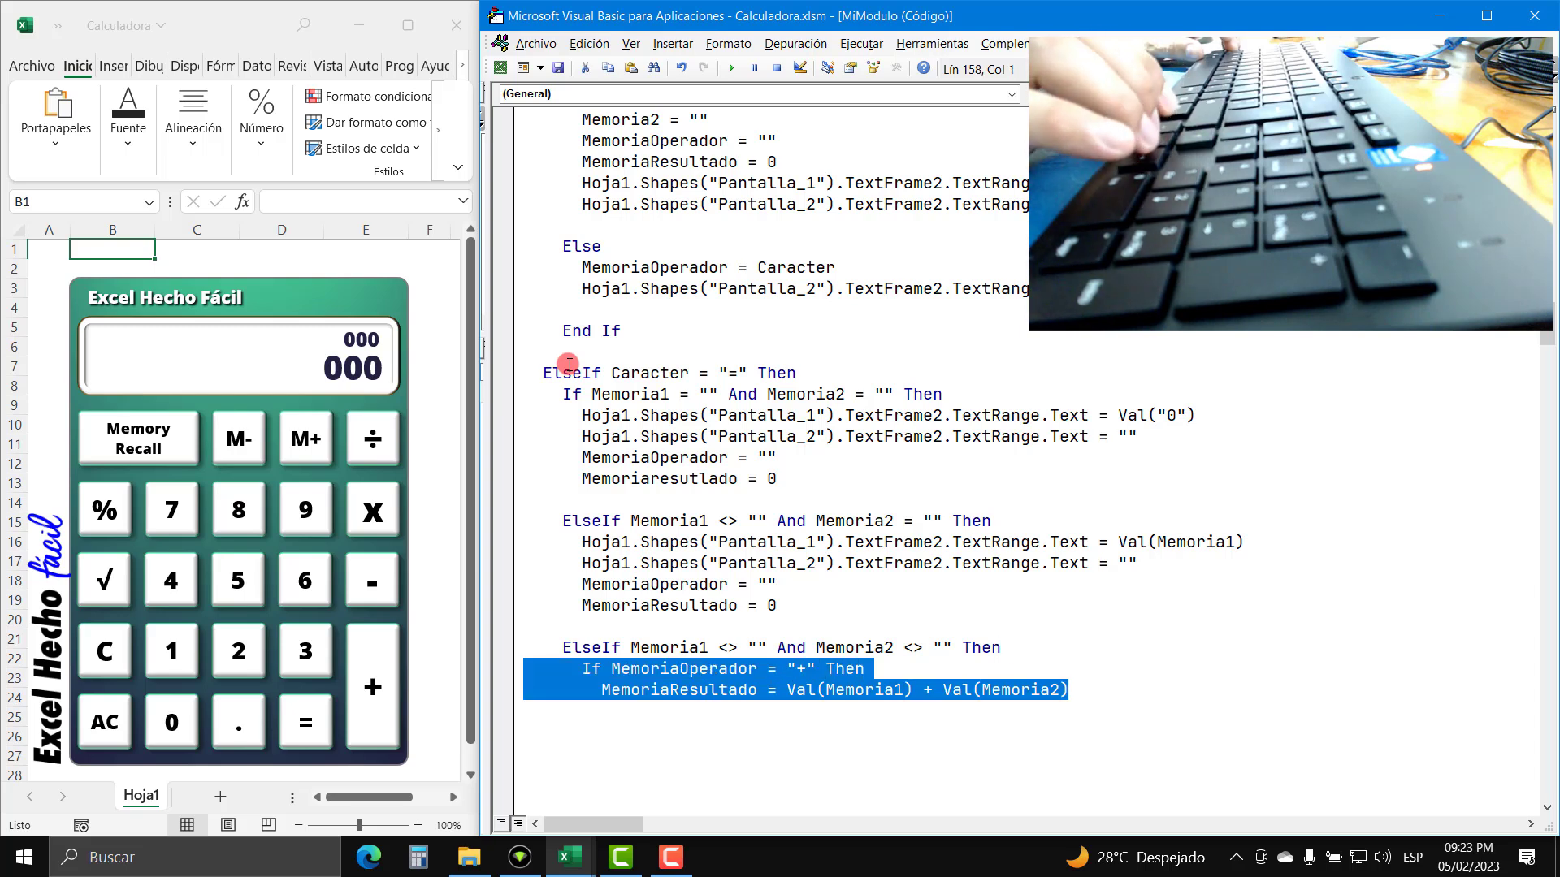
Paste the addition block and turn it into a "-" case computing Val(Memoria1) - Val(Memoria2)
{"action": "key", "text": "Right"}
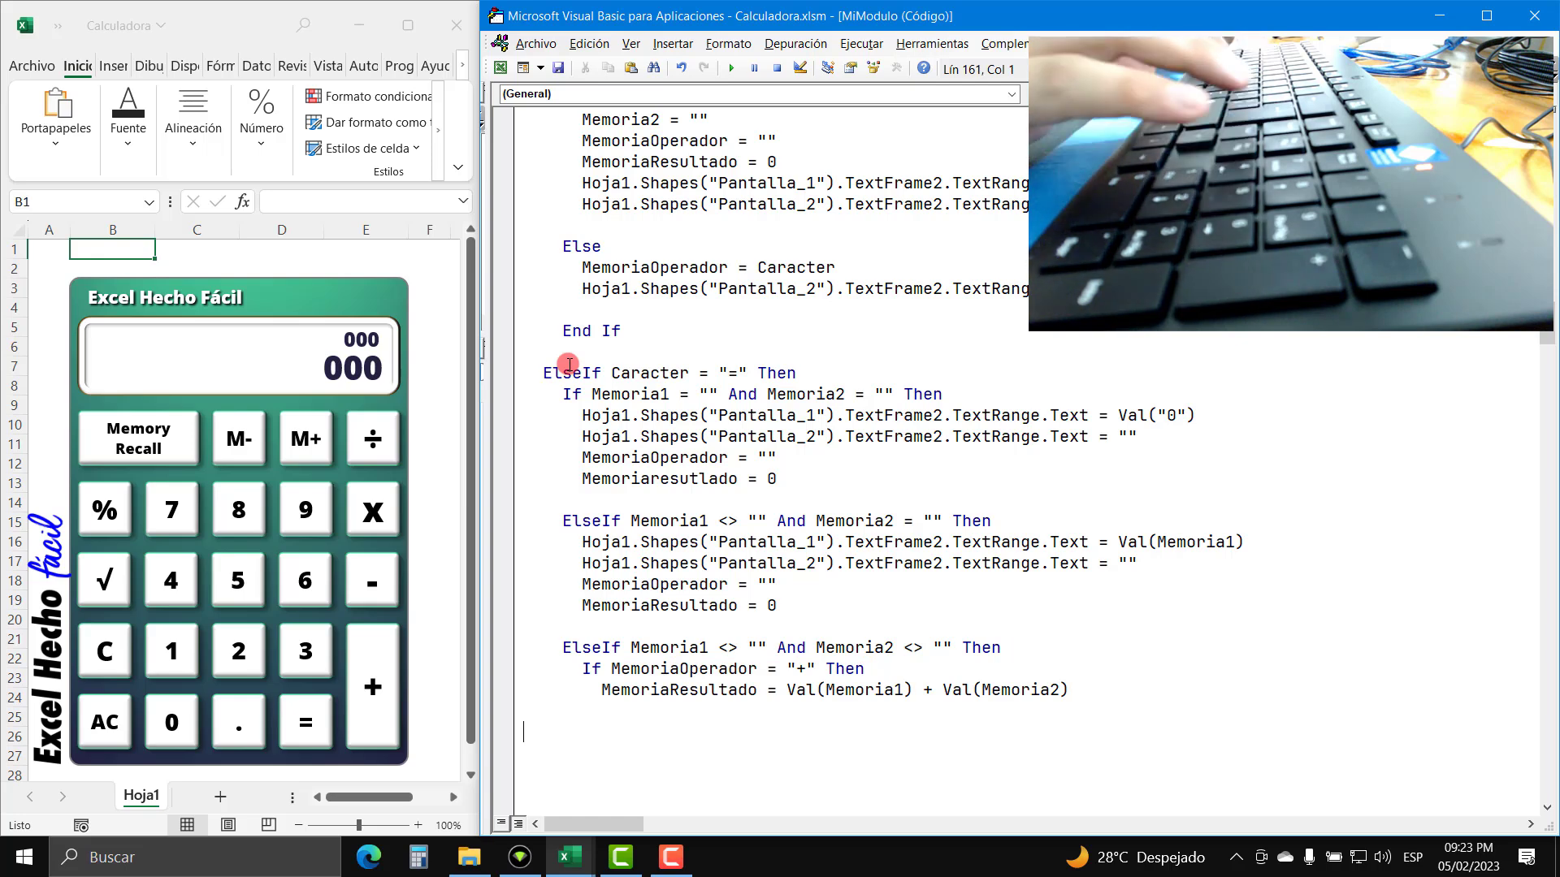
{"action": "key", "text": "ctrl+v"}
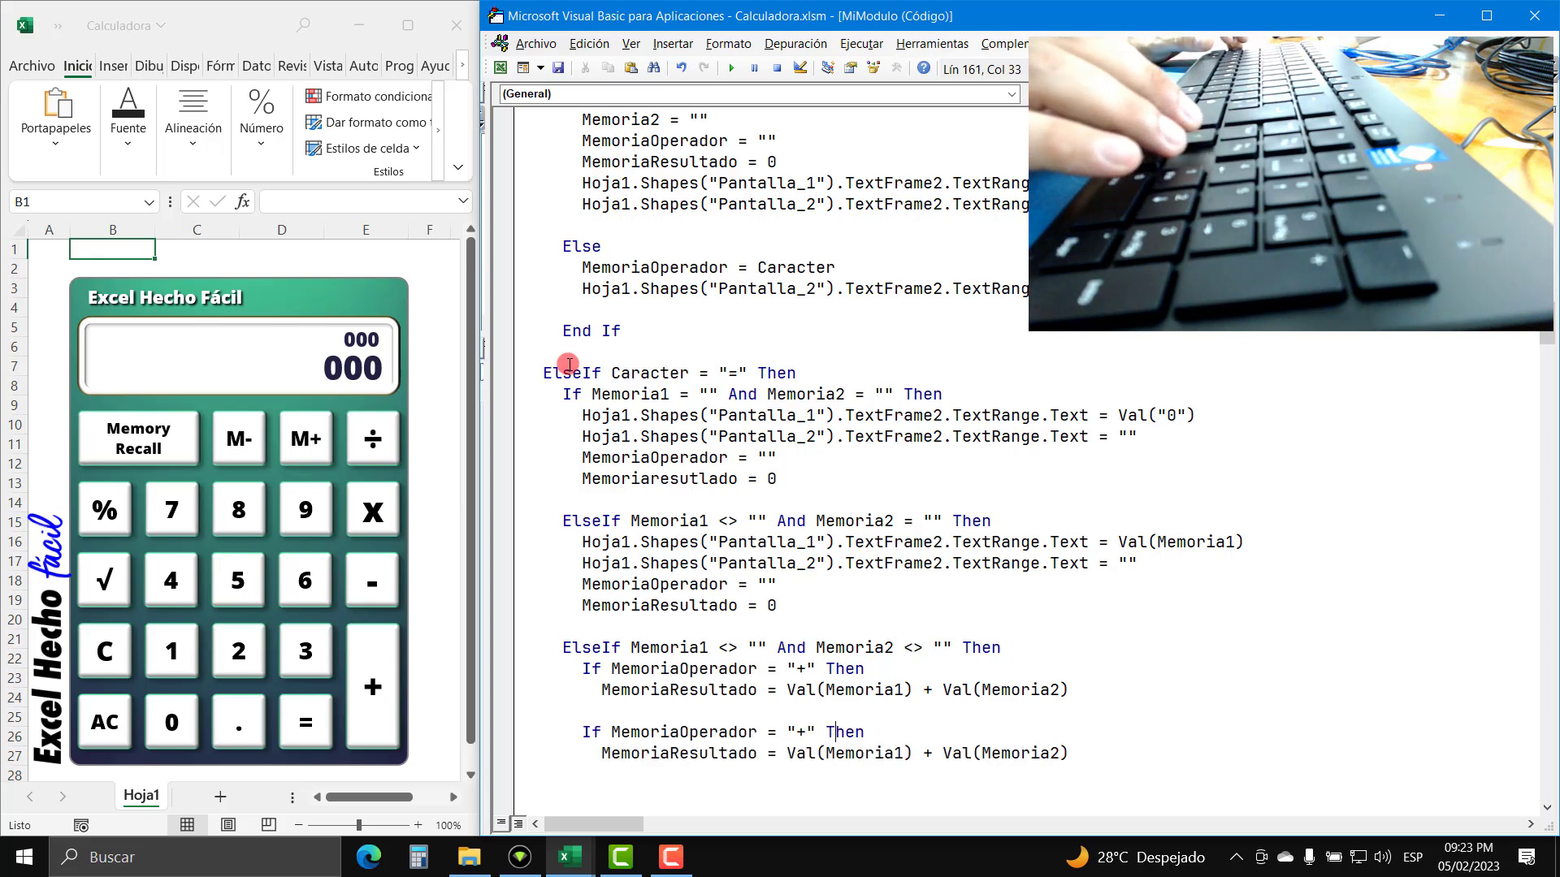
{"action": "key", "text": "Delete"}
{"action": "type", "text": "-"}
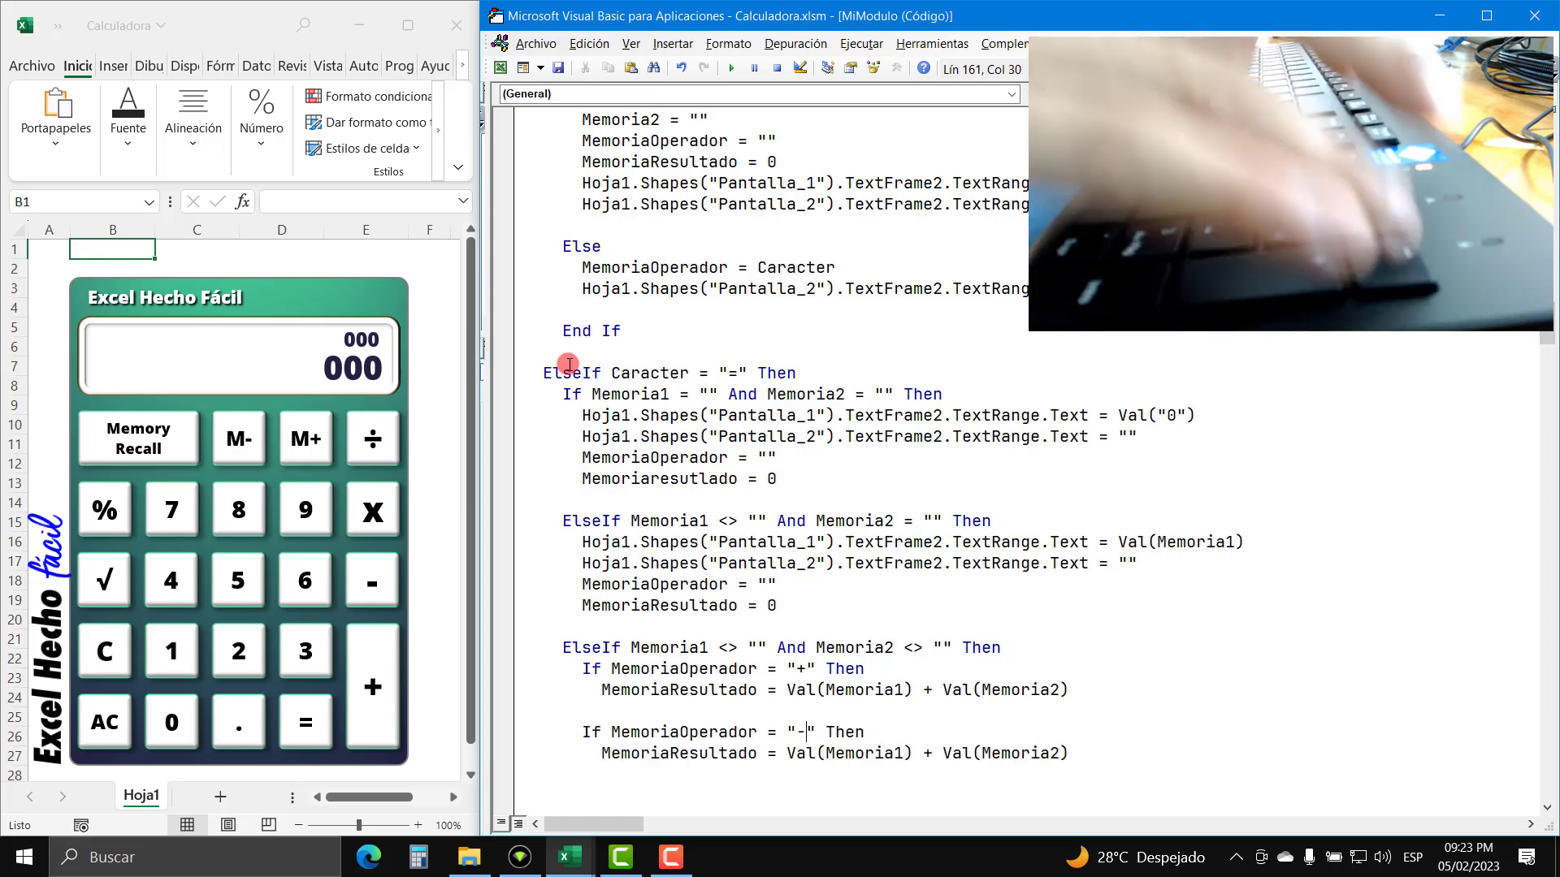
{"action": "key", "text": "Down"}
{"action": "key", "text": "Right"}
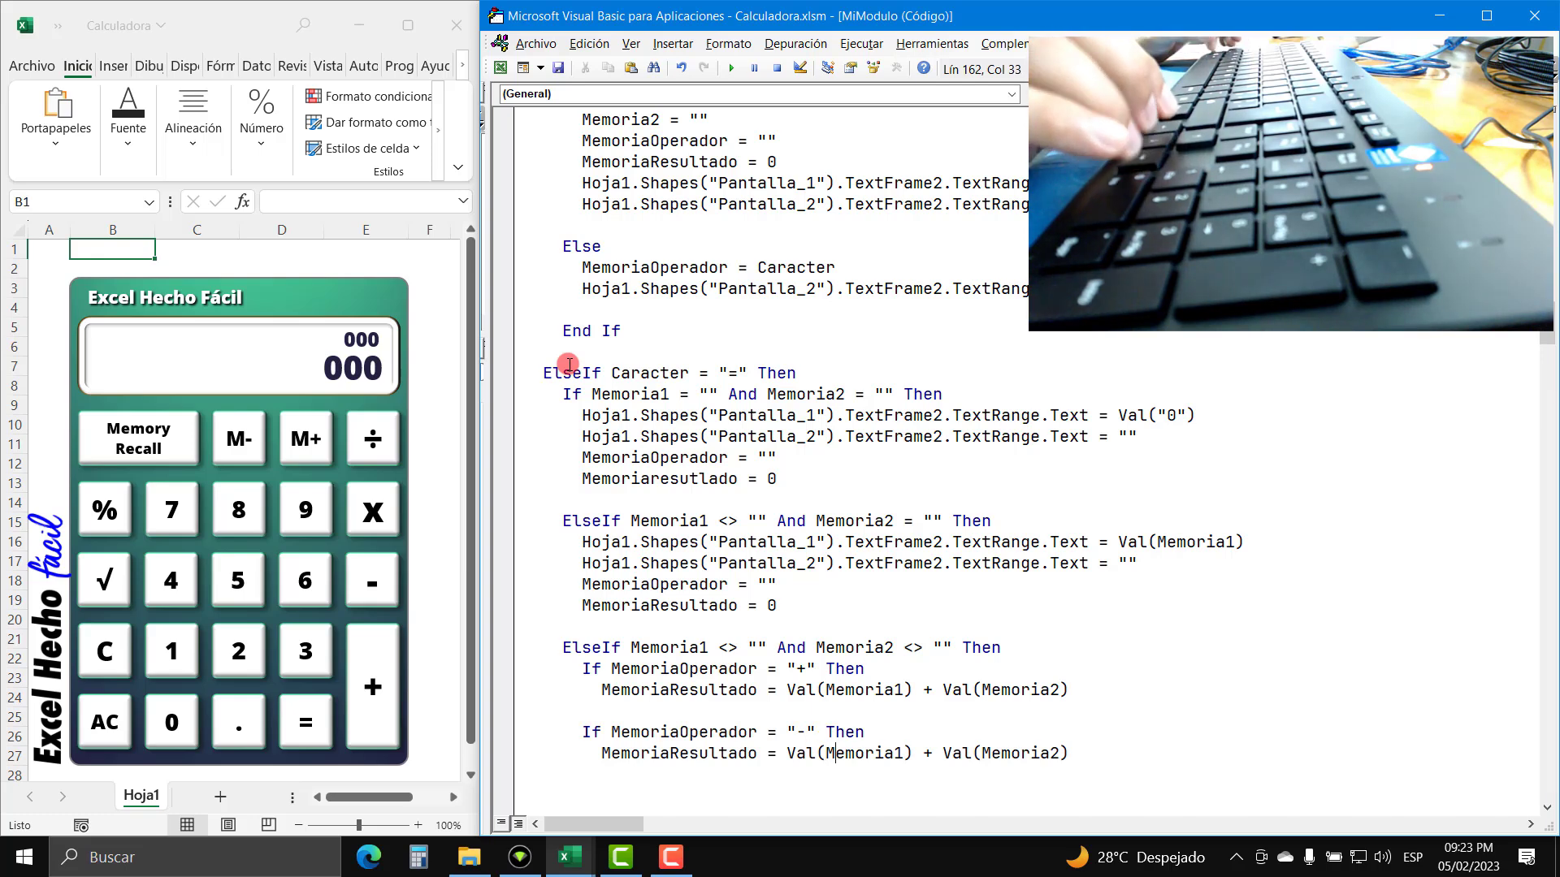
{"action": "key", "text": "BackSpace"}
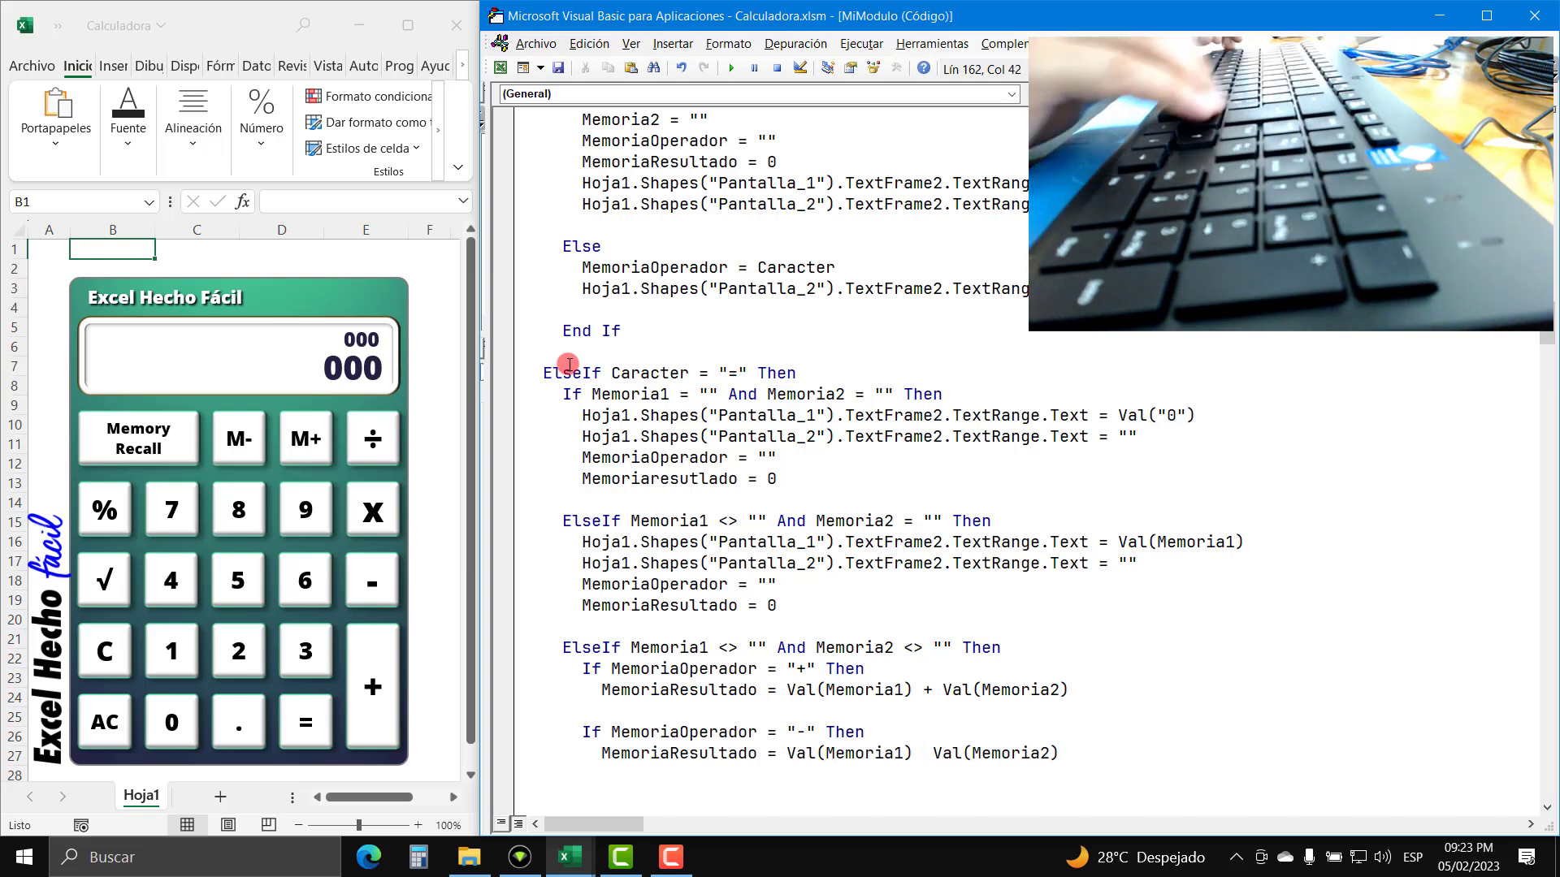
{"action": "type", "text": "-"}
{"action": "key", "text": "End"}
{"action": "key", "text": "Return"}
{"action": "key", "text": "Return"}
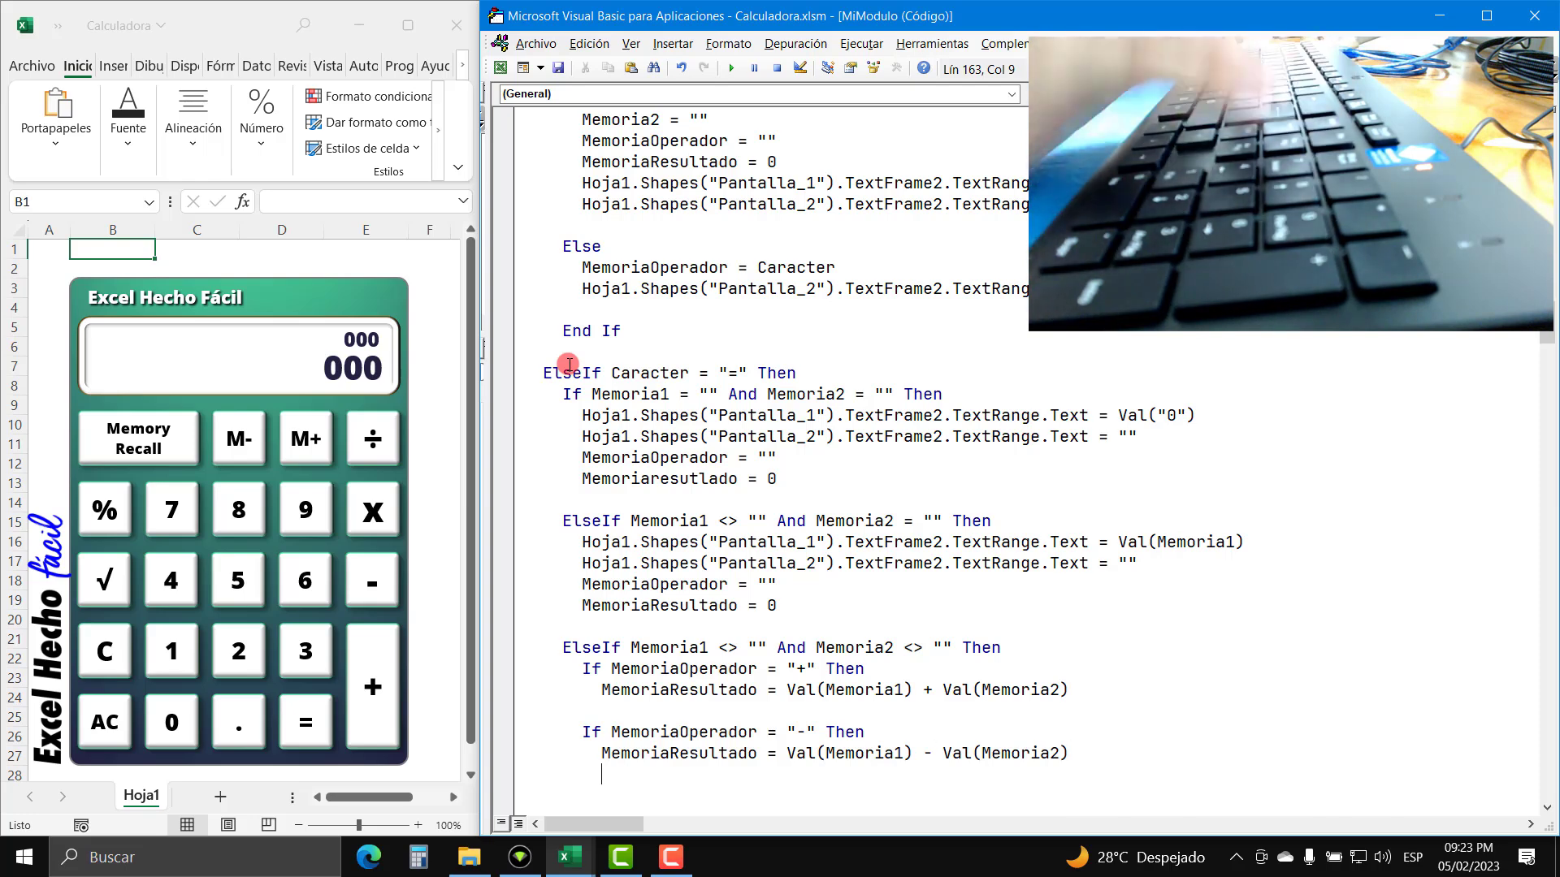
{"action": "key", "text": "BackSpace"}
{"action": "key", "text": "BackSpace"}
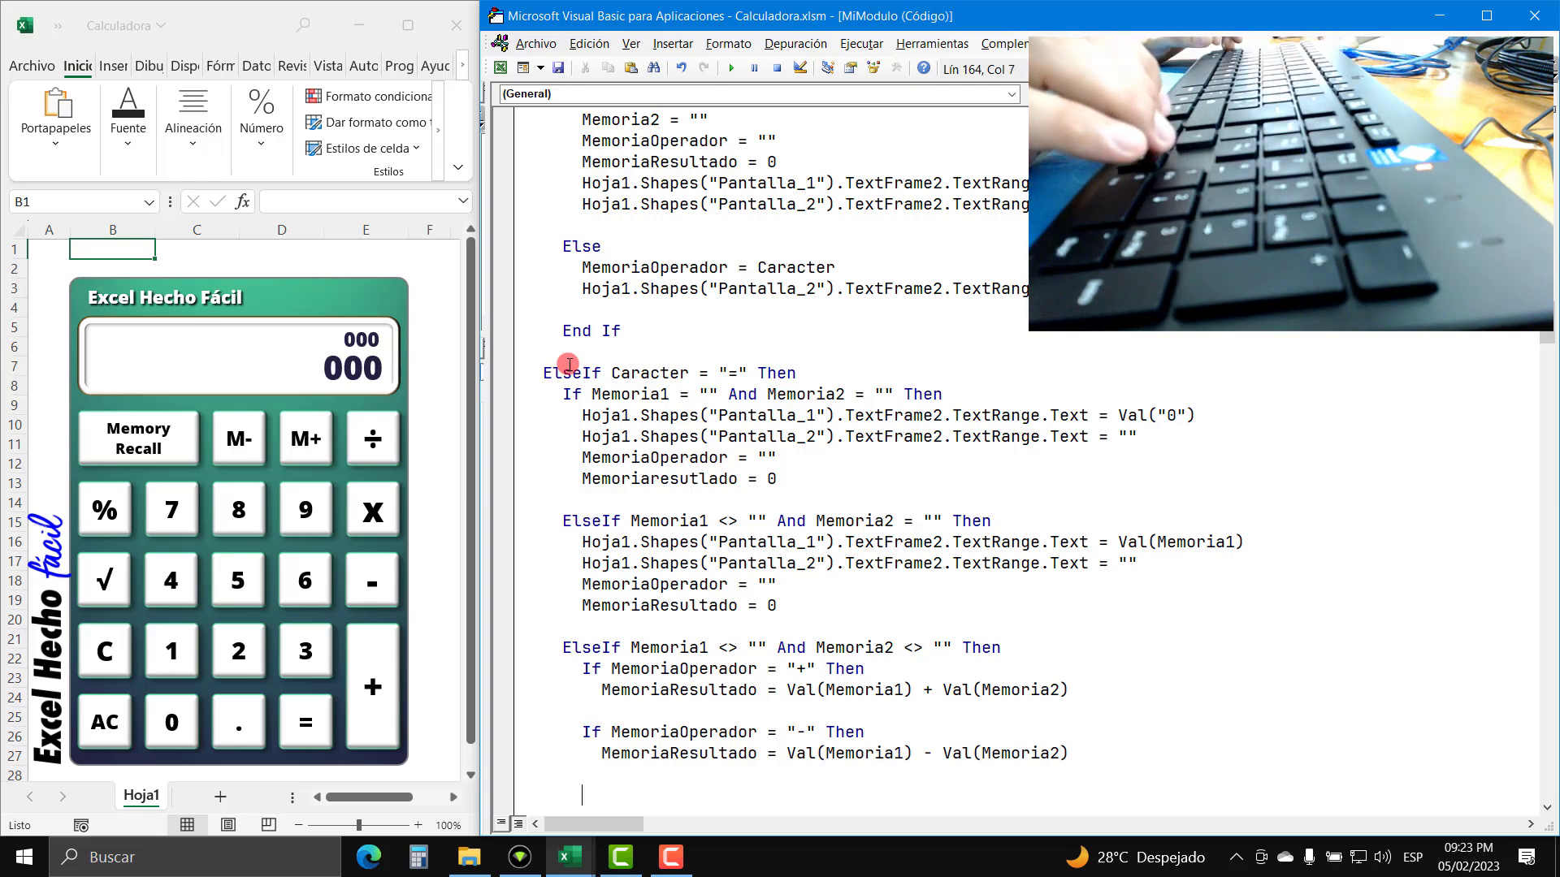
Paste another copy and turn it into an "x" case computing Val(Memoria1) * Val(Memoria2)
{"action": "scroll", "coordinate": [569, 363], "scroll_direction": "down", "scroll_amount": 4}
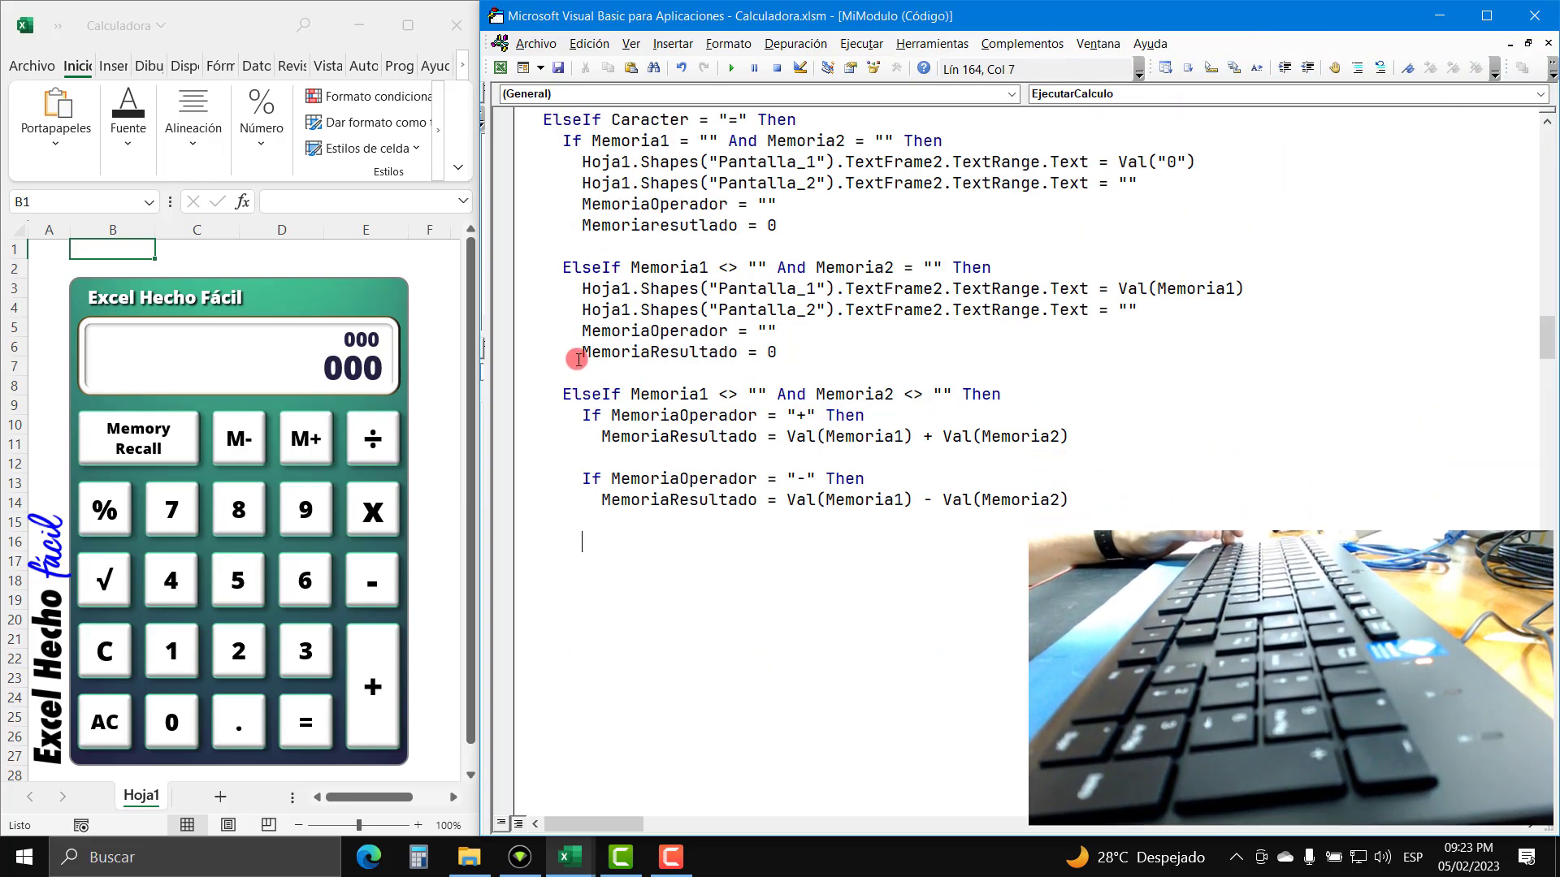
{"action": "scroll", "coordinate": [601, 317], "scroll_direction": "down", "scroll_amount": 4}
{"action": "type", "text": "If MemoriaOperador = \"+\" Then         MemoriaResultado = Val(Memoria1) + Val(Memoria2)"}
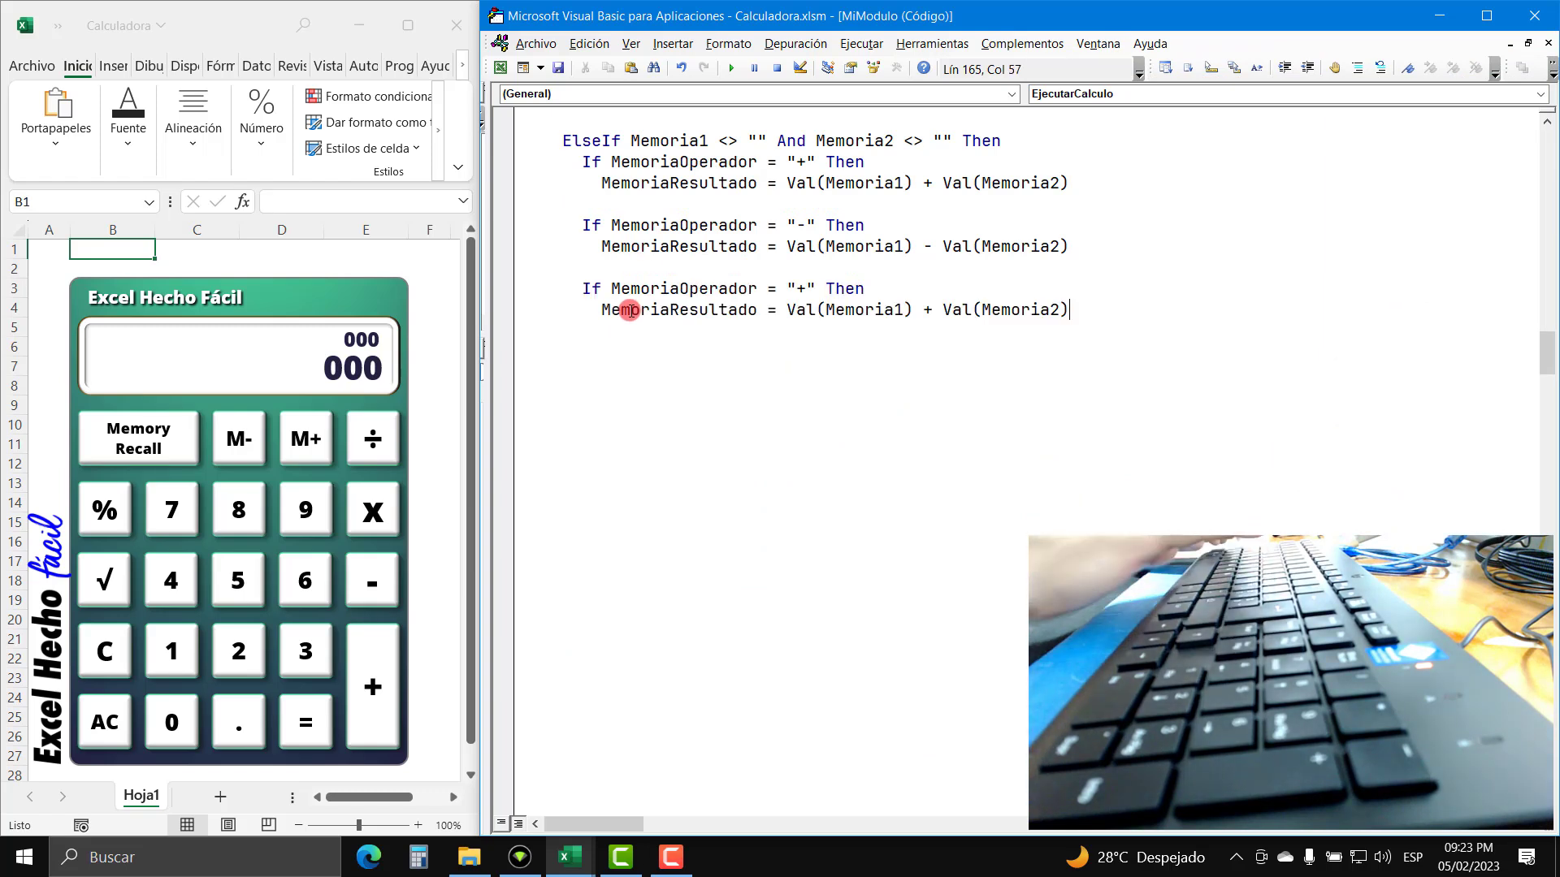
{"action": "key", "text": "Up"}
{"action": "key", "text": "Left"}
{"action": "key", "text": "Left"}
{"action": "key", "text": "Left"}
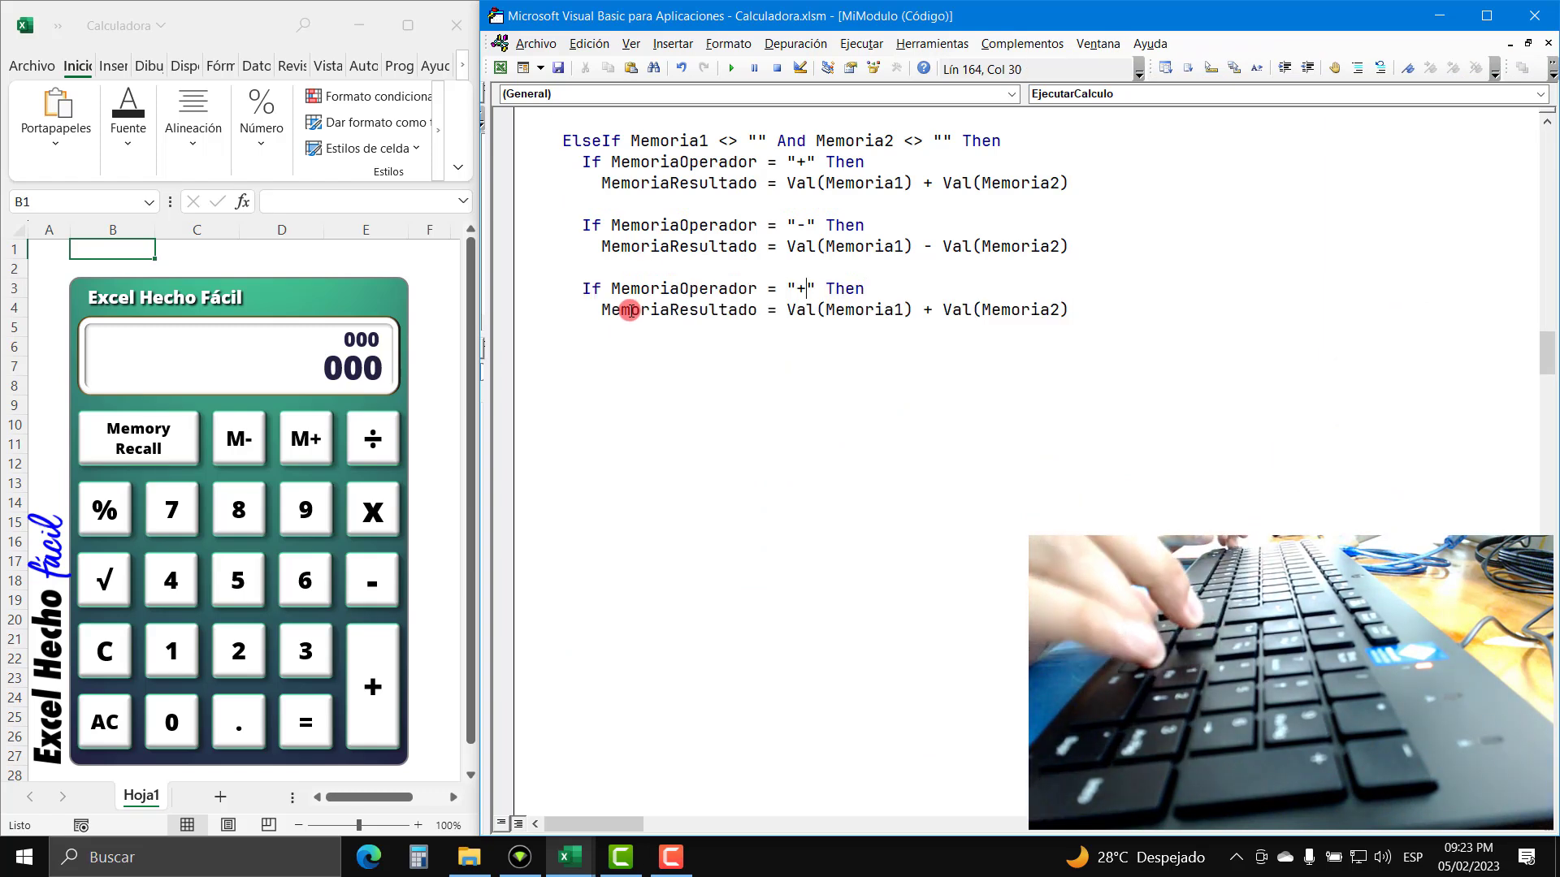
{"action": "key", "text": "BackSpace"}
{"action": "type", "text": "x"}
{"action": "key", "text": "Down"}
{"action": "key", "text": "Right"}
{"action": "key", "text": "Right"}
{"action": "key", "text": "Right"}
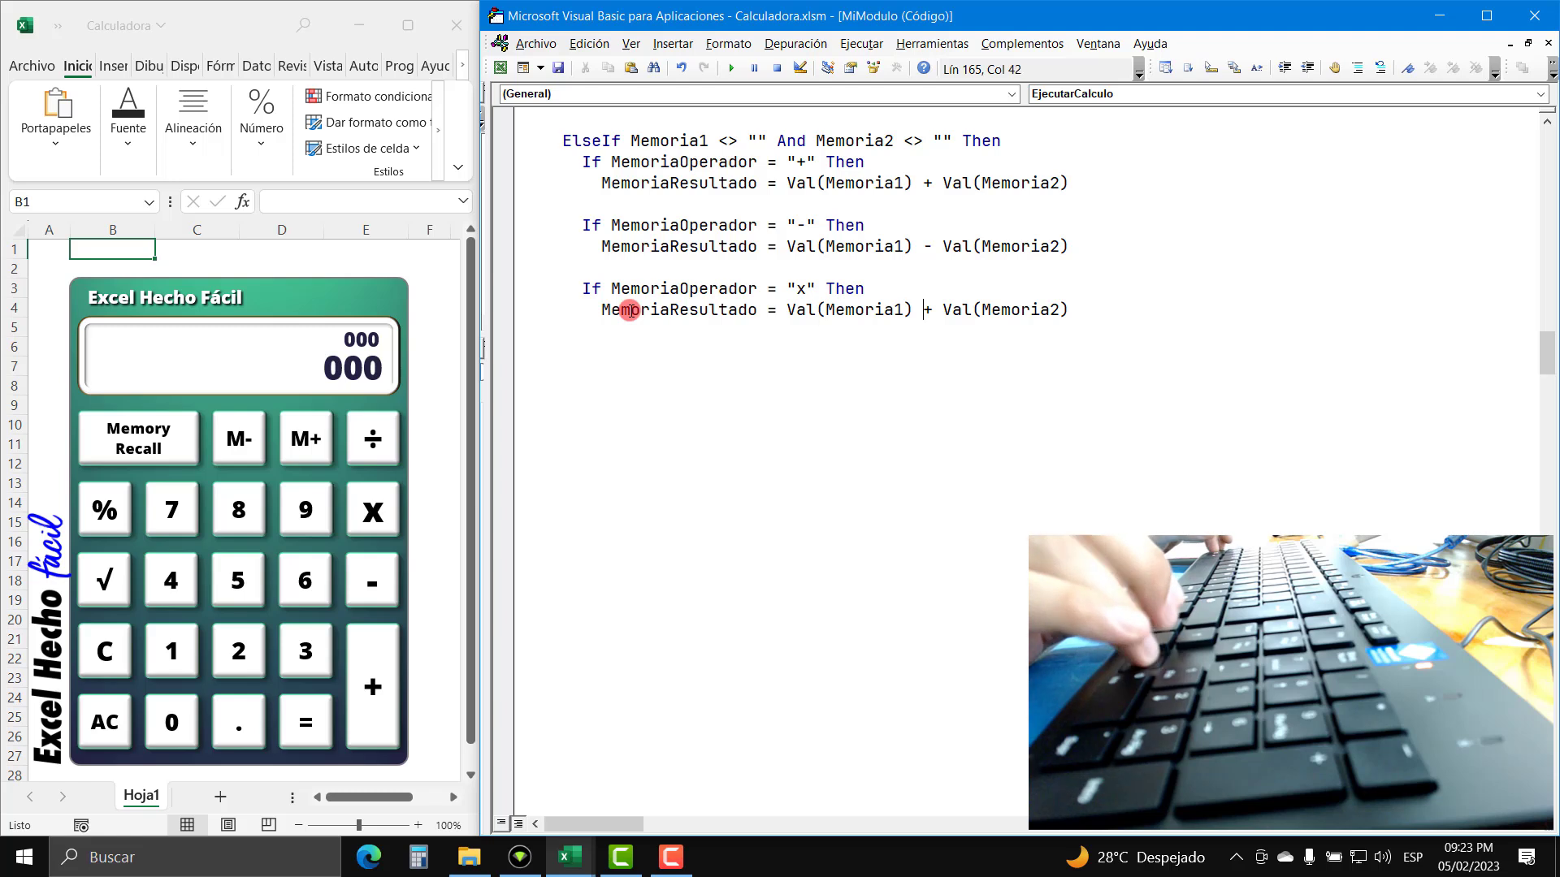
{"action": "key", "text": "BackSpace"}
{"action": "type", "text": "*"}
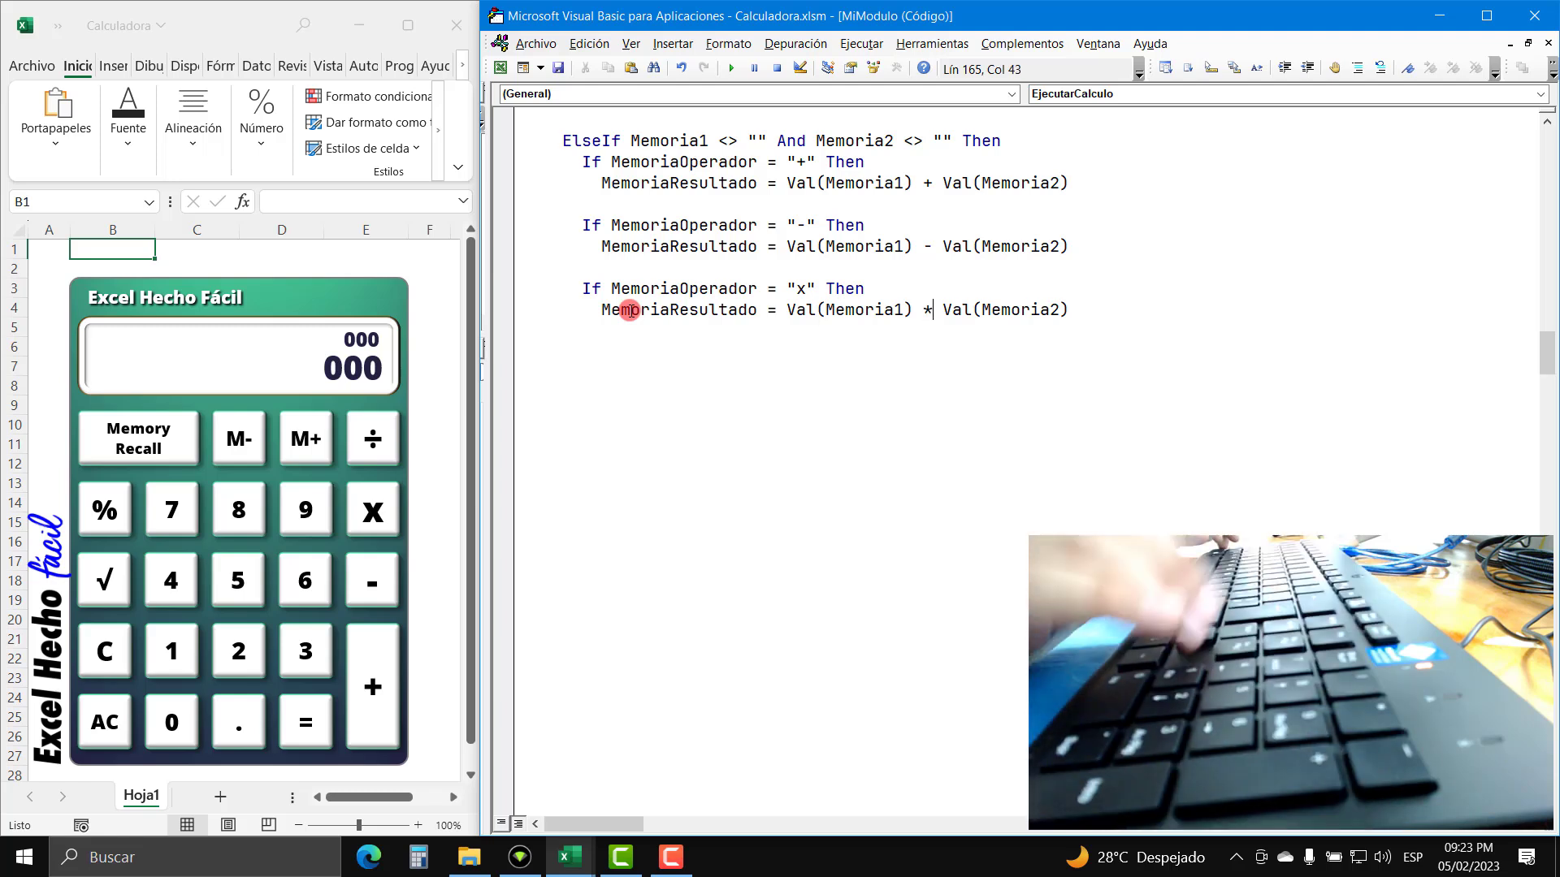
{"action": "key", "text": "End"}
{"action": "key", "text": "Return"}
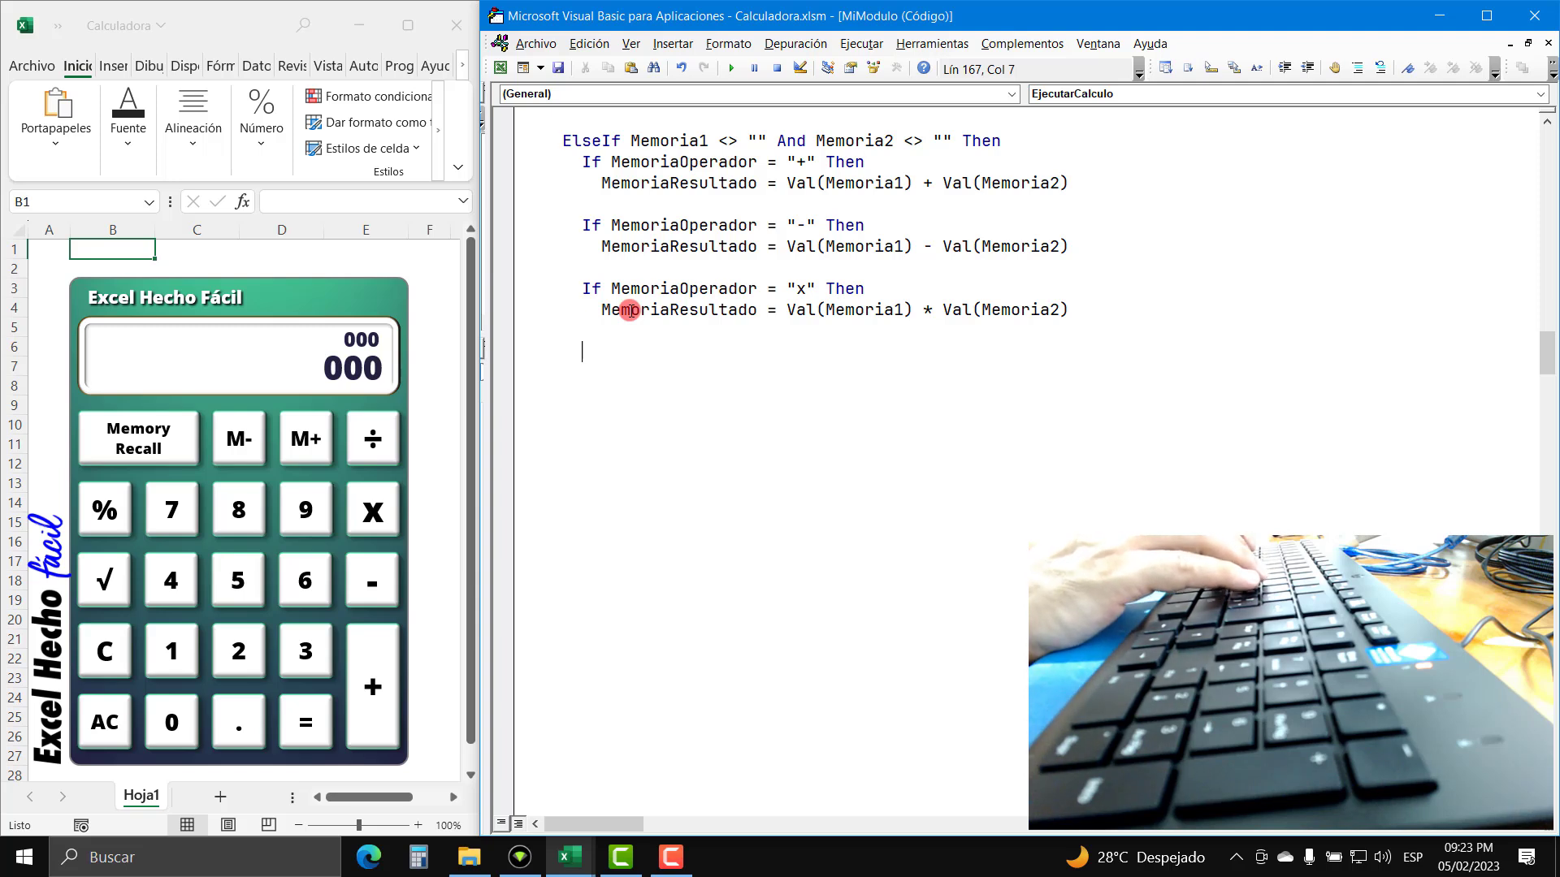
Start the division case line ElseIf MemoriaOperador = "/"
{"action": "type", "text": "elseif "}
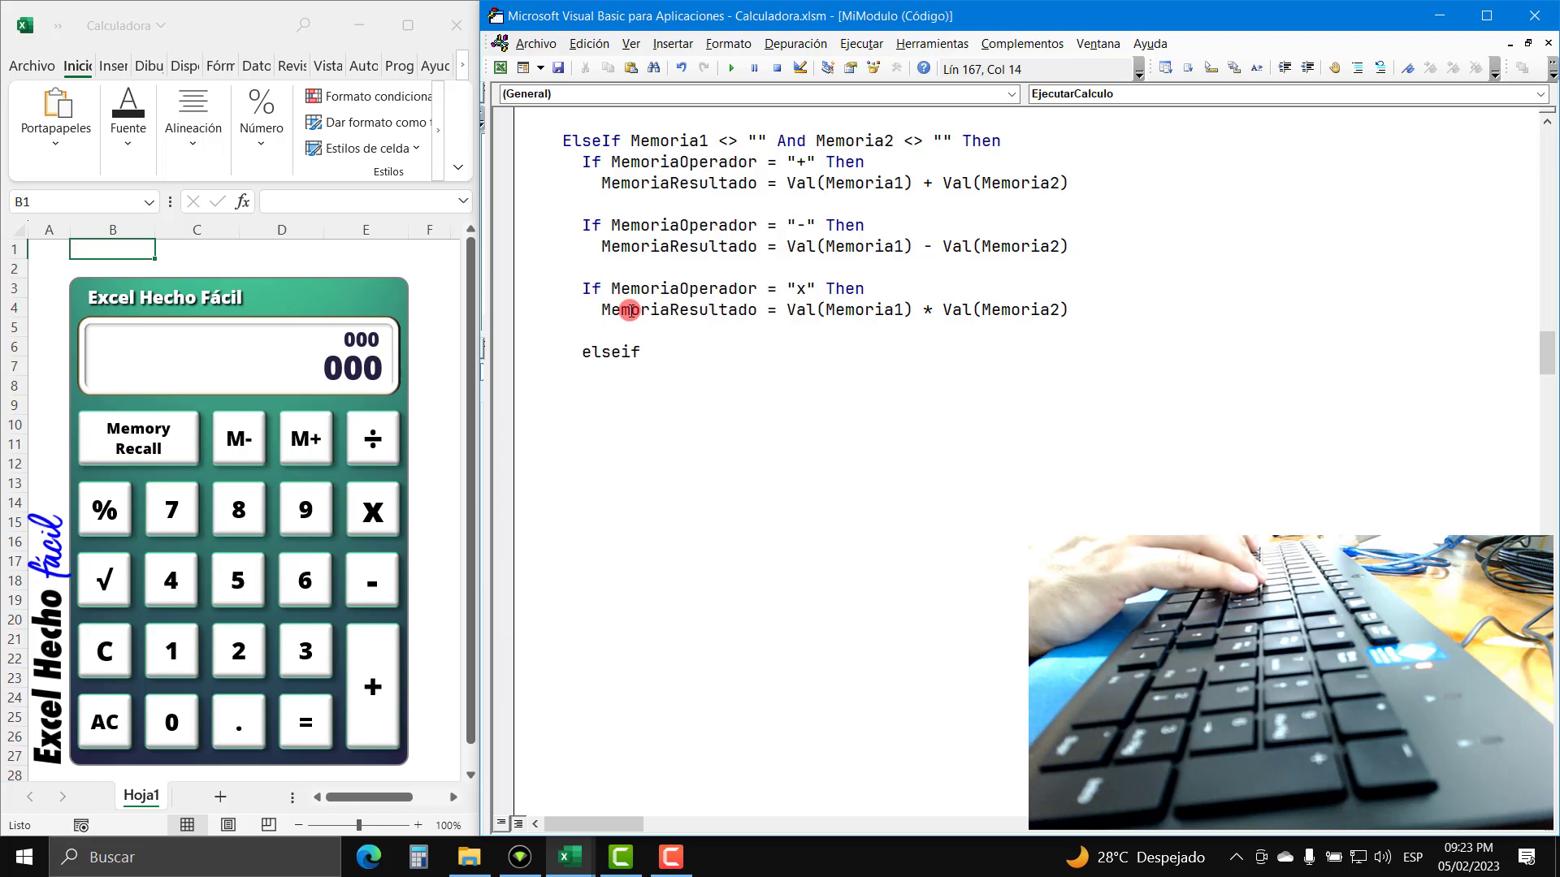
{"action": "type", "text": "memorioa"}
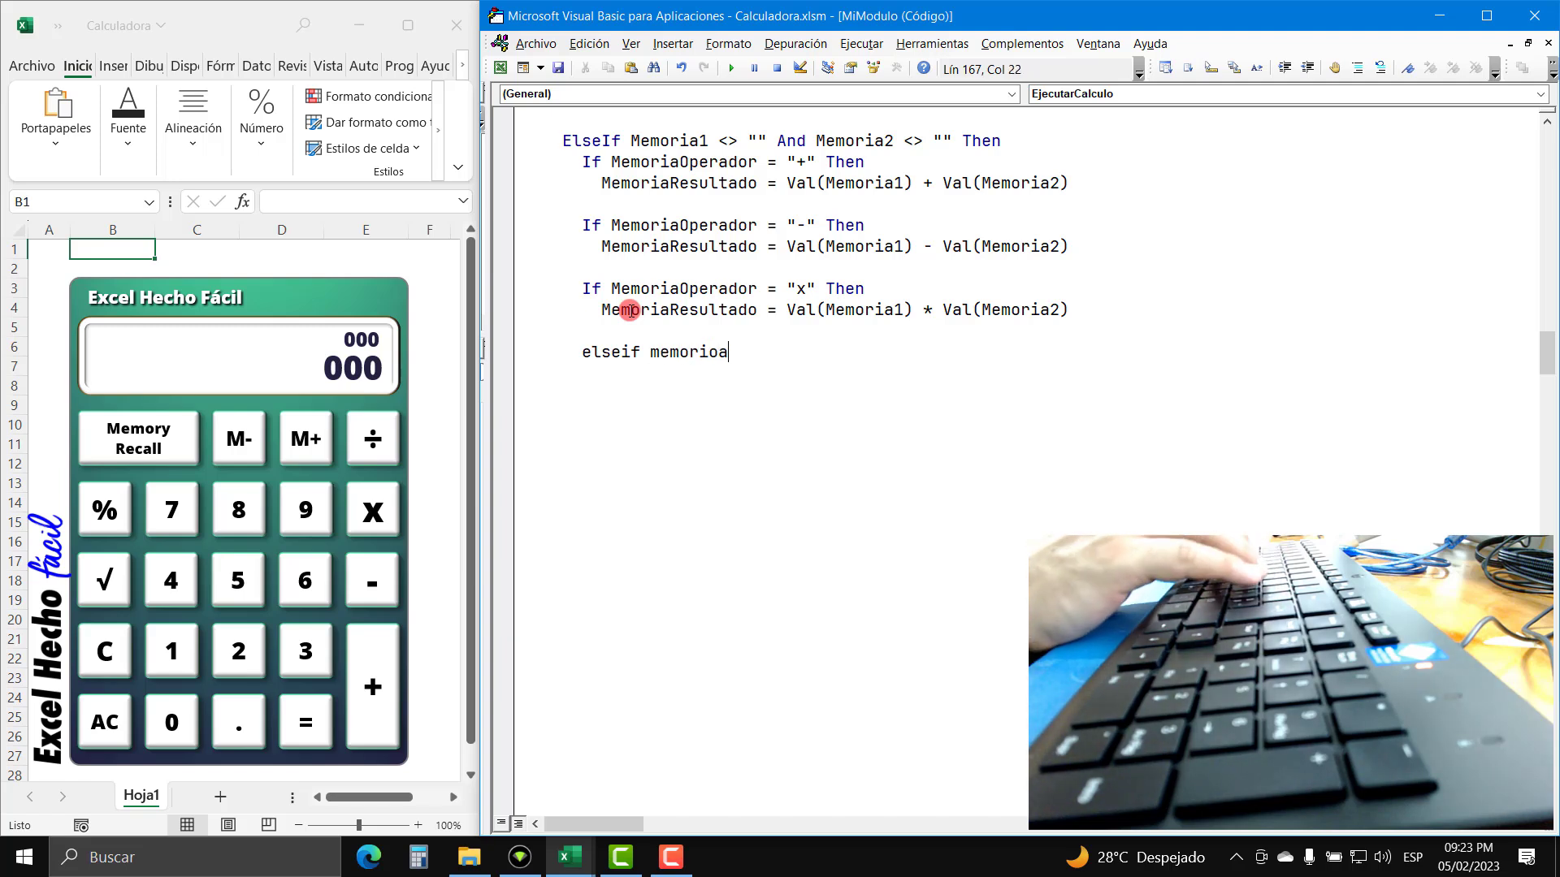
{"action": "key", "text": "BackSpace"}
{"action": "key", "text": "BackSpace"}
{"action": "type", "text": "aoperad"}
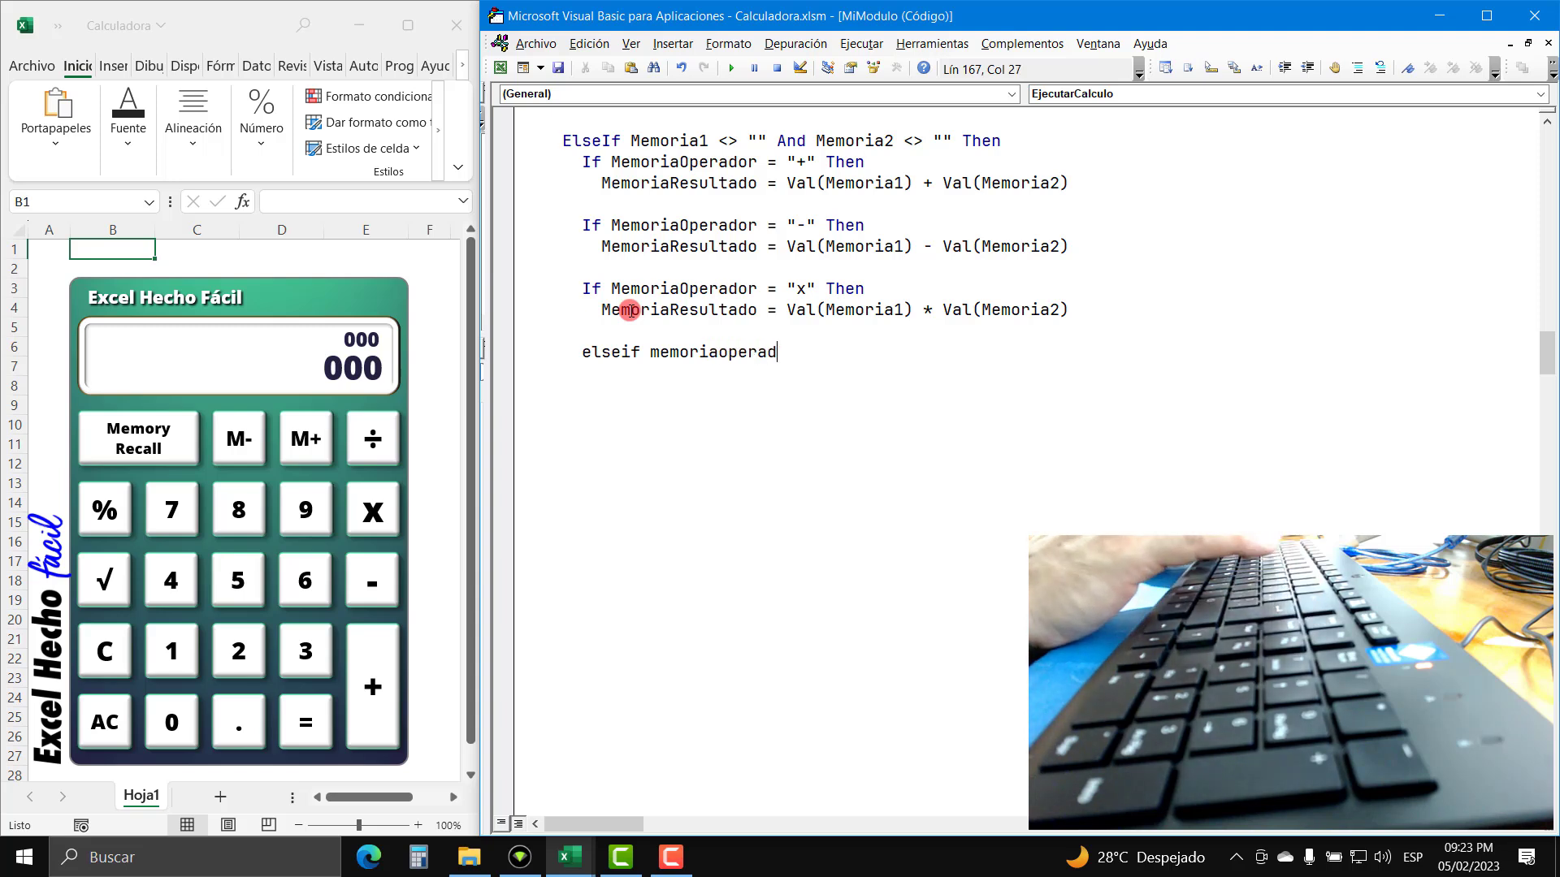
{"action": "type", "text": "or"}
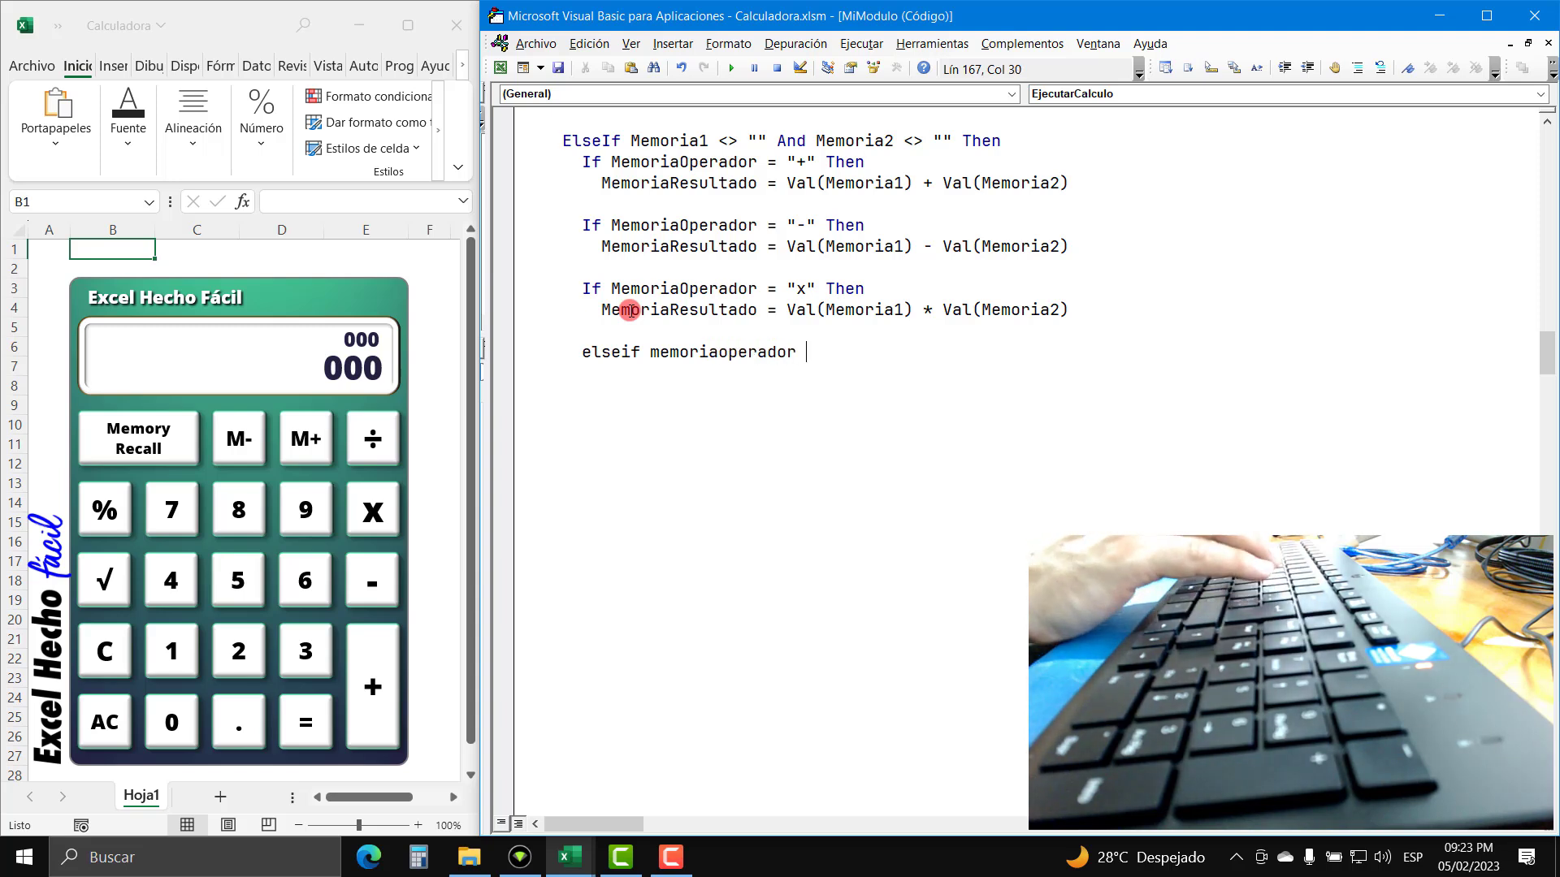
{"action": "type", "text": " = \"\""}
{"action": "key", "text": "Left"}
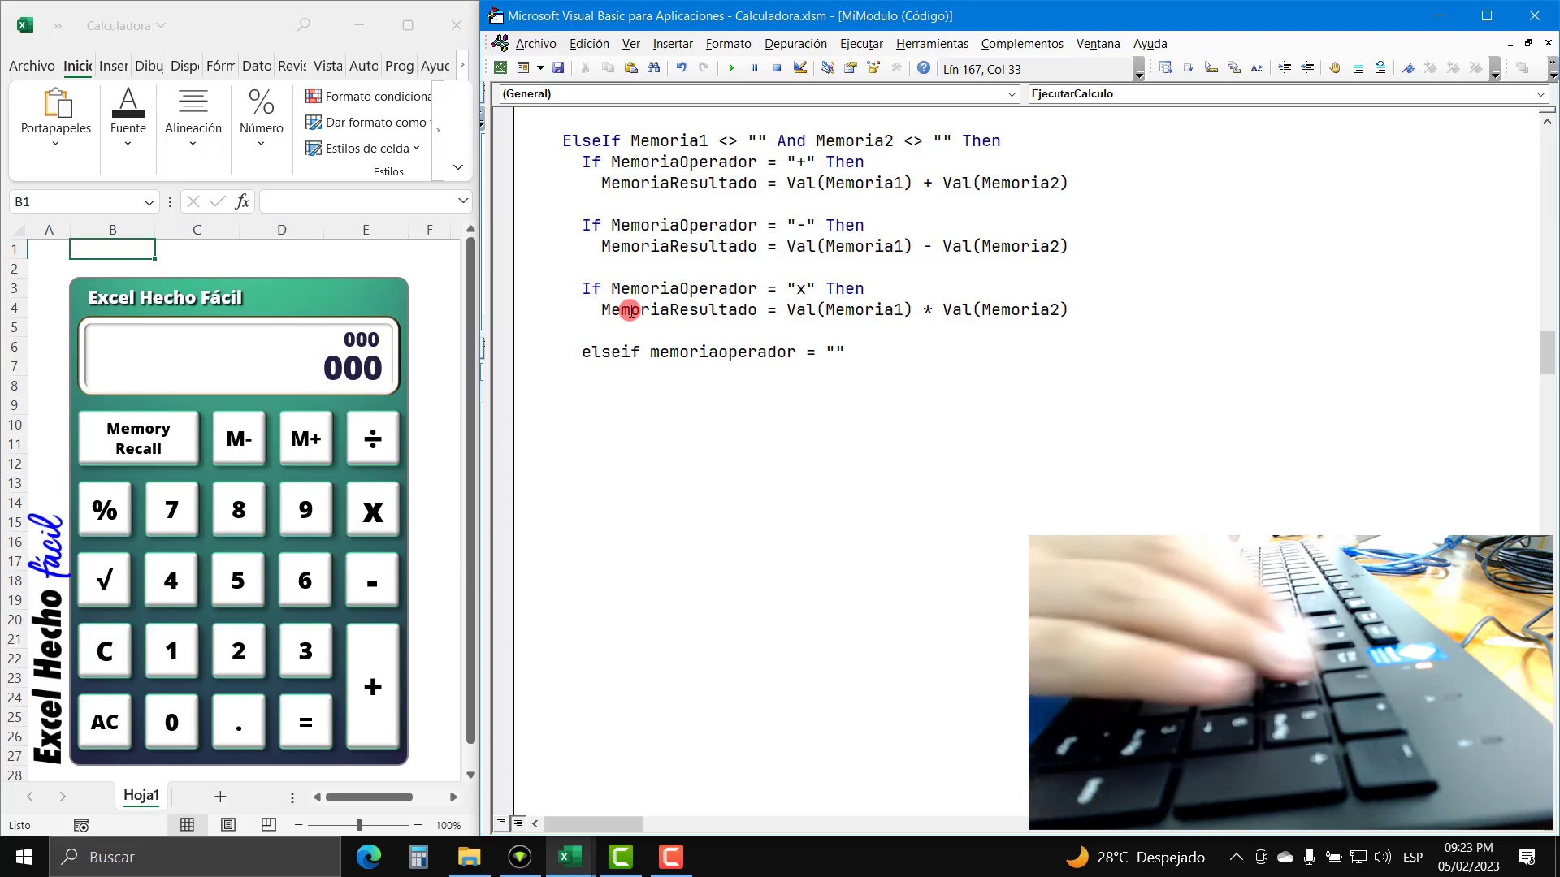
{"action": "type", "text": "/"}
{"action": "key", "text": "End"}
Finish the "/" ElseIf and add a zero-divisor check setting MemoriaResultado to "Error Div Cero"
{"action": "type", "text": "th"}
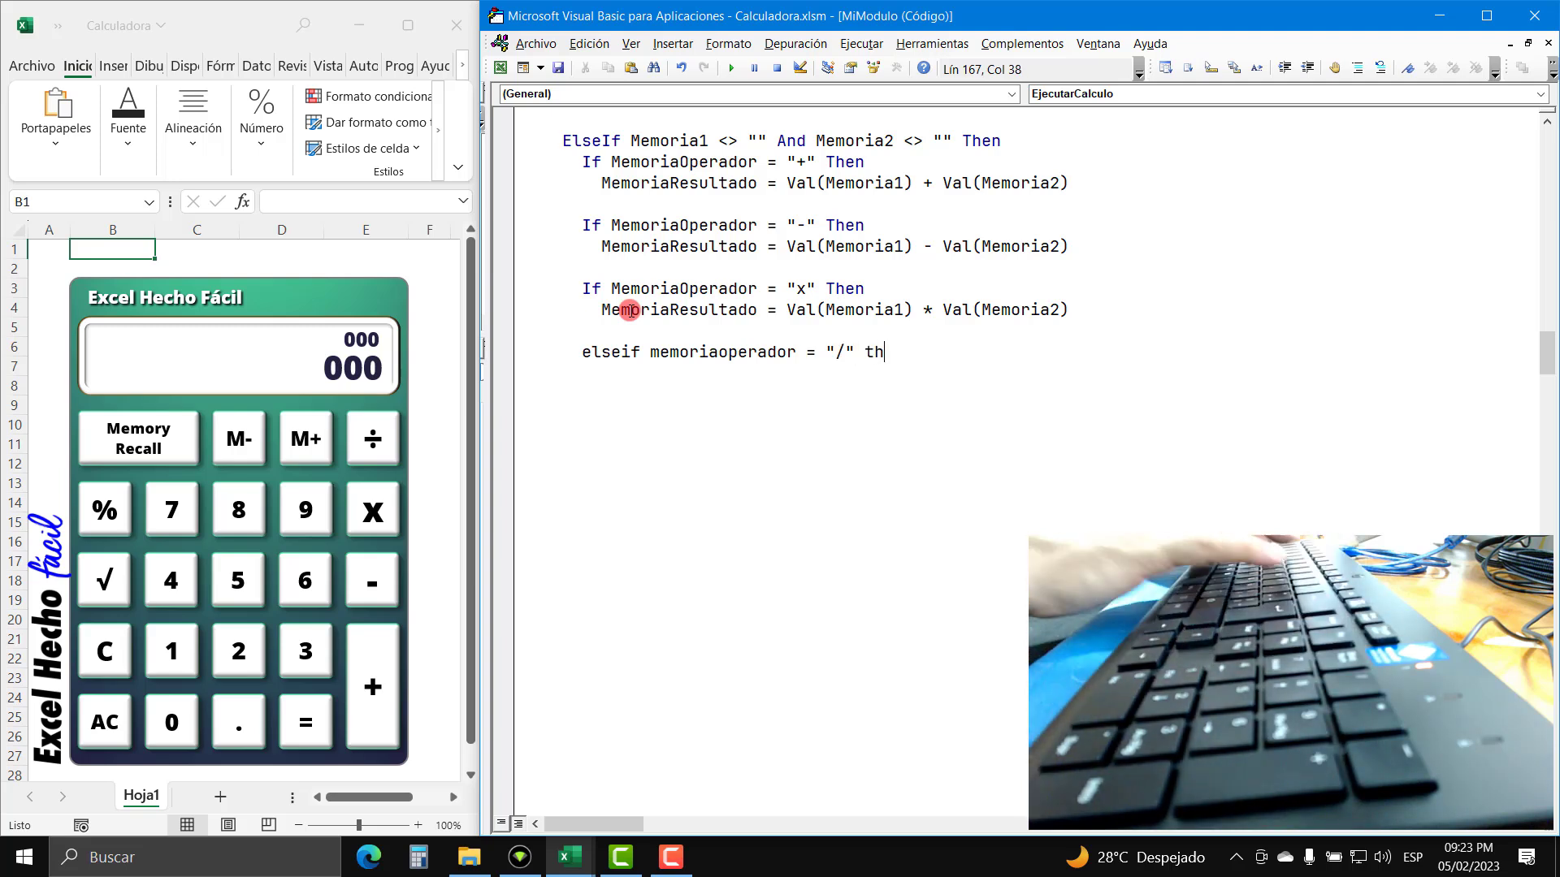
{"action": "type", "text": "en"}
{"action": "key", "text": "Return"}
{"action": "type", "text": "if val"}
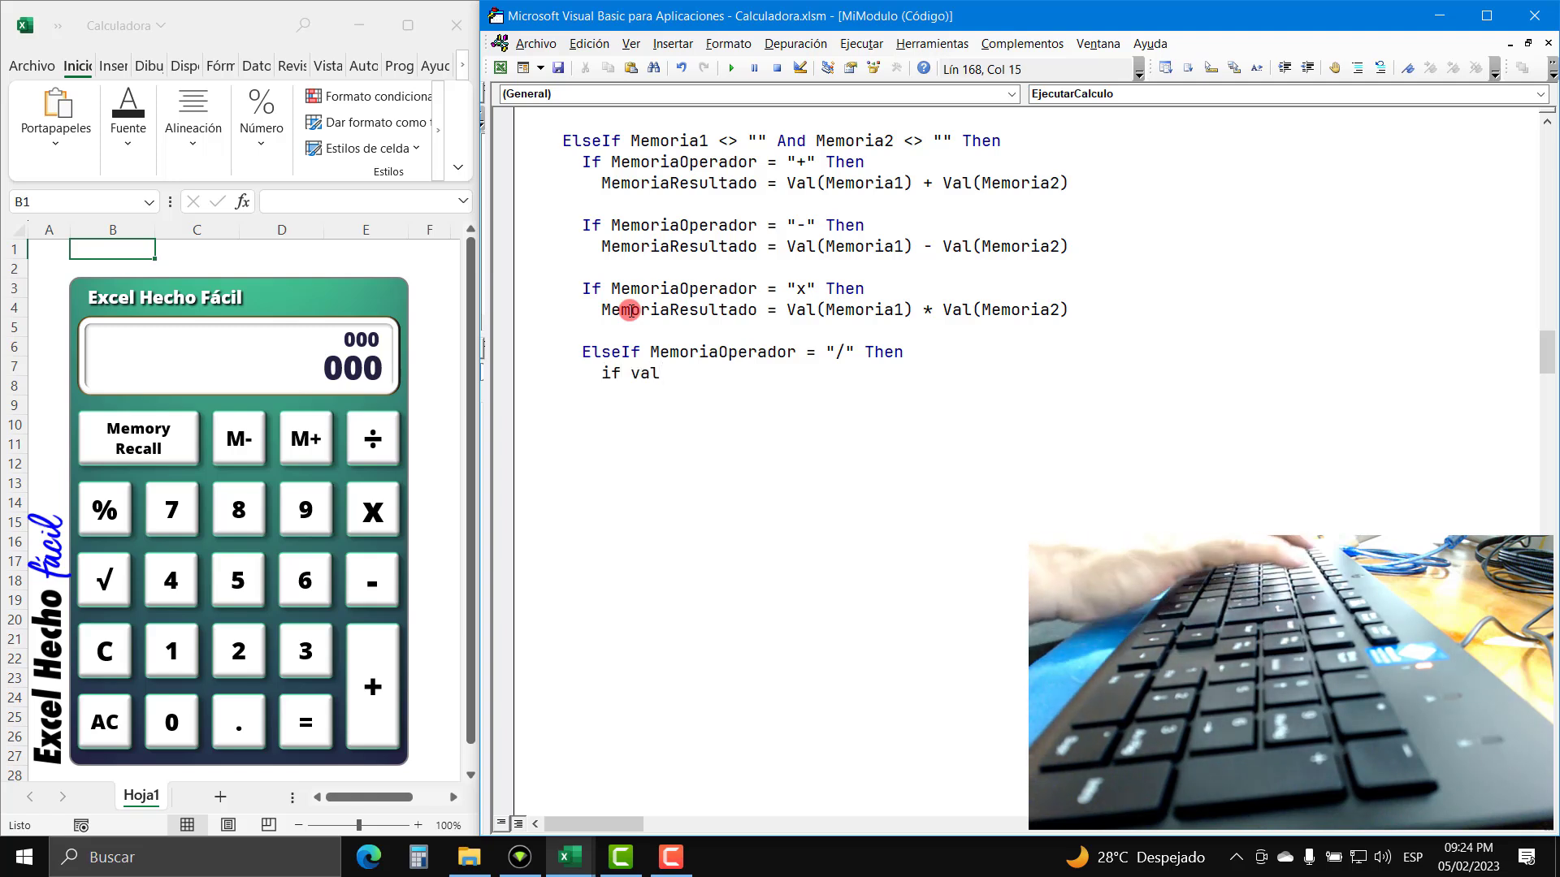
{"action": "type", "text": "("}
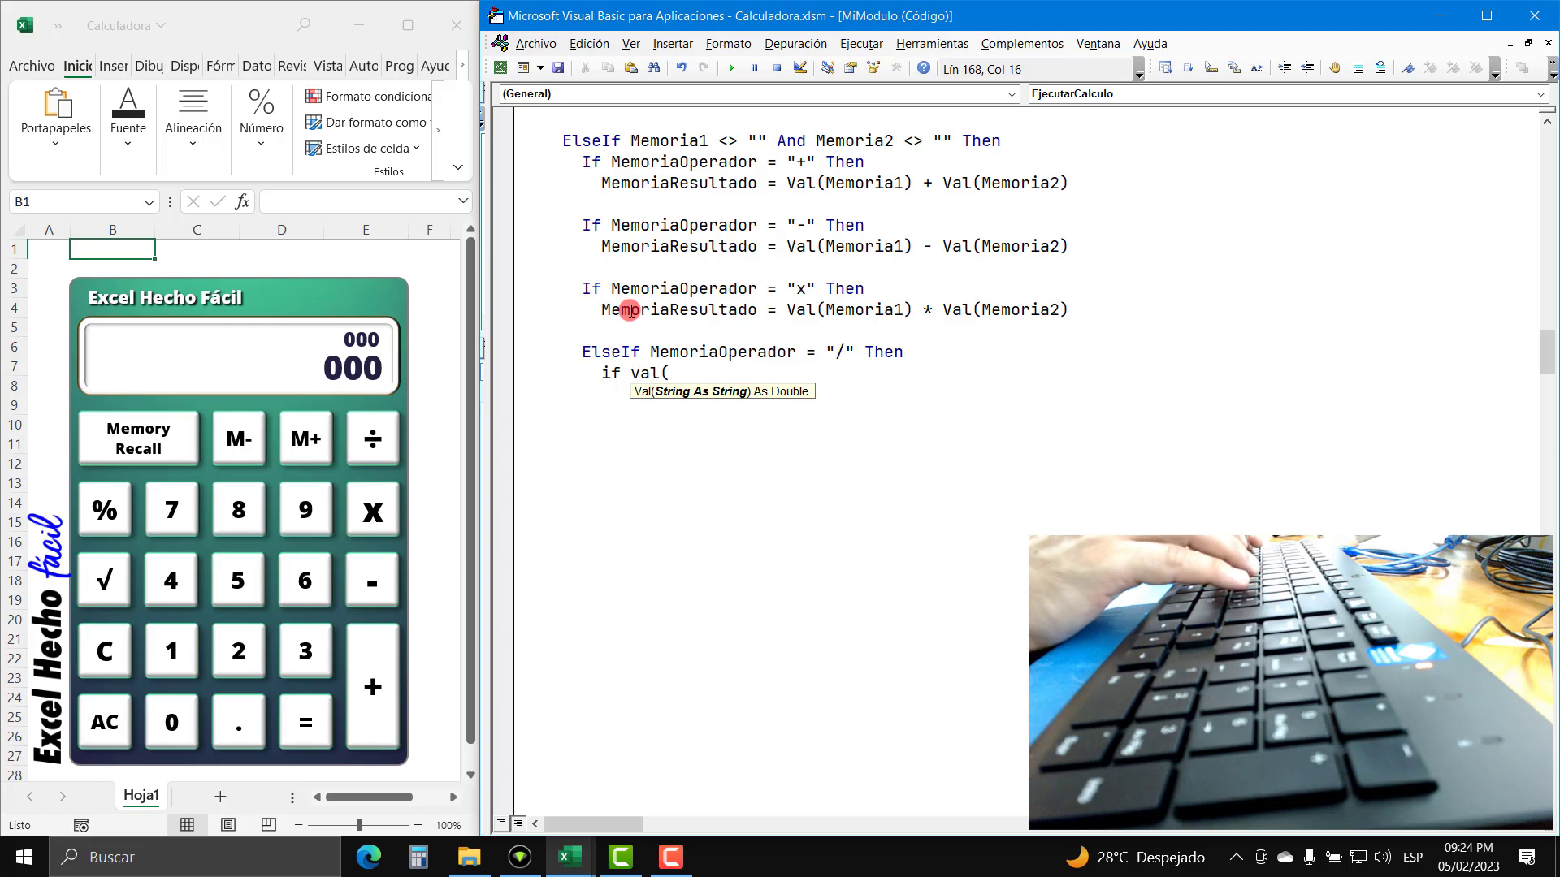
{"action": "type", "text": "moria2"}
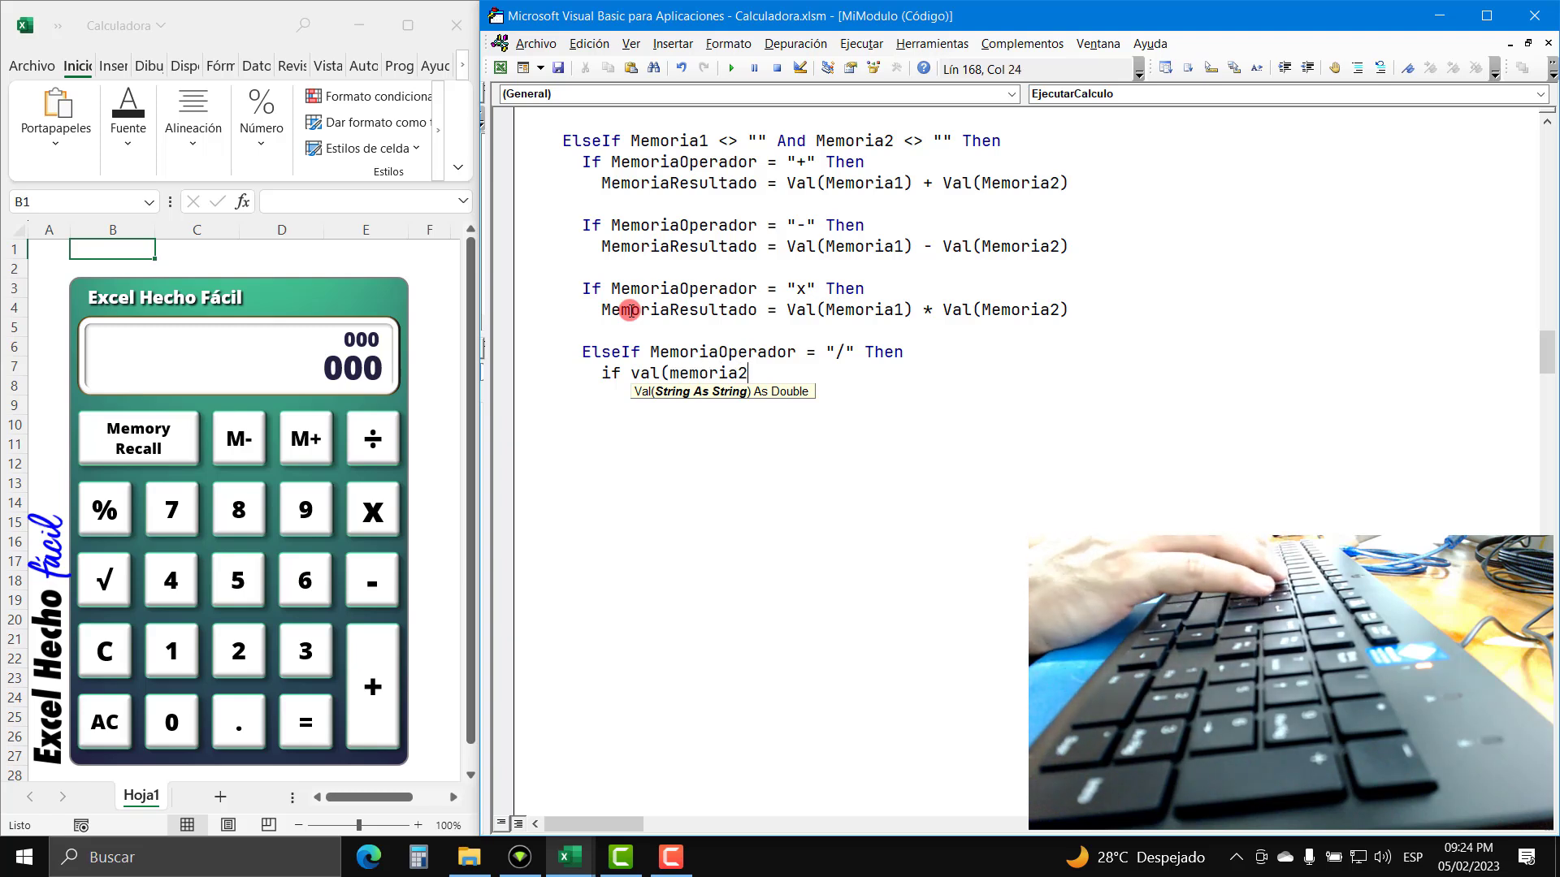
{"action": "type", "text": ")"}
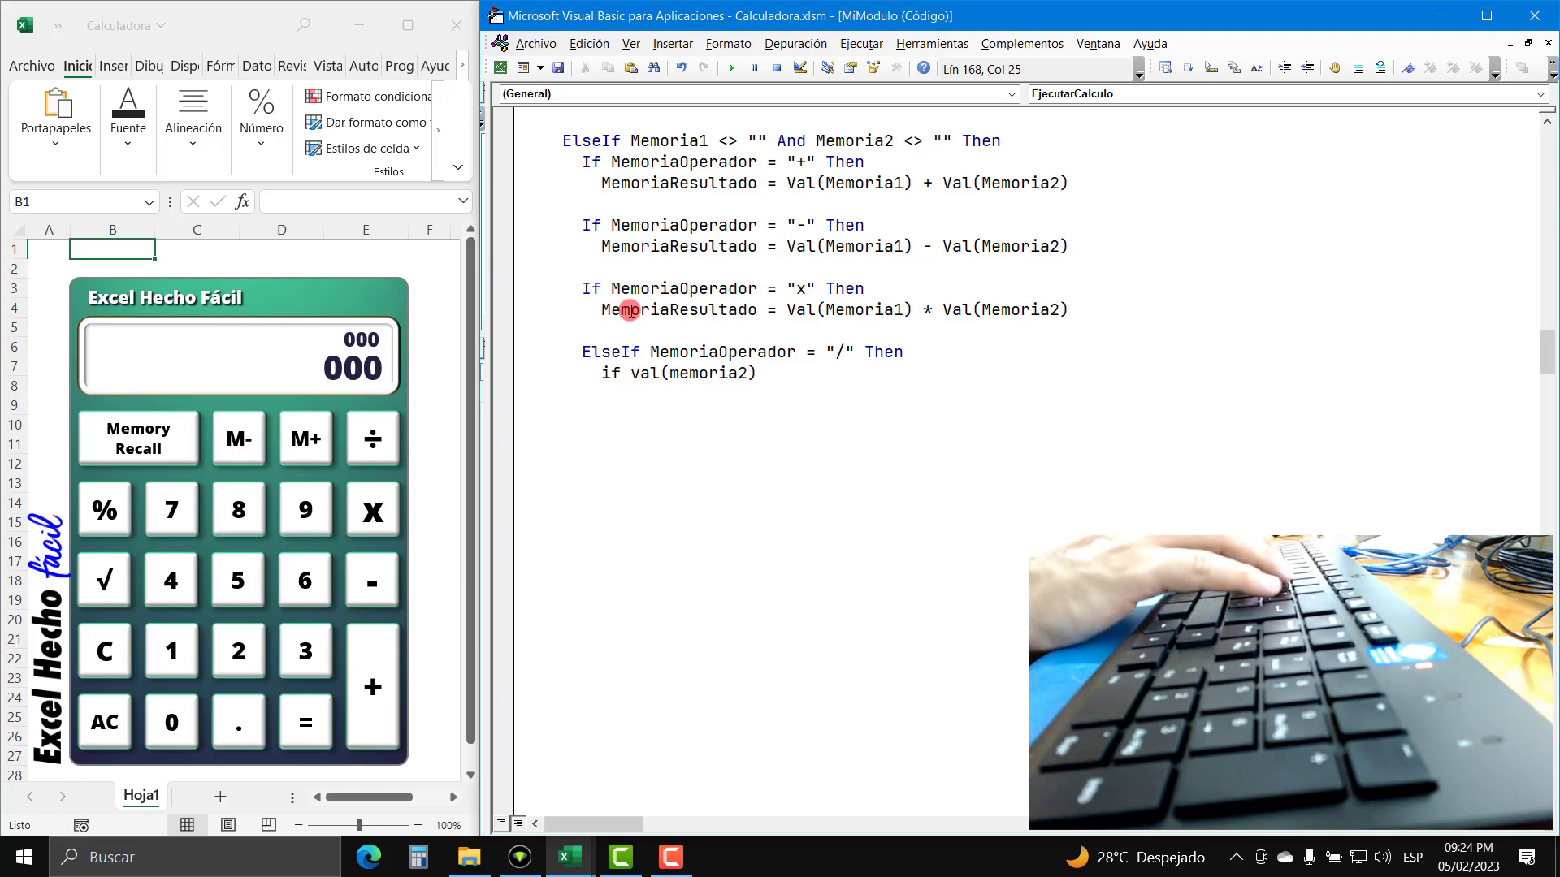
{"action": "type", "text": "=0 "}
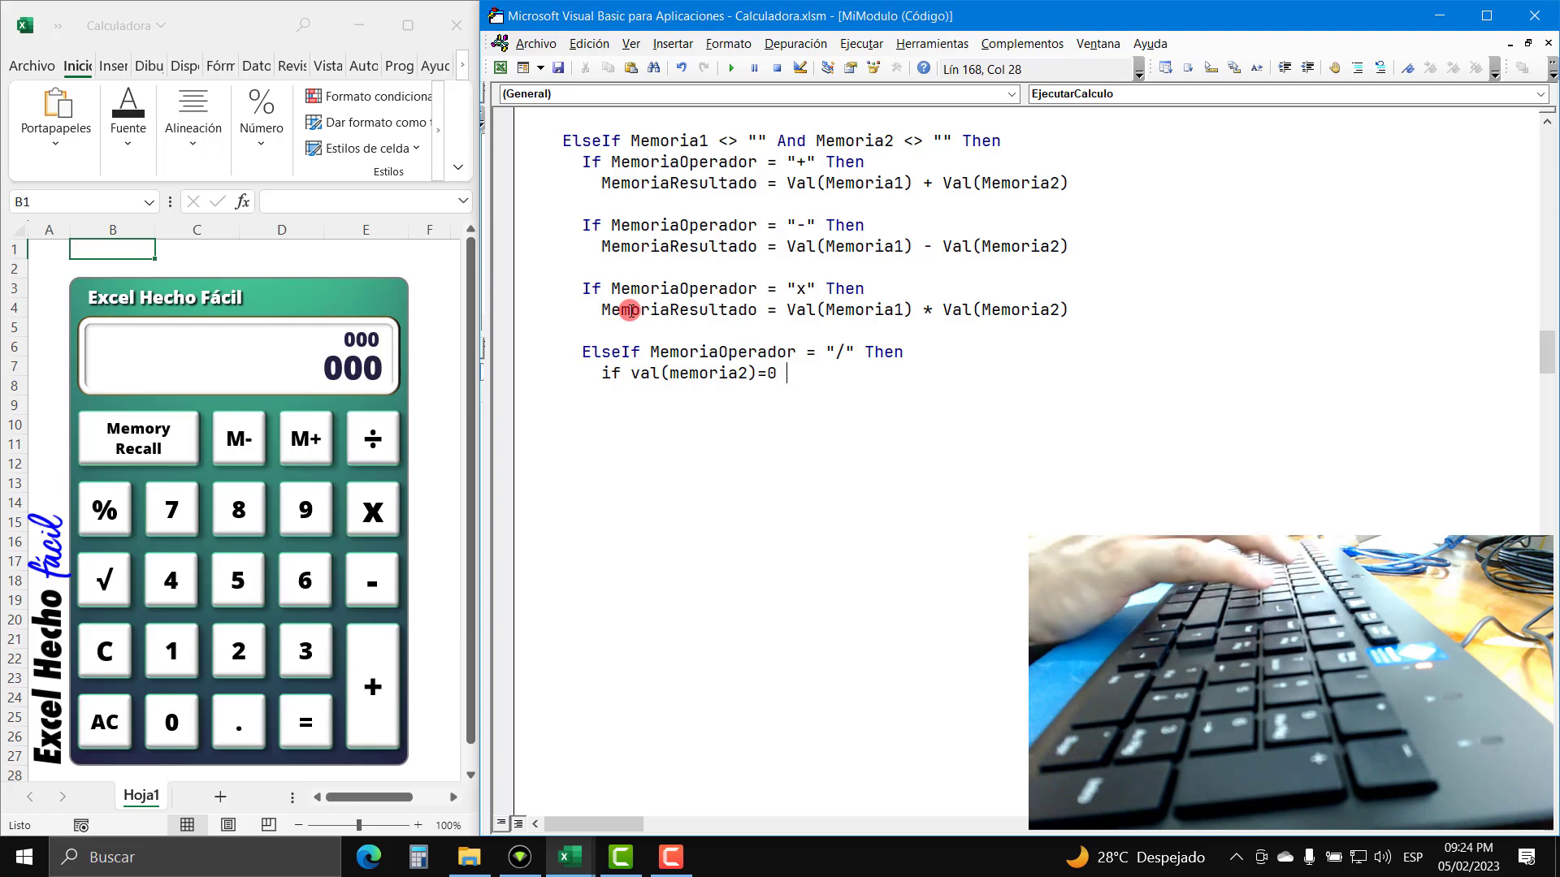
{"action": "type", "text": "then"}
{"action": "key", "text": "Return"}
{"action": "type", "text": "memoriaresu"}
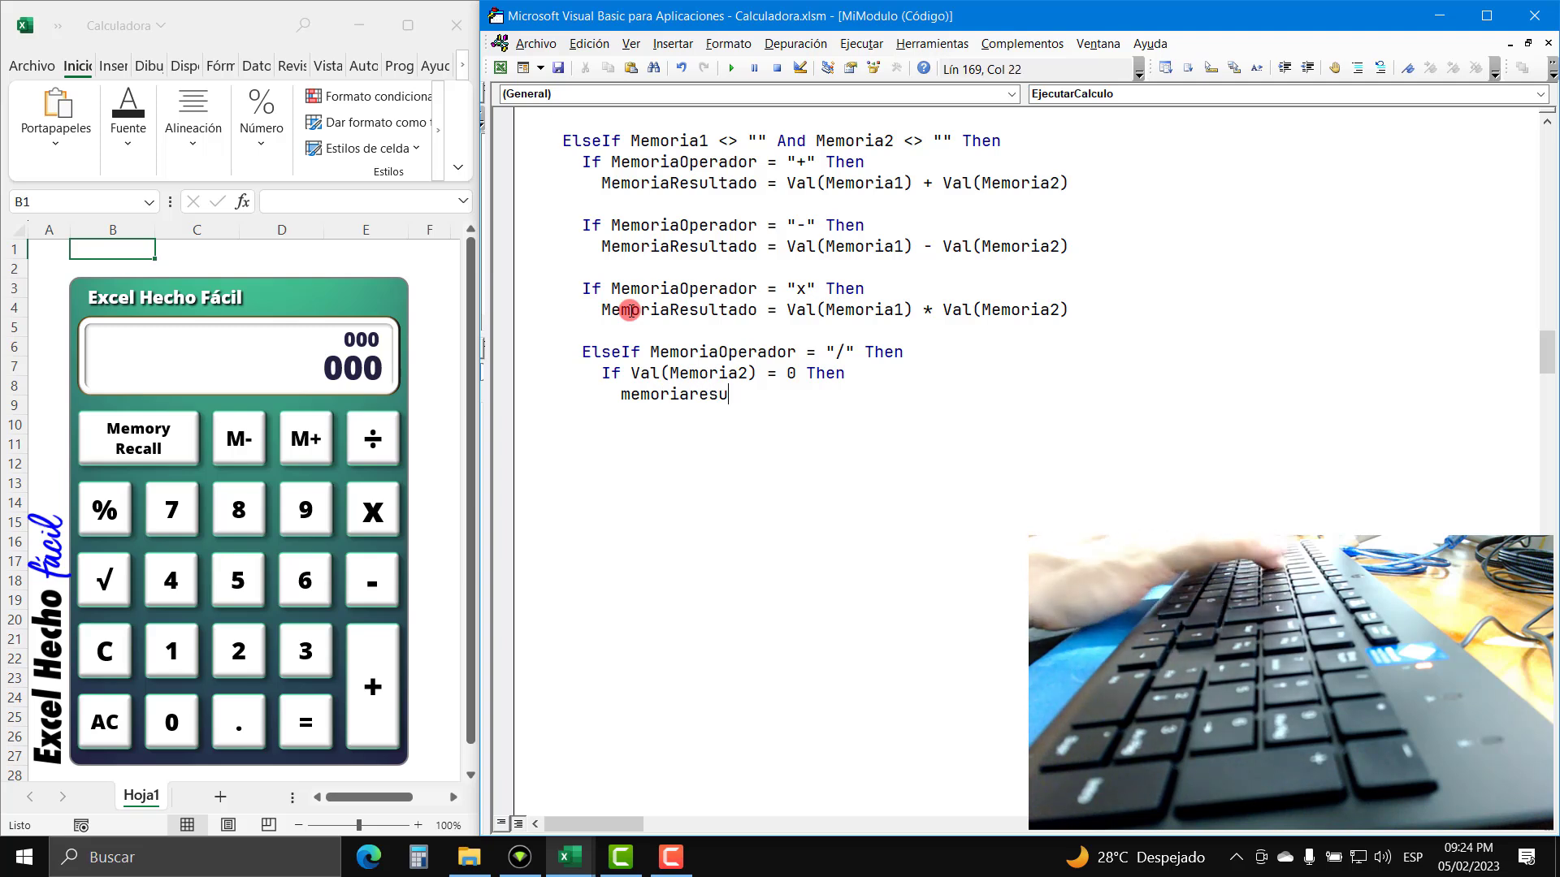
{"action": "type", "text": "ltado "}
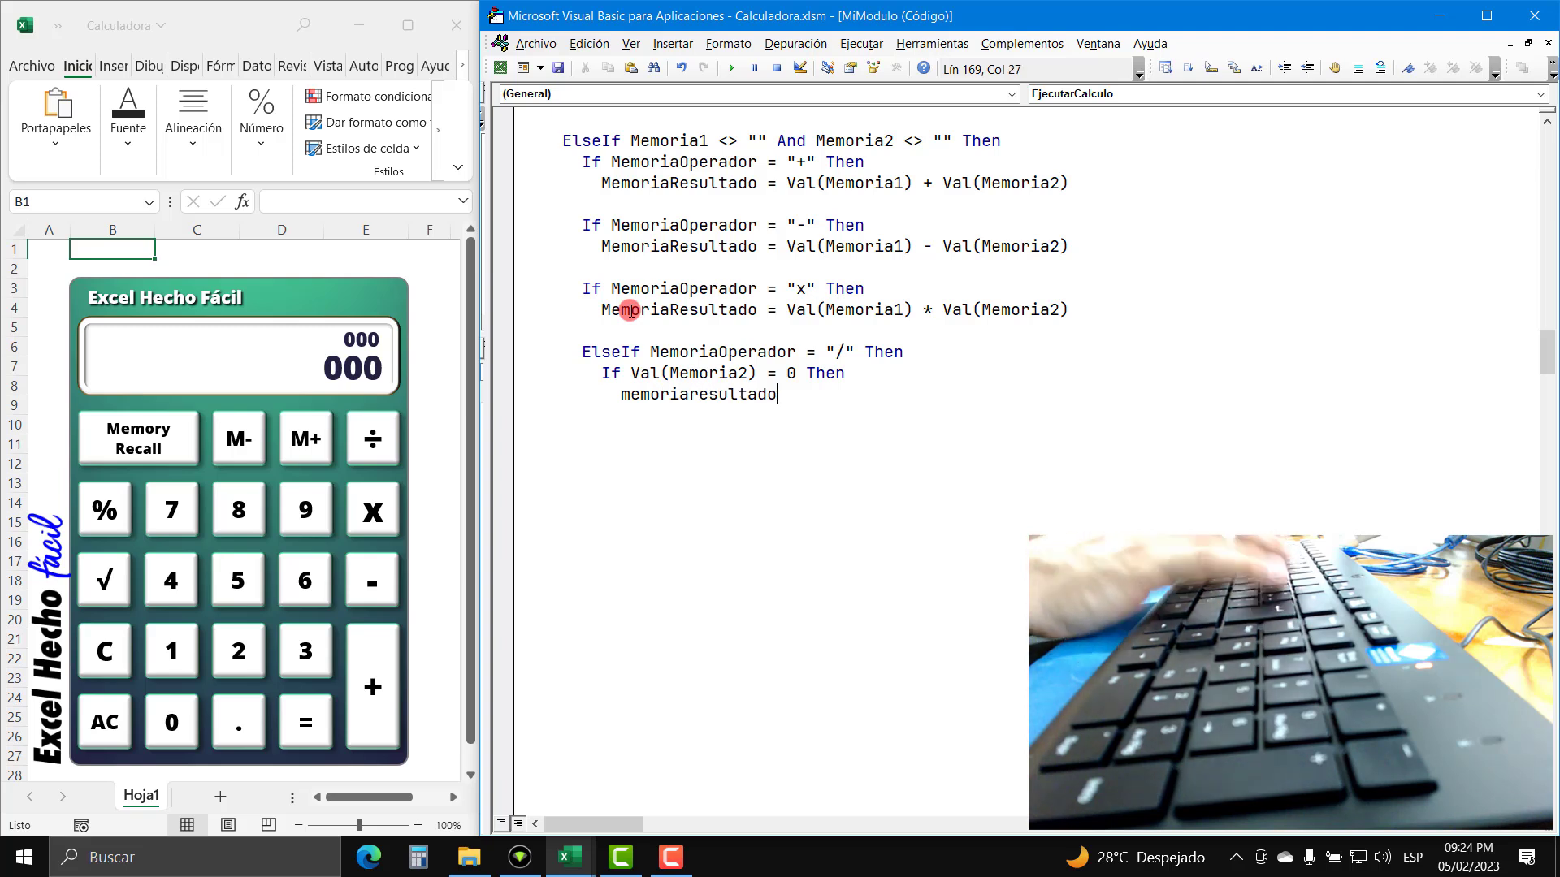
{"action": "type", "text": "= \"\""}
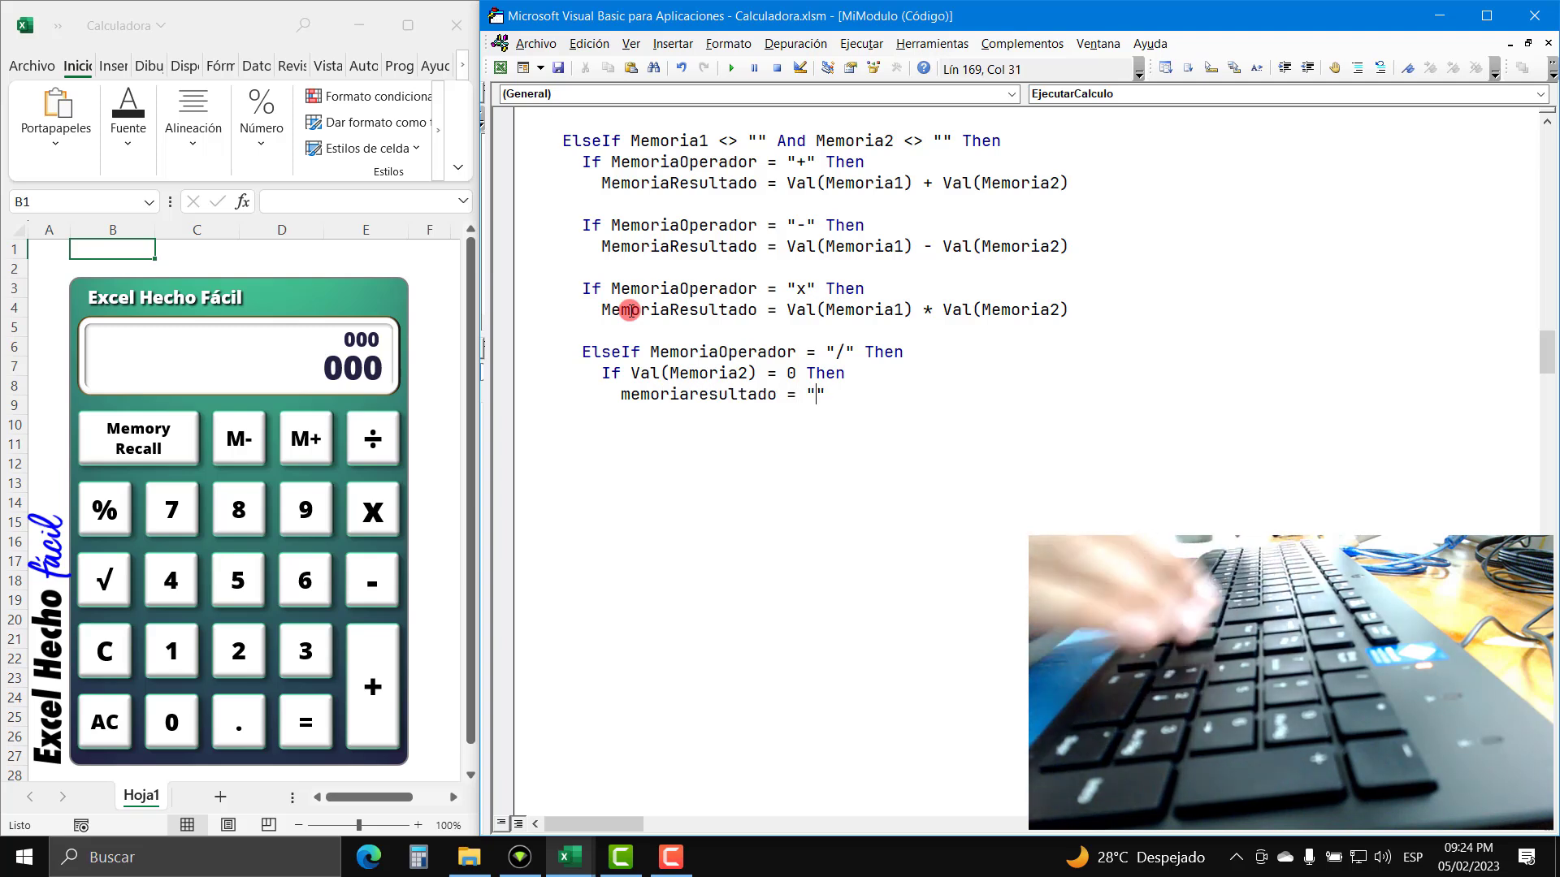
{"action": "key", "text": "Left"}
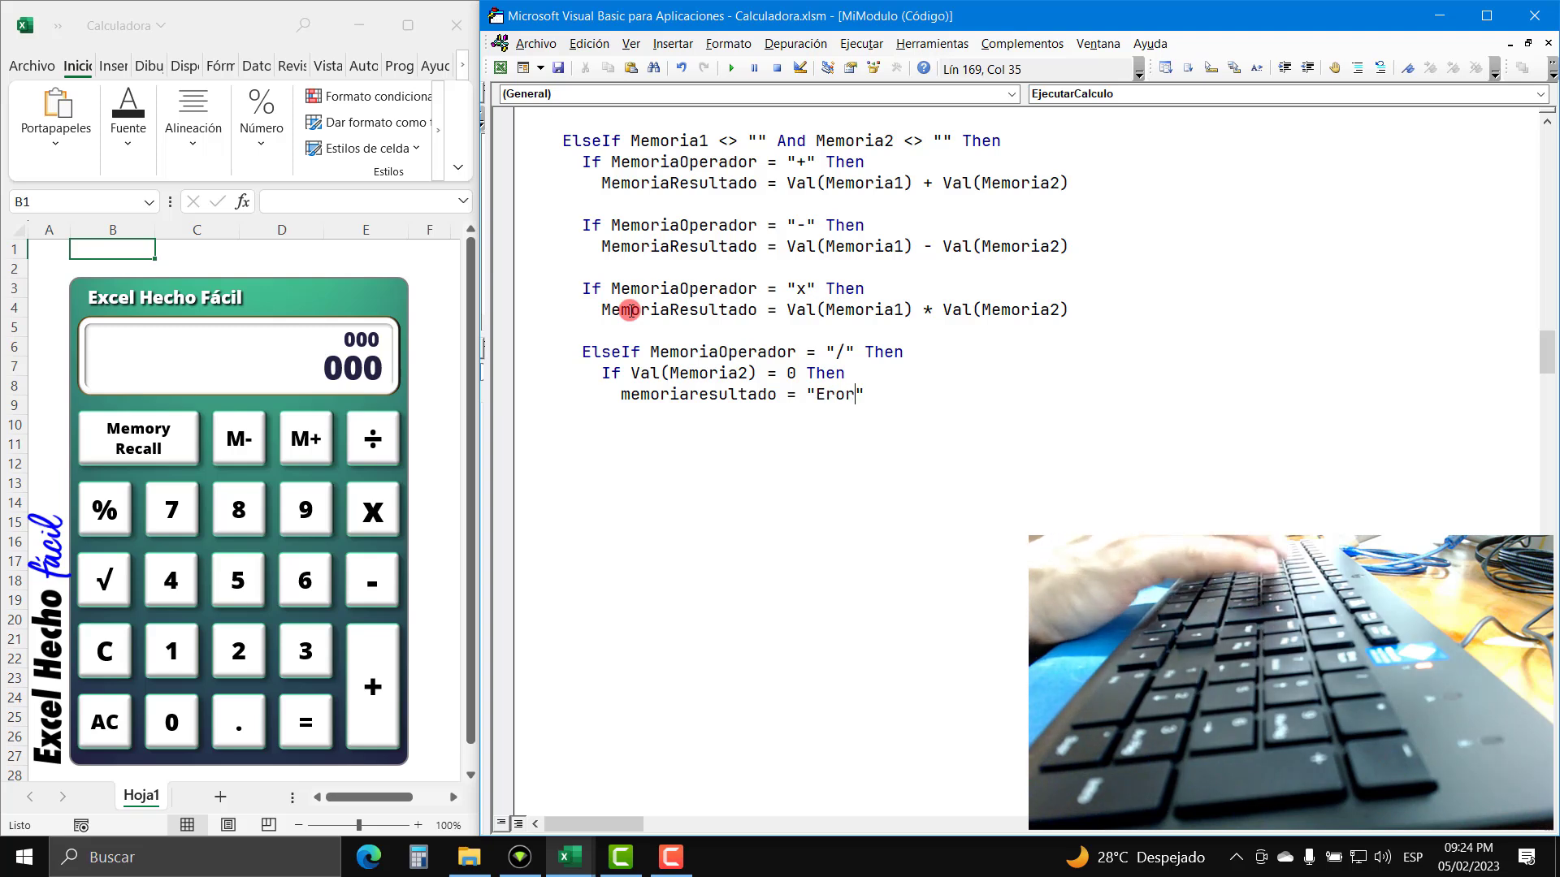
{"action": "key", "text": "BackSpace"}
{"action": "key", "text": "BackSpace"}
{"action": "type", "text": "ror Div Cero"}
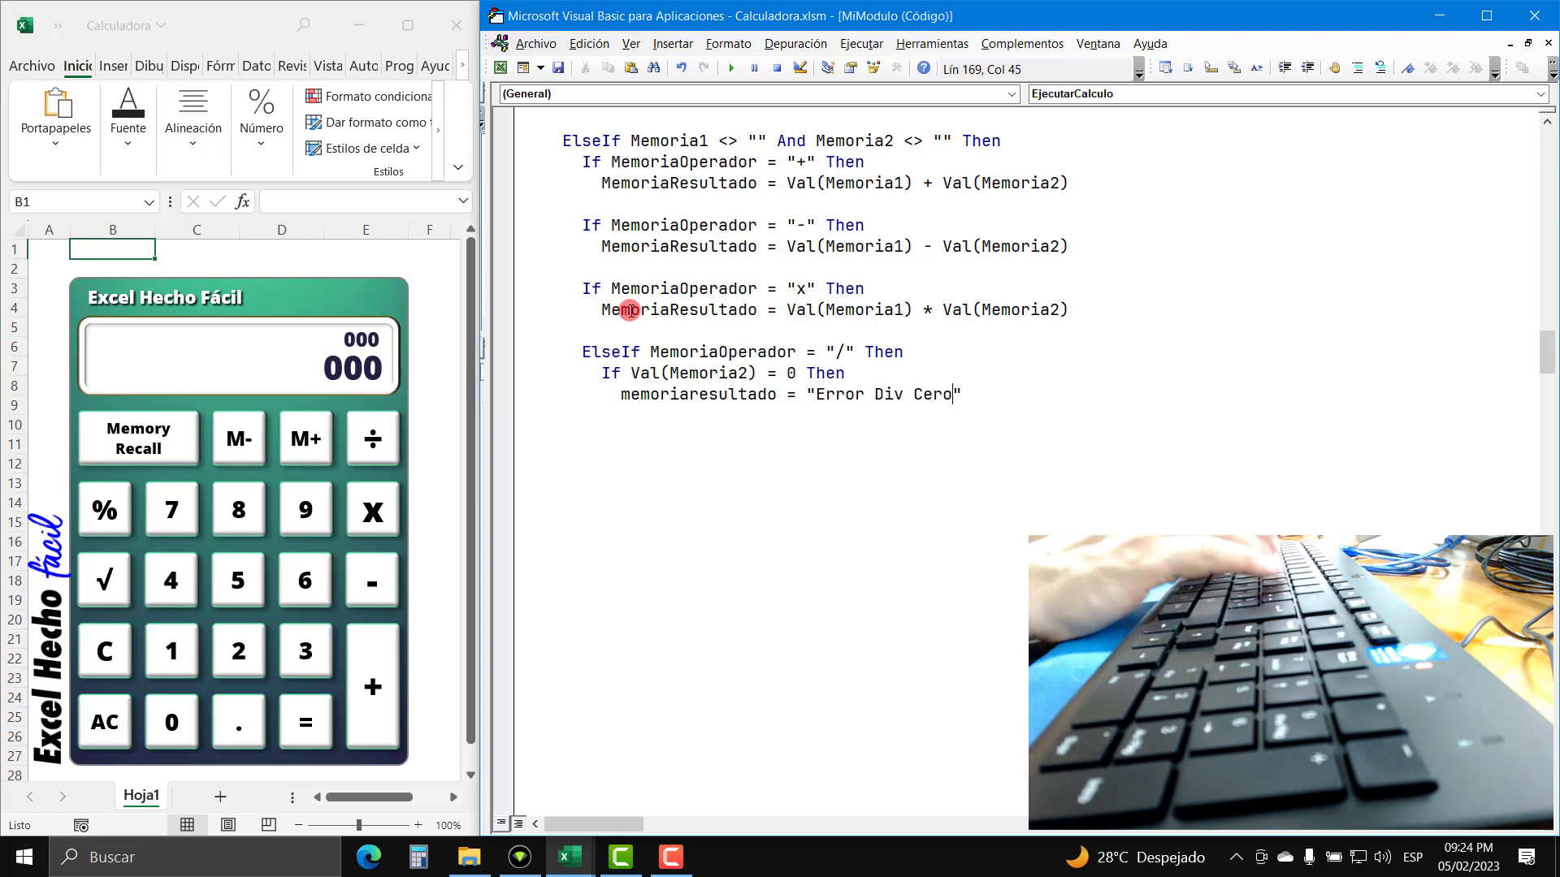
{"action": "key", "text": "Return"}
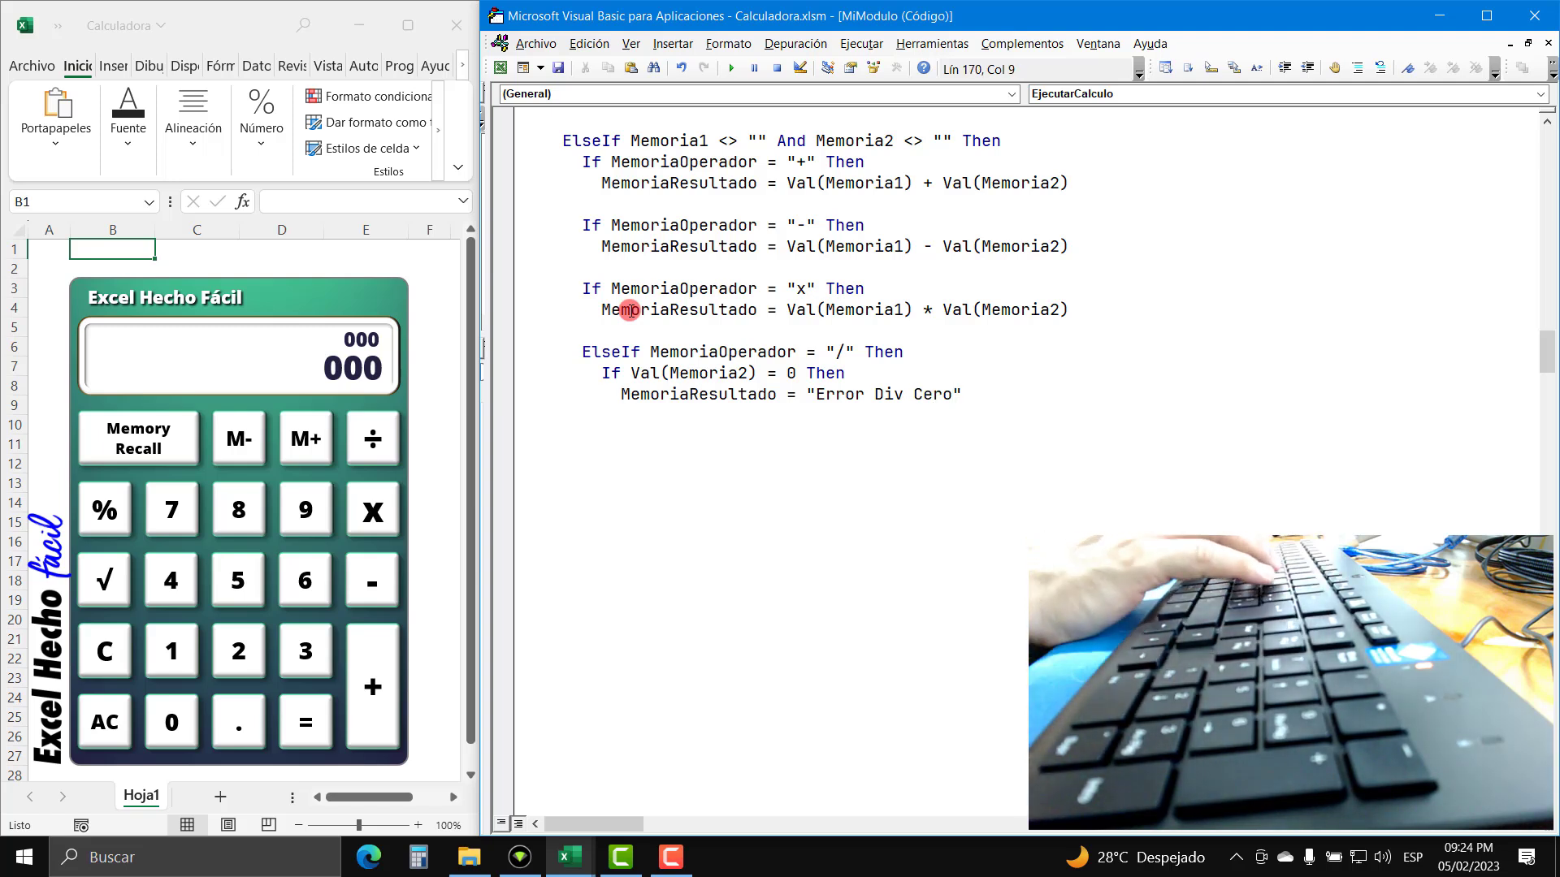
{"action": "key", "text": "Return"}
Add an Else computing MemoriaResultado = Val(Memoria1) / Val(Memoria2), closed with End If
{"action": "type", "text": "else"}
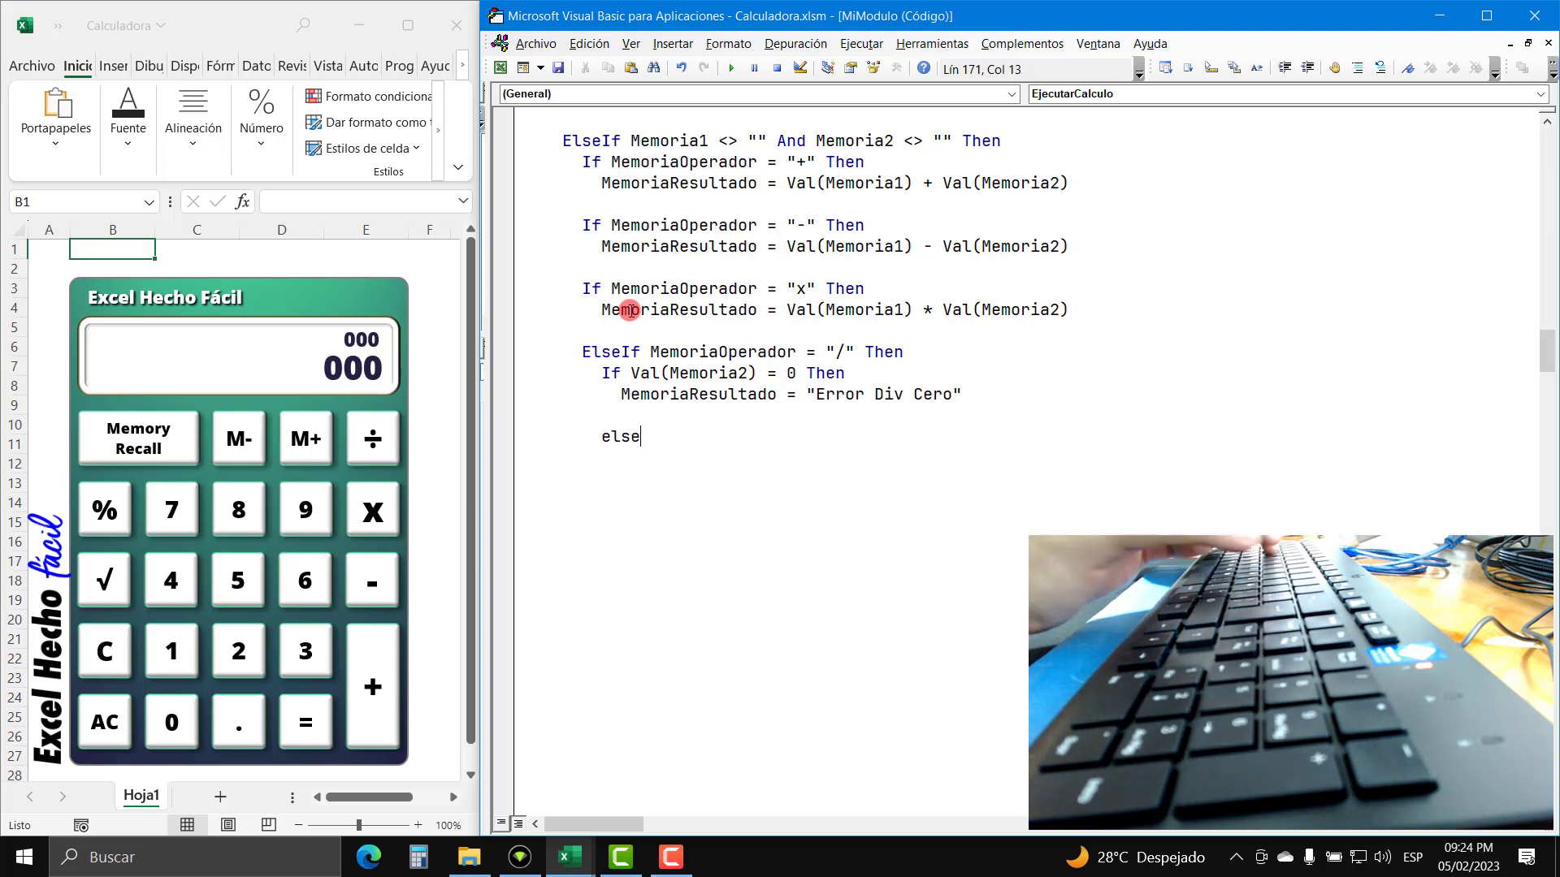
{"action": "key", "text": "Return"}
{"action": "key", "text": "Tab"}
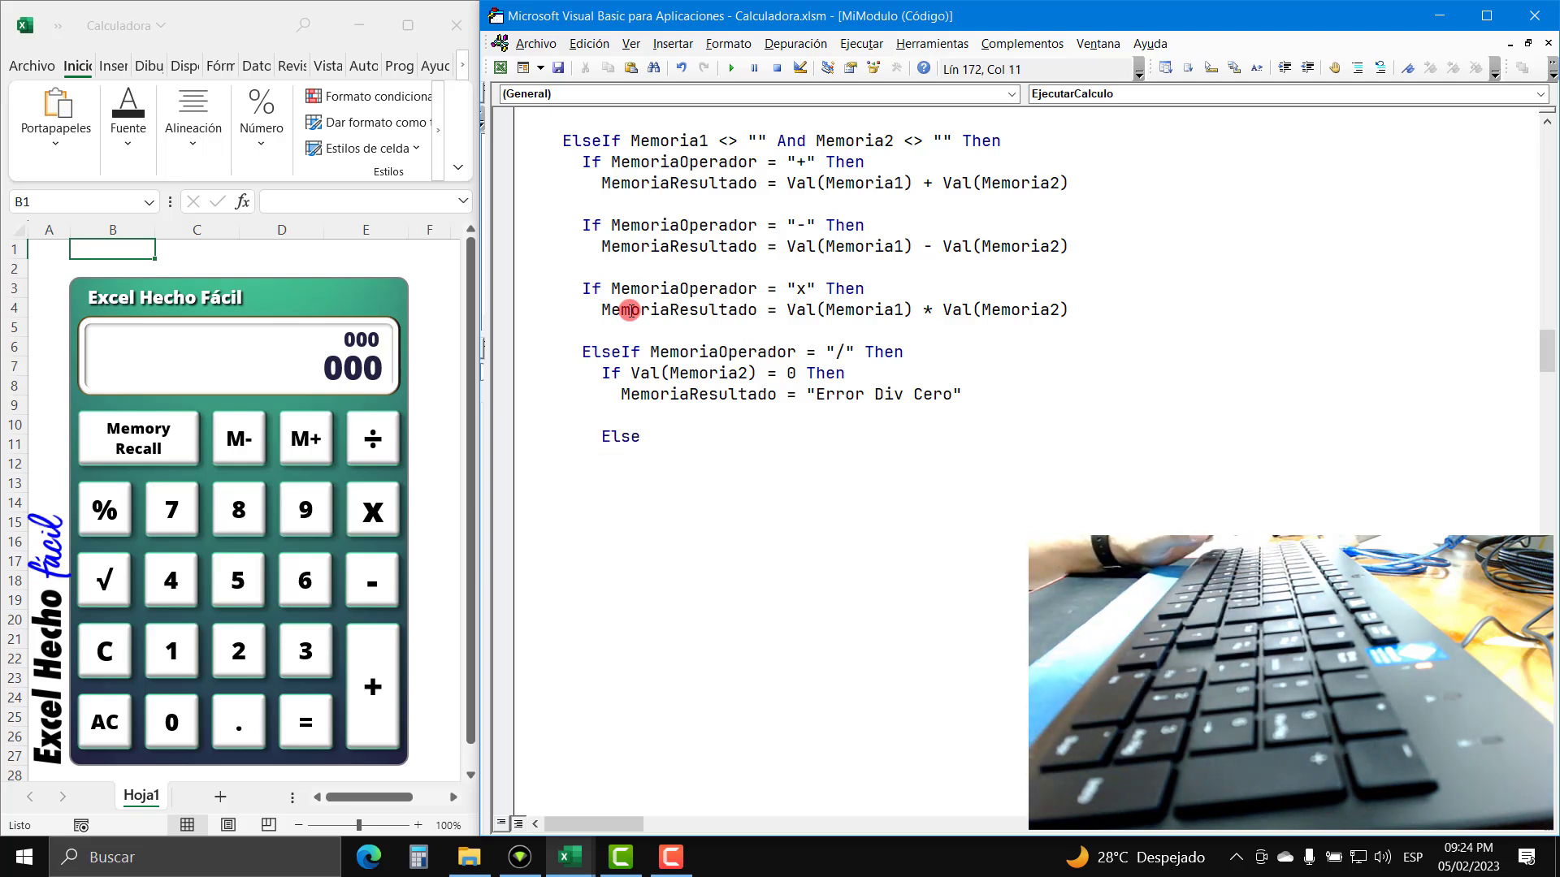
{"action": "type", "text": "me"}
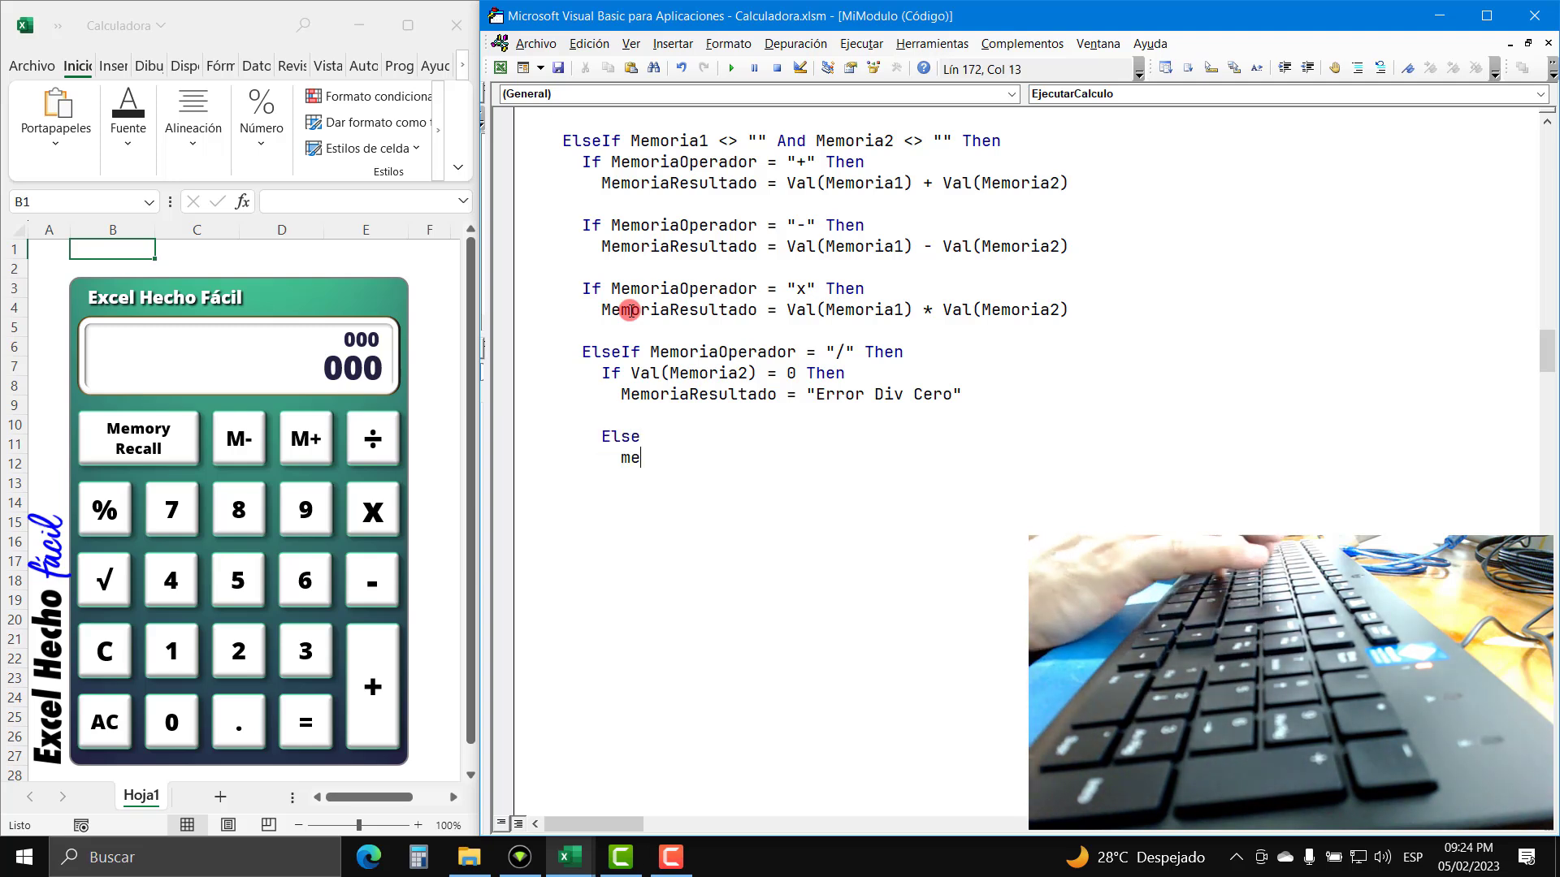
{"action": "key", "text": "BackSpace"}
{"action": "key", "text": "BackSpace"}
{"action": "key", "text": "BackSpace"}
{"action": "type", "text": "moria"}
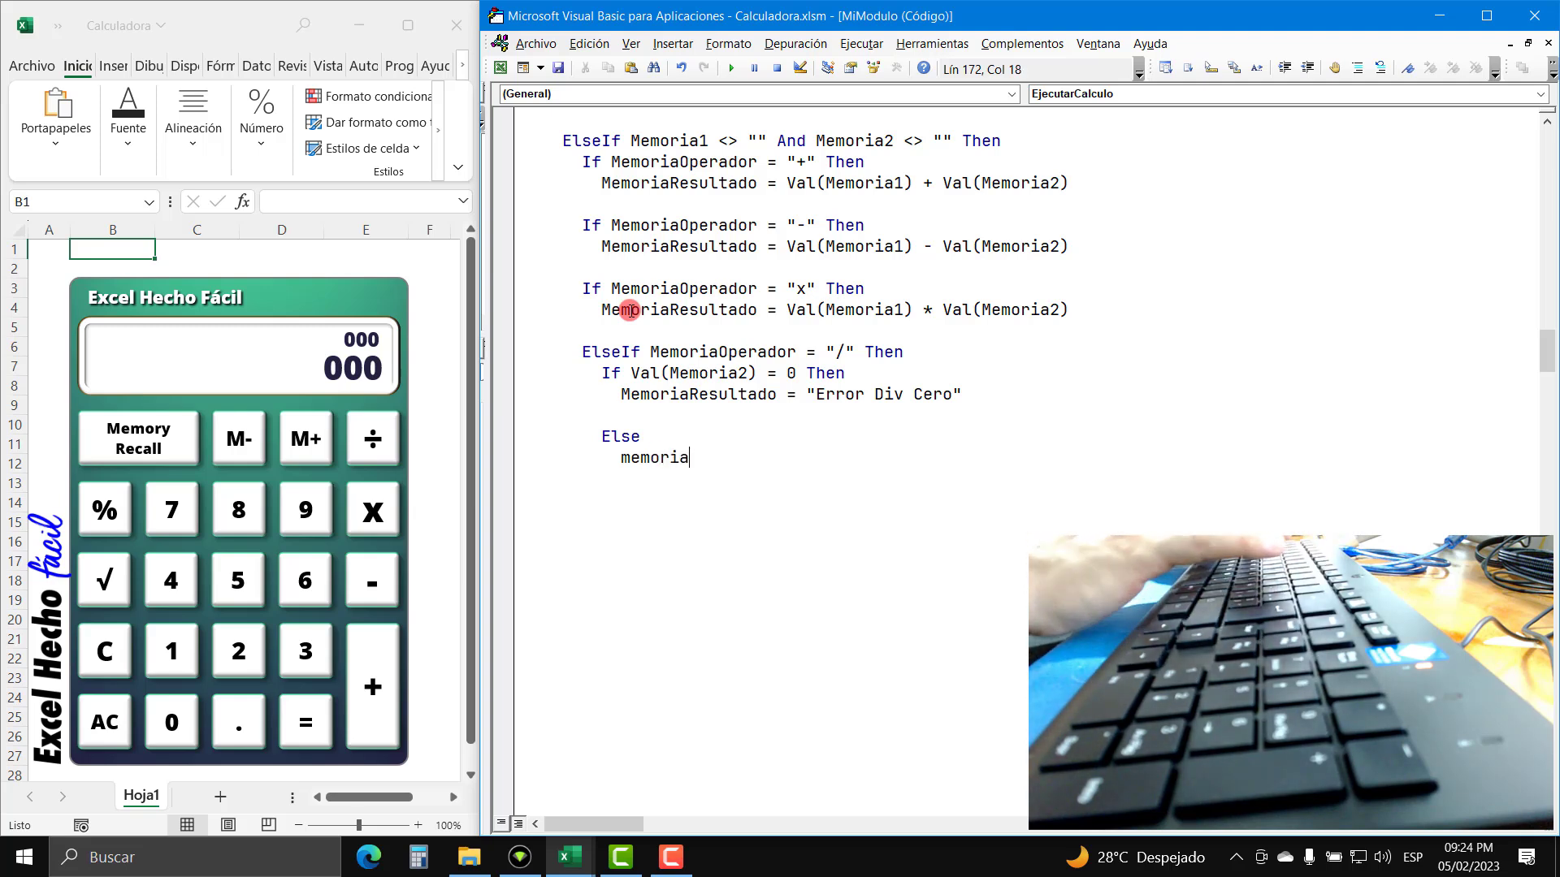
{"action": "type", "text": "ultado = val"}
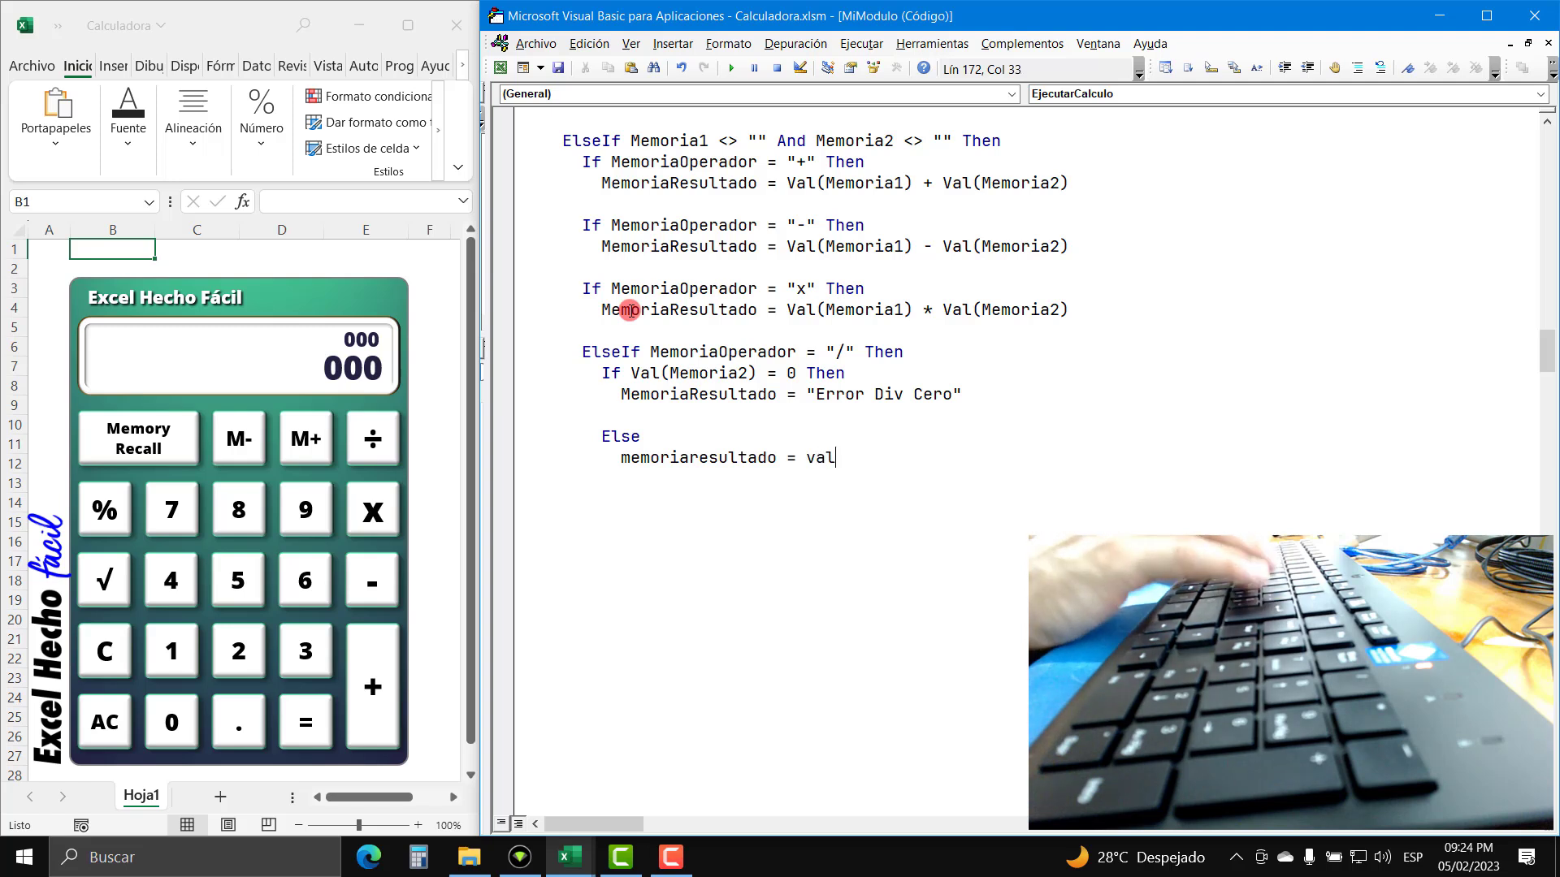
{"action": "type", "text": "(memoria1"}
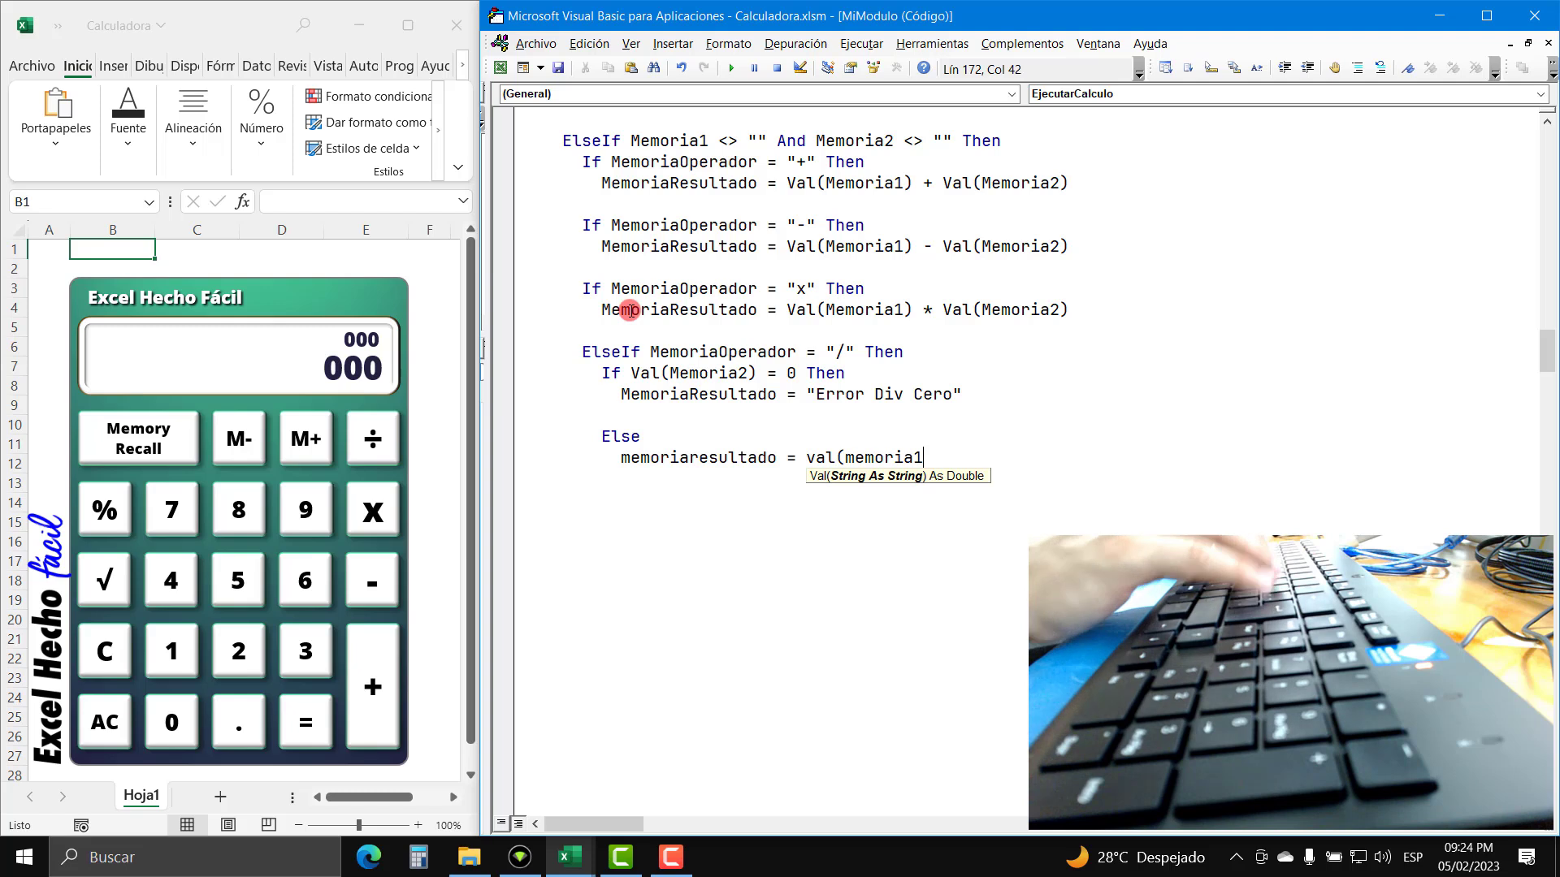
{"action": "key", "text": "BackSpace"}
{"action": "type", "text": "1) / Val"}
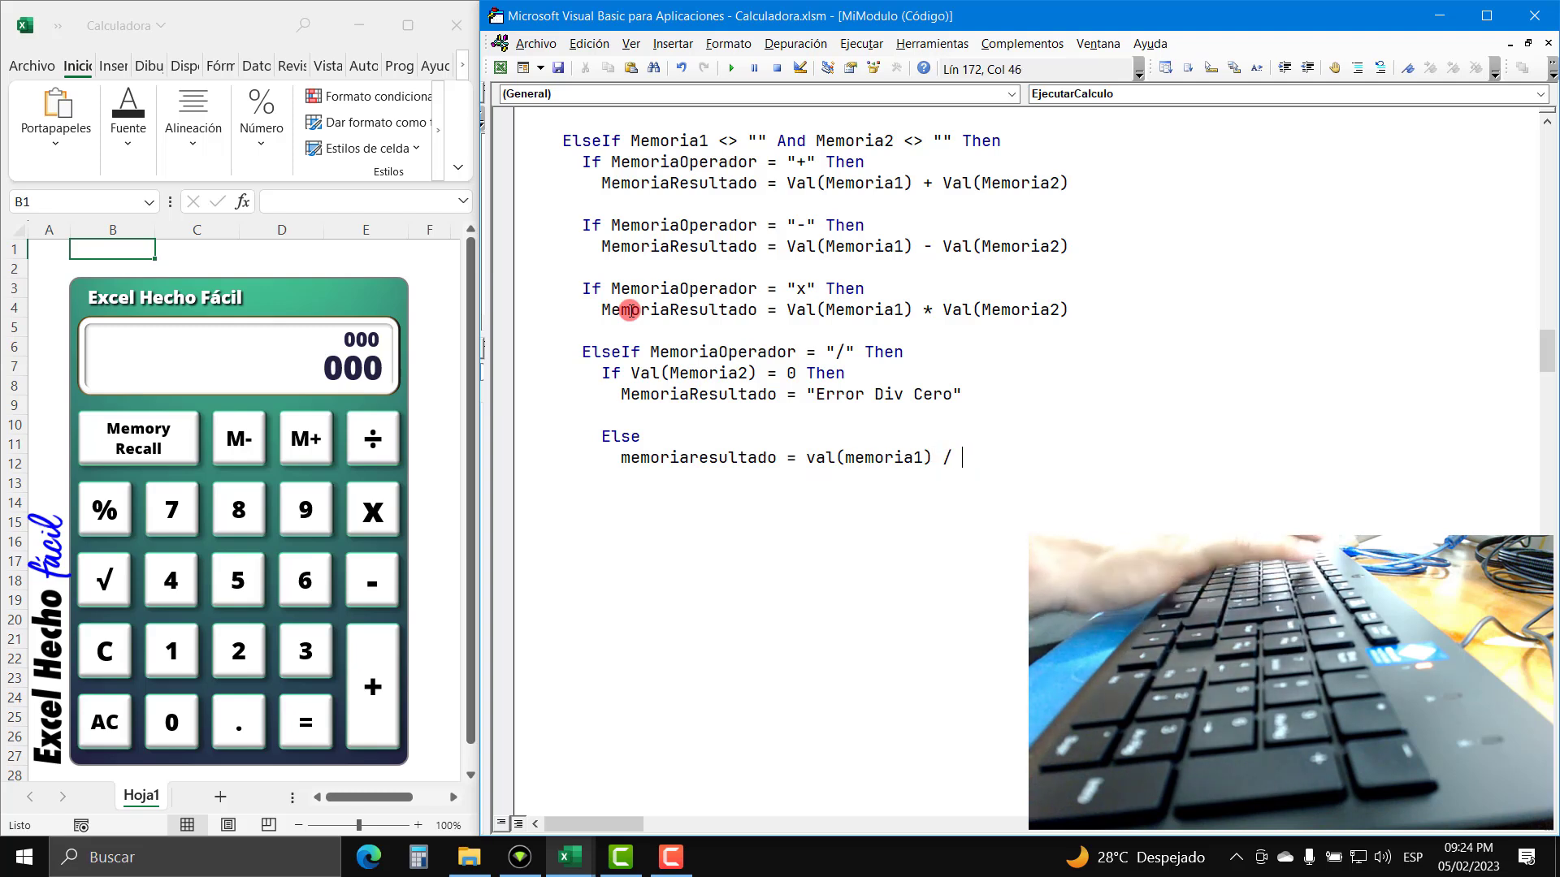
{"action": "type", "text": "(Memor"}
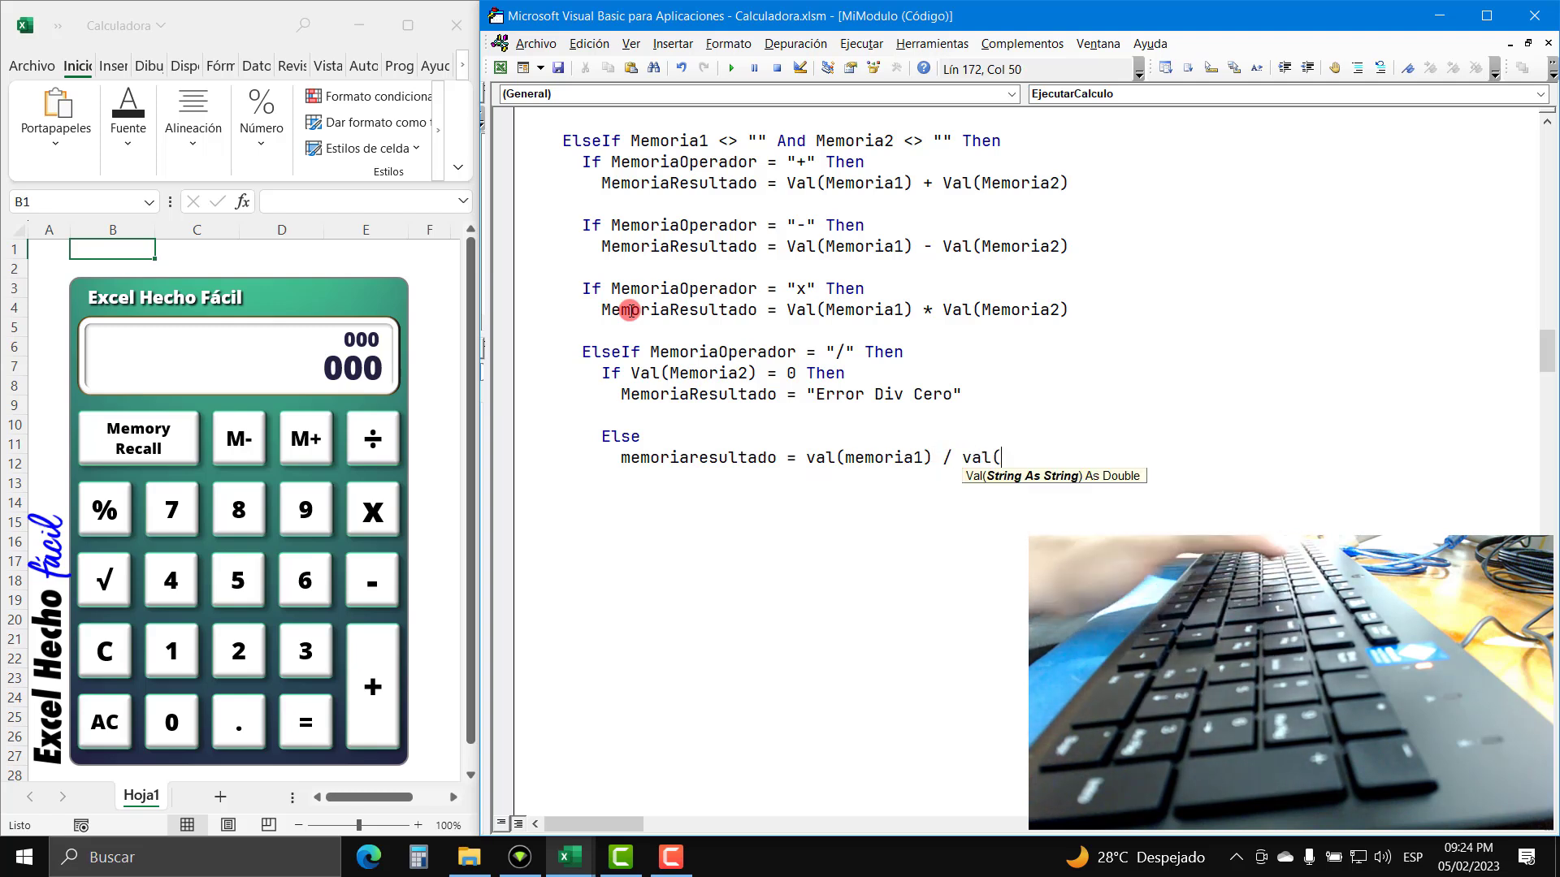
{"action": "type", "text": "ia2"}
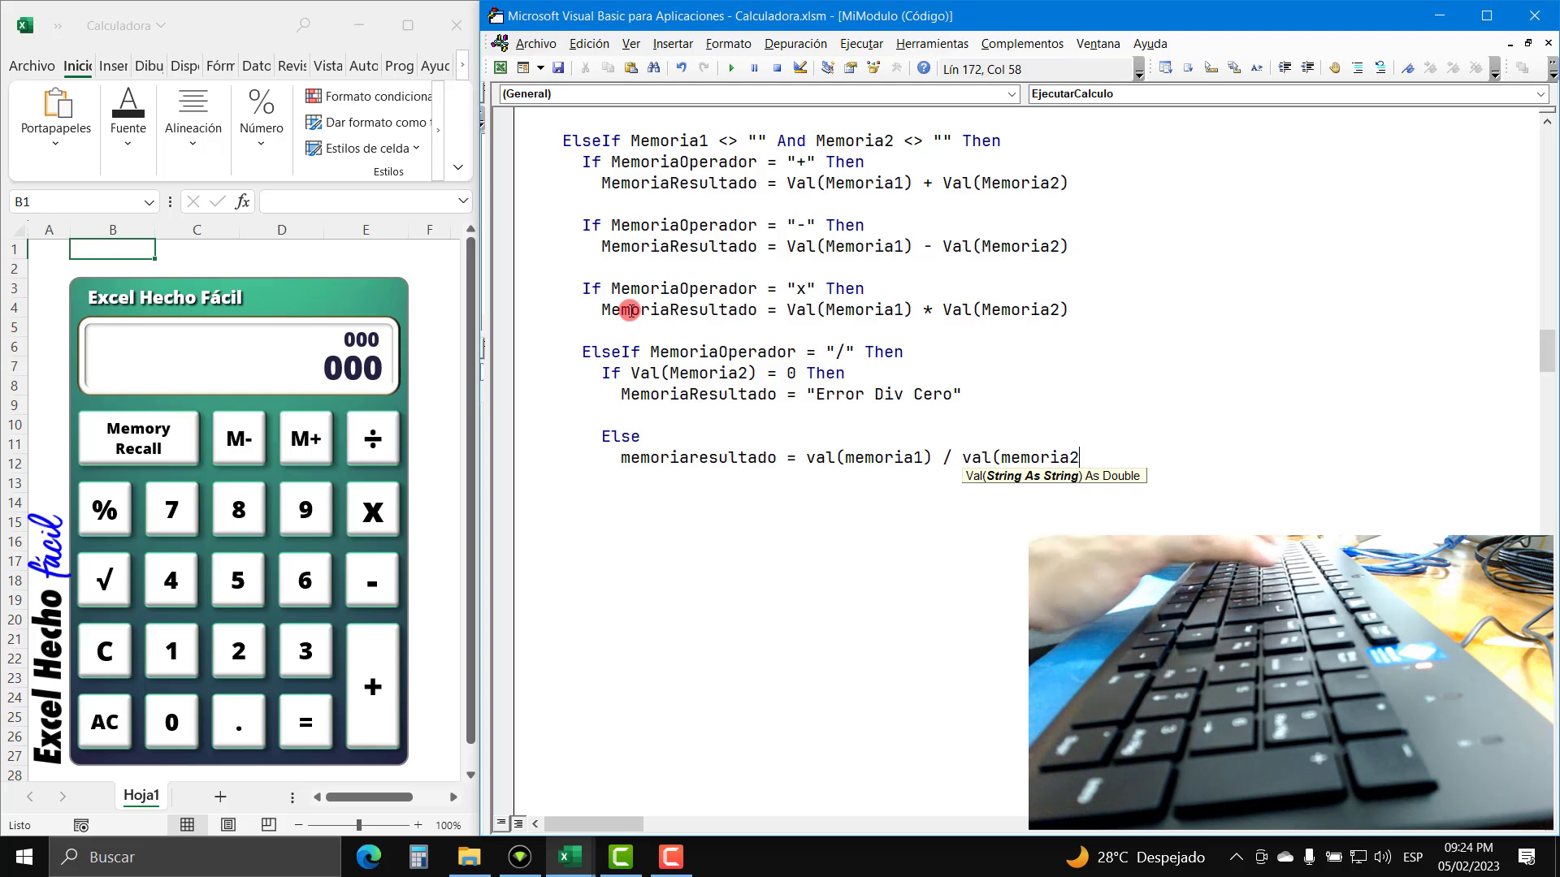
{"action": "type", "text": ")"}
{"action": "key", "text": "Return"}
{"action": "key", "text": "Return"}
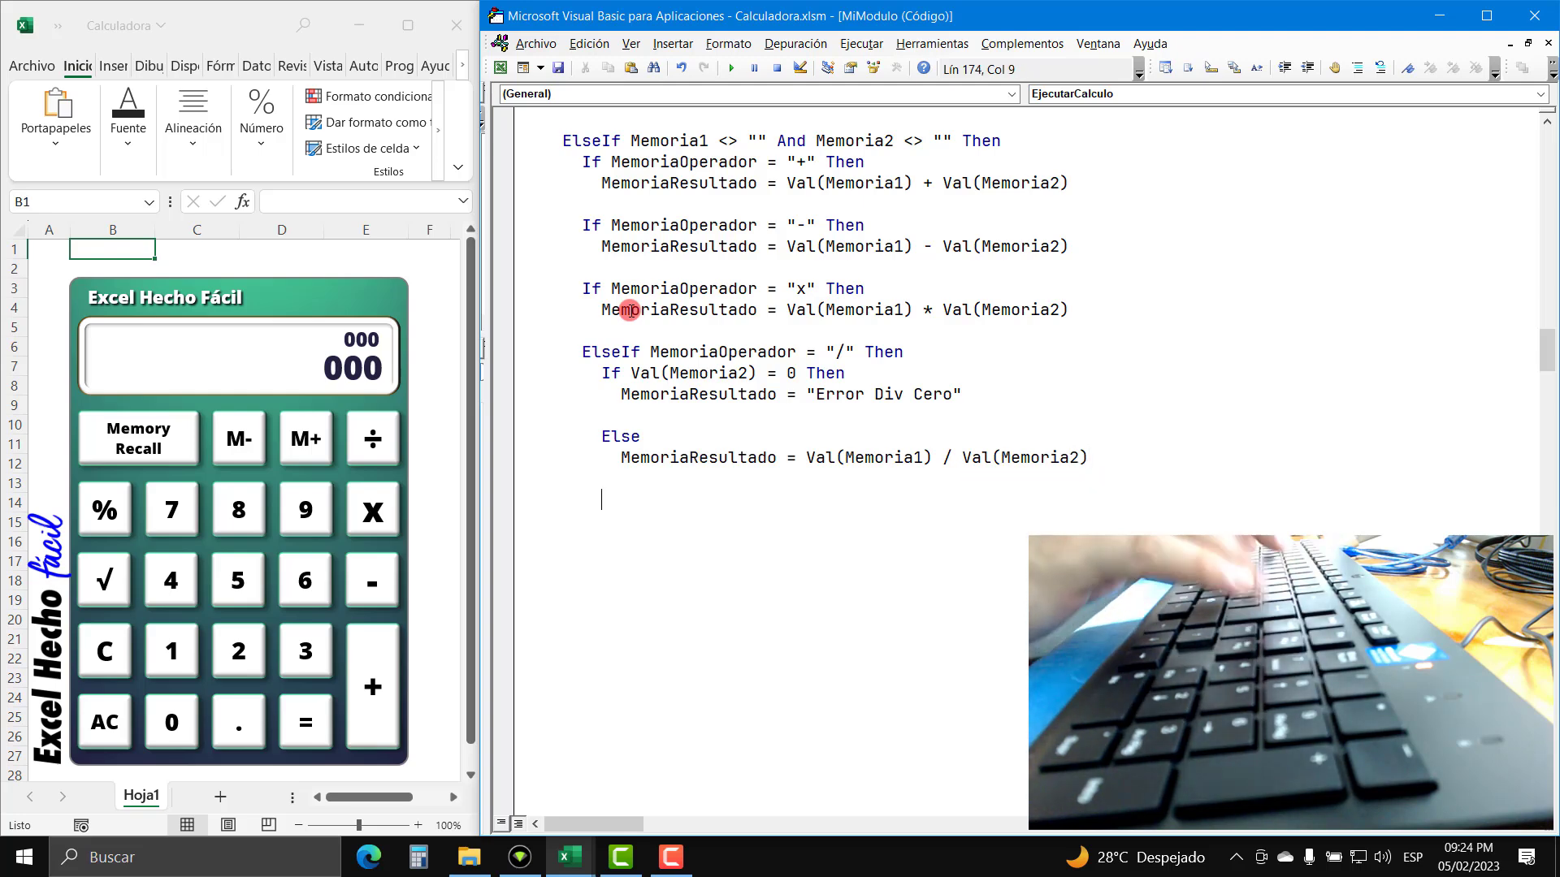
{"action": "type", "text": "end if"}
{"action": "key", "text": "Up"}
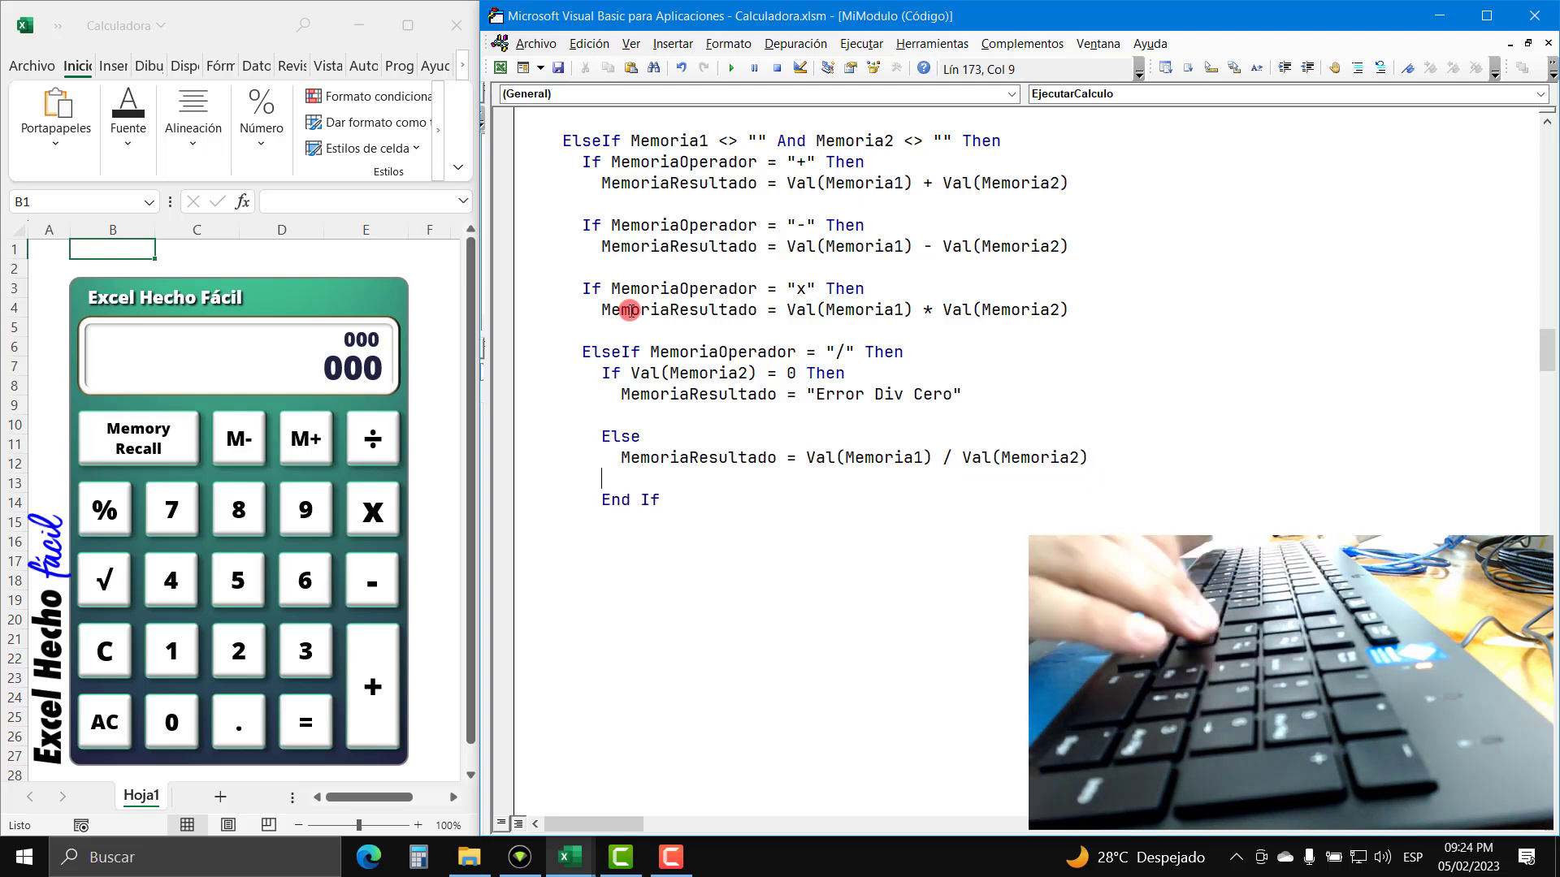
Close the outer If with End If and add Memoria1 = MemoriaResultado
{"action": "key", "text": "Down"}
{"action": "key", "text": "Down"}
{"action": "key", "text": "Down"}
{"action": "key", "text": "BackSpace"}
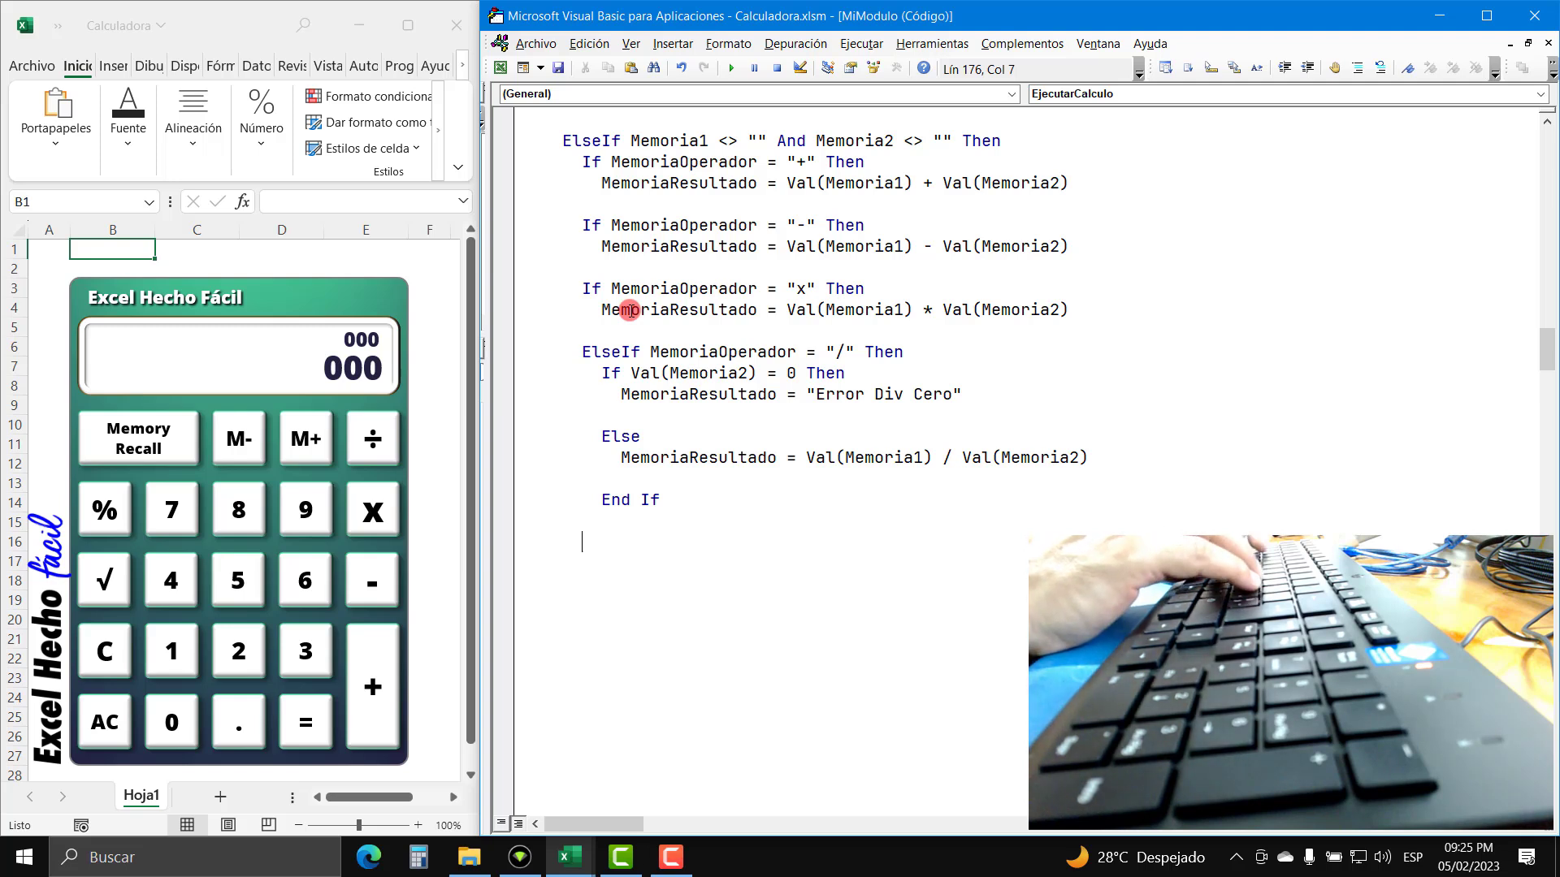
{"action": "type", "text": "end if"}
{"action": "key", "text": "Return"}
{"action": "key", "text": "Return"}
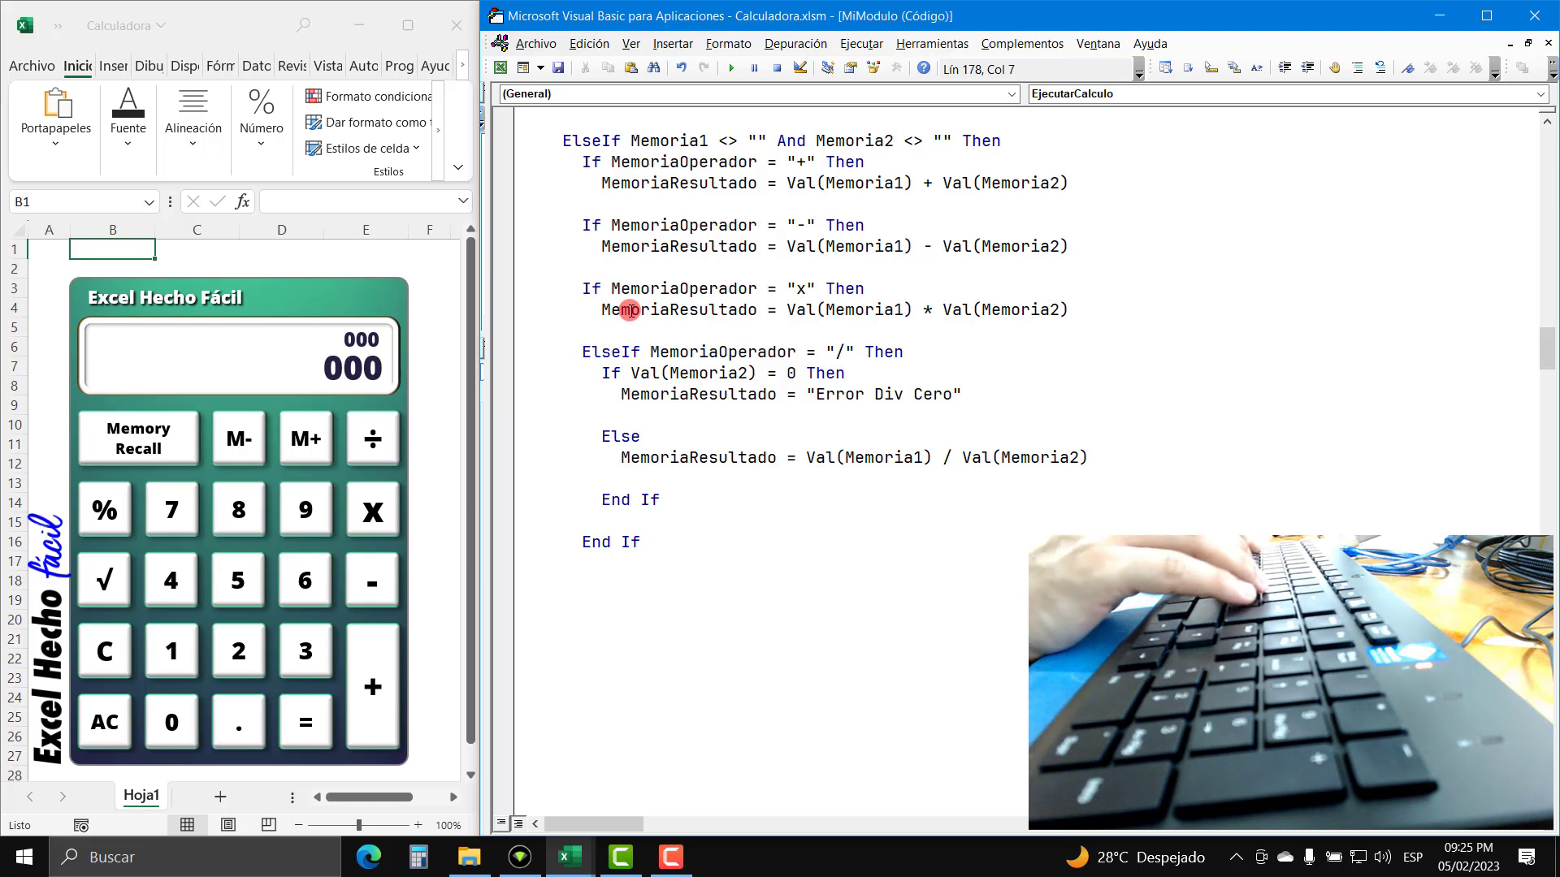
{"action": "type", "text": "emoria1"}
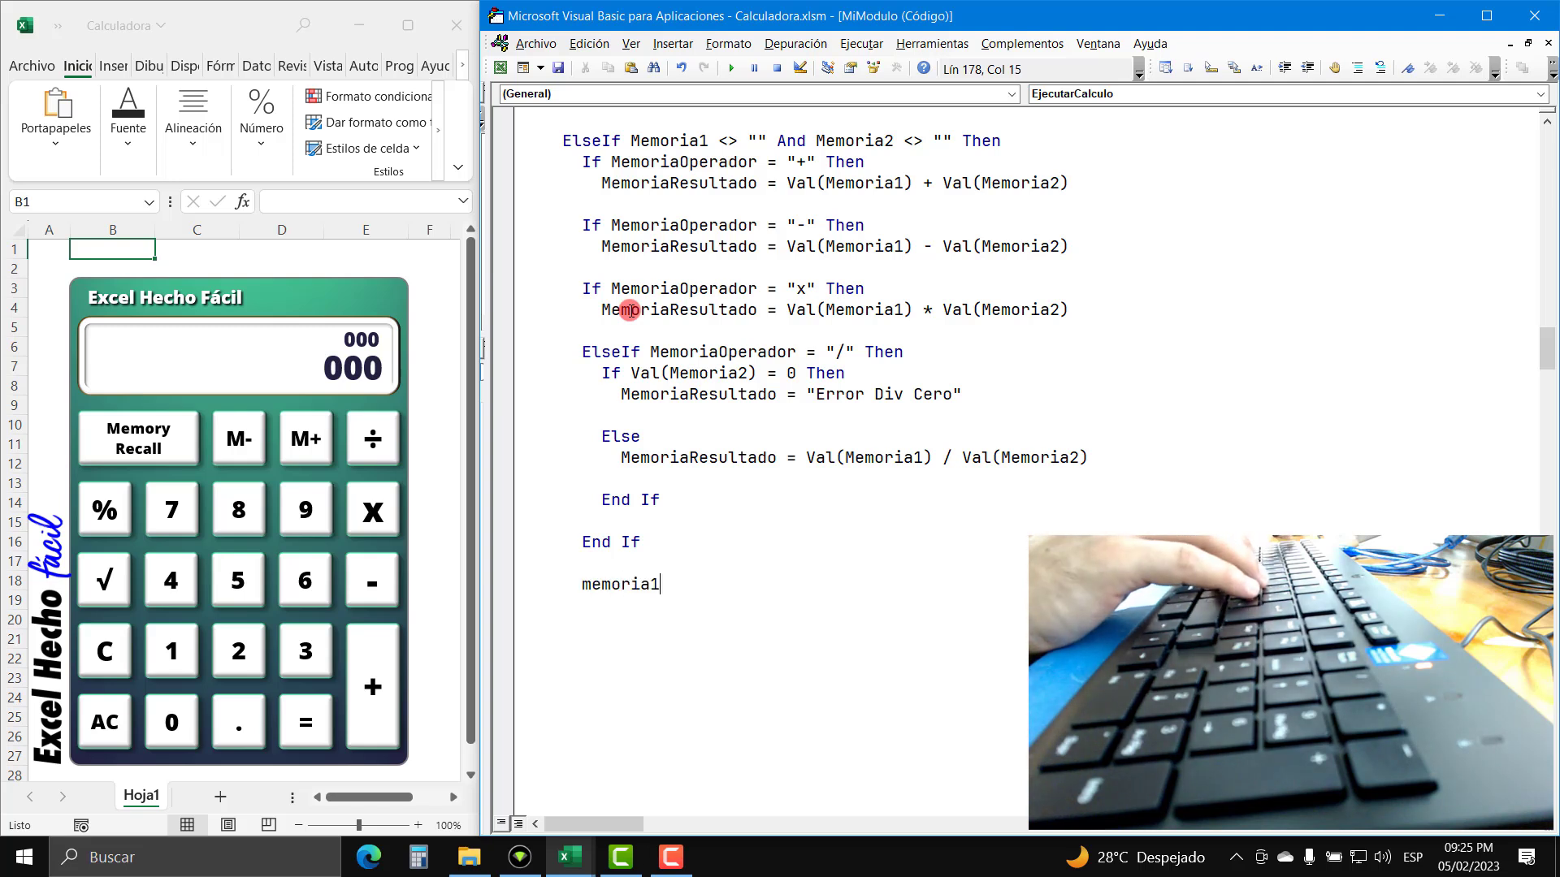
{"action": "type", "text": "="}
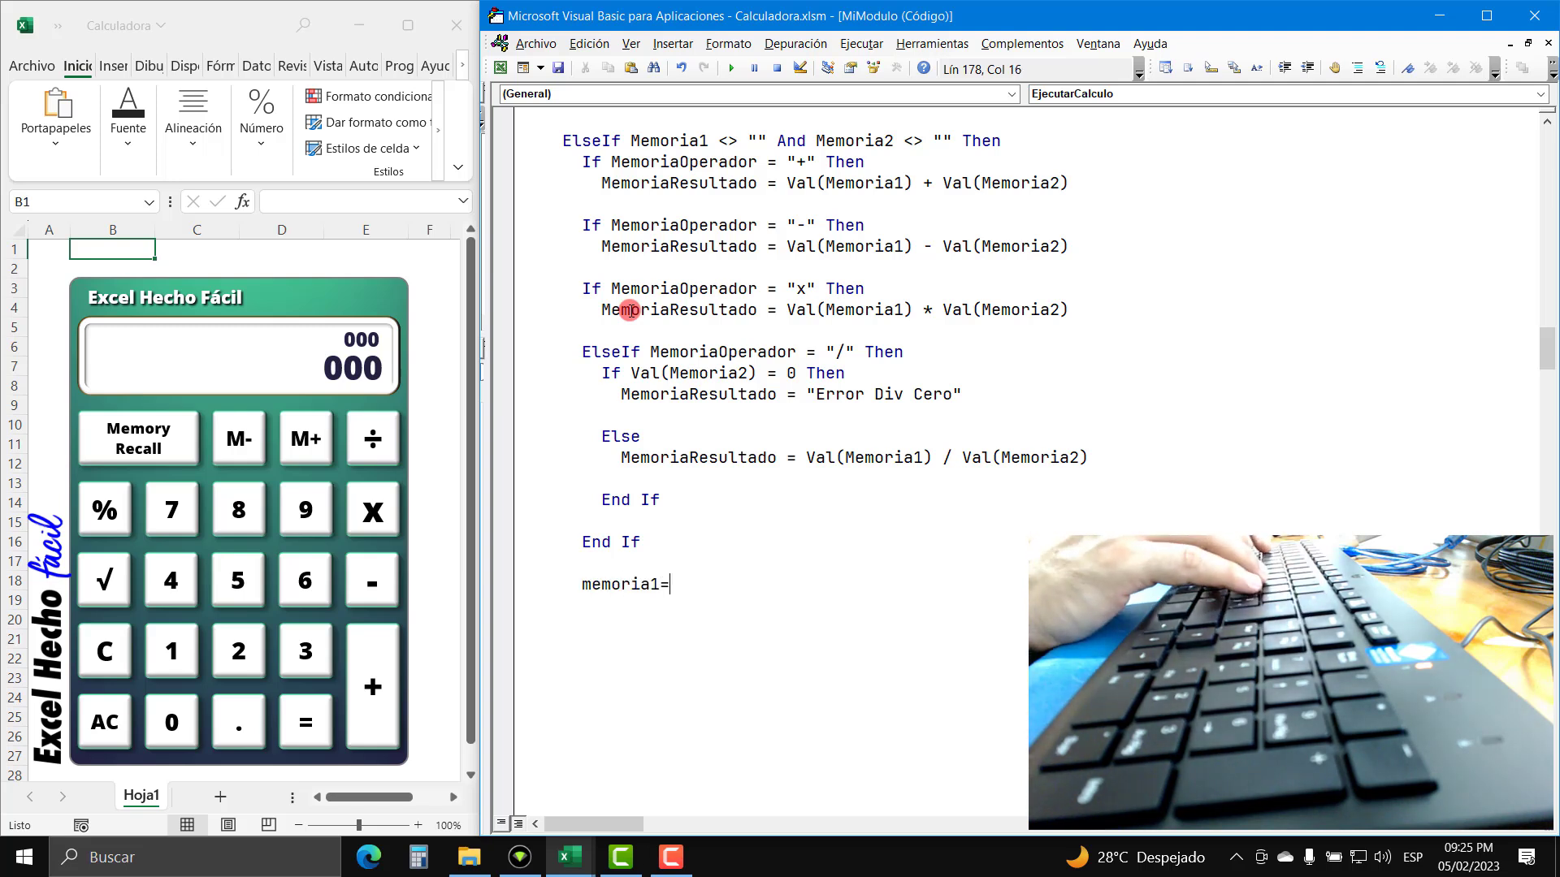
{"action": "type", "text": "memoria"}
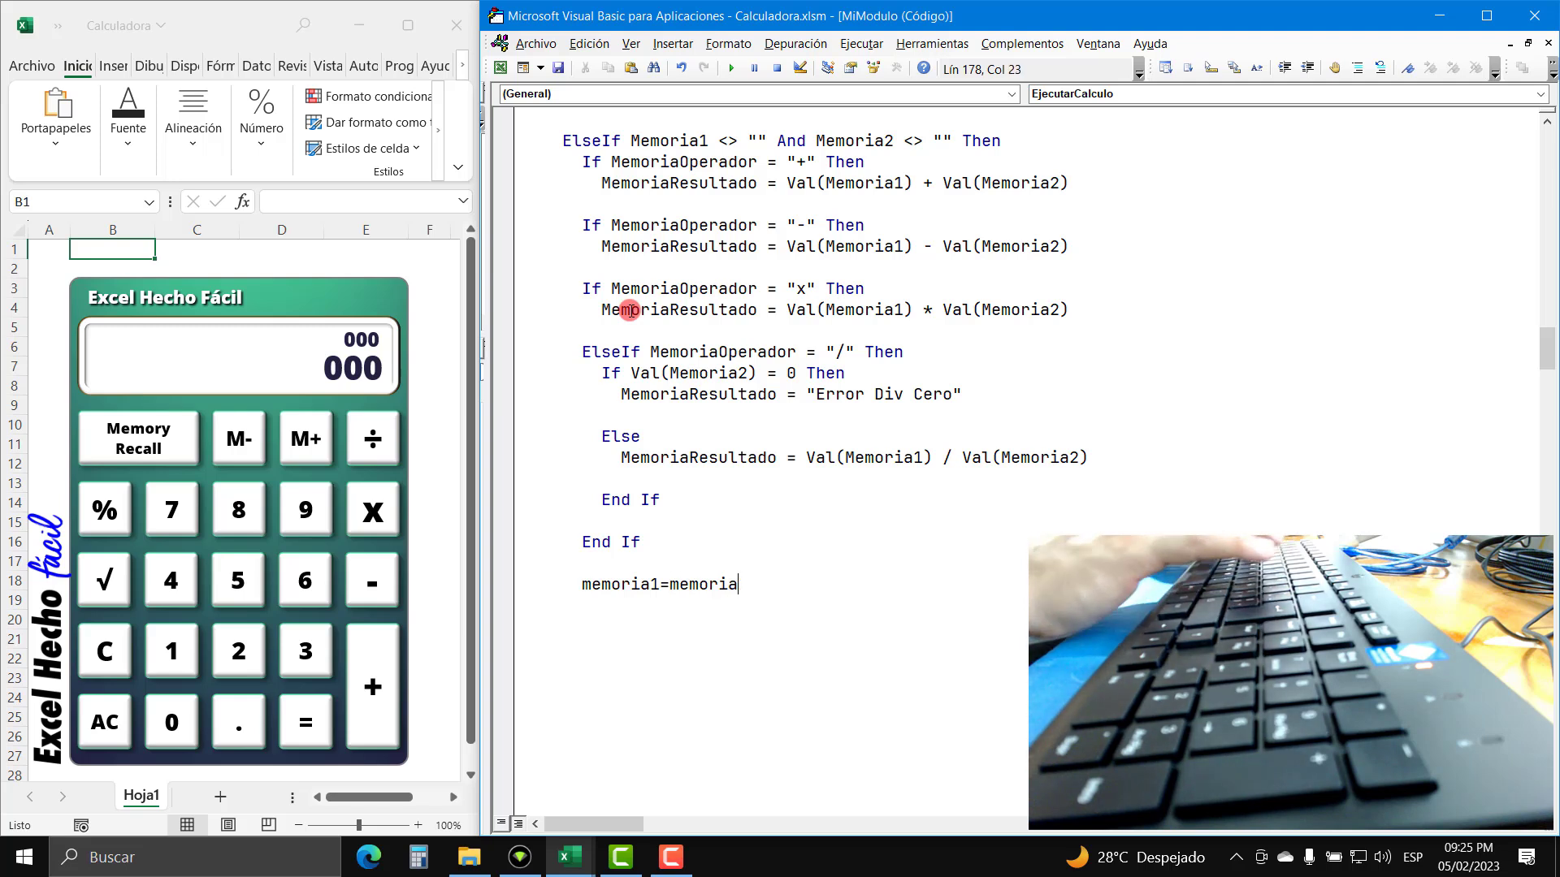
{"action": "type", "text": "sultado"}
{"action": "key", "text": "Return"}
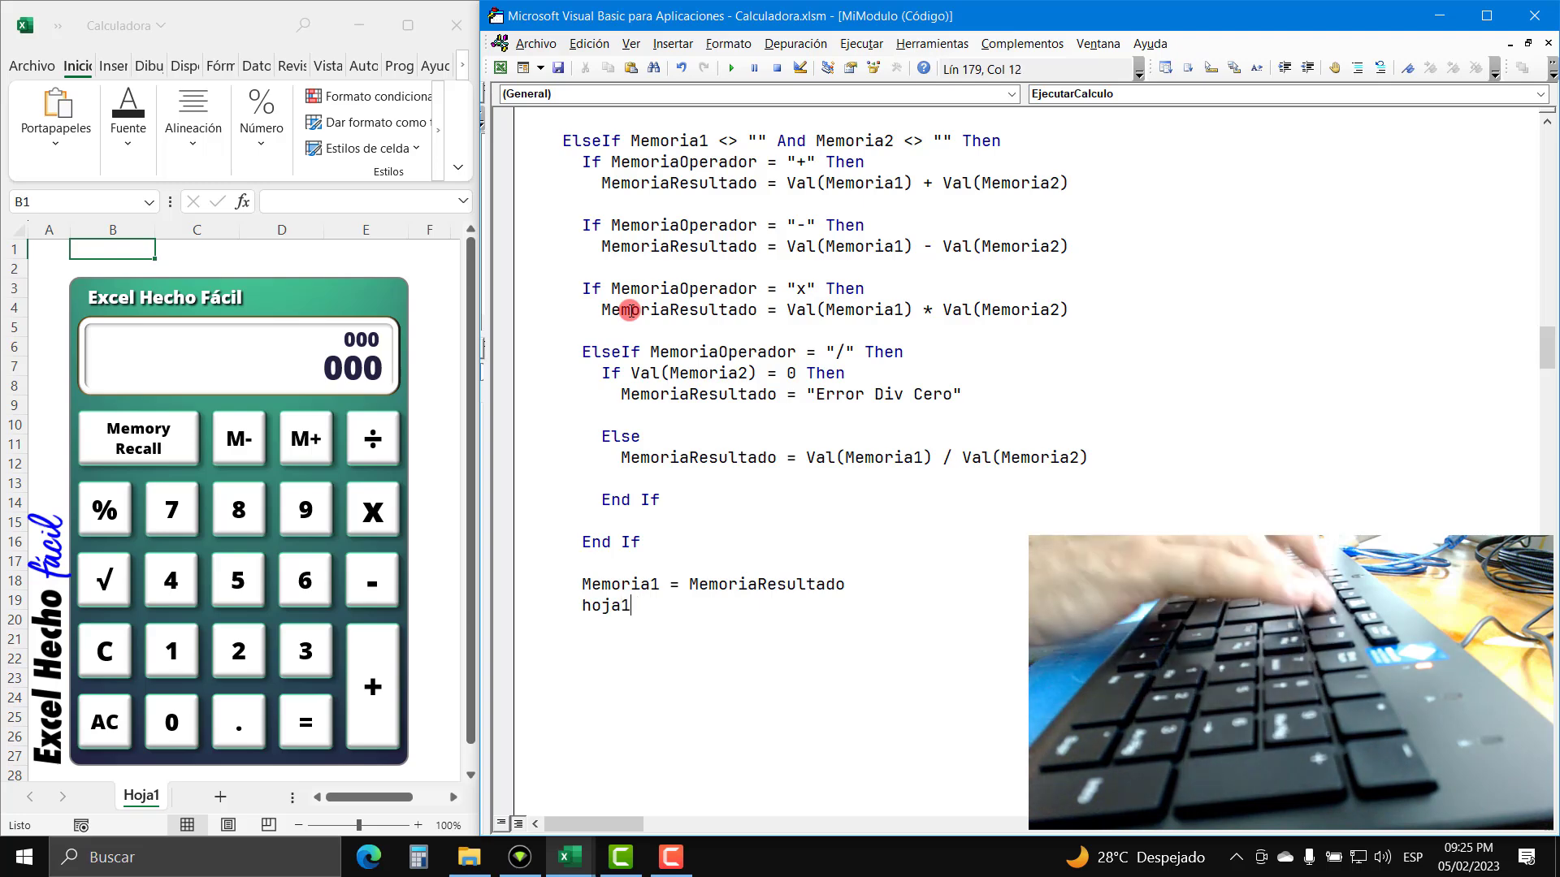
Write Hoja1.Shapes("Pantalla_1").TextFrame2.TextRange.Text = MemoriaResultado using IntelliSense completions
{"action": "type", "text": ".sh"}
{"action": "key", "text": "Tab"}
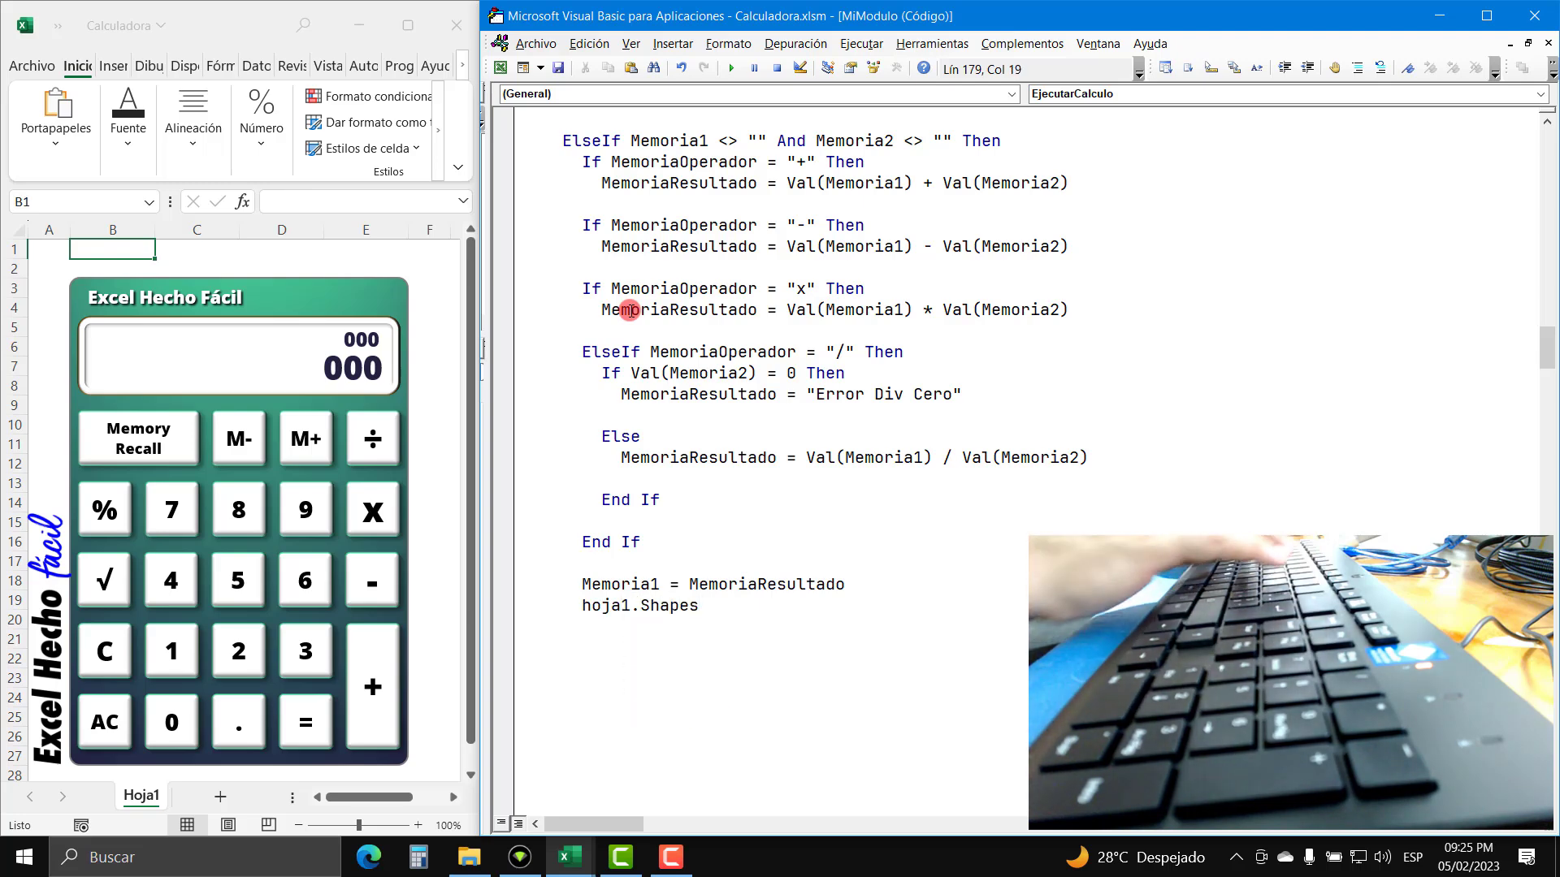
{"action": "type", "text": "()"}
{"action": "key", "text": "Left"}
{"action": "type", "text": "\"Pa\""}
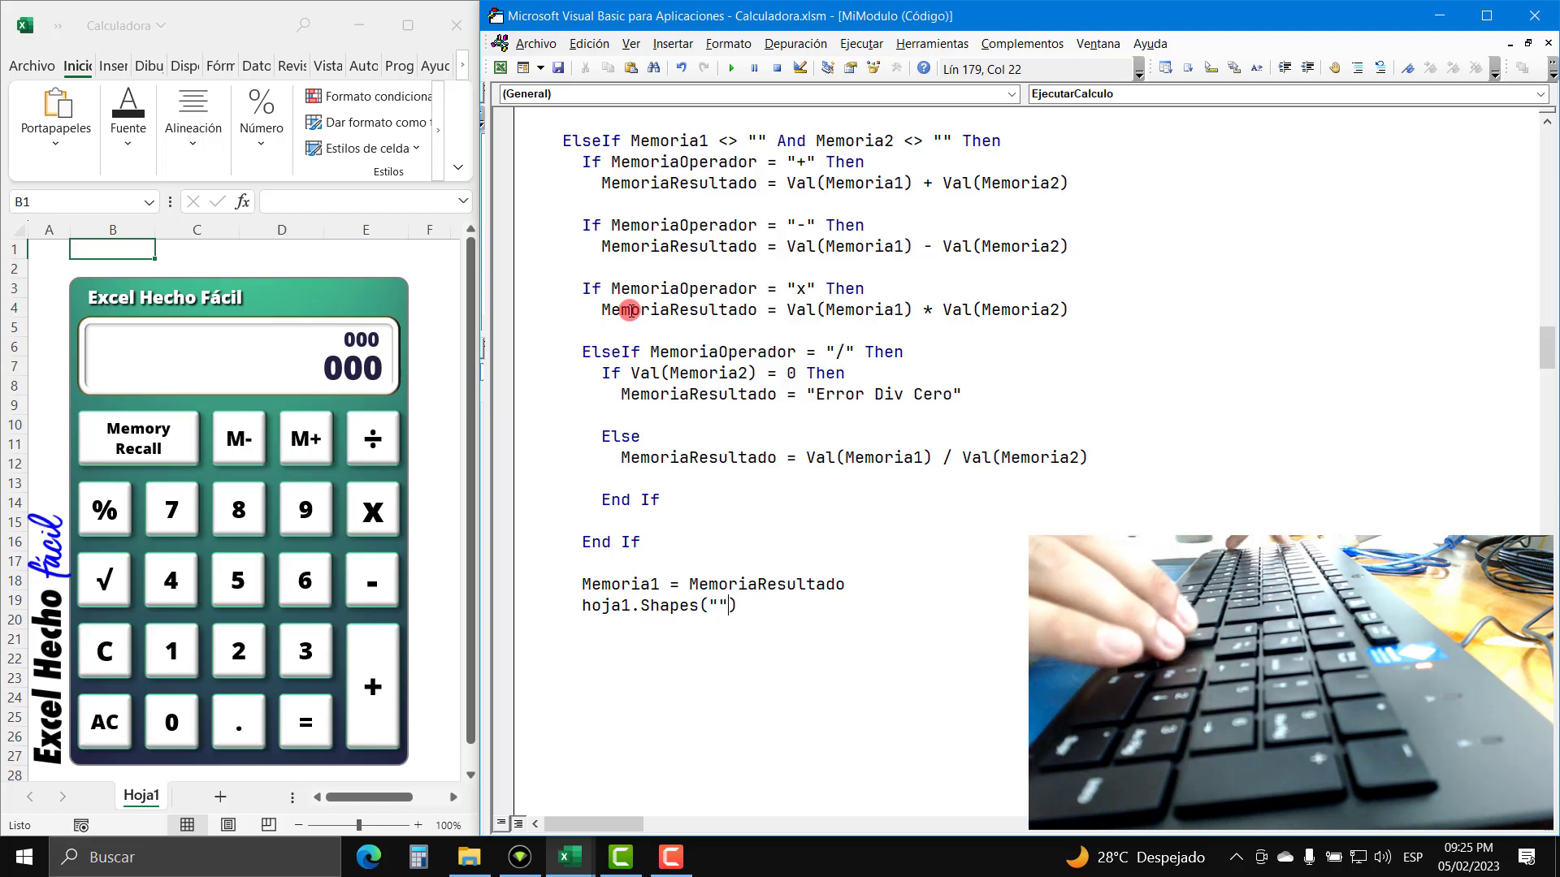
{"action": "key", "text": "Left"}
{"action": "type", "text": "Pantalla"}
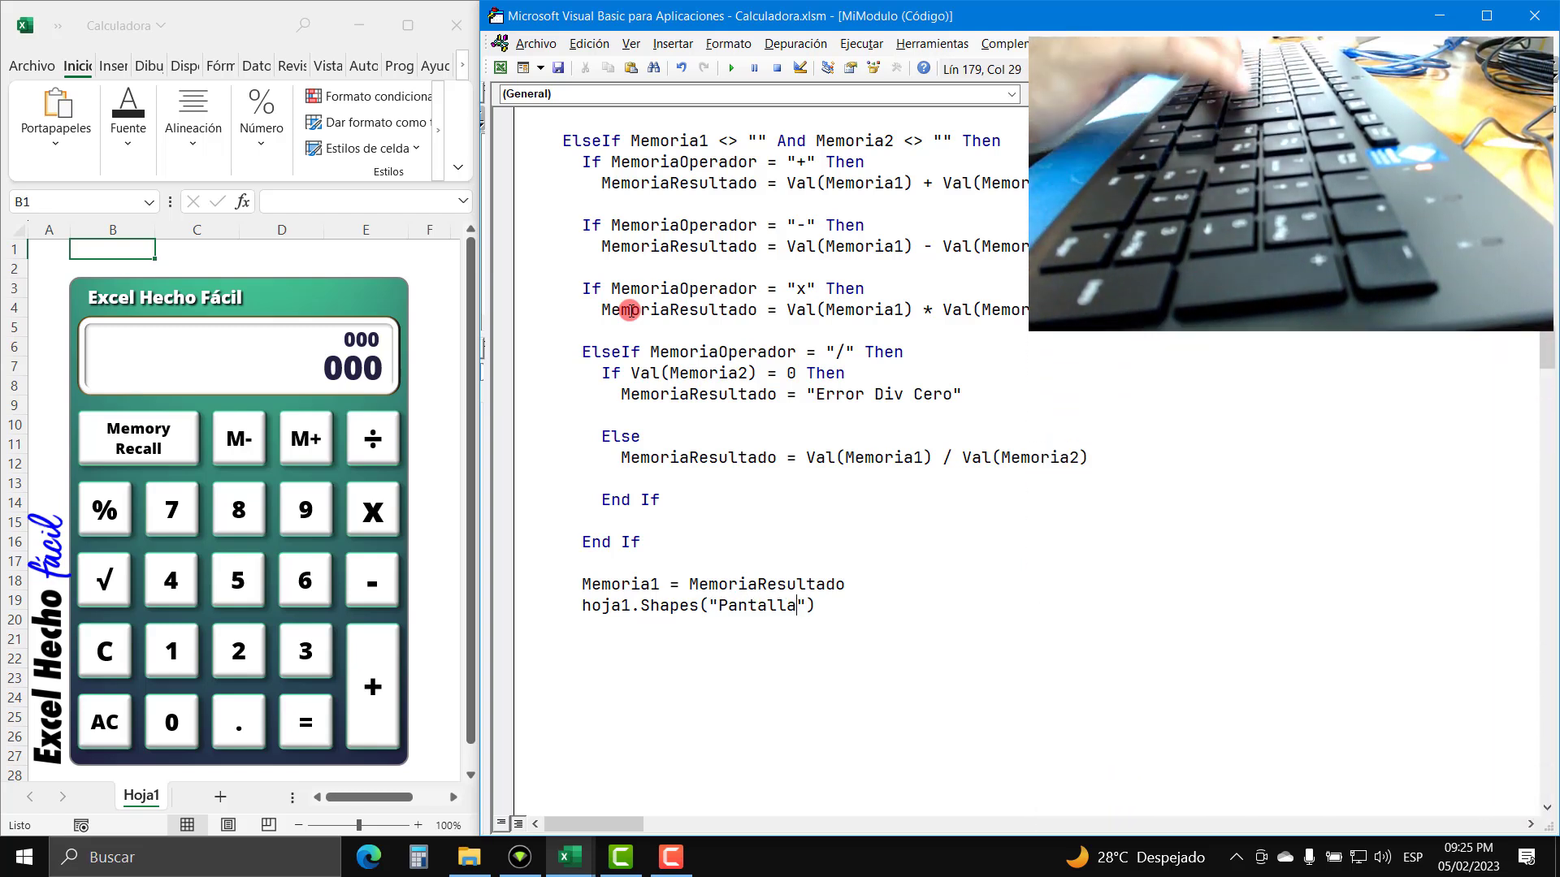
{"action": "type", "text": "_1"}
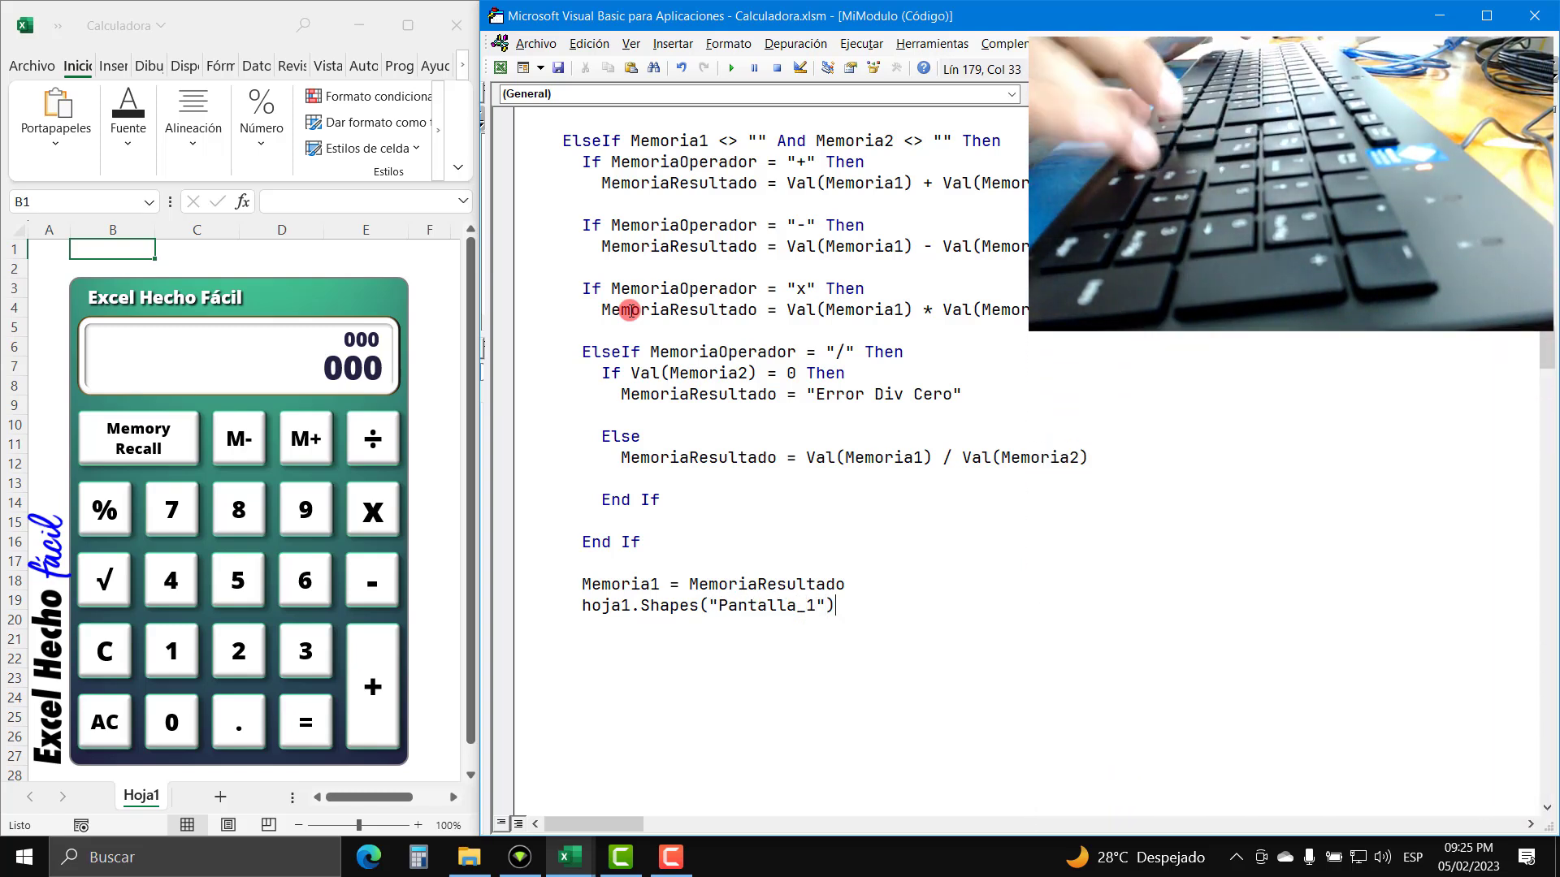
{"action": "key", "text": "End"}
{"action": "type", "text": ".te"}
{"action": "key", "text": "Down"}
{"action": "key", "text": "Down"}
{"action": "key", "text": "Tab"}
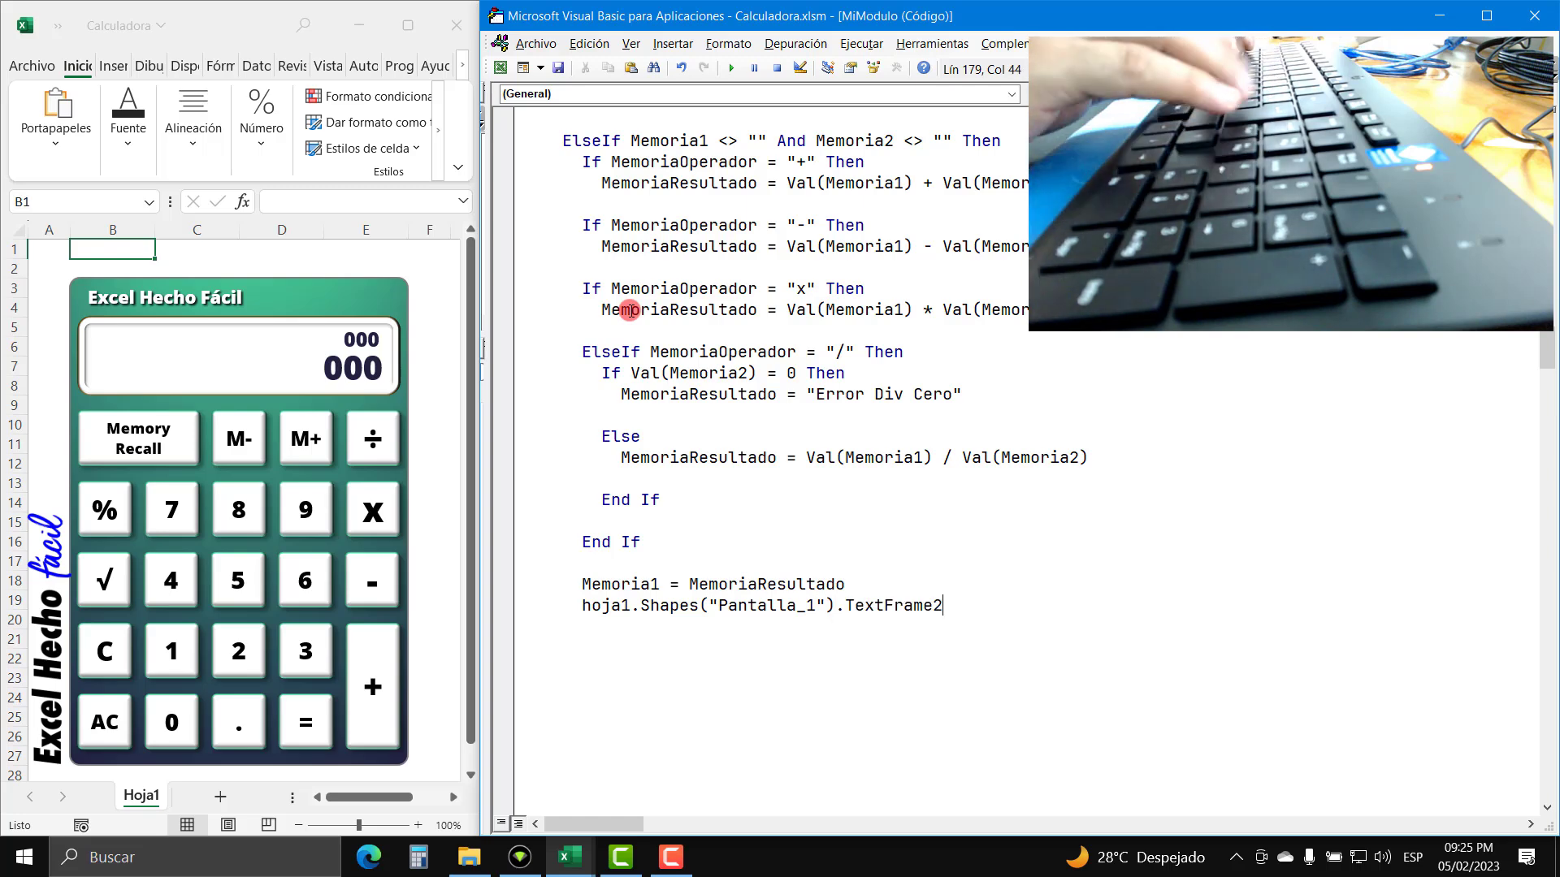
{"action": "type", "text": ".te"}
{"action": "key", "text": "Tab"}
{"action": "type", "text": ".Text"}
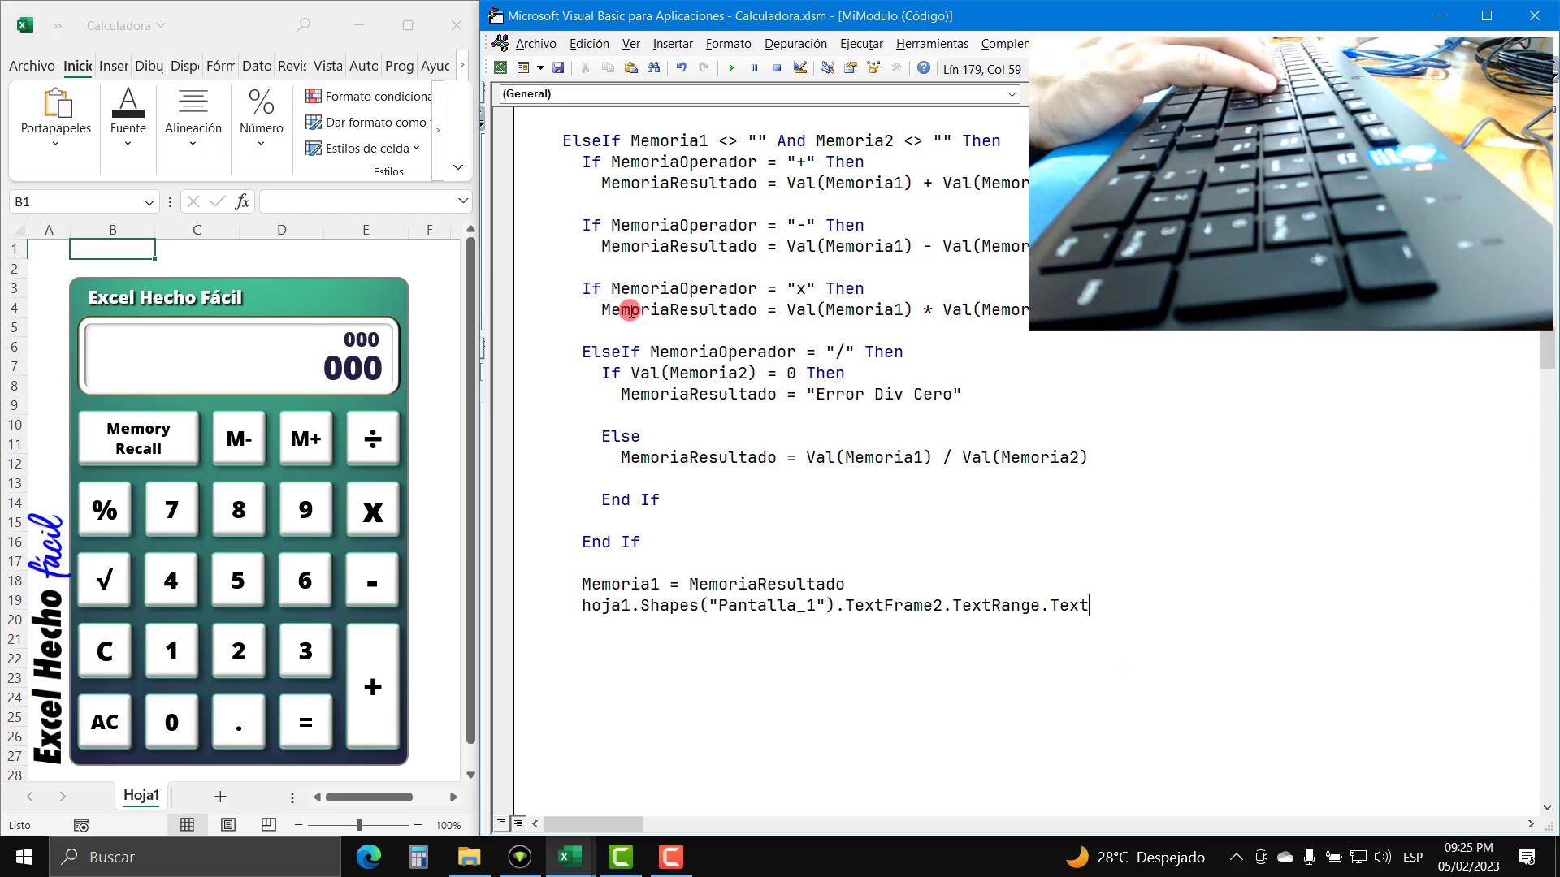
{"action": "type", "text": " = memoria"}
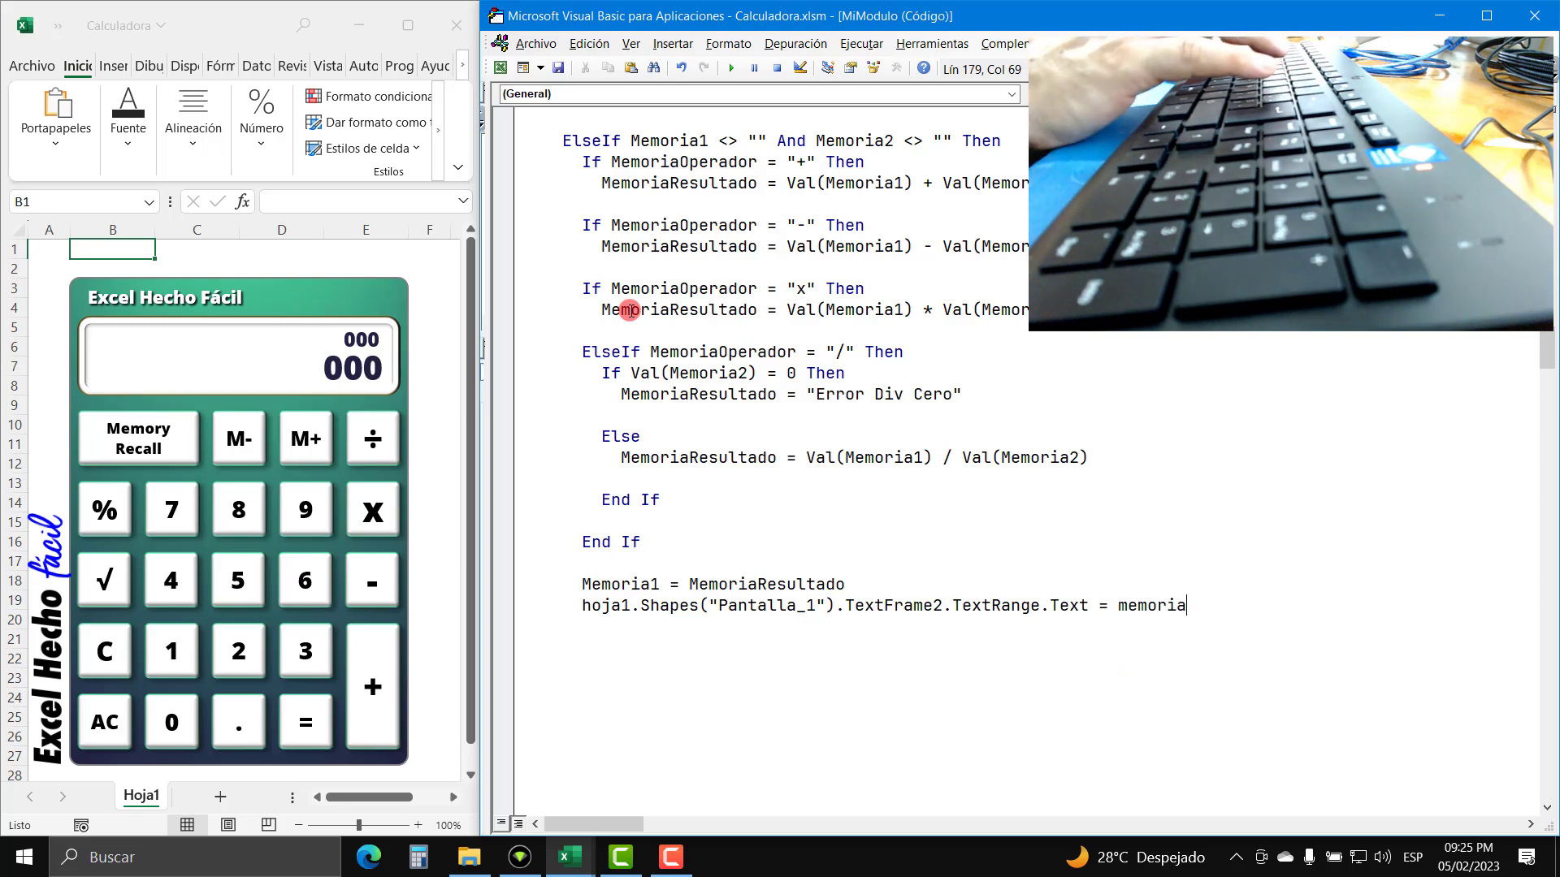
{"action": "type", "text": "ado"}
Duplicate the display line to clear Pantalla_2's text, and add Memoria2 = ""
{"action": "key", "text": "Return"}
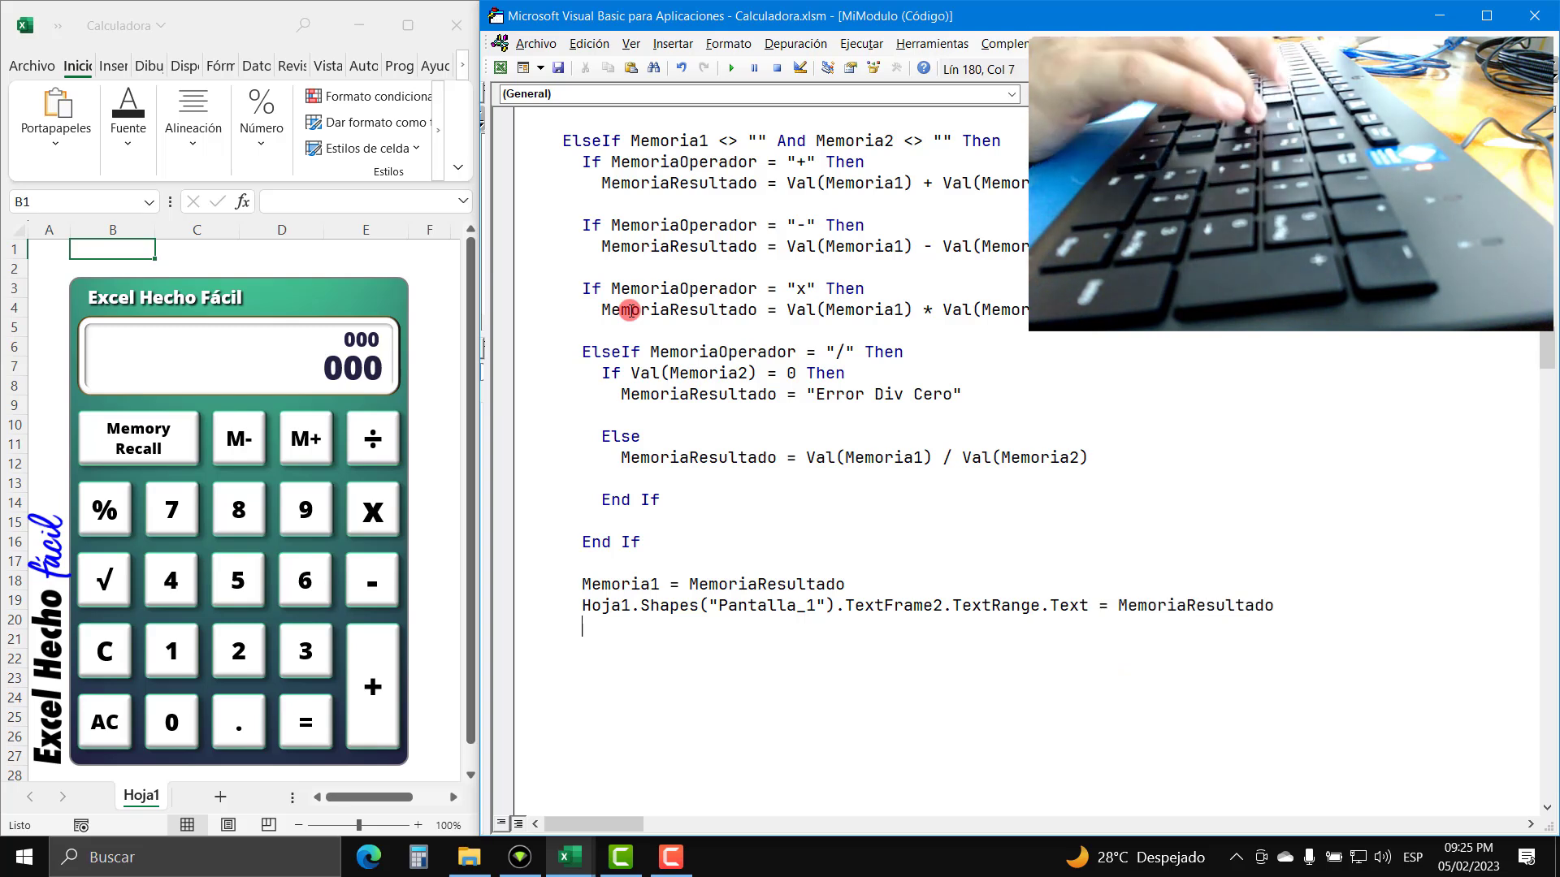
{"action": "key", "text": "Up"}
{"action": "key", "text": "shift+End"}
{"action": "key", "text": "ctrl+c"}
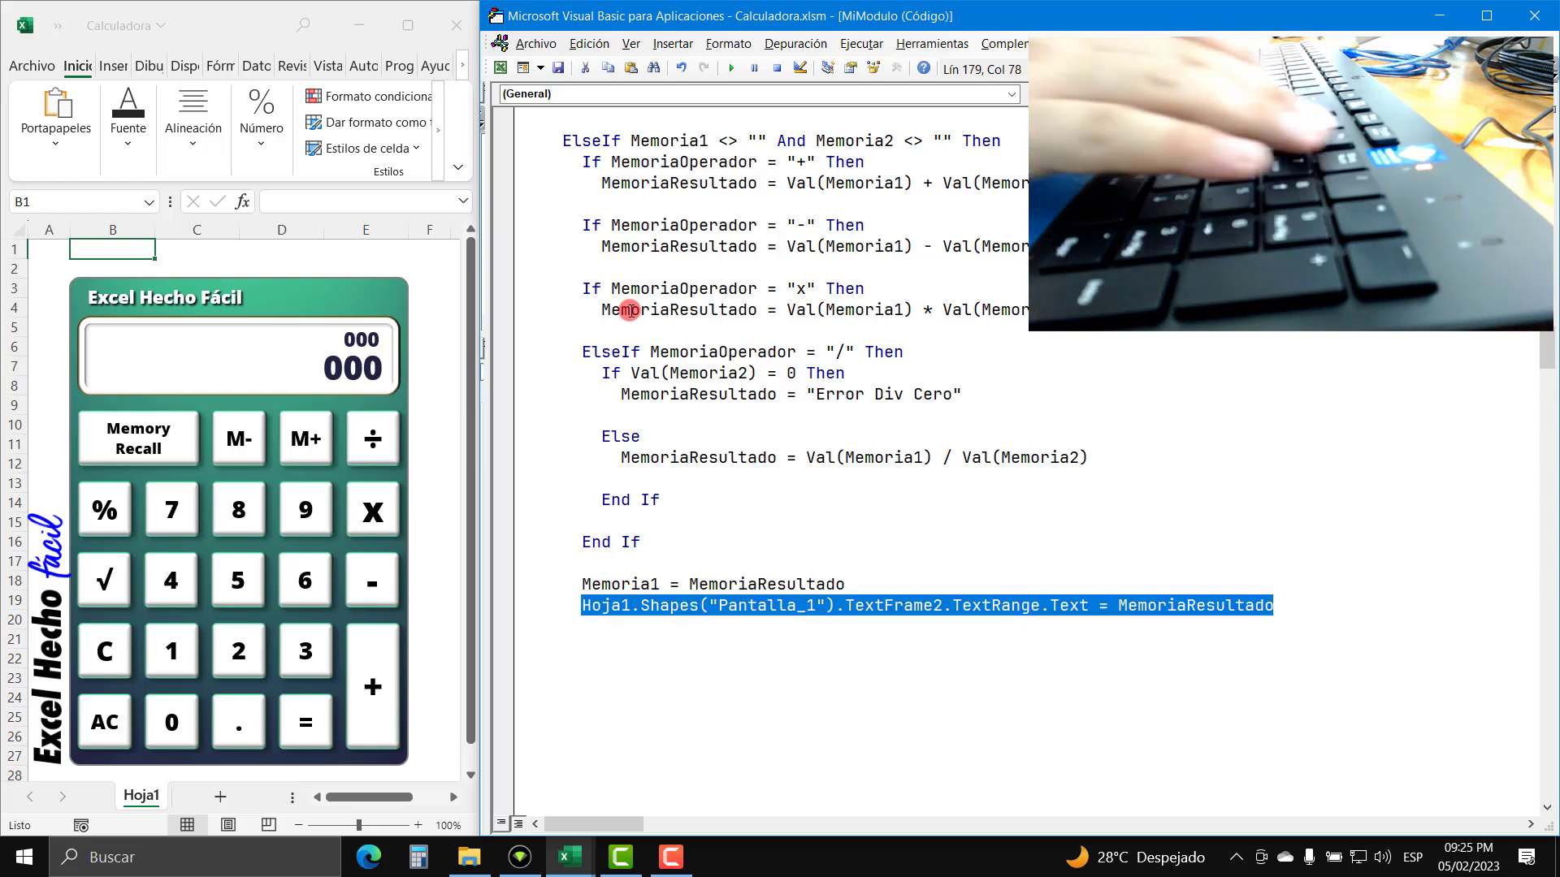
{"action": "key", "text": "Down"}
{"action": "key", "text": "ctrl+v"}
{"action": "key", "text": "ctrl+Left"}
{"action": "key", "text": "ctrl+Left"}
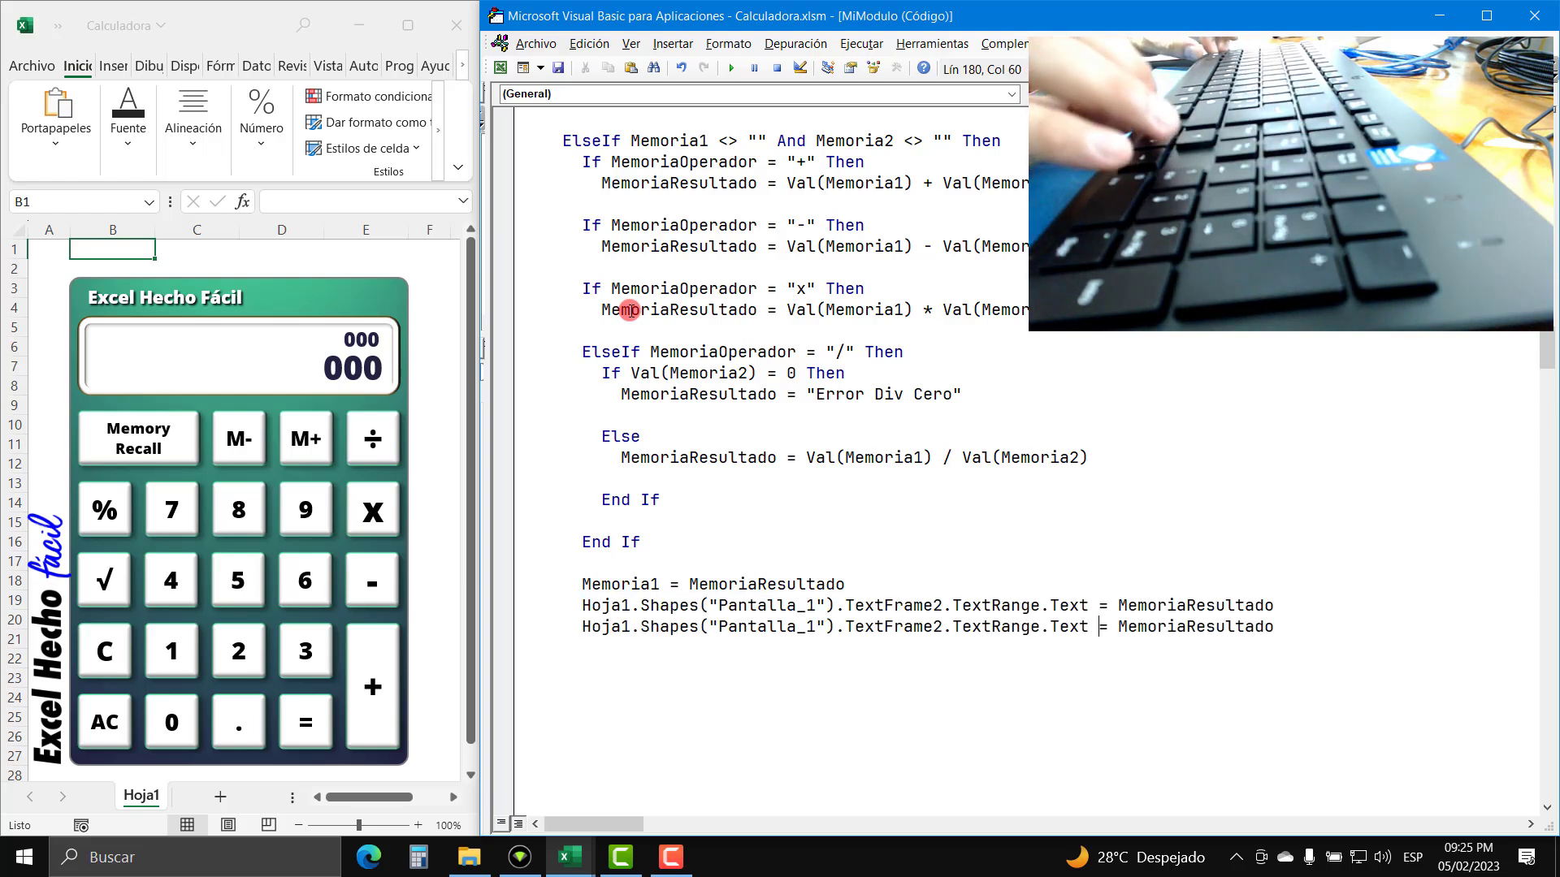
{"action": "key", "text": "BackSpace"}
{"action": "type", "text": "2"}
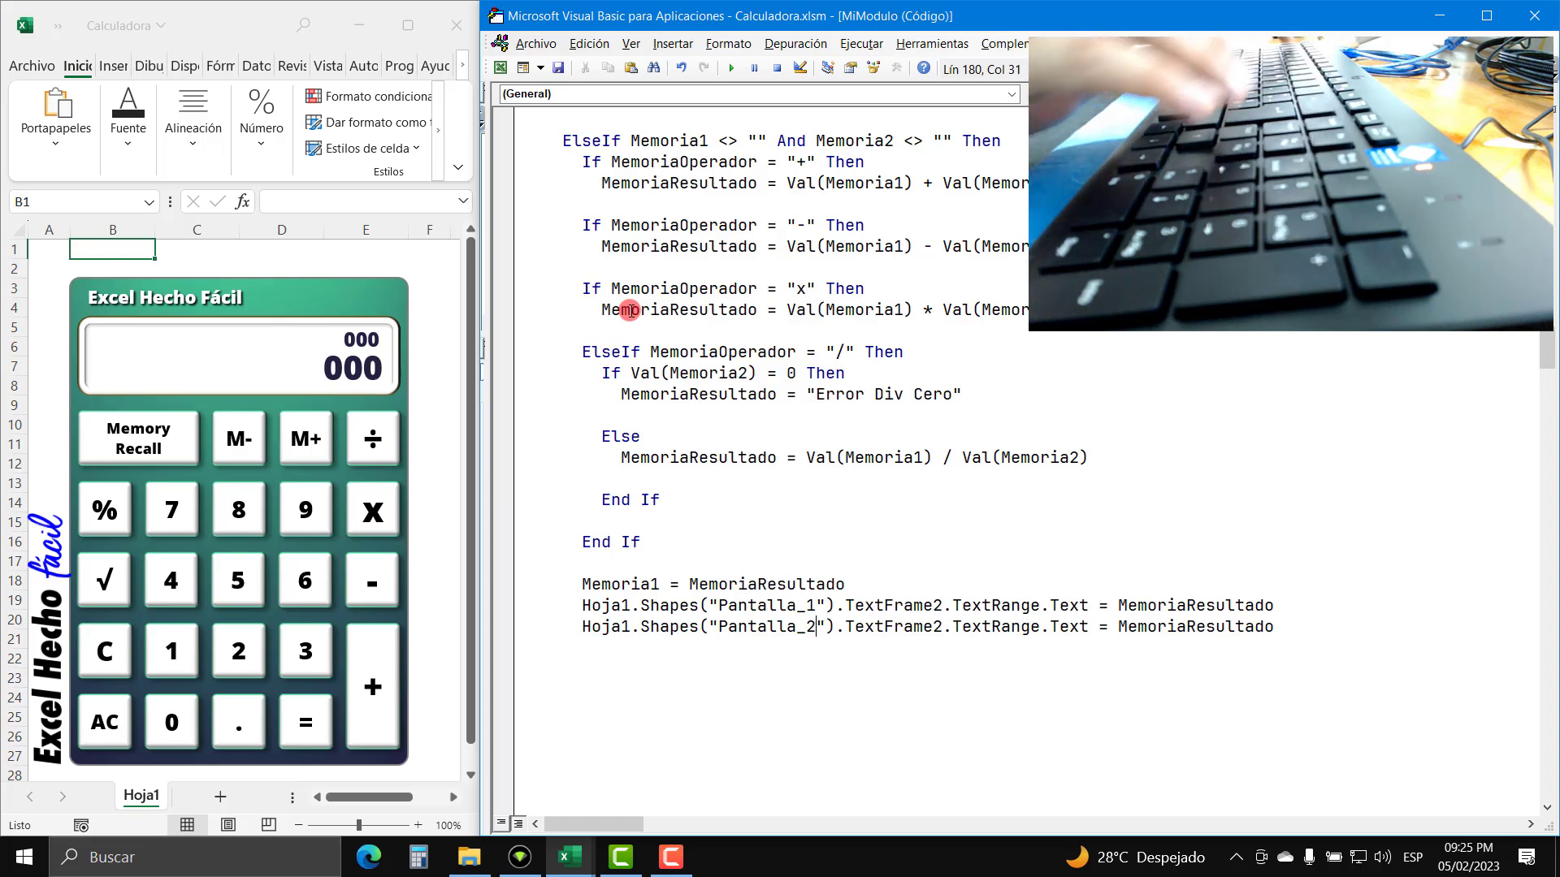
{"action": "key", "text": "End"}
{"action": "key", "text": "ctrl+BackSpace"}
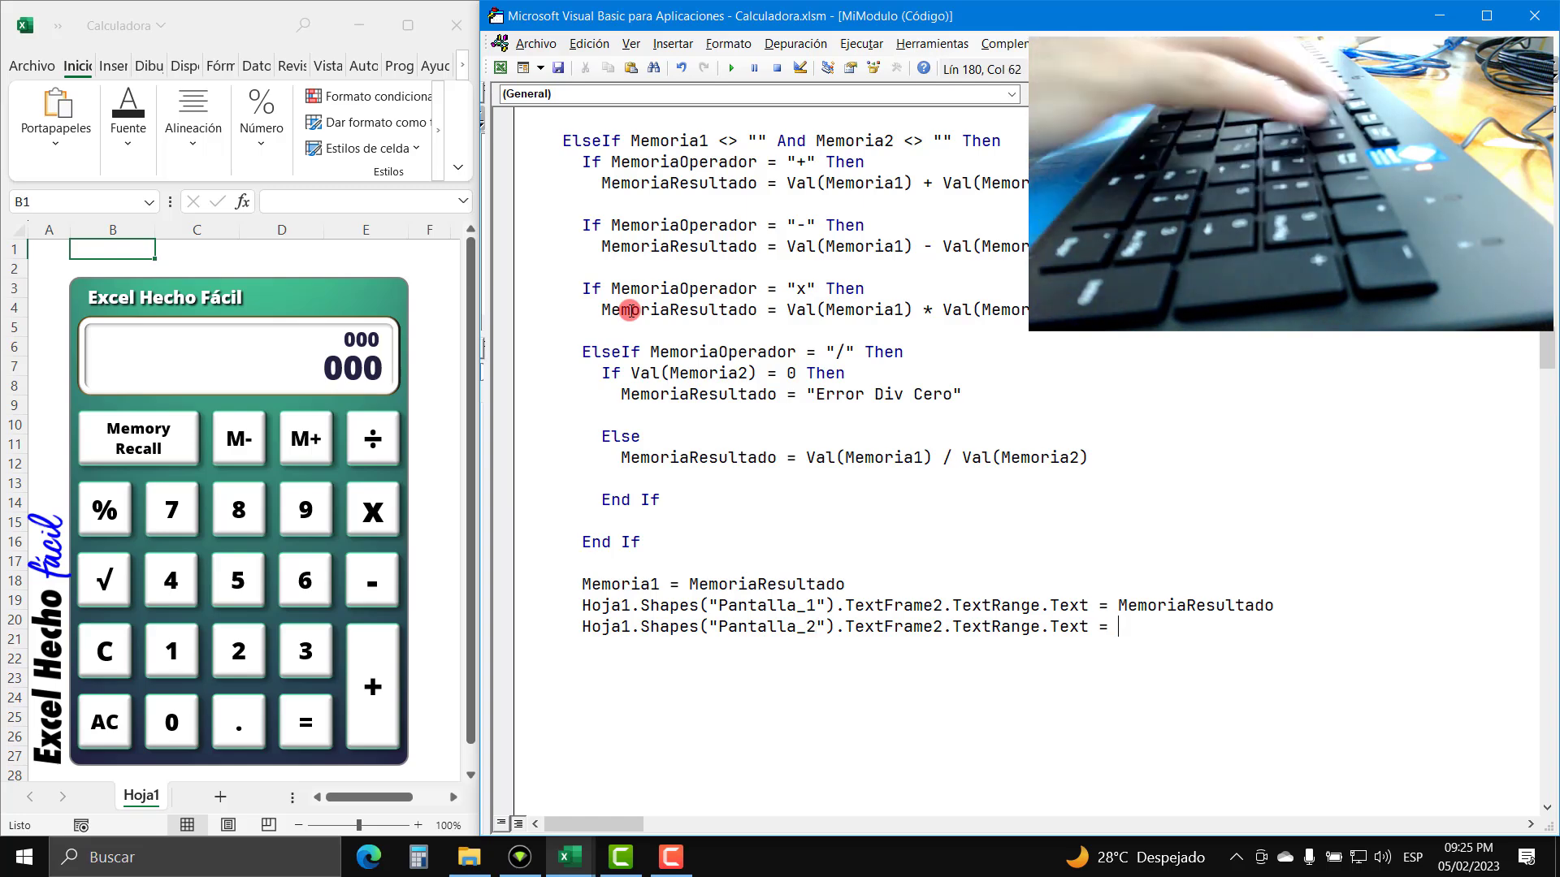
{"action": "type", "text": "\"\""}
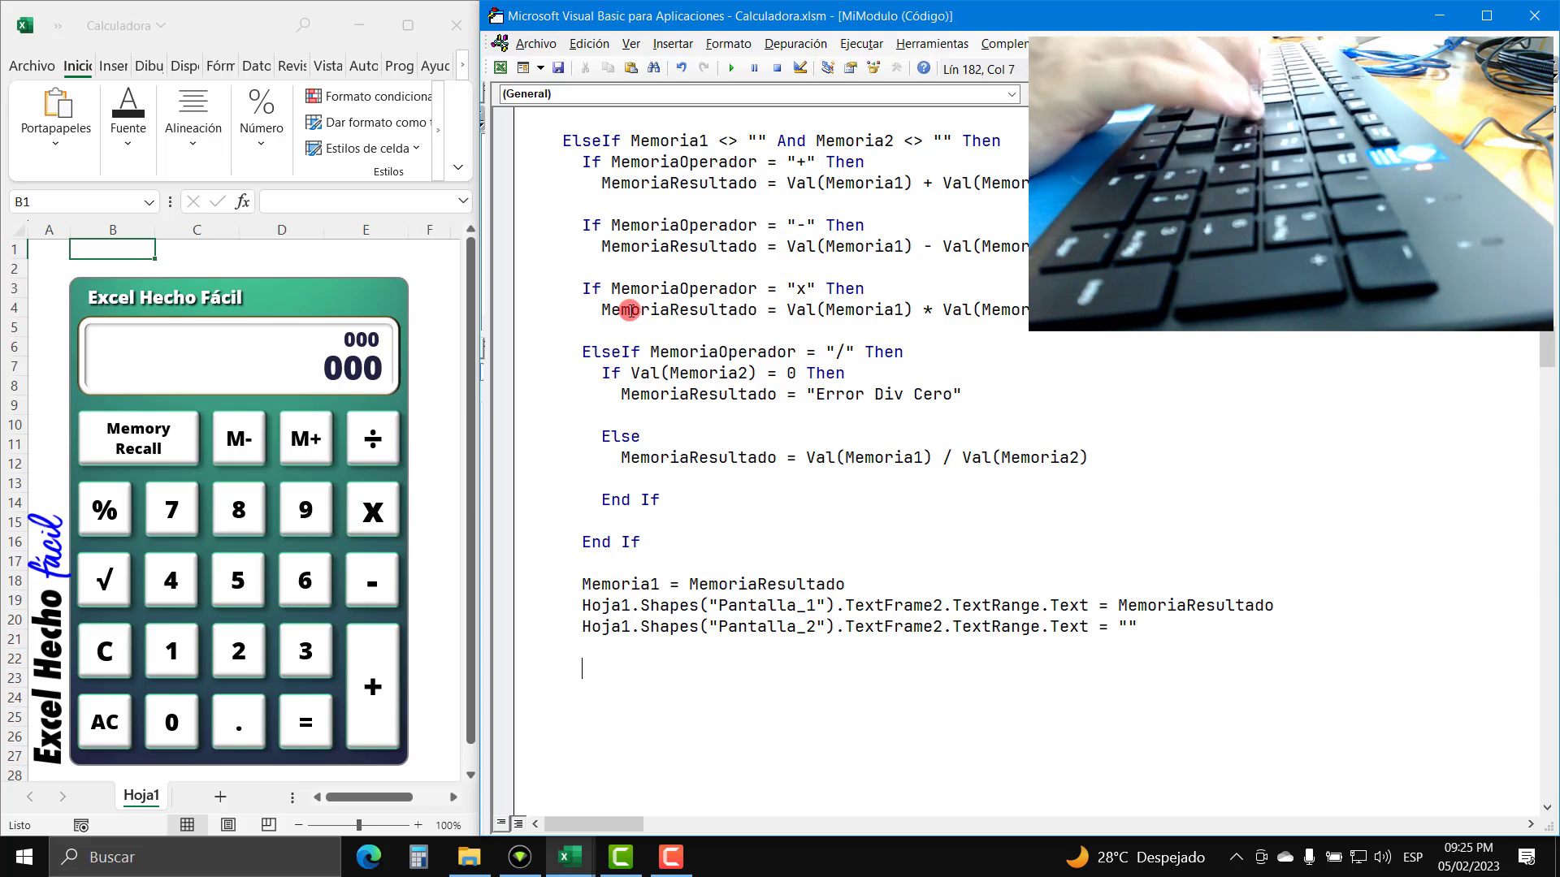
{"action": "type", "text": "memoria"}
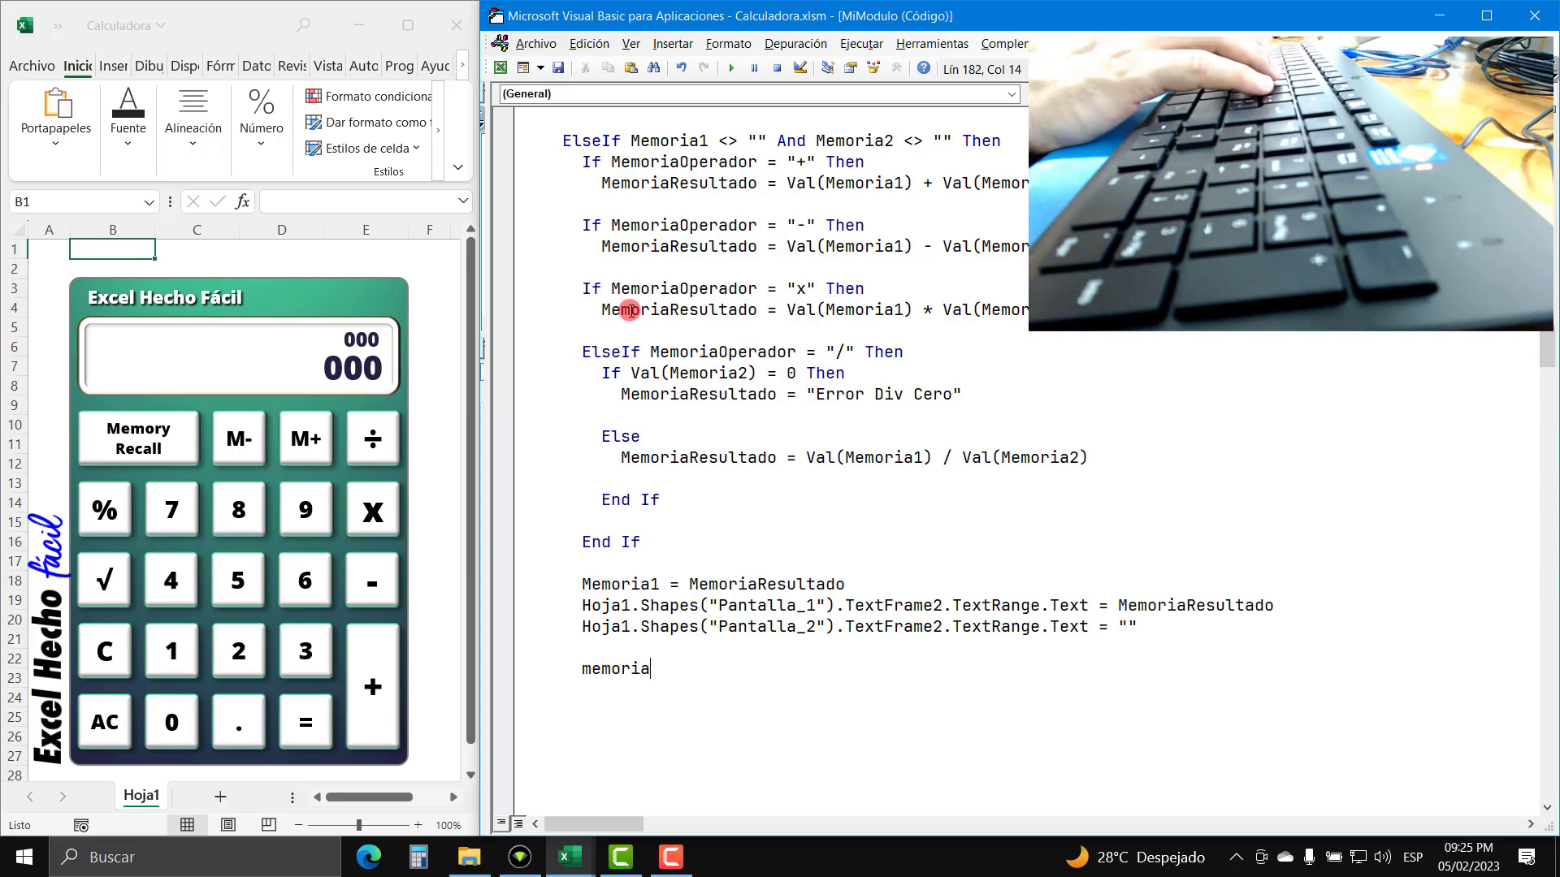
{"action": "type", "text": "=\"\""}
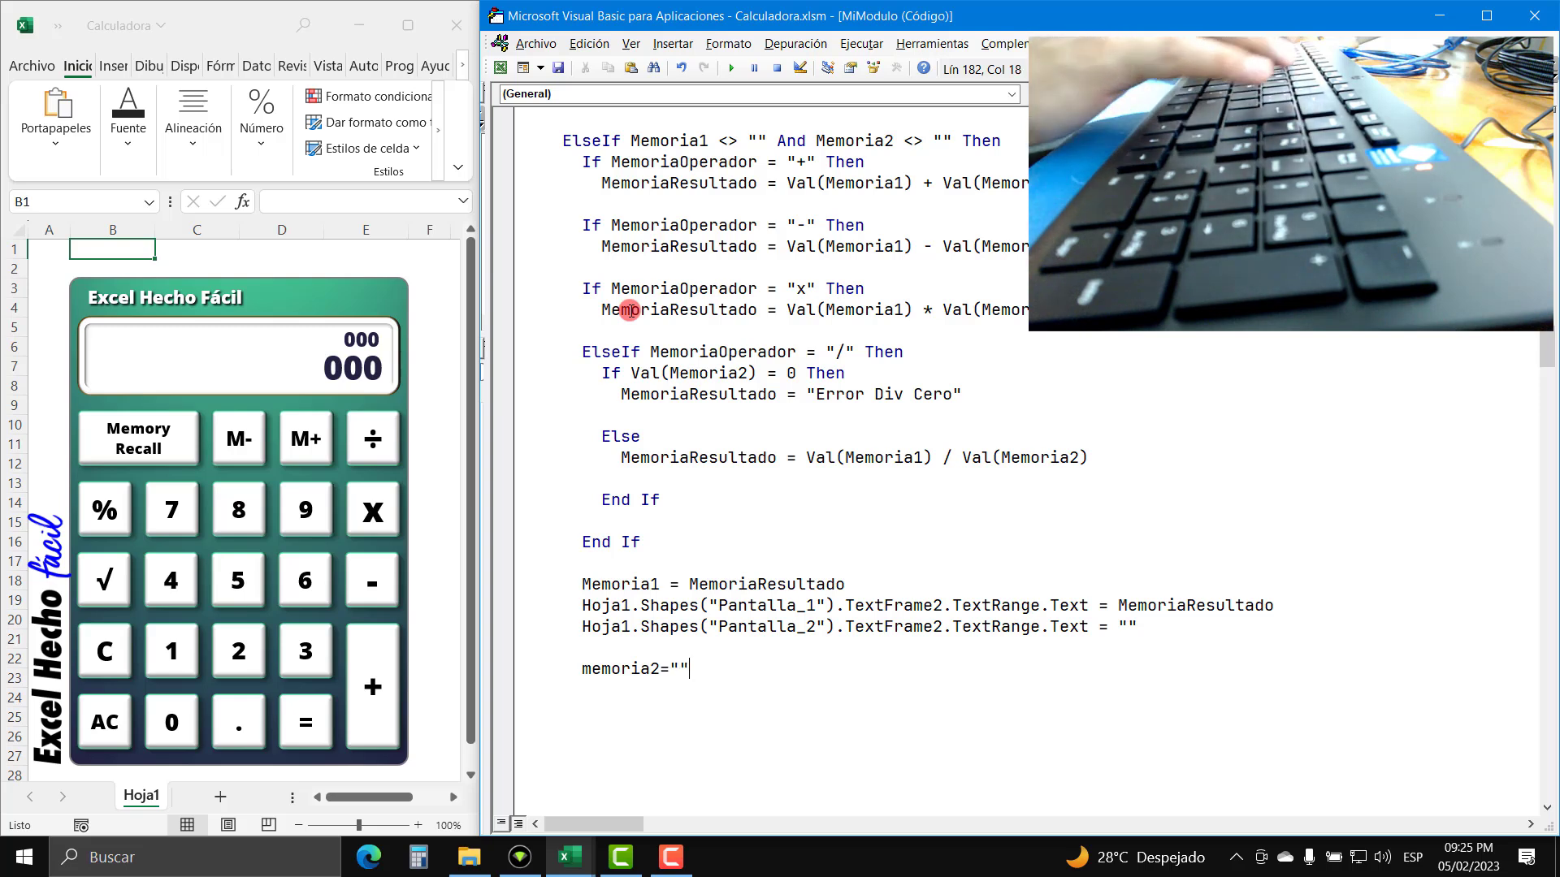
{"action": "key", "text": "Return"}
Add MemoriaOperador = "" (fixing the misspelling) and MemoriaResultado = 0
{"action": "type", "text": "memo"}
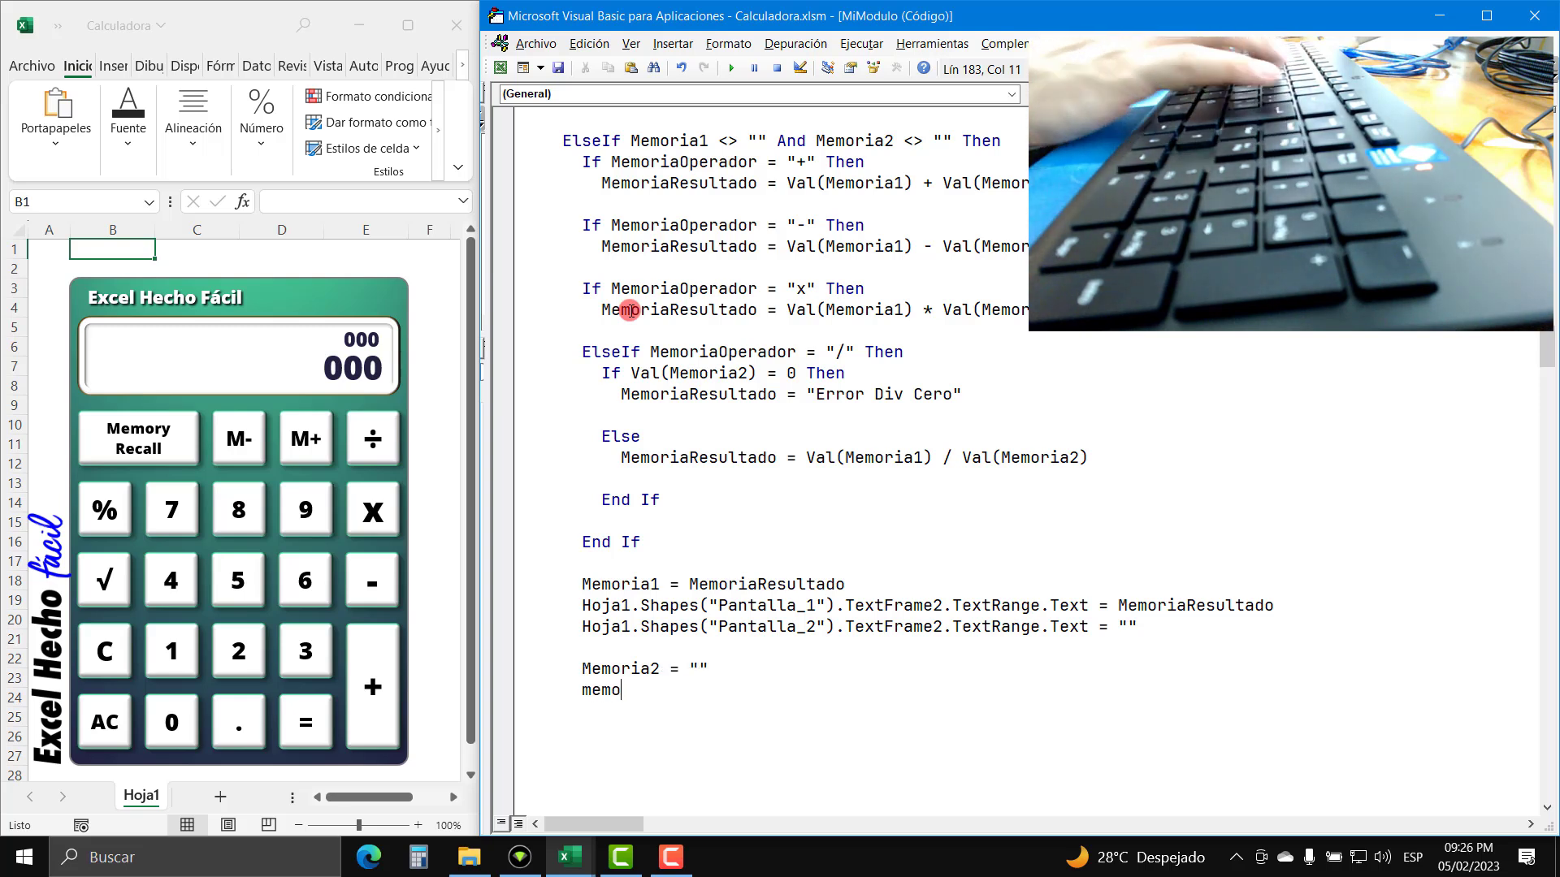
{"action": "type", "text": "ria"}
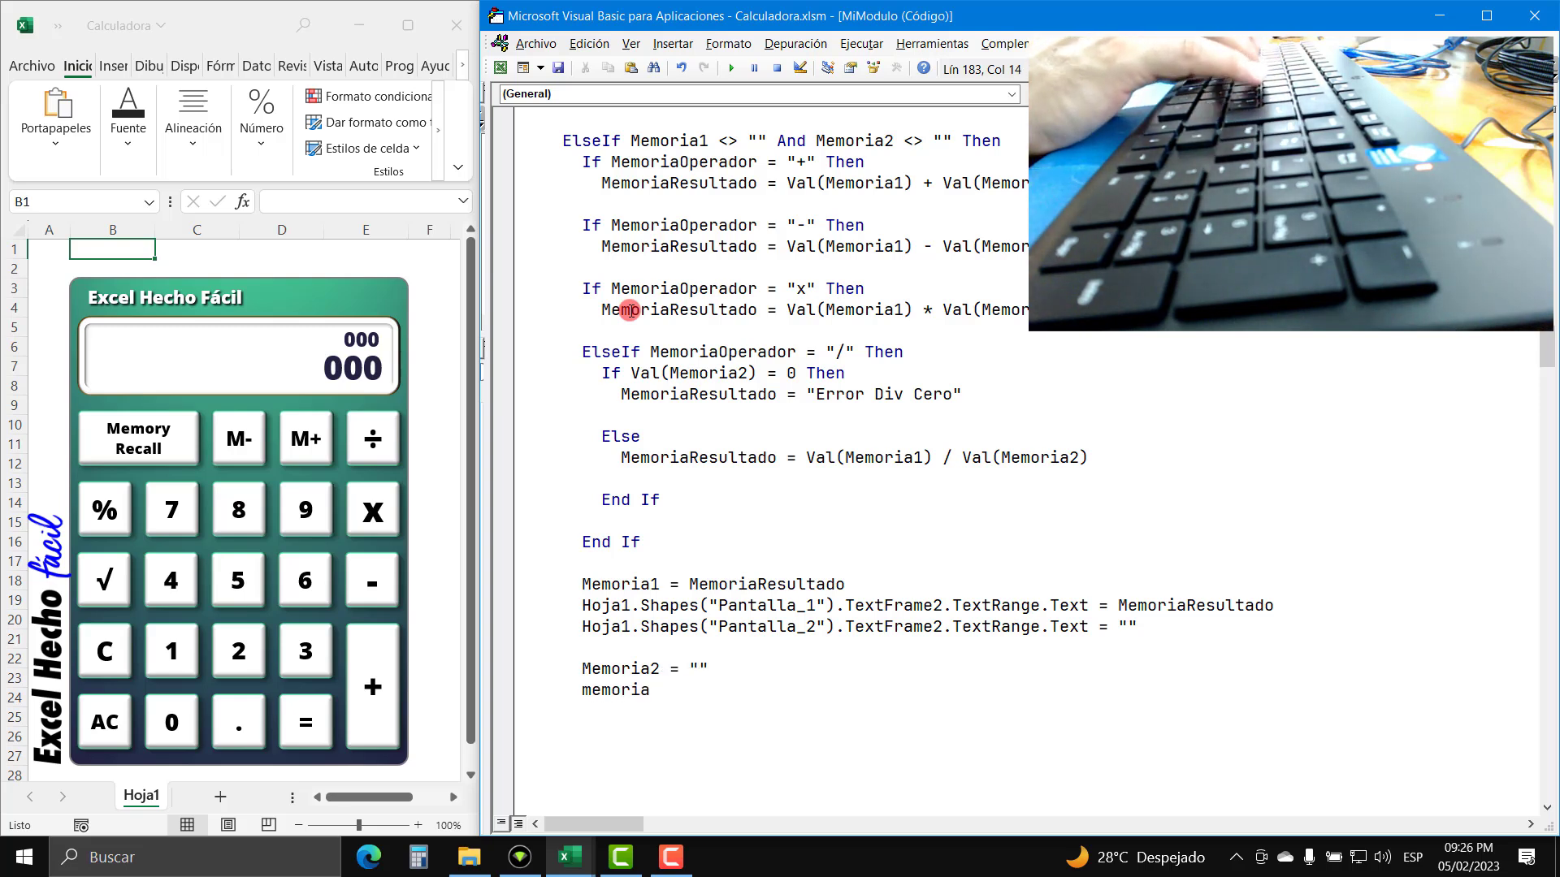
{"action": "type", "text": "opeador "}
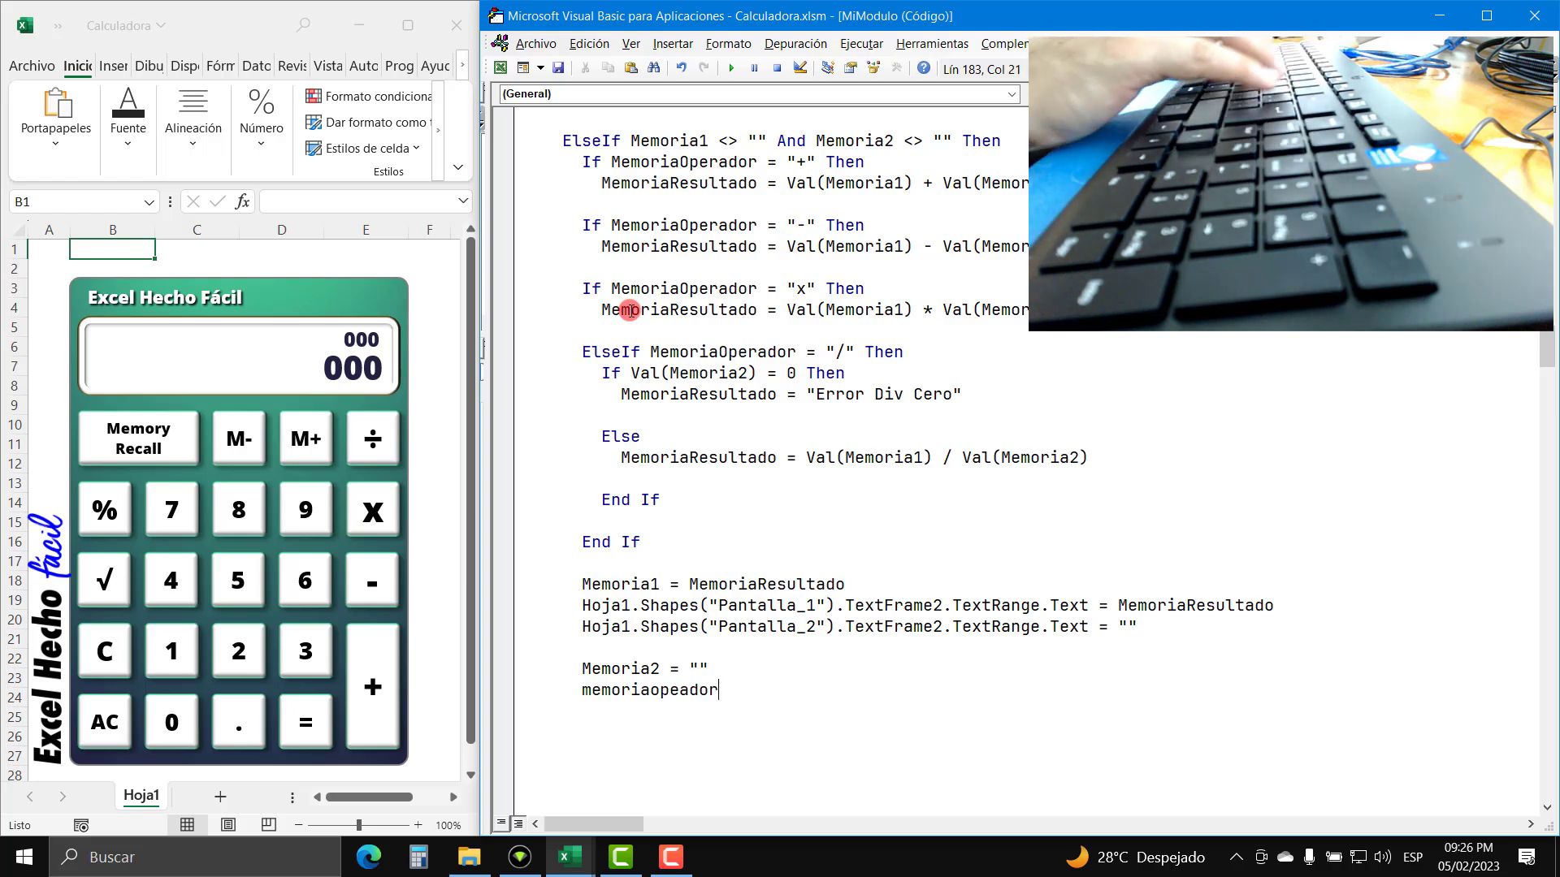
{"action": "type", "text": "= \"\""}
{"action": "key", "text": "Home"}
{"action": "key", "text": "ctrl+shift+Right"}
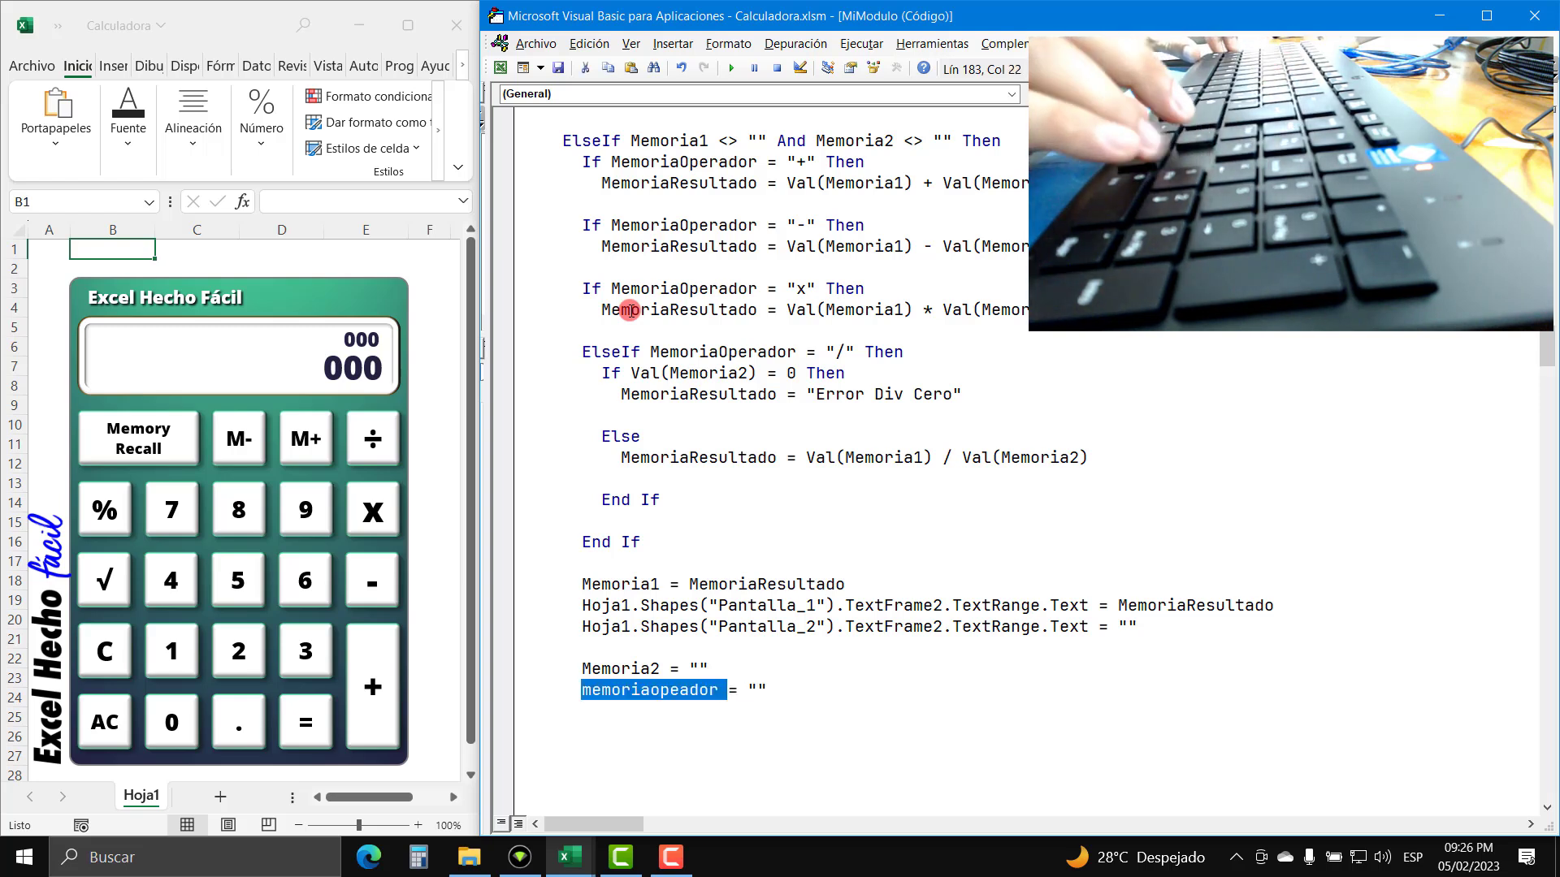
{"action": "type", "text": "memoria"}
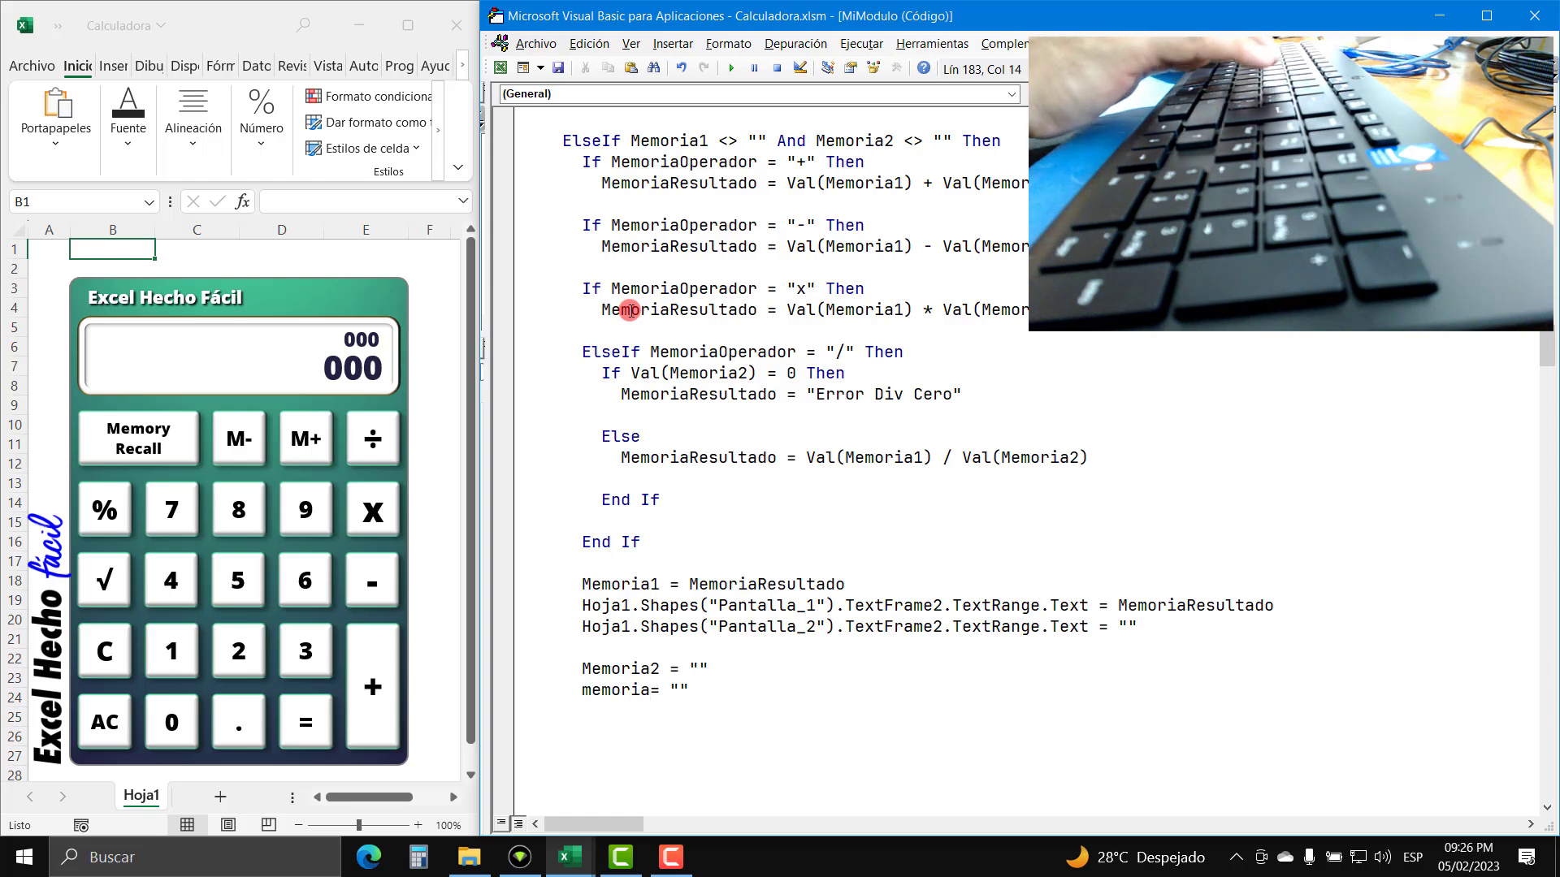
{"action": "type", "text": "operador"}
{"action": "key", "text": "Down"}
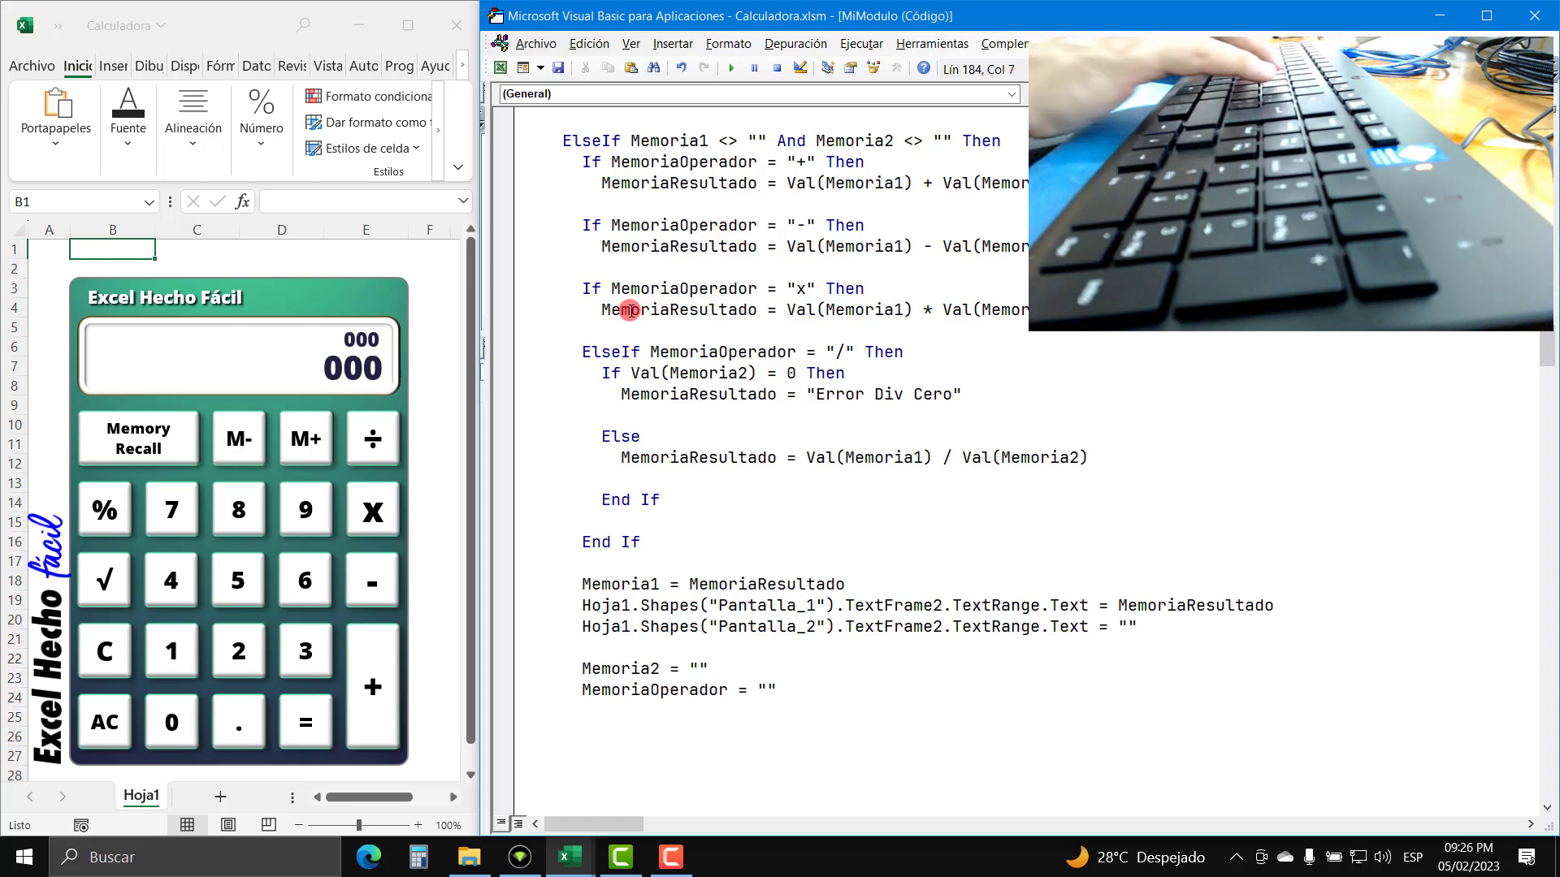
{"action": "scroll", "coordinate": [631, 317], "scroll_direction": "down", "scroll_amount": 7}
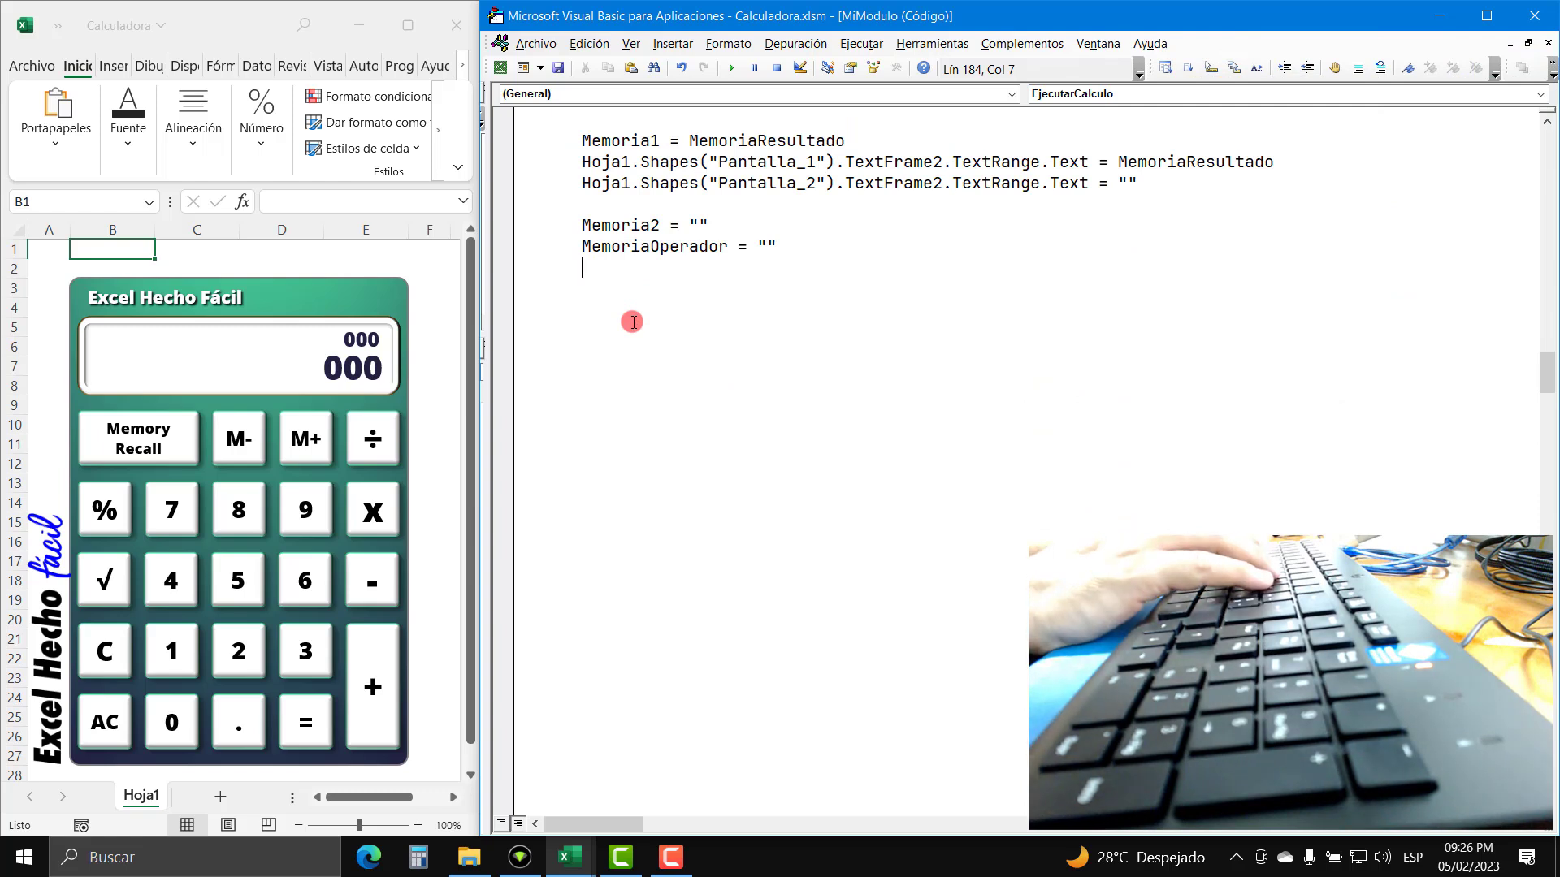
{"action": "type", "text": "memor"}
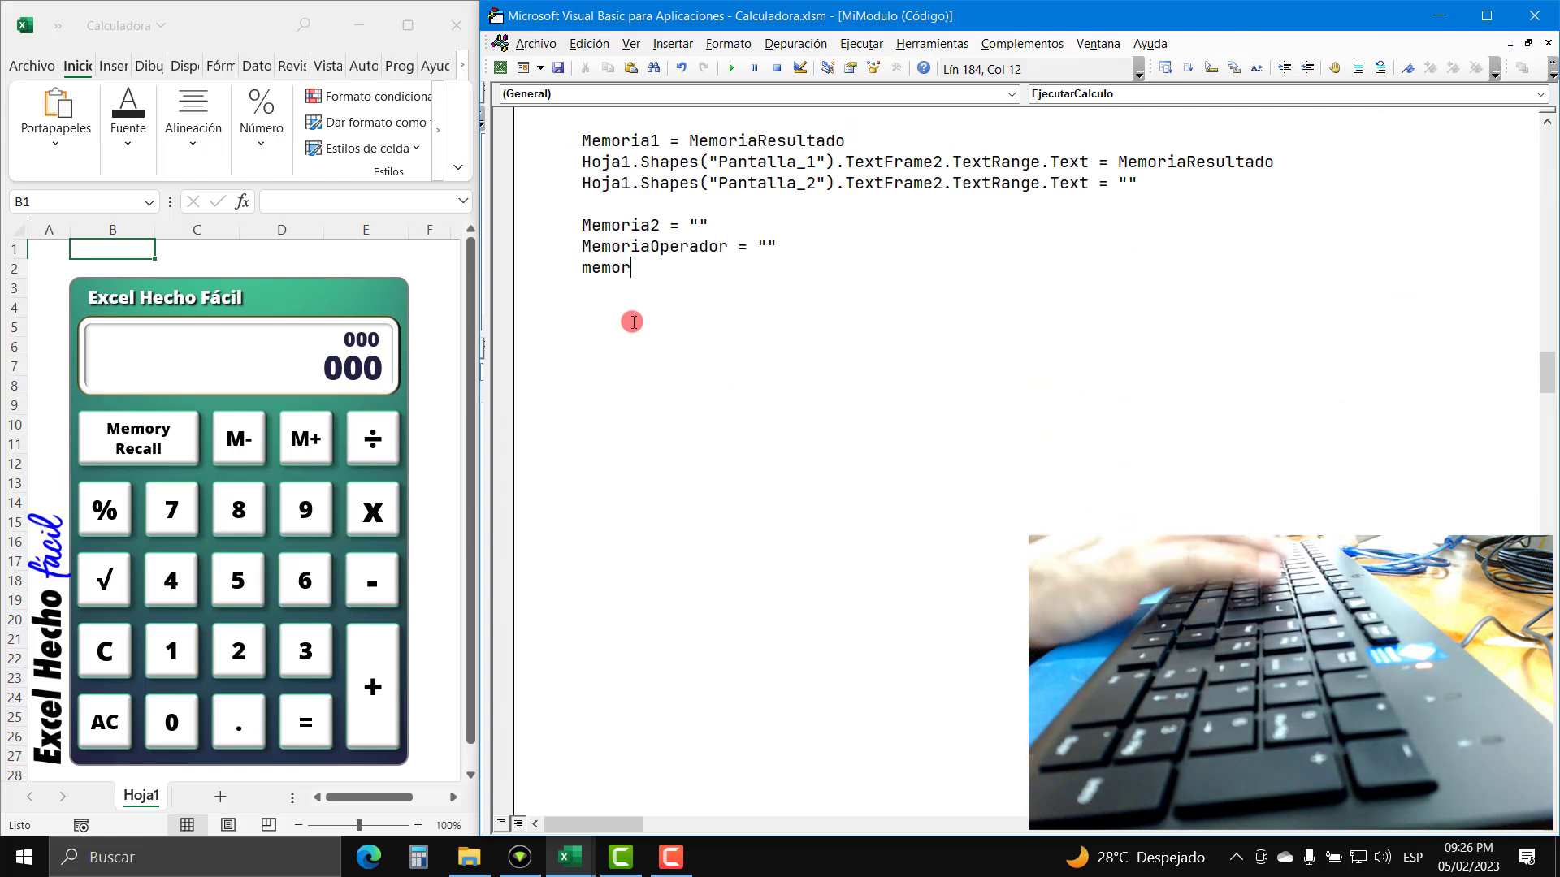
{"action": "type", "text": "iaresultad"}
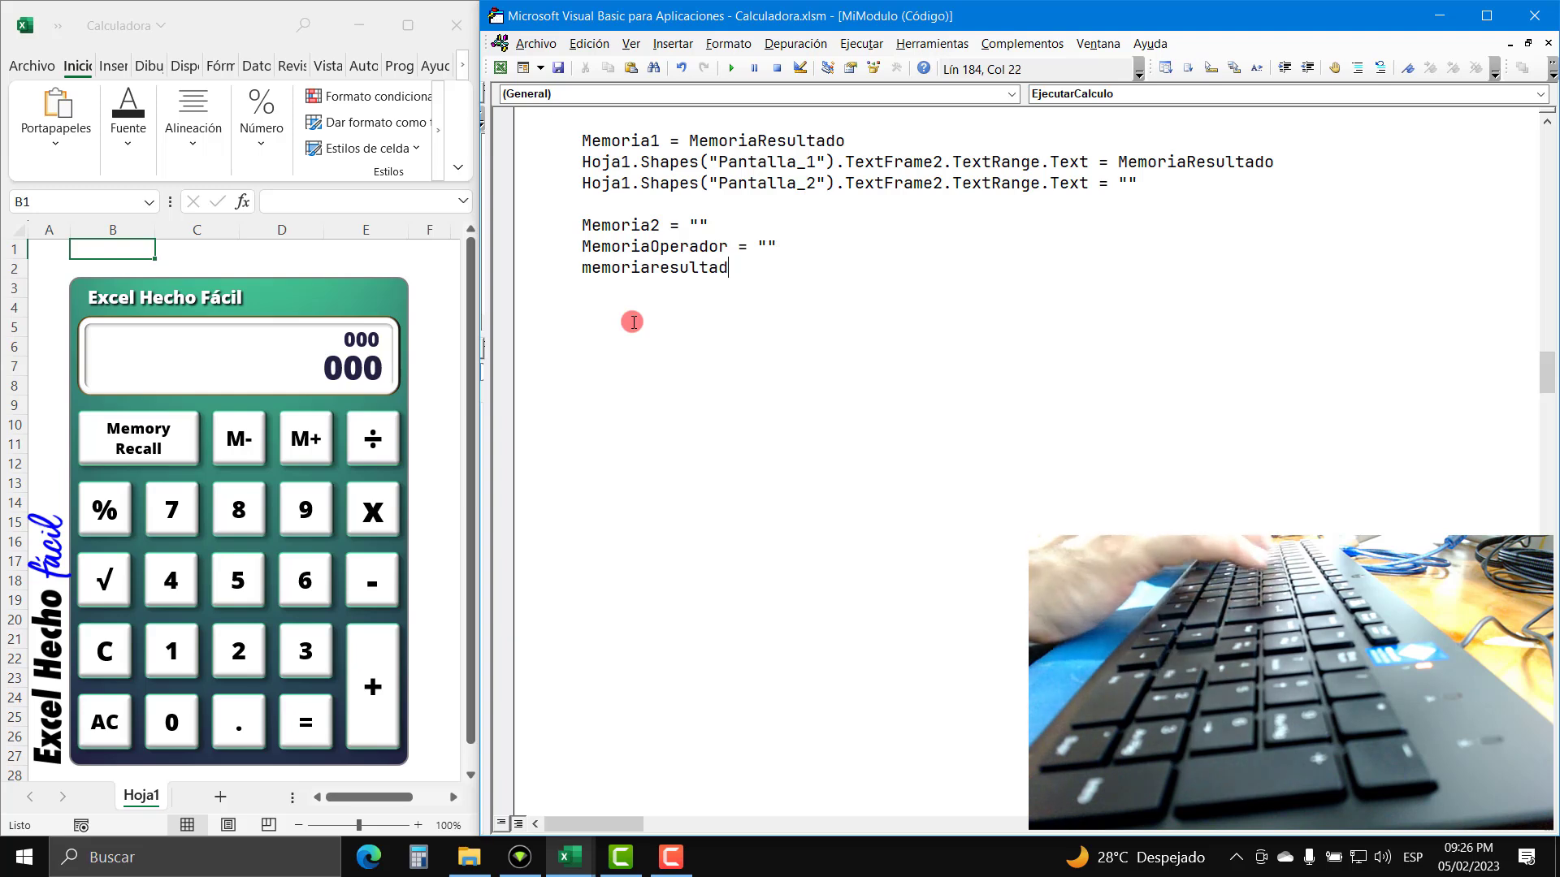
{"action": "type", "text": "o"}
{"action": "type", "text": " = 0"}
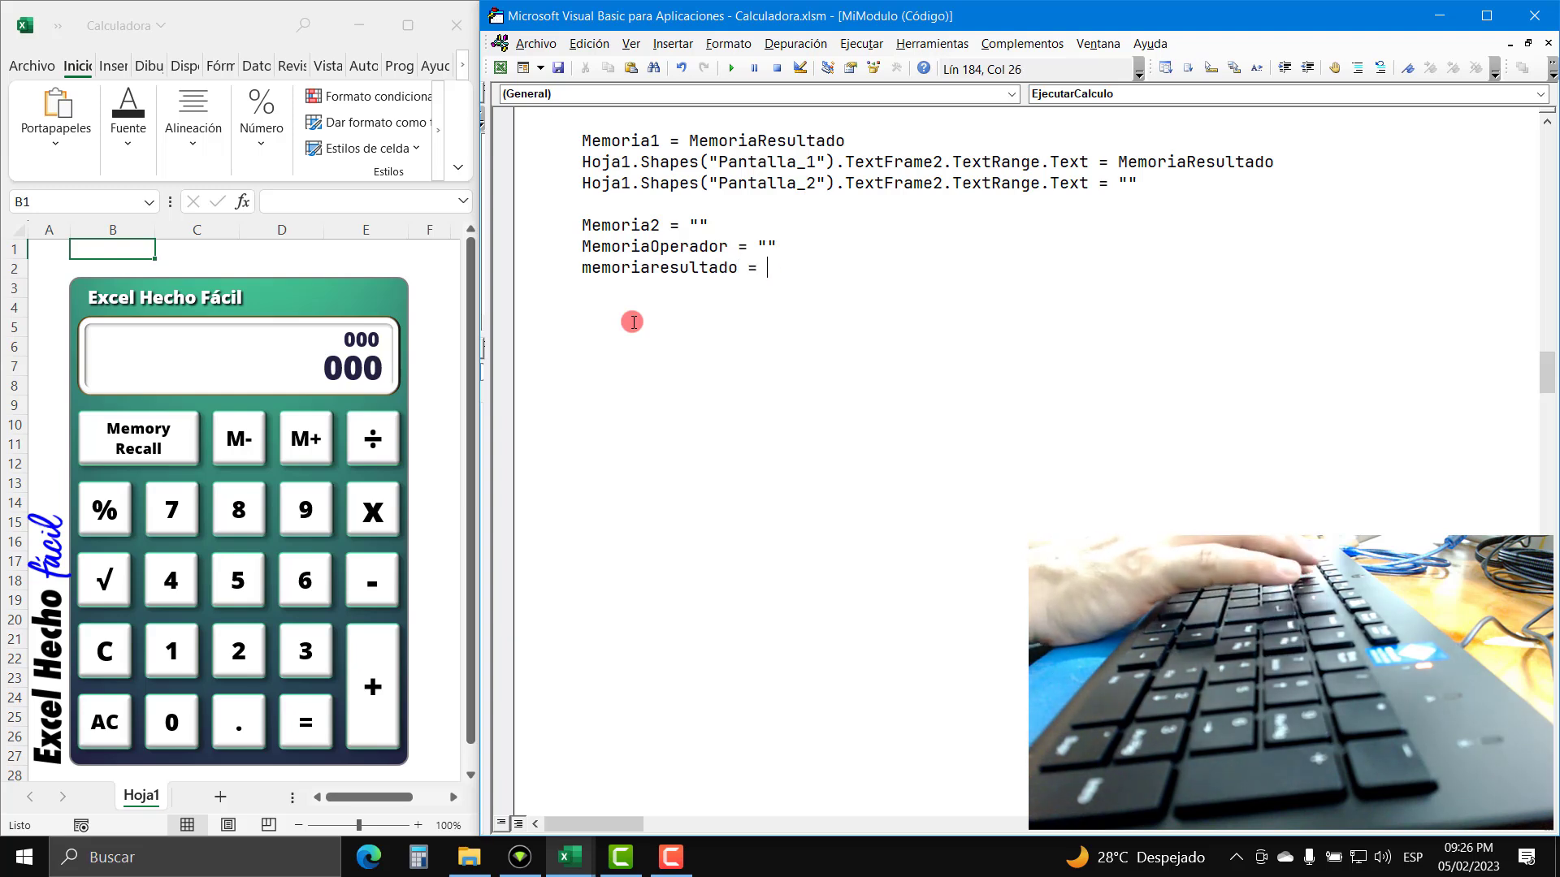
{"action": "key", "text": "Return"}
{"action": "key", "text": "Return"}
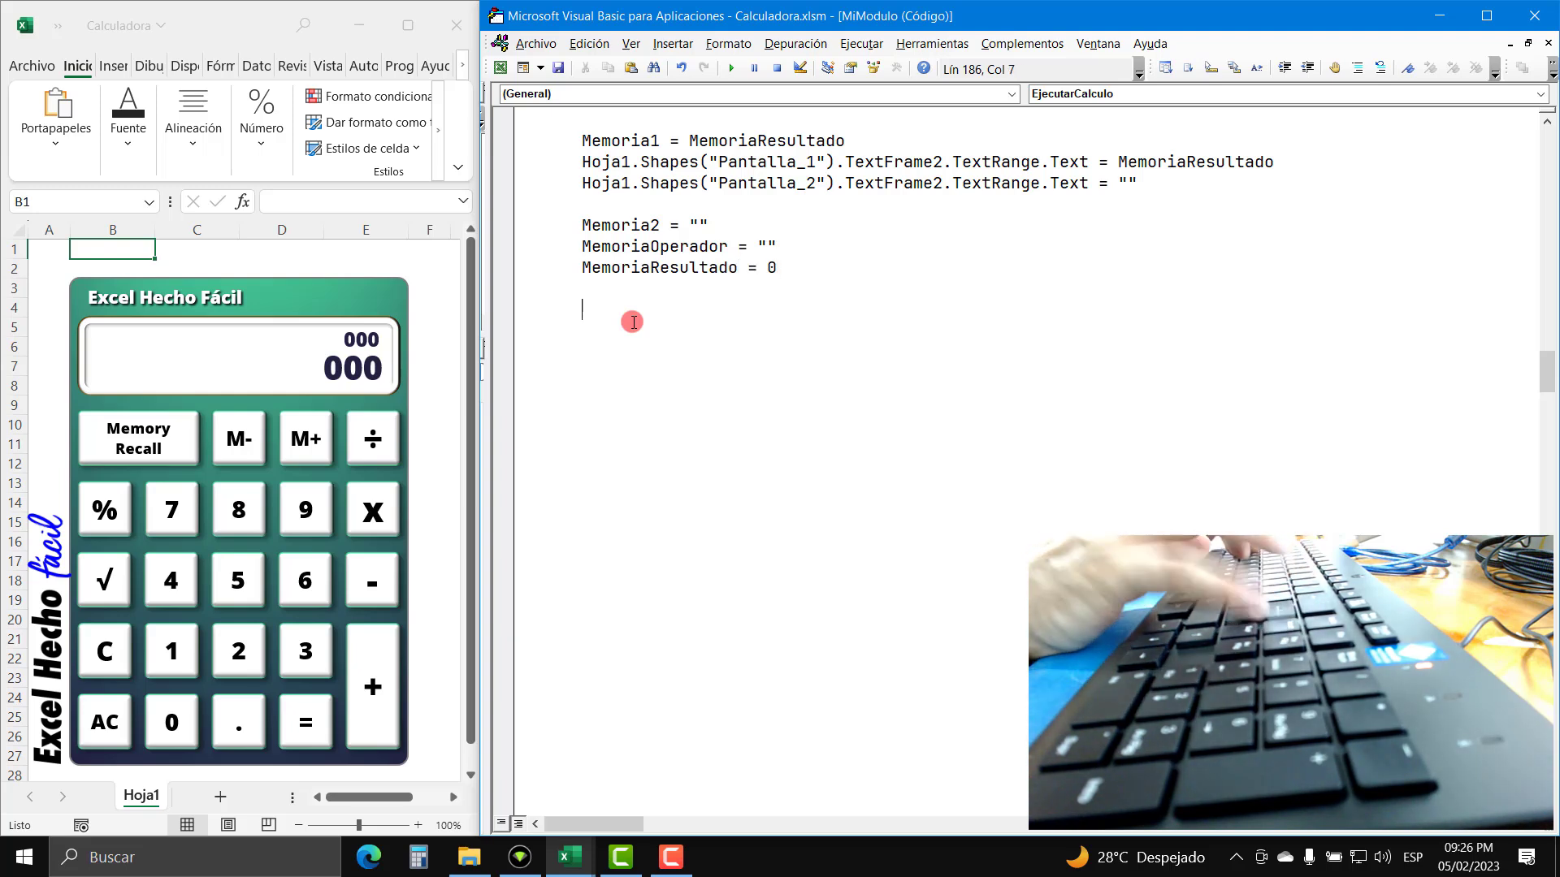
Write If Memoria1 = "Error Div Cero" Then, pasting the message text copied from above
{"action": "type", "text": "if "}
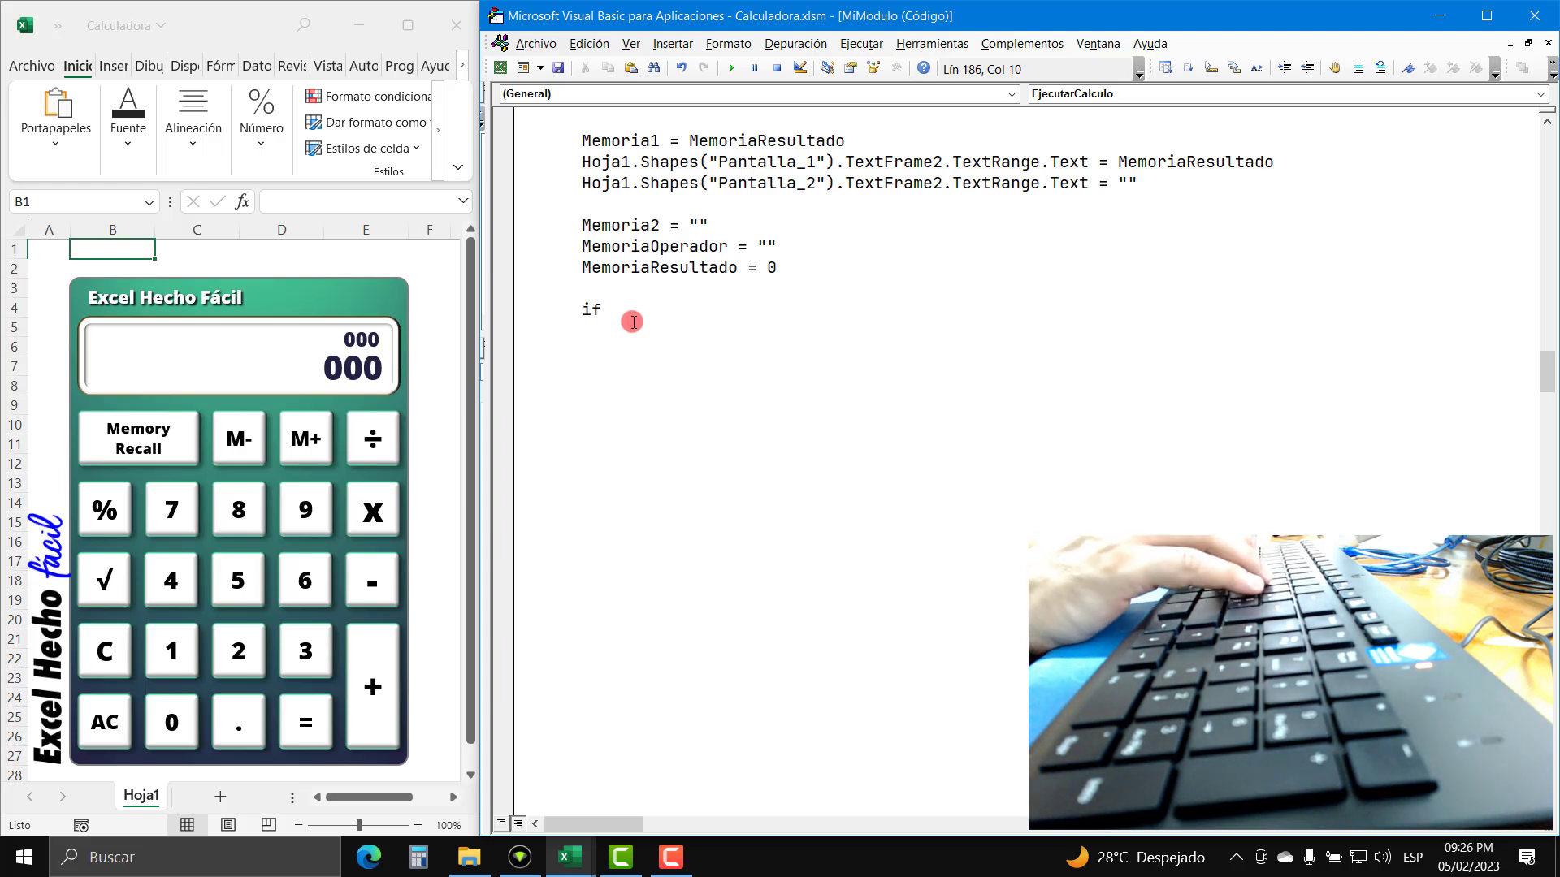
{"action": "type", "text": "memoria1 ="}
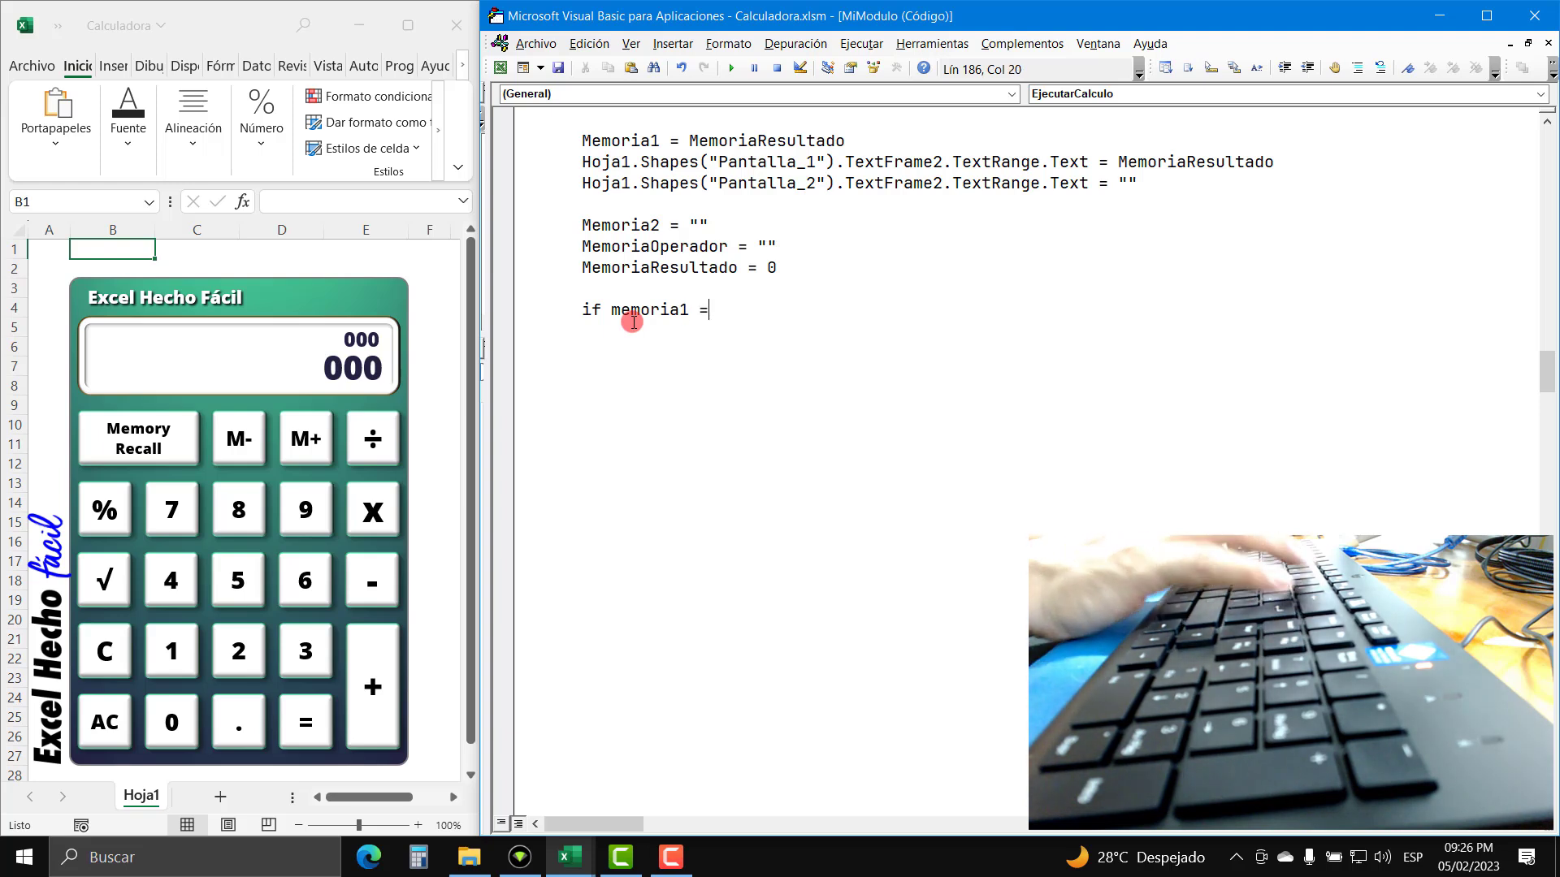
{"action": "type", "text": " \"\""}
{"action": "key", "text": "Return"}
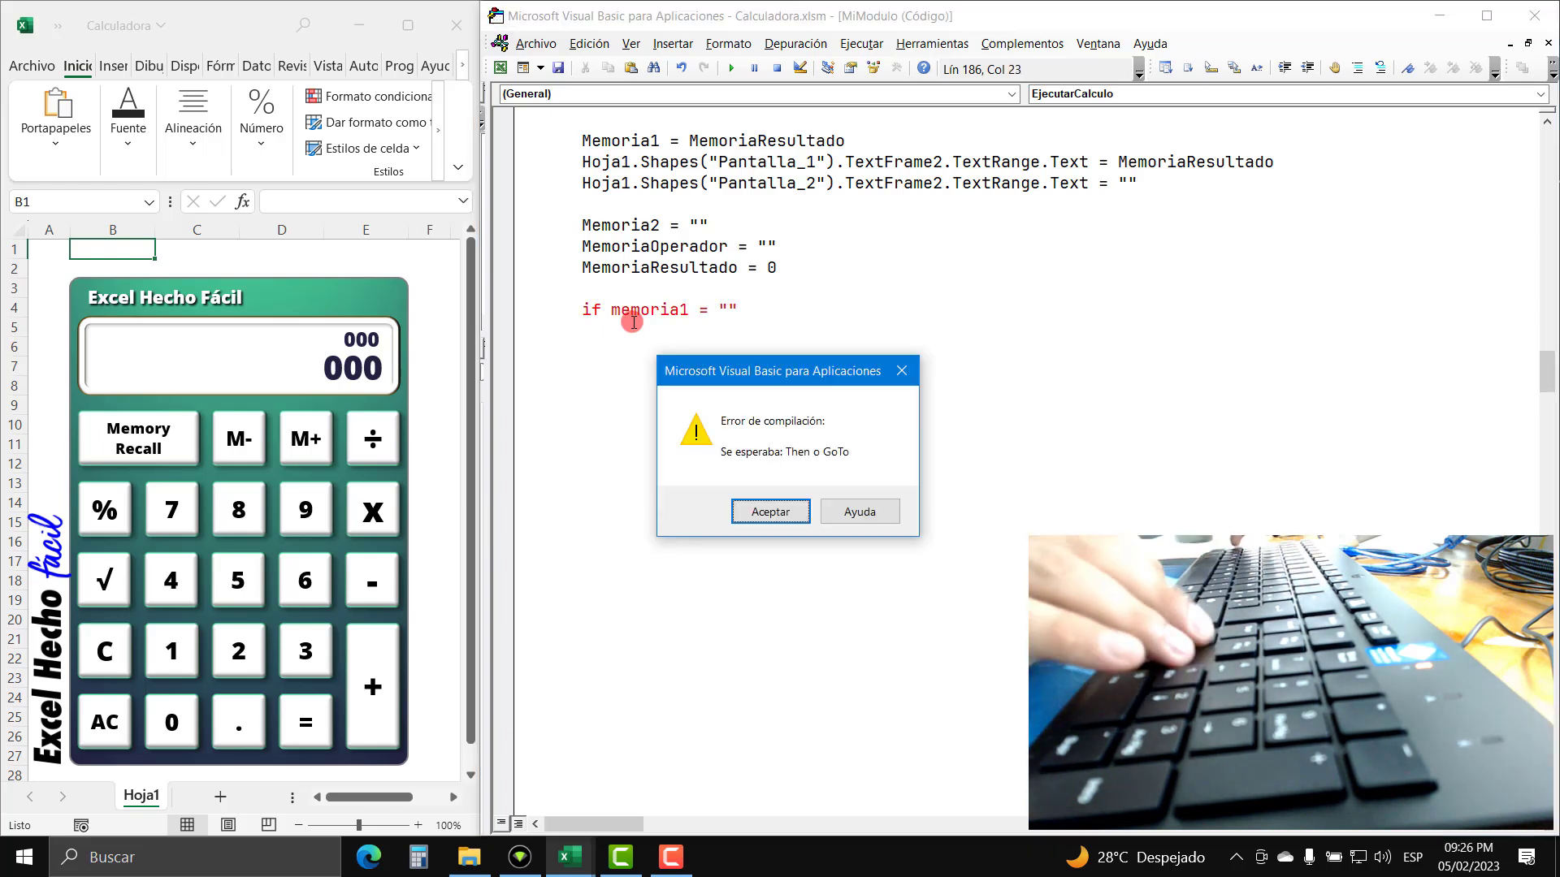
{"action": "key", "text": "Return"}
{"action": "type", "text": "then"}
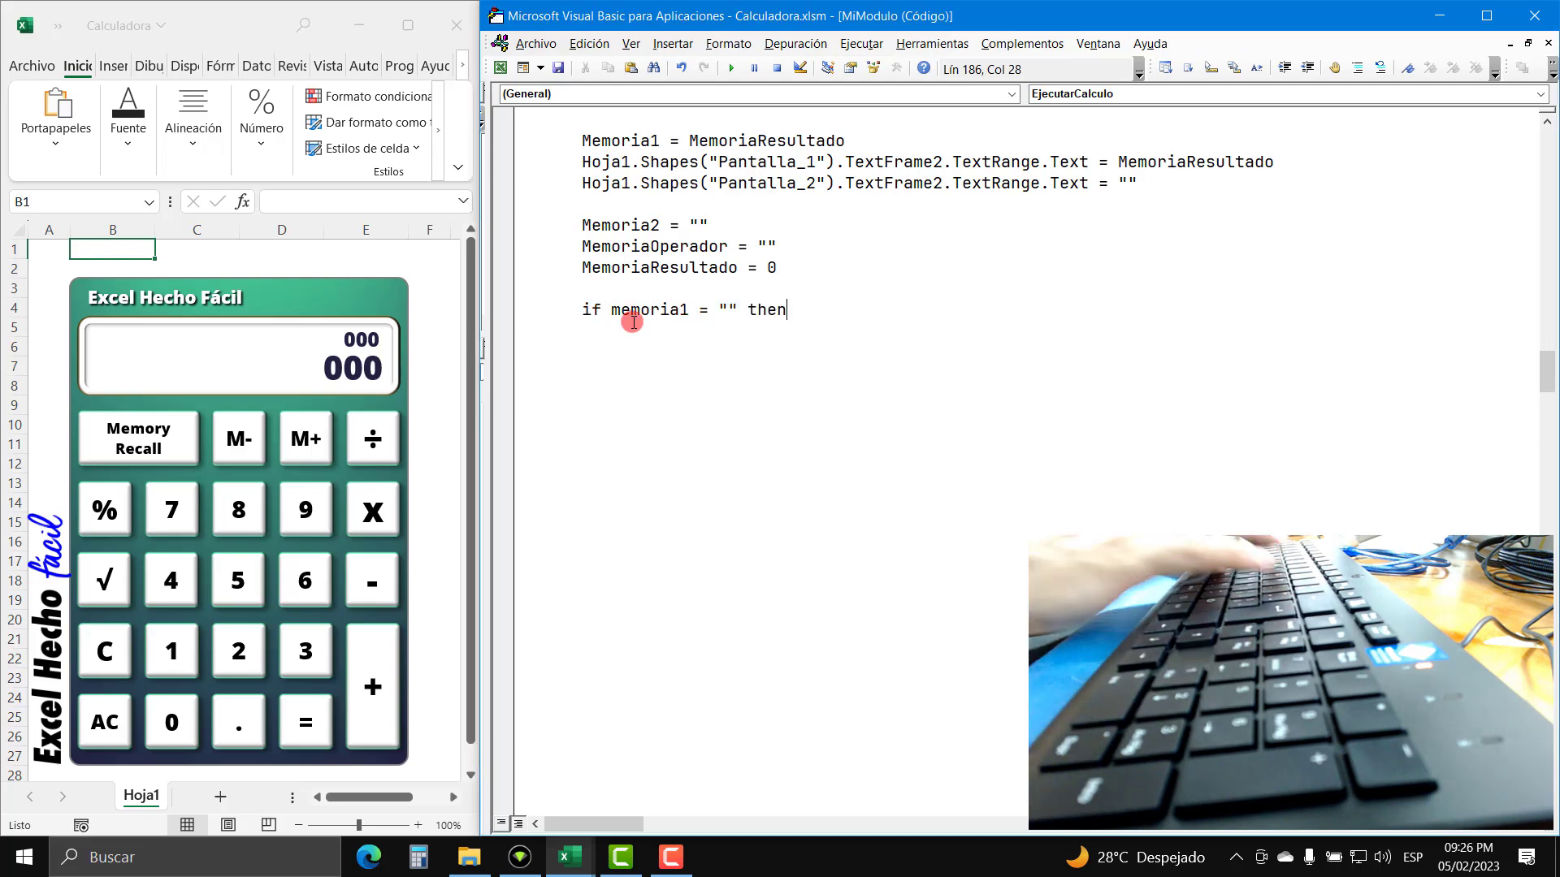
{"action": "key", "text": "Up"}
{"action": "key", "text": "Up"}
{"action": "key", "text": "Up"}
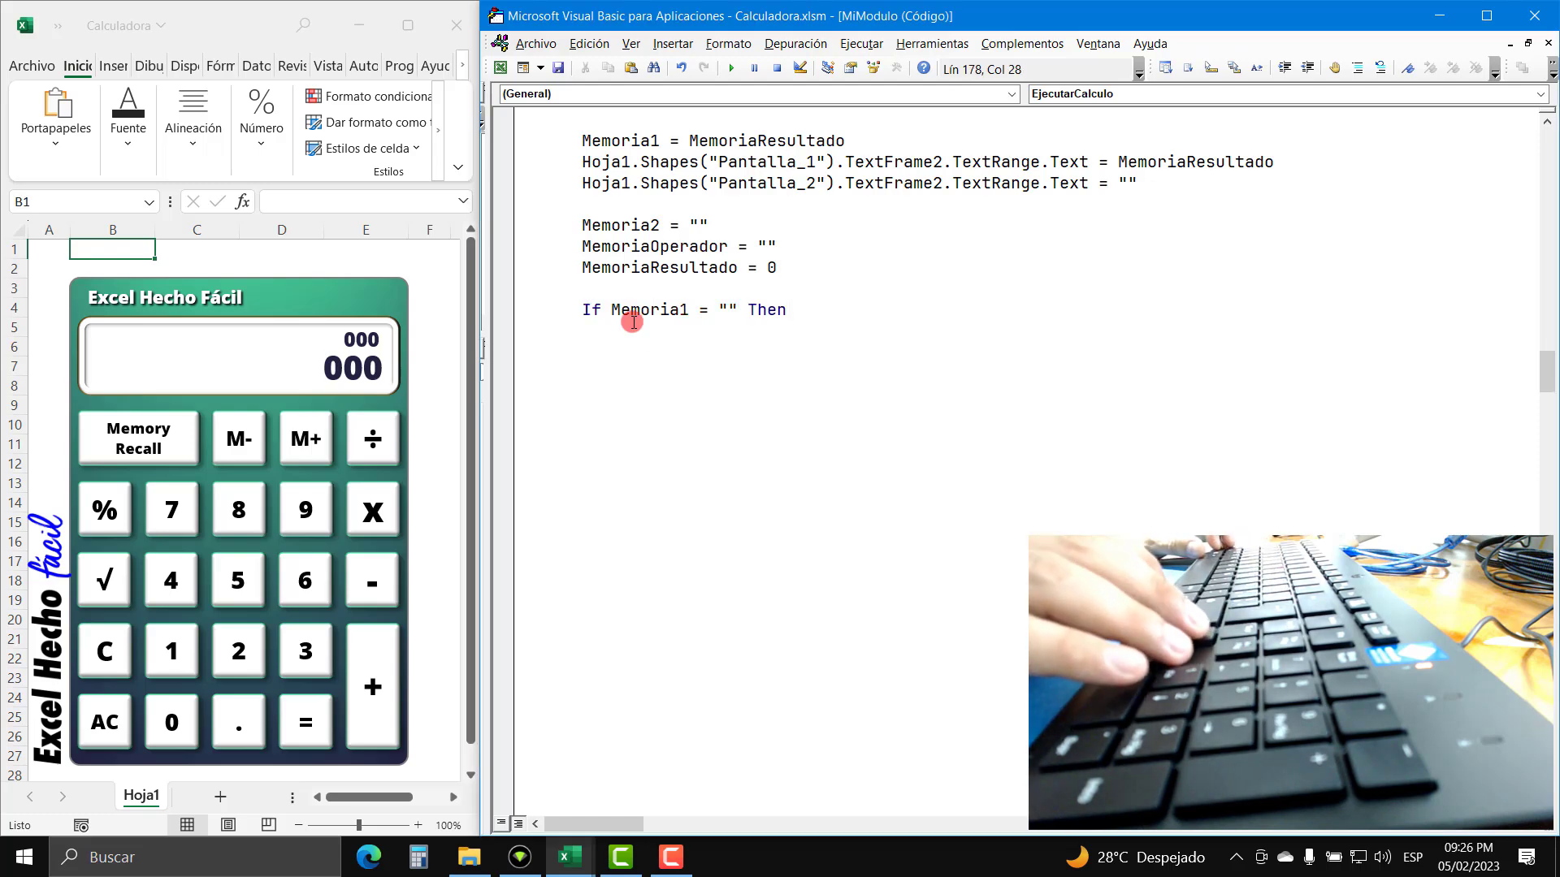
{"action": "scroll", "coordinate": [633, 322], "scroll_direction": "up", "scroll_amount": 2}
{"action": "scroll", "coordinate": [633, 322], "scroll_direction": "up", "scroll_amount": 1}
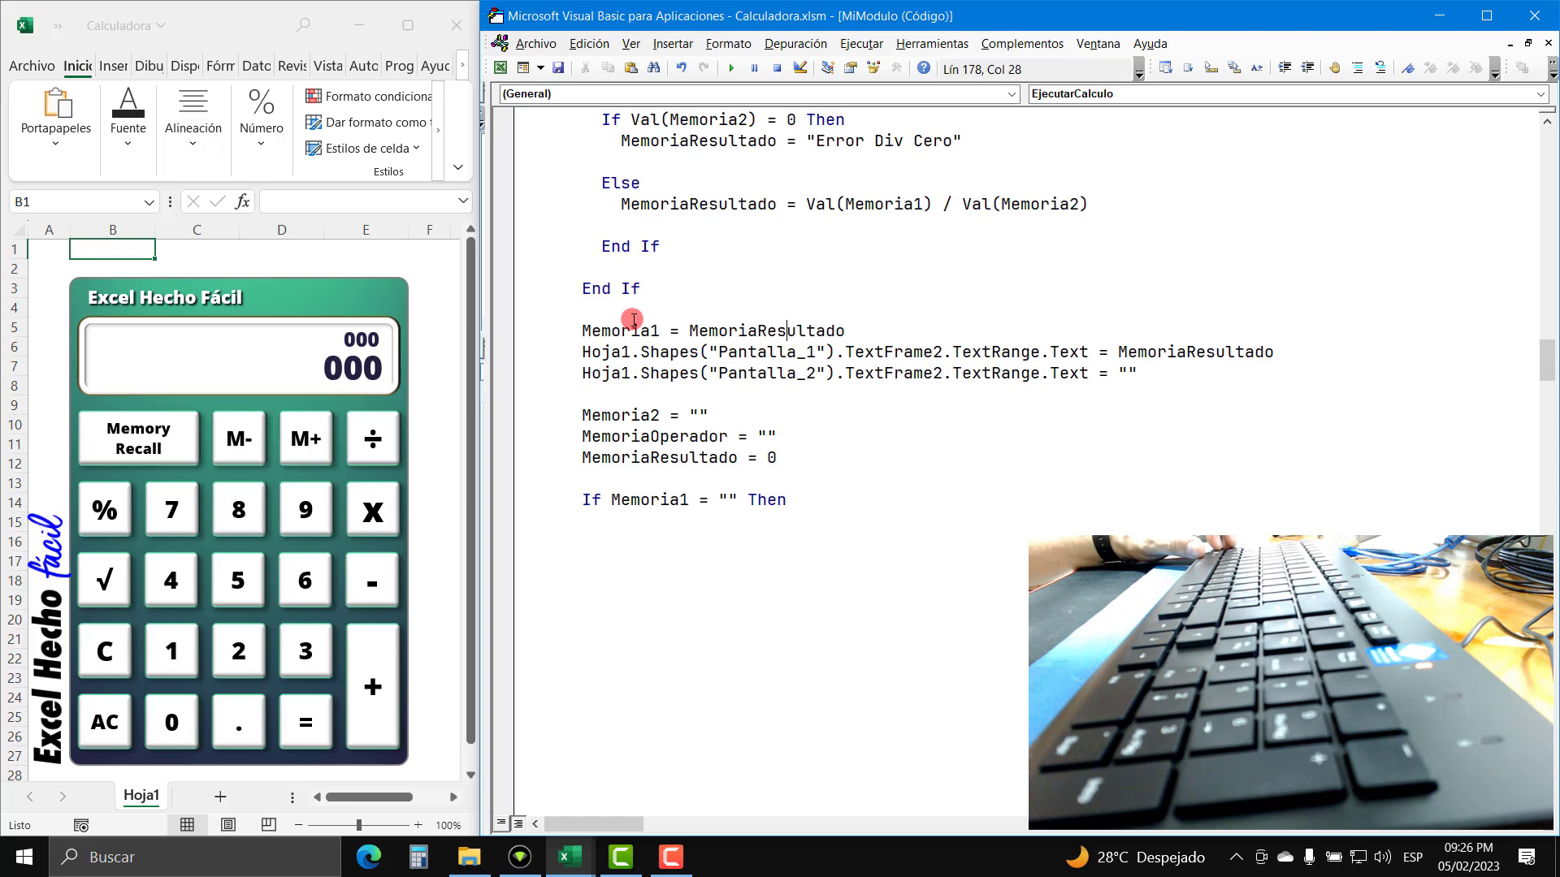
{"action": "scroll", "coordinate": [633, 322], "scroll_direction": "up", "scroll_amount": 1}
{"action": "left_click_drag", "start_coordinate": [952, 205], "coordinate": [817, 208]}
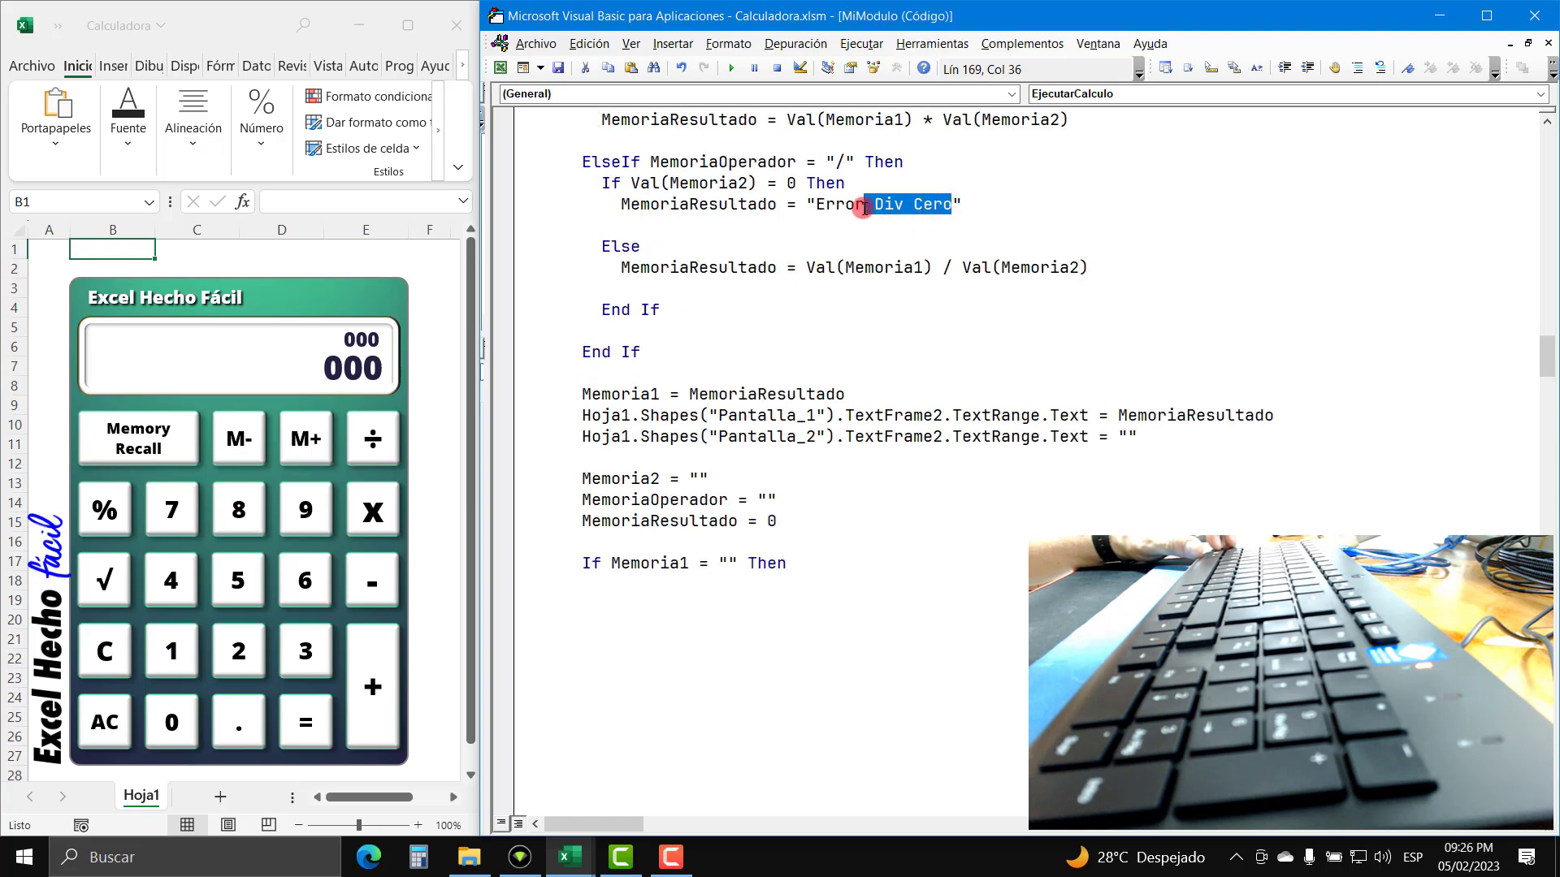
{"action": "scroll", "coordinate": [812, 370], "scroll_direction": "down", "scroll_amount": 3}
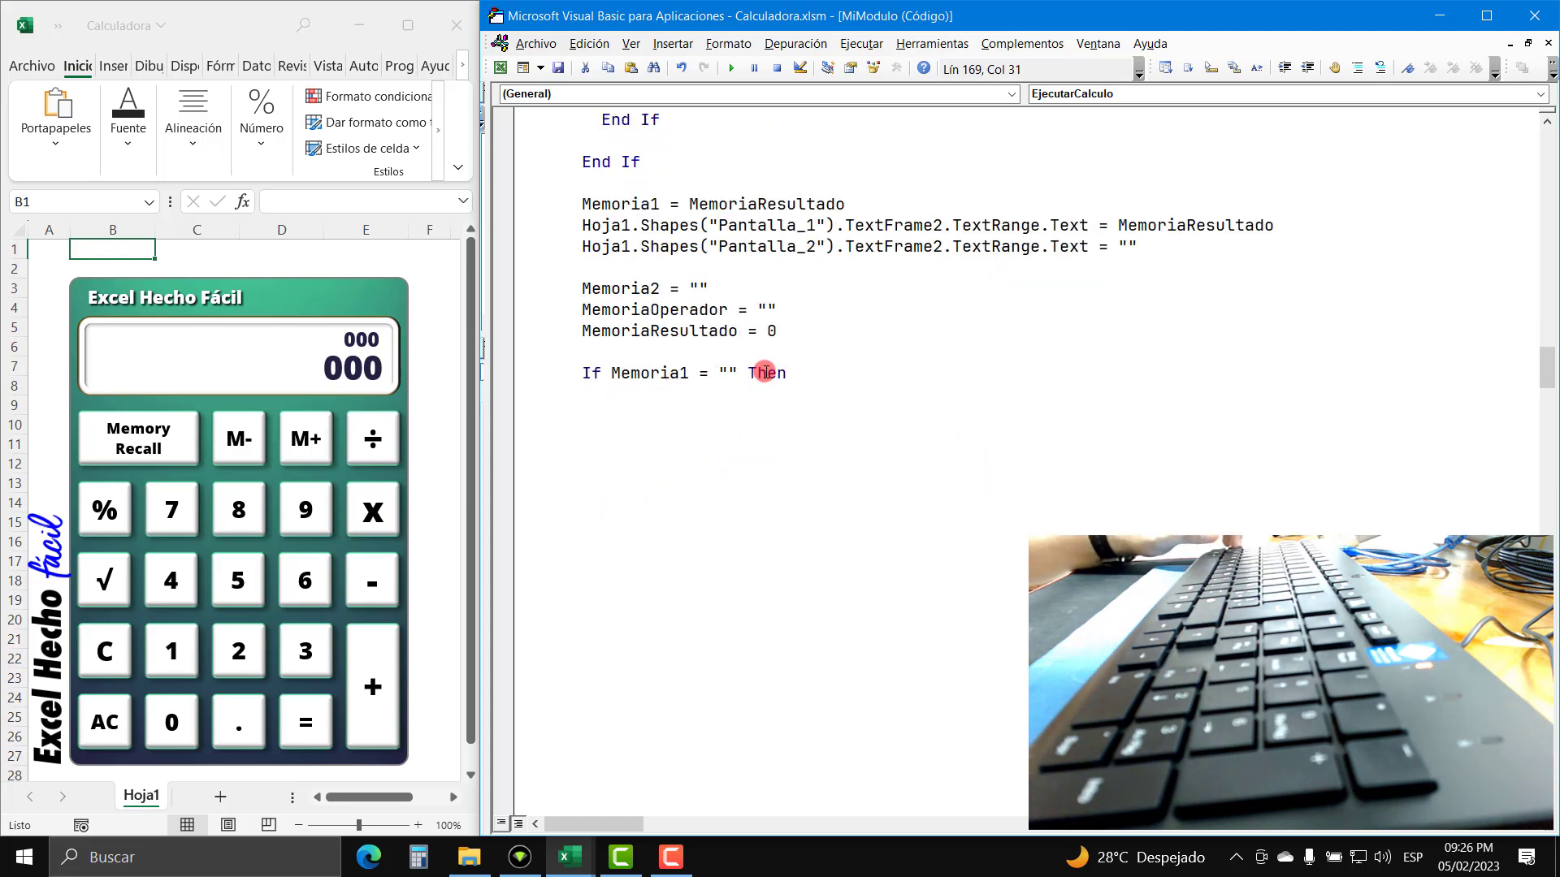
{"action": "type", "text": "Error Div Cero"}
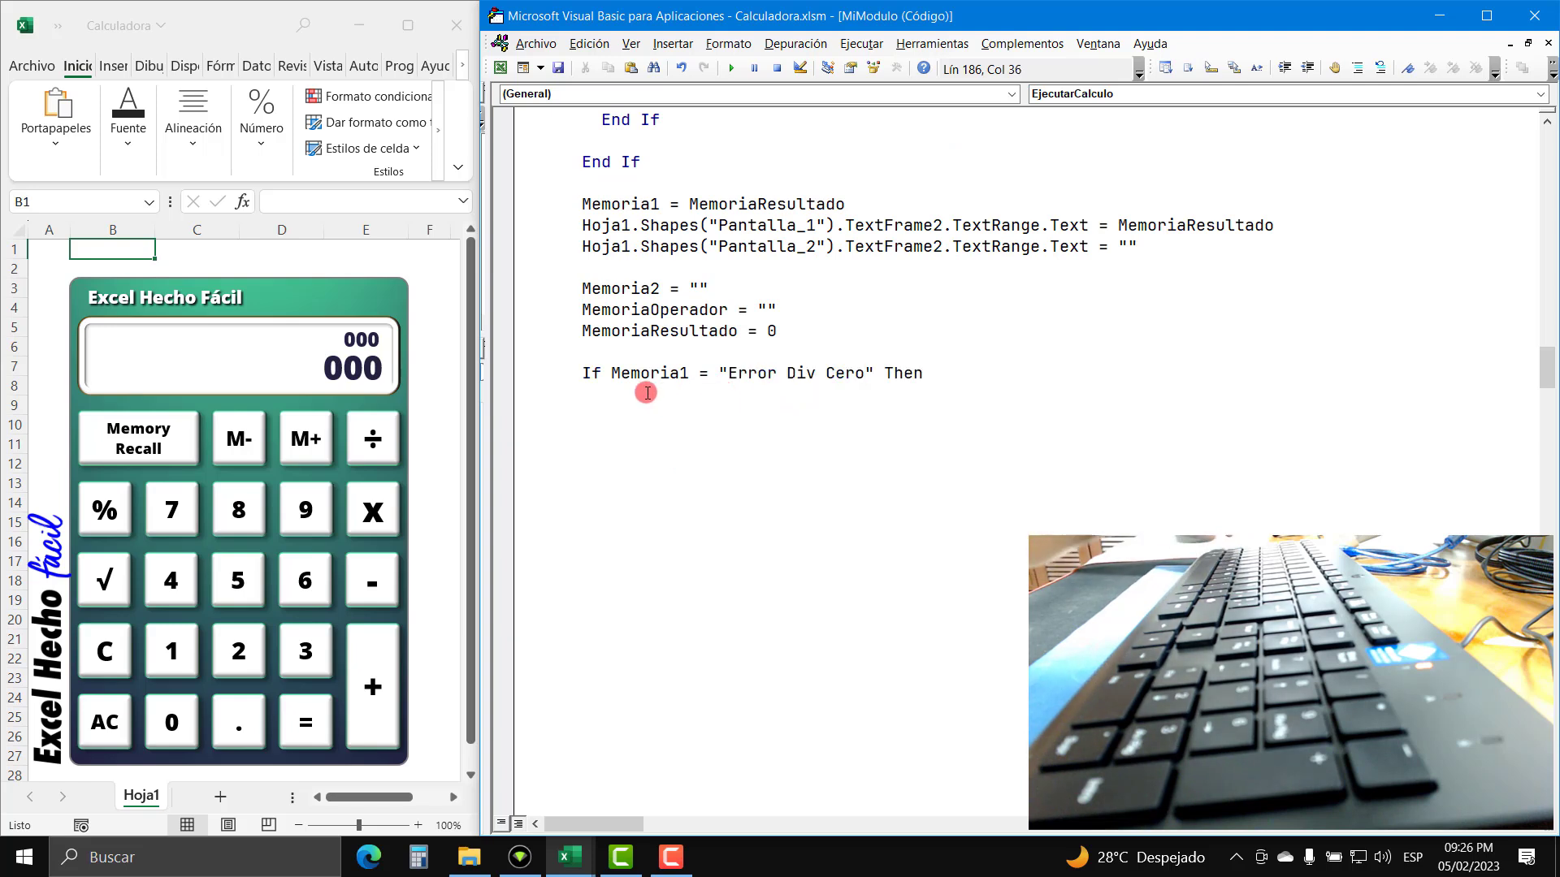
Add Memoria1 = "" inside the check and close it with End If
{"action": "left_click", "coordinate": [644, 394]}
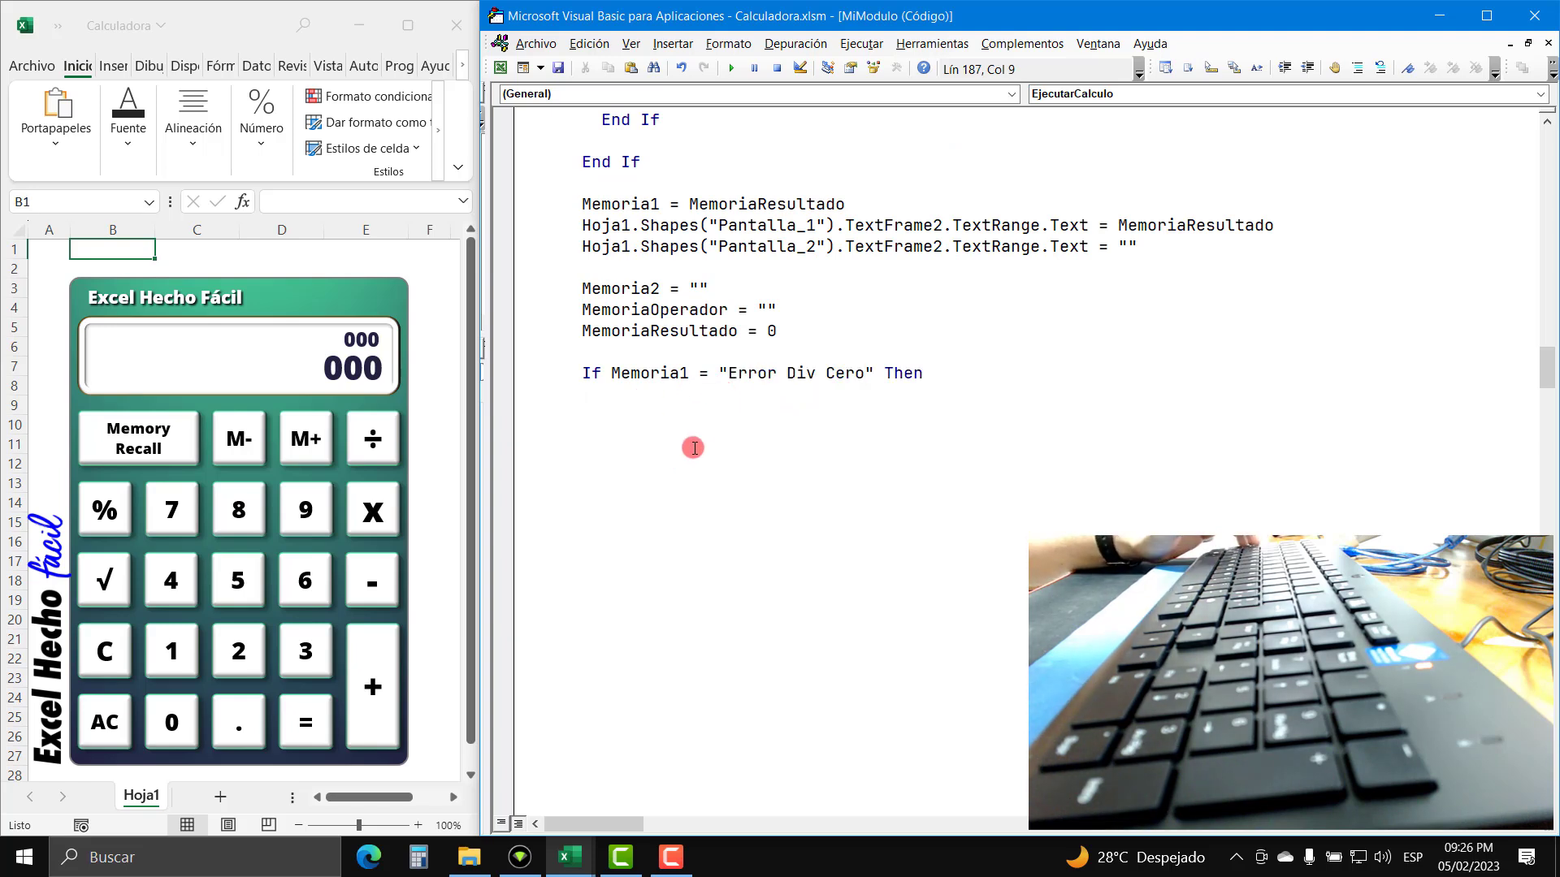
{"action": "scroll", "coordinate": [693, 447], "scroll_direction": "down", "scroll_amount": 1}
{"action": "scroll", "coordinate": [696, 448], "scroll_direction": "down", "scroll_amount": 1}
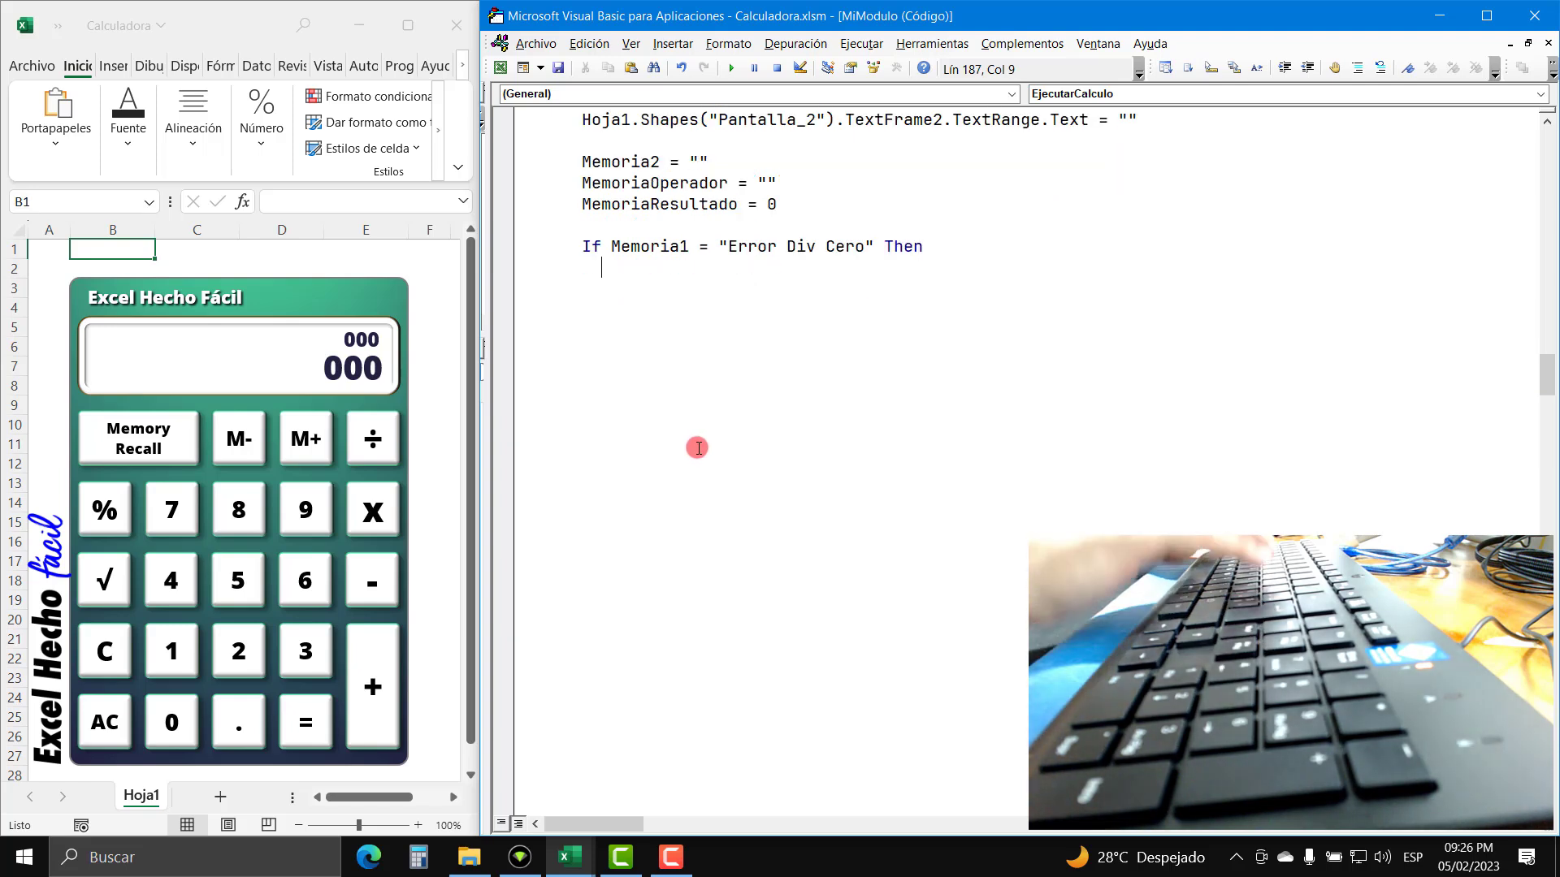
{"action": "type", "text": "memoria"}
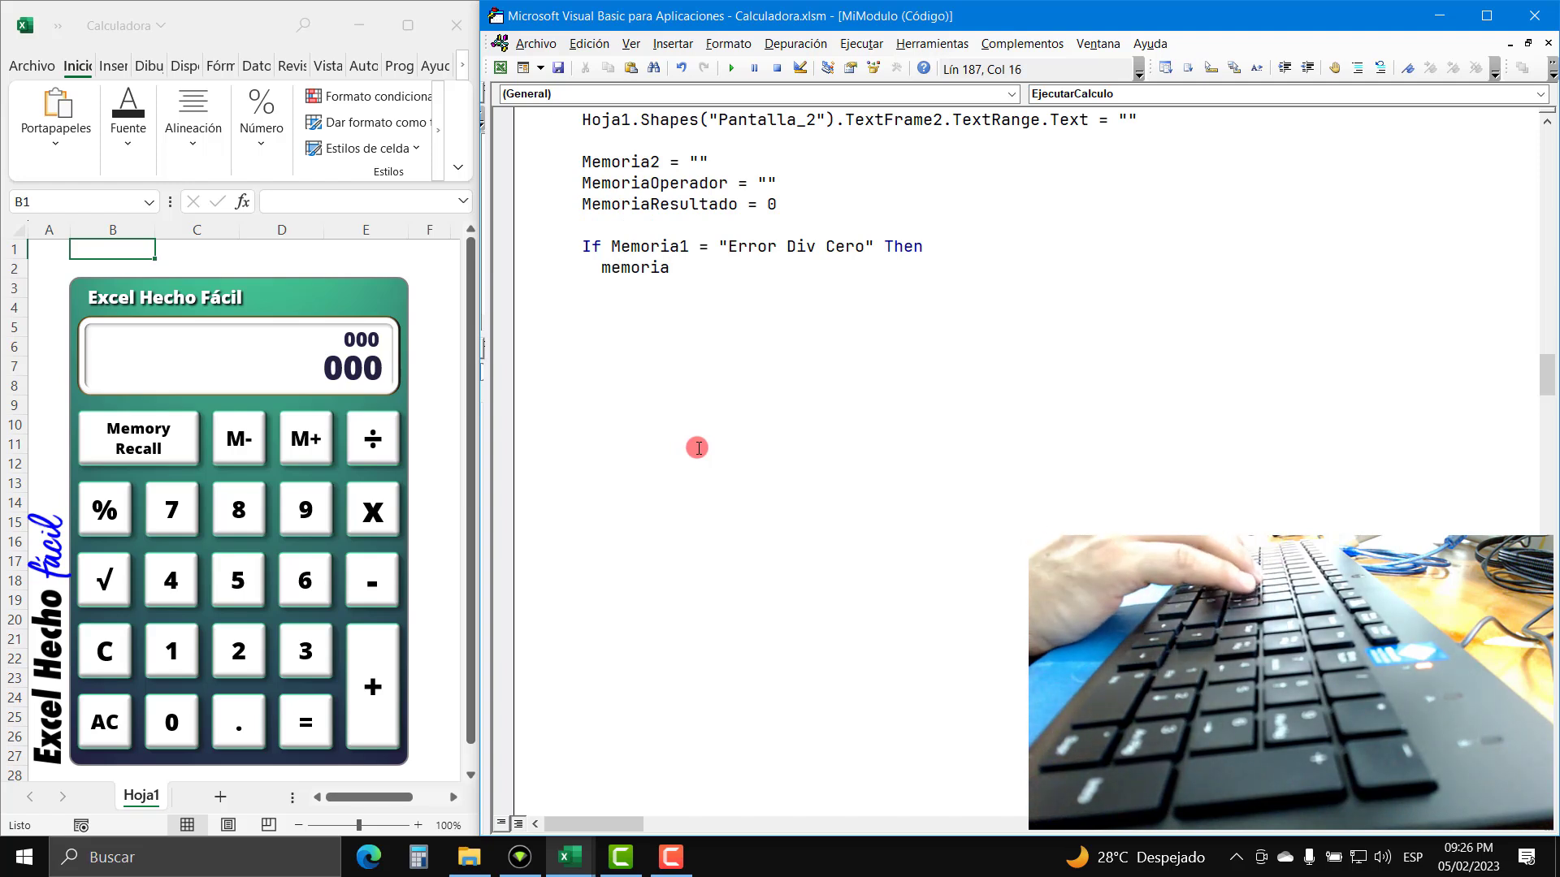
{"action": "type", "text": "1"}
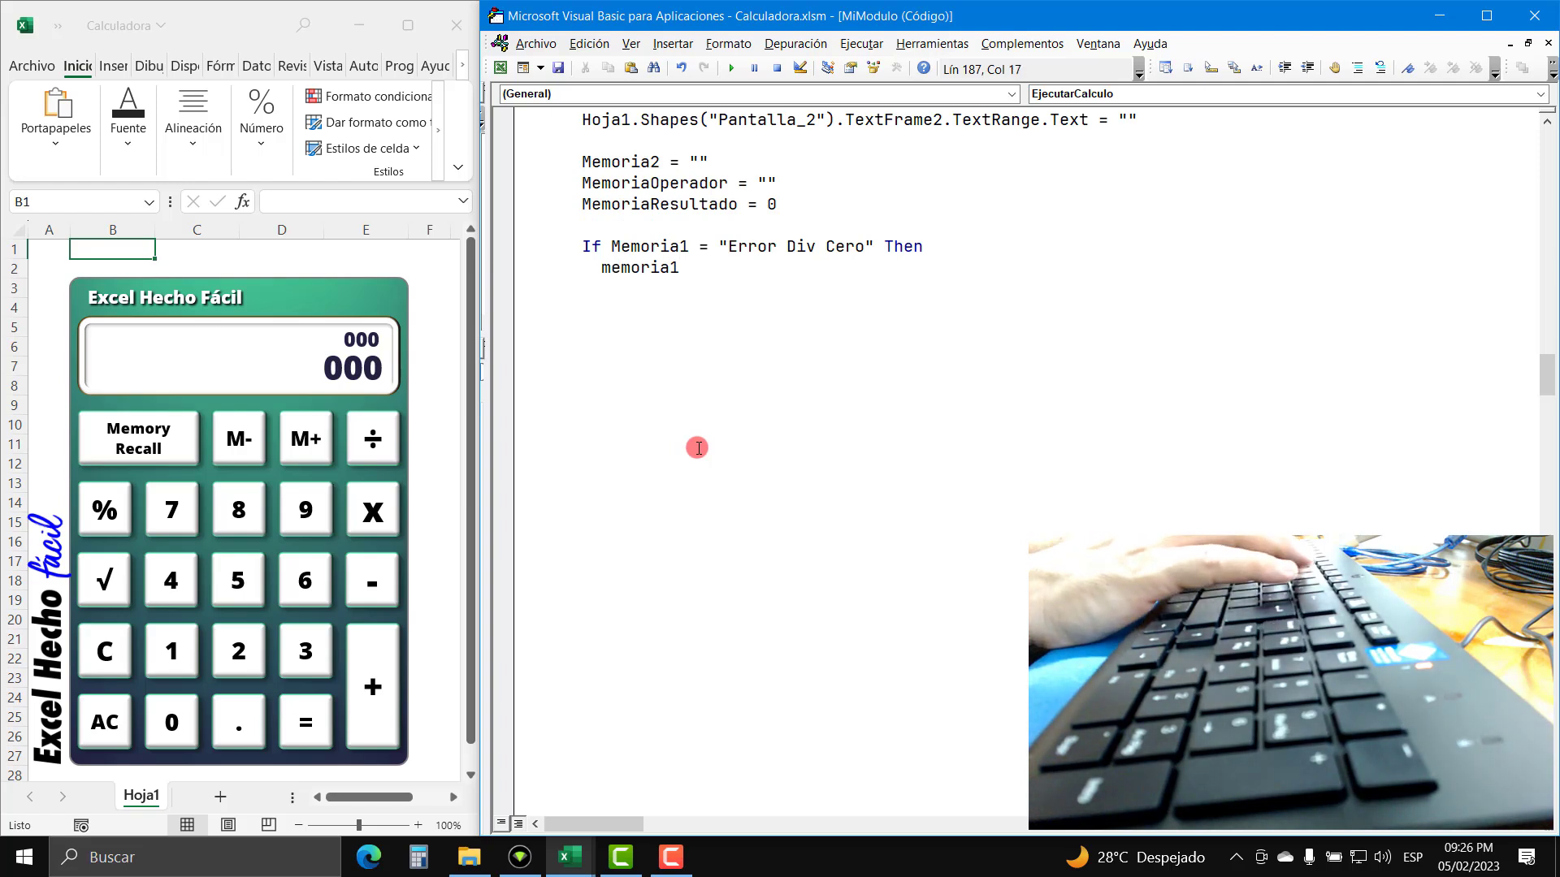
{"action": "type", "text": "=\"\""}
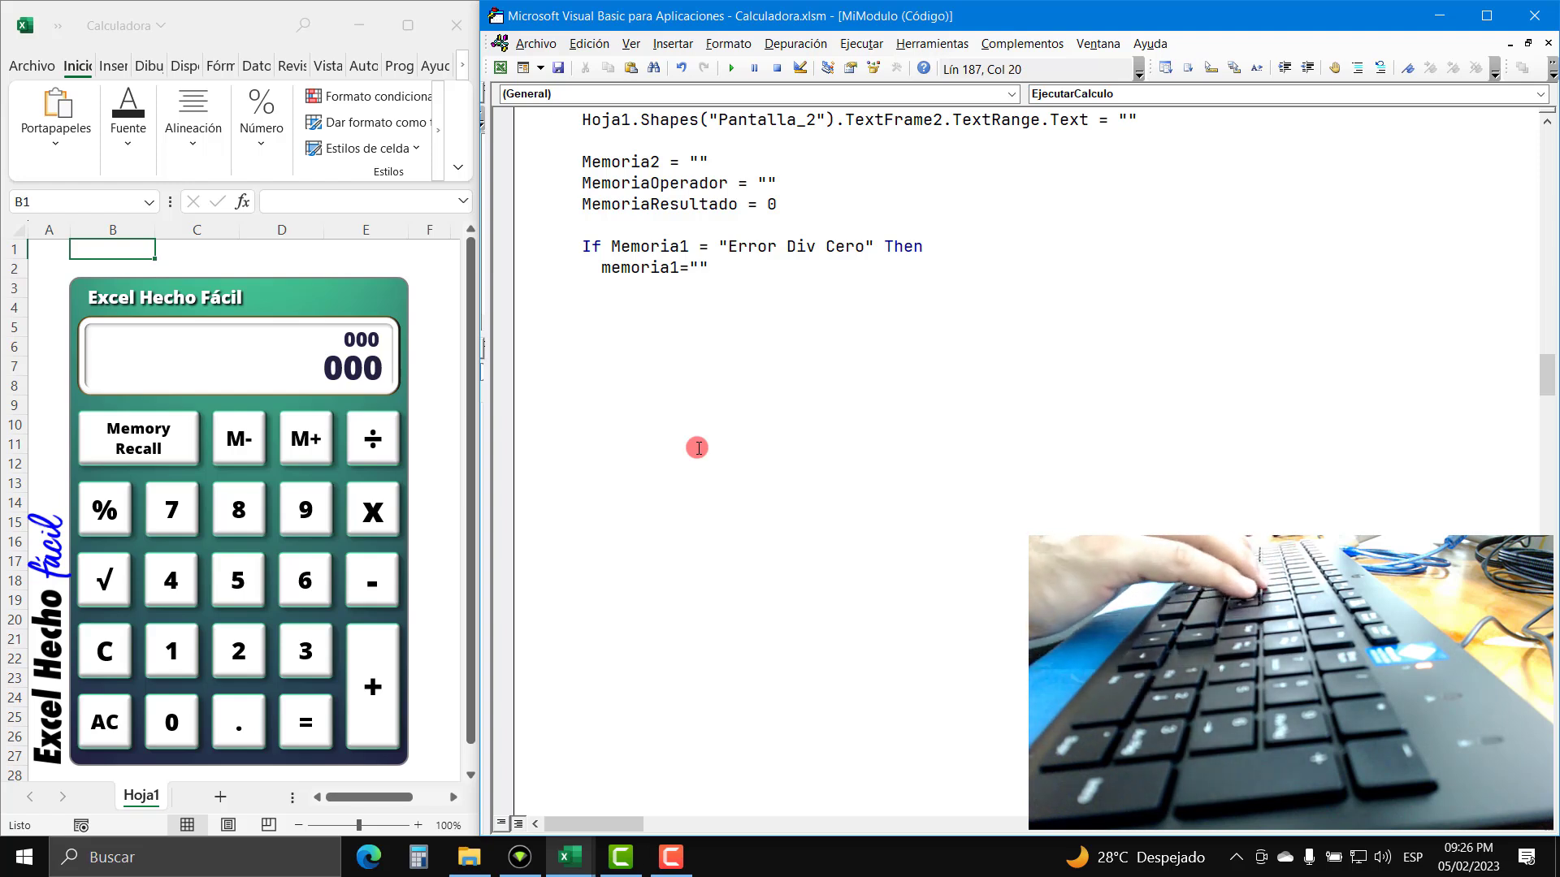
{"action": "key", "text": "Return"}
{"action": "key", "text": "BackSpace"}
{"action": "type", "text": "en dif"}
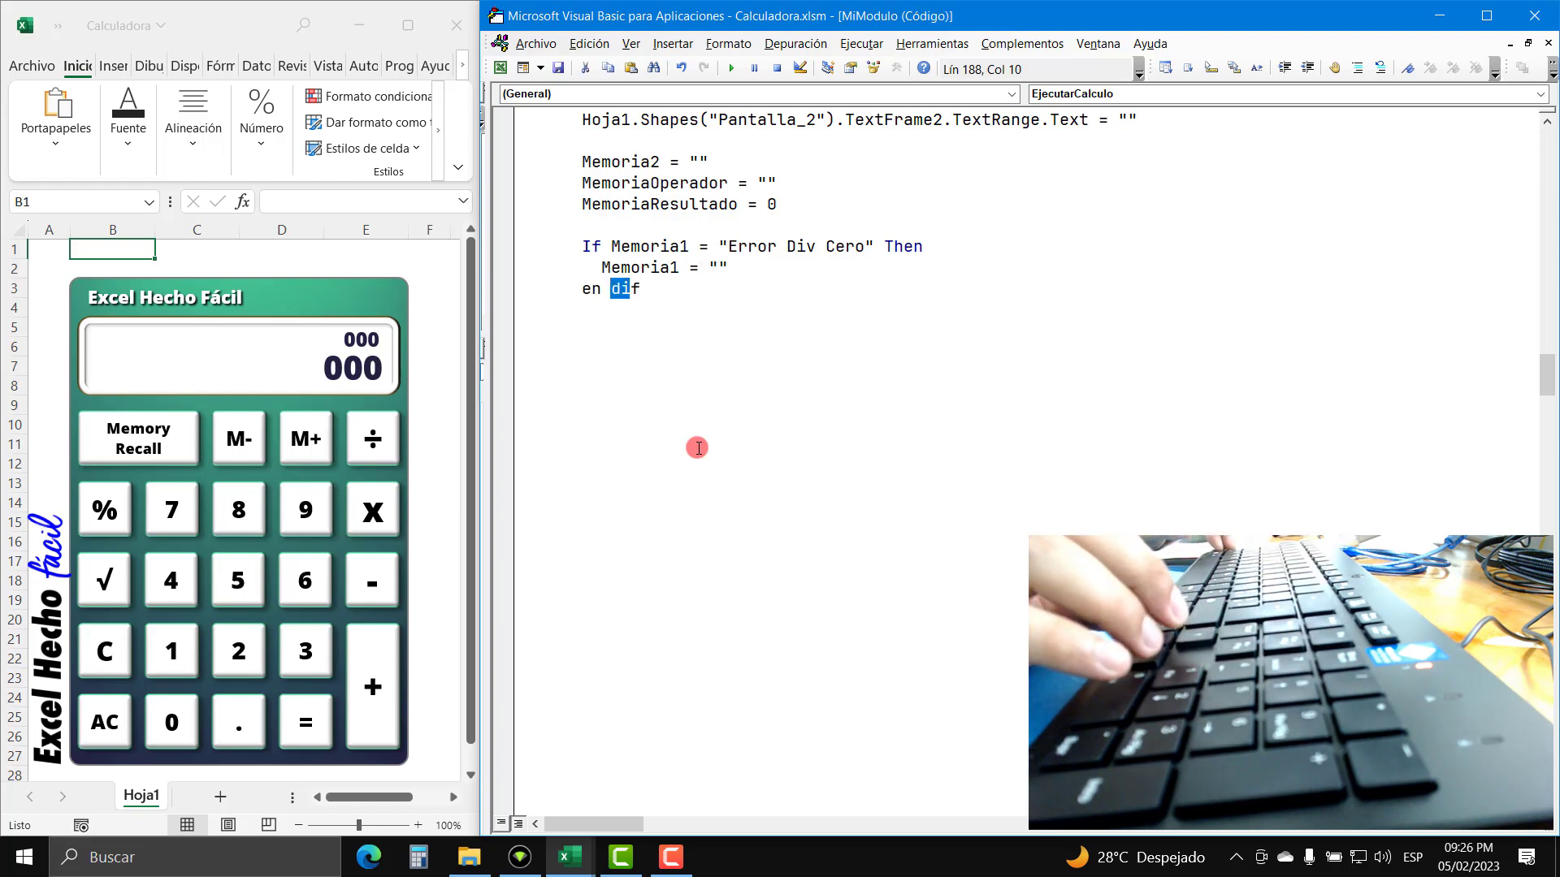
{"action": "key", "text": "Left"}
{"action": "key", "text": "BackSpace"}
{"action": "key", "text": "Return"}
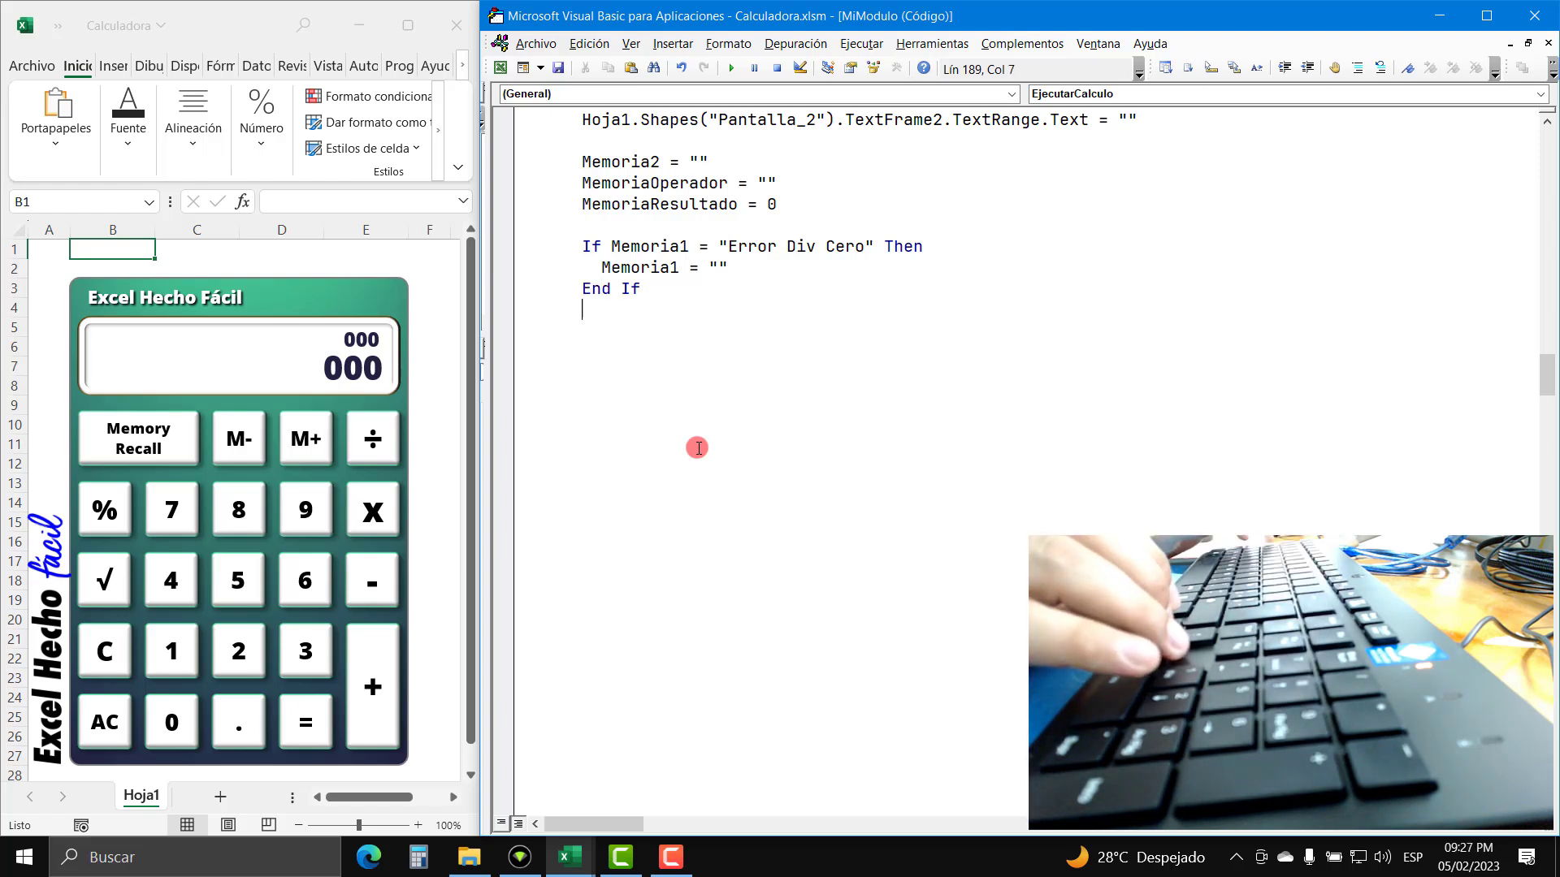
{"action": "key", "text": "Return"}
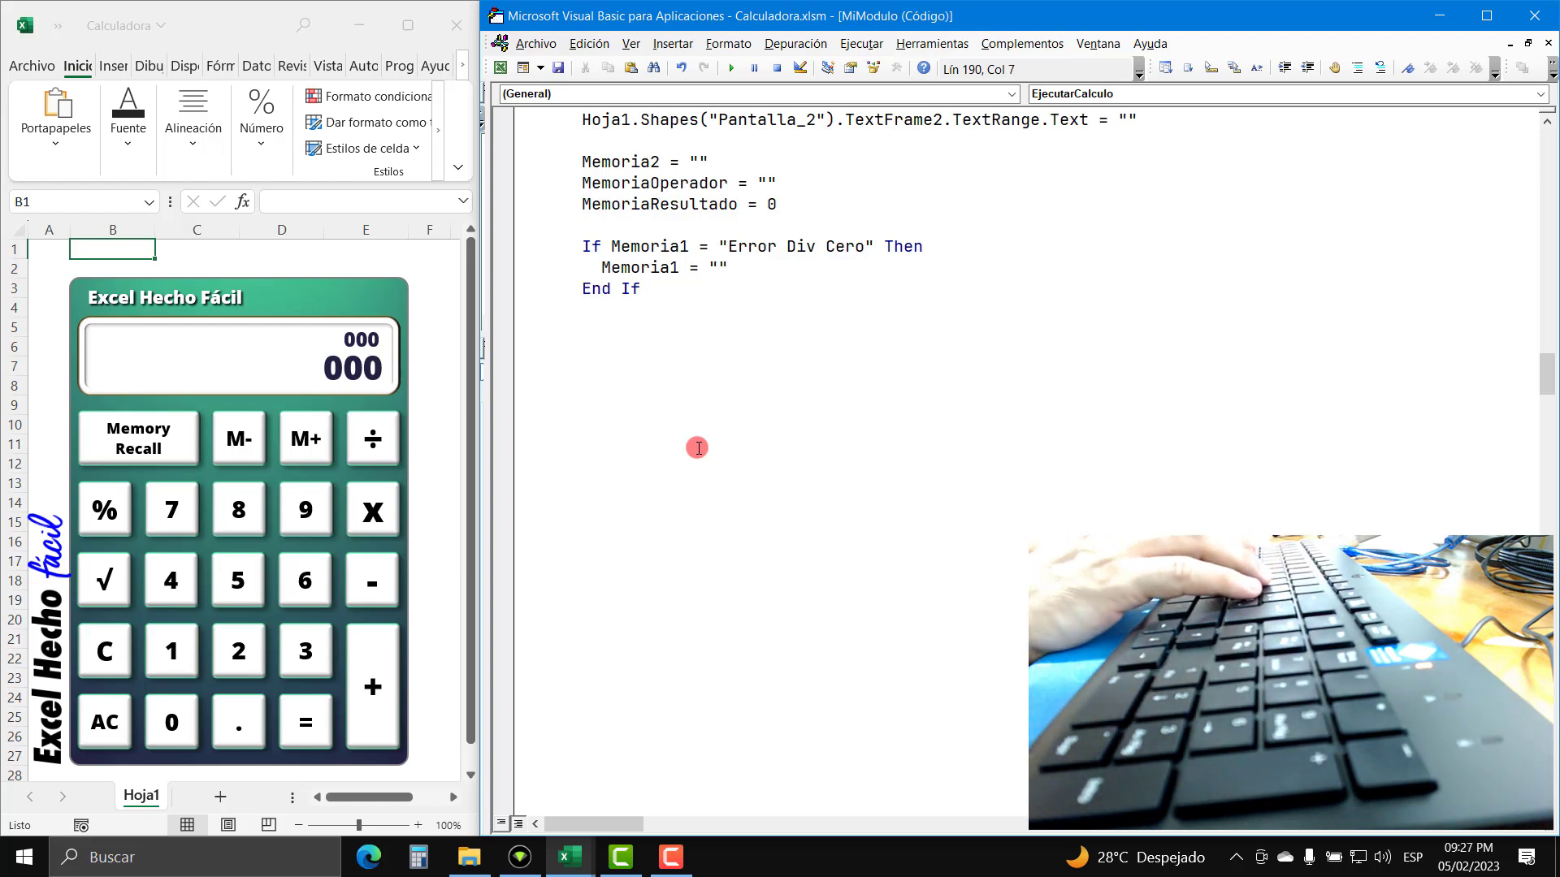
Add End If lines closing the inner and outer If blocks, fixing the misspelled keyword
{"action": "type", "text": "end"}
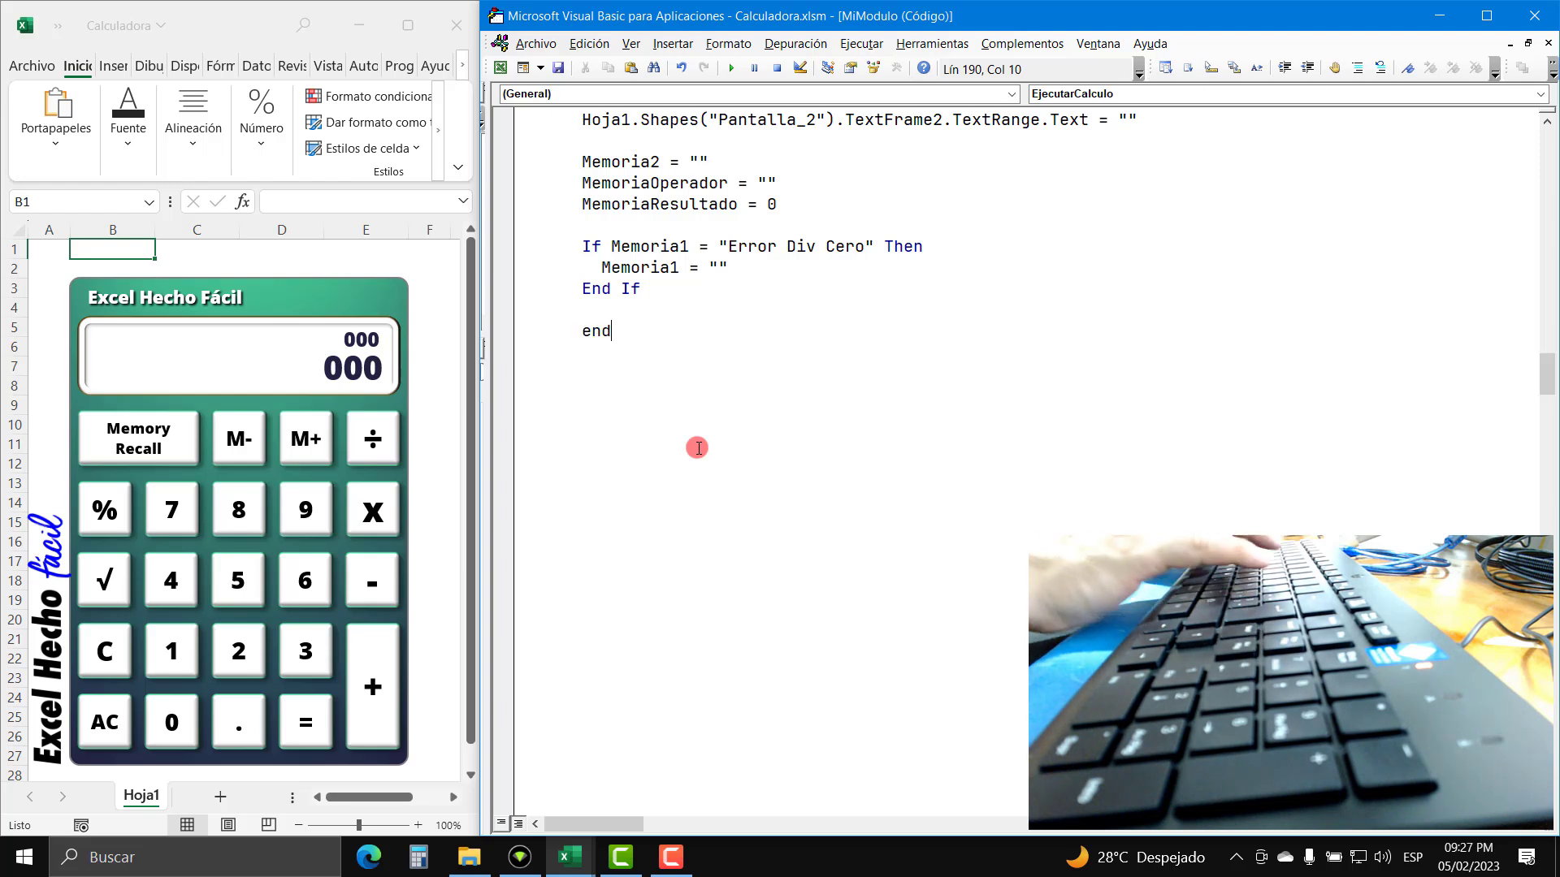
{"action": "type", "text": " if"}
{"action": "key", "text": "Return"}
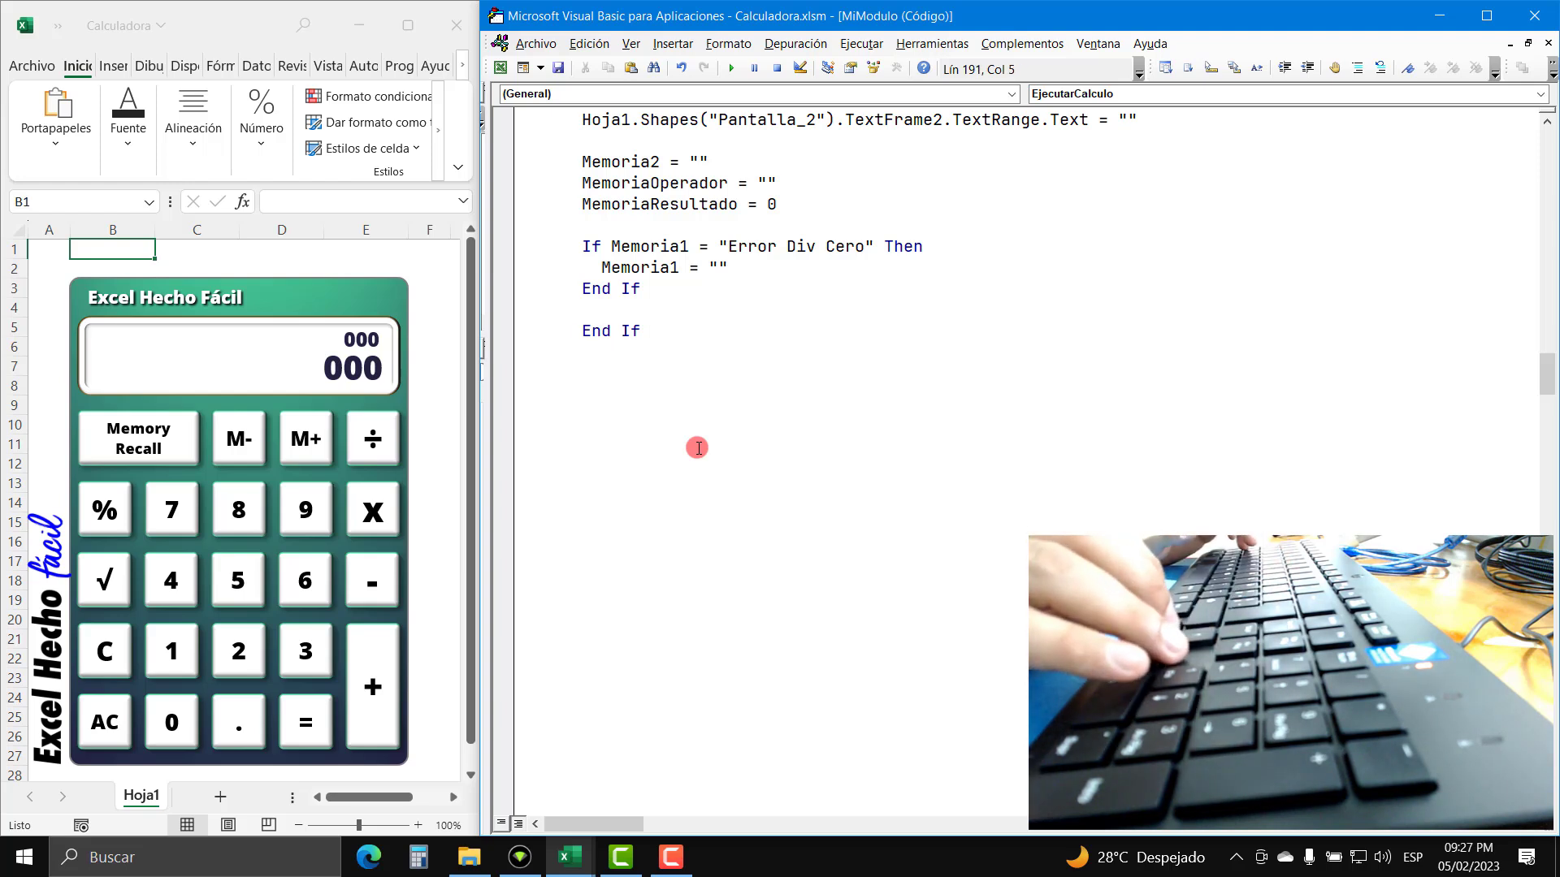
{"action": "key", "text": "BackSpace"}
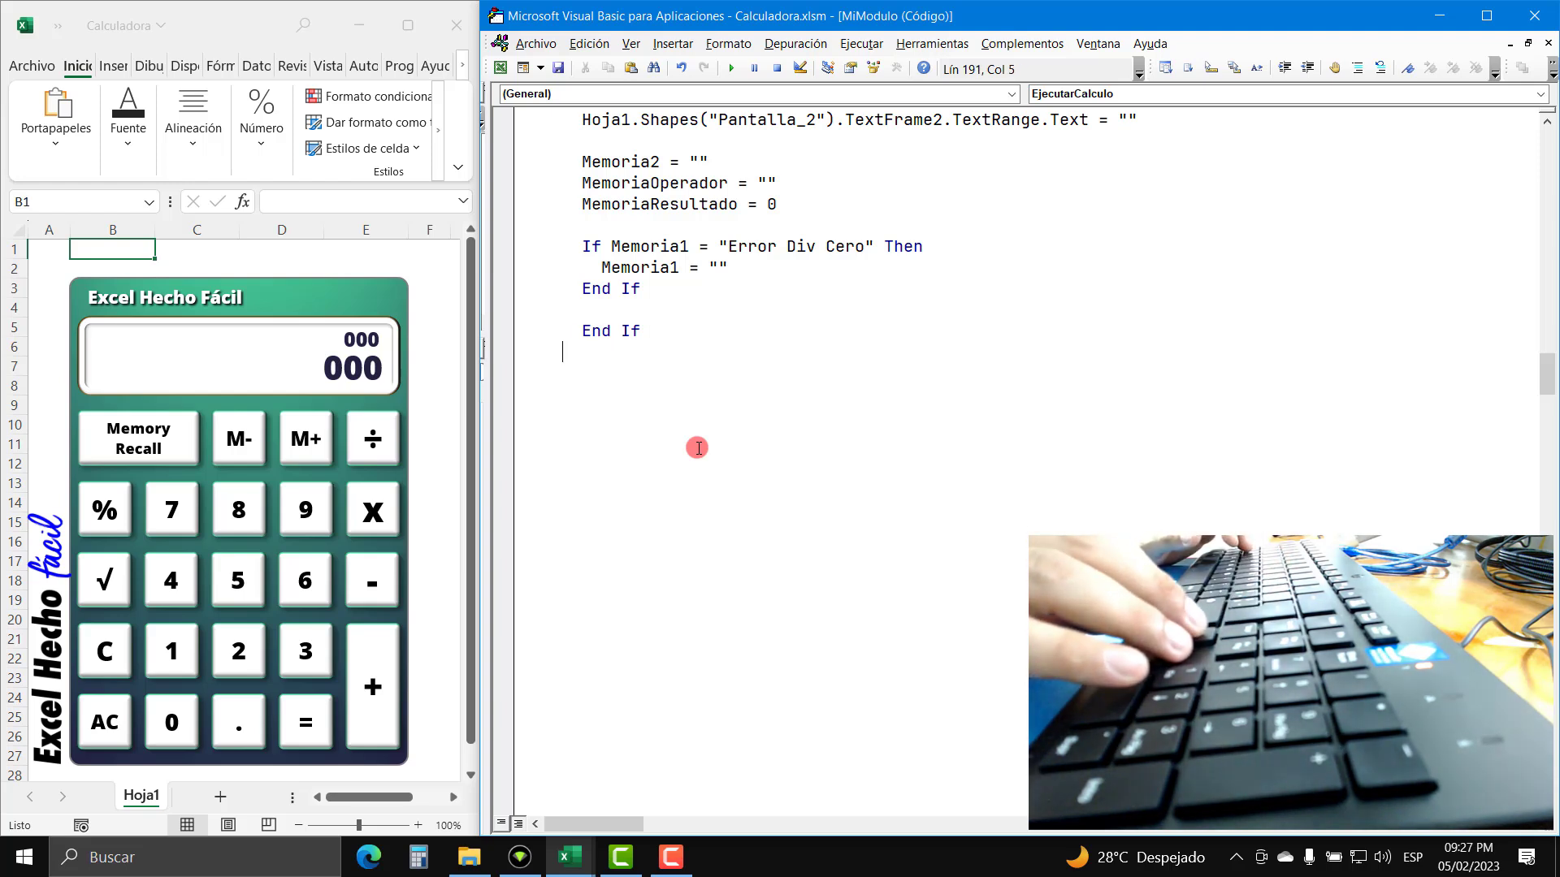
{"action": "key", "text": "BackSpace"}
{"action": "key", "text": "BackSpace"}
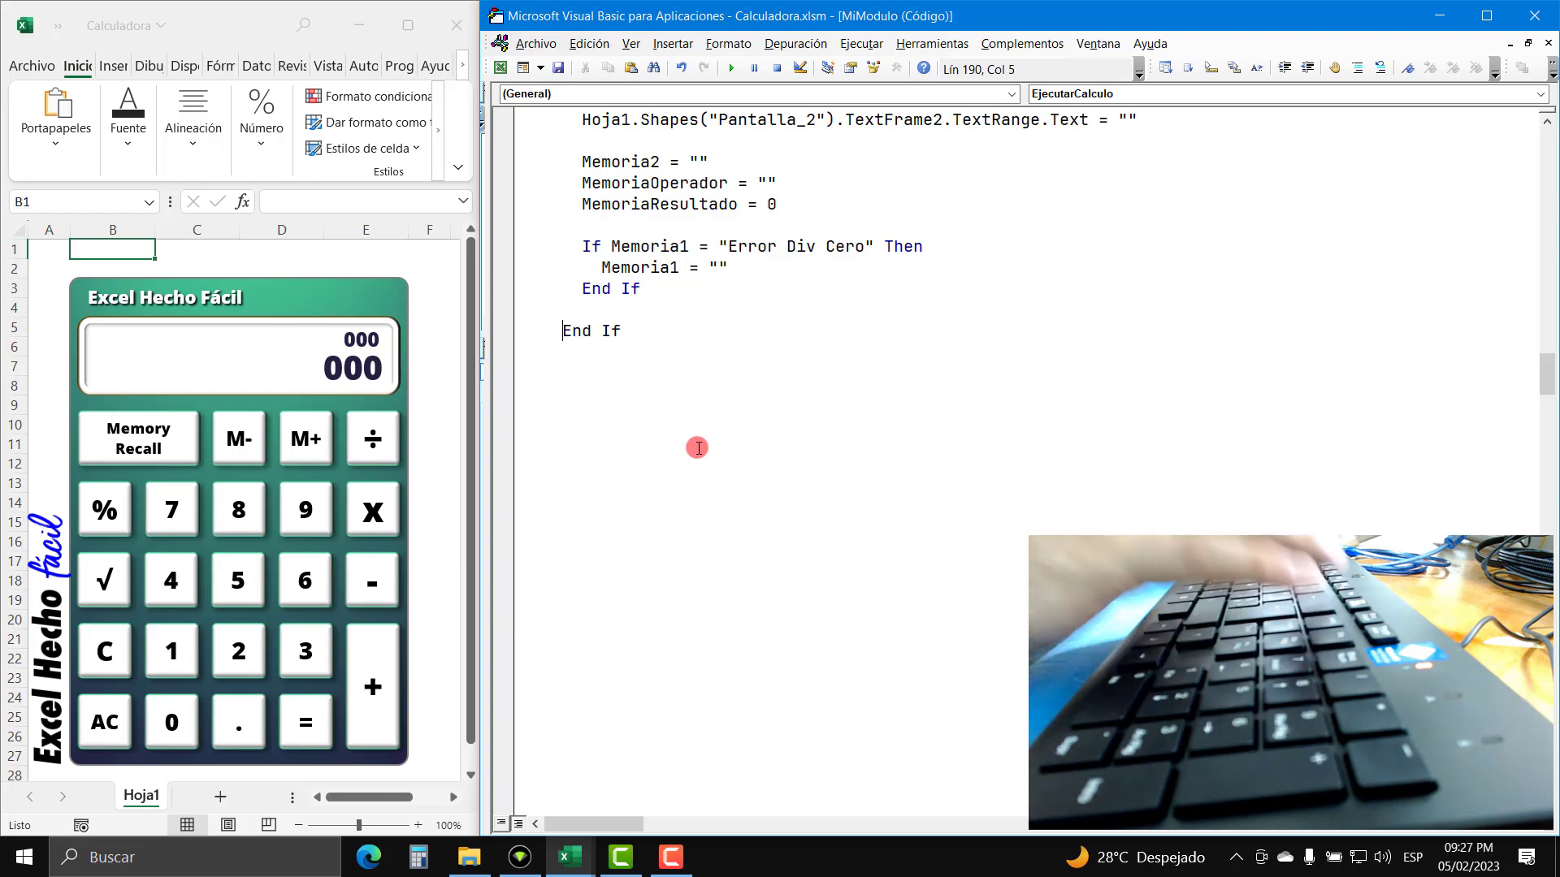
{"action": "key", "text": "End"}
{"action": "key", "text": "Return"}
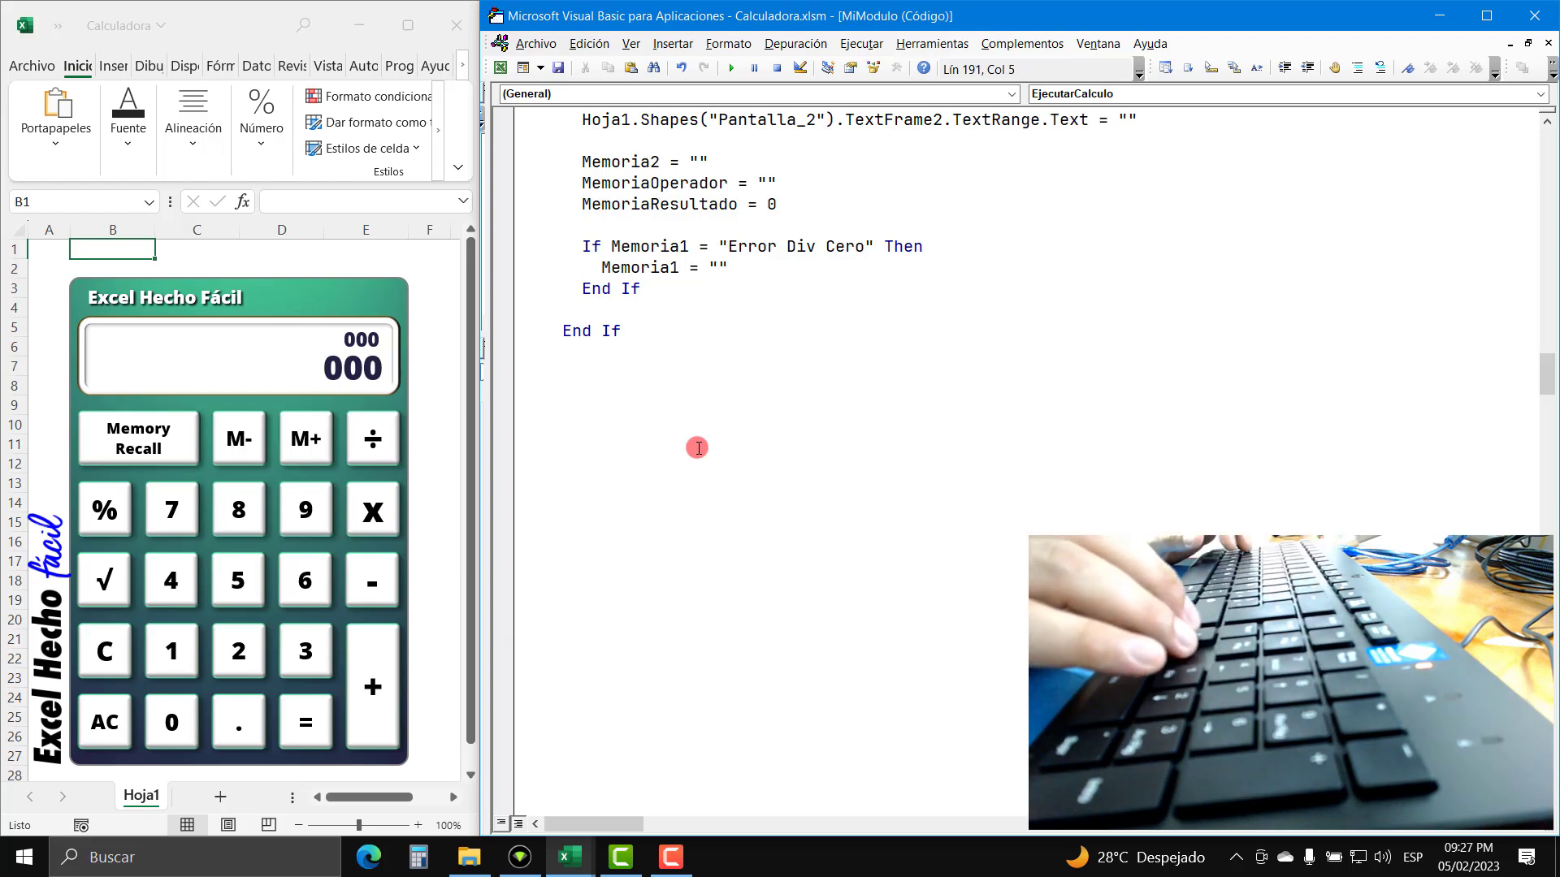
{"action": "key", "text": "BackSpace"}
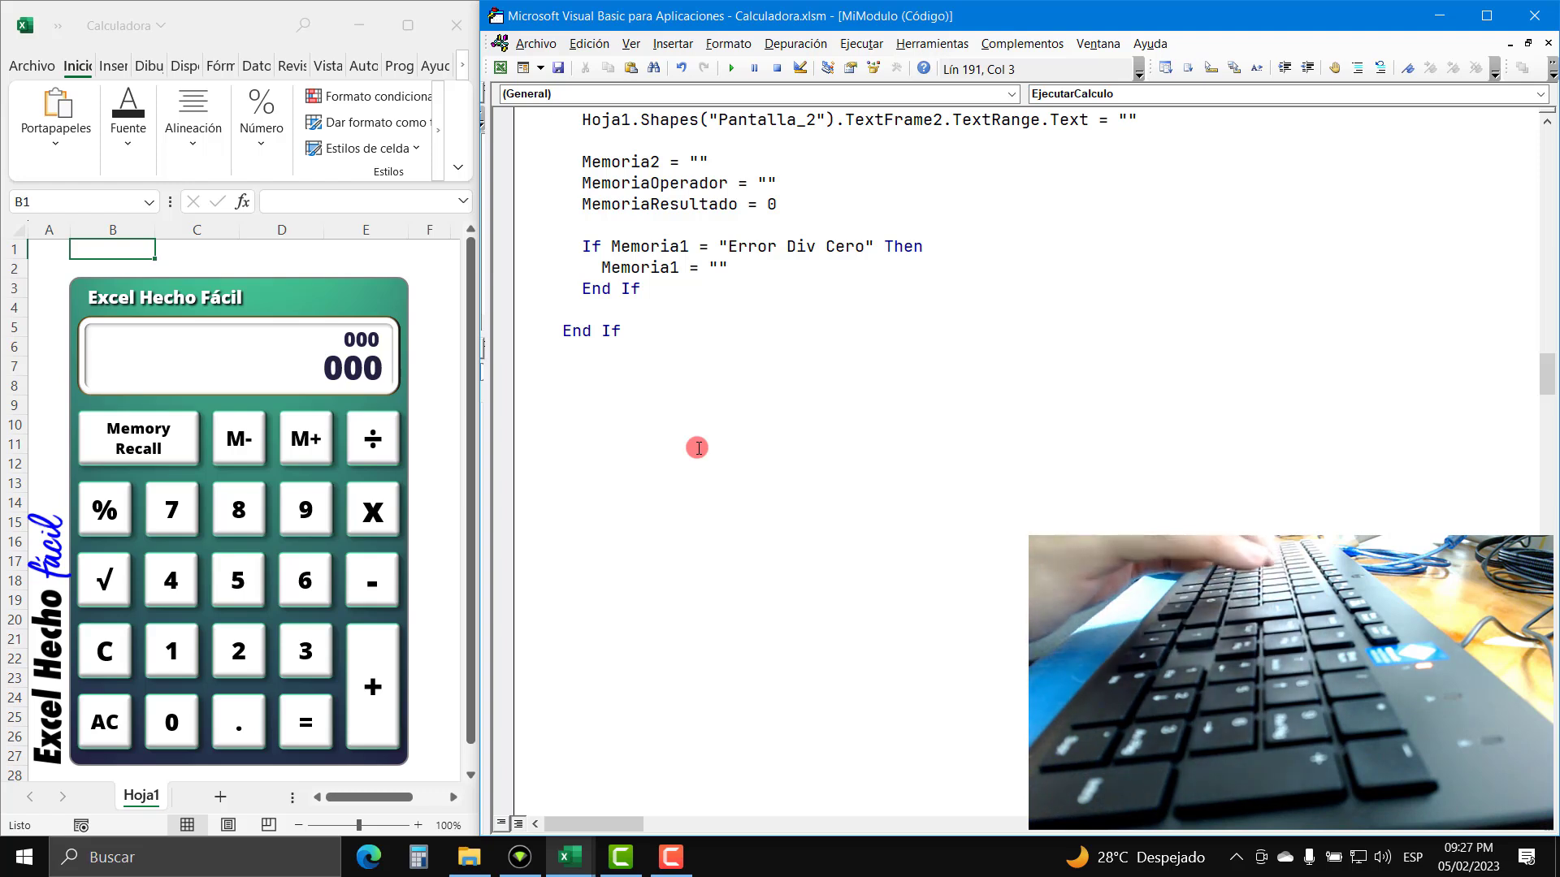
{"action": "key", "text": "Return"}
{"action": "type", "text": "ed if"}
{"action": "key", "text": "Left"}
{"action": "key", "text": "Left"}
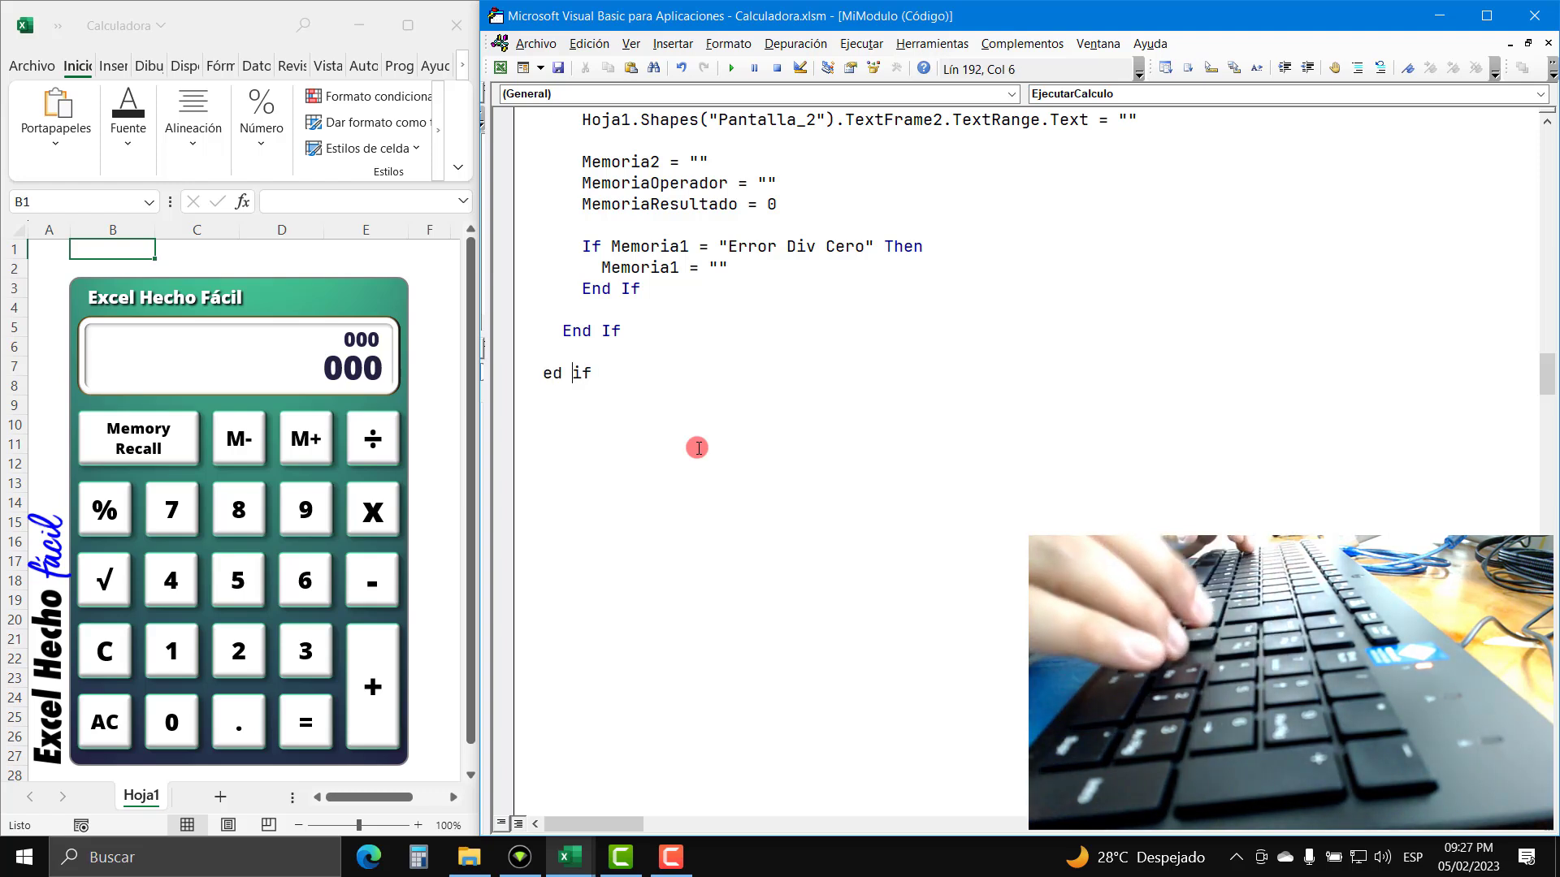
{"action": "key", "text": "Delete"}
{"action": "key", "text": "Delete"}
{"action": "key", "text": "BackSpace"}
{"action": "key", "text": "BackSpace"}
{"action": "type", "text": "md"}
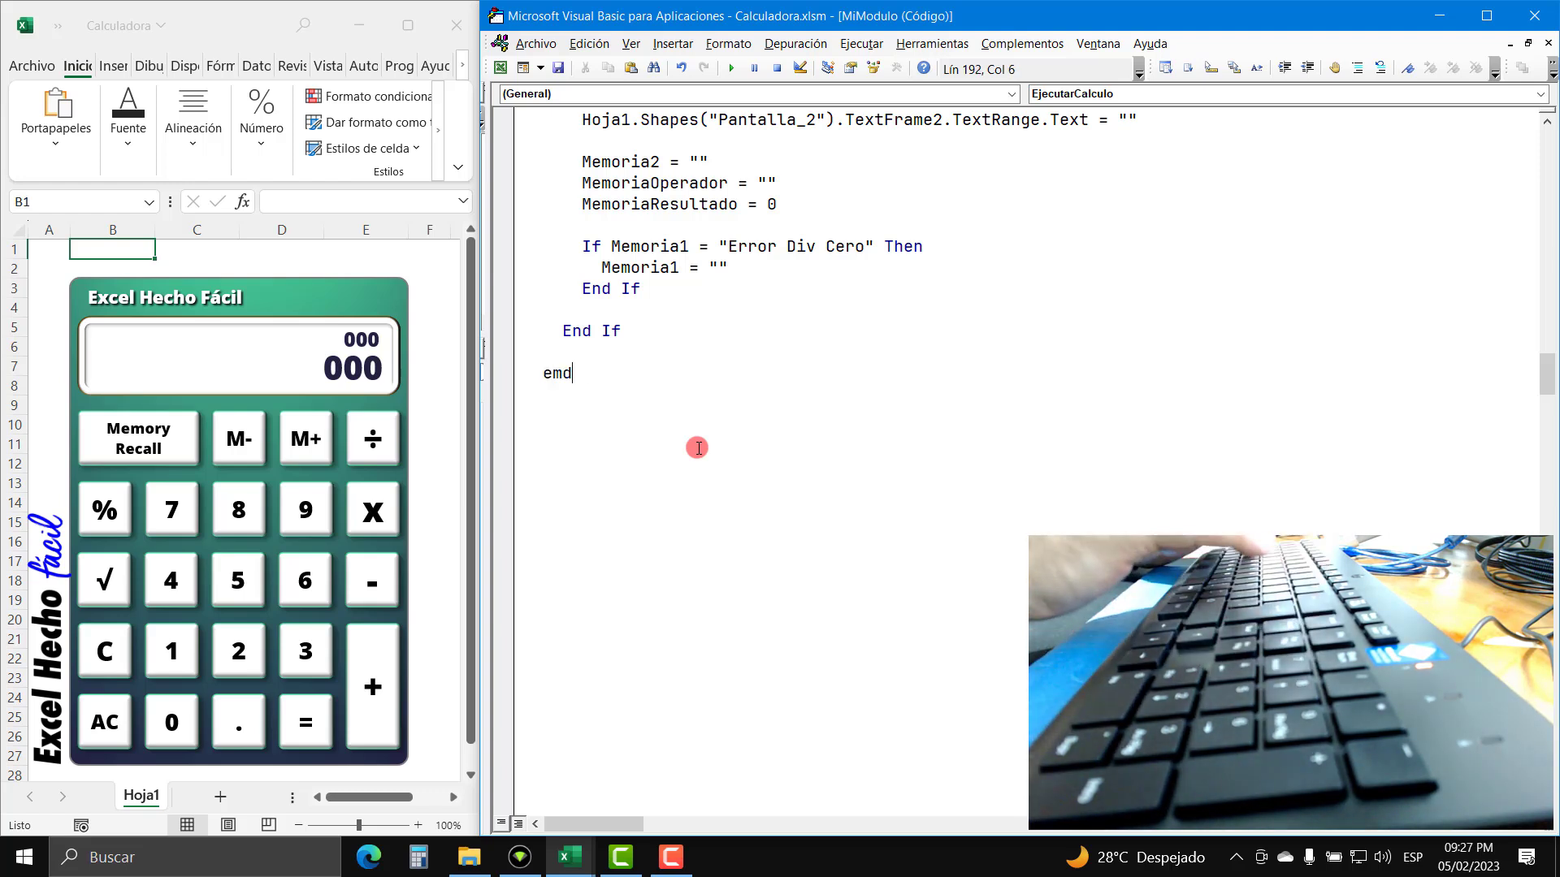
{"action": "key", "text": "BackSpace"}
{"action": "key", "text": "BackSpace"}
{"action": "key", "text": "BackSpace"}
{"action": "type", "text": "nd i"}
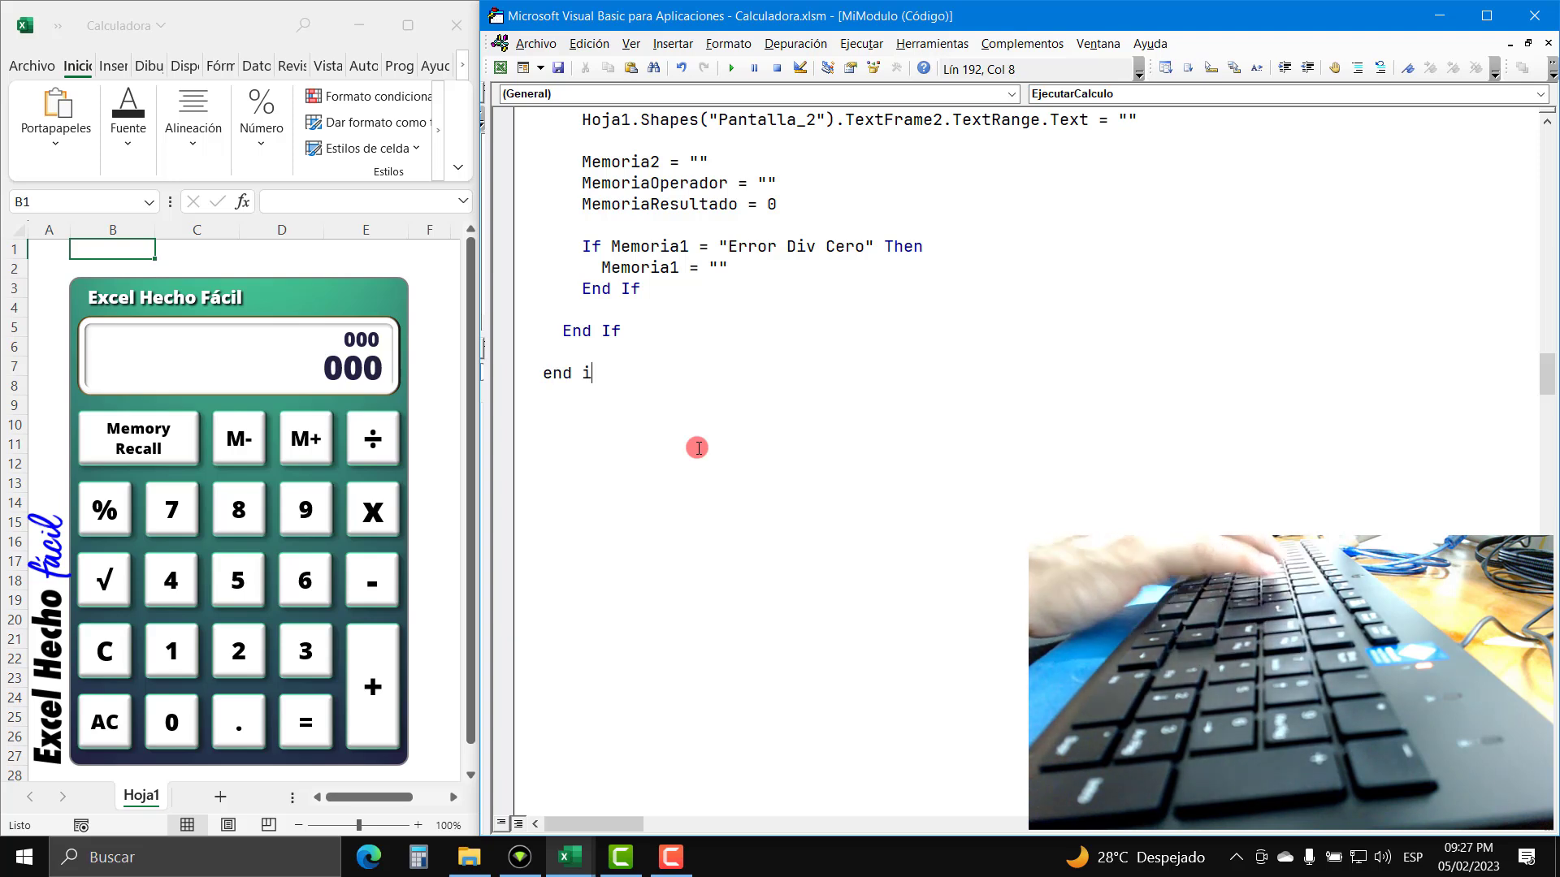
{"action": "key", "text": "BackSpace"}
{"action": "key", "text": "BackSpace"}
{"action": "type", "text": "if"}
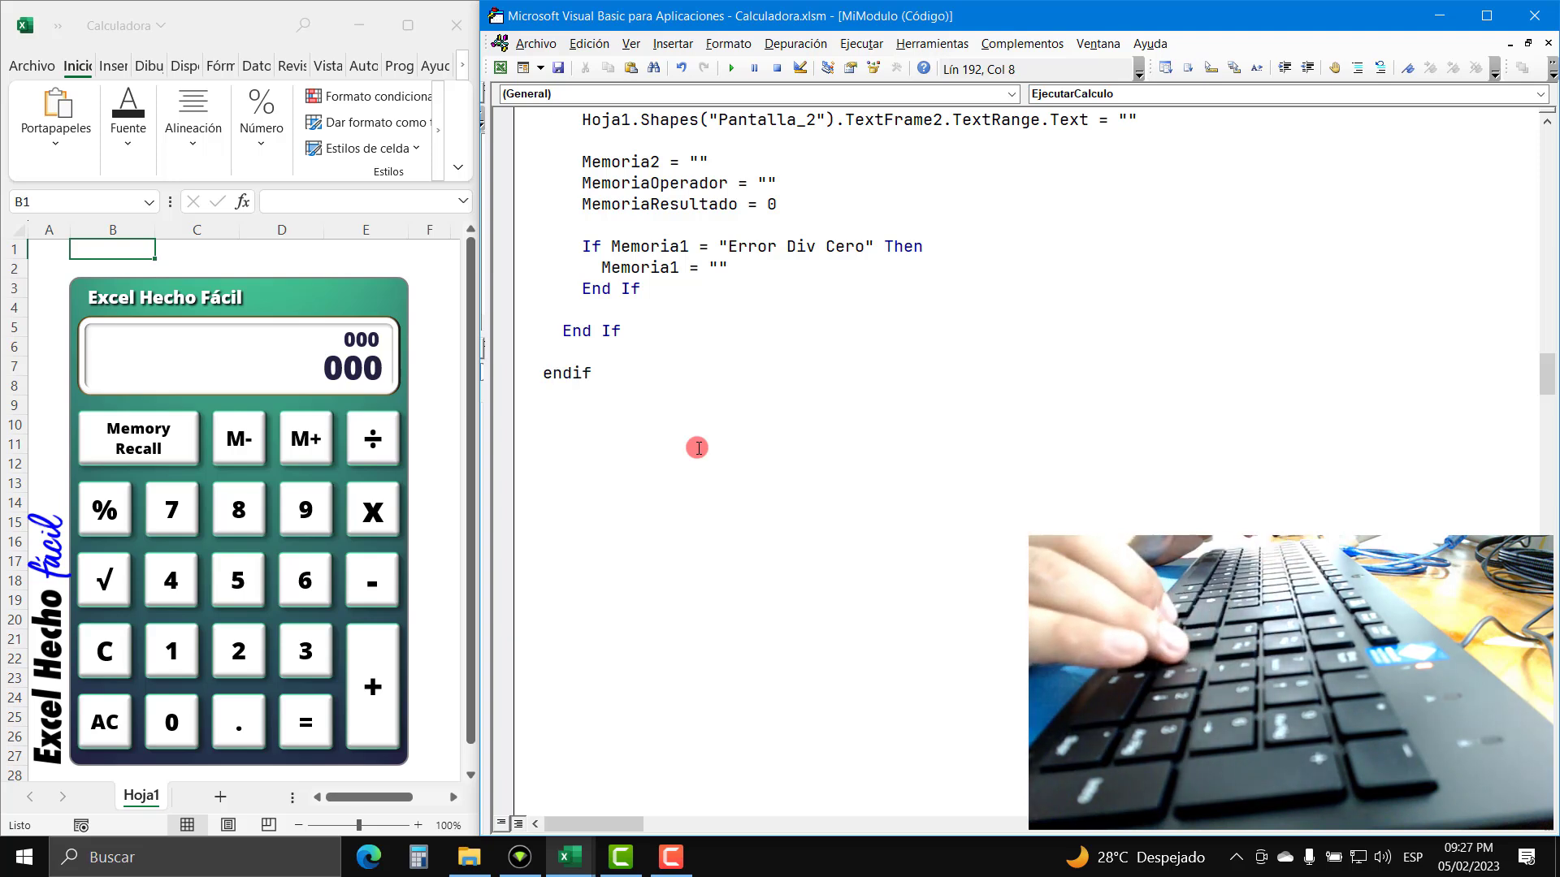
{"action": "key", "text": "Return"}
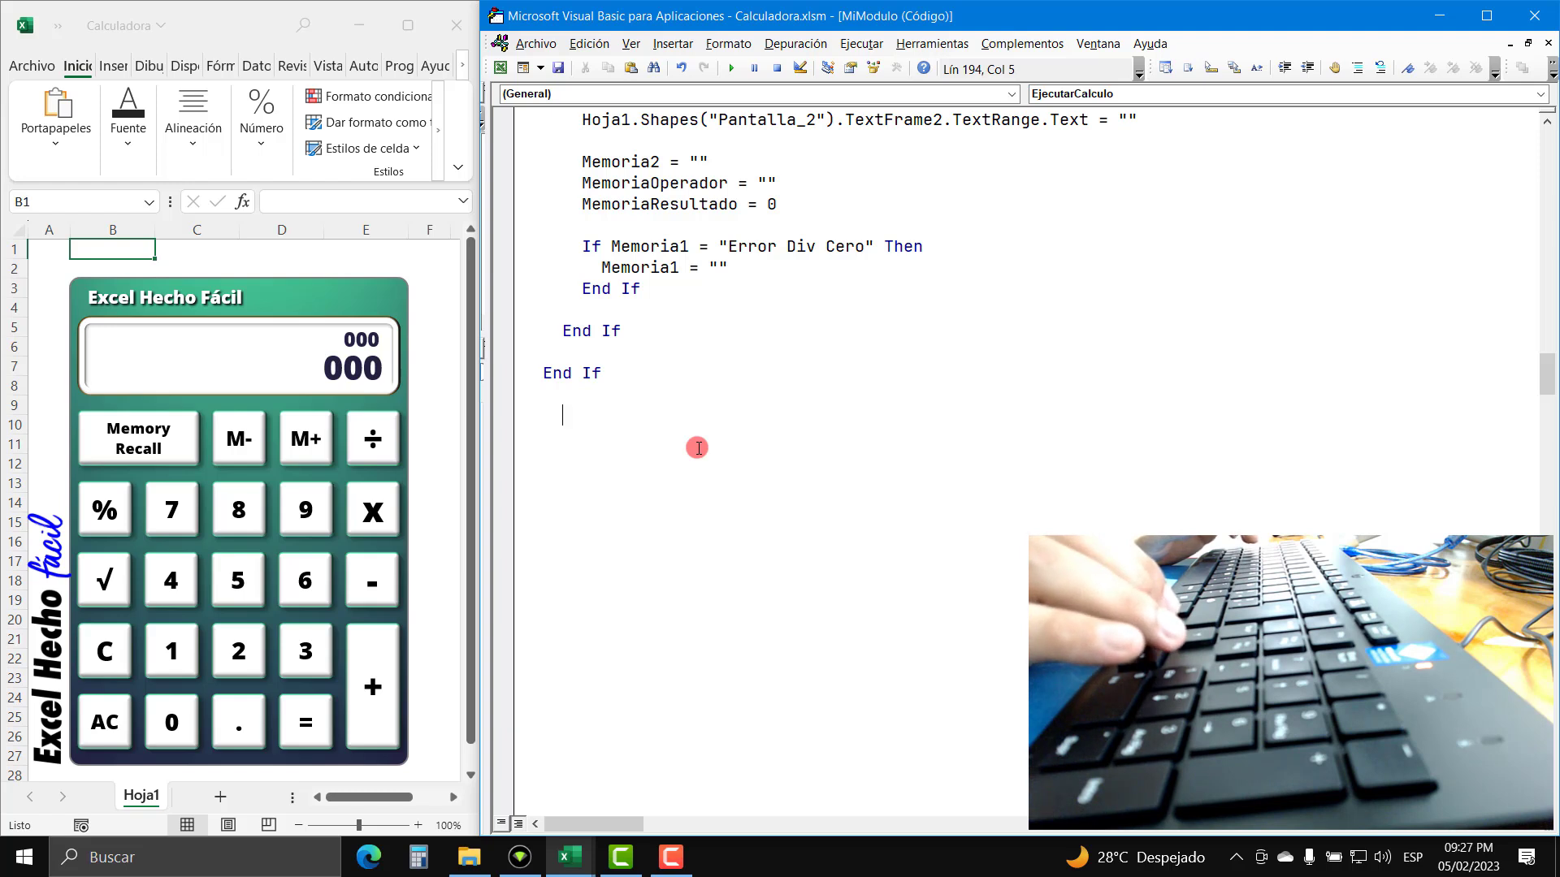
Delete the extra blank lines above End Sub, leaving a single blank line
{"action": "scroll", "coordinate": [697, 448], "scroll_direction": "down", "scroll_amount": 5}
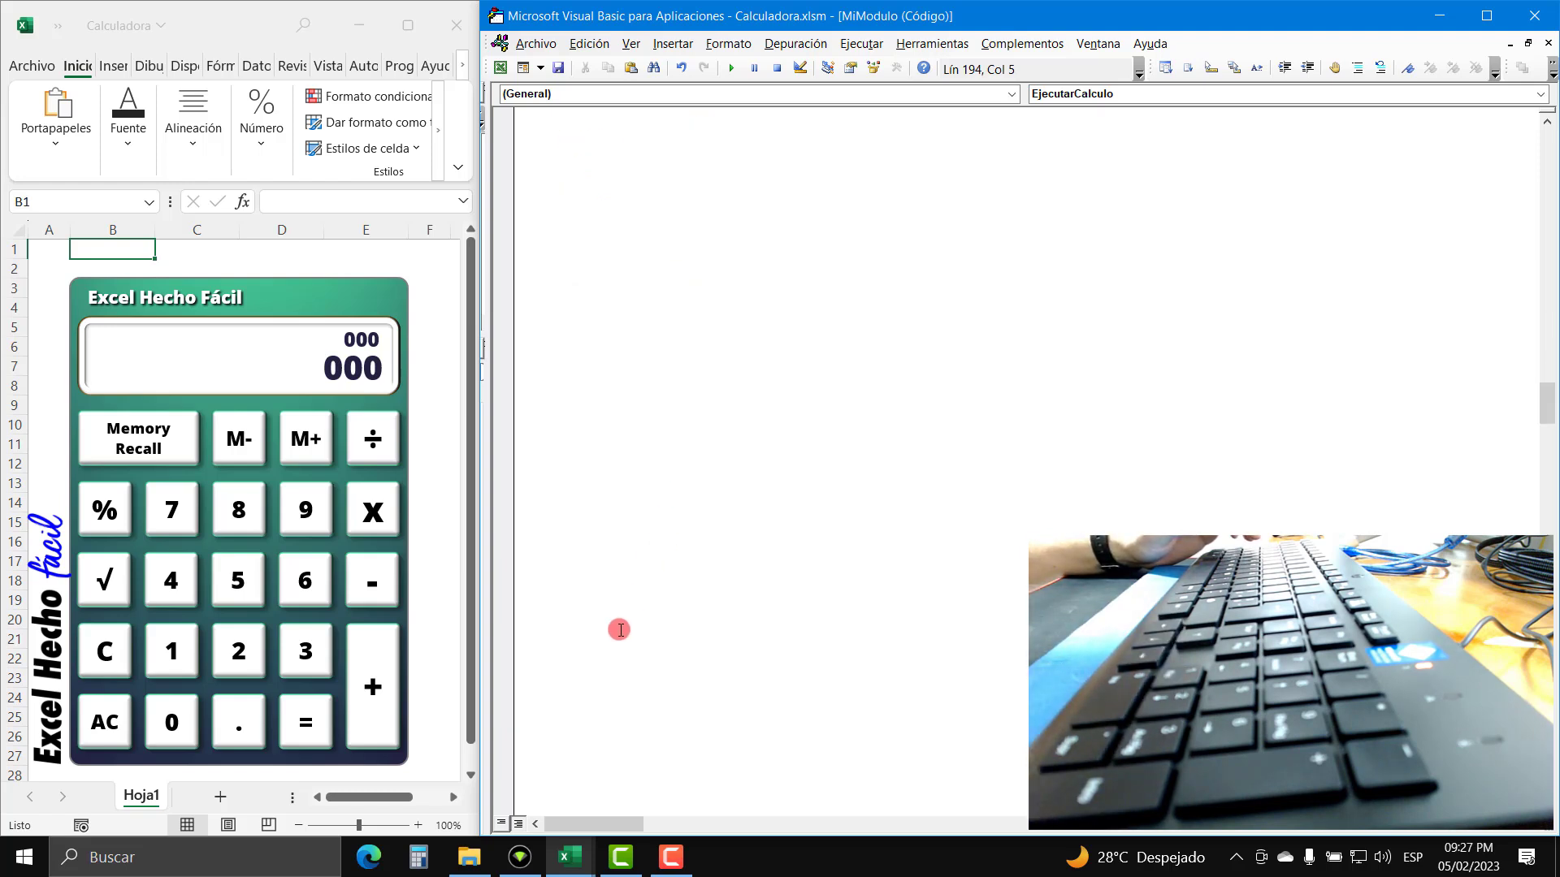
{"action": "scroll", "coordinate": [610, 654], "scroll_direction": "down", "scroll_amount": 2}
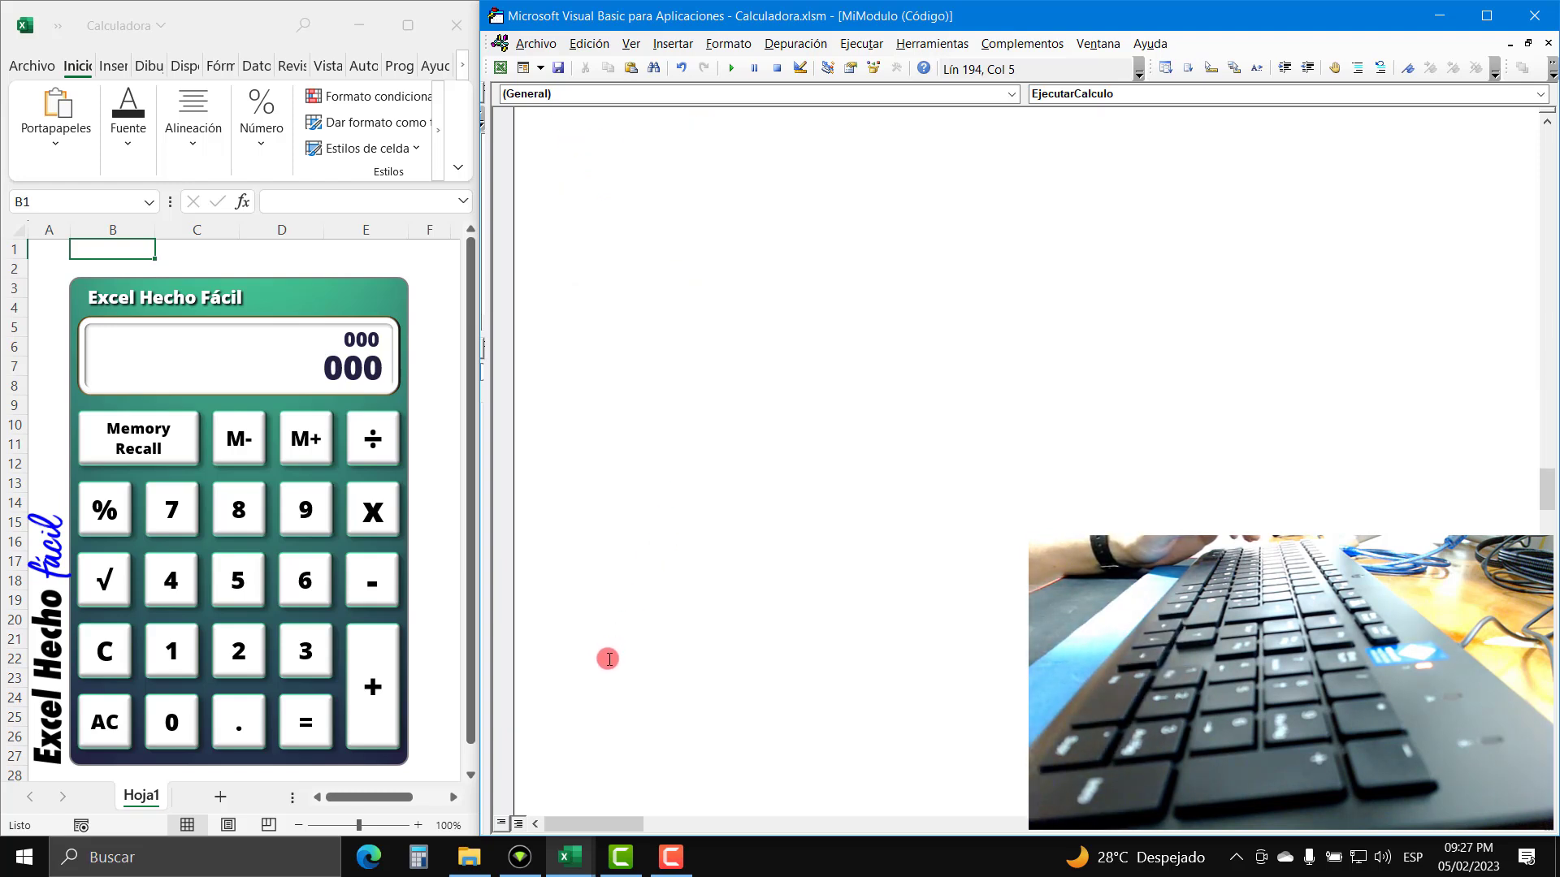
{"action": "scroll", "coordinate": [610, 653], "scroll_direction": "down", "scroll_amount": 3}
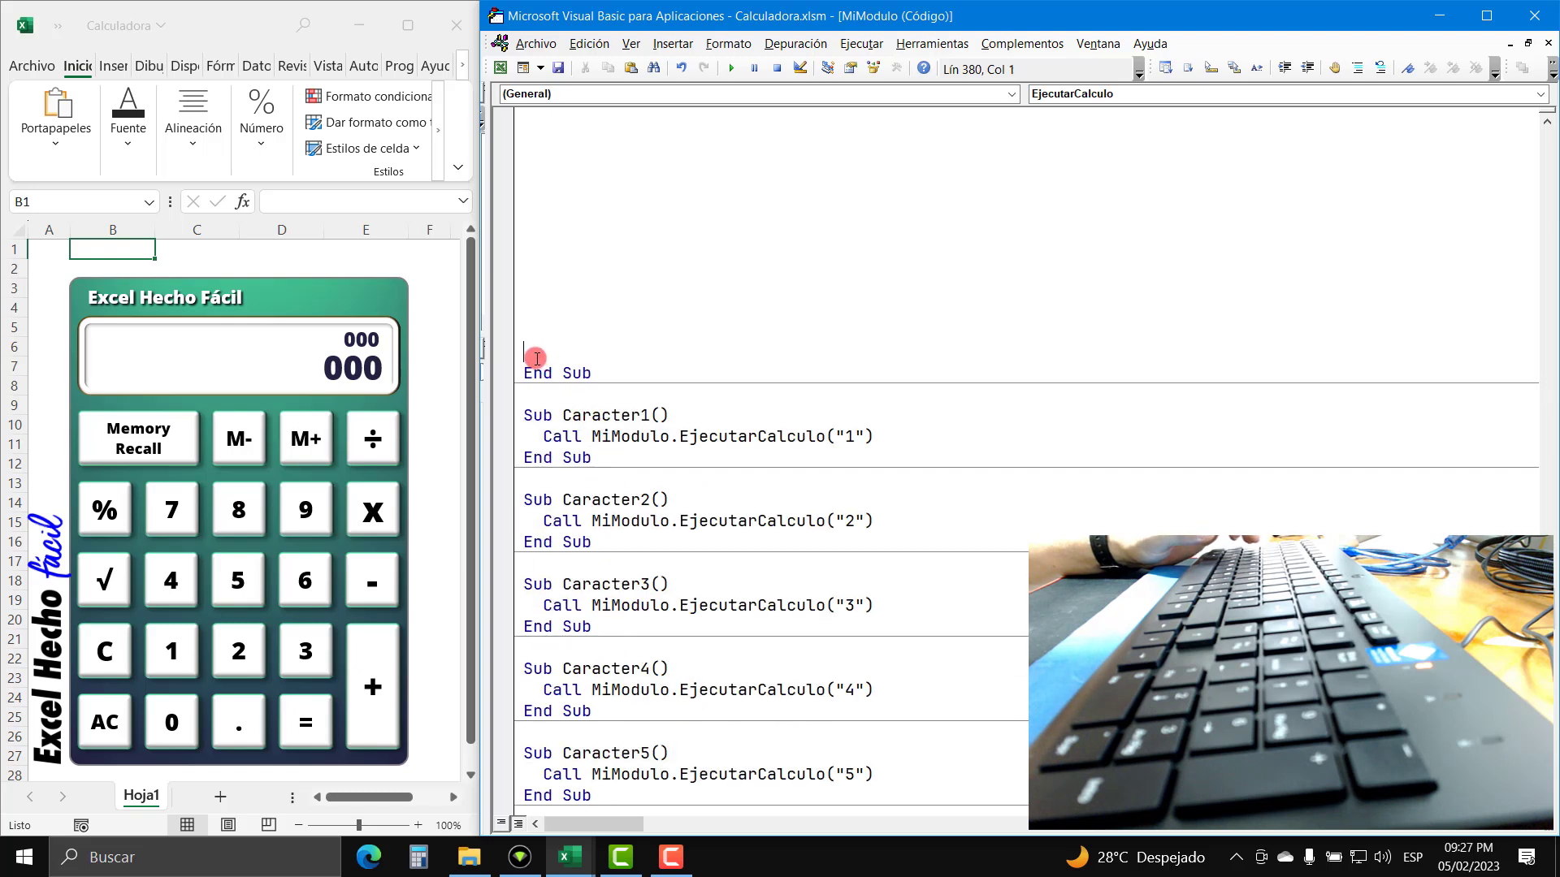
{"action": "left_click_drag", "start_coordinate": [536, 359], "coordinate": [546, 112]}
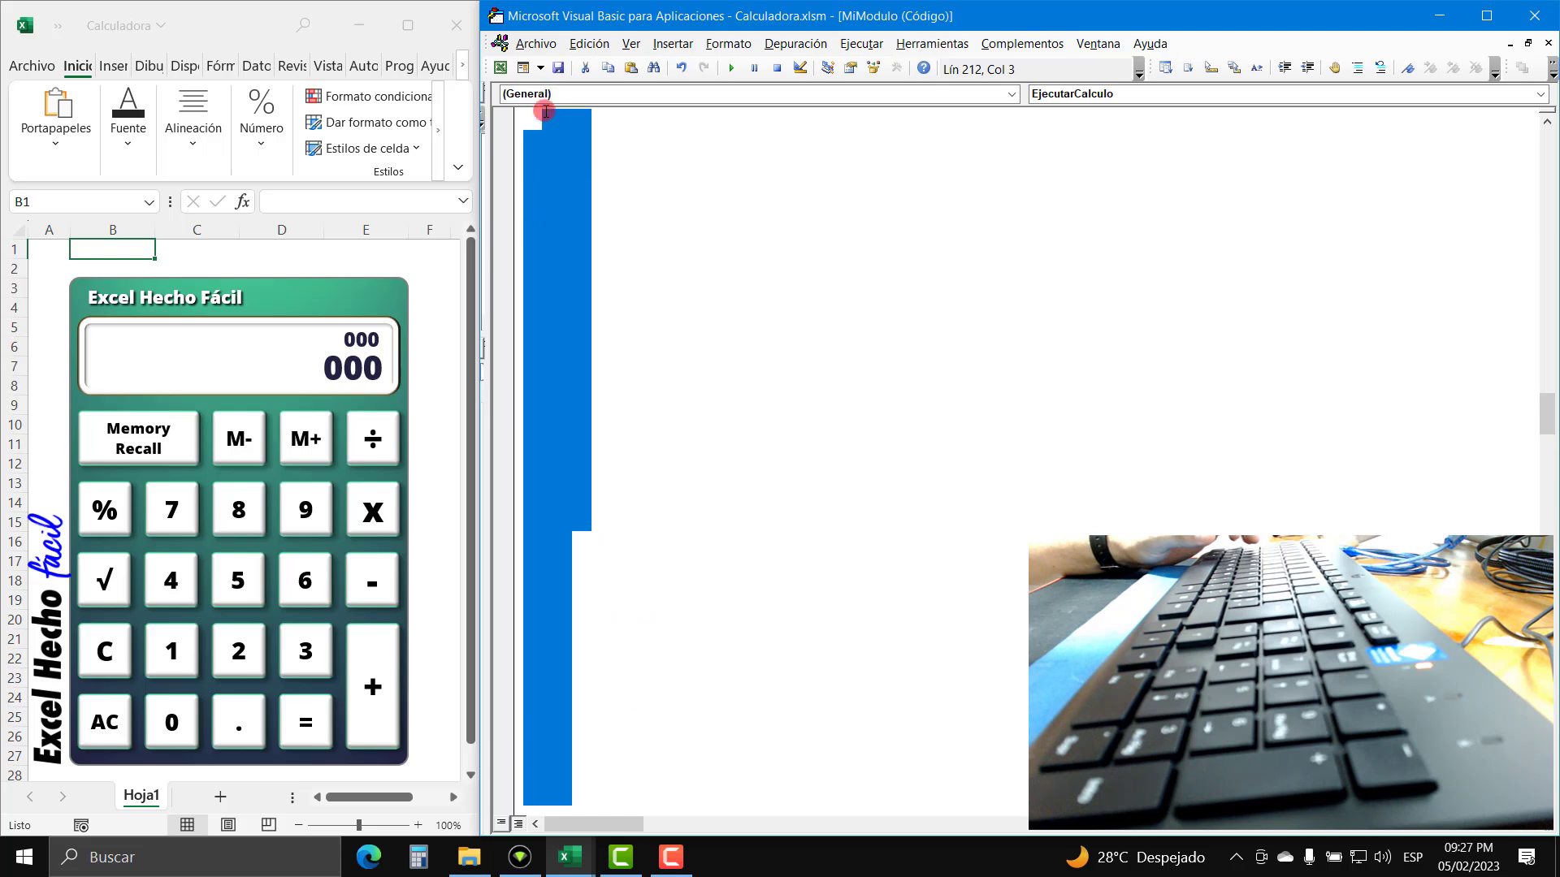
{"action": "left_click_drag", "start_coordinate": [546, 111], "coordinate": [527, 517]}
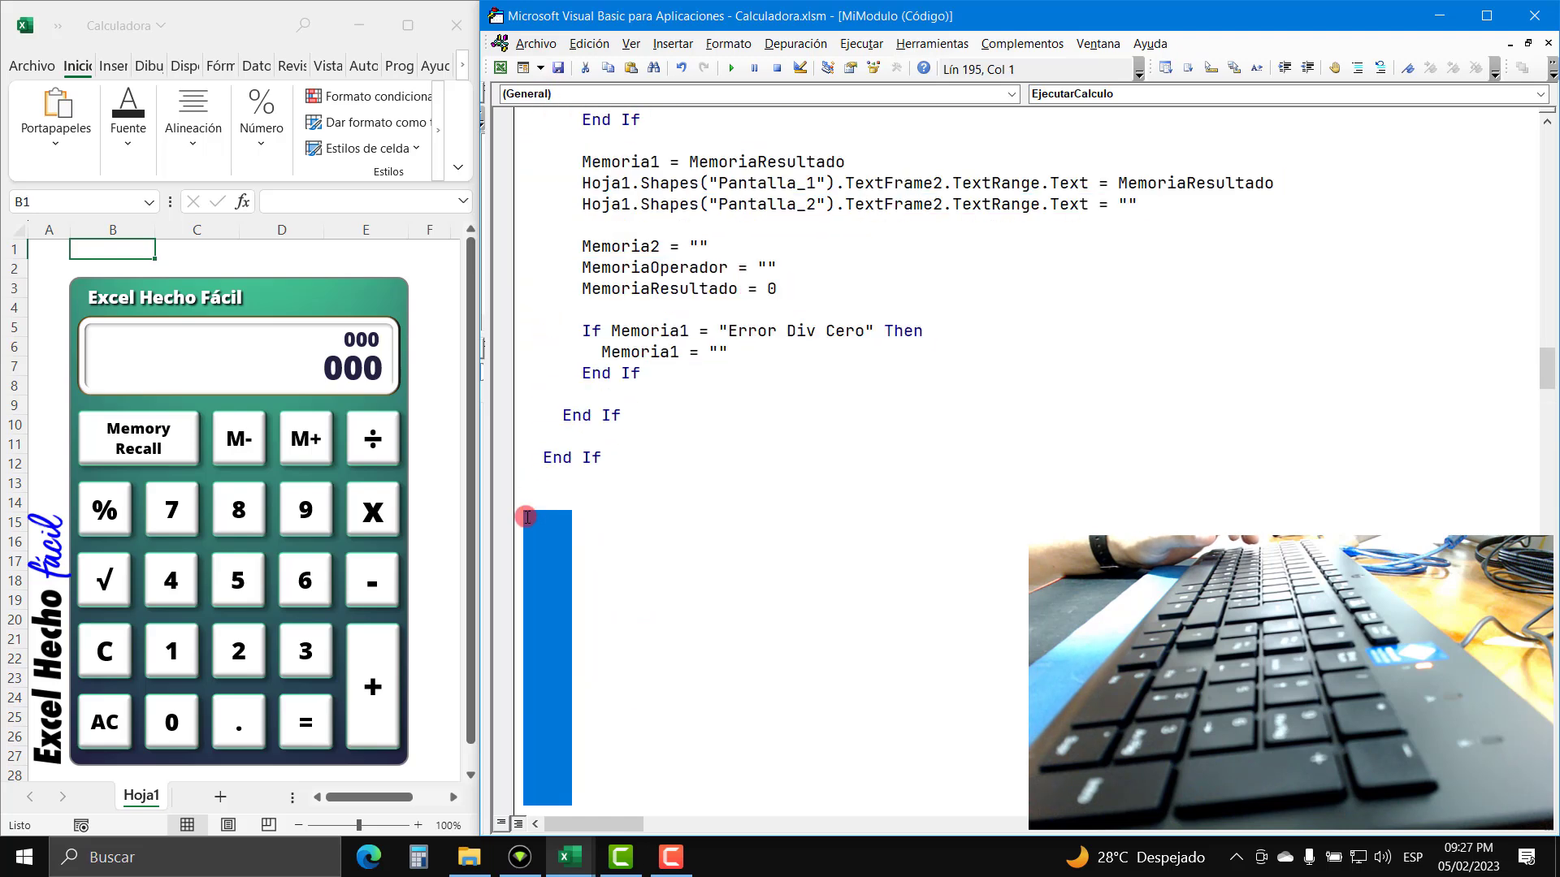
{"action": "key", "text": "Delete"}
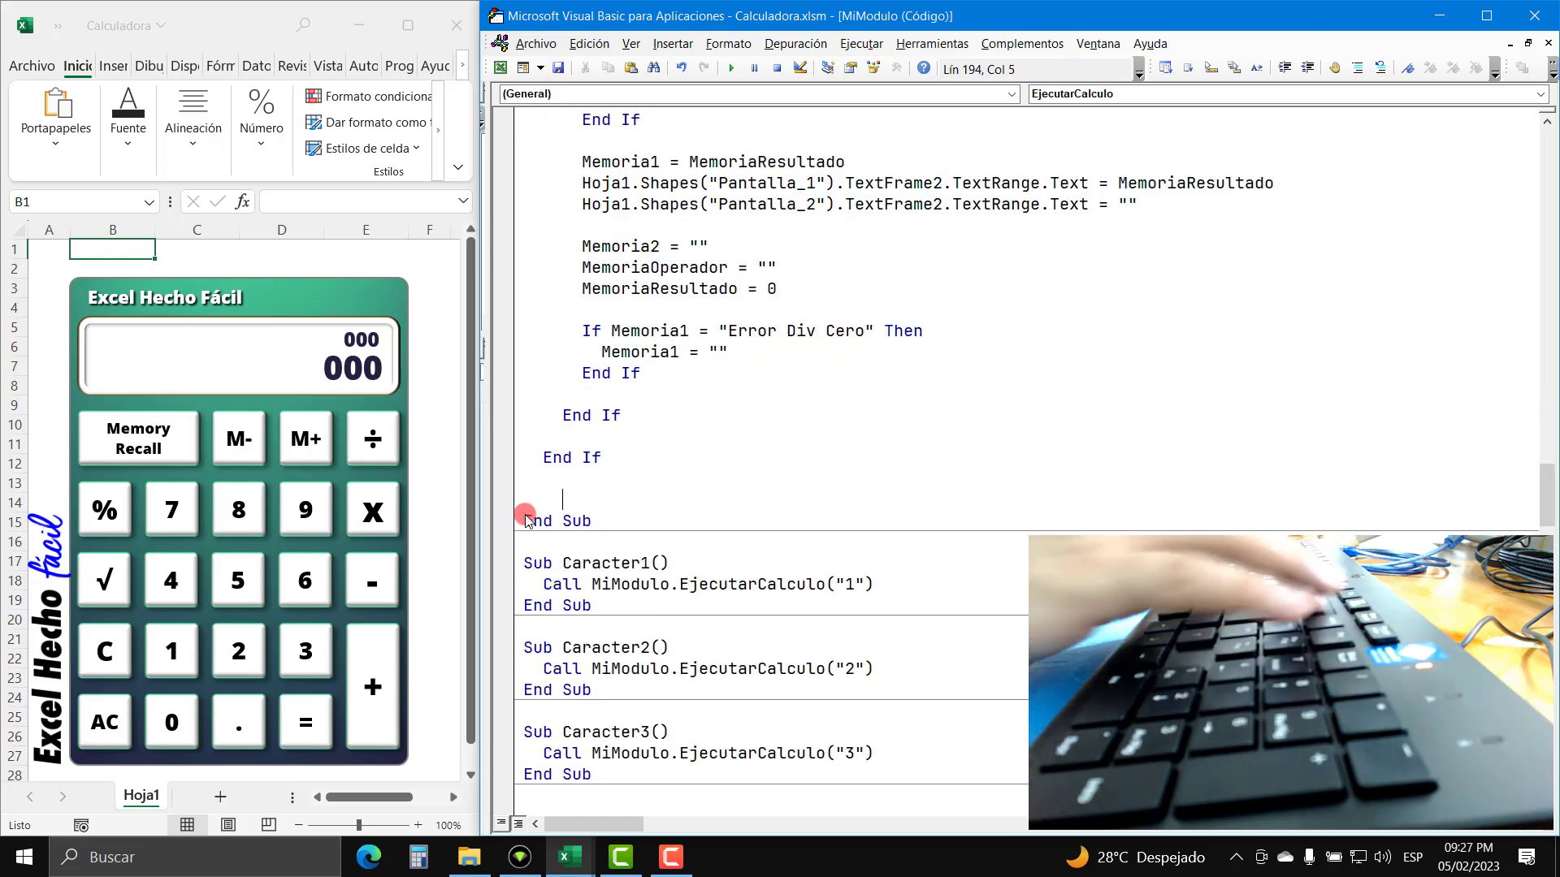
{"action": "key", "text": "BackSpace"}
{"action": "key", "text": "BackSpace"}
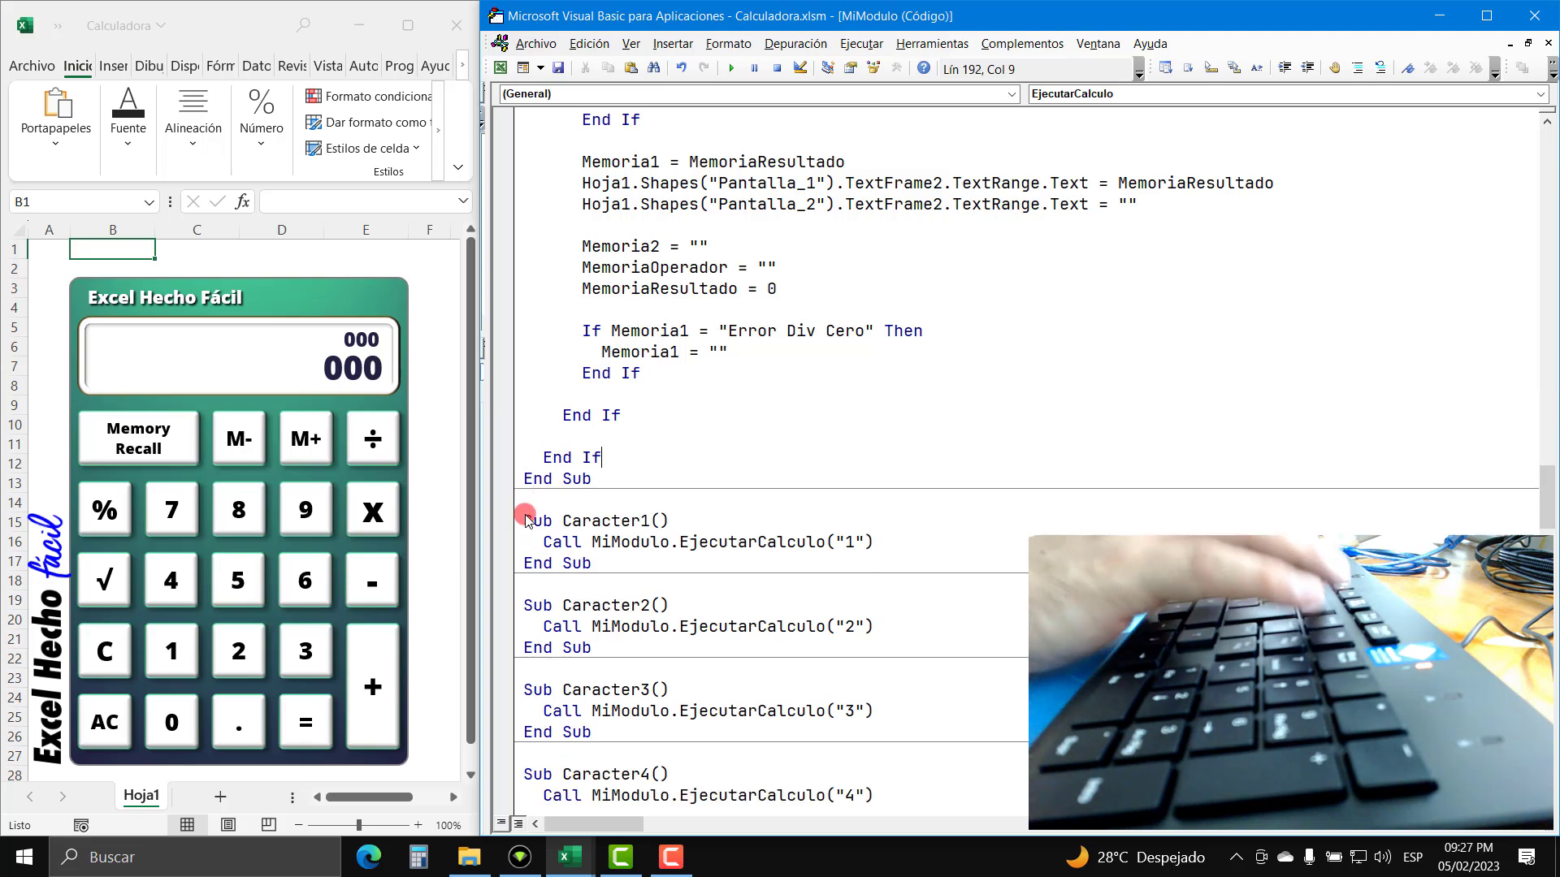
{"action": "key", "text": "Return"}
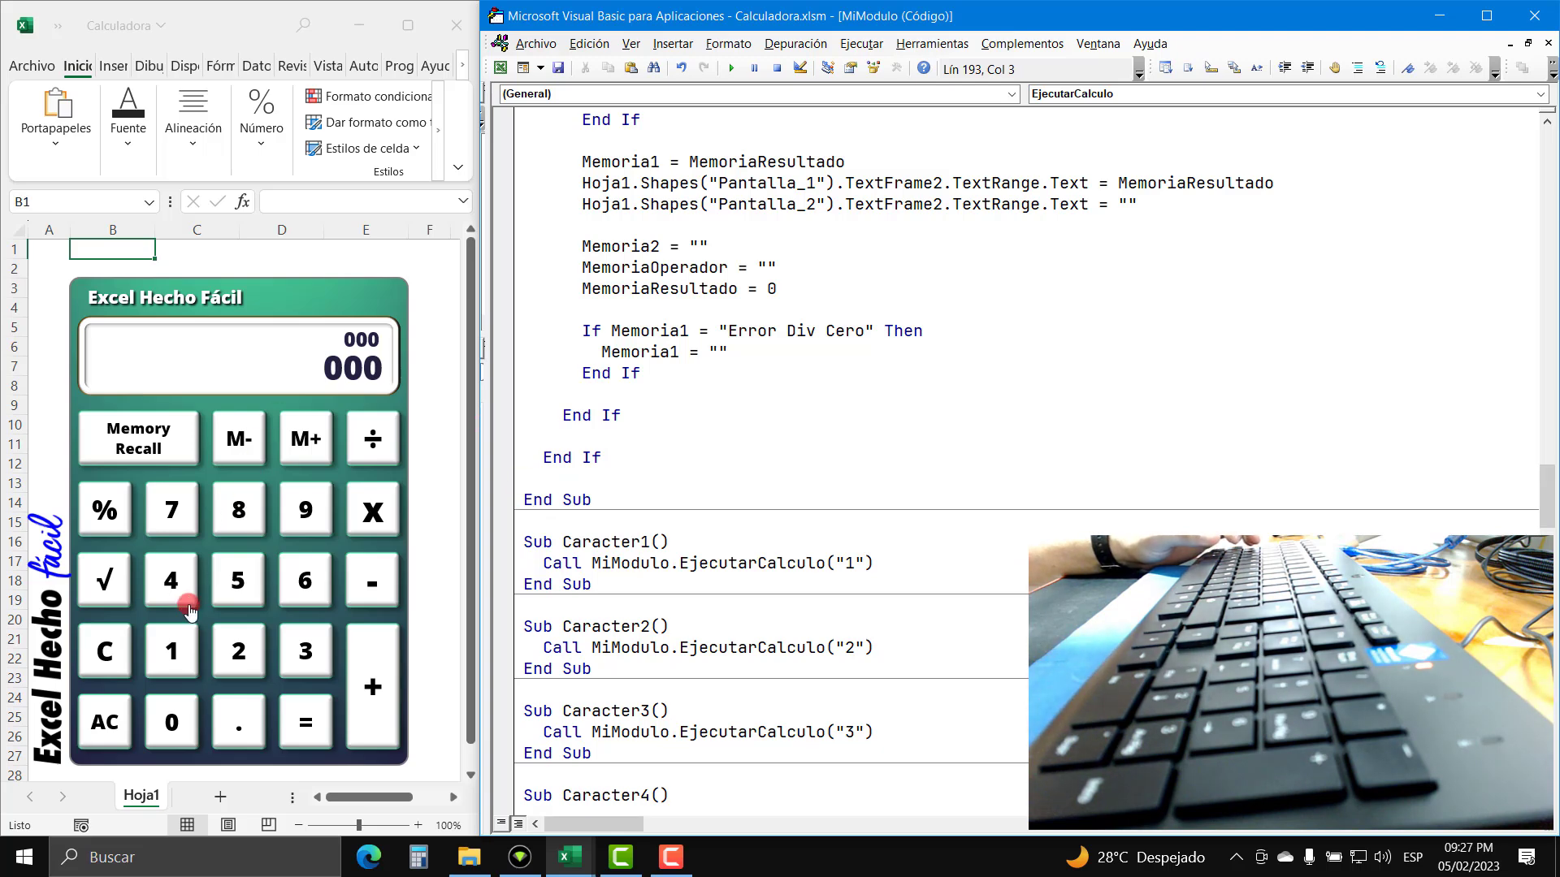
After AC's undefined-variable error, rename Memoriaresutlado to MemoriaResultado, reset, and rerun AC
{"action": "left_click", "coordinate": [95, 722]}
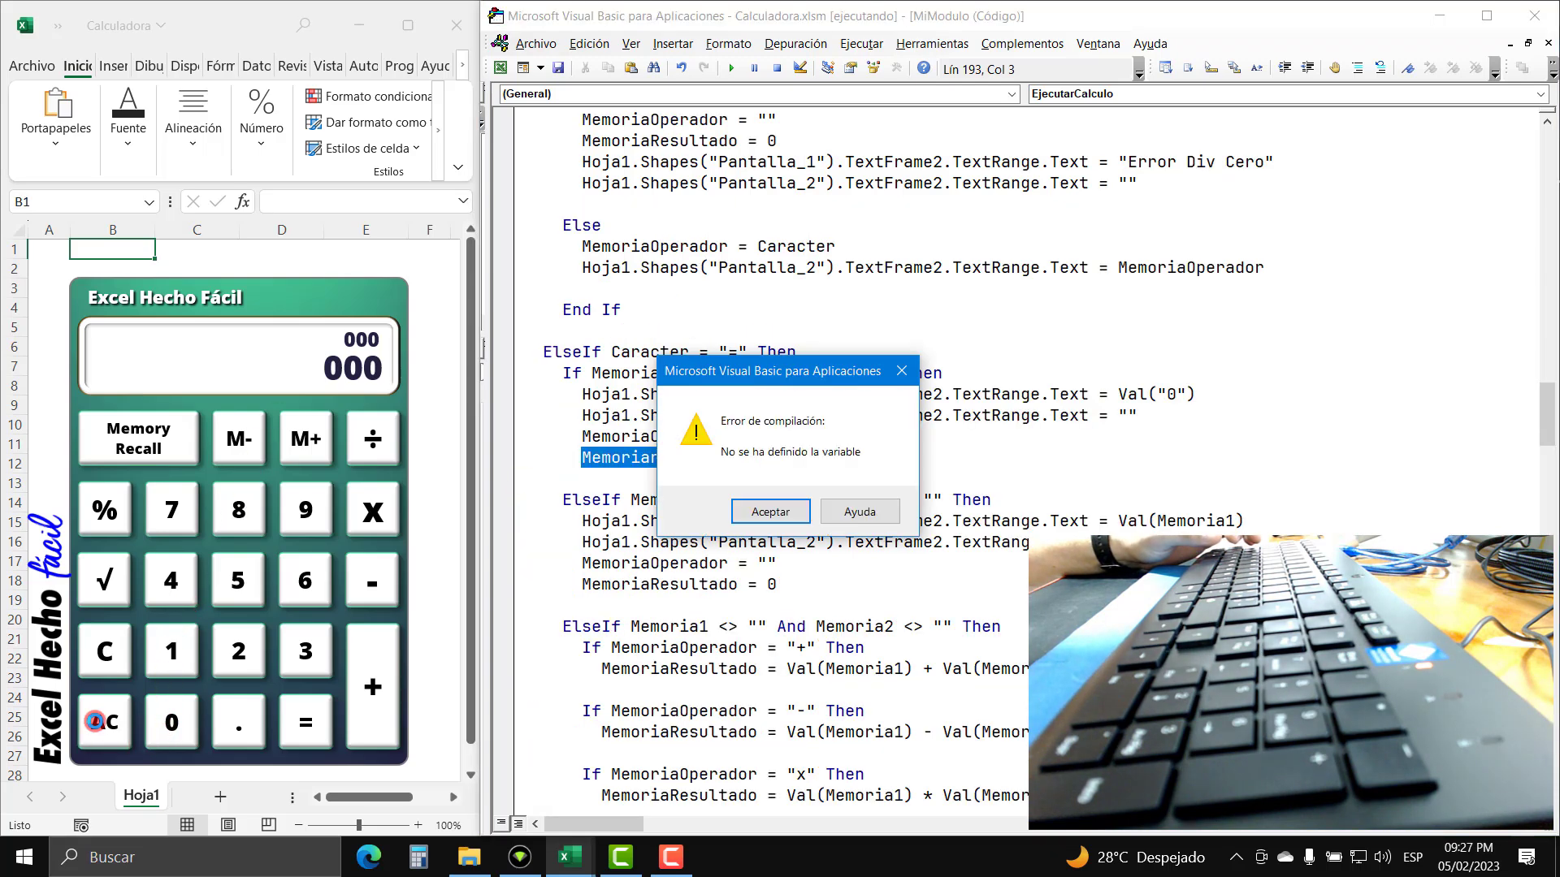
{"action": "left_click", "coordinate": [762, 510]}
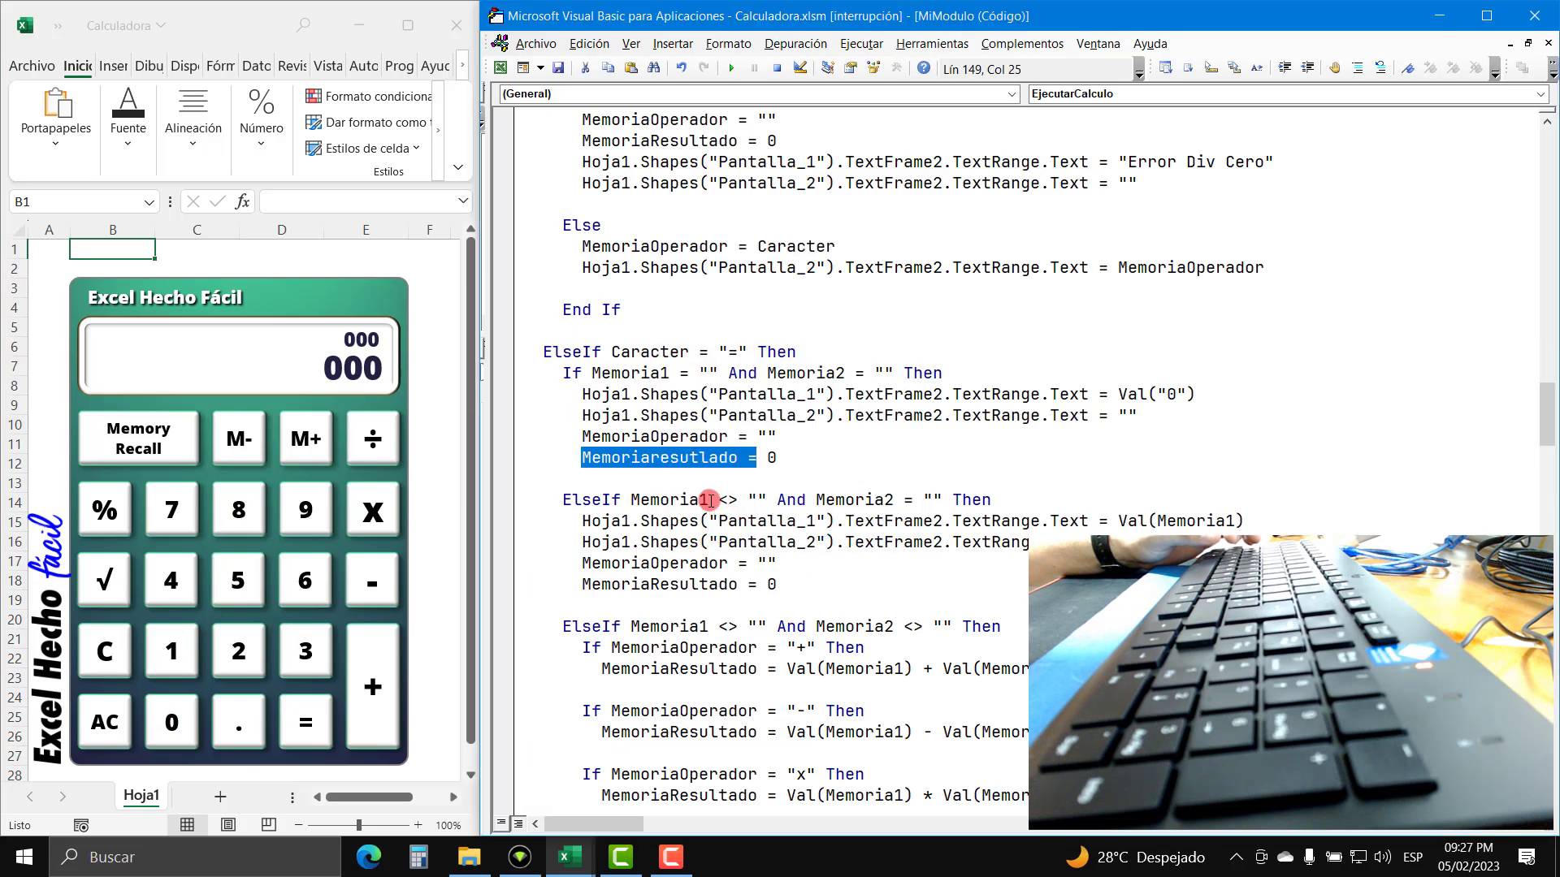
{"action": "left_click", "coordinate": [708, 459]}
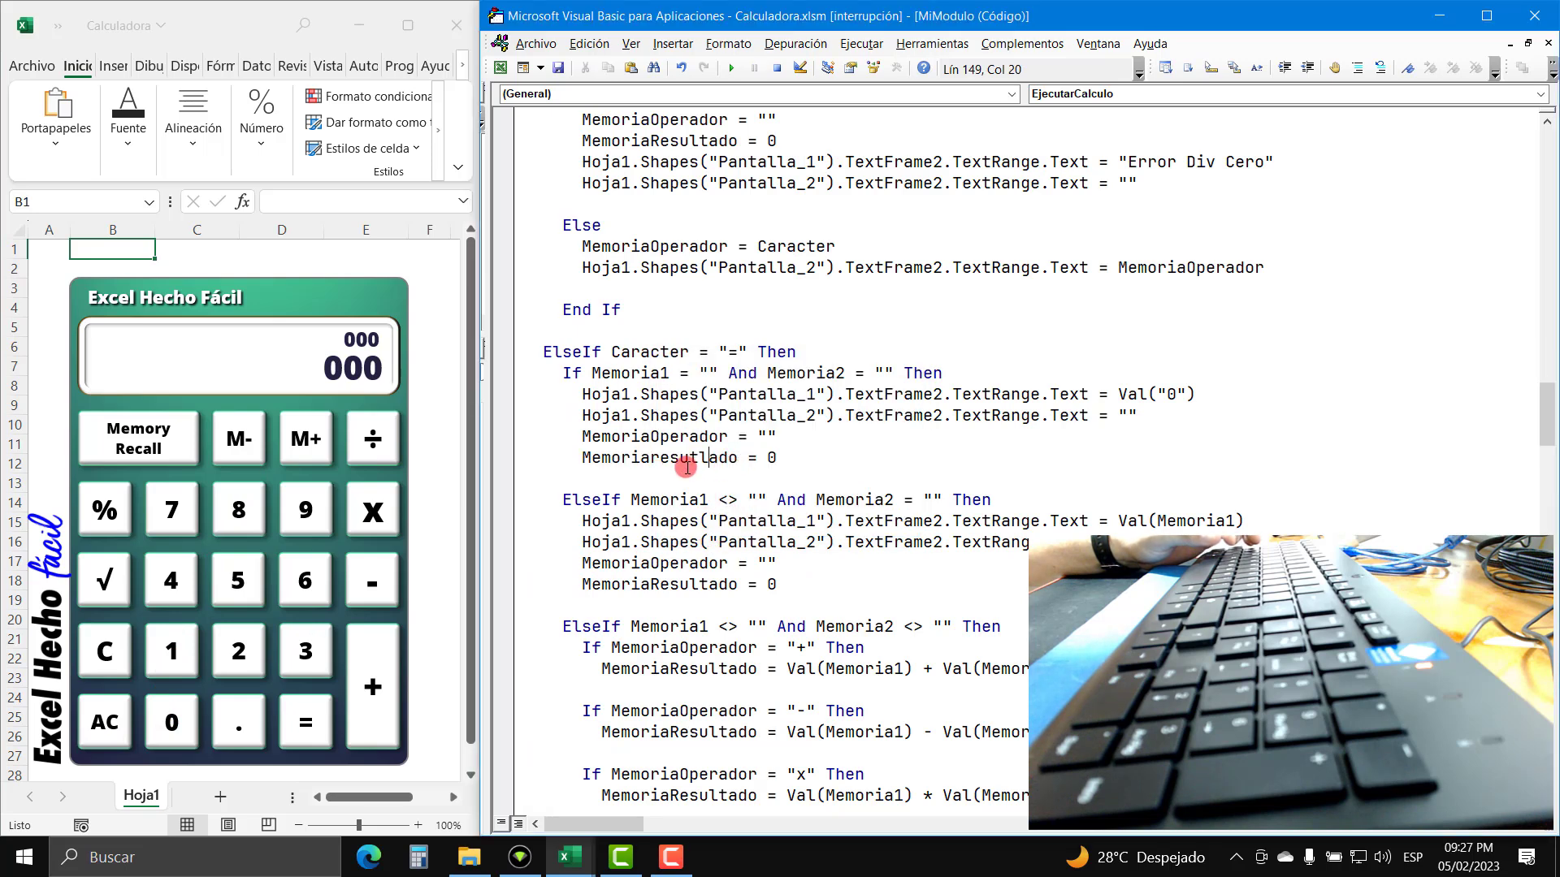
{"action": "left_click_drag", "start_coordinate": [735, 458], "coordinate": [582, 456]}
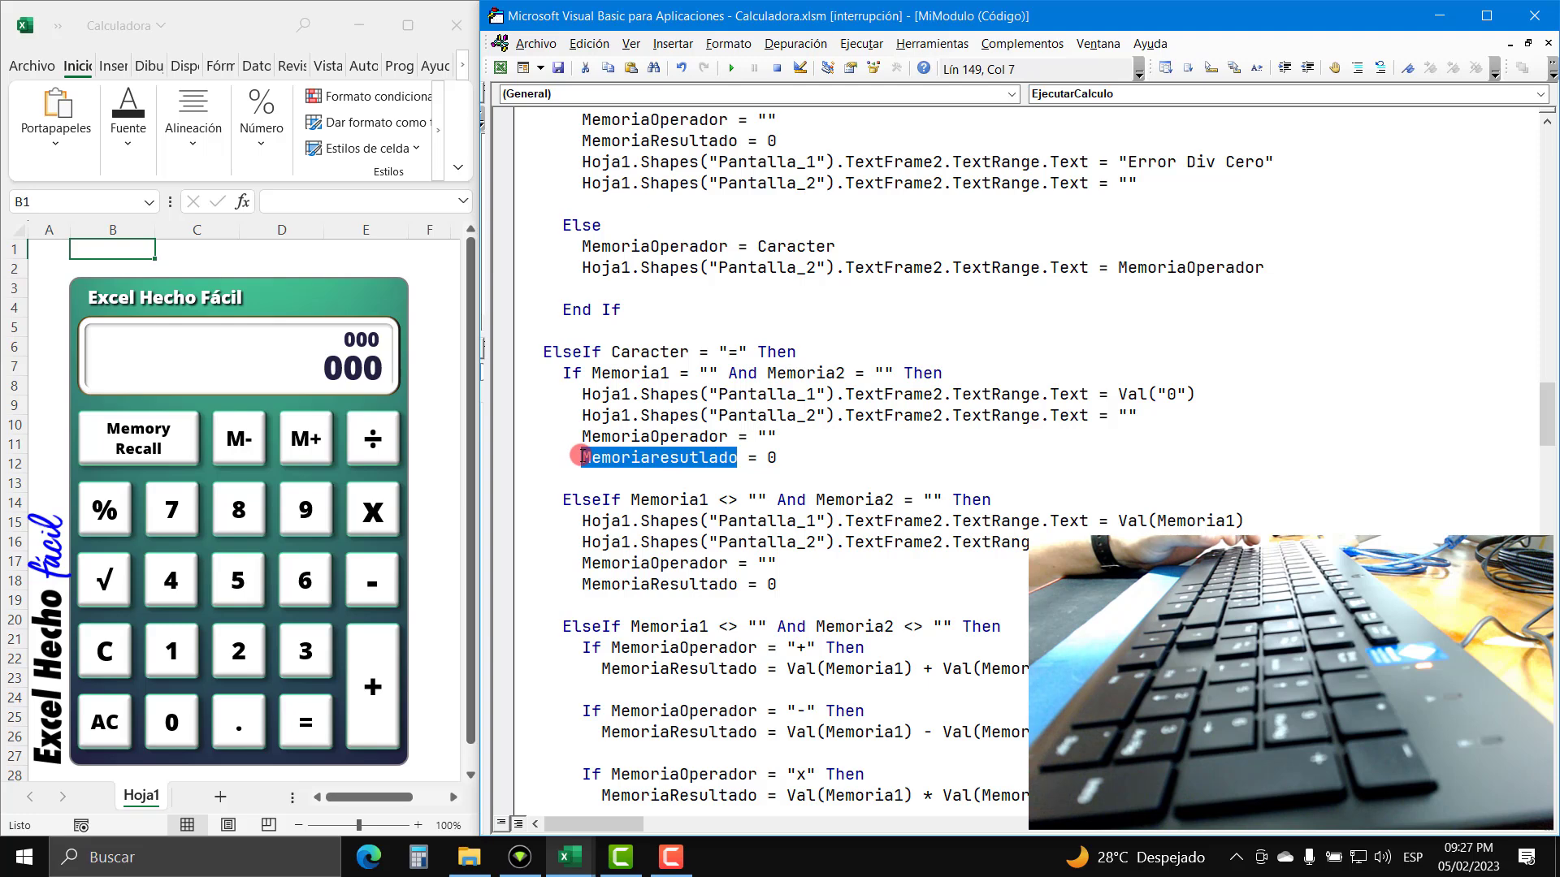
{"action": "type", "text": "memoria"}
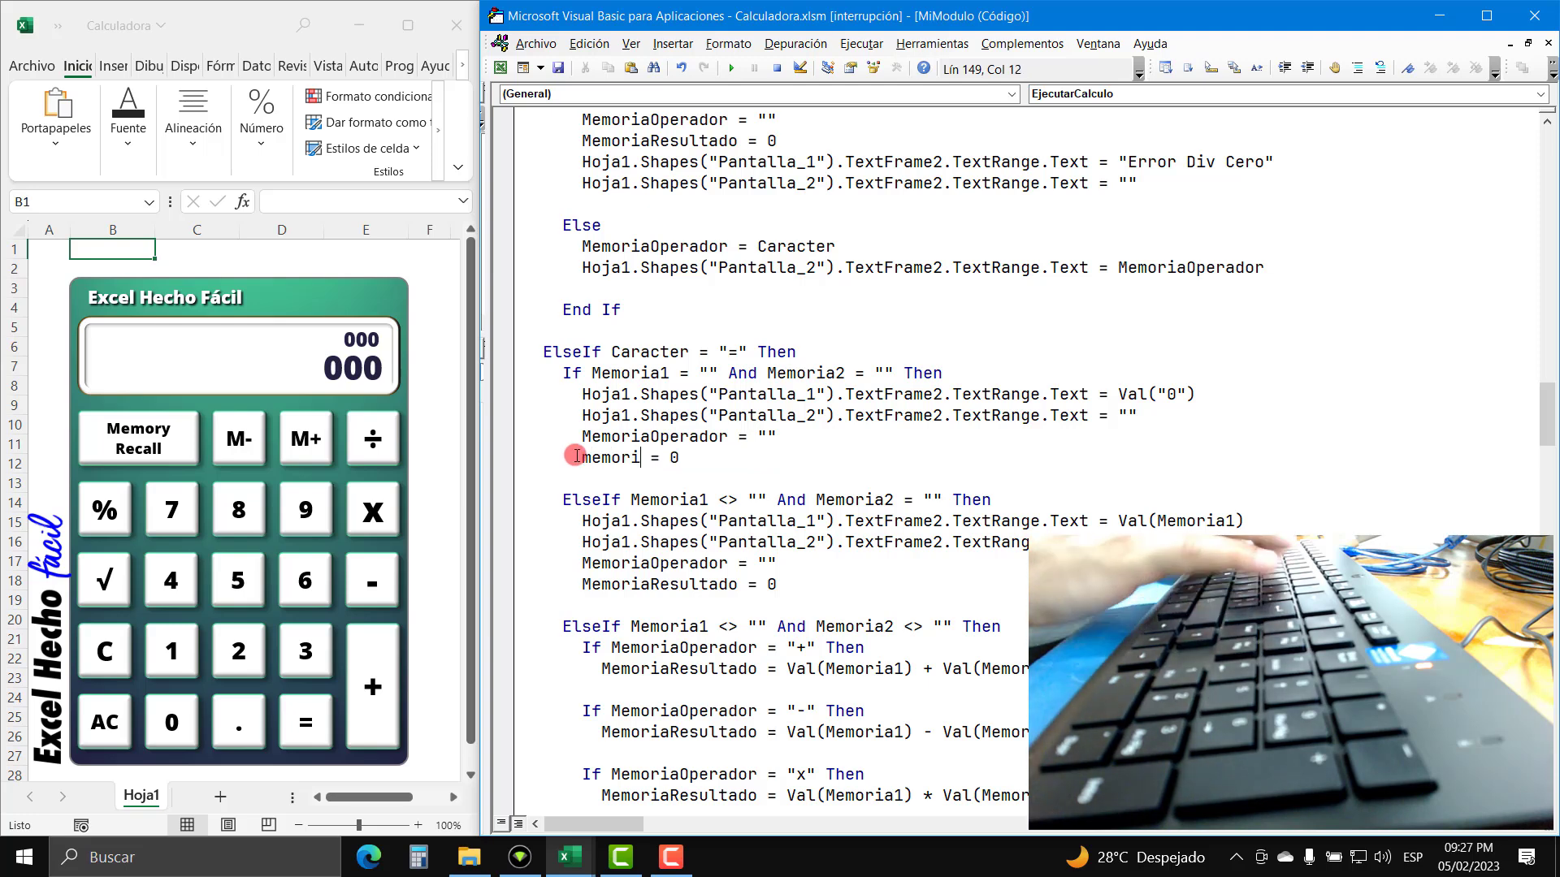
{"action": "type", "text": "resultado"}
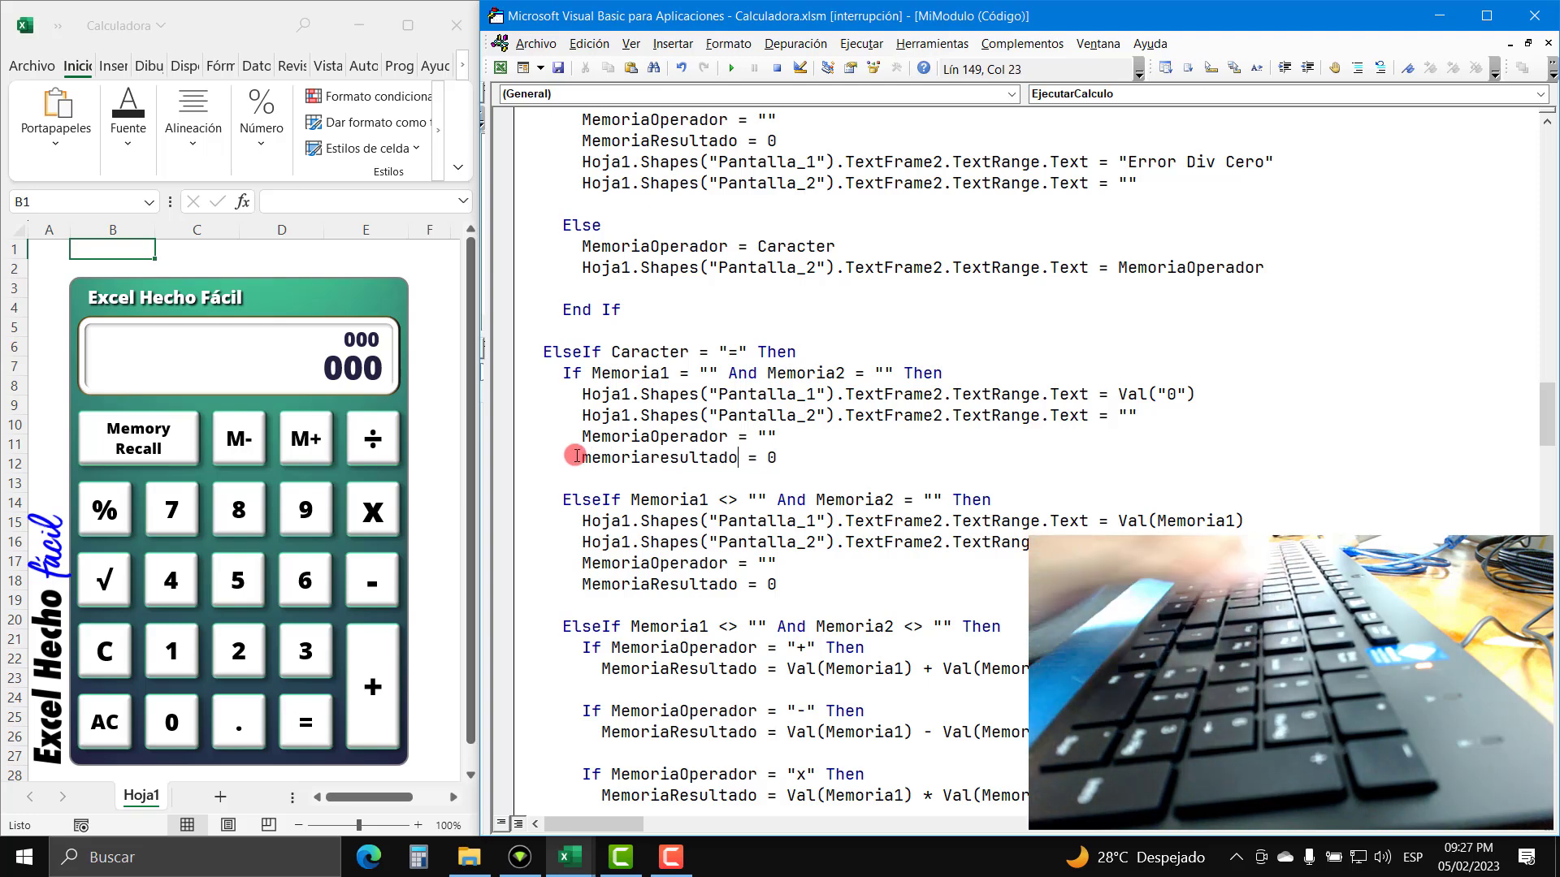
{"action": "key", "text": "Up"}
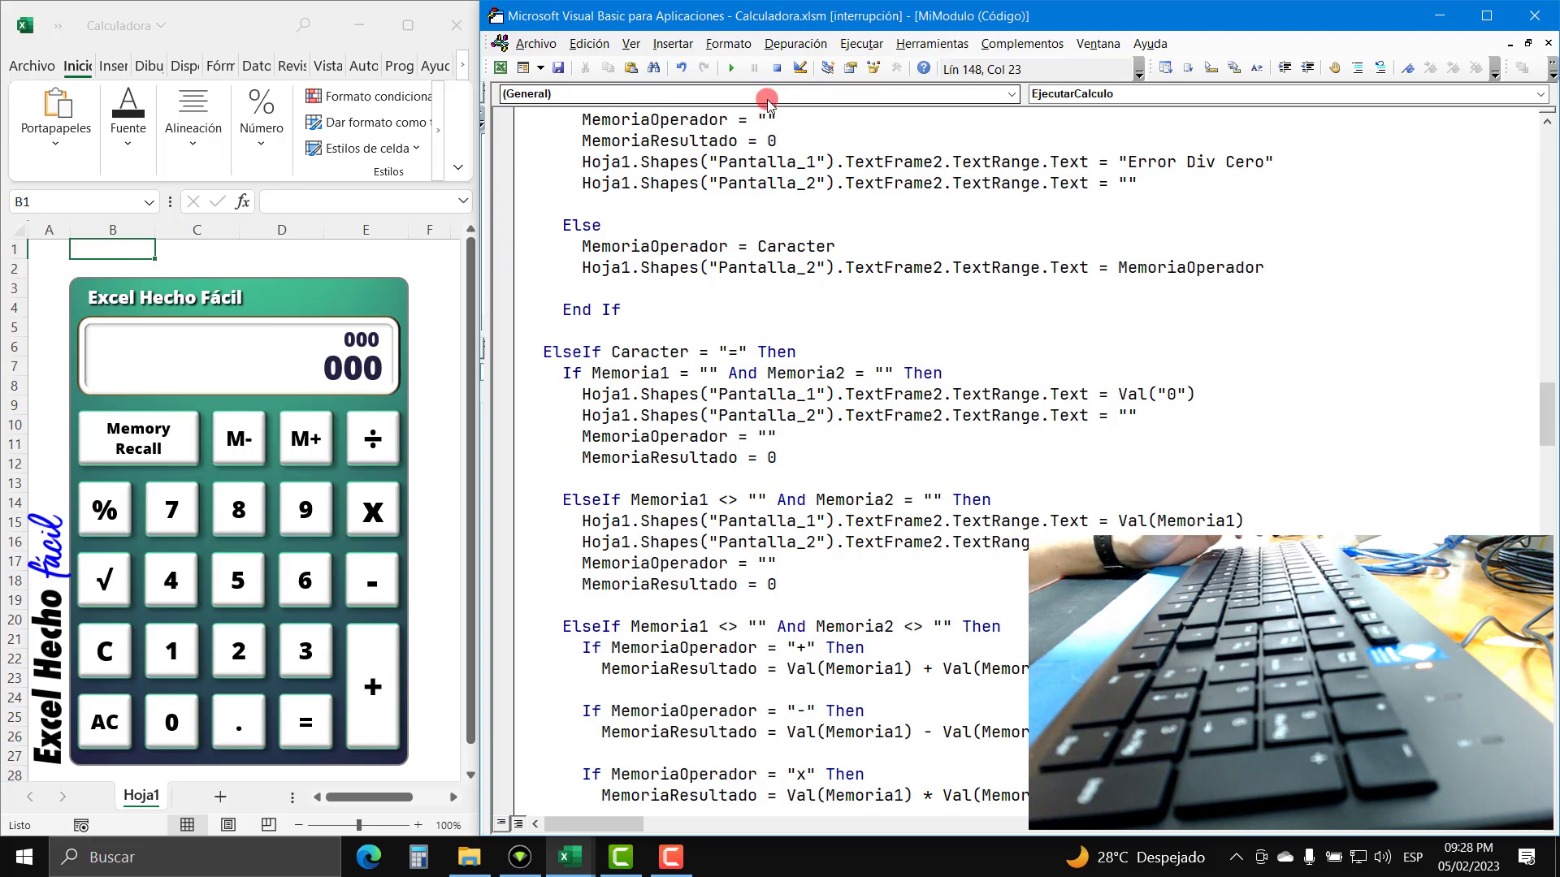
{"action": "left_click", "coordinate": [776, 71]}
{"action": "left_click", "coordinate": [104, 722]}
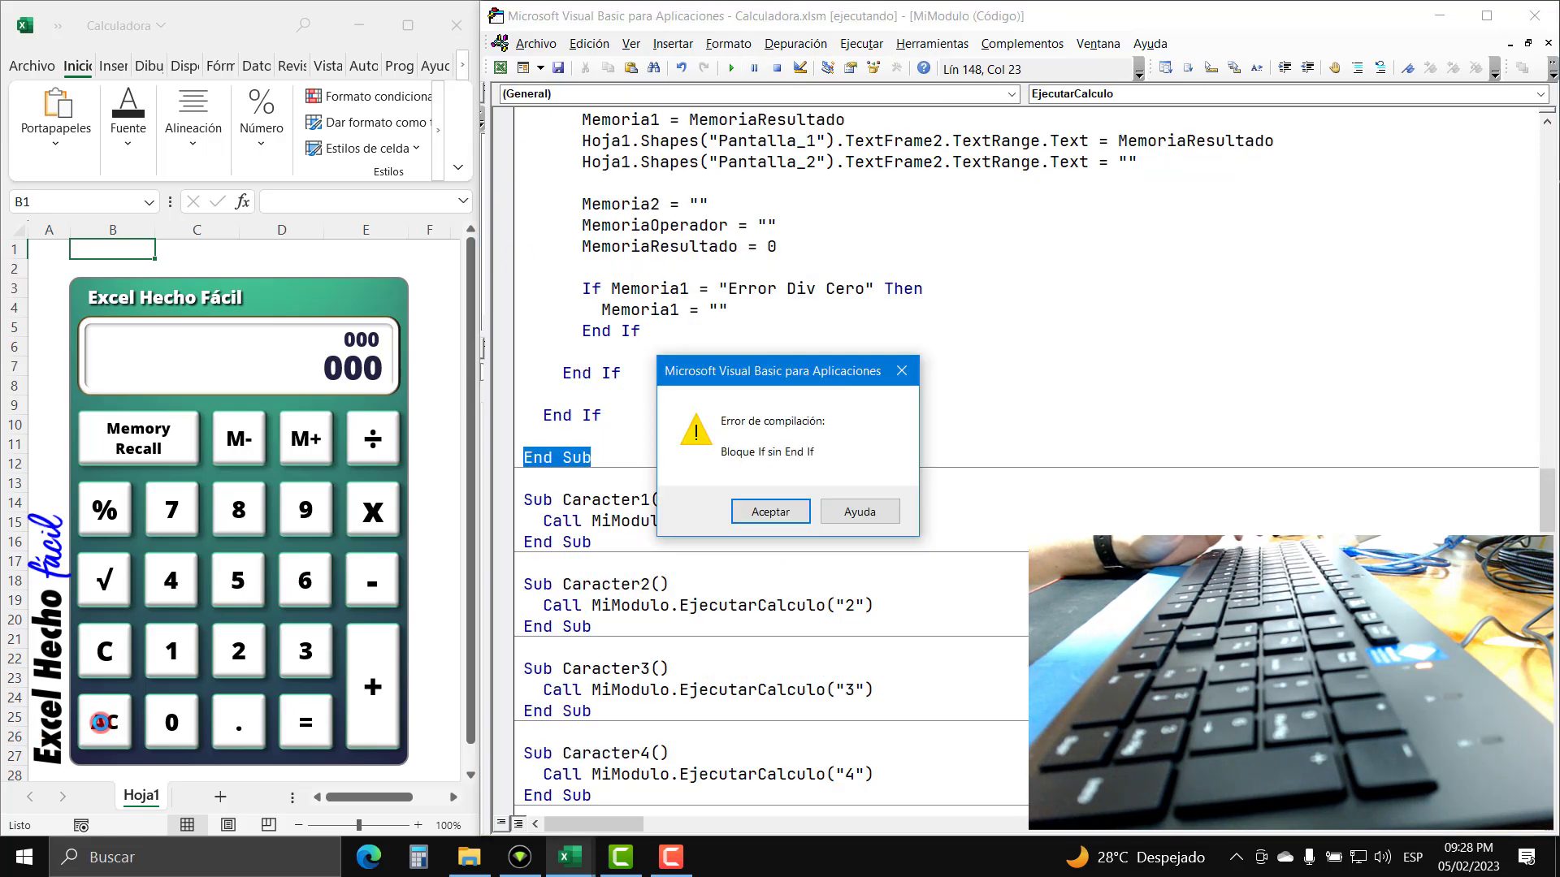
Dismiss the Block If error and change the subtraction check's If to ElseIf
{"action": "left_click", "coordinate": [770, 513]}
{"action": "left_click", "coordinate": [607, 465]}
{"action": "scroll", "coordinate": [587, 546], "scroll_direction": "up", "scroll_amount": 5}
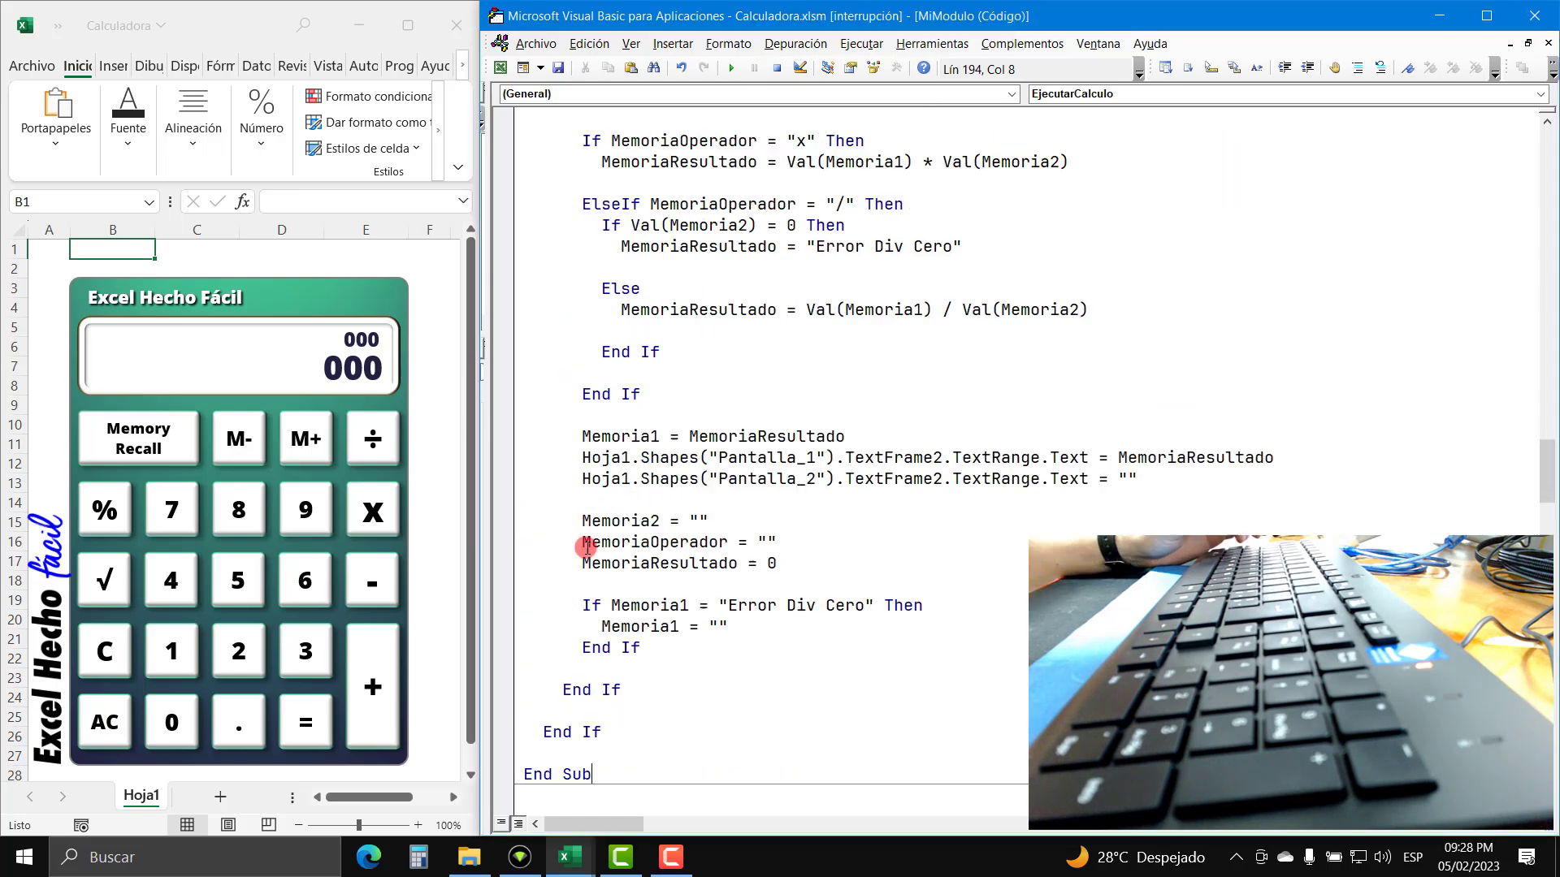
{"action": "scroll", "coordinate": [588, 547], "scroll_direction": "up", "scroll_amount": 1}
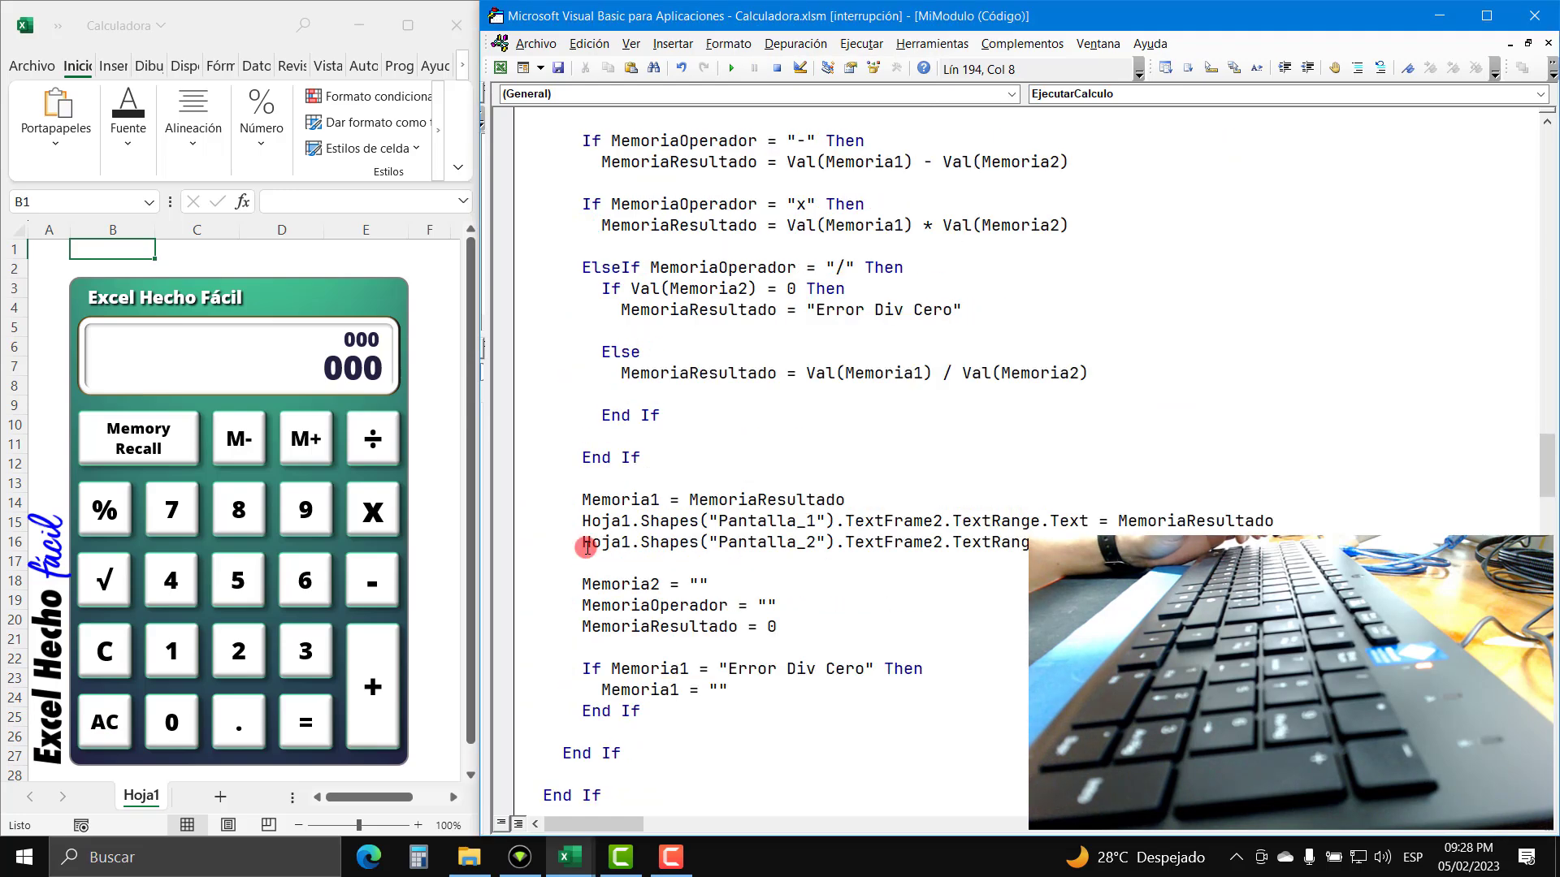
{"action": "scroll", "coordinate": [588, 547], "scroll_direction": "up", "scroll_amount": 5}
{"action": "scroll", "coordinate": [588, 547], "scroll_direction": "down", "scroll_amount": 1}
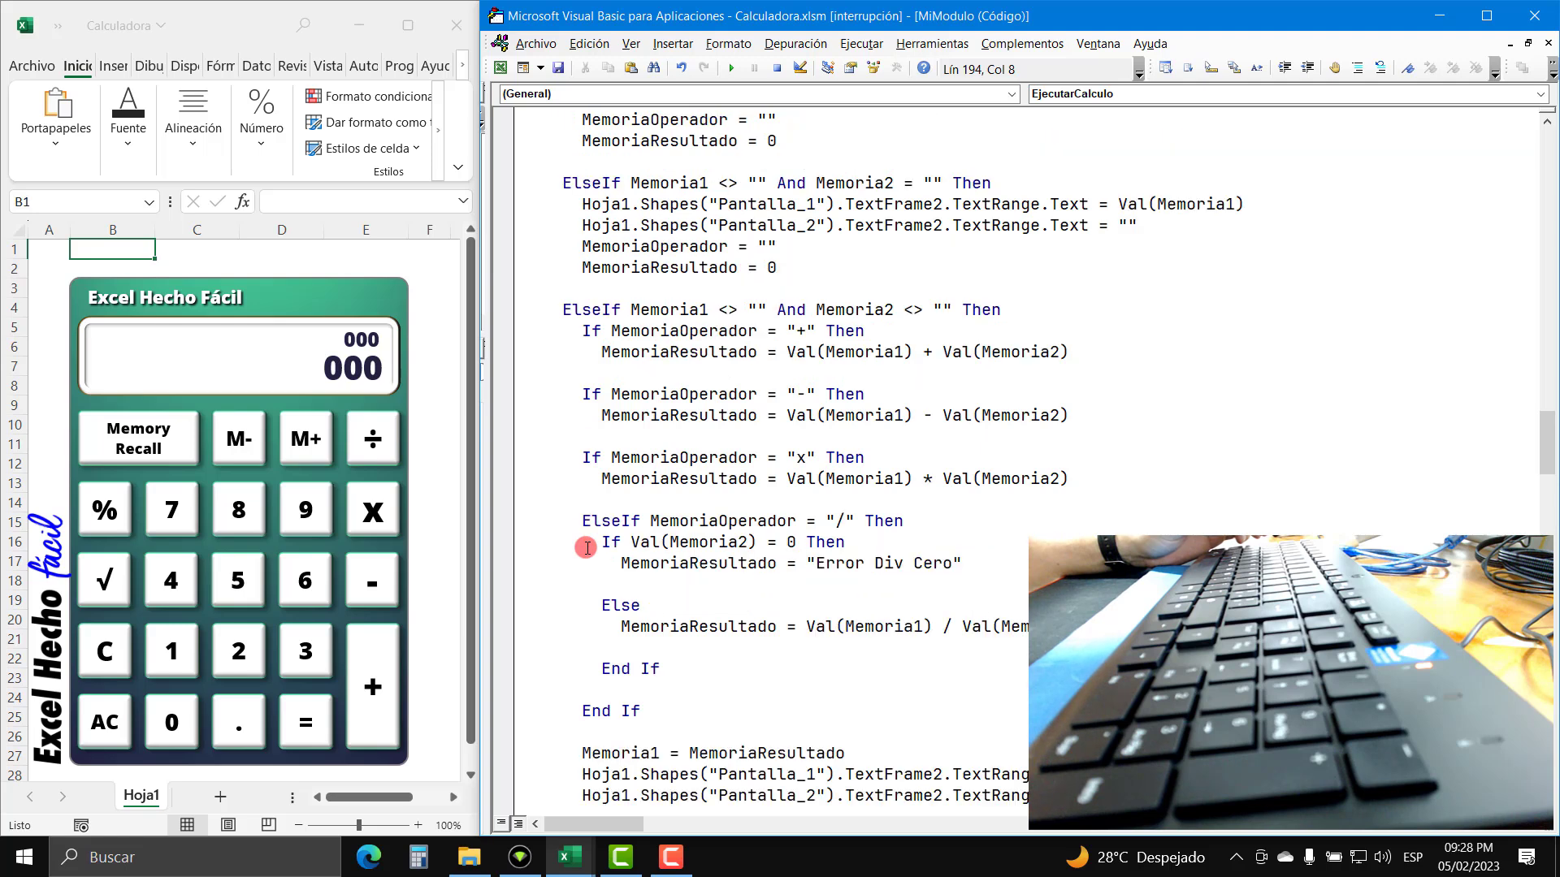
{"action": "scroll", "coordinate": [586, 547], "scroll_direction": "down", "scroll_amount": 1}
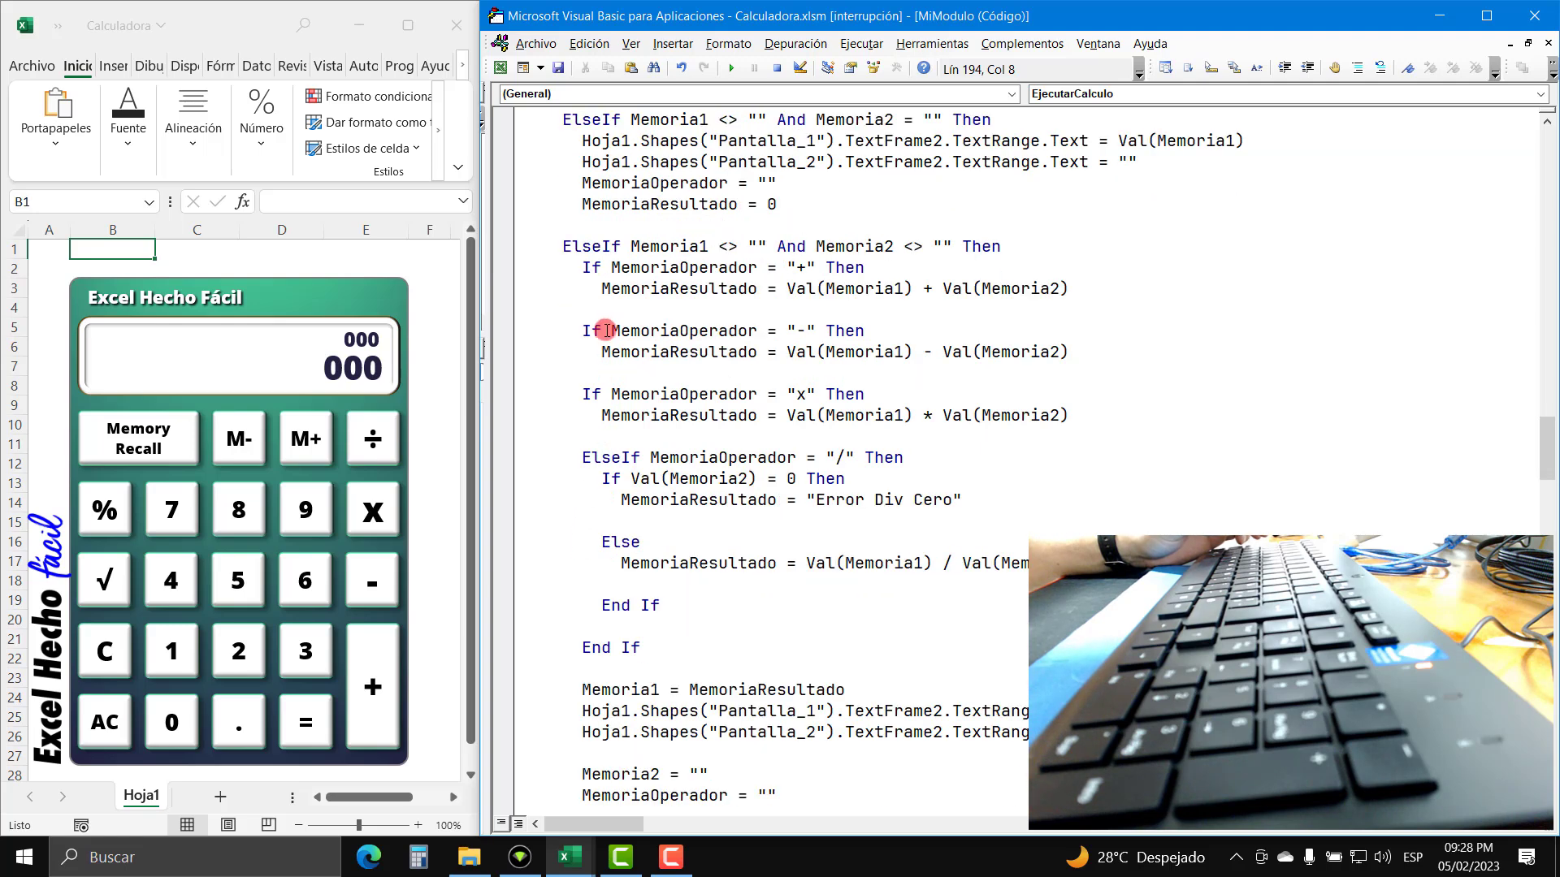
{"action": "left_click", "coordinate": [632, 358]}
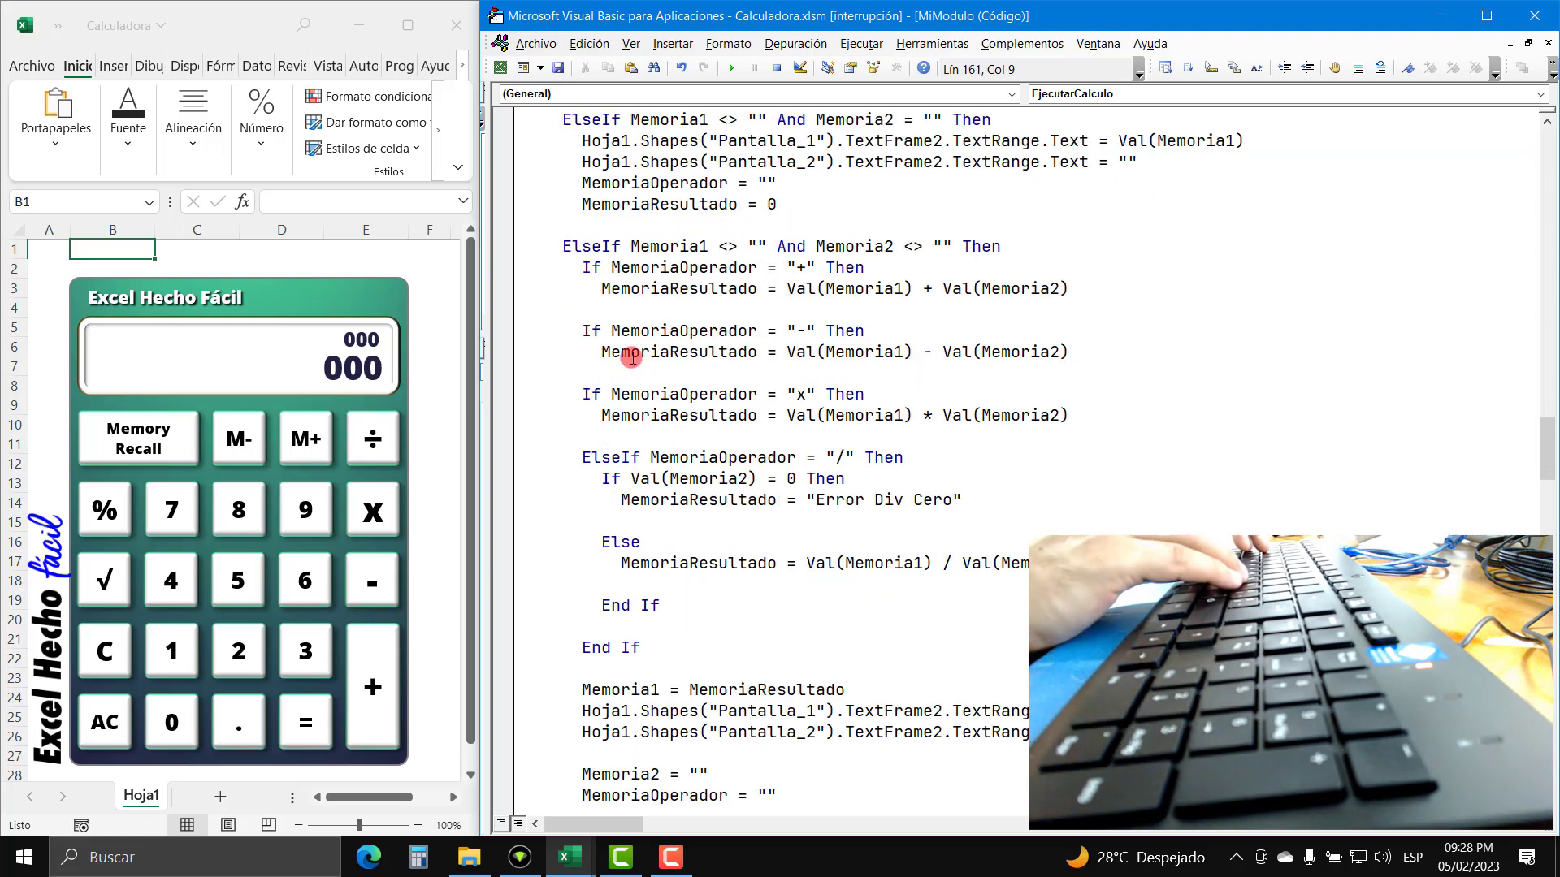
{"action": "key", "text": "BackSpace"}
{"action": "key", "text": "BackSpace"}
{"action": "type", "text": "else"}
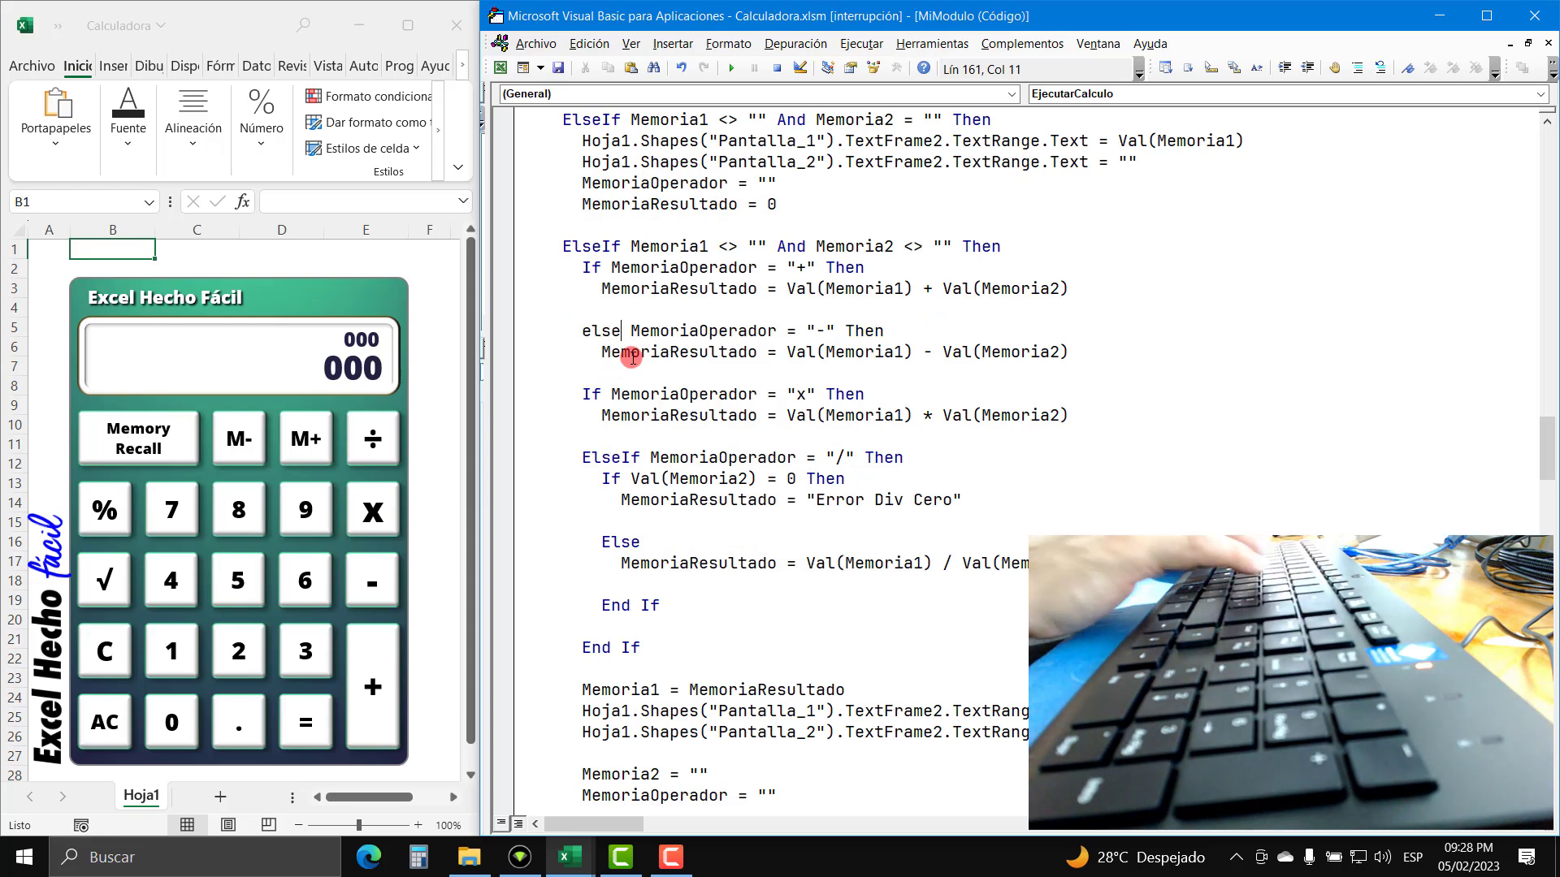
{"action": "type", "text": "if"}
{"action": "key", "text": "Down"}
{"action": "key", "text": "Down"}
{"action": "key", "text": "Down"}
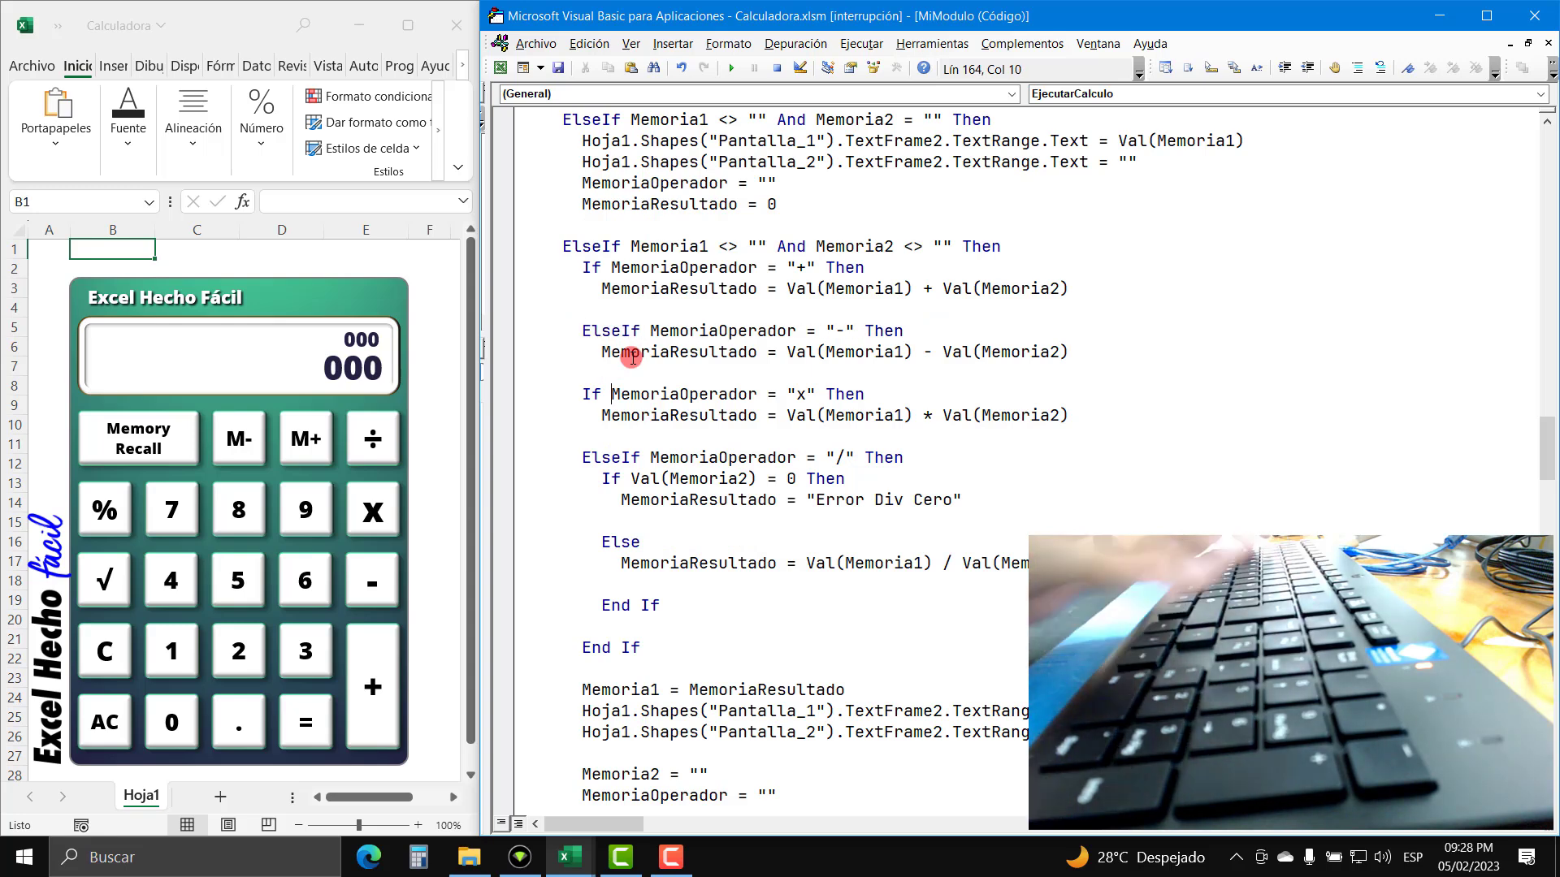
Change the multiplication check's If to ElseIf and reset the paused macro
{"action": "key", "text": "Left"}
{"action": "key", "text": "BackSpace"}
{"action": "key", "text": "BackSpace"}
{"action": "type", "text": "e"}
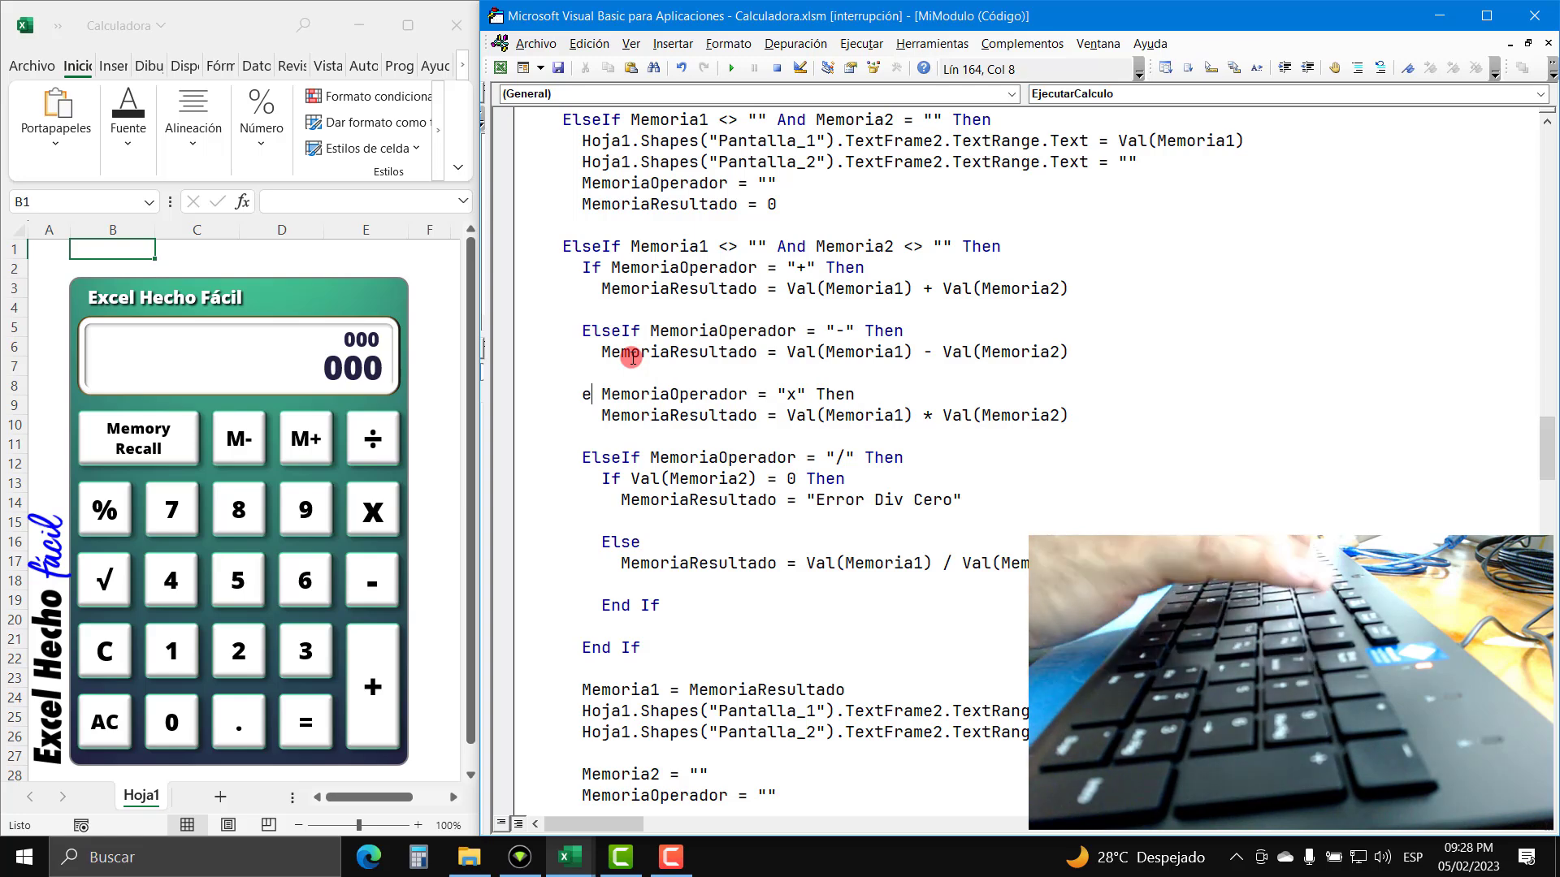
{"action": "type", "text": "lseif"}
{"action": "key", "text": "Down"}
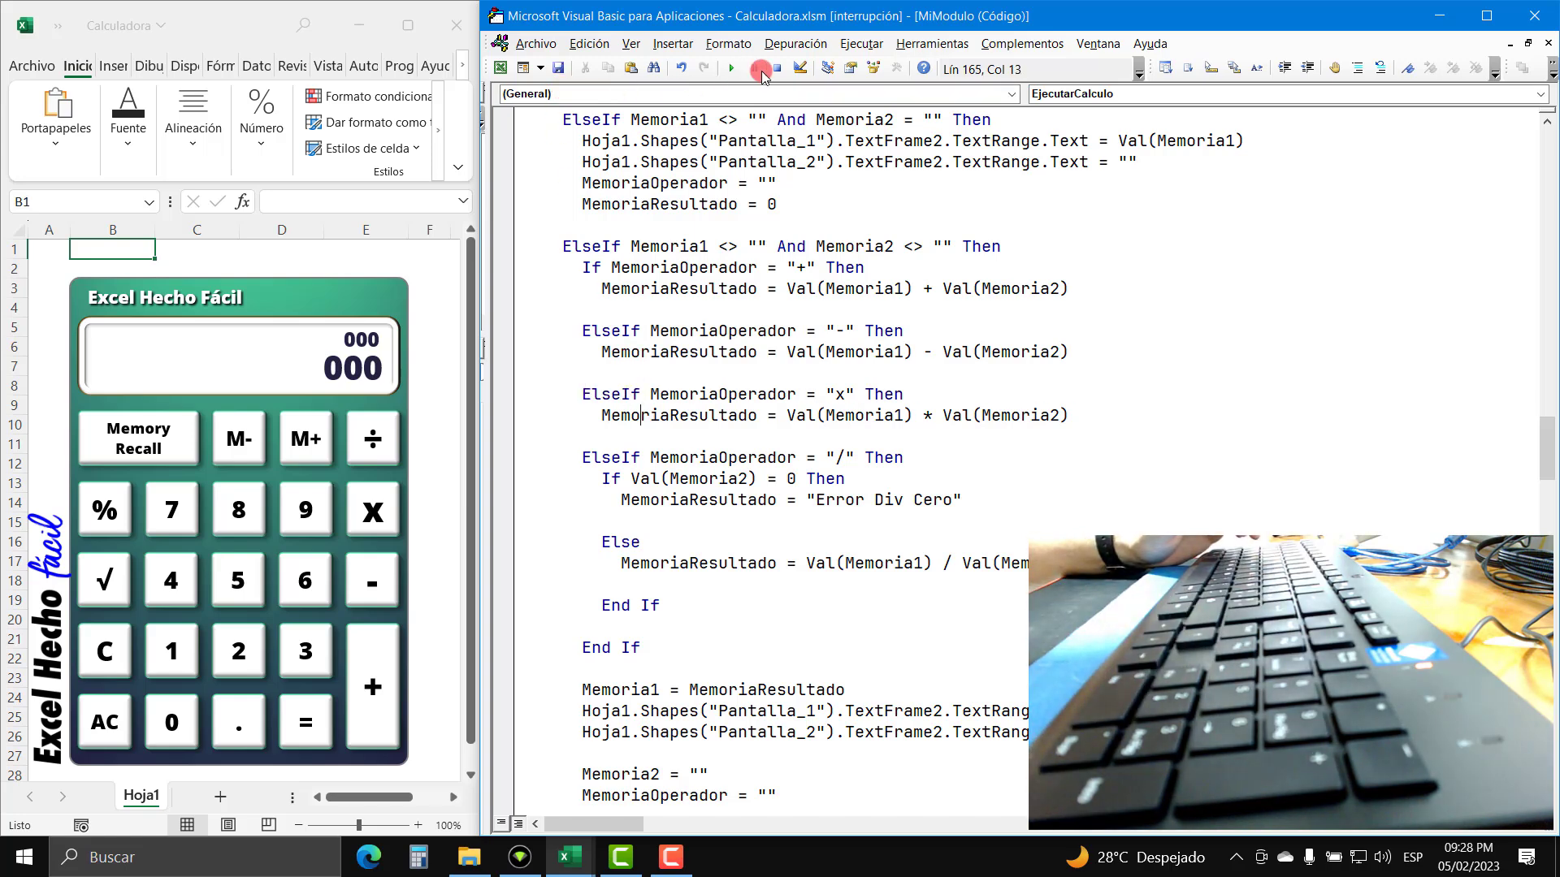
{"action": "left_click", "coordinate": [762, 72]}
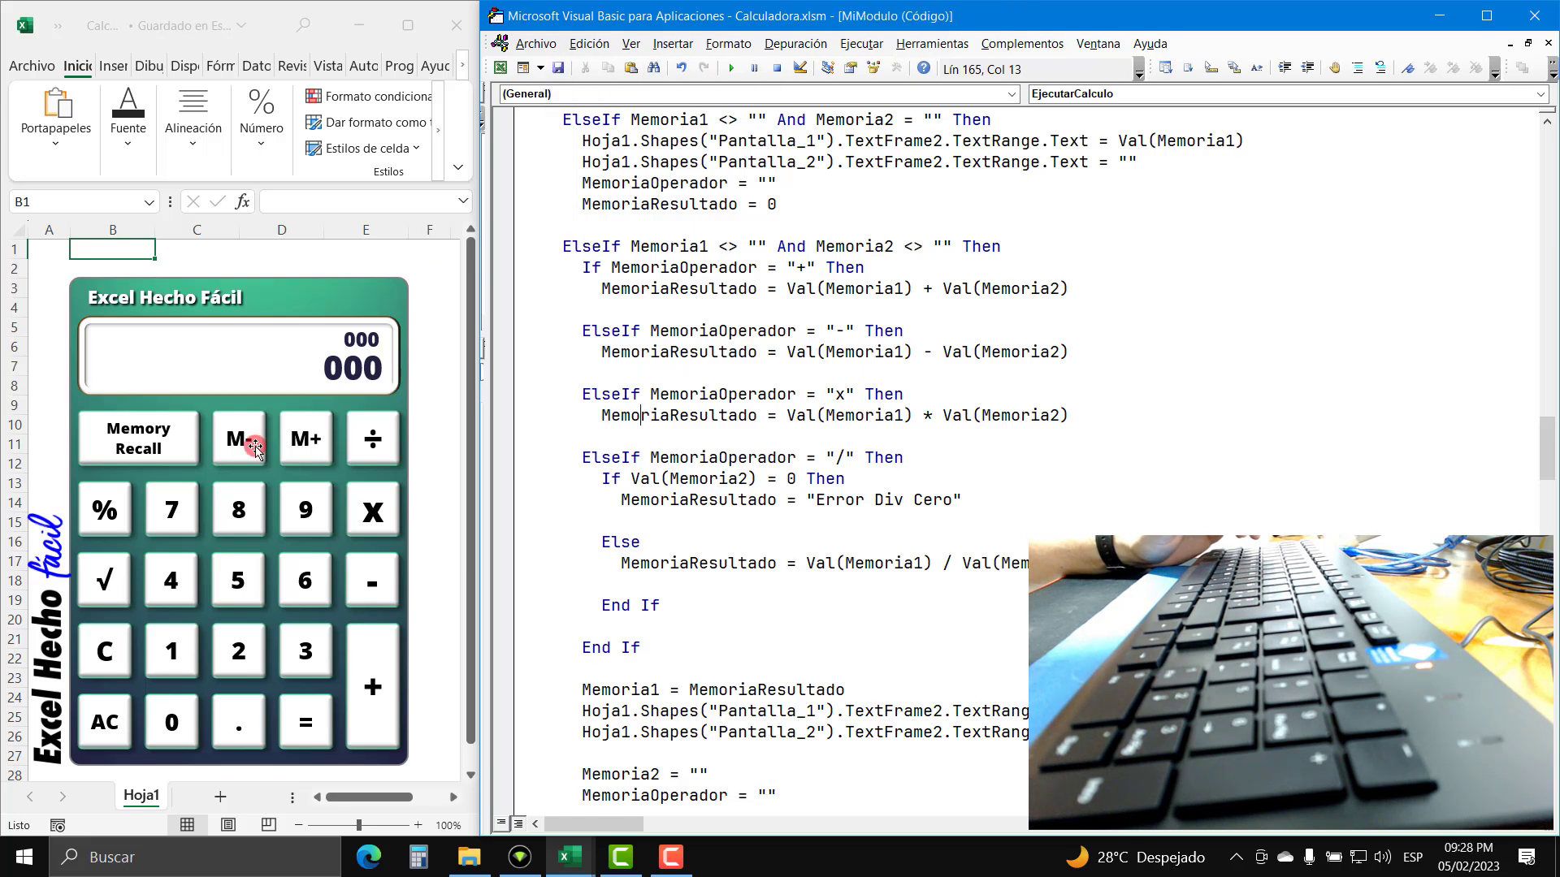
Clear the calculator and compute 0.5 + 0.5, getting 1
{"action": "left_click", "coordinate": [106, 715]}
{"action": "scroll", "coordinate": [671, 463], "scroll_direction": "down", "scroll_amount": 2}
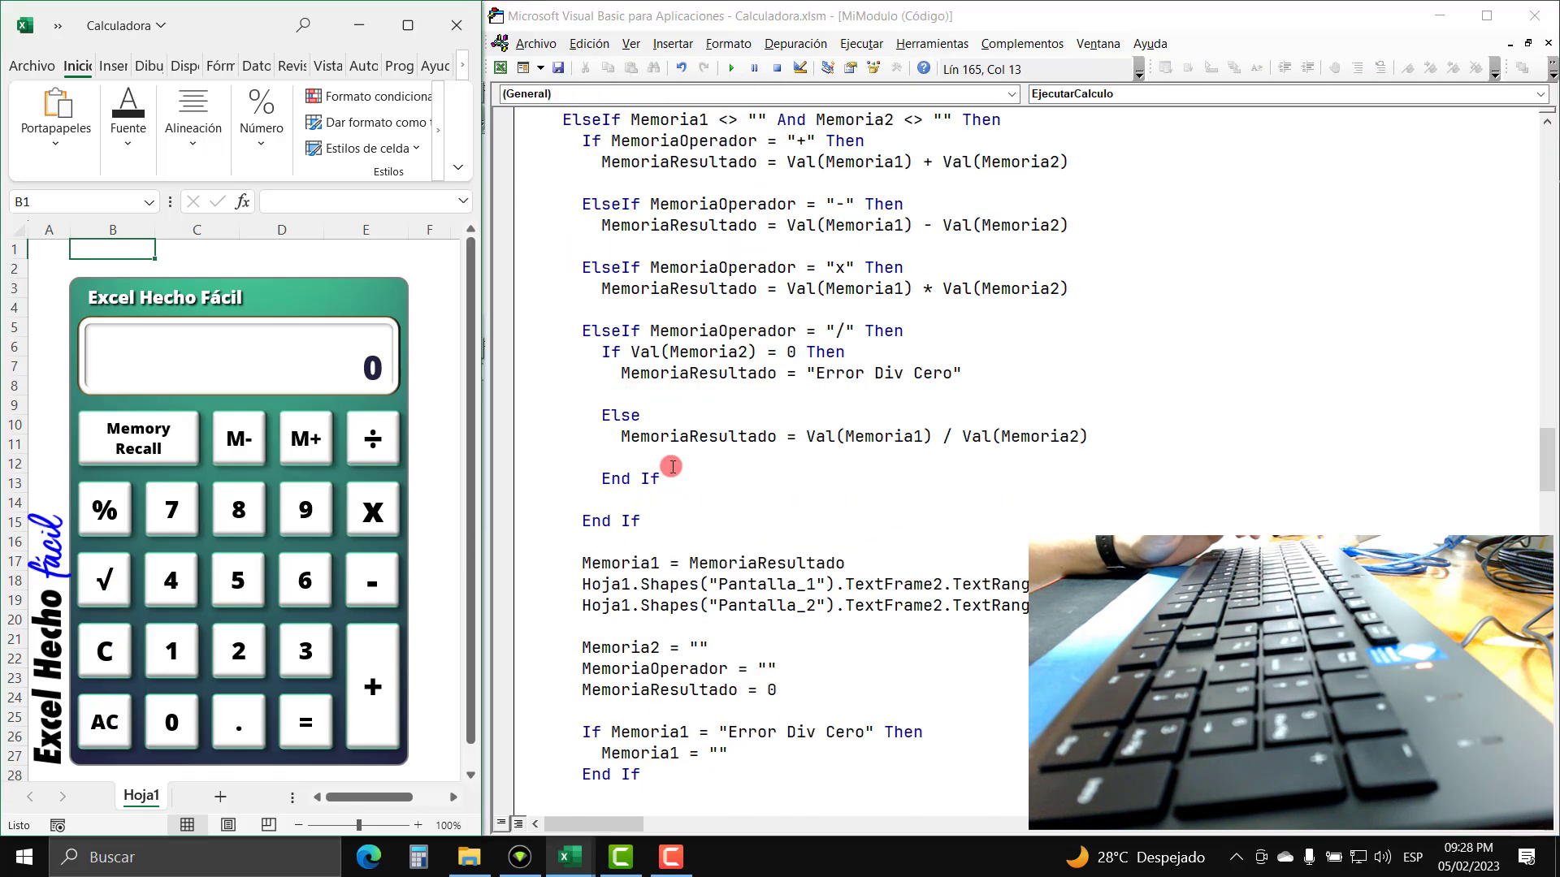
{"action": "scroll", "coordinate": [682, 466], "scroll_direction": "down", "scroll_amount": 5}
{"action": "scroll", "coordinate": [592, 523], "scroll_direction": "up", "scroll_amount": 4}
{"action": "scroll", "coordinate": [600, 526], "scroll_direction": "up", "scroll_amount": 2}
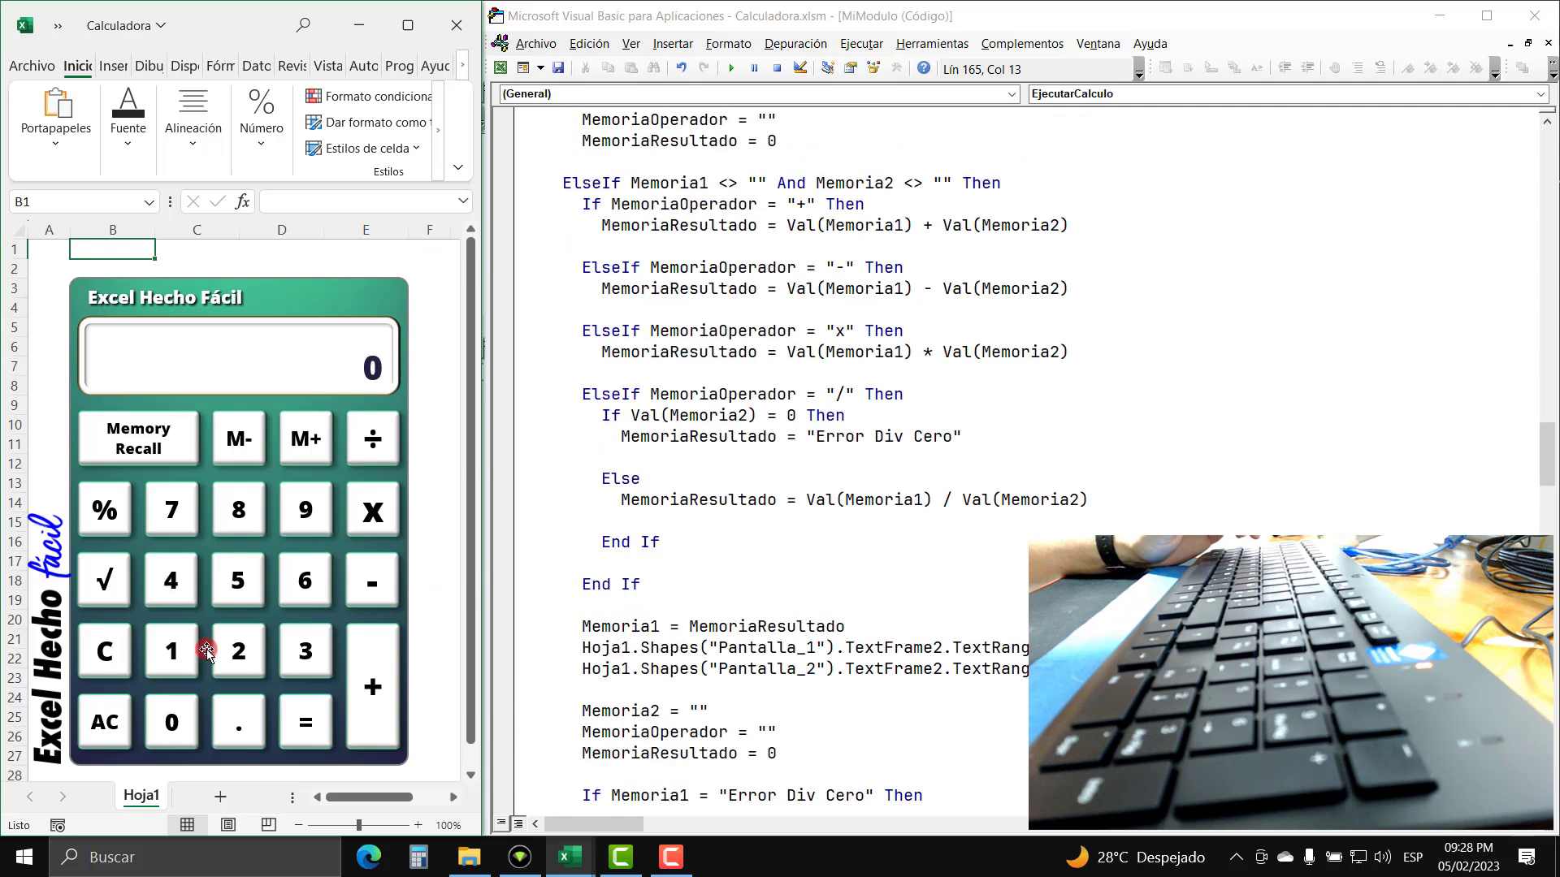
{"action": "left_click", "coordinate": [167, 719]}
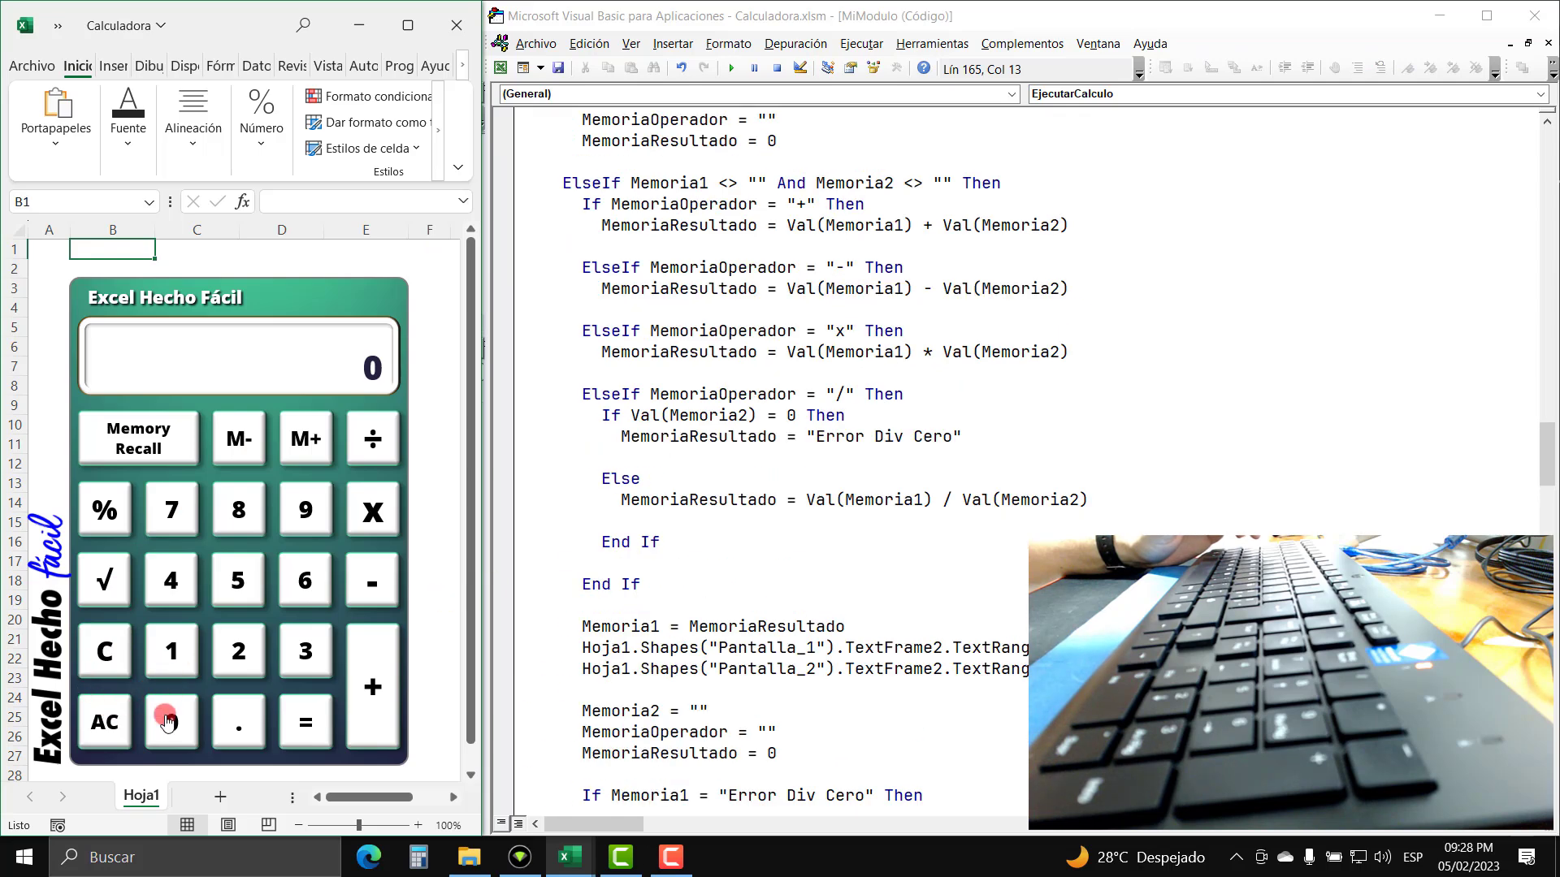
{"action": "left_click", "coordinate": [238, 723]}
{"action": "left_click", "coordinate": [246, 585]}
{"action": "left_click", "coordinate": [362, 687]}
{"action": "left_click", "coordinate": [168, 717]}
{"action": "left_click", "coordinate": [233, 719]}
{"action": "left_click", "coordinate": [234, 597]}
{"action": "left_click", "coordinate": [303, 727]}
Run a chained sum with a subtraction, then divide 11 by 2 to get 5.5
{"action": "left_click", "coordinate": [96, 726]}
{"action": "left_click", "coordinate": [246, 656]}
{"action": "left_click", "coordinate": [366, 674]}
{"action": "left_click", "coordinate": [186, 591]}
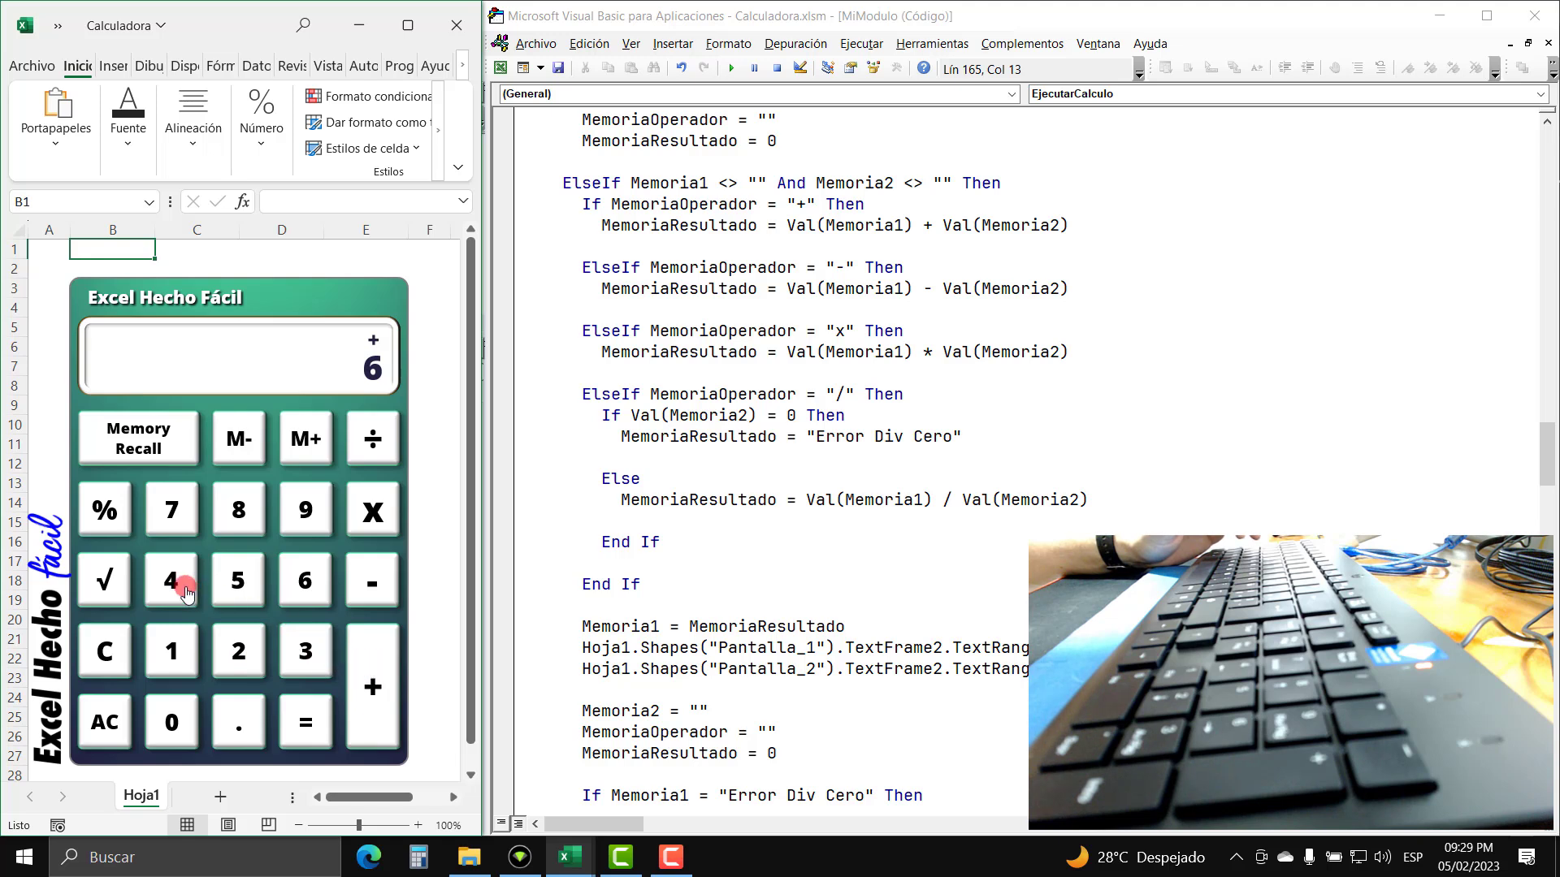
{"action": "left_click", "coordinate": [237, 608]}
{"action": "left_click", "coordinate": [359, 589]}
{"action": "left_click", "coordinate": [233, 583]}
{"action": "left_click", "coordinate": [297, 591]}
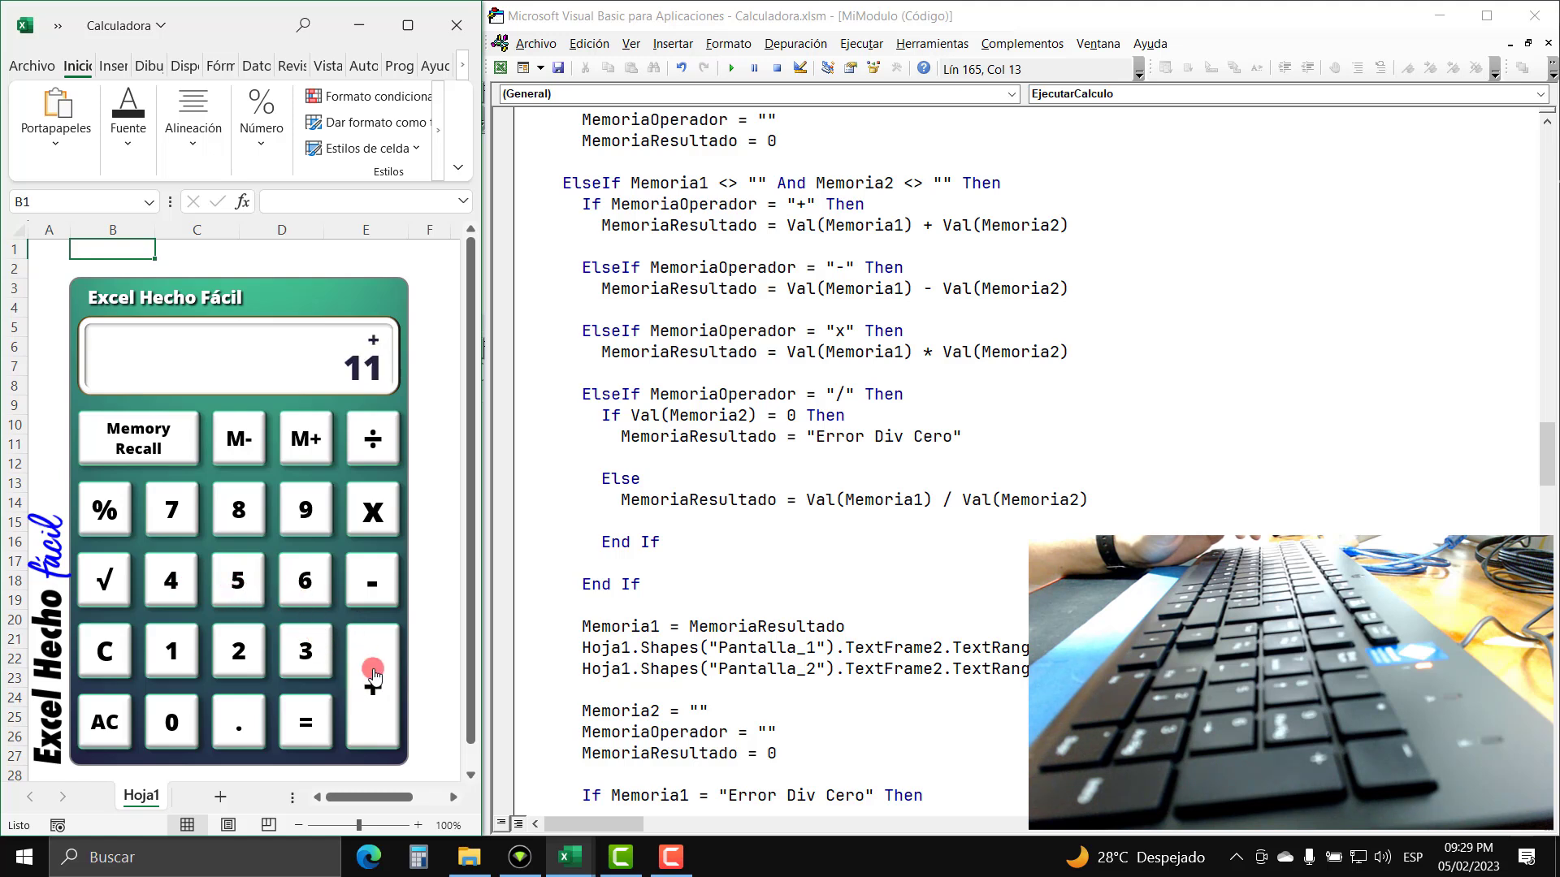
{"action": "left_click", "coordinate": [373, 442]}
{"action": "left_click", "coordinate": [231, 646]}
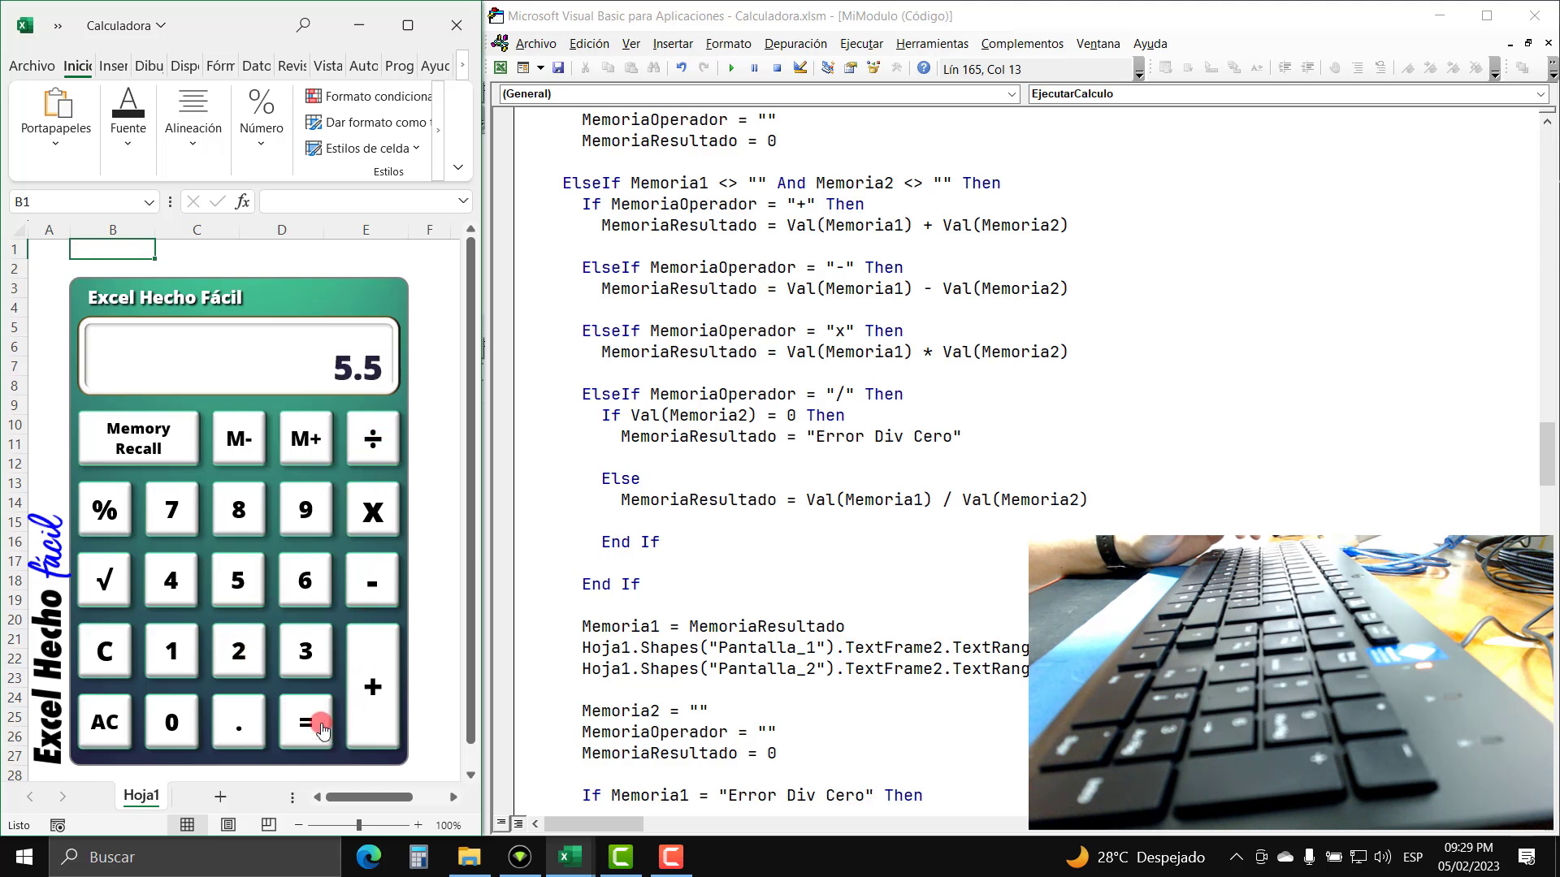
Compute 12 + 24 = 36, then 45 ÷ 3 = 15
{"action": "left_click", "coordinate": [91, 723]}
{"action": "left_click", "coordinate": [237, 656]}
{"action": "left_click", "coordinate": [230, 648]}
{"action": "left_click", "coordinate": [171, 578]}
{"action": "left_click", "coordinate": [102, 722]}
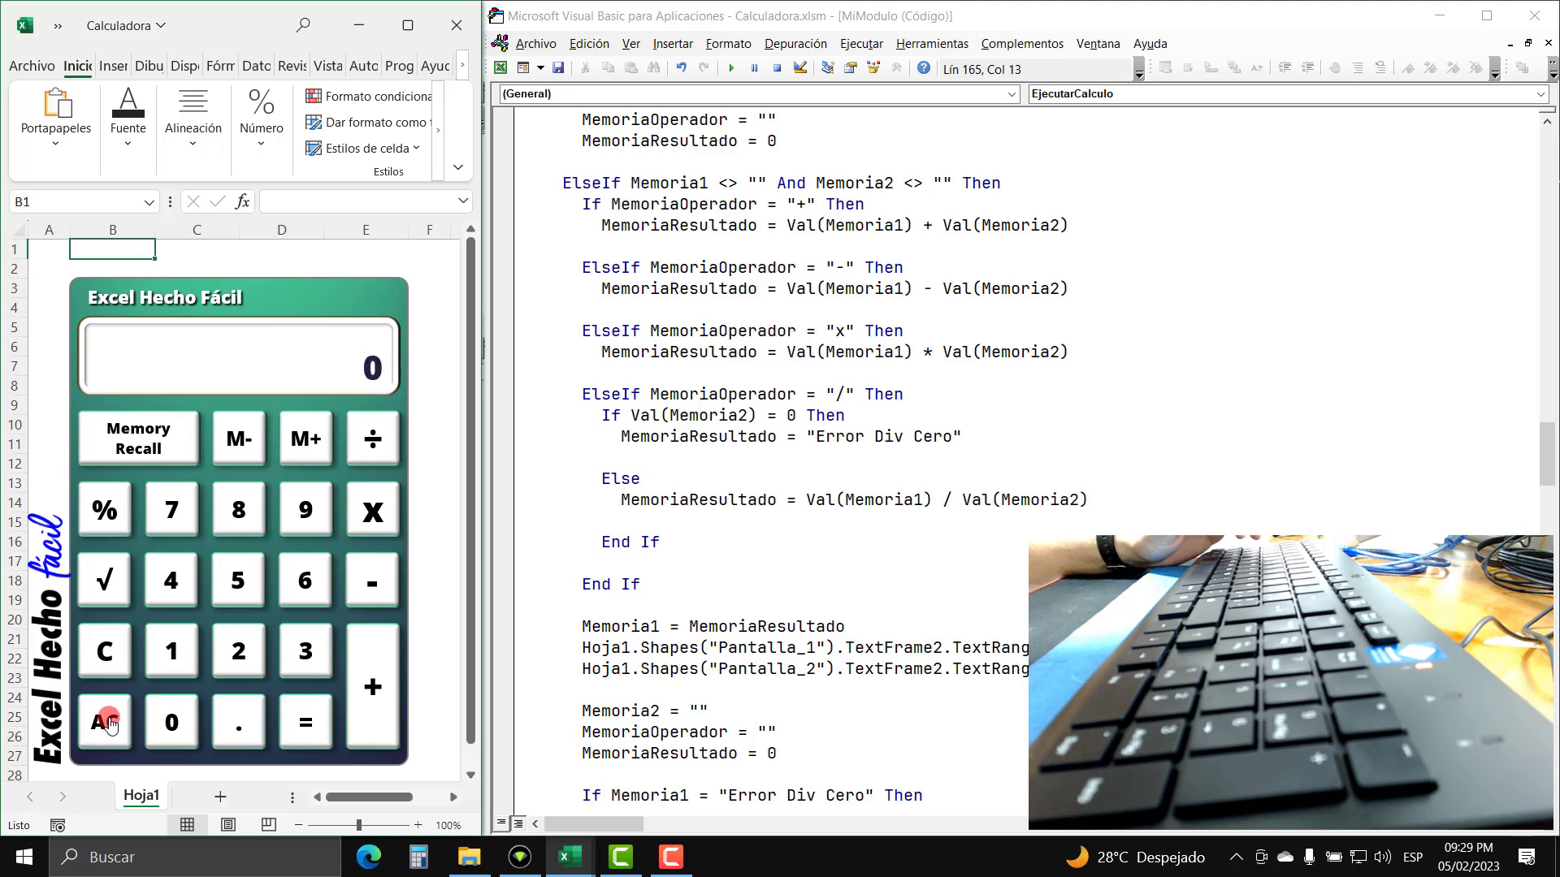
{"action": "left_click", "coordinate": [183, 582]}
{"action": "left_click", "coordinate": [216, 586]}
{"action": "left_click", "coordinate": [301, 719]}
Compute 36 − 12 + 24 × 2 = 48, then add 2 for 50
{"action": "left_click", "coordinate": [112, 716]}
{"action": "left_click", "coordinate": [309, 650]}
{"action": "left_click", "coordinate": [307, 582]}
{"action": "left_click", "coordinate": [378, 589]}
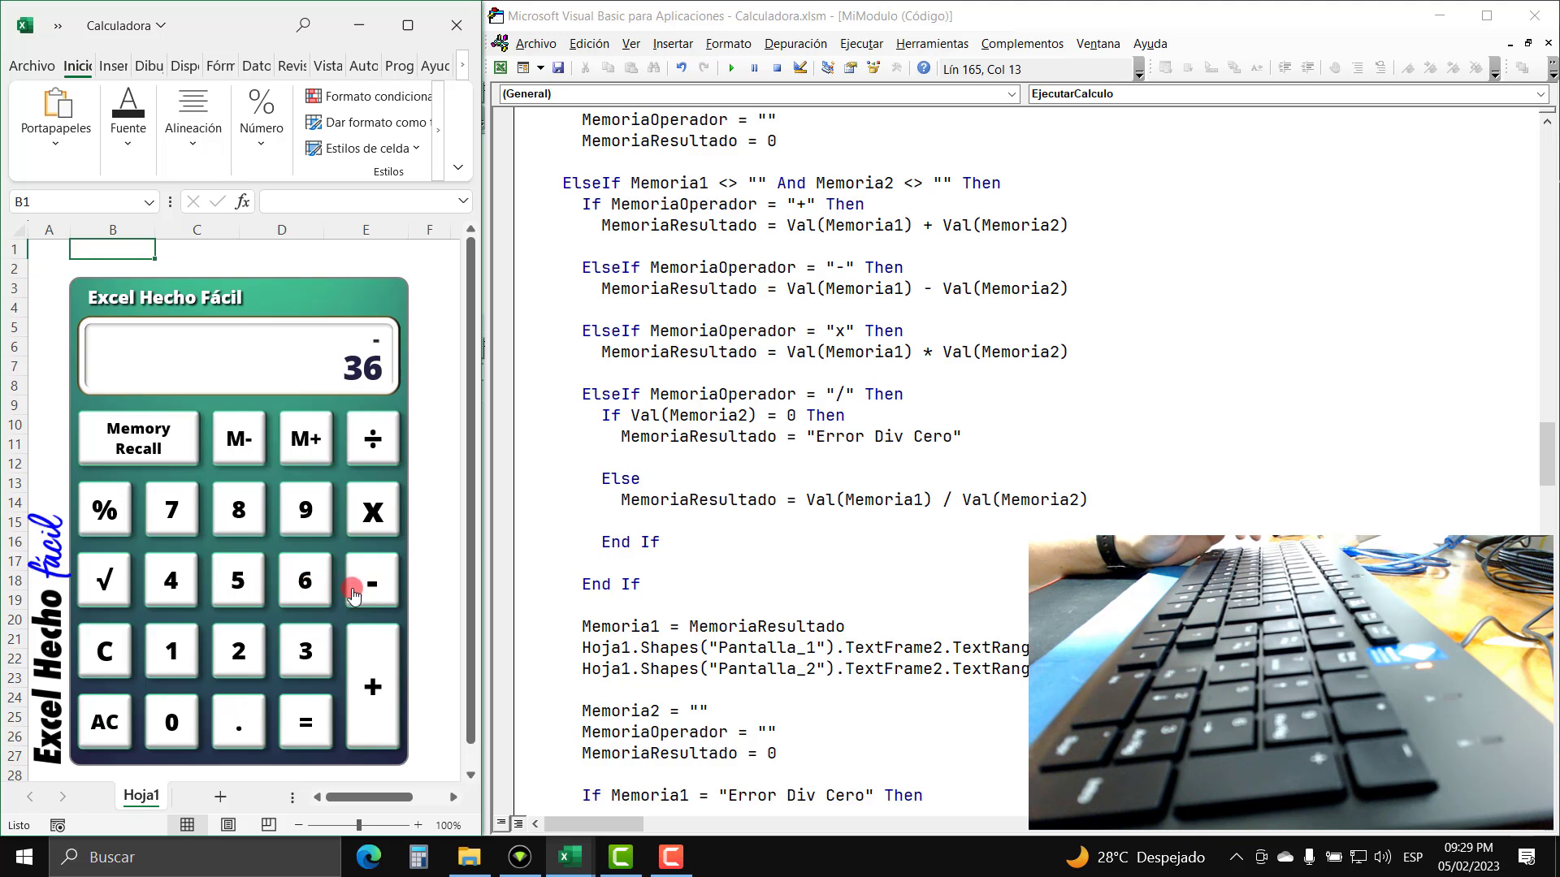
{"action": "left_click", "coordinate": [189, 655]}
{"action": "left_click", "coordinate": [247, 660]}
{"action": "left_click", "coordinate": [370, 682]}
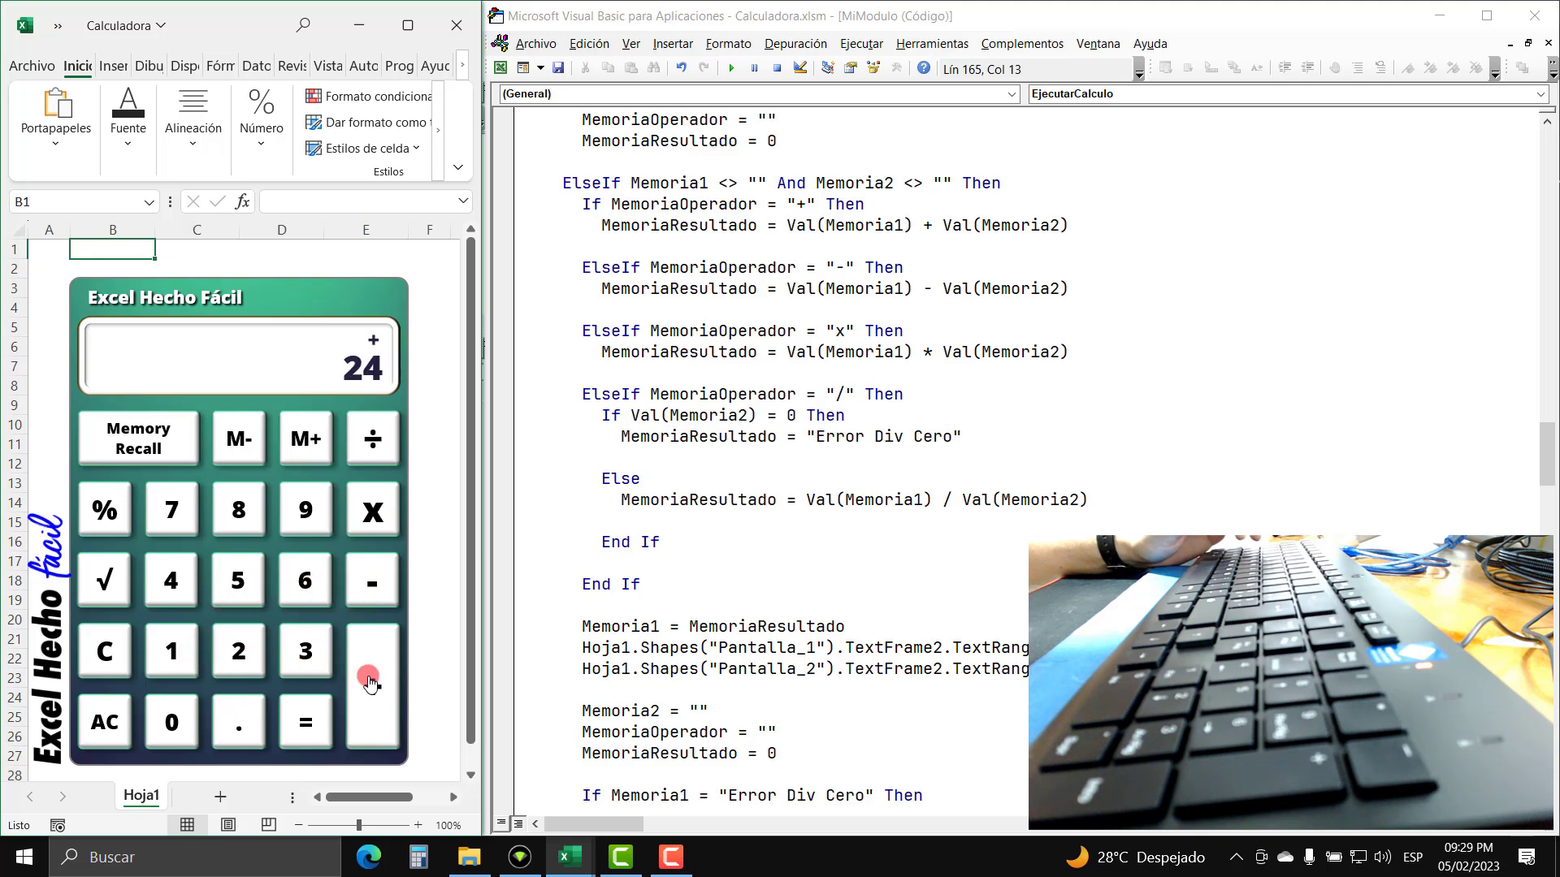
{"action": "left_click", "coordinate": [373, 513]}
{"action": "left_click", "coordinate": [240, 659]}
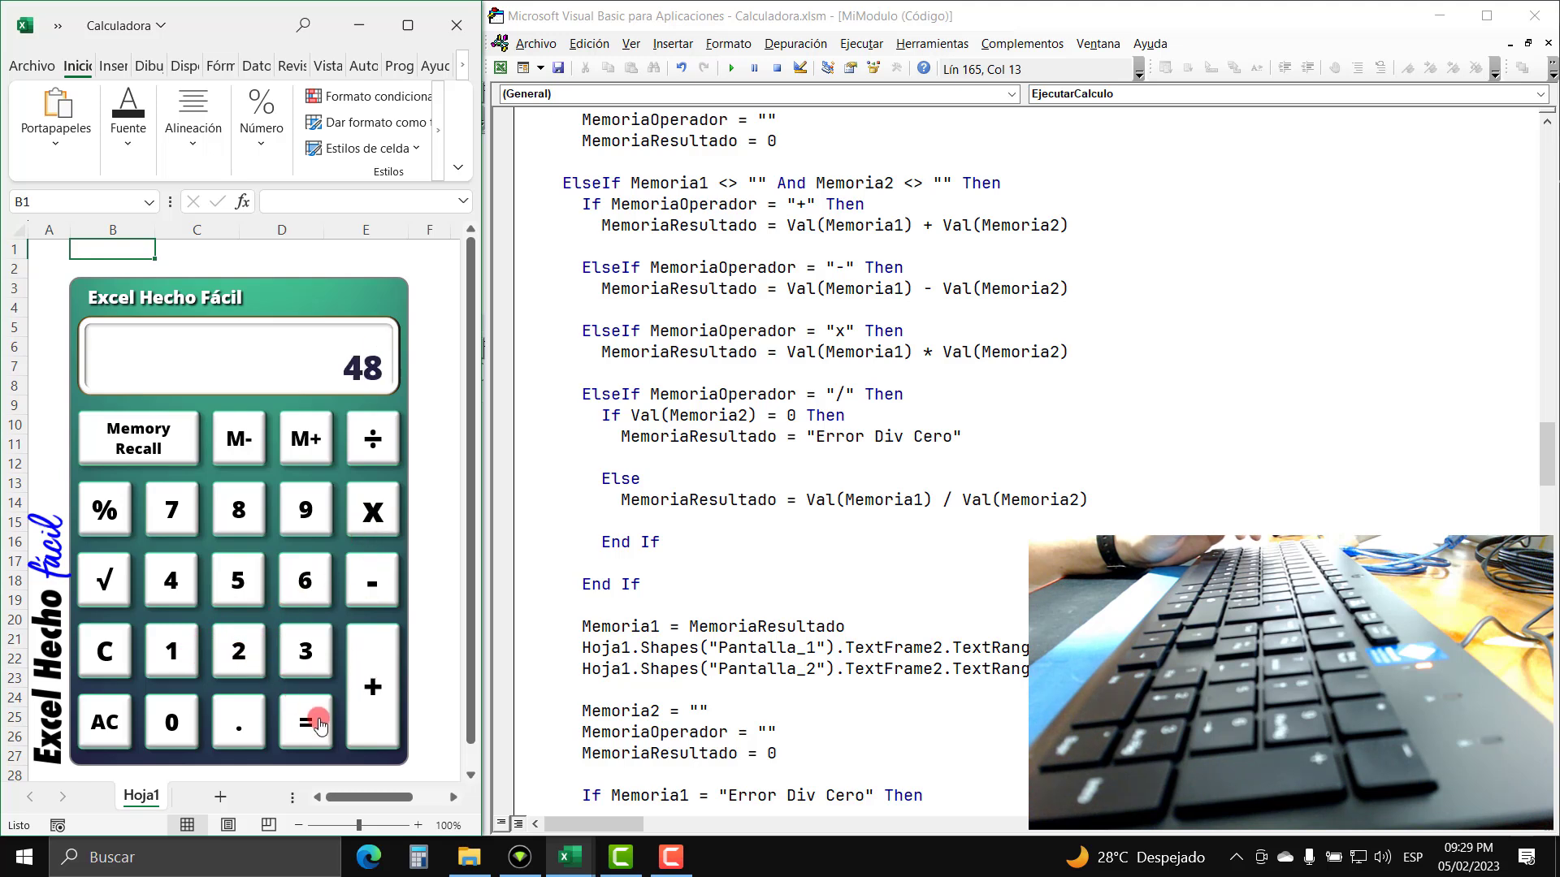
{"action": "left_click", "coordinate": [373, 687]}
{"action": "left_click", "coordinate": [299, 718]}
Multiply 50 by 2, subtract 60, add 0.5 for 40.5, then clear with C and AC
{"action": "left_click", "coordinate": [378, 516]}
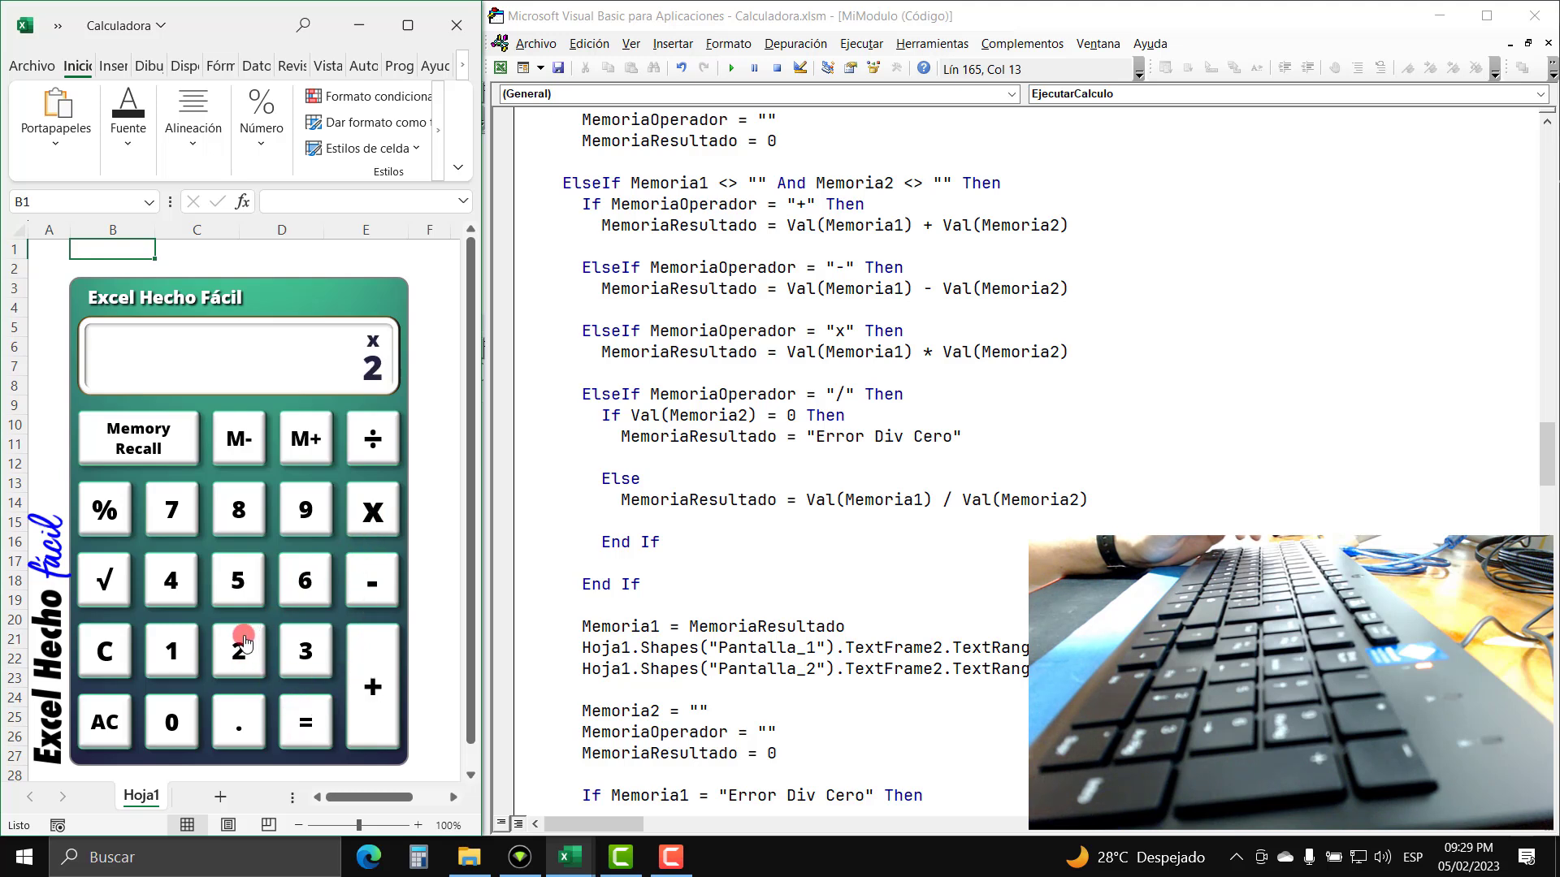
{"action": "left_click", "coordinate": [366, 597]}
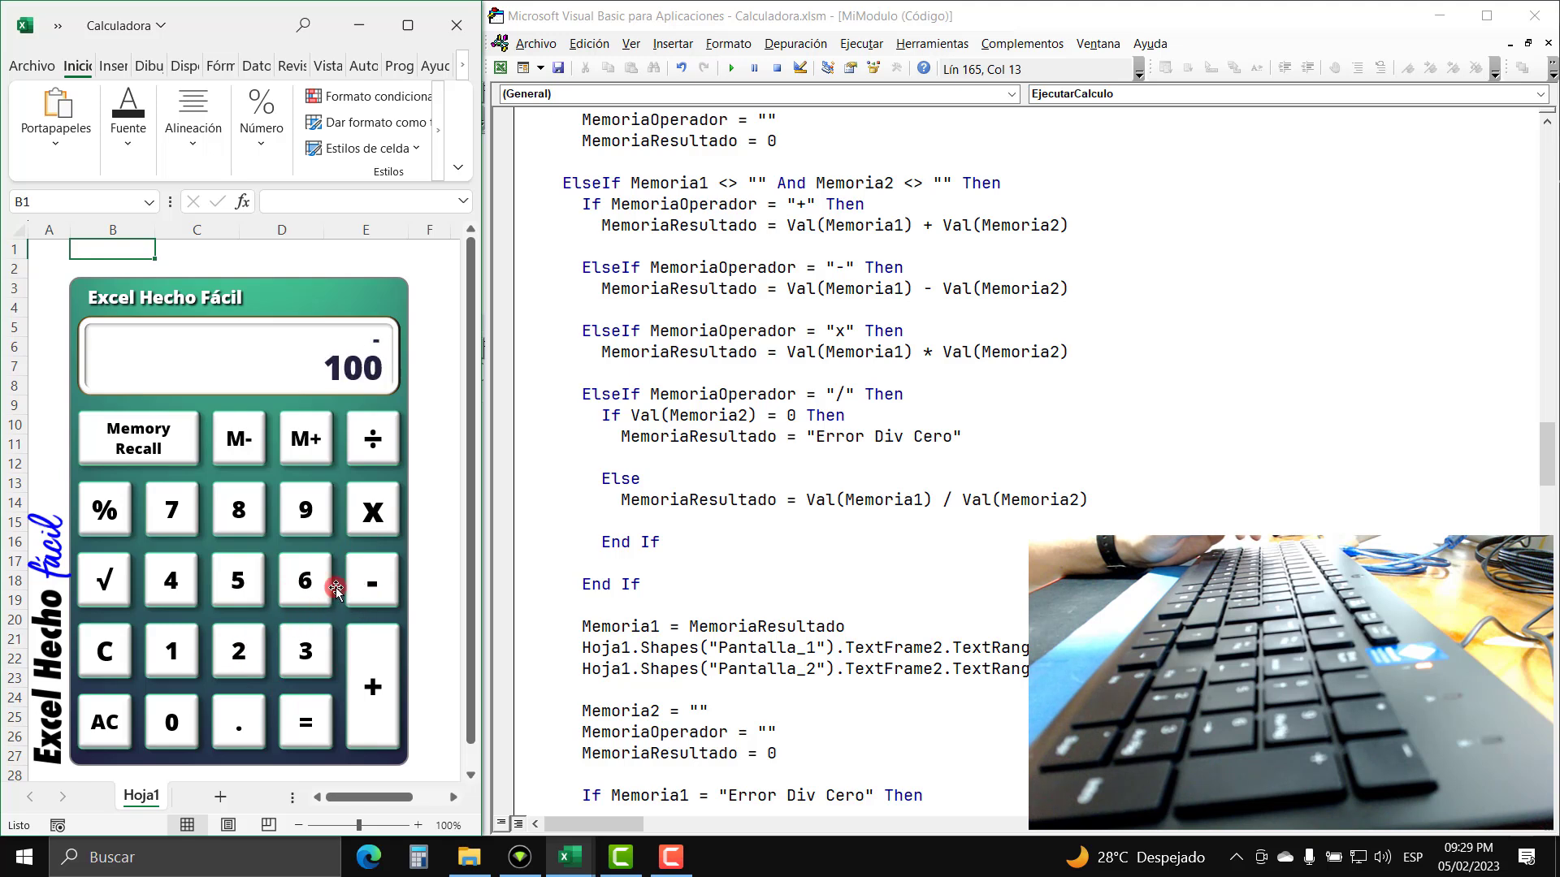
{"action": "left_click", "coordinate": [333, 586]}
{"action": "left_click", "coordinate": [172, 716]}
{"action": "left_click", "coordinate": [299, 727]}
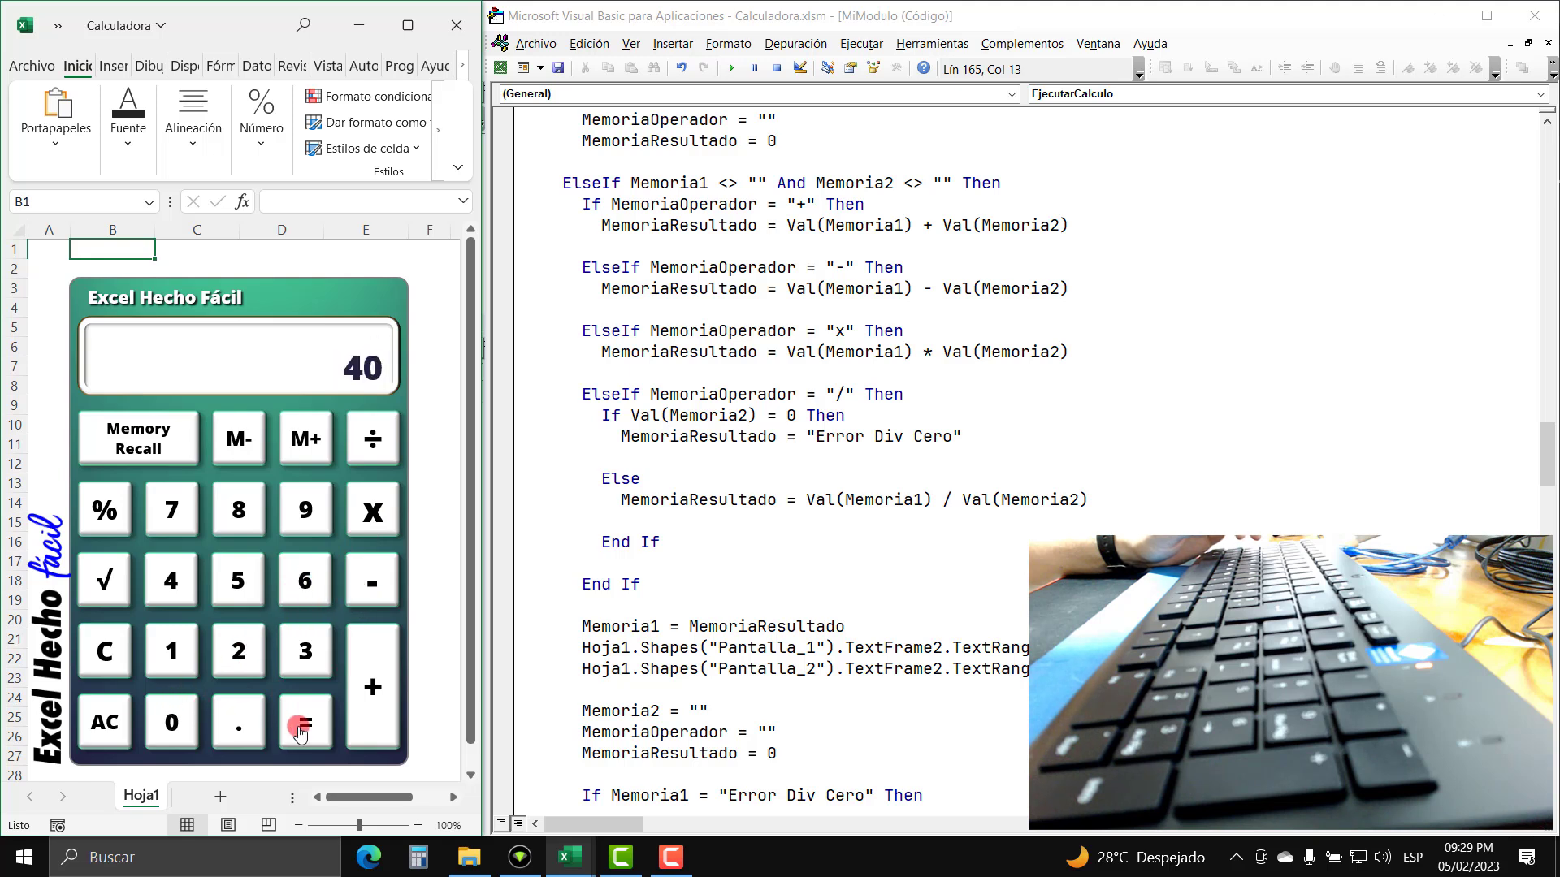
{"action": "left_click", "coordinate": [366, 705]}
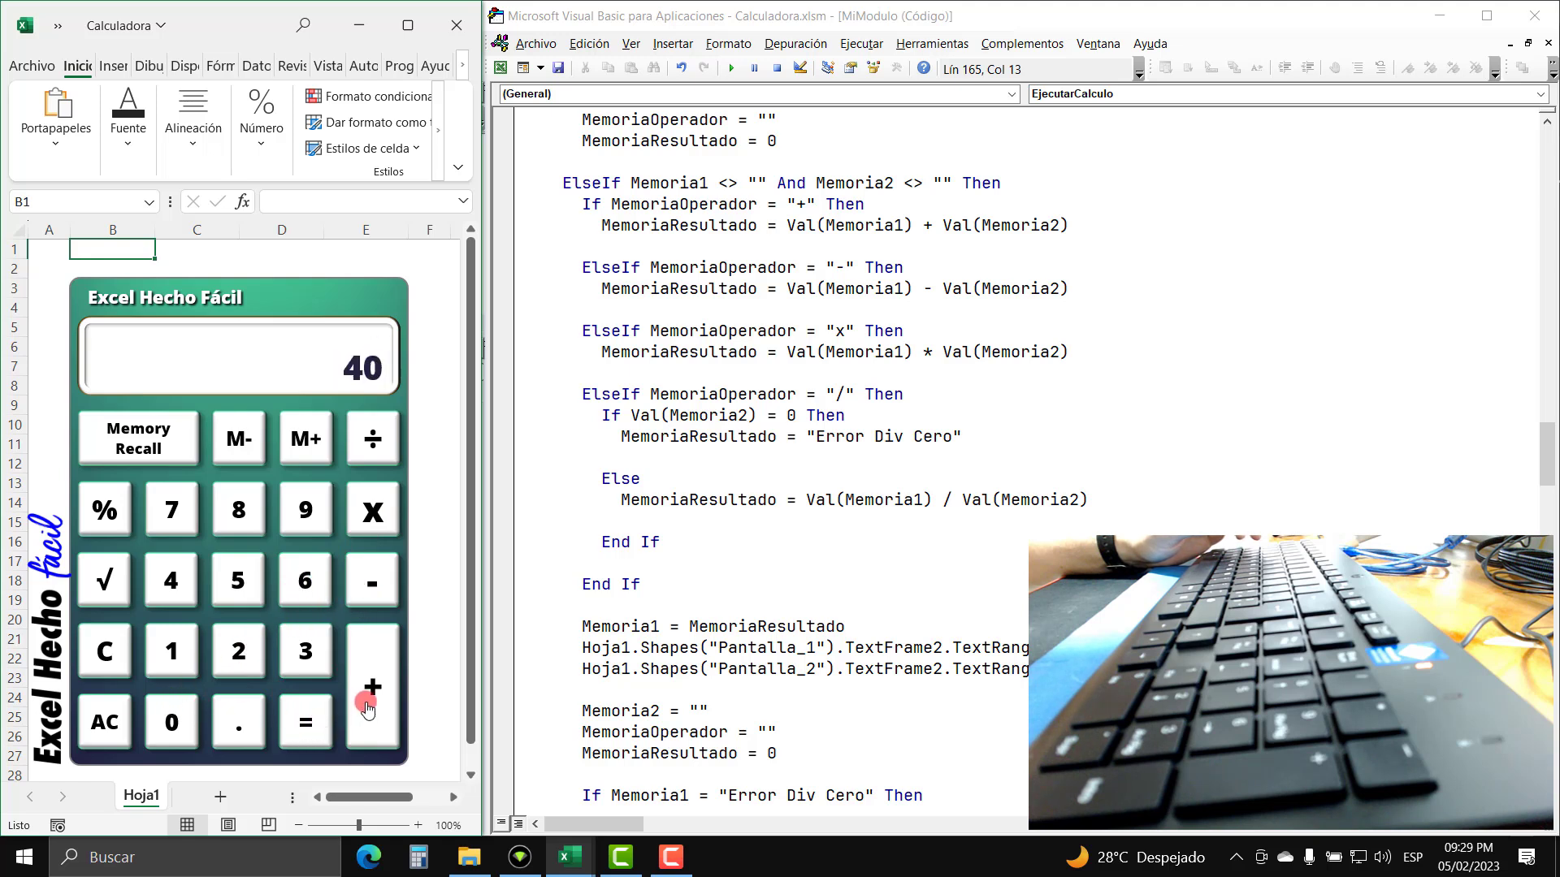
{"action": "left_click", "coordinate": [178, 719]}
{"action": "left_click", "coordinate": [234, 723]}
{"action": "left_click", "coordinate": [236, 592]}
{"action": "left_click", "coordinate": [295, 722]}
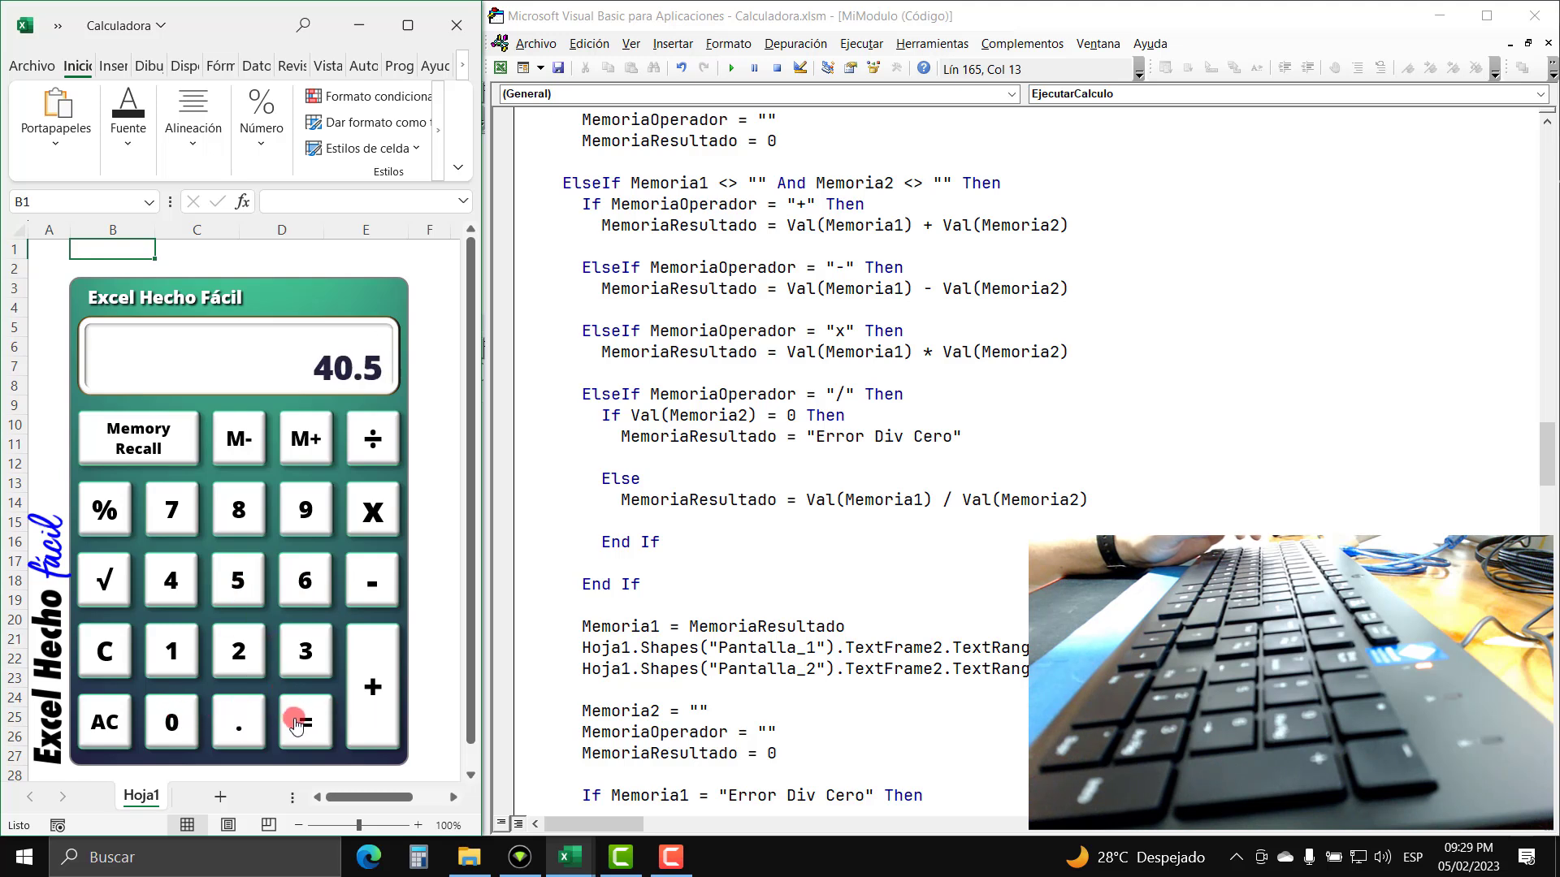
{"action": "left_click", "coordinate": [113, 662]}
{"action": "left_click", "coordinate": [106, 728]}
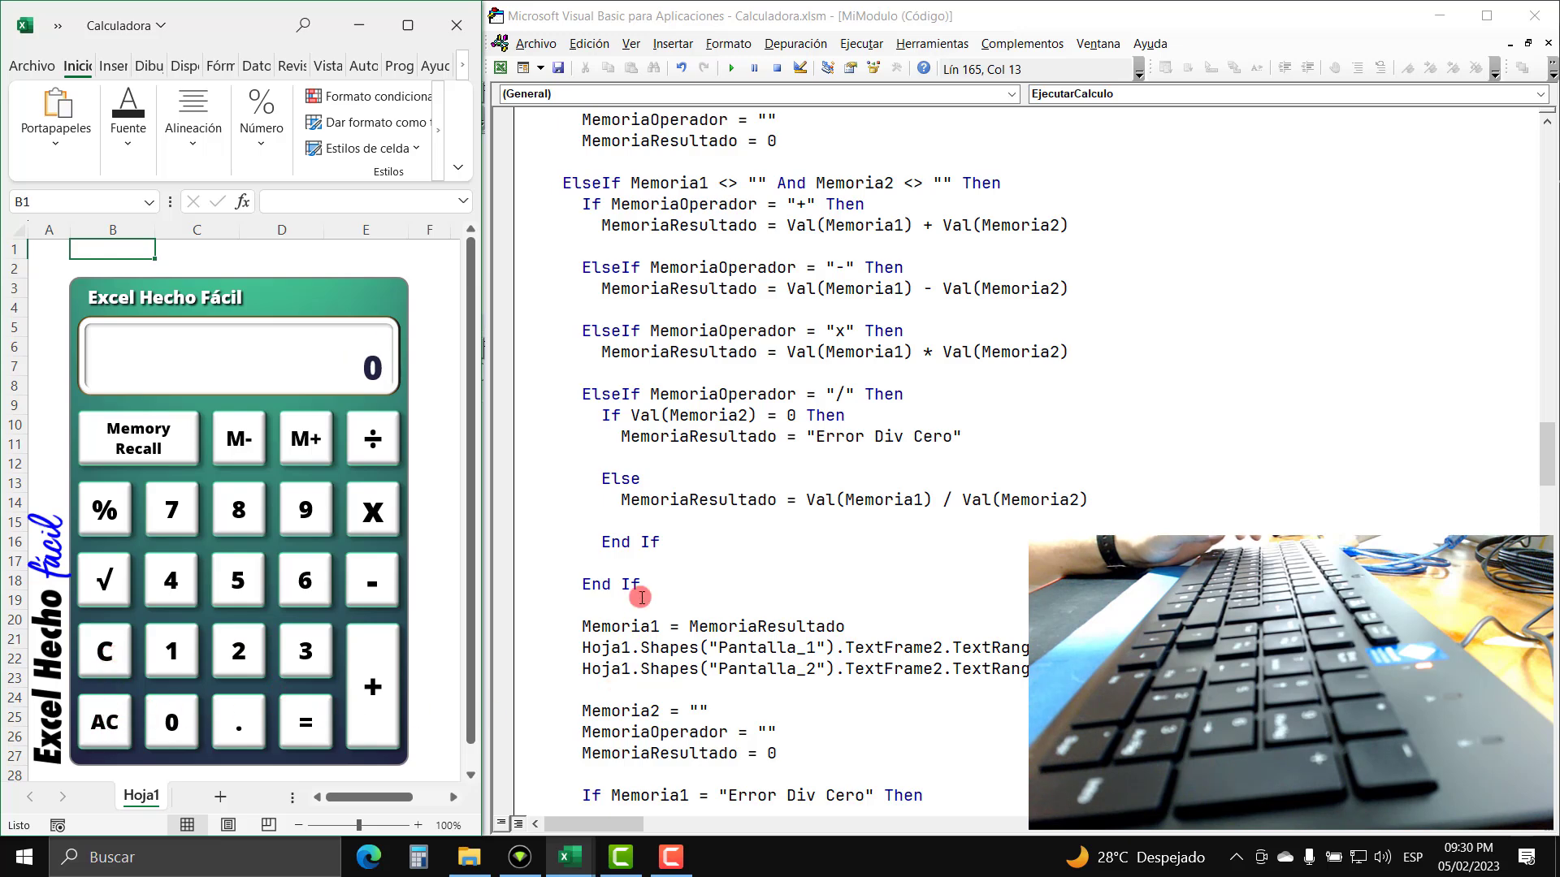
Scroll back to Option Explicit and save the calculator workbook from the VBA editor
{"action": "scroll", "coordinate": [647, 563], "scroll_direction": "down", "scroll_amount": 4}
{"action": "scroll", "coordinate": [648, 563], "scroll_direction": "down", "scroll_amount": 1}
{"action": "scroll", "coordinate": [644, 520], "scroll_direction": "down", "scroll_amount": 4}
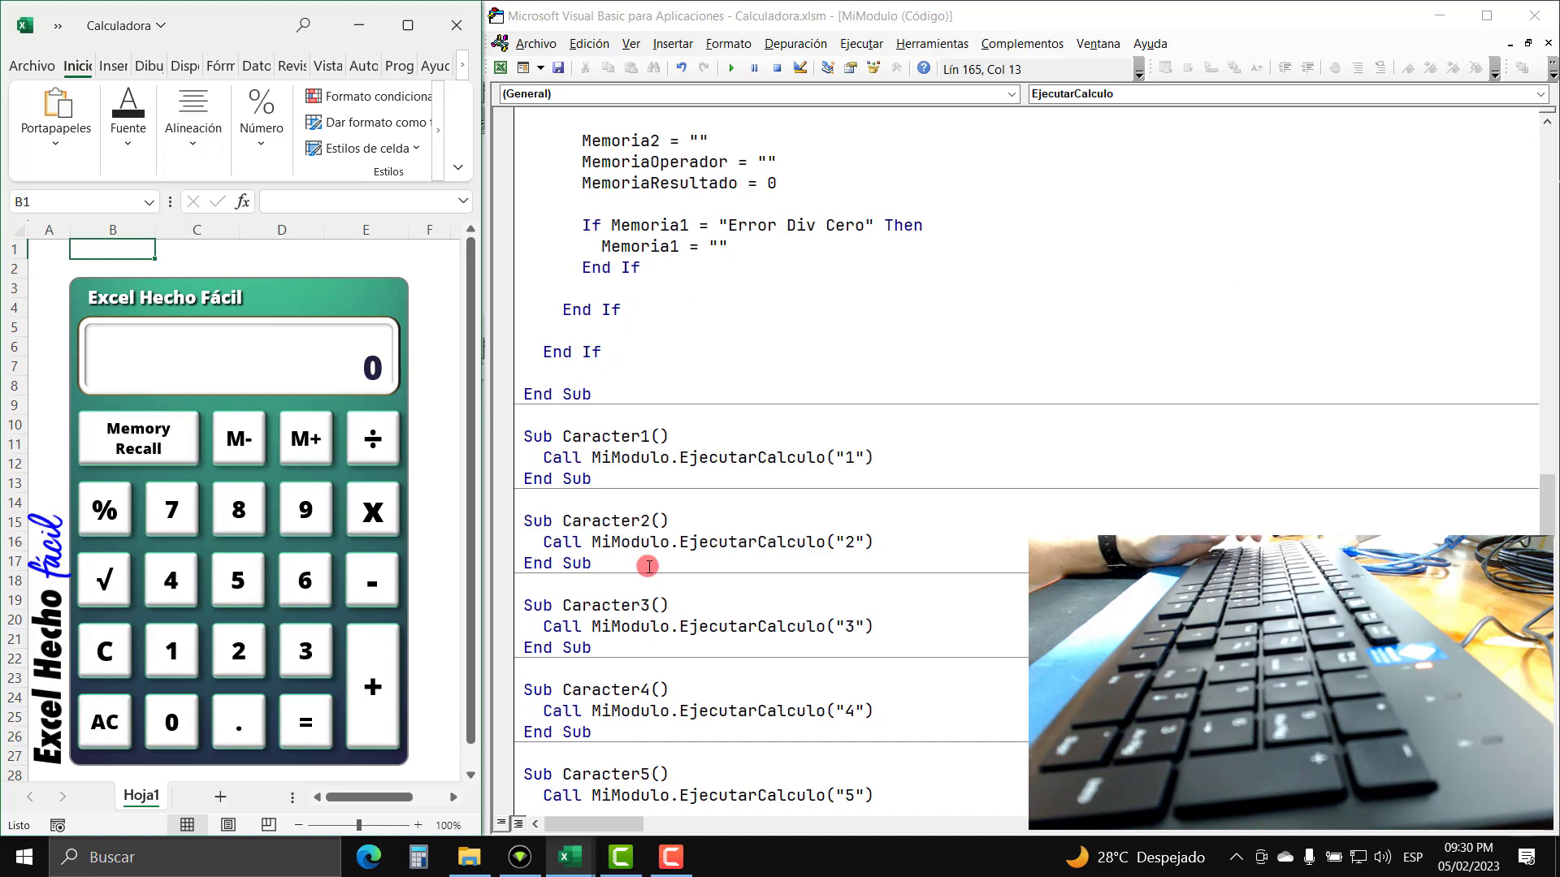
{"action": "scroll", "coordinate": [644, 512], "scroll_direction": "down", "scroll_amount": 10}
{"action": "scroll", "coordinate": [651, 557], "scroll_direction": "up", "scroll_amount": 7}
{"action": "scroll", "coordinate": [653, 576], "scroll_direction": "up", "scroll_amount": 6}
{"action": "scroll", "coordinate": [654, 560], "scroll_direction": "up", "scroll_amount": 5}
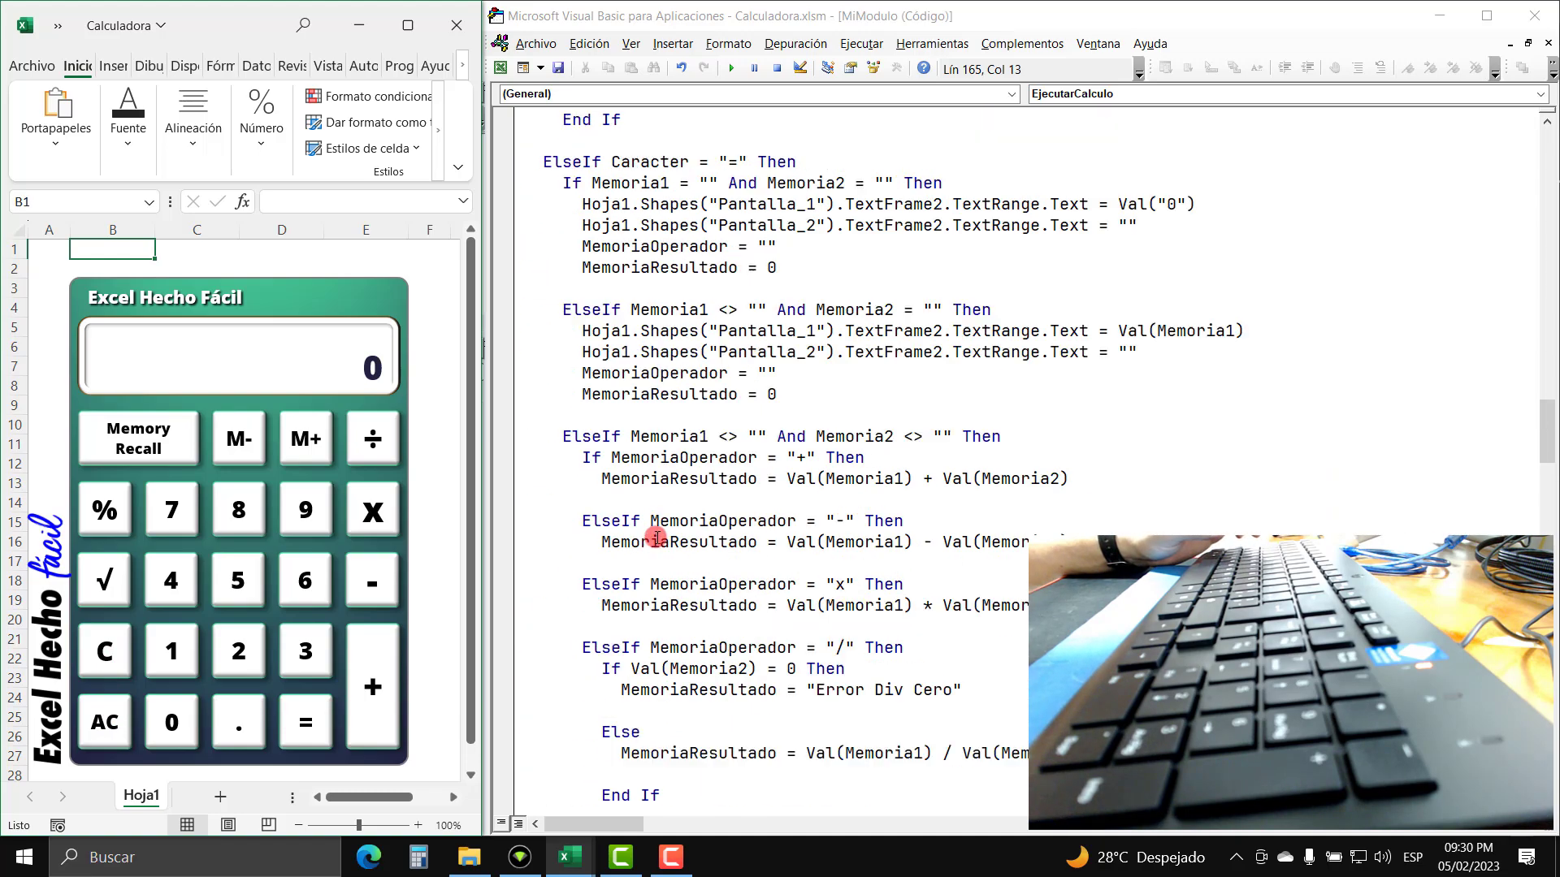
{"action": "scroll", "coordinate": [657, 544], "scroll_direction": "up", "scroll_amount": 5}
{"action": "scroll", "coordinate": [659, 527], "scroll_direction": "up", "scroll_amount": 5}
{"action": "scroll", "coordinate": [659, 526], "scroll_direction": "up", "scroll_amount": 8}
{"action": "scroll", "coordinate": [654, 519], "scroll_direction": "up", "scroll_amount": 7}
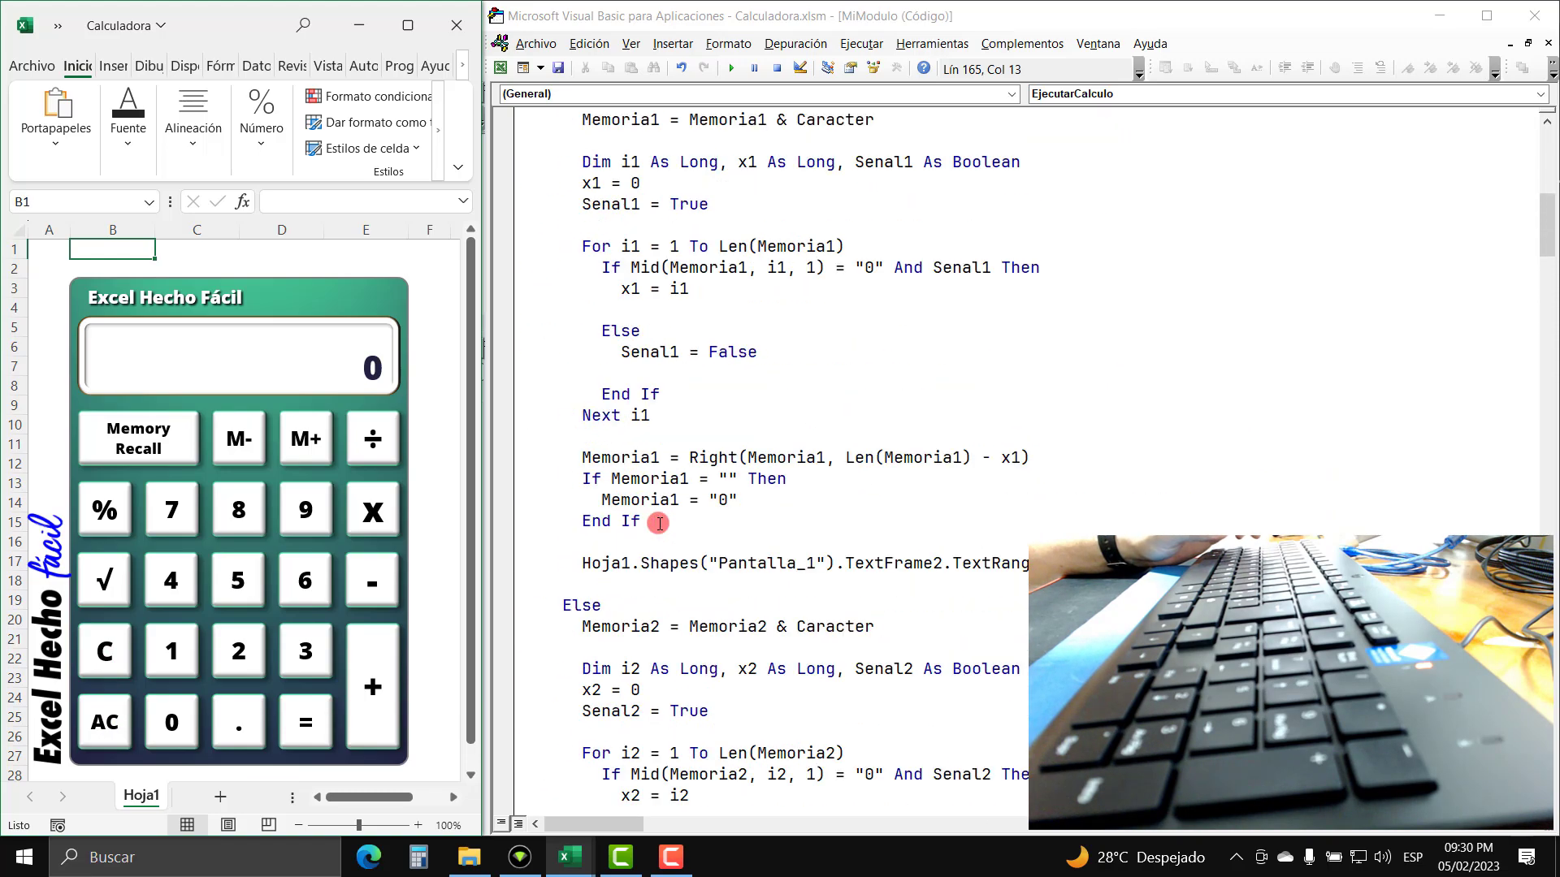
{"action": "scroll", "coordinate": [659, 522], "scroll_direction": "up", "scroll_amount": 10}
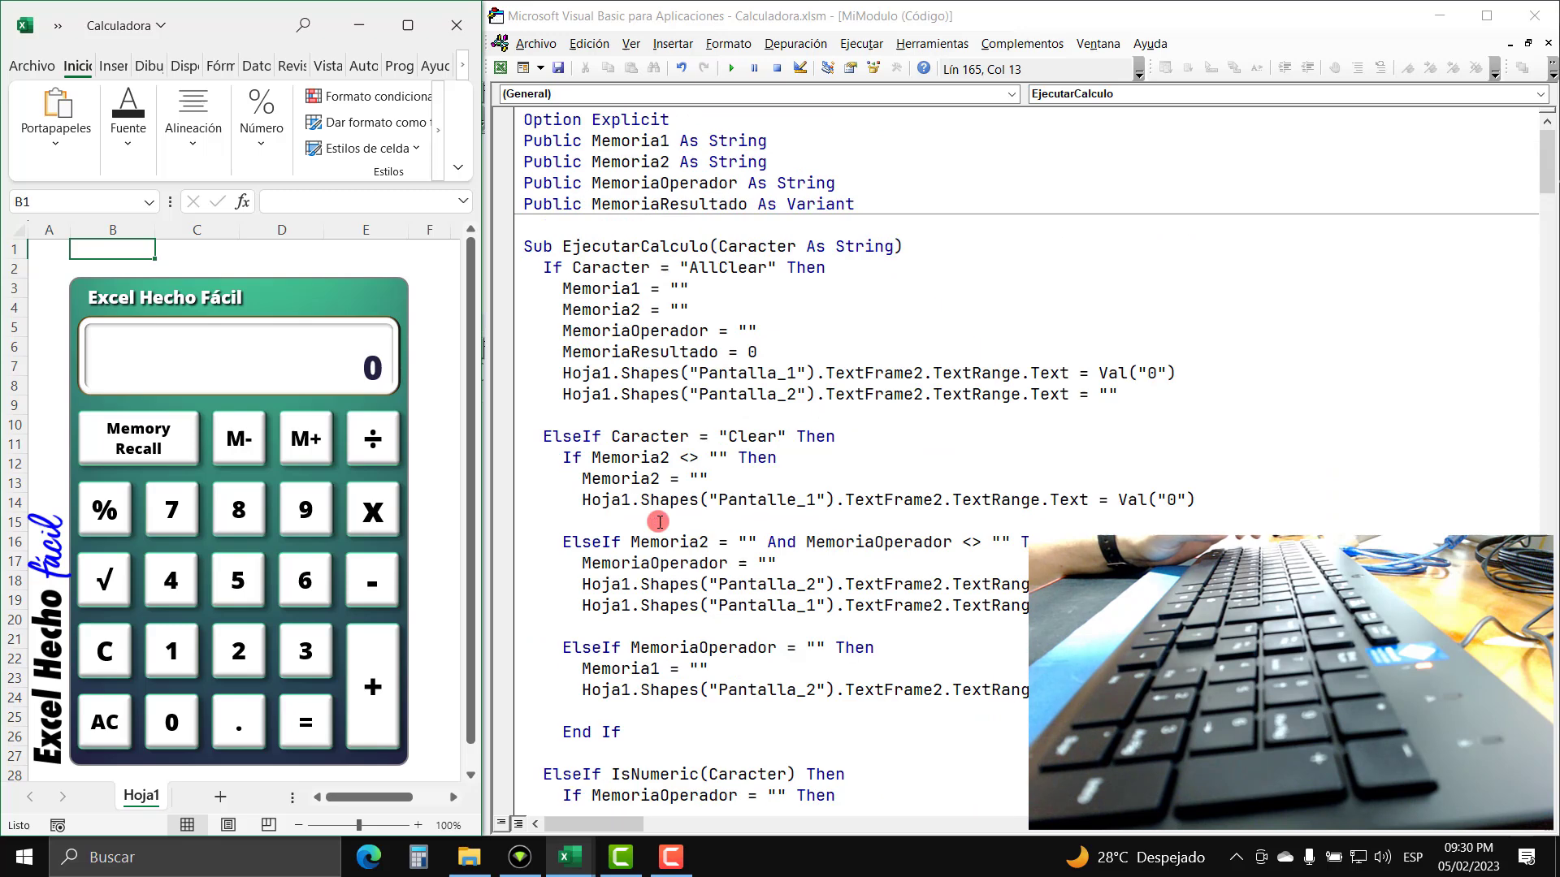
{"action": "left_click", "coordinate": [671, 120]}
{"action": "left_click", "coordinate": [560, 67]}
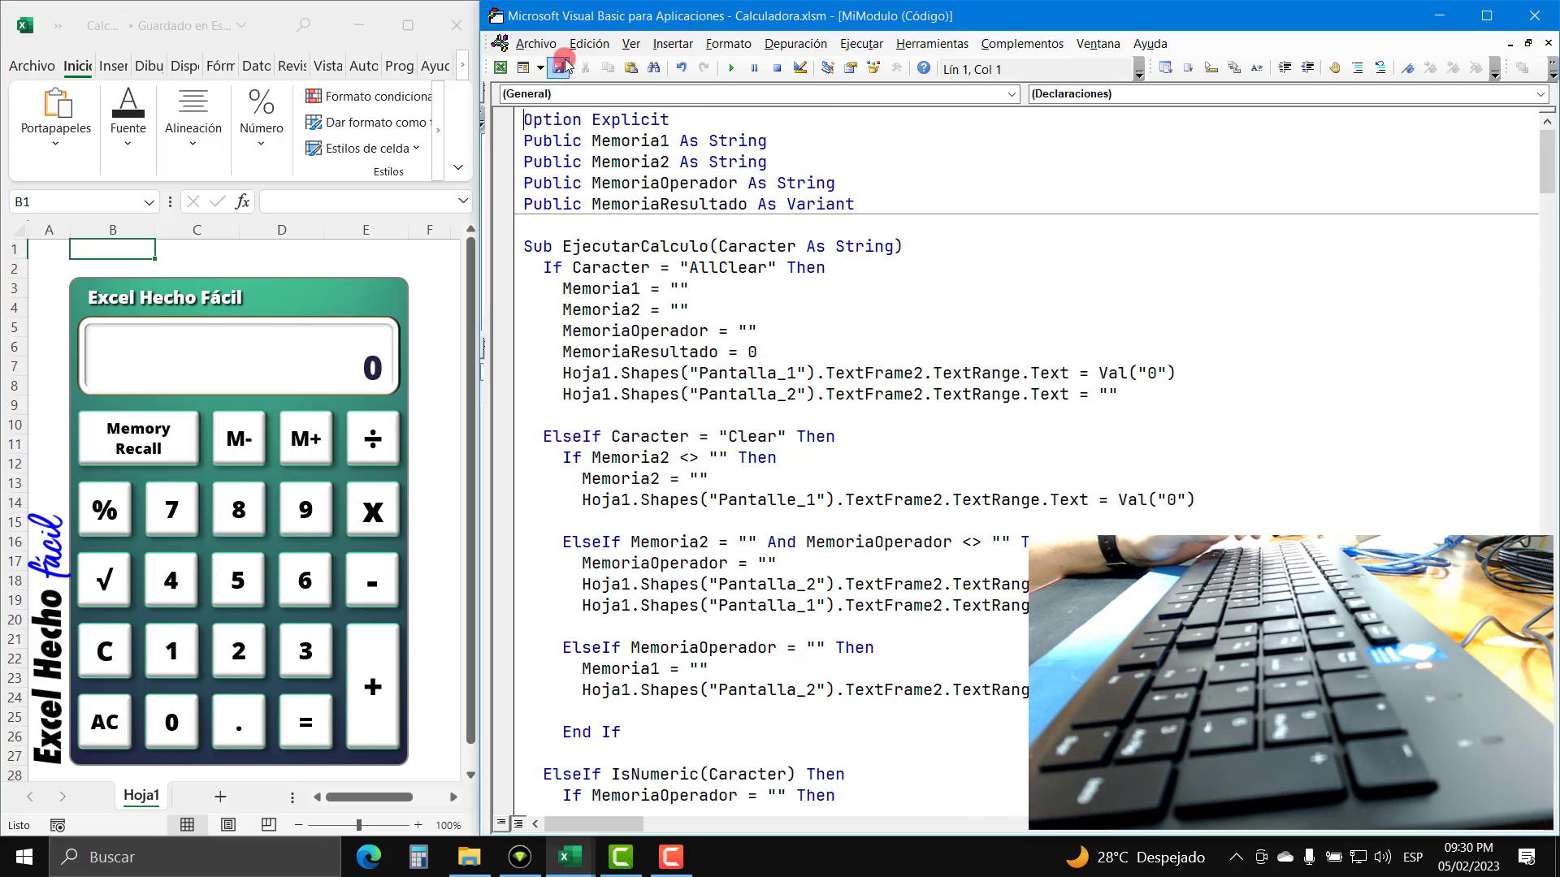
Maximize the Excel workbook, restore it beside the code editor, and return to VBA
{"action": "left_click", "coordinate": [339, 224]}
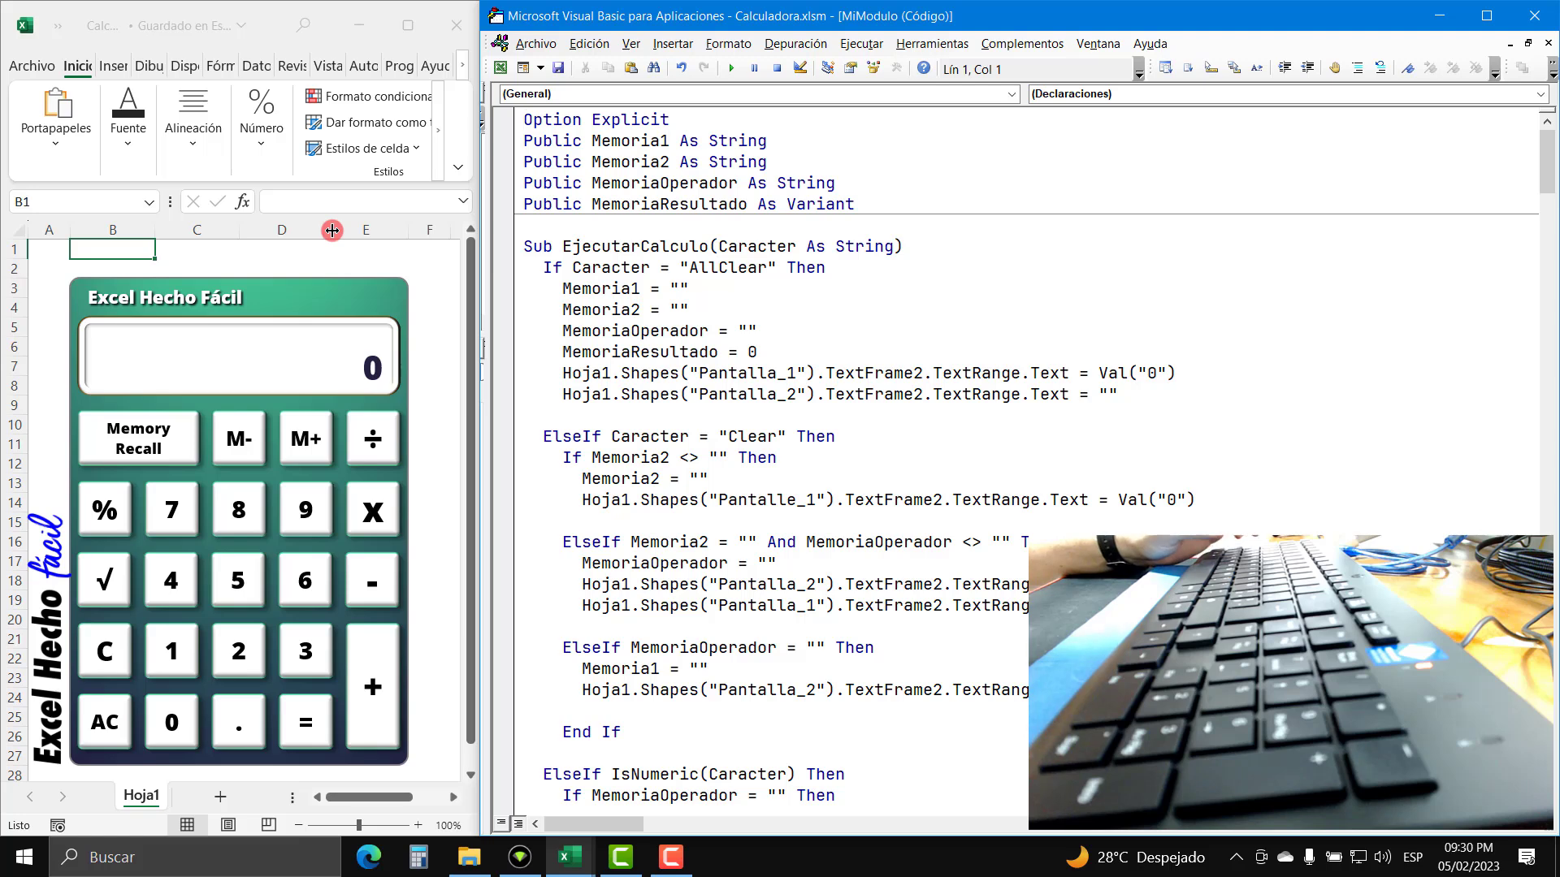
{"action": "left_click", "coordinate": [408, 25]}
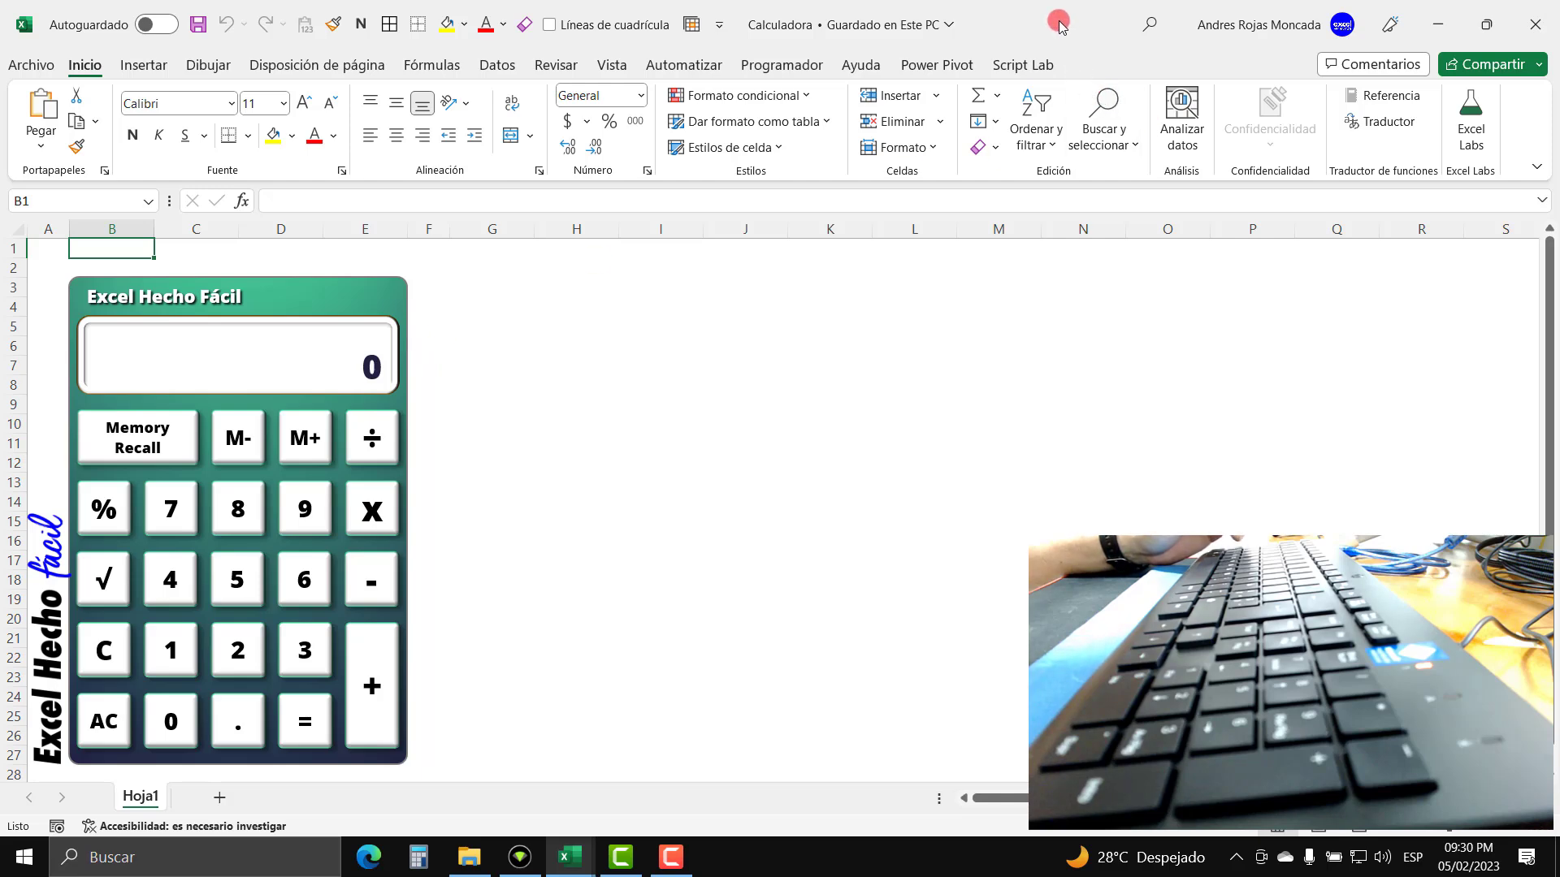
{"action": "left_click_drag", "start_coordinate": [1040, 30], "coordinate": [1, 20]}
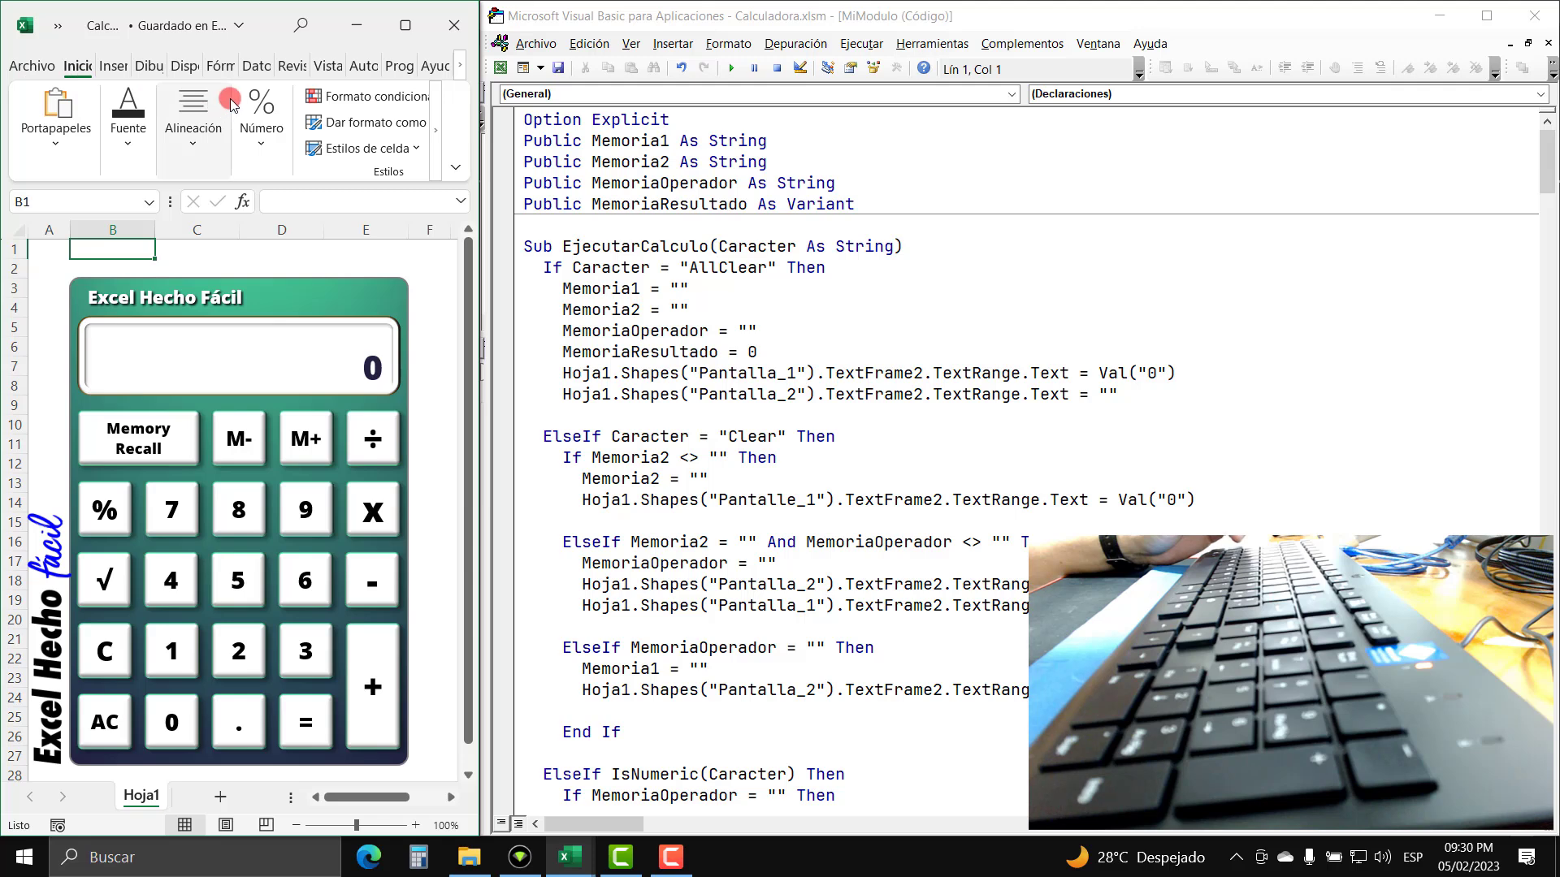
{"action": "left_click", "coordinate": [1131, 13]}
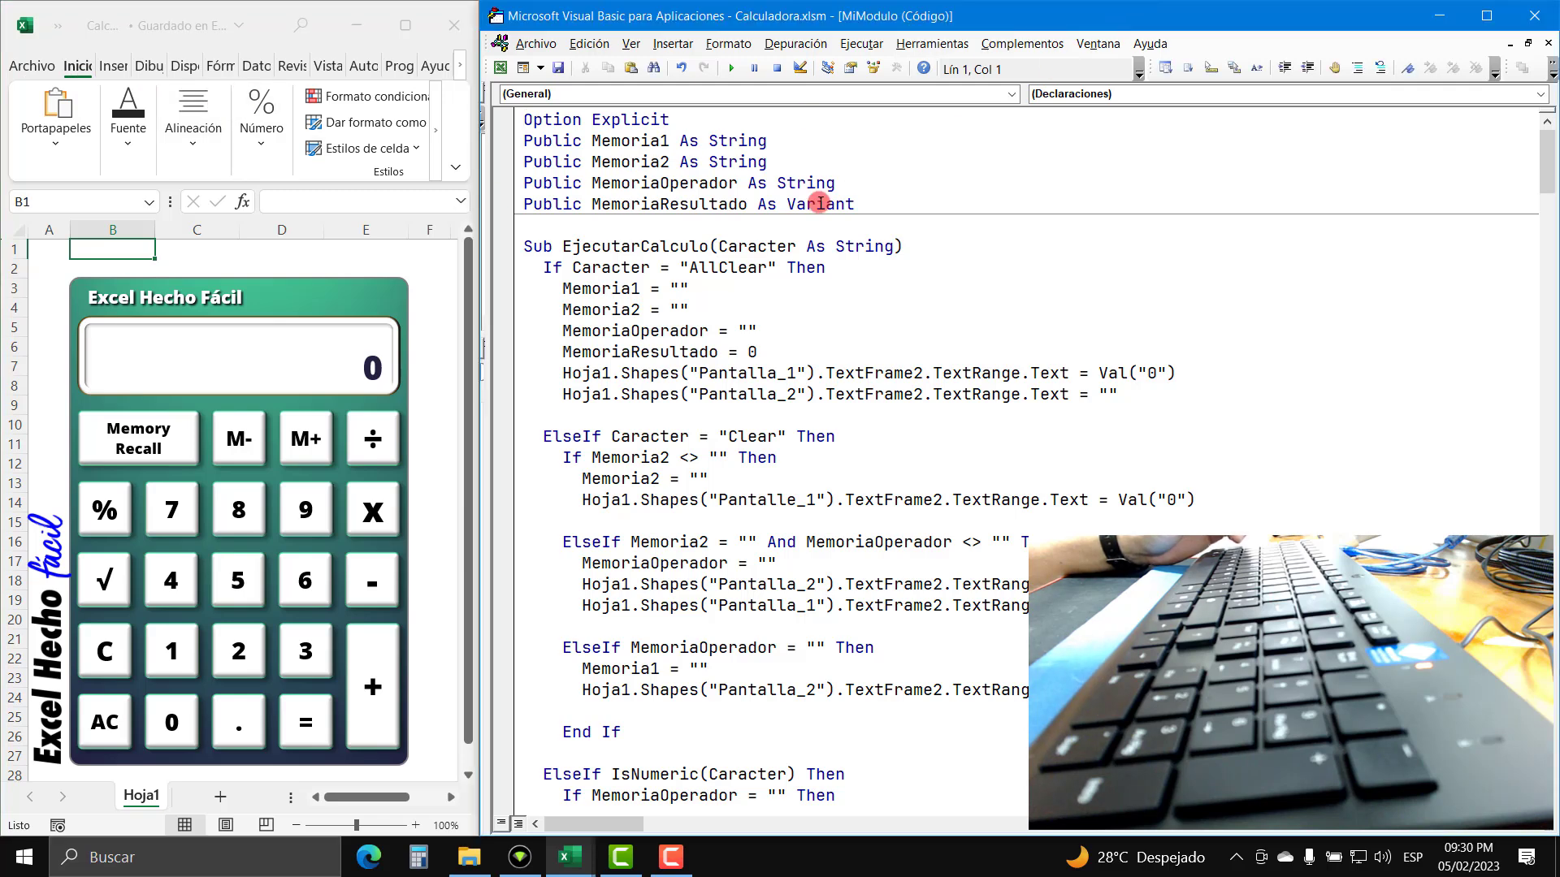